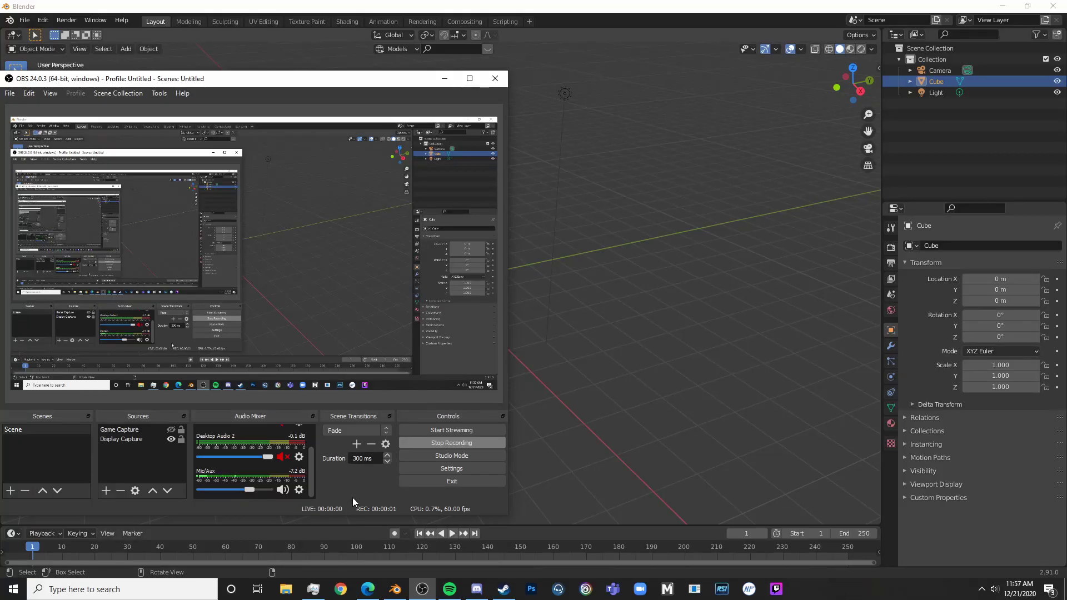
- Switch to Blender and add embraer-emb-120-brasilia-1983-brazil.jpg from the recent files as a reference image in the right orthographic view
{"action": "left_click", "coordinate": [518, 471]}
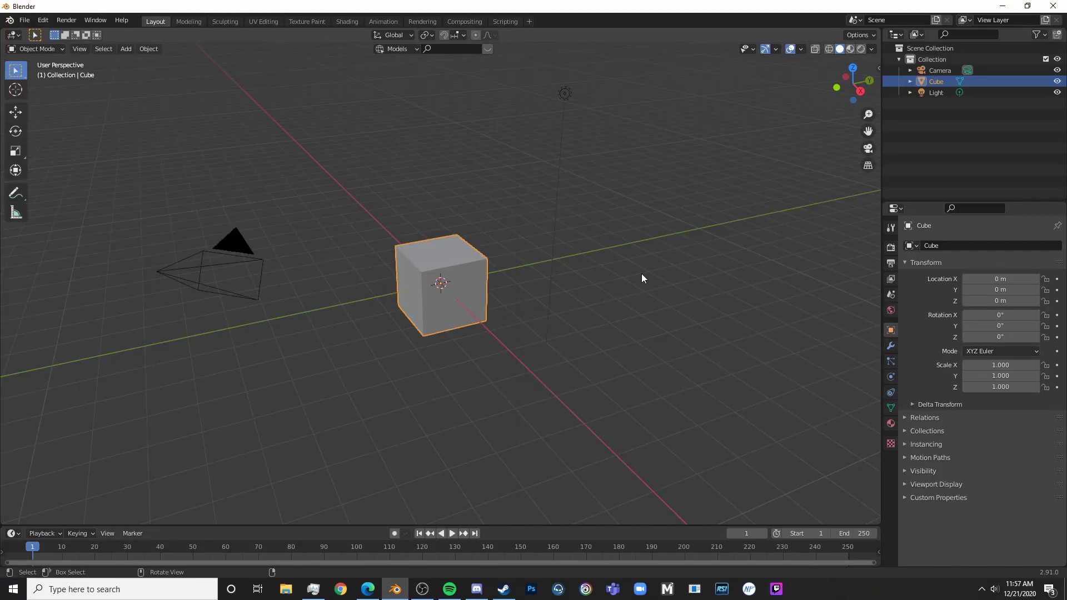
{"action": "middle_click_drag", "start_coordinate": [642, 274], "coordinate": [629, 263]}
{"action": "key", "text": "KP_3"}
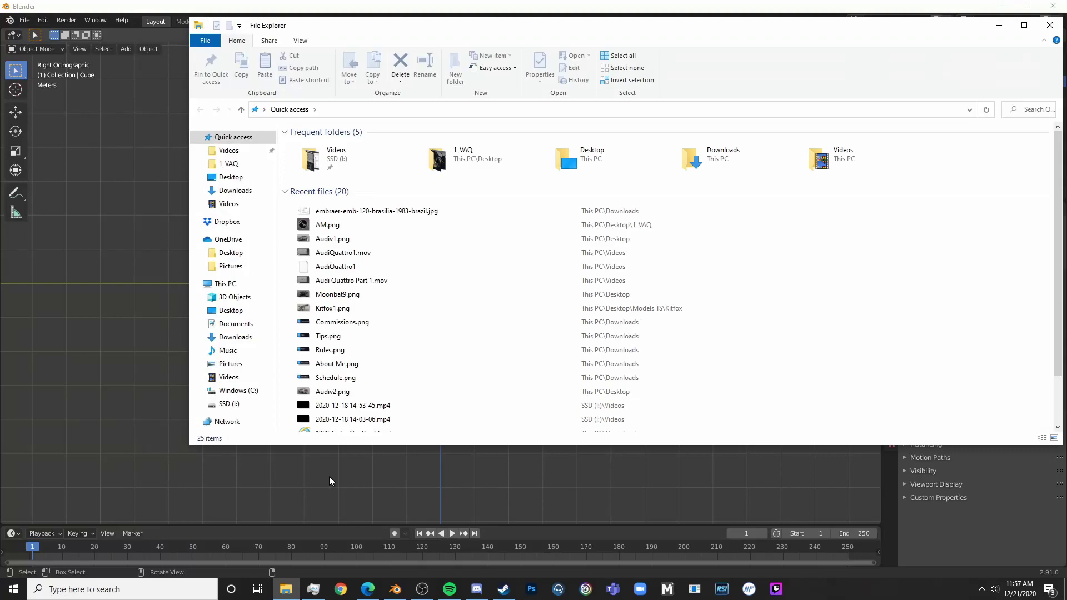
{"action": "left_click_drag", "start_coordinate": [332, 211], "coordinate": [169, 295]}
{"action": "left_click", "coordinate": [999, 25]}
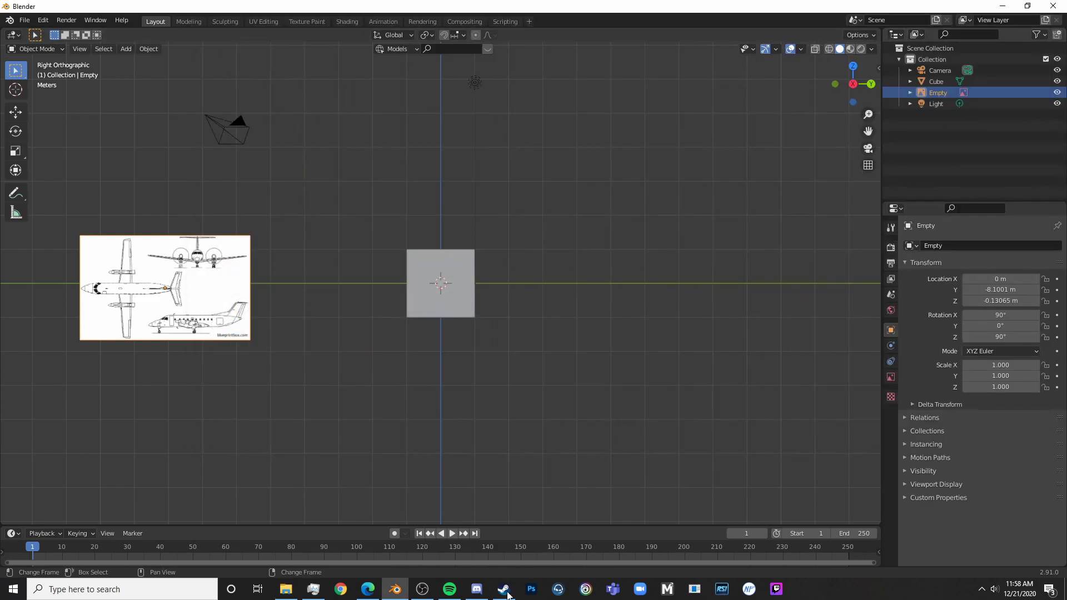
- Review the "embraer 120 blueprint" image results in the browser and return to Blender
{"action": "left_click", "coordinate": [360, 593]}
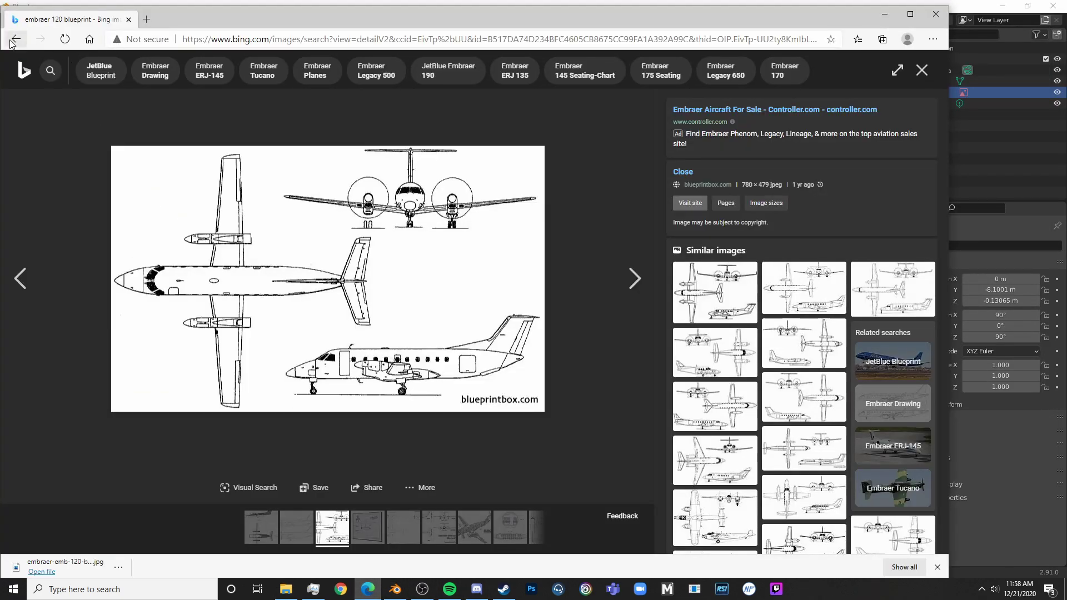
{"action": "left_click", "coordinate": [16, 39]}
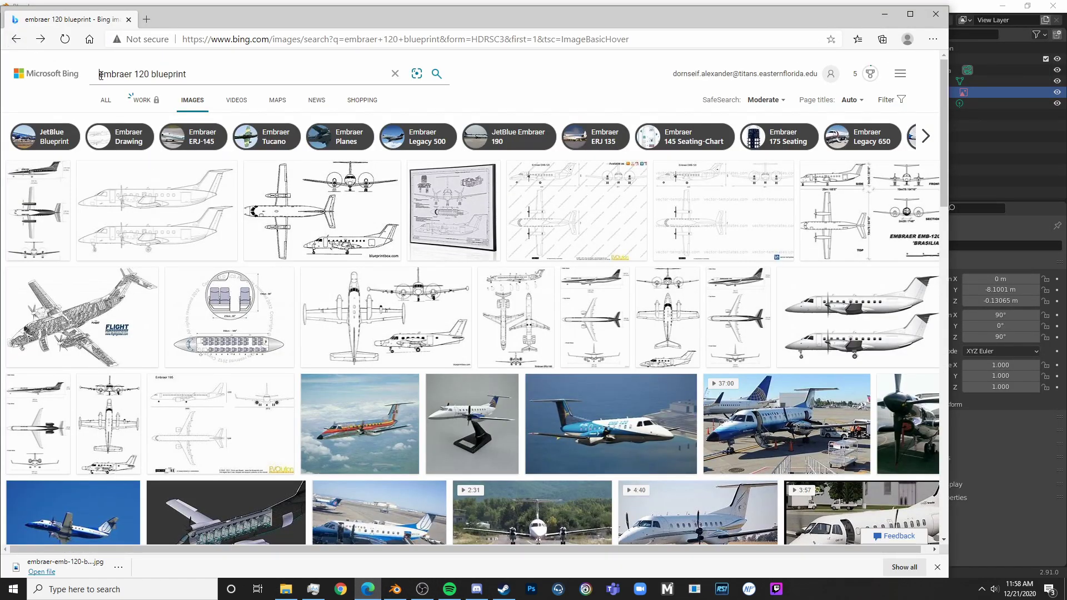
{"action": "left_click_drag", "start_coordinate": [99, 74], "coordinate": [149, 74]}
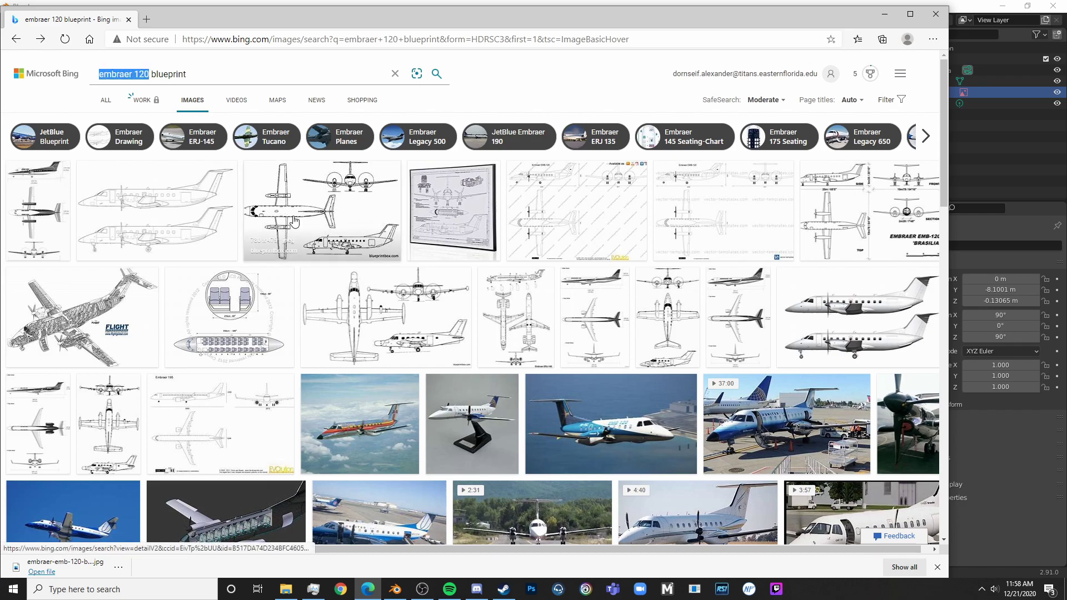
{"action": "left_click", "coordinate": [884, 14]}
- Scale the reference image to about 3.05 and move it so the aircraft's side view lies over the cube, in wireframe display
{"action": "key", "text": "s"}
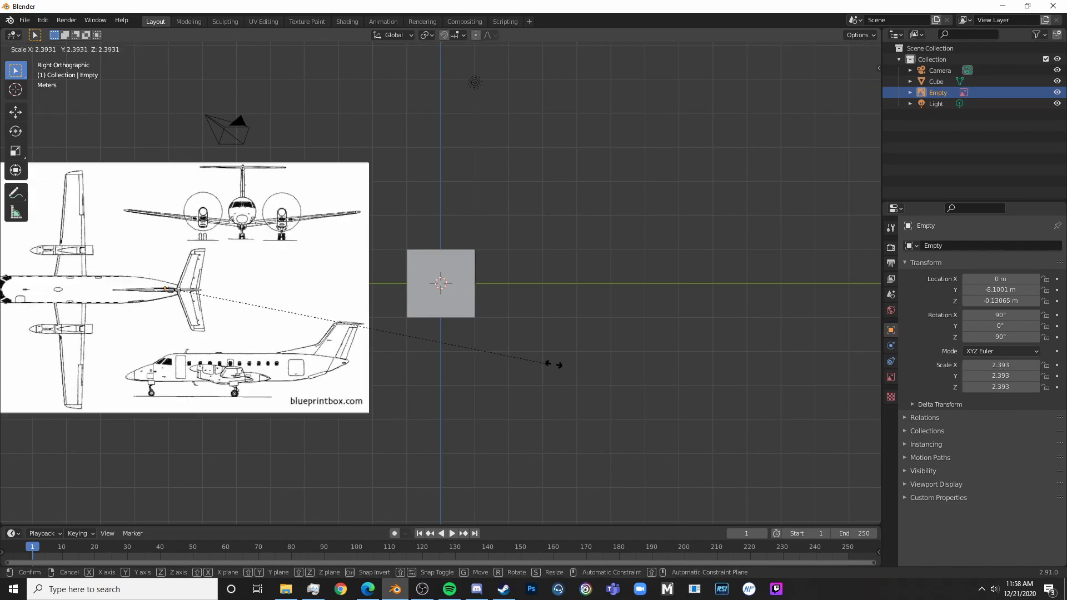
{"action": "left_click", "coordinate": [542, 367]}
{"action": "key", "text": "g"}
{"action": "left_click", "coordinate": [522, 283]}
{"action": "scroll", "coordinate": [523, 283], "scroll_direction": "up", "scroll_amount": 4}
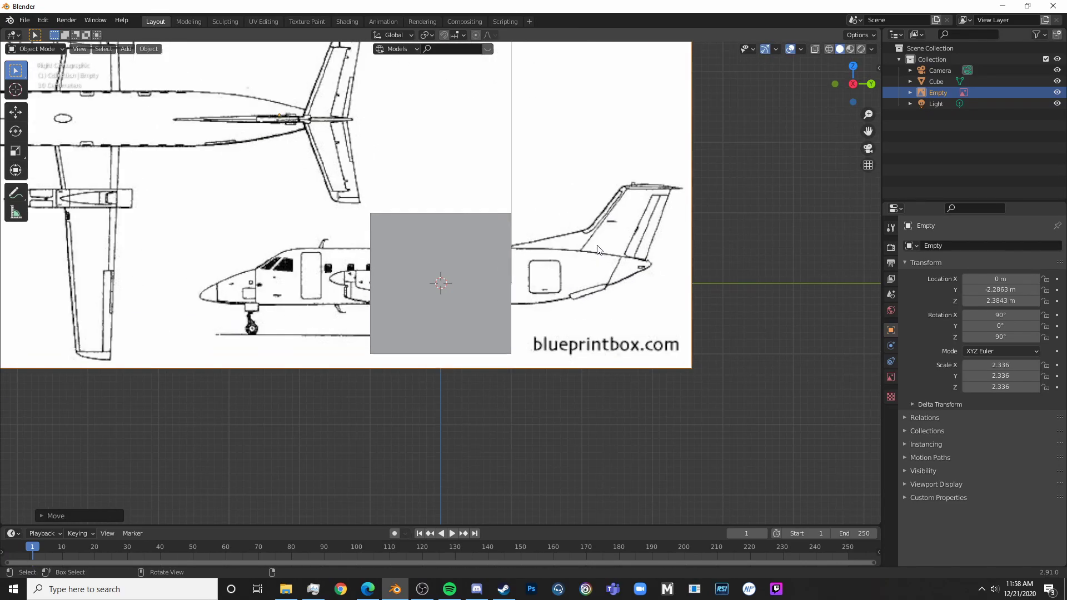
{"action": "key", "text": "s"}
{"action": "left_click", "coordinate": [663, 270]}
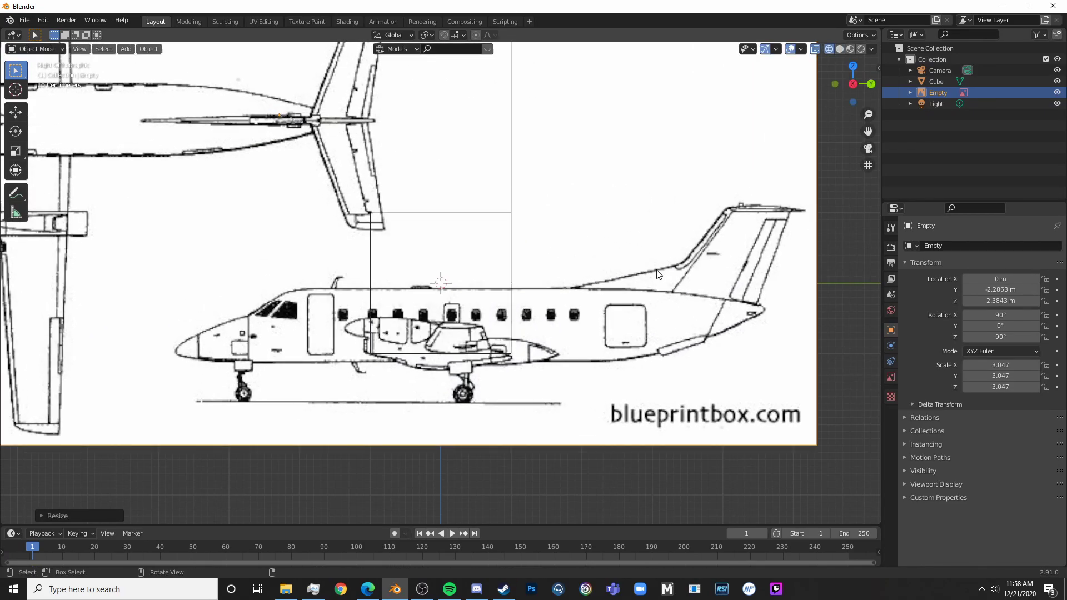
{"action": "key", "text": "g"}
{"action": "left_click", "coordinate": [653, 250]}
{"action": "scroll", "coordinate": [648, 257], "scroll_direction": "down", "scroll_amount": 5}
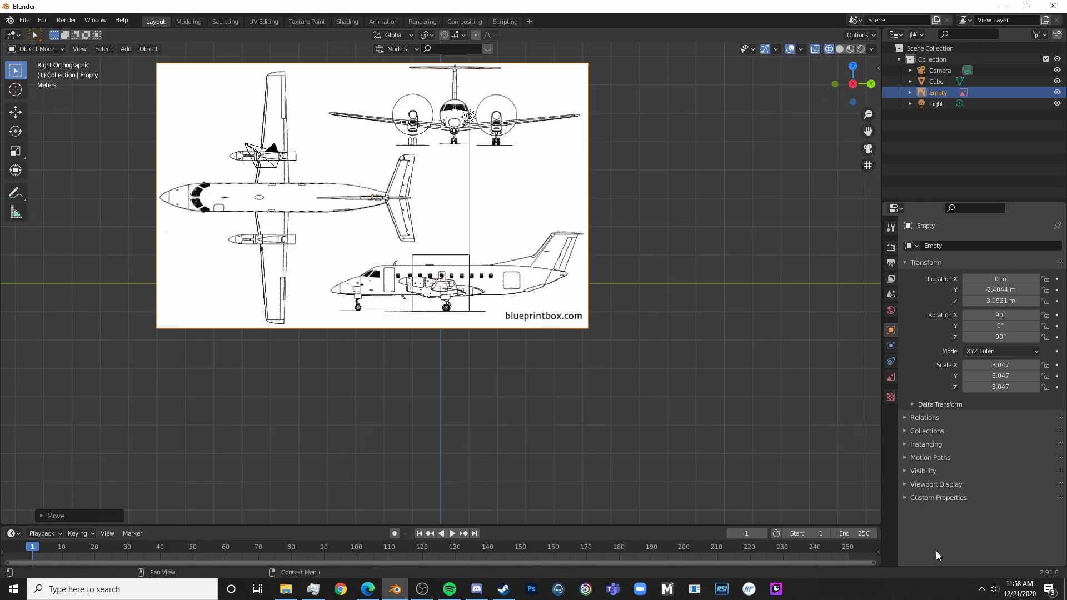
- Enable transparency on the reference image and set its opacity to 0.5
{"action": "left_click", "coordinate": [891, 377]}
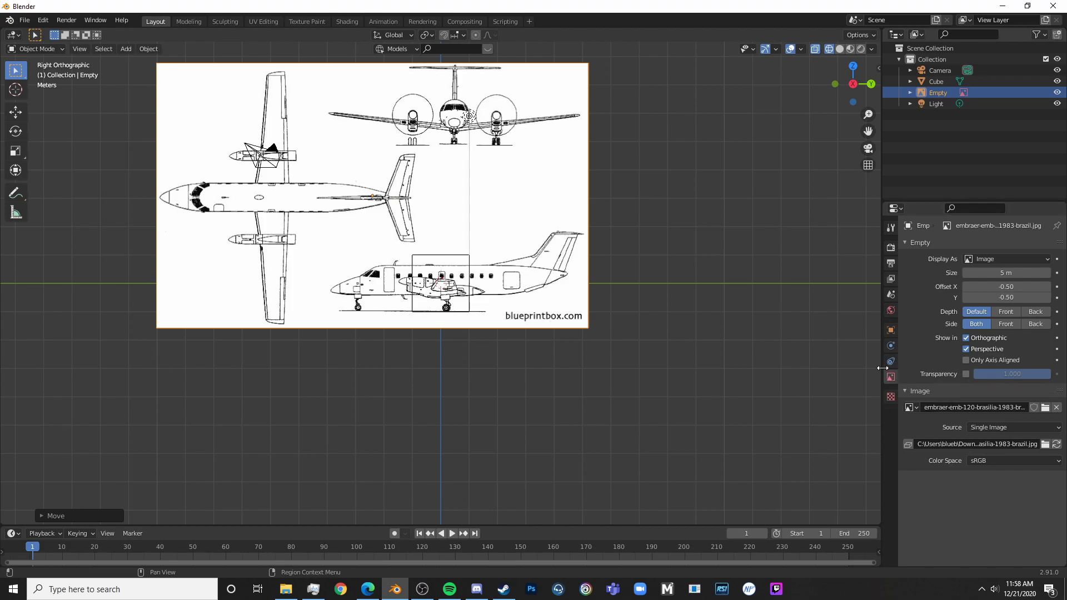
{"action": "left_click", "coordinate": [966, 375]}
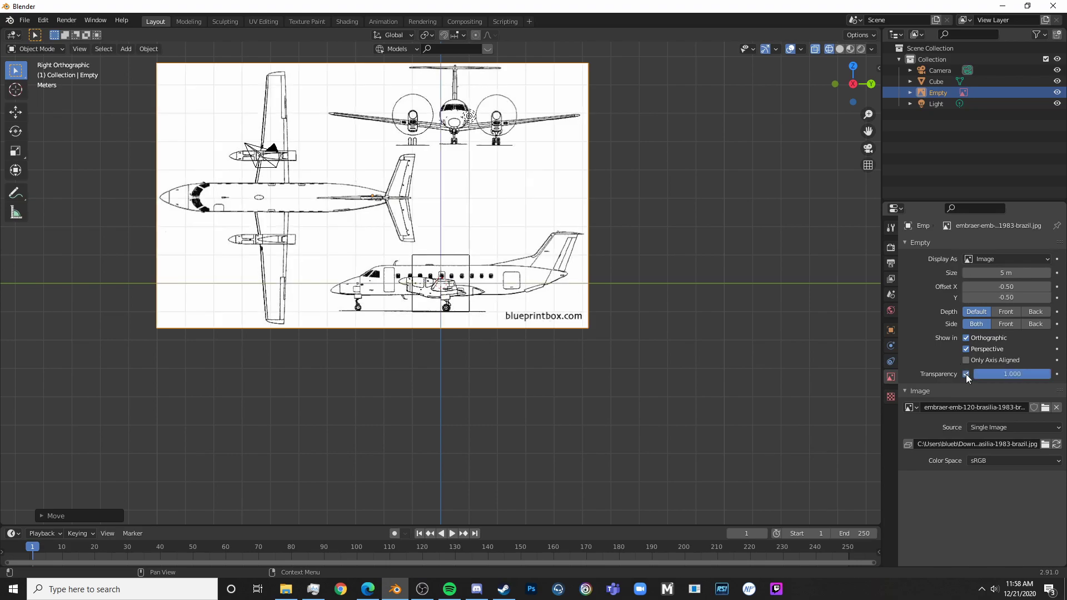
{"action": "left_click", "coordinate": [1021, 375]}
{"action": "type", "text": "0.5"}
{"action": "key", "text": "Return"}
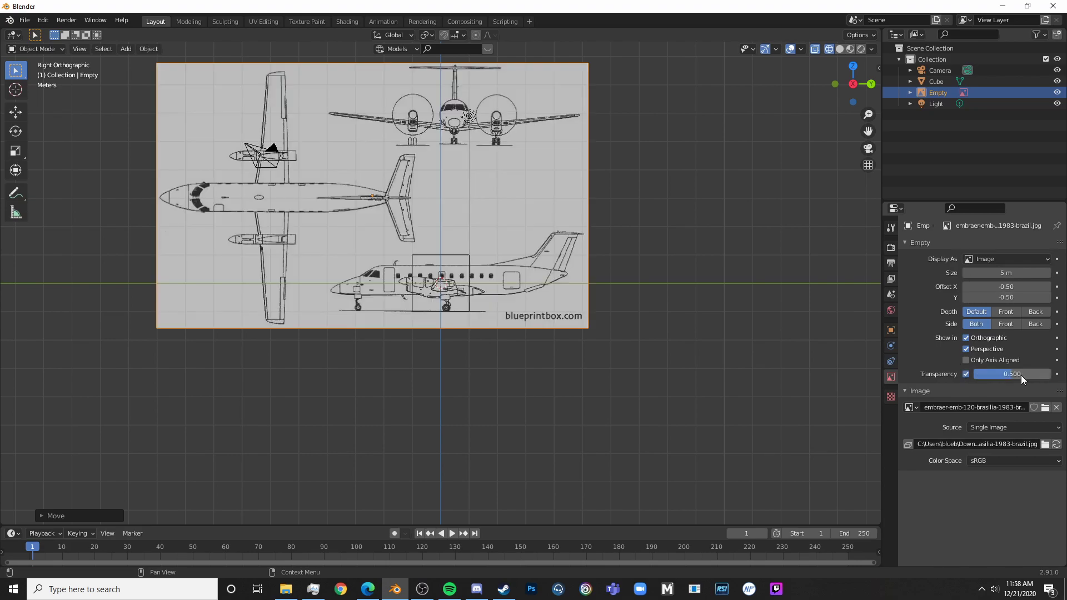
- Hide the blueprint image in perspective views, keeping it shown only in orthographic views
{"action": "left_click", "coordinate": [469, 281]}
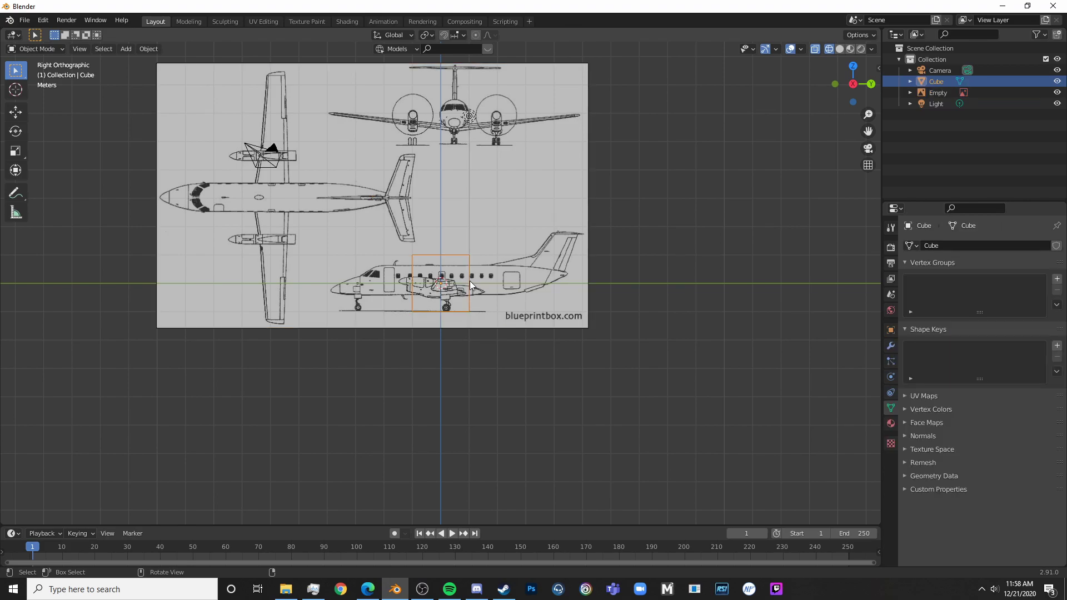
{"action": "left_click", "coordinate": [442, 198]}
{"action": "scroll", "coordinate": [468, 297], "scroll_direction": "up", "scroll_amount": 4}
{"action": "scroll", "coordinate": [552, 348], "scroll_direction": "down", "scroll_amount": 2}
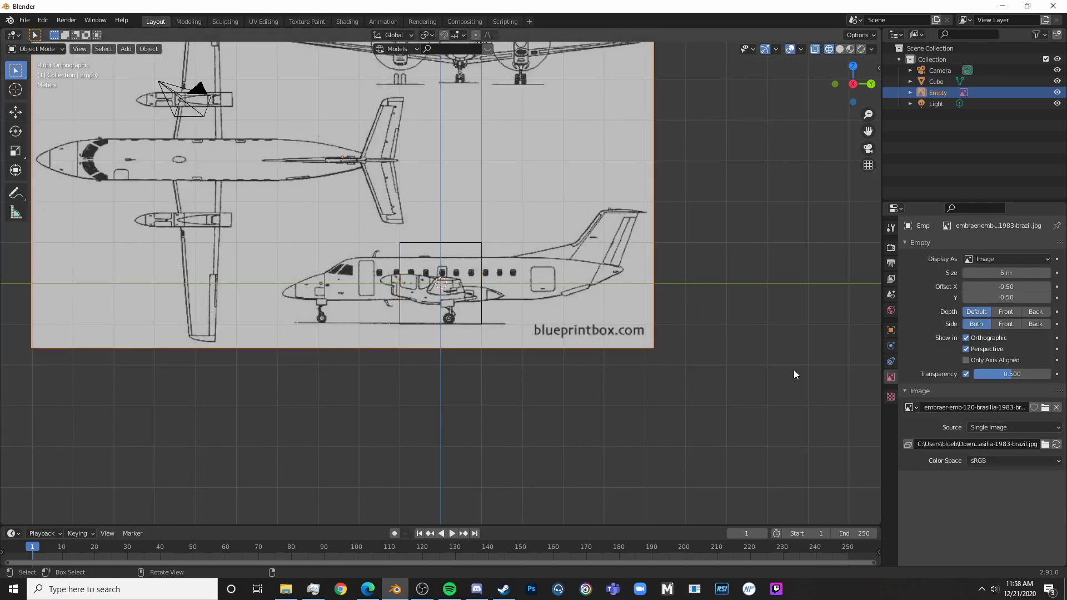
{"action": "scroll", "coordinate": [344, 249], "scroll_direction": "down", "scroll_amount": 5}
{"action": "scroll", "coordinate": [506, 249], "scroll_direction": "up", "scroll_amount": 3}
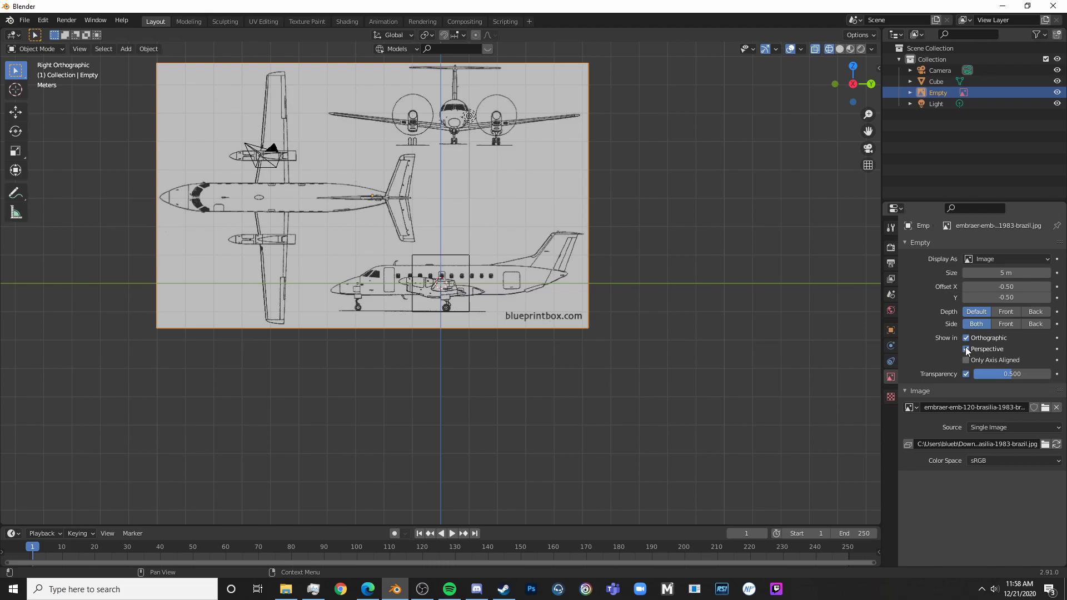
{"action": "middle_click_drag", "start_coordinate": [578, 355], "coordinate": [616, 361]}
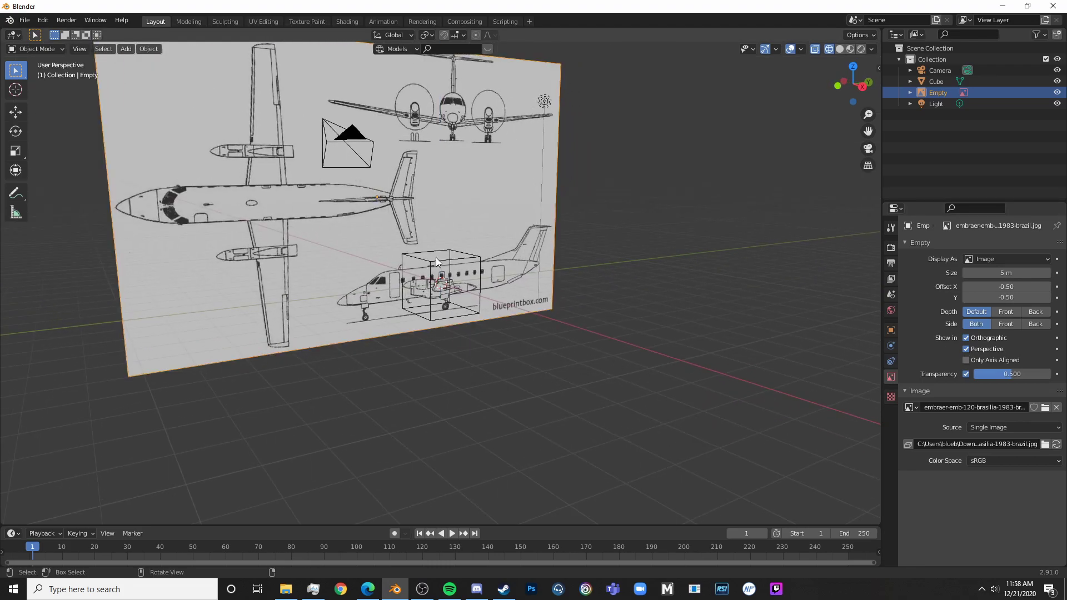
{"action": "left_click", "coordinate": [967, 349]}
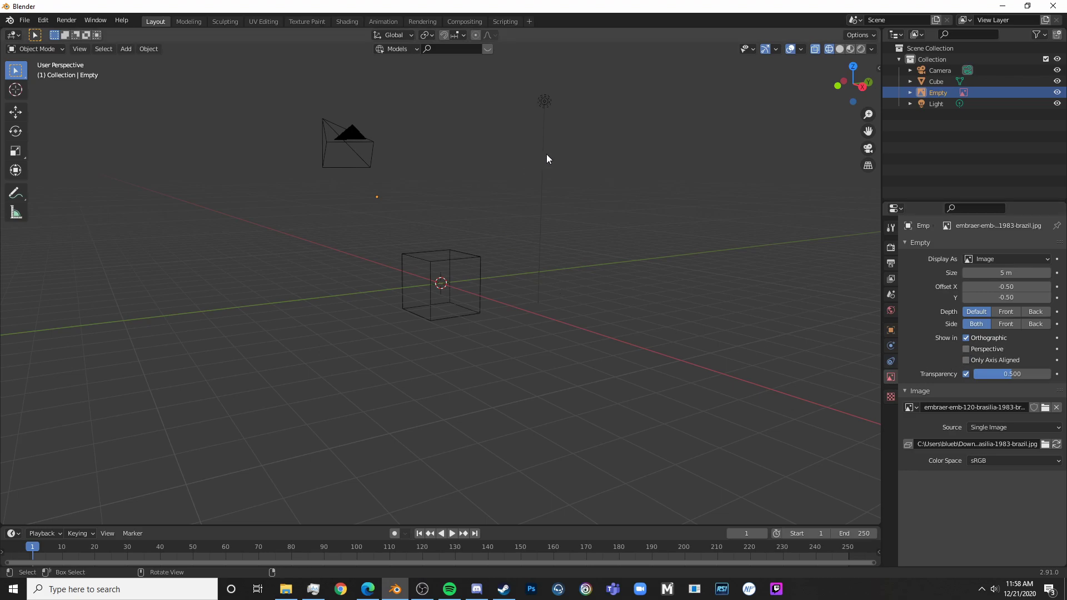
{"action": "key", "text": "KP_3"}
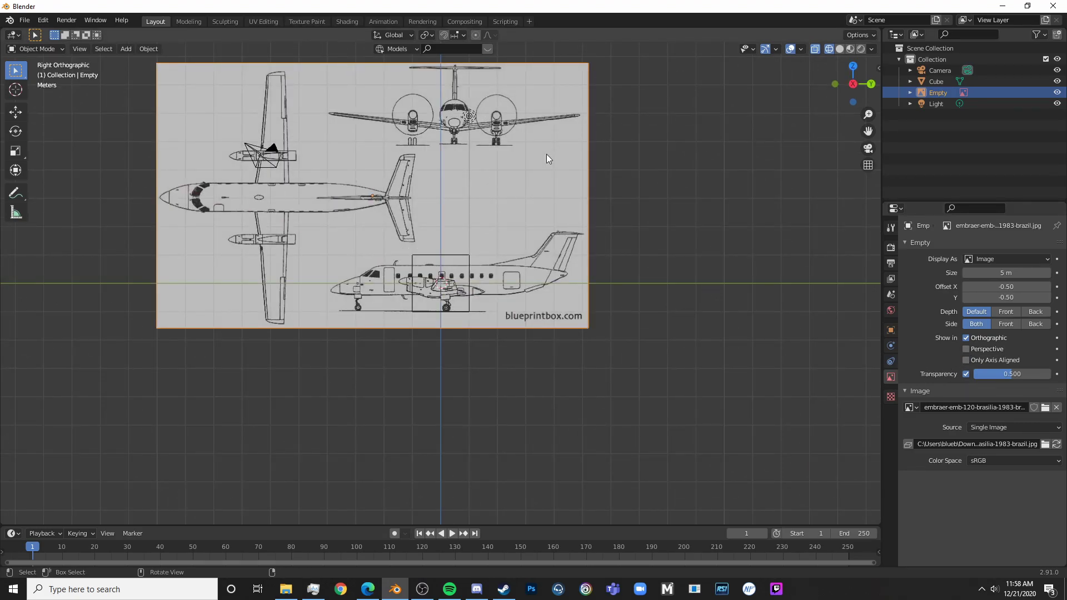
{"action": "middle_click_drag", "start_coordinate": [546, 154], "coordinate": [546, 154]}
{"action": "key", "text": "KP_3"}
- Move the side-view blueprint along negative X in the front view, well clear of the cube
{"action": "key", "text": "KP_1"}
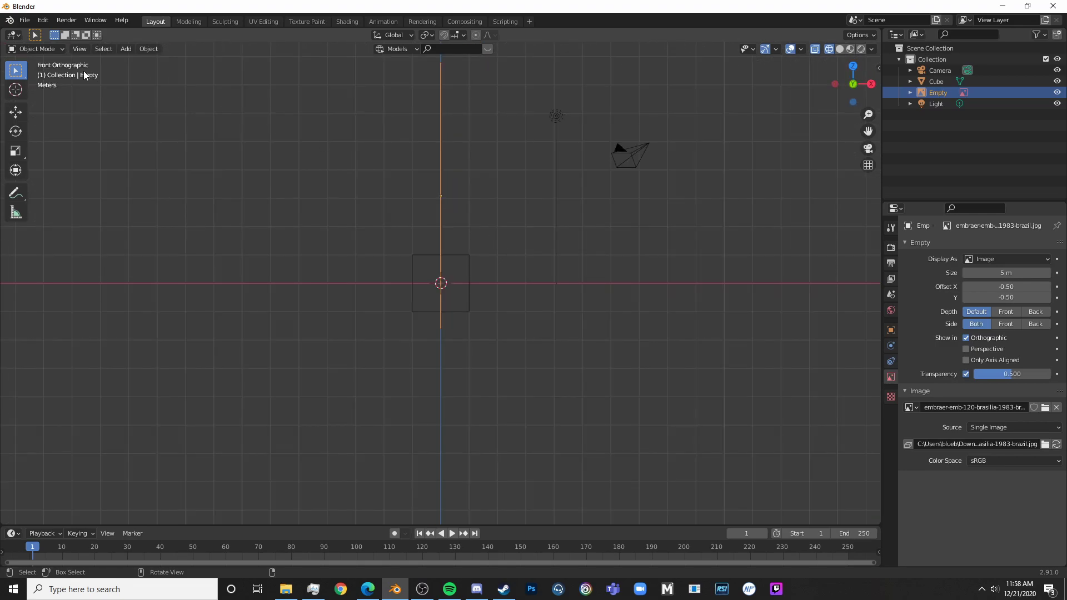
{"action": "left_click", "coordinate": [15, 111]}
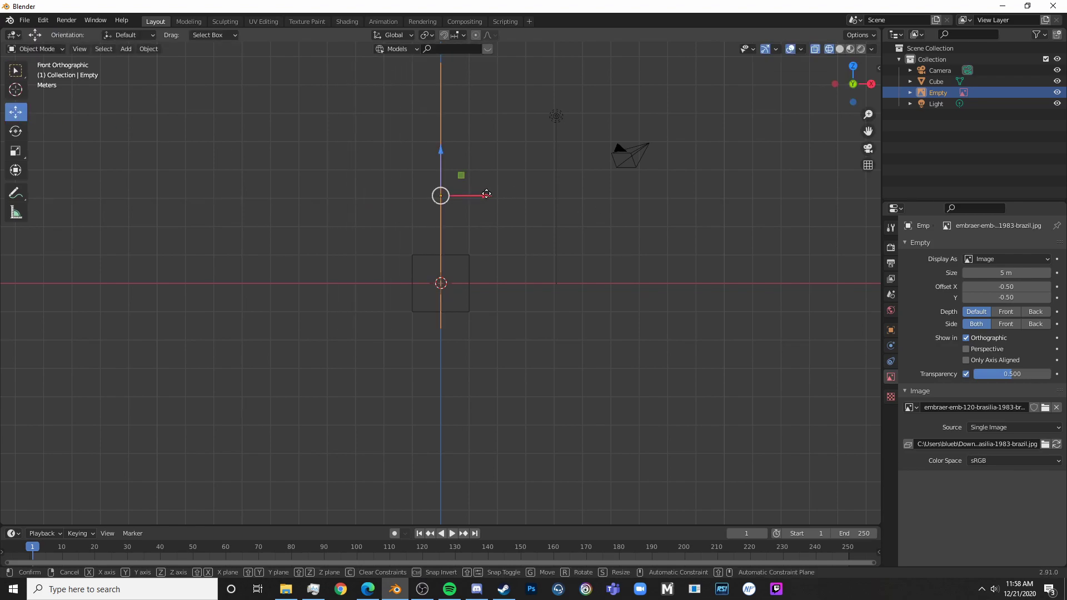
{"action": "left_click_drag", "start_coordinate": [490, 196], "coordinate": [333, 195]}
- Duplicate the blueprint by copy and paste and rotate the copy 90° in the top view so it faces the front view
{"action": "key", "text": "KP_7"}
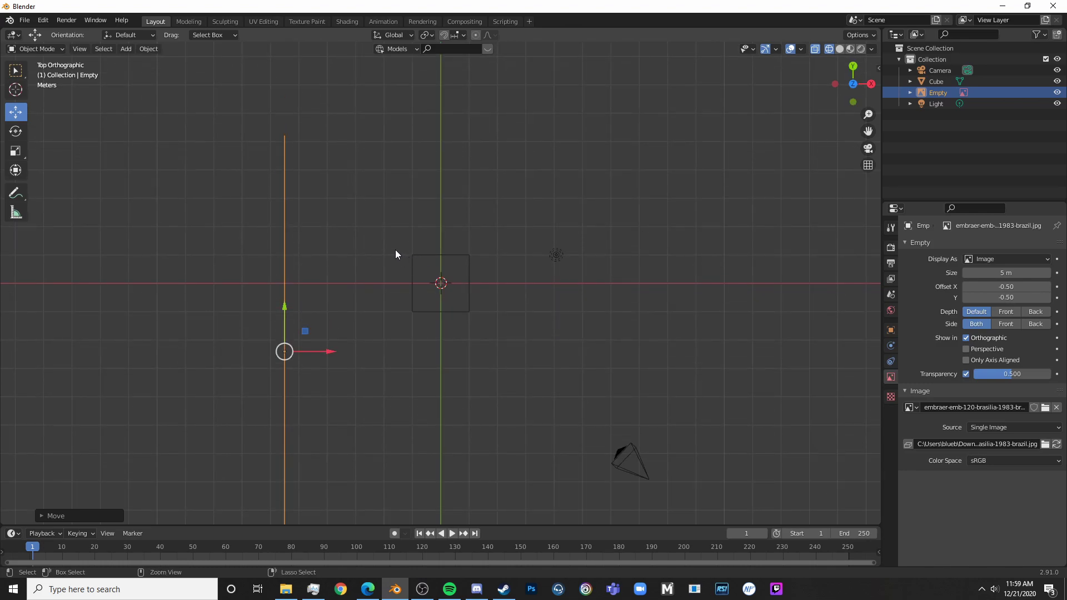
{"action": "key", "text": "ctrl+c"}
{"action": "key", "text": "ctrl+v"}
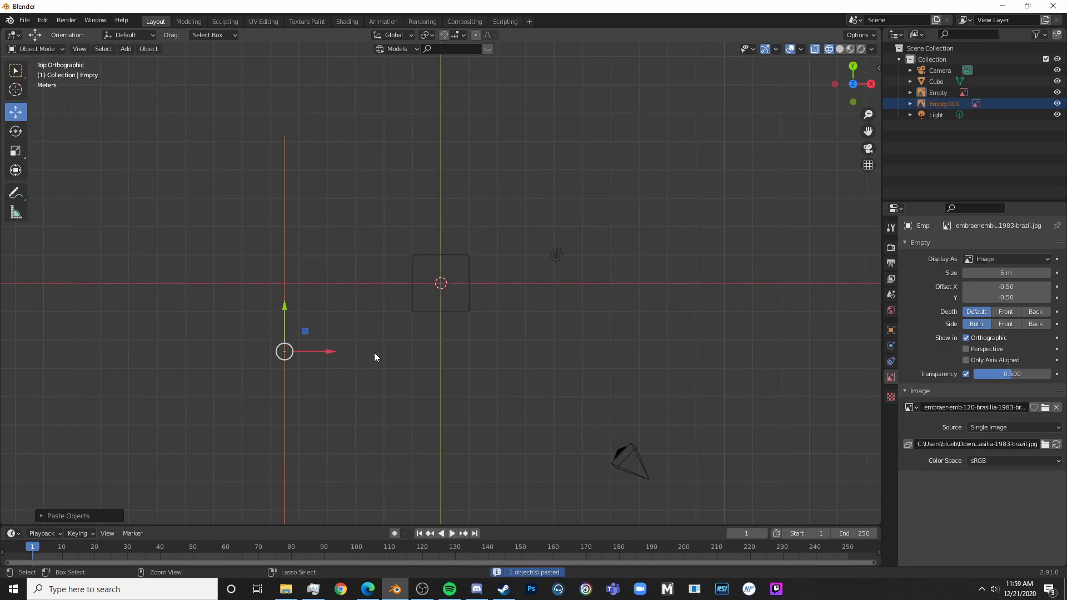
{"action": "type", "text": "r"}
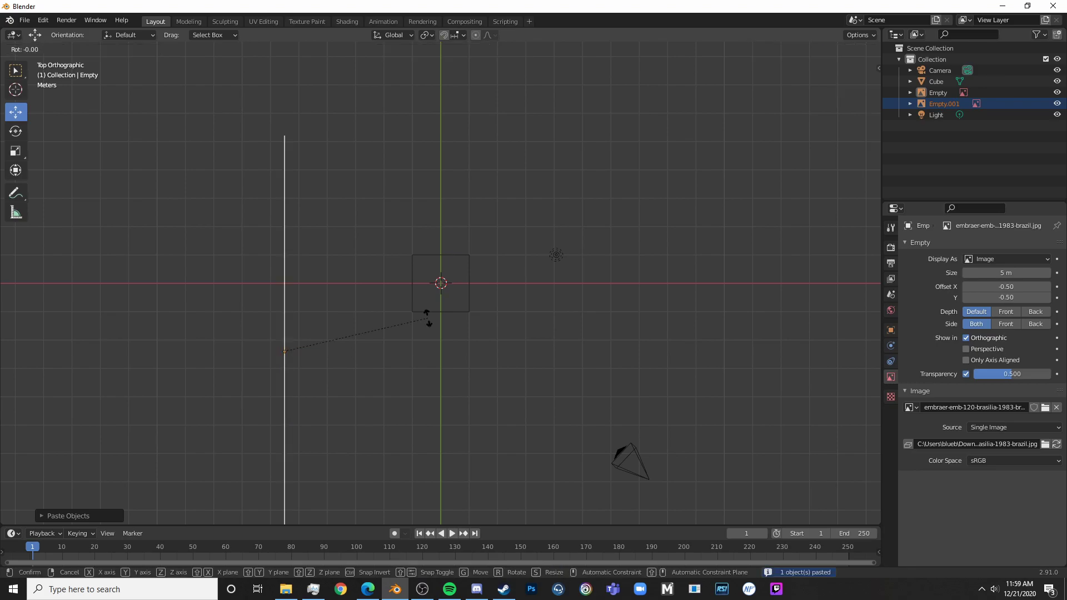
{"action": "type", "text": "90"}
{"action": "key", "text": "Return"}
{"action": "key", "text": "KP_1"}
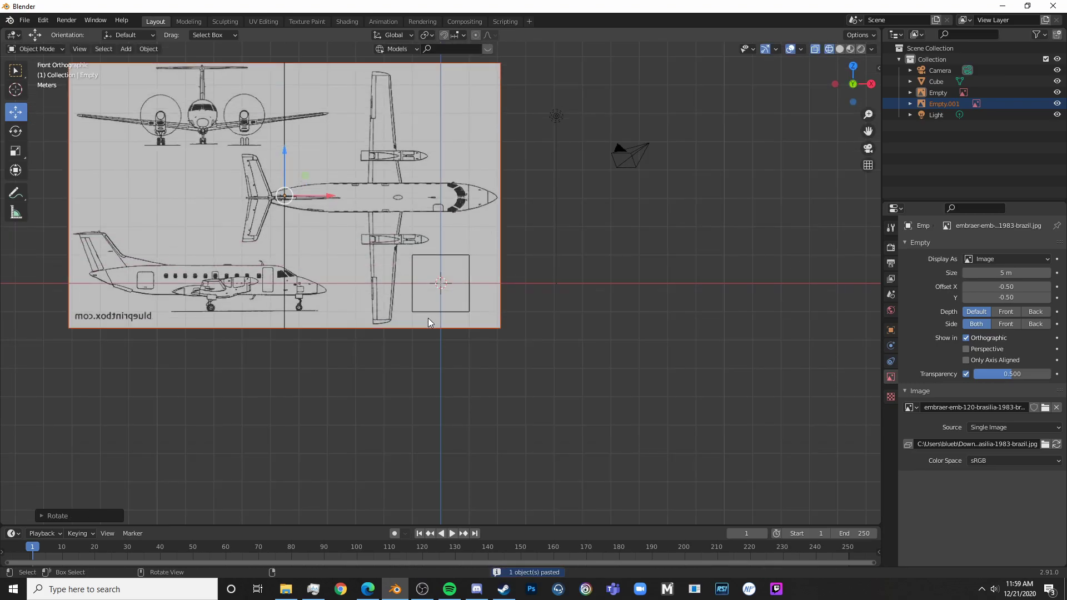
- Move the rotated blueprint copy so the aircraft's front view is centred on the vertical axis over the cube
{"action": "key", "text": "alt+a"}
{"action": "middle_click_drag", "start_coordinate": [358, 313], "coordinate": [437, 348], "text": "shift"}
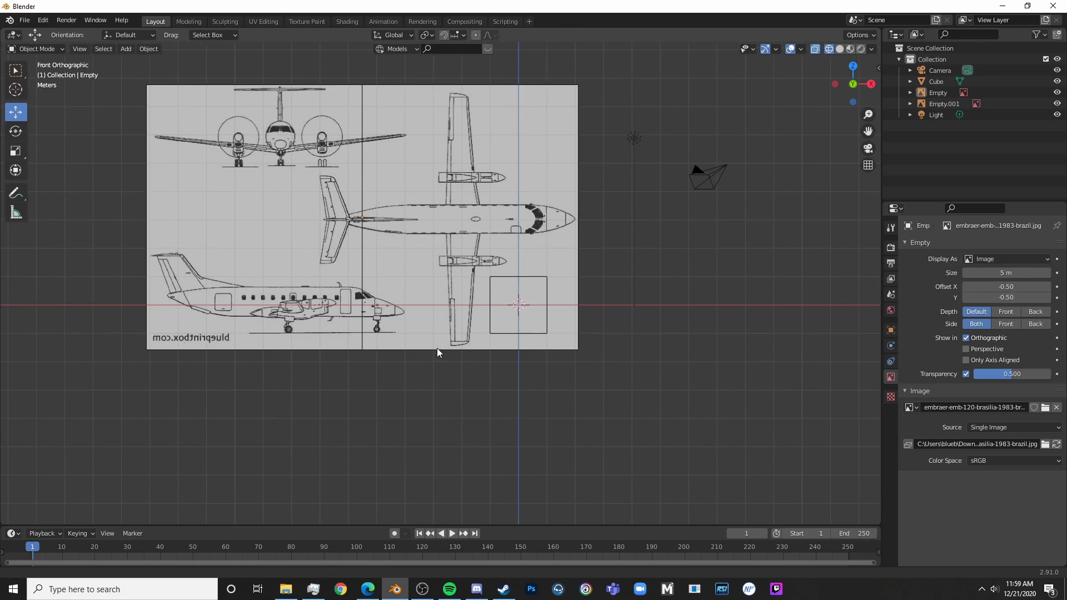
{"action": "left_click", "coordinate": [402, 192]}
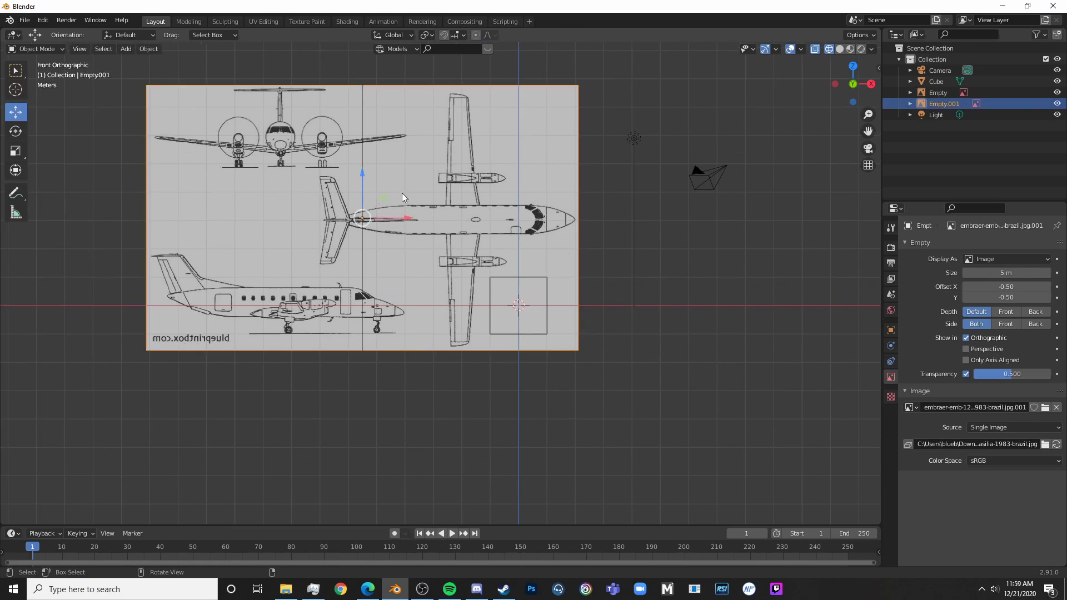
{"action": "key", "text": "g"}
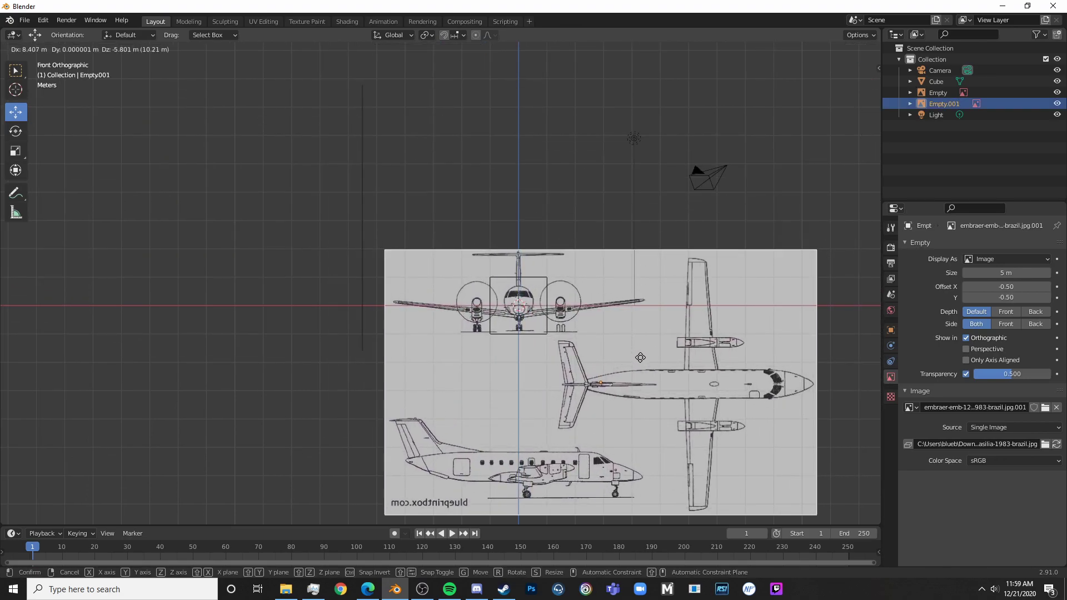
{"action": "left_click", "coordinate": [642, 355]}
{"action": "scroll", "coordinate": [645, 344], "scroll_direction": "up", "scroll_amount": 6}
{"action": "middle_click_drag", "start_coordinate": [655, 312], "coordinate": [469, 271], "text": "shift"}
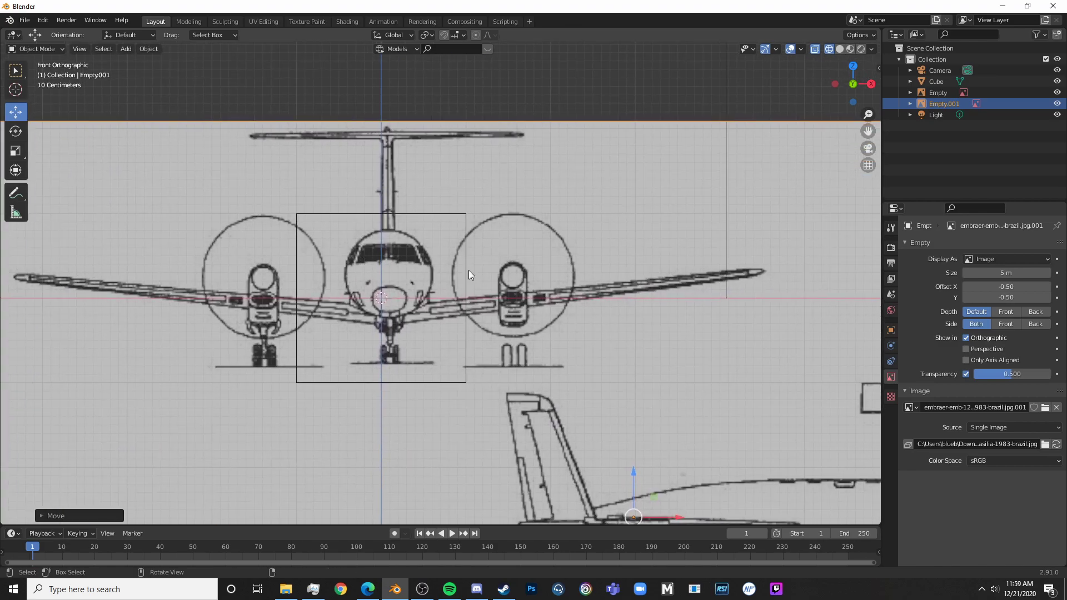
{"action": "key", "text": "g"}
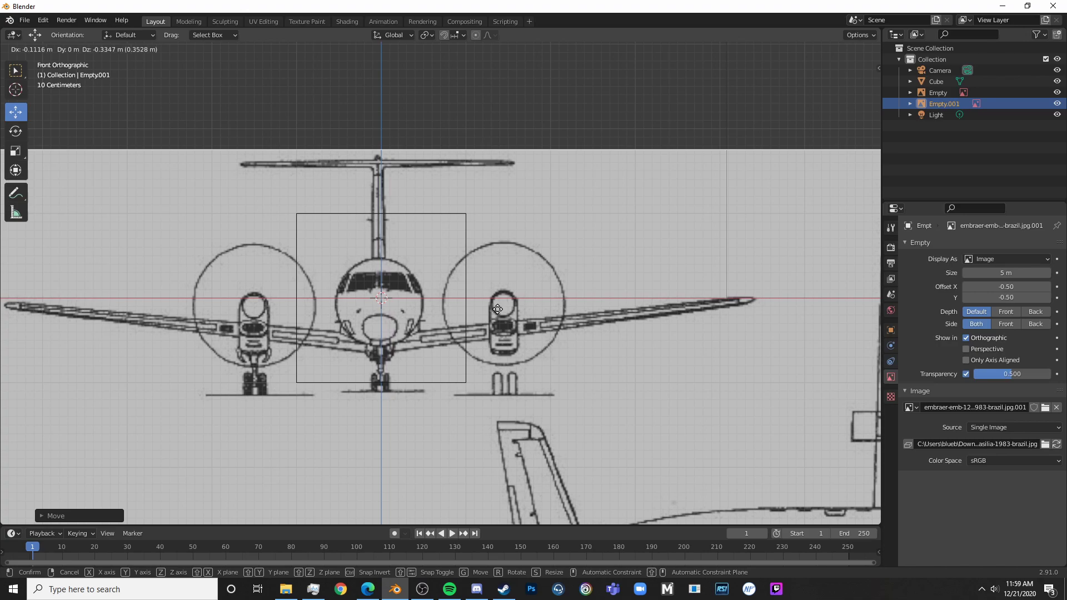
{"action": "left_click", "coordinate": [500, 309]}
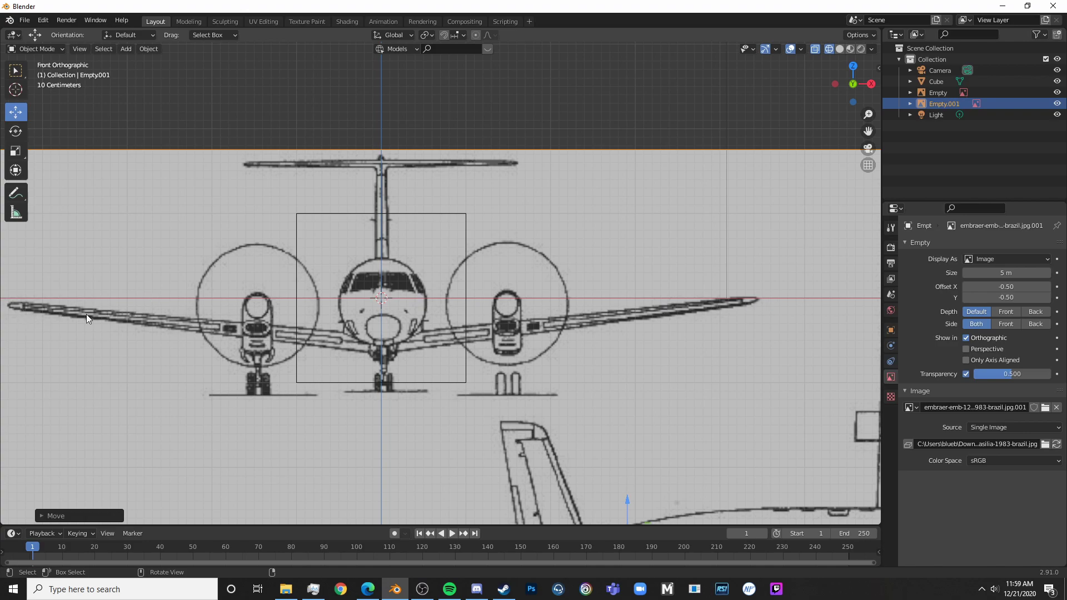
{"action": "scroll", "coordinate": [612, 288], "scroll_direction": "down", "scroll_amount": 6}
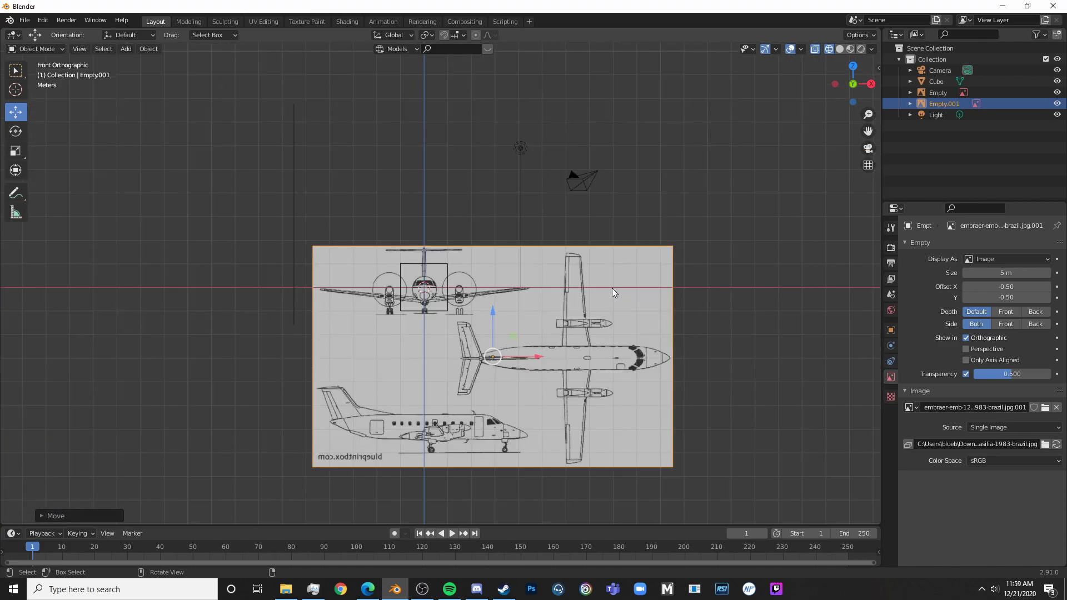
- Lower the side-view blueprint about 0.15 m along Z in the right view so the fuselage sits closer to the horizontal axis
{"action": "key", "text": "KP_3"}
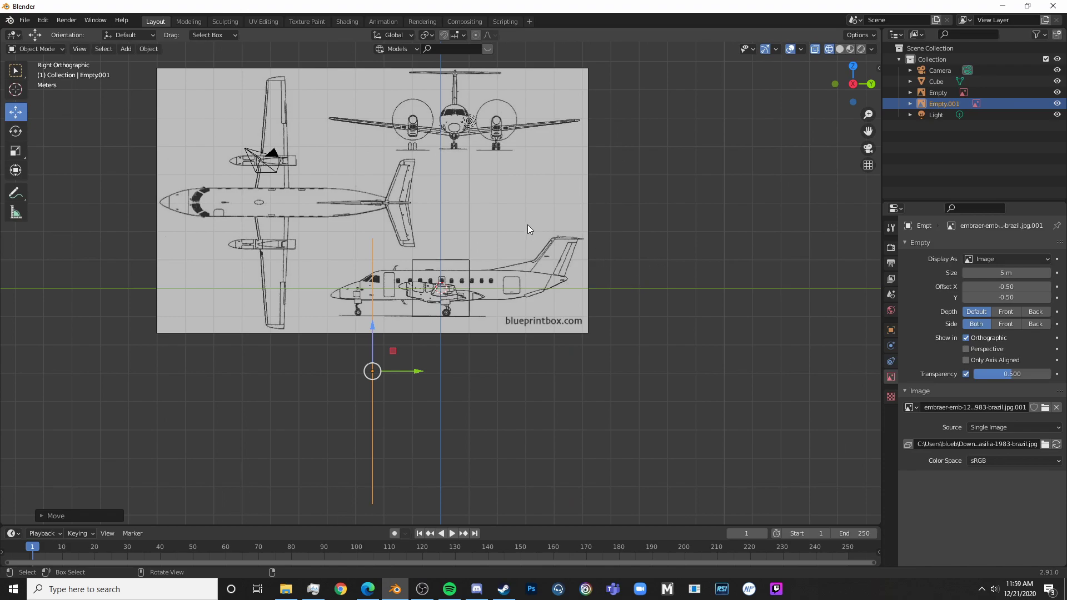
{"action": "left_click", "coordinate": [558, 236]}
{"action": "scroll", "coordinate": [558, 235], "scroll_direction": "up", "scroll_amount": 5}
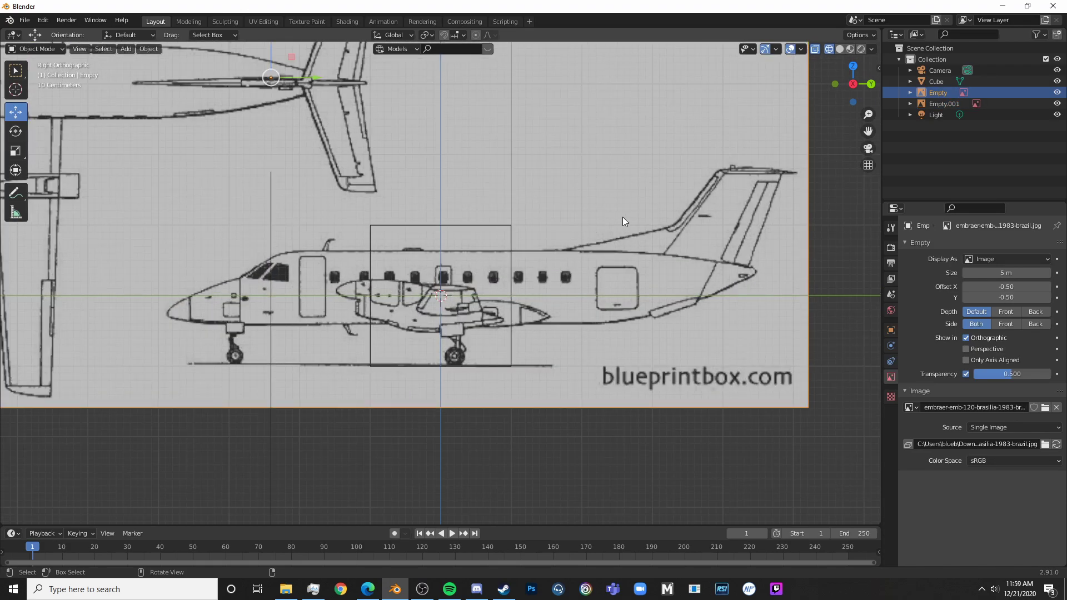
{"action": "key", "text": "g"}
{"action": "key", "text": "z"}
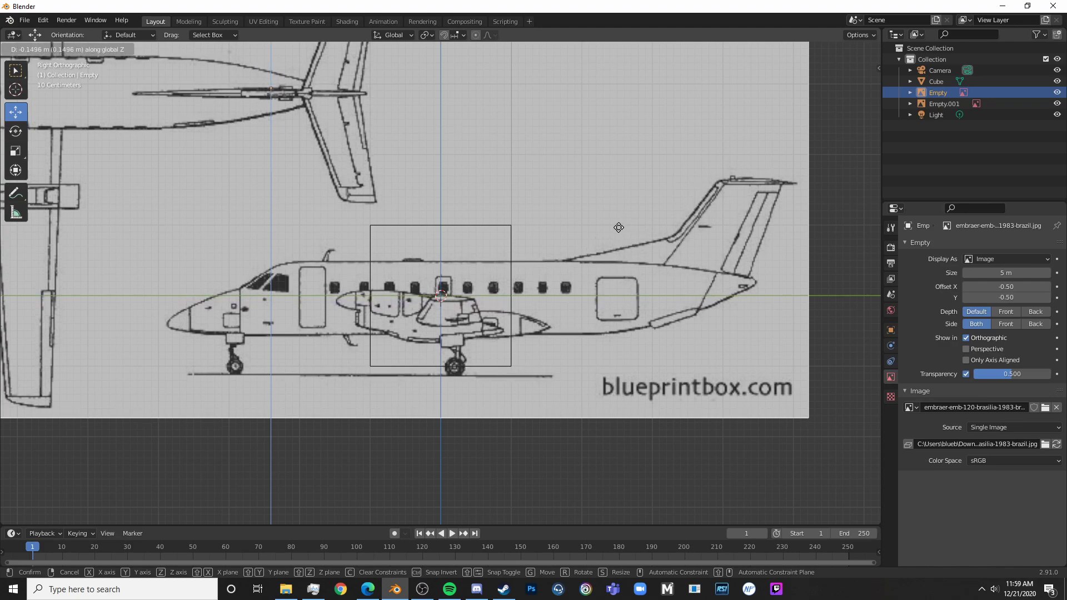
{"action": "left_click", "coordinate": [618, 228]}
{"action": "scroll", "coordinate": [622, 239], "scroll_direction": "down", "scroll_amount": 5}
{"action": "scroll", "coordinate": [611, 250], "scroll_direction": "up", "scroll_amount": 4}
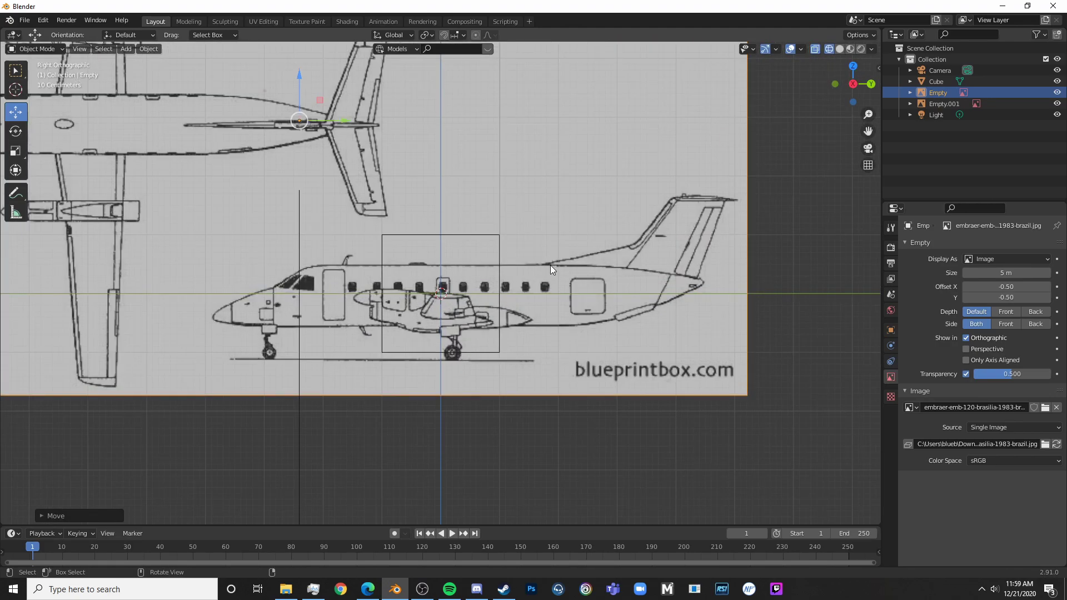
{"action": "scroll", "coordinate": [551, 266], "scroll_direction": "down", "scroll_amount": 4}
{"action": "key", "text": "alt+a"}
{"action": "left_click", "coordinate": [543, 314]}
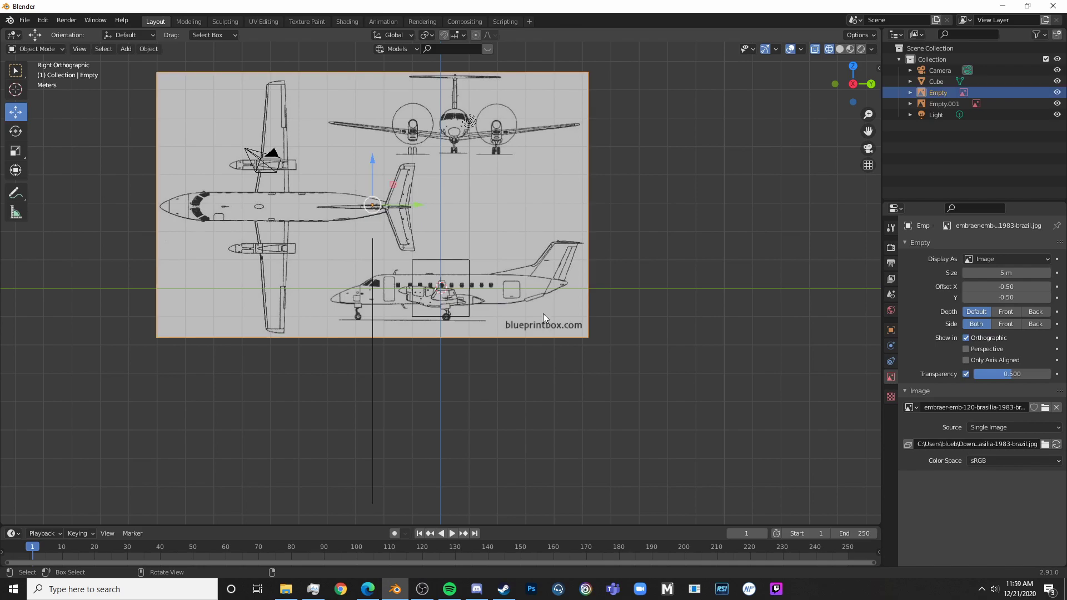
{"action": "scroll", "coordinate": [368, 306], "scroll_direction": "down", "scroll_amount": 2}
- Move the front-view blueprint along positive Y in the right view, well clear behind the aircraft's tail
{"action": "middle_click_drag", "start_coordinate": [375, 309], "coordinate": [424, 325]}
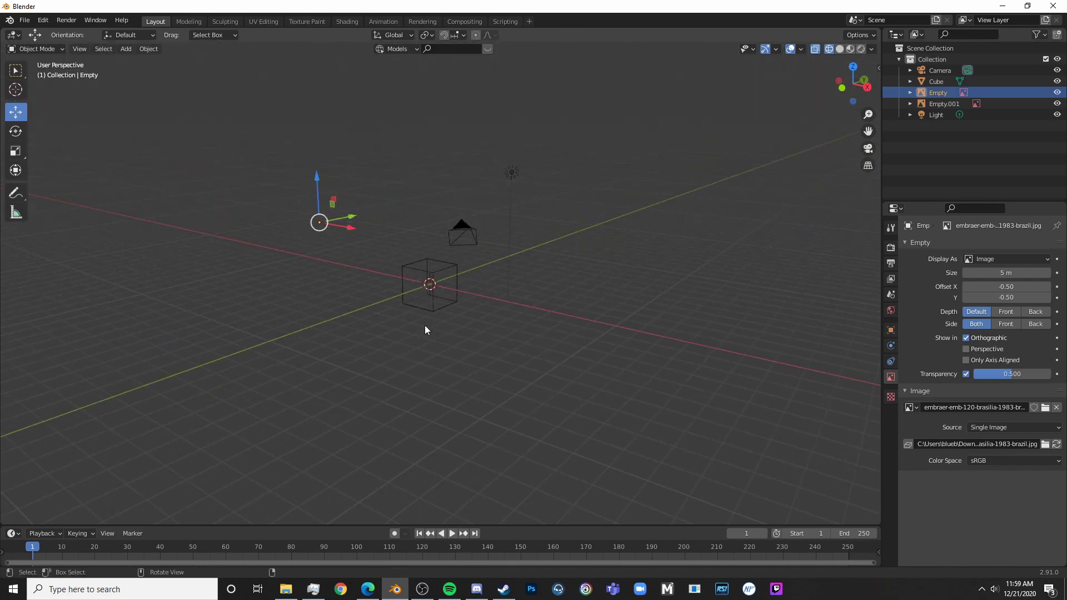
{"action": "key", "text": "KP_3"}
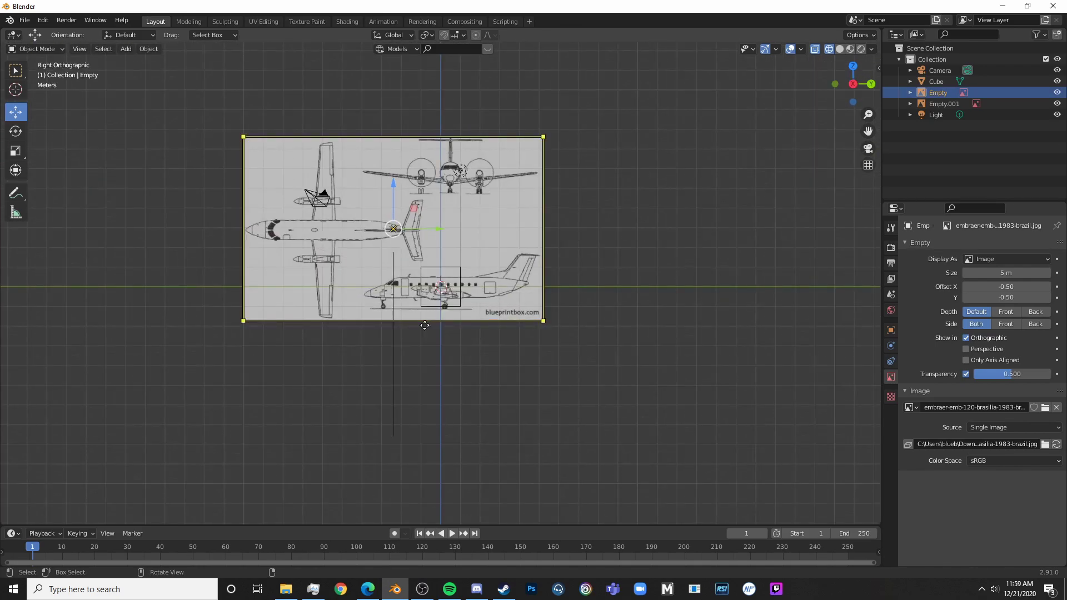
{"action": "left_click", "coordinate": [387, 362]}
{"action": "left_click_drag", "start_coordinate": [436, 341], "coordinate": [626, 353]}
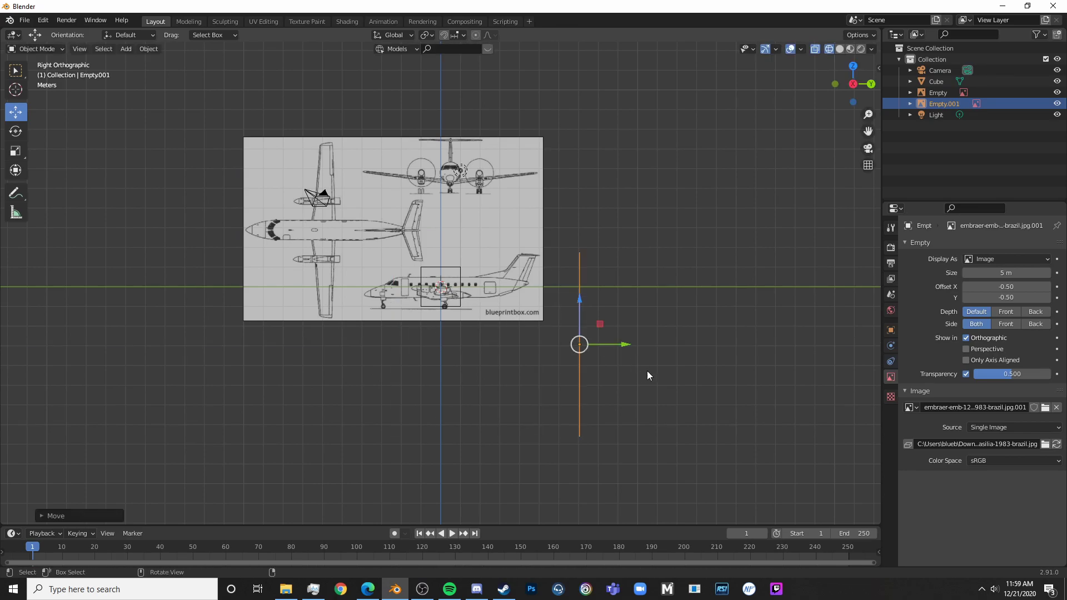
- Duplicate the front-view blueprint by copy and paste and rotate the copy 90° in the right view so it lies flat
{"action": "key", "text": "ctrl+c"}
{"action": "key", "text": "ctrl+v"}
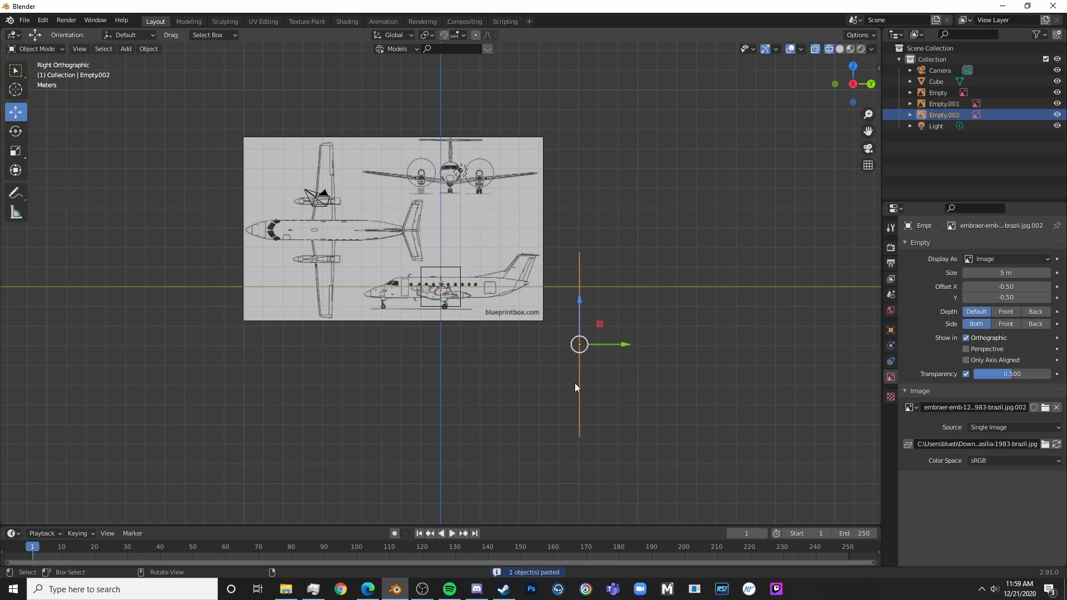
{"action": "scroll", "coordinate": [673, 385], "scroll_direction": "up", "scroll_amount": 2}
{"action": "scroll", "coordinate": [688, 389], "scroll_direction": "down", "scroll_amount": 1}
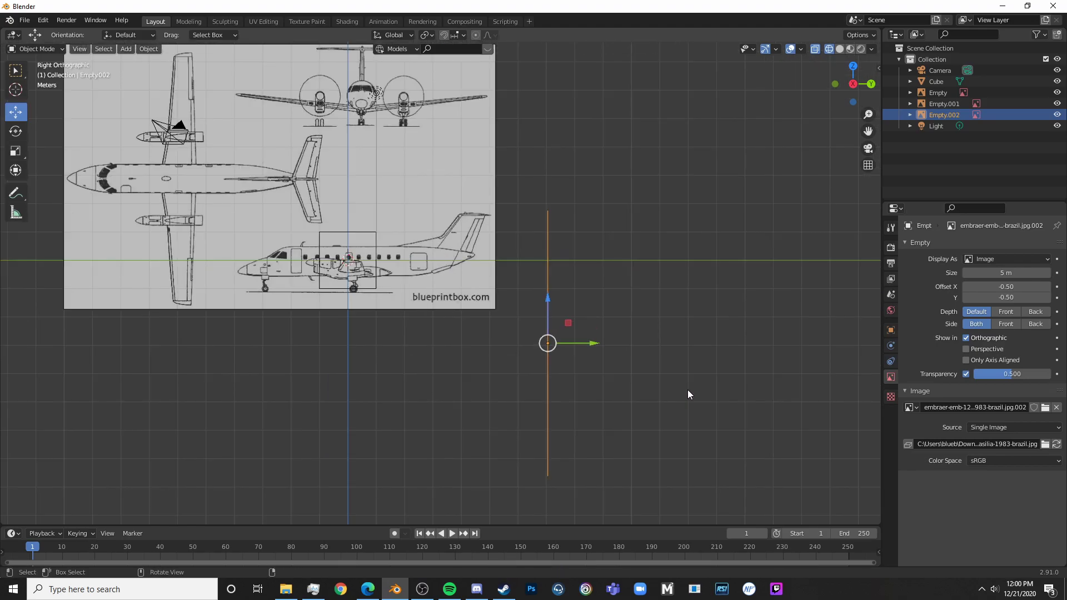
{"action": "scroll", "coordinate": [685, 388], "scroll_direction": "up", "scroll_amount": 1}
{"action": "key", "text": "r"}
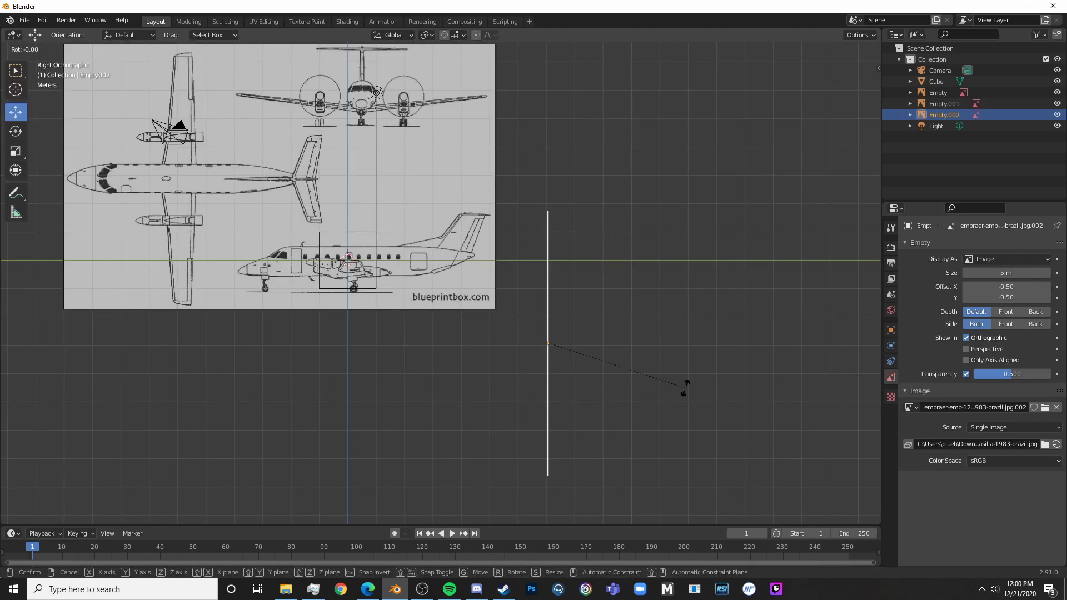
{"action": "type", "text": "90"}
{"action": "key", "text": "Return"}
- Move the flat blueprint copy beneath the side-view blueprint and rotate it -90° in the top view so the aircraft's nose points along negative Y
{"action": "key", "text": "g"}
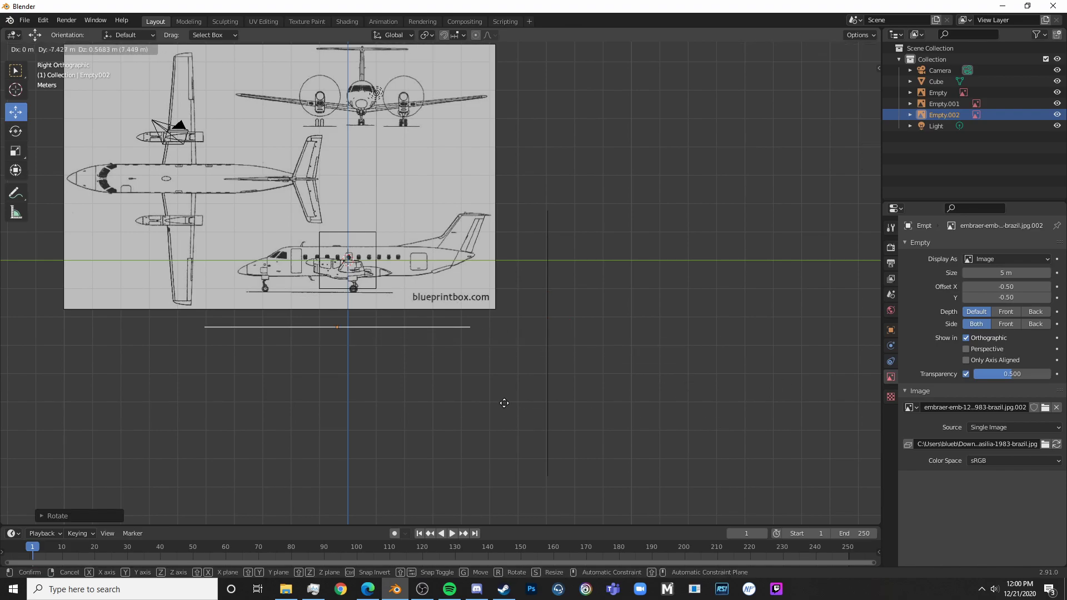
{"action": "left_click", "coordinate": [506, 404]}
{"action": "key", "text": "KP_7"}
{"action": "scroll", "coordinate": [489, 300], "scroll_direction": "down", "scroll_amount": 1}
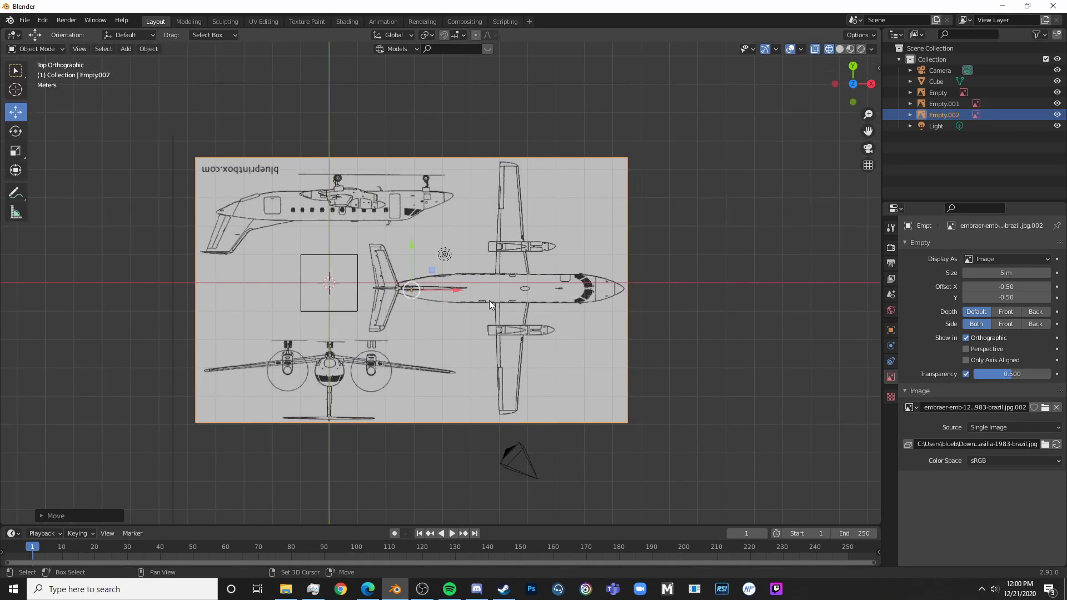
{"action": "scroll", "coordinate": [511, 302], "scroll_direction": "down", "scroll_amount": 1}
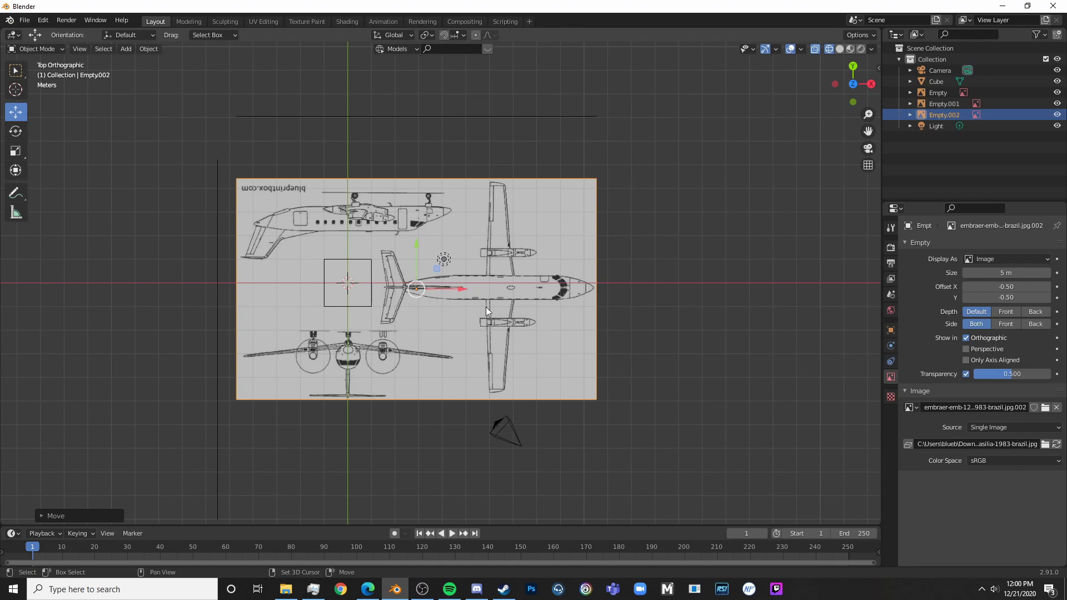
{"action": "middle_click_drag", "start_coordinate": [493, 306], "coordinate": [529, 289], "text": "shift"}
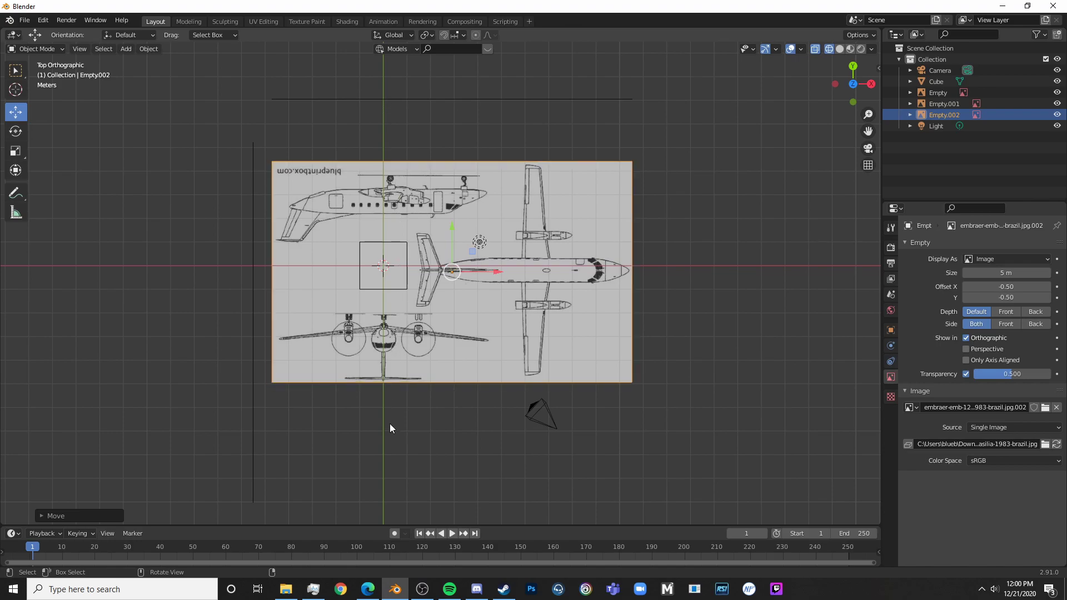
{"action": "key", "text": "s"}
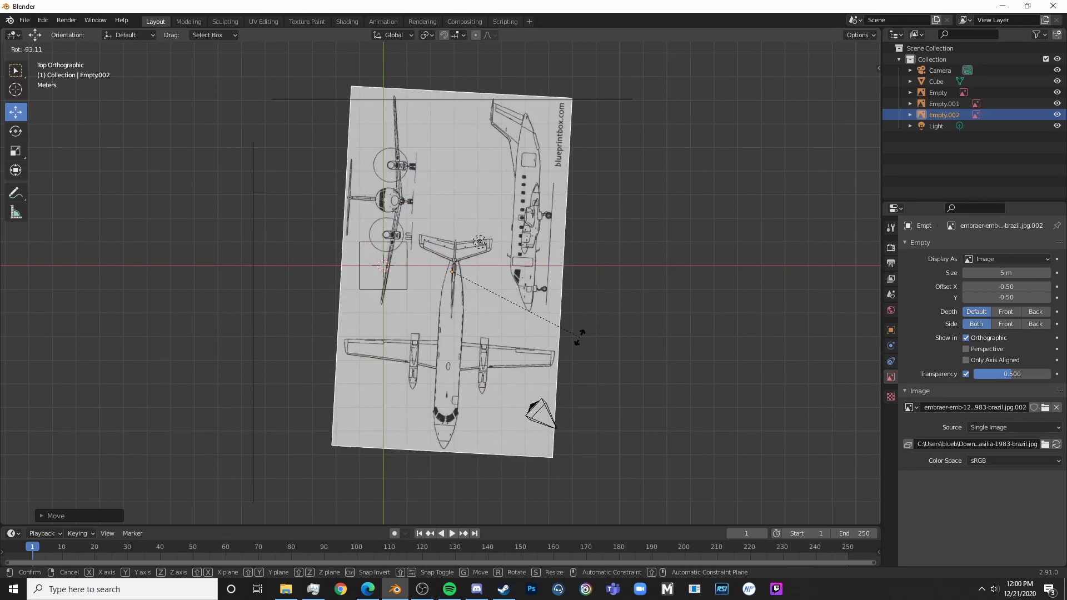
{"action": "left_click", "coordinate": [579, 338], "text": "ctrl"}
- Move the flat blueprint in the top view so the top-down aircraft's fuselage runs along the Y axis through the cube
{"action": "scroll", "coordinate": [626, 391], "scroll_direction": "up", "scroll_amount": 3}
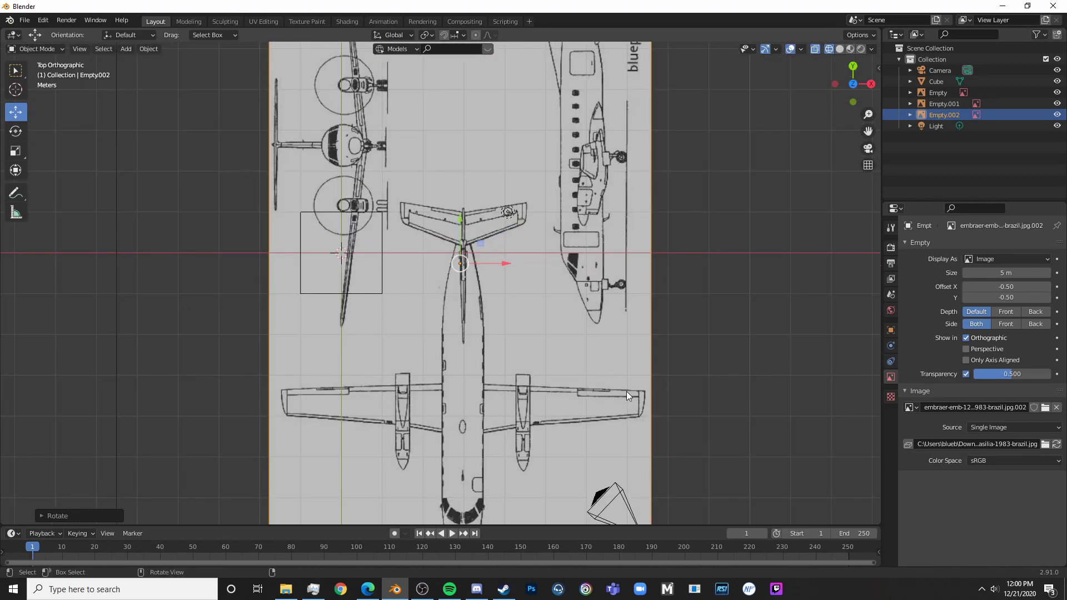
{"action": "scroll", "coordinate": [626, 392], "scroll_direction": "down", "scroll_amount": 2}
{"action": "key", "text": "g"}
{"action": "left_click", "coordinate": [538, 328]}
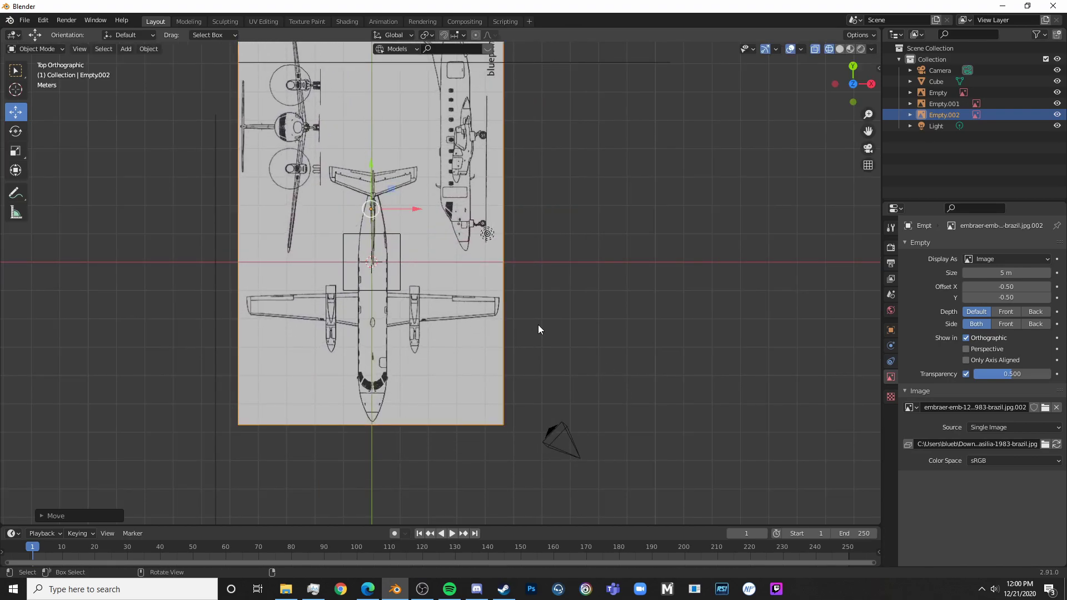
- Compare the engine position relative to the cube in the side-view blueprint with the engines and wings in the top-view blueprint
{"action": "key", "text": "KP_3"}
{"action": "scroll", "coordinate": [490, 348], "scroll_direction": "up", "scroll_amount": 6}
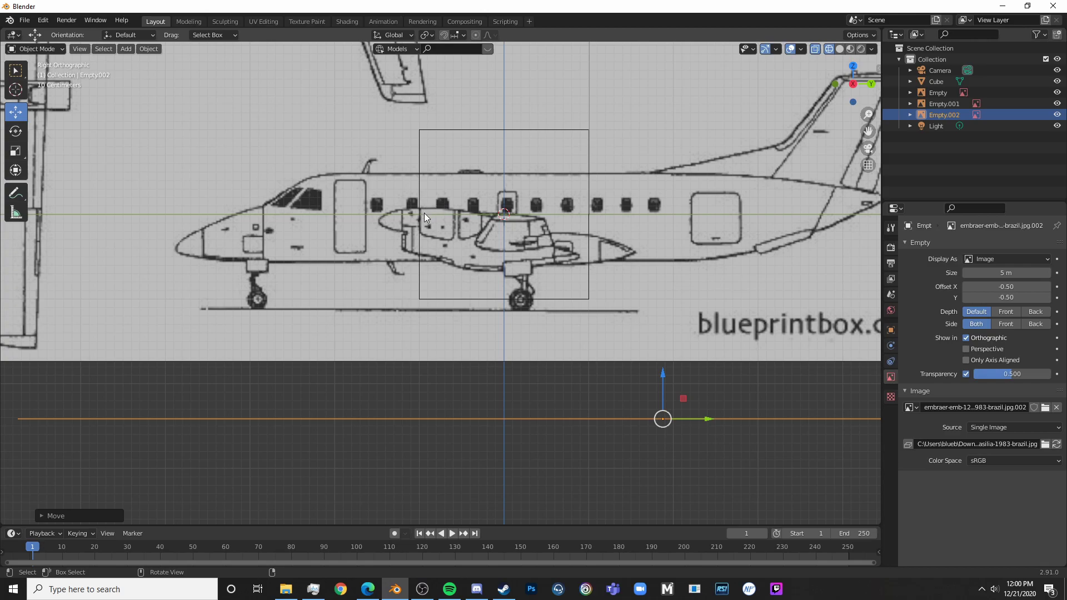
{"action": "scroll", "coordinate": [542, 194], "scroll_direction": "up", "scroll_amount": 6}
{"action": "scroll", "coordinate": [499, 196], "scroll_direction": "down", "scroll_amount": 2}
{"action": "scroll", "coordinate": [399, 172], "scroll_direction": "down", "scroll_amount": 3}
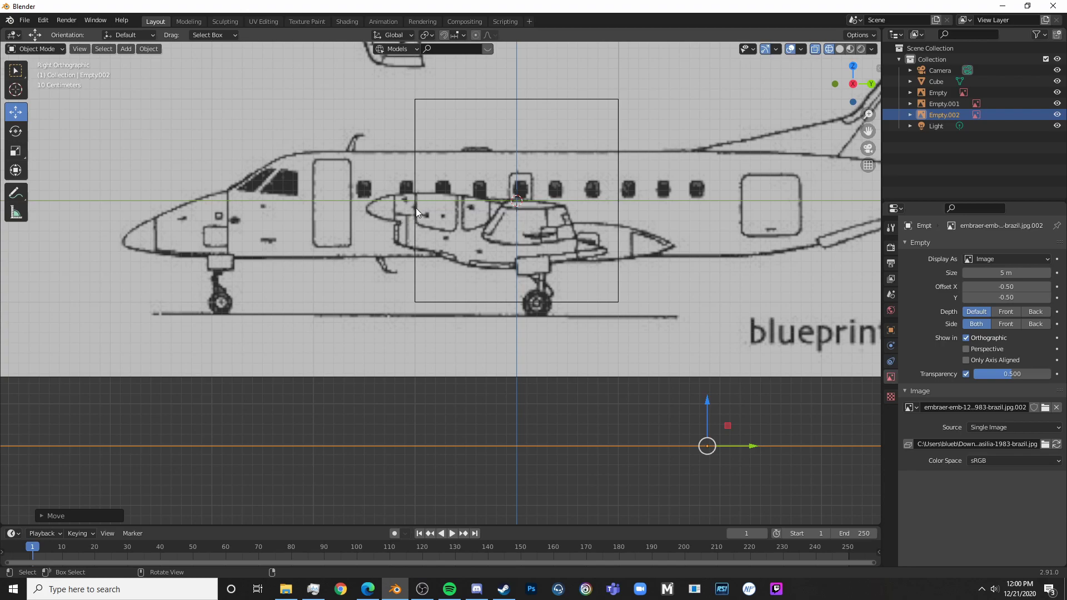
{"action": "key", "text": "KP_7"}
{"action": "scroll", "coordinate": [645, 325], "scroll_direction": "down", "scroll_amount": 4}
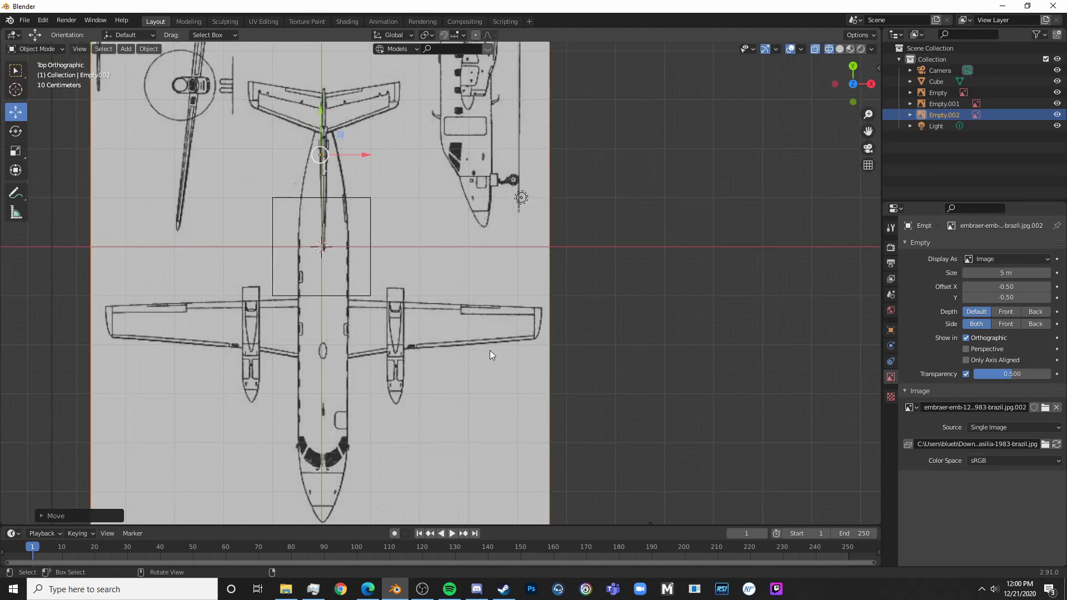
{"action": "scroll", "coordinate": [455, 378], "scroll_direction": "up", "scroll_amount": 6}
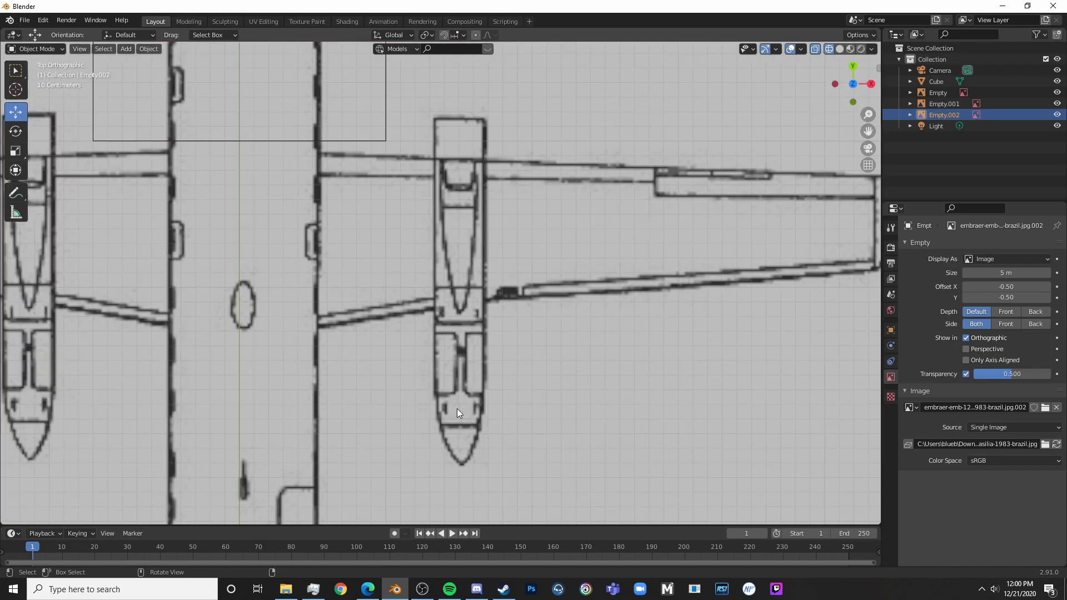
{"action": "scroll", "coordinate": [449, 392], "scroll_direction": "down", "scroll_amount": 6}
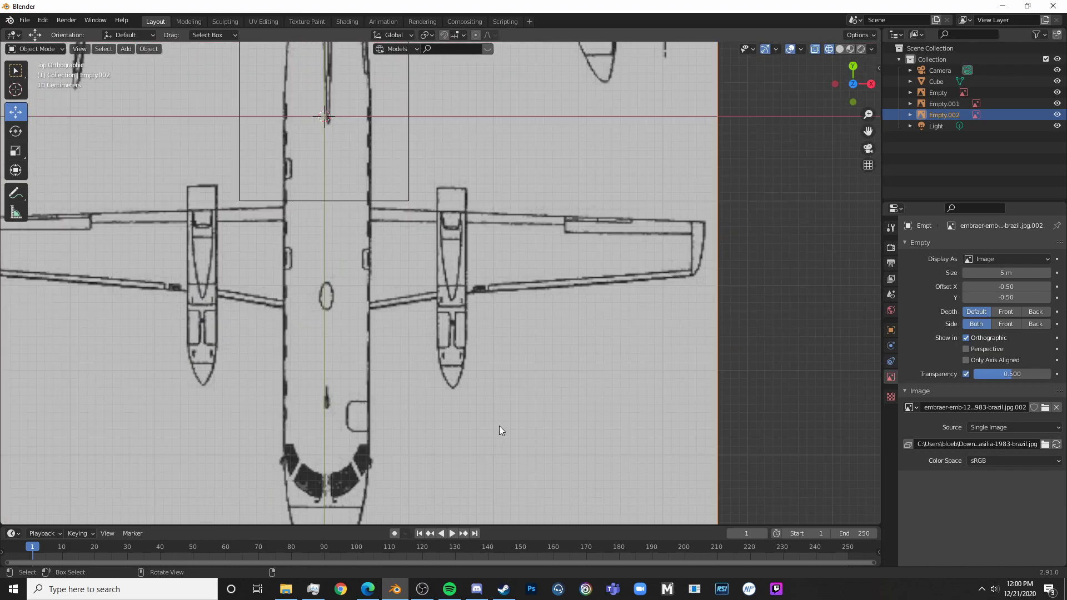
{"action": "key", "text": "g"}
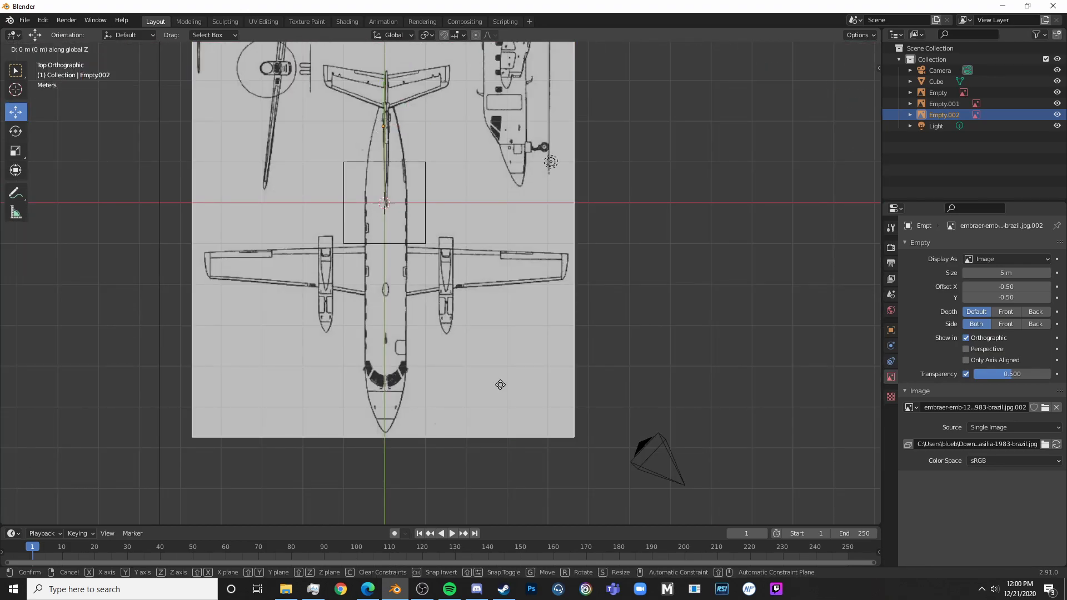
{"action": "key", "text": "z"}
{"action": "left_click", "coordinate": [500, 332]}
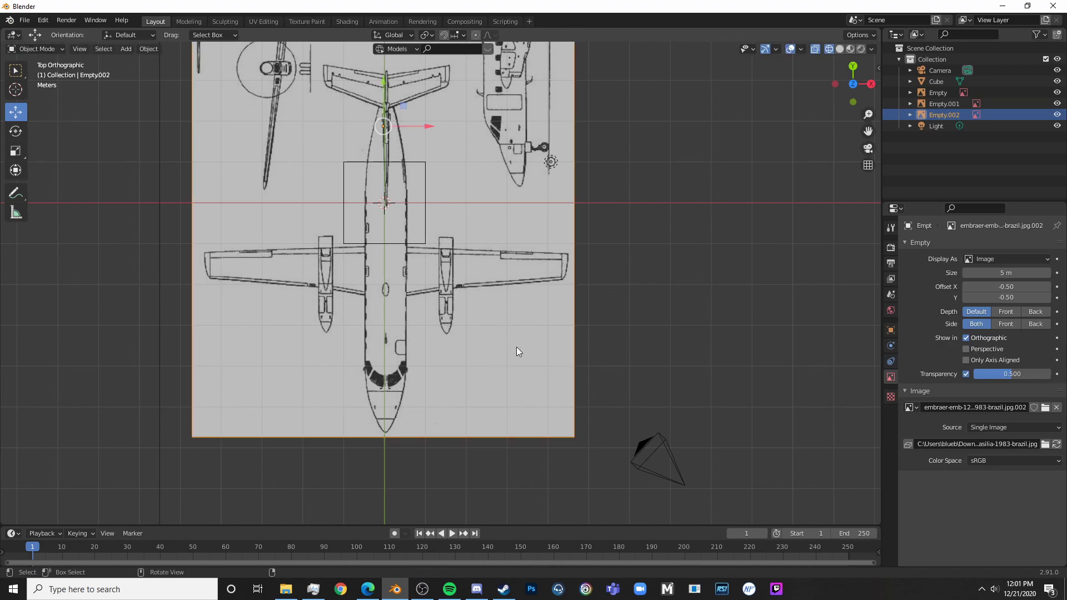
- Move the top-view blueprint along positive Y so the engine noses and wing roots overlap the cube
{"action": "key", "text": "g"}
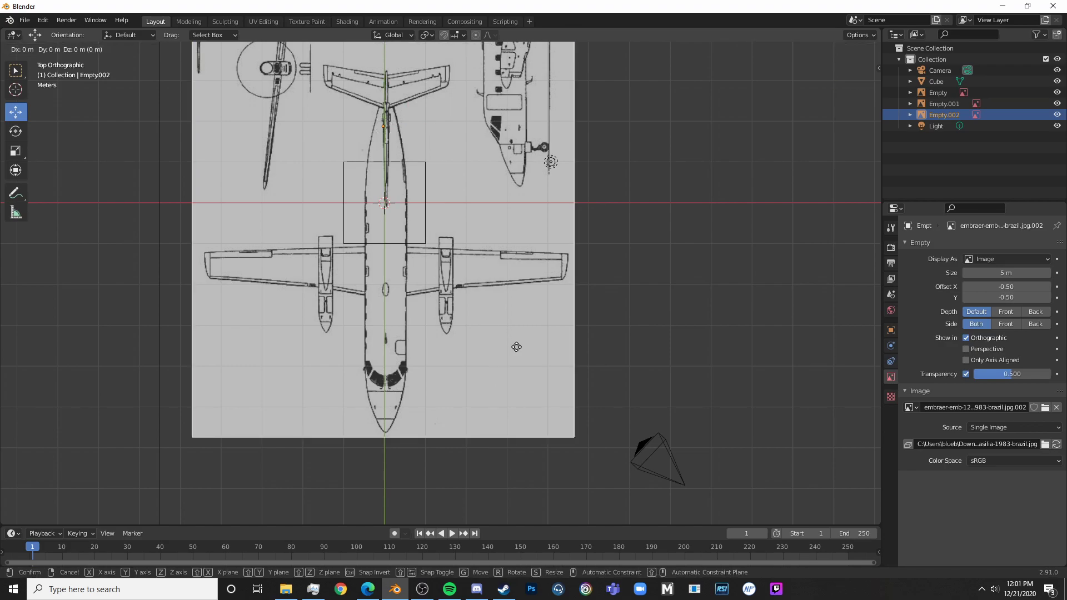
{"action": "key", "text": "z"}
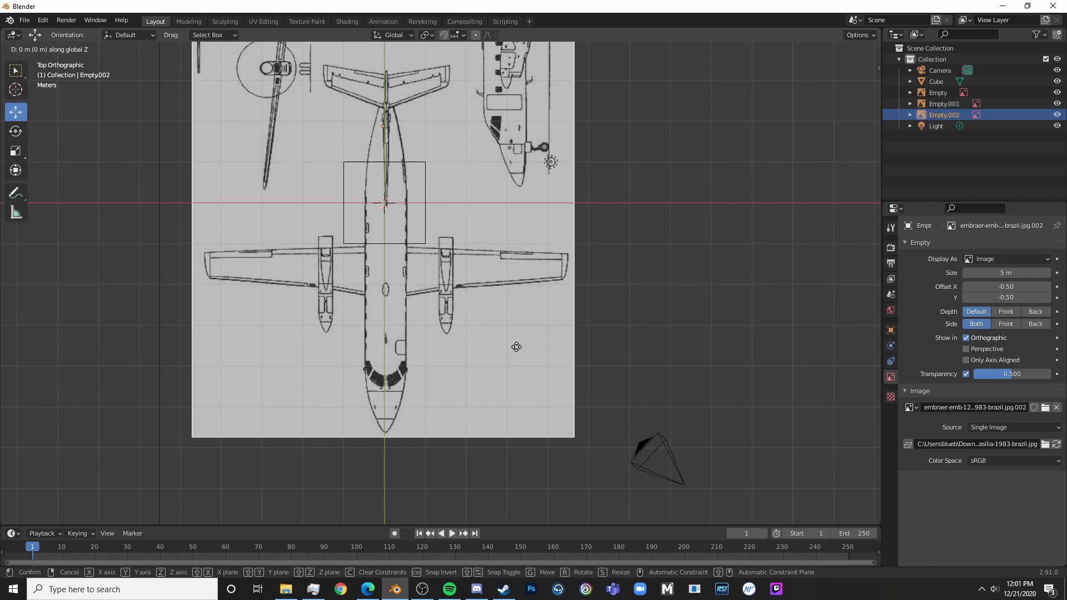
{"action": "key", "text": "x"}
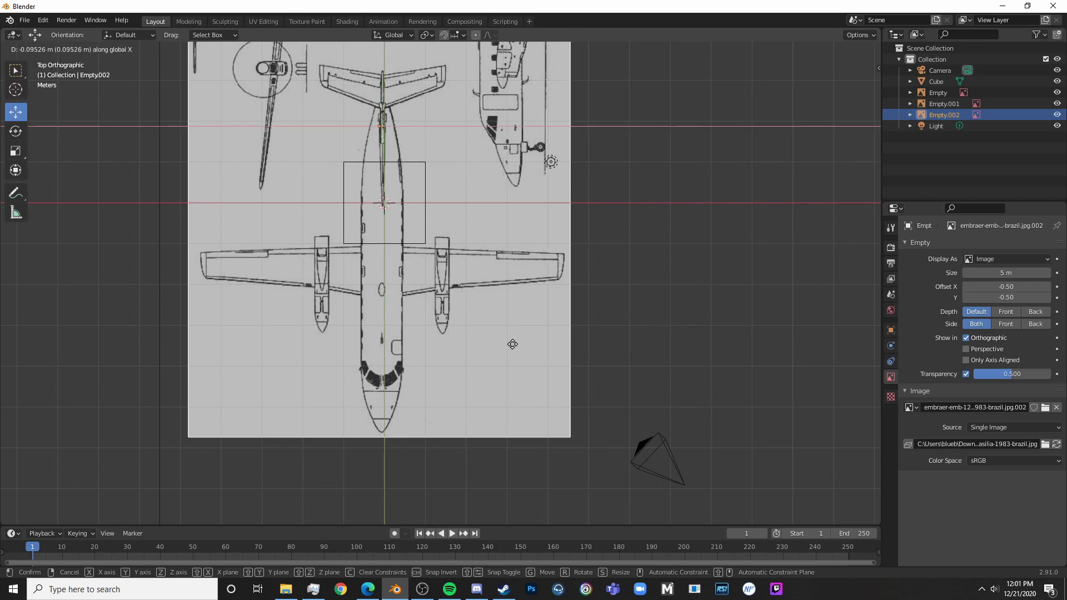
{"action": "key", "text": "y"}
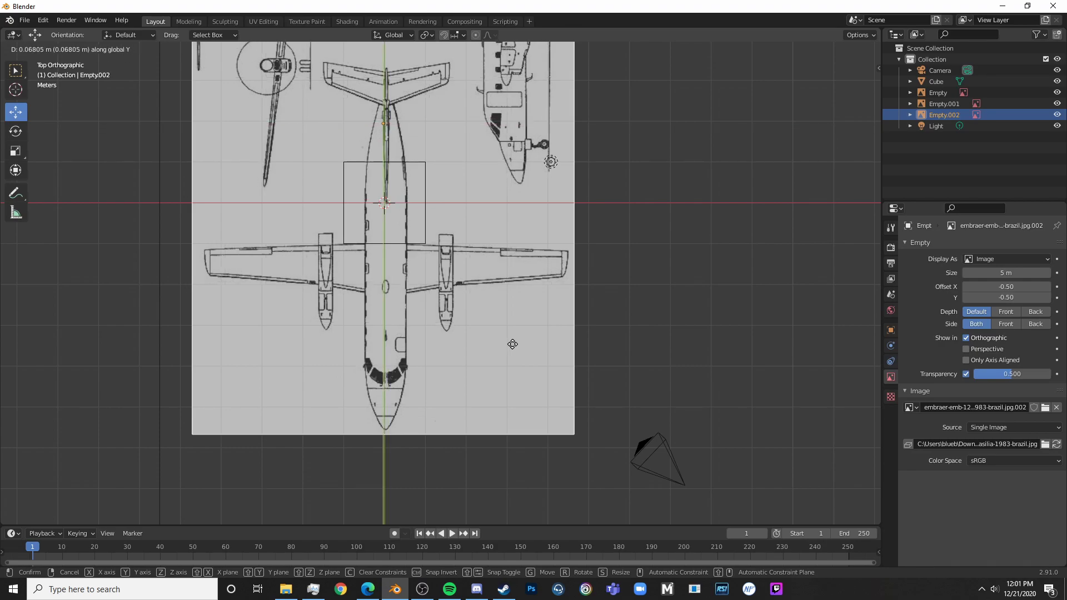
{"action": "left_click", "coordinate": [523, 235]}
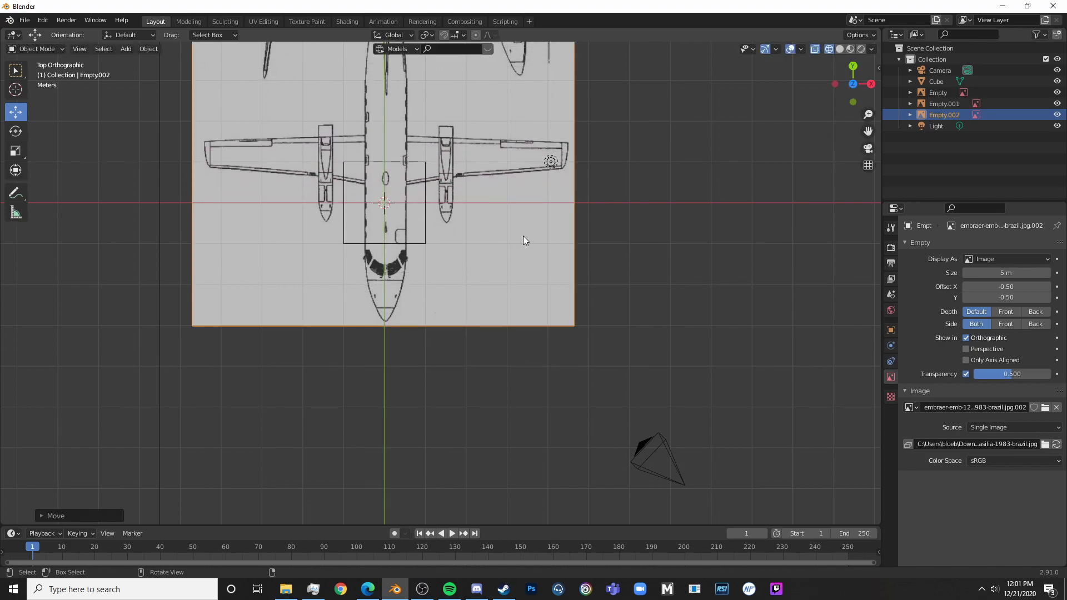
- Nudge the top-view blueprint about 0.04 m along negative X so the fuselage is centred on the Y axis
{"action": "middle_click_drag", "start_coordinate": [522, 157], "coordinate": [535, 378], "text": "shift"}
{"action": "scroll", "coordinate": [513, 349], "scroll_direction": "up", "scroll_amount": 4}
{"action": "middle_click_drag", "start_coordinate": [518, 330], "coordinate": [542, 261], "text": "shift"}
{"action": "scroll", "coordinate": [547, 271], "scroll_direction": "up", "scroll_amount": 2}
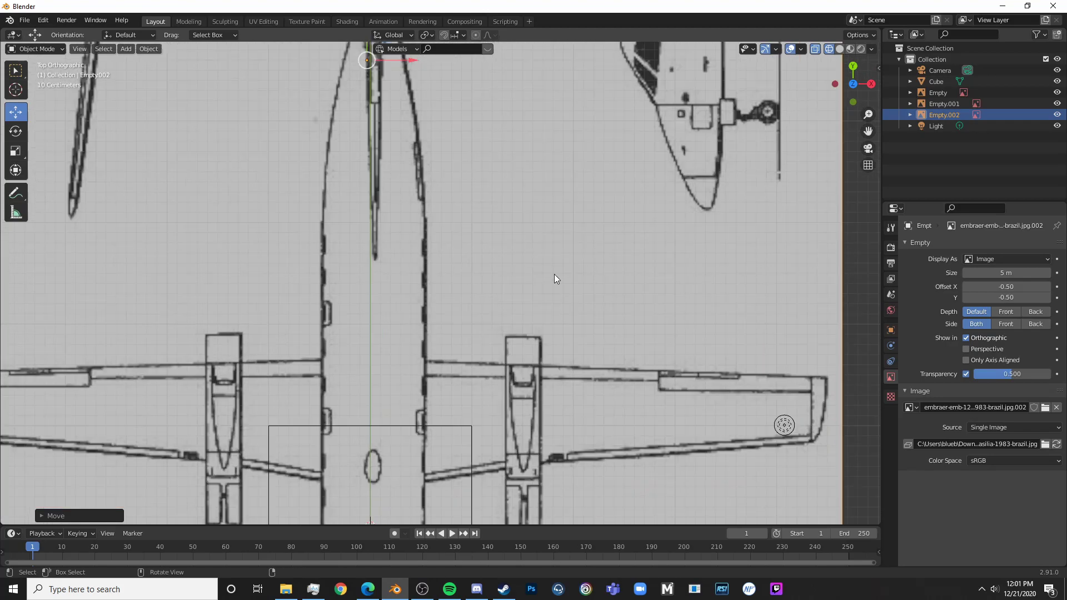
{"action": "key", "text": "g"}
{"action": "key", "text": "x"}
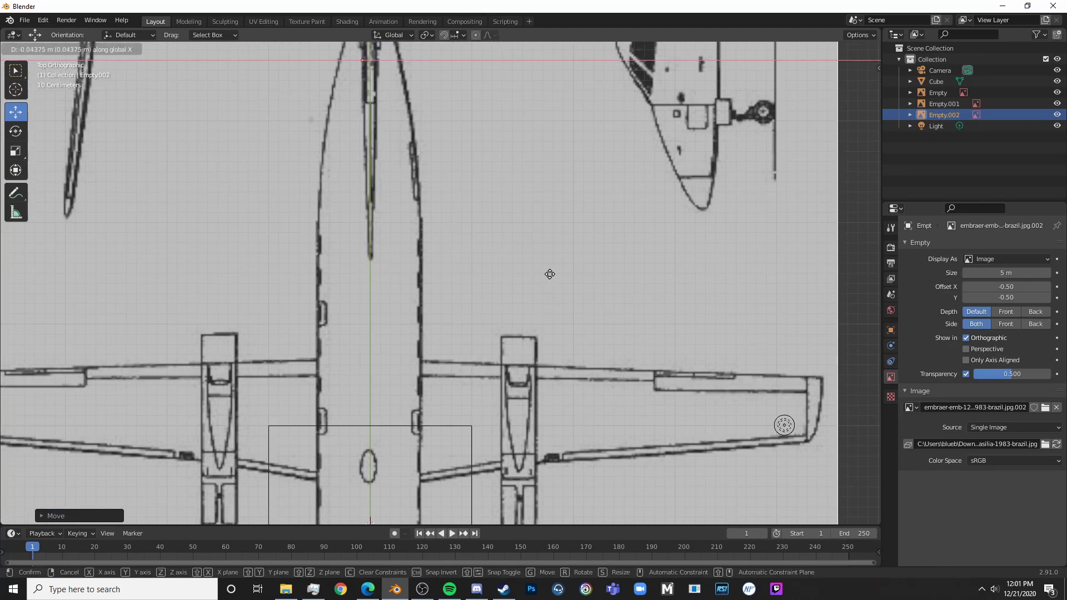
{"action": "left_click", "coordinate": [550, 274]}
{"action": "scroll", "coordinate": [568, 296], "scroll_direction": "down", "scroll_amount": 10}
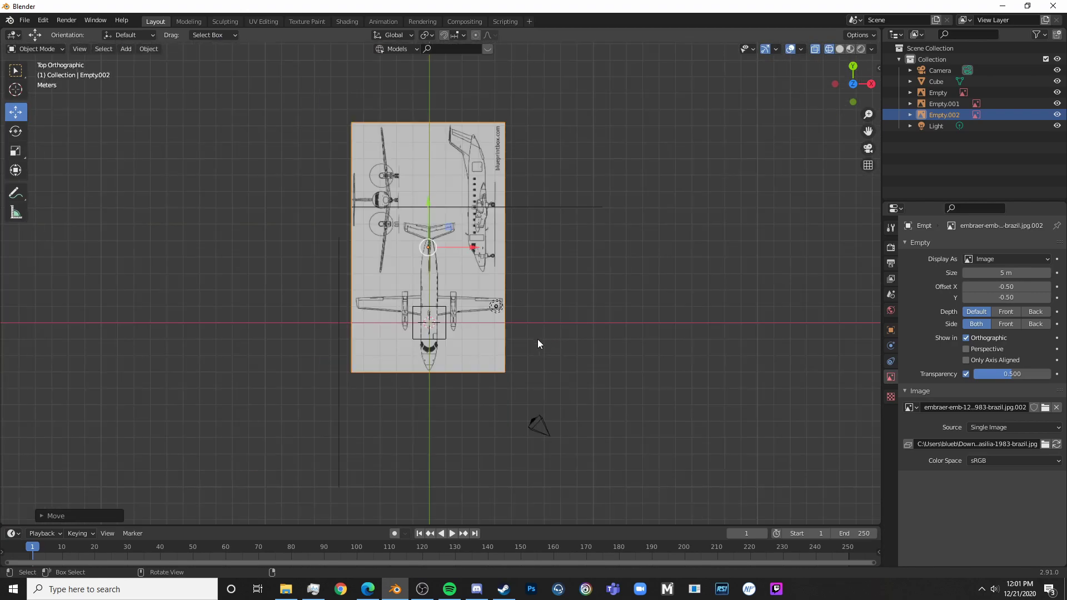
- Deselect the top-view blueprint and select the cube in the right view over the side-view aircraft
{"action": "left_click", "coordinate": [555, 305]}
{"action": "middle_click_drag", "start_coordinate": [538, 339], "coordinate": [442, 289], "text": "shift"}
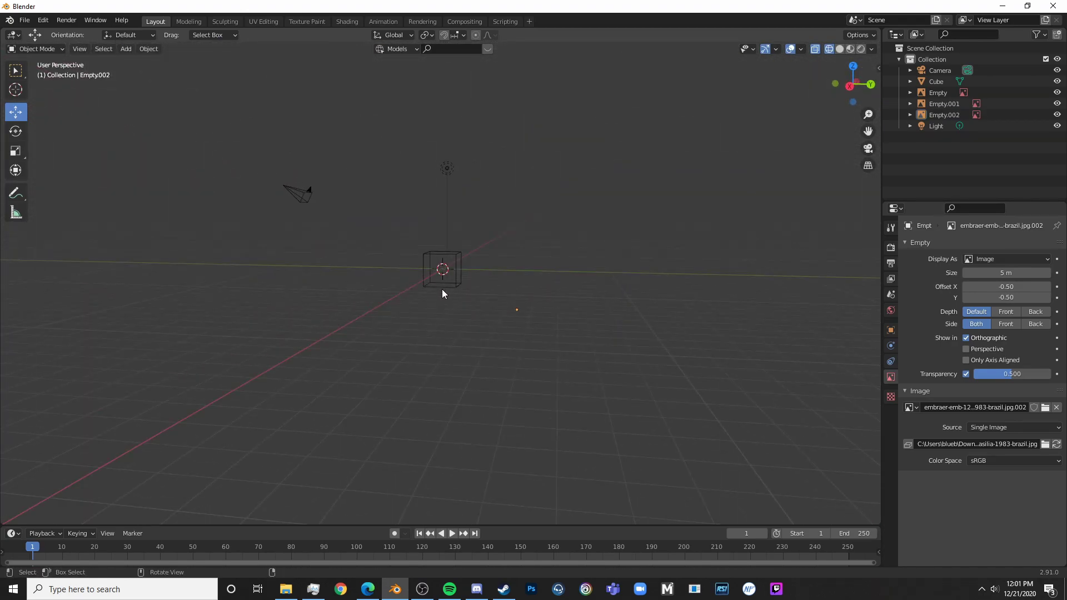
{"action": "key", "text": "KP_3"}
{"action": "scroll", "coordinate": [408, 308], "scroll_direction": "up", "scroll_amount": 5}
{"action": "scroll", "coordinate": [409, 309], "scroll_direction": "up", "scroll_amount": 1}
{"action": "left_click", "coordinate": [418, 302]}
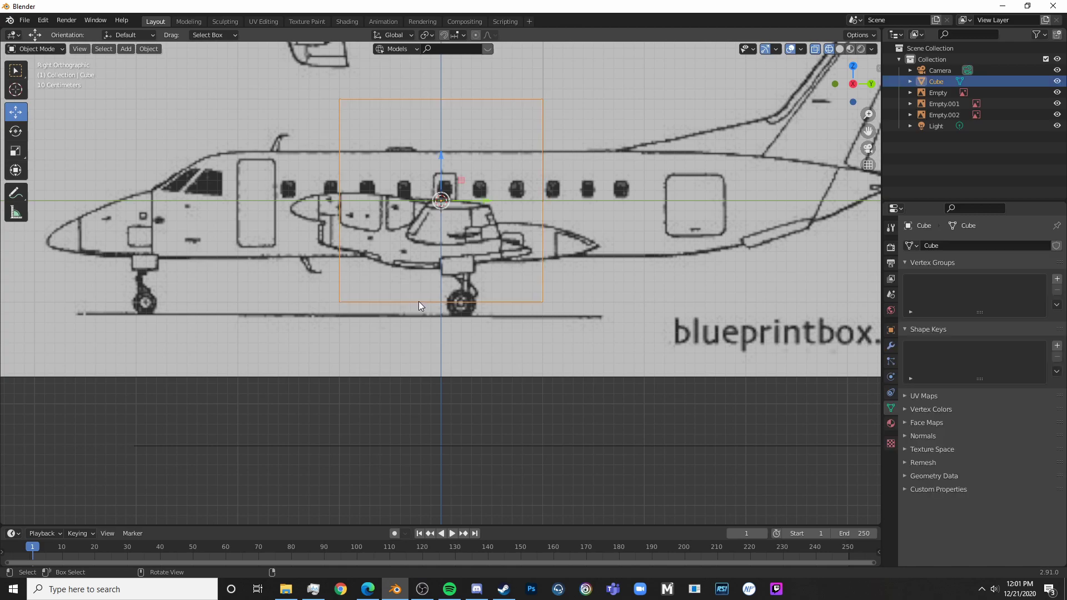
- Delete the cube and add a mesh cylinder in its place at the origin
{"action": "scroll", "coordinate": [419, 302], "scroll_direction": "down", "scroll_amount": 5}
{"action": "scroll", "coordinate": [445, 328], "scroll_direction": "up", "scroll_amount": 1}
{"action": "key", "text": "x"}
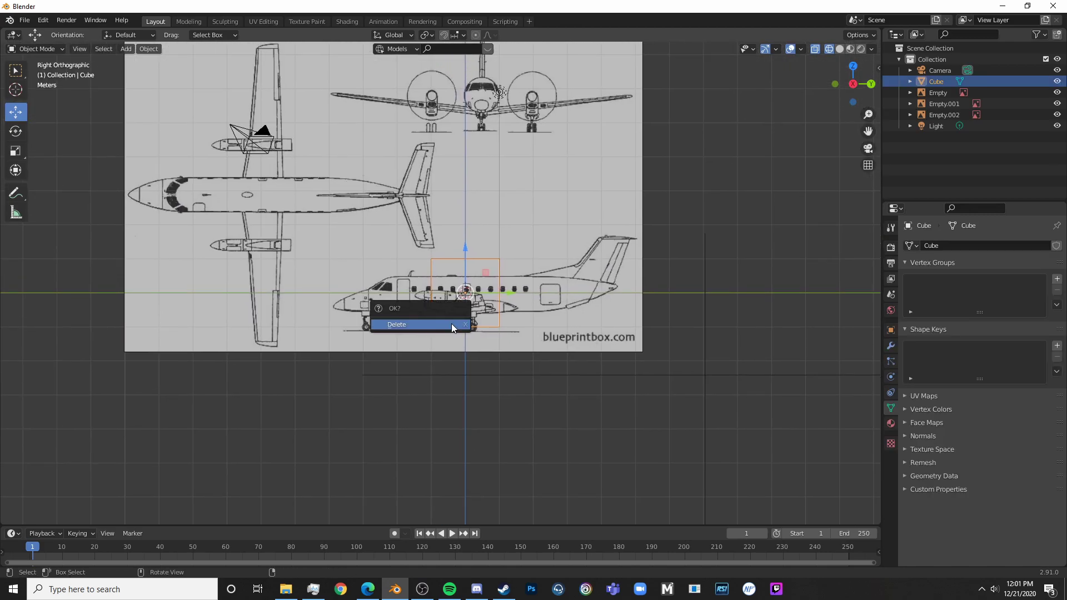
{"action": "left_click", "coordinate": [451, 324]}
{"action": "key", "text": "shift+a"}
{"action": "mouse_move", "coordinate": [459, 339]}
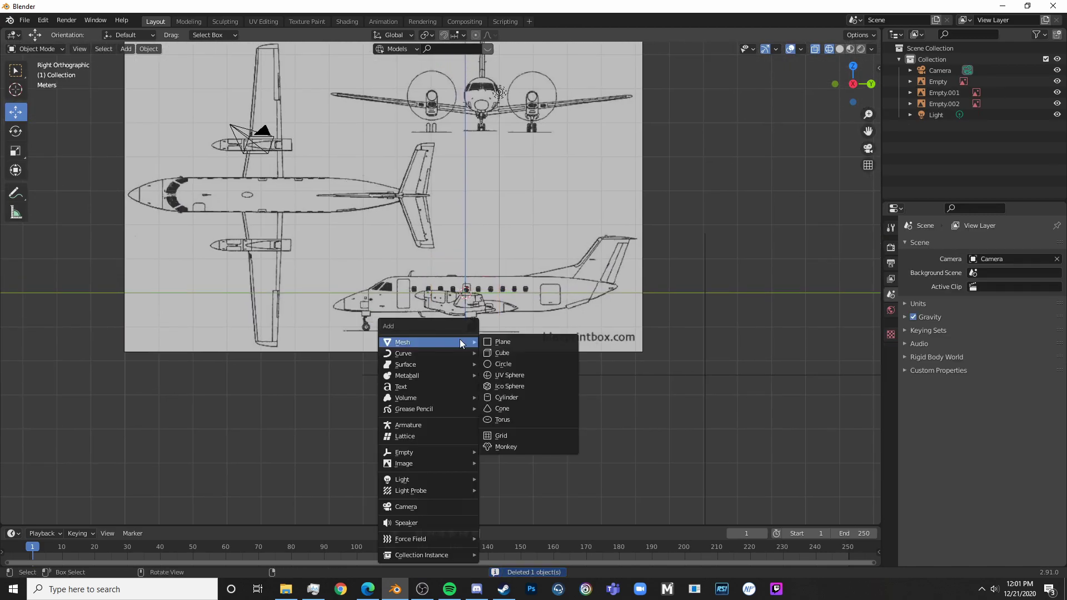
{"action": "left_click", "coordinate": [526, 396]}
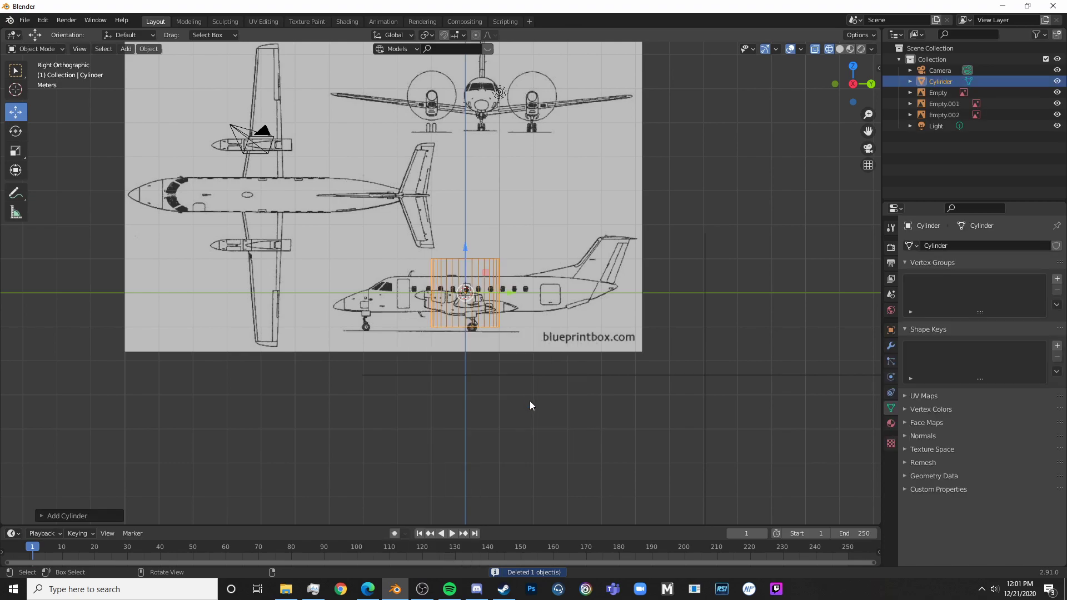
- Set the new cylinder's vertex count to 20 in its creation settings
{"action": "left_click", "coordinate": [36, 517]}
{"action": "left_click", "coordinate": [154, 382]}
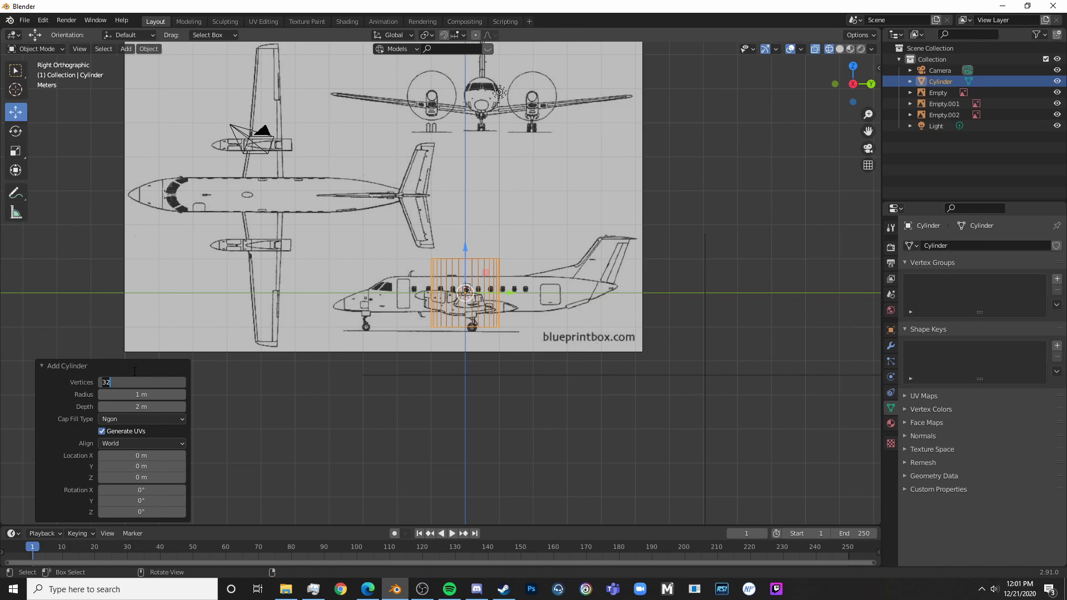
{"action": "left_click", "coordinate": [134, 371]}
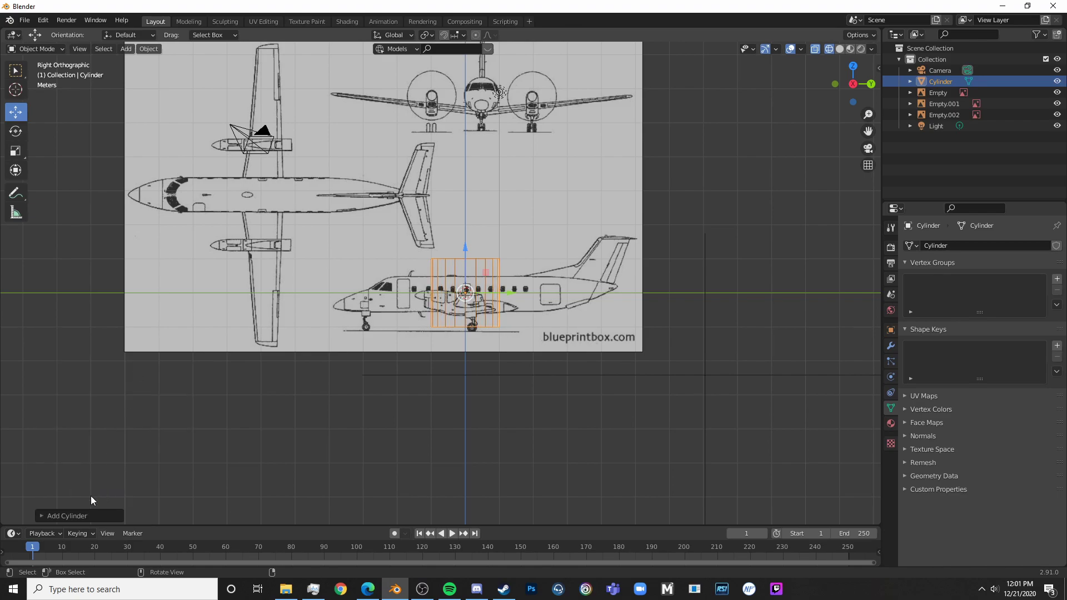
{"action": "left_click", "coordinate": [40, 516]}
{"action": "left_click", "coordinate": [431, 461]}
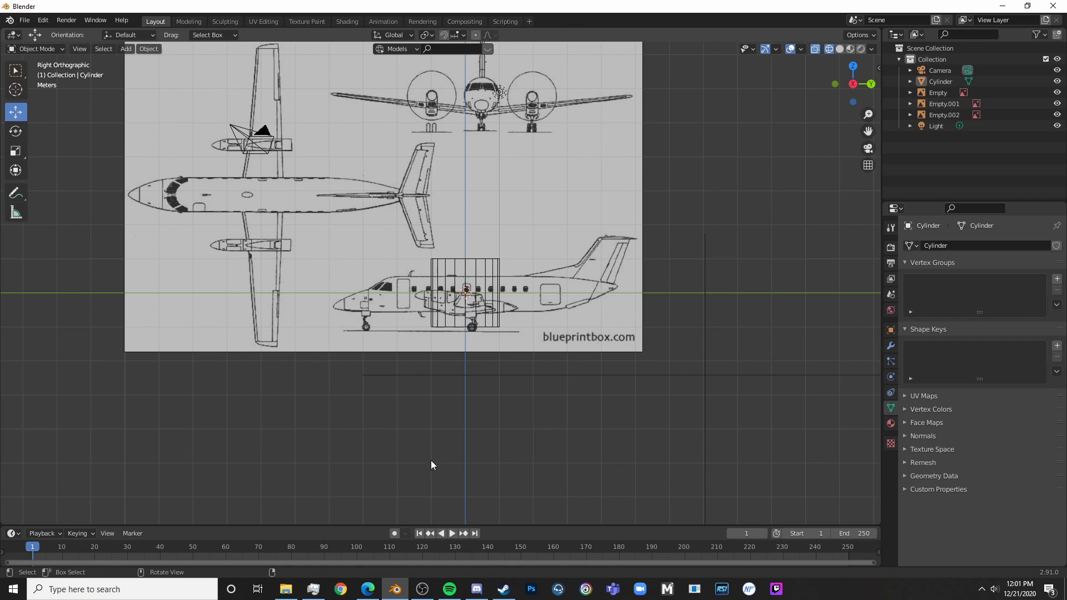
- Rotate the cylinder 90° in the right view so its length runs along the side-view fuselage
{"action": "scroll", "coordinate": [529, 334], "scroll_direction": "up", "scroll_amount": 4}
{"action": "left_click", "coordinate": [502, 244]}
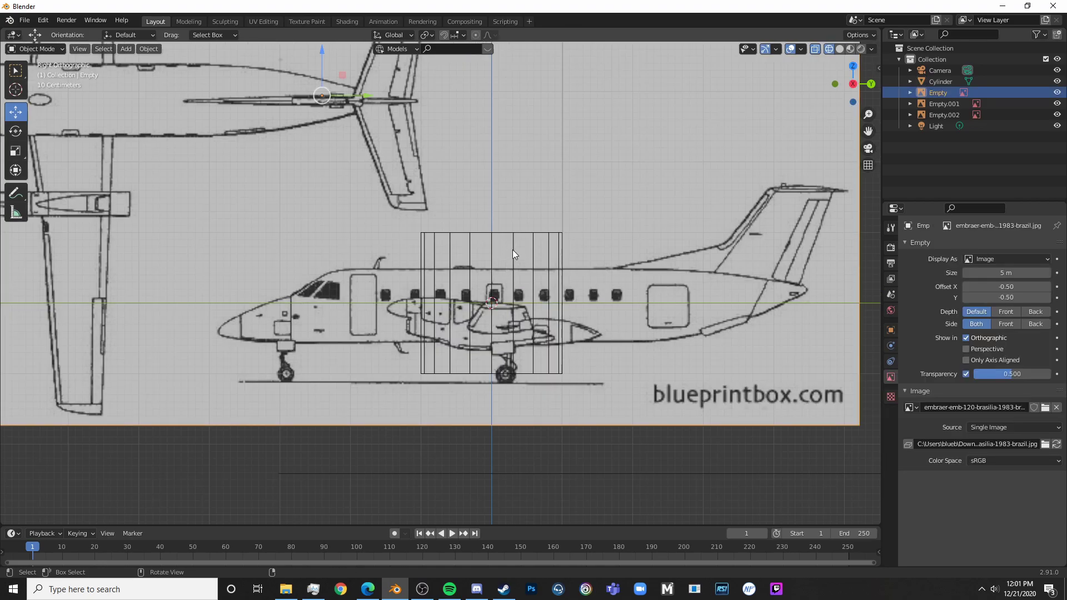
{"action": "left_click", "coordinate": [513, 249]}
{"action": "middle_click_drag", "start_coordinate": [582, 269], "coordinate": [502, 257], "text": "shift"}
{"action": "type", "text": "r90"}
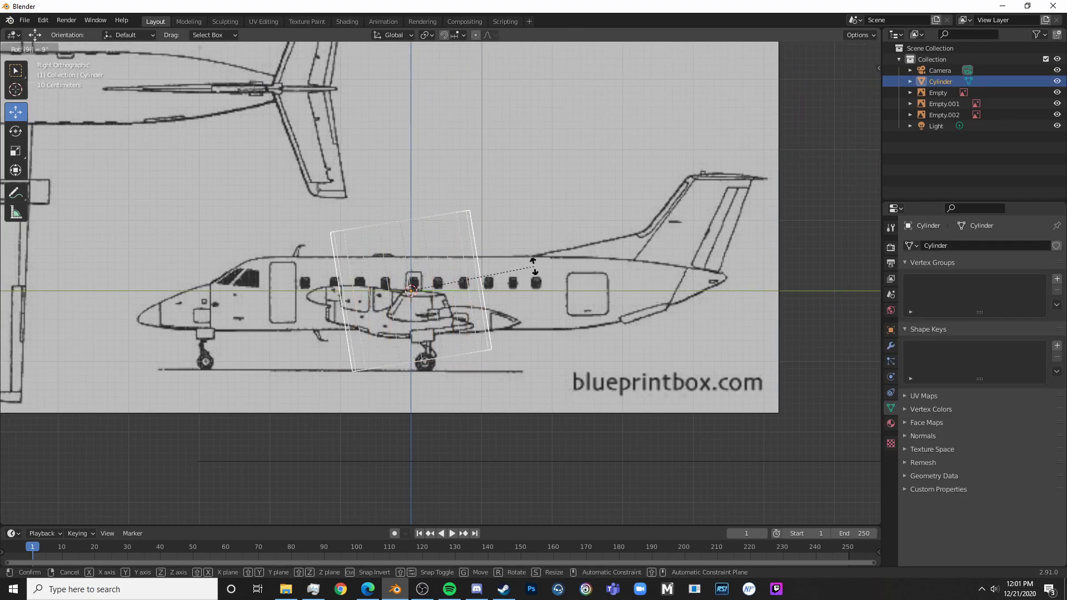
{"action": "key", "text": "Return"}
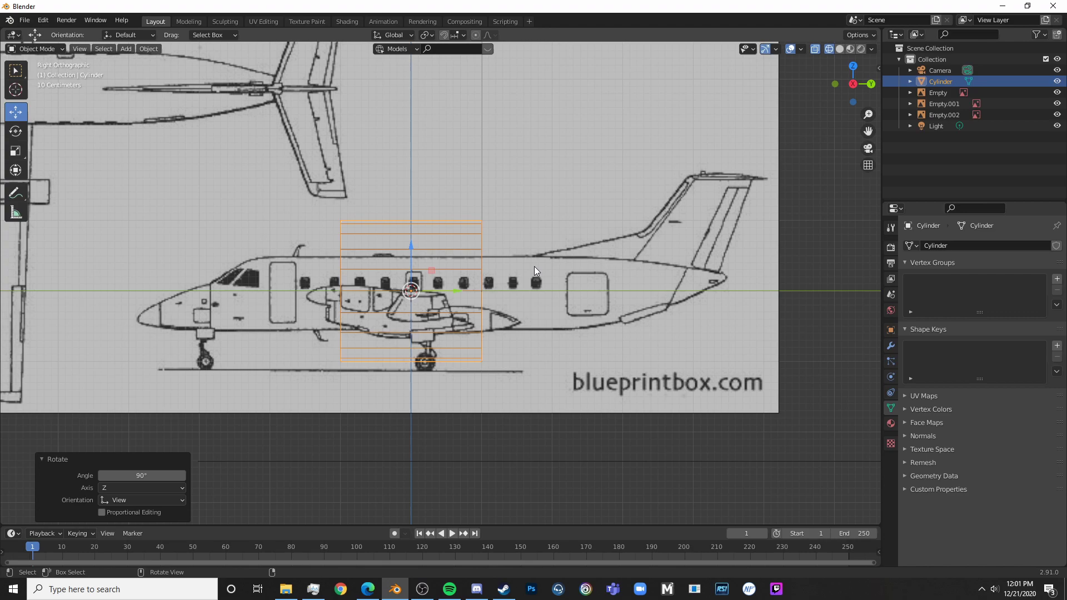
- Add a Subdivision Surface modifier to the cylinder
{"action": "left_click", "coordinate": [889, 347]}
{"action": "left_click", "coordinate": [936, 247]}
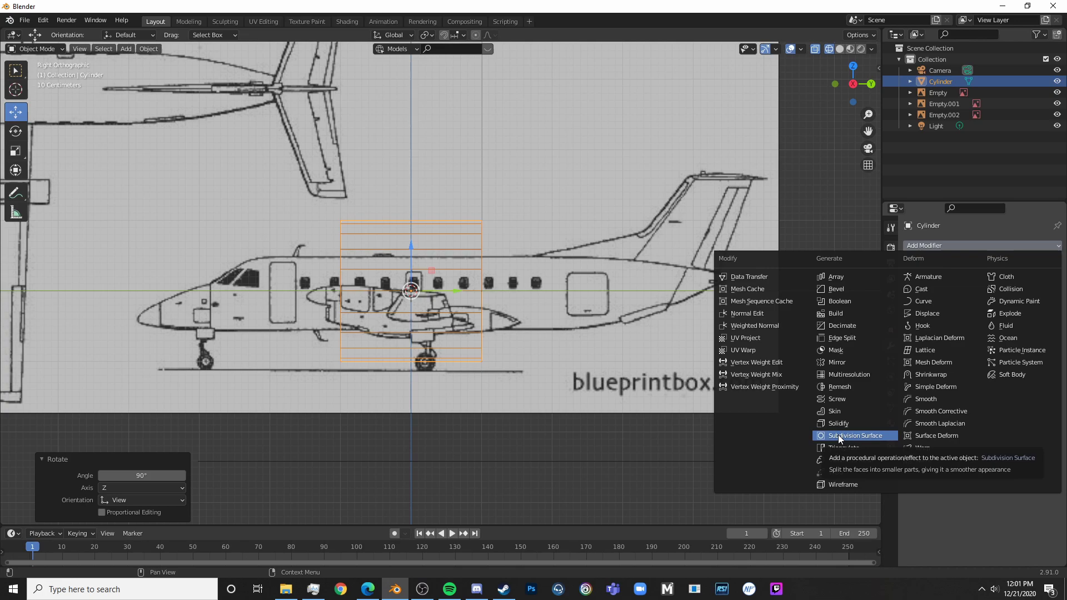
{"action": "left_click", "coordinate": [870, 437]}
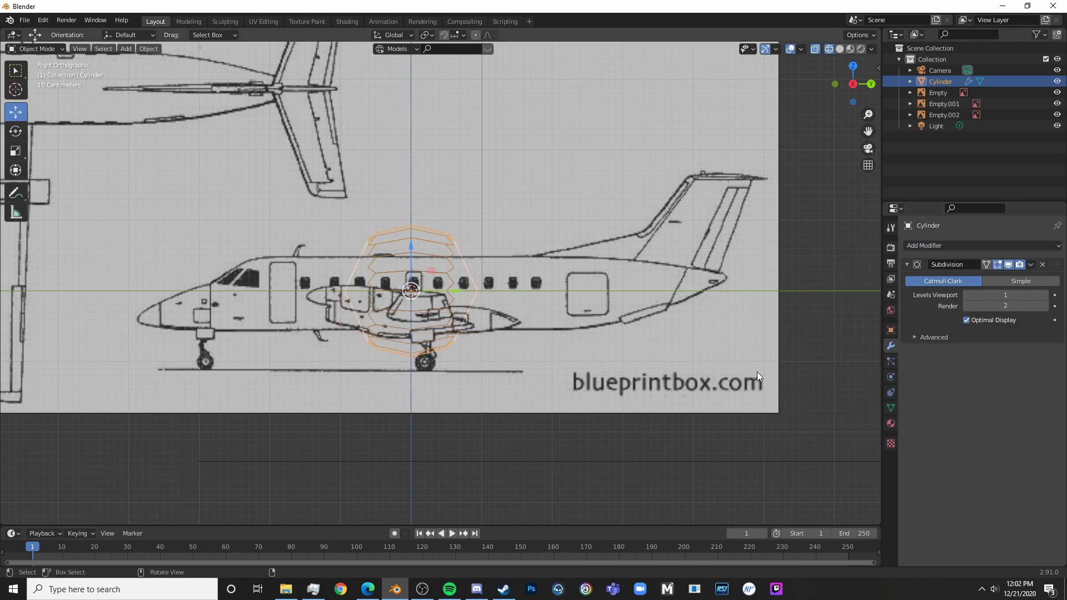
- Open the cylinder's mesh for editing in the top view, displayed as see-through wireframe with nothing selected
{"action": "scroll", "coordinate": [528, 300], "scroll_direction": "down", "scroll_amount": 4}
{"action": "key", "text": "KP_7"}
{"action": "key", "text": "Tab"}
{"action": "scroll", "coordinate": [531, 302], "scroll_direction": "up", "scroll_amount": 4}
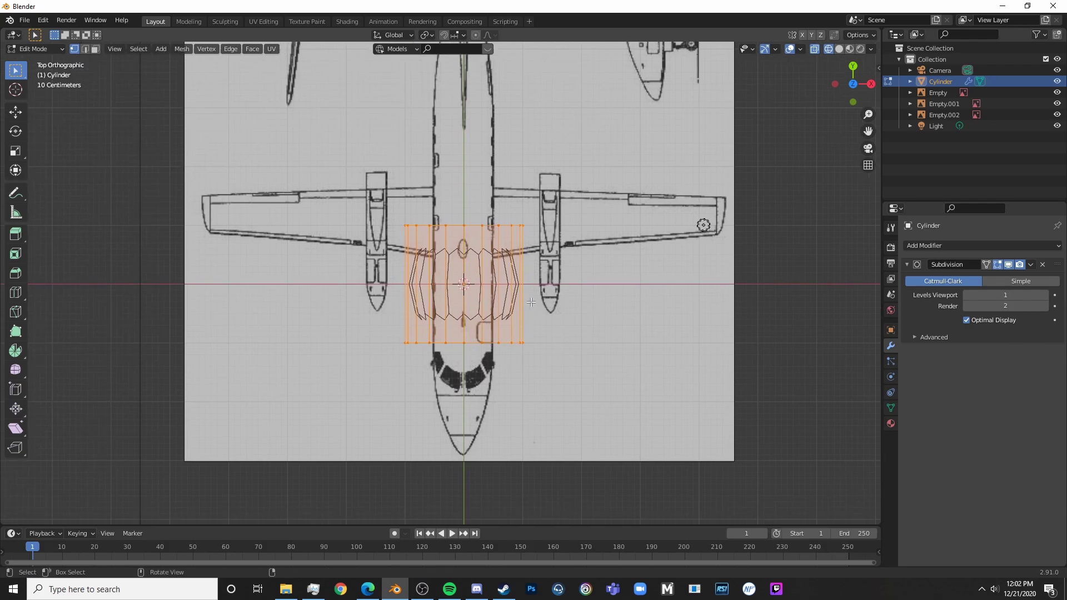
{"action": "scroll", "coordinate": [549, 310], "scroll_direction": "up", "scroll_amount": 1}
{"action": "key", "text": "KP_3"}
{"action": "key", "text": "KP_7"}
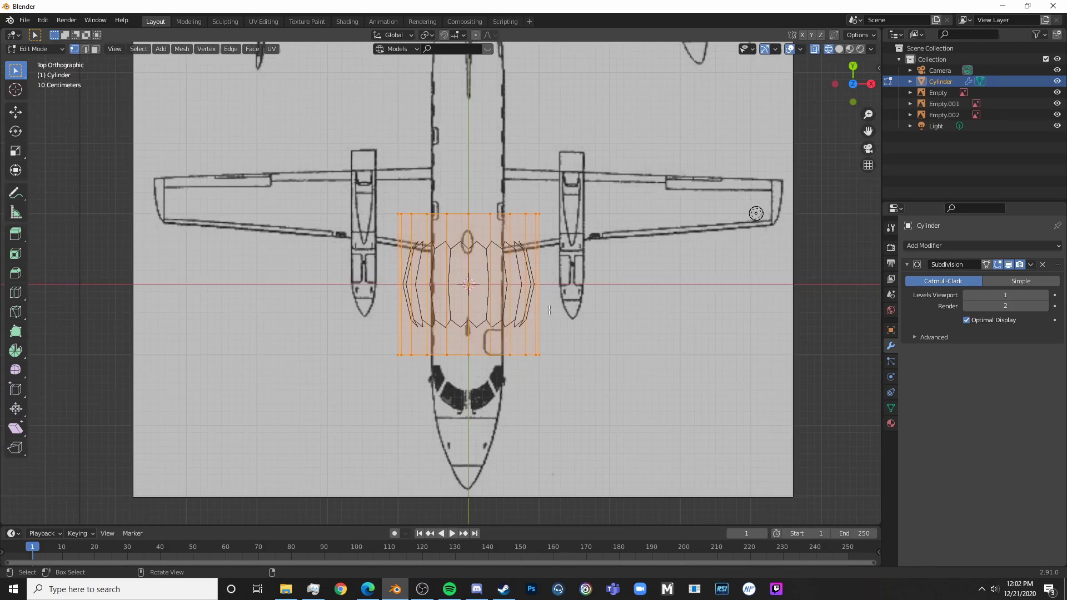
{"action": "scroll", "coordinate": [537, 345], "scroll_direction": "up", "scroll_amount": 1}
{"action": "scroll", "coordinate": [533, 350], "scroll_direction": "down", "scroll_amount": 2}
{"action": "key", "text": "shift+z"}
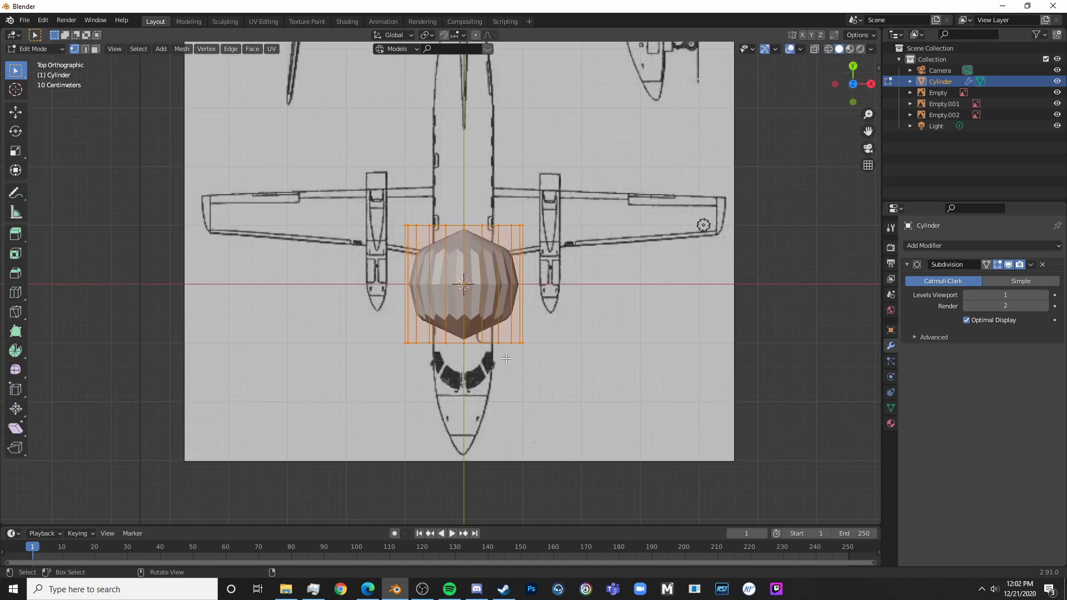
{"action": "key", "text": "alt+z"}
{"action": "key", "text": "alt+a"}
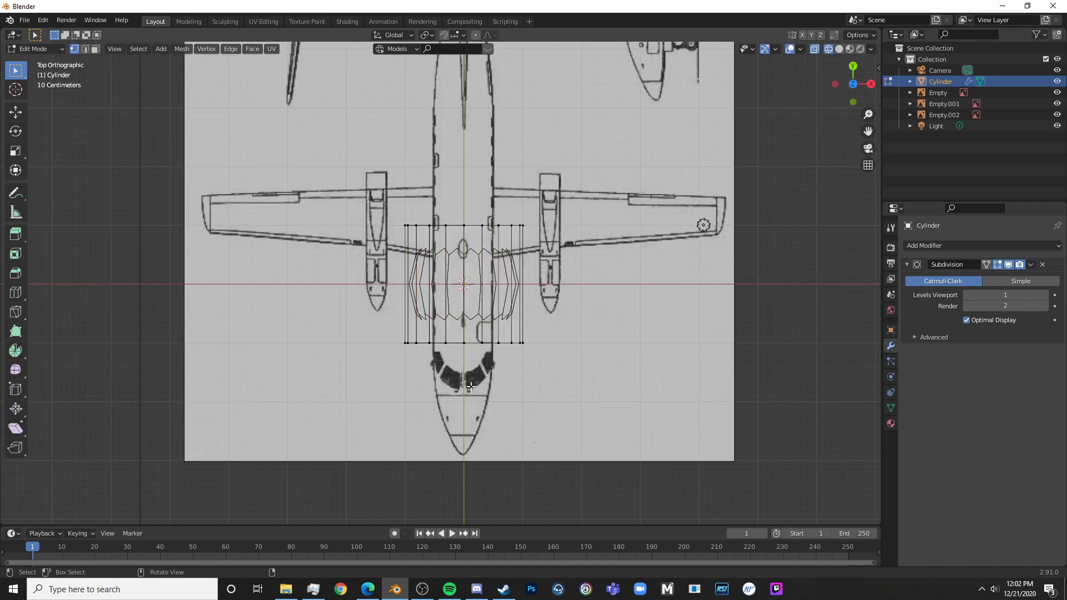
- Delete the cylinder's vertices on the negative X side of the centre line and return to Object Mode
{"action": "key", "text": "b"}
{"action": "key", "text": "Escape"}
{"action": "key", "text": "b"}
{"action": "left_click_drag", "start_coordinate": [459, 401], "coordinate": [403, 108]}
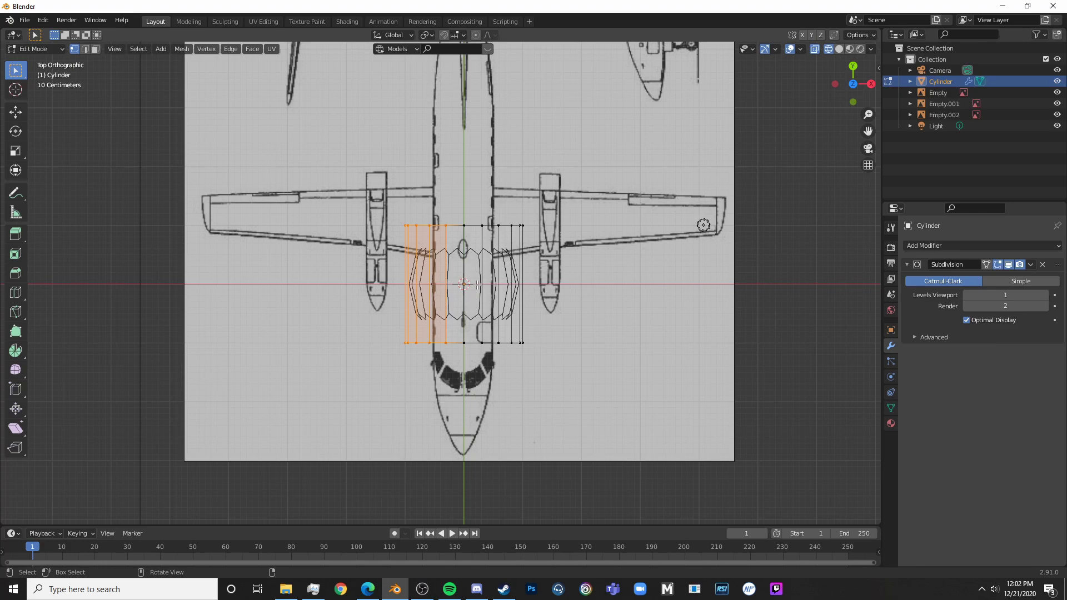
{"action": "key", "text": "x"}
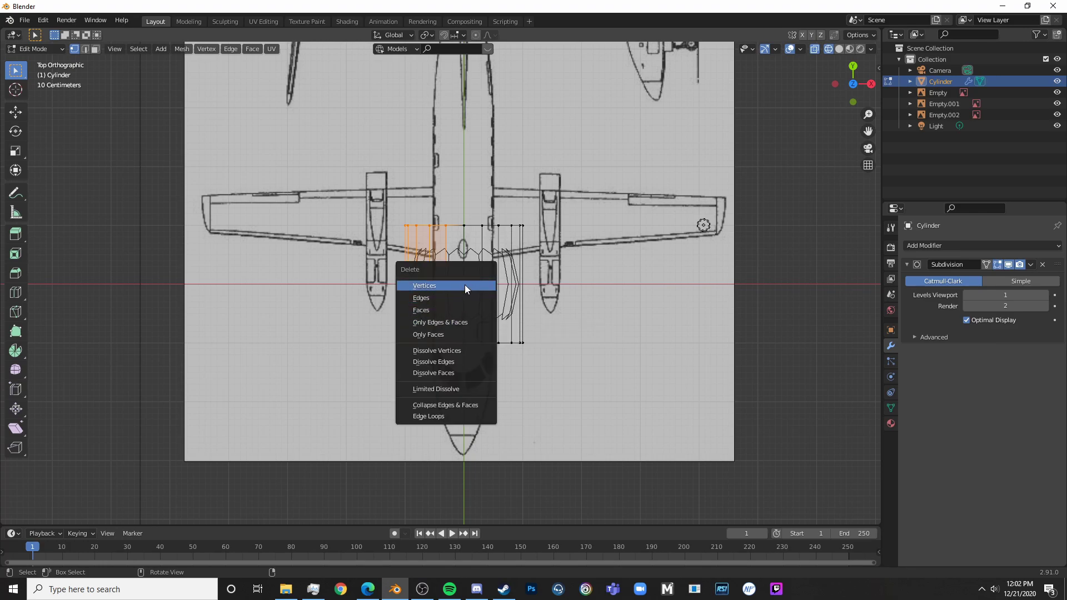
{"action": "left_click", "coordinate": [465, 284]}
{"action": "key", "text": "Tab"}
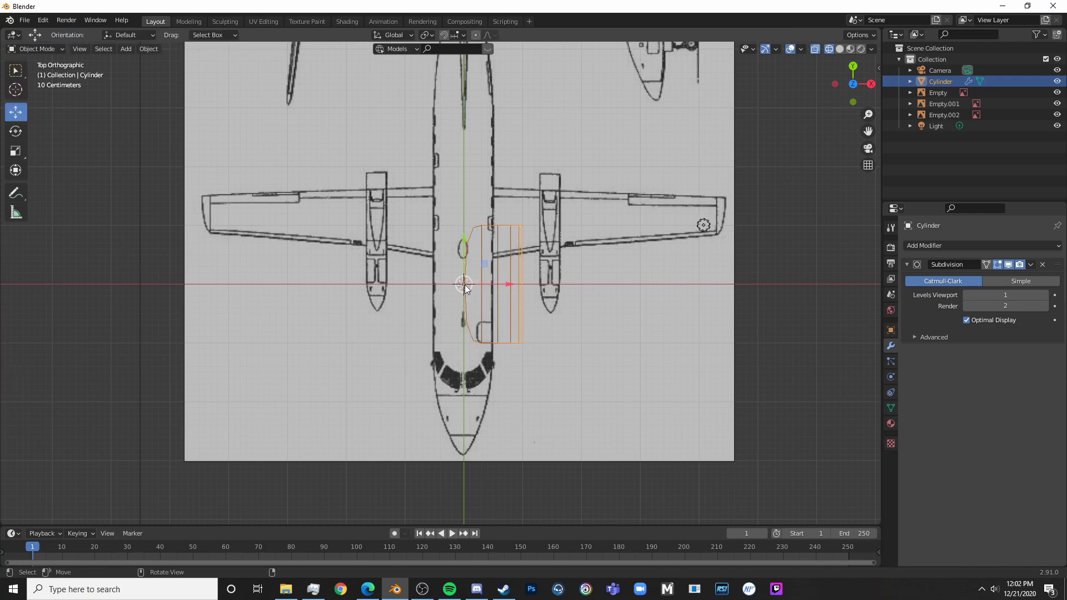
- Turn off the see-through display and add a Mirror modifier across the X axis to the half cylinder
{"action": "key", "text": "alt+z"}
{"action": "middle_click_drag", "start_coordinate": [490, 281], "coordinate": [501, 311]}
{"action": "key", "text": "Tab"}
{"action": "key", "text": "Tab"}
{"action": "left_click", "coordinate": [980, 246]}
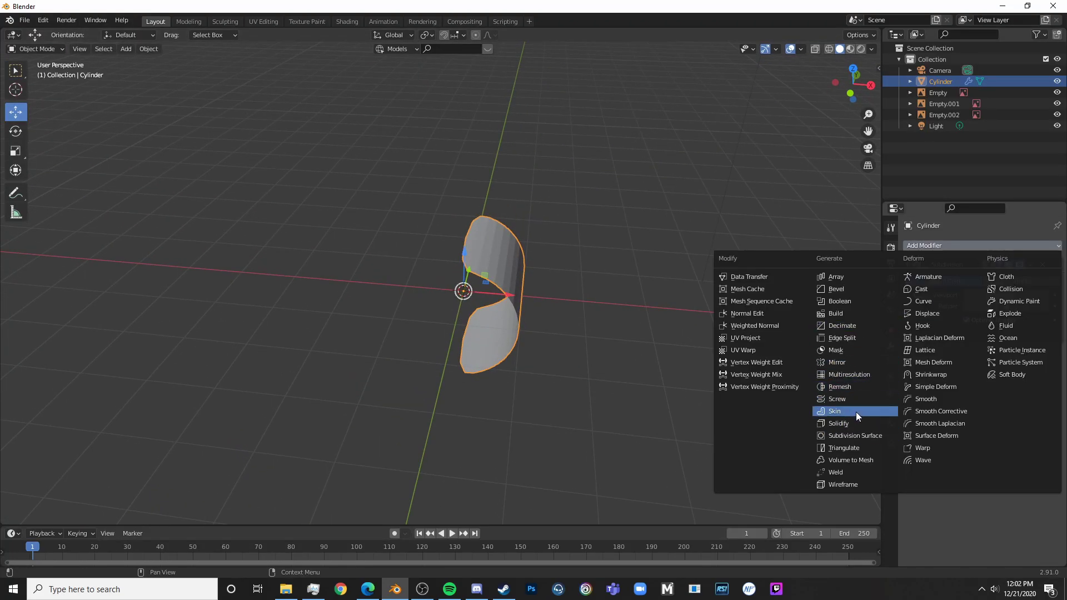
{"action": "left_click", "coordinate": [861, 360]}
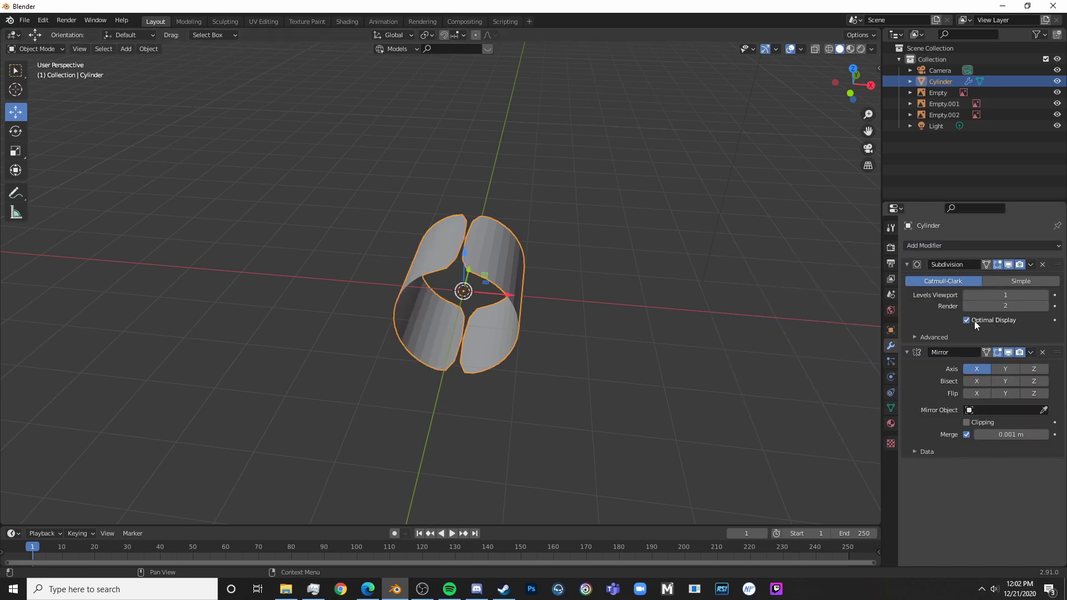
- Examine the gap along the mirror seam and check the X coordinate of a vertex on that edge
{"action": "middle_click_drag", "start_coordinate": [565, 298], "coordinate": [471, 306]}
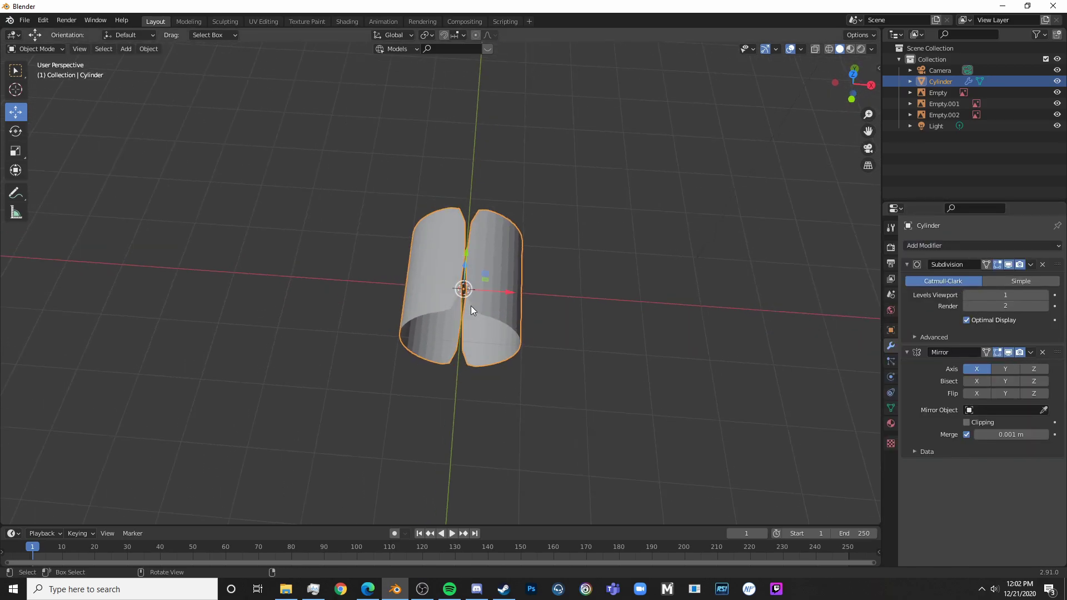
{"action": "key", "text": "Tab"}
{"action": "scroll", "coordinate": [472, 338], "scroll_direction": "up", "scroll_amount": 6}
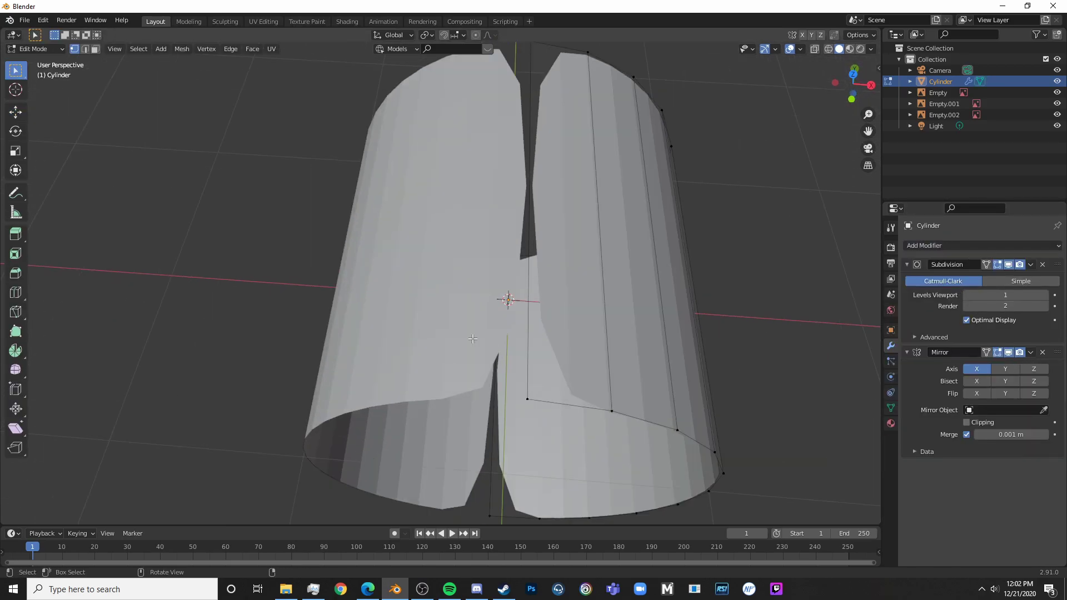
{"action": "left_click", "coordinate": [524, 400]}
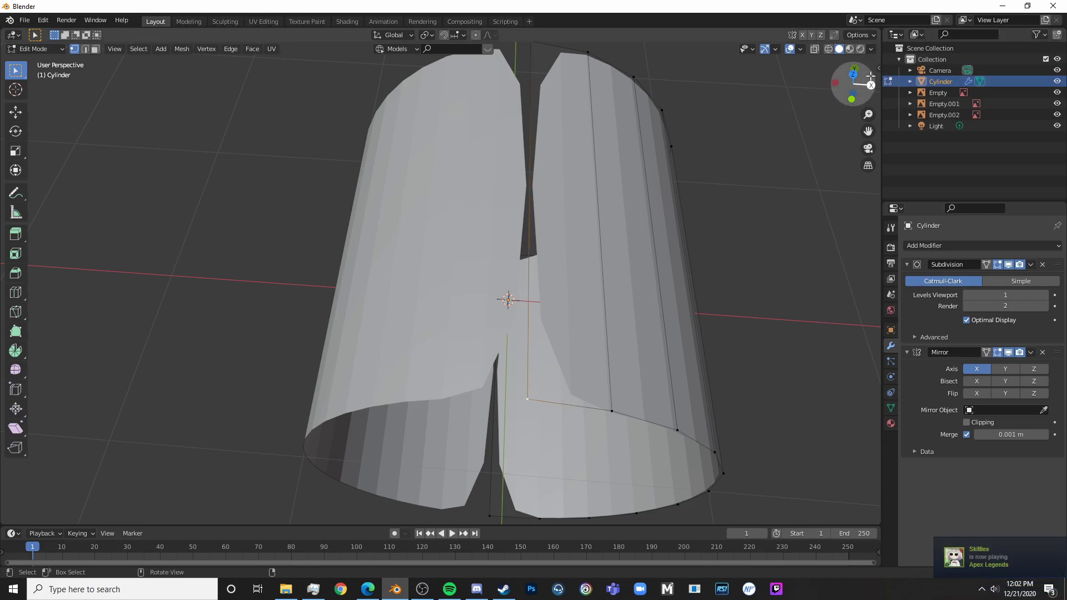
{"action": "key", "text": "n"}
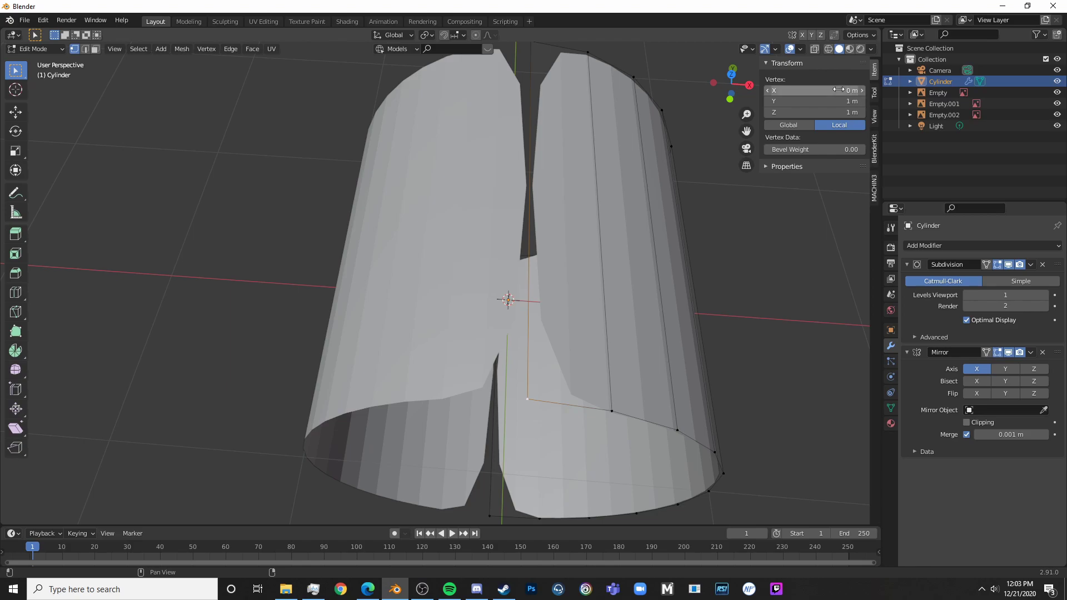
{"action": "scroll", "coordinate": [559, 277], "scroll_direction": "down", "scroll_amount": 5}
{"action": "left_click", "coordinate": [536, 320]}
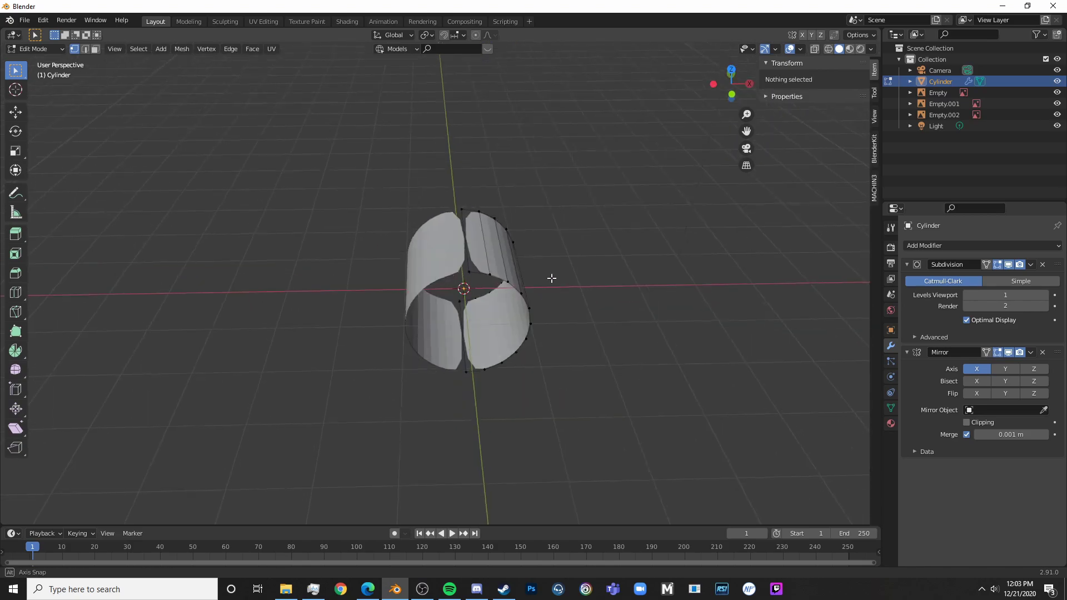
{"action": "scroll", "coordinate": [550, 277], "scroll_direction": "up", "scroll_amount": 4}
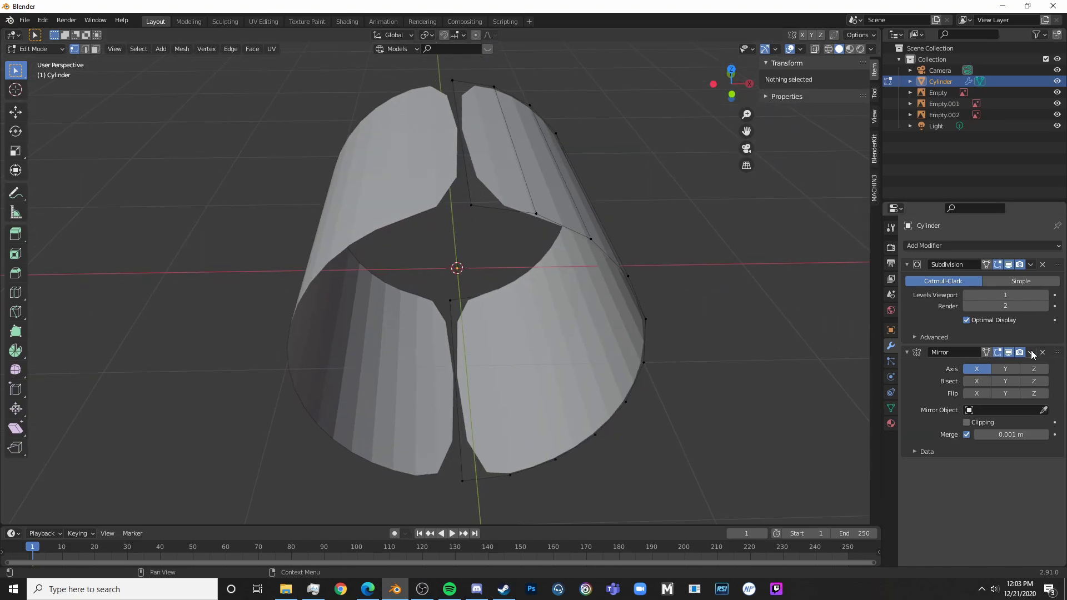
- Move the Mirror modifier to the first place in the stack, ahead of Subdivision Surface, and leave the mesh deselected
{"action": "left_click", "coordinate": [1031, 353]}
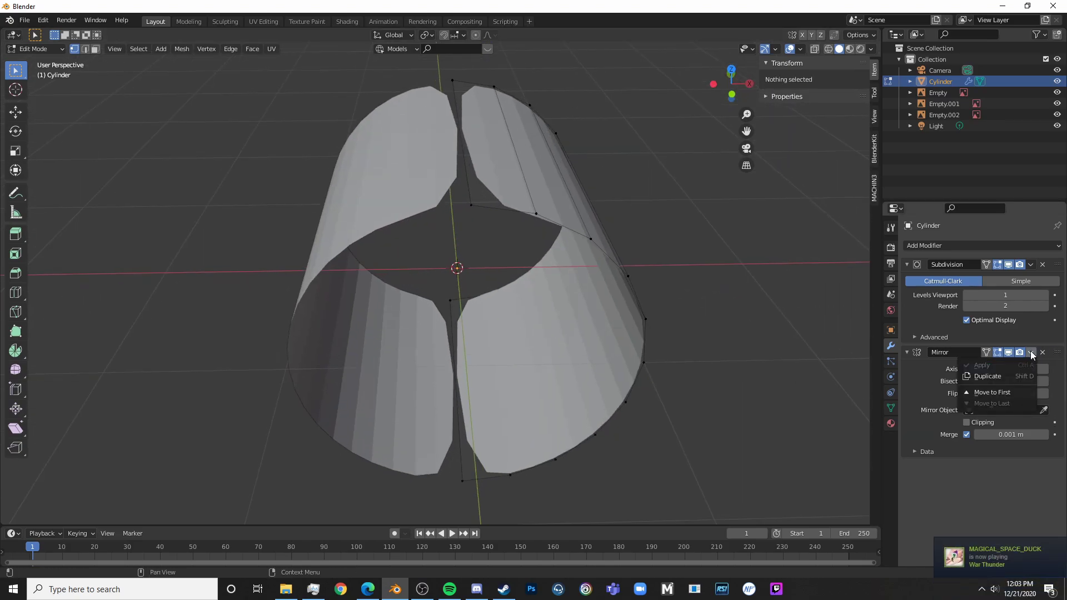
{"action": "left_click", "coordinate": [1012, 392]}
{"action": "key", "text": "a"}
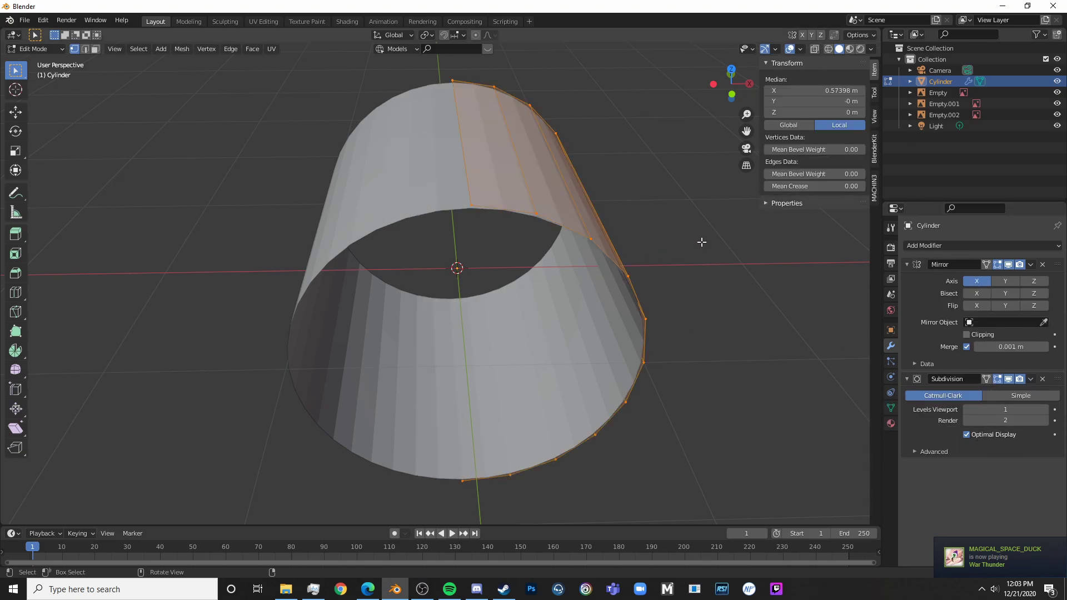
{"action": "scroll", "coordinate": [689, 243], "scroll_direction": "down", "scroll_amount": 3}
{"action": "key", "text": "alt+a"}
- Examine the mirrored cylinder's seam and surface from several angles in both Edit Mode and Object Mode
{"action": "middle_click_drag", "start_coordinate": [674, 243], "coordinate": [574, 274]}
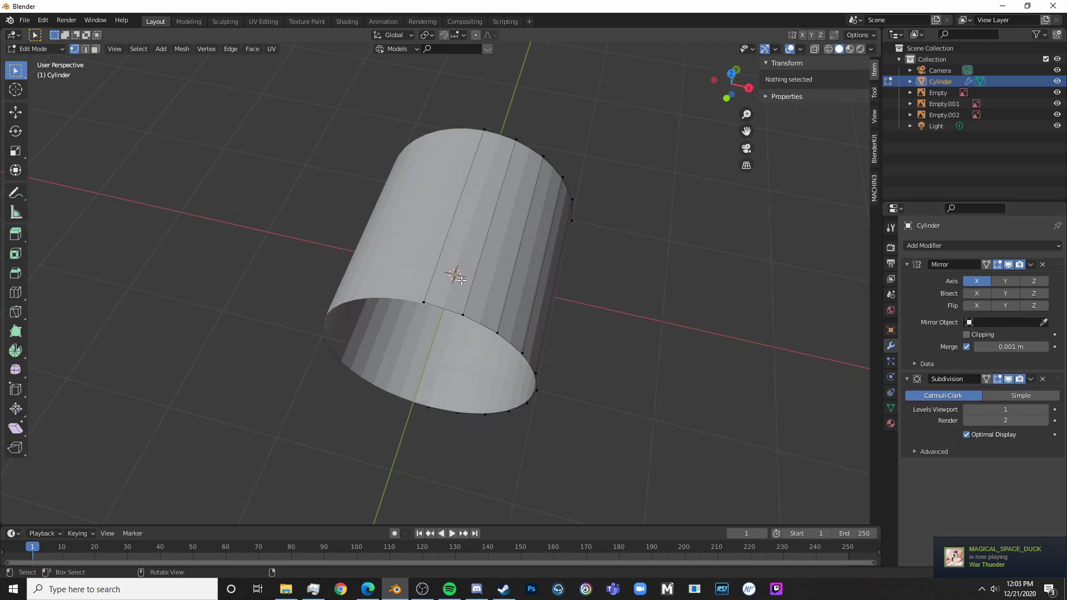
{"action": "scroll", "coordinate": [462, 280], "scroll_direction": "down", "scroll_amount": 5}
{"action": "middle_click_drag", "start_coordinate": [500, 269], "coordinate": [471, 265]}
{"action": "key", "text": "Tab"}
{"action": "scroll", "coordinate": [472, 265], "scroll_direction": "up", "scroll_amount": 6}
{"action": "key", "text": "Tab"}
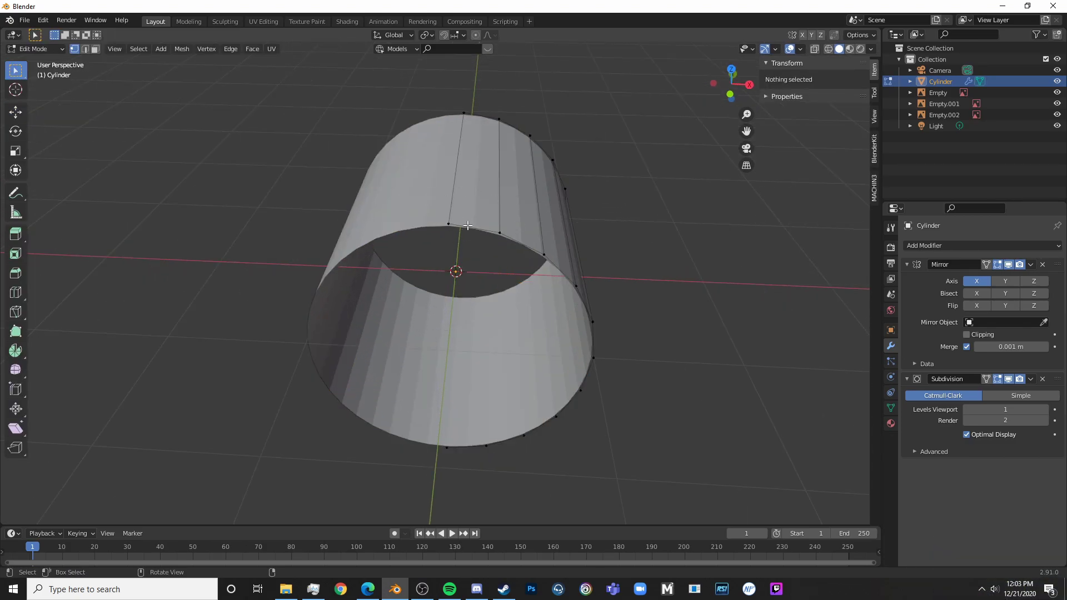
{"action": "middle_click_drag", "start_coordinate": [513, 242], "coordinate": [367, 287]}
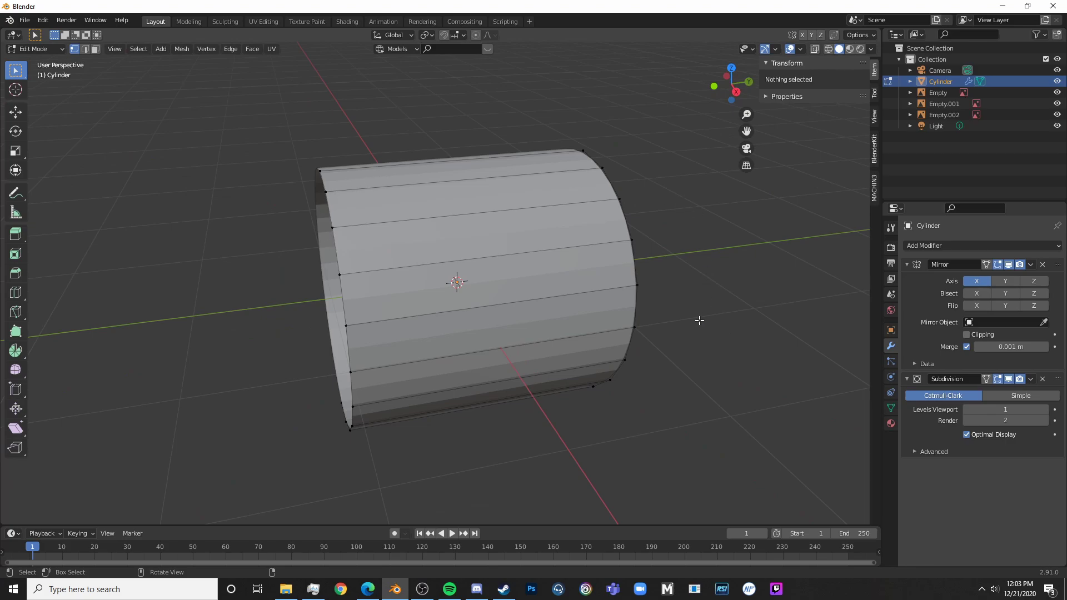
{"action": "middle_click_drag", "start_coordinate": [592, 262], "coordinate": [527, 327]}
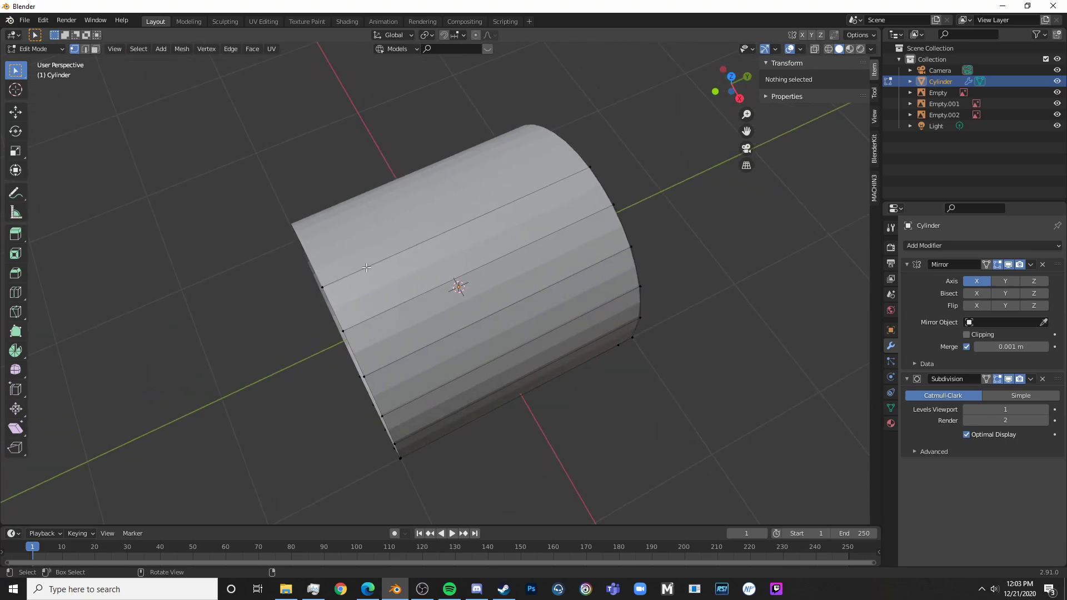
{"action": "scroll", "coordinate": [561, 297], "scroll_direction": "down", "scroll_amount": 7}
{"action": "middle_click_drag", "start_coordinate": [504, 302], "coordinate": [617, 236]}
{"action": "key", "text": "a"}
{"action": "key", "text": "Tab"}
{"action": "middle_click_drag", "start_coordinate": [505, 272], "coordinate": [528, 253]}
- Leave Edit Mode and scale the cylinder uniformly by about 0.524 against the side-view blueprint
{"action": "left_click", "coordinate": [529, 253]}
{"action": "key", "text": "KP_1"}
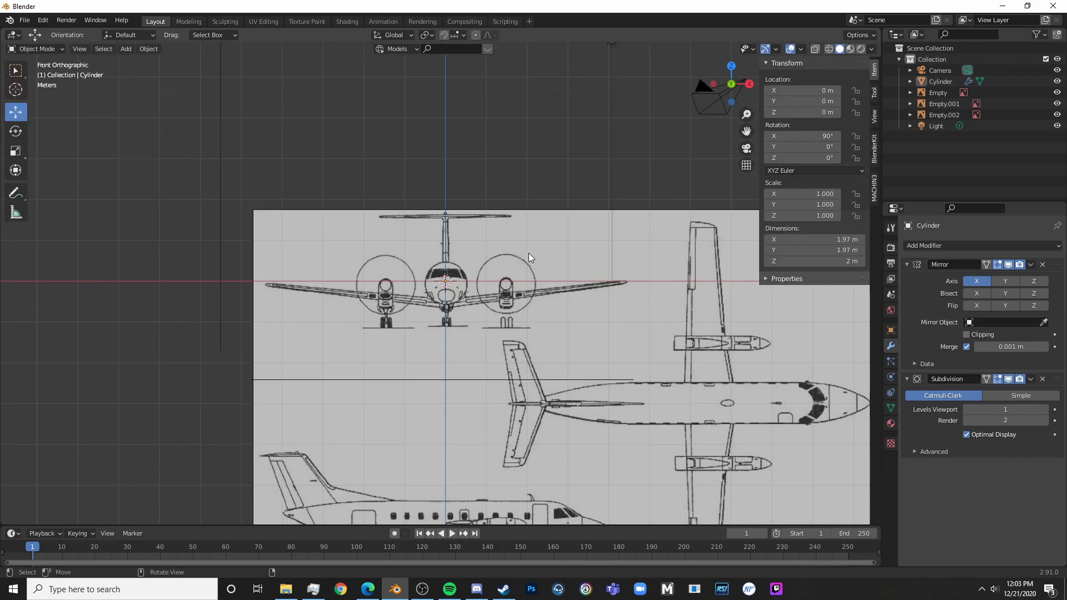
{"action": "key", "text": "KP_3"}
{"action": "left_click", "coordinate": [445, 303]}
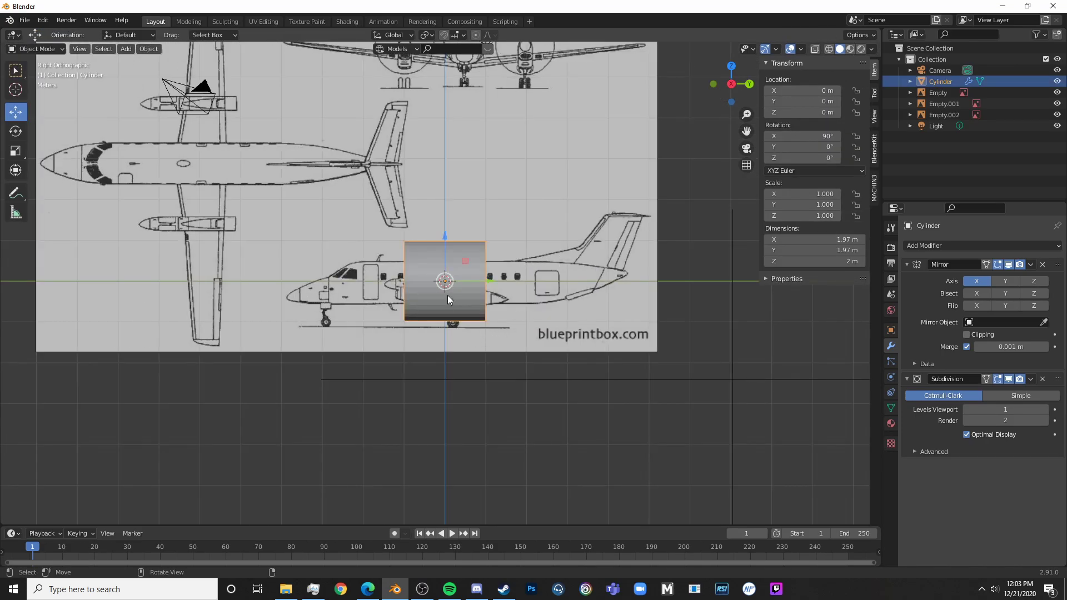
{"action": "key", "text": "s"}
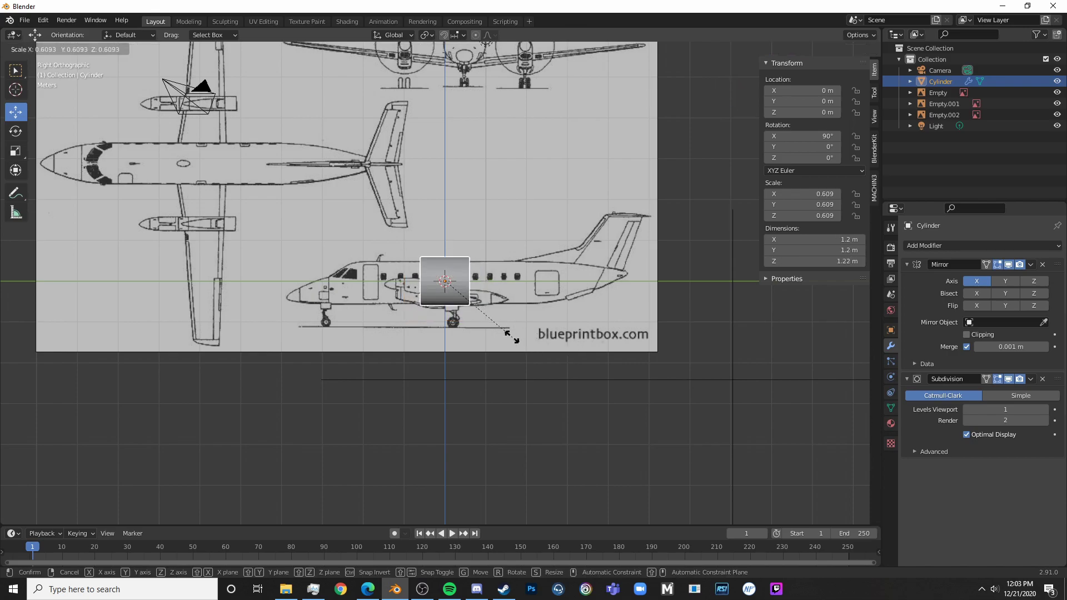
{"action": "left_click", "coordinate": [503, 332]}
- Lower the cylinder about 0.036 m along Z and scale it uniformly by about 0.964 to fit the side-view fuselage
{"action": "scroll", "coordinate": [511, 337], "scroll_direction": "up", "scroll_amount": 6}
{"action": "key", "text": "g"}
{"action": "key", "text": "z"}
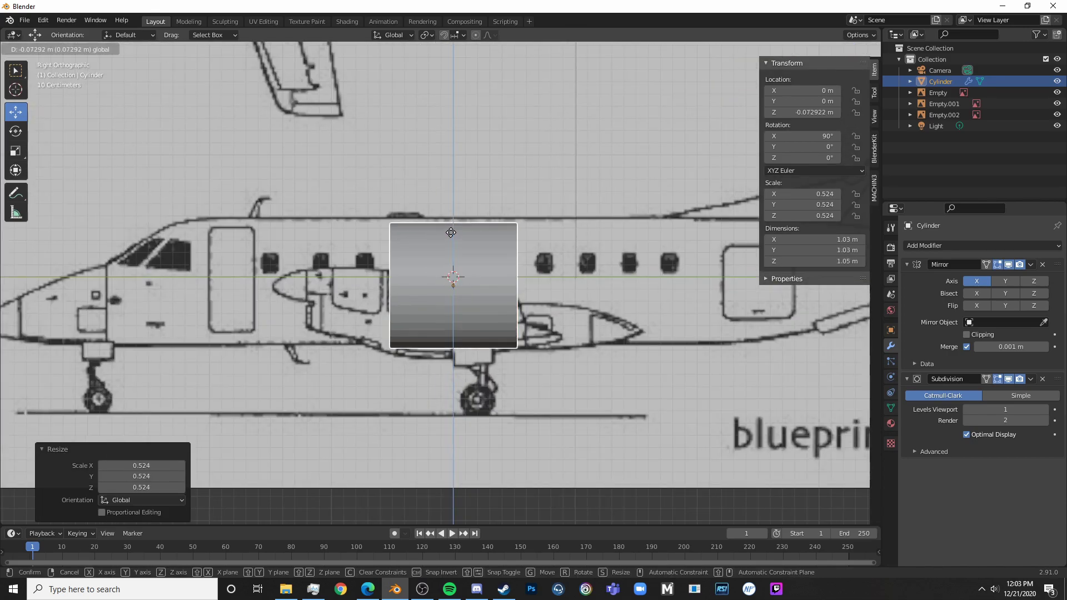
{"action": "left_click", "coordinate": [450, 228]}
{"action": "key", "text": "s"}
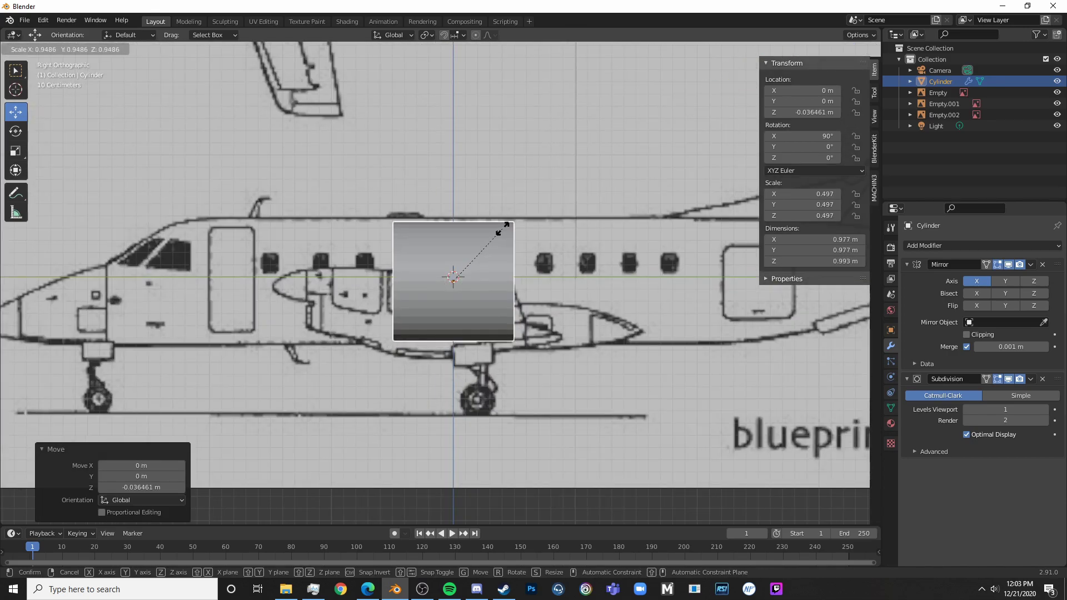
{"action": "left_click", "coordinate": [504, 233]}
- Show the selectability toggles in the Outliner and make the three blueprint reference empties unselectable
{"action": "scroll", "coordinate": [504, 232], "scroll_direction": "down", "scroll_amount": 6}
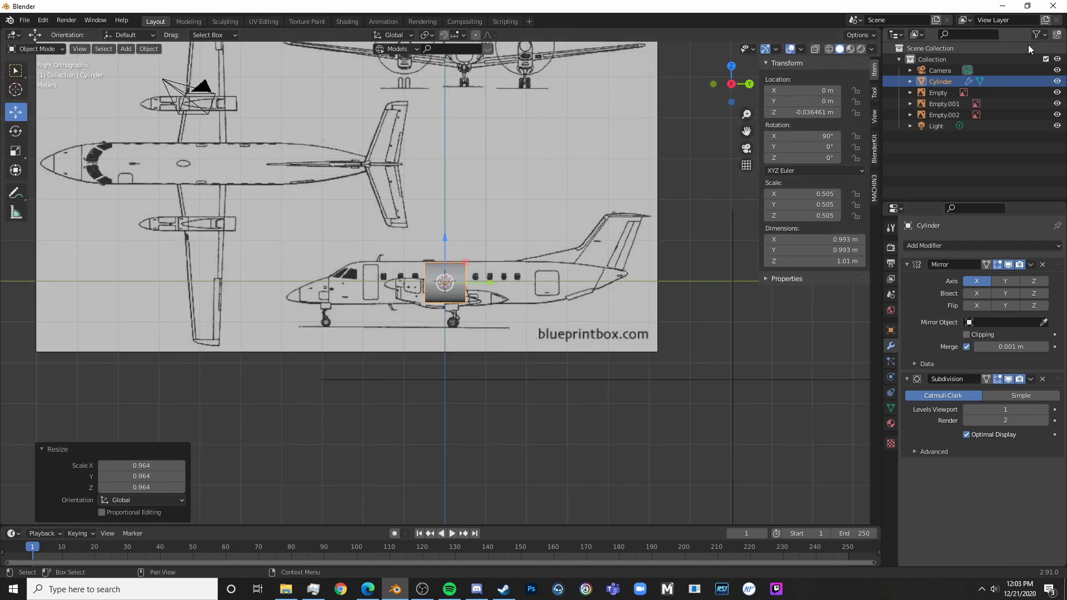
{"action": "middle_click_drag", "start_coordinate": [458, 221], "coordinate": [527, 269], "text": "shift"}
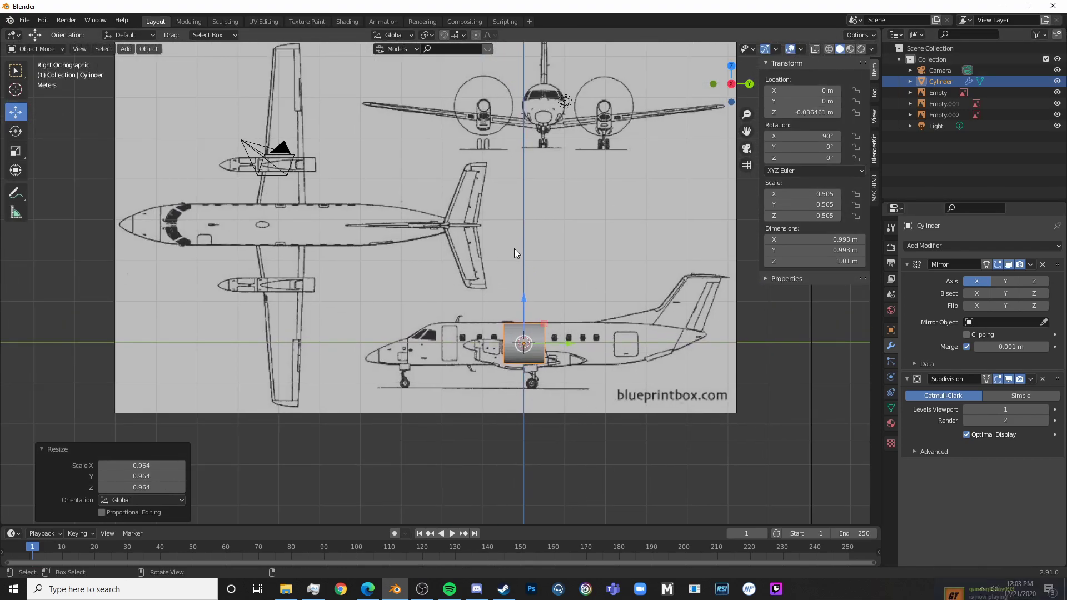
{"action": "scroll", "coordinate": [514, 246], "scroll_direction": "down", "scroll_amount": 2}
{"action": "scroll", "coordinate": [522, 237], "scroll_direction": "up", "scroll_amount": 1}
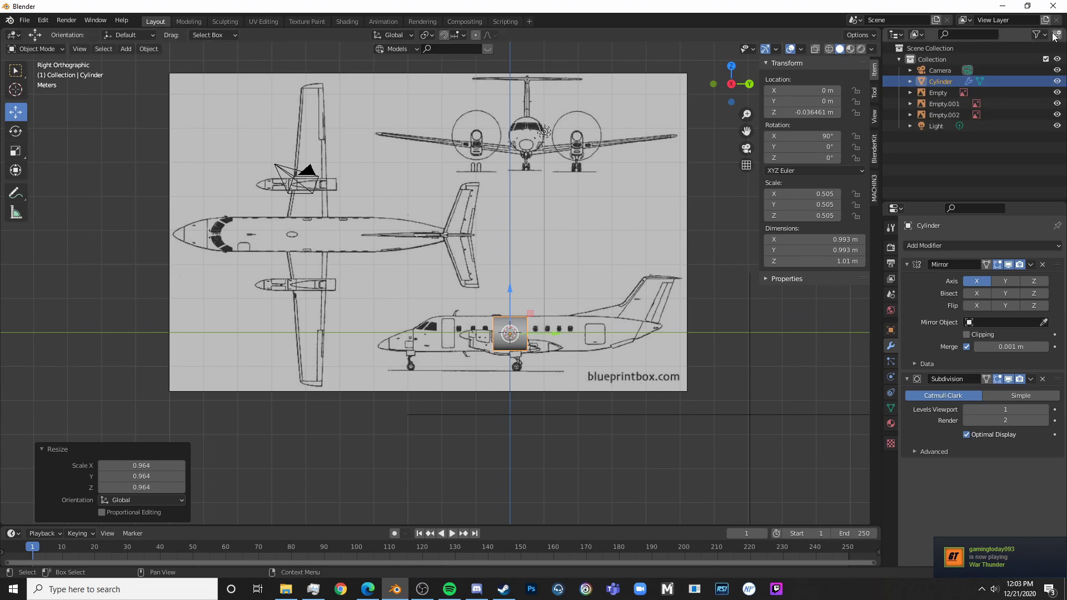
{"action": "left_click", "coordinate": [1035, 35]}
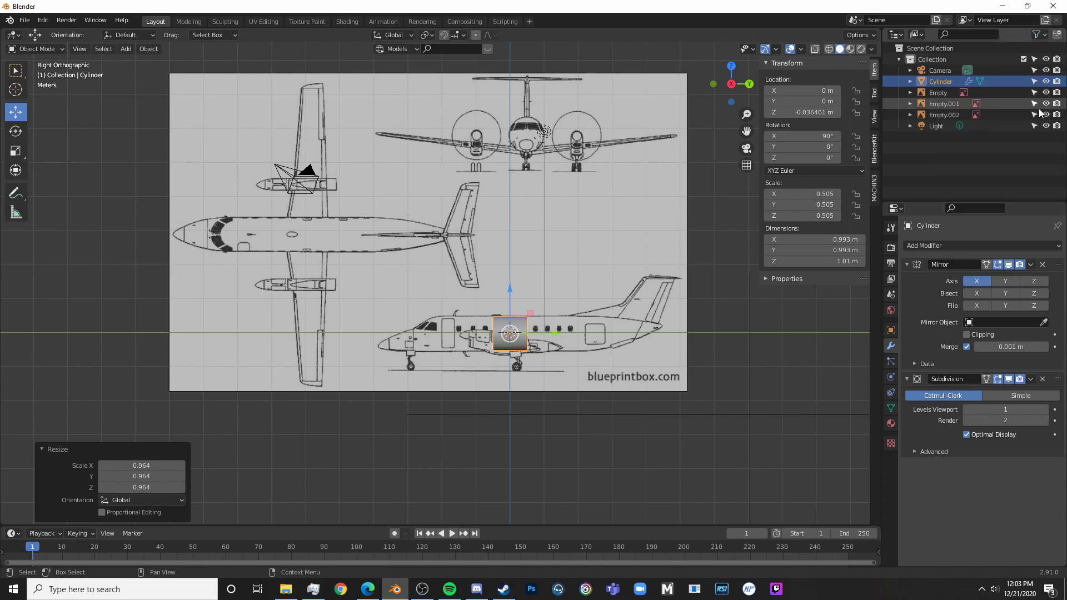
{"action": "left_click_drag", "start_coordinate": [1035, 114], "coordinate": [1034, 92]}
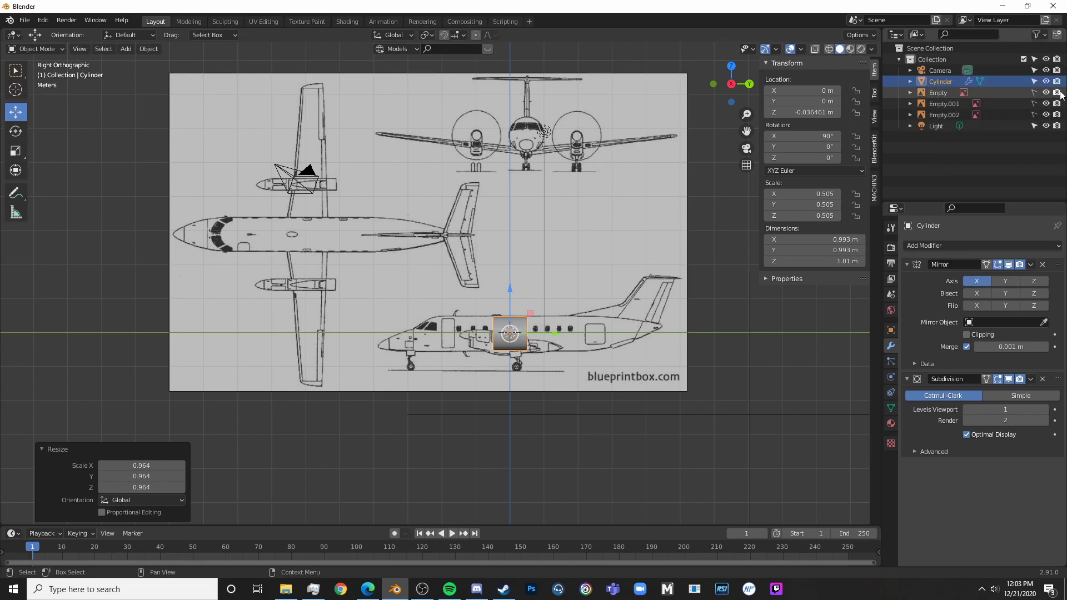
- Scale the cylinder uniformly by about 1.048 to match the fuselage height in the side-view blueprint
{"action": "scroll", "coordinate": [577, 335], "scroll_direction": "up", "scroll_amount": 3}
{"action": "middle_click_drag", "start_coordinate": [555, 299], "coordinate": [368, 228], "text": "shift"}
{"action": "scroll", "coordinate": [438, 248], "scroll_direction": "up", "scroll_amount": 3}
{"action": "middle_click_drag", "start_coordinate": [439, 248], "coordinate": [556, 256], "text": "shift"}
{"action": "scroll", "coordinate": [557, 257], "scroll_direction": "down", "scroll_amount": 2}
{"action": "scroll", "coordinate": [557, 258], "scroll_direction": "up", "scroll_amount": 2}
{"action": "key", "text": "s"}
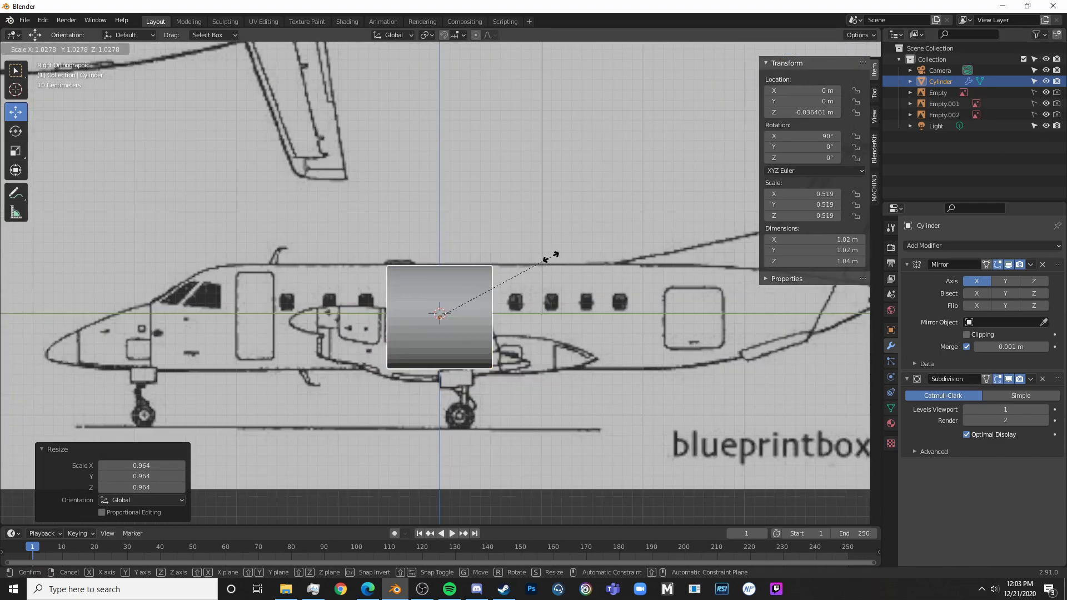
{"action": "left_click", "coordinate": [559, 259]}
{"action": "scroll", "coordinate": [718, 348], "scroll_direction": "down", "scroll_amount": 1}
{"action": "scroll", "coordinate": [718, 348], "scroll_direction": "down", "scroll_amount": 5}
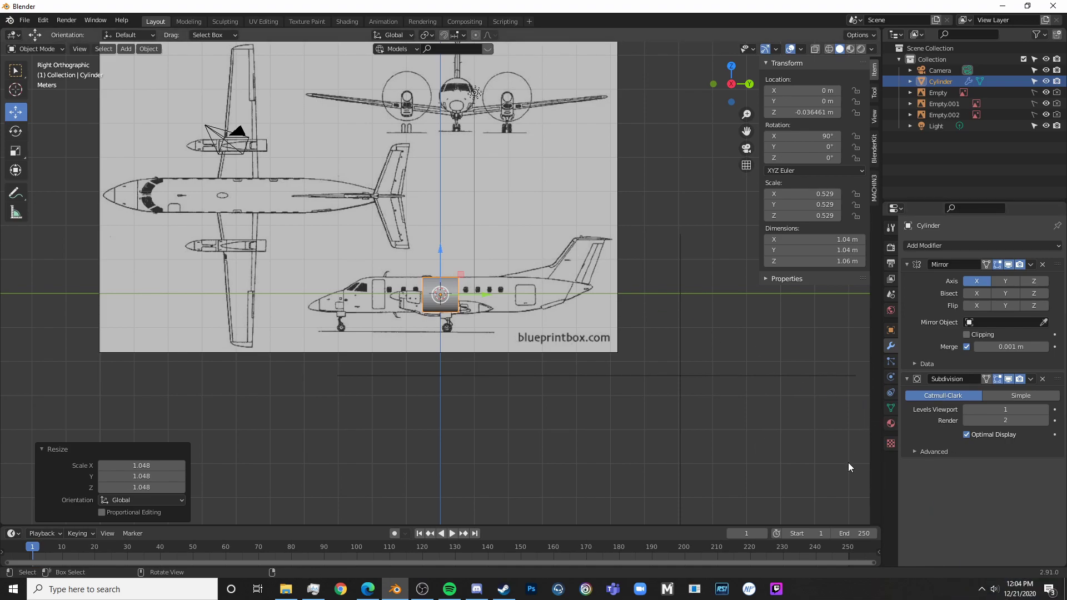
- In wireframe Edit Mode, extrude all vertices of the cylinder's nose-side end about 1.458 m forward to the front door's forward edge
{"action": "scroll", "coordinate": [476, 289], "scroll_direction": "up", "scroll_amount": 4}
{"action": "key", "text": "Tab"}
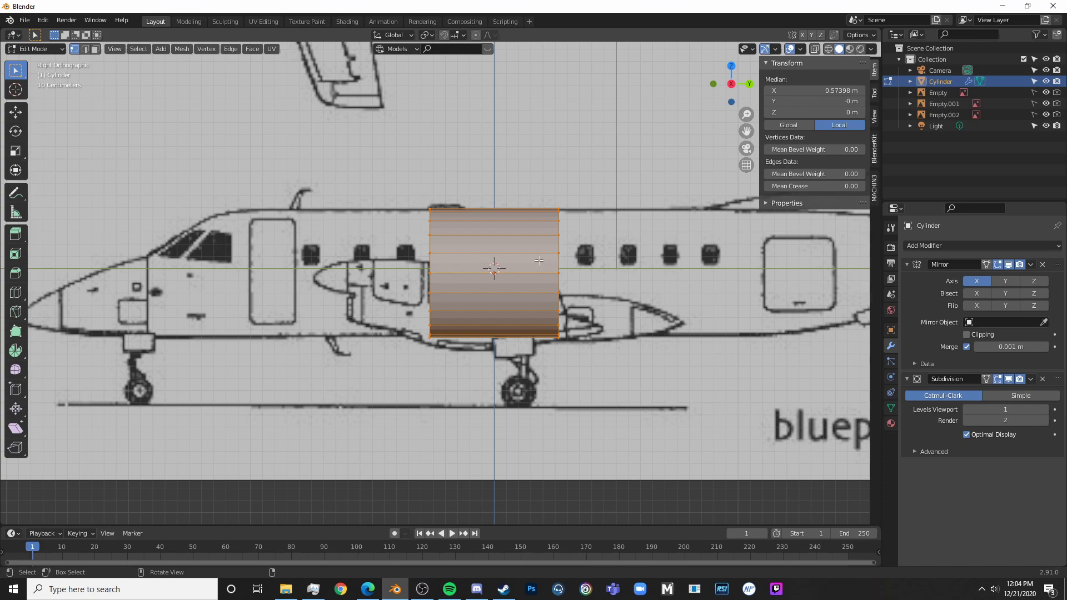
{"action": "key", "text": "shift+z"}
{"action": "key", "text": "alt+a"}
{"action": "key", "text": "c"}
{"action": "left_click_drag", "start_coordinate": [430, 339], "coordinate": [412, 195]}
{"action": "key", "text": "Escape"}
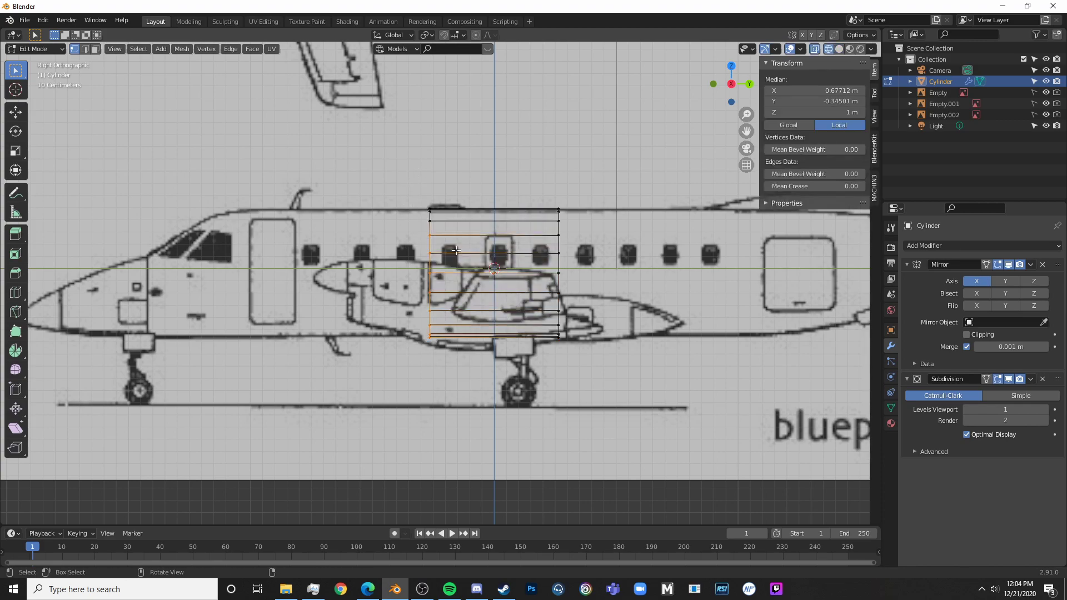
{"action": "key", "text": "c"}
{"action": "left_click", "coordinate": [434, 217]}
{"action": "key", "text": "Escape"}
{"action": "scroll", "coordinate": [445, 249], "scroll_direction": "down", "scroll_amount": 6}
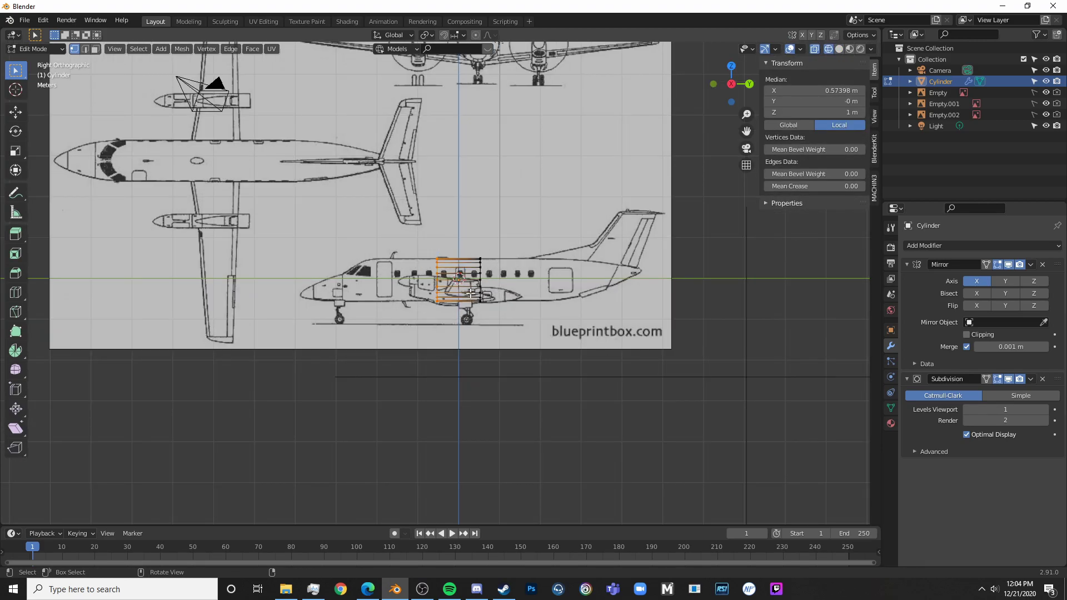
{"action": "scroll", "coordinate": [500, 309], "scroll_direction": "up", "scroll_amount": 7}
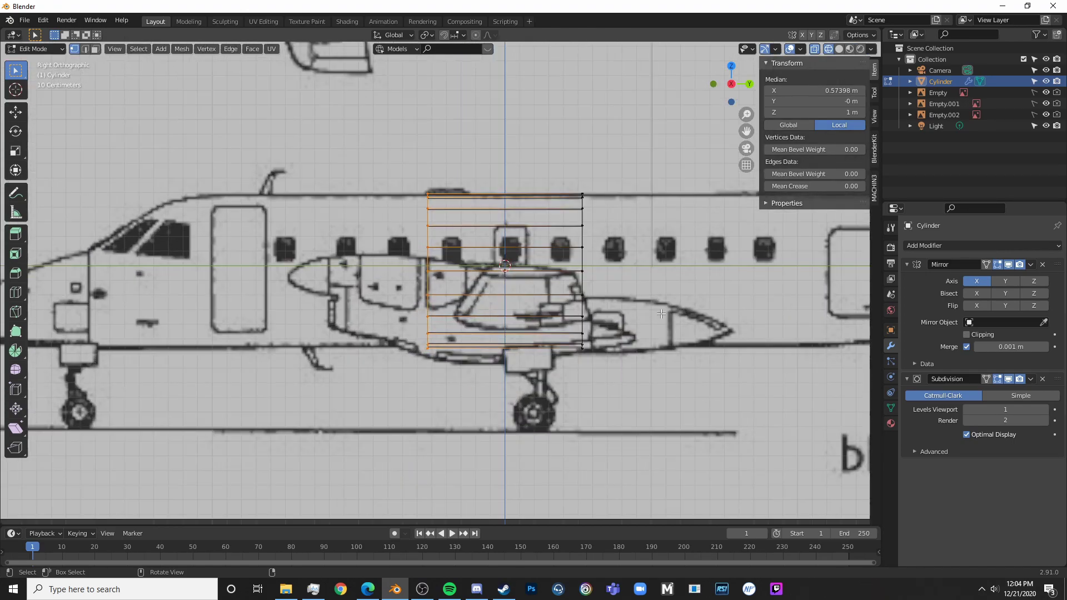
{"action": "key", "text": "e"}
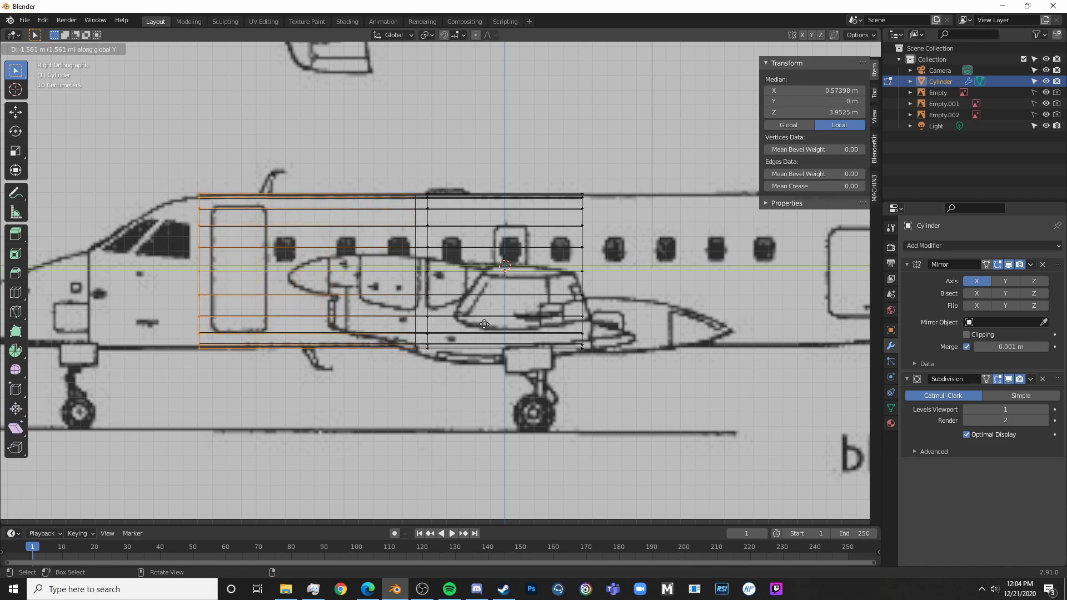
{"action": "left_click", "coordinate": [503, 327]}
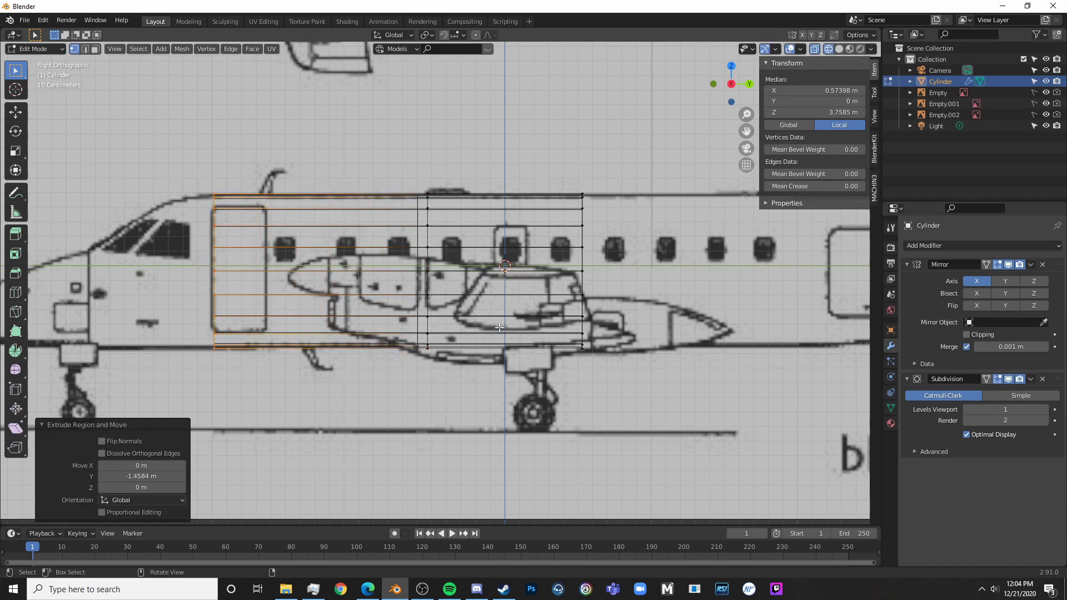
- Extrude the cylinder's tail-side end vertices about 1.205 m rearward along Y to where the fuselage starts to taper
{"action": "scroll", "coordinate": [502, 328], "scroll_direction": "down", "scroll_amount": 3}
{"action": "scroll", "coordinate": [480, 254], "scroll_direction": "up", "scroll_amount": 4}
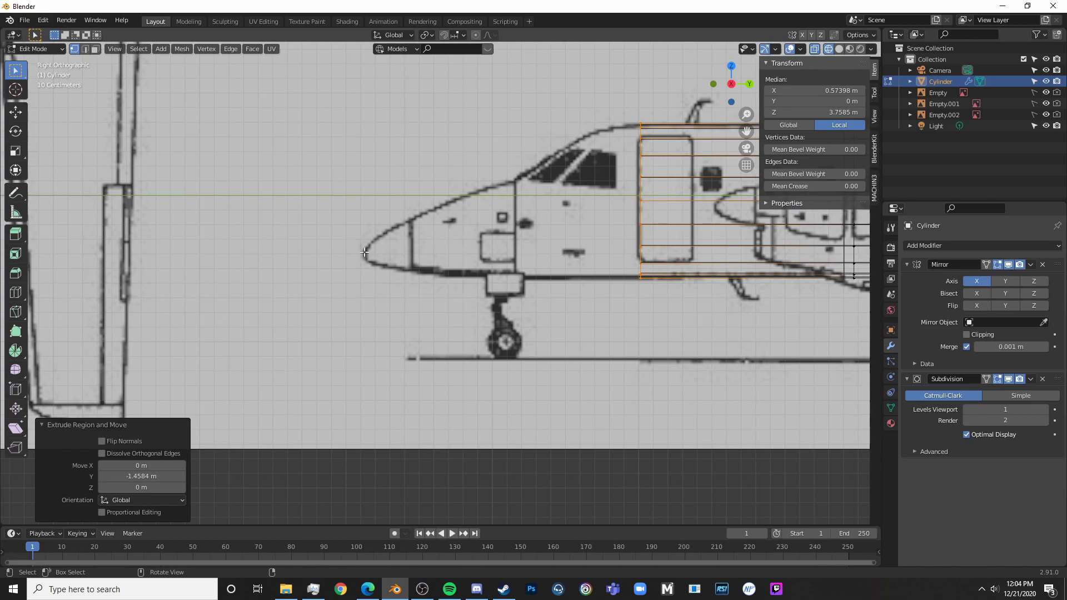
{"action": "scroll", "coordinate": [364, 251], "scroll_direction": "down", "scroll_amount": 4}
{"action": "middle_click_drag", "start_coordinate": [689, 190], "coordinate": [378, 212], "text": "shift"}
{"action": "left_click_drag", "start_coordinate": [378, 212], "coordinate": [431, 325]}
{"action": "middle_click_drag", "start_coordinate": [523, 246], "coordinate": [391, 252], "text": "shift"}
{"action": "key", "text": "e"}
{"action": "key", "text": "y"}
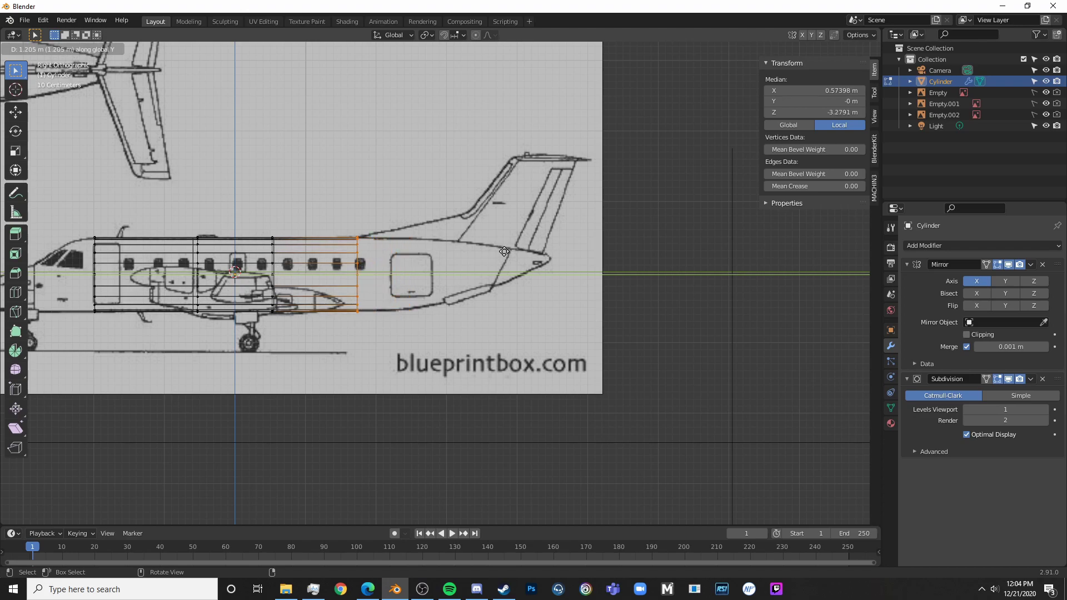
{"action": "left_click", "coordinate": [504, 252]}
{"action": "scroll", "coordinate": [506, 272], "scroll_direction": "up", "scroll_amount": 4}
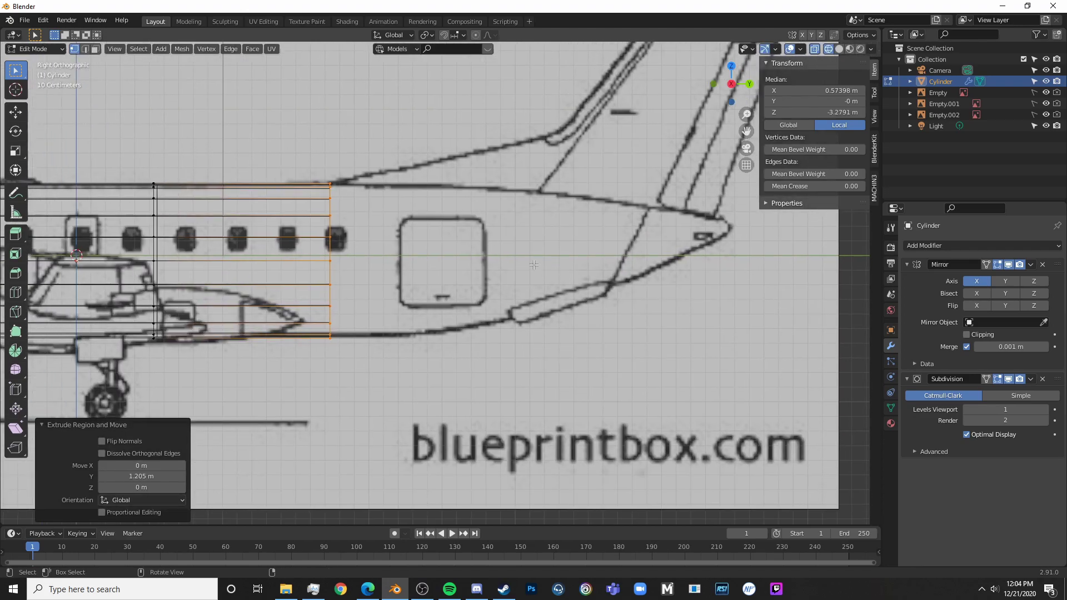
- Return to solid display and extrude the rear end loop about 1.782 m further rearward along Y
{"action": "scroll", "coordinate": [533, 265], "scroll_direction": "down", "scroll_amount": 1}
{"action": "middle_click_drag", "start_coordinate": [514, 258], "coordinate": [542, 259], "text": "shift"}
{"action": "scroll", "coordinate": [542, 260], "scroll_direction": "down", "scroll_amount": 5}
{"action": "key", "text": "shift+z"}
{"action": "mouse_move", "coordinate": [455, 259]}
{"action": "middle_mouse_down"}
{"action": "mouse_move", "coordinate": [506, 298]}
{"action": "mouse_move", "coordinate": [479, 311]}
{"action": "middle_mouse_up"}
{"action": "scroll", "coordinate": [506, 298], "scroll_direction": "up", "scroll_amount": 5}
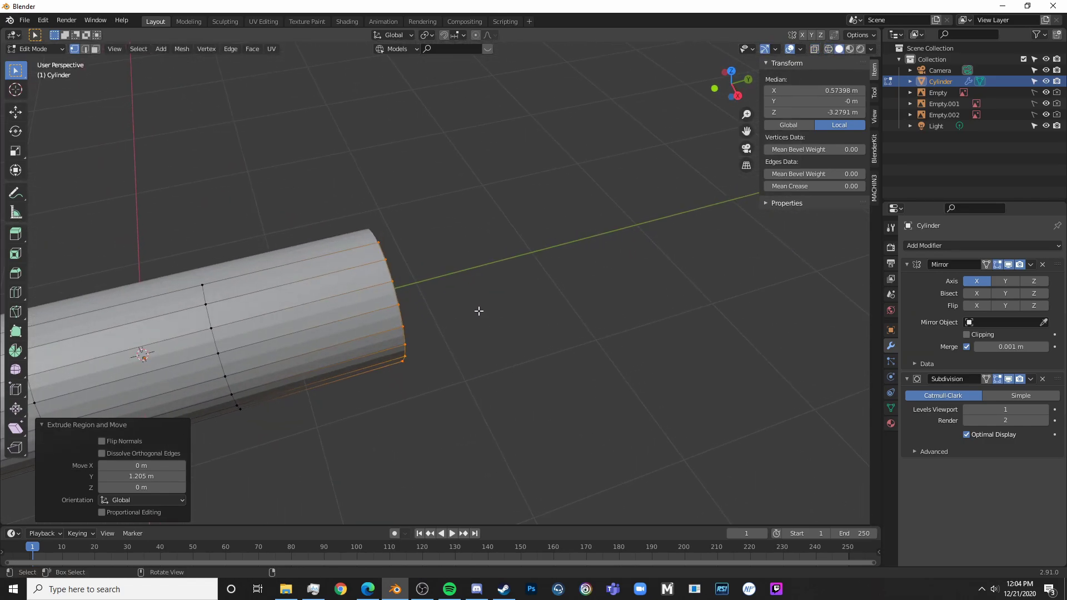
{"action": "key", "text": "e"}
{"action": "left_click", "coordinate": [691, 262]}
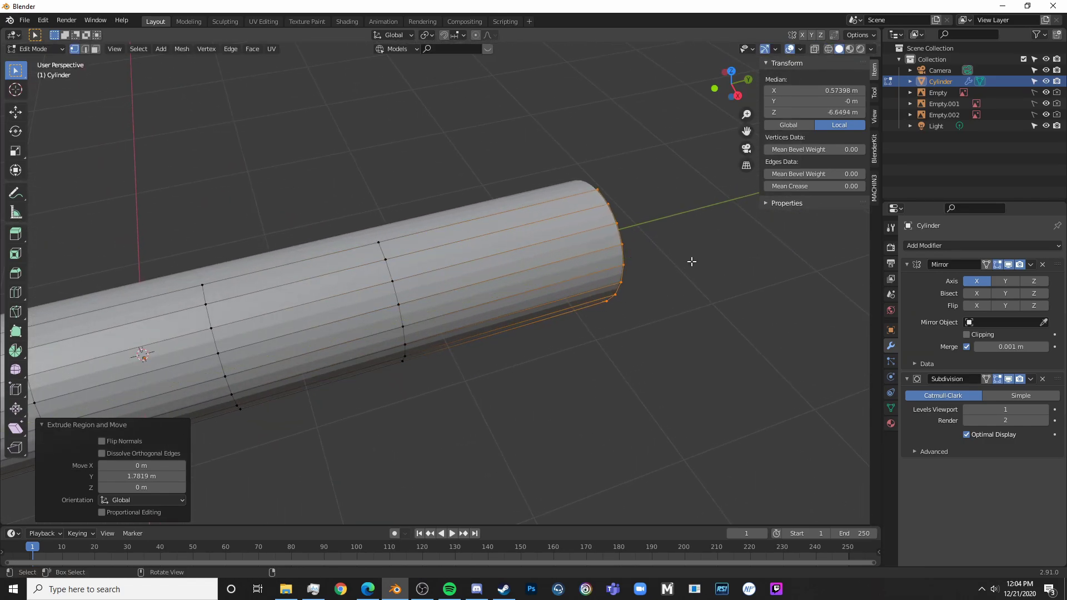
- Try to taper the rear end loop by scaling it uniformly by 0.244, inspect the mirror seam, and undo the scaling
{"action": "middle_click_drag", "start_coordinate": [692, 261], "coordinate": [685, 307], "text": "shift"}
{"action": "key", "text": "s"}
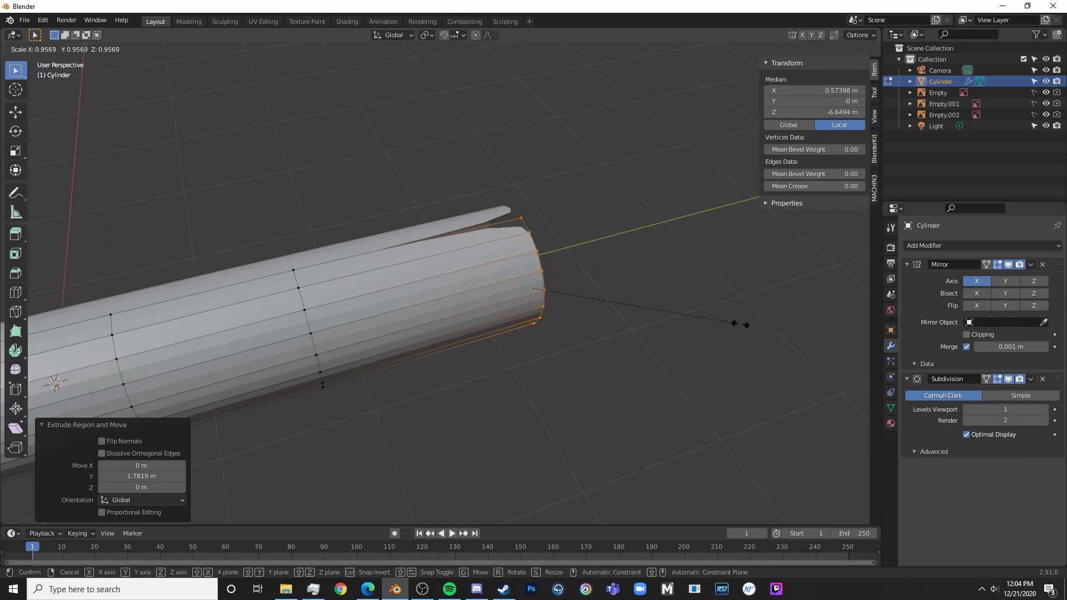
{"action": "left_click", "coordinate": [559, 298]}
{"action": "middle_click_drag", "start_coordinate": [558, 299], "coordinate": [494, 352]}
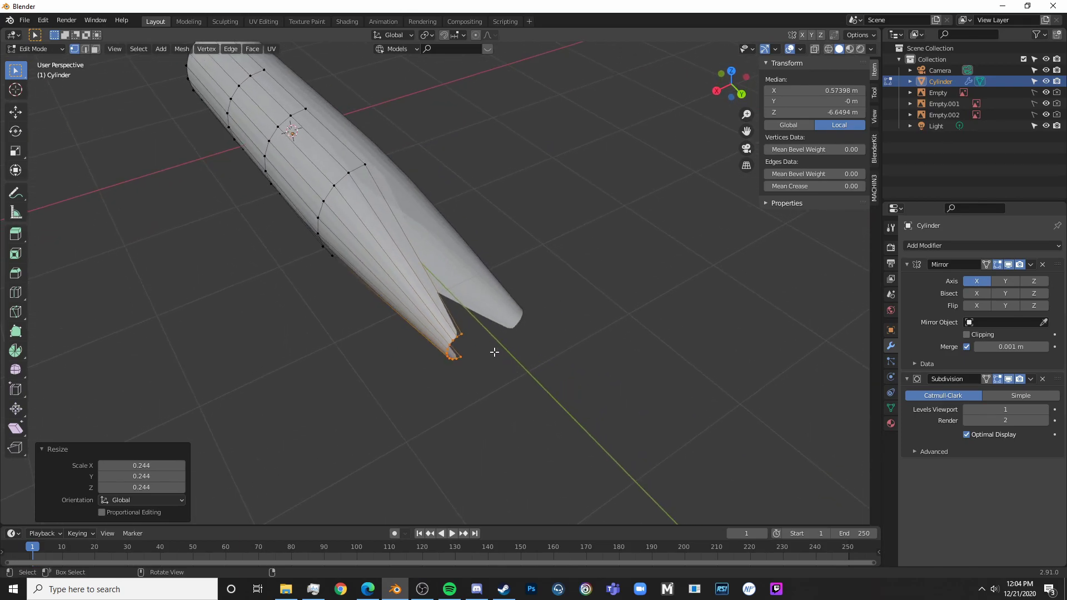
{"action": "middle_click_drag", "start_coordinate": [448, 324], "coordinate": [471, 290]}
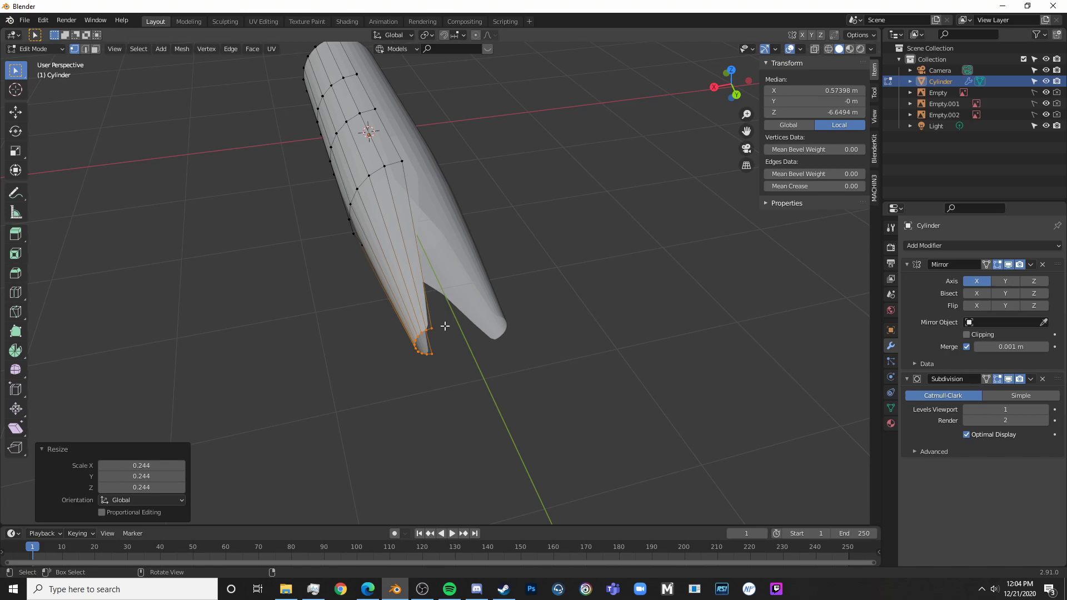
{"action": "middle_click_drag", "start_coordinate": [485, 335], "coordinate": [624, 313]}
{"action": "key", "text": "ctrl+z"}
- Scale the rear end loop by about 0.393 along Z only and inspect the tapered tail section
{"action": "key", "text": "s"}
{"action": "key", "text": "z"}
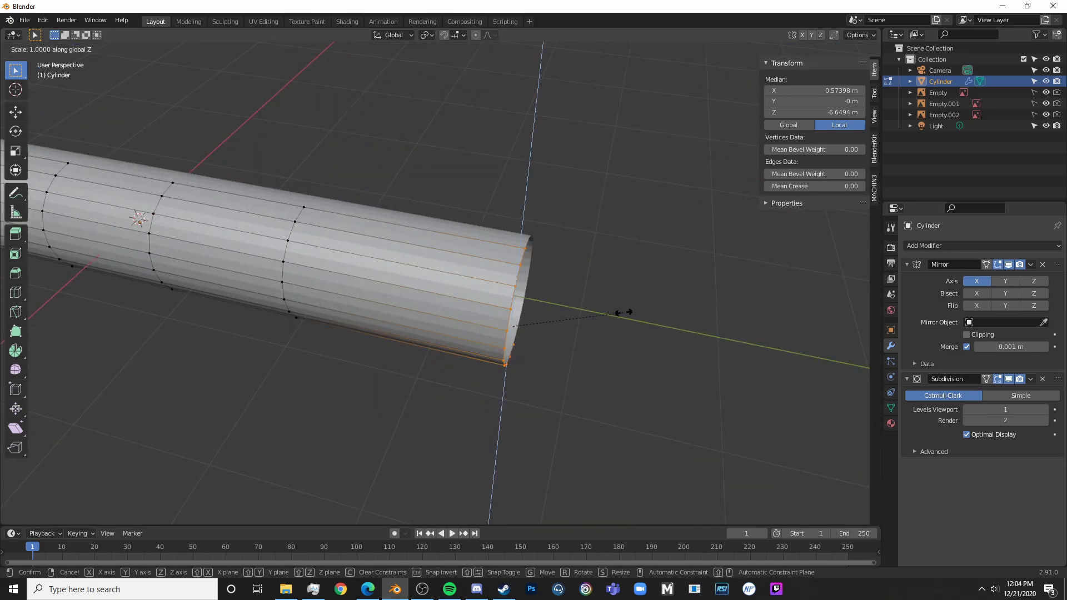
{"action": "left_click", "coordinate": [544, 298]}
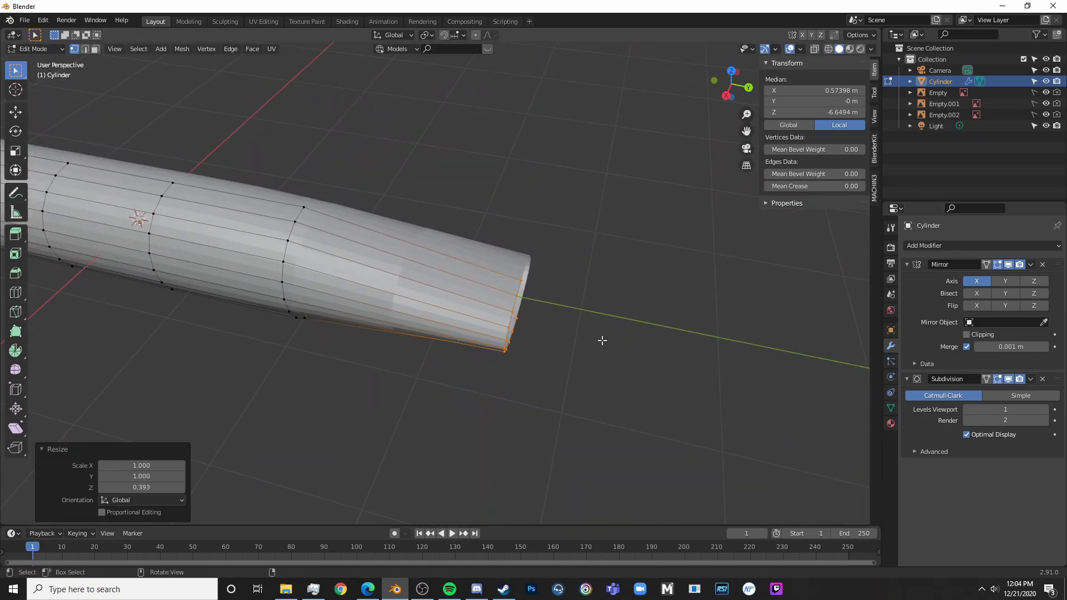
{"action": "middle_click_drag", "start_coordinate": [603, 340], "coordinate": [491, 300]}
{"action": "middle_click_drag", "start_coordinate": [441, 336], "coordinate": [577, 363]}
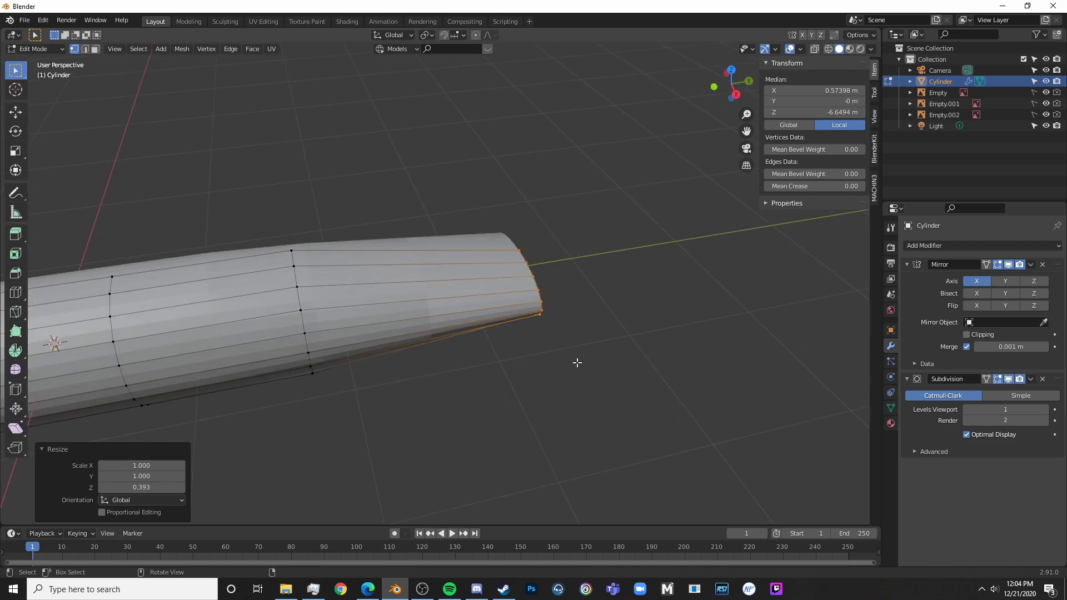
- In side view, enlarge the rear end loop by about 1.973 along Z against the blueprint's tail outline
{"action": "key", "text": "KP_3"}
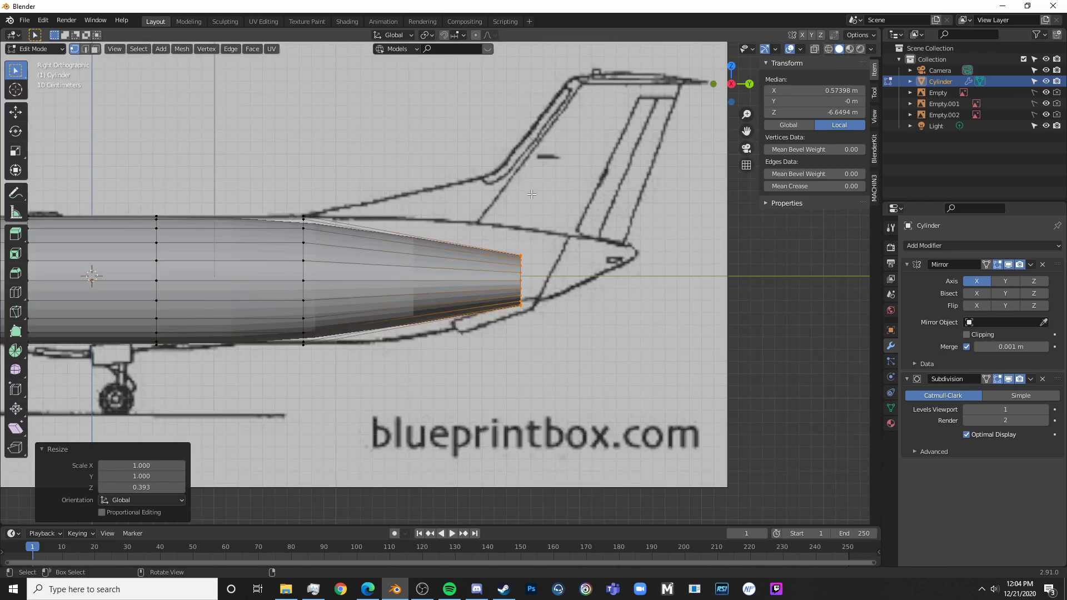
{"action": "key", "text": "s"}
{"action": "key", "text": "z"}
{"action": "left_click", "coordinate": [562, 114]}
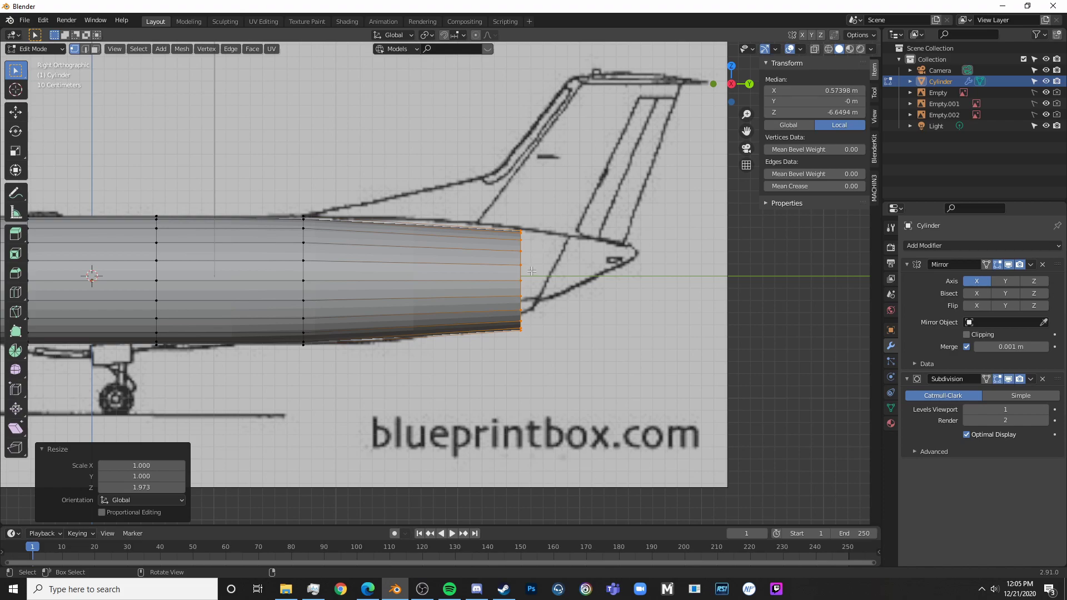
- Raise the rear end loop about 0.091 m with the Move tool and scale it by about 0.798 along Z to fit the tail outline
{"action": "left_click", "coordinate": [15, 113]}
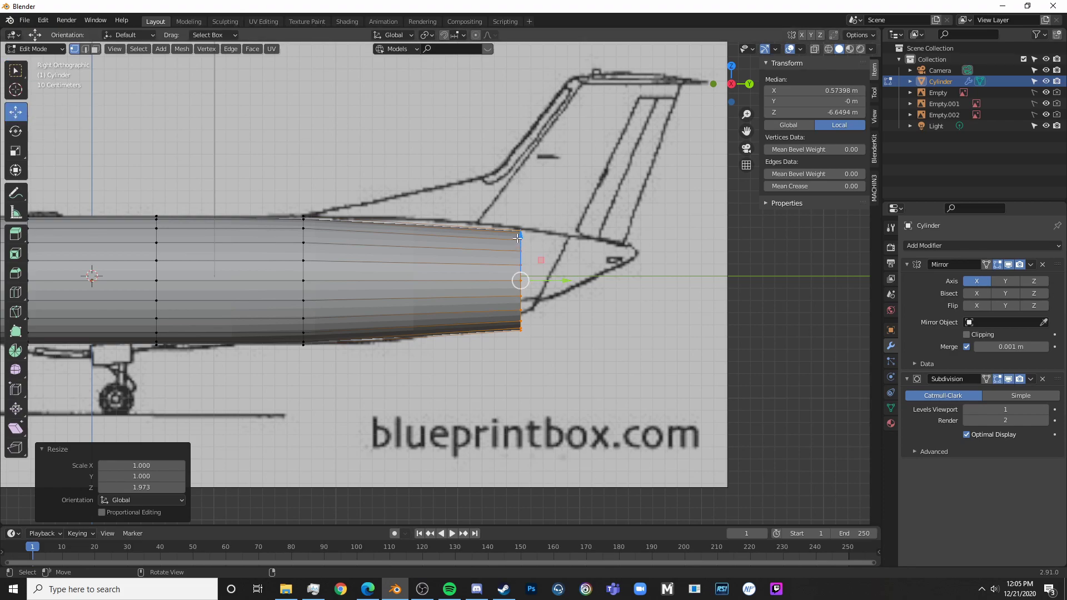
{"action": "left_click_drag", "start_coordinate": [517, 238], "coordinate": [523, 227]}
{"action": "key", "text": "s"}
{"action": "key", "text": "z"}
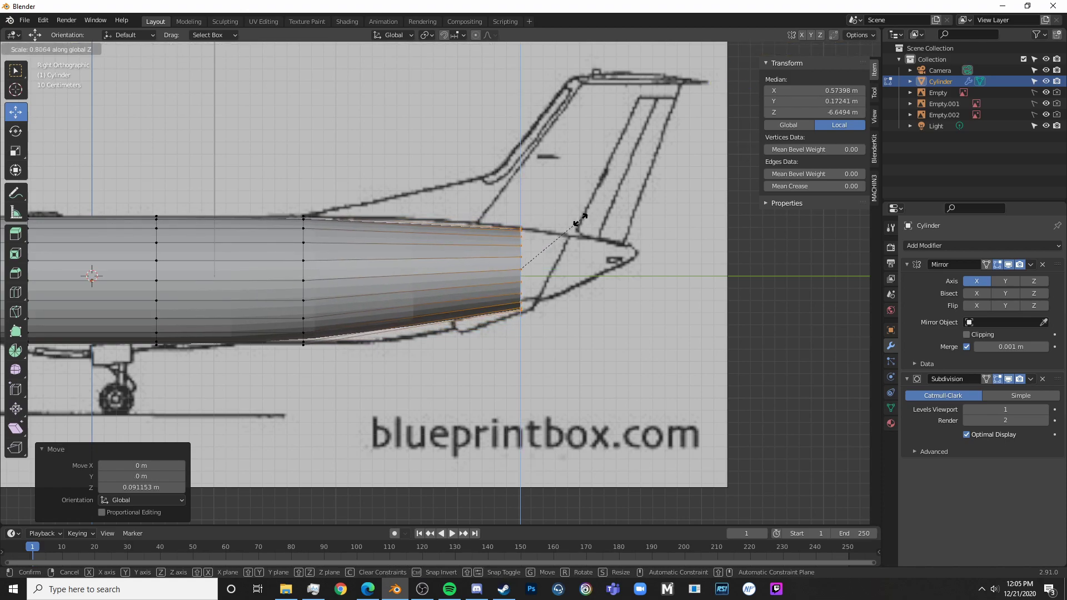
{"action": "left_click", "coordinate": [580, 220]}
- In top view, select the rear end loop's vertices beyond the mirror seam and scale them by about 0.889 along X
{"action": "key", "text": "KP_7"}
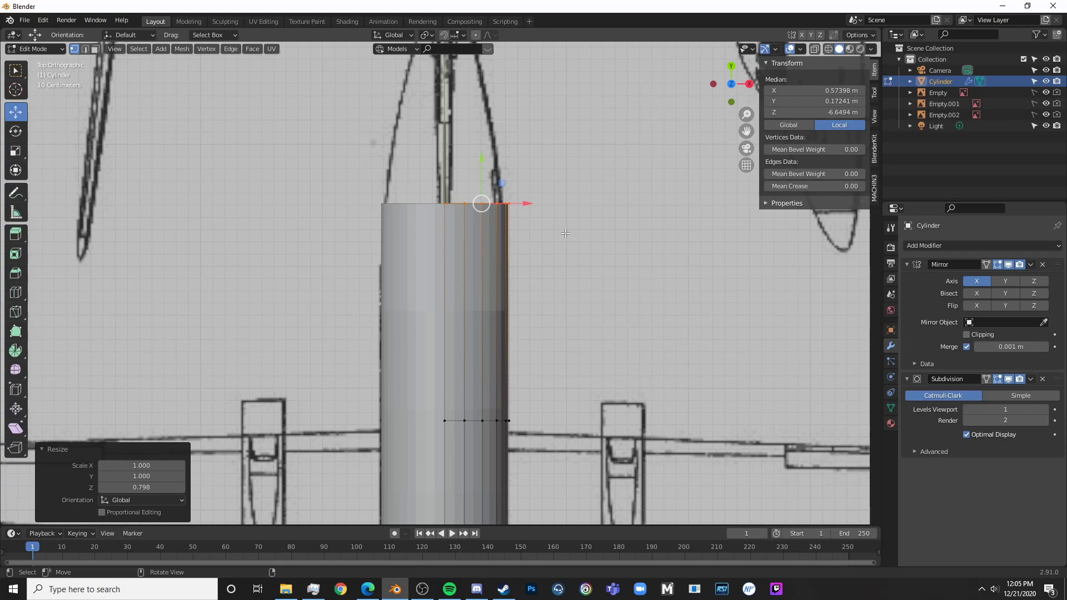
{"action": "scroll", "coordinate": [565, 233], "scroll_direction": "down", "scroll_amount": 6}
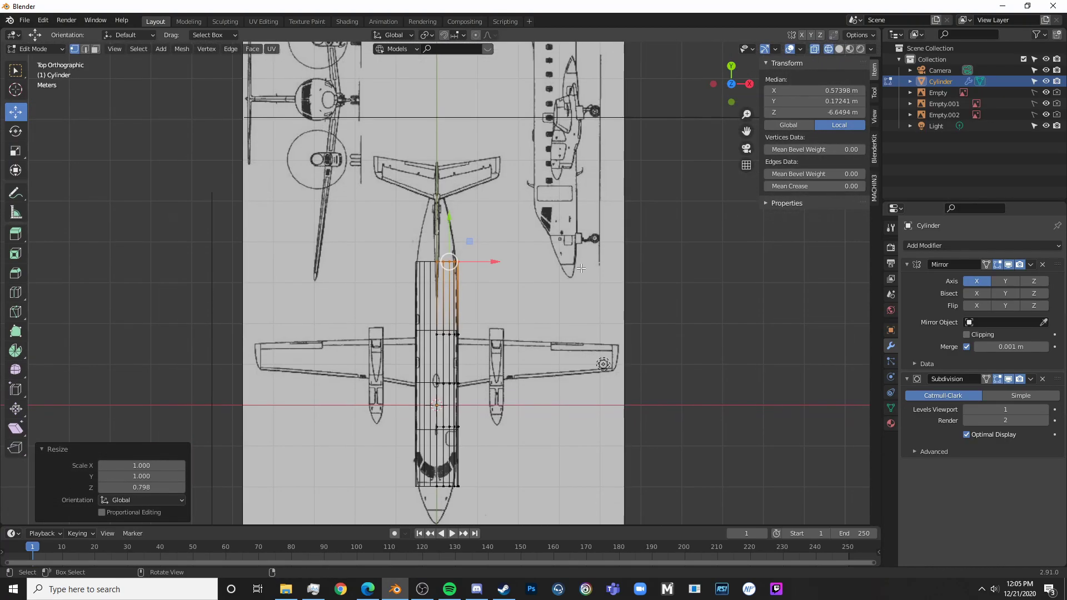
{"action": "scroll", "coordinate": [581, 268], "scroll_direction": "up", "scroll_amount": 6}
{"action": "key", "text": "alt+a"}
{"action": "key", "text": "c"}
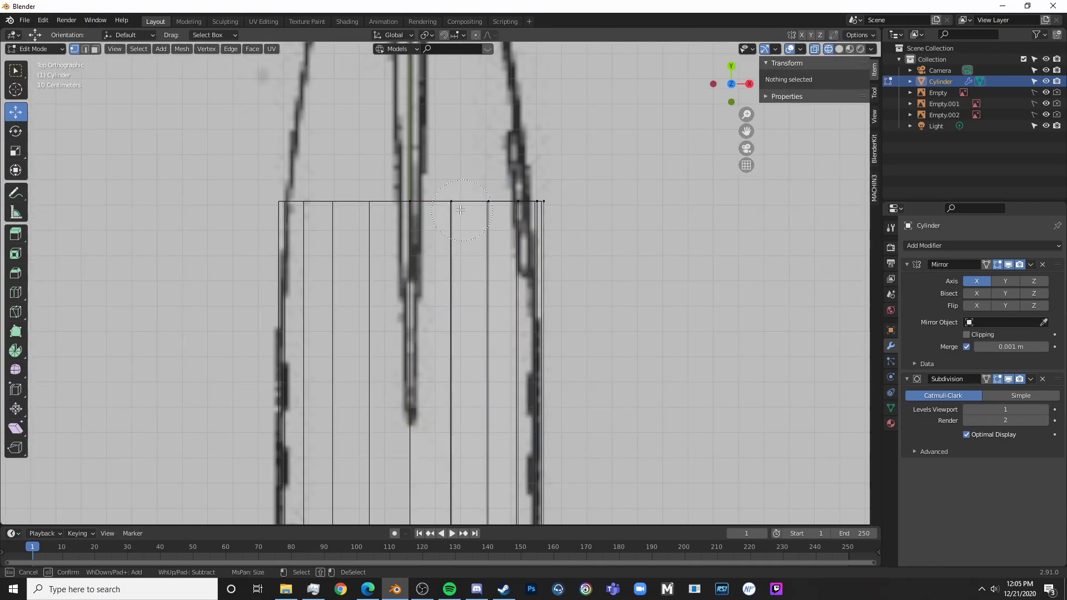
{"action": "left_click_drag", "start_coordinate": [461, 210], "coordinate": [561, 197]}
{"action": "right_click", "coordinate": [562, 197]}
{"action": "key", "text": "s"}
{"action": "key", "text": "x"}
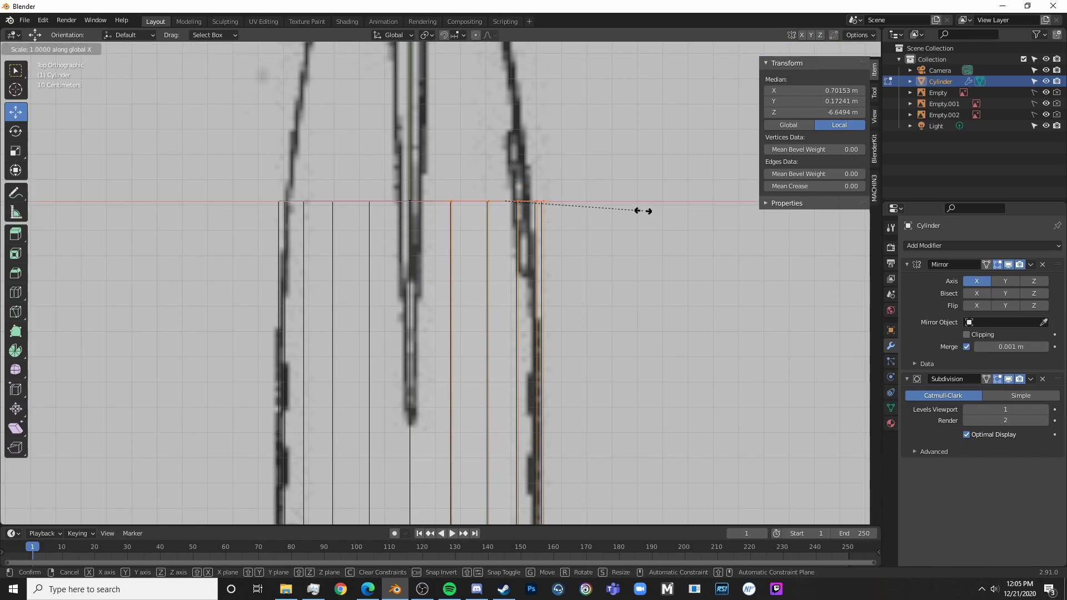
{"action": "left_click", "coordinate": [569, 200]}
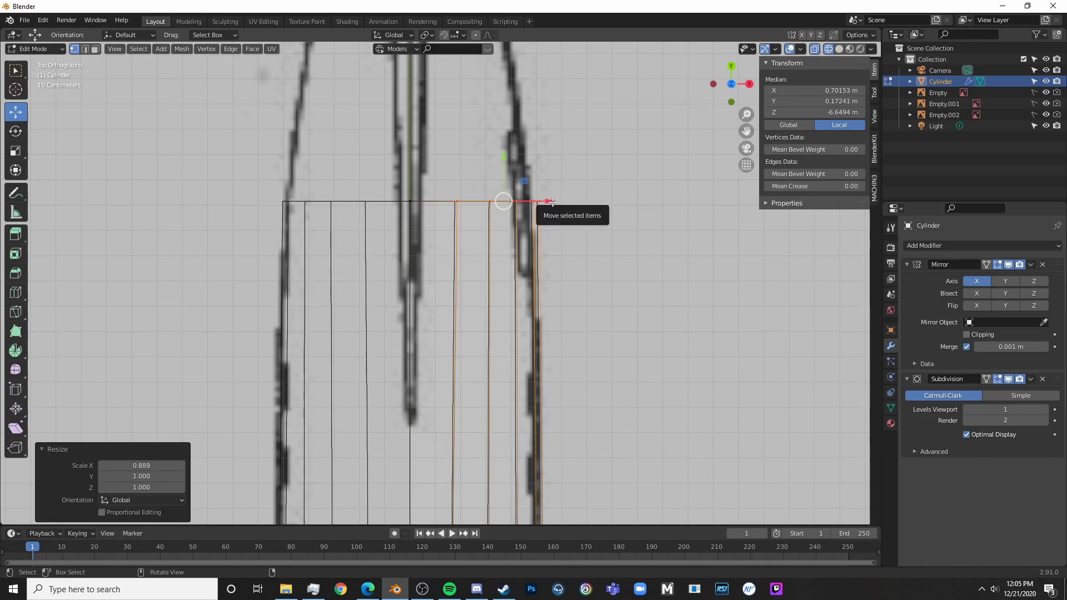
- Shift the selected rear vertices inward along X to the blueprint outline and inspect the open tail end in perspective
{"action": "left_click_drag", "start_coordinate": [550, 201], "coordinate": [543, 199]}
{"action": "key", "text": "Tab"}
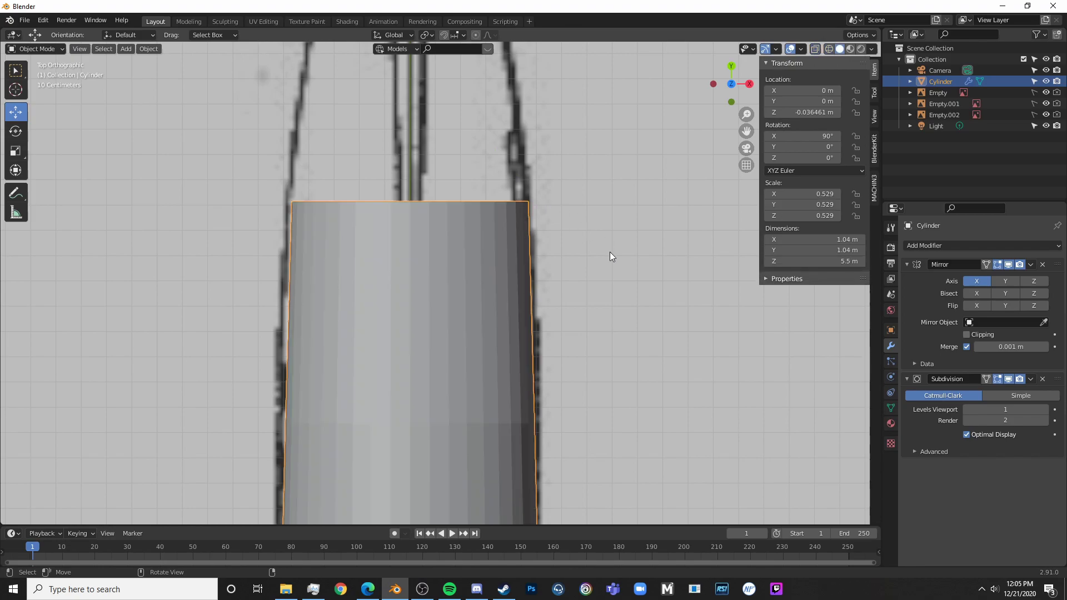
{"action": "middle_click_drag", "start_coordinate": [656, 258], "coordinate": [428, 180]}
{"action": "key", "text": "Tab"}
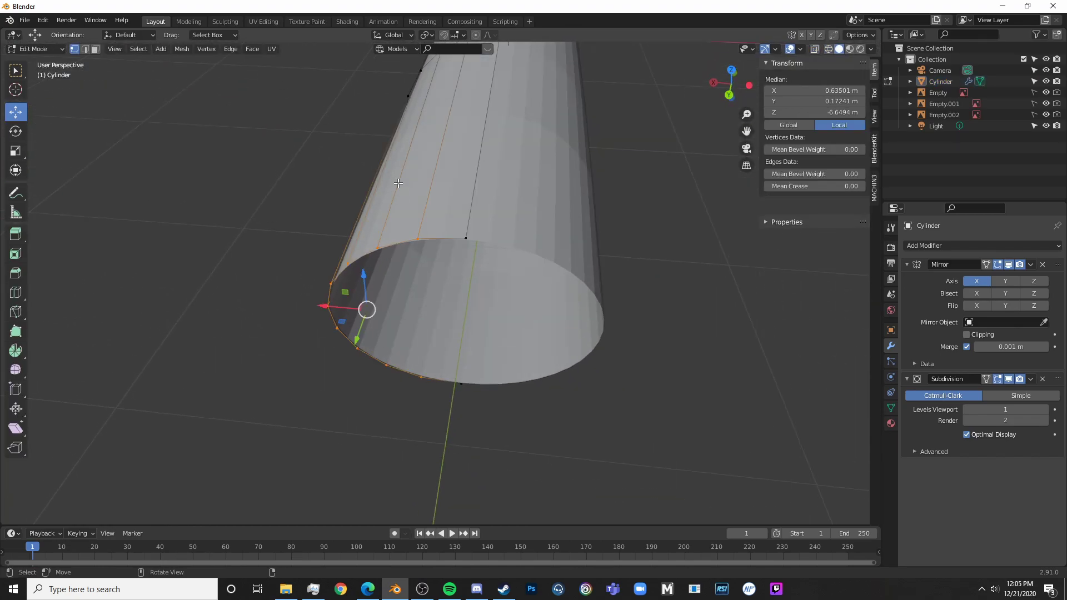
{"action": "middle_click_drag", "start_coordinate": [534, 240], "coordinate": [638, 164]}
{"action": "key", "text": "Tab"}
{"action": "key", "text": "Tab"}
- In side view, add a centred loop cut to the tapered tail section and scale it by about 1.158 along Z
{"action": "scroll", "coordinate": [610, 222], "scroll_direction": "down", "scroll_amount": 5}
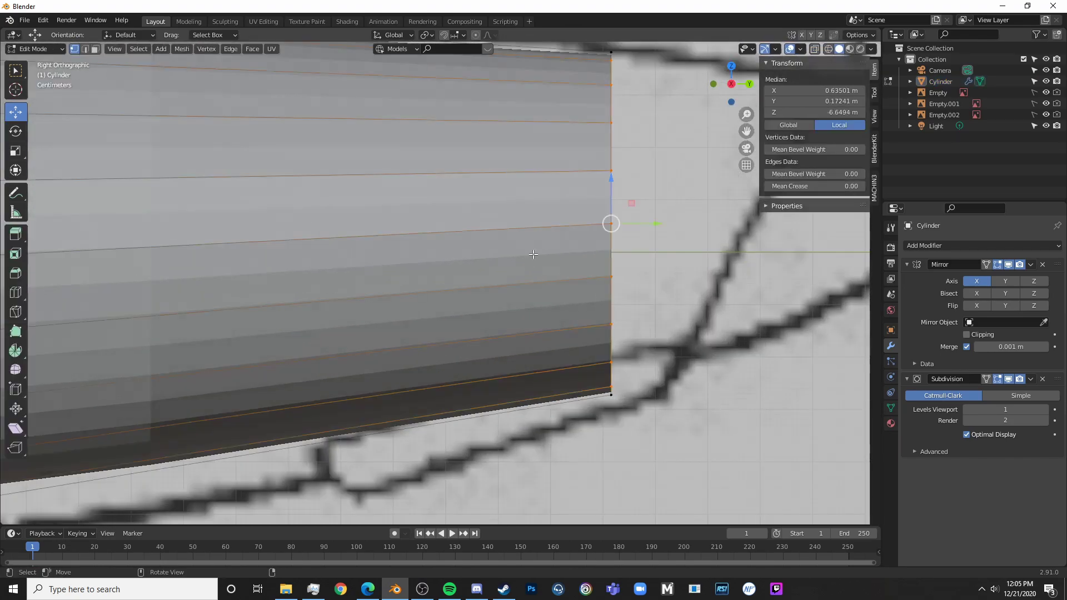
{"action": "middle_click_drag", "start_coordinate": [489, 262], "coordinate": [508, 281], "text": "shift"}
{"action": "key", "text": "ctrl+r"}
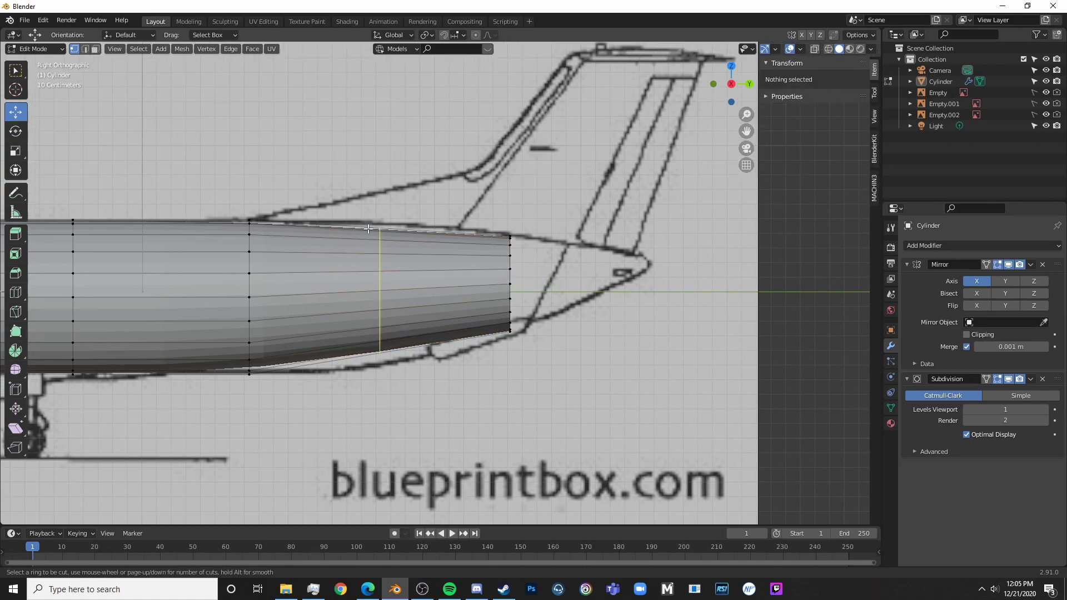
{"action": "left_click", "coordinate": [368, 229]}
{"action": "right_click", "coordinate": [369, 229]}
{"action": "middle_click_drag", "start_coordinate": [368, 229], "coordinate": [440, 177], "text": "shift"}
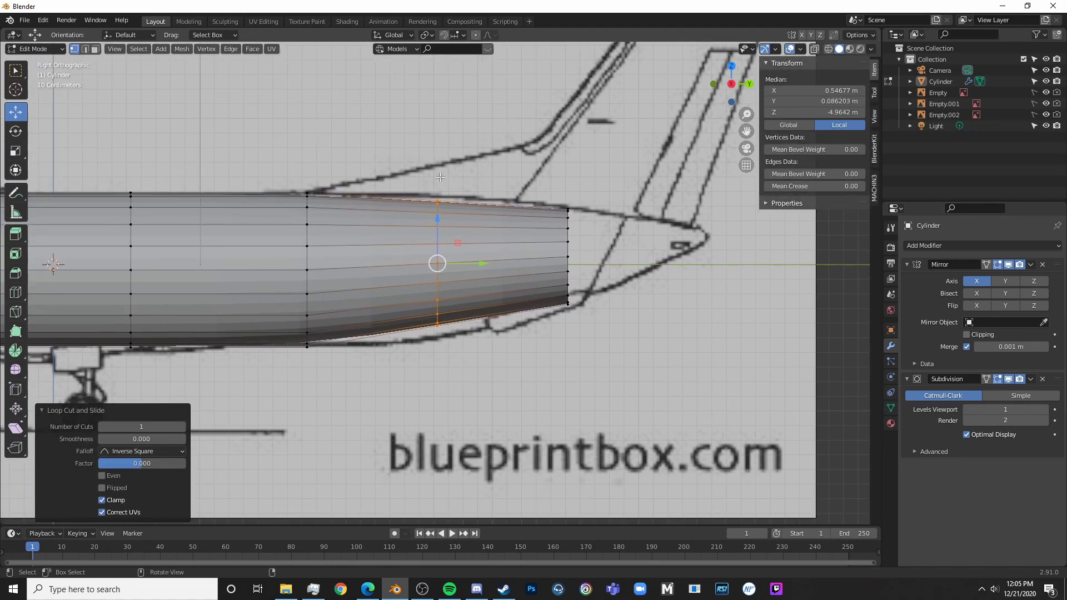
{"action": "key", "text": "s"}
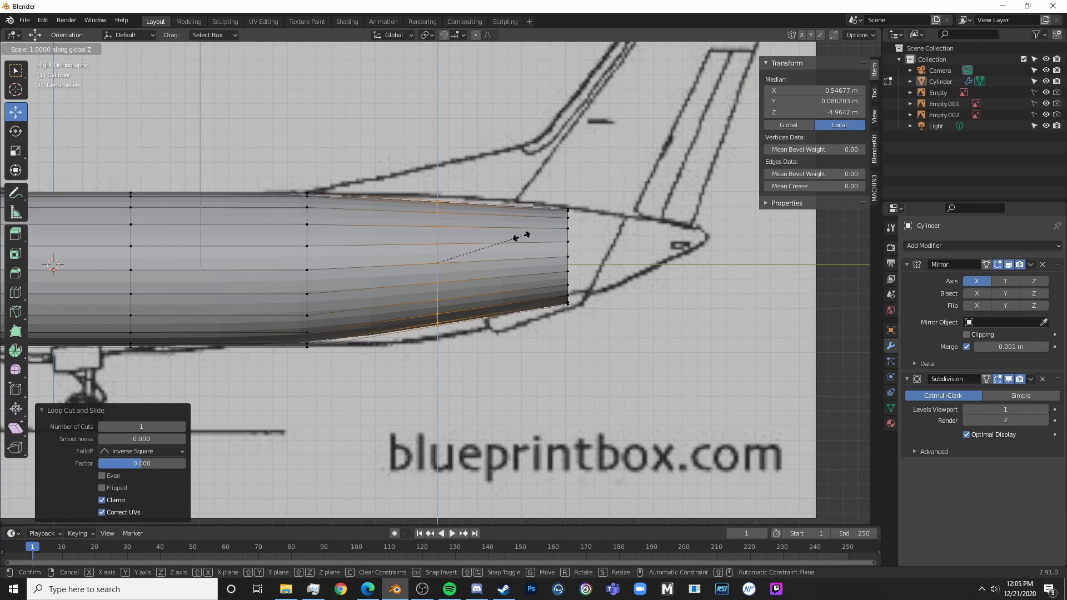
{"action": "key", "text": "z"}
{"action": "left_click", "coordinate": [535, 233]}
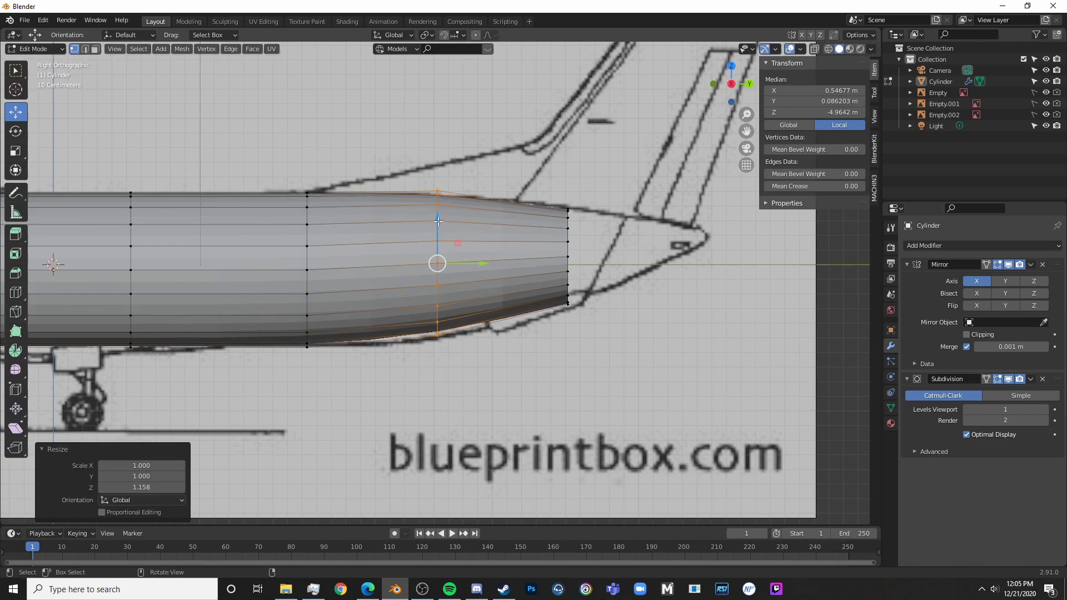
- Lower the new tail loop about 0.038 m, scale it by about 0.97 along Z, and raise it about 0.004 m
{"action": "left_click_drag", "start_coordinate": [438, 221], "coordinate": [436, 225]}
{"action": "key", "text": "s"}
{"action": "key", "text": "z"}
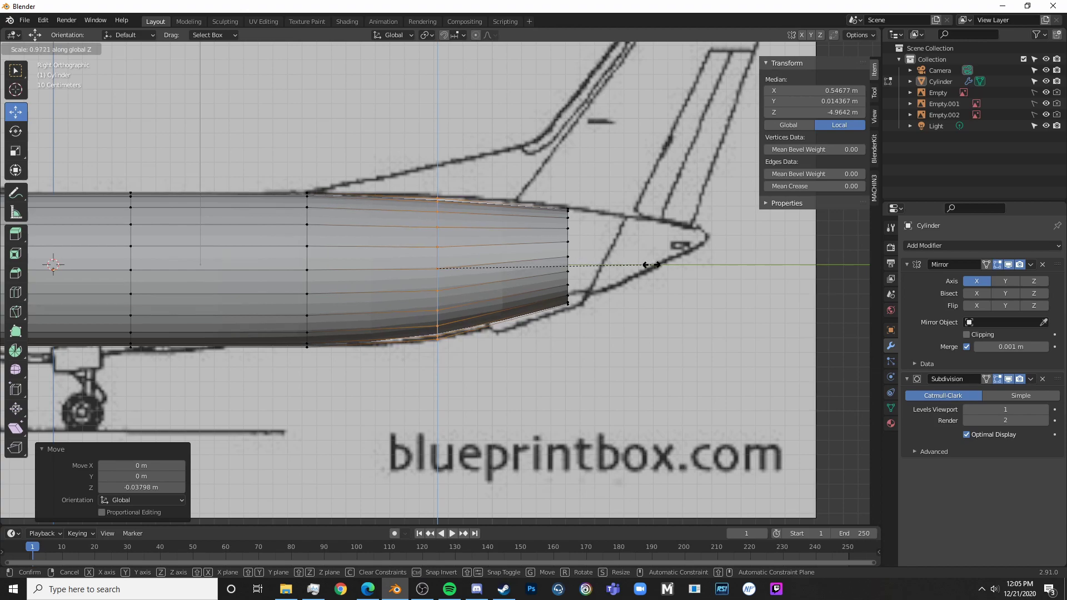
{"action": "left_click", "coordinate": [652, 265]}
{"action": "left_click_drag", "start_coordinate": [439, 215], "coordinate": [439, 222]}
- Examine the wireframe fuselage against the top blueprint from the tail section to the cockpit and nose
{"action": "key", "text": "KP_7"}
{"action": "key", "text": "alt+z"}
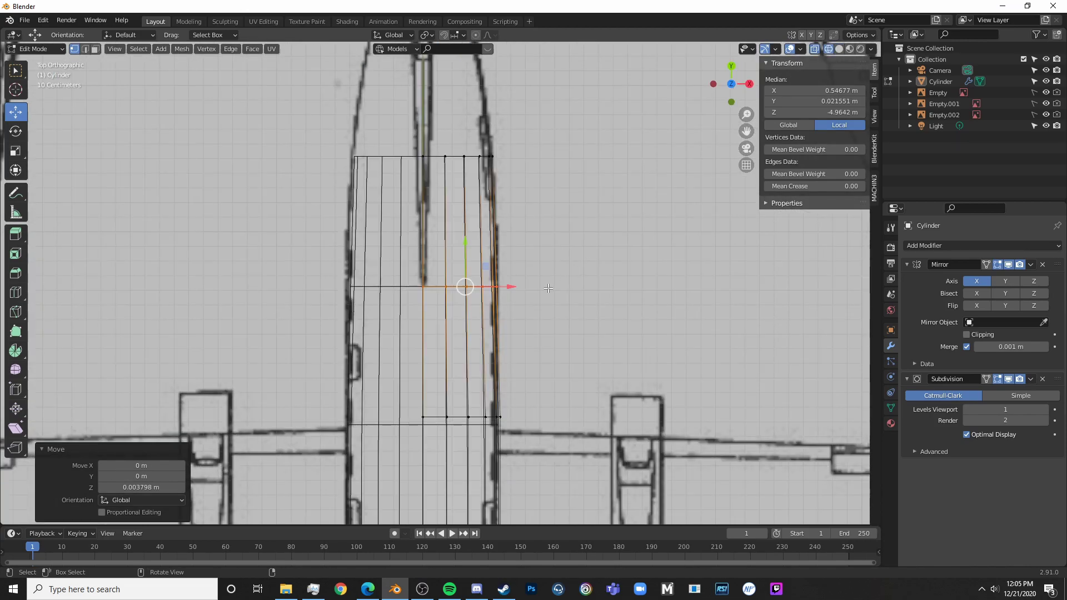
{"action": "scroll", "coordinate": [585, 297], "scroll_direction": "up", "scroll_amount": 4}
{"action": "scroll", "coordinate": [585, 297], "scroll_direction": "down", "scroll_amount": 8}
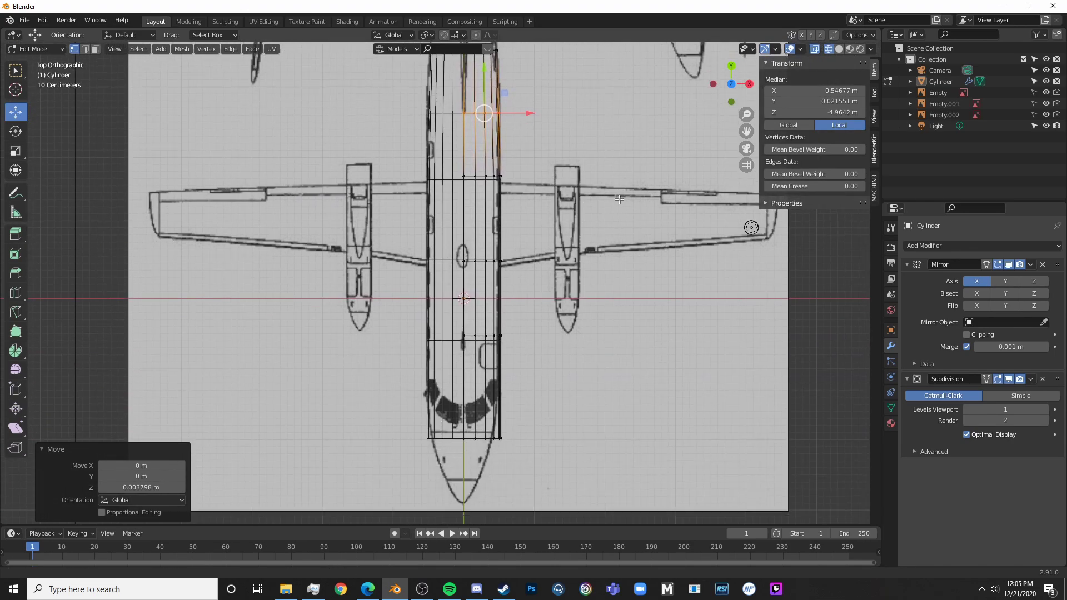
{"action": "scroll", "coordinate": [606, 195], "scroll_direction": "up", "scroll_amount": 1}
{"action": "middle_click_drag", "start_coordinate": [550, 355], "coordinate": [541, 295], "text": "shift"}
{"action": "scroll", "coordinate": [541, 295], "scroll_direction": "up", "scroll_amount": 5}
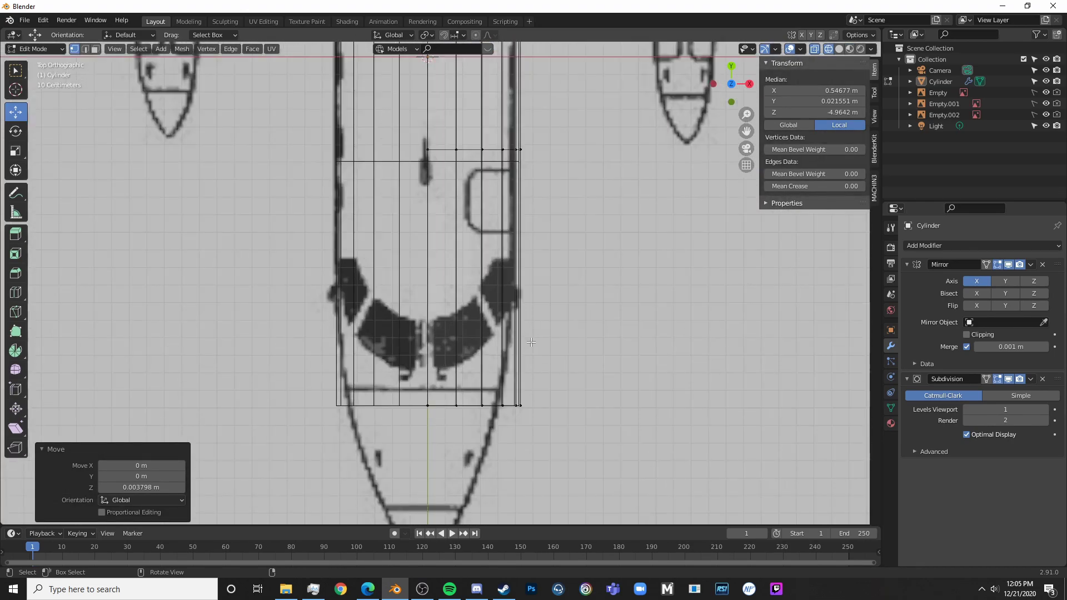
{"action": "middle_click_drag", "start_coordinate": [528, 365], "coordinate": [534, 320]}
{"action": "left_click", "coordinate": [534, 320]}
{"action": "key", "text": "KP_7"}
{"action": "scroll", "coordinate": [572, 298], "scroll_direction": "up", "scroll_amount": 2}
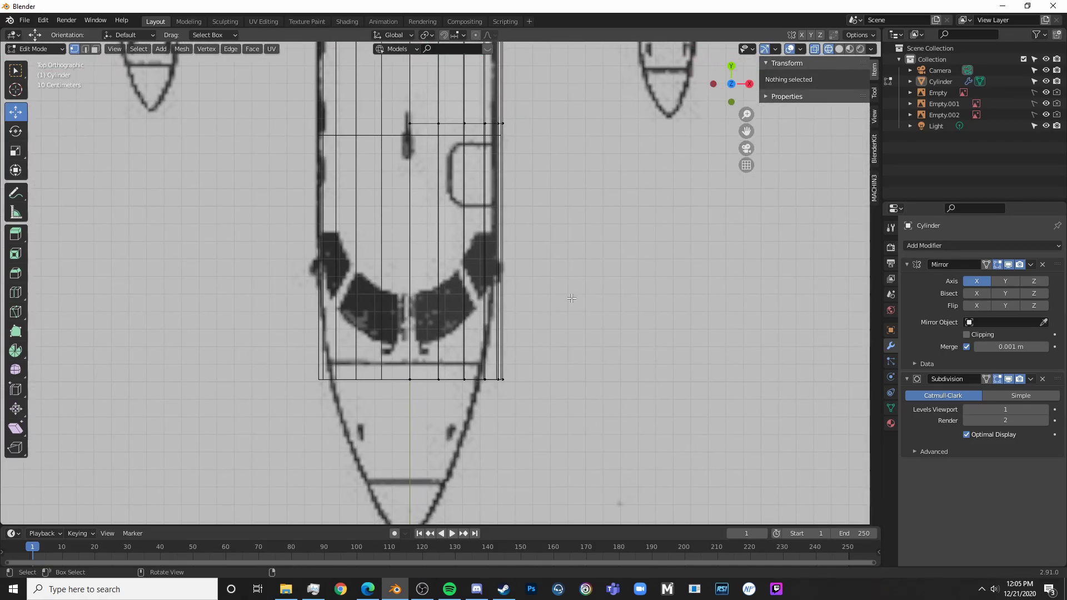
- Select fuselage vertices at the front end and compare their position between the top and side blueprints
{"action": "left_click", "coordinate": [481, 382]}
{"action": "scroll", "coordinate": [535, 392], "scroll_direction": "down", "scroll_amount": 7}
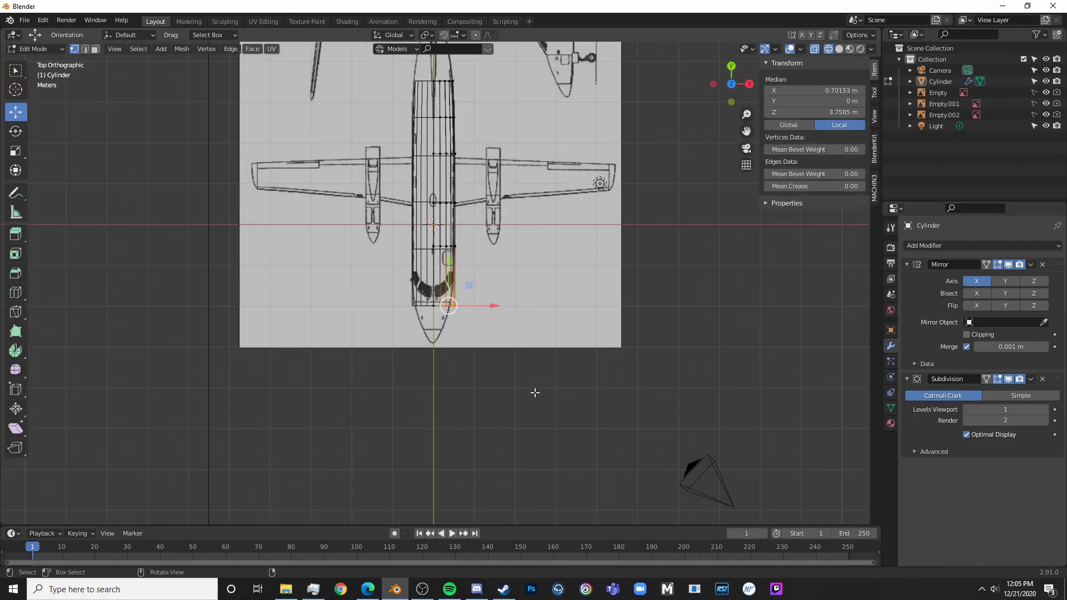
{"action": "key", "text": "KP_3"}
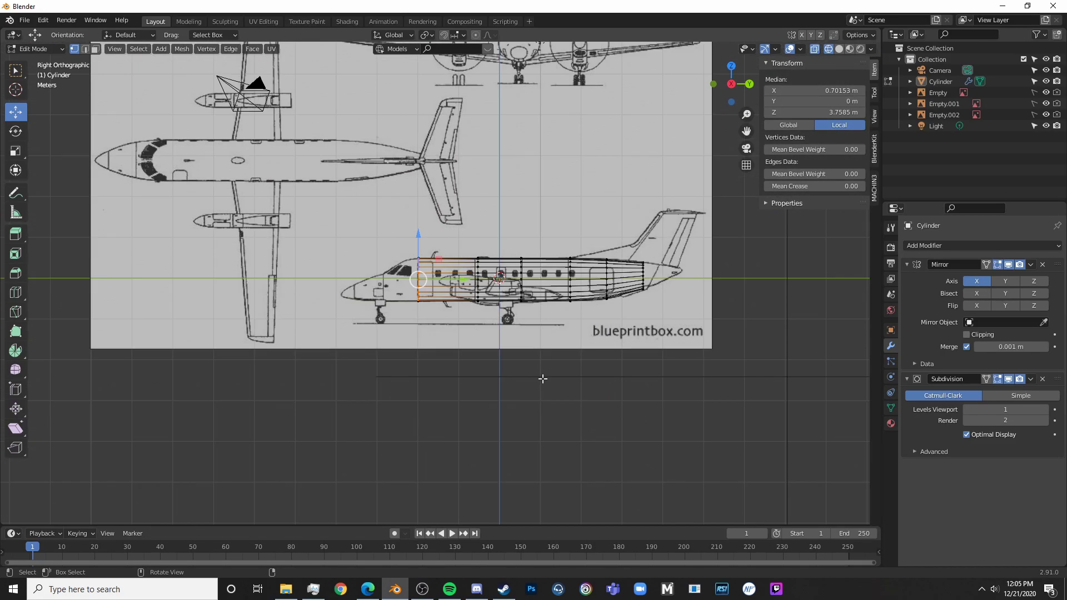
{"action": "key", "text": "KP_7"}
{"action": "scroll", "coordinate": [547, 171], "scroll_direction": "up", "scroll_amount": 3}
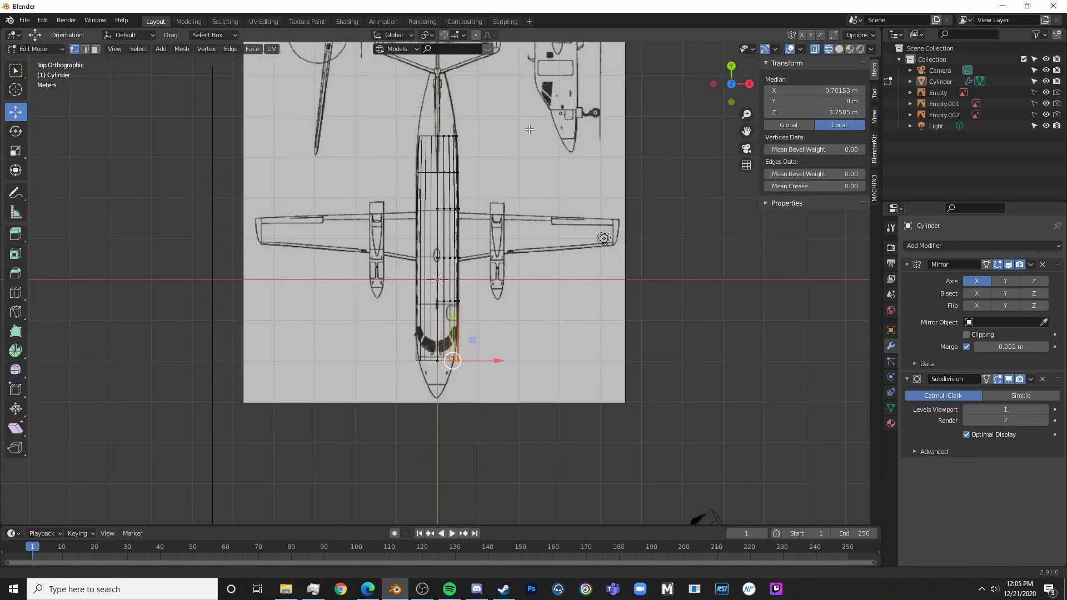
{"action": "key", "text": "KP_3"}
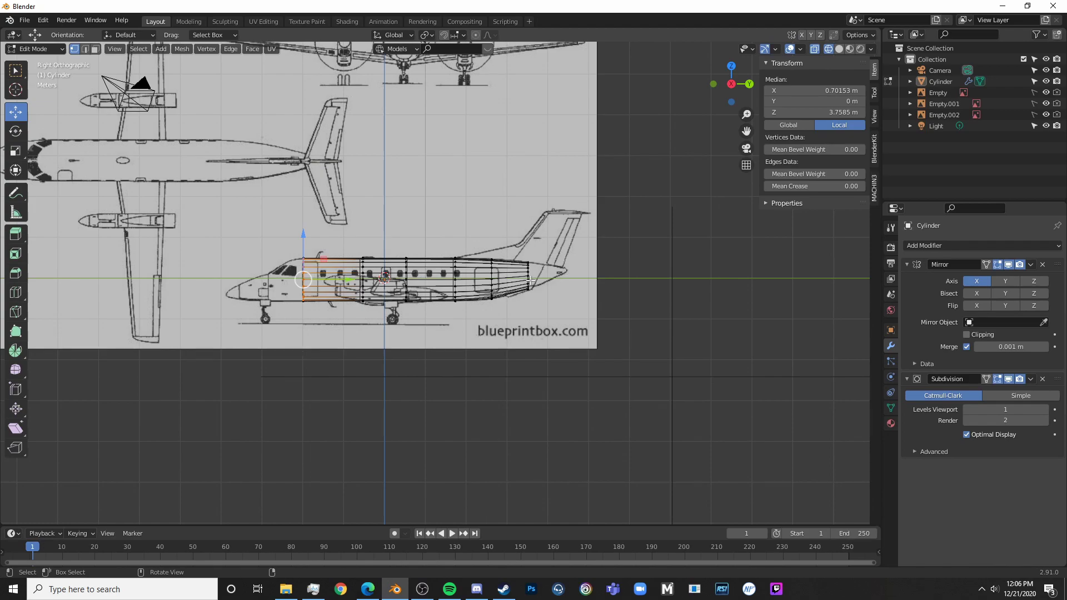
{"action": "key", "text": "KP_7"}
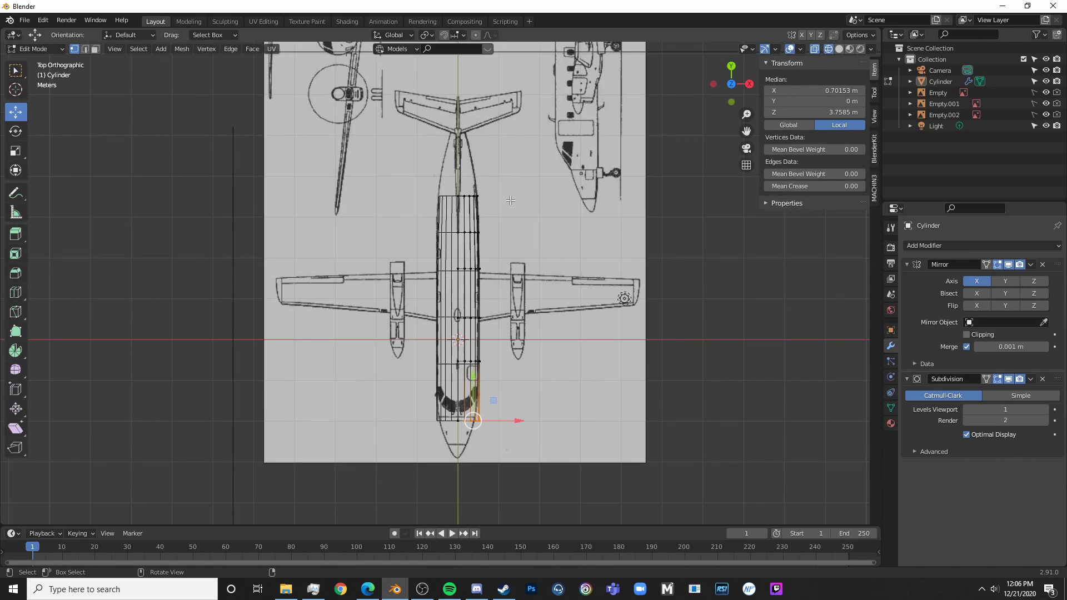
{"action": "key", "text": "KP_3"}
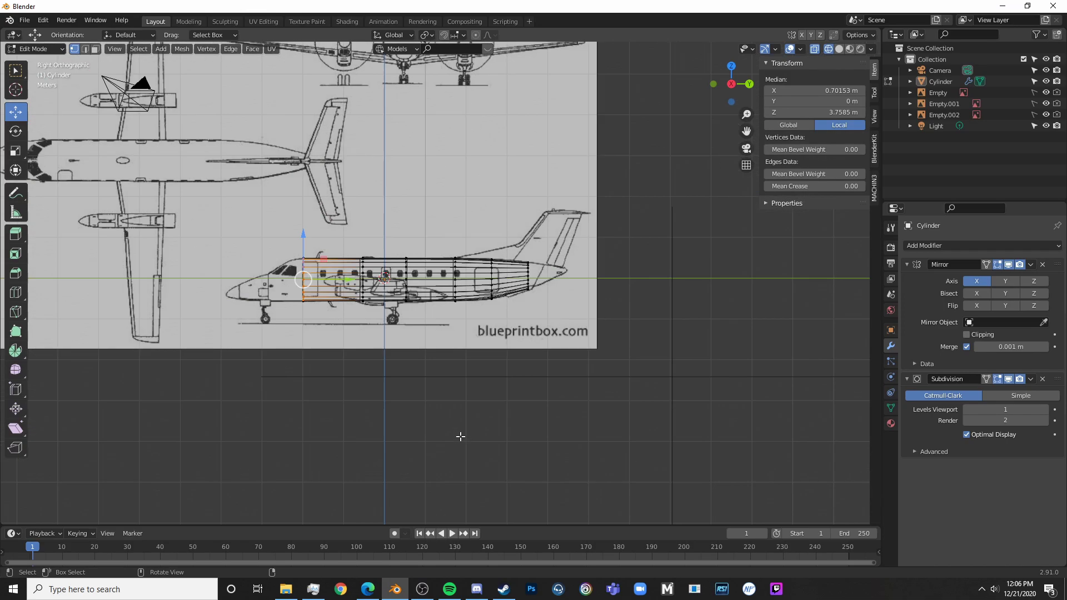
- In Object Mode, make the reference images selectable and move the side-view blueprint about 0.953 m along Y
{"action": "key", "text": "Tab"}
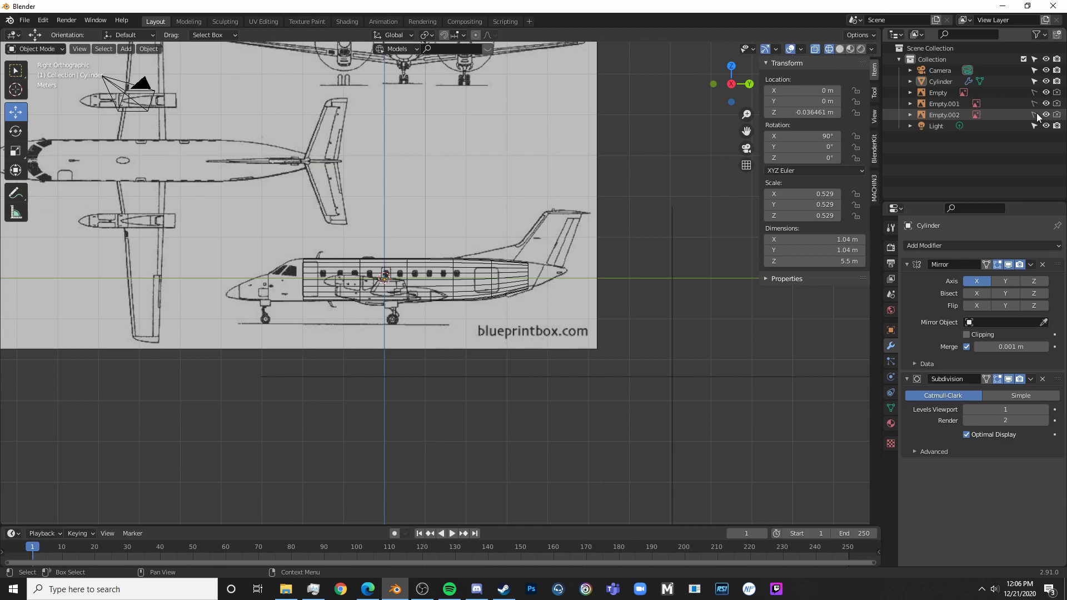
{"action": "left_click", "coordinate": [555, 185]}
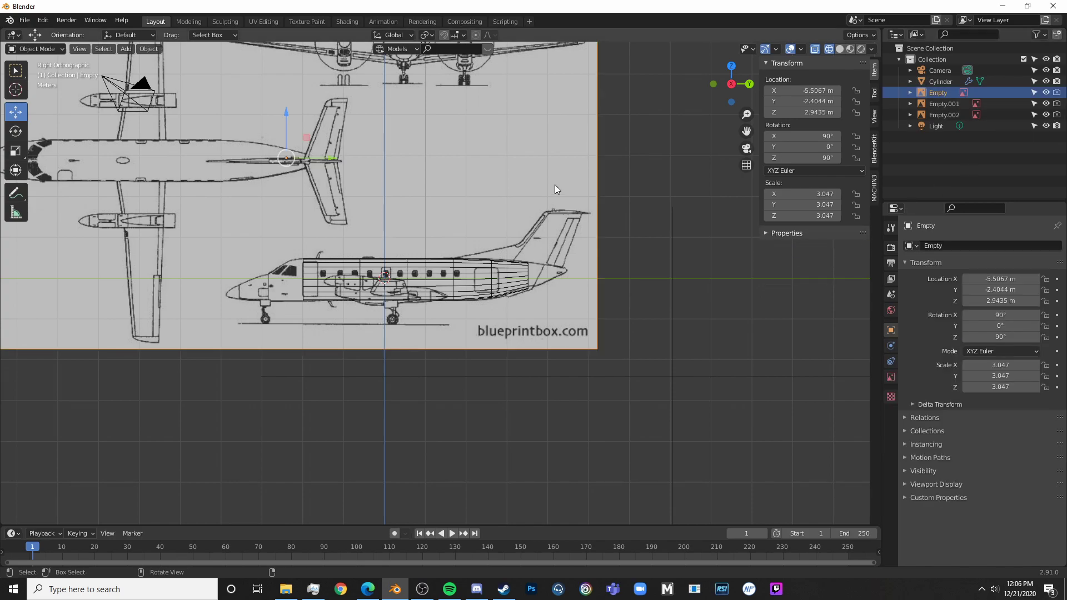
{"action": "key", "text": "g"}
{"action": "key", "text": "y"}
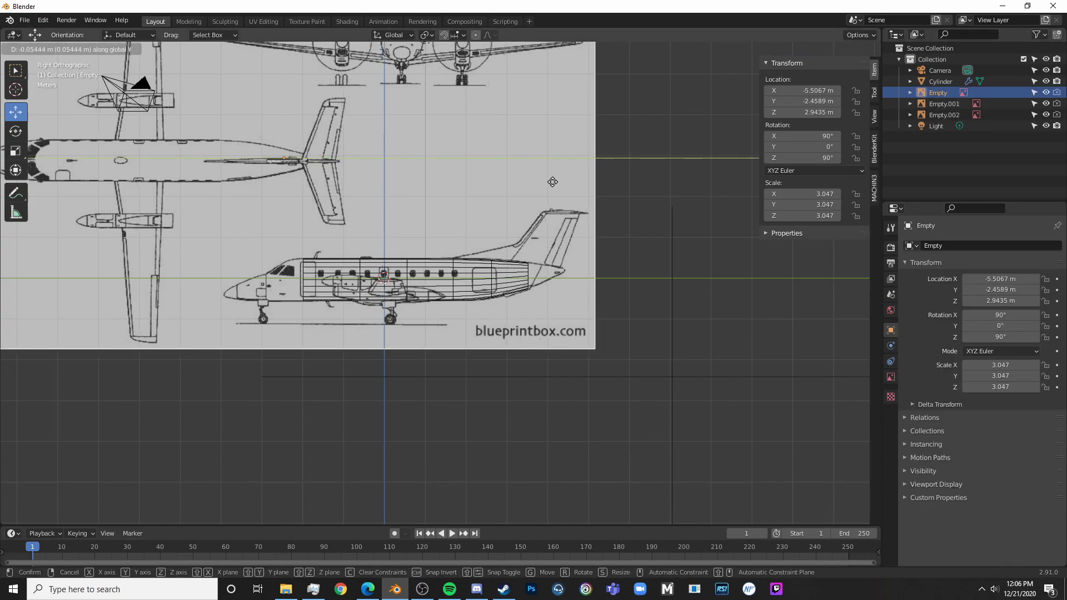
{"action": "left_click", "coordinate": [593, 183]}
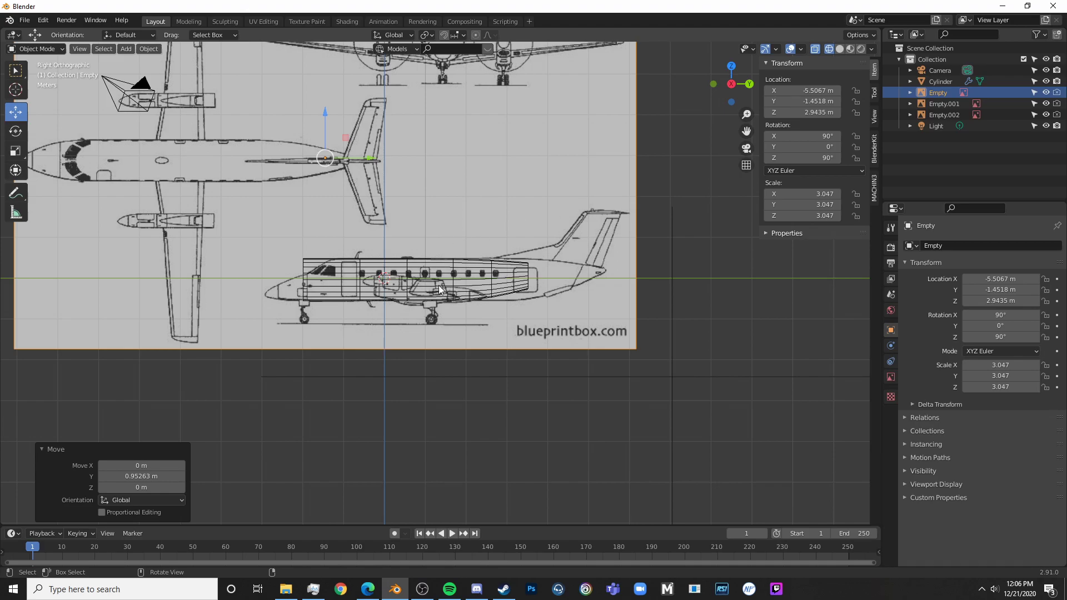
- In top view, select the cylinder's front end loop in Edit Mode and move it rearward along Y to the blueprint's nose panel line
{"action": "key", "text": "KP_7"}
{"action": "scroll", "coordinate": [482, 356], "scroll_direction": "up", "scroll_amount": 3}
{"action": "middle_click_drag", "start_coordinate": [479, 397], "coordinate": [524, 172], "text": "shift"}
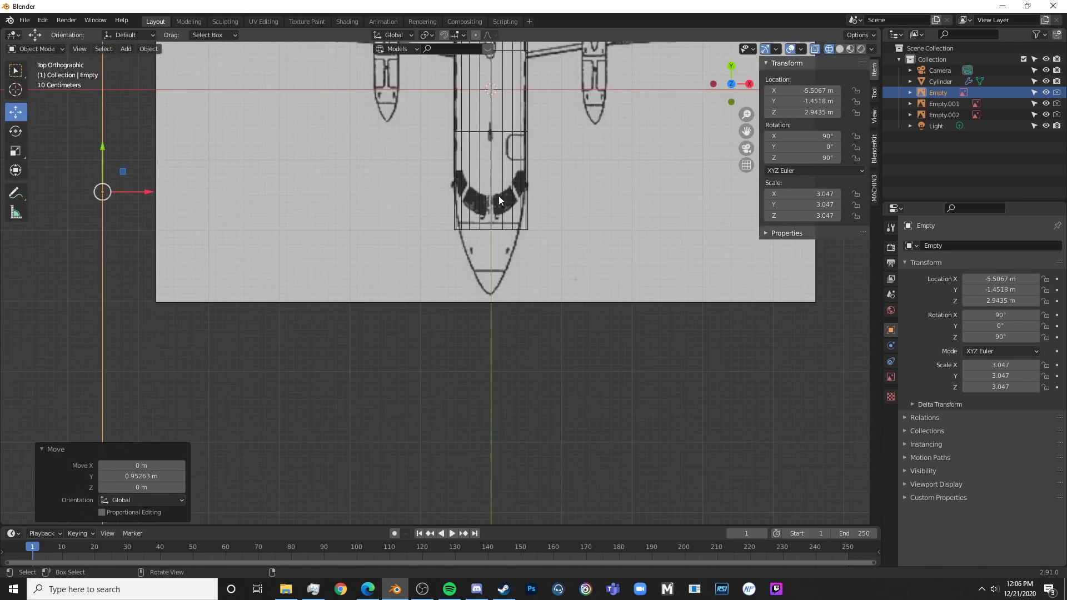
{"action": "left_click", "coordinate": [495, 228]}
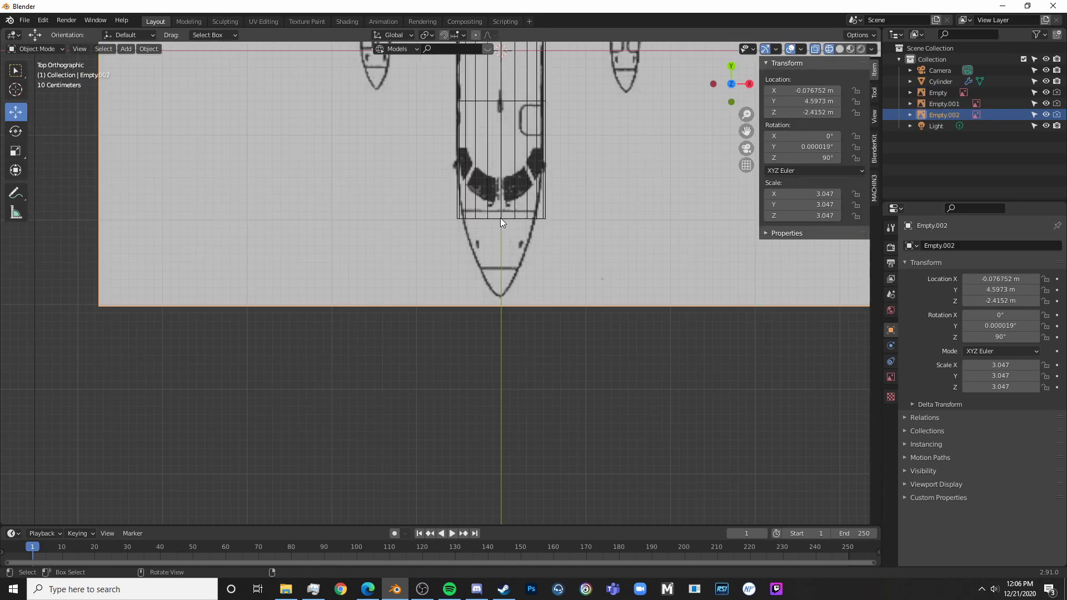
{"action": "left_click", "coordinate": [500, 217]}
{"action": "key", "text": "Tab"}
{"action": "middle_click_drag", "start_coordinate": [516, 212], "coordinate": [444, 250], "text": "shift"}
{"action": "key", "text": "alt+a"}
{"action": "left_click", "coordinate": [443, 249], "text": "alt"}
{"action": "scroll", "coordinate": [444, 248], "scroll_direction": "up", "scroll_amount": 5}
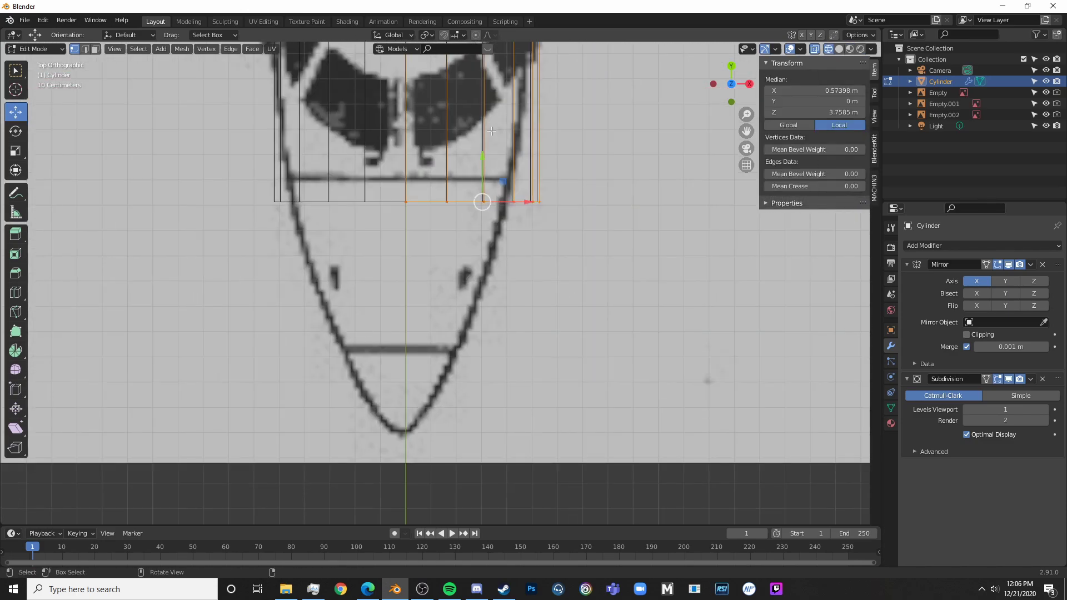
{"action": "left_click_drag", "start_coordinate": [482, 158], "coordinate": [502, 134]}
- Box-select the rear end loop in top view and move it about 0.275 m along Y toward the tail
{"action": "scroll", "coordinate": [532, 167], "scroll_direction": "down", "scroll_amount": 9}
{"action": "middle_click_drag", "start_coordinate": [532, 167], "coordinate": [491, 435], "text": "shift"}
{"action": "scroll", "coordinate": [447, 240], "scroll_direction": "up", "scroll_amount": 7}
{"action": "key", "text": "alt+a"}
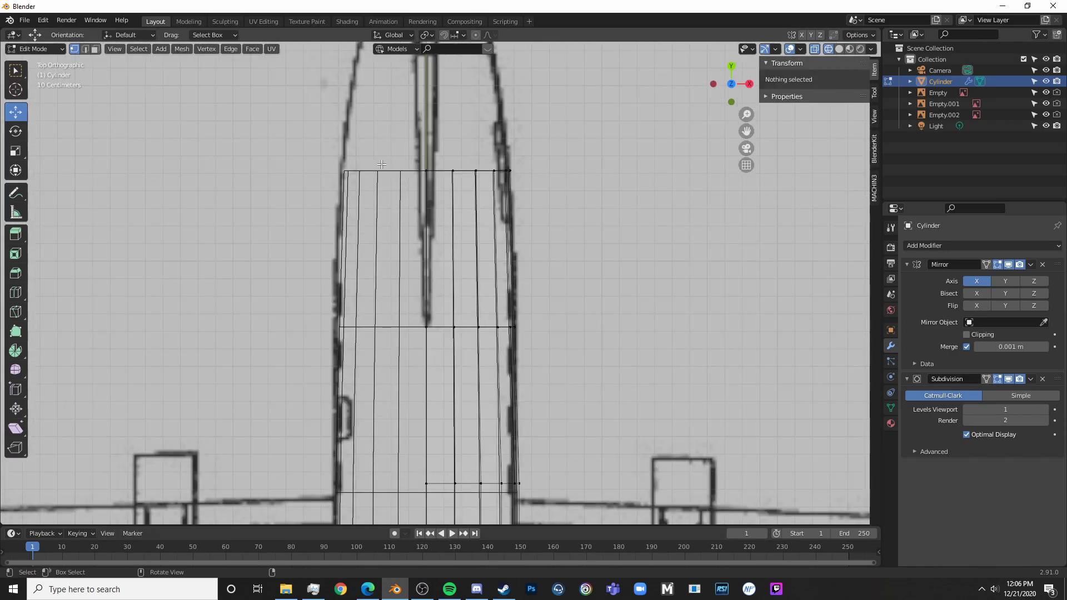
{"action": "key", "text": "a"}
{"action": "key", "text": "a"}
{"action": "left_click_drag", "start_coordinate": [376, 161], "coordinate": [563, 177]}
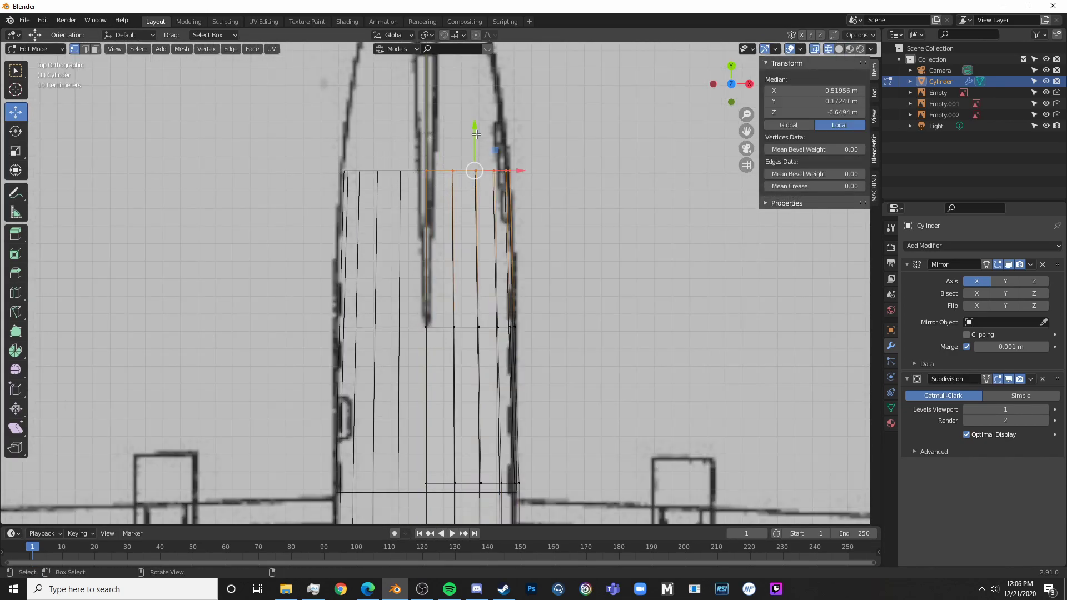
{"action": "left_click_drag", "start_coordinate": [476, 134], "coordinate": [495, 83]}
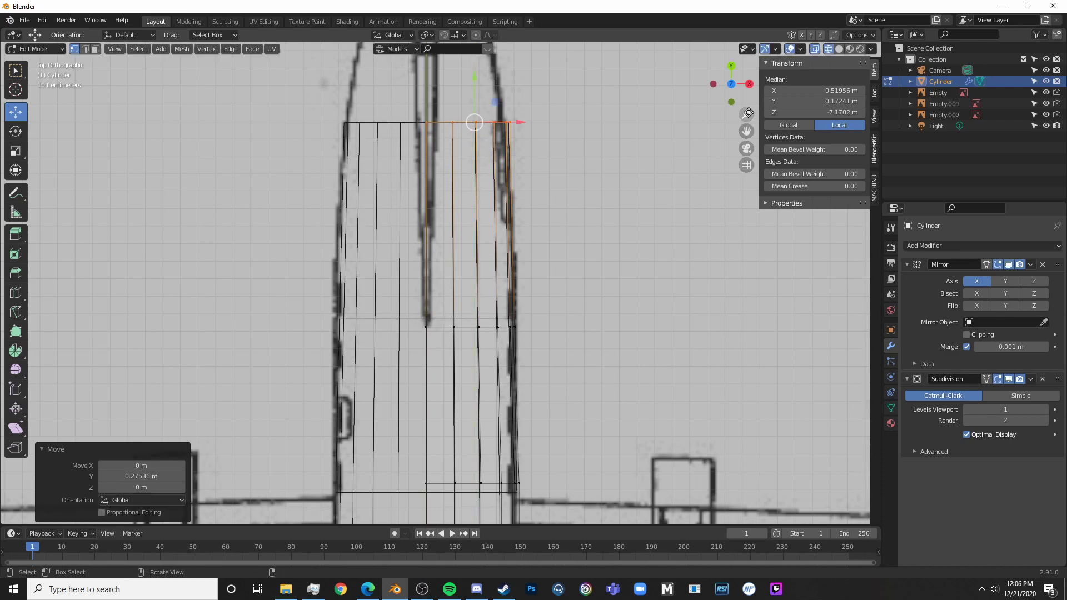
- In side view, leave Edit Mode and compare the cylinder's ends with the side-view blueprint from nose to tail
{"action": "left_click", "coordinate": [749, 83]}
{"action": "scroll", "coordinate": [380, 201], "scroll_direction": "down", "scroll_amount": 3}
{"action": "key", "text": "Tab"}
{"action": "middle_click_drag", "start_coordinate": [379, 198], "coordinate": [592, 206], "text": "shift"}
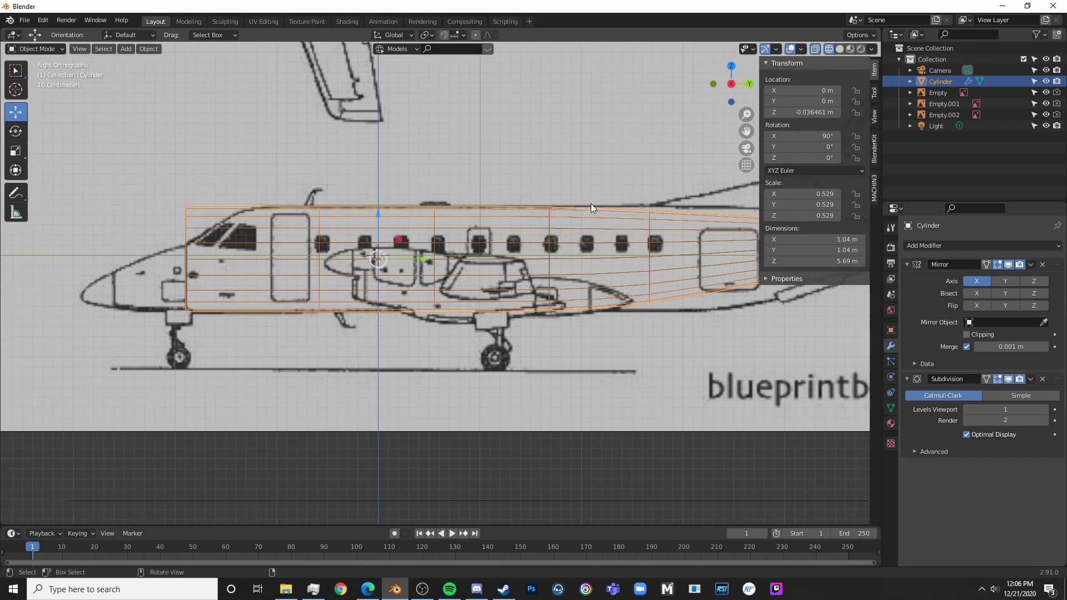
{"action": "left_click", "coordinate": [587, 400]}
{"action": "middle_click_drag", "start_coordinate": [632, 288], "coordinate": [400, 253], "text": "shift"}
{"action": "scroll", "coordinate": [576, 285], "scroll_direction": "down", "scroll_amount": 6}
{"action": "middle_click_drag", "start_coordinate": [487, 244], "coordinate": [612, 241], "text": "shift"}
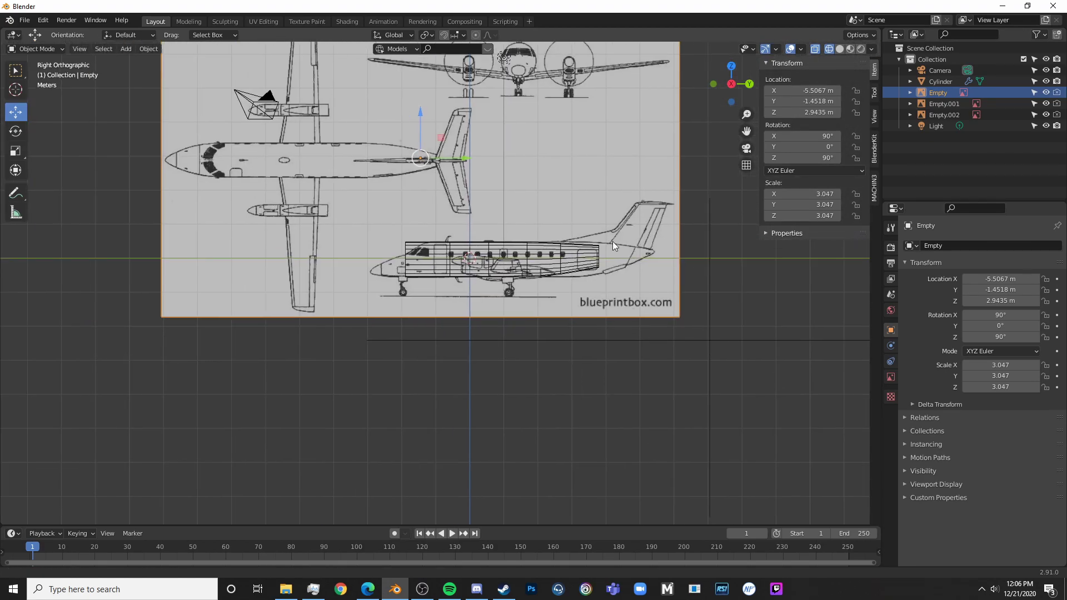
{"action": "left_click", "coordinate": [409, 245]}
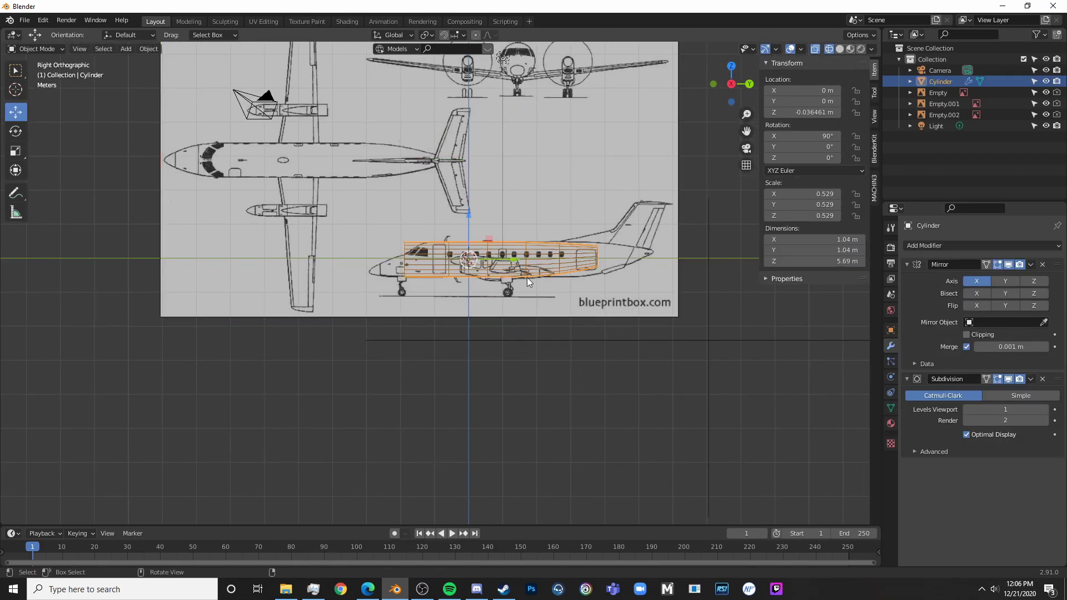
- In top view, box-select the rear end vertices off the centreline and move them about 0.047 m inward along X to the tail outline
{"action": "key", "text": "KP_7"}
{"action": "key", "text": "Tab"}
{"action": "scroll", "coordinate": [513, 376], "scroll_direction": "up", "scroll_amount": 8}
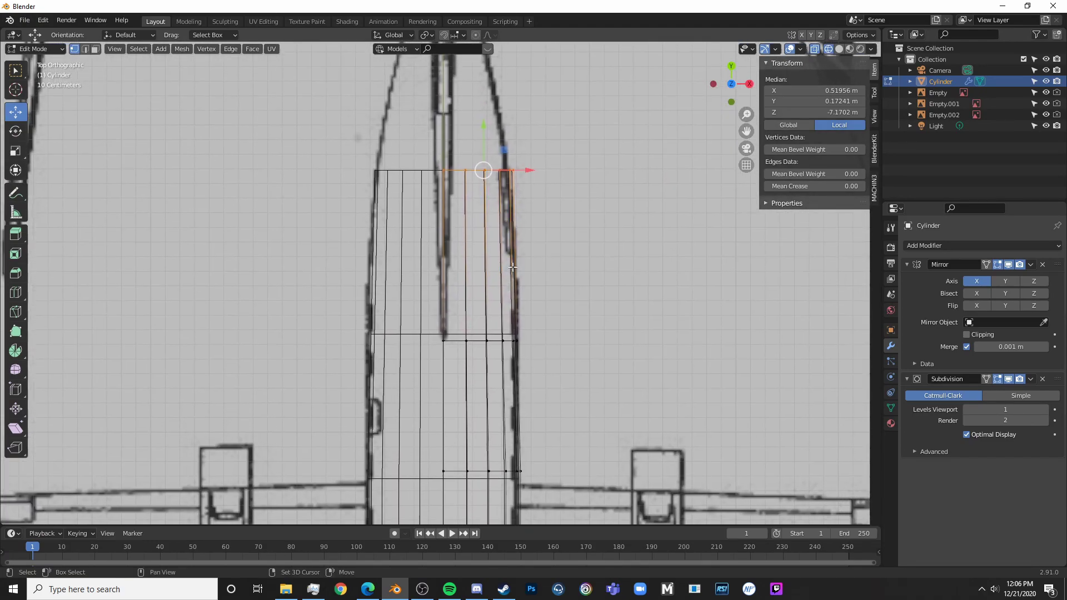
{"action": "middle_click_drag", "start_coordinate": [539, 181], "coordinate": [517, 280], "text": "shift"}
{"action": "left_click_drag", "start_coordinate": [518, 256], "coordinate": [432, 294]}
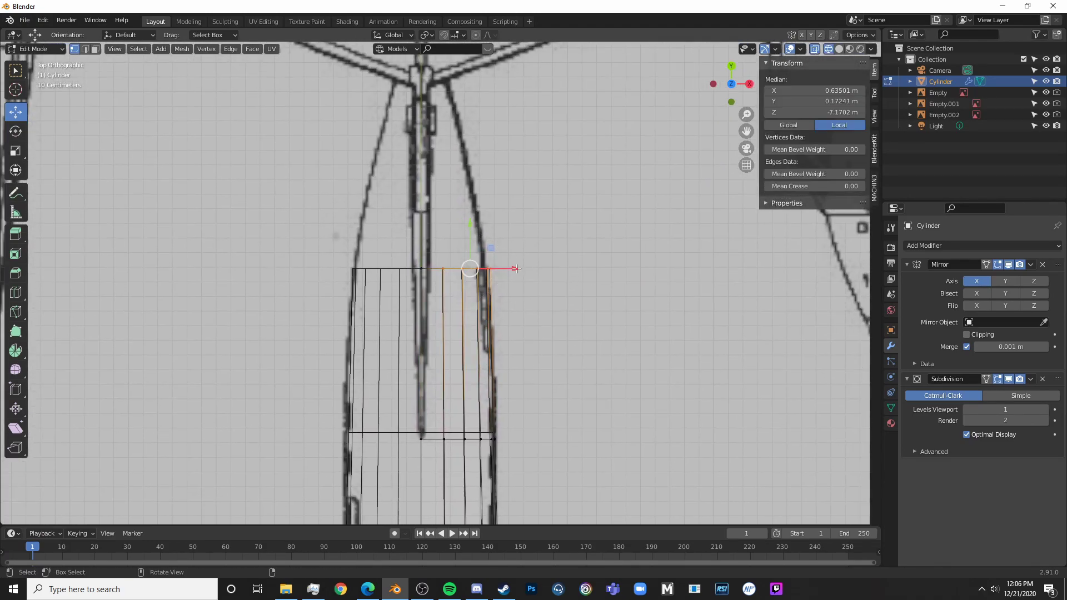
{"action": "scroll", "coordinate": [575, 253], "scroll_direction": "up", "scroll_amount": 5}
{"action": "left_click_drag", "start_coordinate": [558, 247], "coordinate": [548, 247]}
- Circle-select the front end vertices off the centreline in top view and scale them to 0.793 along X
{"action": "scroll", "coordinate": [548, 248], "scroll_direction": "down", "scroll_amount": 8}
{"action": "middle_click_drag", "start_coordinate": [564, 326], "coordinate": [541, 112], "text": "shift"}
{"action": "middle_click_drag", "start_coordinate": [628, 353], "coordinate": [610, 31], "text": "shift"}
{"action": "scroll", "coordinate": [535, 408], "scroll_direction": "up", "scroll_amount": 3}
{"action": "key", "text": "a"}
{"action": "key", "text": "a"}
{"action": "key", "text": "a"}
{"action": "key", "text": "c"}
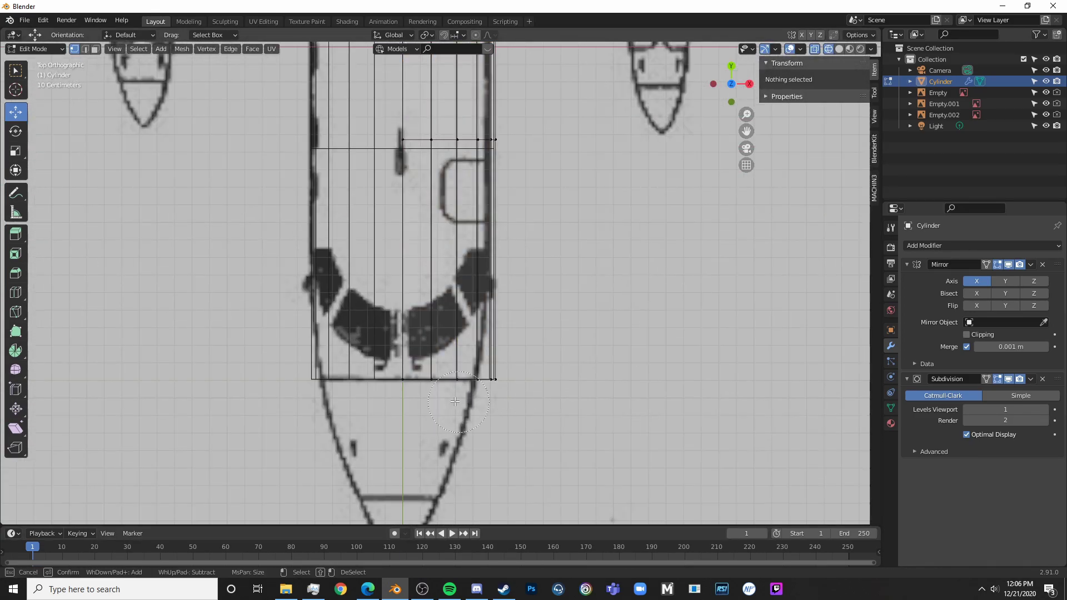
{"action": "left_click_drag", "start_coordinate": [446, 393], "coordinate": [503, 380]}
{"action": "right_click", "coordinate": [500, 391]}
{"action": "key", "text": "s"}
{"action": "key", "text": "x"}
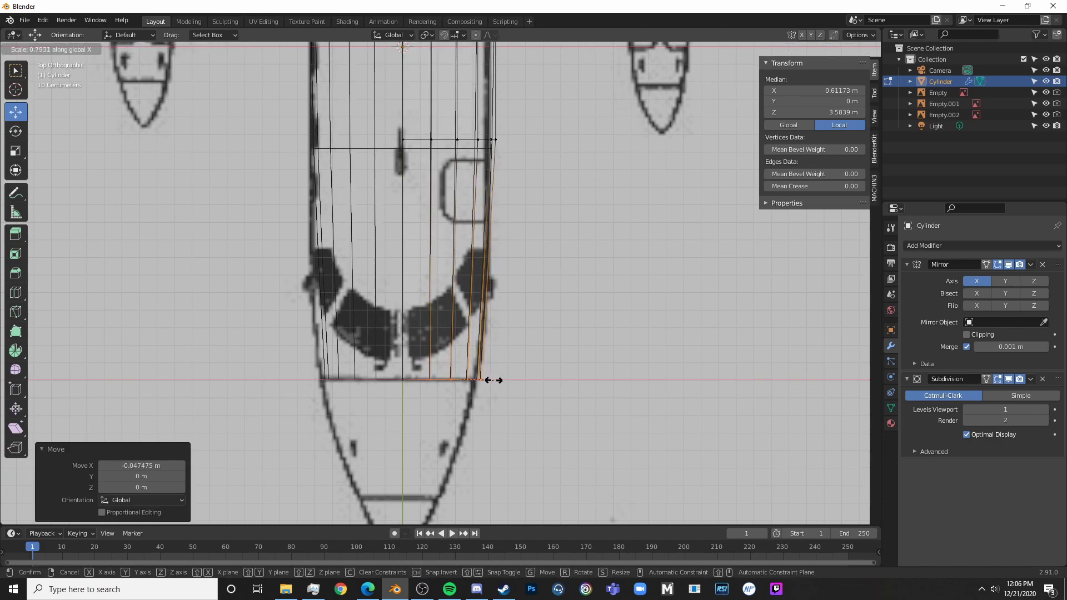
{"action": "left_click", "coordinate": [493, 380]}
- Move the selected front end vertices about 0.035 m inward along X to the nose outline
{"action": "key", "text": "g"}
{"action": "key", "text": "x"}
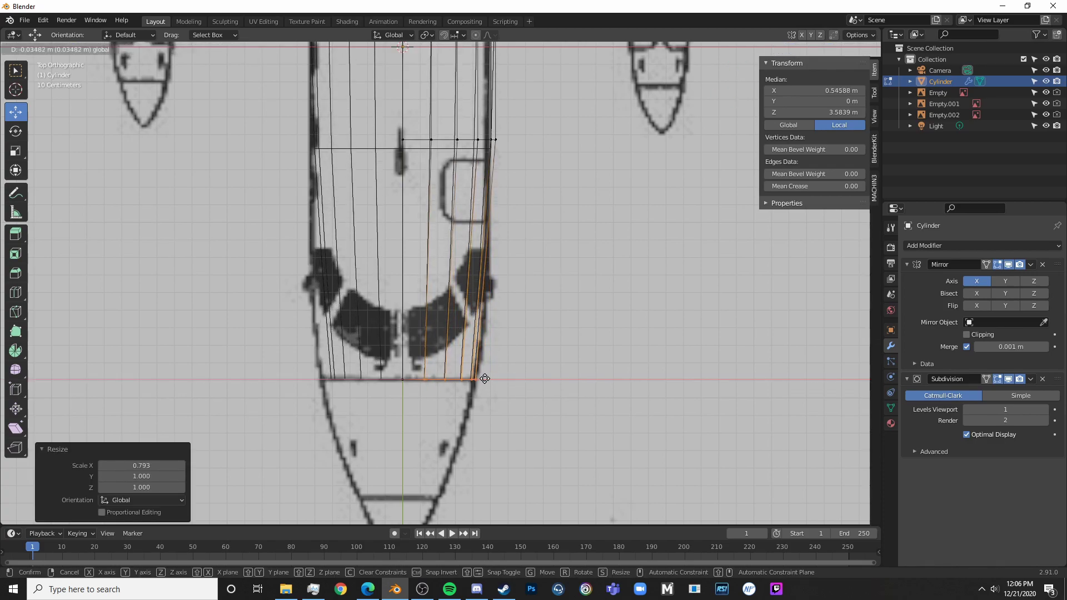
{"action": "left_click", "coordinate": [484, 378]}
{"action": "key", "text": "KP_3"}
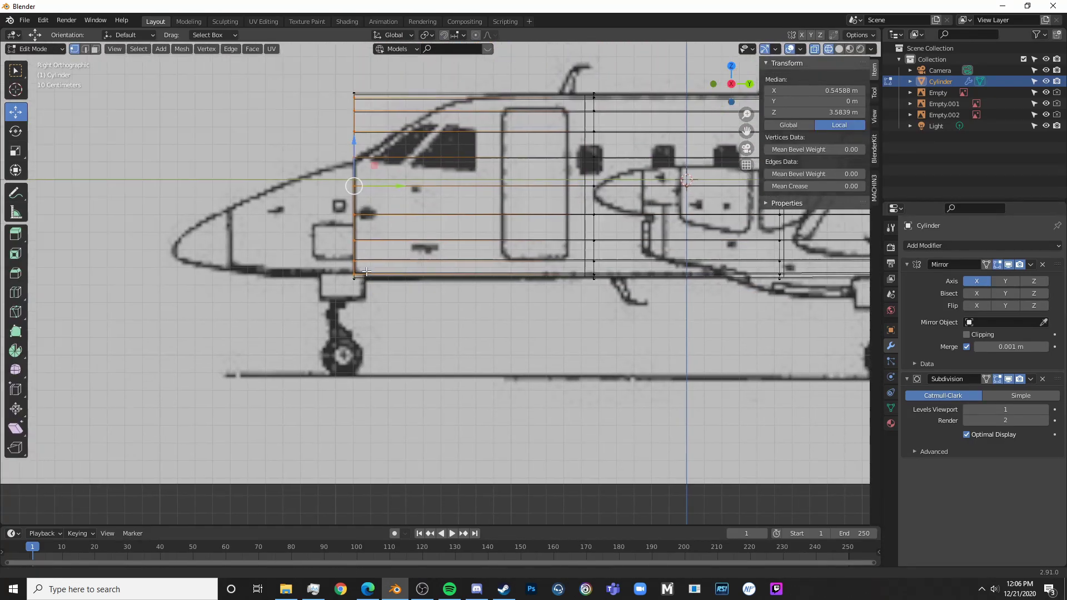
{"action": "middle_click_drag", "start_coordinate": [367, 272], "coordinate": [365, 378], "text": "shift"}
{"action": "key", "text": "m"}
{"action": "key", "text": "c"}
{"action": "key", "text": "ctrl+z"}
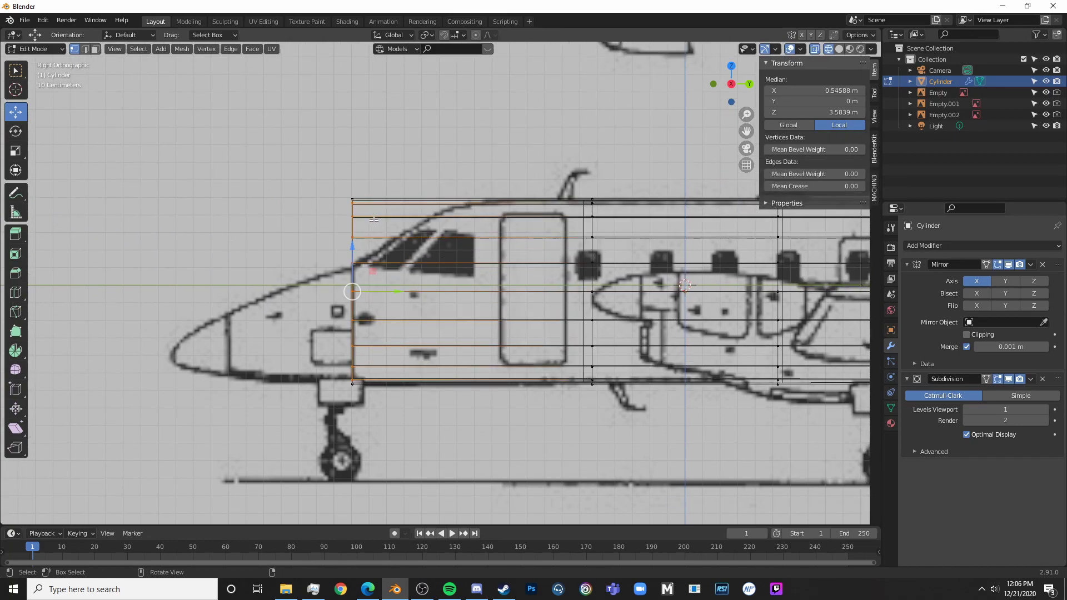
- Select the cylinder's whole front end loop and scale it to 0.663 along Z in side view
{"action": "left_click", "coordinate": [356, 216]}
{"action": "left_click", "coordinate": [352, 227], "text": "alt"}
{"action": "key", "text": "s"}
{"action": "key", "text": "z"}
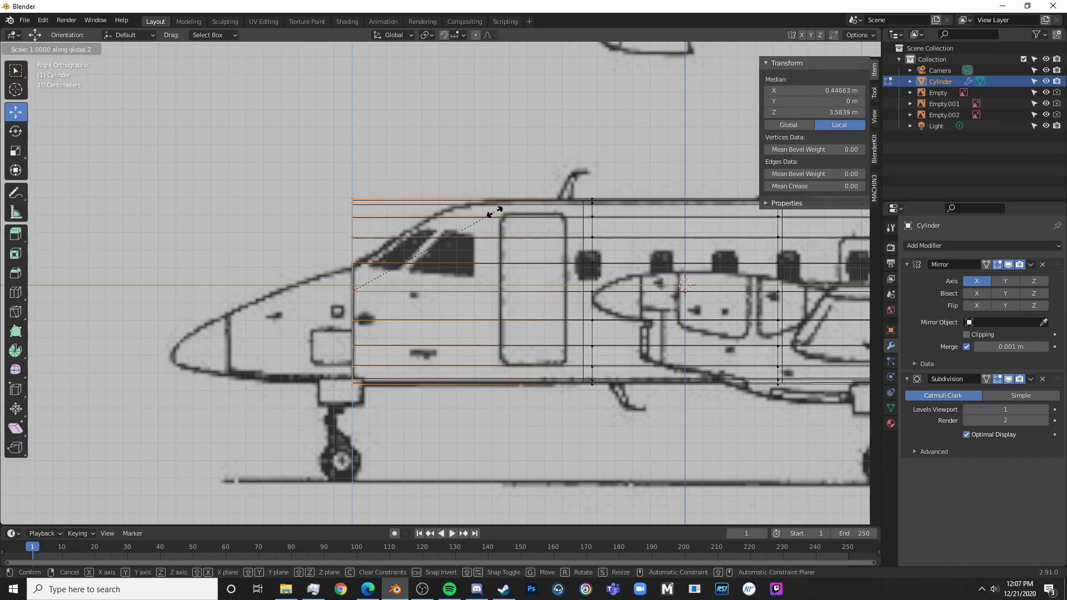
{"action": "left_click", "coordinate": [377, 228]}
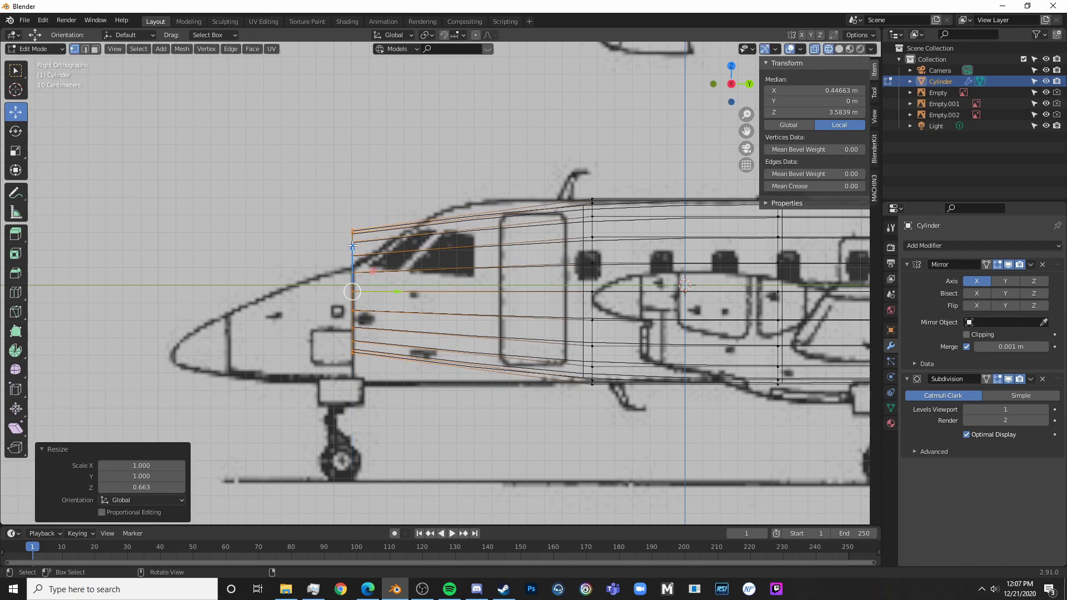
- Lower the front end loop along Z and rescale it along Z to span the side blueprint's windshield base and belly line
{"action": "left_click_drag", "start_coordinate": [352, 246], "coordinate": [353, 285]}
{"action": "key", "text": "s"}
{"action": "key", "text": "z"}
{"action": "left_click", "coordinate": [520, 279]}
{"action": "key", "text": "s"}
{"action": "key", "text": "z"}
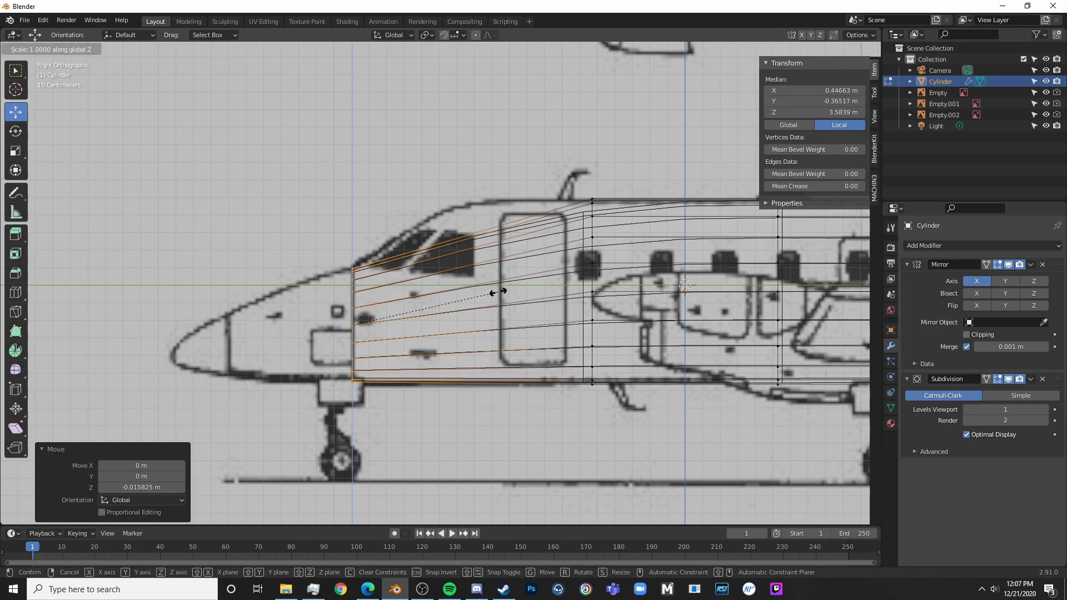
{"action": "left_click", "coordinate": [493, 295]}
- Circle-select the front end loop again, switch to solid shading and scale the loop to 0.997 along Z
{"action": "left_click", "coordinate": [407, 288]}
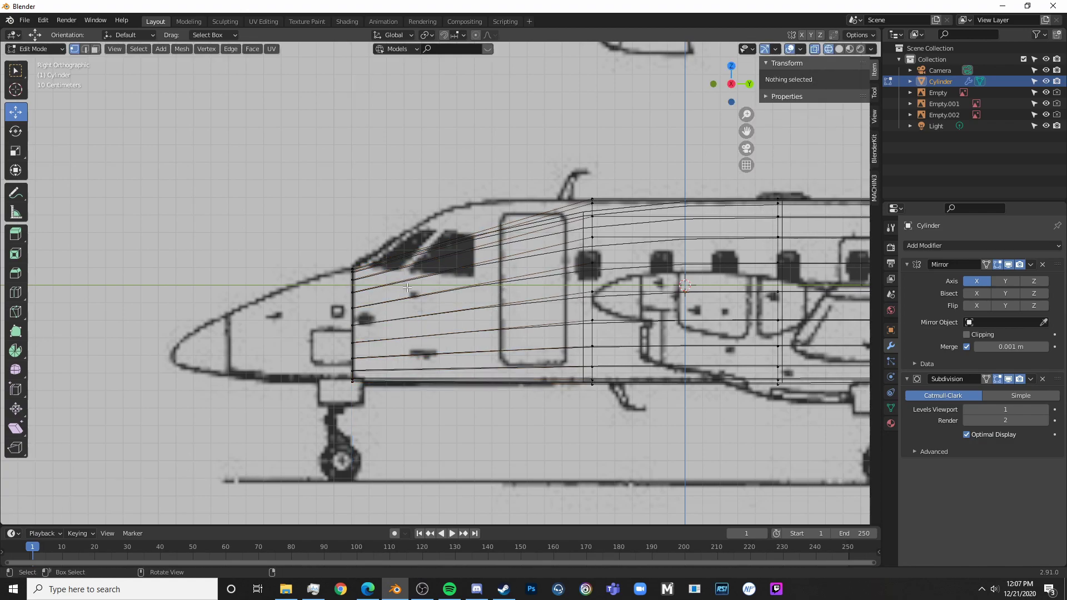
{"action": "scroll", "coordinate": [382, 313], "scroll_direction": "down", "scroll_amount": 4}
{"action": "key", "text": "a"}
{"action": "key", "text": "alt+a"}
{"action": "key", "text": "c"}
{"action": "left_click_drag", "start_coordinate": [392, 336], "coordinate": [391, 278]}
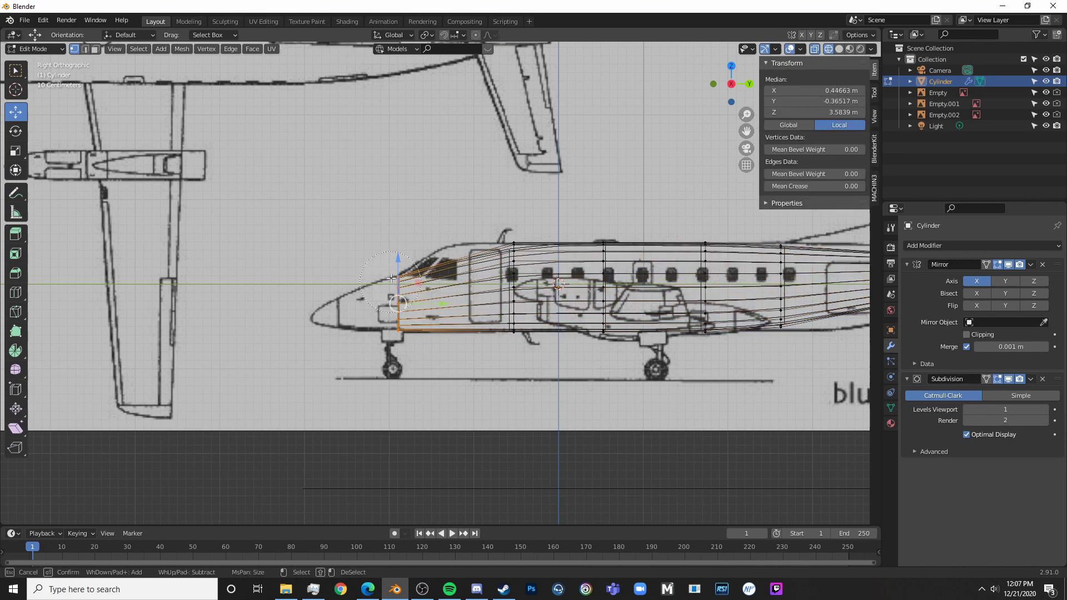
{"action": "key", "text": "Escape"}
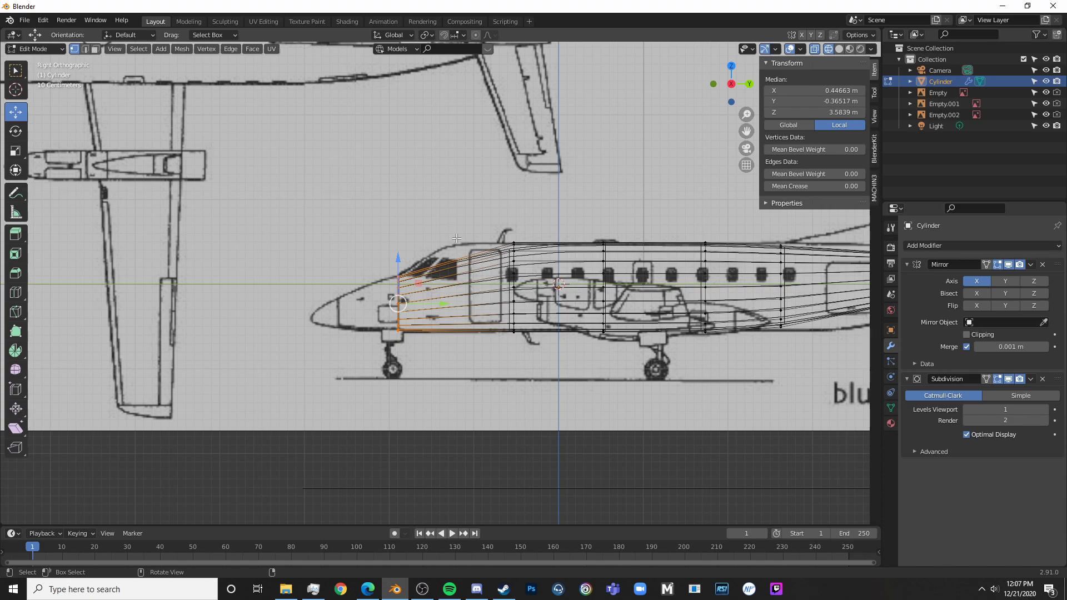
{"action": "key", "text": "shift+z"}
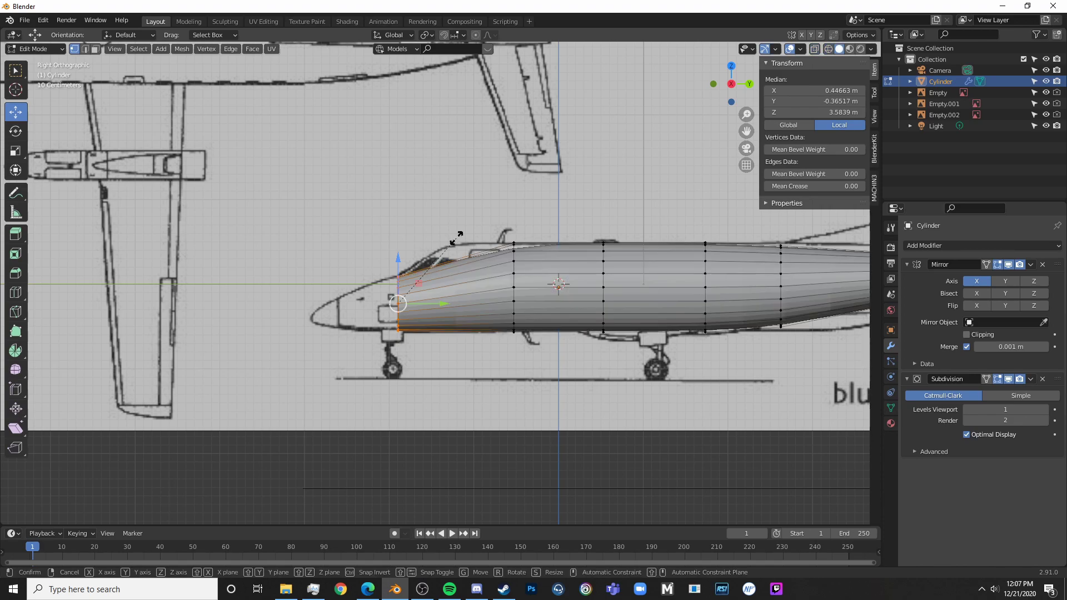
{"action": "key", "text": "s"}
{"action": "key", "text": "z"}
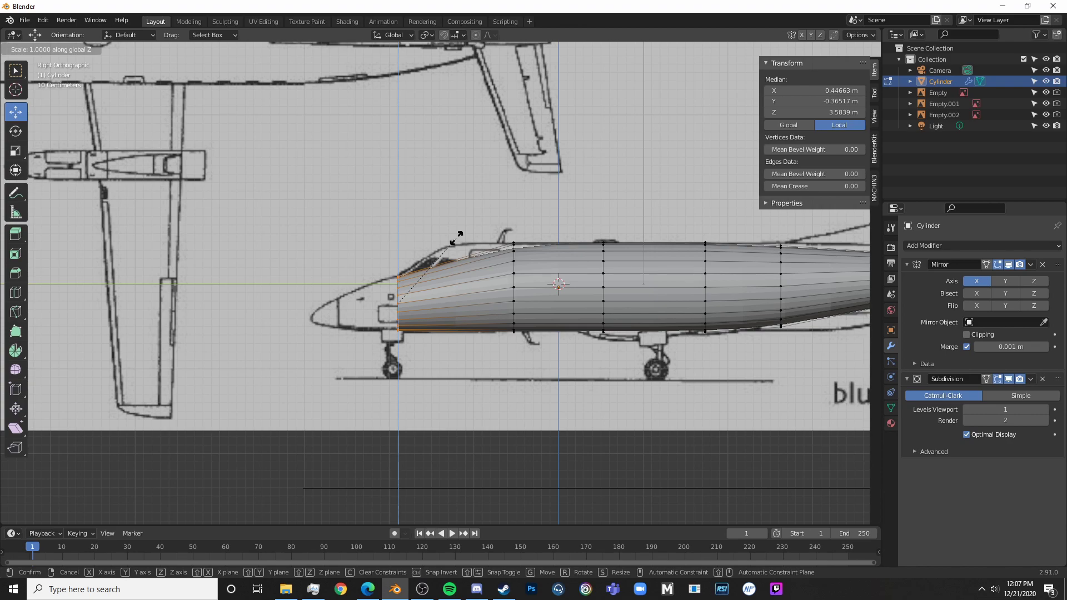
{"action": "left_click", "coordinate": [454, 236]}
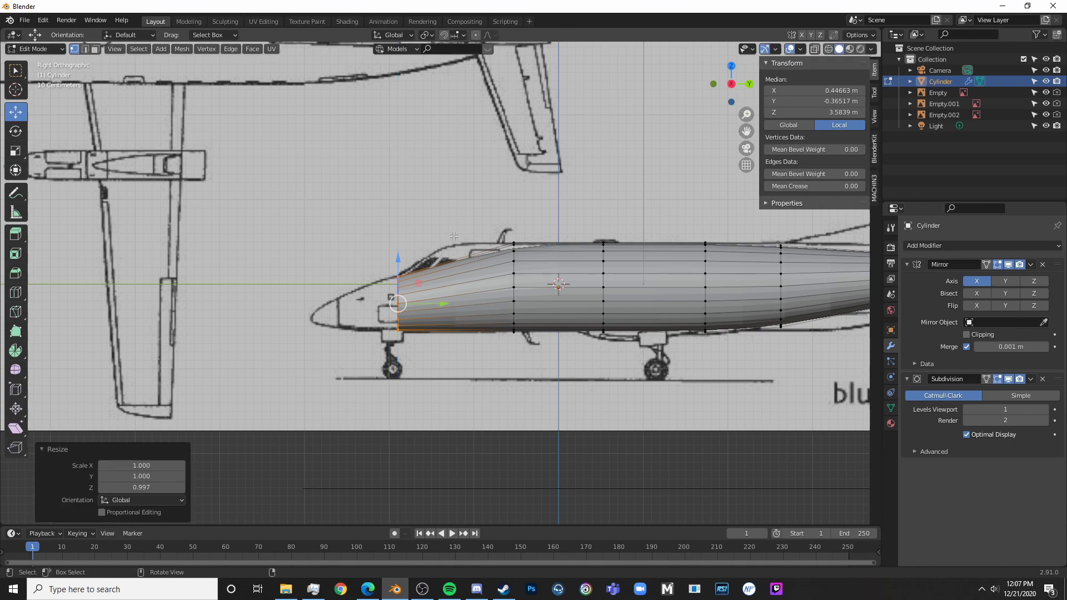
{"action": "key", "text": "KP_1"}
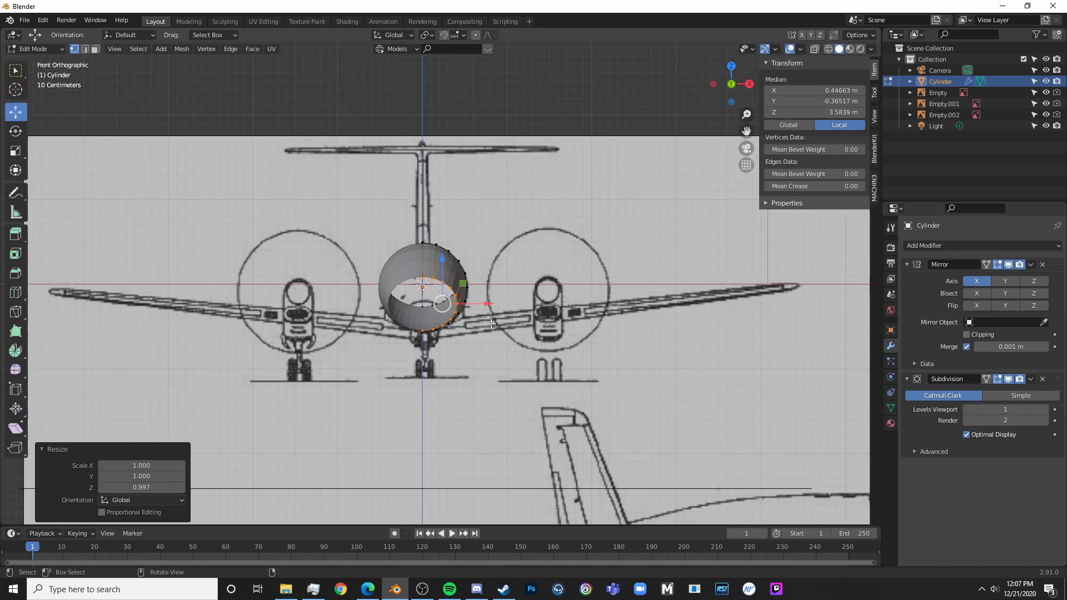
{"action": "key", "text": "s"}
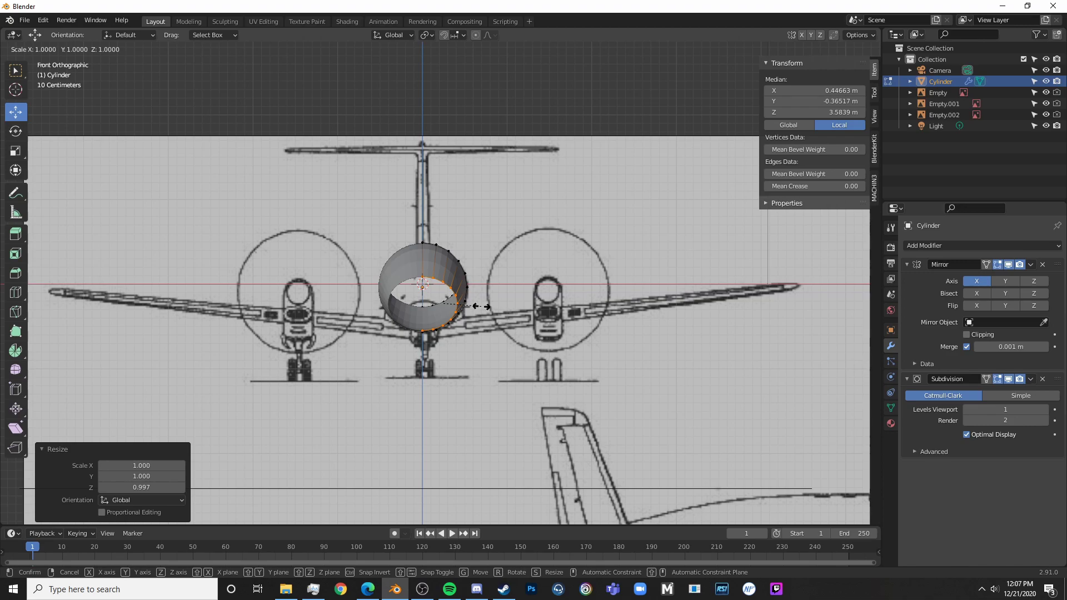
{"action": "key", "text": "shift+z"}
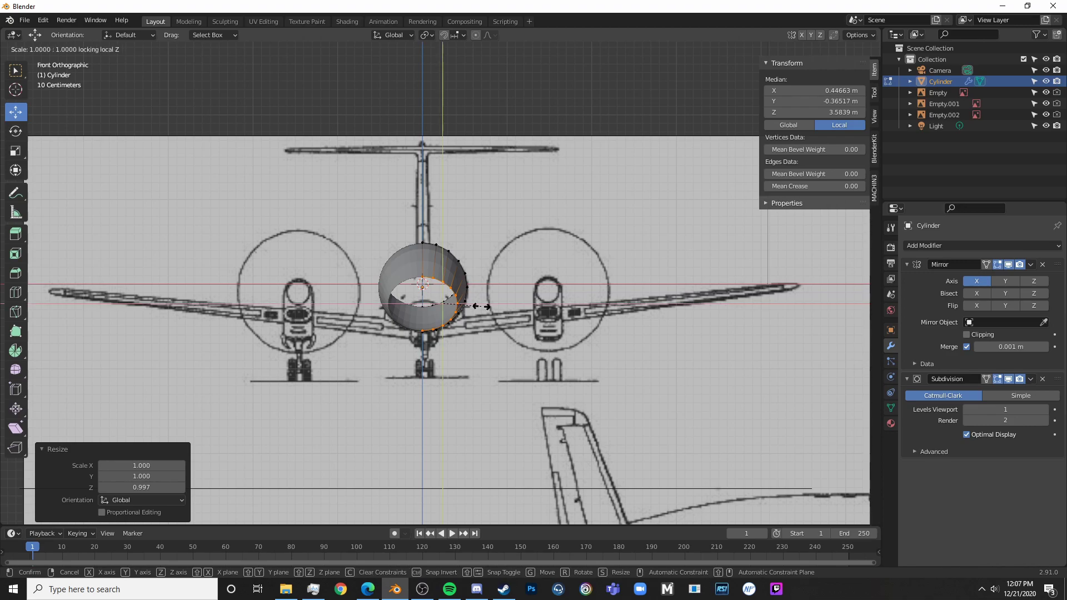
{"action": "key", "text": "shift+z"}
{"action": "key", "text": "shift+z"}
{"action": "key", "text": "shift+z"}
{"action": "key", "text": "shift+x"}
{"action": "key", "text": "shift+x"}
{"action": "key", "text": "shift+x"}
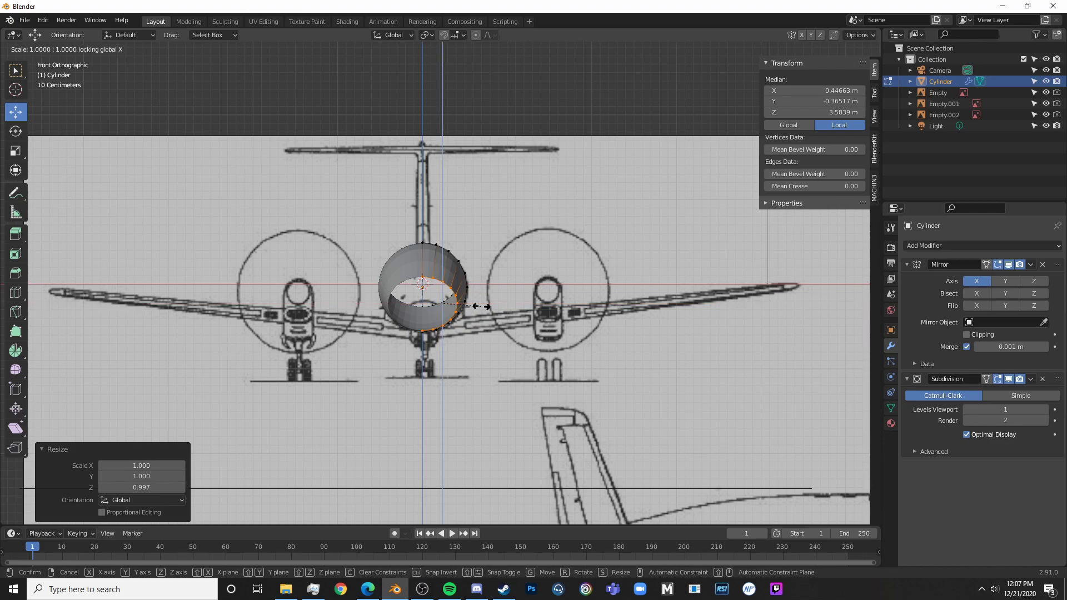
{"action": "key", "text": "shift+x"}
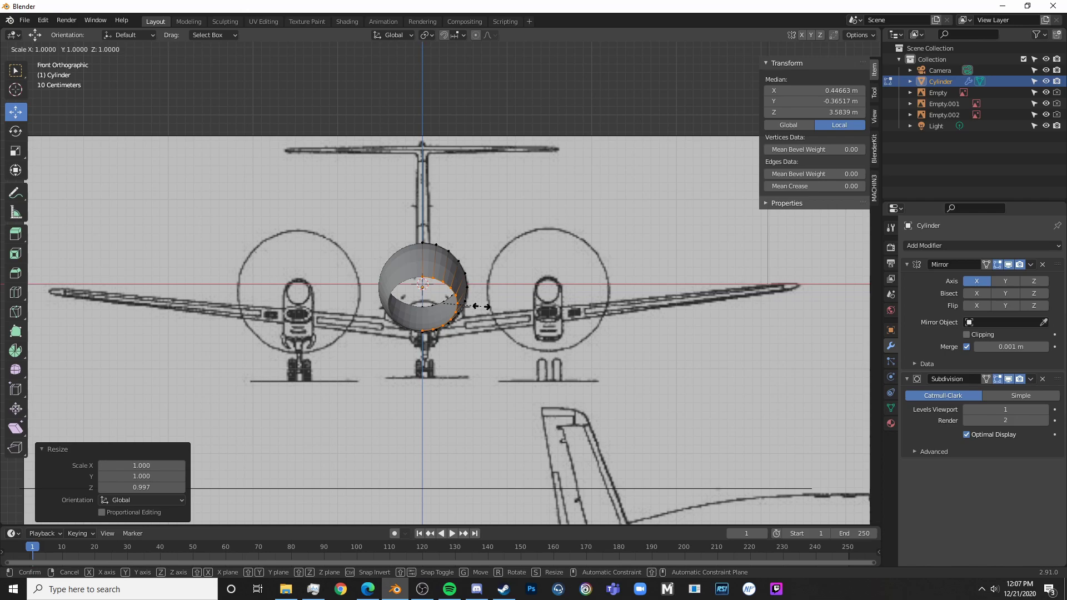
{"action": "key", "text": "Escape"}
- Add a centred loop cut between the front end loop and the first fuselage loop behind it
{"action": "key", "text": "alt+a"}
{"action": "key", "text": "KP_3"}
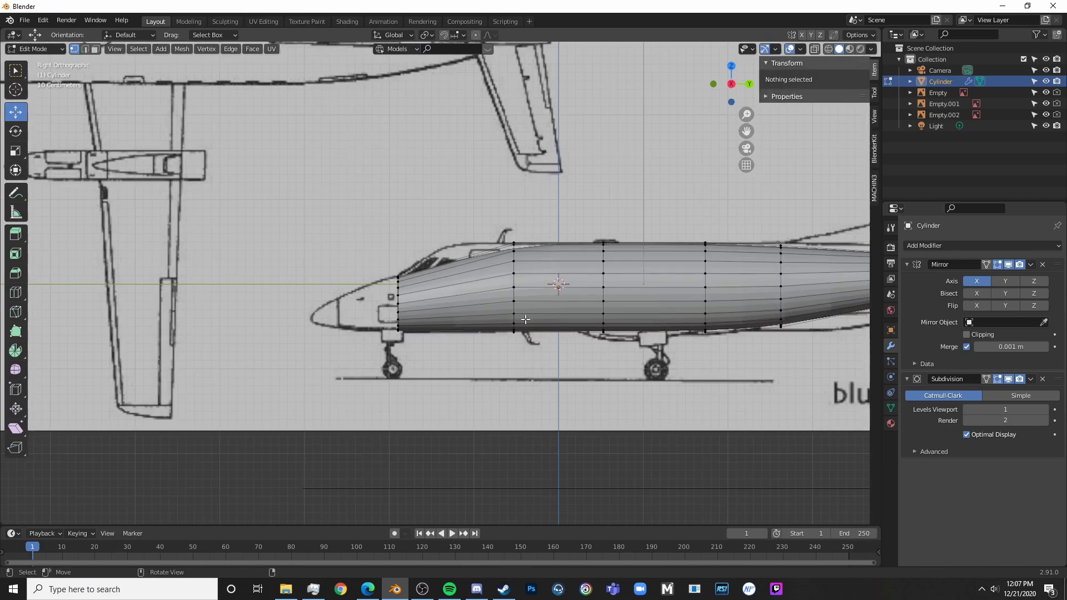
{"action": "scroll", "coordinate": [513, 316], "scroll_direction": "up", "scroll_amount": 4}
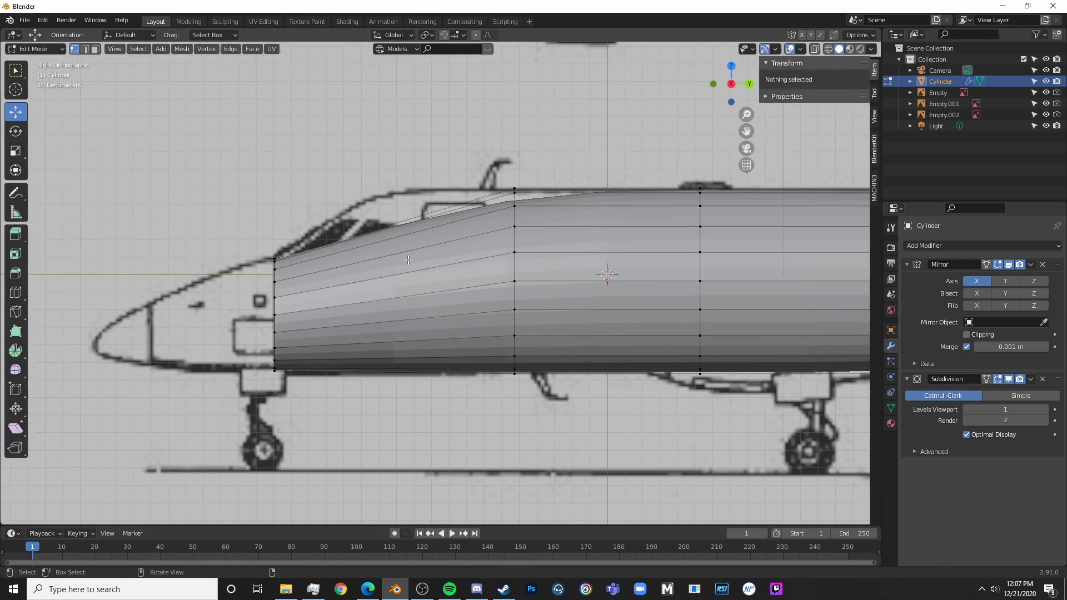
{"action": "key", "text": "KP_7"}
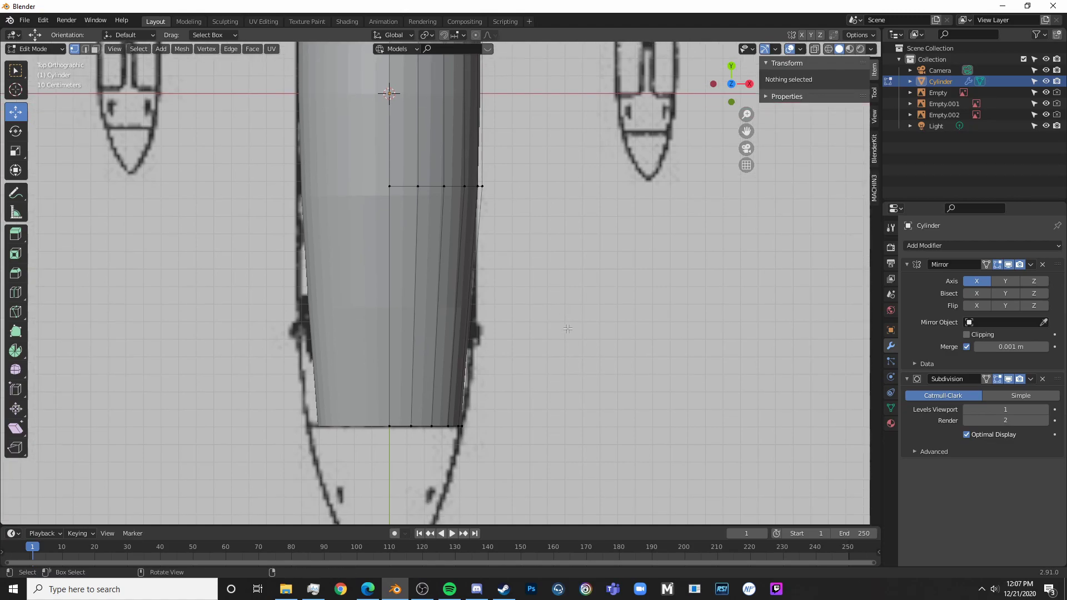
{"action": "key", "text": "KP_3"}
{"action": "key", "text": "ctrl+r"}
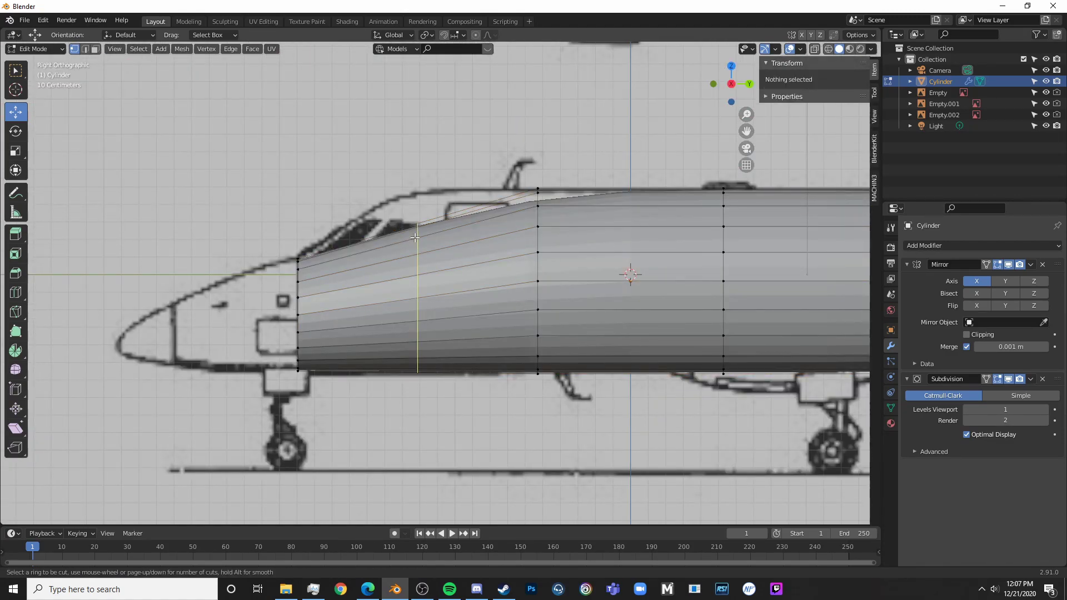
{"action": "left_click", "coordinate": [415, 237]}
{"action": "key", "text": "alt+a"}
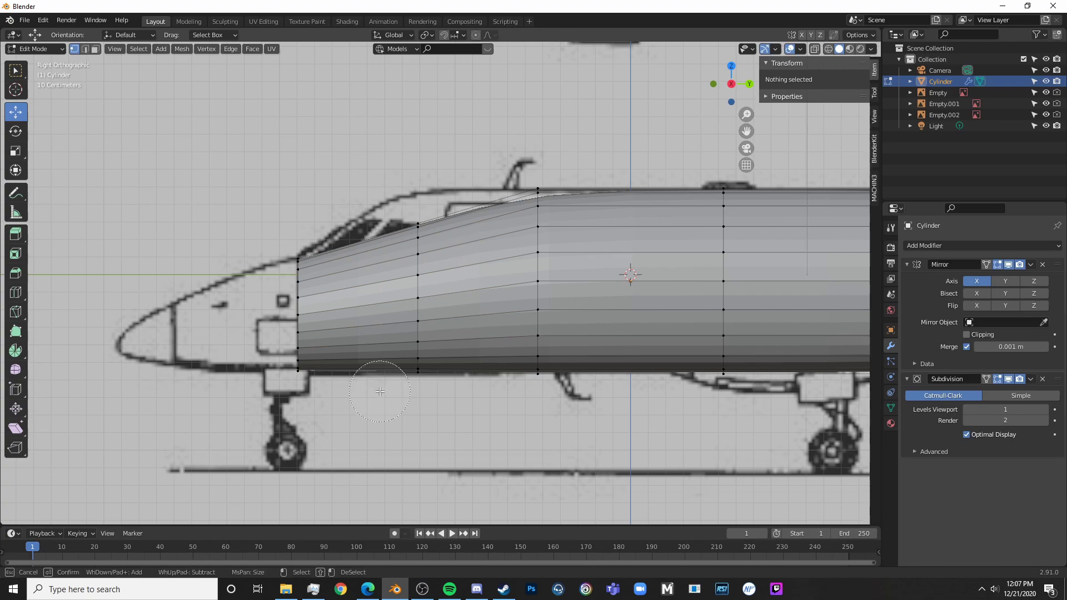
- Select the new cockpit loop with X-ray and enlarge it along Z toward the blueprint's roofline
{"action": "key", "text": "alt+z"}
{"action": "left_click", "coordinate": [417, 298], "text": "alt"}
{"action": "key", "text": "alt+z"}
{"action": "key", "text": "s"}
{"action": "key", "text": "z"}
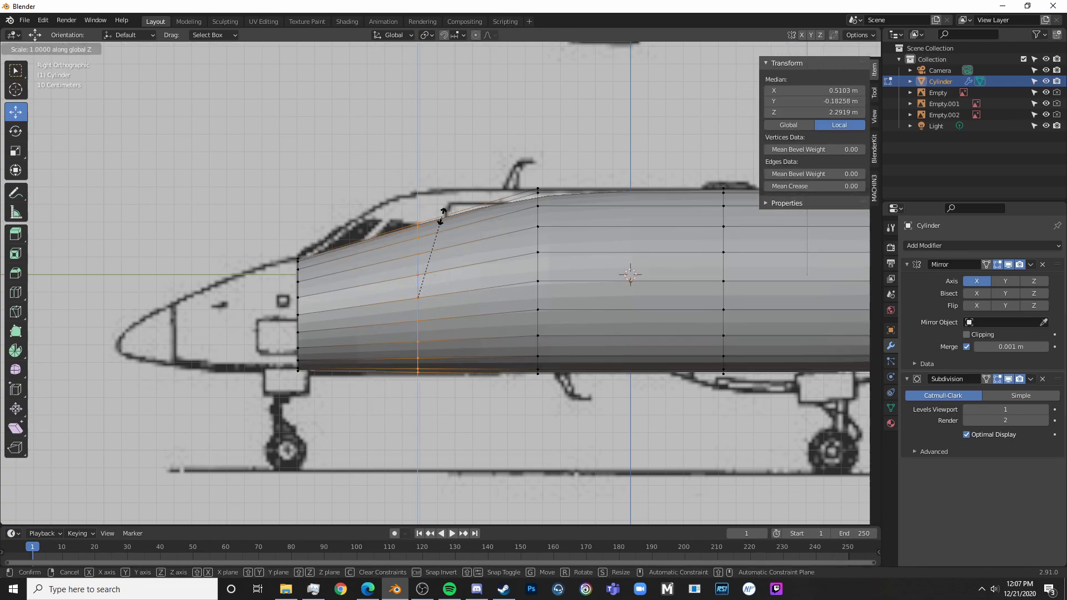
{"action": "left_click", "coordinate": [451, 210]}
- Move the cockpit loop up along Z and rescale it along Z to fit between the roofline and belly
{"action": "mouse_move", "coordinate": [418, 255]}
{"action": "left_mouse_down"}
{"action": "mouse_move", "coordinate": [430, 238]}
{"action": "mouse_move", "coordinate": [421, 241]}
{"action": "left_mouse_up"}
{"action": "key", "text": "s"}
{"action": "key", "text": "z"}
{"action": "left_click", "coordinate": [452, 237]}
{"action": "left_click", "coordinate": [421, 240]}
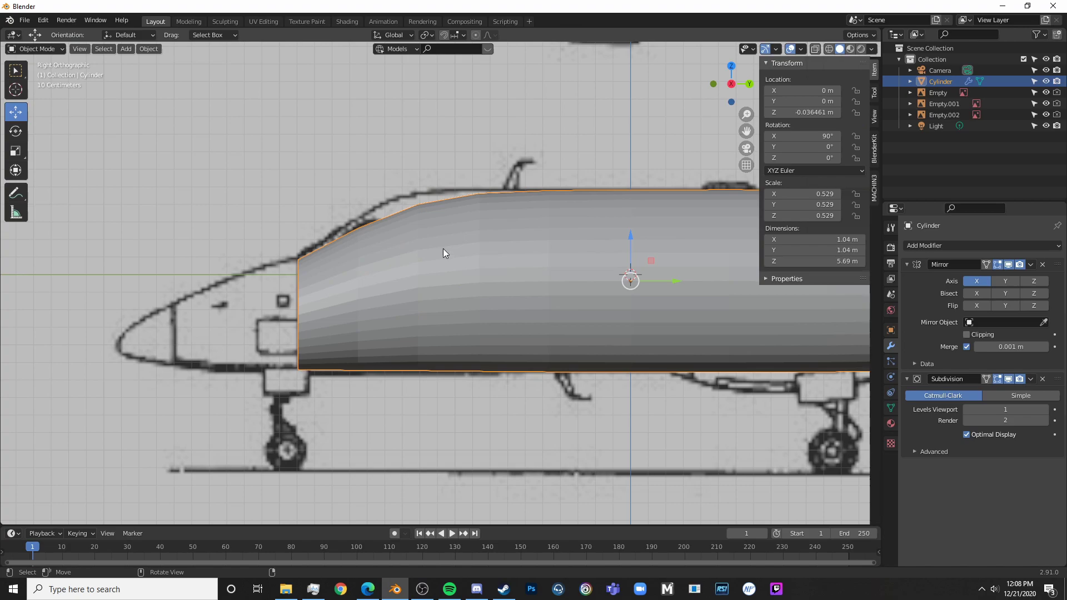
- Add a loop cut between the last two fuselage loops and slide it close to the rear end
{"action": "scroll", "coordinate": [443, 249], "scroll_direction": "down", "scroll_amount": 5}
{"action": "middle_click_drag", "start_coordinate": [563, 309], "coordinate": [359, 312], "text": "shift"}
{"action": "scroll", "coordinate": [456, 303], "scroll_direction": "up", "scroll_amount": 3}
{"action": "key", "text": "alt+a"}
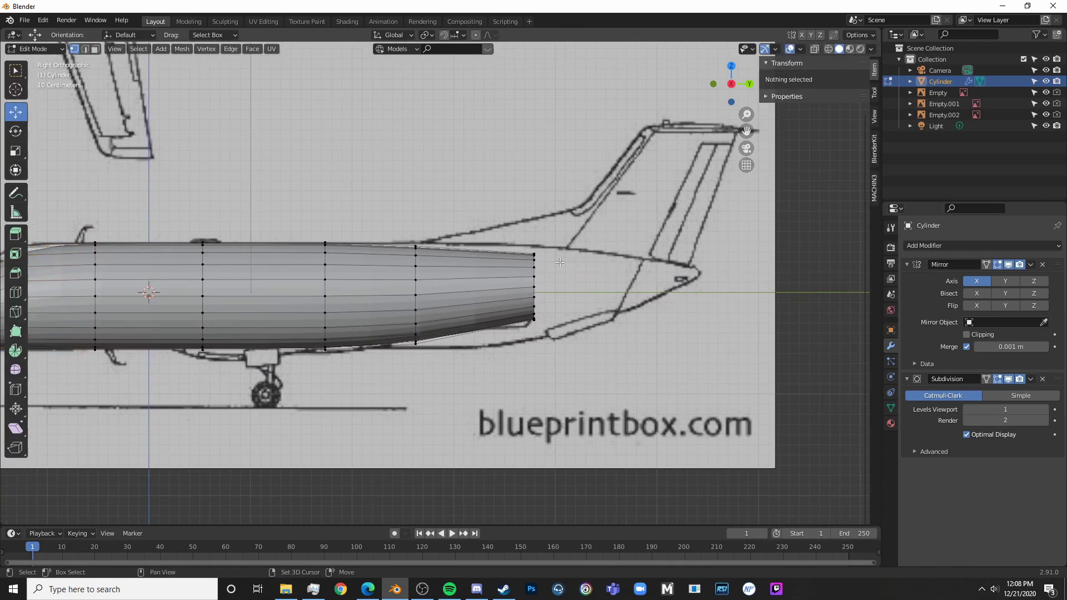
{"action": "middle_click_drag", "start_coordinate": [560, 262], "coordinate": [500, 259], "text": "shift"}
{"action": "scroll", "coordinate": [433, 252], "scroll_direction": "up", "scroll_amount": 4}
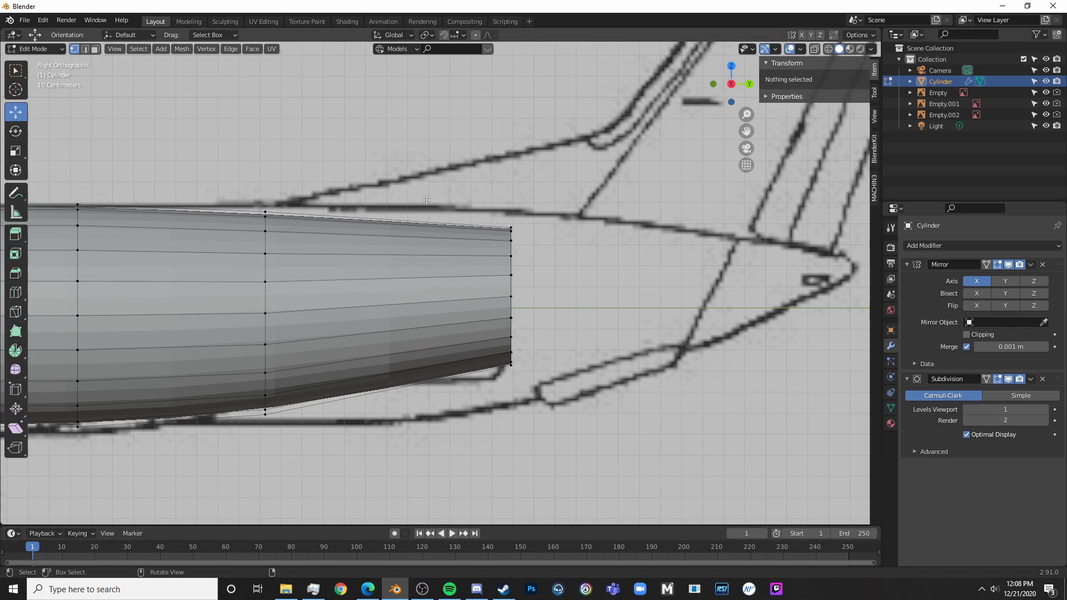
{"action": "middle_click_drag", "start_coordinate": [474, 234], "coordinate": [493, 239], "text": "shift"}
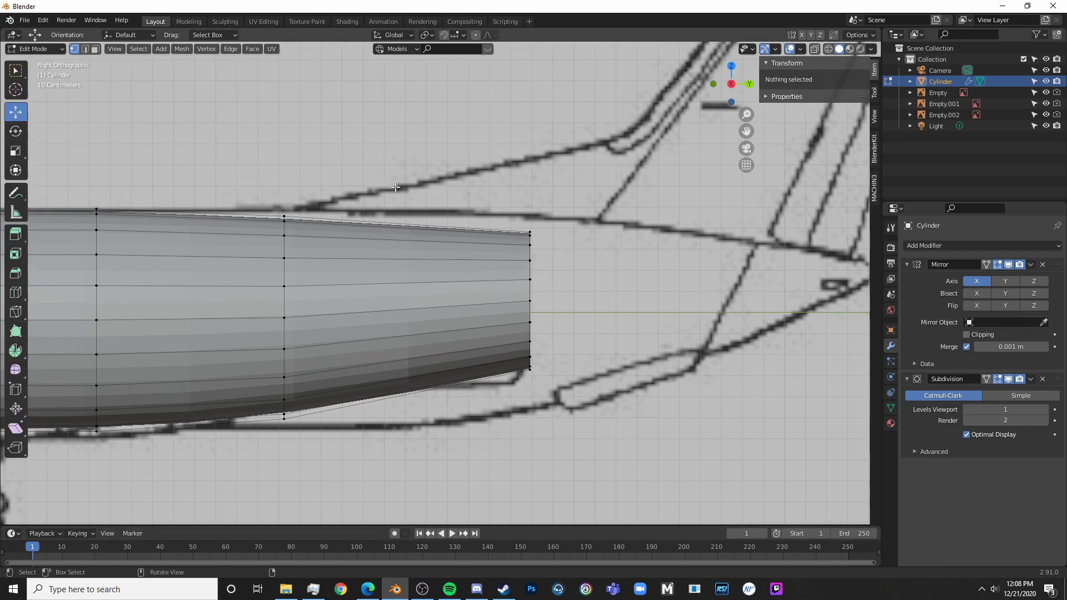
{"action": "key", "text": "ctrl+r"}
{"action": "left_click", "coordinate": [445, 228]}
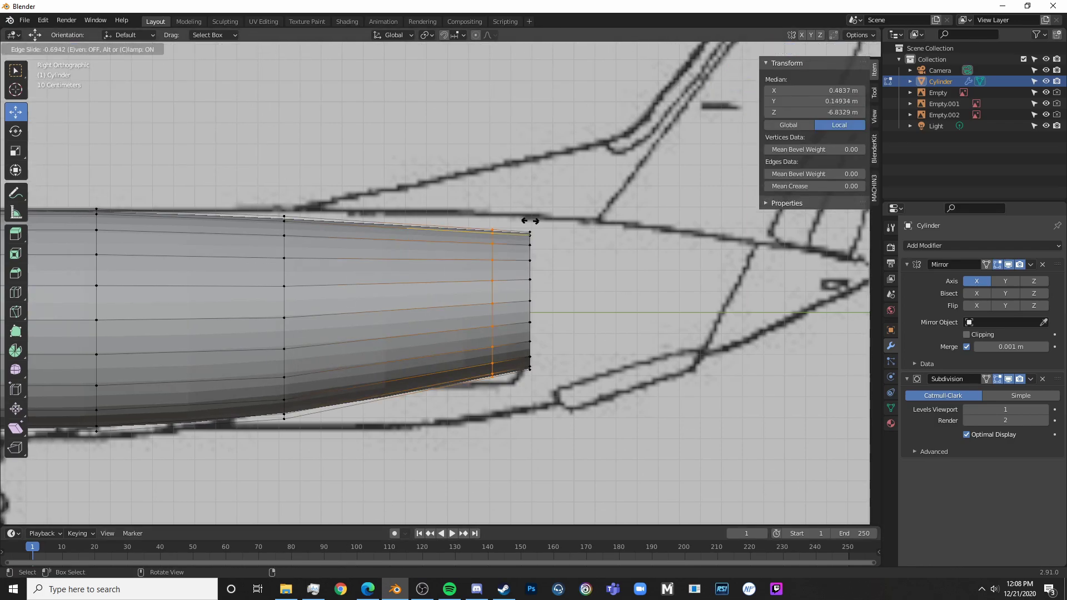
{"action": "left_click", "coordinate": [531, 217]}
{"action": "key", "text": "alt+a"}
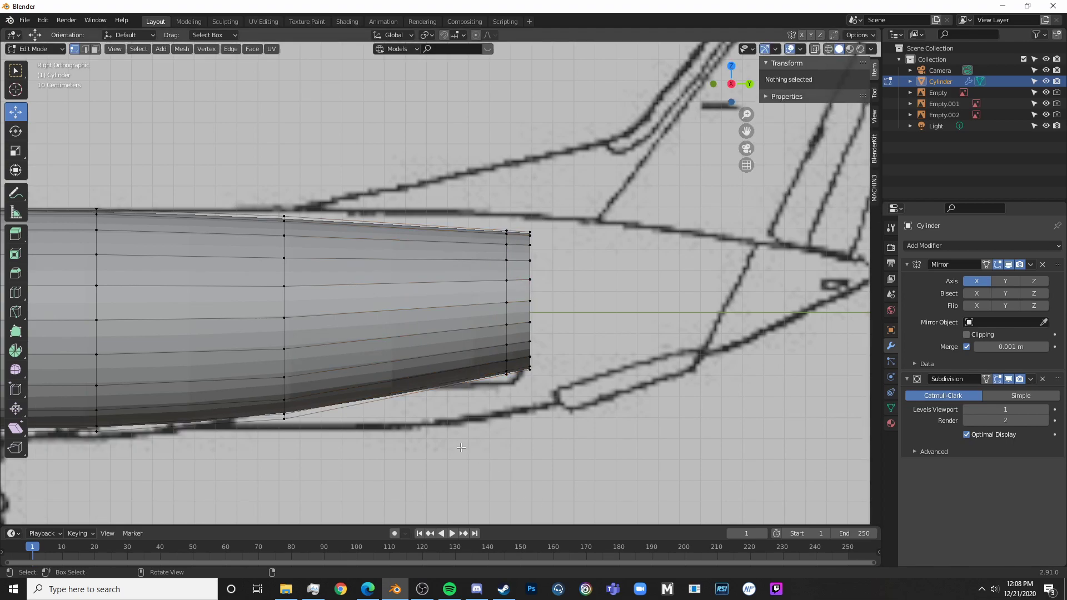
- Delete the new edge loop just ahead of the fuselage's rear end
{"action": "left_click", "coordinate": [506, 343], "text": "alt"}
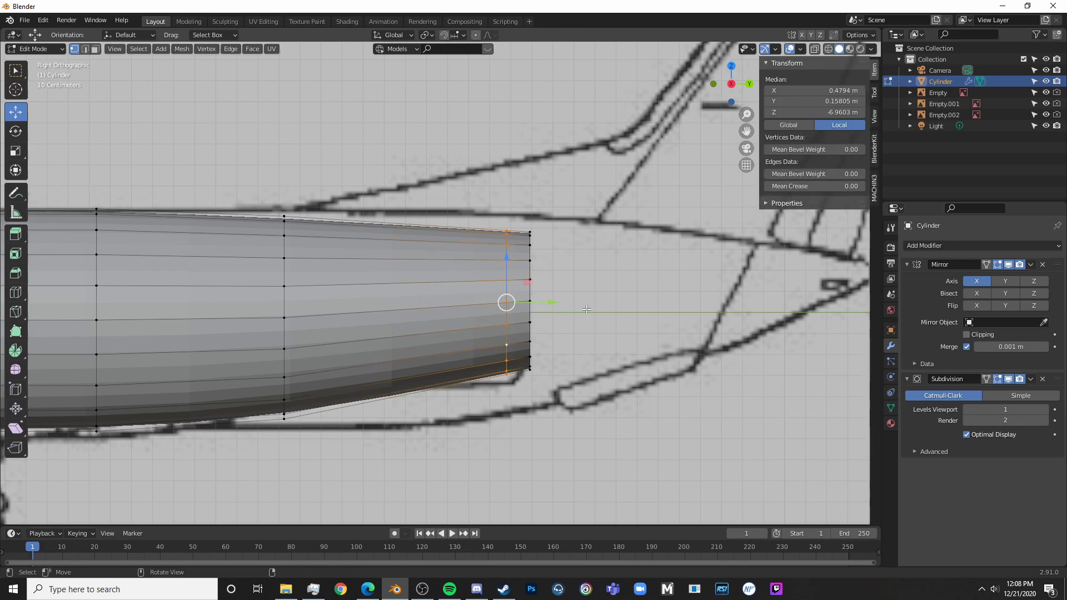
{"action": "middle_click_drag", "start_coordinate": [586, 309], "coordinate": [610, 274]}
{"action": "key", "text": "KP_3"}
{"action": "key", "text": "x"}
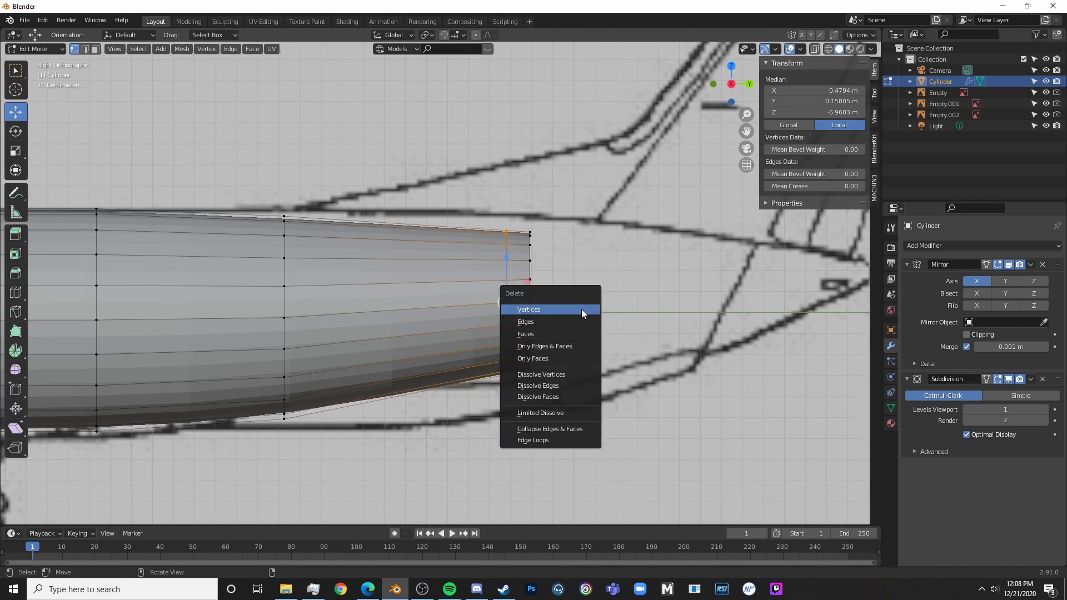
{"action": "left_click", "coordinate": [537, 440]}
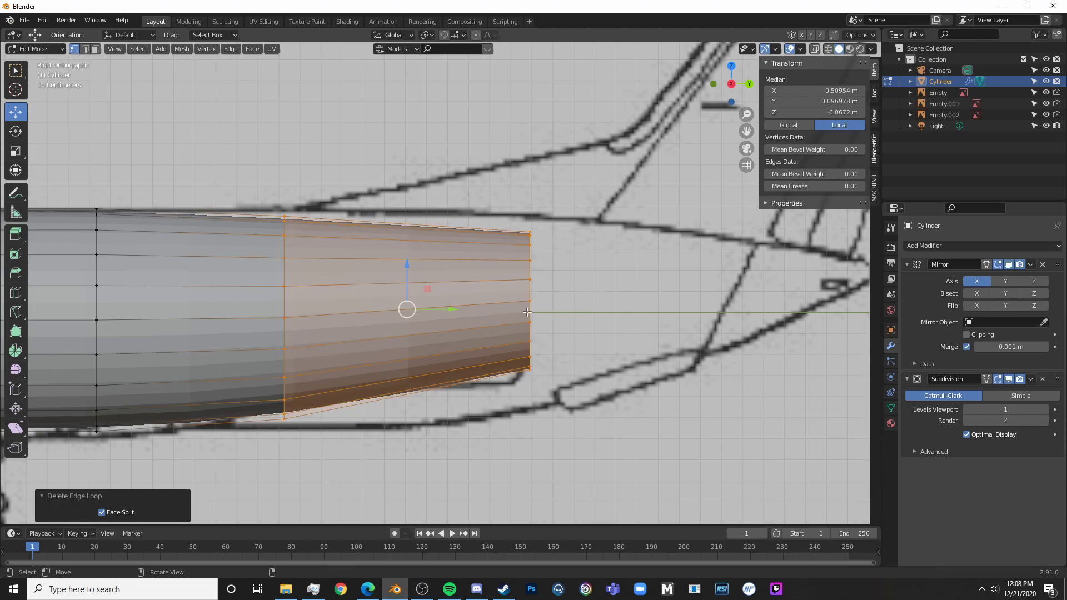
{"action": "key", "text": "alt+a"}
- Add a centred loop cut between the front end loop and the cockpit loop, then return to Object Mode
{"action": "scroll", "coordinate": [433, 309], "scroll_direction": "down", "scroll_amount": 6}
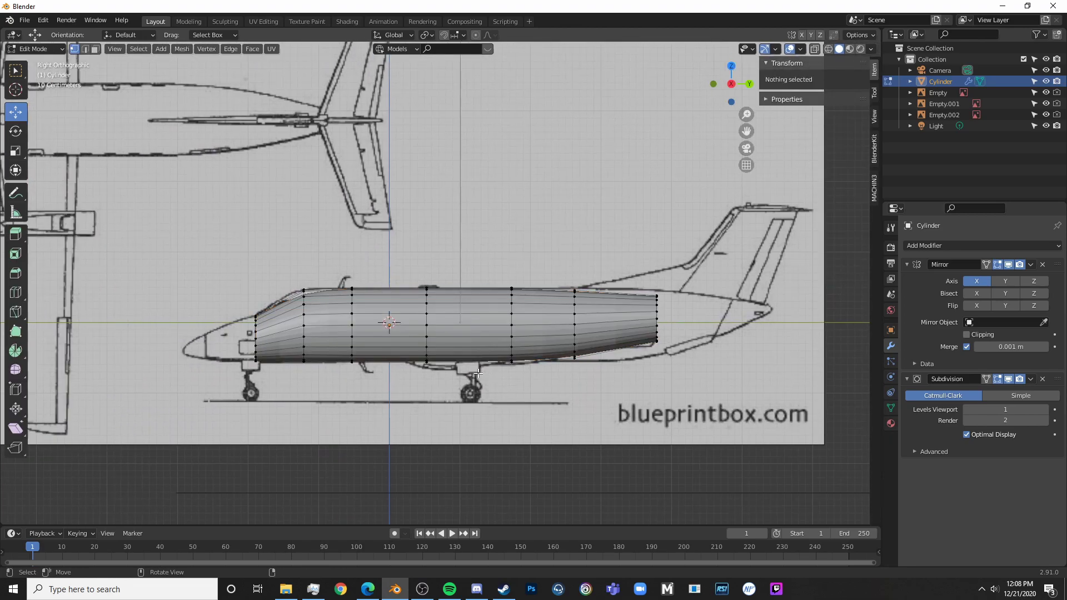
{"action": "scroll", "coordinate": [371, 359], "scroll_direction": "down", "scroll_amount": 2}
{"action": "scroll", "coordinate": [715, 336], "scroll_direction": "up", "scroll_amount": 7}
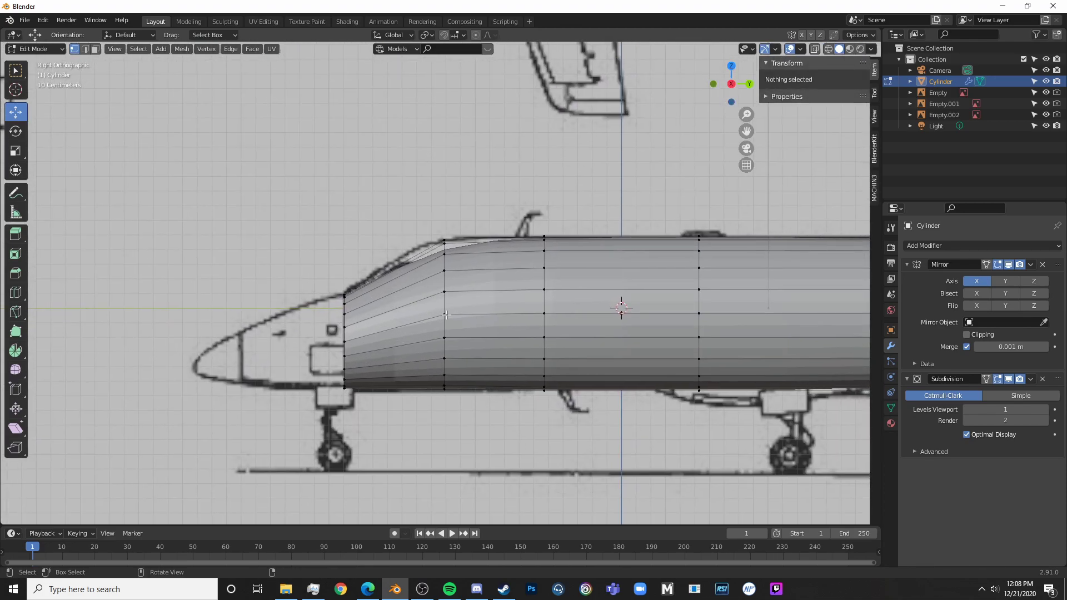
{"action": "key", "text": "a"}
{"action": "key", "text": "alt+a"}
{"action": "key", "text": "ctrl+r"}
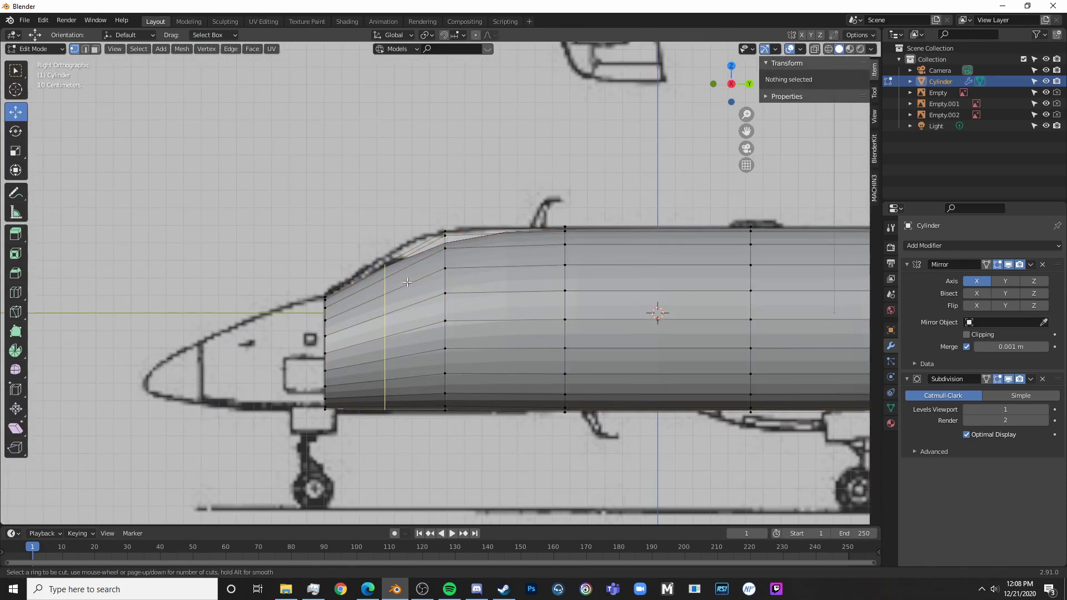
{"action": "left_click", "coordinate": [352, 283]}
{"action": "right_click", "coordinate": [352, 283]}
{"action": "middle_click_drag", "start_coordinate": [352, 282], "coordinate": [423, 245], "text": "shift"}
{"action": "scroll", "coordinate": [422, 245], "scroll_direction": "up", "scroll_amount": 3}
{"action": "middle_click_drag", "start_coordinate": [497, 261], "coordinate": [450, 287], "text": "shift"}
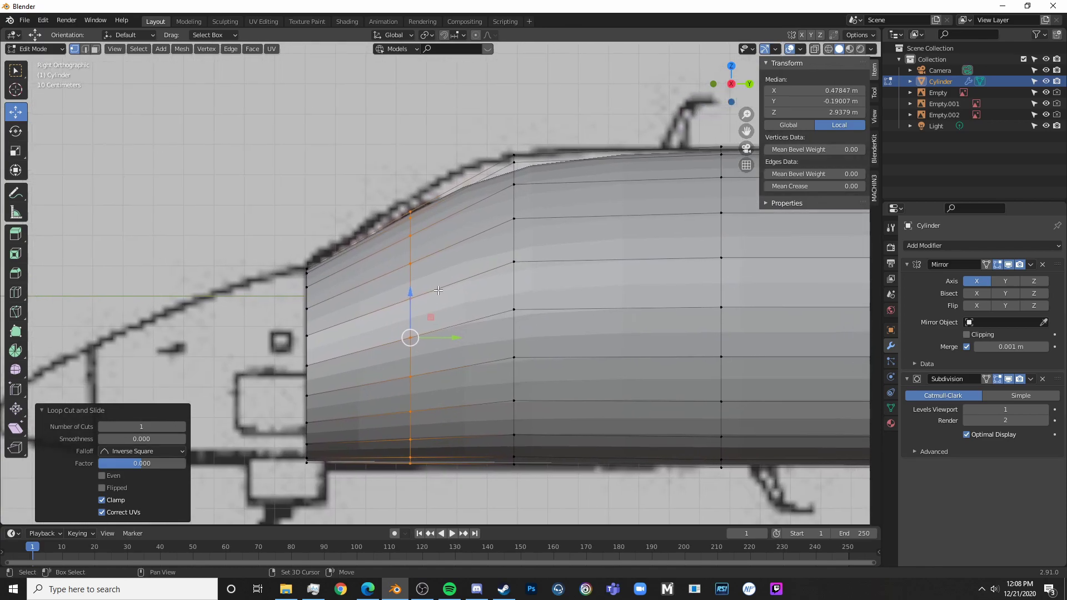
{"action": "scroll", "coordinate": [450, 287], "scroll_direction": "down", "scroll_amount": 2}
{"action": "key", "text": "Tab"}
{"action": "scroll", "coordinate": [444, 289], "scroll_direction": "down", "scroll_amount": 4}
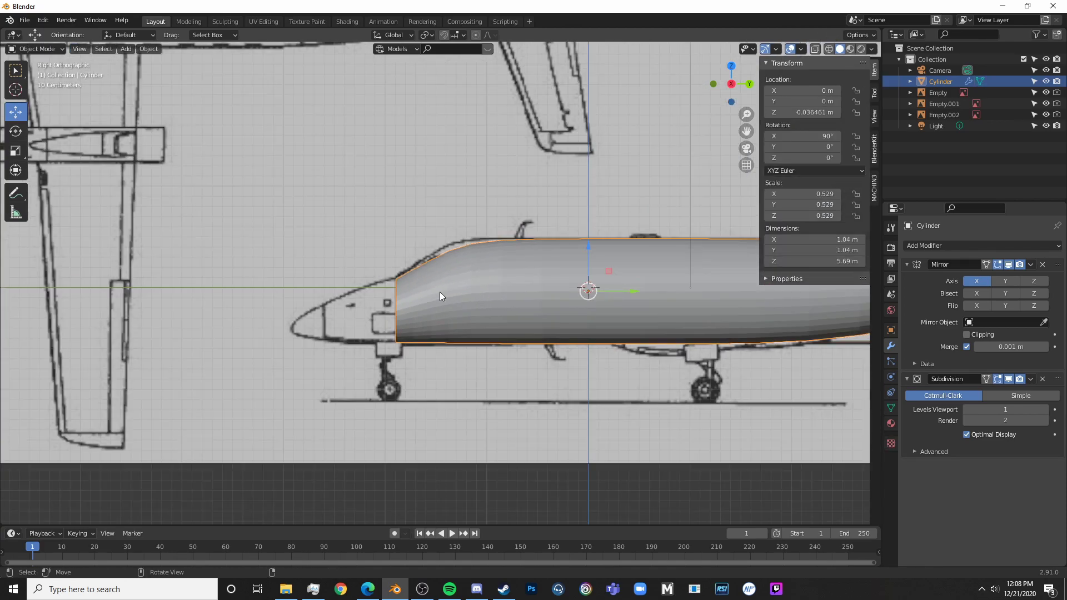
- Switch to the Edge browser and search the web for "embraer 120 blueprint" in a new tab
{"action": "left_click", "coordinate": [368, 589]}
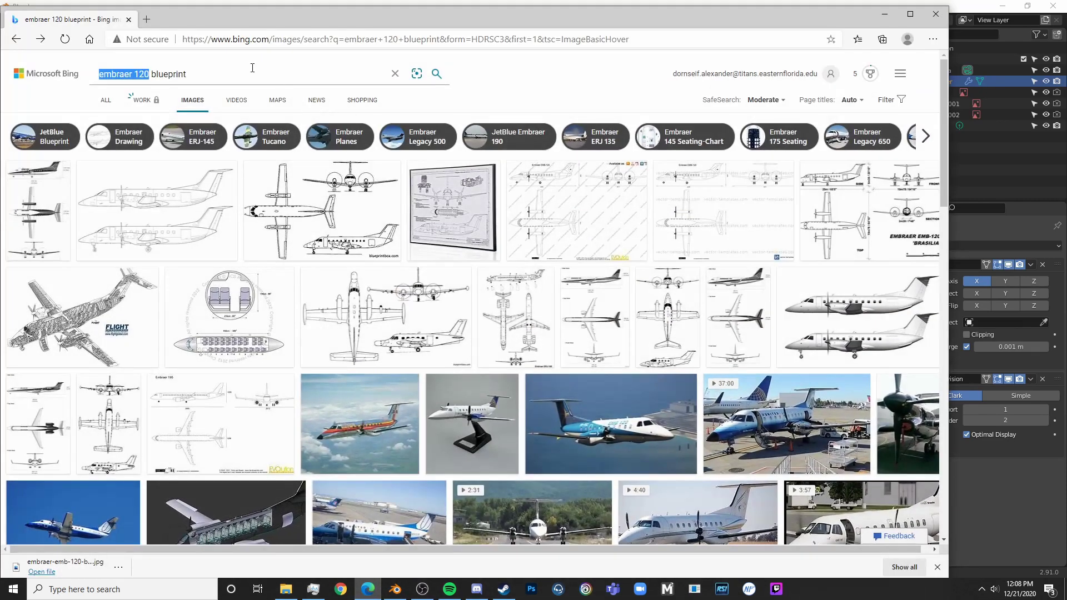
{"action": "left_click", "coordinate": [147, 19]}
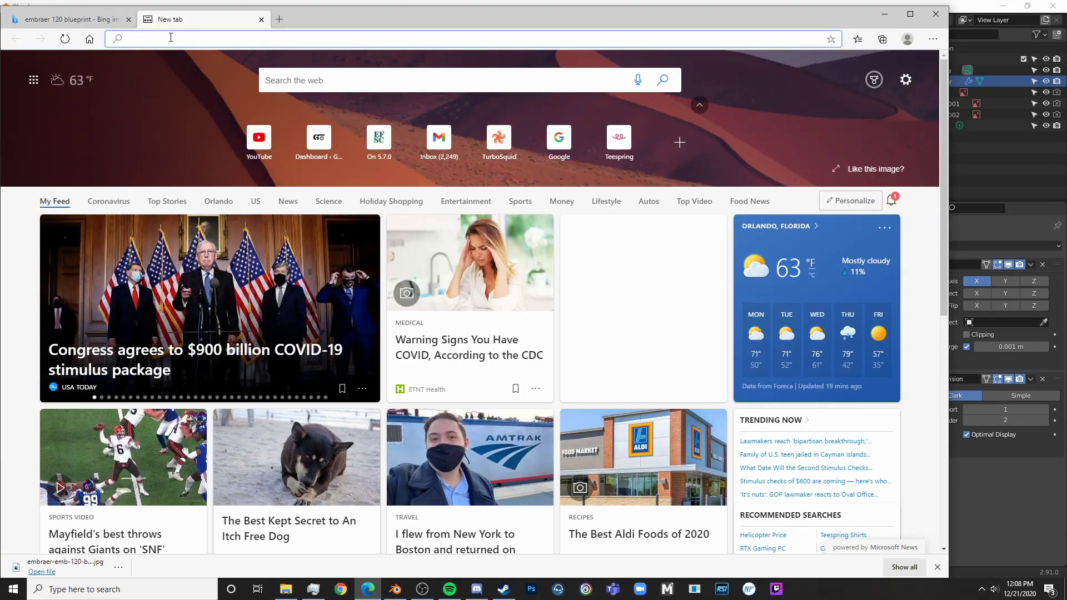
{"action": "type", "text": "Embra"}
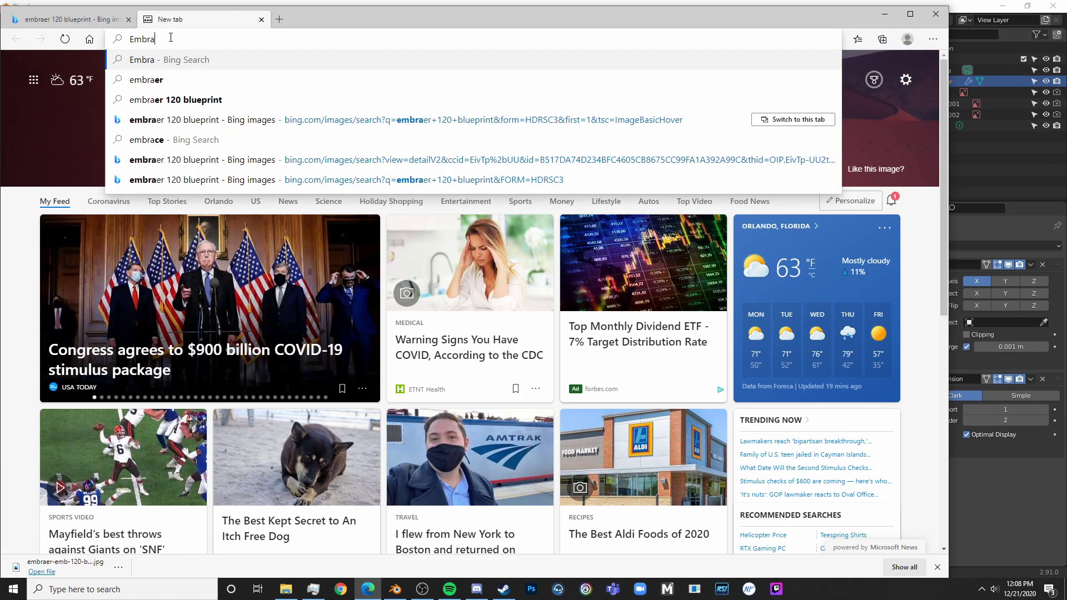
{"action": "type", "text": "er 12"}
{"action": "key", "text": "Return"}
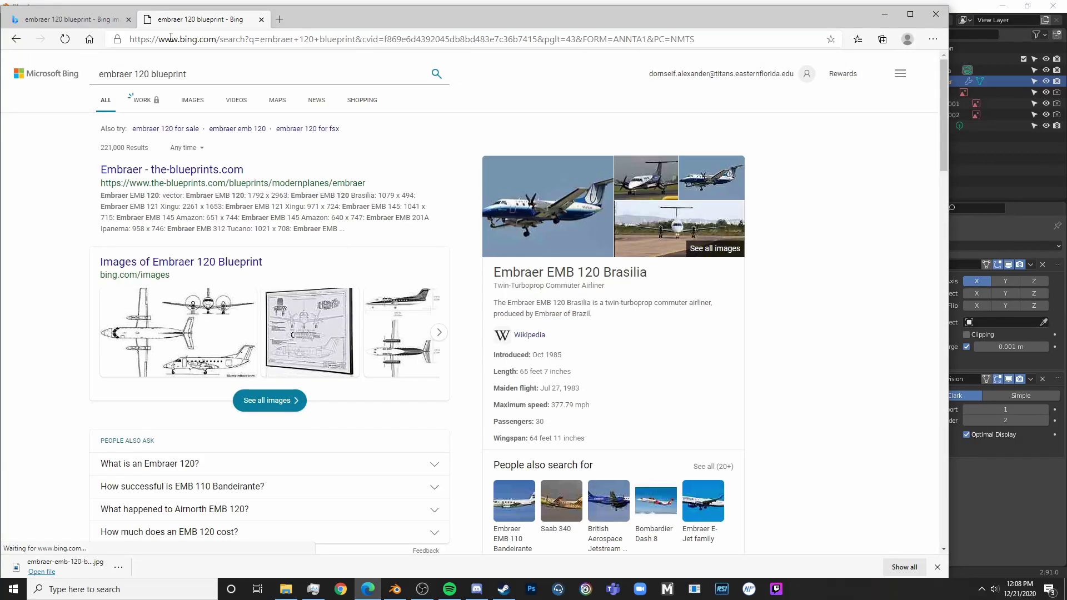
- Open a photo of the parked white Embraer 120 from the image results to examine its nose and cockpit
{"action": "left_click", "coordinate": [192, 101]}
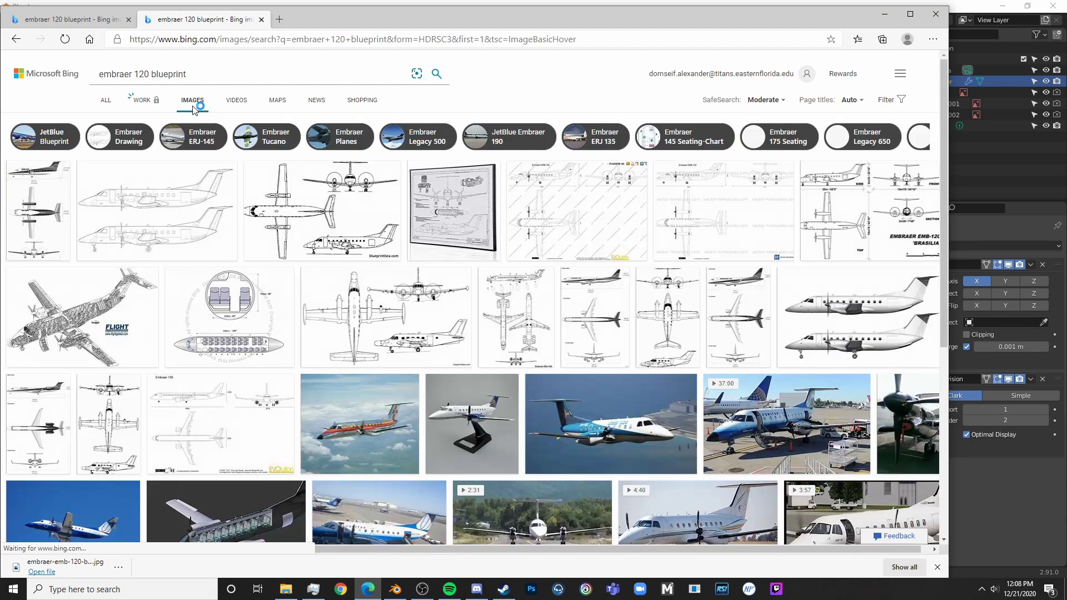
{"action": "scroll", "coordinate": [426, 263], "scroll_direction": "down", "scroll_amount": 4}
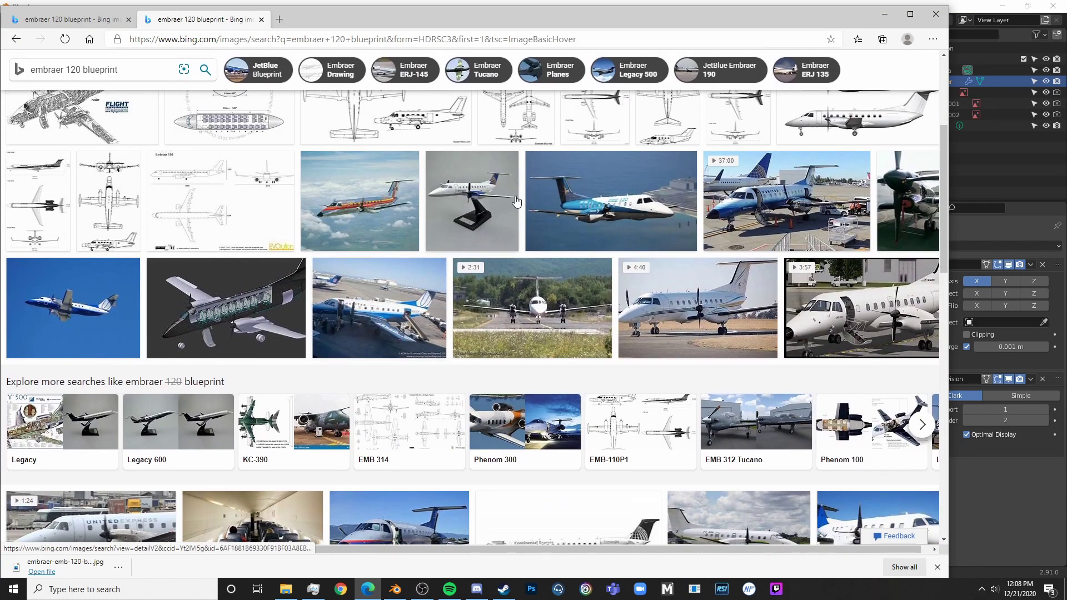
{"action": "left_click", "coordinate": [730, 327]}
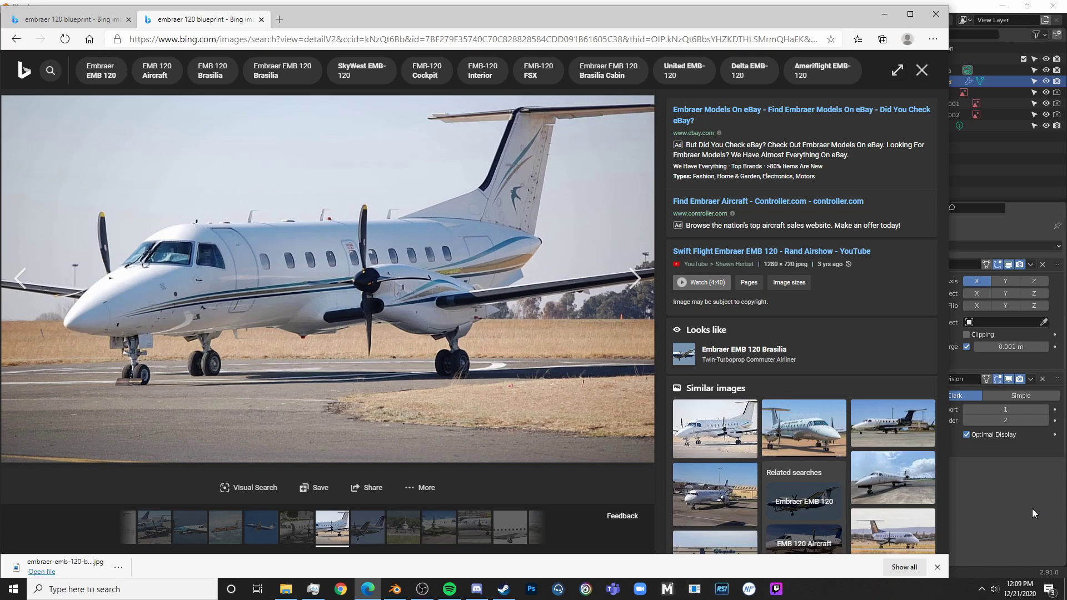
- Switch back to Blender and raise the new windscreen loop's upper vertices in wireframe to match the blueprint's cockpit outline
{"action": "left_click", "coordinate": [1015, 508]}
{"action": "key", "text": "Tab"}
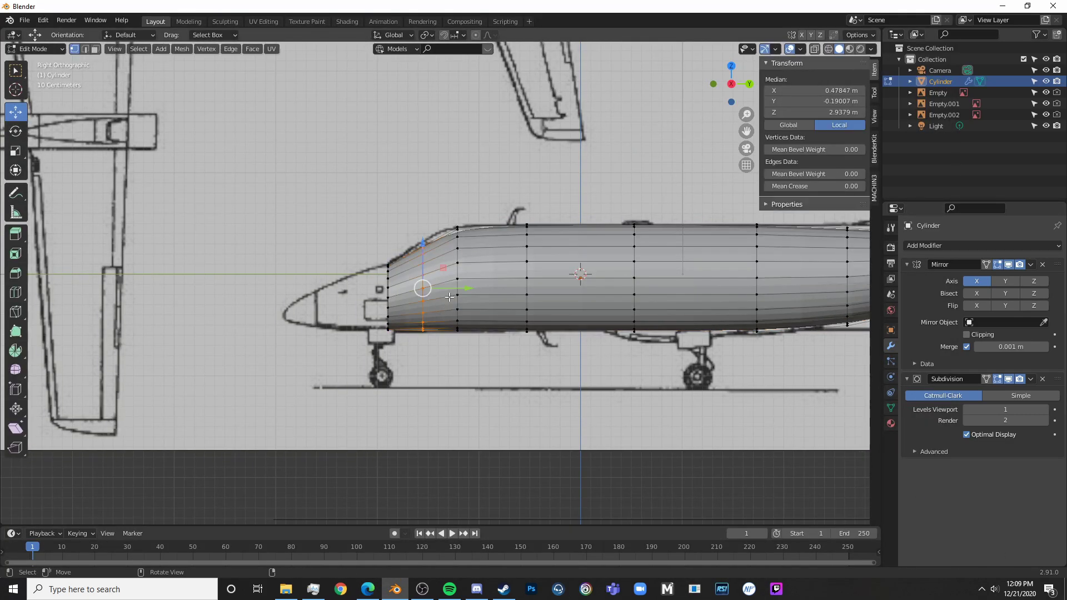
{"action": "scroll", "coordinate": [440, 230], "scroll_direction": "up", "scroll_amount": 4}
{"action": "scroll", "coordinate": [429, 260], "scroll_direction": "up", "scroll_amount": 1}
{"action": "mouse_move", "coordinate": [429, 289]}
{"action": "left_mouse_down"}
{"action": "mouse_move", "coordinate": [388, 186]}
{"action": "mouse_move", "coordinate": [397, 207]}
{"action": "mouse_move", "coordinate": [399, 187]}
{"action": "left_mouse_up"}
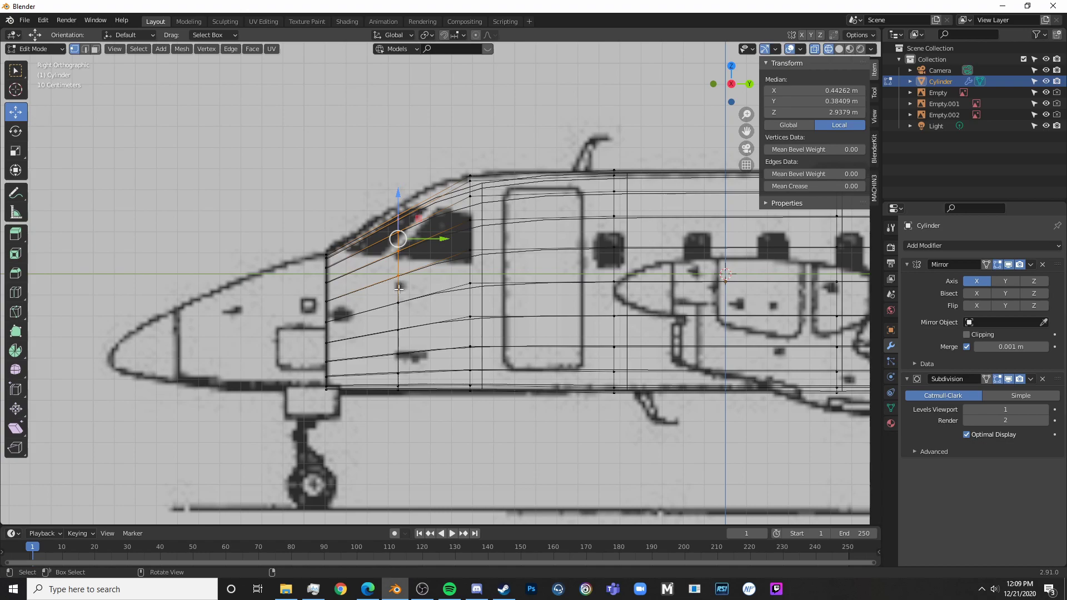
{"action": "key", "text": "alt+a"}
{"action": "key", "text": "c"}
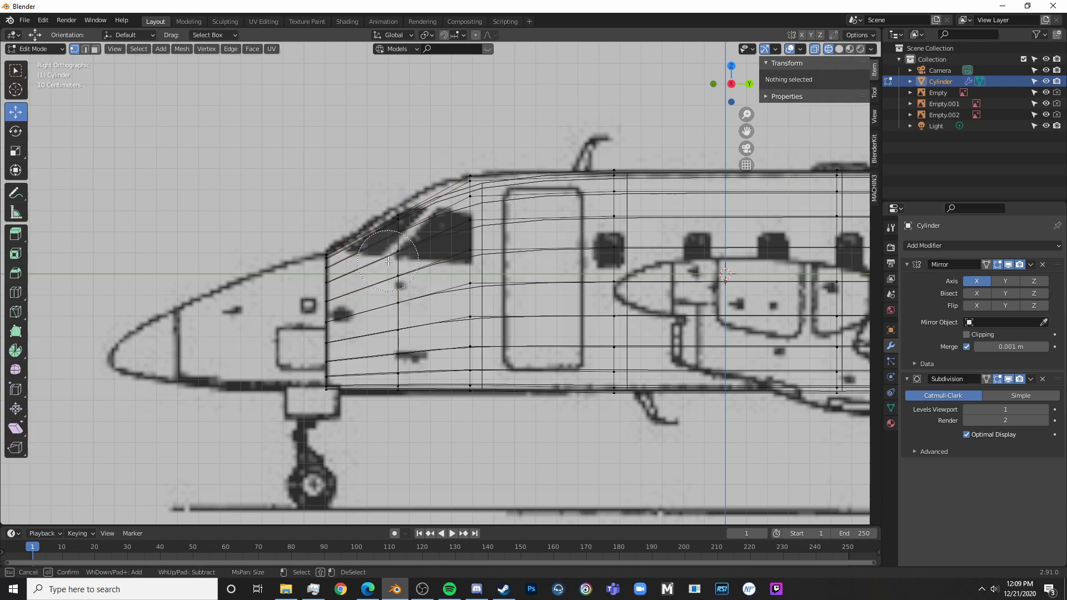
{"action": "left_click_drag", "start_coordinate": [388, 261], "coordinate": [398, 243]}
{"action": "right_click", "coordinate": [398, 242]}
{"action": "left_click_drag", "start_coordinate": [399, 202], "coordinate": [406, 194]}
- Add a centred loop cut between the windscreen loop and the cockpit loop behind it
{"action": "key", "text": "alt+a"}
{"action": "key", "text": "ctrl+r"}
{"action": "left_click", "coordinate": [443, 190]}
{"action": "right_click", "coordinate": [444, 187]}
- Circle-select the upper vertices of the newest cockpit loop and move them up along Z to the blueprint's roofline
{"action": "key", "text": "alt+a"}
{"action": "key", "text": "c"}
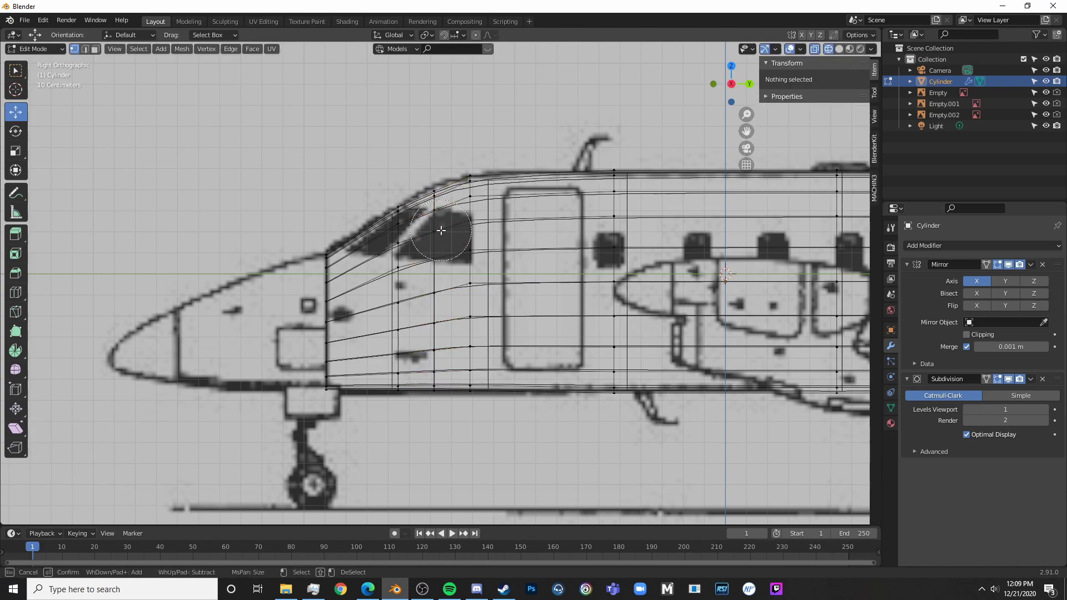
{"action": "left_click_drag", "start_coordinate": [441, 230], "coordinate": [436, 231]}
{"action": "key", "text": "Escape"}
{"action": "key", "text": "g"}
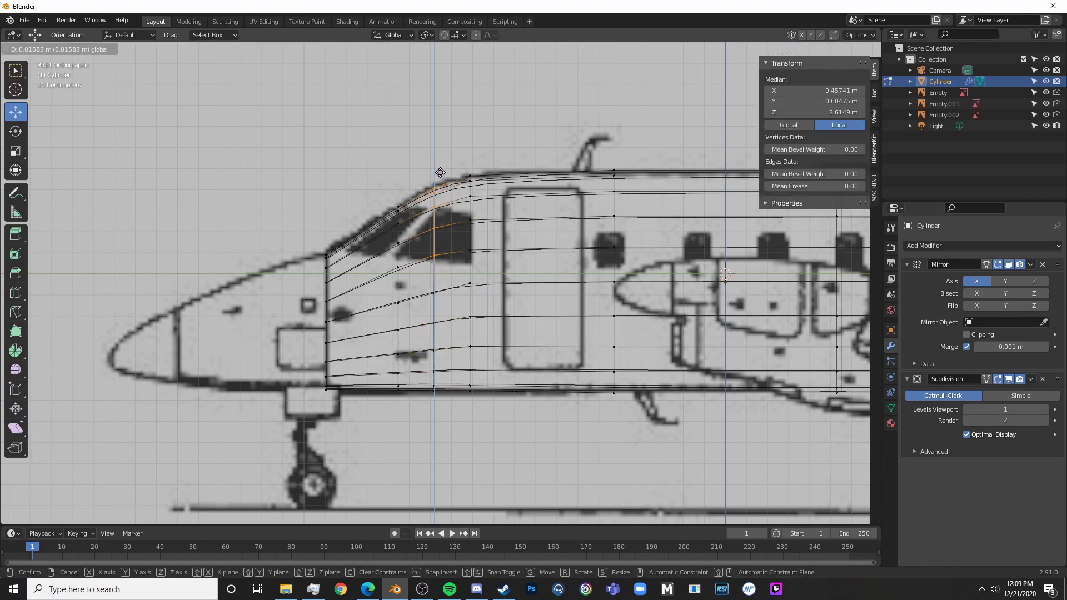
{"action": "left_click_drag", "start_coordinate": [440, 172], "coordinate": [438, 172]}
- Circle-select the front end loop and extrude it -0.70949 m along Y to the blueprint's nose cone line
{"action": "key", "text": "alt+a"}
{"action": "key", "text": "c"}
{"action": "left_click_drag", "start_coordinate": [333, 250], "coordinate": [344, 383]}
{"action": "right_click", "coordinate": [498, 332]}
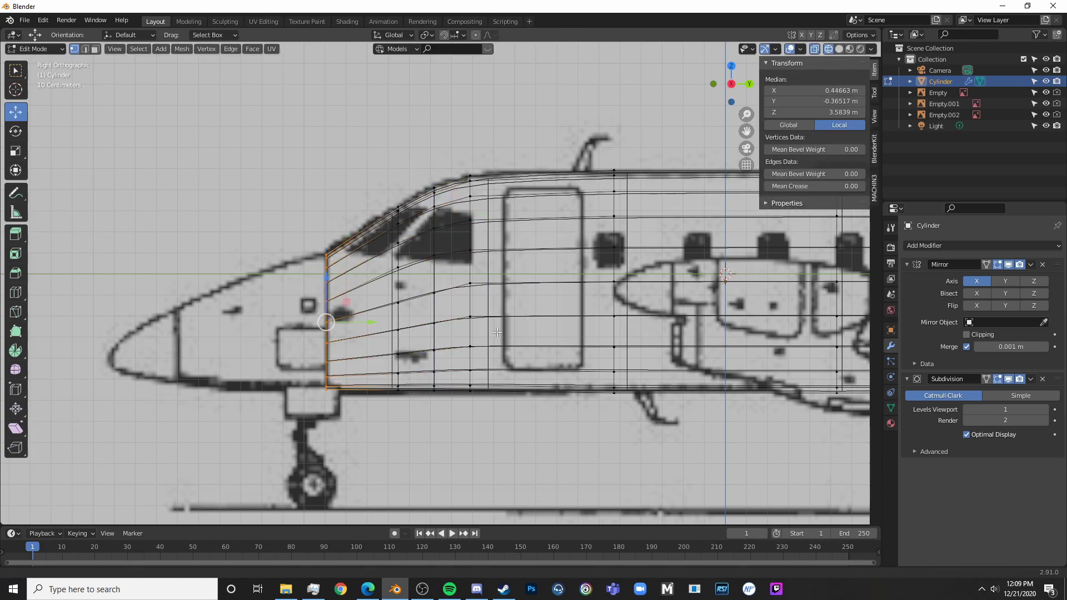
{"action": "middle_click_drag", "start_coordinate": [497, 332], "coordinate": [572, 344], "text": "shift"}
{"action": "key", "text": "g"}
{"action": "key", "text": "y"}
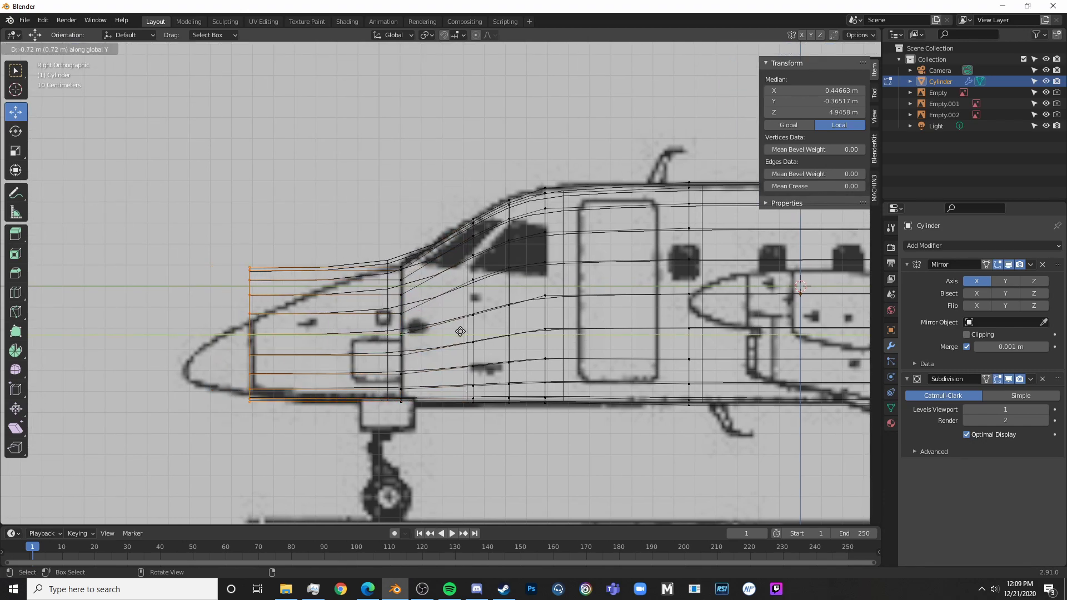
{"action": "left_click", "coordinate": [460, 332]}
- Scale the extruded nose loop to 0.513 along Z and move it down along Z into the blueprint's nose outline
{"action": "middle_click_drag", "start_coordinate": [474, 316], "coordinate": [572, 285], "text": "shift"}
{"action": "key", "text": "s"}
{"action": "key", "text": "z"}
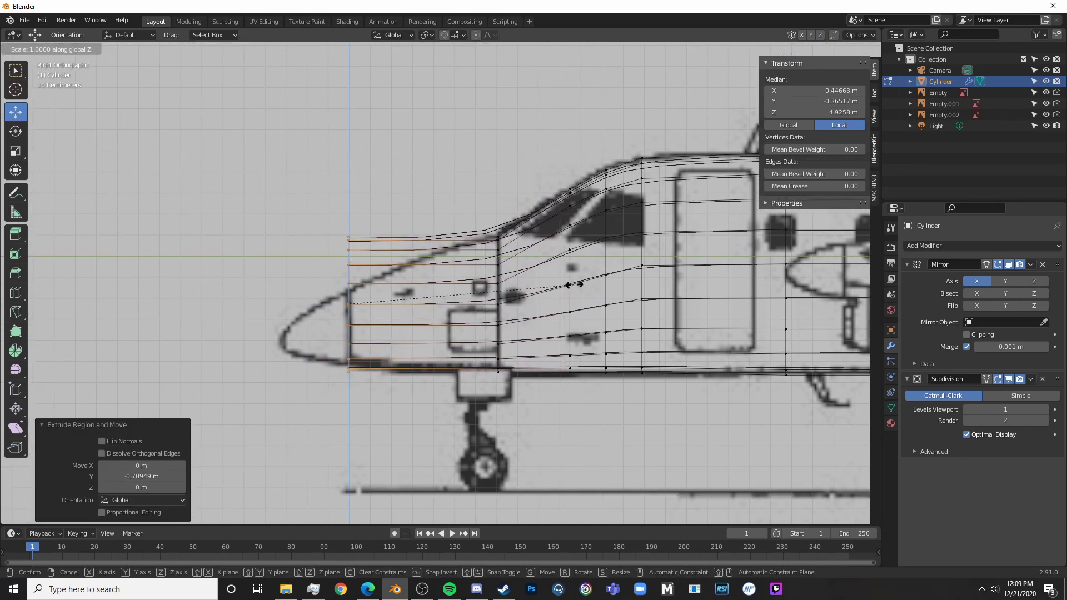
{"action": "left_click", "coordinate": [463, 285]}
{"action": "key", "text": "g"}
{"action": "key", "text": "z"}
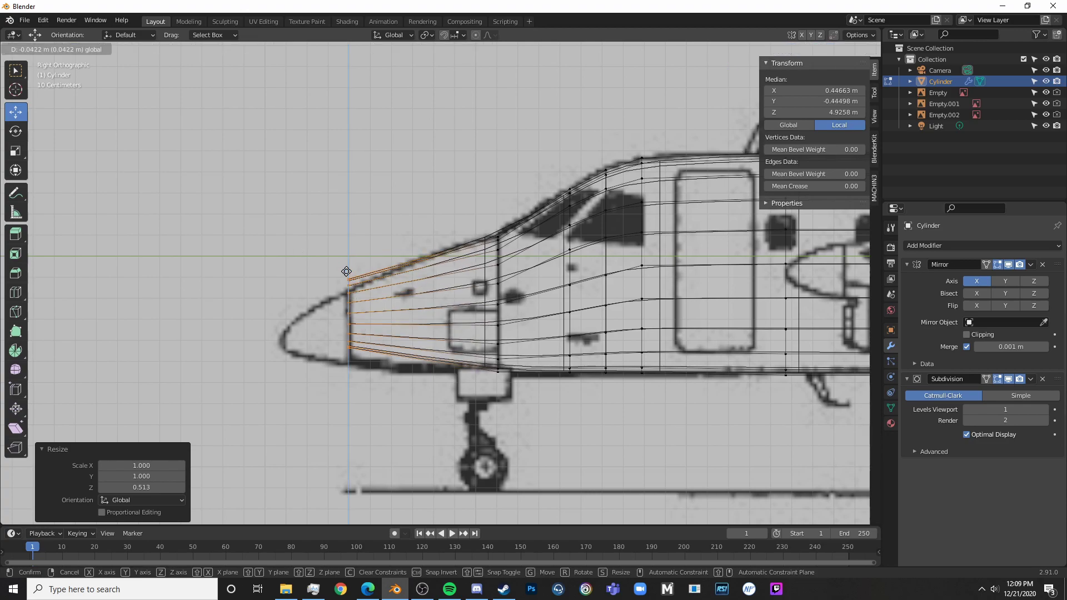
{"action": "left_click", "coordinate": [350, 282]}
{"action": "key", "text": "g"}
{"action": "key", "text": "Escape"}
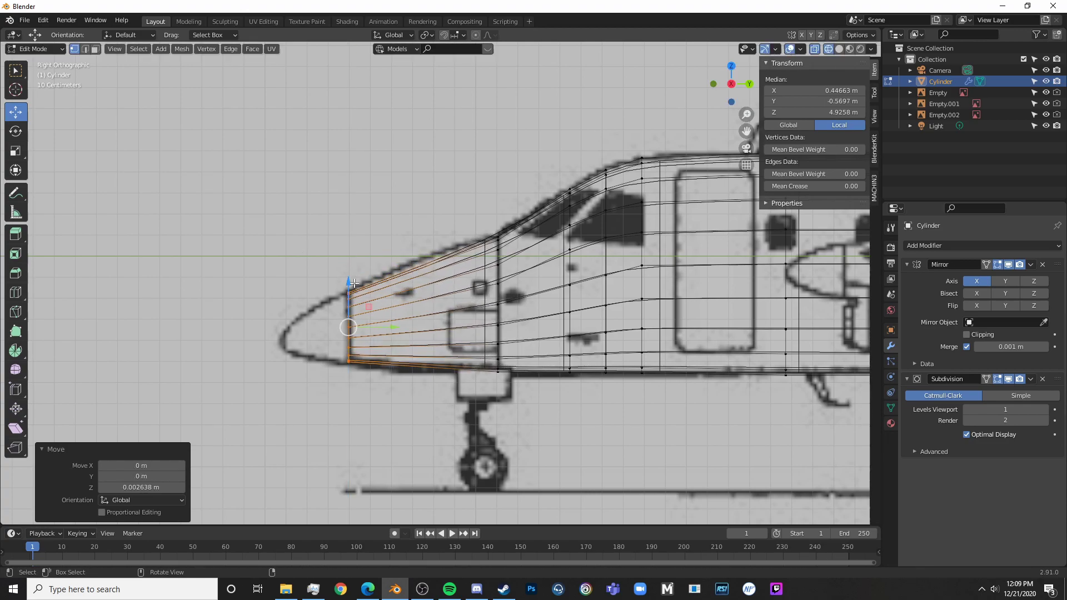
- In the top view, move the nose end loop's off-centre vertices -0.13979 m along X towards the blueprint outline
{"action": "key", "text": "Tab"}
{"action": "scroll", "coordinate": [540, 381], "scroll_direction": "down", "scroll_amount": 6}
{"action": "key", "text": "KP_7"}
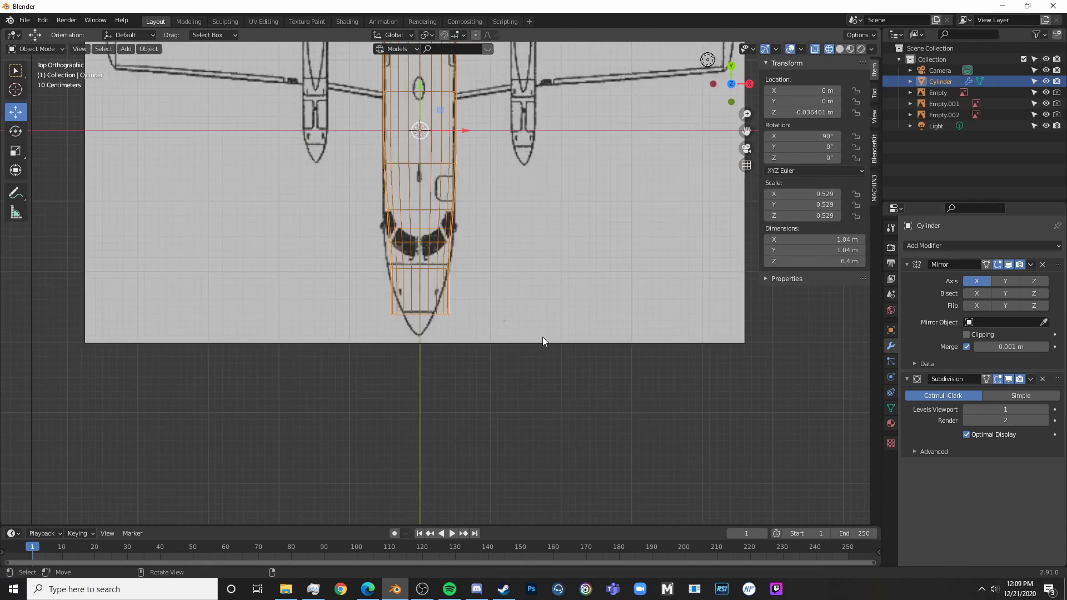
{"action": "key", "text": "Tab"}
{"action": "scroll", "coordinate": [498, 351], "scroll_direction": "up", "scroll_amount": 6}
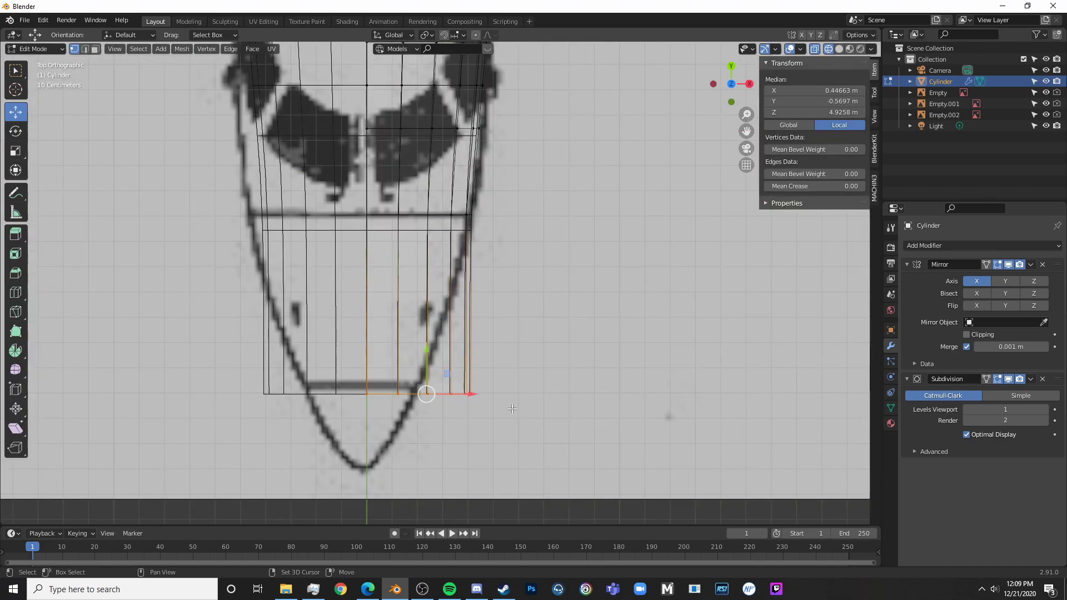
{"action": "key", "text": "Tab"}
{"action": "scroll", "coordinate": [494, 401], "scroll_direction": "down", "scroll_amount": 6}
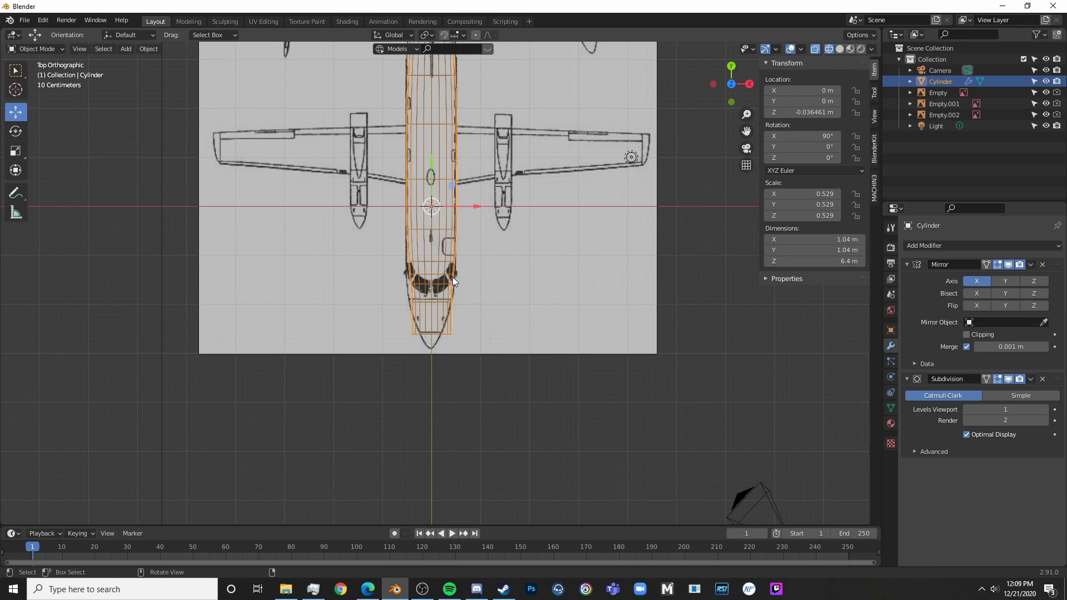
{"action": "key", "text": "Tab"}
{"action": "scroll", "coordinate": [499, 391], "scroll_direction": "up", "scroll_amount": 6}
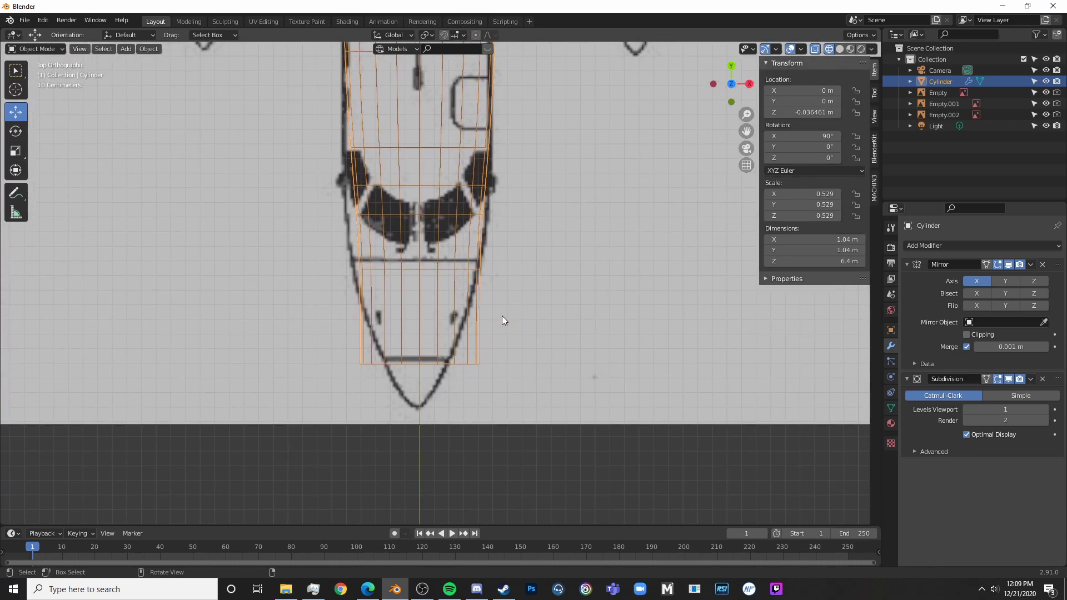
{"action": "mouse_move", "coordinate": [477, 396]}
{"action": "left_mouse_down"}
{"action": "mouse_move", "coordinate": [506, 400]}
{"action": "mouse_move", "coordinate": [471, 396]}
{"action": "left_mouse_up"}
- Scale the nose end vertices to 0.768 along X and move them inward along X to the blueprint's nose width
{"action": "key", "text": "s"}
{"action": "key", "text": "x"}
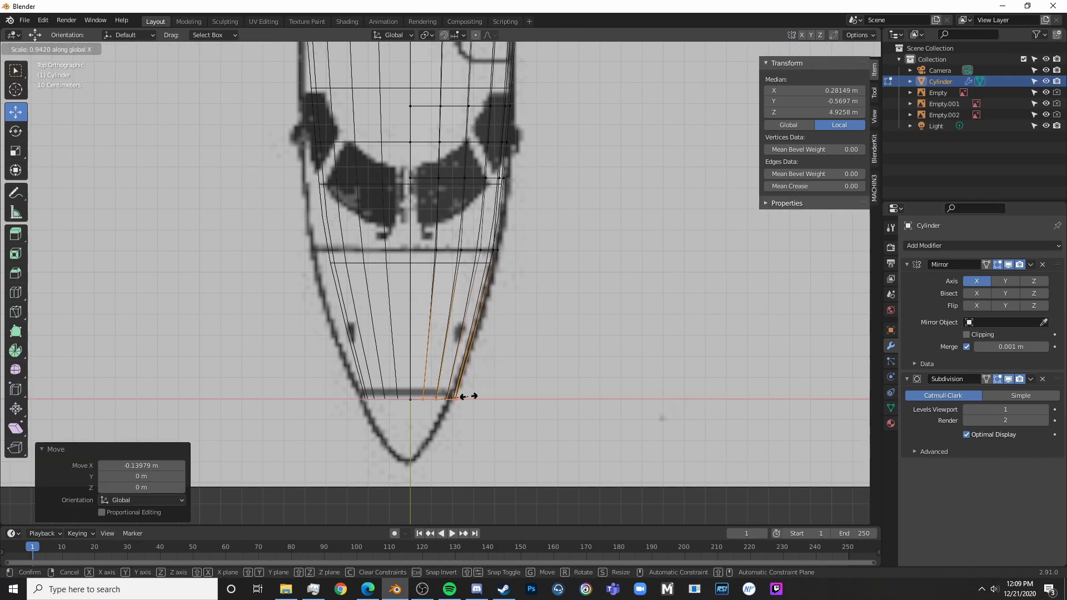
{"action": "left_click", "coordinate": [467, 396]}
{"action": "key", "text": "g"}
{"action": "key", "text": "x"}
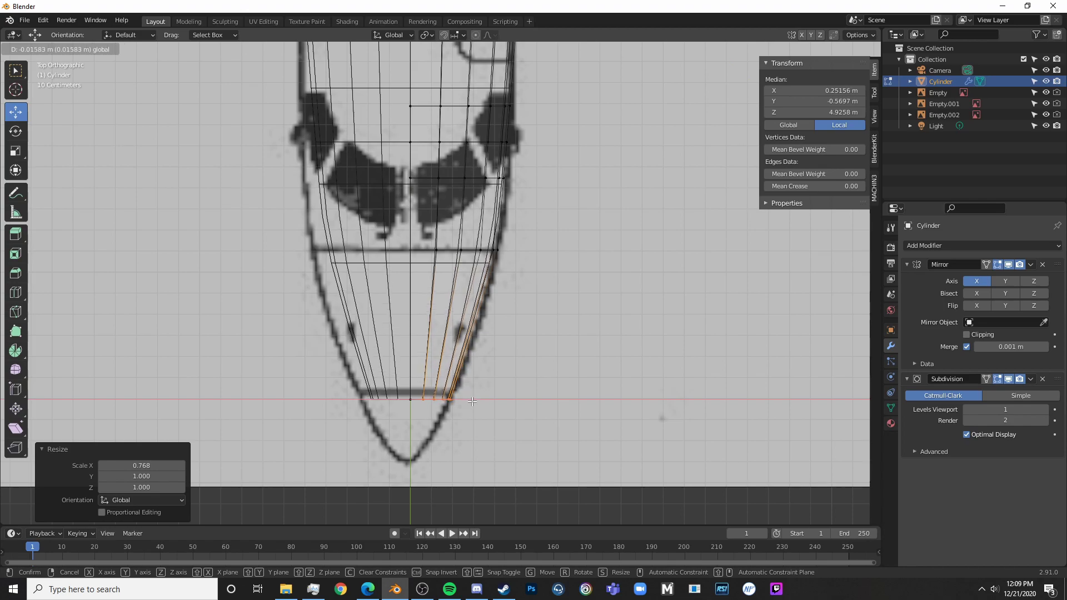
{"action": "left_click", "coordinate": [472, 401]}
- Add a centred loop cut across the nose section and move its outer vertices outward along X to the blueprint outline
{"action": "key", "text": "alt+a"}
{"action": "key", "text": "ctrl+r"}
{"action": "left_click", "coordinate": [451, 331]}
{"action": "right_click", "coordinate": [452, 332]}
{"action": "key", "text": "alt+a"}
{"action": "key", "text": "c"}
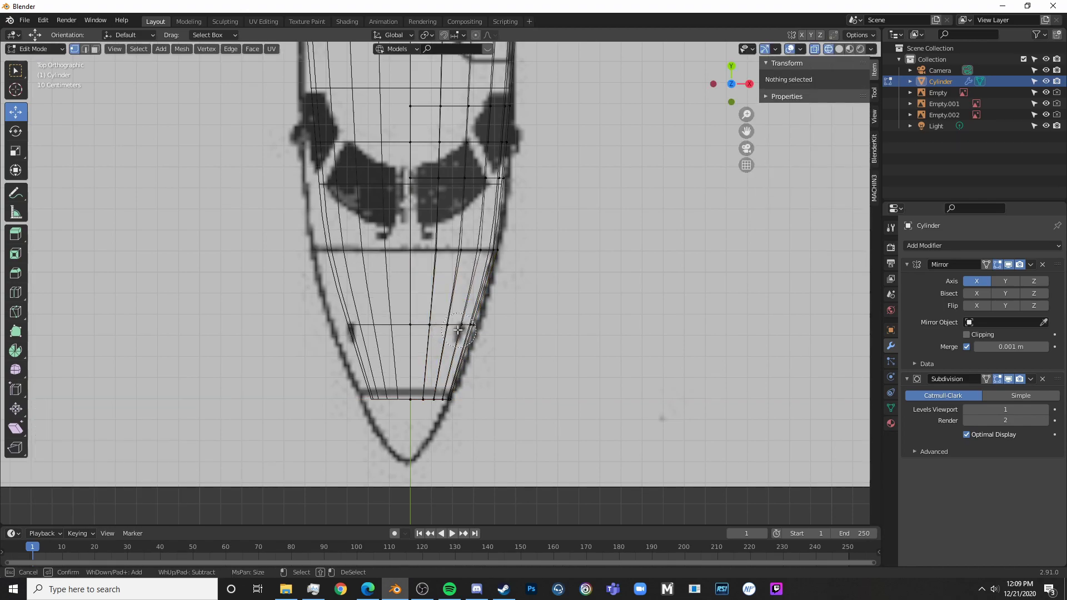
{"action": "left_click", "coordinate": [458, 330]}
{"action": "right_click", "coordinate": [458, 330]}
{"action": "left_click_drag", "start_coordinate": [484, 326], "coordinate": [492, 327]}
{"action": "key", "text": "Tab"}
{"action": "scroll", "coordinate": [502, 321], "scroll_direction": "down", "scroll_amount": 6}
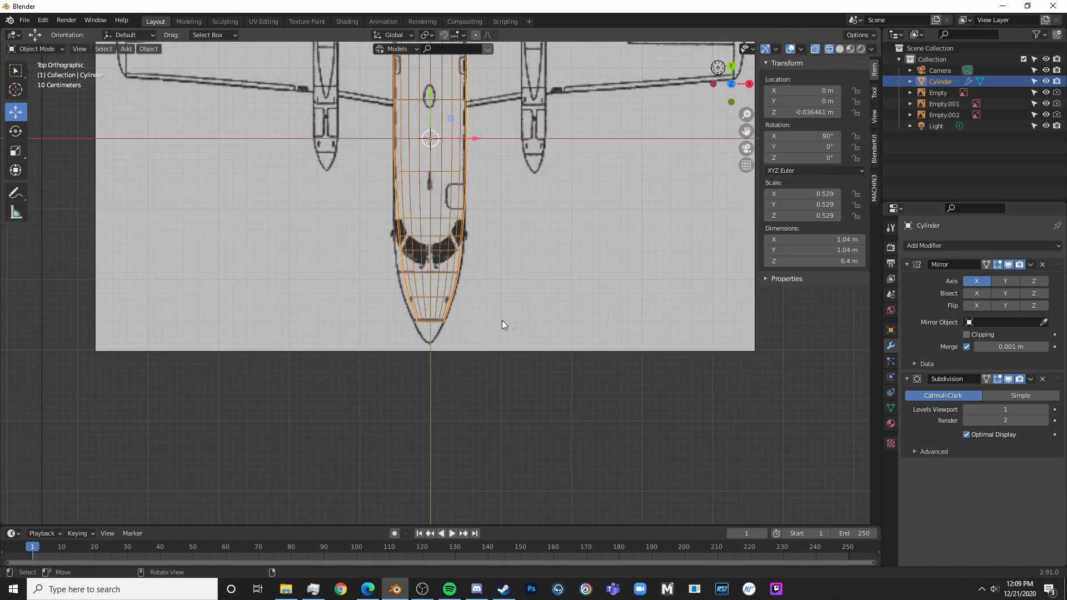
{"action": "key", "text": "Tab"}
{"action": "key", "text": "Tab"}
{"action": "middle_click_drag", "start_coordinate": [538, 212], "coordinate": [503, 355], "text": "shift"}
{"action": "key", "text": "alt+z"}
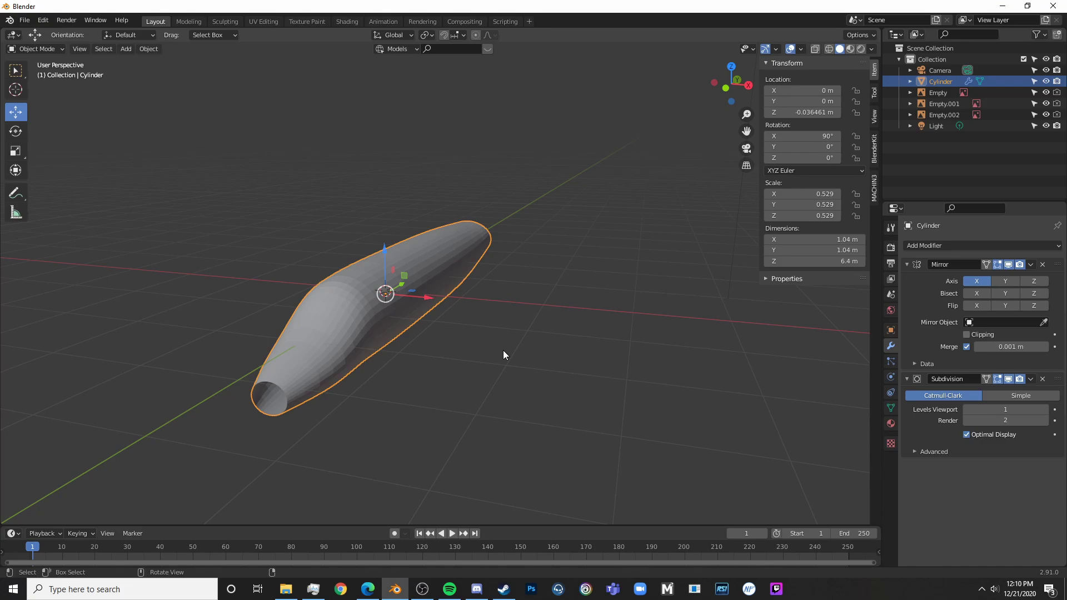
- In the right view, circle-select the fuselage's two rearmost loops and move them aft along Y
{"action": "key", "text": "KP_3"}
{"action": "middle_click_drag", "start_coordinate": [581, 305], "coordinate": [449, 314], "text": "shift"}
{"action": "left_click", "coordinate": [436, 284]}
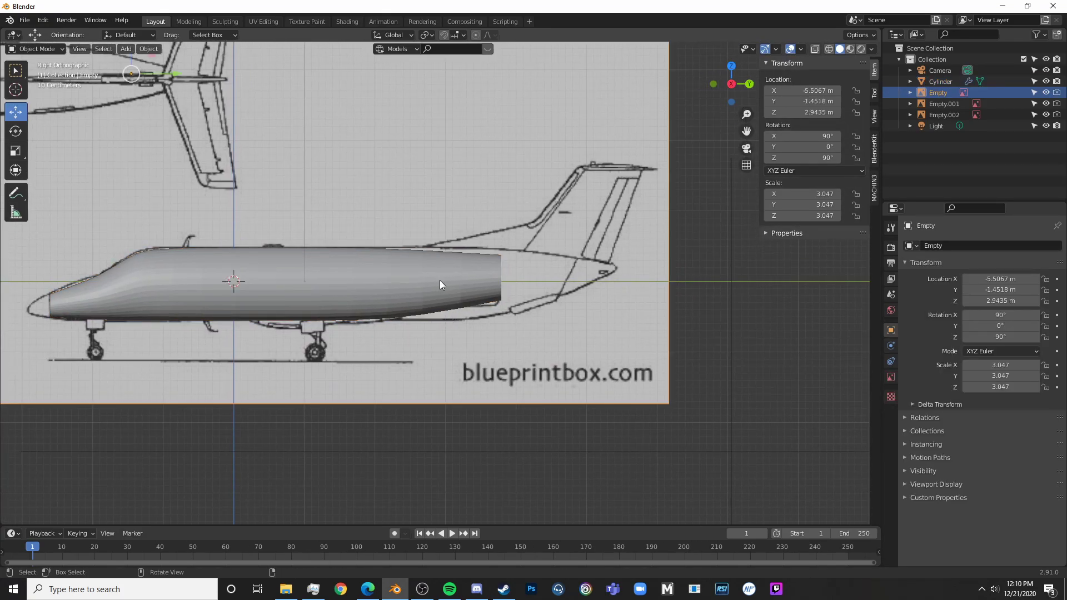
{"action": "left_click", "coordinate": [439, 284]}
{"action": "key", "text": "Tab"}
{"action": "key", "text": "alt+z"}
{"action": "scroll", "coordinate": [434, 289], "scroll_direction": "up", "scroll_amount": 4}
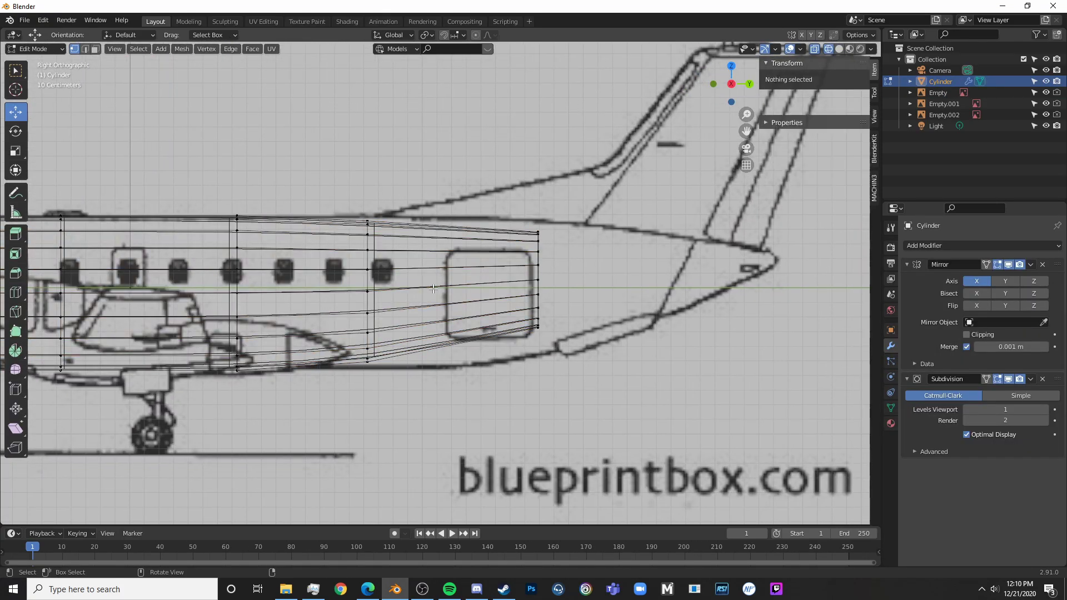
{"action": "key", "text": "c"}
{"action": "left_click_drag", "start_coordinate": [428, 255], "coordinate": [440, 258]}
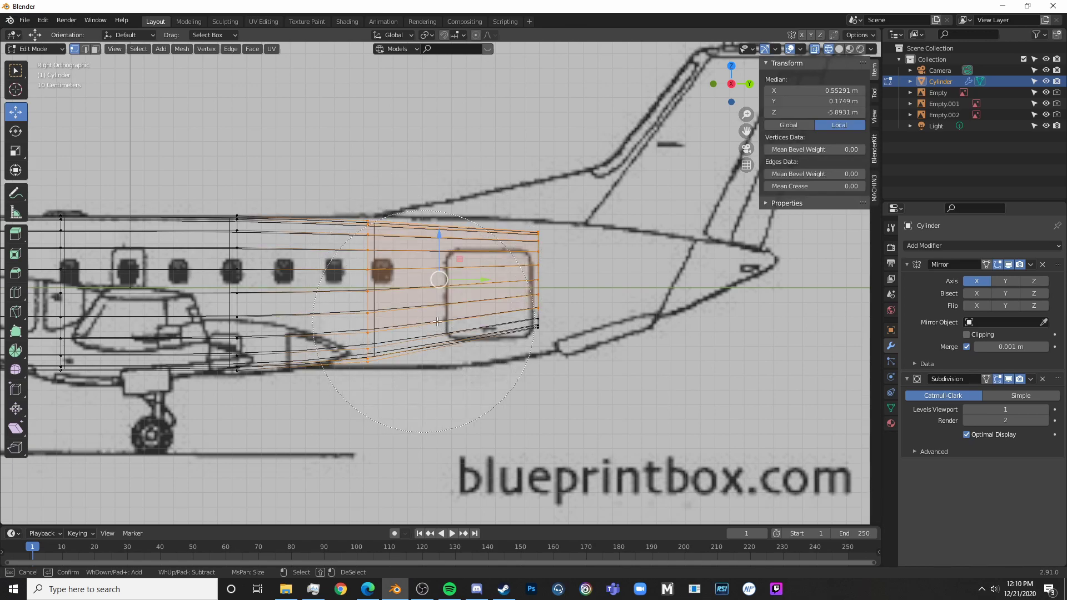
{"action": "right_click", "coordinate": [518, 252]}
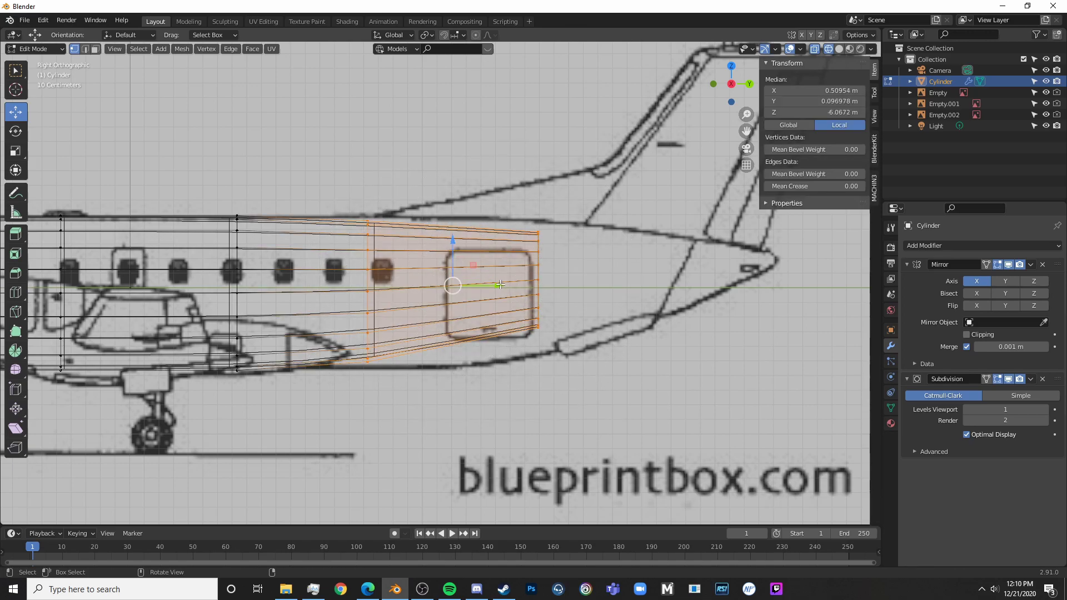
{"action": "left_click_drag", "start_coordinate": [500, 284], "coordinate": [593, 287]}
- Select the forward one of the two moved loops and scale it to 1.037 along Z to match the side blueprint
{"action": "middle_click_drag", "start_coordinate": [593, 287], "coordinate": [561, 290], "text": "shift"}
{"action": "left_click_drag", "start_coordinate": [401, 201], "coordinate": [468, 389]}
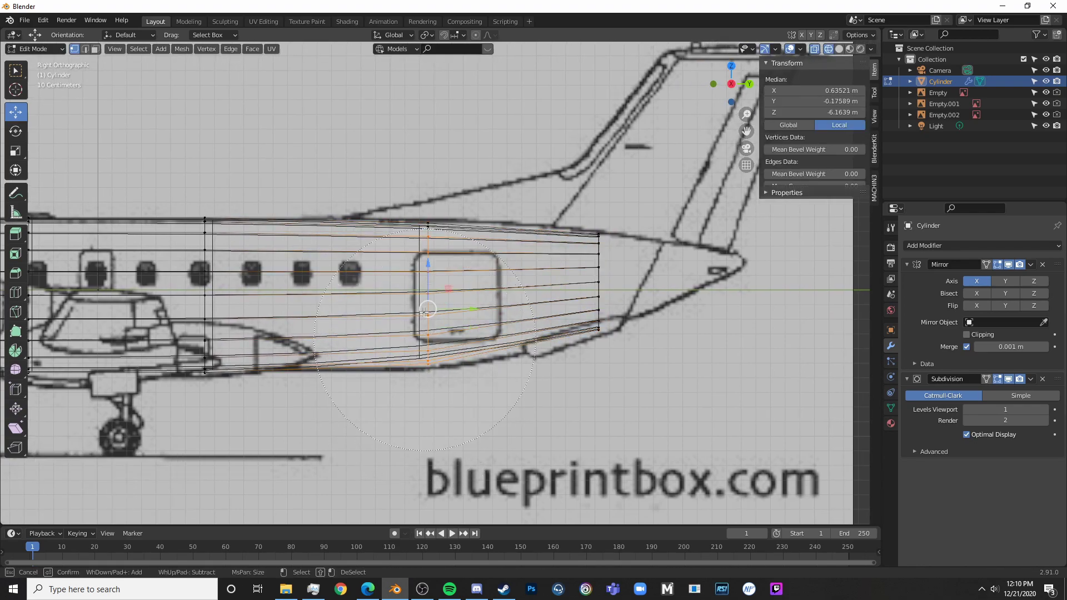
{"action": "key", "text": "s"}
{"action": "key", "text": "z"}
{"action": "left_click", "coordinate": [520, 275]}
- Select the rear end loop and scale it to 1.042 along Z to match the blueprint's tail outline
{"action": "middle_click_drag", "start_coordinate": [593, 304], "coordinate": [455, 304], "text": "shift"}
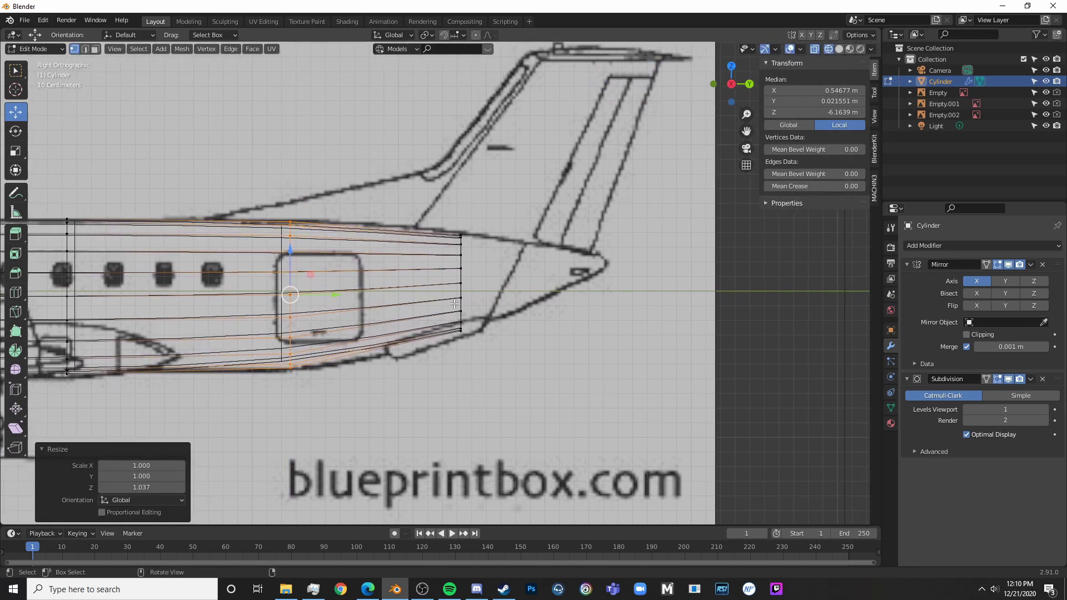
{"action": "left_click", "coordinate": [459, 304], "text": "alt"}
{"action": "key", "text": "s"}
{"action": "key", "text": "z"}
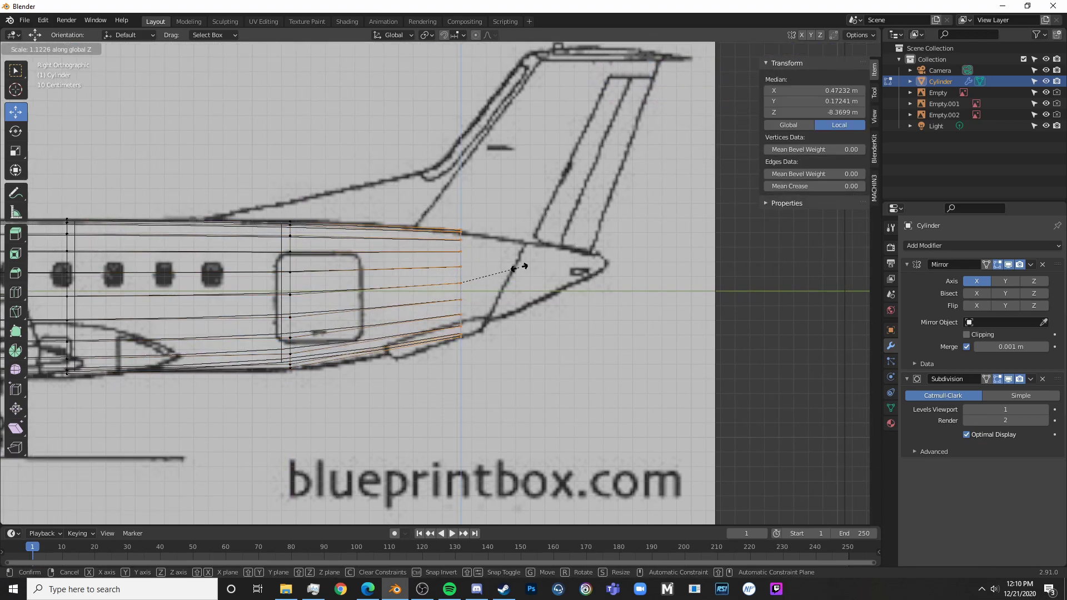
{"action": "left_click", "coordinate": [514, 270]}
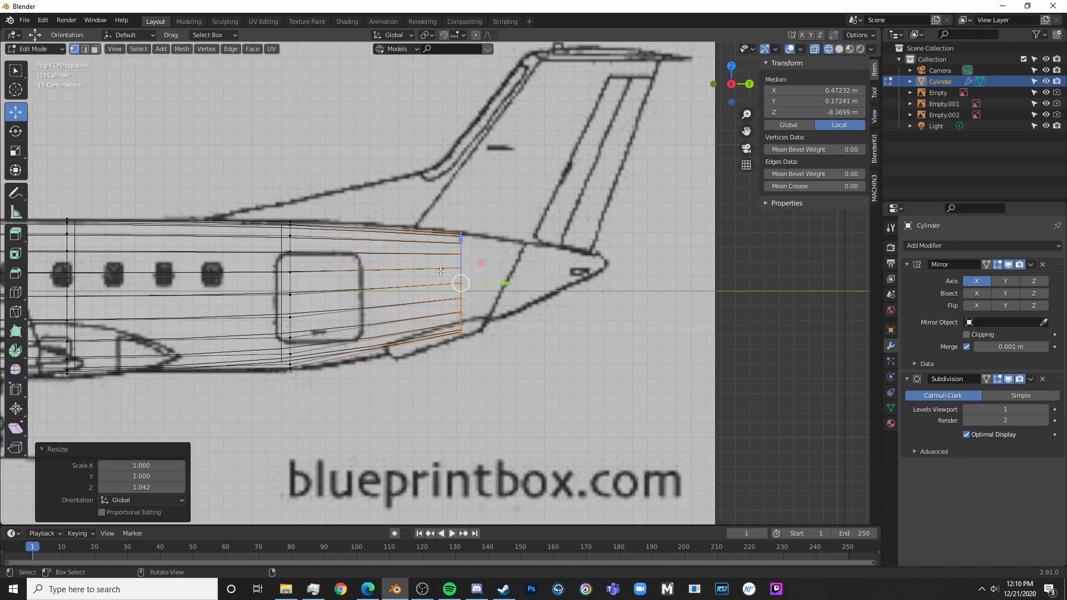
- Add a centred loop cut between the two rear loops, scale it to 1.066 along Z and move it -0.007596 m along Z
{"action": "key", "text": "ctrl+r"}
{"action": "left_click", "coordinate": [459, 249]}
{"action": "right_click", "coordinate": [459, 250]}
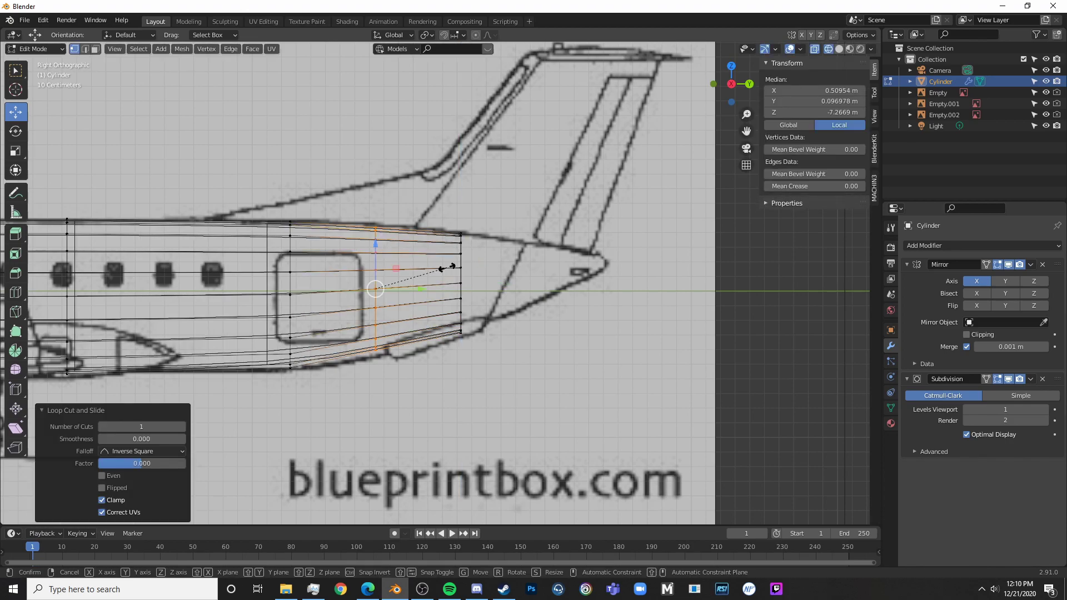
{"action": "key", "text": "s"}
{"action": "key", "text": "z"}
{"action": "left_click", "coordinate": [446, 269]}
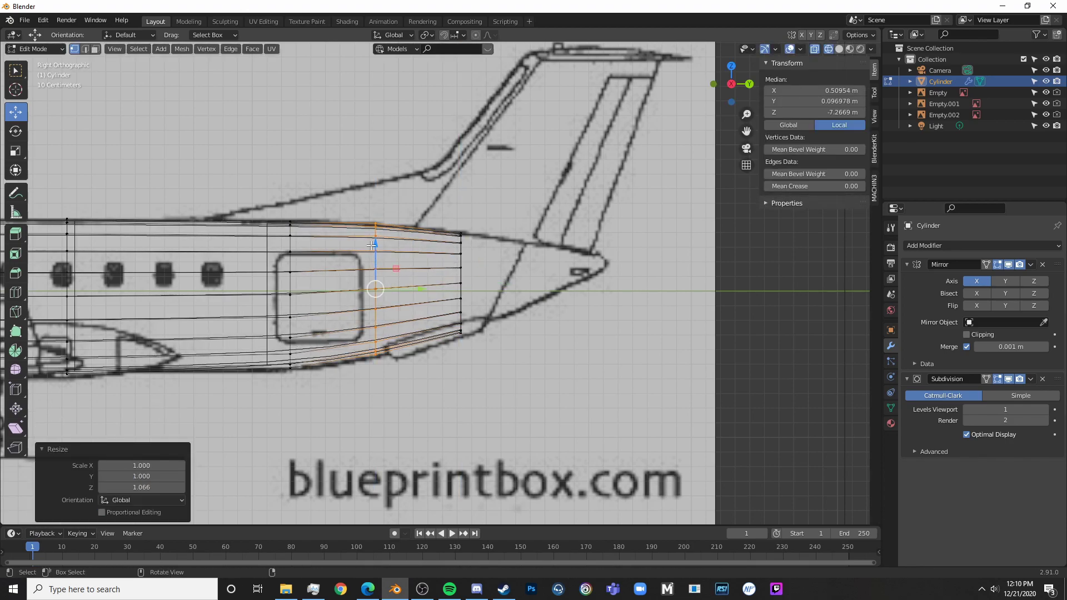
{"action": "mouse_move", "coordinate": [371, 245]}
{"action": "left_mouse_down"}
{"action": "mouse_move", "coordinate": [389, 347]}
{"action": "mouse_move", "coordinate": [372, 353]}
{"action": "mouse_move", "coordinate": [374, 248]}
{"action": "left_mouse_up"}
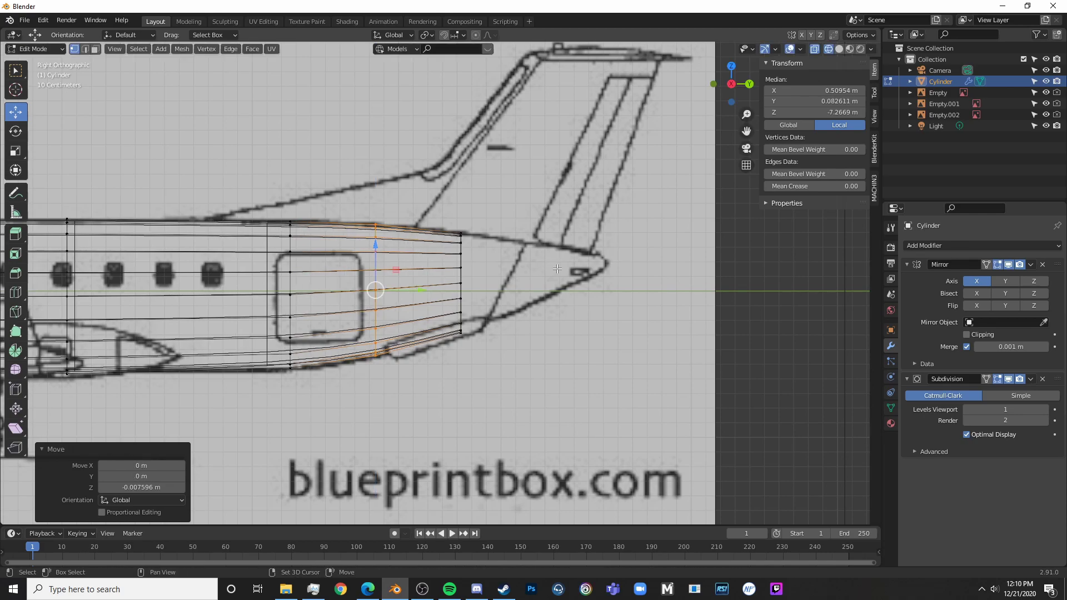
- Circle-select the rear end loop and extrude it 0.90773 m along Y to the blueprint's tail tip
{"action": "middle_click_drag", "start_coordinate": [557, 269], "coordinate": [466, 282], "text": "shift"}
{"action": "key", "text": "alt+a"}
{"action": "key", "text": "c"}
{"action": "left_click_drag", "start_coordinate": [355, 248], "coordinate": [378, 339]}
{"action": "key", "text": "Escape"}
{"action": "key", "text": "alt+a"}
{"action": "key", "text": "c"}
{"action": "left_click_drag", "start_coordinate": [383, 247], "coordinate": [384, 344]}
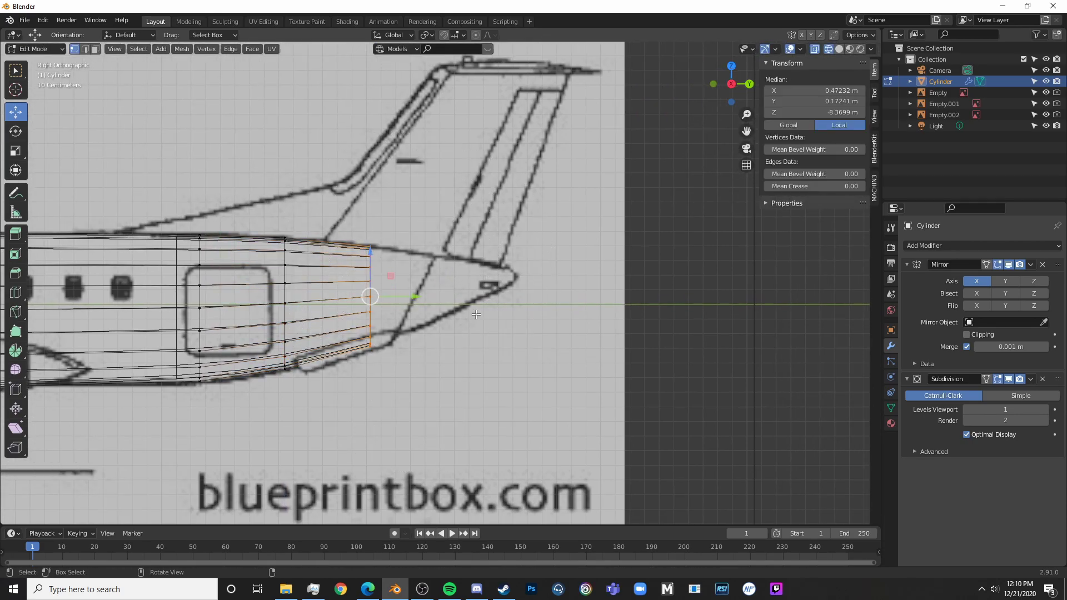
{"action": "key", "text": "e"}
{"action": "key", "text": "y"}
{"action": "left_click", "coordinate": [633, 297]}
- Scale the extruded tail loop to 0.404 along Z and move it up along Z to the blueprint's tail tip
{"action": "key", "text": "s"}
{"action": "key", "text": "z"}
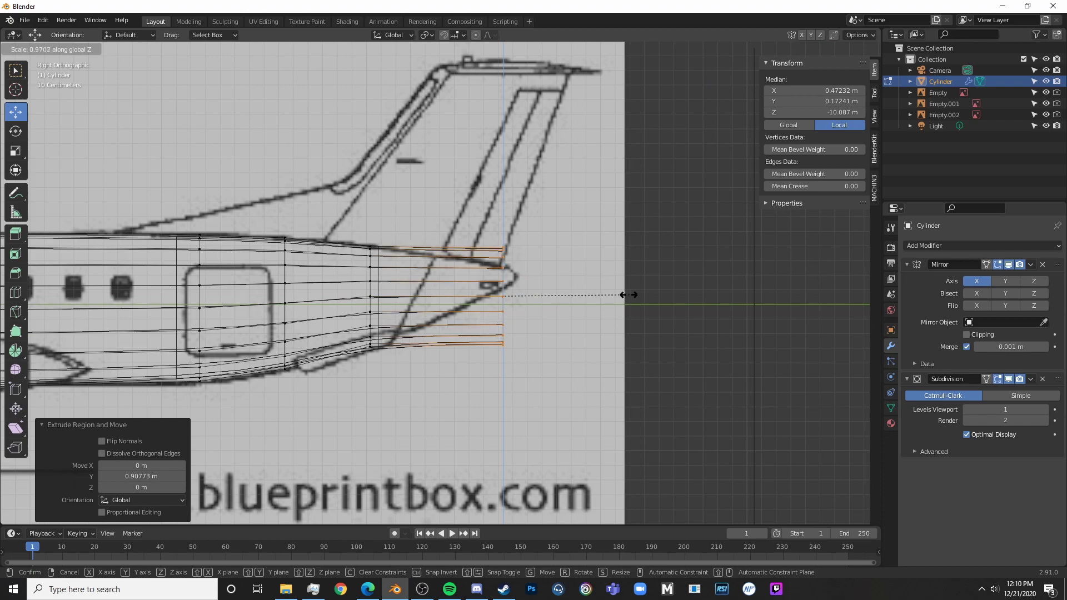
{"action": "left_click", "coordinate": [549, 295]}
{"action": "key", "text": "g"}
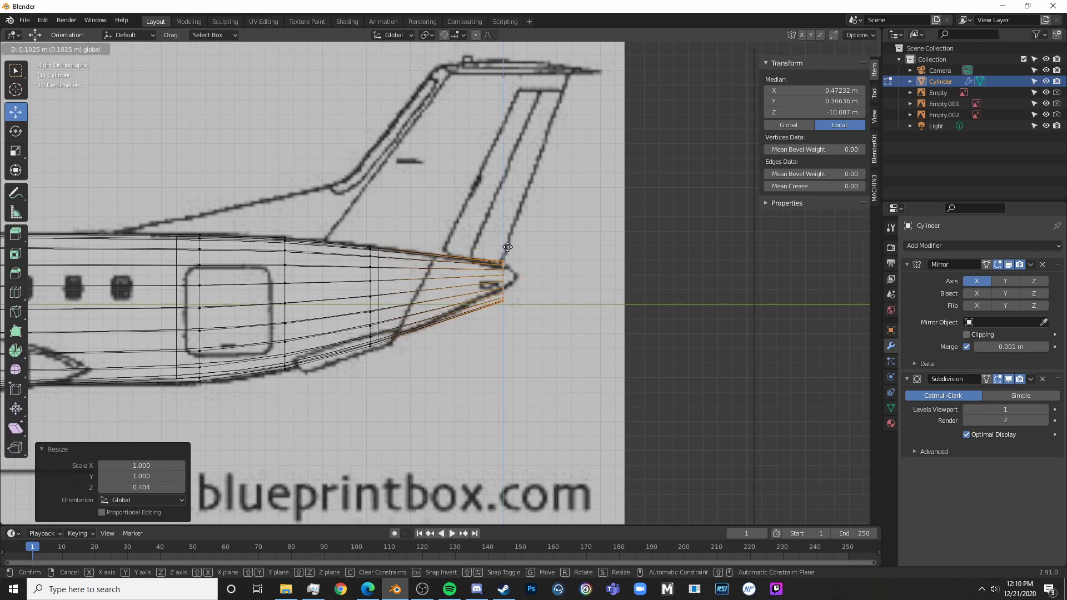
{"action": "left_click", "coordinate": [507, 244]}
- Shrink the tail tip loop along Z by 0.534, 0.866 and a further small scale to fit the side outline
{"action": "key", "text": "s"}
{"action": "key", "text": "z"}
{"action": "left_click", "coordinate": [543, 263]}
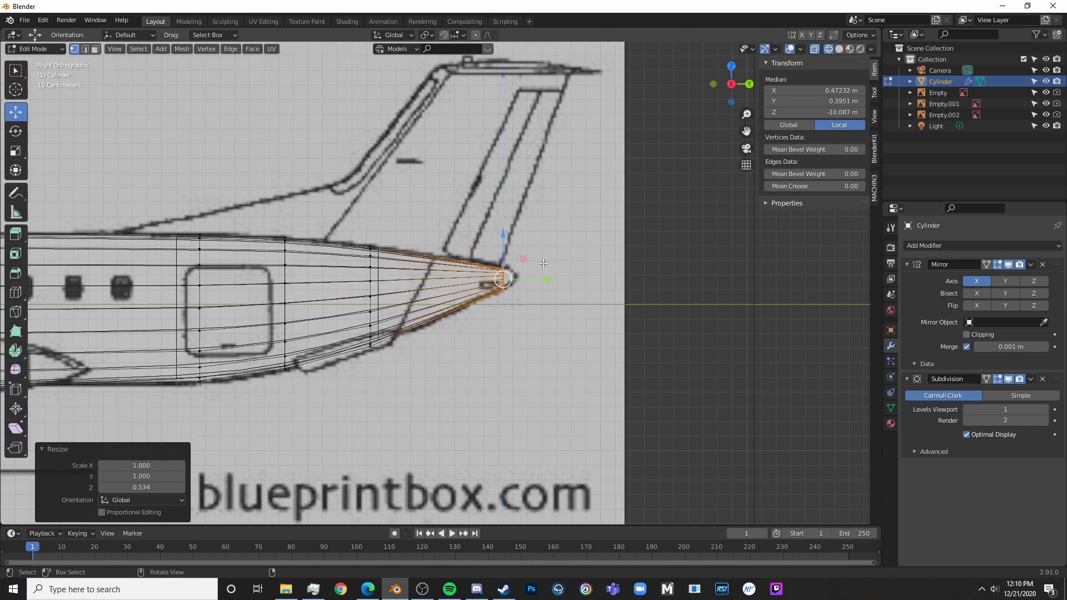
{"action": "scroll", "coordinate": [543, 263], "scroll_direction": "up", "scroll_amount": 2}
{"action": "key", "text": "s"}
{"action": "key", "text": "z"}
{"action": "left_click", "coordinate": [600, 262]}
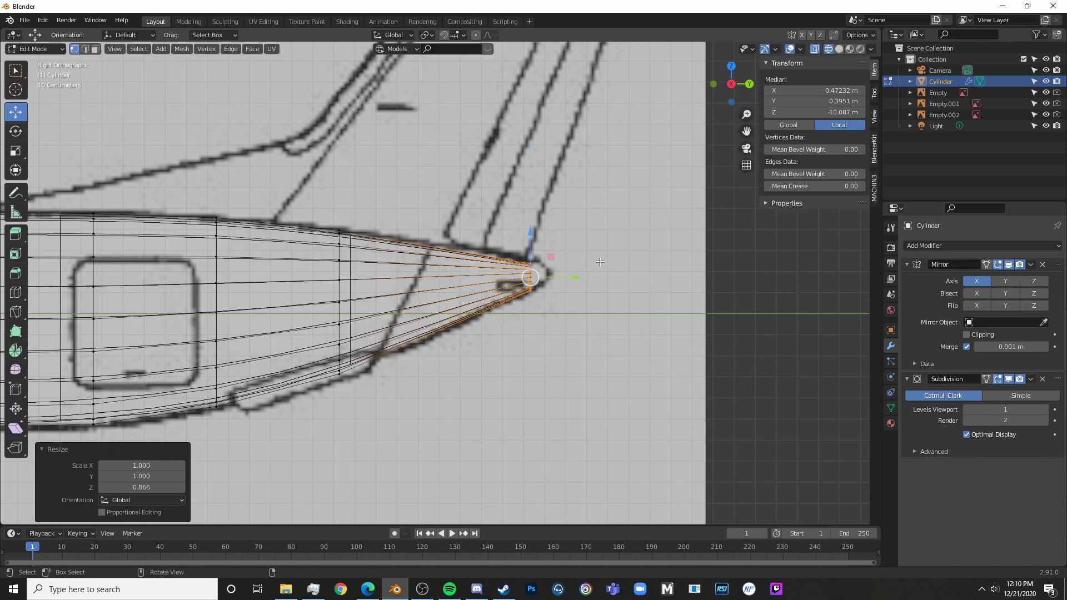
{"action": "key", "text": "s"}
{"action": "key", "text": "z"}
{"action": "left_click", "coordinate": [587, 260]}
- In the top view, circle-select the tail tip loop's off-centre vertices and narrow them along X
{"action": "key", "text": "Tab"}
{"action": "scroll", "coordinate": [586, 278], "scroll_direction": "down", "scroll_amount": 6}
{"action": "key", "text": "shift+z"}
{"action": "mouse_move", "coordinate": [586, 278]}
{"action": "middle_mouse_down"}
{"action": "mouse_move", "coordinate": [523, 333]}
{"action": "mouse_move", "coordinate": [419, 385]}
{"action": "mouse_move", "coordinate": [439, 300]}
{"action": "middle_mouse_up"}
{"action": "key", "text": "Tab"}
{"action": "middle_click_drag", "start_coordinate": [443, 253], "coordinate": [457, 282]}
{"action": "key", "text": "KP_7"}
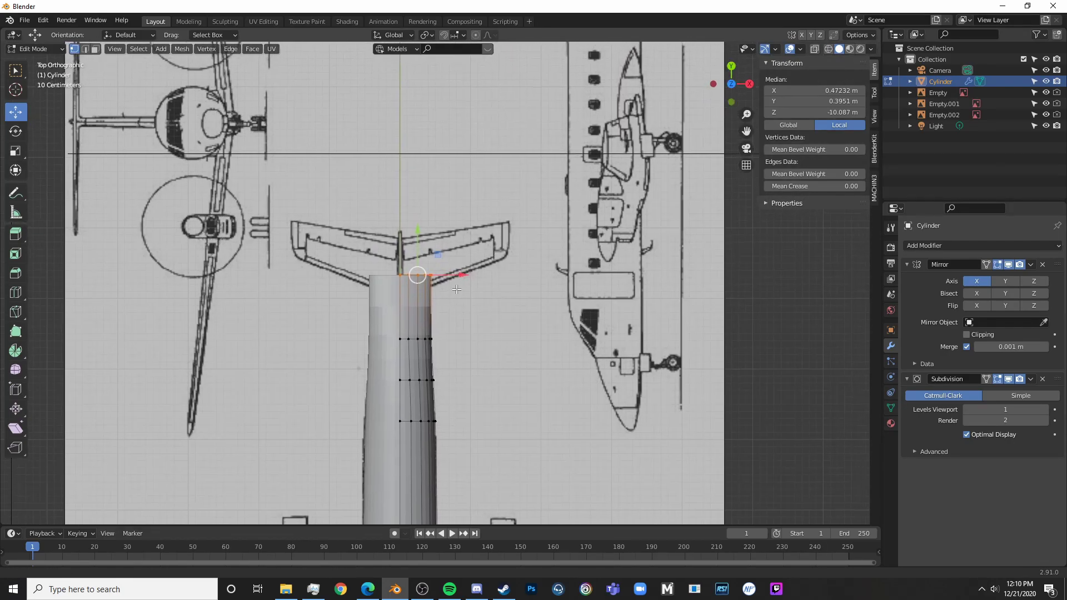
{"action": "scroll", "coordinate": [448, 286], "scroll_direction": "up", "scroll_amount": 6}
{"action": "key", "text": "alt+a"}
{"action": "key", "text": "c"}
{"action": "key", "text": "shift+z"}
{"action": "left_click", "coordinate": [416, 244]}
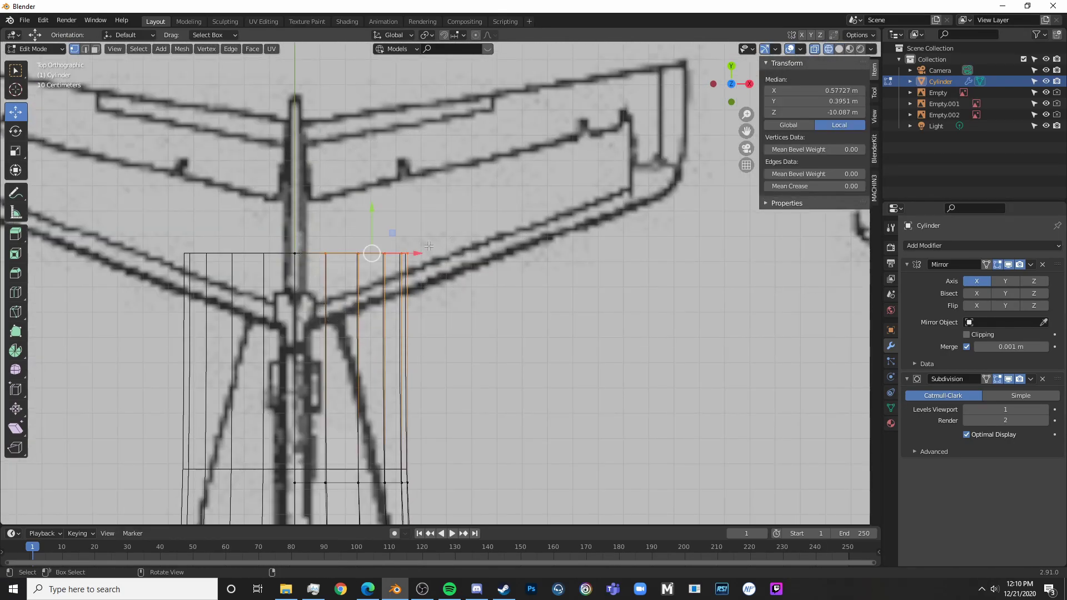
{"action": "key", "text": "s"}
{"action": "key", "text": "x"}
{"action": "left_click", "coordinate": [414, 255]}
- Move the tail tip vertices inward along X towards the centreline and scale them again along X
{"action": "left_click_drag", "start_coordinate": [415, 255], "coordinate": [359, 257]}
{"action": "key", "text": "s"}
{"action": "key", "text": "x"}
{"action": "left_click", "coordinate": [367, 258]}
- Circle-select the off-centre vertices of the loop ahead of the tail tip and scale them to 0.905 along X
{"action": "scroll", "coordinate": [463, 402], "scroll_direction": "down", "scroll_amount": 6}
{"action": "middle_click_drag", "start_coordinate": [463, 401], "coordinate": [498, 379], "text": "shift"}
{"action": "scroll", "coordinate": [498, 379], "scroll_direction": "up", "scroll_amount": 4}
{"action": "left_click", "coordinate": [499, 354]}
{"action": "key", "text": "c"}
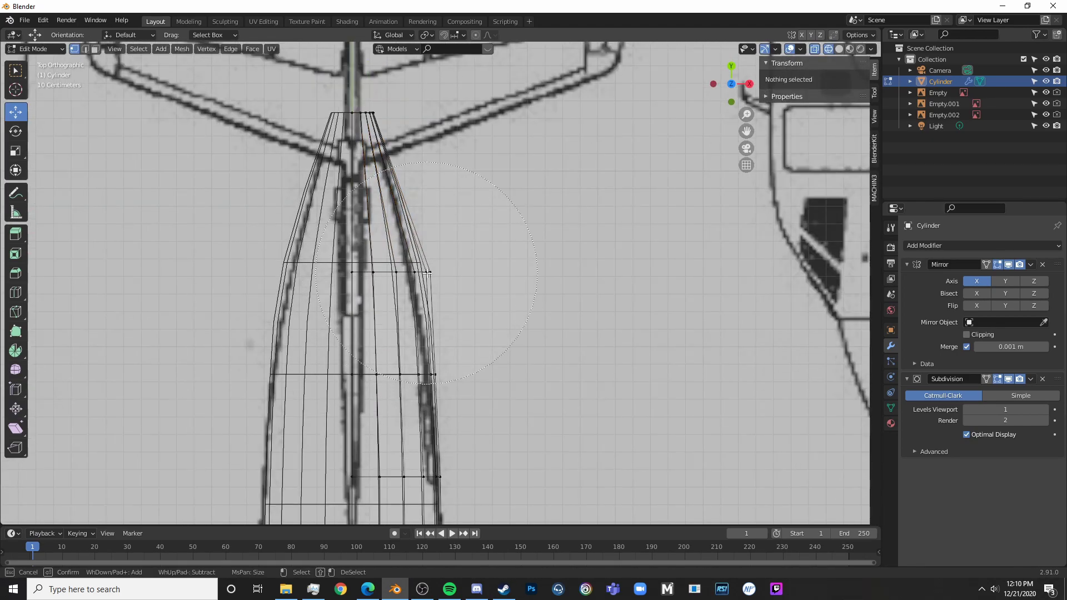
{"action": "left_click", "coordinate": [470, 269]}
{"action": "right_click", "coordinate": [471, 269]}
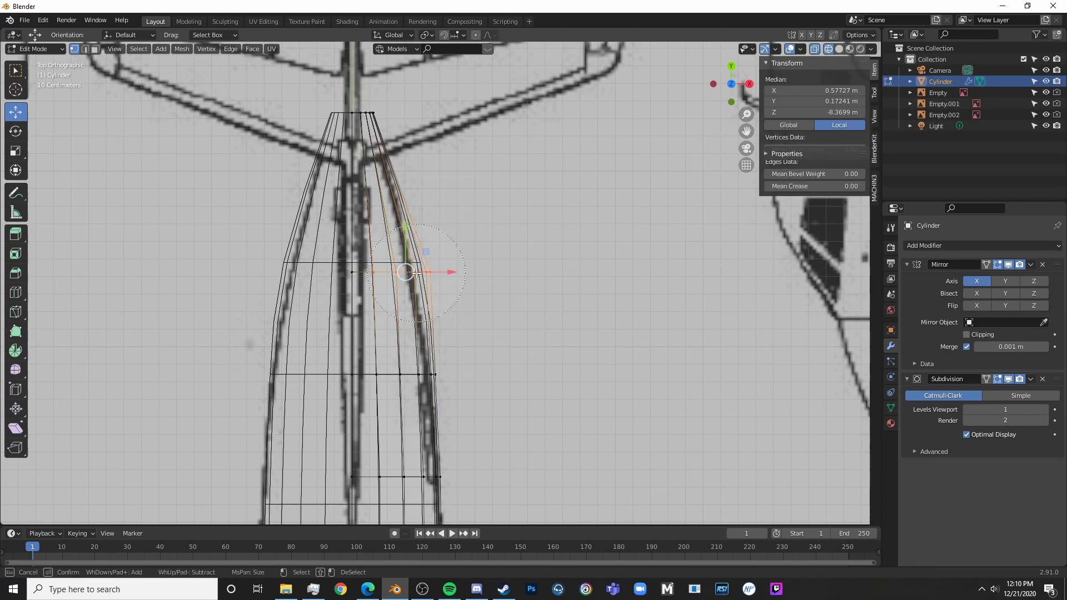
{"action": "key", "text": "s"}
{"action": "key", "text": "x"}
{"action": "left_click", "coordinate": [507, 277]}
- Move that loop's selected vertices inward along X to the blueprint's tail outline and rescale them along X
{"action": "key", "text": "g"}
{"action": "key", "text": "x"}
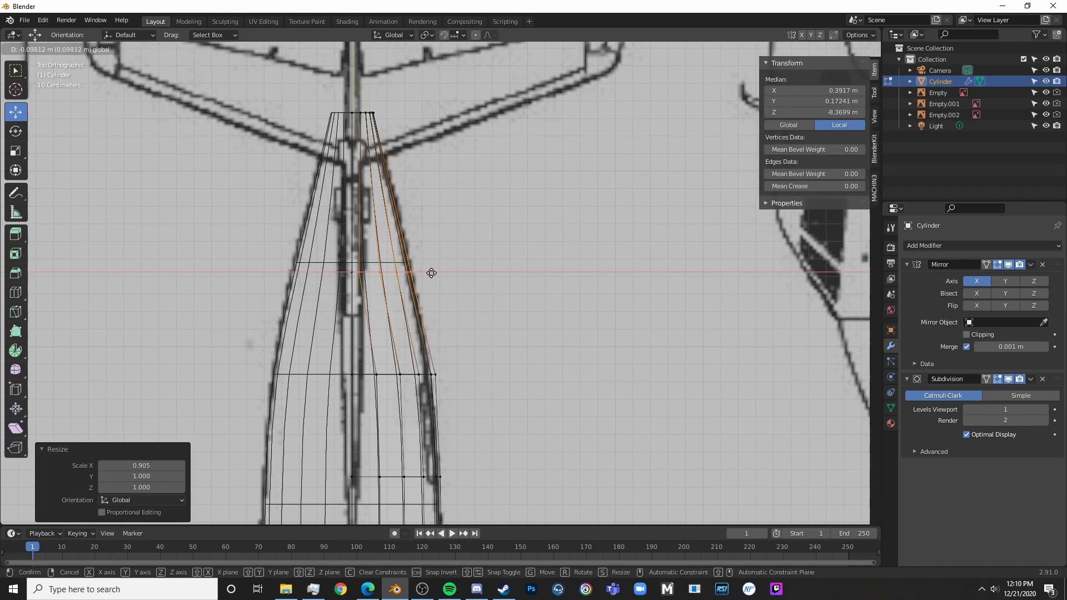
{"action": "left_click", "coordinate": [422, 273]}
{"action": "key", "text": "s"}
{"action": "key", "text": "x"}
{"action": "left_click", "coordinate": [429, 273]}
- Inspect the fuselage's overall shape in perspective and the nose and cockpit's fit to the side blueprint in wireframe
{"action": "key", "text": "Tab"}
{"action": "scroll", "coordinate": [458, 286], "scroll_direction": "down", "scroll_amount": 6}
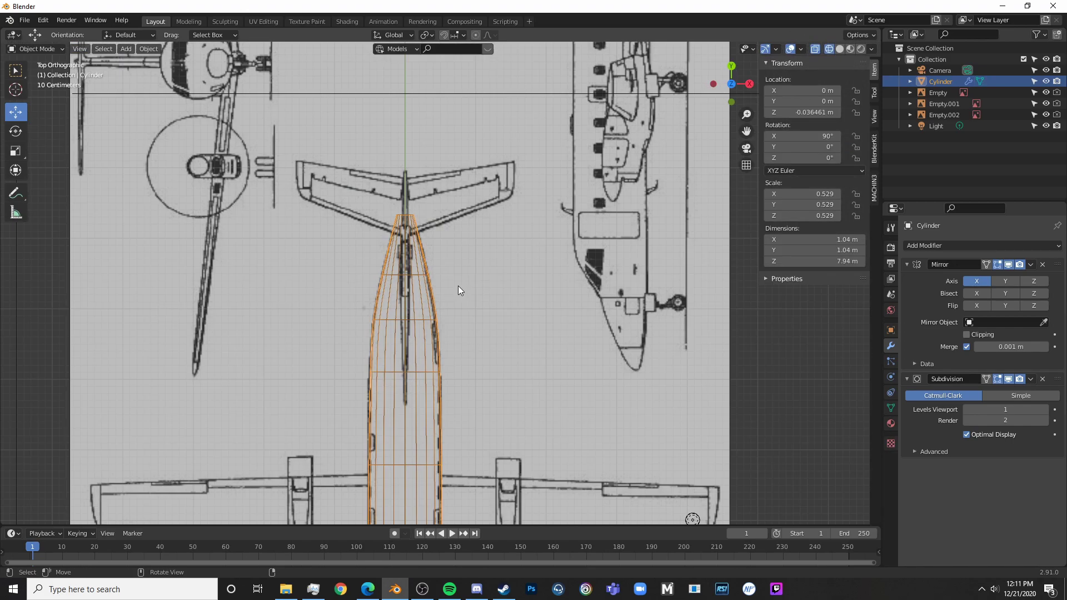
{"action": "key", "text": "alt+a"}
{"action": "middle_click_drag", "start_coordinate": [529, 308], "coordinate": [401, 201]}
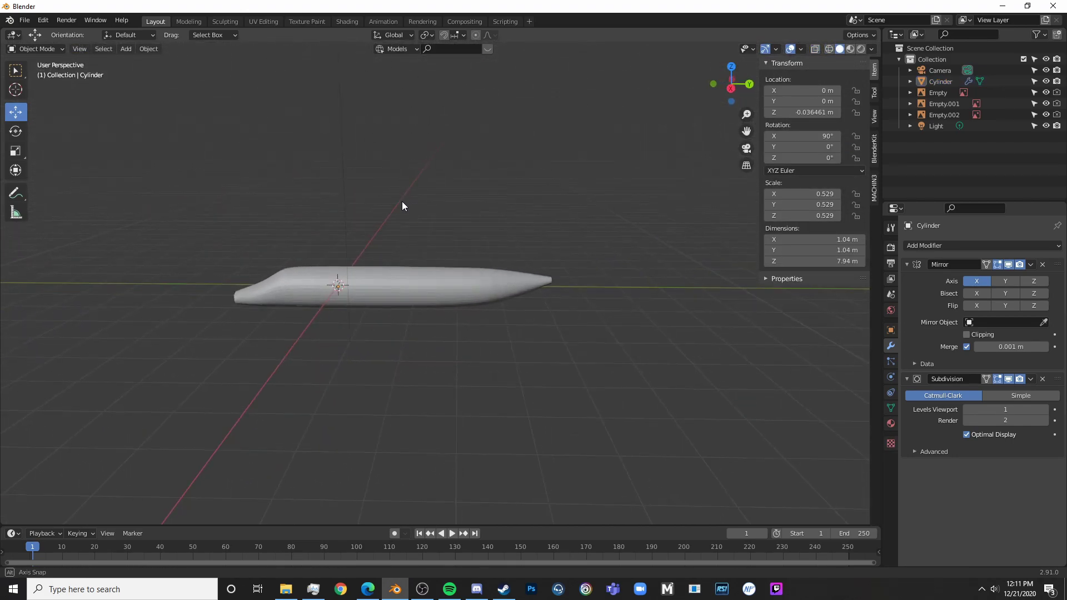
{"action": "key", "text": "KP_3"}
{"action": "key", "text": "Tab"}
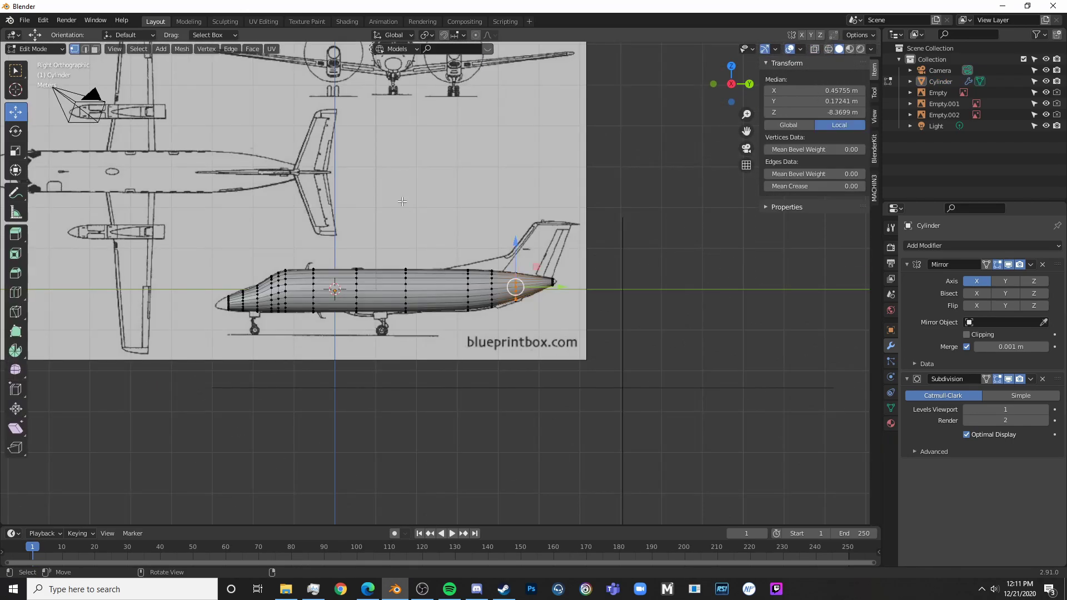
{"action": "middle_click_drag", "start_coordinate": [391, 195], "coordinate": [522, 188], "text": "shift"}
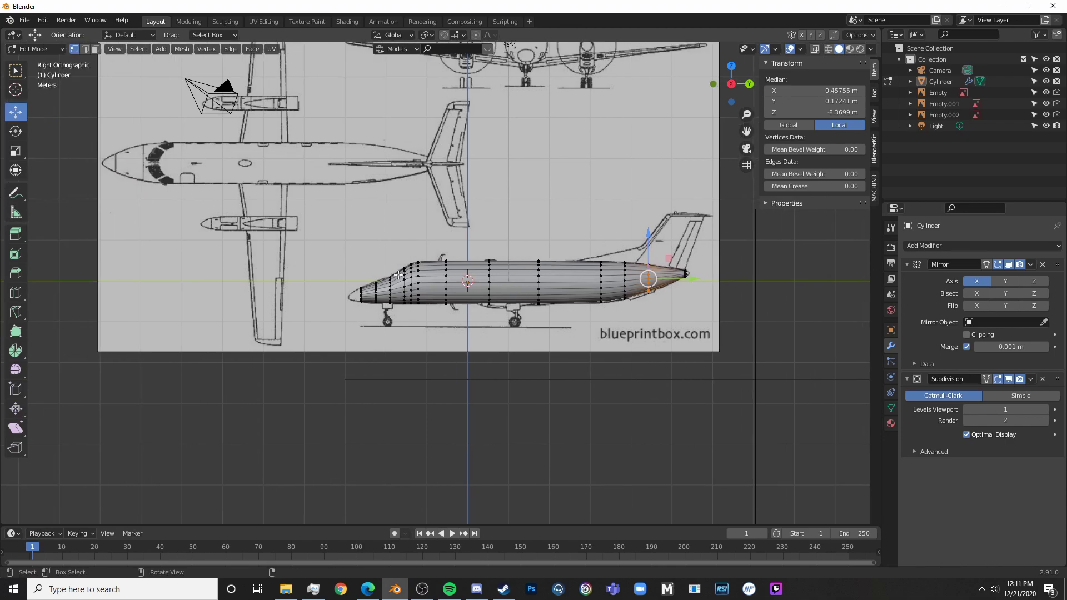
{"action": "scroll", "coordinate": [522, 188], "scroll_direction": "up", "scroll_amount": 7}
{"action": "key", "text": "shift+z"}
{"action": "middle_click_drag", "start_coordinate": [349, 242], "coordinate": [435, 276], "text": "shift"}
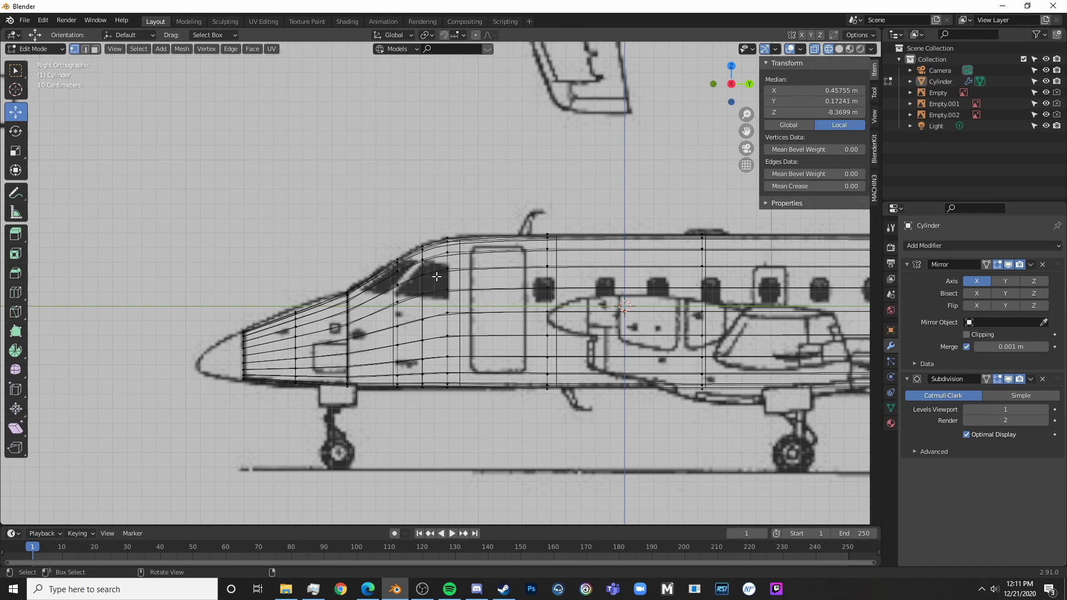
- Circle-select the foremost nose loop in the side view and extrude it about 0.237 m forward along Y
{"action": "middle_click_drag", "start_coordinate": [247, 375], "coordinate": [440, 280], "text": "shift"}
{"action": "scroll", "coordinate": [441, 281], "scroll_direction": "up", "scroll_amount": 7}
{"action": "key", "text": "alt+a"}
{"action": "key", "text": "a"}
{"action": "key", "text": "alt+a"}
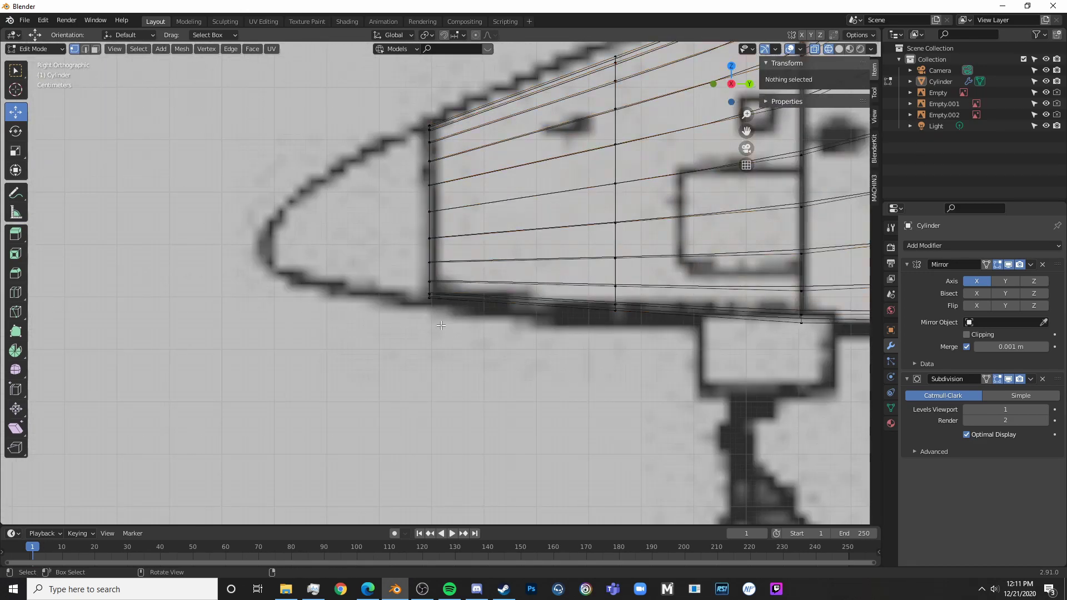
{"action": "scroll", "coordinate": [441, 281], "scroll_direction": "down", "scroll_amount": 6}
{"action": "key", "text": "c"}
{"action": "left_click", "coordinate": [445, 256]}
{"action": "key", "text": "Escape"}
{"action": "middle_click_drag", "start_coordinate": [602, 296], "coordinate": [590, 344], "text": "shift"}
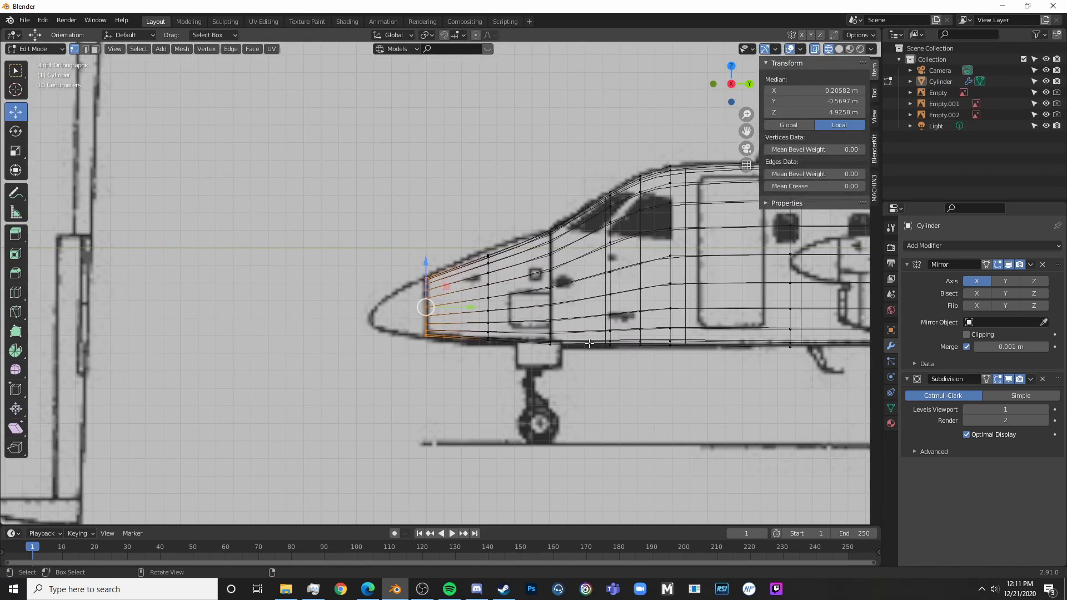
{"action": "key", "text": "e"}
{"action": "left_click", "coordinate": [584, 317]}
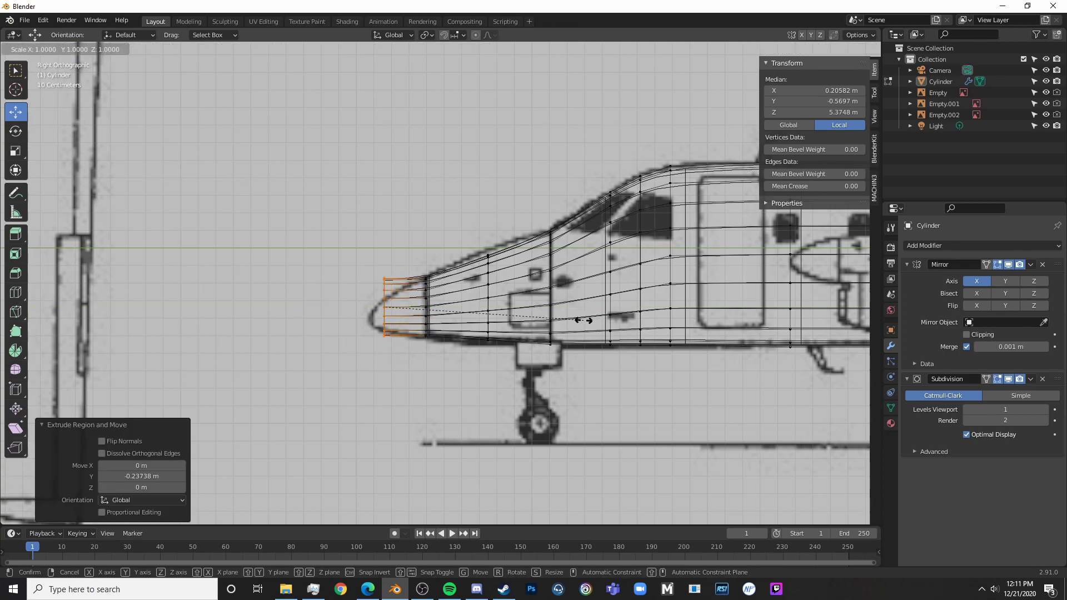
- Scale the extruded nose loop along Z, move it vertically to the side outline, and rescale it to 0.910 along Z
{"action": "key", "text": "s"}
{"action": "key", "text": "z"}
{"action": "left_click", "coordinate": [408, 323]}
{"action": "scroll", "coordinate": [408, 323], "scroll_direction": "up", "scroll_amount": 4}
{"action": "left_click_drag", "start_coordinate": [324, 305], "coordinate": [324, 320]}
{"action": "key", "text": "s"}
{"action": "key", "text": "z"}
{"action": "left_click", "coordinate": [436, 319]}
- Extrude the nose loop about 0.067 m forward along Y to the tip and scale the new loop to 0.368 along Z
{"action": "key", "text": "g"}
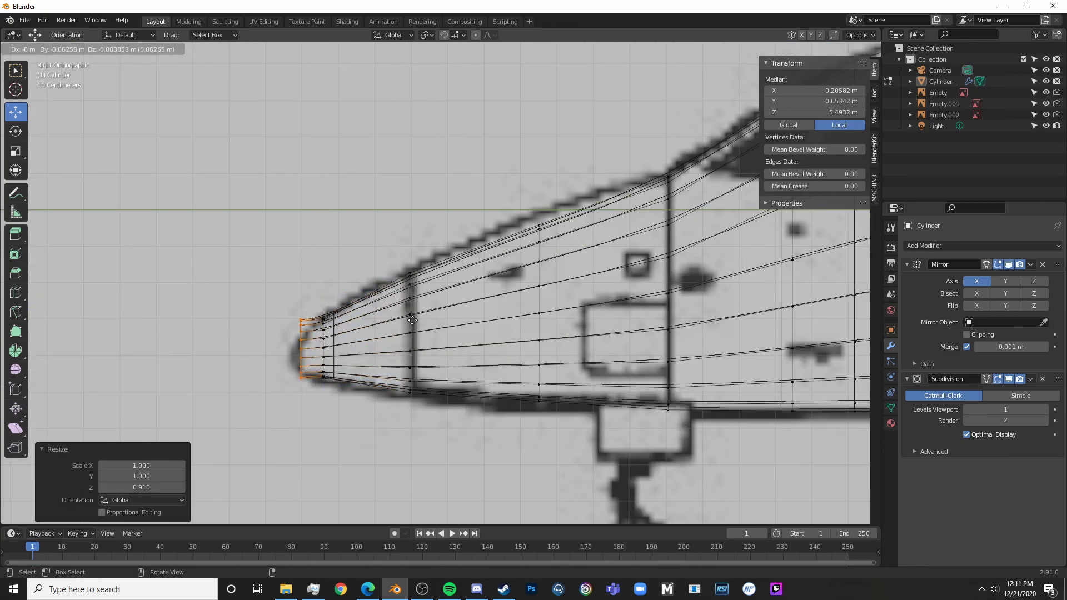
{"action": "key", "text": "y"}
{"action": "left_click", "coordinate": [410, 320]}
{"action": "key", "text": "s"}
{"action": "key", "text": "z"}
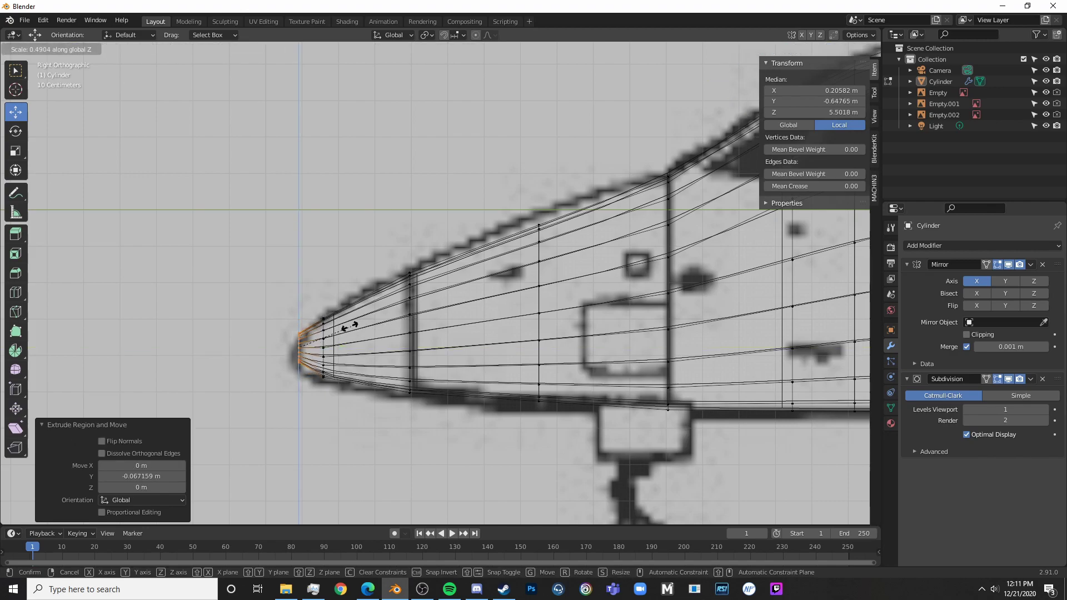
{"action": "left_click", "coordinate": [311, 326]}
{"action": "key", "text": "Tab"}
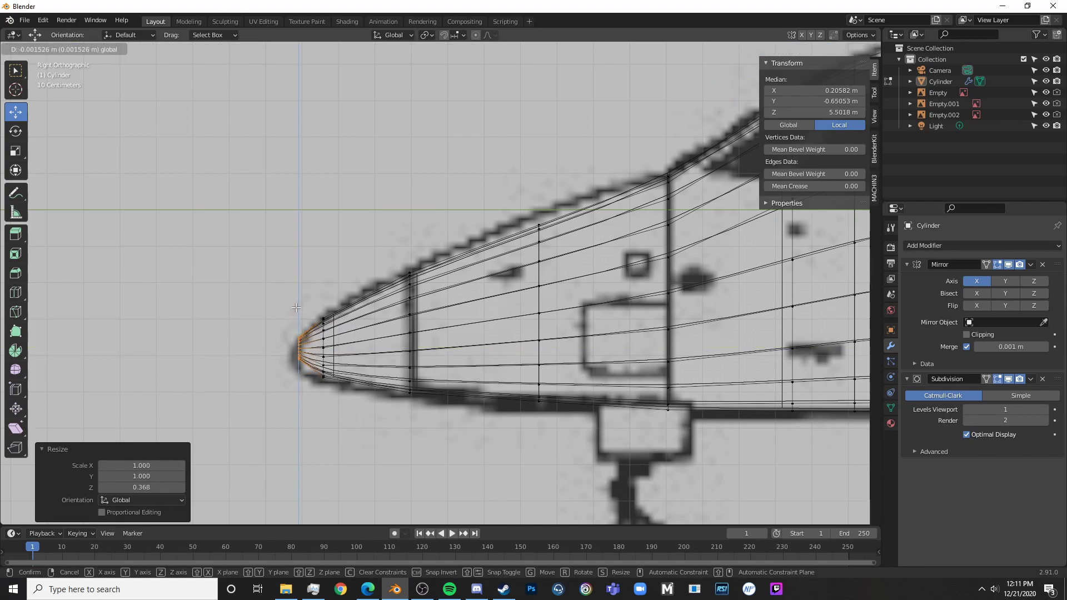
- Circle-select the nose tip's off-centre vertices in the top view, scale them along X, and move them inward to the blueprint's tip
{"action": "key", "text": "shift+z"}
{"action": "middle_click_drag", "start_coordinate": [311, 326], "coordinate": [405, 339]}
{"action": "key", "text": "Tab"}
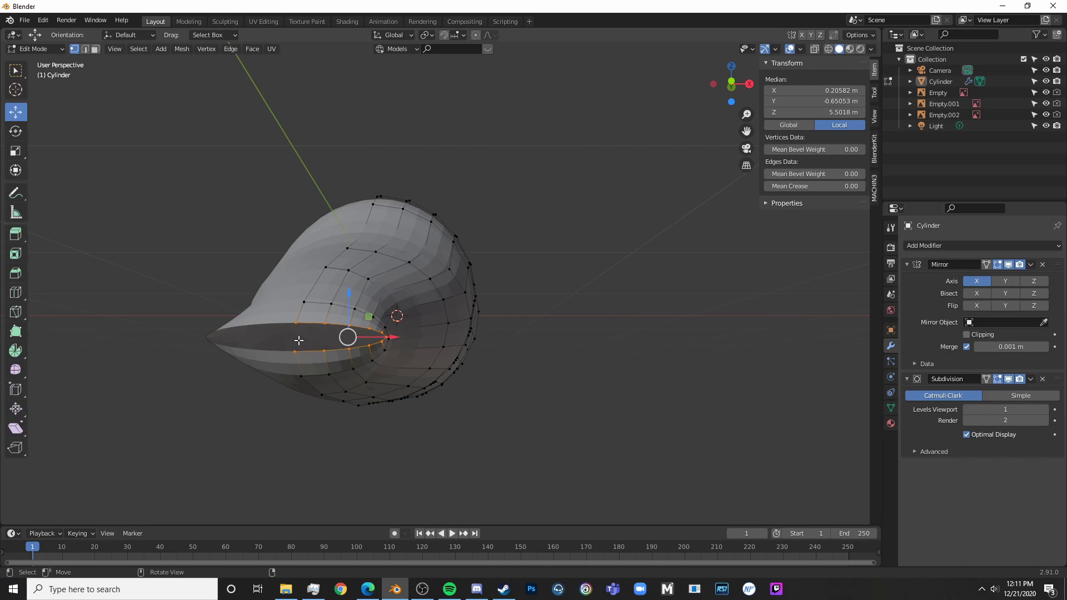
{"action": "key", "text": "KP_7"}
{"action": "key", "text": "shift+z"}
{"action": "middle_click_drag", "start_coordinate": [319, 411], "coordinate": [379, 307], "text": "shift"}
{"action": "scroll", "coordinate": [379, 307], "scroll_direction": "up", "scroll_amount": 5}
{"action": "key", "text": "alt+a"}
{"action": "key", "text": "c"}
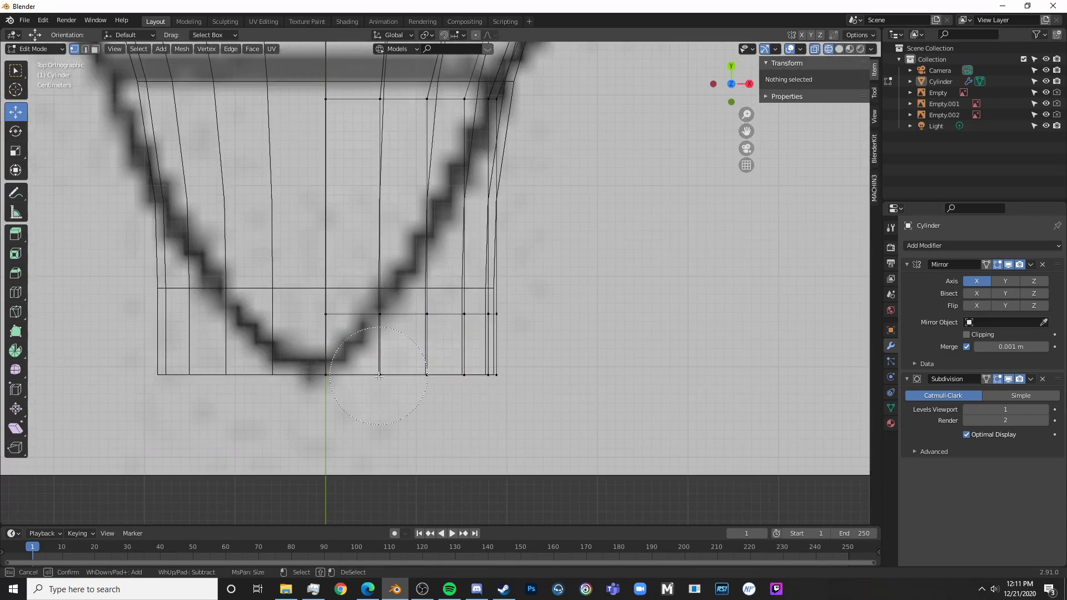
{"action": "key", "text": "Escape"}
{"action": "key", "text": "s"}
{"action": "key", "text": "x"}
{"action": "left_click_drag", "start_coordinate": [378, 375], "coordinate": [402, 372]}
{"action": "left_click", "coordinate": [472, 380]}
- Circle-select the loop behind the nose tip, scale it to 0.508 along X, and move it inward along X to the top outline
{"action": "key", "text": "alt+a"}
{"action": "key", "text": "c"}
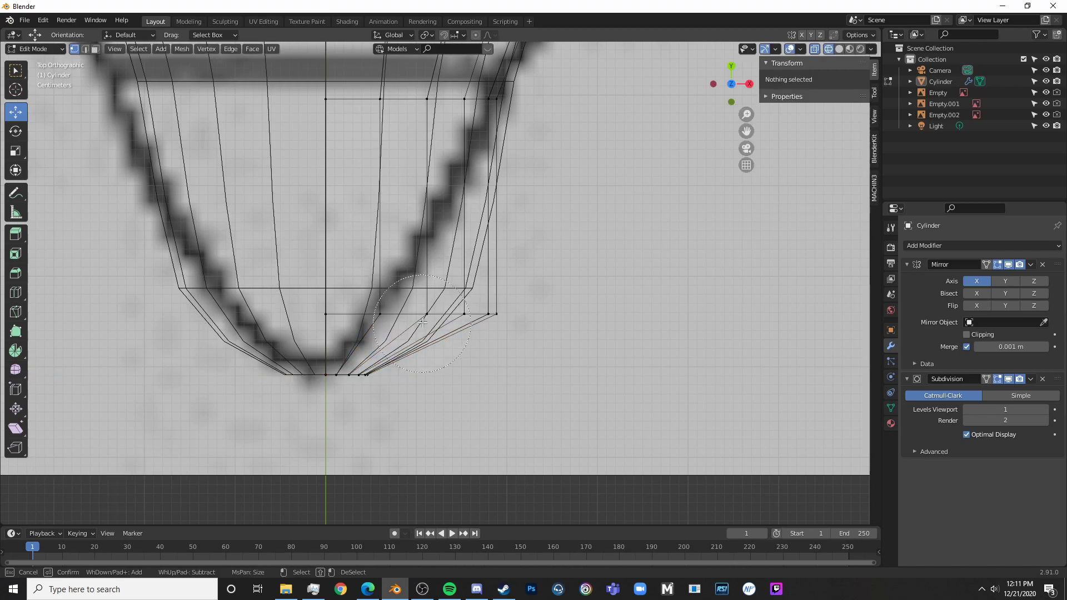
{"action": "left_click_drag", "start_coordinate": [392, 309], "coordinate": [462, 313]}
{"action": "key", "text": "Escape"}
{"action": "key", "text": "s"}
{"action": "key", "text": "x"}
{"action": "left_click", "coordinate": [495, 310]}
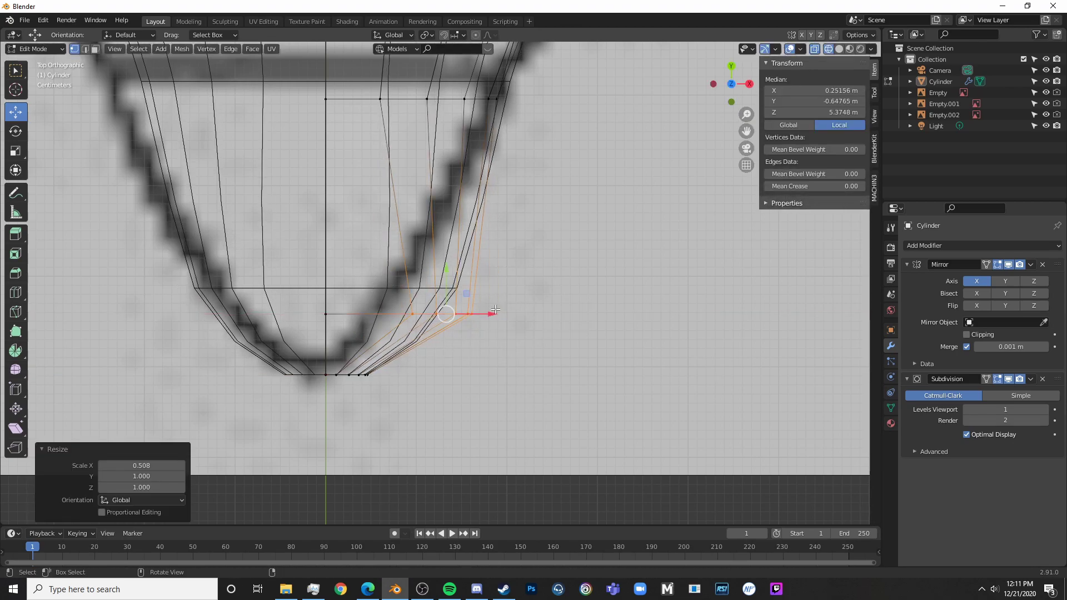
{"action": "key", "text": "g"}
{"action": "key", "text": "x"}
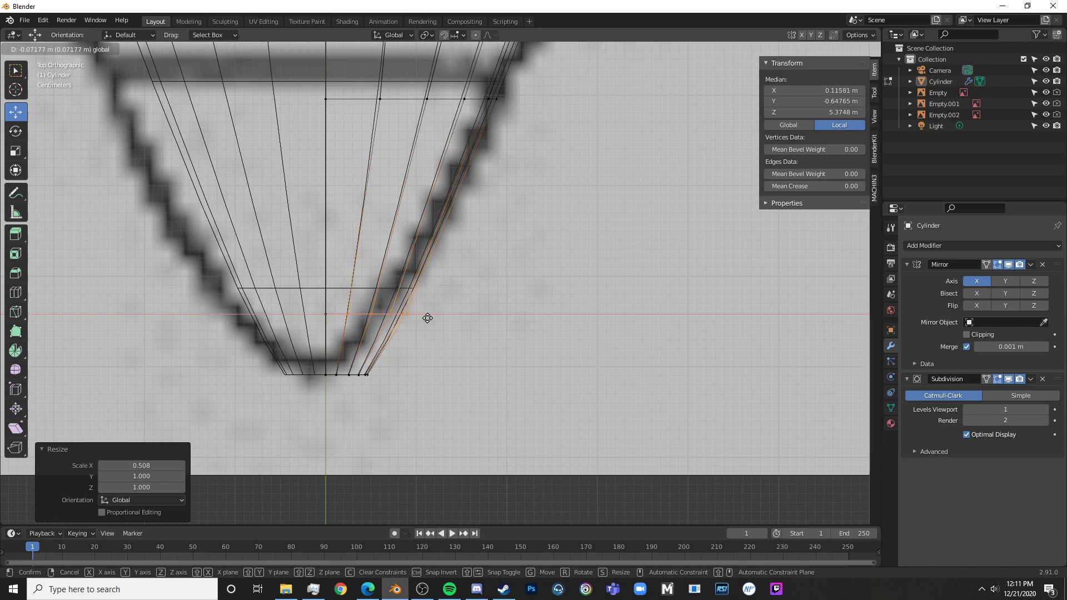
{"action": "left_click", "coordinate": [428, 318]}
- Inspect the finished nose shape from above and as a shaded model in perspective
{"action": "key", "text": "Tab"}
{"action": "scroll", "coordinate": [449, 397], "scroll_direction": "down", "scroll_amount": 5}
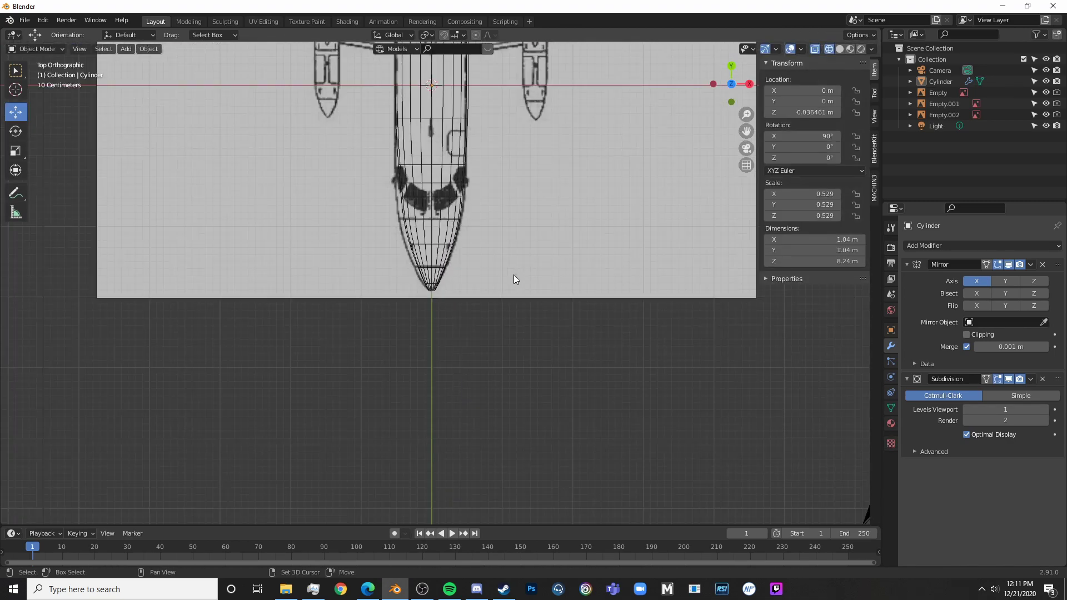
{"action": "key", "text": "KP_3"}
{"action": "key", "text": "Tab"}
{"action": "key", "text": "shift+z"}
{"action": "mouse_move", "coordinate": [429, 369]}
{"action": "middle_mouse_down"}
{"action": "mouse_move", "coordinate": [570, 372]}
{"action": "mouse_move", "coordinate": [554, 341]}
{"action": "mouse_move", "coordinate": [560, 353]}
{"action": "mouse_move", "coordinate": [538, 361]}
{"action": "mouse_move", "coordinate": [481, 372]}
{"action": "mouse_move", "coordinate": [612, 352]}
{"action": "middle_mouse_up"}
{"action": "left_click", "coordinate": [570, 372]}
{"action": "scroll", "coordinate": [540, 393], "scroll_direction": "up", "scroll_amount": 6}
{"action": "key", "text": "Tab"}
{"action": "scroll", "coordinate": [480, 372], "scroll_direction": "up", "scroll_amount": 3}
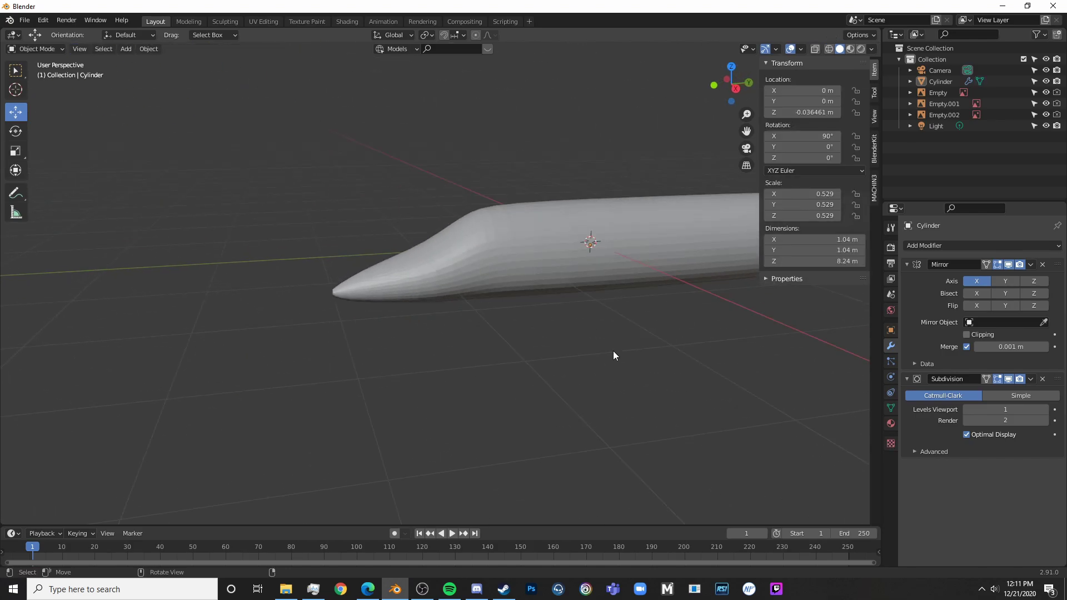
- Compare the fuselage with the side blueprint in solid and wireframe display, and select the fuselage cylinder
{"action": "key", "text": "KP_3"}
{"action": "middle_click_drag", "start_coordinate": [699, 294], "coordinate": [495, 304], "text": "shift"}
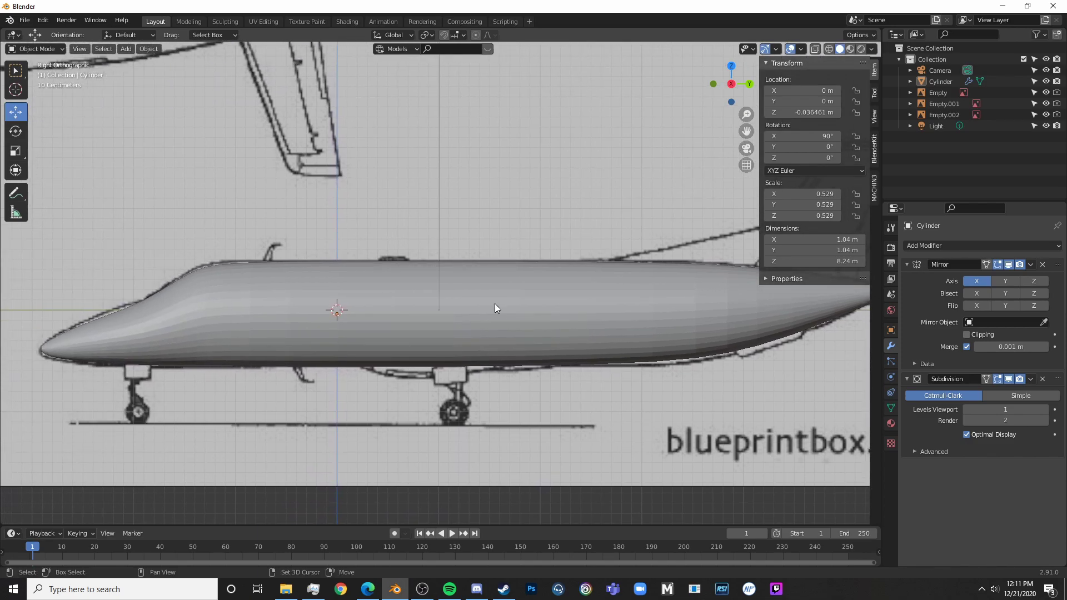
{"action": "key", "text": "shift+z"}
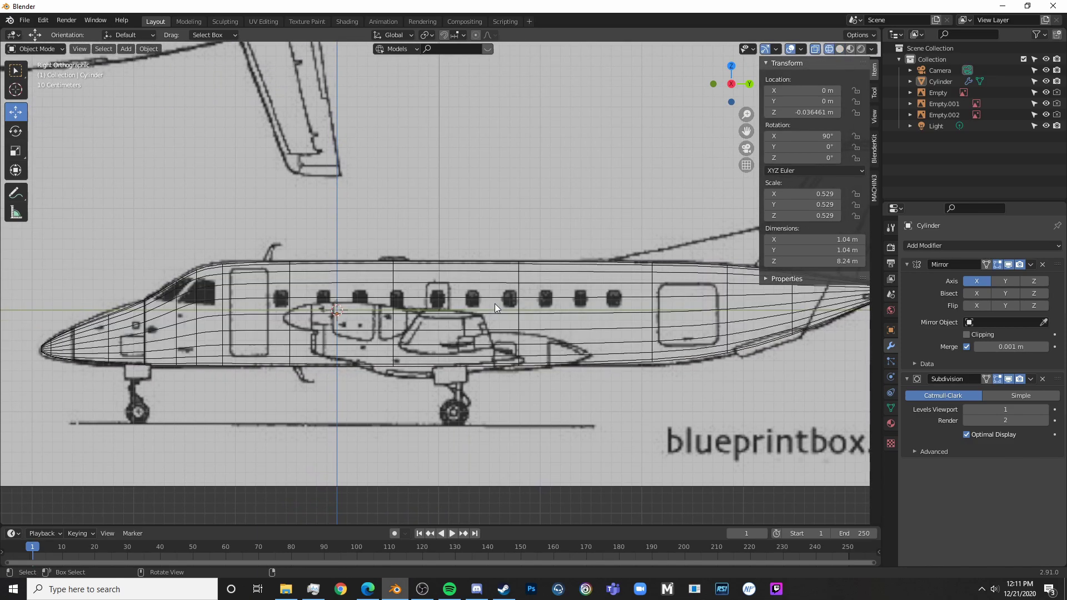
{"action": "mouse_move", "coordinate": [495, 304]}
{"action": "middle_mouse_down", "text": "shift"}
{"action": "mouse_move", "coordinate": [422, 279]}
{"action": "mouse_move", "coordinate": [542, 277]}
{"action": "middle_mouse_up", "text": "shift"}
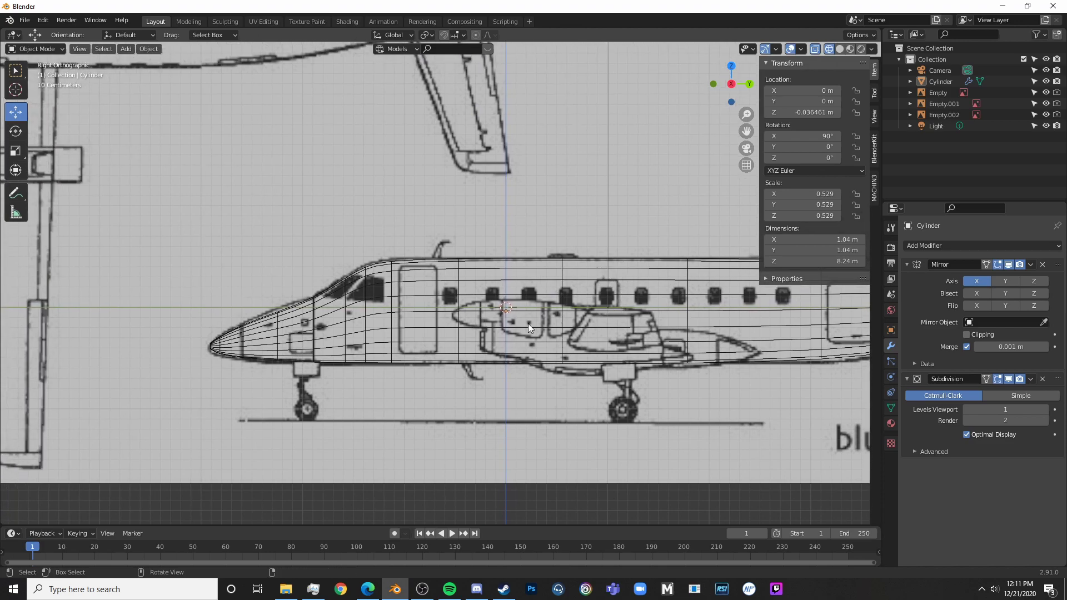
{"action": "scroll", "coordinate": [528, 324], "scroll_direction": "up", "scroll_amount": 6}
{"action": "middle_click_drag", "start_coordinate": [266, 286], "coordinate": [442, 305], "text": "shift"}
{"action": "left_click", "coordinate": [411, 331]}
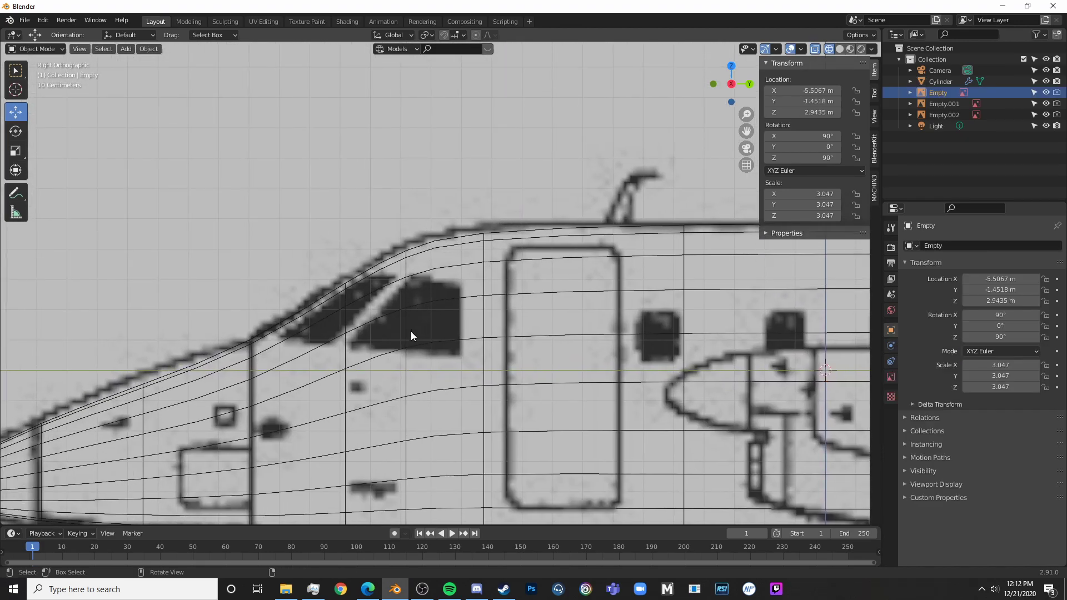
{"action": "left_click", "coordinate": [407, 308]}
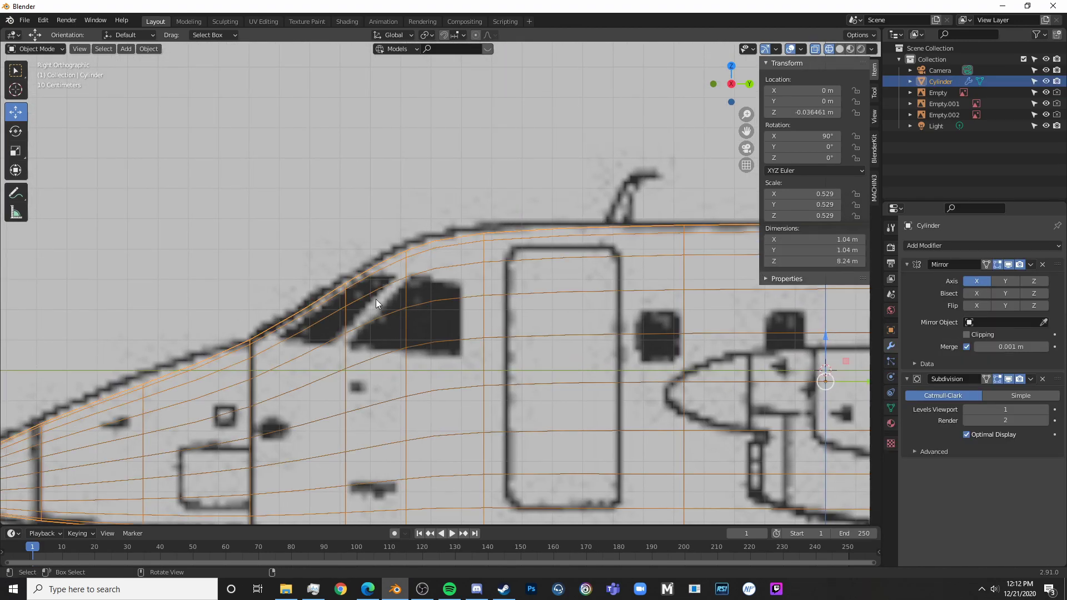
- Examine the fuselage's side outline and edge flow around the cockpit in wireframe and solid display
{"action": "scroll", "coordinate": [376, 303], "scroll_direction": "down", "scroll_amount": 6}
{"action": "middle_click_drag", "start_coordinate": [618, 368], "coordinate": [422, 356], "text": "shift"}
{"action": "middle_click_drag", "start_coordinate": [478, 313], "coordinate": [678, 330], "text": "shift"}
{"action": "scroll", "coordinate": [457, 339], "scroll_direction": "up", "scroll_amount": 7}
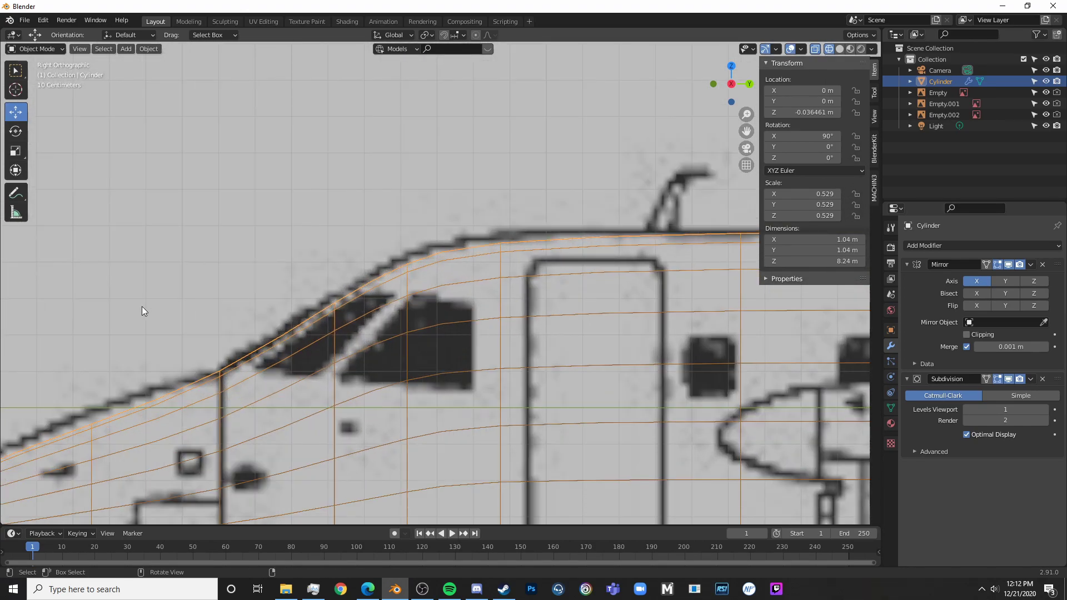
{"action": "scroll", "coordinate": [445, 275], "scroll_direction": "down", "scroll_amount": 4}
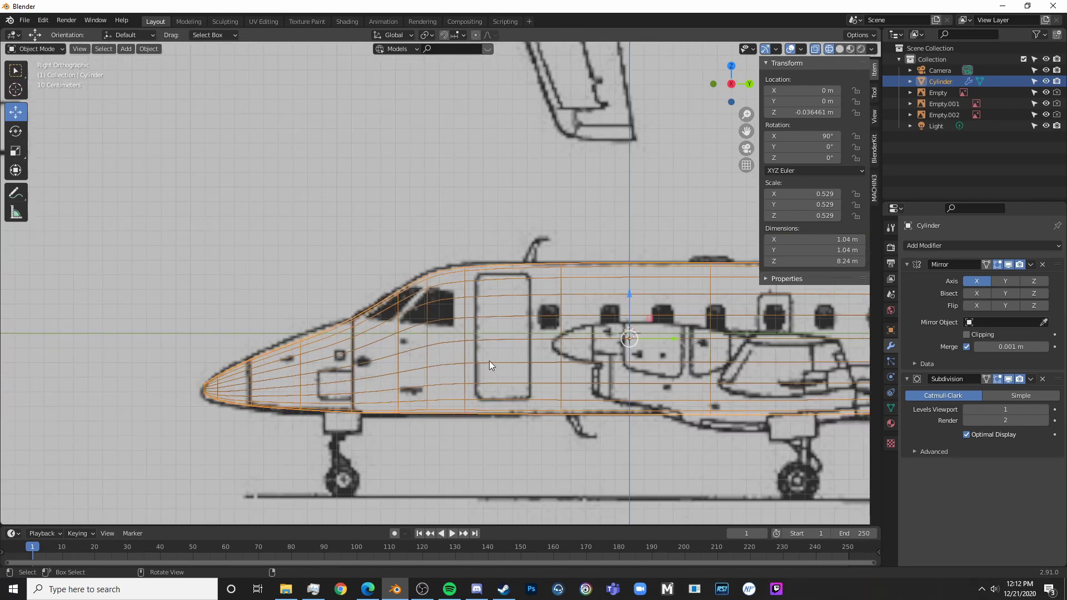
{"action": "scroll", "coordinate": [490, 362], "scroll_direction": "up", "scroll_amount": 2}
{"action": "key", "text": "Tab"}
{"action": "key", "text": "Tab"}
{"action": "scroll", "coordinate": [475, 358], "scroll_direction": "down", "scroll_amount": 2}
{"action": "key", "text": "shift+z"}
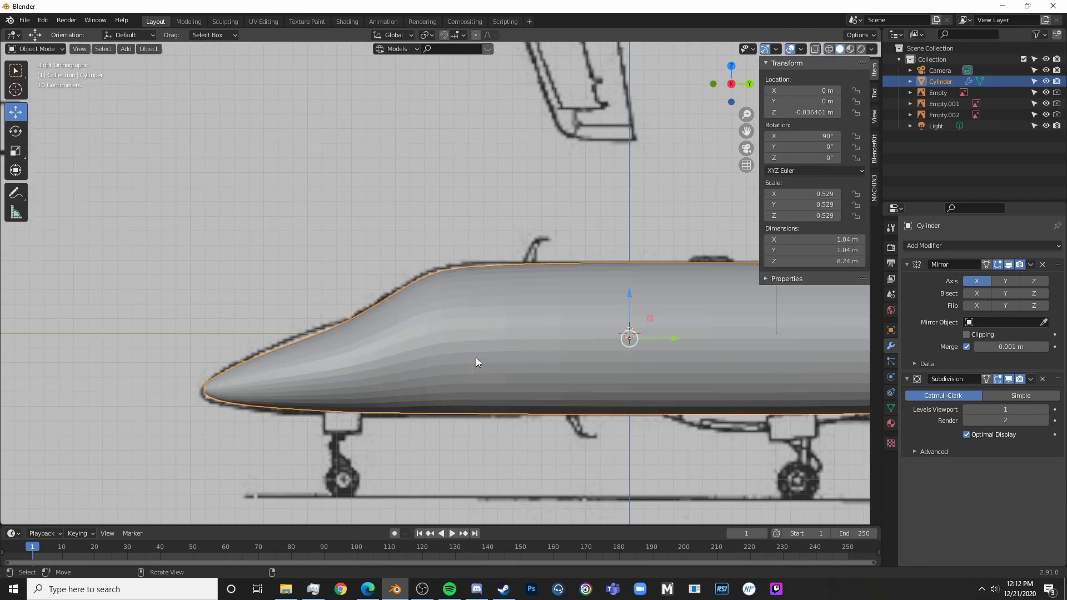
{"action": "key", "text": "shift+z"}
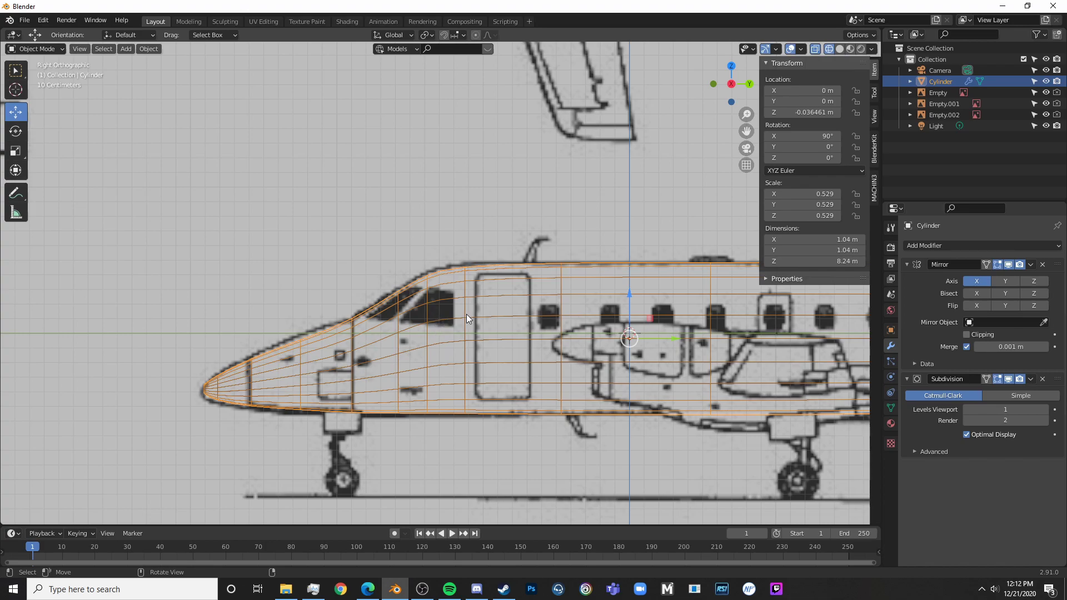
- Pick out the two fuselage vertices crossing the lower part of the cockpit side window to check how the mesh lines up
{"action": "key", "text": "Tab"}
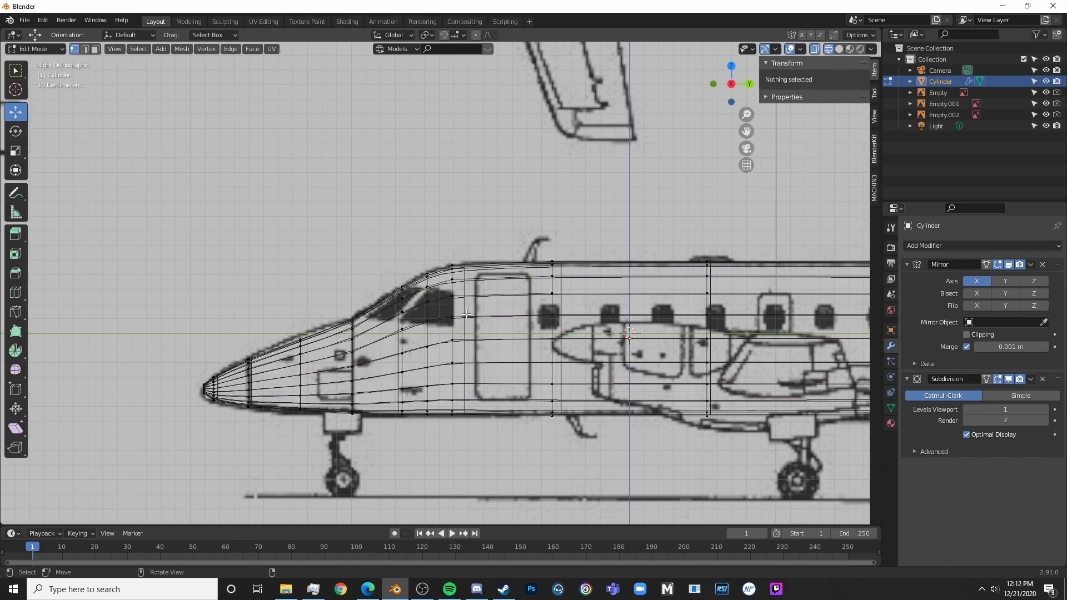
{"action": "scroll", "coordinate": [441, 350], "scroll_direction": "up", "scroll_amount": 4}
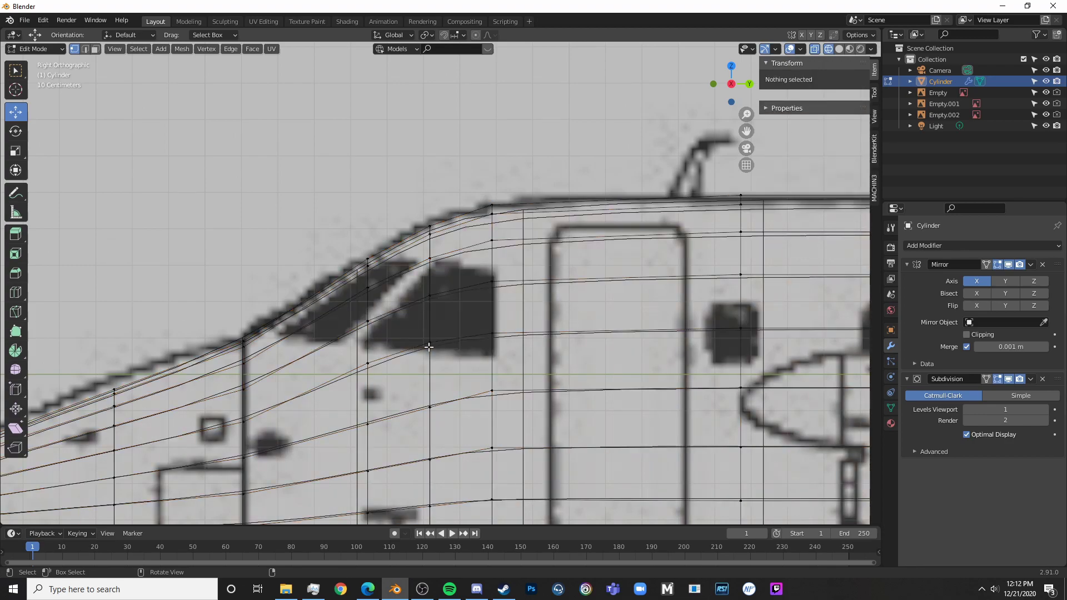
{"action": "left_click", "coordinate": [430, 342]}
{"action": "left_click", "coordinate": [484, 334], "text": "shift"}
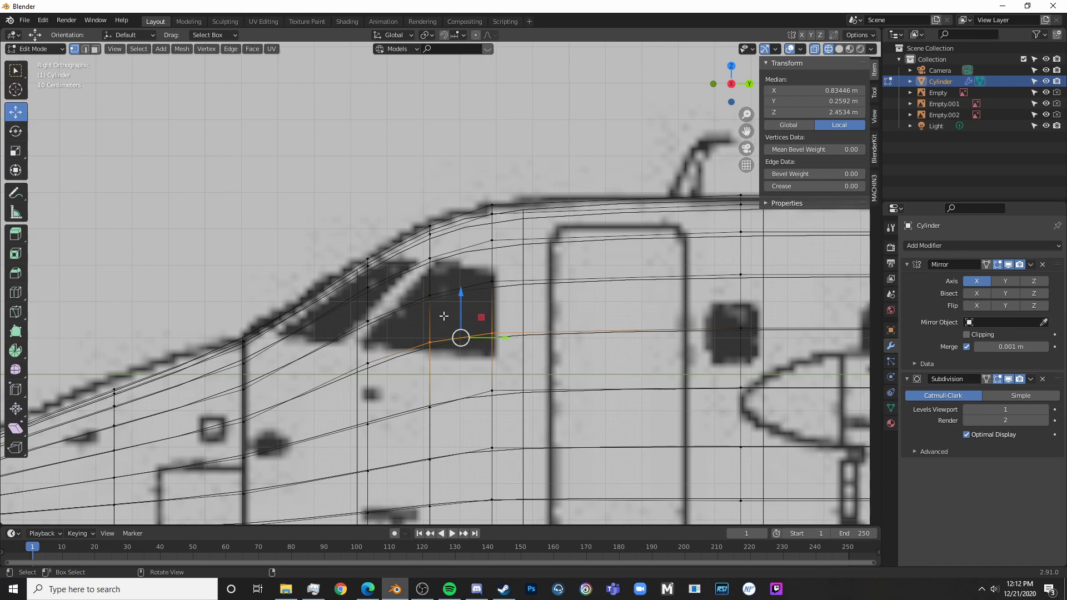
{"action": "key", "text": "Tab"}
{"action": "scroll", "coordinate": [468, 342], "scroll_direction": "down", "scroll_amount": 5}
{"action": "middle_click_drag", "start_coordinate": [546, 319], "coordinate": [458, 298], "text": "shift"}
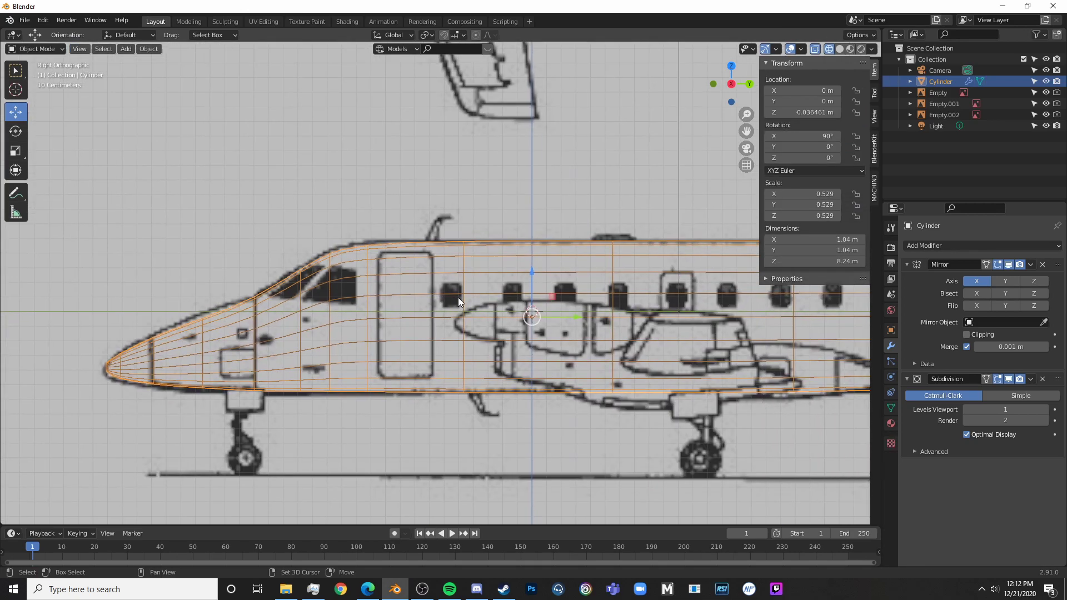
- Check the shaded fuselage in front view, deselect it, and study the Embraer 120 reference photo in the web browser
{"action": "scroll", "coordinate": [459, 290], "scroll_direction": "down", "scroll_amount": 3}
{"action": "key", "text": "shift+z"}
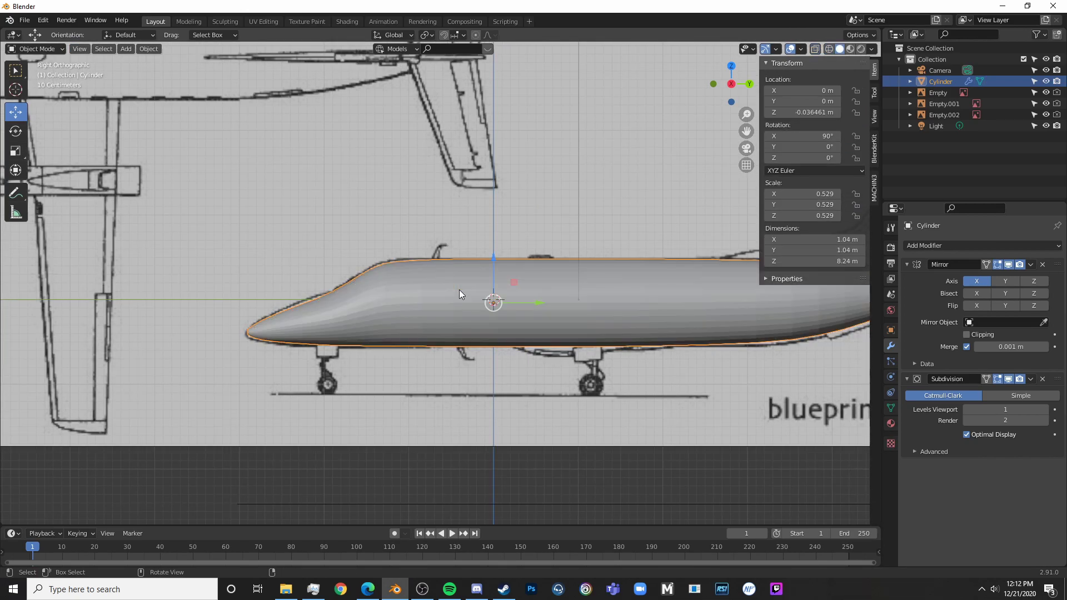
{"action": "key", "text": "KP_1"}
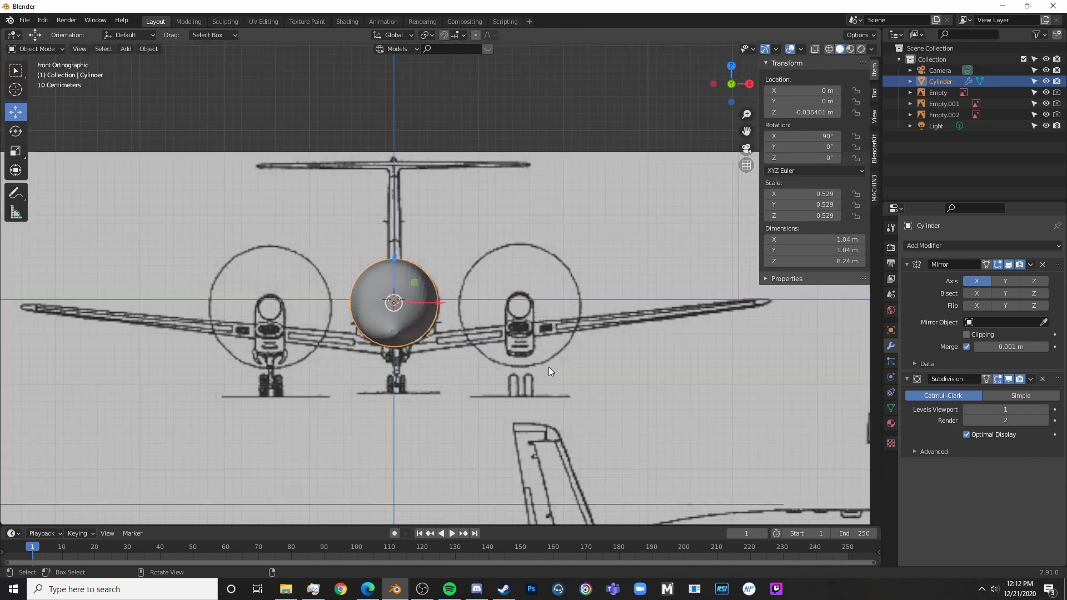
{"action": "key", "text": "alt+a"}
{"action": "left_click", "coordinate": [399, 329]}
{"action": "key", "text": "alt+a"}
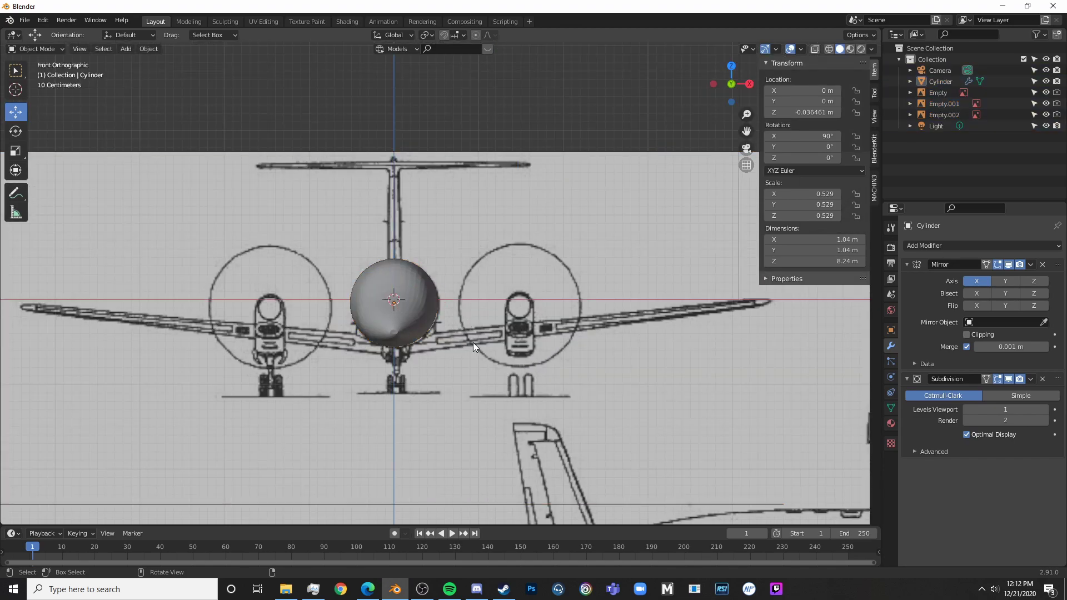
{"action": "key", "text": "shift+a"}
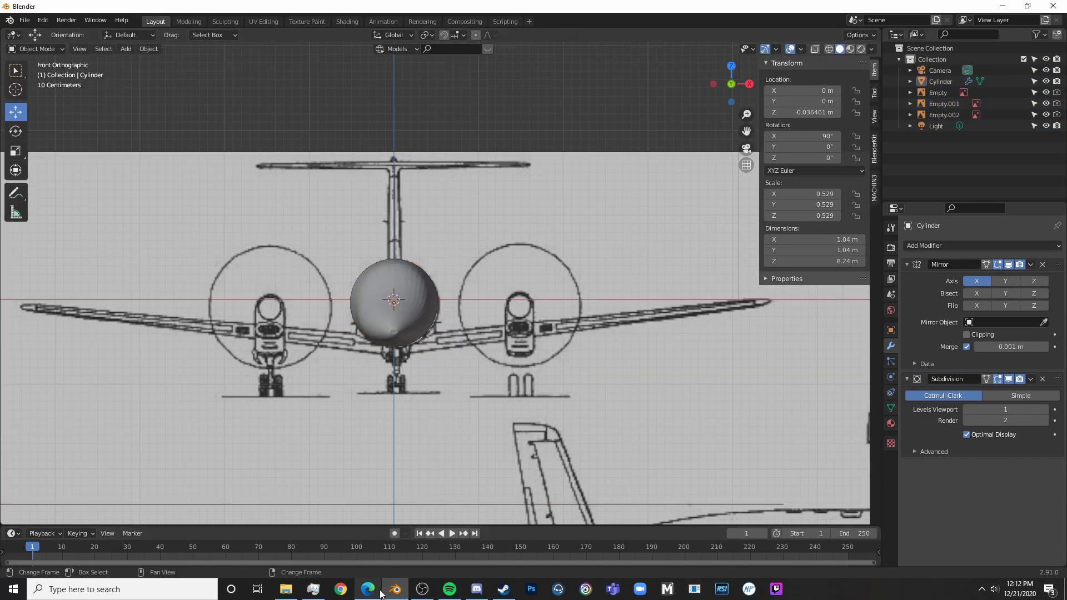
{"action": "left_click", "coordinate": [368, 588]}
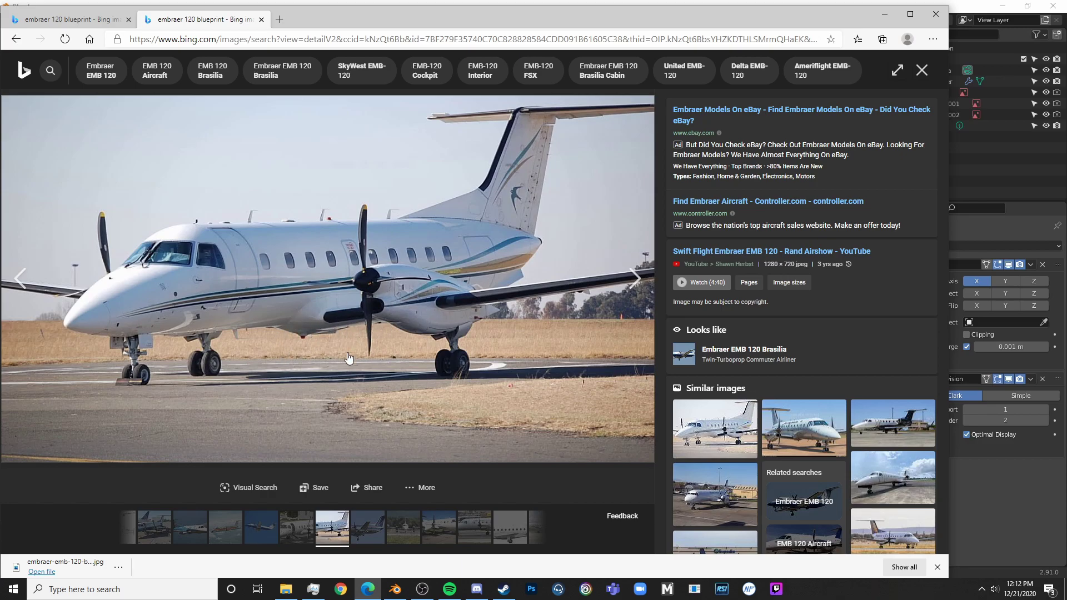
{"action": "left_click", "coordinate": [1005, 533]}
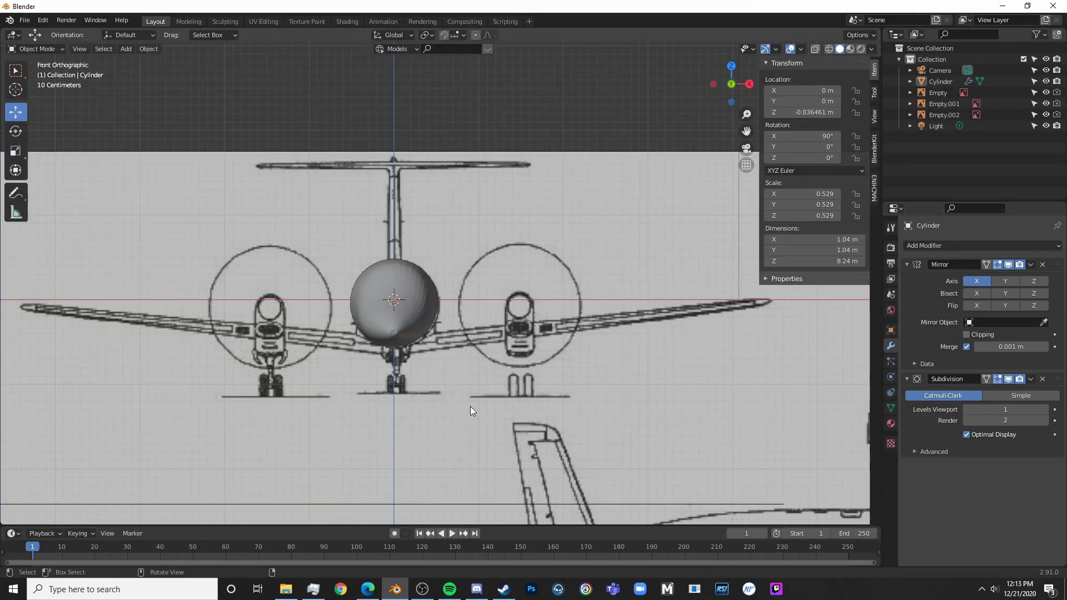
- Add a cube, scale it to about 0.189, and place it under the fuselage at the wing root, at about -0.59 m in Z
{"action": "scroll", "coordinate": [452, 375], "scroll_direction": "up", "scroll_amount": 3}
{"action": "key", "text": "shift+a"}
{"action": "mouse_move", "coordinate": [473, 350]}
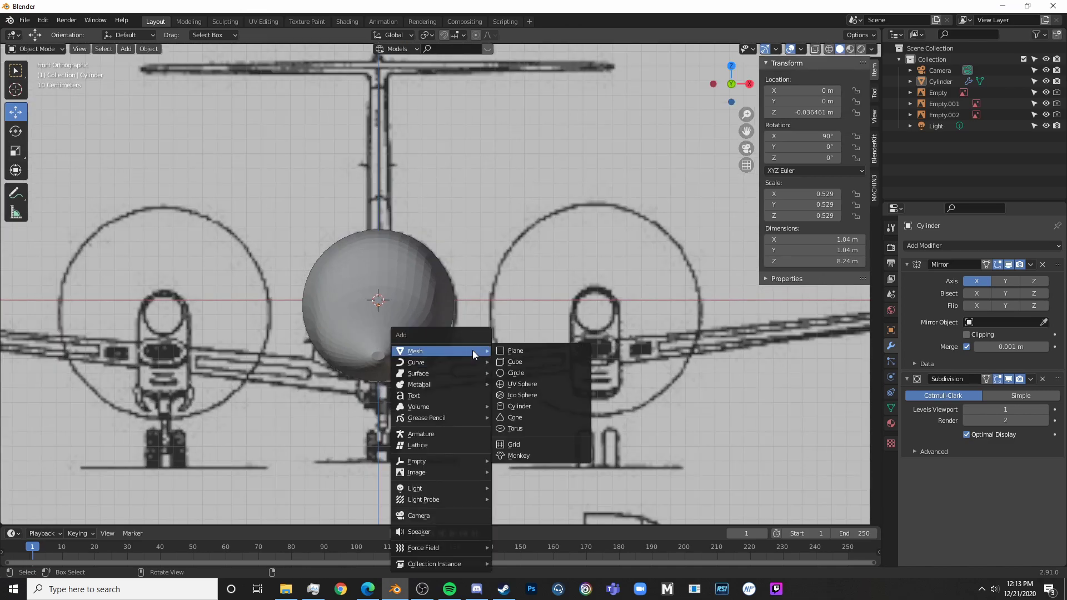
{"action": "left_click", "coordinate": [561, 360]}
{"action": "scroll", "coordinate": [404, 273], "scroll_direction": "down", "scroll_amount": 6}
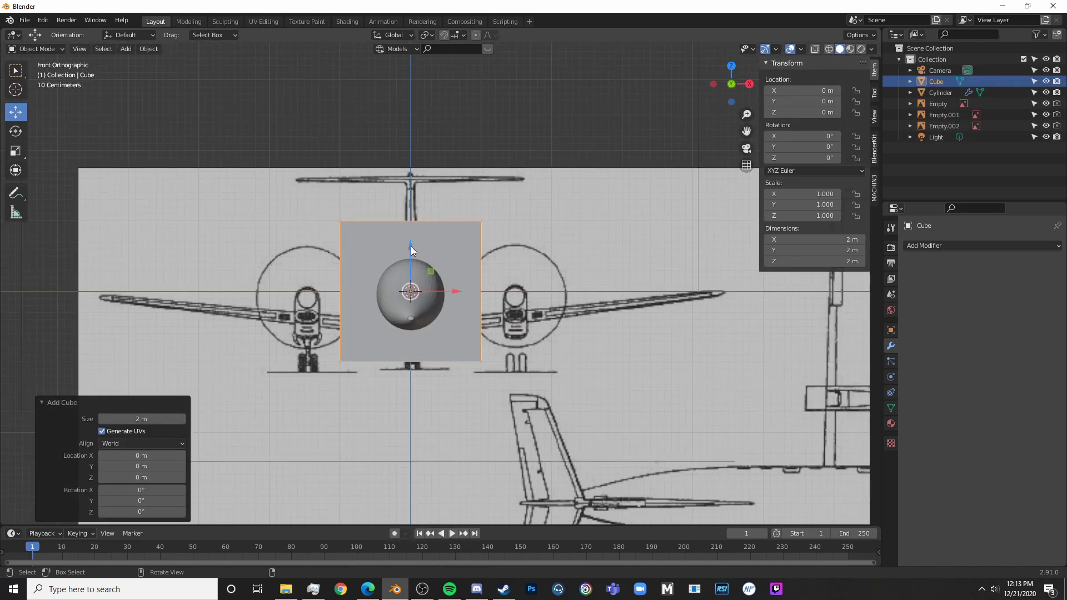
{"action": "left_click_drag", "start_coordinate": [412, 245], "coordinate": [419, 290]}
{"action": "key", "text": "s"}
{"action": "left_click", "coordinate": [429, 386]}
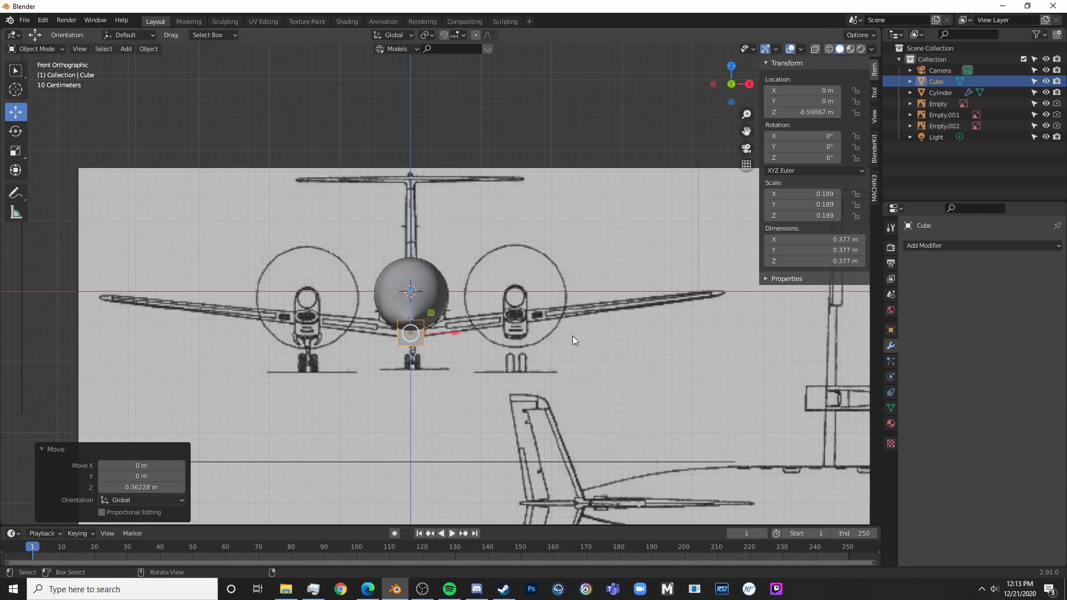
- Add a centred vertical edge loop to the cube beneath the fuselage
{"action": "scroll", "coordinate": [573, 337], "scroll_direction": "up", "scroll_amount": 6}
{"action": "key", "text": "Tab"}
{"action": "key", "text": "alt+a"}
{"action": "middle_click_drag", "start_coordinate": [366, 355], "coordinate": [453, 313], "text": "shift"}
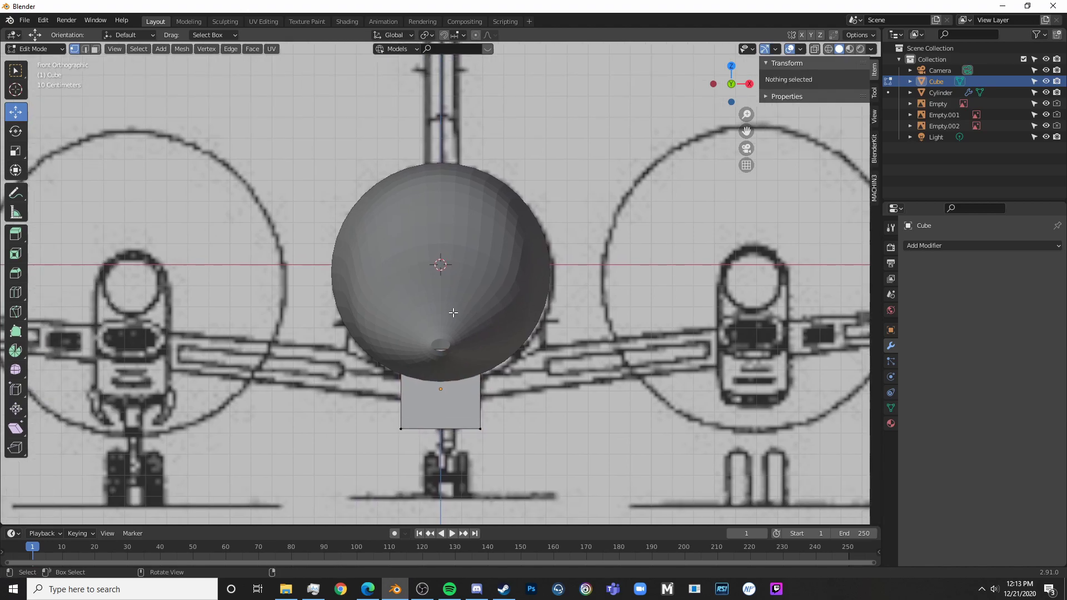
{"action": "key", "text": "ctrl+r"}
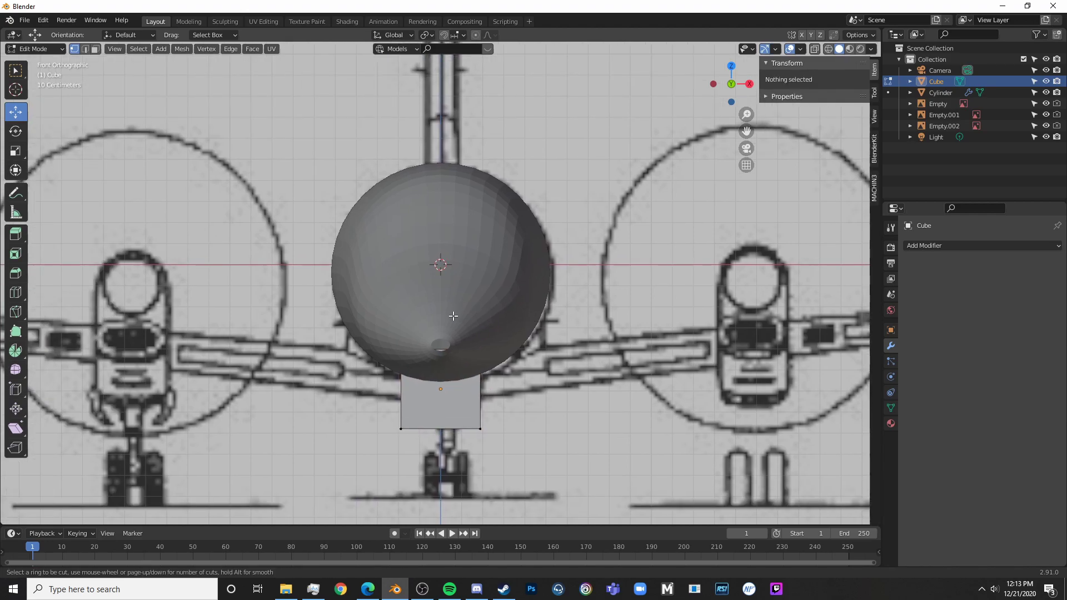
{"action": "left_click", "coordinate": [448, 441]}
{"action": "right_click", "coordinate": [448, 441]}
- Delete the vertices on the negative-X side of the cube, leaving only the positive-X half
{"action": "key", "text": "alt+a"}
{"action": "key", "text": "shift+z"}
{"action": "key", "text": "c"}
{"action": "left_click_drag", "start_coordinate": [370, 423], "coordinate": [370, 415]}
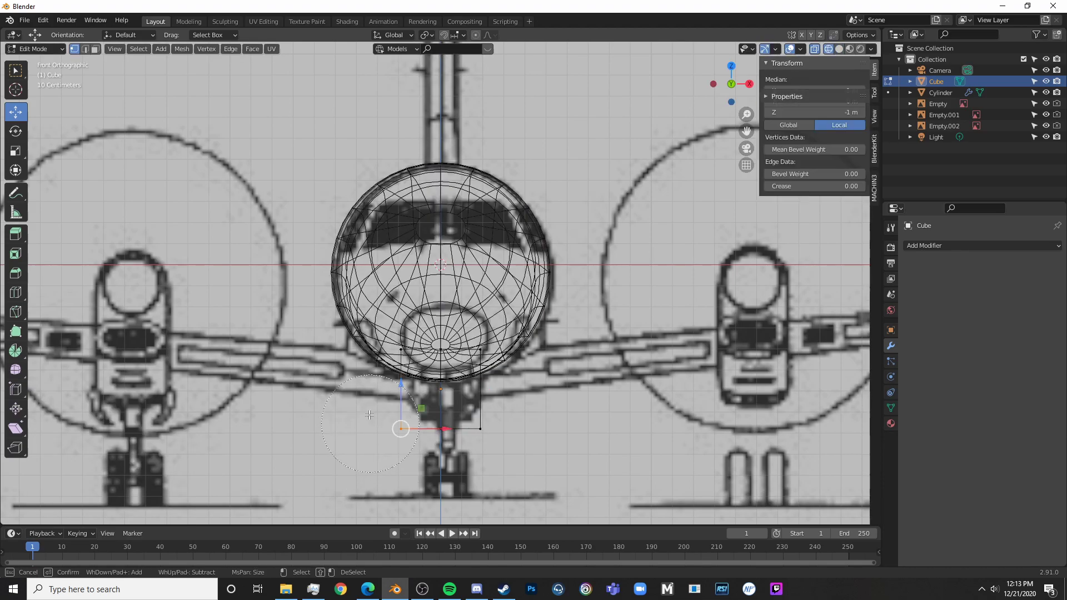
{"action": "key", "text": "Escape"}
{"action": "key", "text": "x"}
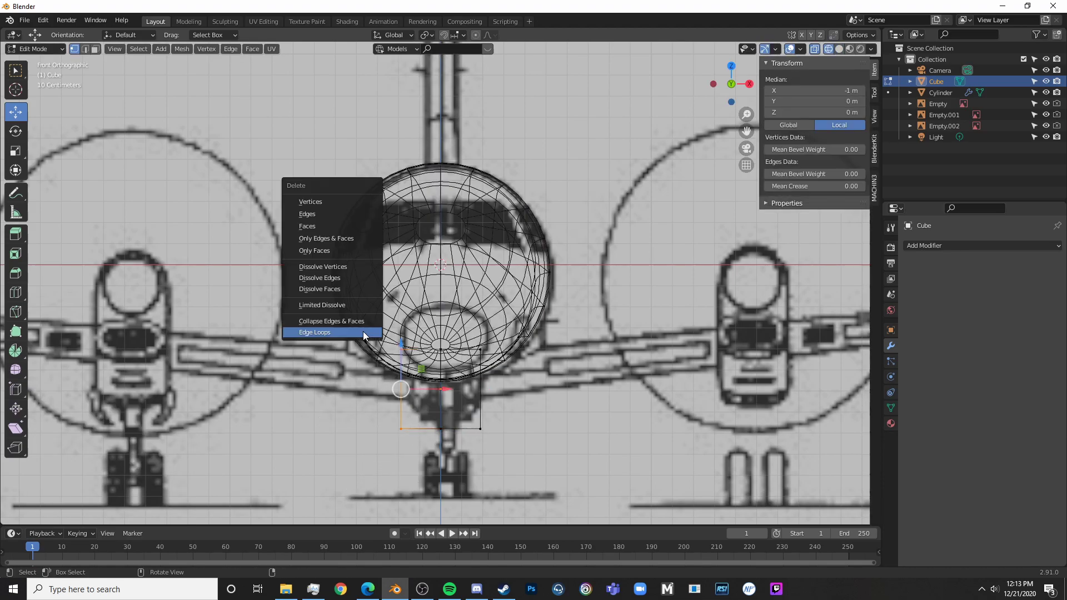
{"action": "left_click", "coordinate": [326, 202]}
{"action": "key", "text": "c"}
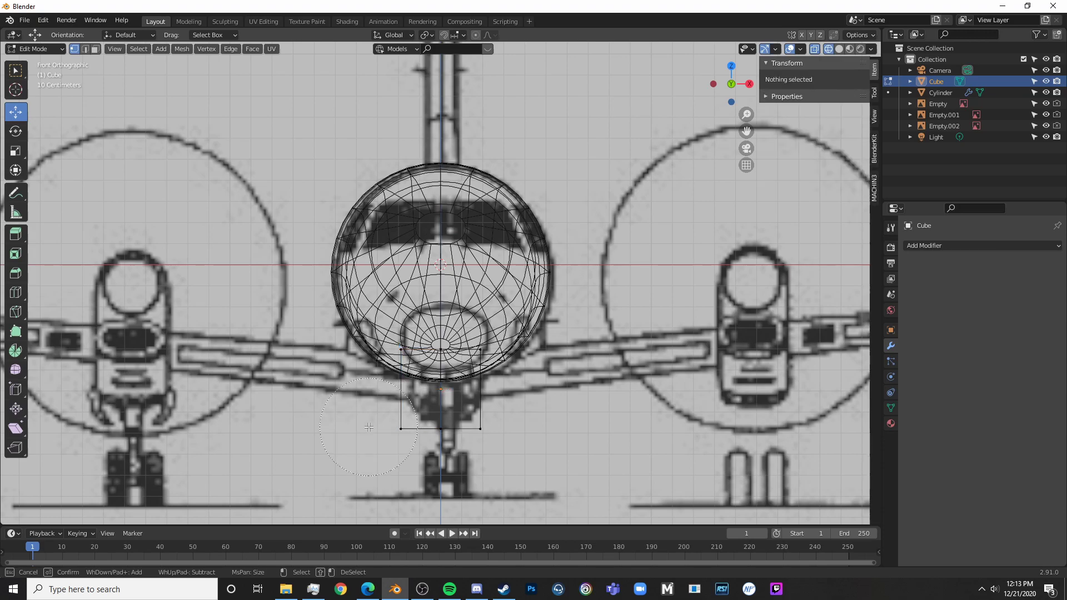
{"action": "left_click_drag", "start_coordinate": [368, 428], "coordinate": [367, 358]}
{"action": "key", "text": "Escape"}
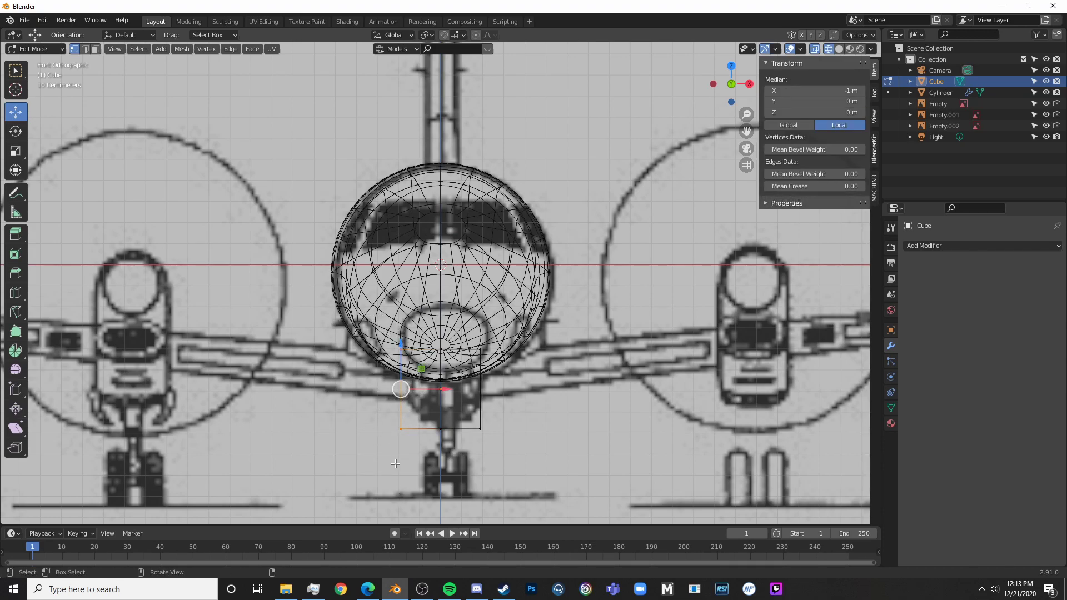
{"action": "key", "text": "x"}
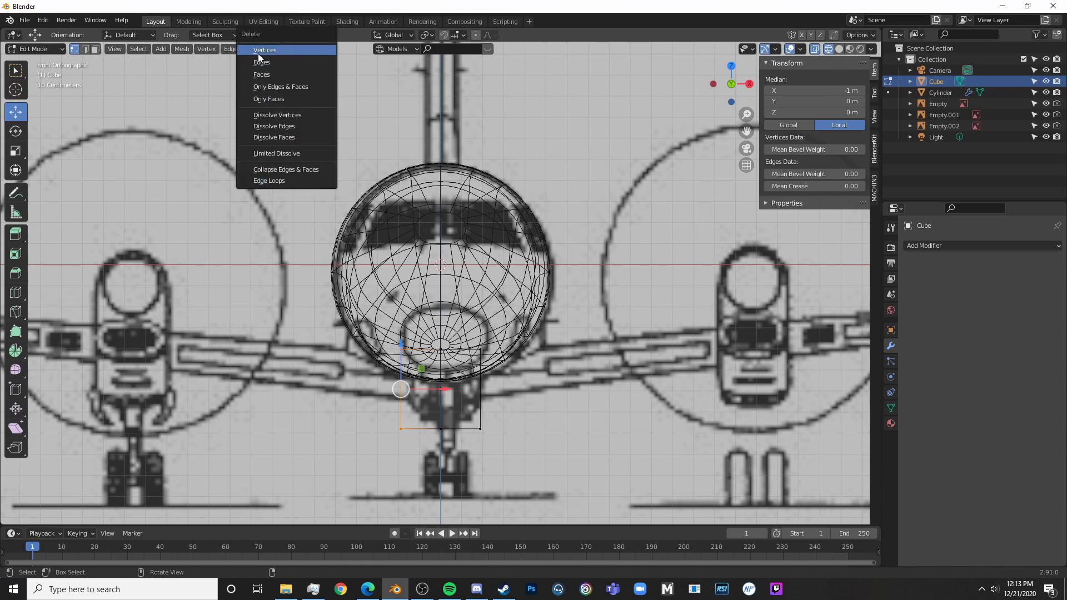
{"action": "left_click", "coordinate": [259, 50]}
{"action": "key", "text": "Tab"}
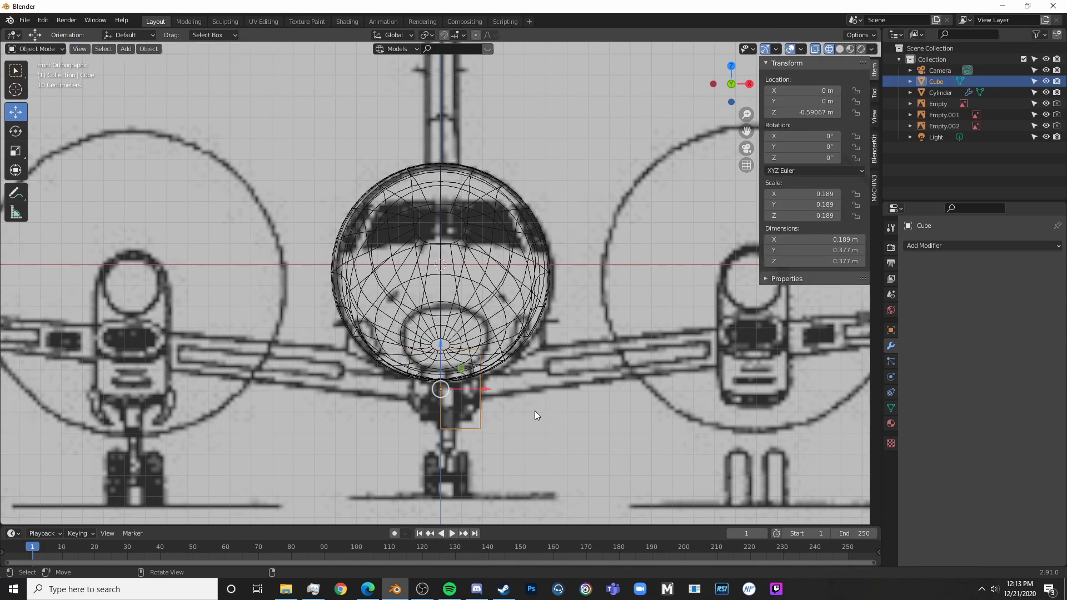
- Pick out the half cube's lower outer vertices and study the wing root area in the Embraer 120 reference photo in the web browser
{"action": "scroll", "coordinate": [565, 293], "scroll_direction": "up", "scroll_amount": 2}
{"action": "key", "text": "Tab"}
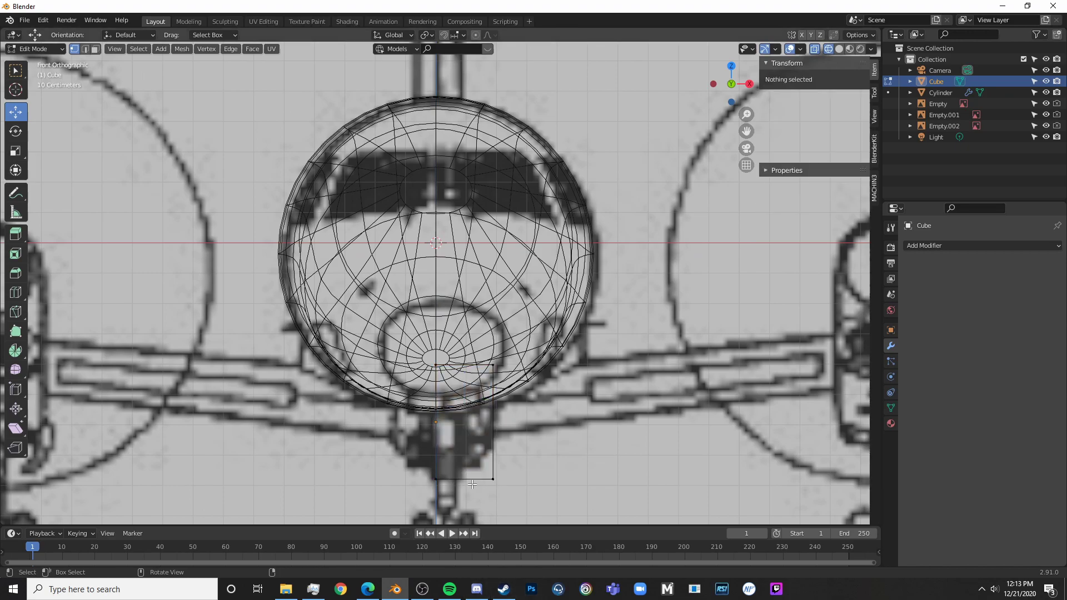
{"action": "key", "text": "c"}
{"action": "left_click", "coordinate": [509, 481]}
{"action": "right_click", "coordinate": [508, 482]}
{"action": "middle_click_drag", "start_coordinate": [573, 338], "coordinate": [557, 267], "text": "shift"}
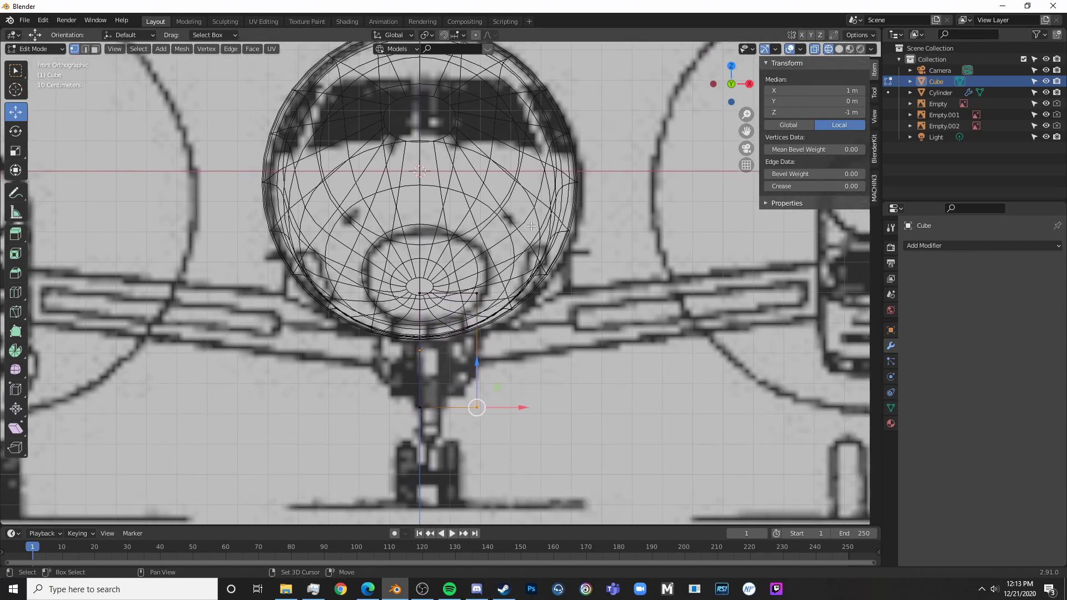
{"action": "left_click", "coordinate": [372, 590]}
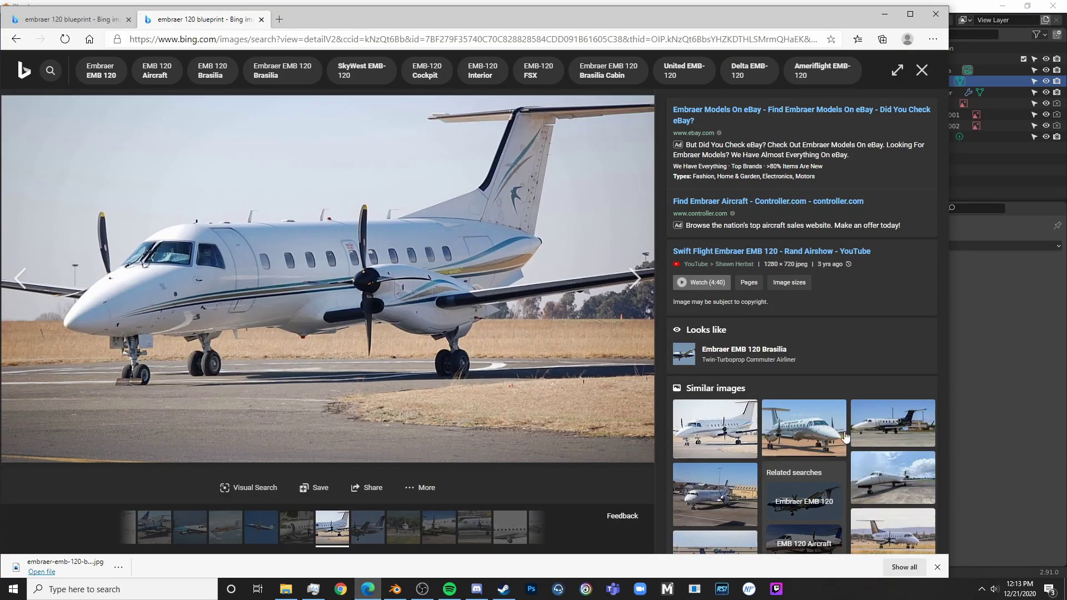
{"action": "left_click", "coordinate": [969, 445]}
- Raise the half cube's bottom vertices, the outer ones higher than the centre ones, so its underside slopes up towards the wing
{"action": "middle_click_drag", "start_coordinate": [556, 422], "coordinate": [561, 400], "text": "shift"}
{"action": "key", "text": "alt+a"}
{"action": "key", "text": "c"}
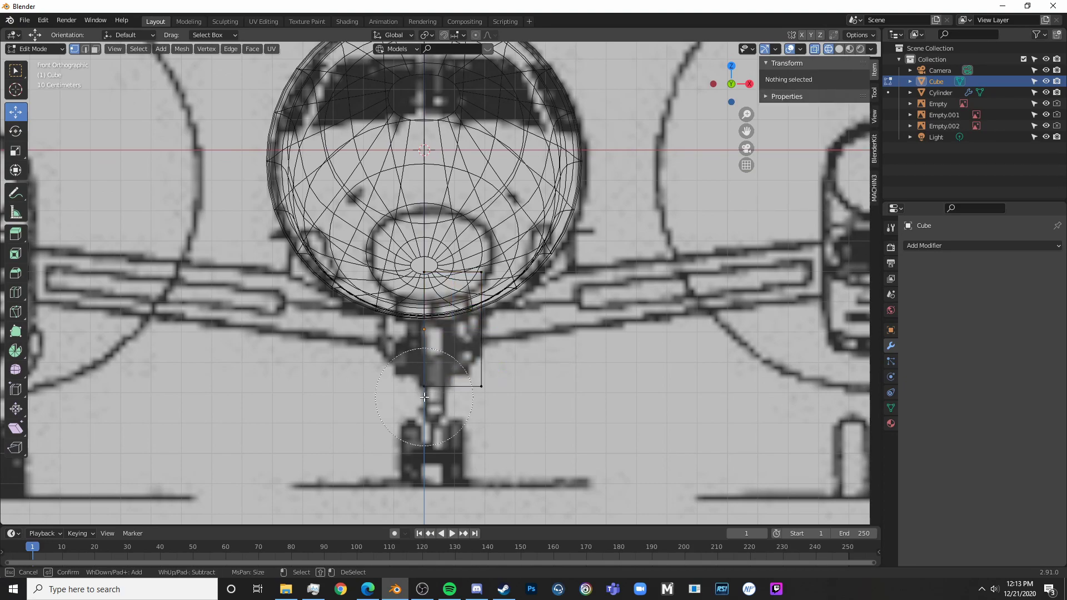
{"action": "right_click", "coordinate": [481, 364]}
{"action": "mouse_move", "coordinate": [424, 396]}
{"action": "left_mouse_down"}
{"action": "mouse_move", "coordinate": [480, 364]}
{"action": "mouse_move", "coordinate": [465, 334]}
{"action": "mouse_move", "coordinate": [492, 315]}
{"action": "mouse_move", "coordinate": [498, 295]}
{"action": "mouse_move", "coordinate": [589, 282]}
{"action": "left_mouse_up"}
{"action": "key", "text": "alt+a"}
{"action": "key", "text": "c"}
{"action": "left_click", "coordinate": [502, 376]}
{"action": "right_click", "coordinate": [502, 375]}
- Try to move the half cube's upper outer vertices about 0.289 m outward in X, and undo the move
{"action": "key", "text": "alt+a"}
{"action": "key", "text": "c"}
{"action": "left_click", "coordinate": [466, 293]}
{"action": "right_click", "coordinate": [467, 293]}
{"action": "left_click", "coordinate": [591, 282]}
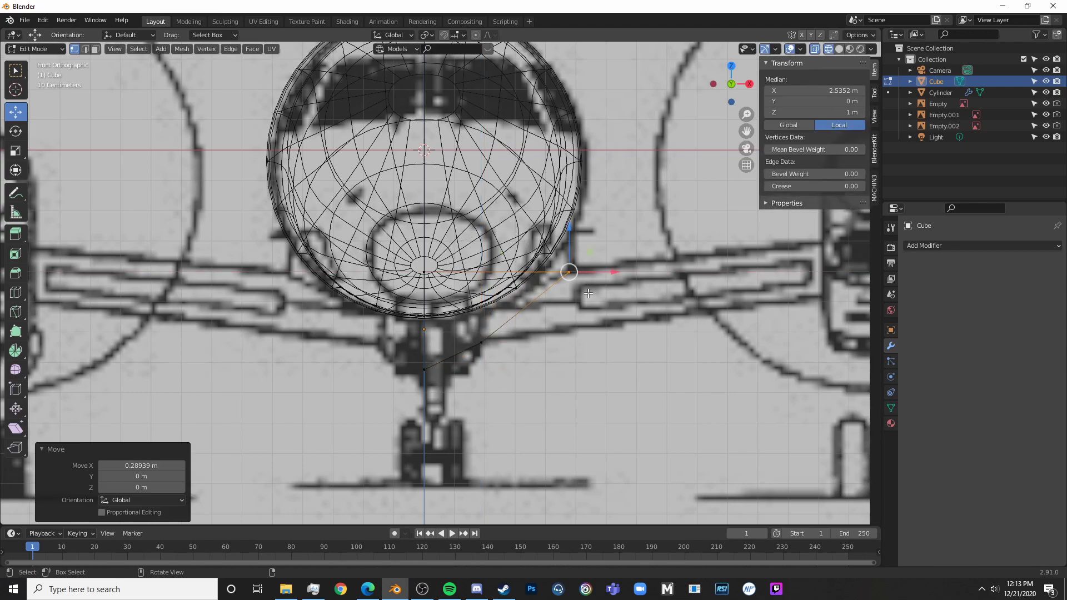
{"action": "key", "text": "ctrl+z"}
- Add a Mirror modifier on the X axis to the half cube
{"action": "key", "text": "Tab"}
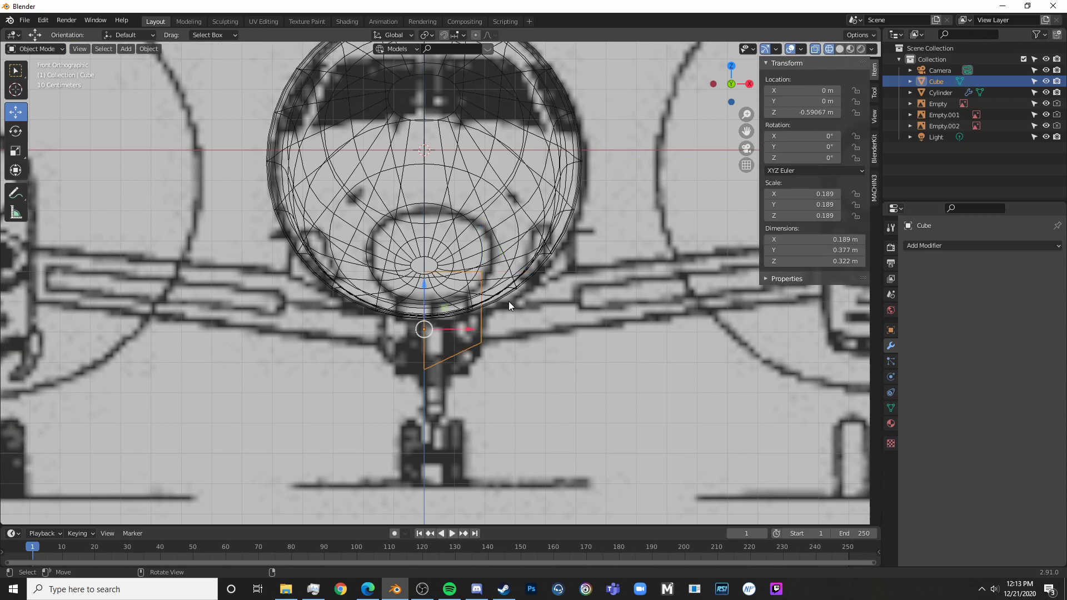
{"action": "scroll", "coordinate": [510, 303], "scroll_direction": "down", "scroll_amount": 5}
{"action": "key", "text": "shift+z"}
{"action": "middle_click_drag", "start_coordinate": [509, 306], "coordinate": [609, 274]}
{"action": "scroll", "coordinate": [609, 274], "scroll_direction": "up", "scroll_amount": 4}
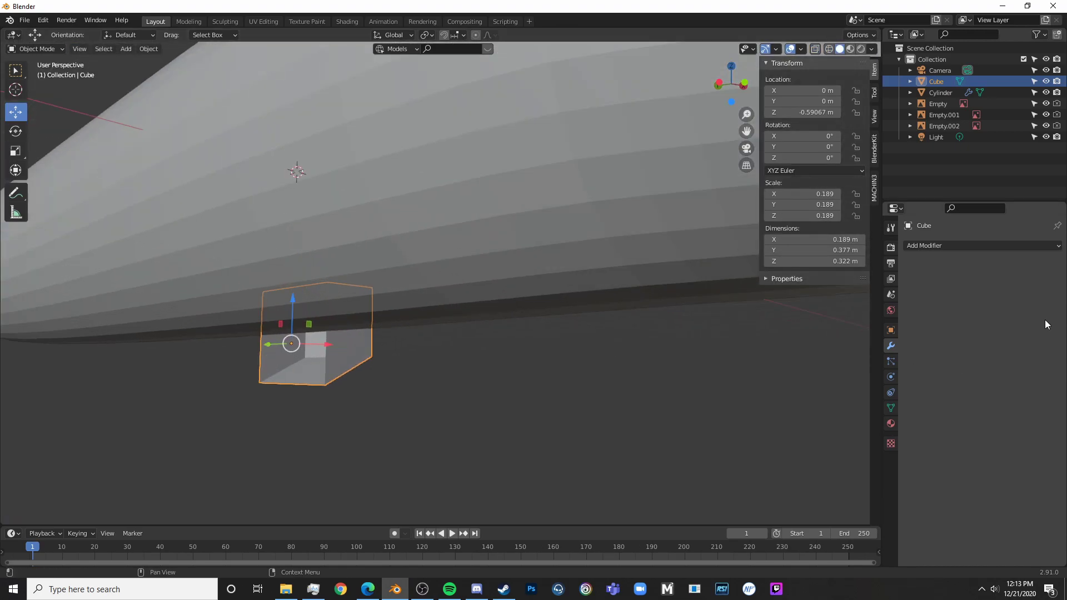
{"action": "left_click", "coordinate": [985, 246]}
{"action": "left_click", "coordinate": [821, 362]}
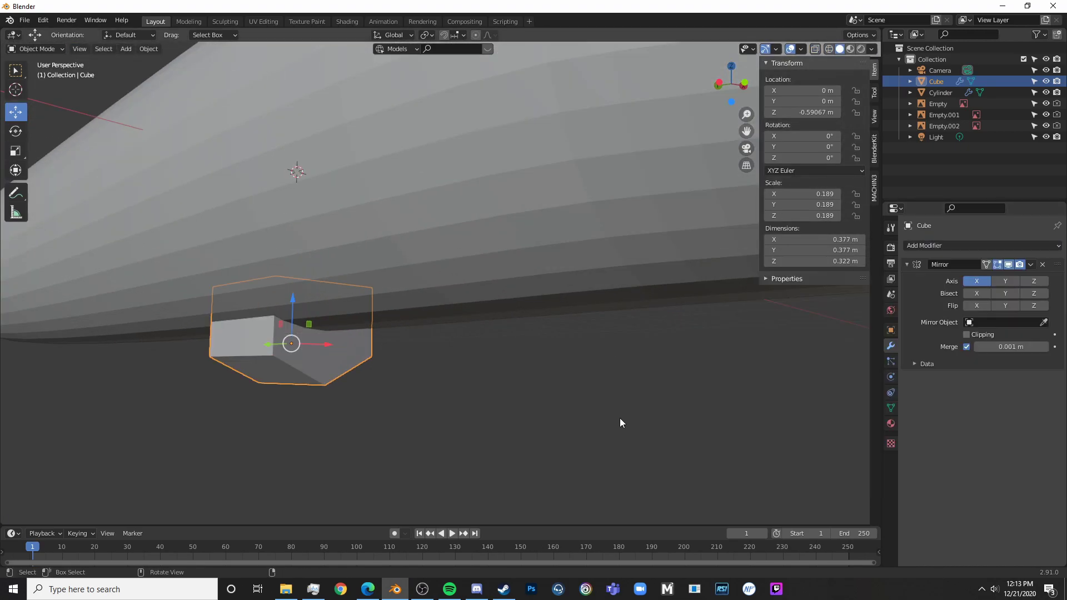
- Move the mirrored cube about 1.139 m along Y, over the main landing gear in the side blueprint
{"action": "key", "text": "KP_5"}
{"action": "key", "text": "KP_3"}
{"action": "key", "text": "Tab"}
{"action": "key", "text": "shift+z"}
{"action": "scroll", "coordinate": [555, 306], "scroll_direction": "down", "scroll_amount": 5}
{"action": "middle_click_drag", "start_coordinate": [555, 306], "coordinate": [375, 303], "text": "shift"}
{"action": "key", "text": "Tab"}
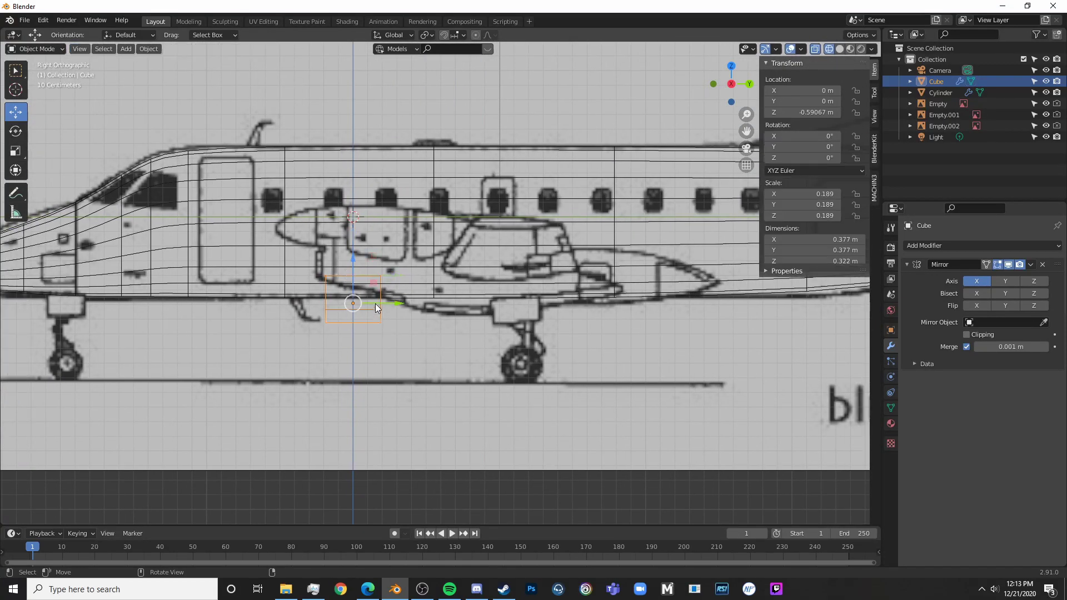
{"action": "left_click_drag", "start_coordinate": [396, 303], "coordinate": [561, 295]}
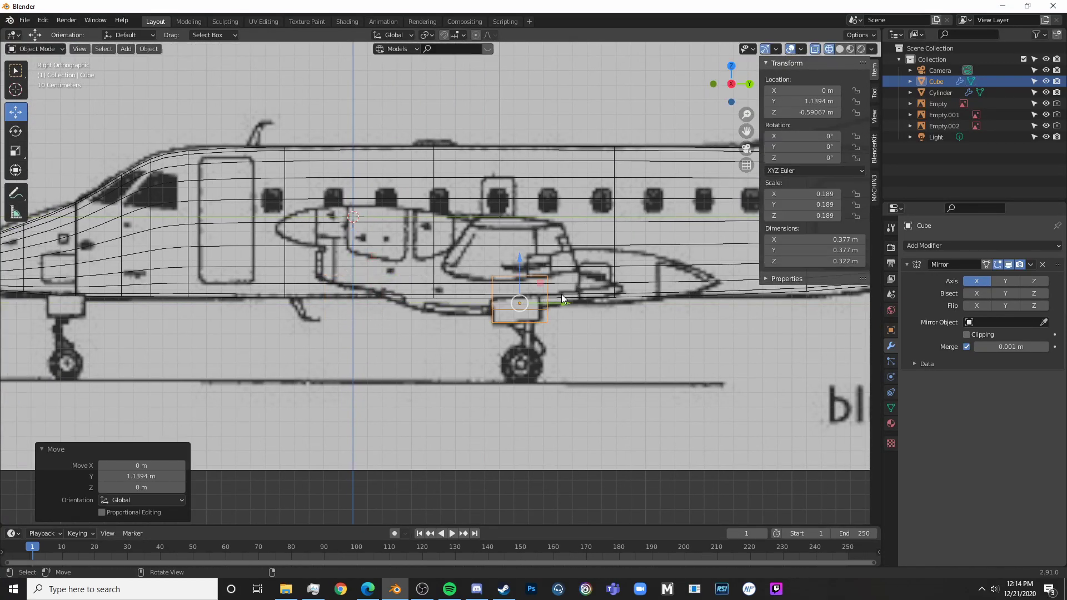
- Raise the cube's top vertices about 0.16 m in Z, into the fuselage
{"action": "key", "text": "Tab"}
{"action": "middle_click_drag", "start_coordinate": [647, 303], "coordinate": [562, 335], "text": "shift"}
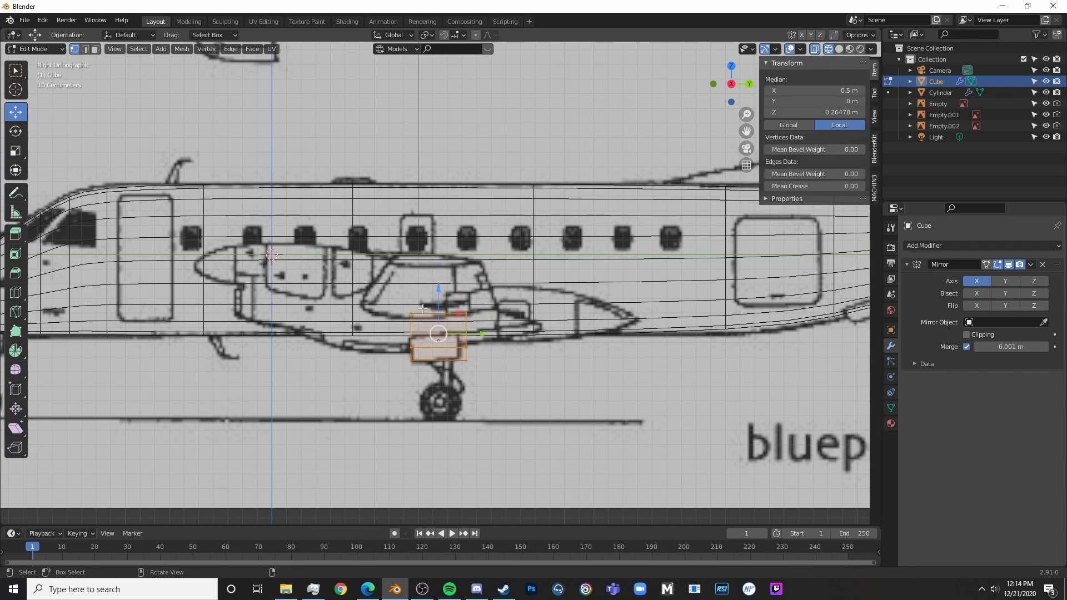
{"action": "key", "text": "alt+a"}
{"action": "key", "text": "c"}
{"action": "left_click_drag", "start_coordinate": [450, 326], "coordinate": [394, 242]}
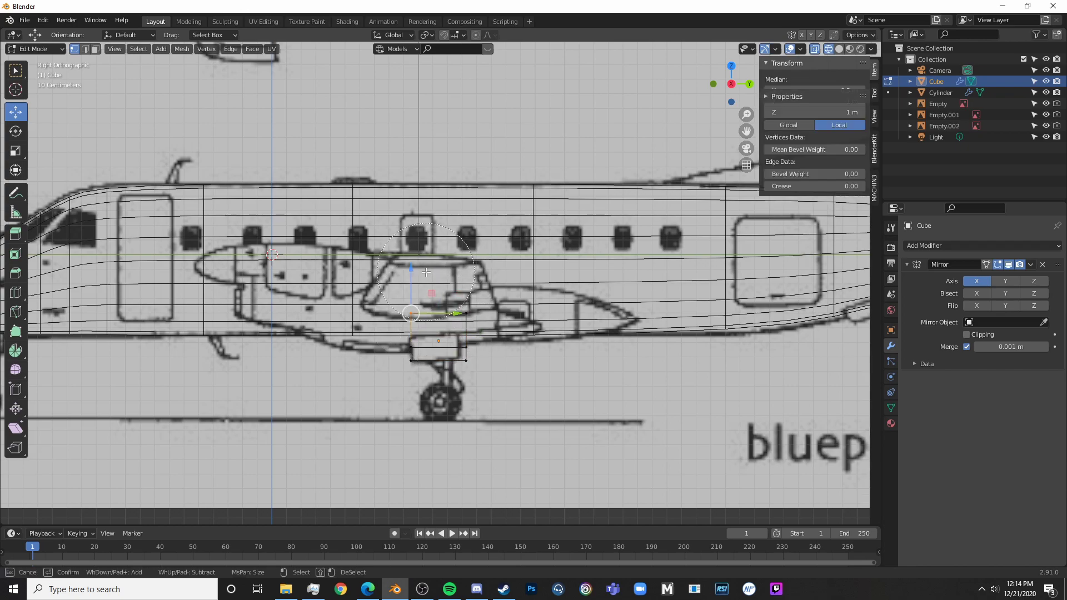
{"action": "left_click_drag", "start_coordinate": [484, 328], "coordinate": [451, 231], "text": "shift"}
{"action": "left_click_drag", "start_coordinate": [442, 273], "coordinate": [460, 250]}
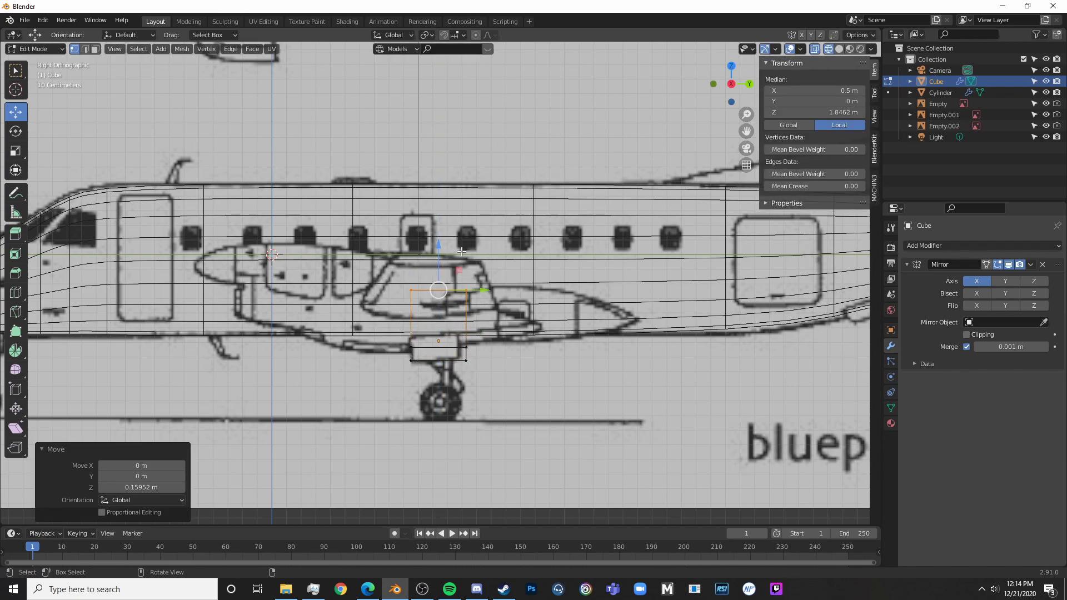
- Extrude the cube's rear face about 1.155 m along Y to the pointed tail end in the side blueprint
{"action": "key", "text": "alt+a"}
{"action": "key", "text": "c"}
{"action": "left_click", "coordinate": [504, 300]}
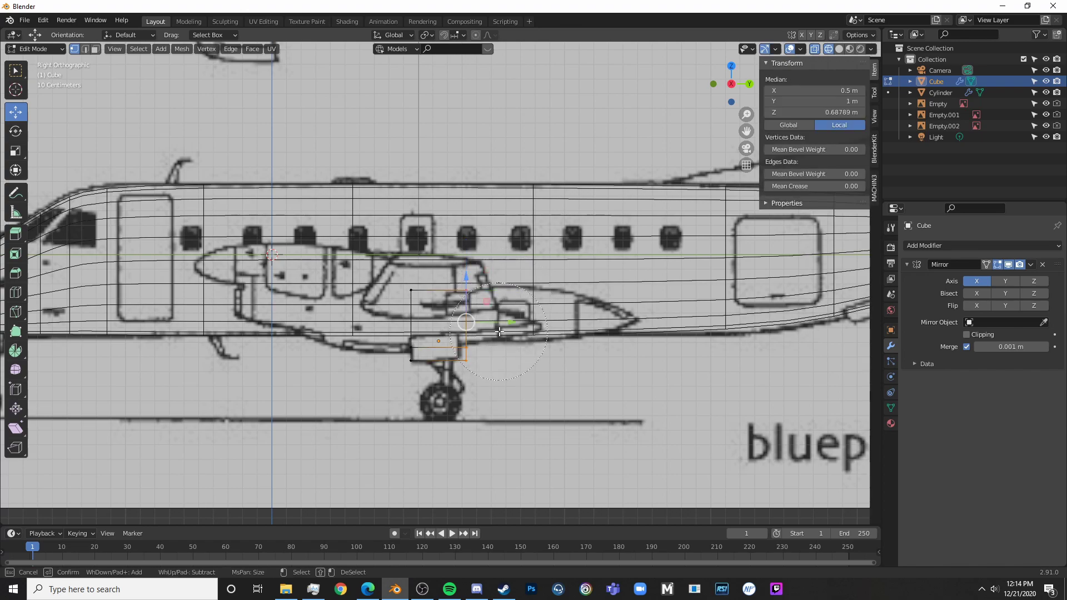
{"action": "key", "text": "g"}
{"action": "key", "text": "y"}
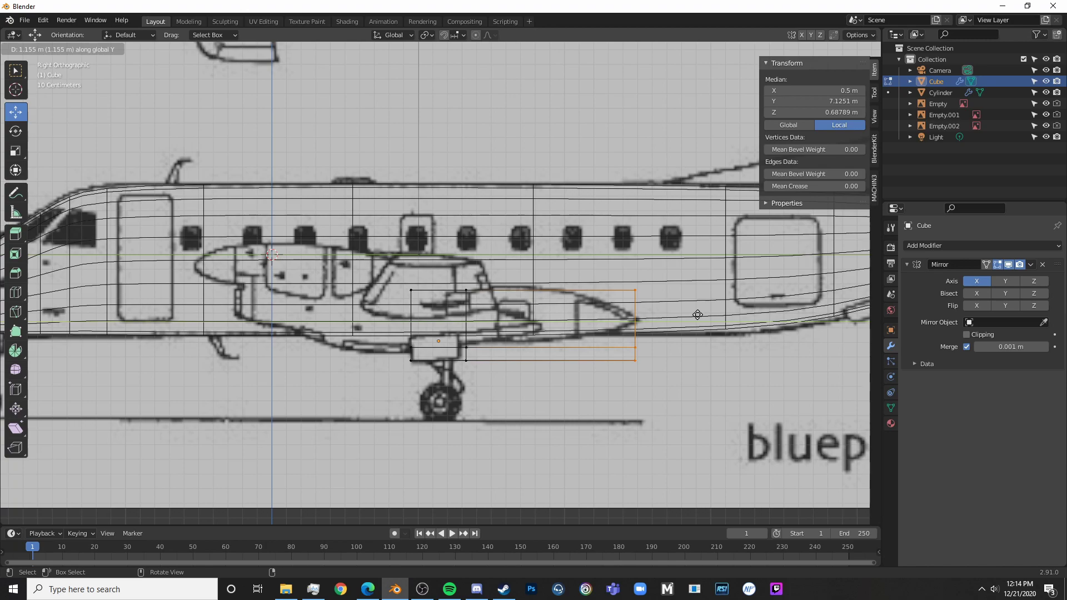
{"action": "left_click", "coordinate": [698, 315]}
{"action": "scroll", "coordinate": [698, 314], "scroll_direction": "down", "scroll_amount": 3}
{"action": "mouse_move", "coordinate": [697, 315]}
{"action": "middle_mouse_down"}
{"action": "mouse_move", "coordinate": [611, 327]}
{"action": "mouse_move", "coordinate": [617, 307]}
{"action": "mouse_move", "coordinate": [557, 295]}
{"action": "mouse_move", "coordinate": [548, 325]}
{"action": "middle_mouse_up"}
{"action": "key", "text": "shift+z"}
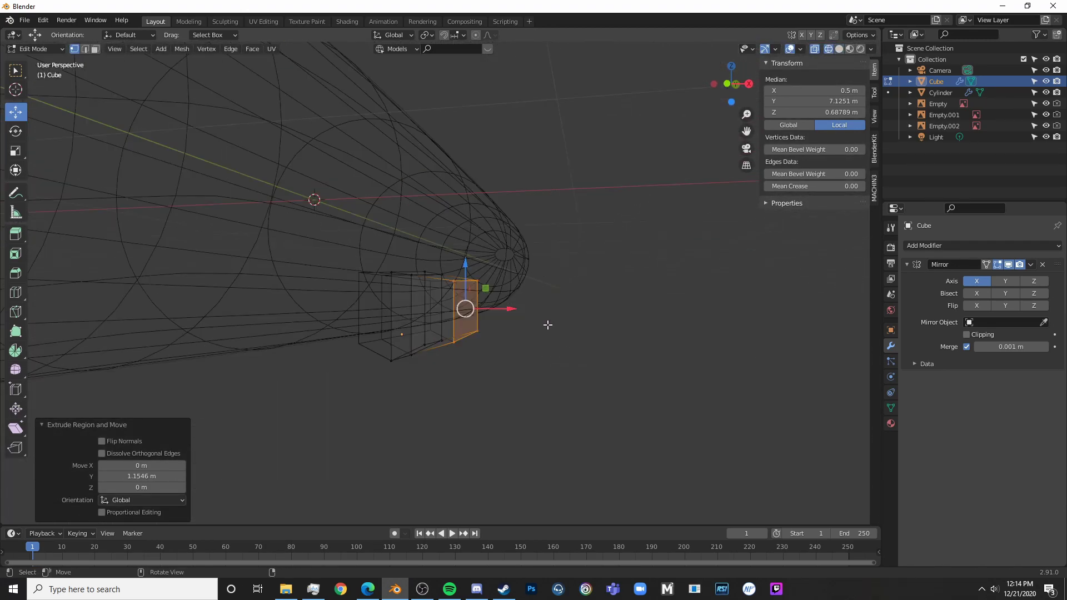
- Flatten the extruded rear end along Z into a narrow tip and raise it about 0.011 m onto the outline's point
{"action": "key", "text": "KP_3"}
{"action": "scroll", "coordinate": [624, 298], "scroll_direction": "up", "scroll_amount": 3}
{"action": "key", "text": "s"}
{"action": "key", "text": "z"}
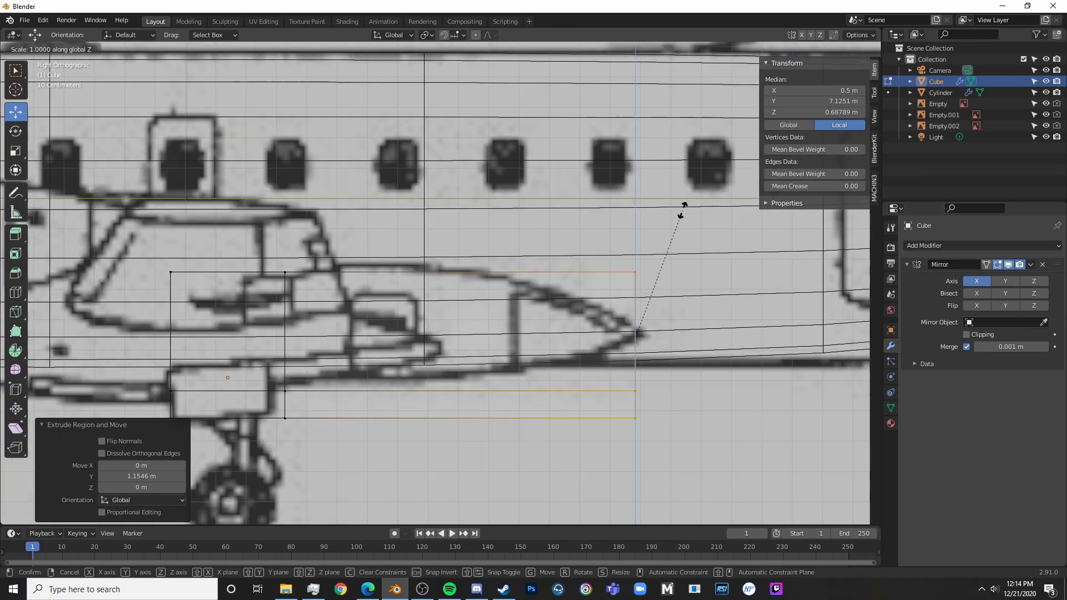
{"action": "left_click", "coordinate": [634, 337]}
{"action": "left_click_drag", "start_coordinate": [638, 301], "coordinate": [645, 297]}
{"action": "key", "text": "s"}
{"action": "key", "text": "z"}
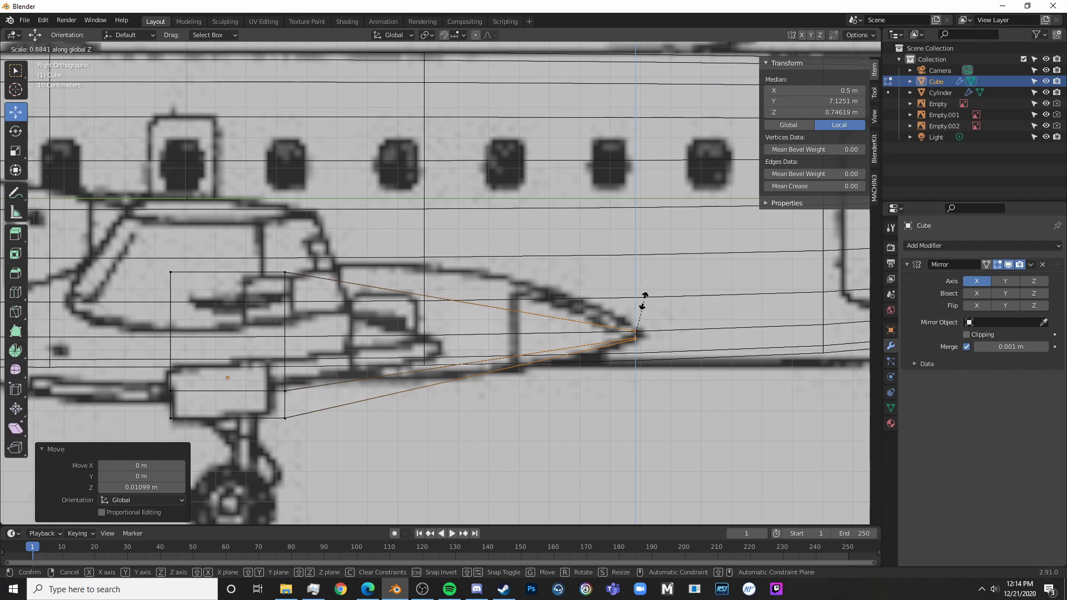
{"action": "left_click", "coordinate": [641, 304]}
- Raise the lower vertices of the front block to the underside line above the landing gear in the side blueprint
{"action": "middle_click_drag", "start_coordinate": [419, 341], "coordinate": [573, 319], "text": "shift"}
{"action": "key", "text": "a"}
{"action": "key", "text": "a"}
{"action": "key", "text": "a"}
{"action": "key", "text": "c"}
{"action": "left_click_drag", "start_coordinate": [461, 393], "coordinate": [288, 388]}
{"action": "right_click", "coordinate": [288, 388]}
{"action": "left_click_drag", "start_coordinate": [382, 347], "coordinate": [381, 325]}
{"action": "scroll", "coordinate": [411, 313], "scroll_direction": "down", "scroll_amount": 5}
{"action": "scroll", "coordinate": [509, 349], "scroll_direction": "up", "scroll_amount": 6}
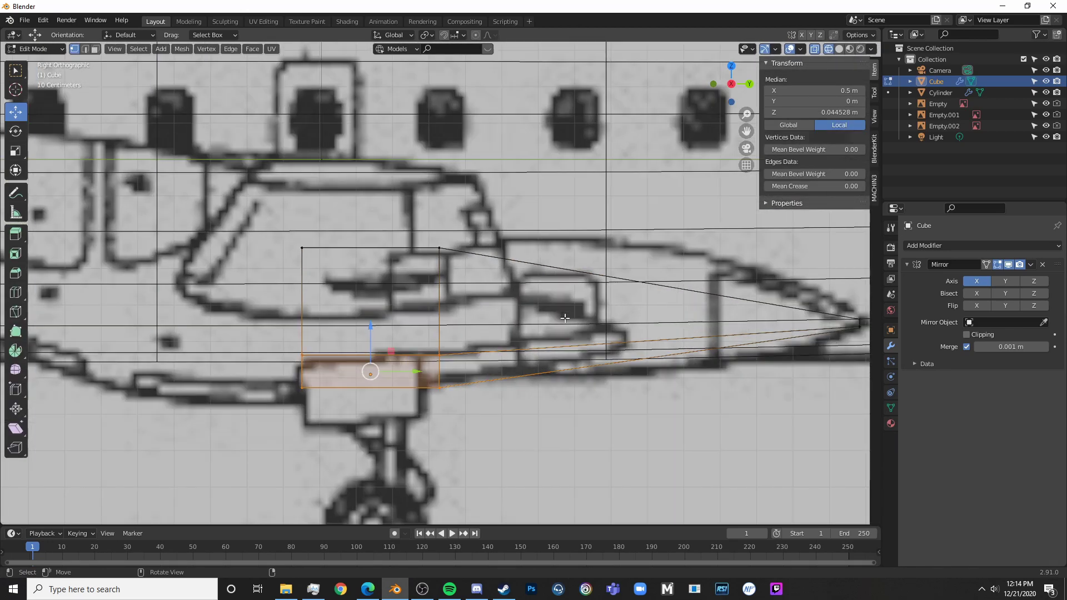
- Add an edge loop midway along the tapered rear section and lower its bottom vertices onto the blueprint's underside line
{"action": "middle_click_drag", "start_coordinate": [612, 300], "coordinate": [460, 296], "text": "shift"}
{"action": "left_click", "coordinate": [484, 274]}
{"action": "right_click", "coordinate": [484, 274]}
{"action": "left_click_drag", "start_coordinate": [451, 325], "coordinate": [547, 389]}
{"action": "left_click_drag", "start_coordinate": [499, 306], "coordinate": [498, 317]}
- Raise the new loop's top vertices to the blueprint's upper curve, and the top vertices ahead of them by about 0.023 m
{"action": "left_click_drag", "start_coordinate": [467, 259], "coordinate": [528, 300]}
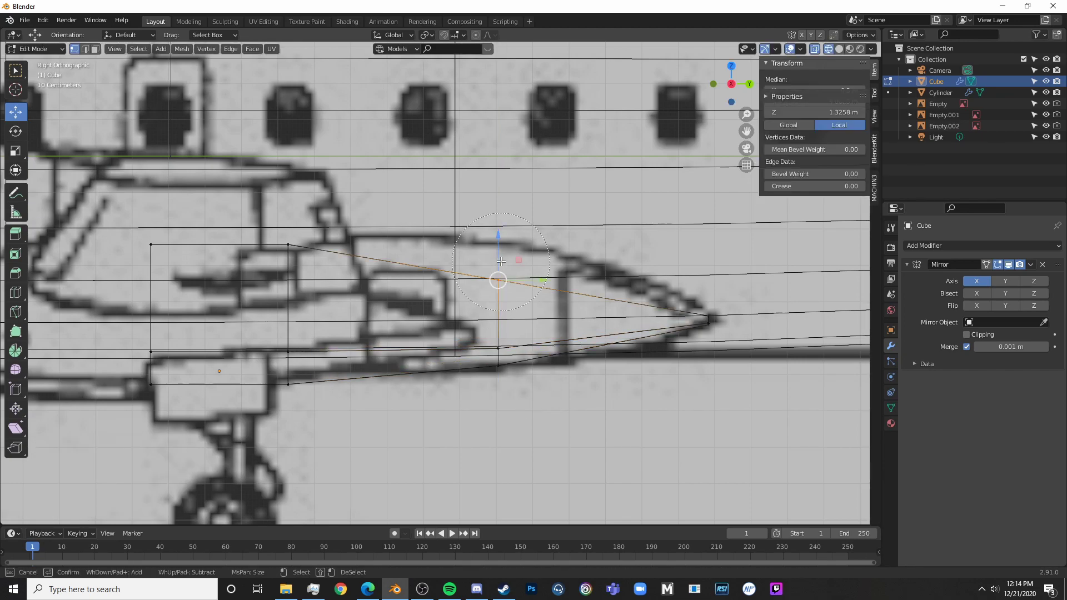
{"action": "left_click_drag", "start_coordinate": [500, 233], "coordinate": [512, 198]}
{"action": "left_click", "coordinate": [288, 245]}
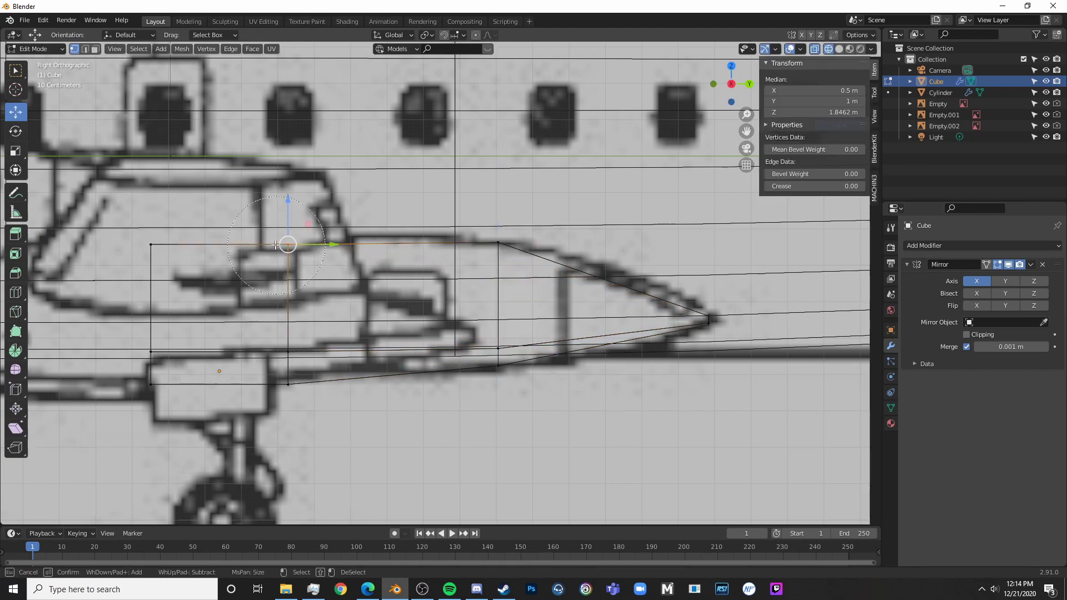
{"action": "left_click_drag", "start_coordinate": [291, 215], "coordinate": [302, 205]}
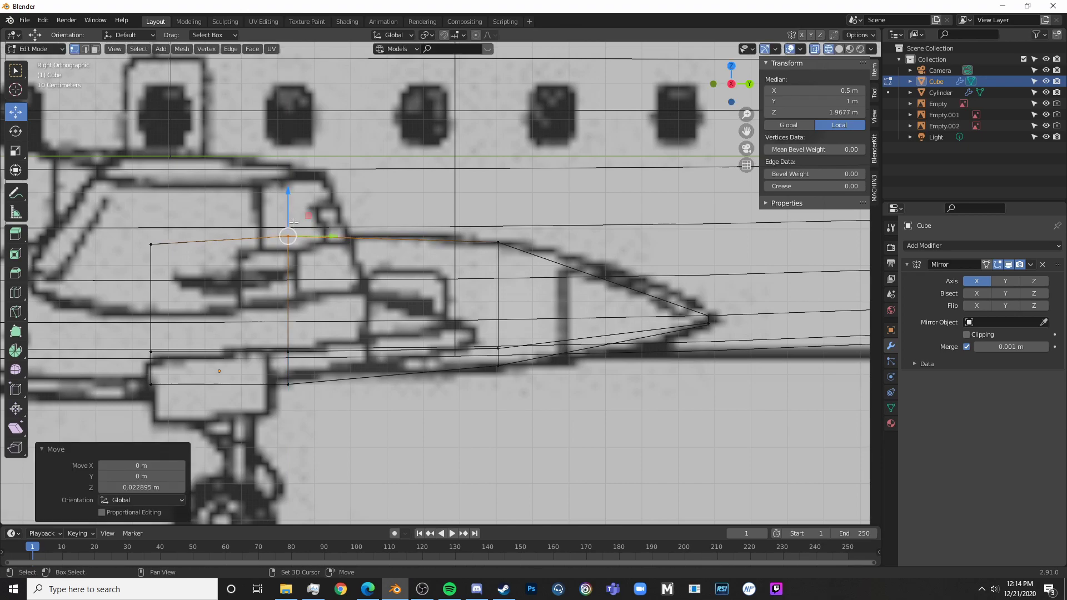
- Select all the vertices at the block's front end
{"action": "middle_click_drag", "start_coordinate": [302, 205], "coordinate": [518, 197], "text": "shift"}
{"action": "left_click_drag", "start_coordinate": [453, 223], "coordinate": [348, 394]}
{"action": "middle_click_drag", "start_coordinate": [446, 336], "coordinate": [526, 341], "text": "shift"}
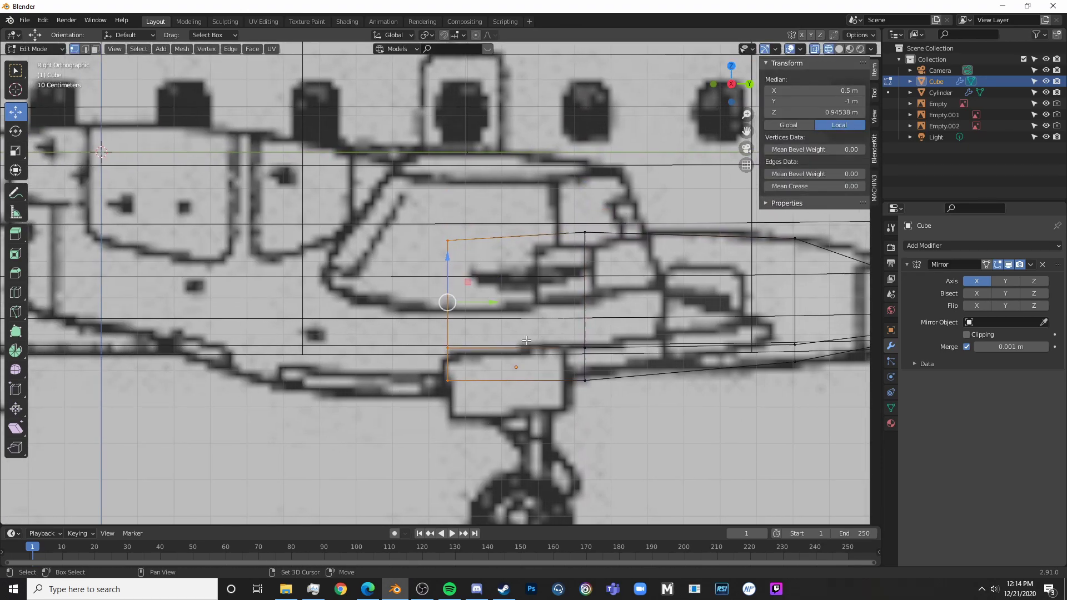
- Add a Subdivision Surface modifier to the belly fairing mesh
{"action": "left_click", "coordinate": [927, 246]}
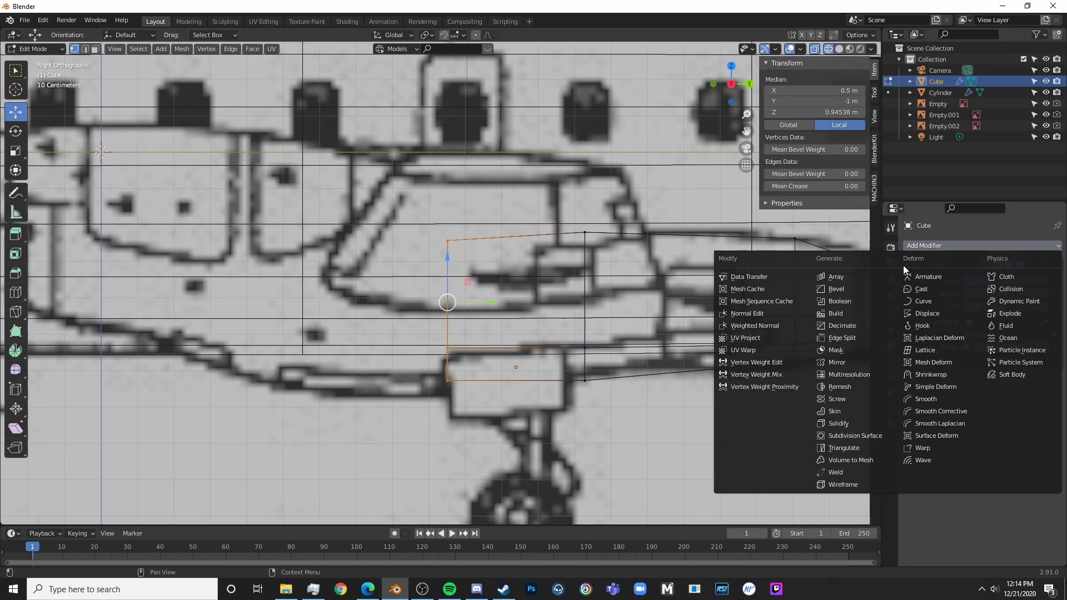
{"action": "left_click", "coordinate": [865, 435]}
{"action": "middle_click_drag", "start_coordinate": [513, 305], "coordinate": [607, 291], "text": "shift"}
- Extrude the fairing's front vertices about 0.69 m along Y toward the aircraft's nose
{"action": "key", "text": "a"}
{"action": "key", "text": "c"}
{"action": "mouse_move", "coordinate": [542, 417]}
{"action": "left_mouse_down"}
{"action": "mouse_move", "coordinate": [533, 311]}
{"action": "mouse_move", "coordinate": [543, 221]}
{"action": "left_mouse_up"}
{"action": "right_click", "coordinate": [543, 222]}
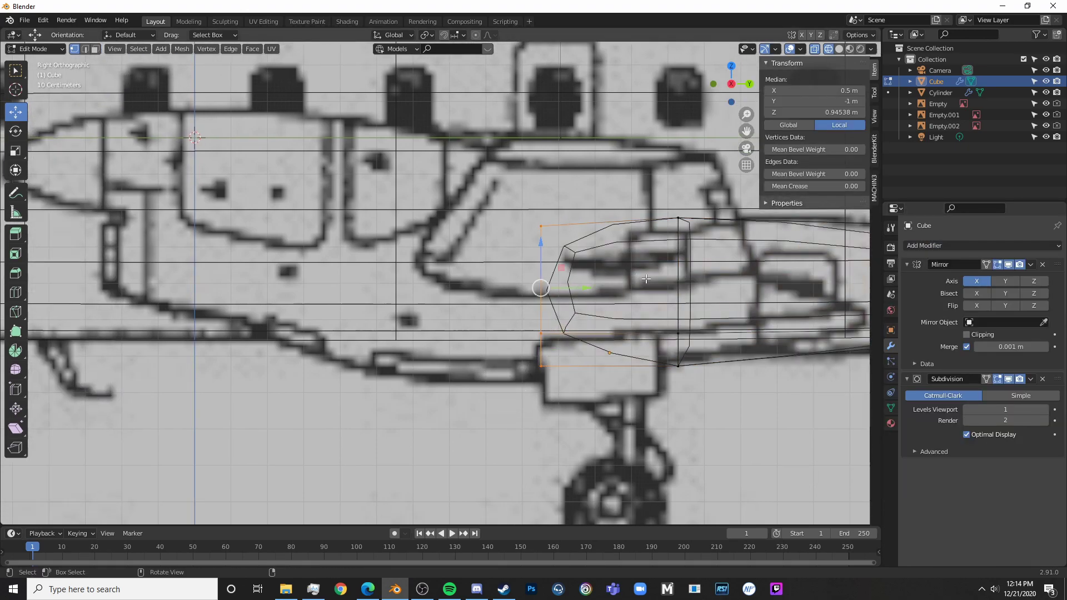
{"action": "key", "text": "e"}
{"action": "key", "text": "y"}
{"action": "left_click", "coordinate": [371, 272]}
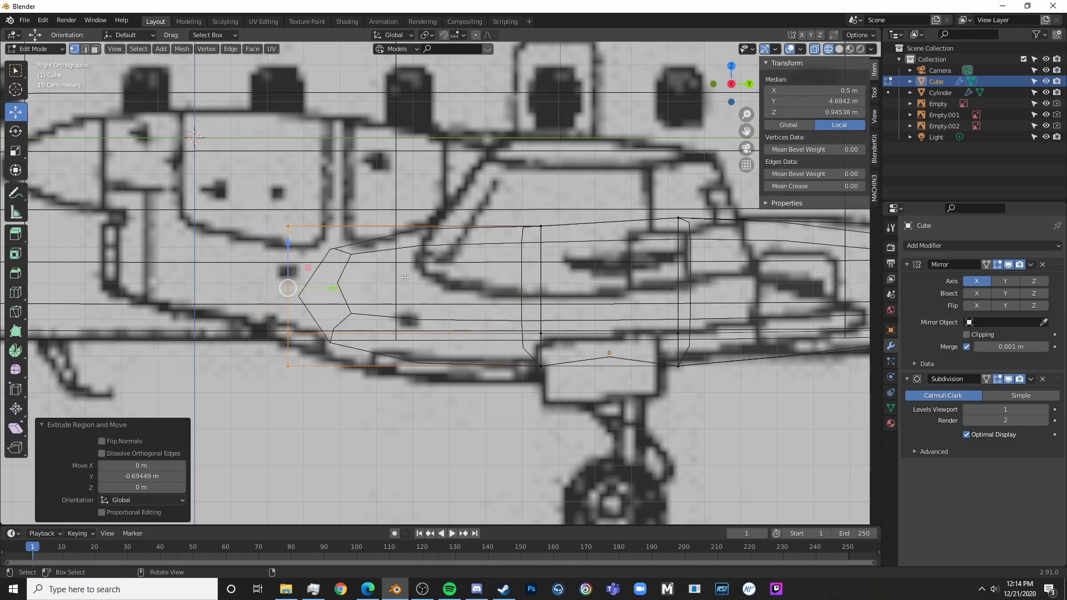
- Examine the fairing in top and front views and check the Embraer 120 reference photo in the browser
{"action": "key", "text": "KP_7"}
{"action": "scroll", "coordinate": [454, 257], "scroll_direction": "down", "scroll_amount": 5}
{"action": "middle_click_drag", "start_coordinate": [498, 296], "coordinate": [487, 316], "text": "shift"}
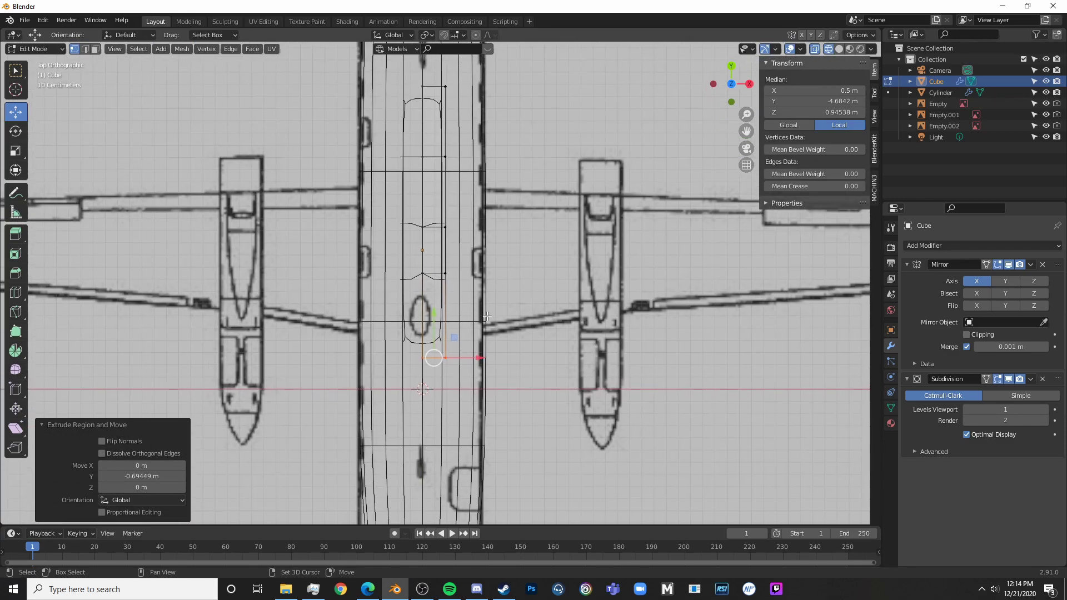
{"action": "key", "text": "KP_1"}
{"action": "key", "text": "shift+z"}
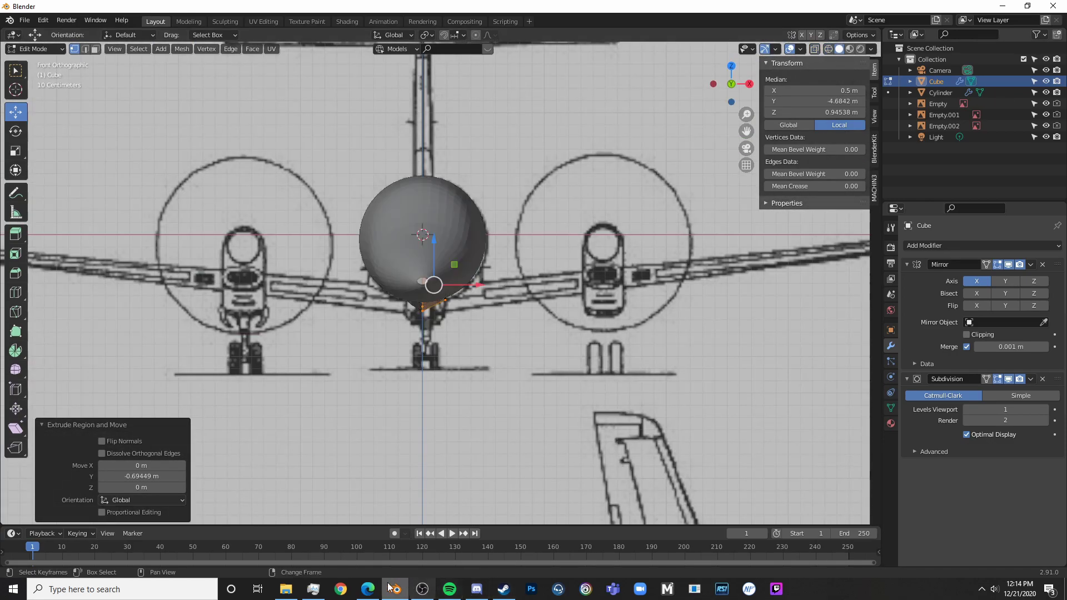
{"action": "left_click", "coordinate": [368, 595]}
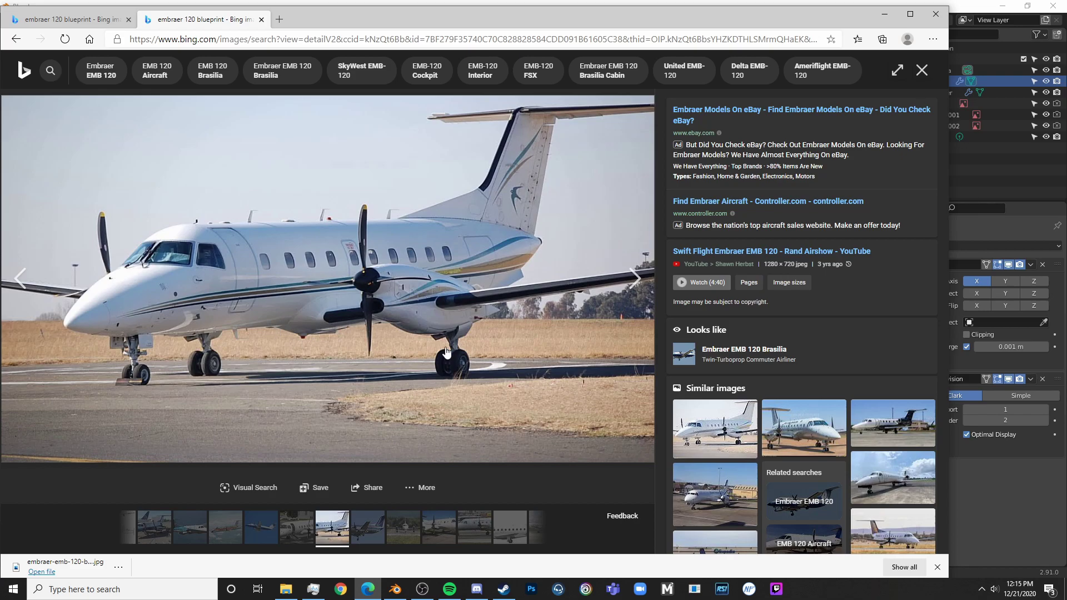
{"action": "left_click", "coordinate": [1025, 520]}
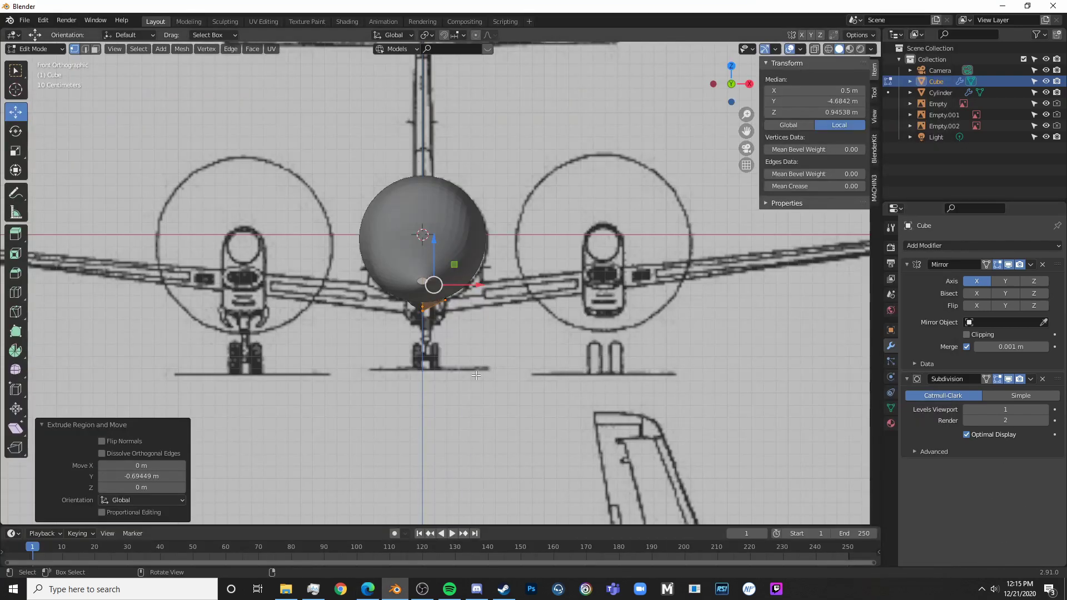
{"action": "key", "text": "KP_7"}
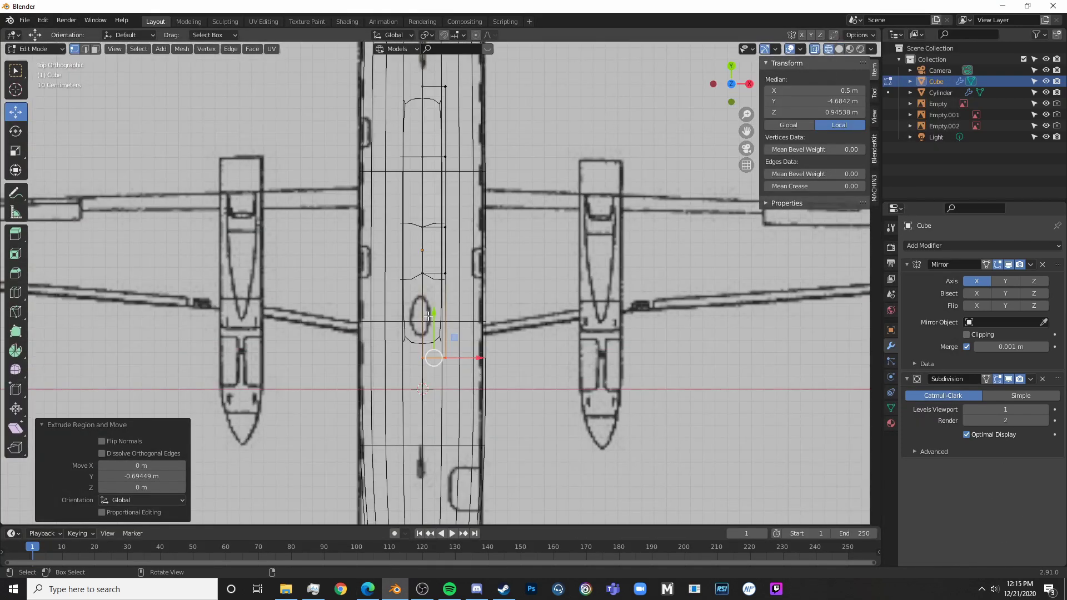
- Select the fairing's outer side vertices and move them outward to local X about 2.4 m
{"action": "left_click_drag", "start_coordinate": [427, 315], "coordinate": [442, 318]}
{"action": "left_click", "coordinate": [506, 322]}
{"action": "key", "text": "c"}
{"action": "left_click_drag", "start_coordinate": [479, 360], "coordinate": [475, 284]}
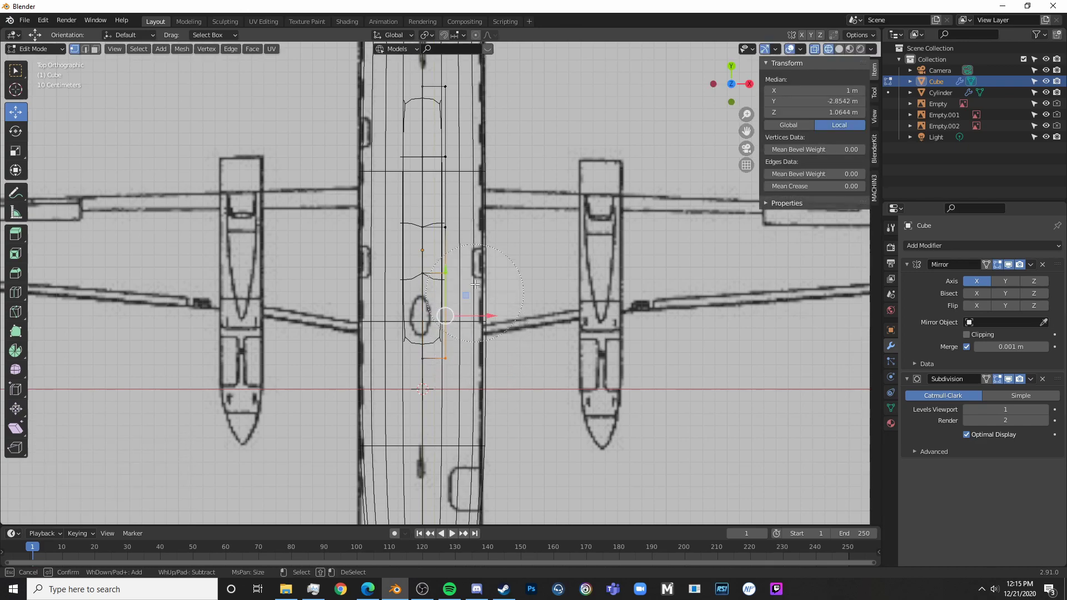
{"action": "left_click", "coordinate": [514, 127]}
{"action": "key", "text": "c"}
{"action": "mouse_move", "coordinate": [481, 101]}
{"action": "left_mouse_down"}
{"action": "mouse_move", "coordinate": [485, 209]}
{"action": "mouse_move", "coordinate": [539, 231]}
{"action": "mouse_move", "coordinate": [522, 230]}
{"action": "left_mouse_up"}
{"action": "key", "text": "Tab"}
{"action": "middle_click_drag", "start_coordinate": [521, 231], "coordinate": [449, 175]}
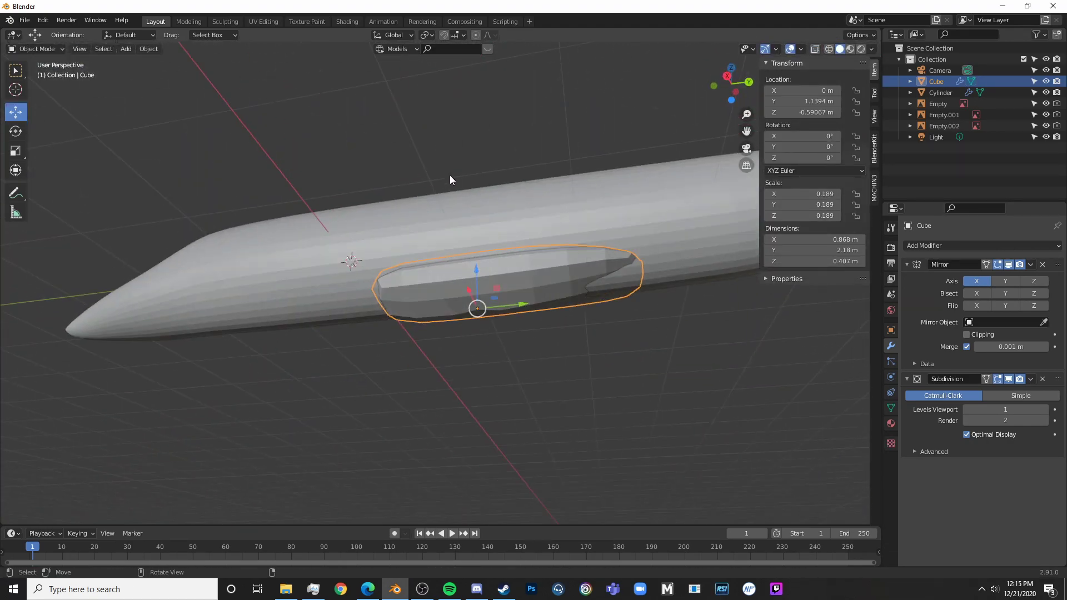
- Add a centred loop cut across the fairing's tapered rear section
{"action": "key", "text": "KP_3"}
{"action": "key", "text": "Tab"}
{"action": "middle_click_drag", "start_coordinate": [703, 250], "coordinate": [605, 251], "text": "shift"}
{"action": "scroll", "coordinate": [604, 281], "scroll_direction": "up", "scroll_amount": 6}
{"action": "left_click", "coordinate": [603, 287]}
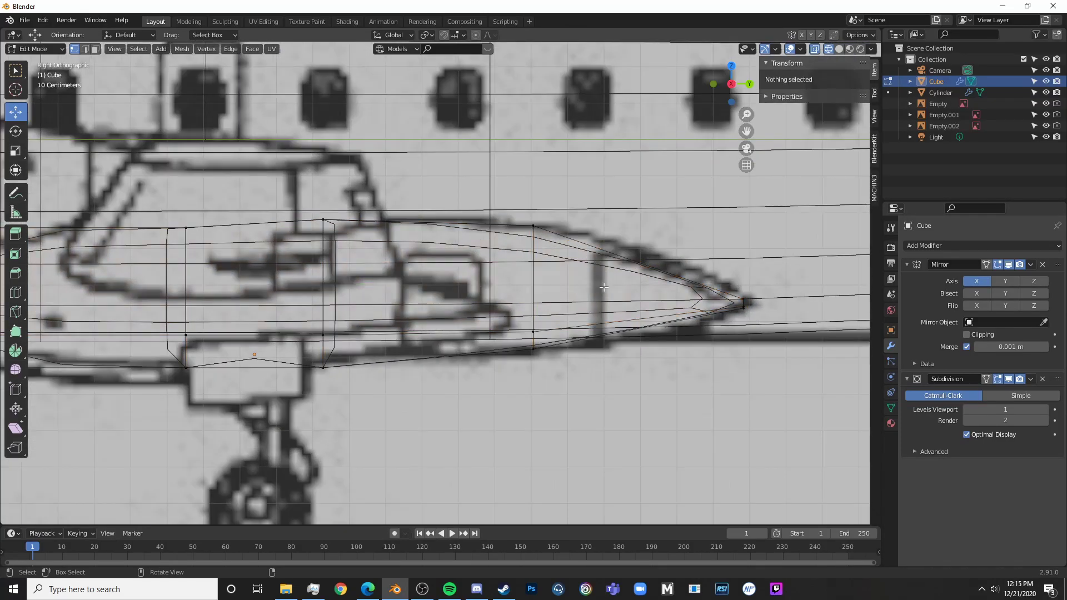
{"action": "left_click", "coordinate": [603, 284]}
{"action": "right_click", "coordinate": [604, 284]}
- Lower the bottom vertices of the new loop and the cross-section ahead of it slightly to follow the side blueprint
{"action": "left_click_drag", "start_coordinate": [614, 308], "coordinate": [667, 339]}
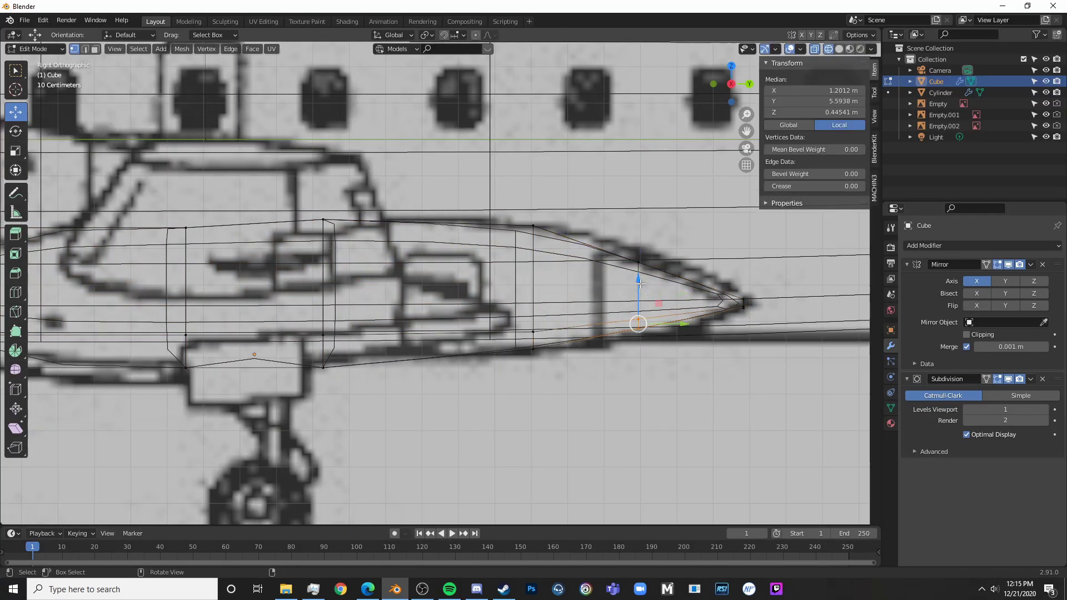
{"action": "left_click_drag", "start_coordinate": [638, 282], "coordinate": [637, 289]}
{"action": "left_click_drag", "start_coordinate": [512, 318], "coordinate": [559, 367]}
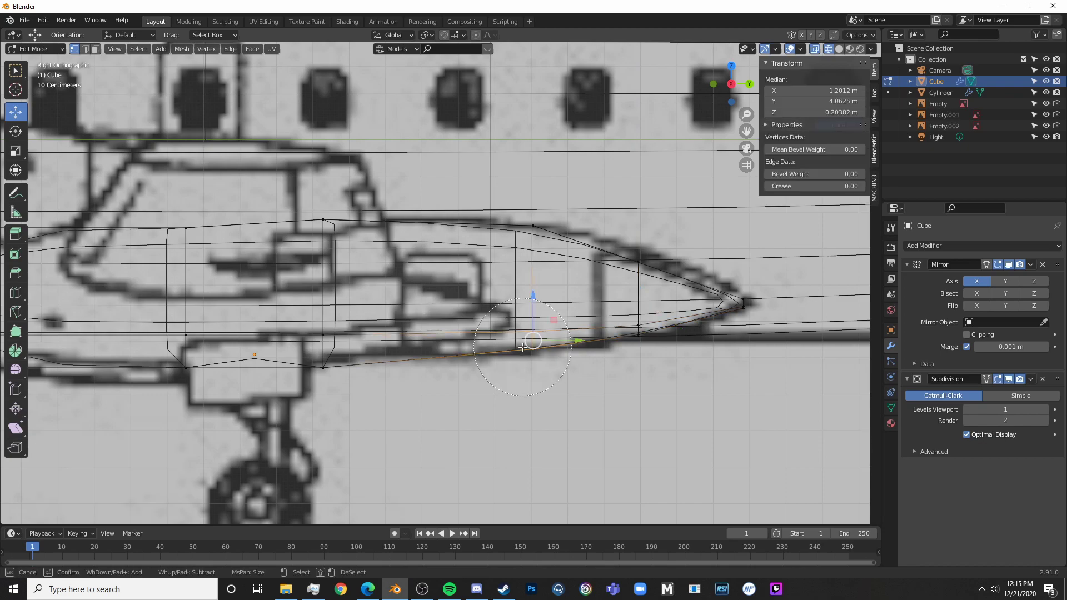
{"action": "left_click_drag", "start_coordinate": [533, 291], "coordinate": [533, 299]}
{"action": "left_click", "coordinate": [417, 332]}
{"action": "key", "text": "Tab"}
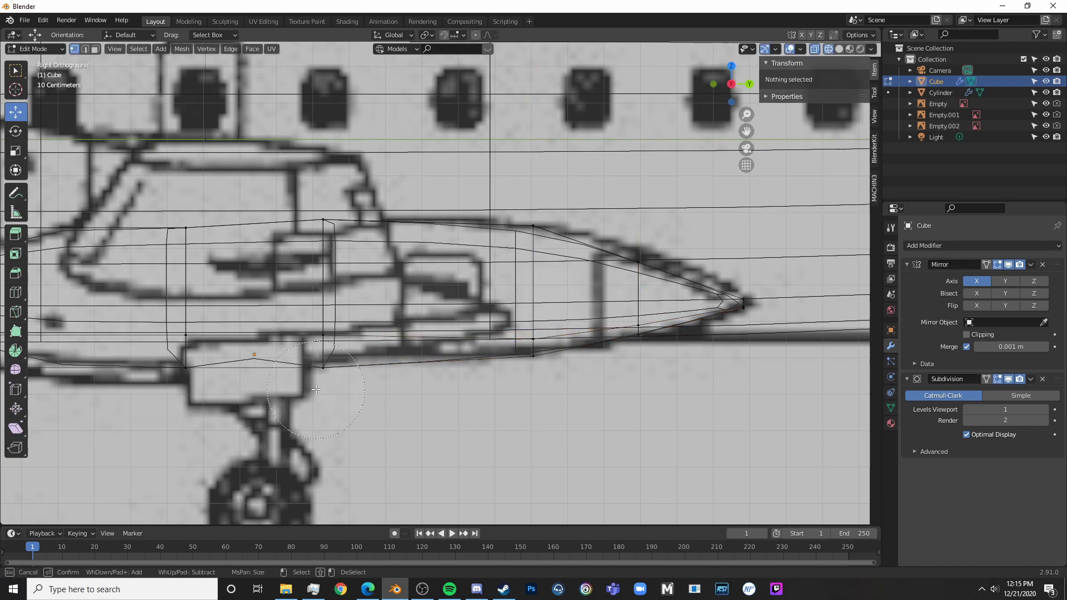
- Examine the fairing's underside and mesh from several angles in solid and wireframe display
{"action": "scroll", "coordinate": [391, 345], "scroll_direction": "down", "scroll_amount": 4}
{"action": "key", "text": "alt+z"}
{"action": "middle_click_drag", "start_coordinate": [420, 235], "coordinate": [687, 210]}
{"action": "key", "text": "Tab"}
{"action": "scroll", "coordinate": [626, 305], "scroll_direction": "up", "scroll_amount": 5}
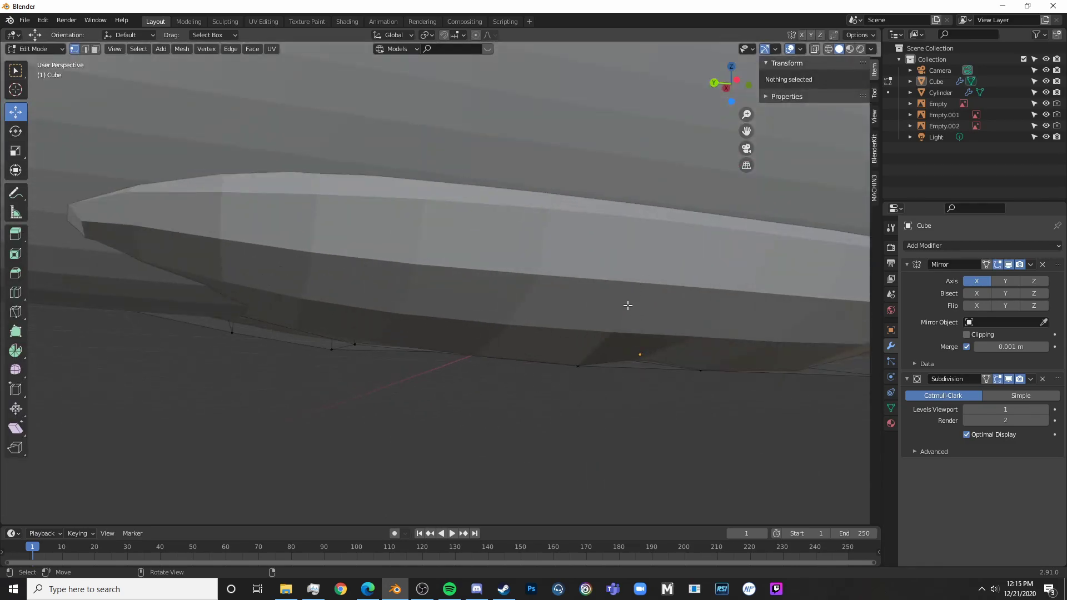
{"action": "middle_click_drag", "start_coordinate": [626, 305], "coordinate": [571, 304]}
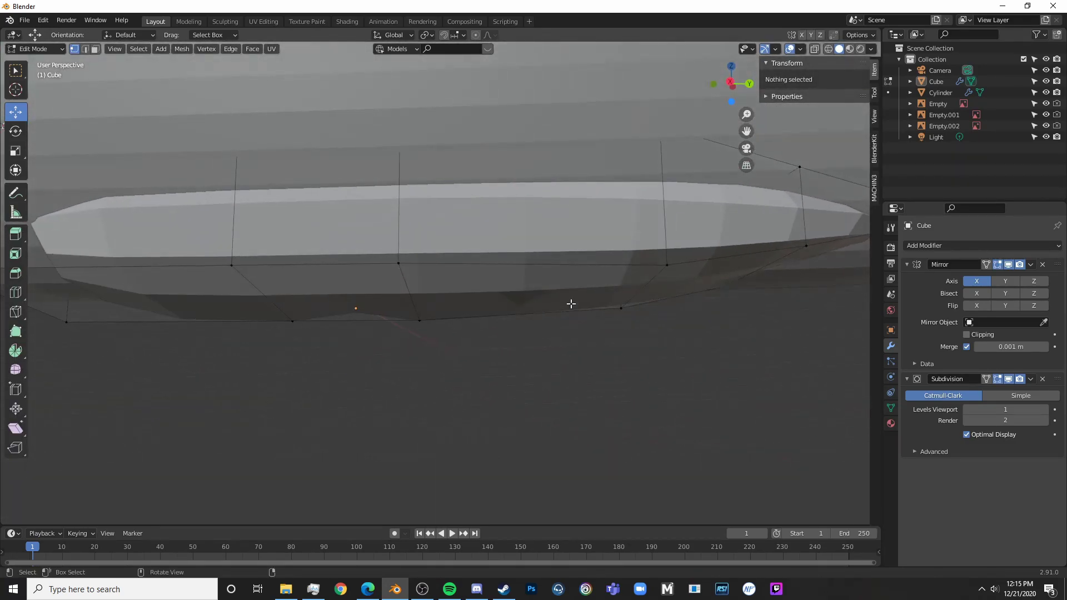
{"action": "key", "text": "shift+z"}
{"action": "mouse_move", "coordinate": [362, 309]}
{"action": "middle_mouse_down"}
{"action": "mouse_move", "coordinate": [417, 333]}
{"action": "mouse_move", "coordinate": [393, 362]}
{"action": "mouse_move", "coordinate": [417, 283]}
{"action": "mouse_move", "coordinate": [374, 214]}
{"action": "mouse_move", "coordinate": [260, 252]}
{"action": "mouse_move", "coordinate": [359, 225]}
{"action": "mouse_move", "coordinate": [363, 205]}
{"action": "mouse_move", "coordinate": [492, 267]}
{"action": "mouse_move", "coordinate": [450, 277]}
{"action": "middle_mouse_up"}
{"action": "key", "text": "shift+z"}
{"action": "left_click", "coordinate": [445, 278]}
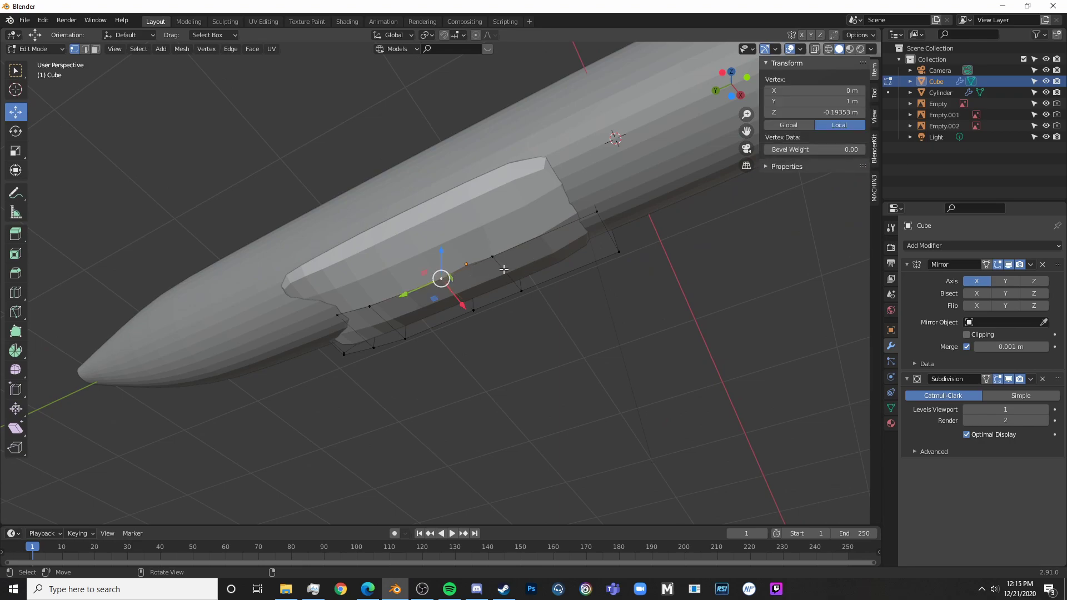
{"action": "middle_click_drag", "start_coordinate": [501, 251], "coordinate": [507, 243]}
{"action": "key", "text": "shift+z"}
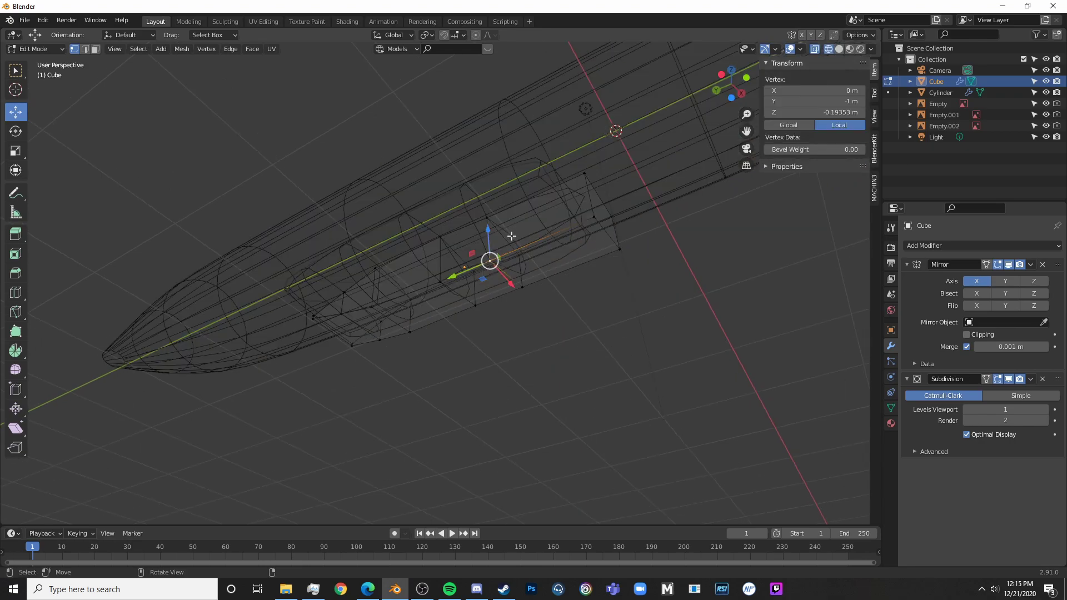
{"action": "key", "text": "alt+a"}
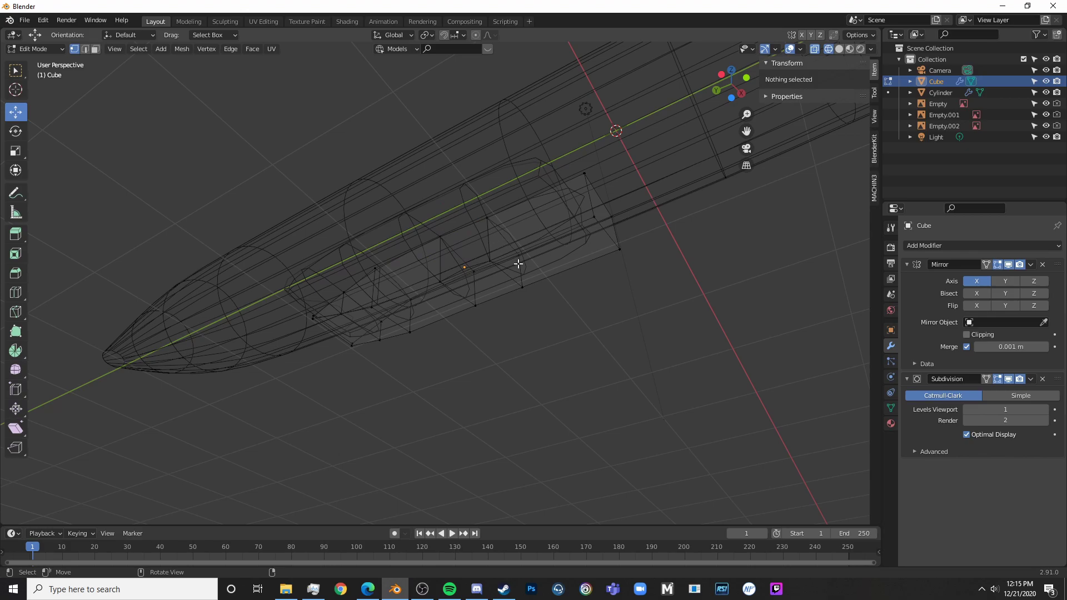
{"action": "mouse_move", "coordinate": [517, 262]}
{"action": "middle_mouse_down", "text": "alt"}
{"action": "mouse_move", "coordinate": [541, 348]}
{"action": "mouse_move", "coordinate": [558, 367]}
{"action": "mouse_move", "coordinate": [596, 380]}
{"action": "mouse_move", "coordinate": [605, 362]}
{"action": "middle_mouse_up", "text": "alt"}
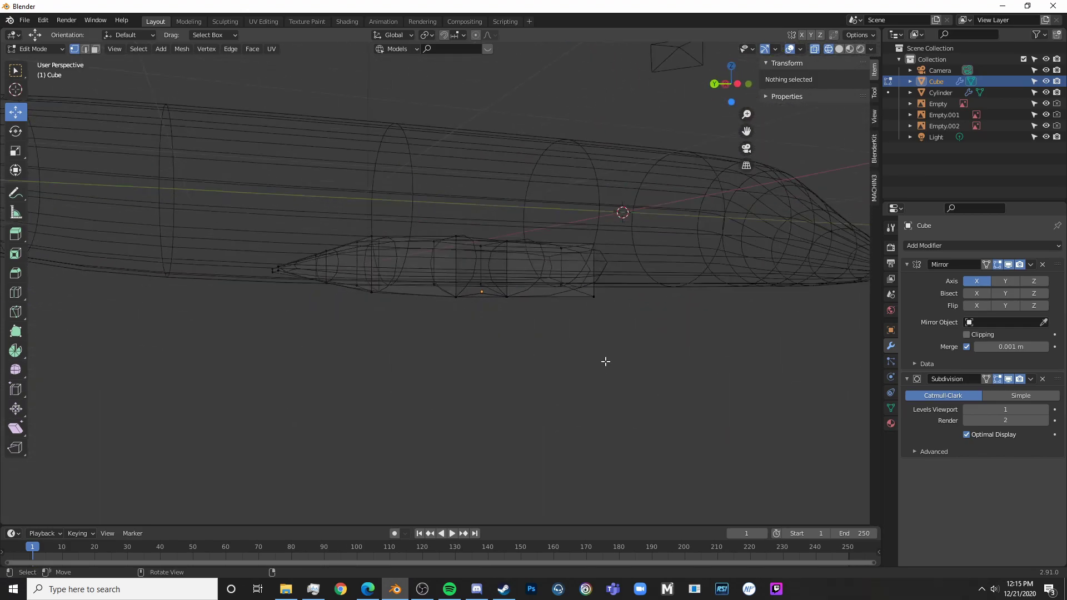
{"action": "key", "text": "shift+z"}
{"action": "mouse_move", "coordinate": [572, 317]}
{"action": "middle_mouse_down"}
{"action": "mouse_move", "coordinate": [608, 248]}
{"action": "mouse_move", "coordinate": [441, 274]}
{"action": "middle_mouse_up"}
{"action": "scroll", "coordinate": [440, 274], "scroll_direction": "up", "scroll_amount": 3}
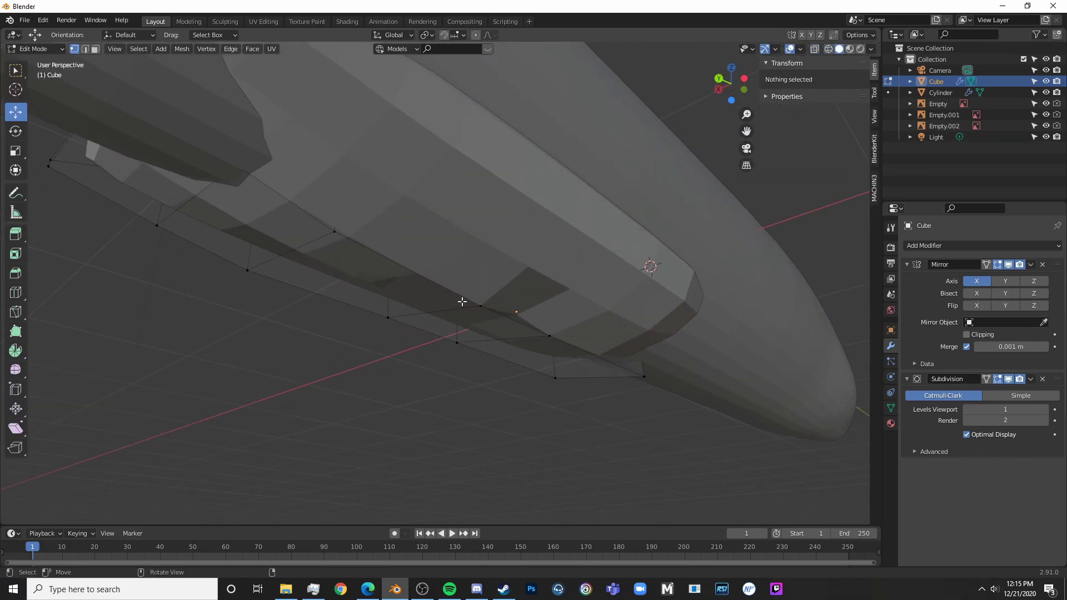
- Move two bottom centreline vertices of the fairing down along Z to local Z about -0.26 m
{"action": "left_click", "coordinate": [463, 303]}
{"action": "left_click", "coordinate": [548, 330], "text": "shift"}
{"action": "key", "text": "g"}
{"action": "key", "text": "z"}
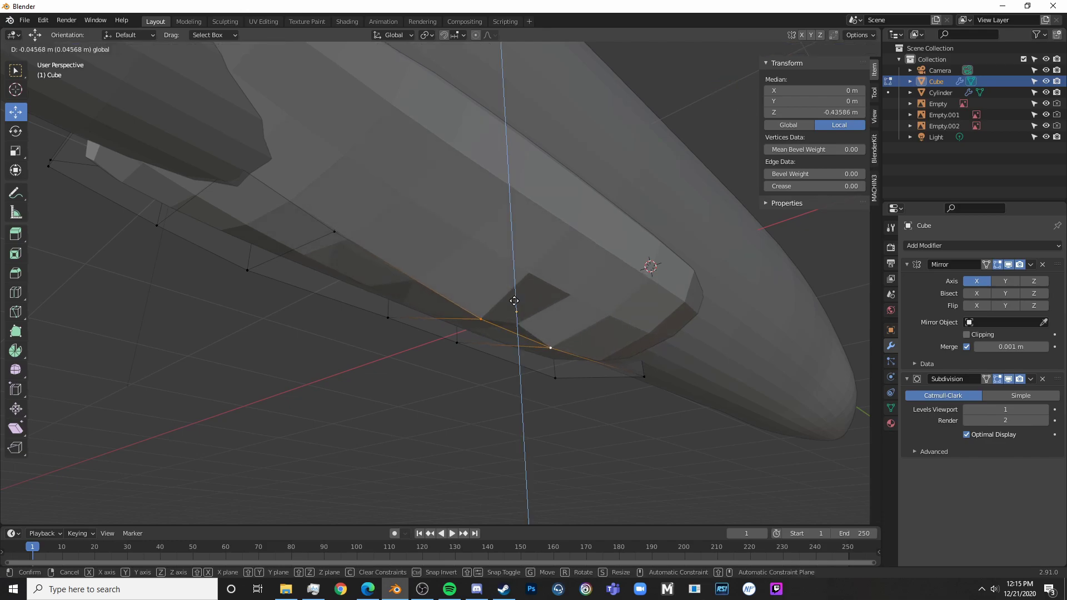
{"action": "left_click", "coordinate": [514, 301]}
{"action": "key", "text": "Tab"}
{"action": "middle_click_drag", "start_coordinate": [515, 301], "coordinate": [482, 301]}
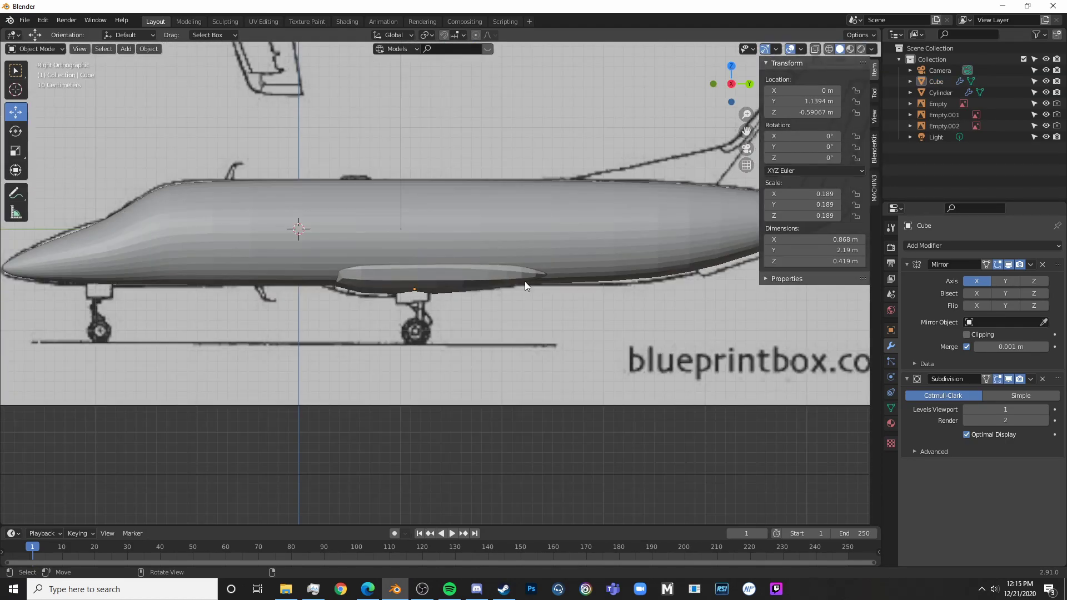
- Lower the fairing's lower outer side vertices to the wing root's underside on the front blueprint
{"action": "scroll", "coordinate": [435, 280], "scroll_direction": "up", "scroll_amount": 5}
{"action": "left_click", "coordinate": [437, 279]}
{"action": "key", "text": "Tab"}
{"action": "middle_click_drag", "start_coordinate": [438, 275], "coordinate": [582, 324], "text": "shift"}
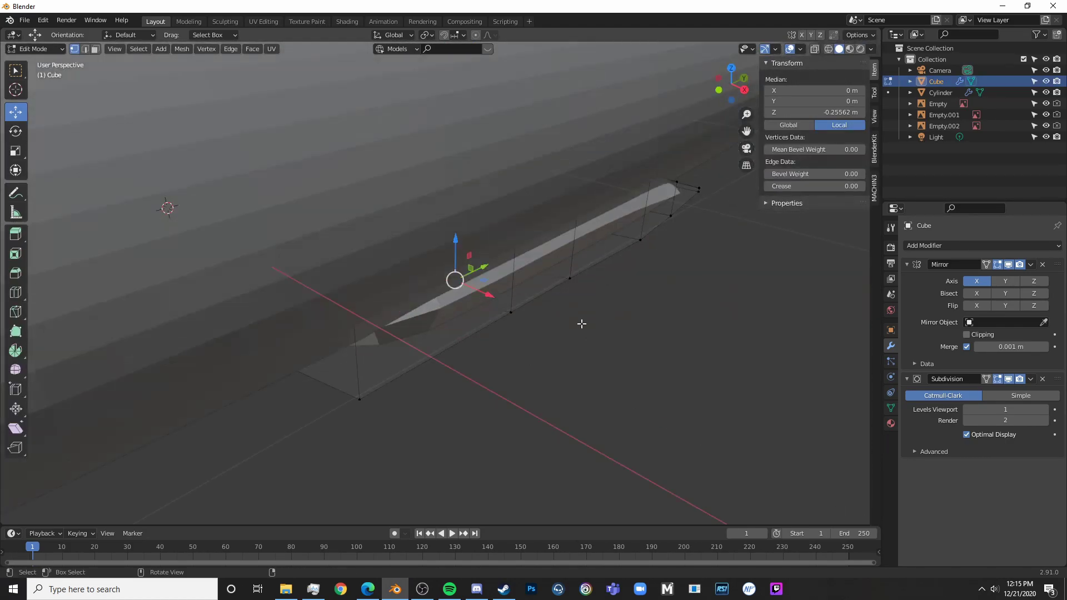
{"action": "key", "text": "KP_0"}
{"action": "key", "text": "KP_1"}
{"action": "key", "text": "shift+z"}
{"action": "left_click", "coordinate": [581, 262]}
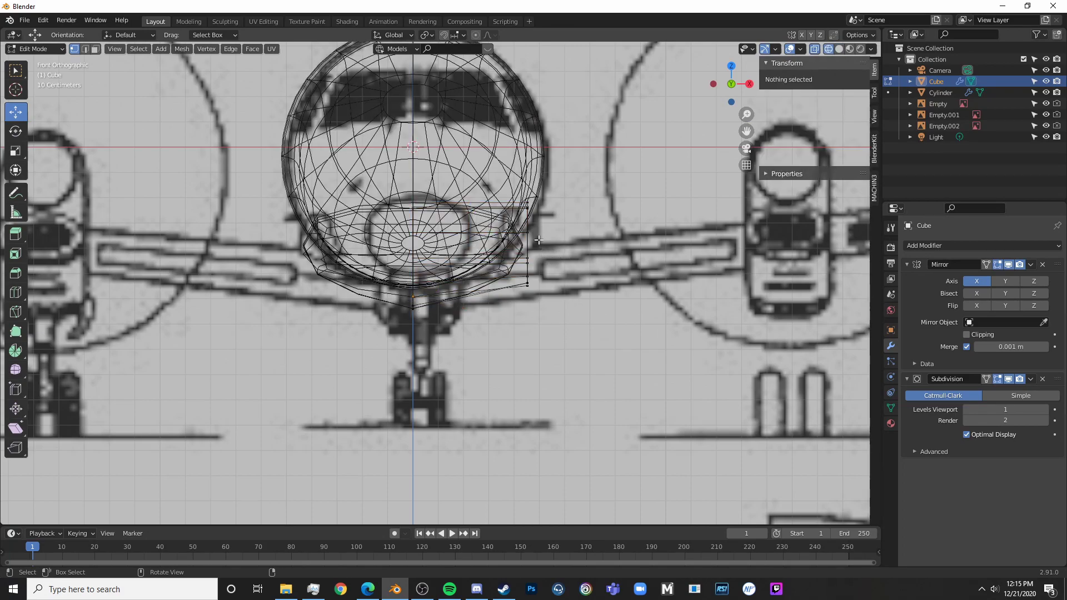
{"action": "key", "text": "c"}
{"action": "left_click_drag", "start_coordinate": [539, 239], "coordinate": [549, 286]}
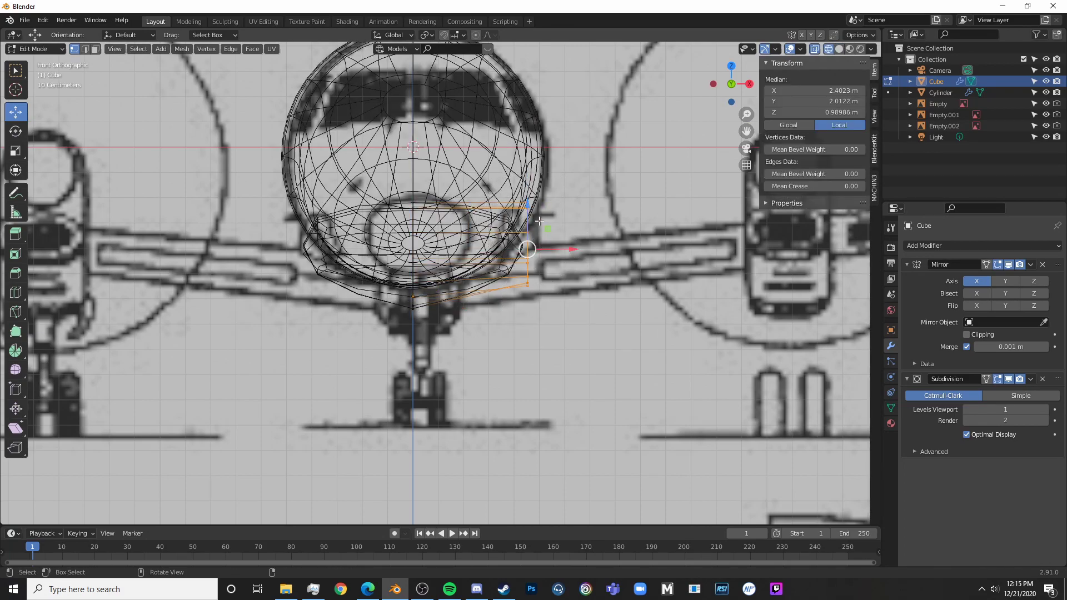
{"action": "left_click", "coordinate": [543, 287]}
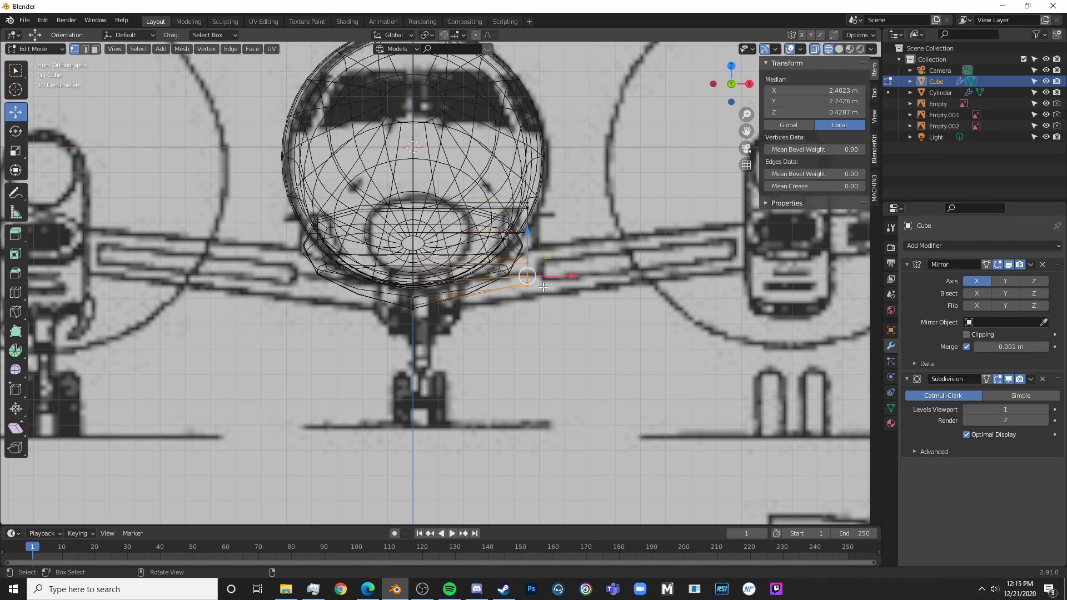
{"action": "left_click_drag", "start_coordinate": [526, 228], "coordinate": [527, 242]}
- Extrude all of the fairing's outer side vertices about 0.145 m outward along X toward the wing
{"action": "left_click", "coordinate": [529, 240], "text": "alt"}
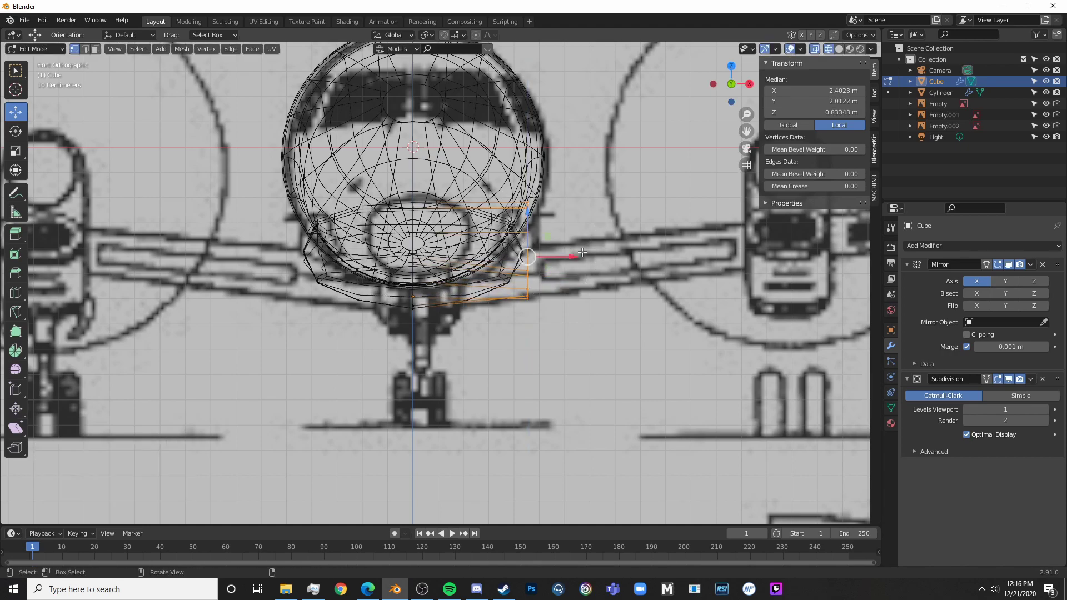
{"action": "middle_click_drag", "start_coordinate": [582, 252], "coordinate": [526, 247], "text": "shift"}
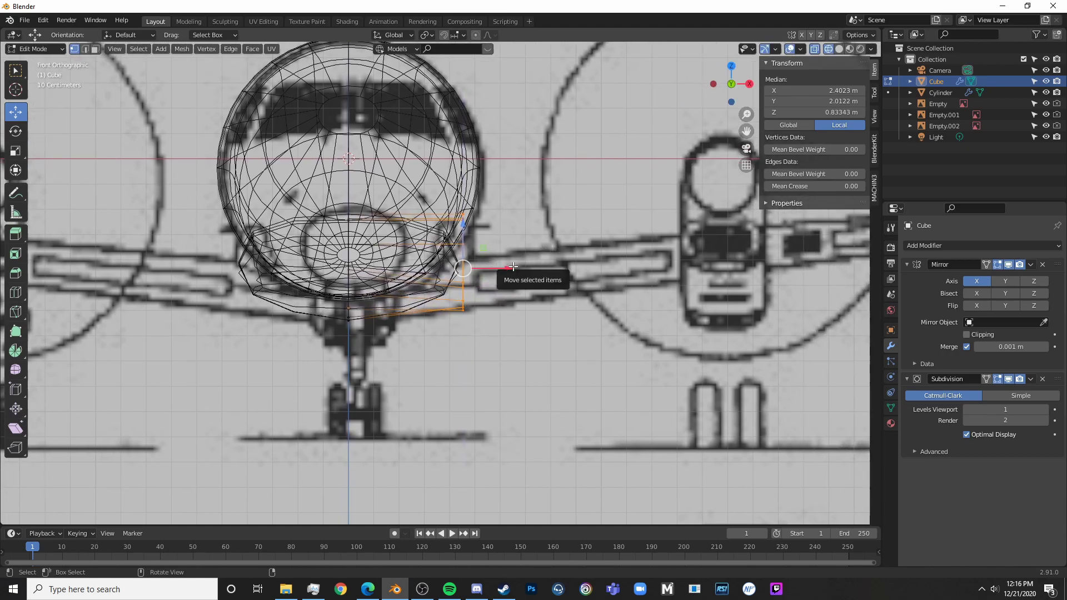
{"action": "left_click_drag", "start_coordinate": [512, 266], "coordinate": [549, 267]}
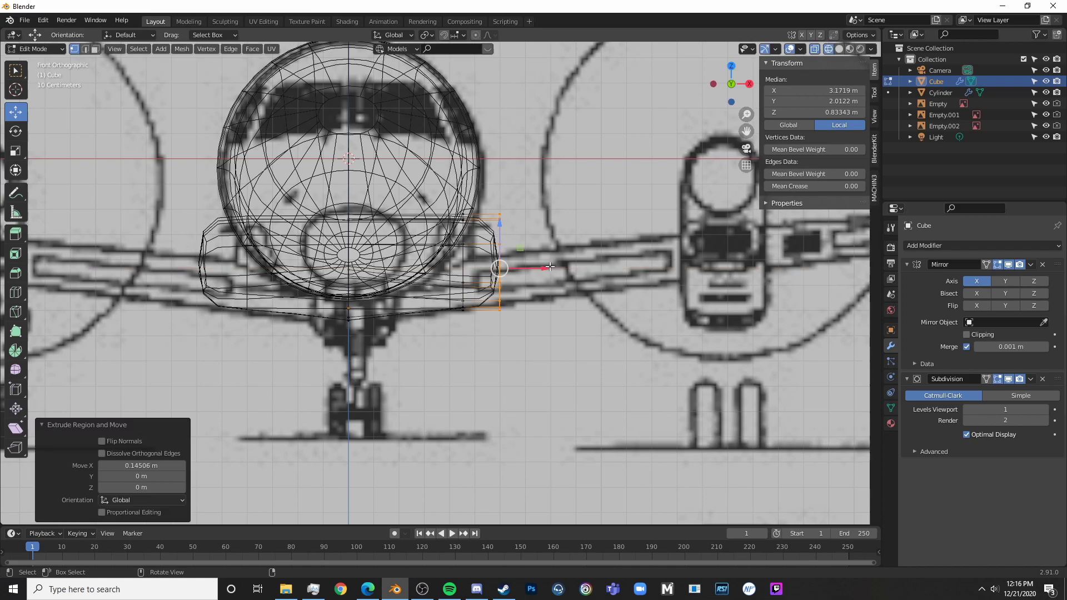
{"action": "middle_click_drag", "start_coordinate": [510, 217], "coordinate": [509, 215], "text": "shift"}
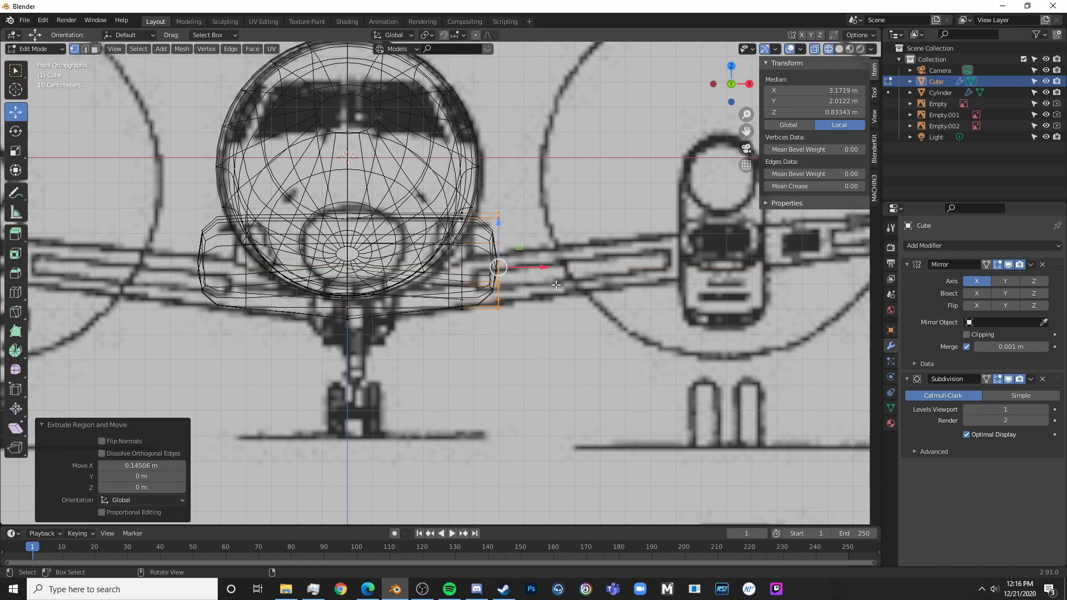
- Hide the fairing's inner vertices, leaving only the extruded outer side, and show the solid model from the right
{"action": "scroll", "coordinate": [551, 284], "scroll_direction": "down", "scroll_amount": 3}
{"action": "key", "text": "alt+a"}
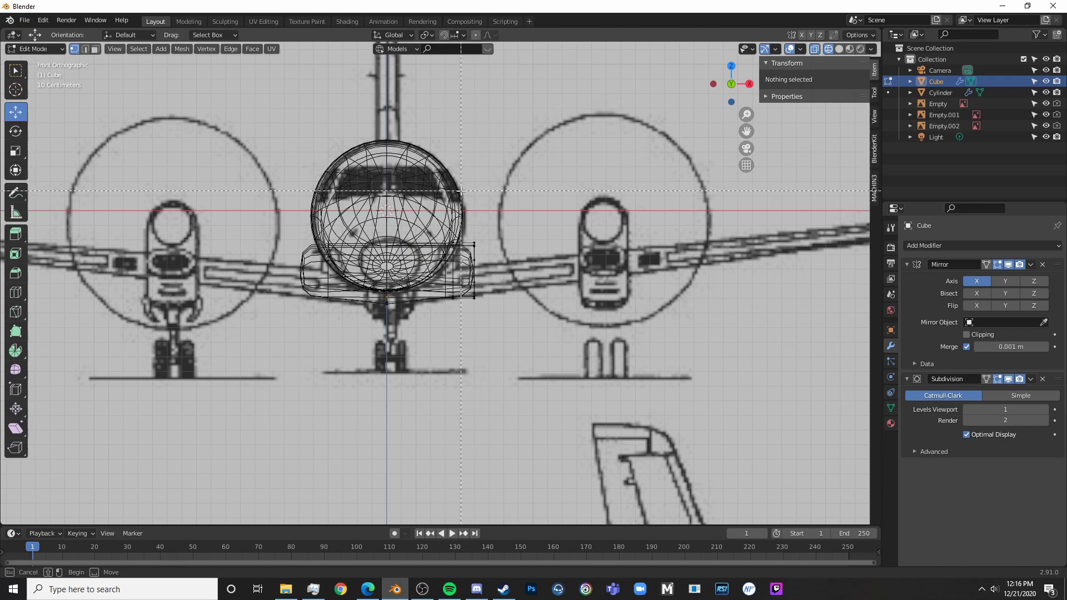
{"action": "left_click_drag", "start_coordinate": [156, 464], "coordinate": [156, 464]}
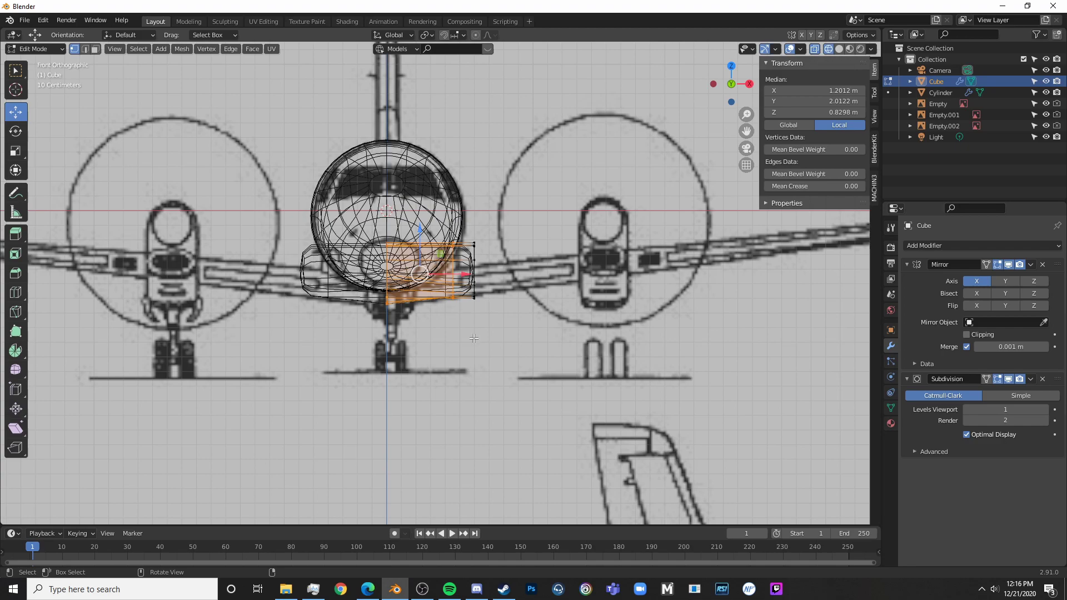
{"action": "key", "text": "h"}
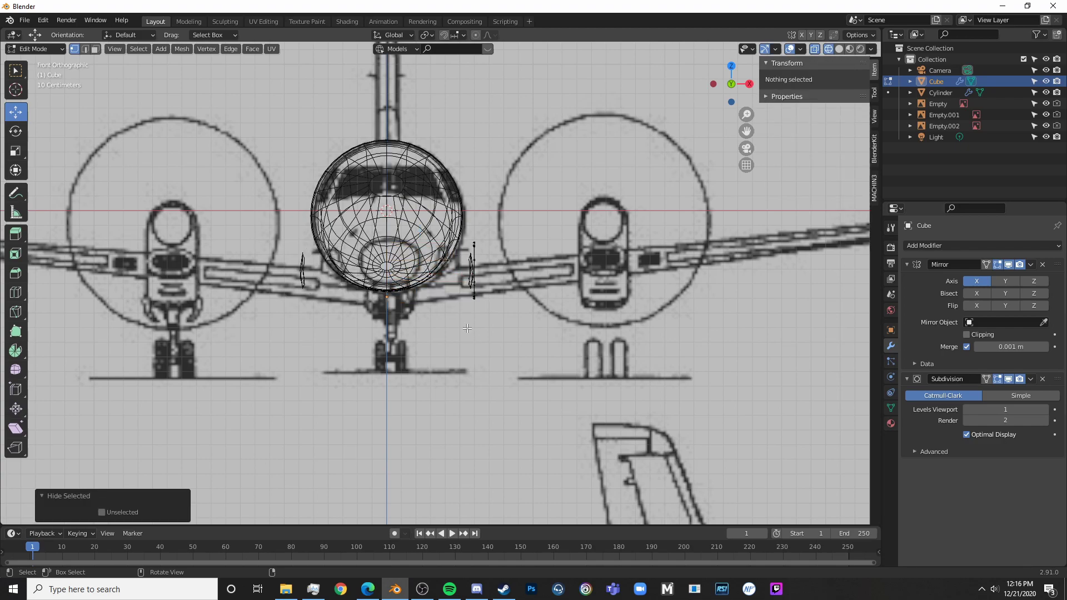
{"action": "key", "text": "Tab"}
{"action": "key", "text": "shift+z"}
{"action": "key", "text": "Tab"}
{"action": "key", "text": "KP_3"}
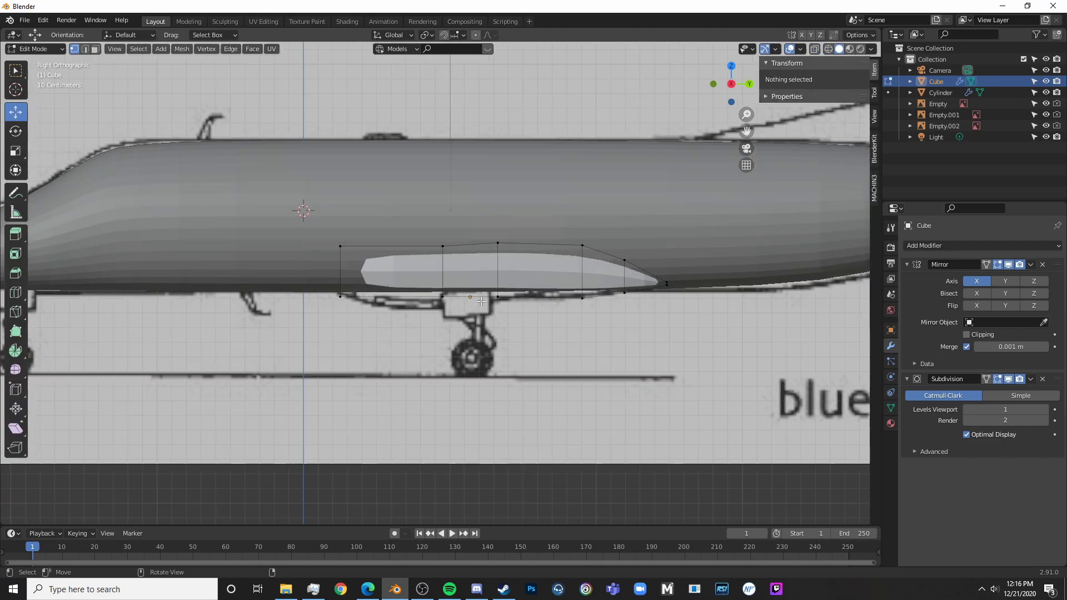
- Lower the front upper vertex of the fairing's extruded outer side by about 0.2 m along Z
{"action": "scroll", "coordinate": [371, 297], "scroll_direction": "up", "scroll_amount": 4}
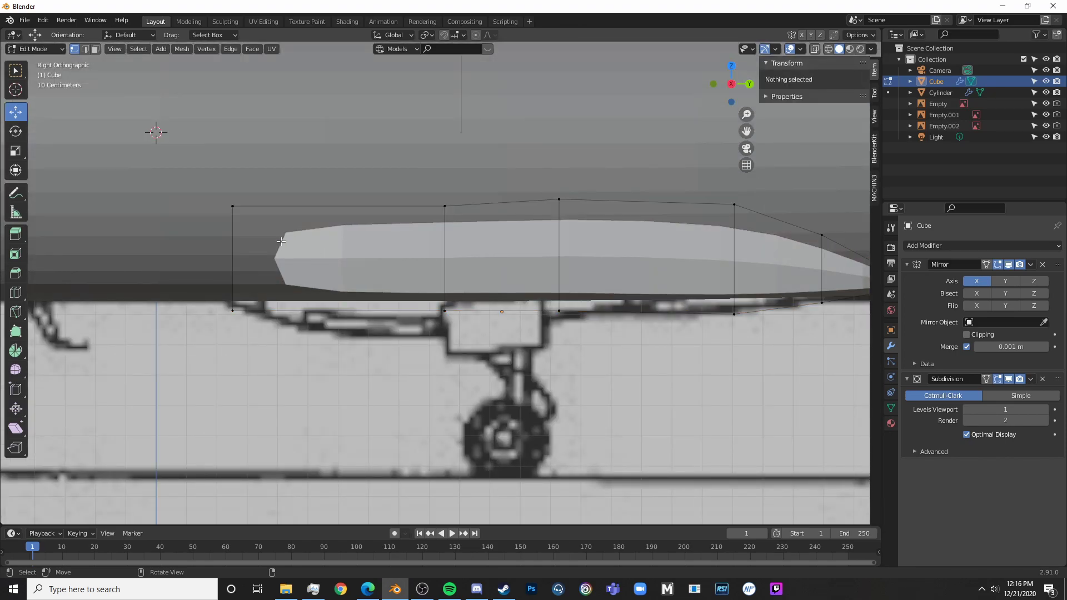
{"action": "left_click", "coordinate": [232, 206]}
{"action": "left_click_drag", "start_coordinate": [235, 159], "coordinate": [235, 220]}
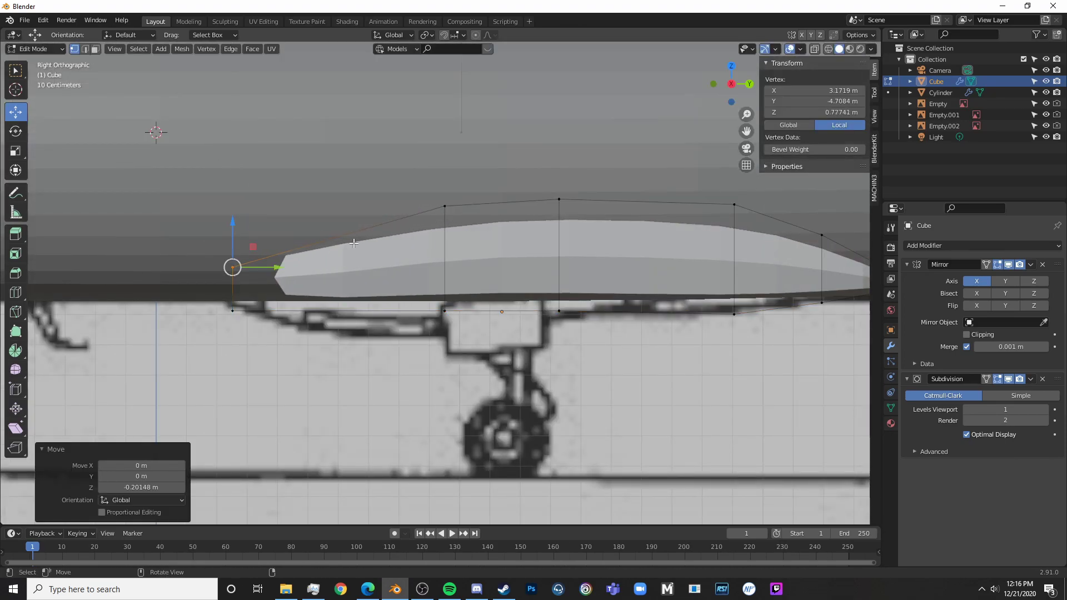
- In a wireframe top view, move the outer side's front vertex pair about 0.2 m rearward along Y to the wing's leading edge
{"action": "key", "text": "shift+z"}
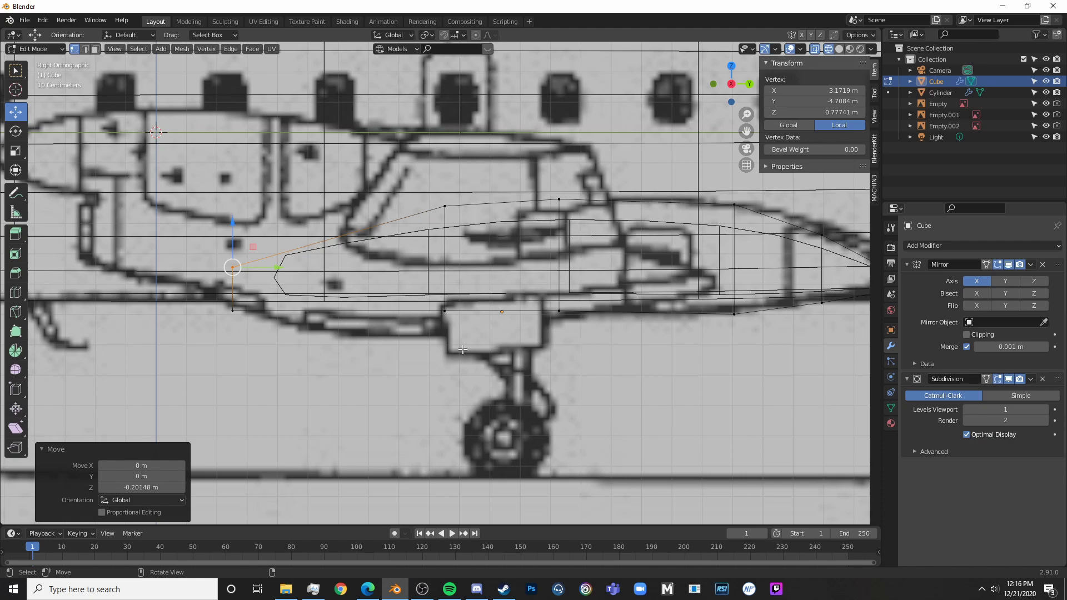
{"action": "middle_click_drag", "start_coordinate": [378, 293], "coordinate": [432, 292], "text": "shift"}
{"action": "key", "text": "shift+z"}
{"action": "scroll", "coordinate": [439, 304], "scroll_direction": "up", "scroll_amount": 1}
{"action": "key", "text": "shift+z"}
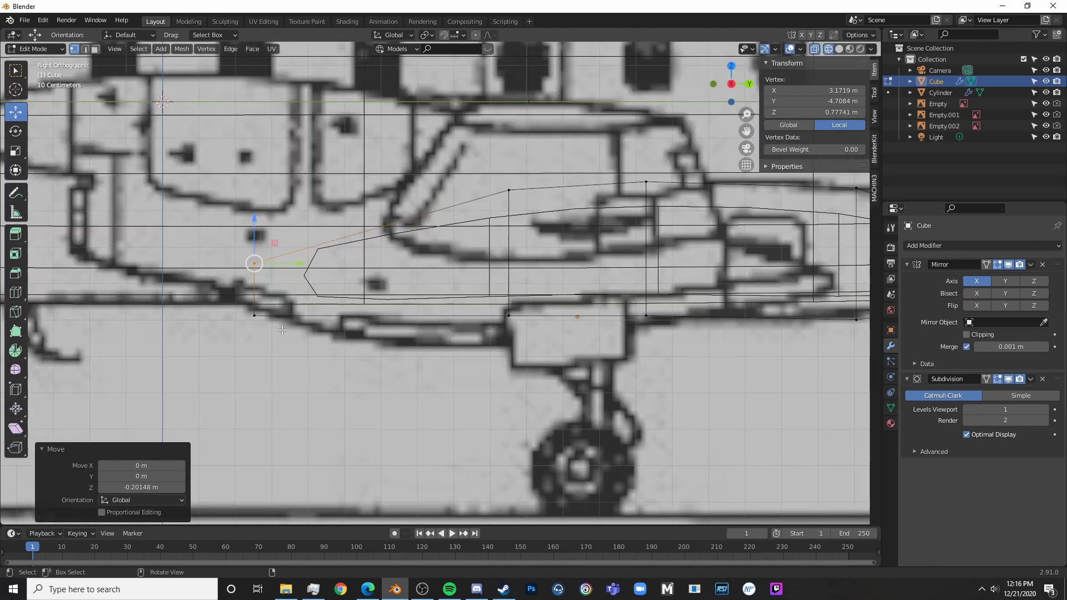
{"action": "key", "text": "shift+z"}
{"action": "key", "text": "KP_7"}
{"action": "scroll", "coordinate": [358, 334], "scroll_direction": "down", "scroll_amount": 2}
{"action": "key", "text": "shift+z"}
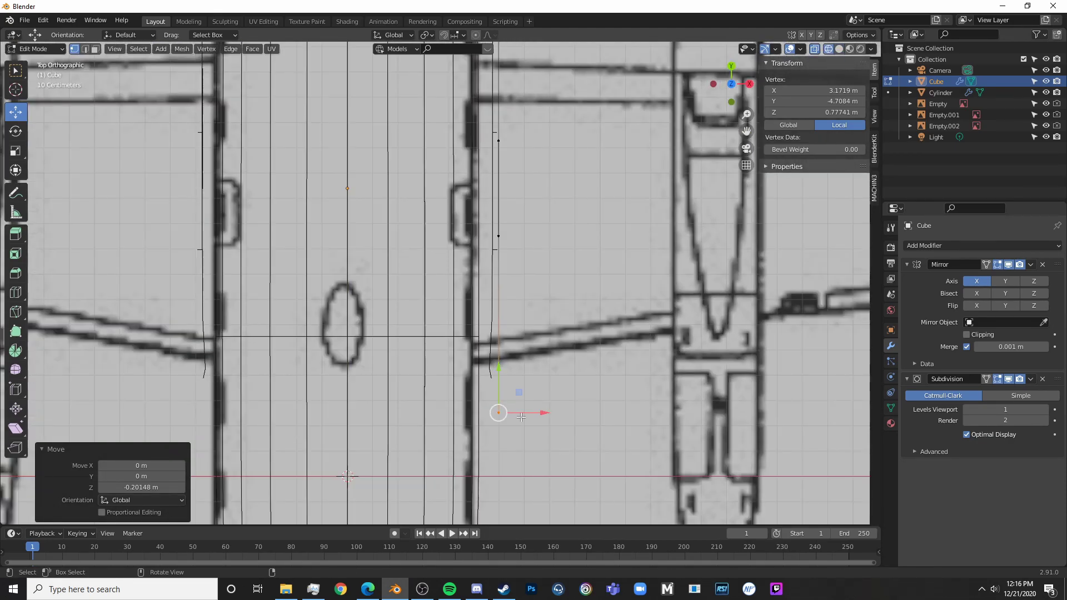
{"action": "key", "text": "a"}
{"action": "key", "text": "a"}
{"action": "key", "text": "a"}
{"action": "left_click", "coordinate": [498, 413]}
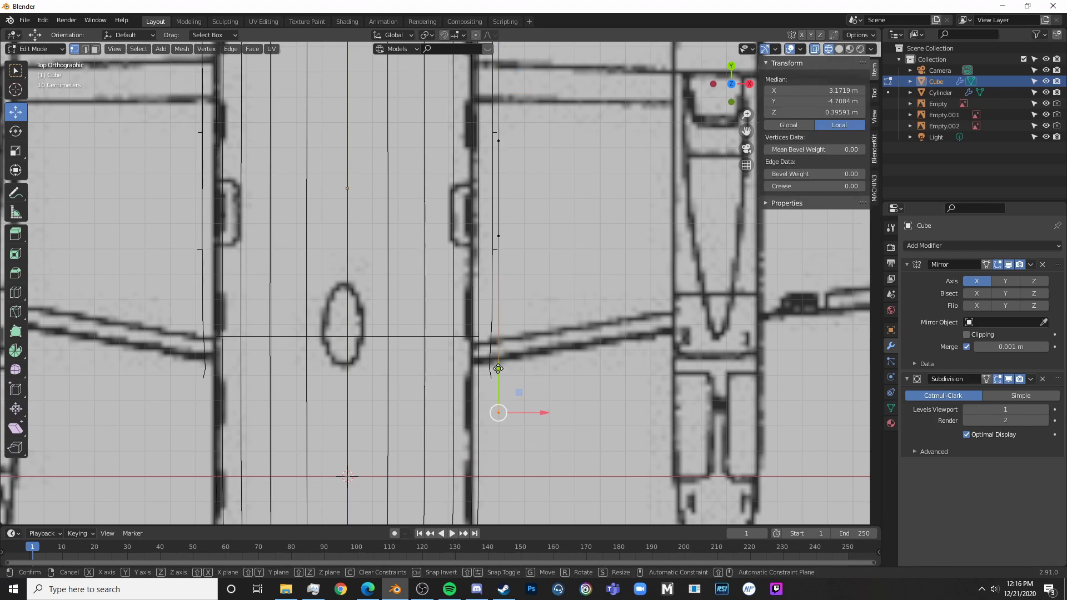
{"action": "left_click_drag", "start_coordinate": [498, 375], "coordinate": [498, 318]}
- Select the outer side's rear vertices in the top view and scale them to about 0.496 along Y
{"action": "scroll", "coordinate": [498, 317], "scroll_direction": "down", "scroll_amount": 3}
{"action": "middle_click_drag", "start_coordinate": [498, 317], "coordinate": [477, 406], "text": "shift"}
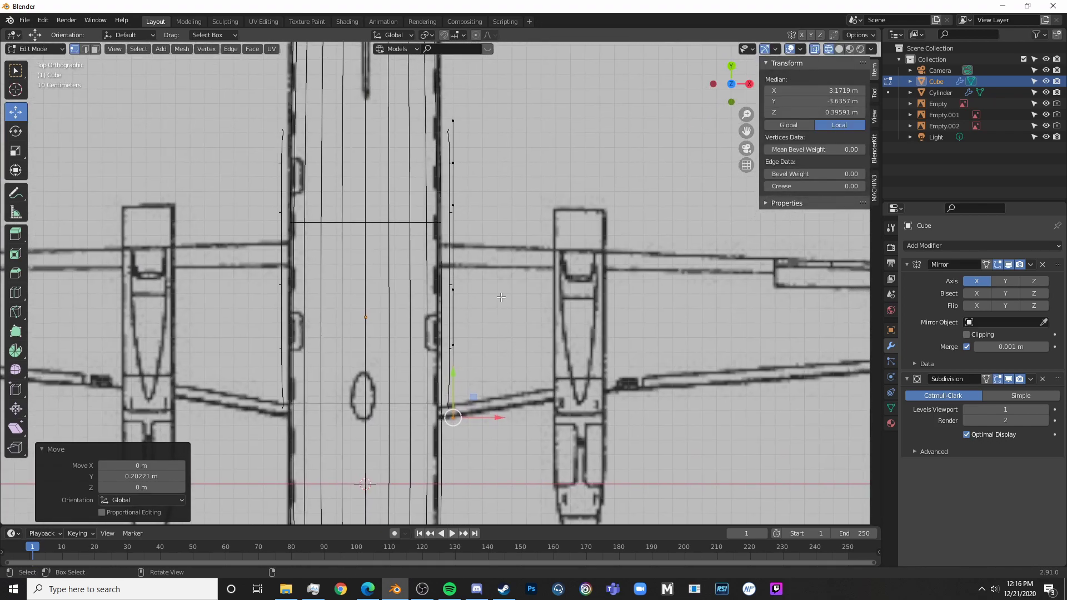
{"action": "key", "text": "a"}
{"action": "key", "text": "a"}
{"action": "key", "text": "a"}
{"action": "key", "text": "c"}
{"action": "left_click", "coordinate": [474, 133]}
{"action": "left_click_drag", "start_coordinate": [476, 137], "coordinate": [481, 201]}
{"action": "right_click", "coordinate": [481, 200]}
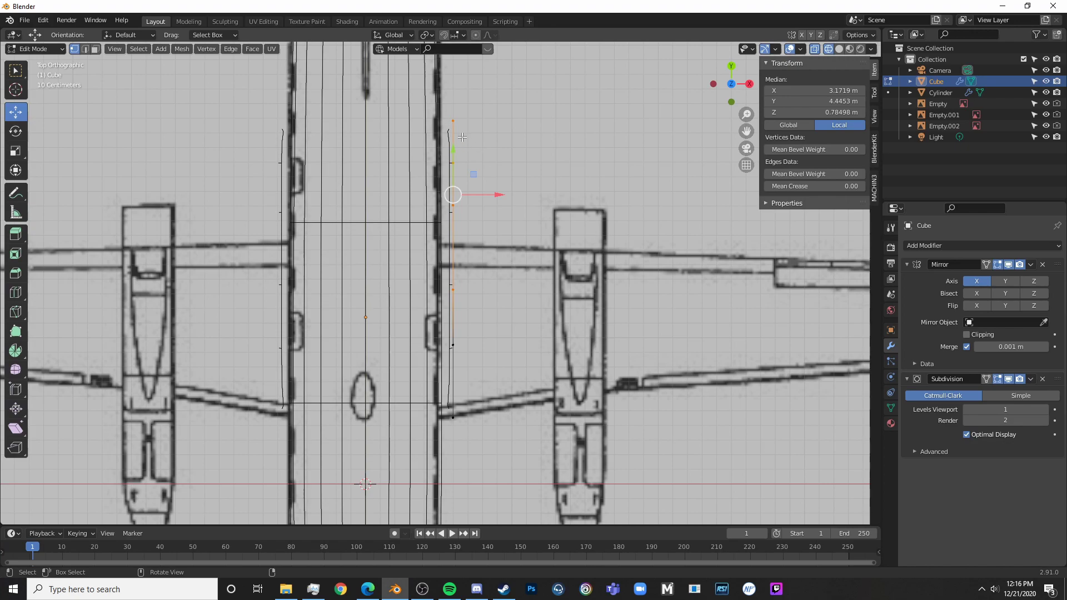
{"action": "key", "text": "s"}
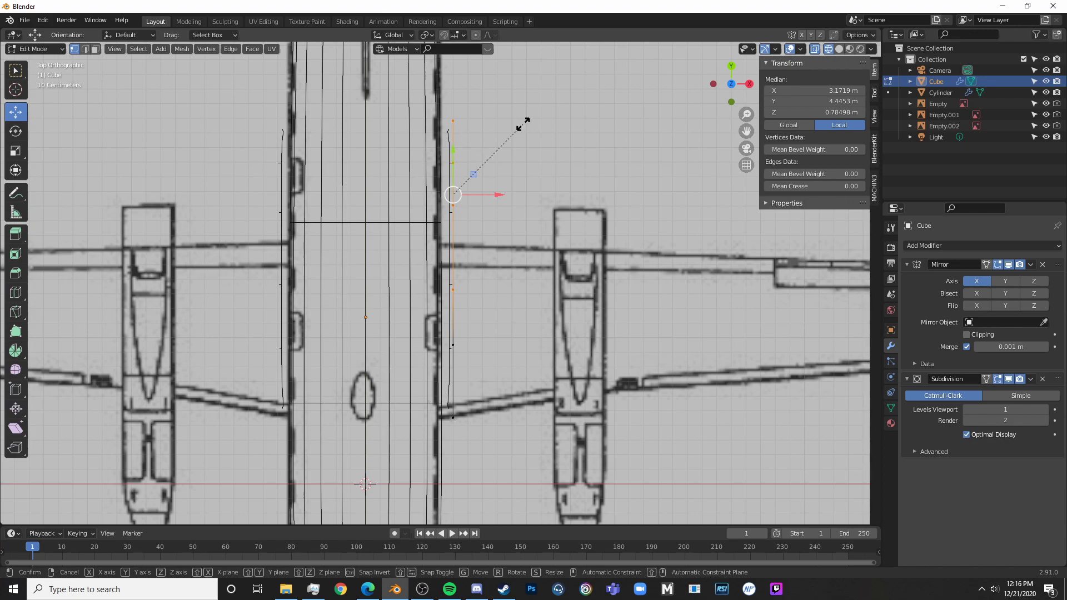
{"action": "key", "text": "y"}
{"action": "left_click", "coordinate": [483, 192]}
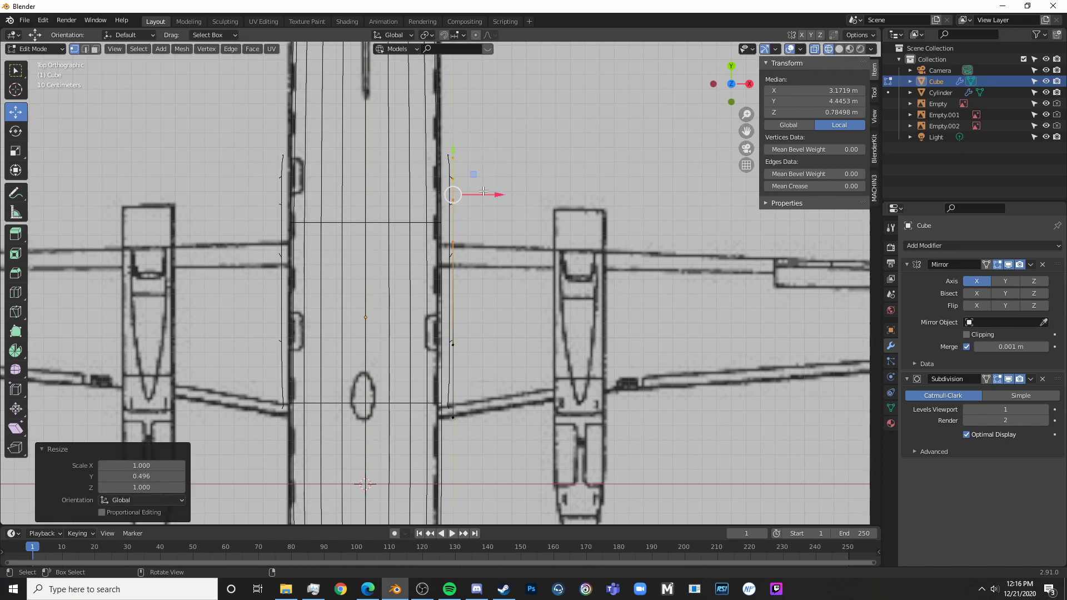
- Move the selected rear vertices about 0.56 m forward along Y and scale them along Y once more
{"action": "left_click_drag", "start_coordinate": [454, 145], "coordinate": [458, 229]}
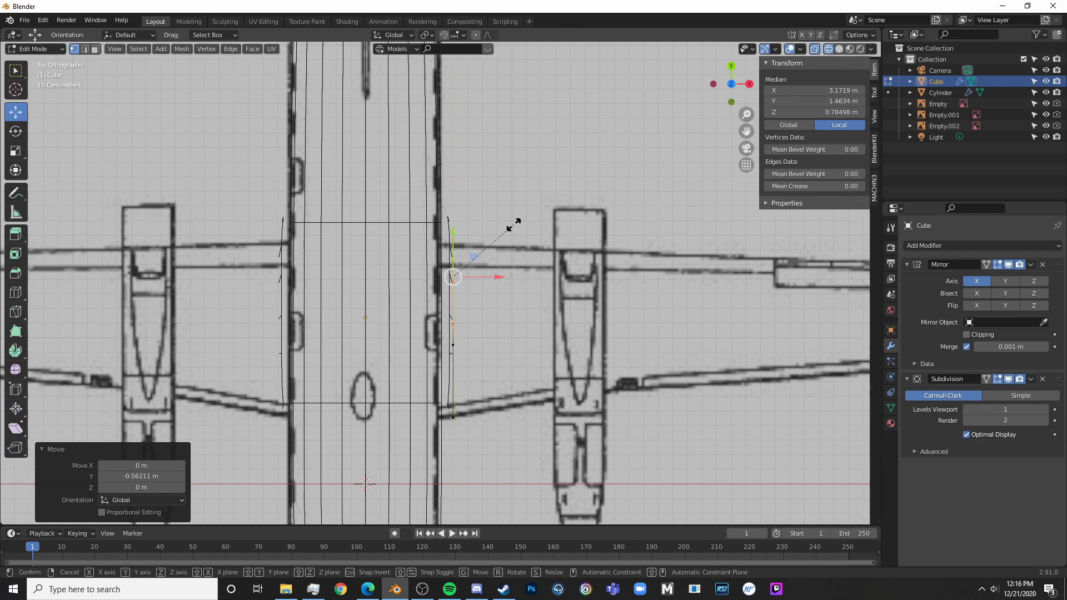
{"action": "key", "text": "s"}
{"action": "key", "text": "y"}
{"action": "left_click", "coordinate": [562, 289]}
- Scale the selected rear vertices down along Z against the right side blueprint
{"action": "middle_click_drag", "start_coordinate": [561, 289], "coordinate": [464, 210]}
{"action": "key", "text": "KP_Decimal"}
{"action": "key", "text": "KP_3"}
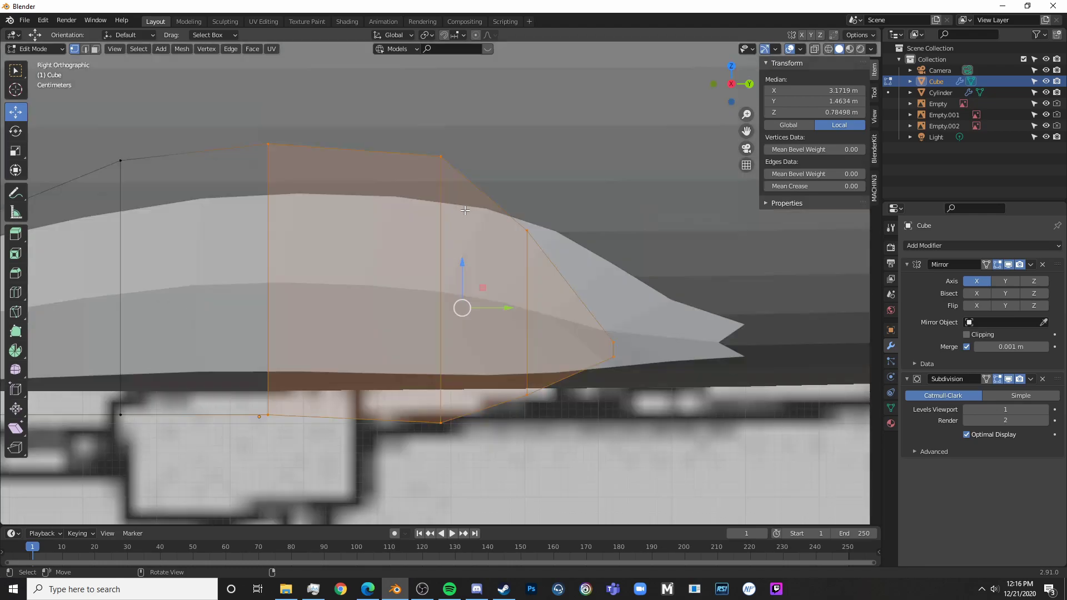
{"action": "scroll", "coordinate": [505, 290], "scroll_direction": "down", "scroll_amount": 8}
{"action": "key", "text": "s"}
{"action": "key", "text": "z"}
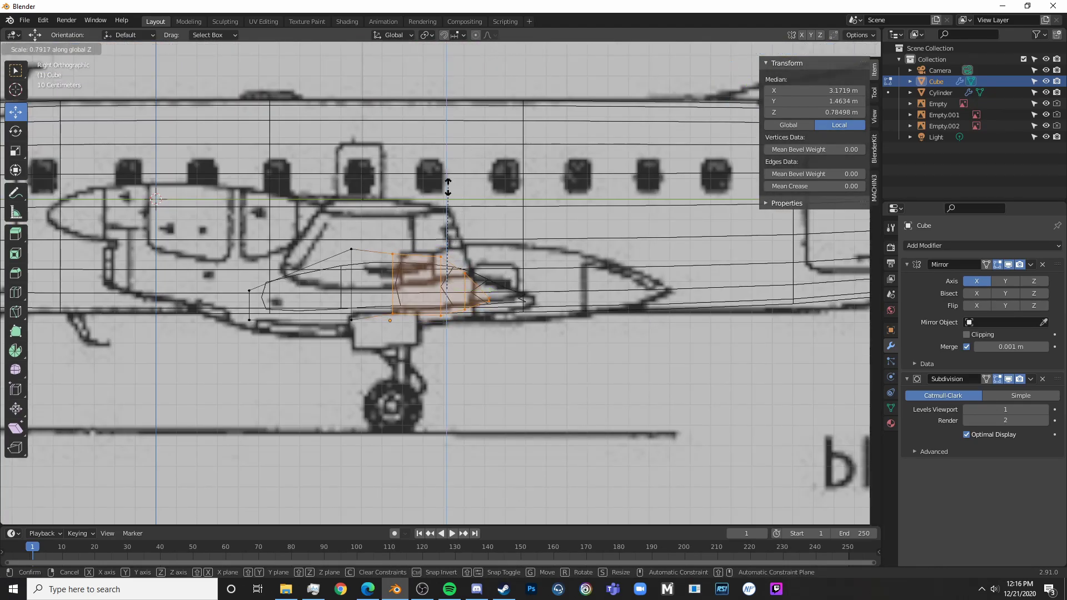
{"action": "left_click", "coordinate": [466, 305]}
- Shift the two vertices at the outer side's rear tip slightly rearward along Y
{"action": "scroll", "coordinate": [467, 305], "scroll_direction": "up", "scroll_amount": 6}
{"action": "left_click", "coordinate": [467, 306]}
{"action": "left_click", "coordinate": [535, 258]}
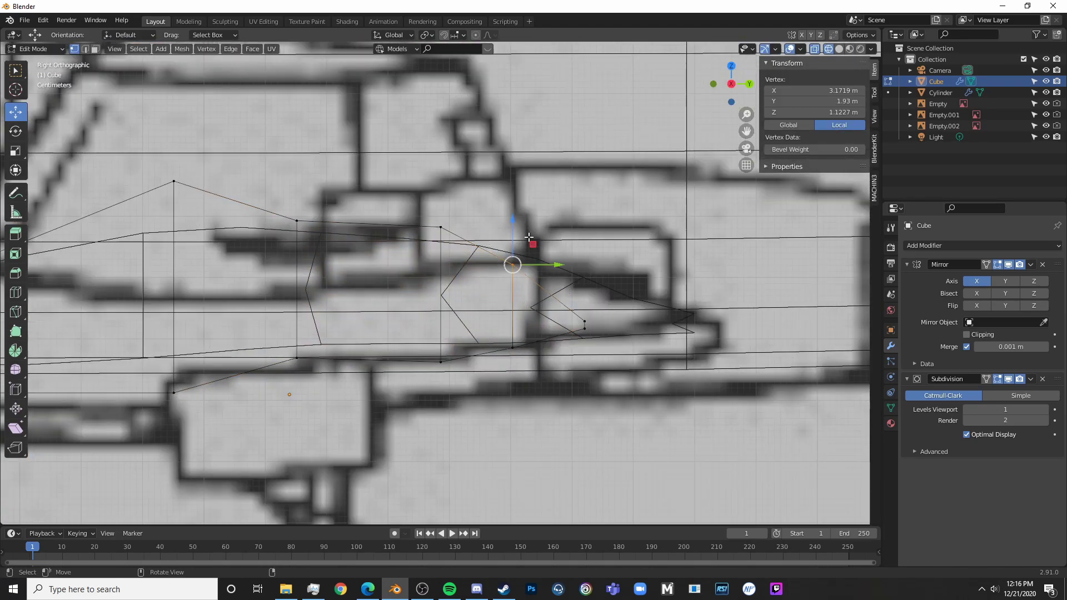
{"action": "left_click_drag", "start_coordinate": [516, 234], "coordinate": [516, 232]}
{"action": "left_click_drag", "start_coordinate": [605, 335], "coordinate": [644, 325]}
- Select the vertex pair just ahead of the rear tip and scale it down along Z
{"action": "left_click_drag", "start_coordinate": [588, 404], "coordinate": [490, 333]}
{"action": "left_click", "coordinate": [523, 262], "text": "shift"}
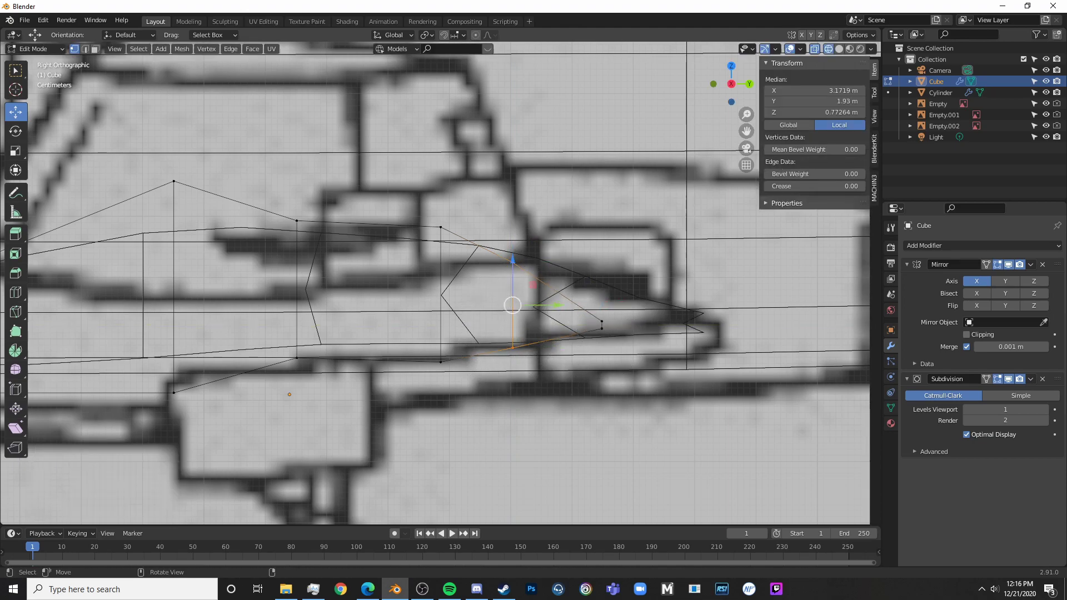
{"action": "key", "text": "s"}
{"action": "key", "text": "z"}
{"action": "left_click", "coordinate": [532, 246]}
- Scale the next vertex pair forward to about 0.495 along Z, lower it about 0.027 m and enlarge it slightly along Z
{"action": "left_click", "coordinate": [441, 227]}
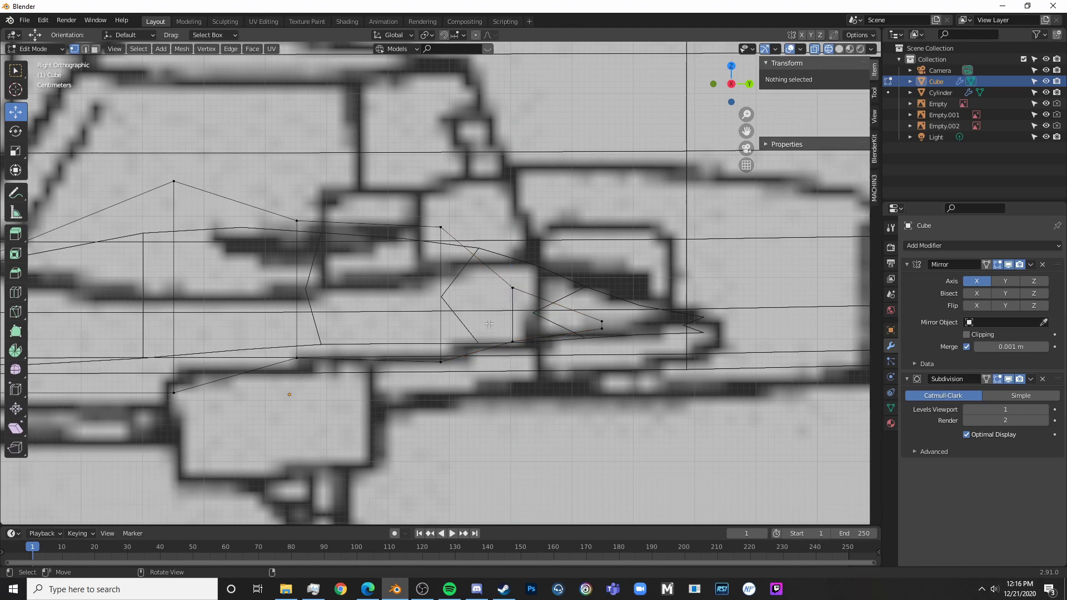
{"action": "left_click", "coordinate": [440, 362], "text": "shift"}
{"action": "key", "text": "s"}
{"action": "key", "text": "z"}
{"action": "left_click", "coordinate": [411, 253]}
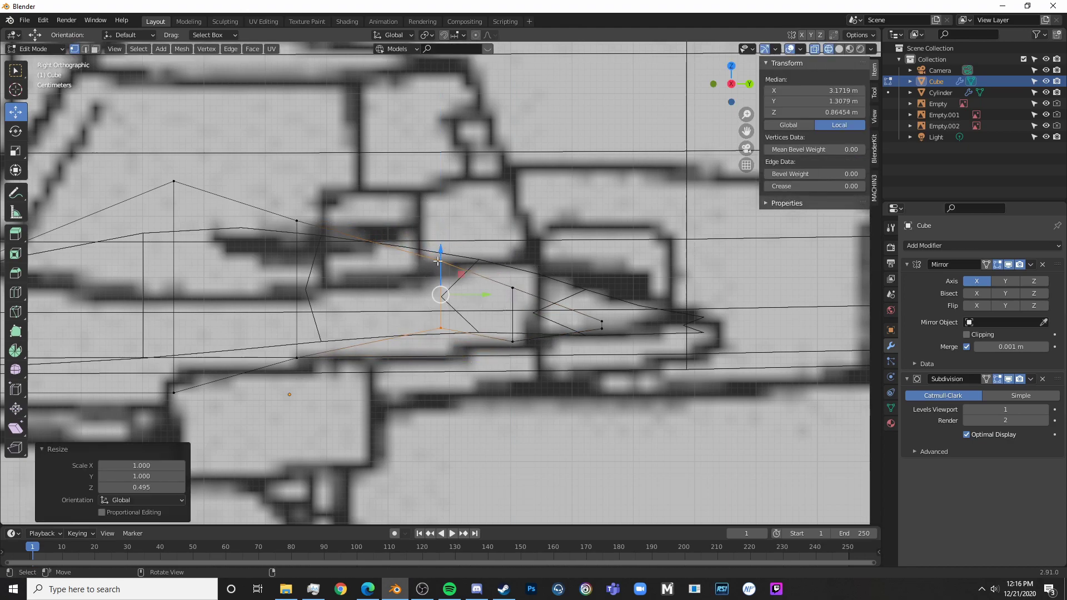
{"action": "left_click_drag", "start_coordinate": [440, 260], "coordinate": [440, 277]}
{"action": "key", "text": "s"}
{"action": "key", "text": "z"}
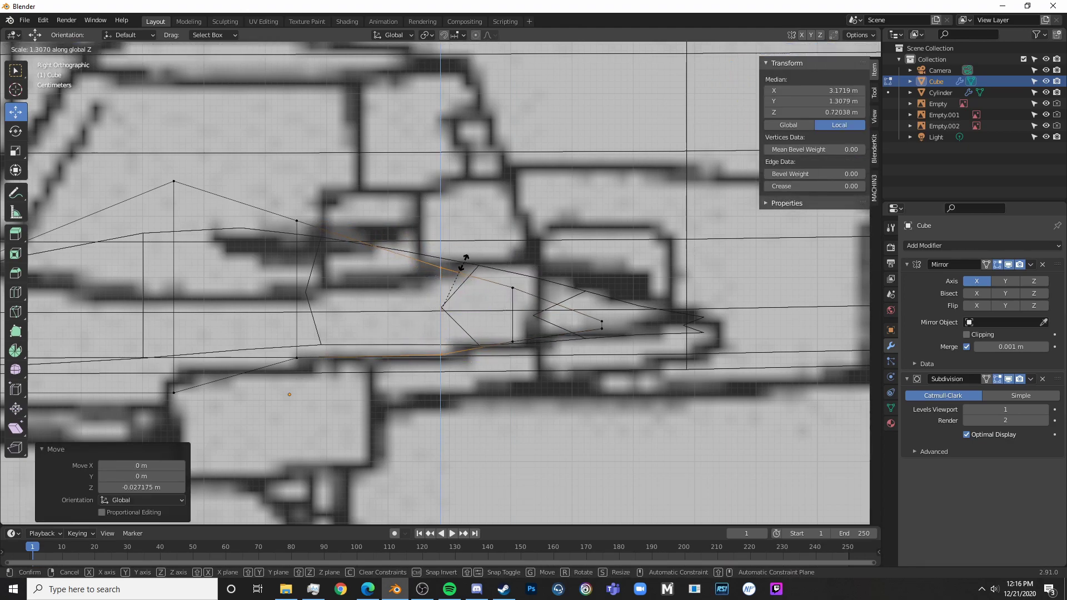
{"action": "left_click", "coordinate": [461, 268]}
- Lower the high upper middle vertex along Z, and lower it together with its rear neighbour by about 0.056 m
{"action": "key", "text": "alt+a"}
{"action": "key", "text": "c"}
{"action": "left_click", "coordinate": [518, 354]}
{"action": "key", "text": "Escape"}
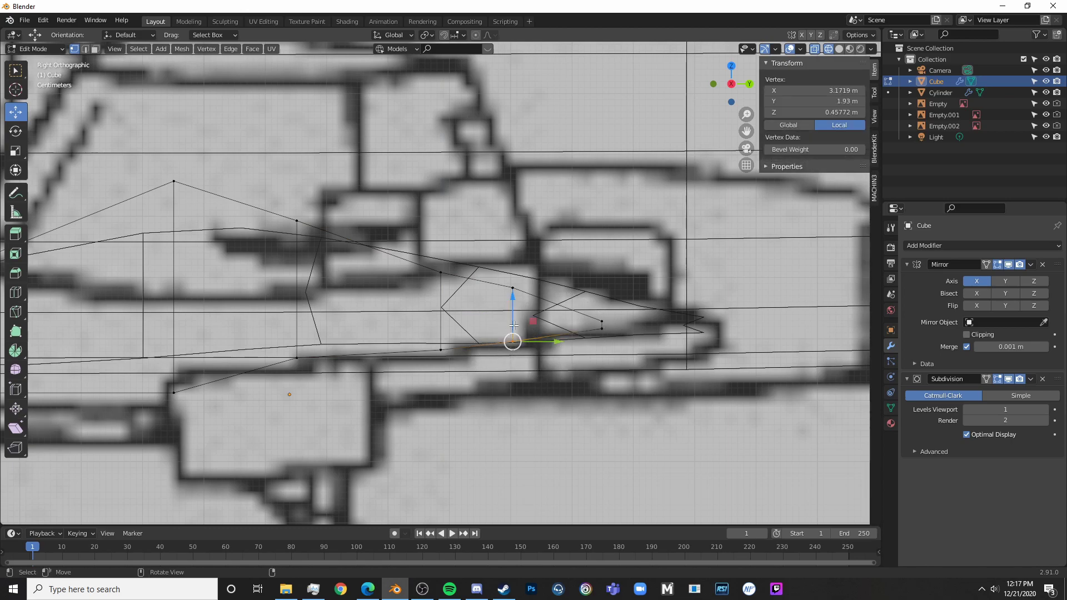
{"action": "scroll", "coordinate": [429, 311], "scroll_direction": "down", "scroll_amount": 5}
{"action": "key", "text": "alt+a"}
{"action": "key", "text": "c"}
{"action": "left_click", "coordinate": [329, 234]}
{"action": "key", "text": "Escape"}
{"action": "left_click_drag", "start_coordinate": [335, 204], "coordinate": [362, 244]}
{"action": "left_click", "coordinate": [383, 259], "text": "shift"}
{"action": "scroll", "coordinate": [210, 309], "scroll_direction": "up", "scroll_amount": 4}
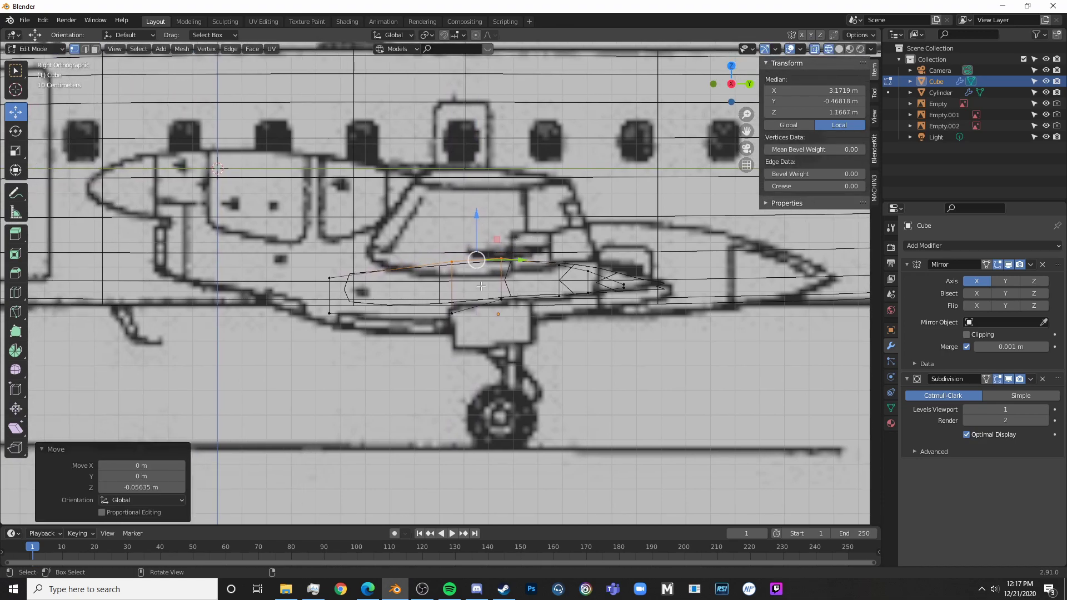
- Raise the upper vertex at local Y -1 m by about 0.02 m along Z
{"action": "left_click", "coordinate": [464, 234]}
{"action": "key", "text": "g"}
{"action": "key", "text": "z"}
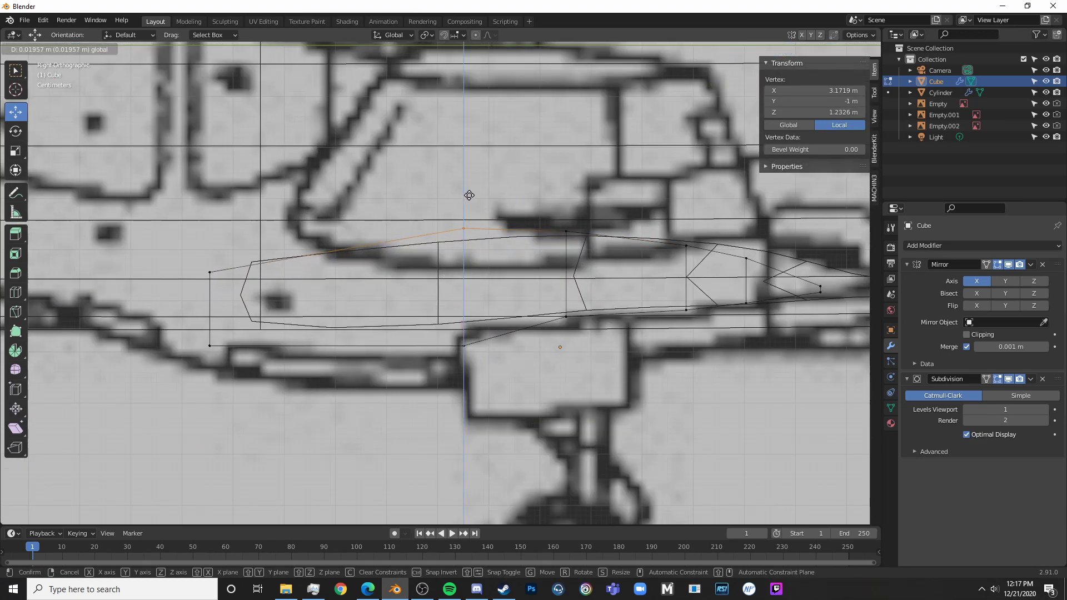
{"action": "left_click", "coordinate": [470, 195]}
- Scale the outer side's front end vertex pair down to about 0.3 along Z
{"action": "left_click", "coordinate": [209, 272]}
{"action": "left_click", "coordinate": [210, 346], "text": "shift"}
{"action": "key", "text": "s"}
{"action": "key", "text": "z"}
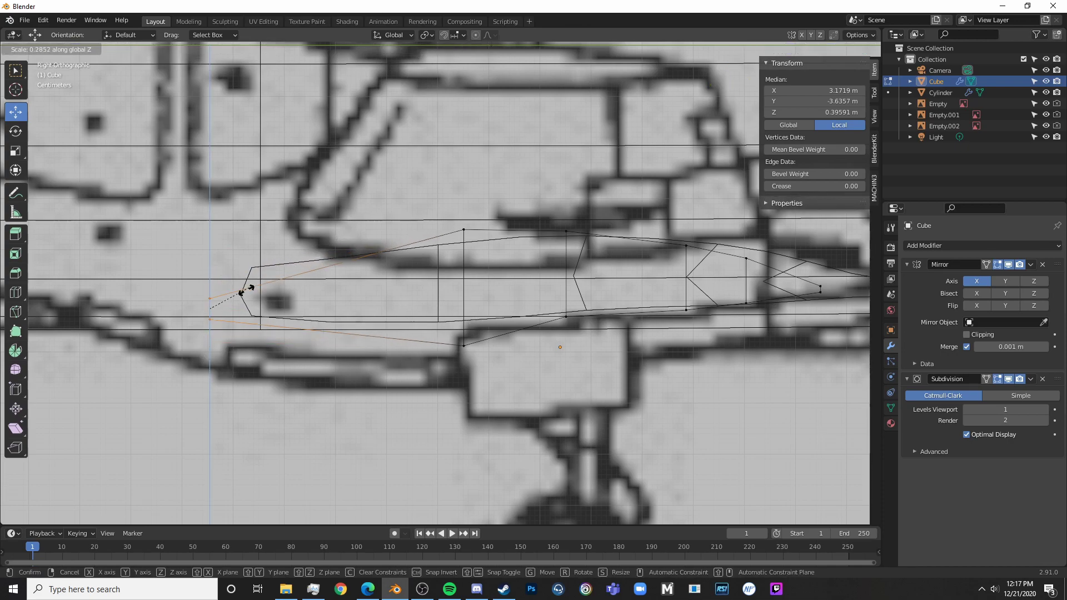
{"action": "left_click", "coordinate": [250, 288]}
{"action": "left_click", "coordinate": [292, 280]}
- Add a loop cut slid close to the outer side's front end and scale it up along Z
{"action": "key", "text": "ctrl+r"}
{"action": "left_click", "coordinate": [292, 285]}
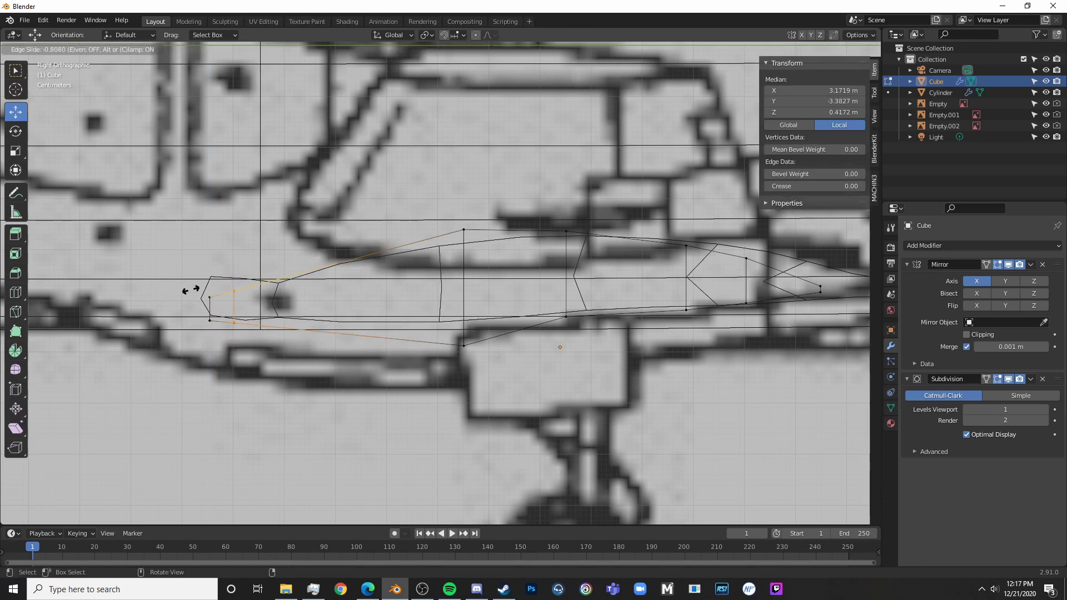
{"action": "left_click", "coordinate": [190, 290]}
{"action": "key", "text": "s"}
{"action": "key", "text": "z"}
{"action": "left_click", "coordinate": [378, 211]}
- Add a centred loop cut between the new front loop and the vertex pair at local Y -1 m
{"action": "left_click", "coordinate": [367, 262]}
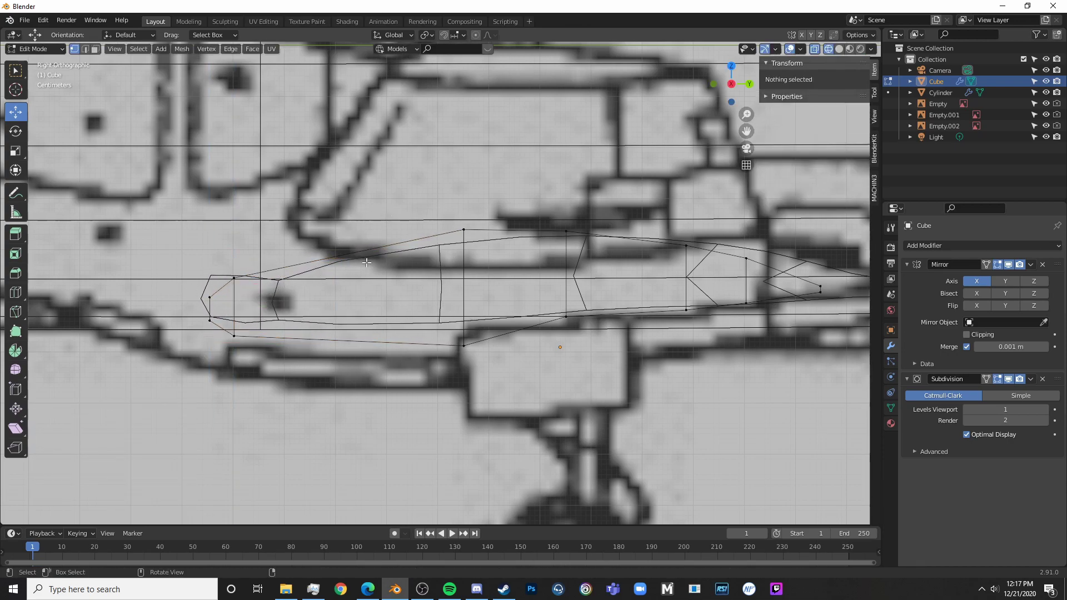
{"action": "left_click", "coordinate": [372, 258]}
{"action": "right_click", "coordinate": [372, 258]}
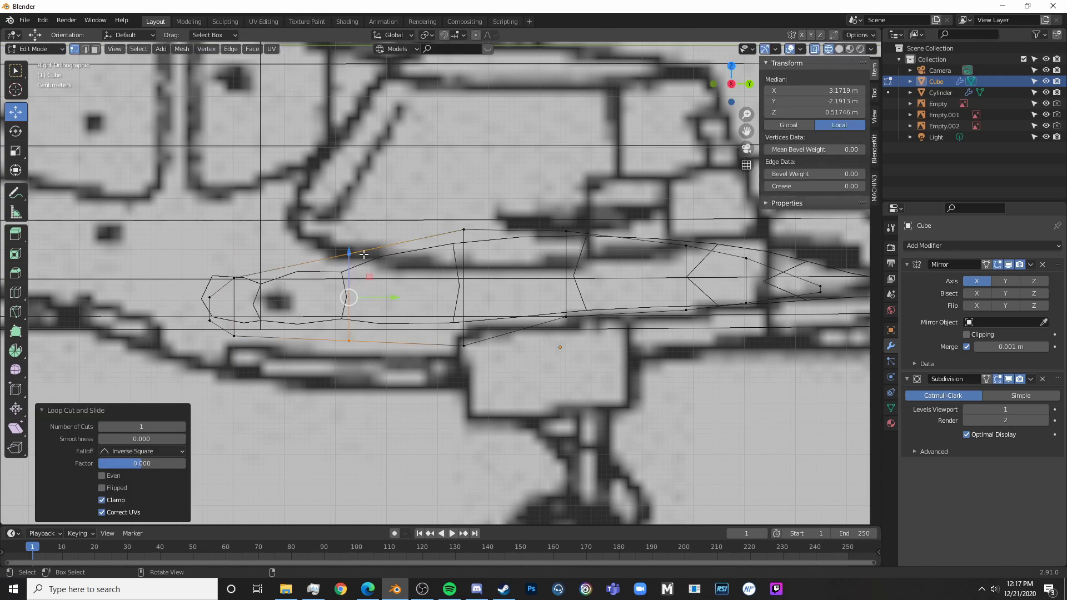
- Raise the centred loop's lower vertex and its rear neighbour about 0.048 m along Z, and fine-adjust the forward one's height
{"action": "left_click", "coordinate": [463, 230]}
{"action": "left_click_drag", "start_coordinate": [482, 383], "coordinate": [328, 321]}
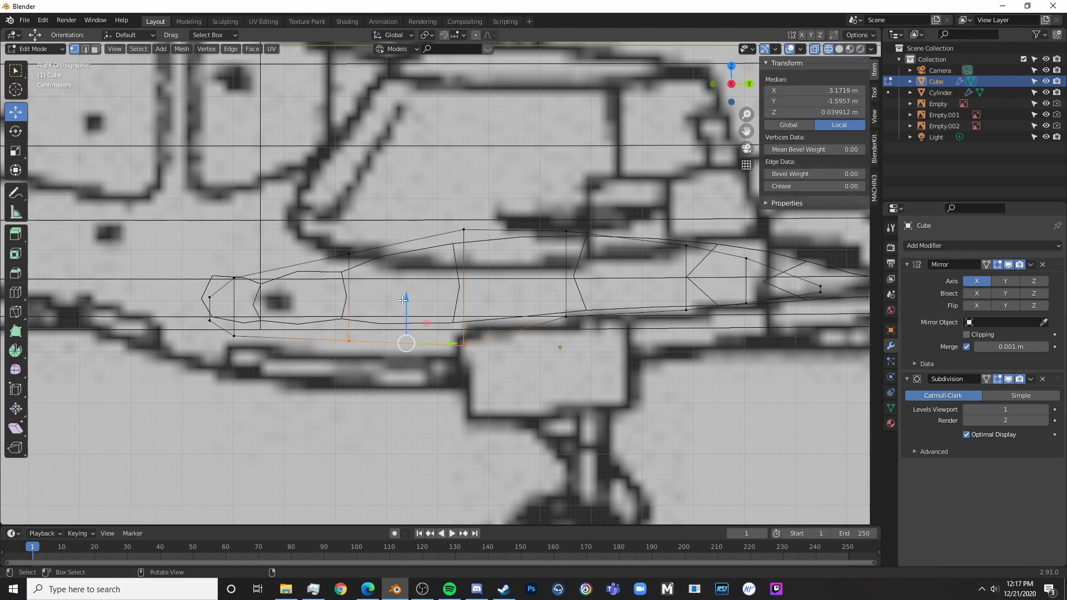
{"action": "left_click_drag", "start_coordinate": [406, 303], "coordinate": [417, 287]}
{"action": "left_click", "coordinate": [426, 279]}
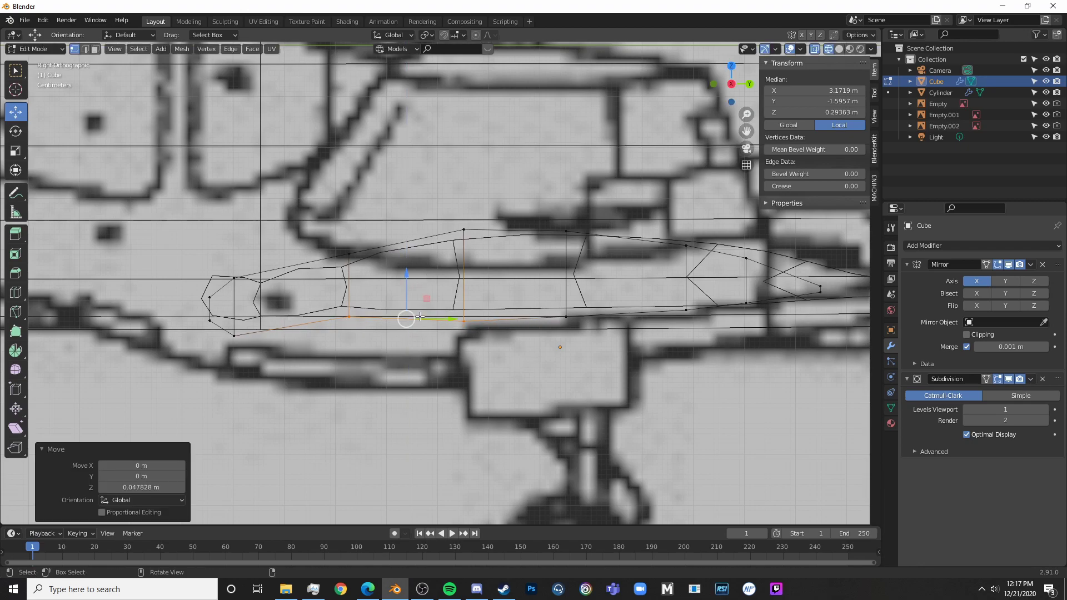
{"action": "left_click", "coordinate": [349, 319]}
{"action": "key", "text": "g"}
{"action": "key", "text": "z"}
{"action": "left_click", "coordinate": [359, 276]}
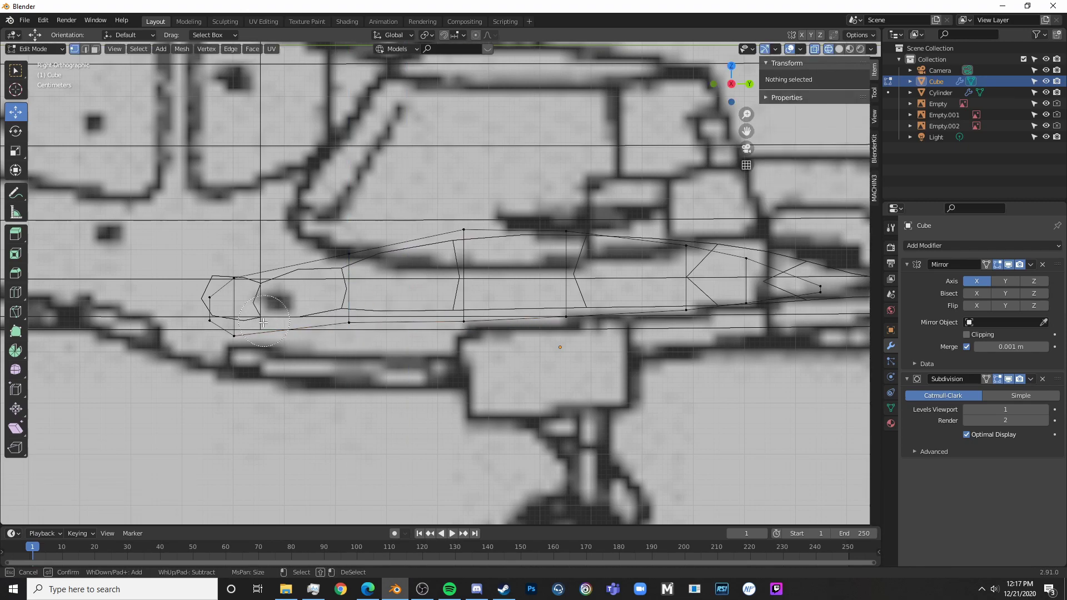
- Raise the four front end vertices about 0.034 m along Z and shift them slightly rearward along Y
{"action": "left_click", "coordinate": [227, 270], "text": "alt"}
{"action": "left_click", "coordinate": [244, 251]}
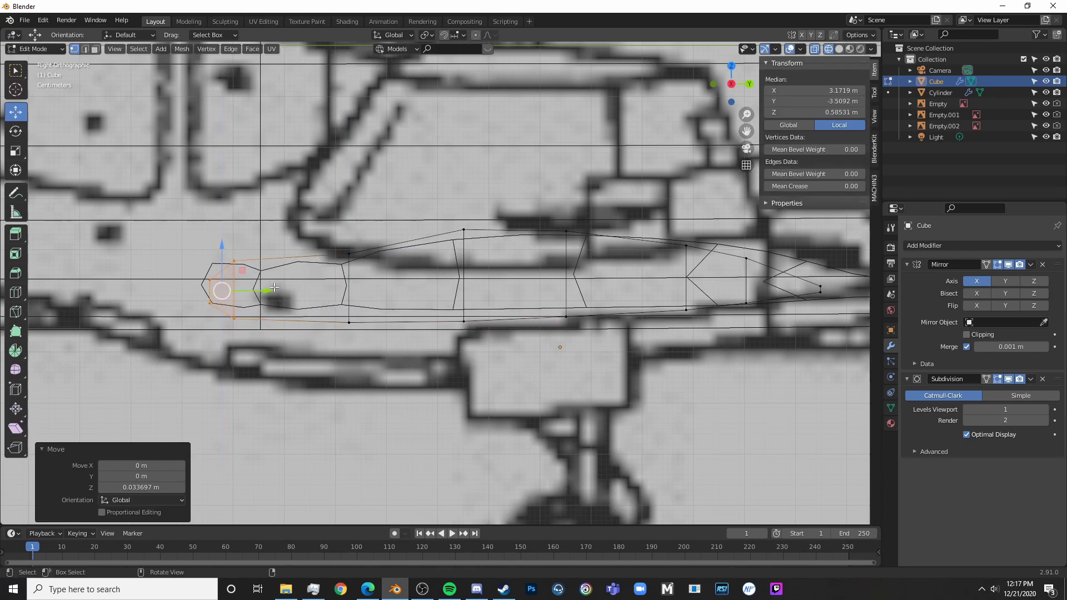
{"action": "key", "text": "g"}
{"action": "key", "text": "y"}
{"action": "left_click", "coordinate": [257, 251]}
- Select both vertices of the centred front loop and scale them up along Z
{"action": "key", "text": "alt+a"}
{"action": "left_click", "coordinate": [349, 323]}
{"action": "left_click", "coordinate": [351, 253], "text": "shift"}
{"action": "key", "text": "s"}
{"action": "key", "text": "z"}
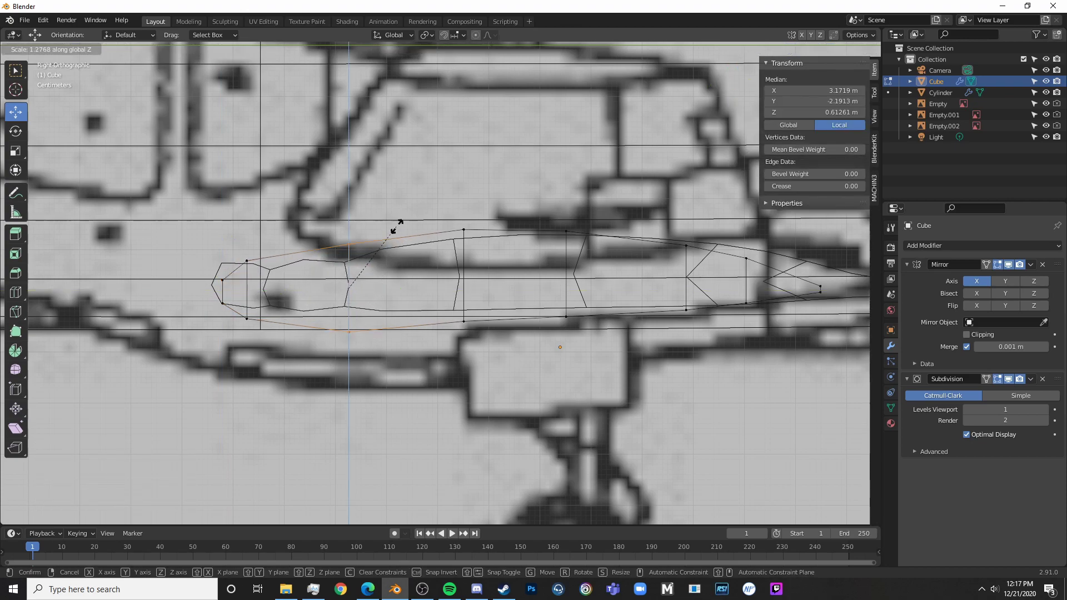
{"action": "left_click", "coordinate": [397, 233]}
- Move the vertex pair just behind the front end slightly rearward along Y
{"action": "key", "text": "alt+a"}
{"action": "left_click", "coordinate": [246, 260]}
{"action": "left_click", "coordinate": [246, 319], "text": "shift"}
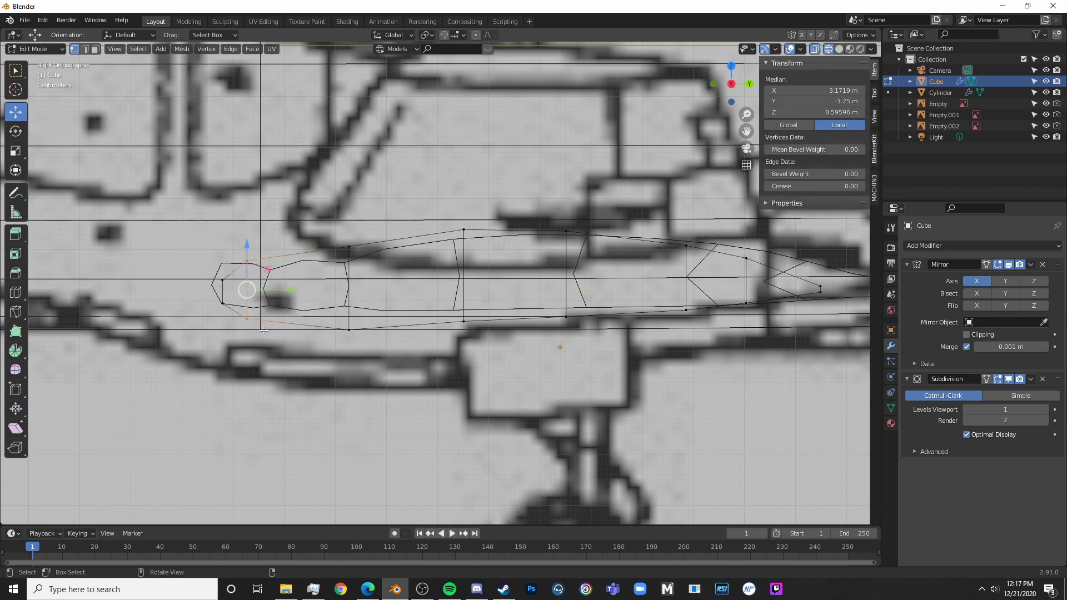
{"action": "left_click_drag", "start_coordinate": [290, 290], "coordinate": [313, 295]}
- Raise the upper vertex of the third pair from the wing root profile's front slightly along Z
{"action": "key", "text": "Tab"}
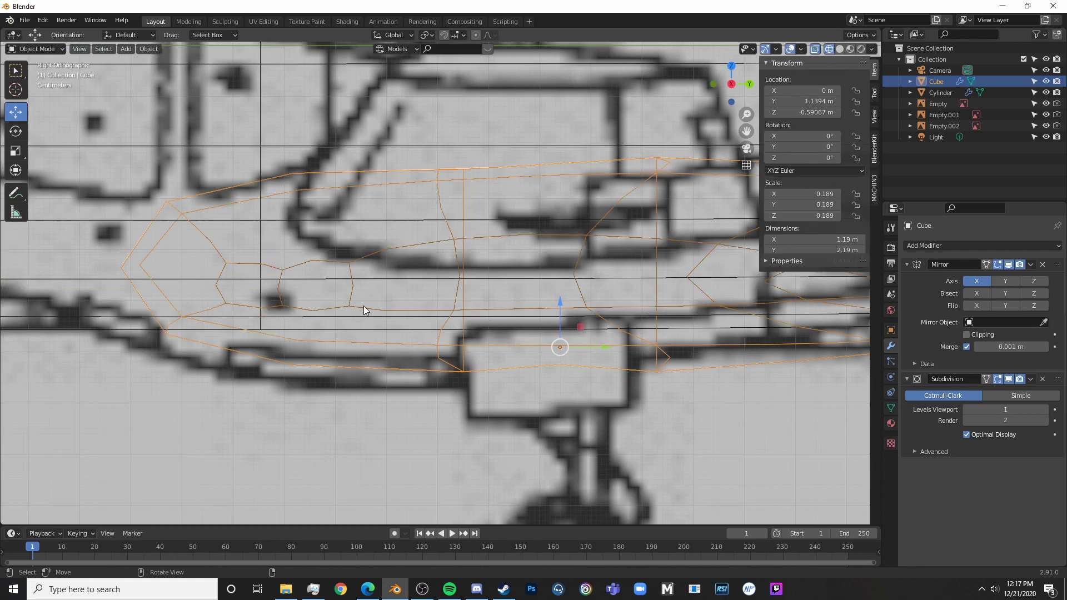
{"action": "key", "text": "Tab"}
{"action": "middle_click_drag", "start_coordinate": [427, 308], "coordinate": [392, 299], "text": "shift"}
{"action": "key", "text": "alt+a"}
{"action": "left_click", "coordinate": [314, 238]}
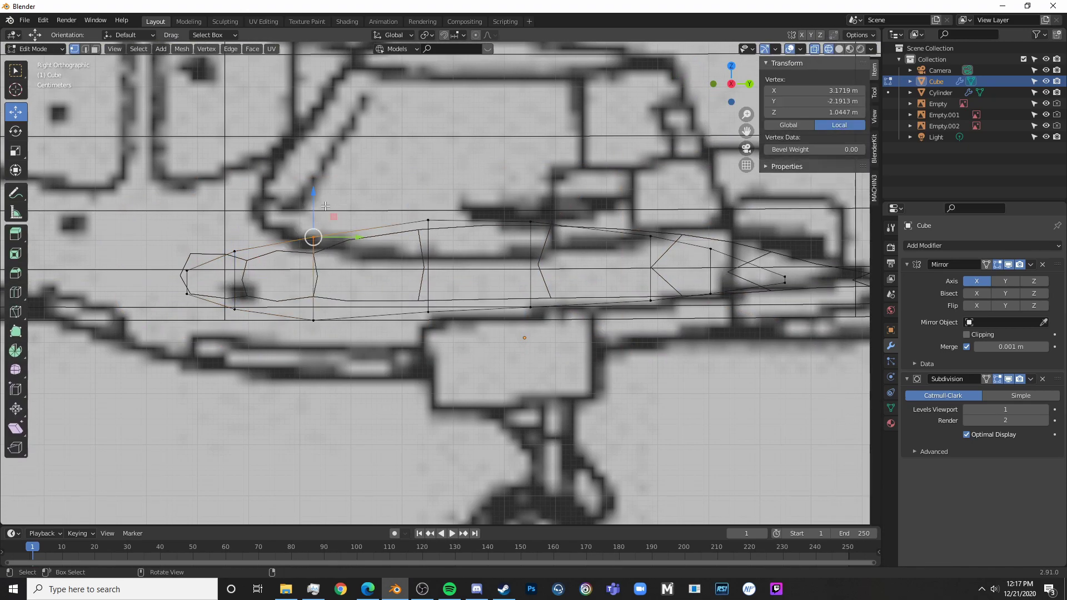
{"action": "left_click_drag", "start_coordinate": [320, 198], "coordinate": [320, 193]}
- Raise the lower vertex of the third pair from the profile's front about 0.013 m along Z
{"action": "left_click", "coordinate": [312, 326]}
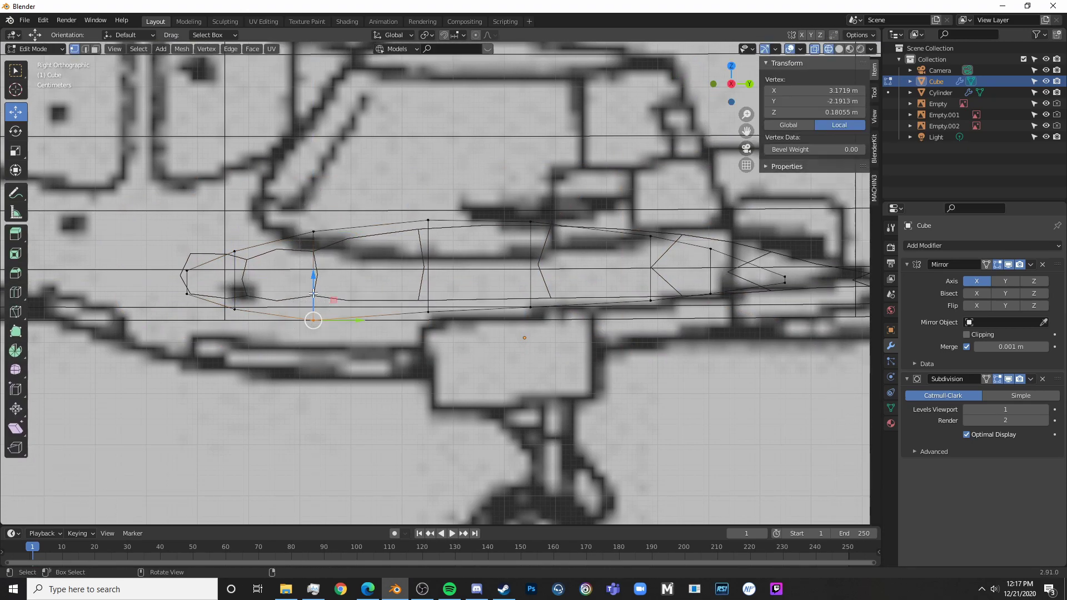
{"action": "key", "text": "g"}
{"action": "key", "text": "z"}
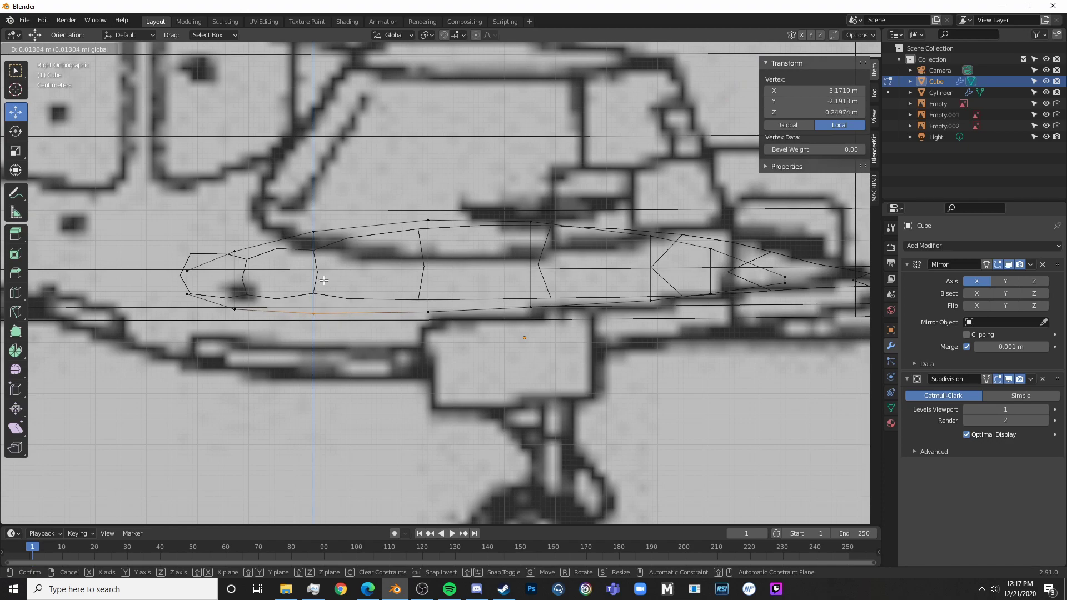
{"action": "left_click", "coordinate": [324, 280]}
{"action": "key", "text": "Tab"}
- Select the vertices at the profile's front end in the right side view and scale them to about 0.48 along Z
{"action": "scroll", "coordinate": [456, 289], "scroll_direction": "down", "scroll_amount": 3}
{"action": "key", "text": "Tab"}
{"action": "key", "text": "shift+z"}
{"action": "mouse_move", "coordinate": [529, 310]}
{"action": "middle_mouse_down", "text": "shift"}
{"action": "mouse_move", "coordinate": [477, 303]}
{"action": "mouse_move", "coordinate": [552, 317]}
{"action": "mouse_move", "coordinate": [501, 321]}
{"action": "middle_mouse_up", "text": "shift"}
{"action": "key", "text": "KP_3"}
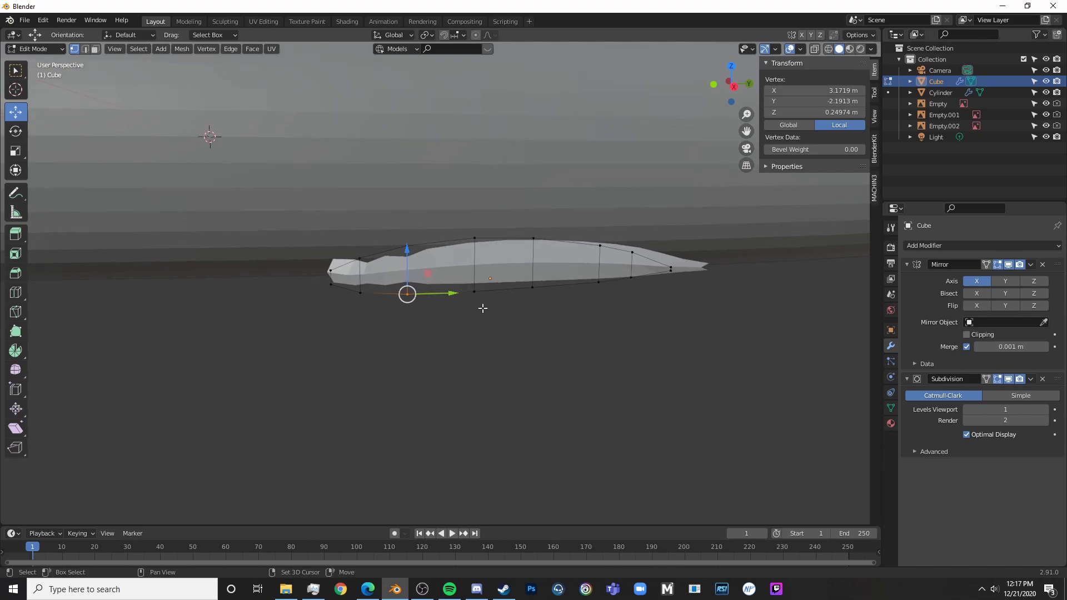
{"action": "middle_click_drag", "start_coordinate": [418, 316], "coordinate": [552, 334], "text": "shift"}
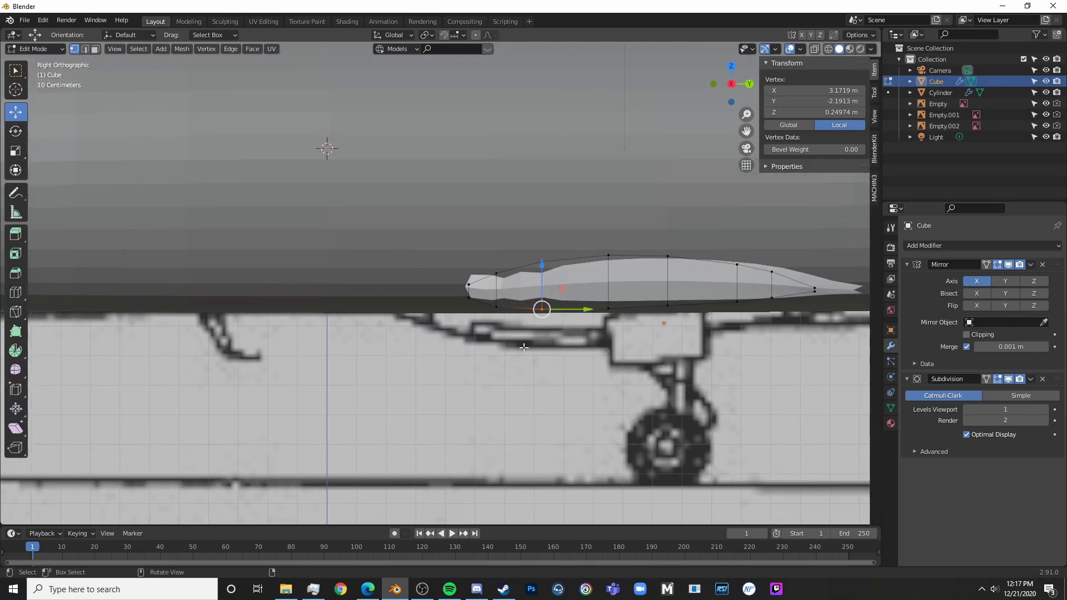
{"action": "scroll", "coordinate": [552, 334], "scroll_direction": "up", "scroll_amount": 5}
{"action": "key", "text": "alt+a"}
{"action": "key", "text": "a"}
{"action": "key", "text": "a"}
{"action": "key", "text": "c"}
{"action": "left_click", "coordinate": [508, 305]}
{"action": "right_click", "coordinate": [509, 303]}
{"action": "key", "text": "s"}
{"action": "key", "text": "z"}
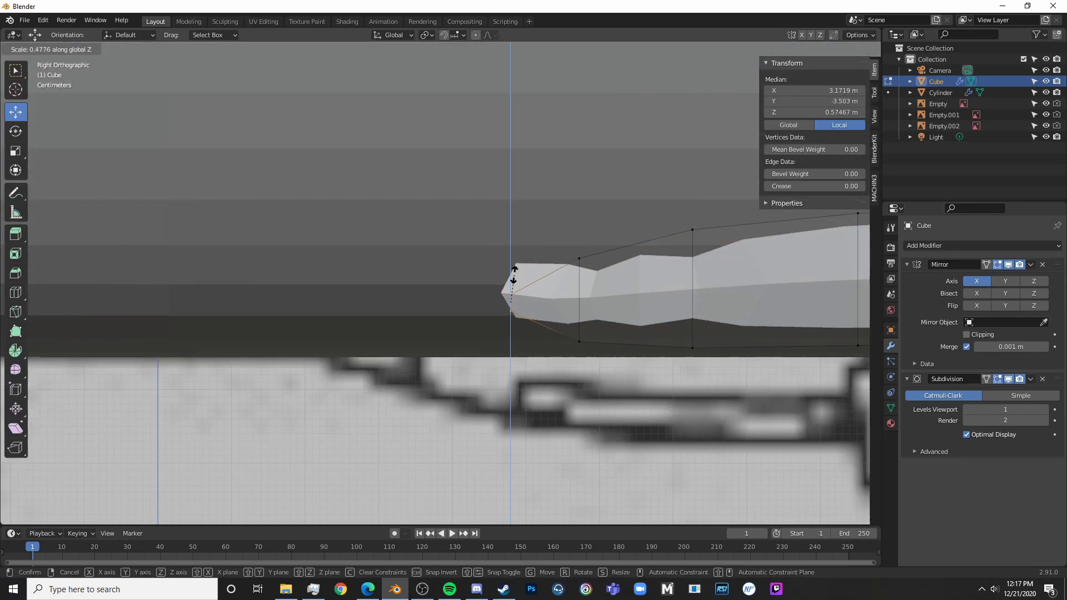
{"action": "left_click", "coordinate": [514, 275]}
- Add a centred edge loop just behind the profile's front end and scale it slightly up along Z
{"action": "key", "text": "alt+a"}
{"action": "key", "text": "ctrl+r"}
{"action": "left_click", "coordinate": [536, 279]}
{"action": "right_click", "coordinate": [617, 266]}
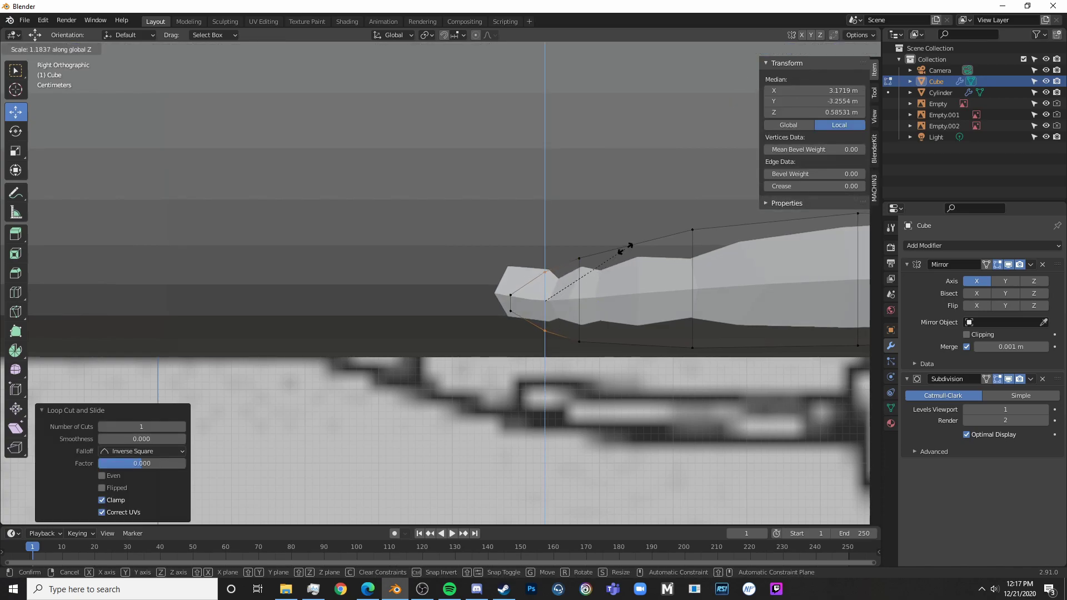
- Reveal the hidden geometry of the fairing and check the whole shape against the fuselage
{"action": "scroll", "coordinate": [620, 294], "scroll_direction": "down", "scroll_amount": 5}
{"action": "middle_click_drag", "start_coordinate": [606, 298], "coordinate": [597, 327]}
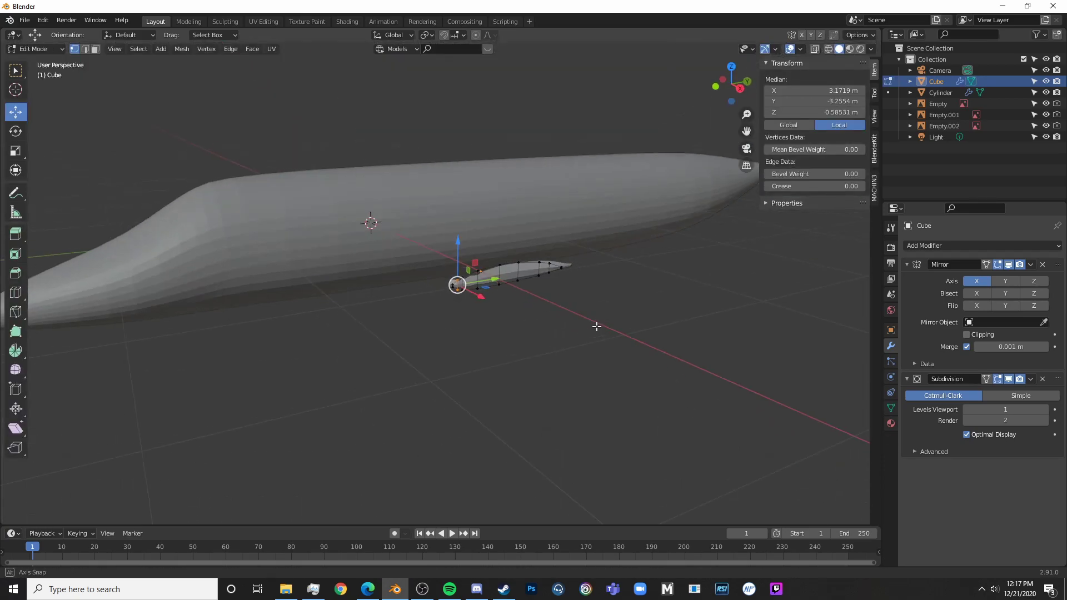
{"action": "key", "text": "alt+h"}
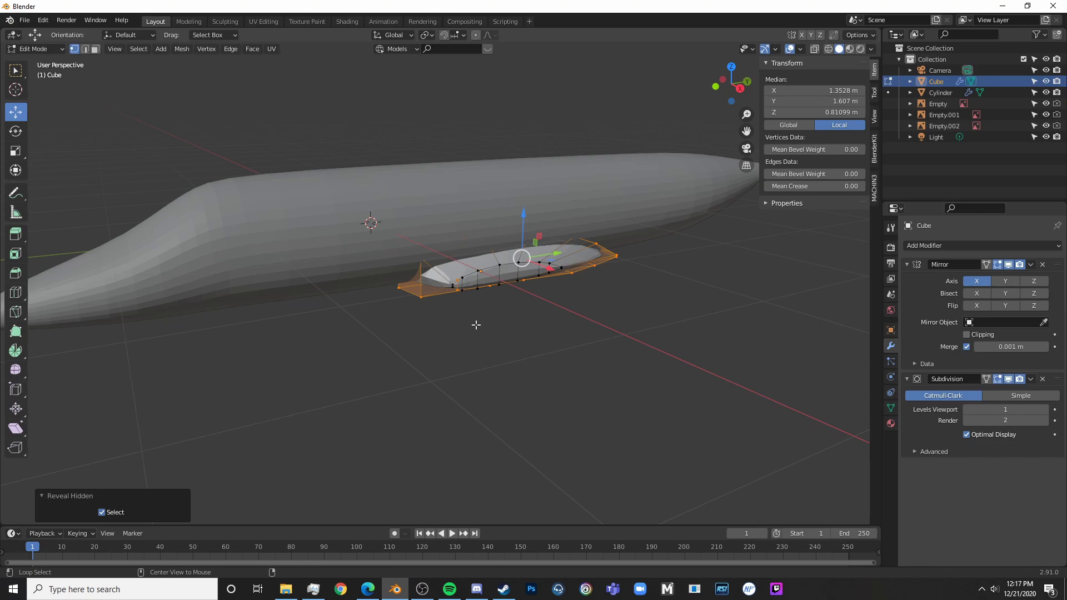
{"action": "middle_click_drag", "start_coordinate": [477, 326], "coordinate": [384, 281]}
{"action": "scroll", "coordinate": [469, 298], "scroll_direction": "up", "scroll_amount": 6}
{"action": "key", "text": "Tab"}
{"action": "scroll", "coordinate": [461, 335], "scroll_direction": "down", "scroll_amount": 4}
{"action": "key", "text": "Tab"}
{"action": "scroll", "coordinate": [443, 331], "scroll_direction": "up", "scroll_amount": 2}
- Lower the fairing's front upper corner vertex slightly along Z
{"action": "key", "text": "alt+a"}
{"action": "key", "text": "c"}
{"action": "left_click", "coordinate": [376, 190]}
{"action": "right_click", "coordinate": [374, 188]}
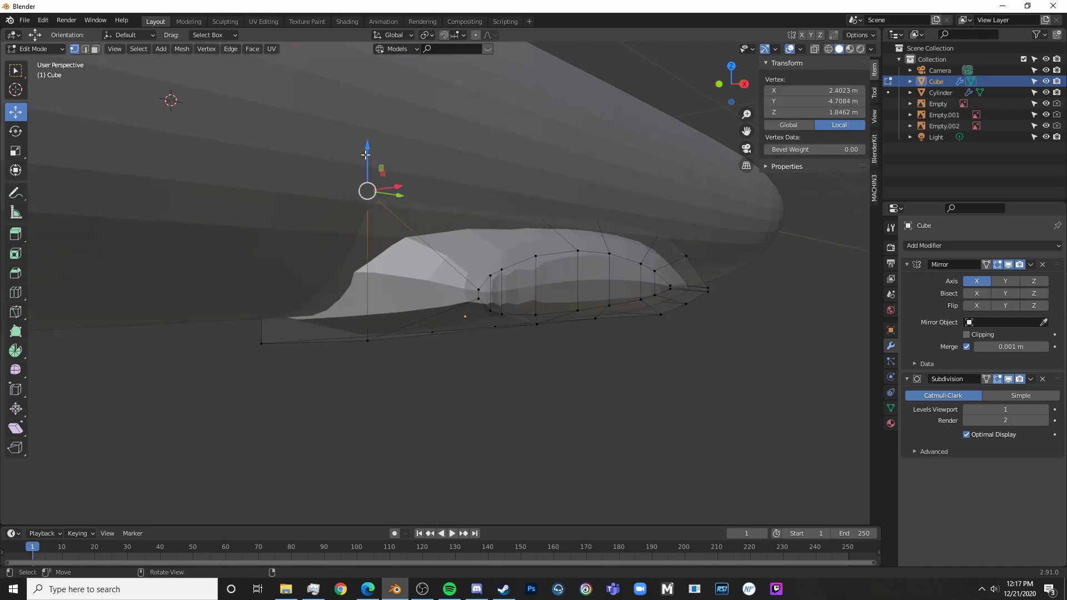
{"action": "left_click_drag", "start_coordinate": [365, 155], "coordinate": [388, 169]}
{"action": "key", "text": "Tab"}
{"action": "scroll", "coordinate": [409, 219], "scroll_direction": "down", "scroll_amount": 1}
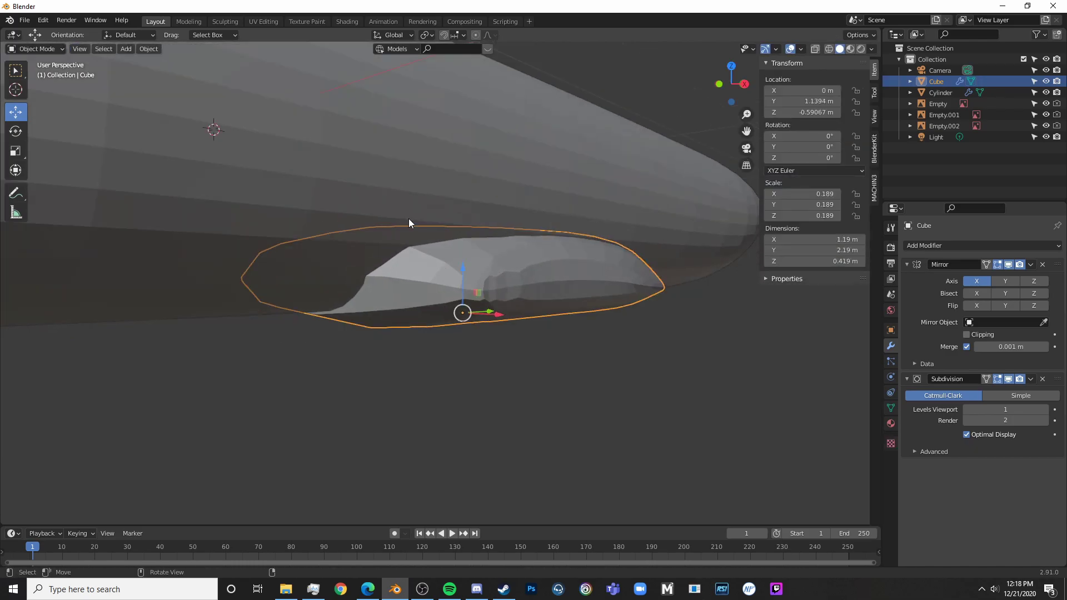
- Select the strip of faces forming the wing root profile on the fairing's outer side
{"action": "scroll", "coordinate": [409, 219], "scroll_direction": "down", "scroll_amount": 4}
{"action": "middle_click_drag", "start_coordinate": [409, 219], "coordinate": [322, 174]}
{"action": "key", "text": "Tab"}
{"action": "left_click", "coordinate": [97, 48]}
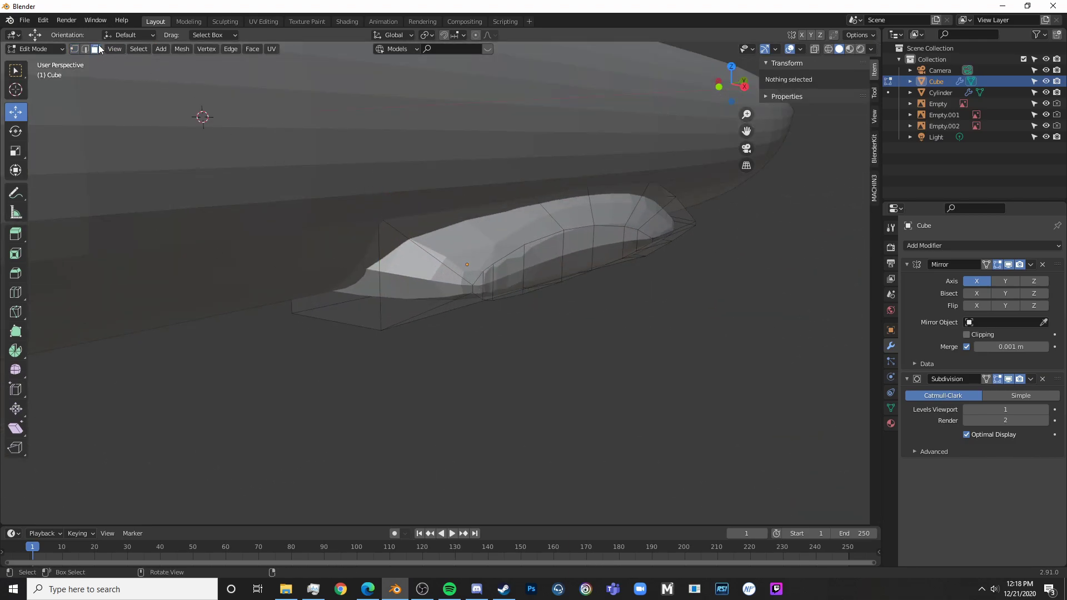
{"action": "left_click", "coordinate": [484, 285], "text": "alt"}
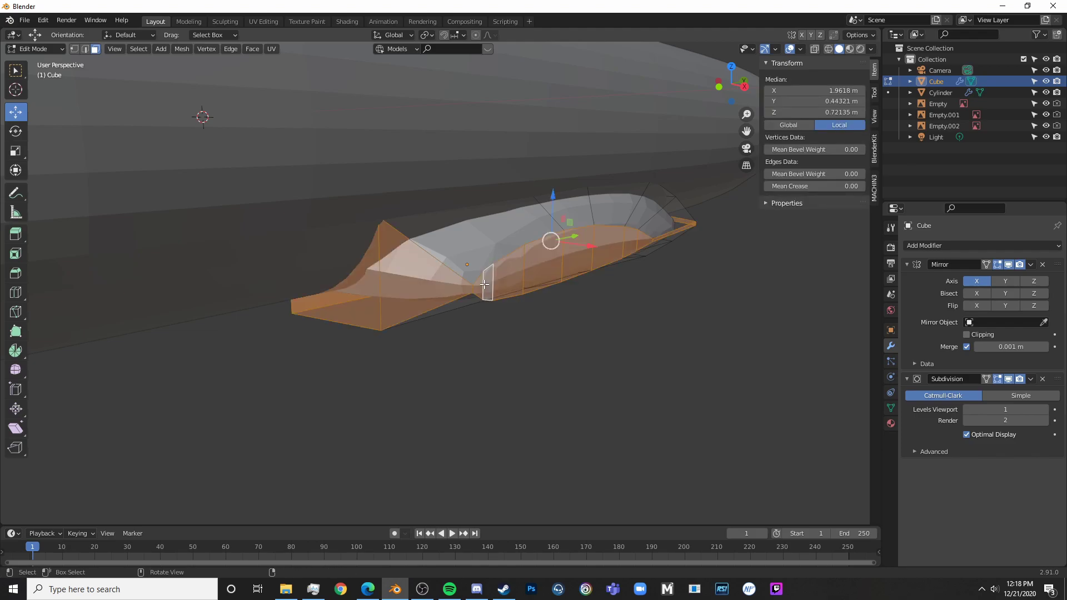
{"action": "middle_click_drag", "start_coordinate": [600, 241], "coordinate": [573, 238], "text": "shift"}
{"action": "scroll", "coordinate": [572, 238], "scroll_direction": "up", "scroll_amount": 4}
{"action": "key", "text": "alt+a"}
{"action": "key", "text": "c"}
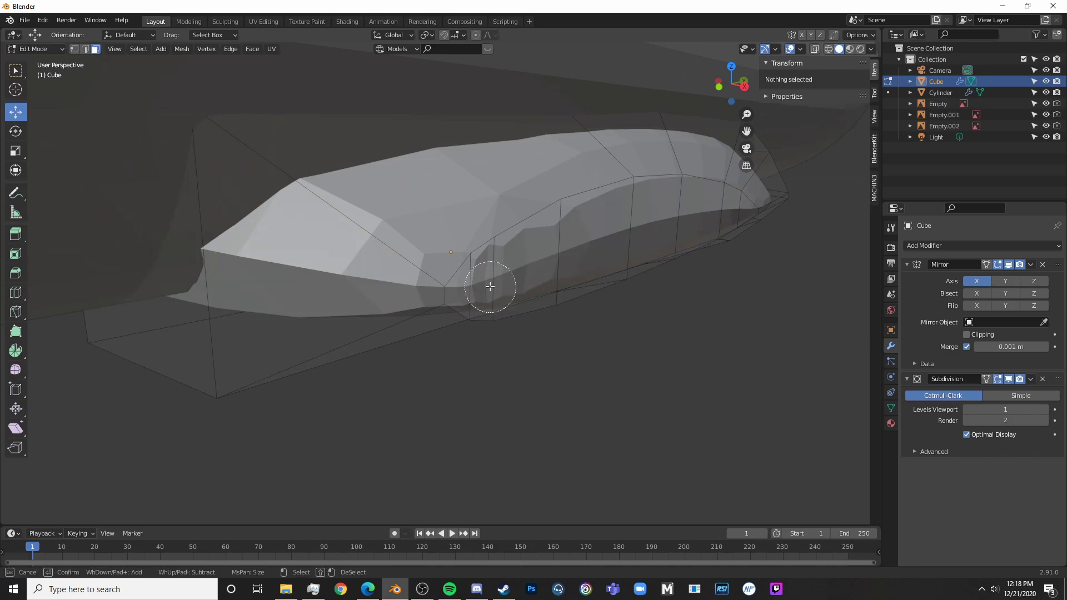
{"action": "mouse_move", "coordinate": [487, 283]}
{"action": "left_mouse_down"}
{"action": "mouse_move", "coordinate": [699, 214]}
{"action": "mouse_move", "coordinate": [761, 214]}
{"action": "left_mouse_up"}
{"action": "right_click", "coordinate": [761, 214]}
- Extrude only the flat wing root faces about 0.813 m outward along X, using the see-through top view
{"action": "middle_click_drag", "start_coordinate": [761, 214], "coordinate": [682, 165]}
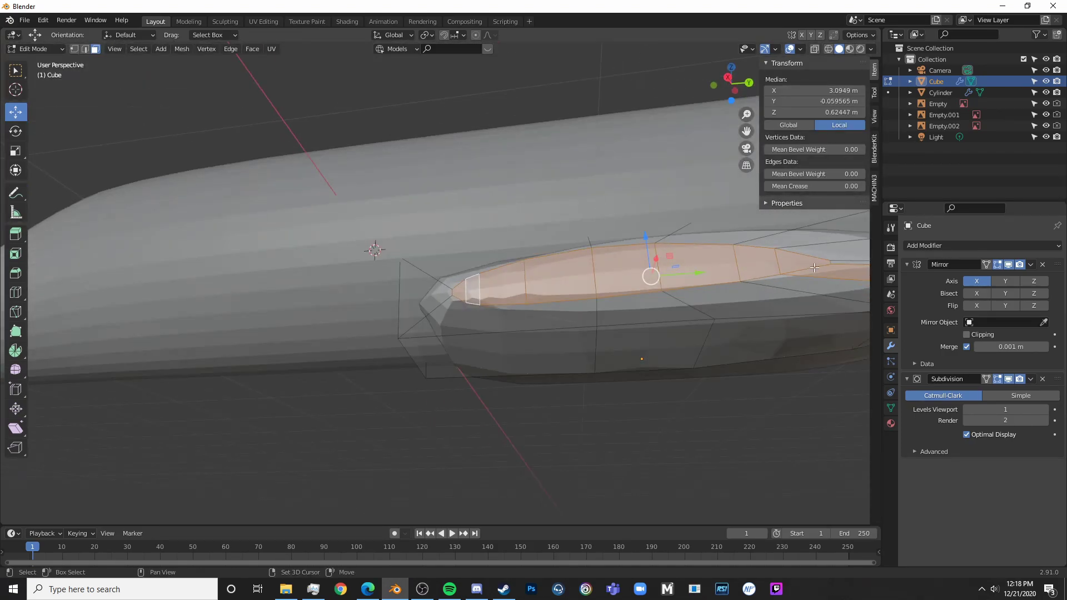
{"action": "scroll", "coordinate": [847, 271], "scroll_direction": "down", "scroll_amount": 5}
{"action": "key", "text": "KP_7"}
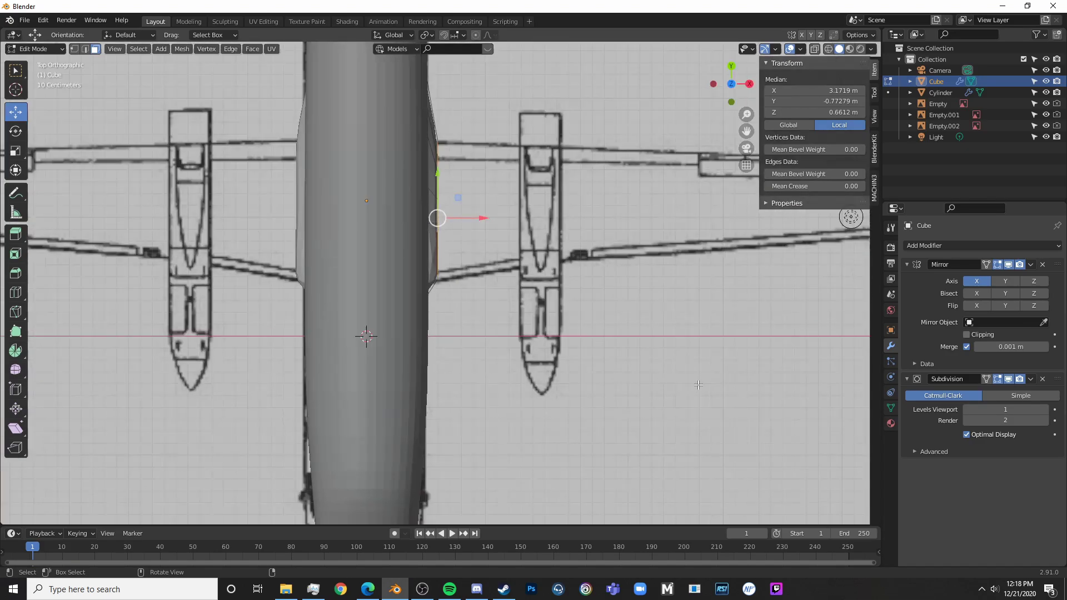
{"action": "key", "text": "alt+z"}
{"action": "key", "text": "e"}
{"action": "key", "text": "x"}
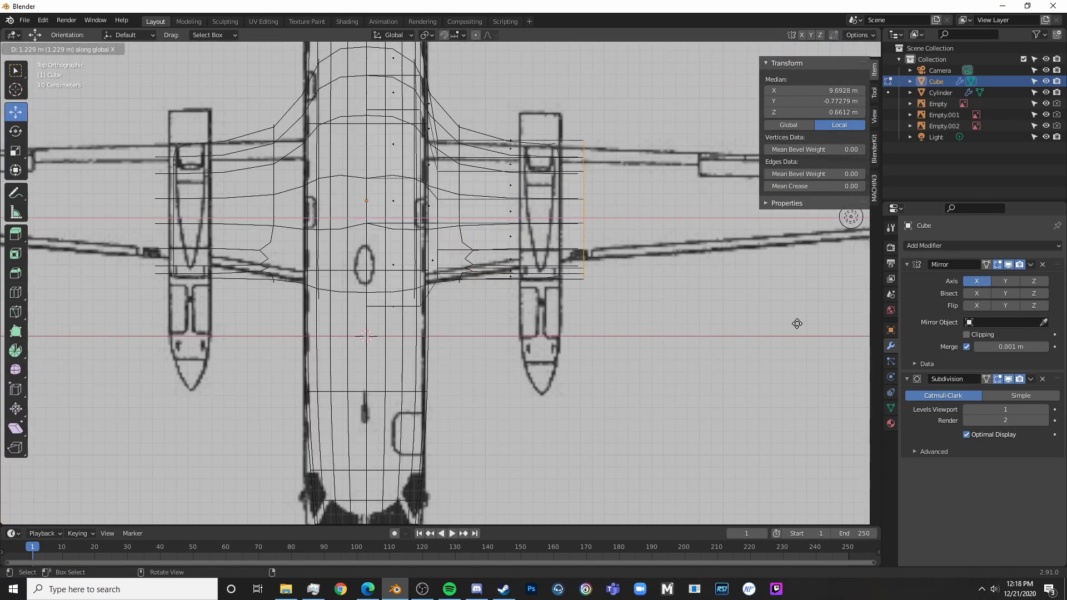
{"action": "left_click", "coordinate": [745, 307]}
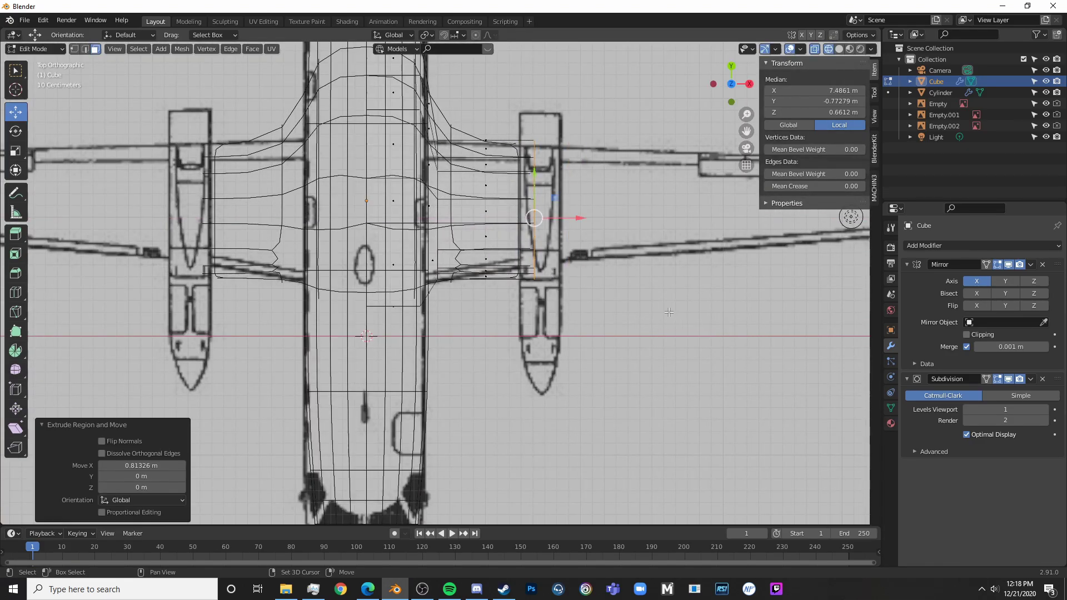
- Move the extruded wing end about 0.047 m further out along X and scale it to 0.913 along Y
{"action": "middle_click_drag", "start_coordinate": [669, 307], "coordinate": [584, 370], "text": "shift"}
{"action": "left_click_drag", "start_coordinate": [483, 285], "coordinate": [493, 279]}
{"action": "scroll", "coordinate": [504, 219], "scroll_direction": "up", "scroll_amount": 3}
{"action": "key", "text": "s"}
{"action": "key", "text": "y"}
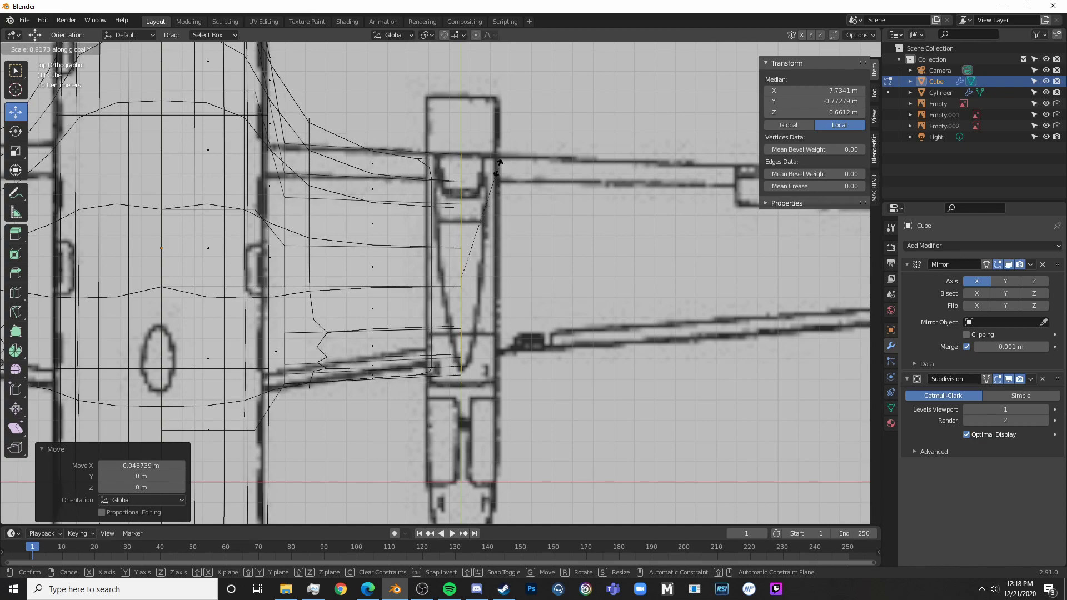
{"action": "left_click", "coordinate": [496, 168]}
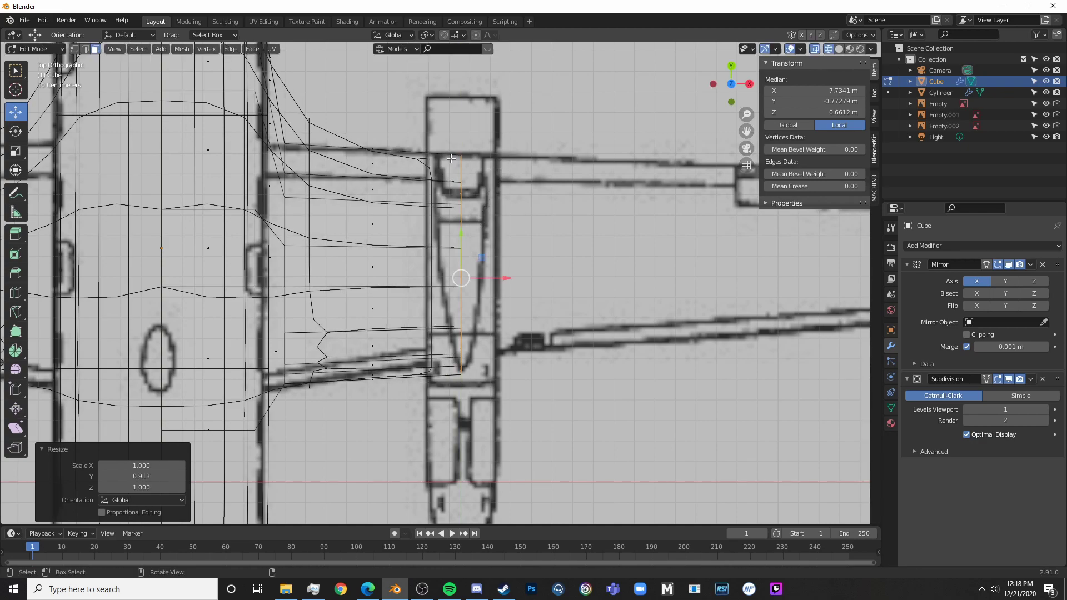
- Select the leading-edge vertices at the wing section's outer end and move them about 0.086 m rearward along Y
{"action": "middle_click_drag", "start_coordinate": [392, 144], "coordinate": [421, 115], "text": "shift"}
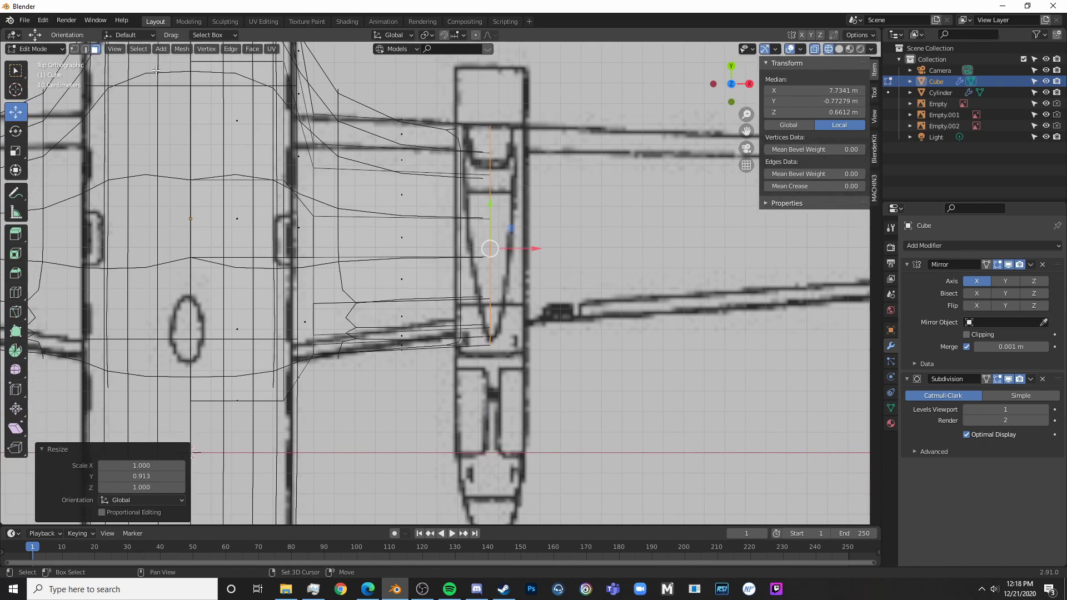
{"action": "left_click", "coordinate": [75, 49]}
{"action": "middle_click_drag", "start_coordinate": [510, 218], "coordinate": [417, 165], "text": "shift"}
{"action": "scroll", "coordinate": [417, 165], "scroll_direction": "up", "scroll_amount": 3}
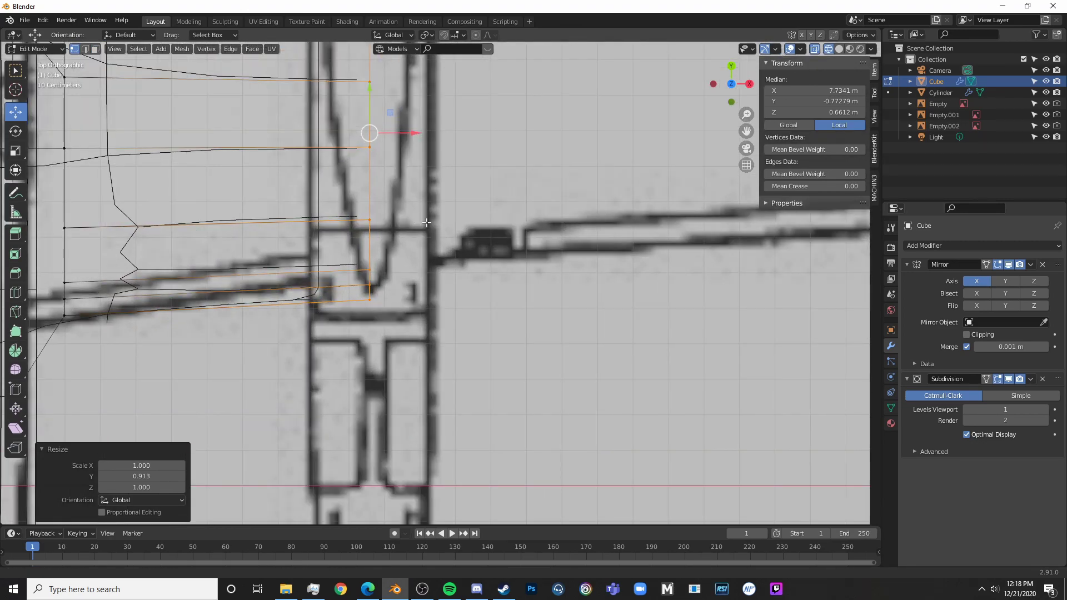
{"action": "middle_click_drag", "start_coordinate": [402, 255], "coordinate": [468, 293], "text": "shift"}
{"action": "key", "text": "alt+a"}
{"action": "key", "text": "c"}
{"action": "left_click", "coordinate": [439, 291]}
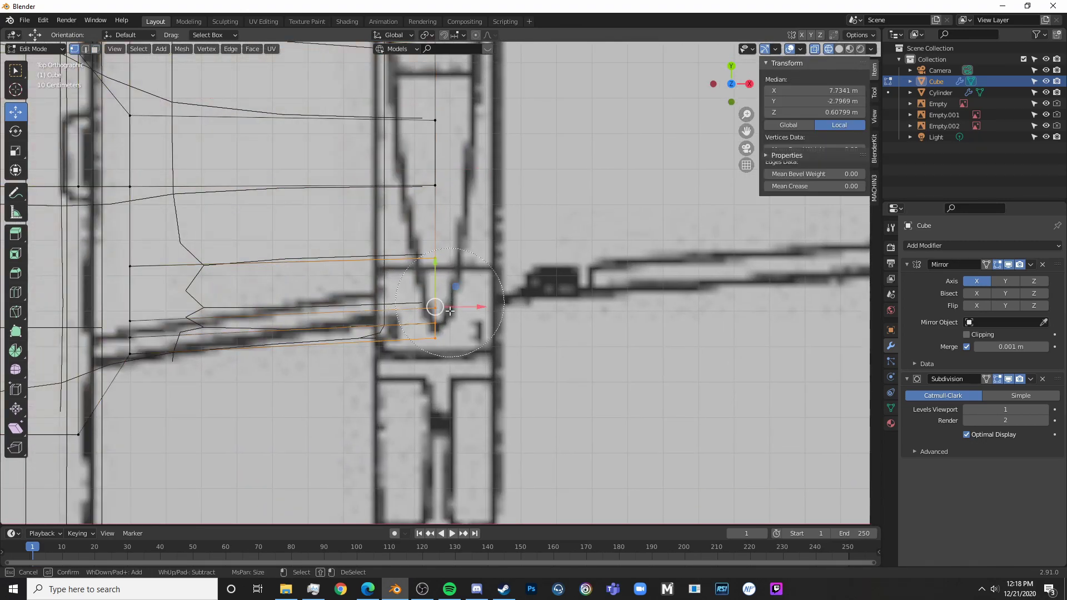
{"action": "key", "text": "Escape"}
{"action": "key", "text": "g"}
{"action": "key", "text": "y"}
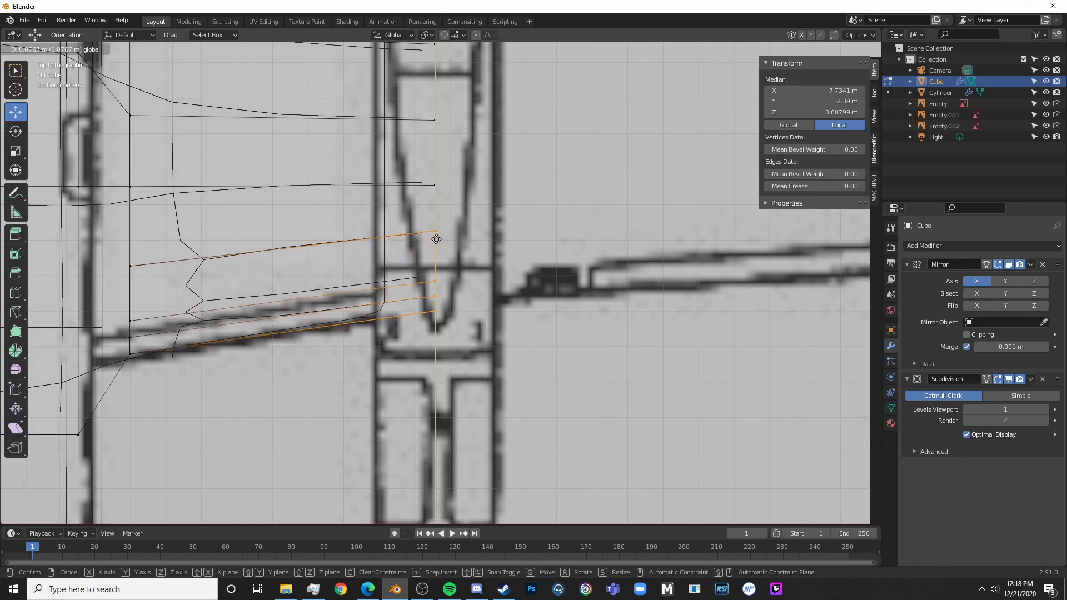
{"action": "left_click", "coordinate": [436, 235]}
- Inspect the extruded wing section from several angles and compare it with the EMB 120 reference photo in the browser
{"action": "key", "text": "Tab"}
{"action": "scroll", "coordinate": [533, 267], "scroll_direction": "down", "scroll_amount": 7}
{"action": "key", "text": "shift+z"}
{"action": "middle_click_drag", "start_coordinate": [533, 271], "coordinate": [428, 158]}
{"action": "scroll", "coordinate": [428, 158], "scroll_direction": "up", "scroll_amount": 4}
{"action": "key", "text": "Tab"}
{"action": "middle_click_drag", "start_coordinate": [462, 248], "coordinate": [579, 271]}
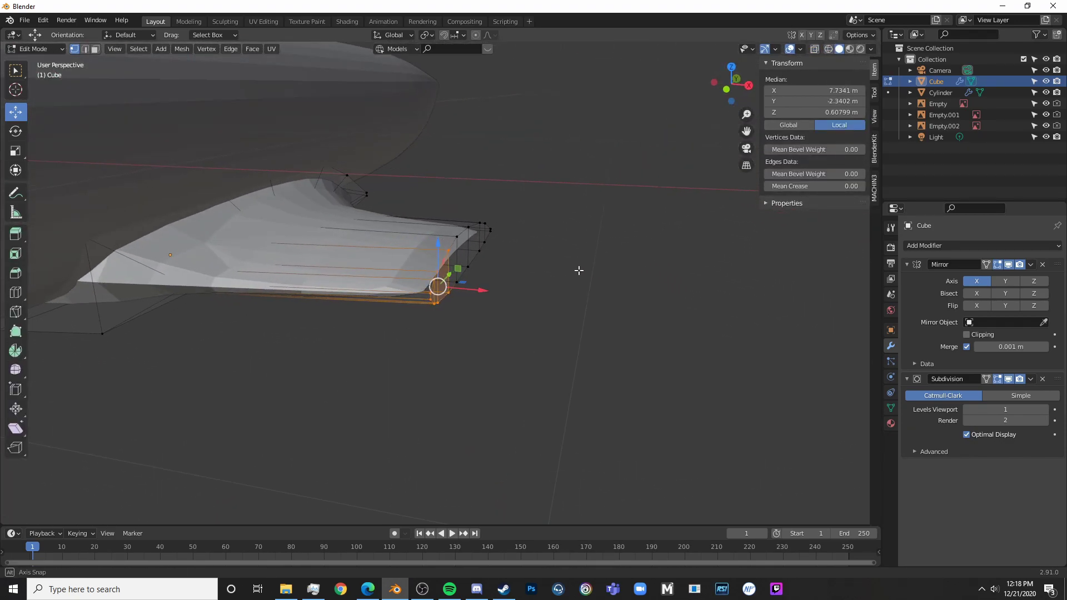
{"action": "key", "text": "Tab"}
{"action": "middle_click_drag", "start_coordinate": [495, 238], "coordinate": [493, 469]}
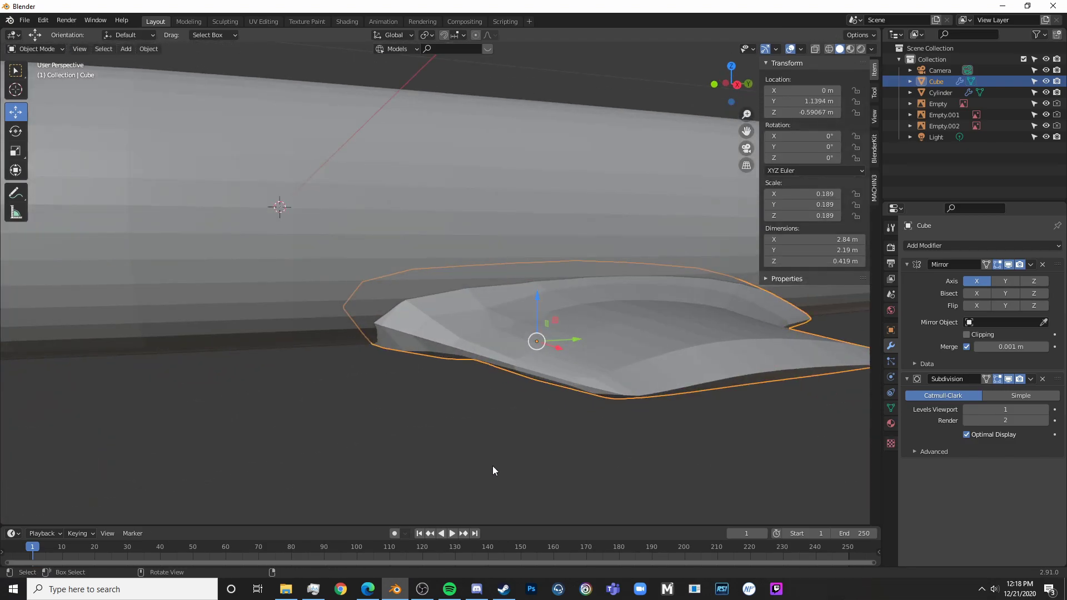
{"action": "left_click", "coordinate": [368, 589]}
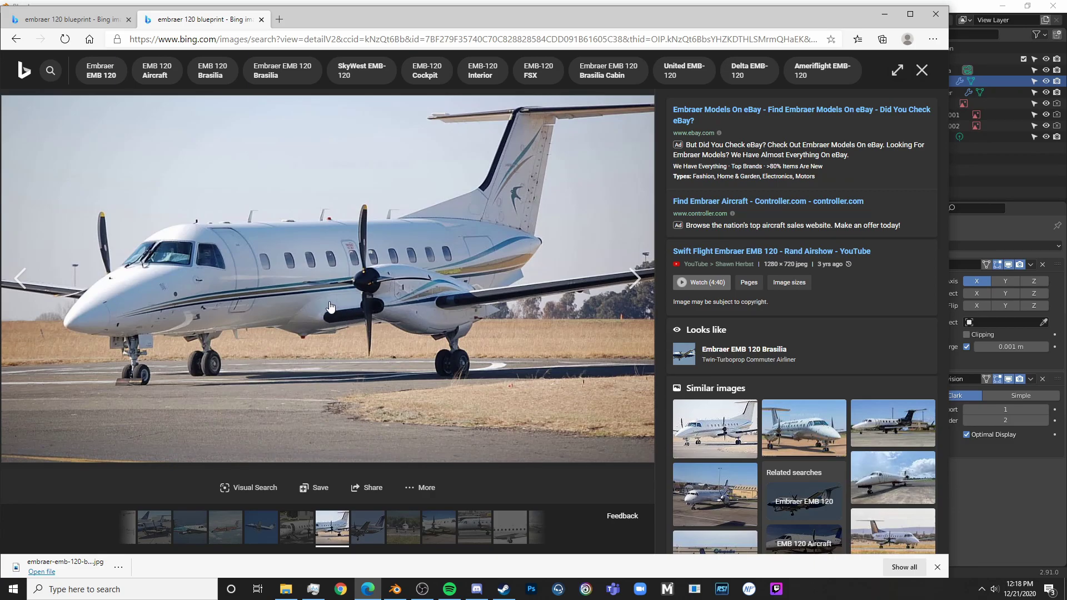
{"action": "left_click", "coordinate": [979, 505]}
{"action": "middle_click_drag", "start_coordinate": [457, 344], "coordinate": [501, 289]}
{"action": "key", "text": "Tab"}
{"action": "key", "text": "alt+a"}
{"action": "key", "text": "ctrl+r"}
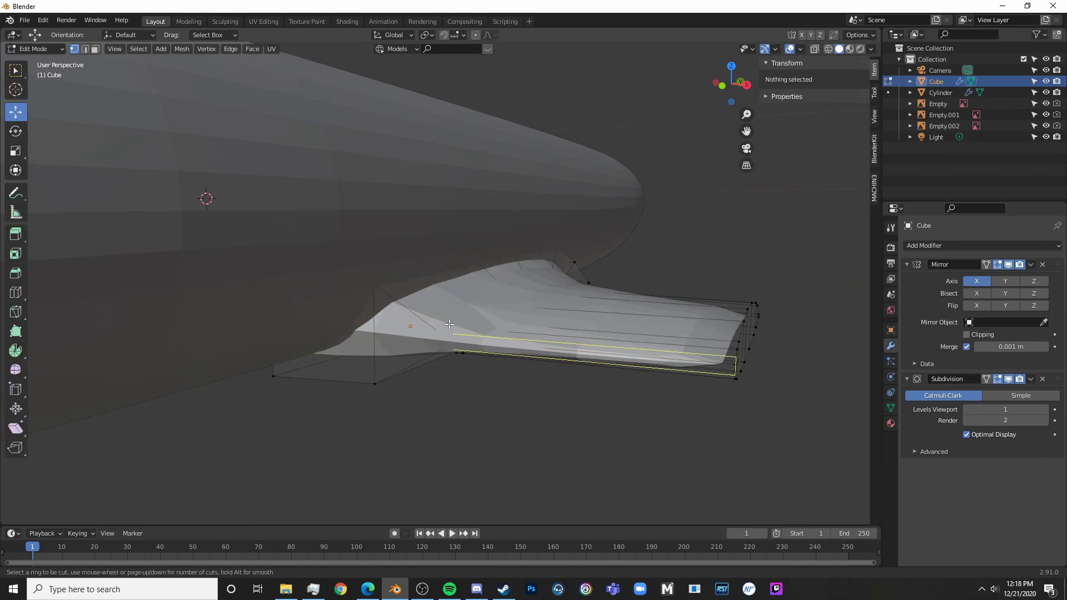
{"action": "right_click", "coordinate": [426, 316]}
{"action": "scroll", "coordinate": [327, 269], "scroll_direction": "up", "scroll_amount": 3}
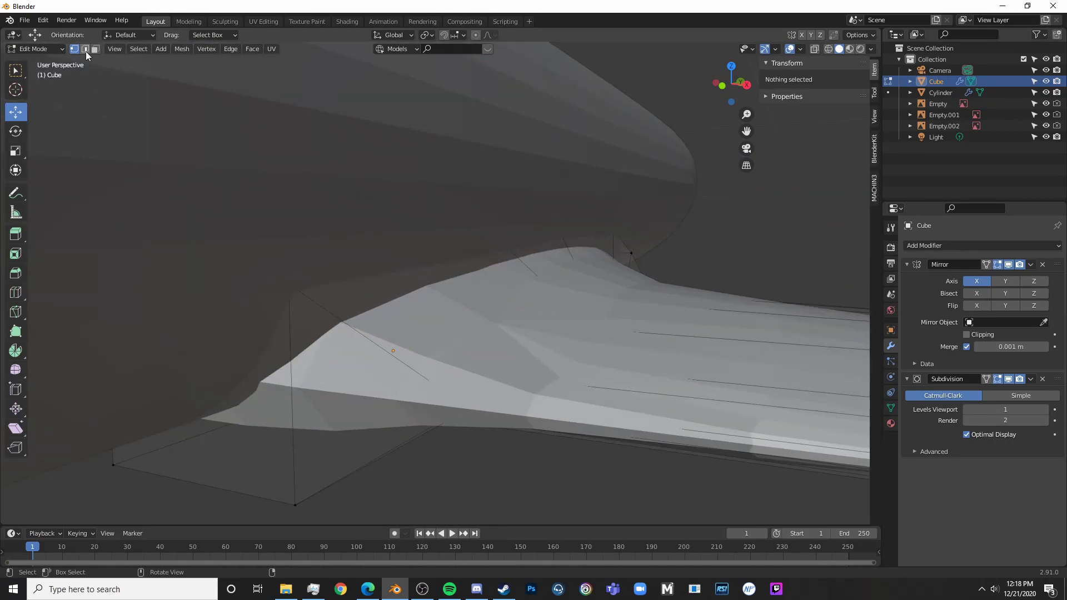
- Select the fairing's inner upper vertices from front to rear in see-through view and move them slightly outward along X
{"action": "key", "text": "alt+z"}
{"action": "key", "text": "a"}
{"action": "key", "text": "alt+a"}
{"action": "middle_click_drag", "start_coordinate": [338, 226], "coordinate": [412, 275]}
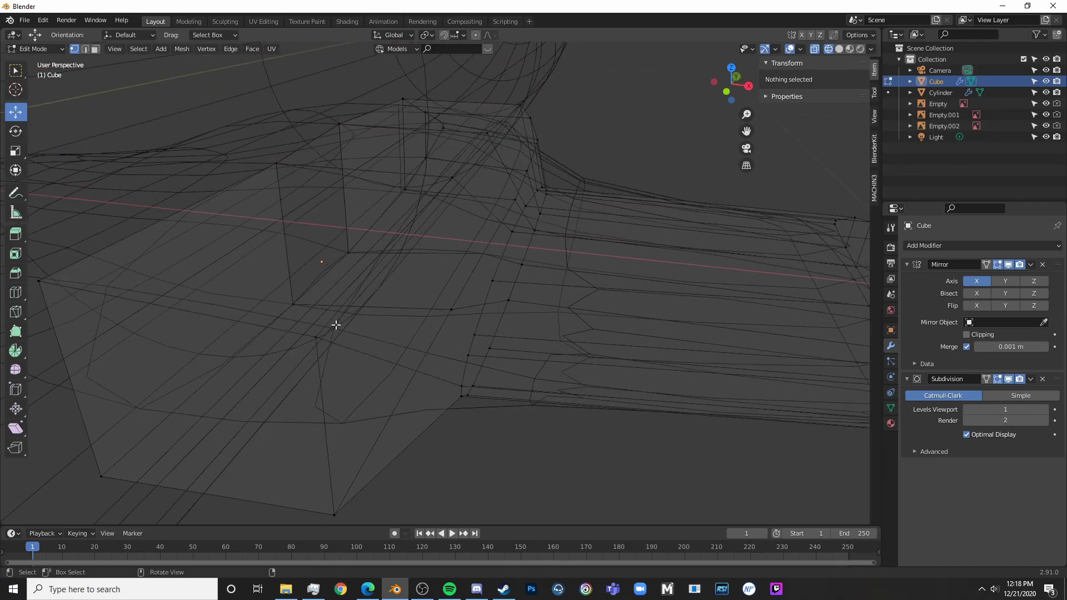
{"action": "key", "text": "c"}
{"action": "left_click_drag", "start_coordinate": [323, 338], "coordinate": [374, 269]}
{"action": "key", "text": "Escape"}
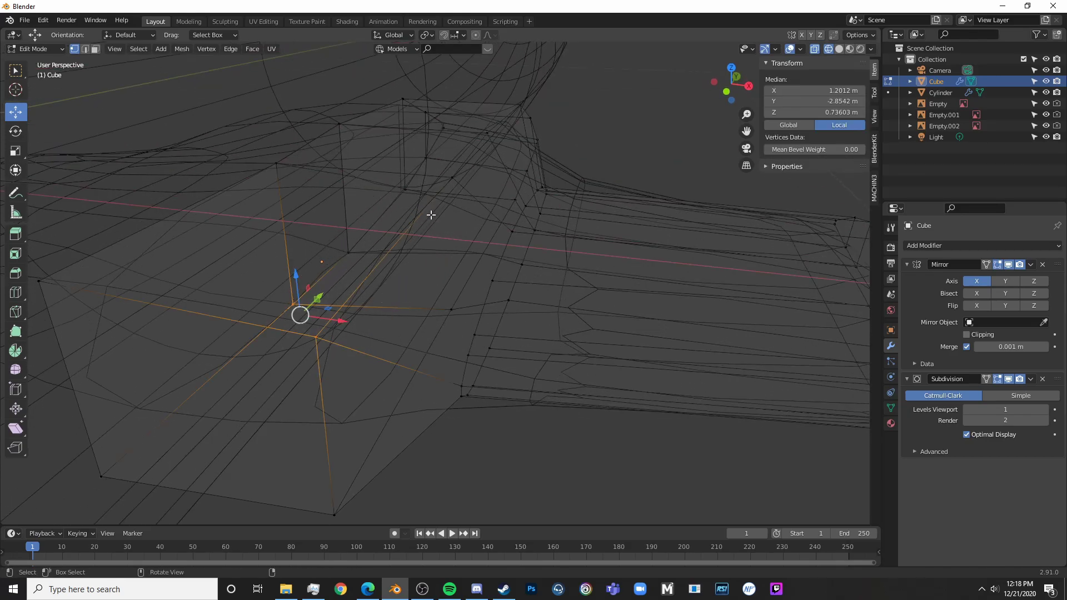
{"action": "mouse_move", "coordinate": [431, 217]}
{"action": "middle_mouse_down"}
{"action": "mouse_move", "coordinate": [451, 161]}
{"action": "mouse_move", "coordinate": [453, 231]}
{"action": "middle_mouse_up"}
{"action": "key", "text": "c"}
{"action": "left_click_drag", "start_coordinate": [452, 231], "coordinate": [492, 234]}
{"action": "key", "text": "Escape"}
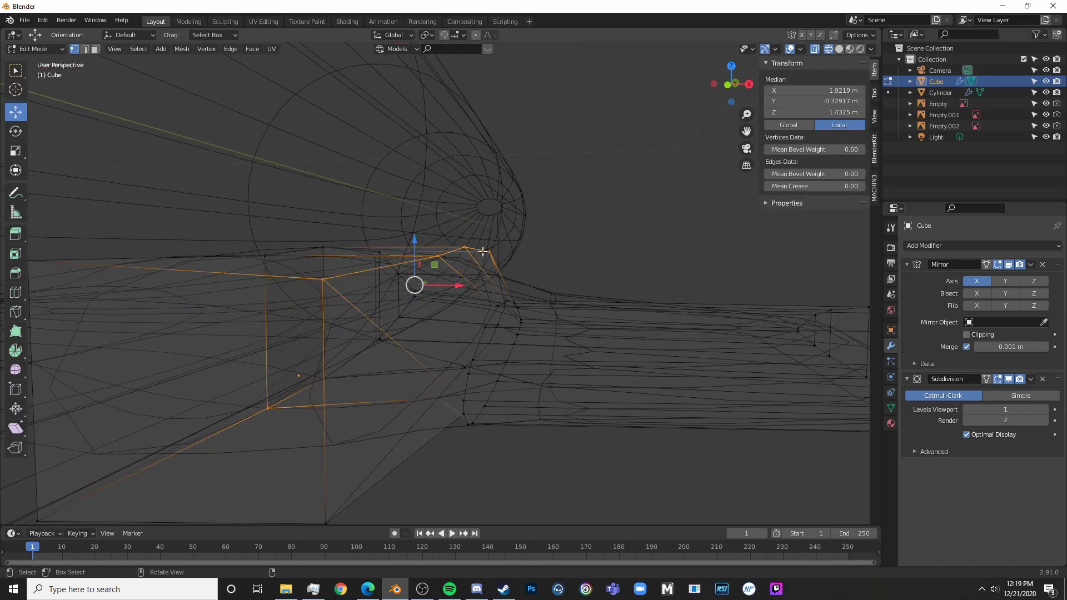
{"action": "key", "text": "alt+z"}
{"action": "left_click_drag", "start_coordinate": [457, 285], "coordinate": [471, 285]}
{"action": "middle_click_drag", "start_coordinate": [493, 277], "coordinate": [482, 312]}
{"action": "key", "text": "alt+a"}
{"action": "key", "text": "ctrl+r"}
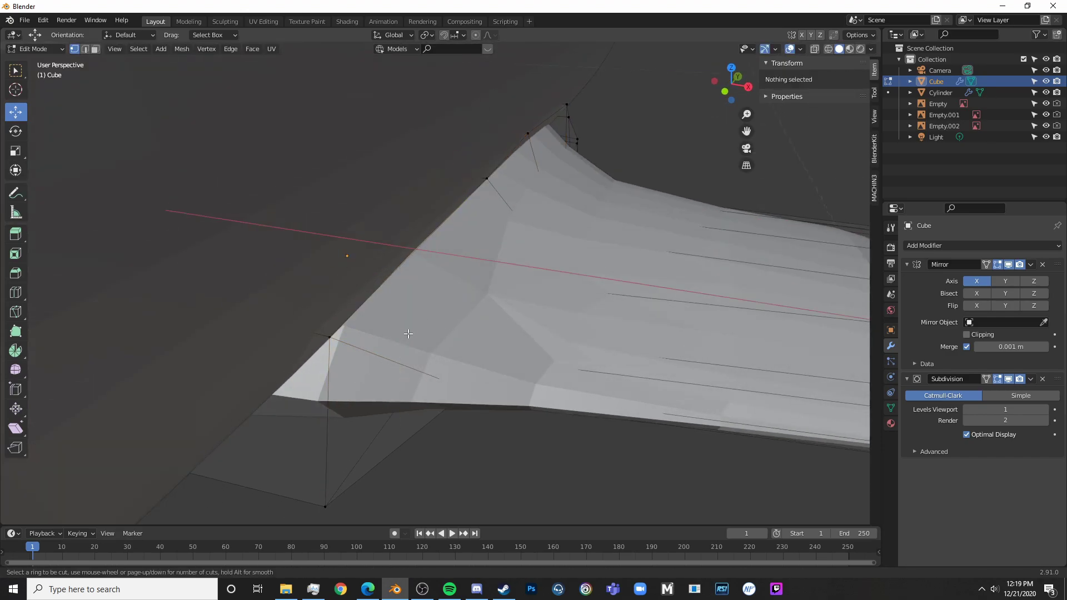
{"action": "right_click", "coordinate": [512, 192]}
- Try a lengthwise loop cut along the rear blend between the fairing's edge and the wing root
{"action": "mouse_move", "coordinate": [512, 192]}
{"action": "middle_mouse_down"}
{"action": "mouse_move", "coordinate": [622, 312]}
{"action": "mouse_move", "coordinate": [539, 270]}
{"action": "mouse_move", "coordinate": [484, 266]}
{"action": "mouse_move", "coordinate": [508, 261]}
{"action": "mouse_move", "coordinate": [512, 283]}
{"action": "middle_mouse_up"}
{"action": "key", "text": "shift+z"}
{"action": "key", "text": "ctrl+r"}
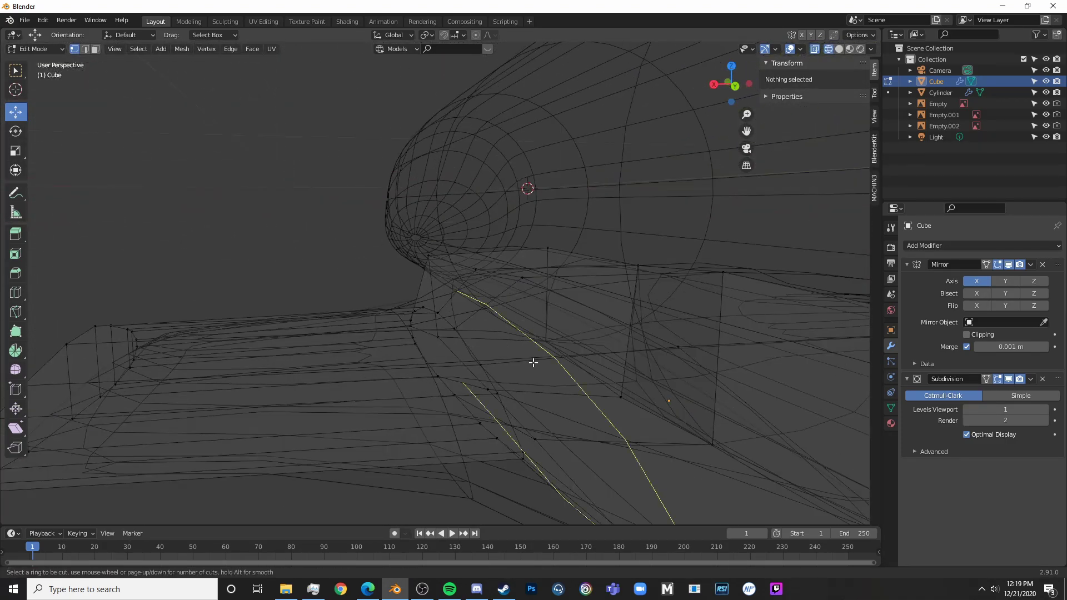
{"action": "left_click", "coordinate": [533, 363]}
{"action": "left_click", "coordinate": [530, 362]}
{"action": "key", "text": "shift+z"}
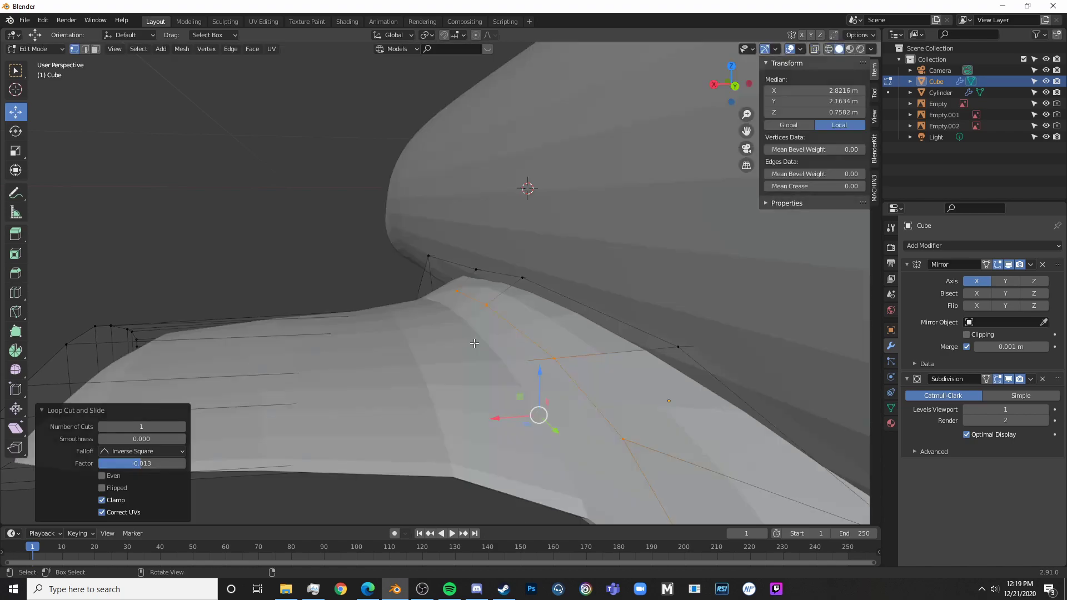
{"action": "mouse_move", "coordinate": [474, 345]}
{"action": "middle_mouse_down"}
{"action": "mouse_move", "coordinate": [505, 305]}
{"action": "mouse_move", "coordinate": [512, 253]}
{"action": "mouse_move", "coordinate": [579, 250]}
{"action": "middle_mouse_up"}
{"action": "key", "text": "shift+z"}
{"action": "mouse_move", "coordinate": [496, 311]}
{"action": "middle_mouse_down"}
{"action": "mouse_move", "coordinate": [545, 334]}
{"action": "mouse_move", "coordinate": [564, 324]}
{"action": "mouse_move", "coordinate": [550, 359]}
{"action": "mouse_move", "coordinate": [526, 362]}
{"action": "mouse_move", "coordinate": [548, 314]}
{"action": "middle_mouse_up"}
{"action": "key", "text": "shift+z"}
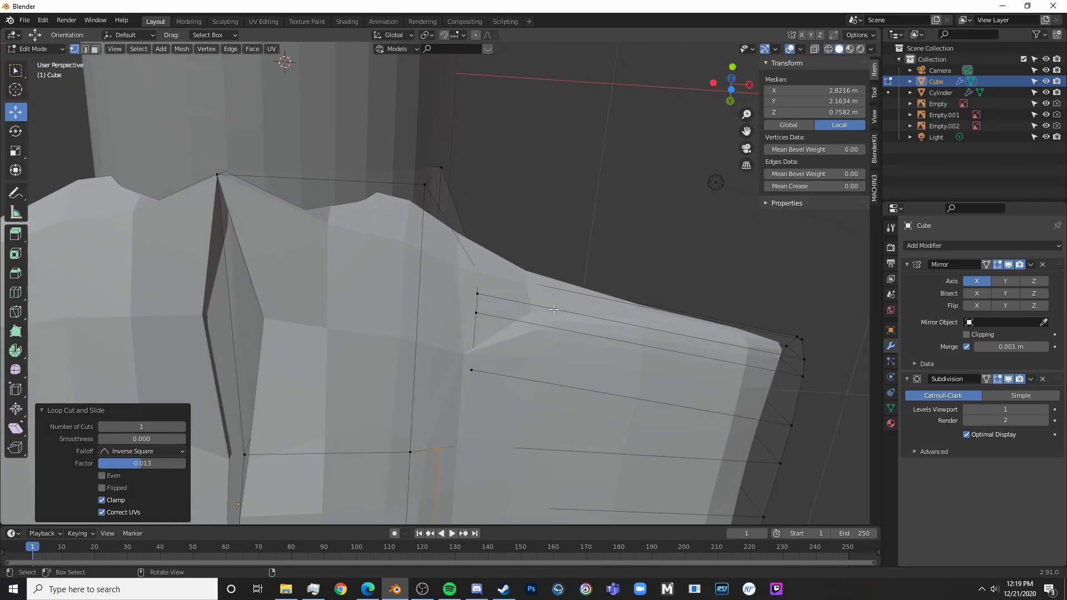
- Select the stray vertex at the open seam in the fairing's underside and set its X coordinate to 0 m
{"action": "key", "text": "alt+a"}
{"action": "middle_click_drag", "start_coordinate": [483, 336], "coordinate": [409, 328]}
{"action": "left_click", "coordinate": [314, 388]}
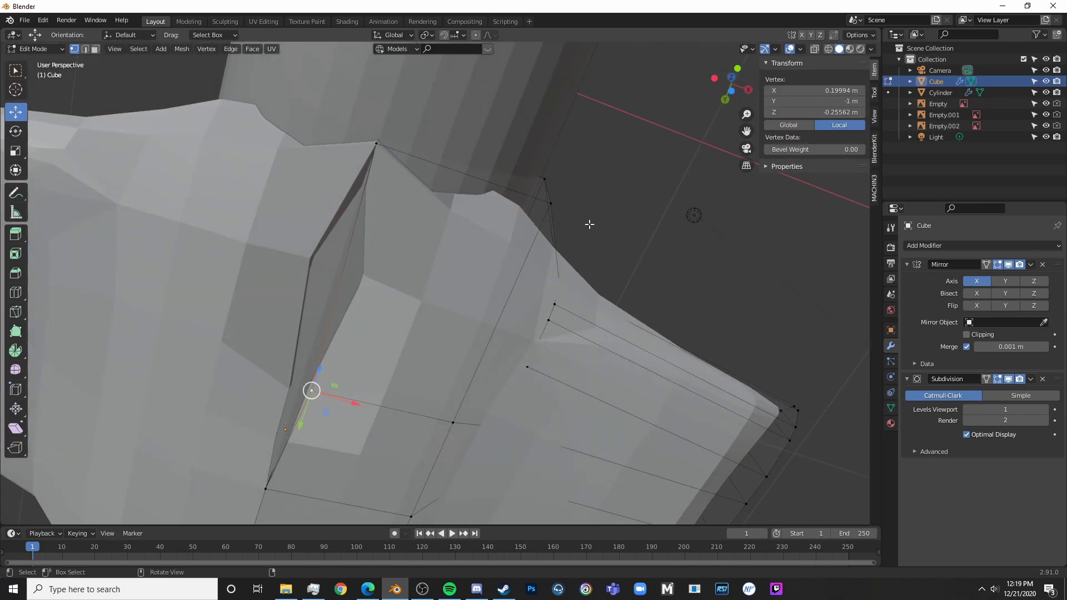
{"action": "left_click", "coordinate": [812, 90]}
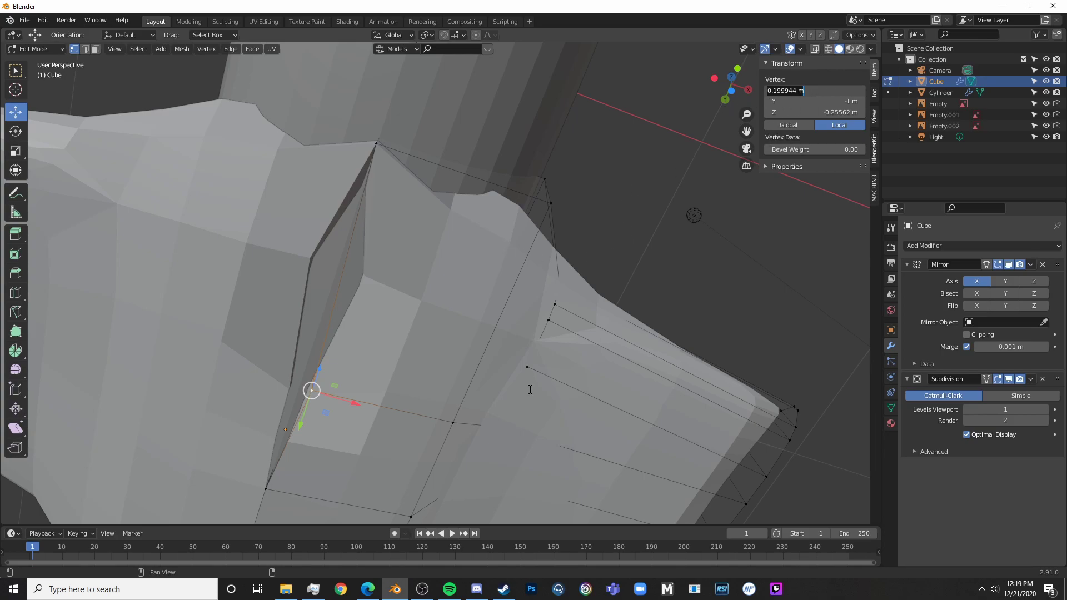
{"action": "type", "text": "0"}
{"action": "key", "text": "Return"}
{"action": "scroll", "coordinate": [346, 305], "scroll_direction": "down", "scroll_amount": 5}
{"action": "key", "text": "Tab"}
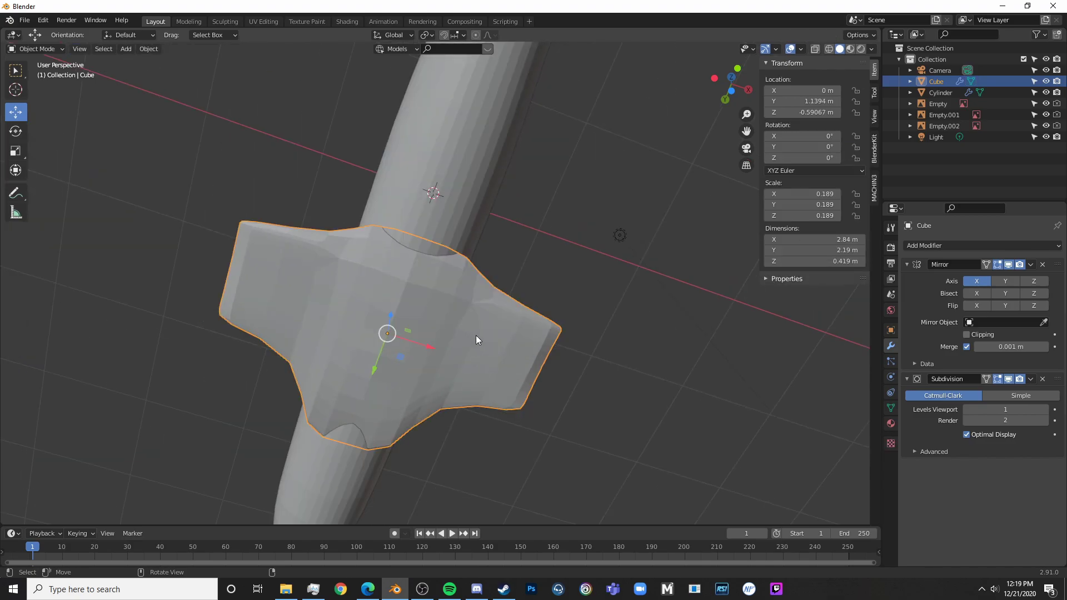
{"action": "middle_click_drag", "start_coordinate": [477, 336], "coordinate": [410, 254], "text": "shift"}
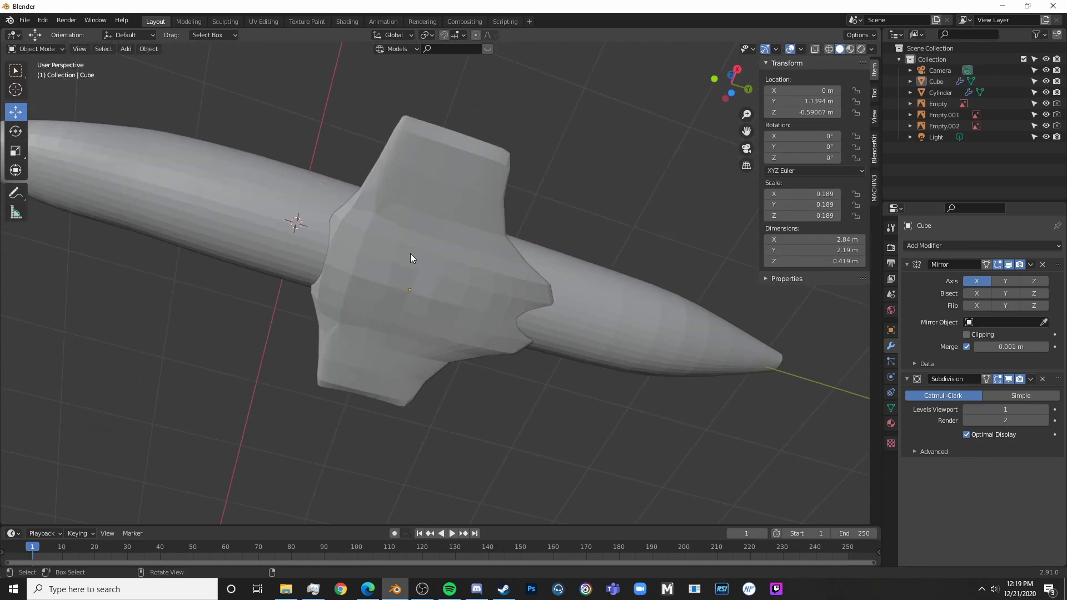
- Turn off the Subdivision modifier's viewport display and add a loop cut across the fairing's front underside with factor 0.342
{"action": "left_click", "coordinate": [1008, 381]}
{"action": "middle_click_drag", "start_coordinate": [482, 232], "coordinate": [348, 187]}
{"action": "key", "text": "Tab"}
{"action": "scroll", "coordinate": [388, 262], "scroll_direction": "up", "scroll_amount": 5}
{"action": "key", "text": "ctrl+r"}
{"action": "left_click", "coordinate": [348, 188]}
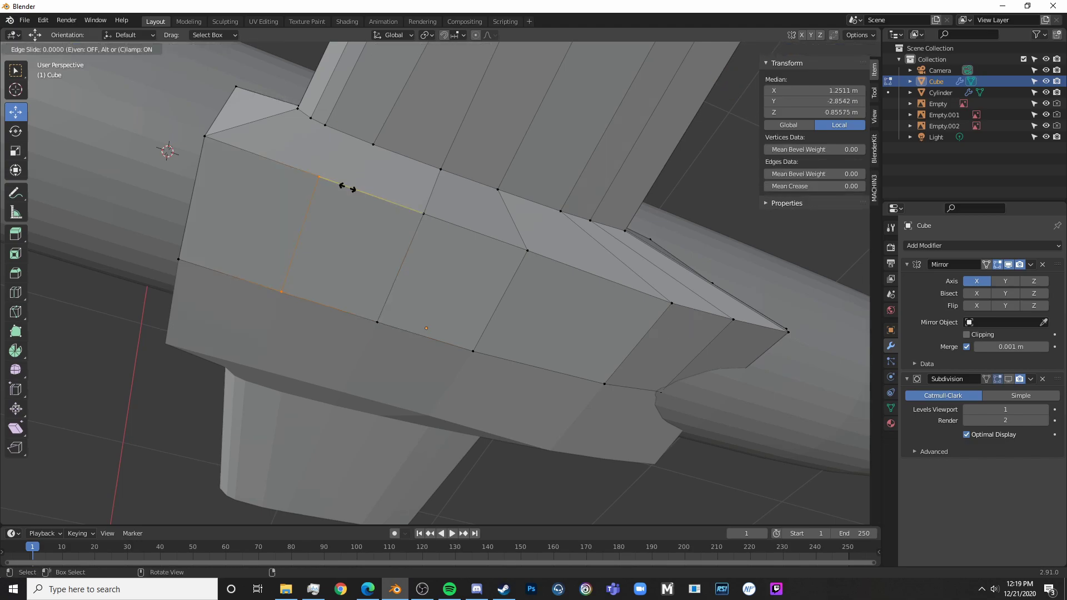
{"action": "left_click", "coordinate": [388, 197]}
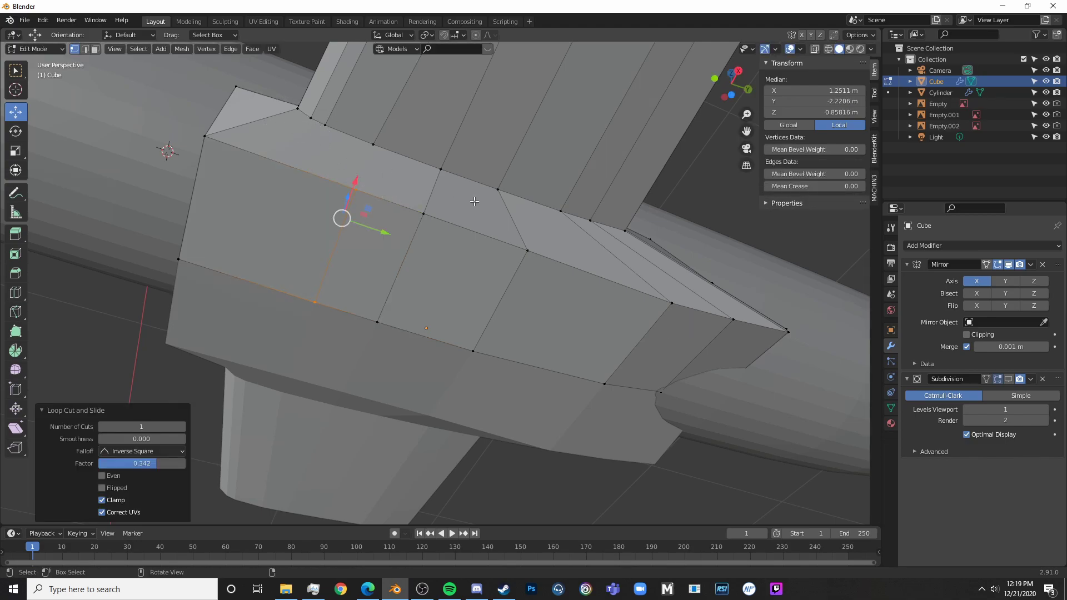
- Add two more loop cuts across the fairing's front underside, ahead of the previous one, the last with factor -0.475
{"action": "key", "text": "alt+a"}
{"action": "key", "text": "ctrl+r"}
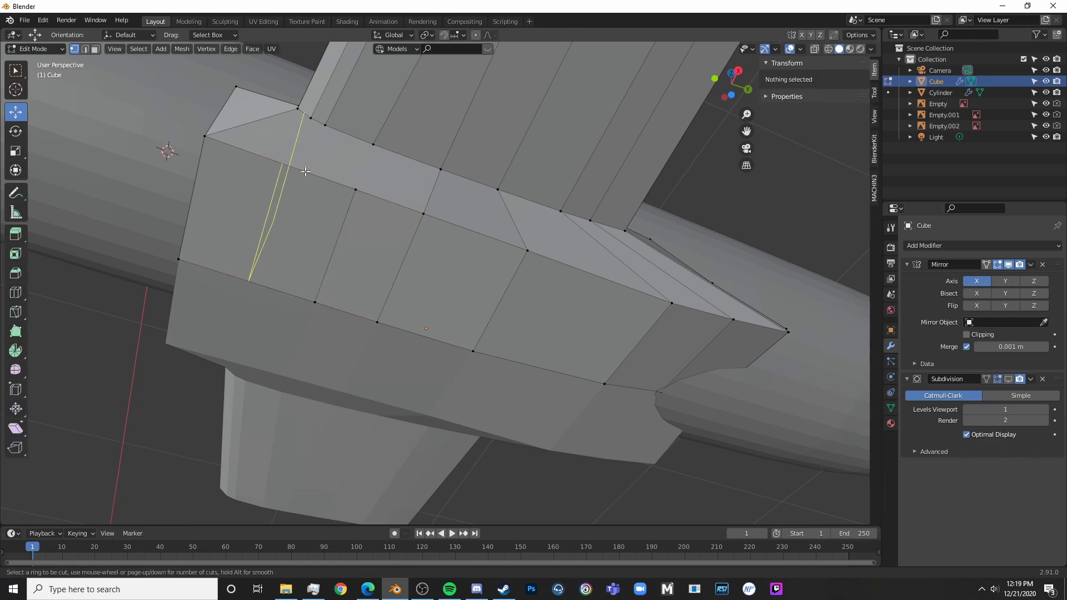
{"action": "left_click", "coordinate": [303, 170]}
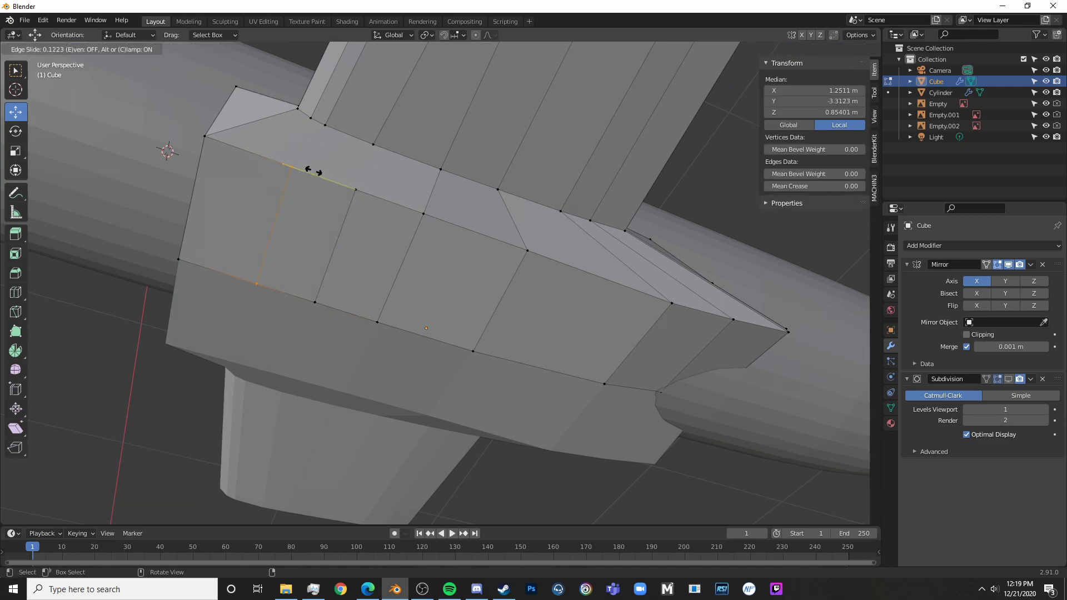
{"action": "left_click", "coordinate": [299, 165]}
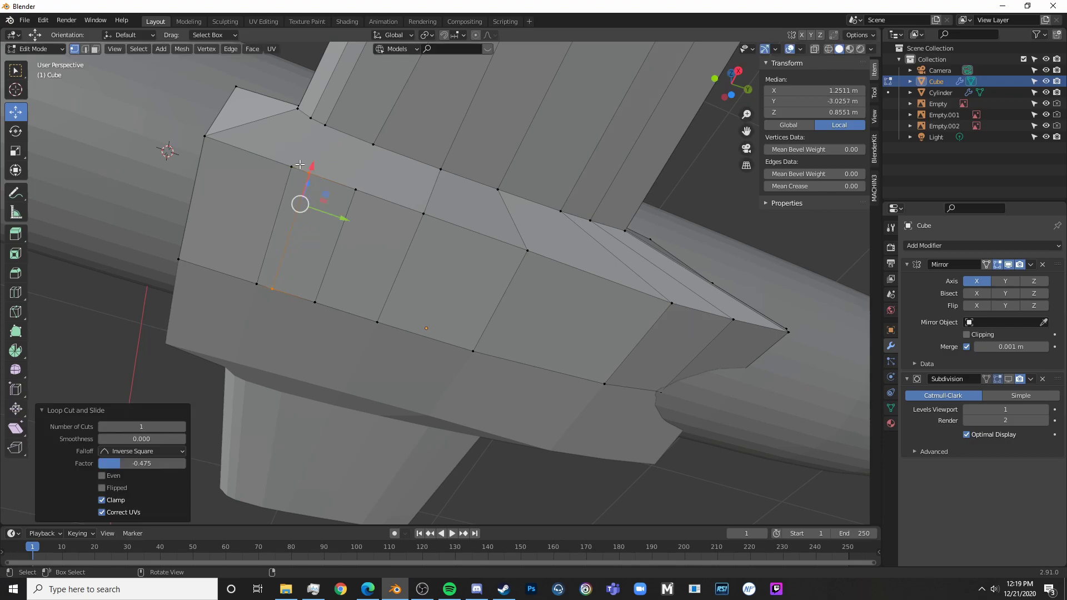
{"action": "scroll", "coordinate": [375, 211], "scroll_direction": "down", "scroll_amount": 3}
{"action": "scroll", "coordinate": [413, 211], "scroll_direction": "up", "scroll_amount": 1}
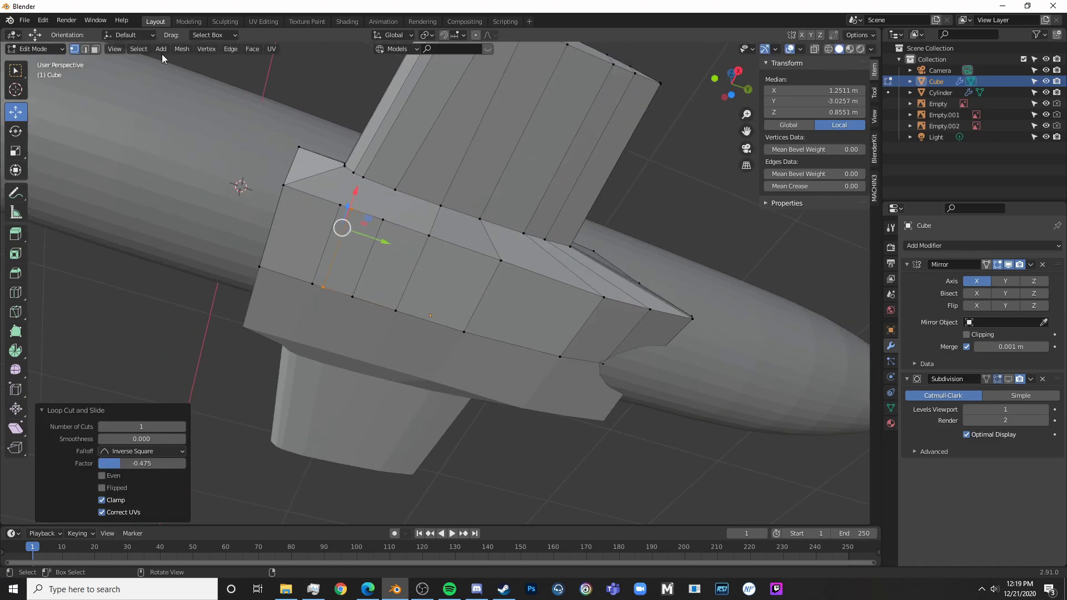
- Delete the long front underside face between the fairing and the wing root
{"action": "left_click", "coordinate": [94, 50]}
{"action": "left_click", "coordinate": [345, 199]}
{"action": "key", "text": "x"}
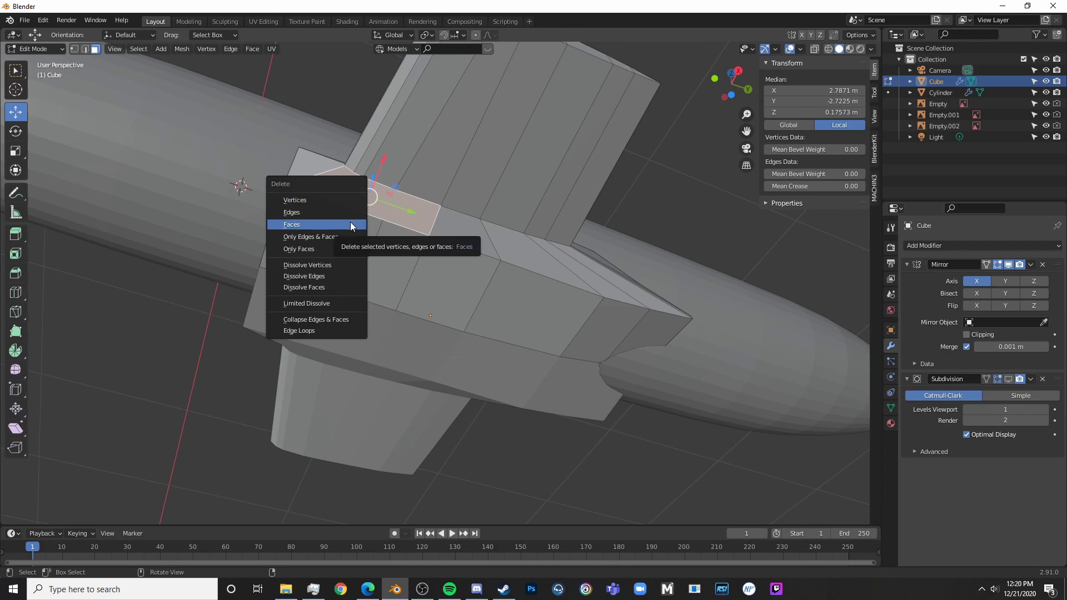
{"action": "left_click", "coordinate": [351, 225]}
- Fill the two rearmost quads of the underside gap between the fairing's edge segments and the matching wing root edges
{"action": "scroll", "coordinate": [411, 245], "scroll_direction": "up", "scroll_amount": 4}
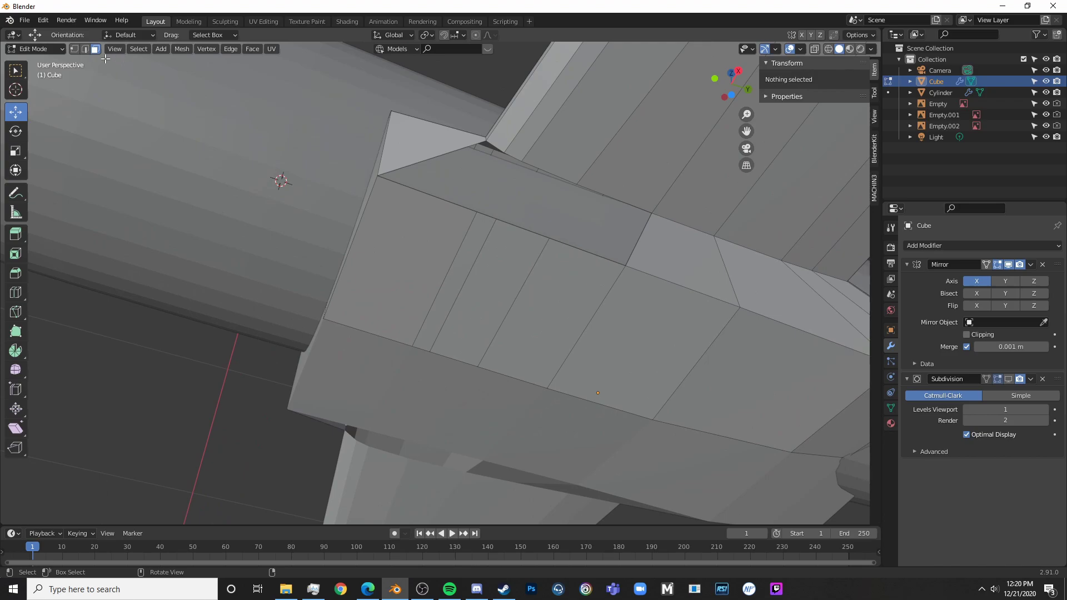
{"action": "left_click", "coordinate": [85, 49]}
{"action": "middle_click_drag", "start_coordinate": [500, 312], "coordinate": [439, 233]}
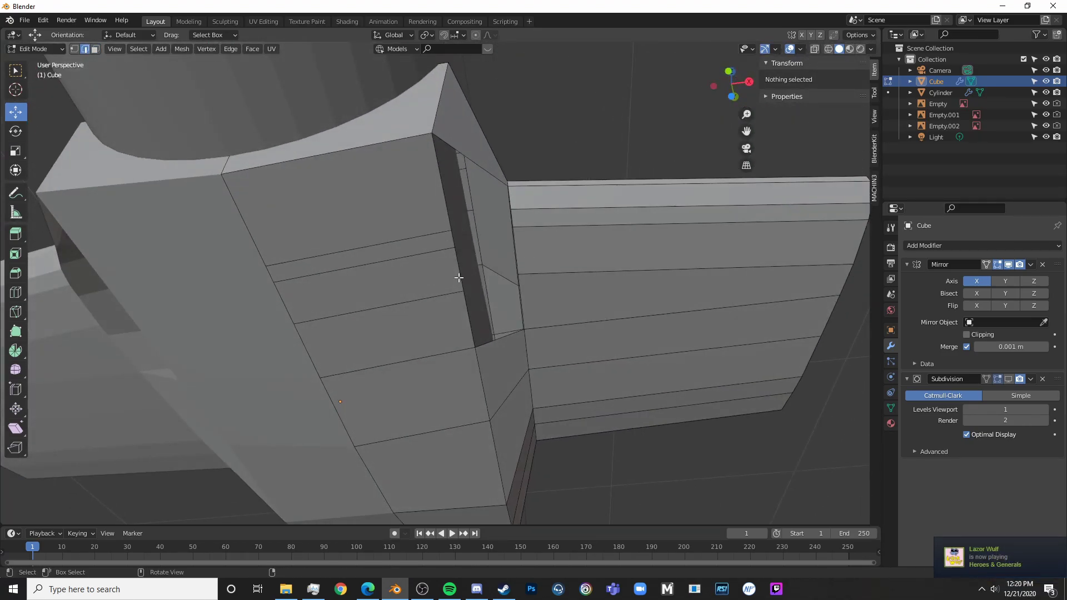
{"action": "middle_click_drag", "start_coordinate": [563, 345], "coordinate": [537, 301]}
{"action": "left_click", "coordinate": [535, 272]}
{"action": "left_click", "coordinate": [467, 312], "text": "shift"}
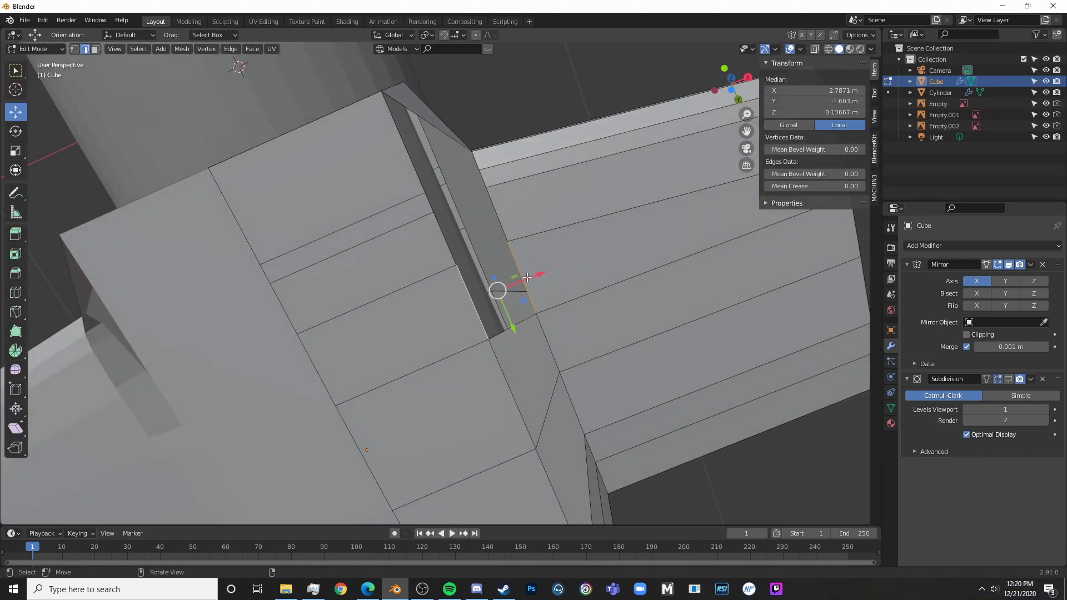
{"action": "middle_click_drag", "start_coordinate": [523, 246], "coordinate": [552, 263]}
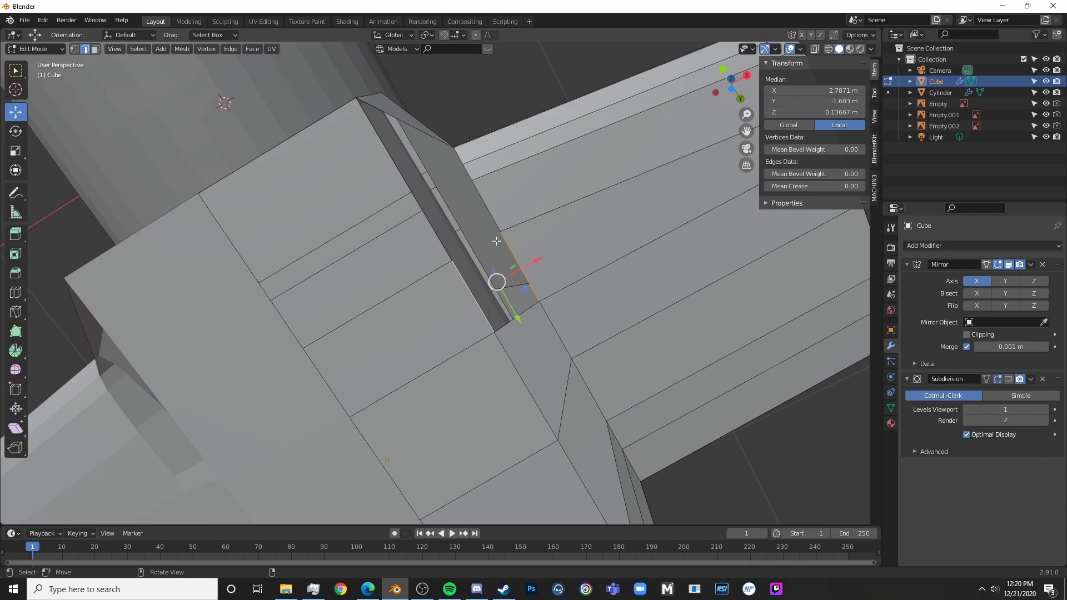
{"action": "key", "text": "f"}
{"action": "key", "text": "alt+a"}
{"action": "left_click", "coordinate": [494, 219]}
{"action": "left_click", "coordinate": [436, 249], "text": "shift"}
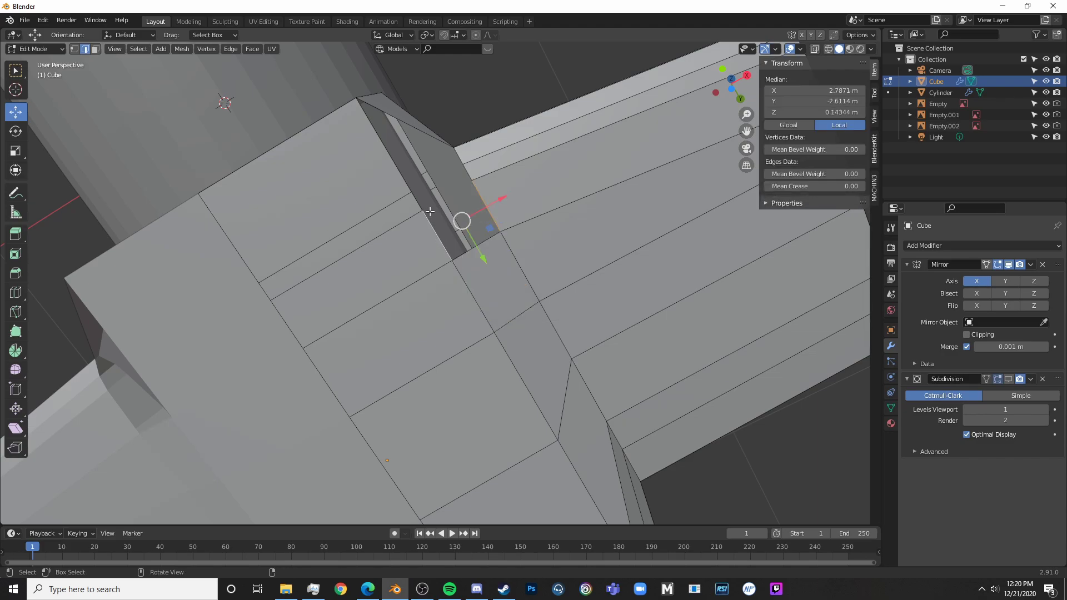
{"action": "key", "text": "f"}
{"action": "key", "text": "alt+a"}
- Fill the remaining two front faces of the underside gap between the fairing's edge and the wing root
{"action": "left_click", "coordinate": [420, 206]}
{"action": "left_click", "coordinate": [467, 170], "text": "shift"}
{"action": "key", "text": "f"}
{"action": "key", "text": "alt+a"}
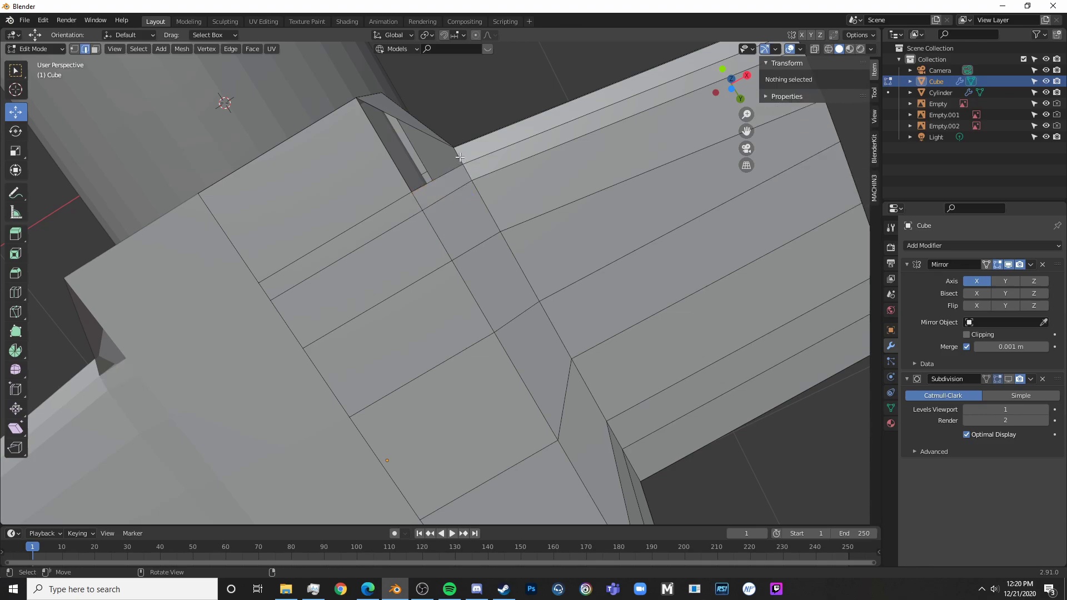
{"action": "left_click", "coordinate": [458, 156]}
{"action": "left_click", "coordinate": [382, 157], "text": "shift"}
{"action": "key", "text": "f"}
{"action": "key", "text": "alt+a"}
{"action": "key", "text": "Tab"}
{"action": "scroll", "coordinate": [385, 166], "scroll_direction": "down", "scroll_amount": 2}
{"action": "scroll", "coordinate": [385, 166], "scroll_direction": "down", "scroll_amount": 4}
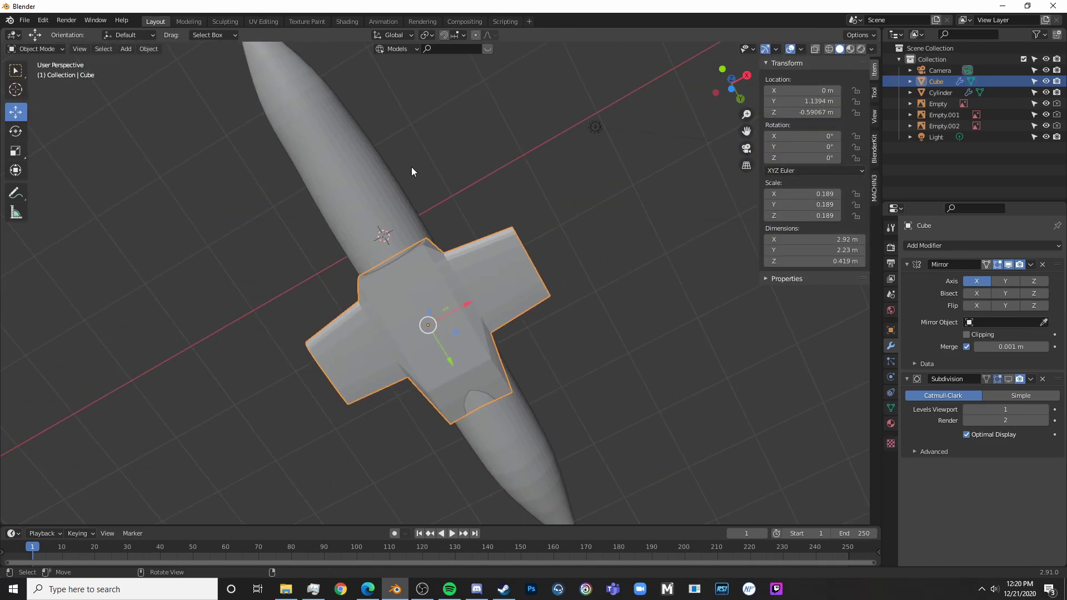
- Delete the long front face above the wing, between the fairing's upper edge and the wing root
{"action": "middle_click_drag", "start_coordinate": [411, 167], "coordinate": [445, 358]}
{"action": "key", "text": "Tab"}
{"action": "scroll", "coordinate": [461, 350], "scroll_direction": "up", "scroll_amount": 6}
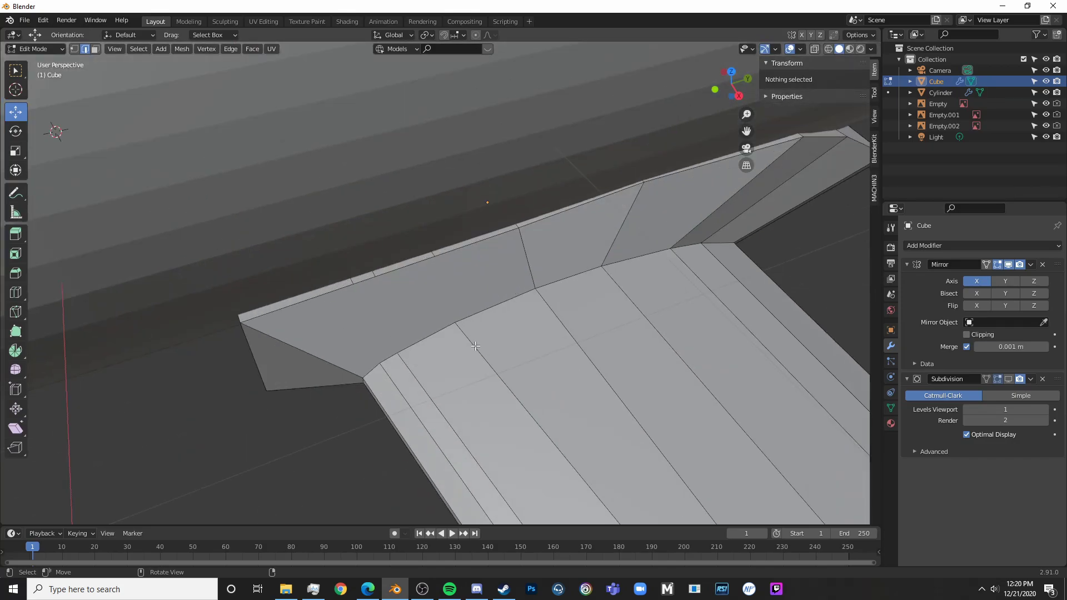
{"action": "left_click", "coordinate": [377, 338]}
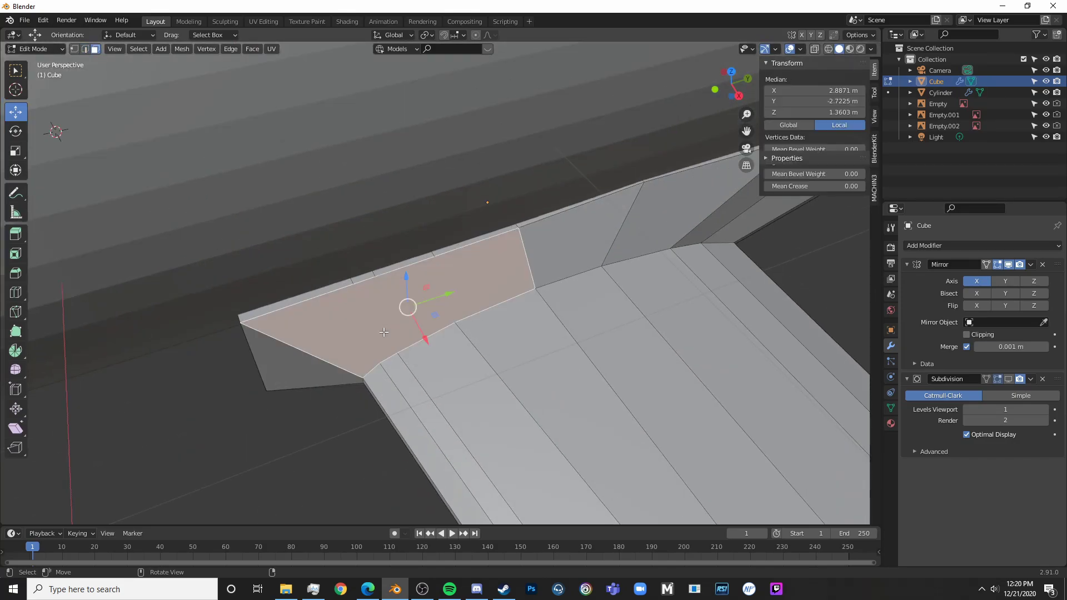
{"action": "right_click", "coordinate": [384, 332]}
{"action": "key", "text": "x"}
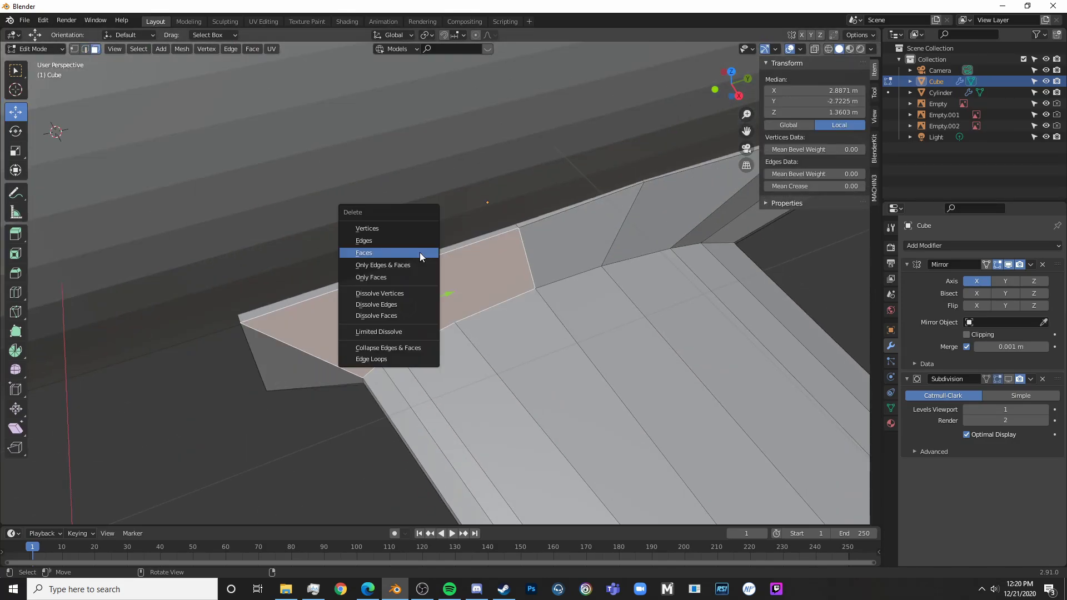
{"action": "left_click", "coordinate": [419, 252]}
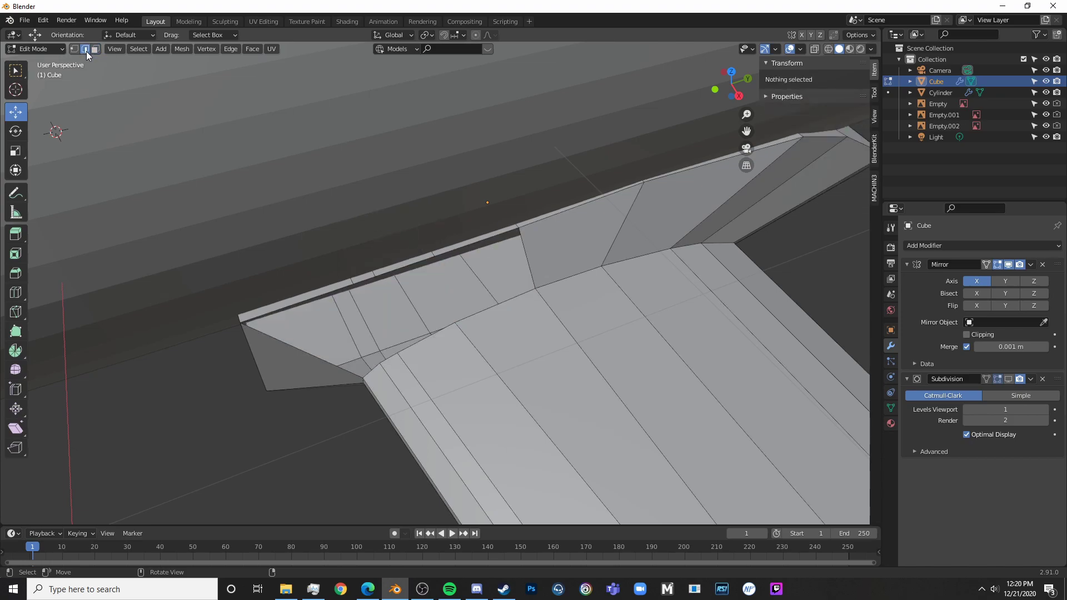
- Fill the two frontmost faces of the upper gap by joining fairing edge segments to their matching wing root edges
{"action": "left_click", "coordinate": [298, 303]}
{"action": "left_click", "coordinate": [368, 368], "text": "shift"}
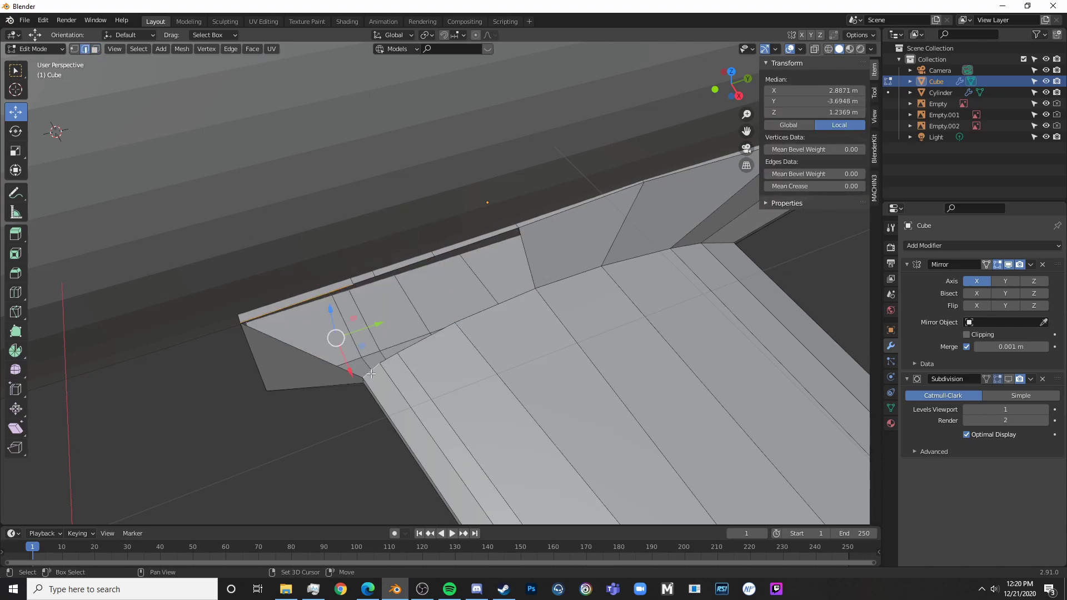
{"action": "key", "text": "f"}
{"action": "key", "text": "alt+a"}
{"action": "left_click", "coordinate": [394, 356]}
{"action": "left_click", "coordinate": [362, 281], "text": "shift"}
{"action": "key", "text": "f"}
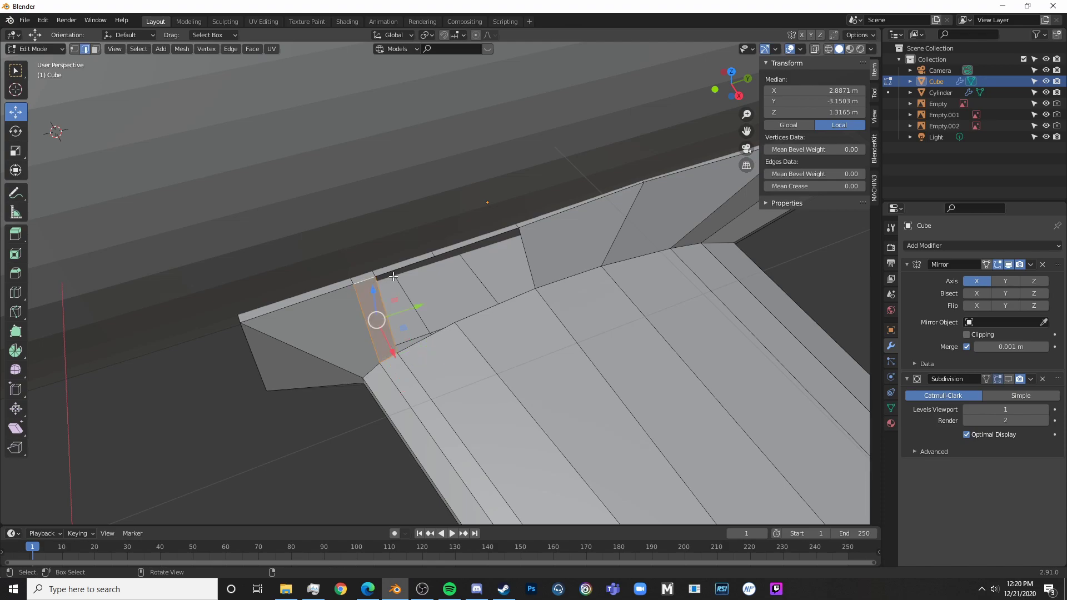
- Fill the last two faces of the upper gap, closing the fairing side above the wing root
{"action": "key", "text": "alt+a"}
{"action": "left_click", "coordinate": [398, 281]}
{"action": "left_click", "coordinate": [443, 328], "text": "shift"}
{"action": "key", "text": "alt+a"}
{"action": "left_click", "coordinate": [445, 332]}
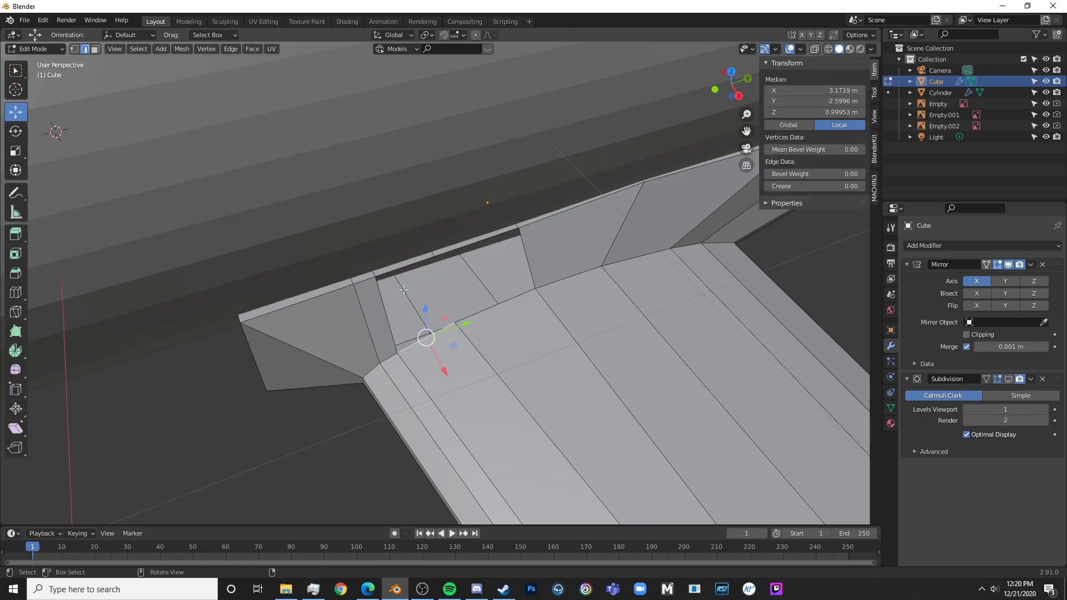
{"action": "left_click", "coordinate": [401, 265], "text": "shift"}
{"action": "key", "text": "f"}
{"action": "key", "text": "alt+a"}
{"action": "left_click", "coordinate": [448, 253]}
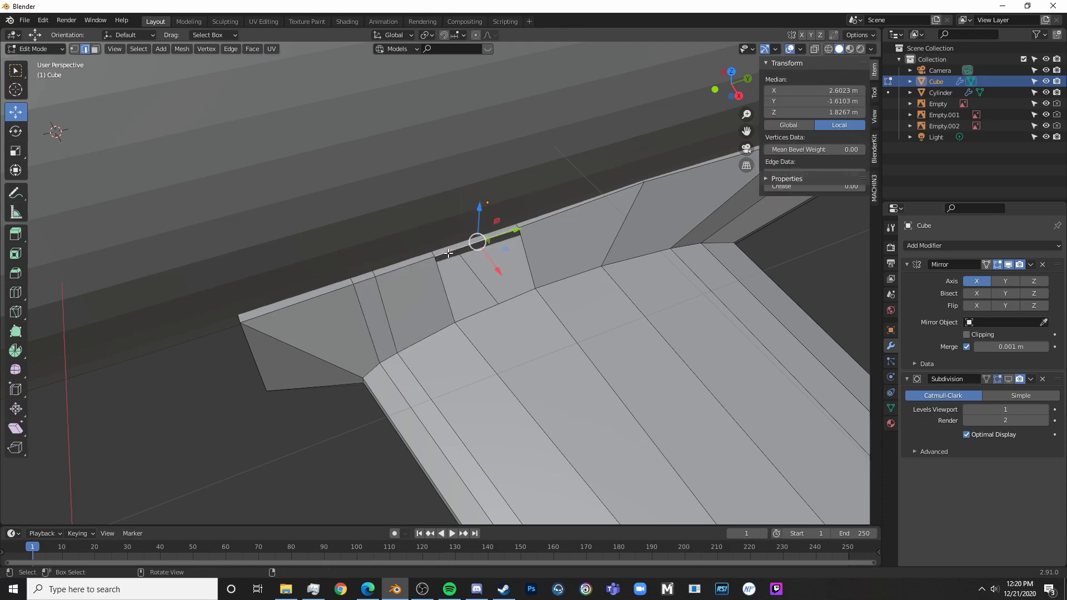
{"action": "left_click", "coordinate": [501, 305], "text": "shift"}
{"action": "key", "text": "f"}
{"action": "key", "text": "alt+a"}
- Inspect the rebuilt wing root from below and in front, and turn the Subdivision modifier's viewport display back on
{"action": "key", "text": "Tab"}
{"action": "scroll", "coordinate": [513, 298], "scroll_direction": "down", "scroll_amount": 6}
{"action": "key", "text": "alt+a"}
{"action": "middle_click_drag", "start_coordinate": [506, 291], "coordinate": [541, 185]}
{"action": "scroll", "coordinate": [514, 305], "scroll_direction": "up", "scroll_amount": 3}
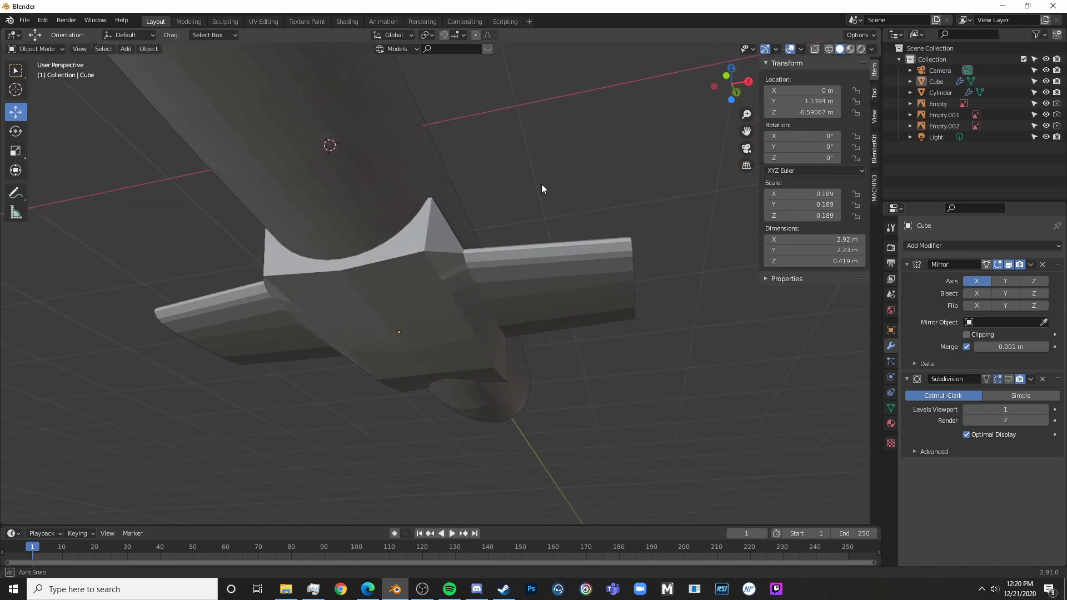
{"action": "key", "text": "Tab"}
{"action": "middle_click_drag", "start_coordinate": [525, 225], "coordinate": [474, 286]}
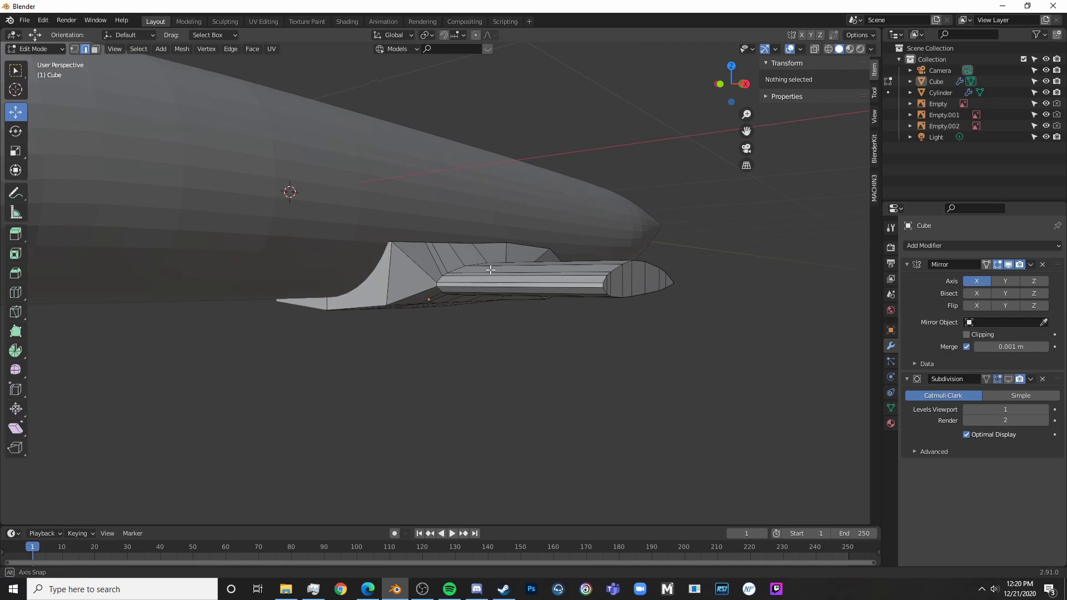
{"action": "scroll", "coordinate": [474, 286], "scroll_direction": "up", "scroll_amount": 8}
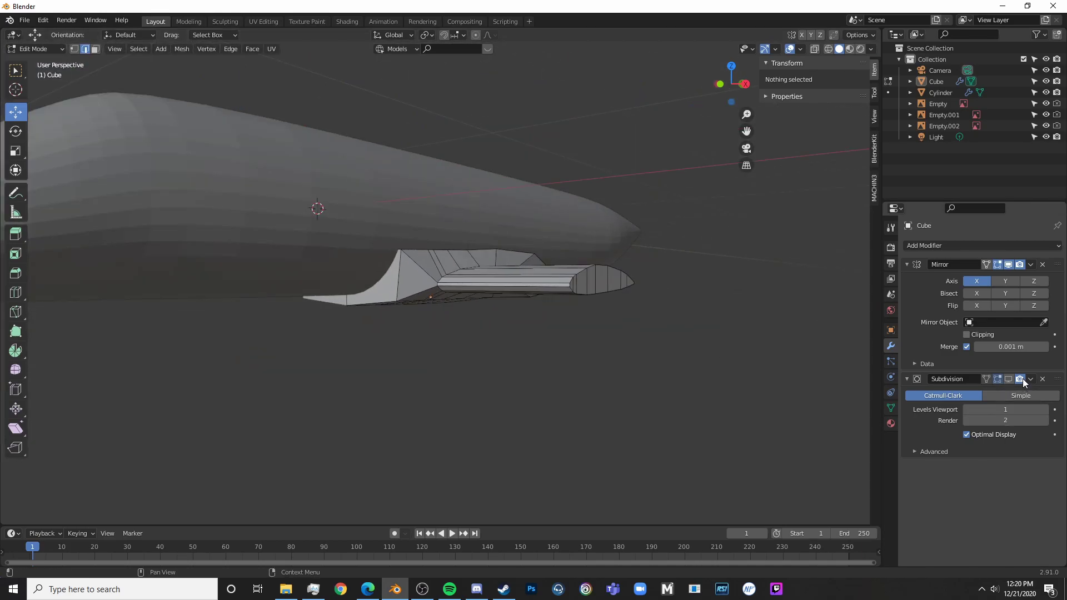
{"action": "left_click", "coordinate": [1008, 379]}
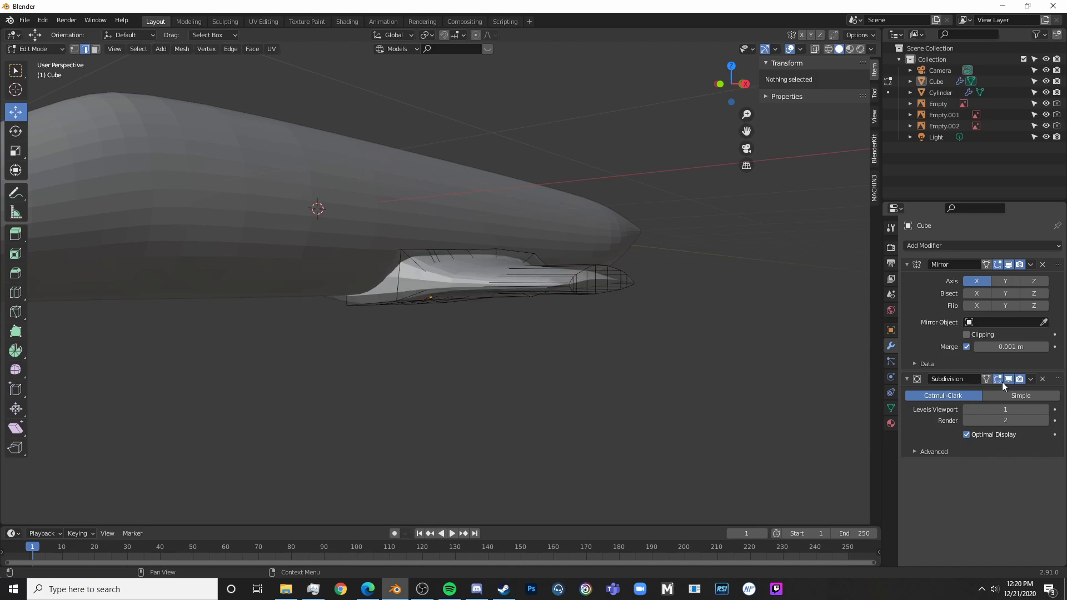
{"action": "middle_click_drag", "start_coordinate": [606, 317], "coordinate": [502, 264]}
{"action": "key", "text": "Tab"}
{"action": "key", "text": "a"}
{"action": "key", "text": "alt+a"}
- Try an edge loop around the fairing between its upper edge and the wing root, slid inward toward the fuselage
{"action": "key", "text": "Tab"}
{"action": "scroll", "coordinate": [502, 263], "scroll_direction": "up", "scroll_amount": 4}
{"action": "key", "text": "ctrl+r"}
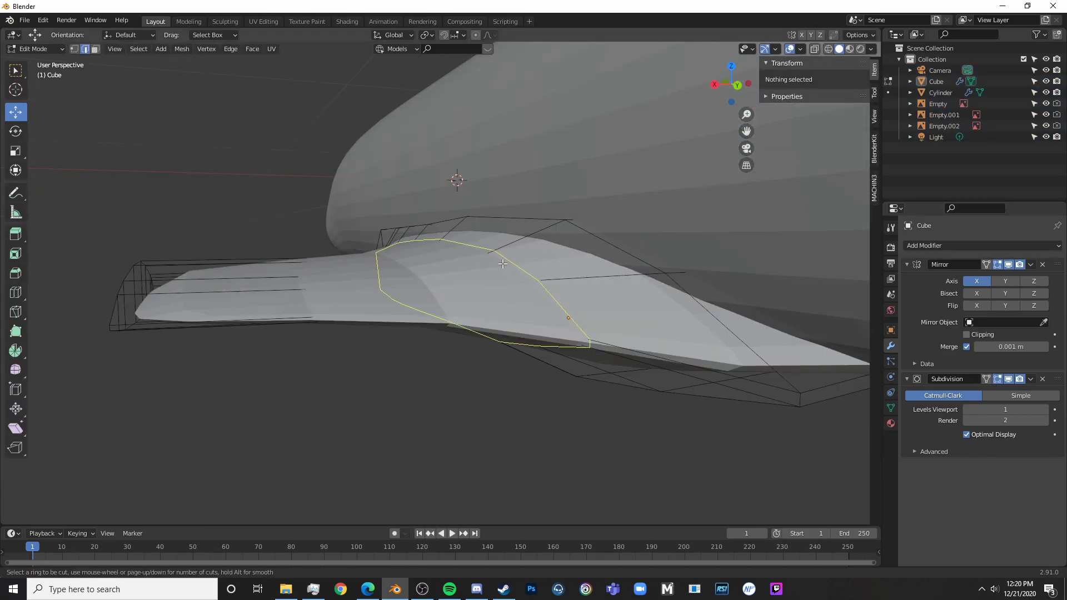
{"action": "left_click", "coordinate": [503, 264]}
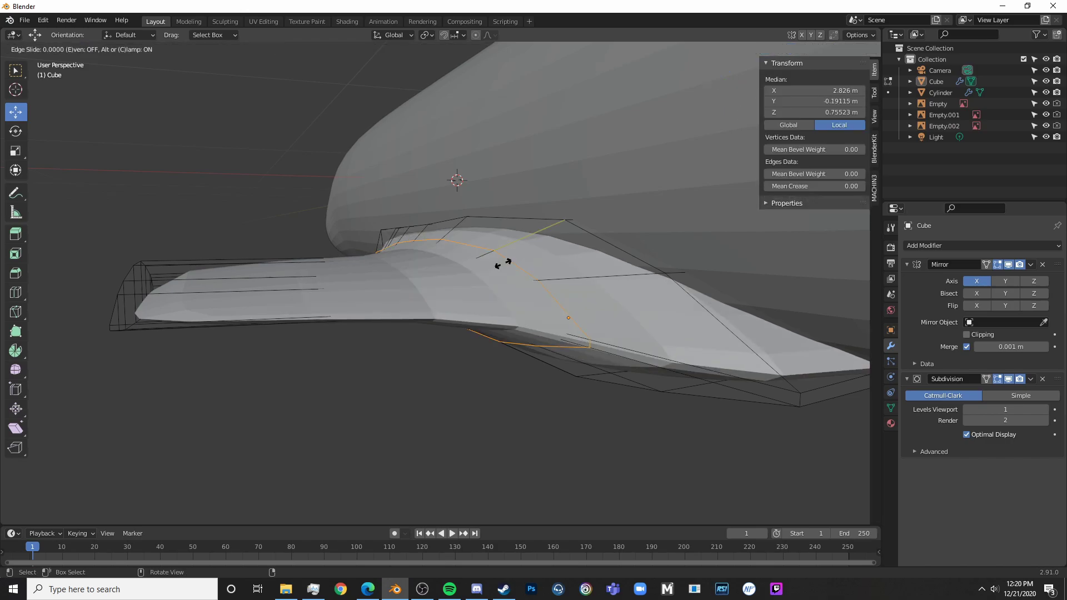
{"action": "left_click", "coordinate": [556, 240]}
{"action": "middle_click_drag", "start_coordinate": [556, 240], "coordinate": [593, 330]}
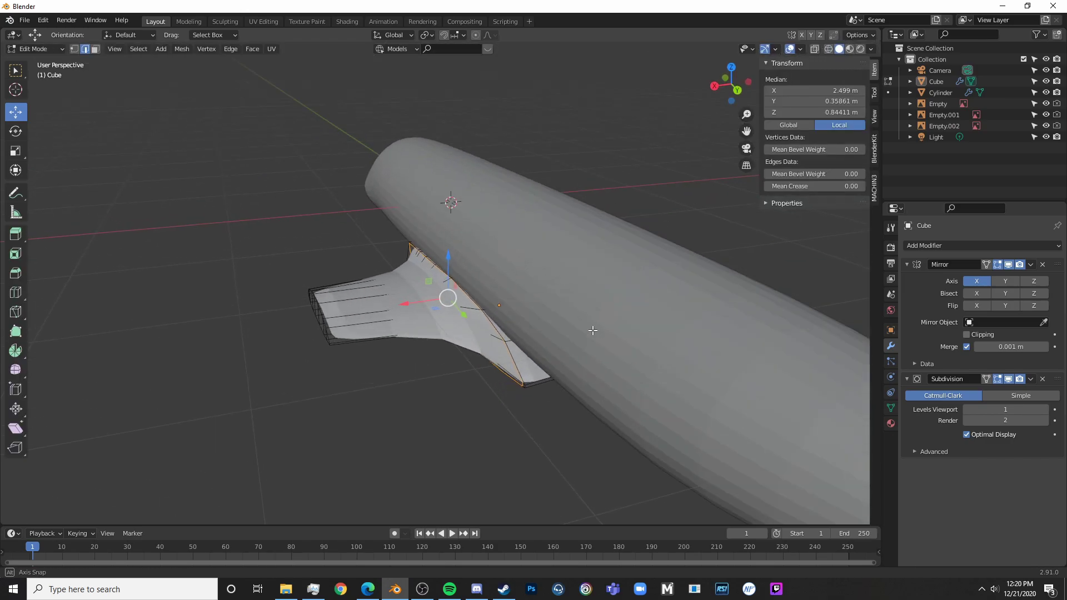
{"action": "key", "text": "Tab"}
{"action": "key", "text": "Tab"}
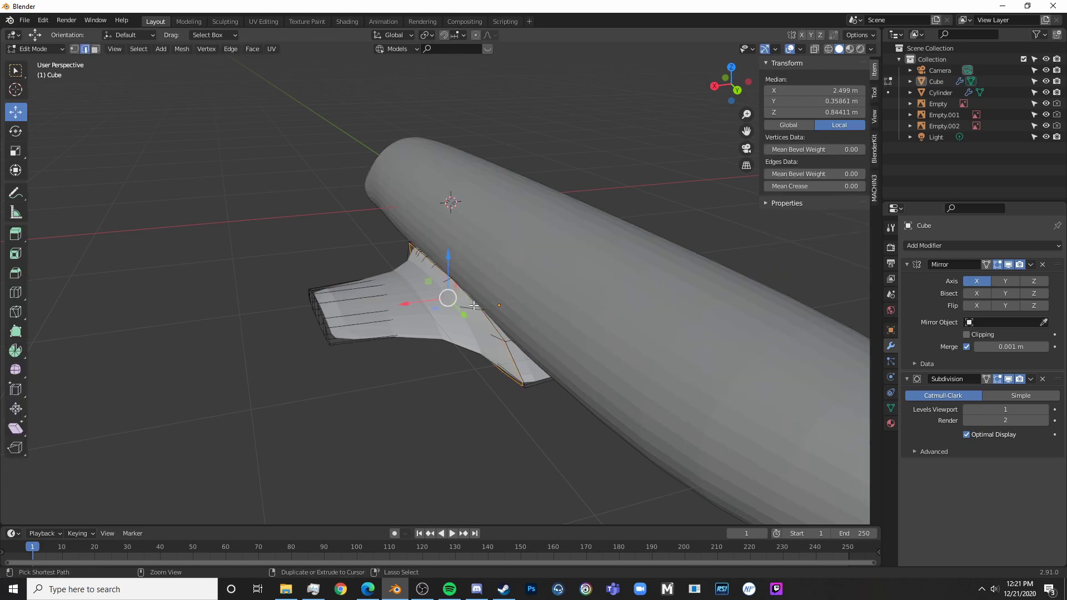
- Add an edge loop around the fairing, centred between its outer edge and the wing root, and clear the selection
{"action": "left_click", "coordinate": [466, 310]}
{"action": "right_click", "coordinate": [466, 310]}
{"action": "key", "text": "alt+a"}
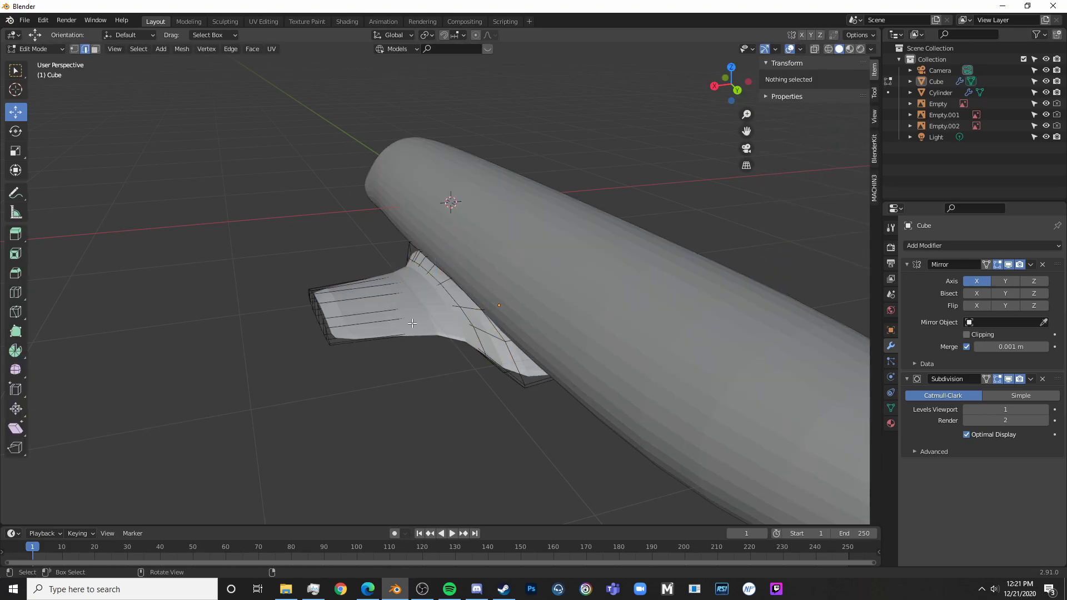
- Select the edge loop where the wing meets the fairing, using wireframe display
{"action": "middle_click_drag", "start_coordinate": [395, 308], "coordinate": [335, 284]}
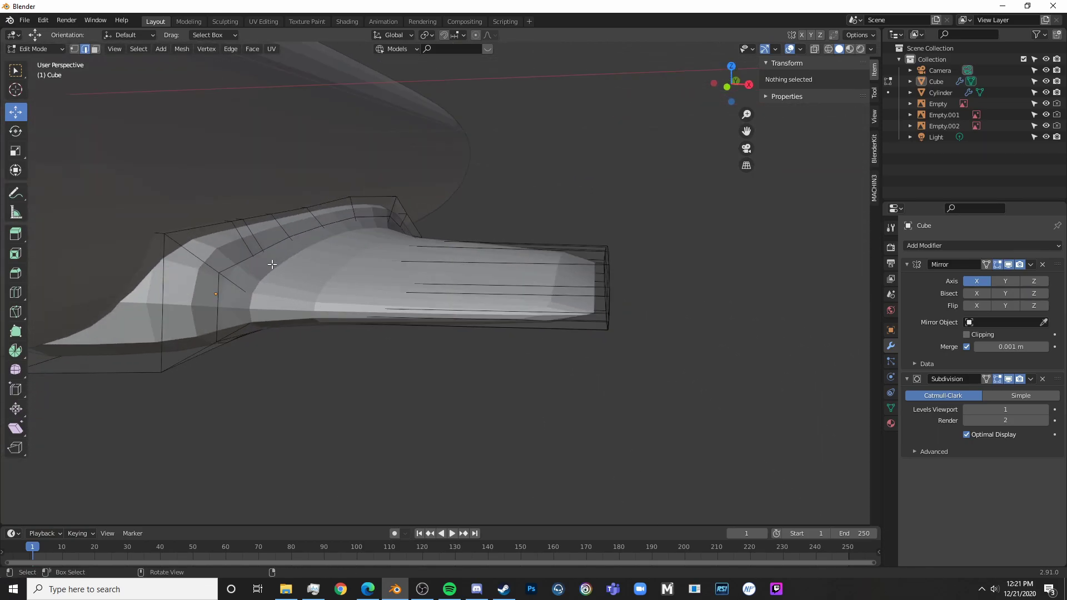
{"action": "key", "text": "shift+z"}
{"action": "middle_click_drag", "start_coordinate": [379, 274], "coordinate": [442, 284]}
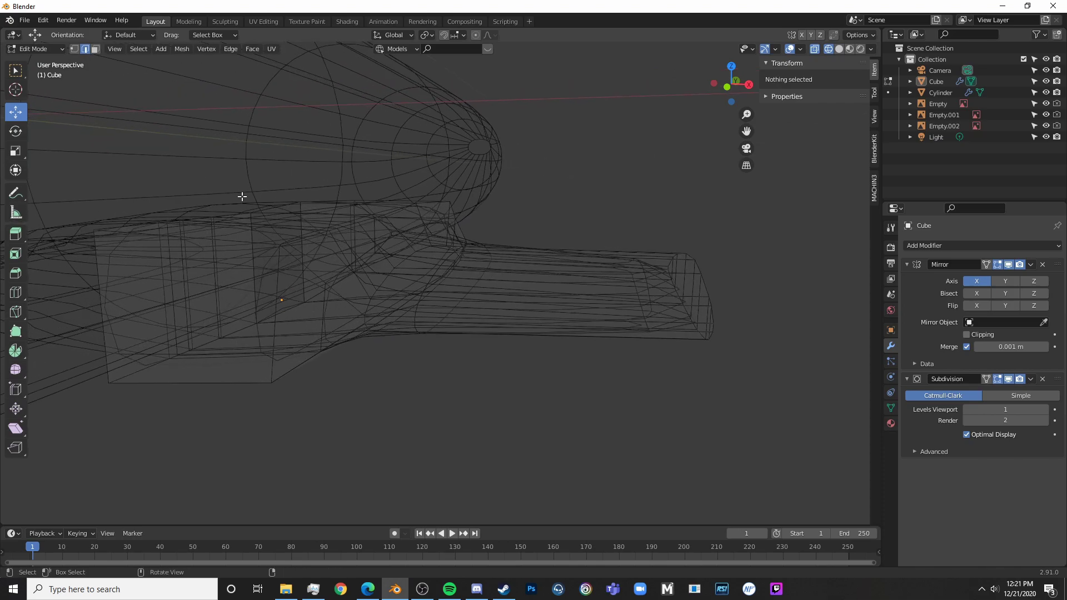
{"action": "left_click", "coordinate": [365, 313], "text": "alt"}
{"action": "key", "text": "shift+z"}
{"action": "scroll", "coordinate": [440, 256], "scroll_direction": "down", "scroll_amount": 5}
{"action": "middle_click_drag", "start_coordinate": [472, 258], "coordinate": [475, 270]}
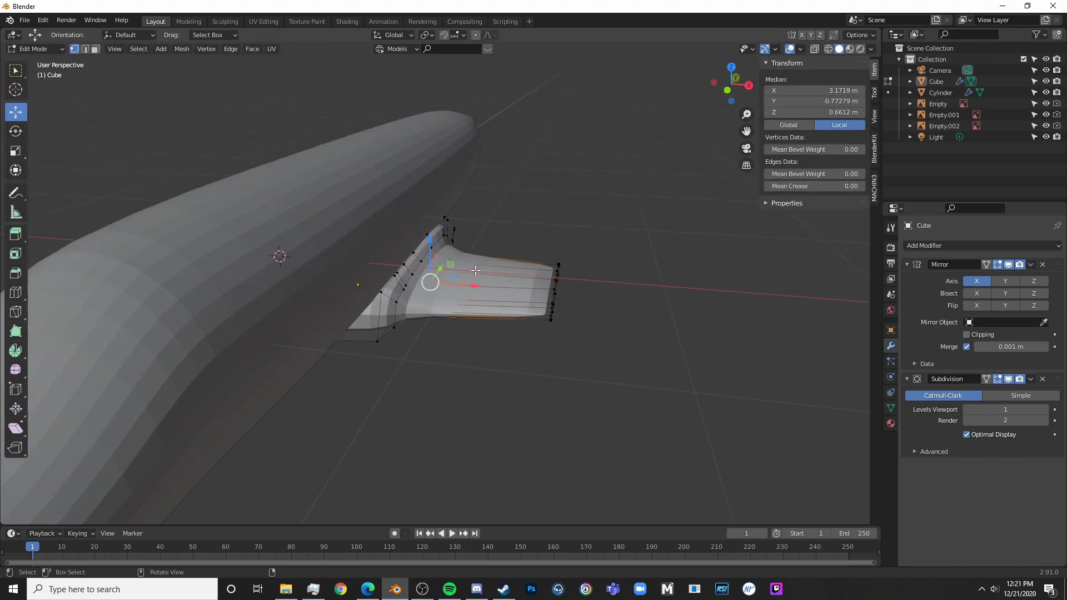
{"action": "key", "text": "shift+z"}
{"action": "scroll", "coordinate": [479, 274], "scroll_direction": "up", "scroll_amount": 2}
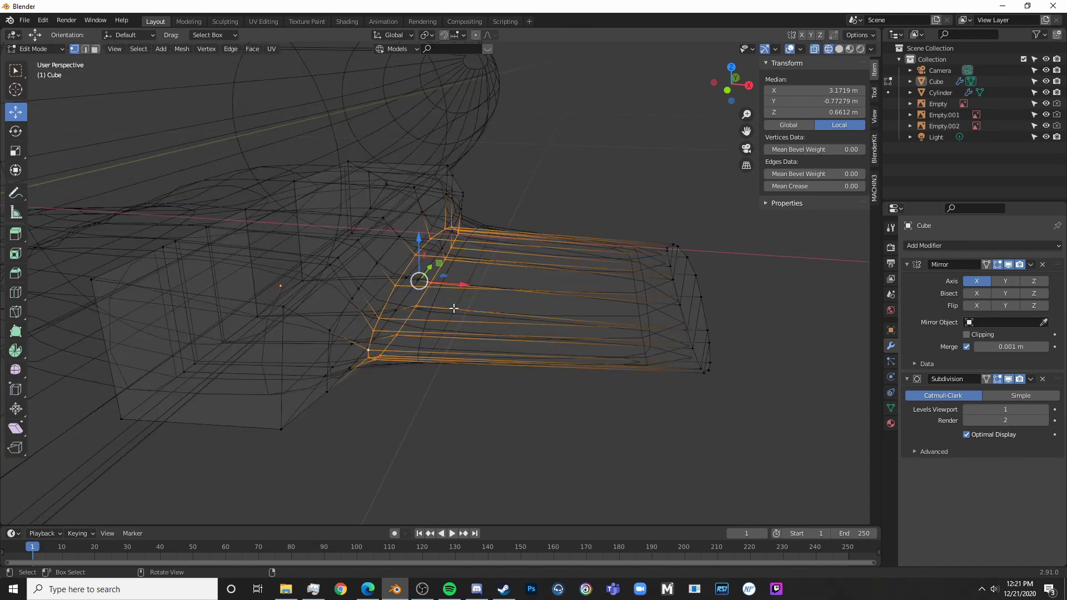
{"action": "key", "text": "shift+z"}
{"action": "middle_click_drag", "start_coordinate": [455, 308], "coordinate": [451, 333]}
- Try a single loop cut across the wing, slid close to the root with a factor of 0.893, and undo it
{"action": "key", "text": "ctrl+r"}
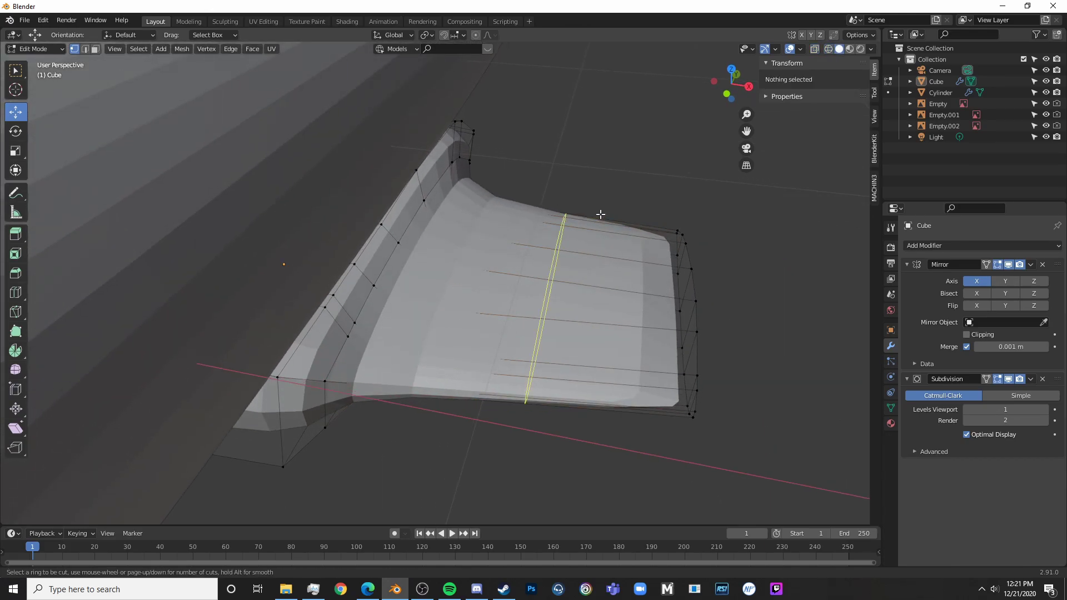
{"action": "left_click", "coordinate": [559, 264]}
{"action": "left_click", "coordinate": [500, 218]}
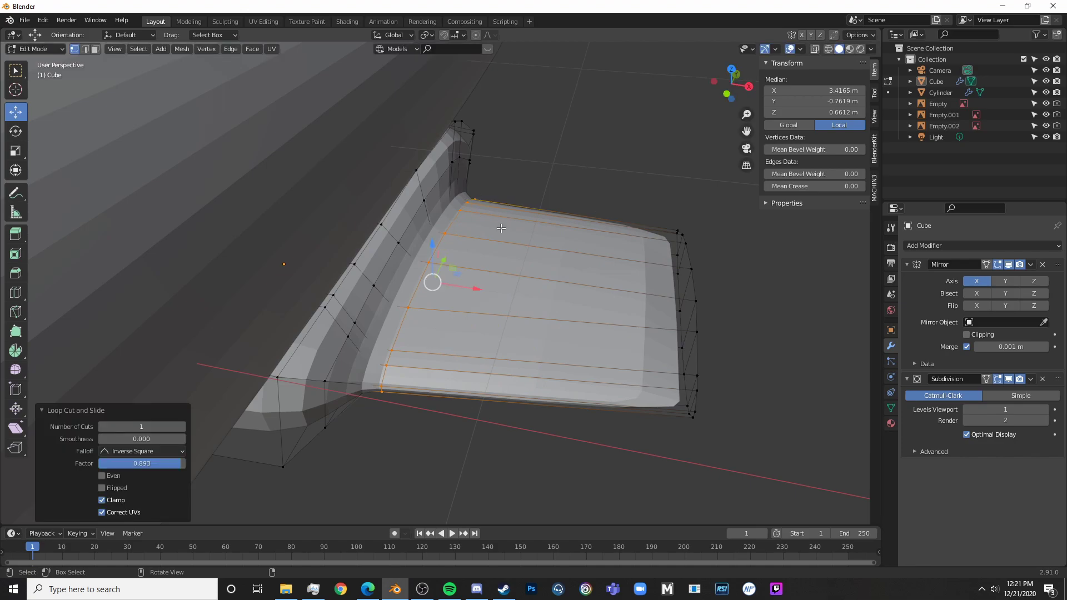
{"action": "middle_click_drag", "start_coordinate": [500, 218], "coordinate": [500, 205]}
{"action": "key", "text": "Tab"}
{"action": "key", "text": "Tab"}
{"action": "key", "text": "ctrl+z"}
{"action": "key", "text": "ctrl+z"}
{"action": "key", "text": "ctrl+z"}
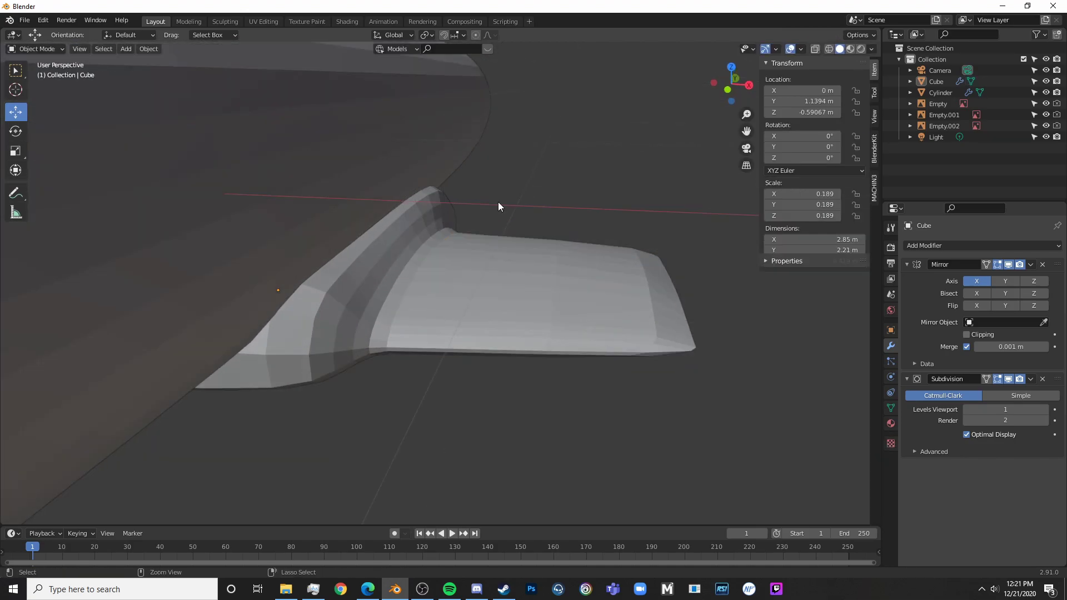
- Select the wing root edge loop and crease it to about 0.48, checking the sharper joint on the whole model
{"action": "key", "text": "shift+z"}
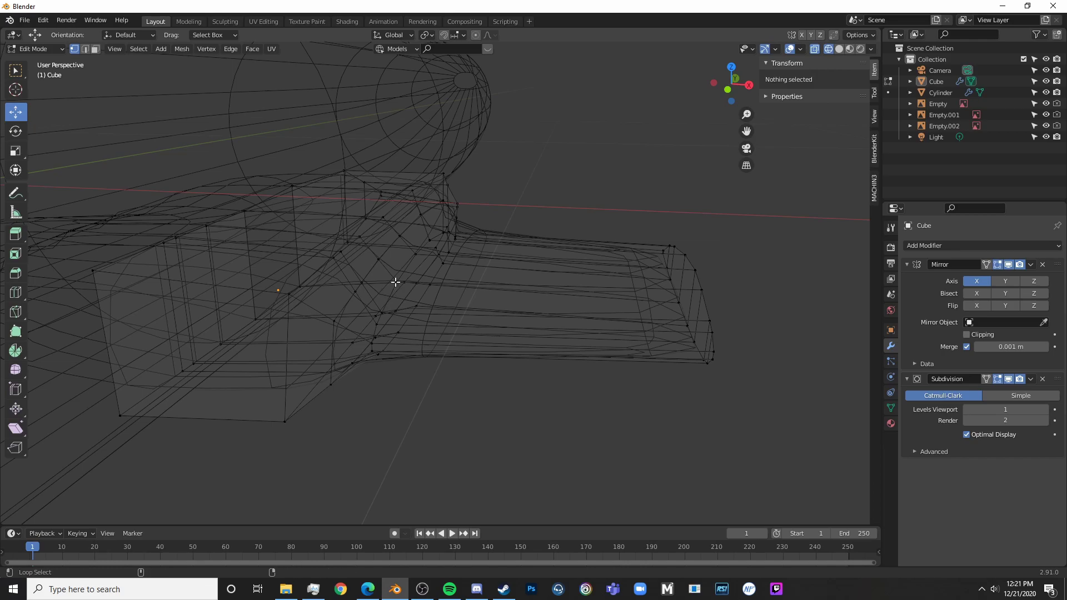
{"action": "left_click", "coordinate": [396, 284], "text": "alt"}
{"action": "key", "text": "ctrl+z"}
{"action": "left_click", "coordinate": [403, 267], "text": "alt"}
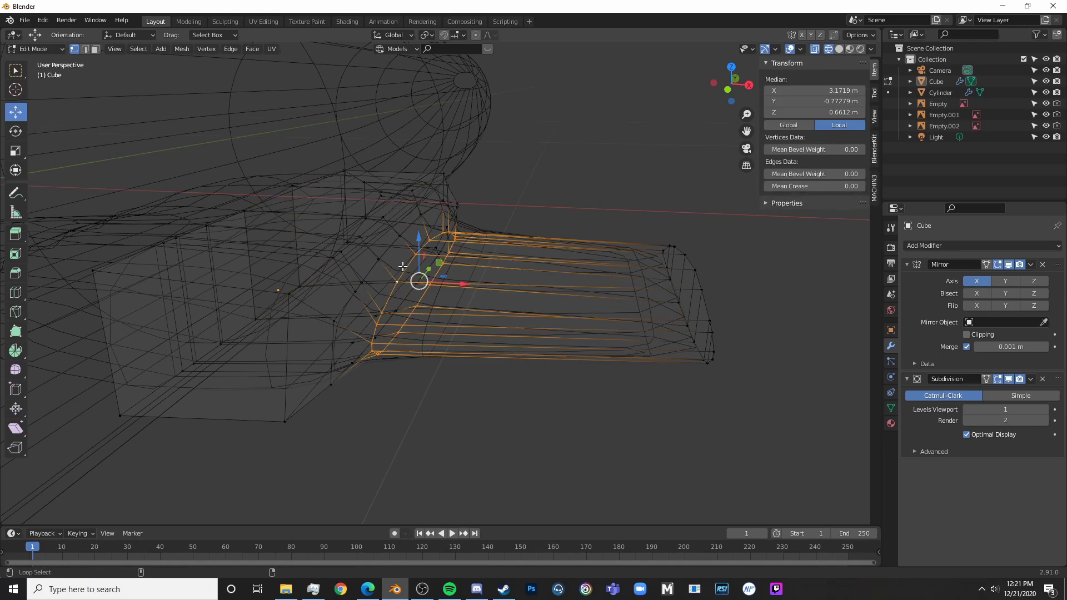
{"action": "mouse_move", "coordinate": [403, 270]}
{"action": "middle_mouse_down"}
{"action": "mouse_move", "coordinate": [453, 232]}
{"action": "mouse_move", "coordinate": [434, 261]}
{"action": "middle_mouse_up"}
{"action": "key", "text": "shift+z"}
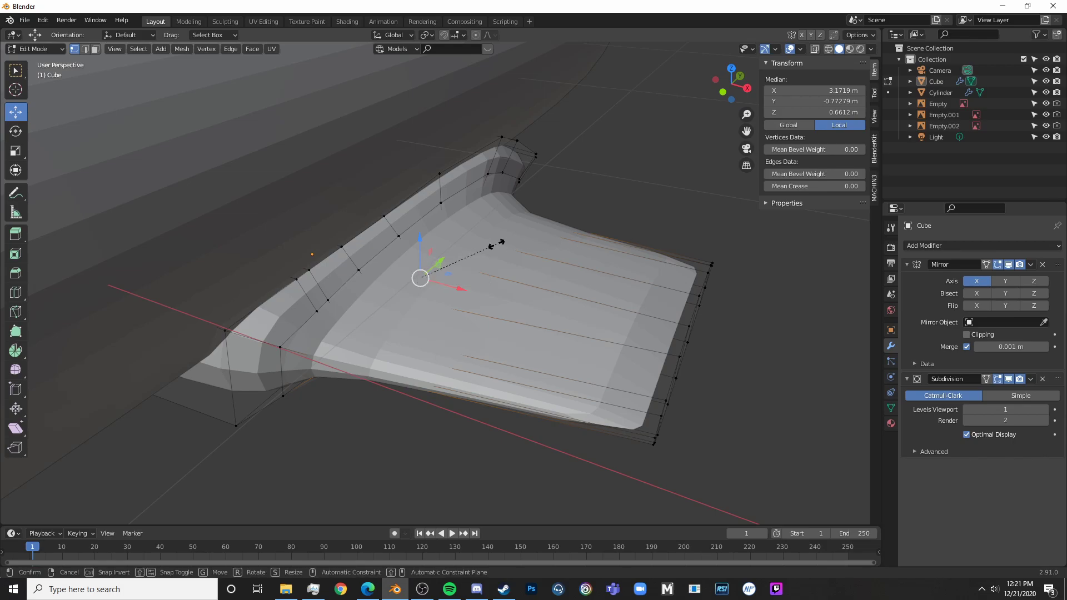
{"action": "key", "text": "shift+e"}
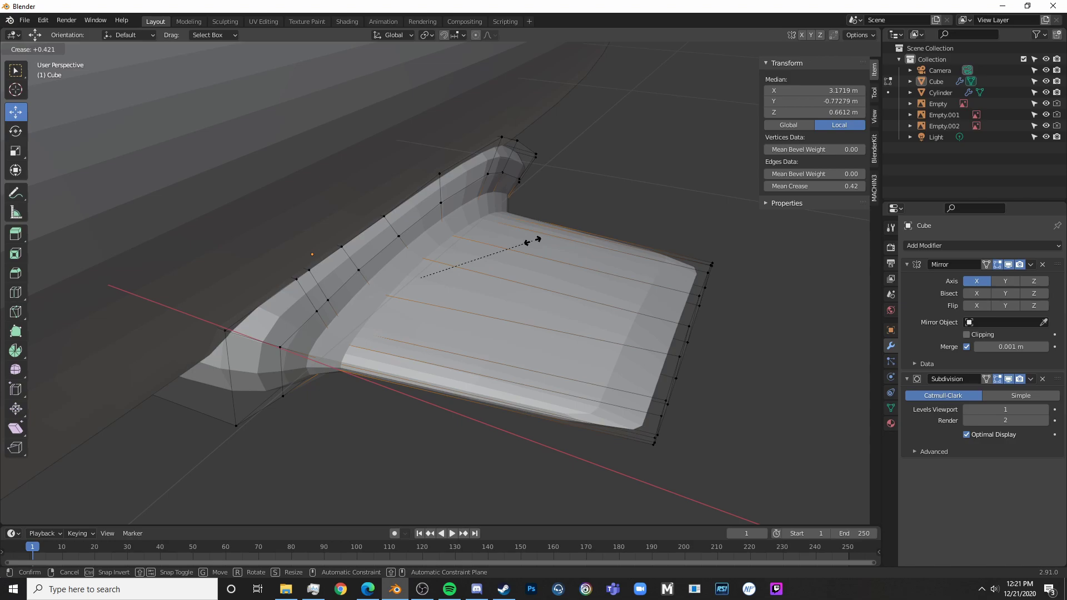
{"action": "left_click", "coordinate": [541, 240]}
{"action": "key", "text": "Tab"}
{"action": "scroll", "coordinate": [537, 242], "scroll_direction": "down", "scroll_amount": 6}
{"action": "middle_click_drag", "start_coordinate": [534, 243], "coordinate": [506, 228]}
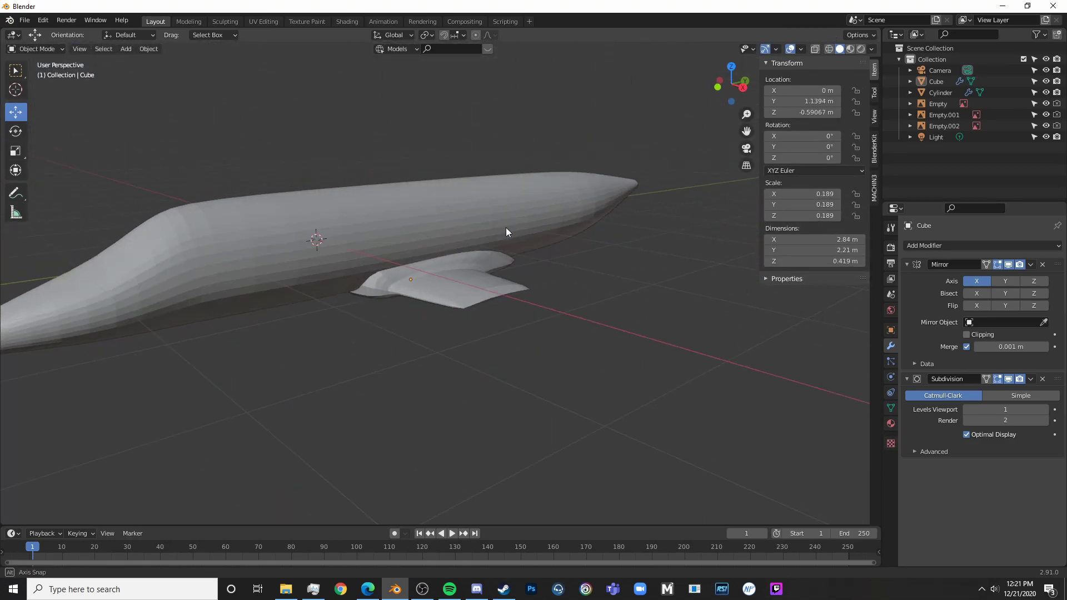
- Show the fairing and wing root in a front orthographic wireframe view with nothing selected
{"action": "key", "text": "Tab"}
{"action": "scroll", "coordinate": [579, 217], "scroll_direction": "up", "scroll_amount": 6}
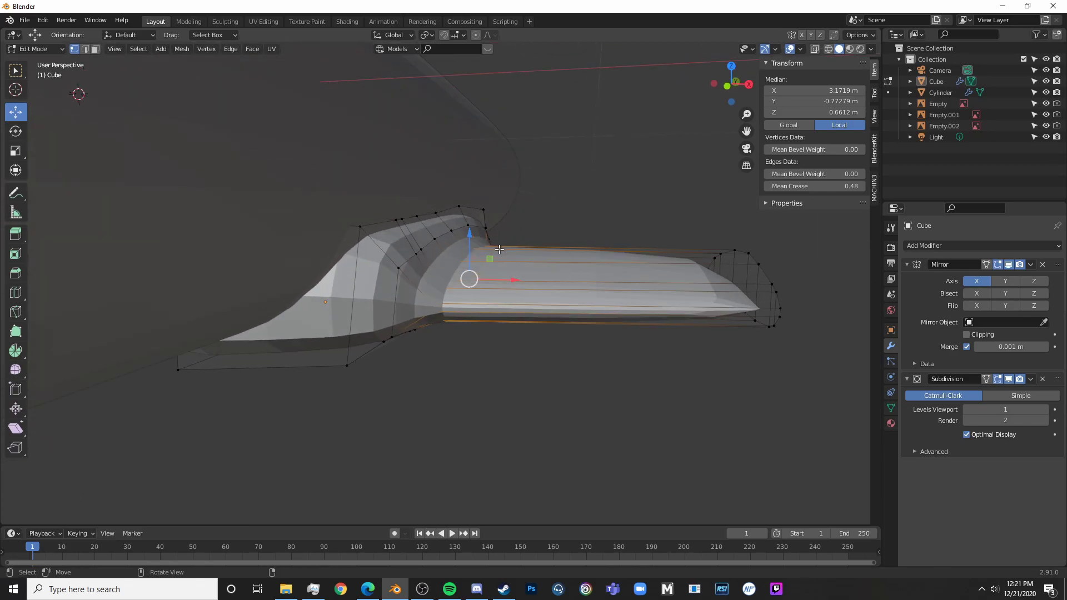
{"action": "key", "text": "alt+a"}
{"action": "key", "text": "KP_1"}
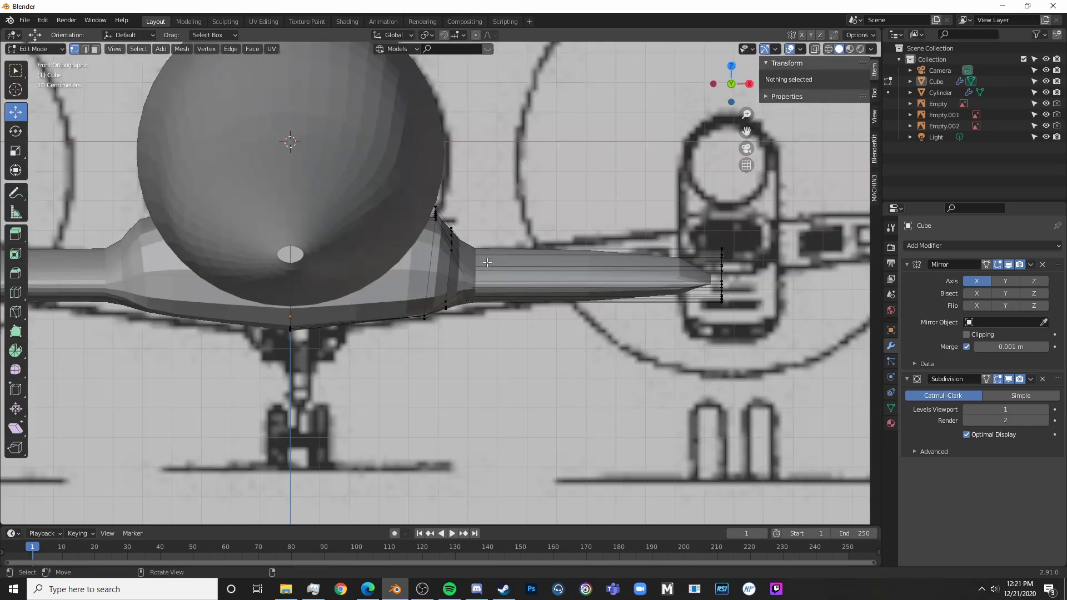
{"action": "key", "text": "shift+z"}
{"action": "key", "text": "a"}
{"action": "key", "text": "alt+a"}
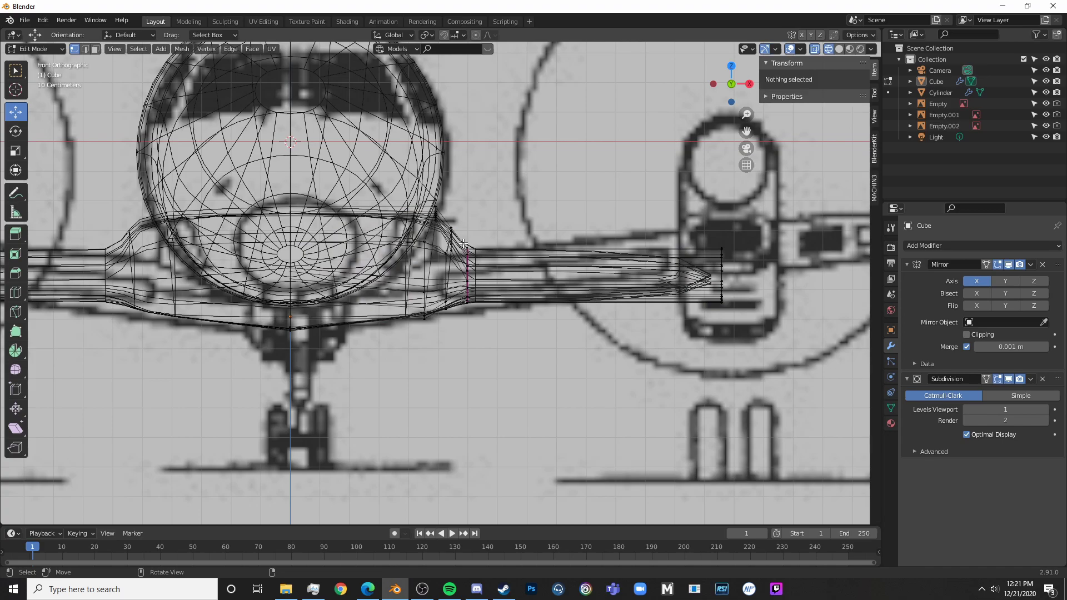
- Try to select the fairing's middle edge loop with circle select and loop select, clearing the wrong selections
{"action": "key", "text": "c"}
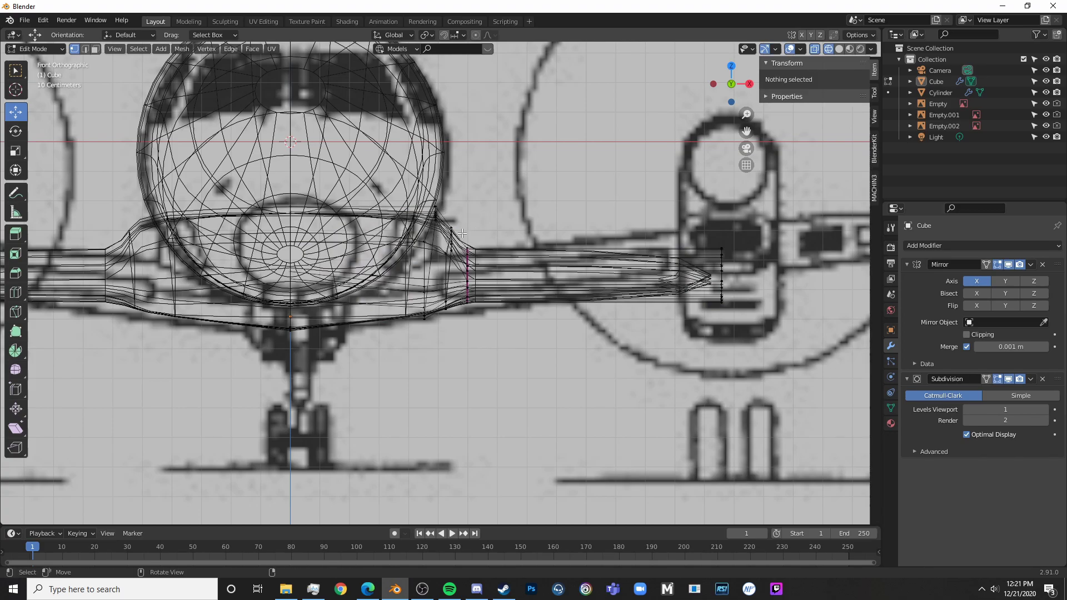
{"action": "left_click", "coordinate": [368, 588]}
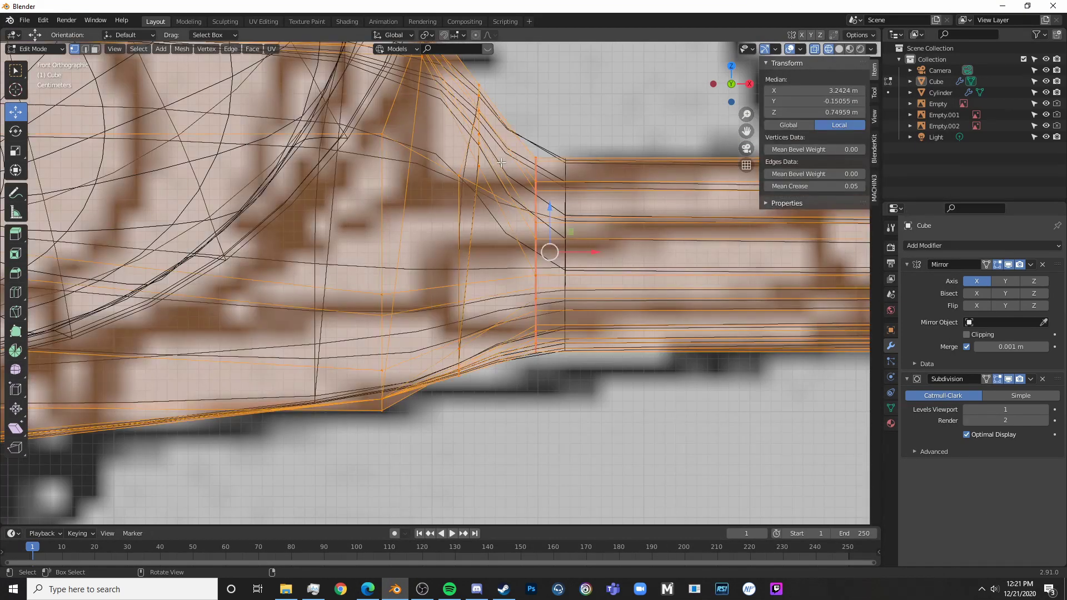
{"action": "key", "text": "alt+a"}
{"action": "left_click", "coordinate": [487, 82]}
{"action": "scroll", "coordinate": [453, 236], "scroll_direction": "down", "scroll_amount": 5}
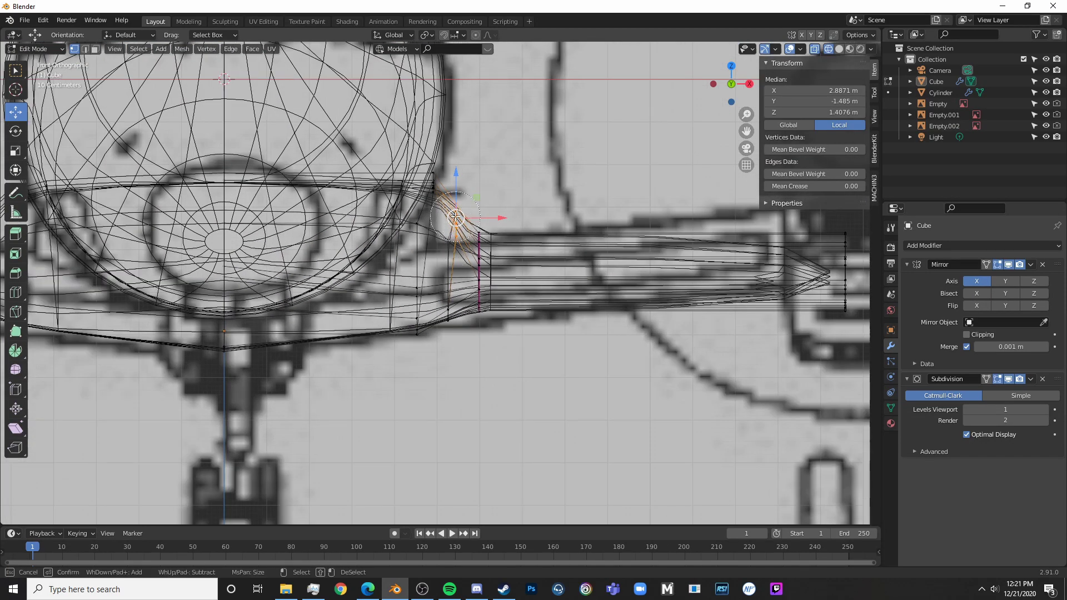
{"action": "left_click_drag", "start_coordinate": [455, 217], "coordinate": [465, 227]}
{"action": "key", "text": "alt+a"}
{"action": "key", "text": "c"}
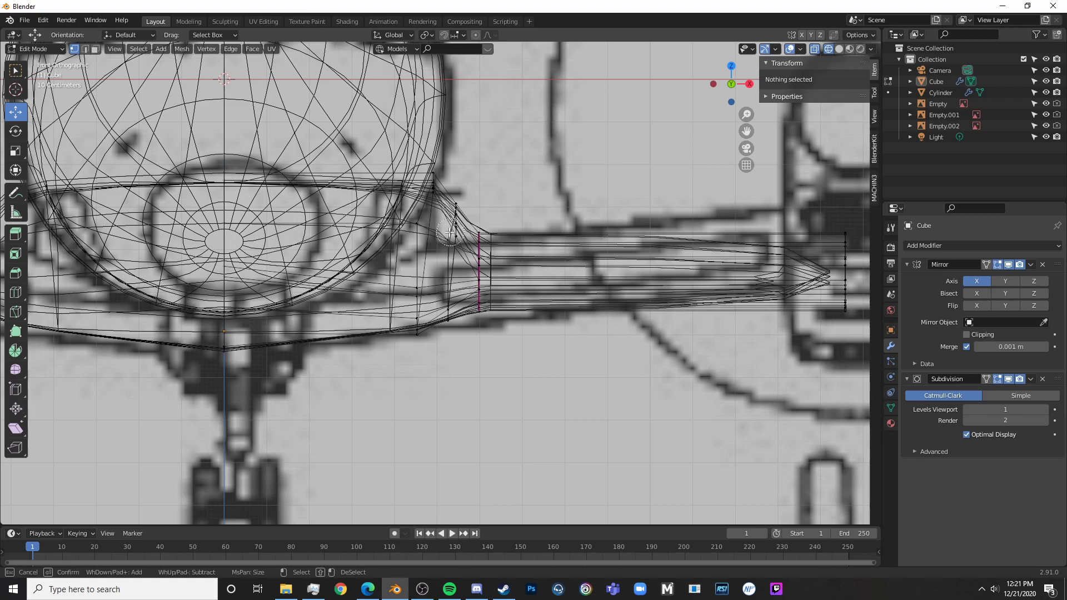
{"action": "left_click", "coordinate": [456, 236], "text": "alt"}
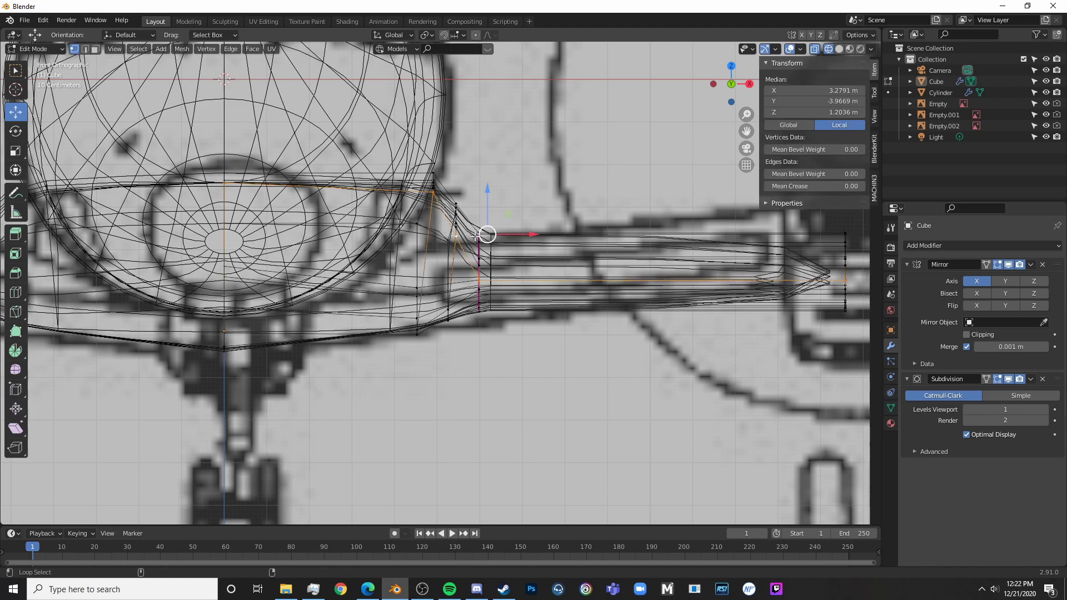
{"action": "key", "text": "alt+a"}
- Select the fairing's middle edge loop and flatten it by scaling it to 0 along X
{"action": "left_click", "coordinate": [455, 231], "text": "alt"}
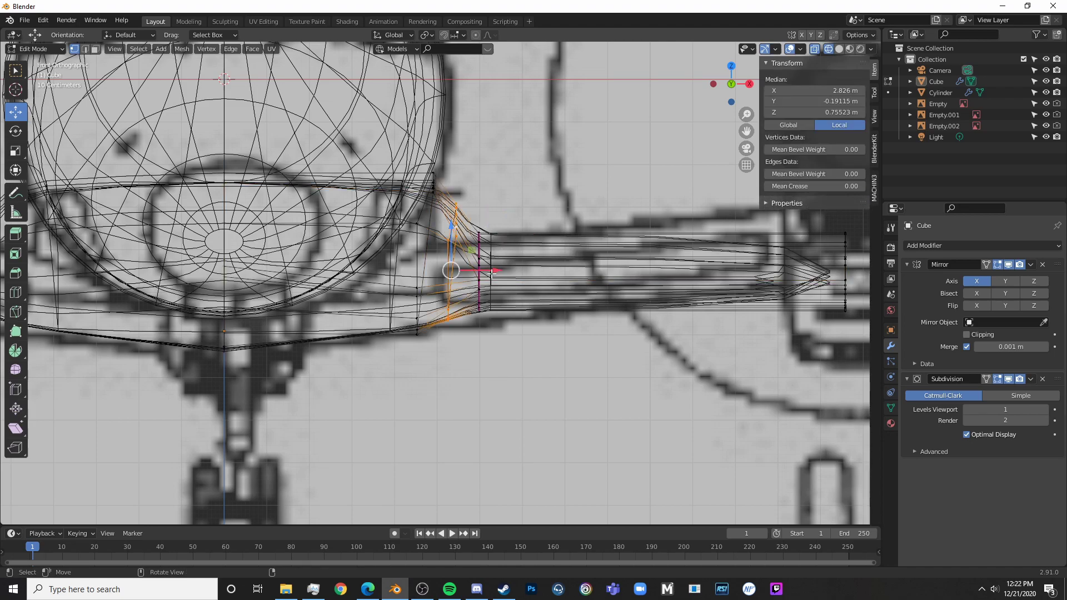
{"action": "key", "text": "s"}
{"action": "key", "text": "x"}
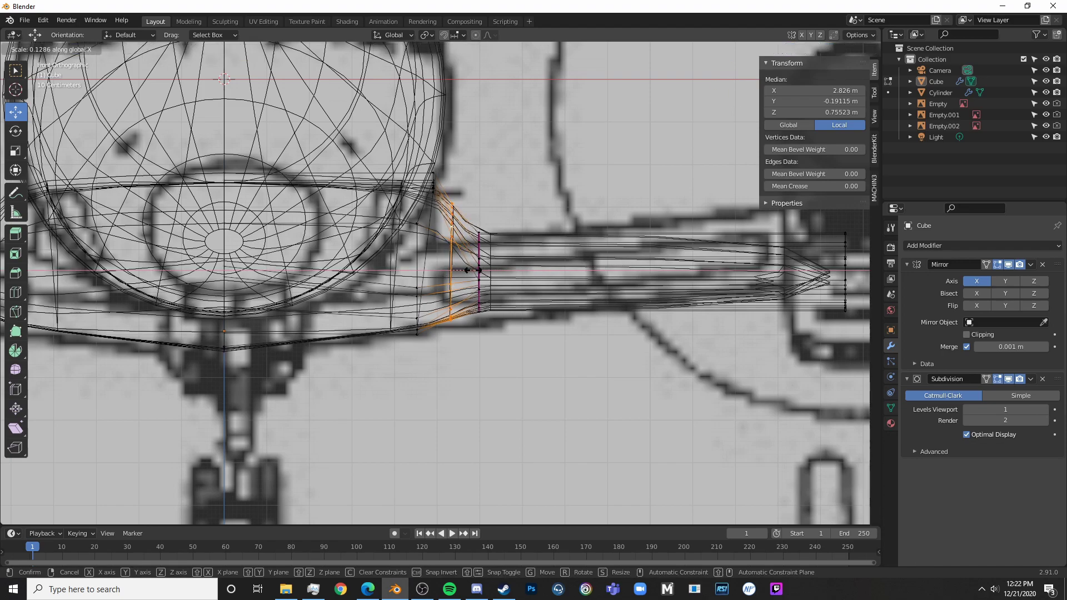
{"action": "key", "text": "Return"}
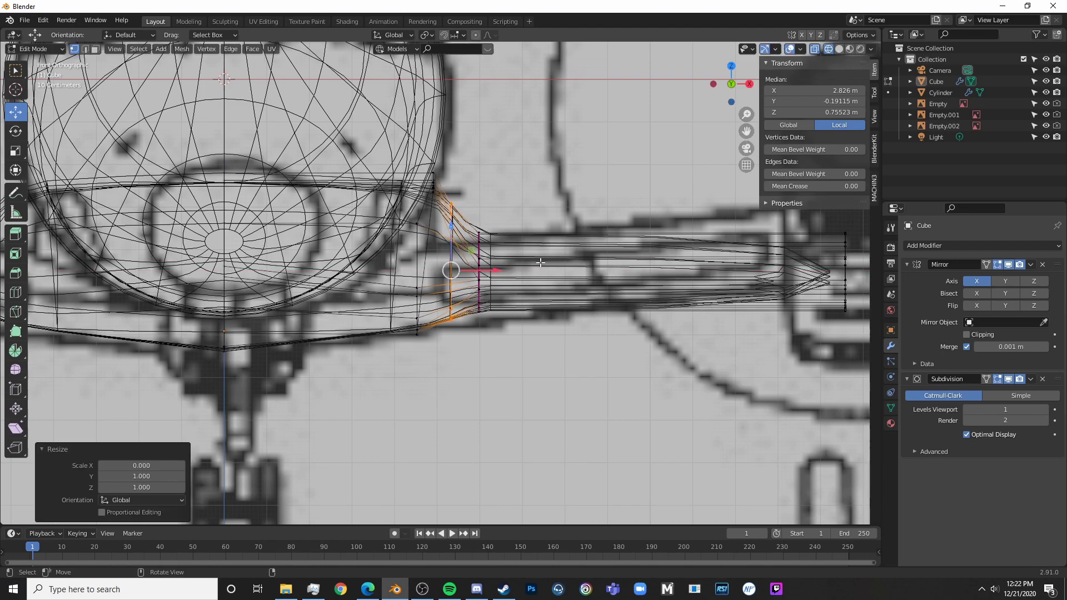
{"action": "key", "text": "shift+z"}
{"action": "scroll", "coordinate": [584, 214], "scroll_direction": "down", "scroll_amount": 3}
{"action": "mouse_move", "coordinate": [514, 243]}
{"action": "middle_mouse_down"}
{"action": "mouse_move", "coordinate": [432, 304]}
{"action": "mouse_move", "coordinate": [413, 305]}
{"action": "mouse_move", "coordinate": [430, 297]}
{"action": "mouse_move", "coordinate": [469, 314]}
{"action": "middle_mouse_up"}
{"action": "scroll", "coordinate": [446, 361], "scroll_direction": "up", "scroll_amount": 3}
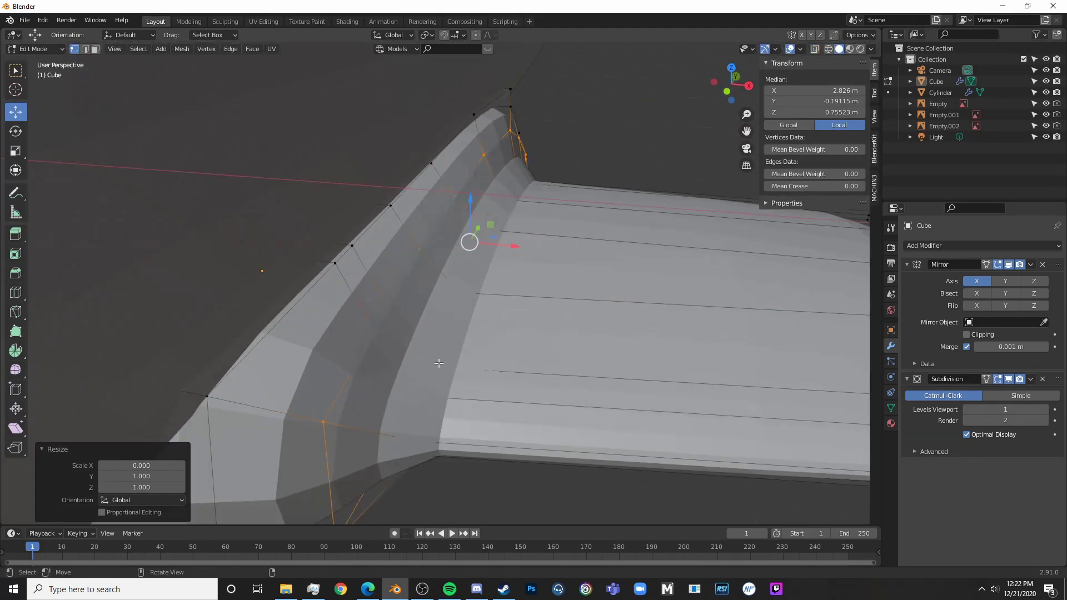
- Move the flattened fairing loop along X toward the fuselage, to a median X of about 2.62 m
{"action": "scroll", "coordinate": [423, 350], "scroll_direction": "down", "scroll_amount": 3}
{"action": "key", "text": "KP_1"}
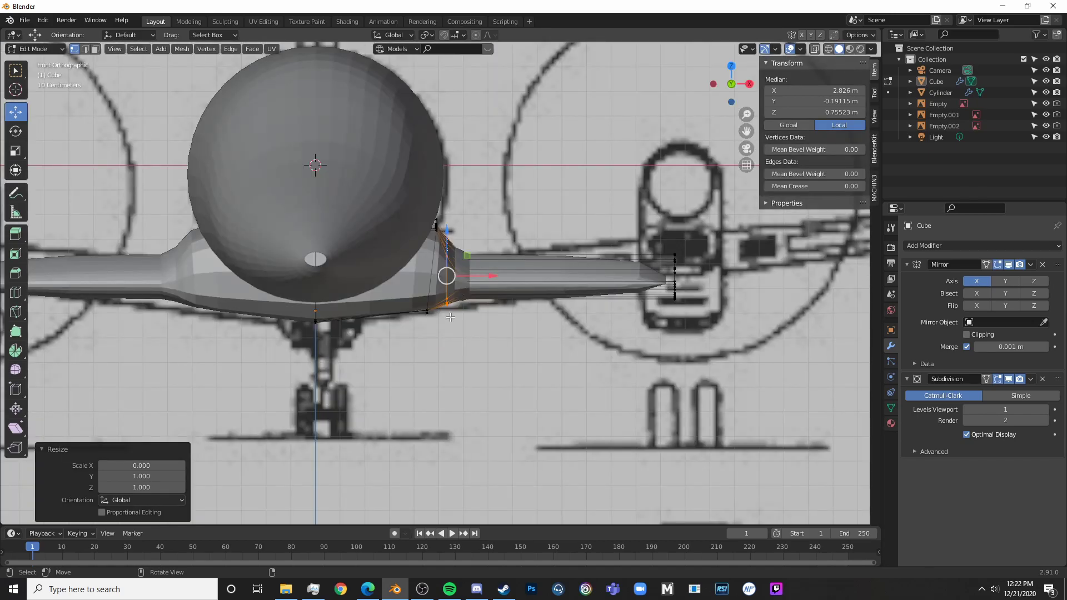
{"action": "scroll", "coordinate": [524, 236], "scroll_direction": "up", "scroll_amount": 4}
{"action": "key", "text": "shift+z"}
{"action": "key", "text": "g"}
{"action": "key", "text": "x"}
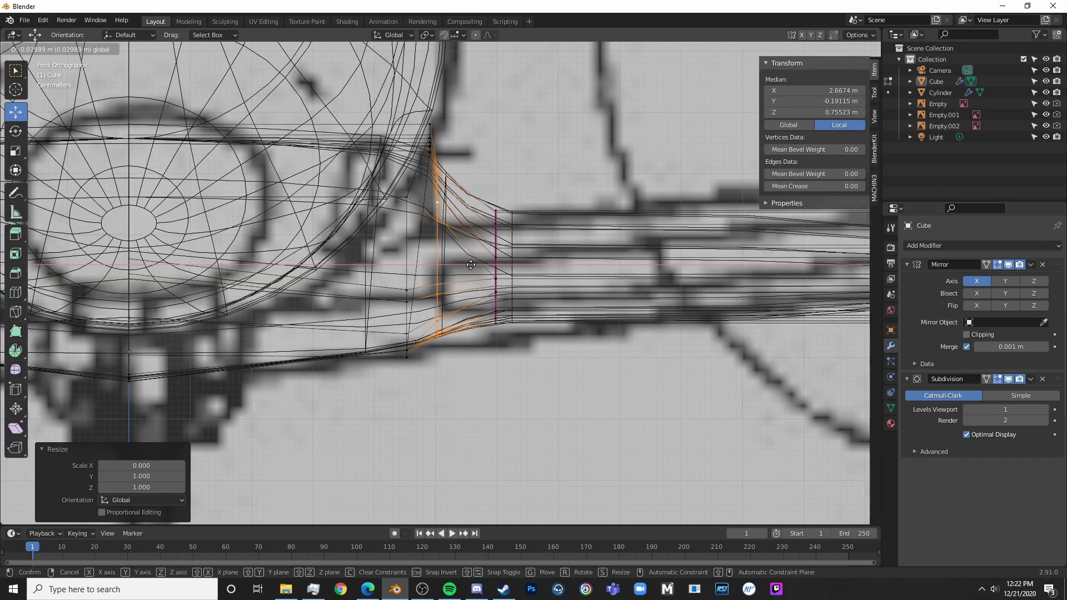
{"action": "left_click", "coordinate": [485, 276]}
{"action": "key", "text": "Tab"}
{"action": "key", "text": "shift+z"}
{"action": "key", "text": "Tab"}
{"action": "middle_click_drag", "start_coordinate": [533, 293], "coordinate": [419, 317]}
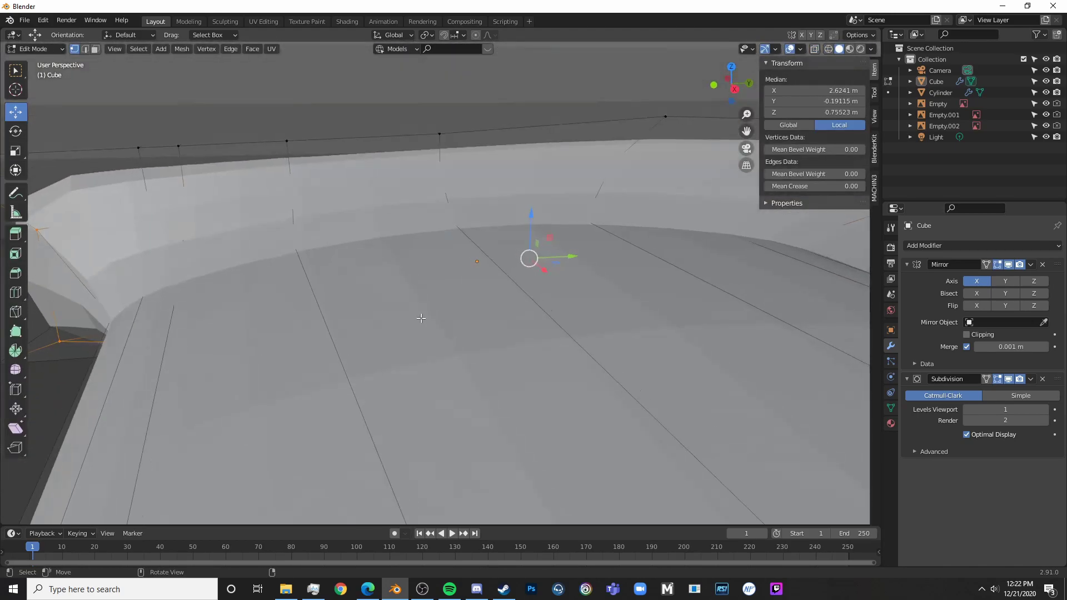
- Shift the fairing loop back outward along X to a median X of about 2.71 m
{"action": "scroll", "coordinate": [419, 317], "scroll_direction": "down", "scroll_amount": 4}
{"action": "key", "text": "shift+z"}
{"action": "mouse_move", "coordinate": [578, 328]}
{"action": "middle_mouse_down"}
{"action": "mouse_move", "coordinate": [433, 312]}
{"action": "mouse_move", "coordinate": [460, 285]}
{"action": "mouse_move", "coordinate": [506, 308]}
{"action": "mouse_move", "coordinate": [629, 294]}
{"action": "middle_mouse_up"}
{"action": "key", "text": "Tab"}
{"action": "left_click", "coordinate": [407, 289]}
{"action": "key", "text": "shift+z"}
{"action": "key", "text": "Tab"}
- Scale the fairing loop along Z and raise it to a median Z of about 0.82 m, checking its shape from the side
{"action": "key", "text": "s"}
{"action": "key", "text": "z"}
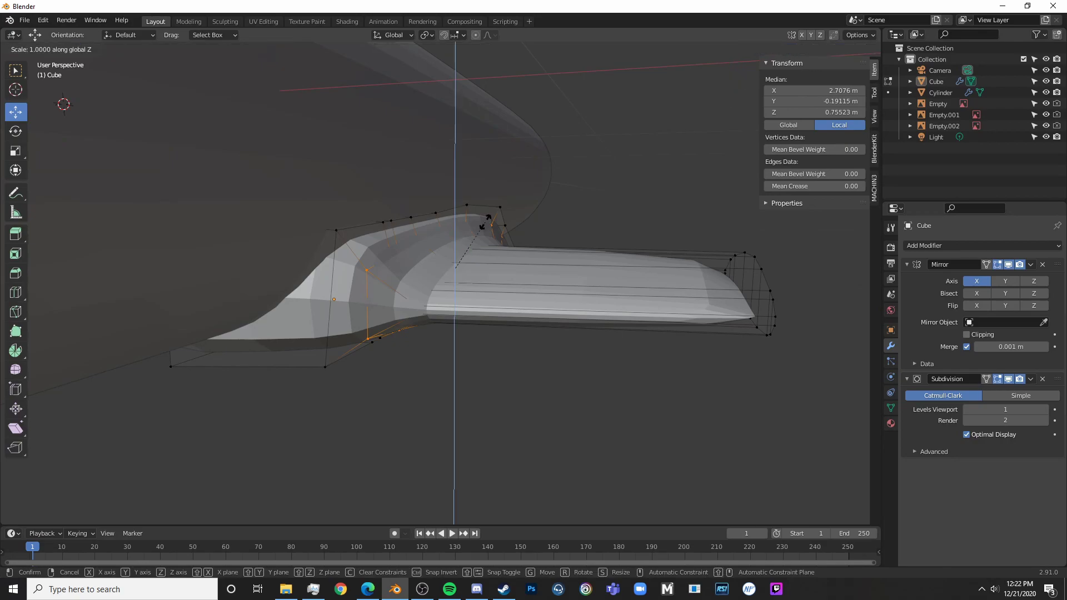
{"action": "left_click", "coordinate": [490, 212]}
{"action": "left_click_drag", "start_coordinate": [455, 225], "coordinate": [455, 220]}
{"action": "key", "text": "Tab"}
{"action": "middle_click_drag", "start_coordinate": [456, 219], "coordinate": [460, 260]}
{"action": "key", "text": "Tab"}
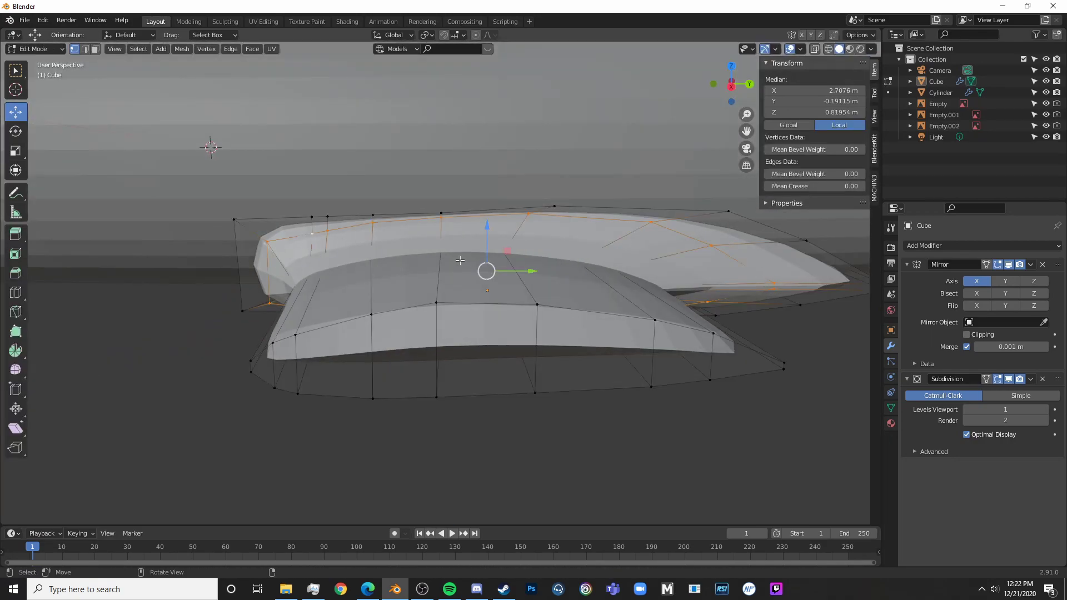
{"action": "key", "text": "KP_3"}
{"action": "scroll", "coordinate": [552, 305], "scroll_direction": "up", "scroll_amount": 4}
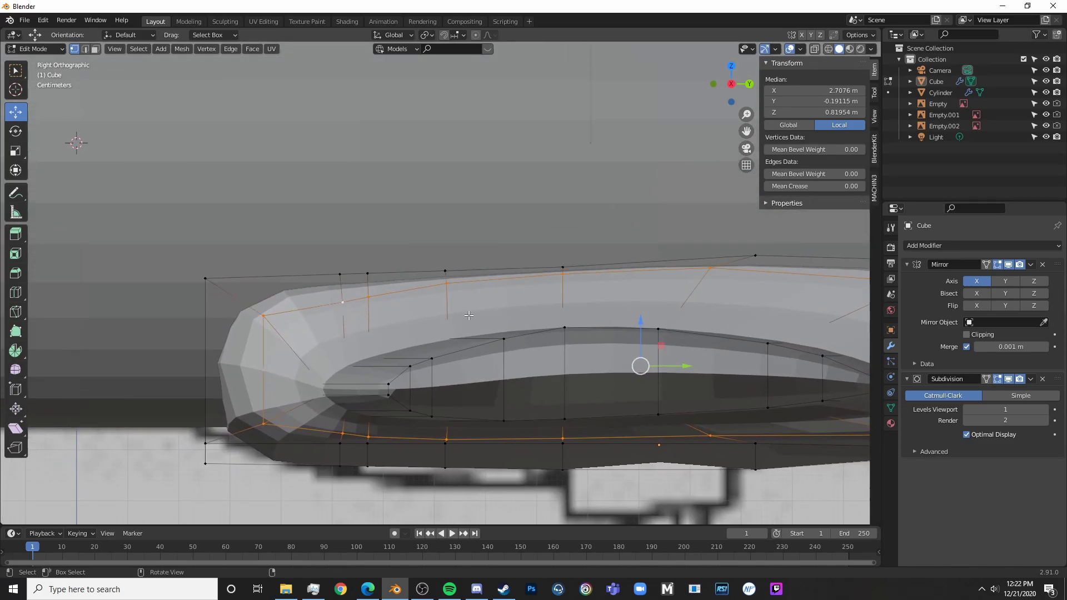
- Raise the fairing's upper edge vertices at Y -1 m slightly along Z to round its top profile
{"action": "scroll", "coordinate": [434, 271], "scroll_direction": "up", "scroll_amount": 3}
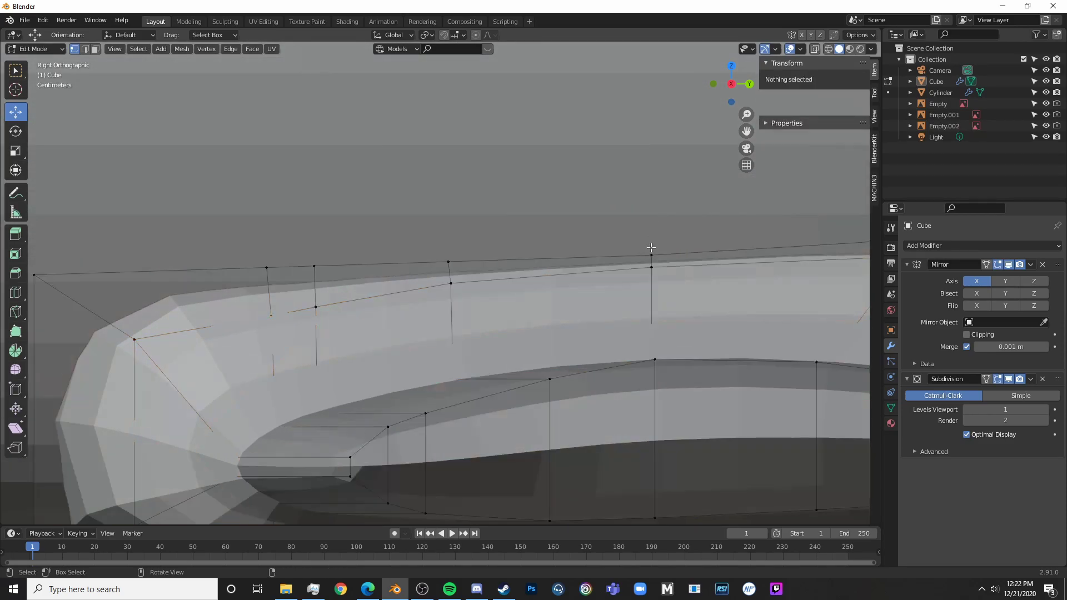
{"action": "left_click", "coordinate": [652, 256]}
{"action": "key", "text": "shift+z"}
{"action": "left_click_drag", "start_coordinate": [636, 241], "coordinate": [671, 265]}
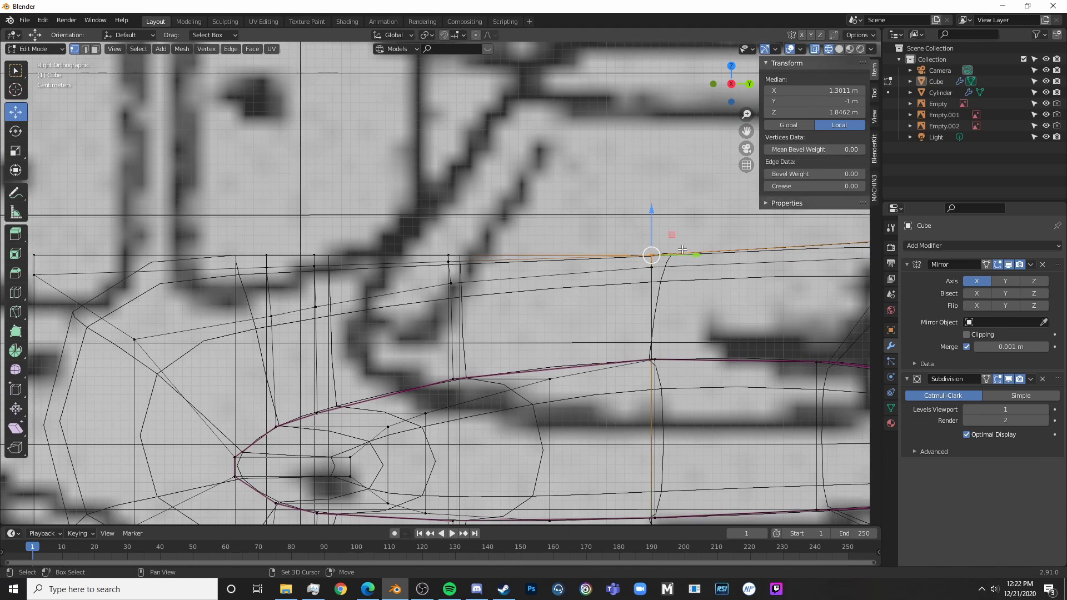
{"action": "middle_click_drag", "start_coordinate": [717, 302], "coordinate": [533, 316], "text": "shift"}
{"action": "key", "text": "shift+z"}
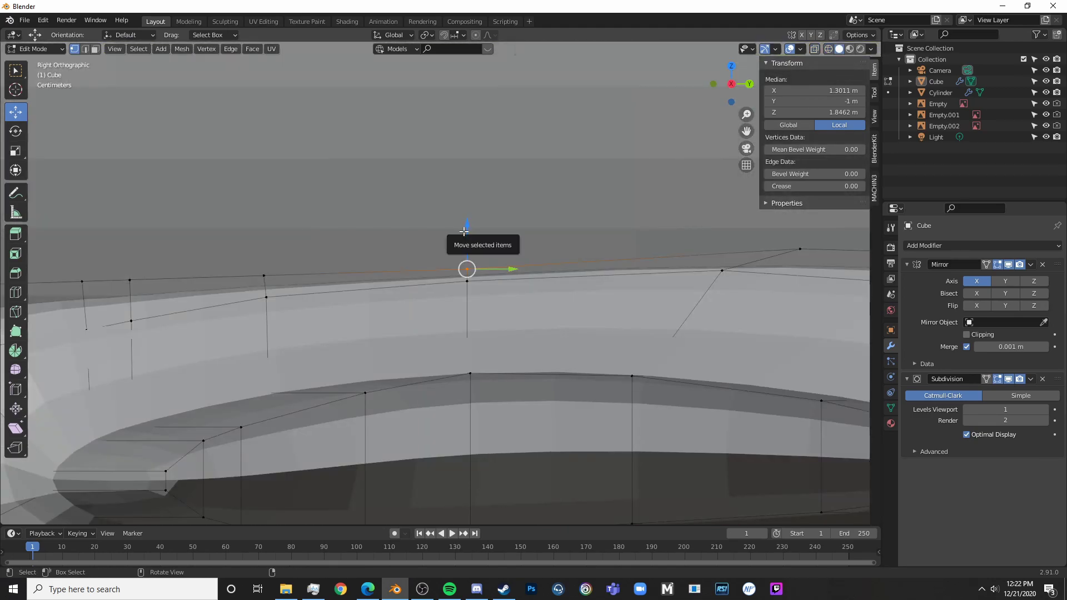
{"action": "key", "text": "shift+z"}
{"action": "left_click_drag", "start_coordinate": [467, 231], "coordinate": [474, 215]}
- Lower the adjacent upper edge vertices toward the fairing's front to a median Z of 1.81 m
{"action": "middle_click_drag", "start_coordinate": [304, 251], "coordinate": [548, 239], "text": "shift"}
{"action": "left_click_drag", "start_coordinate": [535, 241], "coordinate": [492, 272]}
{"action": "left_click_drag", "start_coordinate": [512, 221], "coordinate": [508, 233]}
{"action": "key", "text": "shift+z"}
{"action": "scroll", "coordinate": [478, 300], "scroll_direction": "down", "scroll_amount": 9}
- Compare the fairing with the side blueprint in Object Mode and check the EMB 120 photo in the browser
{"action": "key", "text": "Tab"}
{"action": "key", "text": "shift+z"}
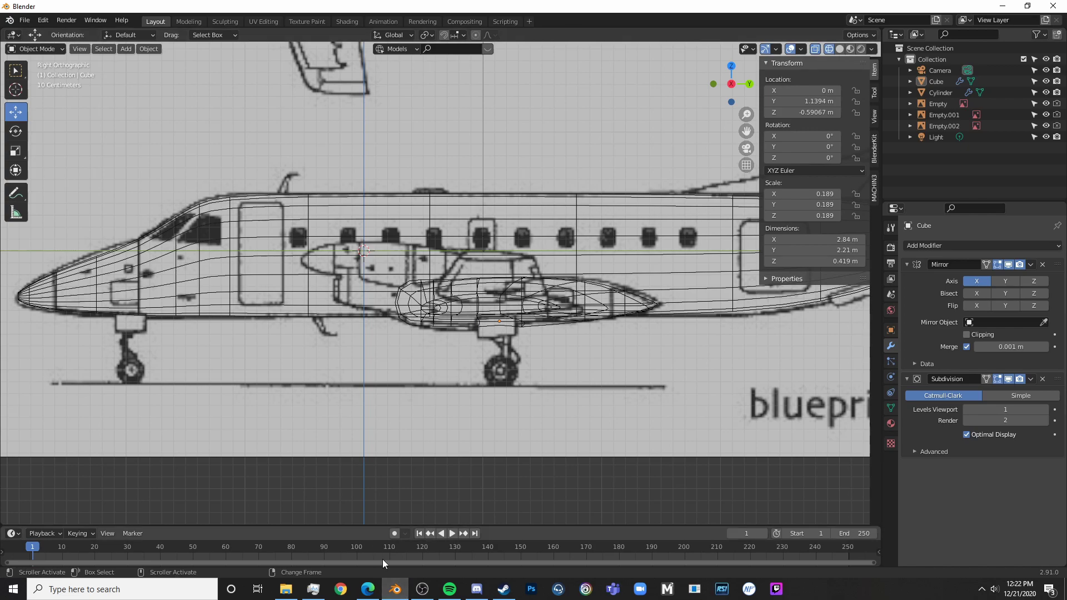
{"action": "left_click", "coordinate": [367, 589]}
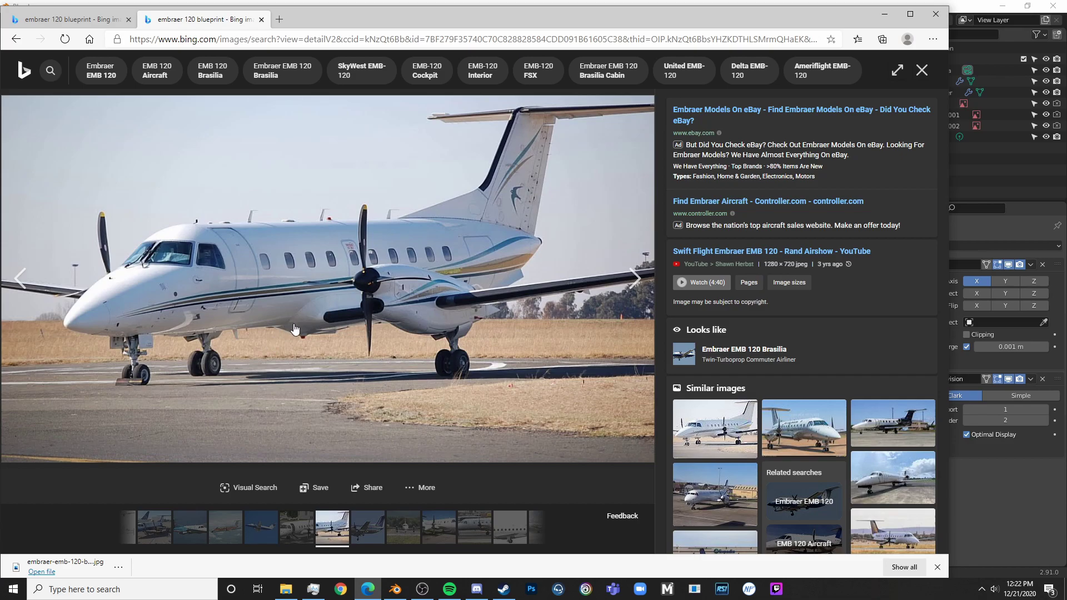
{"action": "left_click", "coordinate": [975, 506]}
{"action": "scroll", "coordinate": [529, 308], "scroll_direction": "up", "scroll_amount": 6}
{"action": "key", "text": "Tab"}
{"action": "scroll", "coordinate": [446, 286], "scroll_direction": "up", "scroll_amount": 2}
{"action": "key", "text": "shift+z"}
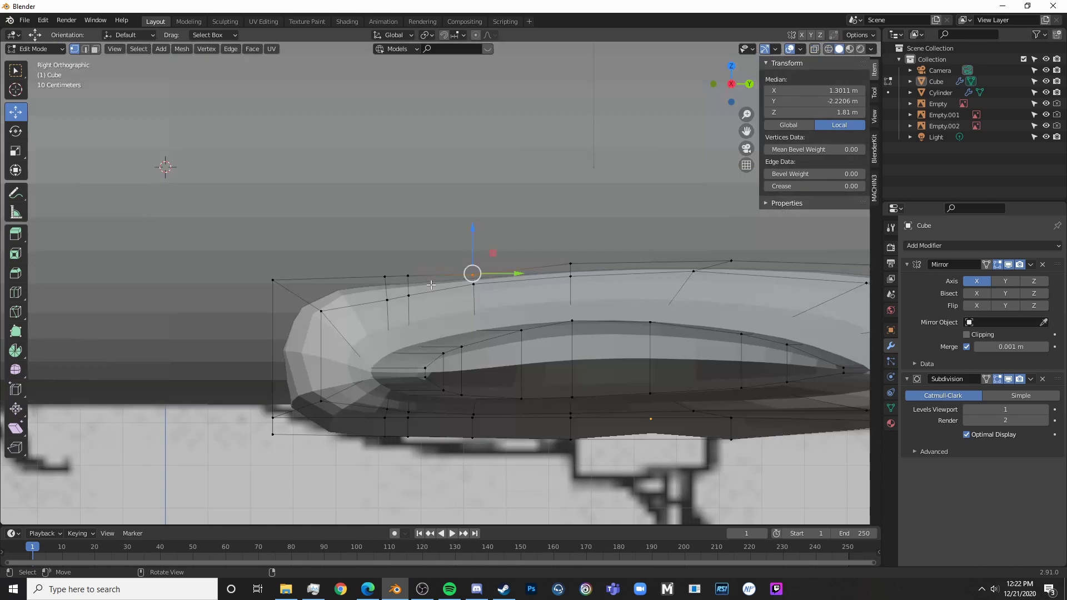
- Lower the two foremost columns of upper edge vertices so the fairing's top slopes down toward the front
{"action": "key", "text": "shift+z"}
{"action": "left_click_drag", "start_coordinate": [422, 265], "coordinate": [393, 292]}
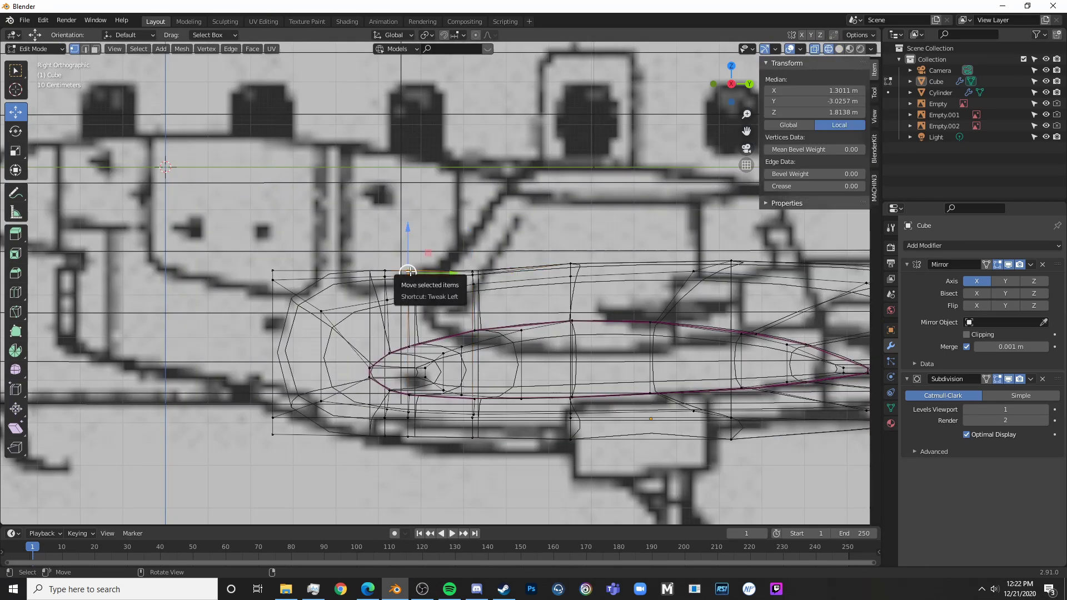
{"action": "scroll", "coordinate": [409, 271], "scroll_direction": "down", "scroll_amount": 1}
{"action": "left_click_drag", "start_coordinate": [412, 240], "coordinate": [411, 255]}
{"action": "mouse_move", "coordinate": [405, 264]}
{"action": "left_mouse_down"}
{"action": "mouse_move", "coordinate": [384, 284]}
{"action": "mouse_move", "coordinate": [388, 267]}
{"action": "left_mouse_up"}
- Scale the fairing's front end vertices to 0.21 along Z and lower them to a median Z of about 0.53 m
{"action": "middle_click_drag", "start_coordinate": [387, 268], "coordinate": [481, 230], "text": "shift"}
{"action": "scroll", "coordinate": [482, 230], "scroll_direction": "up", "scroll_amount": 2}
{"action": "left_click_drag", "start_coordinate": [393, 196], "coordinate": [365, 236]}
{"action": "left_click_drag", "start_coordinate": [367, 381], "coordinate": [379, 403]}
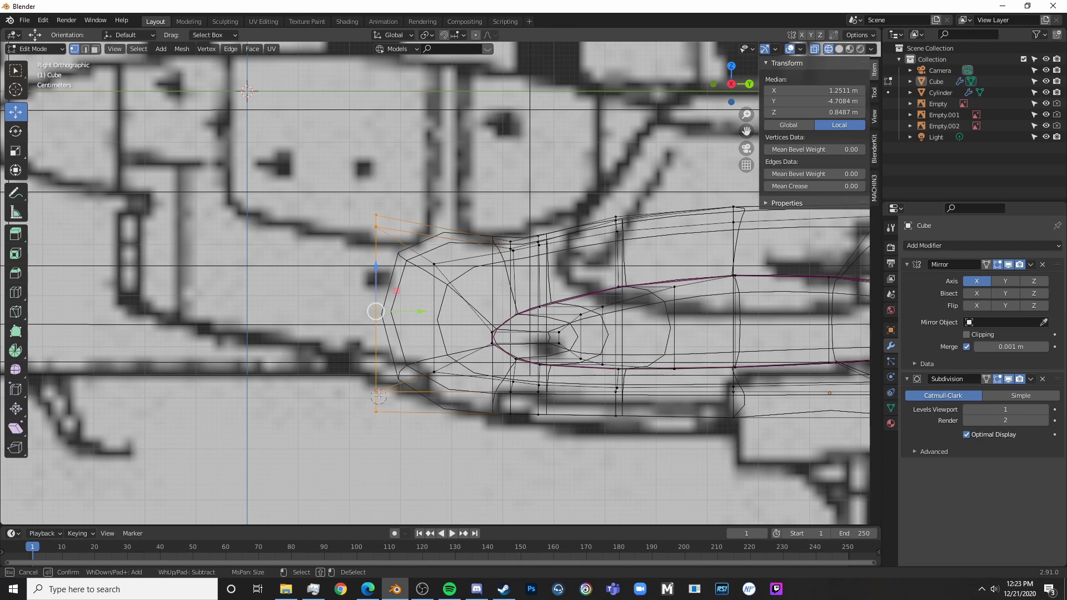
{"action": "right_click", "coordinate": [380, 396]}
{"action": "key", "text": "s"}
{"action": "key", "text": "z"}
{"action": "left_click", "coordinate": [390, 279]}
{"action": "key", "text": "g"}
{"action": "key", "text": "z"}
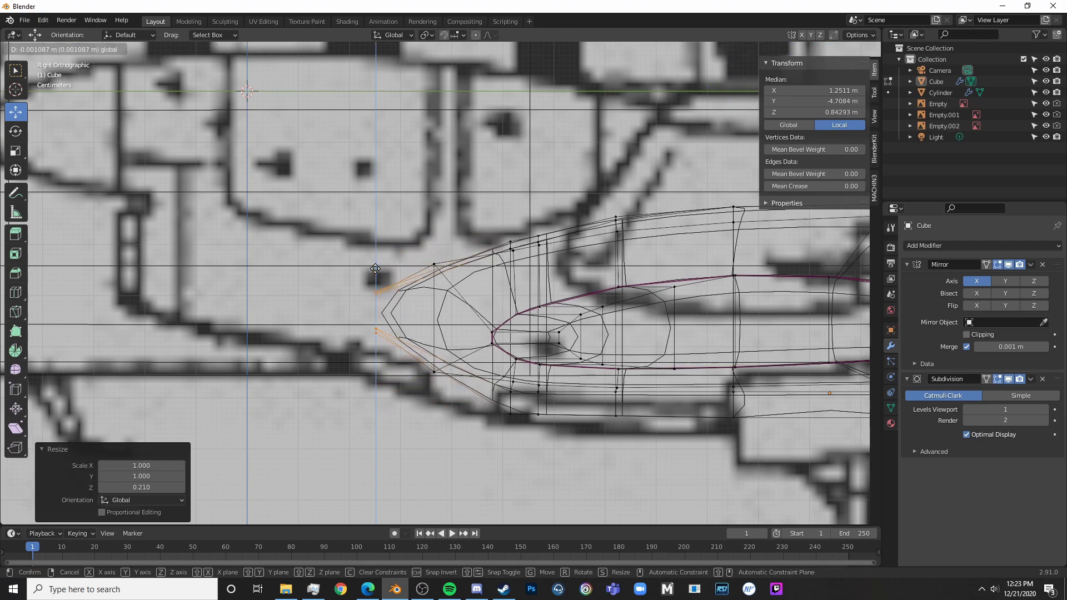
{"action": "left_click", "coordinate": [375, 296]}
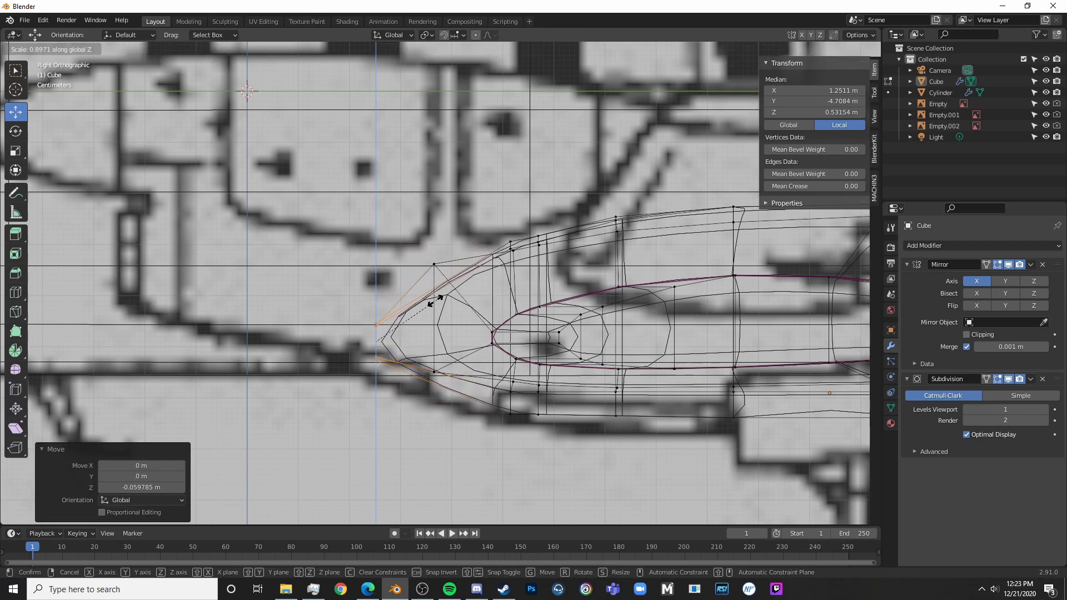
{"action": "key", "text": "shift+z"}
{"action": "scroll", "coordinate": [431, 312], "scroll_direction": "down", "scroll_amount": 4}
{"action": "middle_click_drag", "start_coordinate": [436, 314], "coordinate": [495, 317]}
{"action": "scroll", "coordinate": [479, 309], "scroll_direction": "up", "scroll_amount": 3}
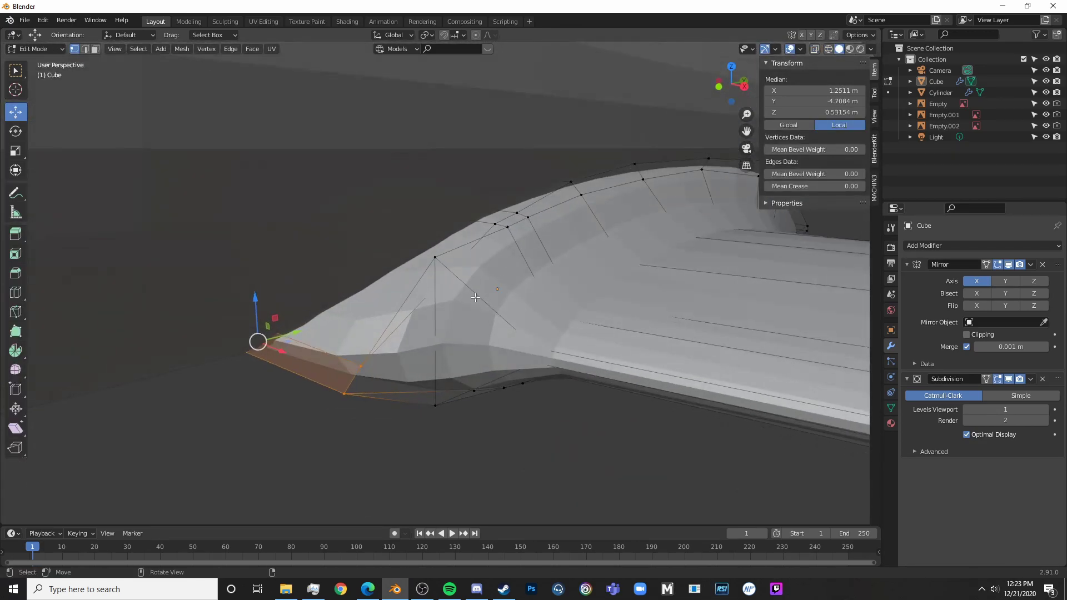
- Select the front vertices of the fairing's middle edge loop and scale them to 0.217 along Z
{"action": "key", "text": "alt+a"}
{"action": "left_click", "coordinate": [451, 272], "text": "alt"}
{"action": "key", "text": "alt+a"}
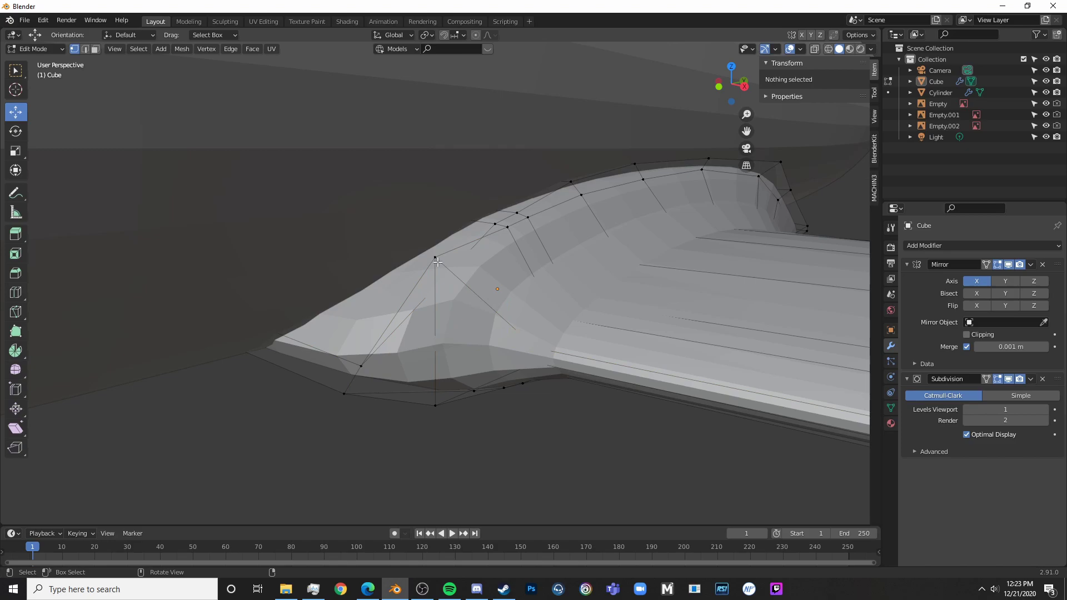
{"action": "left_click", "coordinate": [437, 259]}
{"action": "left_click_drag", "start_coordinate": [435, 218], "coordinate": [446, 266]}
{"action": "mouse_move", "coordinate": [446, 266]}
{"action": "middle_mouse_down"}
{"action": "mouse_move", "coordinate": [489, 305]}
{"action": "mouse_move", "coordinate": [425, 264]}
{"action": "middle_mouse_up"}
{"action": "key", "text": "c"}
{"action": "left_click", "coordinate": [412, 368]}
{"action": "key", "text": "Return"}
{"action": "left_click_drag", "start_coordinate": [439, 300], "coordinate": [346, 329]}
{"action": "key", "text": "s"}
{"action": "key", "text": "z"}
{"action": "left_click", "coordinate": [384, 307]}
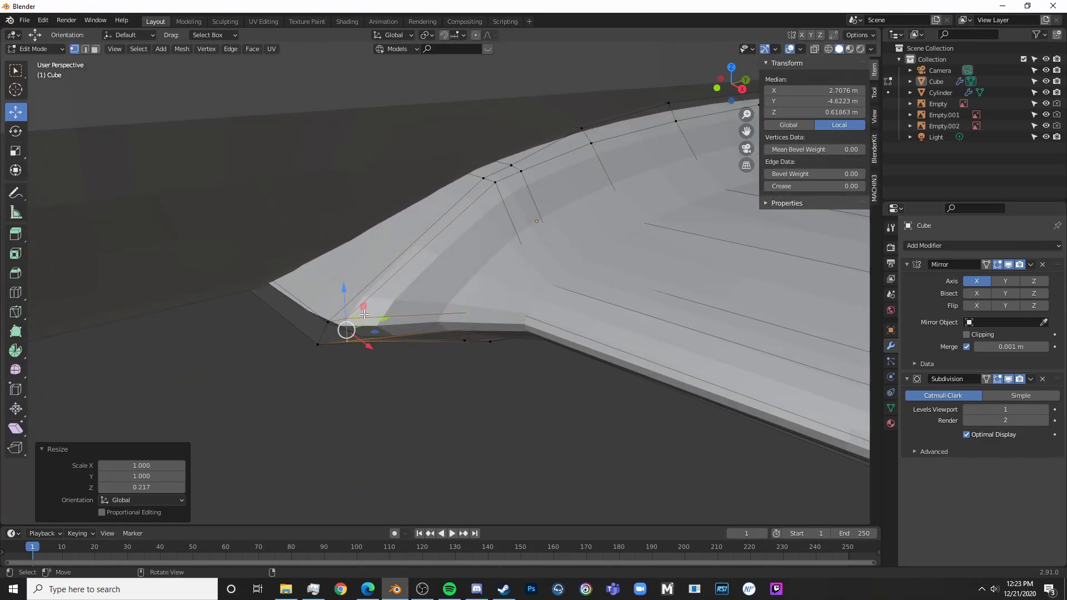
- Lower the middle loop's front vertex pair to a median Z of about 0.56 m and scale it to 0.735 along Z
{"action": "middle_click_drag", "start_coordinate": [383, 308], "coordinate": [380, 277]}
{"action": "key", "text": "g"}
{"action": "left_click_drag", "start_coordinate": [369, 272], "coordinate": [370, 277]}
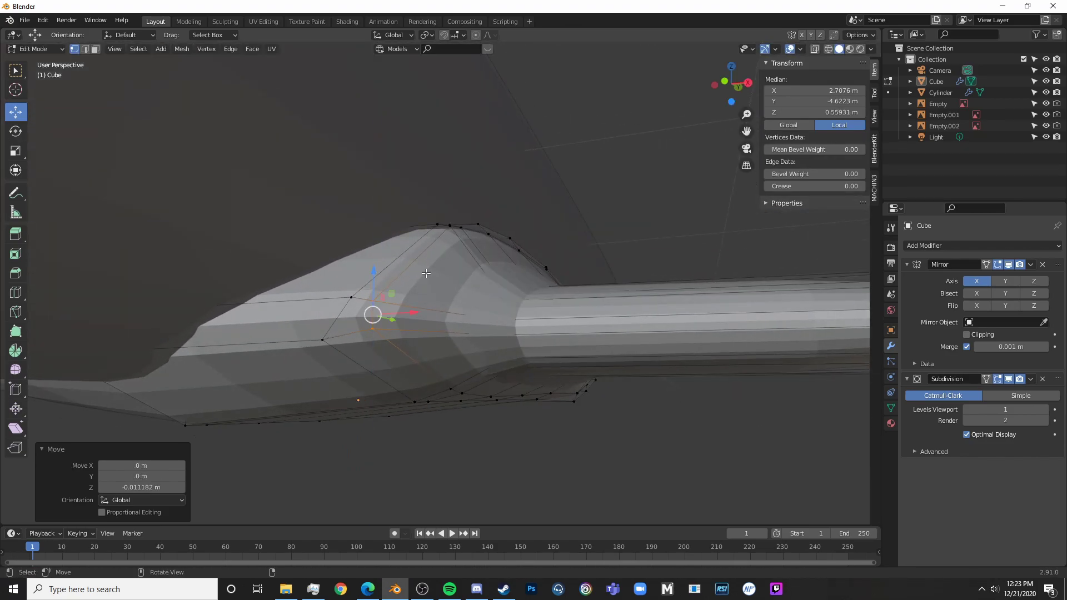
{"action": "key", "text": "s"}
{"action": "key", "text": "z"}
{"action": "left_click", "coordinate": [413, 285]}
- Nudge the middle loop's front vertex pair while viewing the wing root from above against the blueprint
{"action": "key", "text": "KP_7"}
{"action": "key", "text": "shift+z"}
{"action": "middle_click_drag", "start_coordinate": [490, 304], "coordinate": [550, 245], "text": "shift"}
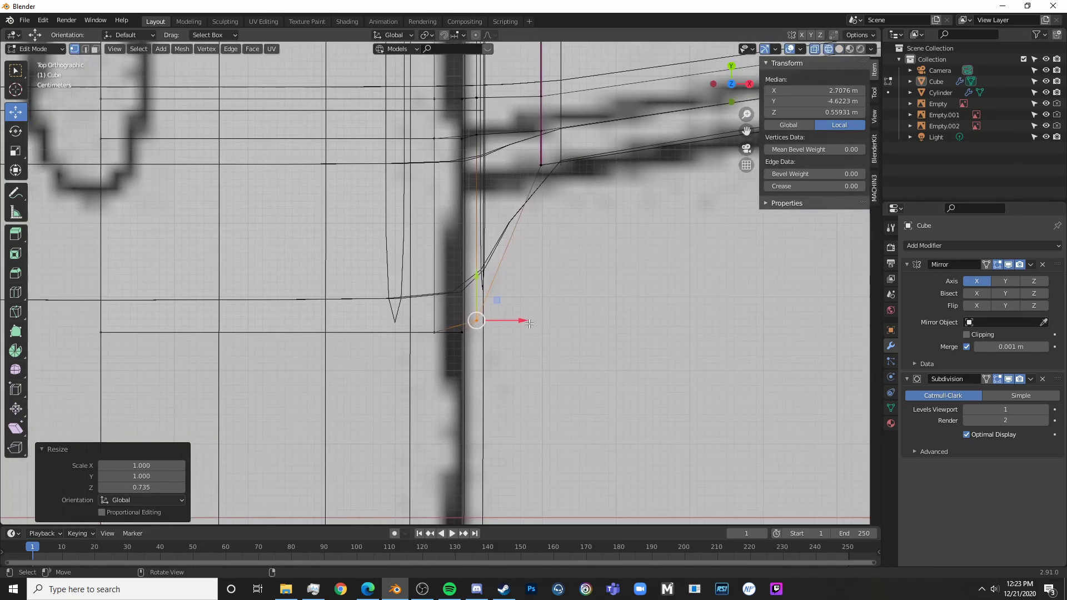
{"action": "scroll", "coordinate": [514, 332], "scroll_direction": "up", "scroll_amount": 4}
{"action": "left_click_drag", "start_coordinate": [516, 324], "coordinate": [521, 346]}
- Examine the fairing's front blend in shaded view from several angles
{"action": "key", "text": "Tab"}
{"action": "key", "text": "shift+z"}
{"action": "mouse_move", "coordinate": [596, 409]}
{"action": "middle_mouse_down"}
{"action": "mouse_move", "coordinate": [572, 272]}
{"action": "mouse_move", "coordinate": [570, 319]}
{"action": "mouse_move", "coordinate": [544, 344]}
{"action": "mouse_move", "coordinate": [462, 336]}
{"action": "mouse_move", "coordinate": [542, 323]}
{"action": "middle_mouse_up"}
{"action": "key", "text": "Tab"}
{"action": "scroll", "coordinate": [577, 278], "scroll_direction": "down", "scroll_amount": 2}
{"action": "key", "text": "Tab"}
{"action": "key", "text": "Tab"}
{"action": "scroll", "coordinate": [436, 284], "scroll_direction": "up", "scroll_amount": 6}
{"action": "middle_click_drag", "start_coordinate": [400, 372], "coordinate": [443, 302]}
- Move the middle loop's front vertices along Y to smooth the fairing's leading corner
{"action": "key", "text": "alt+a"}
{"action": "key", "text": "c"}
{"action": "left_click", "coordinate": [334, 313]}
{"action": "key", "text": "g"}
{"action": "key", "text": "y"}
{"action": "left_click", "coordinate": [383, 307]}
{"action": "key", "text": "alt+a"}
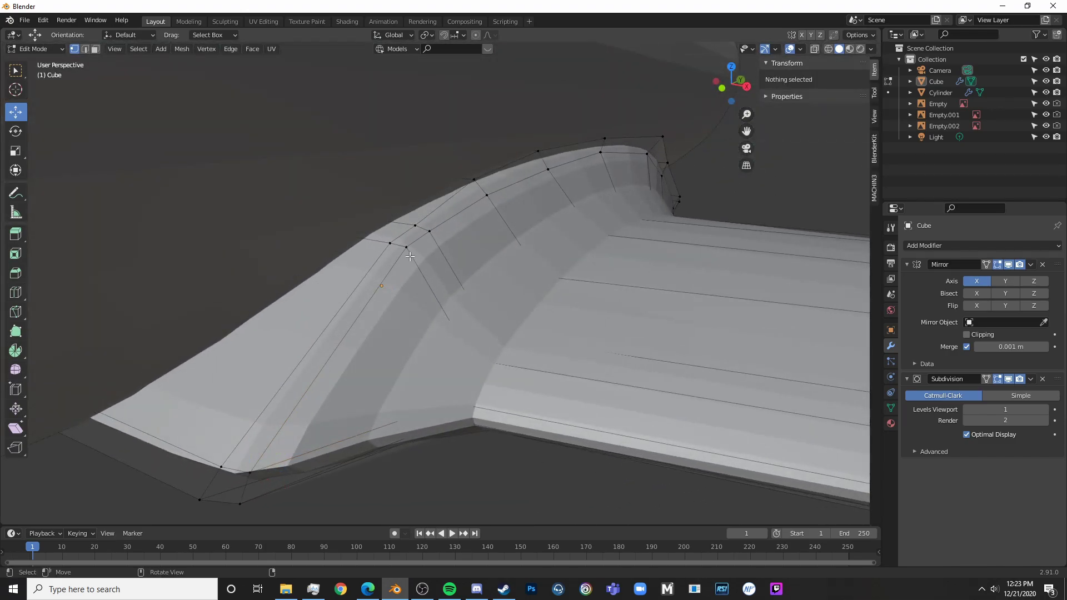
- Lower the two upper vertices near the front of the middle loop by about 0.01 m along Z
{"action": "key", "text": "c"}
{"action": "left_click", "coordinate": [417, 238]}
{"action": "right_click", "coordinate": [419, 231]}
{"action": "left_click_drag", "start_coordinate": [420, 201], "coordinate": [420, 209]}
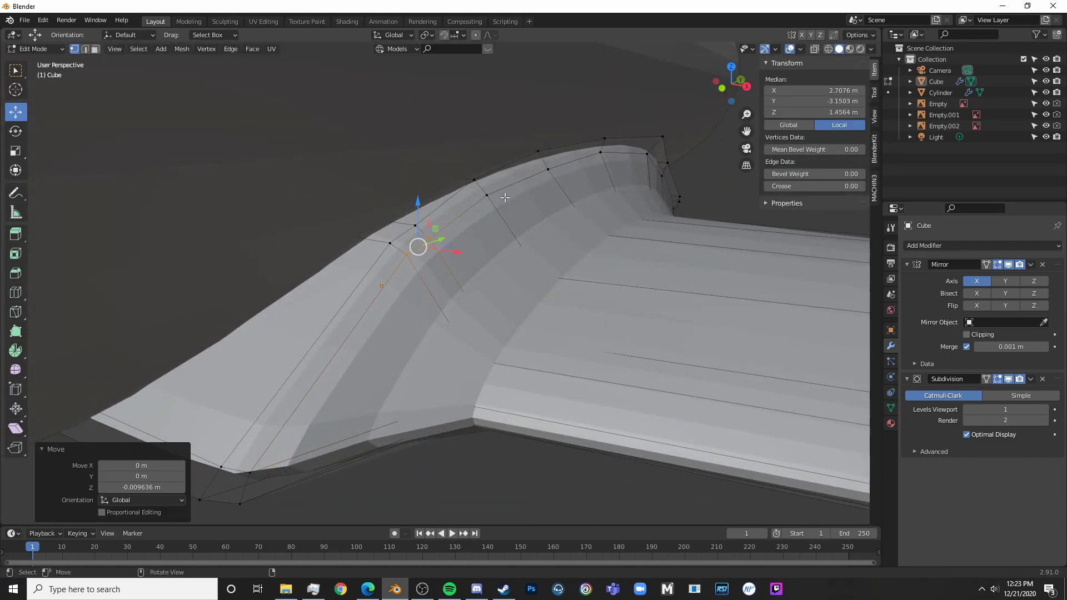
- Try to shift three upper vertices of the middle loop outward along X by about 0.02 m
{"action": "key", "text": "alt+a"}
{"action": "key", "text": "c"}
{"action": "left_click", "coordinate": [484, 198]}
{"action": "left_click", "coordinate": [548, 171]}
{"action": "right_click", "coordinate": [569, 172]}
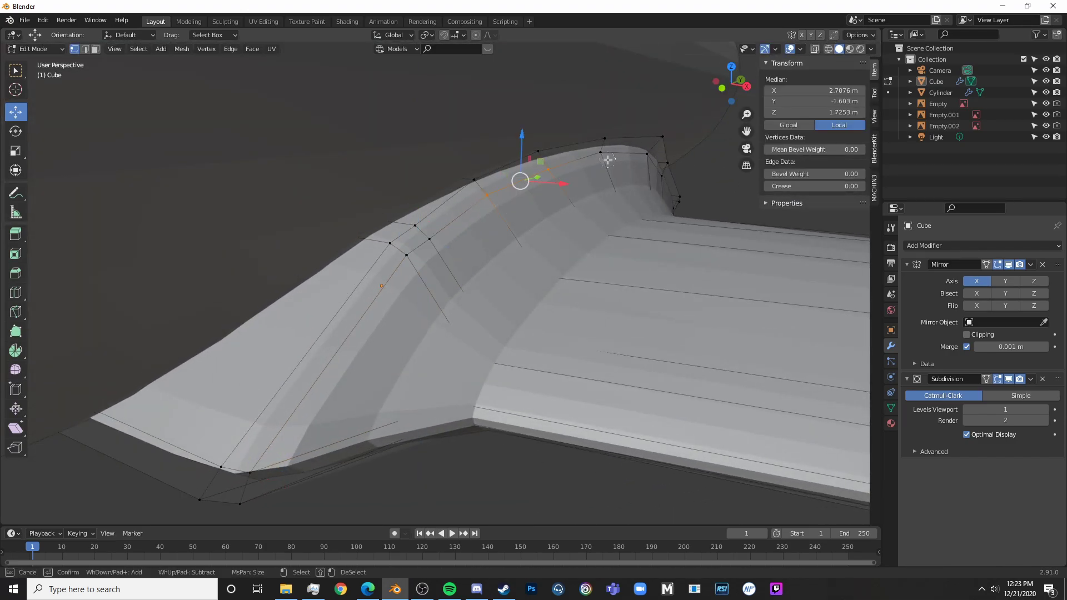
{"action": "left_click_drag", "start_coordinate": [596, 172], "coordinate": [606, 172]}
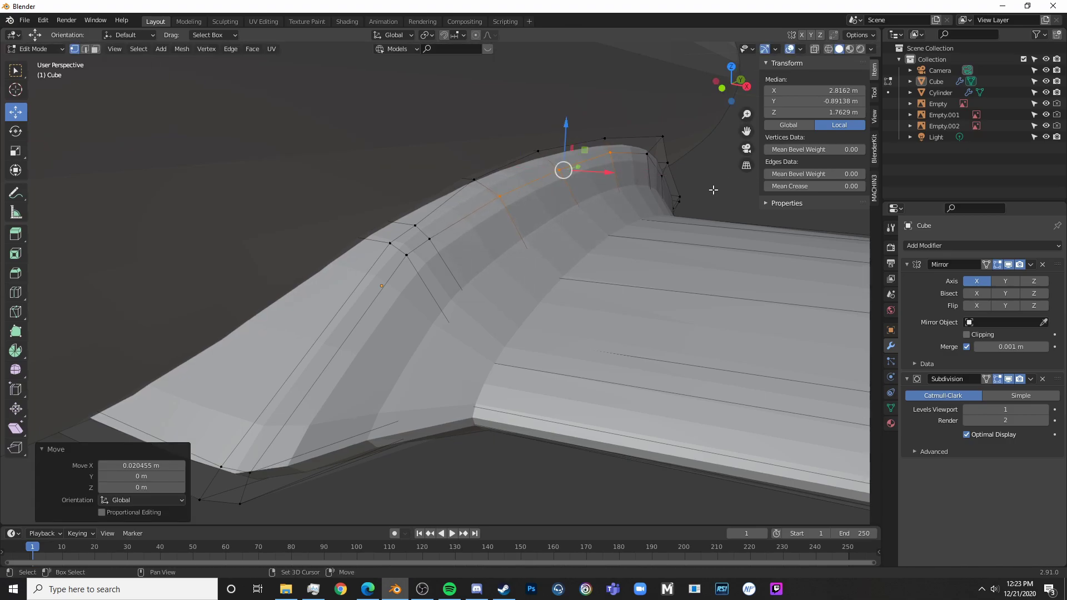
{"action": "middle_click_drag", "start_coordinate": [606, 173], "coordinate": [498, 192]}
{"action": "key", "text": "ctrl+z"}
{"action": "key", "text": "ctrl+z"}
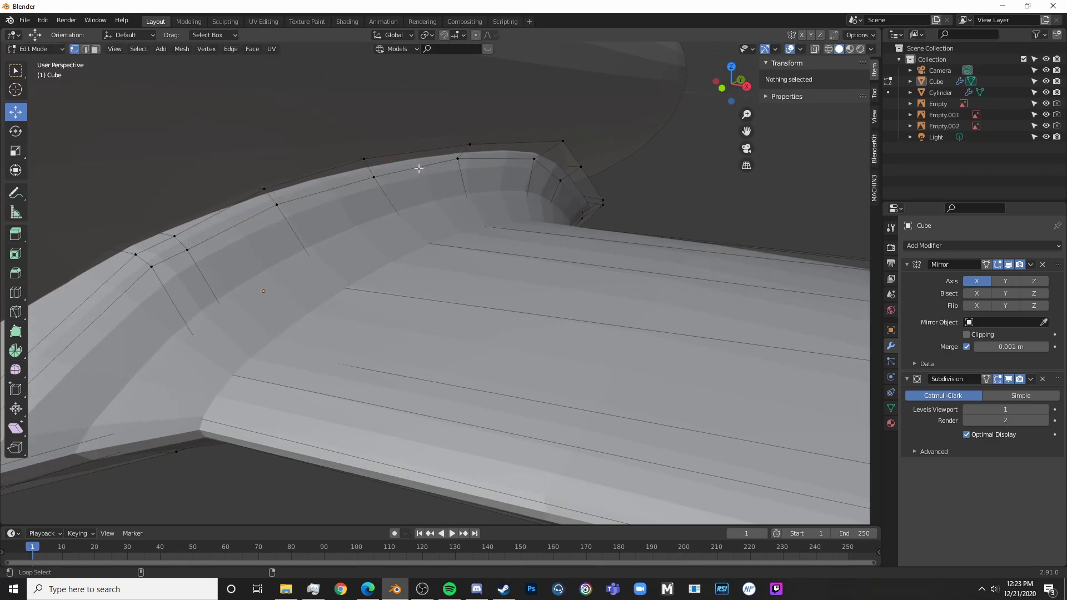
- Move the fairing's whole middle edge loop outward along X to a median X of about 2.88 m
{"action": "left_click", "coordinate": [423, 164], "text": "alt"}
{"action": "key", "text": "Tab"}
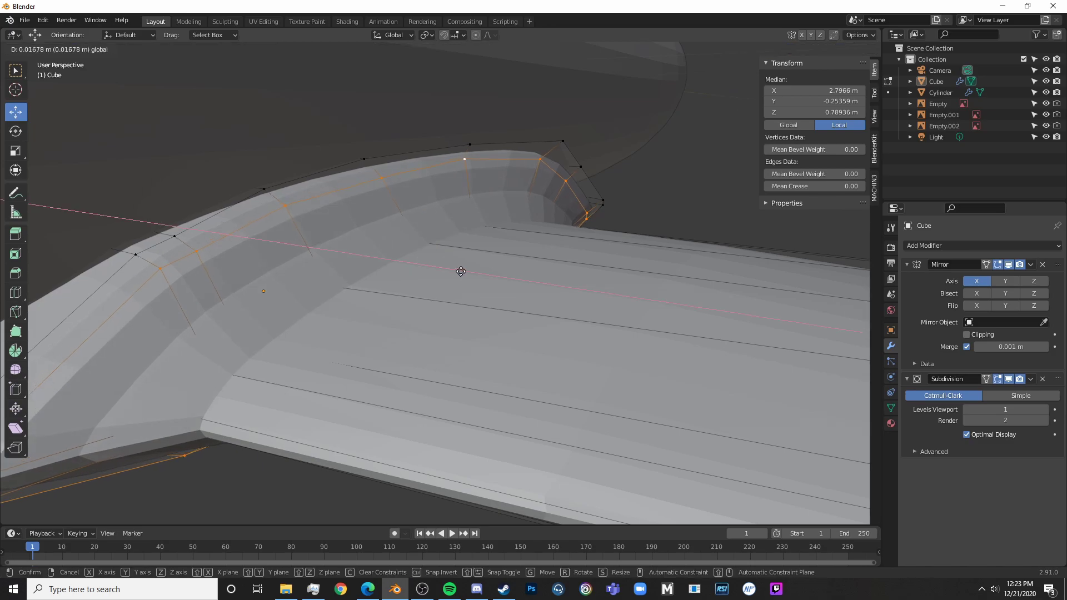
{"action": "middle_click_drag", "start_coordinate": [469, 278], "coordinate": [299, 293]}
{"action": "scroll", "coordinate": [299, 293], "scroll_direction": "down", "scroll_amount": 5}
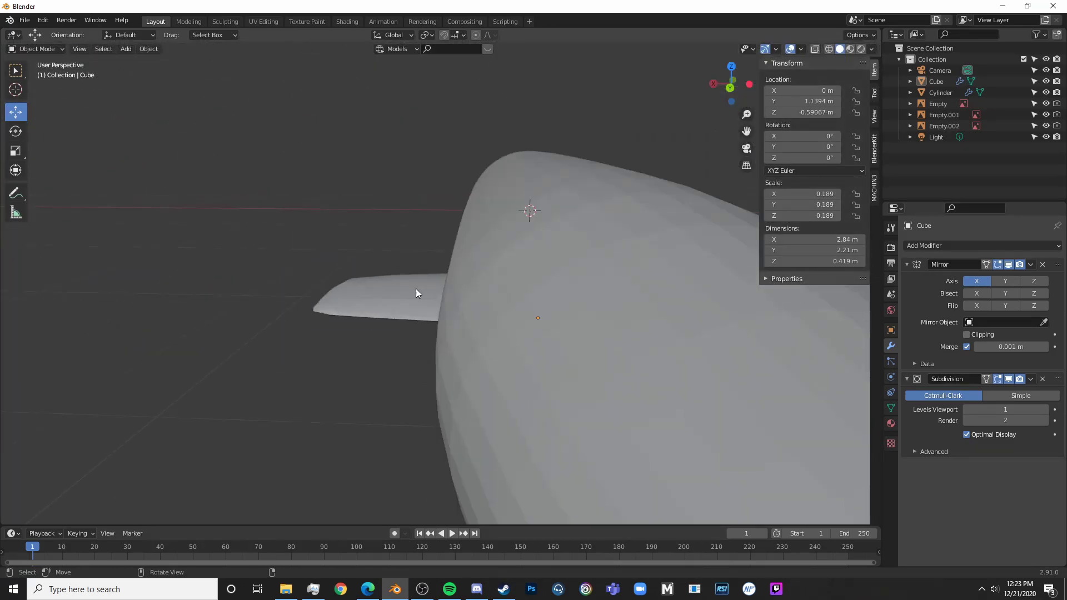
{"action": "middle_click_drag", "start_coordinate": [416, 288], "coordinate": [656, 359]}
{"action": "key", "text": "Tab"}
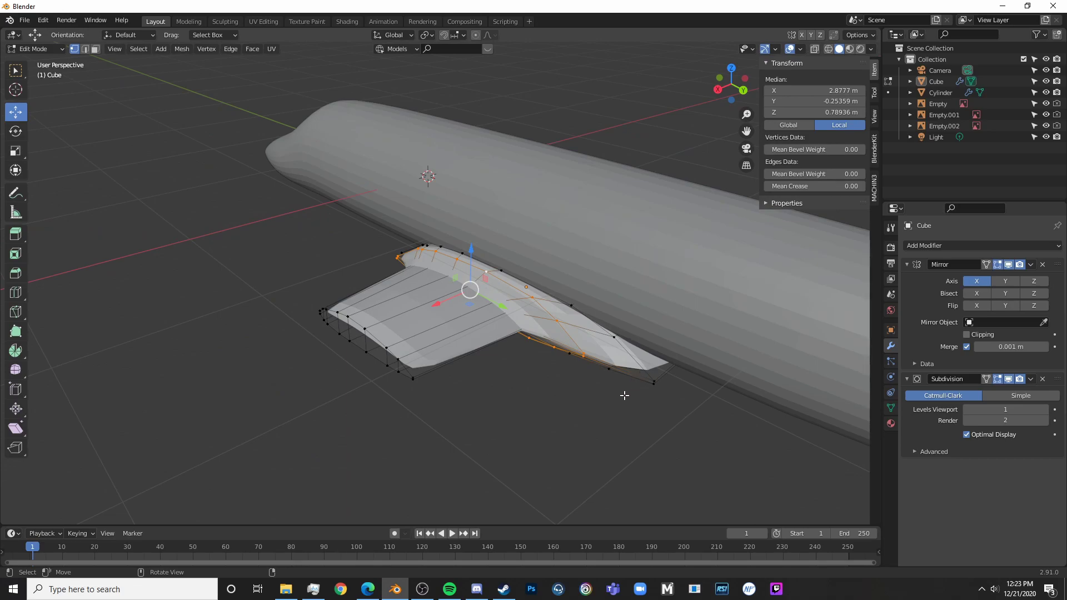
- Look through the browser's embraer 120 blueprint image results for side photos showing the rear of the wing fairing
{"action": "left_click", "coordinate": [368, 590]}
{"action": "left_click", "coordinate": [15, 39]}
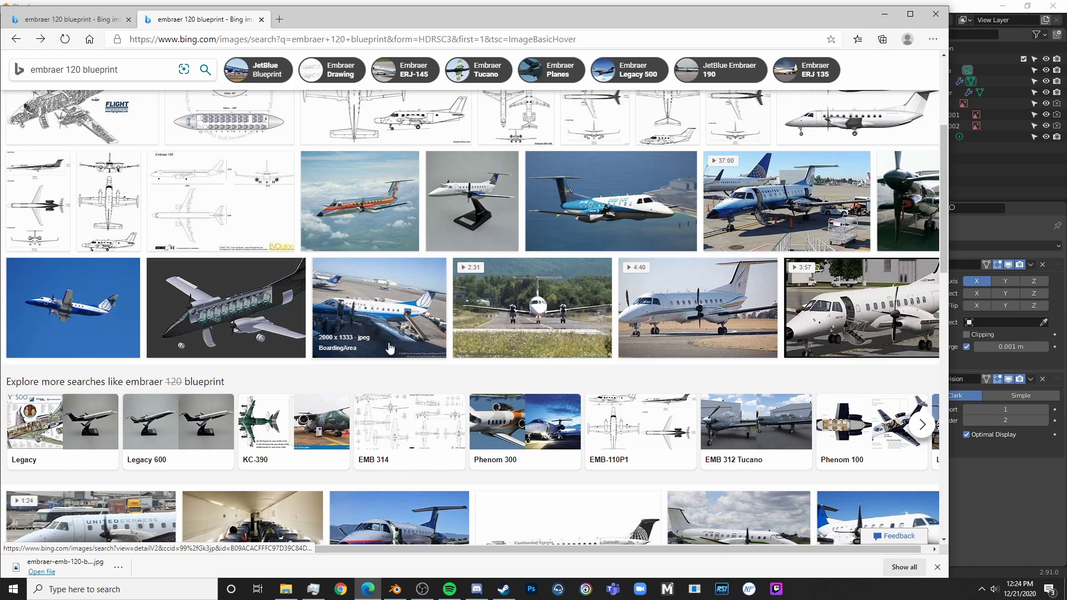
{"action": "scroll", "coordinate": [389, 348], "scroll_direction": "down", "scroll_amount": 5}
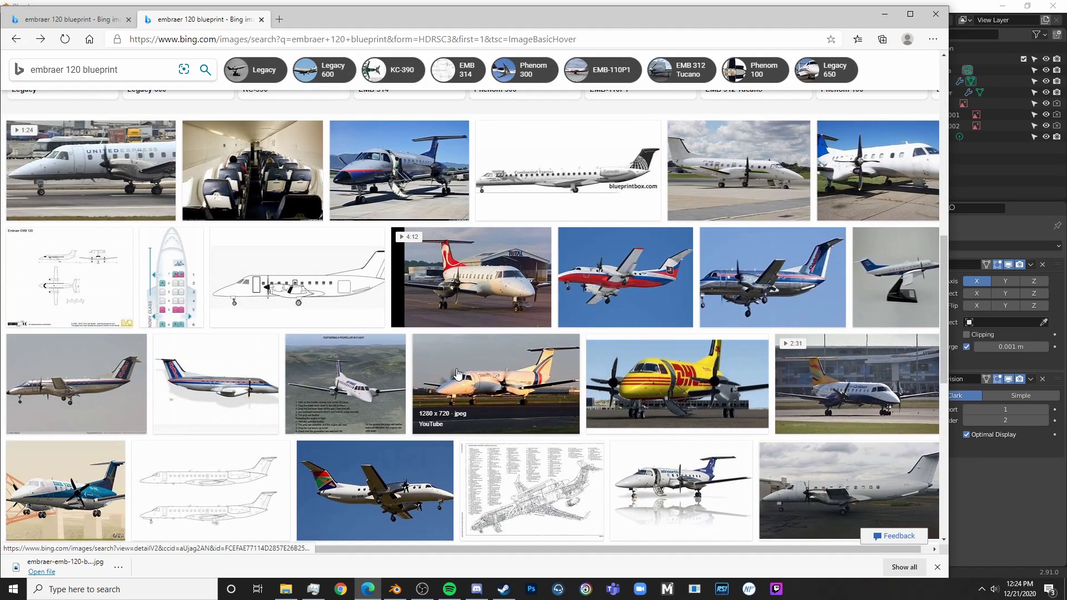
{"action": "left_click", "coordinate": [210, 396]}
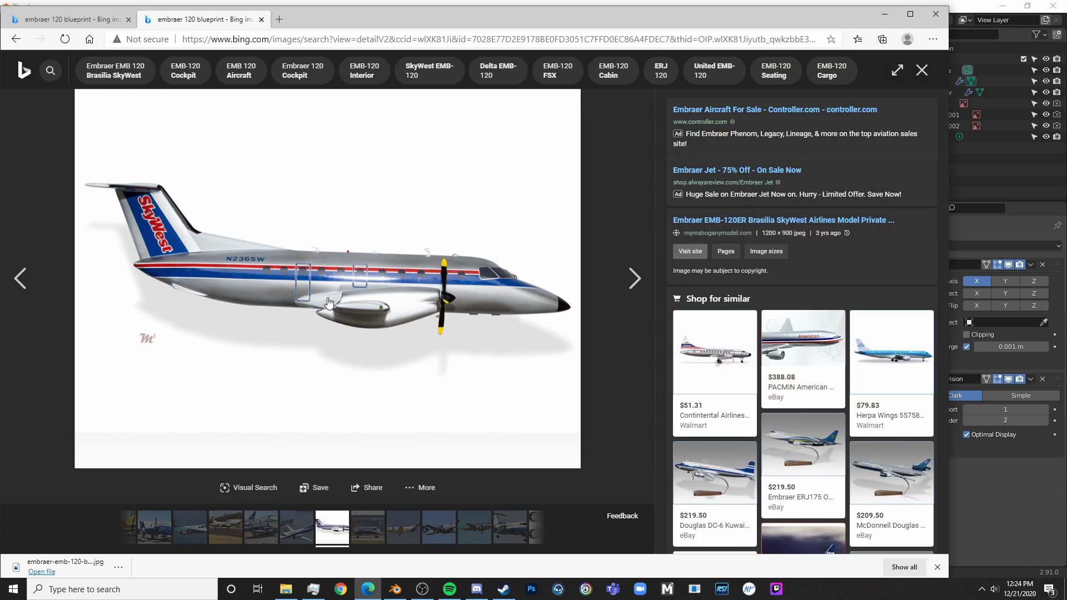
{"action": "left_click", "coordinate": [16, 38]}
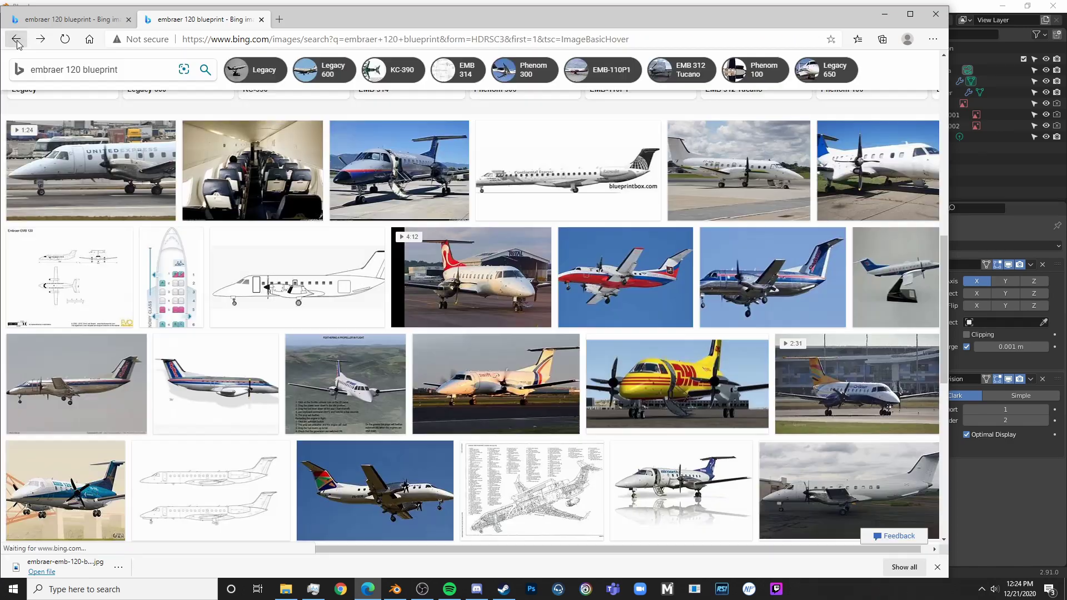
{"action": "left_click", "coordinate": [63, 377]}
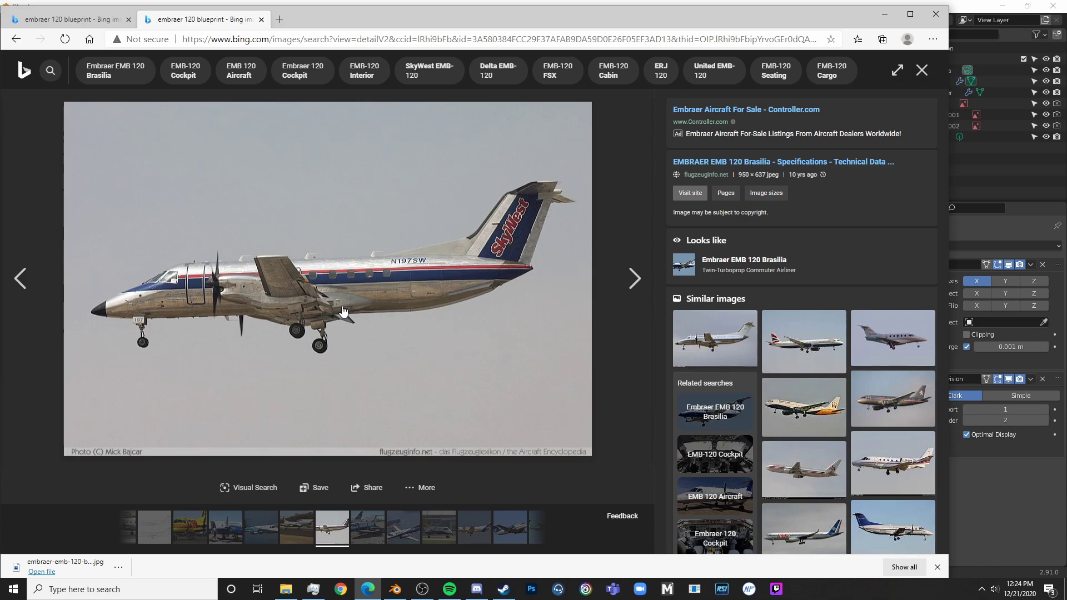
{"action": "left_click", "coordinate": [972, 506]}
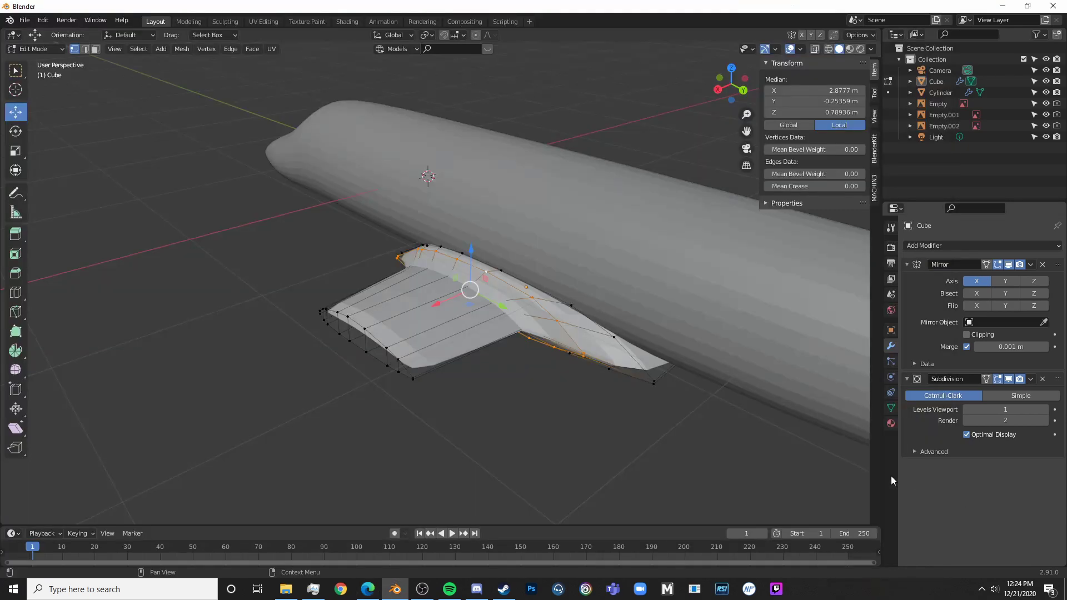
- Compare the fairing's rear with the side blueprint and the SkyWest photo, and inspect the model from behind
{"action": "key", "text": "KP_3"}
{"action": "key", "text": "shift+z"}
{"action": "middle_click_drag", "start_coordinate": [722, 324], "coordinate": [575, 339], "text": "shift"}
{"action": "key", "text": "shift+z"}
{"action": "left_click", "coordinate": [368, 589]}
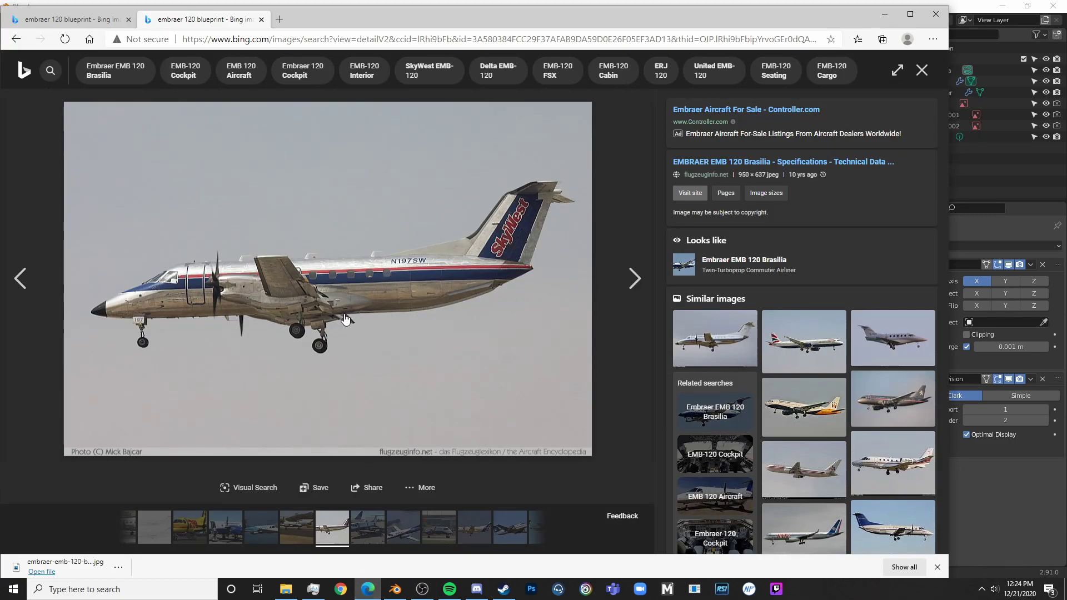
{"action": "left_click", "coordinate": [966, 555]}
{"action": "middle_click_drag", "start_coordinate": [495, 194], "coordinate": [437, 166]}
{"action": "key", "text": "shift+z"}
{"action": "middle_click_drag", "start_coordinate": [553, 303], "coordinate": [512, 348]}
{"action": "key", "text": "shift+z"}
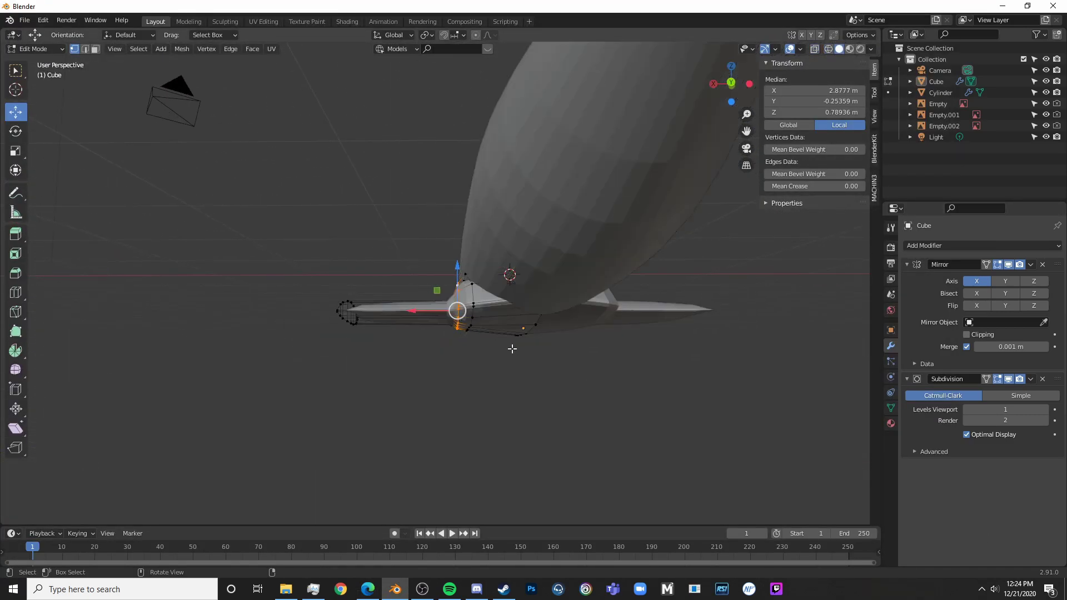
{"action": "scroll", "coordinate": [489, 295], "scroll_direction": "up", "scroll_amount": 4}
{"action": "mouse_move", "coordinate": [483, 294]}
{"action": "middle_mouse_down"}
{"action": "mouse_move", "coordinate": [505, 315]}
{"action": "mouse_move", "coordinate": [495, 353]}
{"action": "mouse_move", "coordinate": [517, 273]}
{"action": "middle_mouse_up"}
- Move the rear vertices of the fairing's middle edge loop back along Y to a median Y of about 5.15 m
{"action": "key", "text": "KP_3"}
{"action": "scroll", "coordinate": [484, 289], "scroll_direction": "up", "scroll_amount": 4}
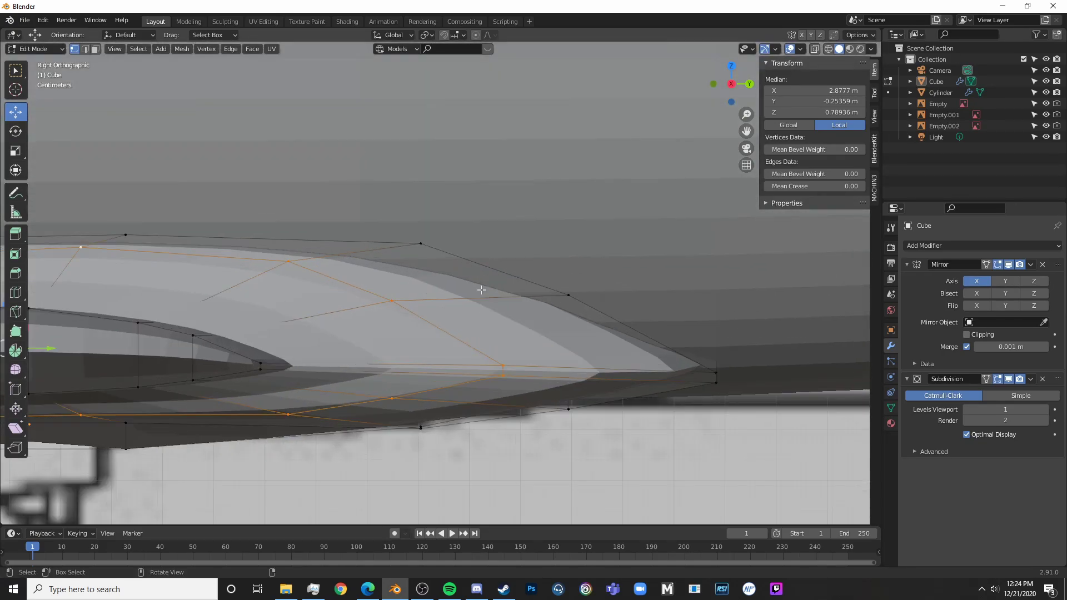
{"action": "key", "text": "shift+z"}
{"action": "key", "text": "alt+a"}
{"action": "key", "text": "c"}
{"action": "left_click_drag", "start_coordinate": [250, 443], "coordinate": [423, 409]}
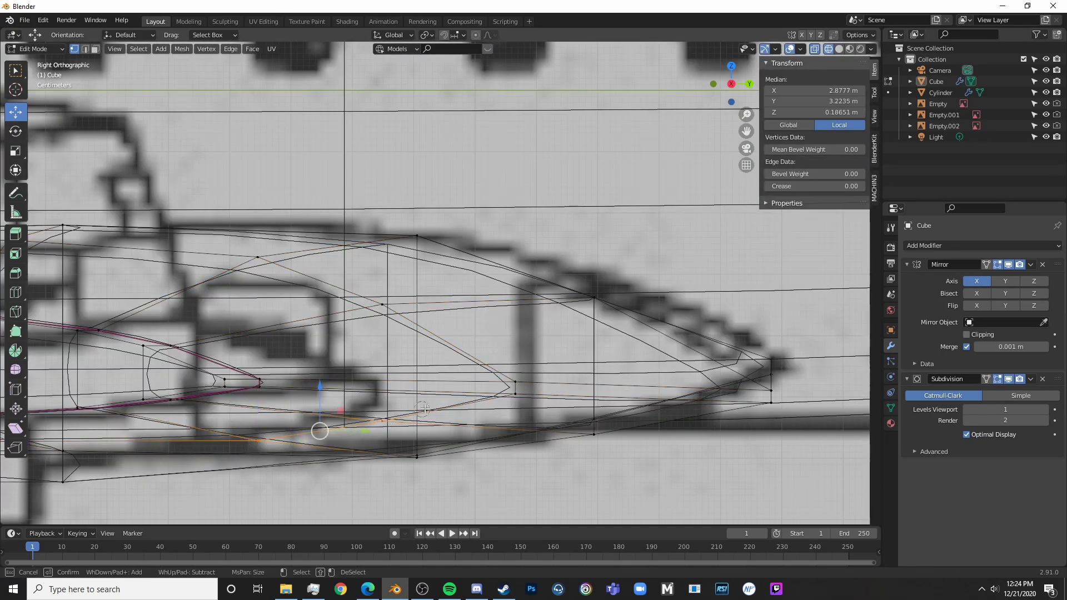
{"action": "left_click", "coordinate": [506, 395]}
{"action": "left_click", "coordinate": [389, 305]}
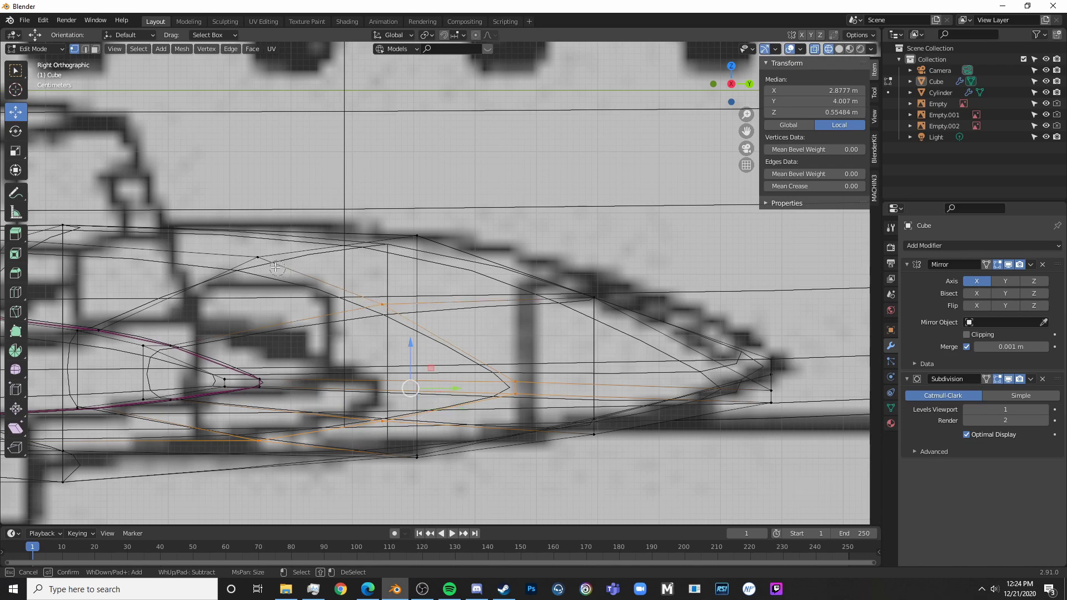
{"action": "left_click", "coordinate": [261, 259]}
{"action": "key", "text": "Escape"}
{"action": "key", "text": "shift+z"}
{"action": "scroll", "coordinate": [429, 341], "scroll_direction": "down", "scroll_amount": 7}
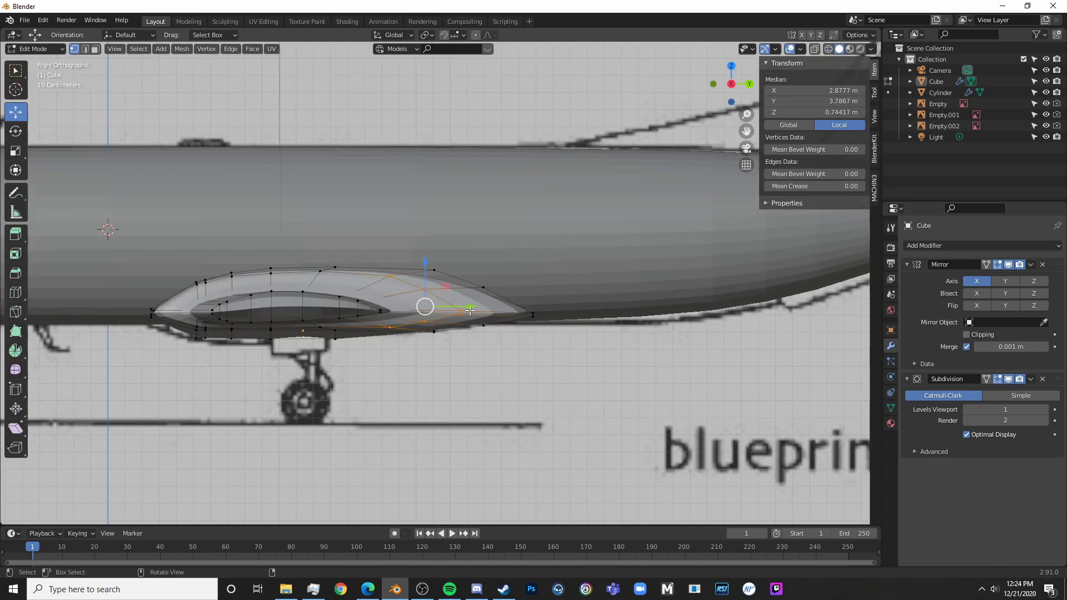
{"action": "left_click_drag", "start_coordinate": [469, 311], "coordinate": [525, 295]}
- View the model from below and hide the blueprint image Empty.002
{"action": "middle_click_drag", "start_coordinate": [525, 295], "coordinate": [478, 330]}
{"action": "scroll", "coordinate": [505, 200], "scroll_direction": "up", "scroll_amount": 3}
{"action": "key", "text": "Tab"}
{"action": "key", "text": "Tab"}
{"action": "key", "text": "KP_7"}
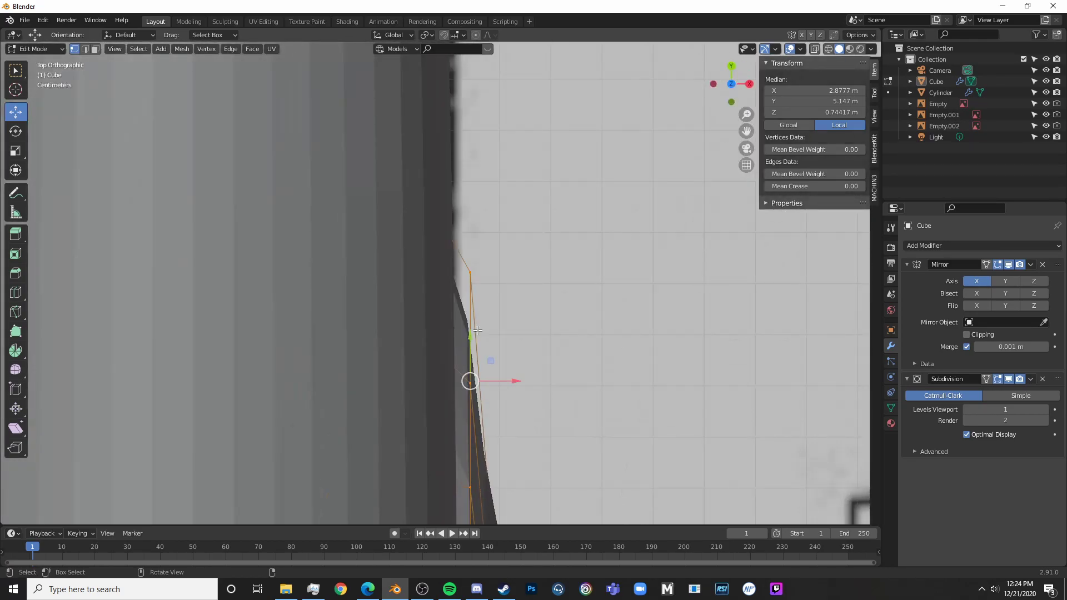
{"action": "key", "text": "ctrl+KP_7"}
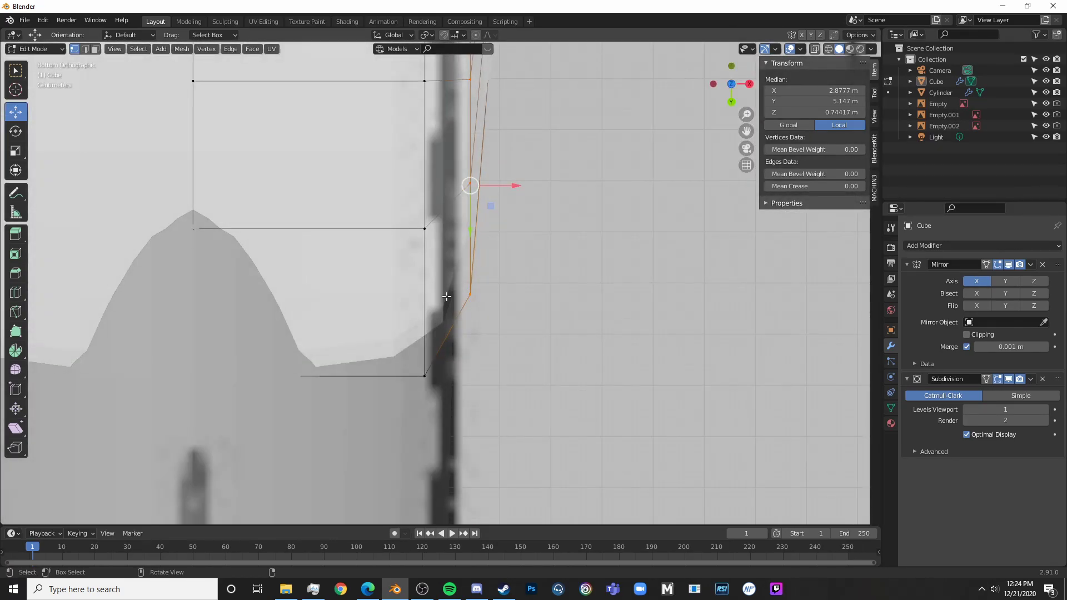
{"action": "scroll", "coordinate": [447, 296], "scroll_direction": "down", "scroll_amount": 8}
{"action": "key", "text": "Tab"}
{"action": "left_click", "coordinate": [503, 268]}
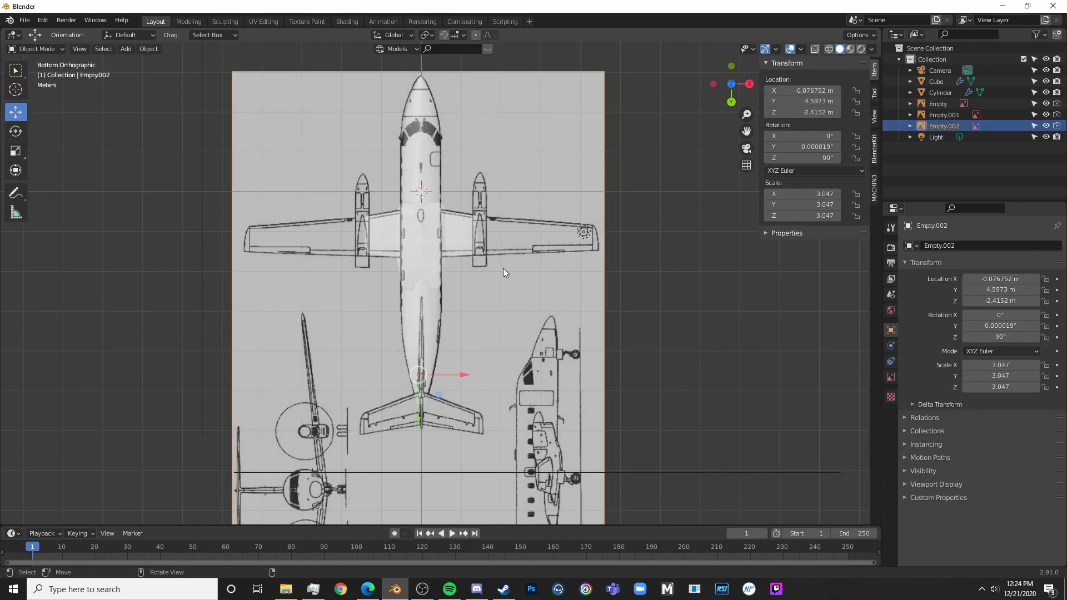
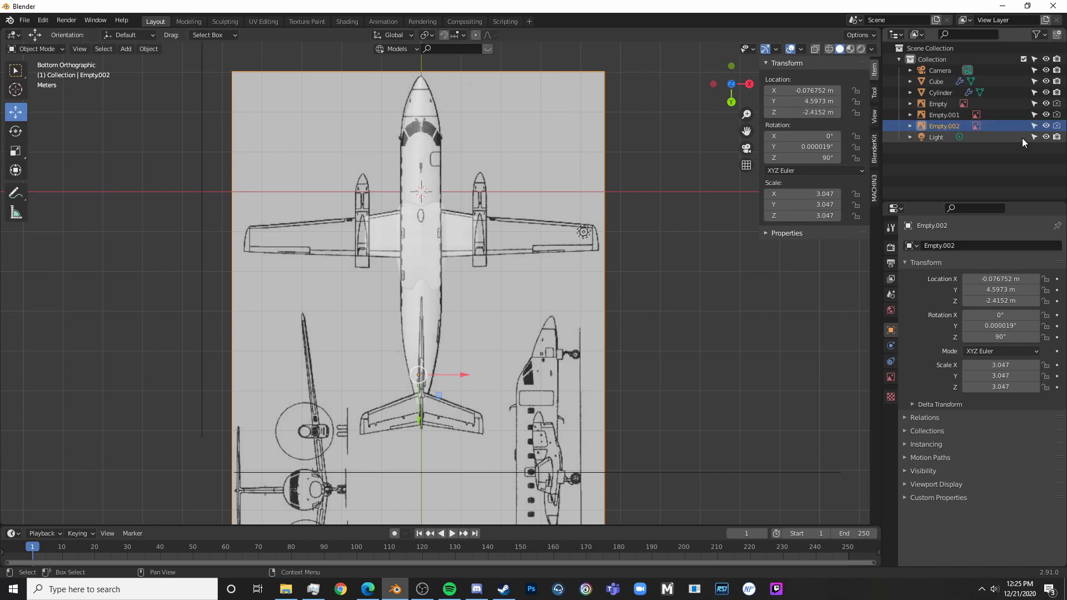
{"action": "left_click", "coordinate": [1047, 126]}
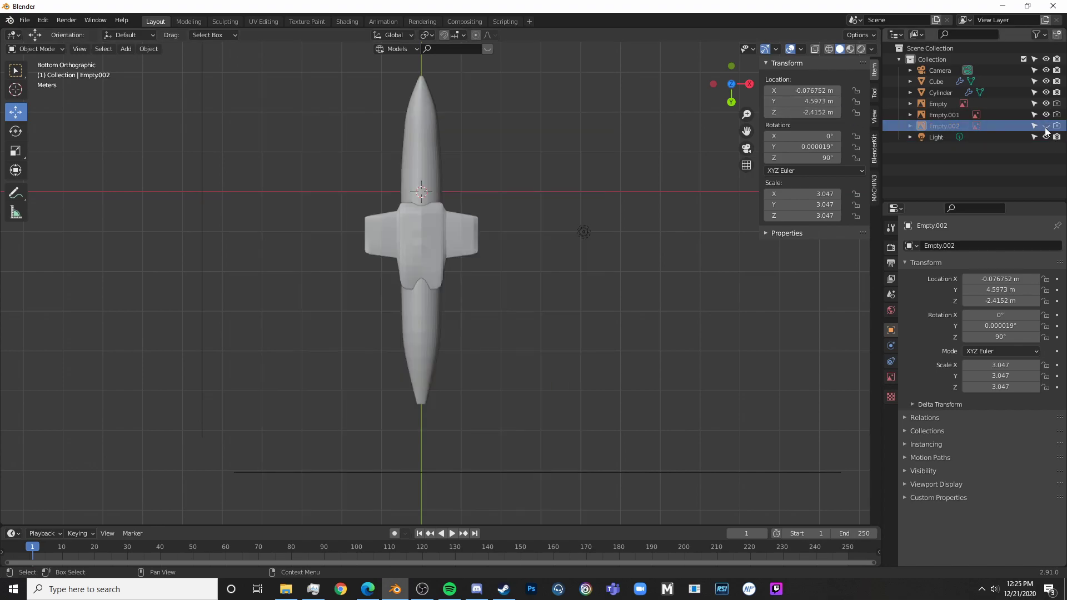
{"action": "left_click", "coordinate": [1046, 127]}
{"action": "left_click", "coordinate": [1047, 127]}
- Rotate the middle loop's rear vertices about -8.16° in the bottom view and shift them inward along X by about 0.054 m
{"action": "scroll", "coordinate": [456, 261], "scroll_direction": "up", "scroll_amount": 5}
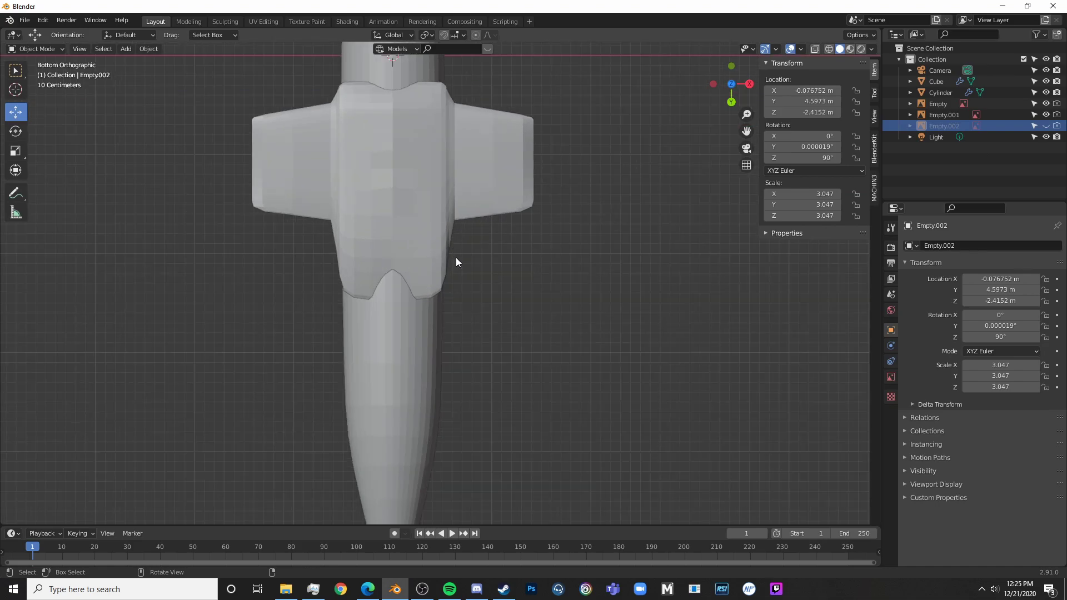
{"action": "left_click", "coordinate": [412, 253]}
{"action": "key", "text": "Tab"}
{"action": "scroll", "coordinate": [424, 254], "scroll_direction": "up", "scroll_amount": 5}
{"action": "key", "text": "shift+z"}
{"action": "middle_click_drag", "start_coordinate": [466, 220], "coordinate": [493, 259], "text": "shift"}
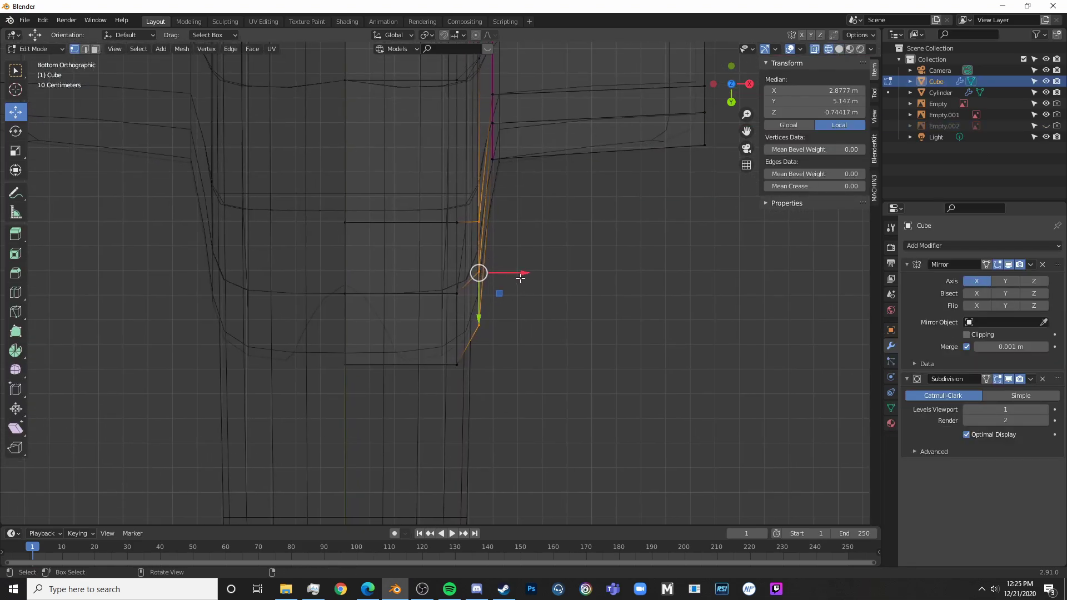
{"action": "key", "text": "alt+z"}
{"action": "key", "text": "r"}
{"action": "left_click", "coordinate": [557, 216]}
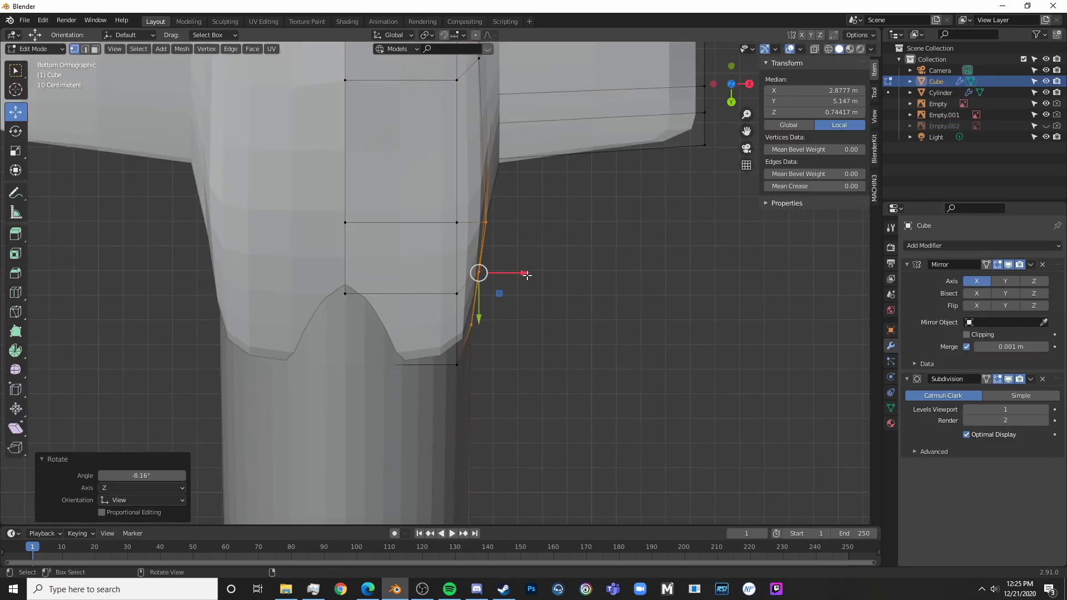
{"action": "left_click_drag", "start_coordinate": [527, 275], "coordinate": [510, 278]}
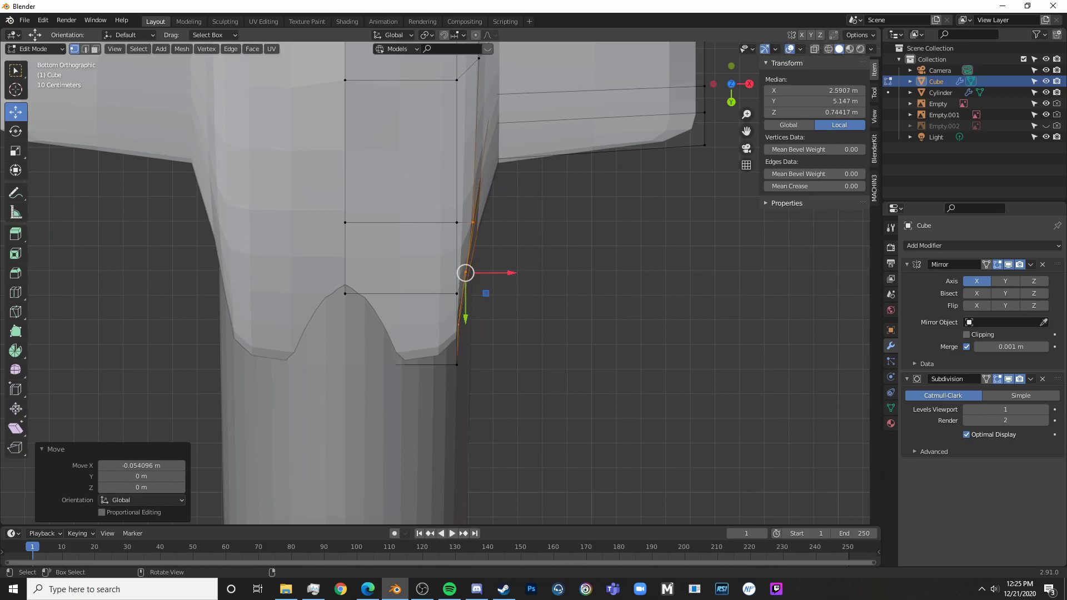
- Select the rear vertices of the fairing's inner side column and move them inward along X by about 0.117 m
{"action": "key", "text": "alt+a"}
{"action": "key", "text": "c"}
{"action": "left_click", "coordinate": [456, 366]}
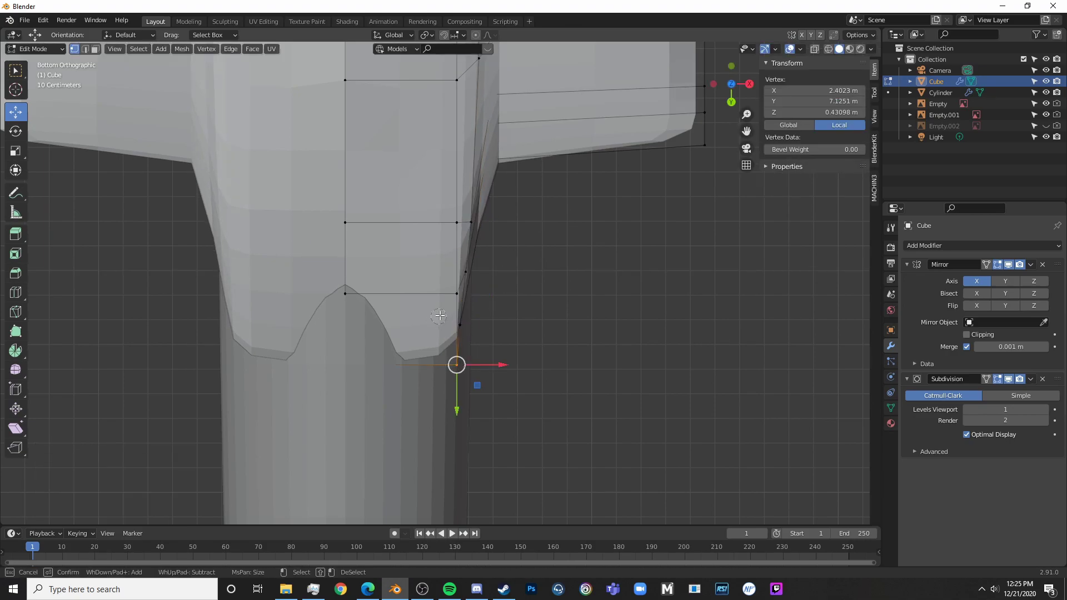
{"action": "left_click", "coordinate": [452, 293]}
{"action": "left_click", "coordinate": [454, 227]}
{"action": "right_click", "coordinate": [454, 228]}
{"action": "key", "text": "shift+z"}
{"action": "key", "text": "c"}
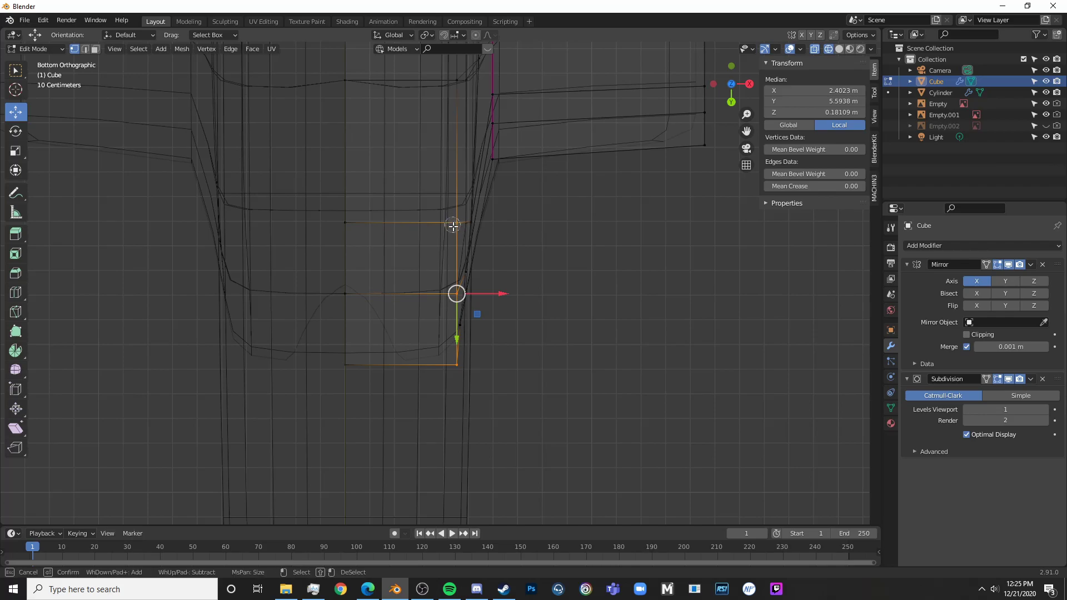
{"action": "left_click", "coordinate": [457, 364]}
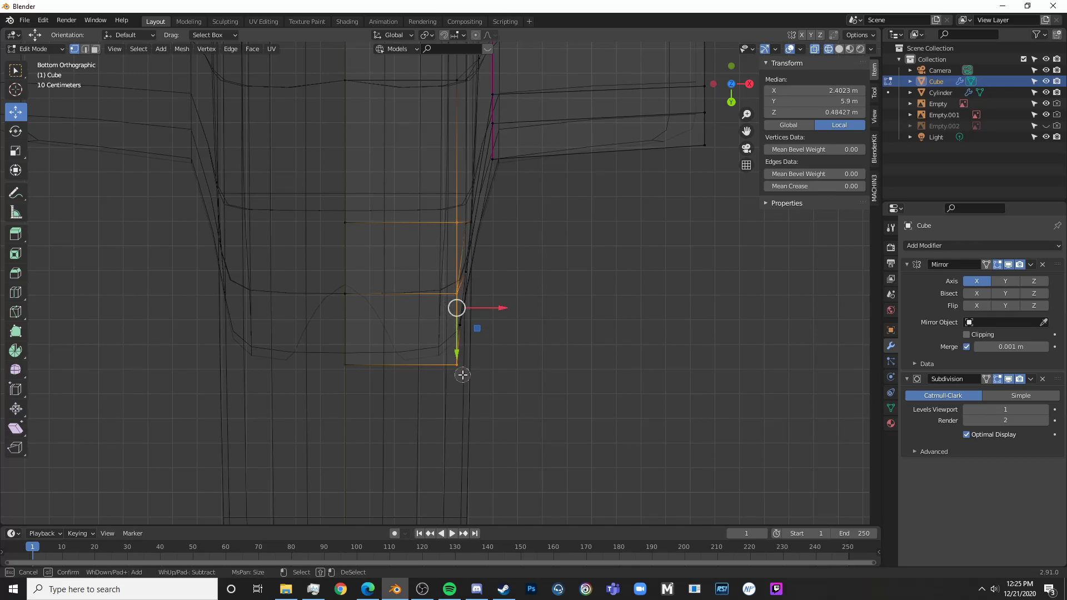
{"action": "key", "text": "Escape"}
{"action": "key", "text": "alt+z"}
{"action": "key", "text": "g"}
{"action": "key", "text": "x"}
{"action": "left_click", "coordinate": [473, 312]}
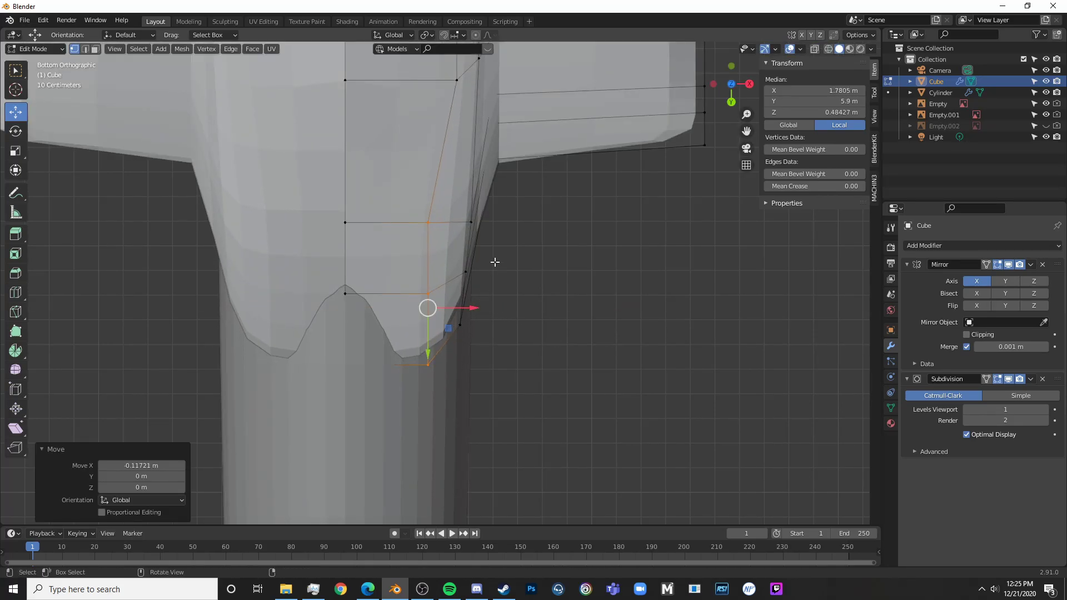
- Angle the inner rear vertices with rotations of about -7.45° and -9.17°, shifting them inward to a median X of about 1.00 m
{"action": "key", "text": "r"}
{"action": "left_click", "coordinate": [500, 269]}
{"action": "key", "text": "g"}
{"action": "key", "text": "x"}
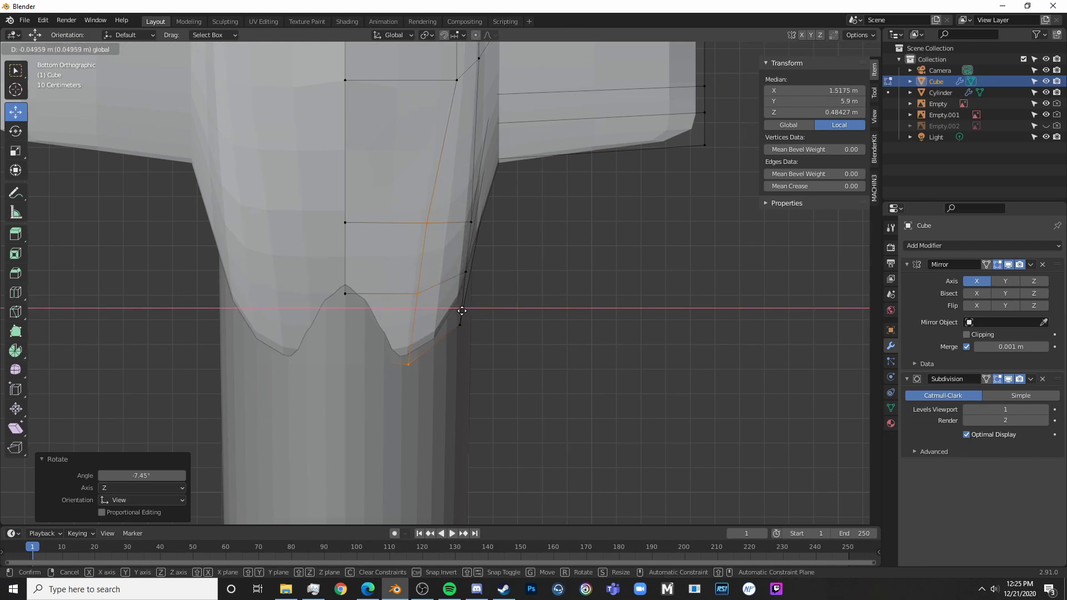
{"action": "left_click", "coordinate": [444, 312]}
{"action": "key", "text": "r"}
{"action": "left_click", "coordinate": [468, 316]}
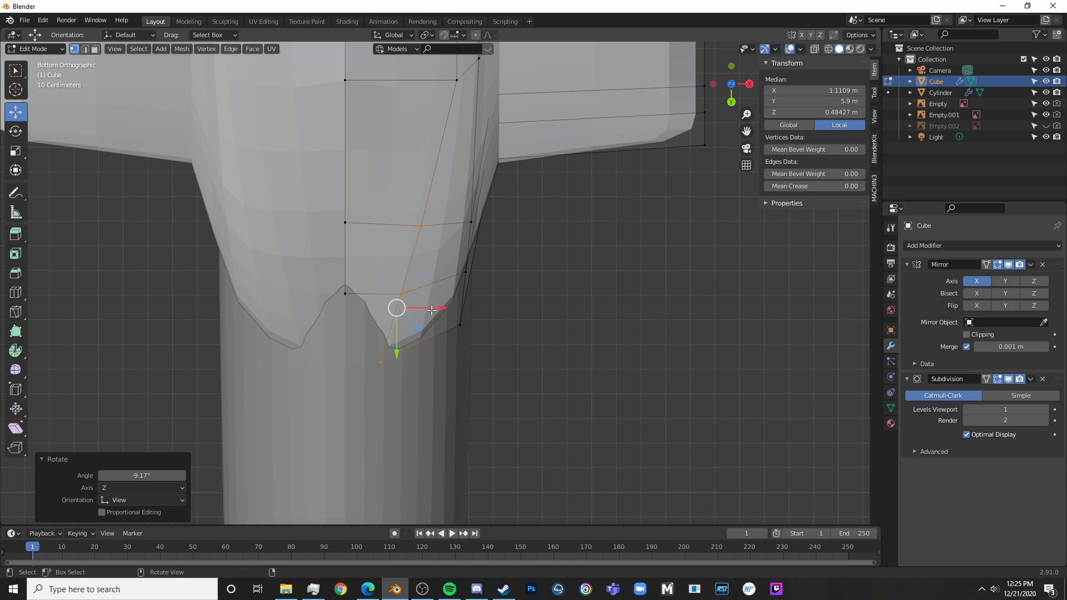
{"action": "left_click_drag", "start_coordinate": [432, 310], "coordinate": [427, 311]}
{"action": "key", "text": "Tab"}
{"action": "scroll", "coordinate": [445, 323], "scroll_direction": "down", "scroll_amount": 4}
{"action": "left_click", "coordinate": [502, 255]}
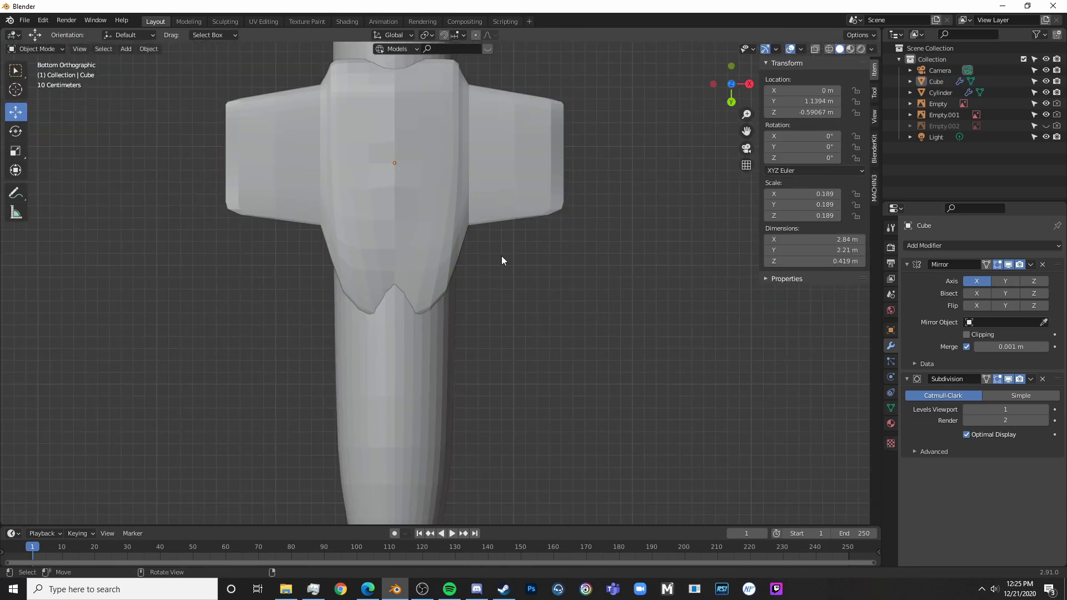
{"action": "middle_click_drag", "start_coordinate": [502, 256], "coordinate": [291, 452]}
{"action": "key", "text": "Tab"}
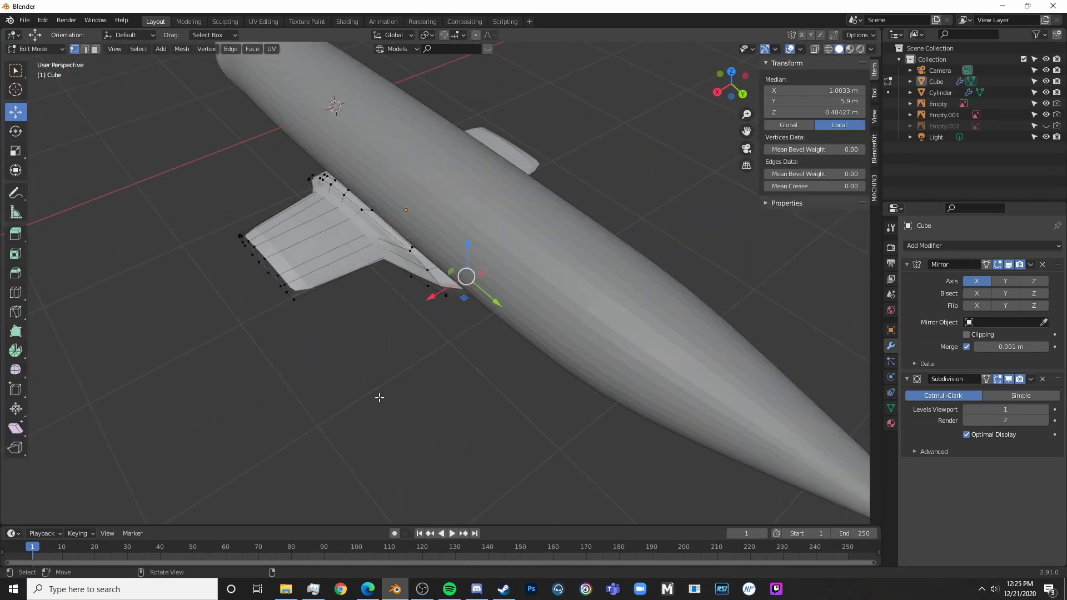
{"action": "scroll", "coordinate": [378, 398], "scroll_direction": "up", "scroll_amount": 6}
{"action": "middle_click_drag", "start_coordinate": [462, 352], "coordinate": [429, 311]}
{"action": "key", "text": "alt+a"}
{"action": "key", "text": "ctrl+r"}
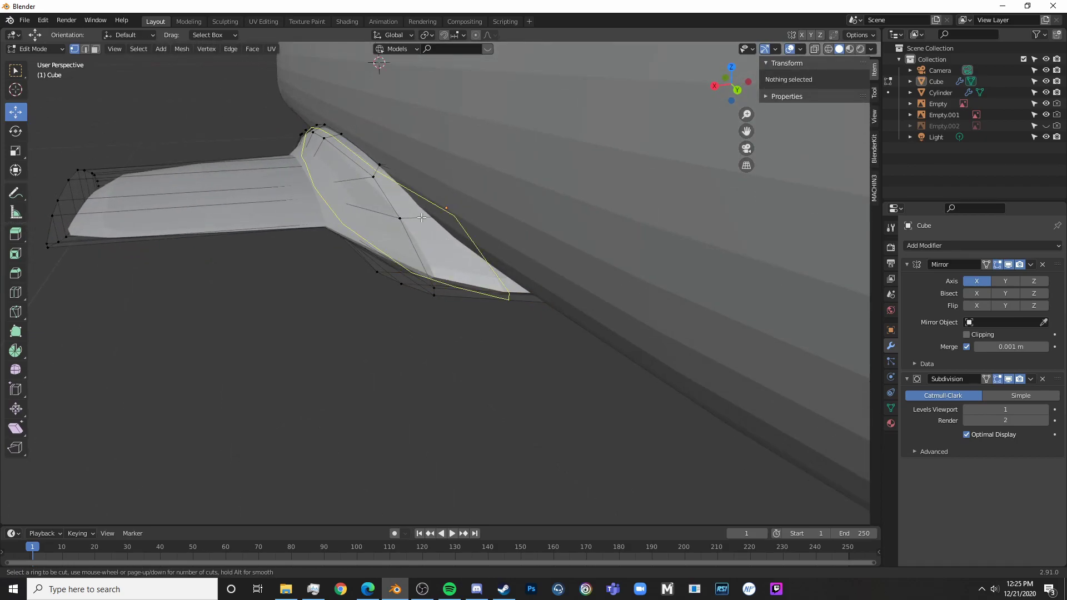
{"action": "key", "text": "Escape"}
- Select the fairing's middle edge loop and give it a mean crease of about 0.40
{"action": "left_click", "coordinate": [85, 49]}
{"action": "left_click", "coordinate": [327, 182], "text": "alt"}
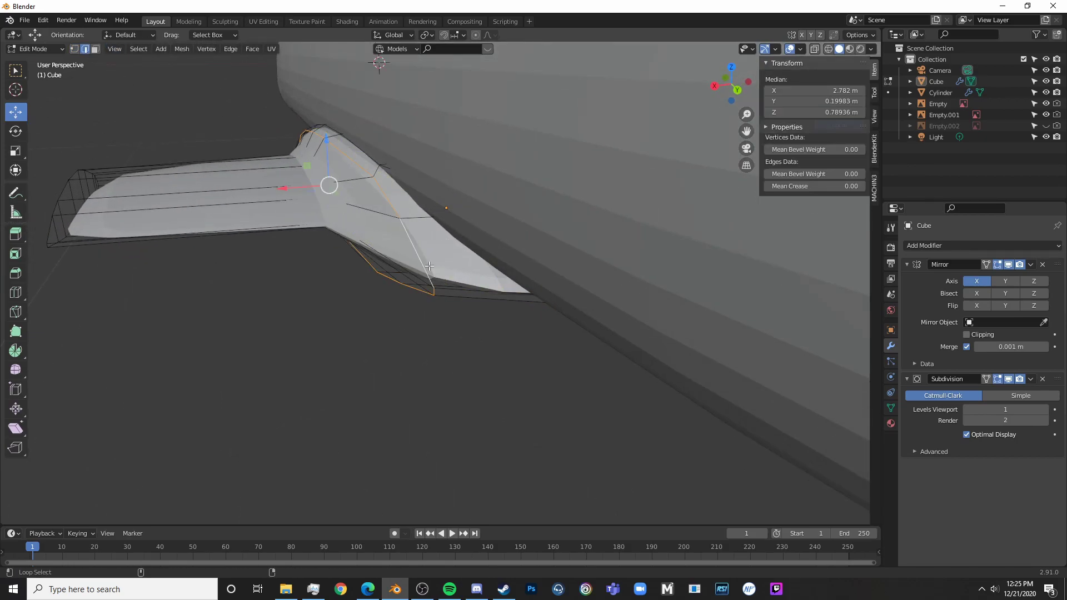
{"action": "key", "text": "shift+e"}
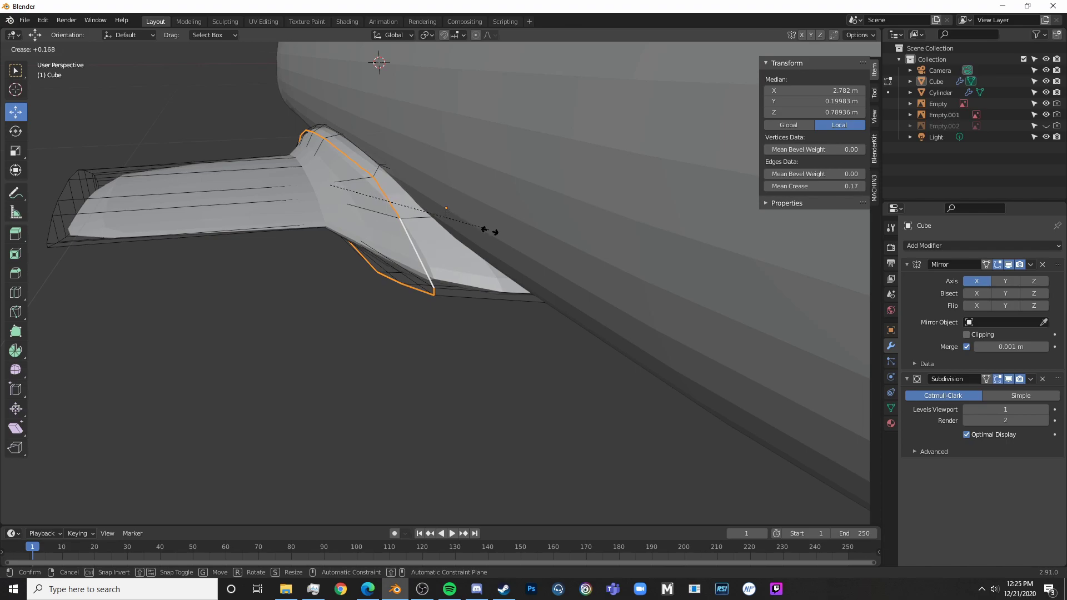
{"action": "left_click", "coordinate": [510, 269]}
{"action": "key", "text": "Tab"}
{"action": "middle_click_drag", "start_coordinate": [374, 267], "coordinate": [481, 298]}
{"action": "key", "text": "Tab"}
{"action": "scroll", "coordinate": [498, 322], "scroll_direction": "down", "scroll_amount": 3}
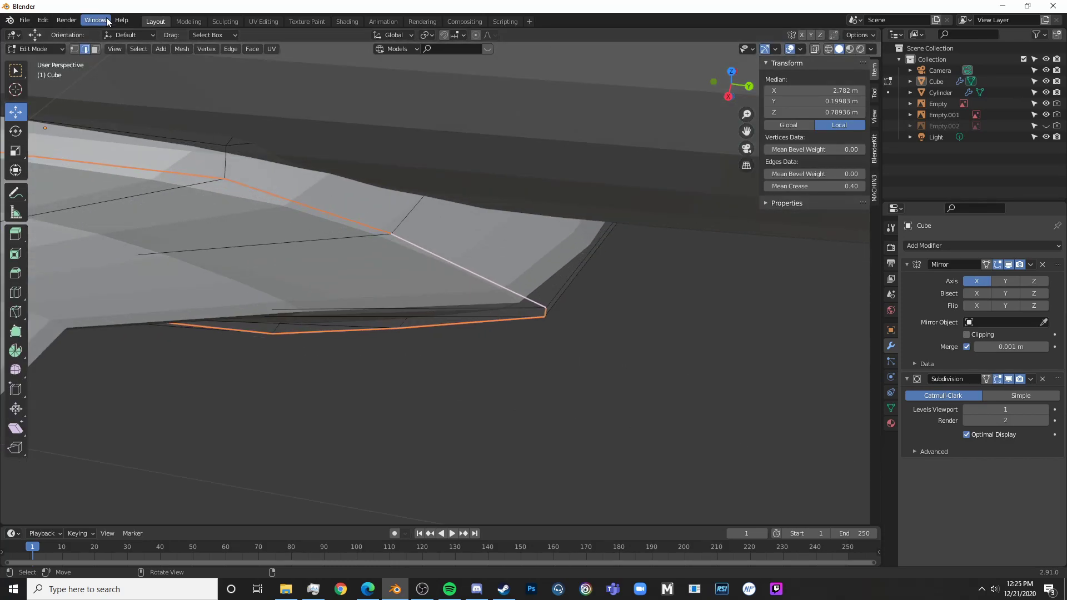
- Select the upper, tip and lower vertices at the rear of the creased loop and move them slightly inward along X
{"action": "left_click", "coordinate": [74, 49]}
{"action": "key", "text": "alt+a"}
{"action": "left_click", "coordinate": [479, 295], "text": "alt"}
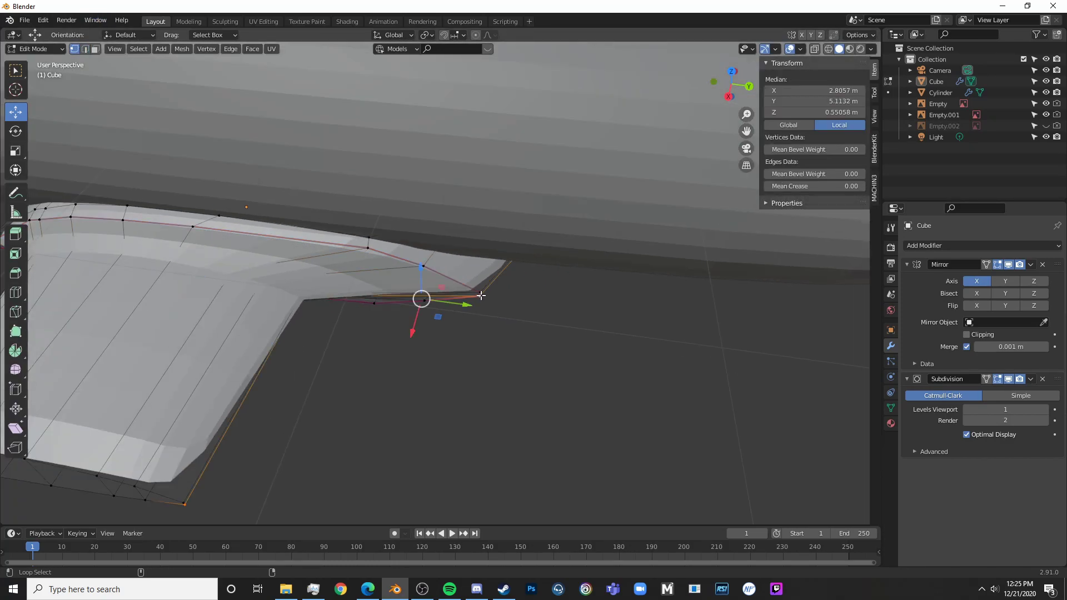
{"action": "left_click", "coordinate": [479, 291], "text": "alt+shift"}
{"action": "key", "text": "alt+a"}
{"action": "key", "text": "c"}
{"action": "left_click", "coordinate": [367, 248]}
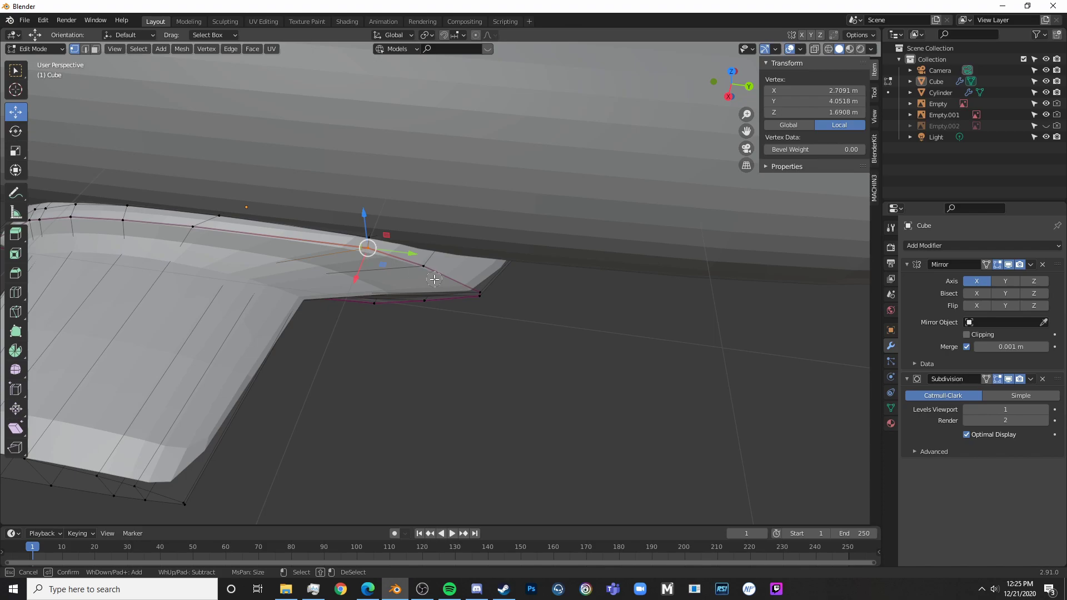
{"action": "left_click", "coordinate": [424, 267]}
{"action": "right_click", "coordinate": [424, 268]}
{"action": "key", "text": "c"}
{"action": "left_click", "coordinate": [482, 294]}
{"action": "mouse_move", "coordinate": [484, 294]}
{"action": "left_mouse_down"}
{"action": "mouse_move", "coordinate": [390, 305]}
{"action": "mouse_move", "coordinate": [414, 313]}
{"action": "left_mouse_up"}
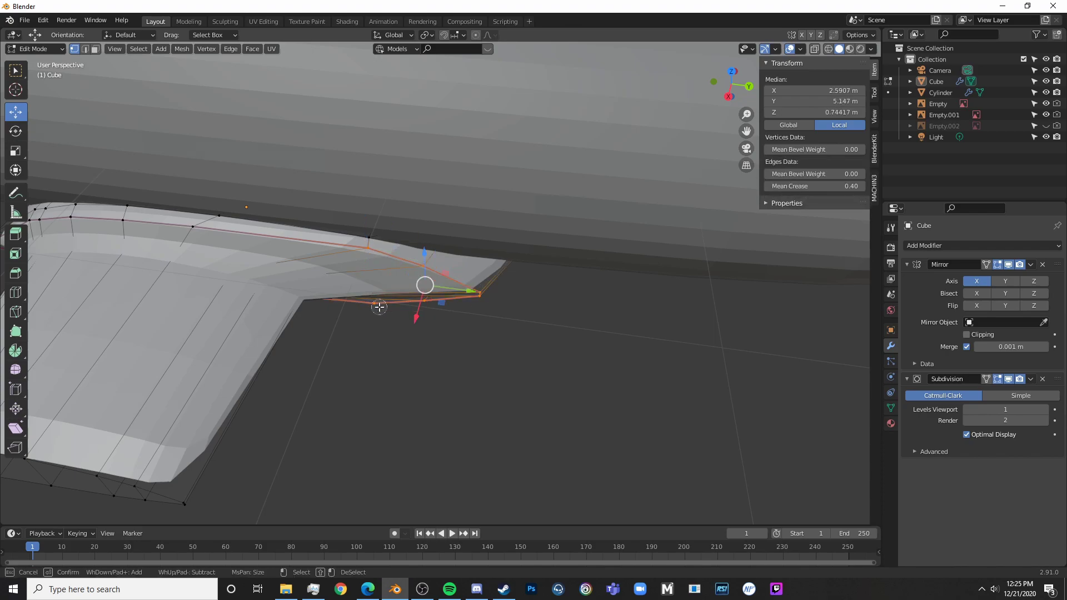
{"action": "key", "text": "Escape"}
{"action": "key", "text": "g"}
{"action": "key", "text": "x"}
{"action": "left_click", "coordinate": [418, 315]}
- Move the creased loop's rearmost vertices further inward along X, with the tip pair at a median X of about 1.89 m
{"action": "key", "text": "alt+a"}
{"action": "key", "text": "c"}
{"action": "left_click", "coordinate": [425, 263]}
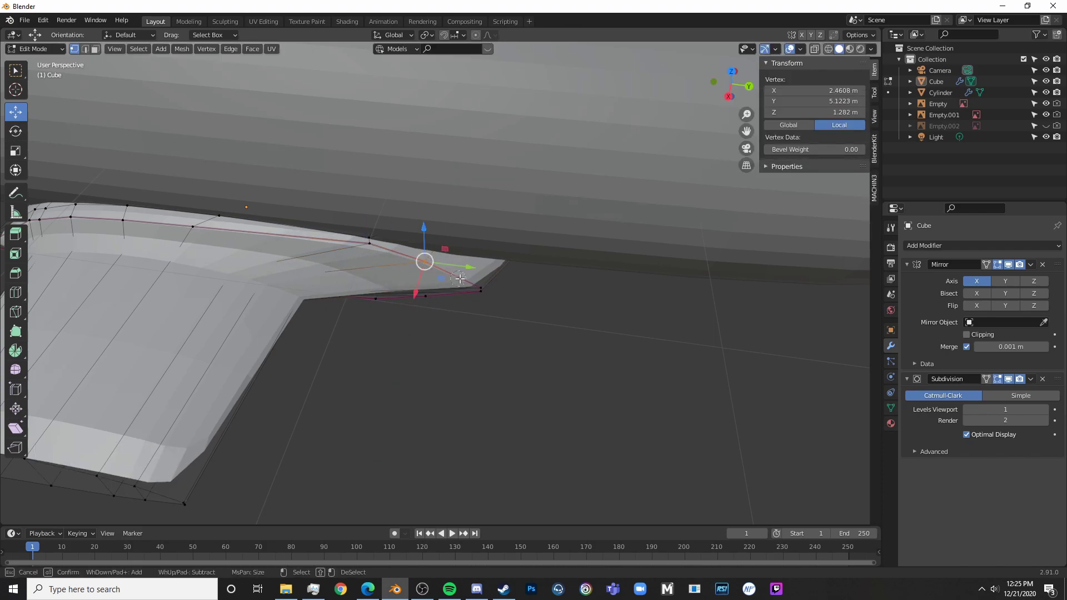
{"action": "left_click", "coordinate": [478, 291]}
{"action": "left_click", "coordinate": [430, 296]}
{"action": "right_click", "coordinate": [433, 301]}
{"action": "left_click_drag", "start_coordinate": [446, 315], "coordinate": [493, 309]}
{"action": "key", "text": "alt+a"}
{"action": "key", "text": "c"}
{"action": "left_click", "coordinate": [482, 287]}
{"action": "right_click", "coordinate": [479, 295]}
- View the fairing from behind and move the uppermost vertex beside the fuselage slightly inward along X
{"action": "key", "text": "Tab"}
{"action": "middle_click_drag", "start_coordinate": [493, 309], "coordinate": [386, 248]}
{"action": "key", "text": "Tab"}
{"action": "key", "text": "Tab"}
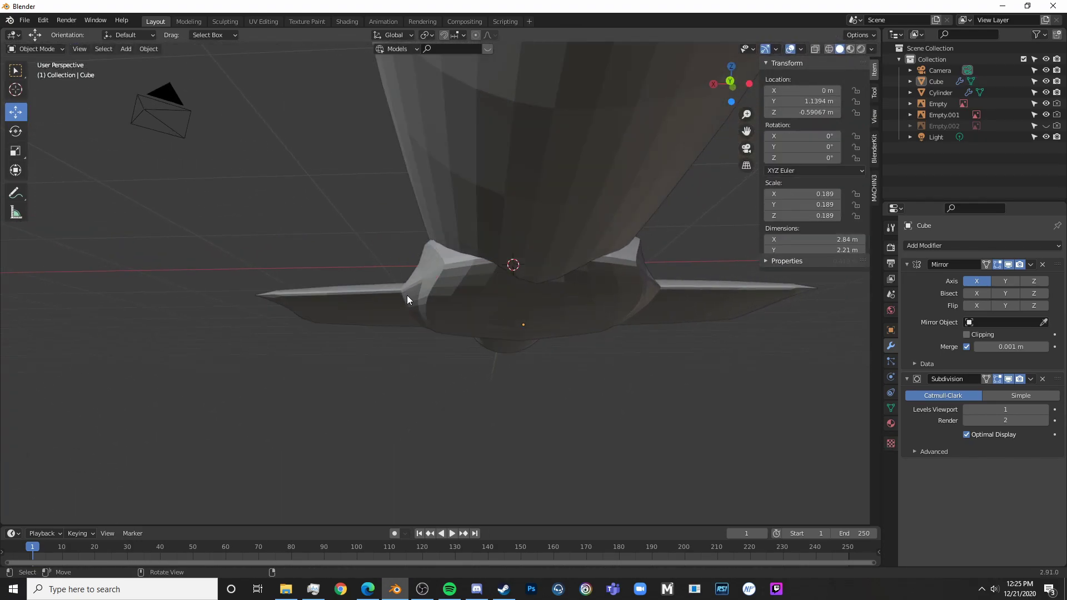
{"action": "key", "text": "Tab"}
{"action": "mouse_move", "coordinate": [407, 295]}
{"action": "middle_mouse_down"}
{"action": "mouse_move", "coordinate": [406, 252]}
{"action": "mouse_move", "coordinate": [408, 295]}
{"action": "middle_mouse_up"}
{"action": "scroll", "coordinate": [407, 262], "scroll_direction": "up", "scroll_amount": 2}
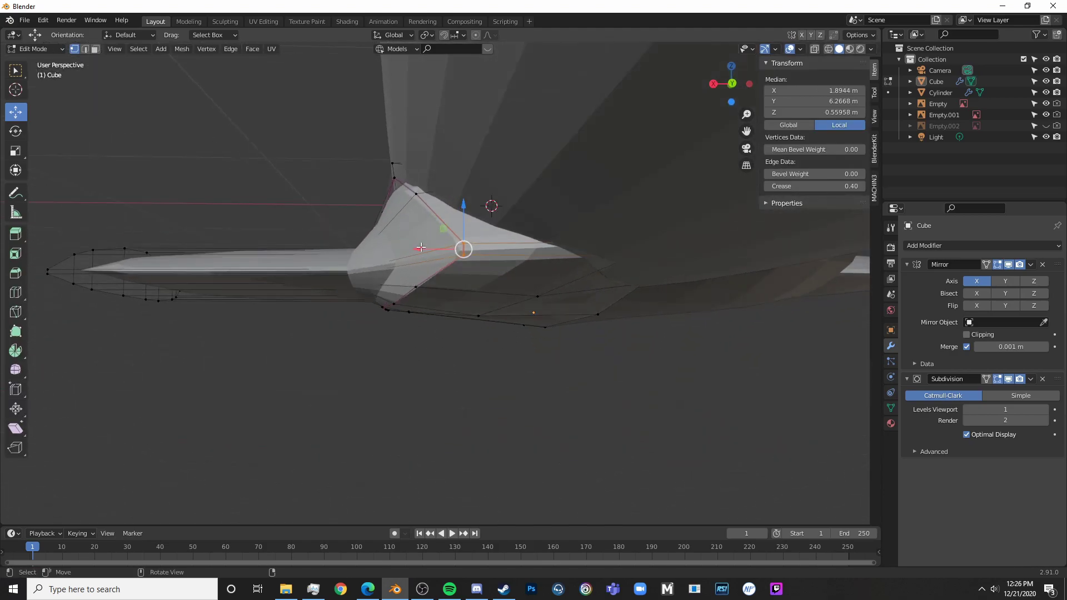
{"action": "key", "text": "alt+a"}
{"action": "left_click", "coordinate": [392, 163]}
{"action": "left_click_drag", "start_coordinate": [356, 163], "coordinate": [368, 167]}
{"action": "key", "text": "Tab"}
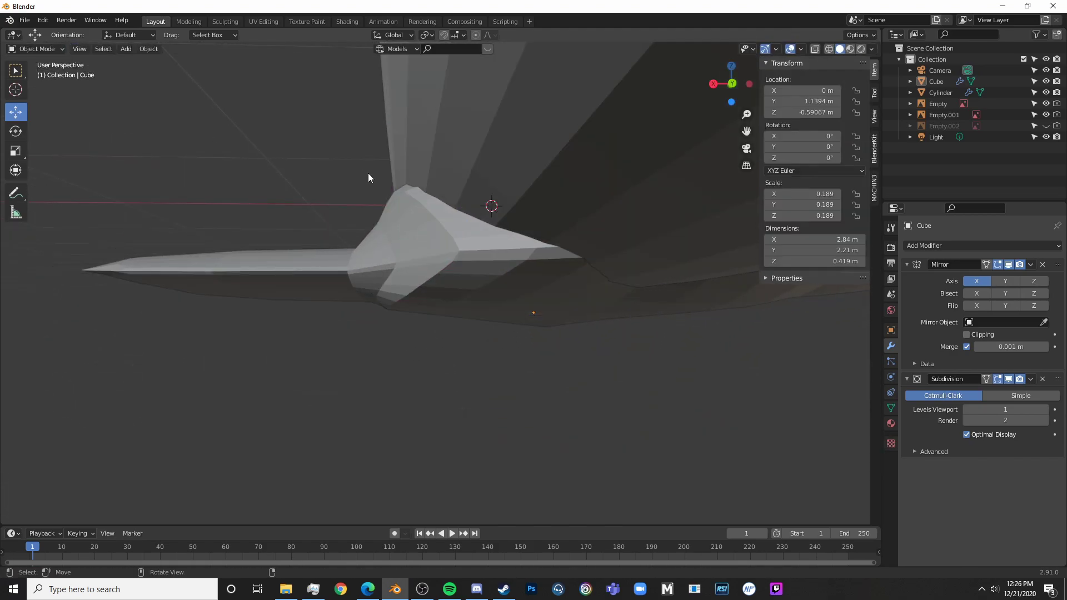
- Select the wing and belly fairing object and set it to smooth shading
{"action": "mouse_move", "coordinate": [368, 172]}
{"action": "middle_mouse_down"}
{"action": "mouse_move", "coordinate": [442, 224]}
{"action": "mouse_move", "coordinate": [438, 242]}
{"action": "middle_mouse_up"}
{"action": "scroll", "coordinate": [438, 242], "scroll_direction": "down", "scroll_amount": 5}
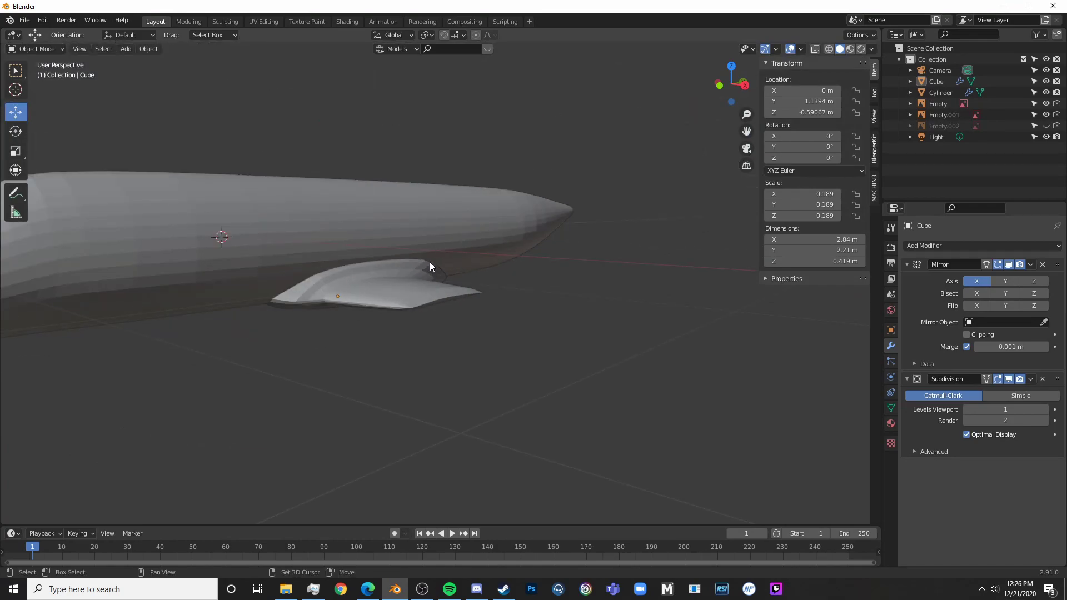
{"action": "key", "text": "z"}
{"action": "key", "text": "z"}
{"action": "mouse_move", "coordinate": [375, 283]}
{"action": "middle_mouse_down"}
{"action": "mouse_move", "coordinate": [424, 233]}
{"action": "mouse_move", "coordinate": [442, 244]}
{"action": "mouse_move", "coordinate": [387, 327]}
{"action": "middle_mouse_up"}
{"action": "left_click", "coordinate": [385, 327]}
{"action": "scroll", "coordinate": [405, 296], "scroll_direction": "up", "scroll_amount": 5}
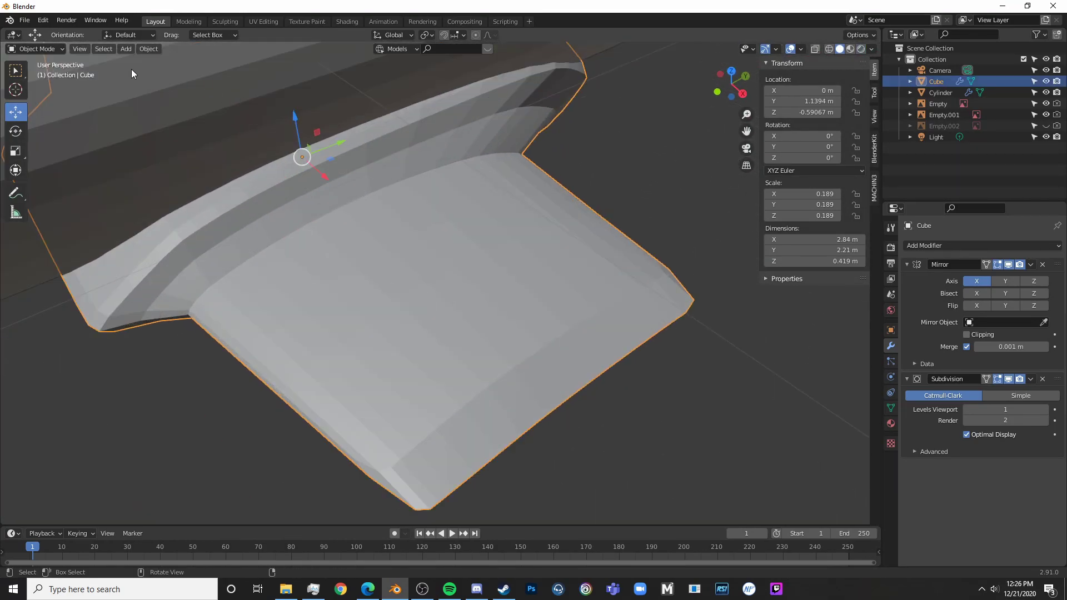
{"action": "left_click", "coordinate": [148, 49]}
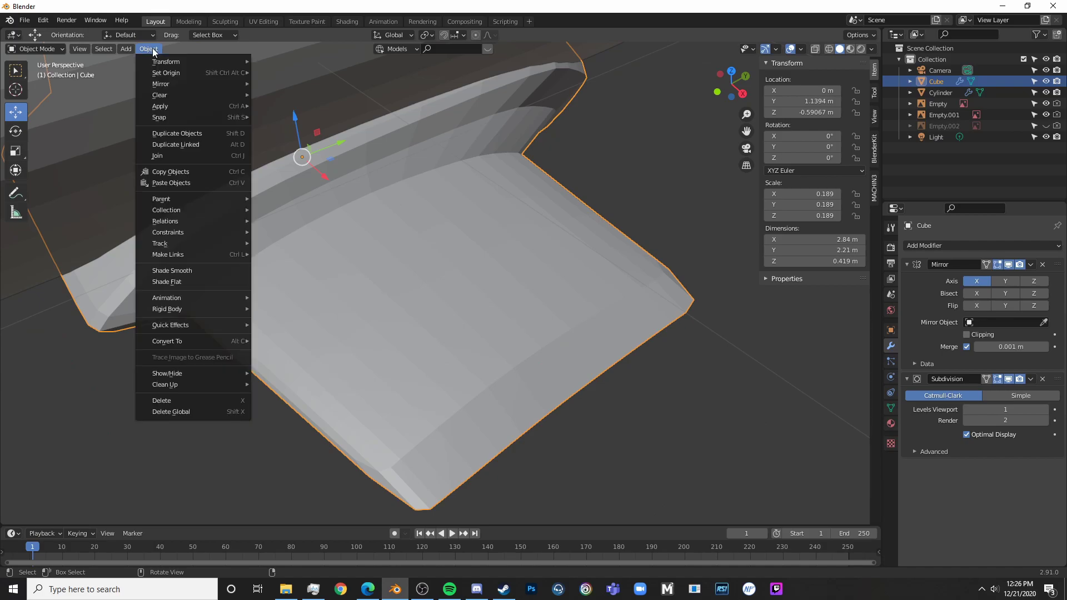
{"action": "left_click", "coordinate": [217, 271]}
- Examine the smooth shading along the centre line of the fairing's underside, selecting the centre vertex near the dark patches
{"action": "scroll", "coordinate": [325, 298], "scroll_direction": "down", "scroll_amount": 5}
{"action": "middle_click_drag", "start_coordinate": [325, 298], "coordinate": [383, 161]}
{"action": "key", "text": "Tab"}
{"action": "scroll", "coordinate": [494, 254], "scroll_direction": "up", "scroll_amount": 3}
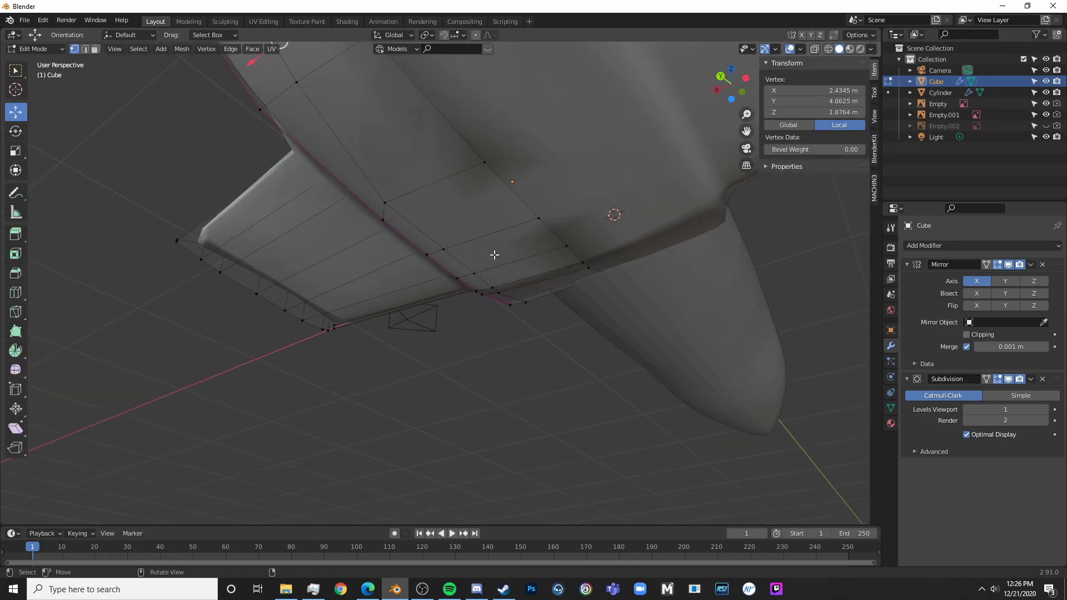
{"action": "left_click", "coordinate": [527, 206]}
{"action": "left_click", "coordinate": [480, 169]}
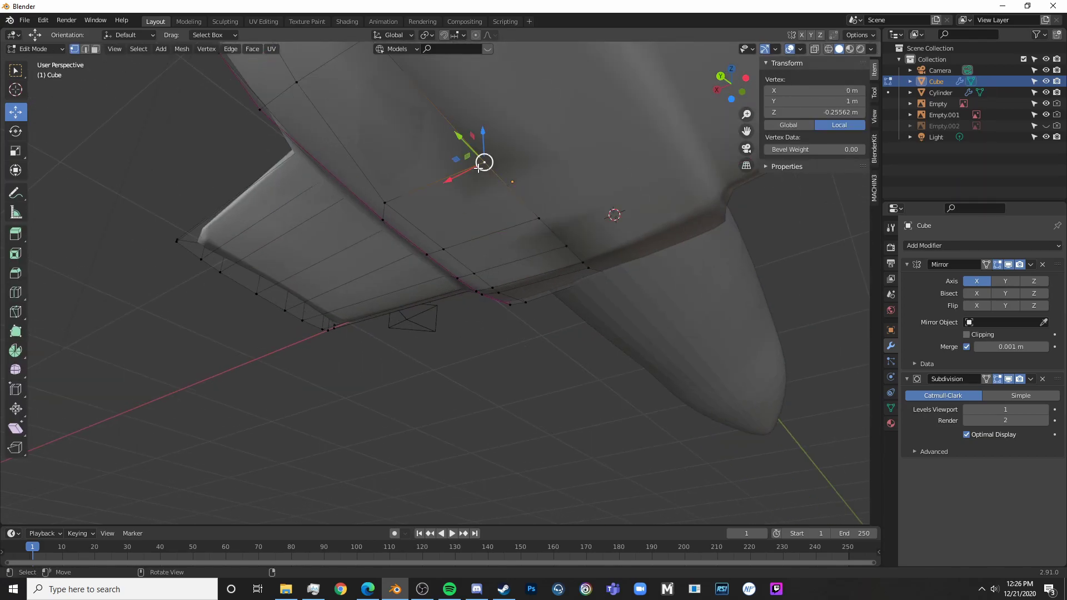
{"action": "middle_click_drag", "start_coordinate": [604, 191], "coordinate": [502, 348]}
{"action": "scroll", "coordinate": [119, 96], "scroll_direction": "down", "scroll_amount": 10}
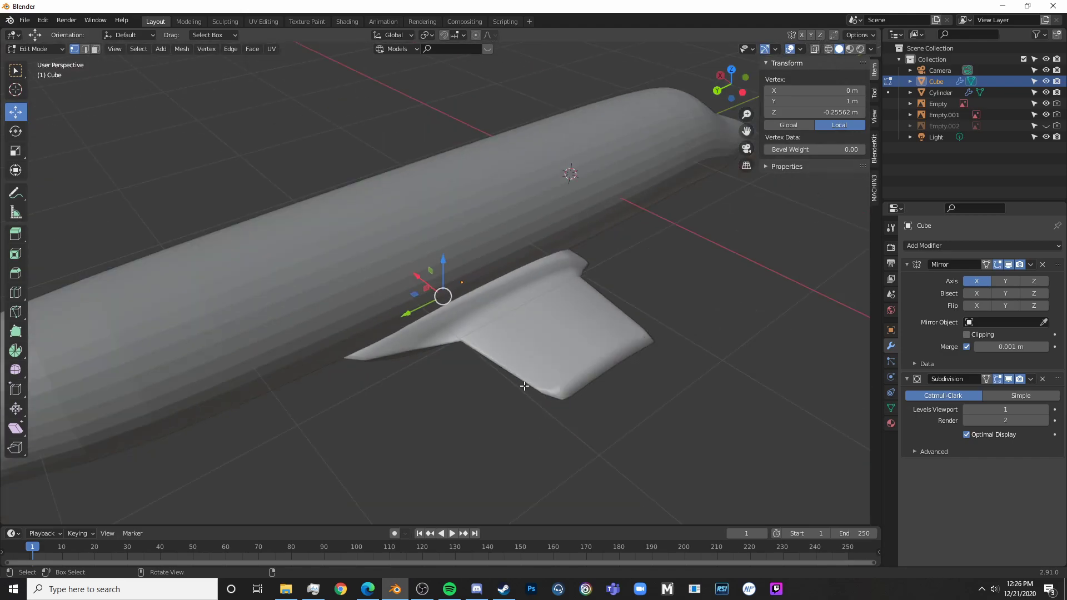
{"action": "middle_click_drag", "start_coordinate": [524, 385], "coordinate": [488, 334]}
{"action": "key", "text": "Tab"}
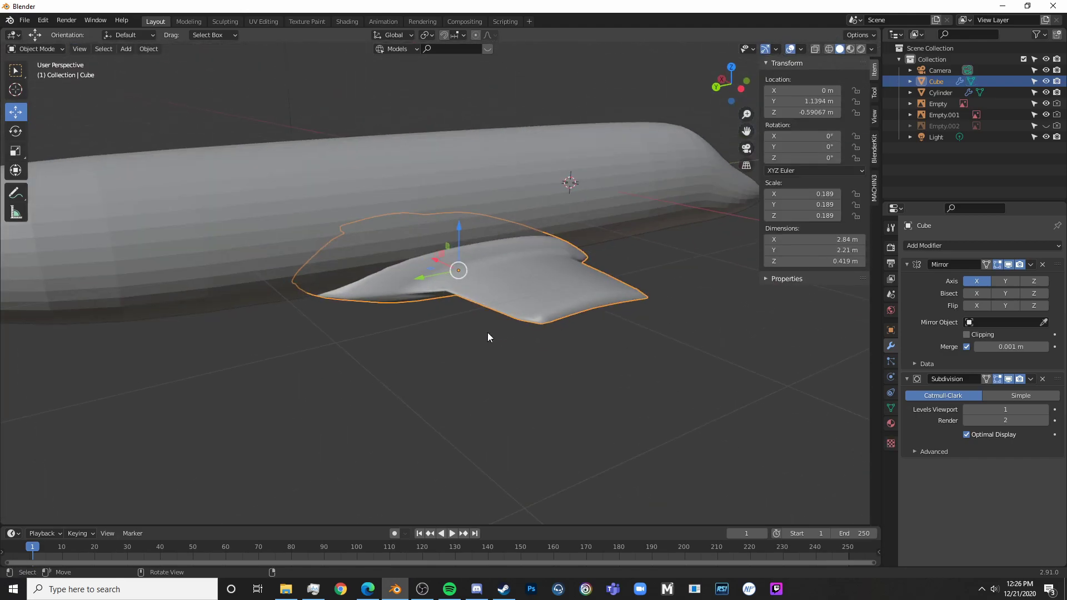
- Hide the Mirror modifier's result in the viewport and isolate the fairing object in local view
{"action": "left_click", "coordinate": [1009, 265]}
{"action": "middle_click_drag", "start_coordinate": [678, 305], "coordinate": [955, 278]}
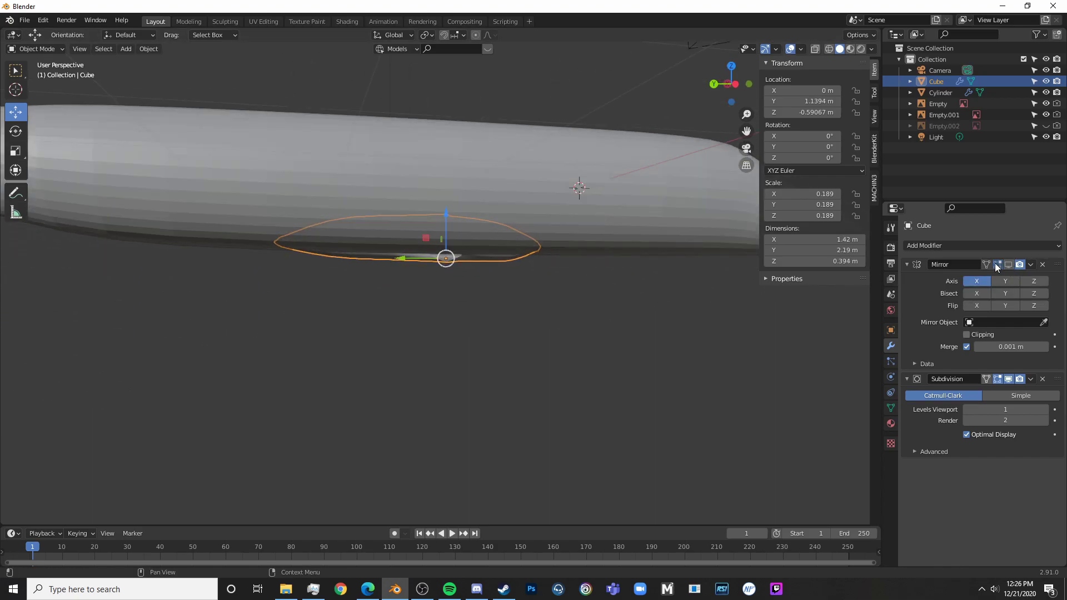
{"action": "middle_click_drag", "start_coordinate": [520, 277], "coordinate": [539, 243]}
{"action": "scroll", "coordinate": [481, 272], "scroll_direction": "up", "scroll_amount": 5}
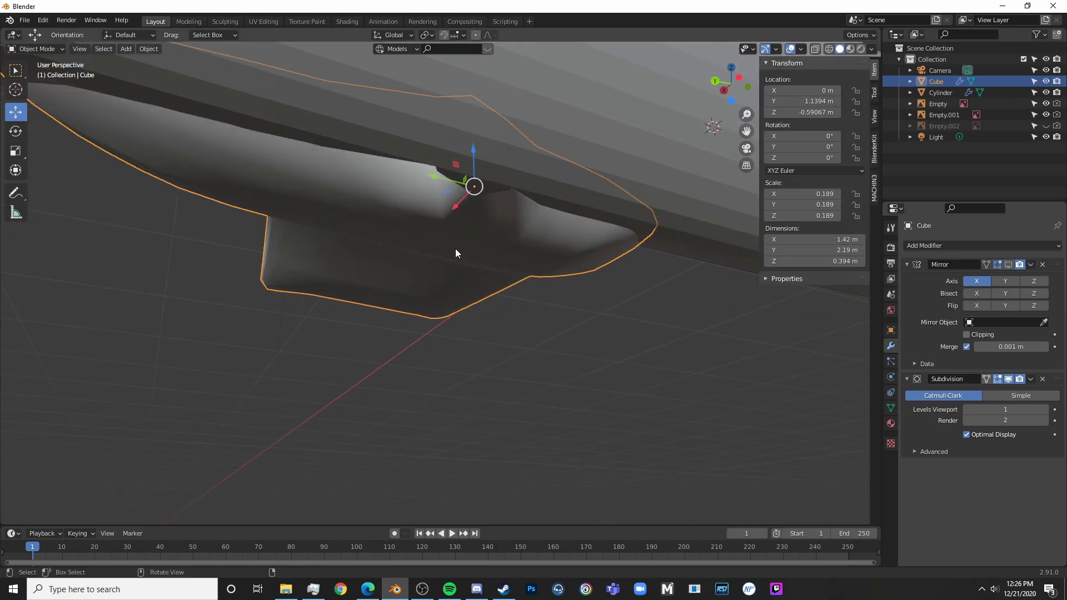
{"action": "key", "text": "KP_Divide"}
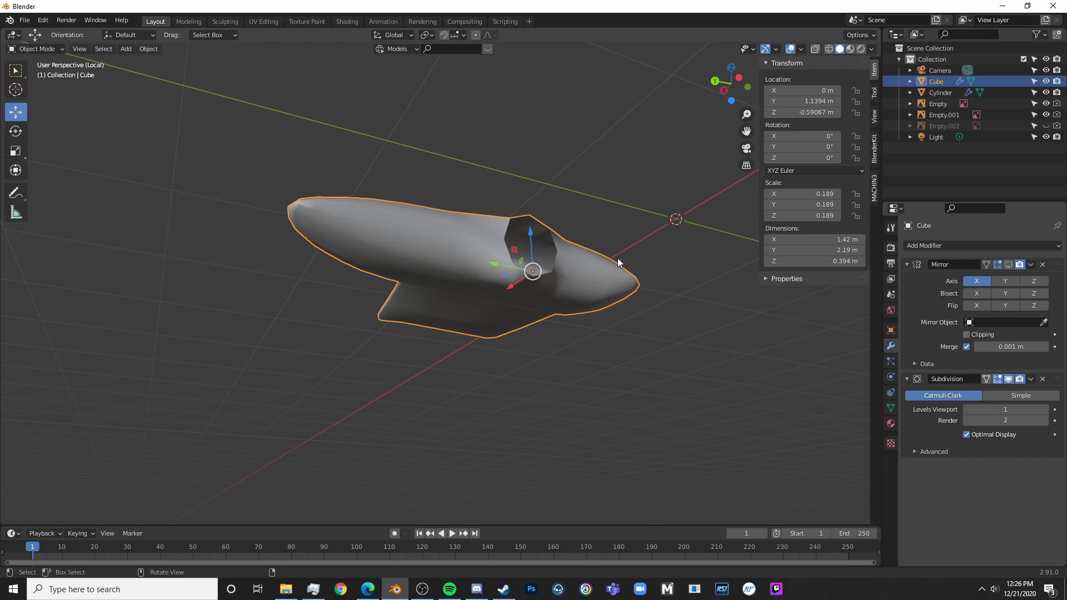
{"action": "middle_click_drag", "start_coordinate": [619, 262], "coordinate": [529, 227]}
- Select all the interior faces lying on the mirror plane at the front and rear of the fairing
{"action": "key", "text": "Tab"}
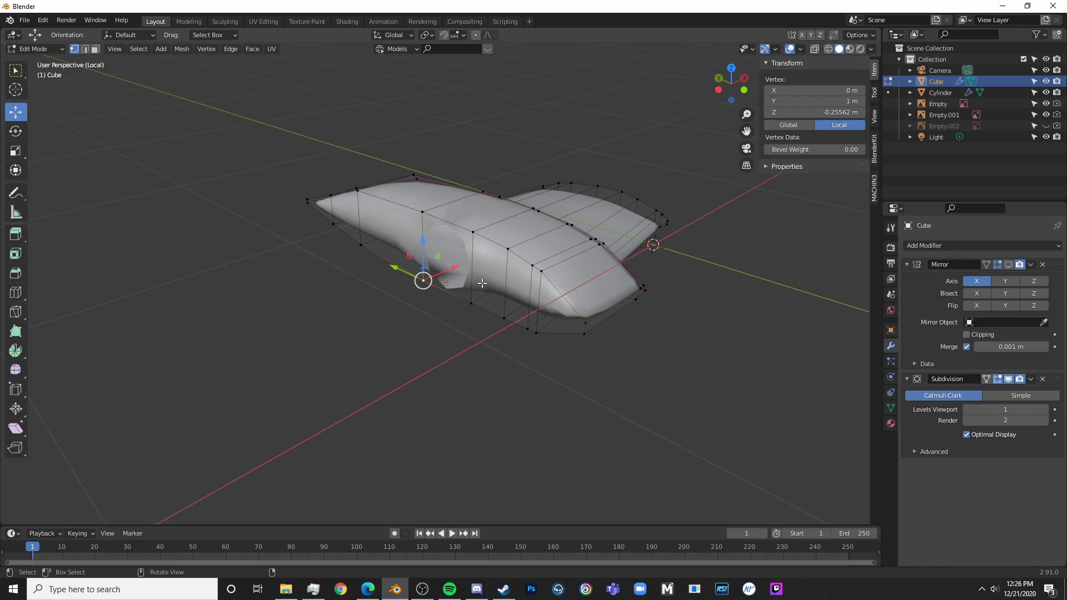
{"action": "left_click", "coordinate": [95, 49]}
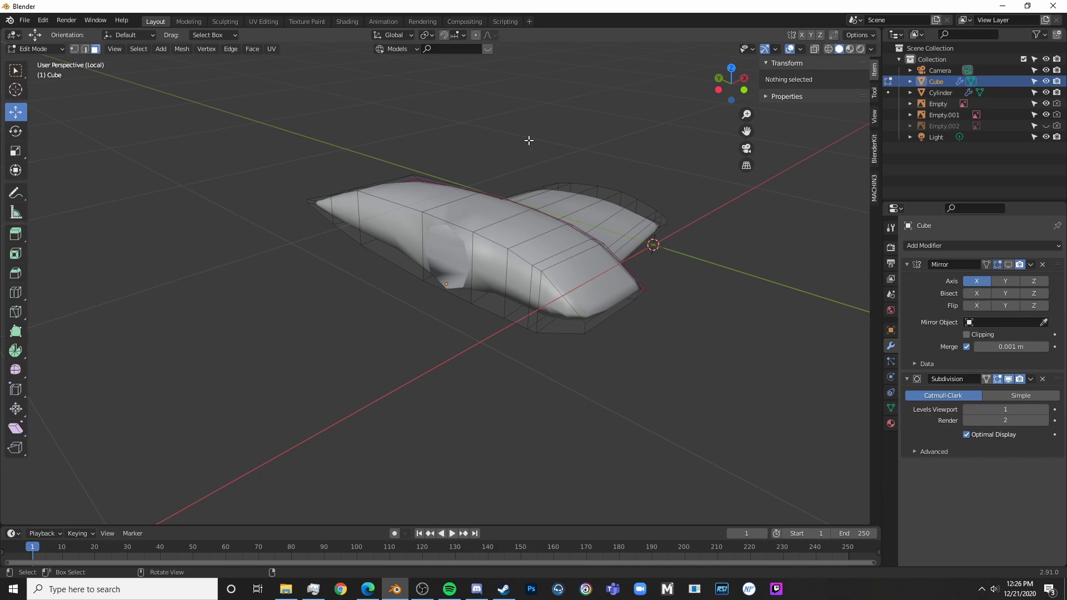
{"action": "scroll", "coordinate": [581, 317], "scroll_direction": "up", "scroll_amount": 5}
{"action": "scroll", "coordinate": [582, 317], "scroll_direction": "down", "scroll_amount": 4}
{"action": "key", "text": "c"}
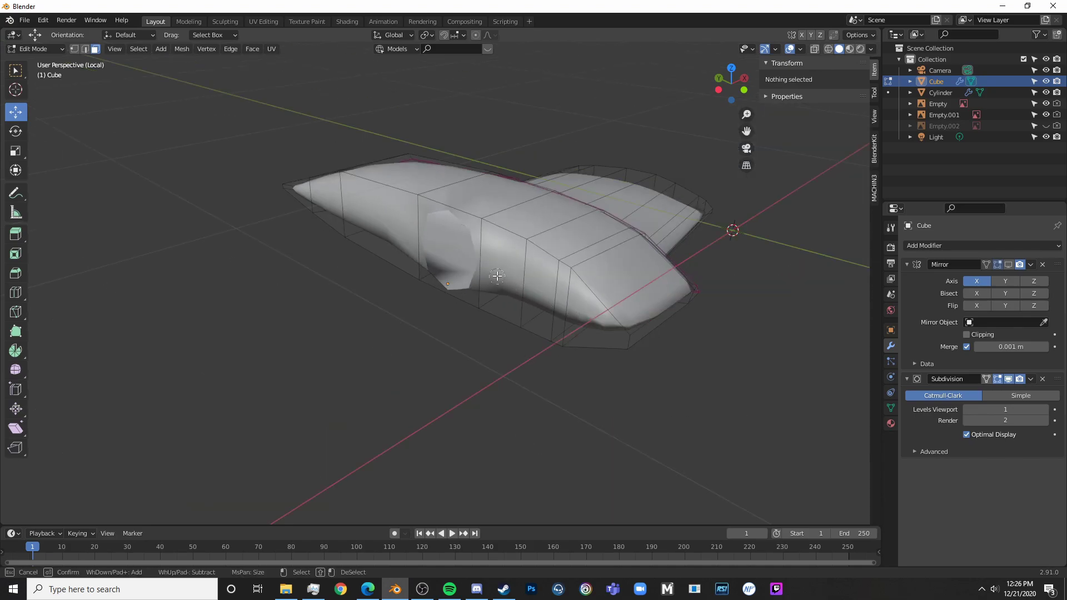
{"action": "left_click_drag", "start_coordinate": [497, 277], "coordinate": [574, 308]}
{"action": "right_click", "coordinate": [579, 314]}
{"action": "key", "text": "c"}
{"action": "left_click_drag", "start_coordinate": [362, 238], "coordinate": [311, 198]}
{"action": "right_click", "coordinate": [311, 199]}
{"action": "middle_click_drag", "start_coordinate": [312, 198], "coordinate": [285, 251]}
{"action": "key", "text": "c"}
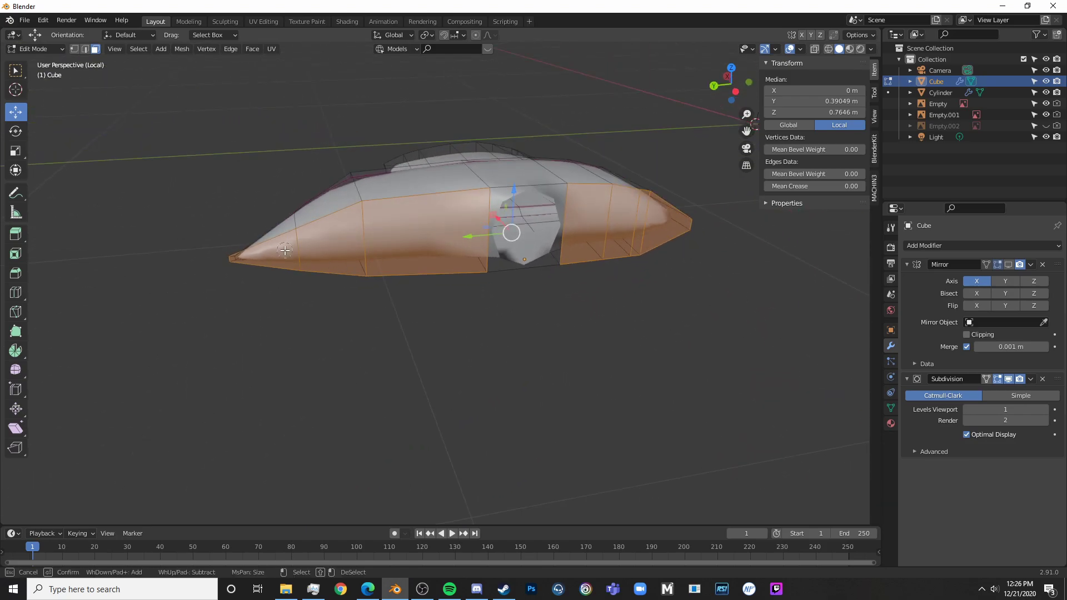
{"action": "right_click", "coordinate": [547, 250]}
{"action": "middle_click_drag", "start_coordinate": [564, 245], "coordinate": [662, 209]}
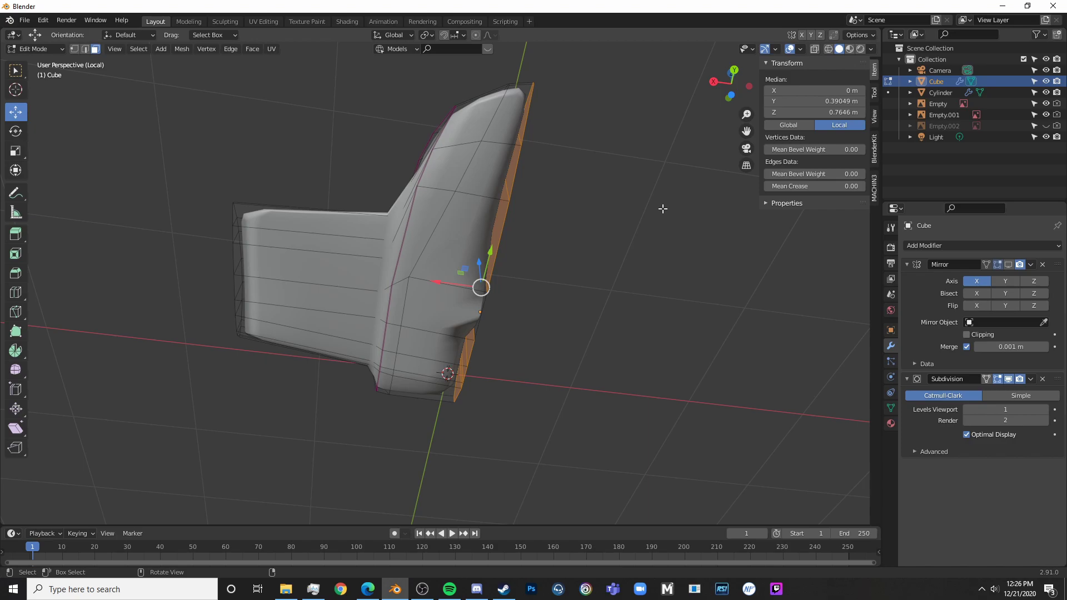
{"action": "key", "text": "KP_7"}
{"action": "key", "text": "alt+z"}
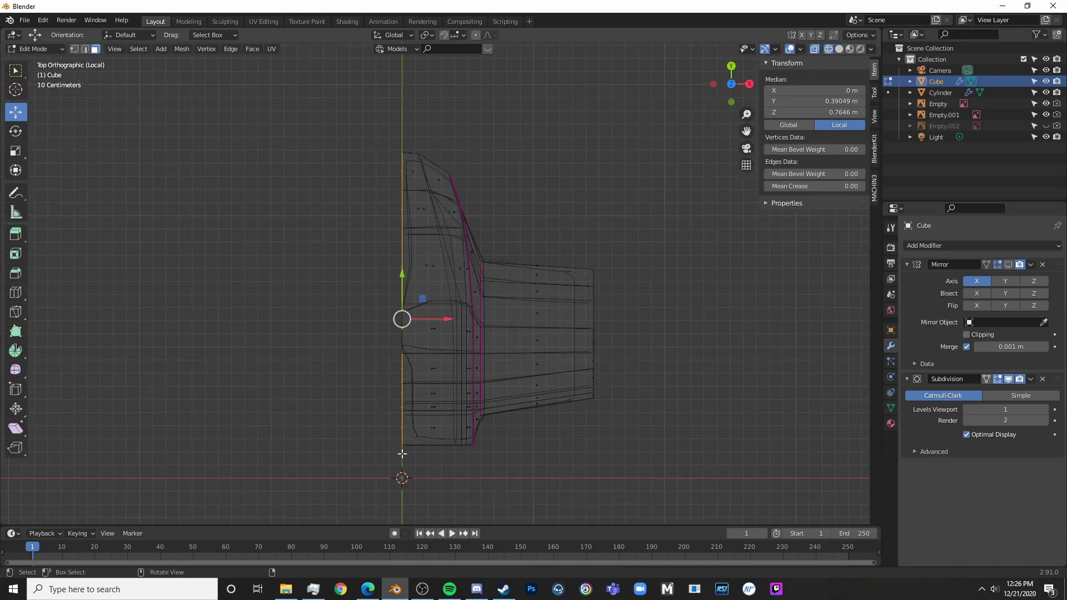
{"action": "key", "text": "alt+z"}
{"action": "middle_click_drag", "start_coordinate": [519, 441], "coordinate": [584, 315]}
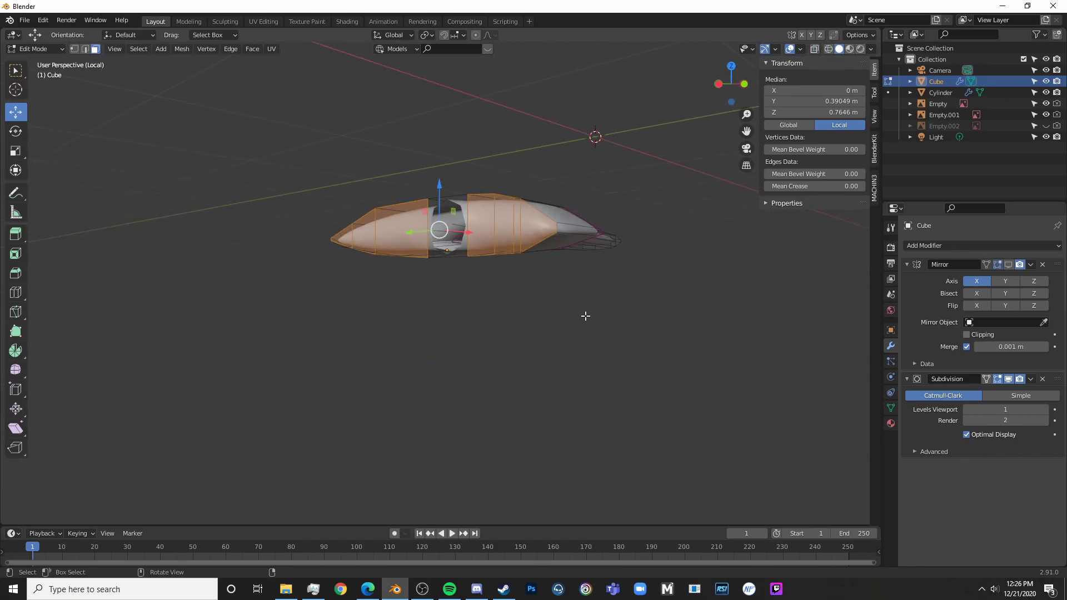
- Try to remove the selected mirror-plane faces by dissolving their vertices
{"action": "key", "text": "x"}
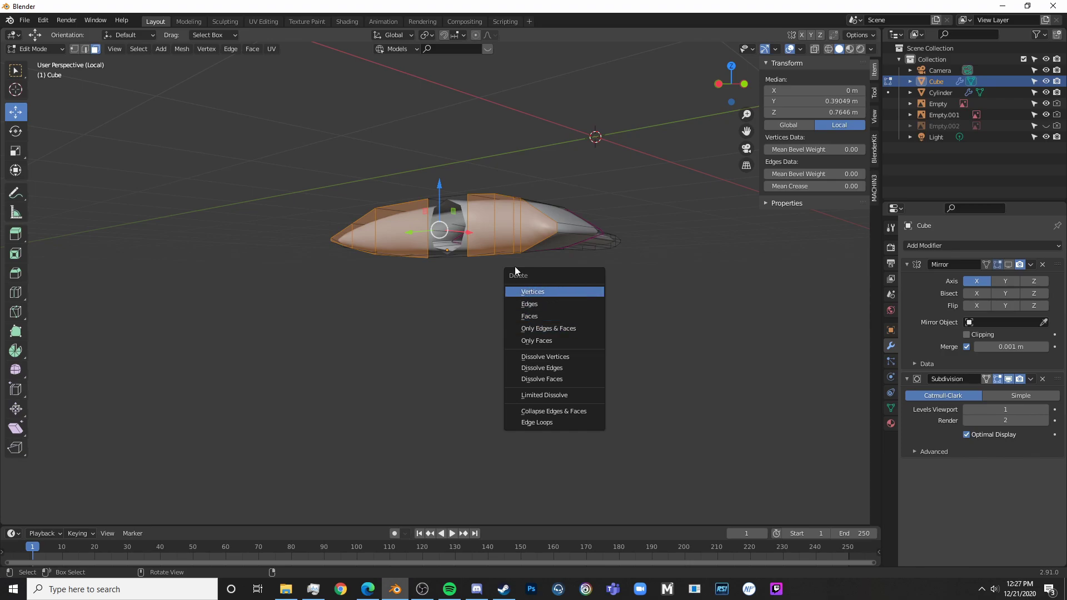
{"action": "key", "text": "x"}
{"action": "left_click", "coordinate": [558, 359]}
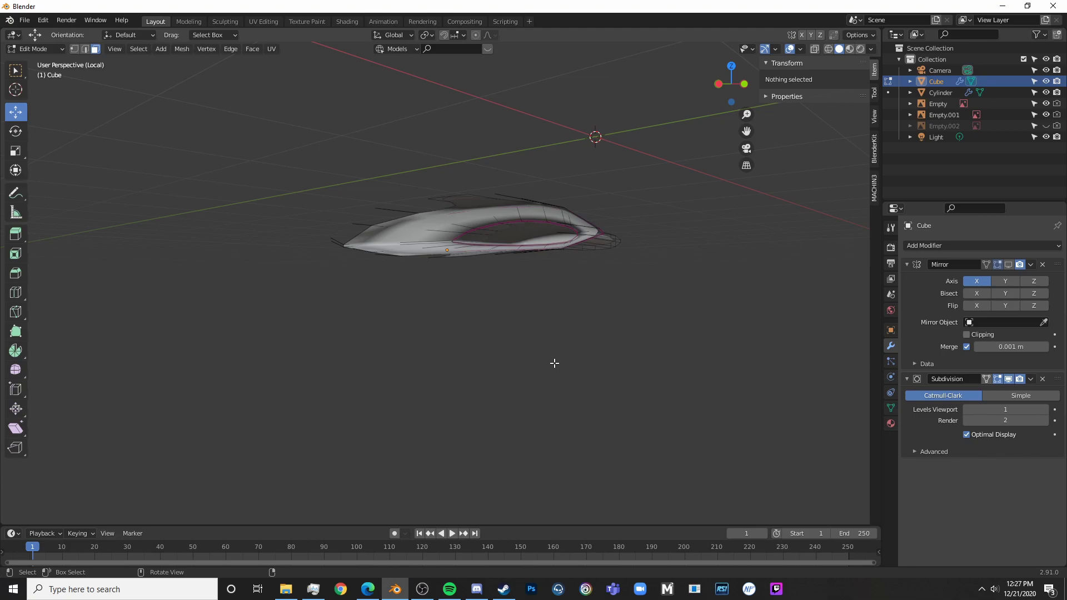
{"action": "key", "text": "ctrl+z"}
{"action": "middle_click_drag", "start_coordinate": [546, 351], "coordinate": [517, 334]}
{"action": "key", "text": "x"}
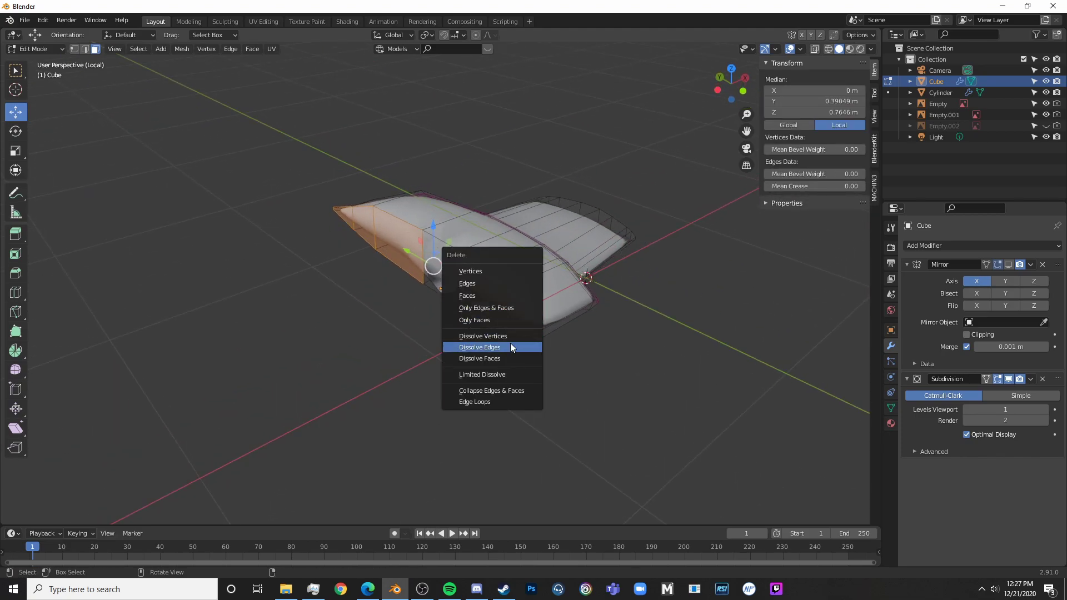
{"action": "left_click", "coordinate": [511, 336]}
{"action": "middle_click_drag", "start_coordinate": [533, 331], "coordinate": [471, 380]}
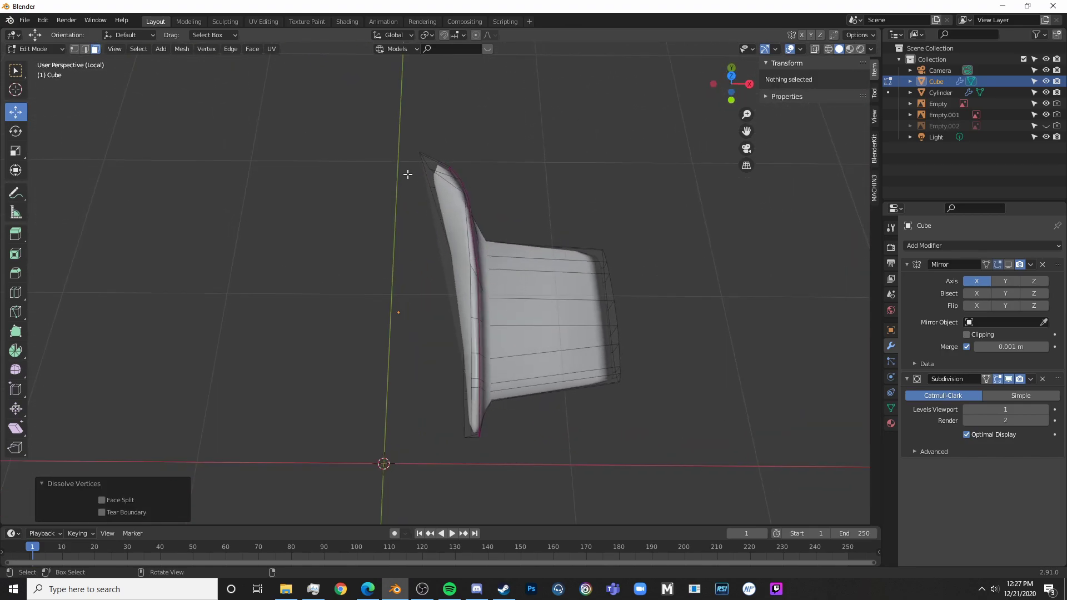
{"action": "key", "text": "ctrl+z"}
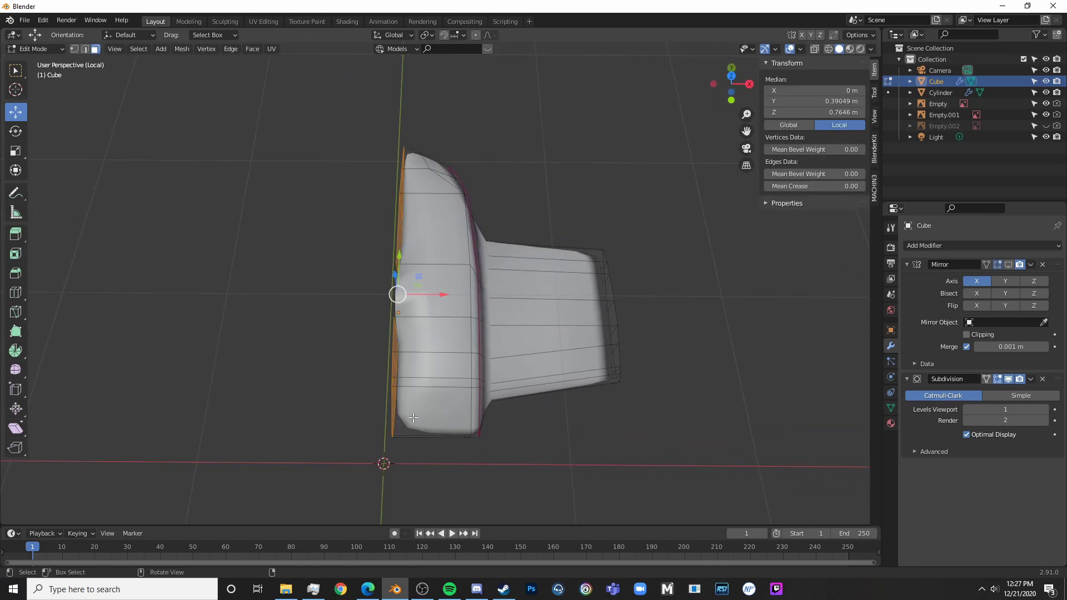
- Delete the selected interior faces on the mirror plane, leaving the surrounding vertices in place
{"action": "key", "text": "x"}
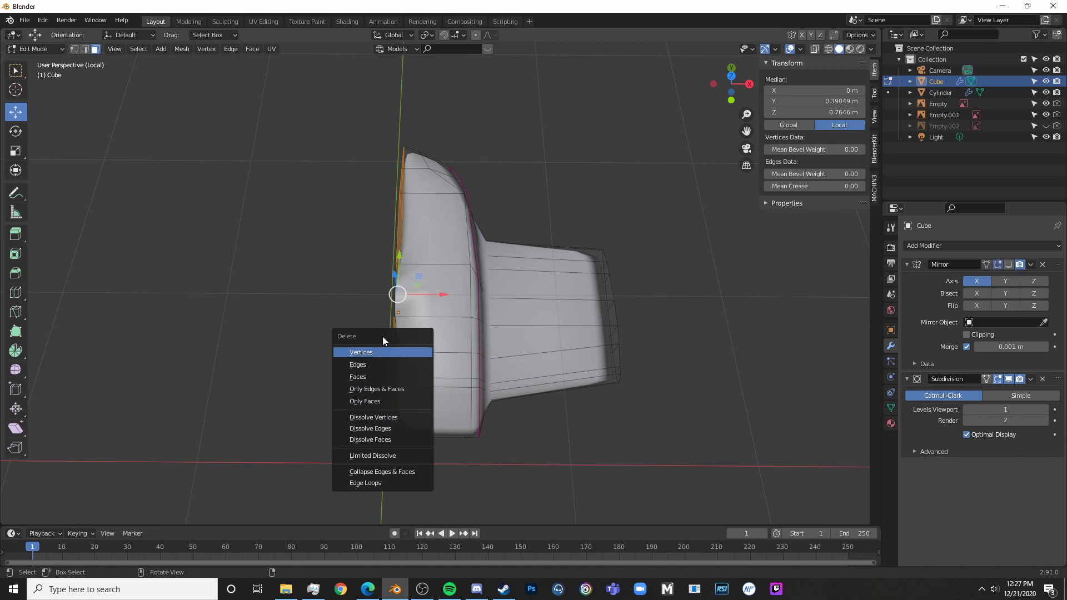
{"action": "left_click", "coordinate": [379, 372]}
{"action": "middle_click_drag", "start_coordinate": [379, 372], "coordinate": [429, 373]}
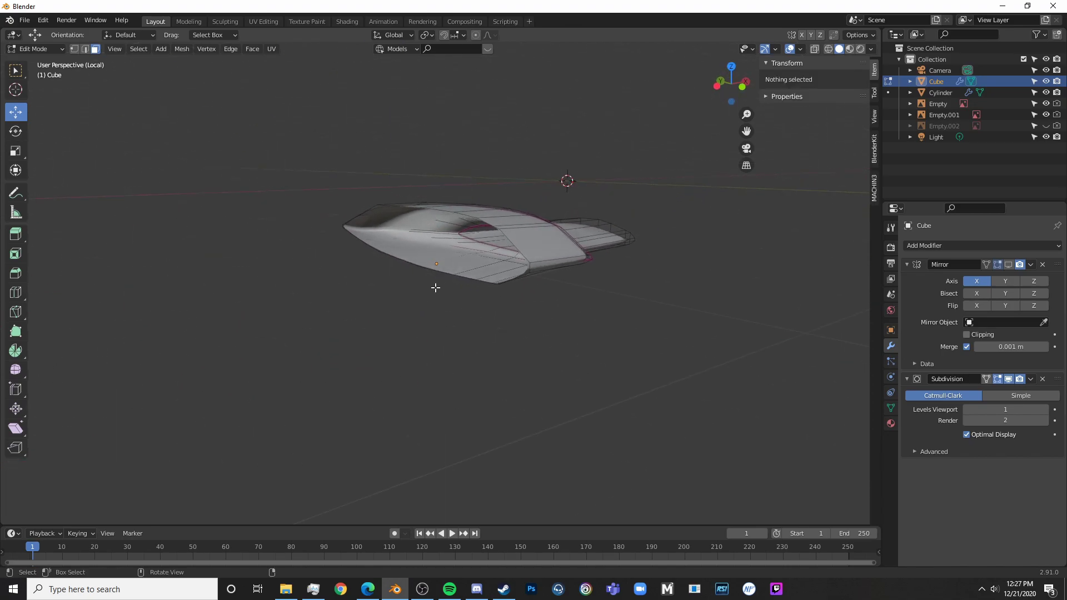
{"action": "middle_click_drag", "start_coordinate": [435, 287], "coordinate": [459, 293]}
- Turn the Mirror modifier's viewport display back on and bring the rest of the aircraft back from local view
{"action": "key", "text": "Tab"}
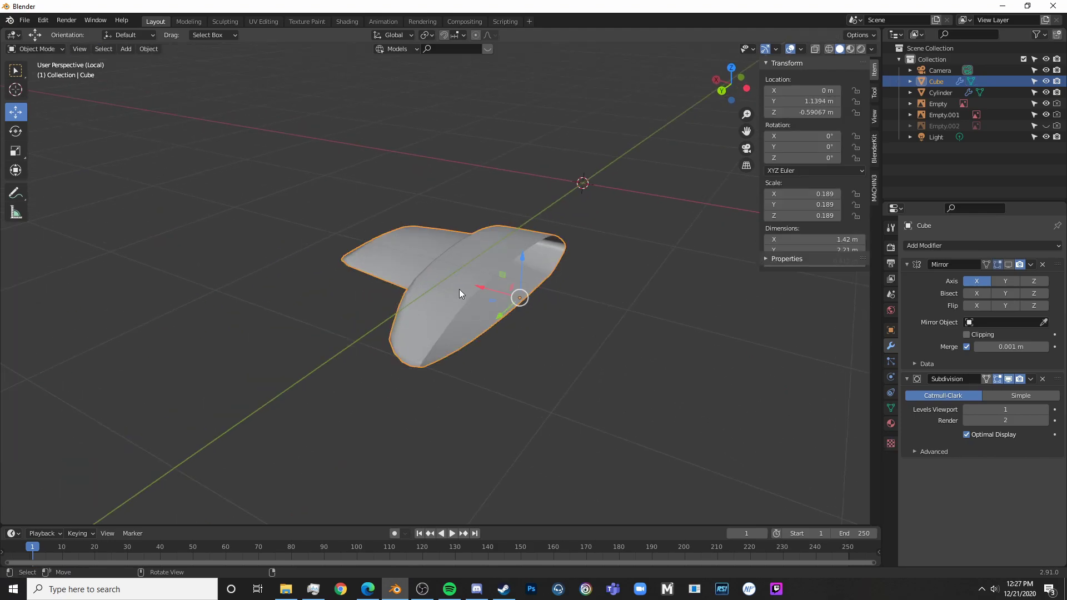
{"action": "left_click", "coordinate": [1008, 267]}
{"action": "middle_click_drag", "start_coordinate": [617, 411], "coordinate": [566, 409]}
{"action": "left_click", "coordinate": [566, 409]}
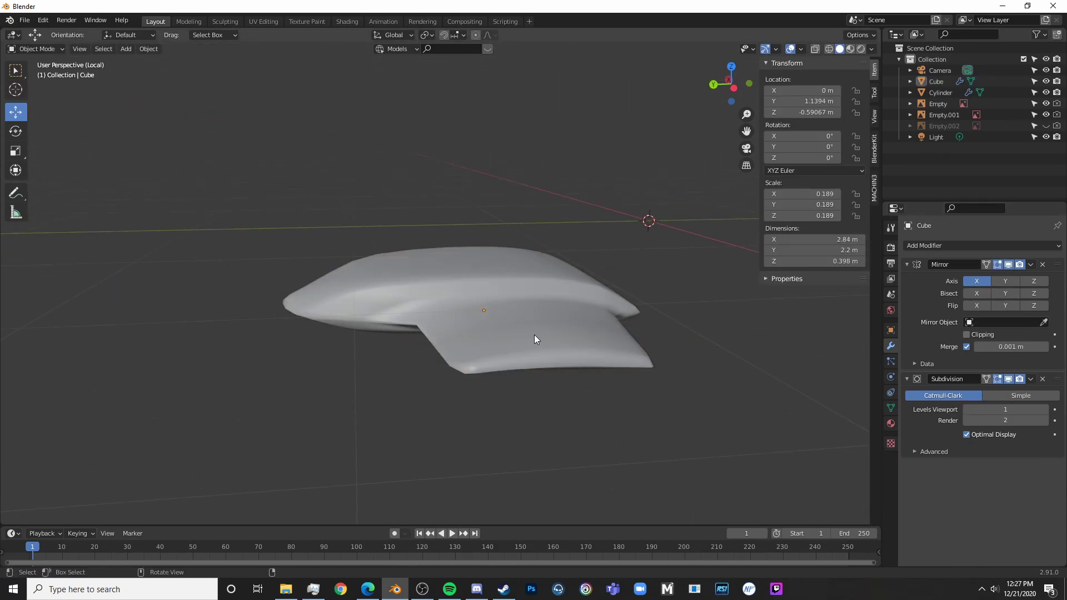
{"action": "left_click", "coordinate": [534, 338]}
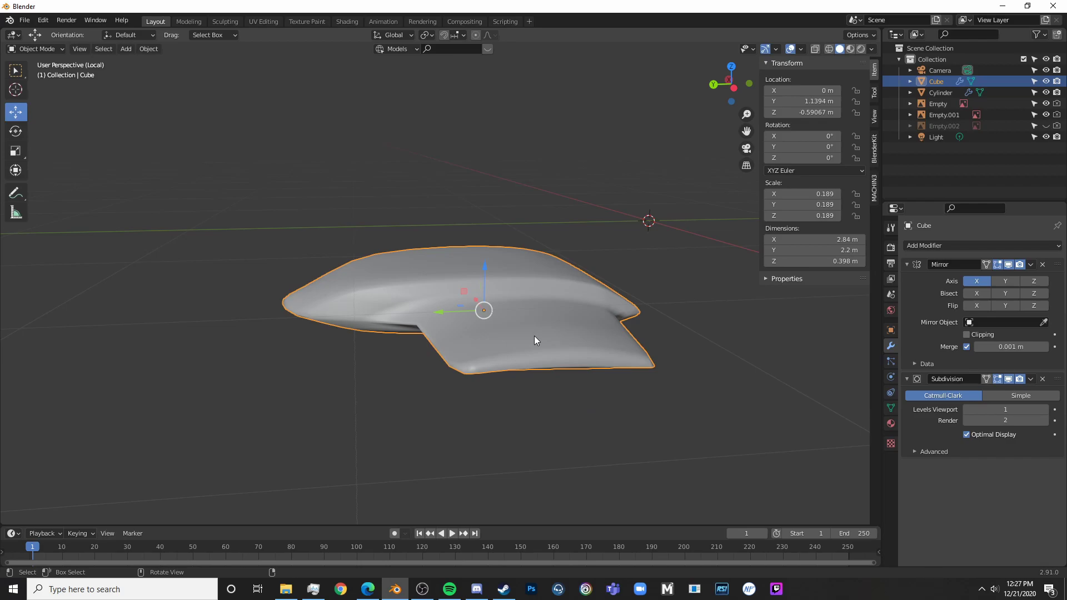
{"action": "key", "text": "KP_Divide"}
- Select the vertices at the fairing's front corner beside the creased loop and move them inward along X toward the fuselage
{"action": "middle_click_drag", "start_coordinate": [535, 336], "coordinate": [473, 330]}
{"action": "key", "text": "Tab"}
{"action": "key", "text": "Tab"}
{"action": "key", "text": "Tab"}
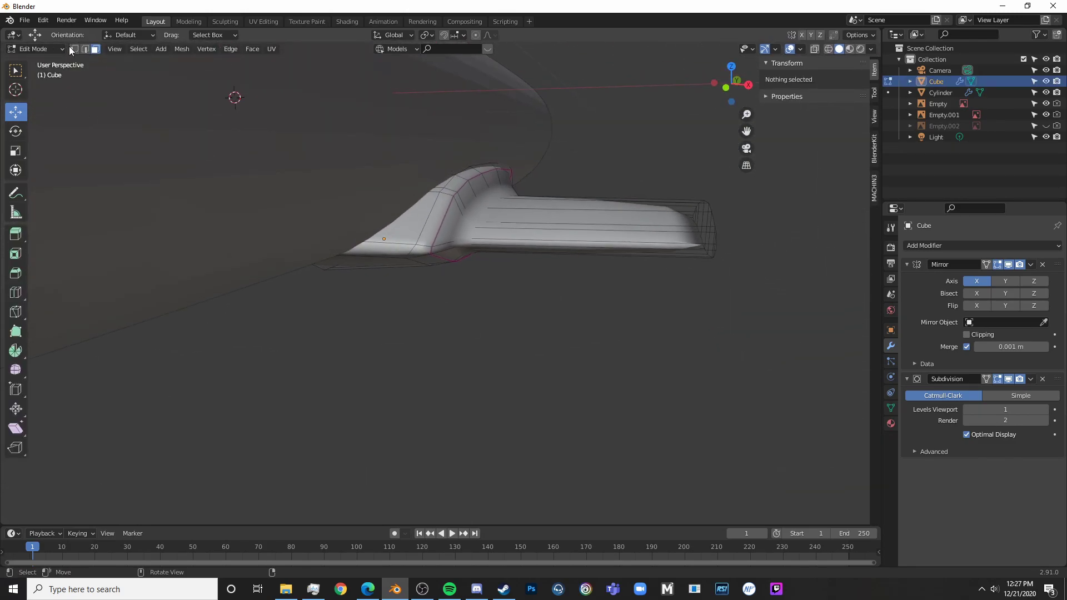
{"action": "middle_click_drag", "start_coordinate": [457, 257], "coordinate": [390, 328]}
{"action": "key", "text": "a"}
{"action": "key", "text": "a"}
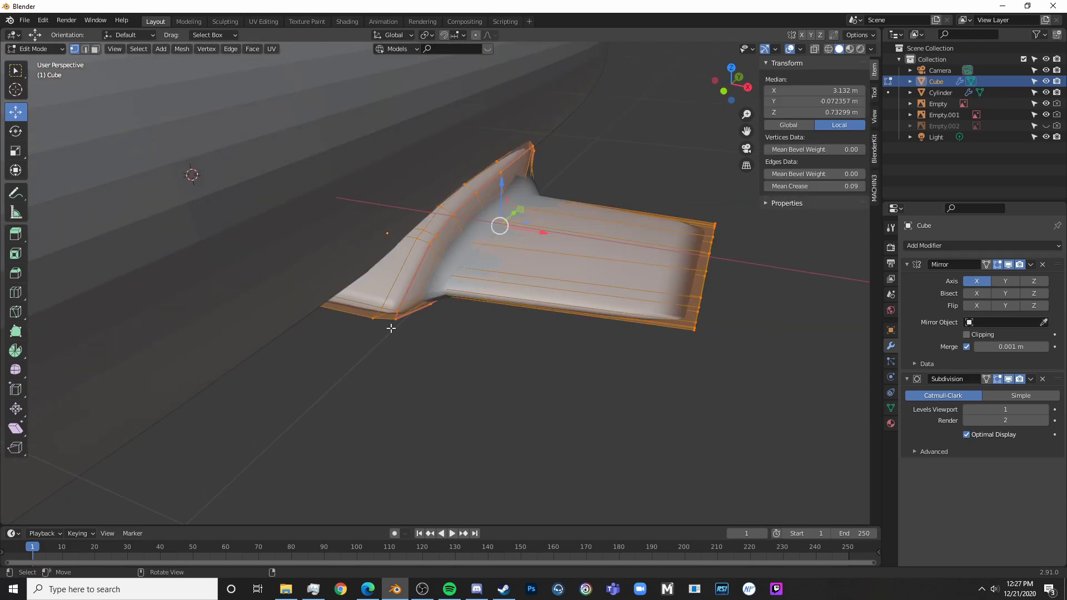
{"action": "key", "text": "c"}
{"action": "left_click", "coordinate": [396, 318]}
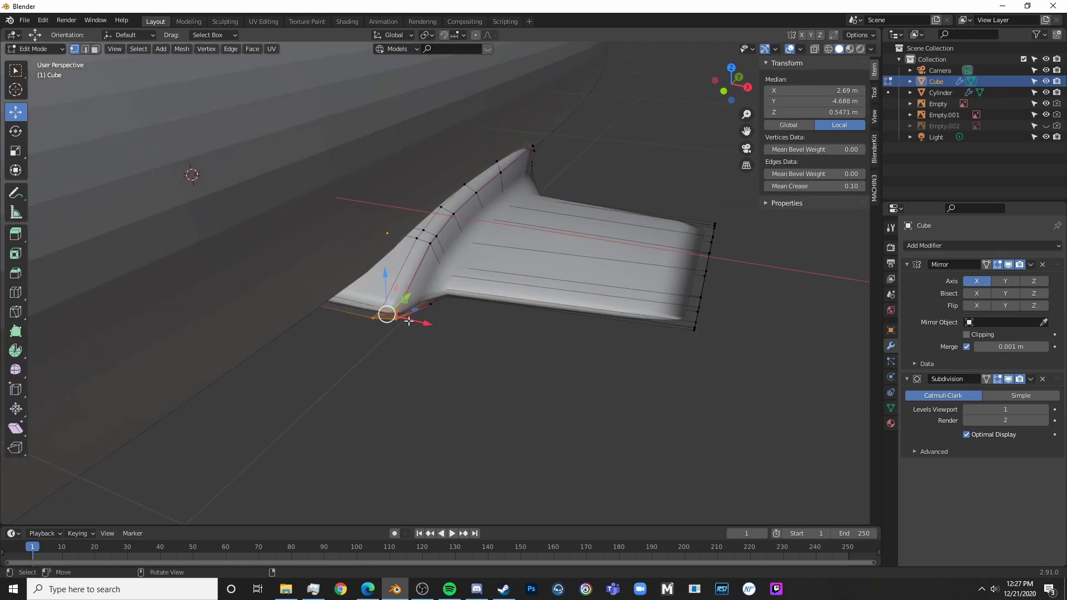
{"action": "left_click_drag", "start_coordinate": [409, 321], "coordinate": [342, 306]}
- Select the front vertices on the fairing's lower edge and move them slightly inward along X
{"action": "key", "text": "a"}
{"action": "key", "text": "a"}
{"action": "key", "text": "c"}
{"action": "key", "text": "g"}
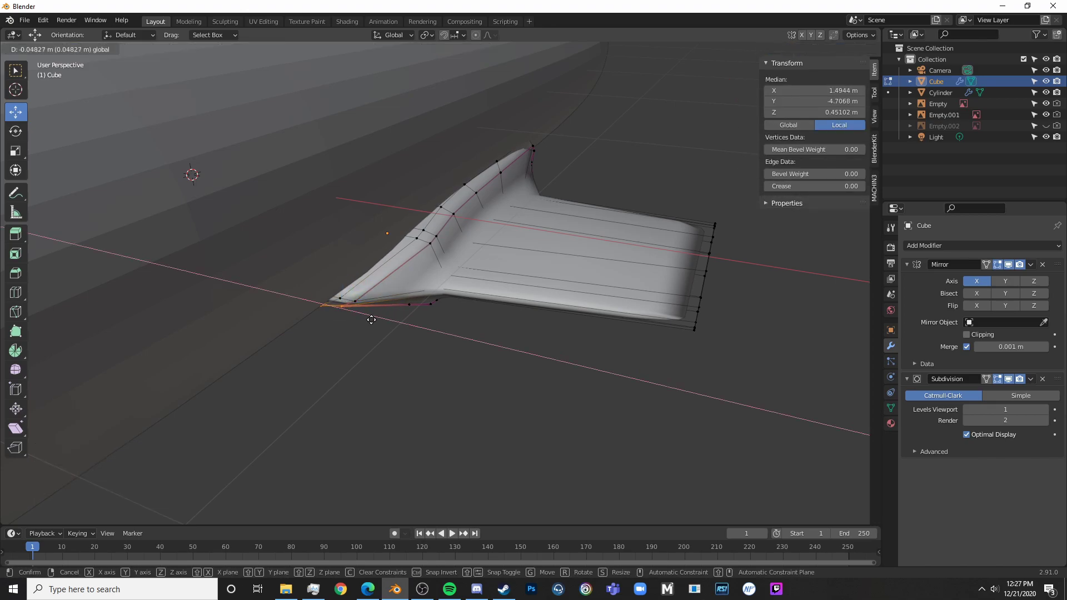
{"action": "left_click", "coordinate": [378, 321]}
- Examine the front of the fairing's underside, selecting vertices on and beside the creased loop
{"action": "key", "text": "Tab"}
{"action": "middle_click_drag", "start_coordinate": [378, 321], "coordinate": [476, 269]}
{"action": "key", "text": "Tab"}
{"action": "scroll", "coordinate": [450, 321], "scroll_direction": "up", "scroll_amount": 2}
{"action": "key", "text": "alt+a"}
{"action": "left_click", "coordinate": [419, 242]}
{"action": "left_click", "coordinate": [416, 224], "text": "shift"}
{"action": "key", "text": "alt+a"}
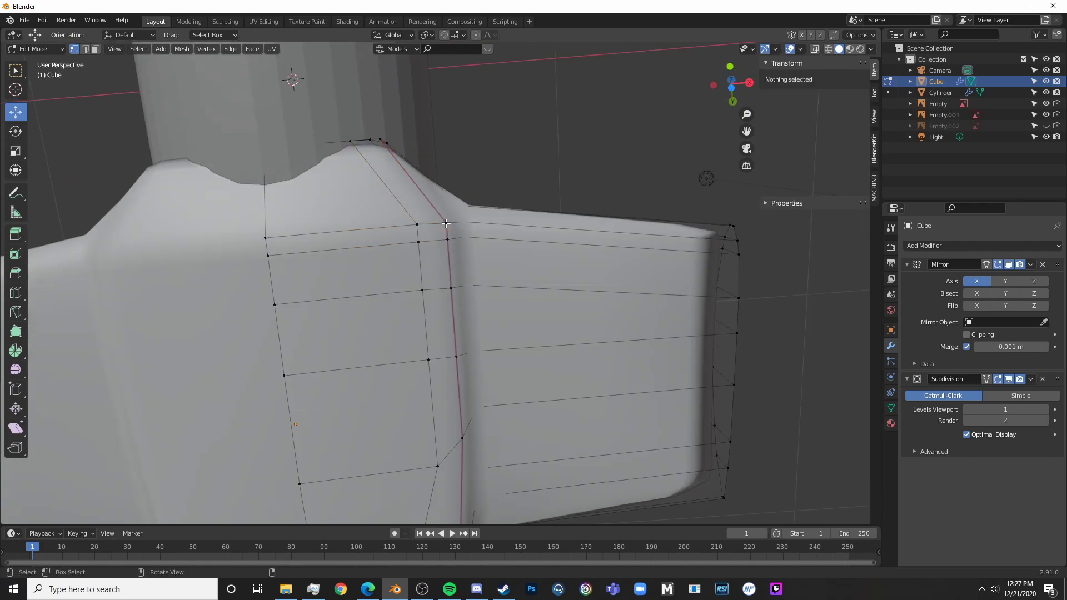
{"action": "mouse_move", "coordinate": [445, 224]}
{"action": "left_mouse_down"}
{"action": "mouse_move", "coordinate": [417, 224]}
{"action": "mouse_move", "coordinate": [454, 221]}
{"action": "mouse_move", "coordinate": [468, 237]}
{"action": "mouse_move", "coordinate": [457, 236]}
{"action": "left_mouse_up"}
{"action": "right_click", "coordinate": [471, 221]}
{"action": "key", "text": "alt+a"}
{"action": "key", "text": "c"}
{"action": "right_click", "coordinate": [463, 238]}
{"action": "key", "text": "Tab"}
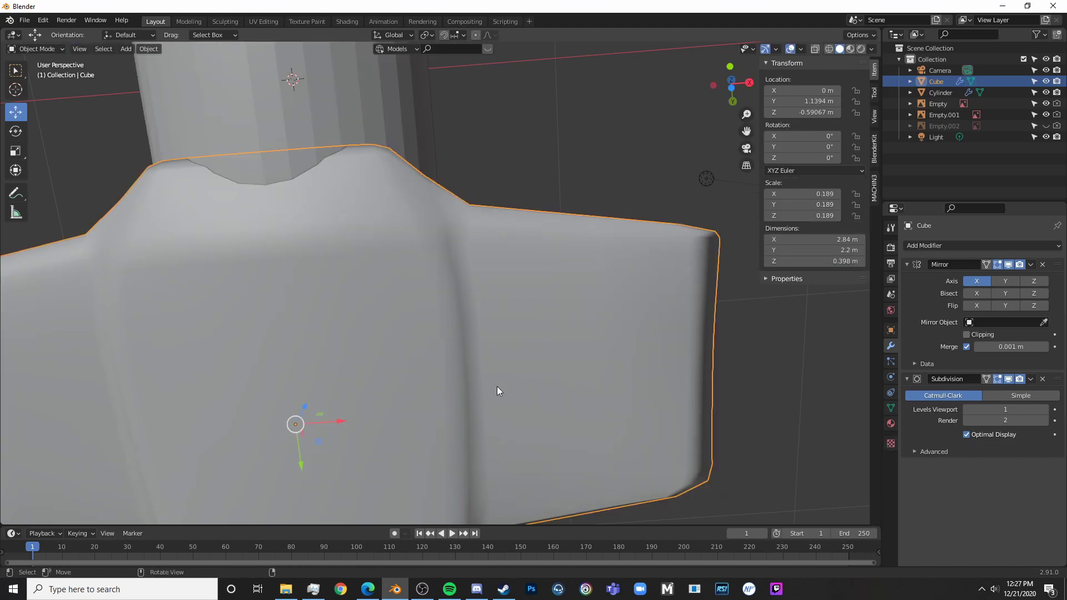
- Show the wing mesh in front wireframe view over the blueprint in Edit Mode and clear the vertex selection
{"action": "scroll", "coordinate": [499, 381], "scroll_direction": "down", "scroll_amount": 7}
{"action": "key", "text": "alt+a"}
{"action": "middle_click_drag", "start_coordinate": [525, 334], "coordinate": [456, 470]}
{"action": "key", "text": "Tab"}
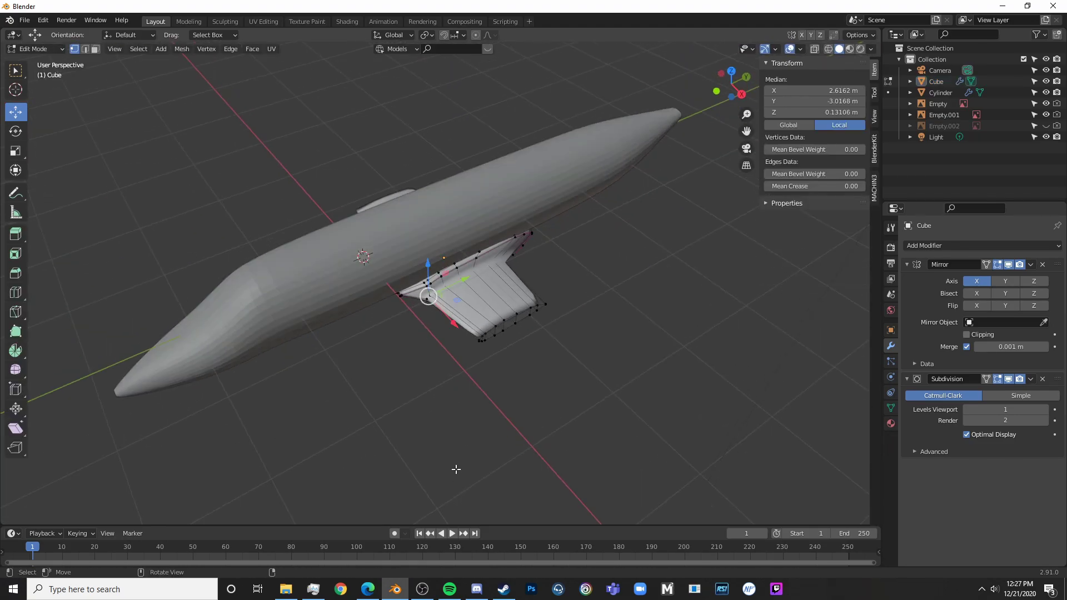
{"action": "key", "text": "KP_1"}
{"action": "key", "text": "shift+z"}
{"action": "middle_click_drag", "start_coordinate": [533, 388], "coordinate": [506, 399], "text": "shift"}
{"action": "key", "text": "alt+a"}
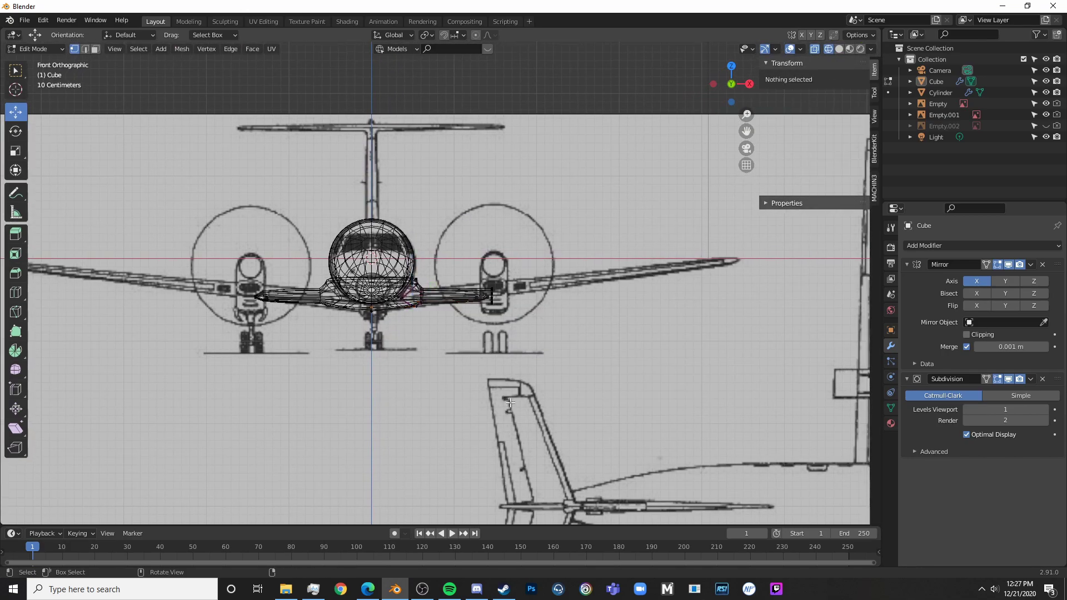
- Select the vertices at the wing's outer end and raise them about 0.081 m along Z onto the front blueprint
{"action": "key", "text": "a"}
{"action": "key", "text": "alt+a"}
{"action": "left_click_drag", "start_coordinate": [510, 321], "coordinate": [473, 281]}
{"action": "scroll", "coordinate": [511, 311], "scroll_direction": "up", "scroll_amount": 4}
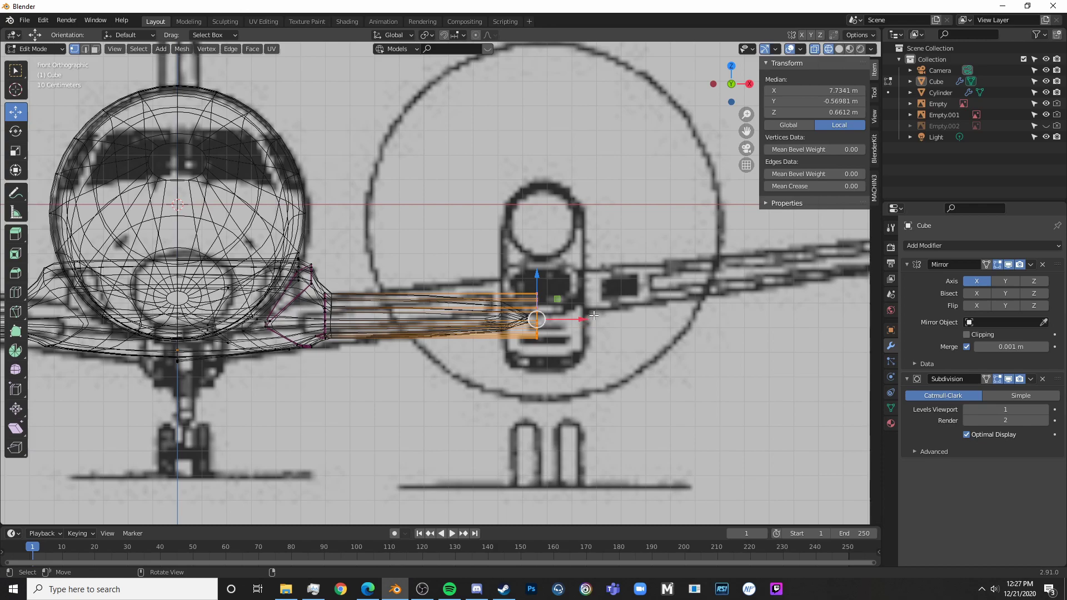
{"action": "key", "text": "shift+z"}
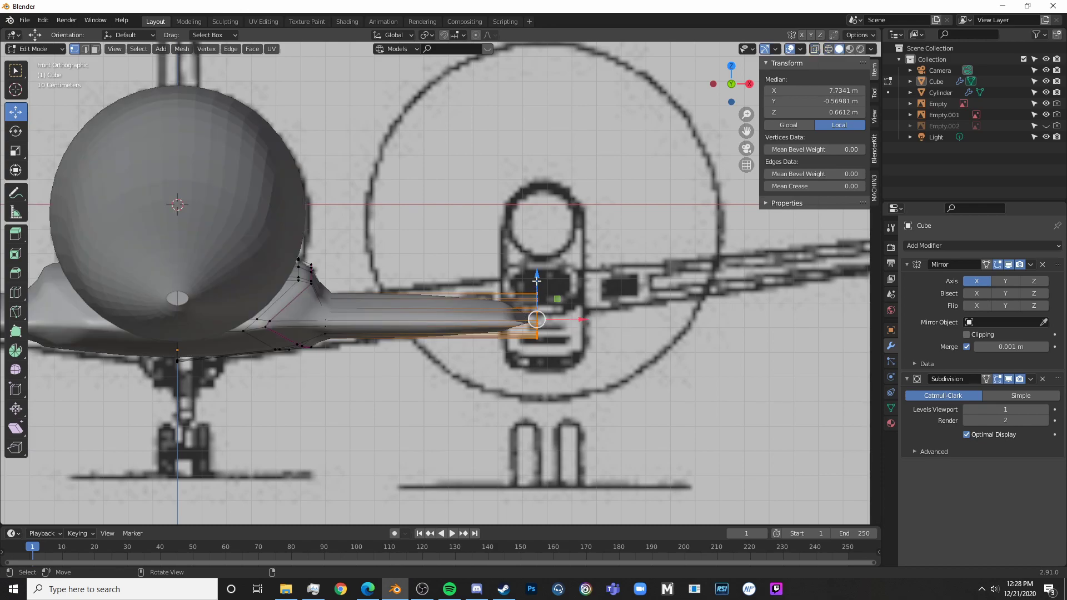
{"action": "left_click_drag", "start_coordinate": [537, 281], "coordinate": [560, 257]}
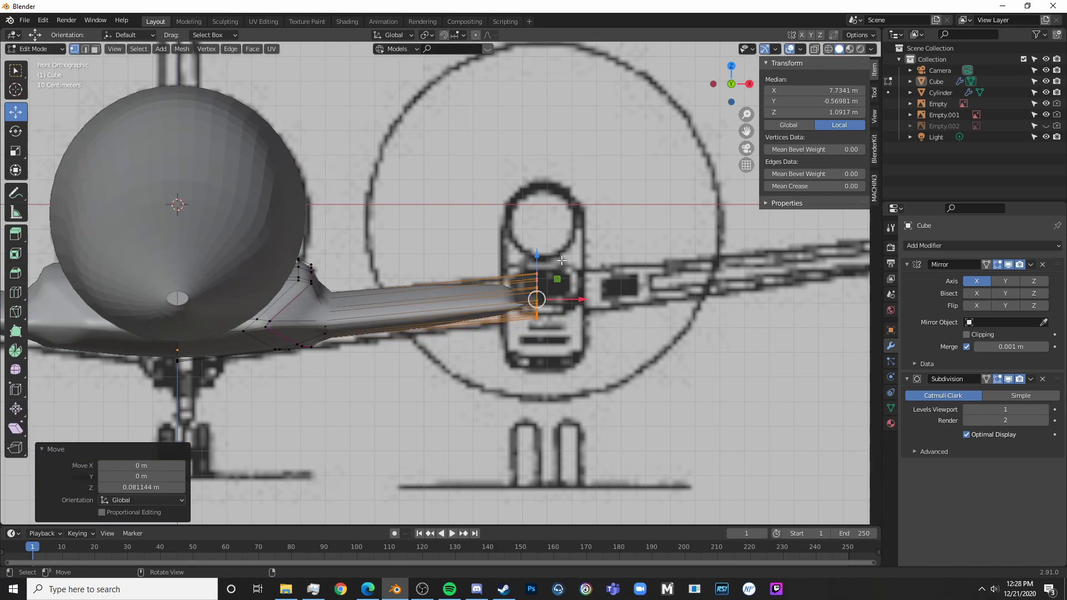
{"action": "scroll", "coordinate": [633, 355], "scroll_direction": "down", "scroll_amount": 8}
- Unhide the Empty.002 blueprint and show the wing mesh over it in top wireframe view in Edit Mode
{"action": "key", "text": "Tab"}
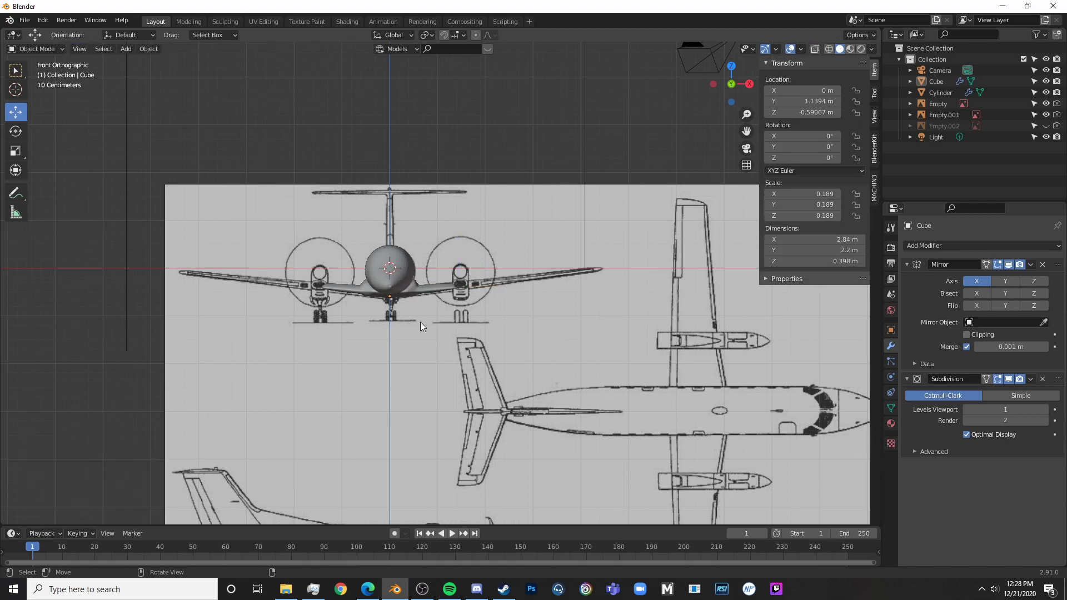
{"action": "key", "text": "KP_7"}
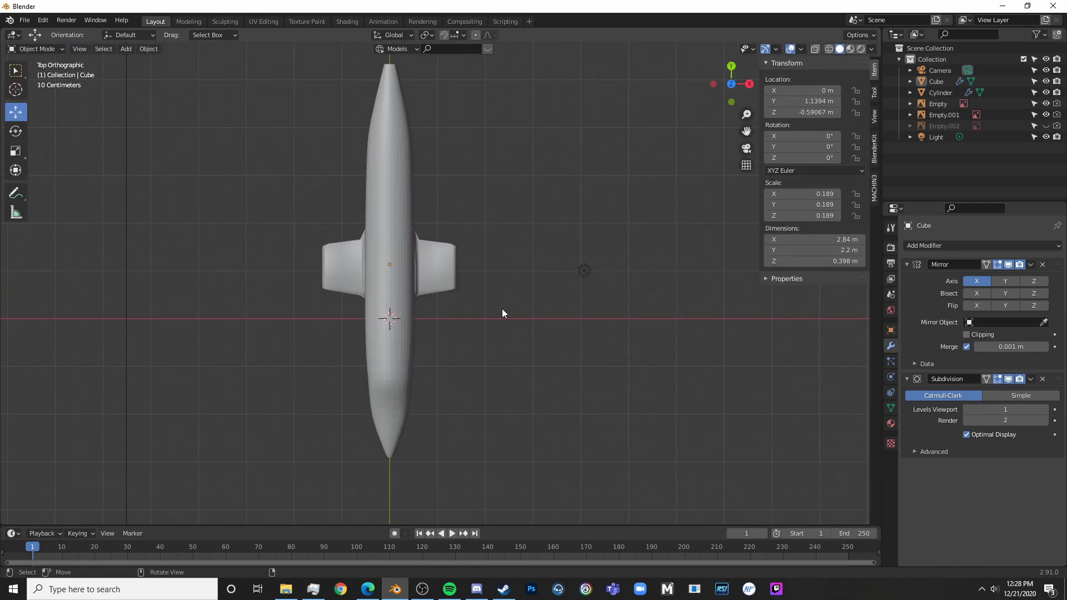
{"action": "left_click", "coordinate": [1046, 127]}
{"action": "scroll", "coordinate": [588, 410], "scroll_direction": "up", "scroll_amount": 4}
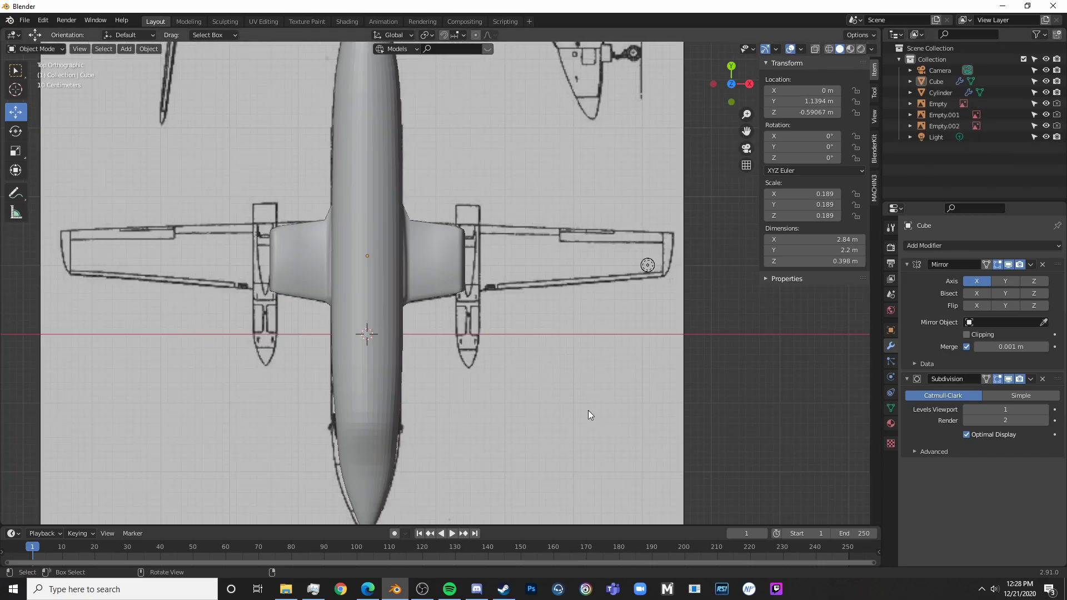
{"action": "key", "text": "alt+z"}
{"action": "scroll", "coordinate": [588, 401], "scroll_direction": "up", "scroll_amount": 3}
{"action": "key", "text": "Tab"}
{"action": "middle_click_drag", "start_coordinate": [550, 277], "coordinate": [449, 359], "text": "shift"}
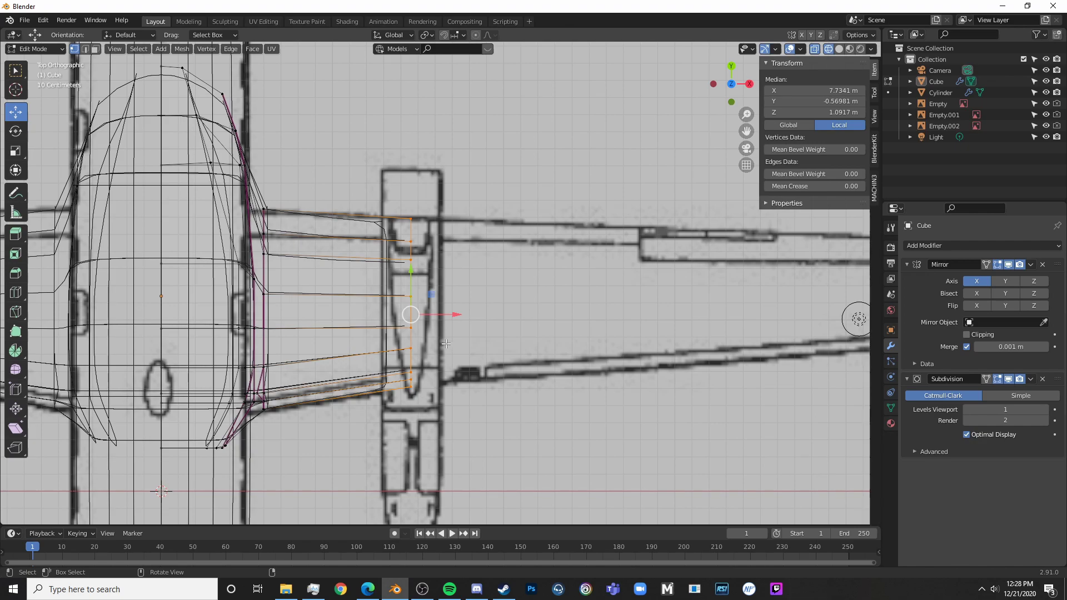
{"action": "scroll", "coordinate": [599, 320], "scroll_direction": "down", "scroll_amount": 1}
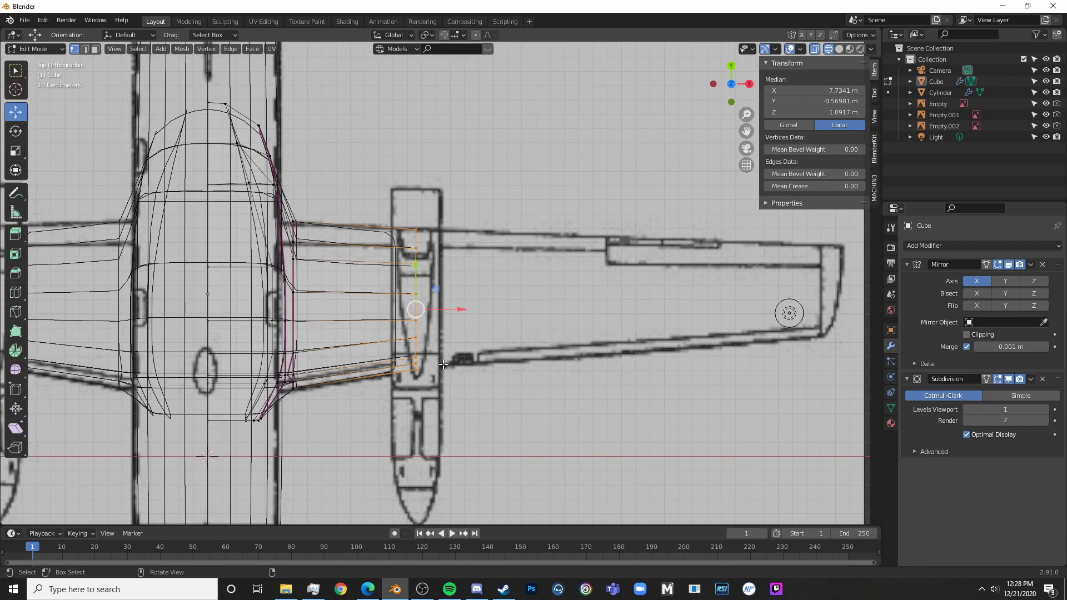
{"action": "scroll", "coordinate": [528, 328], "scroll_direction": "up", "scroll_amount": 3}
{"action": "scroll", "coordinate": [563, 311], "scroll_direction": "down", "scroll_amount": 4}
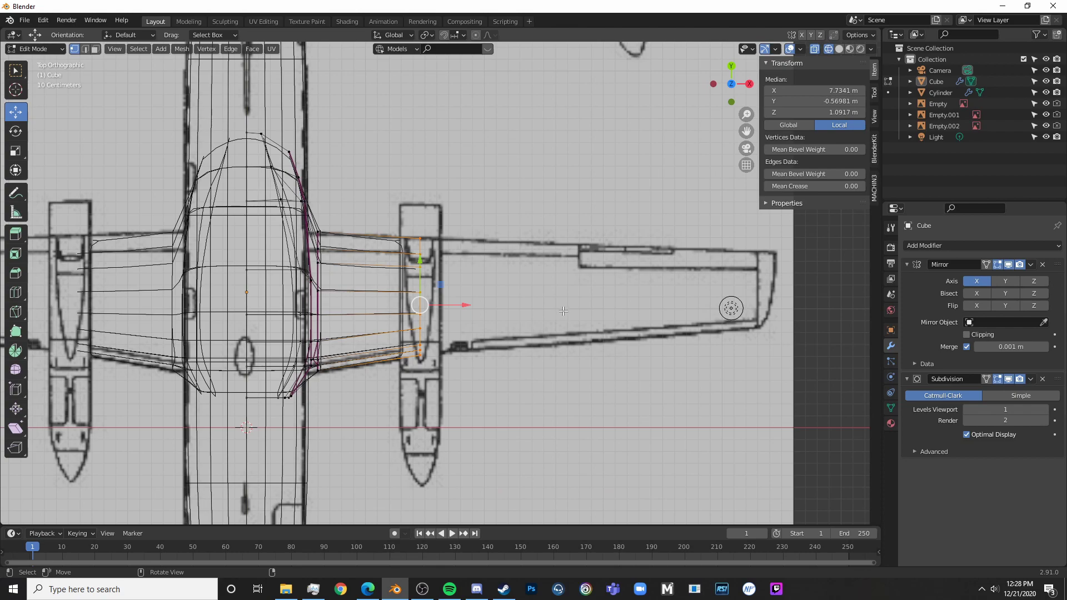
- Extrude the wing's end about 2.85 m along X to the blueprint's tip line and scale it to about 0.8 along Y
{"action": "key", "text": "e"}
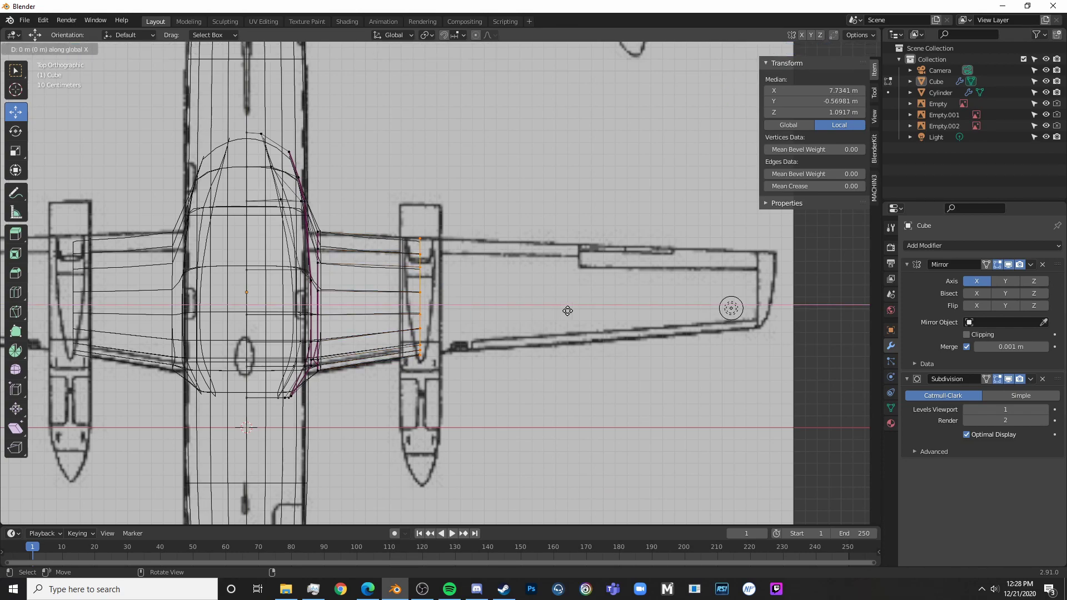
{"action": "left_click", "coordinate": [23, 303]}
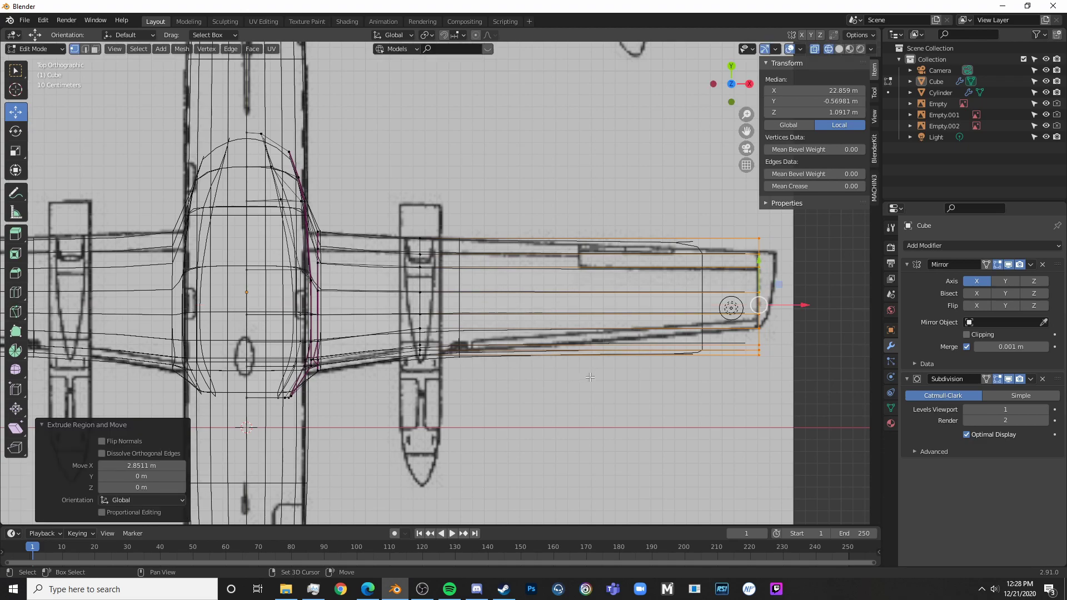
{"action": "middle_click_drag", "start_coordinate": [675, 348], "coordinate": [438, 357], "text": "shift"}
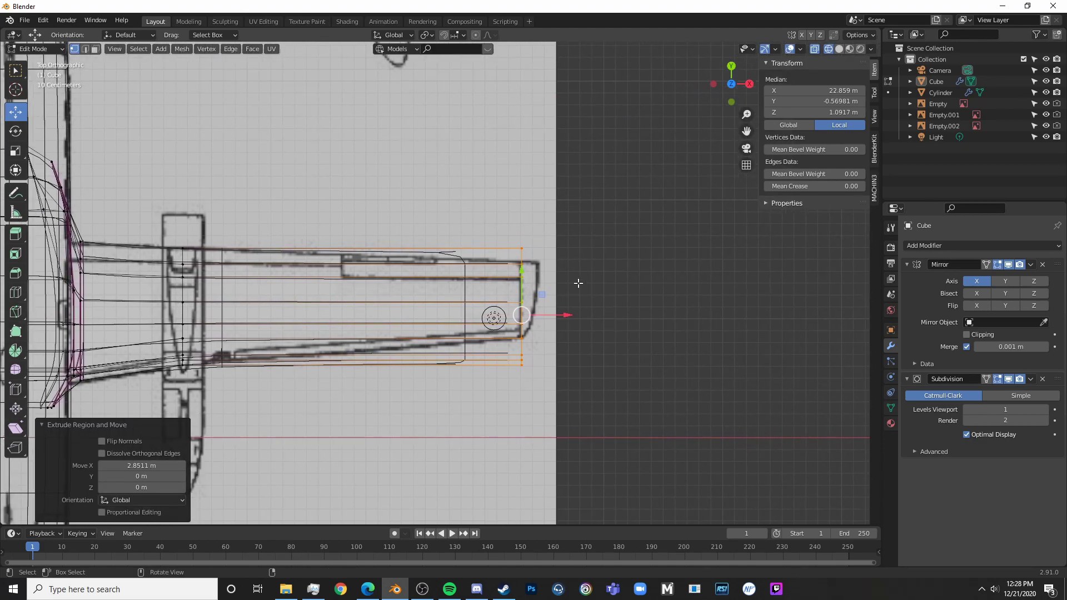
{"action": "key", "text": "s"}
{"action": "key", "text": "y"}
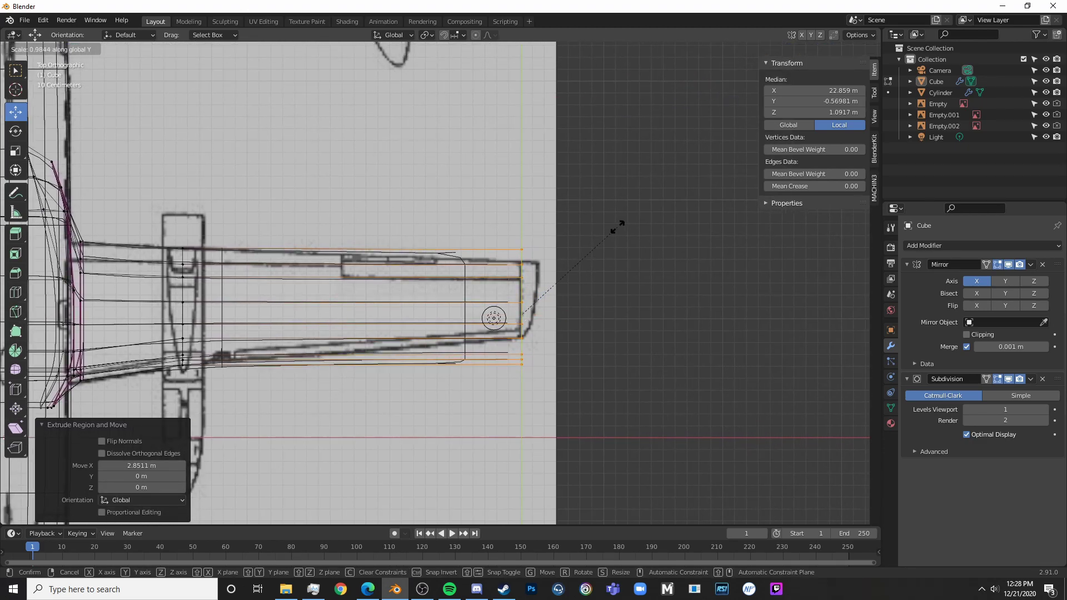
{"action": "left_click", "coordinate": [598, 242]}
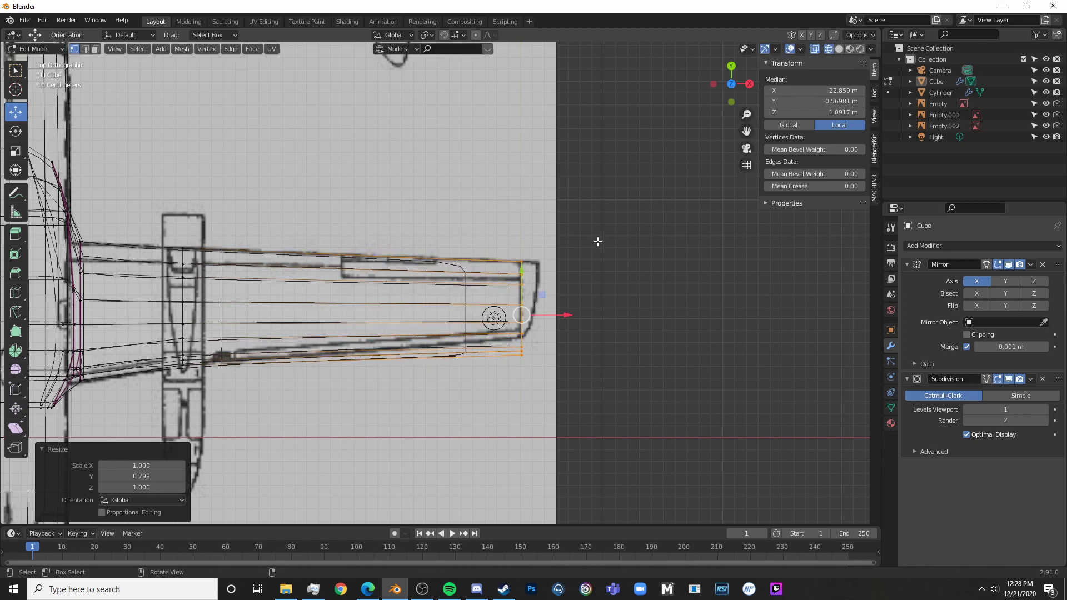
- Select the wing end's leading-edge vertices, scale them closer together along Y and move them about 0.108 m along Y onto the outline
{"action": "scroll", "coordinate": [273, 256], "scroll_direction": "up", "scroll_amount": 4}
{"action": "middle_click_drag", "start_coordinate": [273, 256], "coordinate": [219, 225], "text": "shift"}
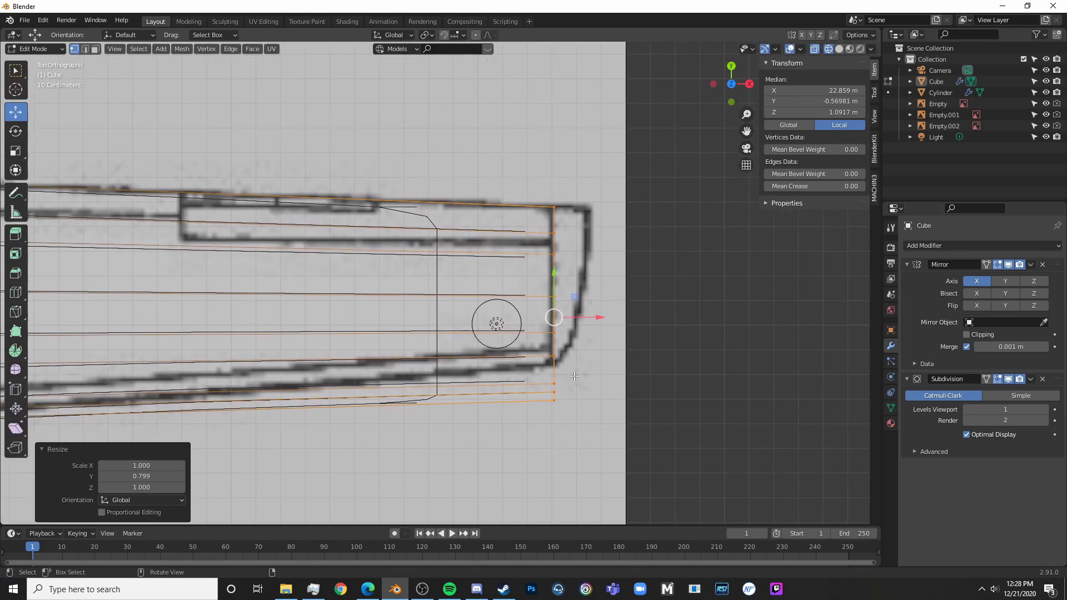
{"action": "key", "text": "alt+a"}
{"action": "key", "text": "c"}
{"action": "left_click", "coordinate": [523, 372]}
{"action": "left_click_drag", "start_coordinate": [564, 368], "coordinate": [585, 321]}
{"action": "right_click", "coordinate": [586, 320]}
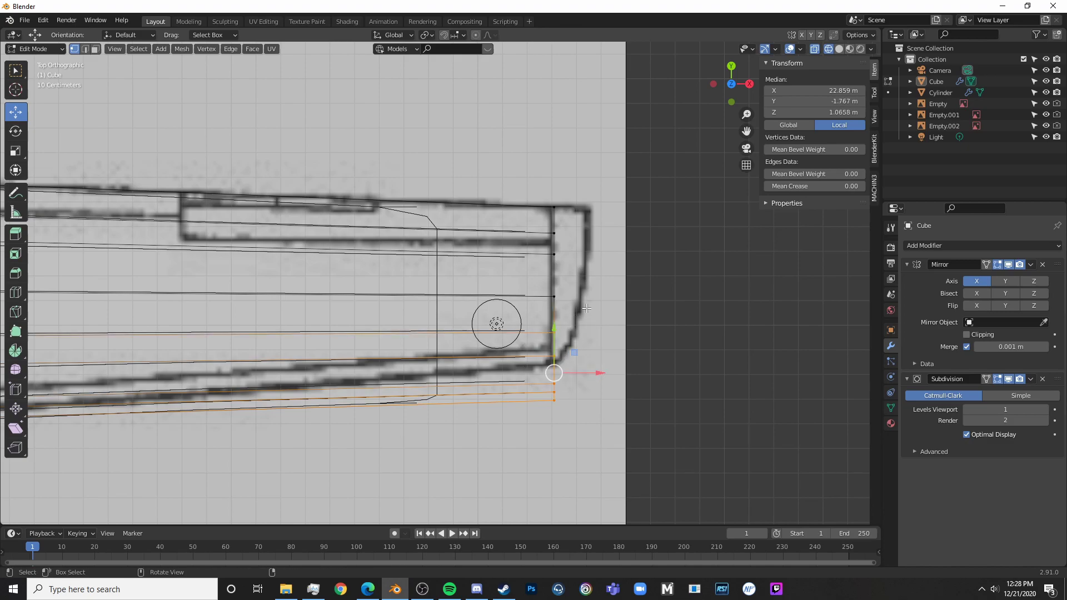
{"action": "key", "text": "s"}
{"action": "key", "text": "z"}
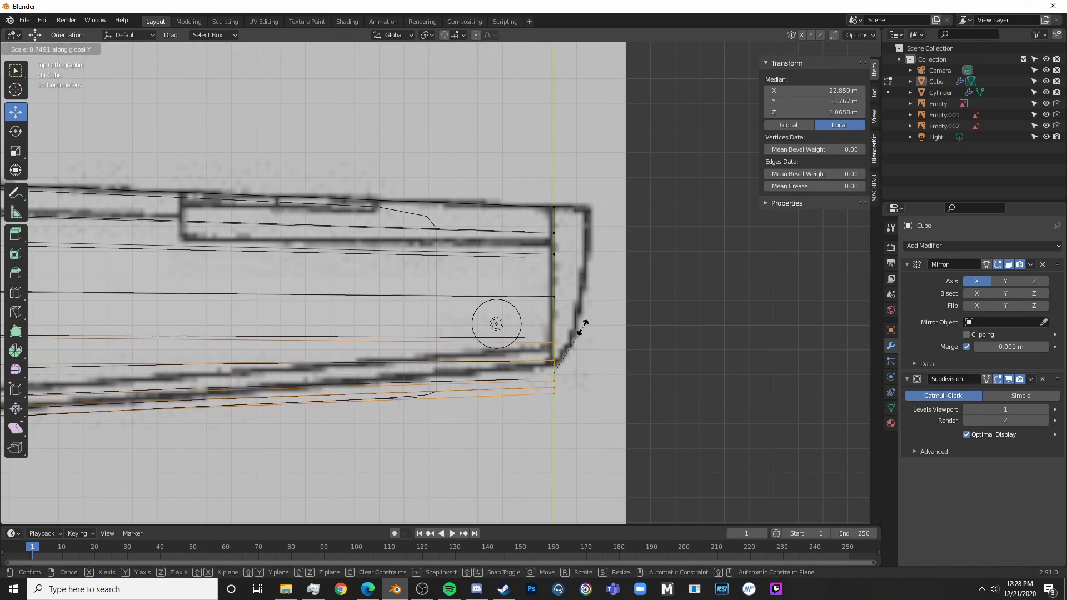
{"action": "left_click", "coordinate": [581, 319]}
{"action": "key", "text": "g"}
{"action": "left_click", "coordinate": [566, 304]}
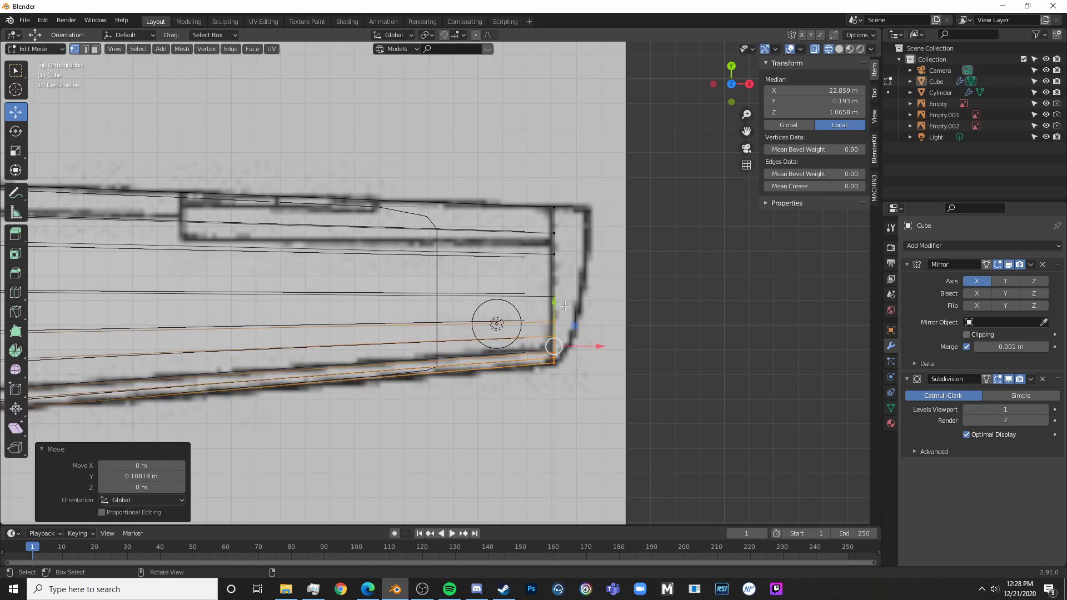
- Inspect the extended wing in solid perspective, and return to the front view in Edit Mode
{"action": "scroll", "coordinate": [561, 444], "scroll_direction": "down", "scroll_amount": 4}
{"action": "middle_click_drag", "start_coordinate": [561, 445], "coordinate": [478, 426]}
{"action": "scroll", "coordinate": [500, 298], "scroll_direction": "up", "scroll_amount": 4}
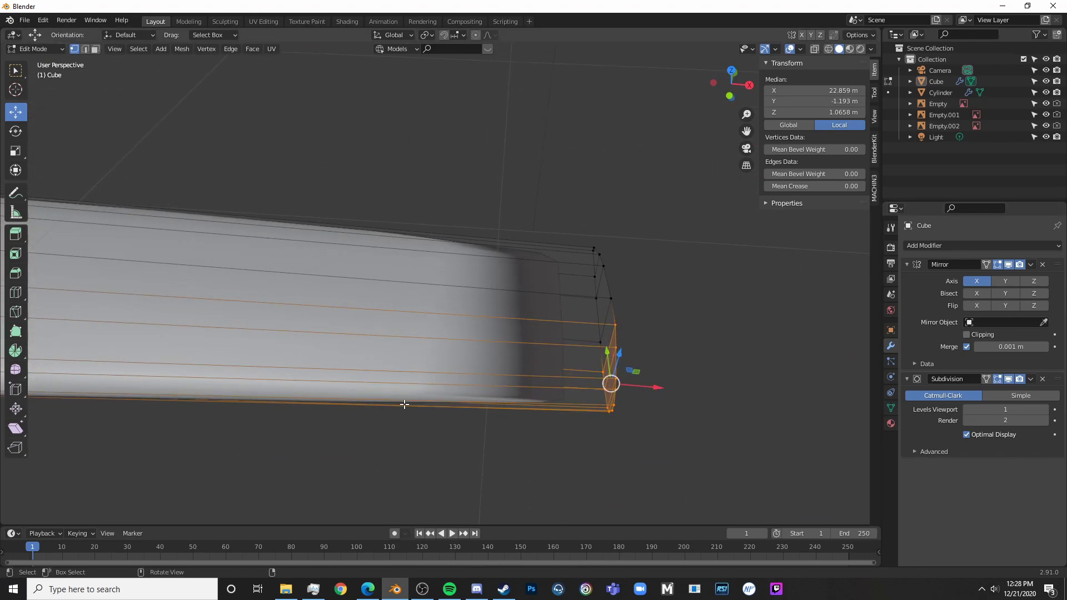
{"action": "scroll", "coordinate": [405, 405], "scroll_direction": "down", "scroll_amount": 5}
{"action": "key", "text": "Tab"}
{"action": "middle_click_drag", "start_coordinate": [452, 341], "coordinate": [456, 266]}
{"action": "key", "text": "KP_1"}
{"action": "key", "text": "Tab"}
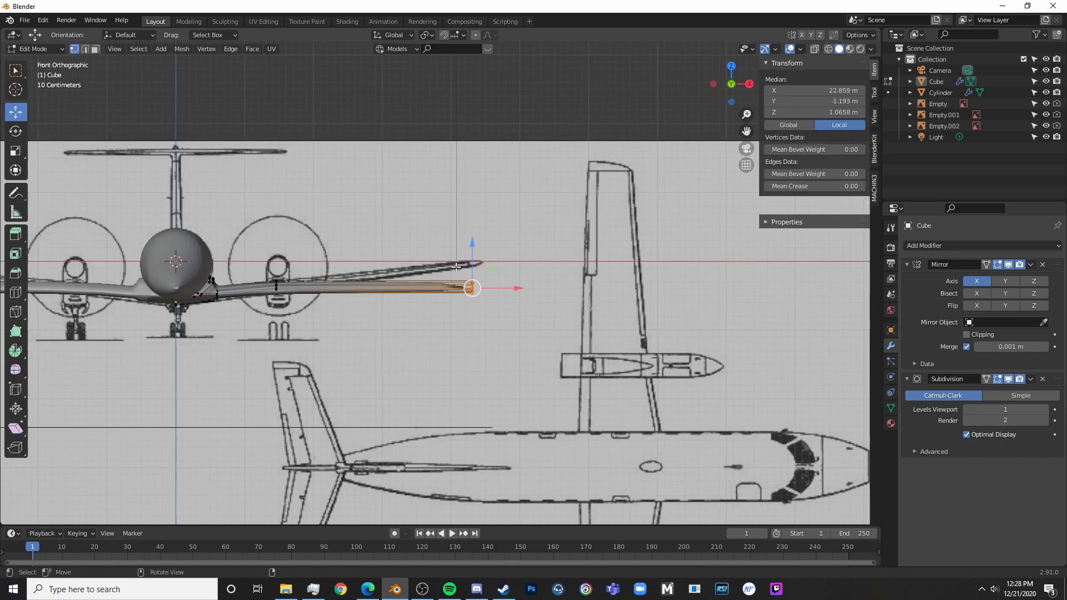
{"action": "scroll", "coordinate": [489, 275], "scroll_direction": "up", "scroll_amount": 5}
{"action": "left_click_drag", "start_coordinate": [522, 259], "coordinate": [524, 199]}
{"action": "key", "text": "ctrl+z"}
- Select all vertices of the wing's end in wireframe, scale them to about 0.409 along Z and raise them onto the blueprint's wing tip
{"action": "key", "text": "shift+z"}
{"action": "key", "text": "c"}
{"action": "left_click", "coordinate": [531, 302]}
{"action": "right_click", "coordinate": [531, 302]}
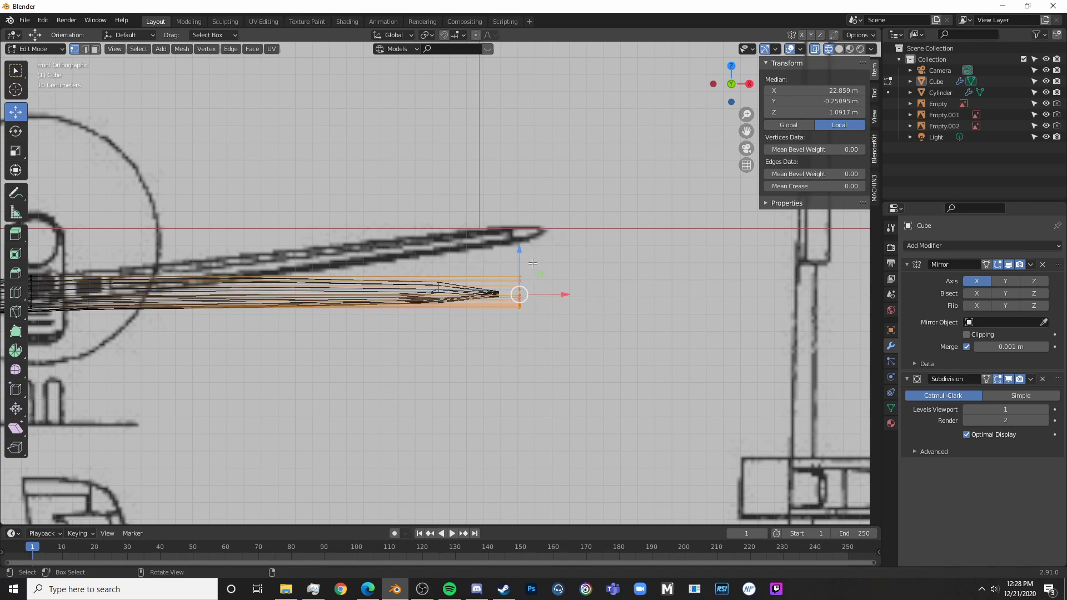
{"action": "key", "text": "s"}
{"action": "key", "text": "z"}
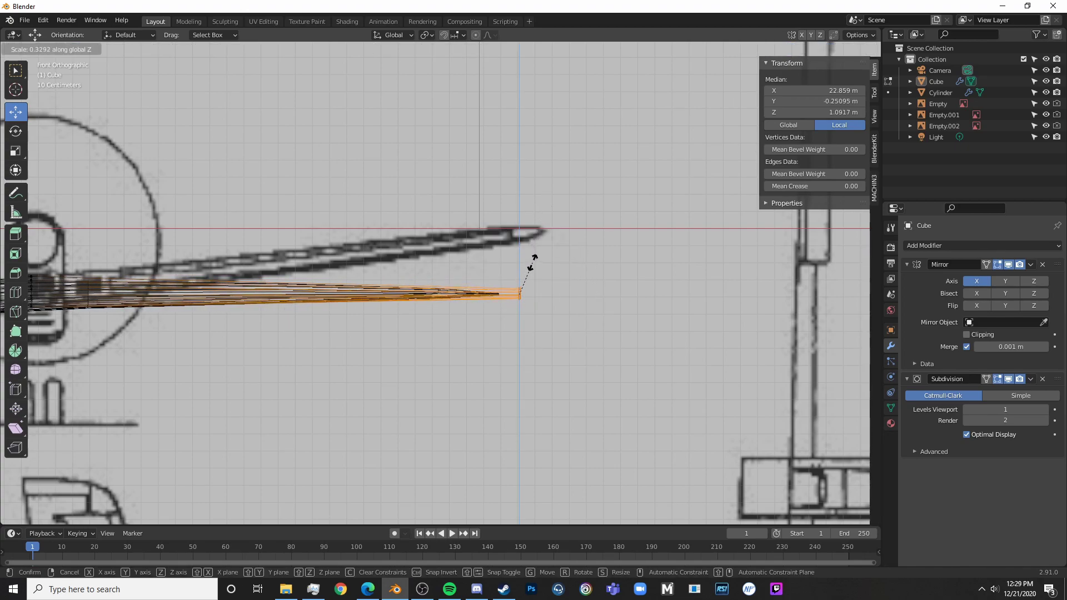
{"action": "left_click", "coordinate": [535, 246]}
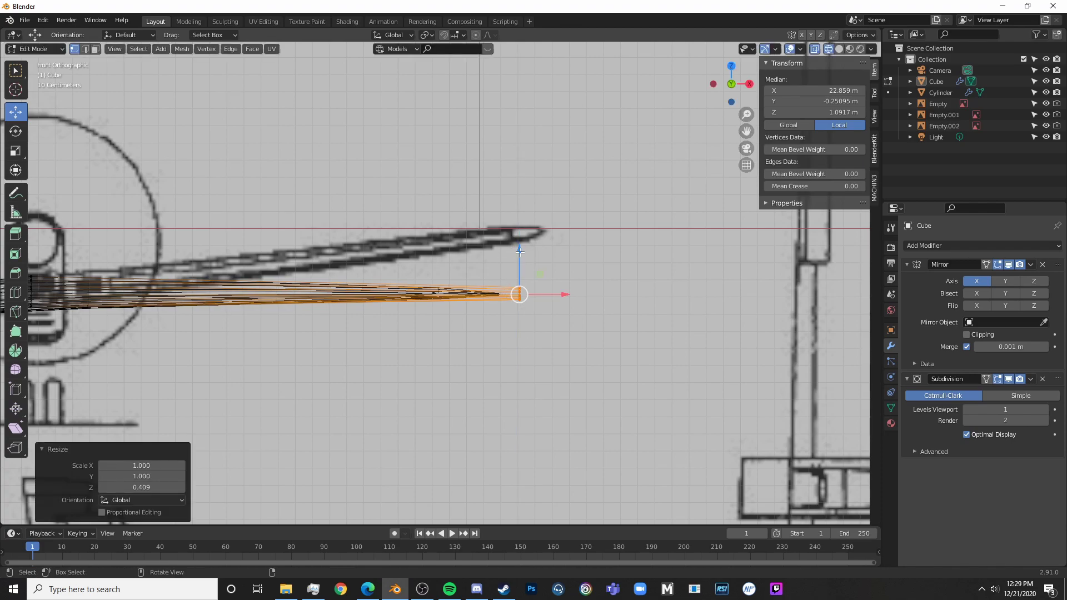
{"action": "left_click_drag", "start_coordinate": [520, 251], "coordinate": [517, 192]}
- Rotate the wing's end section about 3° in the front view and raise it about 0.007 m along Z
{"action": "scroll", "coordinate": [581, 302], "scroll_direction": "up", "scroll_amount": 3}
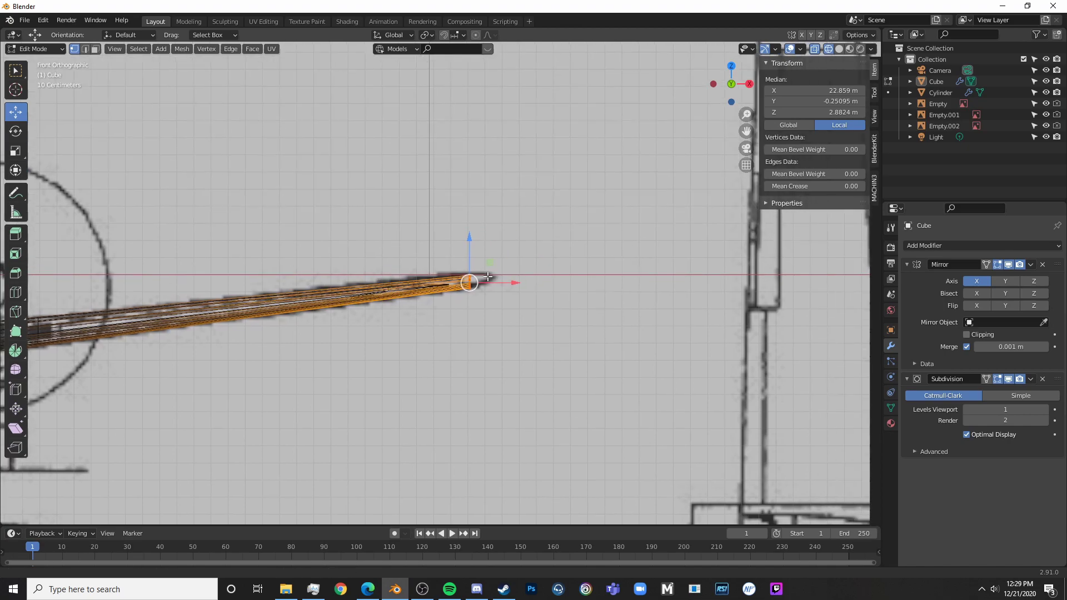
{"action": "scroll", "coordinate": [580, 302], "scroll_direction": "up", "scroll_amount": 2}
{"action": "key", "text": "r"}
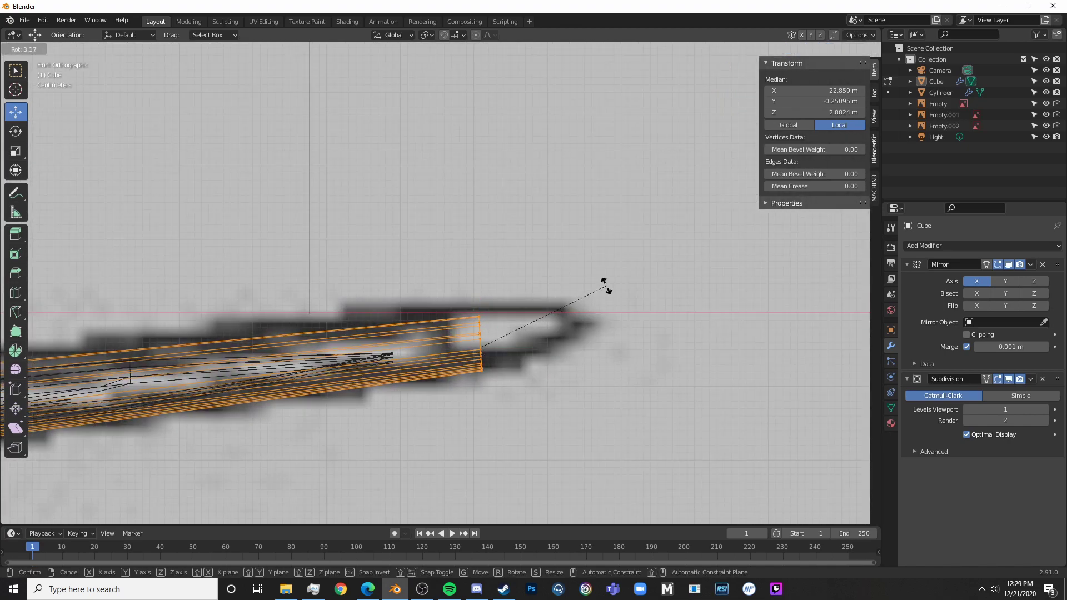
{"action": "left_click", "coordinate": [605, 286]}
{"action": "left_click_drag", "start_coordinate": [477, 308], "coordinate": [478, 304]}
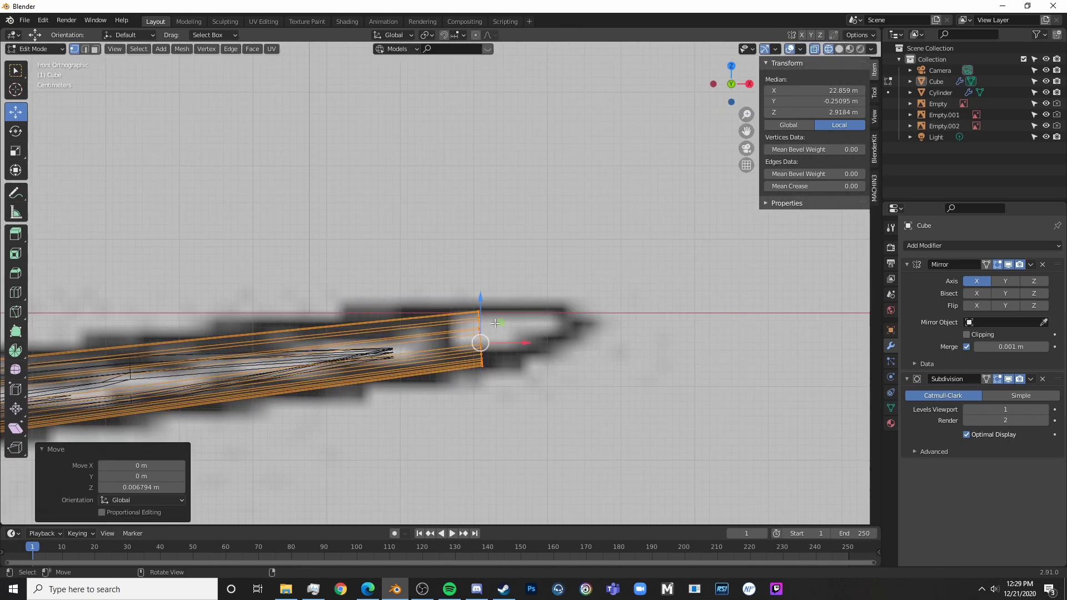
- Extrude the end section outward along the wing, scale it to about 0.577 along Z and raise it slightly toward the tip outline
{"action": "middle_click_drag", "start_coordinate": [578, 354], "coordinate": [514, 351], "text": "shift"}
{"action": "key", "text": "e"}
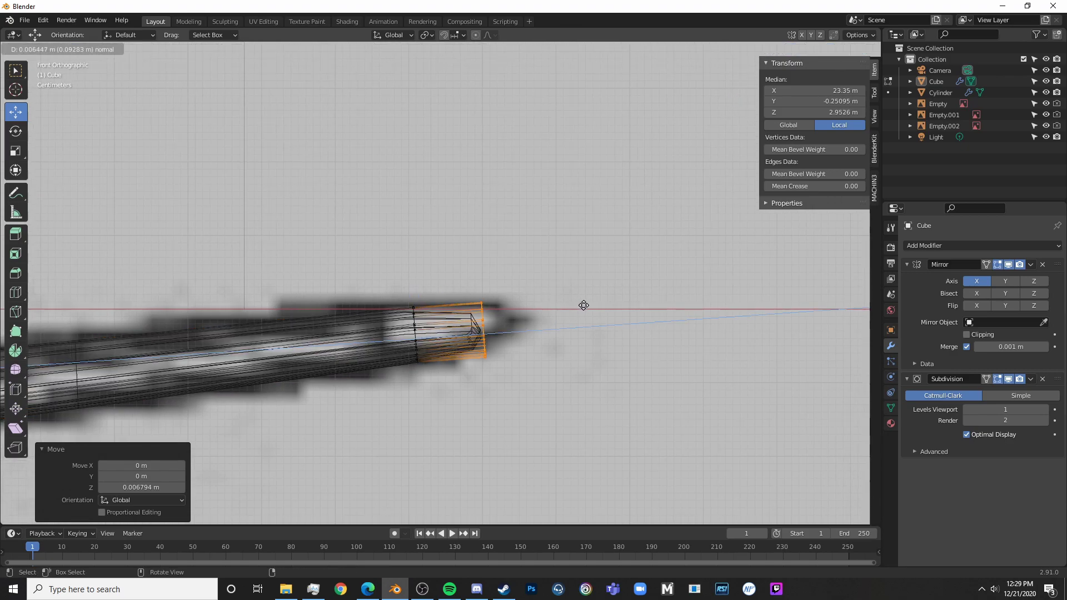
{"action": "left_click", "coordinate": [583, 305]}
{"action": "key", "text": "s"}
{"action": "key", "text": "z"}
{"action": "left_click", "coordinate": [467, 300]}
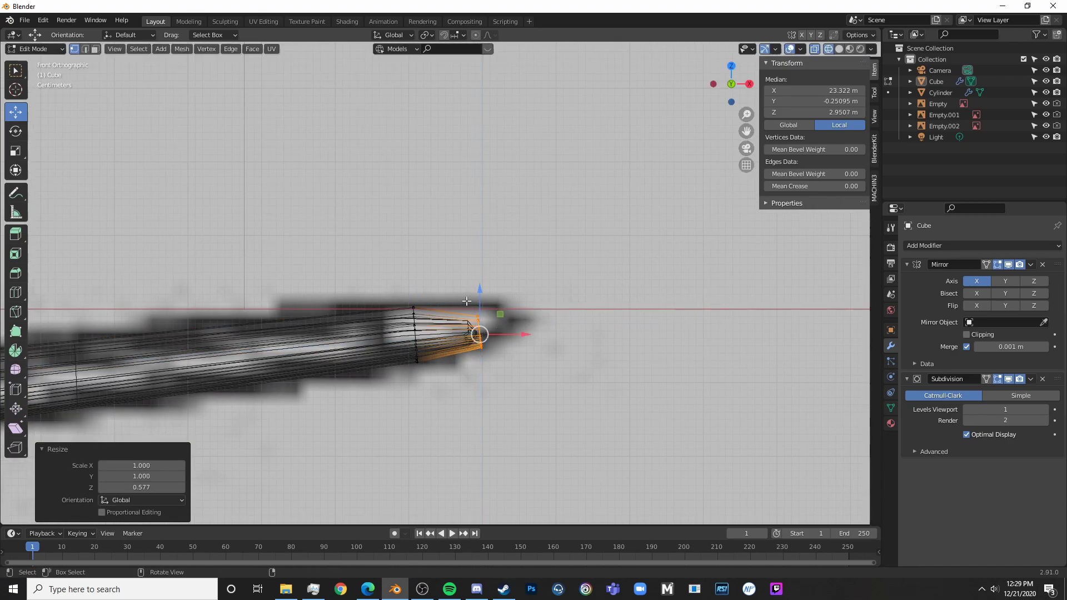
{"action": "left_click_drag", "start_coordinate": [481, 297], "coordinate": [496, 281]}
- Extrude another short tip section, shrink it along Z, fit it to the outline and rotate it about -12.8°
{"action": "key", "text": "e"}
{"action": "left_click", "coordinate": [535, 282]}
{"action": "key", "text": "s"}
{"action": "key", "text": "z"}
{"action": "left_click", "coordinate": [519, 308]}
{"action": "left_click", "coordinate": [506, 281]}
{"action": "key", "text": "r"}
{"action": "left_click", "coordinate": [509, 292]}
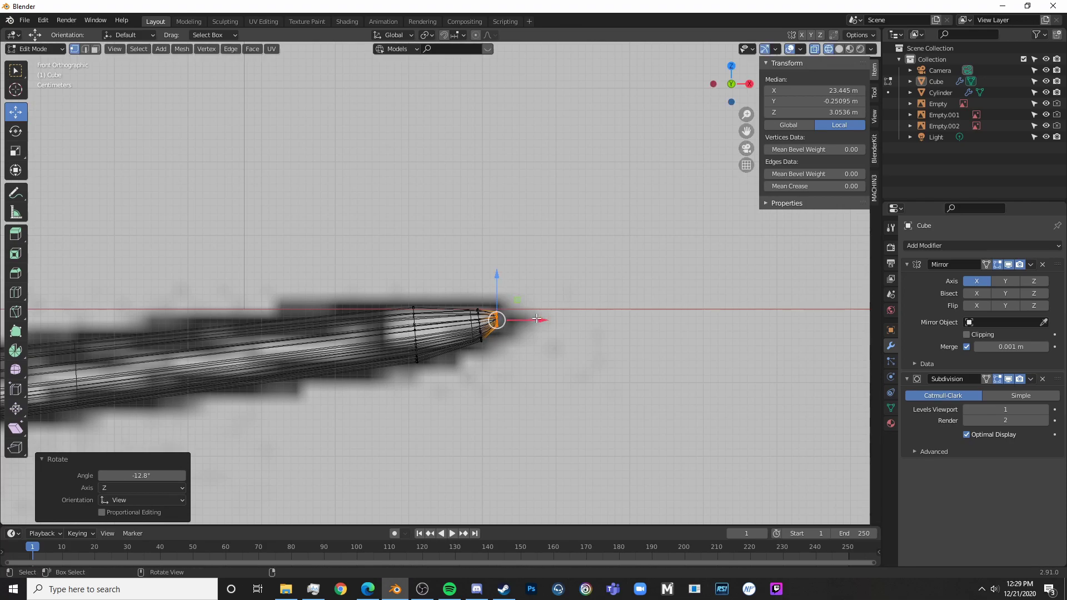
- Check the tip against the front blueprint and rotate its outermost section slightly further
{"action": "key", "text": "Tab"}
{"action": "scroll", "coordinate": [500, 328], "scroll_direction": "down", "scroll_amount": 5}
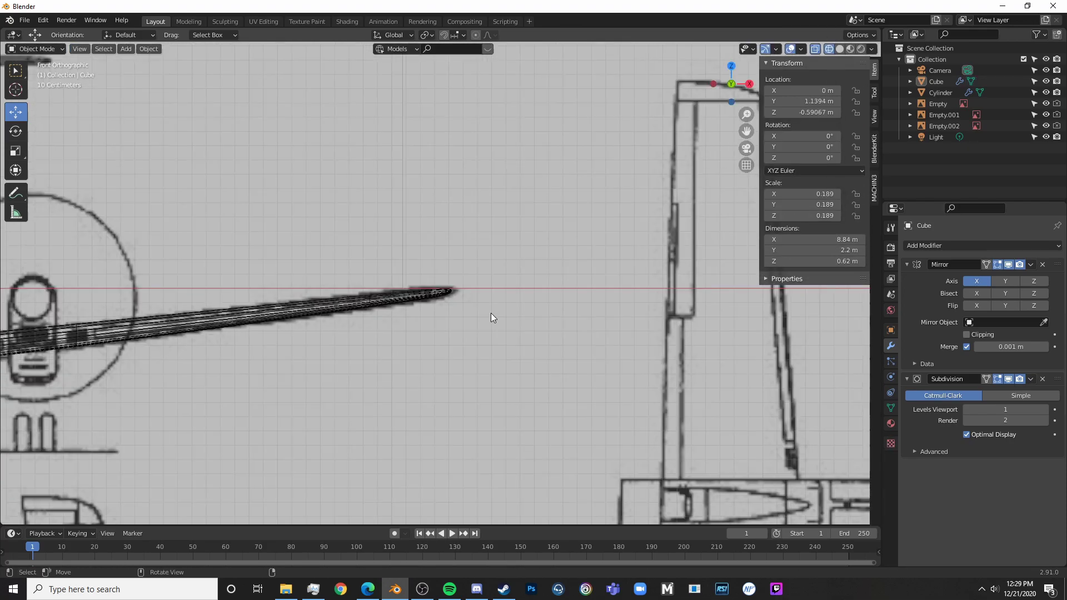
{"action": "key", "text": "Tab"}
{"action": "scroll", "coordinate": [426, 302], "scroll_direction": "up", "scroll_amount": 5}
{"action": "key", "text": "r"}
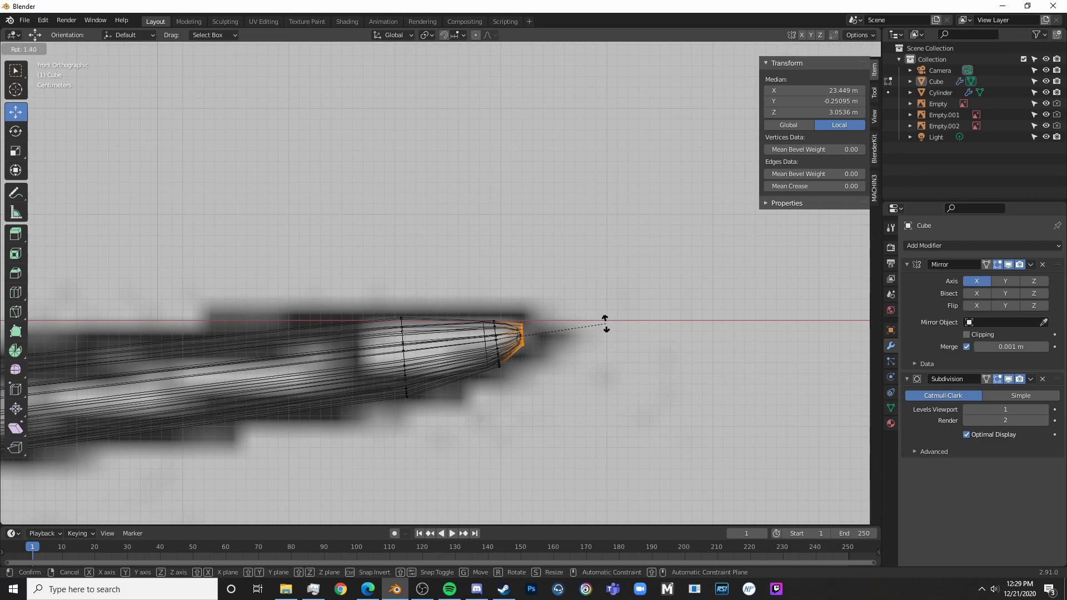
{"action": "left_click", "coordinate": [611, 318]}
{"action": "key", "text": "Tab"}
{"action": "scroll", "coordinate": [534, 379], "scroll_direction": "down", "scroll_amount": 6}
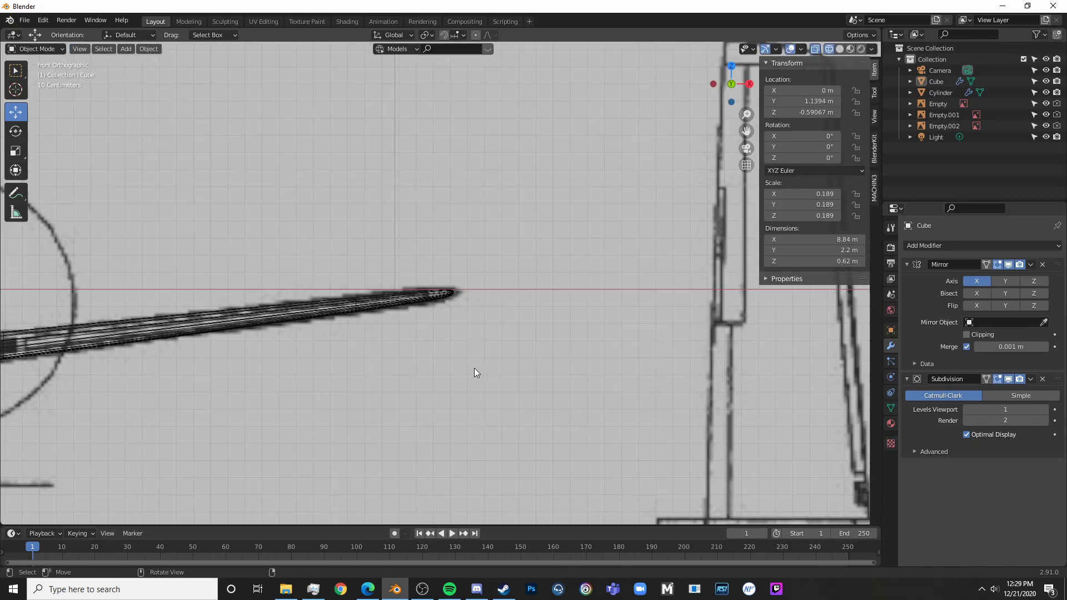
- Select the leading-edge-side vertices of the wing tip's outermost row, scale them to 0.501 along Y and move them about 0.23 m along Y
{"action": "key", "text": "KP_7"}
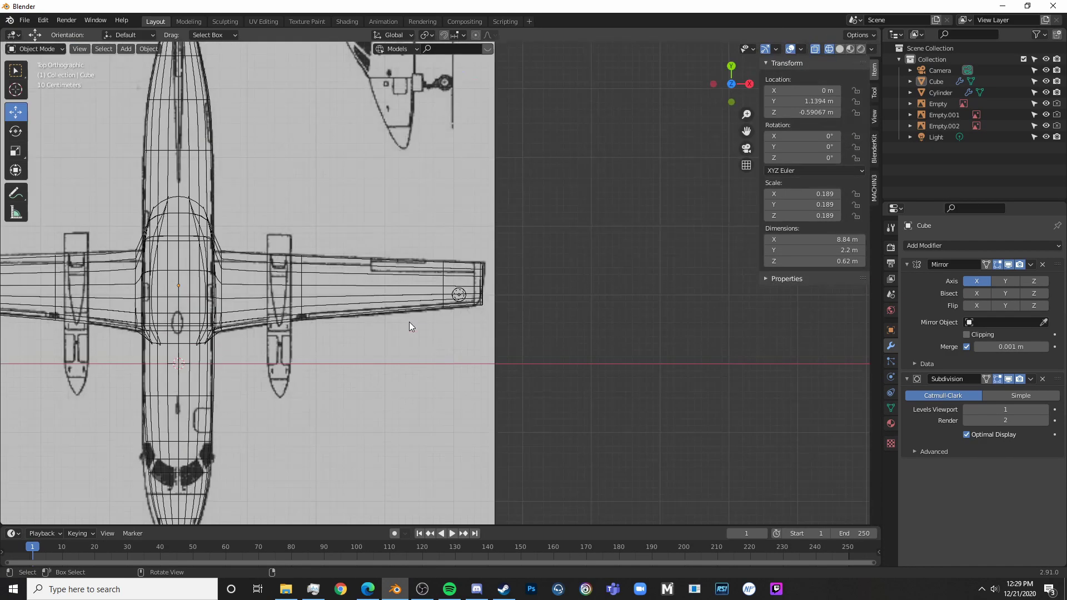
{"action": "key", "text": "Tab"}
{"action": "scroll", "coordinate": [477, 361], "scroll_direction": "up", "scroll_amount": 5}
{"action": "scroll", "coordinate": [367, 385], "scroll_direction": "up", "scroll_amount": 5}
{"action": "middle_click_drag", "start_coordinate": [477, 361], "coordinate": [462, 333], "text": "shift"}
{"action": "left_click", "coordinate": [462, 333]}
{"action": "key", "text": "c"}
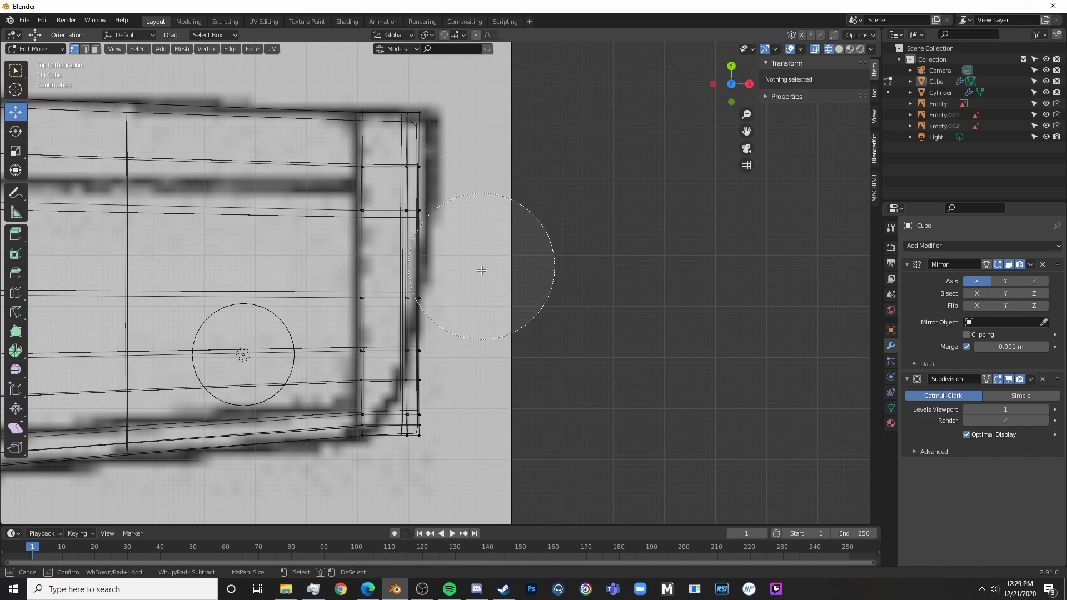
{"action": "key", "text": "Escape"}
{"action": "key", "text": "c"}
{"action": "left_click_drag", "start_coordinate": [473, 300], "coordinate": [478, 334]}
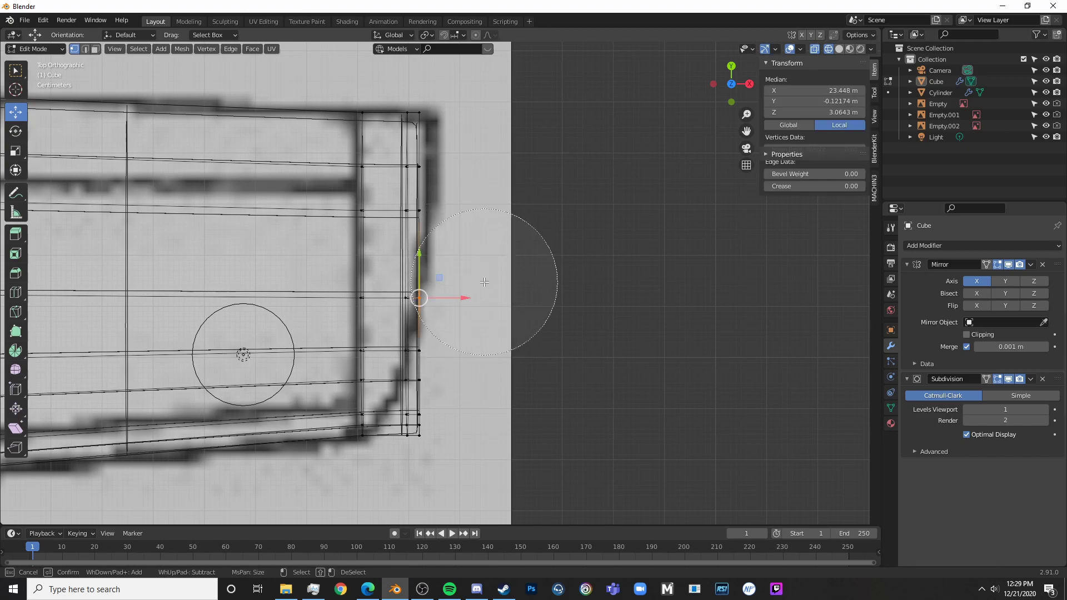
{"action": "left_click_drag", "start_coordinate": [485, 396], "coordinate": [493, 431]}
{"action": "right_click", "coordinate": [493, 431]}
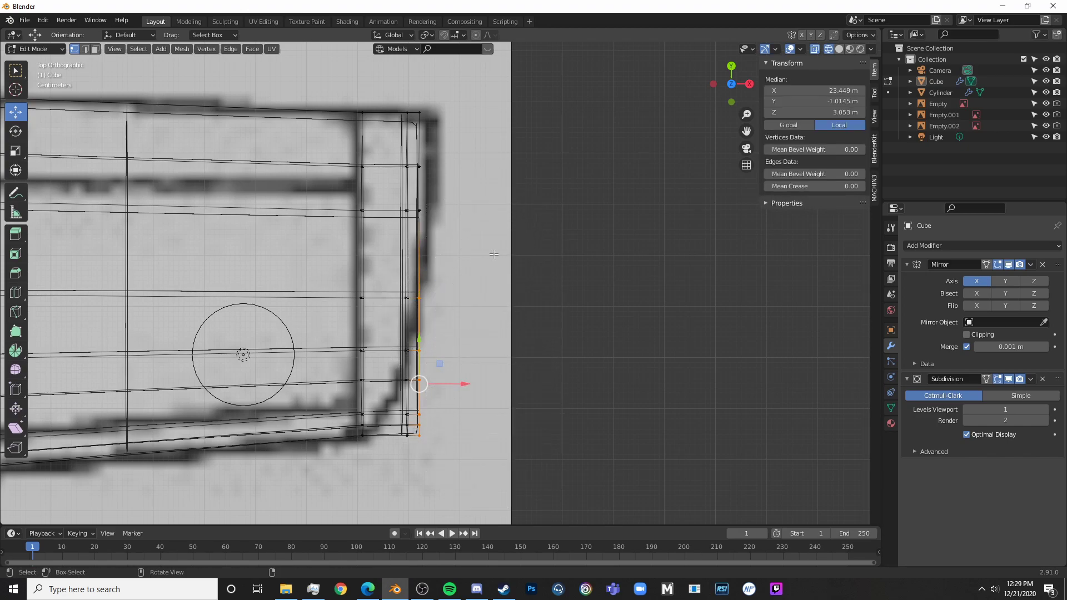
{"action": "key", "text": "s"}
{"action": "key", "text": "y"}
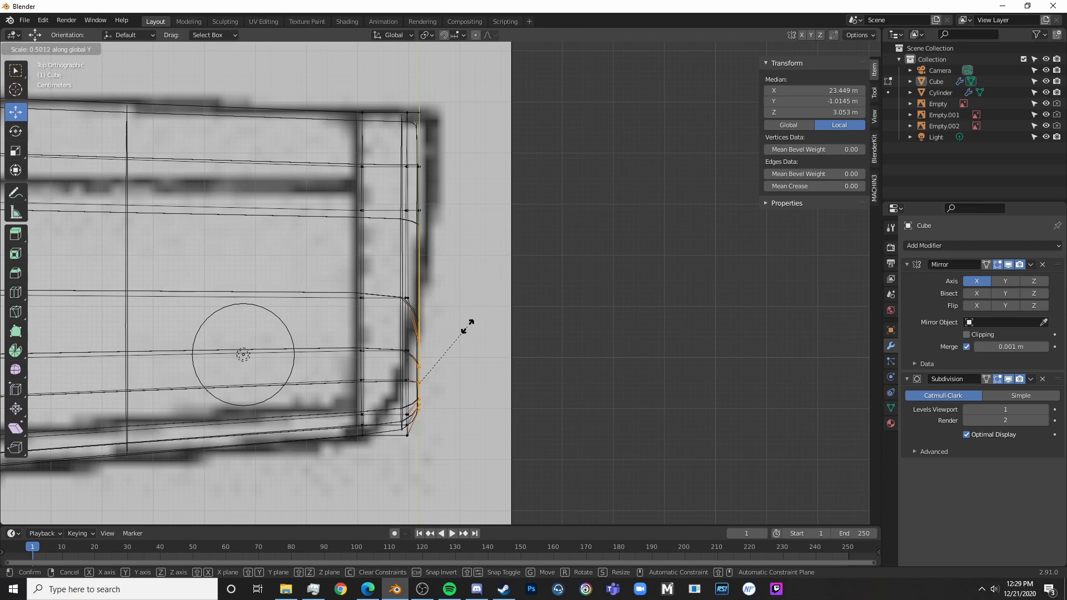
{"action": "left_click", "coordinate": [469, 326]}
{"action": "key", "text": "g"}
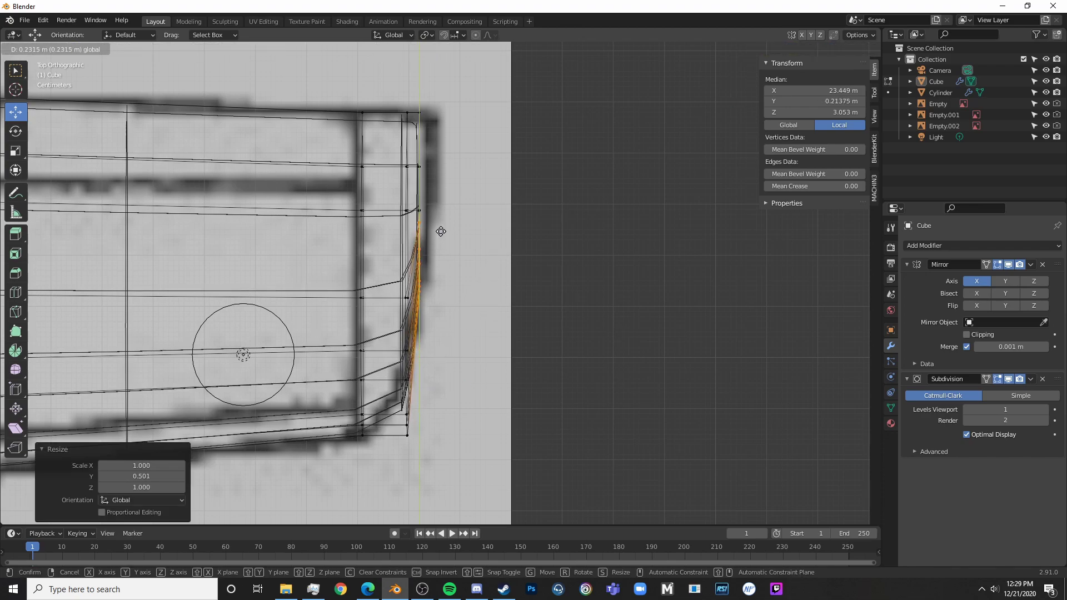
{"action": "left_click", "coordinate": [439, 232]}
- Scale the leading-edge-side vertices of the next row inward to 0.498 along Y and move them along Y to the blueprint's tip curve
{"action": "scroll", "coordinate": [436, 238], "scroll_direction": "up", "scroll_amount": 4}
{"action": "middle_click_drag", "start_coordinate": [435, 240], "coordinate": [517, 203], "text": "shift"}
{"action": "scroll", "coordinate": [506, 321], "scroll_direction": "down", "scroll_amount": 2}
{"action": "key", "text": "alt+a"}
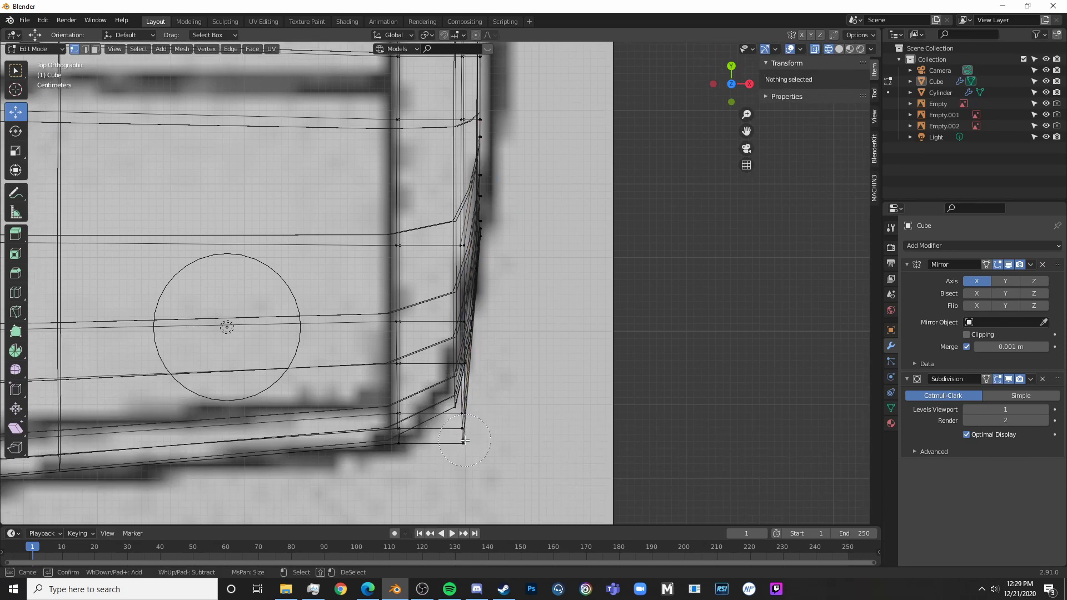
{"action": "left_click_drag", "start_coordinate": [464, 441], "coordinate": [448, 260]}
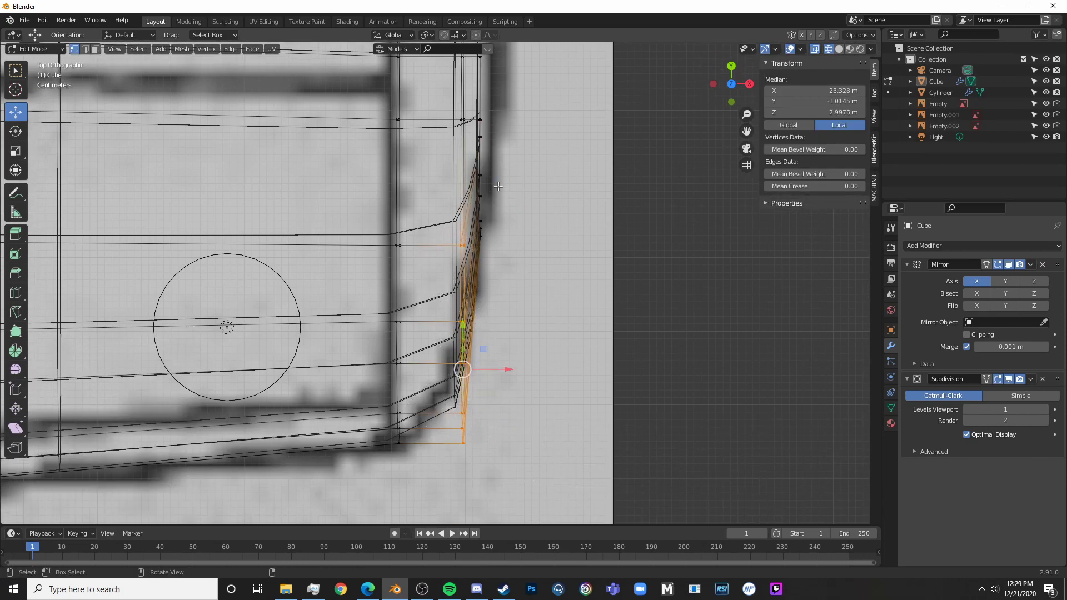
{"action": "key", "text": "s"}
{"action": "key", "text": "y"}
{"action": "left_click", "coordinate": [478, 282]}
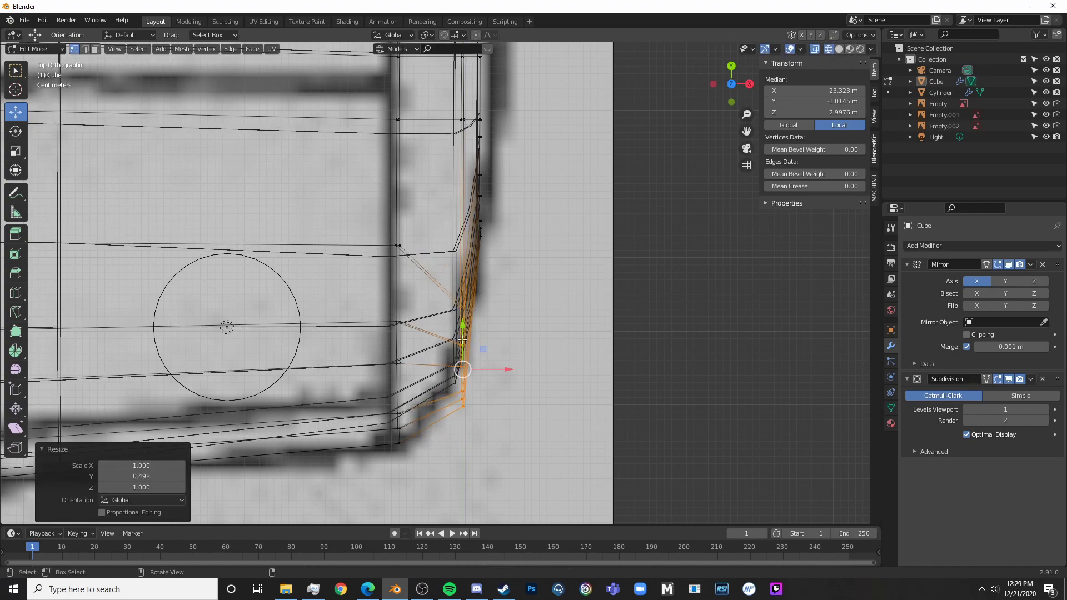
{"action": "left_click_drag", "start_coordinate": [463, 339], "coordinate": [462, 290]}
- Inspect the shaded tip, nudge the selected vertices along Y and add one centred loop cut across the tip section
{"action": "key", "text": "Tab"}
{"action": "key", "text": "shift+z"}
{"action": "scroll", "coordinate": [500, 362], "scroll_direction": "down", "scroll_amount": 4}
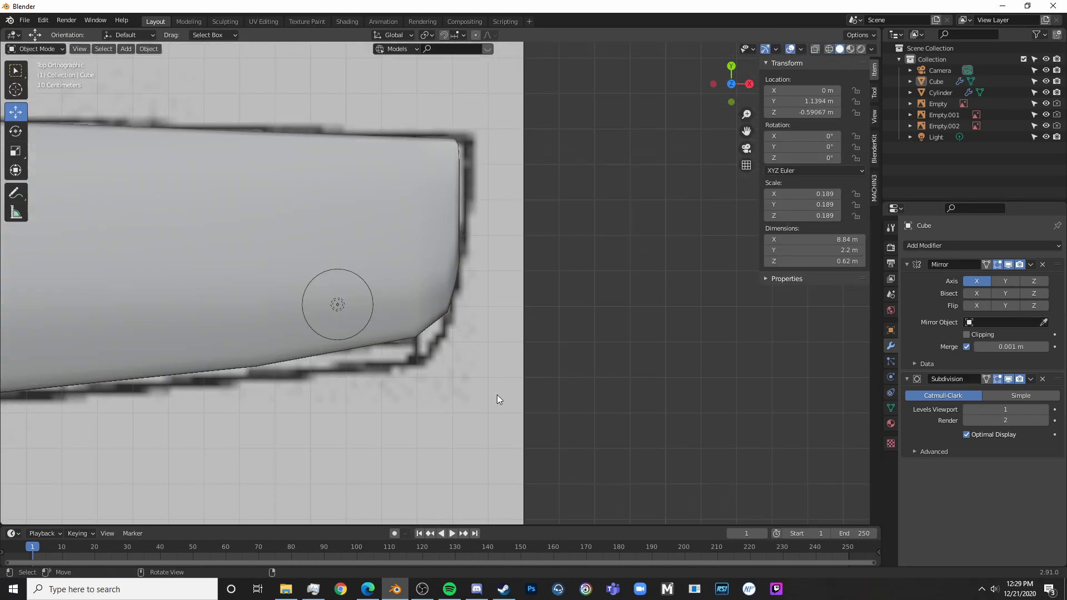
{"action": "middle_click_drag", "start_coordinate": [497, 400], "coordinate": [450, 294]}
{"action": "key", "text": "Tab"}
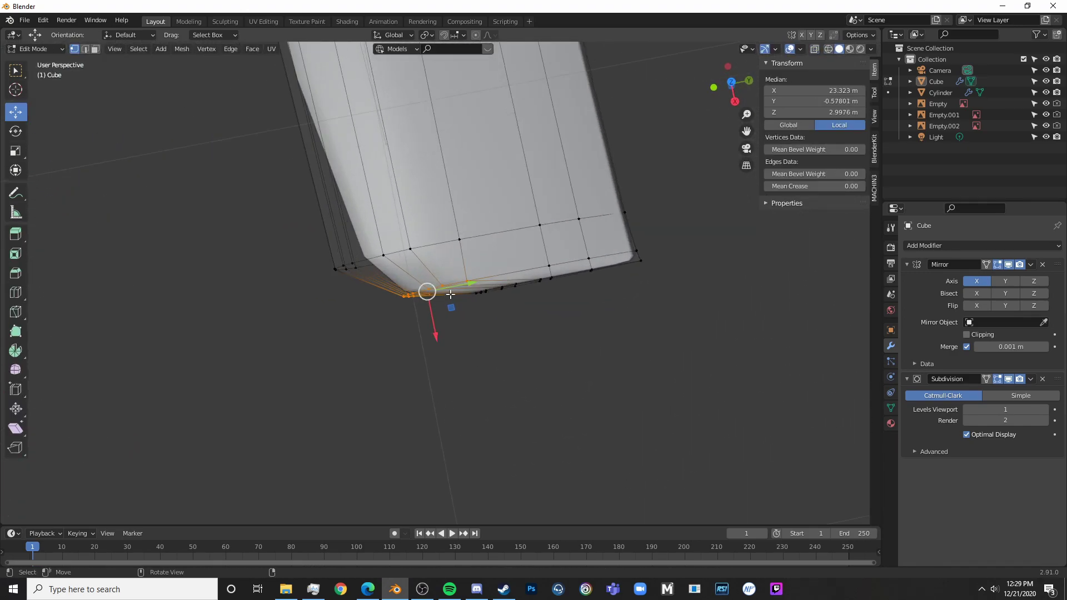
{"action": "left_click_drag", "start_coordinate": [470, 284], "coordinate": [469, 291]}
{"action": "key", "text": "ctrl+r"}
{"action": "left_click", "coordinate": [388, 290]}
{"action": "right_click", "coordinate": [388, 290]}
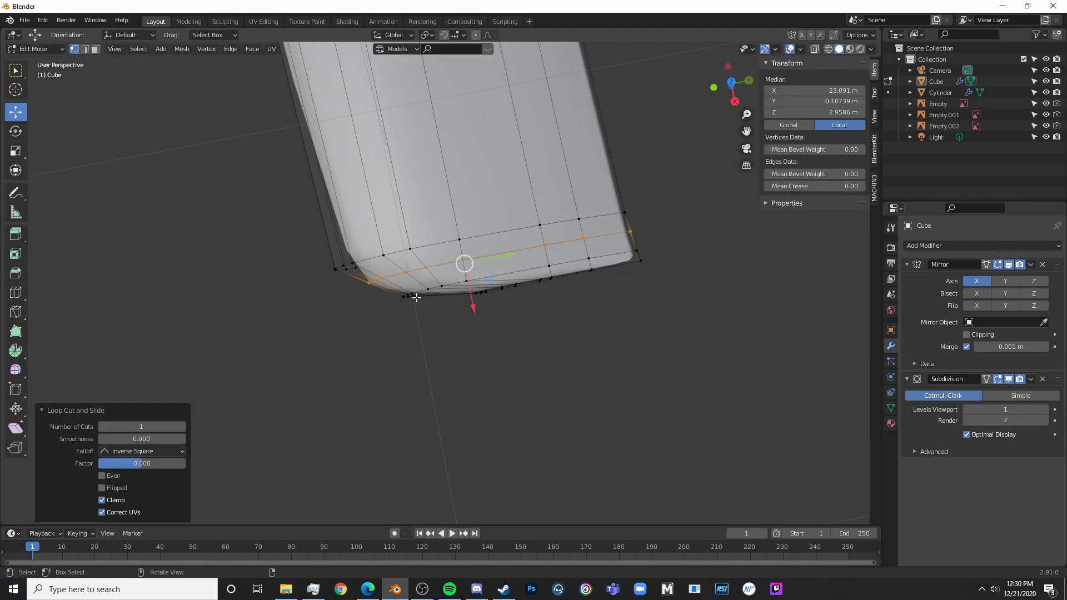
- Select the new loop's vertices near the leading edge, shift them along Y to round the tip corner, and check the shaded outline from the top
{"action": "key", "text": "KP_7"}
{"action": "key", "text": "shift+z"}
{"action": "scroll", "coordinate": [422, 356], "scroll_direction": "up", "scroll_amount": 3}
{"action": "key", "text": "alt+a"}
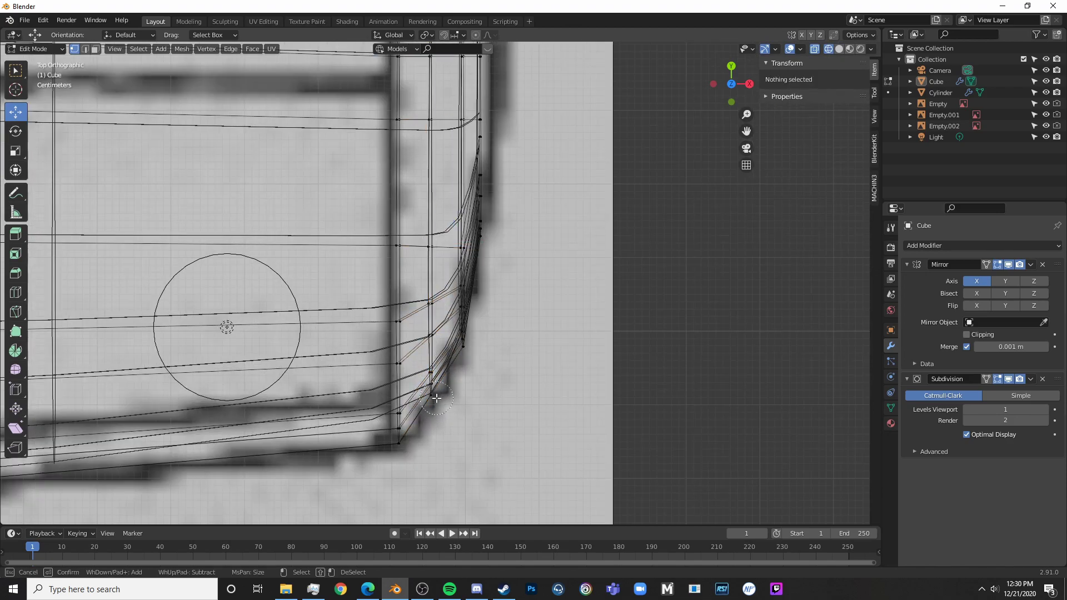
{"action": "key", "text": "c"}
{"action": "left_click_drag", "start_coordinate": [437, 385], "coordinate": [432, 360]}
{"action": "left_click_drag", "start_coordinate": [428, 318], "coordinate": [422, 339]}
{"action": "key", "text": "alt+a"}
{"action": "scroll", "coordinate": [350, 424], "scroll_direction": "down", "scroll_amount": 8}
{"action": "key", "text": "Tab"}
{"action": "key", "text": "shift+z"}
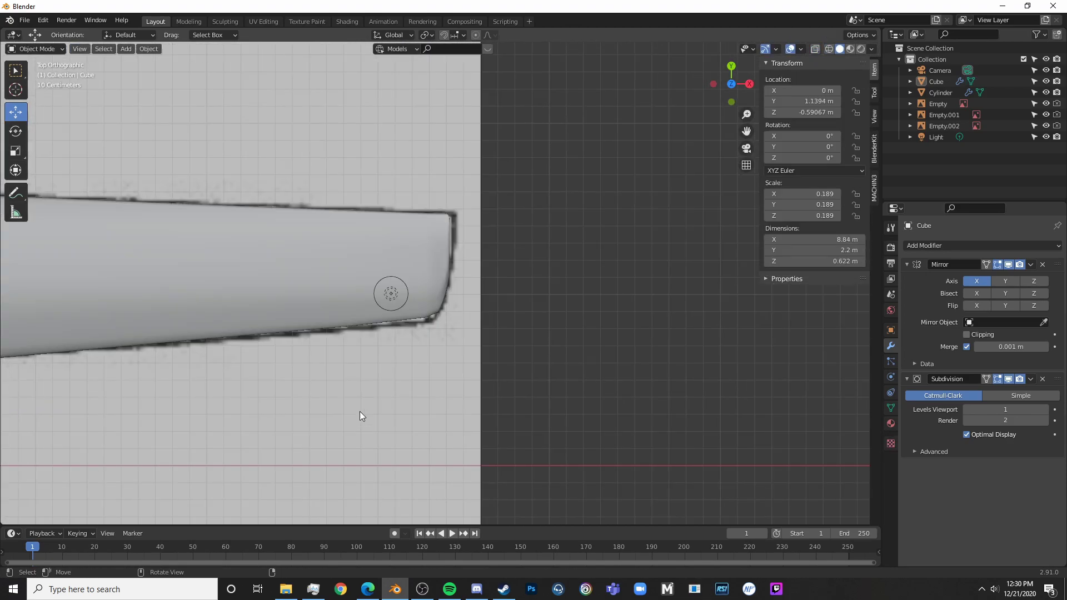
- Add a loop cut across the long span of the wing and slide it outward toward the tip
{"action": "mouse_move", "coordinate": [359, 413]}
{"action": "middle_mouse_down"}
{"action": "mouse_move", "coordinate": [417, 308]}
{"action": "mouse_move", "coordinate": [378, 327]}
{"action": "mouse_move", "coordinate": [333, 299]}
{"action": "middle_mouse_up"}
{"action": "key", "text": "Tab"}
{"action": "key", "text": "a"}
{"action": "key", "text": "ctrl+r"}
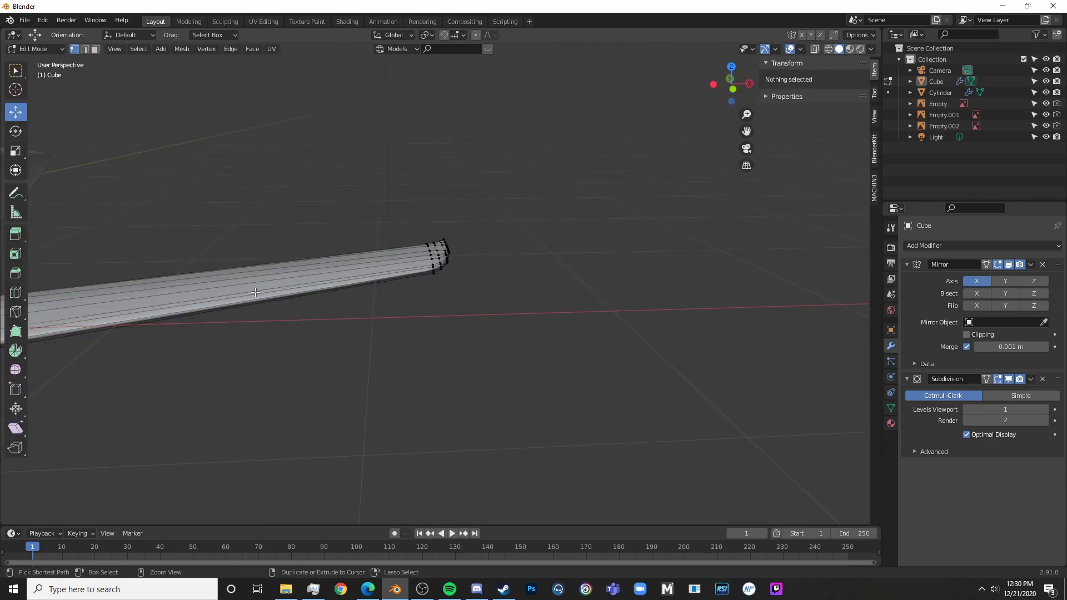
{"action": "left_click", "coordinate": [255, 292]}
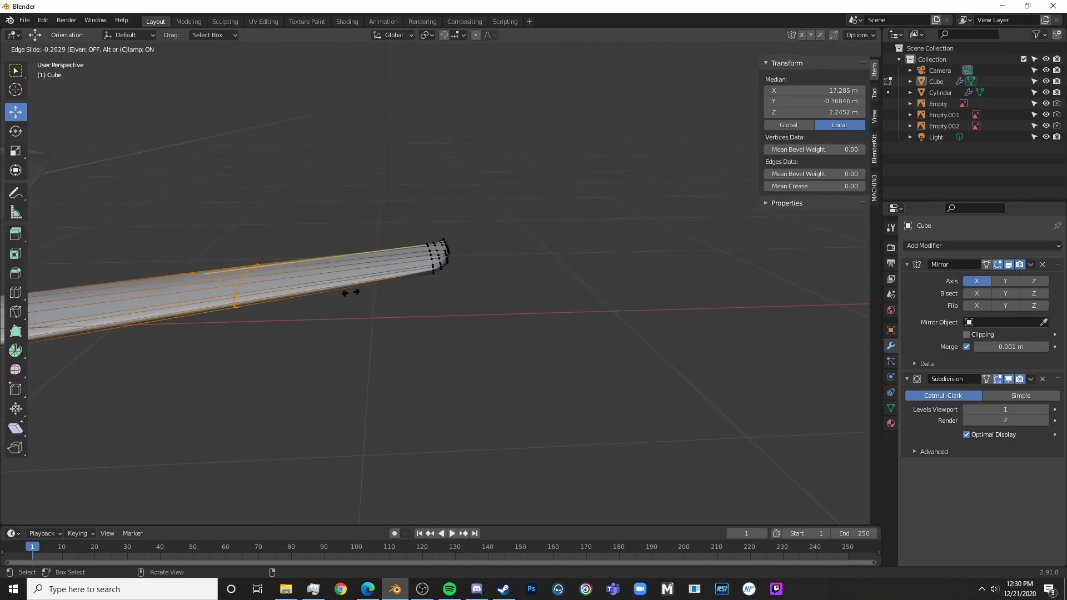
{"action": "left_click", "coordinate": [532, 275]}
{"action": "key", "text": "Tab"}
- Select the fuselage and edit its mesh in face selection mode, framed at the tail in the right side view
{"action": "middle_click_drag", "start_coordinate": [534, 275], "coordinate": [368, 382]}
{"action": "scroll", "coordinate": [473, 459], "scroll_direction": "down", "scroll_amount": 9}
{"action": "key", "text": "KP_7"}
{"action": "key", "text": "KP_3"}
{"action": "scroll", "coordinate": [396, 383], "scroll_direction": "up", "scroll_amount": 8}
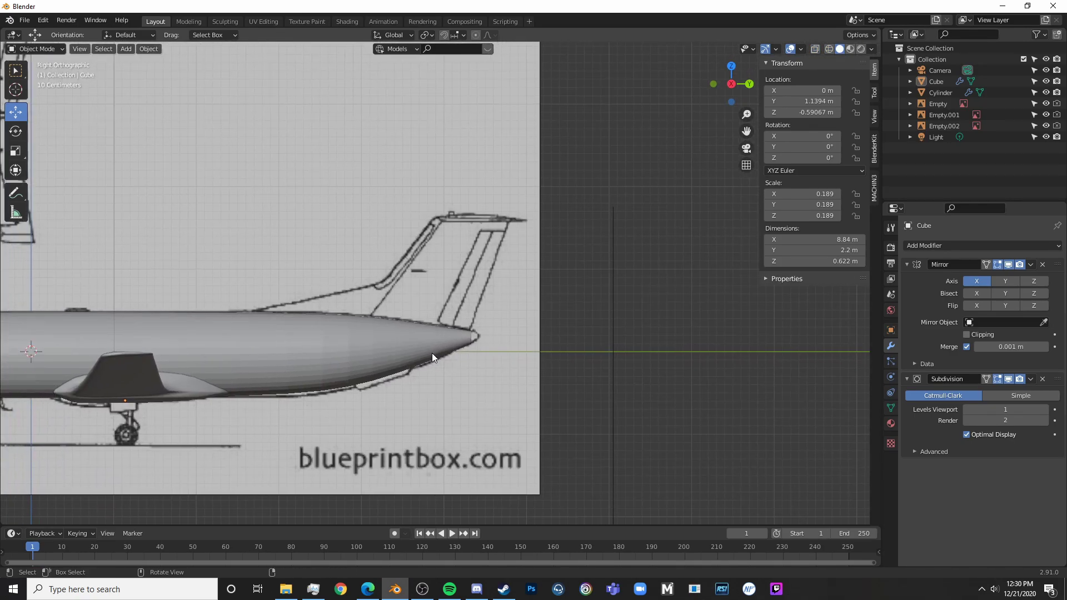
{"action": "middle_click_drag", "start_coordinate": [415, 351], "coordinate": [480, 318], "text": "shift"}
{"action": "left_click_drag", "start_coordinate": [480, 318], "coordinate": [469, 321]}
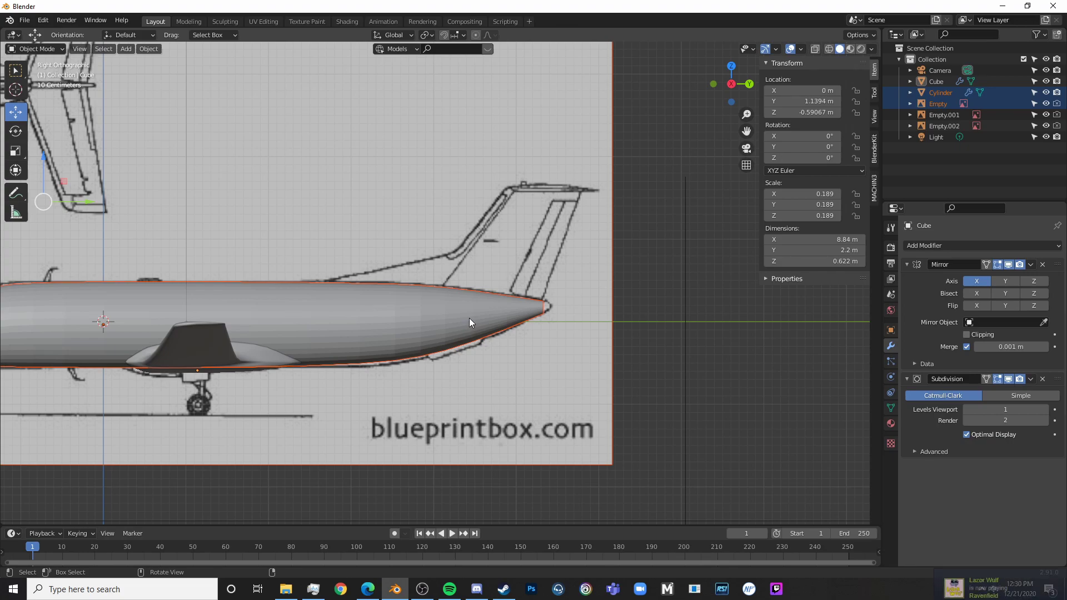
{"action": "left_click", "coordinate": [469, 318]}
{"action": "key", "text": "Tab"}
{"action": "middle_click_drag", "start_coordinate": [469, 318], "coordinate": [476, 375]}
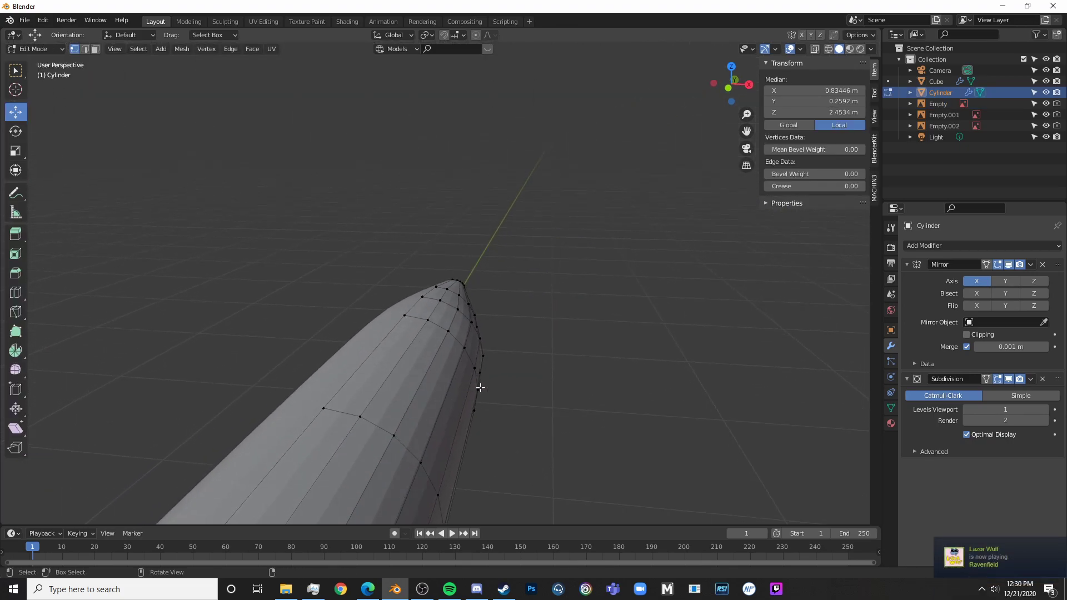
{"action": "left_click", "coordinate": [96, 49]}
{"action": "key", "text": "KP_3"}
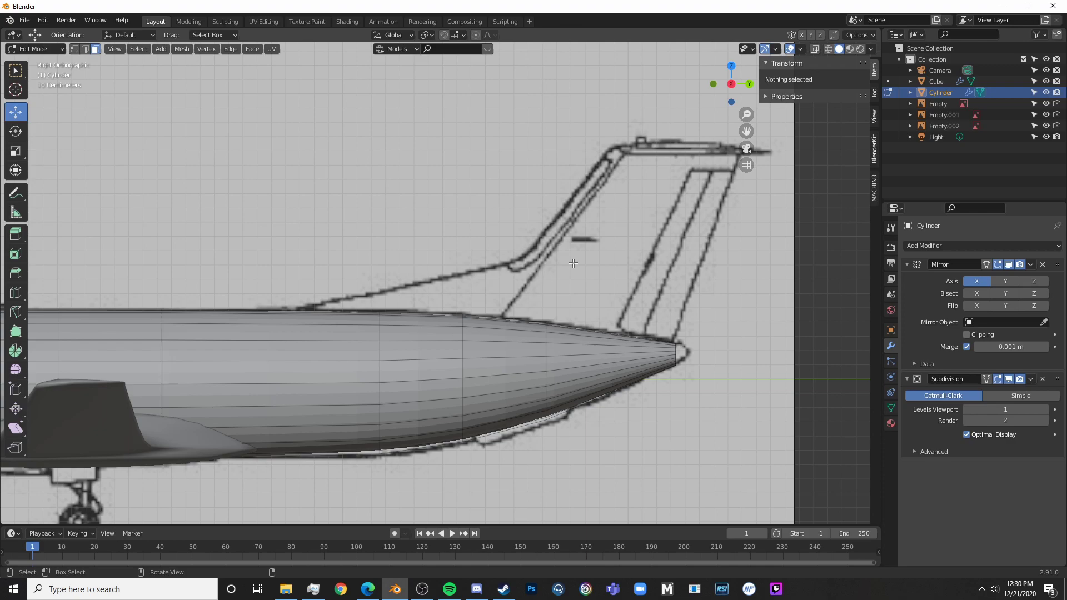
{"action": "scroll", "coordinate": [758, 239], "scroll_direction": "down", "scroll_amount": 2}
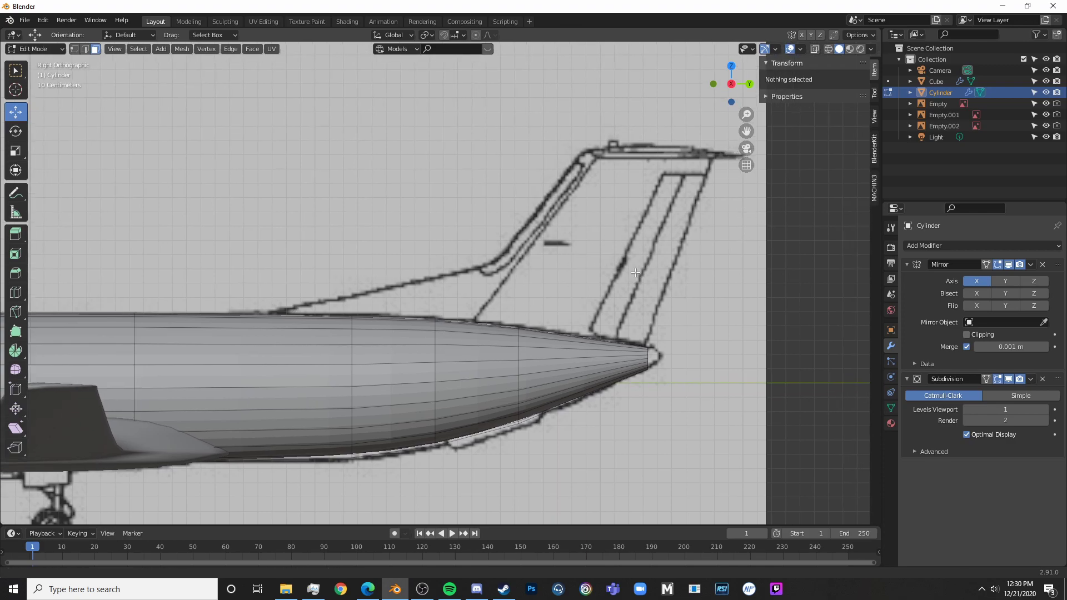
- Switch to the web browser, open an Embraer 120 photo from the image results to examine the tail fin, and return to Blender
{"action": "left_click", "coordinate": [373, 588]}
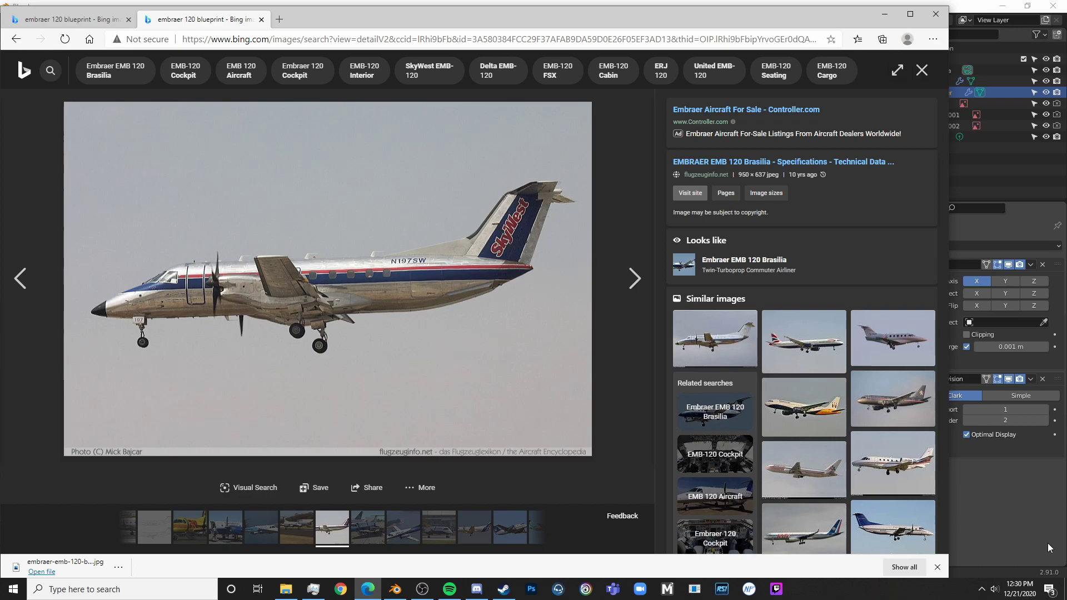
{"action": "left_click", "coordinate": [16, 39]}
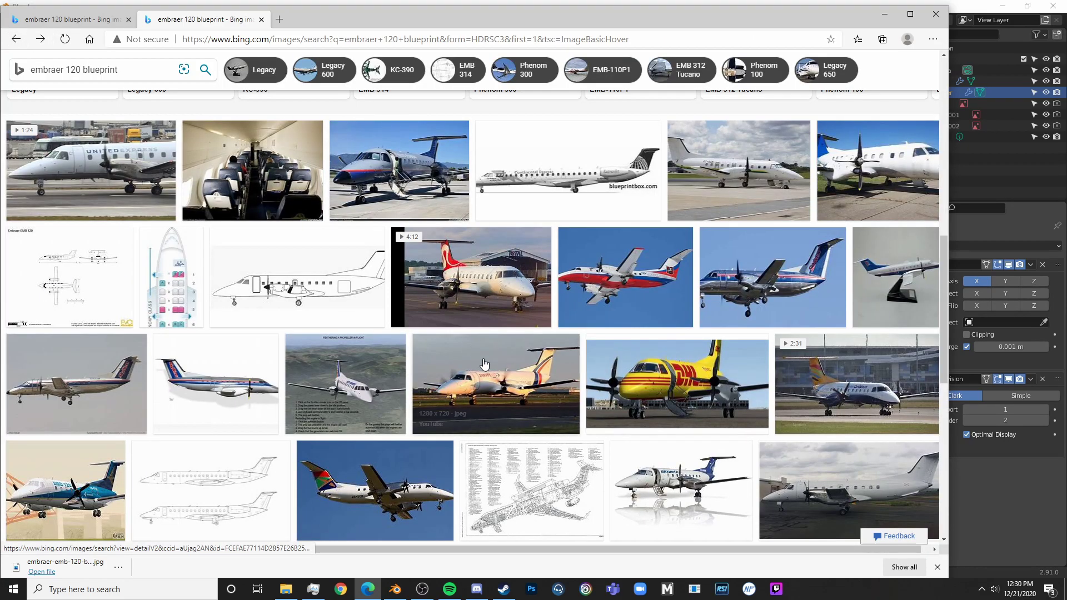
{"action": "scroll", "coordinate": [446, 289], "scroll_direction": "down", "scroll_amount": 2}
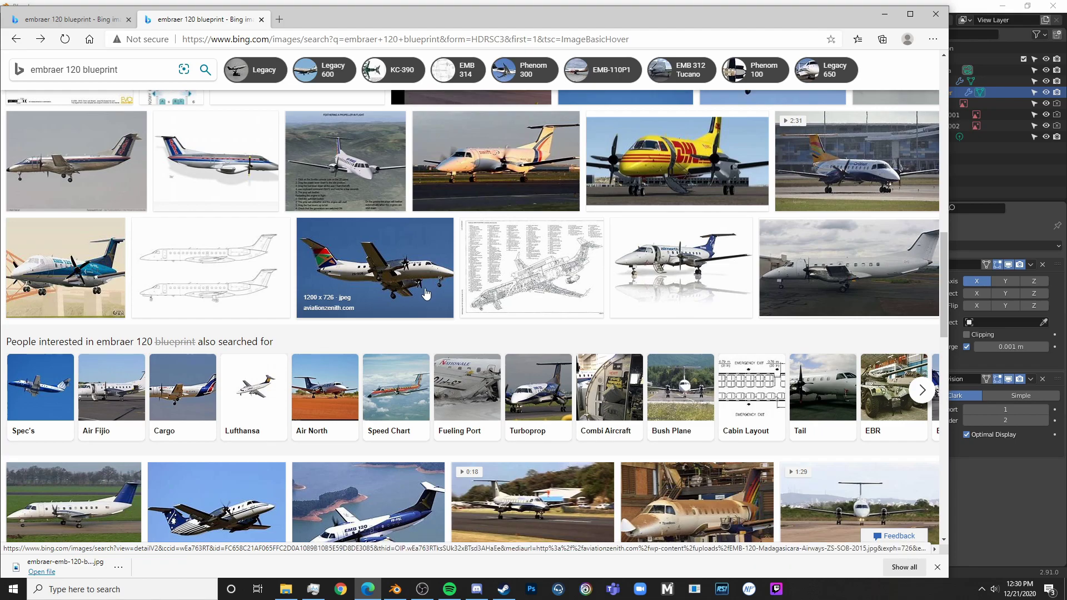
{"action": "left_click", "coordinate": [818, 140]}
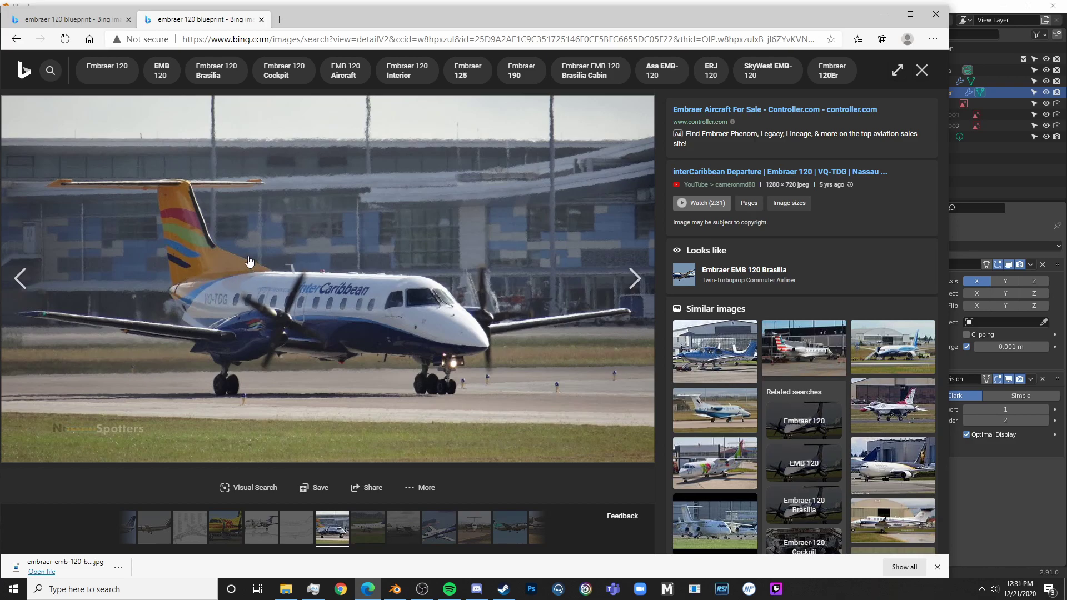
{"action": "left_click", "coordinate": [969, 544]}
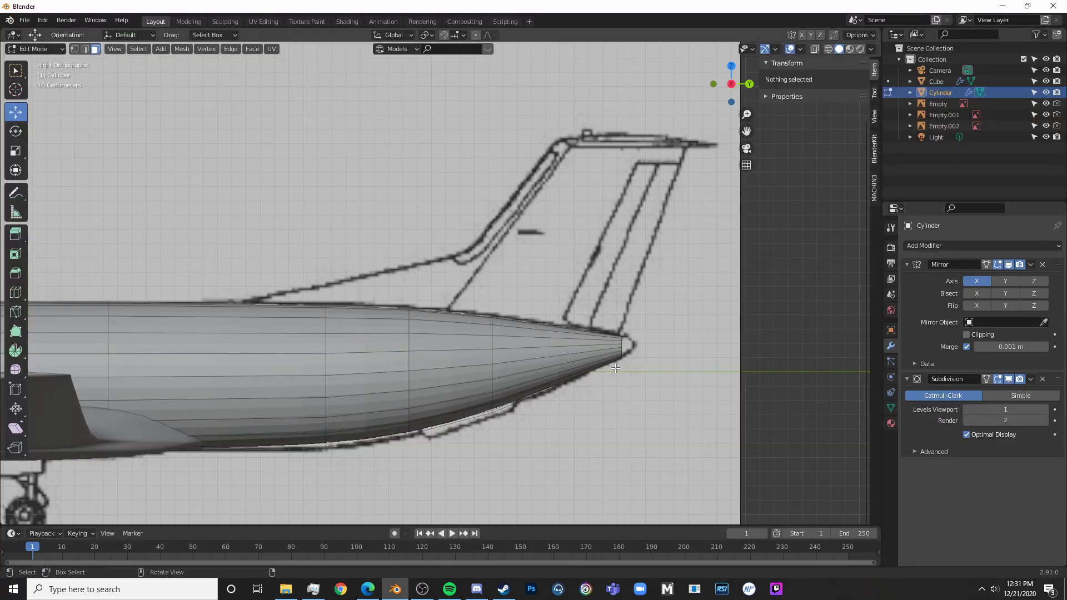
- Edge-slide the fuselage loop just ahead of the tail fin toward the point where the dorsal fin starts on the blueprint
{"action": "middle_click_drag", "start_coordinate": [557, 310], "coordinate": [572, 288], "text": "shift"}
{"action": "scroll", "coordinate": [347, 239], "scroll_direction": "down", "scroll_amount": 1}
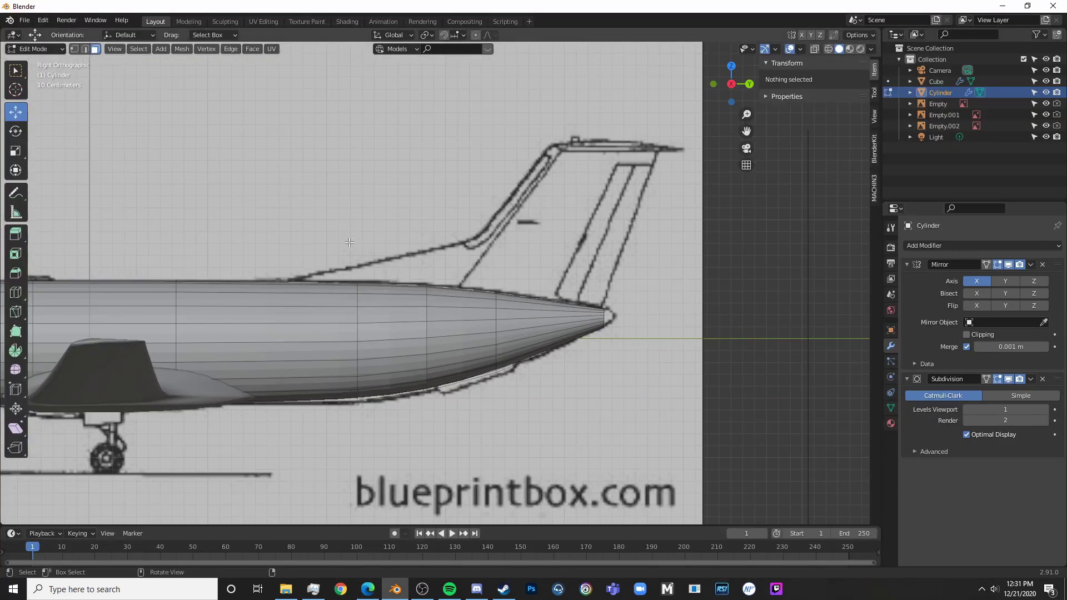
{"action": "left_click", "coordinate": [267, 292], "text": "alt"}
{"action": "key", "text": "g"}
{"action": "key", "text": "g"}
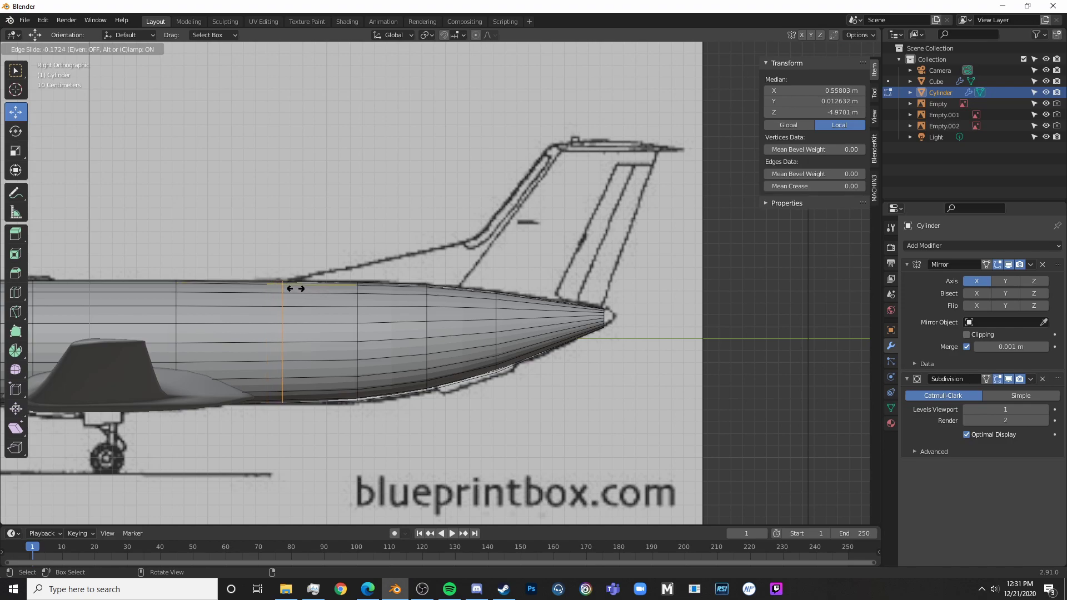
- Add edge loops around the rear fuselage at the front and rear of the tail fin's base, matching the side blueprint
{"action": "left_click", "coordinate": [299, 289]}
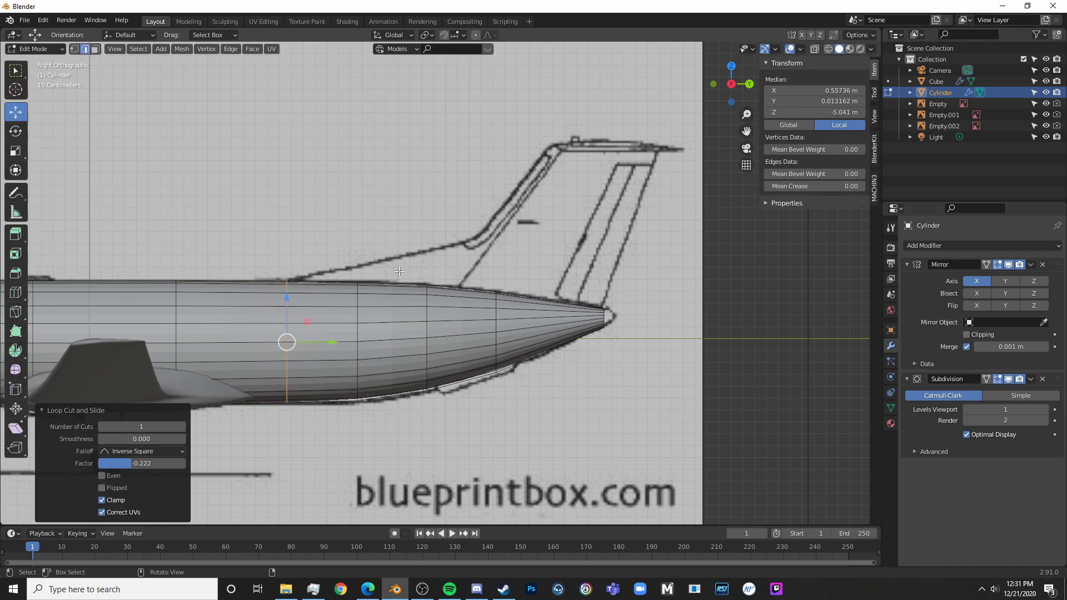
{"action": "middle_click_drag", "start_coordinate": [508, 213], "coordinate": [371, 211], "text": "shift"}
{"action": "scroll", "coordinate": [388, 256], "scroll_direction": "up", "scroll_amount": 3}
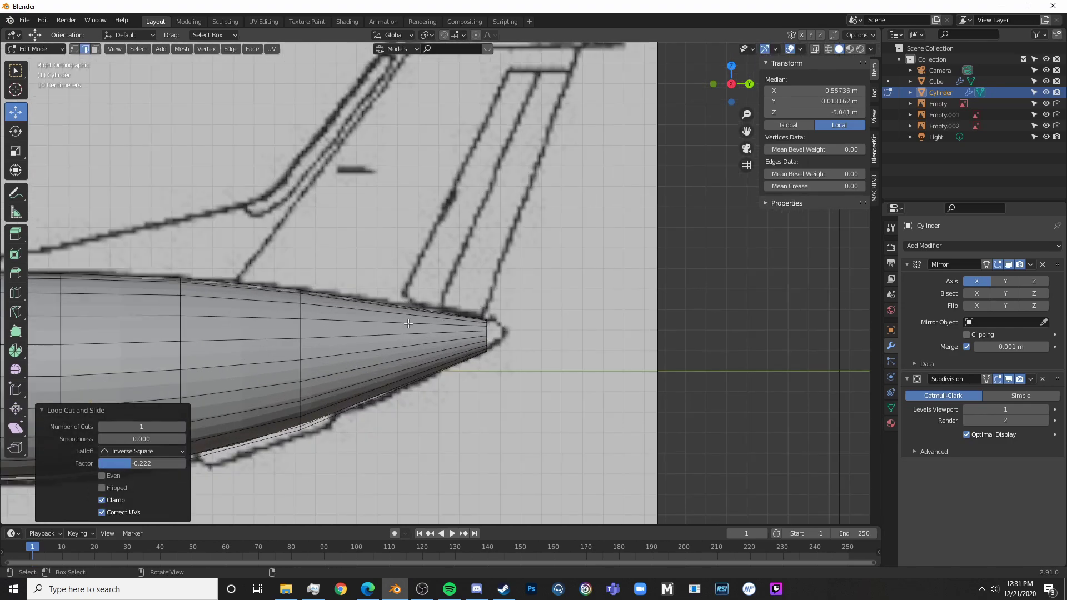
{"action": "key", "text": "a"}
{"action": "key", "text": "alt+a"}
{"action": "key", "text": "ctrl+r"}
{"action": "left_click", "coordinate": [415, 312]}
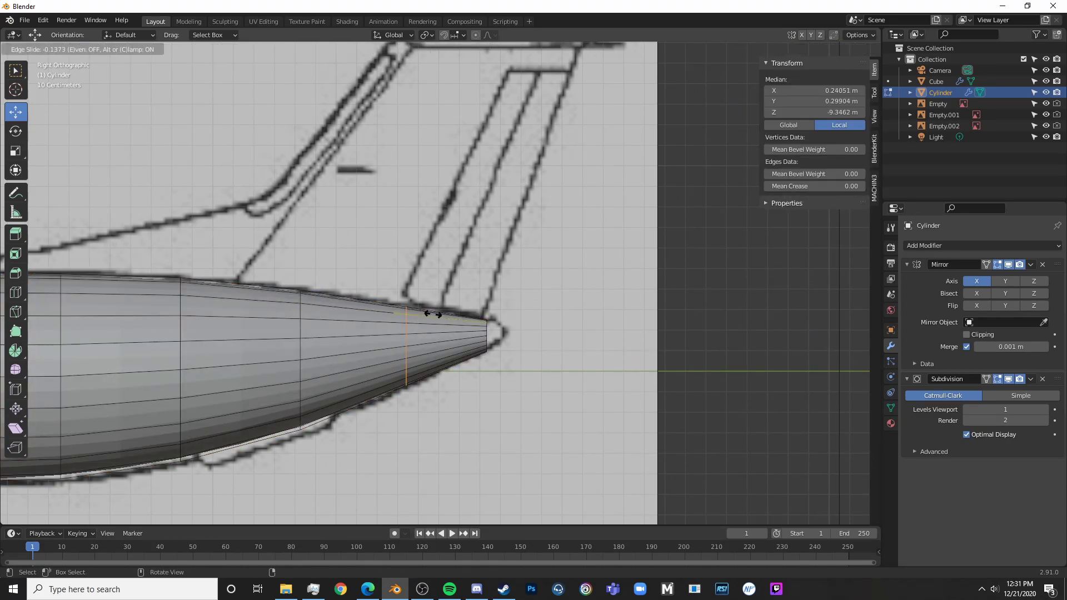
{"action": "left_click", "coordinate": [439, 314]}
{"action": "scroll", "coordinate": [439, 278], "scroll_direction": "down", "scroll_amount": 4}
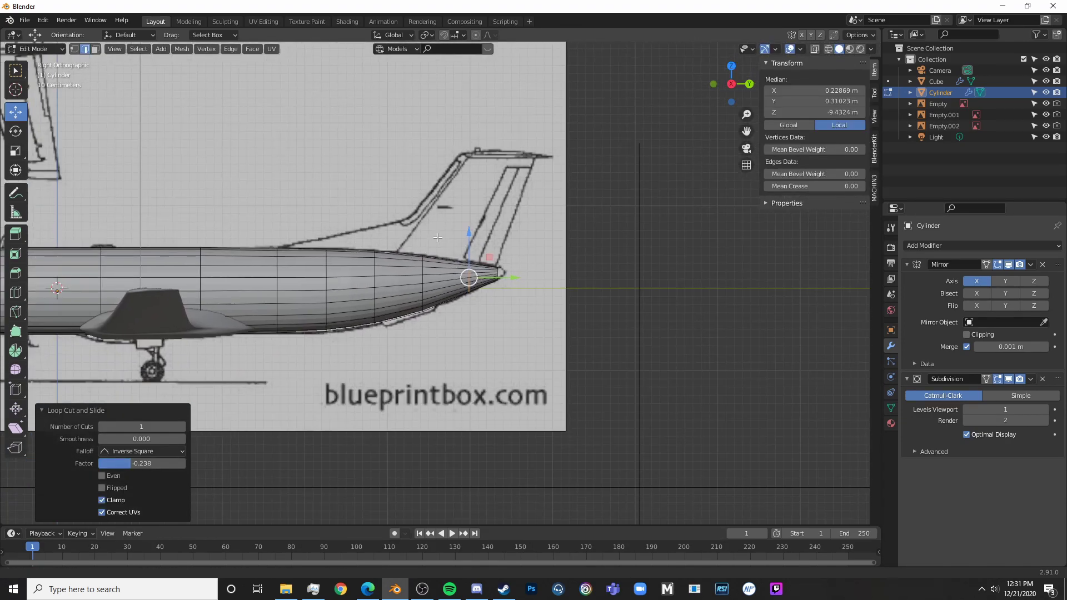
- Try to add a lengthwise edge loop on the fuselage beside the top centreline, slid away from the middle
{"action": "key", "text": "KP_7"}
{"action": "scroll", "coordinate": [478, 240], "scroll_direction": "up", "scroll_amount": 5}
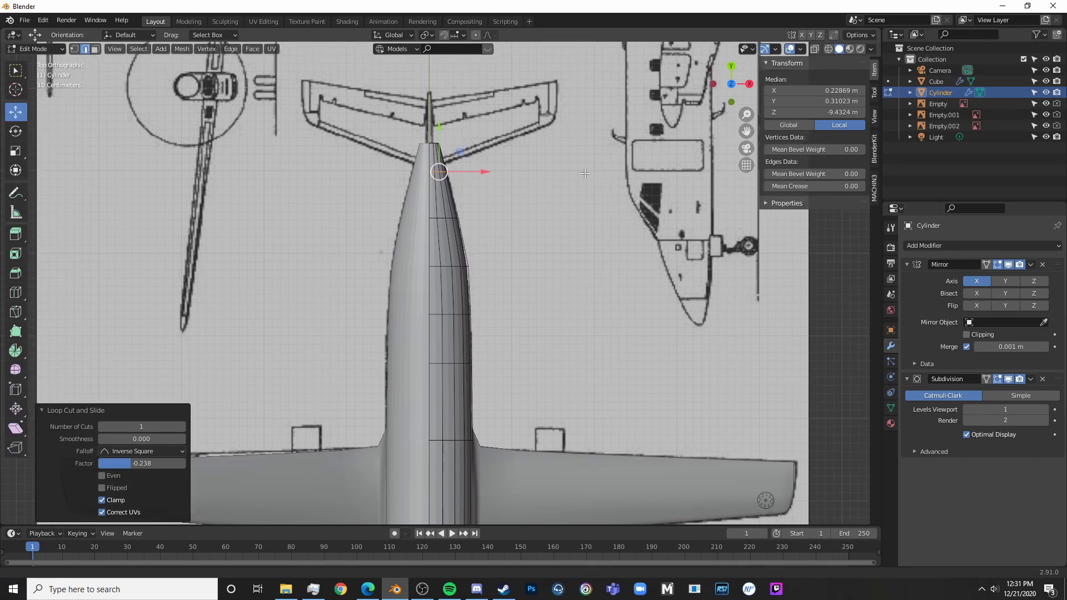
{"action": "key", "text": "a"}
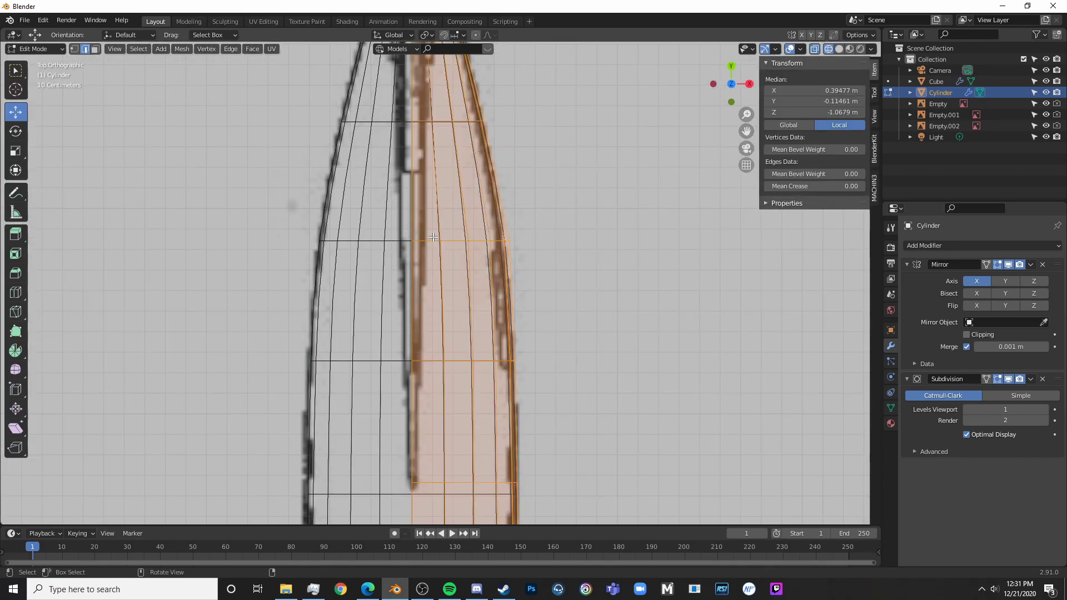
{"action": "key", "text": "alt+a"}
{"action": "key", "text": "ctrl+r"}
{"action": "left_click", "coordinate": [427, 237]}
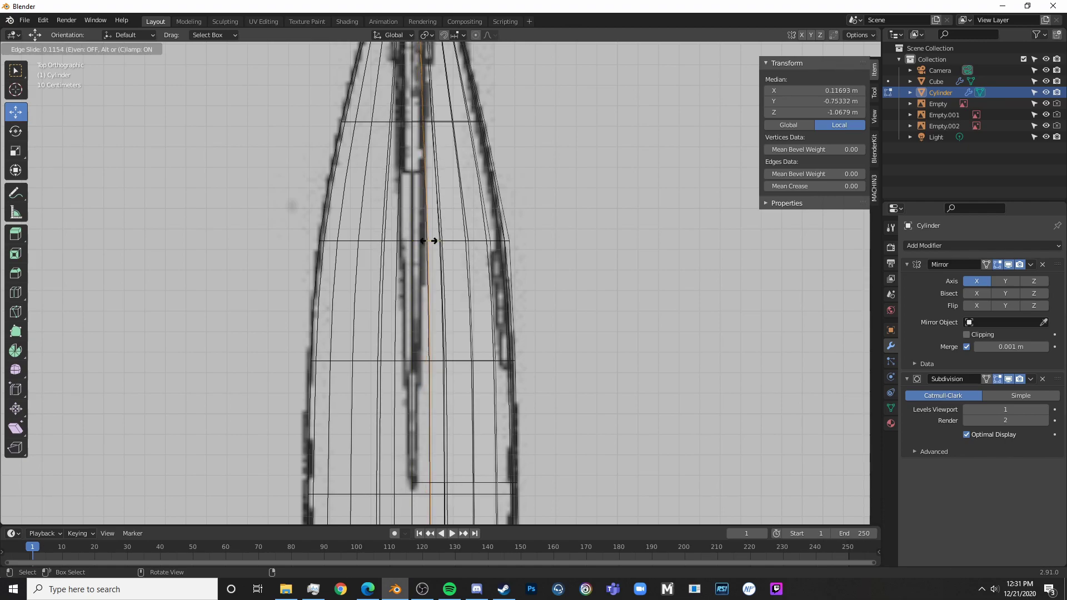
{"action": "left_click", "coordinate": [432, 242]}
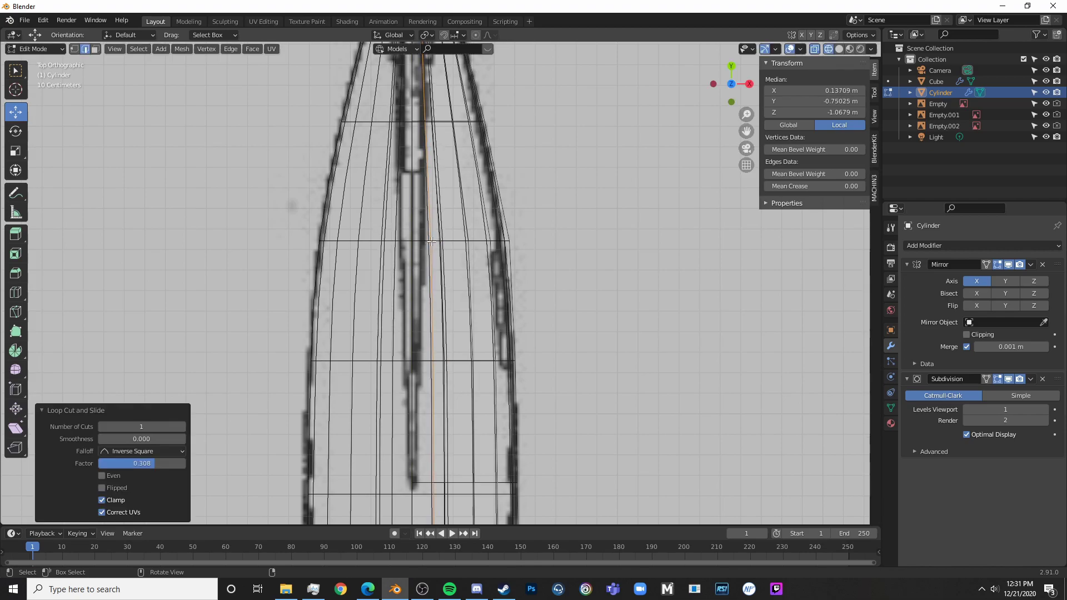
- Undo the lengthwise edge loop beside the fuselage's top centreline
{"action": "left_click", "coordinate": [75, 48]}
{"action": "scroll", "coordinate": [431, 313], "scroll_direction": "up", "scroll_amount": 3}
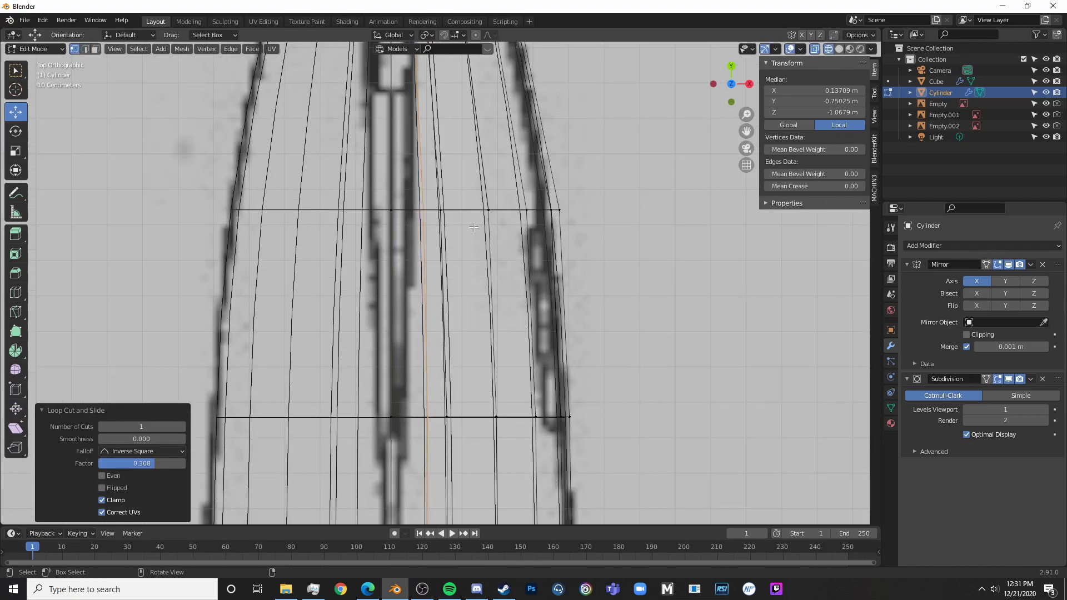
{"action": "scroll", "coordinate": [461, 214], "scroll_direction": "down", "scroll_amount": 2}
{"action": "key", "text": "alt+z"}
{"action": "key", "text": "alt+z"}
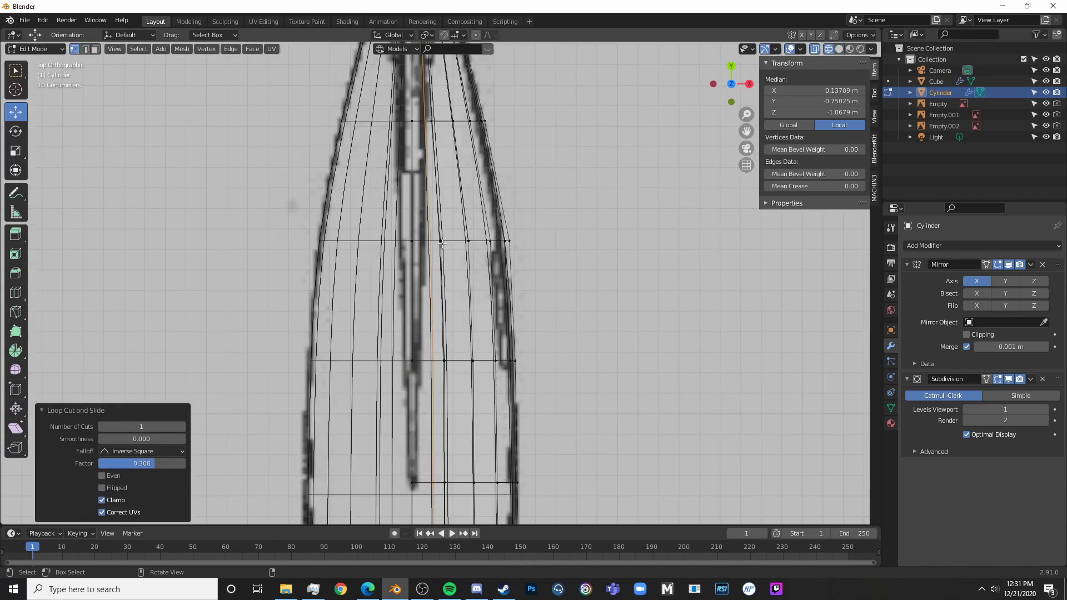
{"action": "key", "text": "alt+z"}
{"action": "mouse_move", "coordinate": [527, 320]}
{"action": "middle_mouse_down"}
{"action": "mouse_move", "coordinate": [514, 128]}
{"action": "mouse_move", "coordinate": [494, 176]}
{"action": "mouse_move", "coordinate": [468, 161]}
{"action": "middle_mouse_up"}
{"action": "key", "text": "x"}
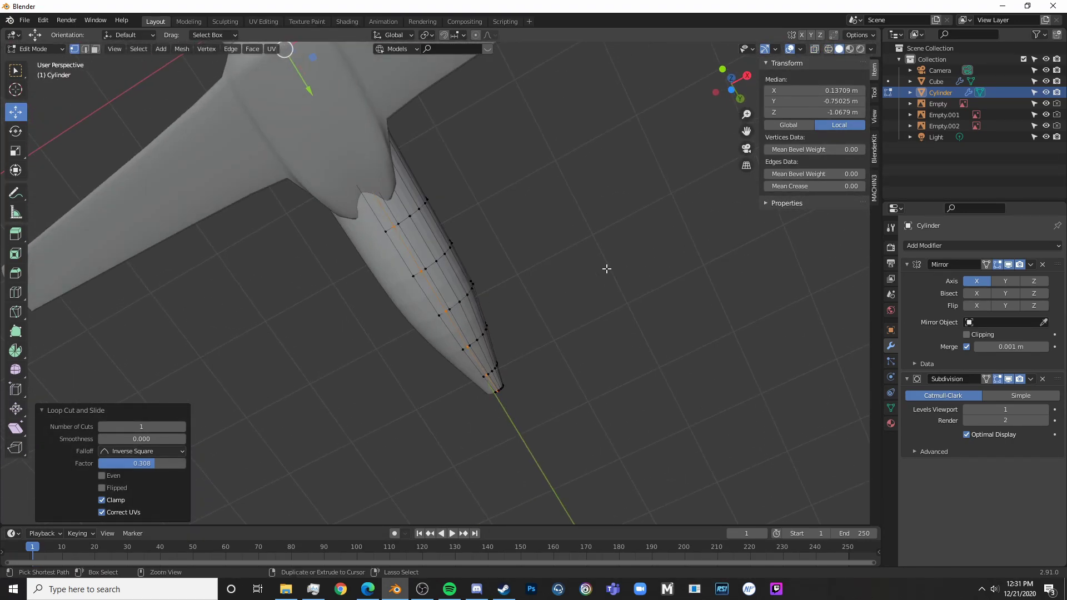
{"action": "key", "text": "ctrl+z"}
{"action": "key", "text": "ctrl+z"}
- Add a lengthwise edge loop beside the fuselage's top centreline, kept midway between its neighbouring edges with a slide factor of 0
{"action": "middle_click_drag", "start_coordinate": [539, 217], "coordinate": [417, 239]}
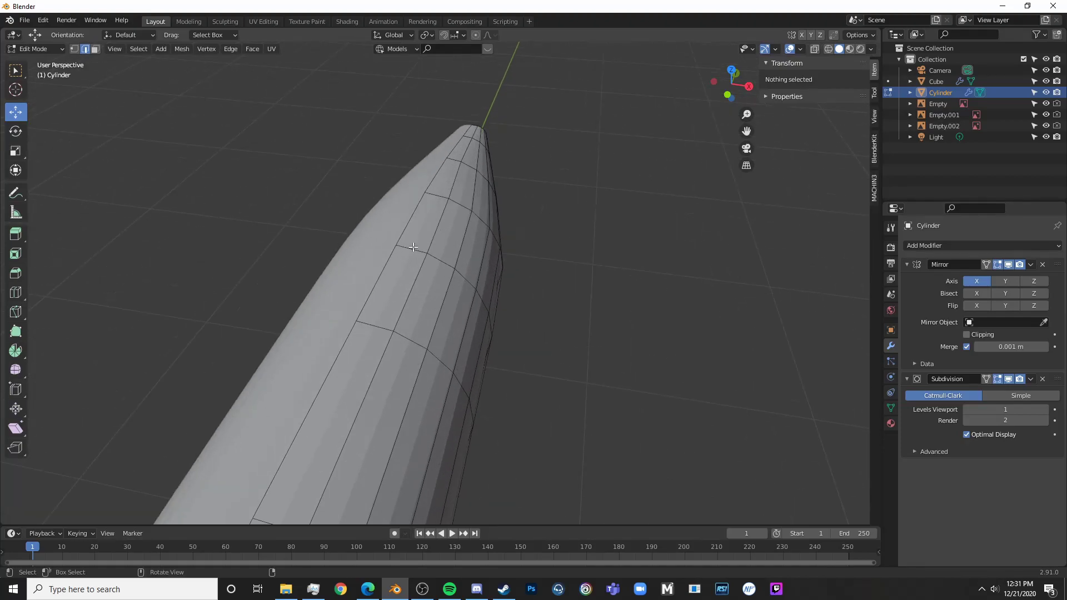
{"action": "key", "text": "ctrl+r"}
{"action": "left_click", "coordinate": [418, 240]}
{"action": "right_click", "coordinate": [418, 240]}
- In see-through top view, move the new loop's vertex one ring behind the fin's front tip inward along X toward the fin outline
{"action": "key", "text": "KP_7"}
{"action": "key", "text": "alt+z"}
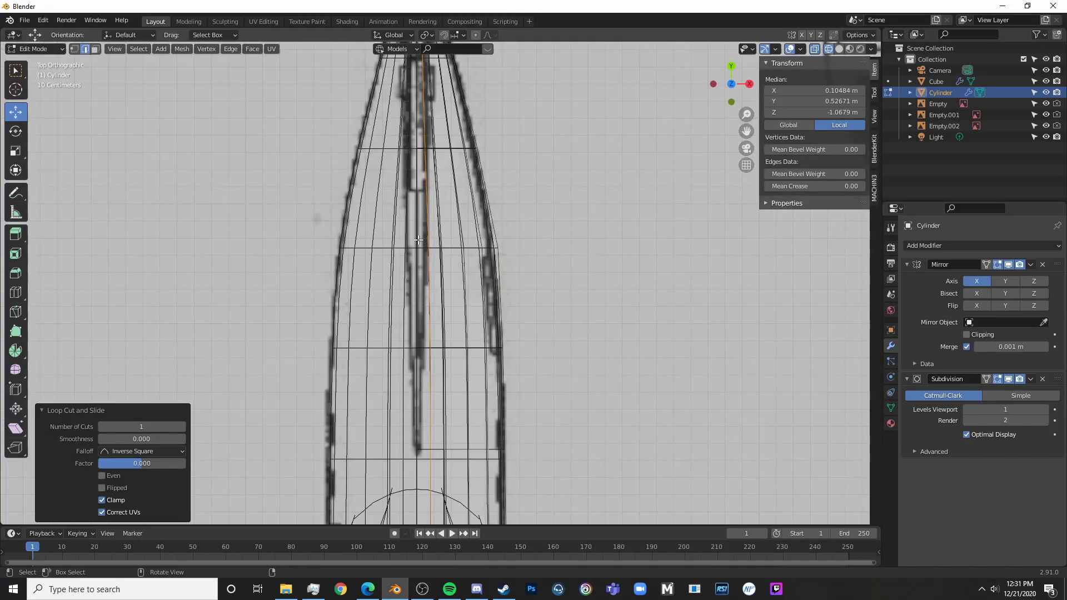
{"action": "middle_click_drag", "start_coordinate": [503, 310], "coordinate": [493, 264], "text": "shift"}
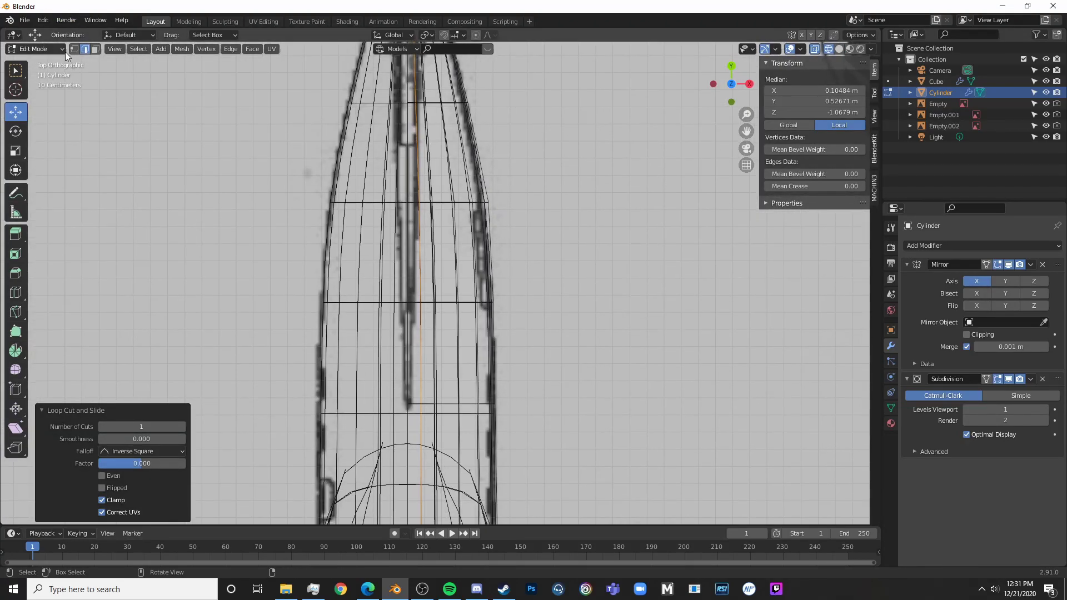
{"action": "scroll", "coordinate": [402, 296], "scroll_direction": "up", "scroll_amount": 5}
{"action": "scroll", "coordinate": [402, 297], "scroll_direction": "down", "scroll_amount": 2}
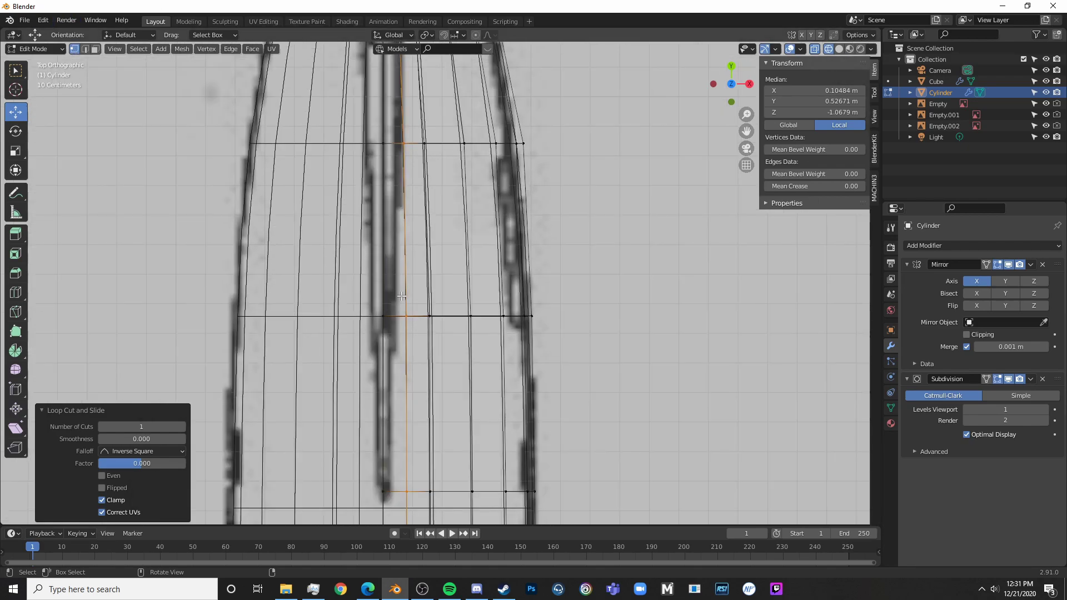
{"action": "middle_click_drag", "start_coordinate": [406, 286], "coordinate": [452, 306], "text": "shift"}
{"action": "key", "text": "alt+a"}
{"action": "key", "text": "c"}
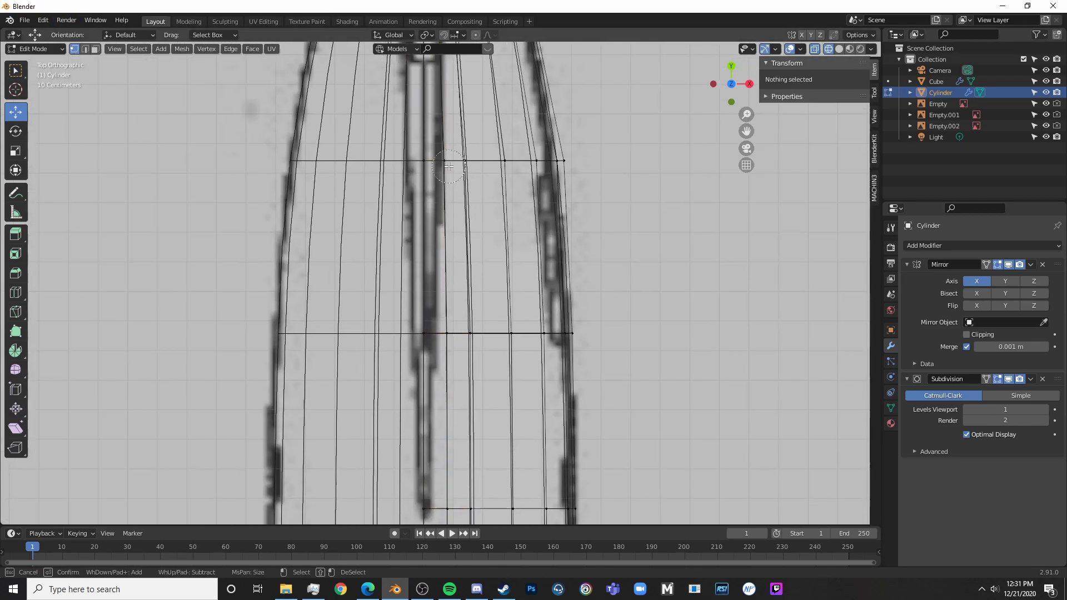
{"action": "left_click", "coordinate": [456, 331]}
{"action": "right_click", "coordinate": [457, 331]}
{"action": "key", "text": "alt+a"}
{"action": "left_click", "coordinate": [448, 332]}
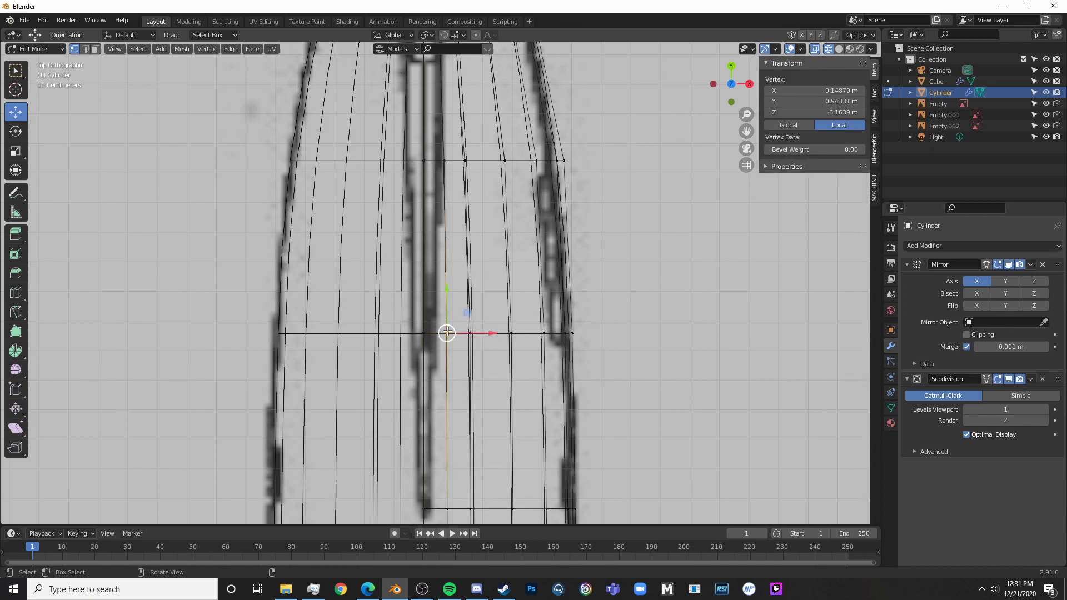
{"action": "left_click_drag", "start_coordinate": [490, 334], "coordinate": [489, 334]}
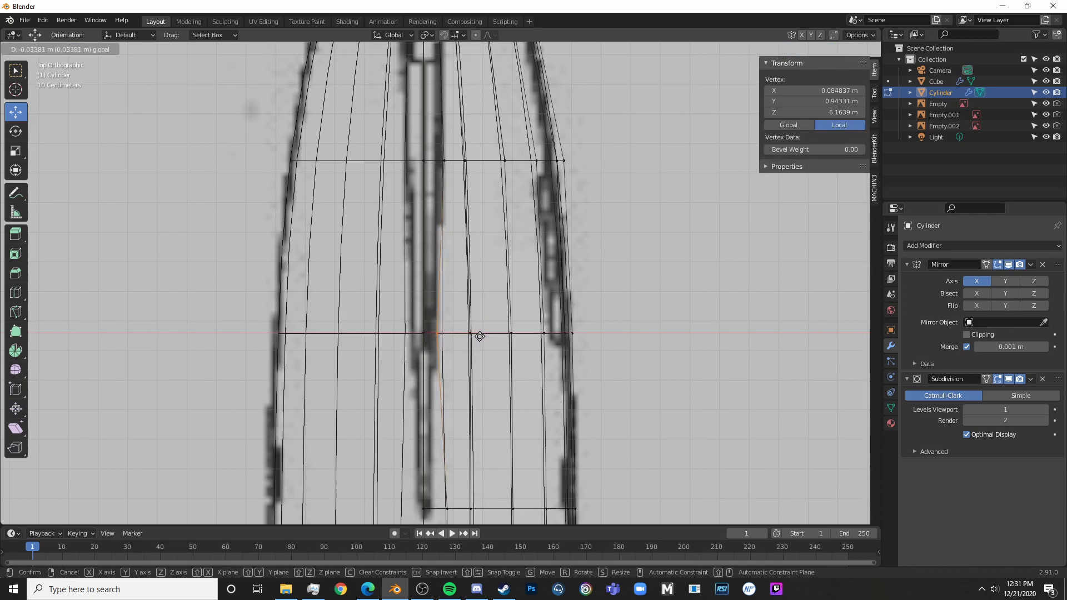
{"action": "left_click", "coordinate": [478, 335]}
- Move the loop's vertex at the fin's front tip about -0.053 m along X to match the narrow fin outline
{"action": "scroll", "coordinate": [481, 349], "scroll_direction": "down", "scroll_amount": 2}
{"action": "scroll", "coordinate": [480, 349], "scroll_direction": "up", "scroll_amount": 3}
{"action": "key", "text": "alt+a"}
{"action": "key", "text": "c"}
{"action": "left_click", "coordinate": [422, 450]}
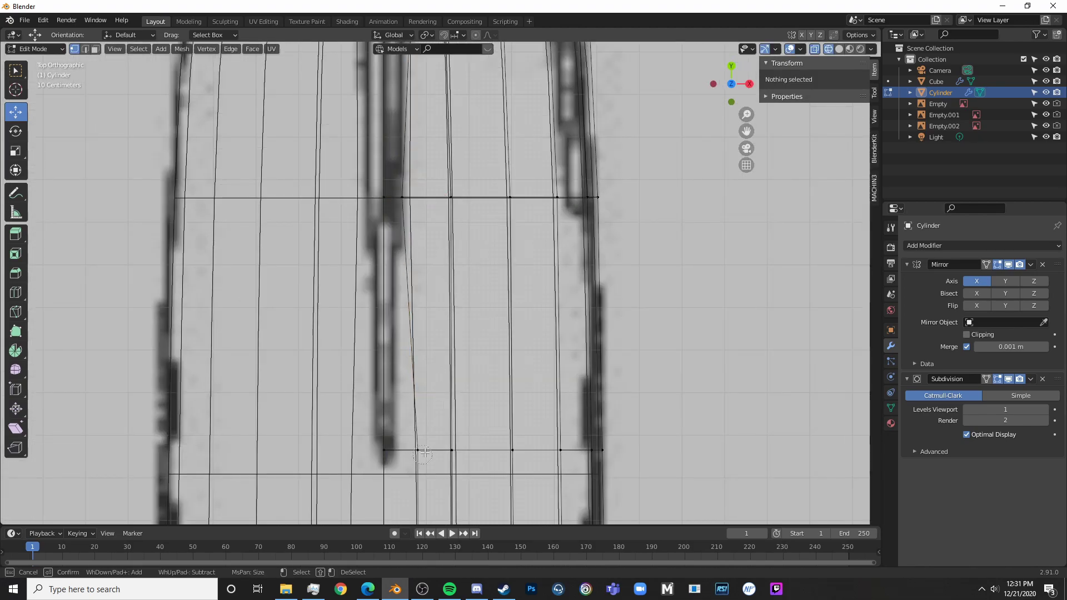
{"action": "right_click", "coordinate": [423, 450]}
{"action": "key", "text": "g"}
{"action": "key", "text": "x"}
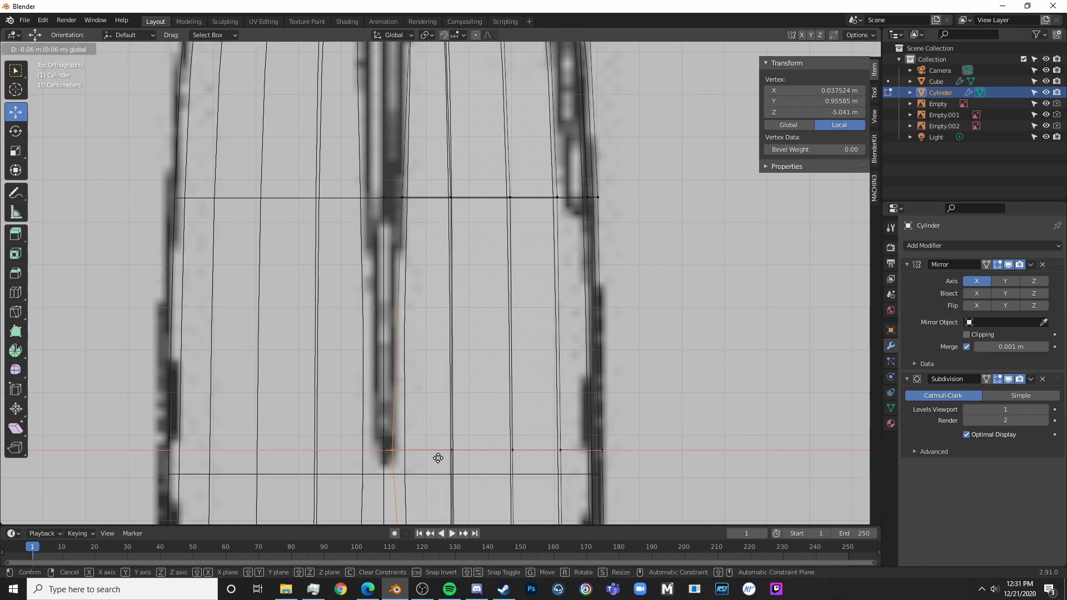
{"action": "left_click", "coordinate": [396, 448]}
{"action": "middle_click_drag", "start_coordinate": [396, 448], "coordinate": [409, 316], "text": "shift"}
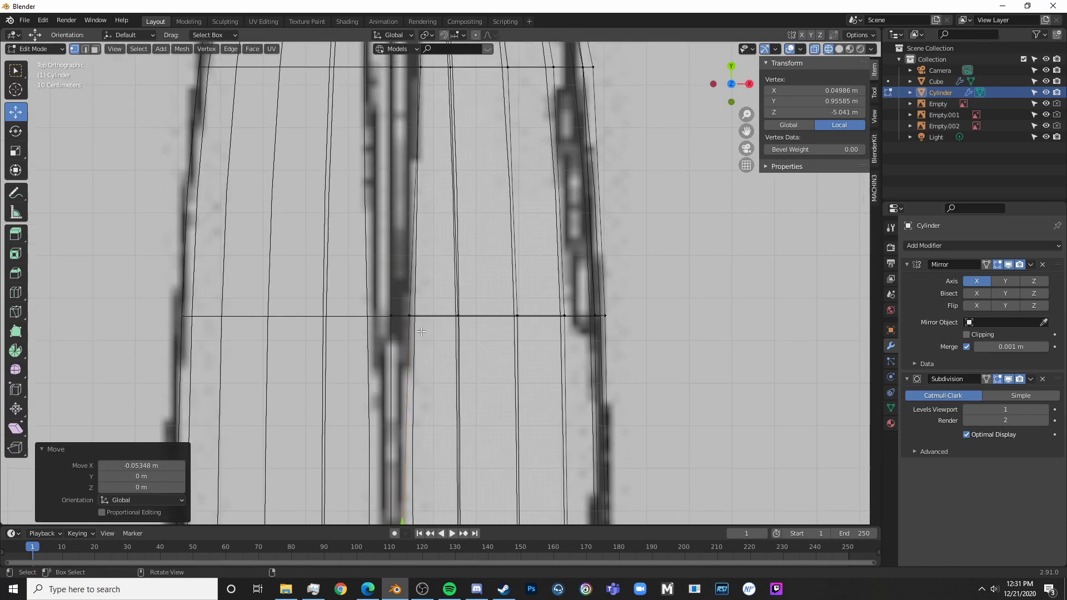
- Fine-tune the X position of the vertex one ring behind the fin's front tip to fit the fin outline
{"action": "key", "text": "alt+a"}
{"action": "key", "text": "c"}
{"action": "left_click", "coordinate": [408, 314]}
{"action": "right_click", "coordinate": [408, 314]}
{"action": "key", "text": "g"}
{"action": "key", "text": "x"}
{"action": "left_click", "coordinate": [433, 310]}
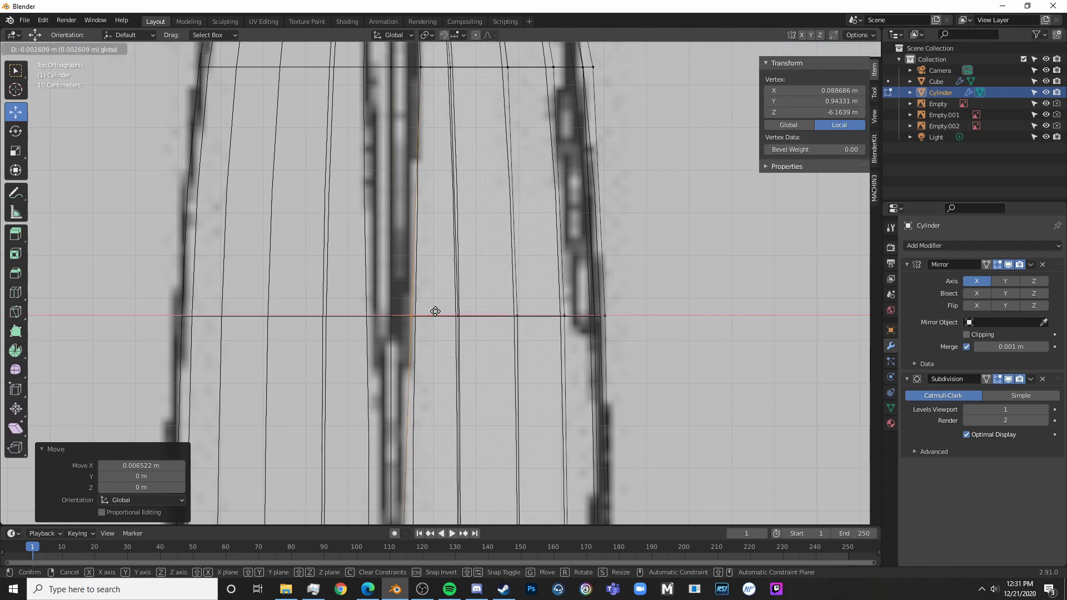
- Move the loop's vertex two rings behind the fin's front tip about -0.021 m along X onto the fin outline
{"action": "middle_click_drag", "start_coordinate": [406, 142], "coordinate": [426, 378], "text": "shift"}
{"action": "key", "text": "alt+a"}
{"action": "key", "text": "c"}
{"action": "left_click", "coordinate": [439, 304]}
{"action": "right_click", "coordinate": [438, 303]}
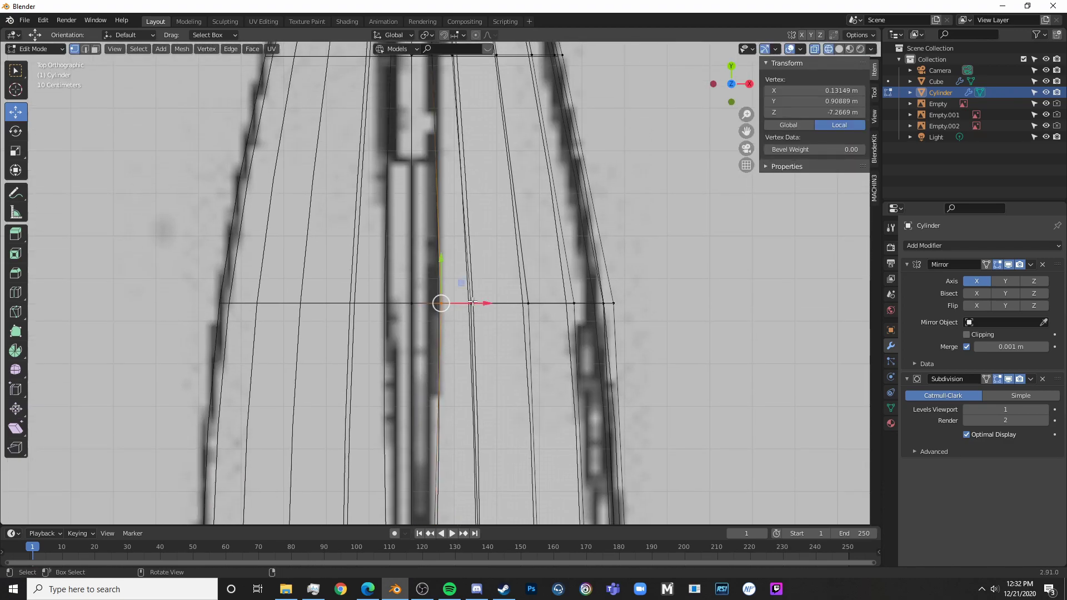
{"action": "key", "text": "g"}
{"action": "key", "text": "x"}
{"action": "left_click", "coordinate": [464, 302]}
{"action": "middle_click_drag", "start_coordinate": [464, 302], "coordinate": [441, 483], "text": "shift"}
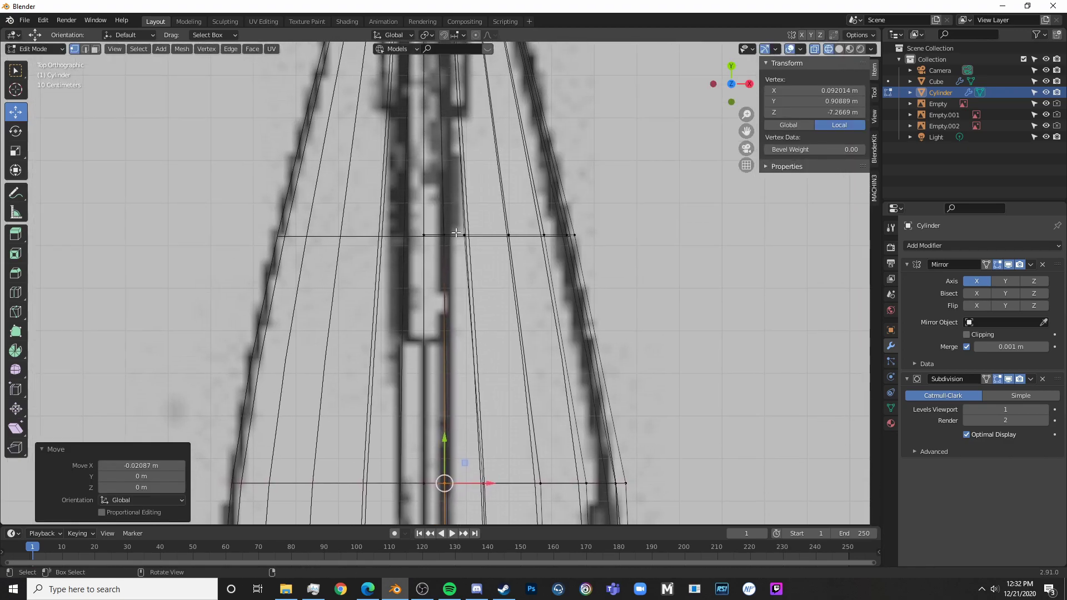
- Examine the tail end's vertices against the top blueprint in wireframe and solid shading, and in perspective
{"action": "key", "text": "alt+a"}
{"action": "middle_click_drag", "start_coordinate": [460, 183], "coordinate": [460, 313], "text": "shift"}
{"action": "middle_click_drag", "start_coordinate": [450, 119], "coordinate": [451, 299], "text": "shift"}
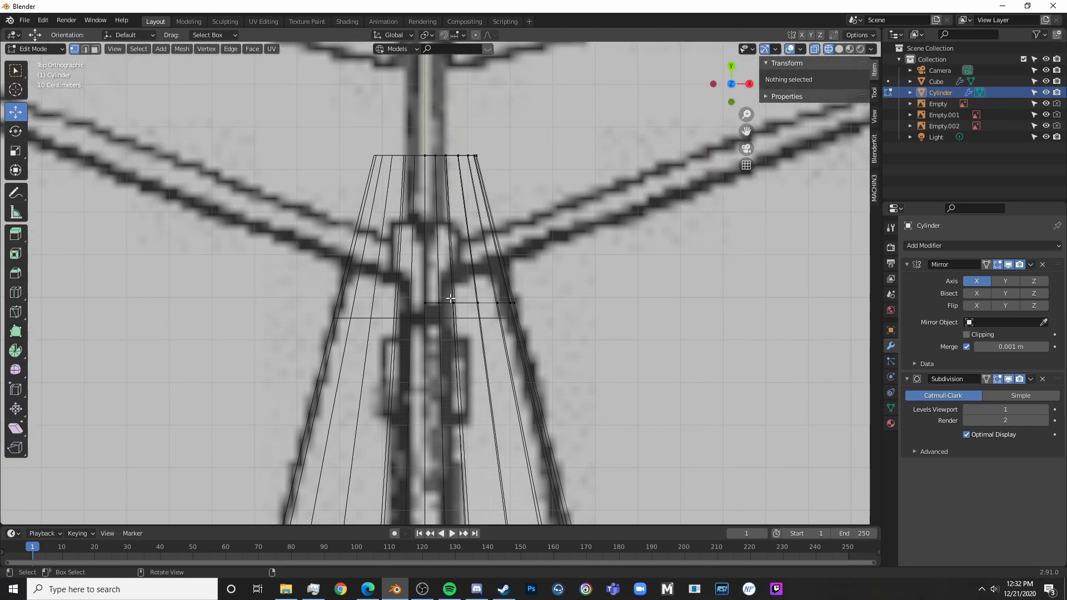
{"action": "key", "text": "shift+z"}
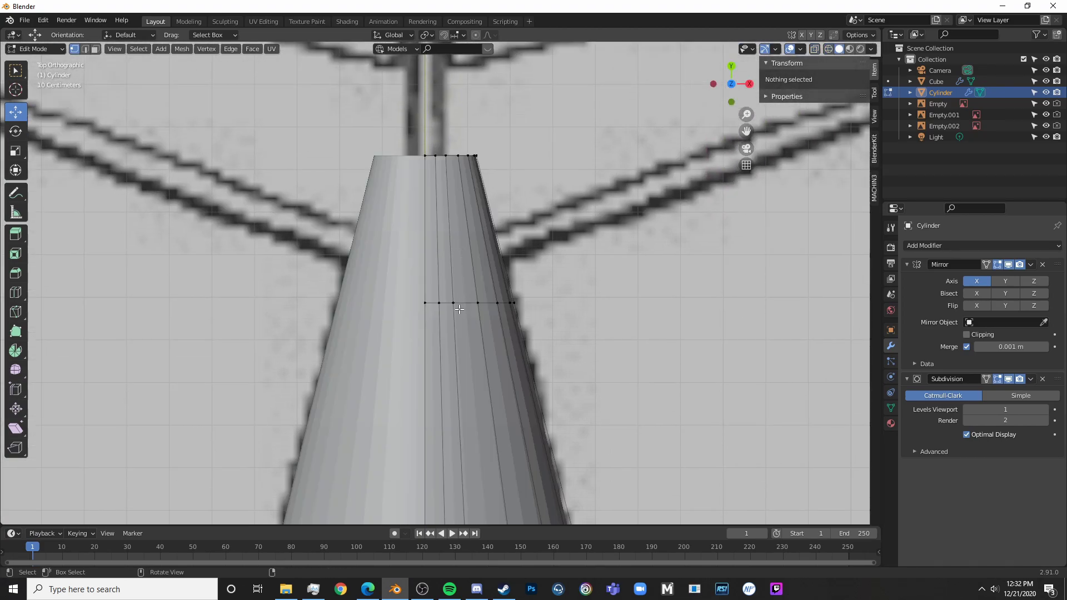
{"action": "key", "text": "shift+z"}
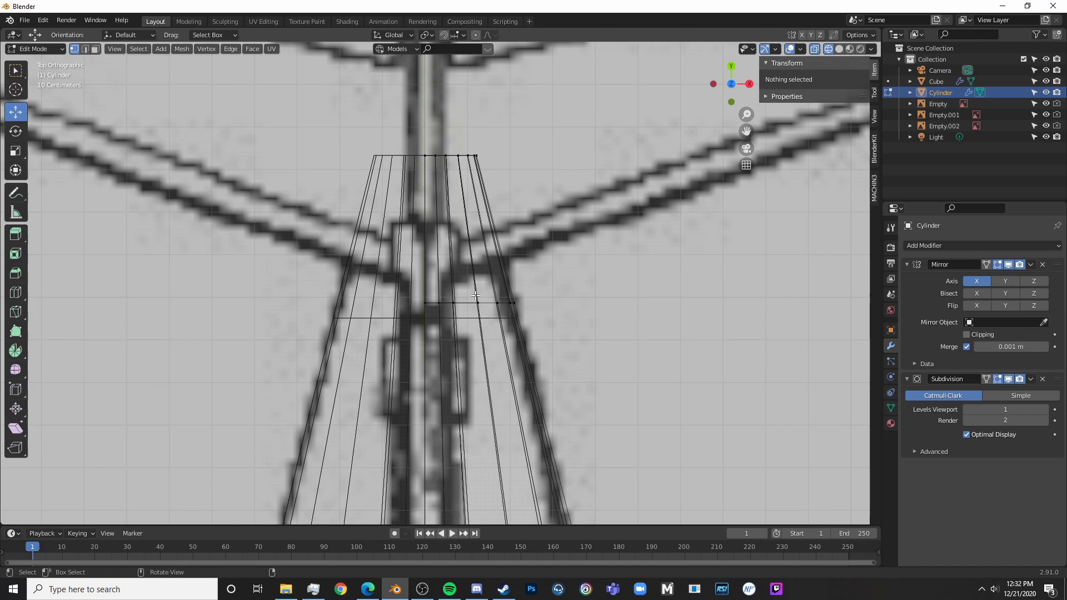
{"action": "key", "text": "shift+z"}
{"action": "scroll", "coordinate": [481, 296], "scroll_direction": "down", "scroll_amount": 6}
{"action": "middle_click_drag", "start_coordinate": [483, 306], "coordinate": [498, 197]}
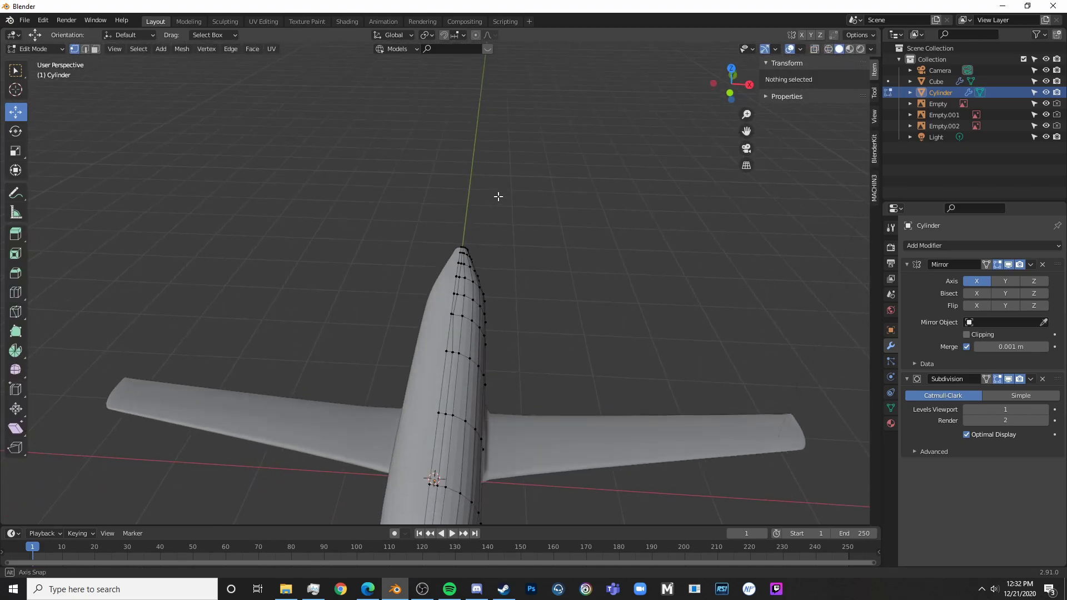
{"action": "scroll", "coordinate": [489, 205], "scroll_direction": "up", "scroll_amount": 5}
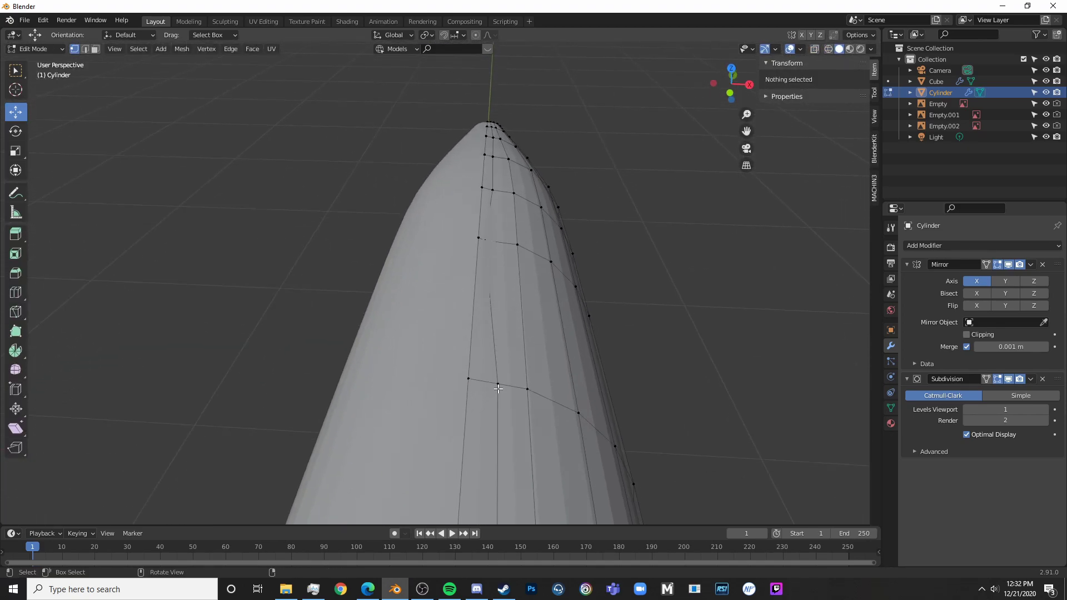
- Raise the loop's vertices along the fin's base slightly along Z to follow the fuselage's curve
{"action": "left_click", "coordinate": [498, 388]}
{"action": "middle_click_drag", "start_coordinate": [498, 384], "coordinate": [469, 224]}
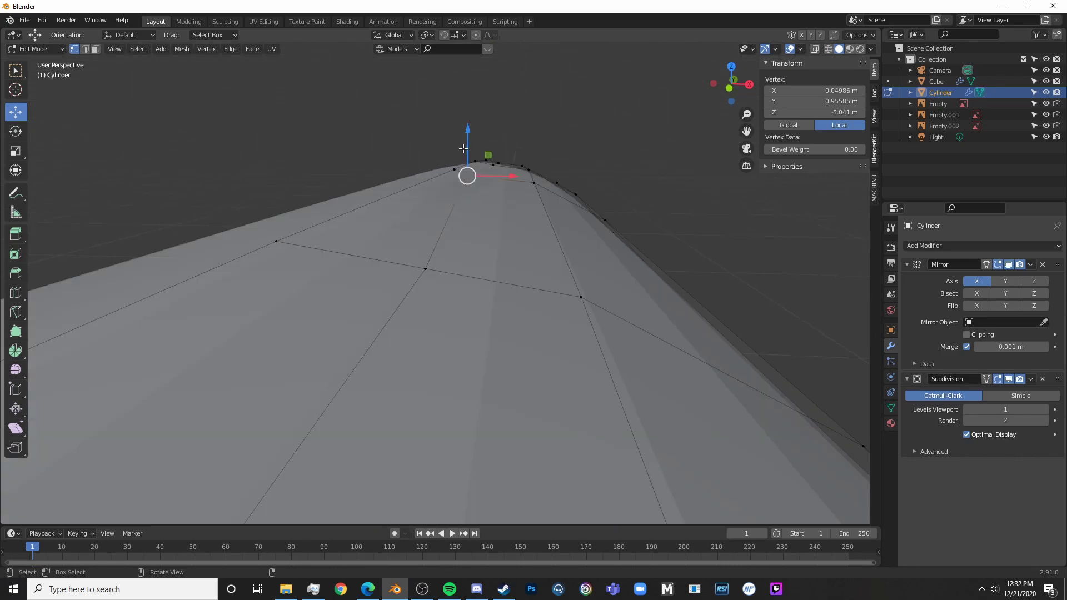
{"action": "left_click_drag", "start_coordinate": [466, 150], "coordinate": [499, 135]}
{"action": "left_click", "coordinate": [489, 171]}
{"action": "left_click", "coordinate": [492, 166]}
- Check the fuselage's top surface in Object Mode and the vertex layout along its length in Edit Mode
{"action": "key", "text": "Tab"}
{"action": "scroll", "coordinate": [506, 140], "scroll_direction": "down", "scroll_amount": 5}
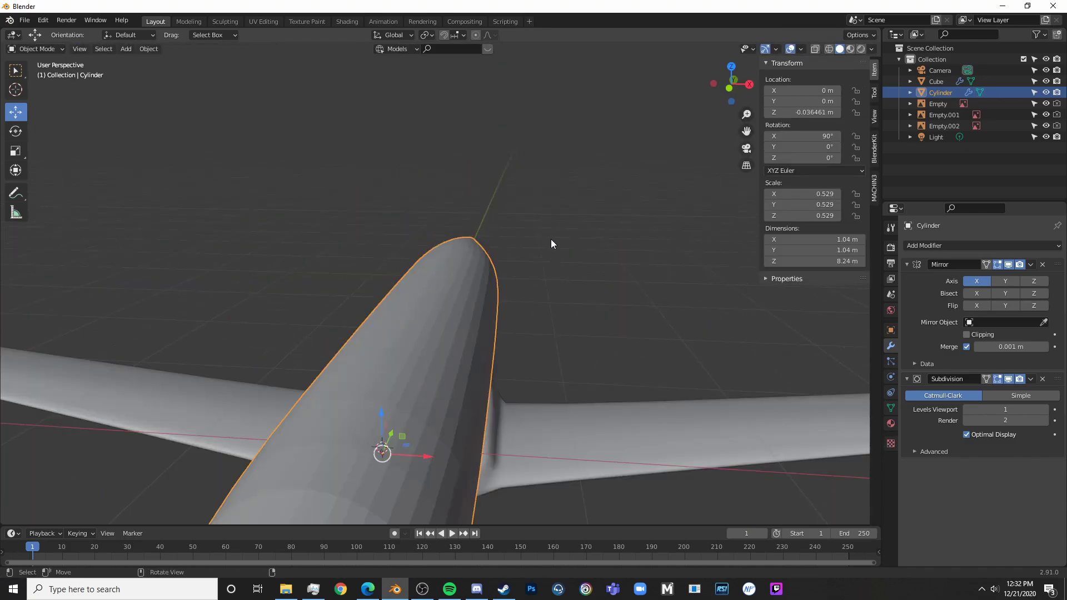
{"action": "middle_click_drag", "start_coordinate": [552, 241], "coordinate": [528, 308]}
{"action": "key", "text": "Tab"}
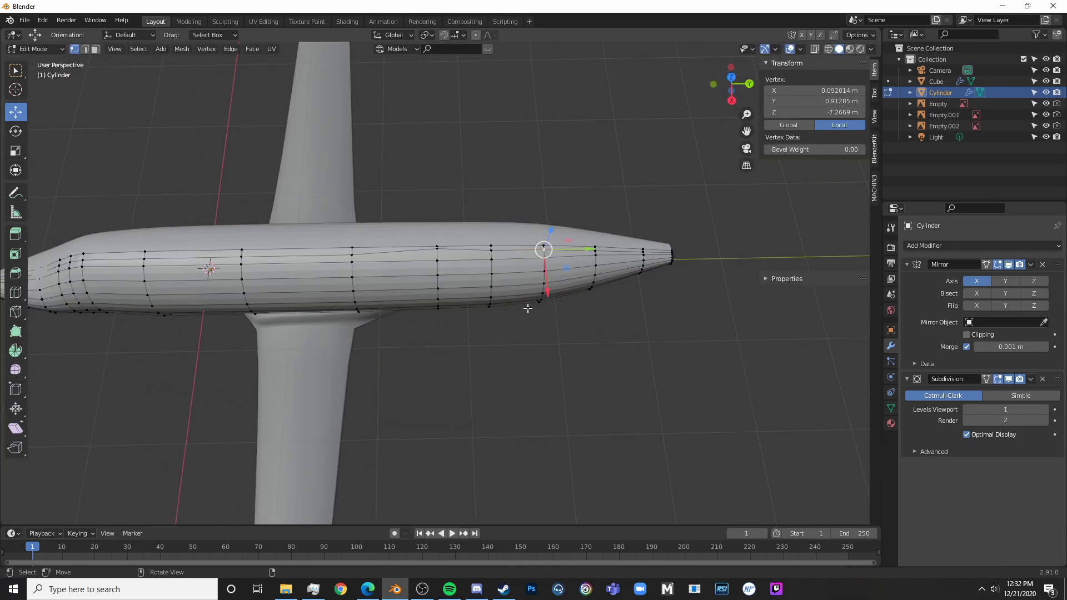
{"action": "middle_click_drag", "start_coordinate": [155, 266], "coordinate": [380, 304]}
{"action": "scroll", "coordinate": [405, 260], "scroll_direction": "up", "scroll_amount": 2}
{"action": "middle_click_drag", "start_coordinate": [267, 311], "coordinate": [472, 347]}
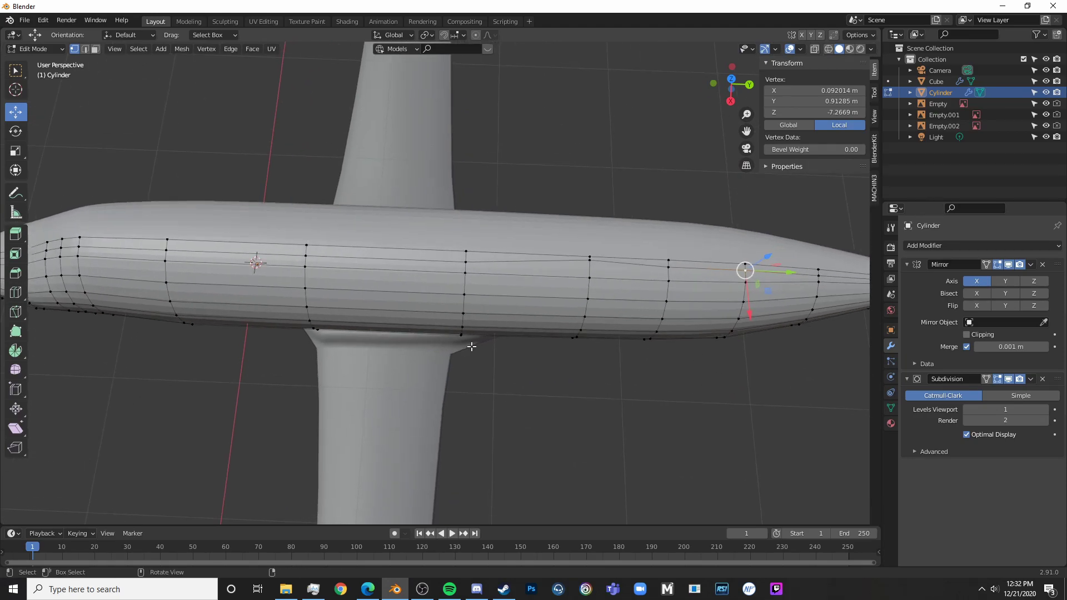
- Select the narrow strip of faces beside the fuselage's top centreline, from the fin's front tip back to the tail end
{"action": "key", "text": "KP_7"}
{"action": "middle_click_drag", "start_coordinate": [562, 230], "coordinate": [567, 324], "text": "shift"}
{"action": "middle_click_drag", "start_coordinate": [593, 268], "coordinate": [579, 326], "text": "shift"}
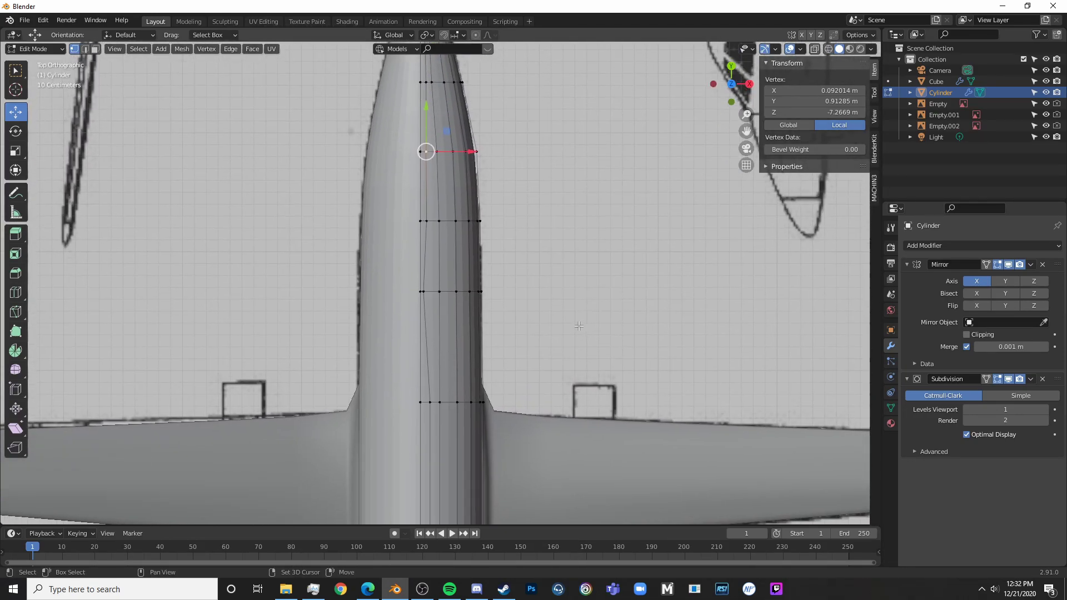
{"action": "left_click", "coordinate": [95, 48]}
{"action": "scroll", "coordinate": [439, 263], "scroll_direction": "up", "scroll_amount": 4}
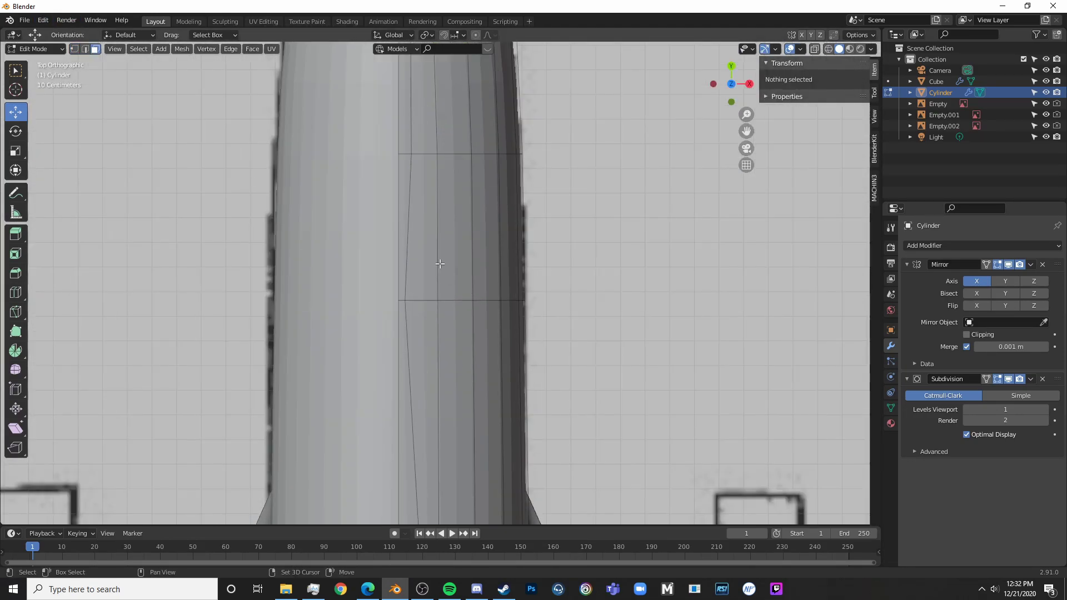
{"action": "left_click", "coordinate": [411, 200]}
{"action": "left_click", "coordinate": [405, 147], "text": "shift"}
{"action": "left_click", "coordinate": [405, 173], "text": "shift"}
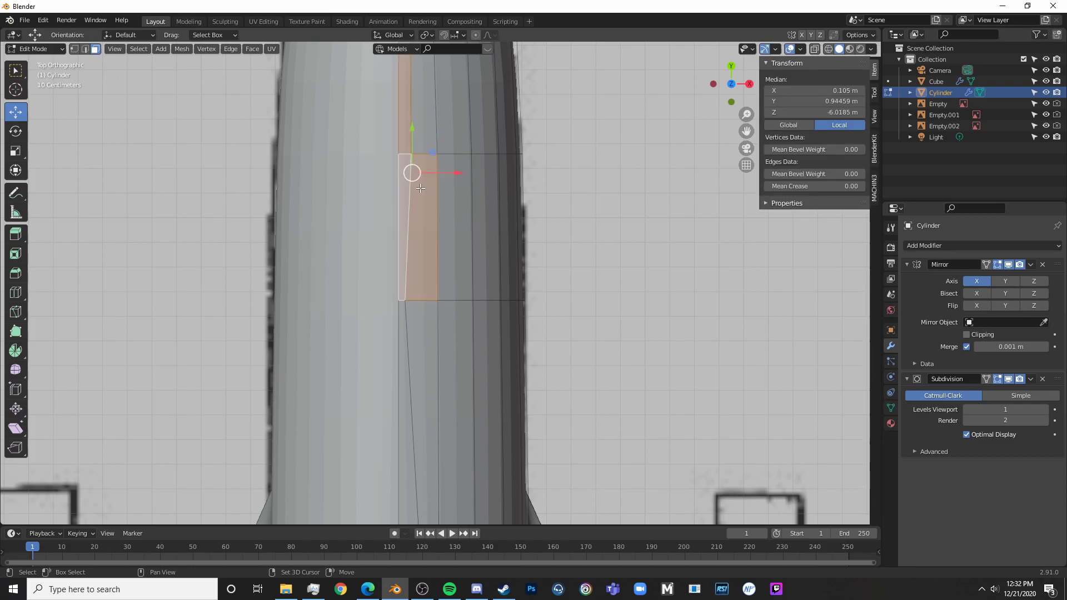
{"action": "left_click", "coordinate": [434, 243], "text": "shift"}
{"action": "scroll", "coordinate": [441, 246], "scroll_direction": "up", "scroll_amount": 12, "text": "shift"}
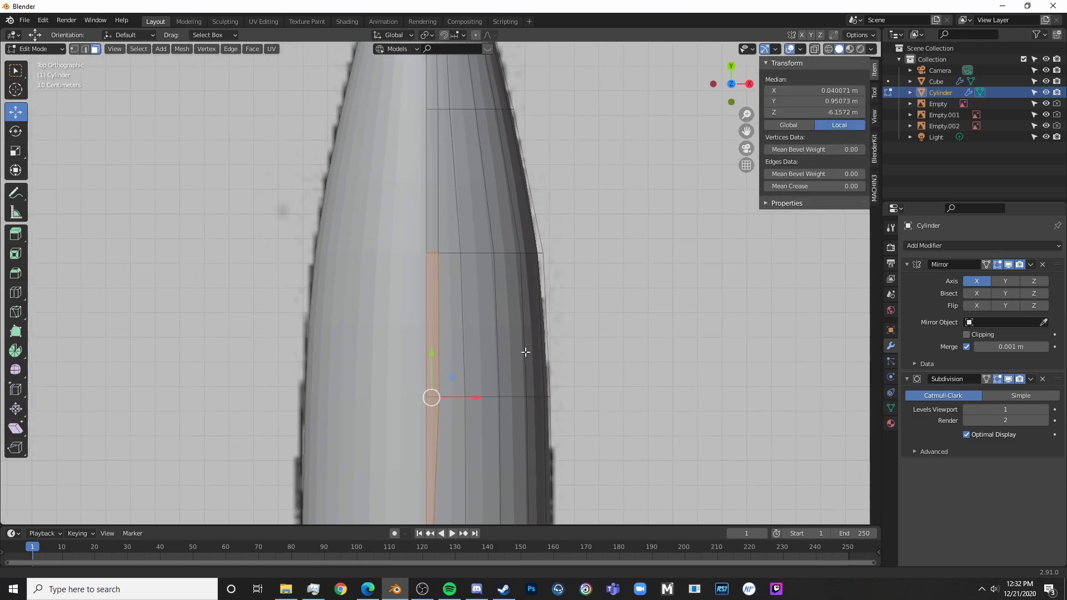
{"action": "left_click", "coordinate": [442, 247], "text": "shift"}
{"action": "middle_click_drag", "start_coordinate": [467, 145], "coordinate": [461, 321], "text": "shift"}
{"action": "left_click", "coordinate": [437, 210], "text": "shift"}
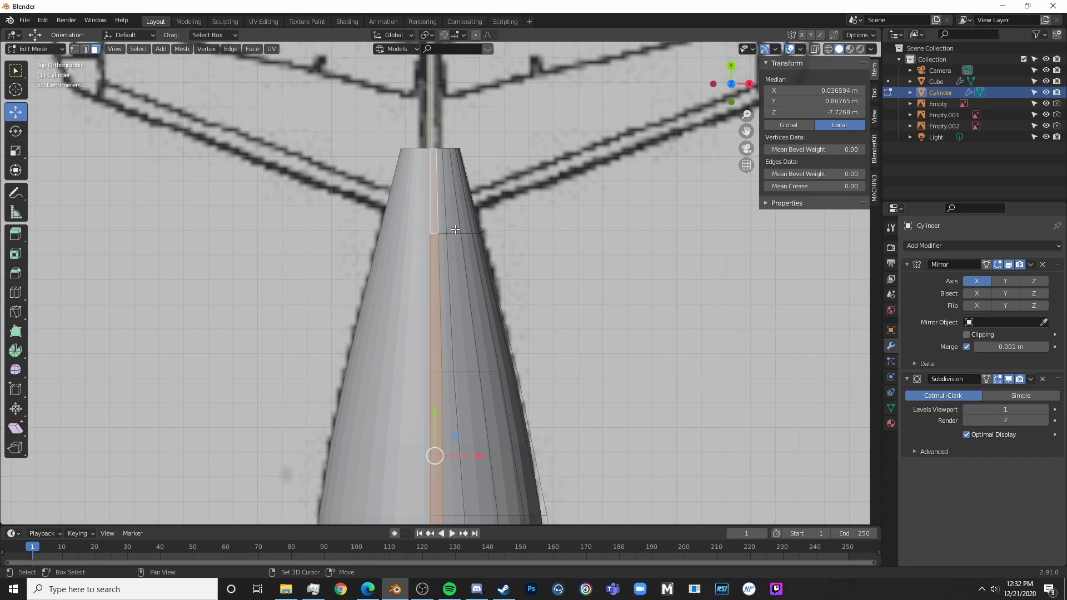
- Remove the rearmost face at the tail end from the strip selection, checking against the side blueprint
{"action": "key", "text": "KP_3"}
{"action": "scroll", "coordinate": [473, 254], "scroll_direction": "down", "scroll_amount": 5}
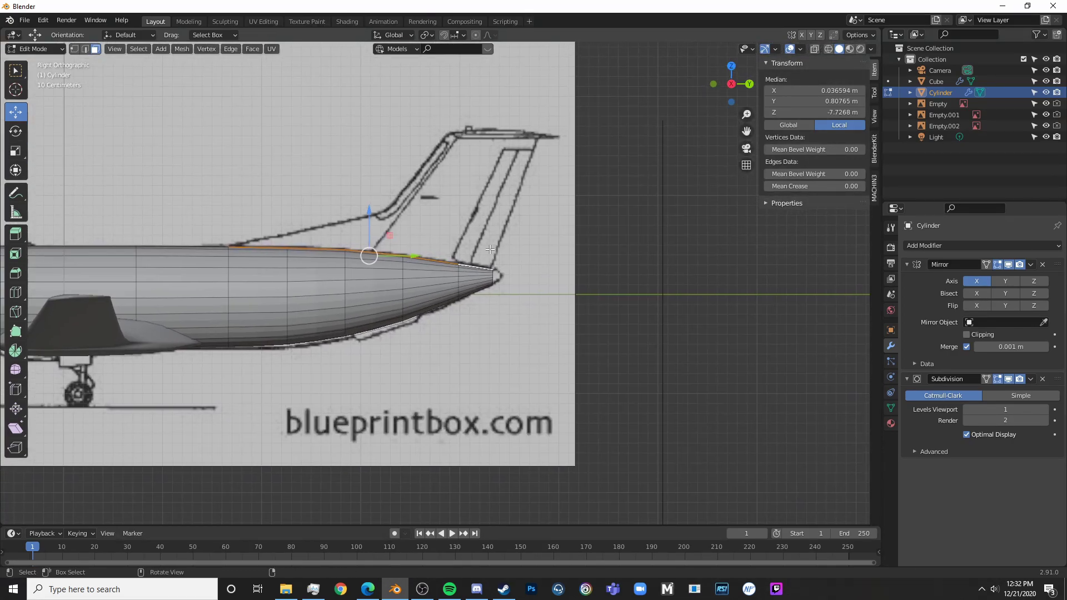
{"action": "middle_click_drag", "start_coordinate": [474, 255], "coordinate": [481, 328]}
{"action": "key", "text": "KP_3"}
{"action": "scroll", "coordinate": [500, 280], "scroll_direction": "up", "scroll_amount": 6}
{"action": "left_click", "coordinate": [530, 247], "text": "shift"}
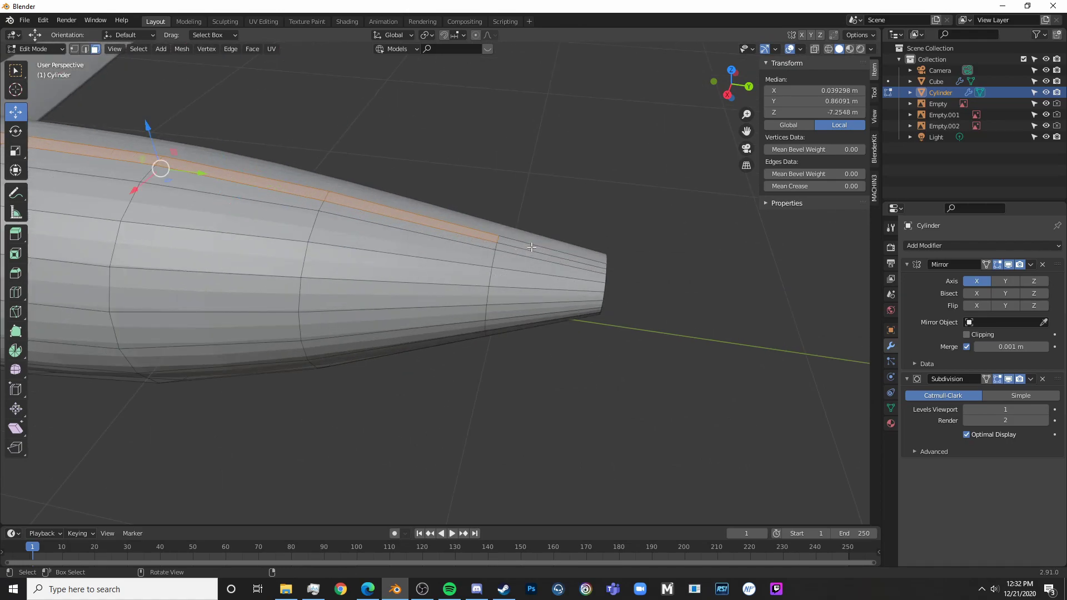
- Extrude the selected top strip 1.3084 m upward along Z to the height of the blueprint's tail fin
{"action": "key", "text": "KP_3"}
{"action": "scroll", "coordinate": [396, 250], "scroll_direction": "down", "scroll_amount": 2}
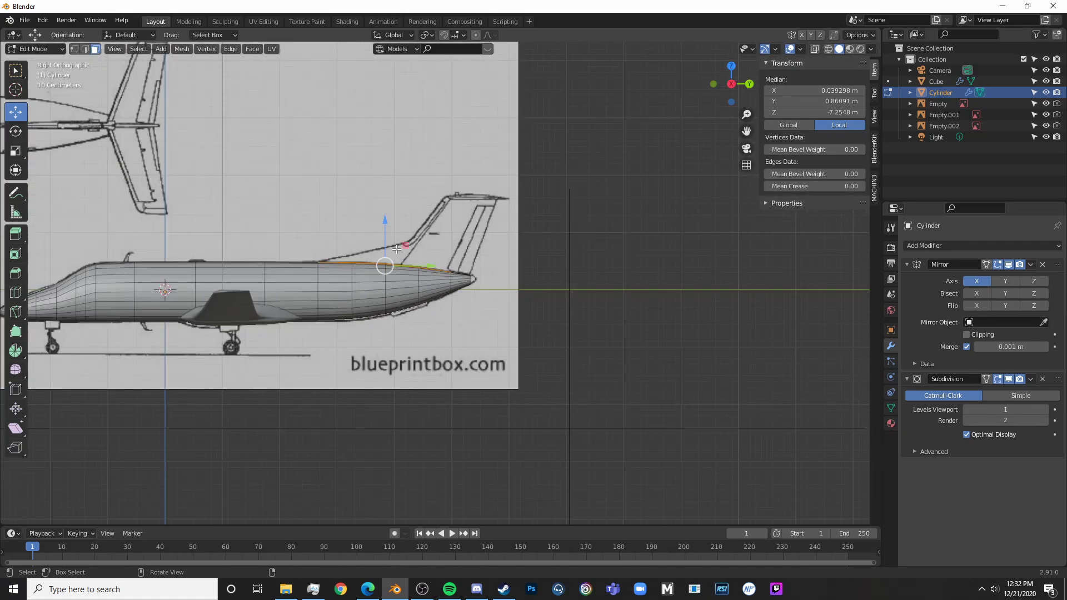
{"action": "key", "text": "e"}
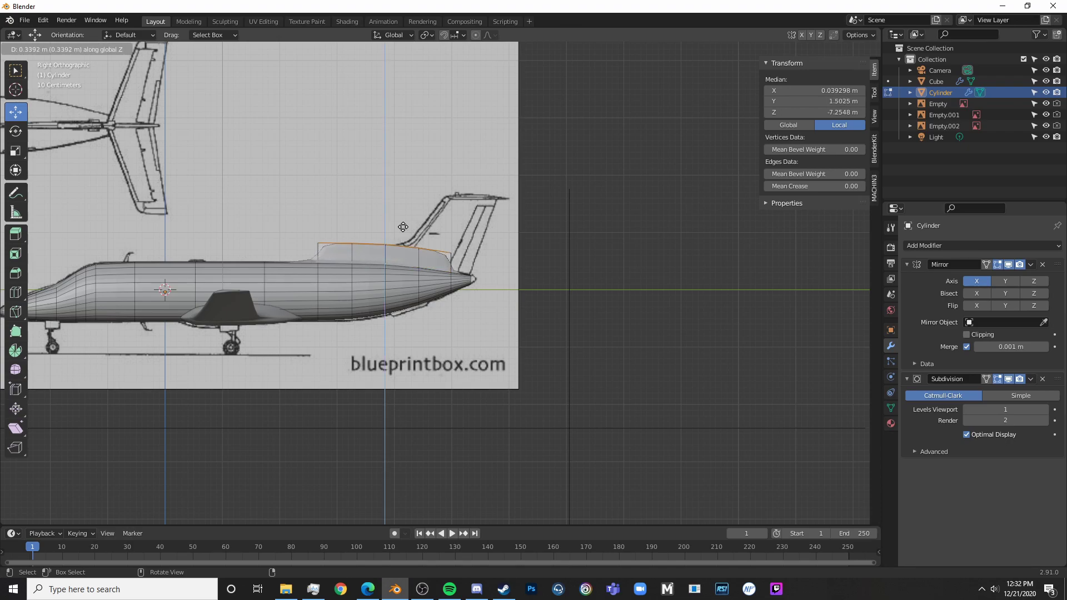
{"action": "left_click", "coordinate": [421, 174]}
- Shift the extruded fin's top faces 0.49543 m rearward along Y
{"action": "scroll", "coordinate": [421, 174], "scroll_direction": "up", "scroll_amount": 4}
{"action": "middle_click_drag", "start_coordinate": [417, 139], "coordinate": [450, 271], "text": "shift"}
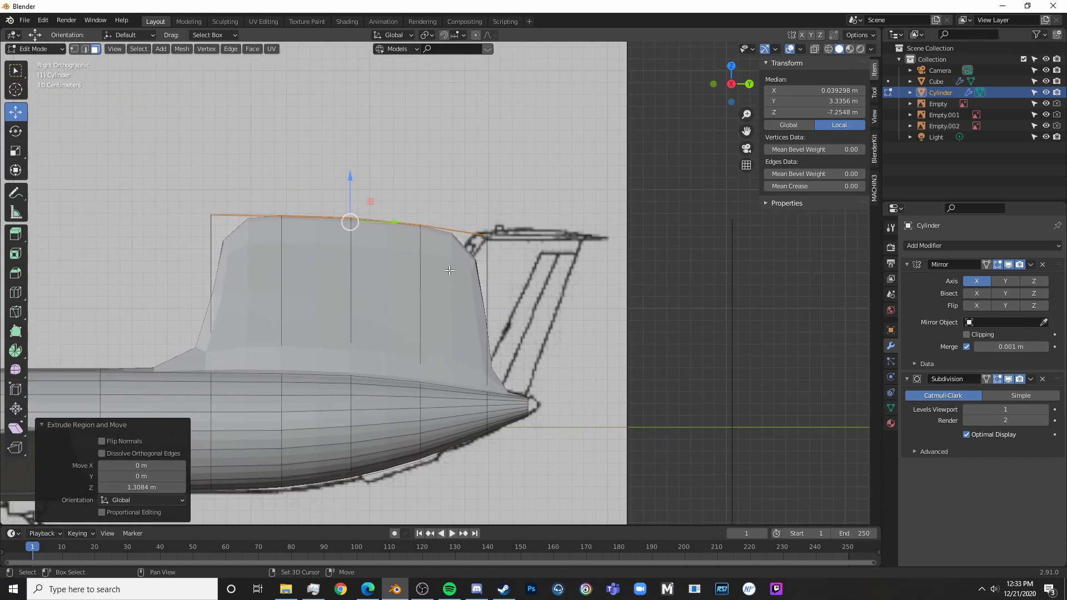
{"action": "key", "text": "g"}
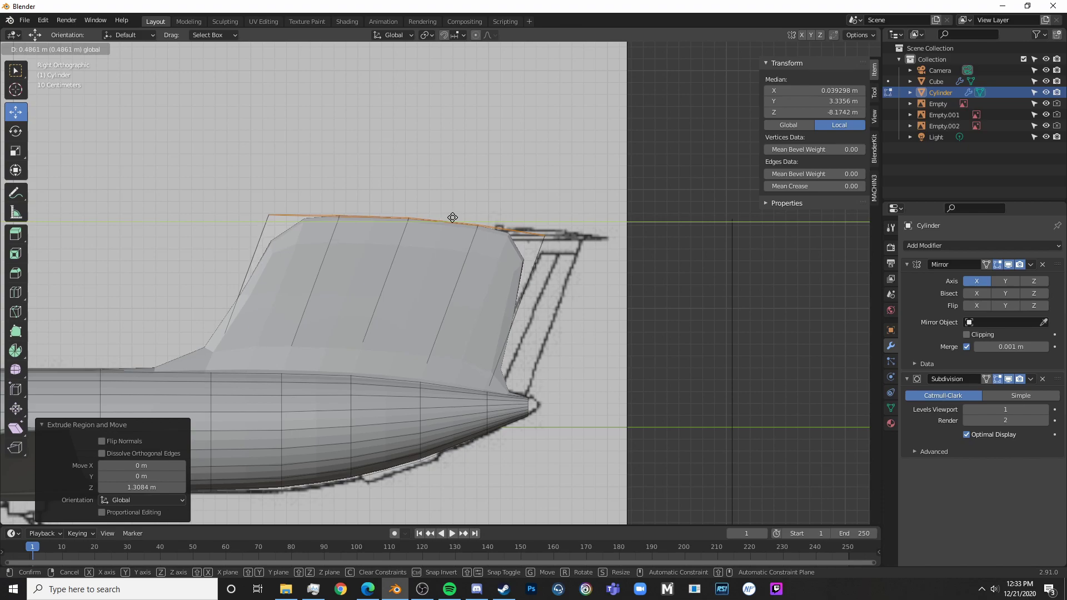
{"action": "left_click", "coordinate": [454, 218]}
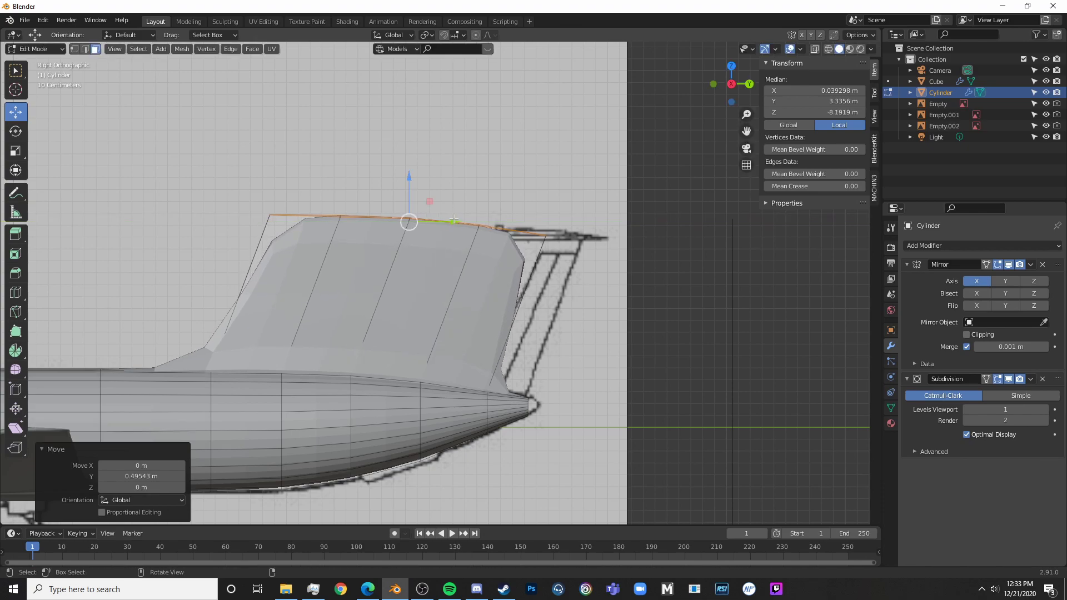
- Try lowering the slanted fin's front top vertices 1.2012 m along Z onto the blueprint's fin outline
{"action": "left_click", "coordinate": [74, 49]}
{"action": "key", "text": "shift+z"}
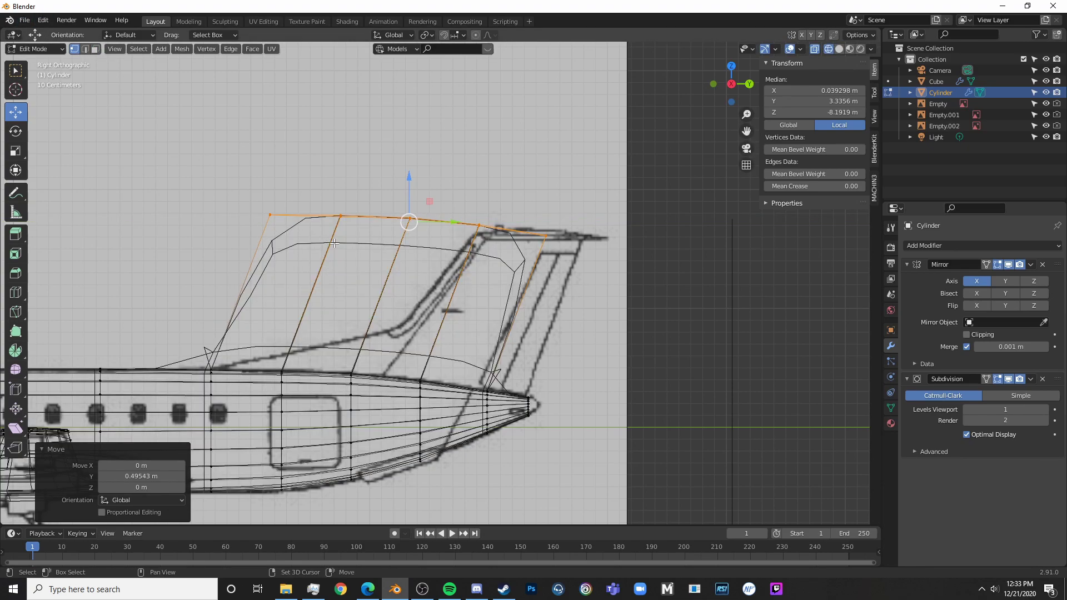
{"action": "middle_click_drag", "start_coordinate": [331, 242], "coordinate": [504, 202], "text": "shift"}
{"action": "key", "text": "a"}
{"action": "key", "text": "a"}
{"action": "key", "text": "a"}
{"action": "key", "text": "c"}
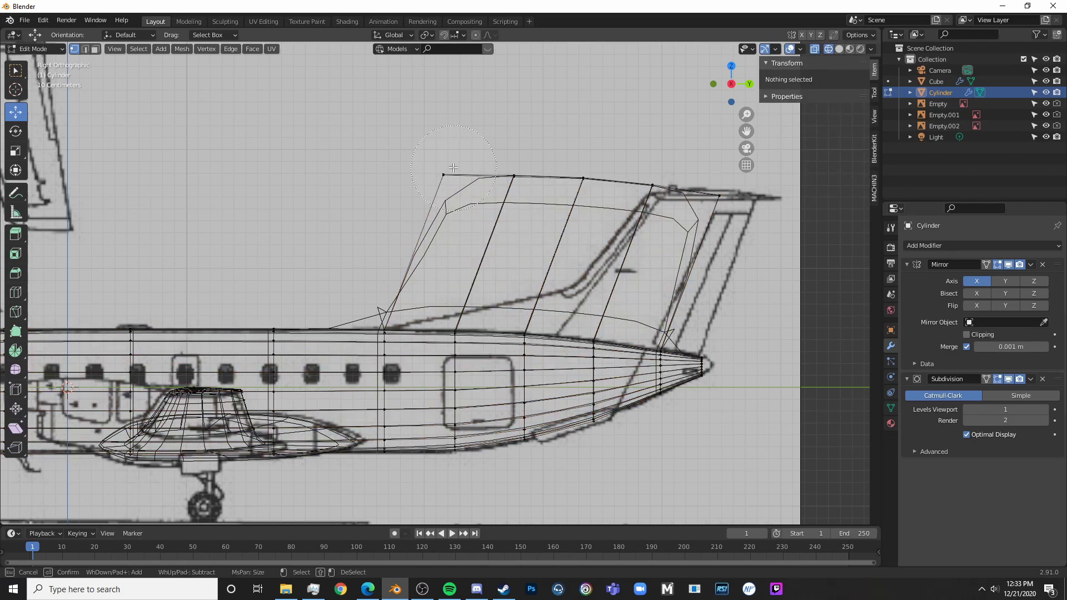
{"action": "left_click", "coordinate": [453, 167]}
{"action": "right_click", "coordinate": [453, 167]}
{"action": "key", "text": "g"}
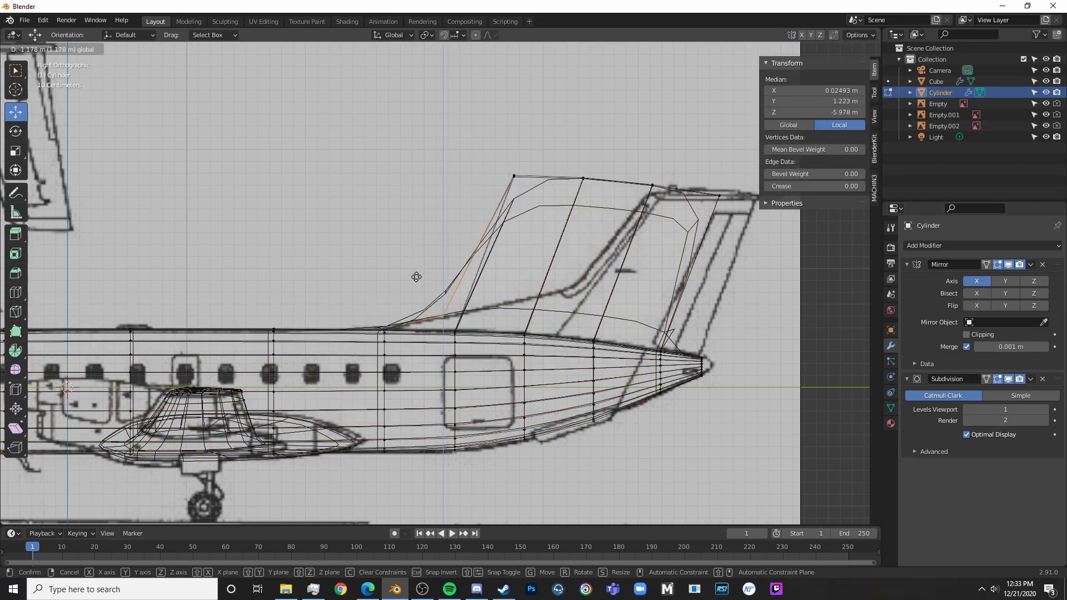
{"action": "left_click_drag", "start_coordinate": [421, 280], "coordinate": [422, 279]}
{"action": "middle_click_drag", "start_coordinate": [468, 265], "coordinate": [511, 173], "text": "shift"}
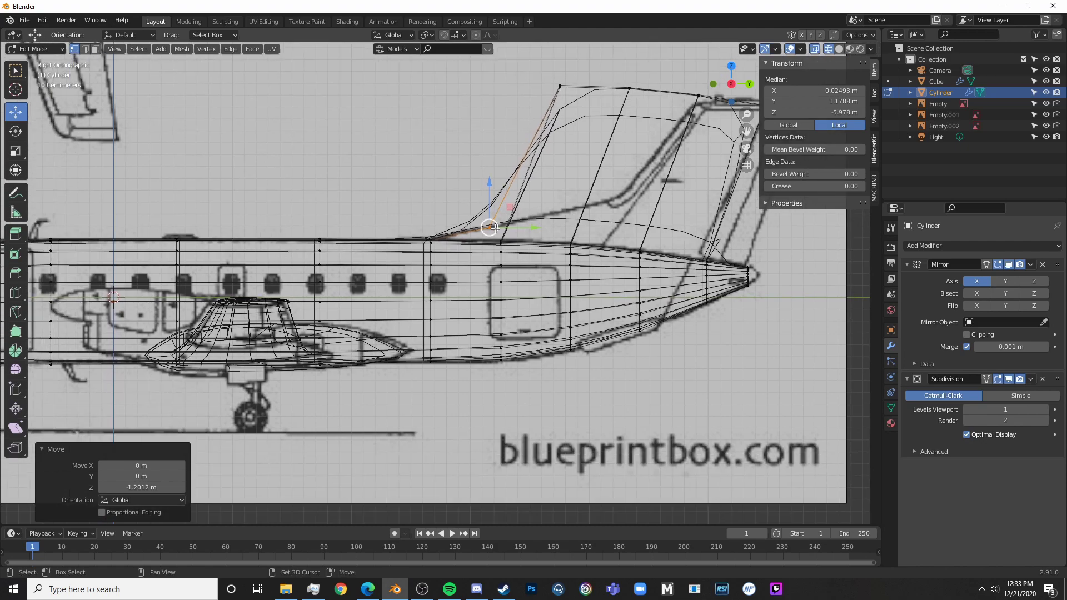
- Undo the lowering of the front vertices and the rearward shift, back to the straight upward extrusion
{"action": "scroll", "coordinate": [537, 211], "scroll_direction": "up", "scroll_amount": 3}
{"action": "key", "text": "ctrl+z"}
{"action": "key", "text": "ctrl+z"}
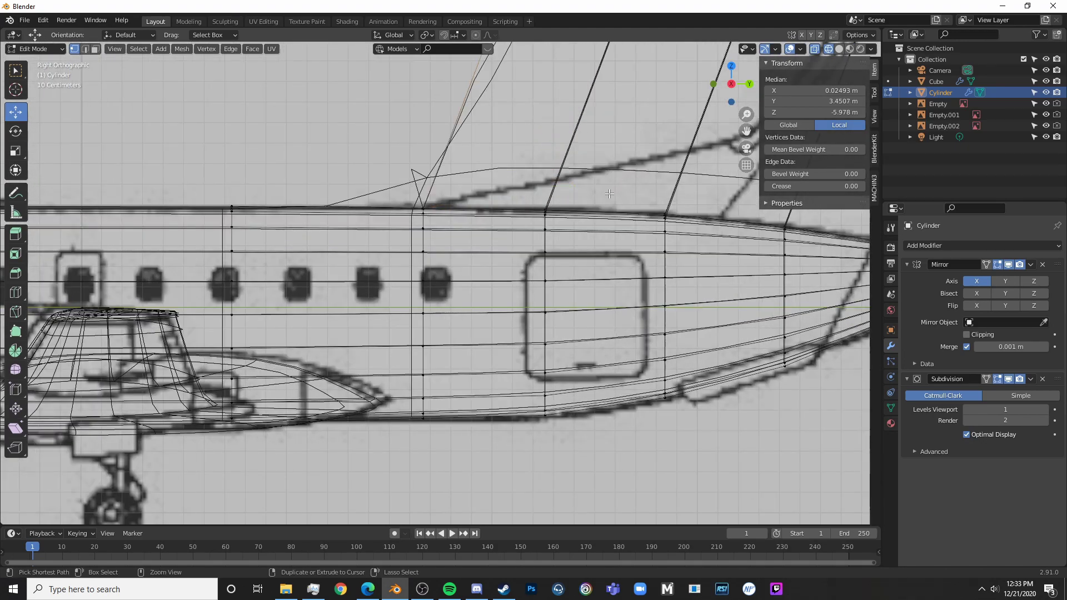
{"action": "scroll", "coordinate": [605, 222], "scroll_direction": "down", "scroll_amount": 6}
{"action": "key", "text": "ctrl+z"}
{"action": "key", "text": "ctrl+z"}
{"action": "key", "text": "ctrl+z"}
{"action": "key", "text": "ctrl+z"}
{"action": "key", "text": "ctrl+z"}
{"action": "key", "text": "ctrl+z"}
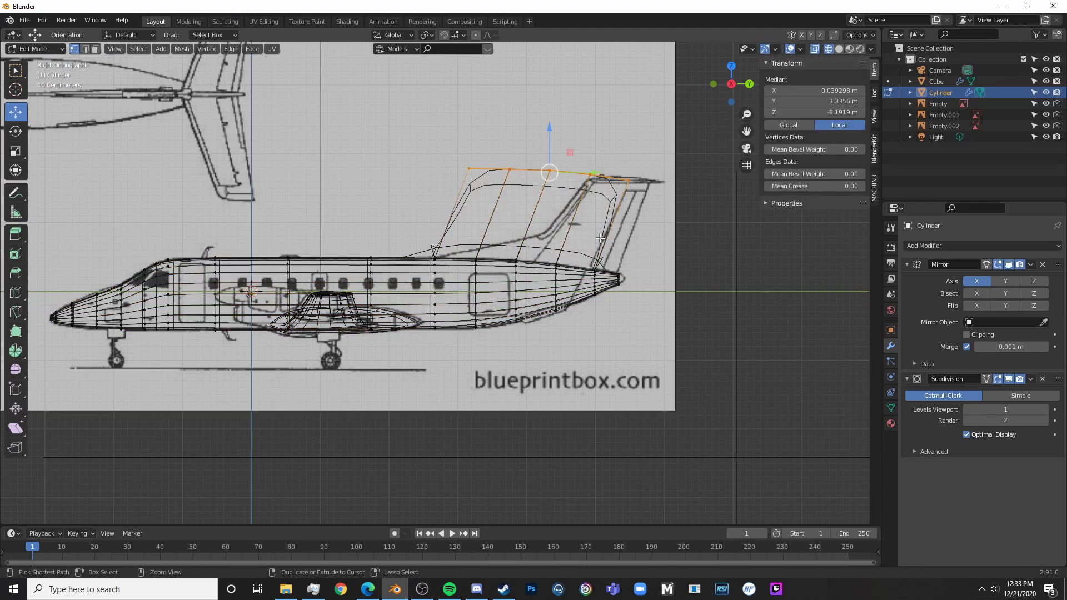
{"action": "scroll", "coordinate": [600, 238], "scroll_direction": "up", "scroll_amount": 5}
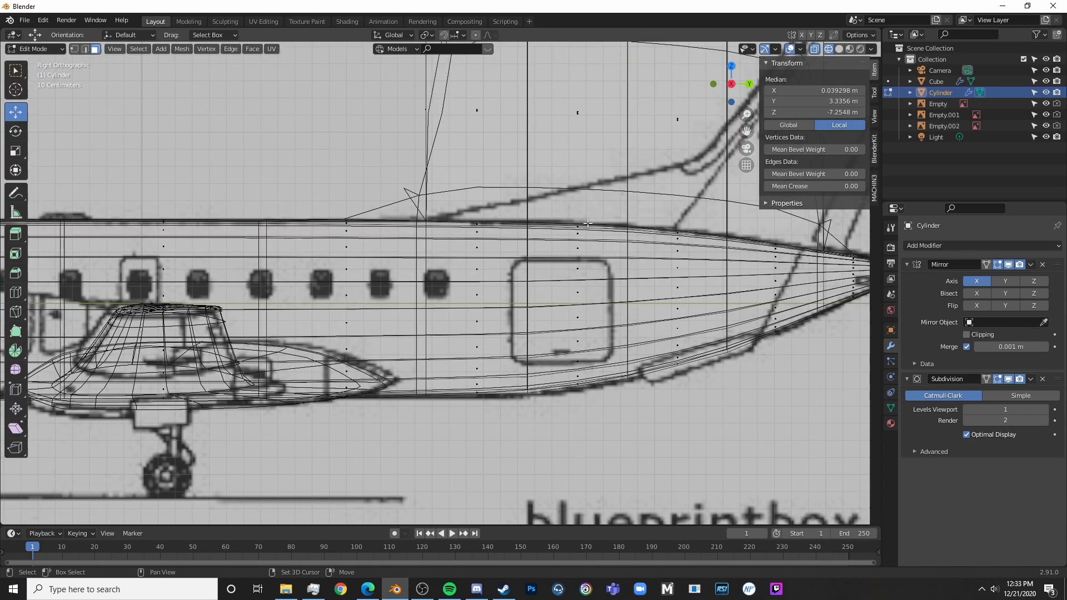
- Lower the extrusion's frontmost top vertices along Z to the fin's front tip on the side blueprint
{"action": "left_click", "coordinate": [76, 50]}
{"action": "middle_click_drag", "start_coordinate": [355, 100], "coordinate": [336, 224], "text": "shift"}
{"action": "left_click_drag", "start_coordinate": [336, 153], "coordinate": [383, 194]}
{"action": "left_click_drag", "start_coordinate": [361, 141], "coordinate": [366, 278]}
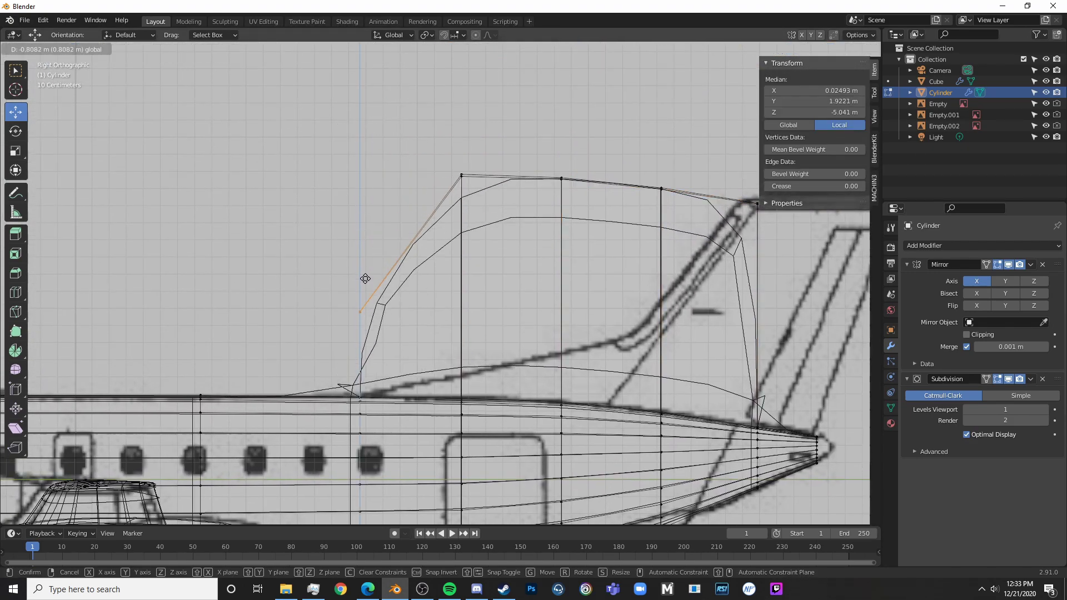
{"action": "left_click", "coordinate": [348, 351]}
{"action": "key", "text": "alt+a"}
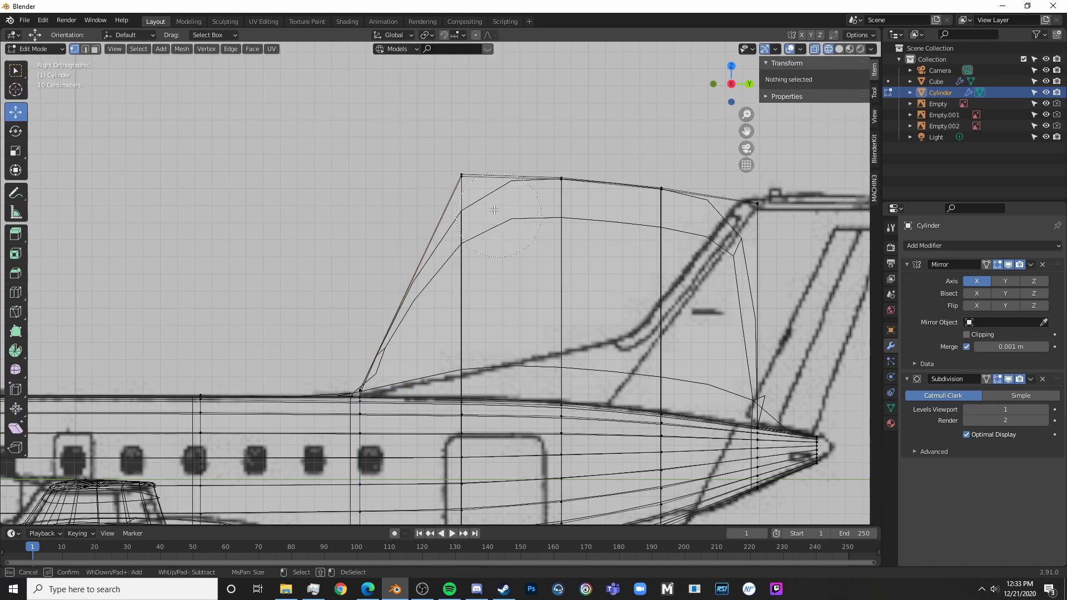
- Lower the top vertices of the second and third columns along Z onto the fin's sloping front outline
{"action": "left_click", "coordinate": [461, 175]}
{"action": "key", "text": "g"}
{"action": "key", "text": "z"}
{"action": "left_click", "coordinate": [474, 332]}
{"action": "key", "text": "alt+a"}
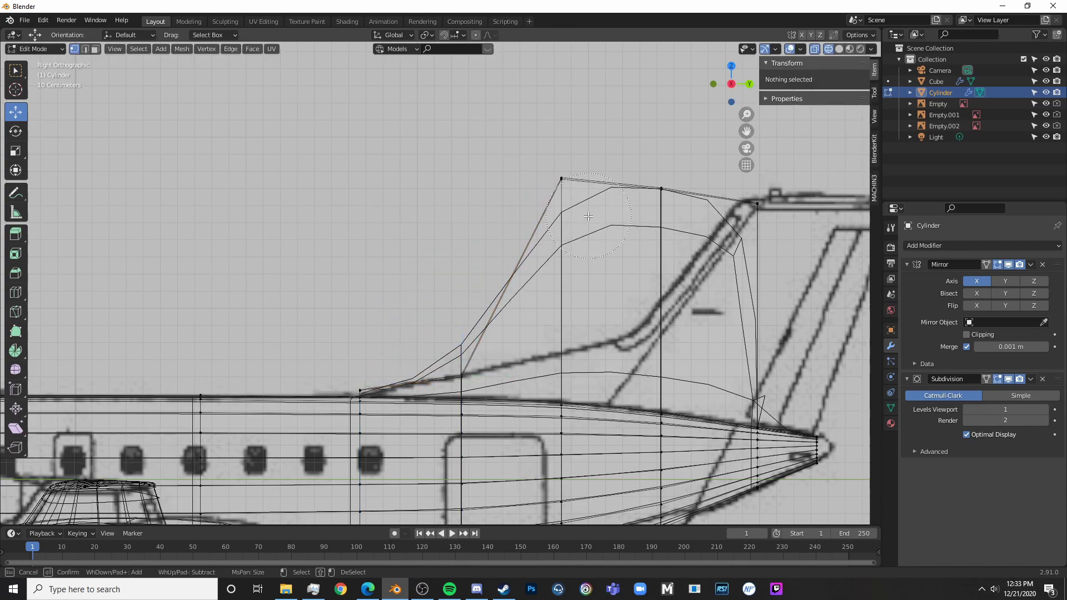
{"action": "left_click", "coordinate": [560, 179]}
{"action": "key", "text": "g"}
{"action": "key", "text": "z"}
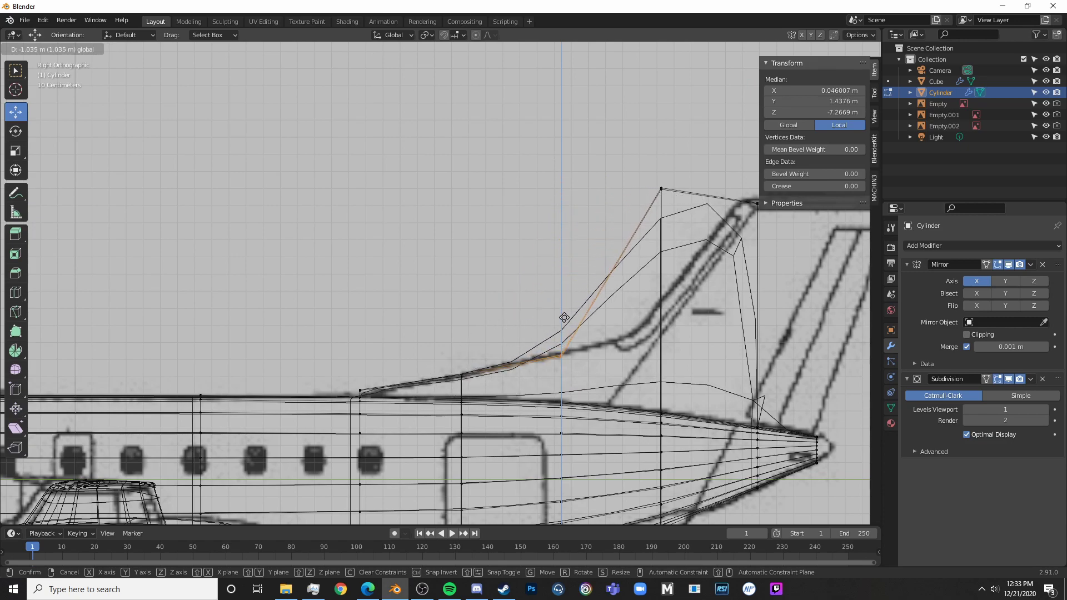
{"action": "left_click", "coordinate": [562, 318]}
- Lower the fourth column's top vertices along Z onto the steep part of the fin's leading edge
{"action": "left_click", "coordinate": [661, 189]}
{"action": "left_click_drag", "start_coordinate": [662, 142], "coordinate": [656, 248]}
{"action": "middle_click_drag", "start_coordinate": [655, 248], "coordinate": [468, 270], "text": "shift"}
{"action": "key", "text": "alt+a"}
- Raise the rearmost top vertices slightly along Z to the top of the blueprint's fin
{"action": "key", "text": "c"}
{"action": "left_click", "coordinate": [570, 221]}
{"action": "right_click", "coordinate": [569, 221]}
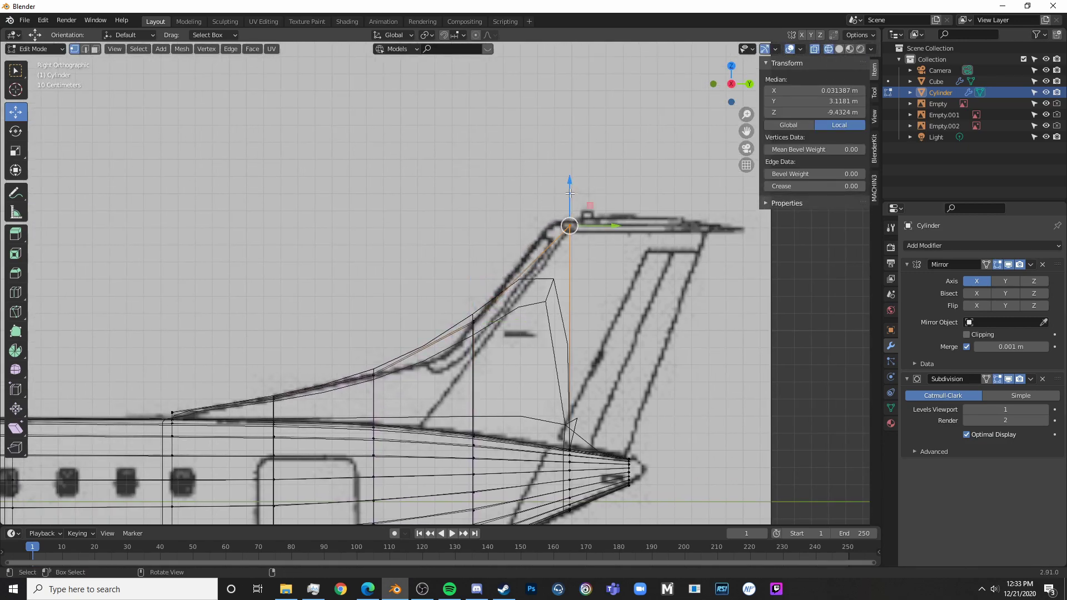
{"action": "left_click_drag", "start_coordinate": [571, 193], "coordinate": [574, 188]}
{"action": "key", "text": "Tab"}
{"action": "key", "text": "Tab"}
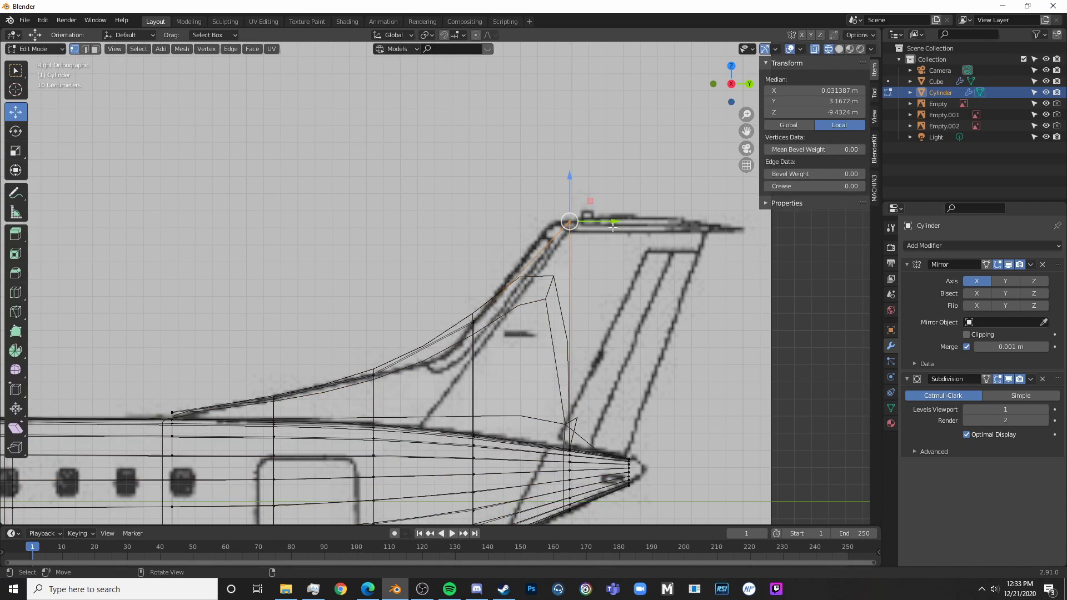
- Try moving the fin's rearmost top vertices 0.60047 m rearward along Y
{"action": "key", "text": "g"}
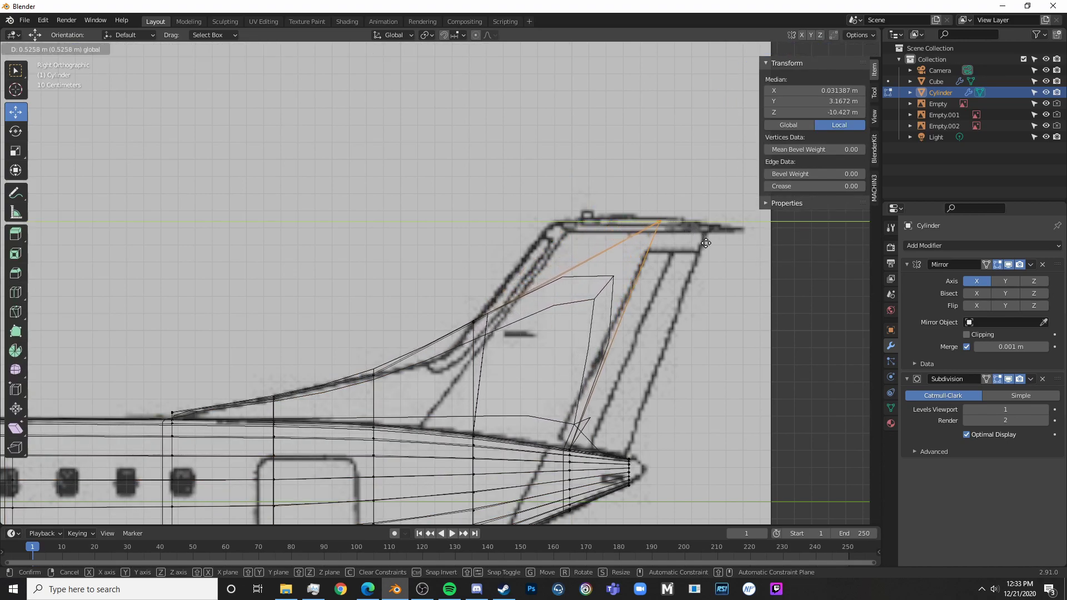
{"action": "left_click", "coordinate": [716, 259]}
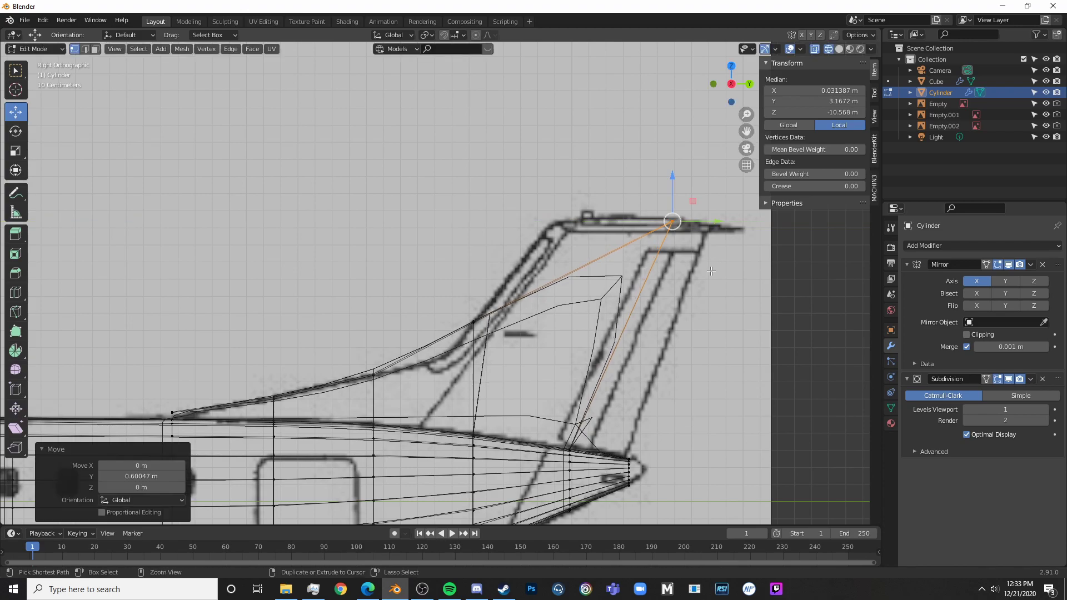
{"action": "key", "text": "ctrl+z"}
- Move the fin's rearmost top vertices about 0.51 m rearward along Y, aligning the rear edge with the rudder's front line
{"action": "key", "text": "g"}
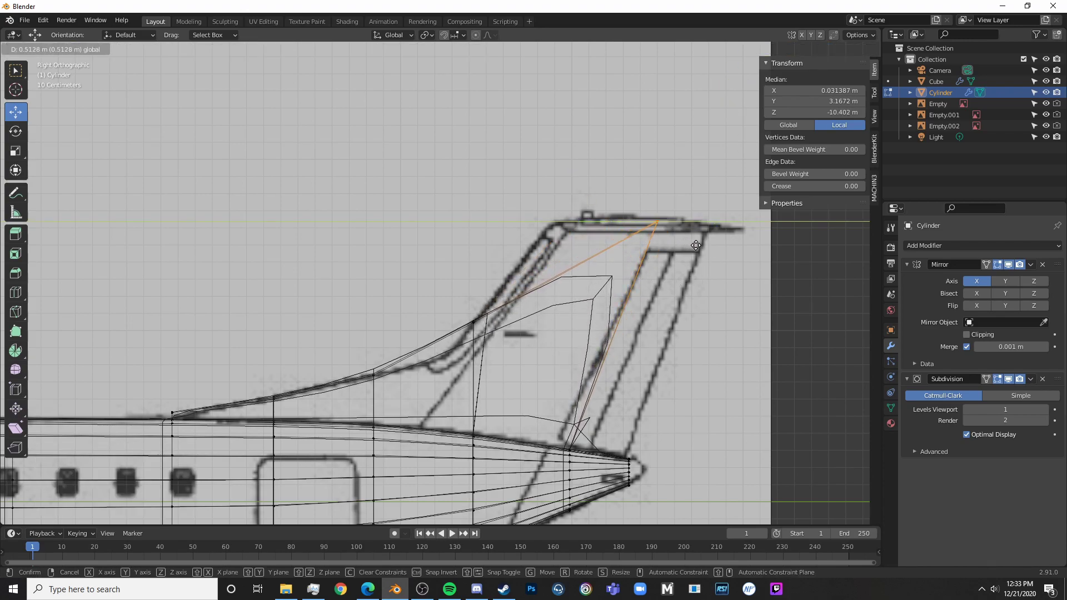
{"action": "left_click", "coordinate": [696, 242]}
{"action": "middle_click_drag", "start_coordinate": [653, 291], "coordinate": [605, 174], "text": "shift"}
{"action": "scroll", "coordinate": [563, 300], "scroll_direction": "up", "scroll_amount": 3}
{"action": "scroll", "coordinate": [563, 301], "scroll_direction": "down", "scroll_amount": 4}
- Examine the fin's shape in Object Mode and the mesh around its front base in solid shading
{"action": "key", "text": "Tab"}
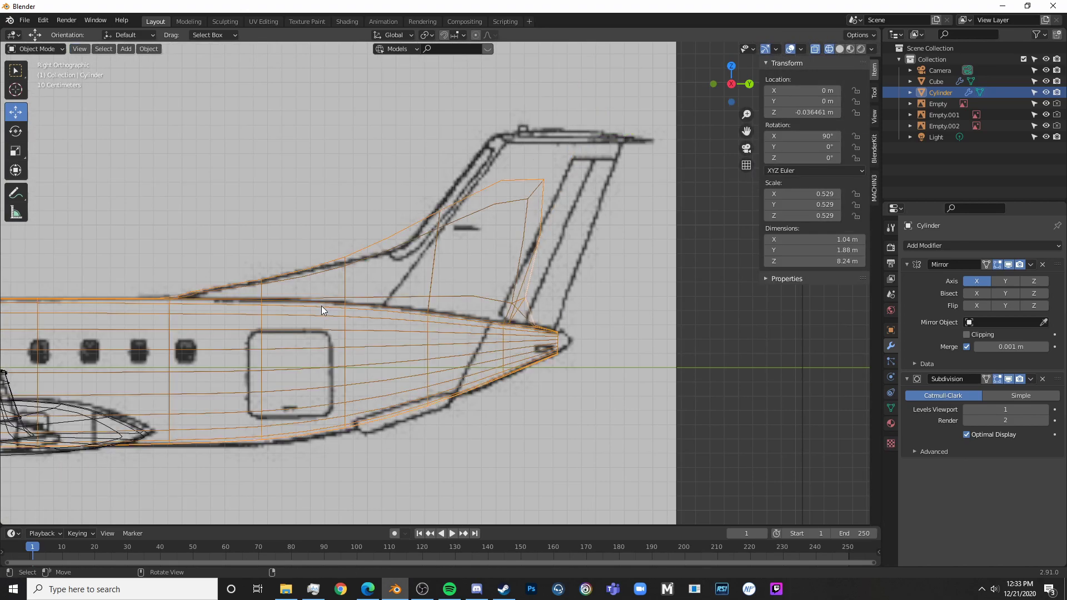
{"action": "key", "text": "shift+z"}
{"action": "middle_click_drag", "start_coordinate": [313, 299], "coordinate": [498, 283]}
{"action": "key", "text": "Tab"}
{"action": "scroll", "coordinate": [498, 282], "scroll_direction": "up", "scroll_amount": 6}
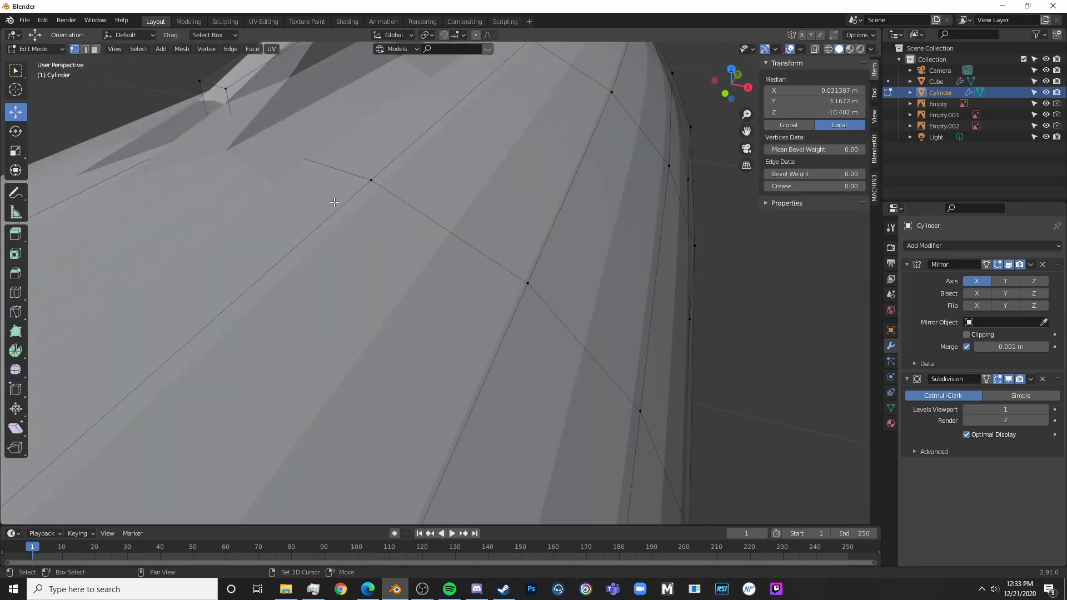
{"action": "middle_click_drag", "start_coordinate": [198, 112], "coordinate": [444, 272], "text": "shift"}
{"action": "scroll", "coordinate": [443, 272], "scroll_direction": "down", "scroll_amount": 5}
- Try selecting the vertices at the fin's front base in wireframe shading
{"action": "key", "text": "shift+z"}
{"action": "key", "text": "alt+a"}
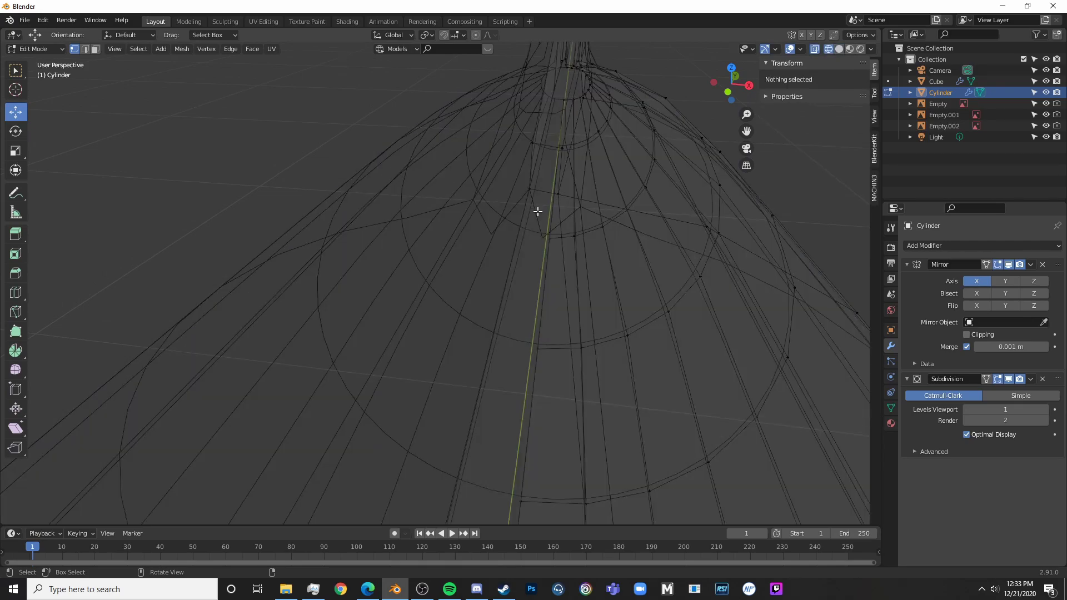
{"action": "key", "text": "c"}
{"action": "left_click", "coordinate": [530, 207]}
{"action": "right_click", "coordinate": [530, 208]}
{"action": "key", "text": "shift+z"}
{"action": "key", "text": "alt+a"}
- Try moving the vertices at the front of the fin 0.13169 m rearward along Y
{"action": "key", "text": "c"}
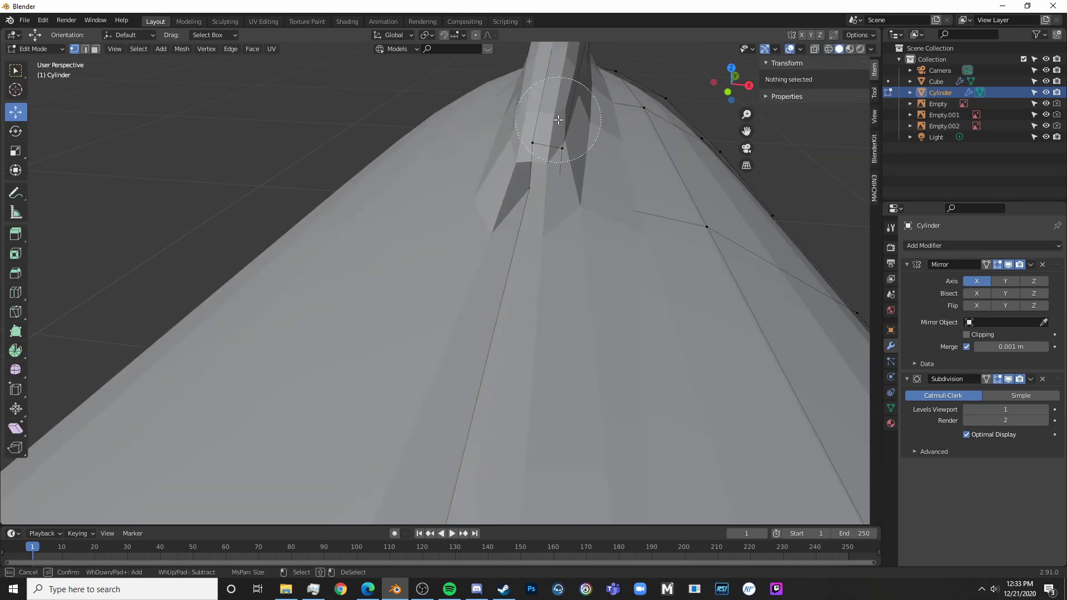
{"action": "left_click", "coordinate": [556, 124]}
{"action": "right_click", "coordinate": [557, 124]}
{"action": "middle_click_drag", "start_coordinate": [566, 115], "coordinate": [467, 131]}
{"action": "middle_click_drag", "start_coordinate": [292, 143], "coordinate": [369, 154], "text": "shift"}
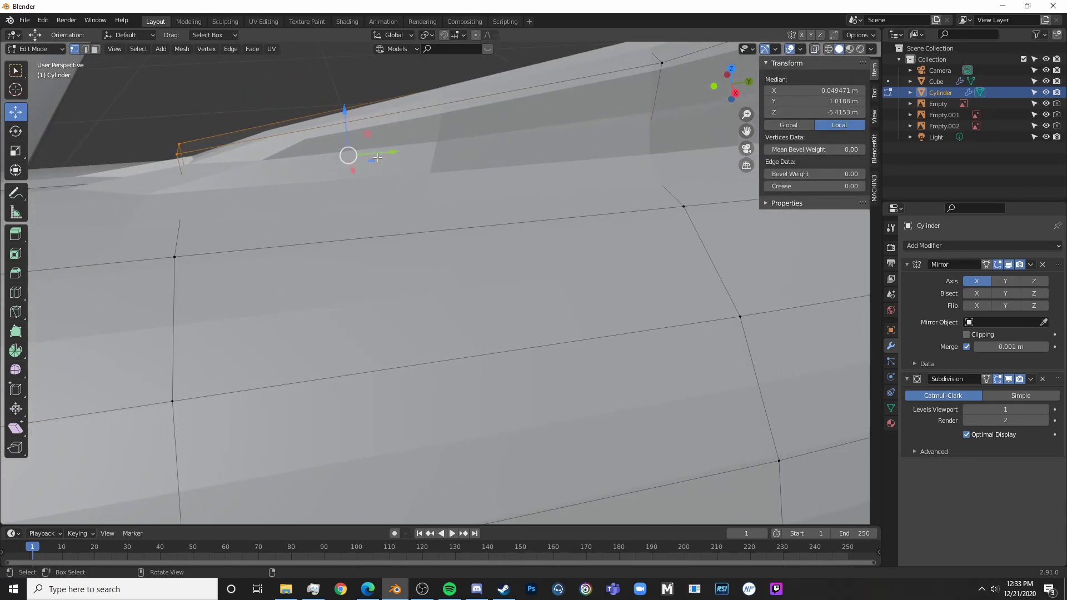
{"action": "left_click_drag", "start_coordinate": [381, 154], "coordinate": [493, 142]}
{"action": "scroll", "coordinate": [547, 143], "scroll_direction": "down", "scroll_amount": 3}
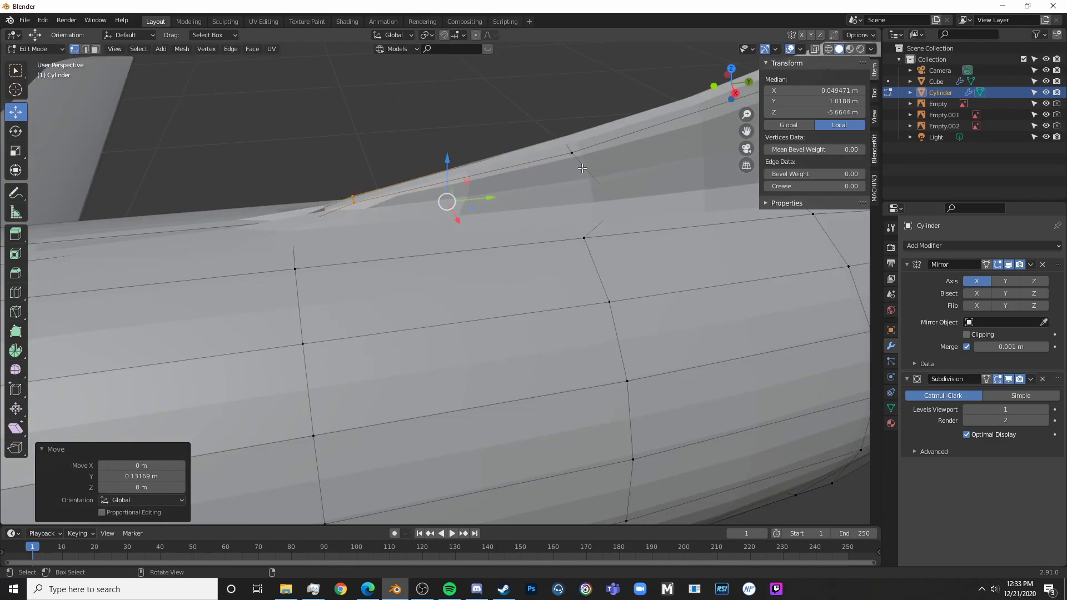
{"action": "key", "text": "ctrl+z"}
- Move the vertices at the front tip of the fin's top edge slightly rearward along Y
{"action": "key", "text": "alt+a"}
{"action": "key", "text": "c"}
{"action": "left_click", "coordinate": [278, 175]}
{"action": "right_click", "coordinate": [278, 174]}
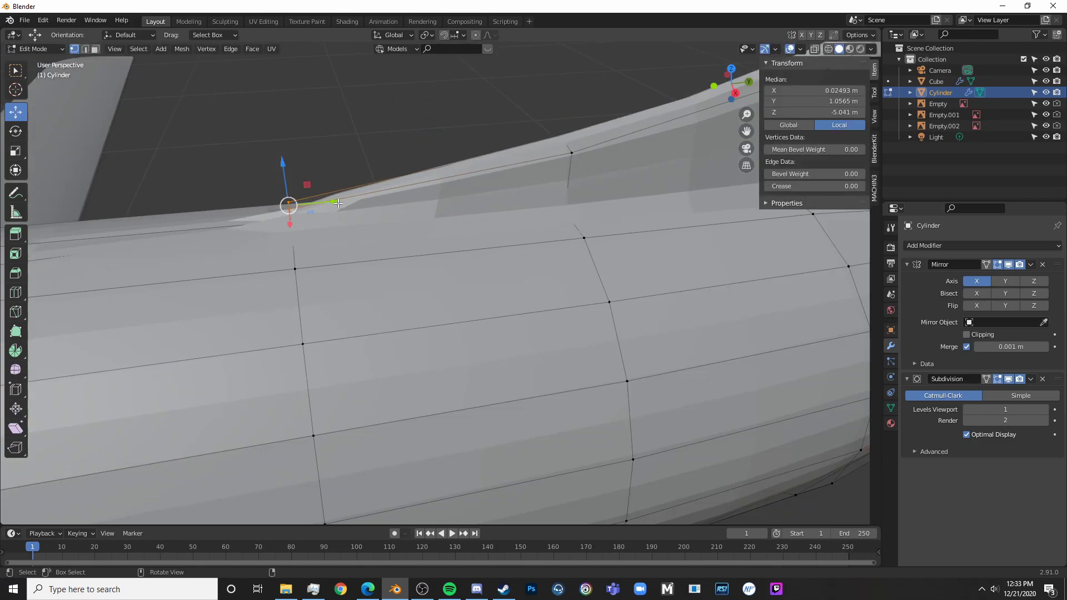
{"action": "key", "text": "Tab"}
{"action": "middle_click_drag", "start_coordinate": [338, 203], "coordinate": [509, 304]}
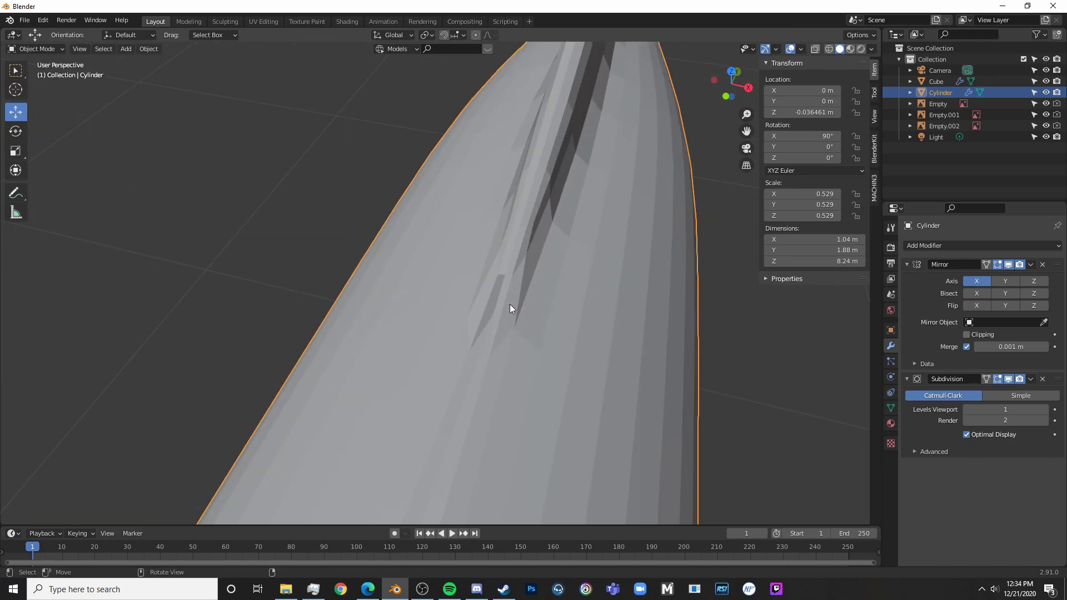
- Turn off the Subdivision modifier's viewport display and inspect the unsmoothed mesh around the fin's front base
{"action": "left_click", "coordinate": [1011, 379]}
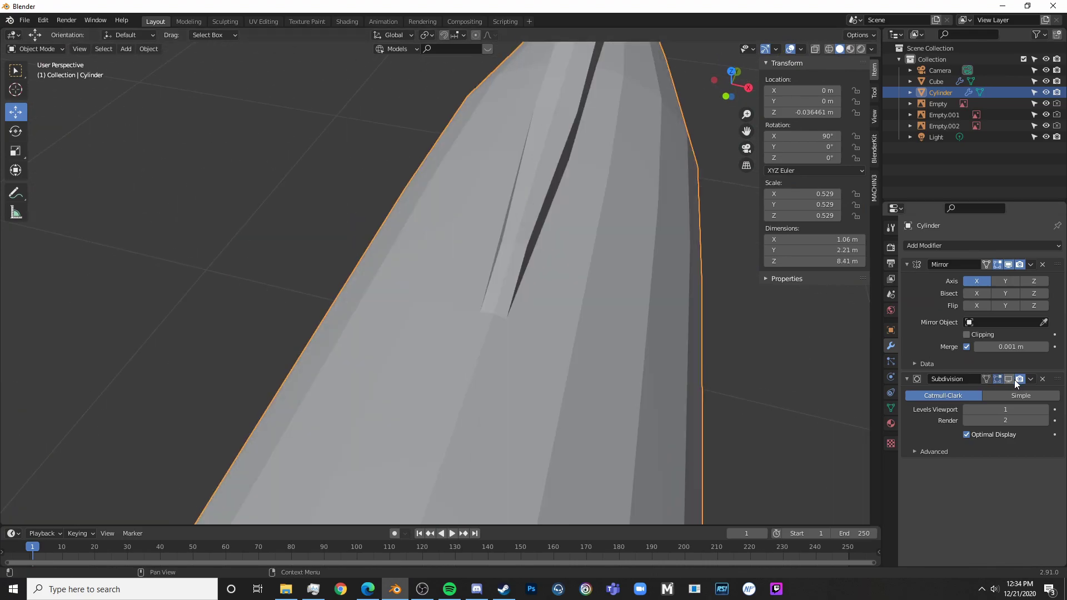
{"action": "key", "text": "Tab"}
{"action": "mouse_move", "coordinate": [595, 326]}
{"action": "middle_mouse_down"}
{"action": "mouse_move", "coordinate": [587, 291]}
{"action": "mouse_move", "coordinate": [460, 198]}
{"action": "mouse_move", "coordinate": [596, 315]}
{"action": "middle_mouse_up"}
{"action": "scroll", "coordinate": [597, 316], "scroll_direction": "up", "scroll_amount": 4}
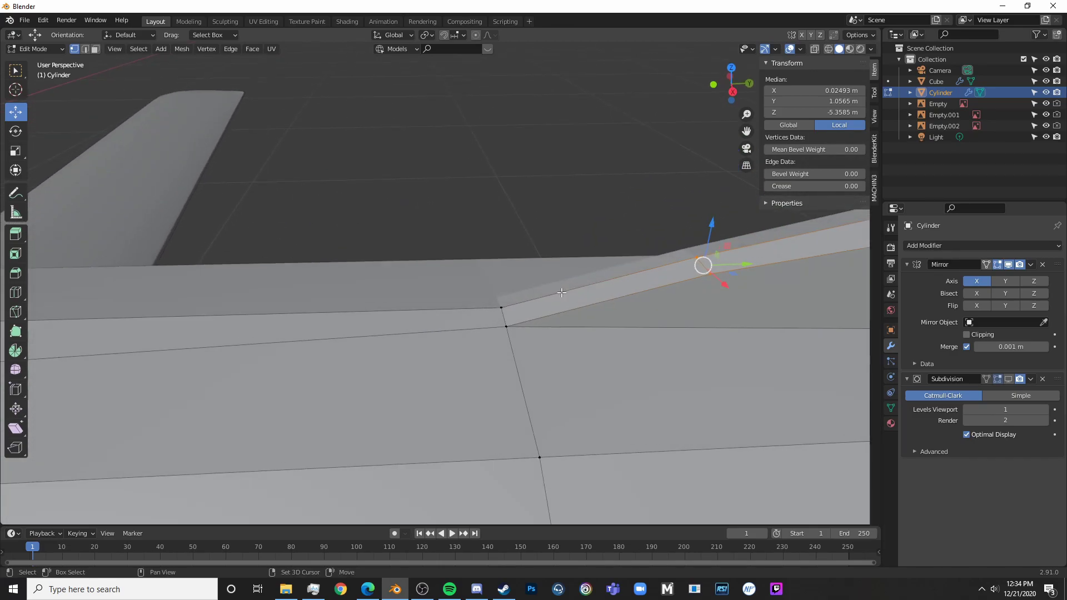
{"action": "mouse_move", "coordinate": [557, 293]}
{"action": "middle_mouse_down"}
{"action": "mouse_move", "coordinate": [606, 267]}
{"action": "mouse_move", "coordinate": [548, 236]}
{"action": "mouse_move", "coordinate": [661, 237]}
{"action": "mouse_move", "coordinate": [549, 279]}
{"action": "middle_mouse_up"}
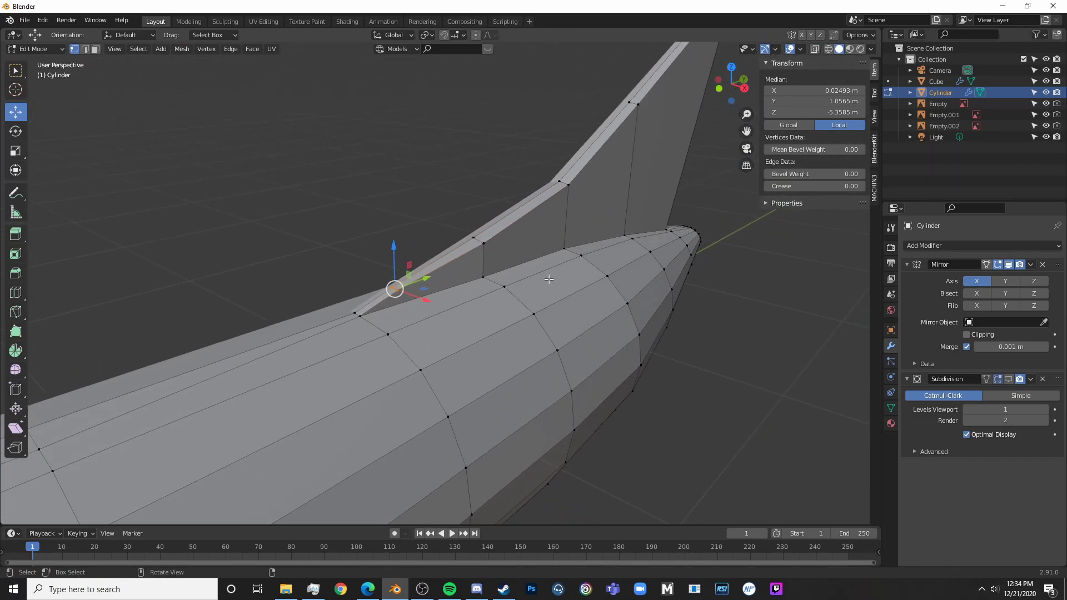
- Select the edges along the fin's base where it joins the fuselage
{"action": "left_click", "coordinate": [85, 49]}
{"action": "key", "text": "a"}
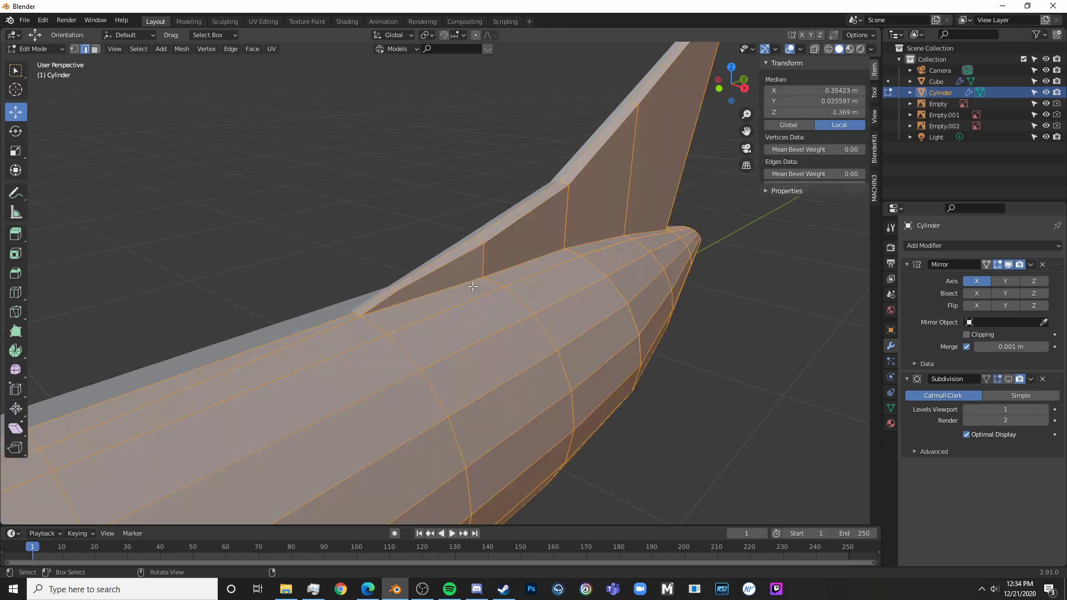
{"action": "key", "text": "alt+a"}
{"action": "left_click", "coordinate": [464, 286]}
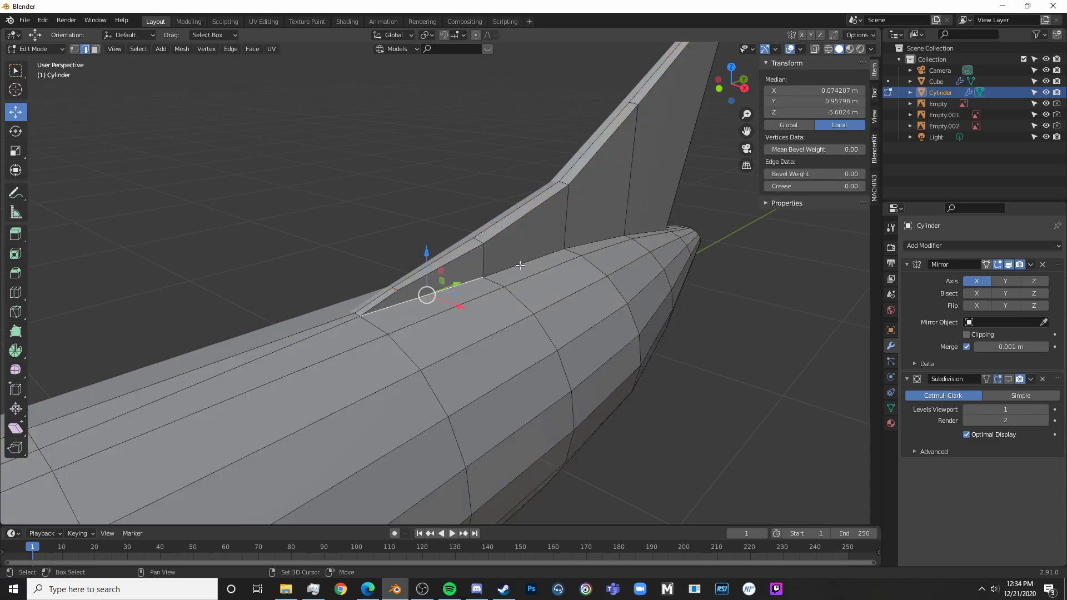
{"action": "left_click", "coordinate": [528, 262], "text": "shift"}
{"action": "left_click", "coordinate": [640, 234], "text": "shift"}
{"action": "middle_click_drag", "start_coordinate": [640, 234], "coordinate": [530, 289]}
{"action": "scroll", "coordinate": [558, 356], "scroll_direction": "up", "scroll_amount": 5}
- Turn the Subdivision viewport display back on and crease the selected base edges to about 0.34
{"action": "left_click", "coordinate": [1009, 379]}
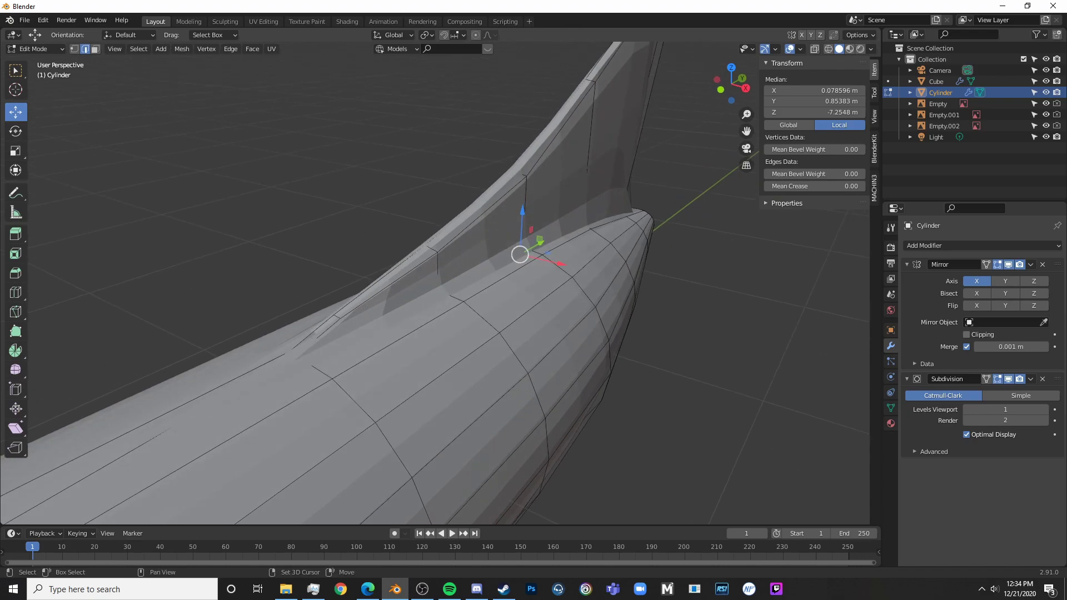
{"action": "key", "text": "shift+e"}
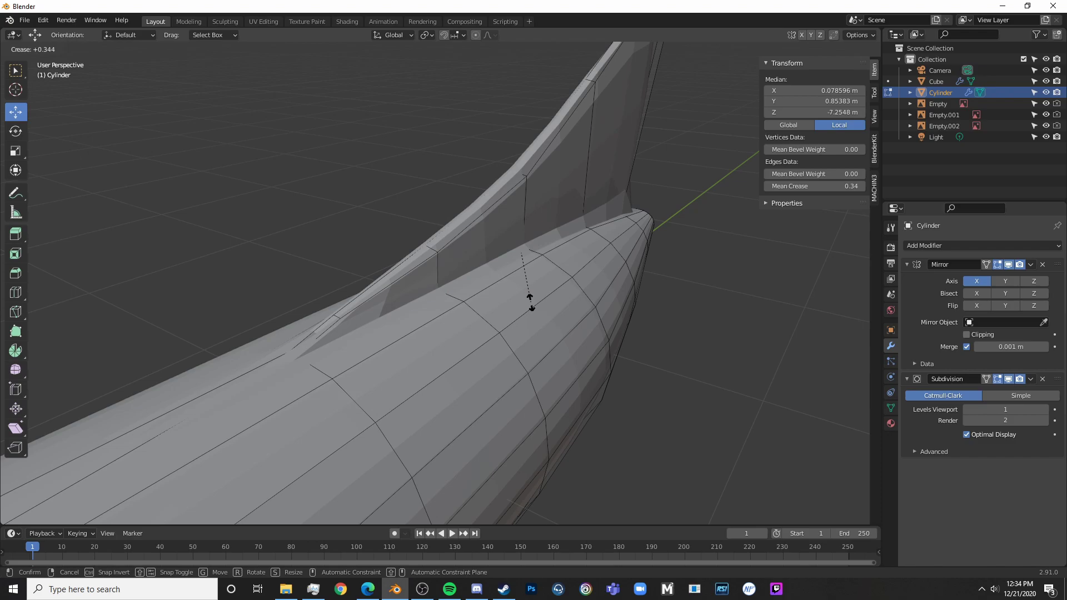
{"action": "left_click", "coordinate": [531, 303]}
{"action": "key", "text": "Tab"}
{"action": "middle_click_drag", "start_coordinate": [531, 303], "coordinate": [457, 253]}
- Select the fin's narrow rear face and crease its edges to 1.00
{"action": "key", "text": "Tab"}
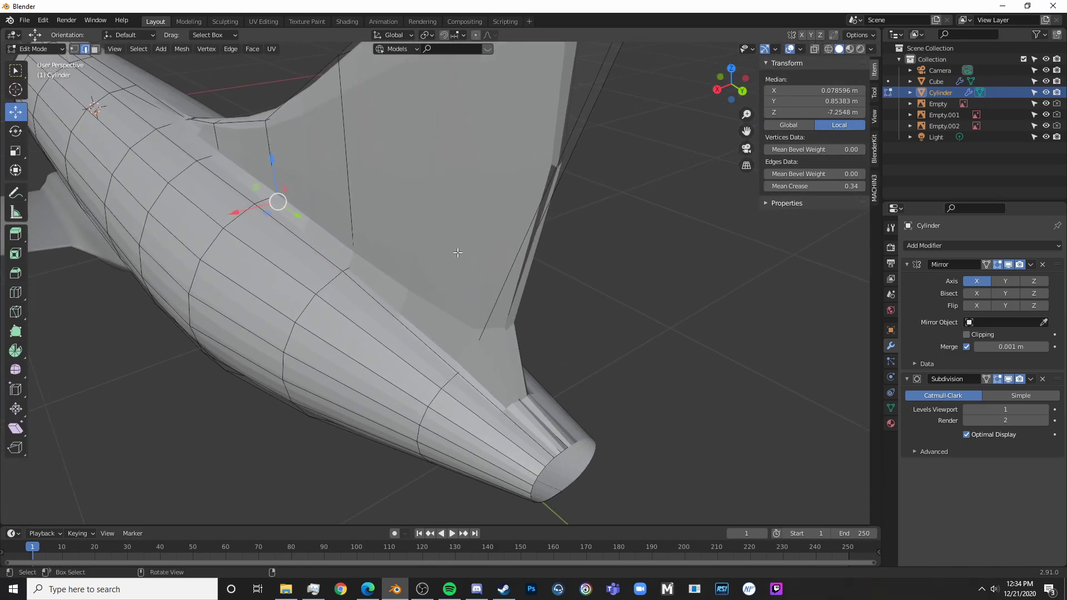
{"action": "left_click", "coordinate": [95, 49]}
{"action": "left_click", "coordinate": [567, 158], "text": "alt"}
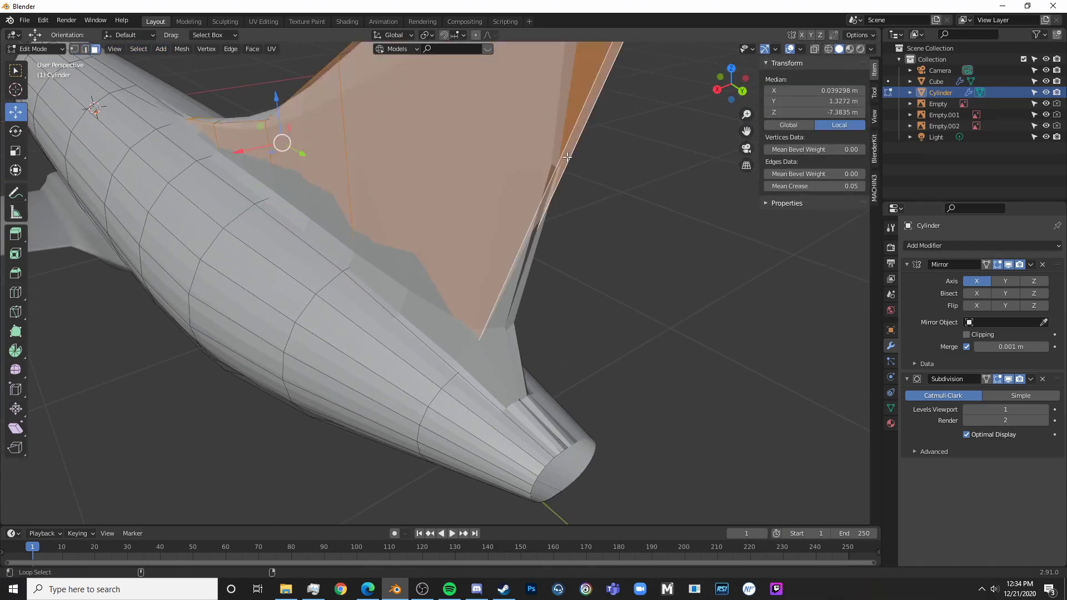
{"action": "left_click", "coordinate": [578, 201]}
{"action": "left_click", "coordinate": [562, 164], "text": "alt"}
{"action": "scroll", "coordinate": [592, 185], "scroll_direction": "down", "scroll_amount": 4}
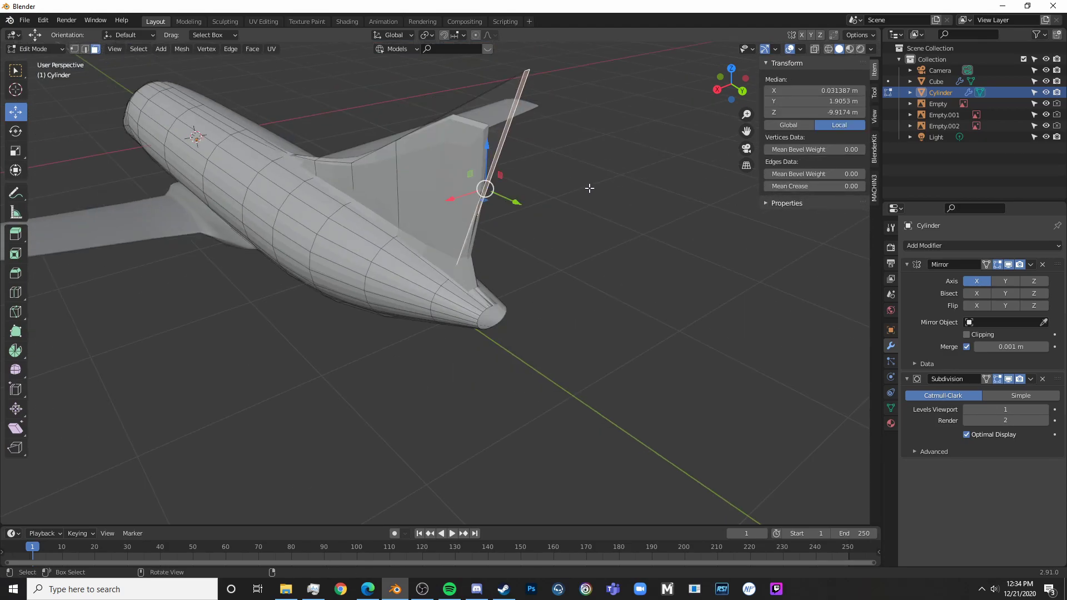
{"action": "middle_click_drag", "start_coordinate": [586, 183], "coordinate": [555, 191]}
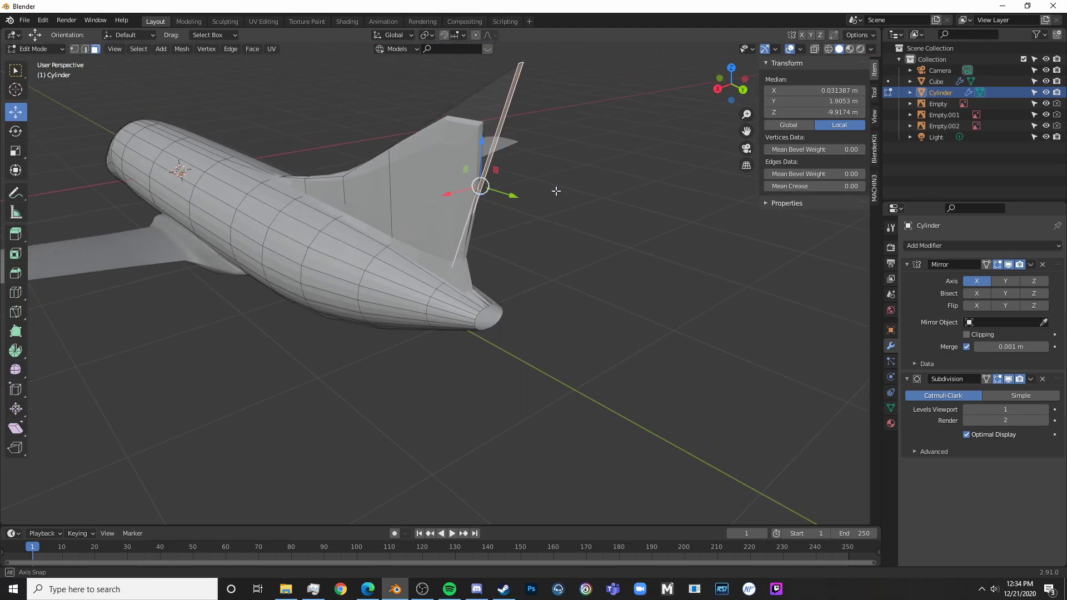
{"action": "key", "text": "s"}
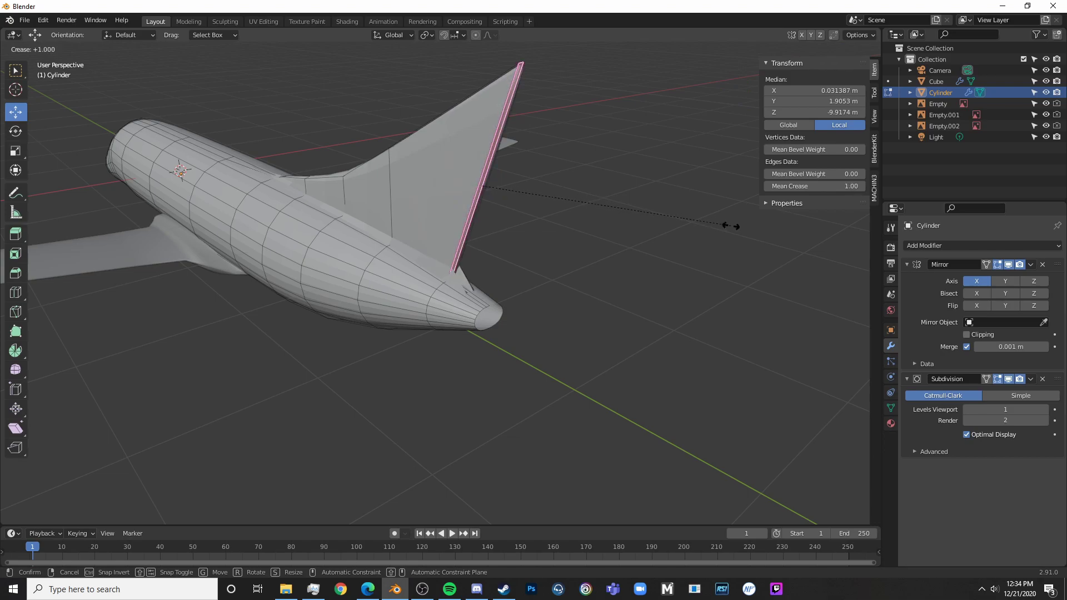
{"action": "left_click", "coordinate": [730, 226]}
- Select the narrow fuselage face directly behind the fin's base and crease its edges to 1.00
{"action": "mouse_move", "coordinate": [715, 232]}
{"action": "middle_mouse_down"}
{"action": "mouse_move", "coordinate": [580, 223]}
{"action": "mouse_move", "coordinate": [537, 238]}
{"action": "mouse_move", "coordinate": [477, 226]}
{"action": "mouse_move", "coordinate": [567, 241]}
{"action": "mouse_move", "coordinate": [590, 207]}
{"action": "mouse_move", "coordinate": [484, 266]}
{"action": "middle_mouse_up"}
{"action": "key", "text": "Tab"}
{"action": "key", "text": "Tab"}
{"action": "key", "text": "alt+z"}
{"action": "key", "text": "KP_3"}
{"action": "scroll", "coordinate": [483, 266], "scroll_direction": "up", "scroll_amount": 5}
{"action": "mouse_move", "coordinate": [621, 163]}
{"action": "middle_mouse_down", "text": "shift"}
{"action": "mouse_move", "coordinate": [428, 295]}
{"action": "mouse_move", "coordinate": [359, 276]}
{"action": "middle_mouse_up", "text": "shift"}
{"action": "key", "text": "shift+z"}
{"action": "left_click", "coordinate": [359, 273]}
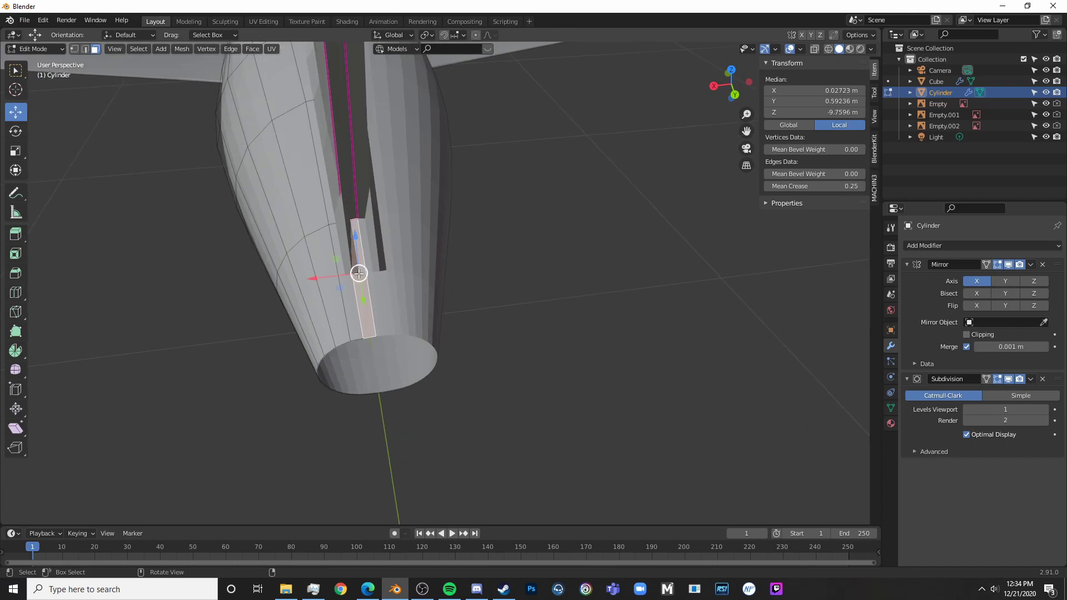
{"action": "key", "text": "shift+e"}
{"action": "left_click", "coordinate": [715, 254]}
- Inspect the creased fin and rear fuselage in Object Mode from behind and above
{"action": "key", "text": "Tab"}
{"action": "scroll", "coordinate": [707, 325], "scroll_direction": "down", "scroll_amount": 5}
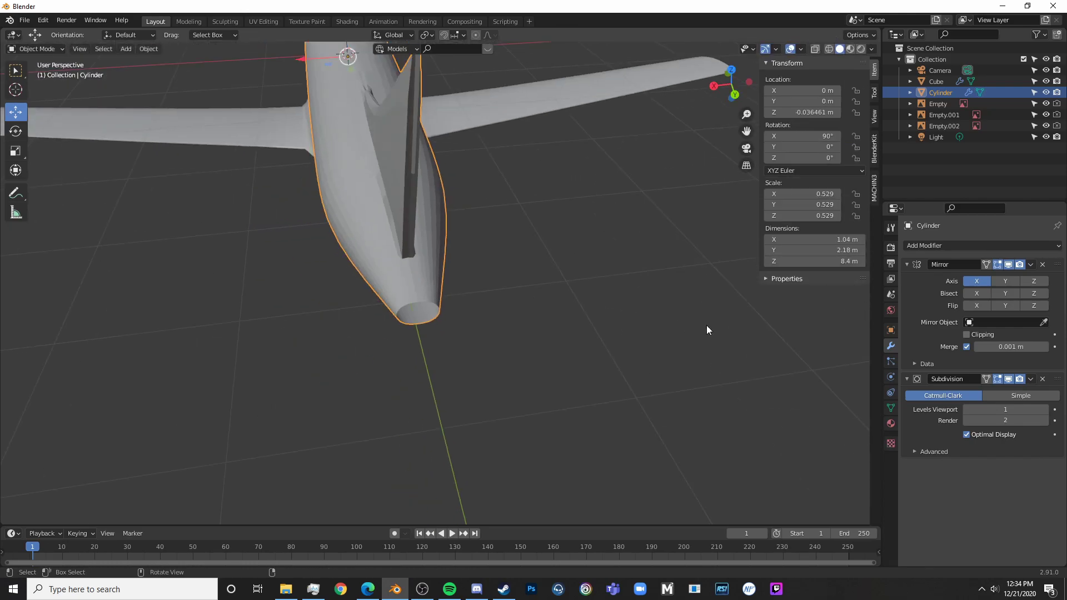
{"action": "key", "text": "Tab"}
{"action": "key", "text": "Tab"}
{"action": "middle_click_drag", "start_coordinate": [445, 334], "coordinate": [478, 313]}
{"action": "left_click", "coordinate": [478, 313]}
{"action": "middle_click_drag", "start_coordinate": [375, 309], "coordinate": [449, 334]}
{"action": "key", "text": "Tab"}
{"action": "key", "text": "Tab"}
{"action": "left_click", "coordinate": [449, 333]}
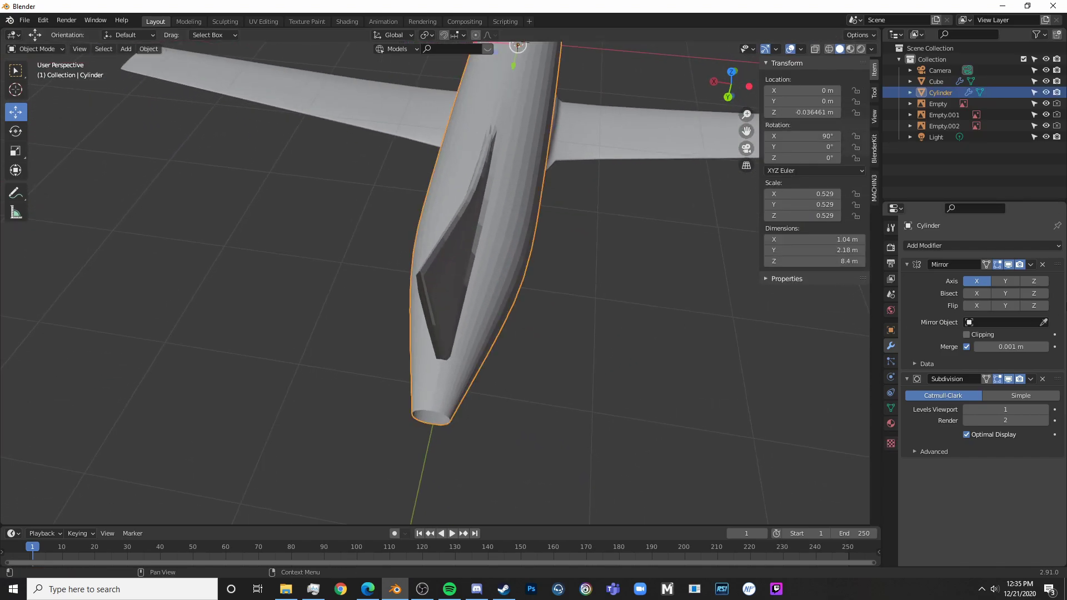
- Hide the Mirror modifier in the viewport and delete the four inner side faces of the fin along the centre plane
{"action": "left_click", "coordinate": [1010, 266]}
{"action": "key", "text": "Tab"}
{"action": "middle_click_drag", "start_coordinate": [602, 355], "coordinate": [281, 234]}
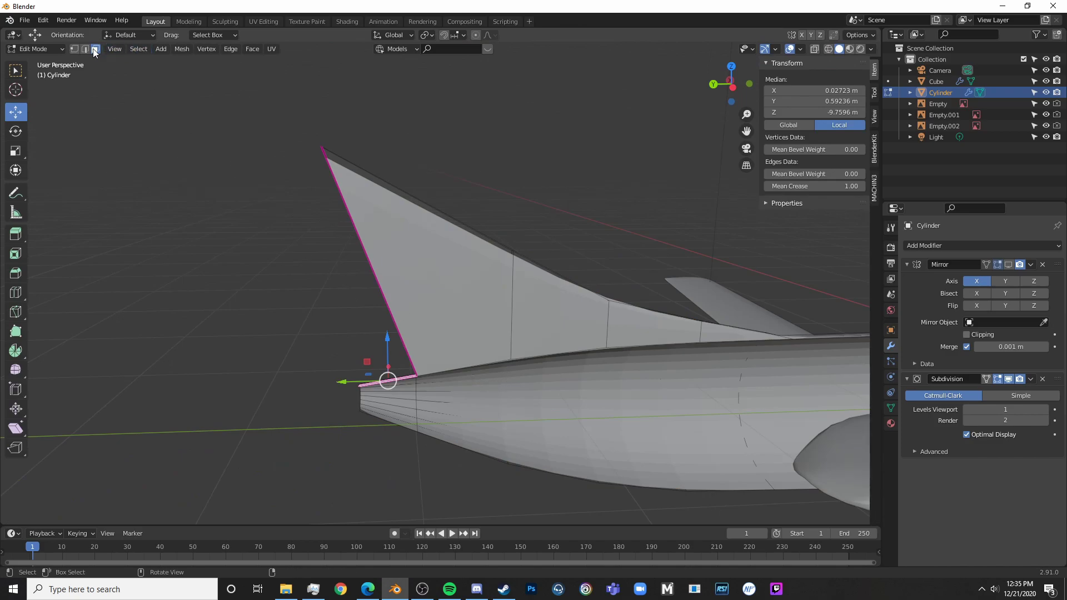
{"action": "left_click", "coordinate": [492, 315]}
{"action": "left_click", "coordinate": [562, 323], "text": "shift"}
{"action": "left_click", "coordinate": [651, 331], "text": "shift"}
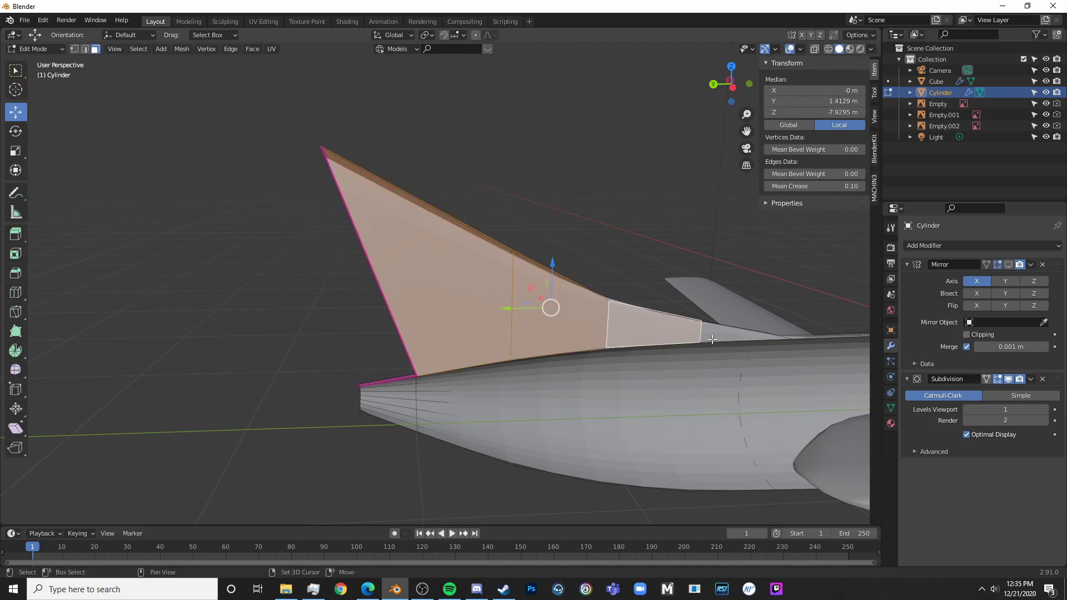
{"action": "left_click", "coordinate": [721, 336], "text": "shift"}
{"action": "key", "text": "x"}
{"action": "left_click", "coordinate": [719, 332]}
- Turn the Mirror modifier's viewport display back on in Object Mode and inspect the mirrored fin from the front
{"action": "key", "text": "Tab"}
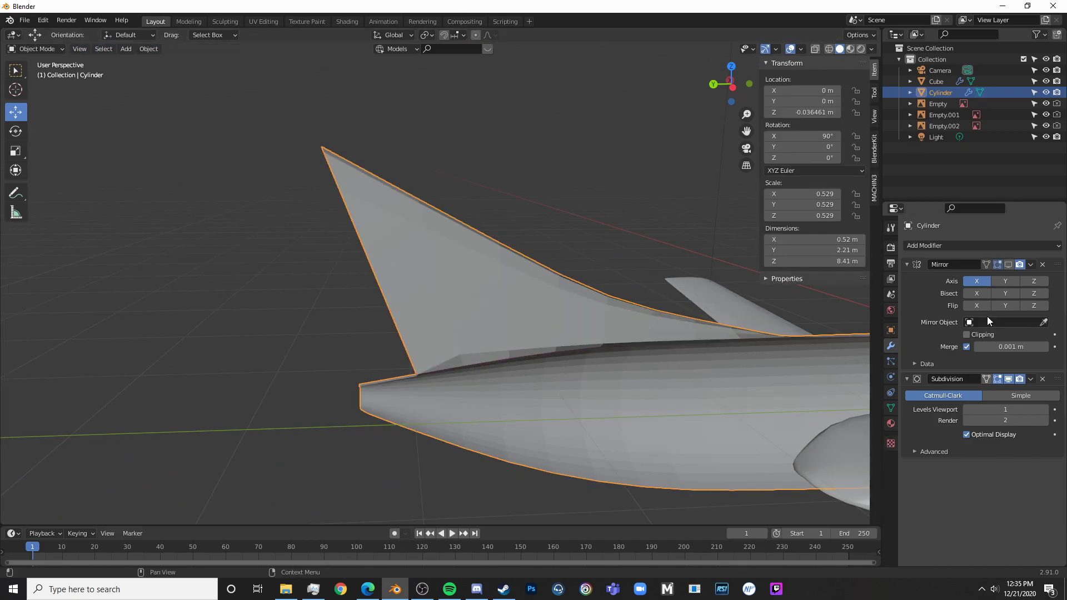
{"action": "left_click", "coordinate": [1008, 266]}
{"action": "key", "text": "alt+a"}
{"action": "middle_click_drag", "start_coordinate": [575, 293], "coordinate": [799, 331]}
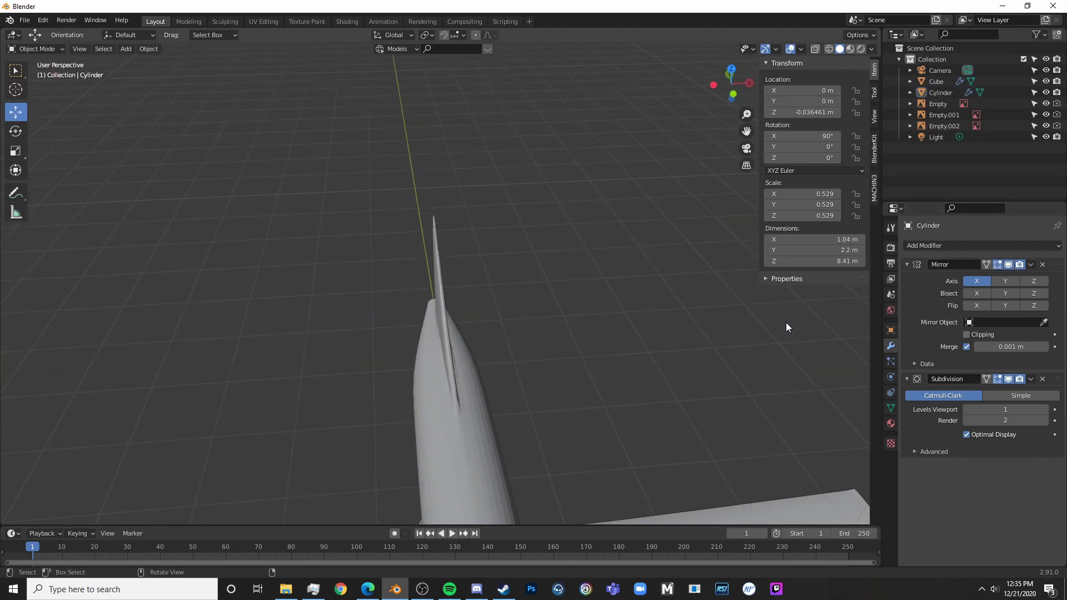
- Lower the fin's rearmost top vertices along Z to the top line of the side blueprint
{"action": "key", "text": "Tab"}
{"action": "key", "text": "KP_3"}
{"action": "scroll", "coordinate": [234, 116], "scroll_direction": "up", "scroll_amount": 5}
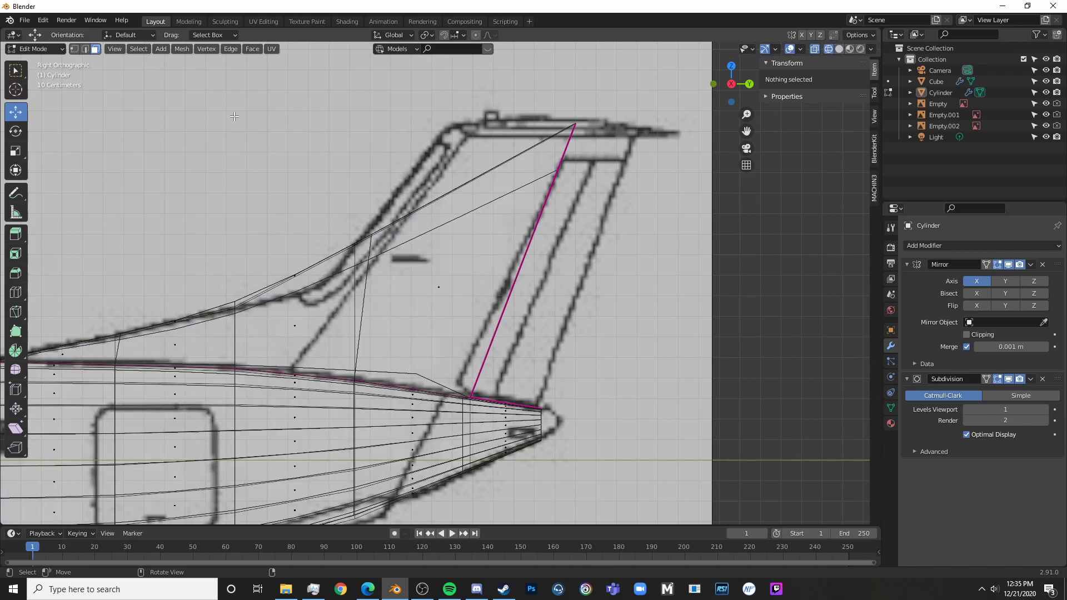
{"action": "left_click", "coordinate": [74, 49]}
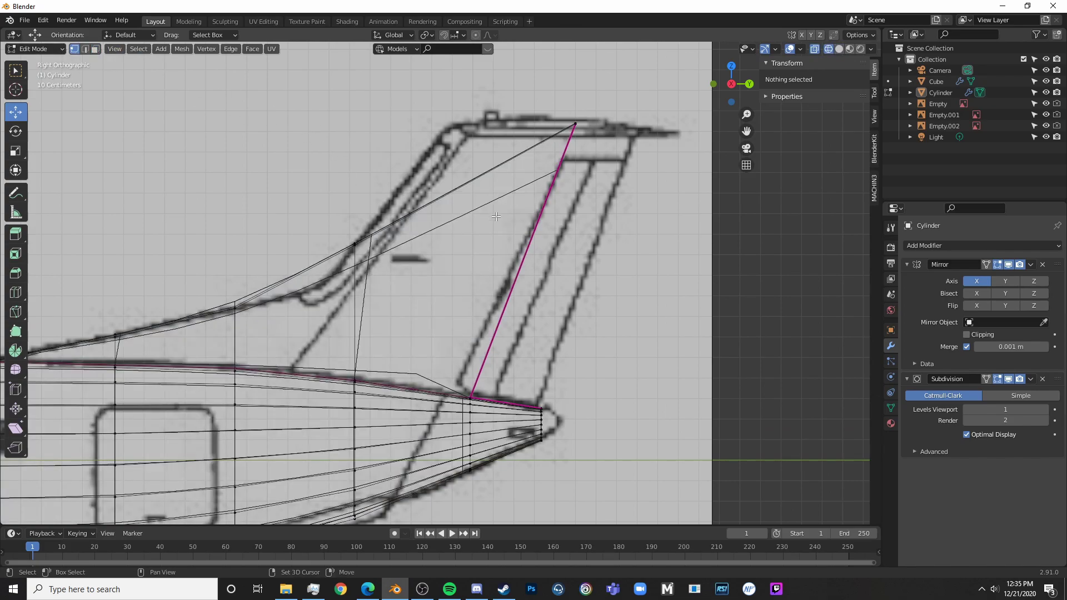
{"action": "middle_click_drag", "start_coordinate": [551, 226], "coordinate": [541, 246], "text": "shift"}
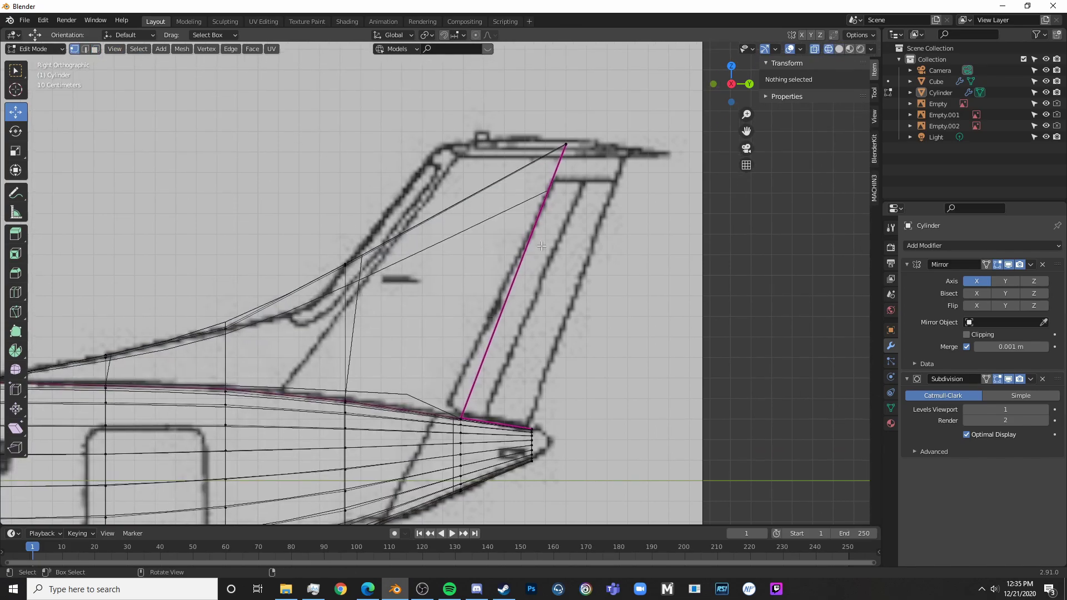
{"action": "left_click", "coordinate": [559, 139]}
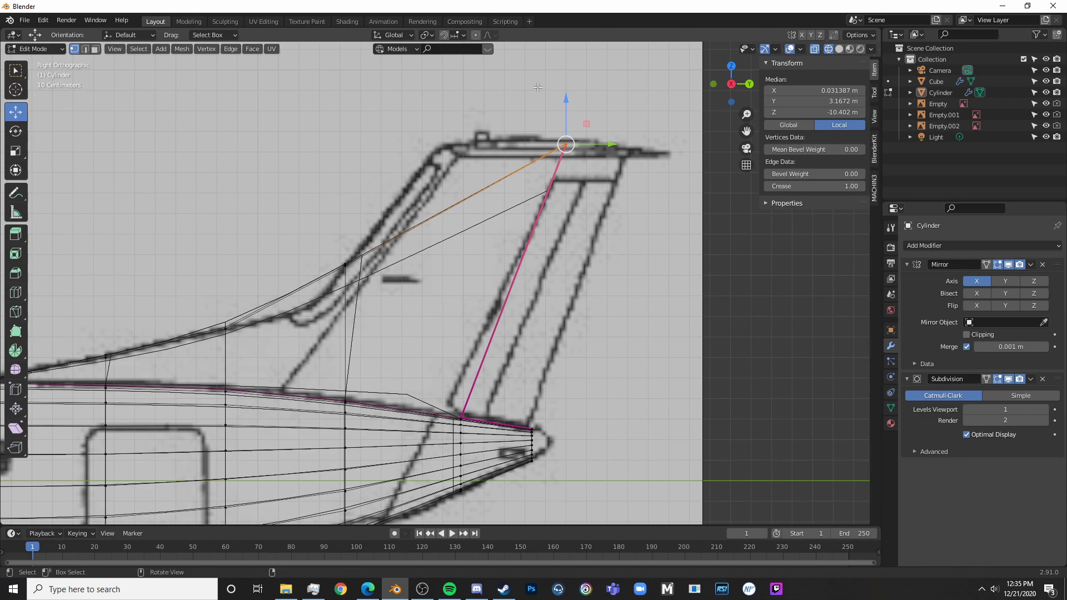
{"action": "left_click_drag", "start_coordinate": [566, 106], "coordinate": [566, 119]}
{"action": "key", "text": "alt+a"}
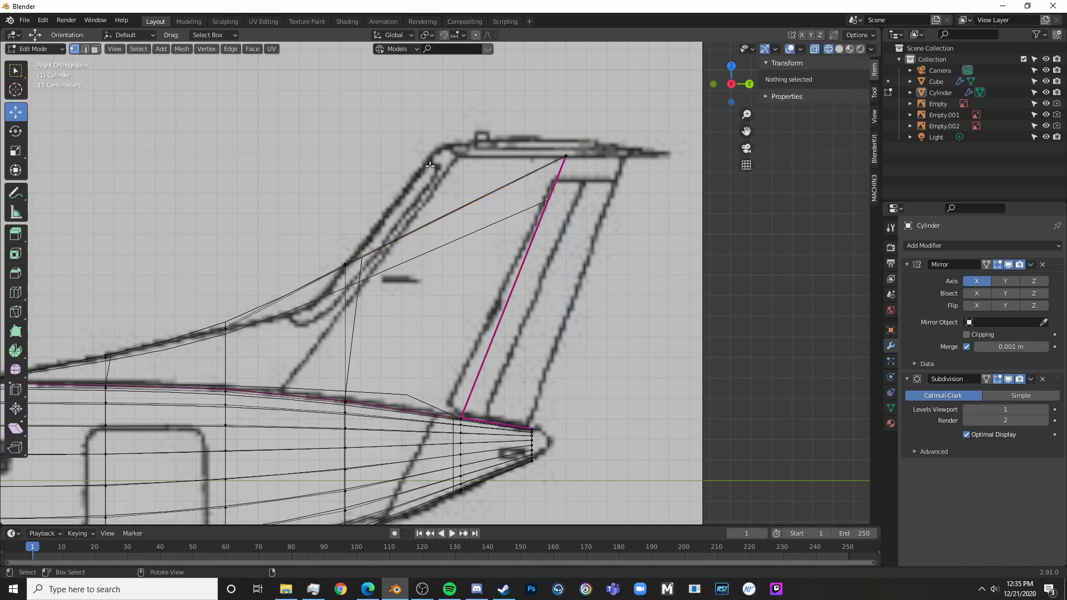
- Add a centred loop cut through the fin's rearmost section
{"action": "key", "text": "ctrl+r"}
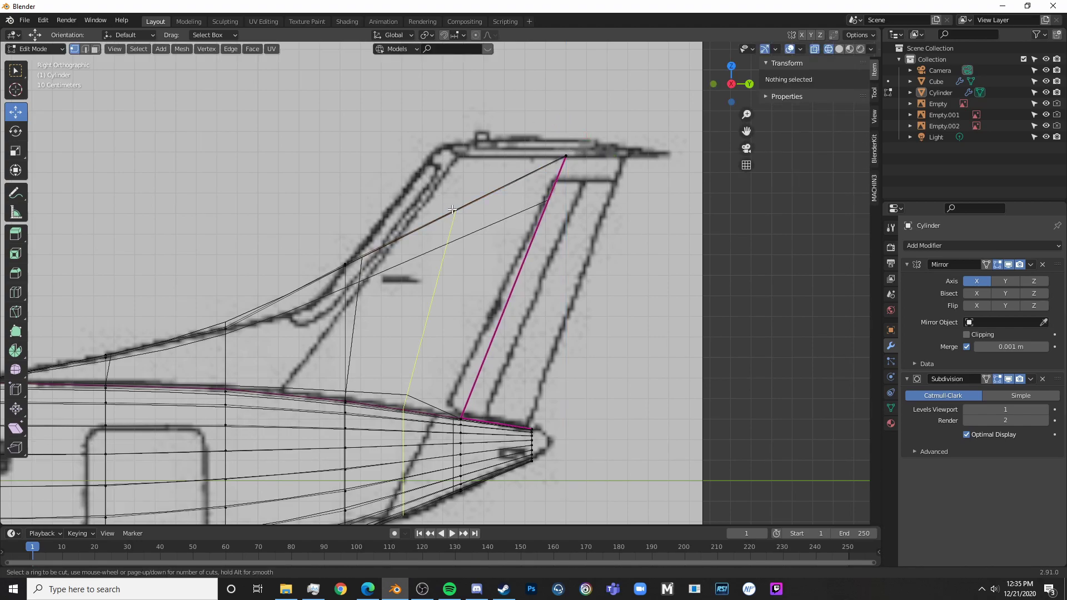
{"action": "left_click", "coordinate": [453, 210]}
{"action": "right_click", "coordinate": [454, 211]}
{"action": "key", "text": "alt+a"}
- Move the new loop's top vertices up and slightly forward to the front top corner of the blueprint's fin
{"action": "left_click_drag", "start_coordinate": [445, 221], "coordinate": [454, 102]}
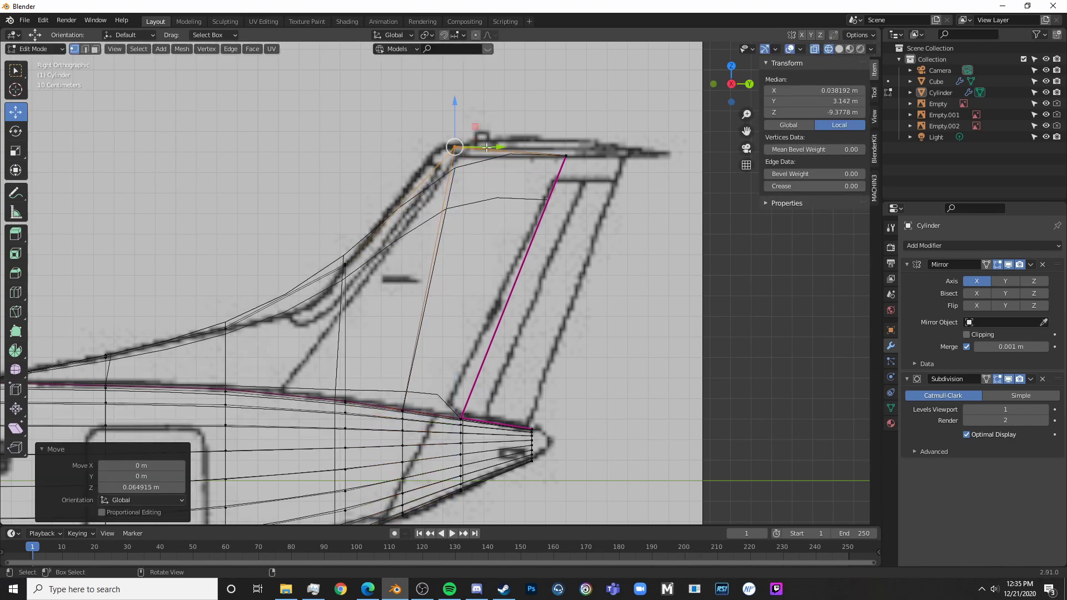
{"action": "key", "text": "alt+a"}
{"action": "left_click_drag", "start_coordinate": [437, 153], "coordinate": [477, 148]}
{"action": "left_click", "coordinate": [479, 149]}
{"action": "left_click", "coordinate": [566, 156]}
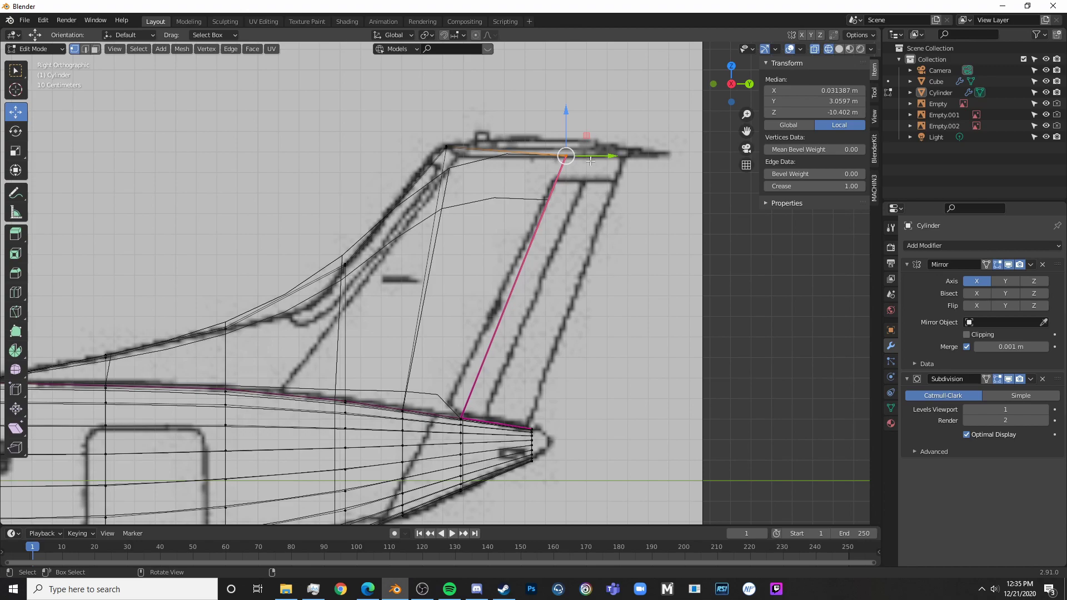
{"action": "key", "text": "alt+a"}
- Add a loop cut just behind the fin's front top corner and lower its top vertices to the blueprint's line
{"action": "key", "text": "ctrl+r"}
{"action": "left_click", "coordinate": [508, 170]}
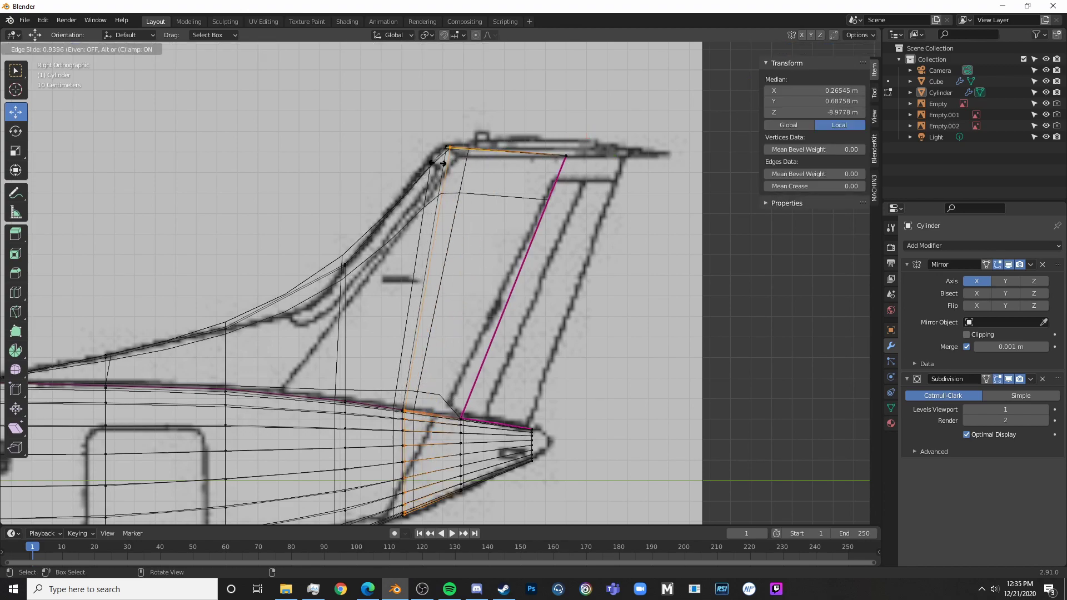
{"action": "left_click", "coordinate": [450, 167]}
{"action": "left_click", "coordinate": [463, 149]}
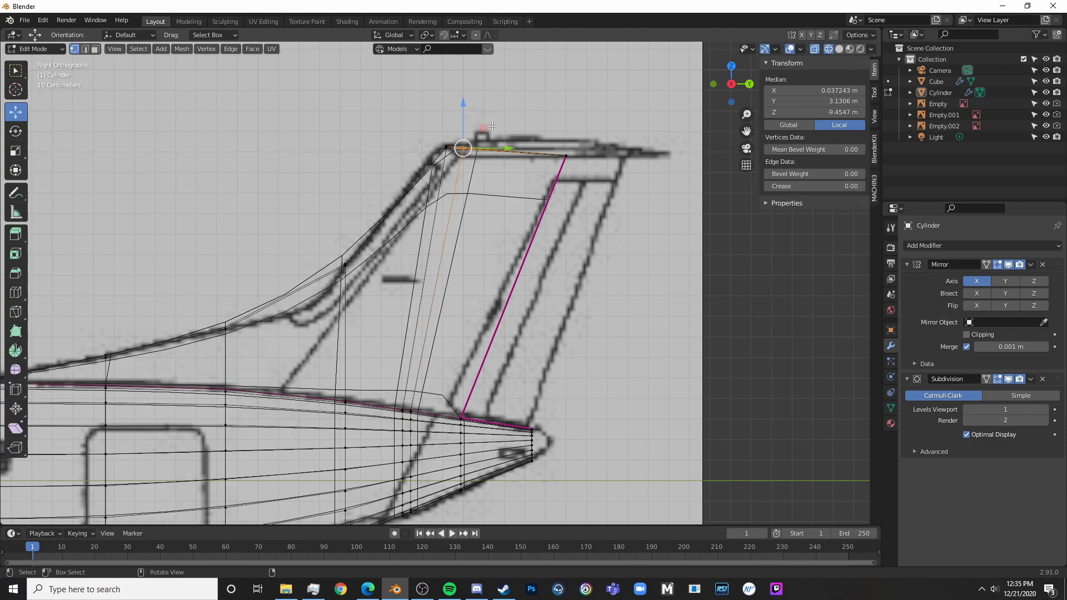
{"action": "left_click_drag", "start_coordinate": [463, 110], "coordinate": [464, 117]}
{"action": "middle_click_drag", "start_coordinate": [494, 153], "coordinate": [562, 145], "text": "shift"}
{"action": "key", "text": "alt+a"}
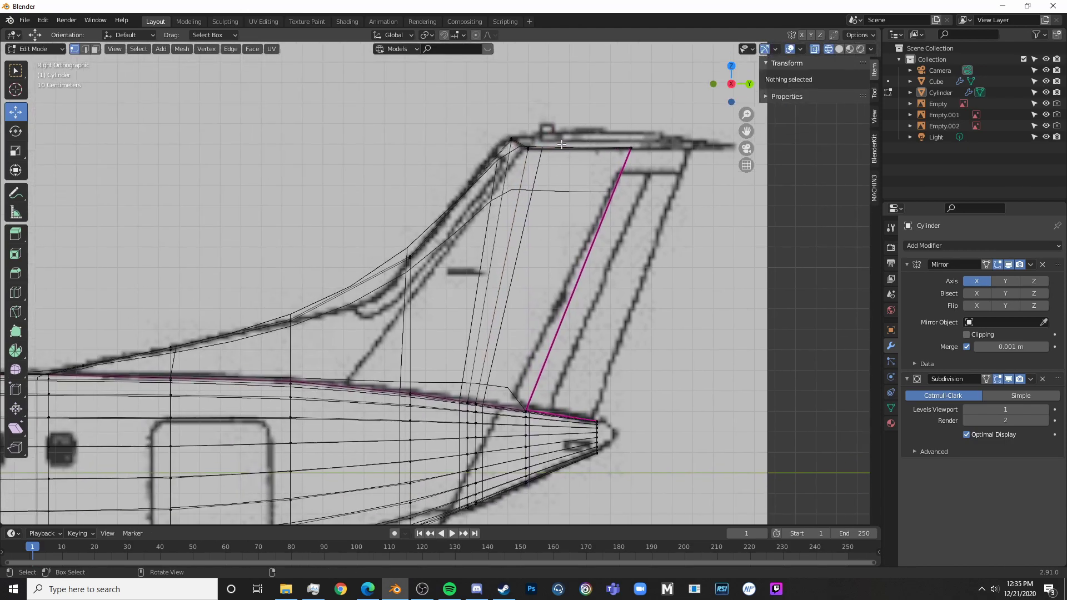
- Add a centred loop cut along the fin's sloping leading edge and fit its top vertices to the blueprint outline
{"action": "key", "text": "ctrl+r"}
{"action": "left_click", "coordinate": [438, 213]}
{"action": "right_click", "coordinate": [444, 214]}
{"action": "key", "text": "alt+a"}
{"action": "left_click_drag", "start_coordinate": [439, 223], "coordinate": [356, 270]}
{"action": "key", "text": "alt+a"}
- Add a centred loop cut at the lower bend of the fin's leading edge, where the slope steepens
{"action": "key", "text": "ctrl+r"}
{"action": "left_click", "coordinate": [351, 294]}
{"action": "right_click", "coordinate": [351, 295]}
{"action": "key", "text": "alt+a"}
{"action": "key", "text": "alt+a"}
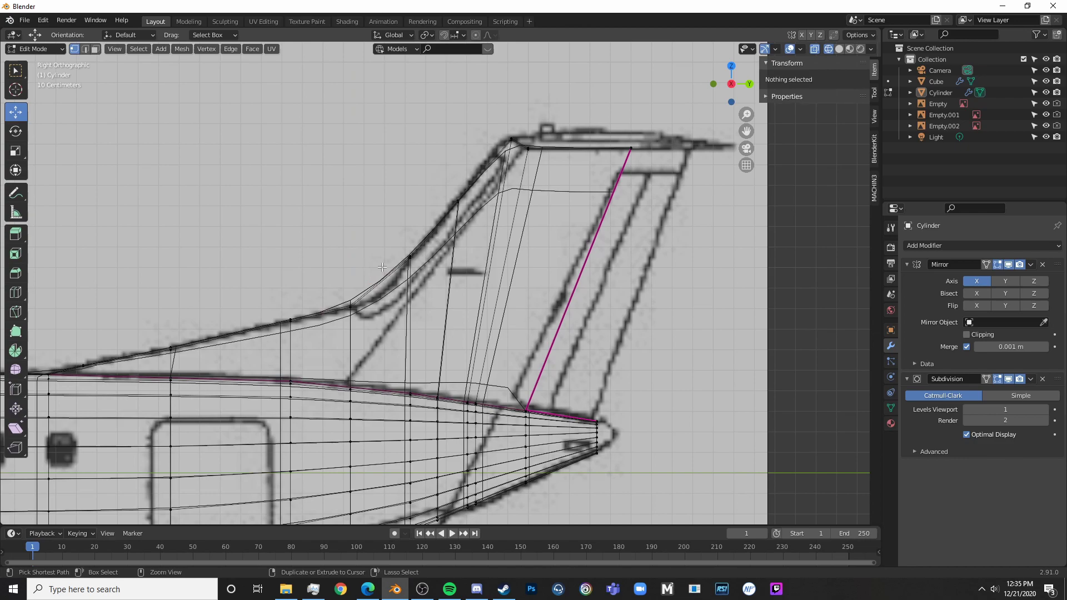
- Add another loop cut within the leading edge's lower bend, move its top vertices onto the blueprint curve, and return to Object Mode
{"action": "key", "text": "ctrl+r"}
{"action": "left_click", "coordinate": [381, 268]}
{"action": "key", "text": "alt+a"}
{"action": "key", "text": "c"}
{"action": "left_click", "coordinate": [386, 276]}
{"action": "right_click", "coordinate": [382, 250]}
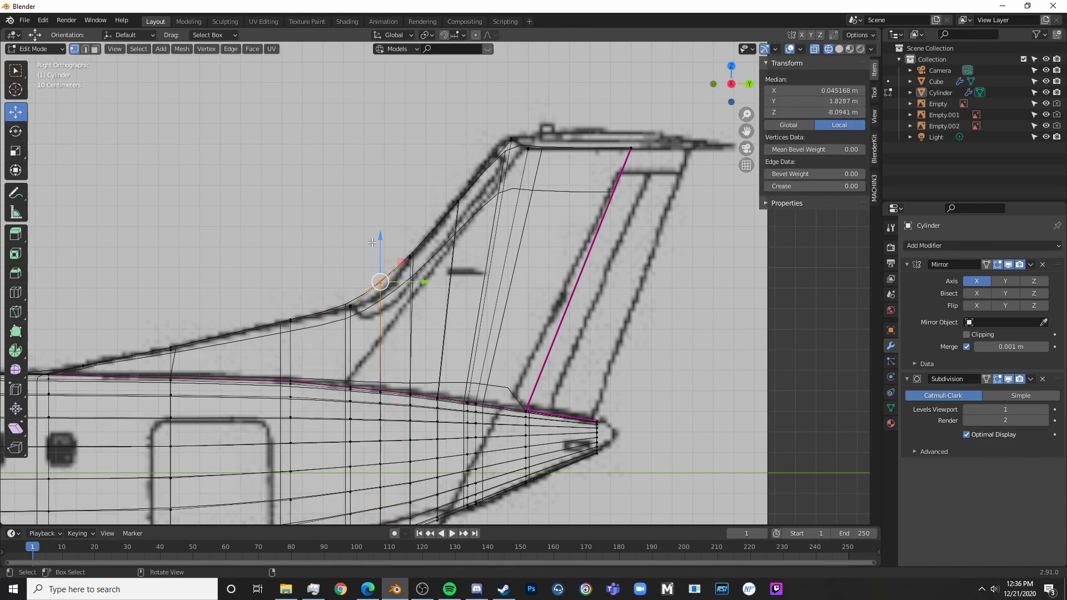
{"action": "key", "text": "g"}
{"action": "left_click", "coordinate": [375, 253]}
{"action": "scroll", "coordinate": [375, 252], "scroll_direction": "down", "scroll_amount": 5}
{"action": "key", "text": "Tab"}
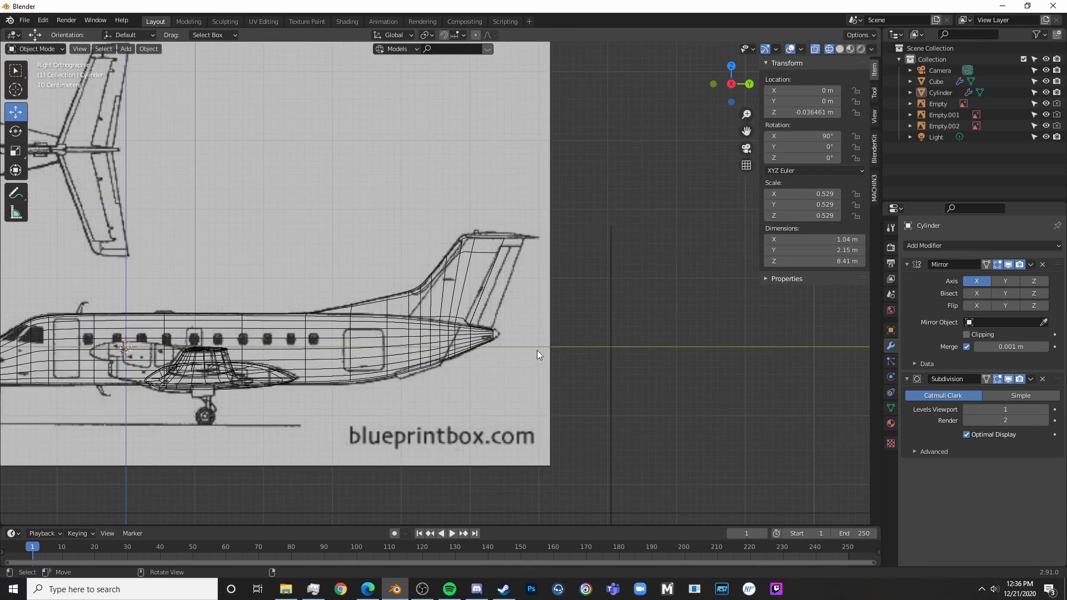
- Try a lengthwise loop cut through the tail fin, slid close to its top edge with a factor of about -0.827
{"action": "key", "text": "Tab"}
{"action": "scroll", "coordinate": [499, 304], "scroll_direction": "up", "scroll_amount": 6}
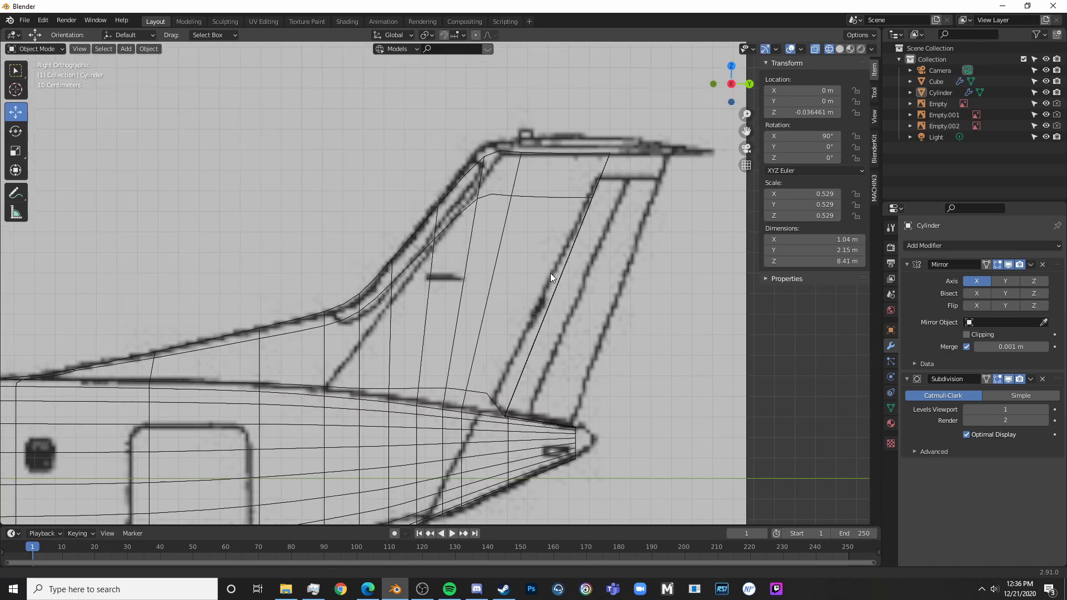
{"action": "middle_click_drag", "start_coordinate": [568, 189], "coordinate": [461, 217], "text": "shift"}
{"action": "middle_click_drag", "start_coordinate": [388, 222], "coordinate": [617, 161], "text": "shift"}
{"action": "middle_click_drag", "start_coordinate": [430, 282], "coordinate": [476, 231], "text": "shift"}
{"action": "middle_click_drag", "start_coordinate": [687, 237], "coordinate": [372, 297], "text": "shift"}
{"action": "middle_click_drag", "start_coordinate": [475, 212], "coordinate": [414, 281], "text": "shift"}
{"action": "scroll", "coordinate": [414, 281], "scroll_direction": "up", "scroll_amount": 4}
{"action": "key", "text": "a"}
{"action": "key", "text": "a"}
{"action": "key", "text": "a"}
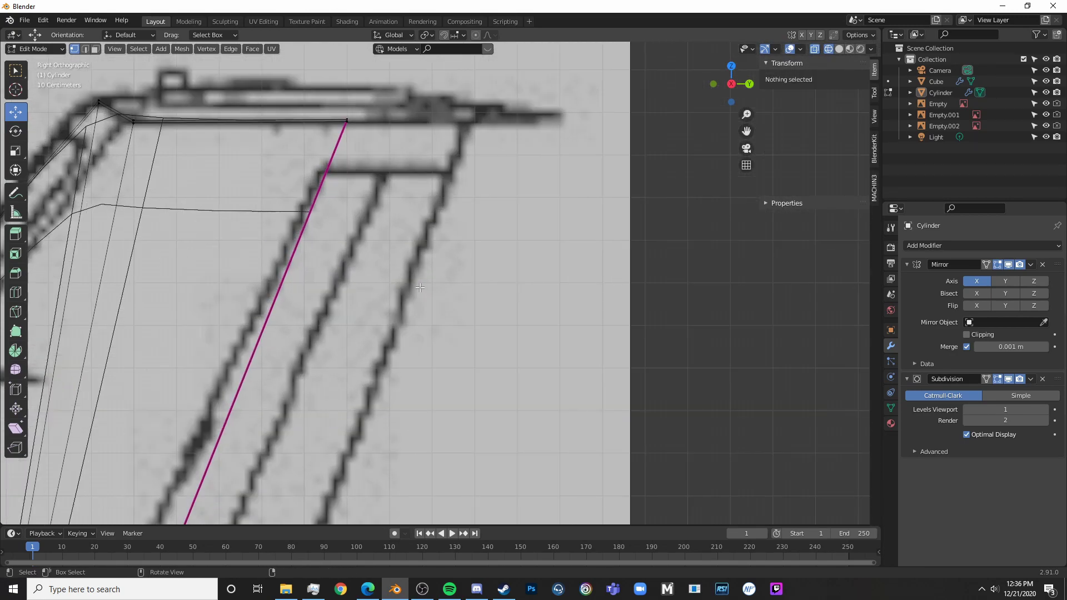
{"action": "scroll", "coordinate": [385, 272], "scroll_direction": "down", "scroll_amount": 4}
{"action": "key", "text": "ctrl+r"}
{"action": "left_click", "coordinate": [386, 272]}
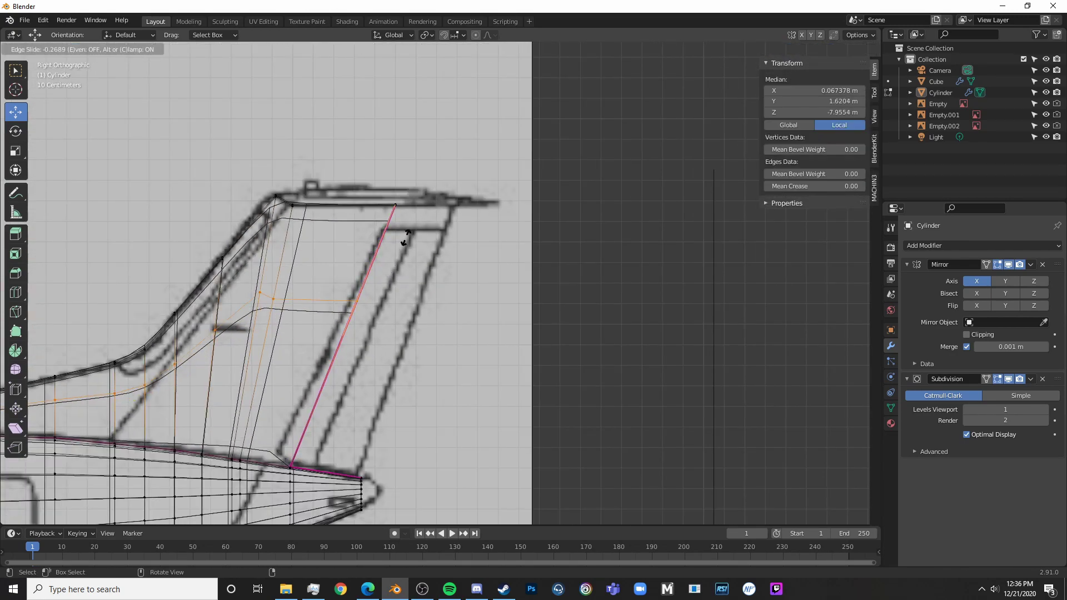
{"action": "left_click", "coordinate": [433, 173]}
- Examine the fin's top edge and front corner against the side blueprint in Object Mode and shaded view
{"action": "scroll", "coordinate": [432, 190], "scroll_direction": "down", "scroll_amount": 3}
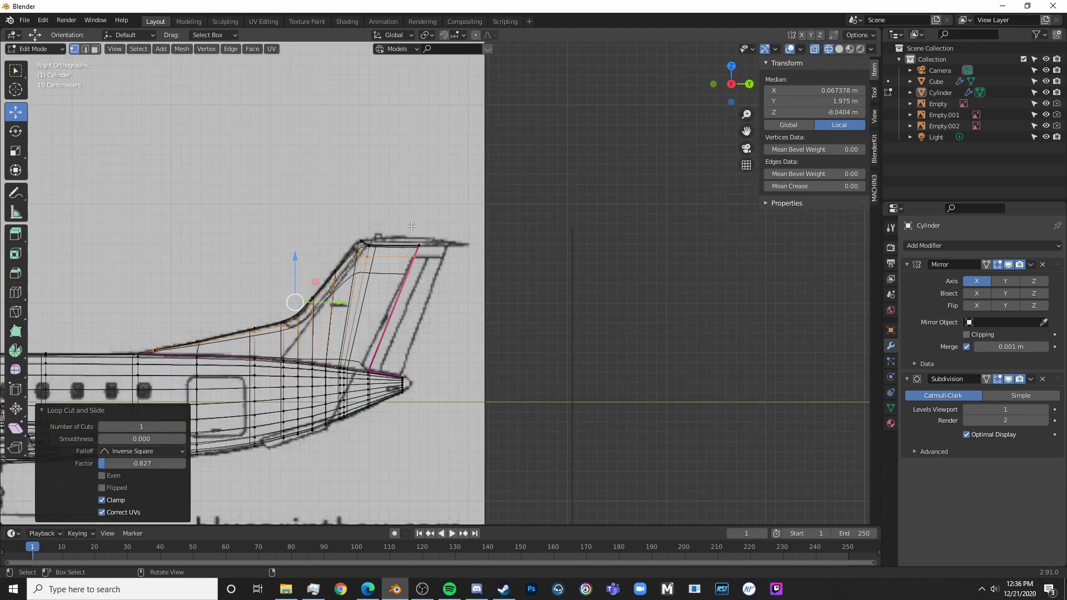
{"action": "key", "text": "Tab"}
{"action": "scroll", "coordinate": [367, 308], "scroll_direction": "up", "scroll_amount": 3}
{"action": "key", "text": "Tab"}
{"action": "scroll", "coordinate": [401, 267], "scroll_direction": "up", "scroll_amount": 3}
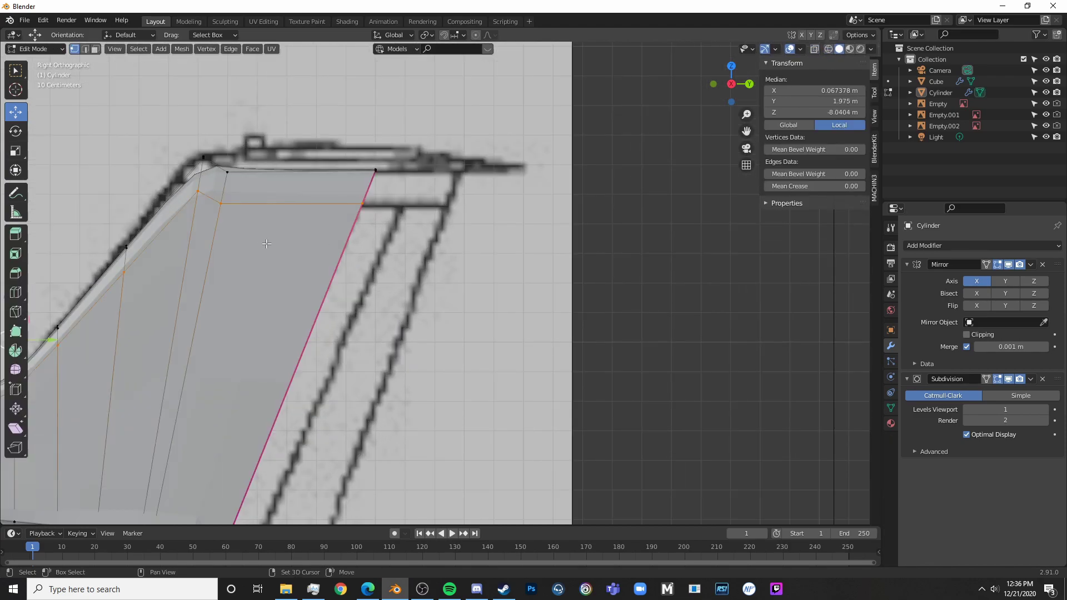
{"action": "middle_click_drag", "start_coordinate": [266, 244], "coordinate": [452, 173], "text": "shift"}
{"action": "scroll", "coordinate": [344, 235], "scroll_direction": "up", "scroll_amount": 3}
{"action": "middle_click_drag", "start_coordinate": [344, 235], "coordinate": [603, 162], "text": "shift"}
{"action": "scroll", "coordinate": [502, 250], "scroll_direction": "down", "scroll_amount": 7}
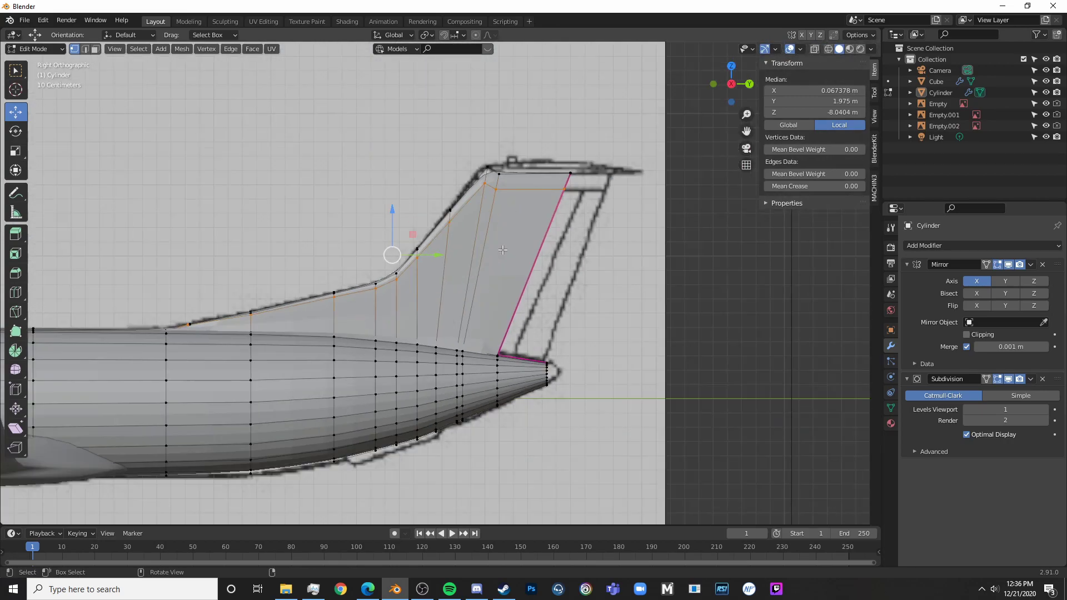
- Add a lengthwise loop cut through the tail fin, slid toward its top edge with a factor of about -0.55
{"action": "key", "text": "alt+a"}
{"action": "key", "text": "ctrl+r"}
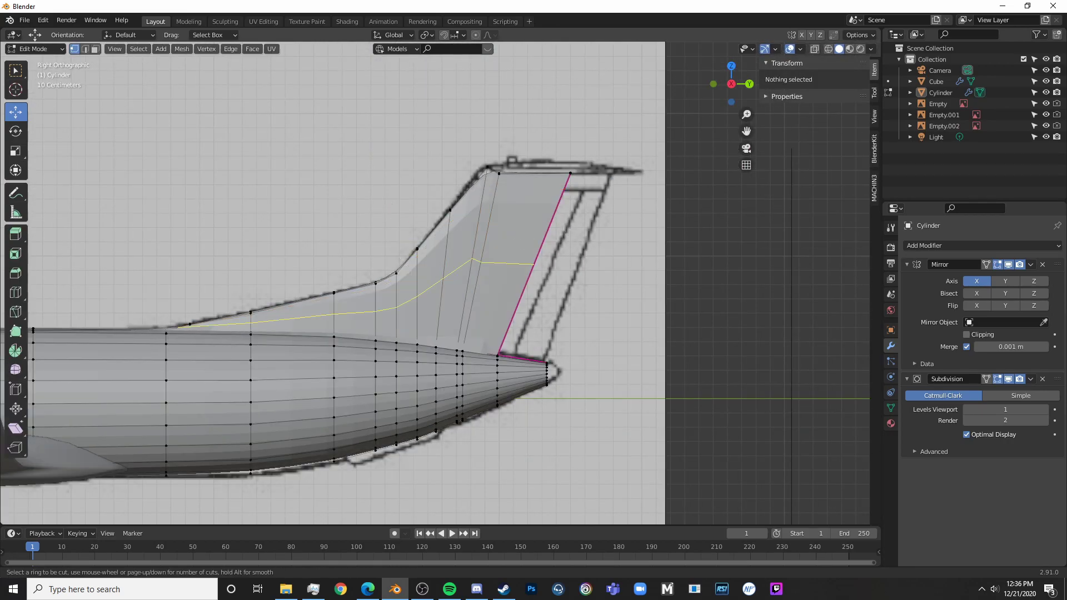
{"action": "left_click", "coordinate": [467, 200]}
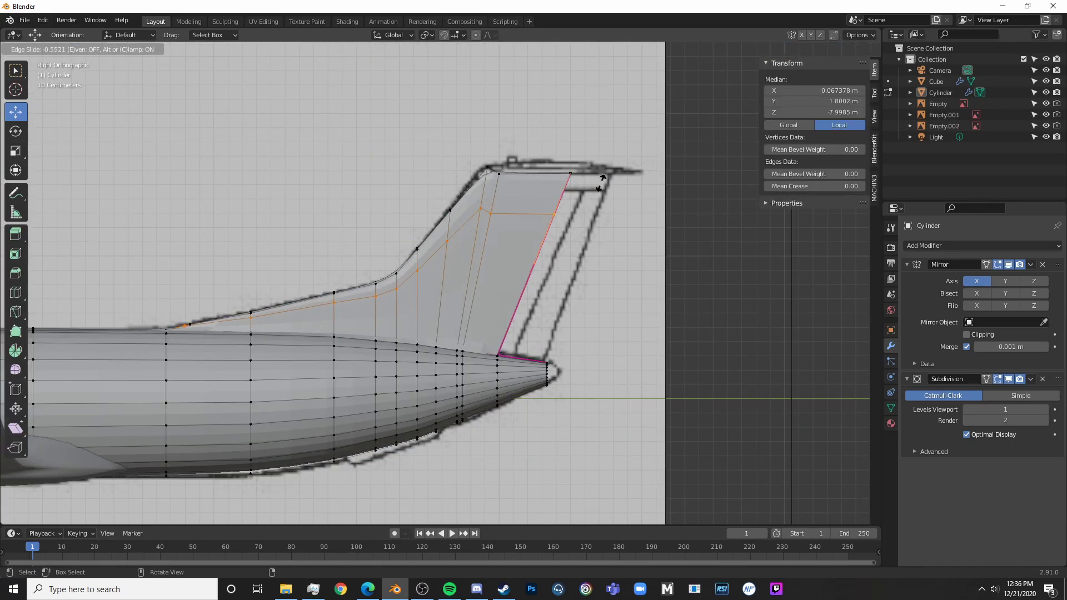
{"action": "left_click", "coordinate": [601, 183]}
{"action": "scroll", "coordinate": [601, 183], "scroll_direction": "up", "scroll_amount": 4}
- Raise the new loop's rear vertices about 0.151 m in Z and shift them along Y back onto the fin's trailing edge
{"action": "key", "text": "alt+a"}
{"action": "key", "text": "c"}
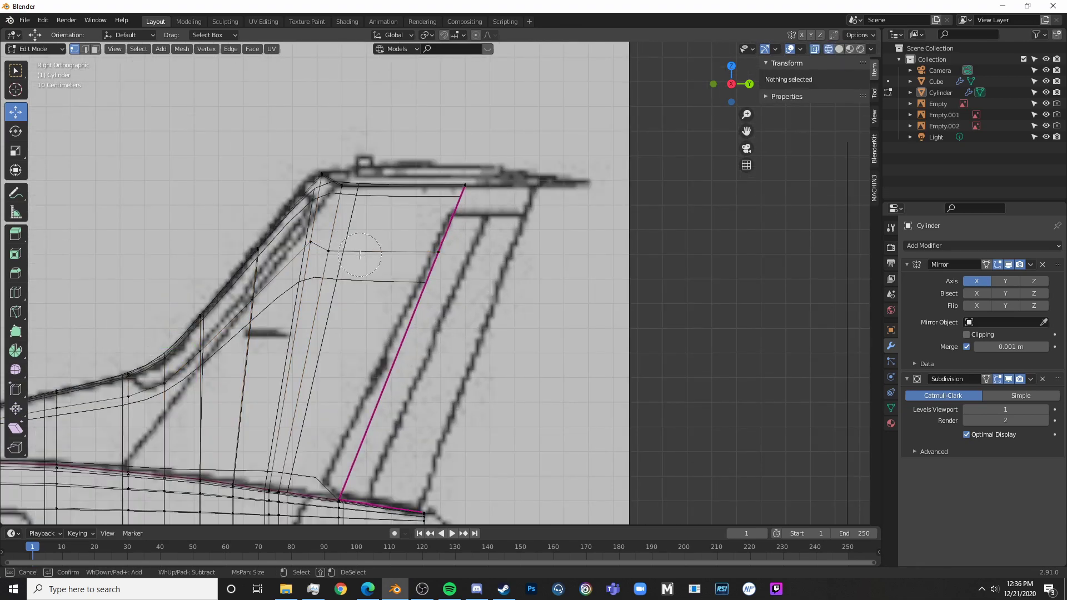
{"action": "left_click", "coordinate": [338, 253]}
{"action": "left_click", "coordinate": [431, 251]}
{"action": "key", "text": "Escape"}
{"action": "left_click_drag", "start_coordinate": [402, 213], "coordinate": [424, 186]}
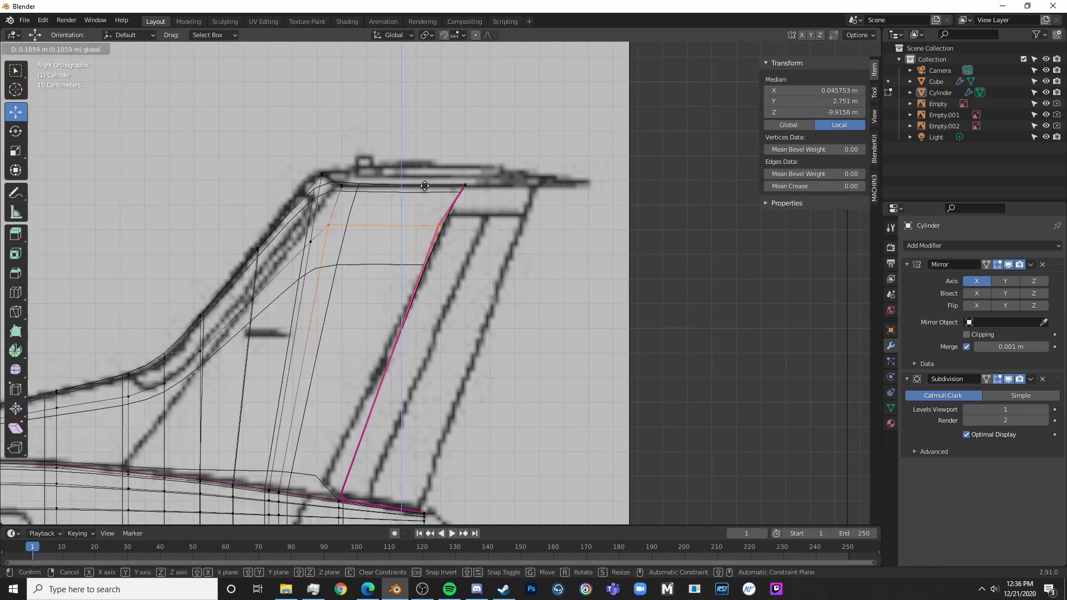
{"action": "left_click", "coordinate": [438, 175]}
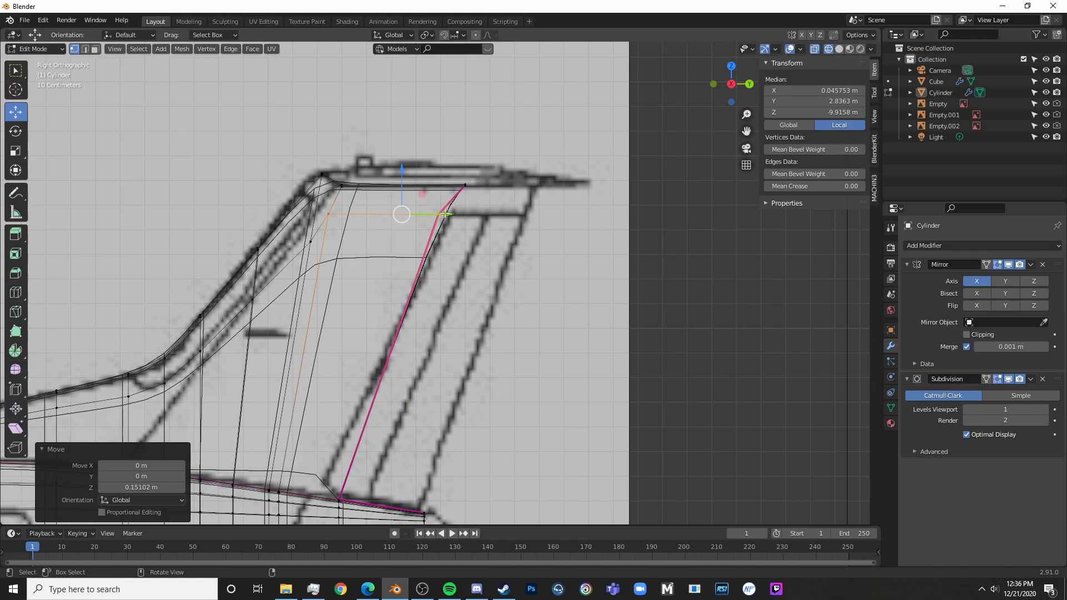
{"action": "key", "text": "g"}
{"action": "key", "text": "y"}
{"action": "left_click", "coordinate": [455, 209]}
- Extrude the small face at the top of the fin's trailing edge backward along Y to the blueprint's rear line
{"action": "left_click", "coordinate": [363, 195]}
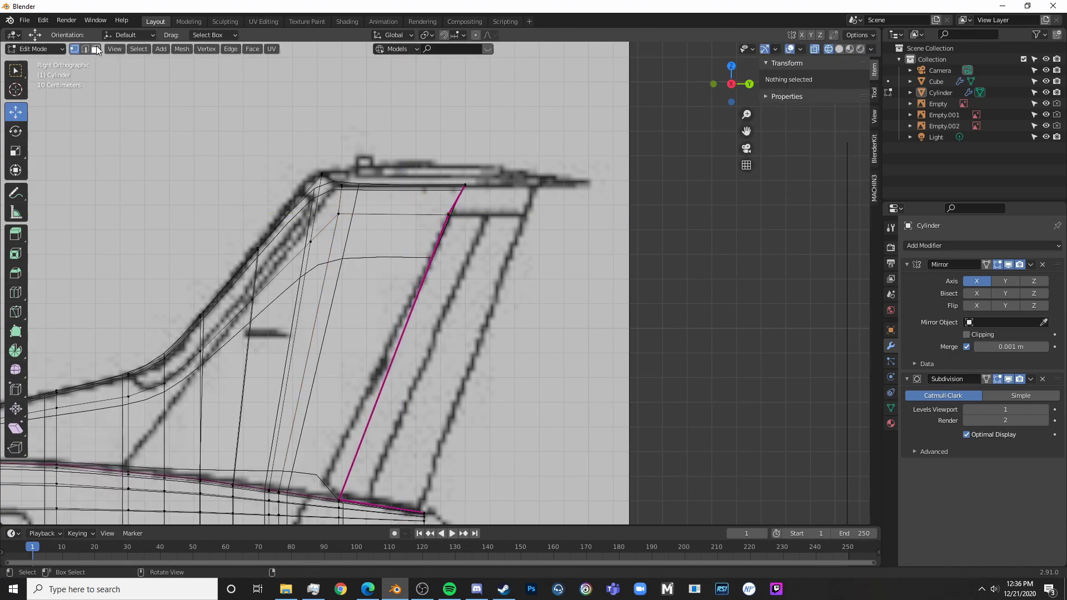
{"action": "left_click", "coordinate": [461, 204]}
{"action": "key", "text": "shift+z"}
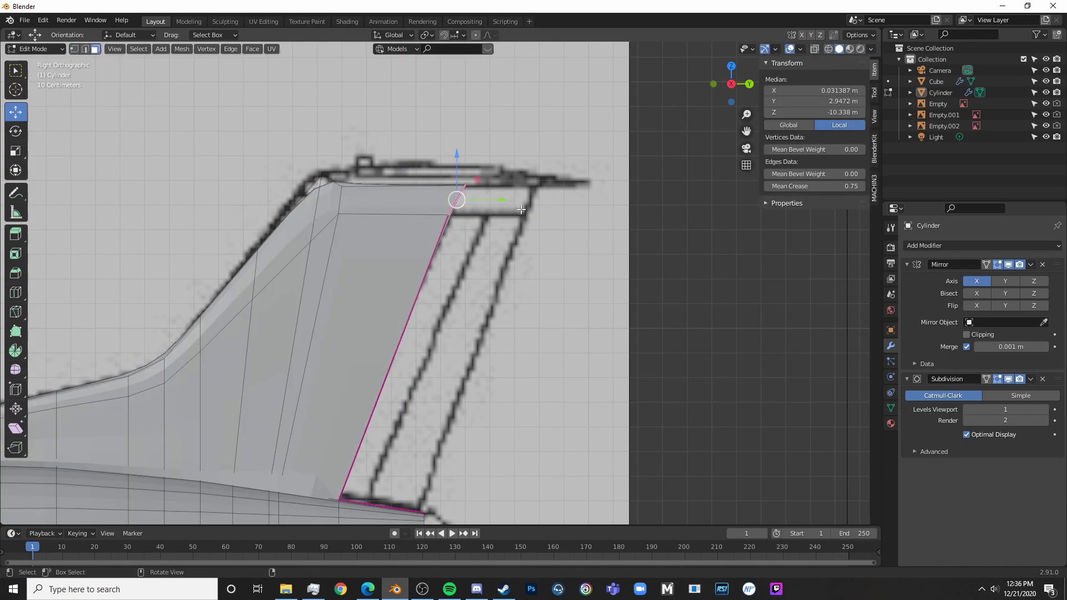
{"action": "left_click", "coordinate": [75, 49]}
{"action": "key", "text": "shift+z"}
{"action": "left_click_drag", "start_coordinate": [433, 233], "coordinate": [509, 177]}
{"action": "key", "text": "e"}
{"action": "key", "text": "y"}
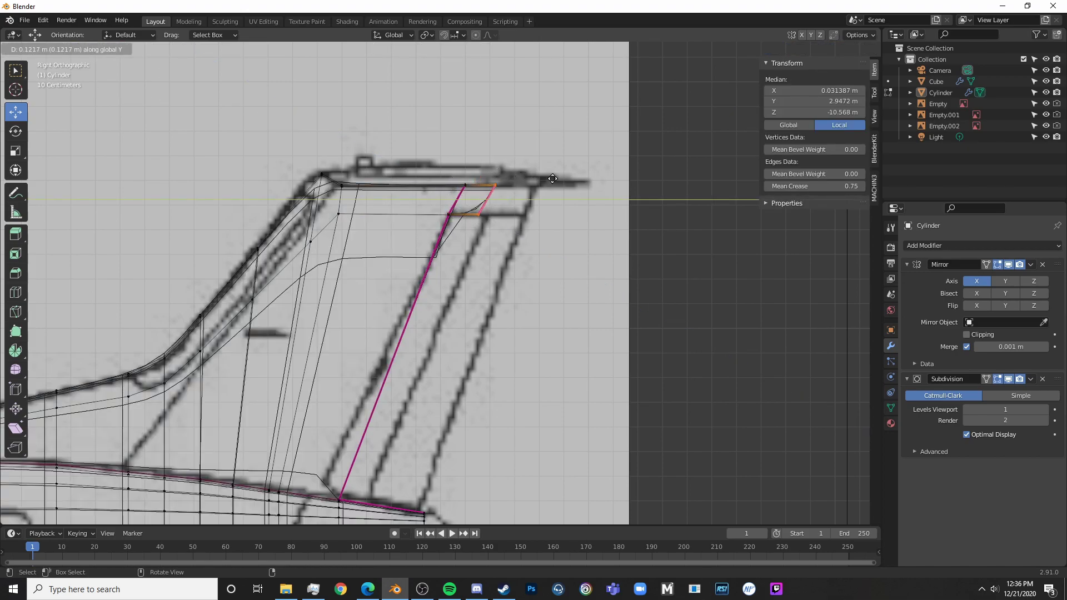
{"action": "left_click", "coordinate": [578, 177]}
{"action": "left_click_drag", "start_coordinate": [501, 198], "coordinate": [557, 212]}
{"action": "left_click", "coordinate": [561, 214]}
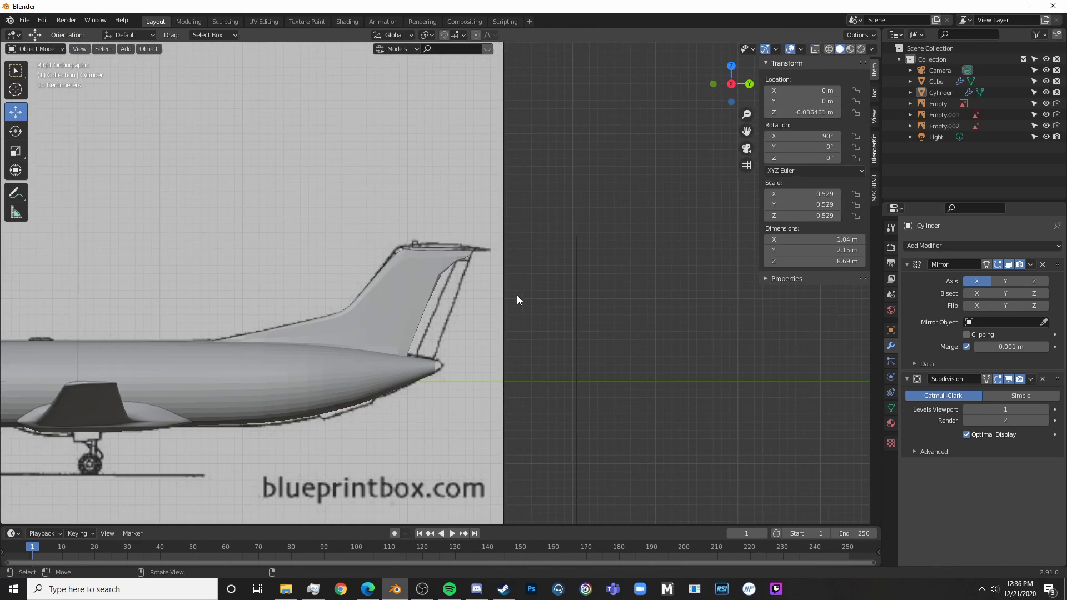
- Examine the extruded fin tip and the rear of the fin's base on the fuselage in perspective, shaded and wireframe
{"action": "scroll", "coordinate": [517, 295], "scroll_direction": "down", "scroll_amount": 3}
{"action": "mouse_move", "coordinate": [473, 285]}
{"action": "middle_mouse_down"}
{"action": "mouse_move", "coordinate": [419, 288]}
{"action": "mouse_move", "coordinate": [478, 318]}
{"action": "mouse_move", "coordinate": [426, 324]}
{"action": "middle_mouse_up"}
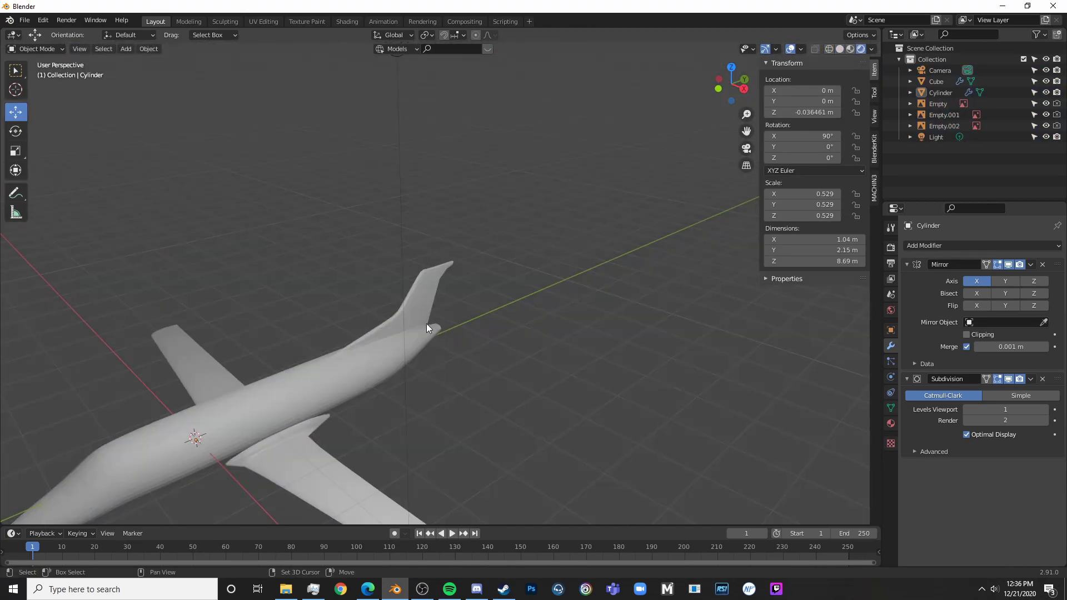
{"action": "scroll", "coordinate": [453, 284], "scroll_direction": "up", "scroll_amount": 4}
{"action": "key", "text": "Tab"}
{"action": "mouse_move", "coordinate": [373, 273]}
{"action": "middle_mouse_down"}
{"action": "mouse_move", "coordinate": [443, 297]}
{"action": "mouse_move", "coordinate": [286, 291]}
{"action": "mouse_move", "coordinate": [475, 291]}
{"action": "mouse_move", "coordinate": [450, 310]}
{"action": "mouse_move", "coordinate": [443, 345]}
{"action": "mouse_move", "coordinate": [433, 342]}
{"action": "middle_mouse_up"}
{"action": "key", "text": "shift+z"}
{"action": "key", "text": "Tab"}
{"action": "key", "text": "shift+z"}
{"action": "key", "text": "Tab"}
{"action": "scroll", "coordinate": [475, 291], "scroll_direction": "up", "scroll_amount": 6}
{"action": "key", "text": "shift+z"}
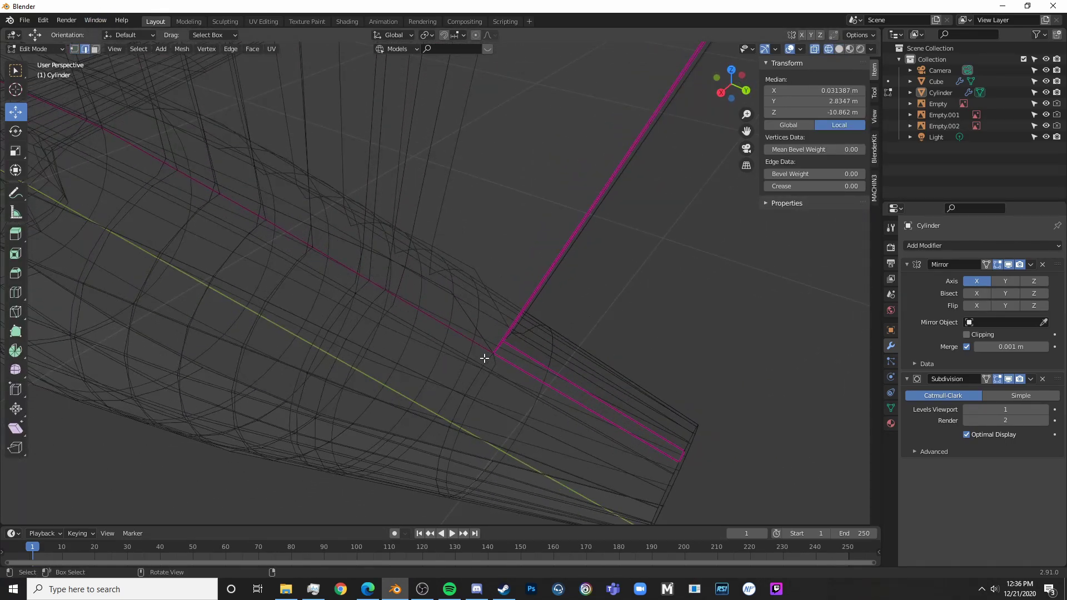
{"action": "key", "text": "shift+z"}
{"action": "middle_click_drag", "start_coordinate": [488, 360], "coordinate": [530, 304]}
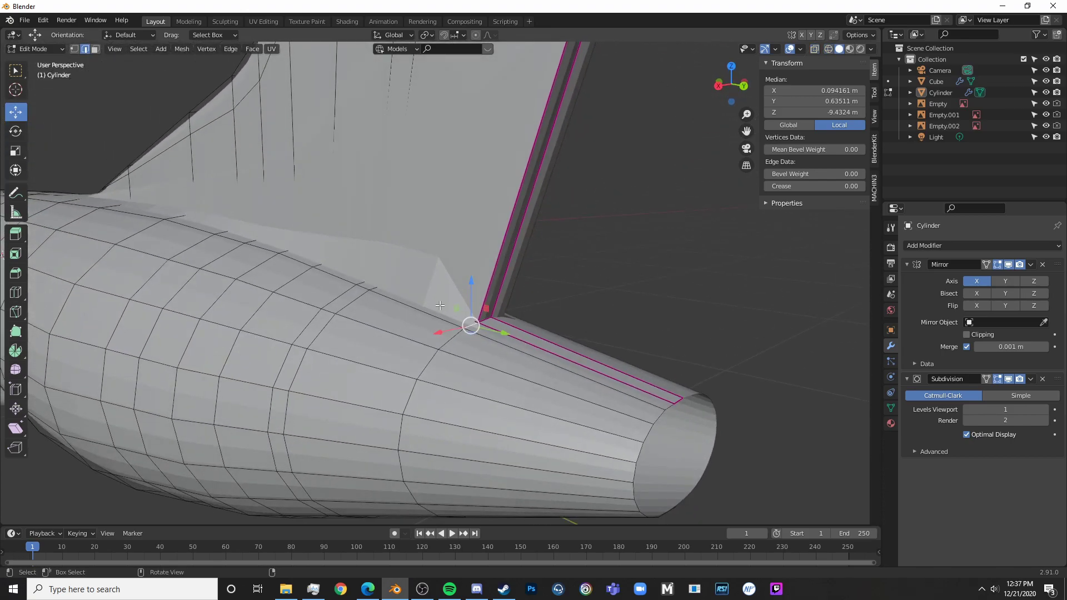
- Try a full crease of 1.00 on the selected edge at the rear of the fin's base, and undo it
{"action": "key", "text": "shift+e"}
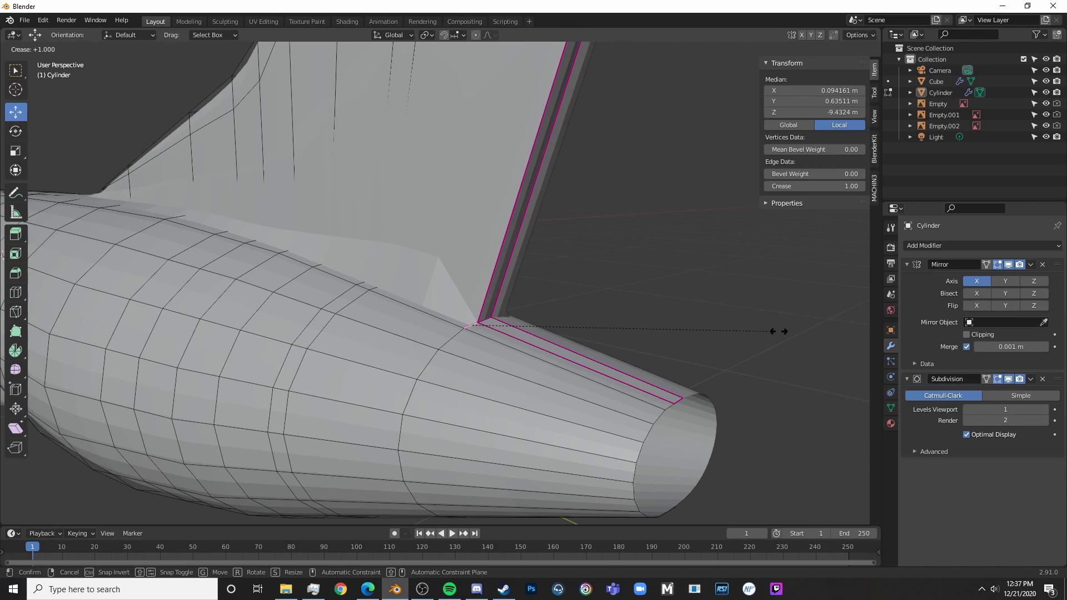
{"action": "left_click", "coordinate": [223, 339]}
{"action": "key", "text": "ctrl+z"}
- Crease two successive edges at the rear of the fin's base along the fuselage, the front one to about 0.65
{"action": "key", "text": "shift+z"}
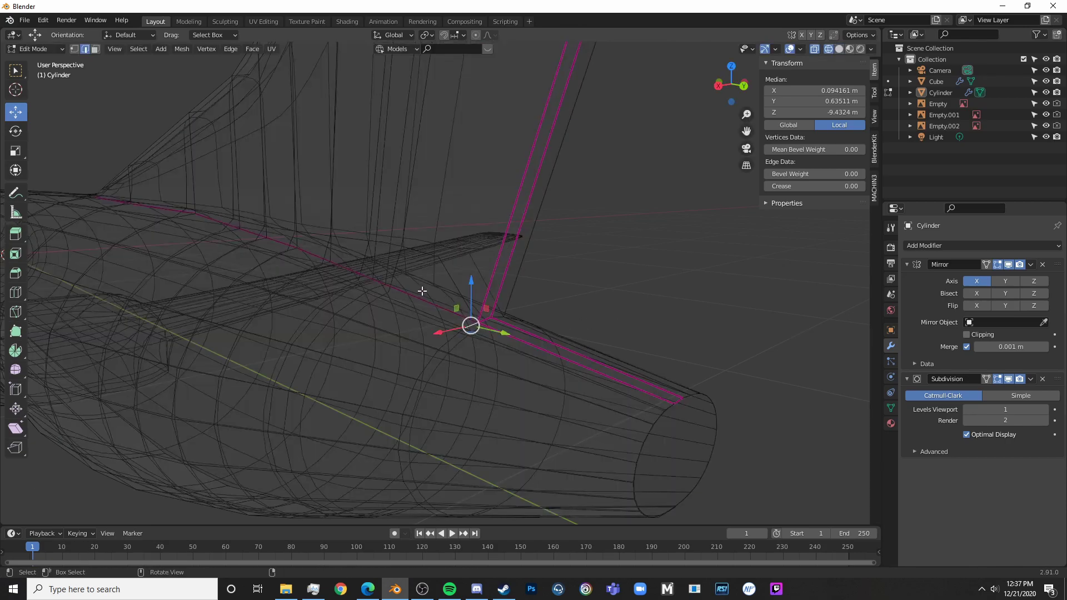
{"action": "left_click", "coordinate": [411, 294]}
{"action": "key", "text": "shift+z"}
{"action": "key", "text": "shift+e"}
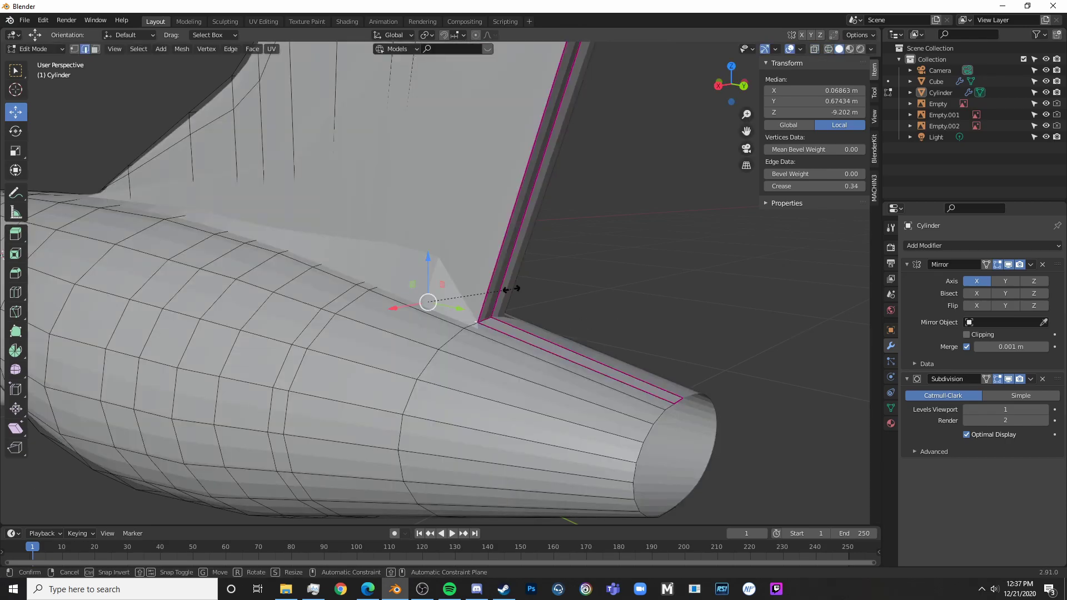
{"action": "left_click", "coordinate": [543, 290]}
{"action": "key", "text": "shift+z"}
{"action": "left_click", "coordinate": [374, 277]}
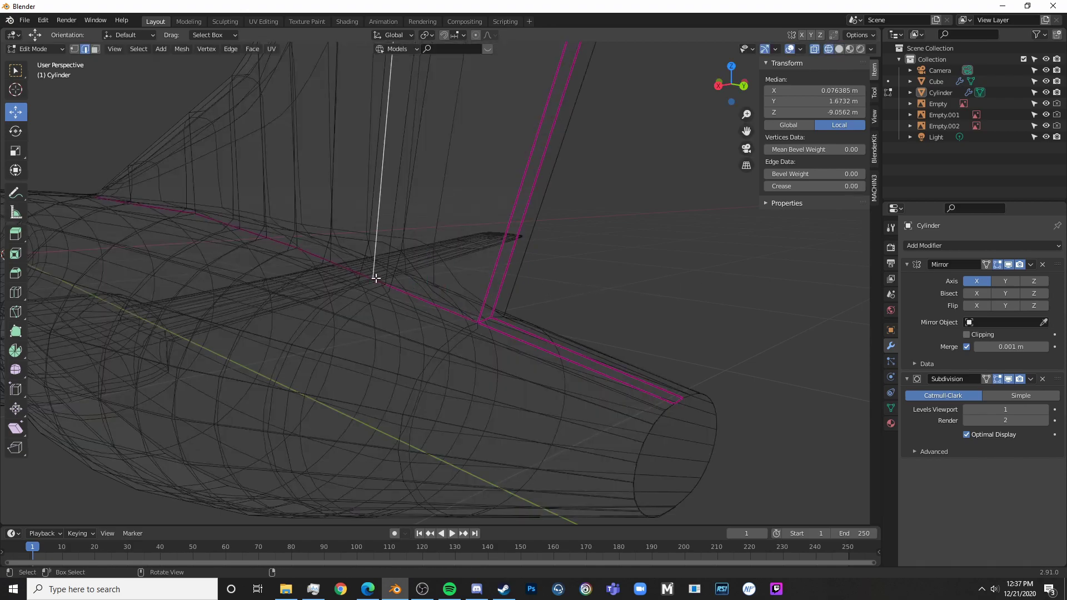
{"action": "left_click", "coordinate": [376, 280]}
{"action": "key", "text": "shift+z"}
{"action": "key", "text": "shift+e"}
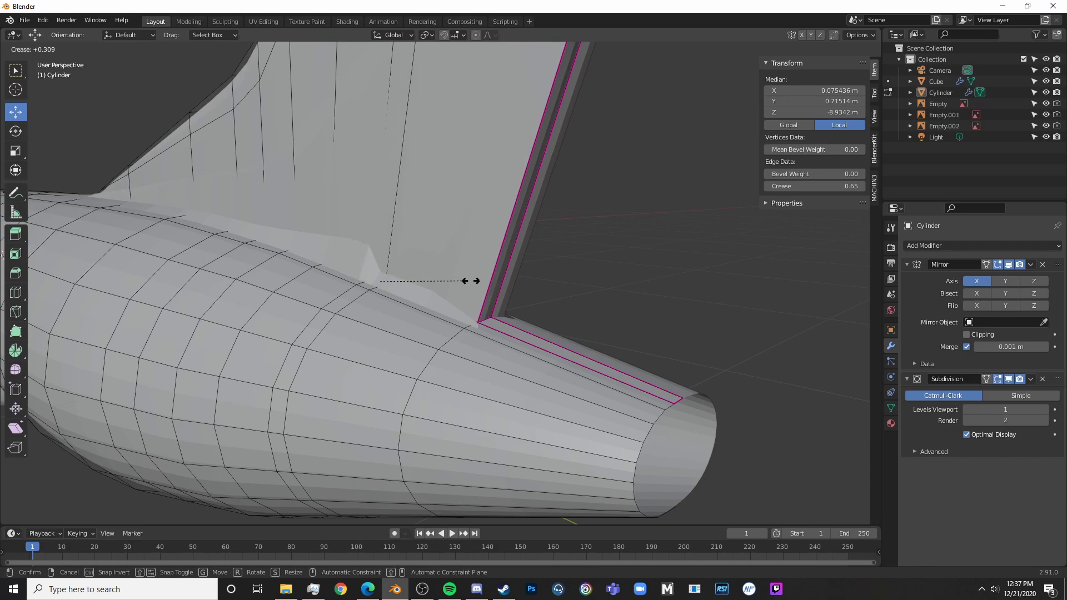
{"action": "left_click", "coordinate": [480, 281]}
{"action": "middle_click_drag", "start_coordinate": [480, 281], "coordinate": [498, 280]}
- Crease the next two edges forward along the fin's base to about 0.69 and 0.54
{"action": "key", "text": "shift+z"}
{"action": "left_click", "coordinate": [482, 277]}
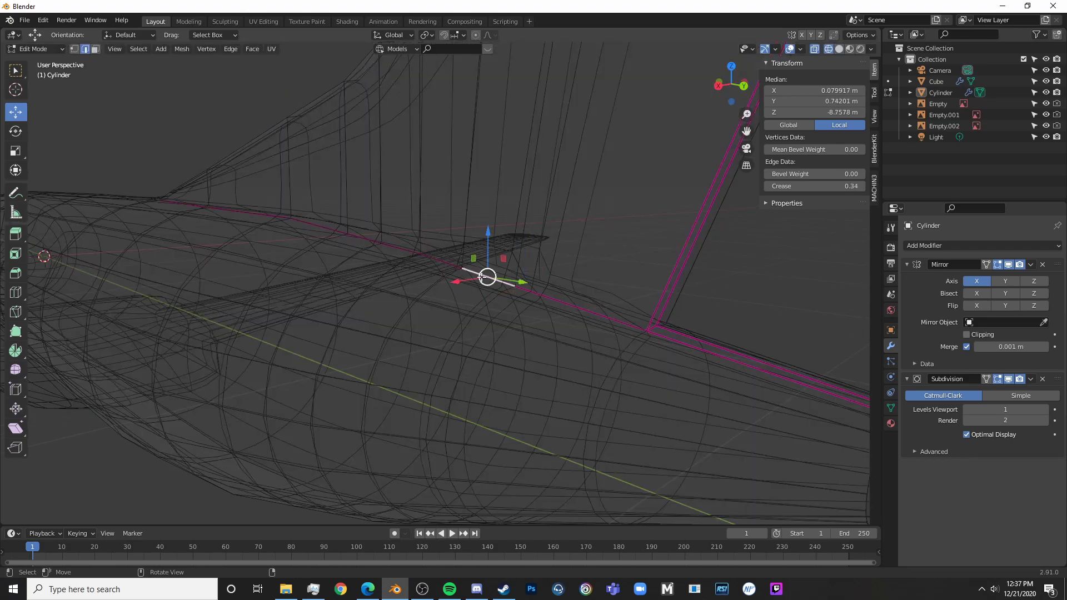
{"action": "key", "text": "shift+z"}
{"action": "key", "text": "shift+e"}
{"action": "left_click", "coordinate": [465, 276]}
{"action": "key", "text": "shift+z"}
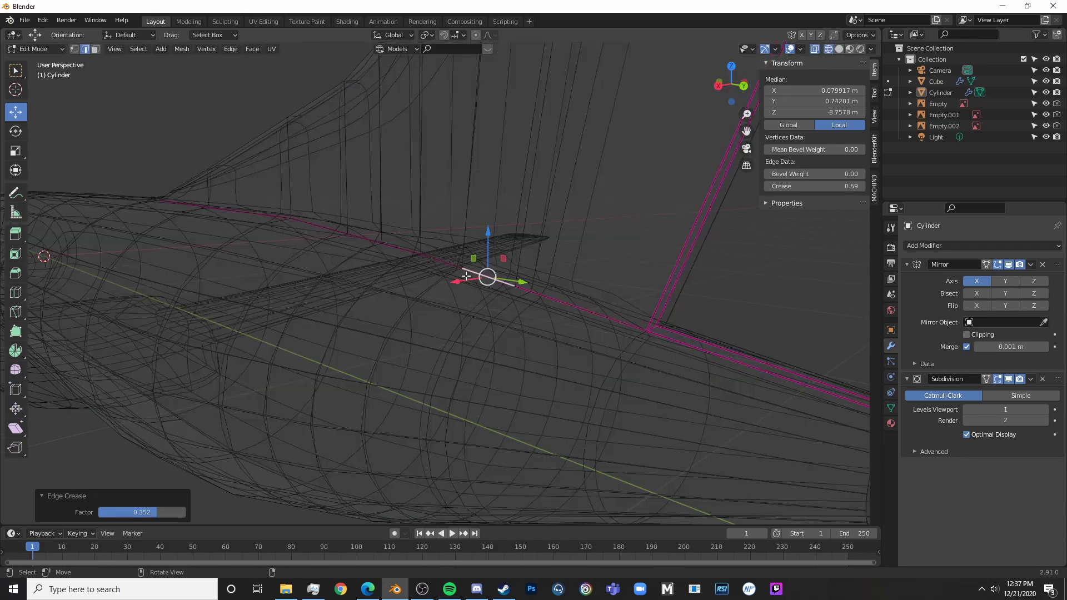
{"action": "left_click", "coordinate": [444, 265]}
{"action": "key", "text": "shift+e"}
{"action": "key", "text": "shift+z"}
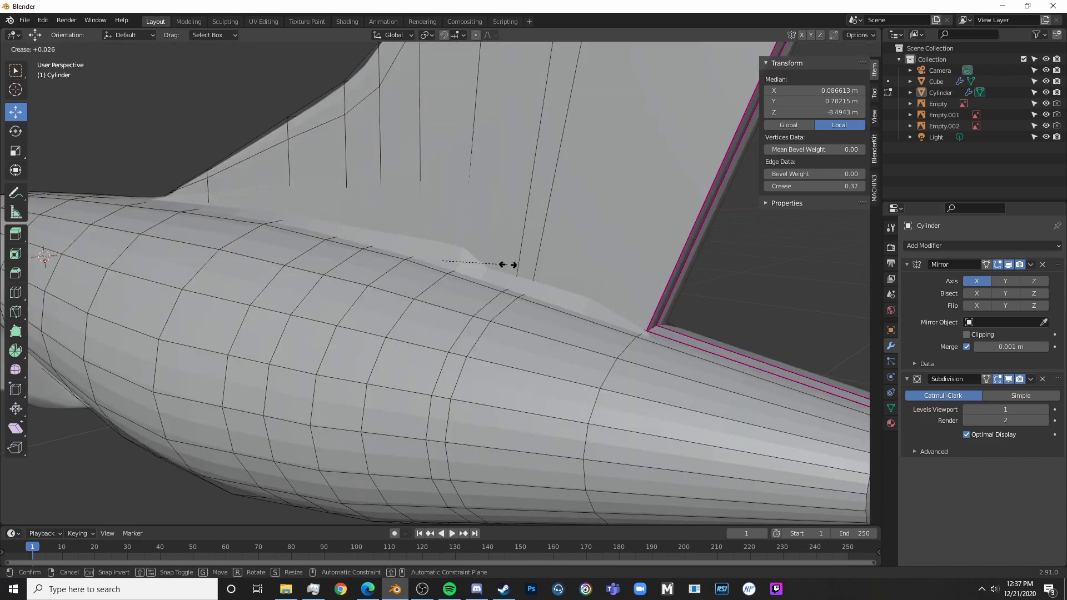
{"action": "left_click", "coordinate": [518, 262]}
- Crease the next three edges forward along the fin's base to about 0.47, 0.42 and 0.44, and return to Object Mode
{"action": "key", "text": "shift+z"}
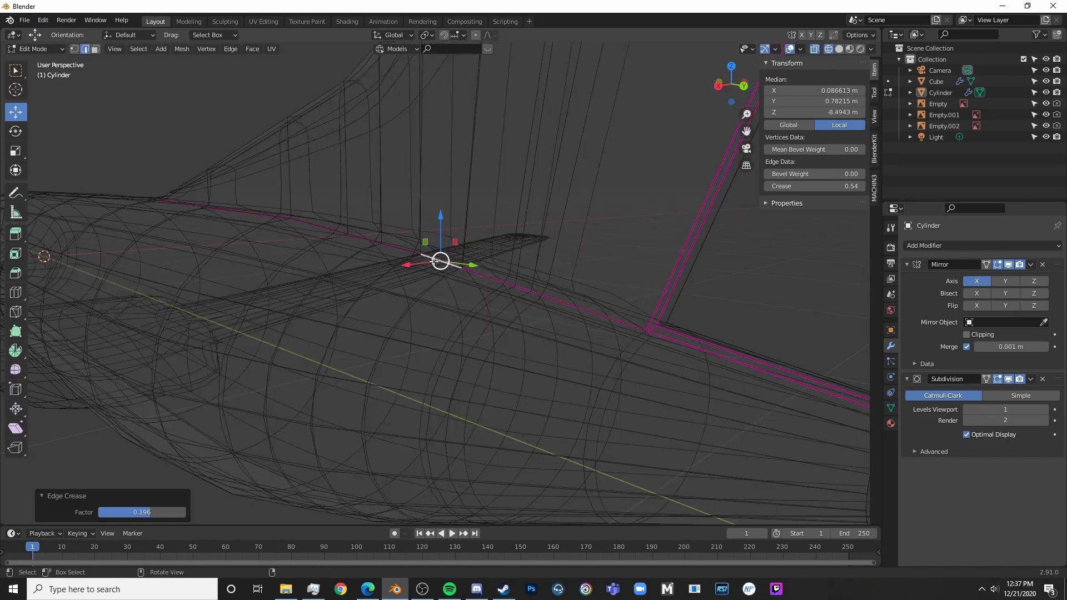
{"action": "left_click", "coordinate": [405, 250]}
{"action": "key", "text": "shift+z"}
{"action": "key", "text": "shift+e"}
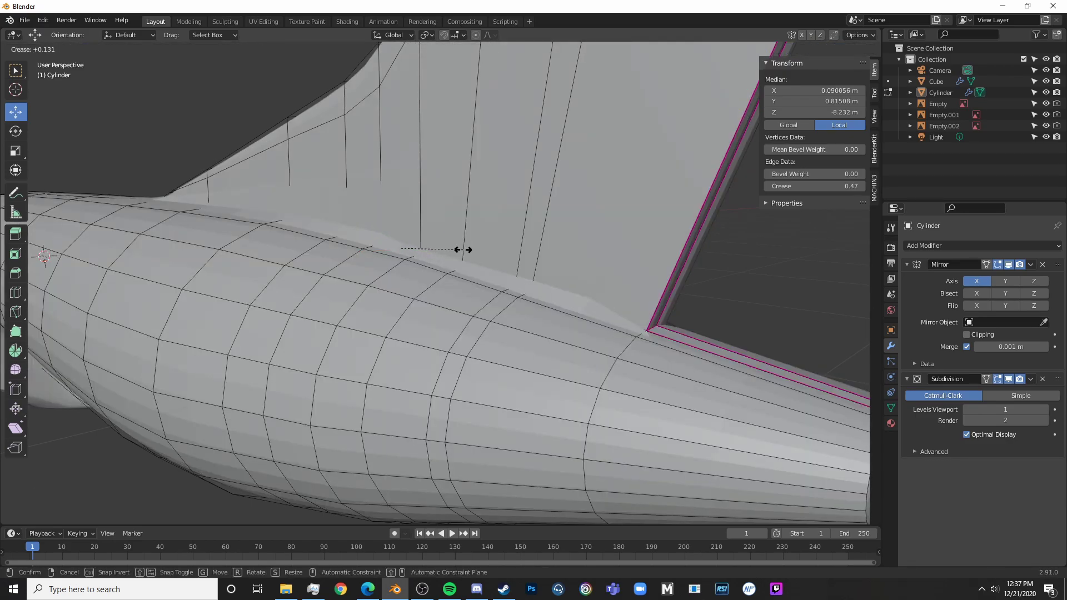
{"action": "left_click", "coordinate": [462, 250]}
{"action": "middle_click_drag", "start_coordinate": [462, 250], "coordinate": [564, 325], "text": "shift"}
{"action": "scroll", "coordinate": [564, 325], "scroll_direction": "up", "scroll_amount": 3}
{"action": "key", "text": "shift+z"}
{"action": "left_click", "coordinate": [486, 334]}
{"action": "key", "text": "shift+z"}
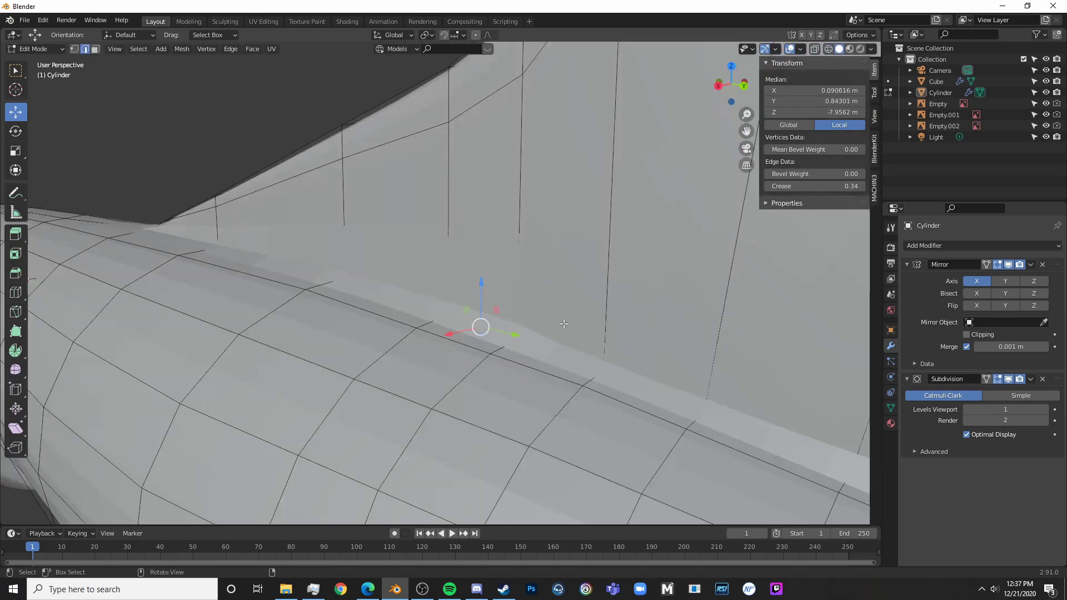
{"action": "key", "text": "shift+e"}
{"action": "key", "text": "shift+z"}
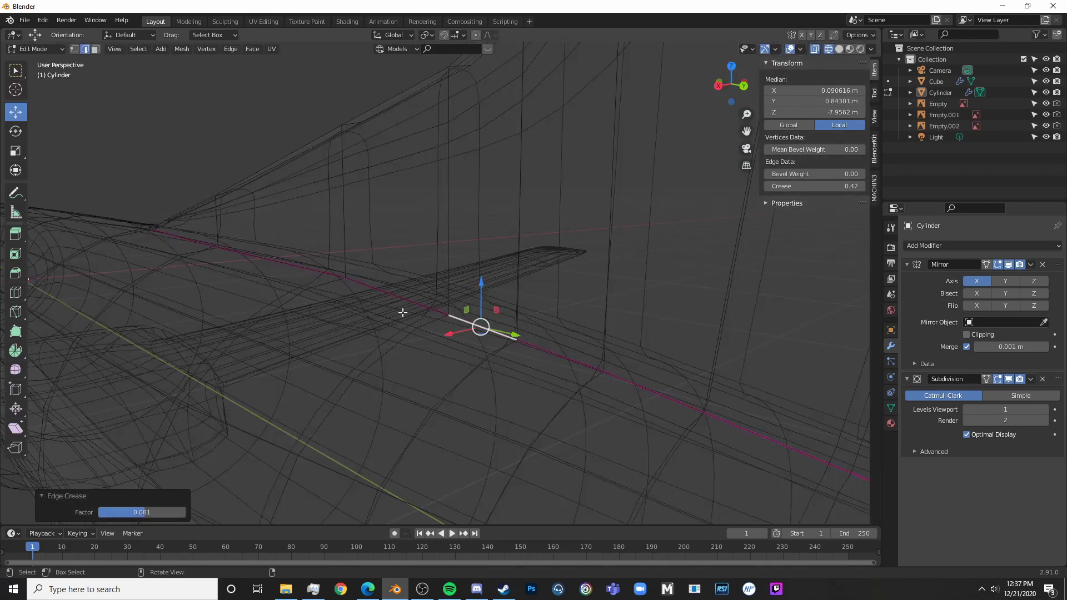
{"action": "key", "text": "shift+z"}
{"action": "key", "text": "shift+e"}
{"action": "left_click", "coordinate": [487, 296]}
{"action": "key", "text": "Tab"}
{"action": "scroll", "coordinate": [525, 314], "scroll_direction": "down", "scroll_amount": 7}
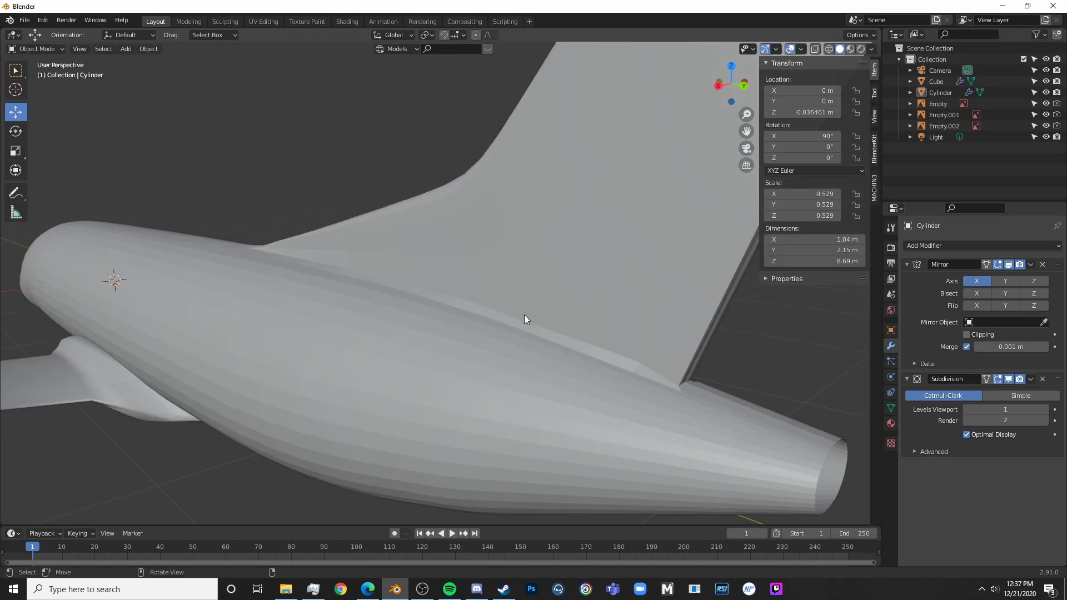
- Add a loop cut to the fin in wireframe right view, running down from just behind its upper front corner
{"action": "middle_click_drag", "start_coordinate": [531, 323], "coordinate": [417, 369]}
{"action": "key", "text": "Tab"}
{"action": "key", "text": "KP_3"}
{"action": "key", "text": "shift+z"}
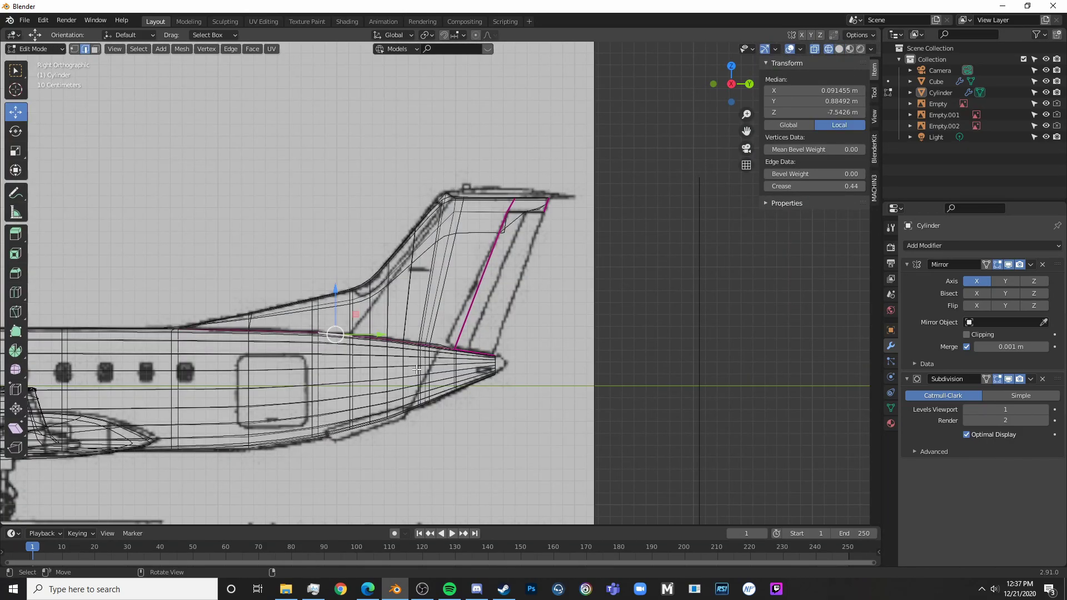
{"action": "scroll", "coordinate": [554, 141], "scroll_direction": "up", "scroll_amount": 4}
{"action": "scroll", "coordinate": [560, 136], "scroll_direction": "down", "scroll_amount": 5}
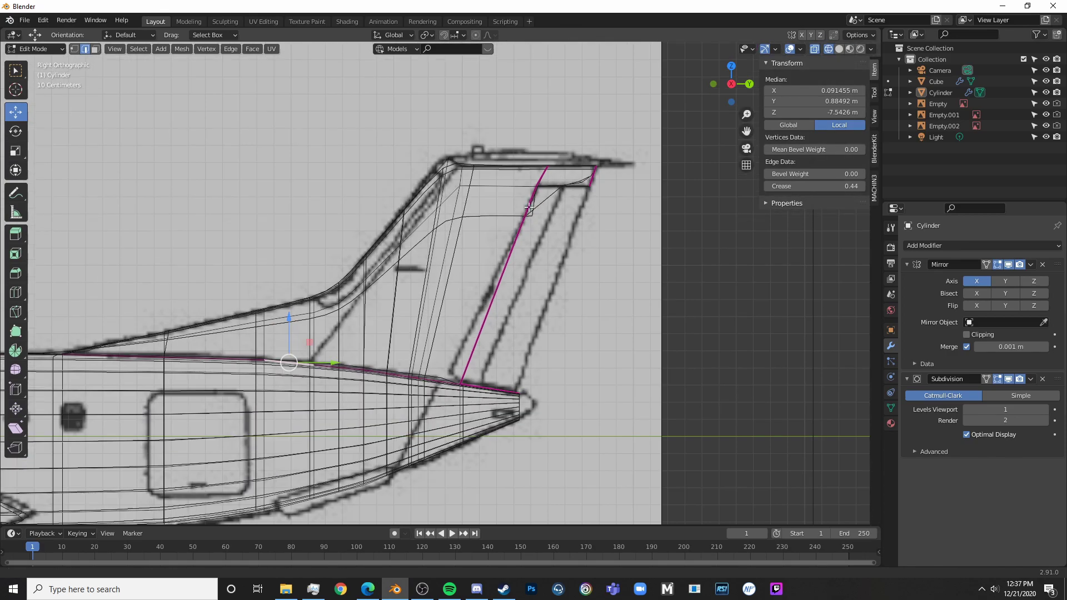
{"action": "scroll", "coordinate": [361, 183], "scroll_direction": "up", "scroll_amount": 6}
{"action": "key", "text": "ctrl+r"}
{"action": "left_click", "coordinate": [362, 184]}
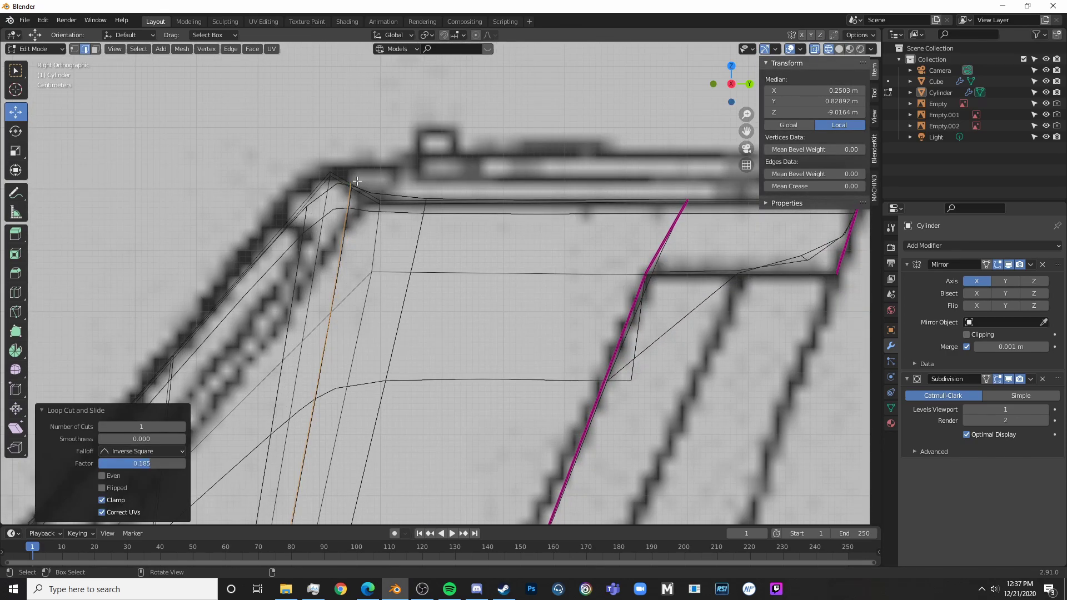
- Lower the new loop's top vertex vertically to the level of the fin's top edge
{"action": "key", "text": "c"}
{"action": "key", "text": "1"}
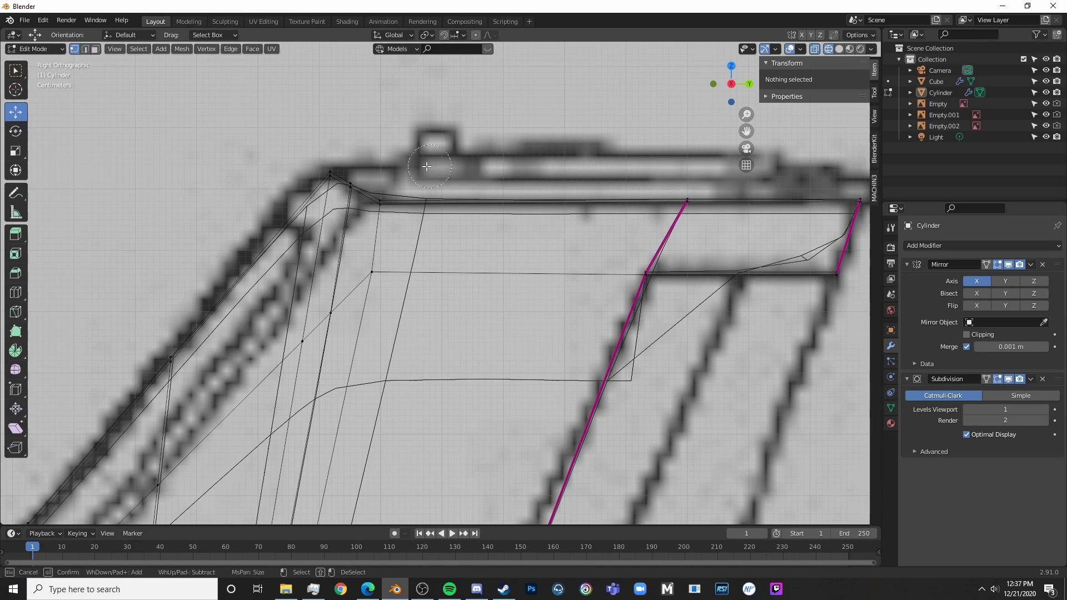
{"action": "left_click", "coordinate": [360, 177]}
{"action": "key", "text": "g"}
{"action": "key", "text": "z"}
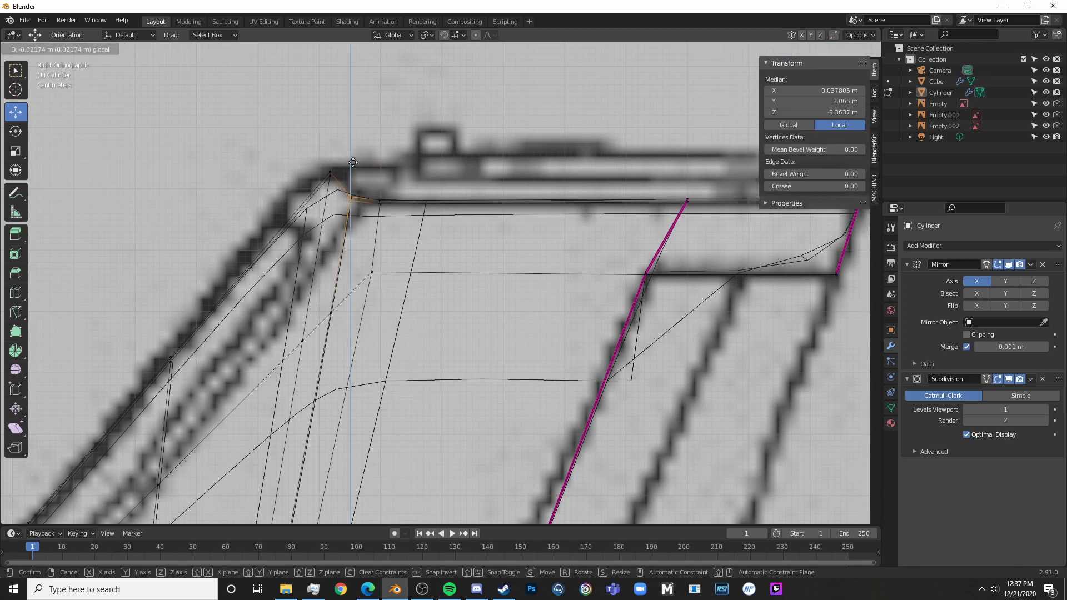
{"action": "left_click", "coordinate": [357, 160]}
{"action": "scroll", "coordinate": [518, 222], "scroll_direction": "down", "scroll_amount": 6}
{"action": "scroll", "coordinate": [545, 240], "scroll_direction": "up", "scroll_amount": 2}
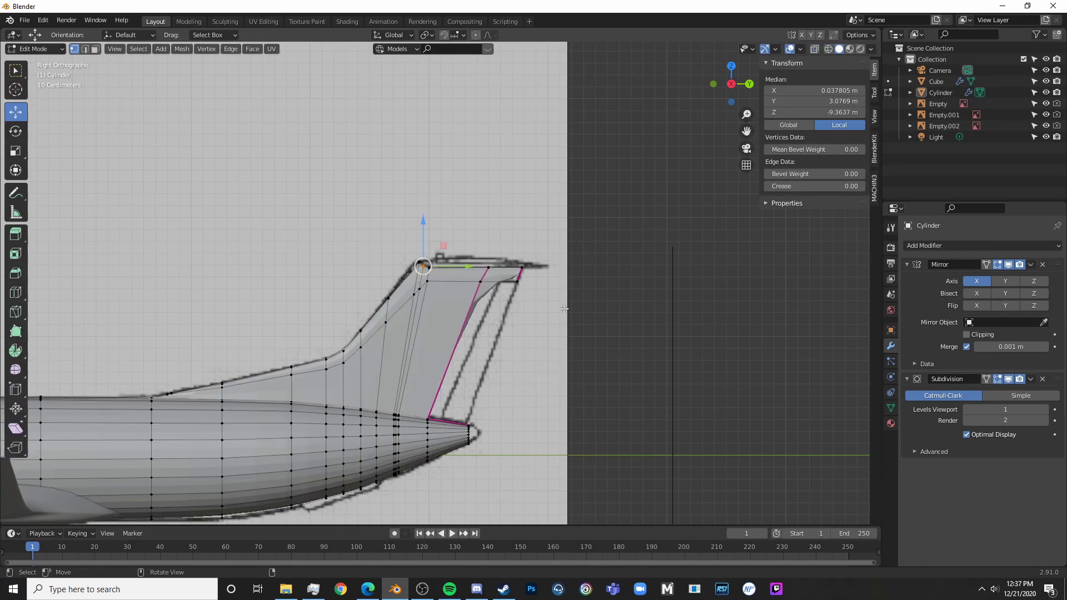
- Apply a full crease of 1.00 to the underside face of the fin's rear tip, and return to Object Mode
{"action": "scroll", "coordinate": [544, 240], "scroll_direction": "up", "scroll_amount": 5}
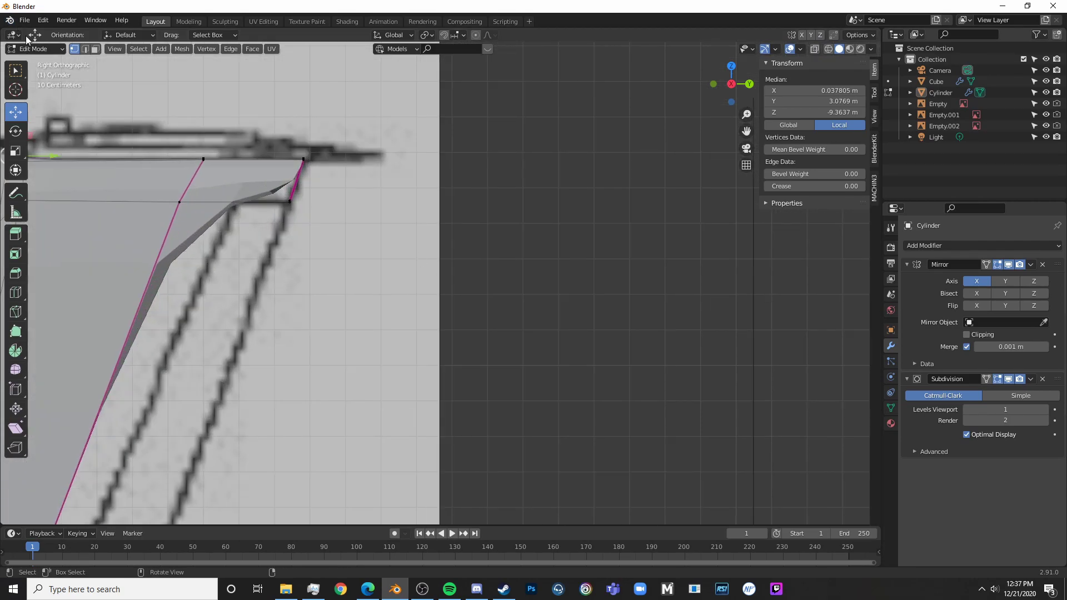
{"action": "left_click", "coordinate": [95, 49]}
{"action": "middle_click_drag", "start_coordinate": [311, 223], "coordinate": [353, 243]}
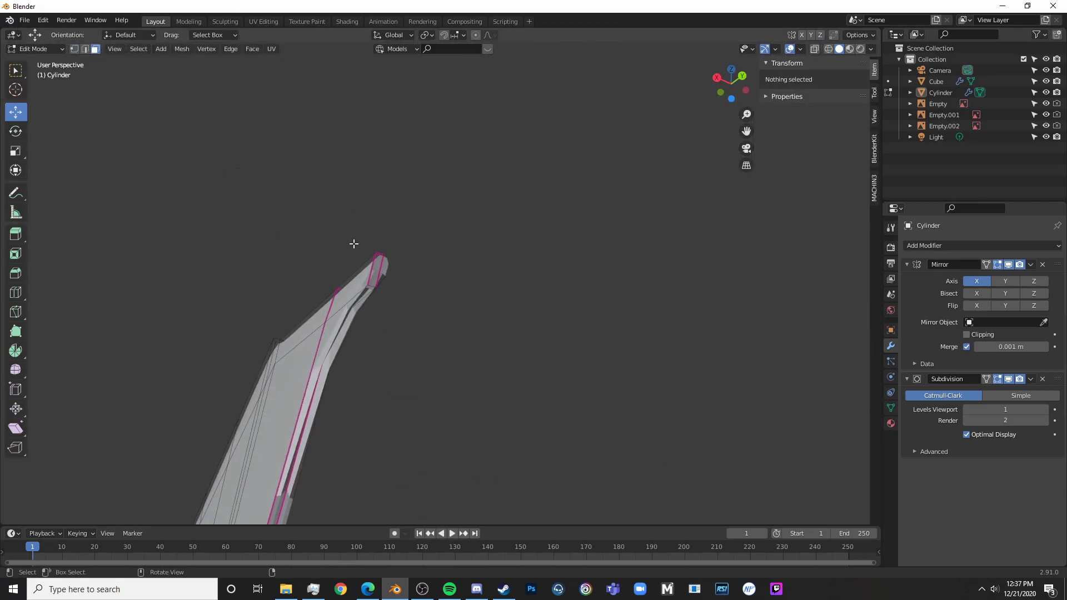
{"action": "left_click", "coordinate": [356, 304]}
{"action": "key", "text": "shift+e"}
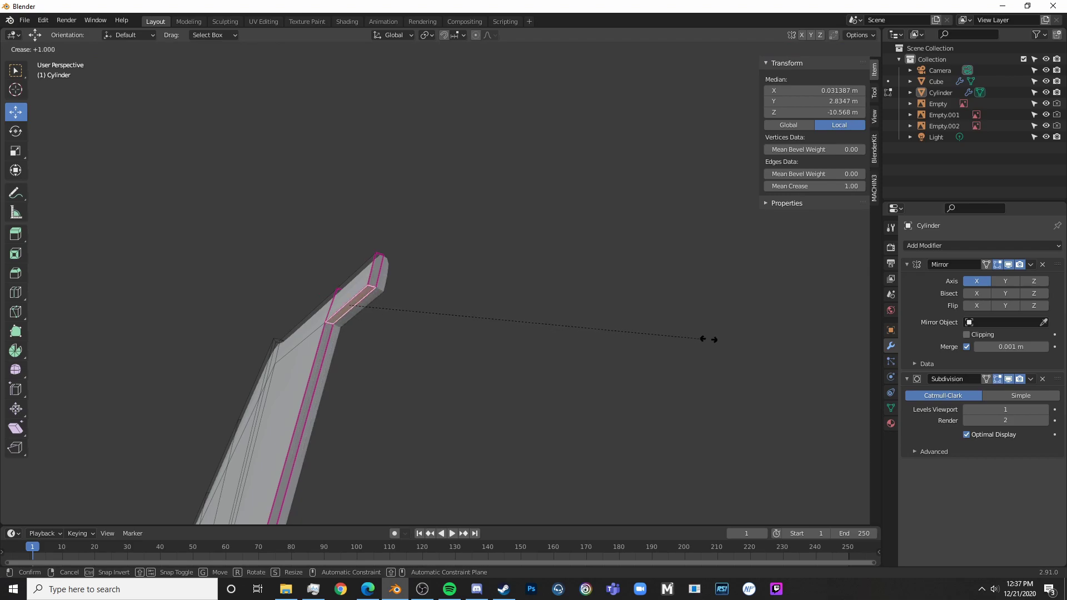
{"action": "left_click", "coordinate": [708, 339]}
{"action": "key", "text": "Tab"}
{"action": "middle_click_drag", "start_coordinate": [741, 349], "coordinate": [562, 422]}
- Hide the fuselage's Mirror modifier in the viewport and delete the inner face on the mirror plane of the fin's rear tip
{"action": "left_click", "coordinate": [670, 365]}
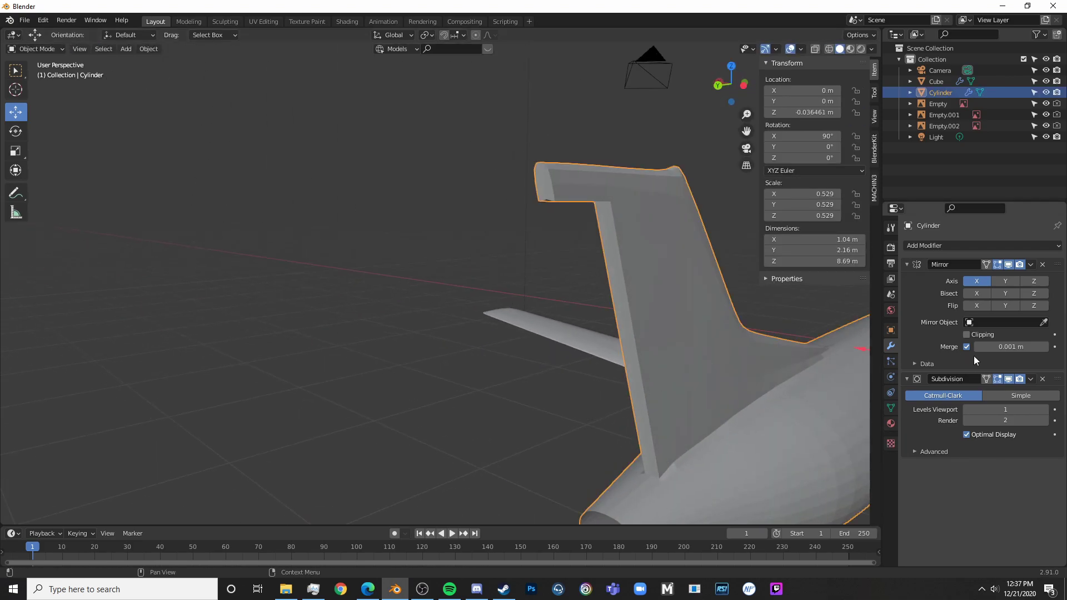
{"action": "left_click", "coordinate": [1008, 266]}
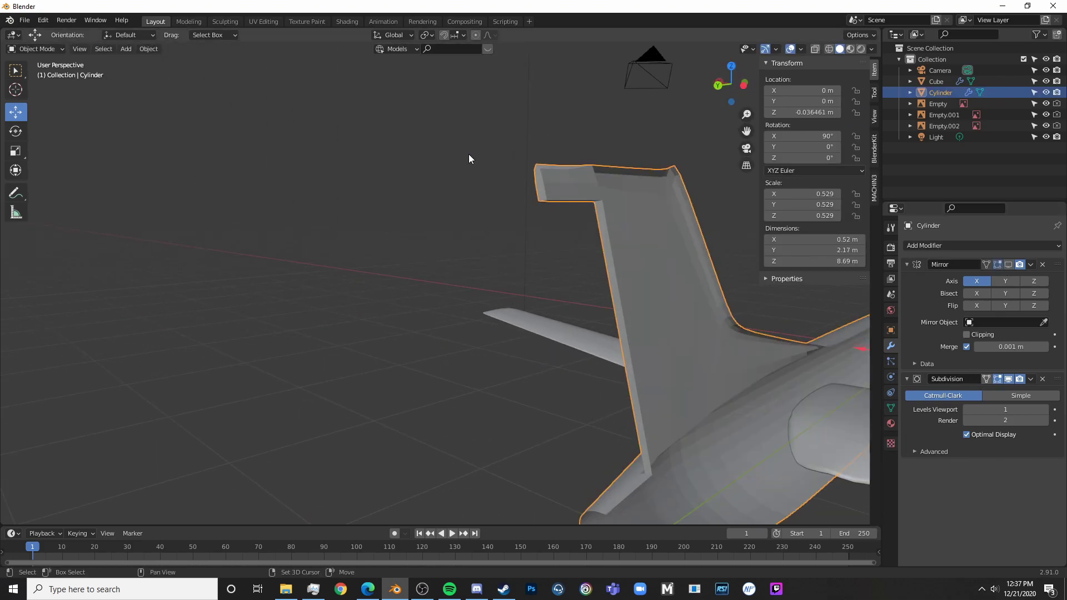
{"action": "key", "text": "Tab"}
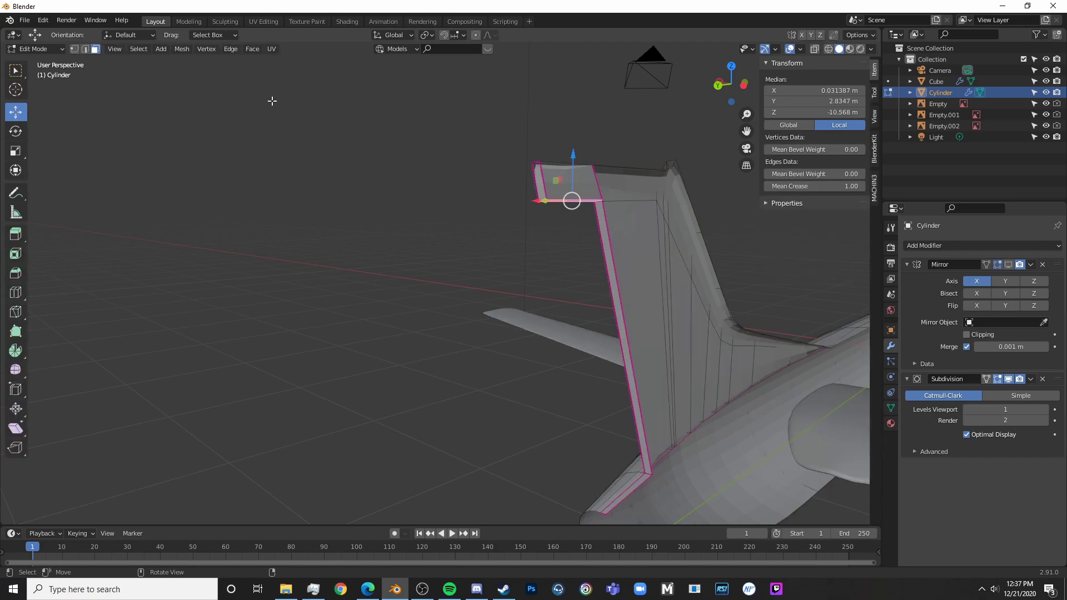
{"action": "left_click", "coordinate": [94, 48]}
{"action": "left_click", "coordinate": [591, 187]}
{"action": "key", "text": "x"}
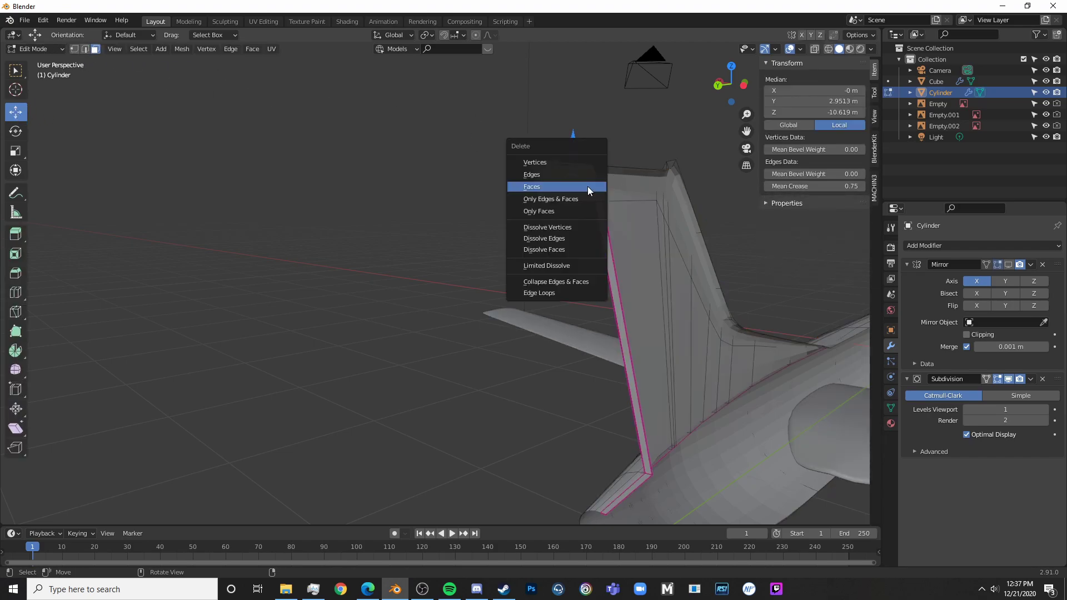
{"action": "left_click", "coordinate": [587, 188]}
- Return to Object Mode and show the Mirror modifier's effect in the viewport again
{"action": "key", "text": "Tab"}
{"action": "scroll", "coordinate": [726, 300], "scroll_direction": "down", "scroll_amount": 1}
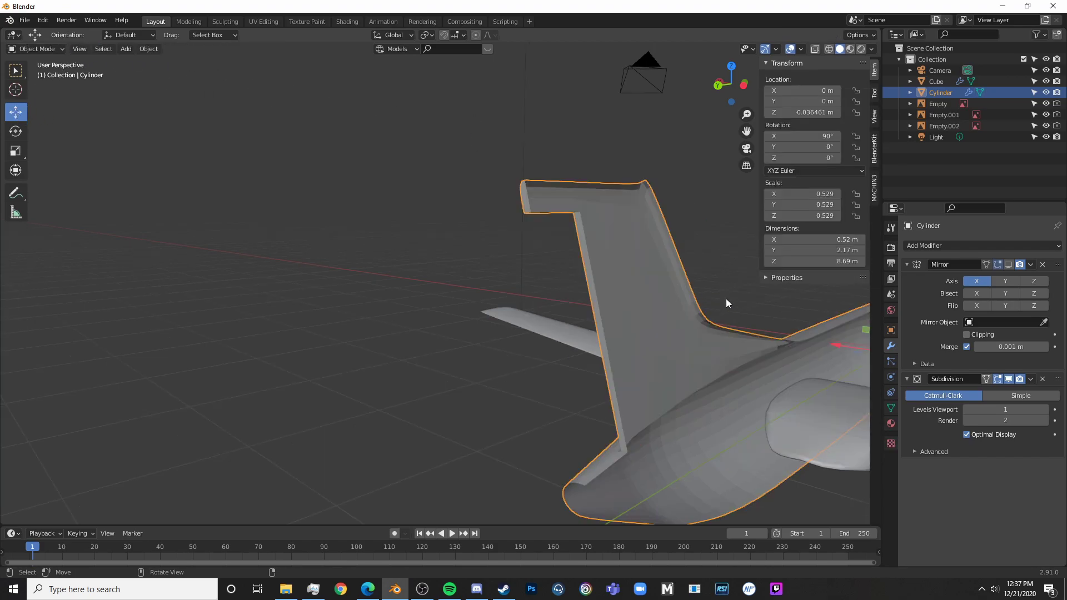
{"action": "left_click", "coordinate": [1008, 269]}
{"action": "scroll", "coordinate": [723, 289], "scroll_direction": "down", "scroll_amount": 1}
{"action": "left_click", "coordinate": [1009, 265]}
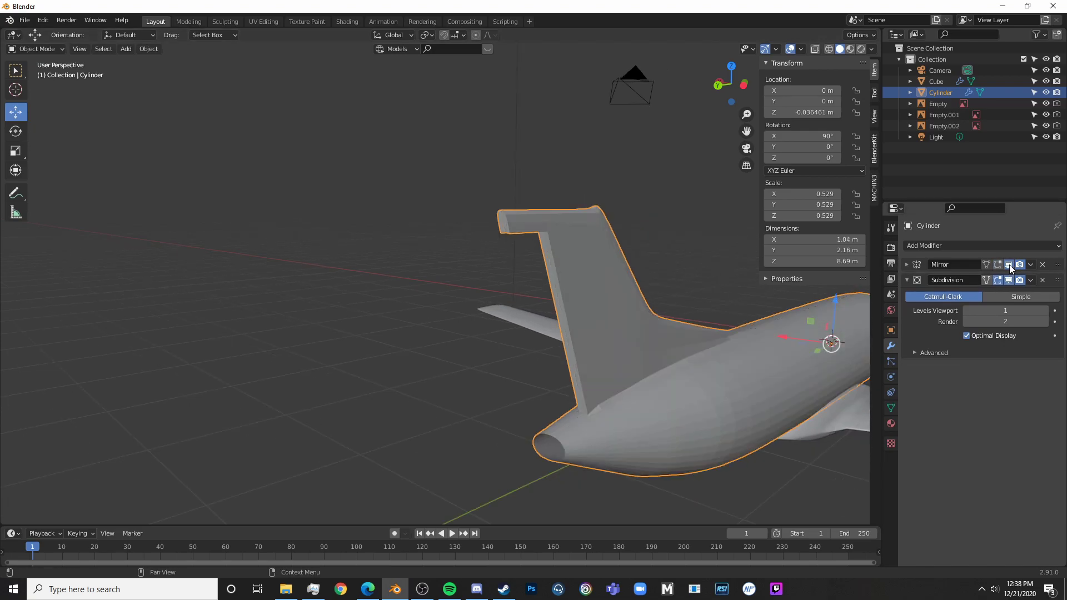
- Apply Shade Smooth to the fuselage and fin object
{"action": "key", "text": "alt+a"}
{"action": "middle_click_drag", "start_coordinate": [602, 251], "coordinate": [509, 256]}
{"action": "left_click", "coordinate": [299, 234]}
{"action": "middle_click_drag", "start_coordinate": [299, 234], "coordinate": [89, 65]}
{"action": "left_click", "coordinate": [147, 48]}
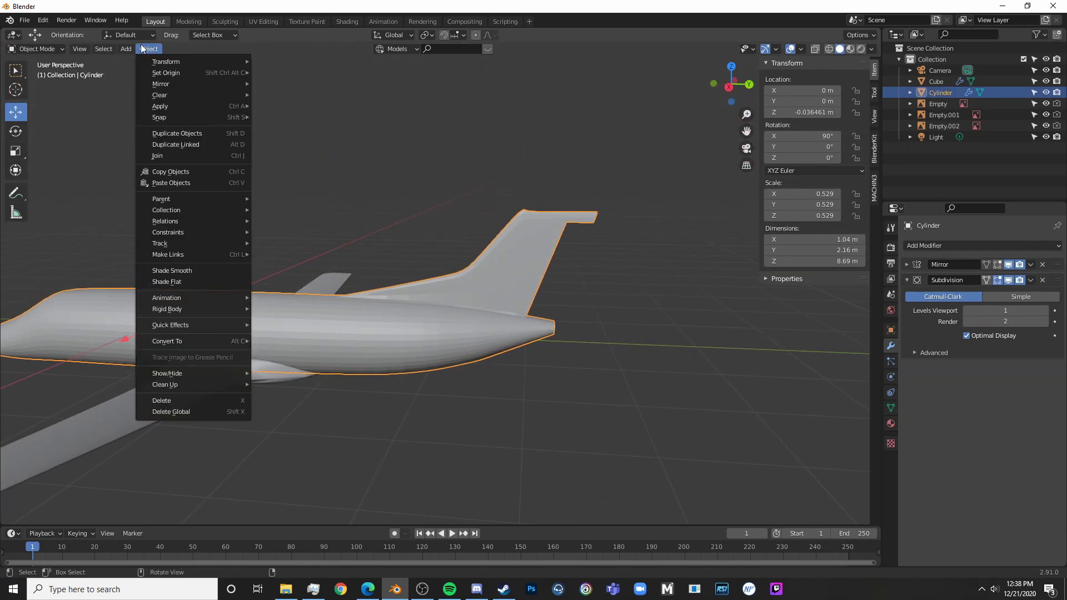
{"action": "left_click", "coordinate": [185, 272]}
- Examine the smooth shading of the fuselage, tail fin and rear tip from several angles
{"action": "middle_click_drag", "start_coordinate": [332, 307], "coordinate": [356, 301]}
{"action": "middle_click_drag", "start_coordinate": [389, 237], "coordinate": [395, 288]}
{"action": "left_click", "coordinate": [418, 238]}
{"action": "key", "text": "KP_3"}
{"action": "key", "text": "Tab"}
{"action": "scroll", "coordinate": [512, 276], "scroll_direction": "up", "scroll_amount": 4}
{"action": "key", "text": "Tab"}
{"action": "middle_click_drag", "start_coordinate": [515, 301], "coordinate": [510, 332]}
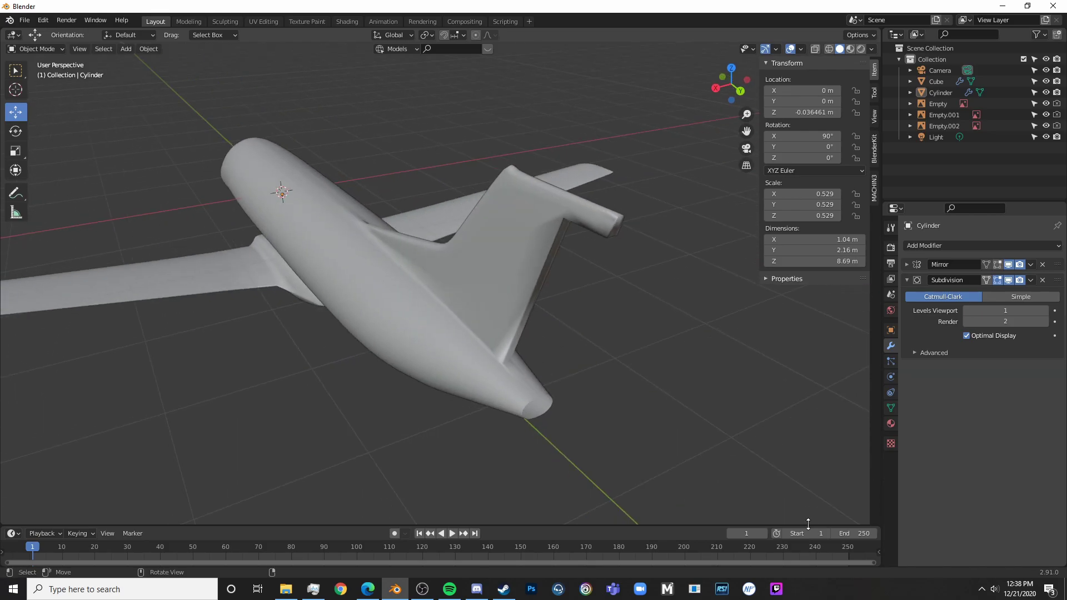
{"action": "scroll", "coordinate": [538, 368], "scroll_direction": "down", "scroll_amount": 3}
{"action": "middle_click_drag", "start_coordinate": [538, 368], "coordinate": [375, 297]}
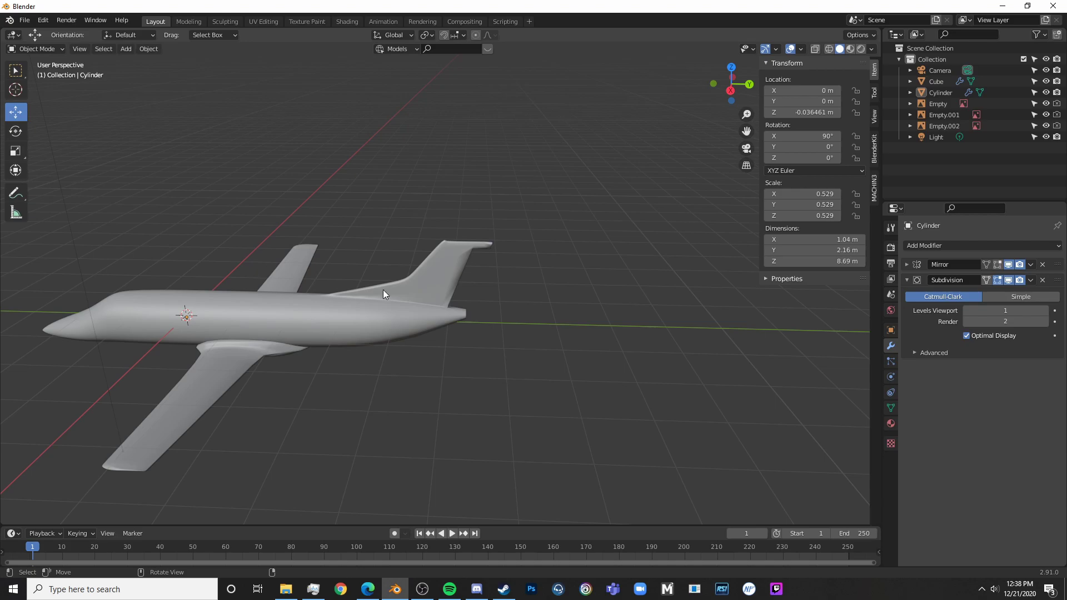
- Enable Auto Smooth in the fuselage's normals settings with an angle of 45°
{"action": "left_click", "coordinate": [891, 408]}
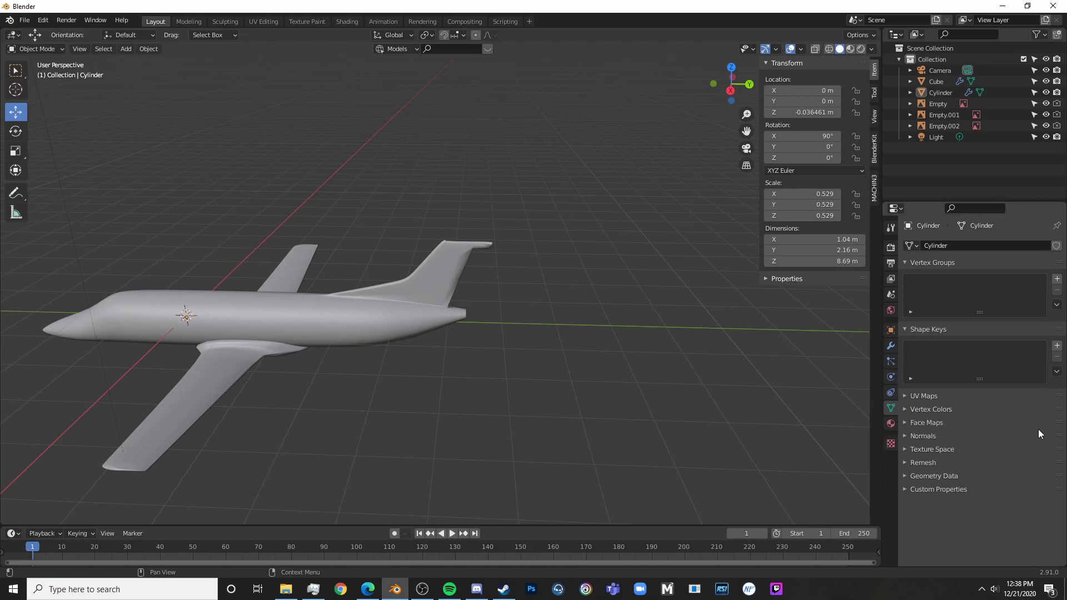
{"action": "left_click", "coordinate": [903, 435]}
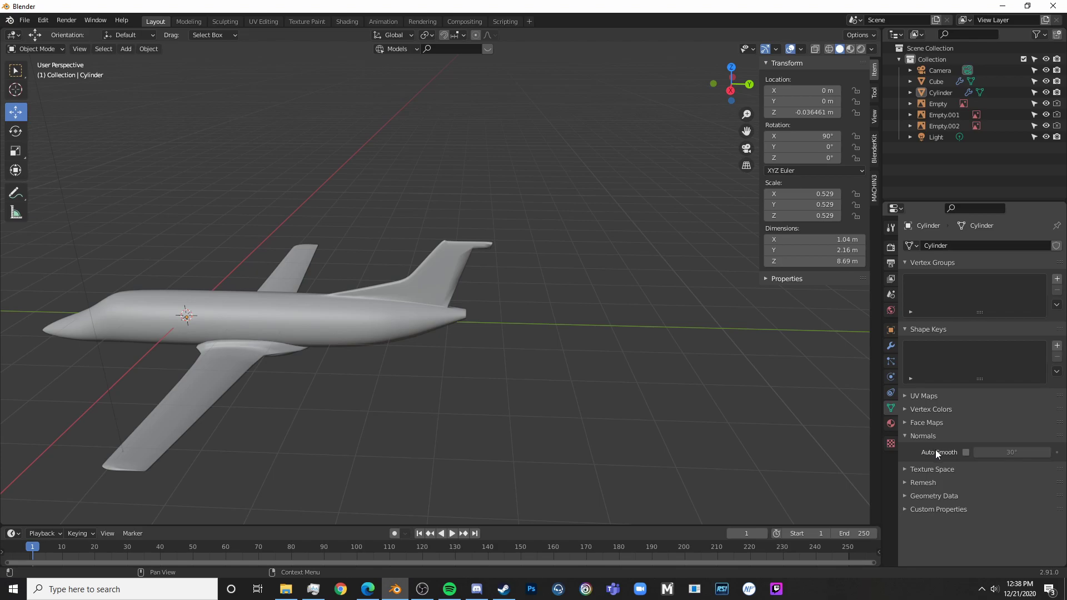
{"action": "left_click", "coordinate": [967, 454]}
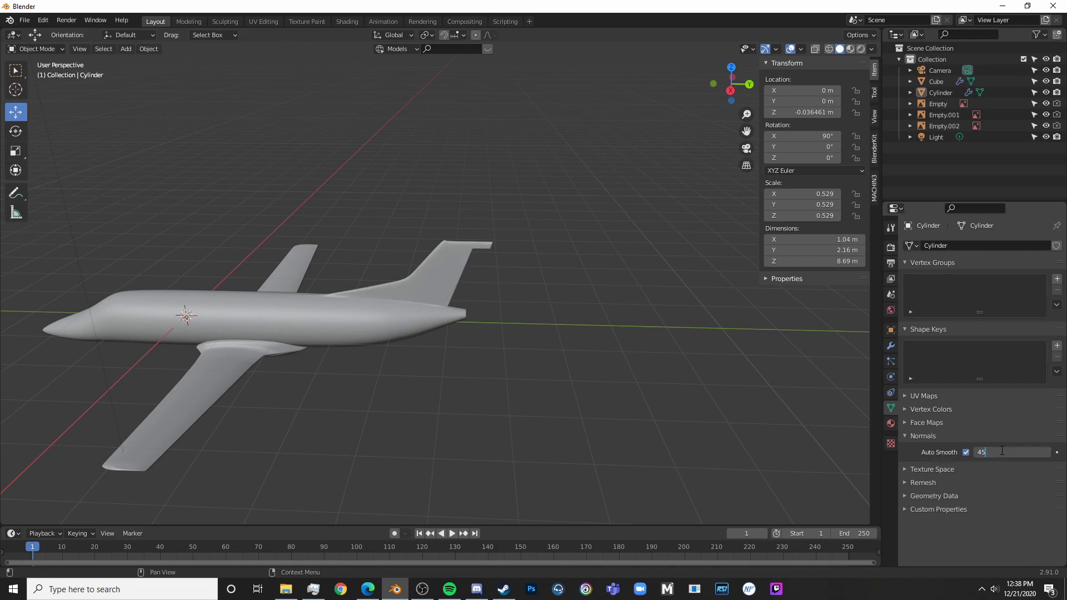
{"action": "left_click", "coordinate": [1002, 451]}
{"action": "type", "text": "45"}
{"action": "key", "text": "Return"}
- Raise the fuselage's Auto Smooth angle to about 69.5° and check the shading around the fin and wings
{"action": "middle_click_drag", "start_coordinate": [594, 331], "coordinate": [539, 362]}
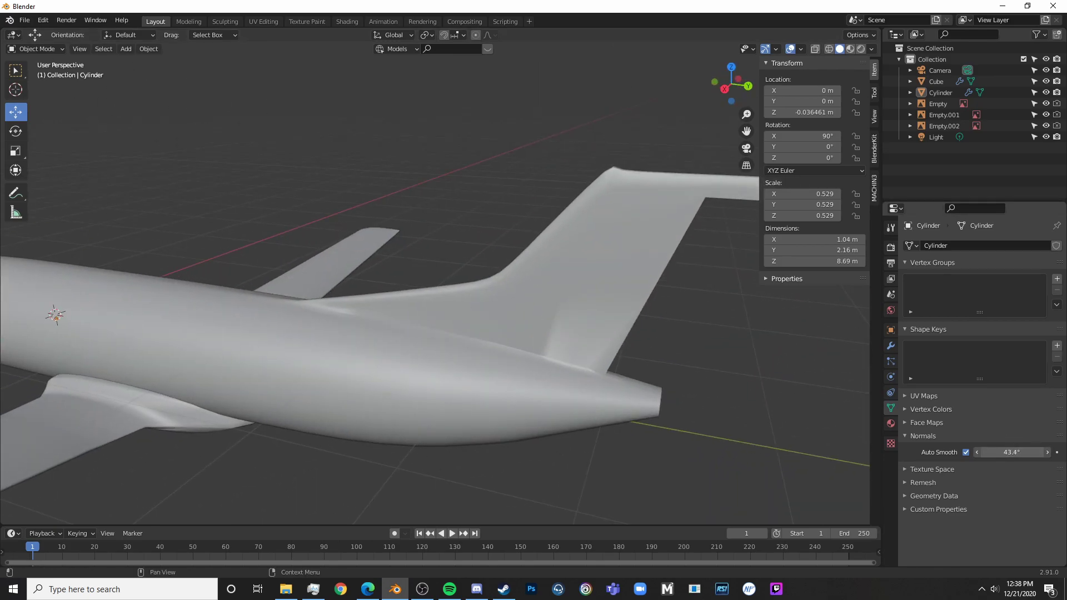
{"action": "left_click_drag", "start_coordinate": [1000, 452], "coordinate": [1031, 452]}
{"action": "middle_click_drag", "start_coordinate": [562, 351], "coordinate": [348, 351]}
{"action": "scroll", "coordinate": [502, 346], "scroll_direction": "down", "scroll_amount": 5}
{"action": "middle_click_drag", "start_coordinate": [503, 346], "coordinate": [435, 369]}
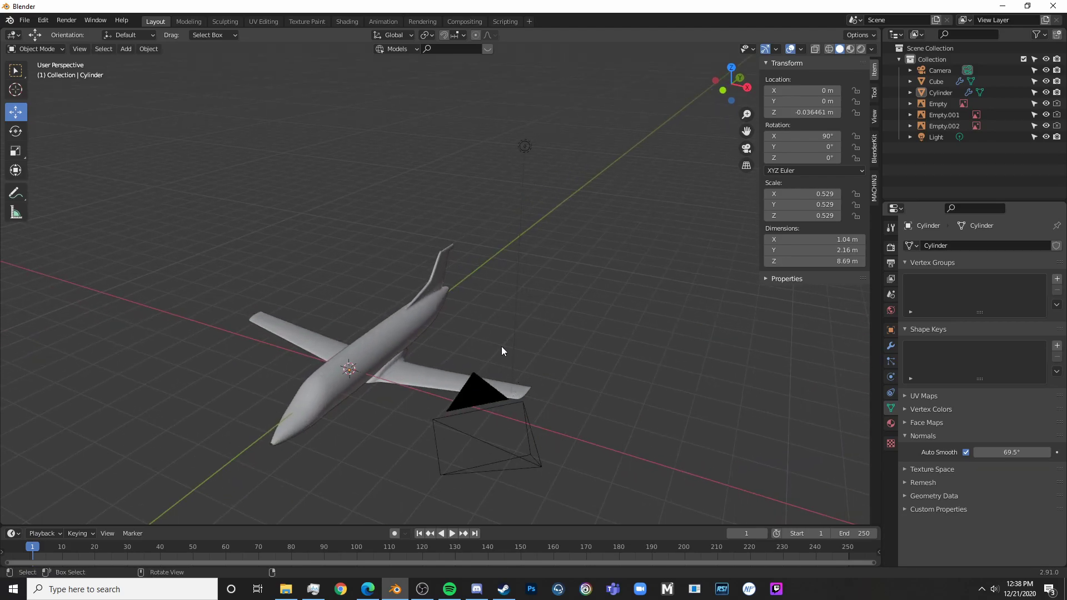
- Add a cube in right side view and scale it down uniformly to about 0.245
{"action": "middle_click_drag", "start_coordinate": [501, 345], "coordinate": [615, 339], "text": "shift"}
{"action": "key", "text": "KP_3"}
{"action": "scroll", "coordinate": [620, 252], "scroll_direction": "up", "scroll_amount": 7}
{"action": "middle_click_drag", "start_coordinate": [595, 252], "coordinate": [359, 291], "text": "shift"}
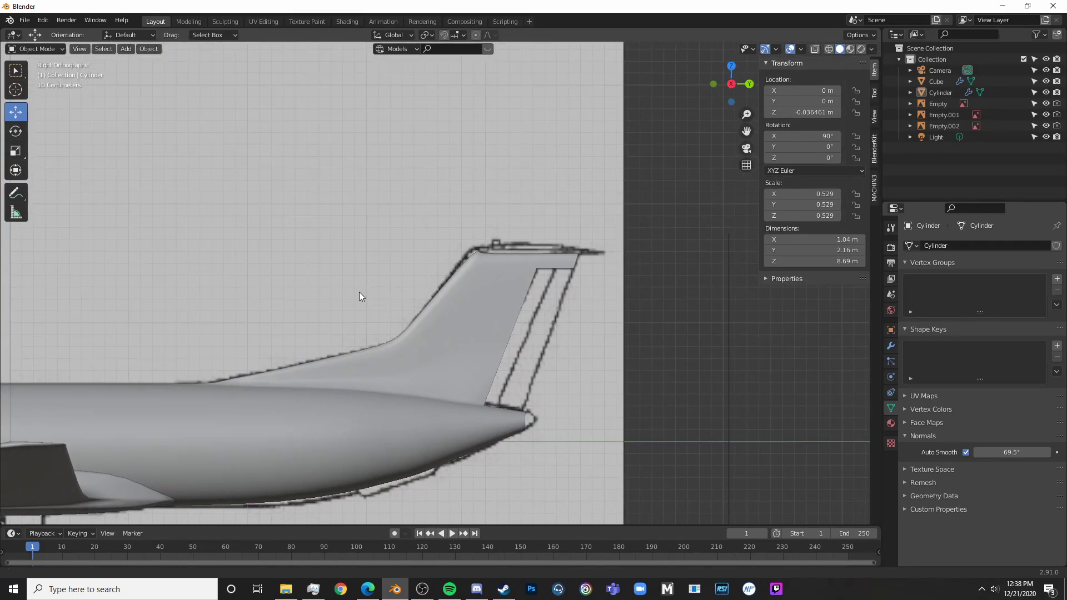
{"action": "scroll", "coordinate": [475, 250], "scroll_direction": "up", "scroll_amount": 3}
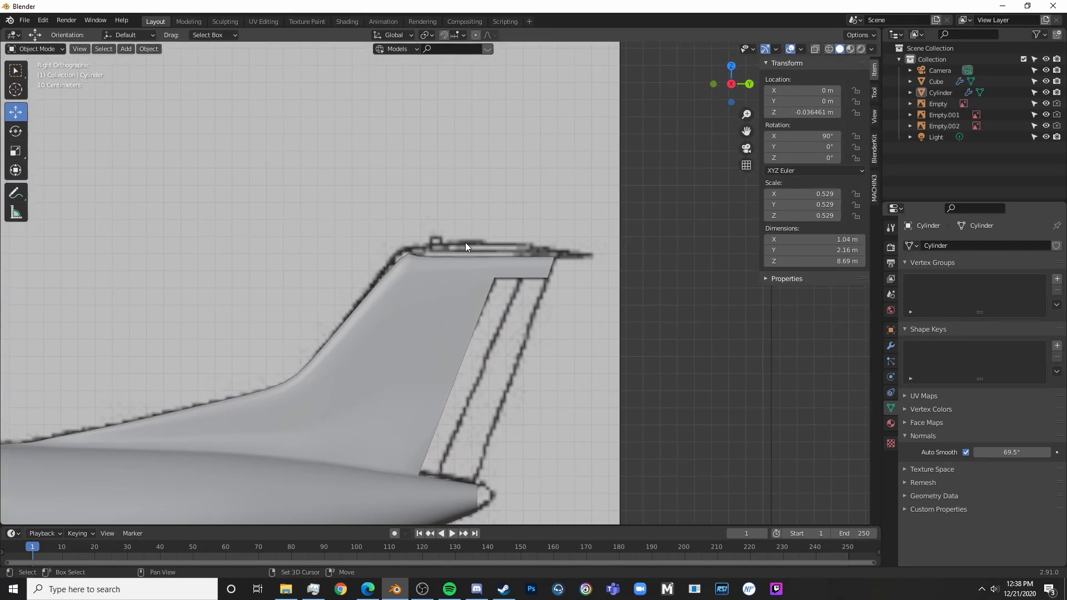
{"action": "key", "text": "shift+a"}
{"action": "mouse_move", "coordinate": [466, 242]}
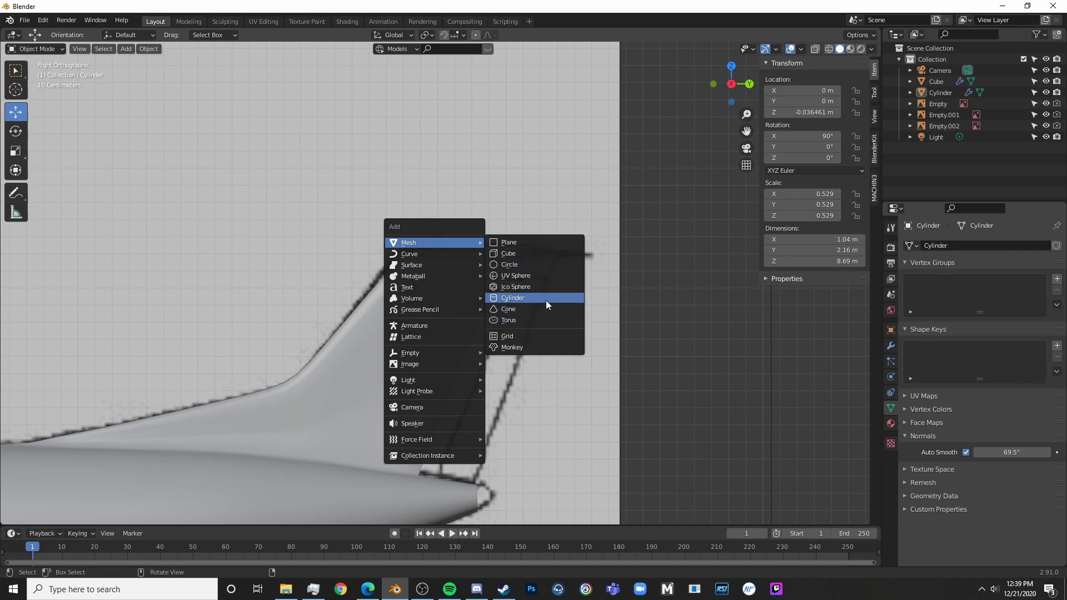
{"action": "left_click", "coordinate": [519, 257]}
{"action": "scroll", "coordinate": [506, 305], "scroll_direction": "down", "scroll_amount": 8}
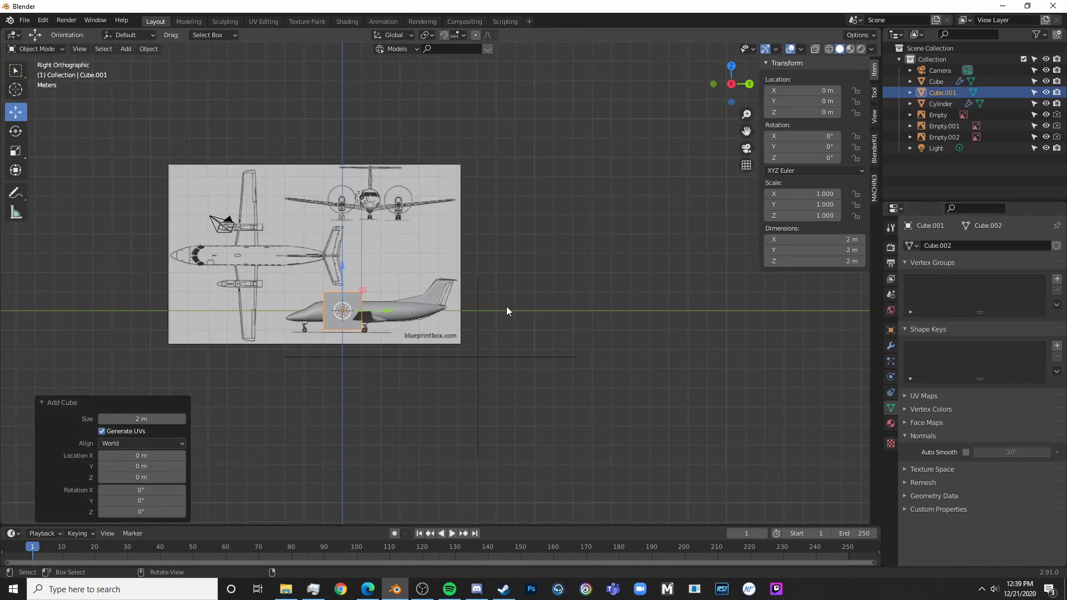
{"action": "key", "text": "s"}
{"action": "left_click", "coordinate": [383, 317]}
- Move the cube onto the fin's top at about Y 5.32 m, Z 1.62 m, and shrink it to the tailplane's thickness
{"action": "left_click_drag", "start_coordinate": [341, 266], "coordinate": [340, 205]}
{"action": "key", "text": "g"}
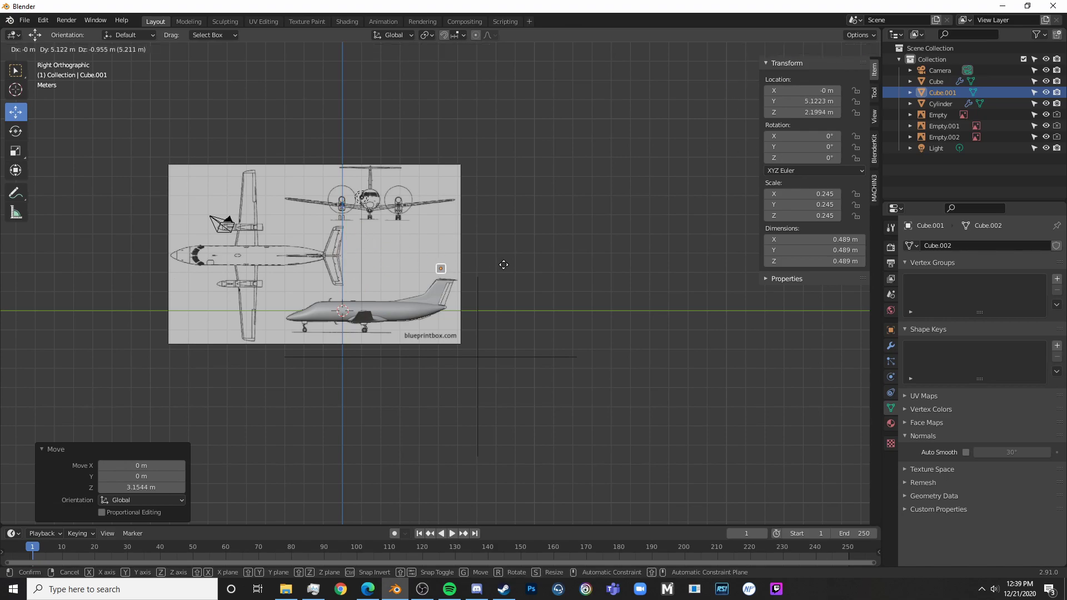
{"action": "left_click", "coordinate": [488, 270]}
{"action": "scroll", "coordinate": [500, 264], "scroll_direction": "up", "scroll_amount": 12}
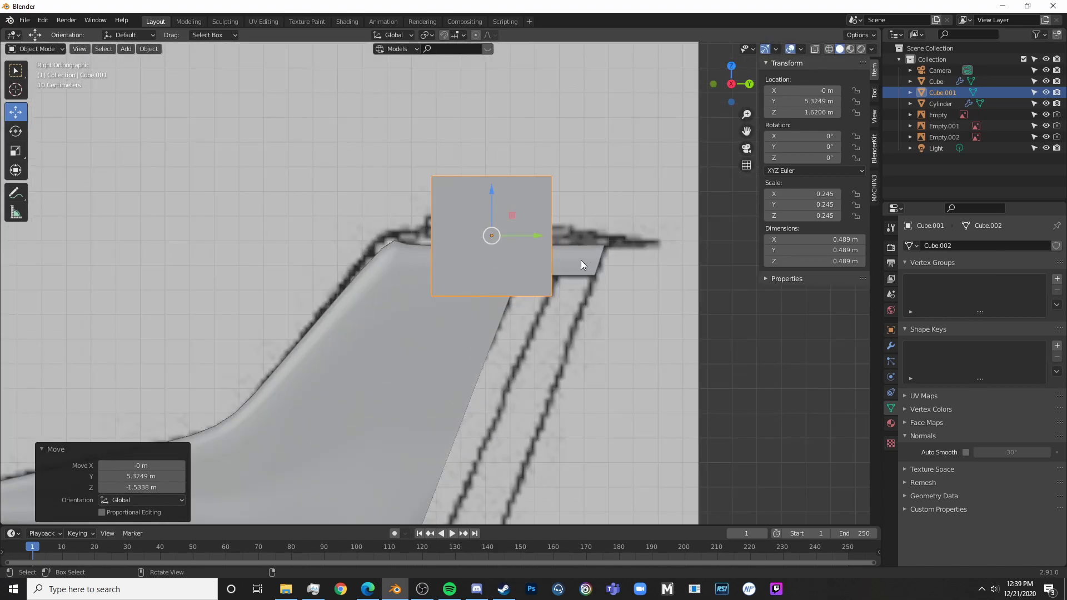
{"action": "key", "text": "s"}
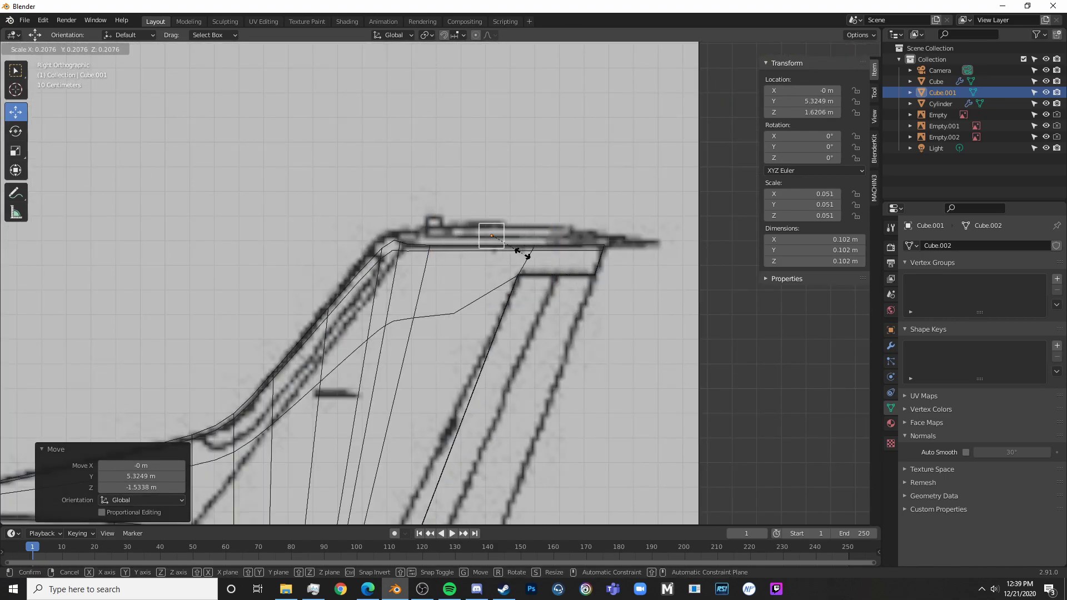
{"action": "left_click", "coordinate": [515, 253]}
- Extrude the cube's front face about 0.246 m forward along the tailplane in the side blueprint
{"action": "key", "text": "Tab"}
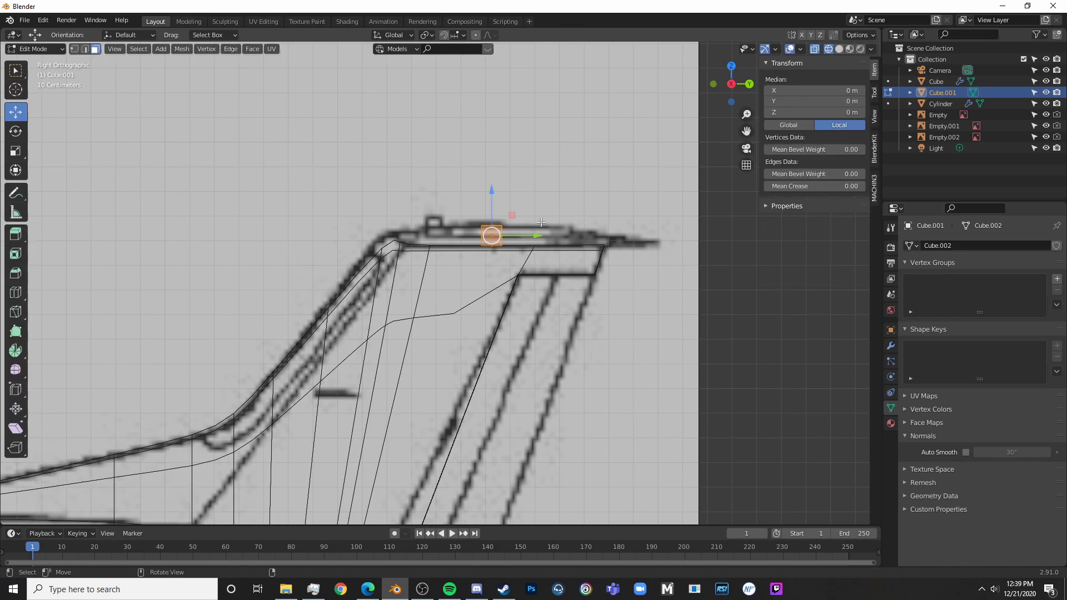
{"action": "middle_click_drag", "start_coordinate": [536, 223], "coordinate": [537, 253], "text": "shift"}
{"action": "key", "text": "alt+a"}
{"action": "left_click", "coordinate": [474, 264]}
{"action": "scroll", "coordinate": [481, 262], "scroll_direction": "down", "scroll_amount": 4}
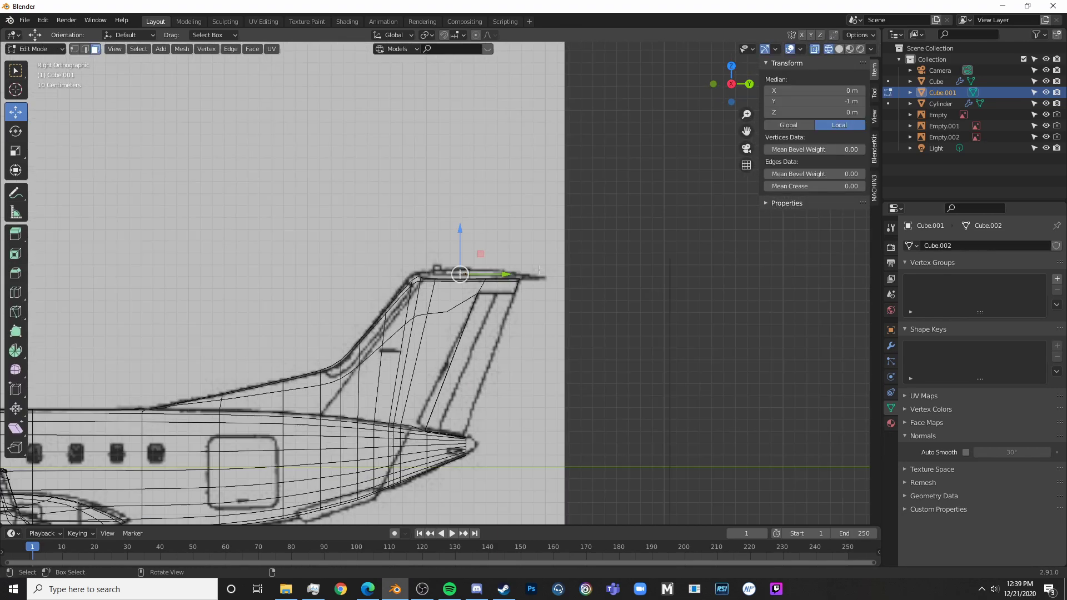
{"action": "scroll", "coordinate": [482, 262], "scroll_direction": "up", "scroll_amount": 7}
{"action": "key", "text": "e"}
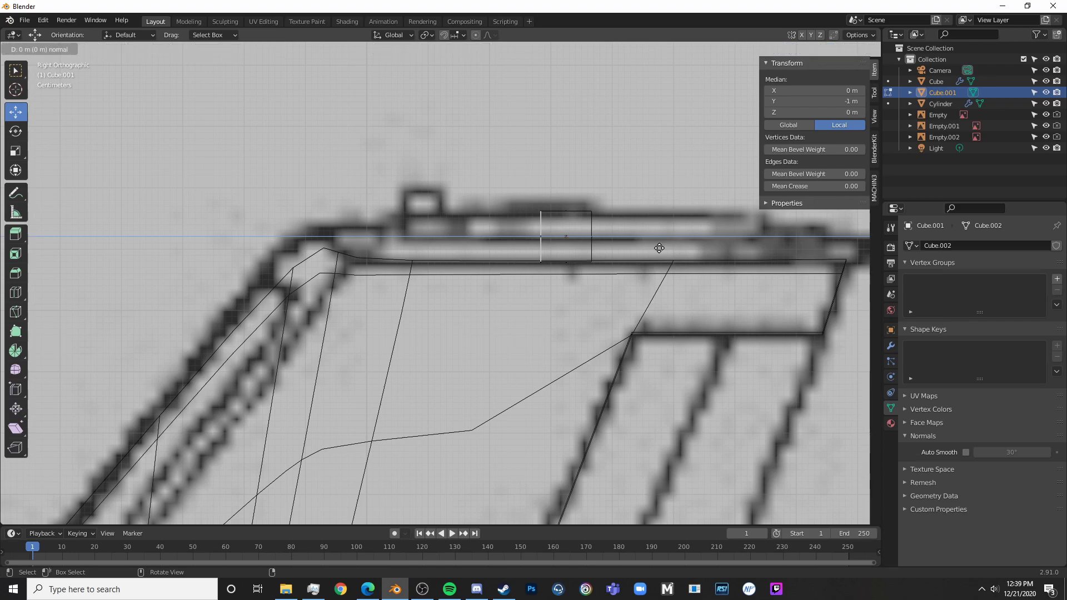
{"action": "left_click", "coordinate": [506, 248]}
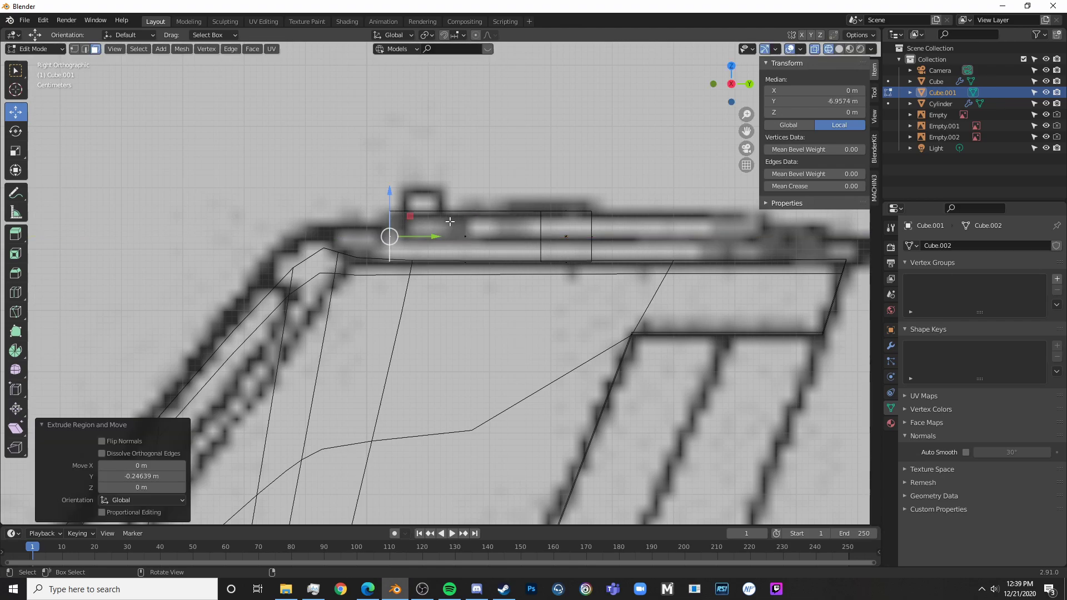
- Raise the front end's lower vertices slightly and lower its upper vertices about 0.01 m to follow the tailplane outline
{"action": "left_click", "coordinate": [390, 259]}
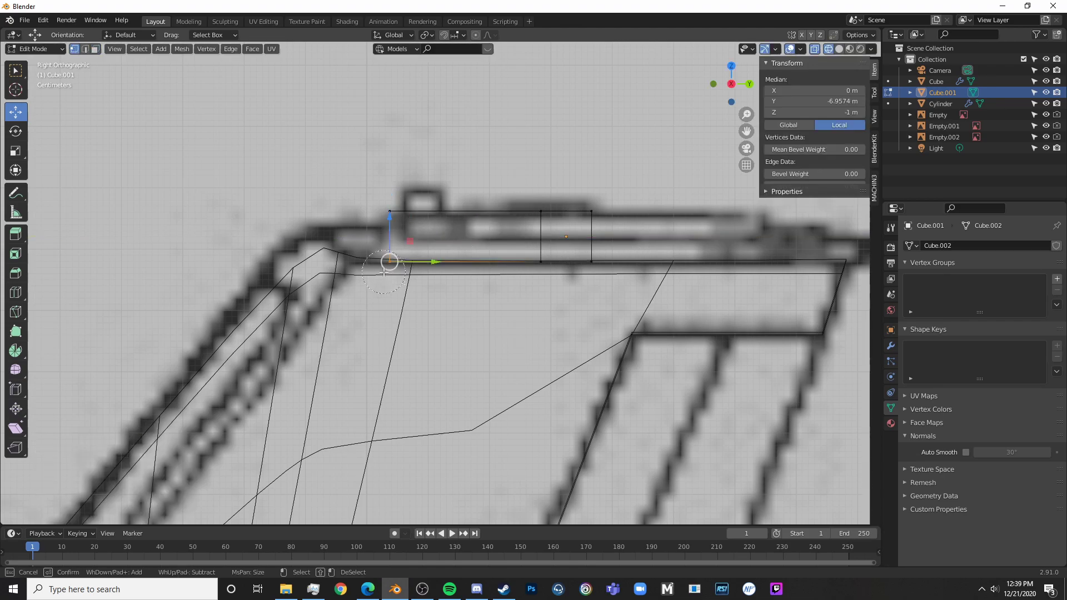
{"action": "key", "text": "g"}
{"action": "key", "text": "z"}
{"action": "left_click_drag", "start_coordinate": [389, 231], "coordinate": [388, 231]}
{"action": "mouse_move", "coordinate": [374, 171]}
{"action": "left_mouse_down"}
{"action": "mouse_move", "coordinate": [411, 244]}
{"action": "mouse_move", "coordinate": [389, 186]}
{"action": "left_mouse_up"}
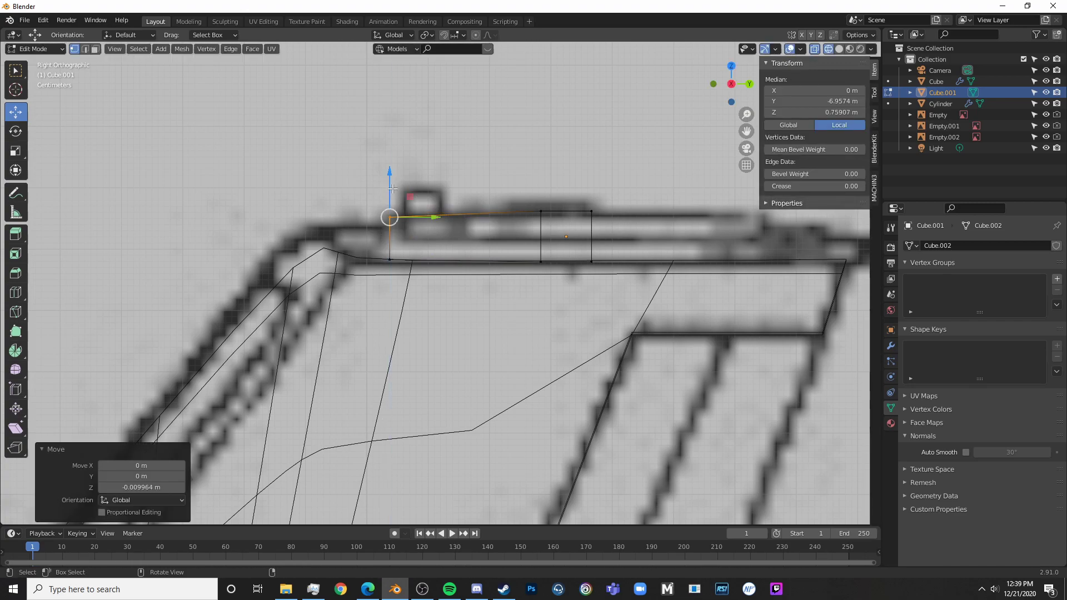
- Extrude the tailplane's front end forward along Y to the fin's front corner in the side blueprint
{"action": "left_click", "coordinate": [321, 189]}
{"action": "left_click_drag", "start_coordinate": [322, 188], "coordinate": [397, 294]}
{"action": "key", "text": "g"}
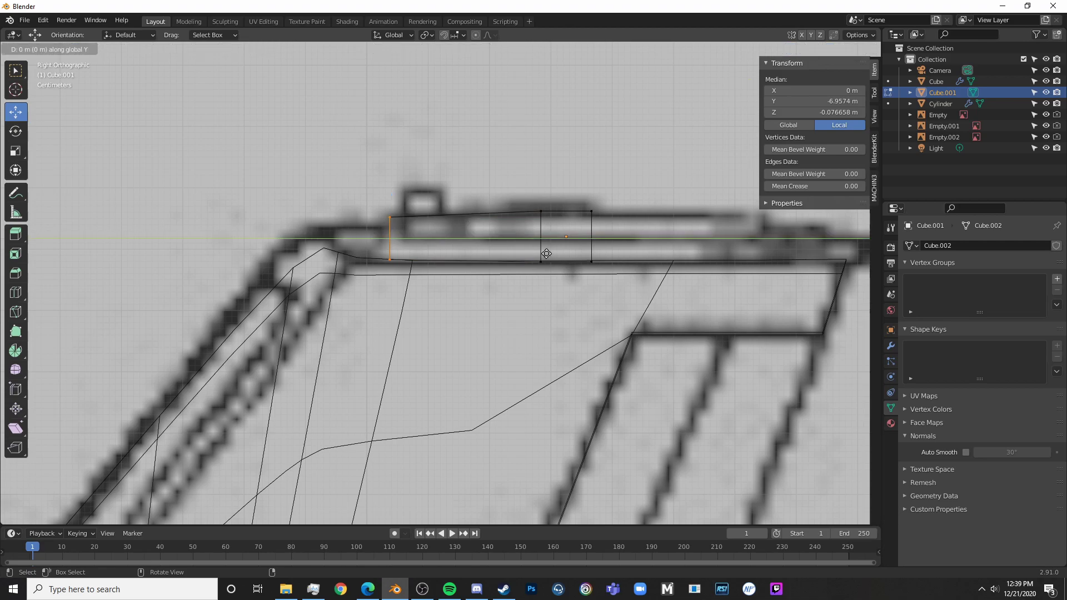
{"action": "key", "text": "y"}
{"action": "left_click", "coordinate": [493, 269]}
- Raise the lower vertices of the newly extruded front end to taper the tailplane's leading edge from below
{"action": "key", "text": "alt+a"}
{"action": "key", "text": "c"}
{"action": "left_click", "coordinate": [348, 256]}
{"action": "right_click", "coordinate": [349, 255]}
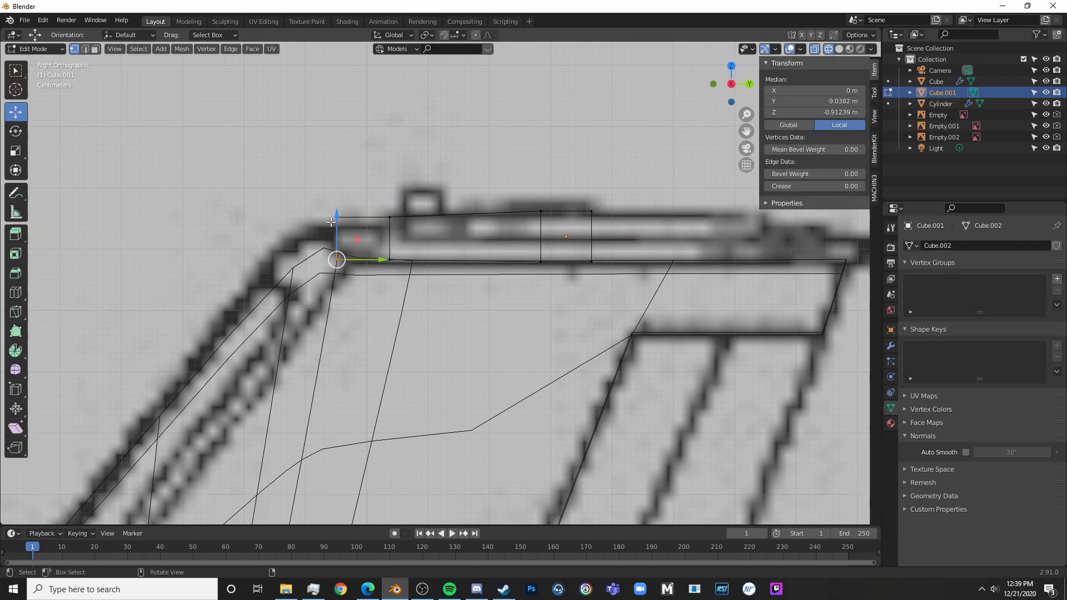
{"action": "key", "text": "g"}
{"action": "key", "text": "z"}
{"action": "left_click", "coordinate": [348, 212]}
- Lower the upper vertices of the front end about 0.018 m to taper the leading edge from above
{"action": "key", "text": "alt+a"}
{"action": "key", "text": "c"}
{"action": "left_click", "coordinate": [338, 214]}
{"action": "key", "text": "g"}
{"action": "key", "text": "z"}
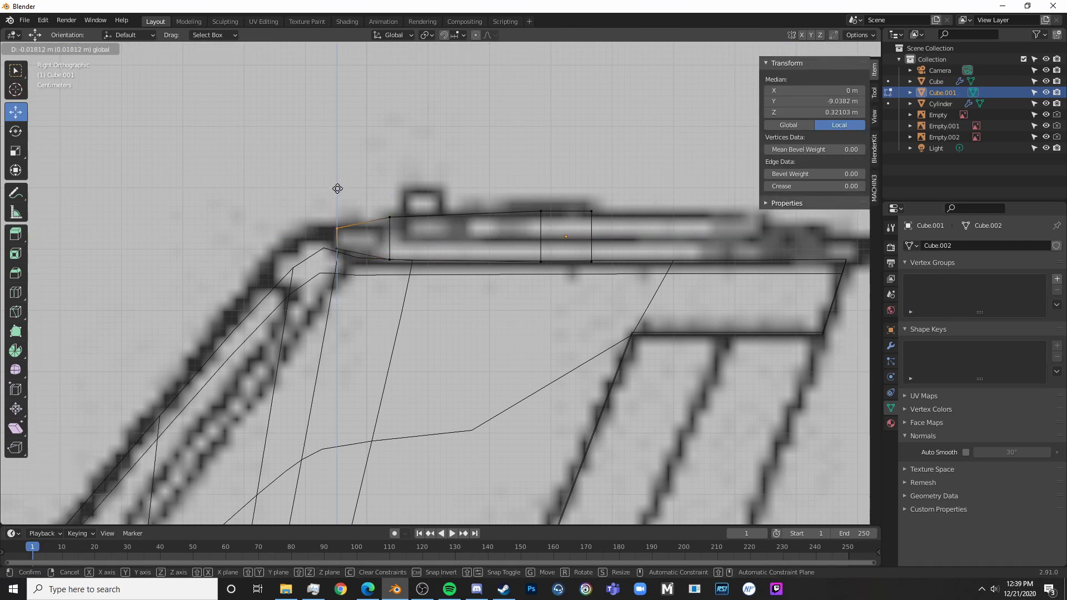
{"action": "left_click", "coordinate": [341, 190]}
- Extrude the tailplane's rear face about 0.578 m backward along Y toward the blueprint's trailing tip
{"action": "middle_click_drag", "start_coordinate": [342, 190], "coordinate": [121, 196], "text": "shift"}
{"action": "key", "text": "alt+a"}
{"action": "key", "text": "c"}
{"action": "left_click_drag", "start_coordinate": [371, 267], "coordinate": [371, 216]}
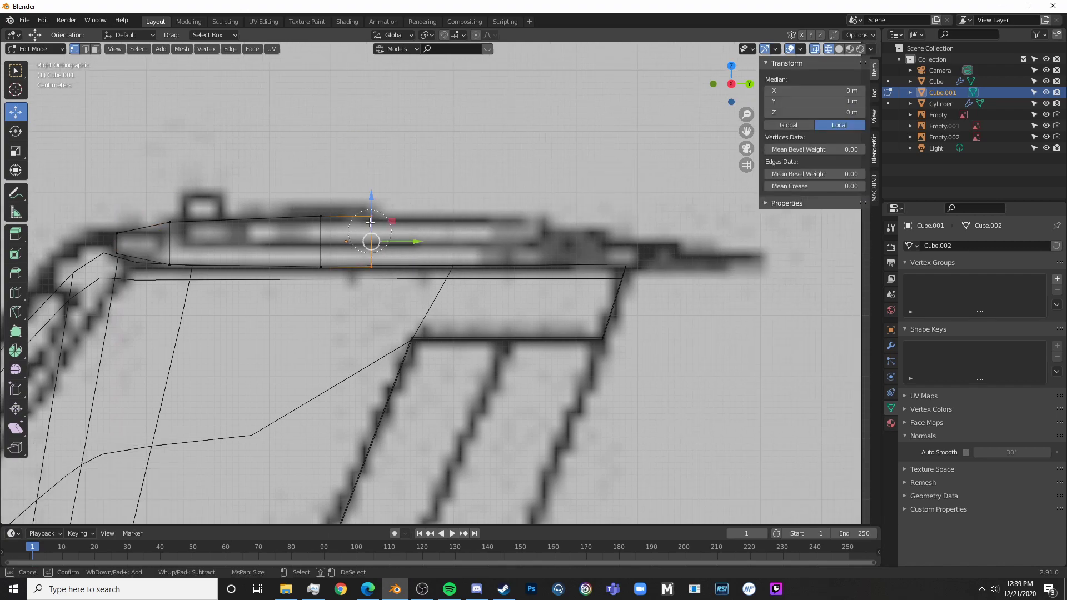
{"action": "right_click", "coordinate": [371, 216]}
{"action": "key", "text": "e"}
{"action": "key", "text": "y"}
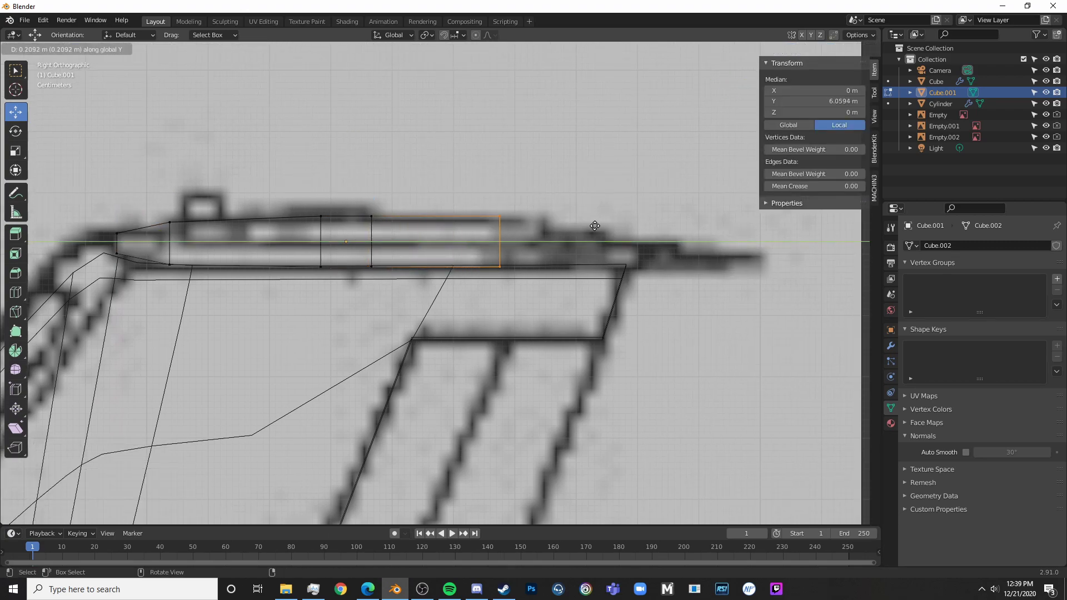
{"action": "left_click", "coordinate": [801, 240]}
- Scale the rear end to about 0.122 along Z and lower it onto the blueprint's trailing tip
{"action": "middle_click_drag", "start_coordinate": [801, 240], "coordinate": [604, 251], "text": "shift"}
{"action": "key", "text": "s"}
{"action": "key", "text": "z"}
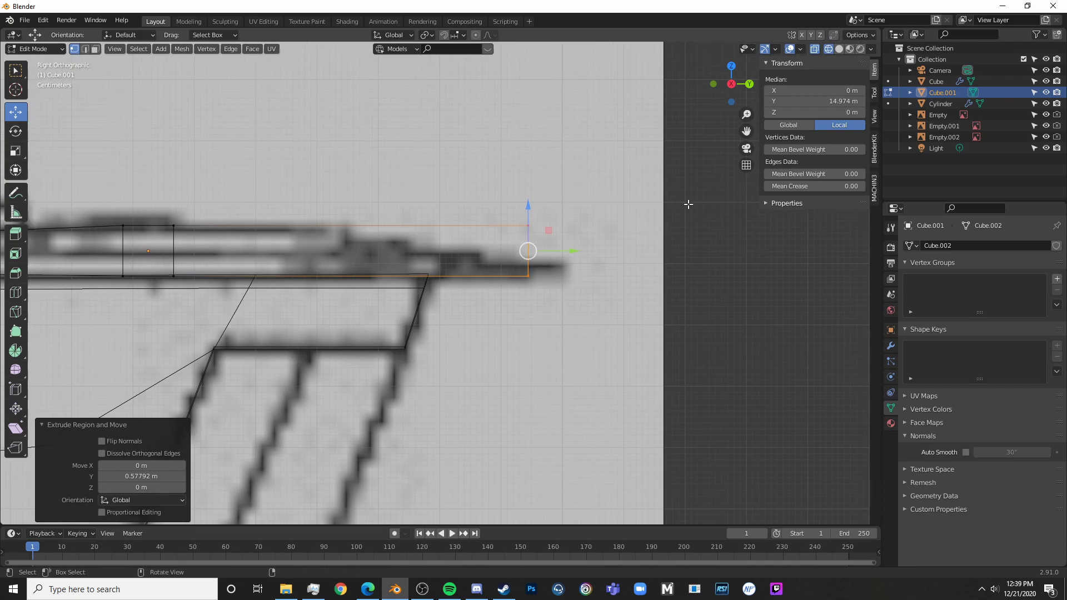
{"action": "left_click", "coordinate": [549, 251]}
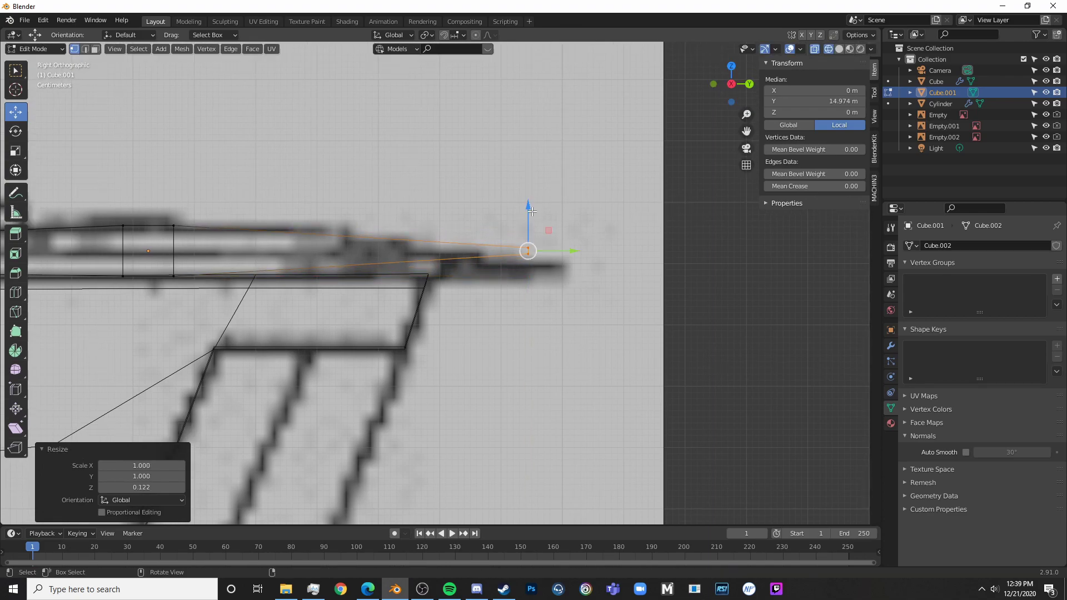
{"action": "key", "text": "g"}
{"action": "key", "text": "z"}
{"action": "left_click", "coordinate": [501, 226]}
{"action": "left_click", "coordinate": [501, 226]}
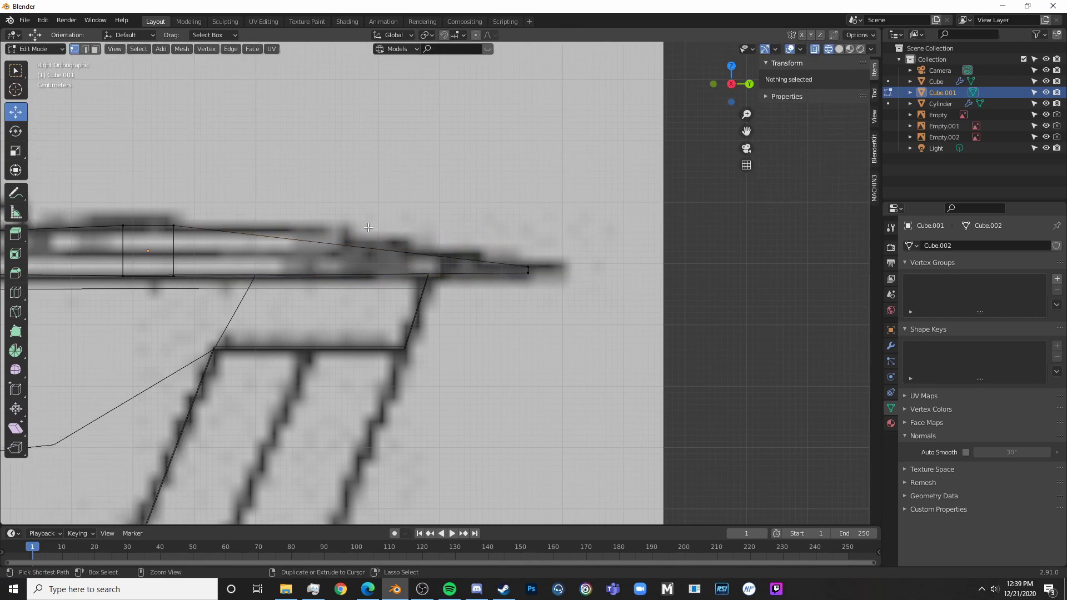
- Add a centred edge loop to the rear section and raise its upper vertices about 0.016 m to the blueprint outline
{"action": "key", "text": "ctrl+r"}
{"action": "left_click", "coordinate": [352, 244]}
{"action": "right_click", "coordinate": [351, 245]}
{"action": "left_click_drag", "start_coordinate": [328, 225], "coordinate": [372, 257]}
{"action": "mouse_move", "coordinate": [347, 210]}
{"action": "left_mouse_down"}
{"action": "mouse_move", "coordinate": [369, 261]}
{"action": "mouse_move", "coordinate": [350, 210]}
{"action": "left_mouse_up"}
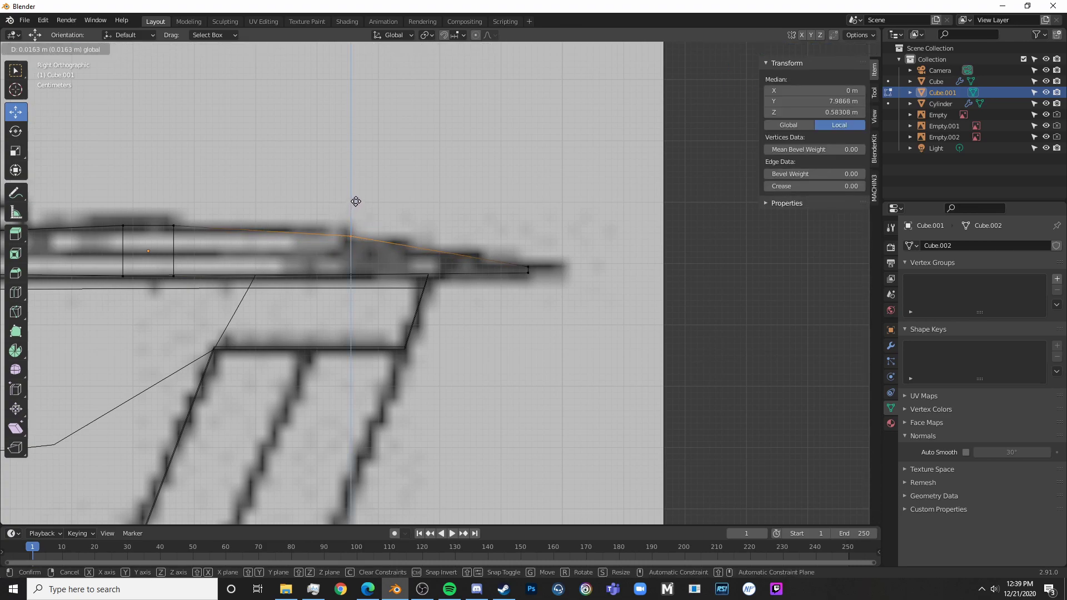
{"action": "left_click", "coordinate": [355, 201]}
- Add an edge loop between the mid-section and the rear loop and raise its upper vertices about 0.003 m
{"action": "scroll", "coordinate": [408, 261], "scroll_direction": "down", "scroll_amount": 3}
{"action": "middle_click_drag", "start_coordinate": [408, 261], "coordinate": [610, 251], "text": "shift"}
{"action": "left_click", "coordinate": [563, 222]}
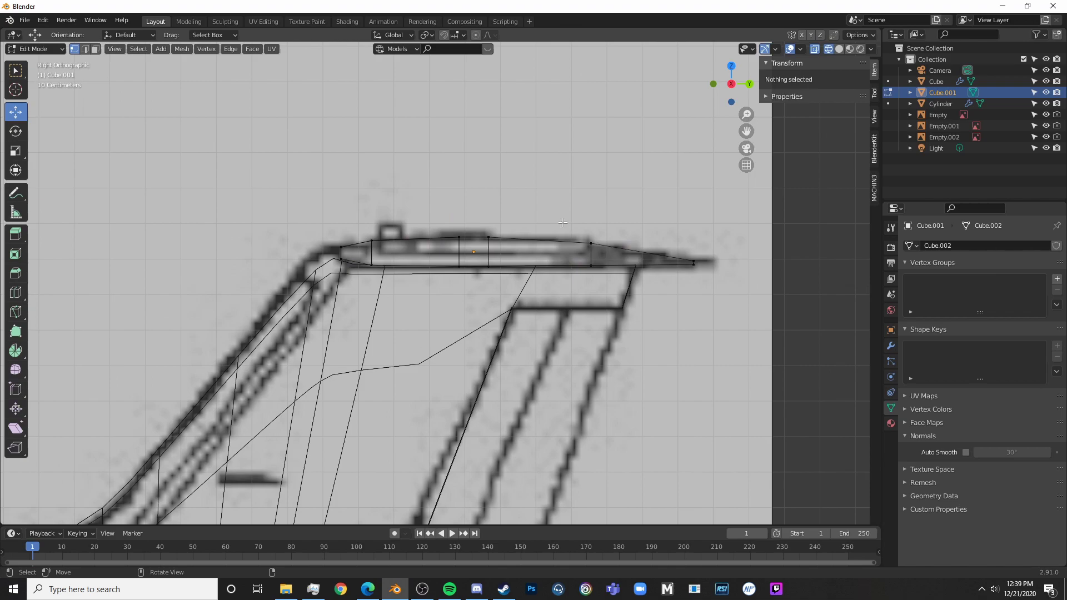
{"action": "key", "text": "a"}
{"action": "key", "text": "a"}
{"action": "key", "text": "ctrl+r"}
{"action": "left_click", "coordinate": [562, 229]}
{"action": "right_click", "coordinate": [562, 228]}
{"action": "left_click_drag", "start_coordinate": [522, 225], "coordinate": [540, 210]}
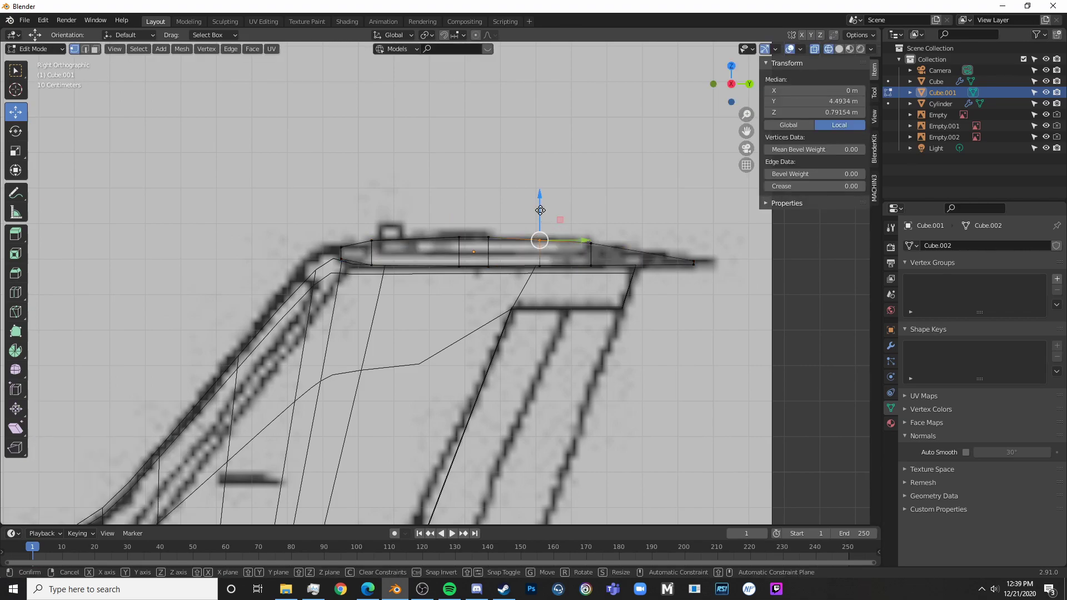
{"action": "key", "text": "z"}
{"action": "left_click", "coordinate": [540, 210]}
- Add a centred edge loop to the front section and adjust the height of its lower vertices to the fin's top edge
{"action": "middle_click_drag", "start_coordinate": [423, 234], "coordinate": [574, 233], "text": "shift"}
{"action": "scroll", "coordinate": [574, 233], "scroll_direction": "up", "scroll_amount": 3}
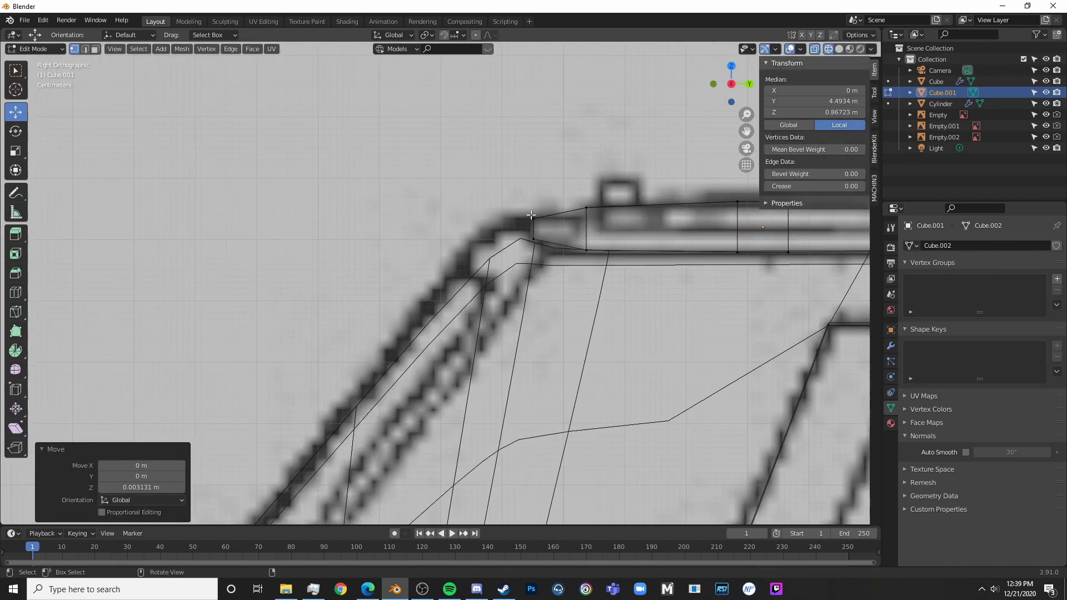
{"action": "left_click", "coordinate": [573, 201]}
{"action": "key", "text": "ctrl+r"}
{"action": "left_click", "coordinate": [570, 209]}
{"action": "right_click", "coordinate": [573, 203]}
{"action": "scroll", "coordinate": [469, 309], "scroll_direction": "up", "scroll_amount": 2}
{"action": "left_click", "coordinate": [493, 306]}
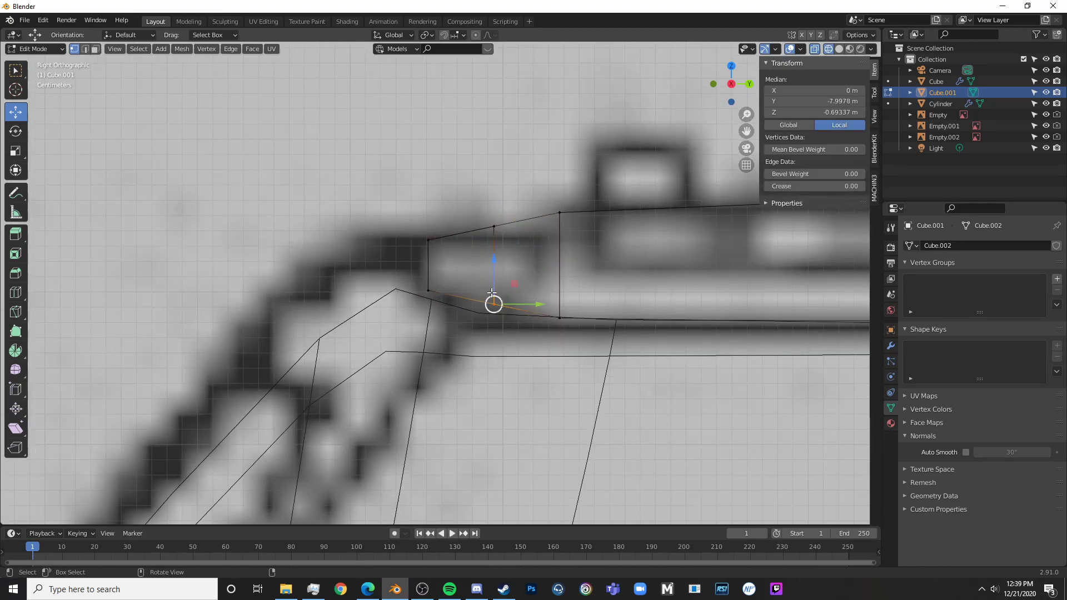
{"action": "key", "text": "g"}
{"action": "key", "text": "z"}
{"action": "left_click", "coordinate": [493, 281]}
- Move the lower front corner about 0.021 m forward onto the fin's corner and the upper front corner about 0.013 m down
{"action": "left_click", "coordinate": [431, 281]}
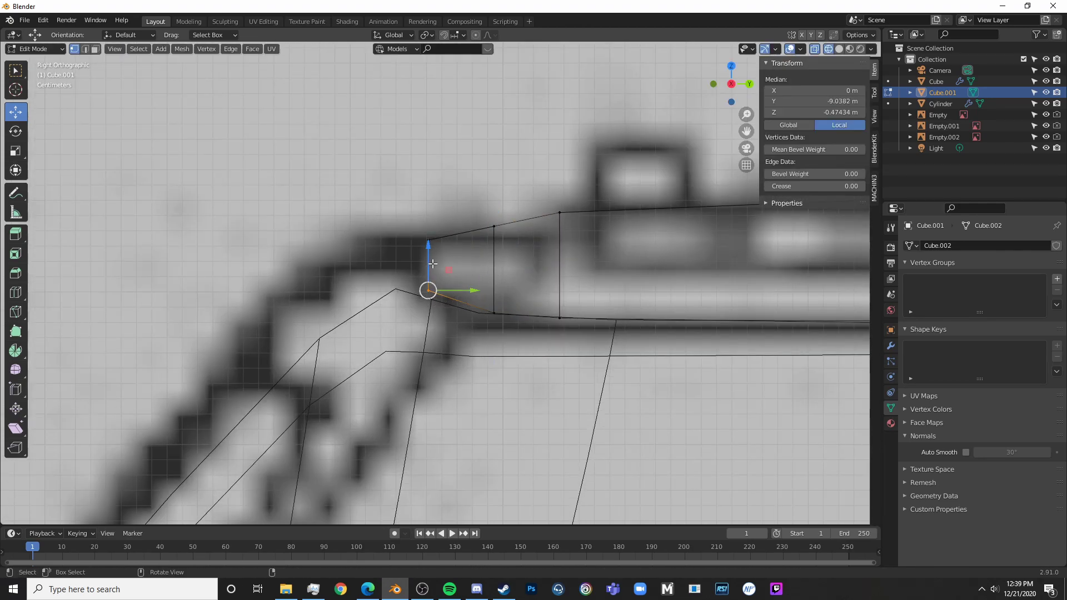
{"action": "key", "text": "g"}
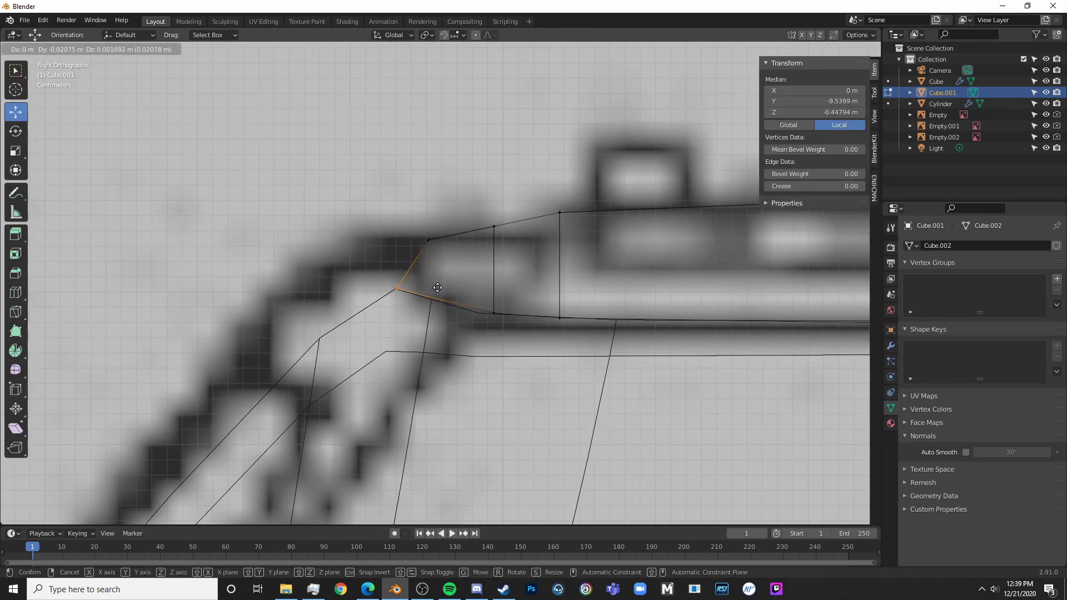
{"action": "left_click", "coordinate": [437, 287]}
{"action": "key", "text": "ctrl+z"}
{"action": "key", "text": "g"}
{"action": "left_click", "coordinate": [469, 250]}
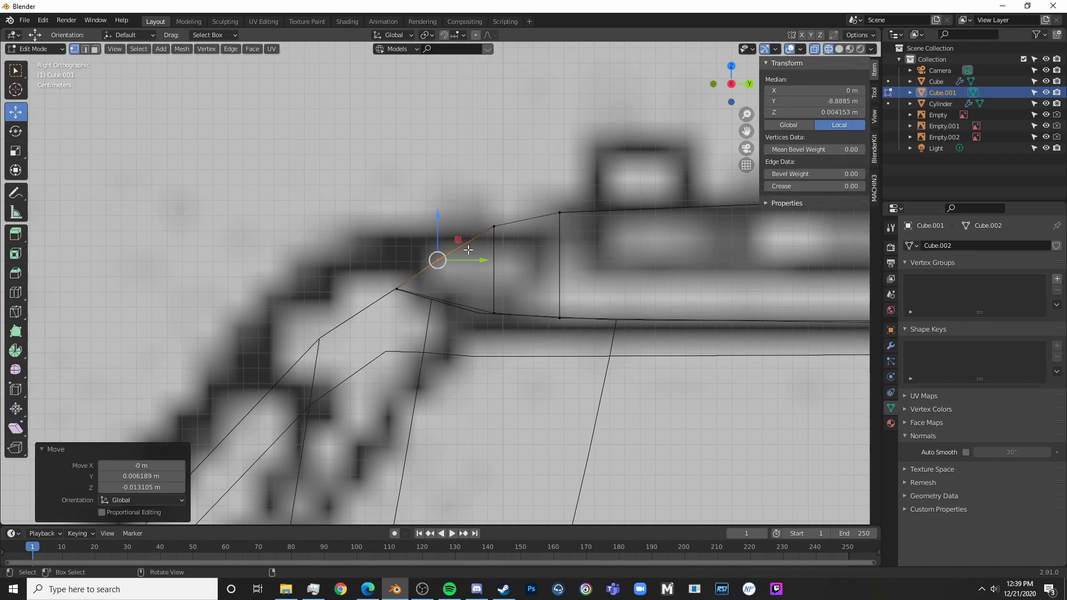
- Lower the front loop's upper vertices about 0.003 m and move the upper front corner about 0.027 m forward and 0.012 m down
{"action": "left_click", "coordinate": [494, 226]}
{"action": "key", "text": "g"}
{"action": "left_click", "coordinate": [513, 222]}
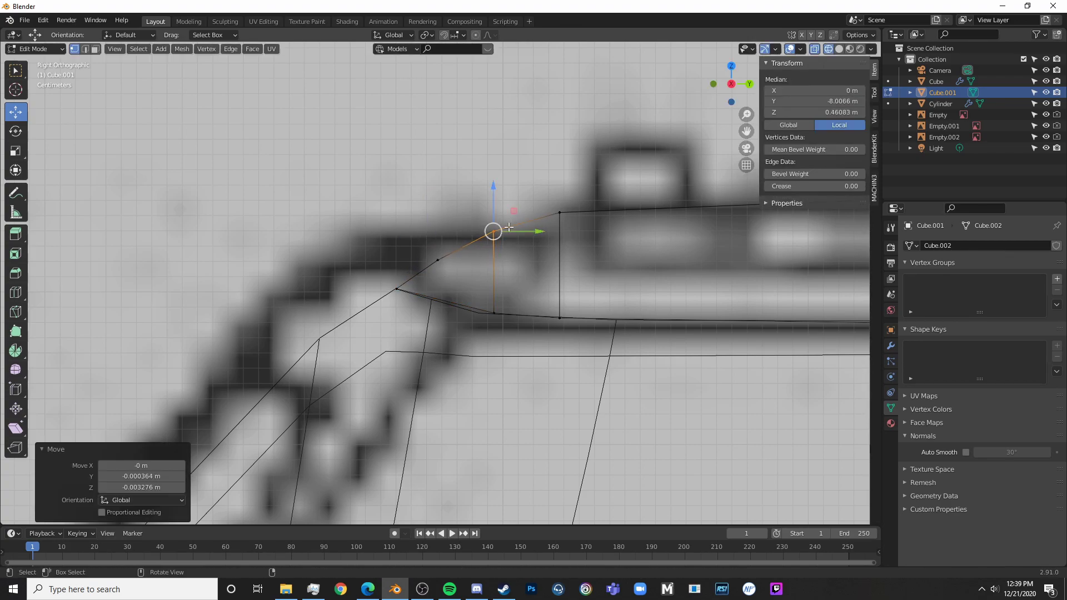
{"action": "left_click", "coordinate": [438, 261]}
{"action": "key", "text": "g"}
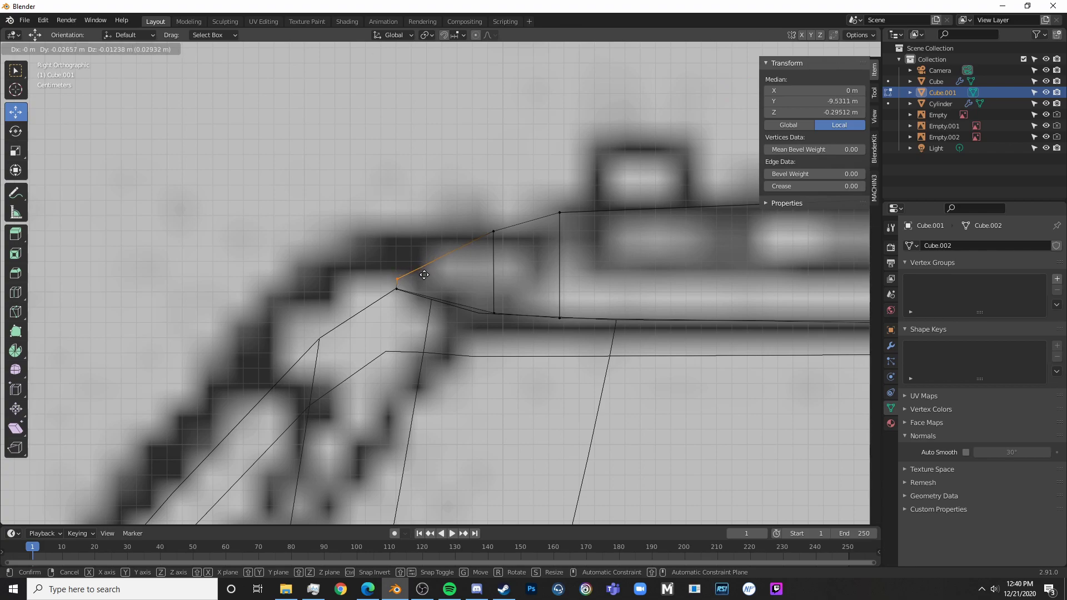
{"action": "left_click", "coordinate": [424, 275]}
- Shift the front edge loop's vertices slightly forward along Y, then return to Object Mode with solid shading
{"action": "key", "text": "Tab"}
{"action": "scroll", "coordinate": [360, 297], "scroll_direction": "down", "scroll_amount": 6}
{"action": "scroll", "coordinate": [504, 294], "scroll_direction": "up", "scroll_amount": 4}
{"action": "key", "text": "Tab"}
{"action": "scroll", "coordinate": [522, 319], "scroll_direction": "up", "scroll_amount": 6}
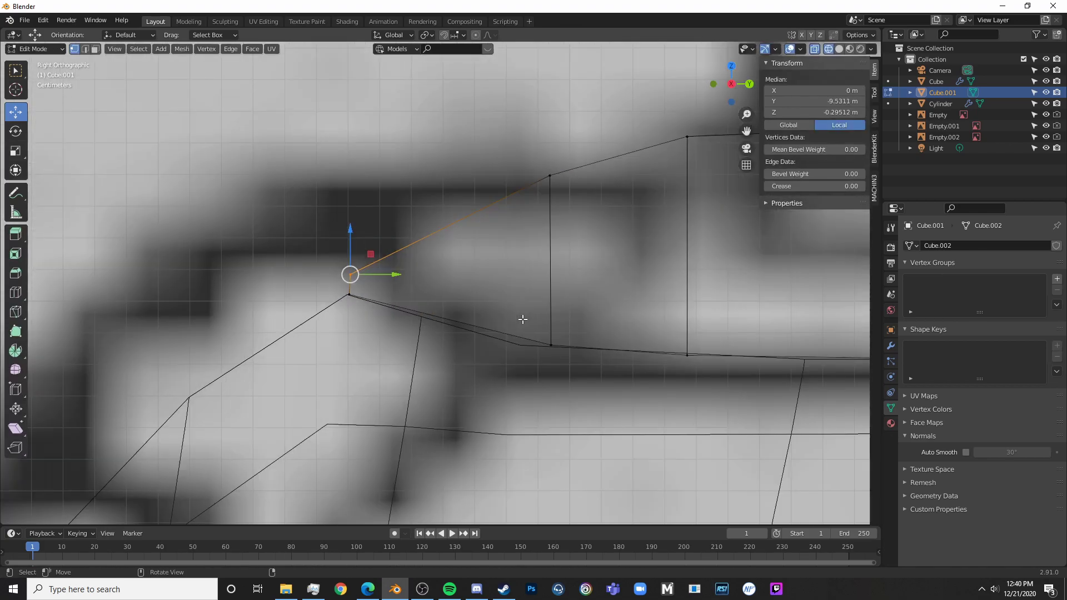
{"action": "key", "text": "alt+a"}
{"action": "key", "text": "c"}
{"action": "left_click_drag", "start_coordinate": [549, 352], "coordinate": [554, 181]}
{"action": "right_click", "coordinate": [559, 186]}
{"action": "left_click_drag", "start_coordinate": [580, 265], "coordinate": [550, 269]}
{"action": "key", "text": "Tab"}
{"action": "scroll", "coordinate": [578, 278], "scroll_direction": "down", "scroll_amount": 14}
{"action": "key", "text": "alt+z"}
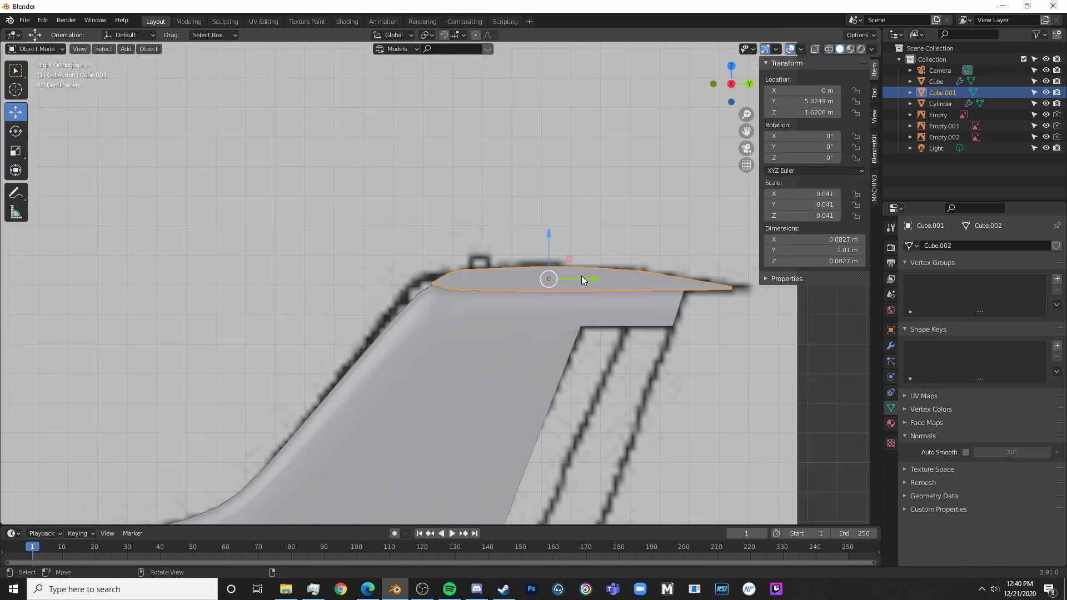
- Stretch the tailplane along X to a span of about 3.06 m
{"action": "key", "text": "alt+a"}
{"action": "mouse_move", "coordinate": [490, 273]}
{"action": "middle_mouse_down"}
{"action": "mouse_move", "coordinate": [495, 298]}
{"action": "mouse_move", "coordinate": [662, 338]}
{"action": "mouse_move", "coordinate": [472, 269]}
{"action": "middle_mouse_up"}
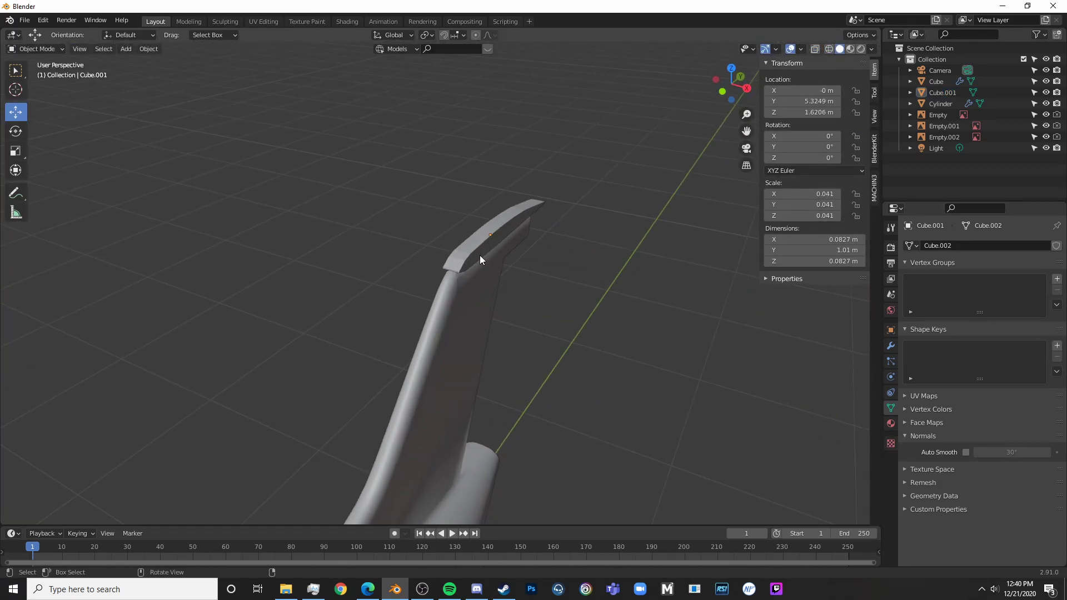
{"action": "key", "text": "s"}
{"action": "key", "text": "x"}
{"action": "left_click", "coordinate": [358, 359]}
{"action": "middle_click_drag", "start_coordinate": [358, 359], "coordinate": [480, 307]}
{"action": "scroll", "coordinate": [505, 227], "scroll_direction": "down", "scroll_amount": 4}
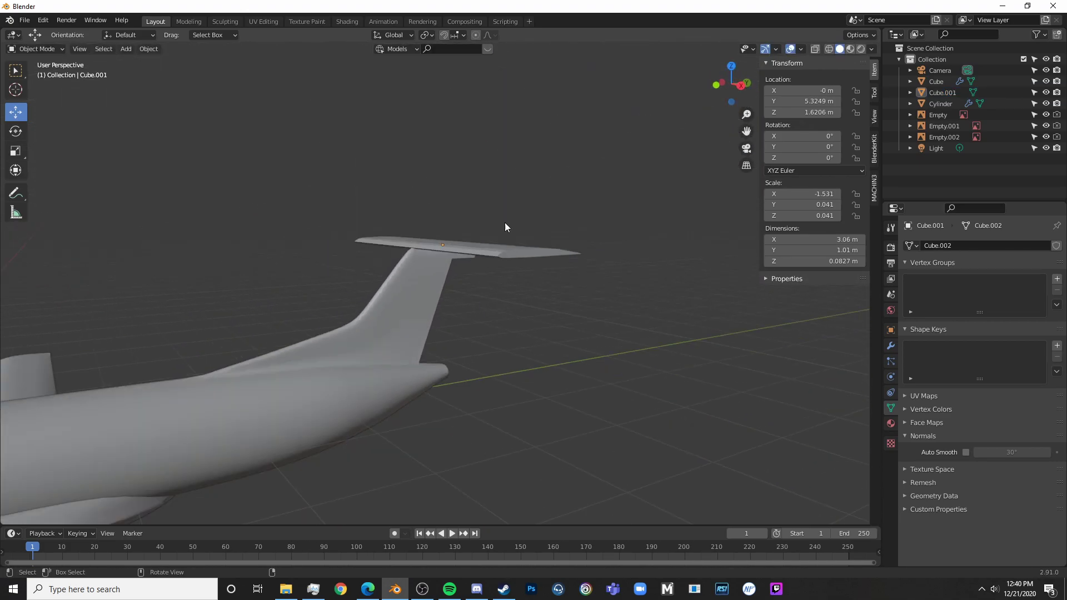
- Add a Subdivision Surface modifier to the tailplane
{"action": "left_click", "coordinate": [506, 253]}
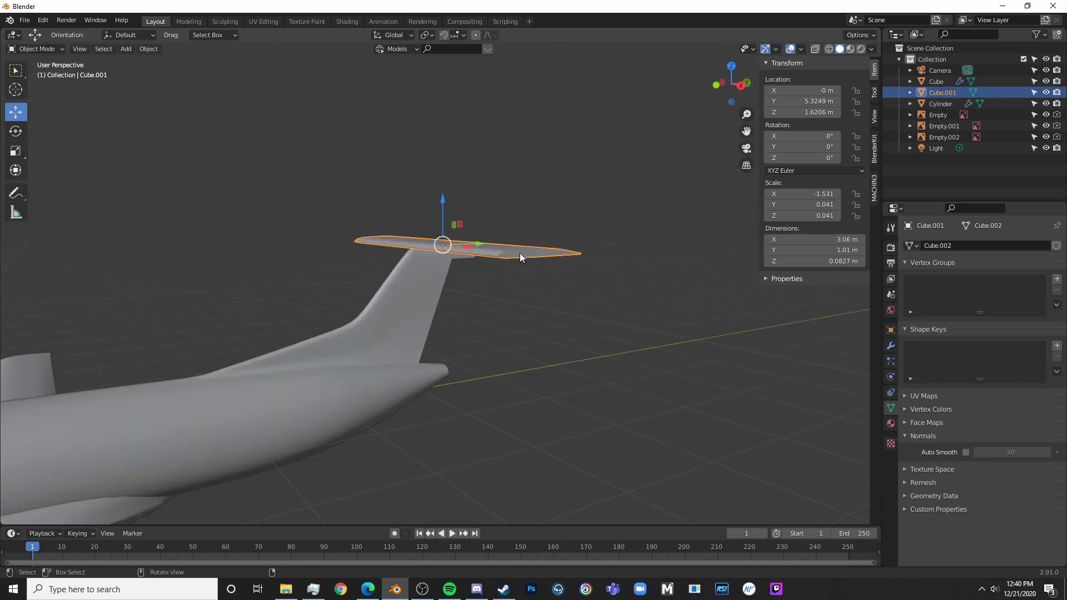
{"action": "left_click", "coordinate": [891, 348]}
{"action": "left_click", "coordinate": [966, 246]}
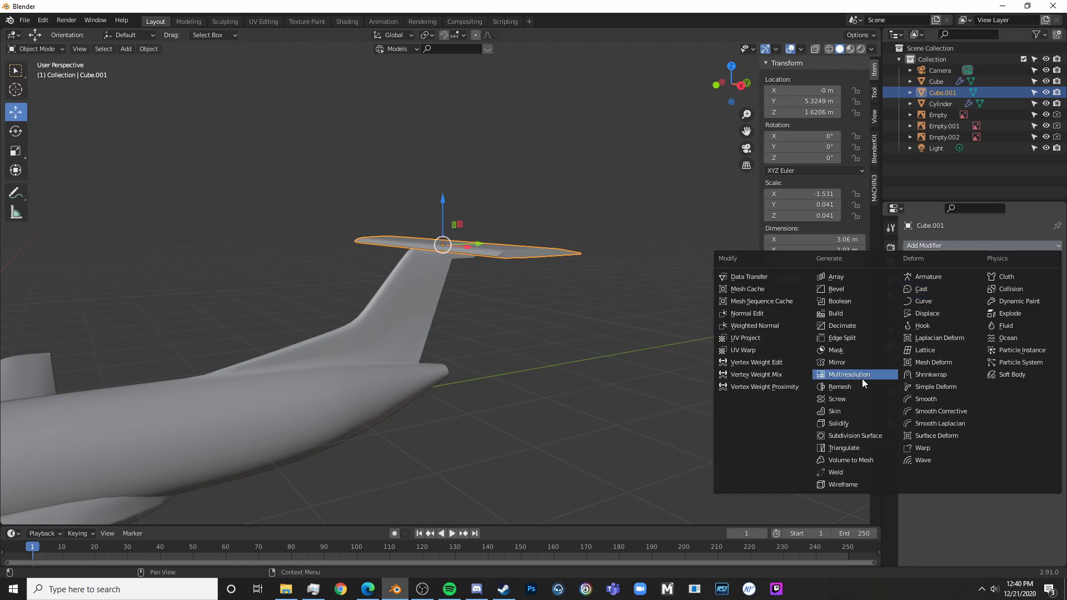
{"action": "left_click", "coordinate": [857, 435]}
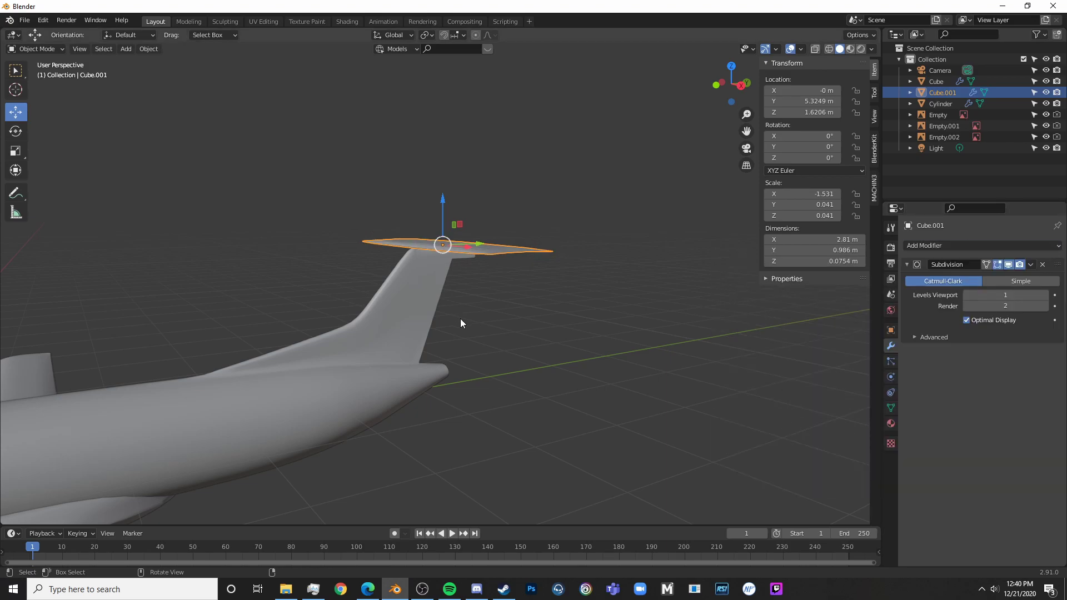
- Add a centred edge loop across the tailplane's span, dividing it into two halves
{"action": "middle_click_drag", "start_coordinate": [460, 318], "coordinate": [538, 355]}
{"action": "key", "text": "Tab"}
{"action": "left_click", "coordinate": [511, 300]}
{"action": "key", "text": "ctrl+r"}
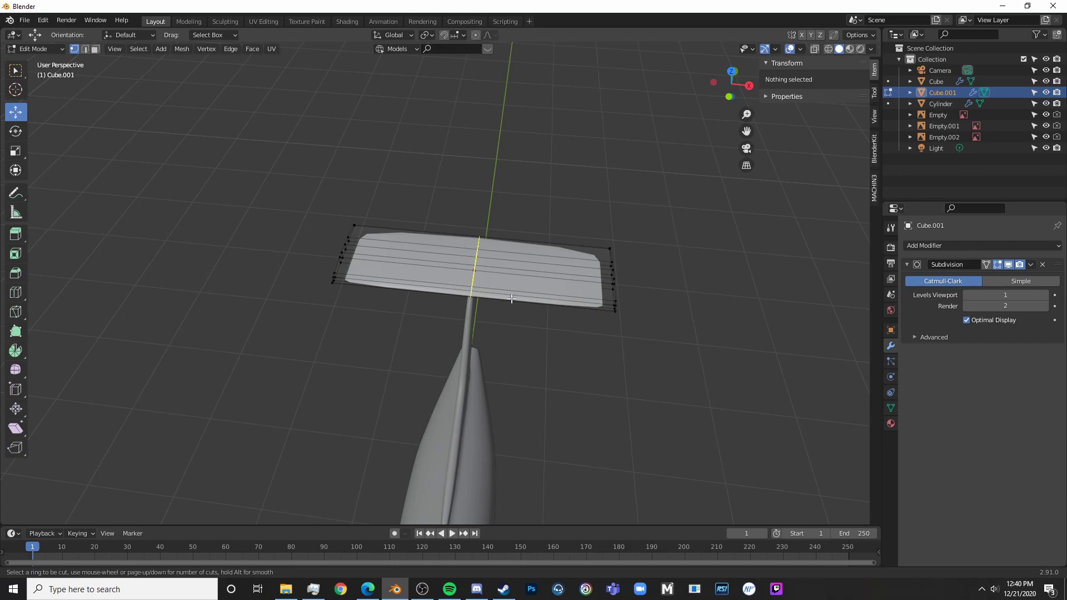
{"action": "left_click", "coordinate": [511, 299]}
{"action": "right_click", "coordinate": [511, 299]}
- Delete the vertices at one outer end of the tailplane in wireframe, leaving only half of it
{"action": "key", "text": "shift+z"}
{"action": "left_click", "coordinate": [386, 309]}
{"action": "key", "text": "c"}
{"action": "mouse_move", "coordinate": [332, 298]}
{"action": "left_mouse_down"}
{"action": "mouse_move", "coordinate": [328, 262]}
{"action": "mouse_move", "coordinate": [355, 218]}
{"action": "left_mouse_up"}
{"action": "key", "text": "Escape"}
{"action": "key", "text": "x"}
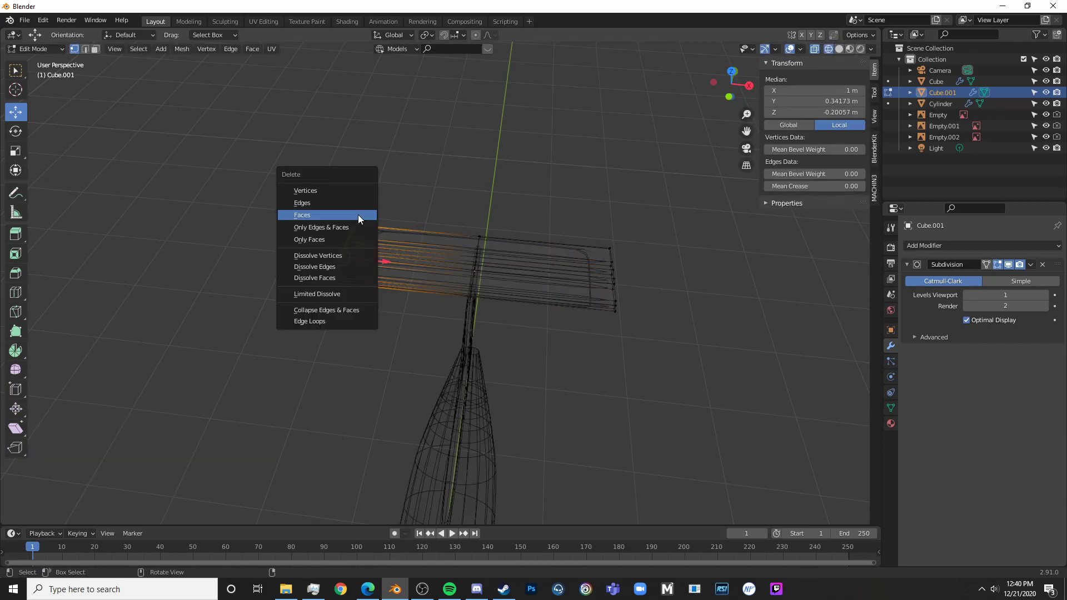
{"action": "left_click", "coordinate": [352, 191]}
- Add a Mirror modifier on the X axis to the half tailplane
{"action": "key", "text": "Tab"}
{"action": "left_click", "coordinate": [976, 246]}
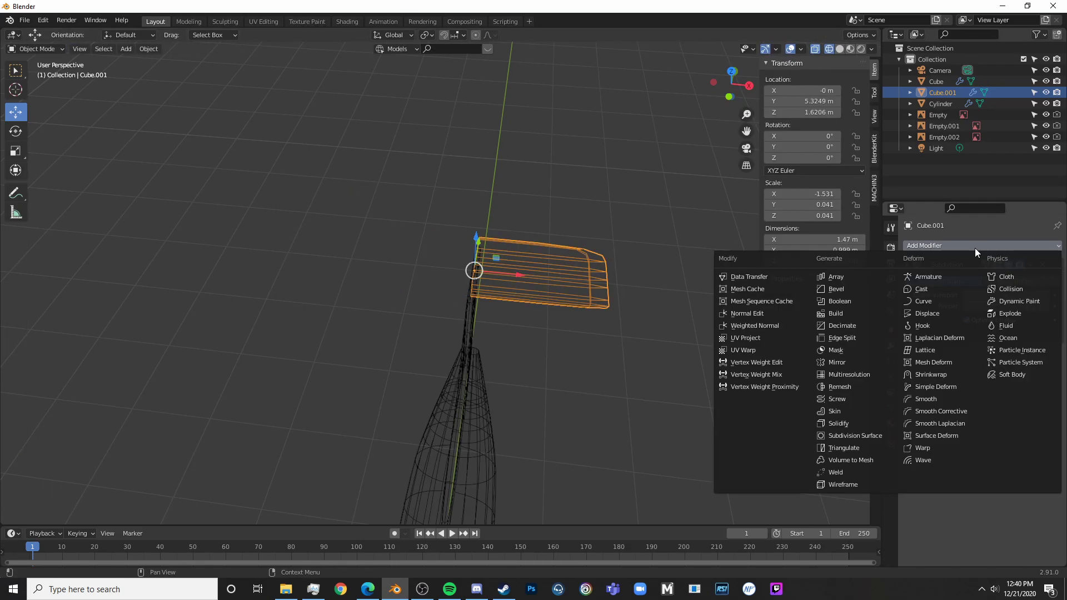
{"action": "left_click", "coordinate": [848, 365]}
{"action": "mouse_move", "coordinate": [849, 364]}
{"action": "middle_mouse_down"}
{"action": "mouse_move", "coordinate": [534, 304]}
{"action": "mouse_move", "coordinate": [592, 310]}
{"action": "mouse_move", "coordinate": [503, 315]}
{"action": "mouse_move", "coordinate": [450, 381]}
{"action": "mouse_move", "coordinate": [498, 361]}
{"action": "mouse_move", "coordinate": [522, 368]}
{"action": "middle_mouse_up"}
- Select the tailplane's outer tip vertices in wireframe top view and scale them to about 0.478 along Y
{"action": "key", "text": "shift+z"}
{"action": "key", "text": "KP_7"}
{"action": "key", "text": "shift+z"}
{"action": "key", "text": "Tab"}
{"action": "scroll", "coordinate": [493, 380], "scroll_direction": "up", "scroll_amount": 3}
{"action": "key", "text": "a"}
{"action": "key", "text": "alt+a"}
{"action": "key", "text": "a"}
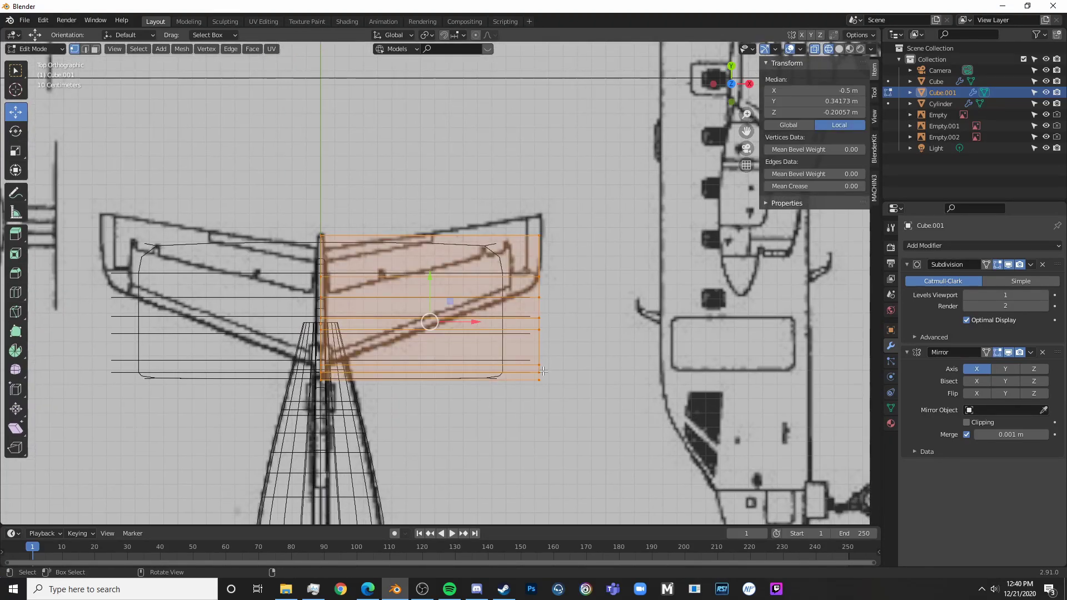
{"action": "key", "text": "alt+a"}
{"action": "left_click_drag", "start_coordinate": [576, 422], "coordinate": [503, 225]}
{"action": "key", "text": "s"}
{"action": "key", "text": "y"}
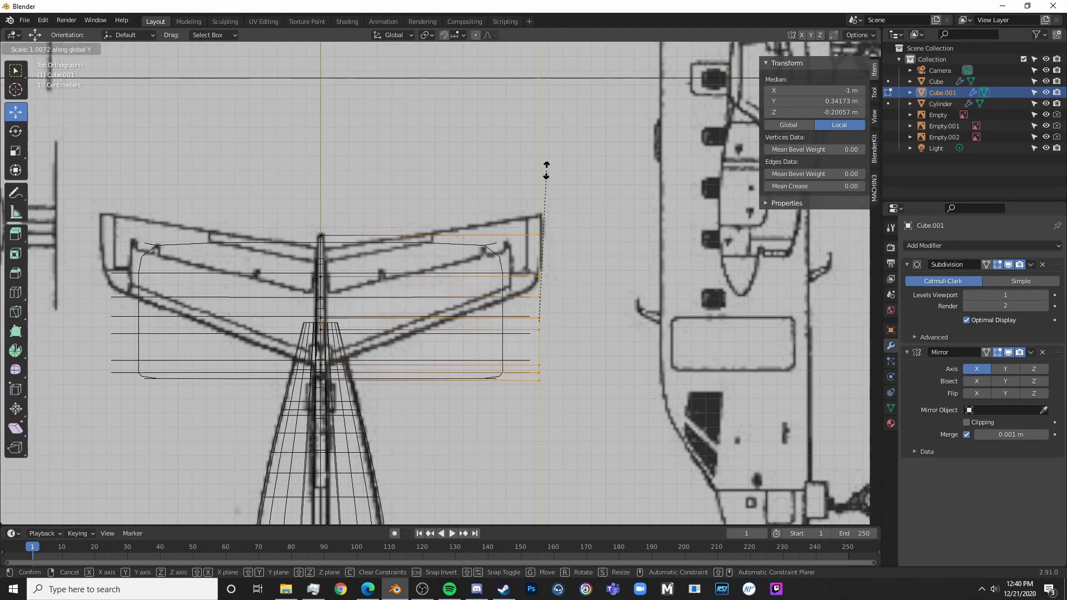
{"action": "left_click", "coordinate": [539, 253]}
- Move the tailplane tip about 0.44 m backward along Y and about 0.086 m inward along X to match the top blueprint
{"action": "key", "text": "g"}
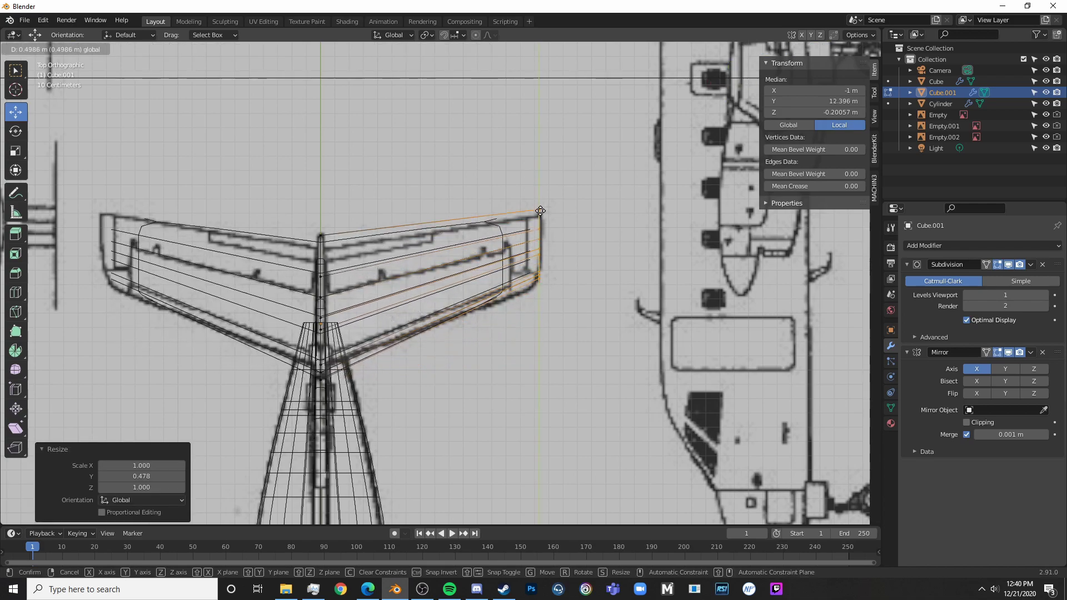
{"action": "left_click", "coordinate": [540, 214]}
{"action": "scroll", "coordinate": [541, 239], "scroll_direction": "up", "scroll_amount": 3}
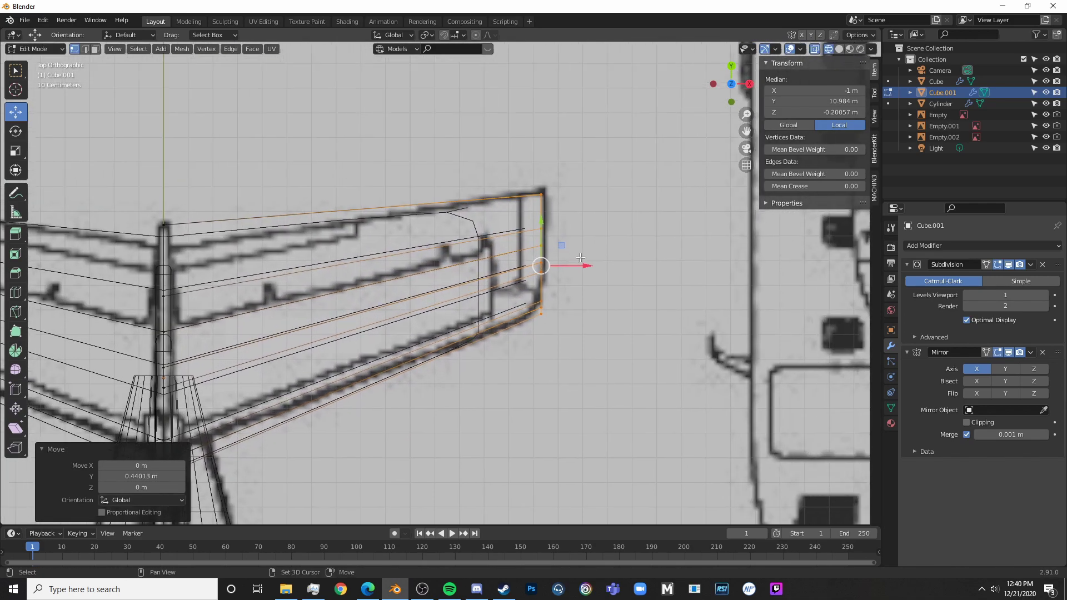
{"action": "left_click_drag", "start_coordinate": [585, 272], "coordinate": [563, 278]}
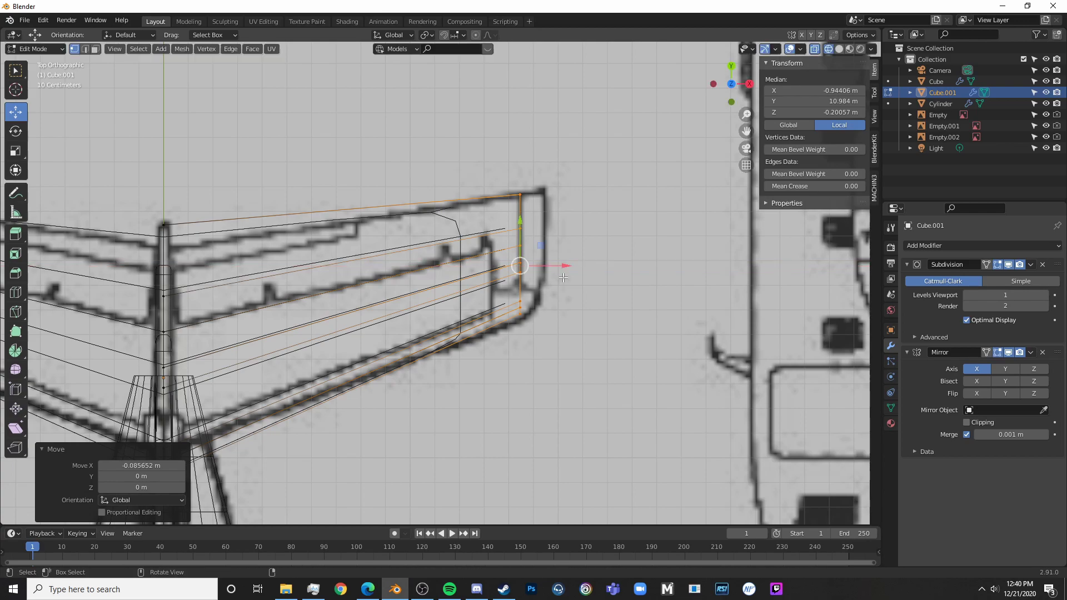
- Scale the tailplane's tip vertices to about 1.04 along Y to match the top blueprint
{"action": "key", "text": "s"}
{"action": "key", "text": "y"}
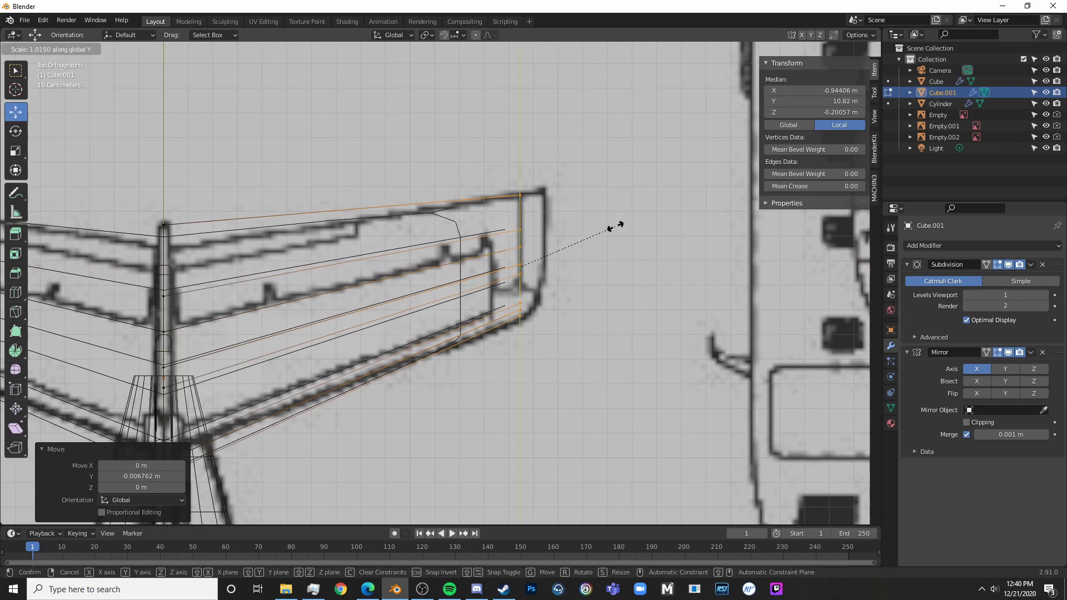
{"action": "left_click", "coordinate": [617, 228]}
{"action": "mouse_move", "coordinate": [493, 231]}
{"action": "middle_mouse_down", "text": "shift"}
{"action": "mouse_move", "coordinate": [473, 249]}
{"action": "mouse_move", "coordinate": [546, 240]}
{"action": "mouse_move", "coordinate": [537, 202]}
{"action": "mouse_move", "coordinate": [489, 174]}
{"action": "middle_mouse_up", "text": "shift"}
{"action": "key", "text": "shift+z"}
{"action": "key", "text": "shift+z"}
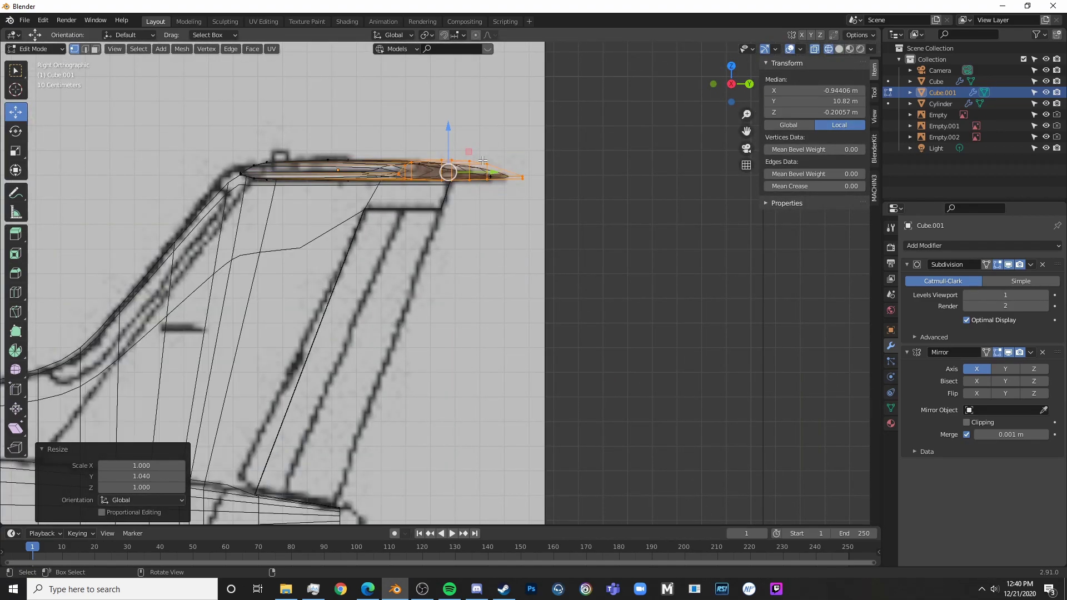
{"action": "scroll", "coordinate": [592, 188], "scroll_direction": "down", "scroll_amount": 5}
{"action": "key", "text": "KP_7"}
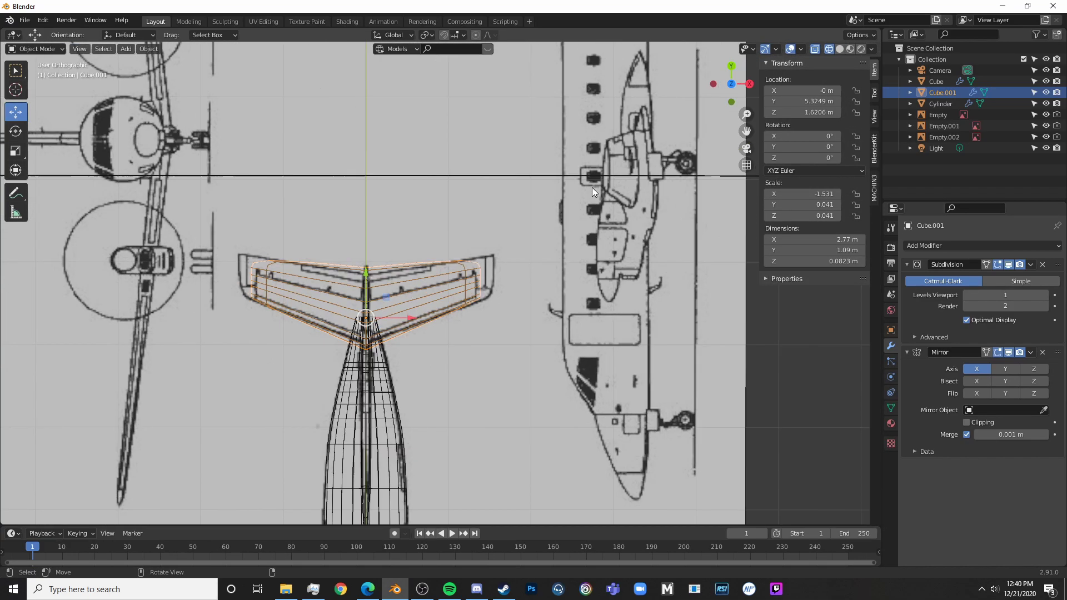
{"action": "scroll", "coordinate": [485, 278], "scroll_direction": "up", "scroll_amount": 6}
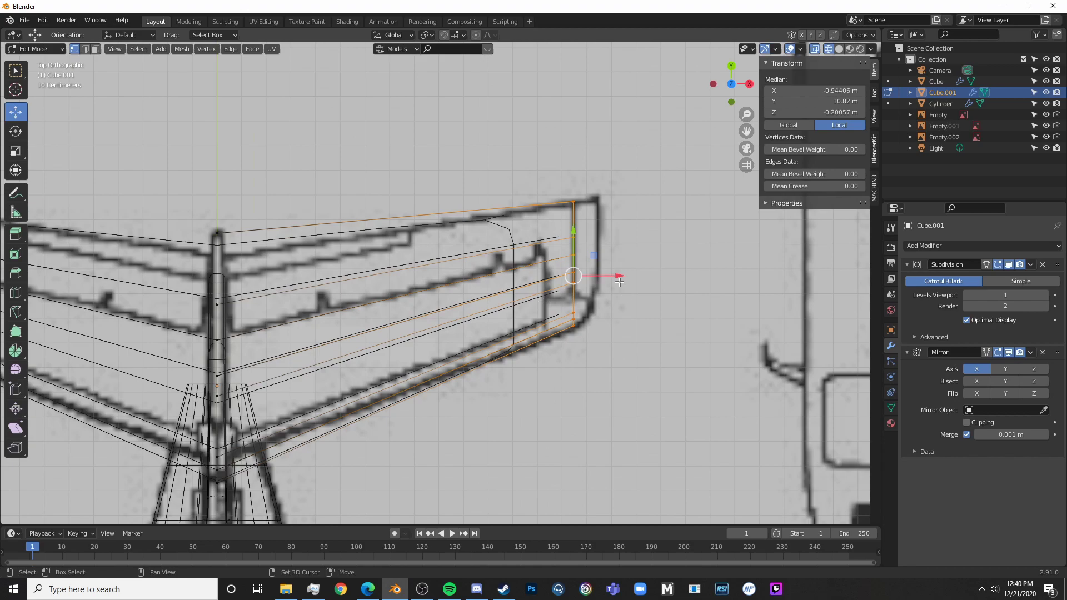
- Extrude the tailplane tip about 0.095 m outward along X and scale the new end to about 0.338 along Y
{"action": "key", "text": "g"}
{"action": "key", "text": "y"}
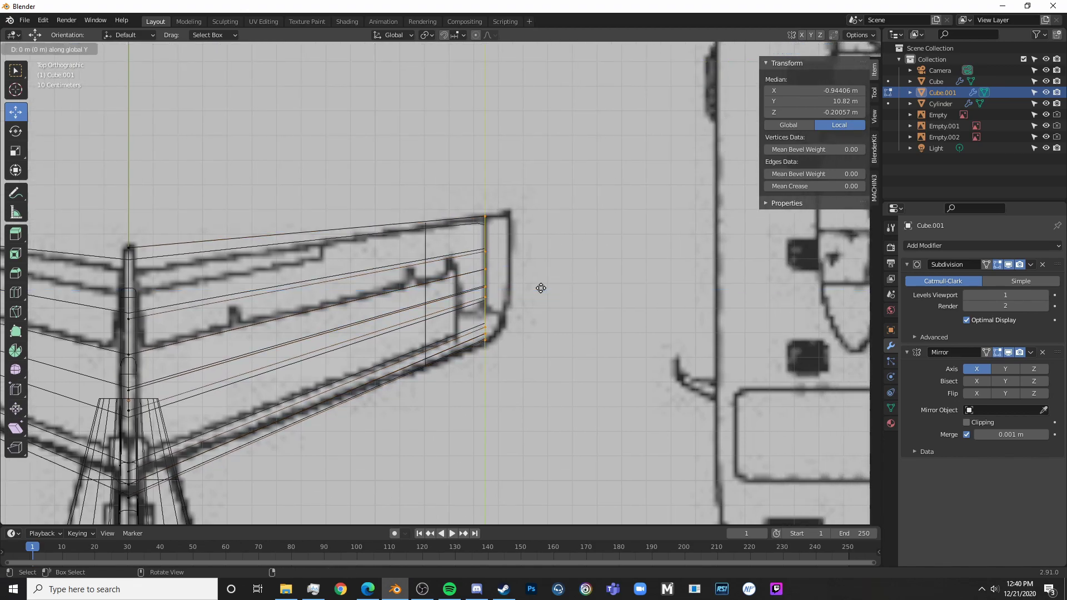
{"action": "key", "text": "x"}
{"action": "left_click", "coordinate": [564, 285]}
{"action": "key", "text": "s"}
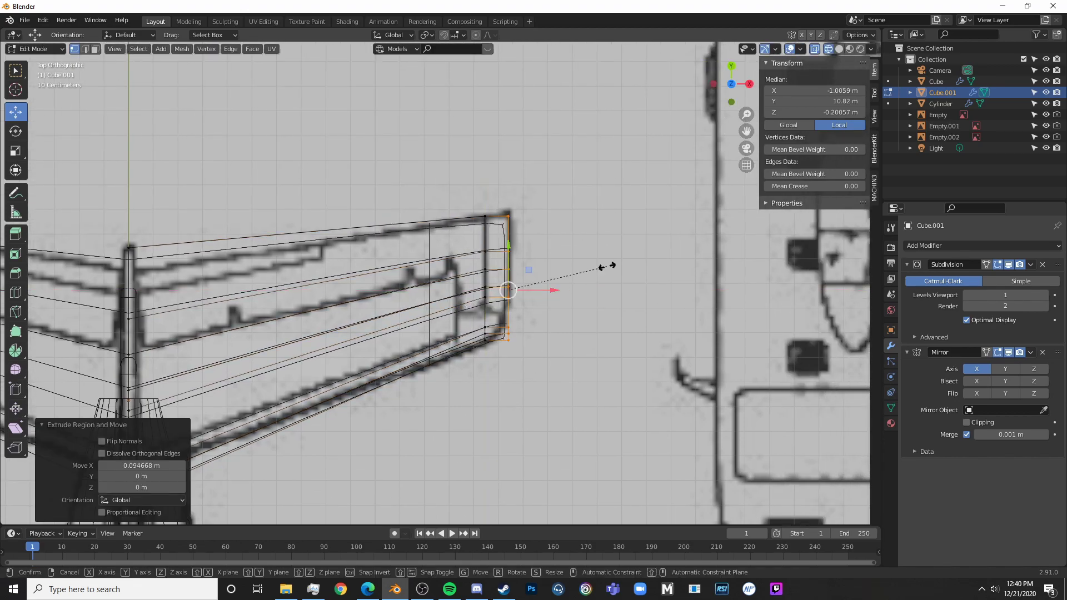
{"action": "key", "text": "y"}
{"action": "left_click", "coordinate": [538, 302]}
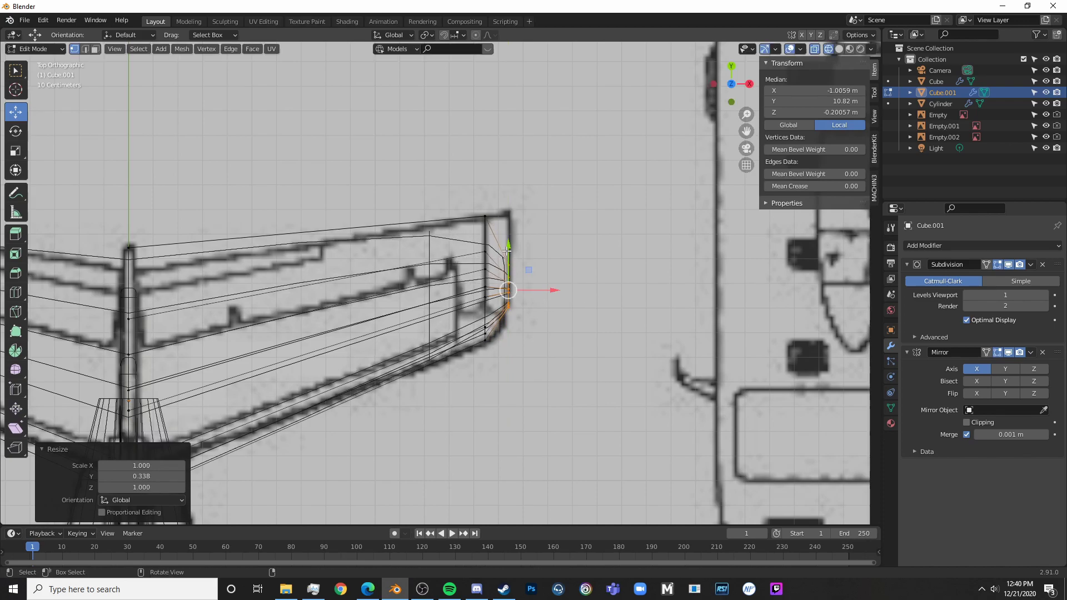
- Fit the extruded tip end to the blueprint outline by moving it about 0.196 m backward along Y and scaling it to about 1.725 along Y
{"action": "key", "text": "g"}
{"action": "key", "text": "y"}
{"action": "left_click", "coordinate": [514, 205]}
{"action": "key", "text": "s"}
{"action": "key", "text": "y"}
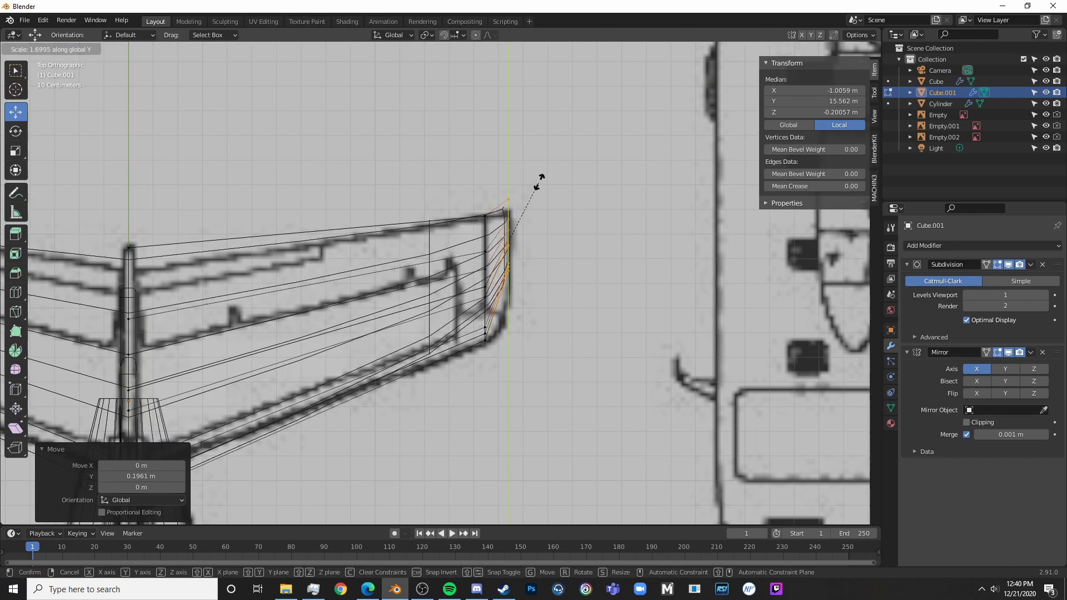
{"action": "left_click", "coordinate": [508, 201]}
{"action": "key", "text": "g"}
{"action": "key", "text": "y"}
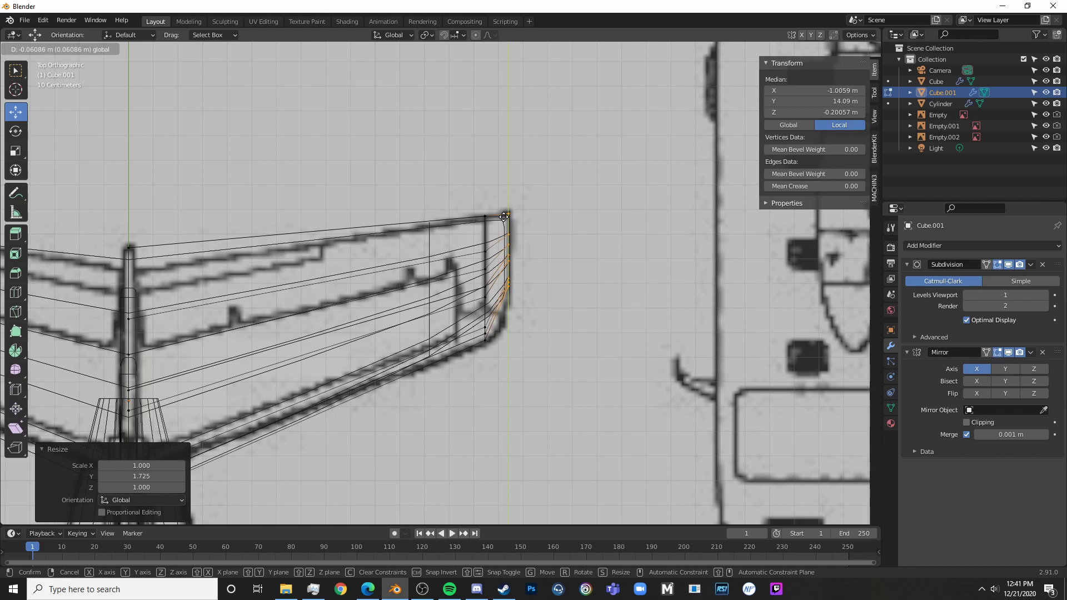
{"action": "left_click", "coordinate": [503, 217]}
- Add a centered loop cut through the tip section and move its leading-edge vertices forward along Y onto the blueprint's rounded corner
{"action": "scroll", "coordinate": [503, 217], "scroll_direction": "up", "scroll_amount": 4}
{"action": "key", "text": "alt+a"}
{"action": "key", "text": "ctrl+r"}
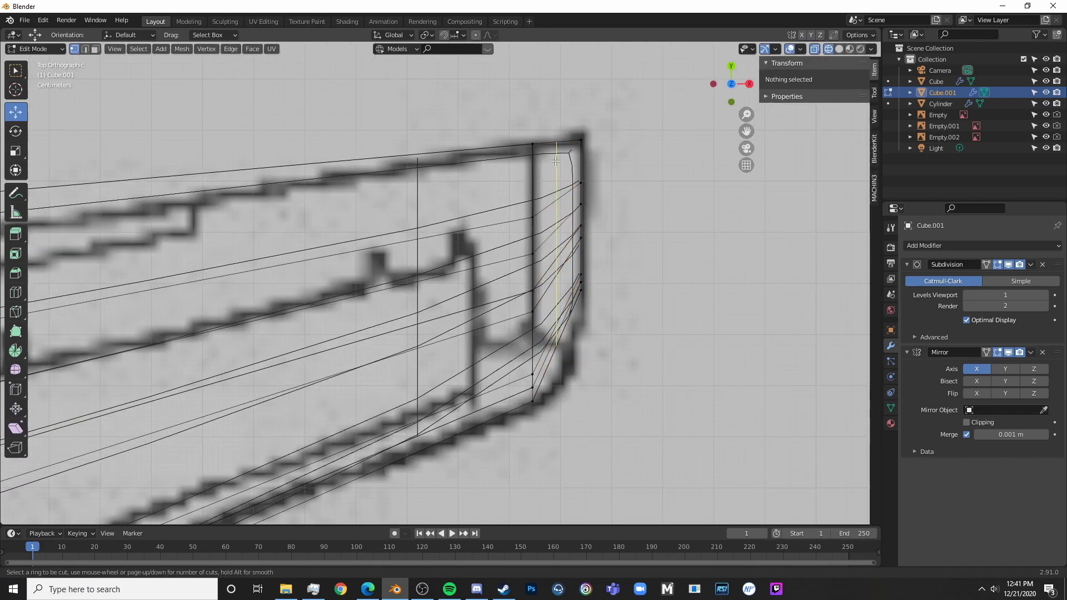
{"action": "left_click", "coordinate": [558, 153]}
{"action": "right_click", "coordinate": [557, 153]}
{"action": "key", "text": "alt+a"}
{"action": "key", "text": "c"}
{"action": "left_click", "coordinate": [558, 324]}
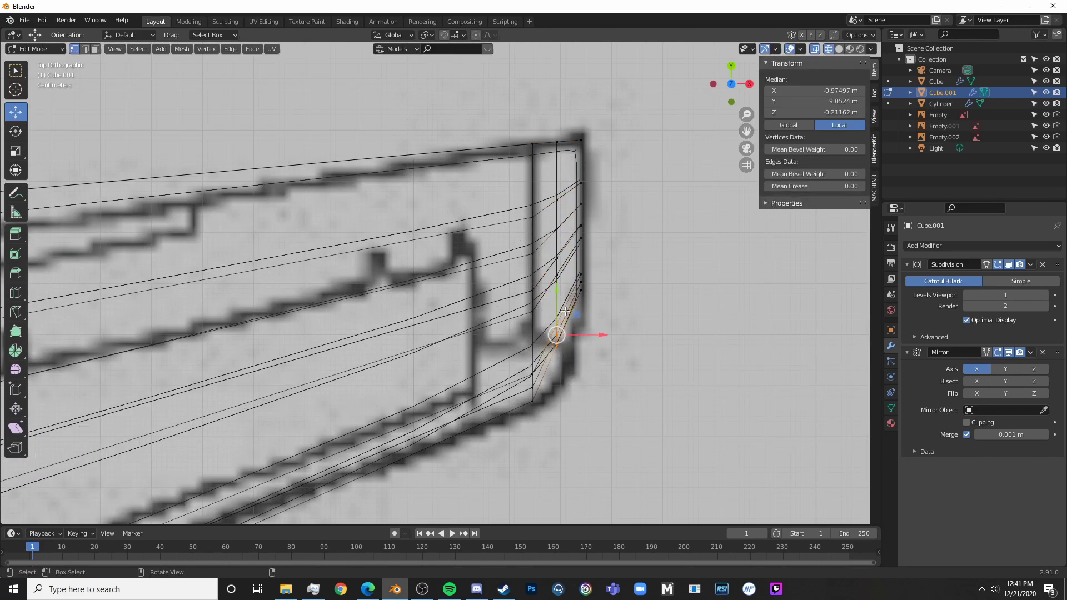
{"action": "key", "text": "g"}
{"action": "key", "text": "y"}
{"action": "left_click", "coordinate": [564, 337]}
- Add another centered loop cut near the outer tip and move its leading-edge vertices forward along Y to follow the curved outline
{"action": "key", "text": "alt+a"}
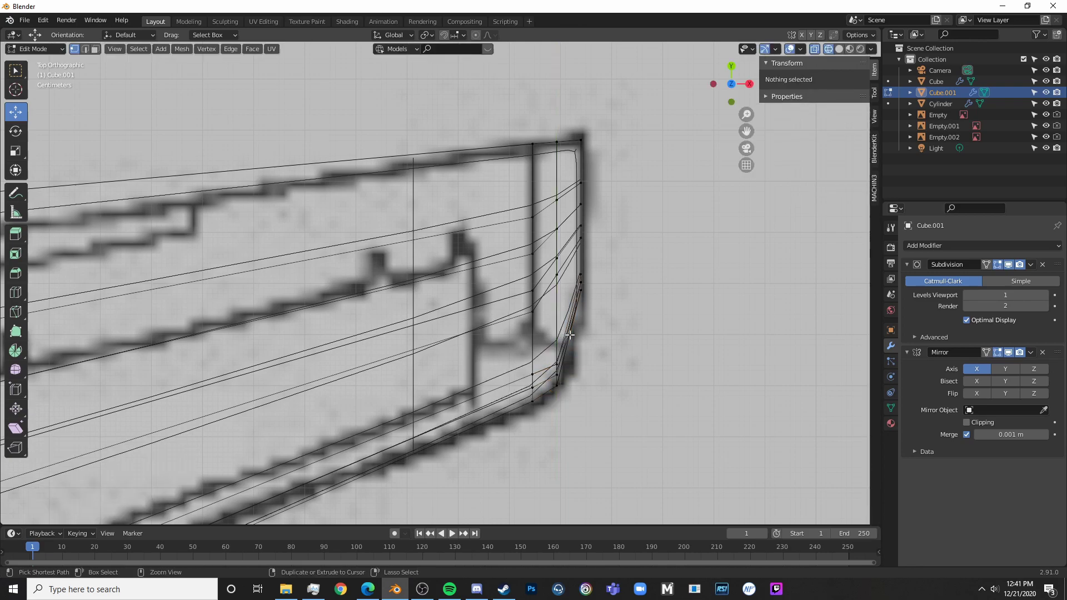
{"action": "left_click", "coordinate": [573, 324]}
{"action": "right_click", "coordinate": [573, 324]}
{"action": "key", "text": "alt+a"}
{"action": "key", "text": "c"}
{"action": "left_click", "coordinate": [572, 334]}
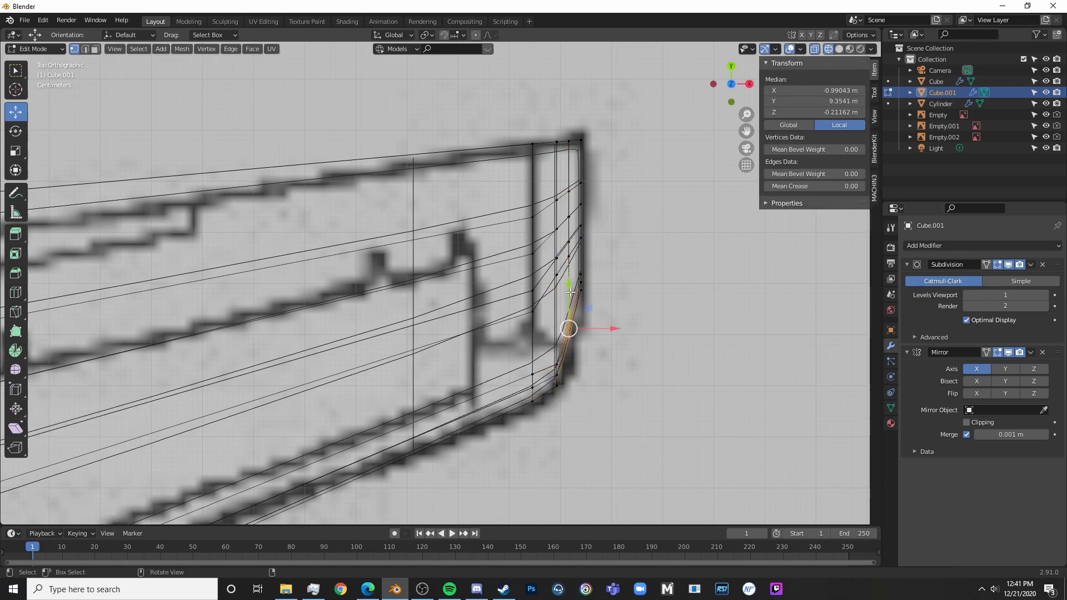
{"action": "left_click_drag", "start_coordinate": [570, 292], "coordinate": [571, 303]}
{"action": "key", "text": "Tab"}
{"action": "key", "text": "Tab"}
{"action": "middle_click_drag", "start_coordinate": [568, 280], "coordinate": [500, 317], "text": "shift"}
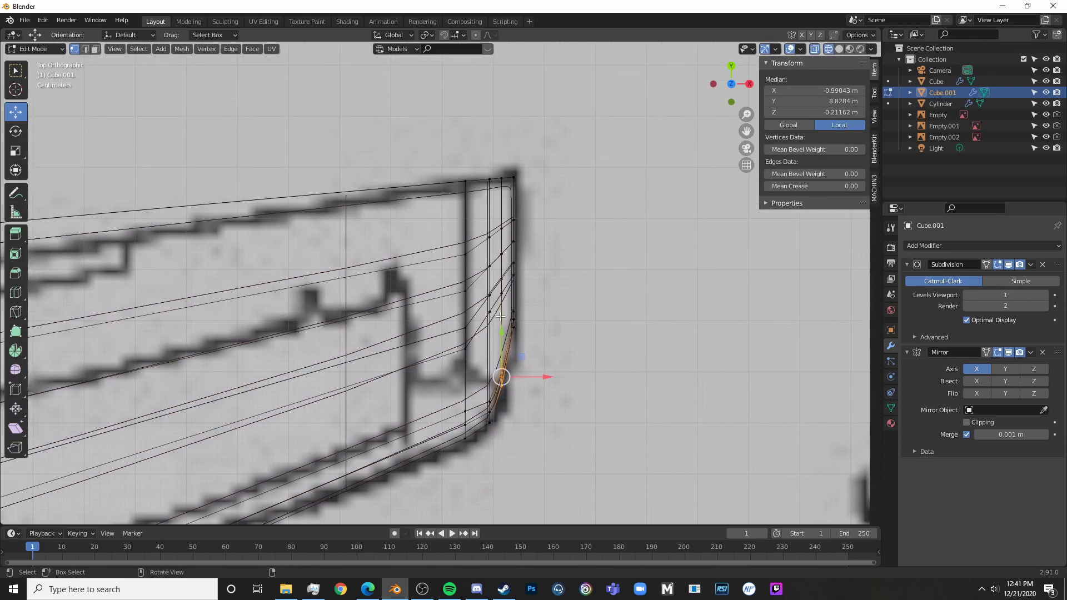
- Select the middle vertices of both new tip loops and shift them forward along Y to even out the spacing
{"action": "scroll", "coordinate": [501, 317], "scroll_direction": "up", "scroll_amount": 3}
{"action": "key", "text": "alt+a"}
{"action": "key", "text": "c"}
{"action": "left_click", "coordinate": [521, 275]}
{"action": "left_click_drag", "start_coordinate": [525, 237], "coordinate": [529, 258]}
{"action": "key", "text": "alt+a"}
{"action": "key", "text": "c"}
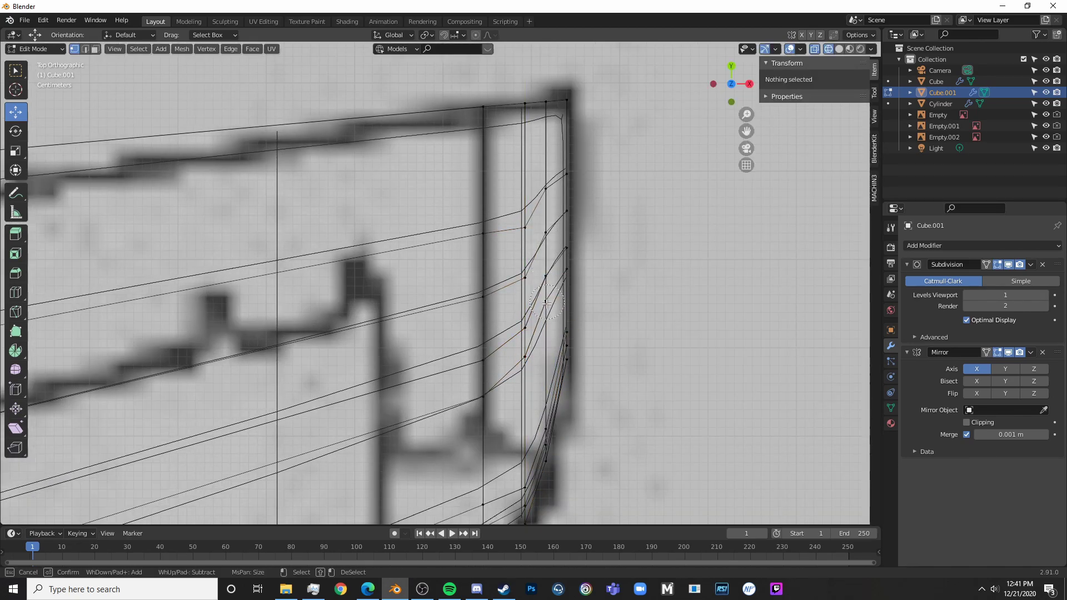
{"action": "left_click_drag", "start_coordinate": [540, 302], "coordinate": [543, 228]}
{"action": "key", "text": "g"}
{"action": "key", "text": "y"}
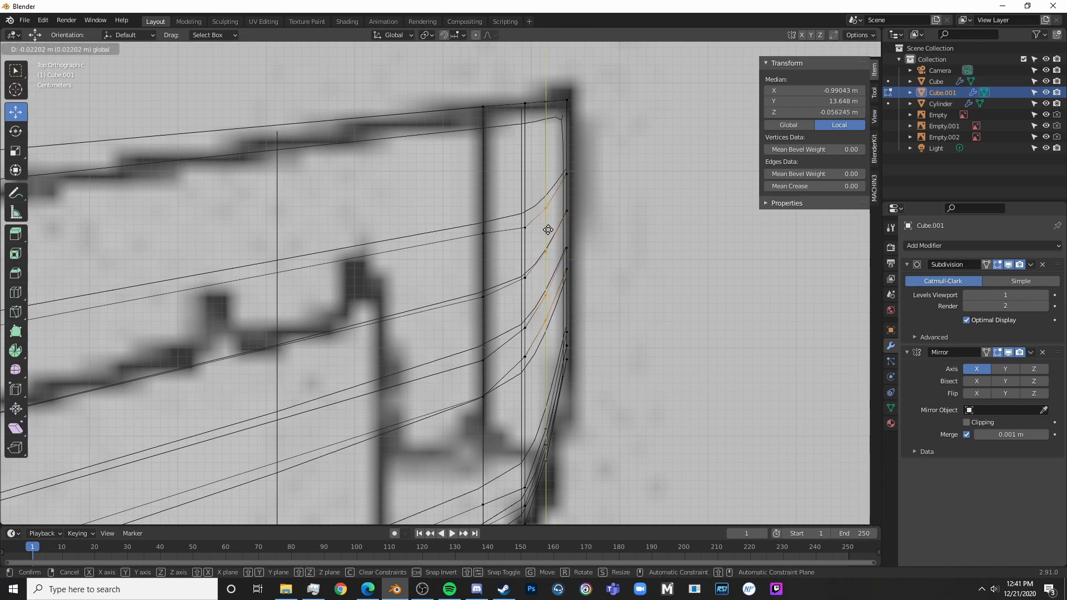
{"action": "left_click", "coordinate": [551, 235]}
- Examine the tailplane's shape in solid shading from a perspective angle and from the front
{"action": "key", "text": "Tab"}
{"action": "key", "text": "shift+z"}
{"action": "scroll", "coordinate": [634, 320], "scroll_direction": "down", "scroll_amount": 6}
{"action": "key", "text": "alt+a"}
{"action": "middle_click_drag", "start_coordinate": [609, 364], "coordinate": [539, 465]}
{"action": "key", "text": "Tab"}
{"action": "key", "text": "KP_1"}
{"action": "scroll", "coordinate": [472, 236], "scroll_direction": "up", "scroll_amount": 4}
{"action": "scroll", "coordinate": [594, 275], "scroll_direction": "down", "scroll_amount": 6}
- Select all the tailplane's tip vertices in wireframe front view and scale them to about 0.747 along Z
{"action": "key", "text": "shift+z"}
{"action": "scroll", "coordinate": [500, 274], "scroll_direction": "up", "scroll_amount": 4}
{"action": "key", "text": "a"}
{"action": "key", "text": "a"}
{"action": "key", "text": "c"}
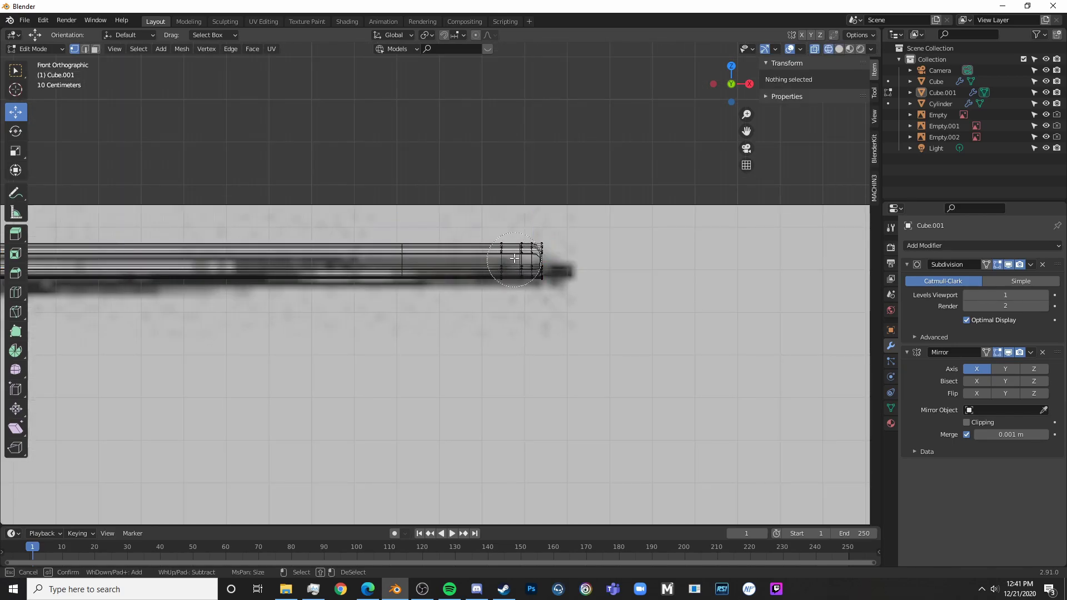
{"action": "left_click", "coordinate": [501, 249]}
{"action": "right_click", "coordinate": [550, 192]}
{"action": "scroll", "coordinate": [538, 243], "scroll_direction": "down", "scroll_amount": 3}
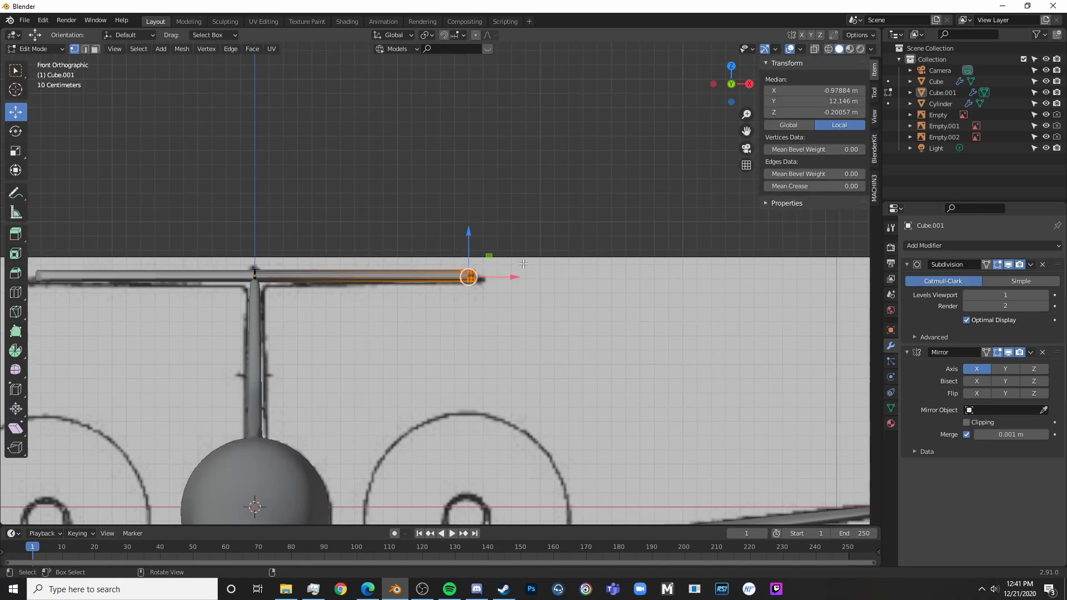
{"action": "scroll", "coordinate": [602, 165], "scroll_direction": "up", "scroll_amount": 3}
{"action": "key", "text": "s"}
{"action": "key", "text": "z"}
{"action": "left_click", "coordinate": [575, 198]}
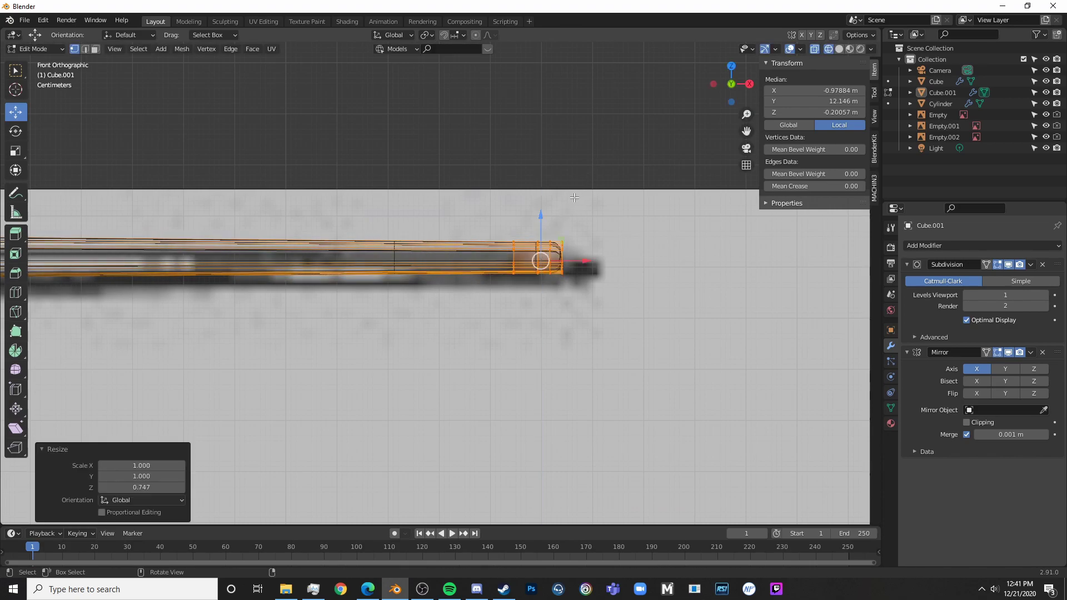
- Lower the tailplane tip about 0.023 m along Z and fine-tune its thickness along Z to match the front blueprint
{"action": "key", "text": "g"}
{"action": "key", "text": "z"}
{"action": "left_click", "coordinate": [537, 233]}
{"action": "key", "text": "s"}
{"action": "key", "text": "z"}
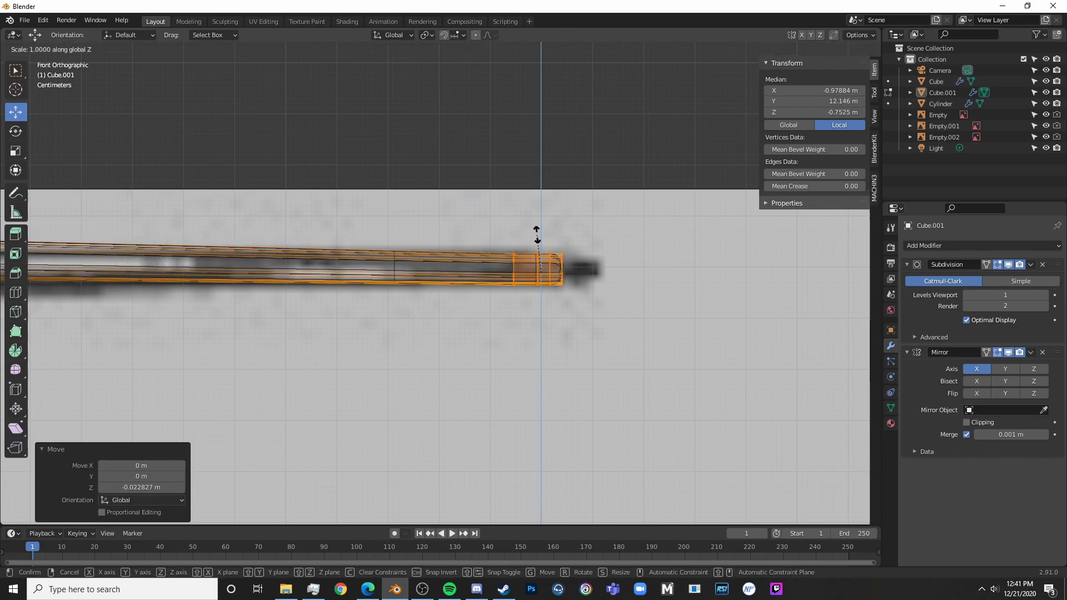
{"action": "left_click", "coordinate": [538, 233]}
{"action": "key", "text": "s"}
{"action": "key", "text": "z"}
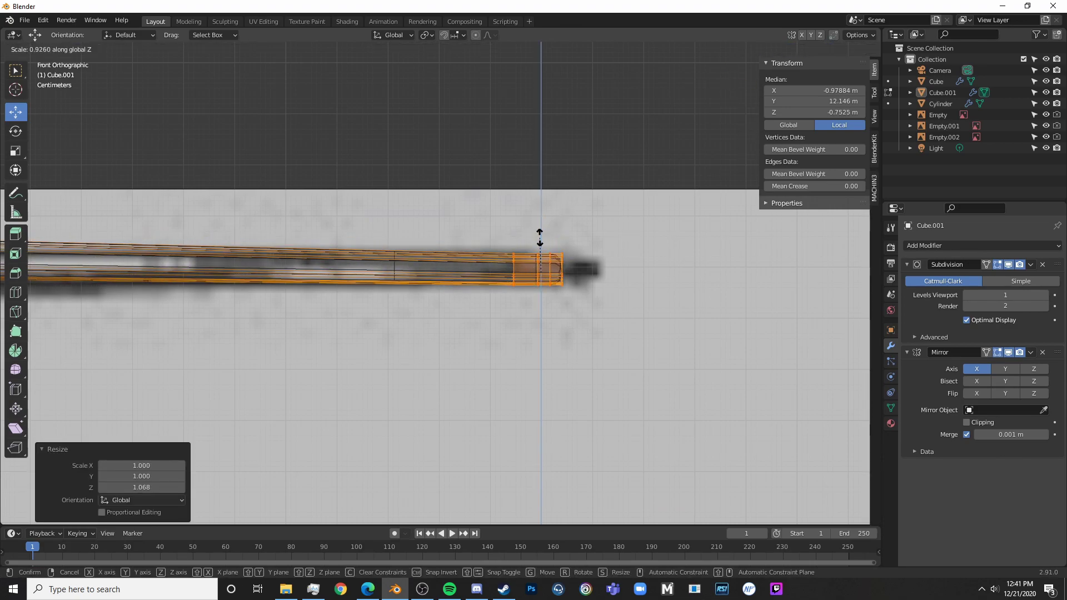
{"action": "left_click", "coordinate": [539, 239]}
- Select the three outermost vertex loops of the tailplane tip and scale them to about 0.82 along Z
{"action": "scroll", "coordinate": [582, 279], "scroll_direction": "up", "scroll_amount": 3}
{"action": "key", "text": "alt+a"}
{"action": "key", "text": "c"}
{"action": "left_click", "coordinate": [629, 259]}
{"action": "right_click", "coordinate": [656, 261]}
{"action": "key", "text": "s"}
{"action": "key", "text": "z"}
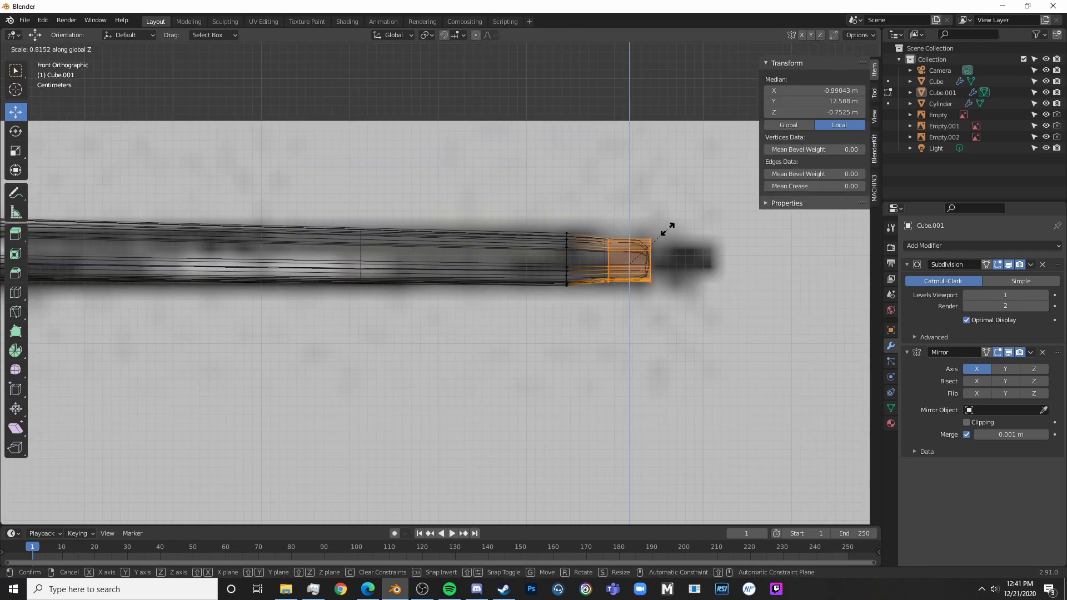
{"action": "left_click", "coordinate": [671, 230]}
- Select the two outermost vertex loops of the tip and narrow them along Z
{"action": "key", "text": "alt+a"}
{"action": "key", "text": "c"}
{"action": "left_click", "coordinate": [659, 258]}
{"action": "right_click", "coordinate": [679, 255]}
{"action": "key", "text": "s"}
{"action": "key", "text": "z"}
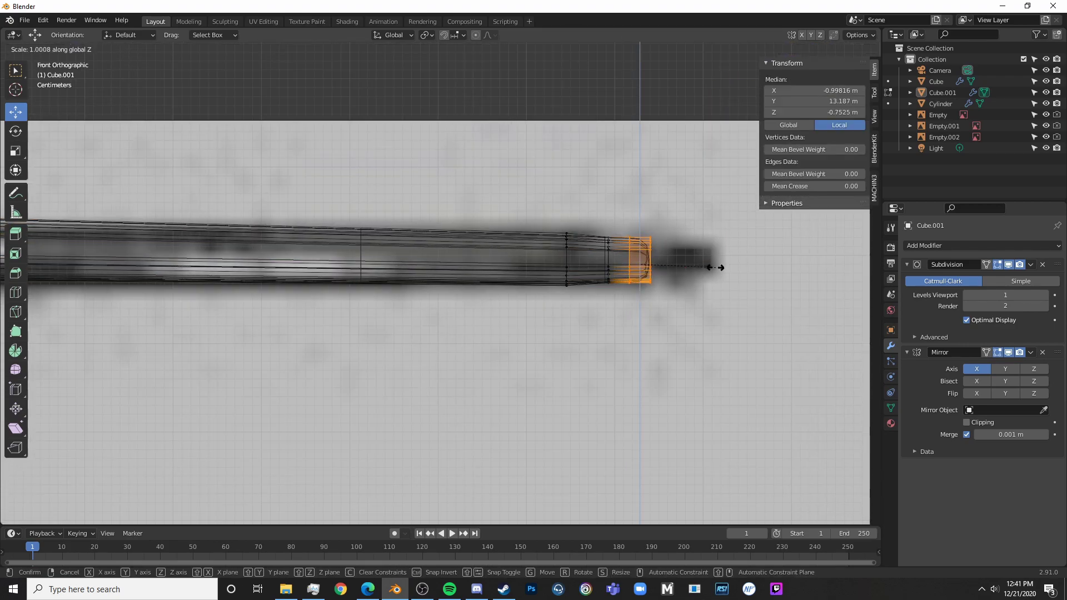
{"action": "left_click", "coordinate": [704, 274]}
- Select only the end vertices of the tailplane tip and scale them down along Z to finish the taper
{"action": "key", "text": "alt+a"}
{"action": "key", "text": "c"}
{"action": "left_click", "coordinate": [663, 263]}
{"action": "right_click", "coordinate": [695, 265]}
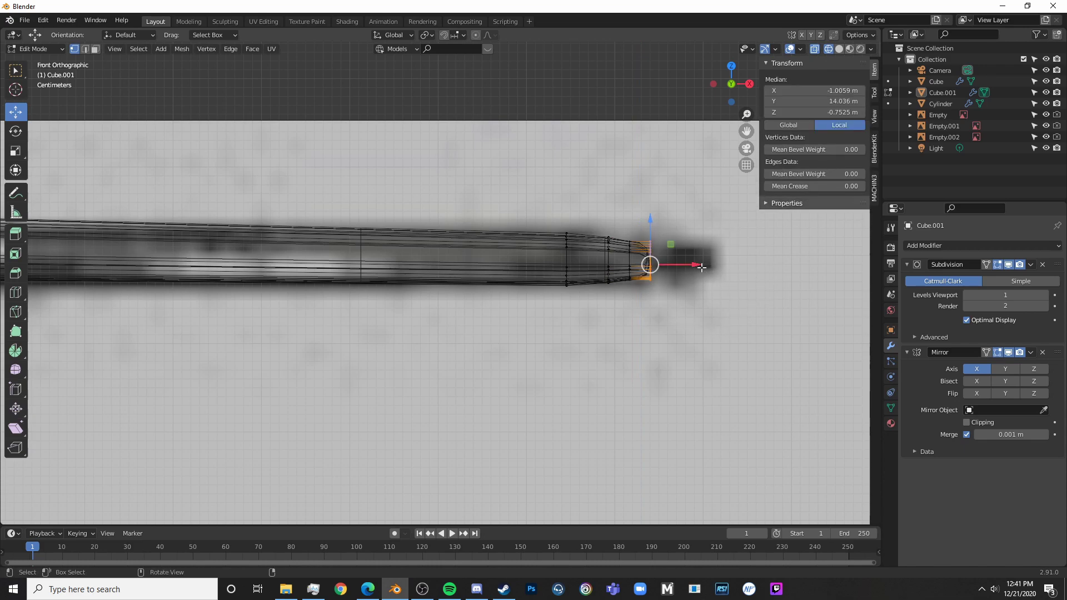
{"action": "key", "text": "s"}
{"action": "key", "text": "z"}
{"action": "left_click", "coordinate": [689, 270]}
- Examine the whole airplane in solid shading from perspective, top, front and side views
{"action": "key", "text": "Tab"}
{"action": "scroll", "coordinate": [656, 299], "scroll_direction": "down", "scroll_amount": 10}
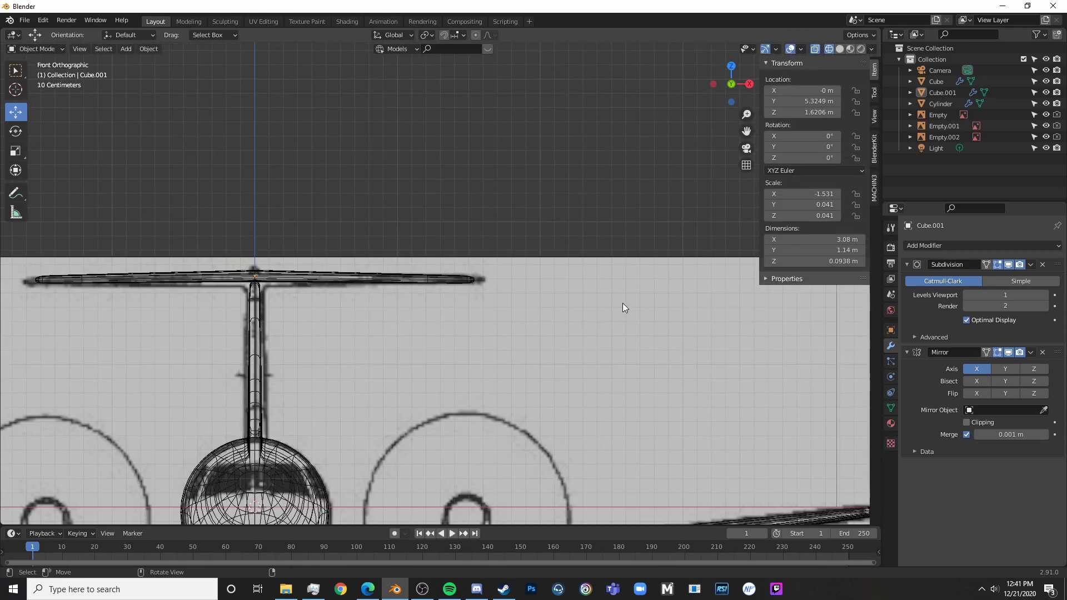
{"action": "key", "text": "shift+z"}
{"action": "mouse_move", "coordinate": [622, 303]}
{"action": "middle_mouse_down"}
{"action": "mouse_move", "coordinate": [476, 386]}
{"action": "mouse_move", "coordinate": [488, 386]}
{"action": "mouse_move", "coordinate": [364, 306]}
{"action": "mouse_move", "coordinate": [353, 253]}
{"action": "mouse_move", "coordinate": [506, 331]}
{"action": "mouse_move", "coordinate": [440, 341]}
{"action": "mouse_move", "coordinate": [436, 300]}
{"action": "mouse_move", "coordinate": [532, 271]}
{"action": "middle_mouse_up"}
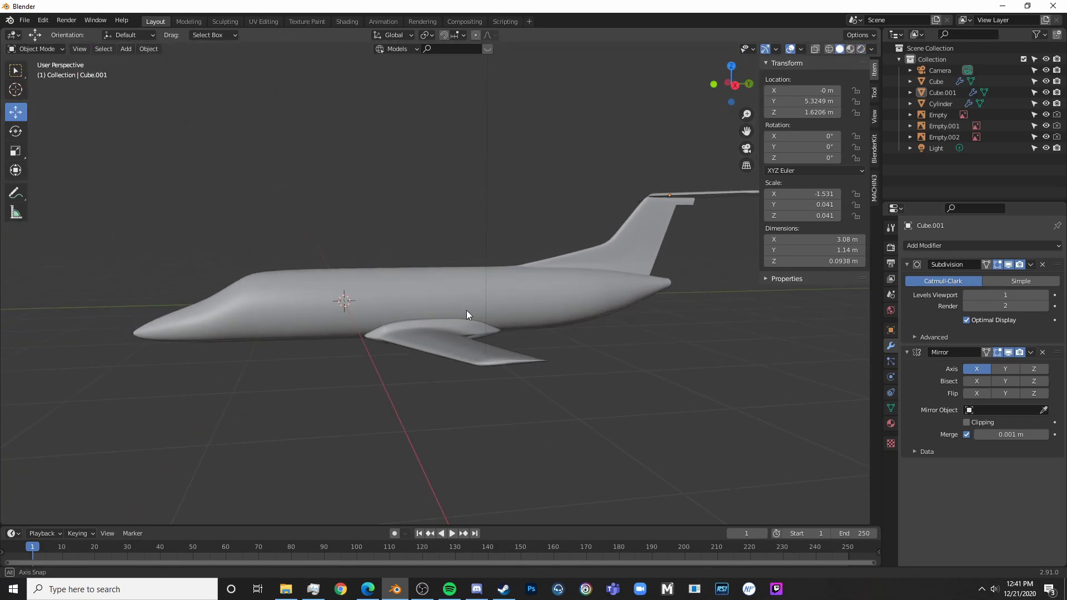
{"action": "middle_click_drag", "start_coordinate": [466, 313], "coordinate": [554, 303]}
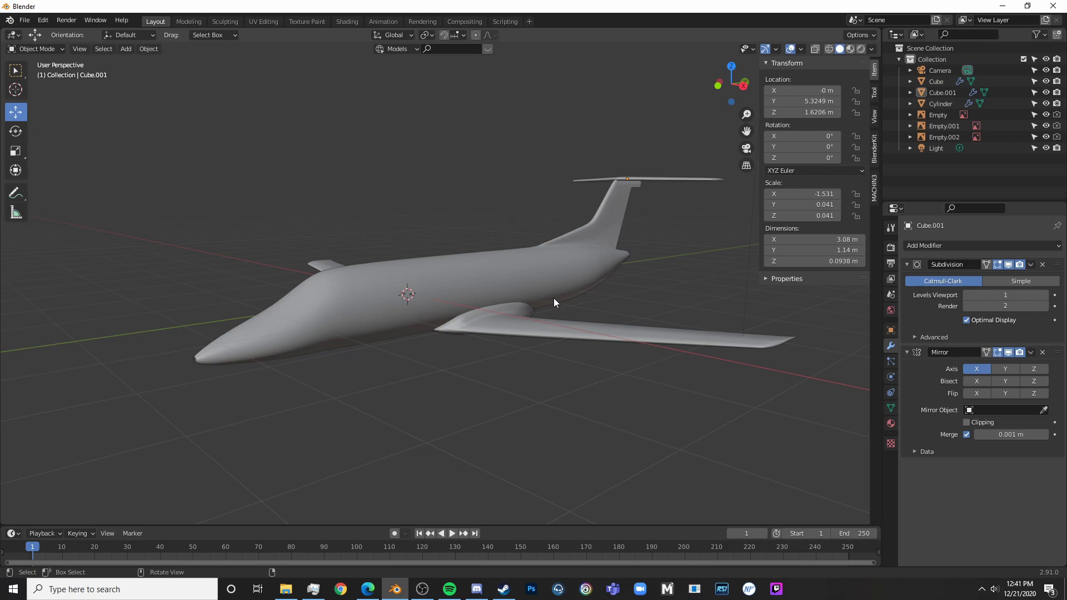
{"action": "key", "text": "KP_7"}
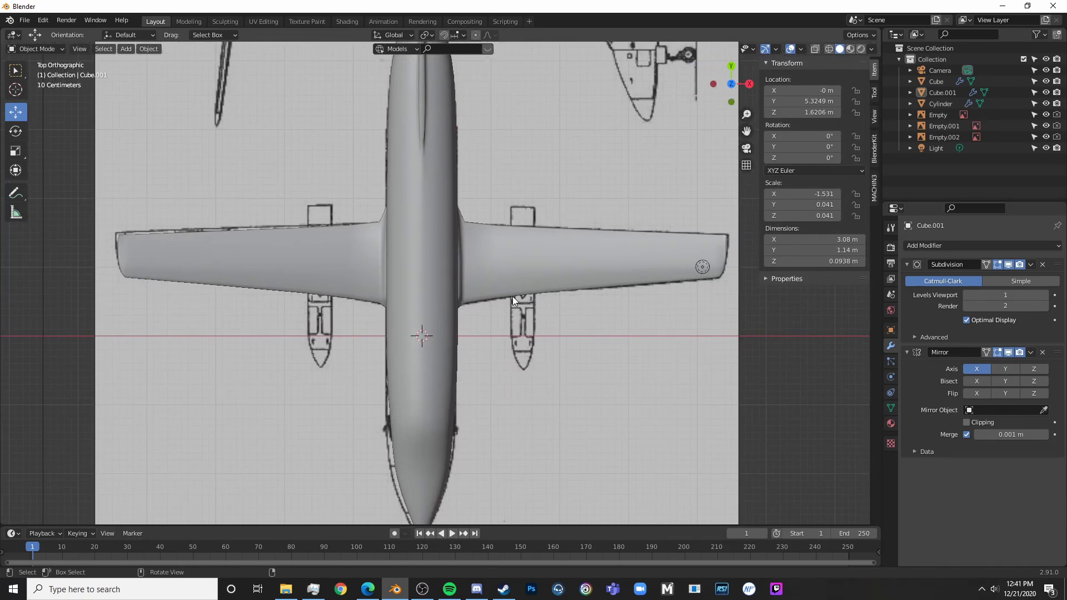
{"action": "key", "text": "KP_1"}
{"action": "key", "text": "KP_3"}
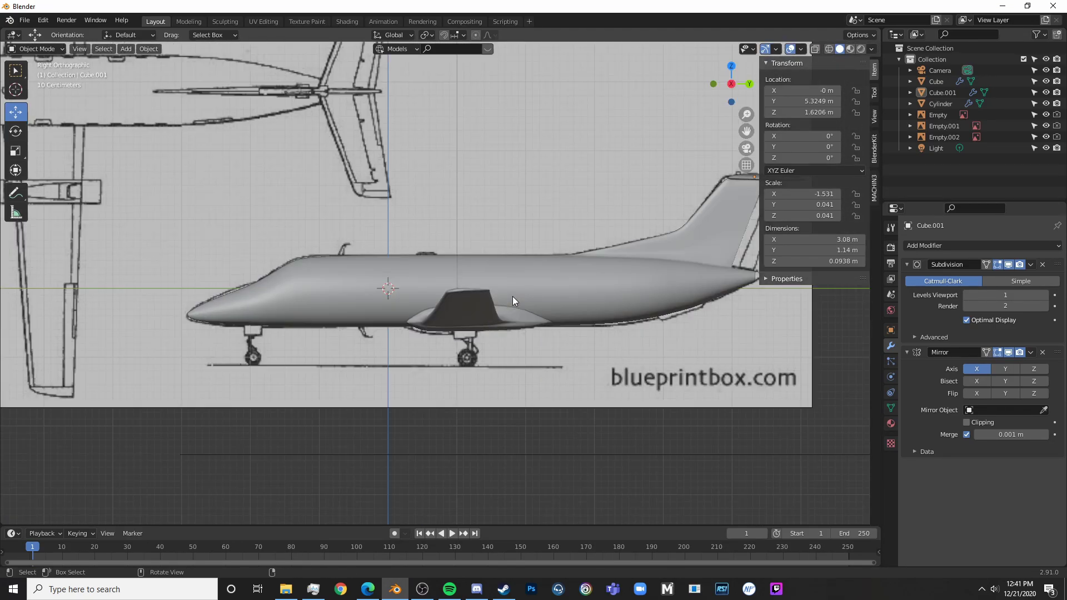
- Add a cube and scale it uniformly to about 0.522 in wireframe side view
{"action": "key", "text": "alt+z"}
{"action": "scroll", "coordinate": [500, 328], "scroll_direction": "up", "scroll_amount": 3}
{"action": "key", "text": "shift+a"}
{"action": "mouse_move", "coordinate": [492, 319]}
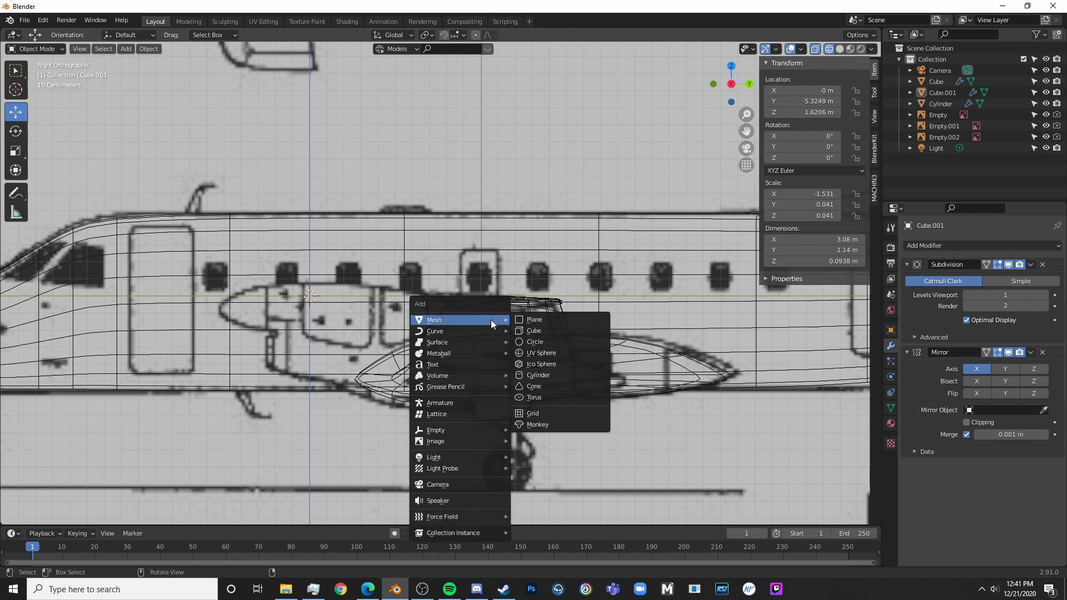
{"action": "left_click", "coordinate": [553, 329]}
{"action": "scroll", "coordinate": [529, 354], "scroll_direction": "down", "scroll_amount": 6}
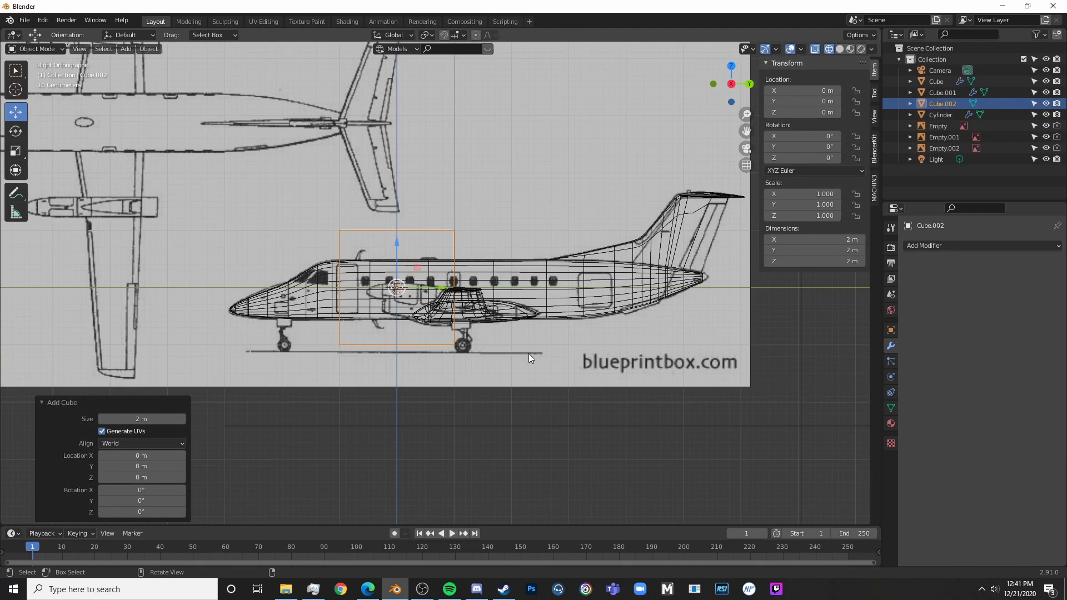
{"action": "key", "text": "s"}
{"action": "left_click", "coordinate": [410, 310]}
{"action": "key", "text": "s"}
{"action": "left_click", "coordinate": [468, 302]}
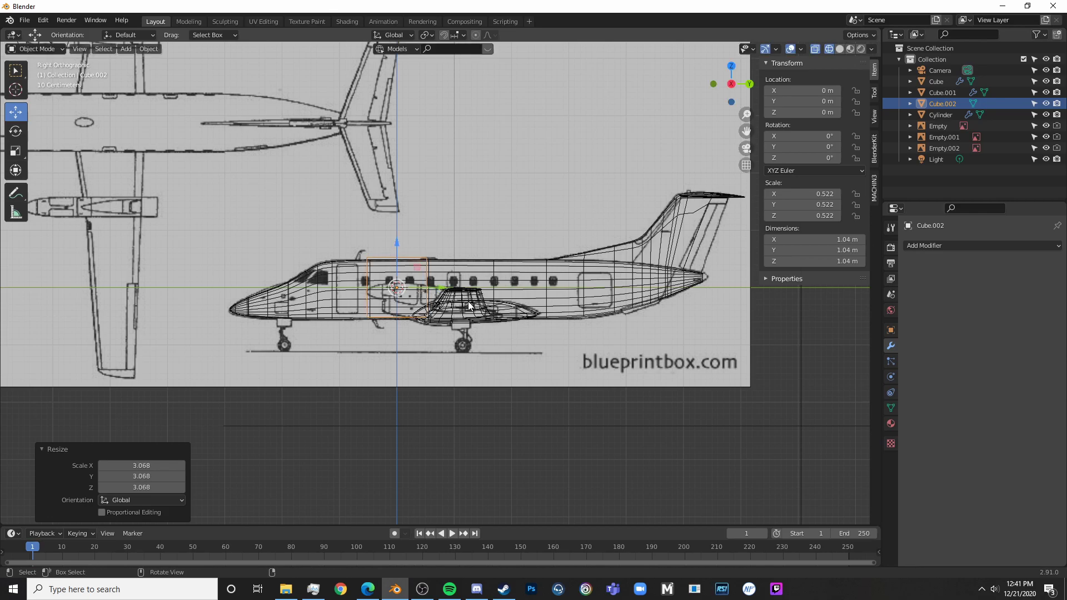
- Place the cube over the positive-X engine nacelle at about X 1.473 m, Y 0.247 m and scale it to about 0.322 along X
{"action": "key", "text": "KP_7"}
{"action": "left_click_drag", "start_coordinate": [470, 332], "coordinate": [518, 291]}
{"action": "scroll", "coordinate": [556, 331], "scroll_direction": "up", "scroll_amount": 3}
{"action": "key", "text": "s"}
{"action": "key", "text": "x"}
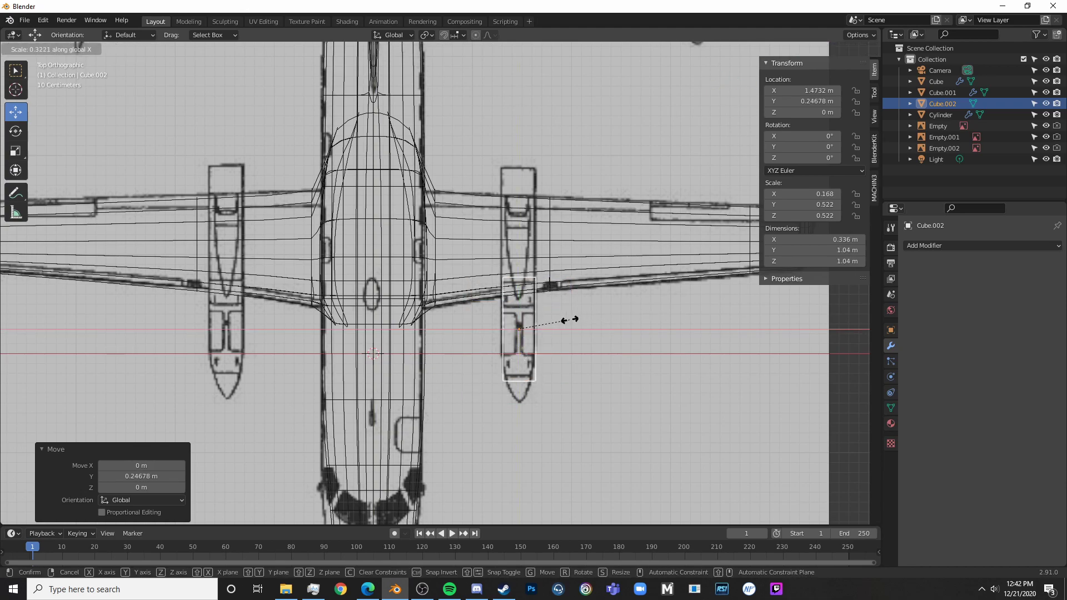
{"action": "left_click", "coordinate": [570, 320]}
- Lower the nacelle cube's upper vertices along Z in front view, to just above the wing on the blueprint
{"action": "key", "text": "KP_Decimal"}
{"action": "key", "text": "KP_1"}
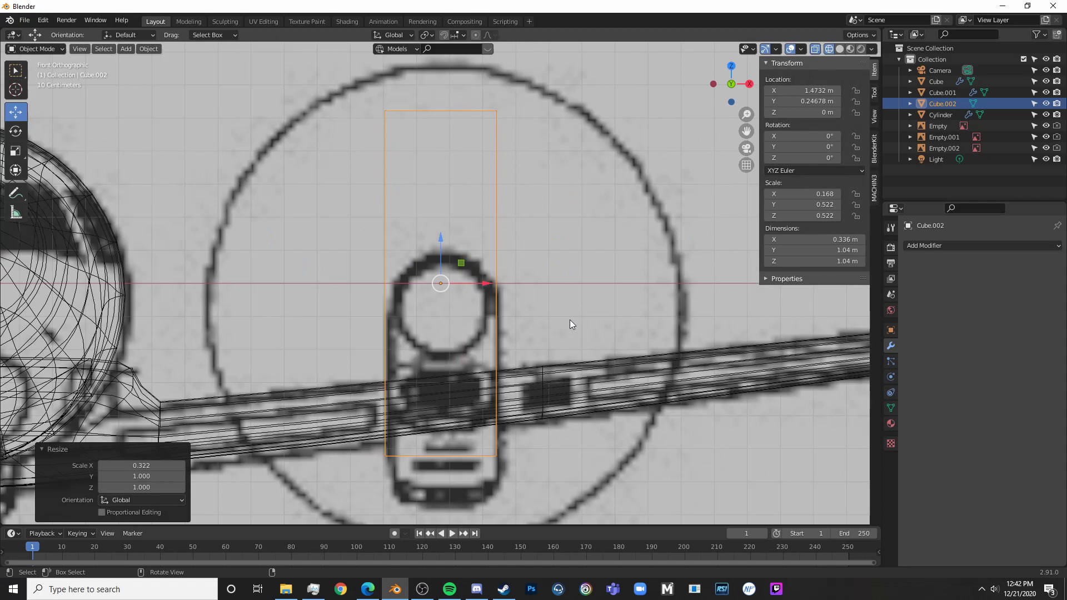
{"action": "scroll", "coordinate": [569, 319], "scroll_direction": "down", "scroll_amount": 4}
{"action": "key", "text": "Tab"}
{"action": "scroll", "coordinate": [568, 306], "scroll_direction": "up", "scroll_amount": 4}
{"action": "key", "text": "alt+a"}
{"action": "key", "text": "c"}
{"action": "left_click_drag", "start_coordinate": [422, 131], "coordinate": [518, 134]}
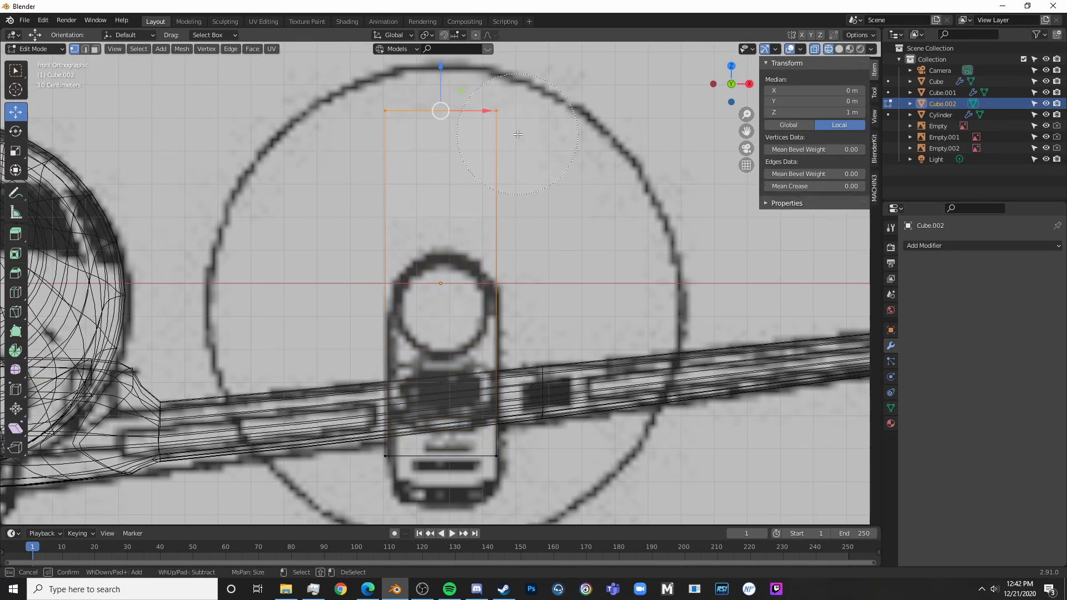
{"action": "left_click_drag", "start_coordinate": [446, 80], "coordinate": [429, 172]}
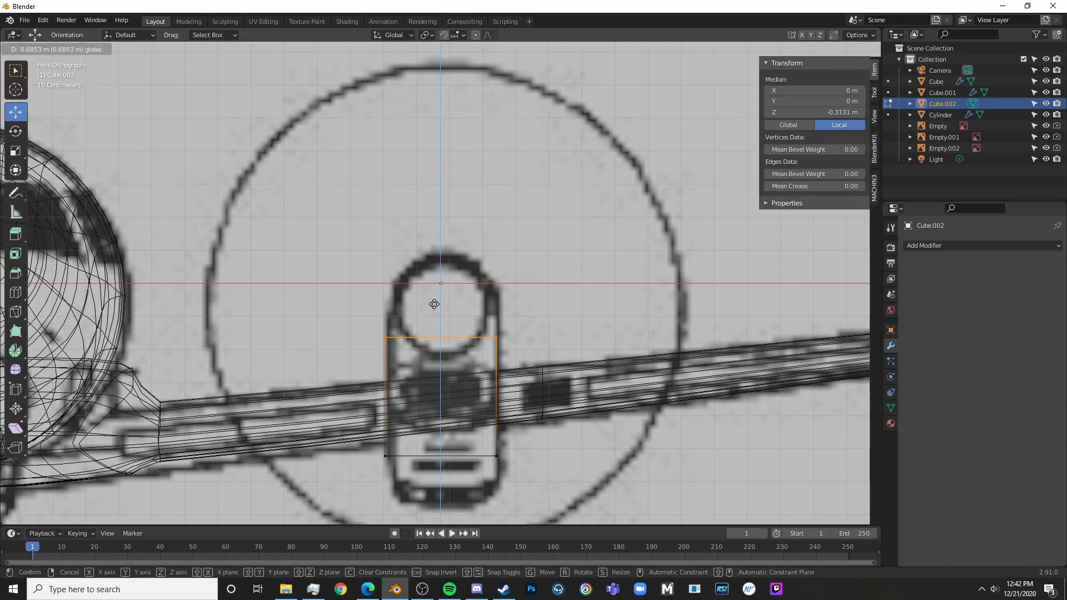
{"action": "left_click_drag", "start_coordinate": [439, 304], "coordinate": [438, 303]}
- Select the cube's lower vertices and add a Subdivision Surface modifier to the nacelle
{"action": "key", "text": "alt+a"}
{"action": "key", "text": "c"}
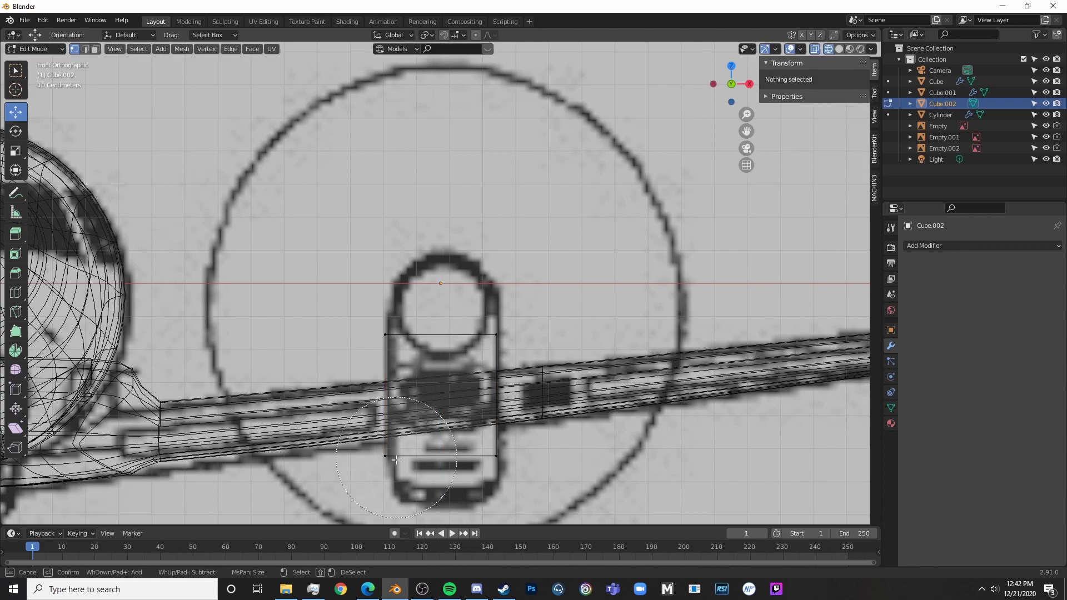
{"action": "left_click_drag", "start_coordinate": [415, 439], "coordinate": [478, 483]}
{"action": "right_click", "coordinate": [482, 493]}
{"action": "middle_click_drag", "start_coordinate": [482, 493], "coordinate": [481, 443], "text": "shift"}
{"action": "left_click", "coordinate": [932, 246]}
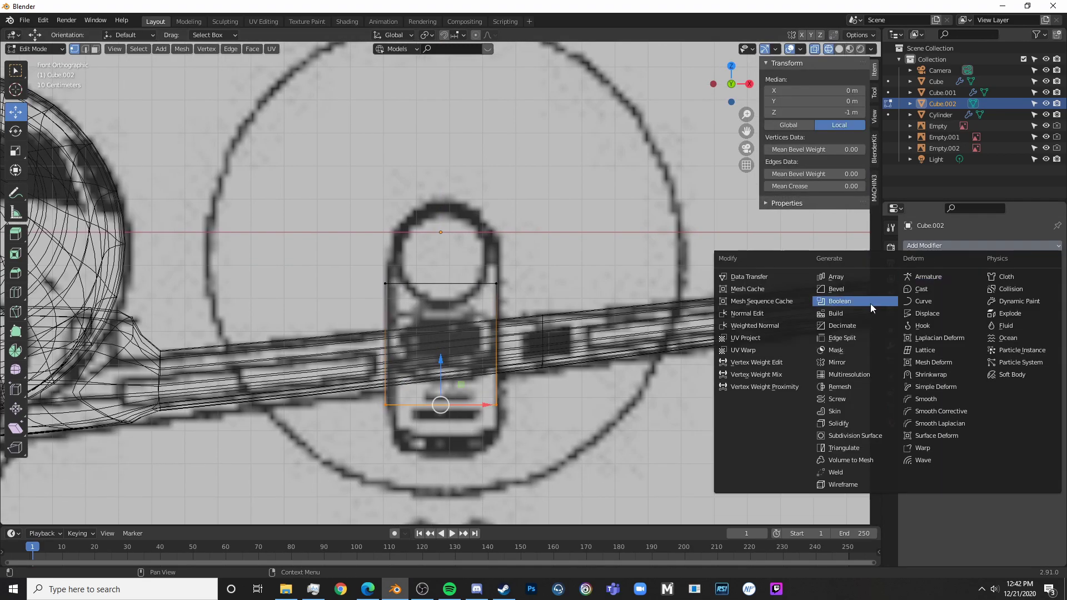
{"action": "left_click", "coordinate": [856, 436]}
- Extrude the nacelle's upper vertices about 0.242 m up along Z and narrow them along X into a small peak
{"action": "key", "text": "alt+a"}
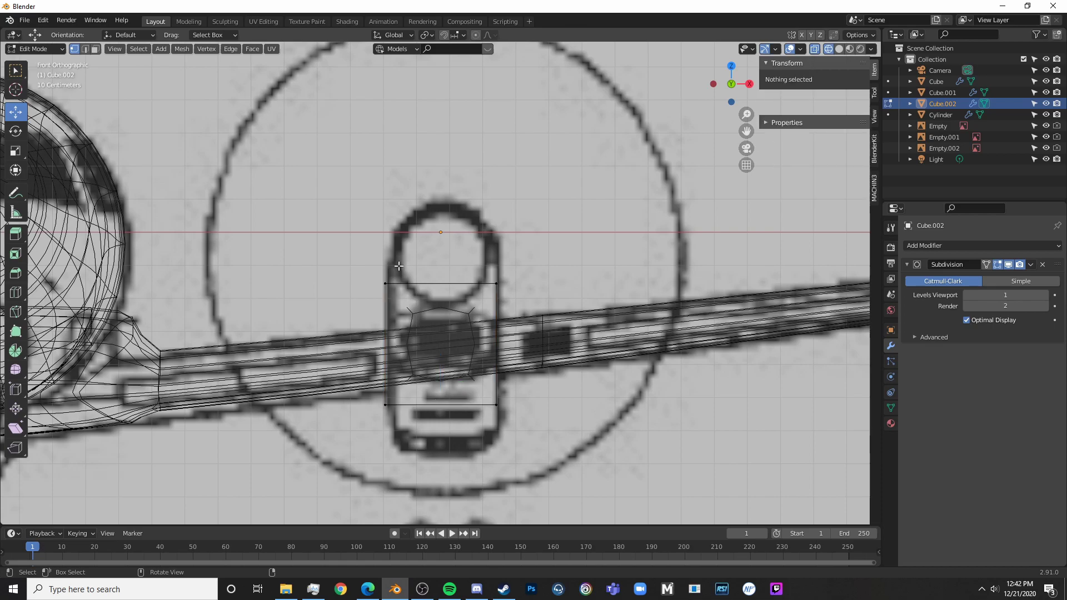
{"action": "left_click_drag", "start_coordinate": [359, 255], "coordinate": [530, 305]}
{"action": "key", "text": "g"}
{"action": "key", "text": "y"}
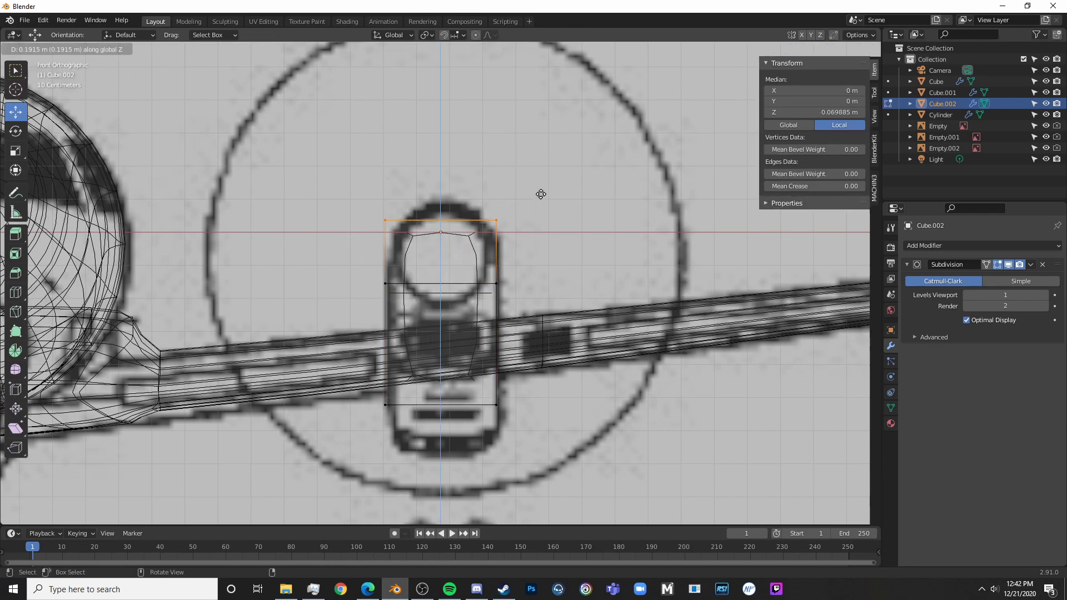
{"action": "left_click", "coordinate": [545, 179]}
{"action": "key", "text": "s"}
{"action": "key", "text": "x"}
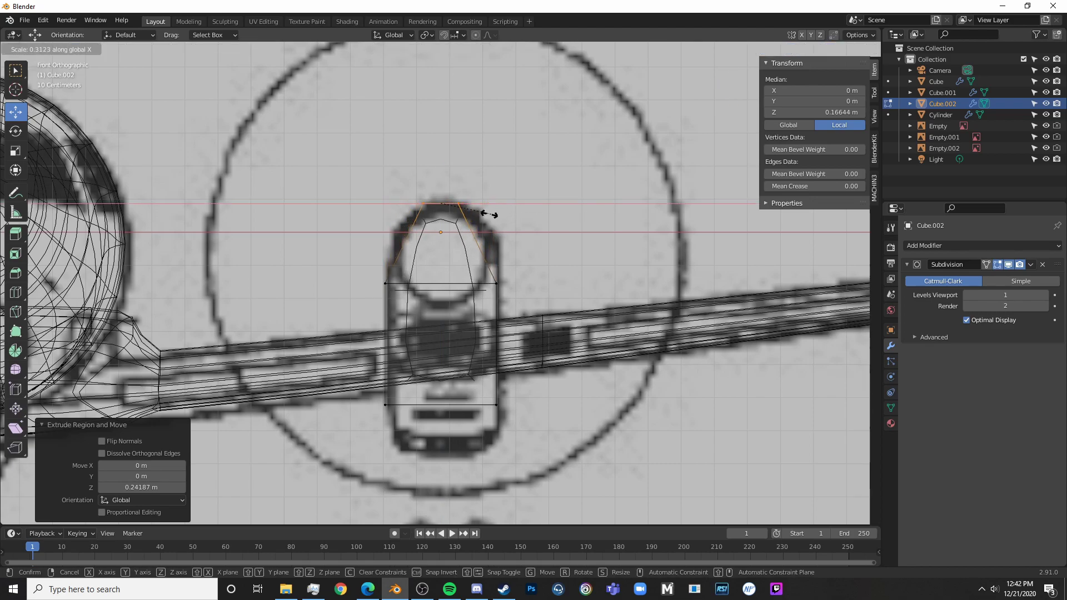
{"action": "left_click", "coordinate": [463, 209]}
{"action": "left_click", "coordinate": [510, 234]}
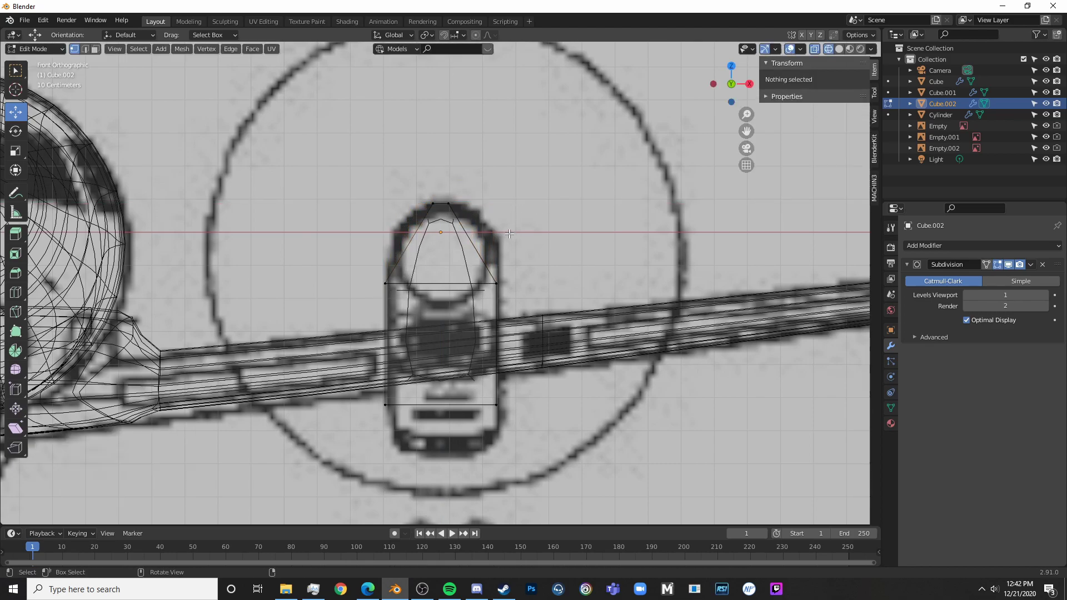
- Add a loop cut across the tapered upper section and widen it along X to the nacelle's blueprint outline
{"action": "left_click", "coordinate": [475, 238]}
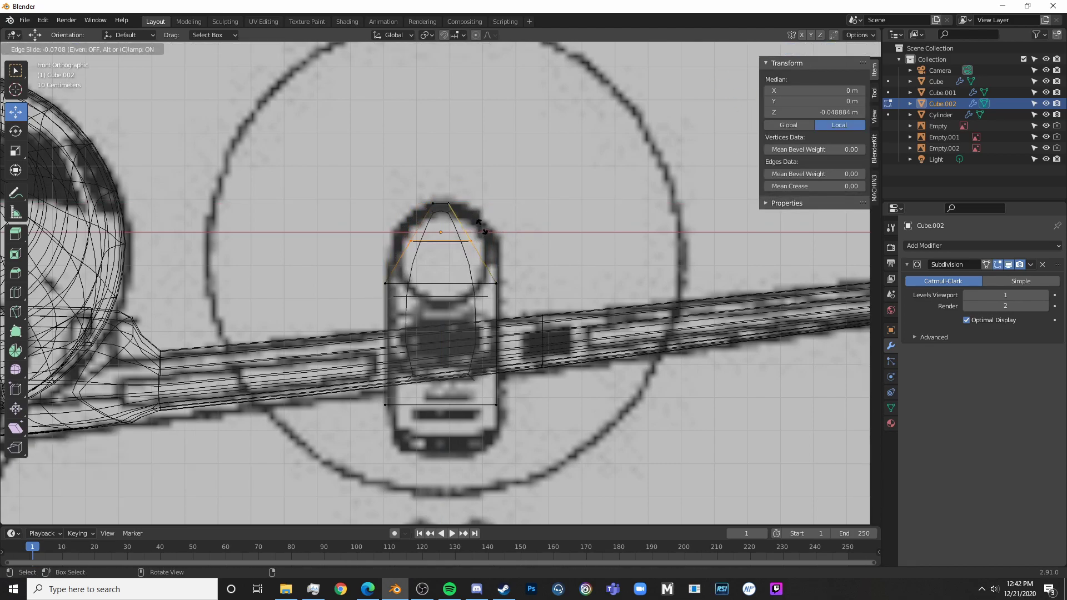
{"action": "left_click", "coordinate": [483, 228]}
{"action": "key", "text": "s"}
{"action": "key", "text": "x"}
{"action": "left_click", "coordinate": [515, 223]}
{"action": "left_click", "coordinate": [516, 223]}
- Add another loop cut just below the peak and widen it along X to round the nacelle's top
{"action": "key", "text": "ctrl+r"}
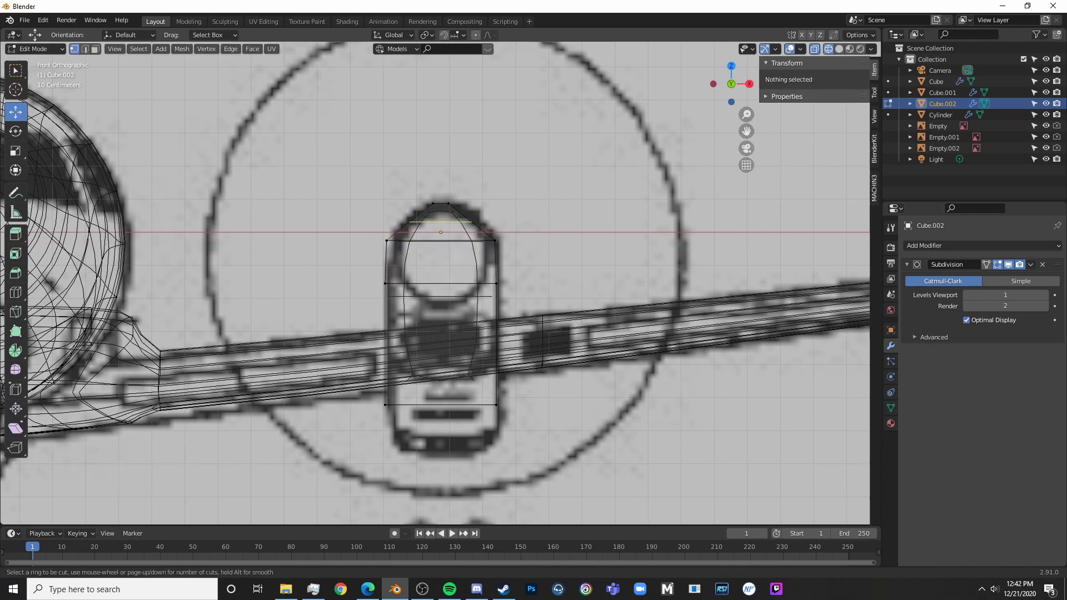
{"action": "double_click", "coordinate": [482, 217]}
{"action": "key", "text": "s"}
{"action": "key", "text": "x"}
{"action": "left_click", "coordinate": [493, 208]}
{"action": "left_click", "coordinate": [493, 208]}
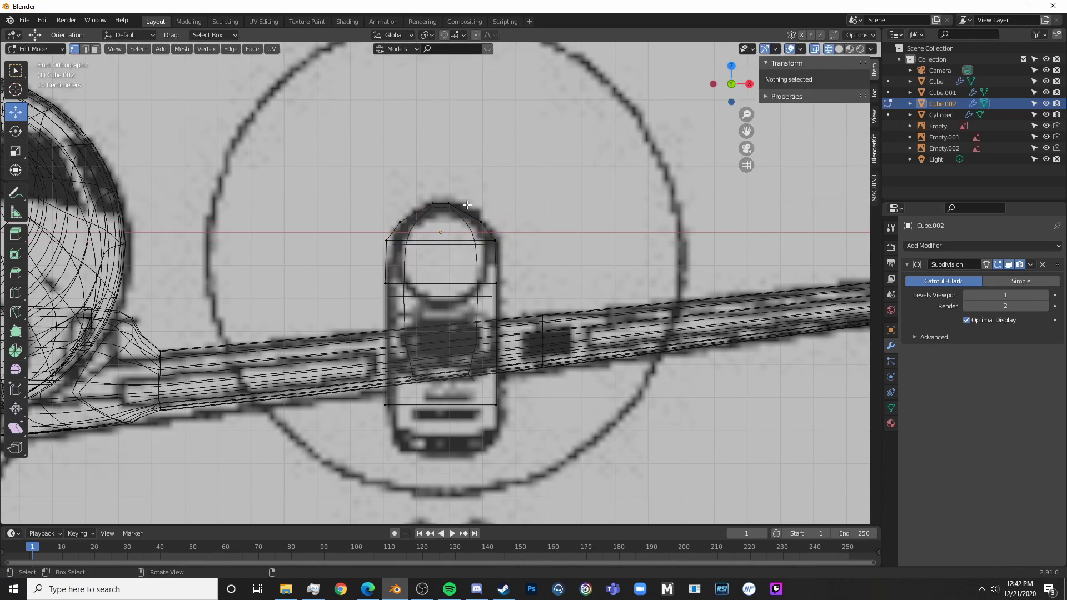
{"action": "left_click", "coordinate": [478, 410], "text": "alt"}
{"action": "key", "text": "g"}
{"action": "key", "text": "y"}
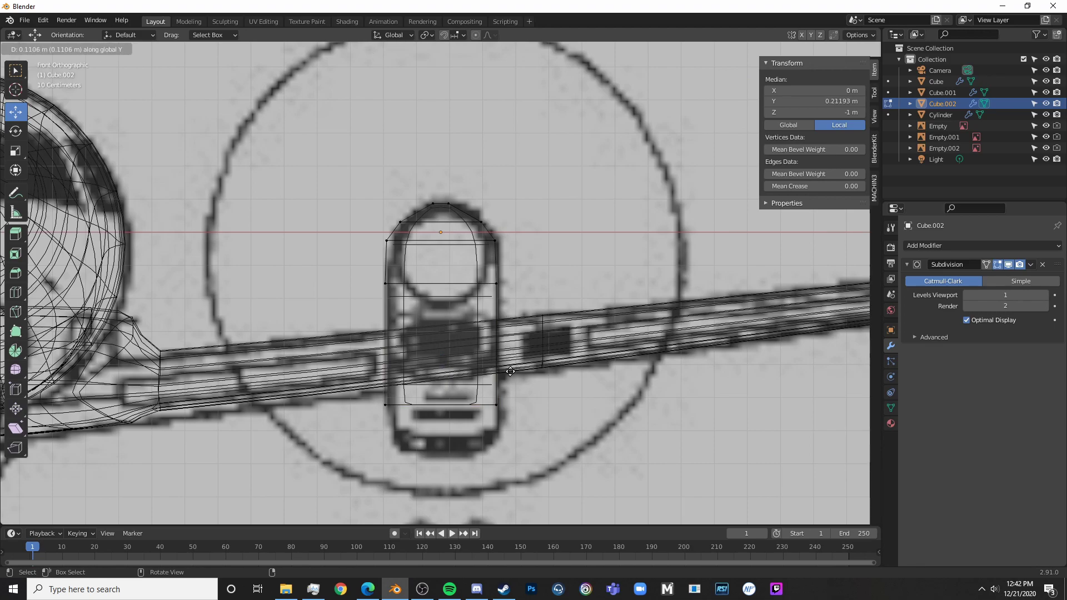
{"action": "left_click", "coordinate": [510, 372]}
{"action": "key", "text": "ctrl+z"}
{"action": "key", "text": "r"}
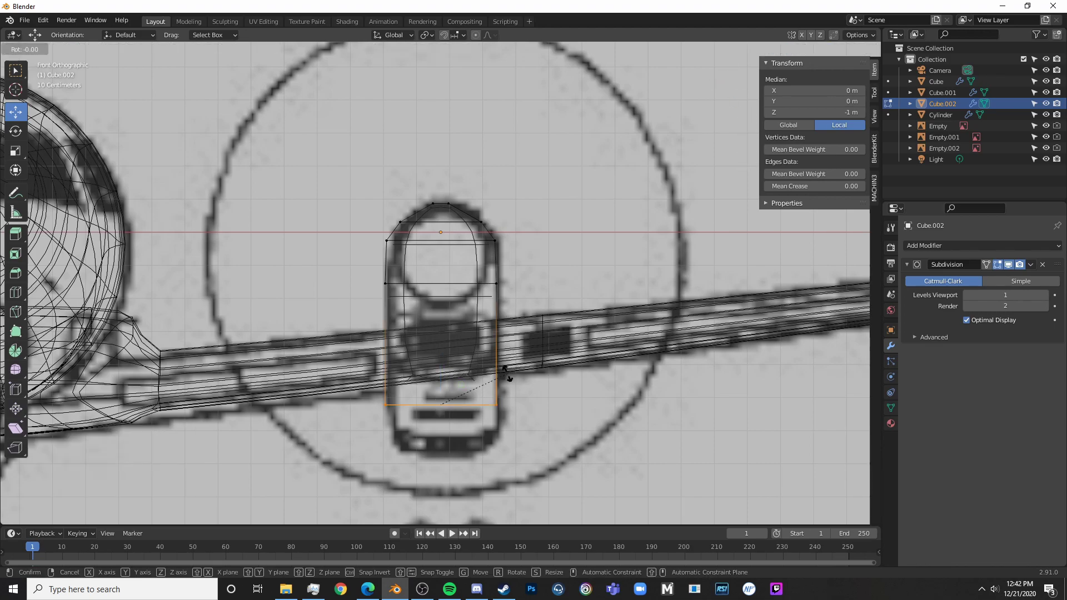
{"action": "left_click", "coordinate": [507, 372]}
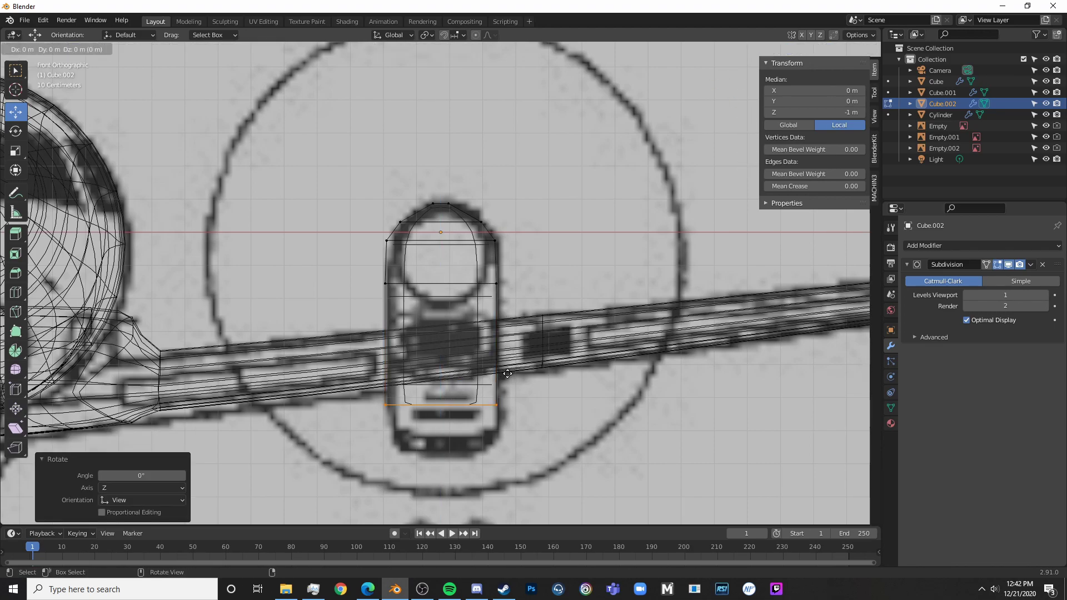
- Extrude the nacelle's bottom face about 0.128 m down, scale it to 0.586 along X and lower it slightly
{"action": "left_click", "coordinate": [505, 416]}
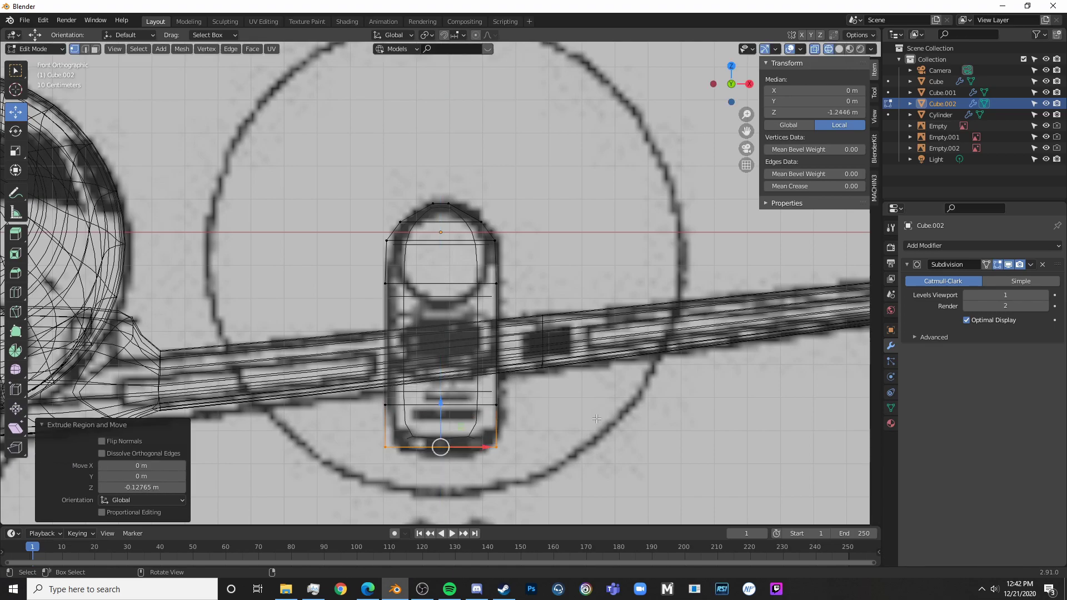
{"action": "key", "text": "s"}
{"action": "key", "text": "x"}
{"action": "left_click", "coordinate": [533, 432]}
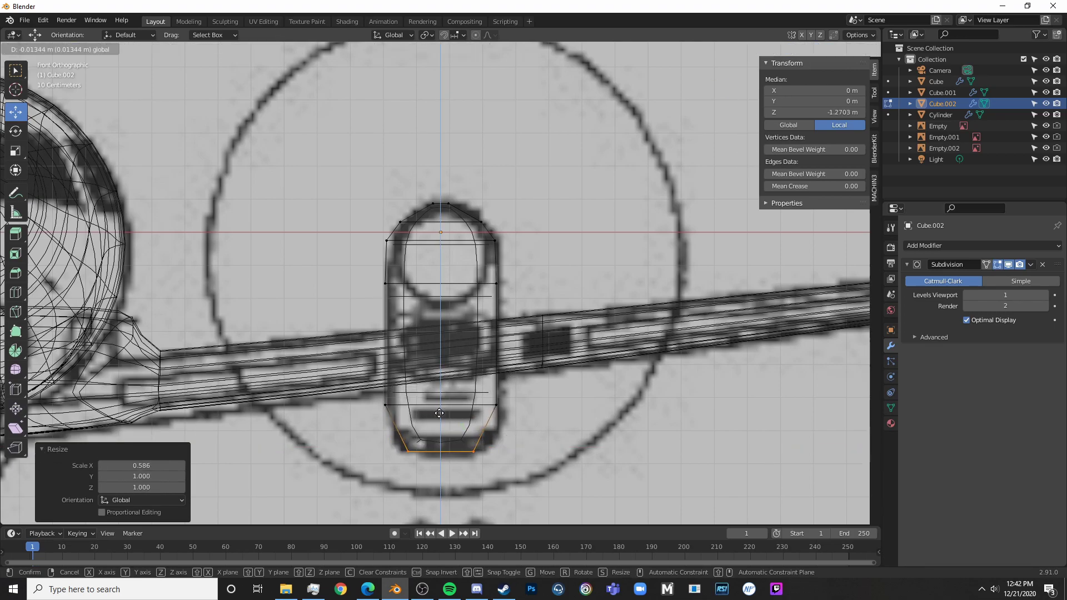
{"action": "key", "text": "alt+a"}
- Add a loop cut across the tapered bottom section, widen it about 1.23 along X and check the shape in solid shading
{"action": "key", "text": "ctrl+r"}
{"action": "left_click", "coordinate": [487, 428]}
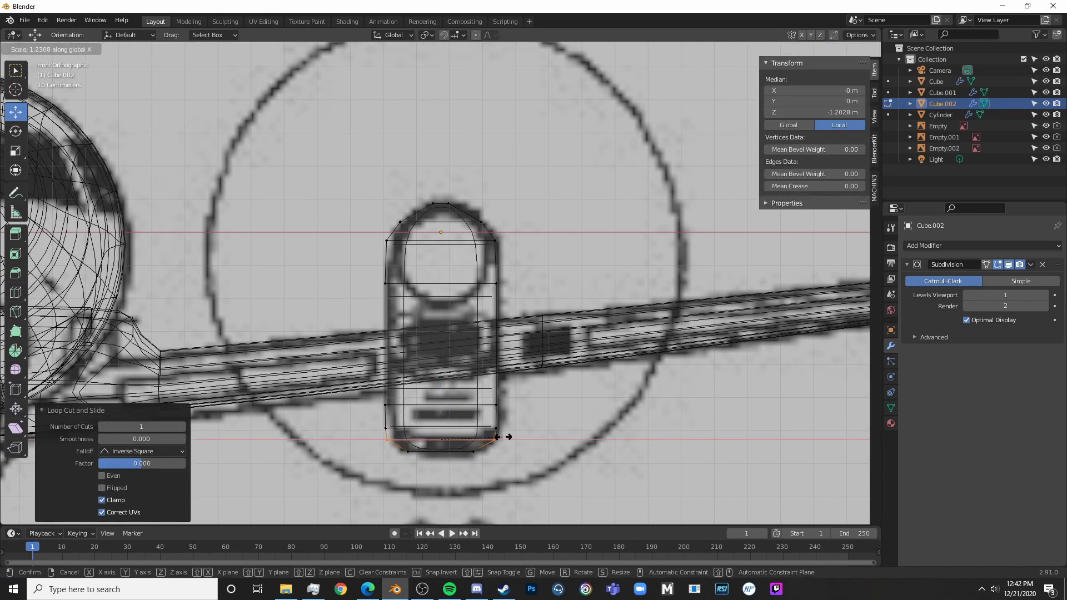
{"action": "left_click", "coordinate": [499, 437]}
{"action": "key", "text": "Tab"}
{"action": "scroll", "coordinate": [488, 385], "scroll_direction": "down", "scroll_amount": 5}
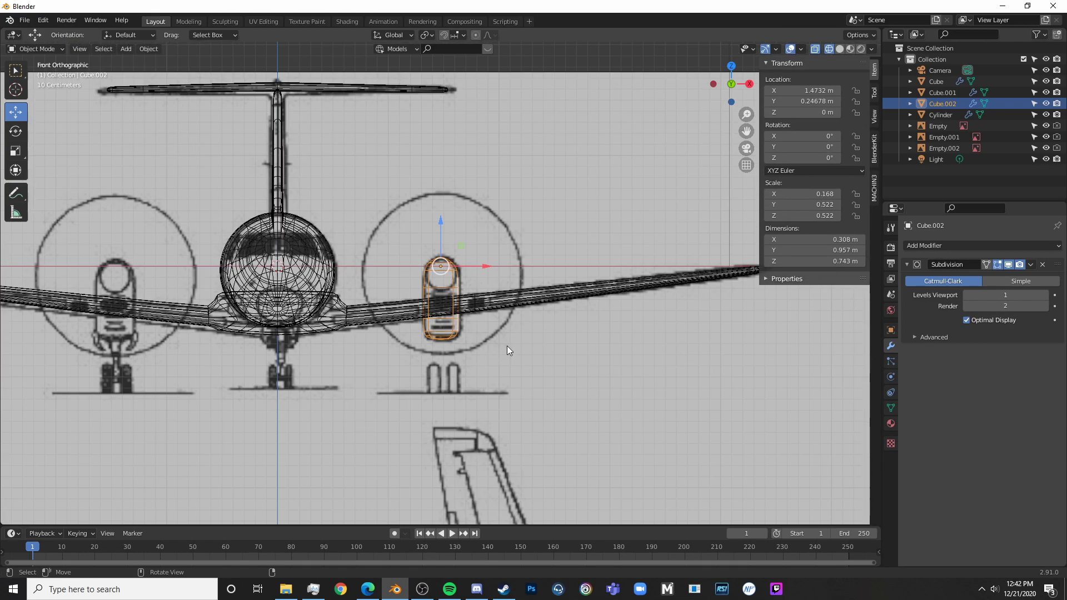
{"action": "scroll", "coordinate": [507, 345], "scroll_direction": "up", "scroll_amount": 4}
{"action": "key", "text": "Tab"}
{"action": "key", "text": "shift+z"}
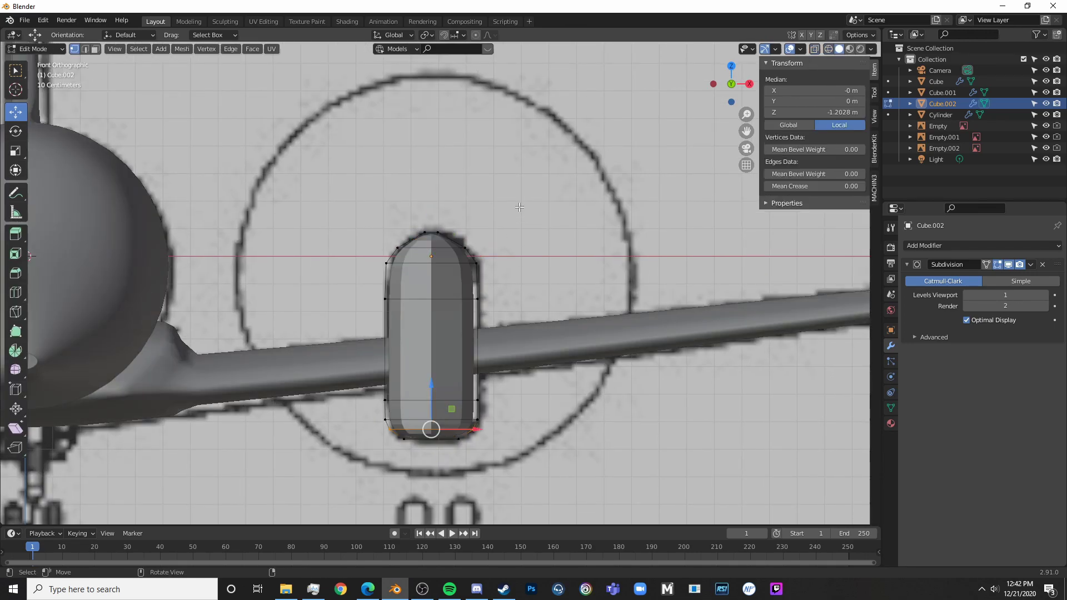
- Select only the nacelle's front-end vertices in wireframe side view and scale them uniformly to 0.665
{"action": "key", "text": "KP_3"}
{"action": "key", "text": "shift+z"}
{"action": "key", "text": "a"}
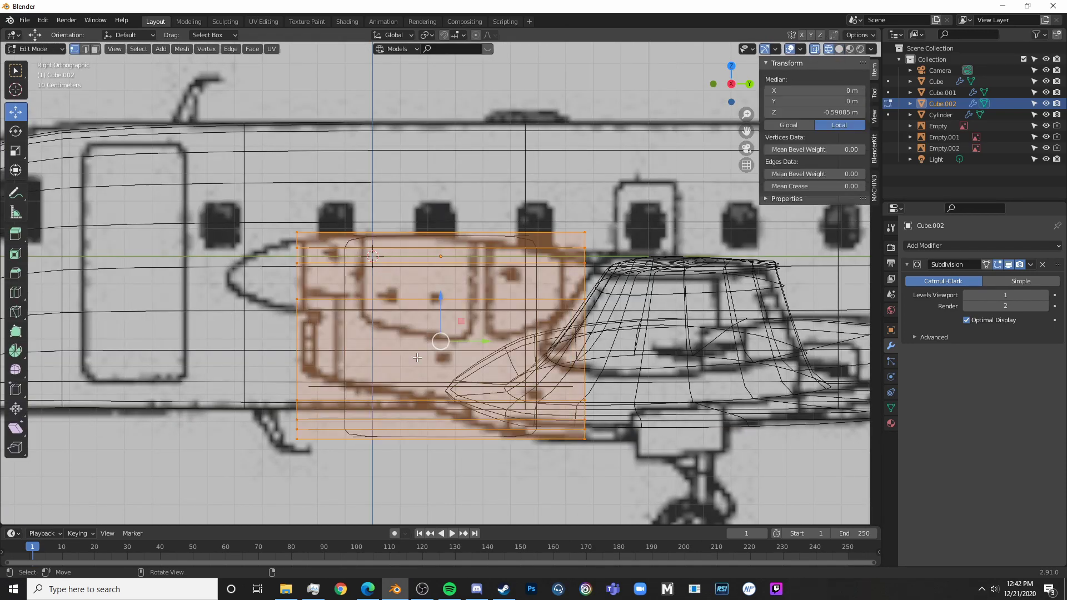
{"action": "left_click_drag", "start_coordinate": [389, 454], "coordinate": [698, 191]}
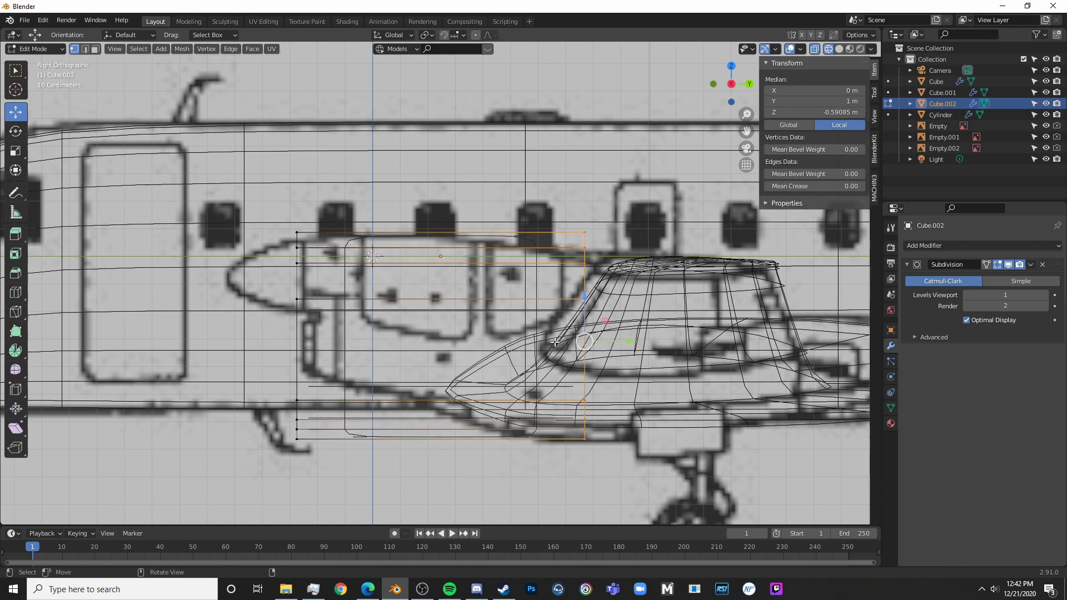
{"action": "key", "text": "c"}
{"action": "key", "text": "Escape"}
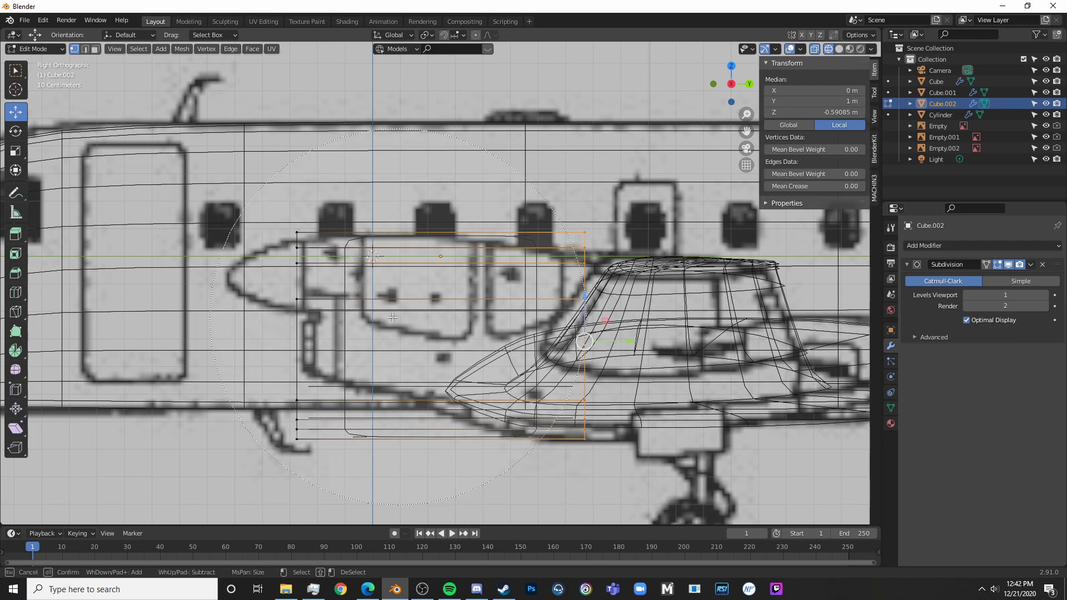
{"action": "mouse_move", "coordinate": [389, 462]}
{"action": "left_mouse_down"}
{"action": "mouse_move", "coordinate": [267, 223]}
{"action": "mouse_move", "coordinate": [244, 200]}
{"action": "left_mouse_up"}
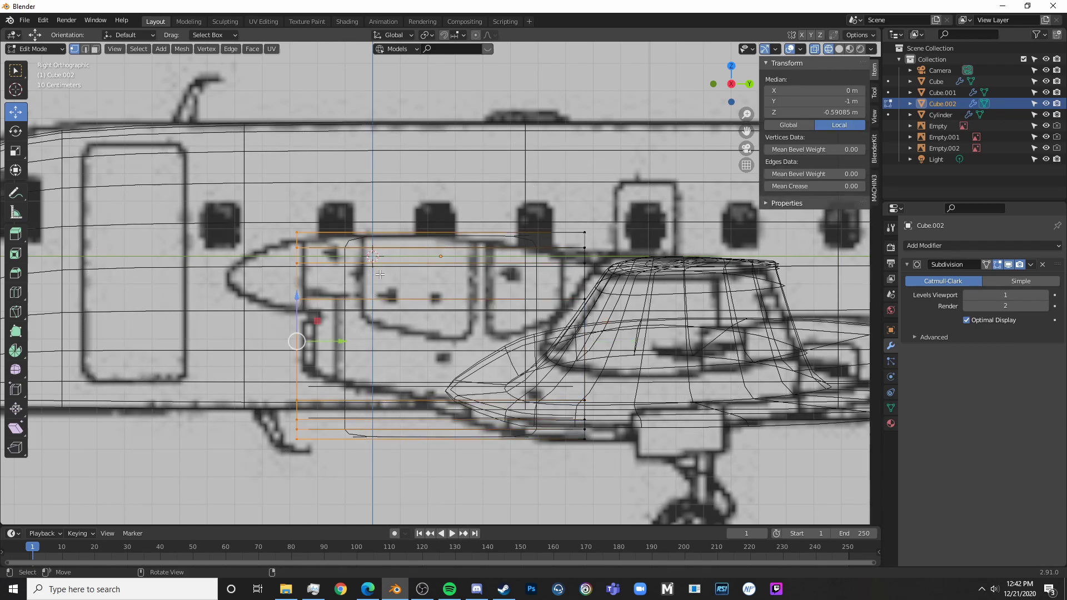
{"action": "key", "text": "s"}
{"action": "left_click", "coordinate": [350, 285]}
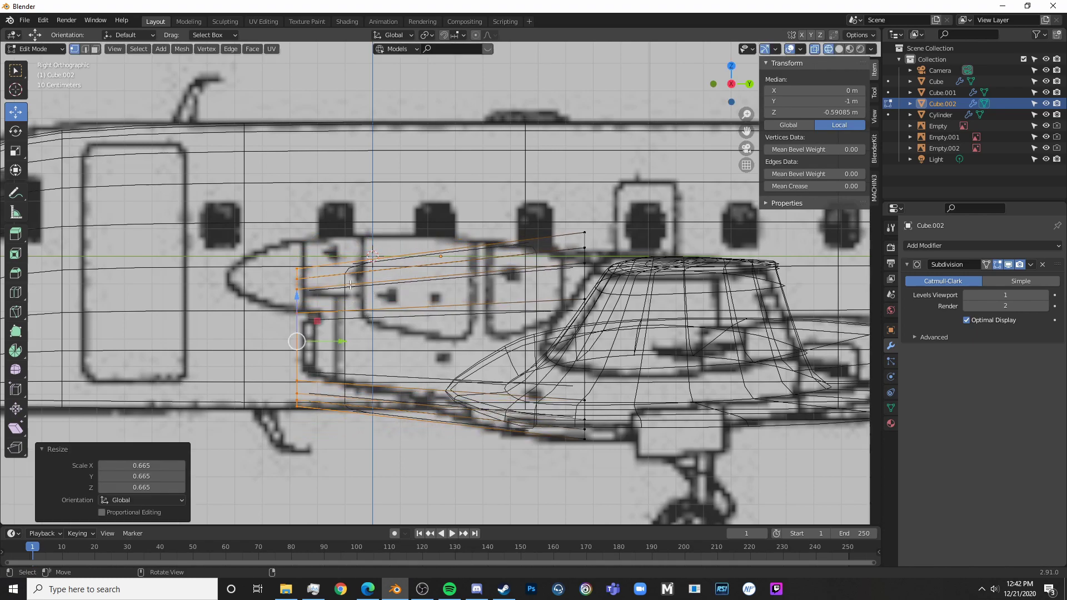
- Move the front-end vertices about 0.111 m up along Z and 0.026 m along Y to match the side blueprint
{"action": "left_click", "coordinate": [309, 262]}
{"action": "left_click", "coordinate": [310, 275], "text": "ctrl+alt"}
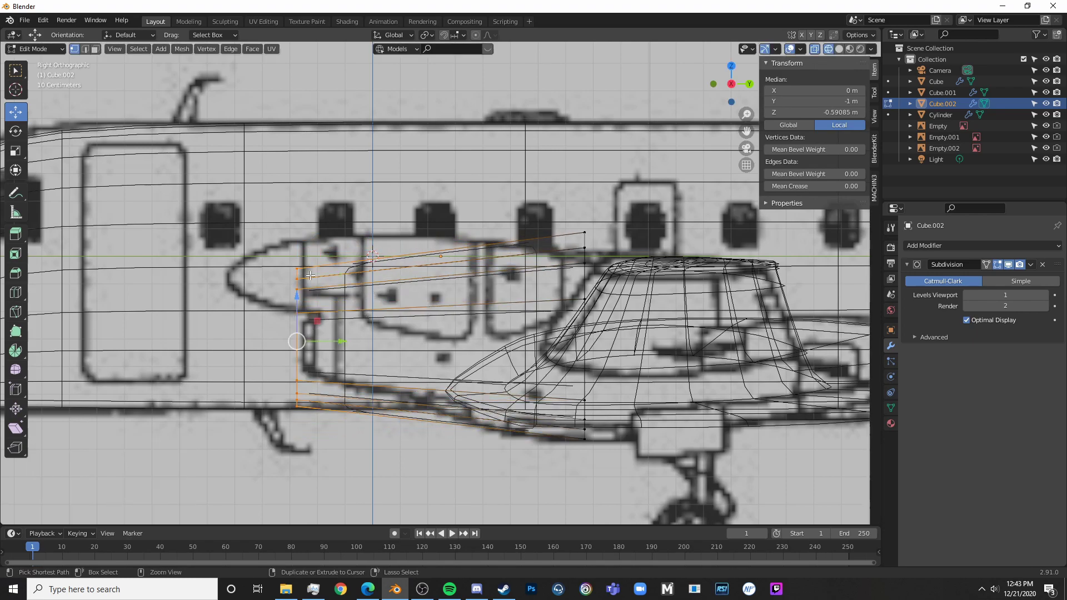
{"action": "left_click_drag", "start_coordinate": [303, 292], "coordinate": [303, 265]}
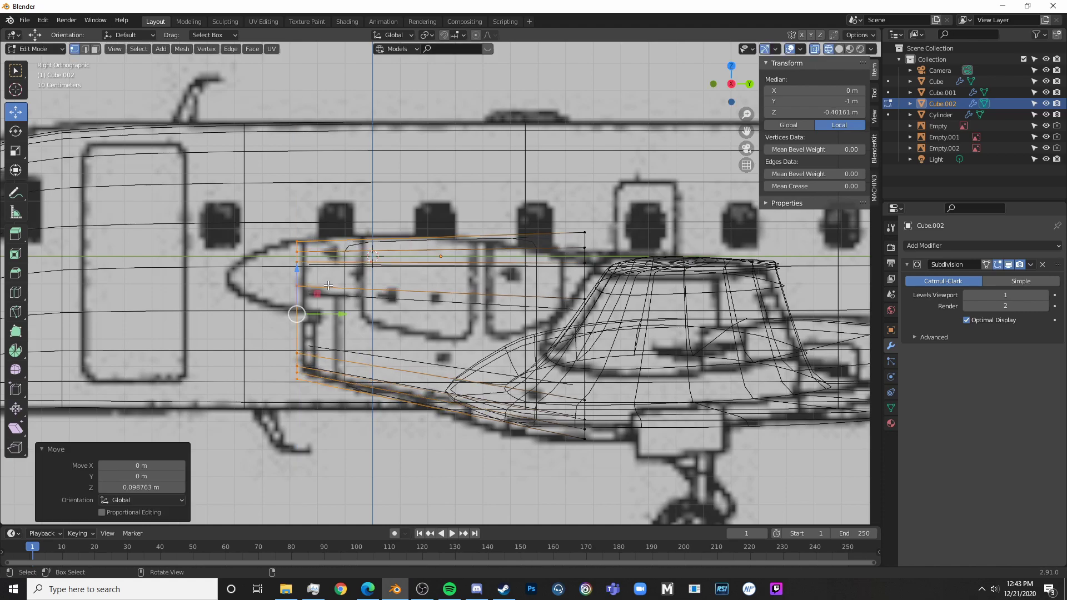
{"action": "left_click_drag", "start_coordinate": [337, 316], "coordinate": [344, 315]}
{"action": "key", "text": "s"}
{"action": "key", "text": "z"}
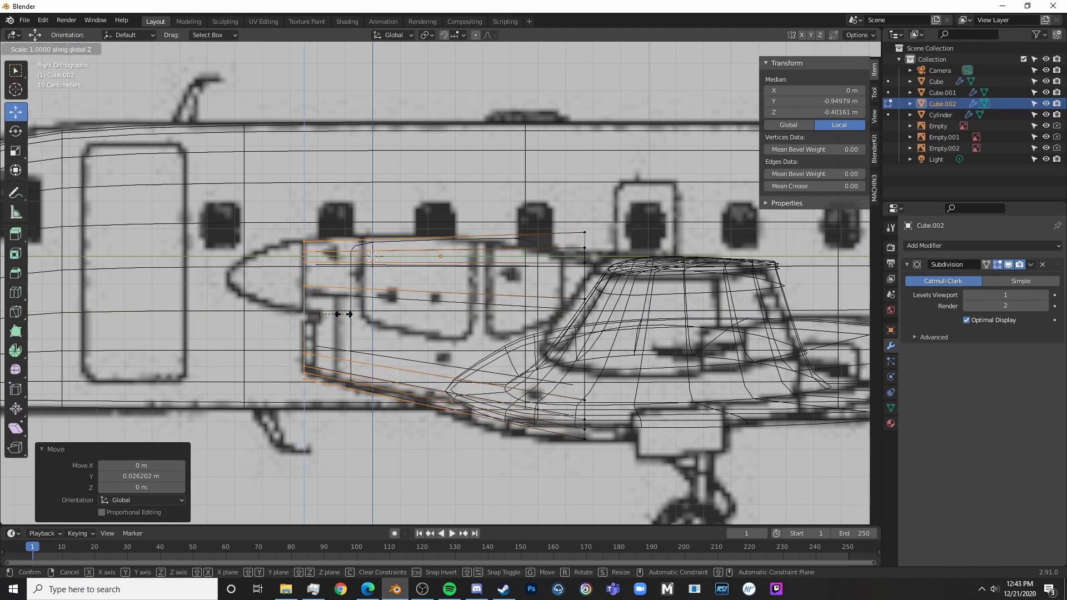
{"action": "left_click", "coordinate": [343, 314]}
{"action": "left_click_drag", "start_coordinate": [310, 269], "coordinate": [312, 264]}
- Fit the front end to the front-view outline, scaling it about 1.4 along X and 1.024 along Z and raising it slightly
{"action": "key", "text": "KP_1"}
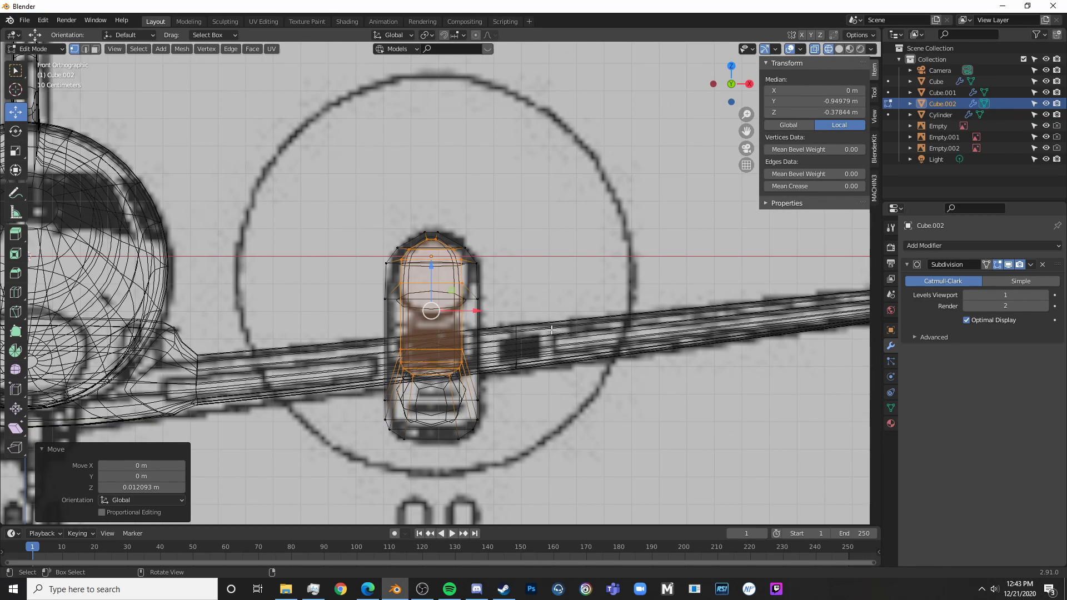
{"action": "key", "text": "s"}
{"action": "key", "text": "x"}
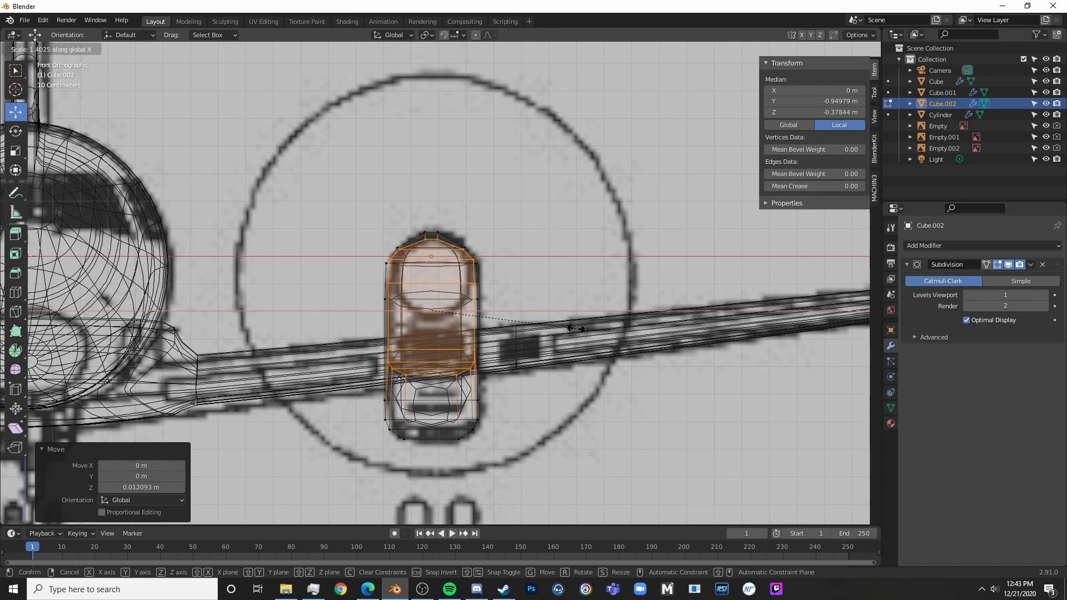
{"action": "left_click", "coordinate": [575, 329]}
{"action": "left_click_drag", "start_coordinate": [432, 275], "coordinate": [433, 266]}
{"action": "key", "text": "s"}
{"action": "key", "text": "x"}
{"action": "left_click", "coordinate": [463, 262]}
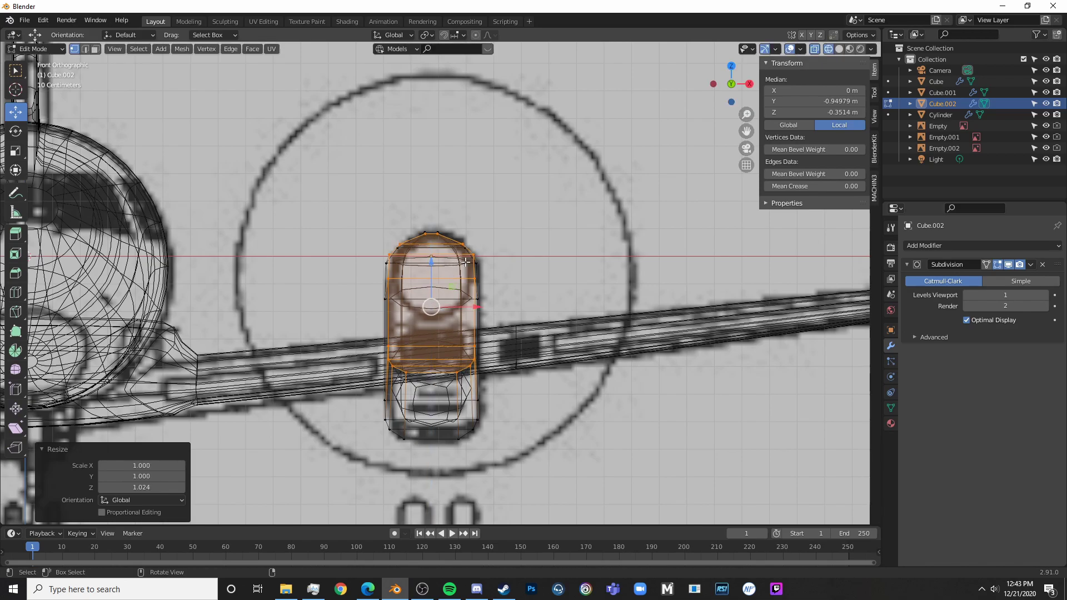
- Select the nacelle's upper rear vertices in side view and lower them along Z to the blueprint's sloping top line
{"action": "key", "text": "Tab"}
{"action": "key", "text": "KP_3"}
{"action": "scroll", "coordinate": [465, 261], "scroll_direction": "up", "scroll_amount": 1}
{"action": "key", "text": "Tab"}
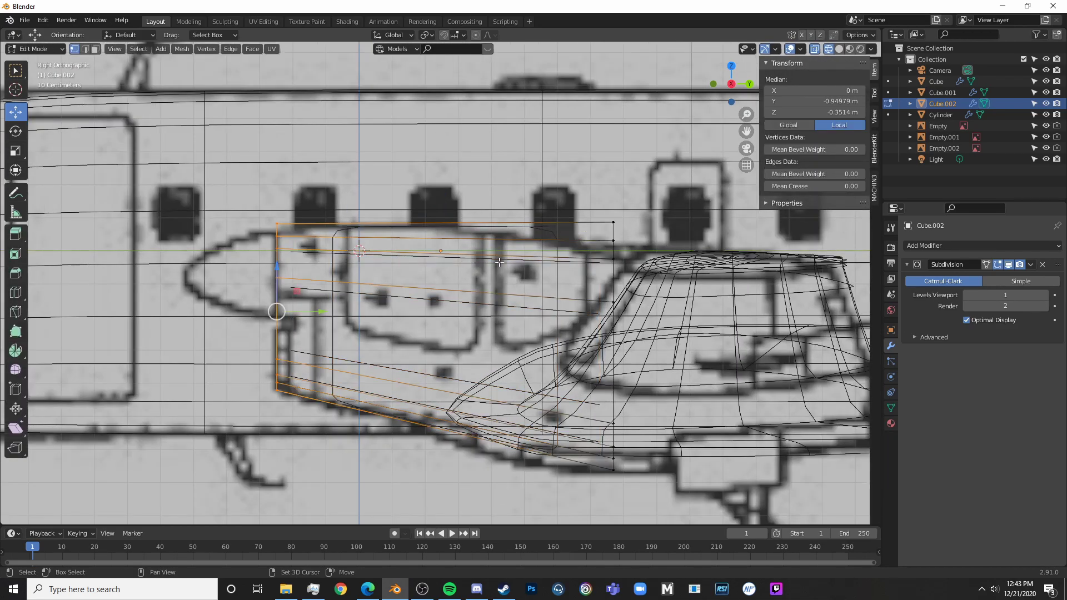
{"action": "middle_click_drag", "start_coordinate": [504, 263], "coordinate": [443, 256], "text": "shift"}
{"action": "key", "text": "a"}
{"action": "key", "text": "alt+a"}
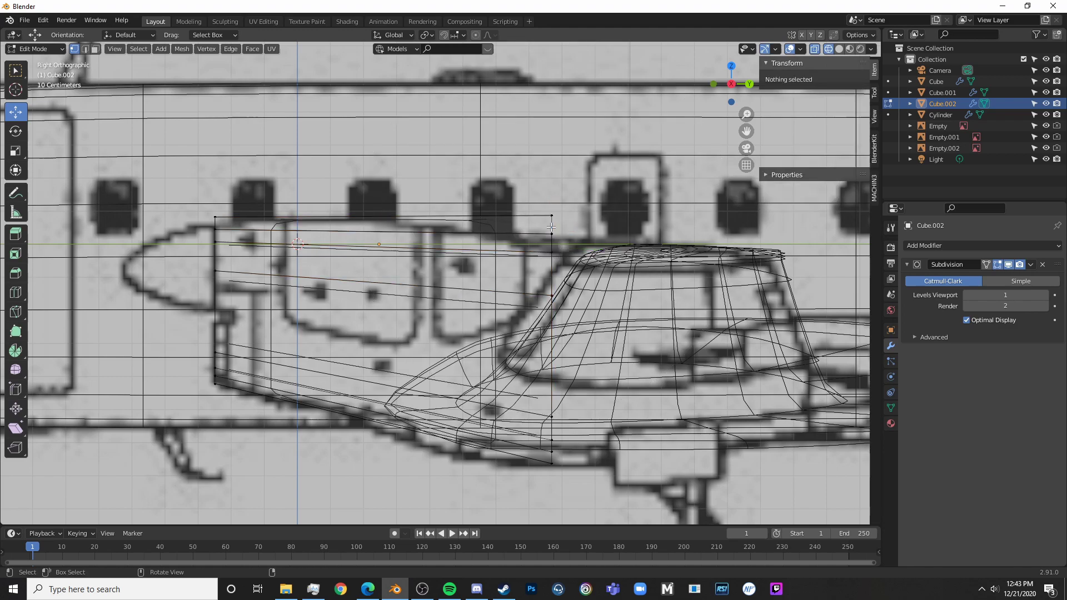
{"action": "key", "text": "c"}
{"action": "left_click", "coordinate": [555, 234]}
{"action": "right_click", "coordinate": [554, 235]}
{"action": "left_click_drag", "start_coordinate": [551, 209], "coordinate": [548, 241]}
{"action": "left_click", "coordinate": [507, 238]}
- Add a centered vertical loop cut through the nacelle and raise its upper vertices to the blueprint's top line
{"action": "key", "text": "ctrl+r"}
{"action": "left_click", "coordinate": [467, 241]}
{"action": "right_click", "coordinate": [467, 240]}
{"action": "key", "text": "alt+a"}
{"action": "key", "text": "c"}
{"action": "left_click", "coordinate": [379, 243]}
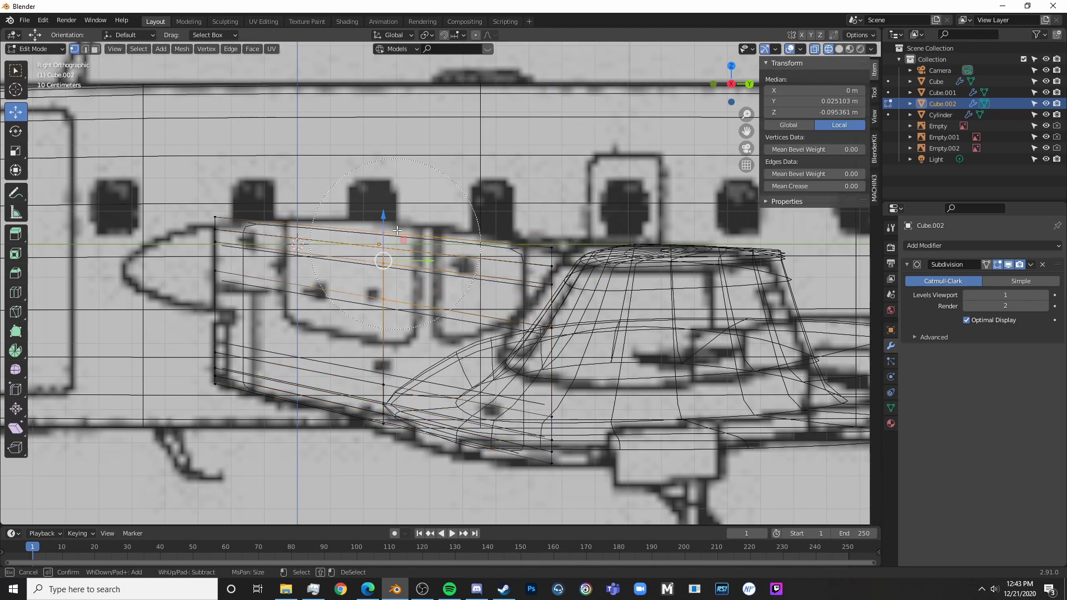
{"action": "right_click", "coordinate": [379, 242]}
{"action": "left_click_drag", "start_coordinate": [381, 221], "coordinate": [386, 212]}
- Add a centered vertical loop cut through the nacelle's rear half and raise its upper vertices to the blueprint's top line
{"action": "key", "text": "alt+a"}
{"action": "key", "text": "ctrl+r"}
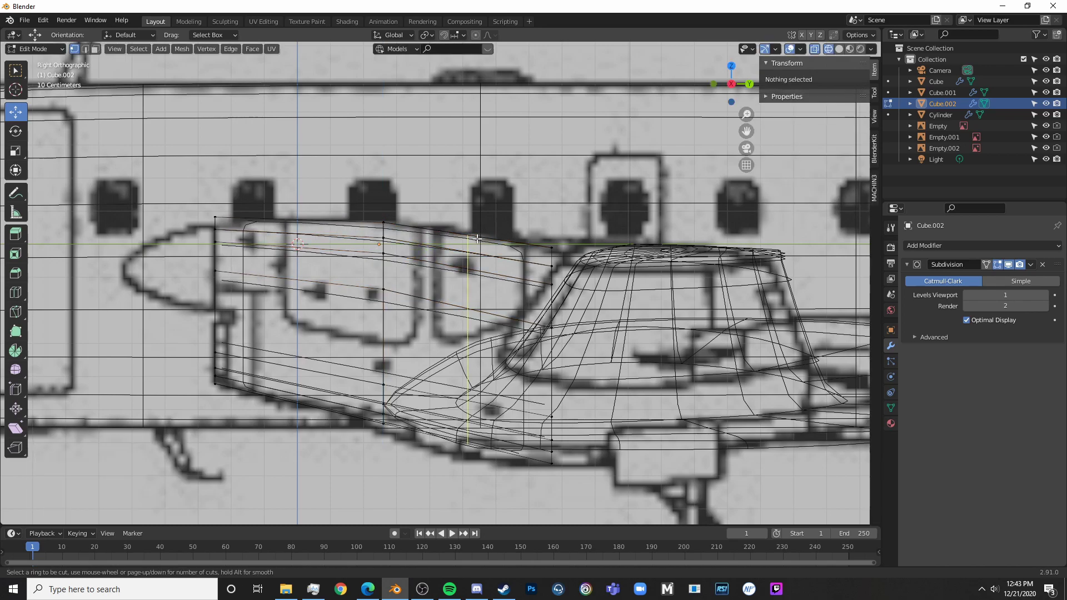
{"action": "left_click", "coordinate": [468, 250]}
{"action": "right_click", "coordinate": [468, 250]}
{"action": "key", "text": "alt+a"}
{"action": "key", "text": "c"}
{"action": "left_click", "coordinate": [461, 268]}
{"action": "right_click", "coordinate": [461, 268]}
{"action": "left_click_drag", "start_coordinate": [469, 225], "coordinate": [468, 220]}
- Lower the middle loop's bottom vertices slightly to the blueprint's underside and select the rear end's bottom vertices
{"action": "key", "text": "alt+a"}
{"action": "key", "text": "c"}
{"action": "left_click", "coordinate": [380, 405]}
{"action": "right_click", "coordinate": [379, 404]}
{"action": "left_click_drag", "start_coordinate": [383, 365], "coordinate": [383, 371]}
{"action": "key", "text": "alt+a"}
{"action": "key", "text": "c"}
{"action": "left_click", "coordinate": [551, 428]}
{"action": "right_click", "coordinate": [551, 428]}
- Add a loop cut just ahead of the middle loop with a slide factor of -0.747 and raise its lower vertices to the underside line
{"action": "middle_click_drag", "start_coordinate": [356, 451], "coordinate": [445, 393], "text": "shift"}
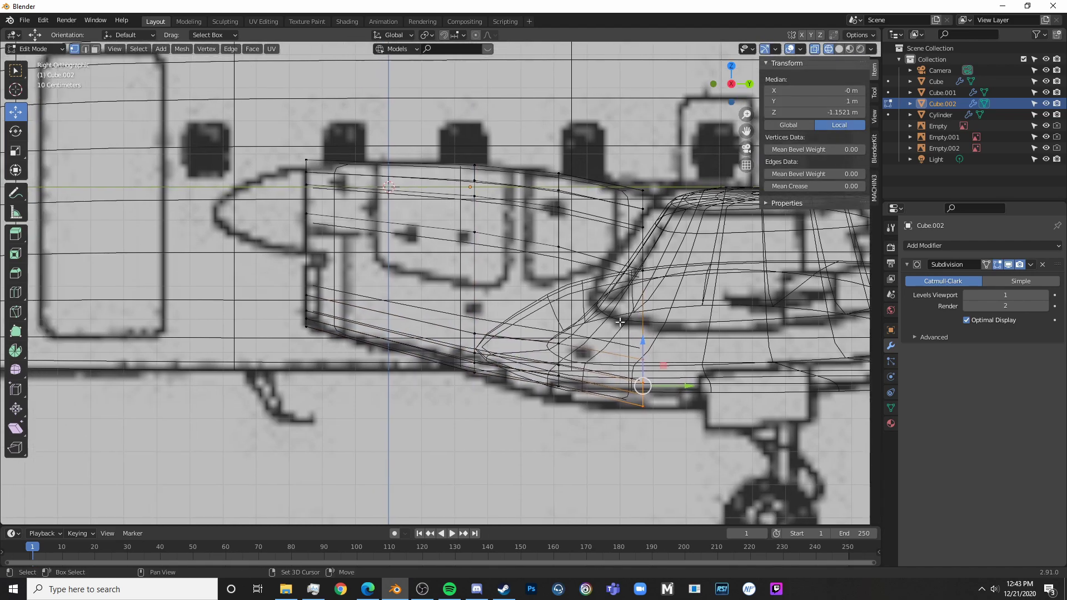
{"action": "scroll", "coordinate": [445, 394], "scroll_direction": "up", "scroll_amount": 3}
{"action": "key", "text": "alt+a"}
{"action": "key", "text": "ctrl+r"}
{"action": "left_click", "coordinate": [445, 393]}
{"action": "left_click", "coordinate": [542, 407]}
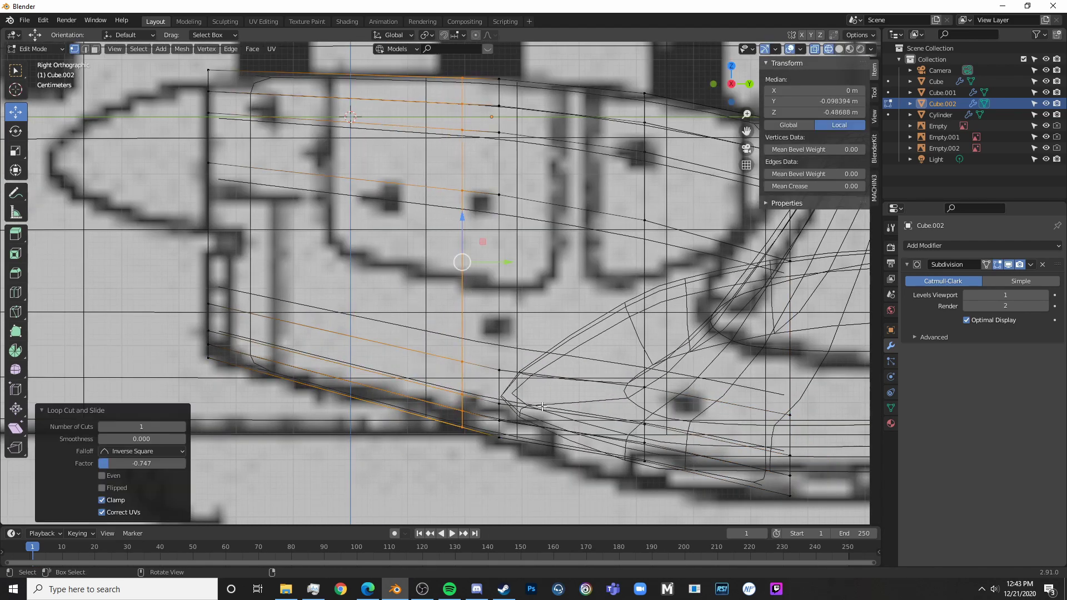
{"action": "key", "text": "alt+a"}
{"action": "key", "text": "c"}
{"action": "right_click", "coordinate": [440, 370]}
{"action": "mouse_move", "coordinate": [432, 416]}
{"action": "left_mouse_down"}
{"action": "mouse_move", "coordinate": [440, 370]}
{"action": "mouse_move", "coordinate": [473, 345]}
{"action": "mouse_move", "coordinate": [463, 351]}
{"action": "left_mouse_up"}
- Select the upper vertices of the loop just ahead of the middle and raise them slightly to the blueprint's top line
{"action": "key", "text": "alt+a"}
{"action": "key", "text": "ctrl+r"}
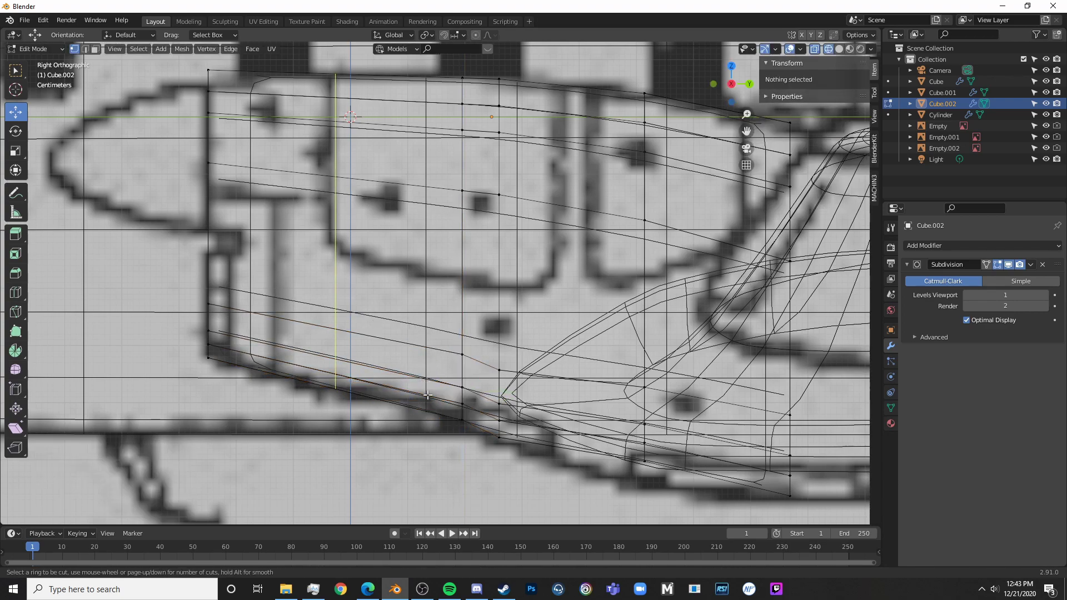
{"action": "scroll", "coordinate": [430, 277], "scroll_direction": "up", "scroll_amount": 3, "text": "shift"}
{"action": "left_click", "coordinate": [451, 186]}
{"action": "right_click", "coordinate": [453, 181]}
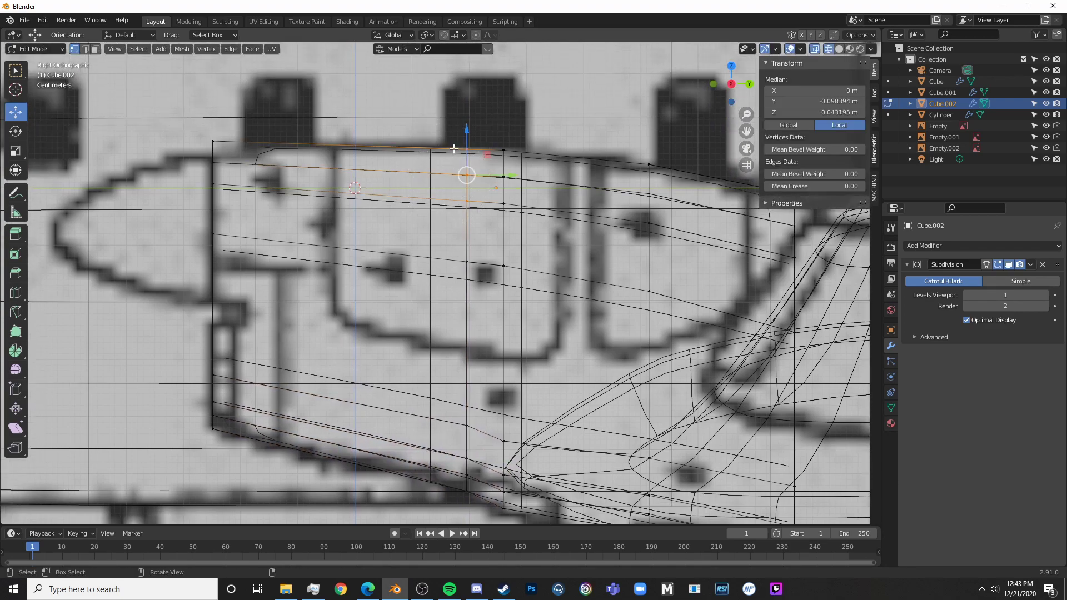
{"action": "left_click_drag", "start_coordinate": [466, 138], "coordinate": [466, 136]}
- Select the bottom vertices of the loop in the nacelle's rear half and lower them along Z to the blueprint's underside
{"action": "middle_click_drag", "start_coordinate": [626, 351], "coordinate": [463, 195], "text": "shift"}
{"action": "key", "text": "alt+a"}
{"action": "key", "text": "c"}
{"action": "left_click_drag", "start_coordinate": [474, 374], "coordinate": [489, 312]}
{"action": "right_click", "coordinate": [490, 309]}
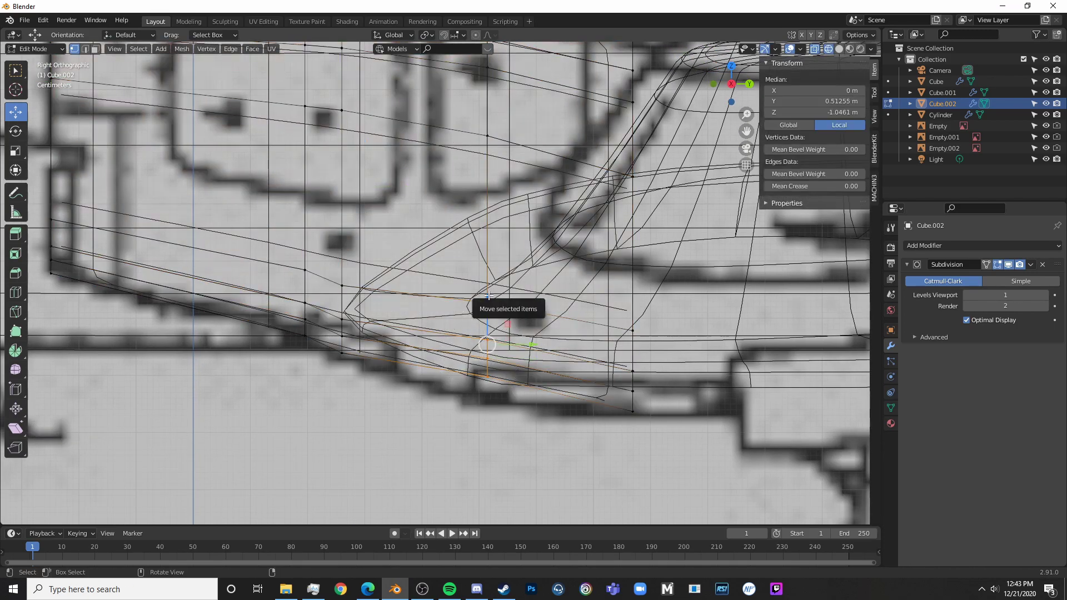
- Add a centered loop cut between the middle and rear-half loops and lower its bottom vertices about 0.009 m along Z
{"action": "key", "text": "ctrl+r"}
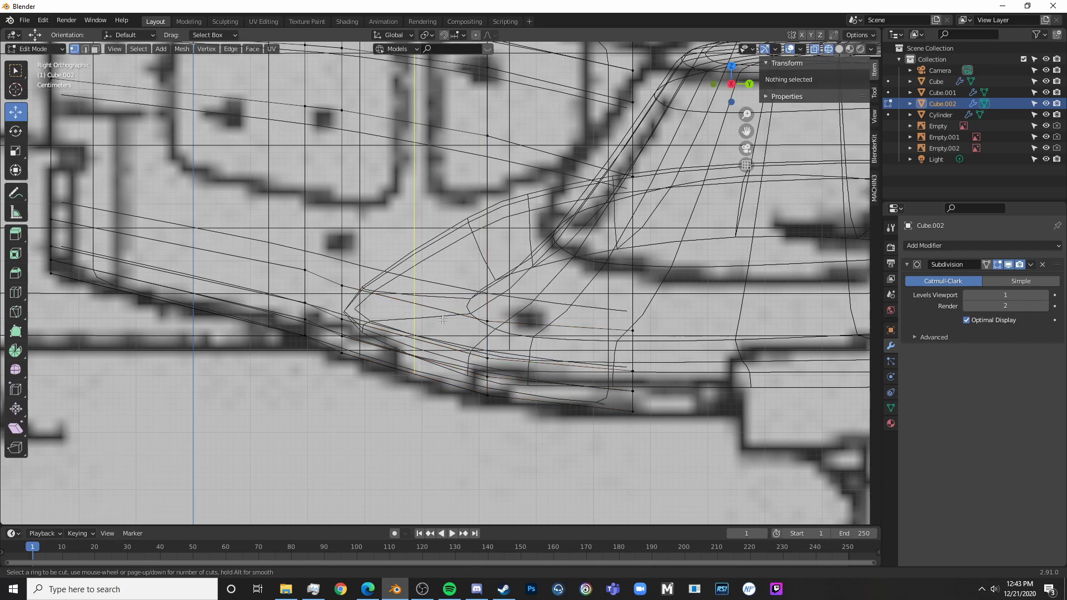
{"action": "left_click", "coordinate": [443, 321]}
{"action": "right_click", "coordinate": [443, 320]}
{"action": "key", "text": "alt+a"}
{"action": "key", "text": "c"}
{"action": "left_click_drag", "start_coordinate": [411, 374], "coordinate": [414, 302]}
{"action": "right_click", "coordinate": [414, 306]}
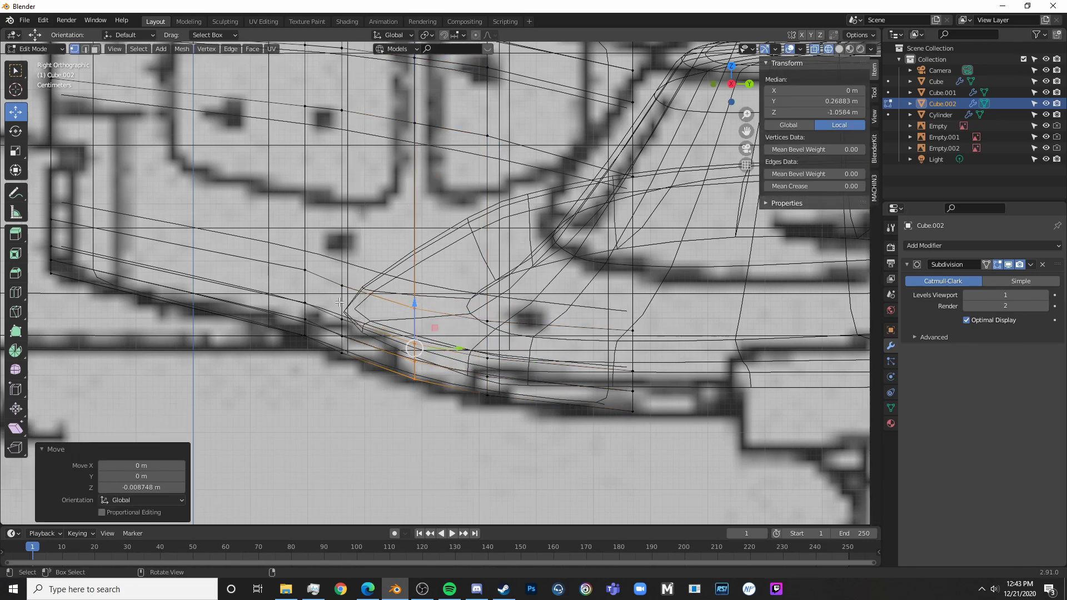
- Add a loop cut in the front section close to the existing loops and raise its lower vertices slightly to the underside line
{"action": "key", "text": "alt+a"}
{"action": "key", "text": "ctrl+r"}
{"action": "left_click", "coordinate": [276, 309]}
{"action": "left_click", "coordinate": [342, 316]}
{"action": "key", "text": "alt+a"}
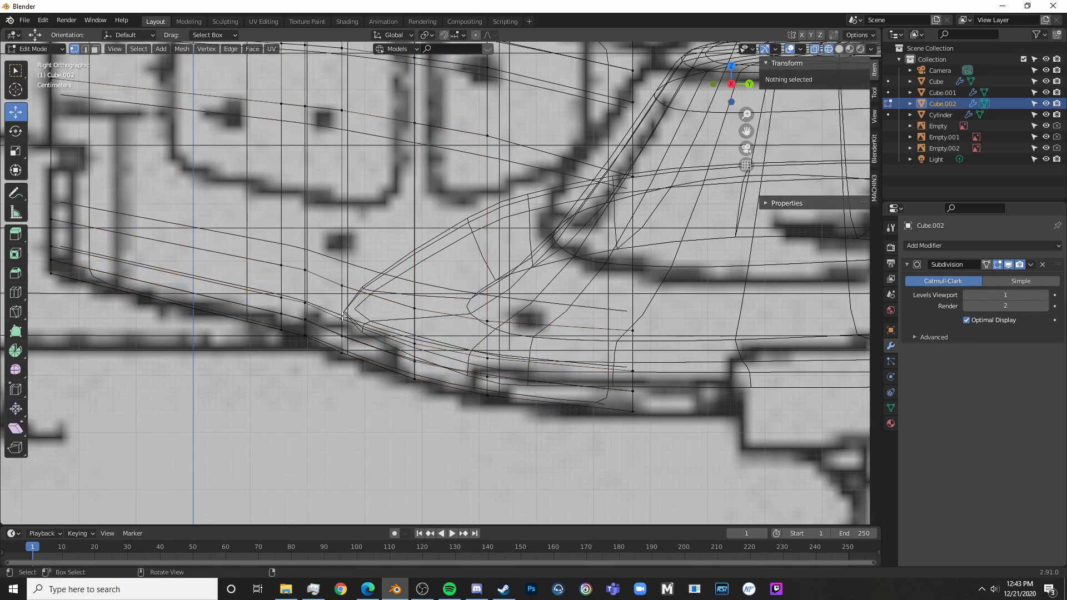
{"action": "left_click", "coordinate": [280, 303], "text": "alt"}
{"action": "key", "text": "g"}
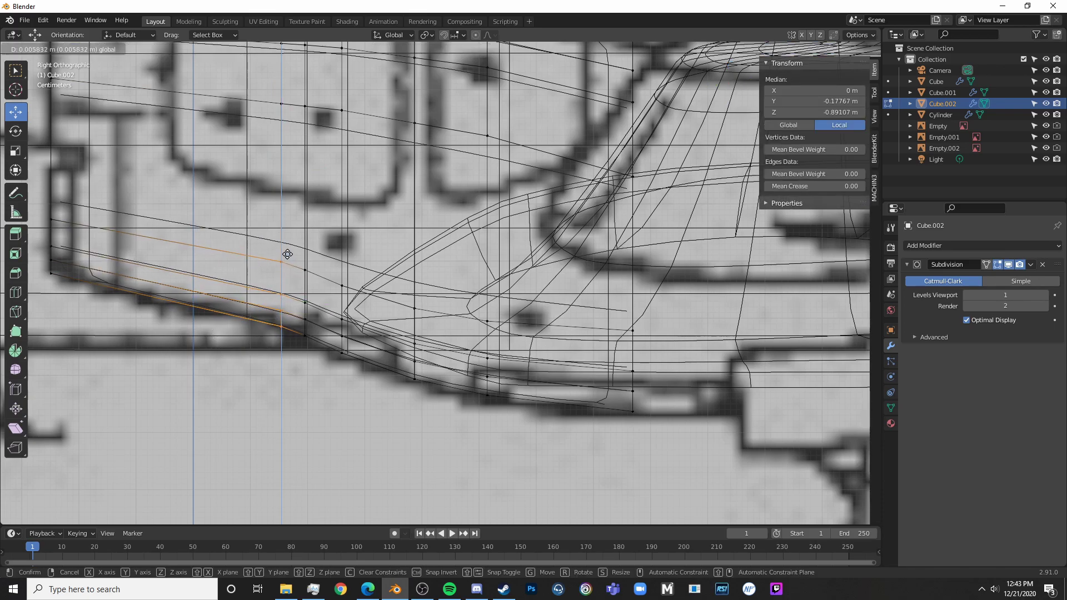
{"action": "left_click", "coordinate": [287, 254]}
- Extend the nacelle rearward by moving its rear-end vertices along Y to a local position of 2.5683 m, and leave Edit Mode
{"action": "scroll", "coordinate": [287, 254], "scroll_direction": "down", "scroll_amount": 6}
{"action": "key", "text": "alt+a"}
{"action": "key", "text": "c"}
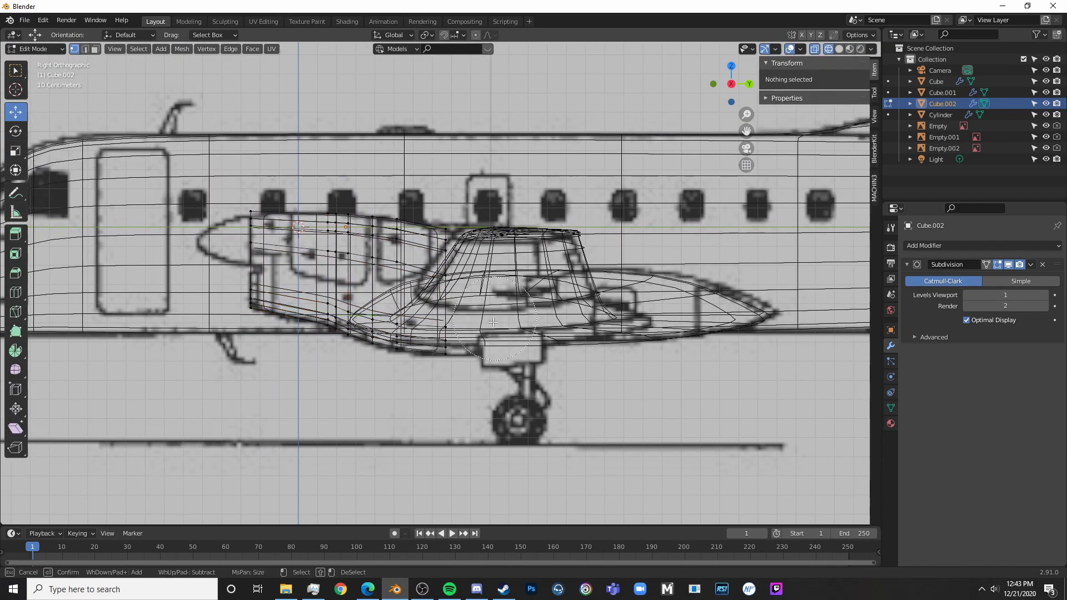
{"action": "left_click_drag", "start_coordinate": [482, 328], "coordinate": [476, 253]}
{"action": "right_click", "coordinate": [506, 257]}
{"action": "key", "text": "g"}
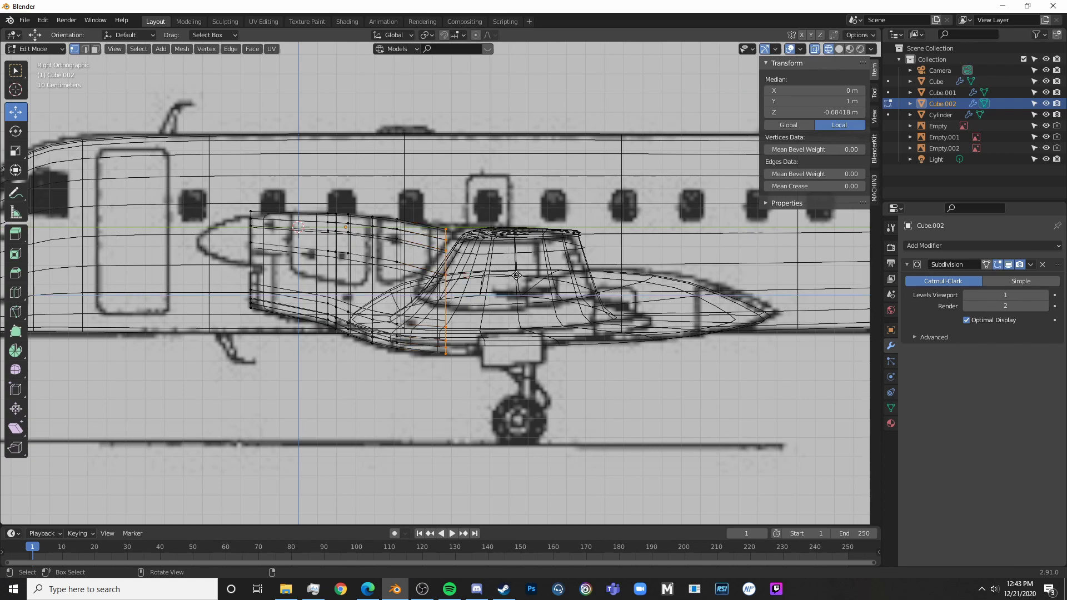
{"action": "key", "text": "y"}
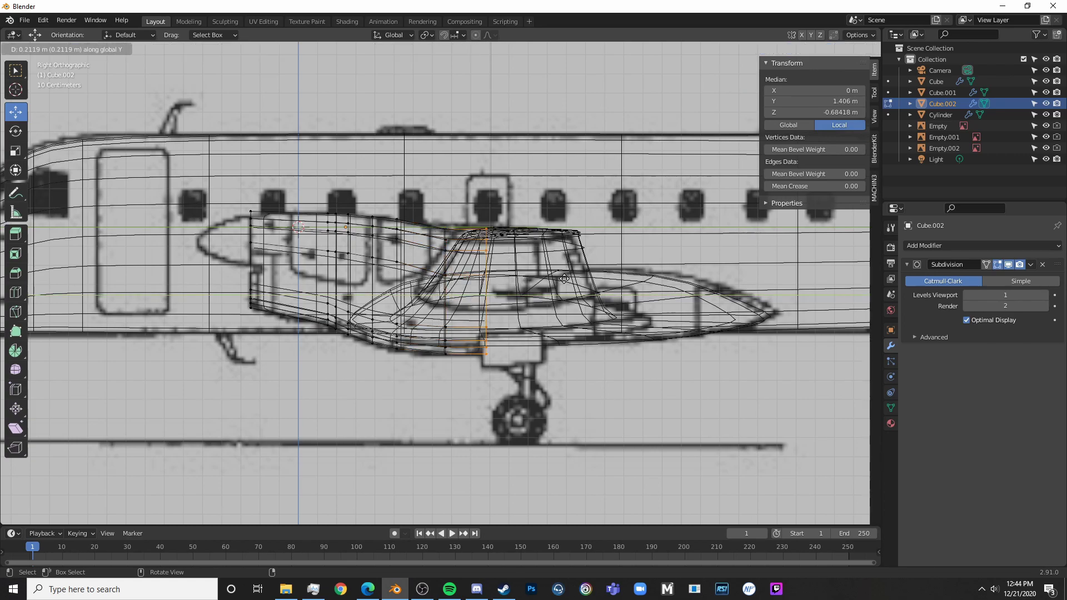
{"action": "left_click", "coordinate": [658, 280]}
{"action": "key", "text": "Tab"}
{"action": "scroll", "coordinate": [637, 362], "scroll_direction": "down", "scroll_amount": 4}
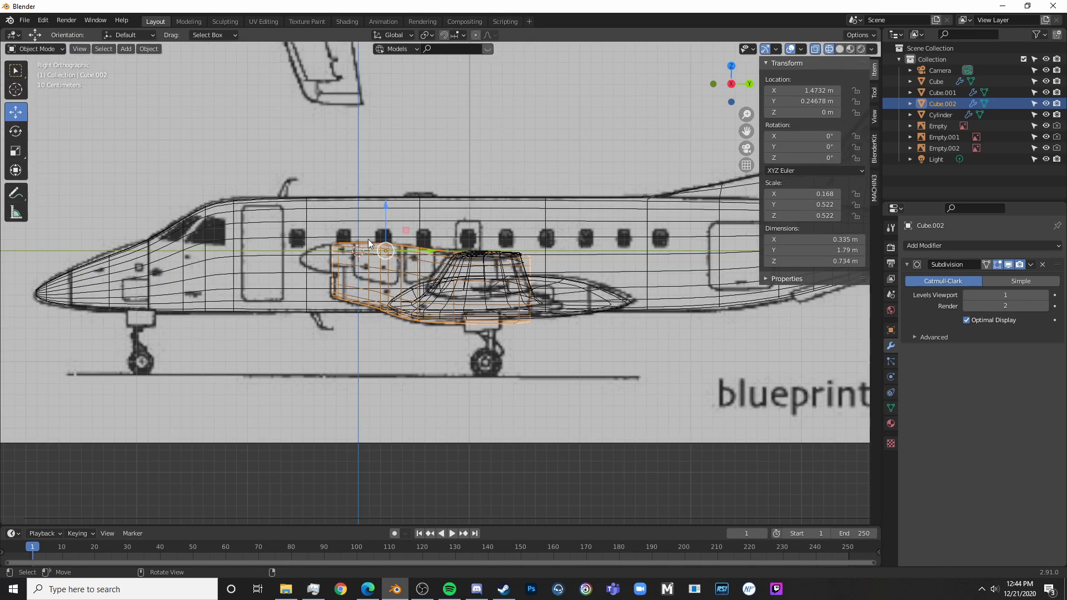
- Switch to the Edge browser and examine the engine nacelle's shape in Embraer 120 photos from the image results
{"action": "left_click", "coordinate": [366, 590]}
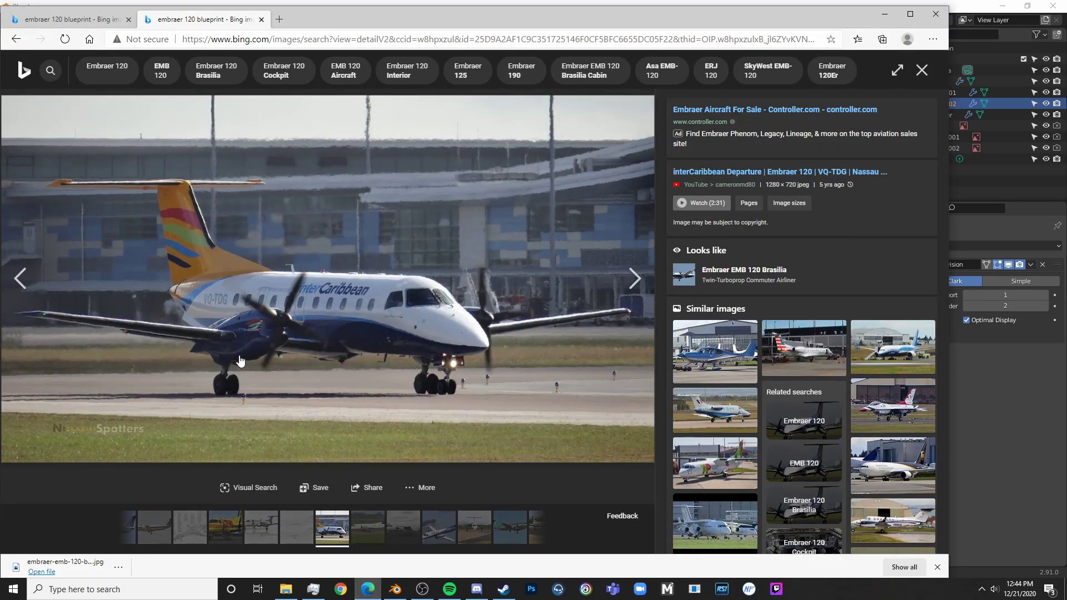
{"action": "left_click", "coordinate": [15, 38]}
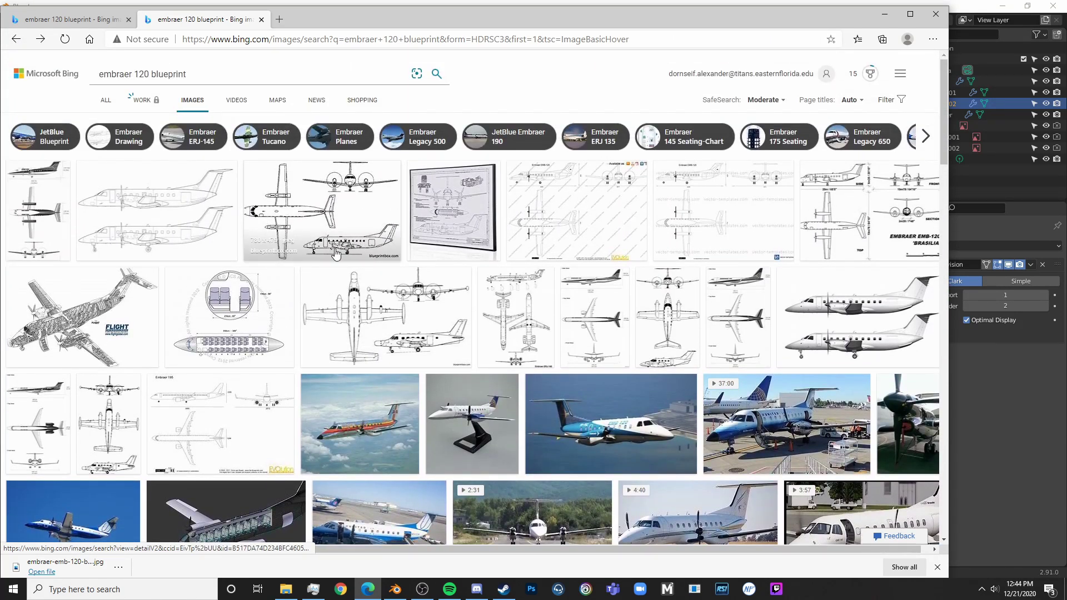
{"action": "scroll", "coordinate": [433, 218], "scroll_direction": "down", "scroll_amount": 5}
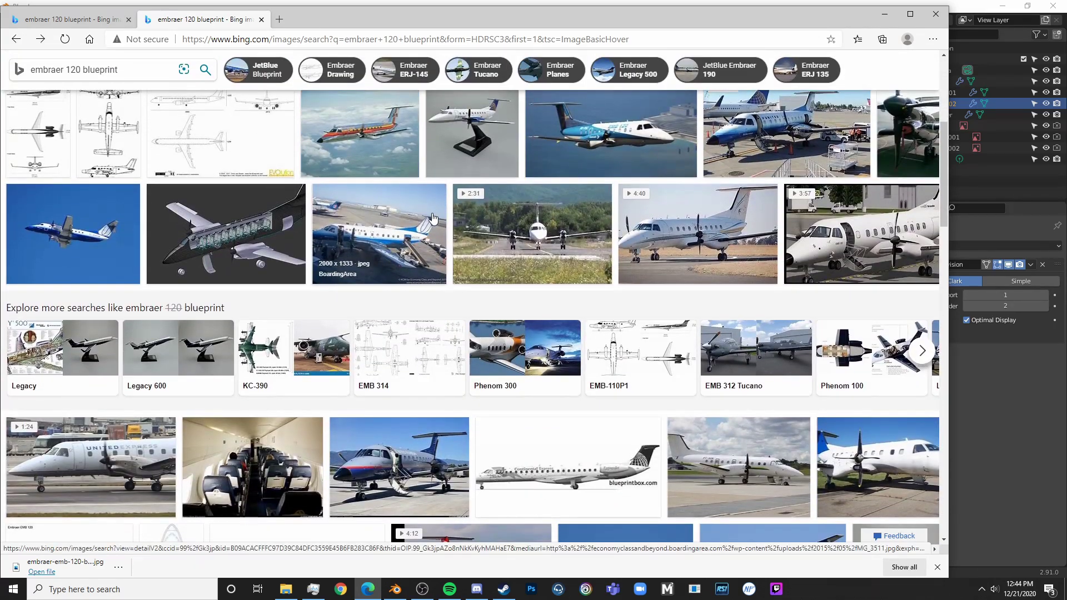
{"action": "left_click", "coordinate": [370, 132]}
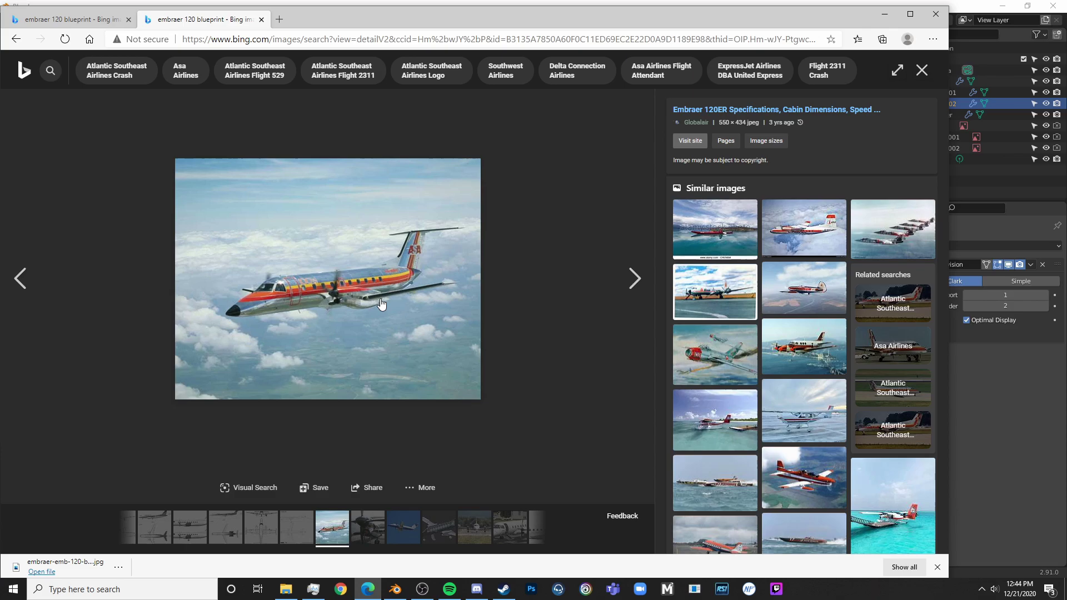
{"action": "left_click", "coordinate": [16, 38]}
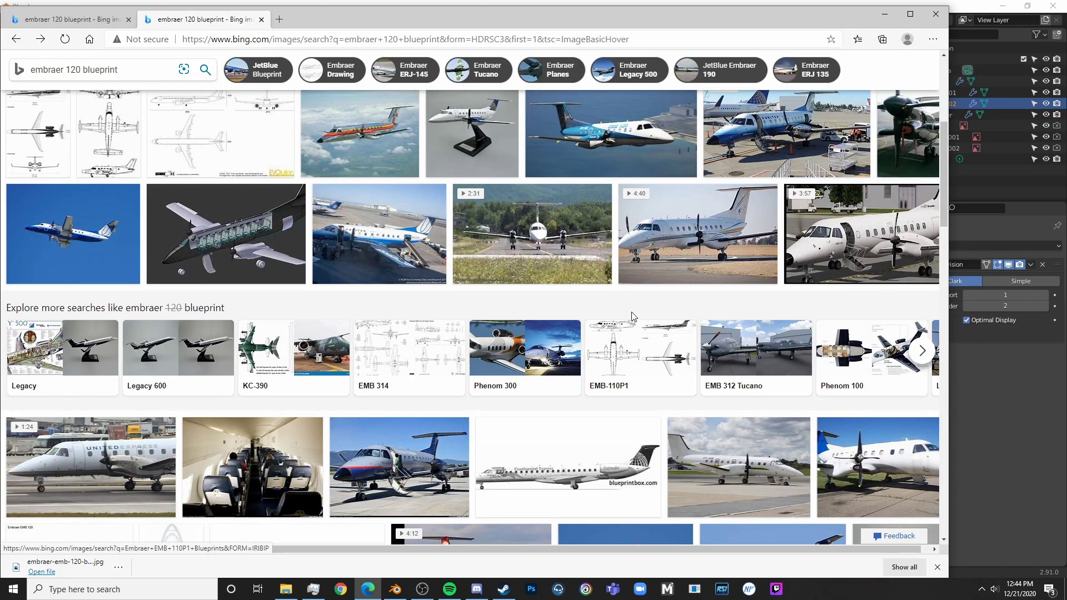
{"action": "scroll", "coordinate": [600, 259], "scroll_direction": "down", "scroll_amount": 10}
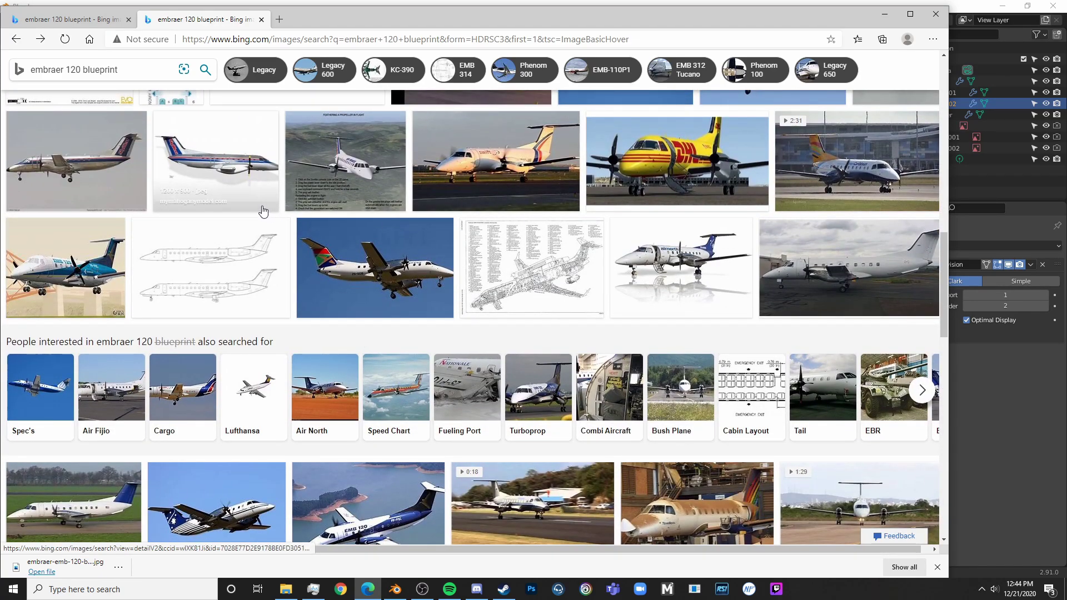
{"action": "left_click", "coordinate": [240, 181]}
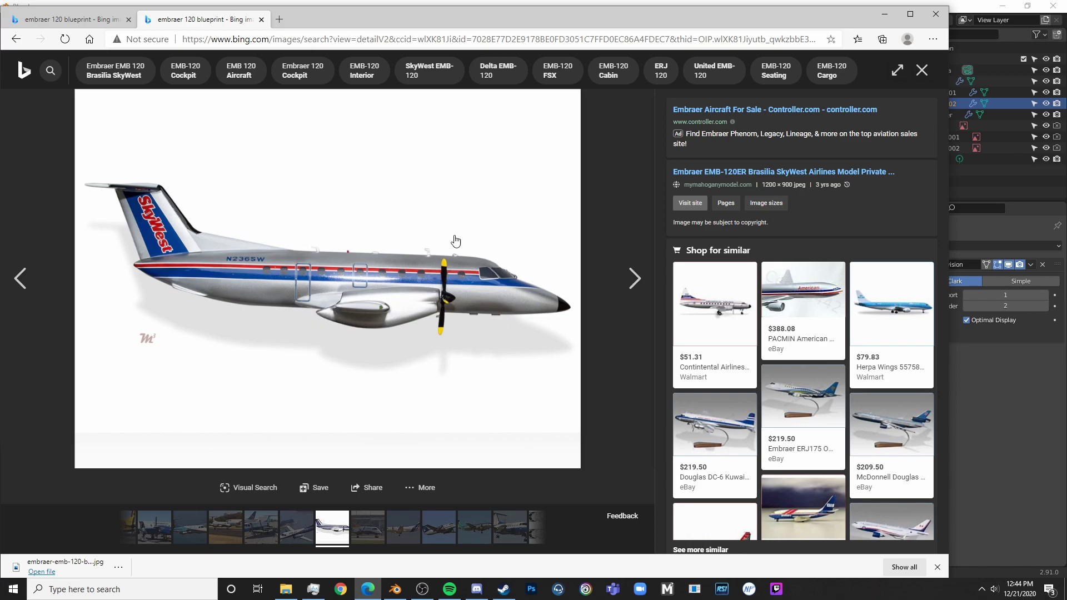
{"action": "left_click", "coordinate": [16, 39]}
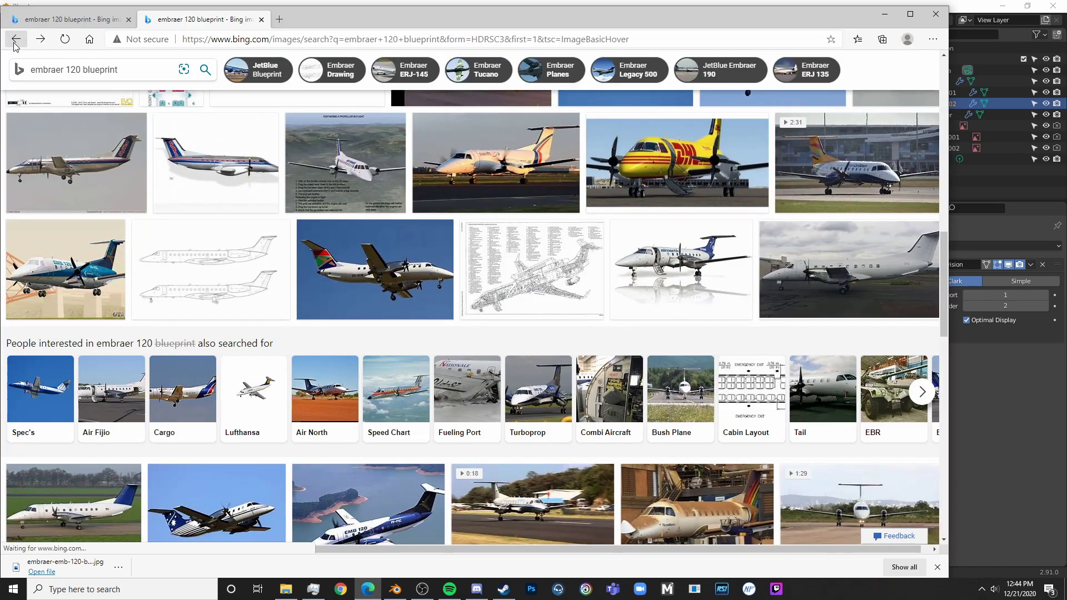
- Look further through the Embraer 120 image results for photos that show the rear of the engine nacelle
{"action": "scroll", "coordinate": [295, 237], "scroll_direction": "down", "scroll_amount": 5}
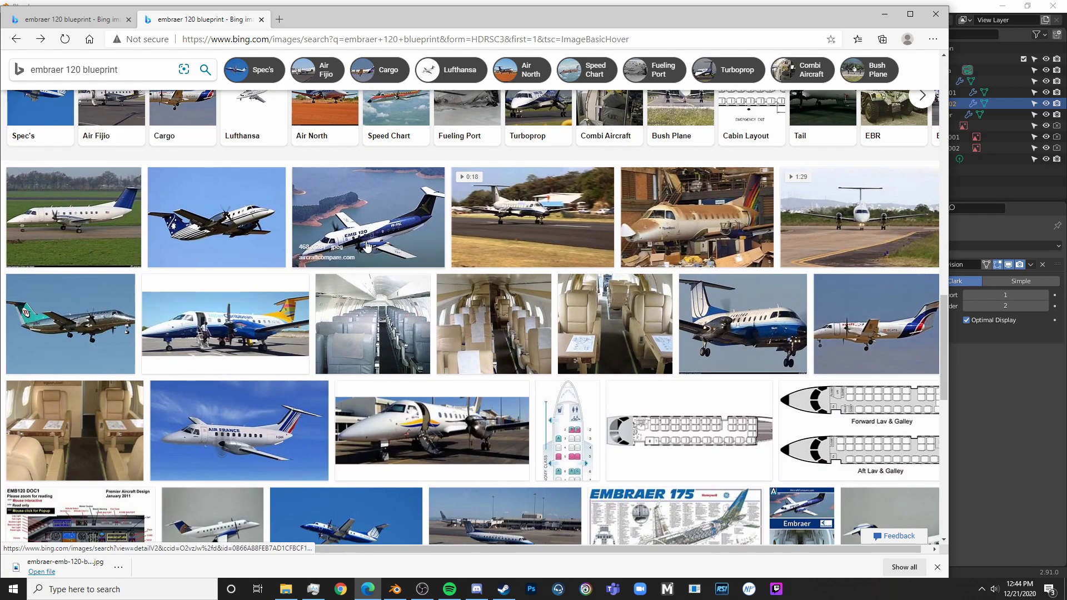
{"action": "left_click", "coordinate": [364, 246]}
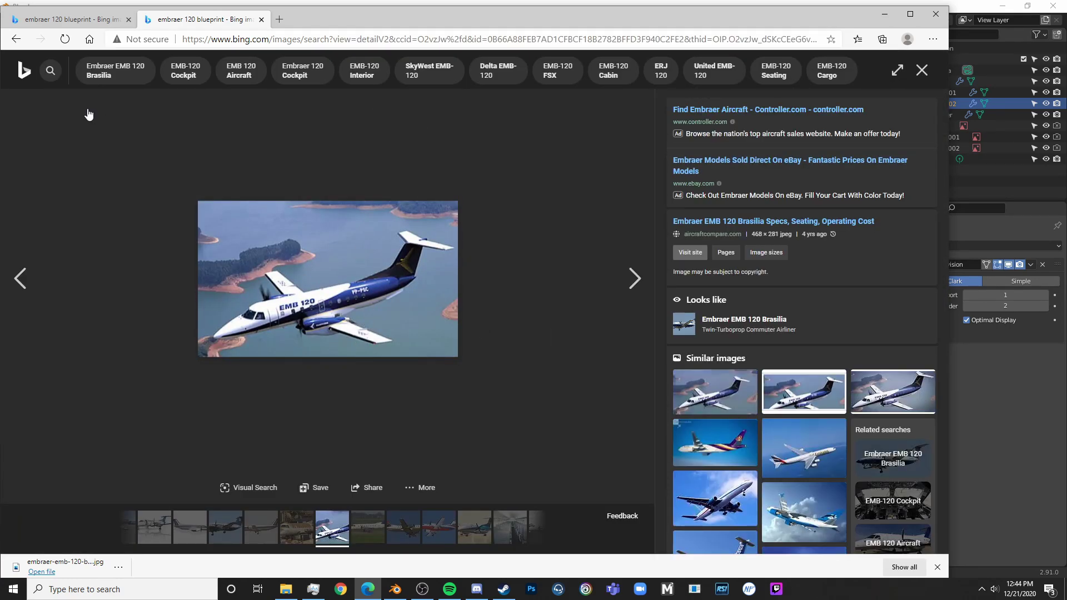
{"action": "left_click", "coordinate": [17, 39]}
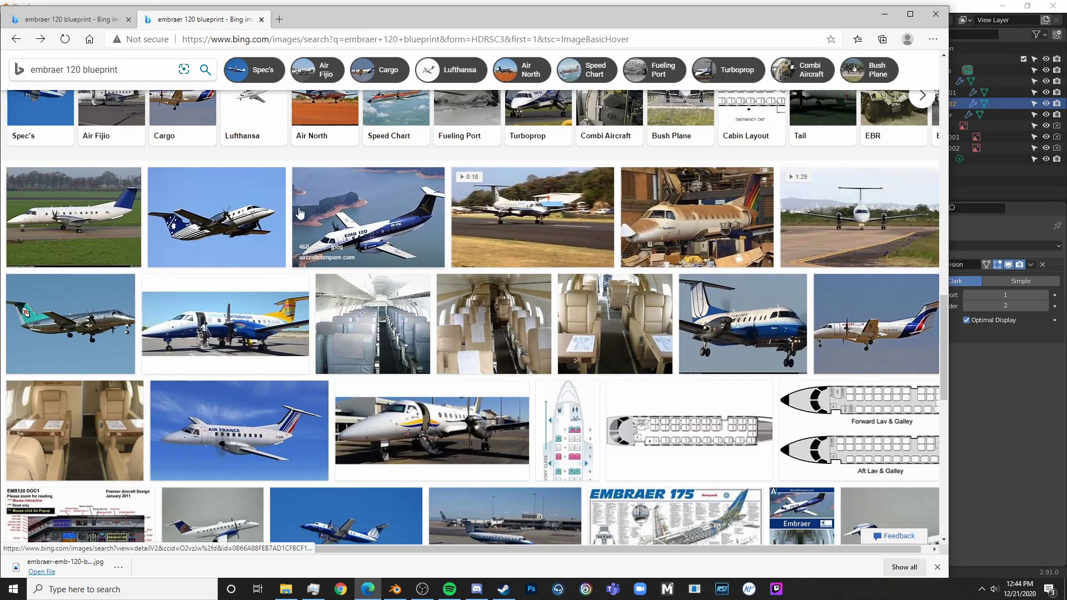
{"action": "scroll", "coordinate": [250, 289], "scroll_direction": "down", "scroll_amount": 6}
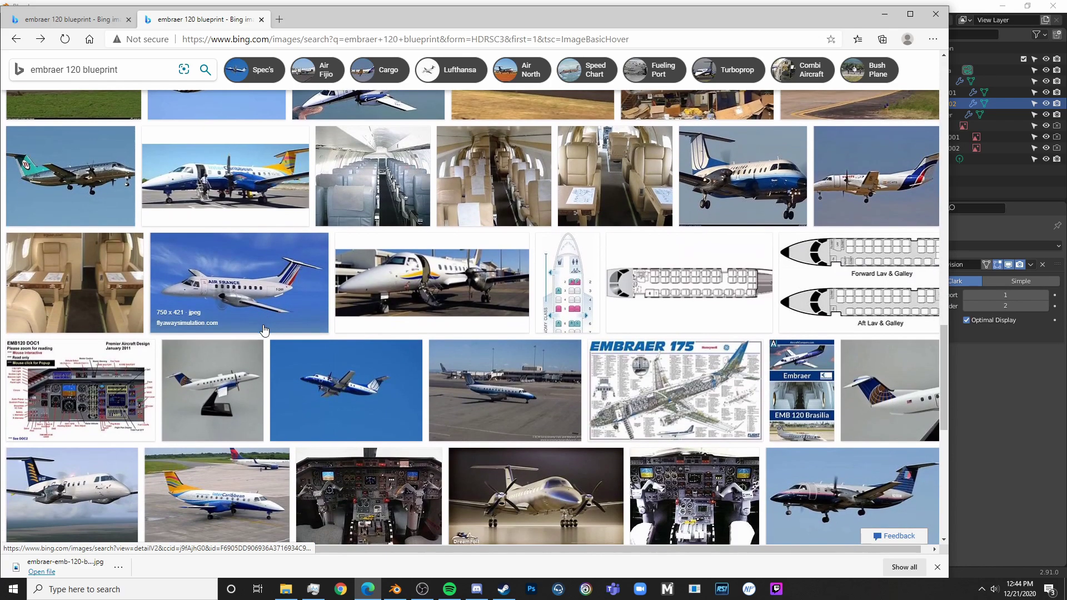
{"action": "scroll", "coordinate": [269, 329], "scroll_direction": "down", "scroll_amount": 4}
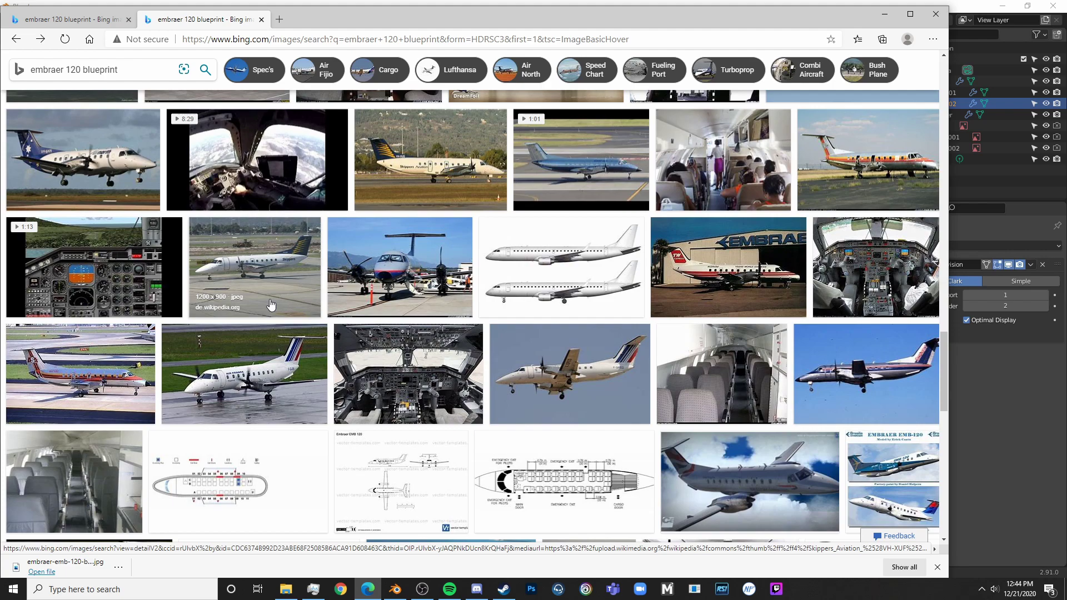
{"action": "scroll", "coordinate": [270, 304], "scroll_direction": "down", "scroll_amount": 3}
{"action": "scroll", "coordinate": [268, 298], "scroll_direction": "down", "scroll_amount": 2}
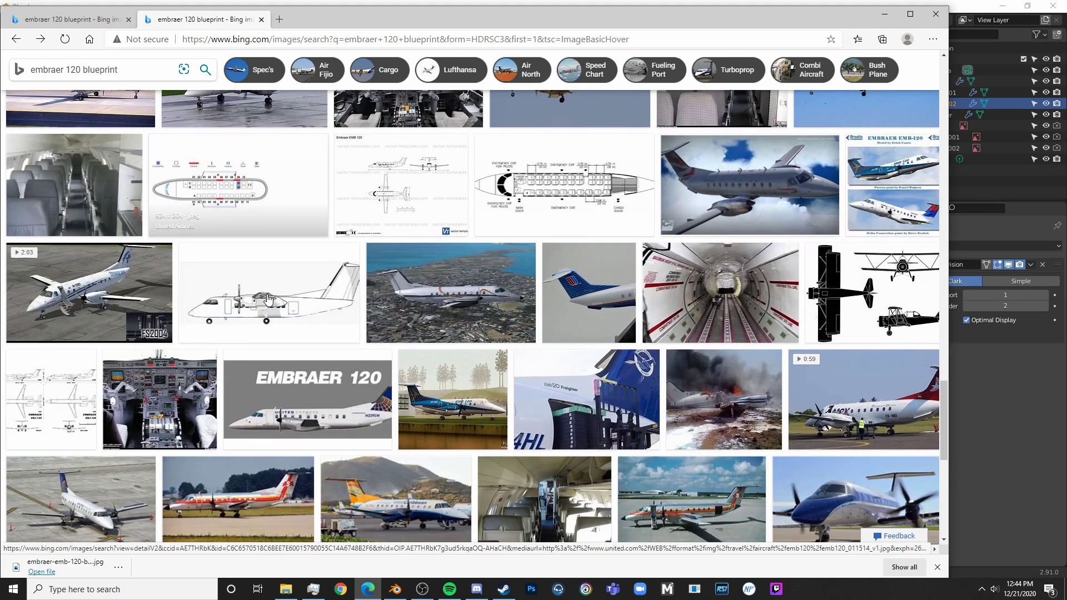
{"action": "scroll", "coordinate": [268, 299], "scroll_direction": "down", "scroll_amount": 4}
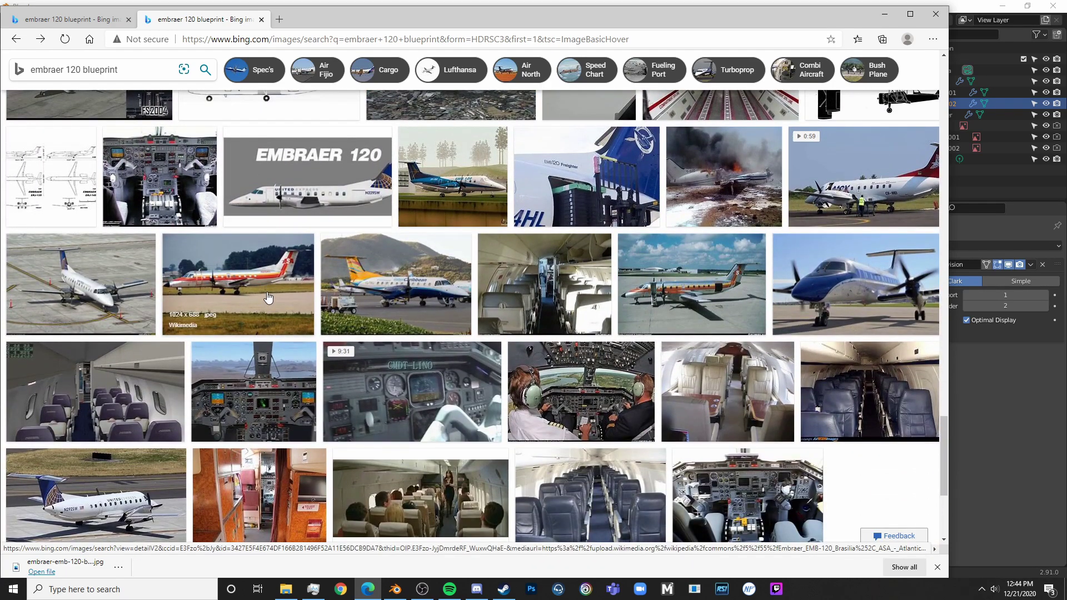
{"action": "scroll", "coordinate": [275, 286], "scroll_direction": "down", "scroll_amount": 1}
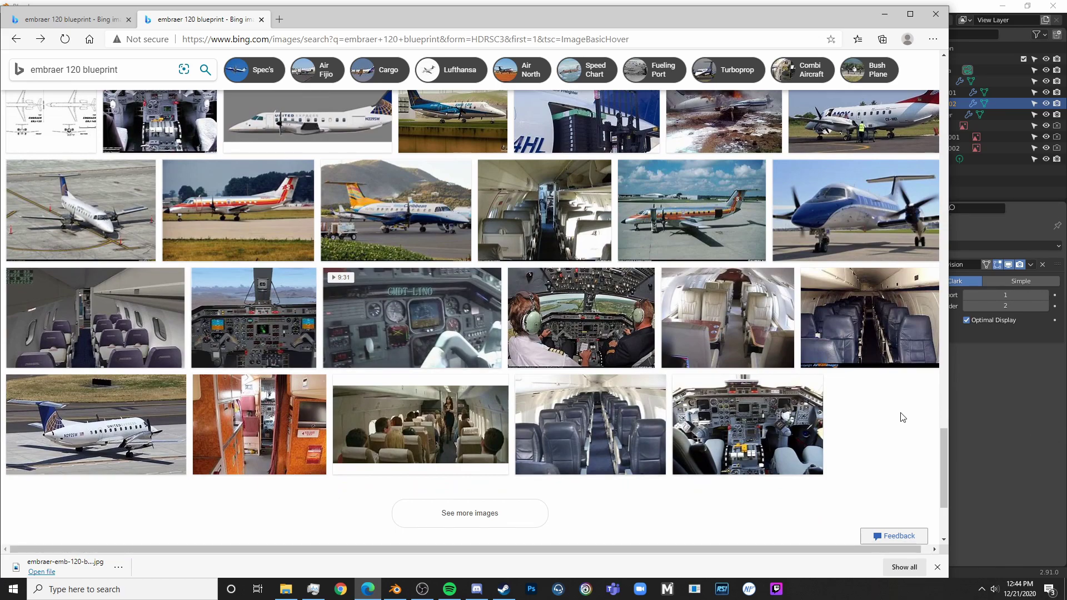
{"action": "left_click", "coordinate": [127, 438]}
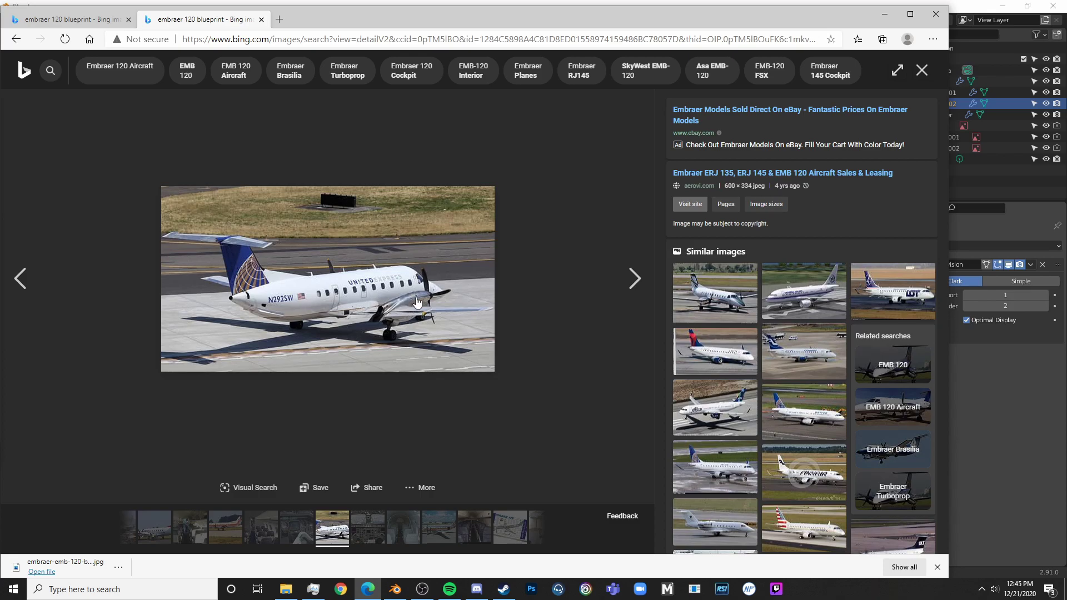
- Switch back to Blender and move the nacelle's rear-end vertices forward along Y to a local position of 2.2014 m
{"action": "left_click", "coordinate": [1011, 444]}
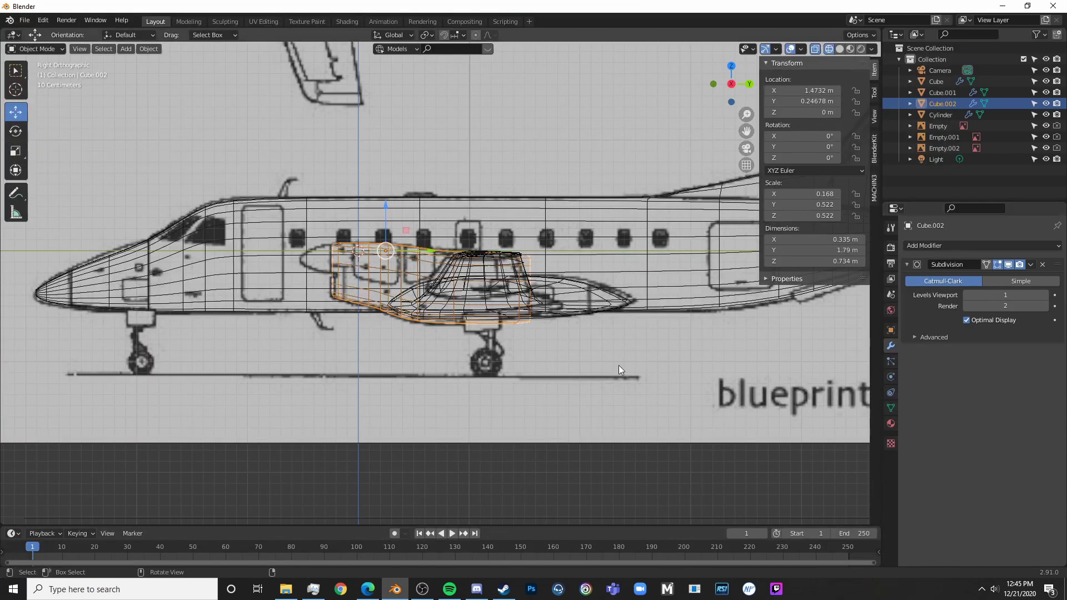
{"action": "key", "text": "Tab"}
{"action": "middle_click_drag", "start_coordinate": [601, 312], "coordinate": [517, 299], "text": "shift"}
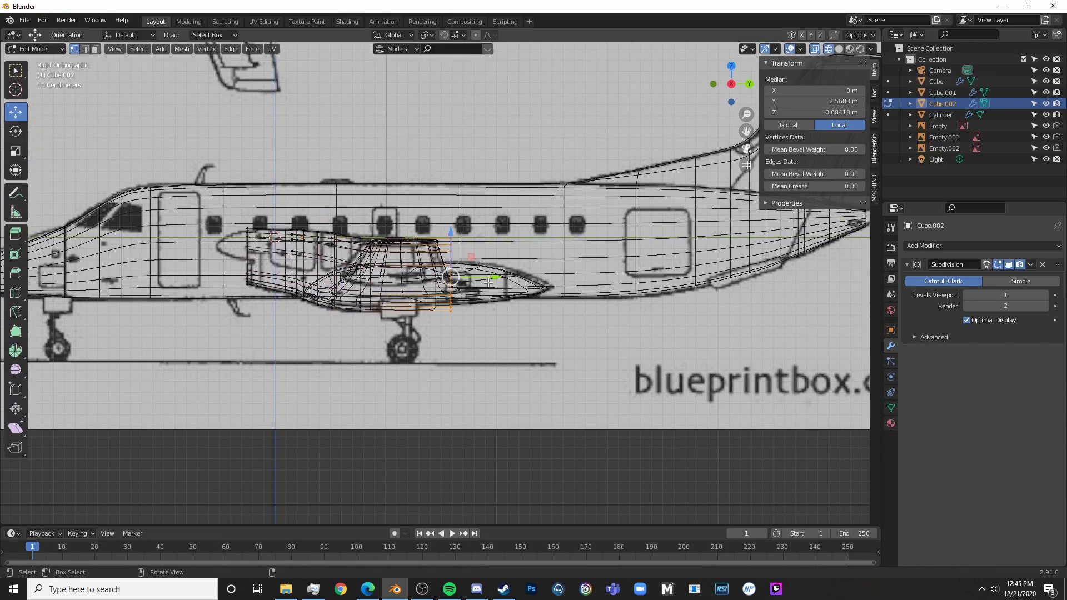
{"action": "key", "text": "shift+z"}
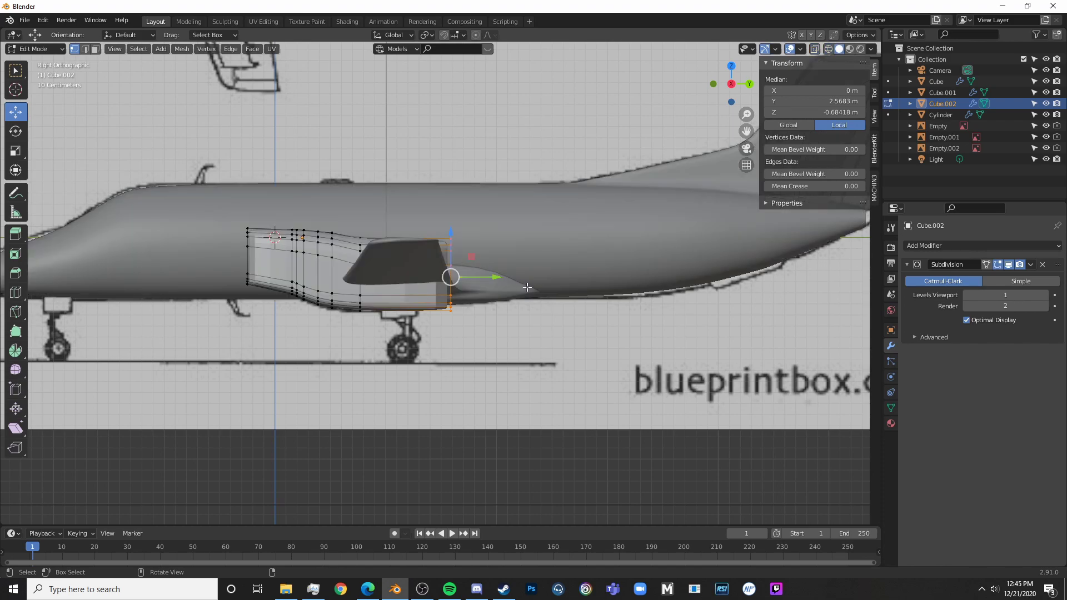
{"action": "key", "text": "KP_7"}
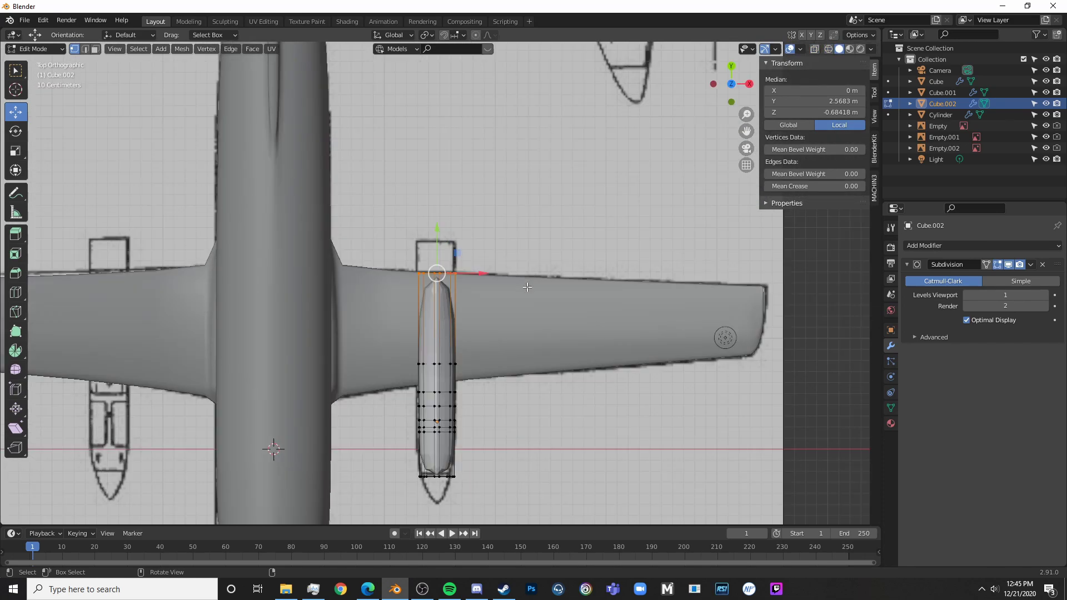
{"action": "left_click", "coordinate": [367, 590]}
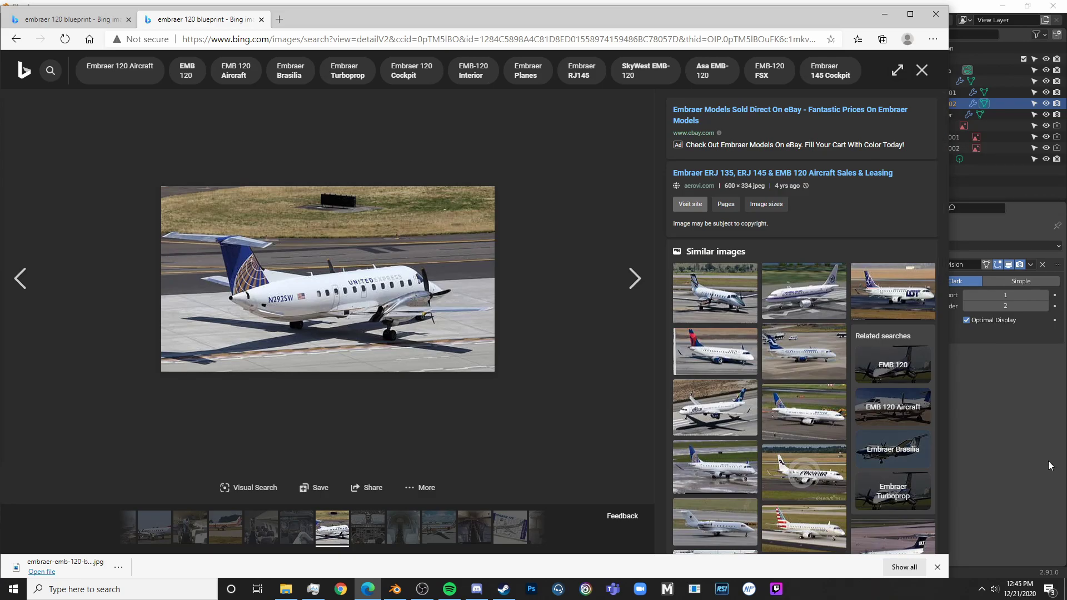
{"action": "key", "text": "alt+Tab"}
{"action": "scroll", "coordinate": [428, 236], "scroll_direction": "up", "scroll_amount": 4}
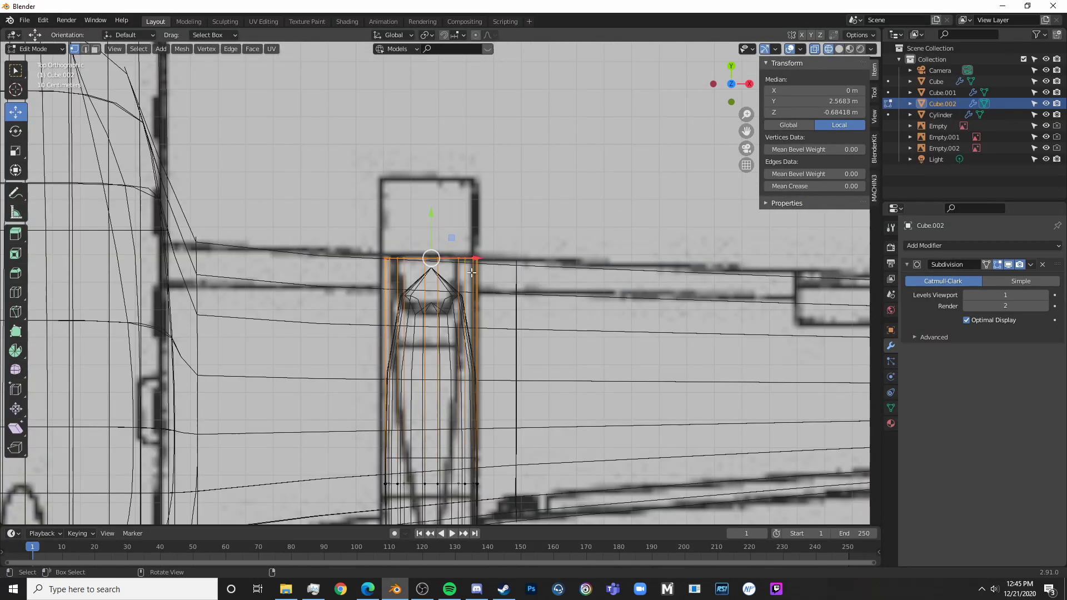
{"action": "left_click_drag", "start_coordinate": [438, 225], "coordinate": [434, 269]}
- Select the upper vertices of the nacelle's rear end and lower them about 0.059 m along Z
{"action": "key", "text": "shift+z"}
{"action": "middle_click_drag", "start_coordinate": [516, 305], "coordinate": [481, 283], "text": "shift"}
{"action": "middle_click_drag", "start_coordinate": [553, 312], "coordinate": [442, 261]}
{"action": "key", "text": "alt+a"}
{"action": "key", "text": "c"}
{"action": "left_click", "coordinate": [389, 238]}
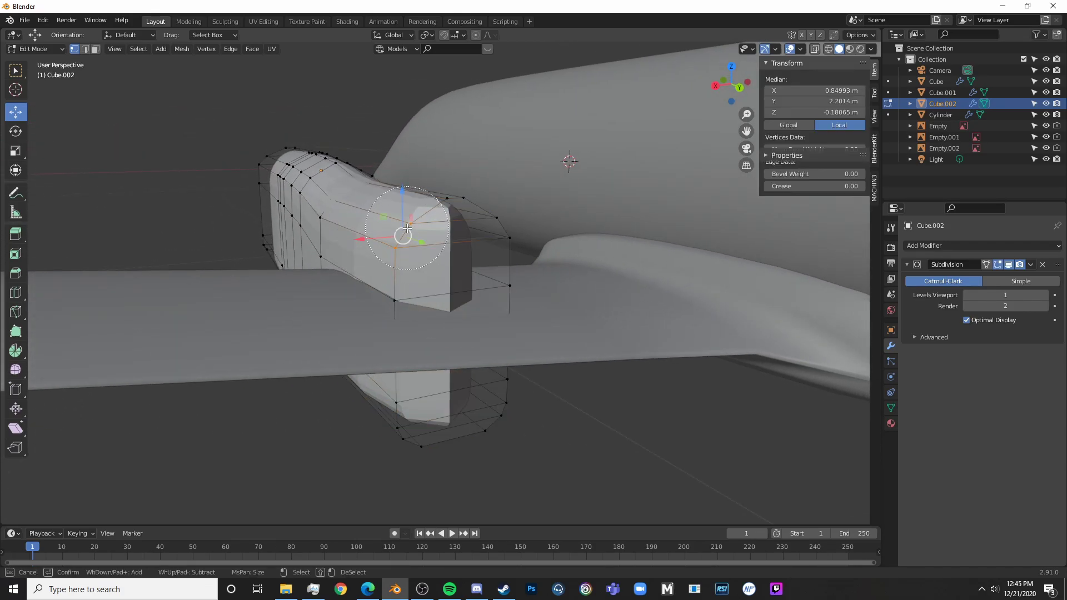
{"action": "left_click", "coordinate": [443, 217]}
{"action": "left_click", "coordinate": [474, 224]}
{"action": "right_click", "coordinate": [474, 224]}
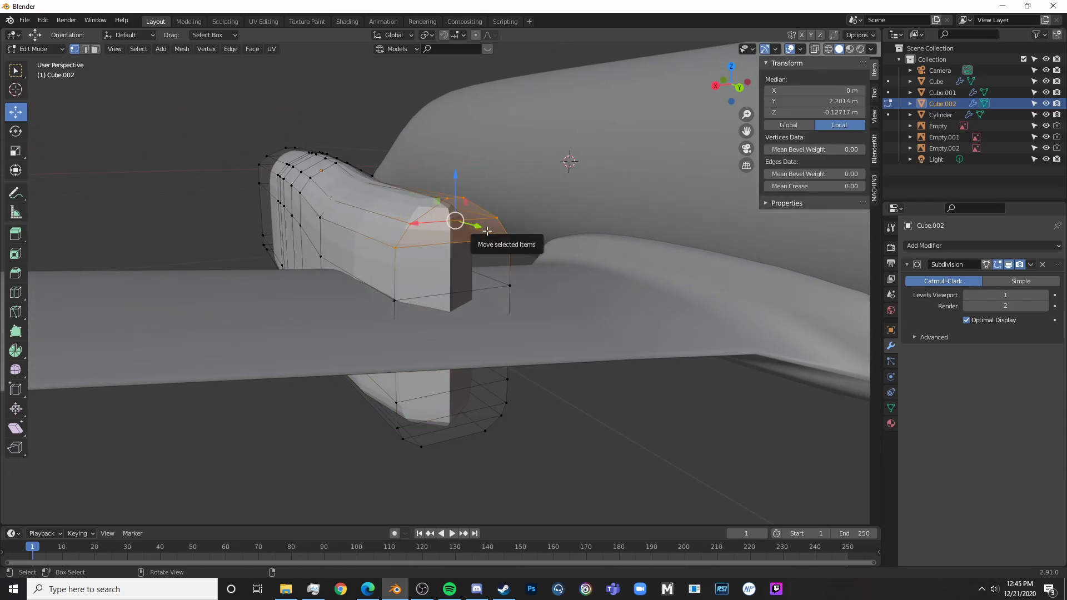
{"action": "key", "text": "KP_1"}
{"action": "key", "text": "shift+z"}
{"action": "key", "text": "shift+z"}
{"action": "mouse_move", "coordinate": [633, 207]}
{"action": "middle_mouse_down"}
{"action": "mouse_move", "coordinate": [522, 268]}
{"action": "mouse_move", "coordinate": [490, 268]}
{"action": "middle_mouse_up"}
{"action": "key", "text": "KP_1"}
{"action": "key", "text": "ctrl+KP_1"}
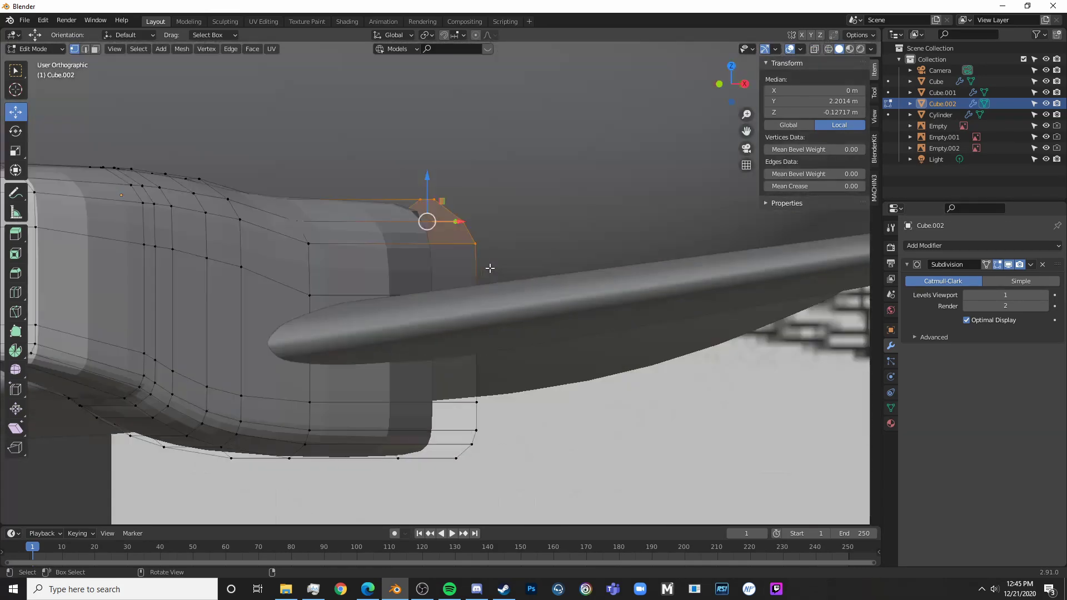
{"action": "scroll", "coordinate": [484, 220], "scroll_direction": "up", "scroll_amount": 2}
{"action": "left_click_drag", "start_coordinate": [463, 153], "coordinate": [491, 193]}
- Scale the selected upper rear vertices to 0.645 in X and 0.669 in Z, and raise them slightly
{"action": "key", "text": "s"}
{"action": "key", "text": "x"}
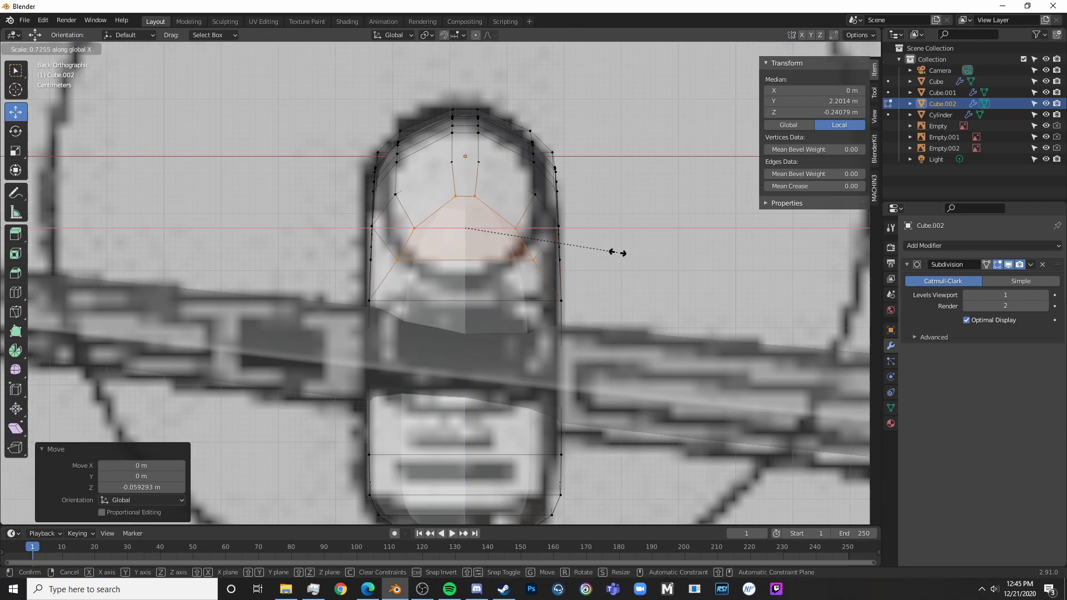
{"action": "left_click", "coordinate": [598, 254]}
{"action": "key", "text": "s"}
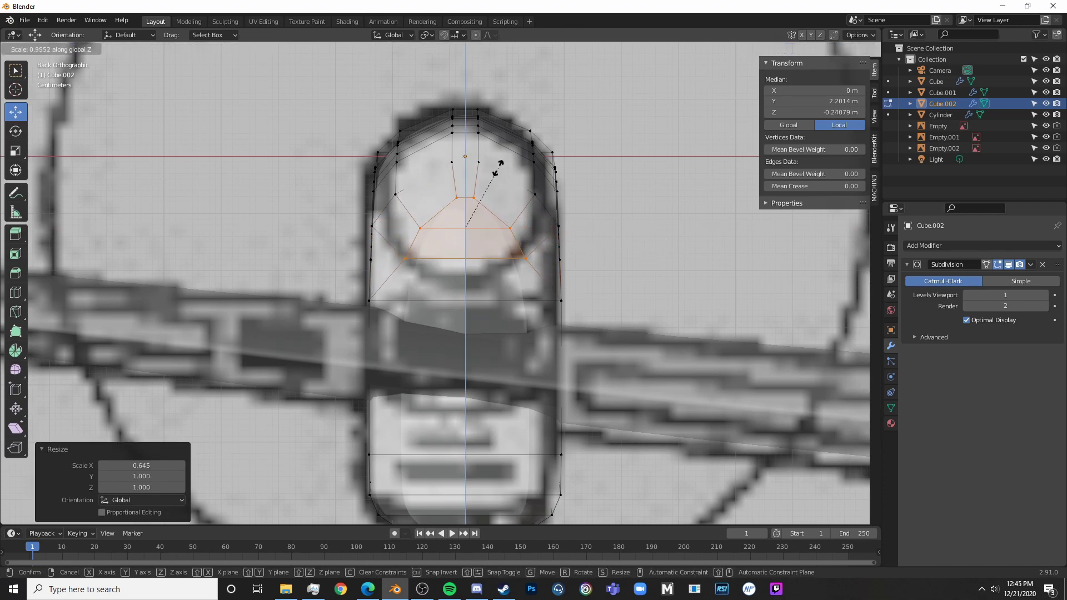
{"action": "key", "text": "z"}
{"action": "left_click", "coordinate": [484, 185]}
{"action": "key", "text": "g"}
{"action": "key", "text": "z"}
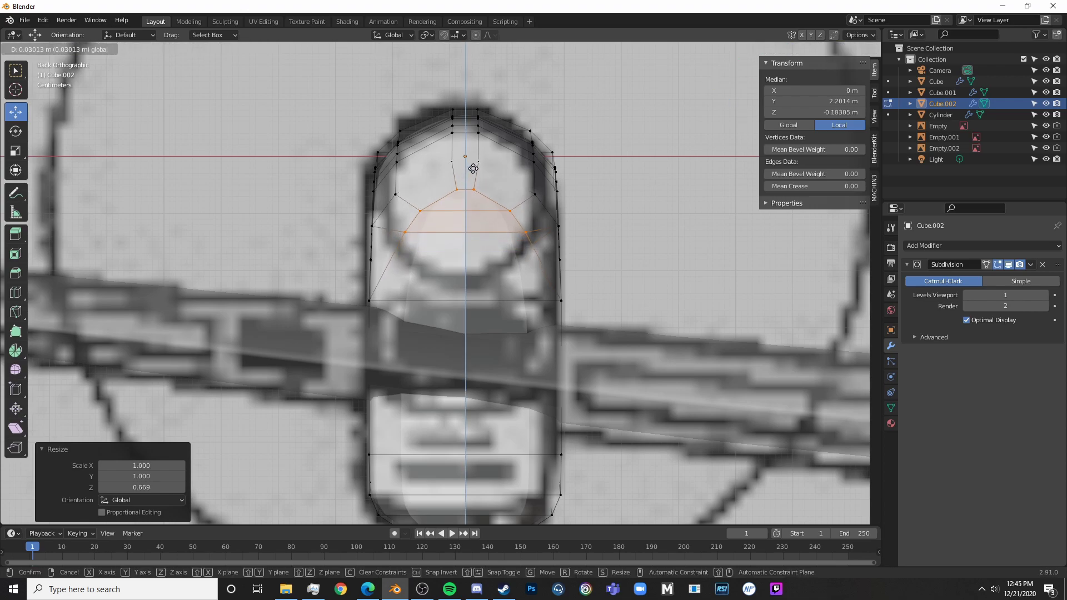
{"action": "left_click", "coordinate": [473, 172]}
{"action": "key", "text": "alt+a"}
{"action": "key", "text": "x"}
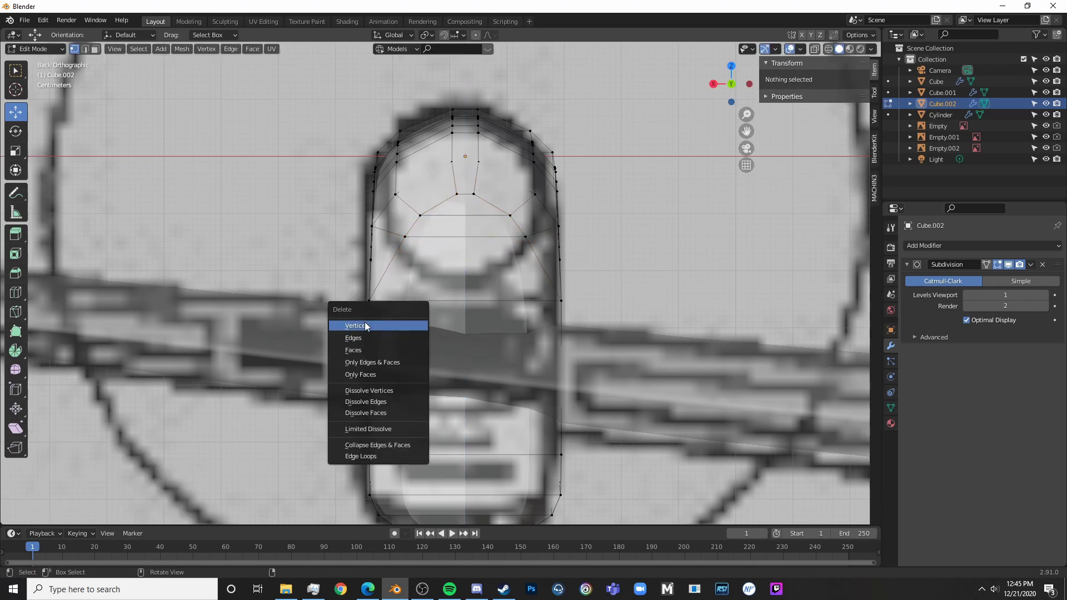
{"action": "key", "text": "Escape"}
{"action": "key", "text": "c"}
{"action": "left_click", "coordinate": [409, 300]}
{"action": "key", "text": "Escape"}
{"action": "key", "text": "alt+a"}
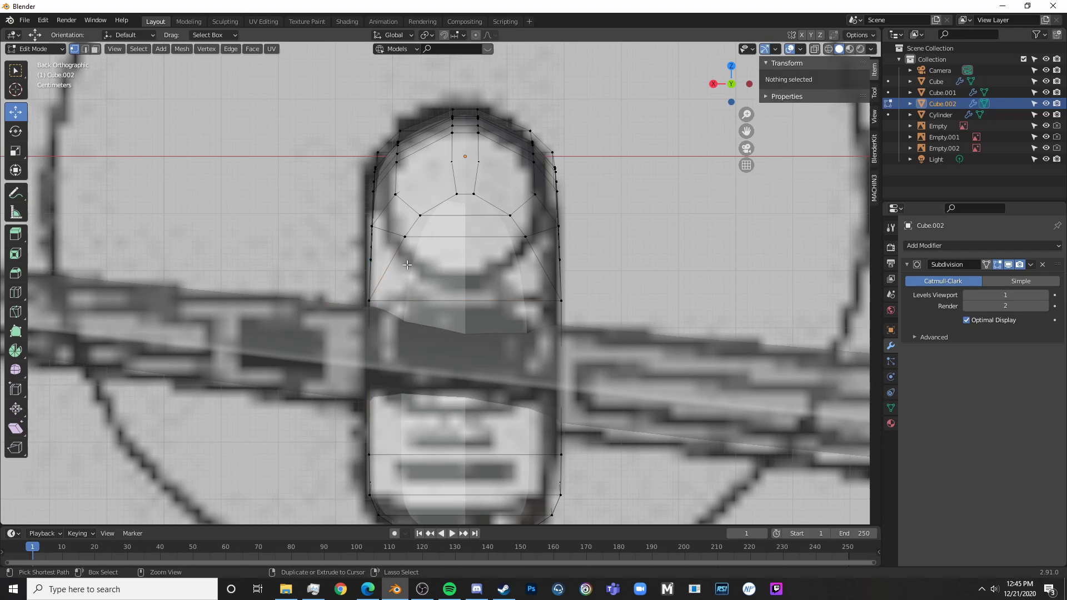
- Add a lengthwise loop cut just below the narrowed upper rear vertices and lower its two rear-end vertices slightly along Z
{"action": "key", "text": "ctrl+r"}
{"action": "left_click", "coordinate": [405, 267]}
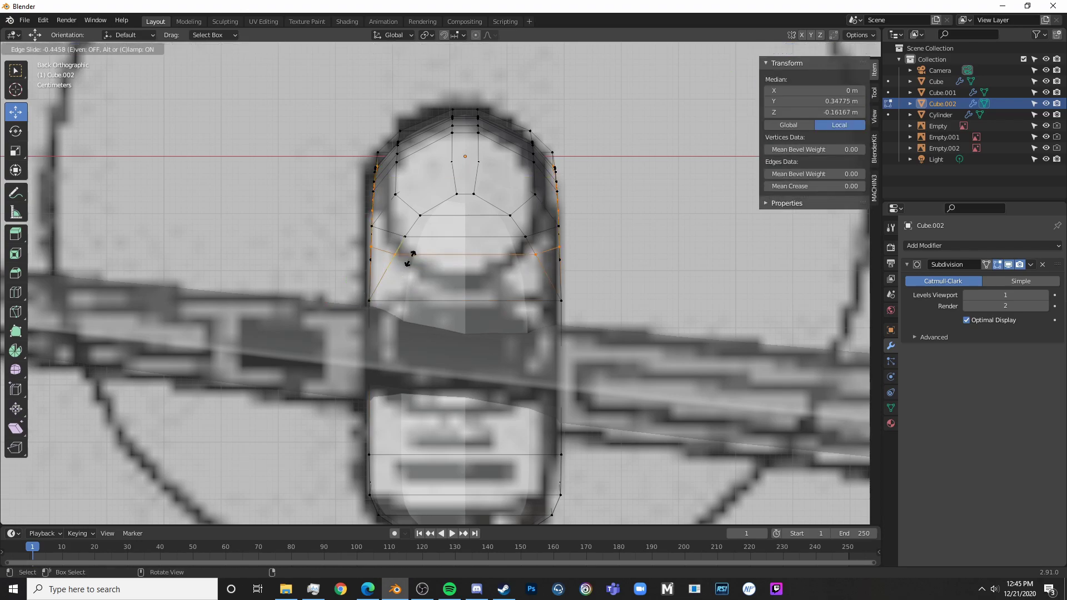
{"action": "left_click", "coordinate": [406, 262]}
{"action": "key", "text": "alt+a"}
{"action": "key", "text": "c"}
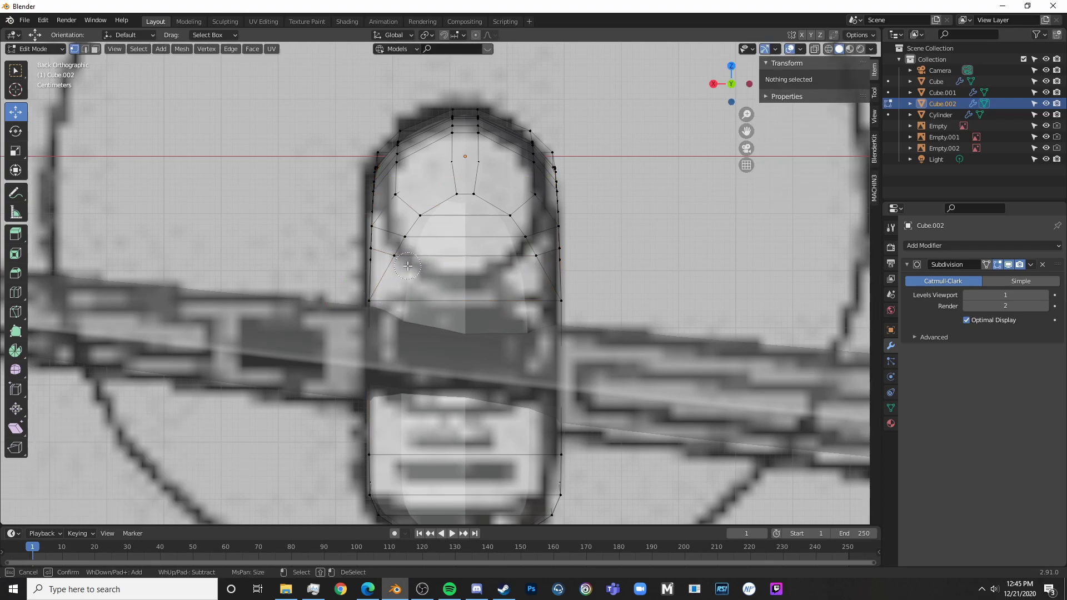
{"action": "left_click", "coordinate": [399, 259]}
{"action": "left_click", "coordinate": [531, 259]}
{"action": "key", "text": "Escape"}
{"action": "key", "text": "g"}
{"action": "key", "text": "z"}
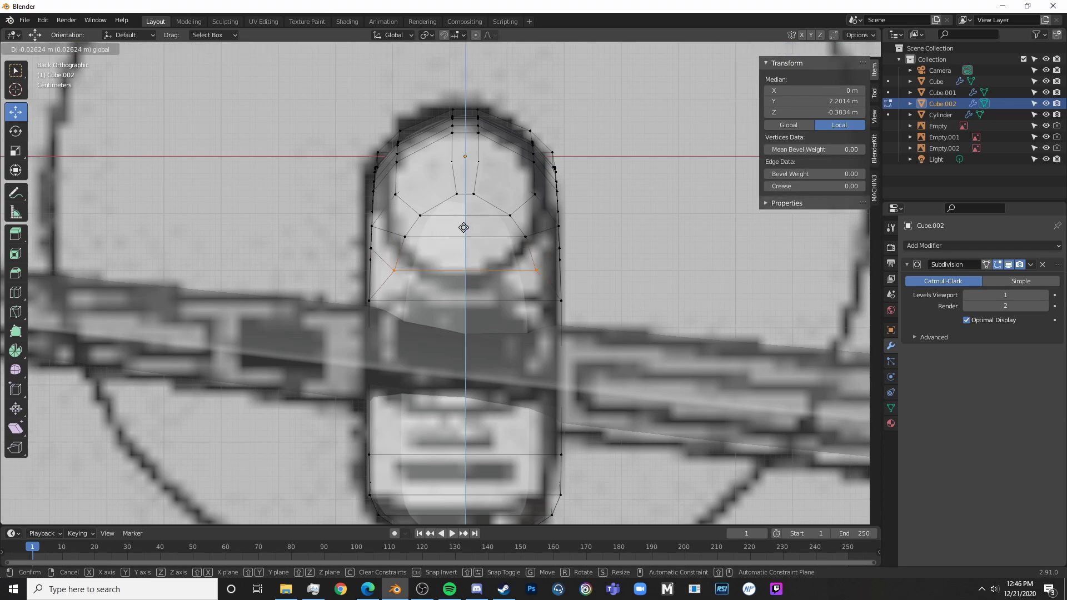
{"action": "left_click", "coordinate": [465, 249]}
- Raise the lower rear-end vertices along Z in the side view to meet the blueprint's underside line
{"action": "key", "text": "Tab"}
{"action": "scroll", "coordinate": [465, 256], "scroll_direction": "down", "scroll_amount": 6}
{"action": "mouse_move", "coordinate": [444, 310]}
{"action": "middle_mouse_down"}
{"action": "mouse_move", "coordinate": [493, 336]}
{"action": "mouse_move", "coordinate": [546, 307]}
{"action": "mouse_move", "coordinate": [632, 309]}
{"action": "mouse_move", "coordinate": [522, 260]}
{"action": "mouse_move", "coordinate": [593, 262]}
{"action": "middle_mouse_up"}
{"action": "key", "text": "Tab"}
{"action": "key", "text": "shift+z"}
{"action": "scroll", "coordinate": [461, 315], "scroll_direction": "up", "scroll_amount": 4}
{"action": "key", "text": "KP_3"}
{"action": "key", "text": "shift+z"}
{"action": "key", "text": "alt+a"}
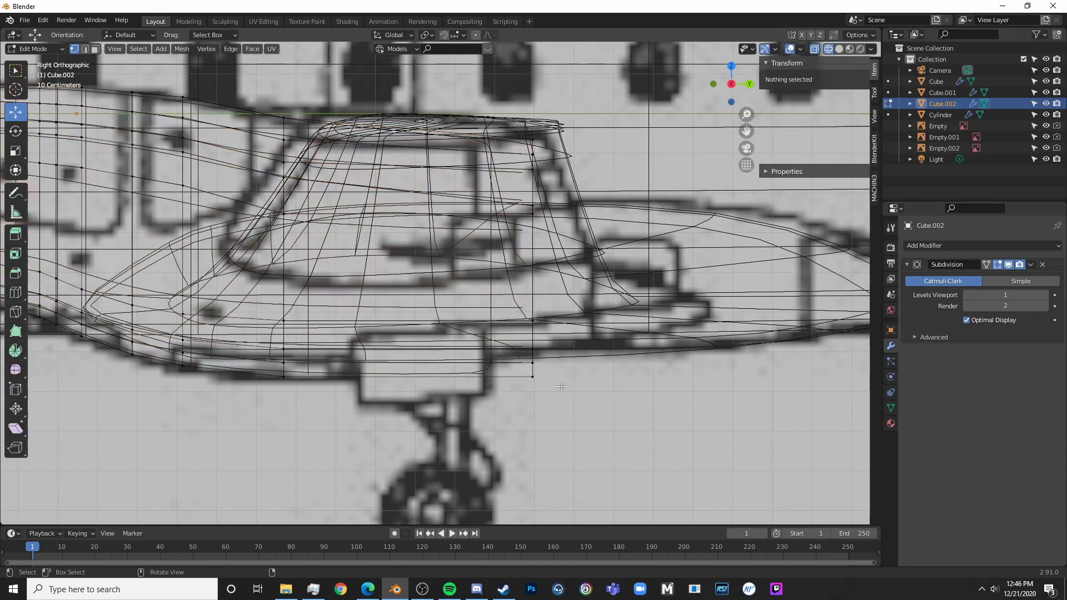
{"action": "left_click_drag", "start_coordinate": [562, 386], "coordinate": [503, 267]}
{"action": "left_click_drag", "start_coordinate": [532, 312], "coordinate": [548, 284]}
- Select all the vertices of the nacelle's rear end in the side wireframe view
{"action": "middle_click_drag", "start_coordinate": [615, 274], "coordinate": [608, 299], "text": "shift"}
{"action": "scroll", "coordinate": [607, 299], "scroll_direction": "down", "scroll_amount": 5}
{"action": "key", "text": "alt+a"}
{"action": "key", "text": "c"}
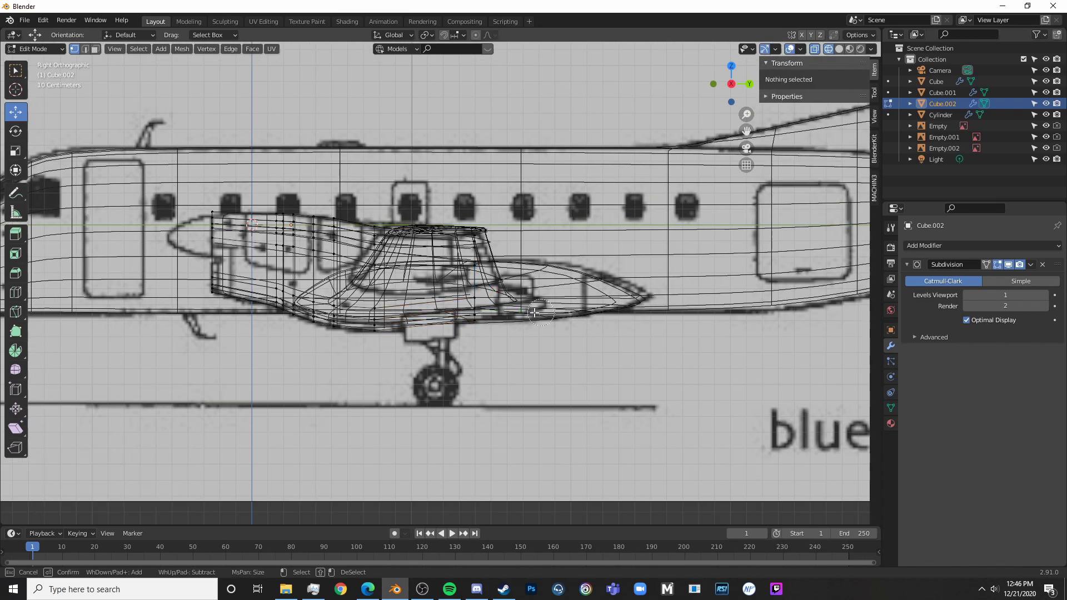
{"action": "mouse_move", "coordinate": [535, 312]}
{"action": "left_mouse_down"}
{"action": "mouse_move", "coordinate": [479, 277]}
{"action": "mouse_move", "coordinate": [476, 232]}
{"action": "left_mouse_up"}
{"action": "right_click", "coordinate": [502, 266]}
- Try to extrude the selected rear end further back along Y in the side view
{"action": "key", "text": "g"}
{"action": "key", "text": "y"}
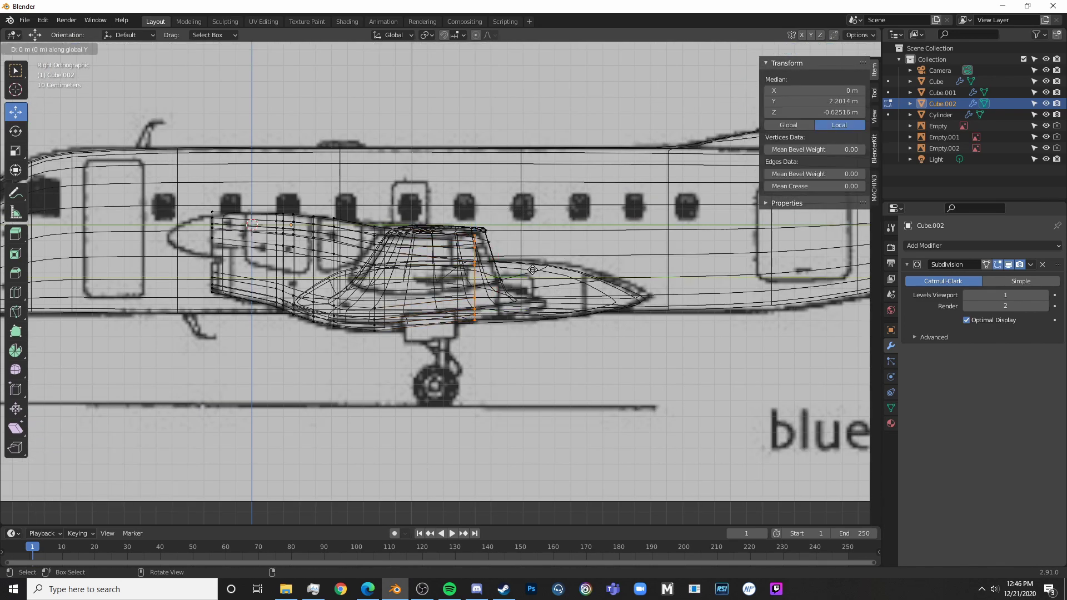
{"action": "left_click", "coordinate": [598, 274]}
{"action": "key", "text": "ctrl+z"}
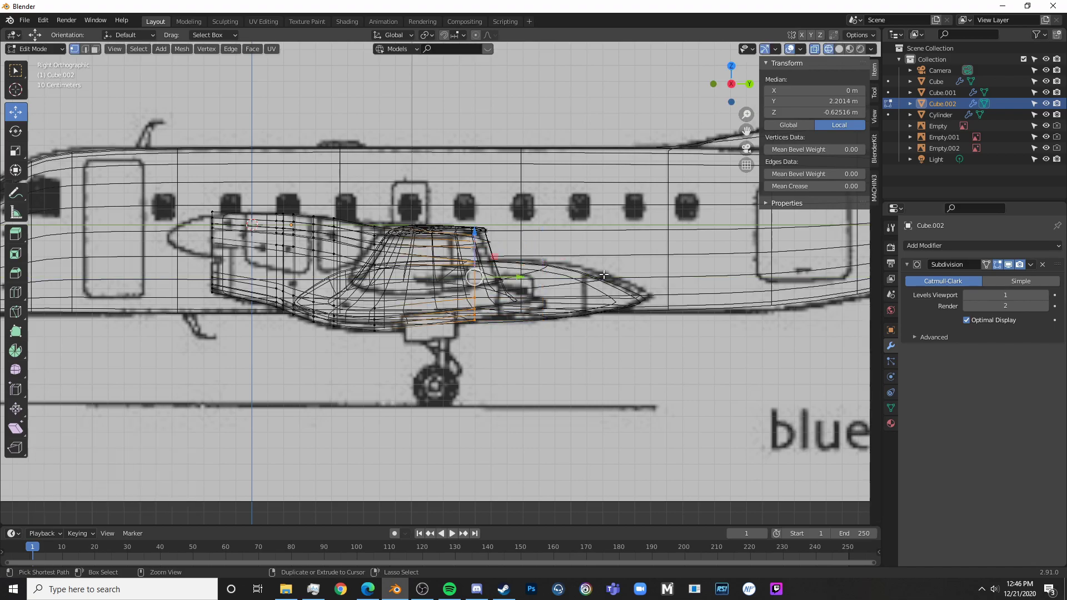
- Extrude the nacelle's rear end along Y to a local position of 2.5881 m, using the top blueprint as guide
{"action": "key", "text": "KP_7"}
{"action": "scroll", "coordinate": [404, 245], "scroll_direction": "up", "scroll_amount": 6}
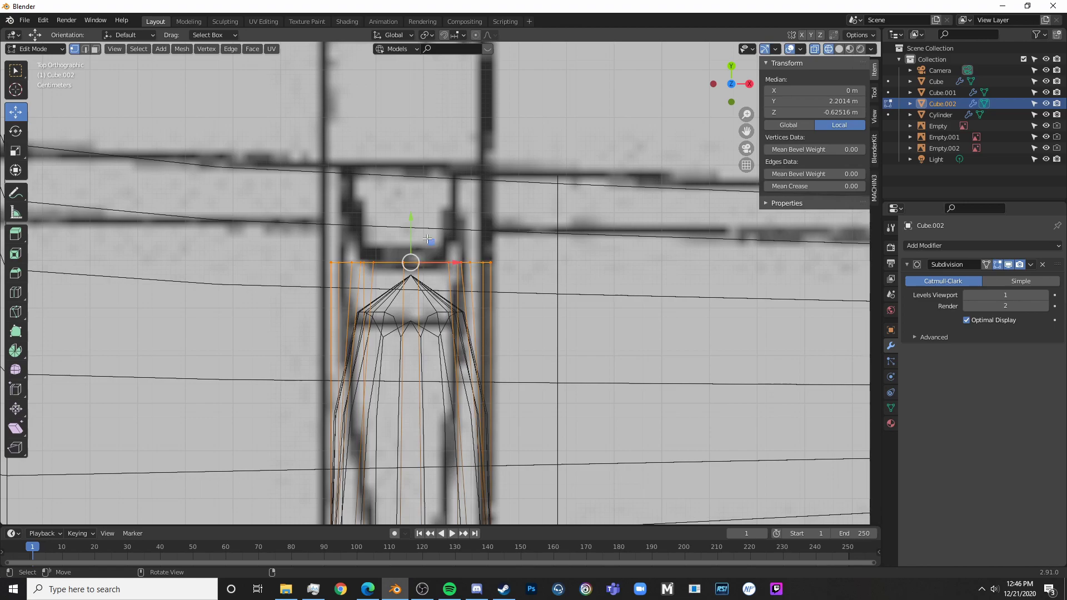
{"action": "key", "text": "g"}
{"action": "key", "text": "y"}
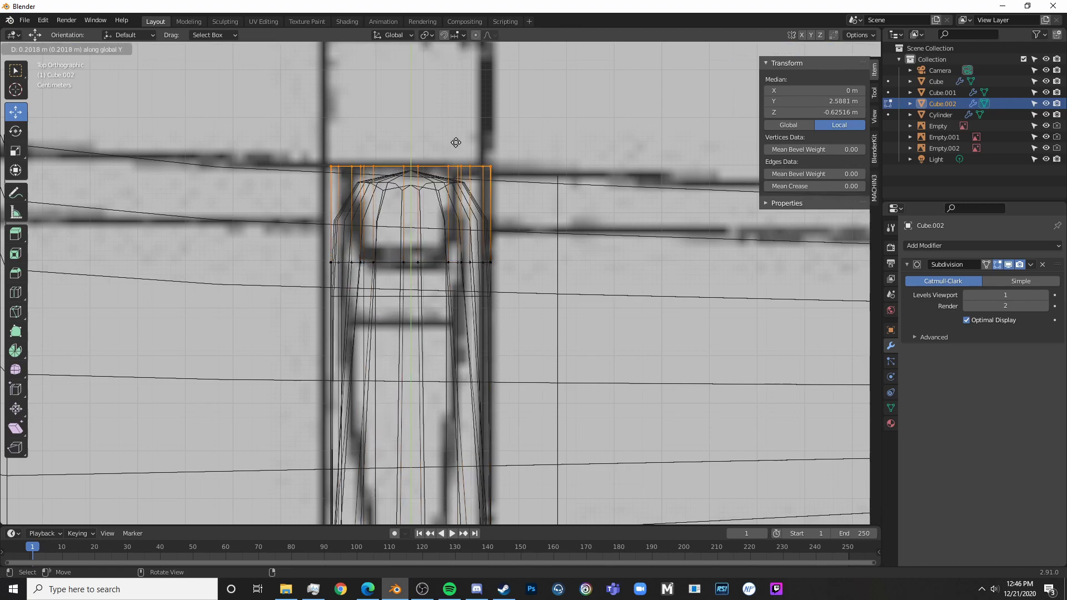
{"action": "left_click", "coordinate": [455, 141]}
- Select the upper vertices of the extruded rear end and move them forward along Y to slope the end face
{"action": "key", "text": "shift+z"}
{"action": "key", "text": "Tab"}
{"action": "mouse_move", "coordinate": [455, 141]}
{"action": "middle_mouse_down"}
{"action": "mouse_move", "coordinate": [571, 225]}
{"action": "mouse_move", "coordinate": [423, 139]}
{"action": "middle_mouse_up"}
{"action": "key", "text": "Tab"}
{"action": "middle_click_drag", "start_coordinate": [565, 228], "coordinate": [478, 223]}
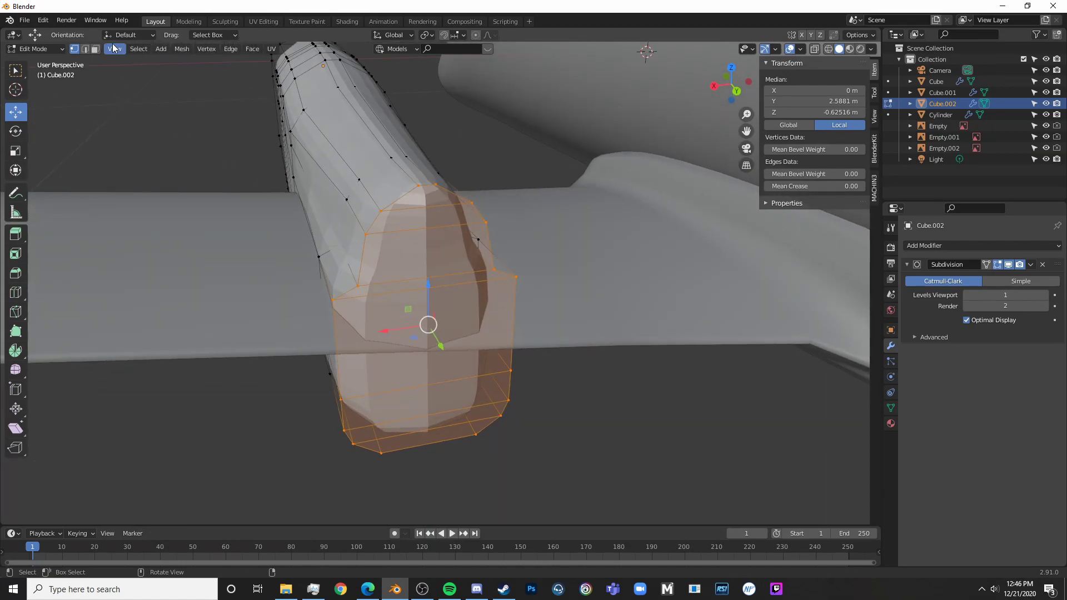
{"action": "key", "text": "alt+a"}
{"action": "key", "text": "c"}
{"action": "mouse_move", "coordinate": [377, 237]}
{"action": "left_mouse_down"}
{"action": "mouse_move", "coordinate": [440, 214]}
{"action": "mouse_move", "coordinate": [467, 224]}
{"action": "left_mouse_up"}
{"action": "right_click", "coordinate": [467, 224]}
{"action": "middle_click_drag", "start_coordinate": [467, 224], "coordinate": [335, 258]}
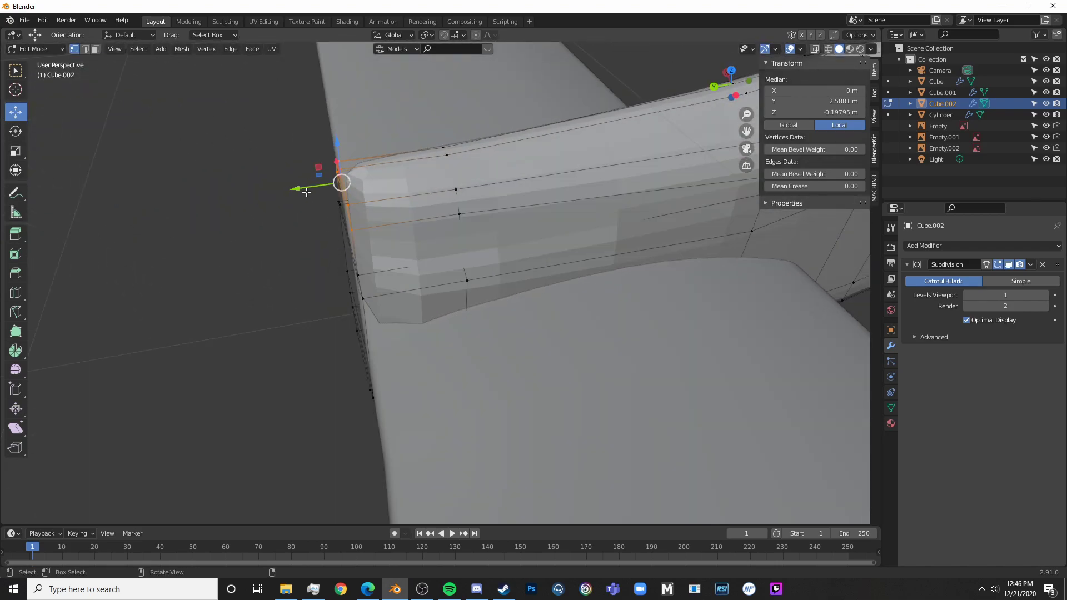
{"action": "left_click_drag", "start_coordinate": [303, 189], "coordinate": [341, 187]}
- Clear the selection and begin circle-selecting the upper rear vertices in the side wireframe view
{"action": "key", "text": "alt+a"}
{"action": "key", "text": "c"}
{"action": "right_click", "coordinate": [384, 171]}
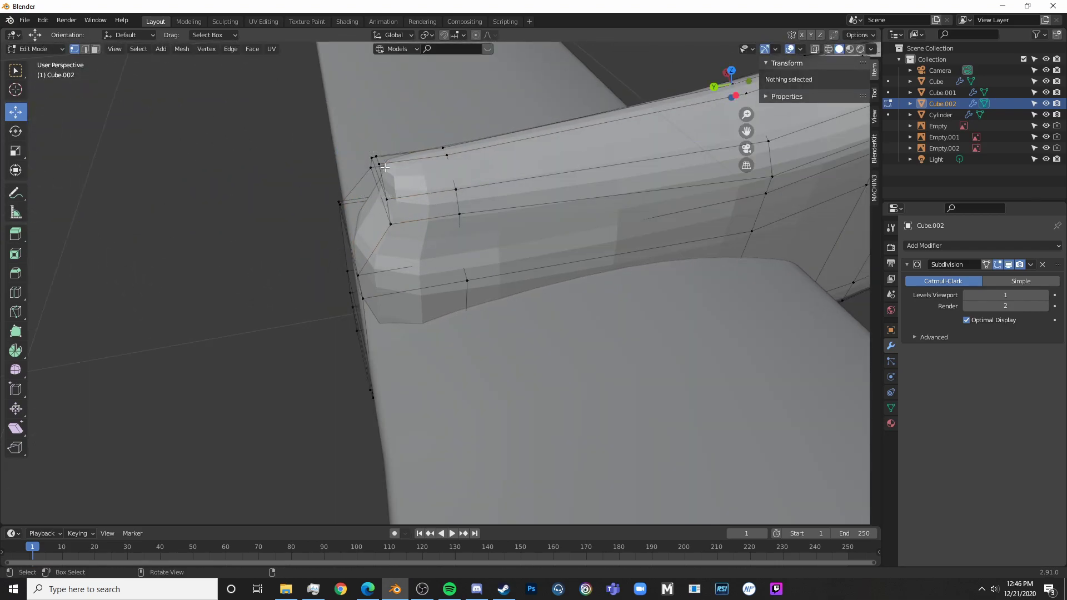
{"action": "key", "text": "KP_3"}
{"action": "key", "text": "shift+z"}
{"action": "key", "text": "a"}
{"action": "key", "text": "alt+a"}
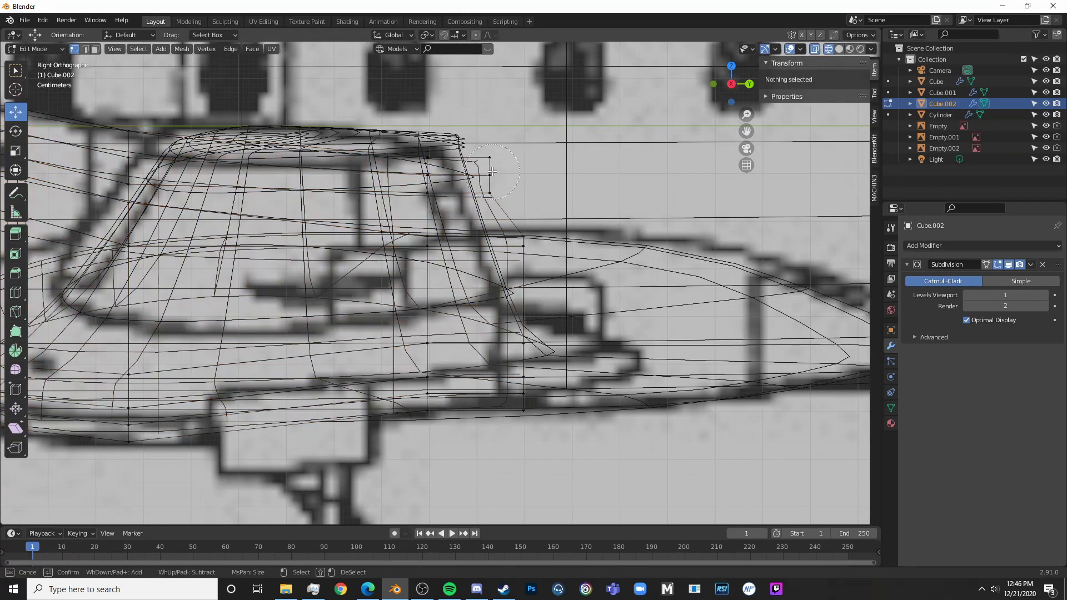
- Shift the upper vertices of the engine nacelle's rear end forward along Y by about 0.027 m
{"action": "left_click", "coordinate": [489, 175]}
{"action": "left_click", "coordinate": [489, 157], "text": "shift"}
{"action": "key", "text": "g"}
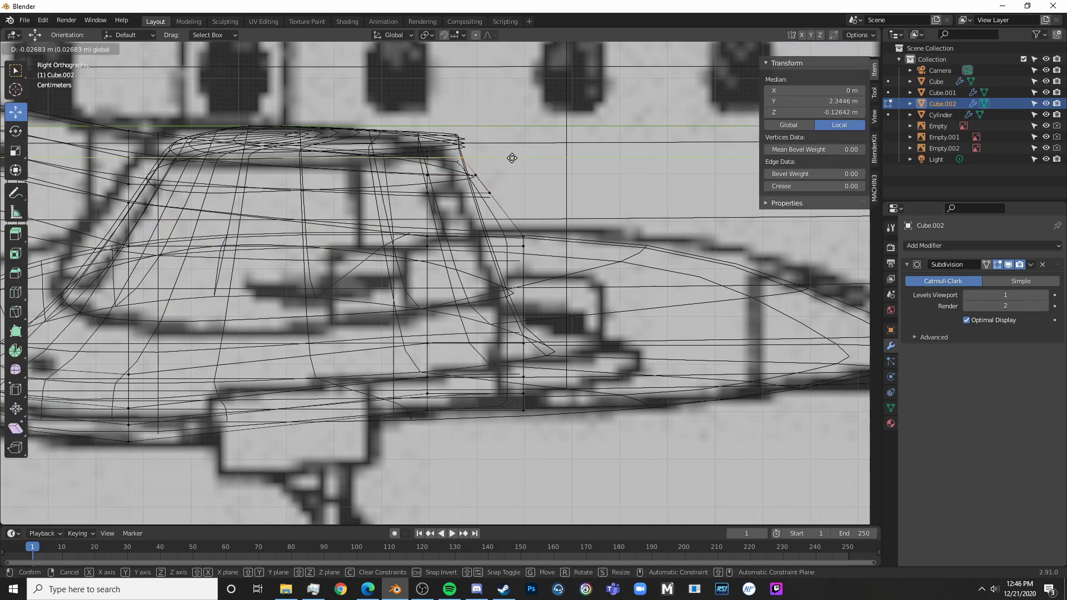
{"action": "left_click", "coordinate": [512, 159]}
- Inspect the nacelle's rear corner edges in perspective and against the side-view blueprint, with nothing left selected
{"action": "scroll", "coordinate": [578, 268], "scroll_direction": "down", "scroll_amount": 4}
{"action": "middle_click_drag", "start_coordinate": [578, 268], "coordinate": [493, 276]}
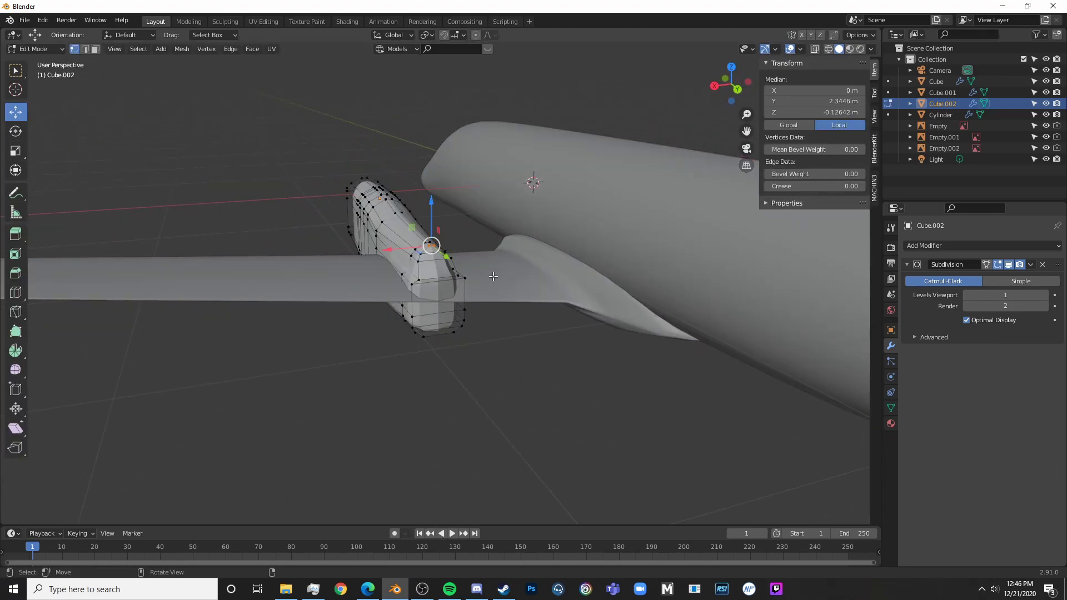
{"action": "scroll", "coordinate": [485, 282], "scroll_direction": "up", "scroll_amount": 5}
{"action": "middle_click_drag", "start_coordinate": [418, 267], "coordinate": [492, 253]}
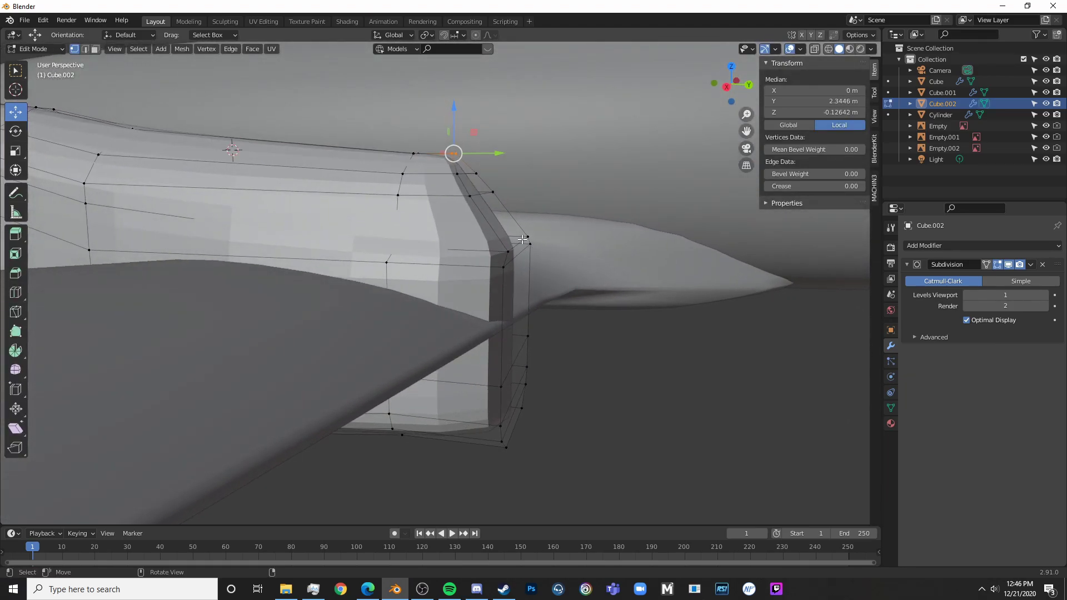
{"action": "key", "text": "alt+a"}
{"action": "left_click", "coordinate": [503, 251]}
{"action": "left_click", "coordinate": [529, 242], "text": "ctrl"}
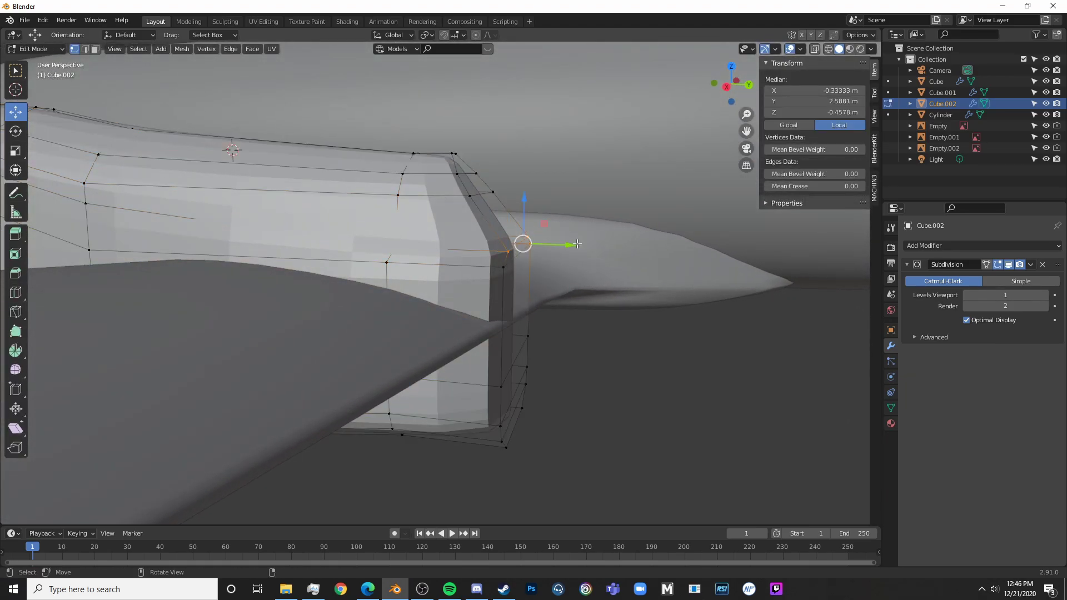
{"action": "key", "text": "KP_3"}
{"action": "key", "text": "shift+z"}
{"action": "key", "text": "alt+a"}
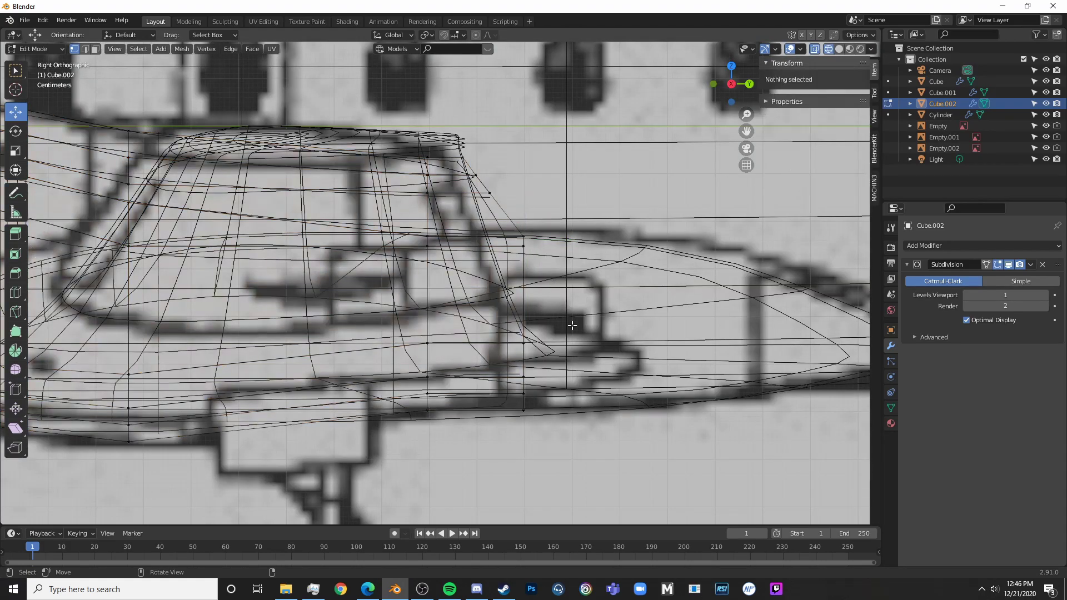
{"action": "scroll", "coordinate": [572, 326], "scroll_direction": "down", "scroll_amount": 8}
- Switch to the browser and examine Embraer 120 photos for the shape of the engine nacelle's rear end
{"action": "left_click", "coordinate": [367, 589]}
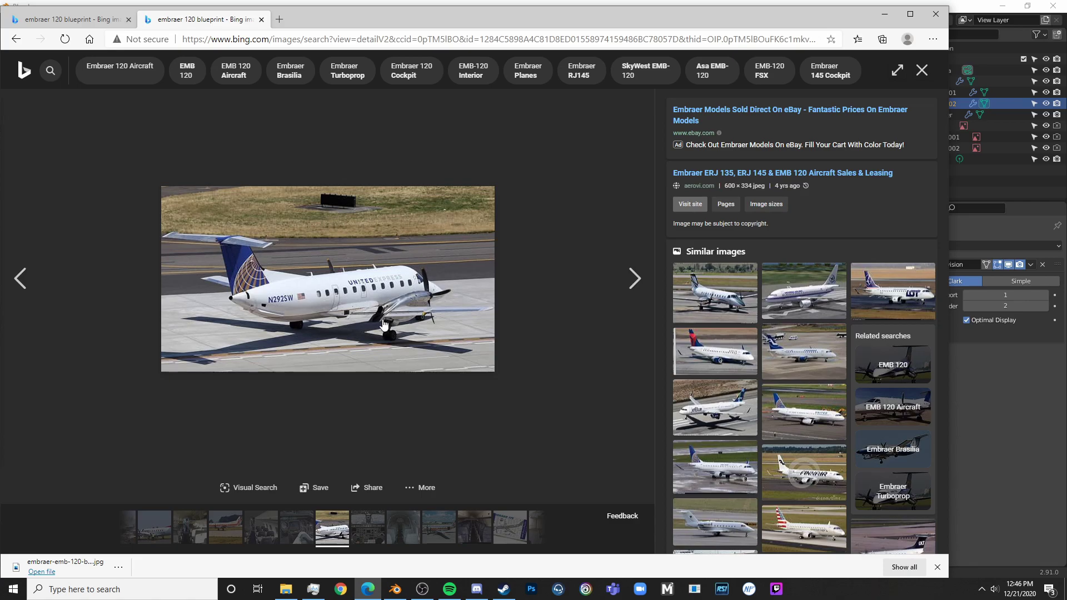
{"action": "left_click", "coordinate": [27, 42]}
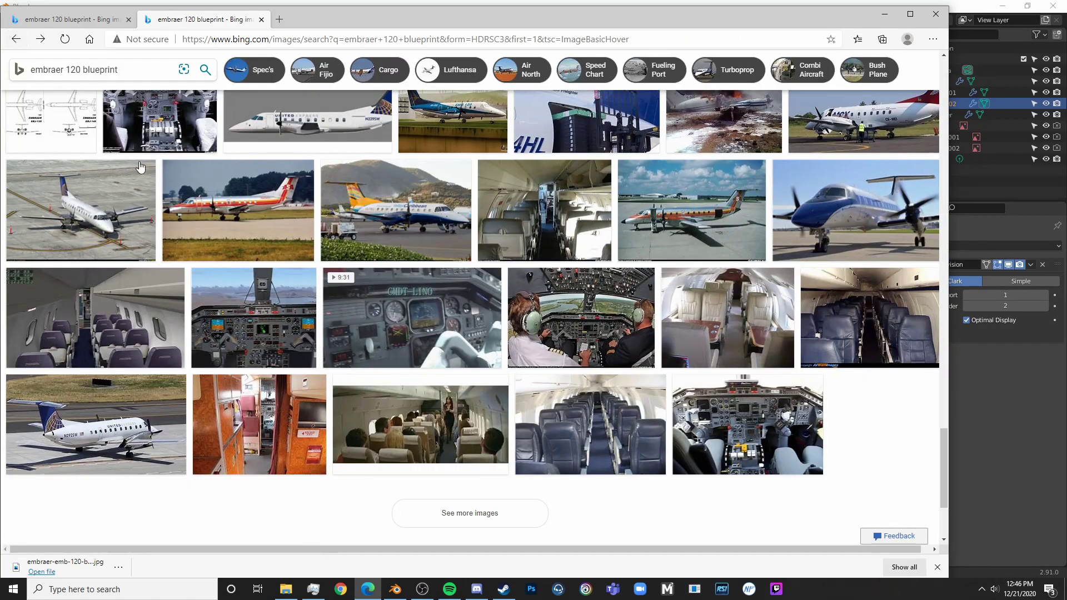
{"action": "scroll", "coordinate": [389, 263], "scroll_direction": "up", "scroll_amount": 5}
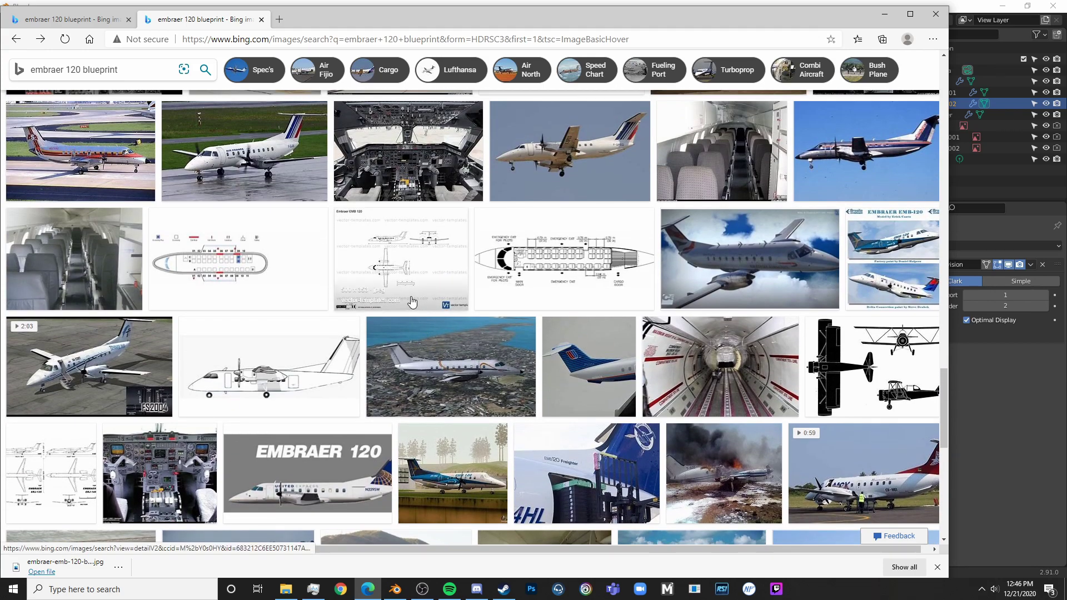
{"action": "scroll", "coordinate": [411, 304], "scroll_direction": "up", "scroll_amount": 3}
{"action": "scroll", "coordinate": [409, 306], "scroll_direction": "up", "scroll_amount": 2}
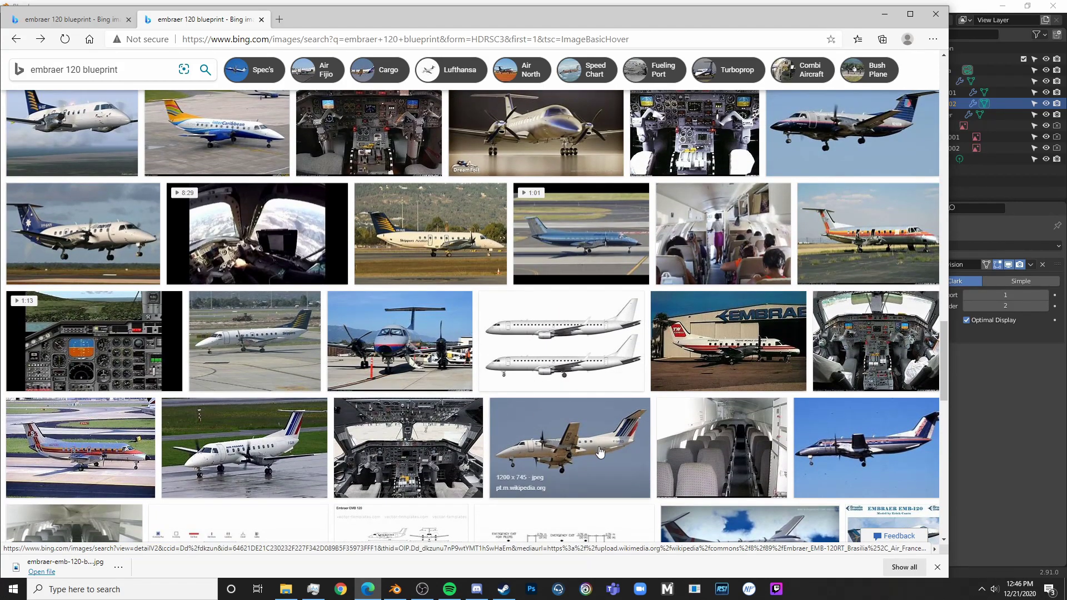
{"action": "left_click", "coordinate": [496, 406]}
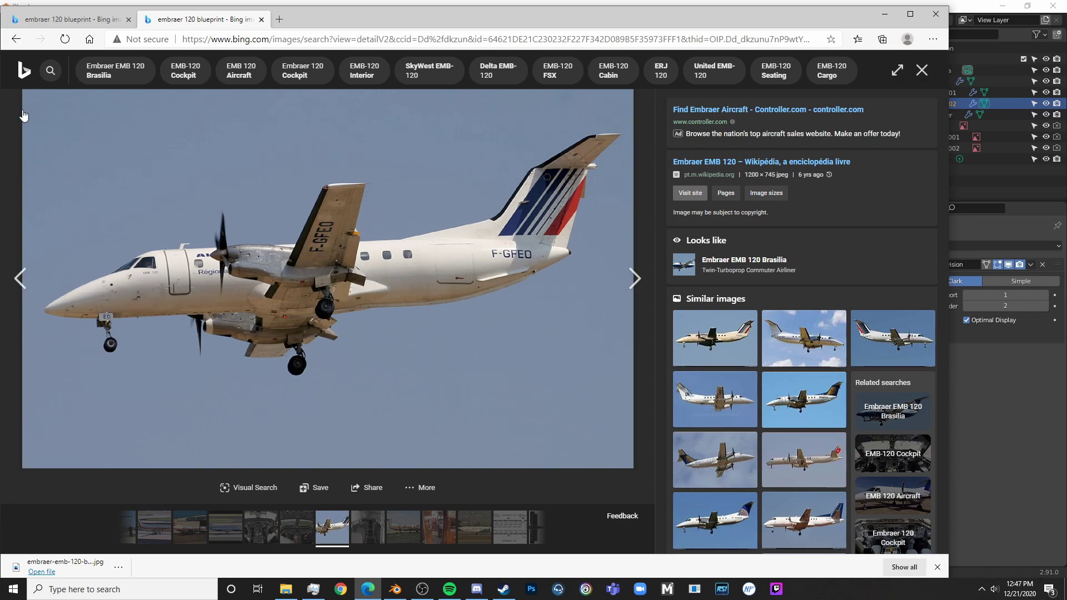
{"action": "left_click", "coordinate": [18, 39]}
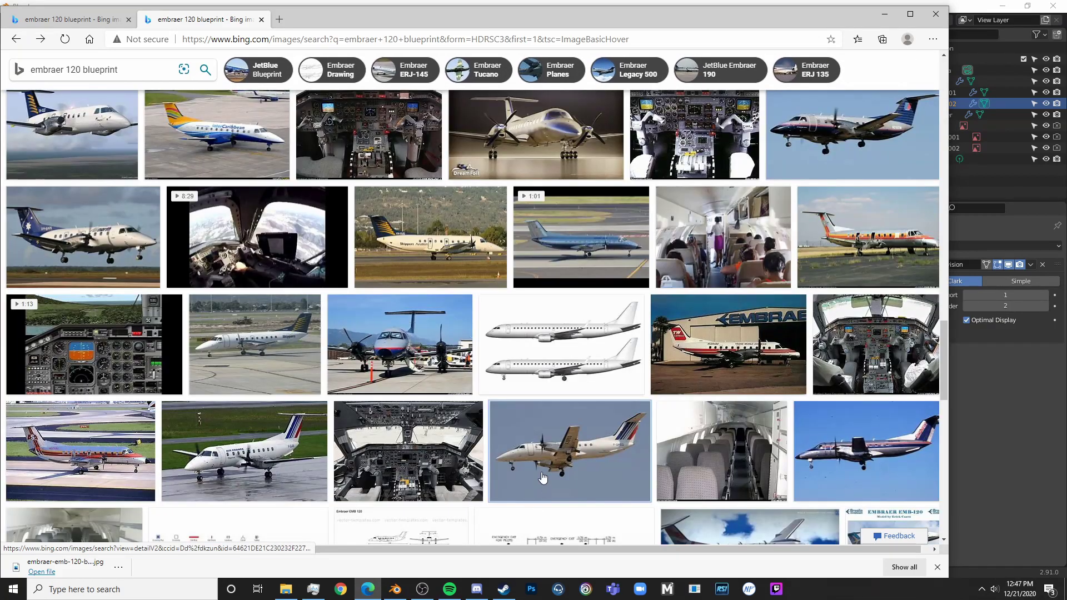
{"action": "left_click", "coordinate": [541, 482]}
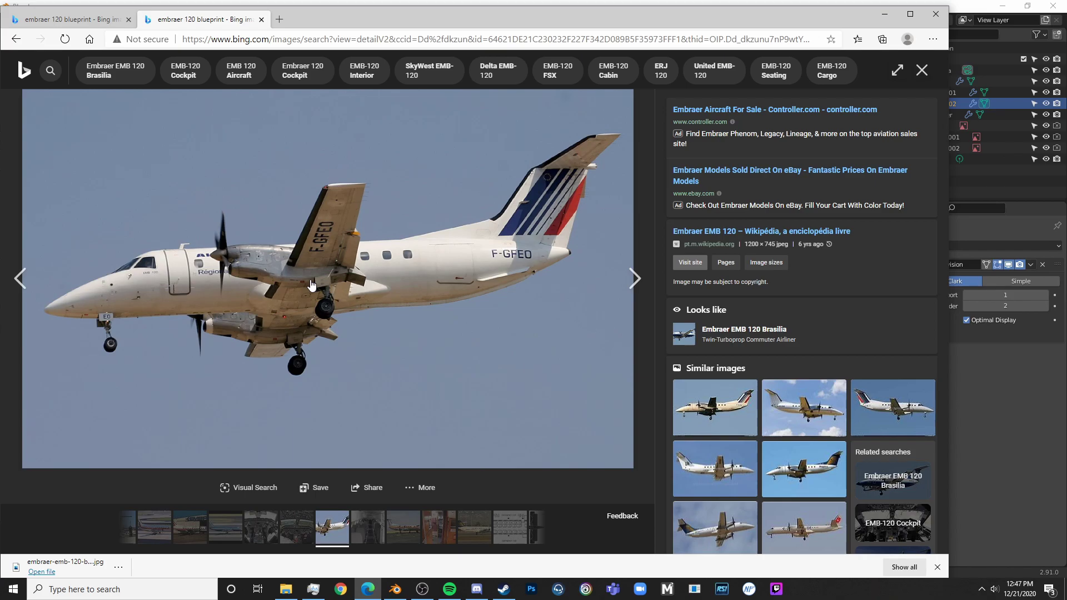
- Switch back to Blender and select the nacelle's lower rear vertices in the wireframe side view
{"action": "left_click", "coordinate": [1006, 465]}
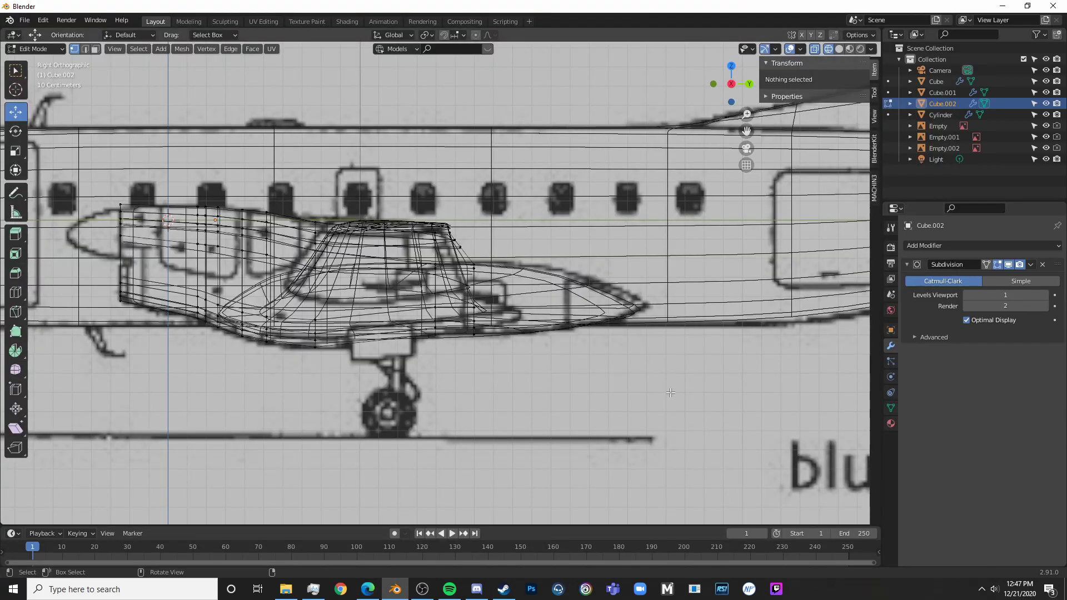
{"action": "key", "text": "Tab"}
{"action": "key", "text": "shift+z"}
{"action": "scroll", "coordinate": [478, 369], "scroll_direction": "up", "scroll_amount": 3}
{"action": "key", "text": "Tab"}
{"action": "key", "text": "shift+z"}
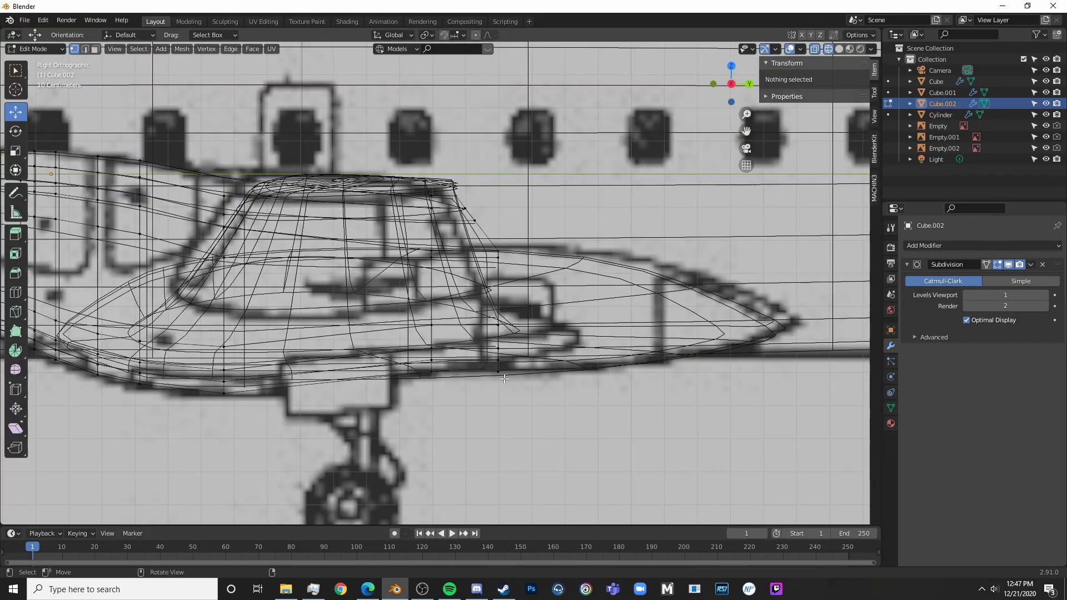
{"action": "mouse_move", "coordinate": [504, 376]}
{"action": "left_mouse_down"}
{"action": "mouse_move", "coordinate": [489, 339]}
{"action": "mouse_move", "coordinate": [506, 293]}
{"action": "left_mouse_up"}
{"action": "left_click", "coordinate": [499, 326], "text": "shift"}
- Change to face selection and replace the selection with the flat lower faces on the nacelle's rear end
{"action": "key", "text": "Tab"}
{"action": "key", "text": "shift+z"}
{"action": "scroll", "coordinate": [546, 372], "scroll_direction": "down", "scroll_amount": 4}
{"action": "middle_click_drag", "start_coordinate": [548, 371], "coordinate": [472, 418]}
{"action": "scroll", "coordinate": [471, 418], "scroll_direction": "up", "scroll_amount": 5}
{"action": "key", "text": "Tab"}
{"action": "left_click", "coordinate": [96, 50]}
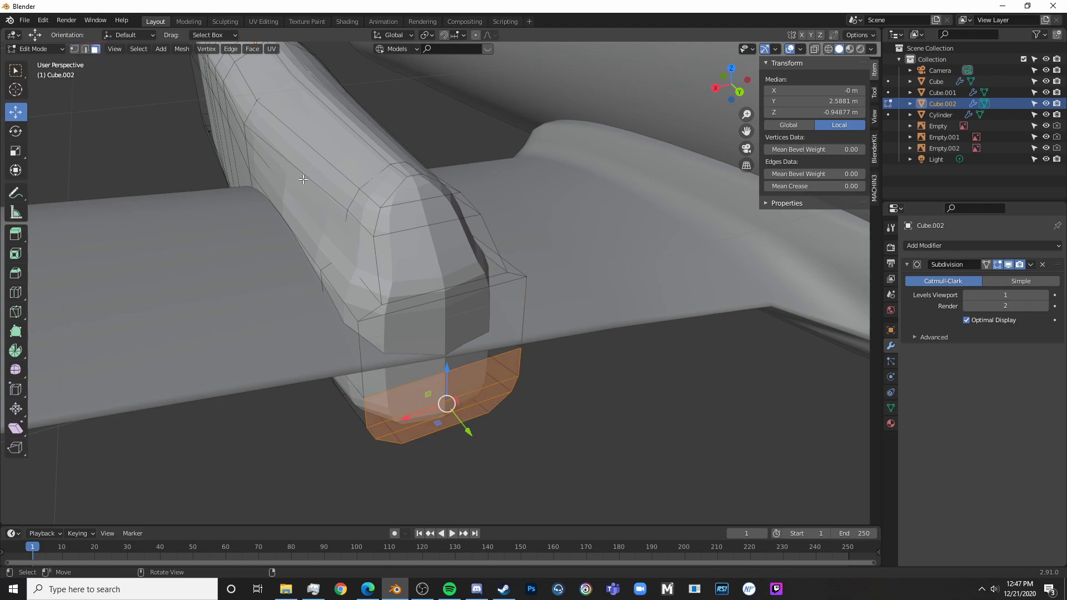
{"action": "key", "text": "alt+a"}
{"action": "key", "text": "c"}
{"action": "left_click_drag", "start_coordinate": [457, 401], "coordinate": [443, 324]}
- Try creasing the edges of the flat lower rear faces
{"action": "key", "text": "shift+e"}
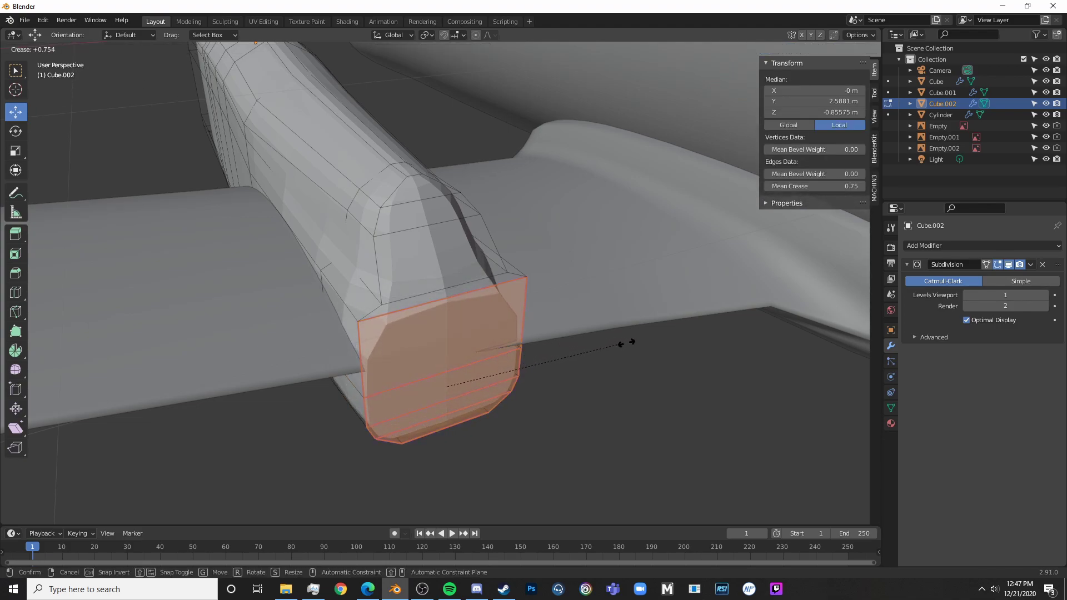
{"action": "left_click", "coordinate": [670, 343]}
{"action": "key", "text": "ctrl+z"}
- Extend the face selection to the sloped upper faces of the nacelle's rear end
{"action": "left_click_drag", "start_coordinate": [445, 312], "coordinate": [431, 195]}
{"action": "right_click", "coordinate": [429, 211]}
- Try an edge crease of 1.00 on all selected rear faces, check it in object mode, and undo it
{"action": "key", "text": "shift+e"}
{"action": "left_click", "coordinate": [781, 221]}
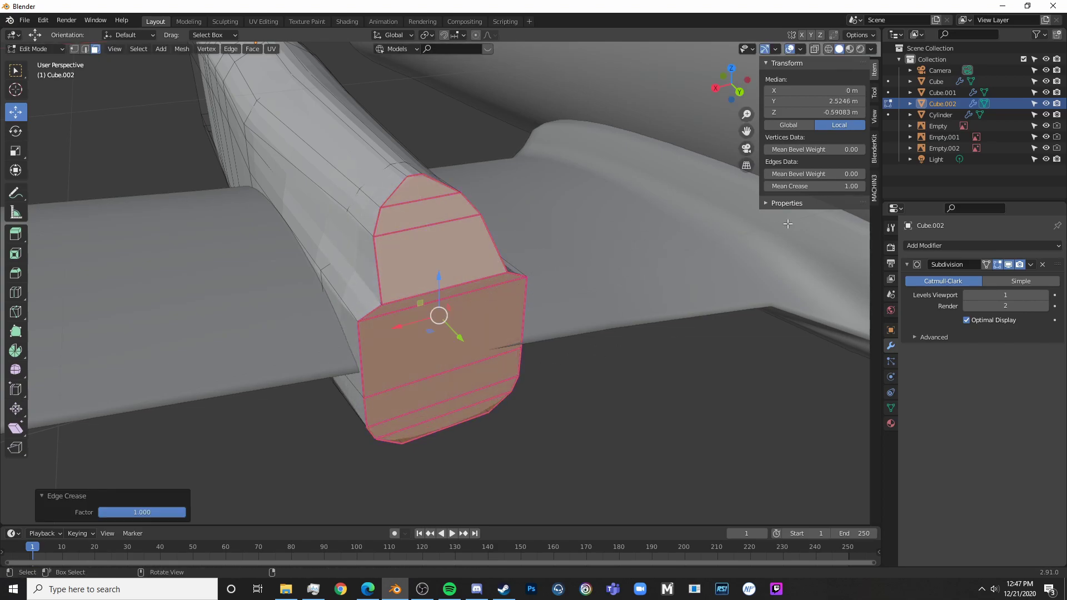
{"action": "key", "text": "Tab"}
{"action": "scroll", "coordinate": [428, 378], "scroll_direction": "down", "scroll_amount": 5}
{"action": "middle_click_drag", "start_coordinate": [428, 378], "coordinate": [460, 352]}
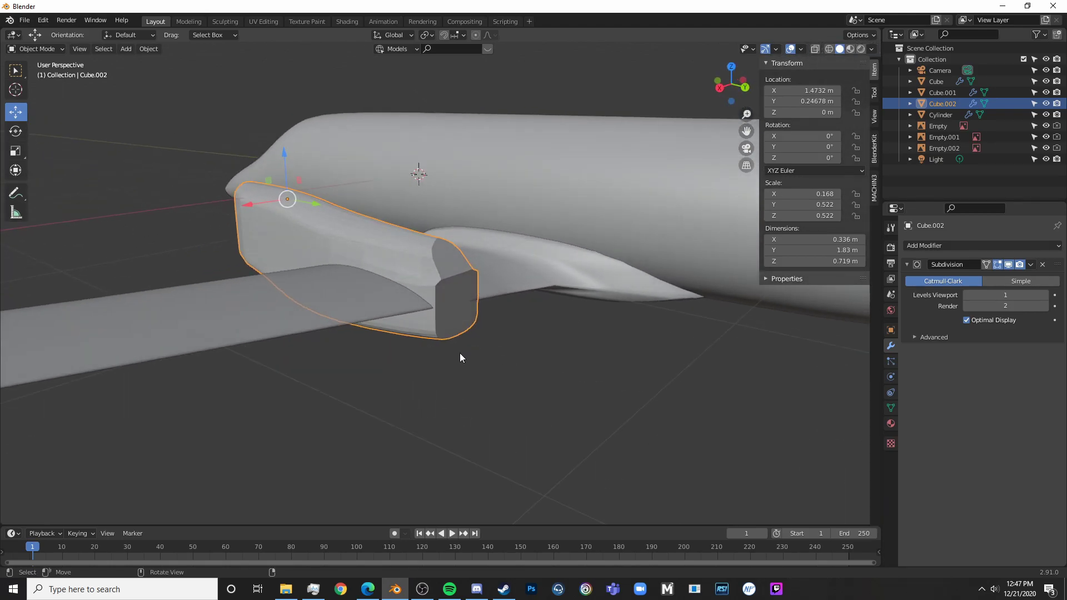
{"action": "scroll", "coordinate": [459, 352], "scroll_direction": "up", "scroll_amount": 5}
{"action": "key", "text": "Tab"}
{"action": "middle_click_drag", "start_coordinate": [510, 297], "coordinate": [495, 302]}
{"action": "key", "text": "ctrl+z"}
{"action": "key", "text": "ctrl+z"}
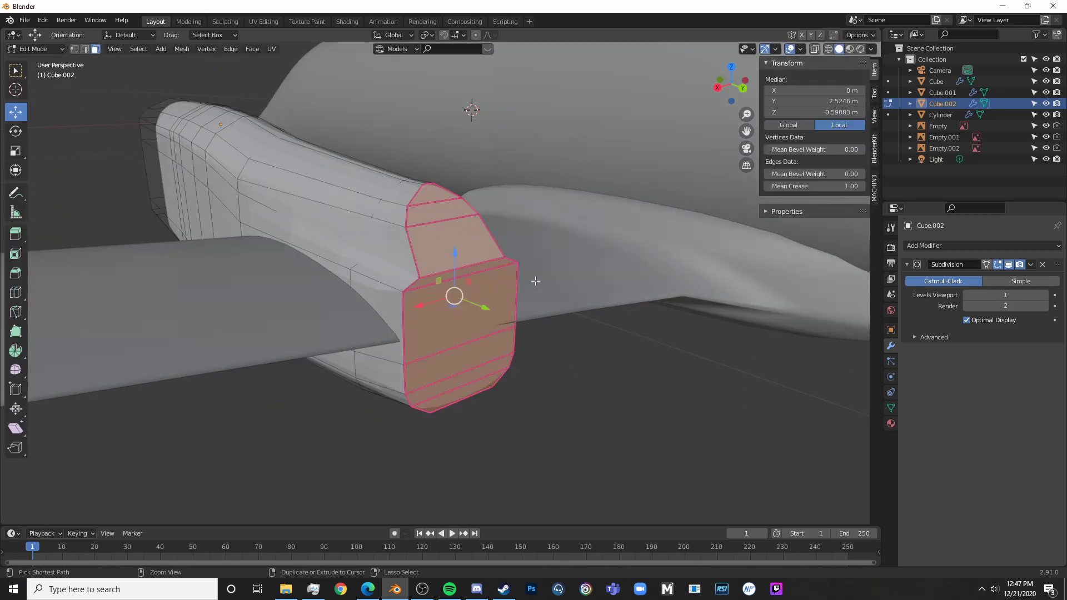
{"action": "key", "text": "ctrl+z"}
- Apply an edge crease of about 0.49 to the selected rear faces of the nacelle
{"action": "key", "text": "ctrl+e"}
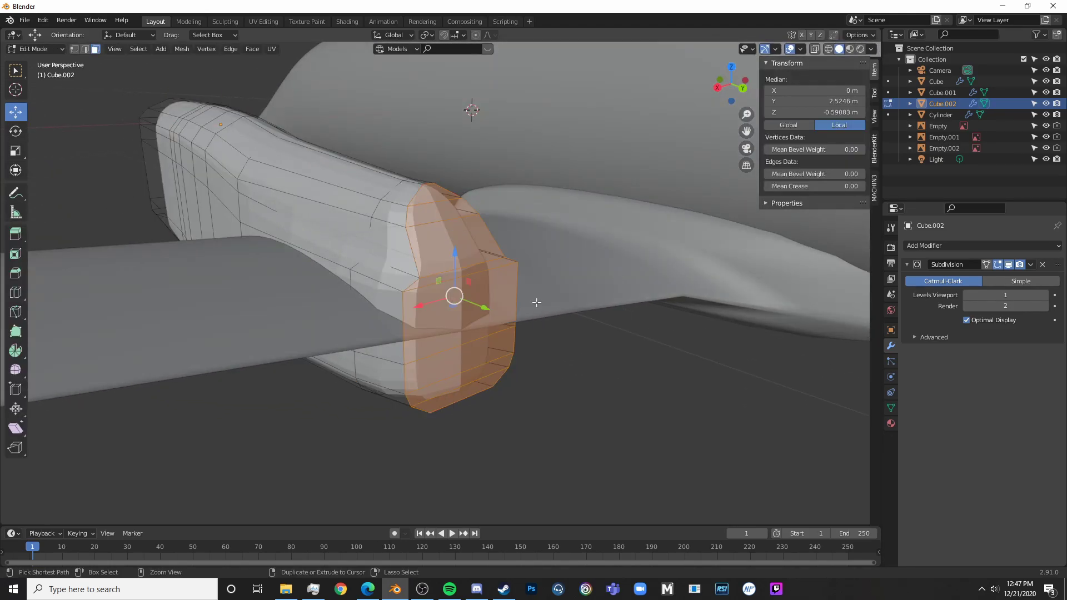
{"action": "key", "text": "ctrl+e"}
{"action": "left_click", "coordinate": [533, 303]}
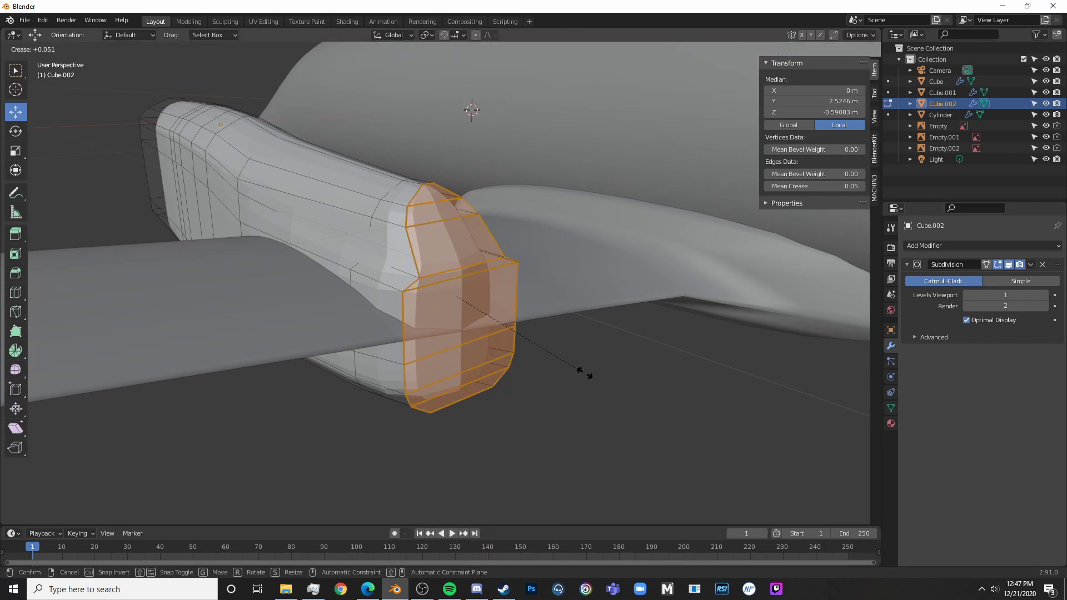
{"action": "left_click", "coordinate": [622, 425]}
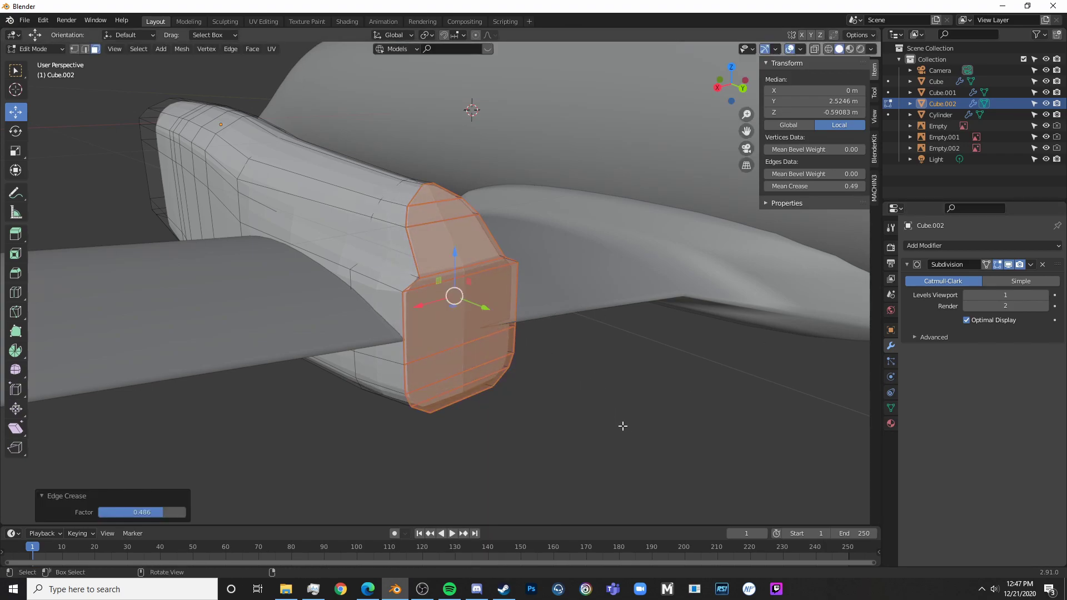
{"action": "key", "text": "Tab"}
{"action": "key", "text": "Tab"}
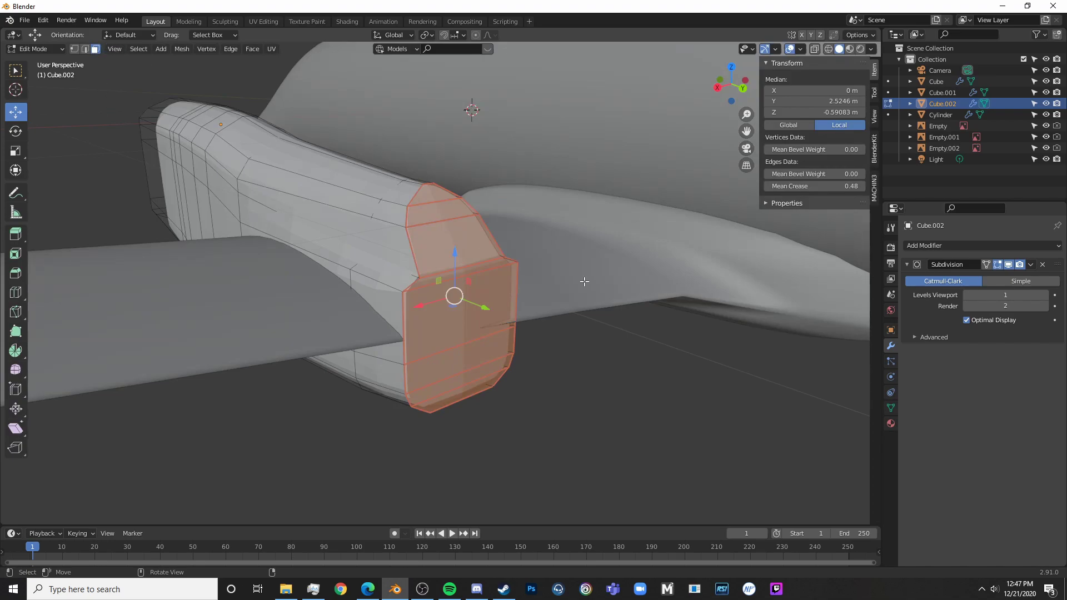
- Inset the sloped upper rear faces by about 0.013 m and scale the inset faces to 0.93 along X
{"action": "key", "text": "alt+a"}
{"action": "key", "text": "c"}
{"action": "left_click", "coordinate": [448, 241]}
{"action": "mouse_move", "coordinate": [448, 241]}
{"action": "middle_mouse_down"}
{"action": "mouse_move", "coordinate": [605, 306]}
{"action": "mouse_move", "coordinate": [611, 278]}
{"action": "mouse_move", "coordinate": [689, 234]}
{"action": "mouse_move", "coordinate": [645, 263]}
{"action": "middle_mouse_up"}
{"action": "key", "text": "i"}
{"action": "left_click", "coordinate": [687, 236]}
{"action": "key", "text": "s"}
{"action": "key", "text": "x"}
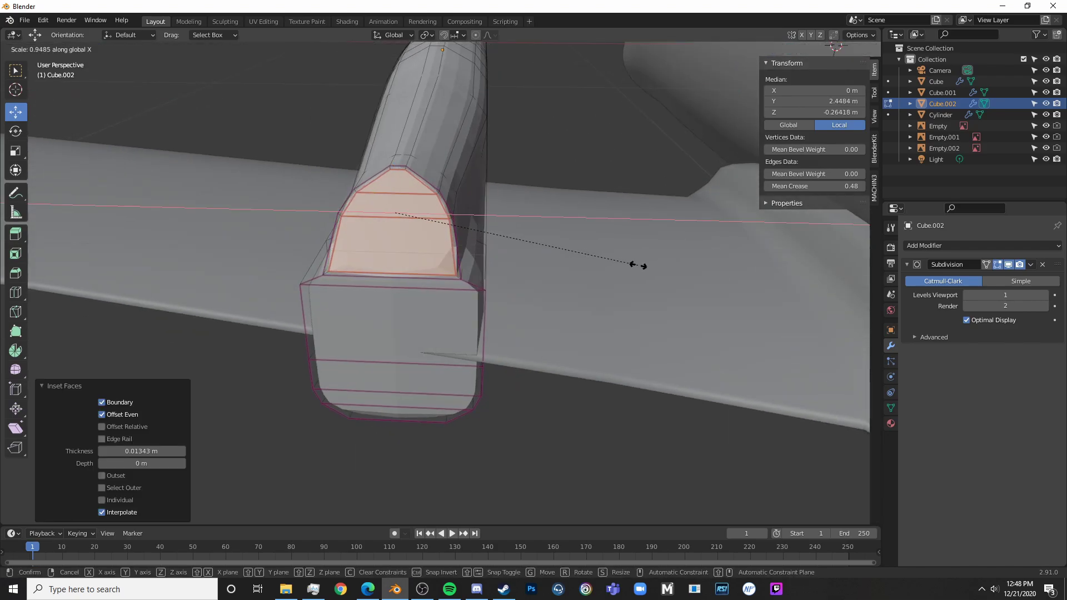
{"action": "left_click", "coordinate": [633, 266]}
- Extrude the inset faces about 0.43 m forward along Y into the nacelle to hollow out the exhaust opening
{"action": "middle_click_drag", "start_coordinate": [633, 266], "coordinate": [482, 241]}
{"action": "key", "text": "KP_3"}
{"action": "key", "text": "shift+z"}
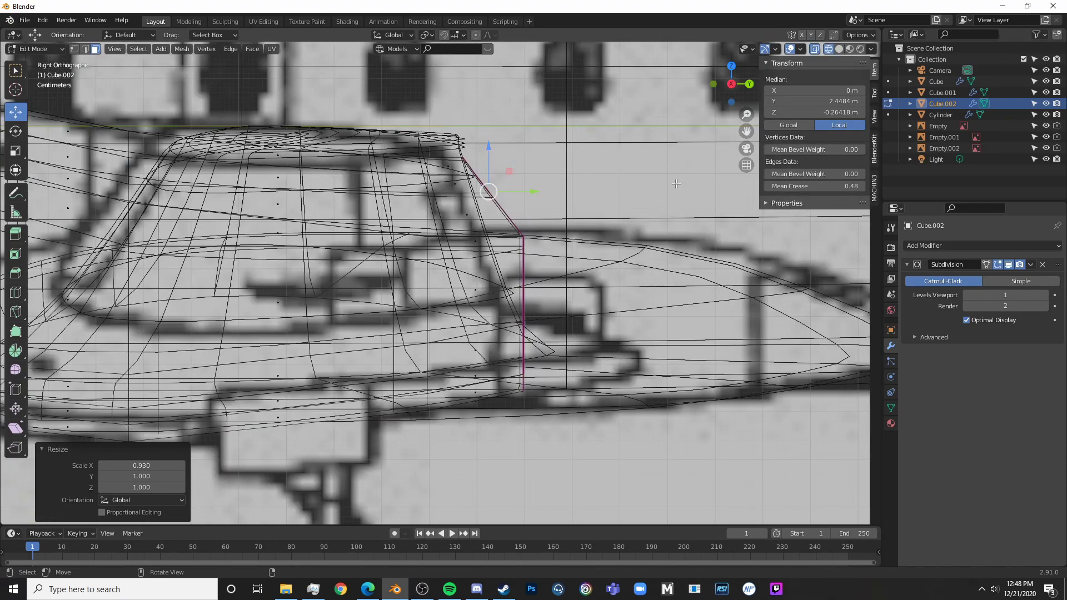
{"action": "key", "text": "e"}
{"action": "key", "text": "y"}
{"action": "left_click", "coordinate": [471, 211]}
{"action": "middle_click_drag", "start_coordinate": [552, 273], "coordinate": [624, 306], "text": "shift"}
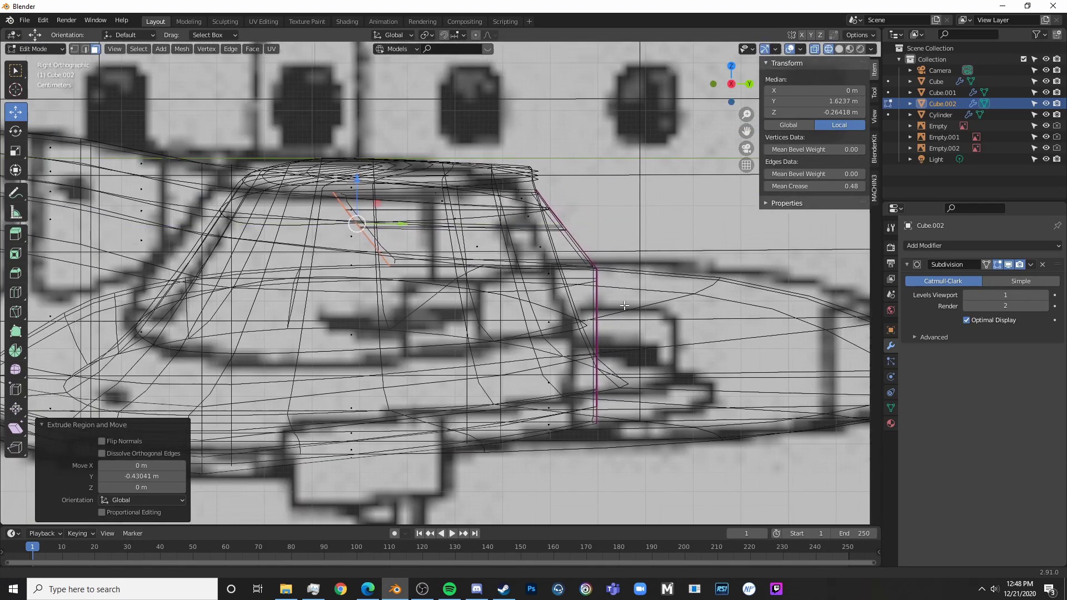
{"action": "scroll", "coordinate": [625, 305], "scroll_direction": "up", "scroll_amount": 2}
{"action": "key", "text": "shift+z"}
{"action": "mouse_move", "coordinate": [690, 358]}
{"action": "middle_mouse_down"}
{"action": "mouse_move", "coordinate": [579, 370]}
{"action": "mouse_move", "coordinate": [569, 354]}
{"action": "middle_mouse_up"}
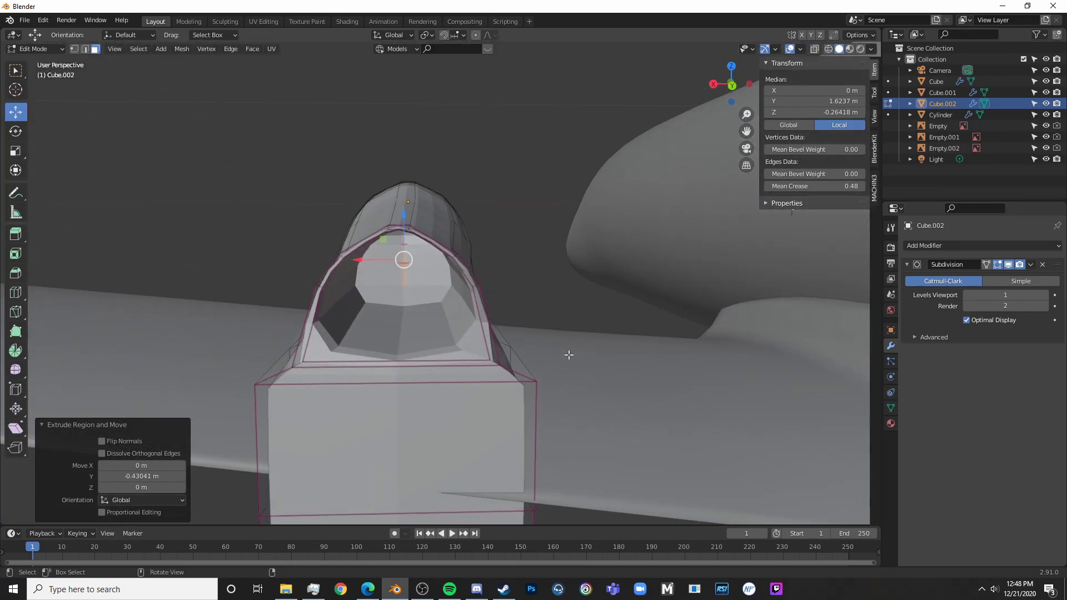
- Leave mesh editing, deselect the nacelle, and examine its exhaust opening alongside the wing and fuselage
{"action": "key", "text": "Tab"}
{"action": "scroll", "coordinate": [587, 405], "scroll_direction": "down", "scroll_amount": 10}
{"action": "left_click", "coordinate": [415, 379]}
{"action": "middle_click_drag", "start_coordinate": [415, 379], "coordinate": [511, 385]}
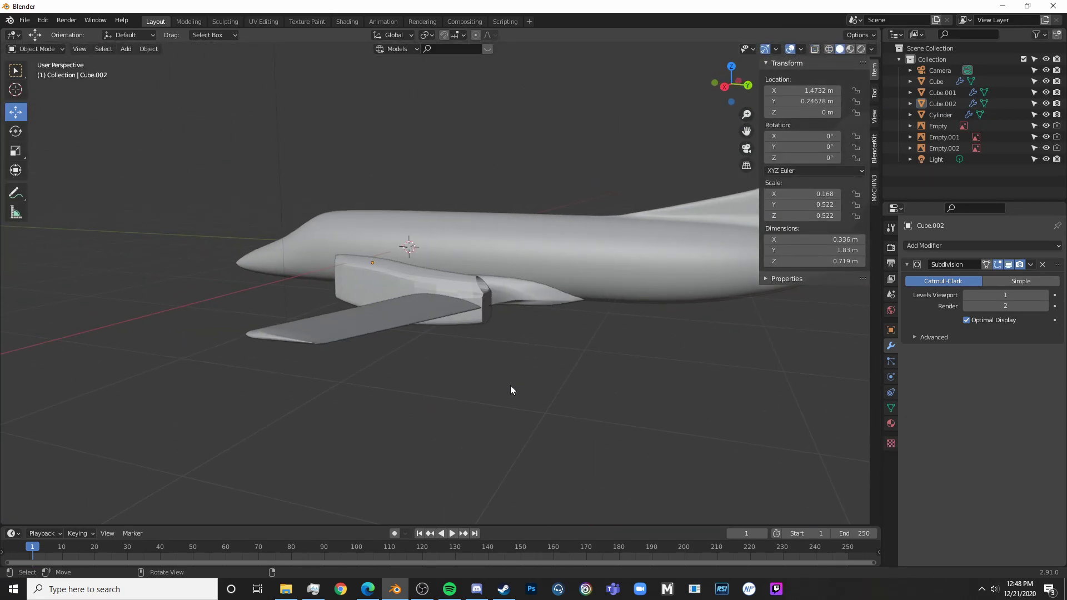
{"action": "scroll", "coordinate": [510, 385], "scroll_direction": "up", "scroll_amount": 3}
{"action": "scroll", "coordinate": [545, 351], "scroll_direction": "up", "scroll_amount": 1}
{"action": "scroll", "coordinate": [550, 357], "scroll_direction": "down", "scroll_amount": 1}
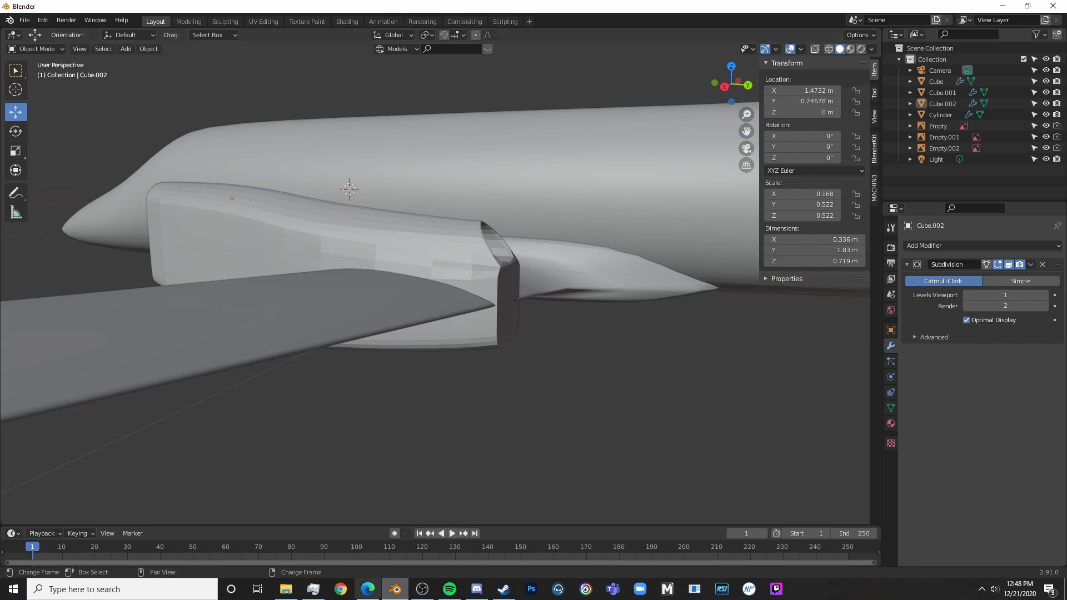
- Switch to the browser and look through the Embraer 120 image results for a rear-side photo of the nacelle
{"action": "left_click", "coordinate": [368, 590]}
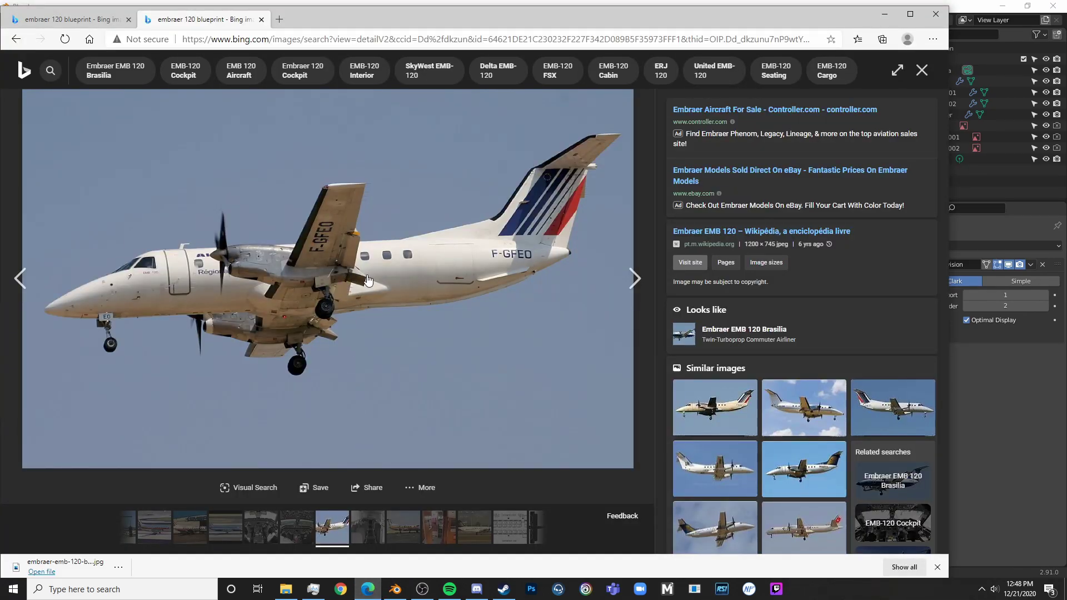
{"action": "left_click", "coordinate": [15, 37]}
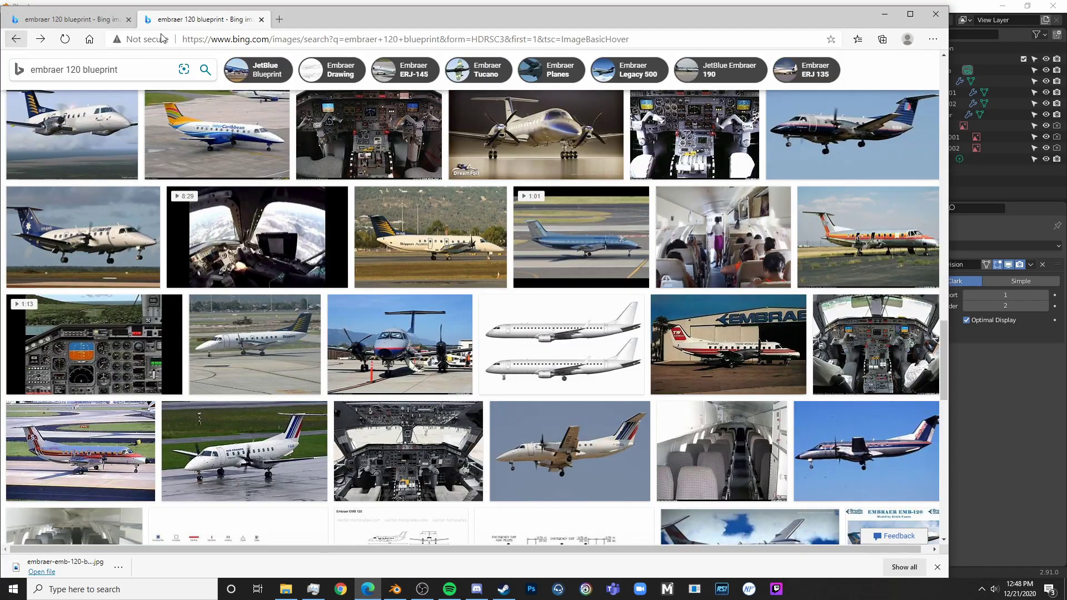
{"action": "scroll", "coordinate": [226, 361], "scroll_direction": "down", "scroll_amount": 1}
{"action": "scroll", "coordinate": [226, 361], "scroll_direction": "down", "scroll_amount": 2}
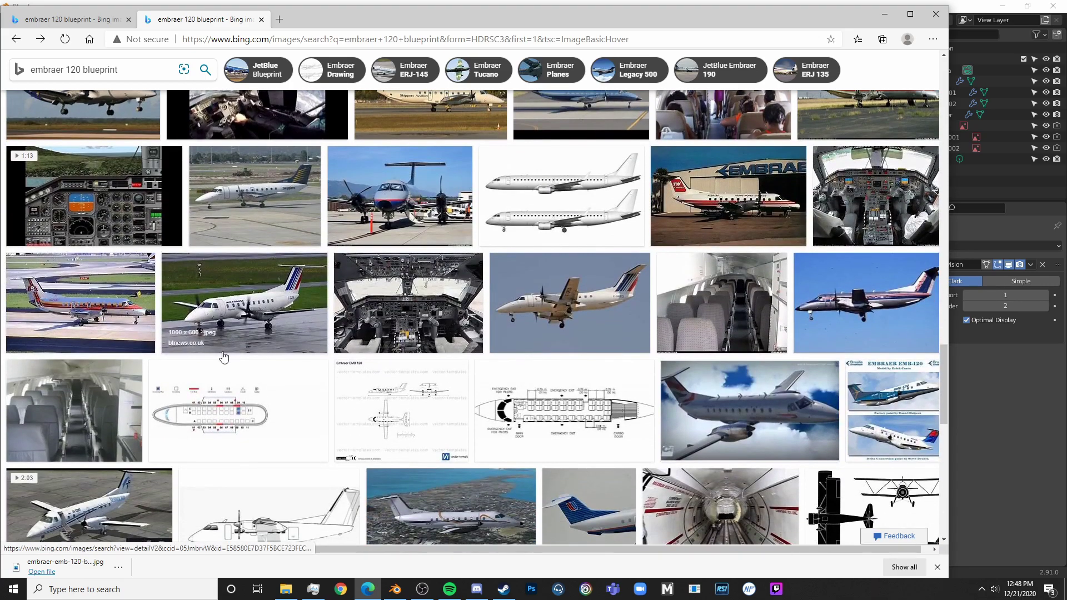
{"action": "scroll", "coordinate": [232, 357], "scroll_direction": "down", "scroll_amount": 5}
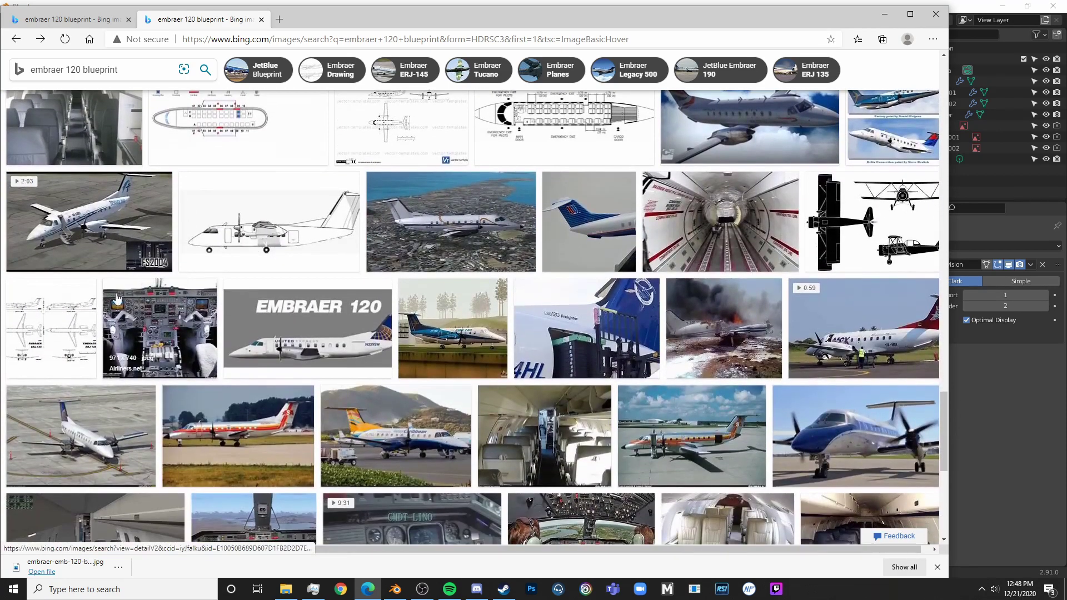
{"action": "scroll", "coordinate": [139, 322], "scroll_direction": "down", "scroll_amount": 7}
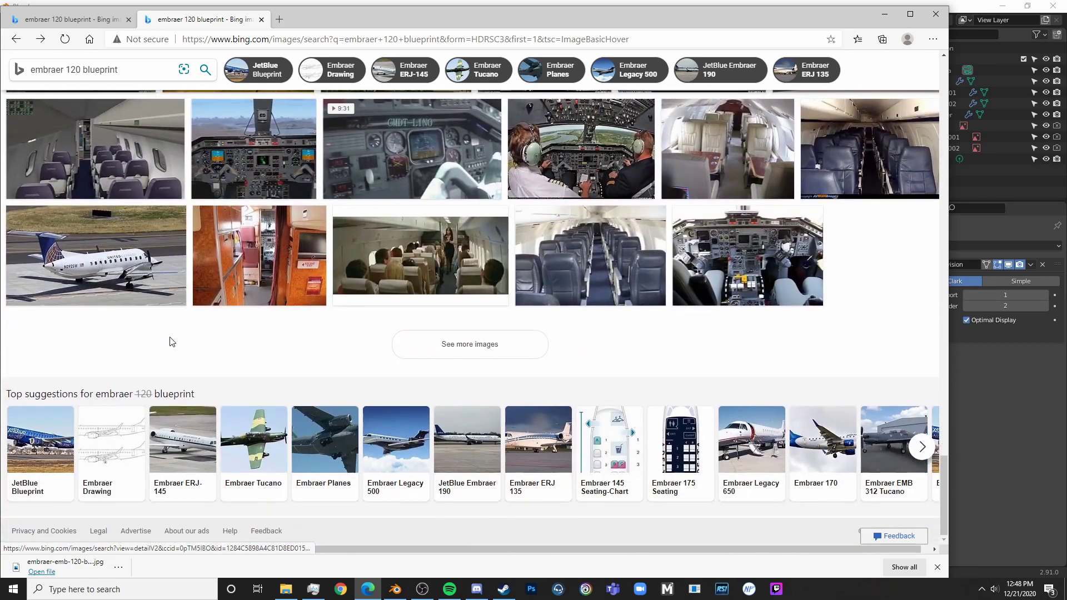
{"action": "left_click", "coordinate": [128, 282]}
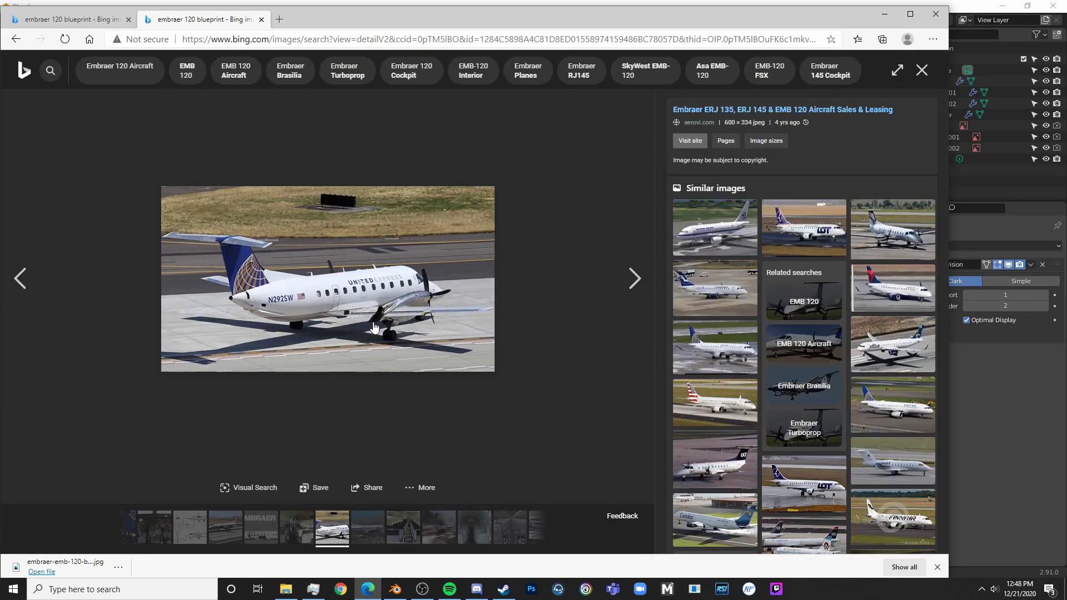
- Return to Blender and open the nacelle mesh for vertex editing in a wireframe right side view with nothing selected
{"action": "key", "text": "alt+Tab"}
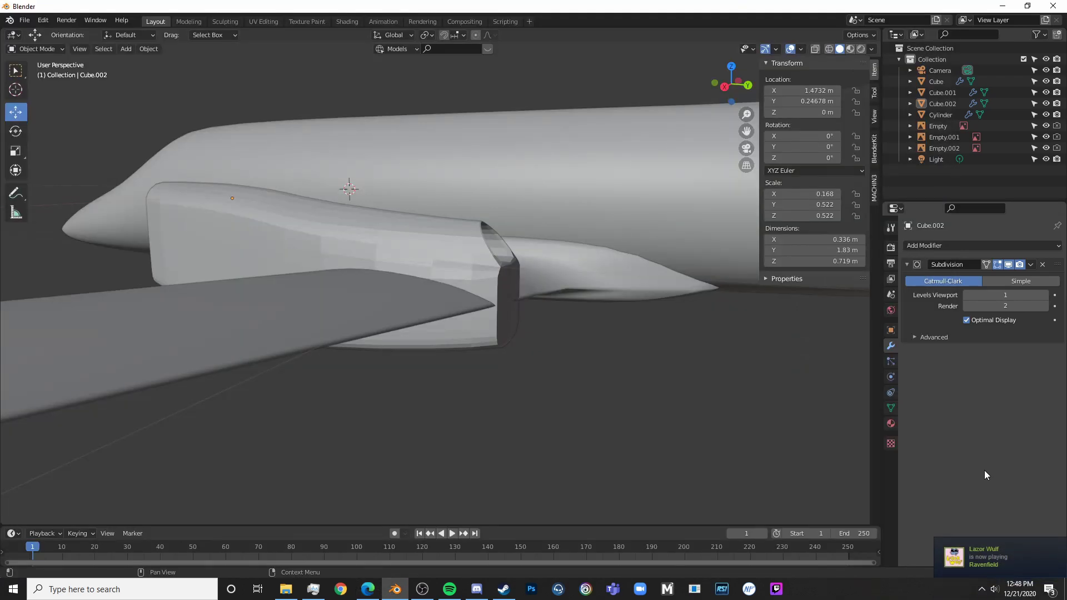
{"action": "key", "text": "KP_3"}
{"action": "middle_click_drag", "start_coordinate": [448, 372], "coordinate": [377, 361], "text": "shift"}
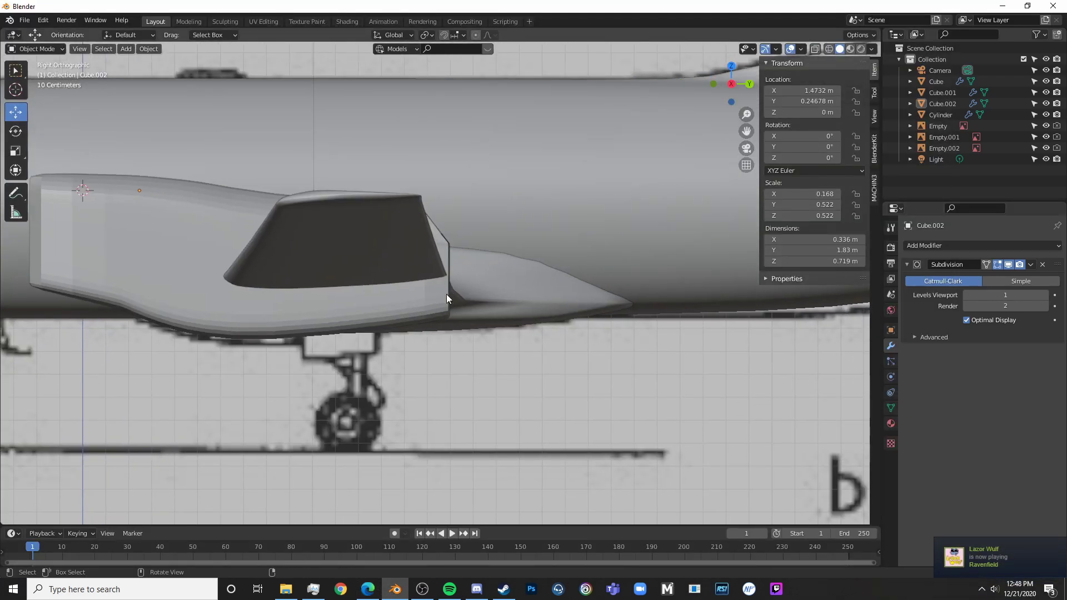
{"action": "left_click", "coordinate": [445, 294]}
{"action": "key", "text": "Tab"}
{"action": "key", "text": "shift+z"}
{"action": "middle_click_drag", "start_coordinate": [478, 256], "coordinate": [517, 292], "text": "shift"}
{"action": "key", "text": "a"}
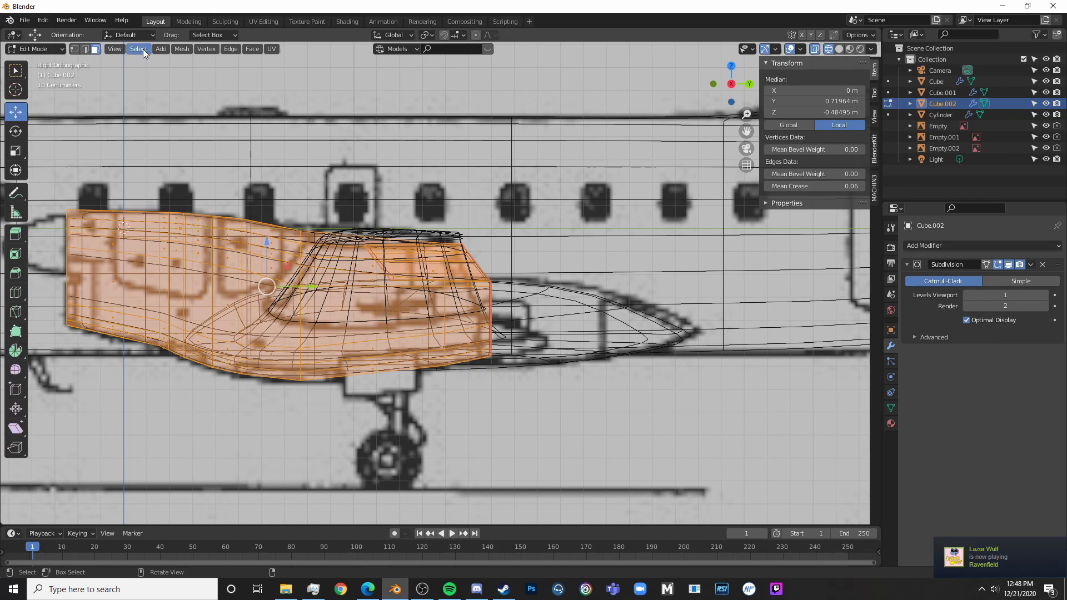
{"action": "left_click", "coordinate": [75, 48]}
{"action": "key", "text": "alt+a"}
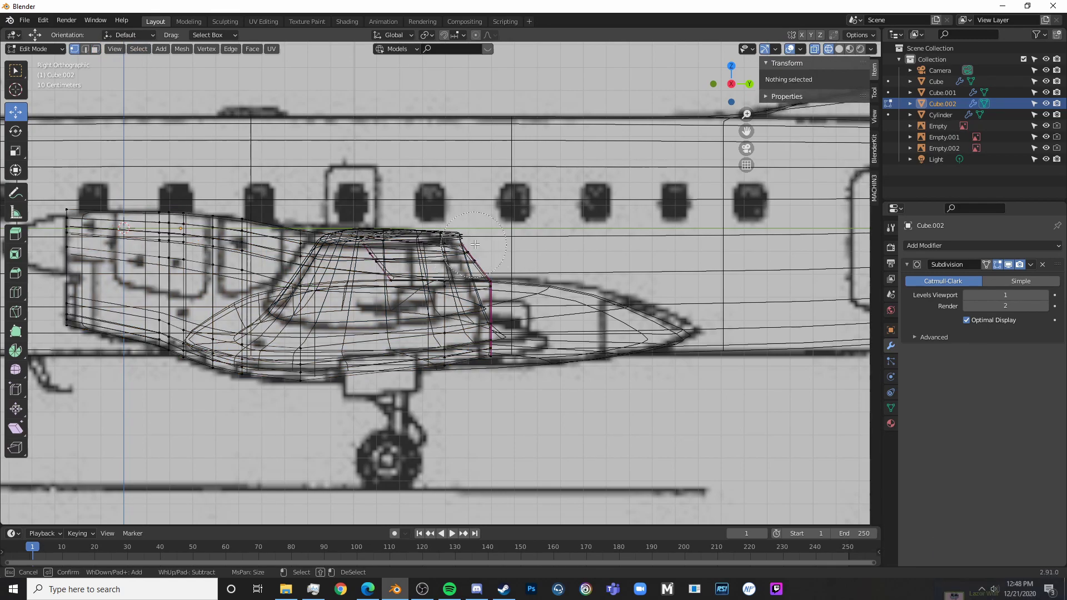
- Lower the vertices along the lower part of the sloped exhaust opening by about 0.065 m along Z
{"action": "key", "text": "c"}
{"action": "left_click_drag", "start_coordinate": [468, 256], "coordinate": [503, 270]}
{"action": "key", "text": "Escape"}
{"action": "key", "text": "g"}
{"action": "key", "text": "z"}
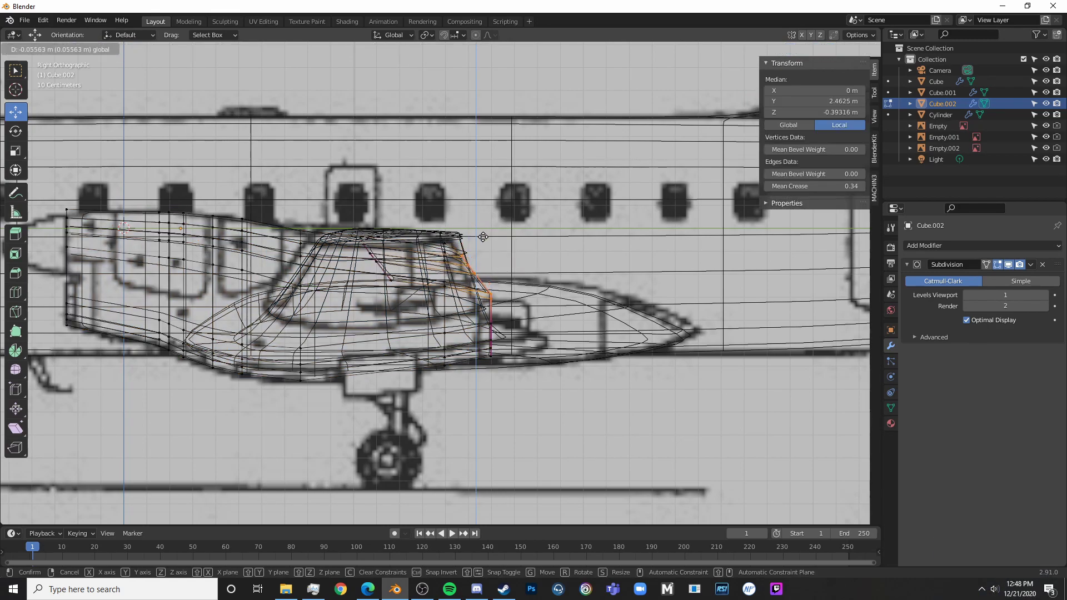
{"action": "left_click", "coordinate": [508, 262]}
{"action": "key", "text": "Tab"}
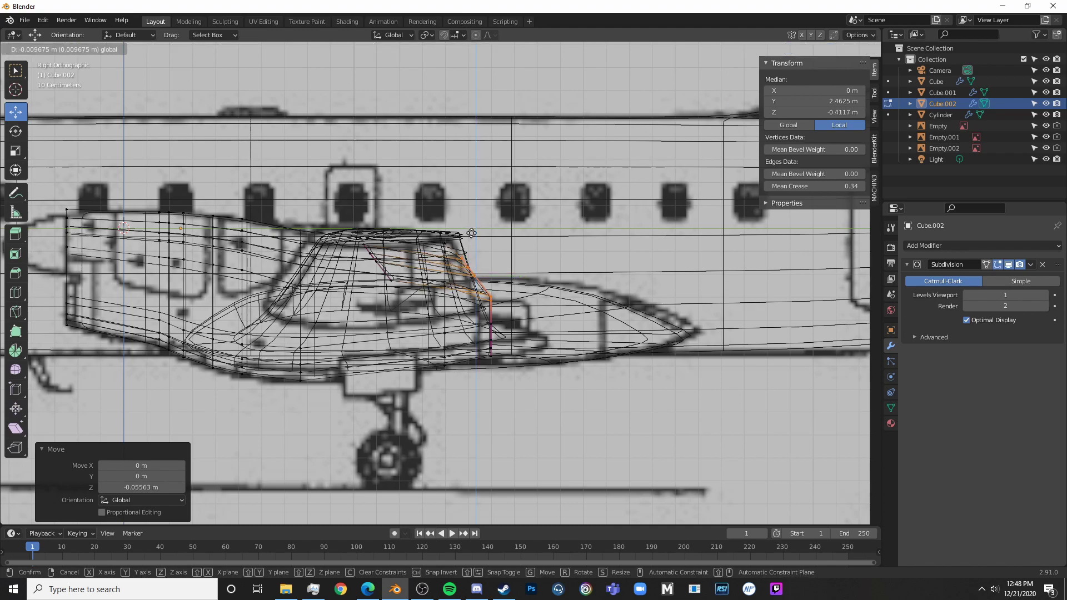
{"action": "key", "text": "shift+z"}
{"action": "mouse_move", "coordinate": [570, 267]}
{"action": "middle_mouse_down"}
{"action": "mouse_move", "coordinate": [594, 279]}
{"action": "mouse_move", "coordinate": [493, 291]}
{"action": "mouse_move", "coordinate": [542, 300]}
{"action": "middle_mouse_up"}
- Lower the side vertices just ahead of the exhaust opening along Z on both sides of the nacelle
{"action": "key", "text": "Tab"}
{"action": "scroll", "coordinate": [532, 298], "scroll_direction": "up", "scroll_amount": 4}
{"action": "key", "text": "alt+a"}
{"action": "key", "text": "c"}
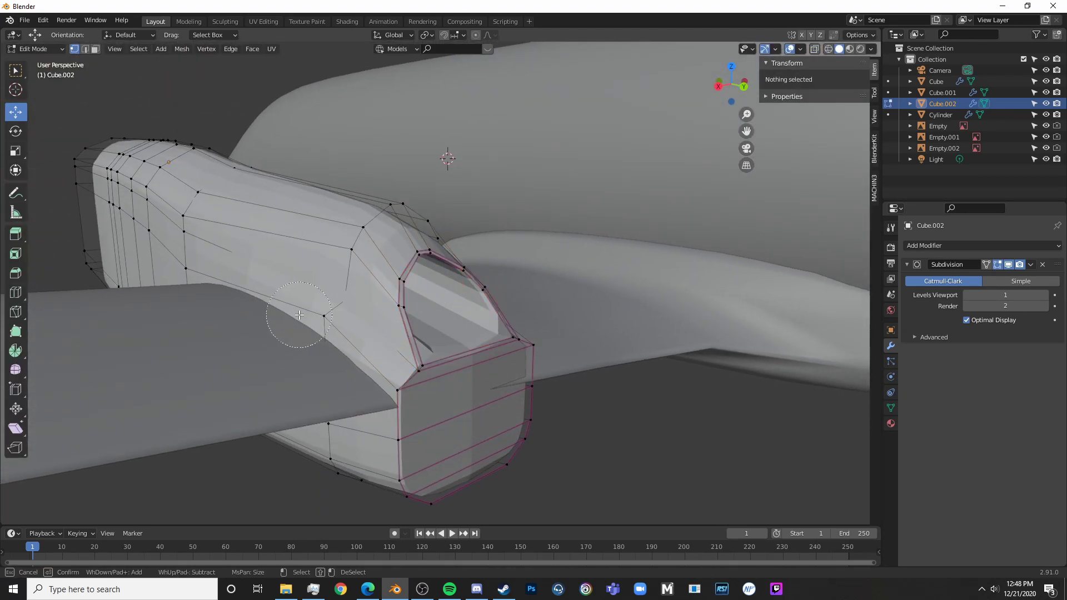
{"action": "left_click", "coordinate": [324, 316]}
{"action": "key", "text": "Escape"}
{"action": "middle_click_drag", "start_coordinate": [323, 314], "coordinate": [451, 300]}
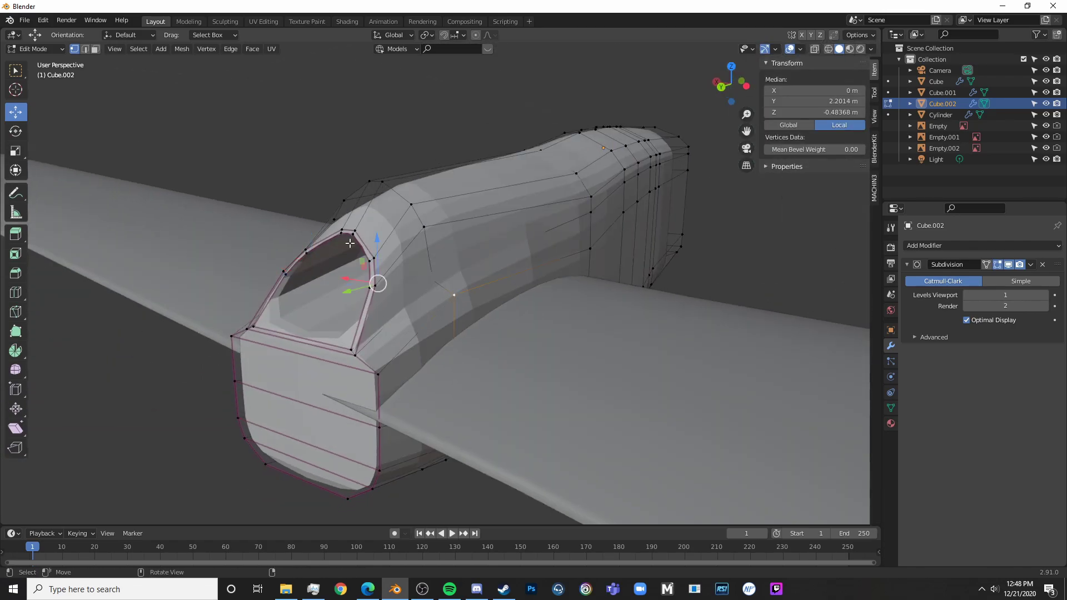
{"action": "left_click_drag", "start_coordinate": [377, 238], "coordinate": [368, 264]}
{"action": "key", "text": "Tab"}
- Deselect the nacelle, add a cube at the origin and scale it uniformly to 0.081
{"action": "scroll", "coordinate": [366, 289], "scroll_direction": "down", "scroll_amount": 4}
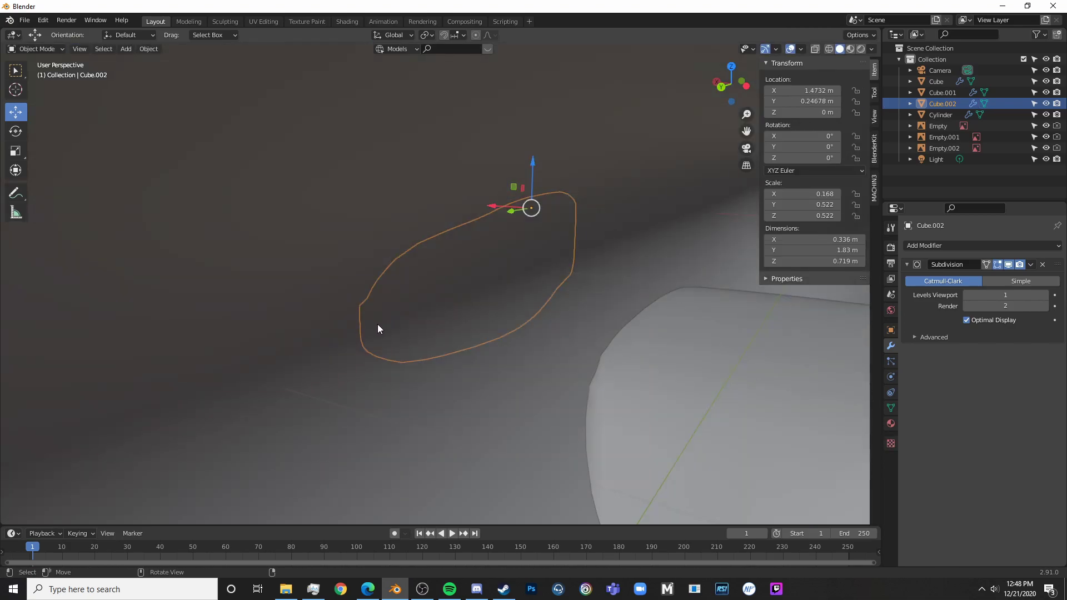
{"action": "key", "text": "alt+a"}
{"action": "middle_click_drag", "start_coordinate": [378, 325], "coordinate": [481, 350]}
{"action": "key", "text": "KP_3"}
{"action": "key", "text": "shift+z"}
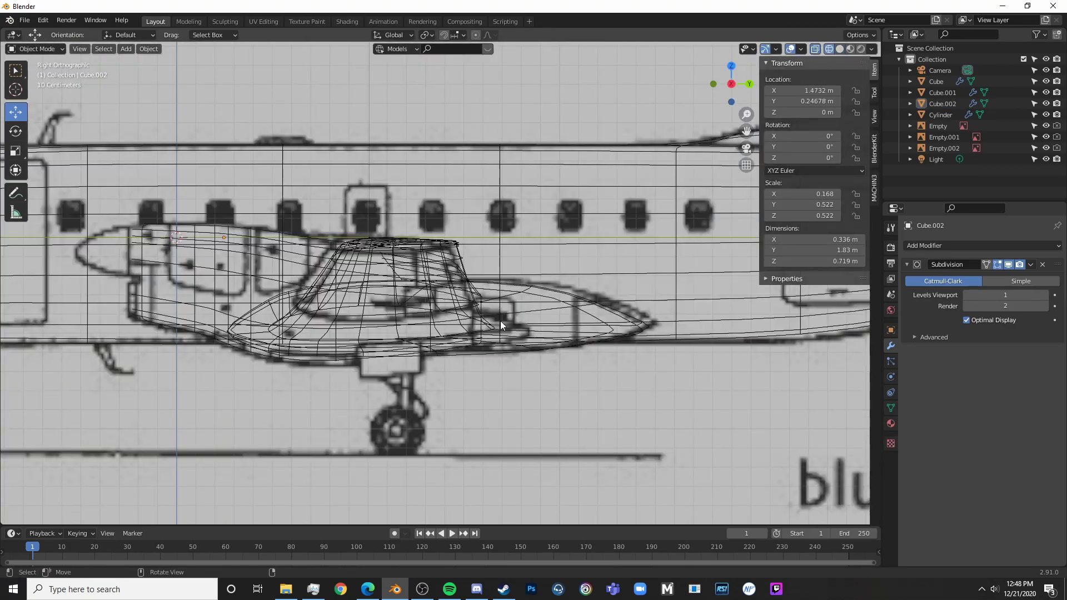
{"action": "key", "text": "shift+a"}
{"action": "left_click", "coordinate": [556, 331]}
{"action": "scroll", "coordinate": [574, 362], "scroll_direction": "down", "scroll_amount": 6}
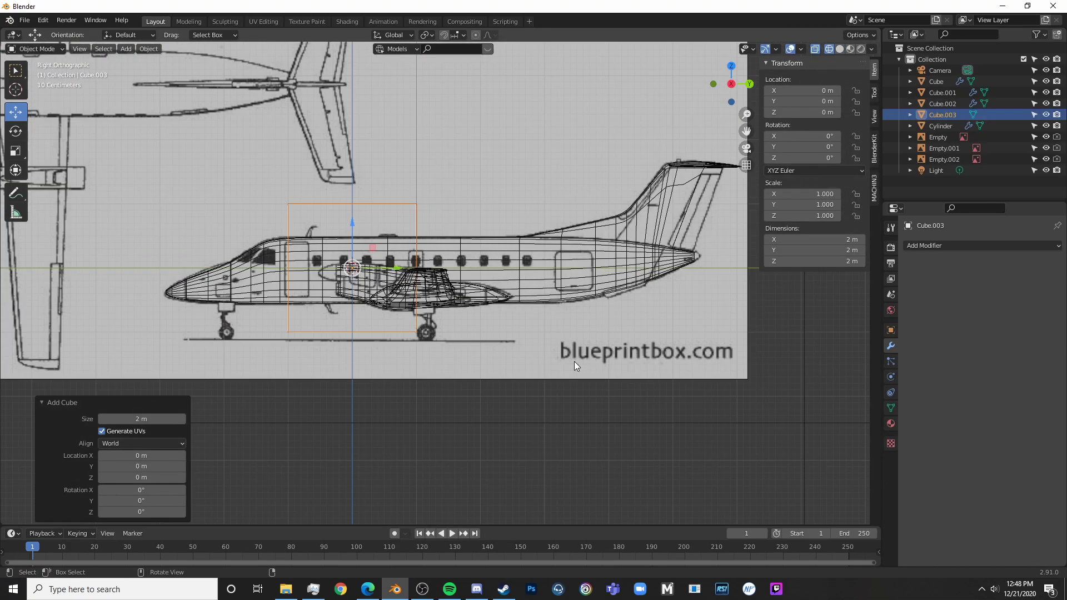
{"action": "key", "text": "s"}
{"action": "left_click", "coordinate": [385, 277]}
- Match the cube's X location to the nacelle at 1.4732 m and move it 1.6751 m along Y behind the nacelle
{"action": "key", "text": "KP_7"}
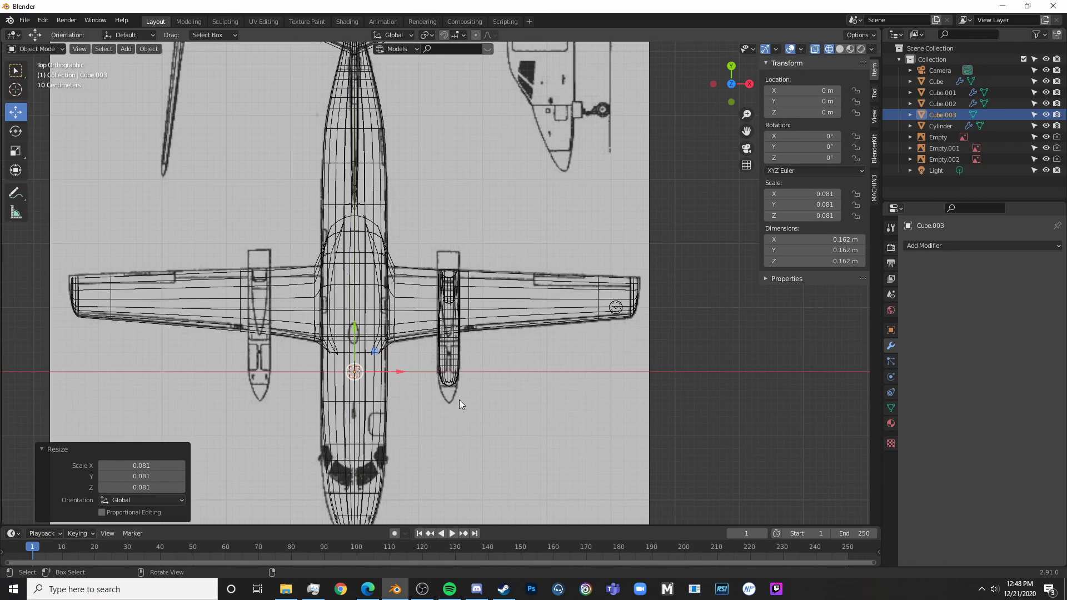
{"action": "left_click", "coordinate": [447, 365]}
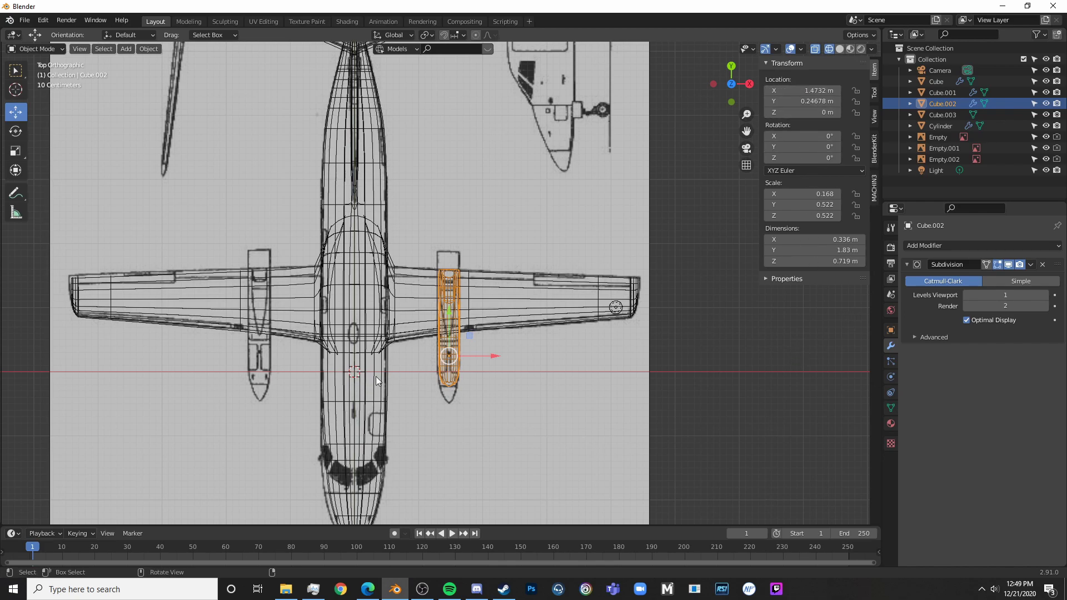
{"action": "left_click", "coordinate": [358, 378]}
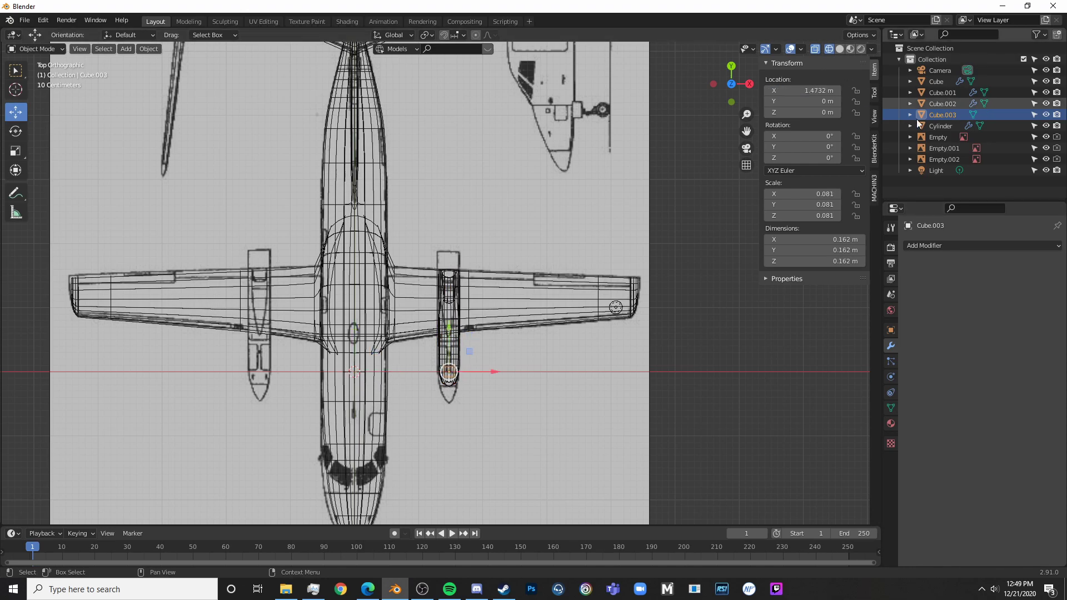
{"action": "scroll", "coordinate": [556, 371], "scroll_direction": "up", "scroll_amount": 3}
{"action": "left_click_drag", "start_coordinate": [454, 393], "coordinate": [464, 203]}
- Widen the cube along X to about 0.299 m to fit the blueprint's nacelle tail
{"action": "scroll", "coordinate": [465, 203], "scroll_direction": "up", "scroll_amount": 4}
{"action": "key", "text": "s"}
{"action": "key", "text": "x"}
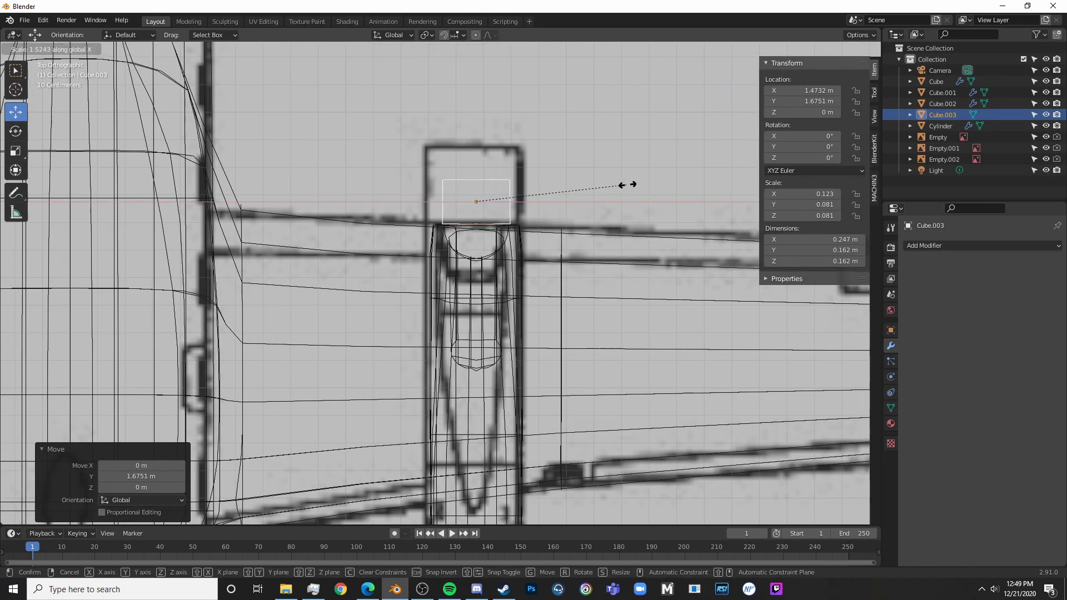
{"action": "left_click", "coordinate": [658, 185]}
- Lower the cube 0.41621 m along Z and shift it against the nacelle's rear face at Y 1.657 m
{"action": "middle_click_drag", "start_coordinate": [658, 185], "coordinate": [432, 162]}
{"action": "left_click_drag", "start_coordinate": [461, 161], "coordinate": [461, 299]}
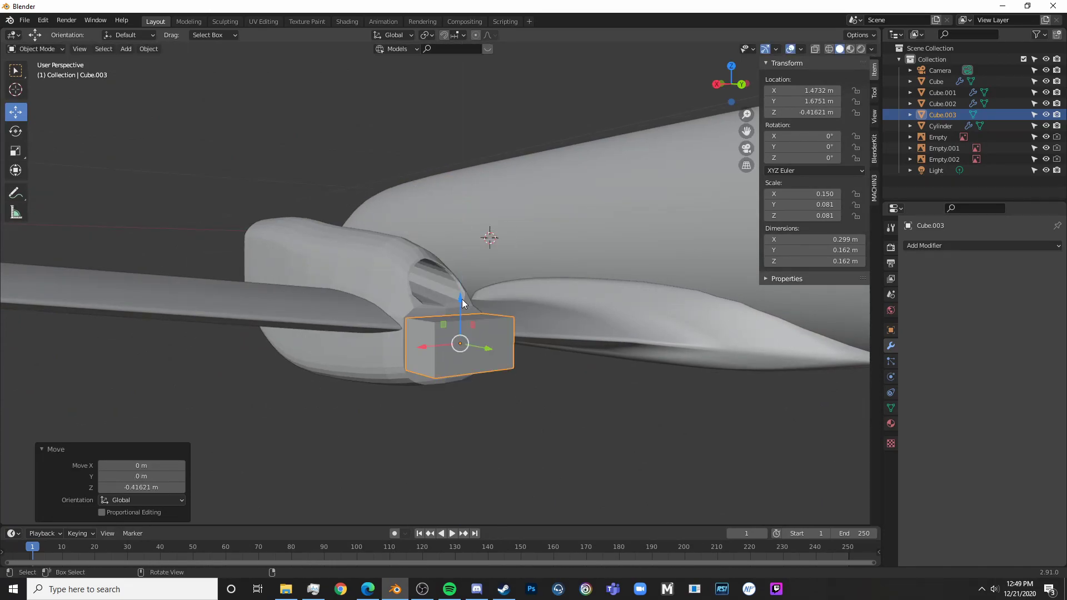
{"action": "key", "text": "KP_3"}
{"action": "left_click_drag", "start_coordinate": [564, 329], "coordinate": [557, 333]}
- Lower the box's bottom edge nearest the nacelle by about 0.044 m along Z, and leave mesh editing
{"action": "key", "text": "Tab"}
{"action": "key", "text": "shift+z"}
{"action": "key", "text": "alt+a"}
{"action": "middle_click_drag", "start_coordinate": [512, 359], "coordinate": [453, 323], "text": "shift"}
{"action": "key", "text": "c"}
{"action": "left_click", "coordinate": [454, 324]}
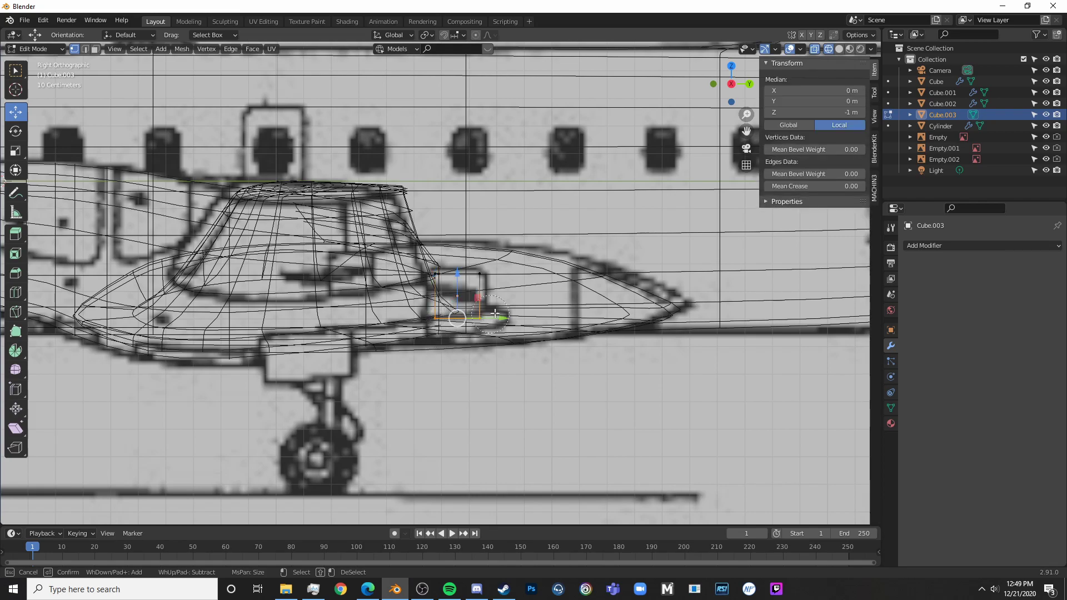
{"action": "key", "text": "Escape"}
{"action": "left_click_drag", "start_coordinate": [450, 295], "coordinate": [453, 300]}
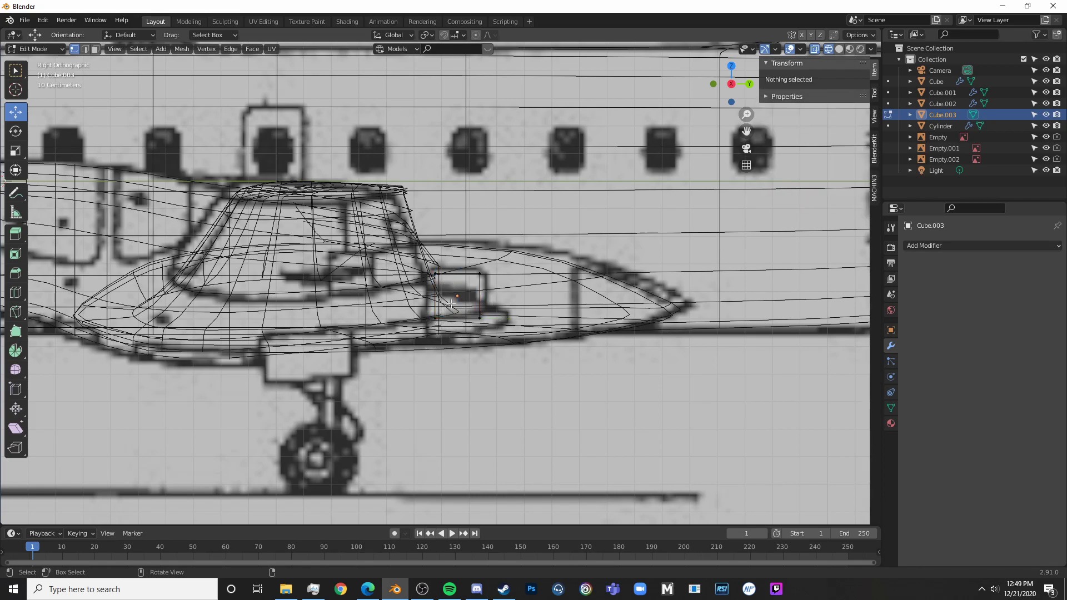
{"action": "mouse_move", "coordinate": [420, 351]}
{"action": "left_mouse_down"}
{"action": "mouse_move", "coordinate": [456, 309]}
{"action": "mouse_move", "coordinate": [436, 279]}
{"action": "mouse_move", "coordinate": [436, 291]}
{"action": "left_mouse_up"}
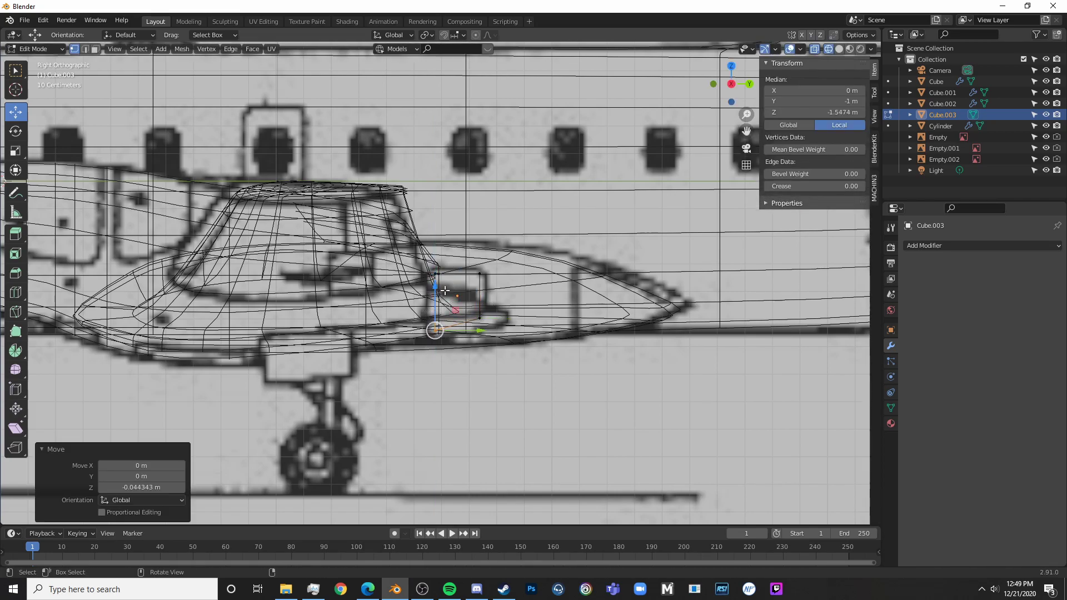
{"action": "key", "text": "shift+z"}
{"action": "middle_click_drag", "start_coordinate": [462, 339], "coordinate": [399, 316]}
{"action": "scroll", "coordinate": [399, 316], "scroll_direction": "up", "scroll_amount": 4}
{"action": "key", "text": "Tab"}
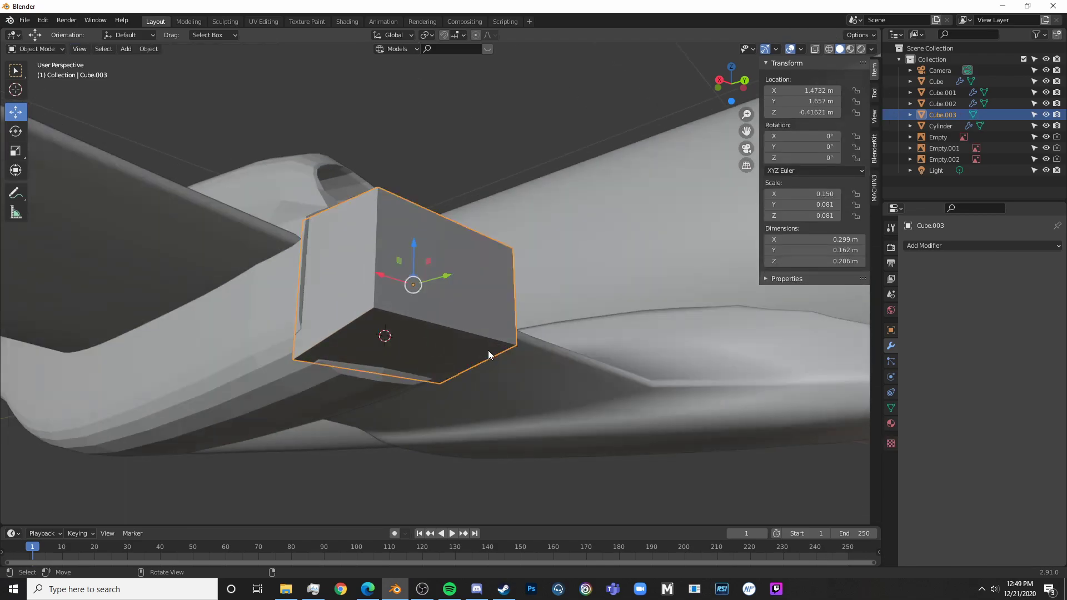
- Open the nacelle mesh for editing, check the rear-side aircraft photo in the browser, and return to Blender
{"action": "middle_click_drag", "start_coordinate": [488, 350], "coordinate": [461, 356]}
{"action": "left_click", "coordinate": [378, 395]}
{"action": "key", "text": "Tab"}
{"action": "middle_click_drag", "start_coordinate": [379, 402], "coordinate": [419, 340], "text": "shift"}
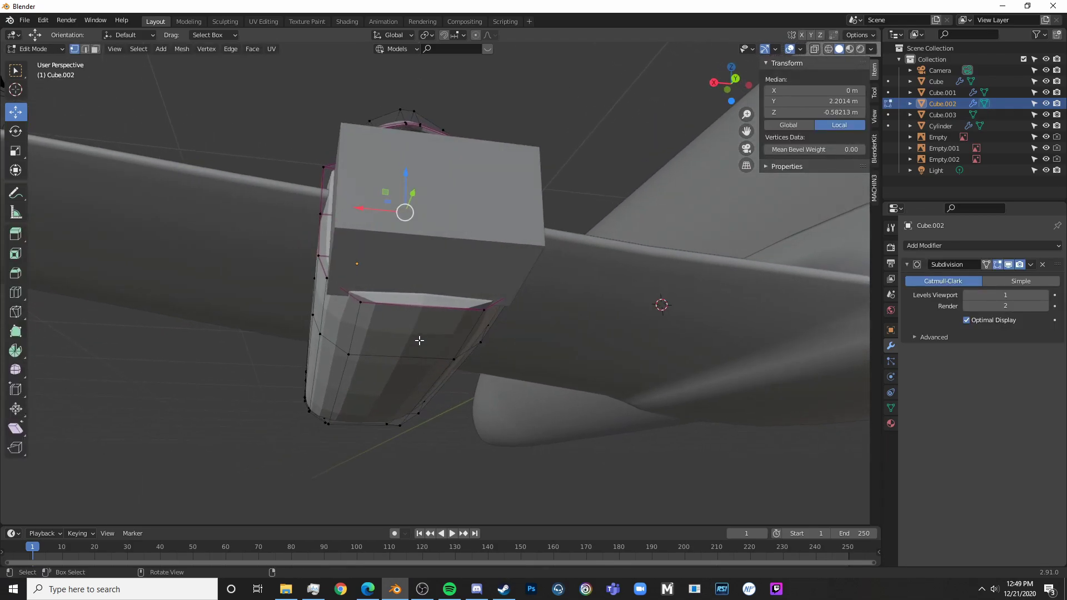
{"action": "left_click", "coordinate": [368, 588]}
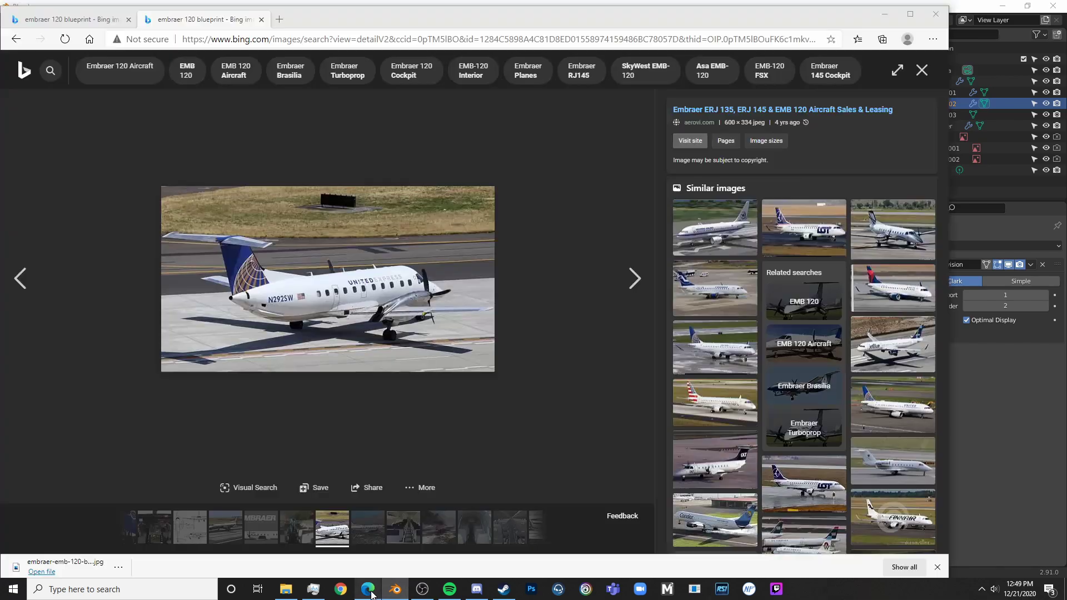
{"action": "left_click", "coordinate": [979, 448]}
- Lower the pair of lower side vertices one row ahead of the nacelle's rear edge, on the outboard side
{"action": "middle_click_drag", "start_coordinate": [340, 266], "coordinate": [417, 215]}
{"action": "key", "text": "alt+a"}
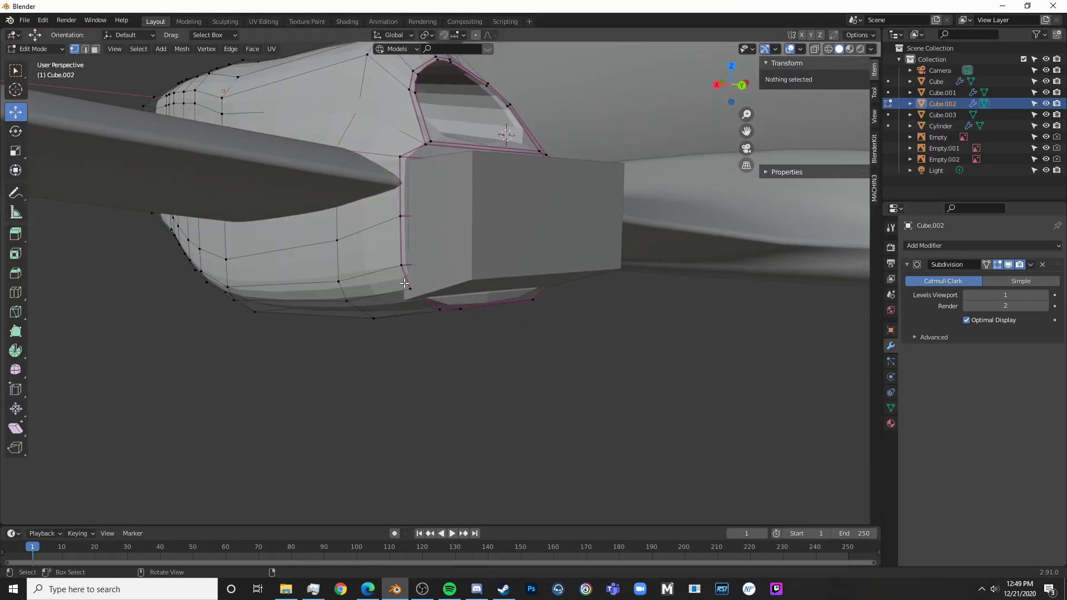
{"action": "key", "text": "KP_3"}
{"action": "key", "text": "a"}
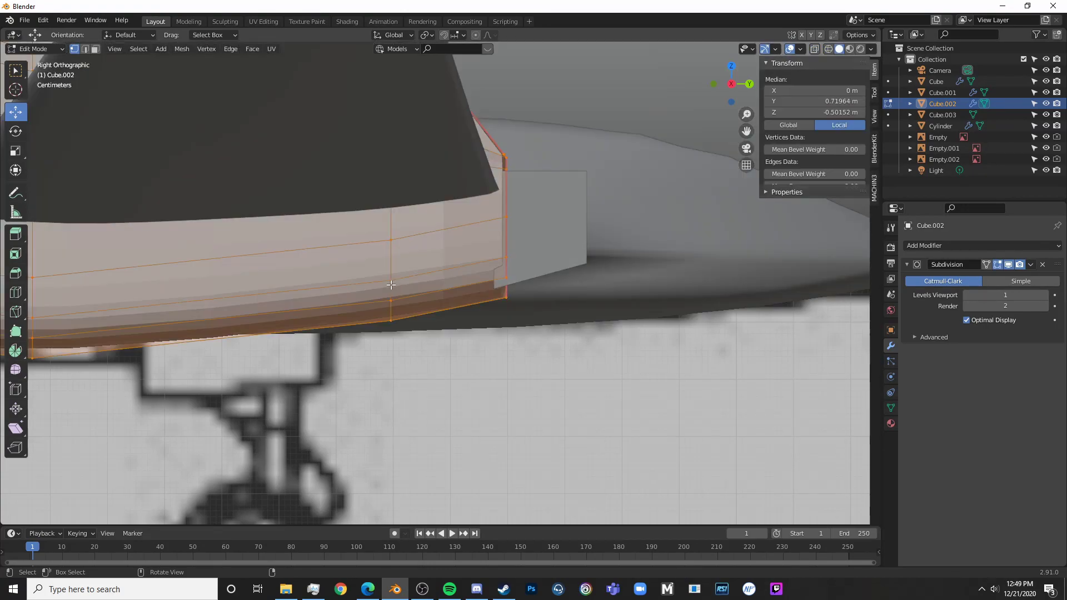
{"action": "key", "text": "alt+a"}
{"action": "left_click_drag", "start_coordinate": [404, 273], "coordinate": [383, 309]}
{"action": "left_click_drag", "start_coordinate": [392, 249], "coordinate": [392, 258]}
{"action": "left_click", "coordinate": [394, 251]}
{"action": "left_click", "coordinate": [392, 252]}
- Scale the outboard lower corner vertices of the nacelle's rear edge to 0.265 along Z and lower them about 0.04 m
{"action": "key", "text": "alt+a"}
{"action": "left_click_drag", "start_coordinate": [493, 250], "coordinate": [512, 280]}
{"action": "key", "text": "s"}
{"action": "key", "text": "z"}
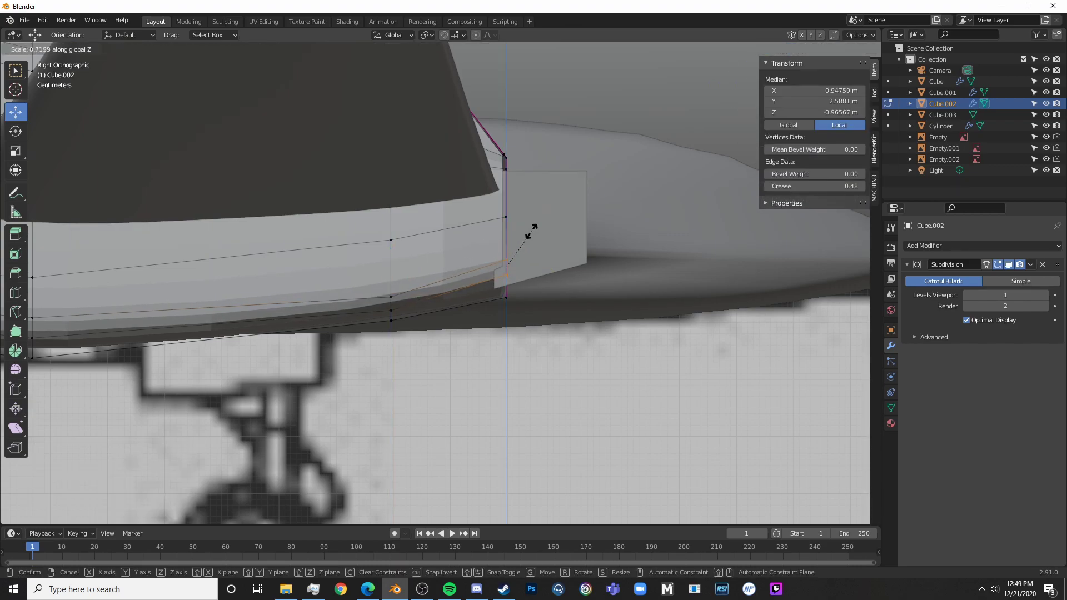
{"action": "right_click", "coordinate": [518, 254]}
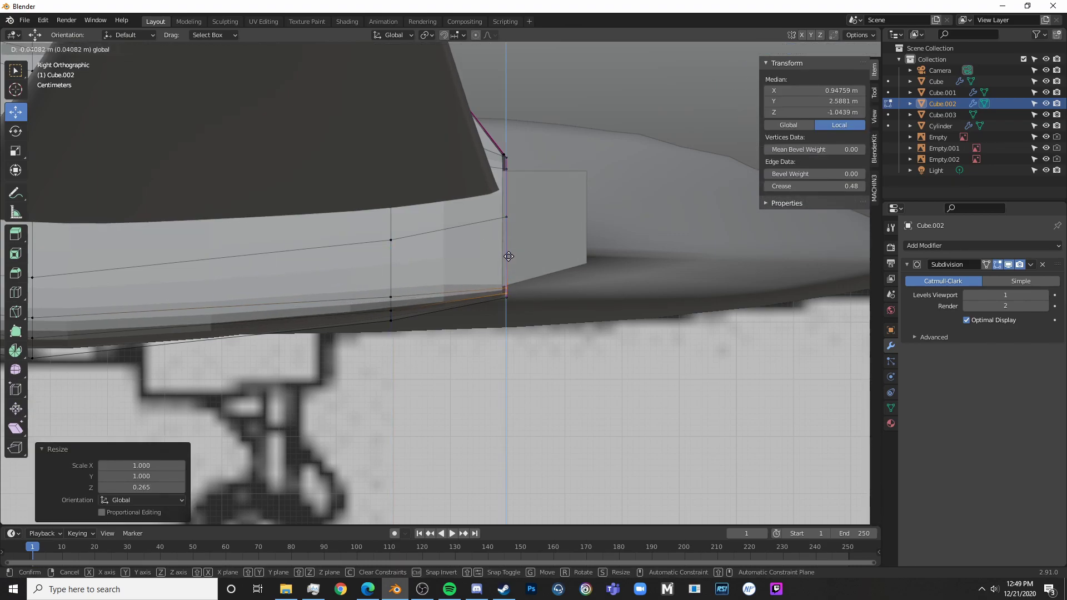
{"action": "key", "text": "Tab"}
{"action": "middle_click_drag", "start_coordinate": [675, 300], "coordinate": [578, 253]}
{"action": "key", "text": "Tab"}
{"action": "mouse_move", "coordinate": [331, 288]}
{"action": "left_mouse_down"}
{"action": "mouse_move", "coordinate": [344, 287]}
{"action": "mouse_move", "coordinate": [331, 286]}
{"action": "left_mouse_up"}
{"action": "key", "text": "Tab"}
{"action": "scroll", "coordinate": [320, 292], "scroll_direction": "down", "scroll_amount": 1}
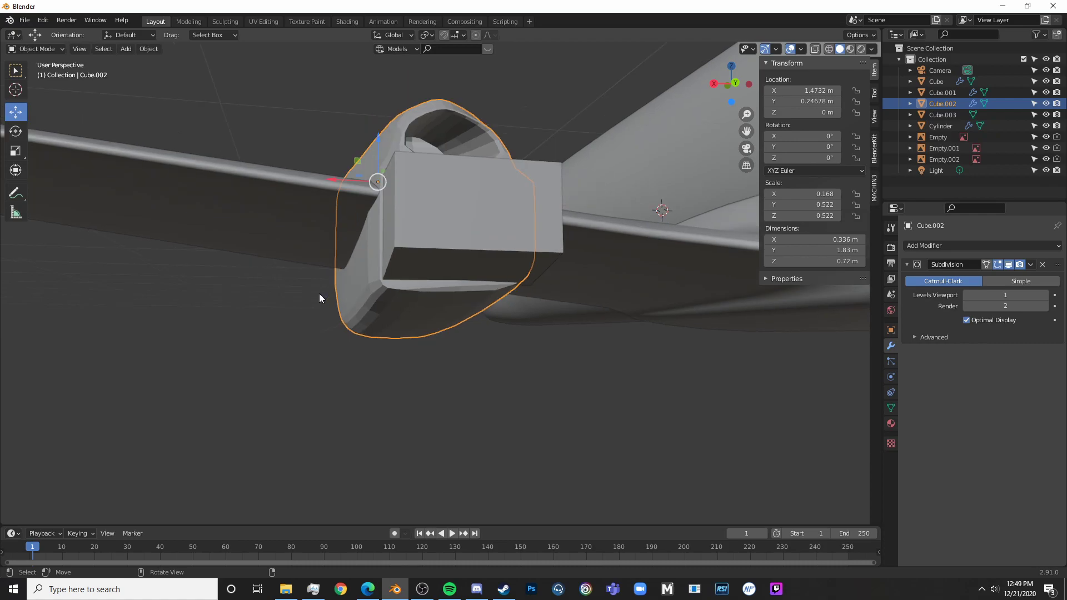
- Lower the underside vertices one row ahead of the nacelle's rear edge by about 0.009 m along Z
{"action": "key", "text": "Tab"}
{"action": "middle_click_drag", "start_coordinate": [319, 294], "coordinate": [373, 299]}
{"action": "key", "text": "KP_3"}
{"action": "key", "text": "shift+z"}
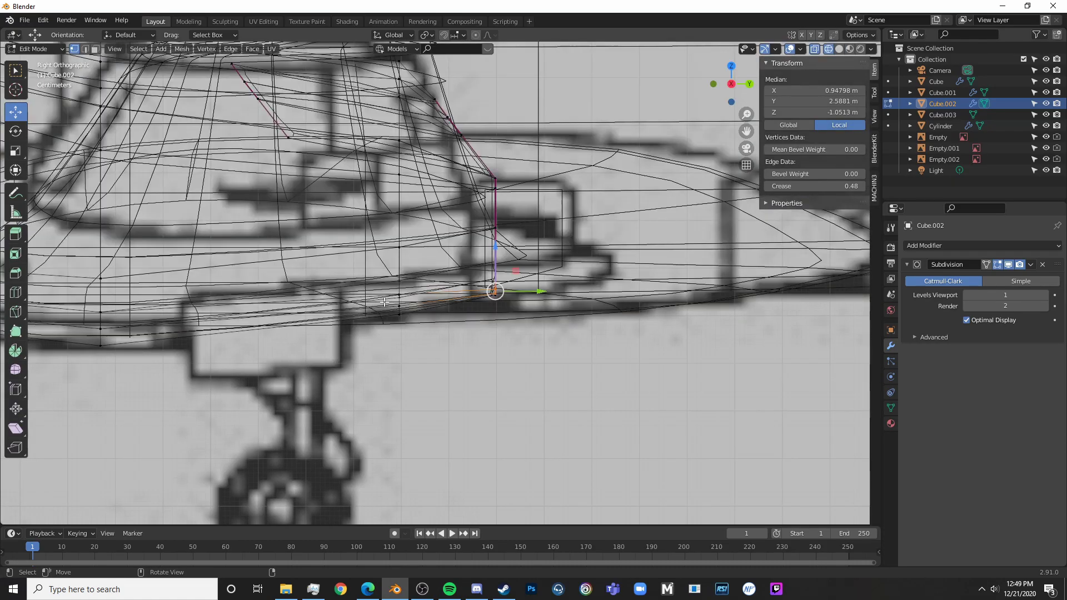
{"action": "left_click_drag", "start_coordinate": [376, 267], "coordinate": [422, 329]}
{"action": "key", "text": "alt+a"}
{"action": "key", "text": "c"}
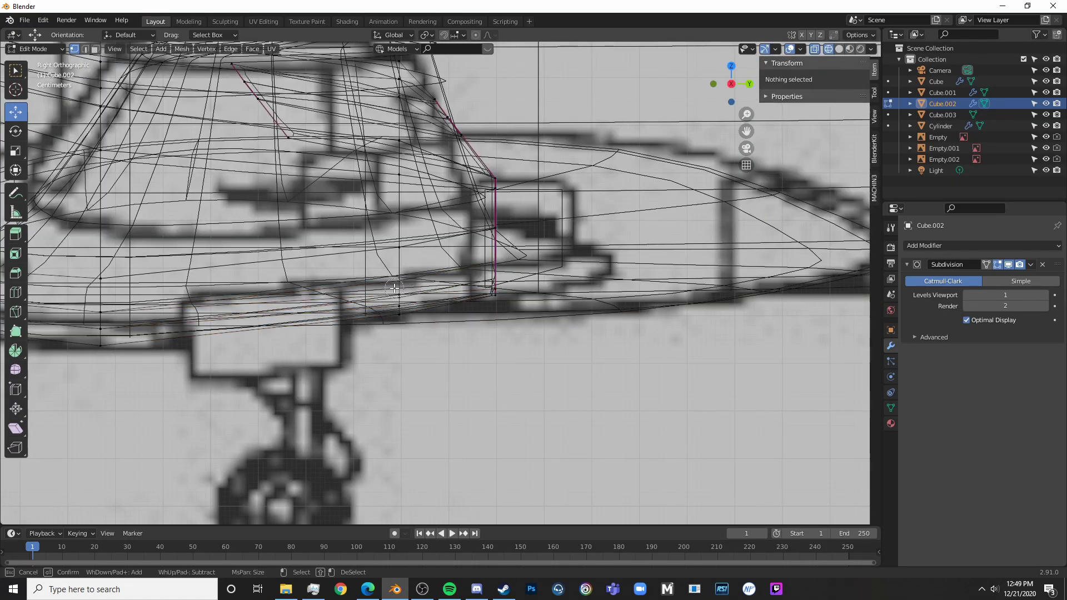
{"action": "left_click", "coordinate": [394, 288]}
{"action": "key", "text": "Escape"}
{"action": "key", "text": "alt+z"}
{"action": "key", "text": "g"}
{"action": "key", "text": "z"}
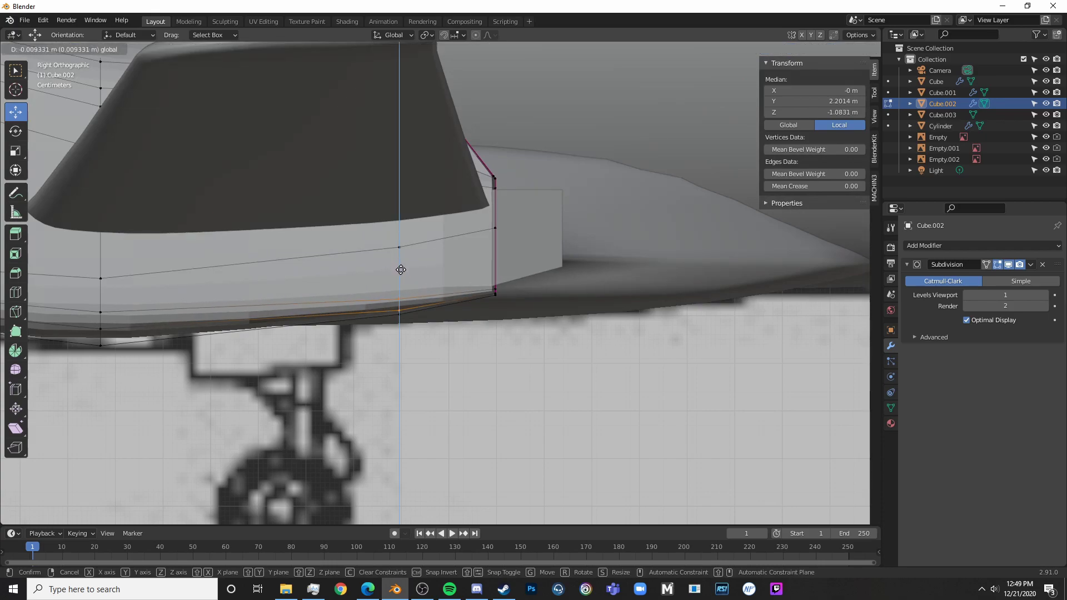
{"action": "left_click", "coordinate": [401, 269]}
{"action": "key", "text": "Tab"}
{"action": "middle_click_drag", "start_coordinate": [401, 269], "coordinate": [273, 240]}
- Scale the inboard lower corner vertices of the nacelle's rear edge to 0.265 along Z and lower them about 0.039 m
{"action": "key", "text": "Tab"}
{"action": "middle_click_drag", "start_coordinate": [389, 247], "coordinate": [508, 228]}
{"action": "key", "text": "alt+a"}
{"action": "key", "text": "c"}
{"action": "left_click", "coordinate": [394, 245]}
{"action": "key", "text": "Escape"}
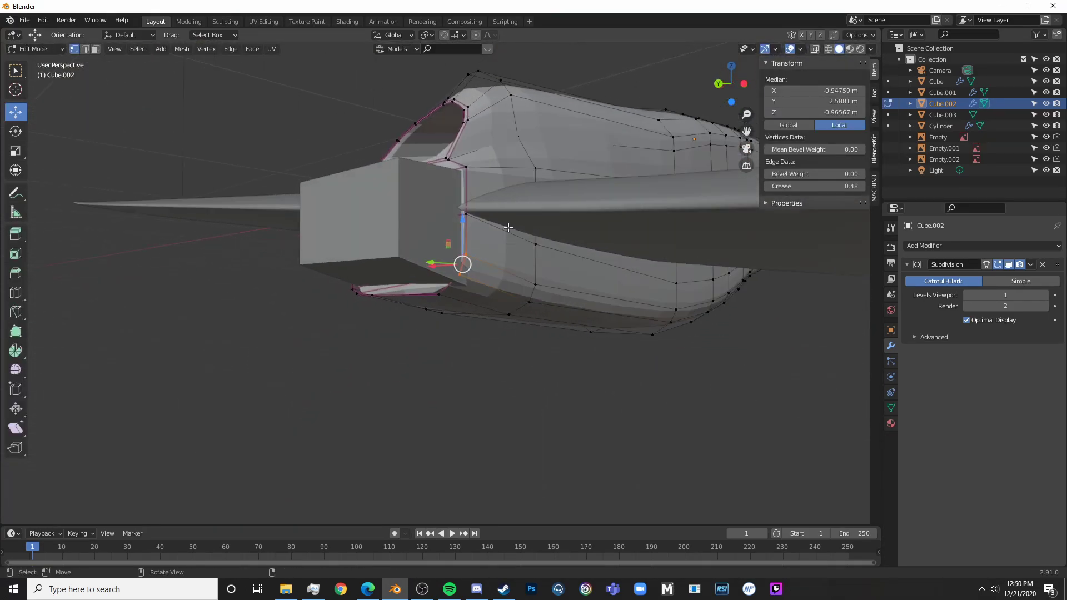
{"action": "key", "text": "s"}
{"action": "key", "text": "z"}
{"action": "left_click", "coordinate": [470, 261]}
{"action": "key", "text": "g"}
{"action": "key", "text": "z"}
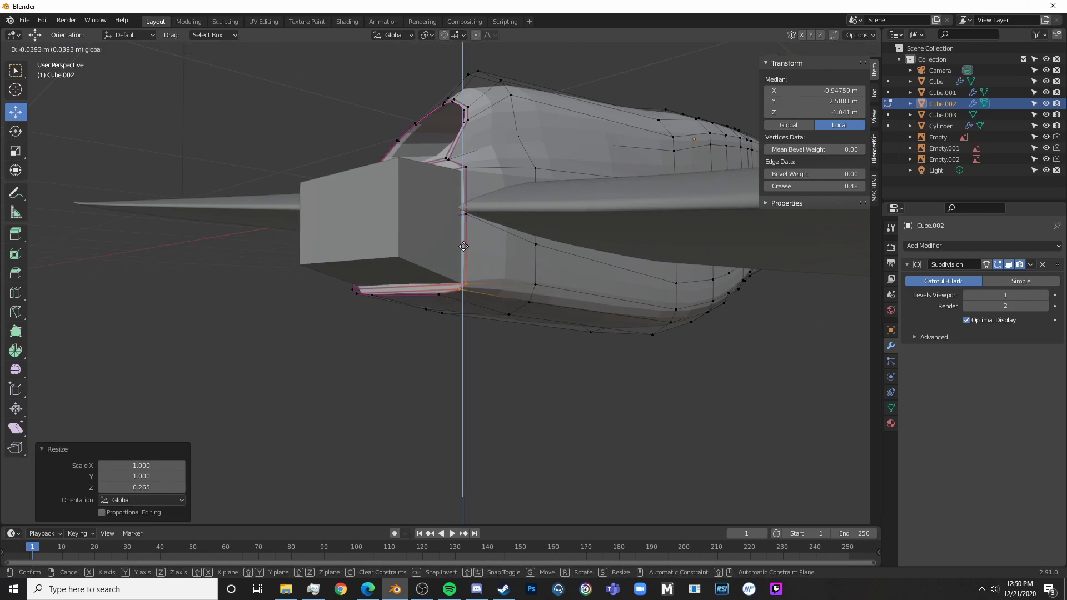
{"action": "left_click", "coordinate": [463, 248]}
{"action": "key", "text": "Tab"}
{"action": "middle_click_drag", "start_coordinate": [478, 261], "coordinate": [597, 269]}
- Scale the inboard lower side vertices one row ahead of the rear edge to about 0.77 along Z
{"action": "key", "text": "Tab"}
{"action": "scroll", "coordinate": [484, 292], "scroll_direction": "up", "scroll_amount": 4}
{"action": "key", "text": "alt+a"}
{"action": "left_click_drag", "start_coordinate": [603, 225], "coordinate": [662, 289]}
{"action": "key", "text": "s"}
{"action": "key", "text": "z"}
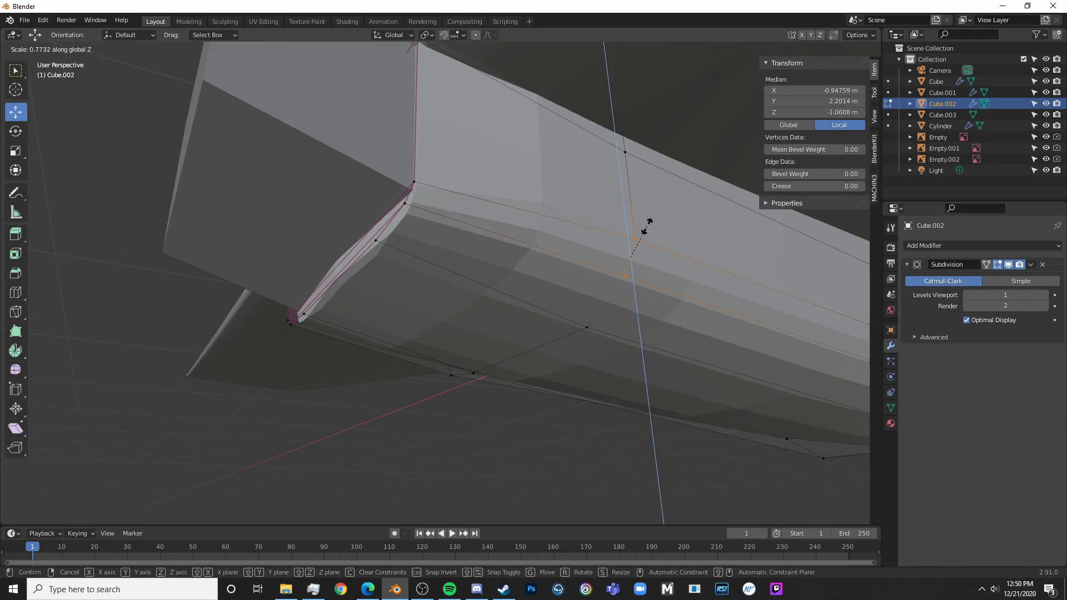
{"action": "left_click", "coordinate": [646, 228]}
{"action": "key", "text": "Tab"}
{"action": "scroll", "coordinate": [666, 282], "scroll_direction": "down", "scroll_amount": 5}
{"action": "middle_click_drag", "start_coordinate": [665, 282], "coordinate": [536, 325]}
- Lower the tail box's lower front vertices about 0.008 m along Z
{"action": "left_click", "coordinate": [478, 279]}
{"action": "key", "text": "Tab"}
{"action": "middle_click_drag", "start_coordinate": [478, 278], "coordinate": [536, 267]}
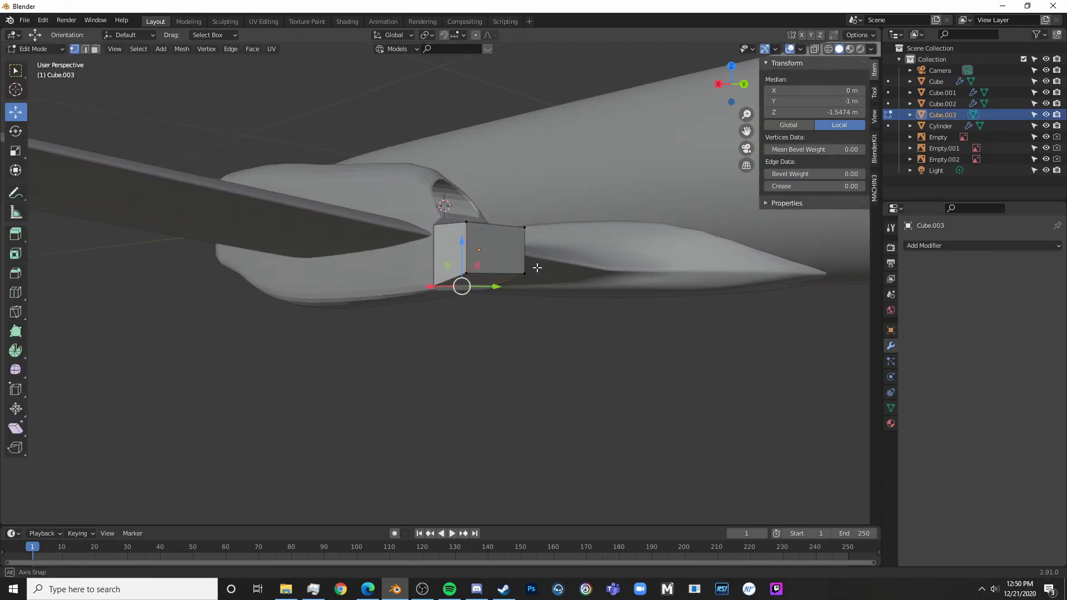
{"action": "scroll", "coordinate": [517, 293], "scroll_direction": "up", "scroll_amount": 5}
{"action": "key", "text": "shift+z"}
{"action": "key", "text": "shift+z"}
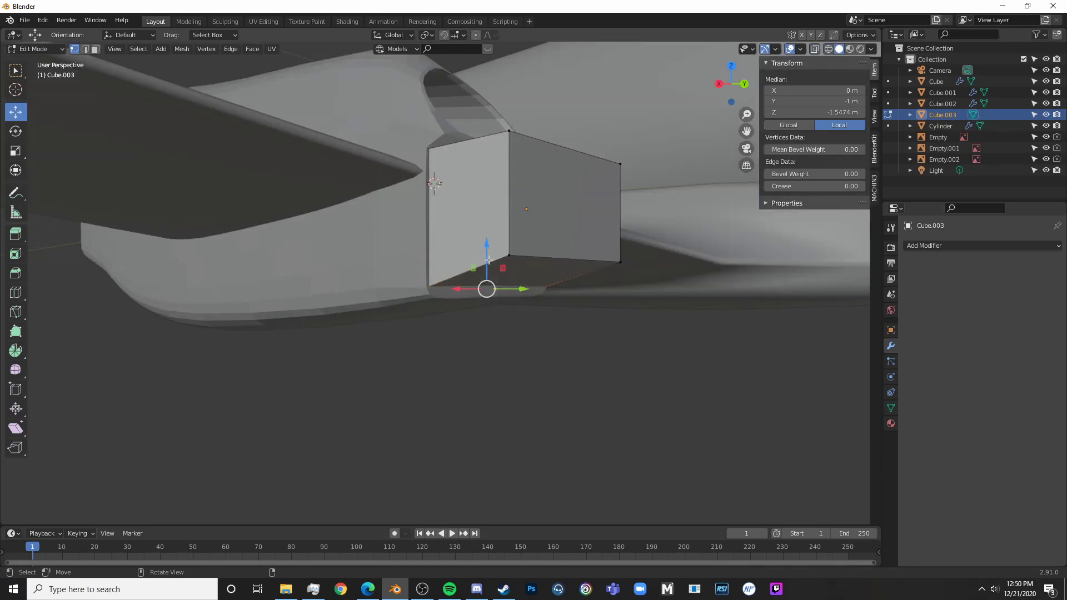
{"action": "left_click_drag", "start_coordinate": [488, 259], "coordinate": [489, 261]}
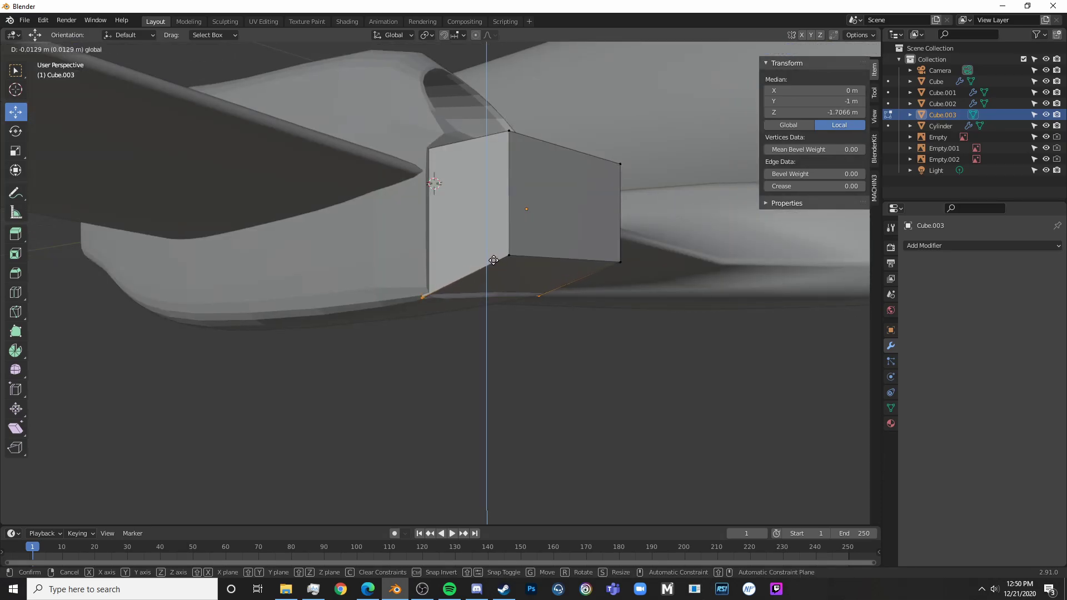
{"action": "left_click_drag", "start_coordinate": [494, 258], "coordinate": [494, 258]}
- Select the four top vertices of the tail box and raise them slightly along Z
{"action": "middle_click_drag", "start_coordinate": [515, 221], "coordinate": [491, 269]}
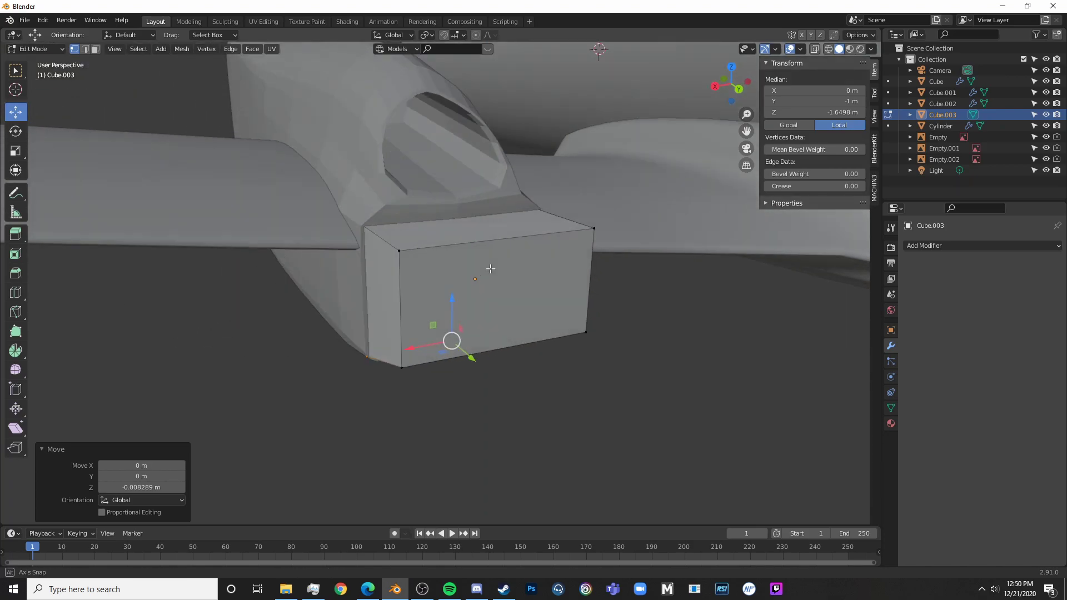
{"action": "key", "text": "c"}
{"action": "left_click_drag", "start_coordinate": [429, 244], "coordinate": [380, 235]}
{"action": "left_click", "coordinate": [359, 226]}
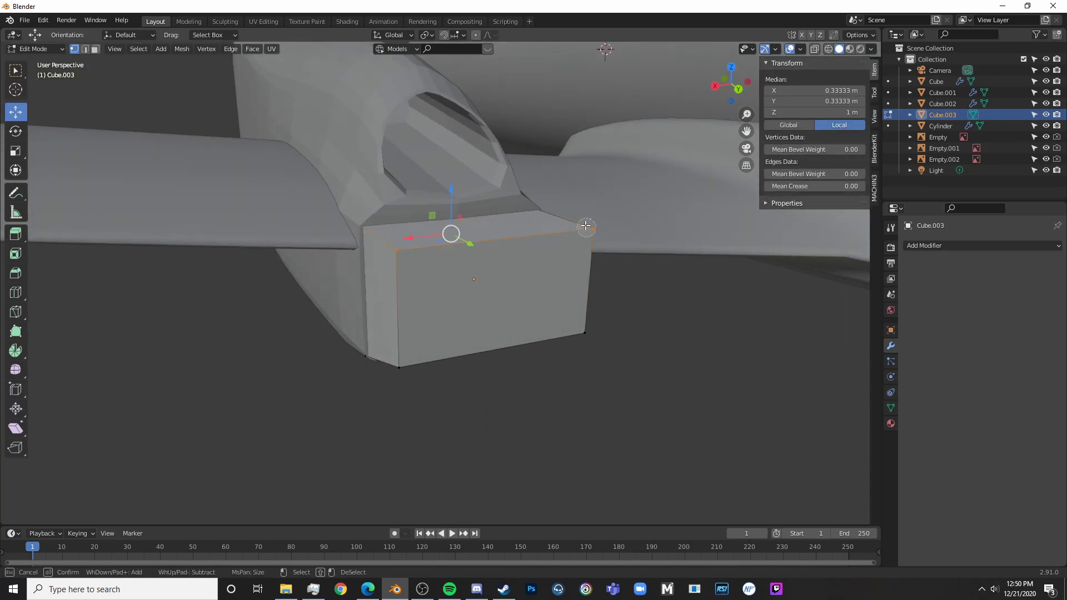
{"action": "key", "text": "alt+z"}
{"action": "left_click", "coordinate": [525, 209], "text": "shift"}
{"action": "key", "text": "alt+z"}
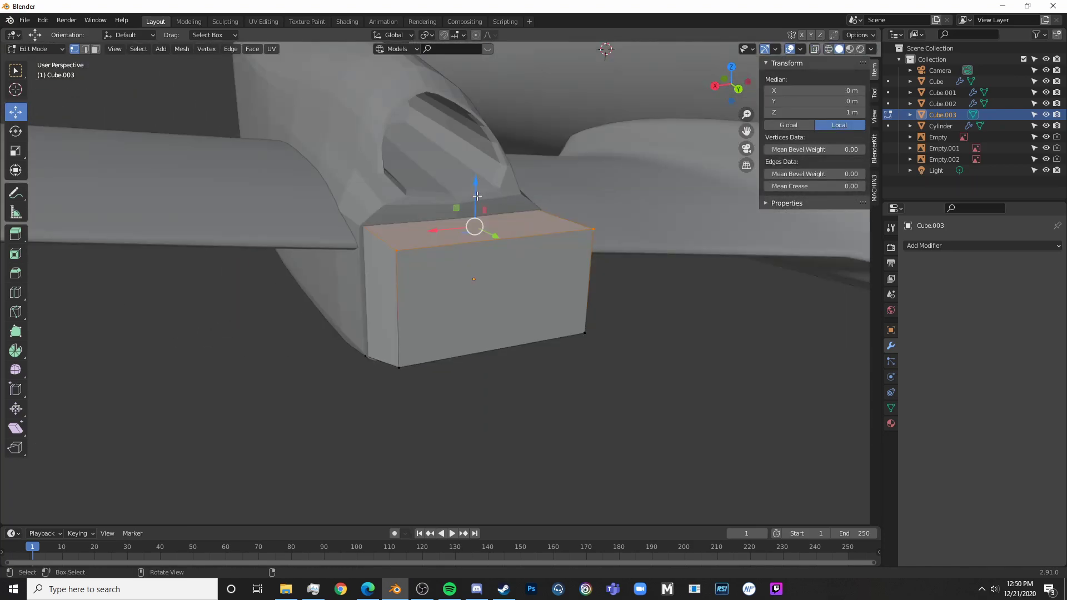
{"action": "left_click_drag", "start_coordinate": [477, 196], "coordinate": [472, 195]}
- In the side view, select the tail box's rear vertices and move them about 0.086 m backward along Y
{"action": "key", "text": "KP_3"}
{"action": "key", "text": "alt+z"}
{"action": "key", "text": "alt+a"}
{"action": "key", "text": "c"}
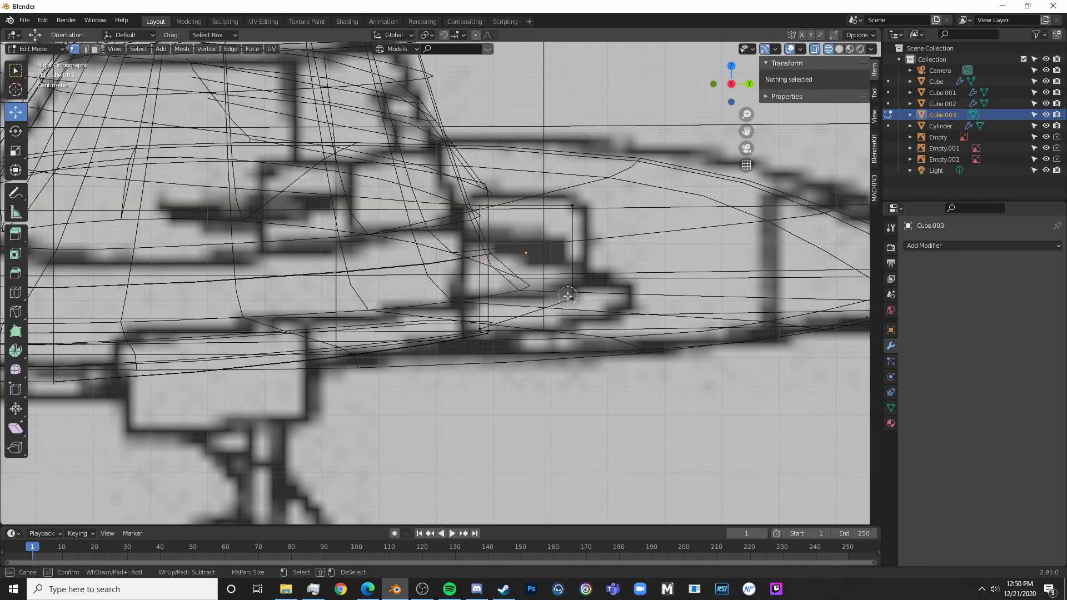
{"action": "left_click_drag", "start_coordinate": [568, 296], "coordinate": [575, 214]}
{"action": "left_click_drag", "start_coordinate": [618, 244], "coordinate": [661, 250]}
- Try to scale the tail box's rear vertices along Z
{"action": "key", "text": "s"}
{"action": "key", "text": "z"}
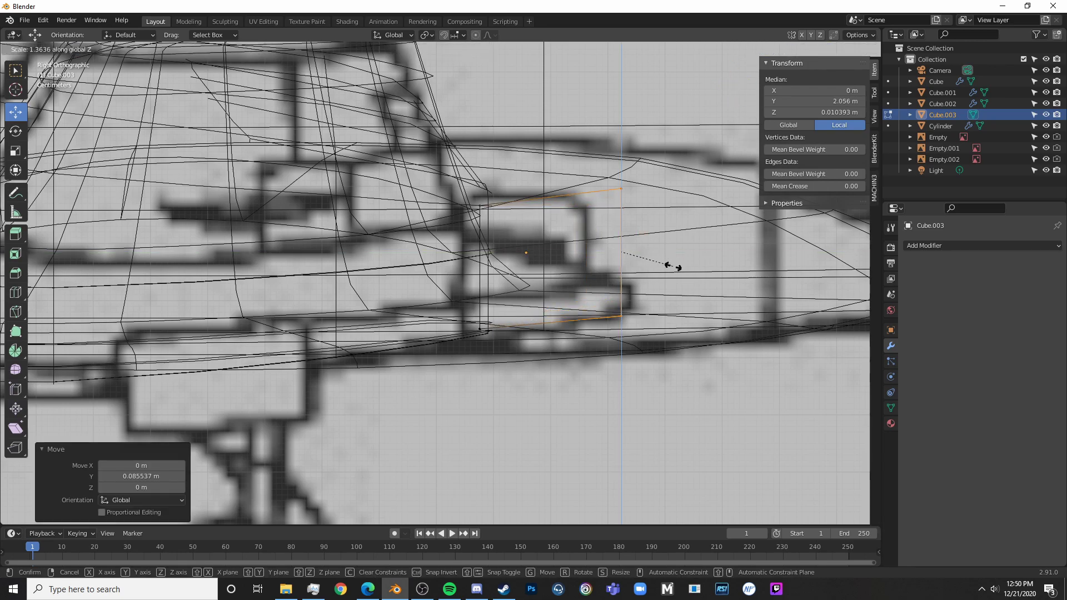
{"action": "left_click", "coordinate": [627, 247]}
{"action": "key", "text": "ctrl+z"}
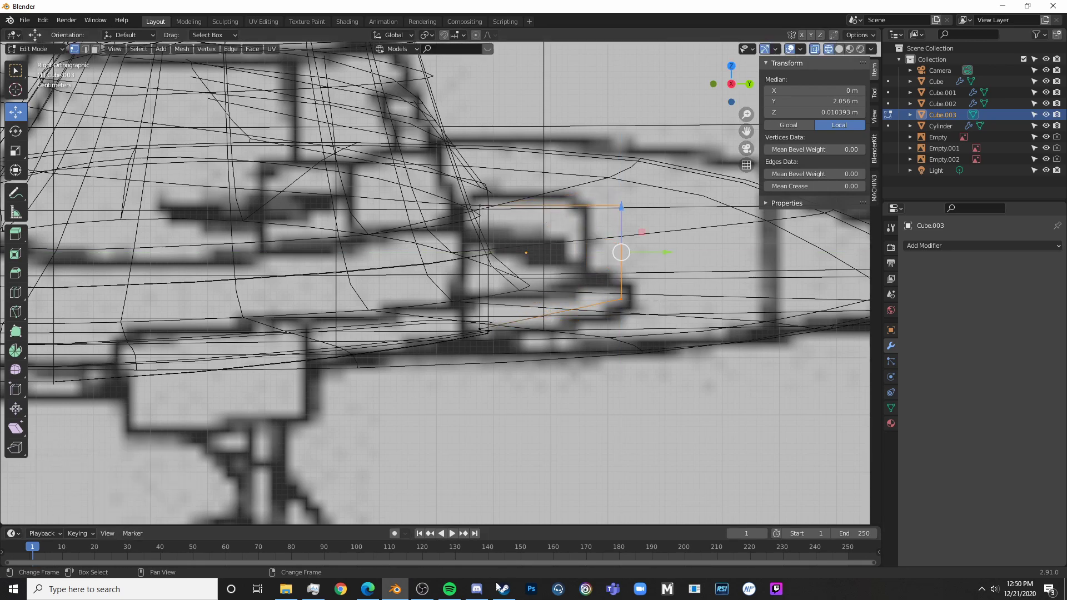
- Using the browser's reference photo as a guide, lower the tail box's rear vertices about 0.033 m and scale them to about 0.17 along Z
{"action": "left_click", "coordinate": [368, 587]}
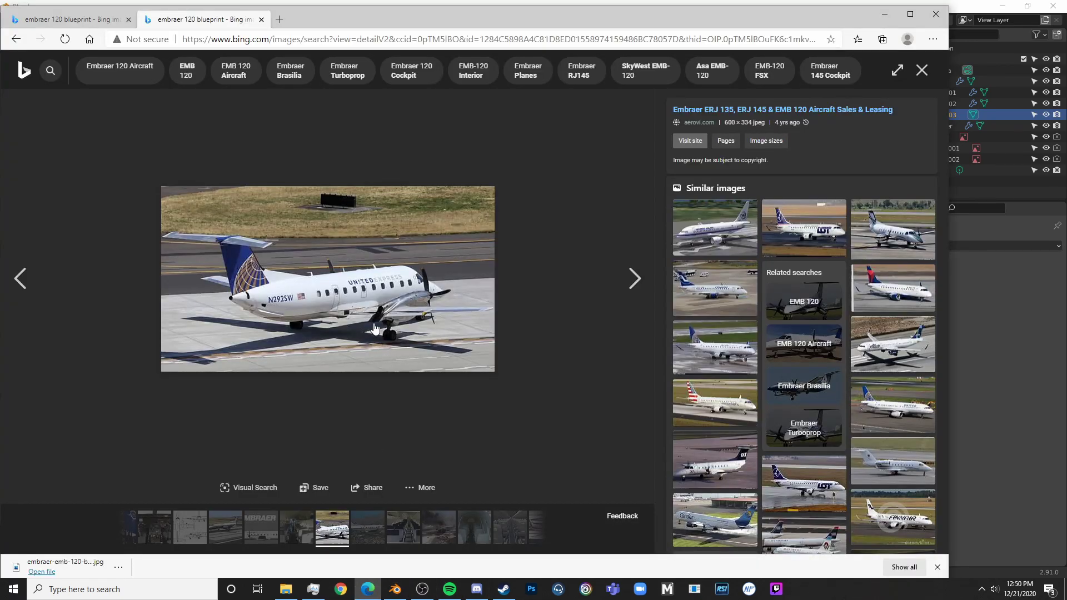
{"action": "left_click", "coordinate": [1025, 379]}
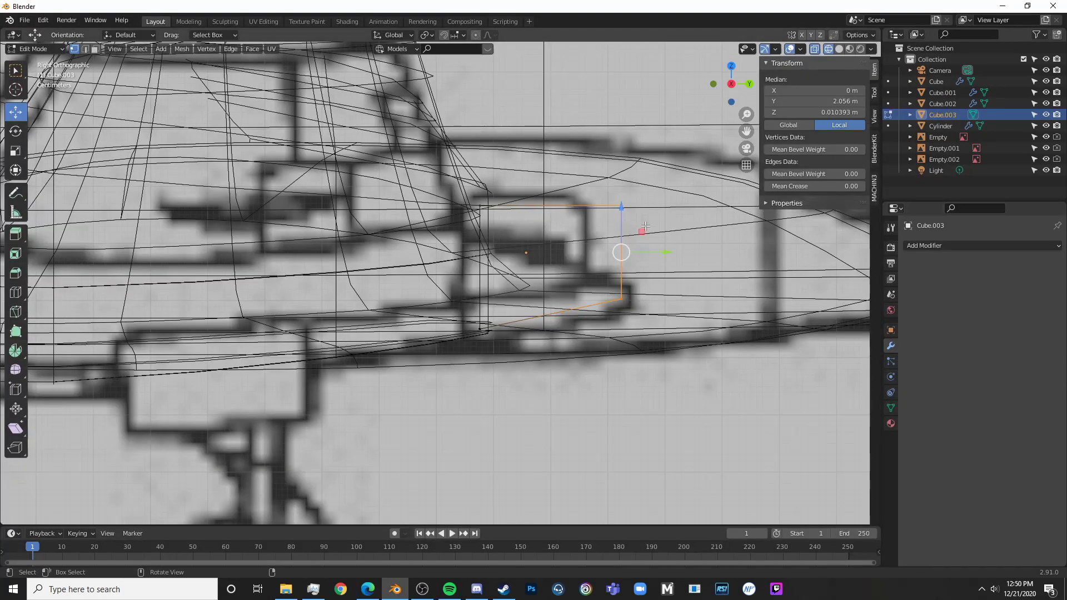
{"action": "left_click_drag", "start_coordinate": [623, 214], "coordinate": [621, 227]}
{"action": "key", "text": "s"}
{"action": "key", "text": "z"}
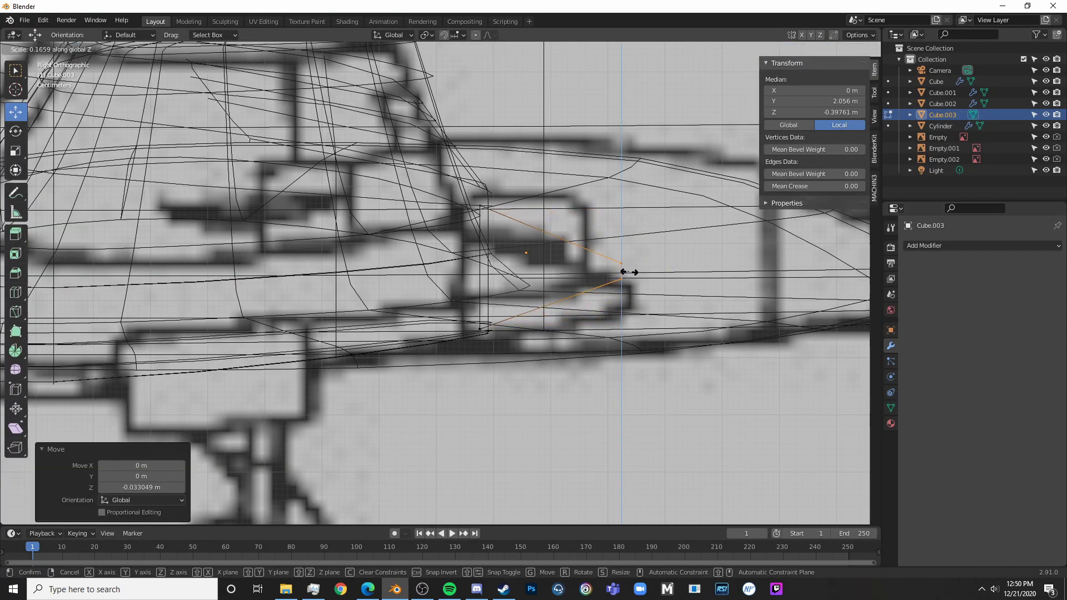
{"action": "left_click", "coordinate": [630, 273]}
- Move the tail box's rear vertices about 0.062 m backward along Y and lower them about 0.066 m
{"action": "left_click_drag", "start_coordinate": [652, 275], "coordinate": [688, 287]}
{"action": "left_click_drag", "start_coordinate": [657, 236], "coordinate": [665, 252]}
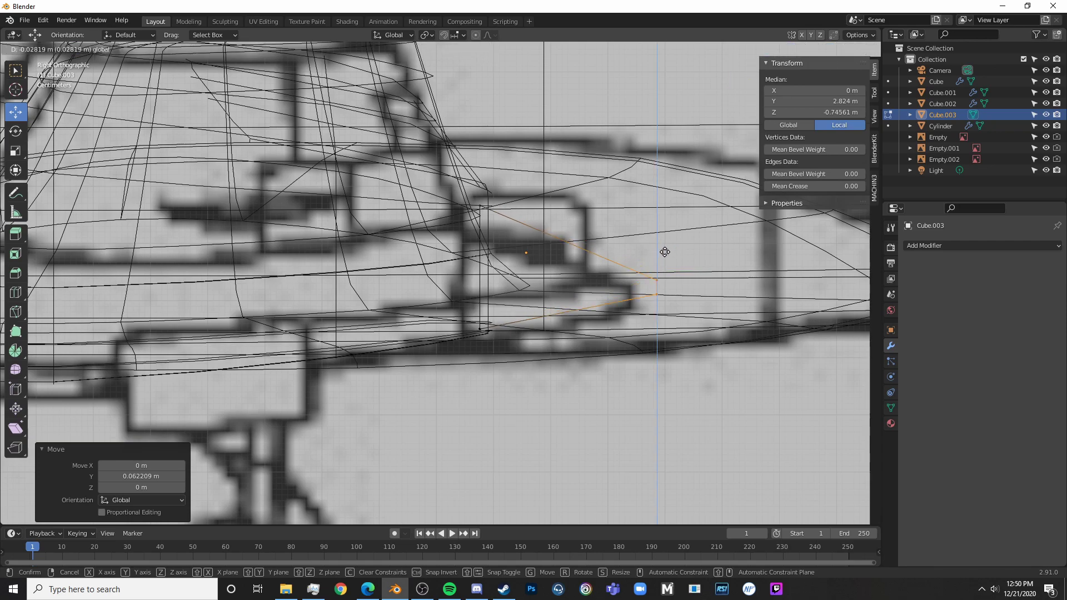
{"action": "left_click", "coordinate": [667, 271]}
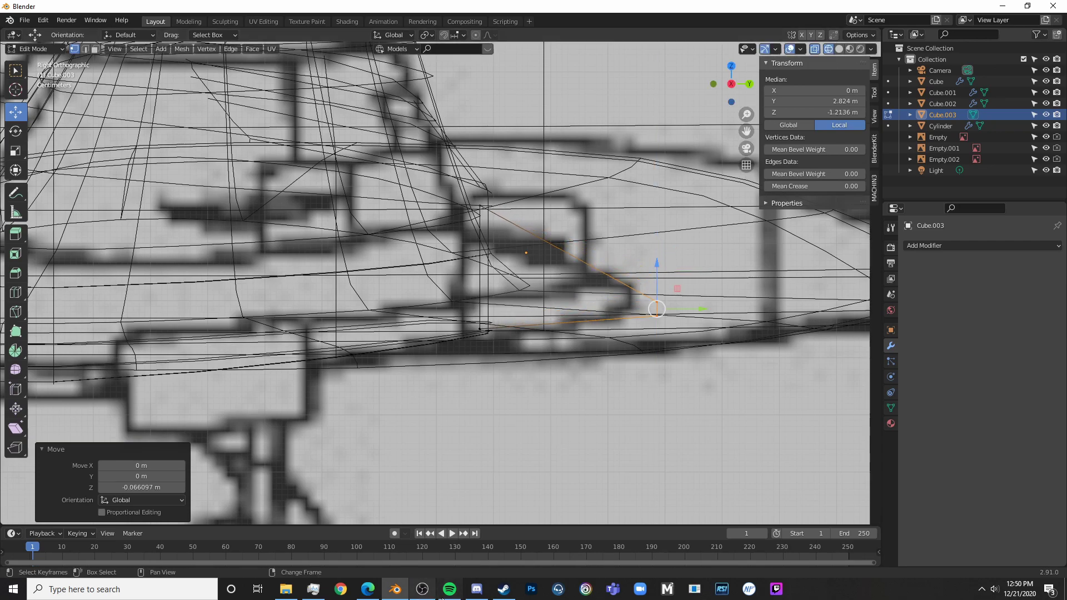
- Compare the tapered tail box with the EMB 120 reference photo in the browser
{"action": "left_click", "coordinate": [367, 588]}
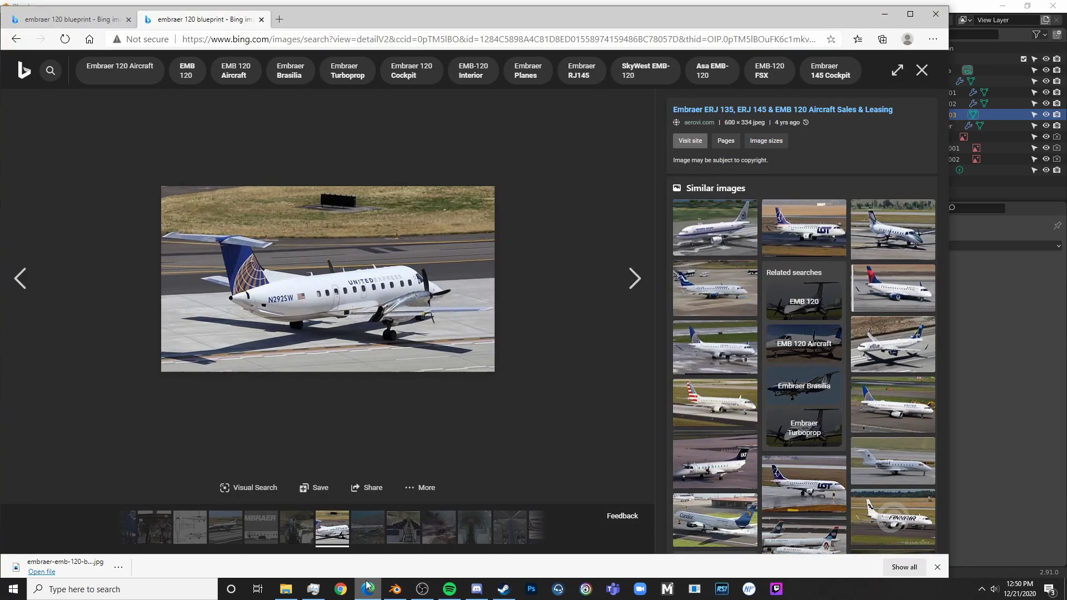
{"action": "left_click", "coordinate": [903, 373]}
{"action": "left_click", "coordinate": [395, 20]}
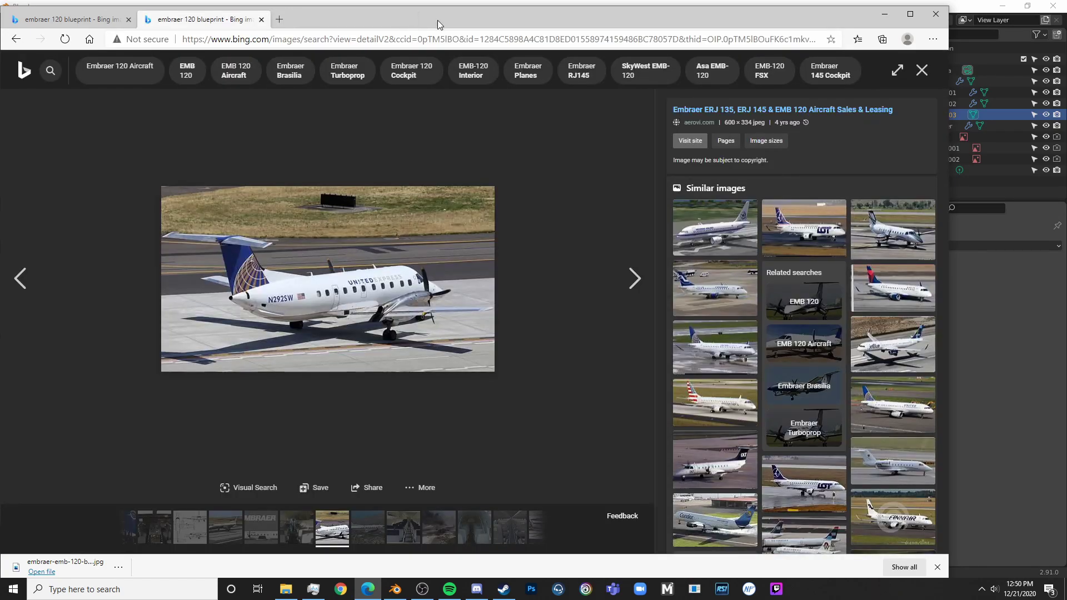
{"action": "left_click", "coordinate": [1063, 408]}
- Select the tail box's front vertices and extrude them about 0.022 m forward along Y
{"action": "key", "text": "c"}
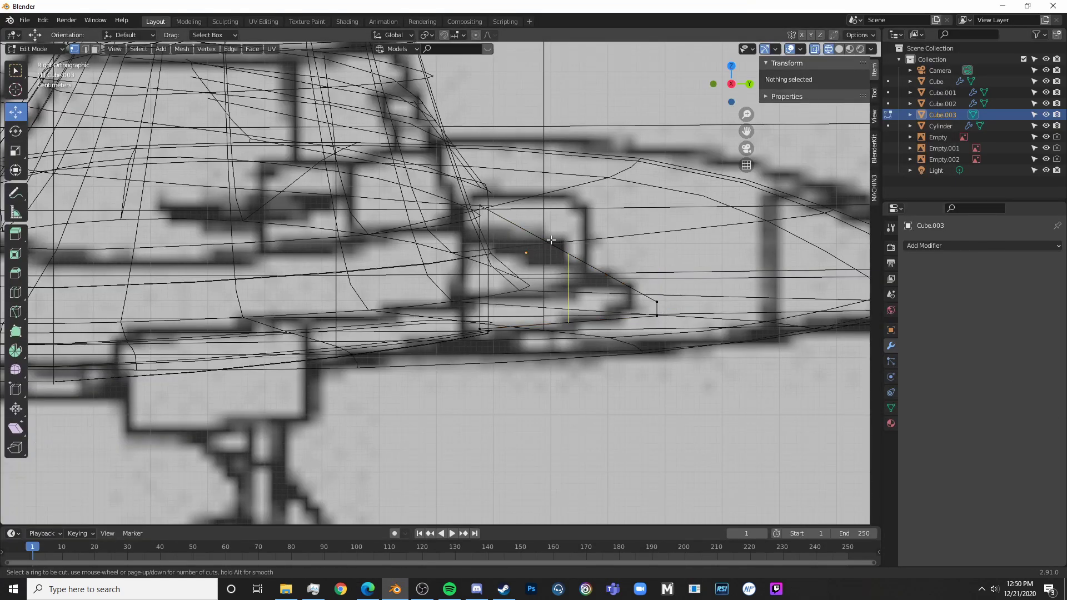
{"action": "mouse_move", "coordinate": [481, 328]}
{"action": "left_mouse_down"}
{"action": "mouse_move", "coordinate": [464, 250]}
{"action": "mouse_move", "coordinate": [478, 205]}
{"action": "left_mouse_up"}
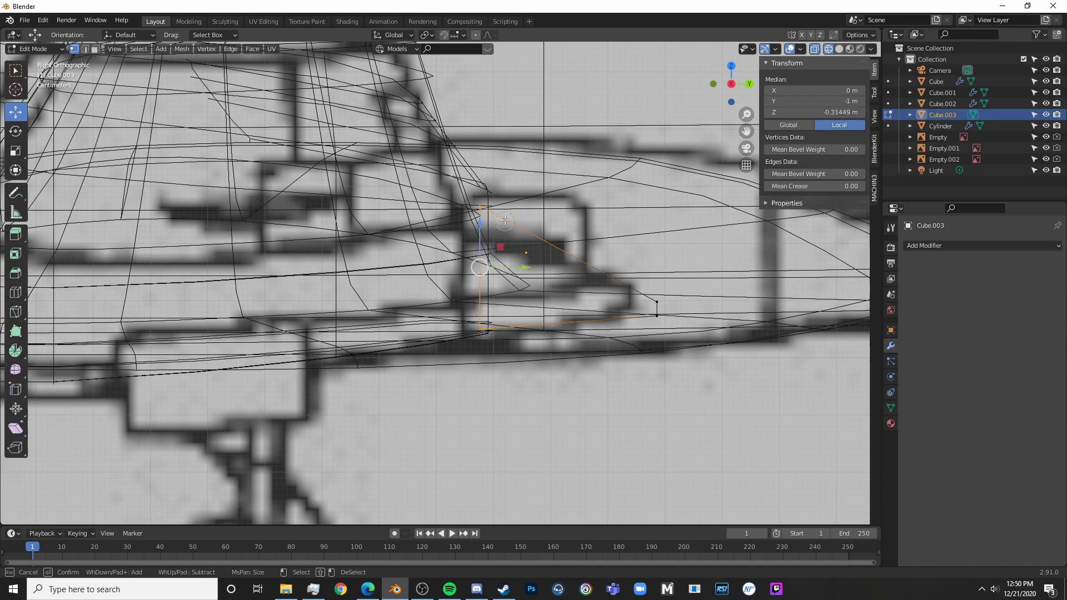
{"action": "right_click", "coordinate": [606, 243]}
{"action": "key", "text": "e"}
{"action": "key", "text": "y"}
{"action": "left_click", "coordinate": [600, 245]}
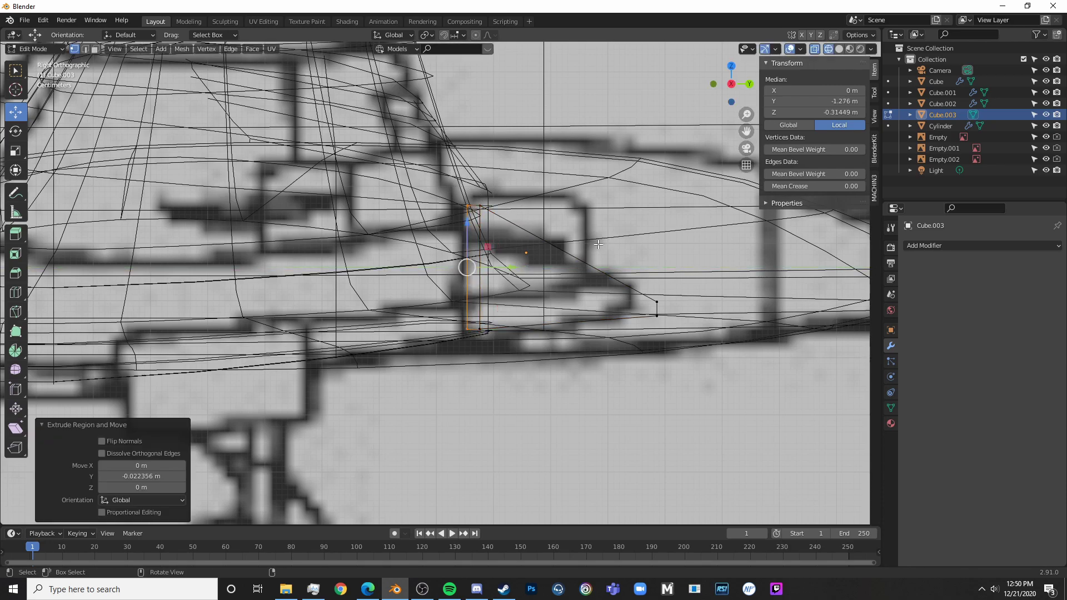
- Shift the tail box object slightly aft and show the model in solid shading with nothing selected
{"action": "key", "text": "Tab"}
{"action": "key", "text": "g"}
{"action": "left_click", "coordinate": [584, 251]}
{"action": "key", "text": "shift+z"}
{"action": "scroll", "coordinate": [601, 241], "scroll_direction": "down", "scroll_amount": 5}
{"action": "key", "text": "alt+a"}
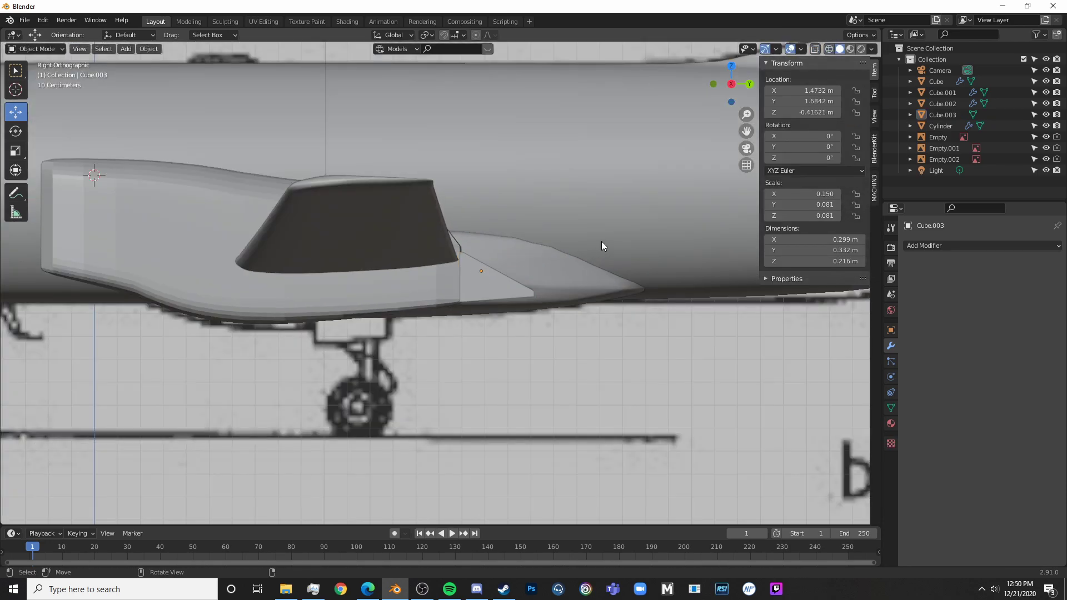
- In edge selection mode, select the tail box's four lengthwise corner edges
{"action": "mouse_move", "coordinate": [601, 241]}
{"action": "middle_mouse_down"}
{"action": "mouse_move", "coordinate": [540, 285]}
{"action": "mouse_move", "coordinate": [514, 261]}
{"action": "mouse_move", "coordinate": [518, 221]}
{"action": "middle_mouse_up"}
{"action": "scroll", "coordinate": [518, 220], "scroll_direction": "up", "scroll_amount": 7}
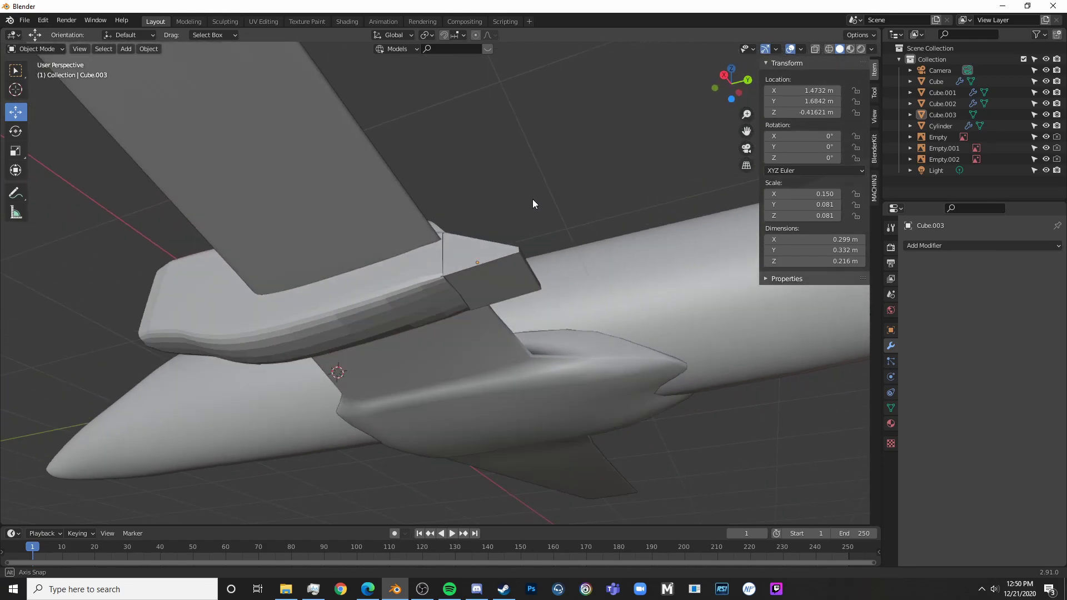
{"action": "key", "text": "Tab"}
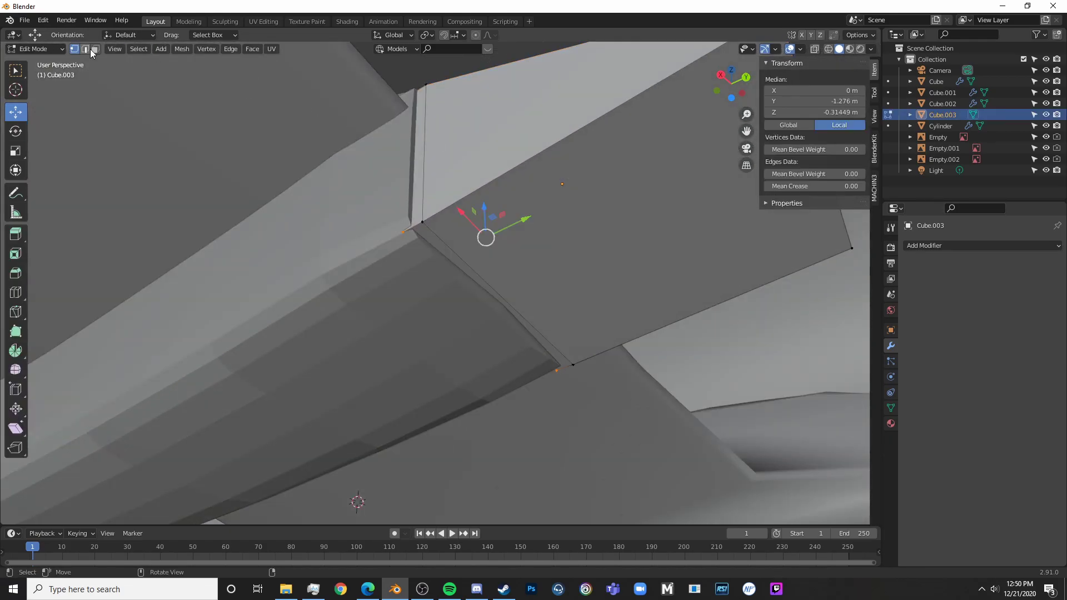
{"action": "left_click", "coordinate": [536, 167]}
{"action": "left_click", "coordinate": [532, 160]}
{"action": "scroll", "coordinate": [532, 160], "scroll_direction": "down", "scroll_amount": 5}
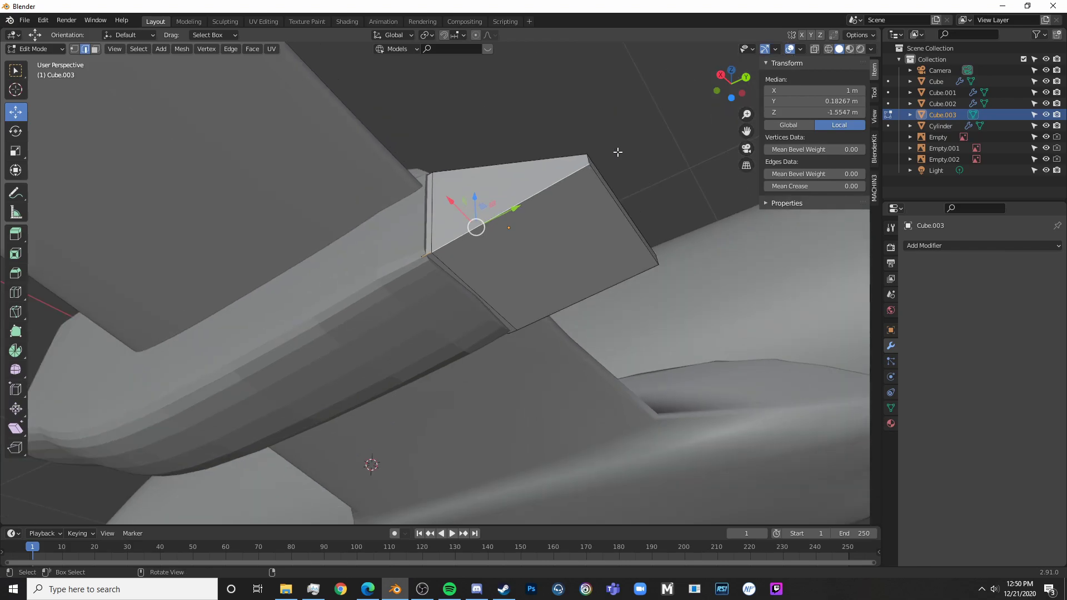
{"action": "middle_click_drag", "start_coordinate": [556, 222], "coordinate": [558, 250]}
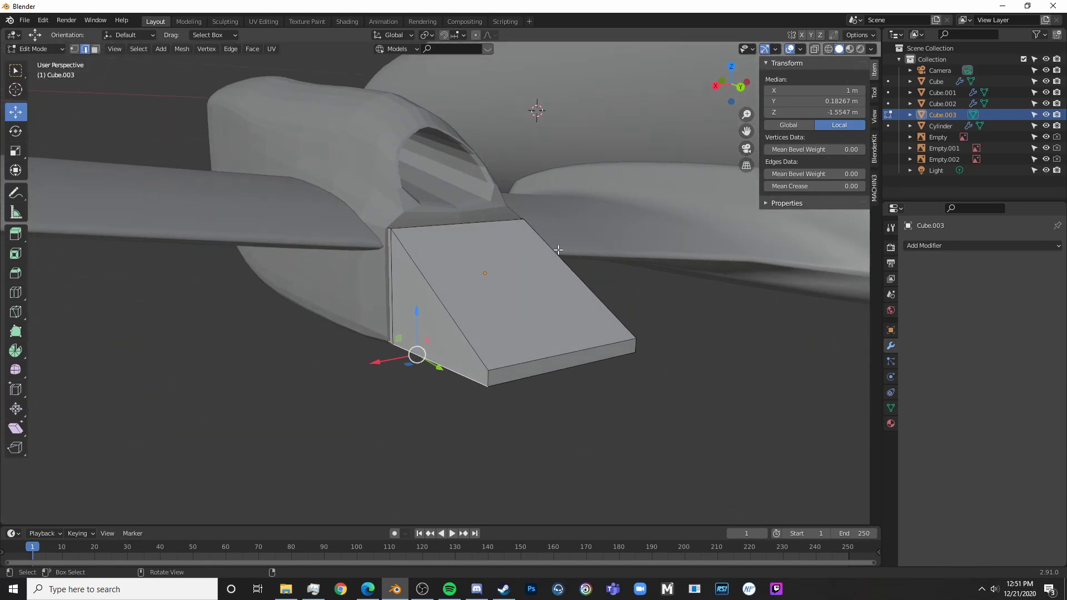
{"action": "left_click", "coordinate": [451, 309], "text": "alt+shift"}
{"action": "middle_click_drag", "start_coordinate": [614, 280], "coordinate": [538, 279]}
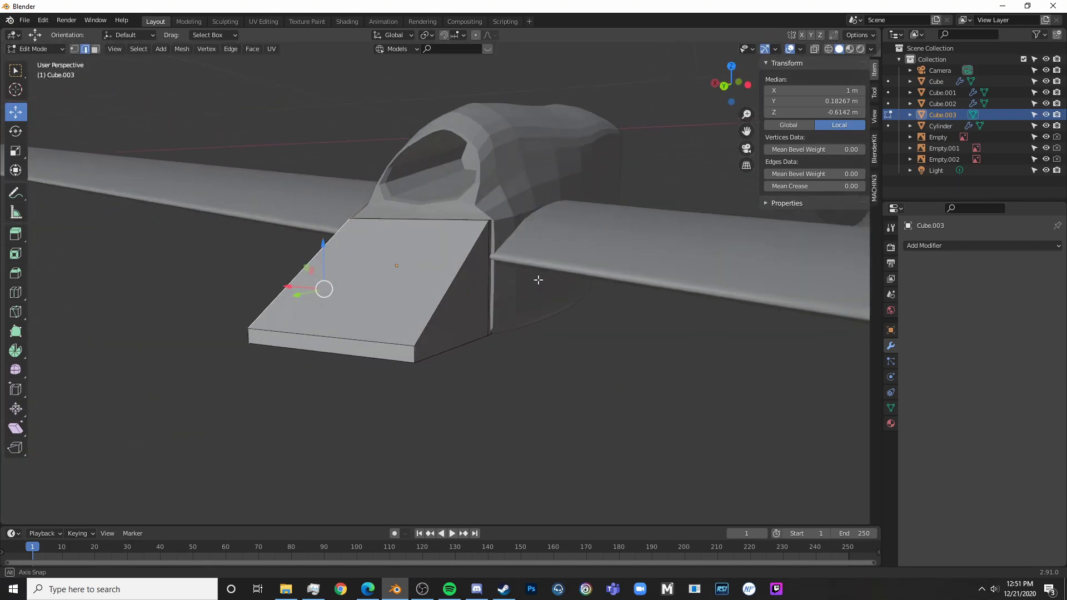
{"action": "key", "text": "shift+z"}
{"action": "key", "text": "shift+z"}
{"action": "left_click", "coordinate": [448, 300], "text": "alt"}
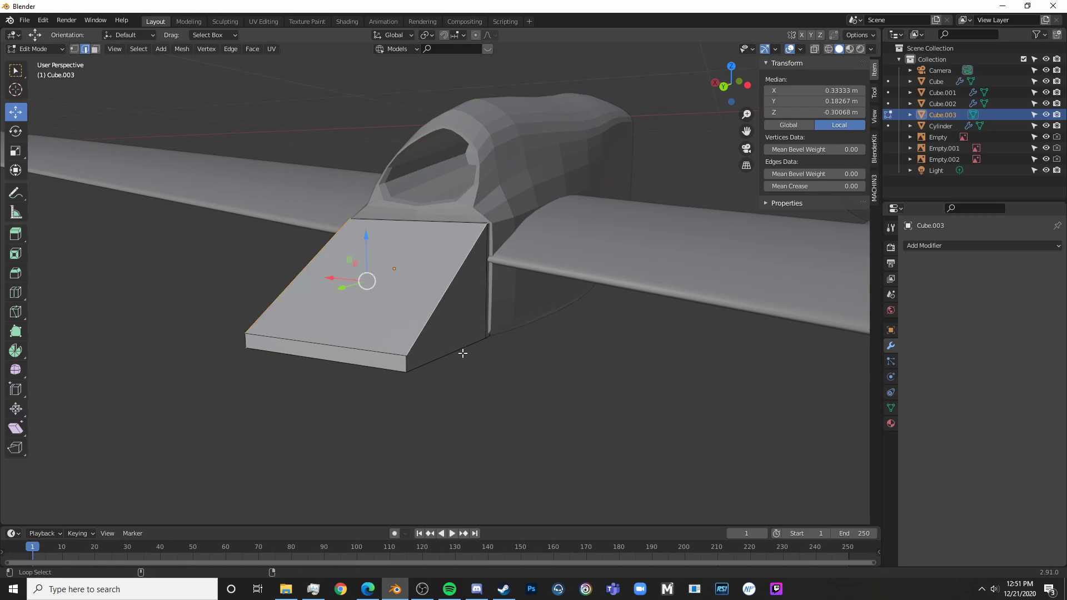
{"action": "left_click", "coordinate": [463, 353], "text": "alt"}
{"action": "middle_click_drag", "start_coordinate": [463, 354], "coordinate": [513, 238]}
{"action": "left_click", "coordinate": [96, 50]}
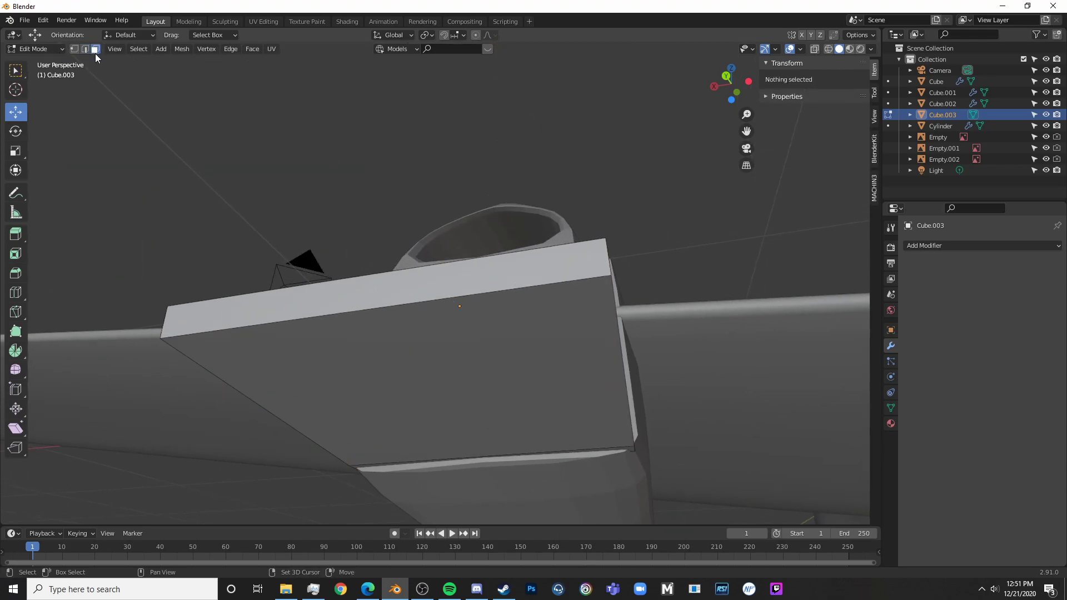
{"action": "key", "text": "ctrl+z"}
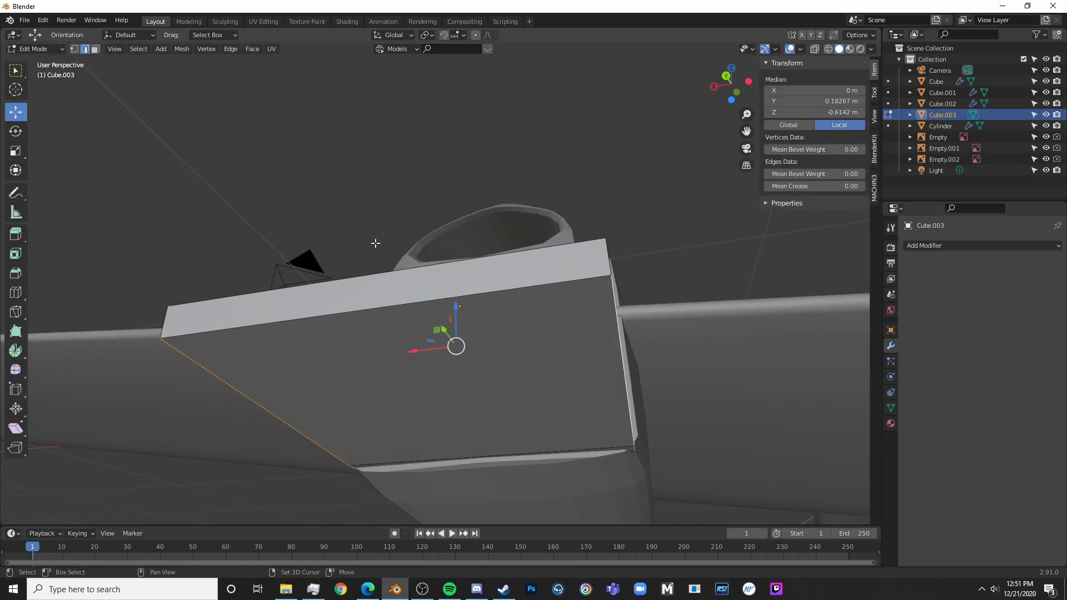
- Add the rear face's edges to the selection and bevel all selected tail box edges about 0.06 m wide with 4 segments
{"action": "middle_click_drag", "start_coordinate": [364, 312], "coordinate": [487, 433]}
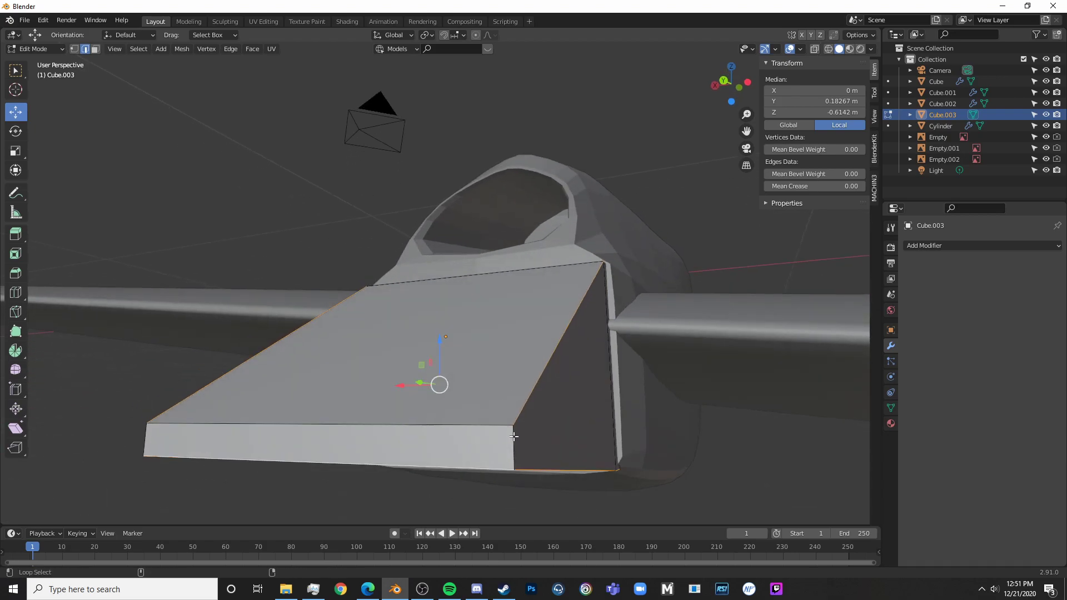
{"action": "middle_click_drag", "start_coordinate": [391, 407], "coordinate": [411, 428]}
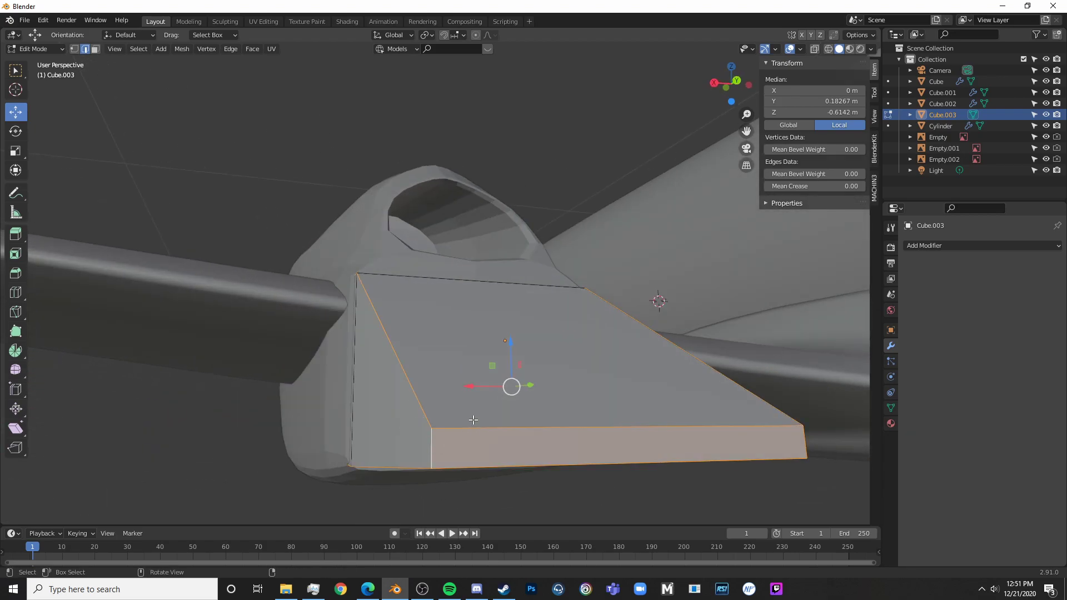
{"action": "key", "text": "ctrl+b"}
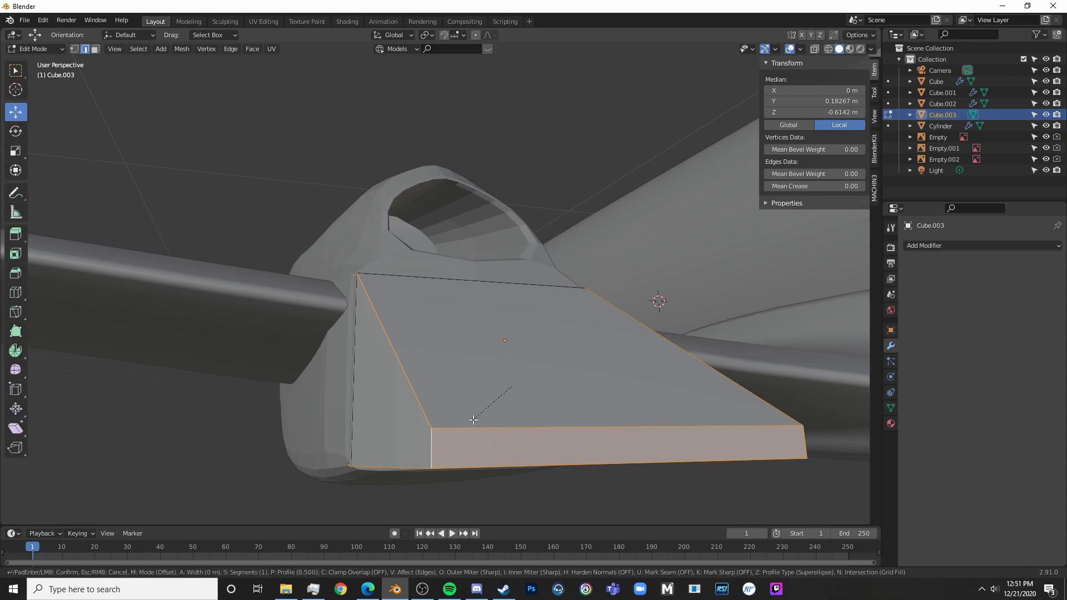
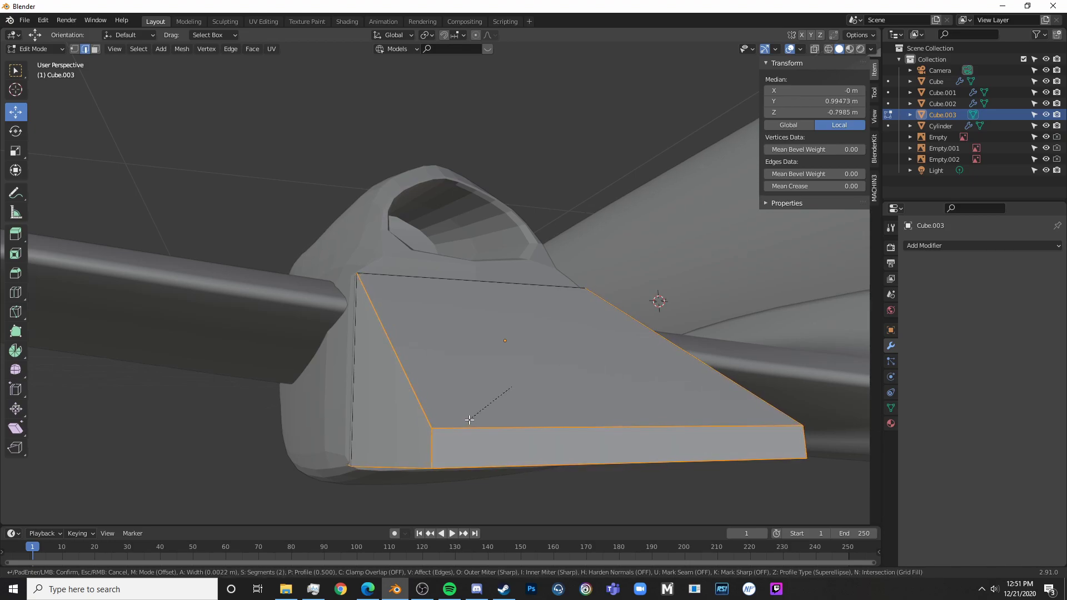
{"action": "scroll", "coordinate": [470, 423], "scroll_direction": "up", "scroll_amount": 2}
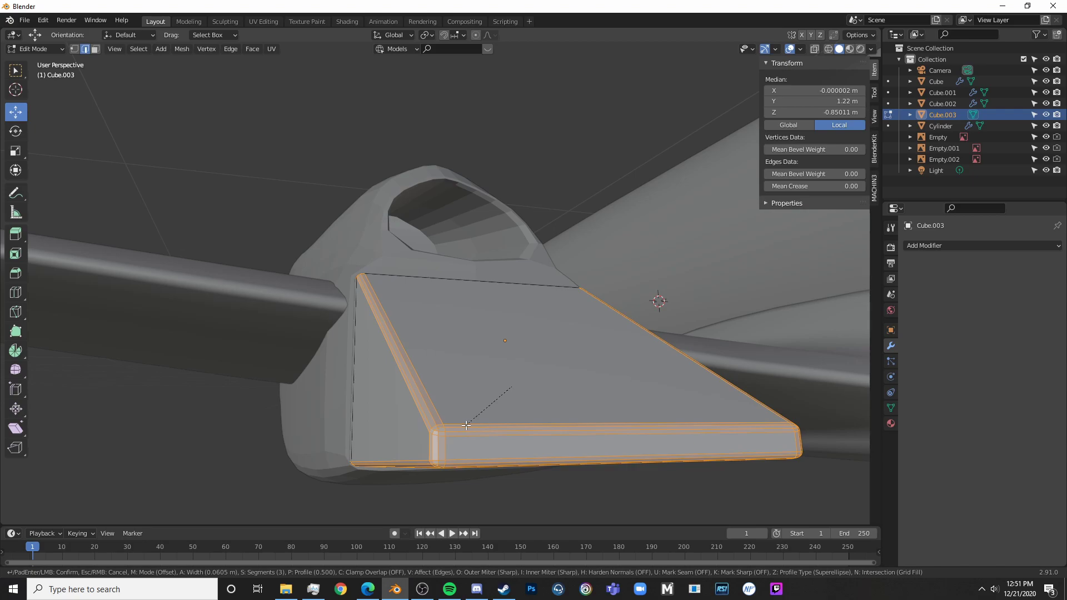
{"action": "scroll", "coordinate": [466, 425], "scroll_direction": "up", "scroll_amount": 1}
{"action": "left_click", "coordinate": [466, 425]}
- Examine the beveled tail box and its junction with the nacelle's rear edge
{"action": "key", "text": "Tab"}
{"action": "scroll", "coordinate": [466, 425], "scroll_direction": "down", "scroll_amount": 7}
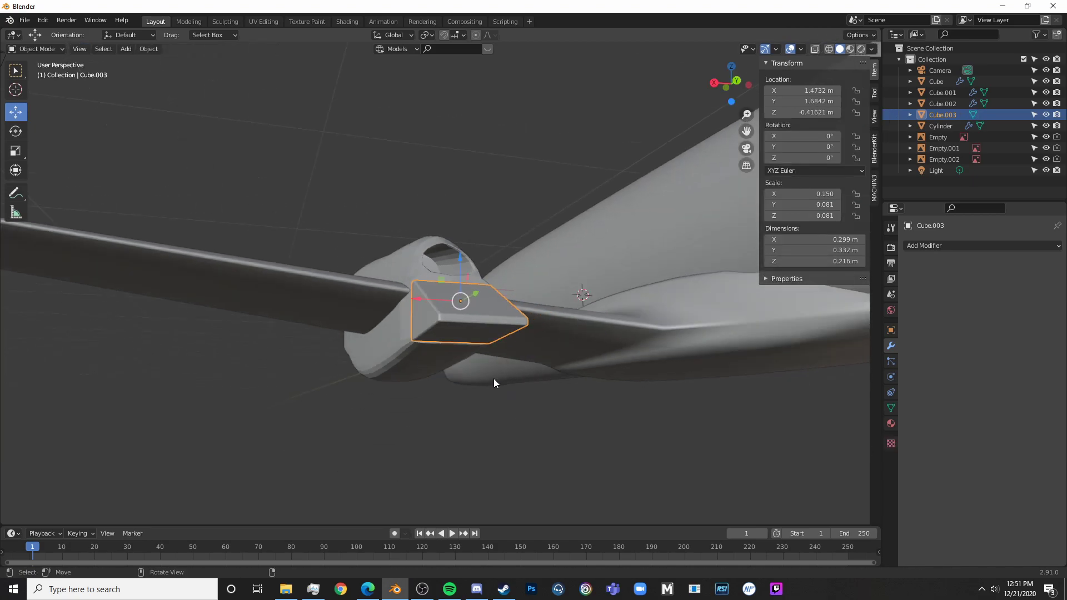
{"action": "key", "text": "Tab"}
{"action": "middle_click_drag", "start_coordinate": [494, 382], "coordinate": [467, 423]}
{"action": "scroll", "coordinate": [467, 423], "scroll_direction": "up", "scroll_amount": 5}
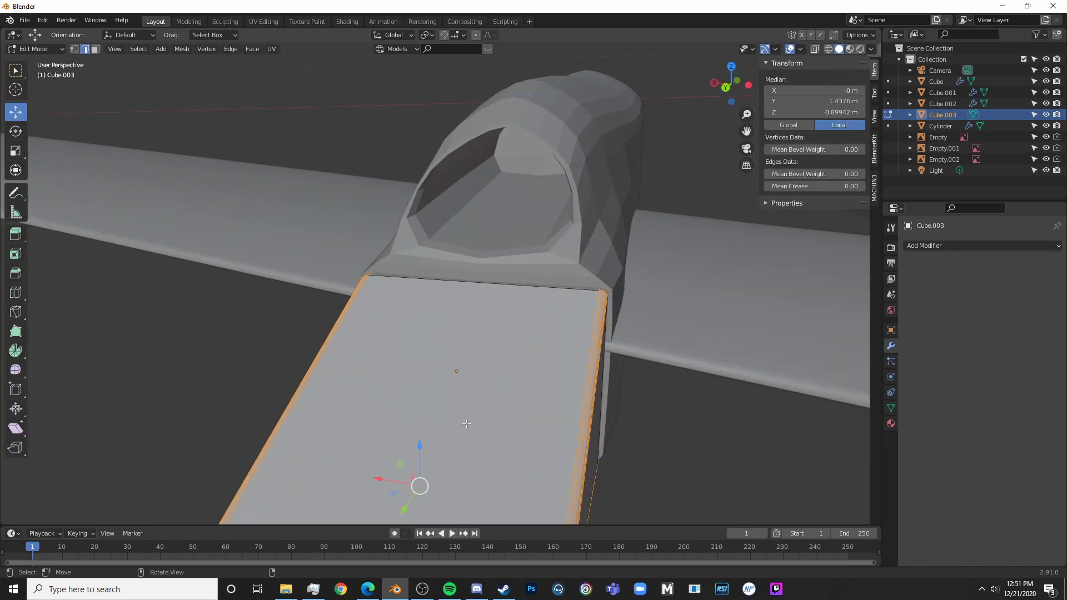
- Undo the bevel on the tail box's edges, back to the plain sharp-edged box
{"action": "left_click", "coordinate": [95, 50]}
{"action": "middle_click_drag", "start_coordinate": [354, 152], "coordinate": [403, 87]}
{"action": "middle_click_drag", "start_coordinate": [544, 195], "coordinate": [589, 178]}
{"action": "key", "text": "ctrl+z"}
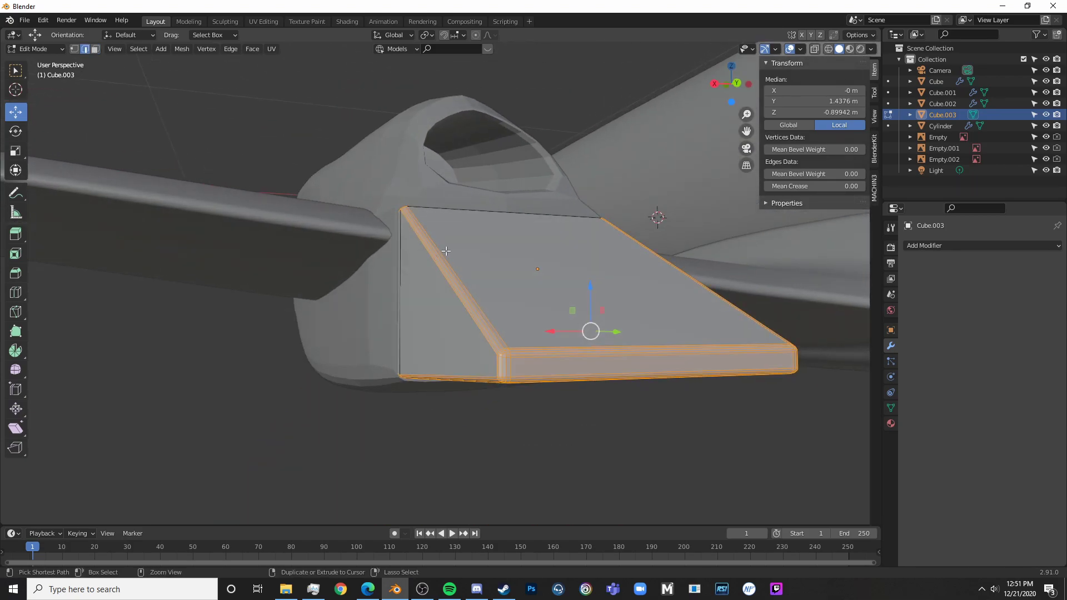
{"action": "key", "text": "ctrl+z"}
{"action": "key", "text": "ctrl+z"}
{"action": "key", "text": "ctrl+z"}
{"action": "middle_click_drag", "start_coordinate": [593, 270], "coordinate": [570, 279]}
{"action": "scroll", "coordinate": [570, 279], "scroll_direction": "up", "scroll_amount": 2}
{"action": "left_click", "coordinate": [481, 234]}
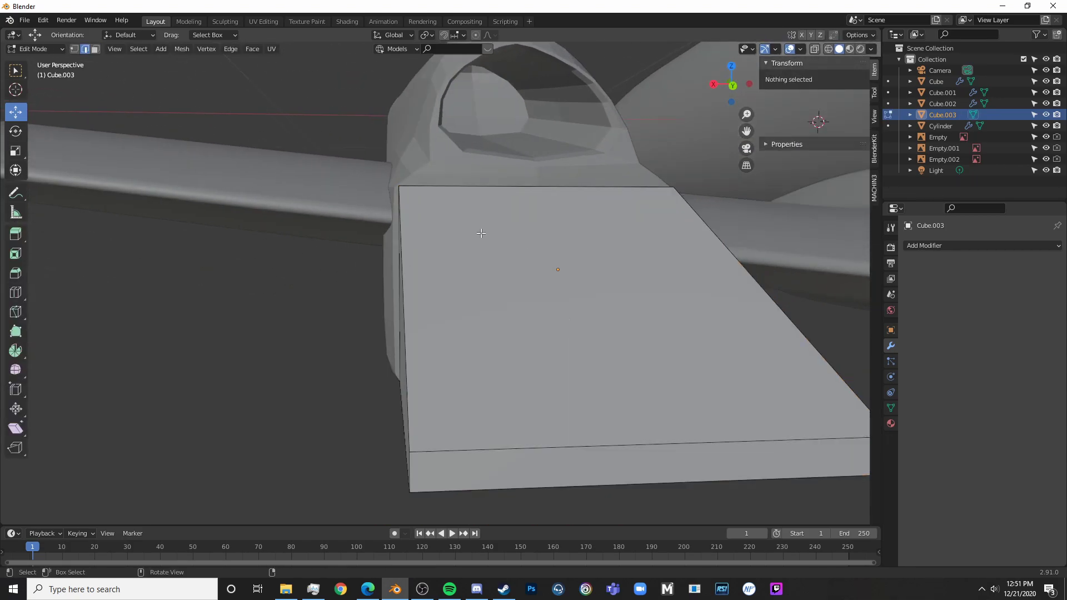
{"action": "left_click", "coordinate": [95, 49]}
{"action": "left_click", "coordinate": [605, 276]}
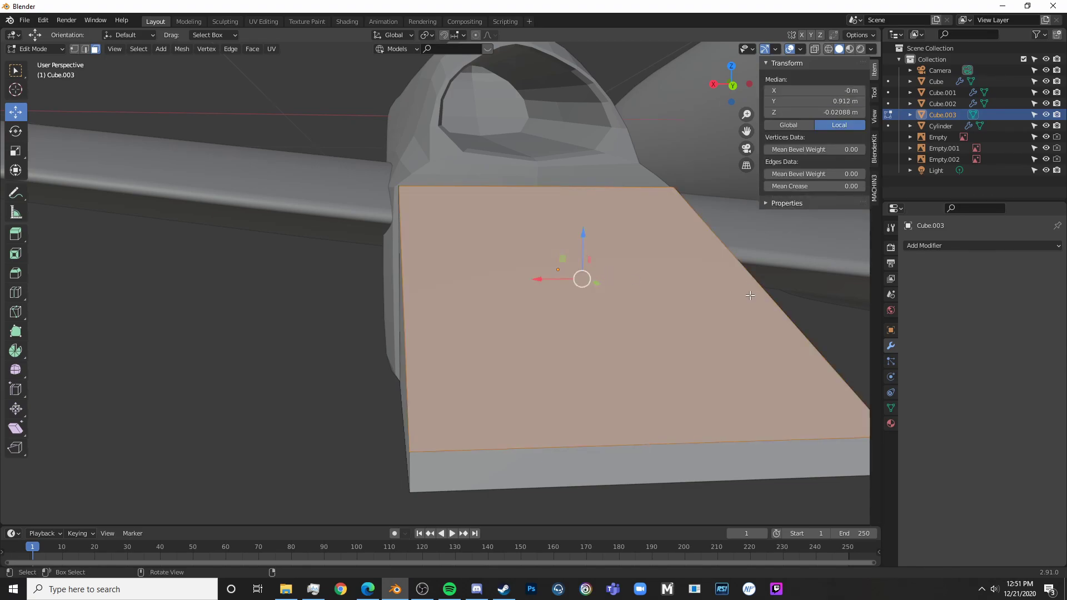
{"action": "middle_click_drag", "start_coordinate": [655, 250], "coordinate": [588, 221]}
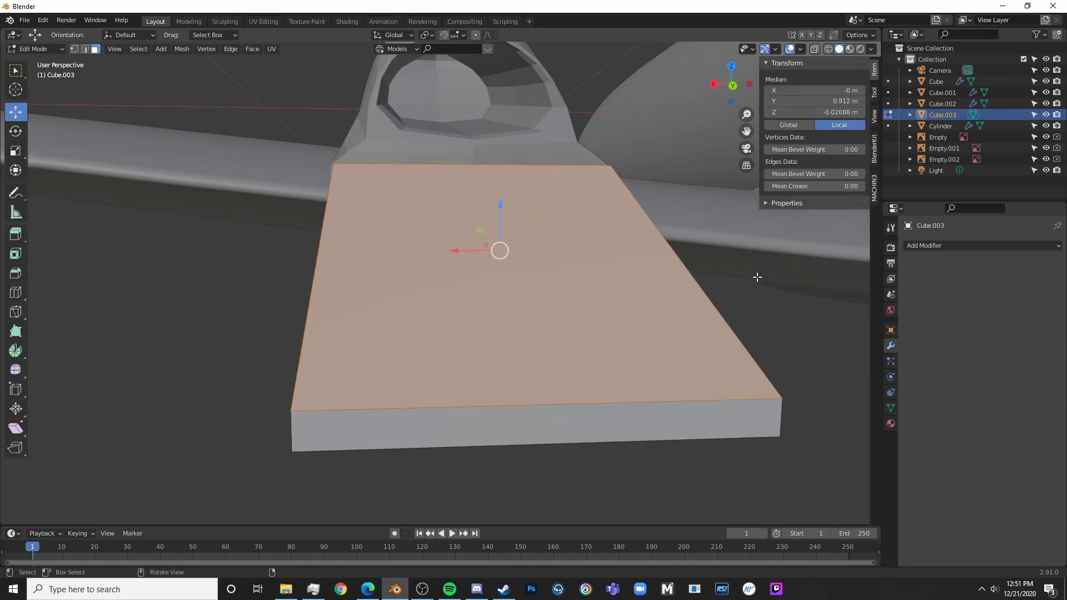
{"action": "key", "text": "alt+a"}
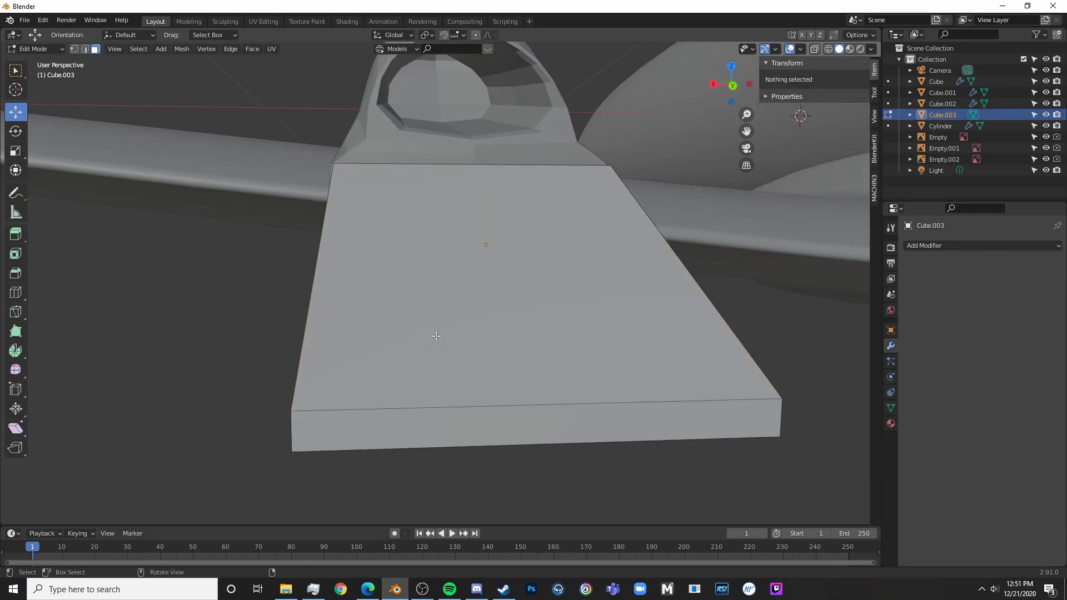
- Add unslid lengthwise loop cuts to the tail box at its middle, halfway and three-quarters of the way toward the +X side
{"action": "key", "text": "ctrl+r"}
{"action": "left_click", "coordinate": [414, 414]}
{"action": "right_click", "coordinate": [413, 414]}
{"action": "key", "text": "alt+a"}
{"action": "key", "text": "ctrl+r"}
{"action": "left_click", "coordinate": [390, 411]}
{"action": "right_click", "coordinate": [390, 411]}
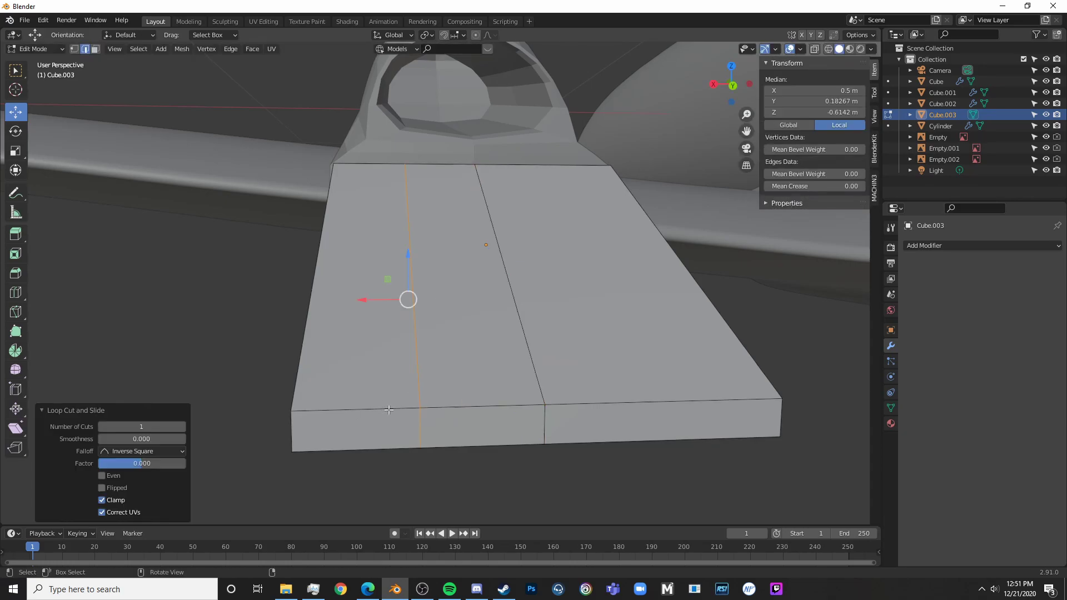
{"action": "key", "text": "ctrl+r"}
{"action": "left_click", "coordinate": [354, 406]}
{"action": "right_click", "coordinate": [354, 406]}
- Mirror the spacing with unslid lengthwise loop cuts halfway and three-quarters of the way toward the tail box's -X side
{"action": "key", "text": "ctrl+r"}
{"action": "left_click", "coordinate": [690, 402]}
{"action": "right_click", "coordinate": [689, 402]}
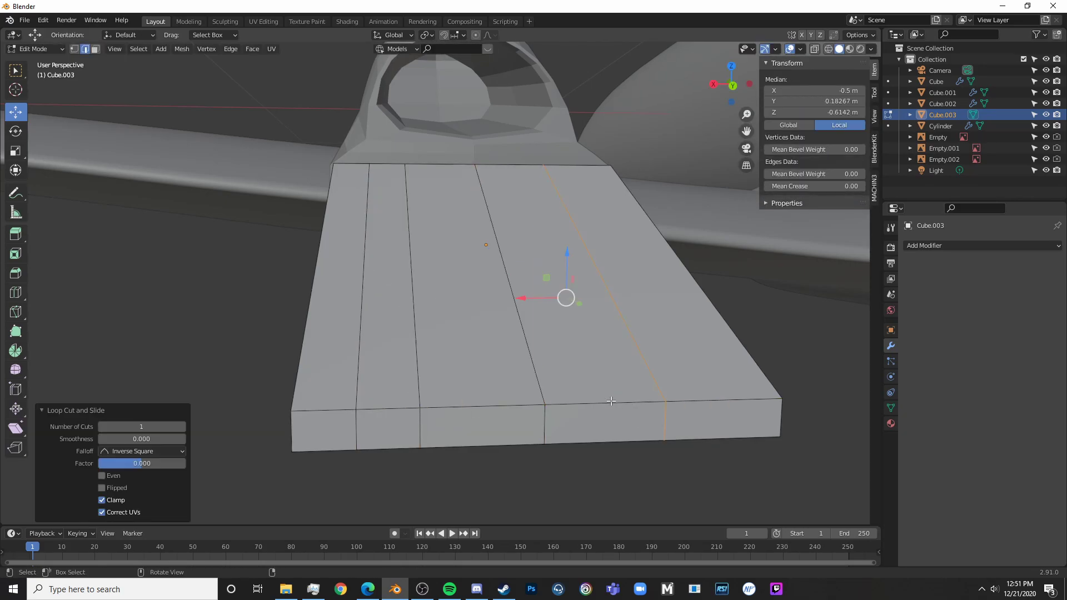
{"action": "key", "text": "ctrl+r"}
{"action": "left_click", "coordinate": [712, 397]}
{"action": "right_click", "coordinate": [713, 397]}
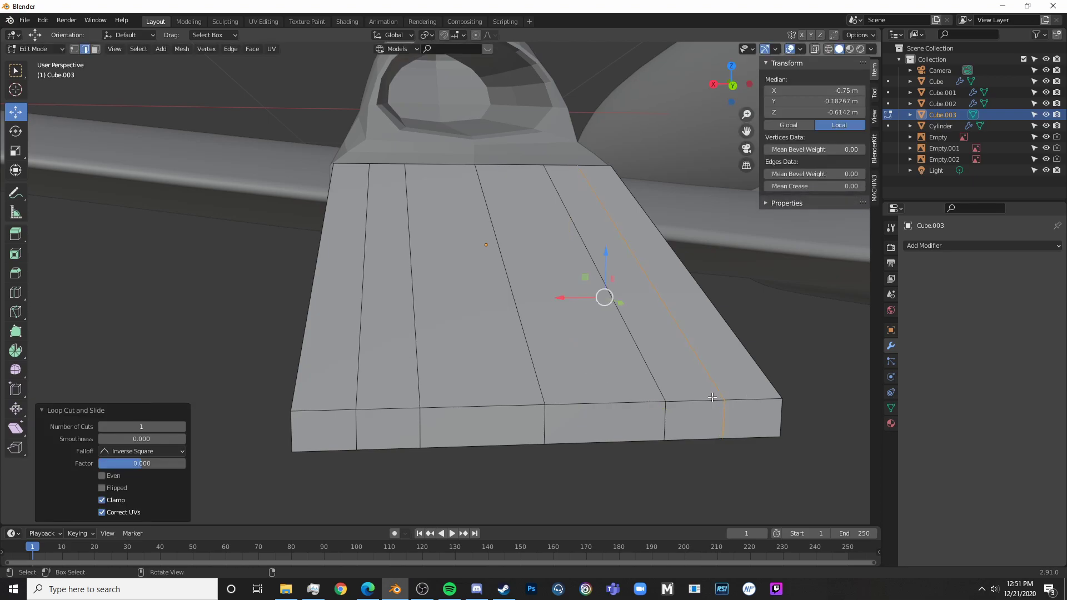
- Add one more unslid lengthwise loop cut in the outermost strip on each side of the tail box
{"action": "key", "text": "alt+a"}
{"action": "key", "text": "ctrl+r"}
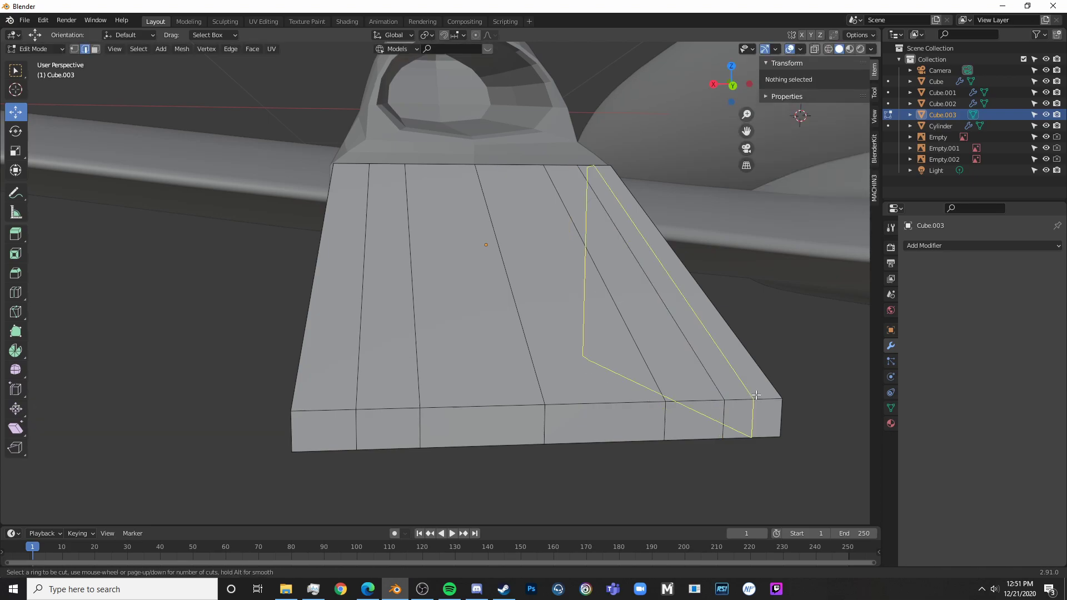
{"action": "left_click", "coordinate": [756, 395]}
{"action": "right_click", "coordinate": [756, 398]}
{"action": "key", "text": "alt+a"}
{"action": "key", "text": "ctrl+r"}
{"action": "left_click", "coordinate": [338, 410]}
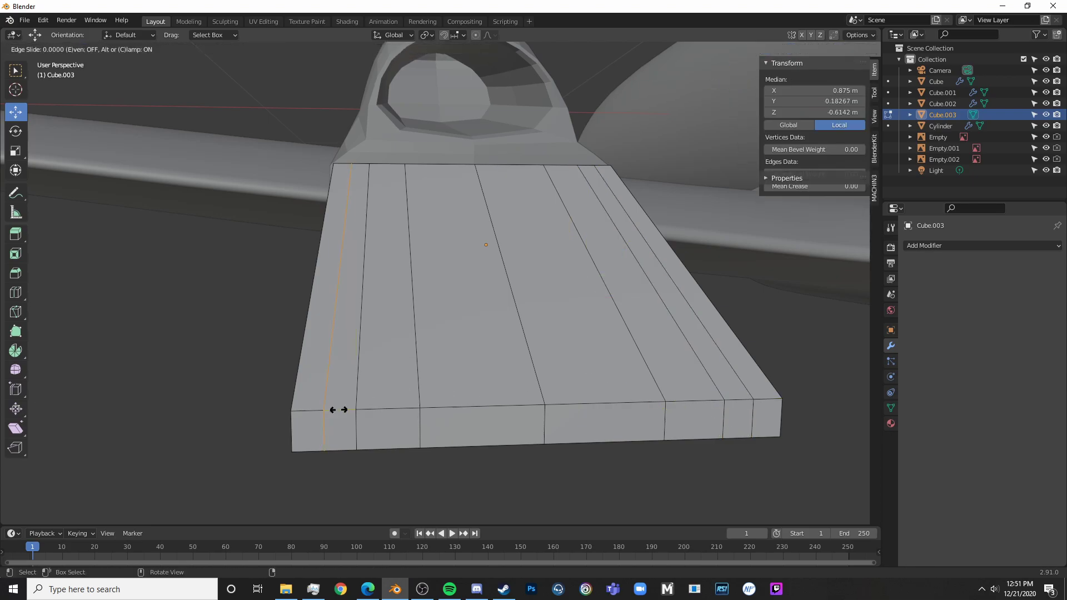
{"action": "right_click", "coordinate": [339, 409]}
- Circle-select all sloped top faces of the tail box between the two outermost strips
{"action": "key", "text": "alt+a"}
{"action": "key", "text": "c"}
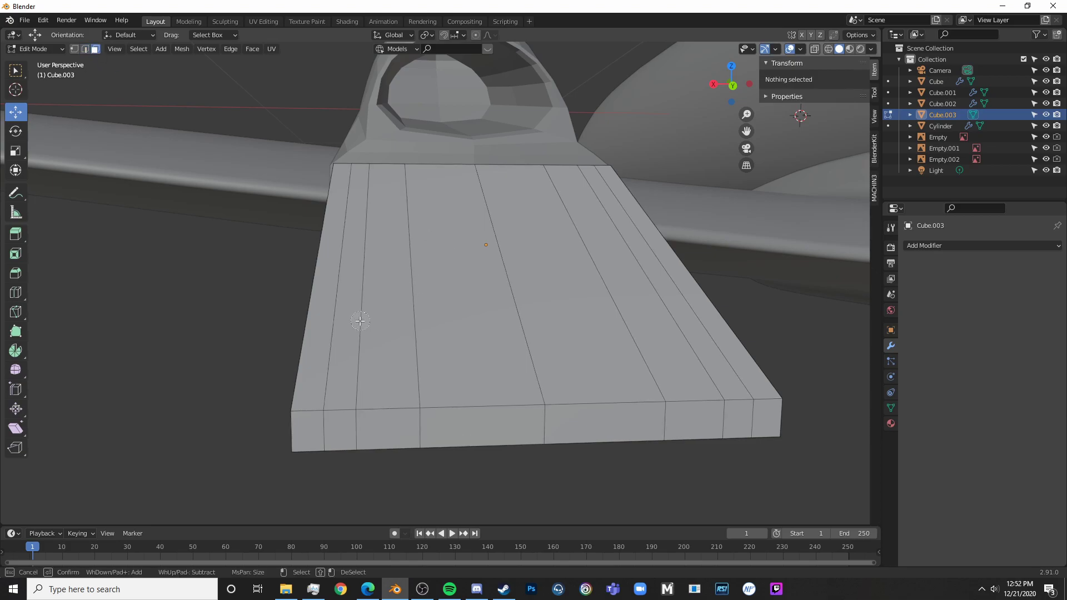
{"action": "left_click_drag", "start_coordinate": [360, 321], "coordinate": [681, 341]}
{"action": "right_click", "coordinate": [681, 342]}
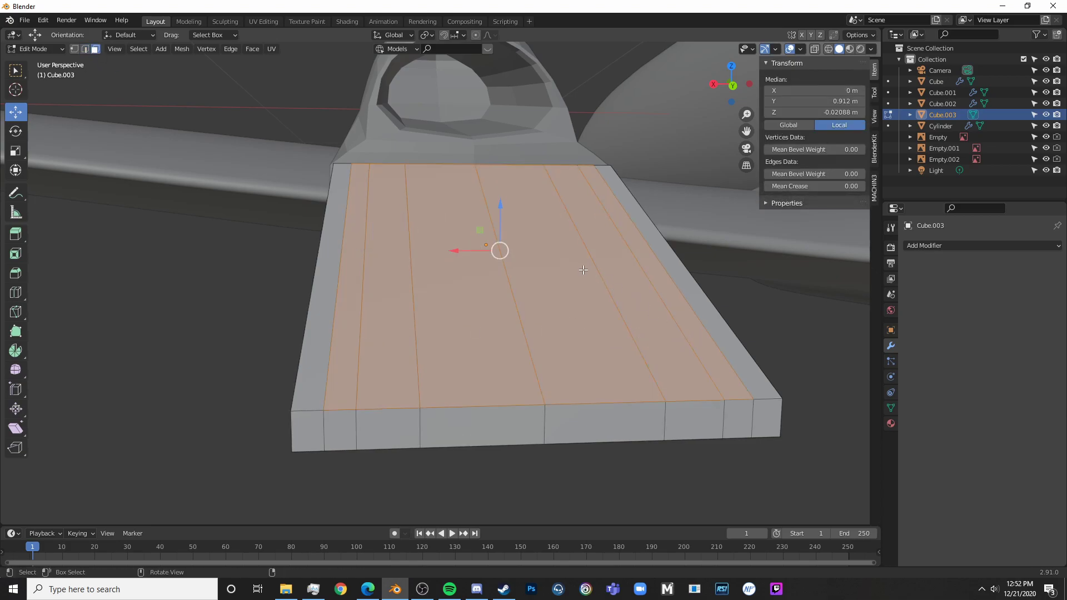
- Try to extrude the selected sloped top faces slightly along their normal in right side view
{"action": "middle_click_drag", "start_coordinate": [500, 207], "coordinate": [536, 224]}
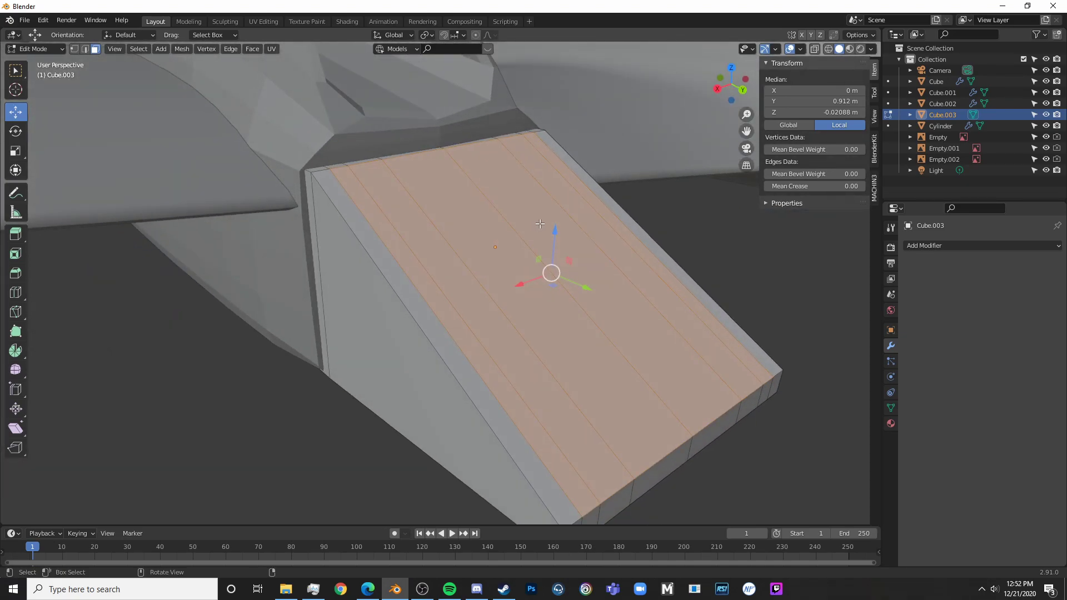
{"action": "key", "text": "KP_3"}
{"action": "key", "text": "e"}
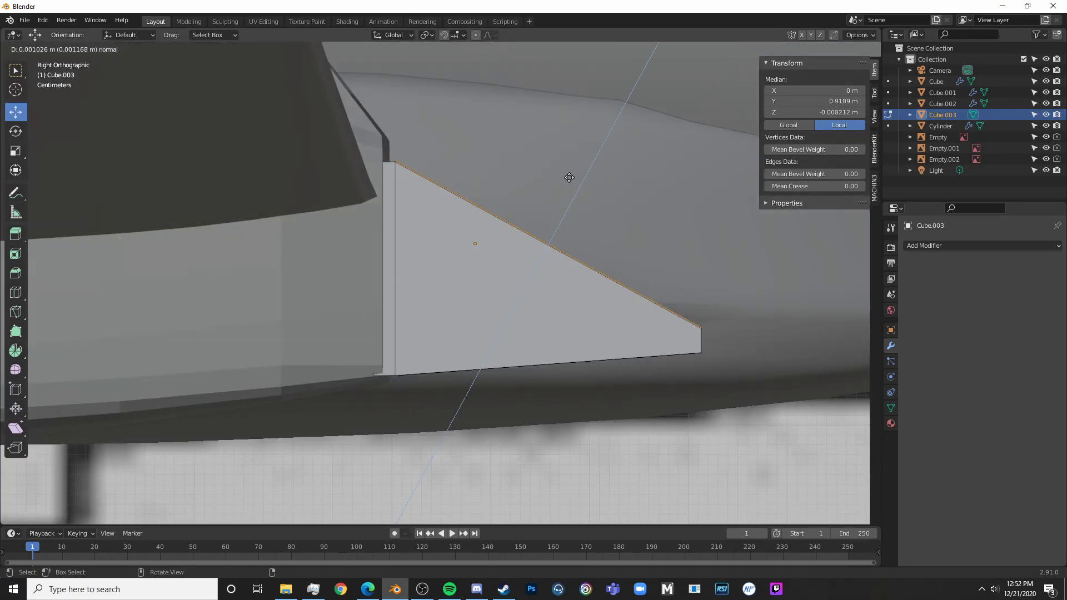
{"action": "left_click", "coordinate": [570, 178]}
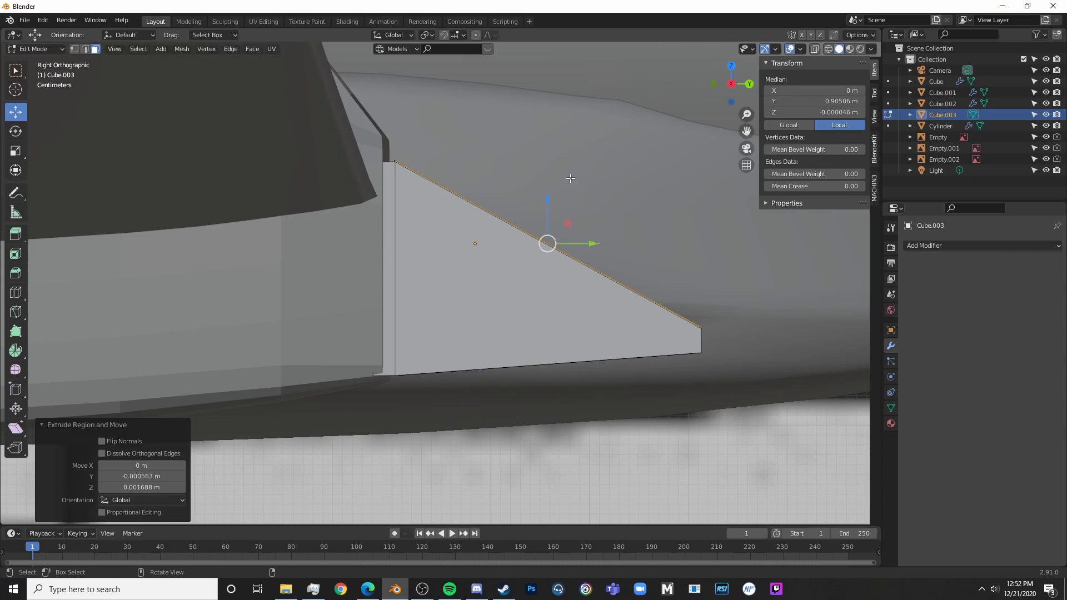
{"action": "middle_click_drag", "start_coordinate": [558, 207], "coordinate": [575, 184]}
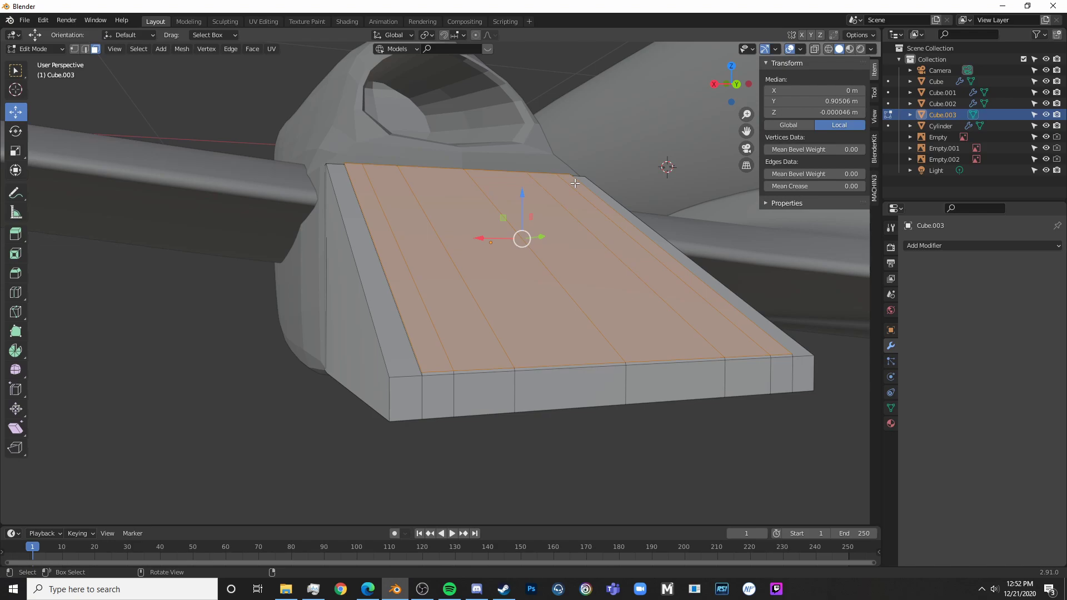
{"action": "key", "text": "ctrl+z"}
- In right side view, extrude the selected top faces about 0.028 m downward along the global Z axis
{"action": "key", "text": "KP_3"}
{"action": "key", "text": "e"}
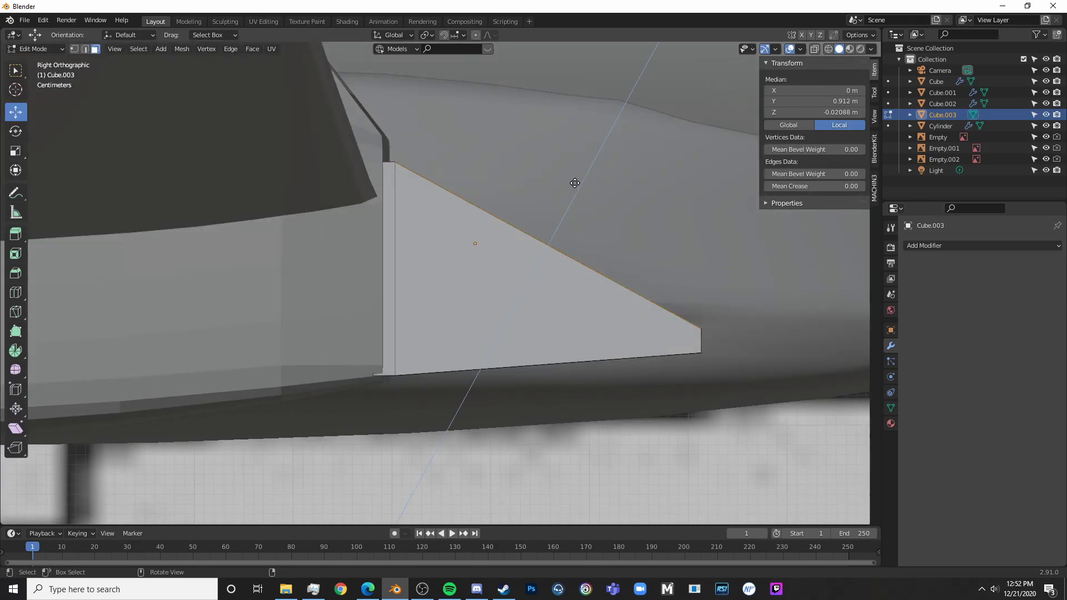
{"action": "key", "text": "z"}
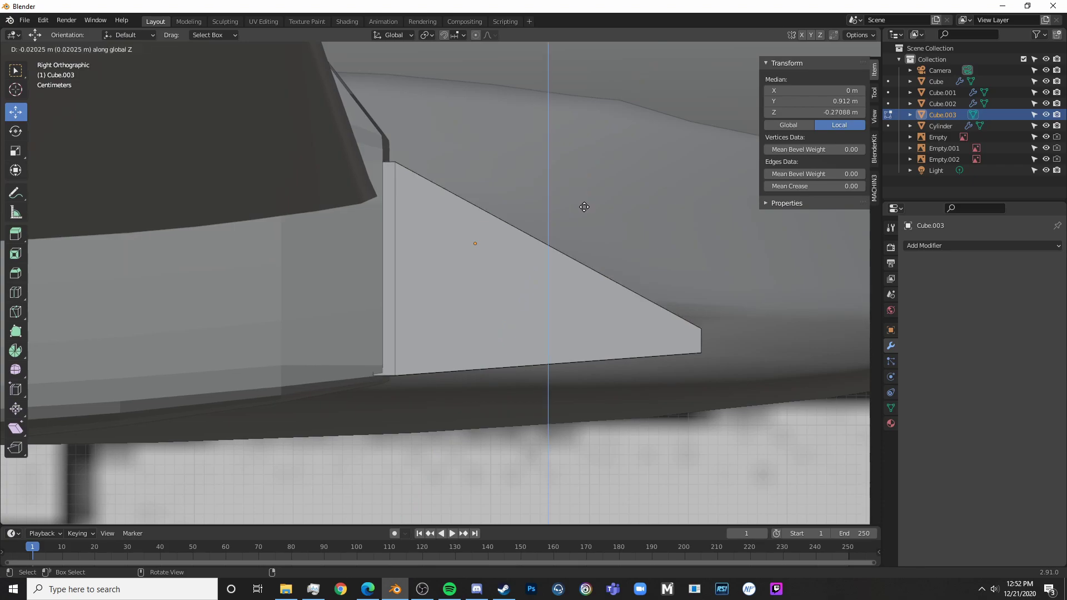
{"action": "left_click", "coordinate": [592, 197]}
- Flatten the extruded faces along Z in wireframe, lower them to just above the box's underside, and return to solid shading in Object Mode
{"action": "key", "text": "shift+z"}
{"action": "key", "text": "s"}
{"action": "key", "text": "z"}
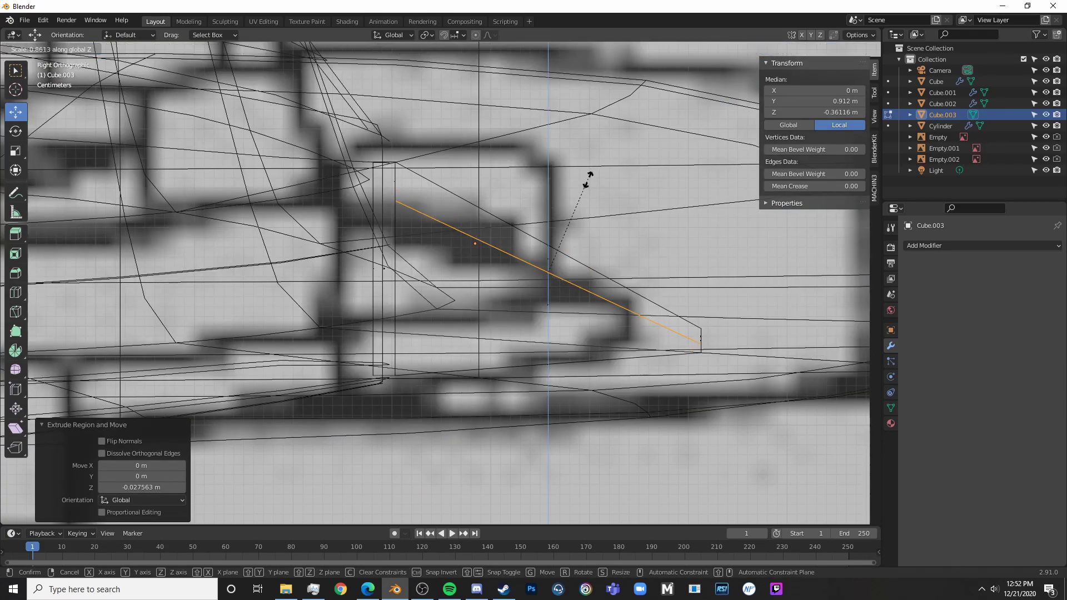
{"action": "left_click", "coordinate": [562, 295]}
{"action": "key", "text": "s"}
{"action": "key", "text": "z"}
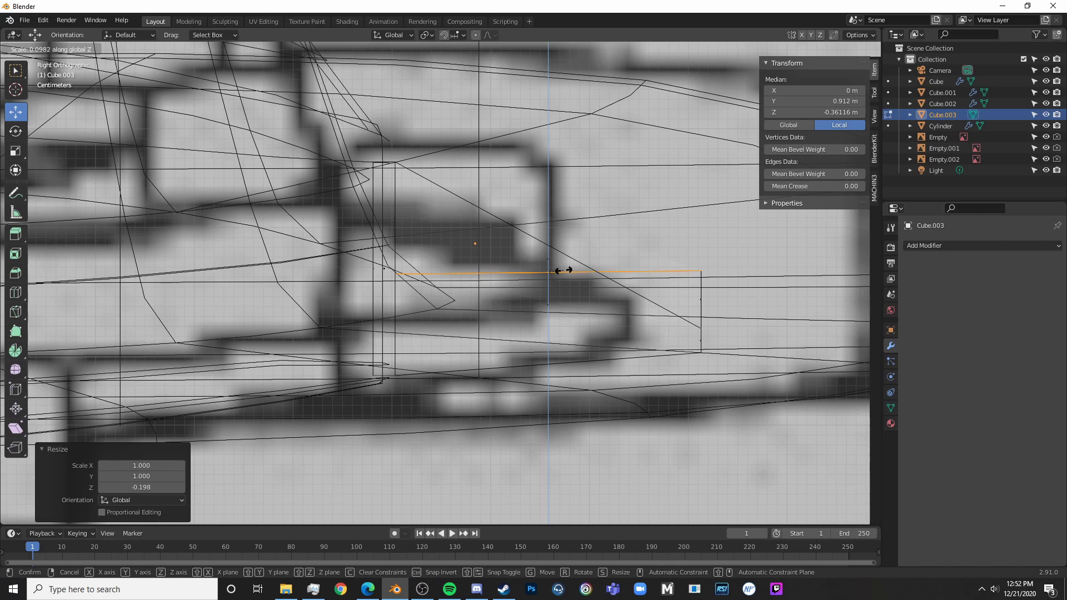
{"action": "key", "text": "Return"}
{"action": "left_click_drag", "start_coordinate": [557, 235], "coordinate": [555, 306]}
{"action": "key", "text": "Tab"}
{"action": "key", "text": "shift+z"}
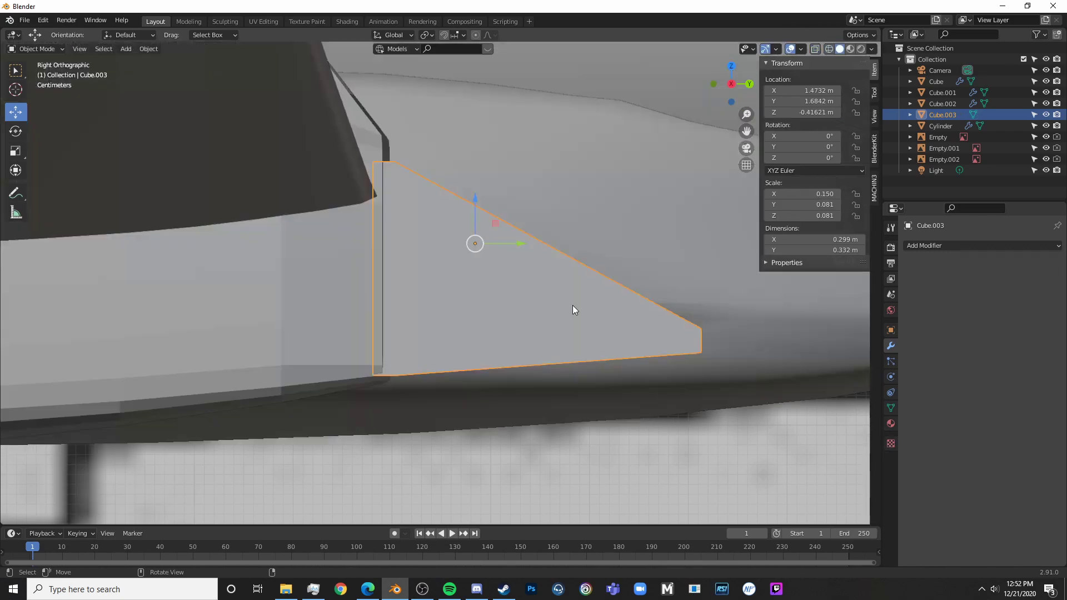
- Circle-select the tail box's rear end faces between the two side walls and delete their edges
{"action": "middle_click_drag", "start_coordinate": [707, 334], "coordinate": [633, 351]}
{"action": "key", "text": "Tab"}
{"action": "middle_click_drag", "start_coordinate": [689, 273], "coordinate": [495, 159], "text": "shift"}
{"action": "scroll", "coordinate": [445, 236], "scroll_direction": "up", "scroll_amount": 2}
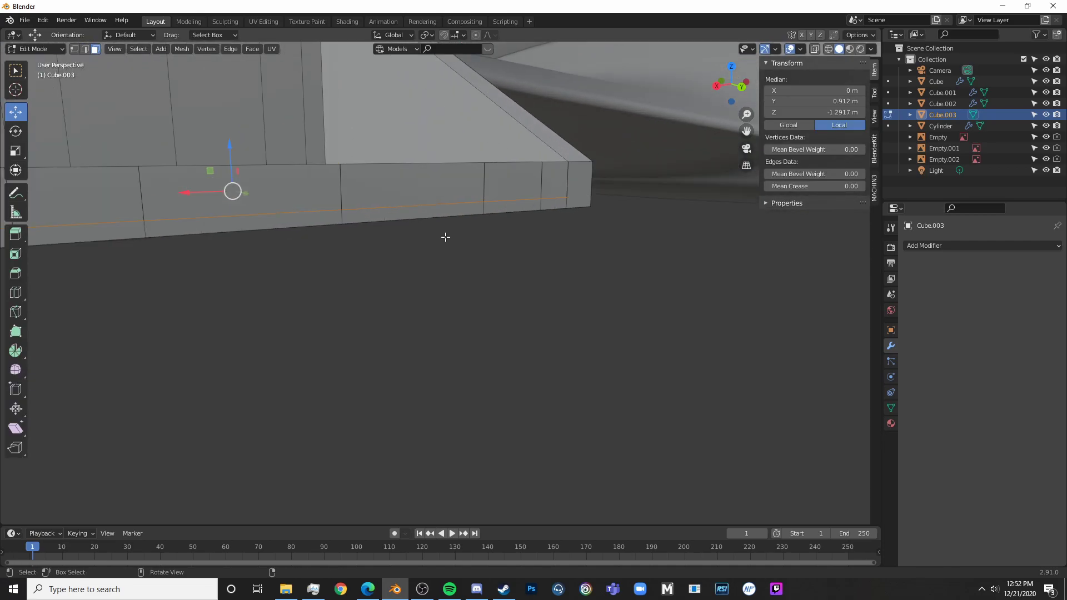
{"action": "scroll", "coordinate": [445, 236], "scroll_direction": "down", "scroll_amount": 1}
{"action": "middle_click_drag", "start_coordinate": [457, 219], "coordinate": [496, 261], "text": "shift"}
{"action": "key", "text": "alt+a"}
{"action": "key", "text": "c"}
{"action": "left_click_drag", "start_coordinate": [198, 291], "coordinate": [419, 276]}
{"action": "key", "text": "Escape"}
{"action": "key", "text": "x"}
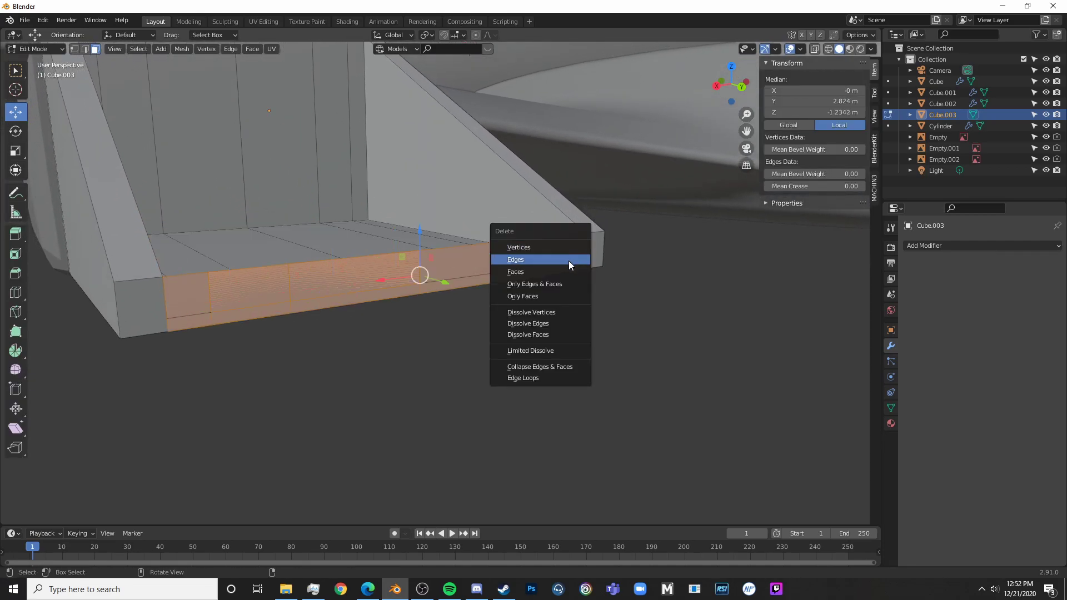
{"action": "left_click", "coordinate": [569, 259]}
- Circle-select the leftover upright rear faces between the side walls and delete them
{"action": "key", "text": "c"}
{"action": "left_click", "coordinate": [514, 262]}
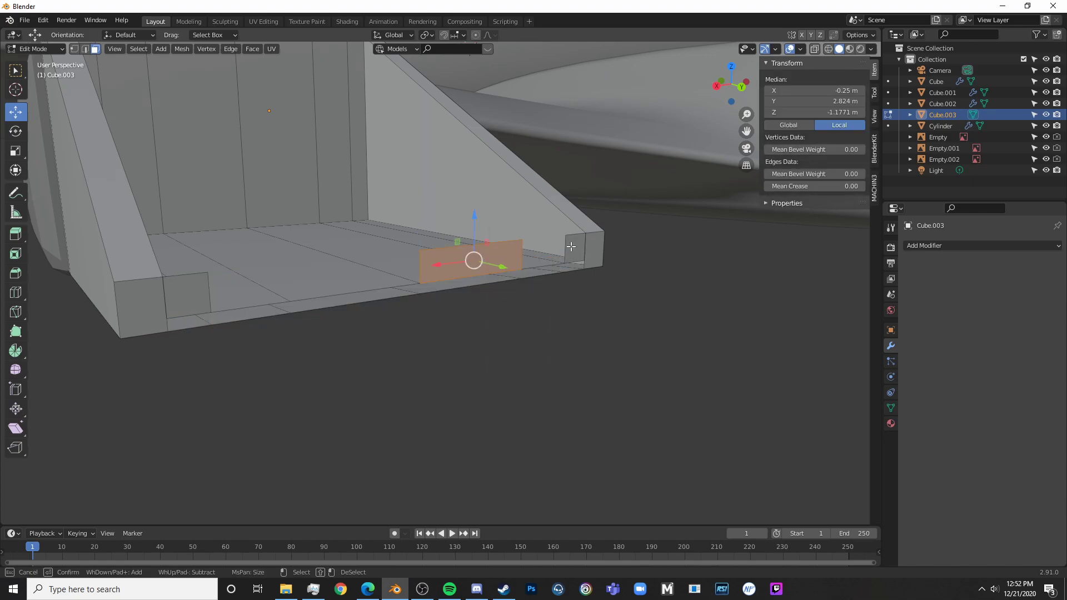
{"action": "left_click", "coordinate": [571, 247]}
{"action": "key", "text": "Escape"}
{"action": "key", "text": "c"}
{"action": "left_click", "coordinate": [195, 295]}
{"action": "key", "text": "Escape"}
{"action": "key", "text": "x"}
{"action": "left_click", "coordinate": [199, 295]}
- In edge selection mode, delete the inner vertical edge at the rear end of each side wall
{"action": "middle_click_drag", "start_coordinate": [277, 310], "coordinate": [661, 298], "text": "shift"}
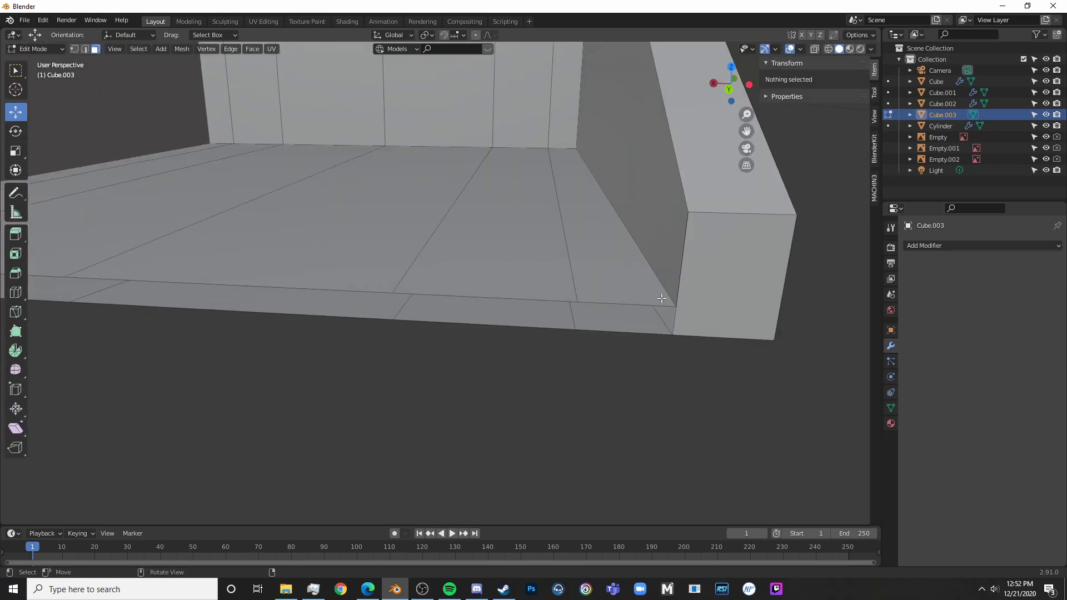
{"action": "left_click", "coordinate": [677, 274]}
{"action": "left_click", "coordinate": [84, 49]}
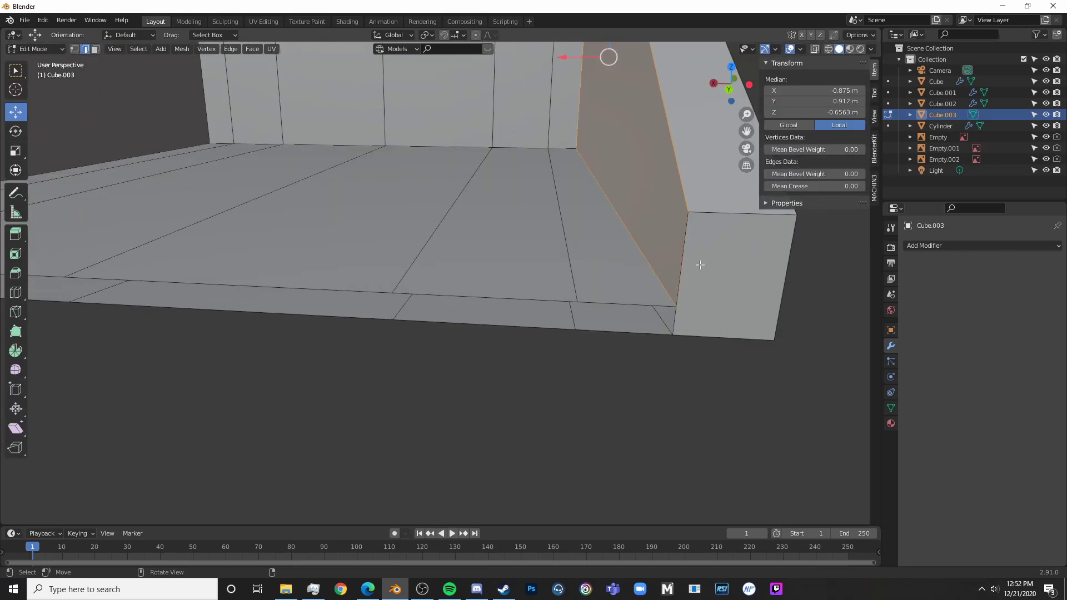
{"action": "key", "text": "alt+a"}
{"action": "left_click", "coordinate": [682, 271]}
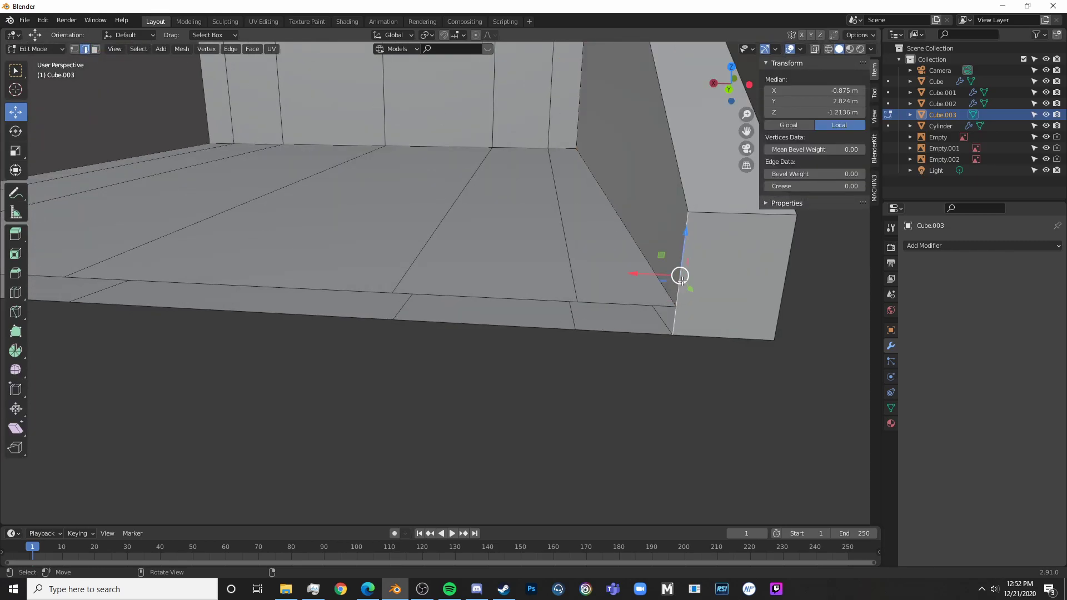
{"action": "key", "text": "x"}
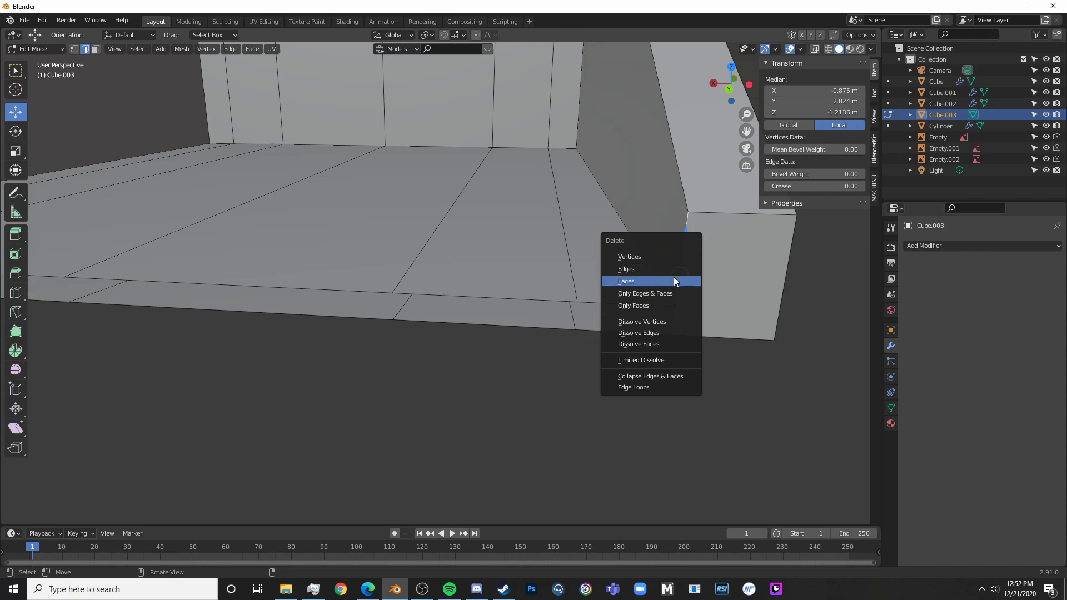
{"action": "left_click", "coordinate": [674, 269]}
{"action": "mouse_move", "coordinate": [673, 269]}
{"action": "middle_mouse_down"}
{"action": "mouse_move", "coordinate": [561, 272]}
{"action": "mouse_move", "coordinate": [689, 270]}
{"action": "middle_mouse_up"}
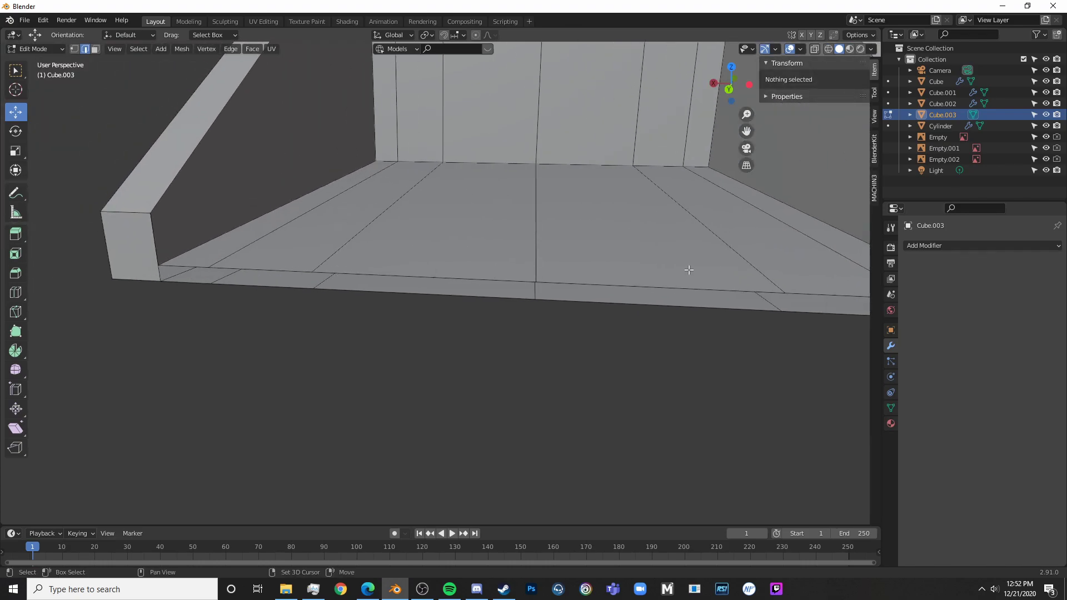
{"action": "left_click", "coordinate": [151, 245]}
{"action": "key", "text": "x"}
{"action": "left_click", "coordinate": [152, 242]}
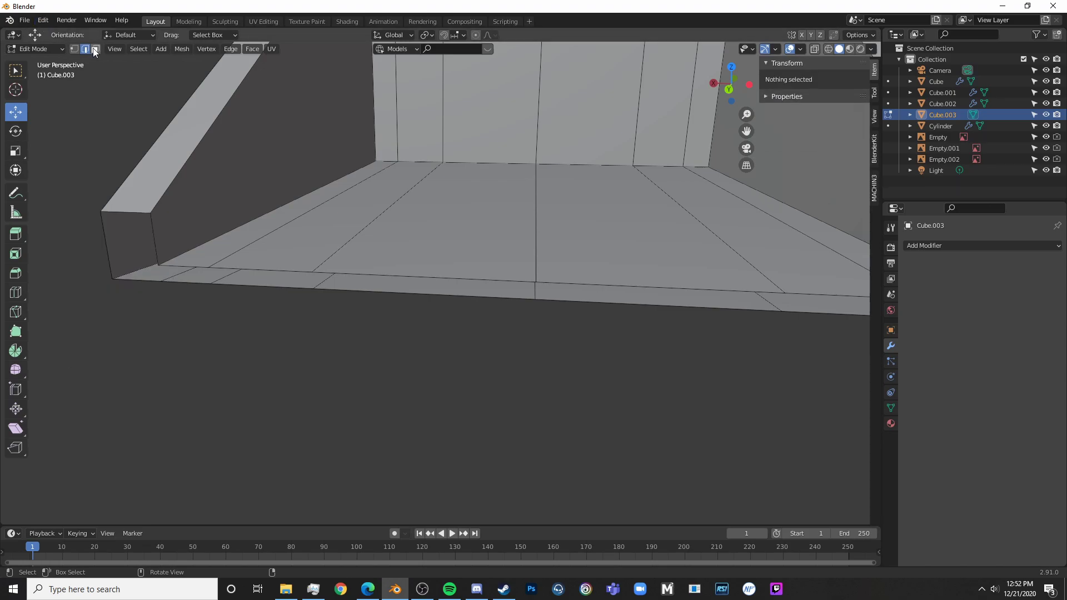
- Try to fill the open rear end of the +X side wall and the adjoining floor lip gap with faces between opposite edges
{"action": "left_click", "coordinate": [135, 208]}
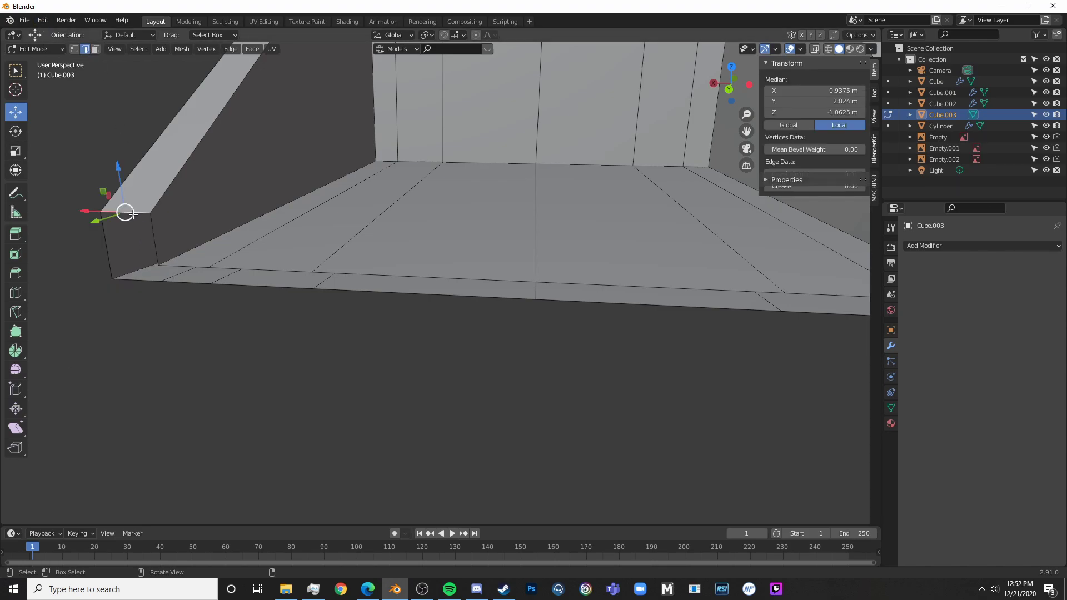
{"action": "left_click", "coordinate": [137, 281], "text": "shift"}
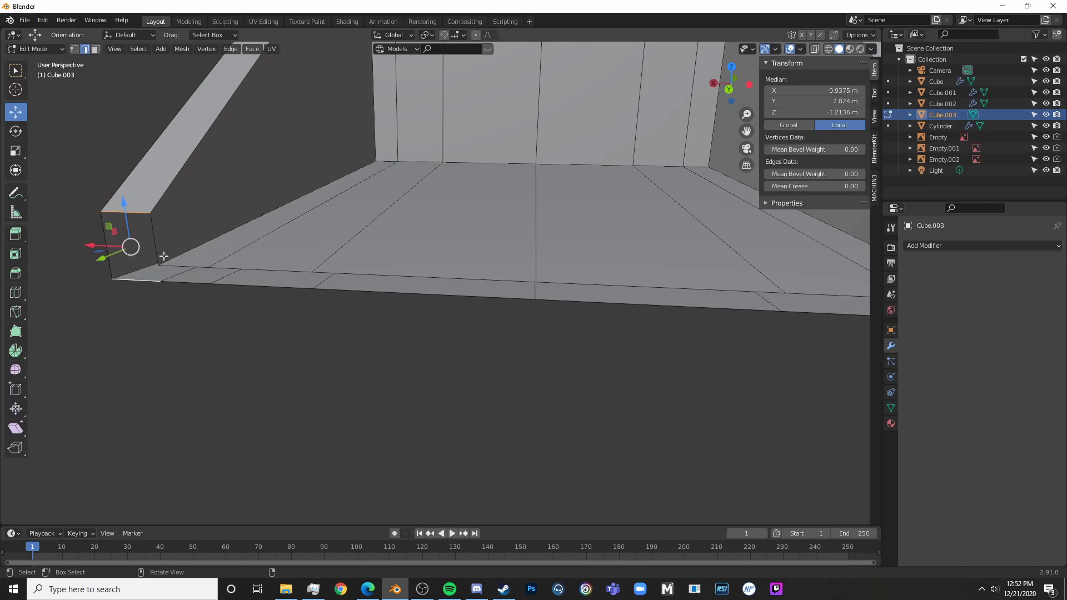
{"action": "key", "text": "f"}
{"action": "left_click", "coordinate": [197, 268]}
{"action": "left_click", "coordinate": [192, 284], "text": "shift"}
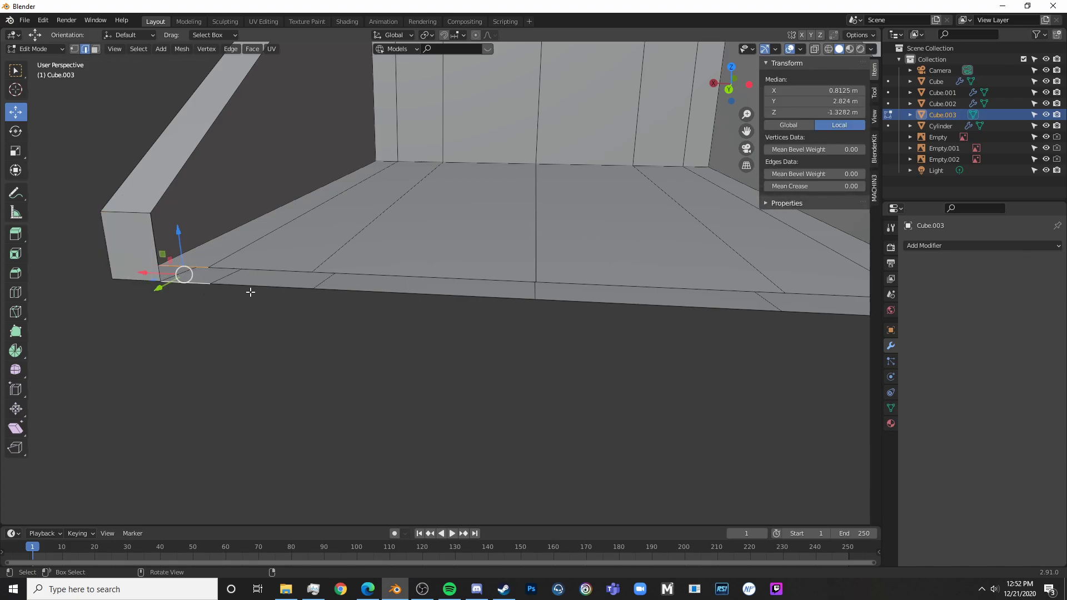
{"action": "key", "text": "f"}
{"action": "left_click", "coordinate": [262, 268]}
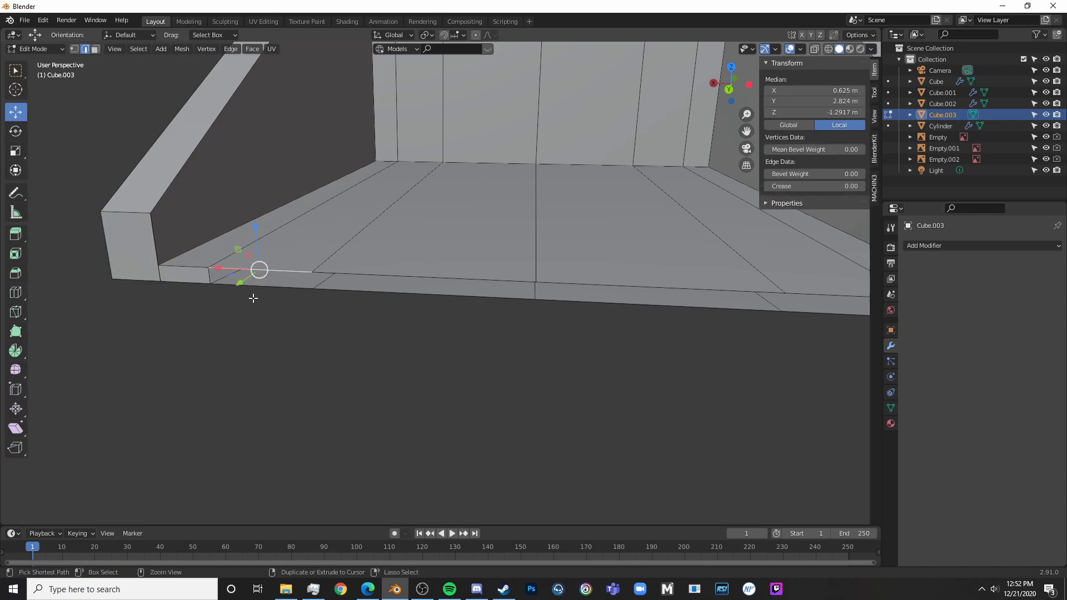
- Undo the face fills at the rear of the side wall and floor lip
{"action": "key", "text": "ctrl+z"}
{"action": "key", "text": "ctrl+z"}
{"action": "key", "text": "ctrl+z"}
{"action": "key", "text": "ctrl+z"}
{"action": "key", "text": "ctrl+z"}
{"action": "key", "text": "ctrl+z"}
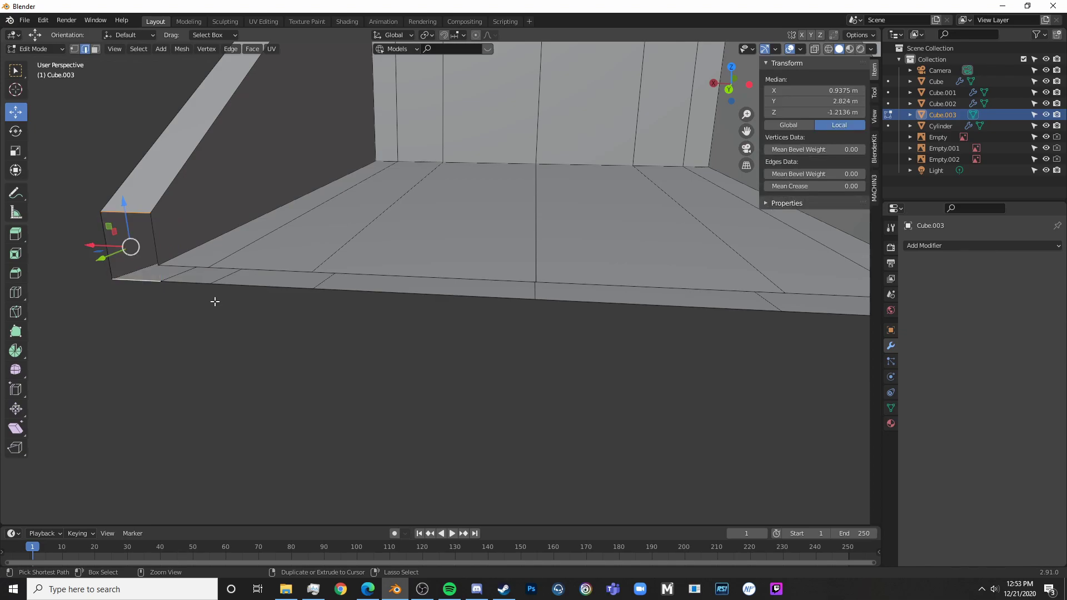
- Add a loop cut around the trough's outer walls and slide it down near the lower edge at lip height
{"action": "key", "text": "alt+a"}
{"action": "key", "text": "ctrl+r"}
{"action": "left_click", "coordinate": [112, 265]}
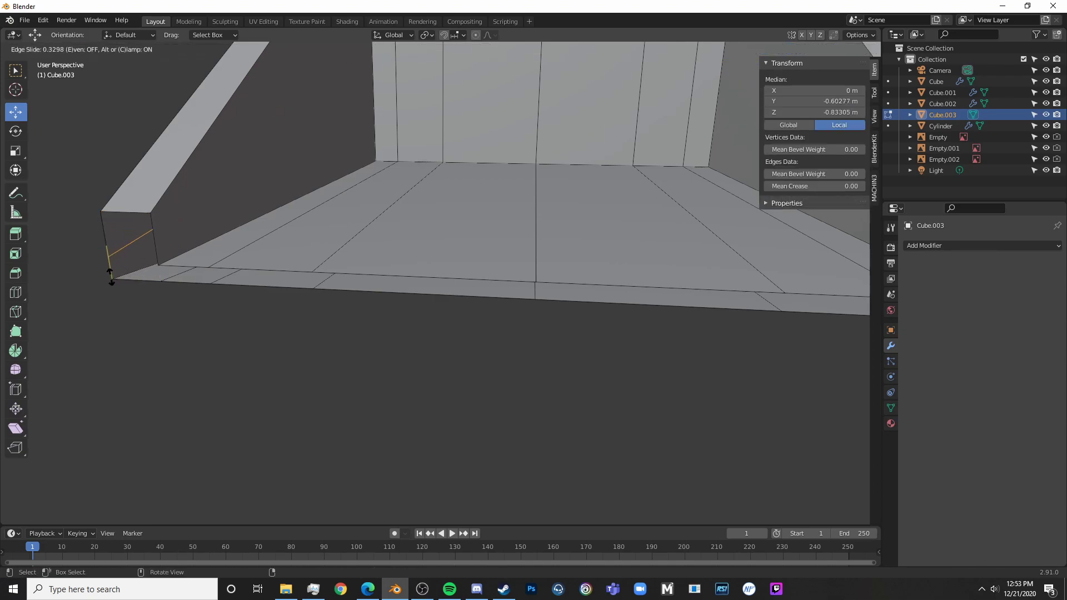
{"action": "left_click", "coordinate": [113, 284]}
{"action": "key", "text": "alt+a"}
{"action": "left_click", "coordinate": [110, 273]}
{"action": "key", "text": "alt+a"}
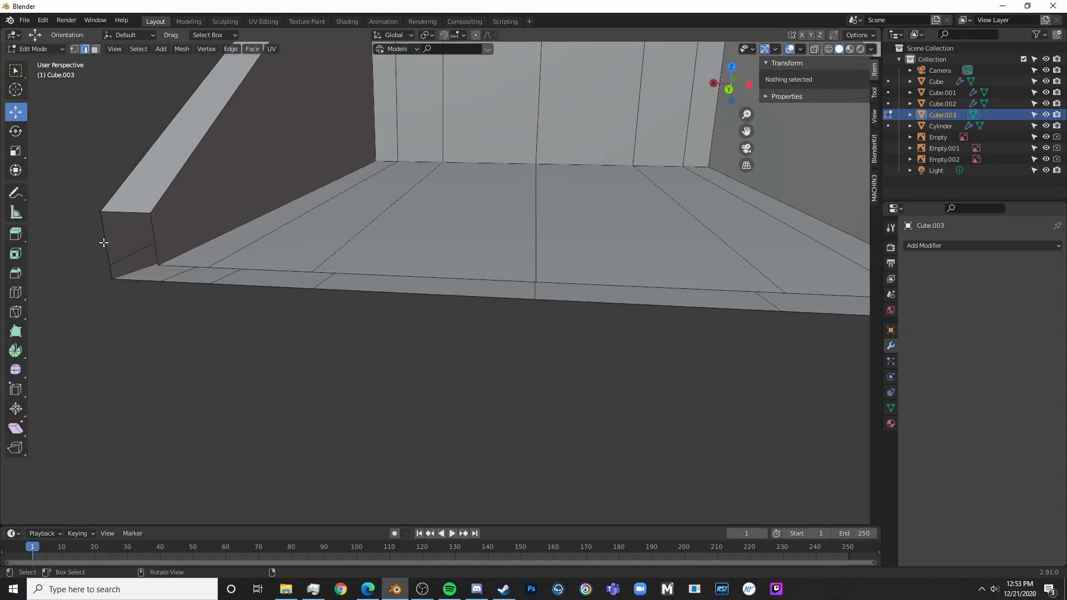
- Fill the open rear end of the +X side wall with an upper face and a narrow lower face level with the lip
{"action": "left_click", "coordinate": [102, 242]}
{"action": "left_click", "coordinate": [154, 240], "text": "shift"}
{"action": "key", "text": "f"}
{"action": "key", "text": "alt+a"}
{"action": "left_click", "coordinate": [134, 266]}
{"action": "left_click", "coordinate": [141, 281], "text": "shift"}
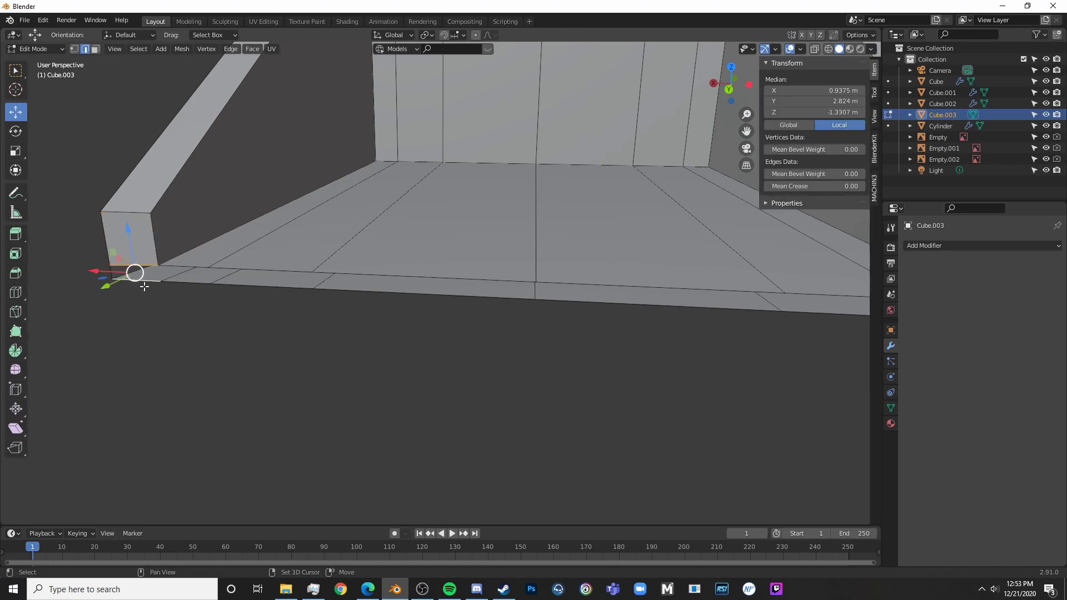
{"action": "key", "text": "f"}
{"action": "key", "text": "alt+a"}
- Fill the rear floor lip gaps one by one from the +X side wall to just past the centre
{"action": "left_click", "coordinate": [184, 266]}
{"action": "key", "text": "ctrl+z"}
{"action": "left_click", "coordinate": [259, 268]}
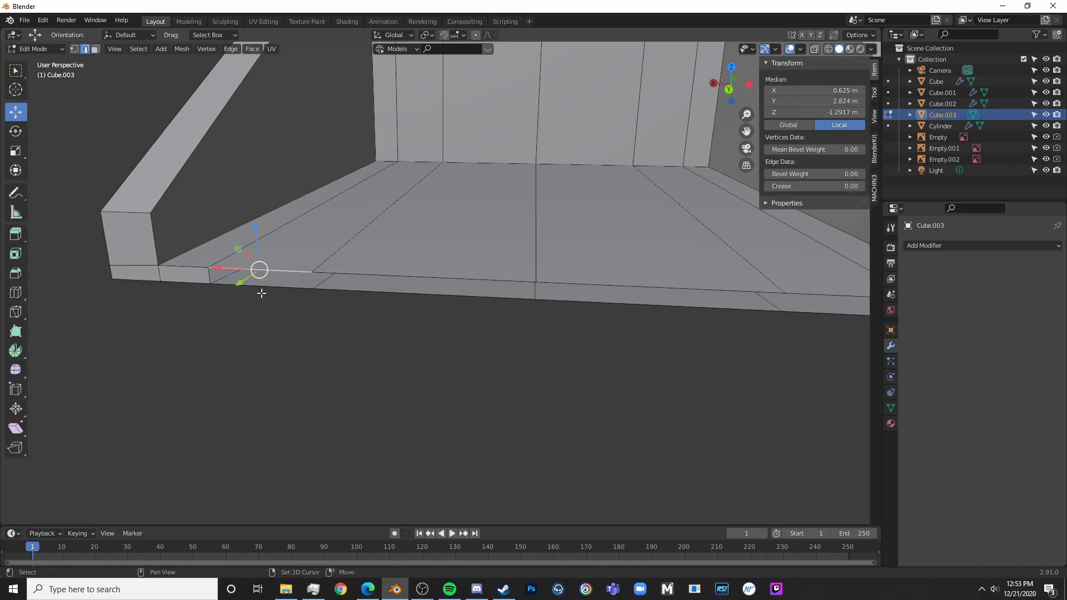
{"action": "key", "text": "ctrl+z"}
{"action": "left_click", "coordinate": [389, 283]}
{"action": "key", "text": "ctrl+z"}
{"action": "left_click", "coordinate": [603, 311]}
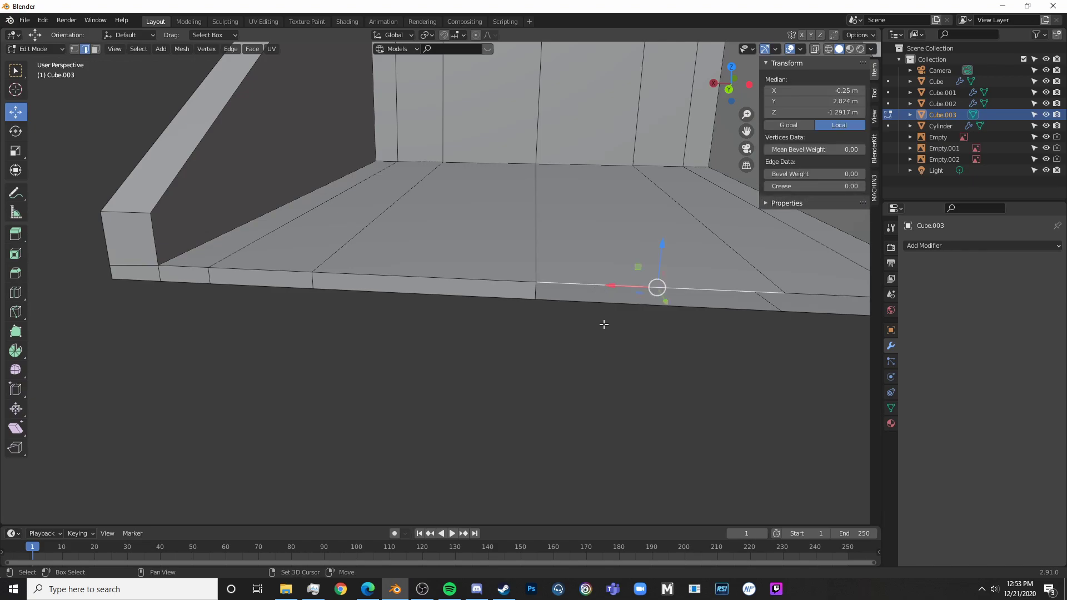
{"action": "key", "text": "alt+a"}
- Fill the last two rear floor lip gaps next to the -X side wall with faces
{"action": "middle_click_drag", "start_coordinate": [683, 335], "coordinate": [507, 343], "text": "shift"}
{"action": "left_click", "coordinate": [433, 308]}
{"action": "left_click", "coordinate": [439, 325], "text": "shift"}
{"action": "key", "text": "f"}
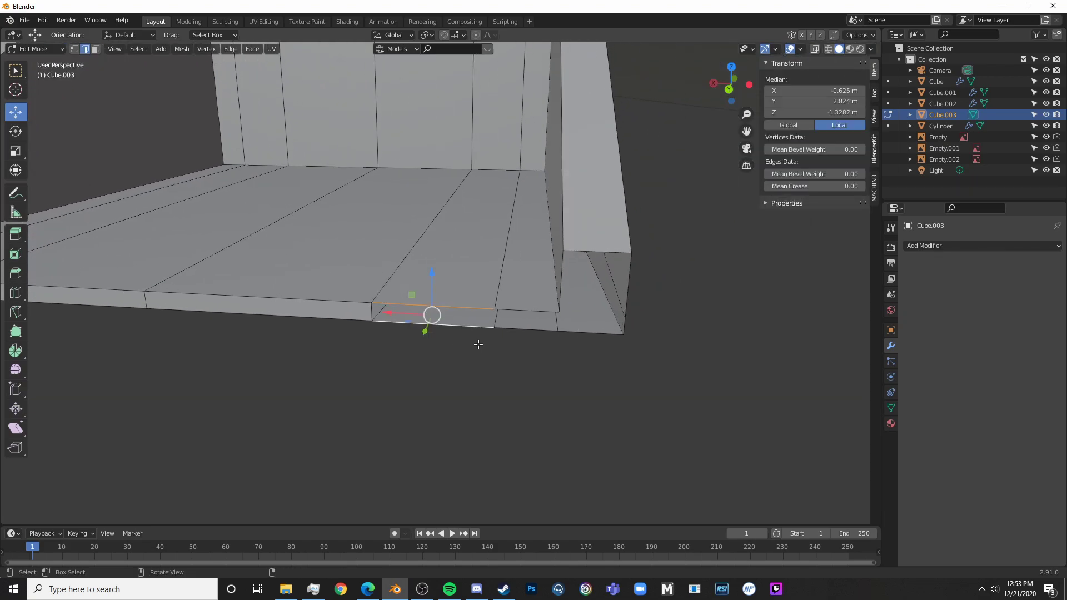
{"action": "key", "text": "alt+a"}
{"action": "left_click", "coordinate": [533, 319]}
{"action": "left_click", "coordinate": [533, 340], "text": "shift"}
{"action": "key", "text": "f"}
{"action": "key", "text": "alt+a"}
- Close the rear end of the -X side wall with a narrow lip face and a larger face above it
{"action": "left_click", "coordinate": [562, 319]}
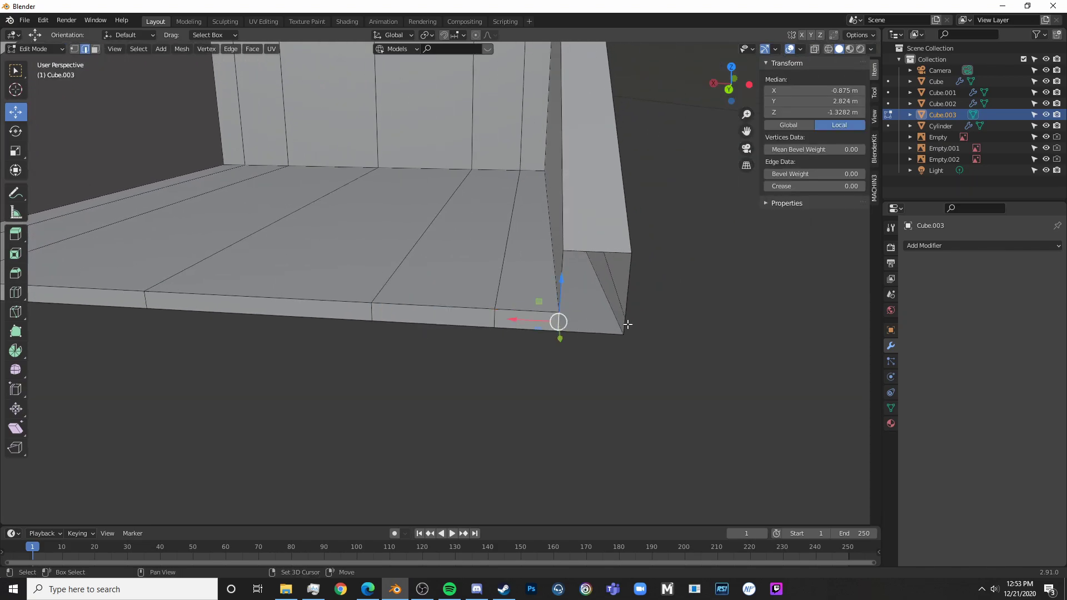
{"action": "left_click", "coordinate": [635, 325], "text": "shift"}
{"action": "key", "text": "f"}
{"action": "key", "text": "ctrl+z"}
{"action": "left_click", "coordinate": [634, 326], "text": "shift"}
{"action": "left_click", "coordinate": [630, 294], "text": "shift"}
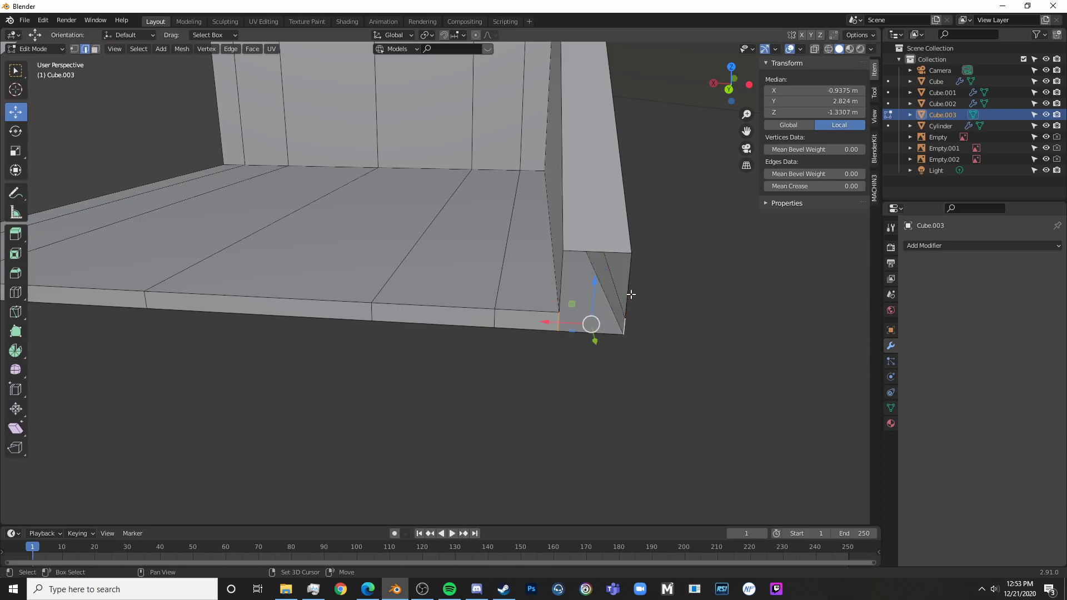
{"action": "key", "text": "f"}
{"action": "key", "text": "alt+a"}
{"action": "left_click", "coordinate": [561, 280]}
{"action": "left_click", "coordinate": [637, 286], "text": "shift"}
{"action": "key", "text": "f"}
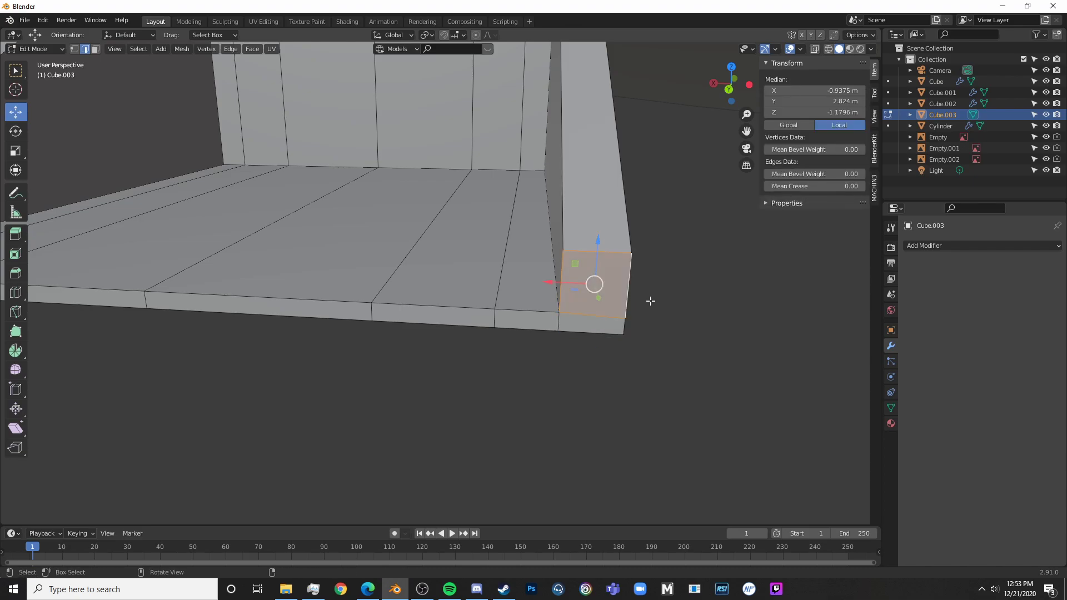
- Examine the closed exhaust trough and its fit against the nacelle from several angles in Object Mode
{"action": "key", "text": "Tab"}
{"action": "scroll", "coordinate": [552, 356], "scroll_direction": "down", "scroll_amount": 12}
{"action": "key", "text": "alt+a"}
{"action": "middle_click_drag", "start_coordinate": [418, 325], "coordinate": [473, 331]}
{"action": "scroll", "coordinate": [501, 303], "scroll_direction": "up", "scroll_amount": 4}
{"action": "key", "text": "Tab"}
{"action": "key", "text": "Tab"}
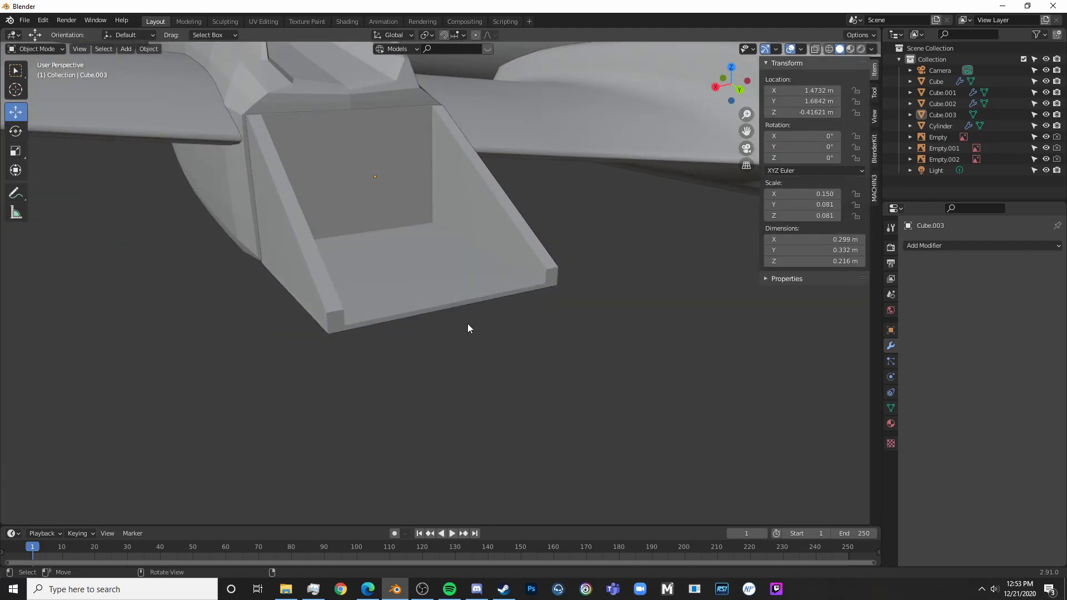
{"action": "key", "text": "KP_3"}
{"action": "scroll", "coordinate": [468, 323], "scroll_direction": "down", "scroll_amount": 2}
{"action": "key", "text": "a"}
{"action": "middle_click_drag", "start_coordinate": [566, 273], "coordinate": [456, 335]}
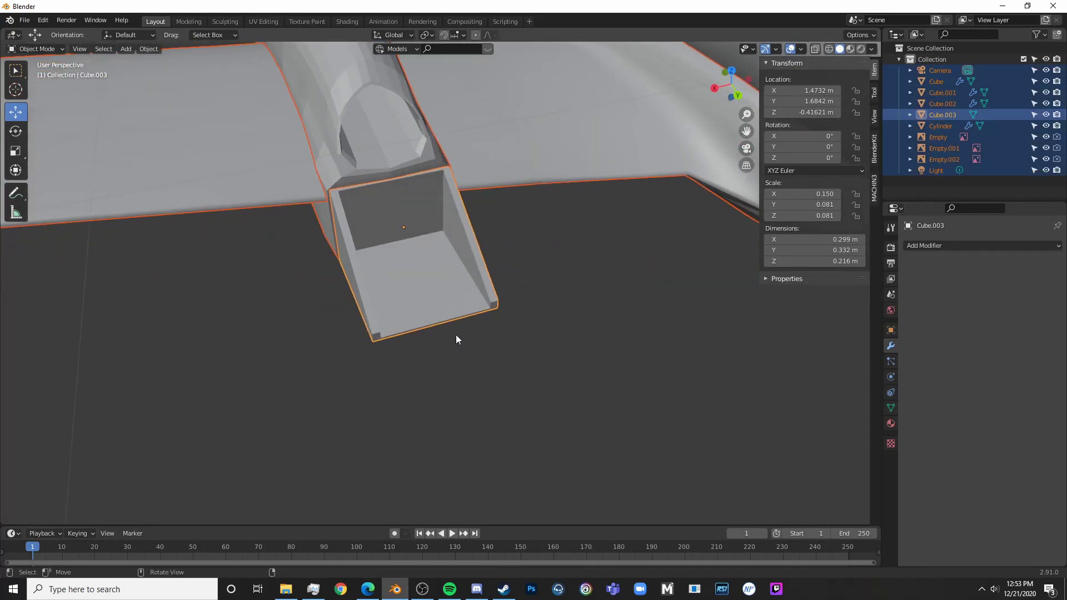
{"action": "left_click", "coordinate": [456, 335]}
- In Edit Mode, select the +X side wall's sloped edges, outer bottom edge and vertical rear-end edges
{"action": "left_click", "coordinate": [371, 301]}
{"action": "scroll", "coordinate": [389, 317], "scroll_direction": "up", "scroll_amount": 4}
{"action": "key", "text": "Tab"}
{"action": "middle_click_drag", "start_coordinate": [256, 242], "coordinate": [451, 225], "text": "shift"}
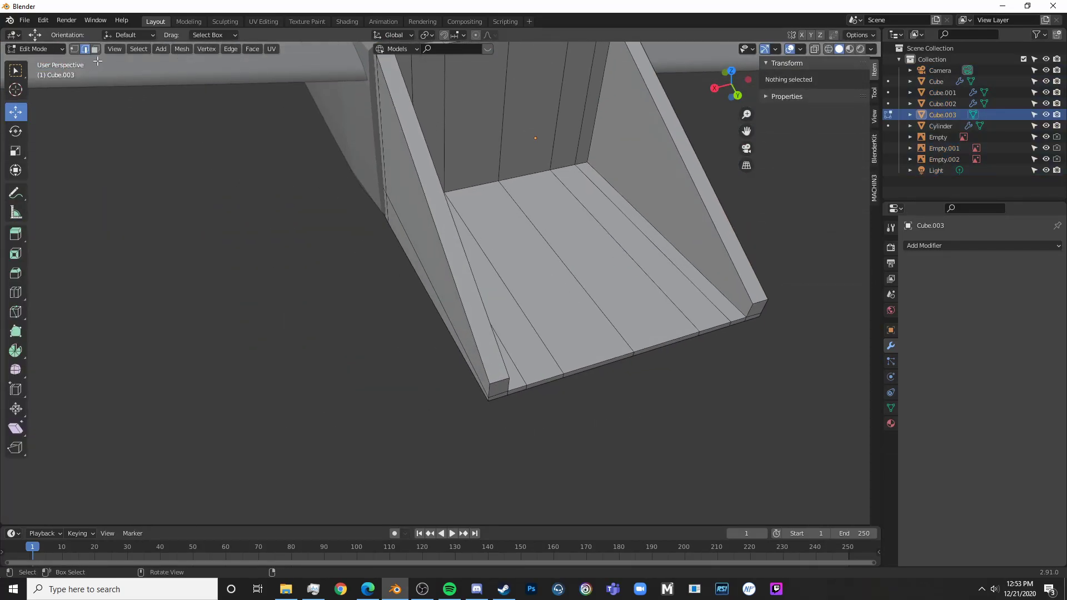
{"action": "middle_click_drag", "start_coordinate": [98, 61], "coordinate": [476, 241]}
{"action": "left_click", "coordinate": [499, 254], "text": "alt"}
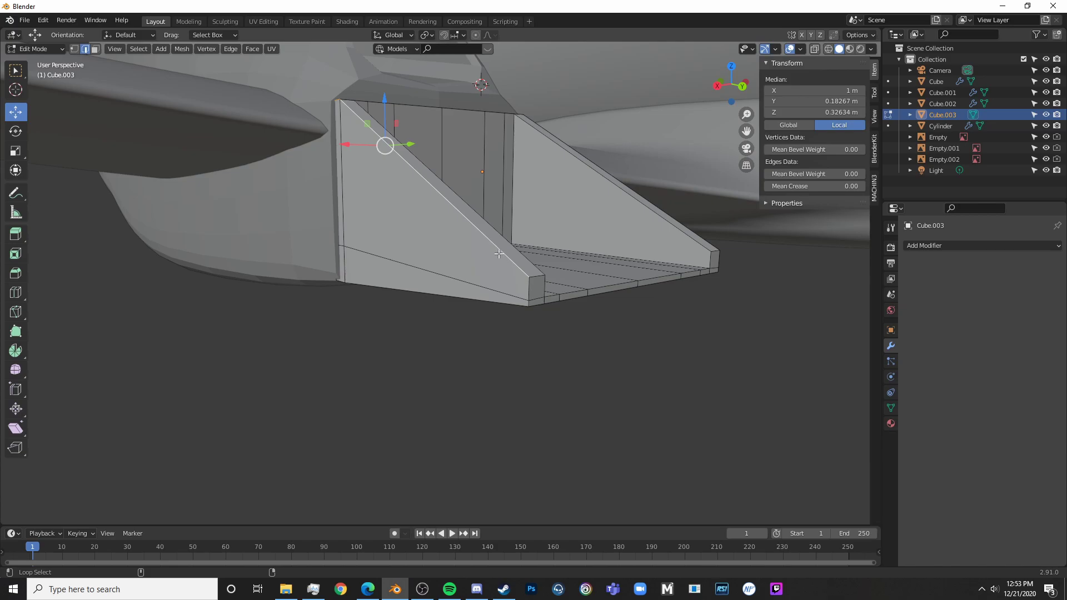
{"action": "left_click", "coordinate": [435, 305], "text": "alt+shift"}
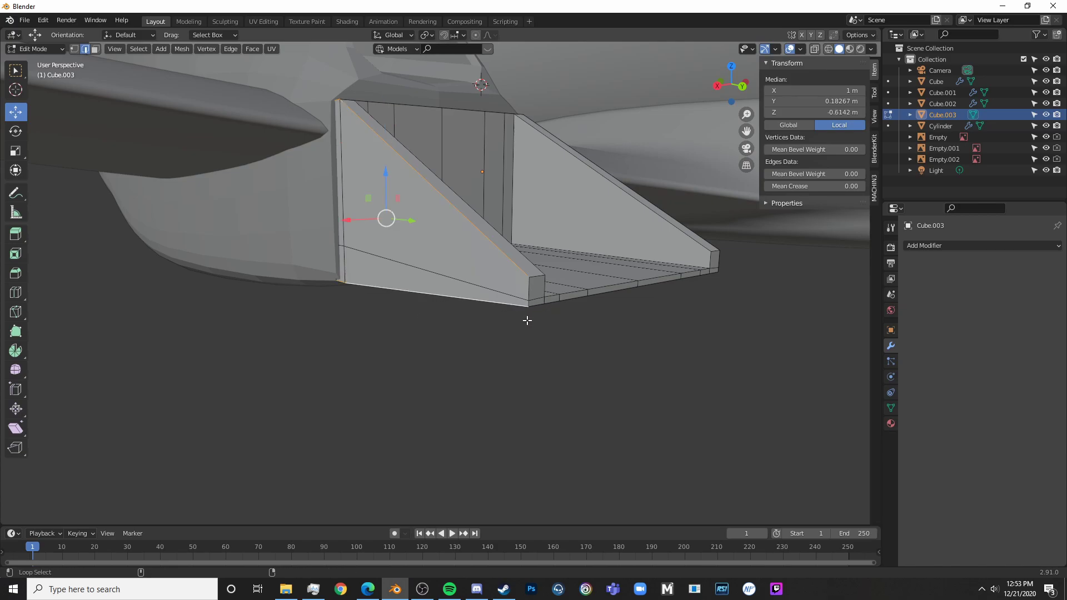
{"action": "scroll", "coordinate": [472, 323], "scroll_direction": "up", "scroll_amount": 3}
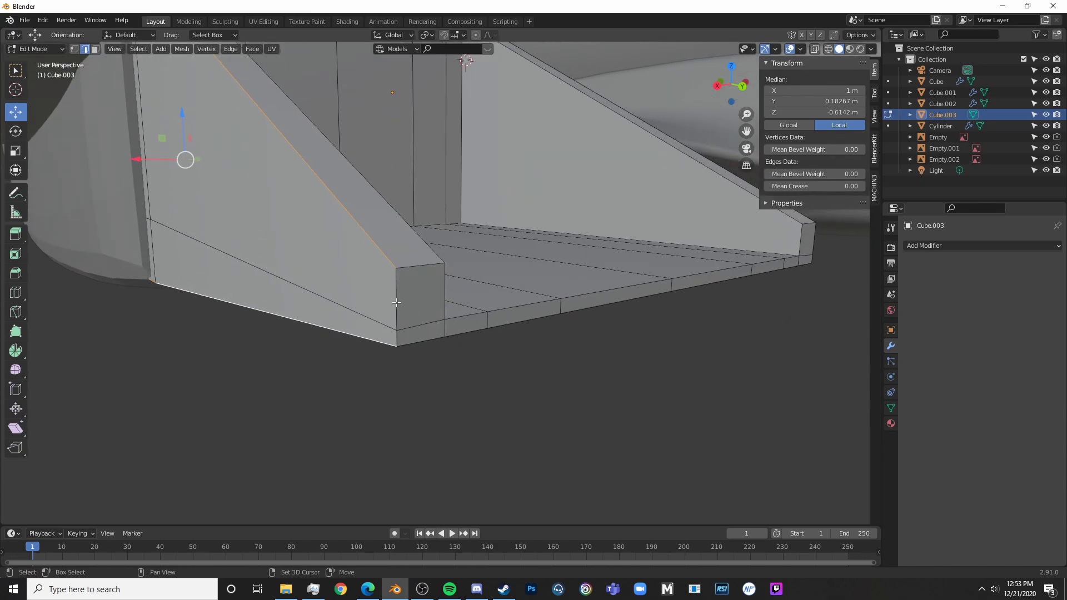
{"action": "left_click", "coordinate": [396, 303], "text": "alt+shift"}
{"action": "left_click", "coordinate": [444, 295], "text": "alt+shift"}
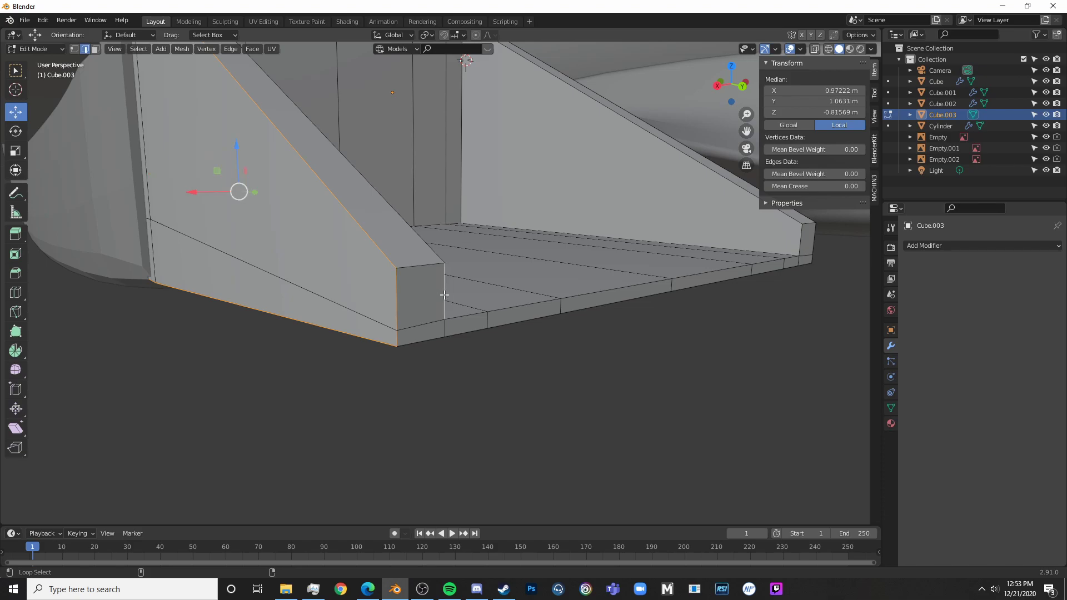
{"action": "left_click", "coordinate": [426, 251], "text": "alt+shift"}
{"action": "left_click", "coordinate": [445, 328], "text": "alt+shift"}
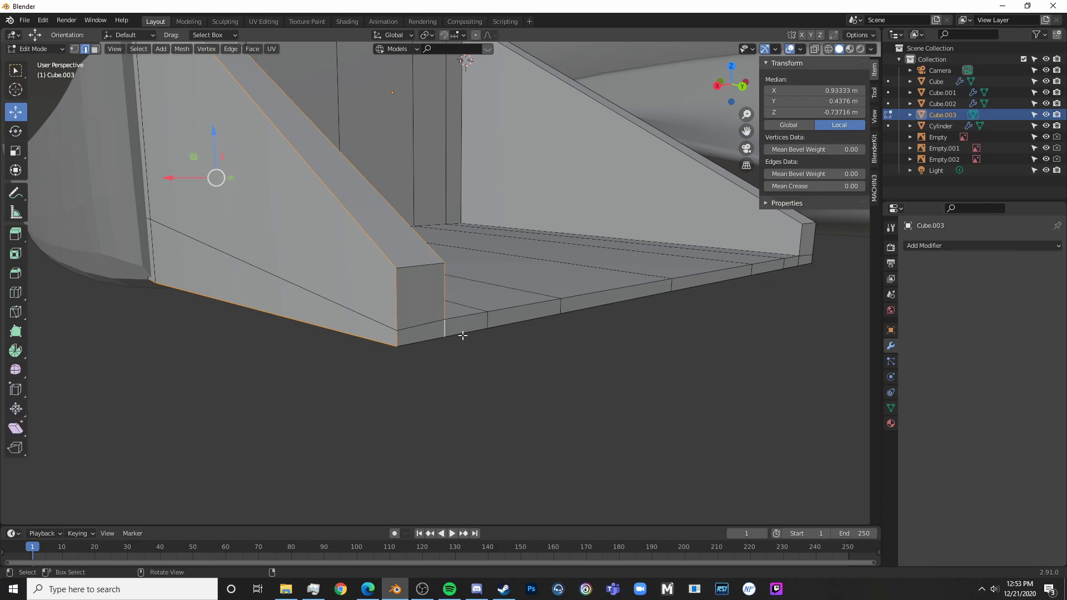
- Add the upper edge of the rear floor lip between the side walls to the selection
{"action": "middle_click_drag", "start_coordinate": [463, 335], "coordinate": [435, 217]}
{"action": "middle_click_drag", "start_coordinate": [496, 283], "coordinate": [327, 168]}
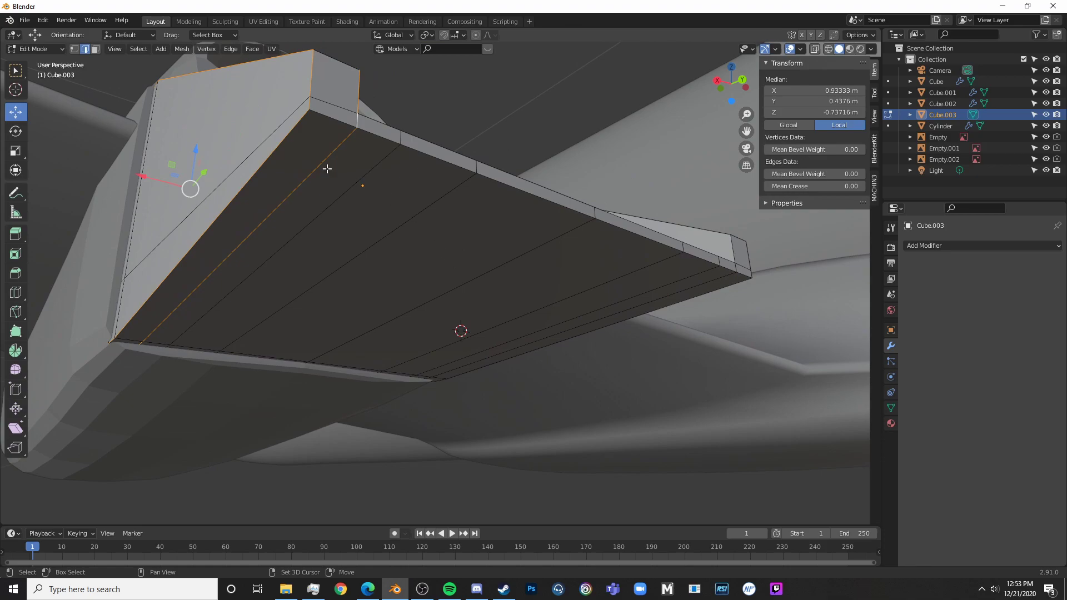
{"action": "left_click", "coordinate": [393, 126], "text": "alt"}
{"action": "middle_click_drag", "start_coordinate": [626, 239], "coordinate": [627, 298]}
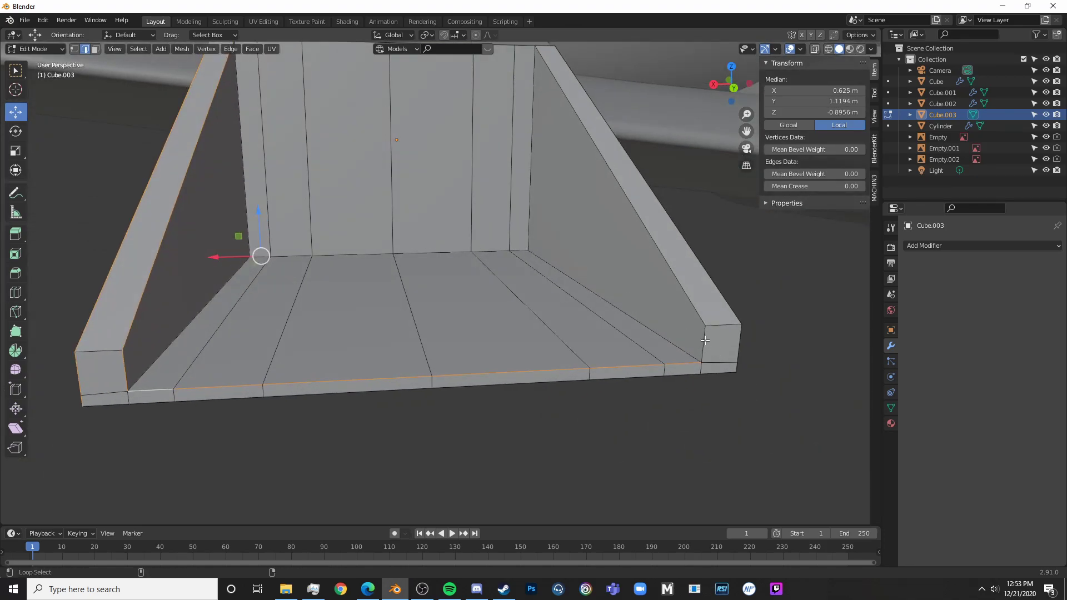
- Extend the selection with the -X side wall's sloped edges, vertical rear edges and outer bottom edge
{"action": "left_click", "coordinate": [702, 313], "text": "alt"}
{"action": "left_click", "coordinate": [727, 309], "text": "alt+shift"}
{"action": "left_click", "coordinate": [738, 333], "text": "alt+shift"}
{"action": "middle_click_drag", "start_coordinate": [738, 333], "coordinate": [611, 213]}
{"action": "left_click", "coordinate": [628, 216], "text": "alt+shift"}
- Deselect the stray inner edge running along the trough's underside near the +X side wall
{"action": "middle_click_drag", "start_coordinate": [472, 289], "coordinate": [608, 281]}
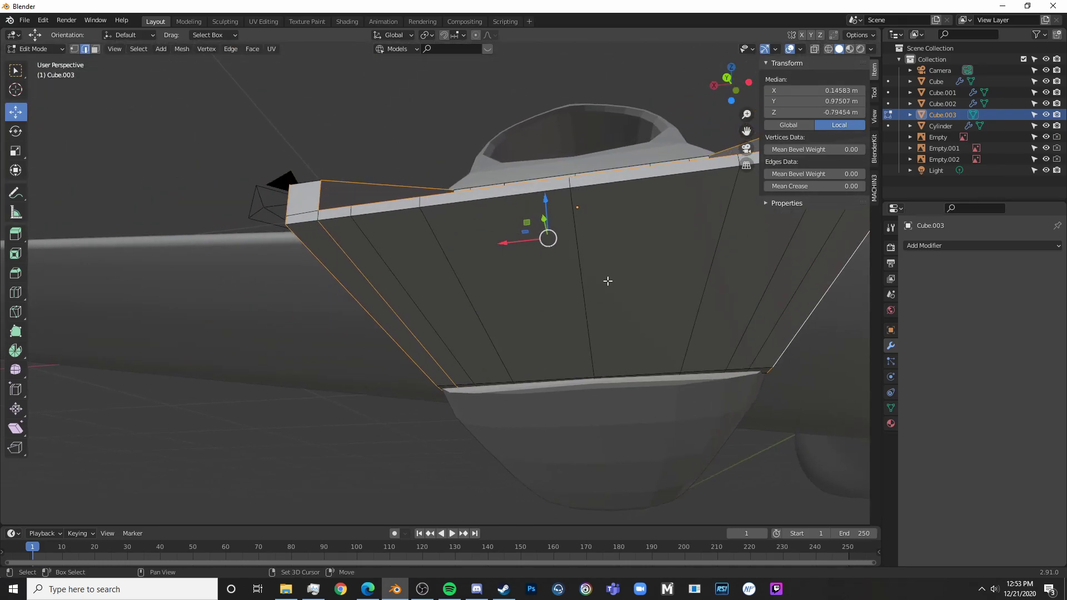
{"action": "left_click", "coordinate": [390, 308], "text": "shift"}
{"action": "middle_click_drag", "start_coordinate": [626, 380], "coordinate": [618, 245], "text": "shift"}
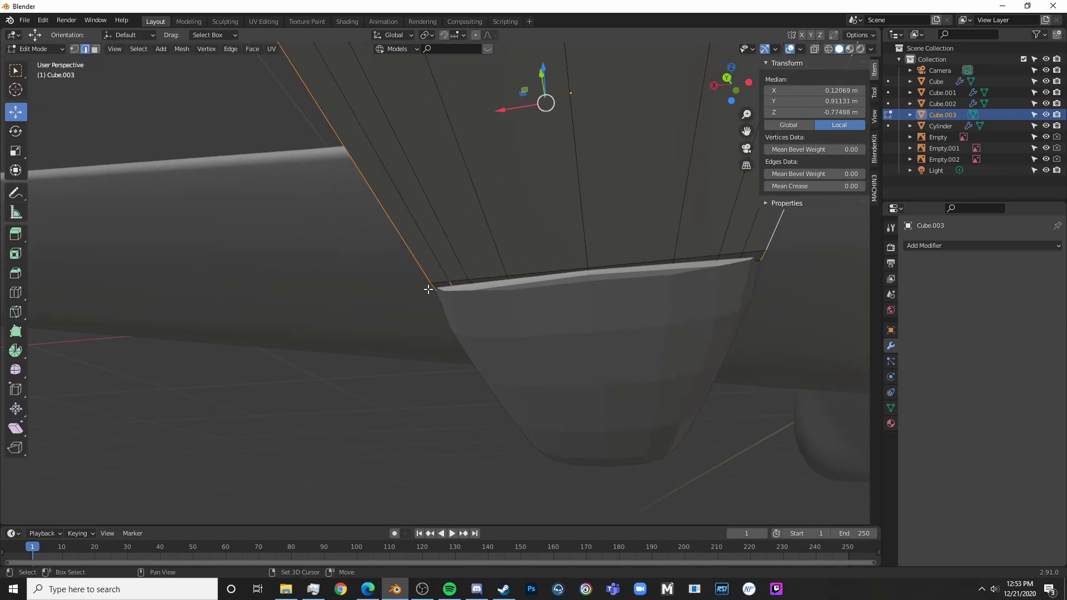
{"action": "left_click", "coordinate": [457, 286], "text": "alt+shift"}
- In wireframe view, deselect the stray vertical edge on the back wall beside the +X side wall
{"action": "key", "text": "shift+z"}
{"action": "key", "text": "shift+z"}
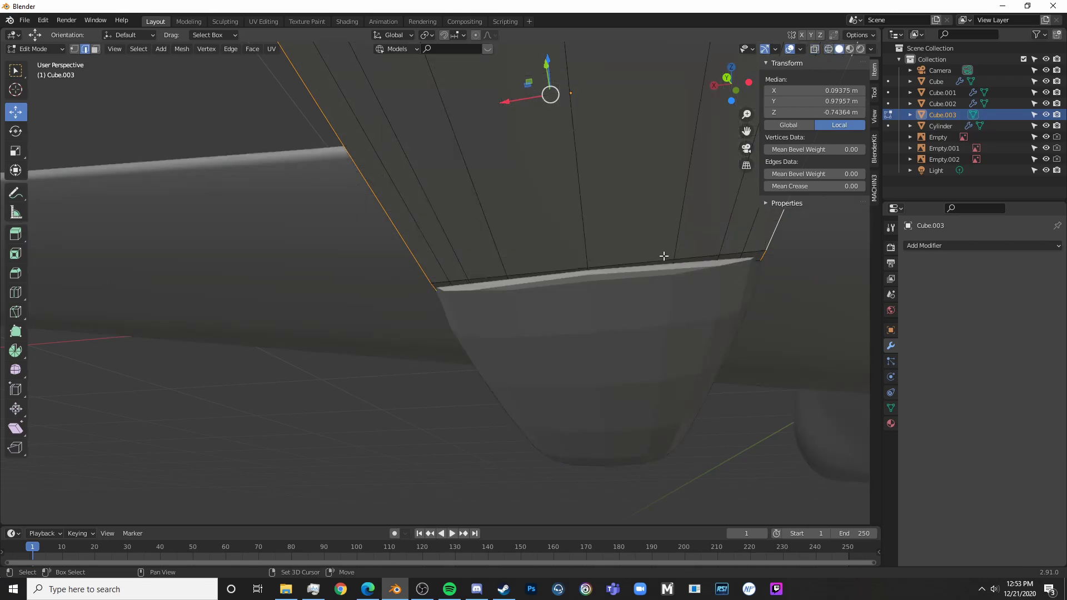
{"action": "middle_click_drag", "start_coordinate": [664, 255], "coordinate": [679, 318]}
{"action": "key", "text": "shift+z"}
{"action": "middle_click_drag", "start_coordinate": [461, 150], "coordinate": [447, 263], "text": "shift"}
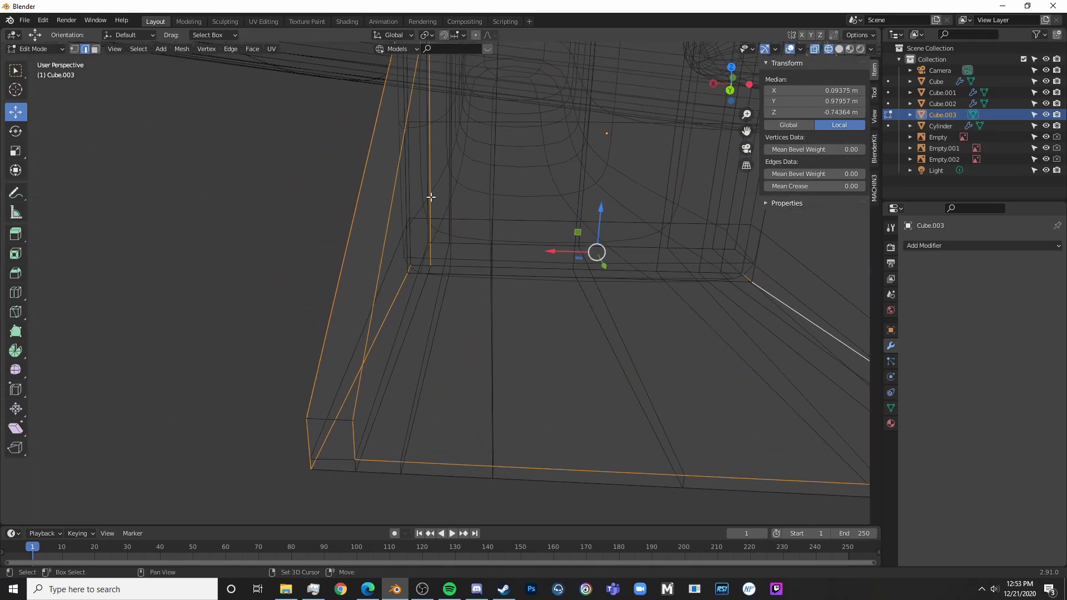
{"action": "left_click", "coordinate": [431, 197], "text": "alt+shift"}
{"action": "left_click", "coordinate": [432, 254], "text": "alt+shift"}
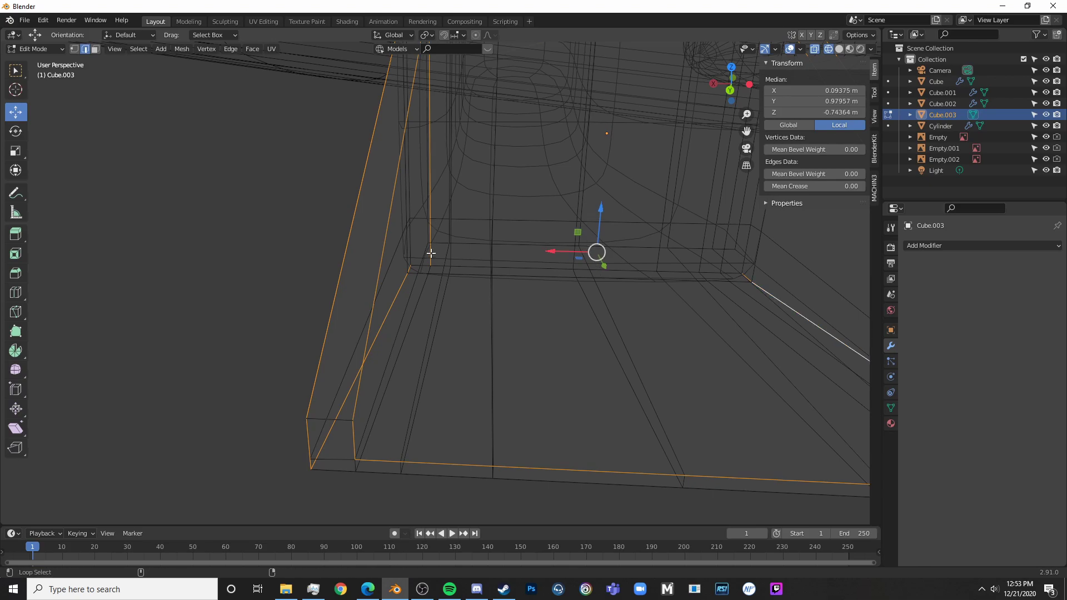
{"action": "left_click", "coordinate": [430, 253], "text": "alt+shift"}
{"action": "middle_click_drag", "start_coordinate": [472, 286], "coordinate": [482, 394], "text": "shift"}
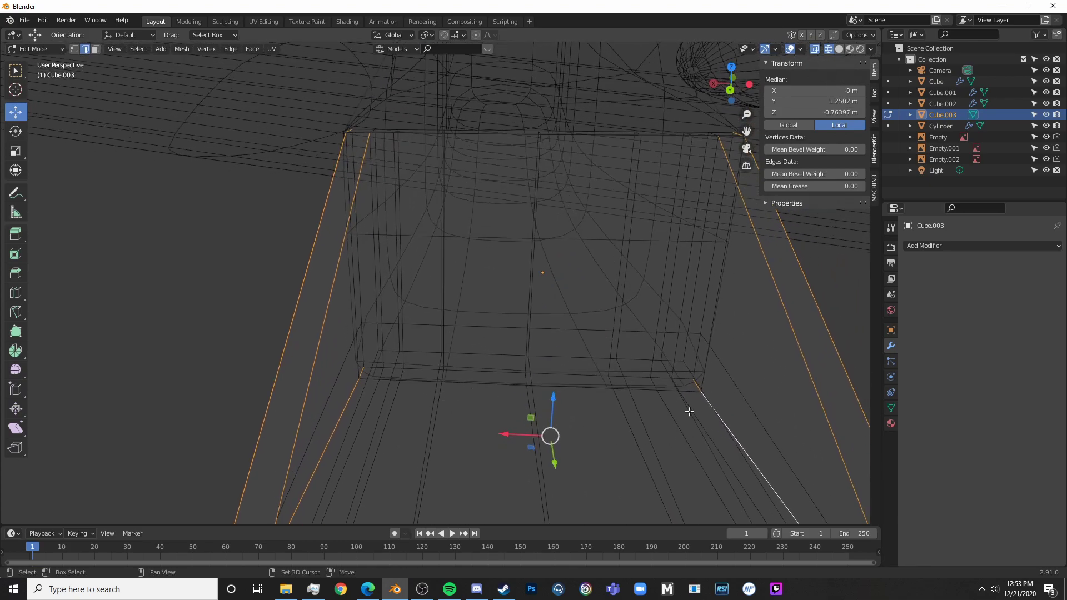
{"action": "left_click", "coordinate": [701, 404], "text": "alt+shift"}
{"action": "left_click", "coordinate": [702, 396], "text": "alt+shift"}
- Return to solid view and add the back wall's upper edge to the rim selection
{"action": "key", "text": "shift+z"}
{"action": "key", "text": "x"}
{"action": "mouse_move", "coordinate": [697, 417]}
{"action": "middle_mouse_down"}
{"action": "mouse_move", "coordinate": [650, 345]}
{"action": "mouse_move", "coordinate": [615, 361]}
{"action": "mouse_move", "coordinate": [548, 363]}
{"action": "mouse_move", "coordinate": [559, 364]}
{"action": "middle_mouse_up"}
{"action": "scroll", "coordinate": [650, 346], "scroll_direction": "down", "scroll_amount": 5}
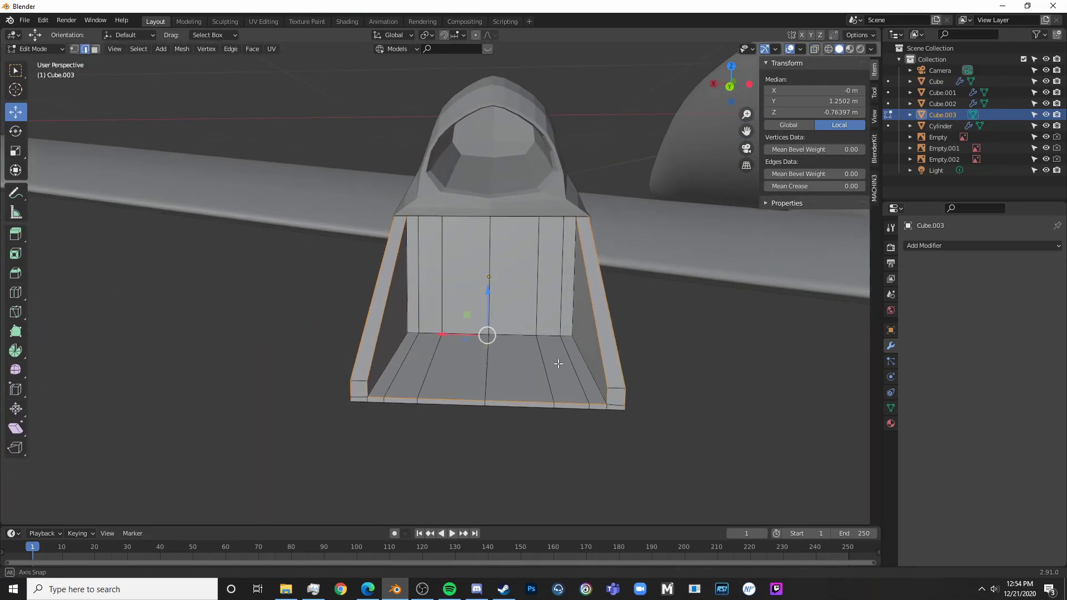
{"action": "middle_click_drag", "start_coordinate": [440, 300], "coordinate": [504, 394], "text": "shift"}
{"action": "scroll", "coordinate": [504, 394], "scroll_direction": "up", "scroll_amount": 4}
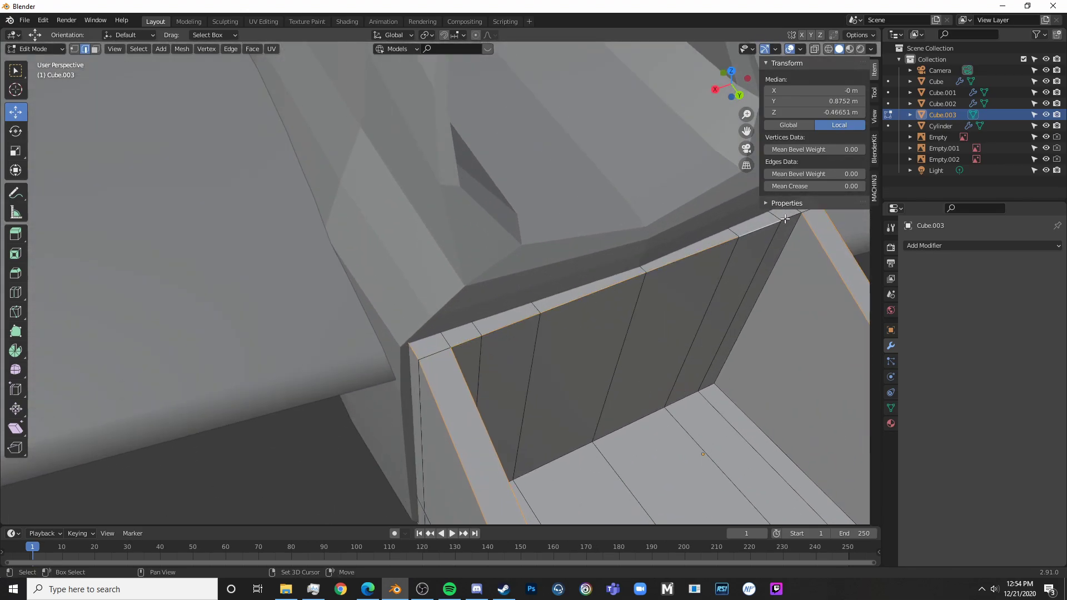
{"action": "scroll", "coordinate": [723, 344], "scroll_direction": "down", "scroll_amount": 6}
- Try to add a crease to the selected trough edges, then undo it
{"action": "key", "text": "shift+e"}
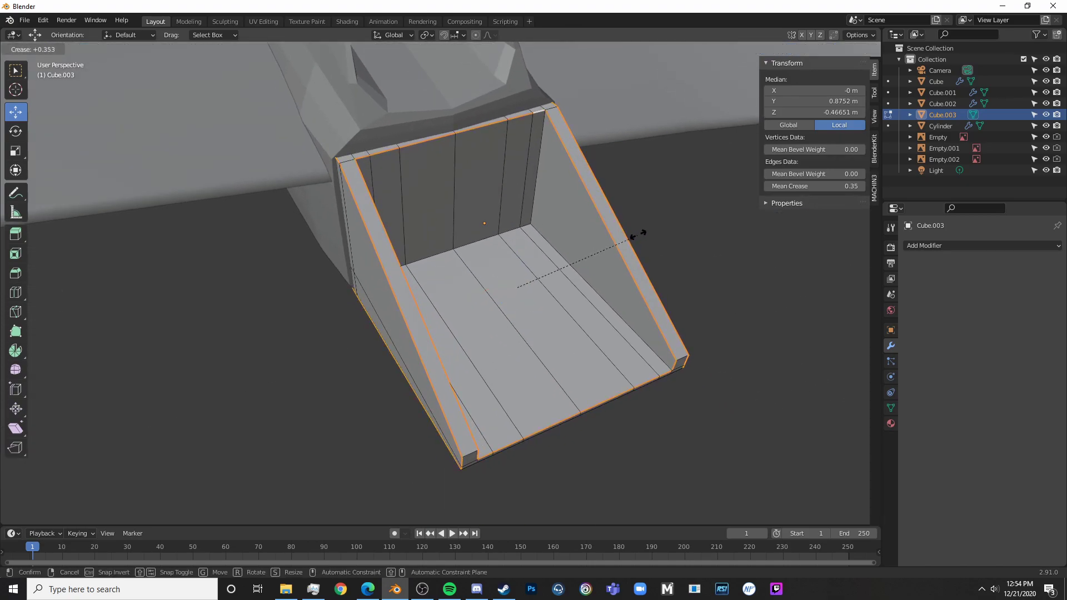
{"action": "left_click", "coordinate": [678, 231]}
{"action": "key", "text": "ctrl+z"}
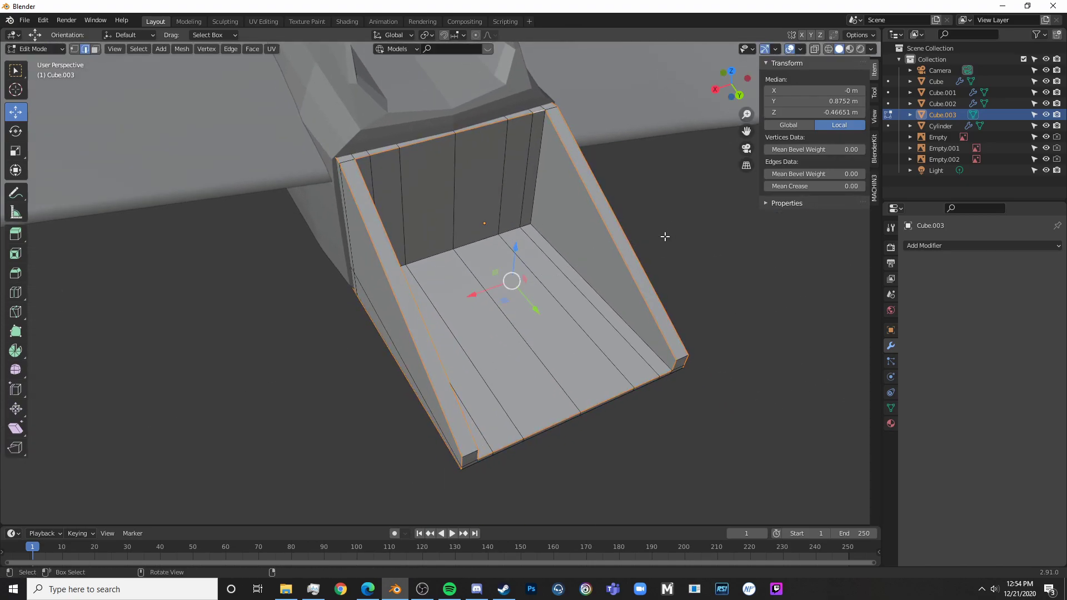
- Bevel the selected trough edges about 0.0284 m wide with 4 segments and return to Object Mode
{"action": "key", "text": "ctrl+b"}
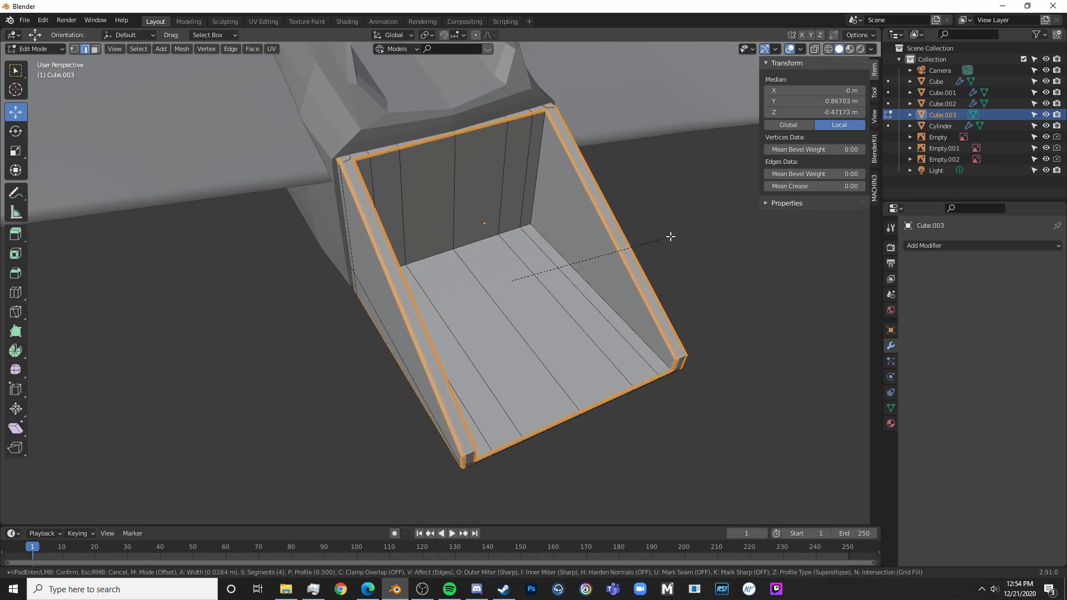
{"action": "left_click", "coordinate": [670, 236]}
{"action": "key", "text": "Tab"}
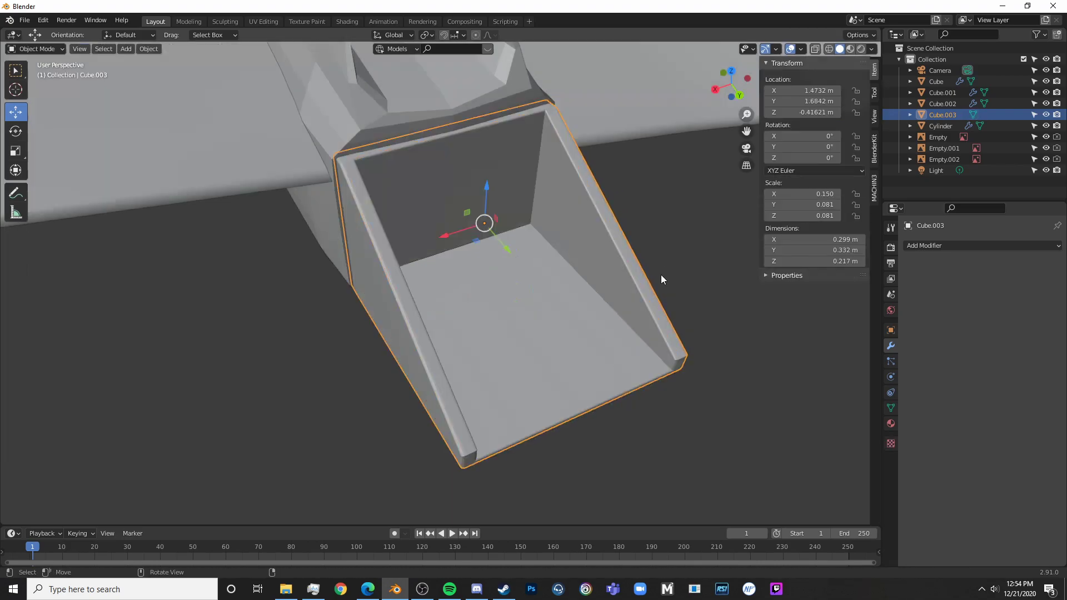
- Apply smooth shading to the bevelled exhaust trough
{"action": "scroll", "coordinate": [662, 274], "scroll_direction": "down", "scroll_amount": 2}
{"action": "middle_click_drag", "start_coordinate": [577, 343], "coordinate": [575, 238]}
{"action": "scroll", "coordinate": [461, 295], "scroll_direction": "up", "scroll_amount": 4}
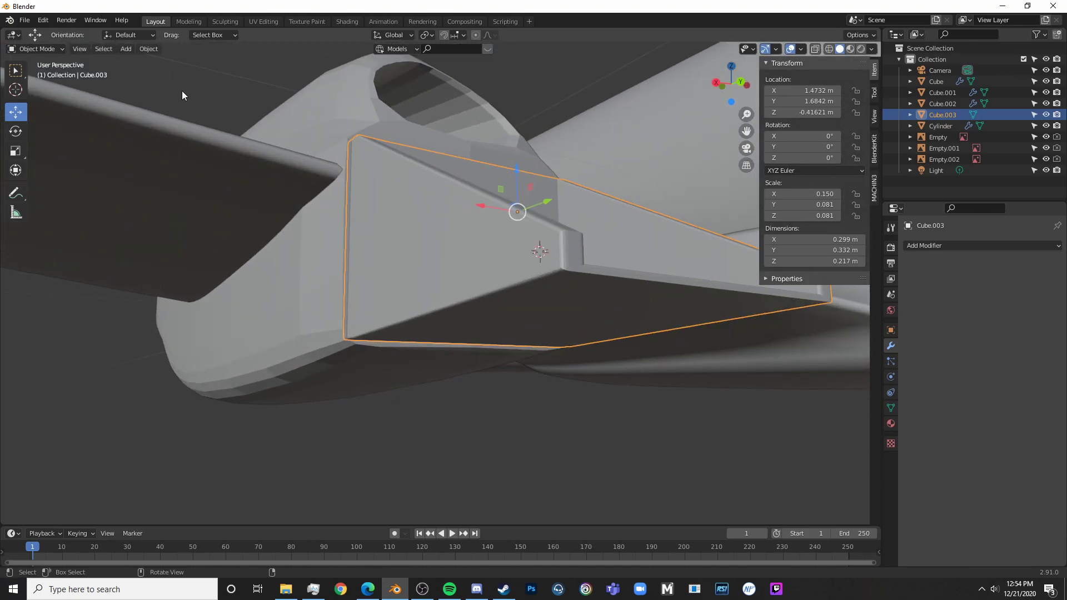
{"action": "left_click", "coordinate": [148, 49]}
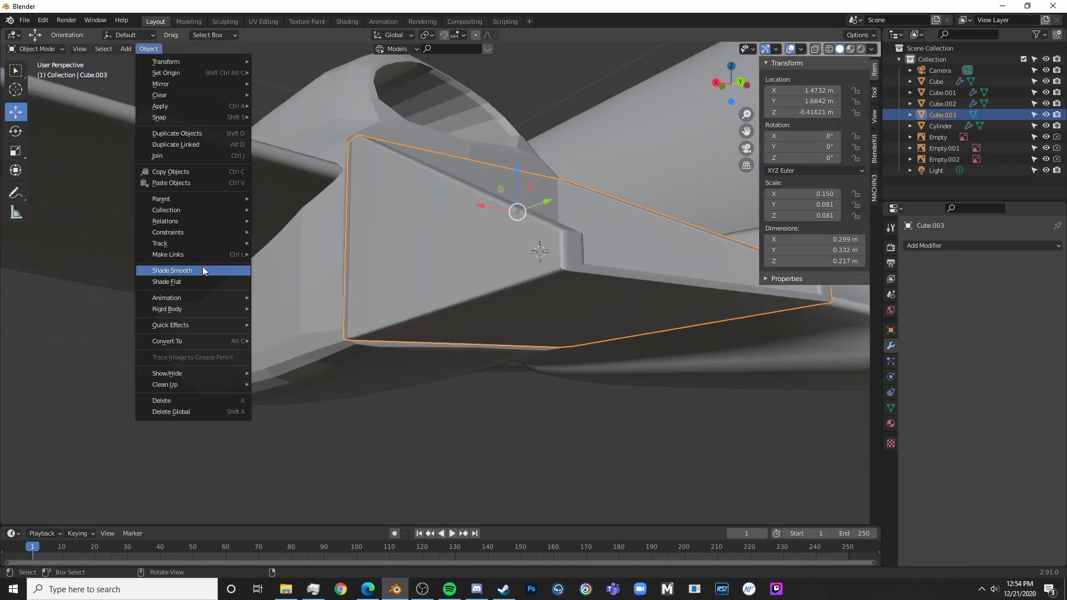
{"action": "left_click", "coordinate": [204, 270]}
- Apply smooth shading to the nacelle body Cube.002 and deselect it
{"action": "left_click", "coordinate": [236, 329]}
{"action": "left_click", "coordinate": [148, 51]}
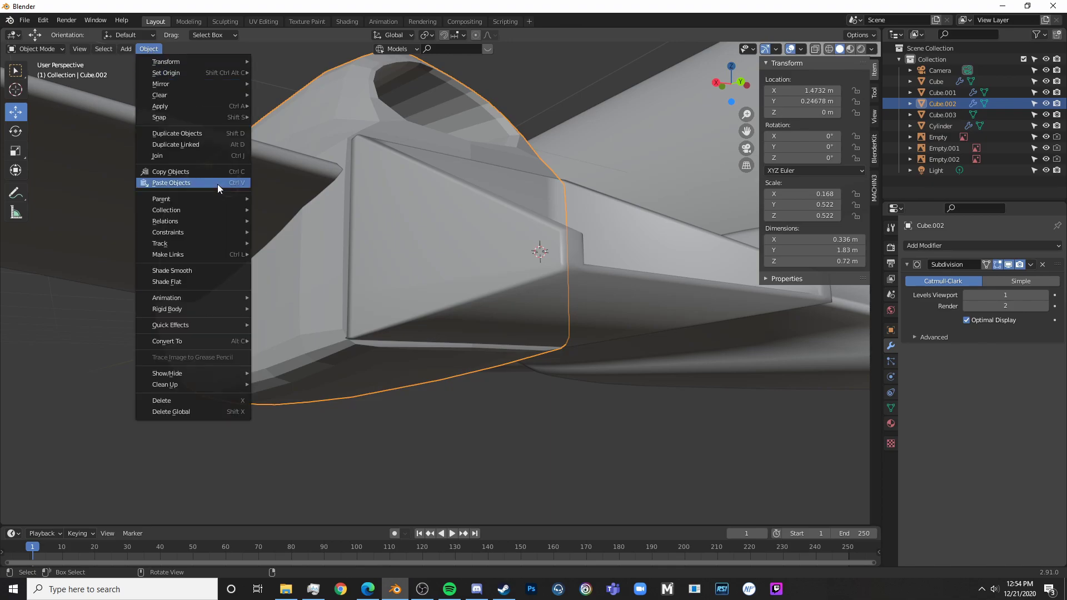
{"action": "left_click", "coordinate": [211, 269]}
{"action": "middle_click_drag", "start_coordinate": [211, 269], "coordinate": [352, 385]}
{"action": "left_click", "coordinate": [352, 388]}
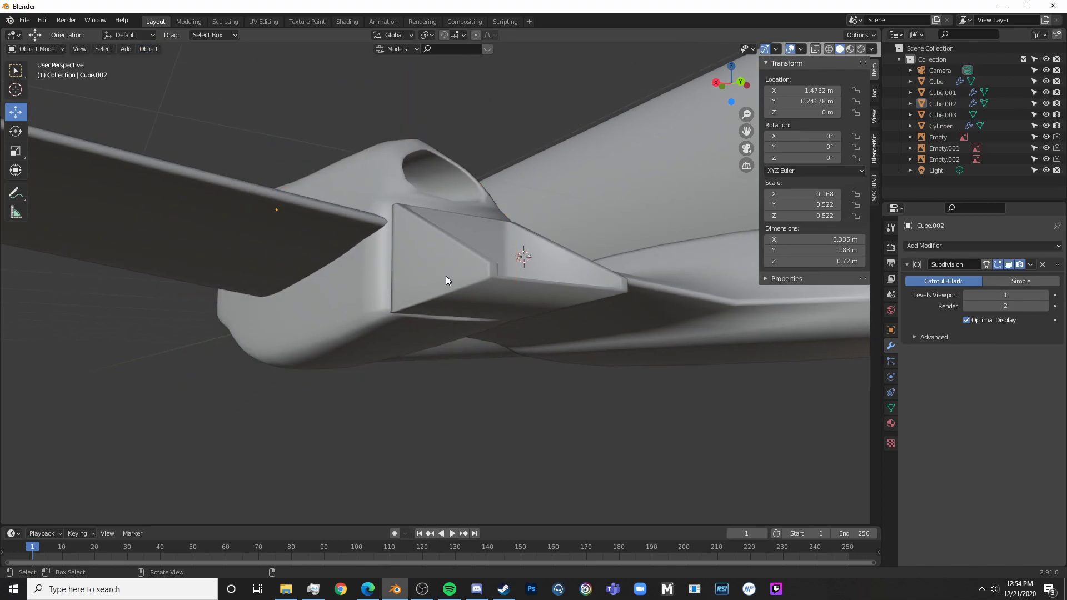
- Turn on Auto Smooth for the exhaust trough with a 45° angle and deselect it
{"action": "left_click", "coordinate": [445, 275]}
{"action": "left_click", "coordinate": [891, 408]}
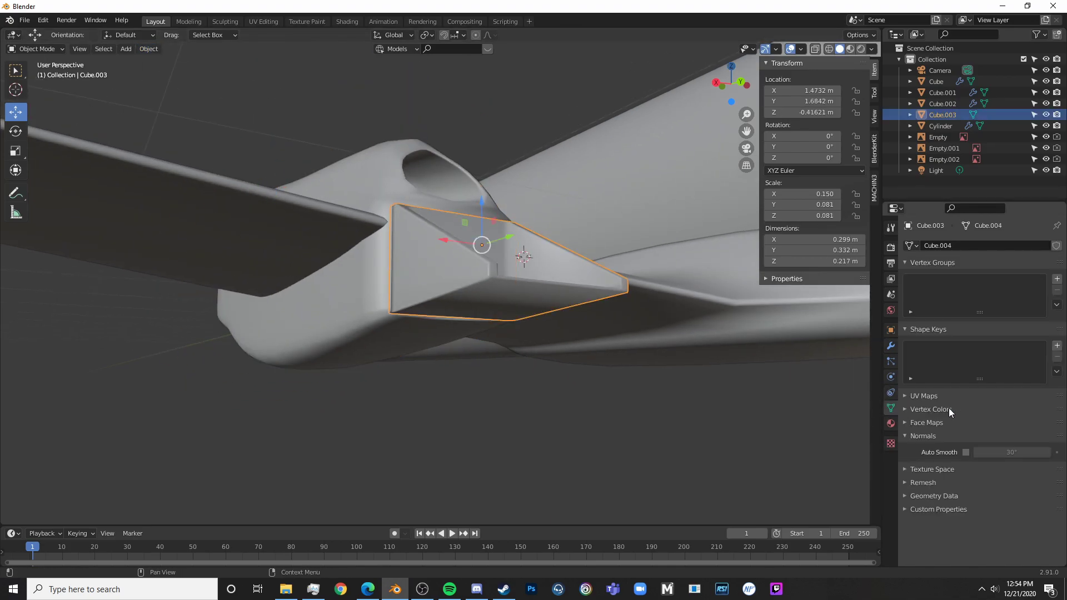
{"action": "left_click", "coordinate": [966, 452]}
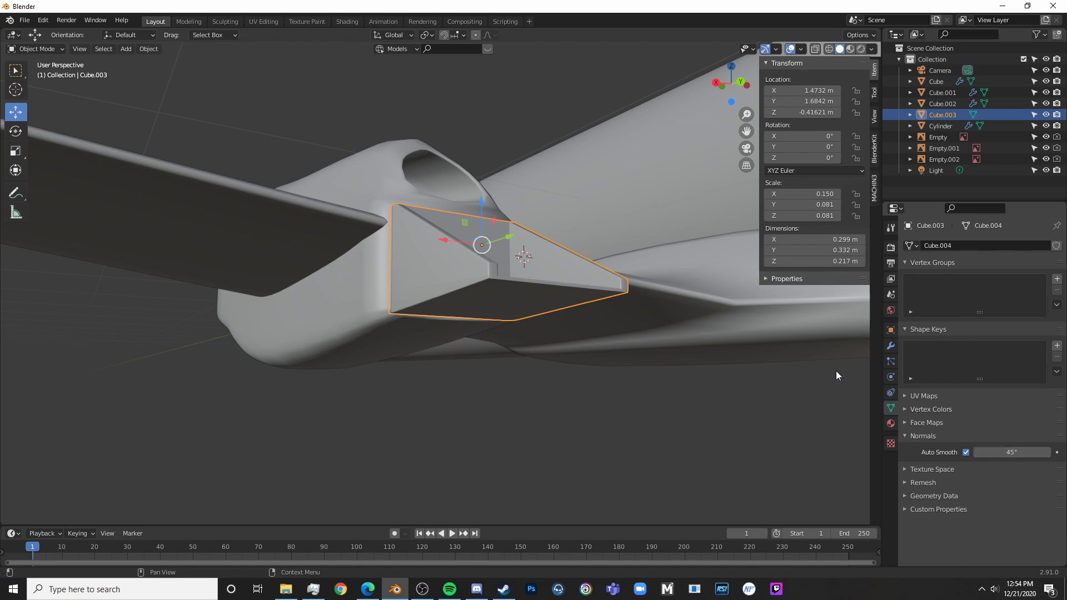
{"action": "left_click", "coordinate": [389, 389]}
{"action": "scroll", "coordinate": [355, 362], "scroll_direction": "down", "scroll_amount": 4}
{"action": "middle_click_drag", "start_coordinate": [355, 361], "coordinate": [420, 414]}
{"action": "middle_click_drag", "start_coordinate": [311, 372], "coordinate": [416, 295], "text": "shift"}
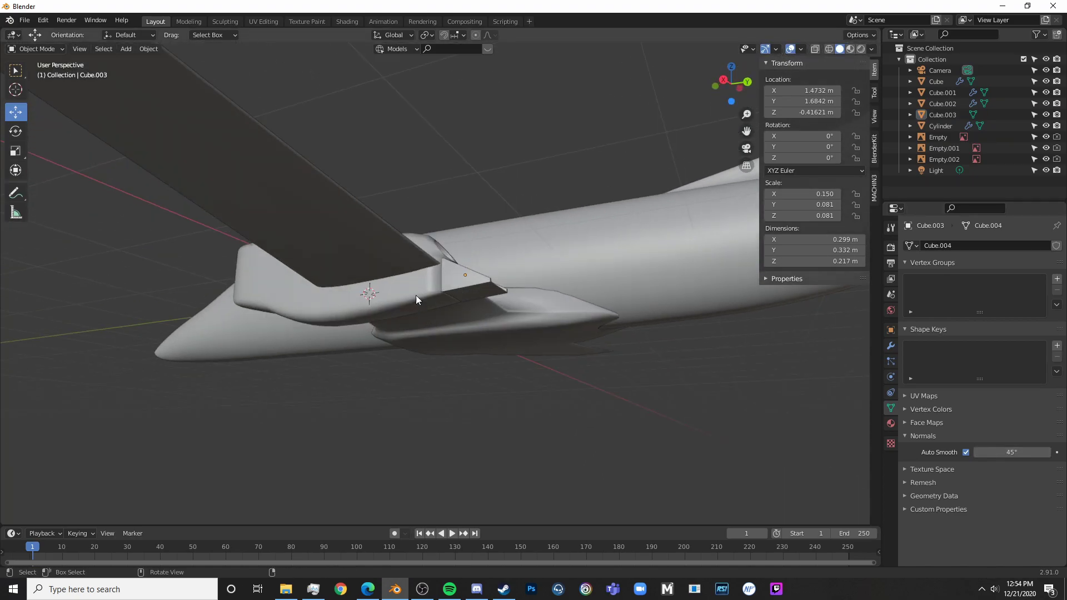
- Turn on Auto Smooth for the nacelle body with a 45° angle and deselect it
{"action": "left_click", "coordinate": [416, 300]}
{"action": "left_click", "coordinate": [969, 451]}
{"action": "type", "text": "30d"}
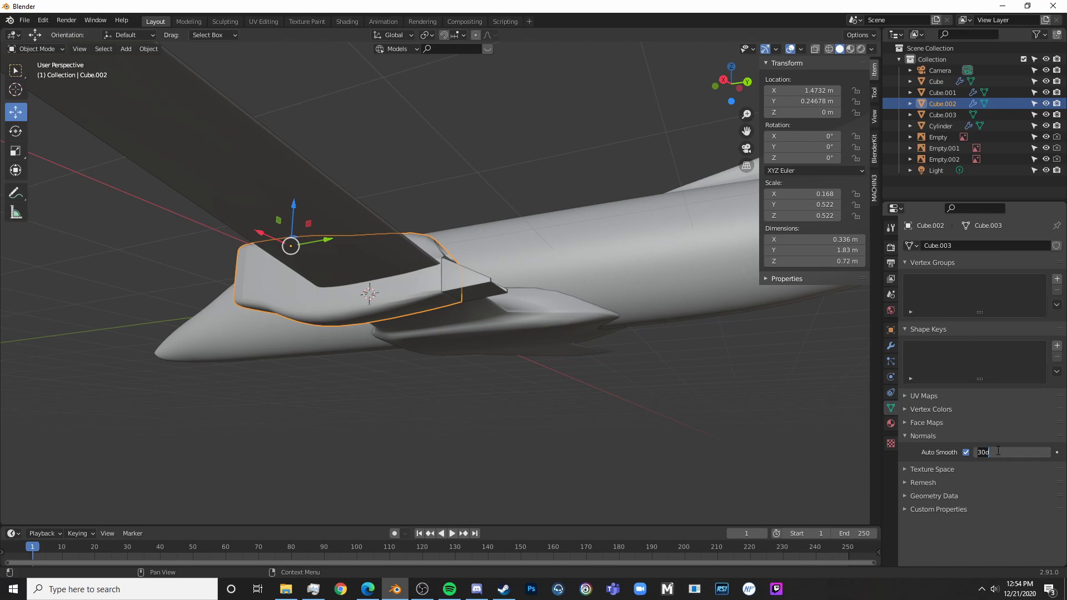
{"action": "key", "text": "alt+a"}
{"action": "middle_click_drag", "start_coordinate": [554, 297], "coordinate": [469, 367]}
{"action": "scroll", "coordinate": [452, 352], "scroll_direction": "down", "scroll_amount": 5}
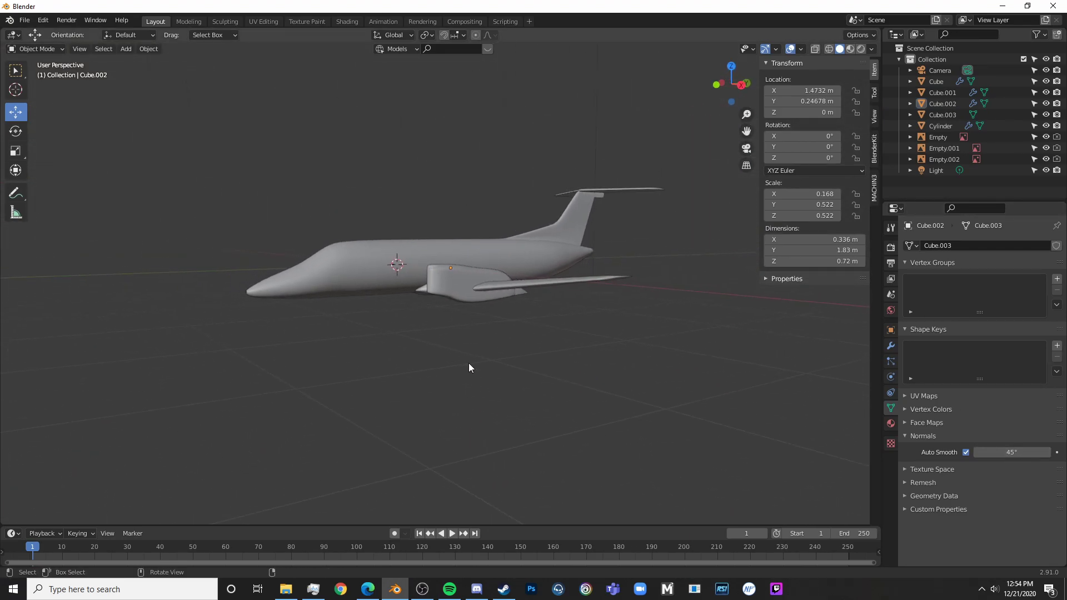
- Open the nacelle body's mesh for editing in the right side view against the blueprint
{"action": "key", "text": "KP_3"}
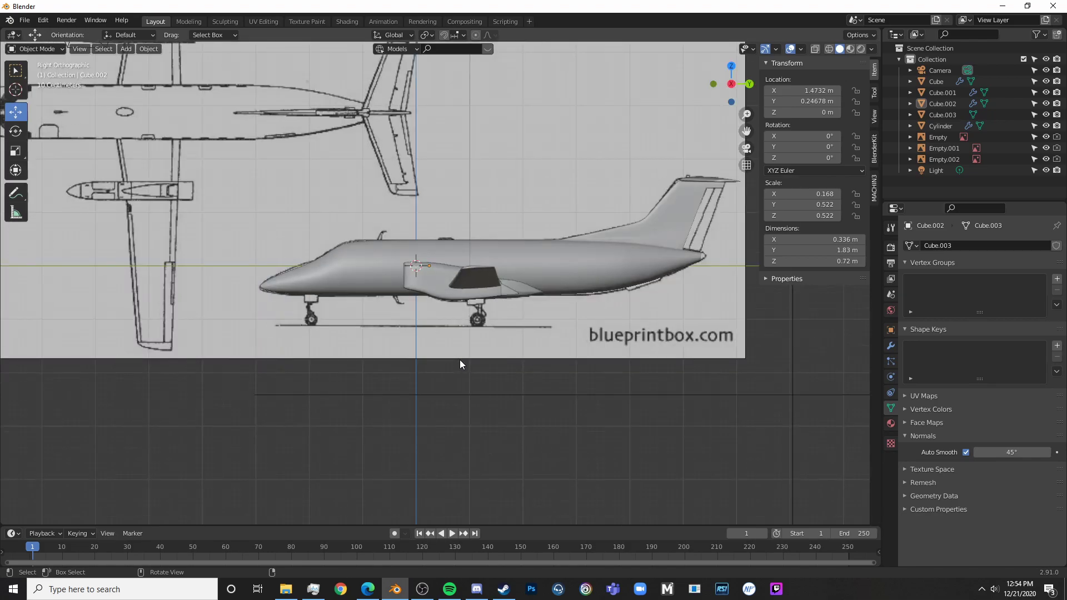
{"action": "key", "text": "shift+z"}
{"action": "scroll", "coordinate": [459, 359], "scroll_direction": "up", "scroll_amount": 10}
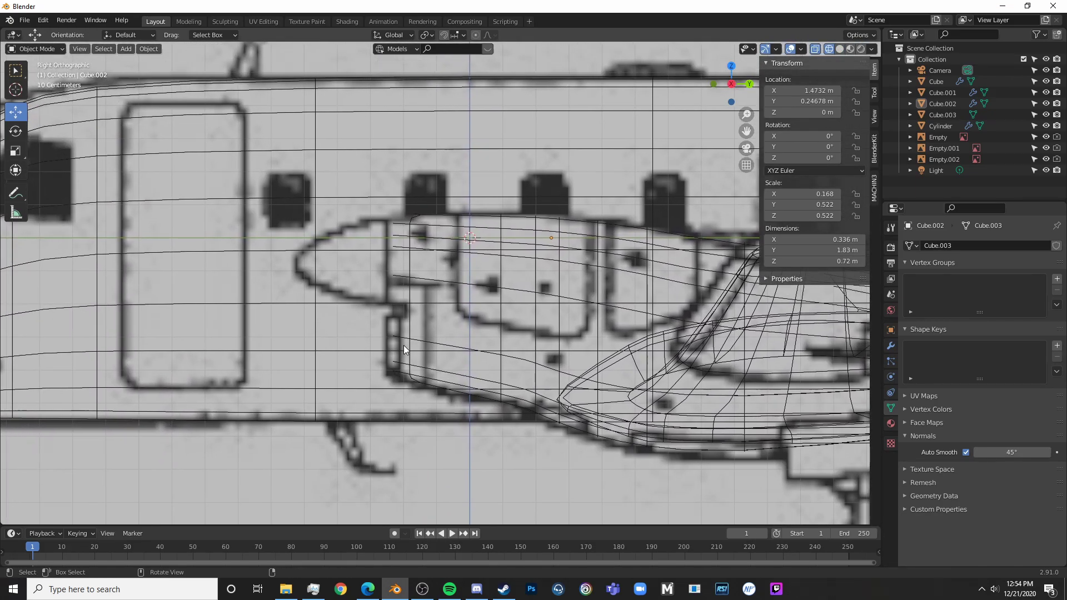
{"action": "left_click", "coordinate": [404, 346]}
{"action": "left_click", "coordinate": [404, 346]}
{"action": "key", "text": "Tab"}
{"action": "key", "text": "shift+z"}
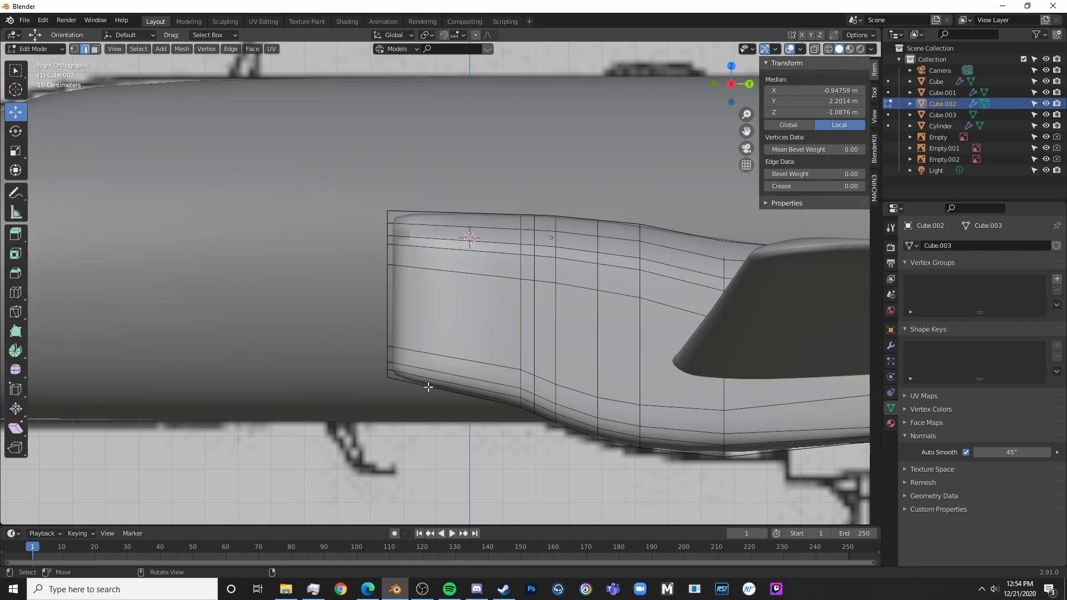
- Compare the nacelle's frontal shape with the front-view blueprint in wireframe and solid shading
{"action": "middle_click_drag", "start_coordinate": [395, 384], "coordinate": [475, 389]}
{"action": "key", "text": "KP_1"}
{"action": "key", "text": "shift+z"}
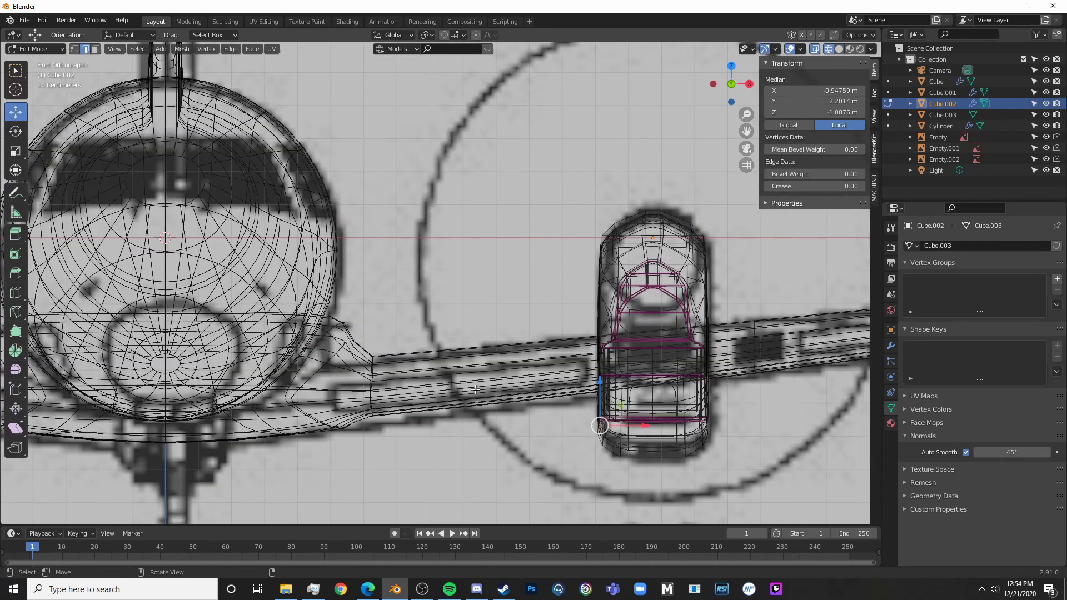
{"action": "middle_click_drag", "start_coordinate": [728, 379], "coordinate": [561, 367], "text": "shift"}
{"action": "key", "text": "shift+z"}
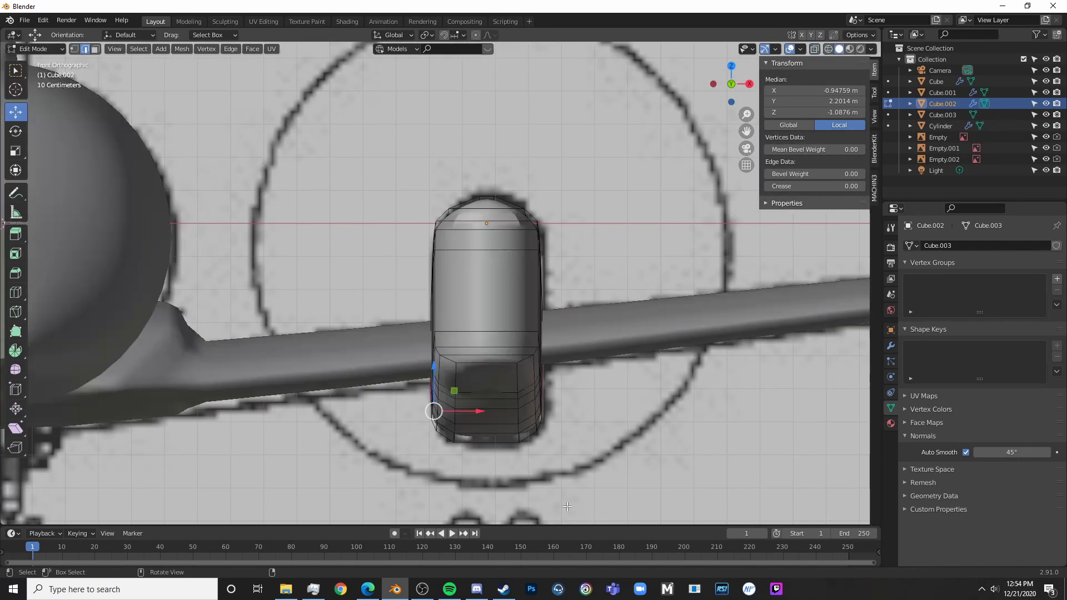
- Switch to the browser, examine a side photo of the Embraer EMB 120's engine nacelle, and return to Blender
{"action": "key", "text": "alt+Tab"}
{"action": "left_click", "coordinate": [16, 38]}
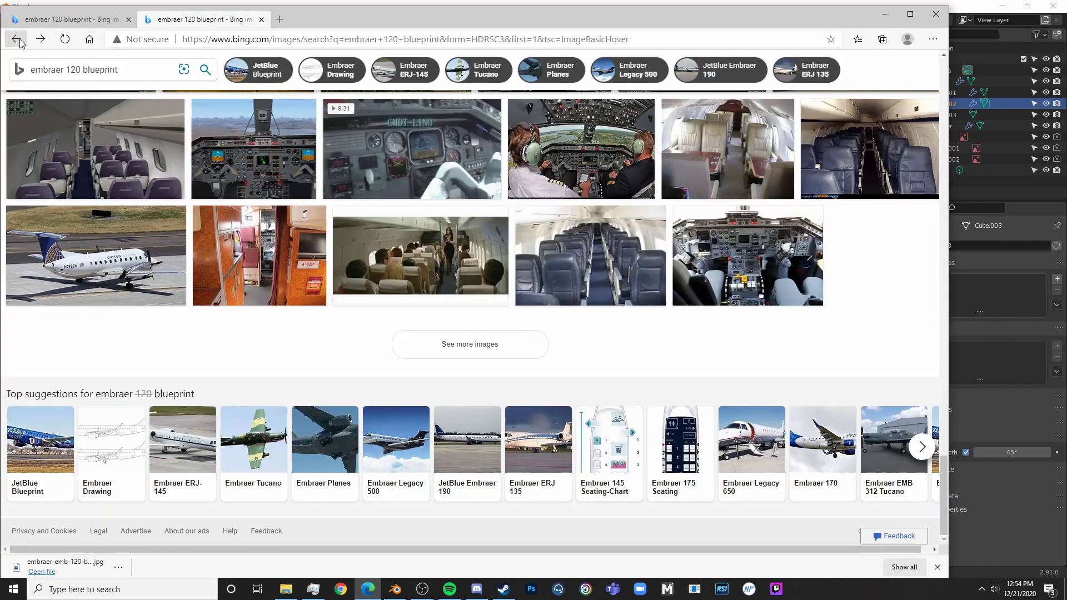
{"action": "scroll", "coordinate": [254, 328], "scroll_direction": "up", "scroll_amount": 10}
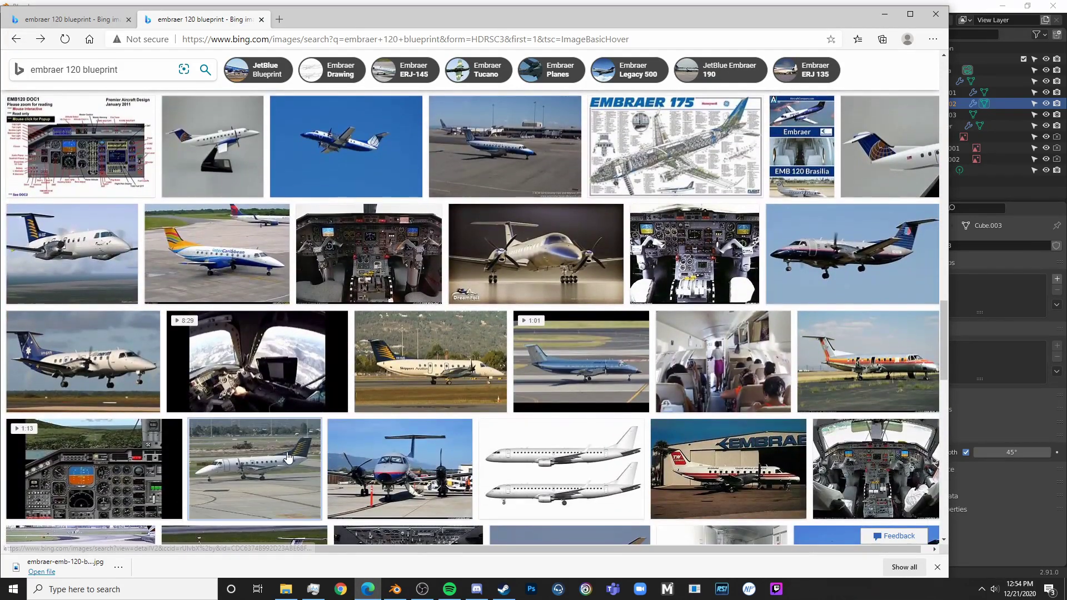
{"action": "left_click", "coordinate": [293, 457]}
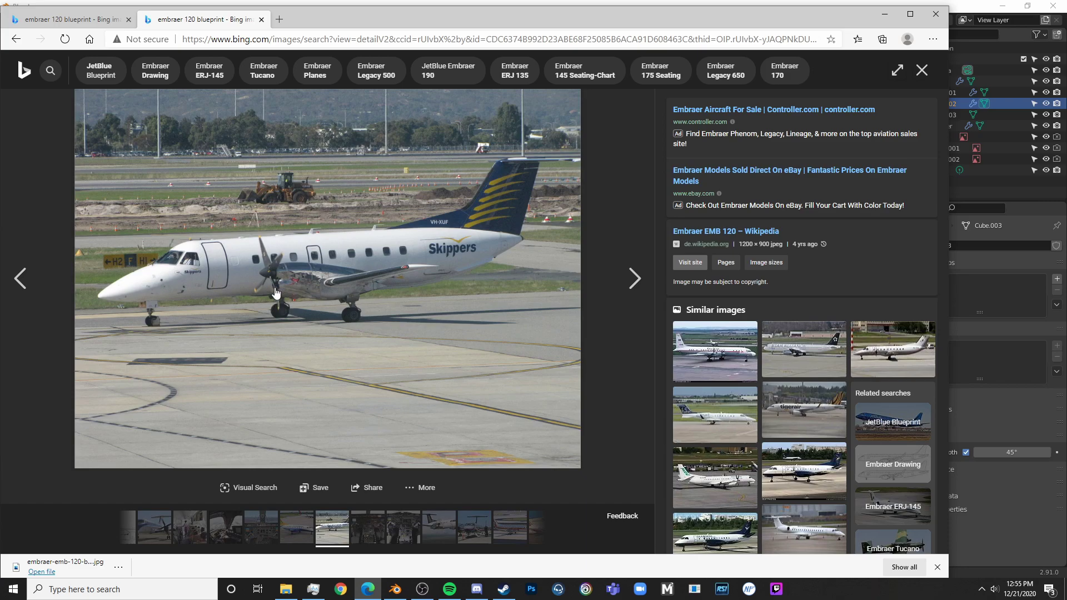
{"action": "left_click", "coordinate": [1016, 536]}
- Select all vertices at the nacelle's front end in the side view and move them 0.1021 m rearward along Y
{"action": "key", "text": "KP_Decimal"}
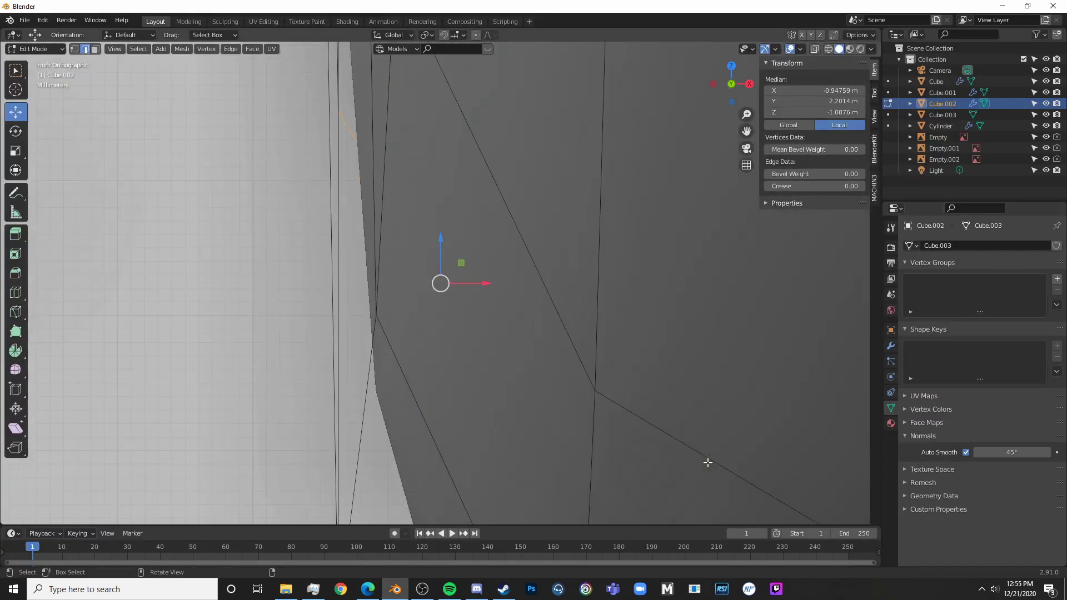
{"action": "key", "text": "KP_3"}
{"action": "scroll", "coordinate": [567, 331], "scroll_direction": "down", "scroll_amount": 8}
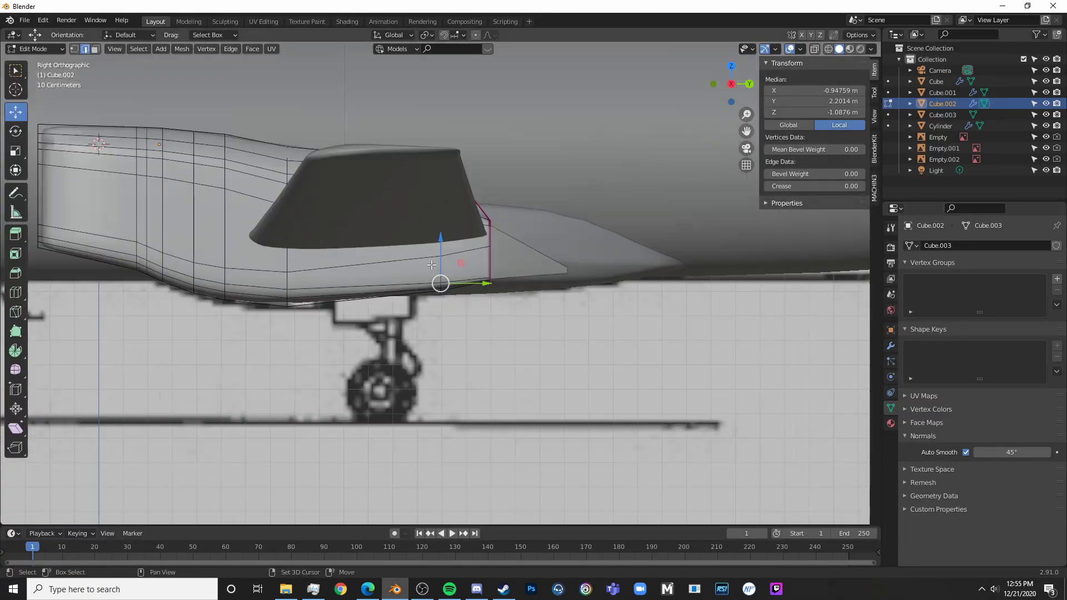
{"action": "middle_click_drag", "start_coordinate": [432, 264], "coordinate": [756, 369], "text": "shift"}
{"action": "key", "text": "shift+z"}
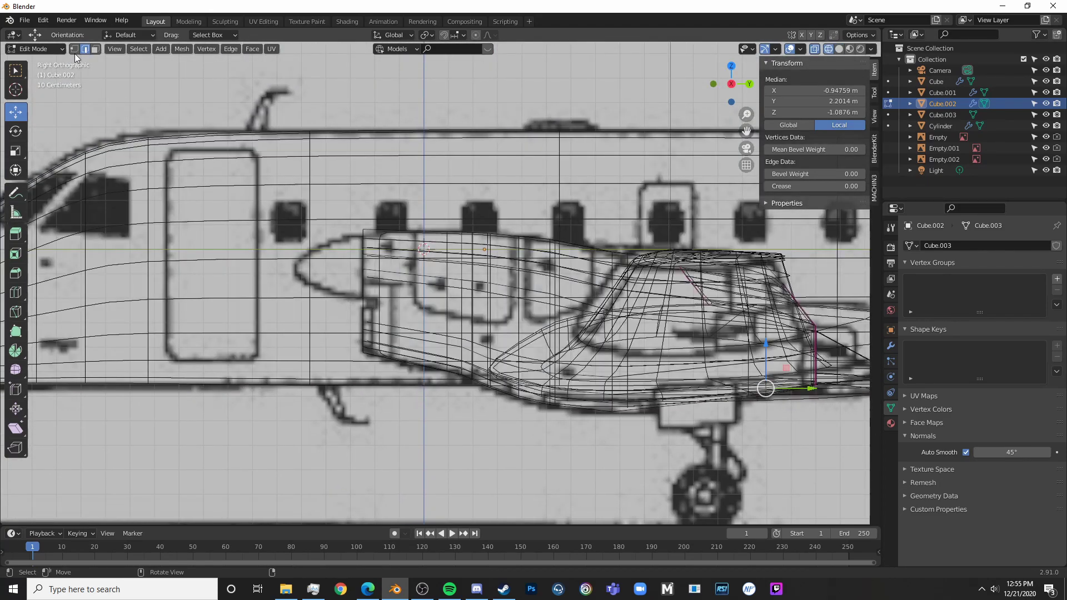
{"action": "key", "text": "alt+a"}
{"action": "key", "text": "c"}
{"action": "left_click_drag", "start_coordinate": [367, 348], "coordinate": [365, 242]}
{"action": "key", "text": "Escape"}
{"action": "key", "text": "g"}
{"action": "key", "text": "y"}
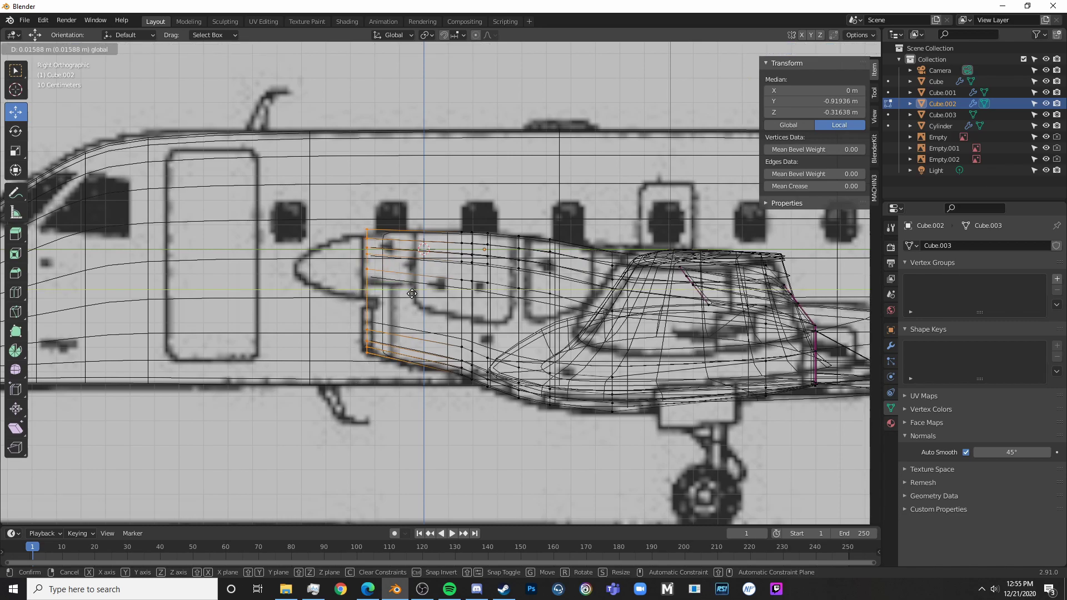
{"action": "left_click", "coordinate": [392, 262]}
- Lower the nacelle's front vertices about 0.025 m along Z
{"action": "key", "text": "g"}
{"action": "key", "text": "z"}
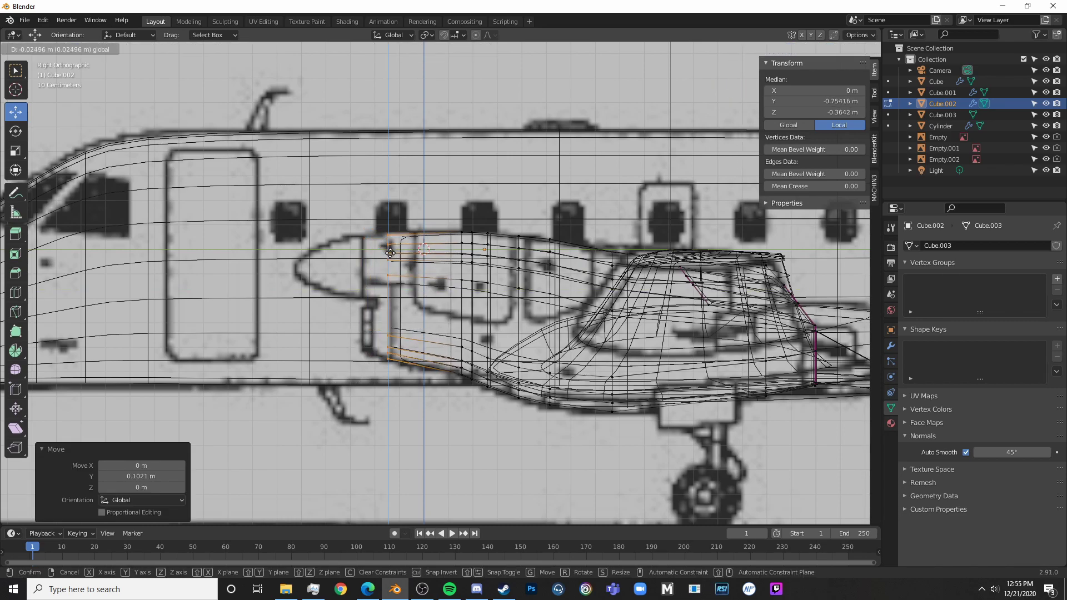
{"action": "left_click", "coordinate": [418, 275]}
- Slide the lengthwise edge loop below the nacelle's mid-height slightly downward
{"action": "scroll", "coordinate": [533, 314], "scroll_direction": "up", "scroll_amount": 2}
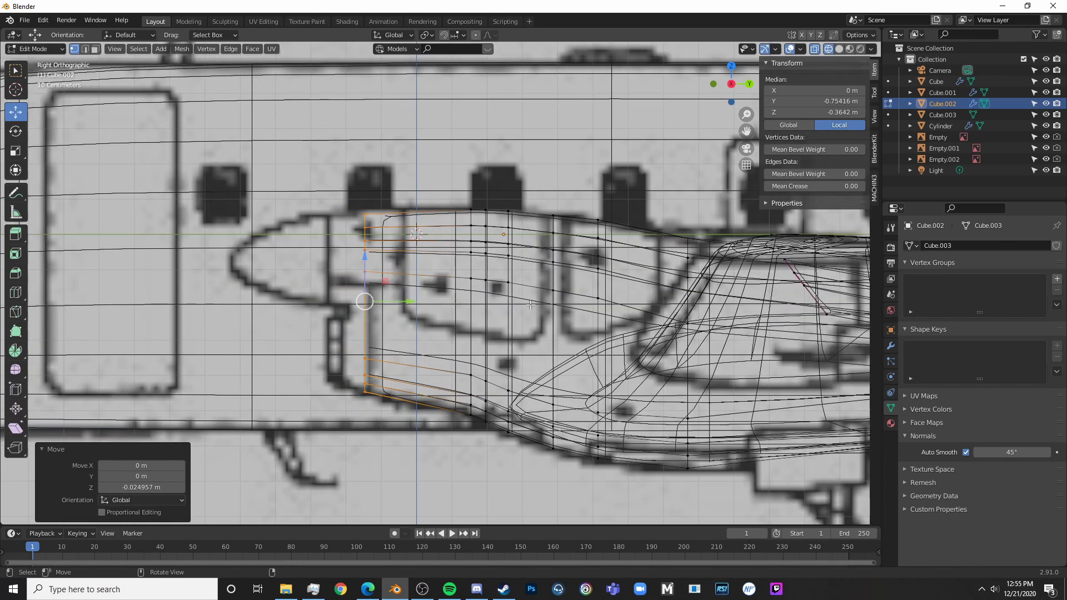
{"action": "left_click", "coordinate": [389, 318], "text": "alt"}
{"action": "key", "text": "g"}
{"action": "key", "text": "g"}
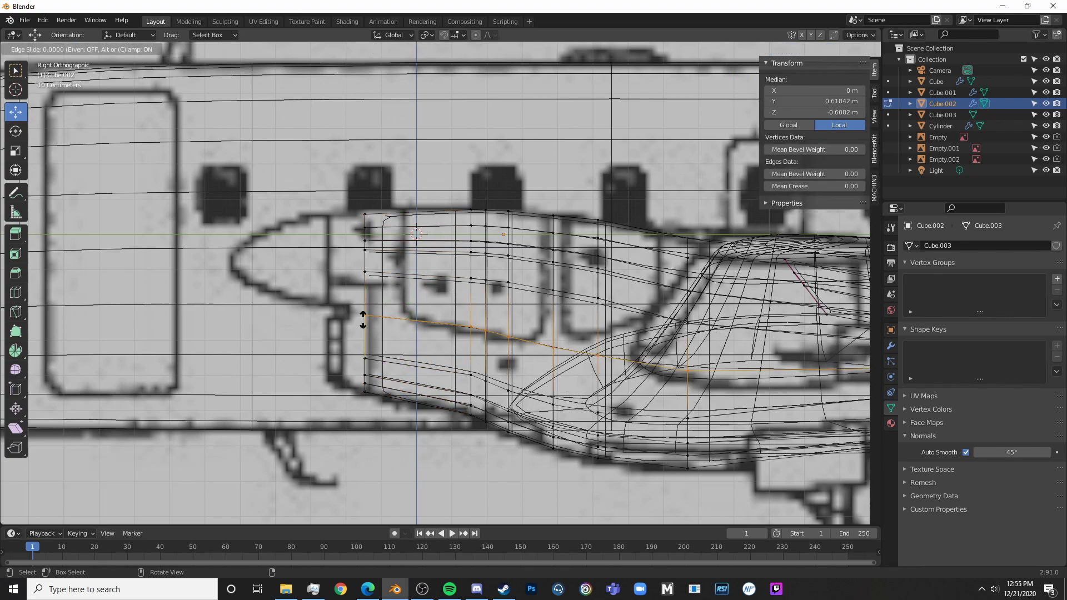
{"action": "mouse_move", "coordinate": [364, 322]}
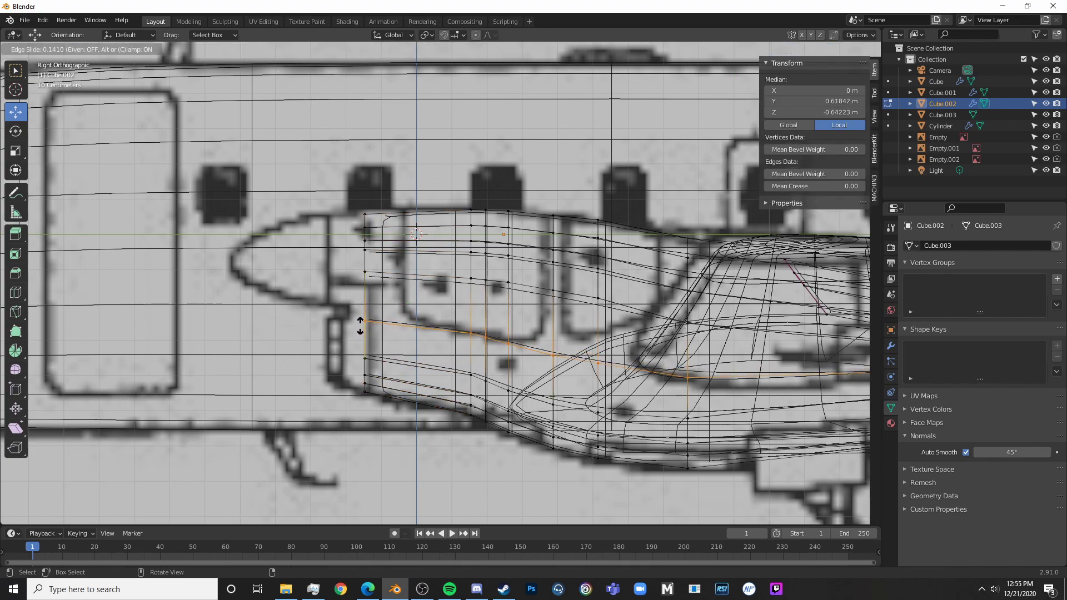
{"action": "left_click", "coordinate": [357, 321]}
- Add one lengthwise loop cut just above that edge loop with a slide factor of 0.488
{"action": "key", "text": "alt+a"}
{"action": "key", "text": "ctrl+r"}
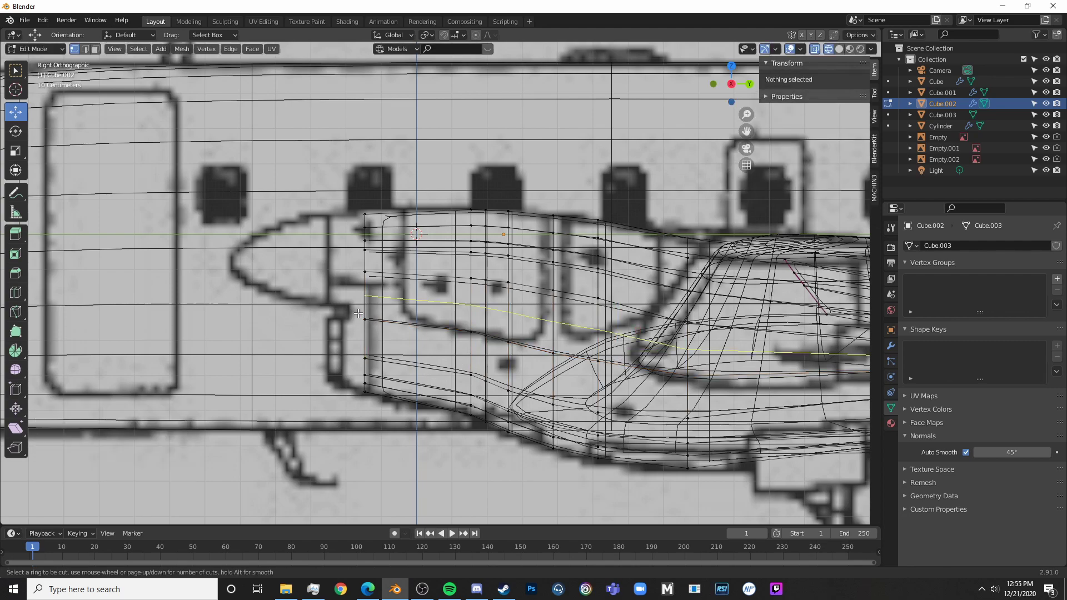
{"action": "left_click", "coordinate": [357, 319]}
{"action": "left_click", "coordinate": [358, 325]}
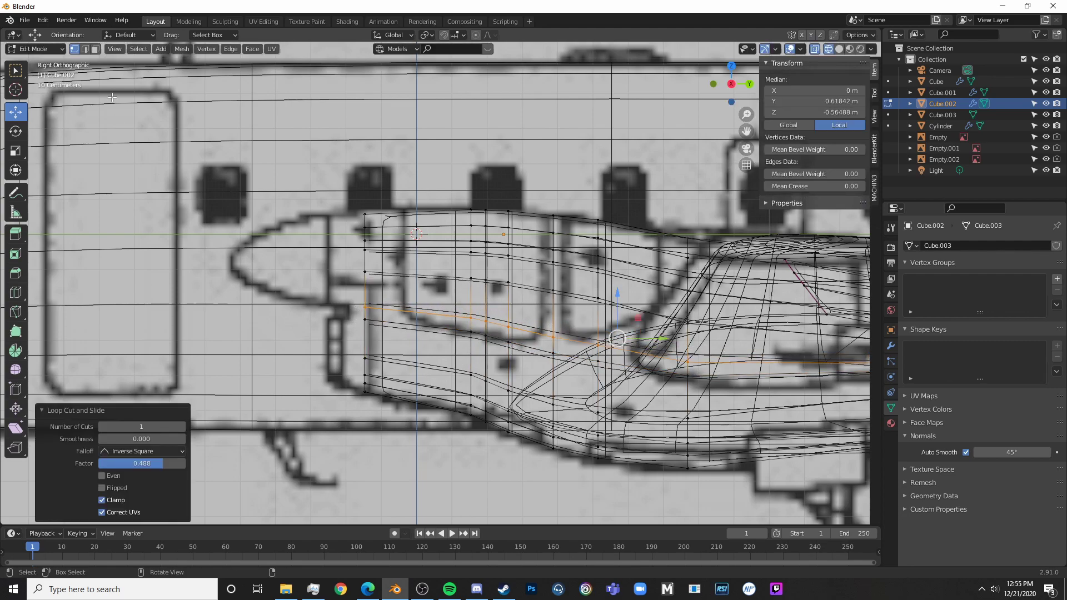
- Extrude the nacelle's lower front faces about 0.099 m forward along Y to the blueprint's air intake edge
{"action": "left_click", "coordinate": [95, 49]}
{"action": "key", "text": "a"}
{"action": "key", "text": "alt+a"}
{"action": "key", "text": "c"}
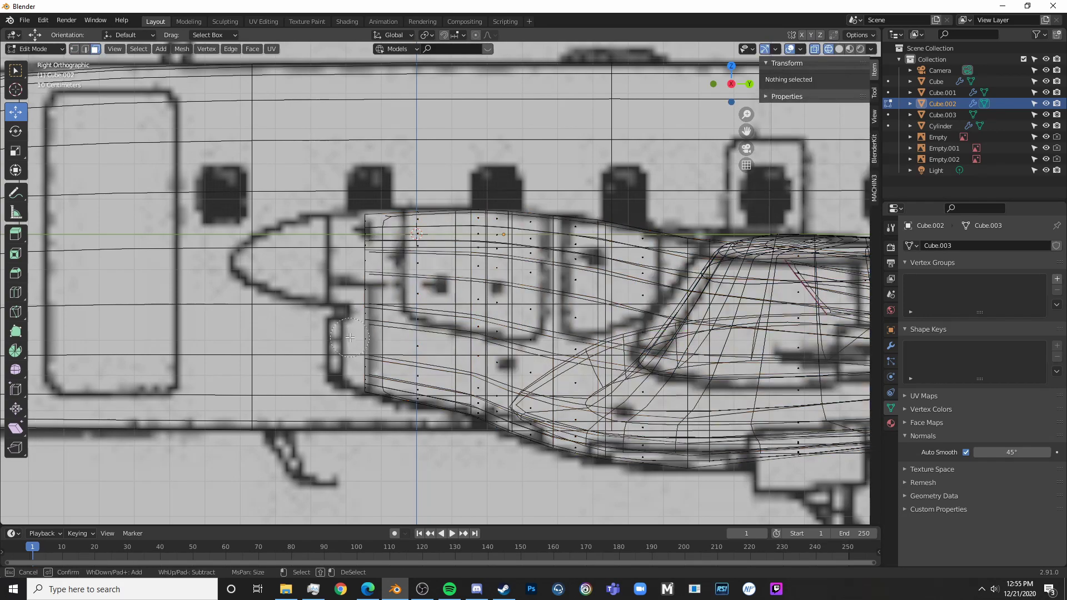
{"action": "left_click_drag", "start_coordinate": [351, 340], "coordinate": [358, 402]}
{"action": "right_click", "coordinate": [359, 402]}
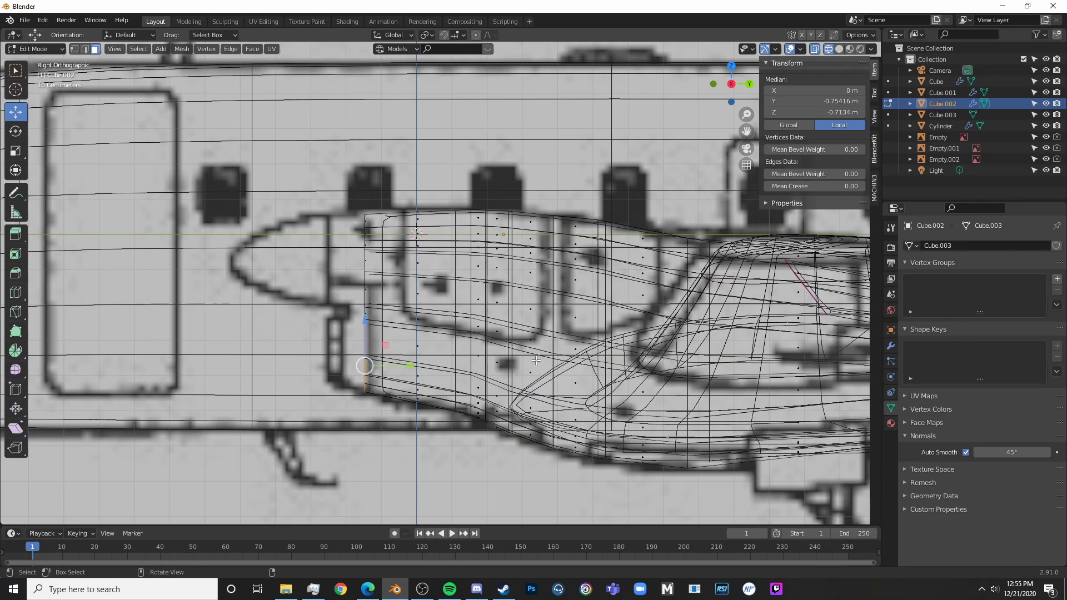
{"action": "key", "text": "g"}
{"action": "key", "text": "y"}
{"action": "left_click", "coordinate": [501, 358]}
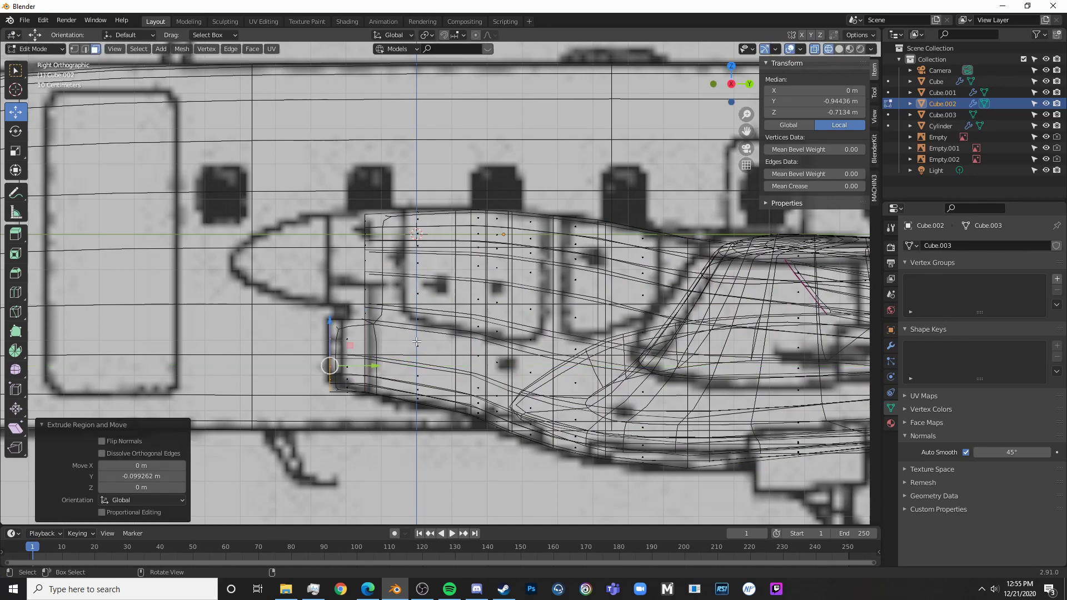
- Scale the extruded intake front to 0.889 along Z and raise it slightly to match the blueprint
{"action": "key", "text": "s"}
{"action": "key", "text": "z"}
{"action": "left_click", "coordinate": [376, 312]}
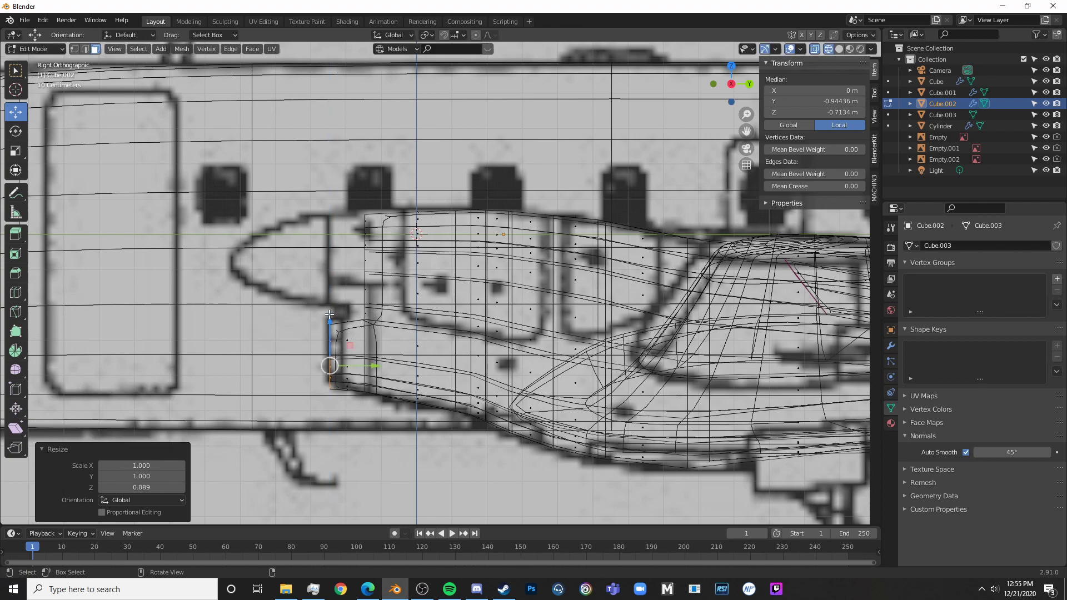
{"action": "left_click_drag", "start_coordinate": [329, 315], "coordinate": [336, 313]}
{"action": "key", "text": "Tab"}
{"action": "key", "text": "shift+z"}
{"action": "key", "text": "Tab"}
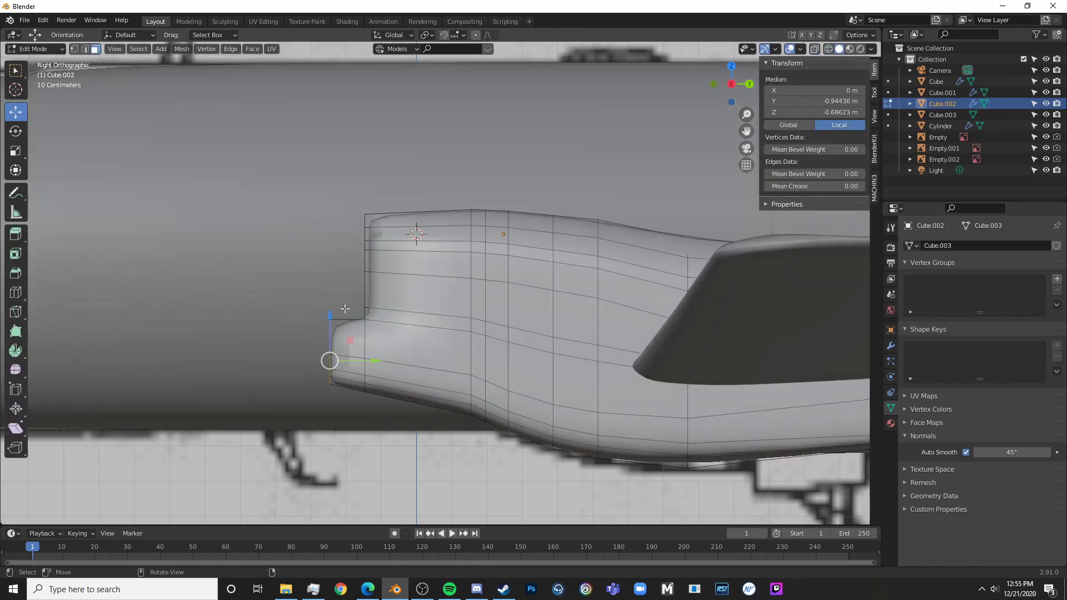
- Extrude the nacelle's upper front faces forward along Y to the spinner's base line, at local Y about -0.95 m
{"action": "key", "text": "shift+z"}
{"action": "key", "text": "alt+a"}
{"action": "key", "text": "c"}
{"action": "left_click", "coordinate": [356, 274]}
{"action": "left_click_drag", "start_coordinate": [356, 275], "coordinate": [366, 213]}
{"action": "right_click", "coordinate": [366, 213]}
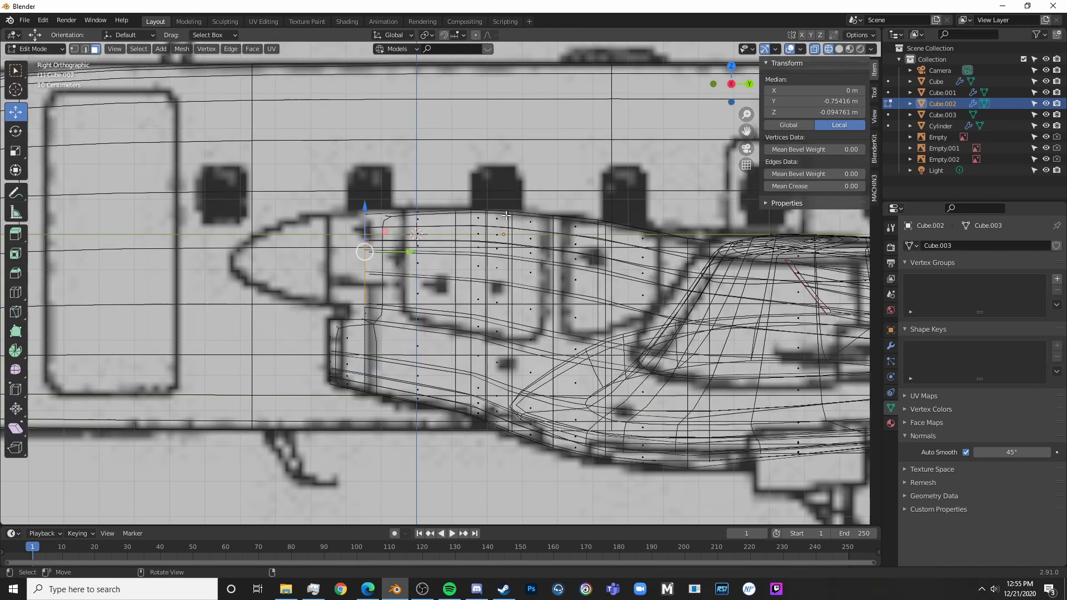
{"action": "key", "text": "g"}
{"action": "key", "text": "z"}
{"action": "key", "text": "z"}
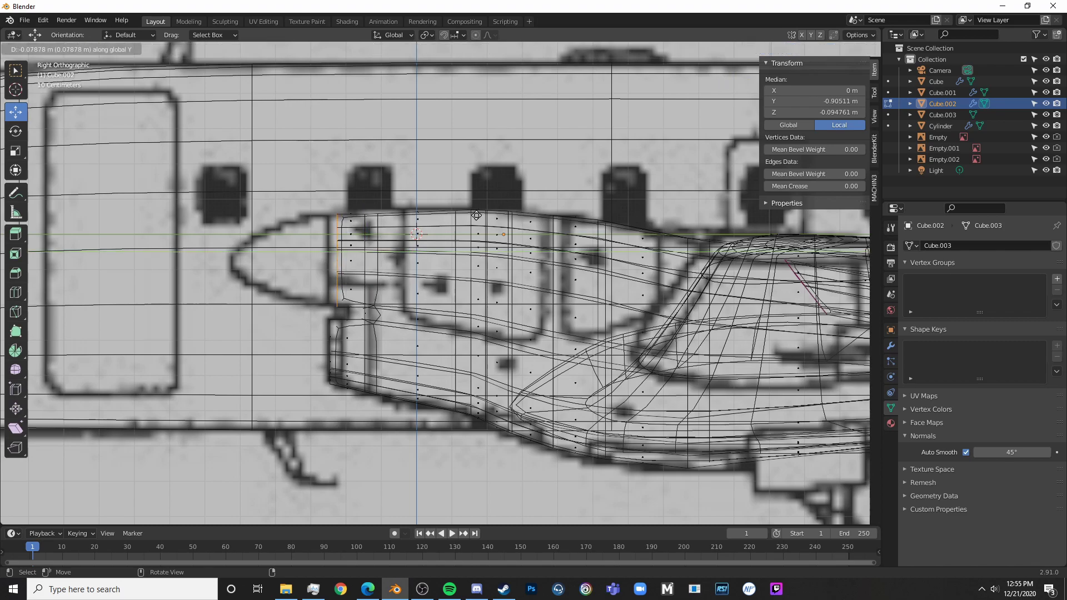
{"action": "left_click", "coordinate": [471, 217]}
- Scale the extruded upper front faces uniformly to 0.952 and turn off the see-through display
{"action": "key", "text": "s"}
{"action": "left_click", "coordinate": [436, 220]}
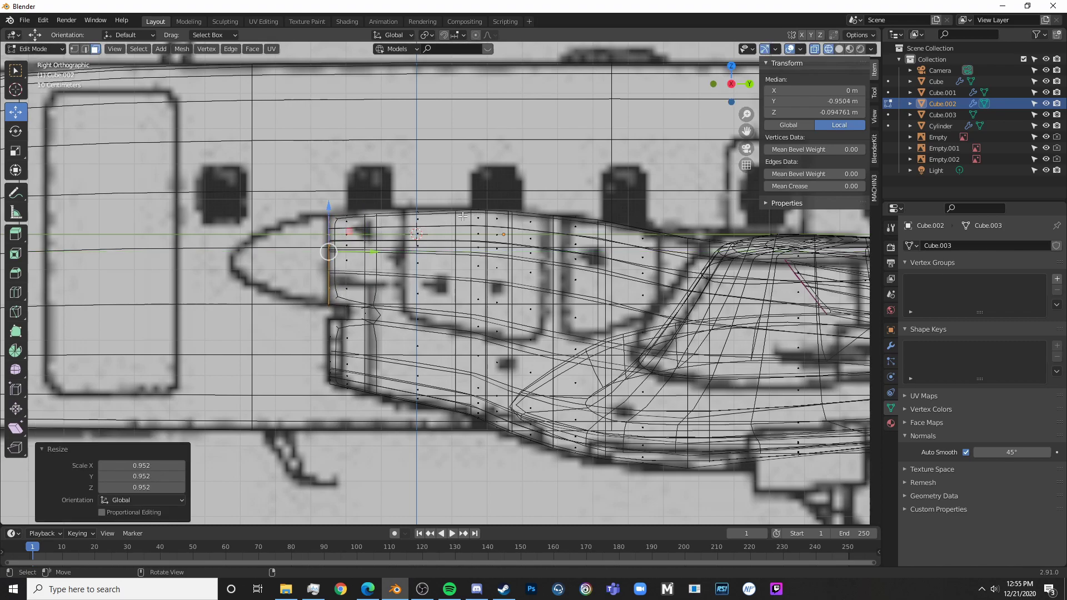
{"action": "key", "text": "Tab"}
{"action": "key", "text": "alt+z"}
- Add a vertical loop cut around the nacelle close behind the two extruded front sections
{"action": "middle_click_drag", "start_coordinate": [366, 267], "coordinate": [416, 228]}
{"action": "key", "text": "Tab"}
{"action": "key", "text": "ctrl+r"}
{"action": "left_click", "coordinate": [410, 214]}
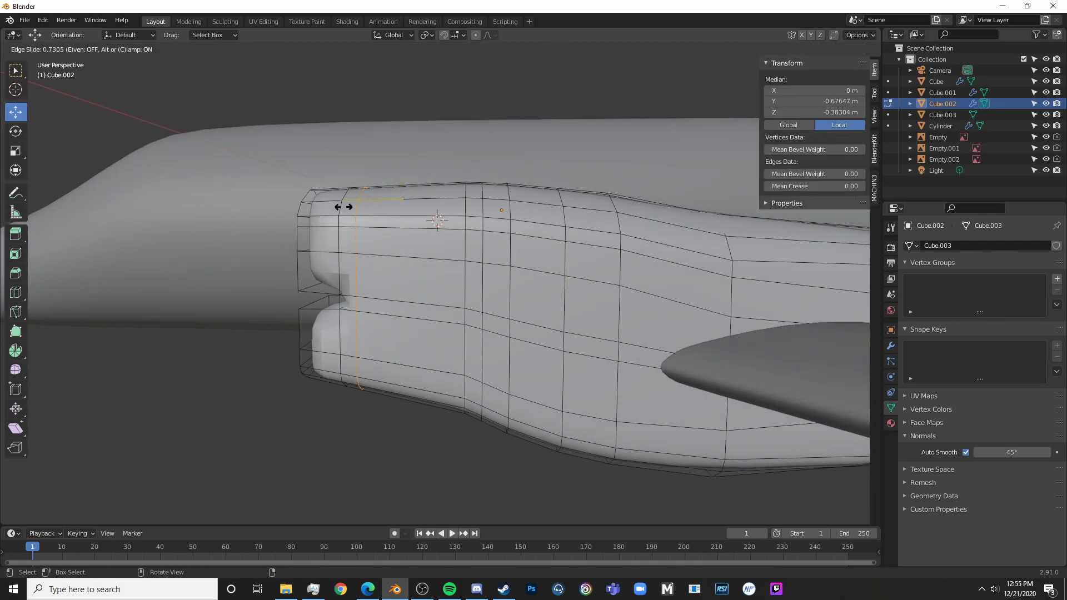
{"action": "left_click", "coordinate": [332, 209]}
- Scale the face loop in the notch between the spinner base and the lower intake along Z
{"action": "key", "text": "Tab"}
{"action": "middle_click_drag", "start_coordinate": [328, 225], "coordinate": [454, 262]}
{"action": "key", "text": "Tab"}
{"action": "scroll", "coordinate": [378, 223], "scroll_direction": "up", "scroll_amount": 4}
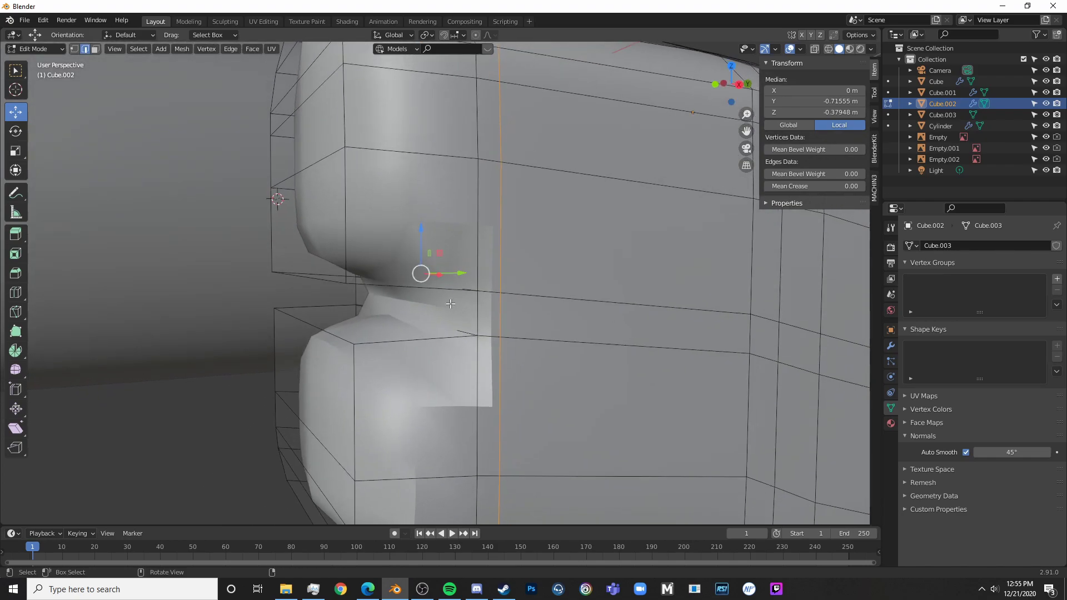
{"action": "left_click", "coordinate": [454, 303]}
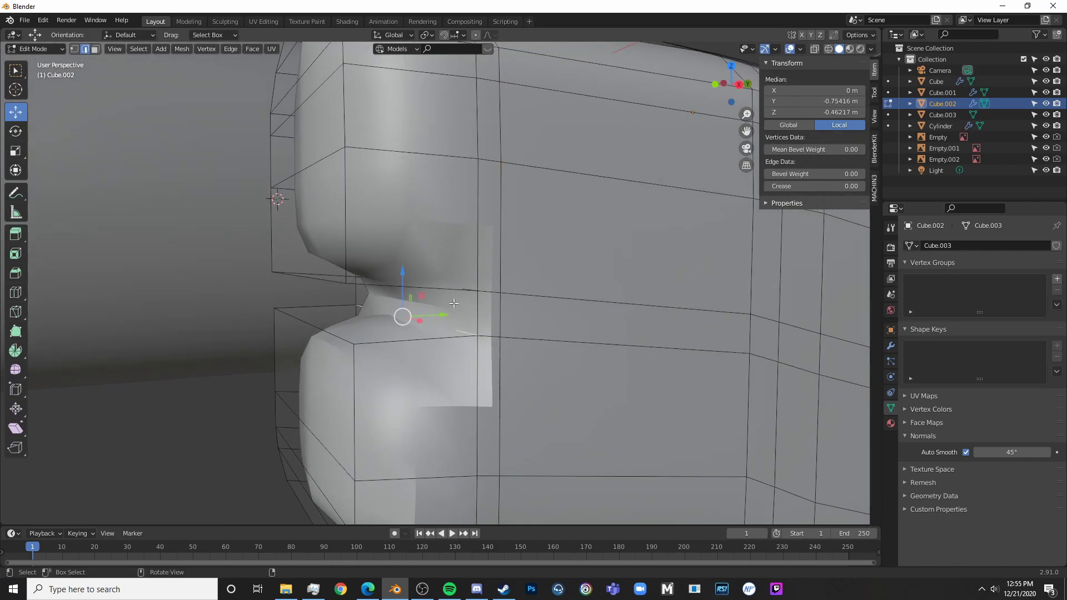
{"action": "left_click", "coordinate": [96, 49]}
{"action": "left_click", "coordinate": [449, 300], "text": "alt"}
{"action": "key", "text": "s"}
{"action": "key", "text": "z"}
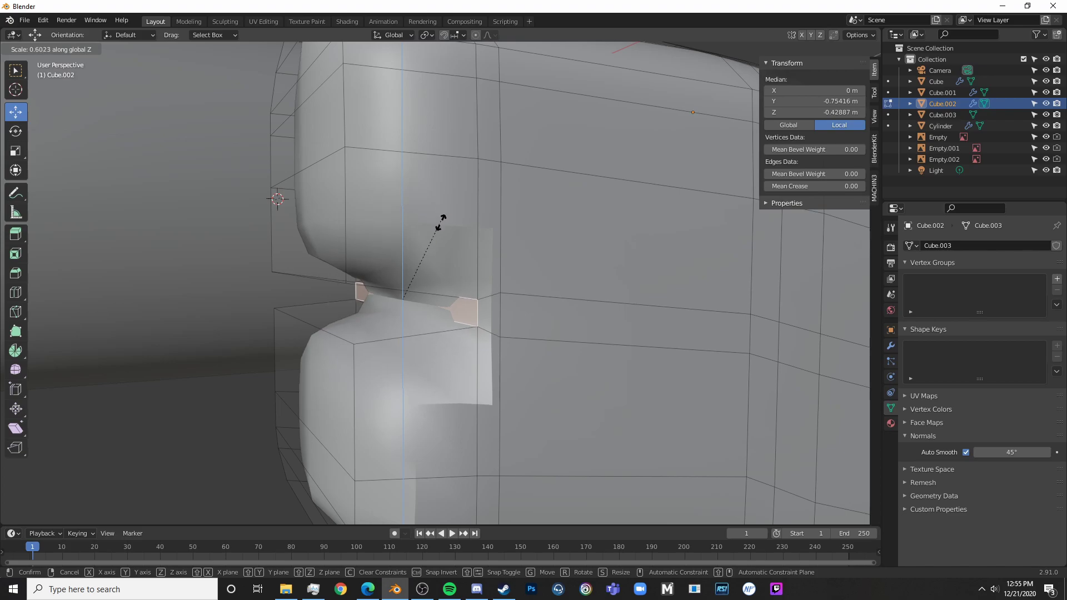
{"action": "left_click", "coordinate": [437, 262]}
{"action": "key", "text": "s"}
{"action": "key", "text": "z"}
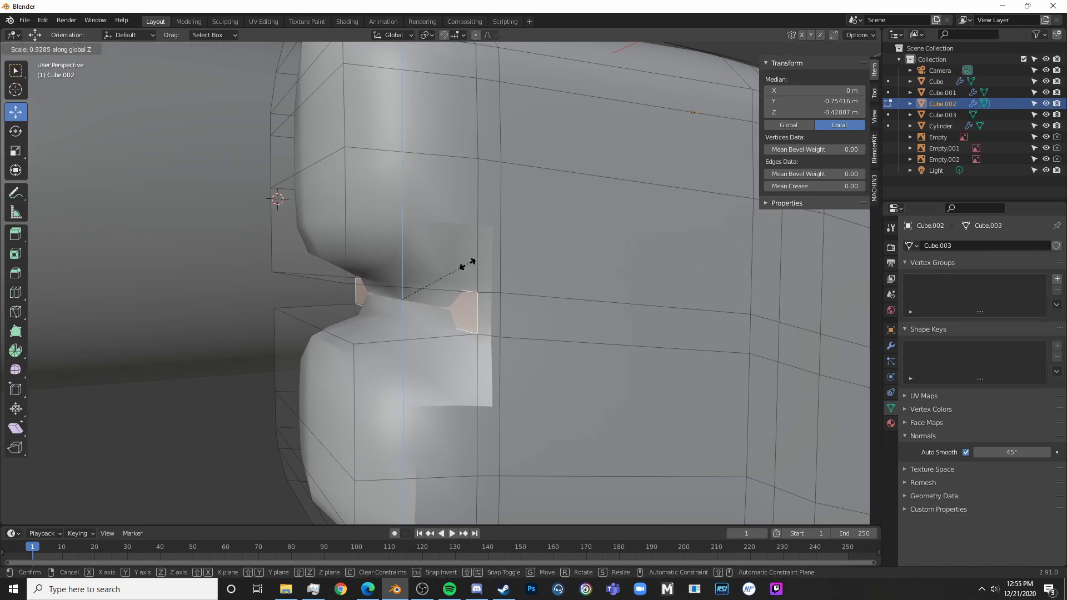
{"action": "left_click", "coordinate": [421, 305]}
{"action": "key", "text": "Tab"}
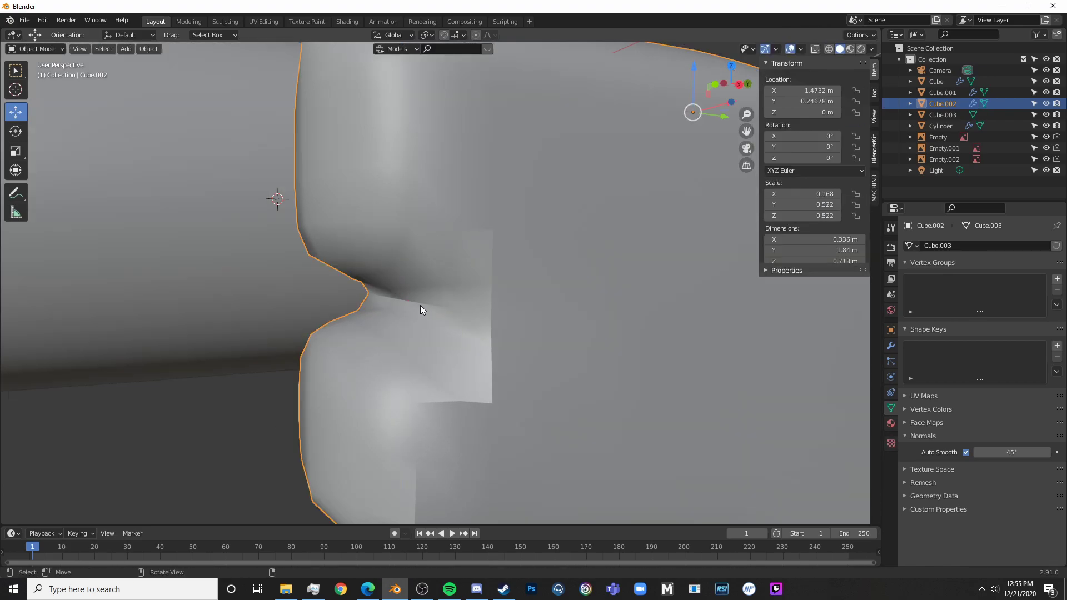
- Select the lower intake's frontmost vertices in the side view and move them about 0.029 m back along Y
{"action": "scroll", "coordinate": [432, 292], "scroll_direction": "down", "scroll_amount": 6}
{"action": "key", "text": "KP_3"}
{"action": "key", "text": "Tab"}
{"action": "scroll", "coordinate": [431, 282], "scroll_direction": "up", "scroll_amount": 5}
{"action": "middle_click_drag", "start_coordinate": [432, 273], "coordinate": [524, 261], "text": "shift"}
{"action": "left_click", "coordinate": [307, 259]}
{"action": "key", "text": "shift+z"}
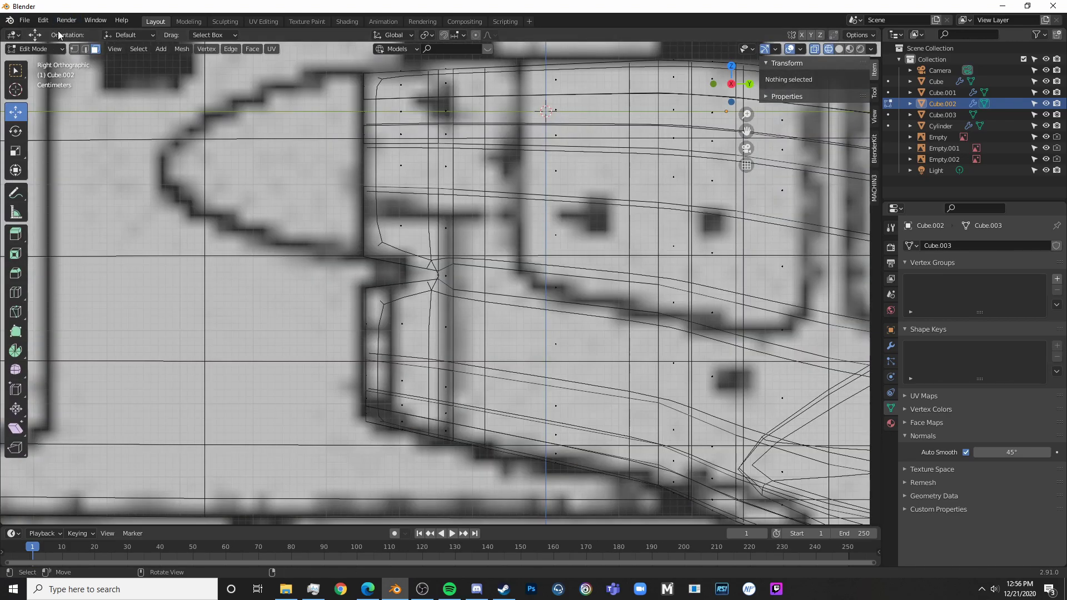
{"action": "key", "text": "1"}
{"action": "key", "text": "c"}
{"action": "mouse_move", "coordinate": [367, 384]}
{"action": "left_mouse_down"}
{"action": "mouse_move", "coordinate": [373, 406]}
{"action": "mouse_move", "coordinate": [367, 298]}
{"action": "mouse_move", "coordinate": [368, 434]}
{"action": "left_mouse_up"}
{"action": "right_click", "coordinate": [367, 298]}
{"action": "key", "text": "ctrl+z"}
{"action": "key", "text": "c"}
{"action": "right_click", "coordinate": [368, 446]}
{"action": "left_click_drag", "start_coordinate": [417, 368], "coordinate": [438, 368]}
- Move the intake's frontmost vertices forward along Y to about local -0.96 m and scale them along Z to fit the blueprint
{"action": "key", "text": "g"}
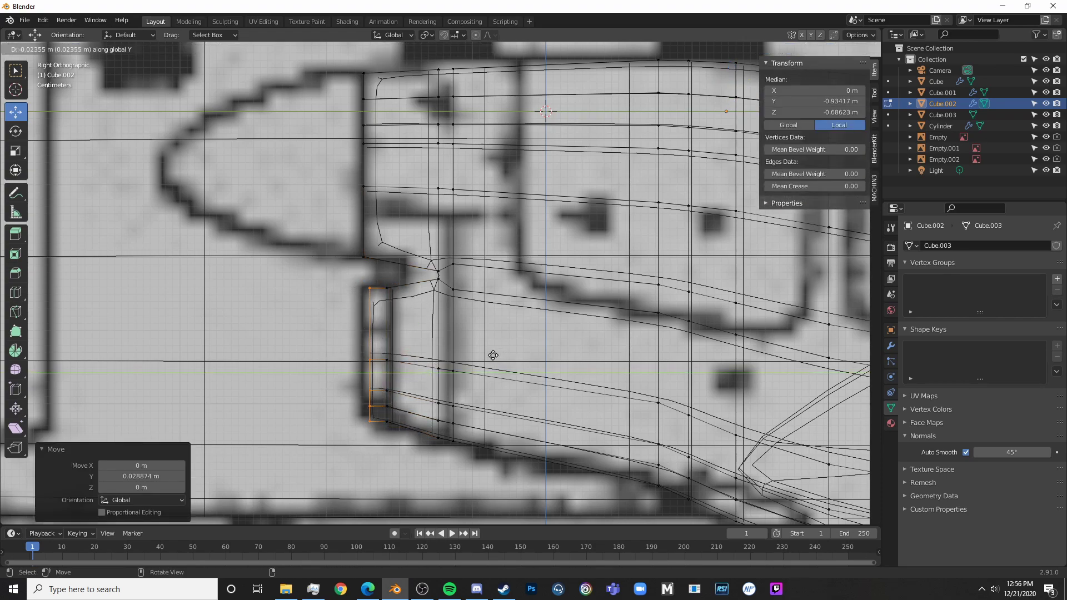
{"action": "left_click", "coordinate": [485, 354]}
{"action": "key", "text": "s"}
{"action": "key", "text": "z"}
{"action": "left_click", "coordinate": [475, 355]}
{"action": "middle_click_drag", "start_coordinate": [475, 354], "coordinate": [571, 325]}
- Add a centred horizontal loop cut across the upper part of the intake's front
{"action": "key", "text": "Tab"}
{"action": "key", "text": "Tab"}
{"action": "key", "text": "alt+a"}
{"action": "key", "text": "c"}
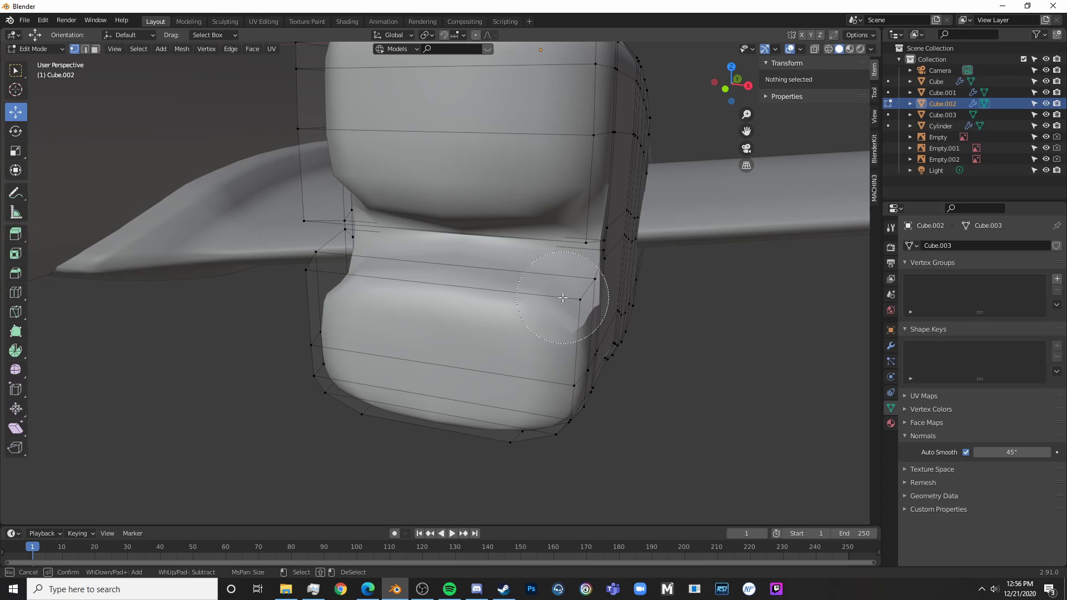
{"action": "left_click", "coordinate": [563, 298]}
{"action": "right_click", "coordinate": [563, 298]}
{"action": "key", "text": "alt+a"}
{"action": "key", "text": "ctrl+r"}
{"action": "left_click", "coordinate": [579, 324]}
{"action": "right_click", "coordinate": [579, 324]}
- Move the intake's upper edge and corner vertices on both sides to begin rounding the upper corners
{"action": "key", "text": "alt+a"}
{"action": "key", "text": "c"}
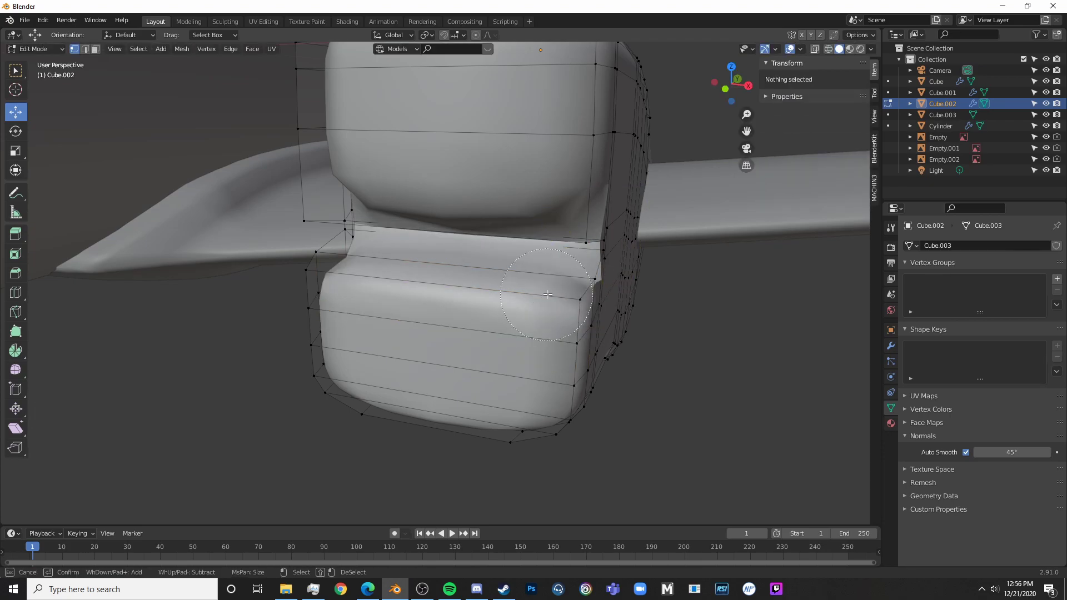
{"action": "left_click", "coordinate": [582, 291]}
{"action": "right_click", "coordinate": [600, 290]}
{"action": "mouse_move", "coordinate": [620, 291]}
{"action": "left_mouse_down", "text": "shift"}
{"action": "mouse_move", "coordinate": [334, 266]}
{"action": "mouse_move", "coordinate": [384, 278]}
{"action": "left_mouse_up", "text": "shift"}
{"action": "key", "text": "alt+a"}
{"action": "key", "text": "c"}
{"action": "left_click", "coordinate": [318, 267]}
{"action": "right_click", "coordinate": [318, 268]}
{"action": "key", "text": "alt+a"}
{"action": "key", "text": "c"}
{"action": "left_click", "coordinate": [327, 280]}
{"action": "right_click", "coordinate": [328, 286]}
- Move the upper front corner vertex on the intake's +X side further inward along X
{"action": "key", "text": "alt+a"}
{"action": "key", "text": "c"}
{"action": "left_click", "coordinate": [553, 297]}
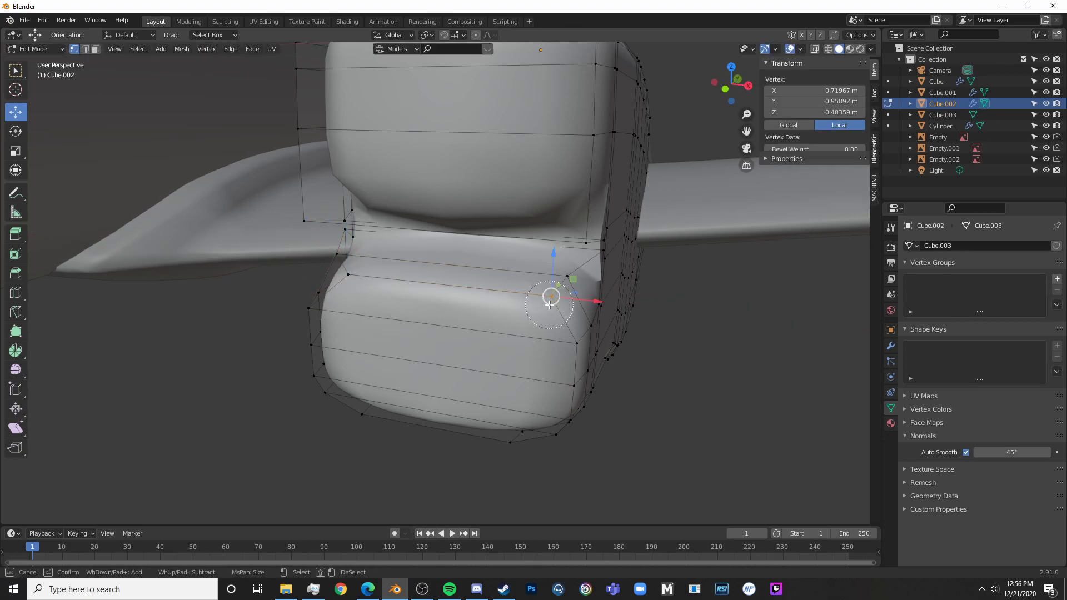
{"action": "right_click", "coordinate": [553, 296]}
{"action": "left_click_drag", "start_coordinate": [585, 303], "coordinate": [546, 298]}
- Move the front vertices one row below the upper corners inward along X on both sides of the intake
{"action": "key", "text": "alt+a"}
{"action": "key", "text": "c"}
{"action": "left_click", "coordinate": [576, 345]}
{"action": "right_click", "coordinate": [575, 345]}
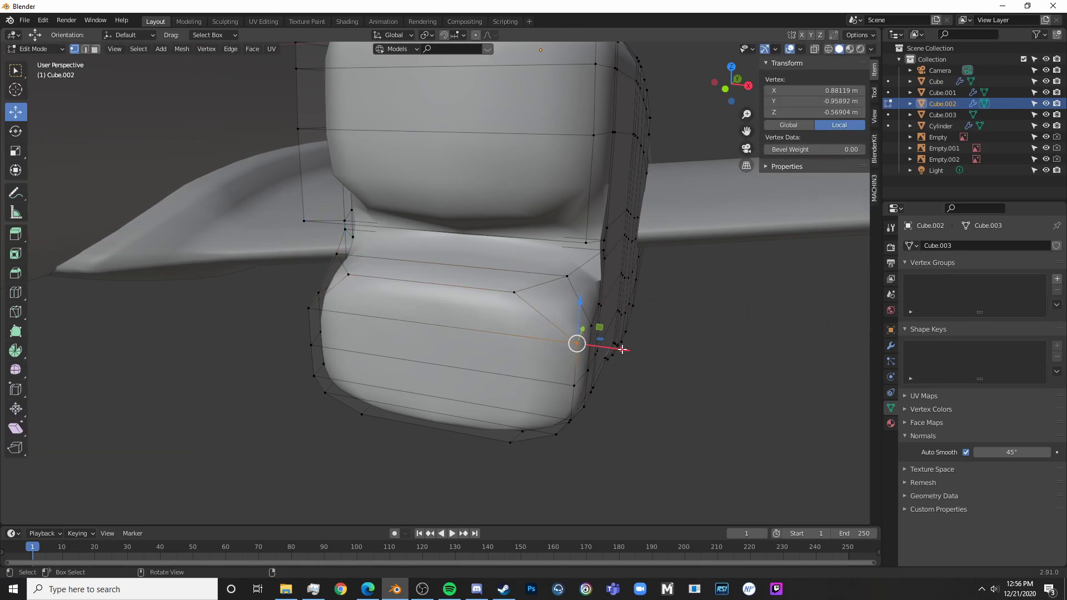
{"action": "left_click_drag", "start_coordinate": [606, 346], "coordinate": [597, 345]}
{"action": "key", "text": "alt+a"}
{"action": "key", "text": "c"}
{"action": "left_click", "coordinate": [312, 321]}
{"action": "right_click", "coordinate": [313, 320]}
{"action": "left_click_drag", "start_coordinate": [343, 314], "coordinate": [359, 319]}
- Select all front faces of the lower intake in the front view
{"action": "key", "text": "Tab"}
{"action": "scroll", "coordinate": [468, 296], "scroll_direction": "down", "scroll_amount": 7}
{"action": "middle_click_drag", "start_coordinate": [468, 299], "coordinate": [543, 255]}
{"action": "key", "text": "Tab"}
{"action": "scroll", "coordinate": [536, 269], "scroll_direction": "up", "scroll_amount": 4}
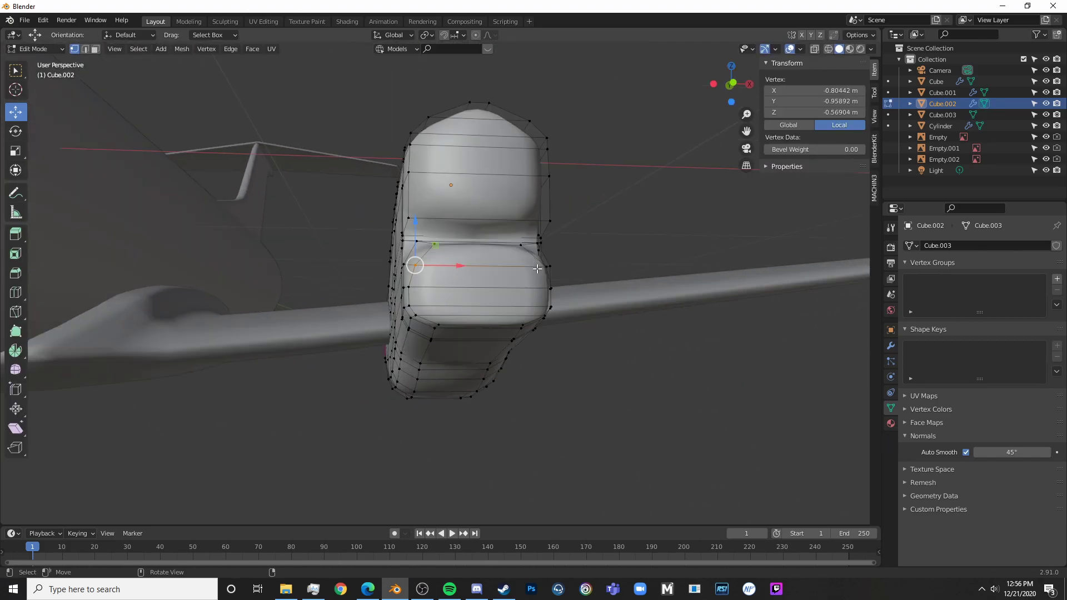
{"action": "key", "text": "KP_1"}
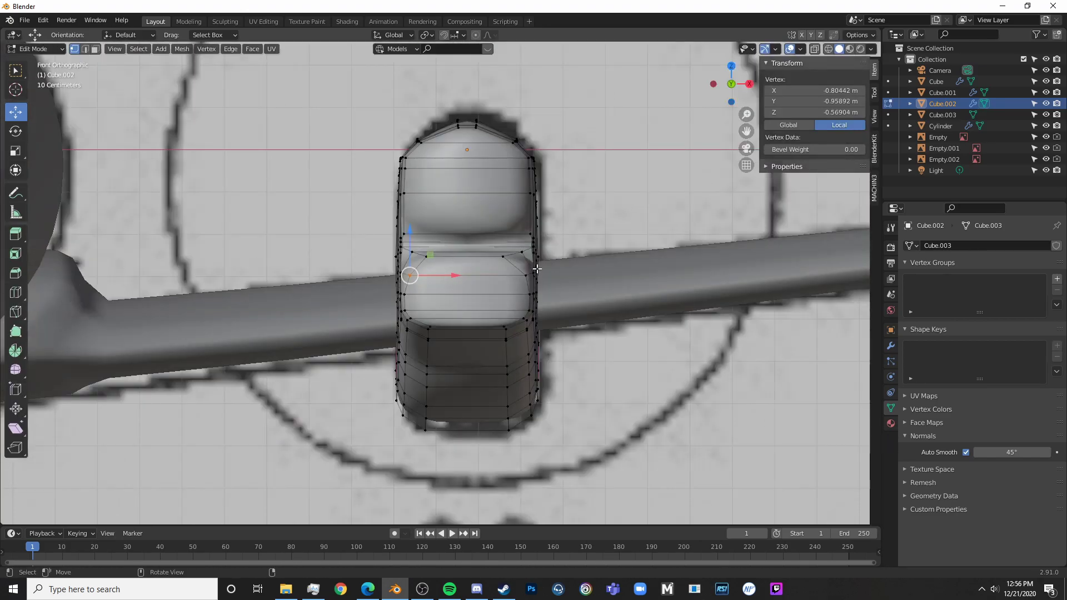
{"action": "left_click", "coordinate": [96, 49]}
{"action": "key", "text": "c"}
{"action": "left_click", "coordinate": [462, 289]}
{"action": "key", "text": "Escape"}
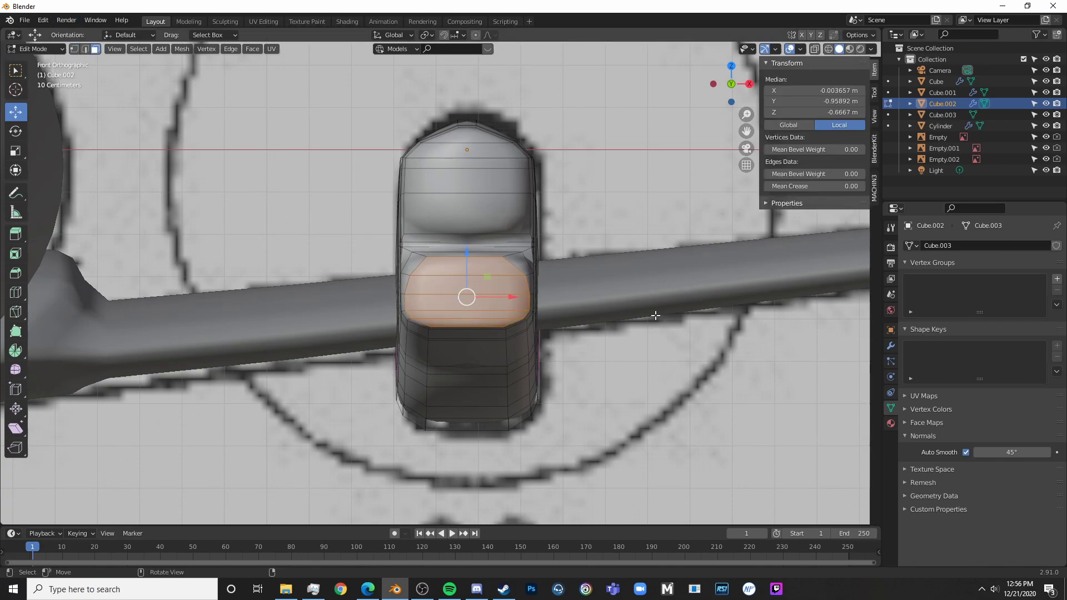
{"action": "key", "text": "s"}
{"action": "key", "text": "x"}
{"action": "key", "text": "z"}
{"action": "left_click", "coordinate": [600, 320]}
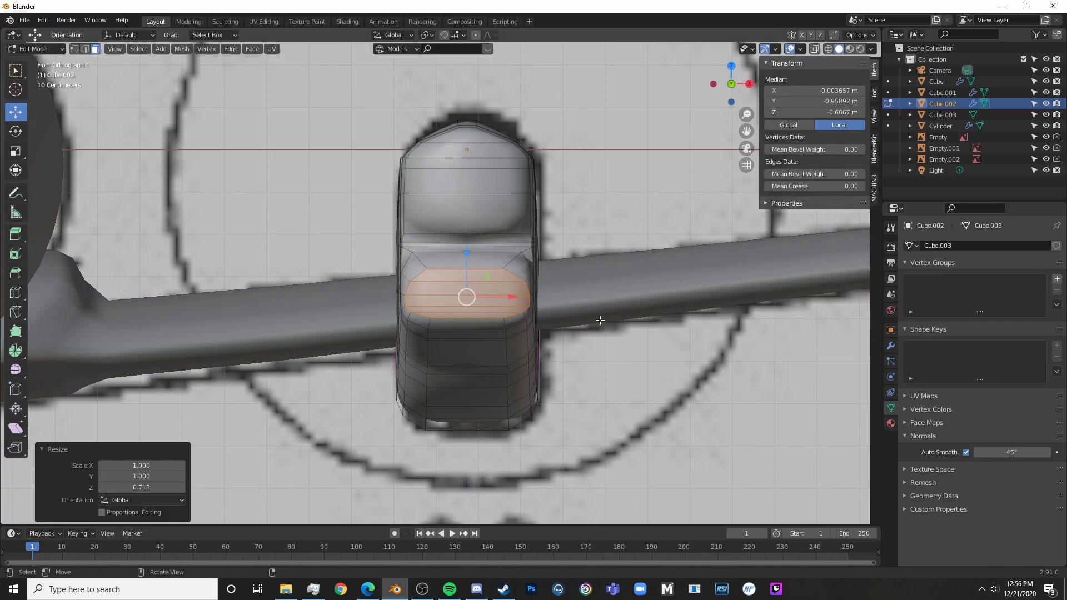
- Scale the intake's front faces to about 0.73 along X and 0.915 along Z
{"action": "key", "text": "alt+z"}
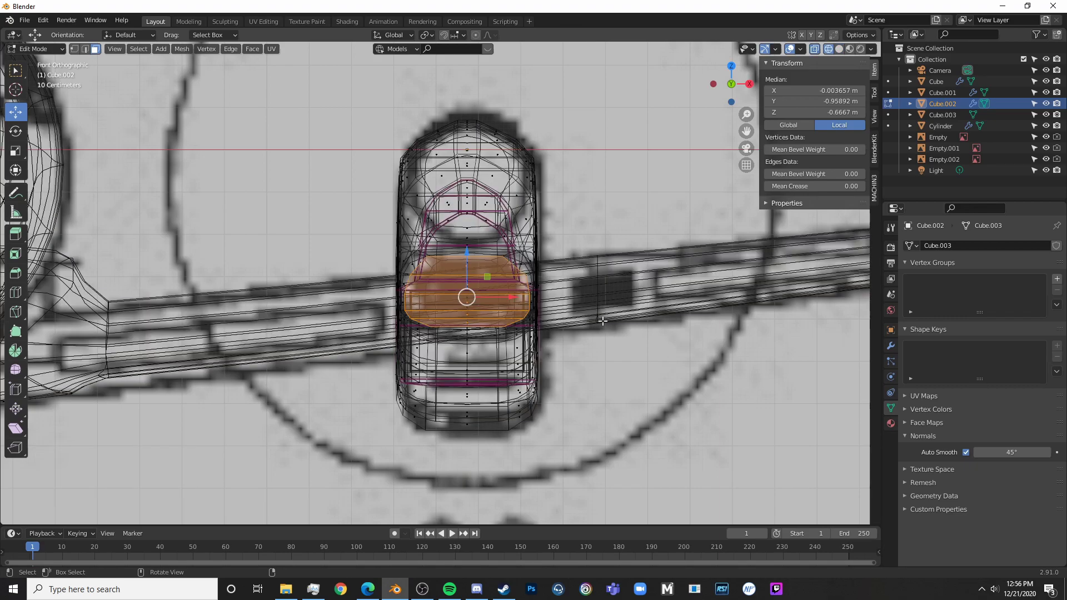
{"action": "key", "text": "s"}
{"action": "key", "text": "x"}
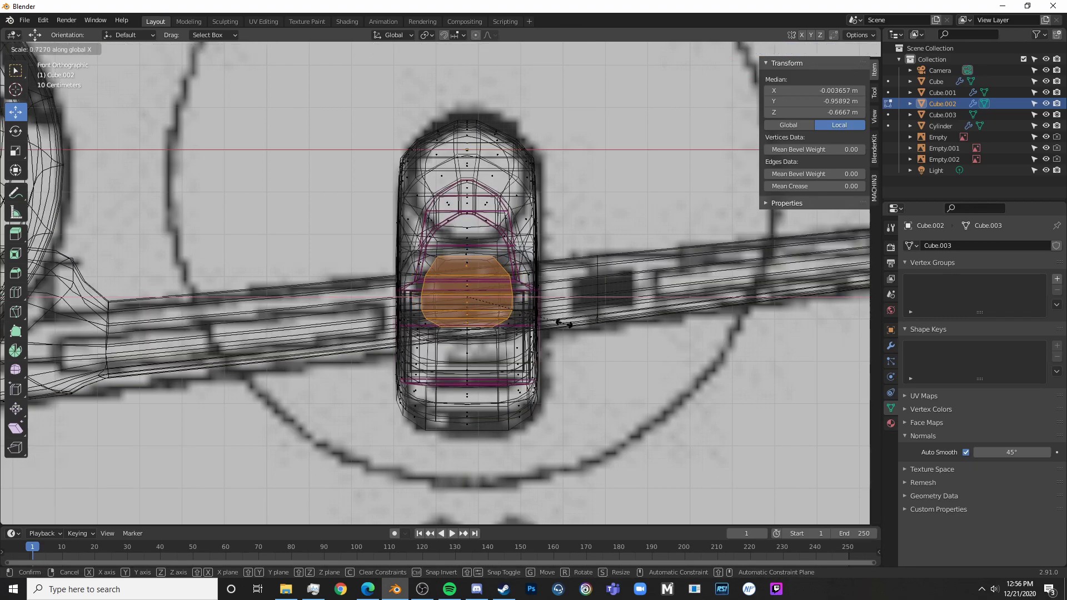
{"action": "key", "text": "z"}
{"action": "left_click", "coordinate": [563, 323]}
{"action": "key", "text": "alt+z"}
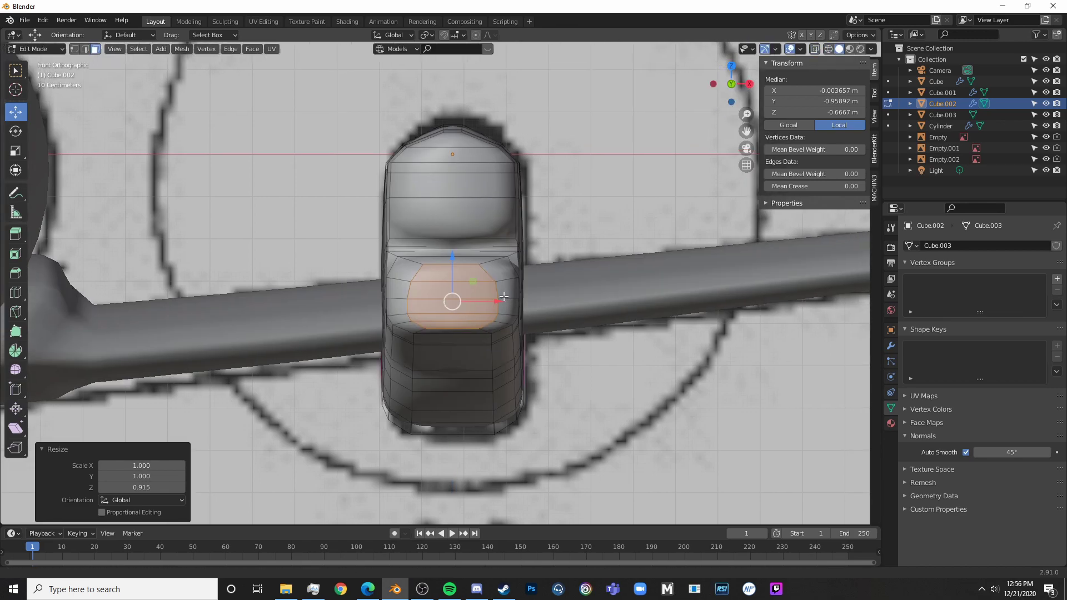
- Lower the intake front's two topmost vertices and the -X side vertex of the second row along Z
{"action": "scroll", "coordinate": [503, 297], "scroll_direction": "up", "scroll_amount": 5}
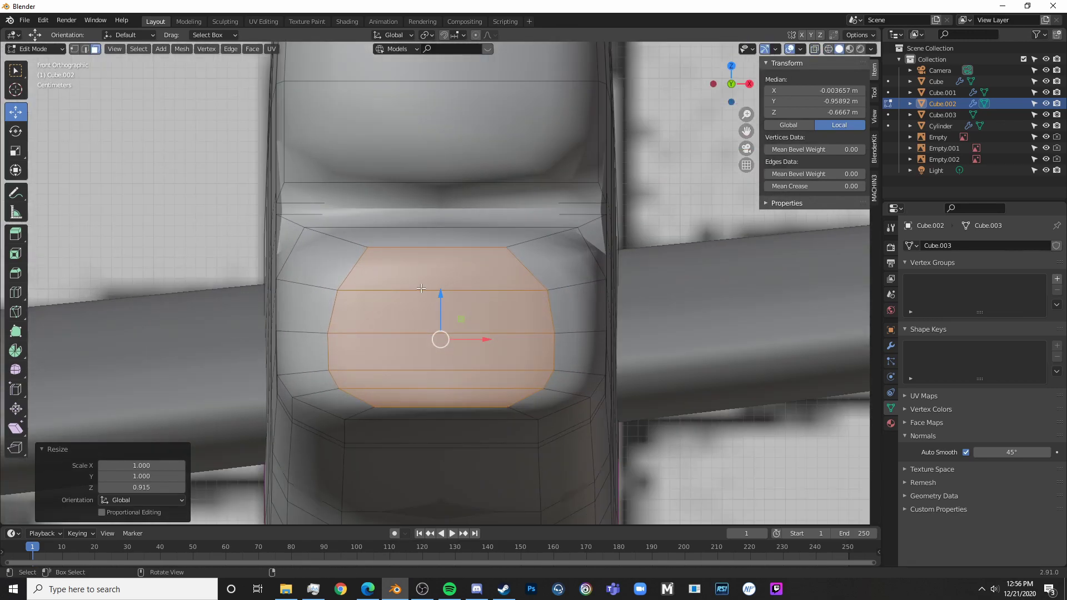
{"action": "left_click", "coordinate": [74, 49]}
{"action": "key", "text": "alt+z"}
{"action": "key", "text": "alt+a"}
{"action": "key", "text": "c"}
{"action": "left_click", "coordinate": [346, 282]}
{"action": "key", "text": "Escape"}
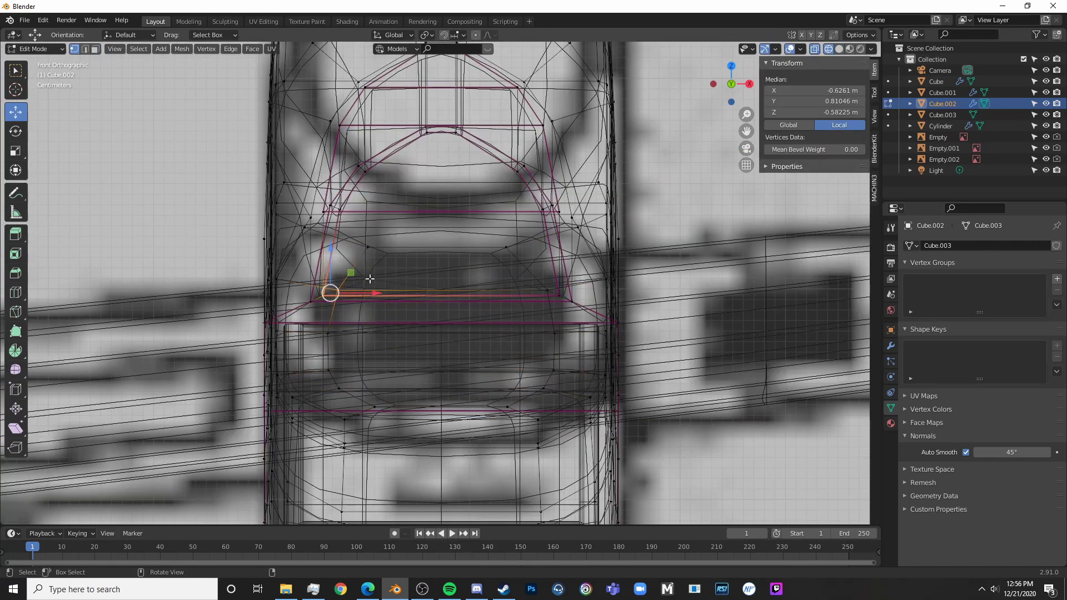
{"action": "key", "text": "alt+z"}
{"action": "left_click", "coordinate": [338, 289]}
{"action": "left_click_drag", "start_coordinate": [337, 256], "coordinate": [339, 267]}
{"action": "left_click_drag", "start_coordinate": [353, 237], "coordinate": [518, 259]}
{"action": "left_click_drag", "start_coordinate": [441, 217], "coordinate": [436, 236]}
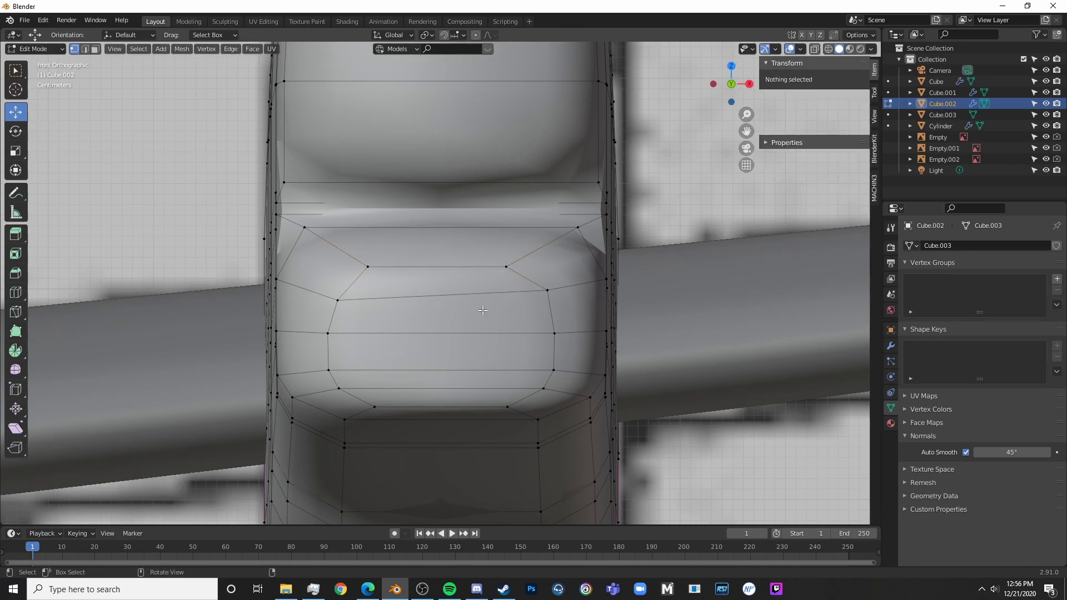
- Lower the +X side vertex of the second row to match the other side, and raise both vertices together slightly
{"action": "left_click", "coordinate": [544, 289]}
{"action": "left_click_drag", "start_coordinate": [548, 259], "coordinate": [352, 261]}
{"action": "key", "text": "alt+a"}
{"action": "key", "text": "alt+a"}
{"action": "key", "text": "c"}
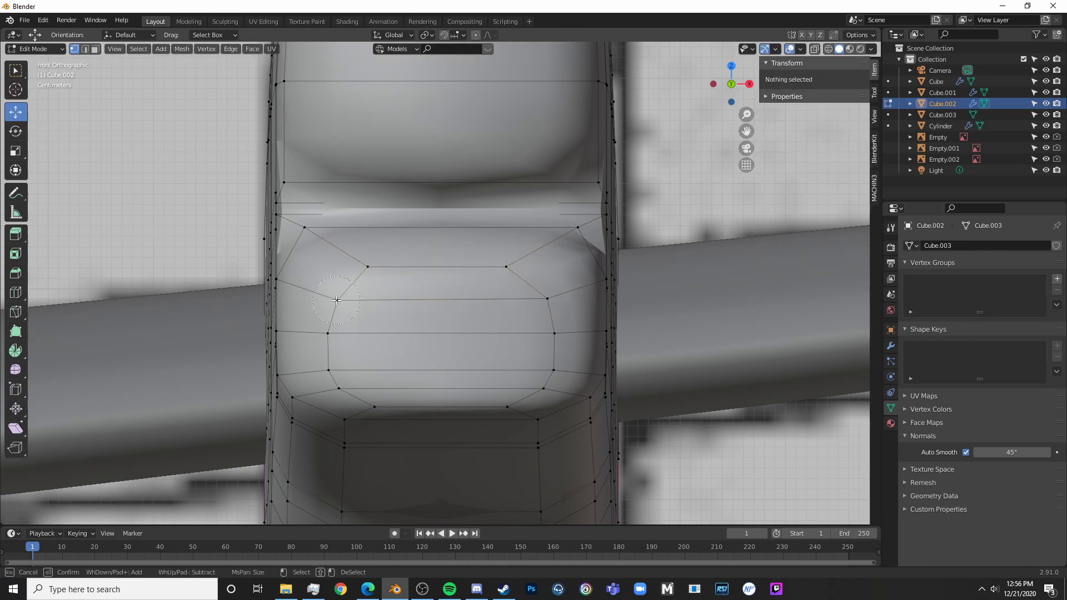
{"action": "left_click", "coordinate": [337, 301]}
{"action": "left_click", "coordinate": [546, 302]}
{"action": "right_click", "coordinate": [546, 301]}
{"action": "left_click_drag", "start_coordinate": [444, 259], "coordinate": [446, 244]}
- Raise the four lower vertex rows of the intake front along Z to a median of about local -0.706 m
{"action": "key", "text": "alt+a"}
{"action": "key", "text": "c"}
{"action": "mouse_move", "coordinate": [359, 391]}
{"action": "left_mouse_down"}
{"action": "mouse_move", "coordinate": [374, 405]}
{"action": "mouse_move", "coordinate": [558, 340]}
{"action": "left_mouse_up"}
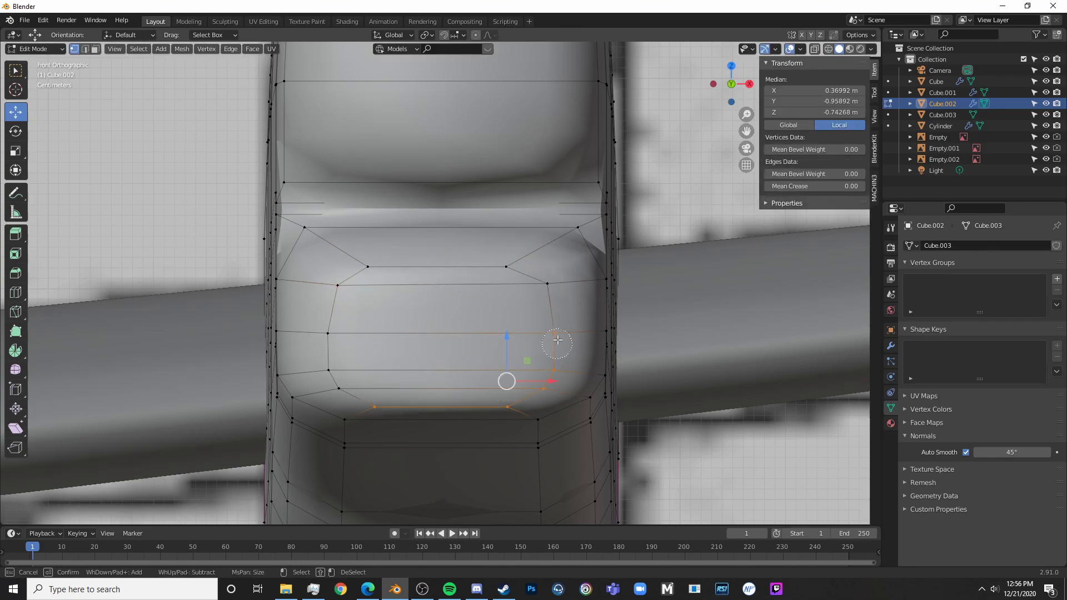
{"action": "right_click", "coordinate": [333, 355]}
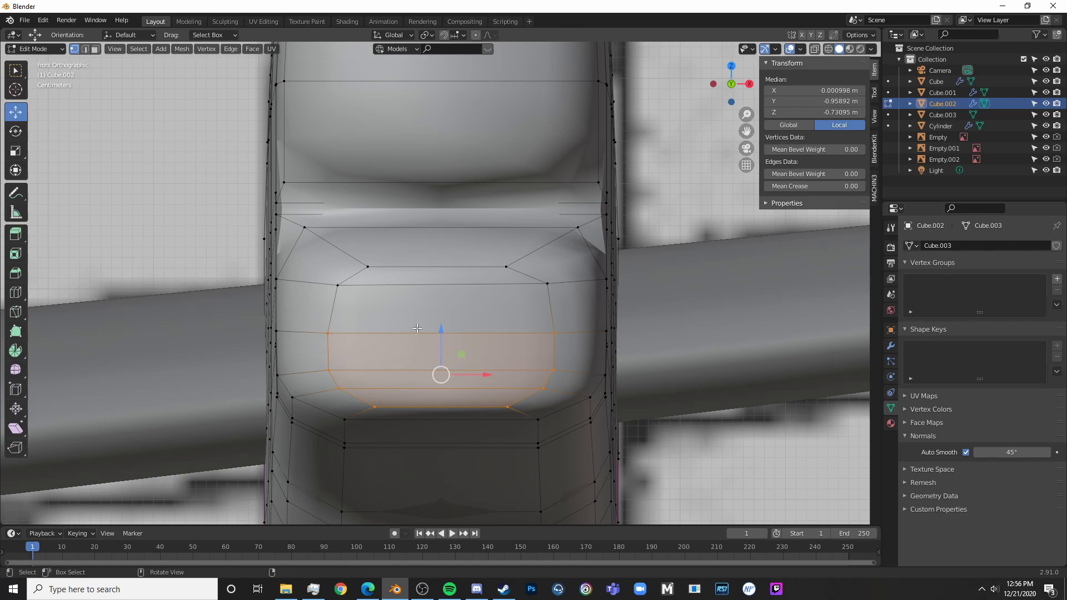
{"action": "left_click_drag", "start_coordinate": [448, 332], "coordinate": [448, 318]}
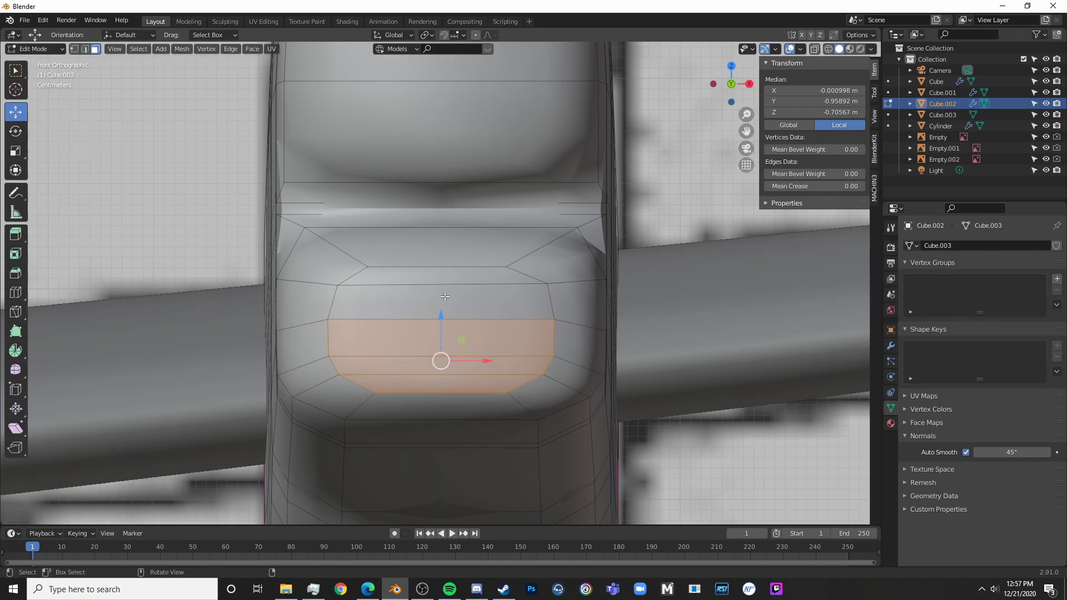
- Select all the intake's front faces and scale them to about 1.34 along X
{"action": "left_click_drag", "start_coordinate": [448, 302], "coordinate": [448, 280]}
{"action": "right_click", "coordinate": [448, 280]}
{"action": "key", "text": "s"}
{"action": "key", "text": "x"}
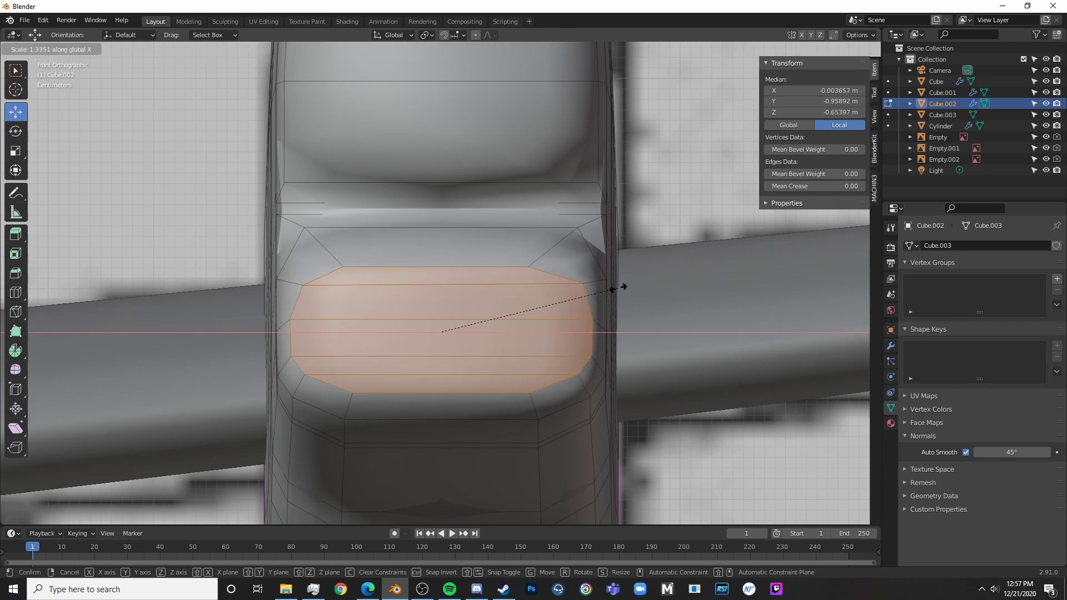
{"action": "left_click", "coordinate": [622, 287]}
- Scale the intake's front faces to 0.959 along X
{"action": "key", "text": "Tab"}
{"action": "scroll", "coordinate": [635, 319], "scroll_direction": "down", "scroll_amount": 5}
{"action": "key", "text": "shift+z"}
{"action": "key", "text": "Tab"}
{"action": "middle_click_drag", "start_coordinate": [636, 319], "coordinate": [608, 318]}
{"action": "key", "text": "shift+z"}
{"action": "scroll", "coordinate": [591, 314], "scroll_direction": "up", "scroll_amount": 5}
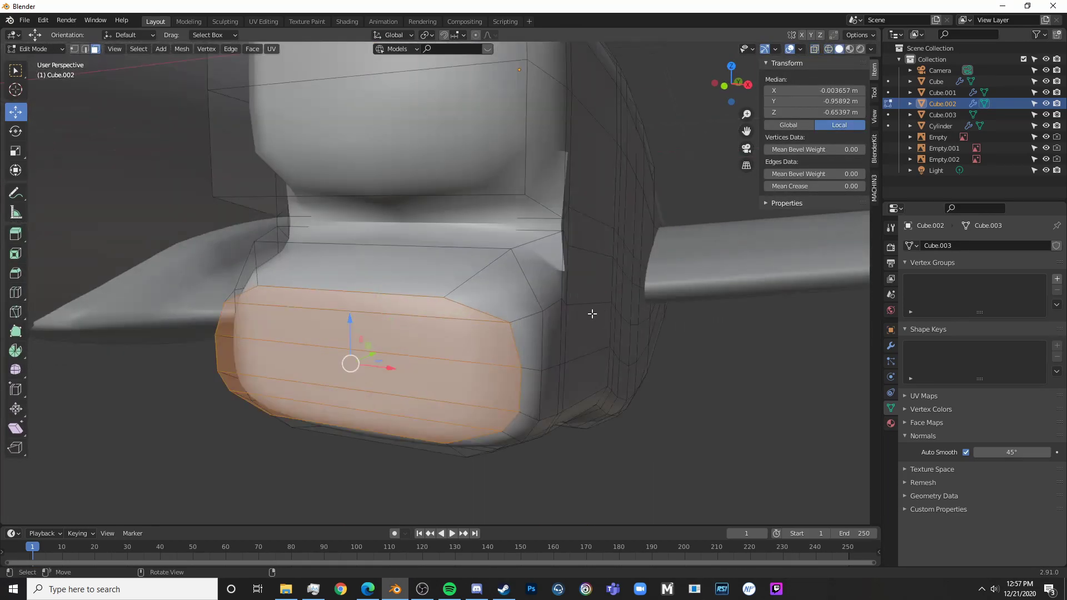
{"action": "key", "text": "s"}
{"action": "key", "text": "x"}
{"action": "left_click", "coordinate": [590, 313]}
- Inset the intake's front faces by about 0.0093 m and adjust the inset's width slightly along X
{"action": "key", "text": "i"}
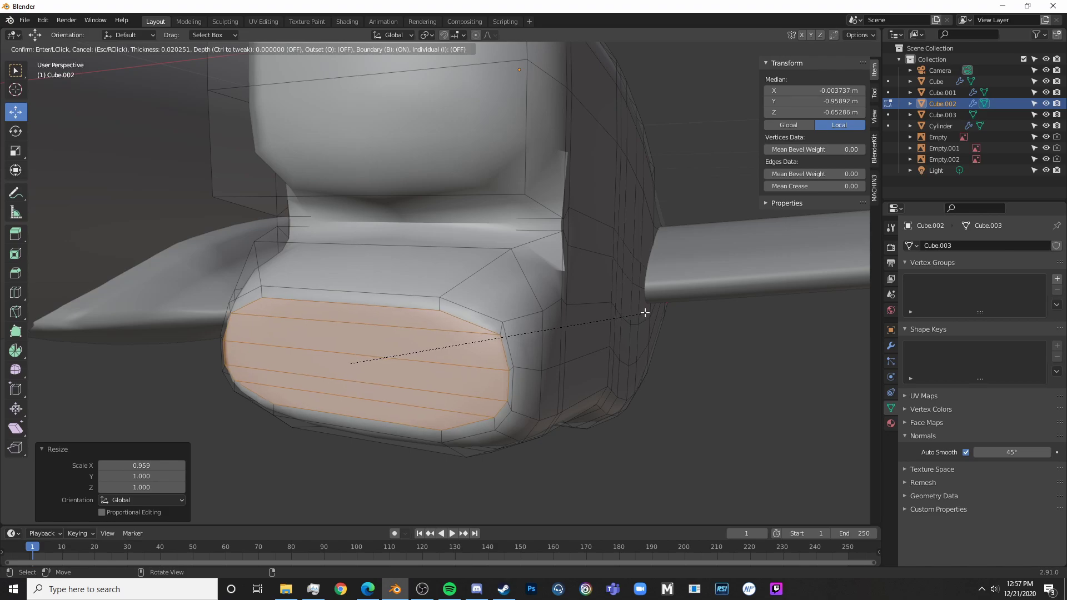
{"action": "left_click", "coordinate": [648, 311]}
{"action": "key", "text": "s"}
{"action": "key", "text": "x"}
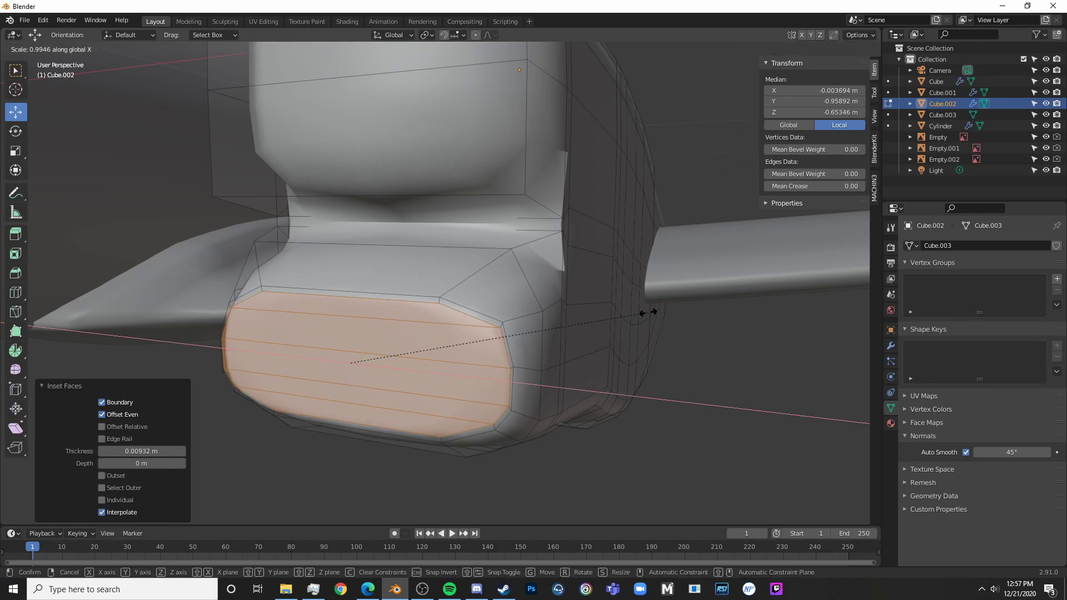
{"action": "left_click", "coordinate": [643, 317]}
{"action": "key", "text": "e"}
{"action": "left_click", "coordinate": [766, 244]}
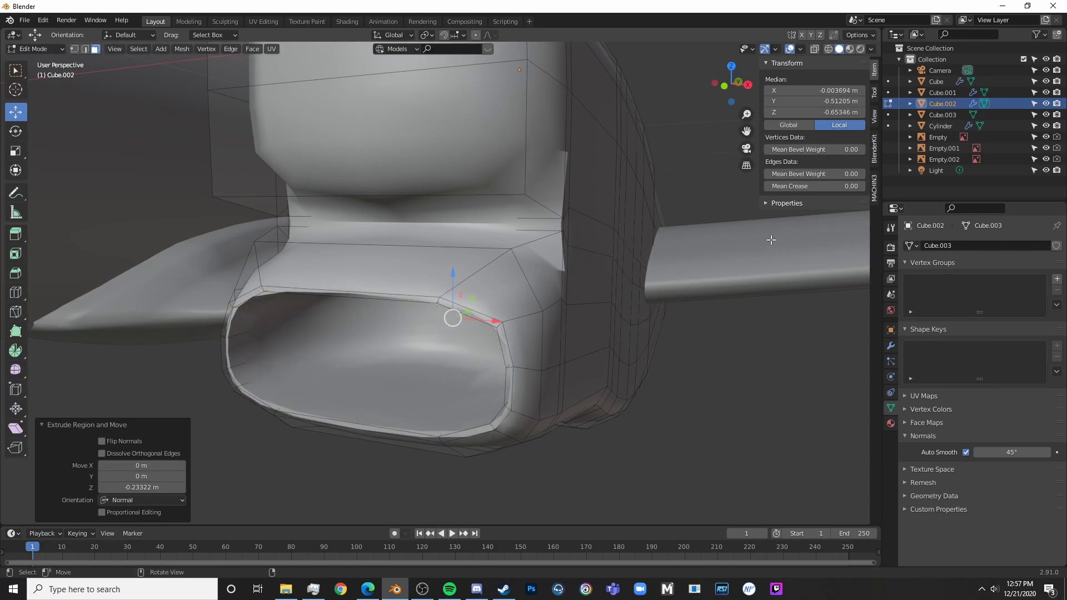
{"action": "key", "text": "ctrl+z"}
- Extrude the inset intake faces deep back into the nacelle in the side view to hollow out the intake
{"action": "key", "text": "KP_3"}
{"action": "key", "text": "shift+z"}
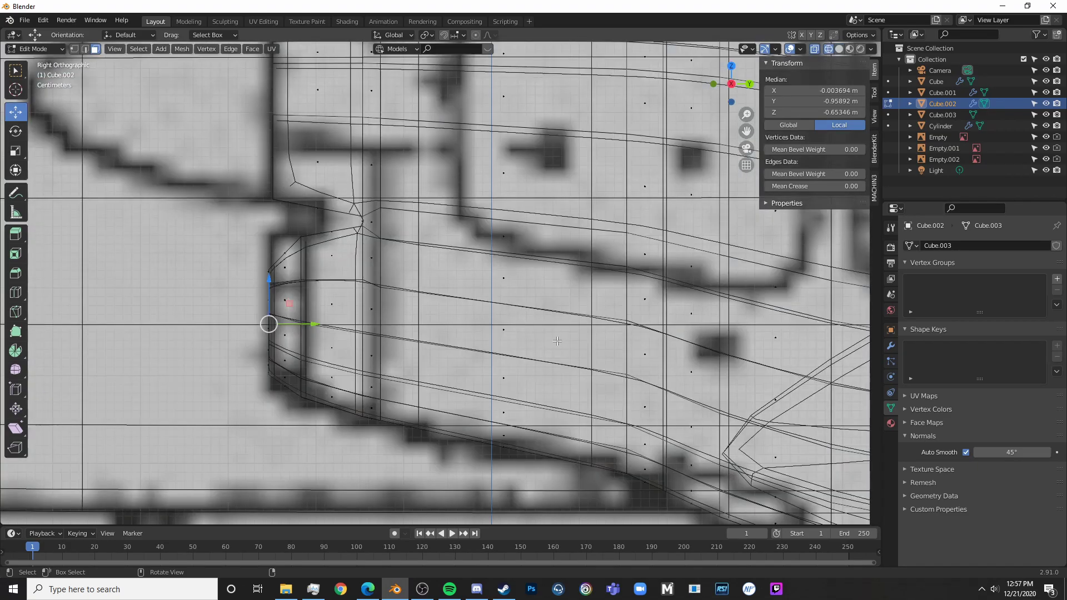
{"action": "key", "text": "e"}
{"action": "left_click", "coordinate": [851, 331]}
{"action": "key", "text": "Tab"}
{"action": "scroll", "coordinate": [626, 301], "scroll_direction": "down", "scroll_amount": 5}
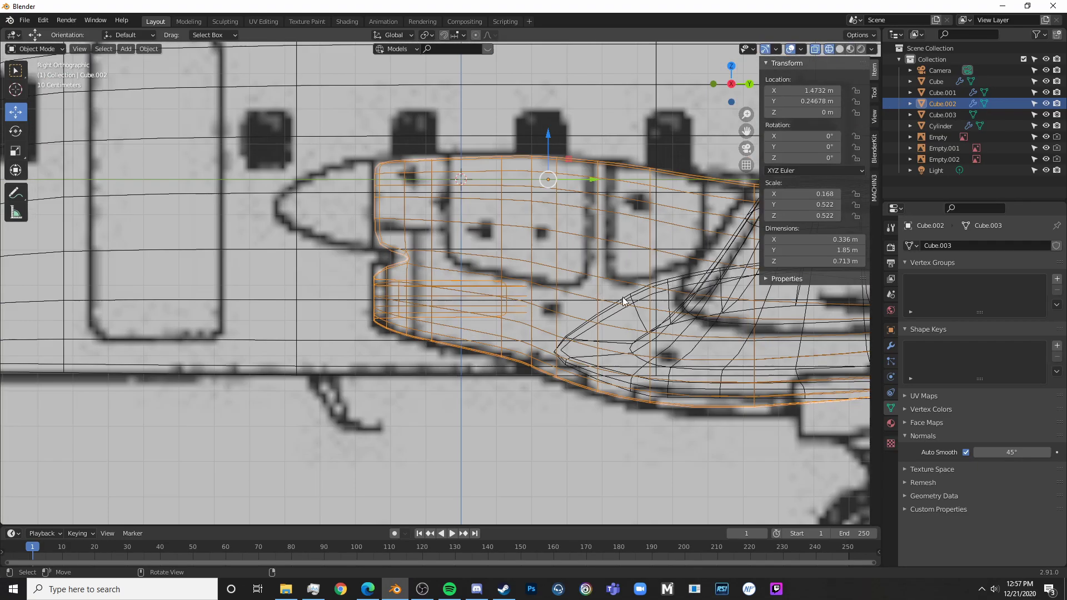
- Examine the hollowed intake on the whole aircraft in solid display with the nacelle deselected
{"action": "key", "text": "shift+z"}
{"action": "mouse_move", "coordinate": [303, 295]}
{"action": "middle_mouse_down"}
{"action": "mouse_move", "coordinate": [383, 295]}
{"action": "mouse_move", "coordinate": [475, 322]}
{"action": "mouse_move", "coordinate": [482, 268]}
{"action": "mouse_move", "coordinate": [465, 322]}
{"action": "mouse_move", "coordinate": [486, 319]}
{"action": "mouse_move", "coordinate": [450, 342]}
{"action": "mouse_move", "coordinate": [414, 339]}
{"action": "mouse_move", "coordinate": [395, 308]}
{"action": "middle_mouse_up"}
{"action": "scroll", "coordinate": [465, 321], "scroll_direction": "down", "scroll_amount": 3}
{"action": "key", "text": "Tab"}
{"action": "key", "text": "Tab"}
{"action": "scroll", "coordinate": [484, 321], "scroll_direction": "down", "scroll_amount": 4}
{"action": "left_click", "coordinate": [484, 322]}
{"action": "key", "text": "z"}
{"action": "key", "text": "z"}
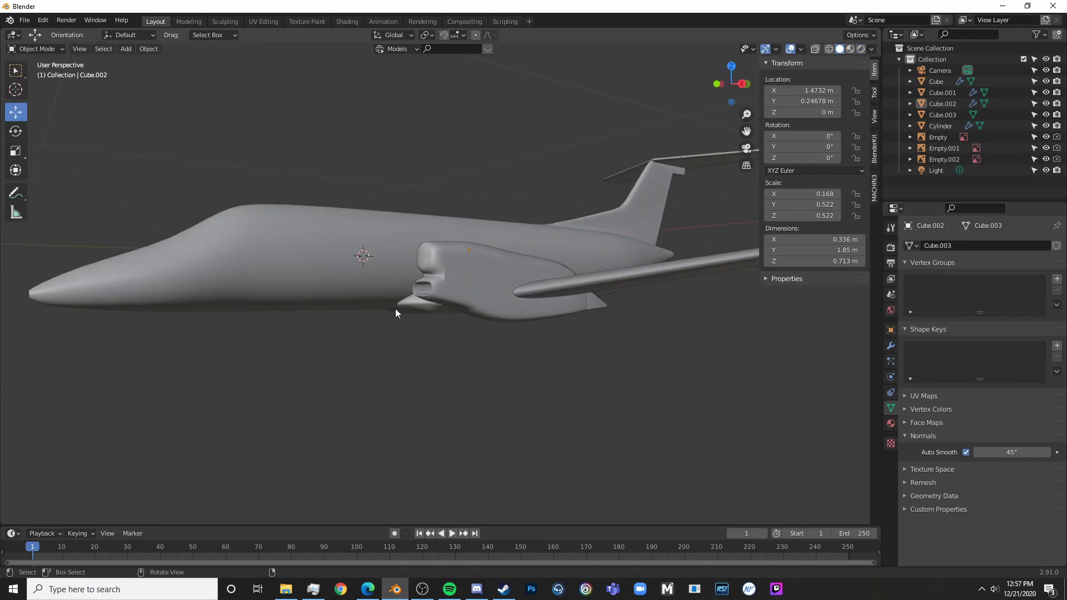
- Open the nacelle mesh for editing and scale the two bottom vertices of its upper front face to 0.151 along X
{"action": "key", "text": "KP_3"}
{"action": "key", "text": "Tab"}
{"action": "key", "text": "shift+z"}
{"action": "scroll", "coordinate": [389, 278], "scroll_direction": "up", "scroll_amount": 8}
{"action": "key", "text": "alt+z"}
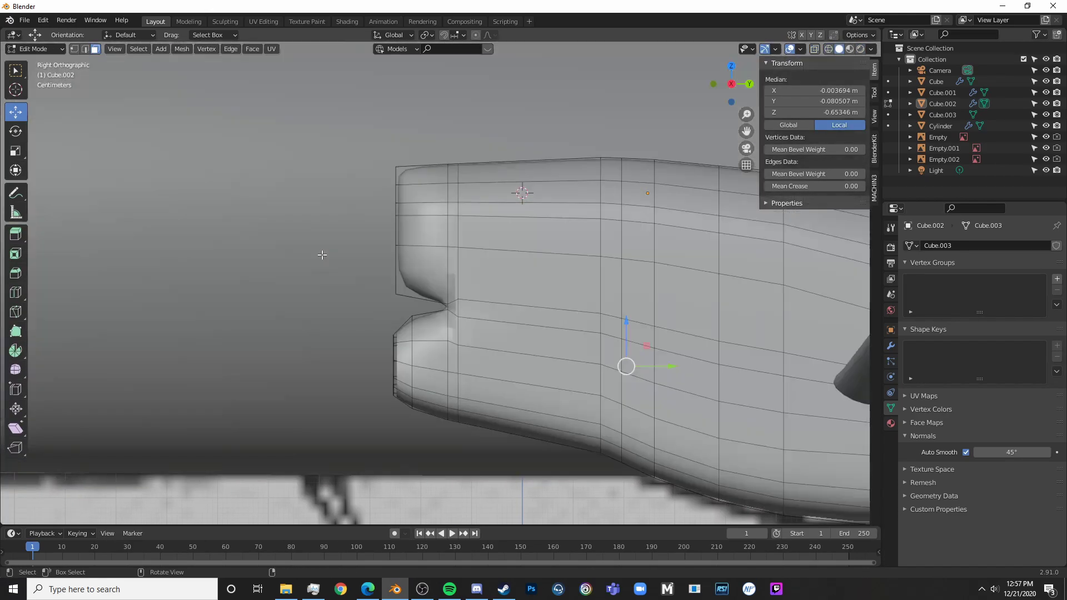
{"action": "middle_click_drag", "start_coordinate": [324, 253], "coordinate": [403, 274]}
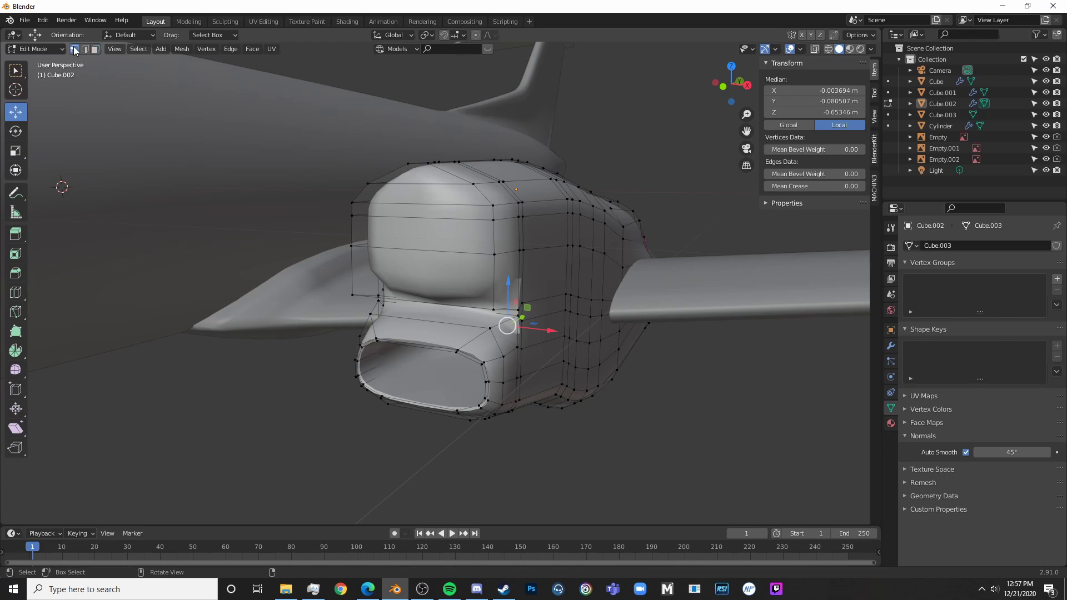
{"action": "middle_click_drag", "start_coordinate": [470, 220], "coordinate": [150, 91]}
{"action": "left_click", "coordinate": [96, 49]}
{"action": "middle_click_drag", "start_coordinate": [161, 144], "coordinate": [336, 139]}
{"action": "key", "text": "KP_1"}
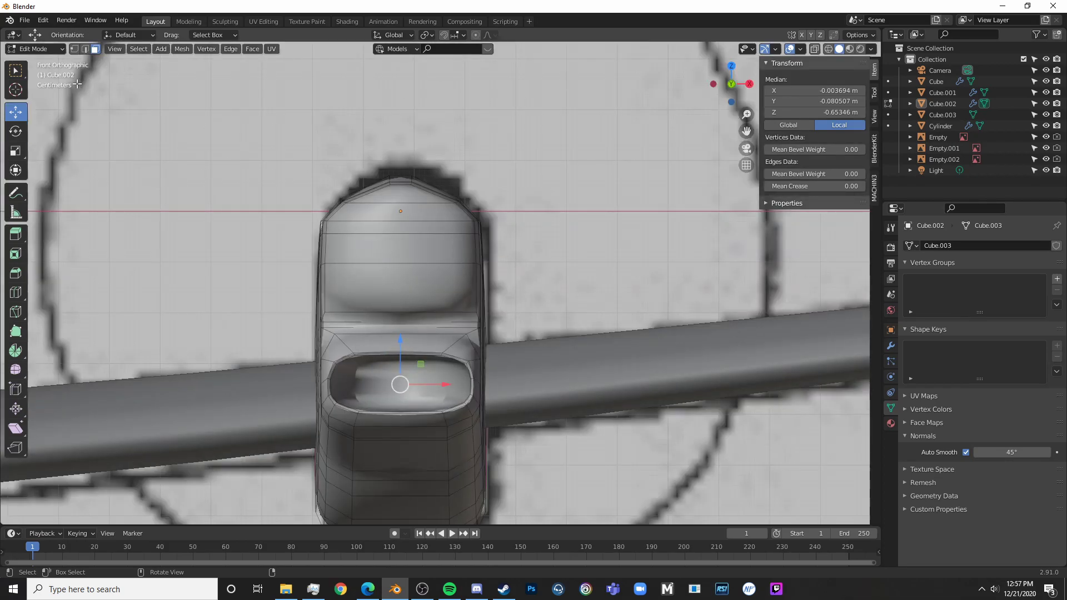
{"action": "scroll", "coordinate": [315, 255], "scroll_direction": "up", "scroll_amount": 3}
{"action": "key", "text": "alt+a"}
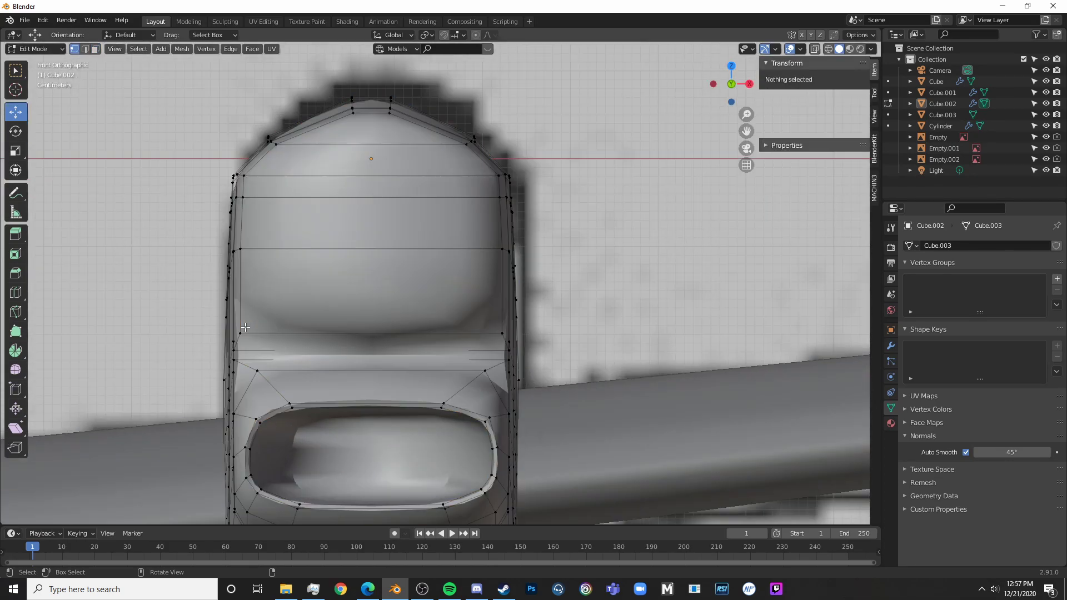
{"action": "left_click", "coordinate": [243, 333]}
{"action": "left_click", "coordinate": [502, 334], "text": "shift"}
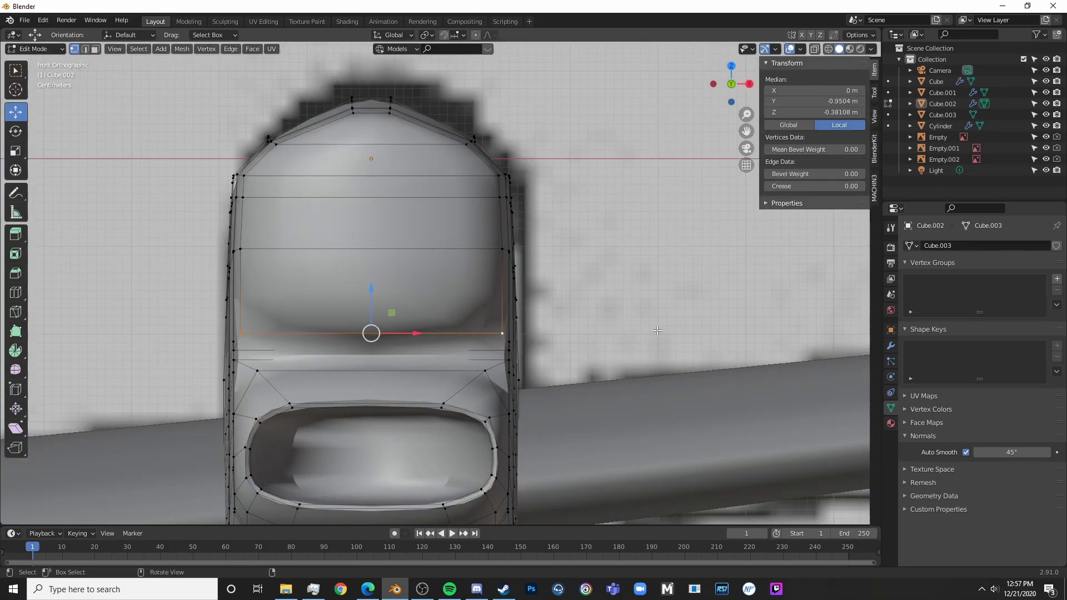
{"action": "key", "text": "s"}
{"action": "key", "text": "x"}
{"action": "left_click", "coordinate": [412, 347]}
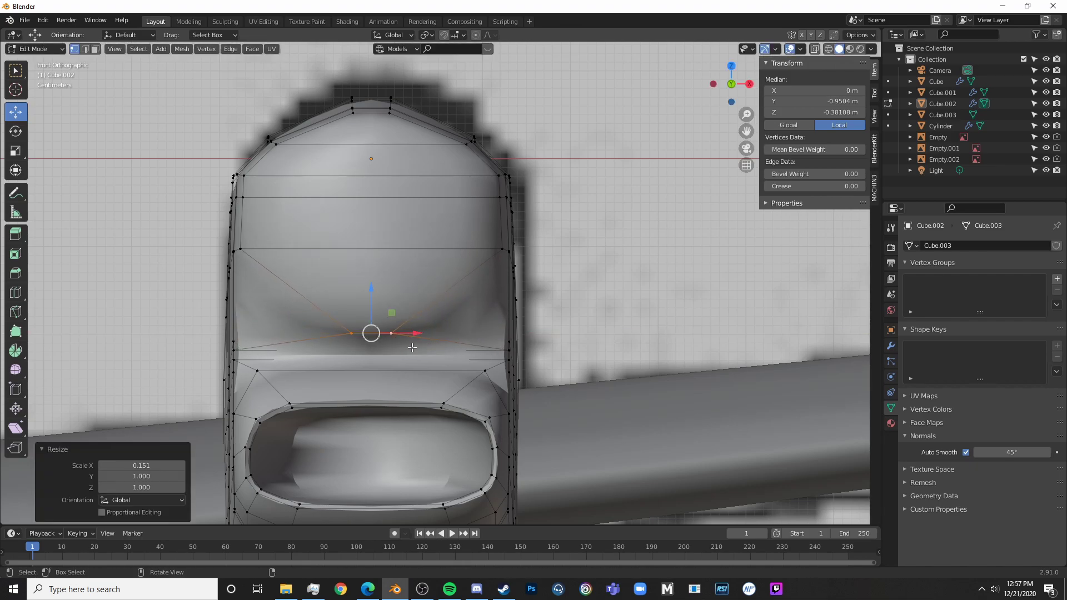
- Add an edge loop across the lower part of the nacelle's upper front face and select its two front vertices
{"action": "key", "text": "alt+a"}
{"action": "key", "text": "ctrl+r"}
{"action": "left_click", "coordinate": [419, 292]}
{"action": "right_click", "coordinate": [417, 298]}
{"action": "key", "text": "alt+a"}
{"action": "key", "text": "c"}
{"action": "left_click", "coordinate": [443, 295]}
{"action": "left_click", "coordinate": [295, 291]}
{"action": "right_click", "coordinate": [296, 291]}
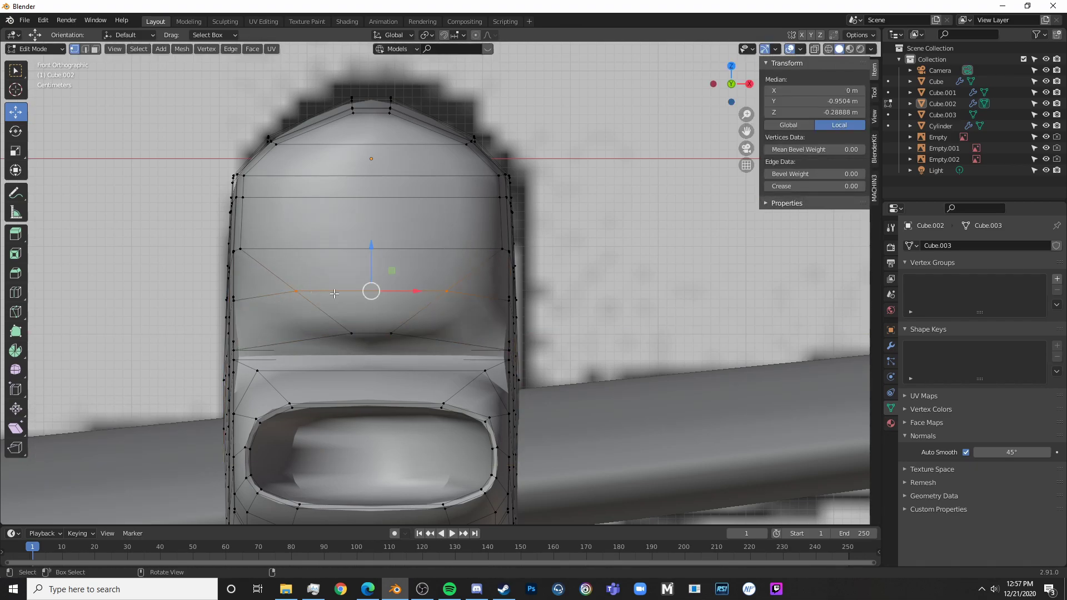
- Try scaling the loop's two front vertices to 1.599 along X and undo it
{"action": "key", "text": "s"}
{"action": "key", "text": "x"}
{"action": "left_click", "coordinate": [579, 293]}
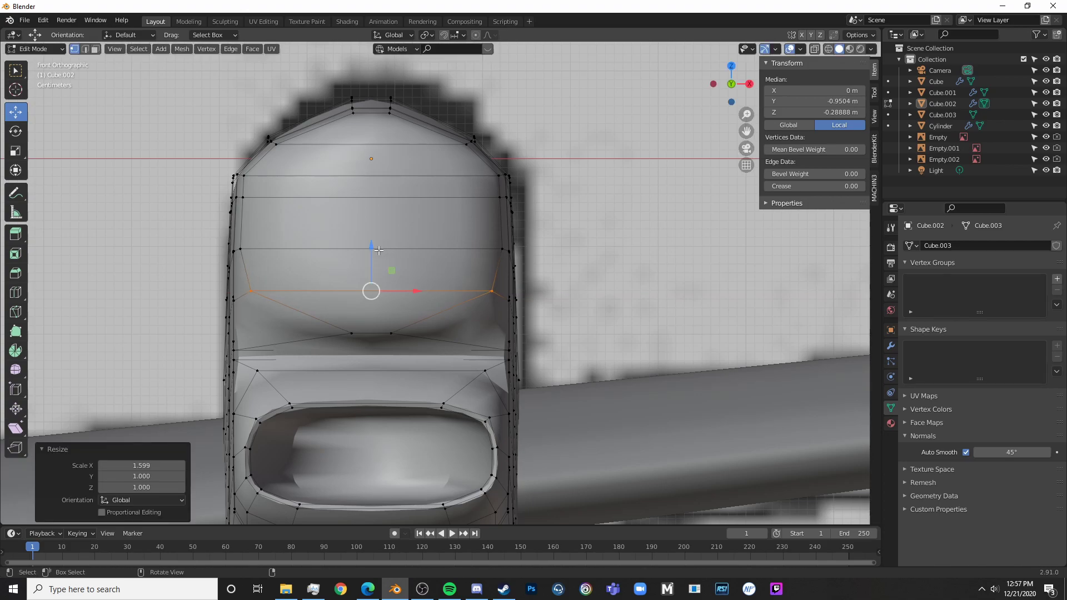
{"action": "key", "text": "ctrl+z"}
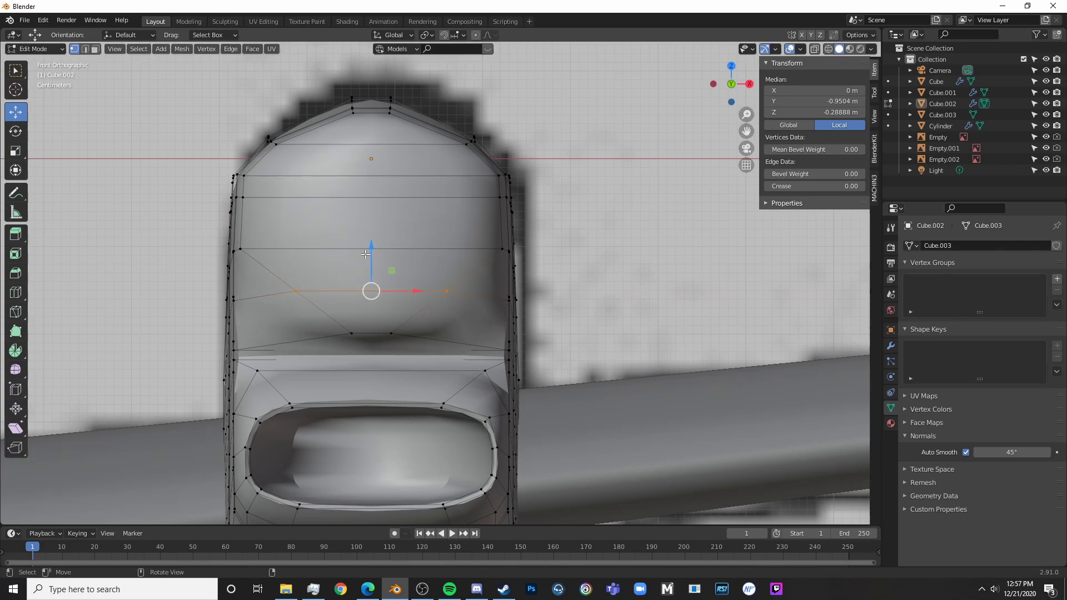
- Lower the loop's two front vertices slightly along Z and scale them to 1.380 along X
{"action": "key", "text": "g"}
{"action": "key", "text": "z"}
{"action": "left_click", "coordinate": [479, 281]}
{"action": "key", "text": "s"}
{"action": "key", "text": "x"}
{"action": "left_click", "coordinate": [443, 278]}
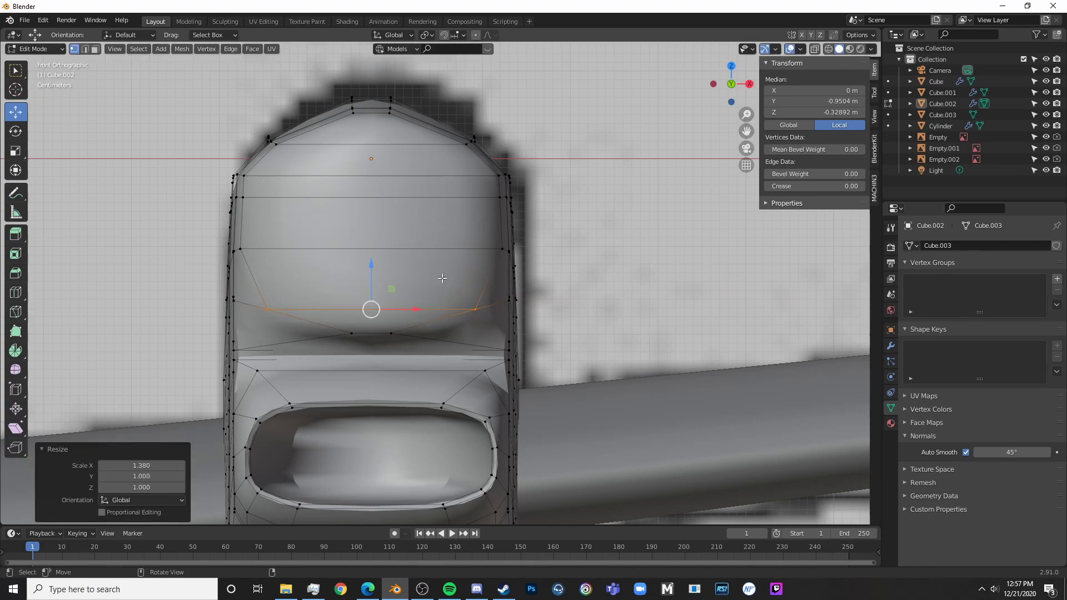
{"action": "key", "text": "s"}
{"action": "key", "text": "x"}
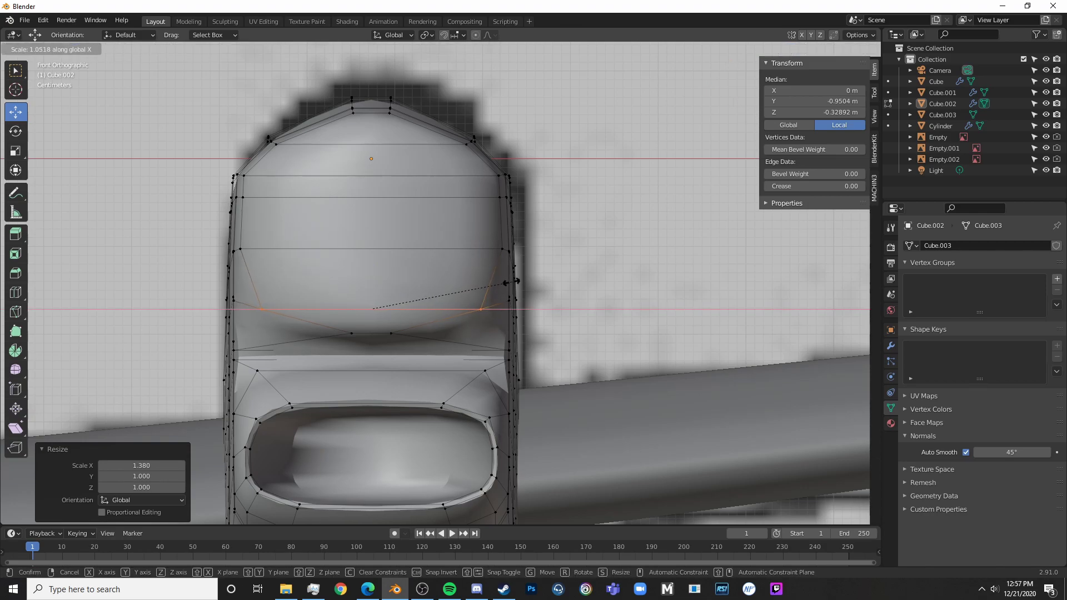
{"action": "key", "text": "Escape"}
- Add another edge loop about midway between the widened vertex pair and the narrow bottom pair of the upper front face
{"action": "left_click", "coordinate": [503, 319], "text": "alt"}
{"action": "key", "text": "g"}
{"action": "key", "text": "g"}
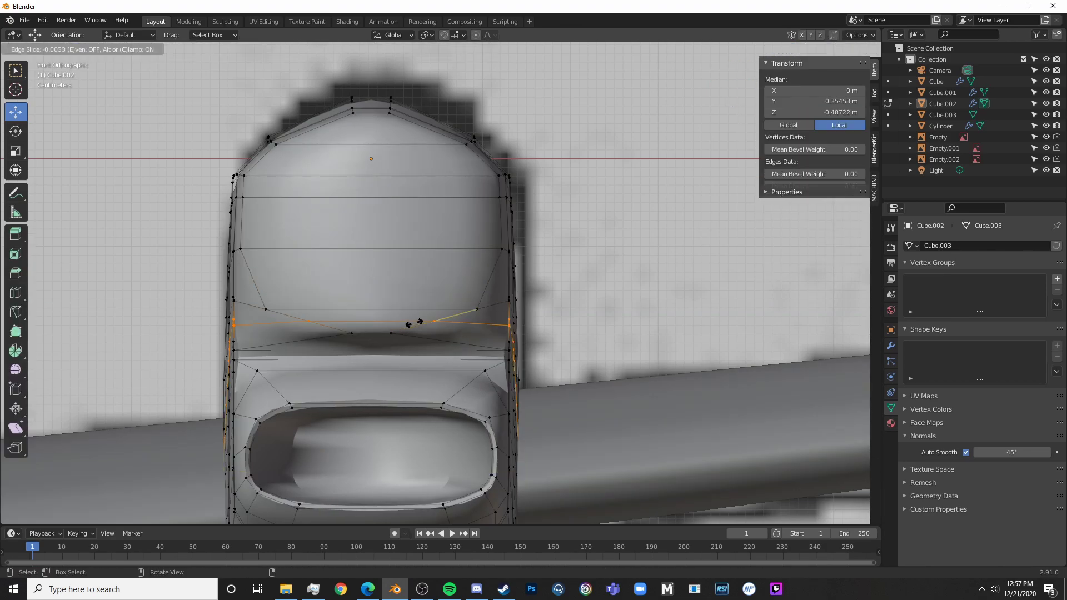
{"action": "left_click", "coordinate": [414, 324]}
{"action": "key", "text": "alt+a"}
- Scale the new loop's two front vertices to about 1.08 along X to round the face's lower outline
{"action": "left_click", "coordinate": [389, 334], "text": "alt"}
{"action": "key", "text": "alt+a"}
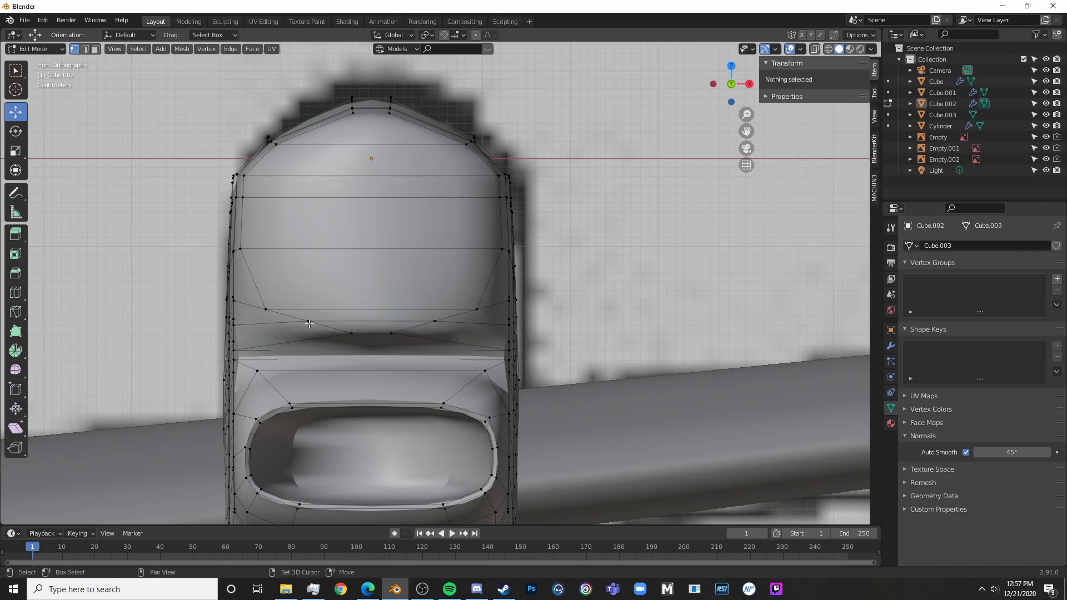
{"action": "left_click", "coordinate": [309, 324], "text": "alt"}
{"action": "key", "text": "alt+a"}
{"action": "left_click", "coordinate": [308, 322]}
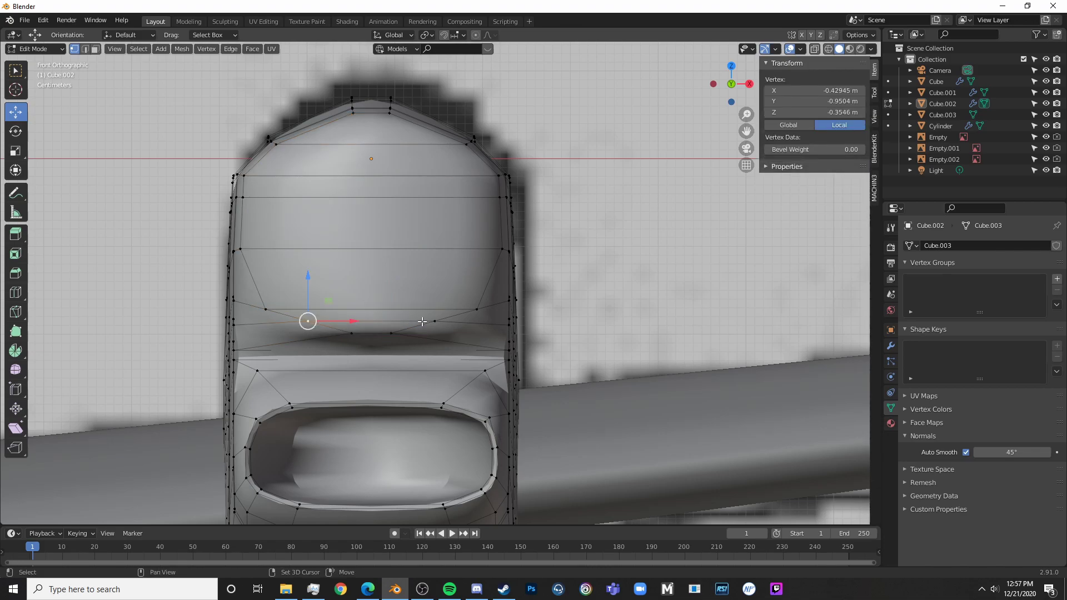
{"action": "left_click", "coordinate": [455, 320], "text": "alt"}
{"action": "key", "text": "s"}
{"action": "key", "text": "x"}
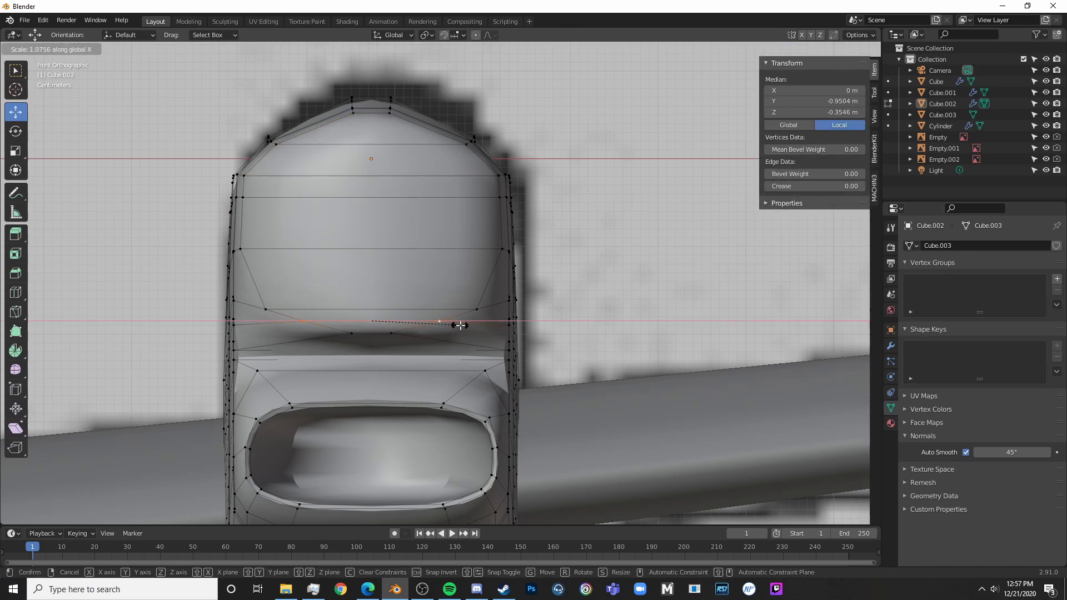
{"action": "left_click", "coordinate": [460, 325]}
- Raise the front vertex pair above it by about 0.031 m and scale the pair to about 1.17 along X
{"action": "key", "text": "alt+a"}
{"action": "left_click", "coordinate": [475, 309]}
{"action": "left_click", "coordinate": [265, 309], "text": "shift"}
{"action": "left_click_drag", "start_coordinate": [378, 260], "coordinate": [377, 232]}
{"action": "key", "text": "s"}
{"action": "key", "text": "x"}
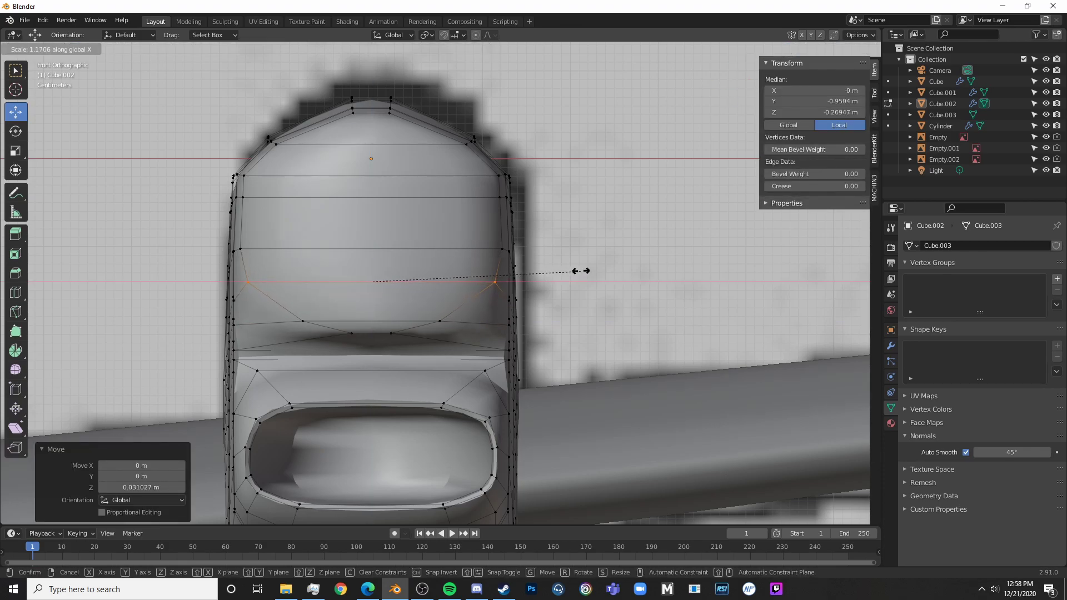
{"action": "left_click", "coordinate": [576, 275]}
- Compare the rounded front with the blueprint and slide the edge loop behind the upper nose forward by about 0.48
{"action": "key", "text": "Tab"}
{"action": "scroll", "coordinate": [562, 287], "scroll_direction": "down", "scroll_amount": 3}
{"action": "key", "text": "shift+z"}
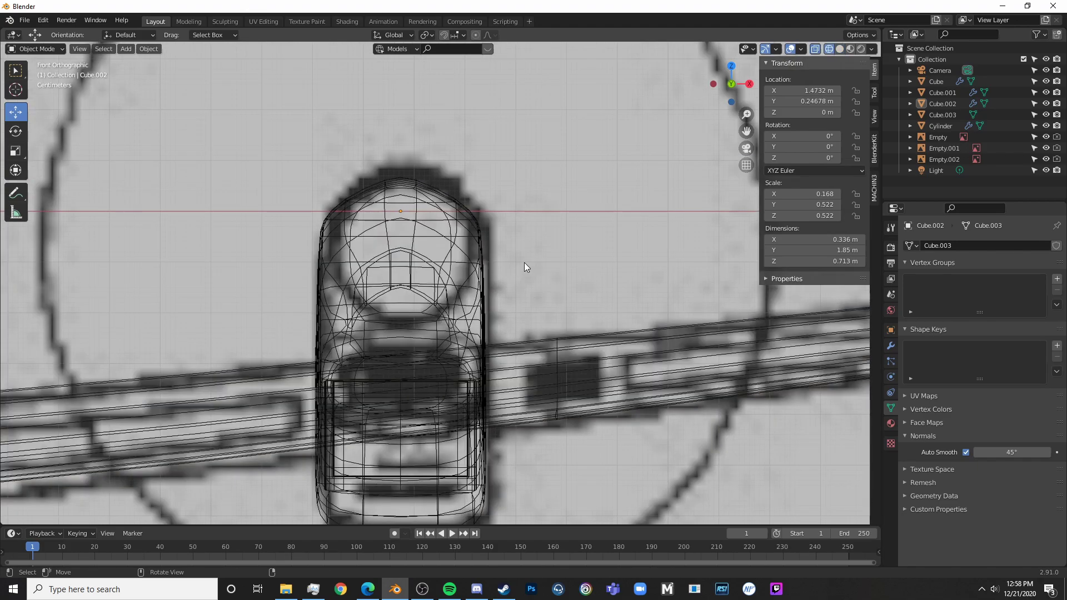
{"action": "key", "text": "shift+z"}
{"action": "key", "text": "Tab"}
{"action": "middle_click_drag", "start_coordinate": [524, 262], "coordinate": [398, 211]}
{"action": "key", "text": "Tab"}
{"action": "key", "text": "Tab"}
{"action": "left_click", "coordinate": [398, 212], "text": "alt"}
{"action": "key", "text": "g"}
{"action": "key", "text": "g"}
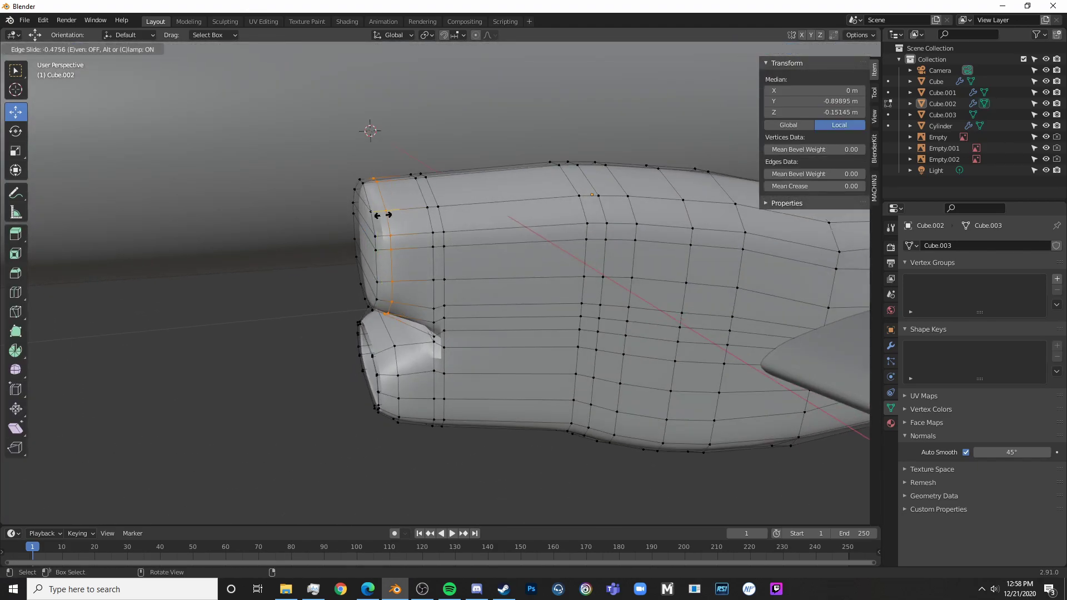
{"action": "left_click", "coordinate": [379, 218]}
- Leave mesh editing and add a cylinder with 20 vertices, a 1 m radius and a 2 m depth in the side view
{"action": "key", "text": "Tab"}
{"action": "scroll", "coordinate": [318, 279], "scroll_direction": "down", "scroll_amount": 5}
{"action": "key", "text": "Tab"}
{"action": "middle_click_drag", "start_coordinate": [324, 278], "coordinate": [408, 275]}
{"action": "key", "text": "Tab"}
{"action": "scroll", "coordinate": [475, 263], "scroll_direction": "up", "scroll_amount": 4}
{"action": "key", "text": "KP_3"}
{"action": "key", "text": "a"}
{"action": "key", "text": "shift+a"}
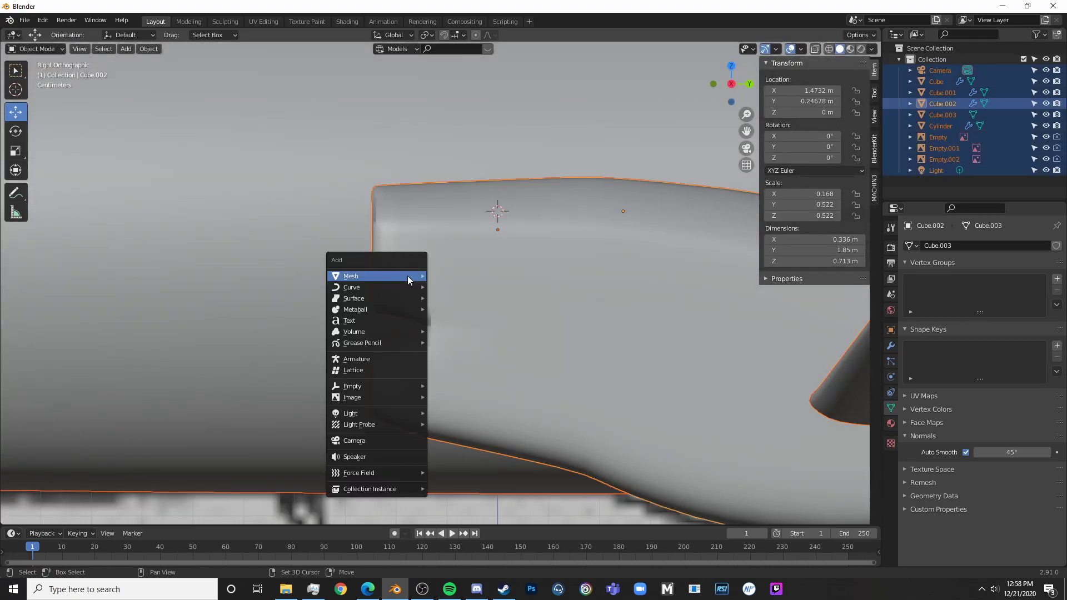
{"action": "mouse_move", "coordinate": [408, 276]}
{"action": "left_click", "coordinate": [445, 332]}
- Set the cylinder's X location to 1.4732 m and rotate it 90° in the side view
{"action": "scroll", "coordinate": [445, 311], "scroll_direction": "down", "scroll_amount": 8}
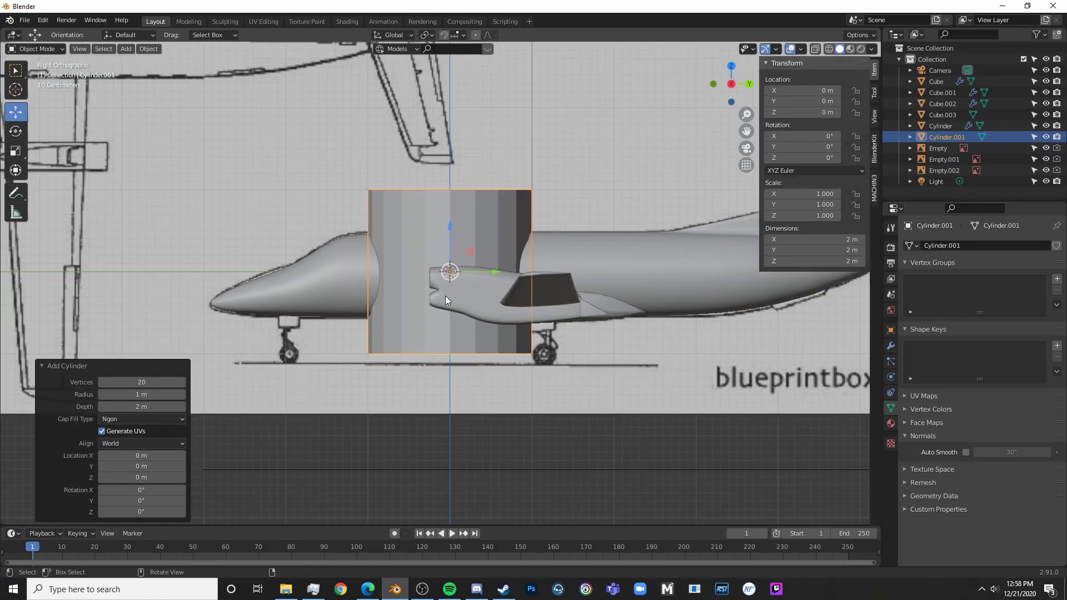
{"action": "left_click", "coordinate": [806, 92]}
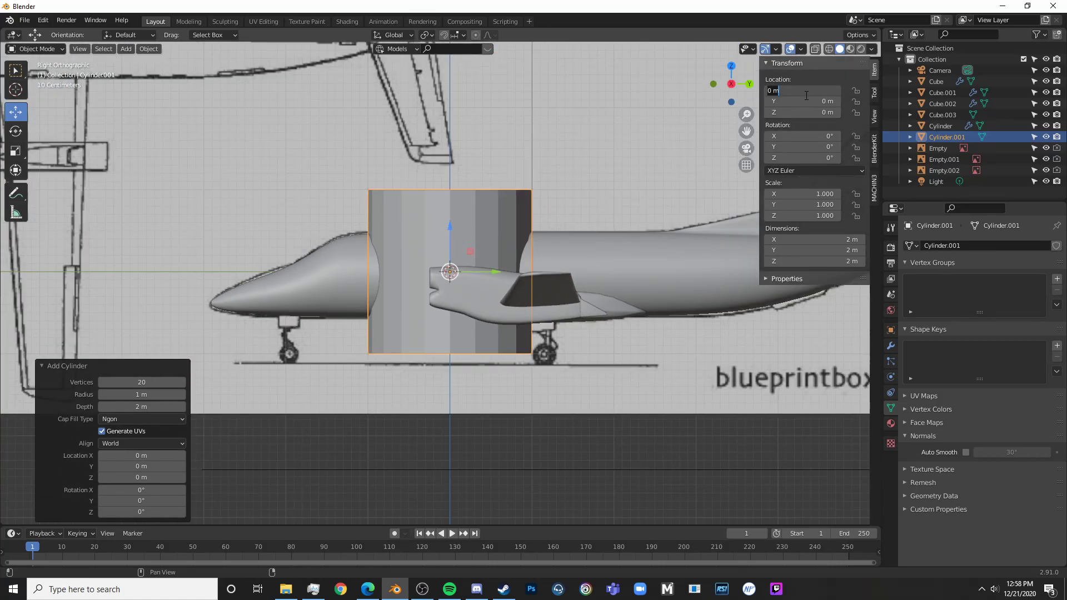
{"action": "key", "text": "Return"}
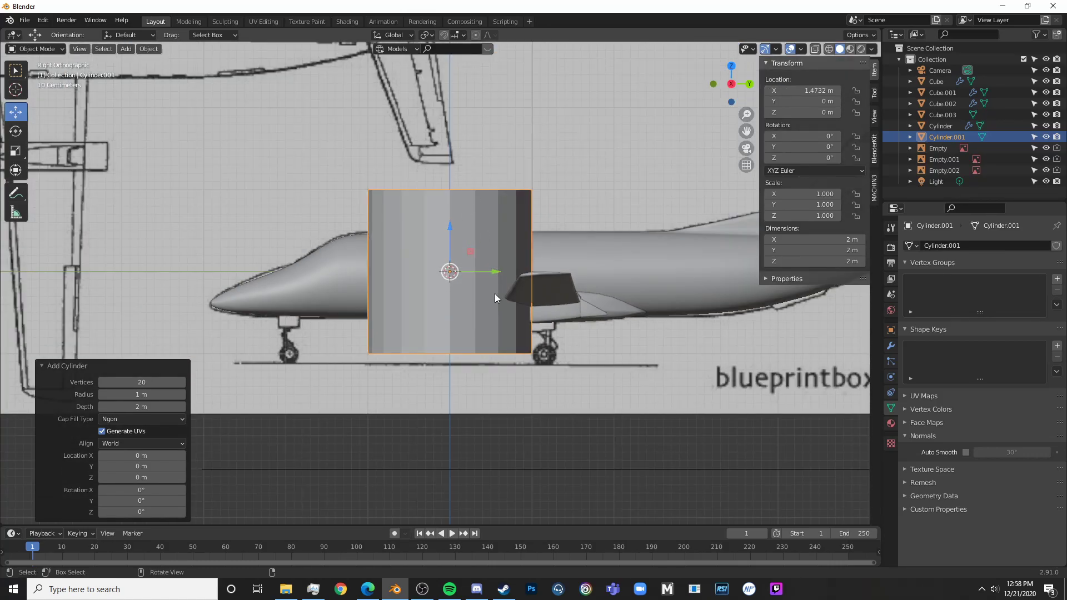
{"action": "type", "text": "r90"}
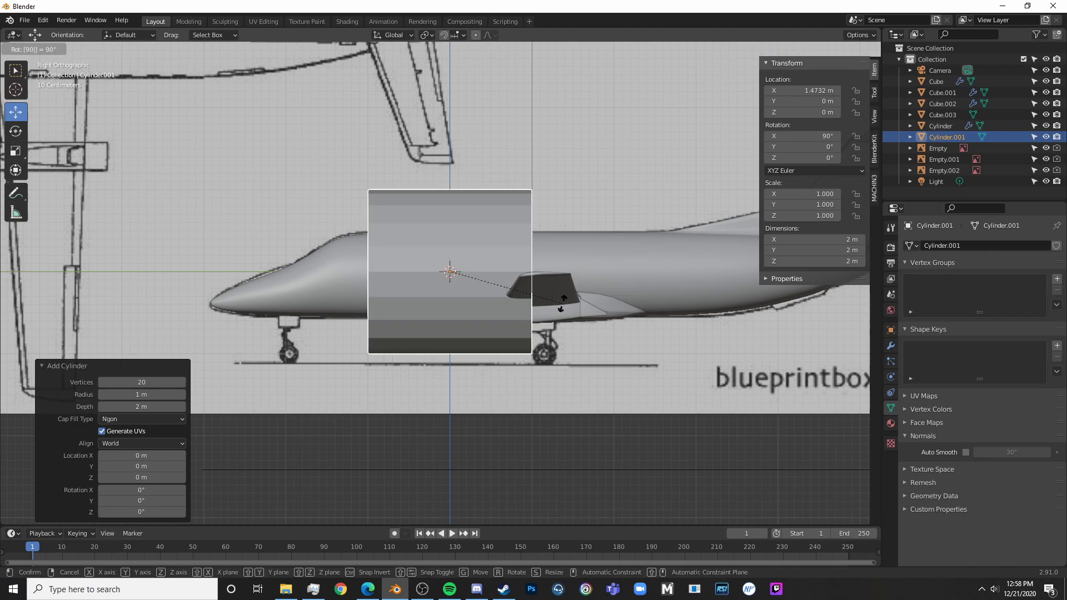
{"action": "key", "text": "Return"}
- Scale the cylinder down to about 0.242 m across and lower it about 0.082 m to match the blueprint's spinner base
{"action": "key", "text": "shift+z"}
{"action": "scroll", "coordinate": [549, 318], "scroll_direction": "up", "scroll_amount": 6}
{"action": "key", "text": "s"}
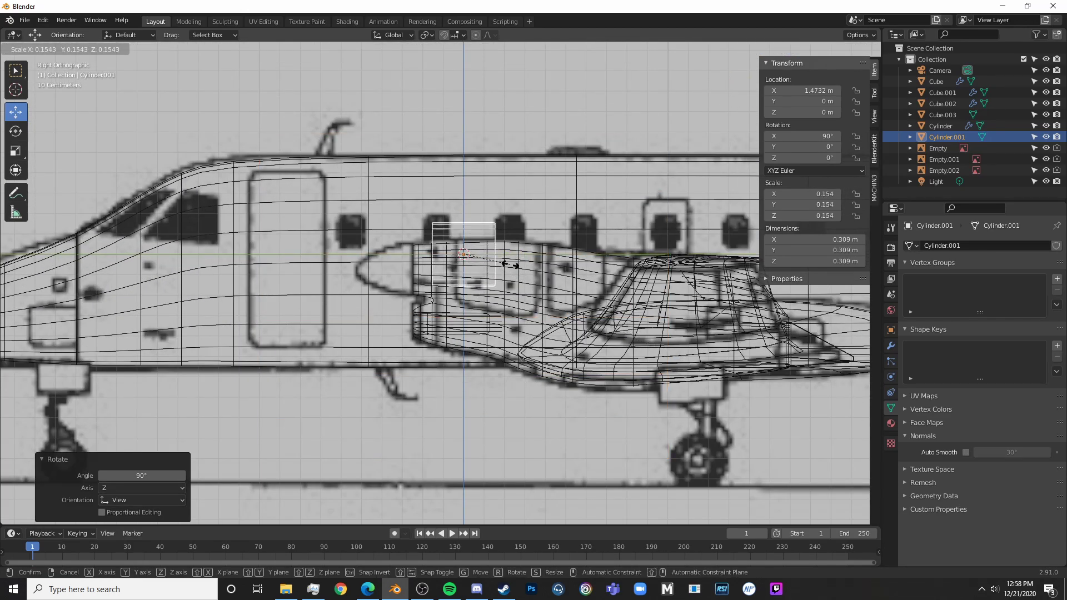
{"action": "left_click", "coordinate": [485, 209]}
{"action": "scroll", "coordinate": [485, 208], "scroll_direction": "up", "scroll_amount": 4}
{"action": "left_click_drag", "start_coordinate": [487, 168], "coordinate": [495, 209]}
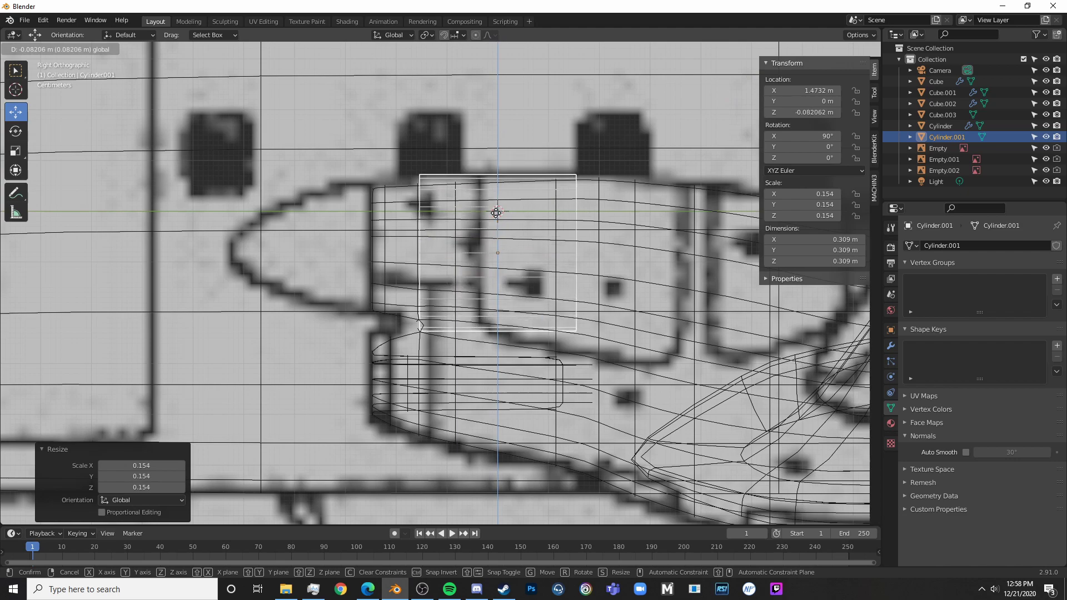
{"action": "key", "text": "s"}
{"action": "left_click", "coordinate": [532, 252]}
- Move the cylinder to the nacelle's upper front, at about Y -0.353 m and Z -0.074 m, slightly overlapping the nose
{"action": "left_click_drag", "start_coordinate": [538, 253], "coordinate": [355, 248]}
{"action": "key", "text": "shift+z"}
{"action": "middle_click_drag", "start_coordinate": [381, 238], "coordinate": [476, 272], "text": "shift"}
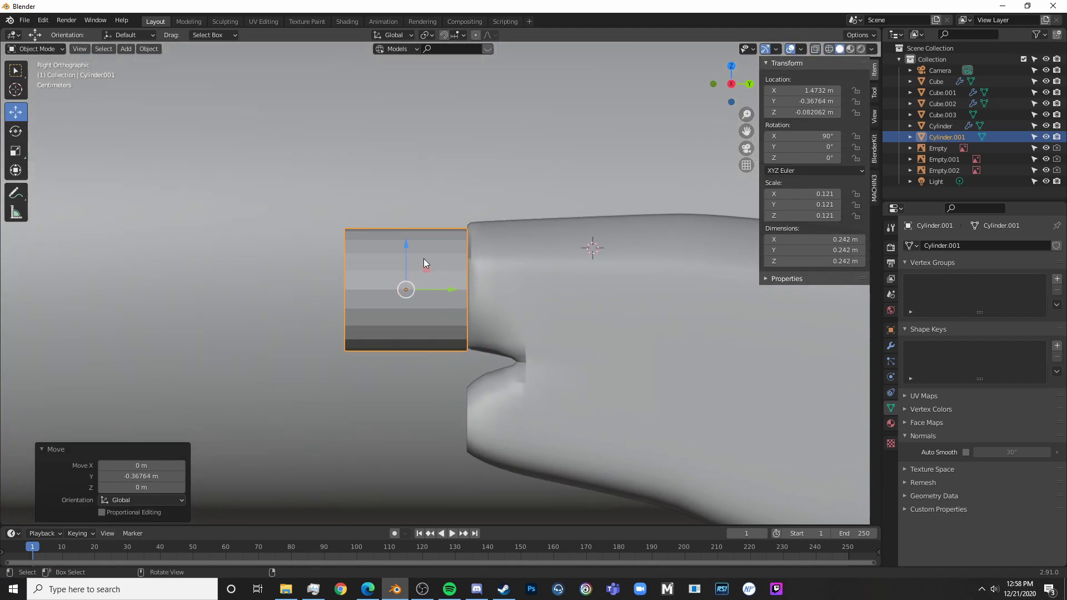
{"action": "left_click_drag", "start_coordinate": [409, 252], "coordinate": [409, 249]}
{"action": "left_click", "coordinate": [409, 249]}
{"action": "left_click_drag", "start_coordinate": [440, 286], "coordinate": [448, 284]}
{"action": "key", "text": "alt+a"}
- Check the cylinder against the blueprint and scale it slightly, to about 0.996
{"action": "key", "text": "shift+z"}
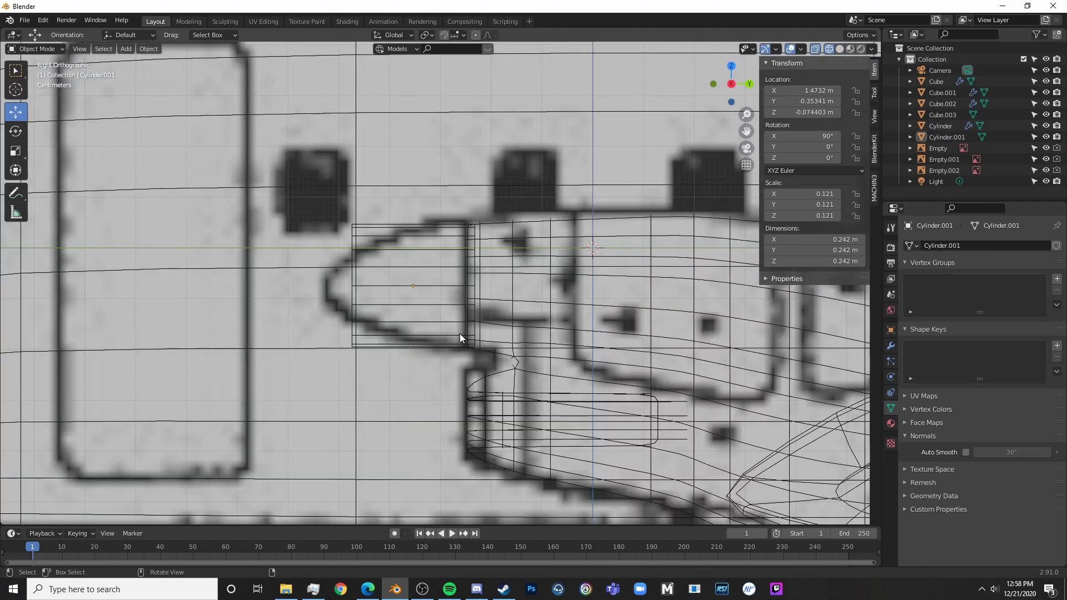
{"action": "key", "text": "Tab"}
{"action": "key", "text": "shift+z"}
{"action": "key", "text": "Tab"}
{"action": "left_click", "coordinate": [450, 290]}
{"action": "key", "text": "s"}
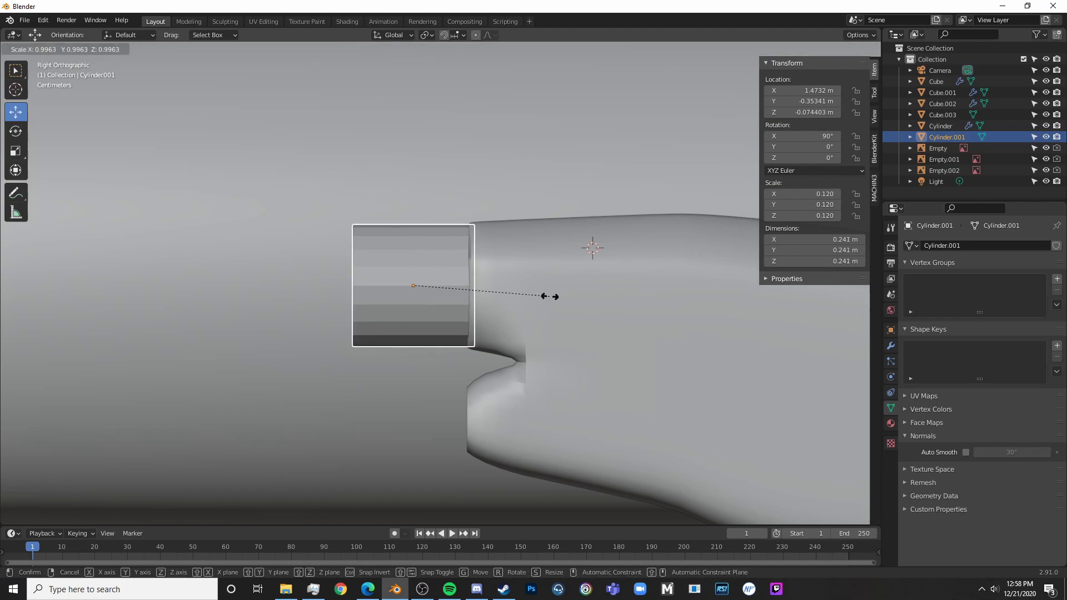
{"action": "left_click", "coordinate": [547, 295]}
- Move the cylinder's front vertex ring back about 0.183 m along Y, leaving a short spinner base
{"action": "key", "text": "shift+z"}
{"action": "key", "text": "Tab"}
{"action": "key", "text": "alt+a"}
{"action": "left_click", "coordinate": [354, 342]}
{"action": "left_click", "coordinate": [353, 234], "text": "alt"}
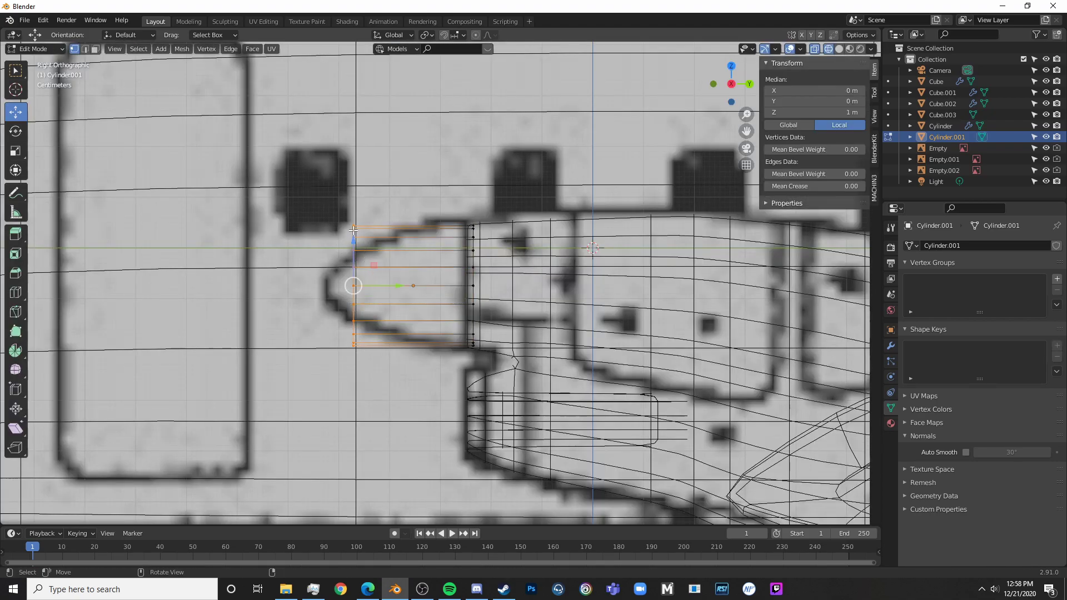
{"action": "left_click_drag", "start_coordinate": [401, 287], "coordinate": [485, 283]}
{"action": "left_click", "coordinate": [497, 280]}
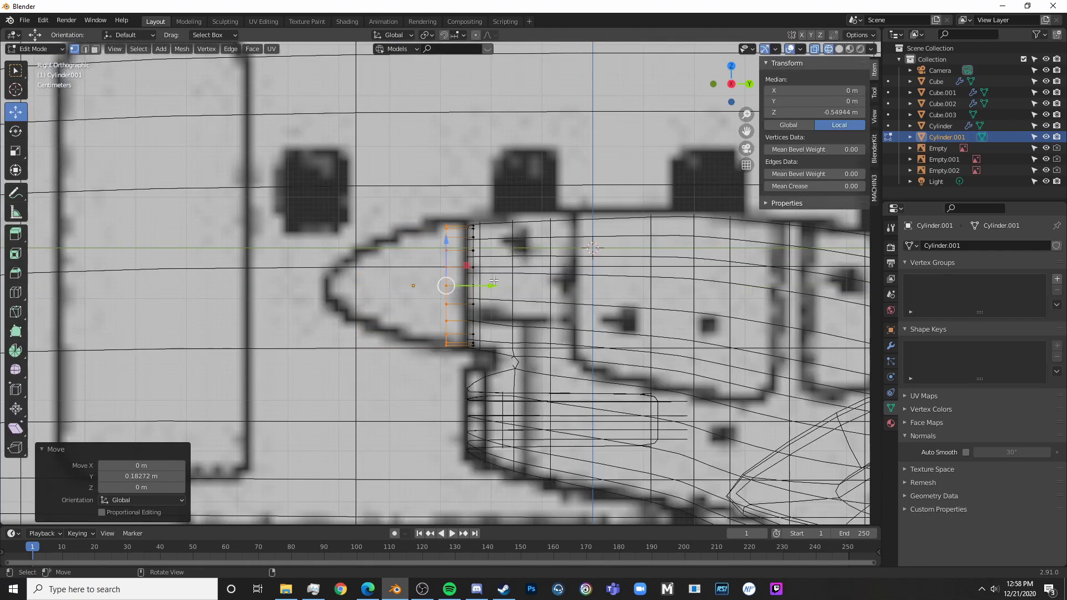
- Extrude the front ring forward about 0.066 m at about 0.87 scale and another 0.095 m, narrowing it to the spinner outline
{"action": "key", "text": "e"}
{"action": "left_click", "coordinate": [458, 282]}
{"action": "key", "text": "s"}
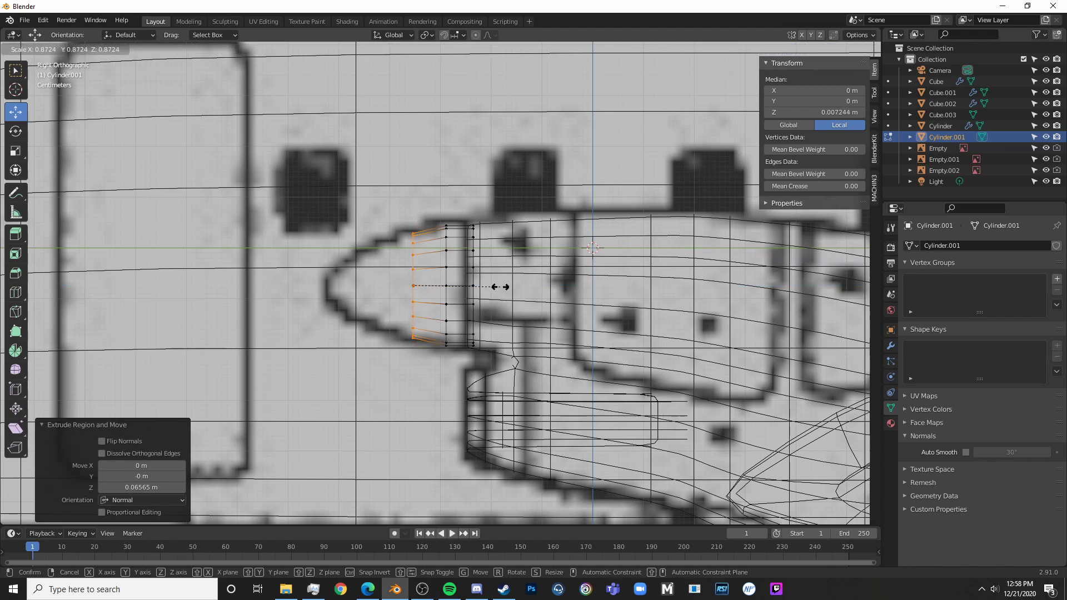
{"action": "left_click", "coordinate": [499, 287]}
{"action": "key", "text": "e"}
{"action": "left_click", "coordinate": [448, 290]}
{"action": "key", "text": "s"}
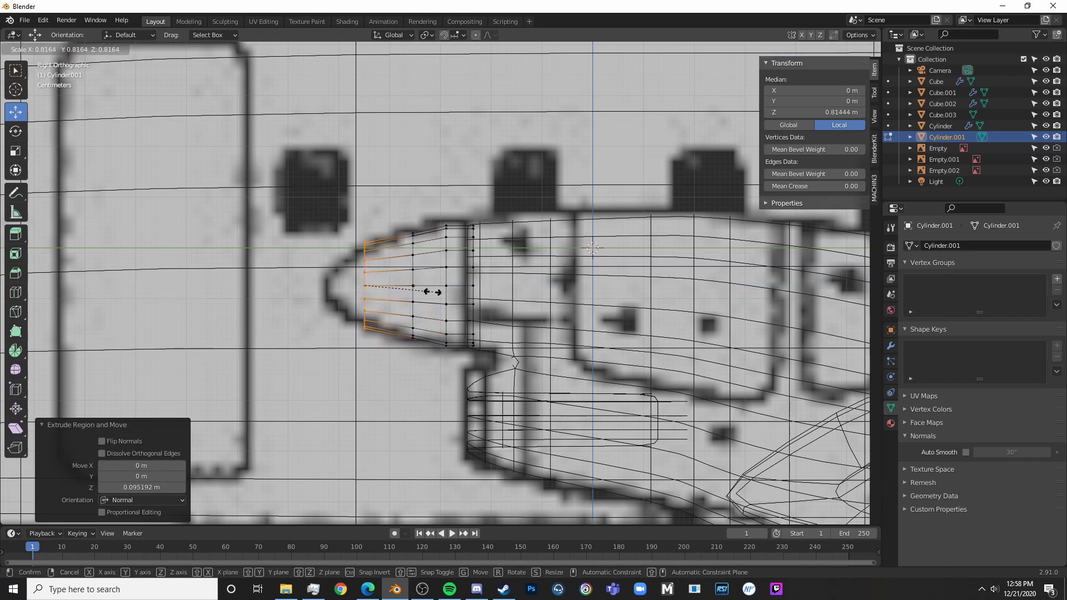
{"action": "left_click", "coordinate": [419, 289]}
- Extrude the spinner's tip about 0.066 m, scale it to 0.394, and extrude it a further 0.0066 m
{"action": "key", "text": "e"}
{"action": "left_click", "coordinate": [517, 282]}
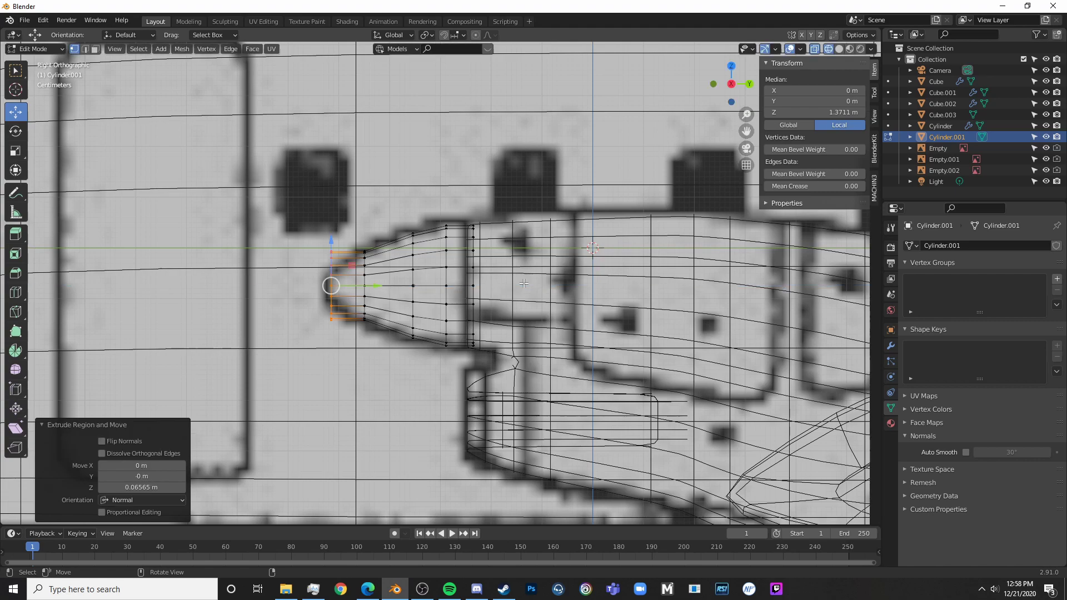
{"action": "key", "text": "s"}
{"action": "left_click", "coordinate": [406, 282]}
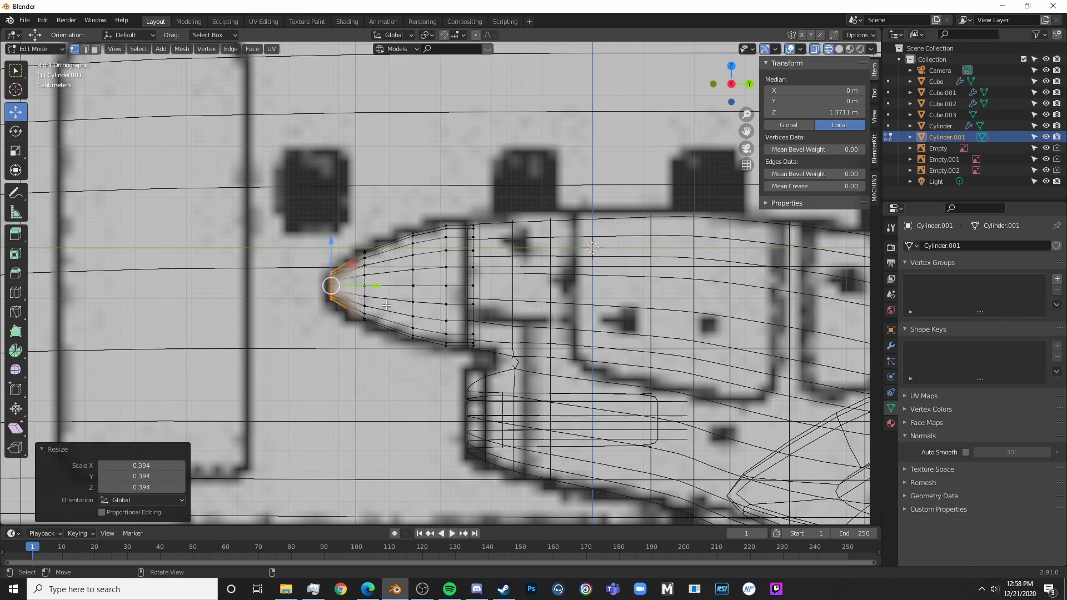
{"action": "key", "text": "e"}
{"action": "left_click", "coordinate": [499, 311]}
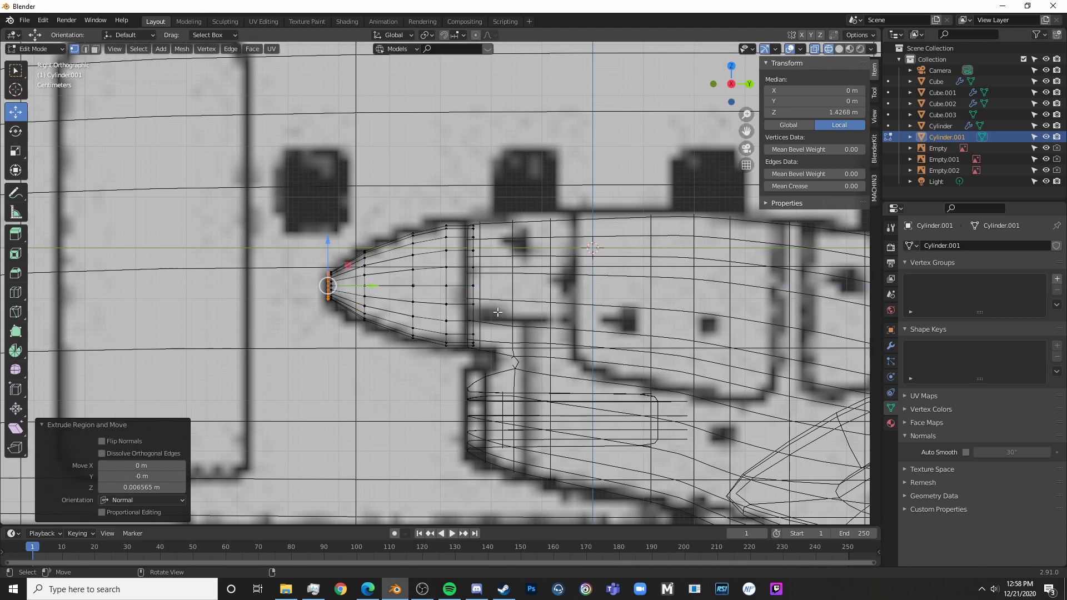
- Scale the spinner's tip ring slightly and apply smooth shading to the spinner object
{"action": "key", "text": "s"}
{"action": "left_click", "coordinate": [469, 318]}
{"action": "scroll", "coordinate": [470, 318], "scroll_direction": "down", "scroll_amount": 4}
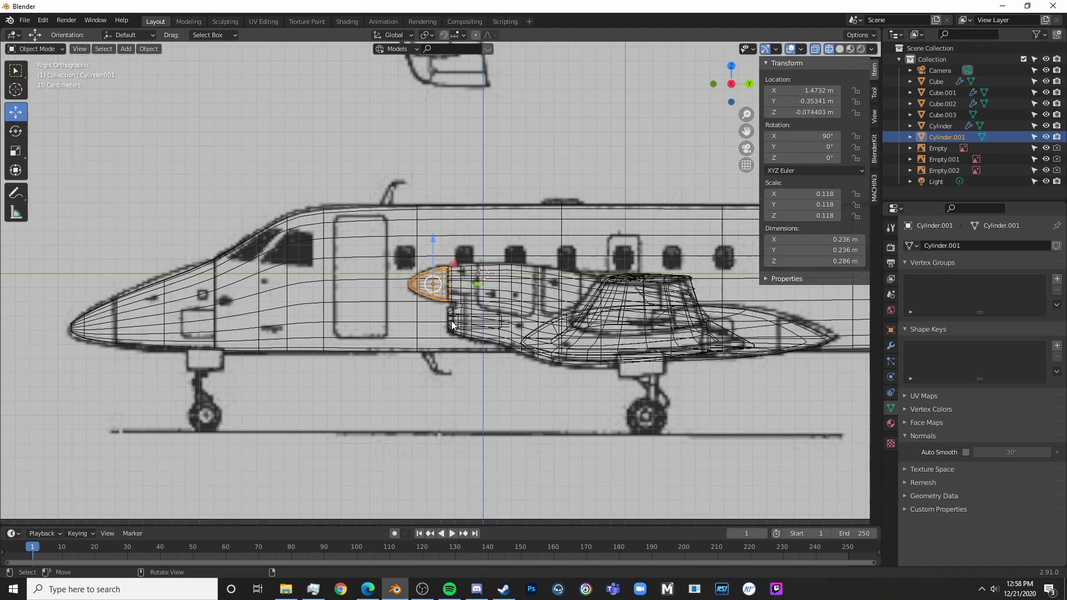
{"action": "key", "text": "Tab"}
{"action": "middle_click_drag", "start_coordinate": [452, 328], "coordinate": [405, 329]}
{"action": "left_click", "coordinate": [429, 284]}
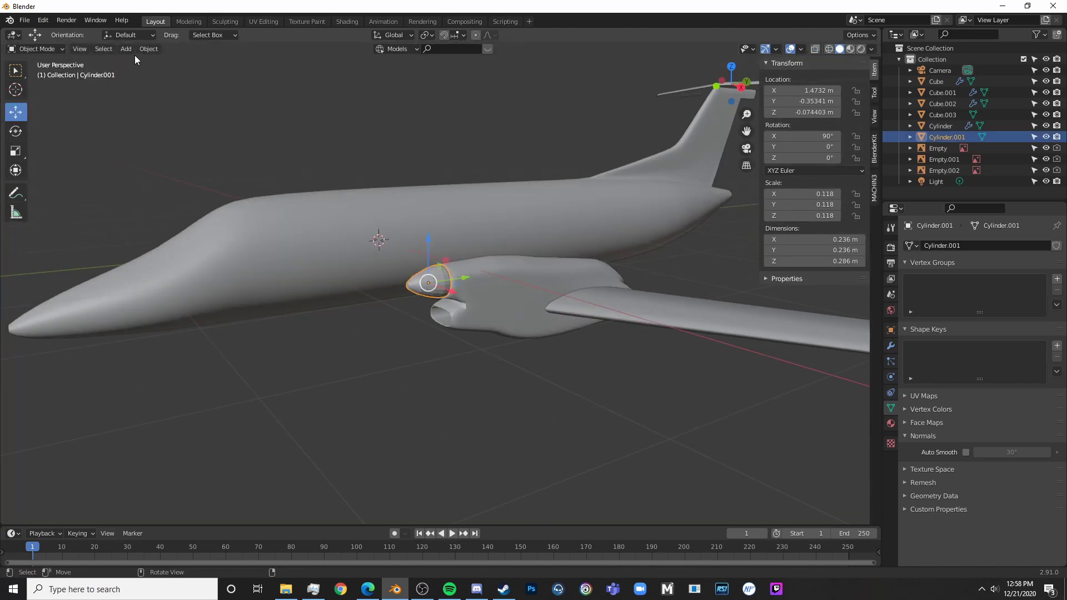
{"action": "left_click", "coordinate": [149, 48]}
{"action": "left_click", "coordinate": [232, 273]}
- Add a Subdivision Surface modifier to the spinner
{"action": "scroll", "coordinate": [489, 307], "scroll_direction": "up", "scroll_amount": 5}
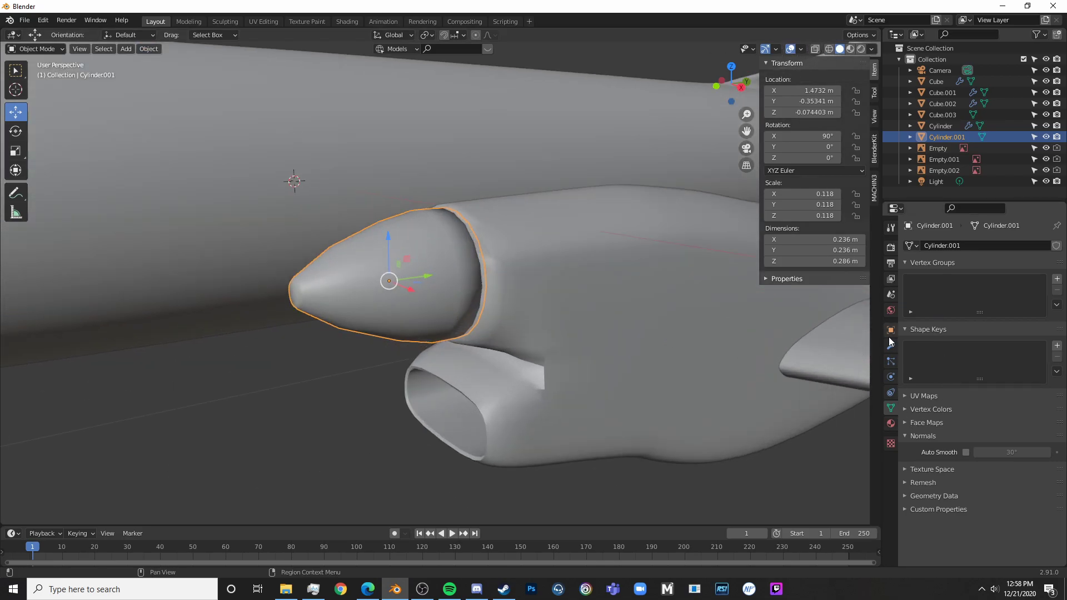
{"action": "left_click", "coordinate": [891, 344]}
{"action": "left_click", "coordinate": [948, 245]}
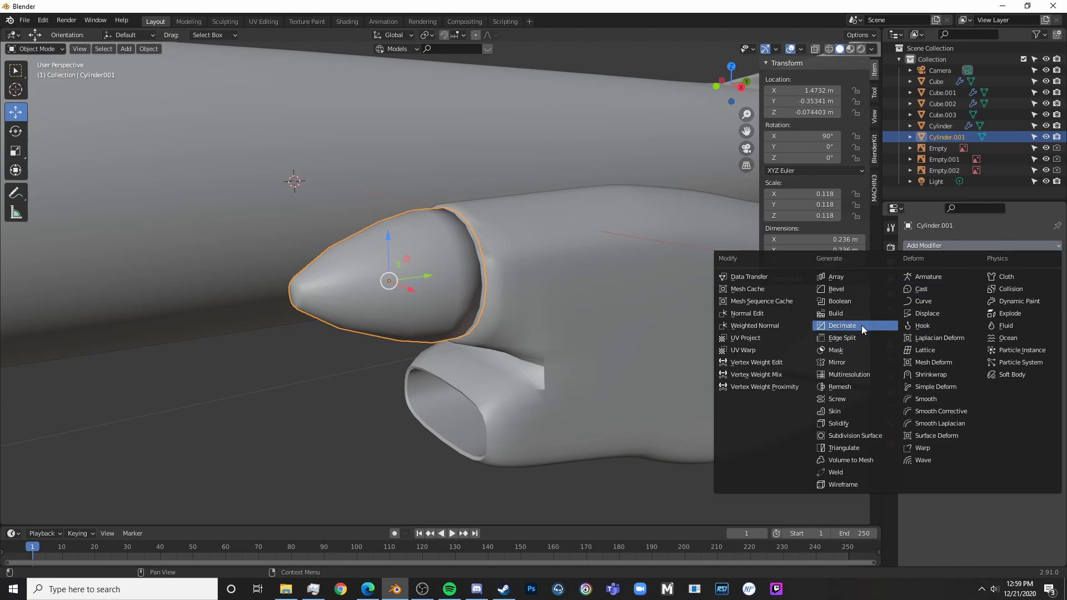
{"action": "left_click", "coordinate": [859, 436]}
{"action": "middle_click_drag", "start_coordinate": [639, 330], "coordinate": [590, 330]}
- Select the spinner's rear cap face in wireframe and extend it slightly back into the nacelle
{"action": "key", "text": "Tab"}
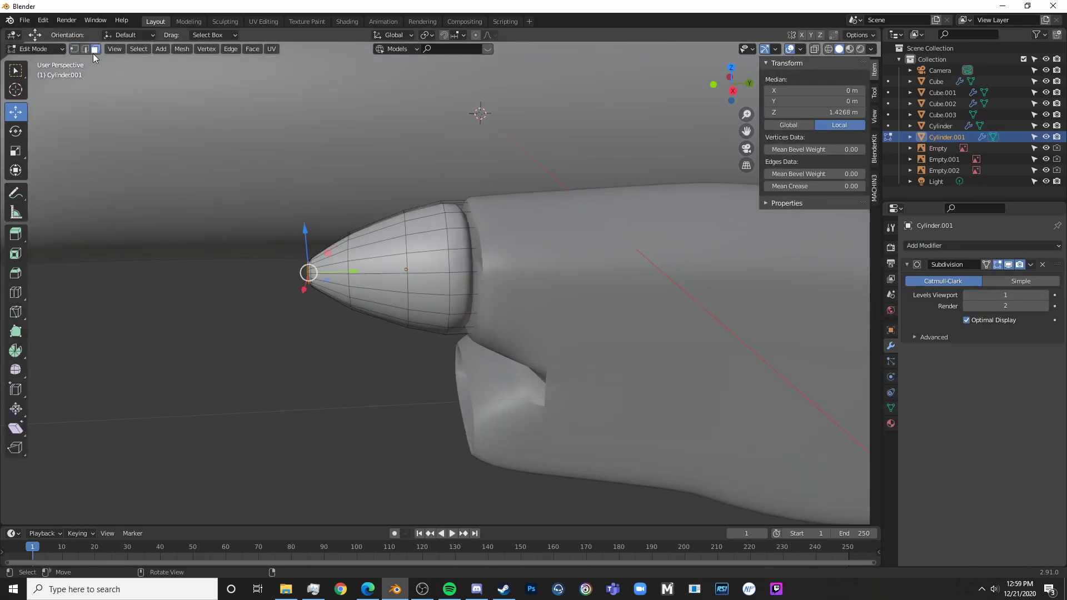
{"action": "key", "text": "shift+z"}
{"action": "left_click", "coordinate": [482, 267]}
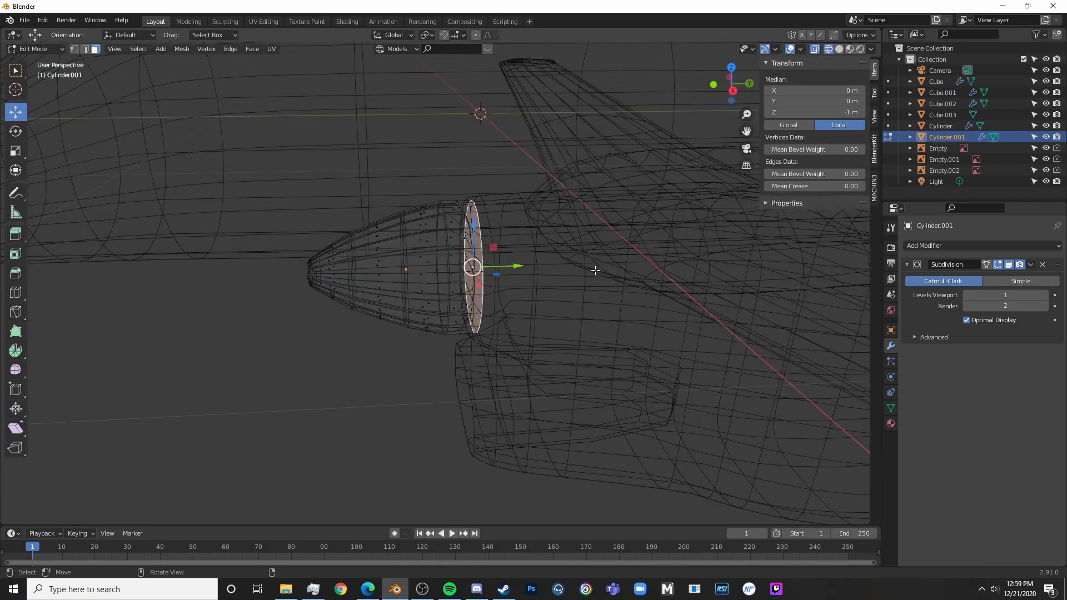
{"action": "key", "text": "Tab"}
{"action": "key", "text": "shift+z"}
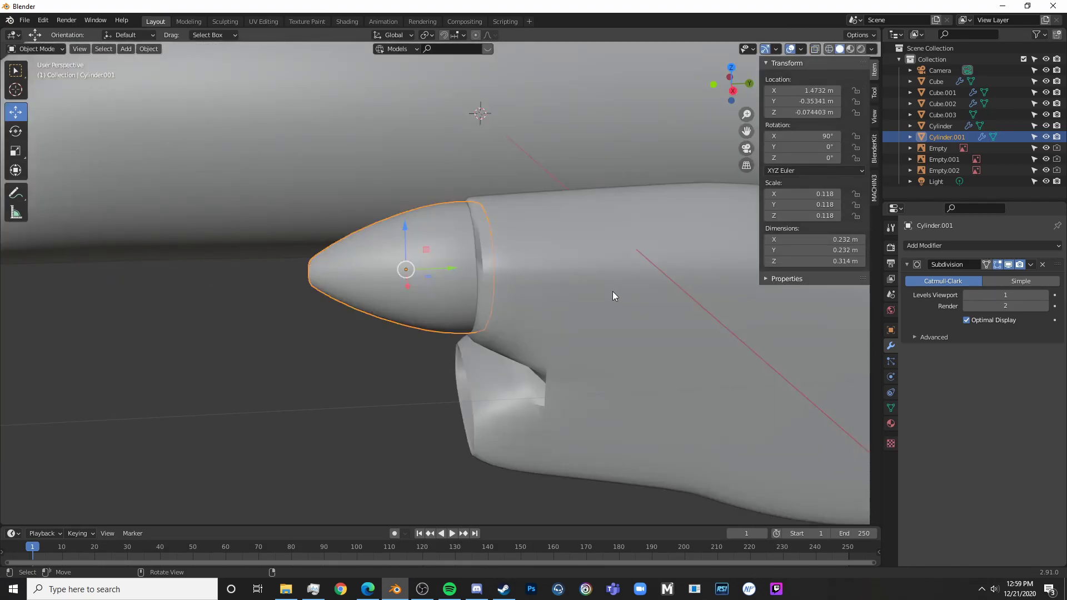
- Open the nacelle for mesh editing and inspect the gap between its front opening and the spinner
{"action": "scroll", "coordinate": [613, 291], "scroll_direction": "down", "scroll_amount": 5}
{"action": "key", "text": "alt+a"}
{"action": "middle_click_drag", "start_coordinate": [502, 288], "coordinate": [615, 277]}
{"action": "key", "text": "z"}
{"action": "key", "text": "z"}
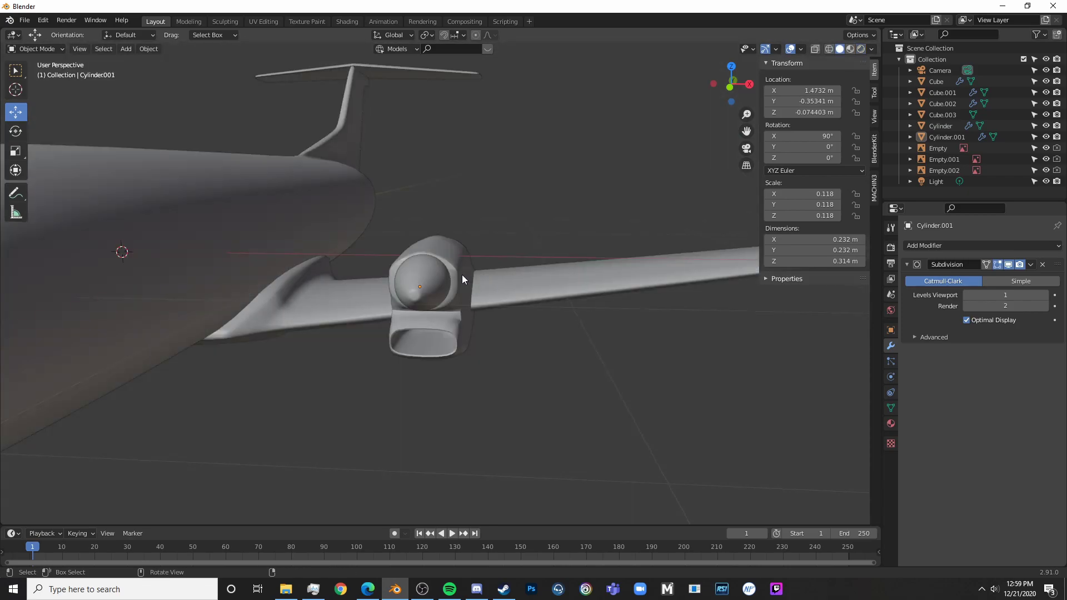
{"action": "left_click", "coordinate": [462, 275]}
{"action": "key", "text": "Tab"}
{"action": "middle_click_drag", "start_coordinate": [464, 278], "coordinate": [419, 280]}
{"action": "scroll", "coordinate": [479, 288], "scroll_direction": "up", "scroll_amount": 5}
{"action": "middle_click_drag", "start_coordinate": [537, 287], "coordinate": [479, 330]}
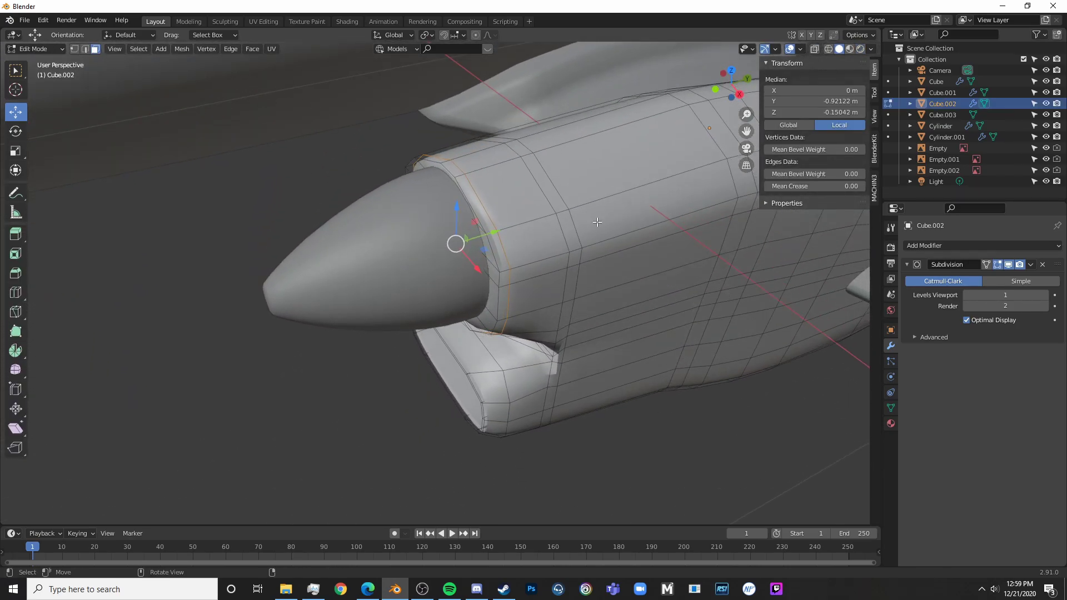
{"action": "mouse_move", "coordinate": [597, 222]}
{"action": "middle_mouse_down"}
{"action": "mouse_move", "coordinate": [553, 131]}
{"action": "mouse_move", "coordinate": [550, 157]}
{"action": "mouse_move", "coordinate": [609, 119]}
{"action": "mouse_move", "coordinate": [586, 222]}
{"action": "middle_mouse_up"}
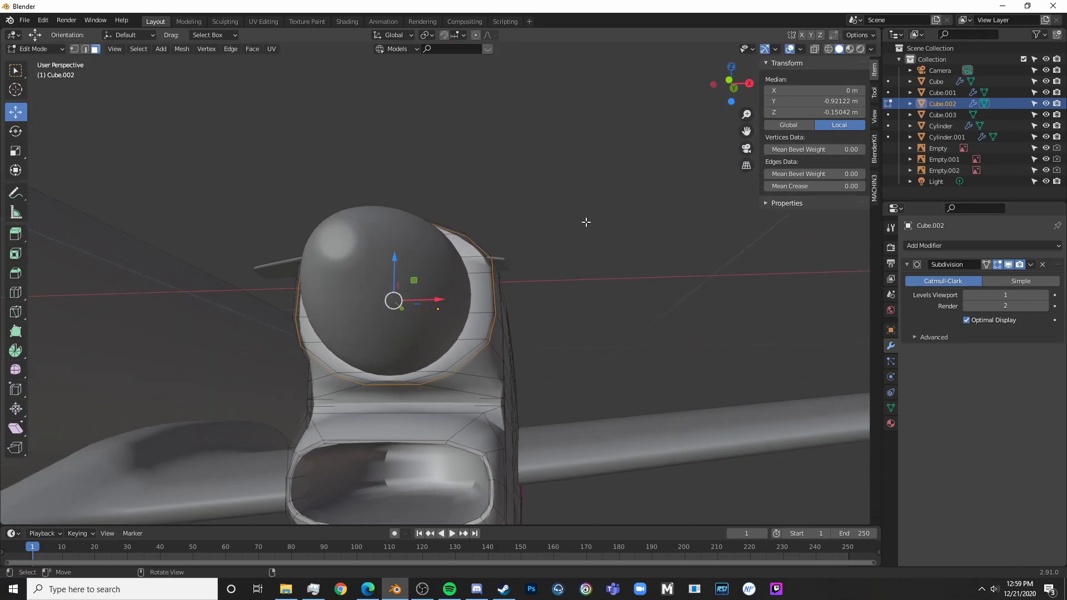
{"action": "middle_click_drag", "start_coordinate": [469, 349], "coordinate": [423, 313]}
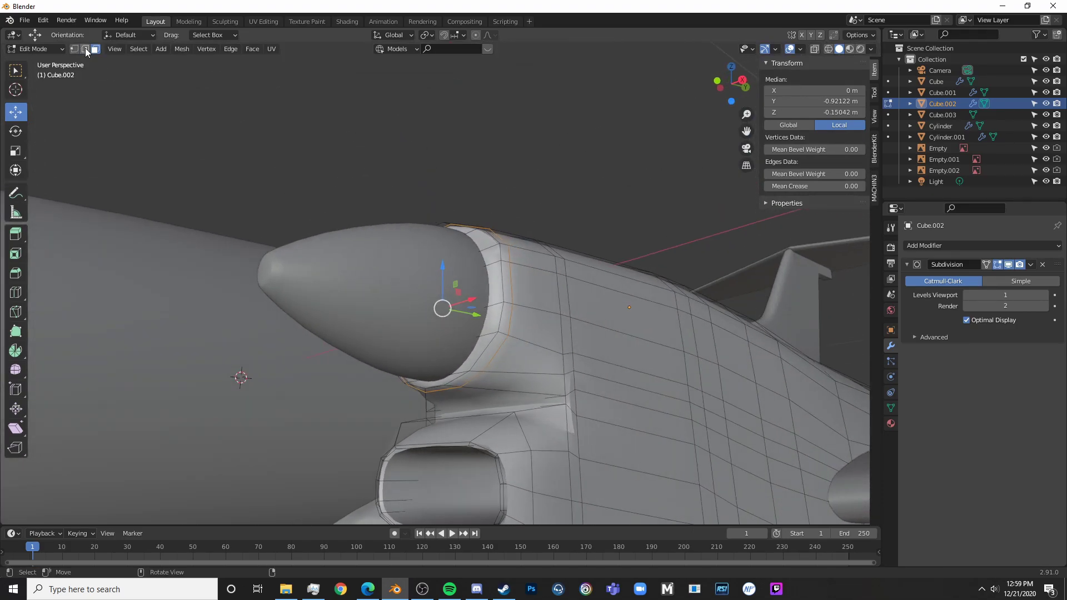
- Try scaling an edge loop of the nacelle's front opening to 0.774 along X, and undo it
{"action": "key", "text": "alt+a"}
{"action": "left_click", "coordinate": [506, 323], "text": "alt"}
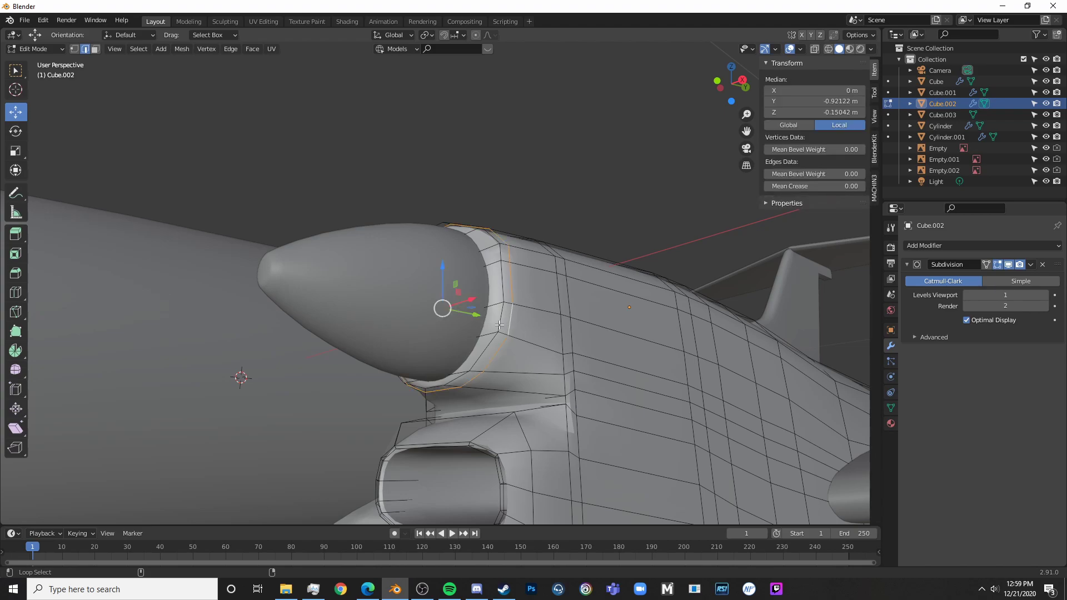
{"action": "middle_click_drag", "start_coordinate": [506, 324], "coordinate": [600, 347]}
{"action": "key", "text": "s"}
{"action": "key", "text": "x"}
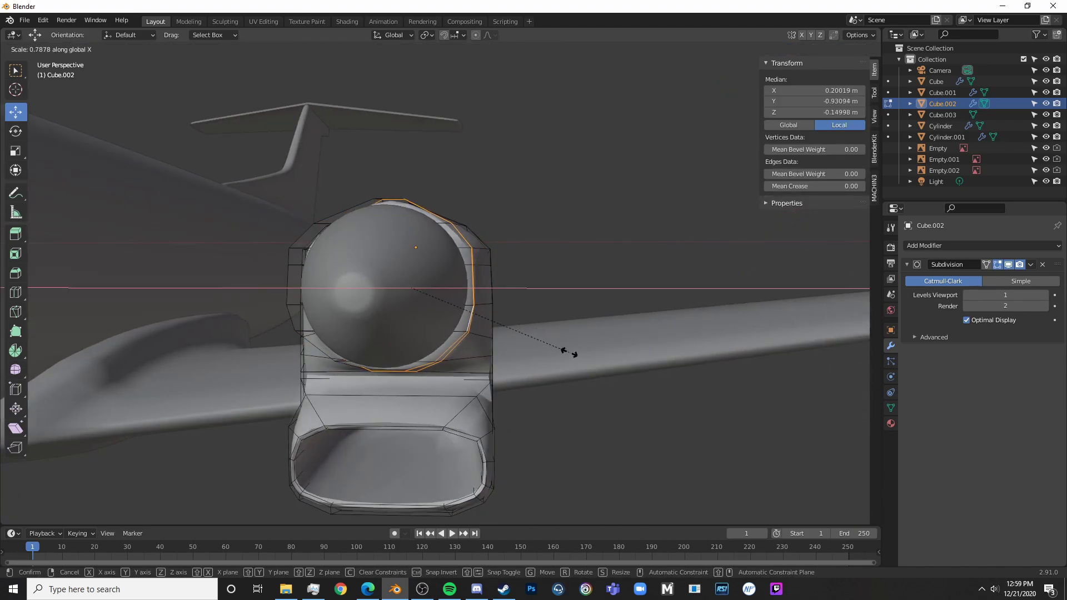
{"action": "left_click", "coordinate": [567, 354]}
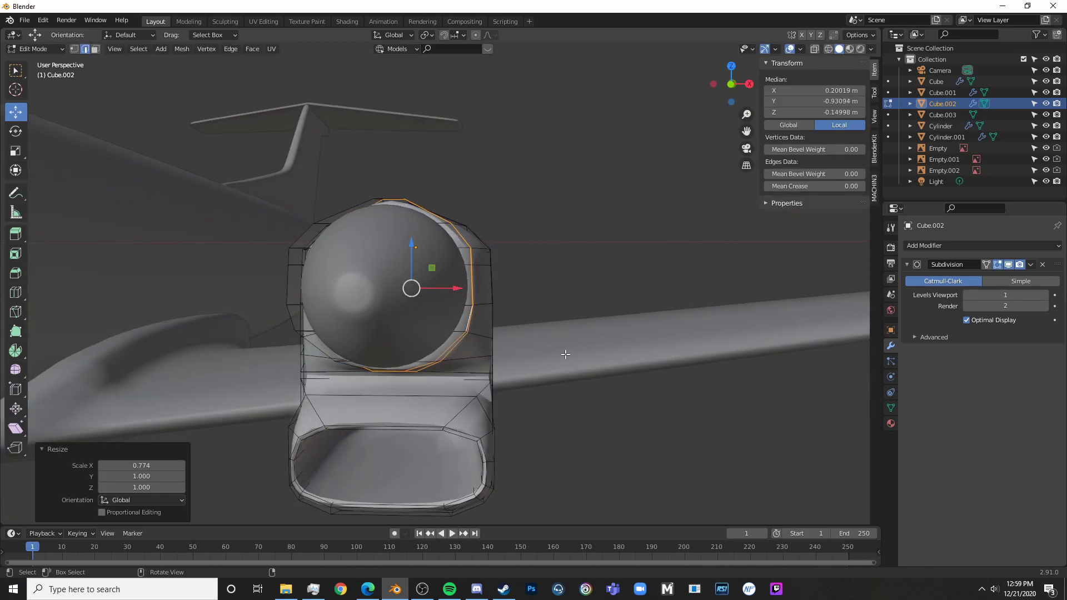
{"action": "middle_click_drag", "start_coordinate": [567, 354], "coordinate": [556, 330]}
{"action": "key", "text": "KP_1"}
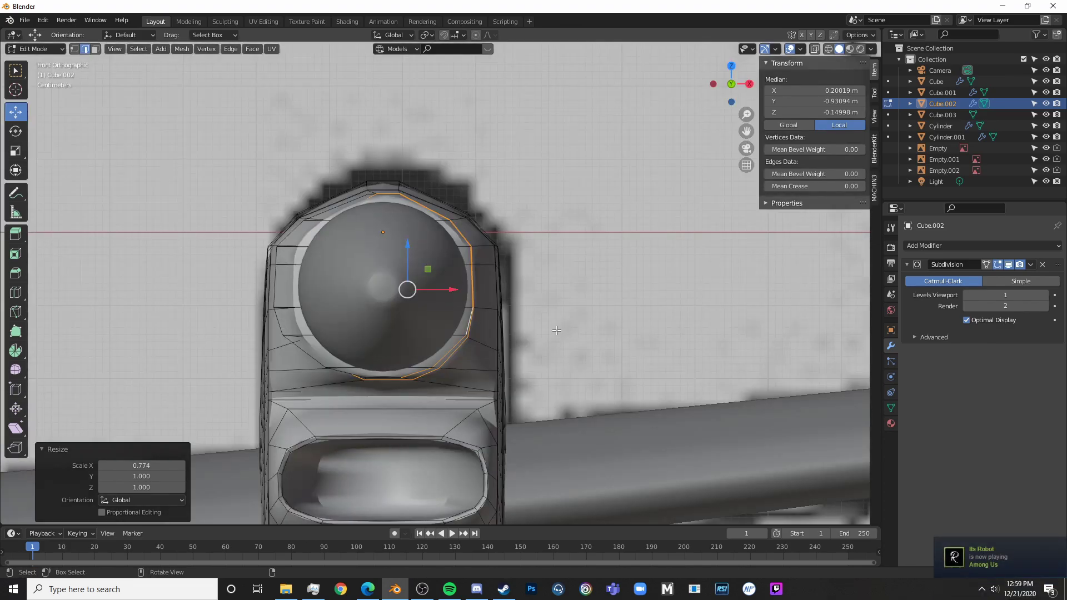
{"action": "key", "text": "ctrl+z"}
{"action": "key", "text": "ctrl+z"}
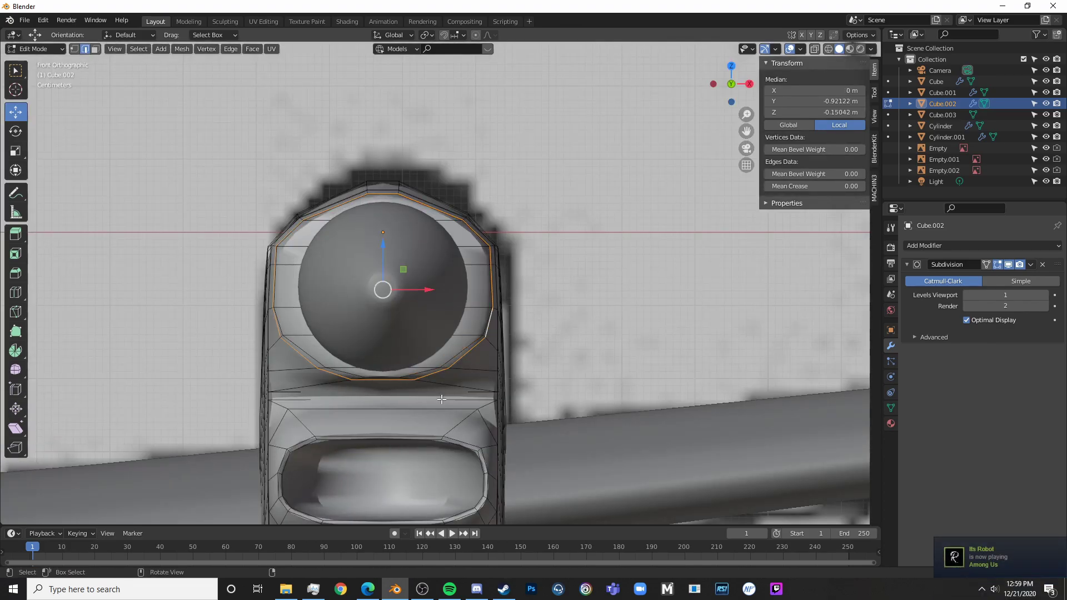
- Select the nacelle's front opening edge loops, narrow them along X to fit the spinner, and scale them to 0.973 along Z
{"action": "left_click", "coordinate": [426, 371], "text": "alt"}
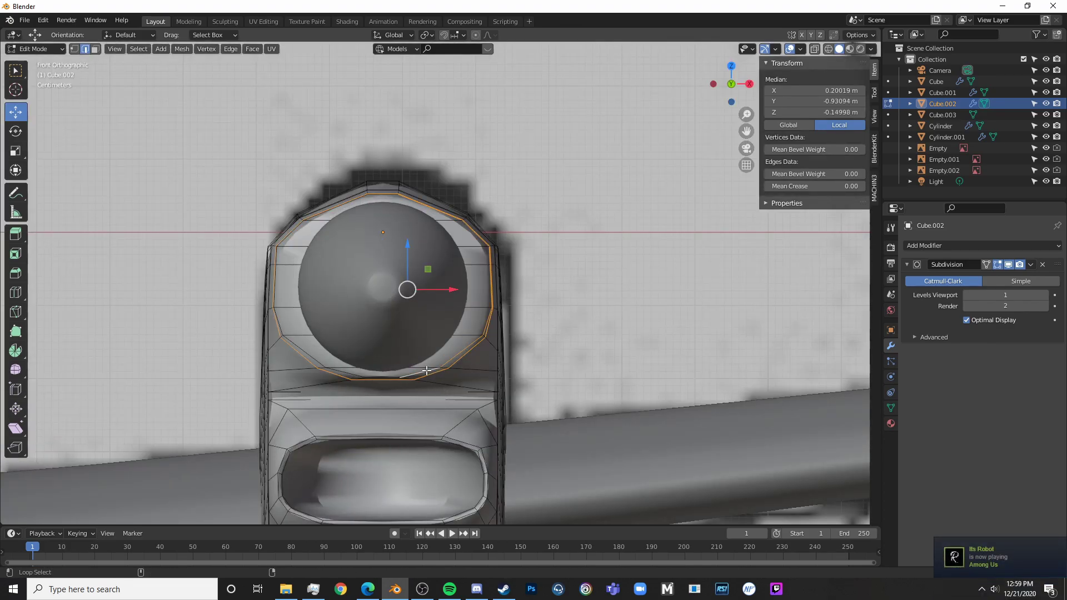
{"action": "left_click", "coordinate": [347, 374], "text": "alt"}
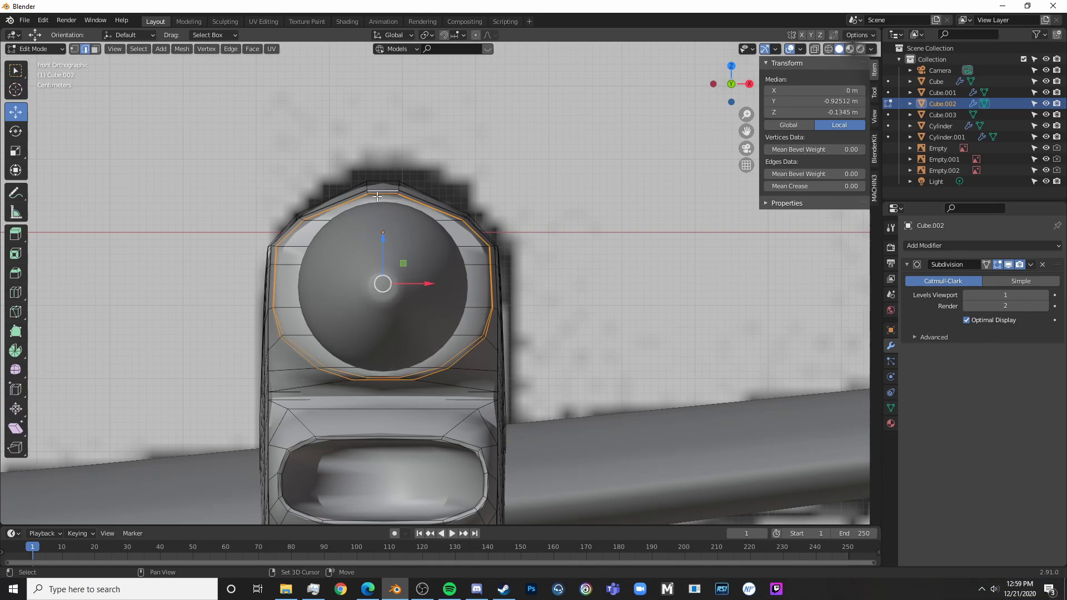
{"action": "key", "text": "s"}
{"action": "key", "text": "x"}
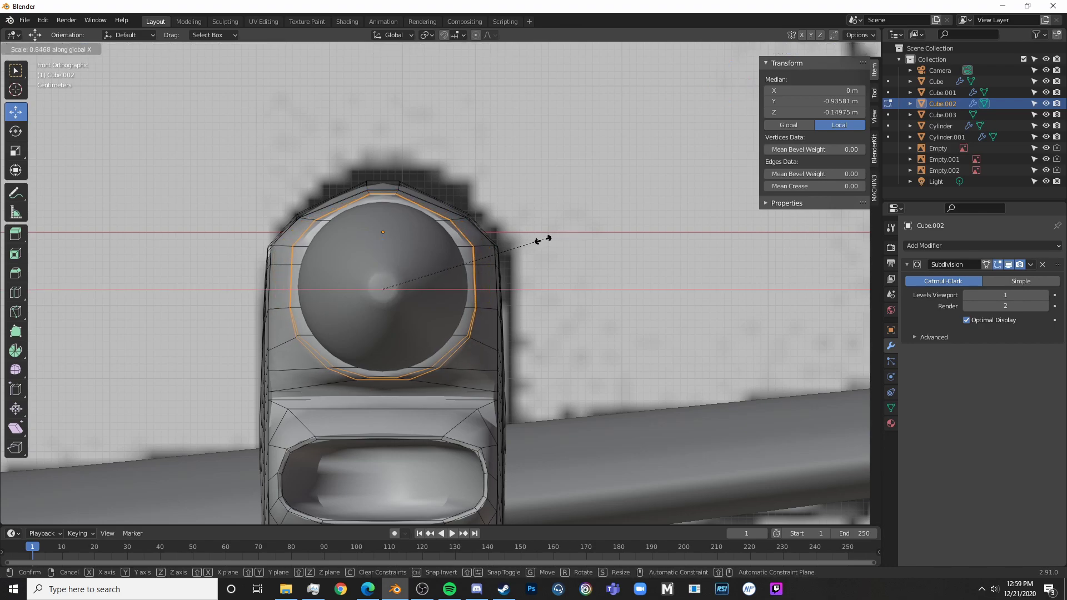
{"action": "left_click", "coordinate": [535, 242]}
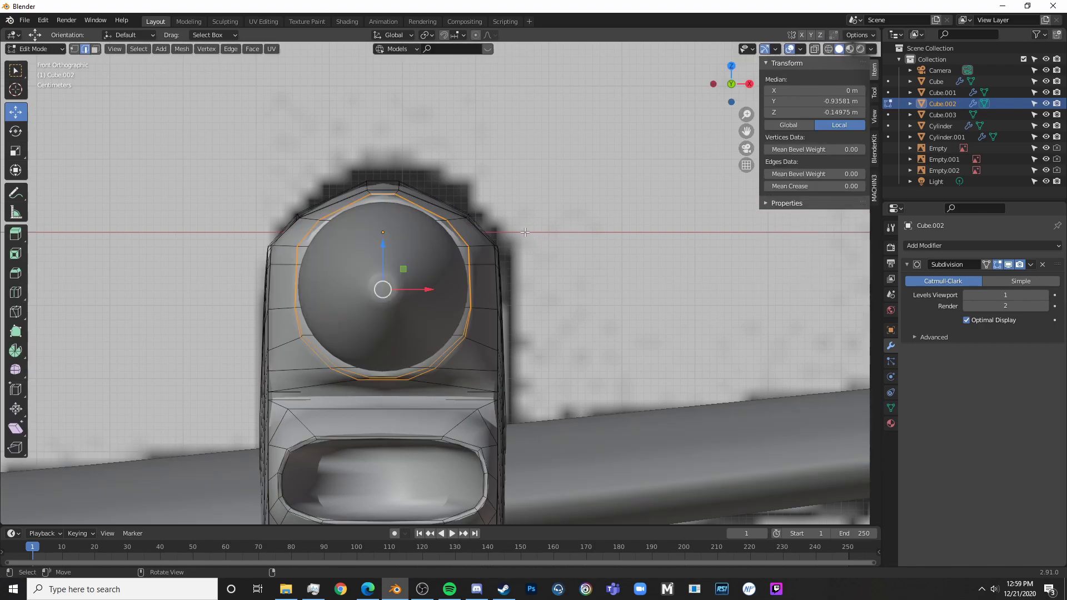
{"action": "key", "text": "s"}
{"action": "key", "text": "z"}
{"action": "left_click", "coordinate": [522, 233]}
{"action": "key", "text": "Tab"}
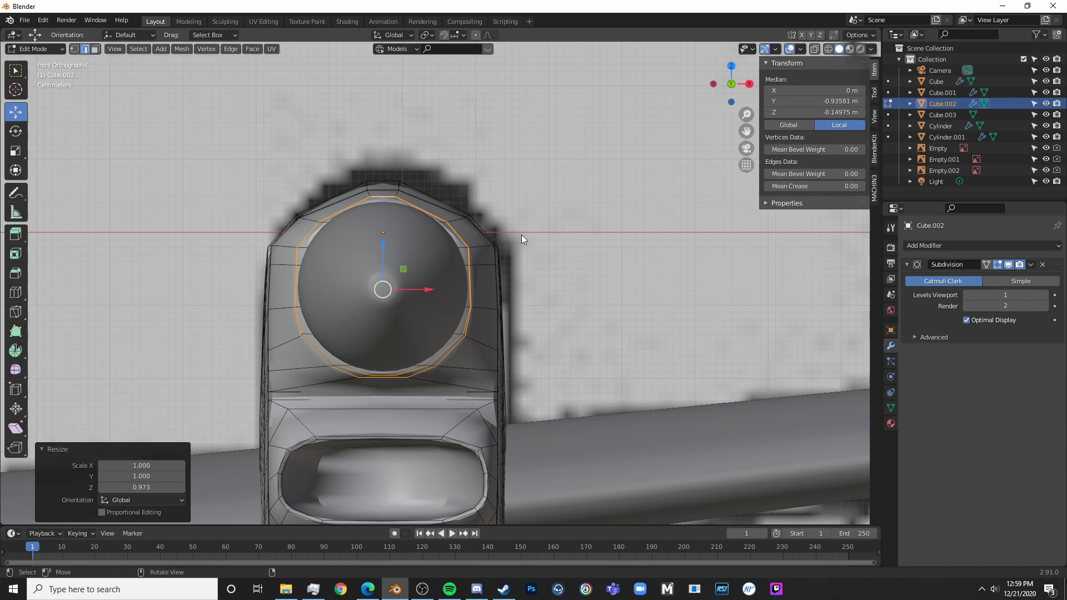
- Inspect the narrowed nacelle opening around the spinner from several angles
{"action": "scroll", "coordinate": [522, 235], "scroll_direction": "down", "scroll_amount": 3}
{"action": "middle_click_drag", "start_coordinate": [520, 281], "coordinate": [449, 332]}
{"action": "scroll", "coordinate": [426, 288], "scroll_direction": "up", "scroll_amount": 4}
{"action": "scroll", "coordinate": [427, 284], "scroll_direction": "up", "scroll_amount": 4}
{"action": "middle_click_drag", "start_coordinate": [427, 284], "coordinate": [522, 312]}
{"action": "key", "text": "Tab"}
{"action": "scroll", "coordinate": [479, 307], "scroll_direction": "up", "scroll_amount": 4}
{"action": "key", "text": "Tab"}
{"action": "scroll", "coordinate": [451, 265], "scroll_direction": "down", "scroll_amount": 6}
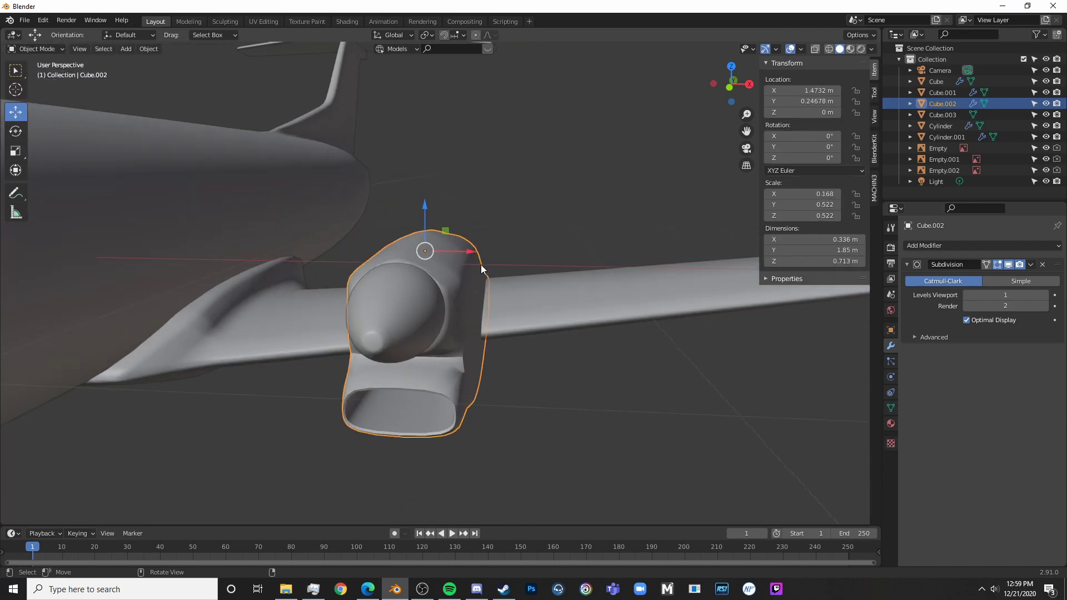
- Scale the nacelle's front opening loops up to about 1.02 along Z and return to object editing
{"action": "key", "text": "Tab"}
{"action": "scroll", "coordinate": [459, 256], "scroll_direction": "up", "scroll_amount": 5}
{"action": "key", "text": "s"}
{"action": "key", "text": "z"}
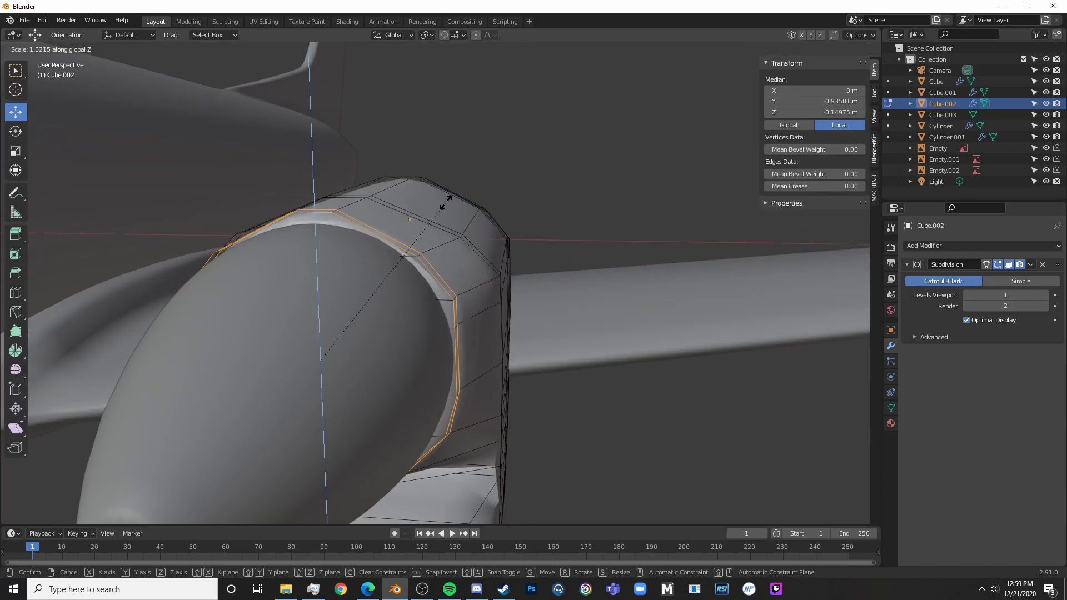
{"action": "left_click", "coordinate": [449, 203]}
{"action": "scroll", "coordinate": [482, 221], "scroll_direction": "down", "scroll_amount": 6}
{"action": "key", "text": "Tab"}
{"action": "left_click", "coordinate": [515, 239]}
- Examine the nacelle and spinner against the whole aircraft from several angles and select the nacelle
{"action": "mouse_move", "coordinate": [612, 267]}
{"action": "middle_mouse_down"}
{"action": "mouse_move", "coordinate": [516, 309]}
{"action": "mouse_move", "coordinate": [537, 325]}
{"action": "mouse_move", "coordinate": [335, 326]}
{"action": "mouse_move", "coordinate": [381, 328]}
{"action": "mouse_move", "coordinate": [378, 291]}
{"action": "mouse_move", "coordinate": [365, 319]}
{"action": "middle_mouse_up"}
{"action": "key", "text": "z"}
{"action": "scroll", "coordinate": [536, 327], "scroll_direction": "down", "scroll_amount": 5}
{"action": "scroll", "coordinate": [563, 385], "scroll_direction": "up", "scroll_amount": 8}
{"action": "mouse_move", "coordinate": [563, 386]}
{"action": "middle_mouse_down", "text": "shift"}
{"action": "mouse_move", "coordinate": [511, 324]}
{"action": "mouse_move", "coordinate": [439, 310]}
{"action": "mouse_move", "coordinate": [382, 270]}
{"action": "mouse_move", "coordinate": [483, 329]}
{"action": "middle_mouse_up", "text": "shift"}
{"action": "left_click", "coordinate": [516, 320]}
{"action": "key", "text": "Tab"}
{"action": "scroll", "coordinate": [517, 321], "scroll_direction": "up", "scroll_amount": 3}
{"action": "scroll", "coordinate": [407, 318], "scroll_direction": "down", "scroll_amount": 5}
{"action": "key", "text": "z"}
{"action": "key", "text": "Tab"}
{"action": "scroll", "coordinate": [418, 287], "scroll_direction": "down", "scroll_amount": 3}
{"action": "scroll", "coordinate": [413, 295], "scroll_direction": "down", "scroll_amount": 5}
{"action": "scroll", "coordinate": [542, 362], "scroll_direction": "up", "scroll_amount": 4}
{"action": "scroll", "coordinate": [542, 362], "scroll_direction": "down", "scroll_amount": 4}
{"action": "mouse_move", "coordinate": [543, 362]}
{"action": "middle_mouse_down"}
{"action": "mouse_move", "coordinate": [495, 450]}
{"action": "mouse_move", "coordinate": [561, 372]}
{"action": "middle_mouse_up"}
{"action": "left_click", "coordinate": [493, 299]}
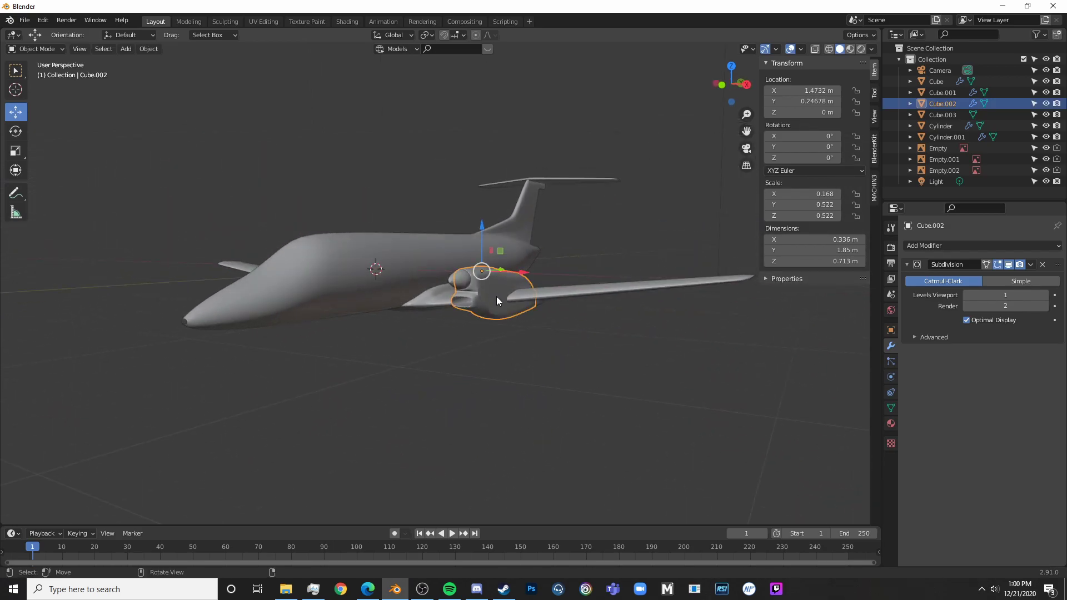
{"action": "left_click", "coordinate": [957, 247]}
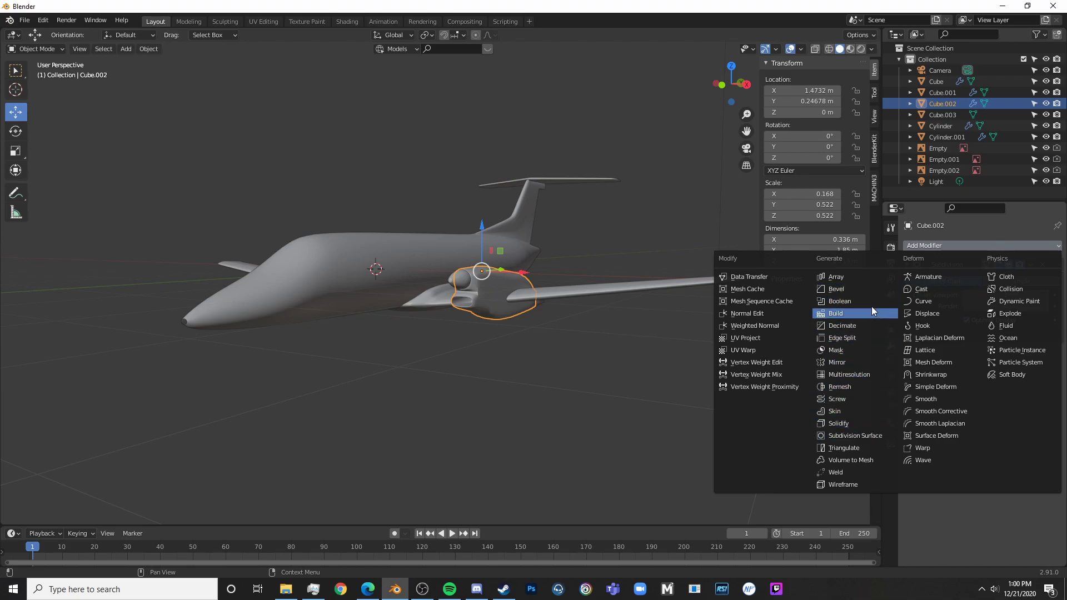
{"action": "left_click", "coordinate": [850, 374]}
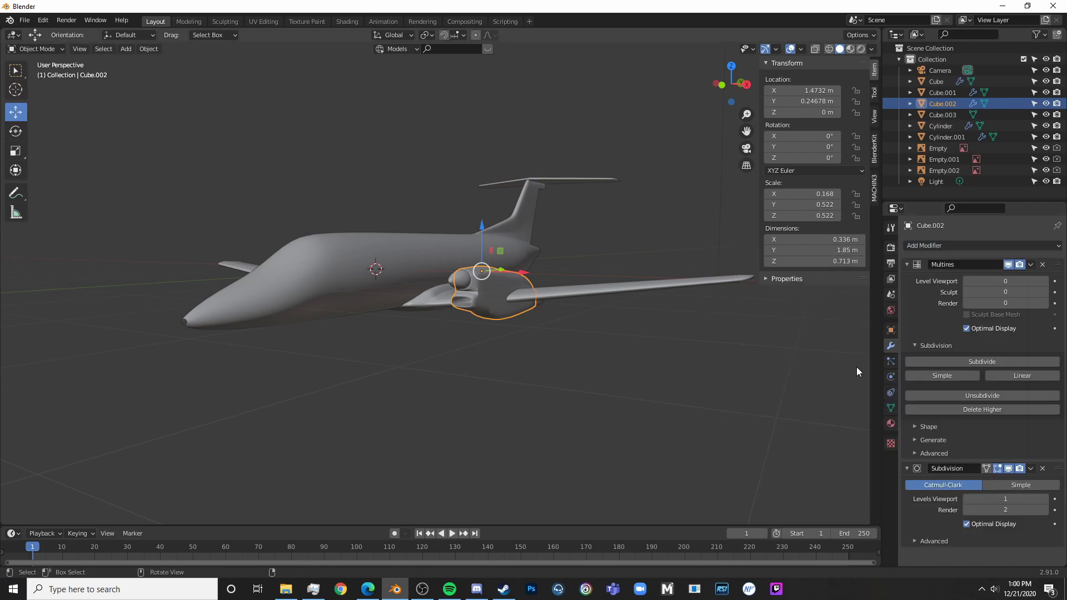
{"action": "left_click", "coordinate": [1043, 264]}
- Add an X-axis Mirror modifier to the nacelle with the fuselage as mirror object, and select the spinner
{"action": "left_click", "coordinate": [1038, 247]}
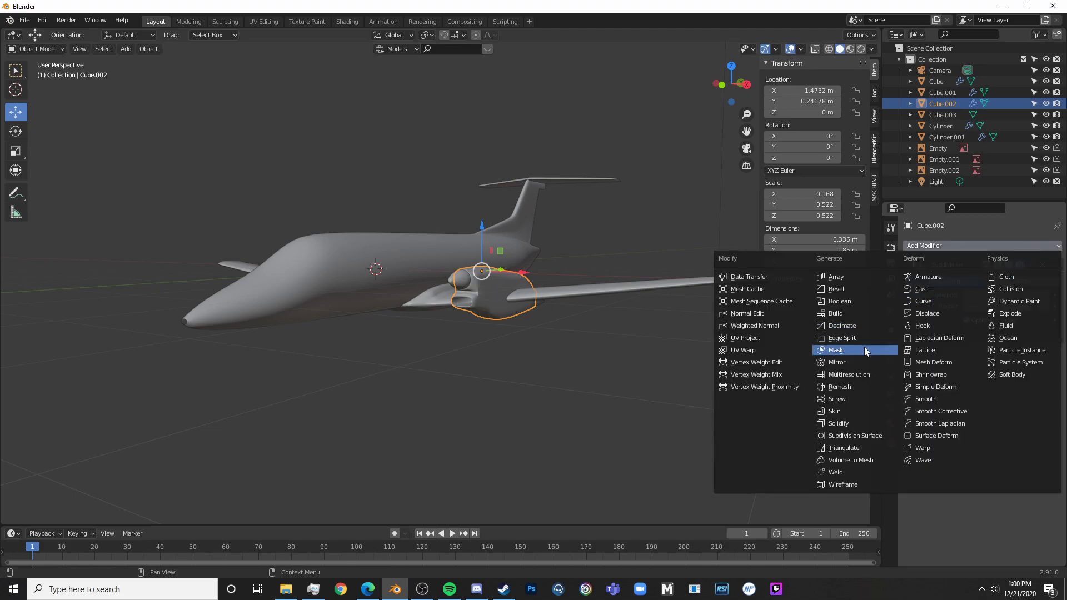
{"action": "left_click", "coordinate": [858, 361]}
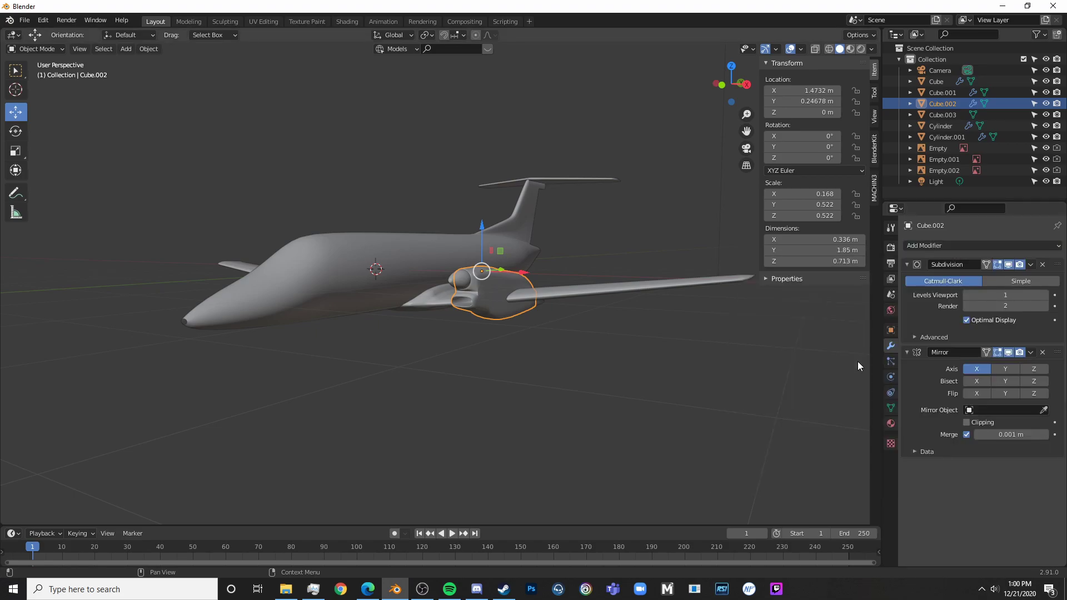
{"action": "left_click", "coordinate": [1044, 410]}
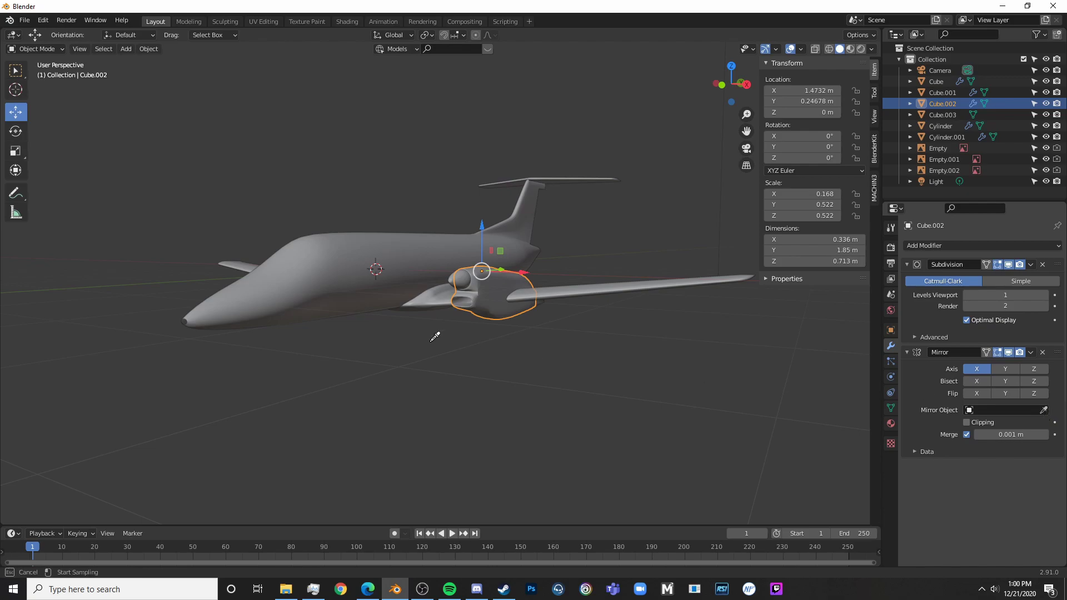
{"action": "left_click", "coordinate": [362, 274]}
{"action": "scroll", "coordinate": [461, 331], "scroll_direction": "up", "scroll_amount": 4}
{"action": "left_click", "coordinate": [499, 275]}
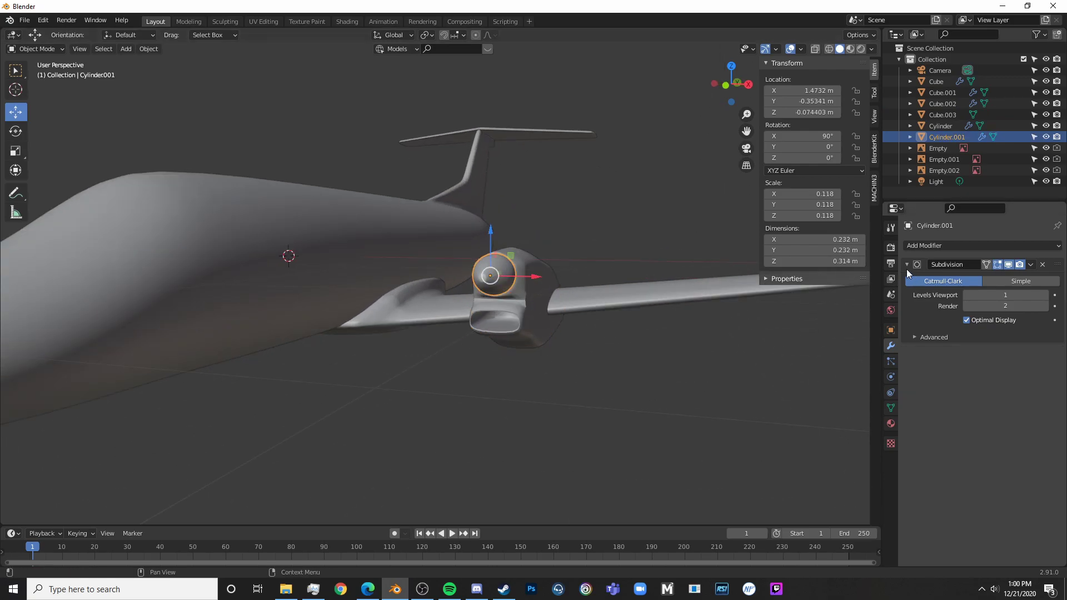
{"action": "left_click", "coordinate": [906, 245]}
{"action": "left_click", "coordinate": [865, 354]}
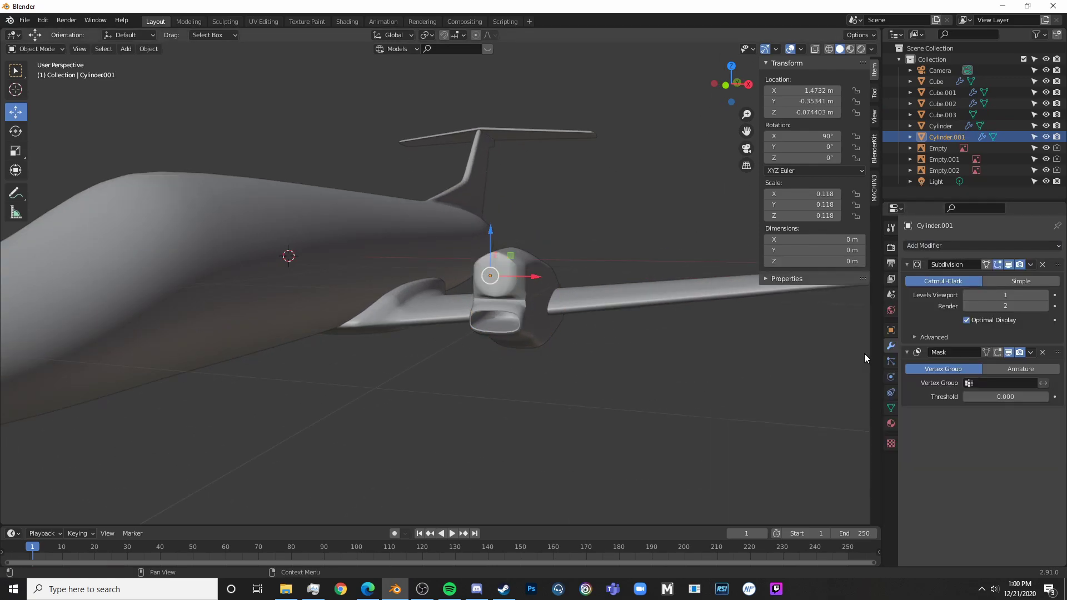
{"action": "left_click", "coordinate": [1043, 354]}
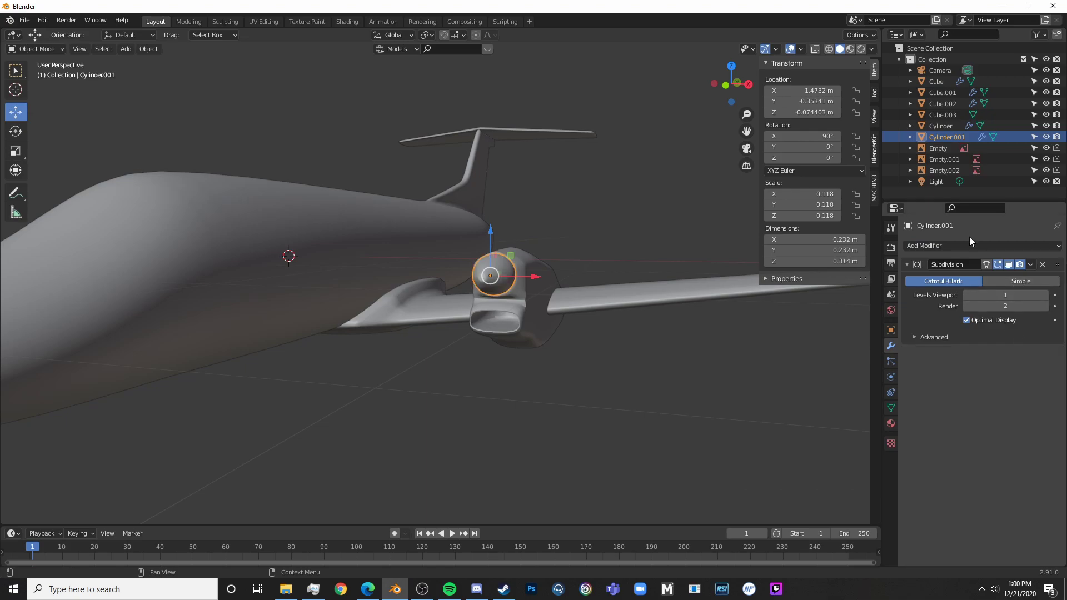
- Add an X-axis Mirror modifier to the spinner, using the fuselage as mirror object
{"action": "left_click", "coordinate": [969, 245]}
{"action": "left_click", "coordinate": [857, 358]}
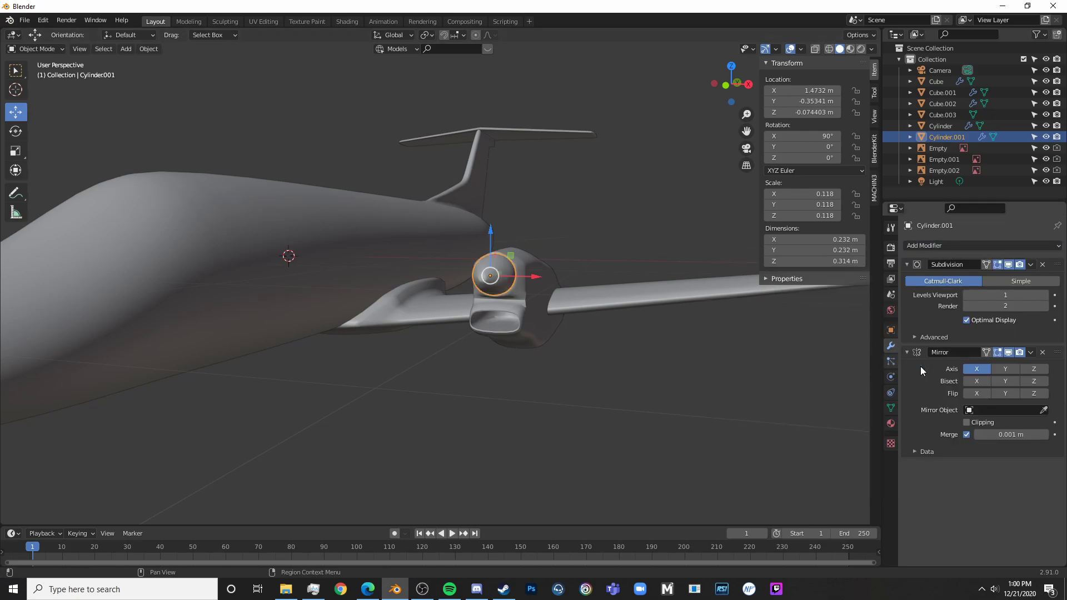
{"action": "left_click", "coordinate": [1045, 411]}
{"action": "left_click", "coordinate": [339, 290]}
- Add an X-axis Mirror modifier to the box at the nacelle's rear end, using the fuselage as mirror object
{"action": "middle_click_drag", "start_coordinate": [644, 324], "coordinate": [455, 443]}
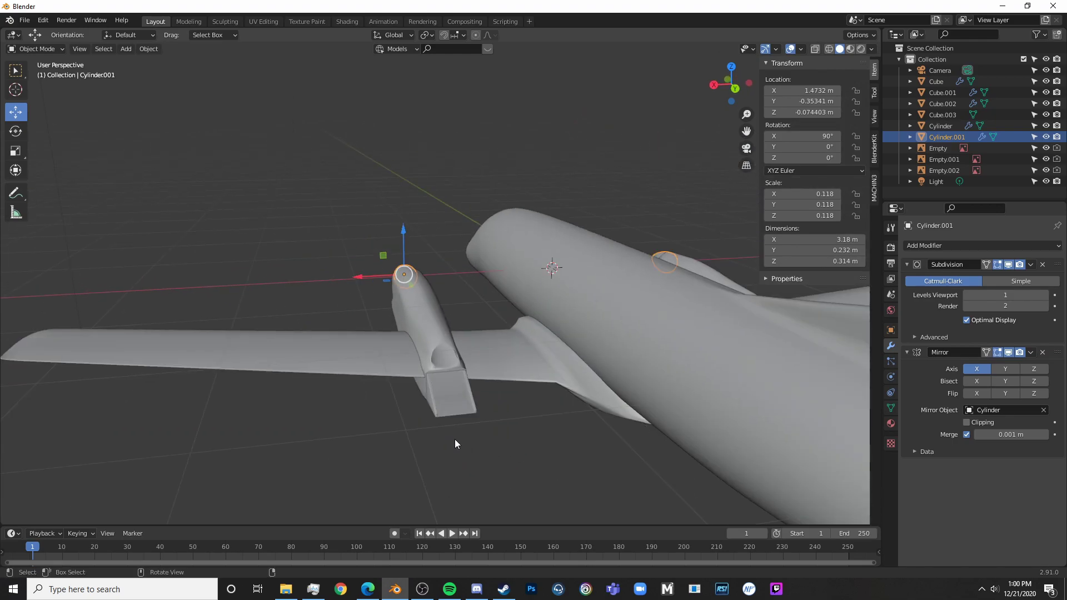
{"action": "left_click", "coordinate": [448, 404]}
{"action": "left_click", "coordinate": [967, 245]}
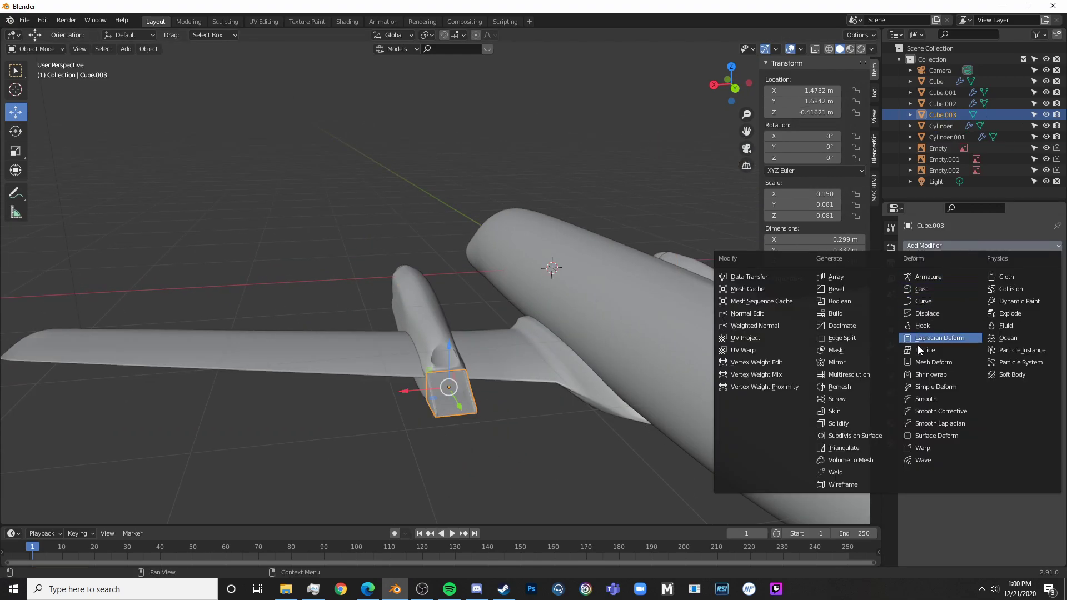
{"action": "left_click", "coordinate": [851, 362]}
{"action": "left_click", "coordinate": [1040, 324]}
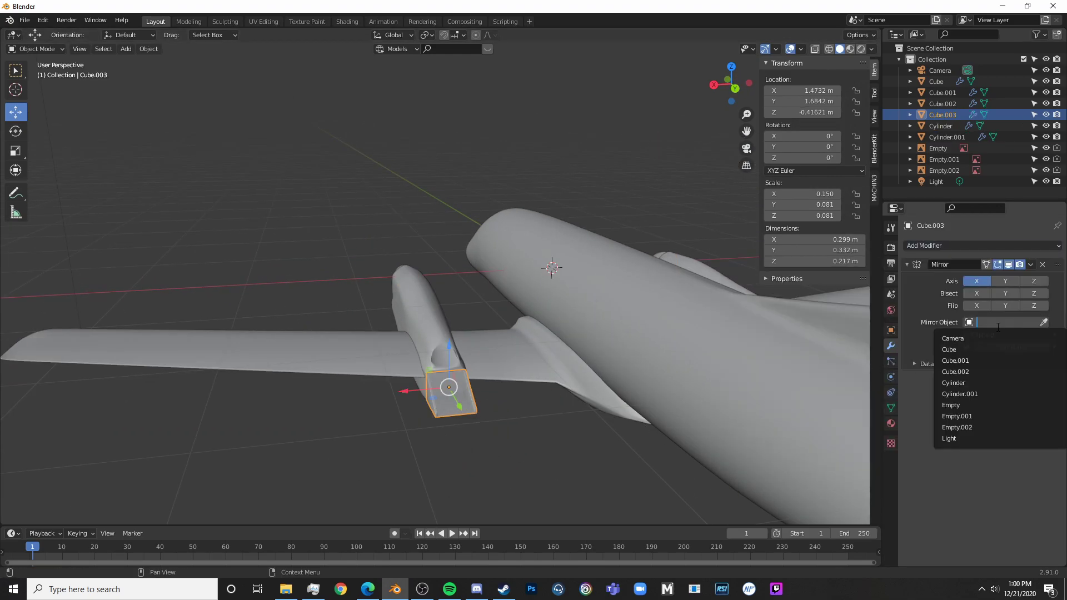
{"action": "key", "text": "Escape"}
{"action": "left_click", "coordinate": [1044, 323]}
{"action": "left_click", "coordinate": [800, 371]}
{"action": "scroll", "coordinate": [769, 412], "scroll_direction": "down", "scroll_amount": 8}
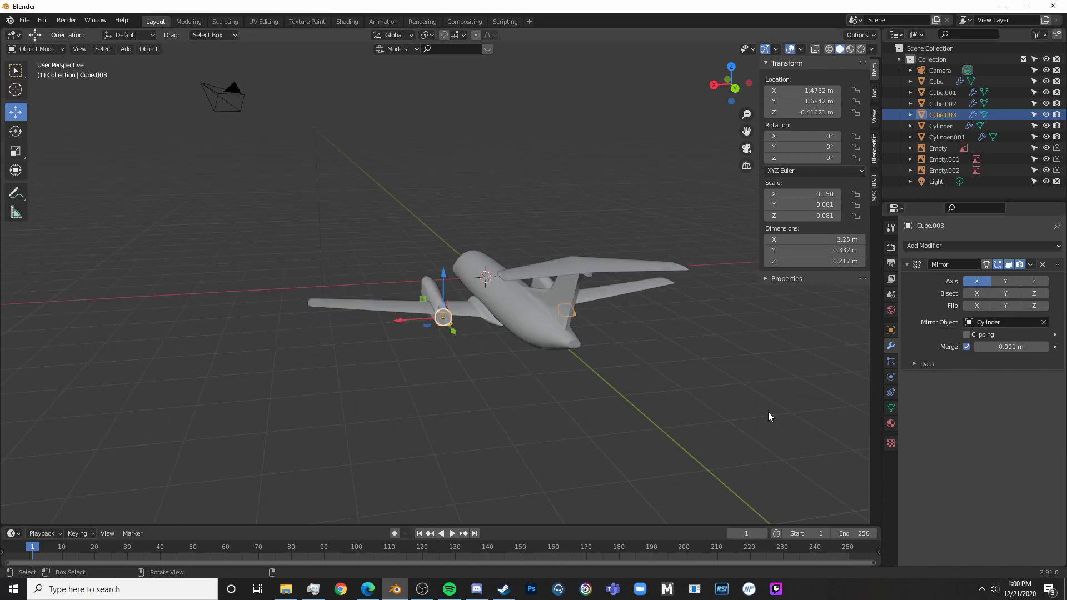
- Inspect the aircraft from the rear around the tail cone and open the fuselage mesh for editing
{"action": "scroll", "coordinate": [639, 389], "scroll_direction": "up", "scroll_amount": 1}
{"action": "left_click", "coordinate": [481, 344]}
{"action": "middle_click_drag", "start_coordinate": [481, 345], "coordinate": [469, 294]}
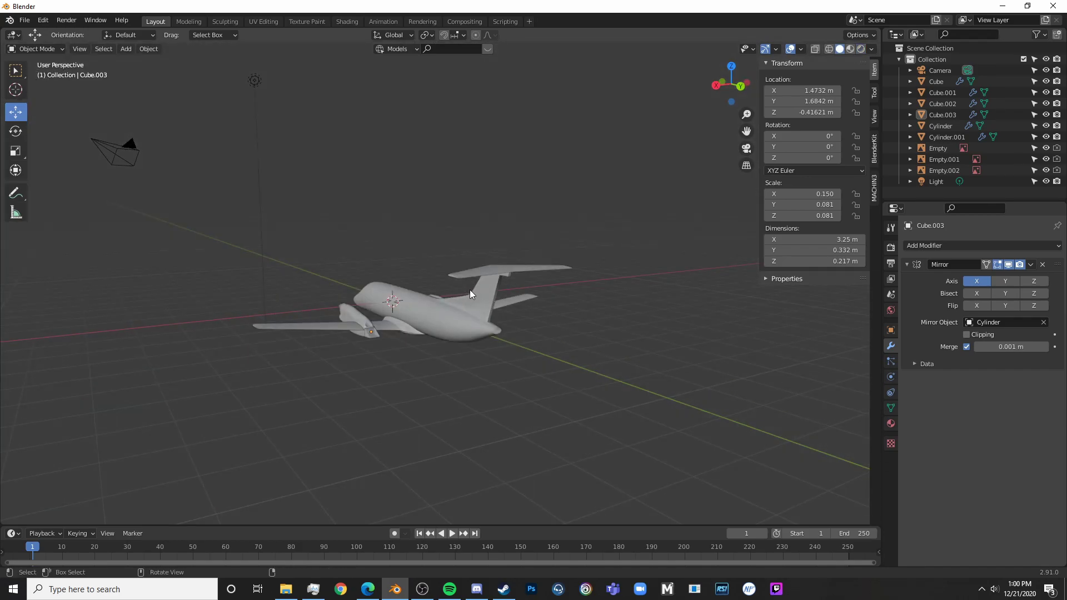
{"action": "scroll", "coordinate": [470, 290], "scroll_direction": "up", "scroll_amount": 6}
{"action": "middle_click_drag", "start_coordinate": [566, 308], "coordinate": [473, 195], "text": "shift"}
{"action": "left_click", "coordinate": [457, 306]}
{"action": "key", "text": "Tab"}
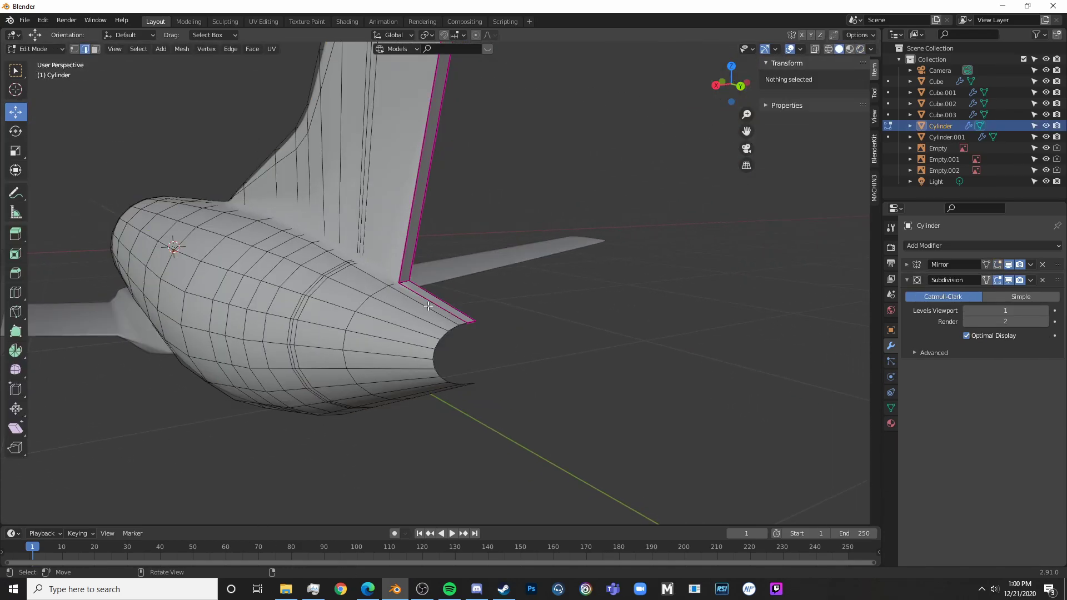
{"action": "middle_click_drag", "start_coordinate": [457, 307], "coordinate": [604, 287]}
{"action": "key", "text": "Tab"}
{"action": "key", "text": "Tab"}
- In front view, fill the two face strips nearest the centre line across the fuselage's nose opening, joining upper and lower rim edges
{"action": "key", "text": "KP_1"}
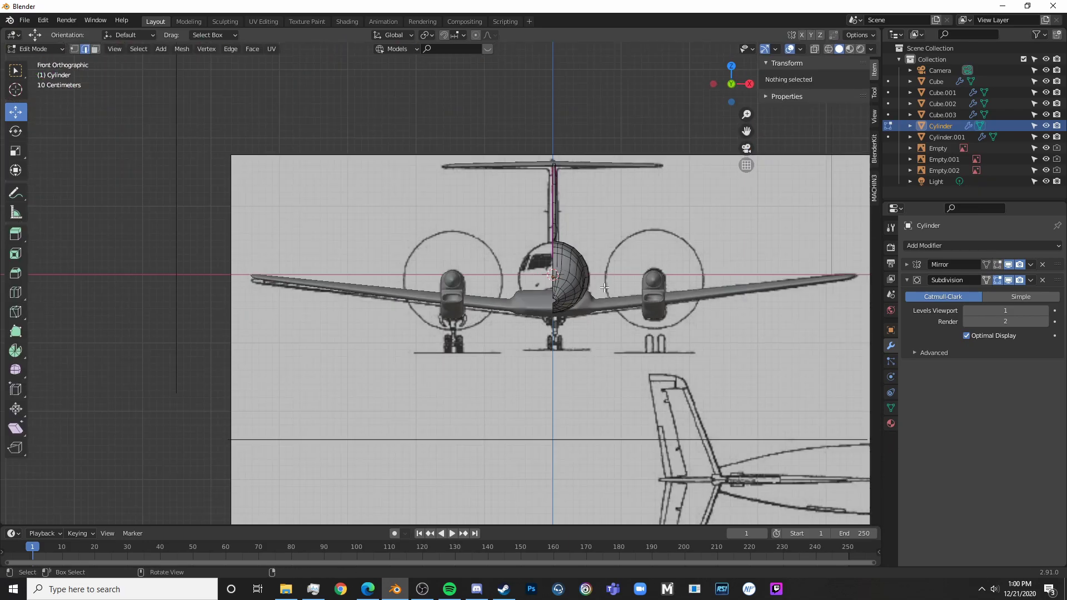
{"action": "scroll", "coordinate": [605, 287], "scroll_direction": "up", "scroll_amount": 5}
{"action": "scroll", "coordinate": [545, 257], "scroll_direction": "up", "scroll_amount": 6}
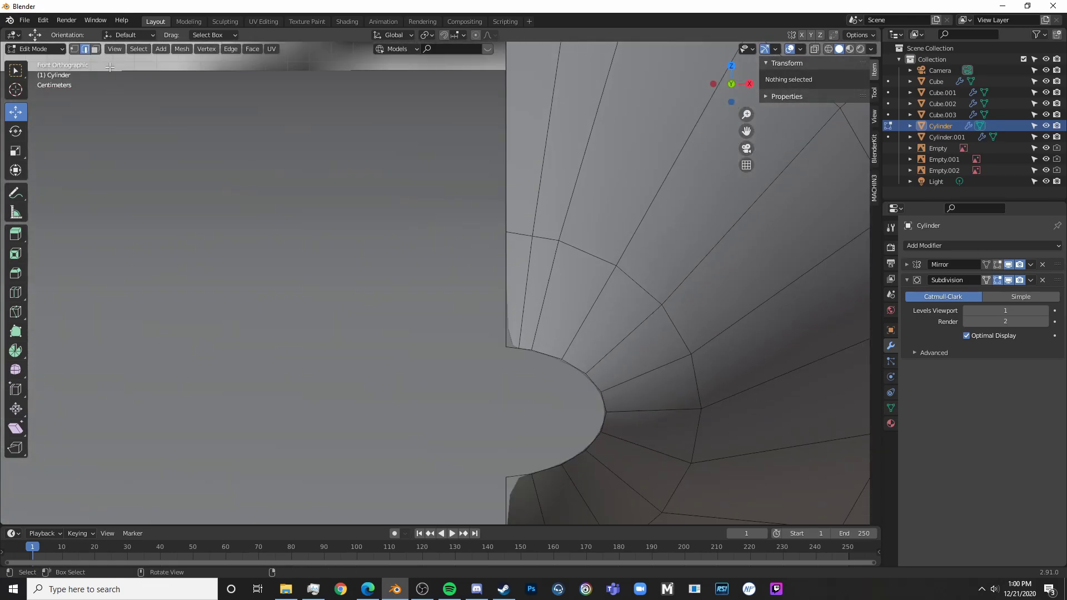
{"action": "left_click", "coordinate": [515, 349]}
{"action": "middle_click_drag", "start_coordinate": [590, 356], "coordinate": [543, 286], "text": "shift"}
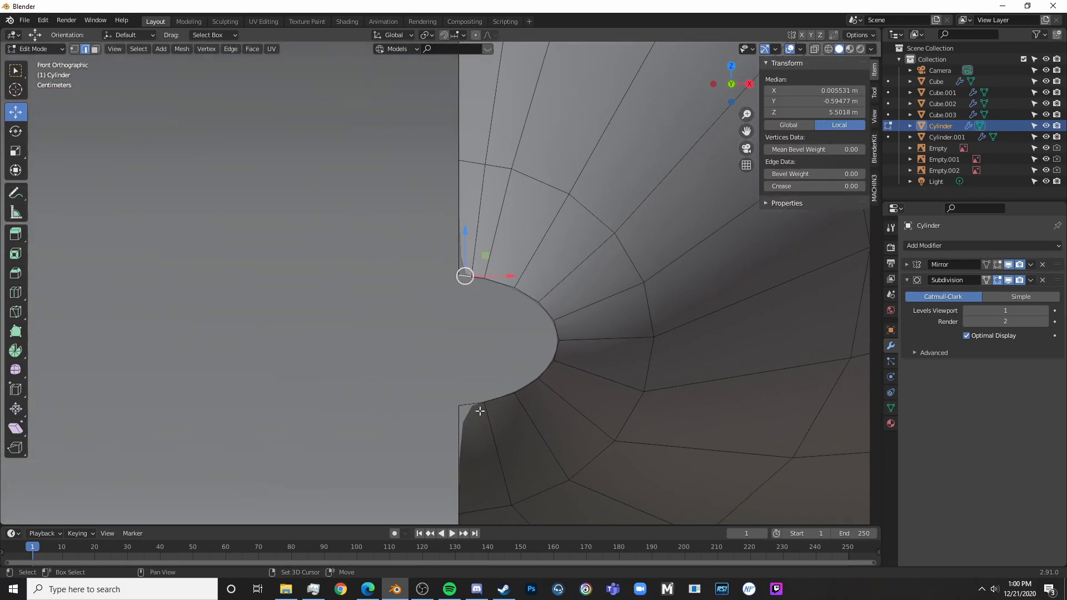
{"action": "left_click", "coordinate": [476, 405], "text": "shift"}
{"action": "key", "text": "f"}
{"action": "key", "text": "alt+a"}
{"action": "left_click", "coordinate": [500, 400]}
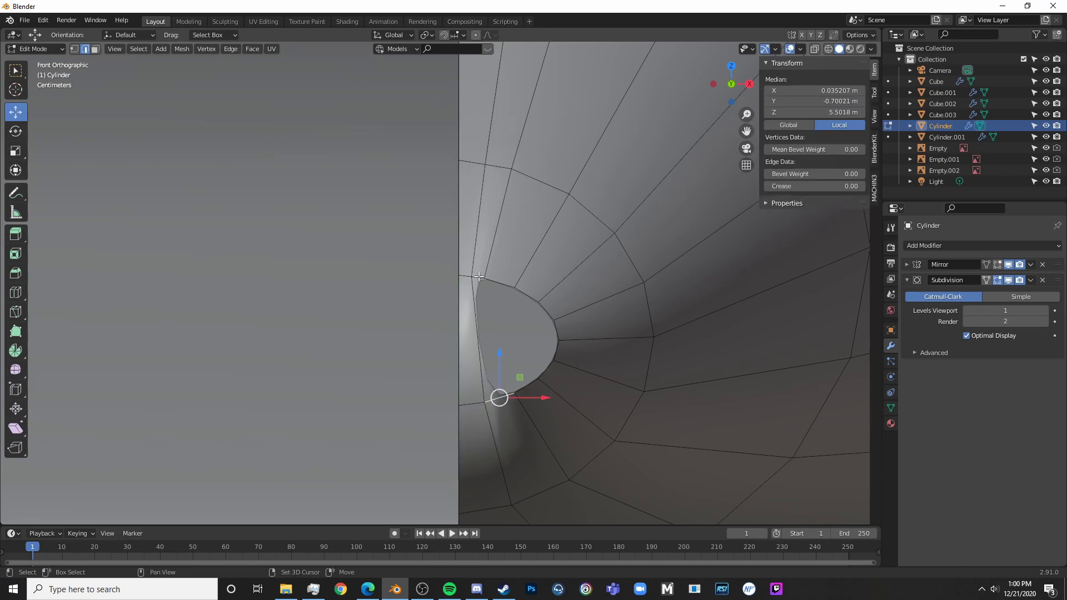
{"action": "left_click", "coordinate": [479, 276], "text": "shift"}
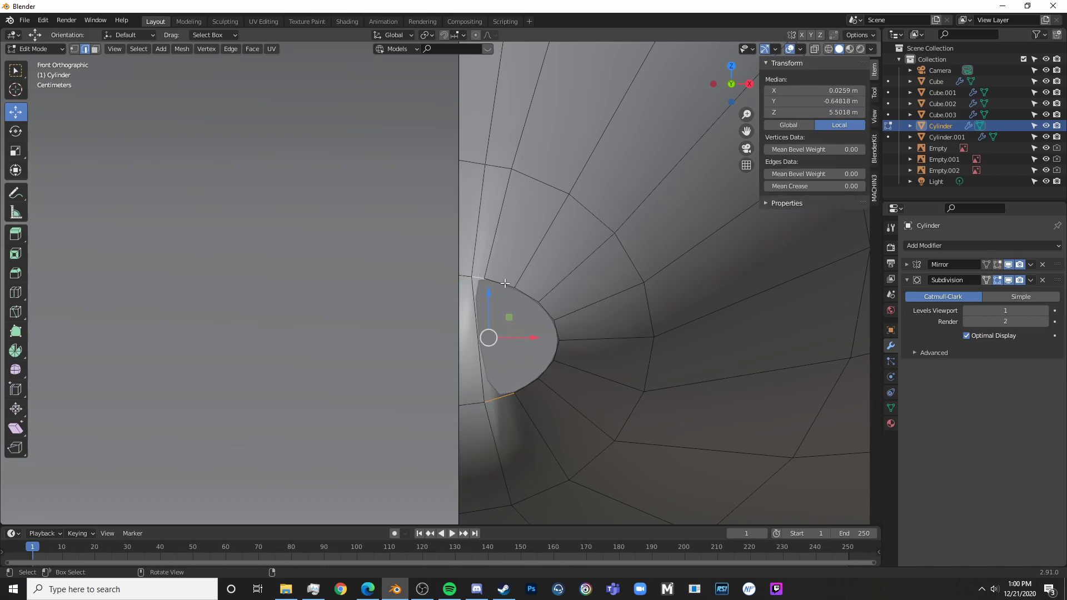
- Close the rest of the nose opening with faces between opposite rim edges and return to object editing
{"action": "left_click", "coordinate": [503, 283]}
{"action": "left_click", "coordinate": [542, 382], "text": "shift"}
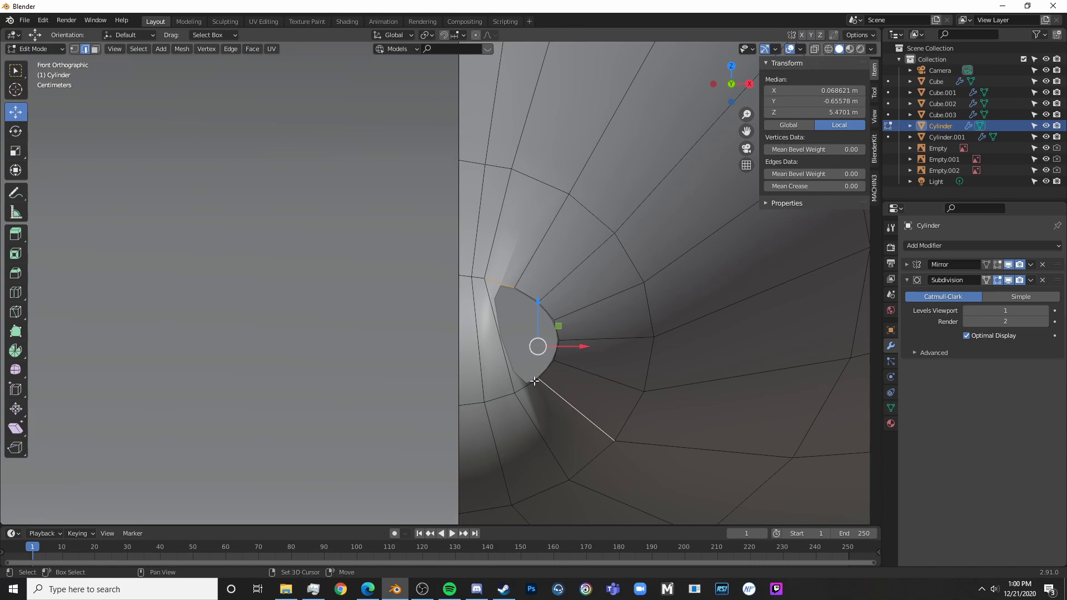
{"action": "left_click", "coordinate": [551, 384], "text": "shift"}
{"action": "key", "text": "f"}
{"action": "left_click", "coordinate": [549, 371]}
{"action": "left_click", "coordinate": [534, 299], "text": "shift"}
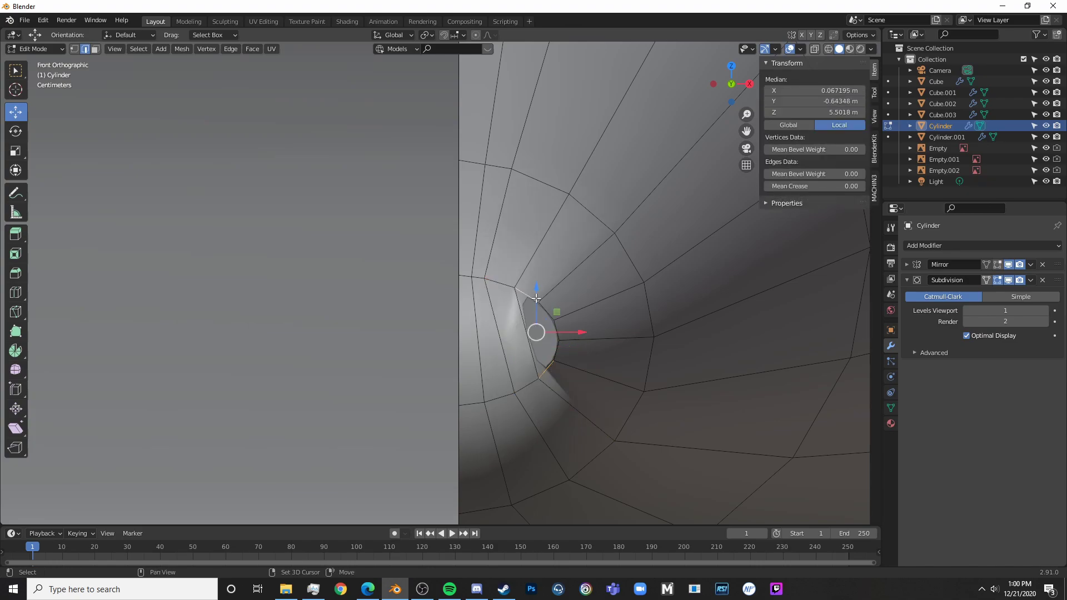
{"action": "key", "text": "f"}
{"action": "left_click", "coordinate": [547, 311]}
{"action": "left_click", "coordinate": [557, 351], "text": "shift"}
{"action": "key", "text": "f"}
{"action": "key", "text": "Tab"}
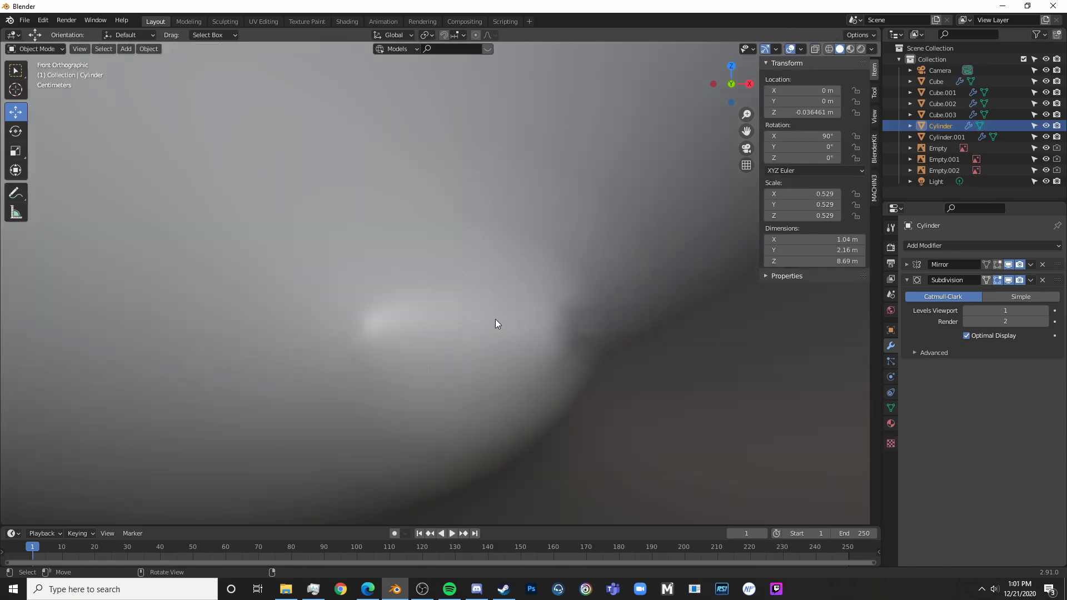
- Open the fuselage mesh for editing in back view, framed on the tail cone's open end
{"action": "scroll", "coordinate": [495, 320], "scroll_direction": "down", "scroll_amount": 8}
{"action": "scroll", "coordinate": [452, 359], "scroll_direction": "down", "scroll_amount": 5}
{"action": "key", "text": "ctrl+KP_1"}
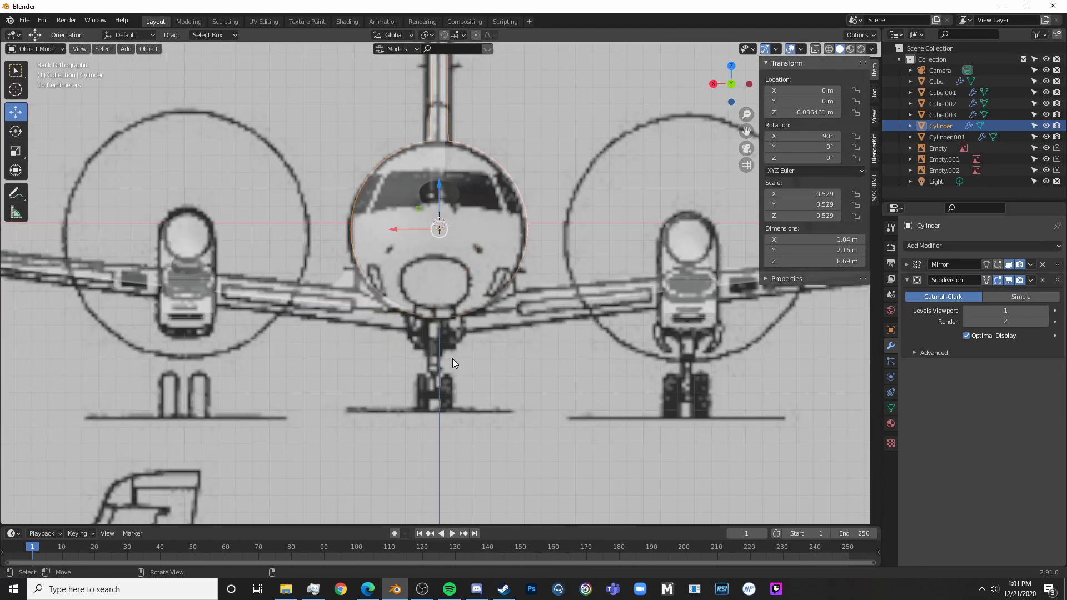
{"action": "key", "text": "Tab"}
{"action": "scroll", "coordinate": [522, 322], "scroll_direction": "up", "scroll_amount": 6}
{"action": "middle_click_drag", "start_coordinate": [521, 323], "coordinate": [540, 584], "text": "shift"}
{"action": "scroll", "coordinate": [440, 282], "scroll_direction": "up", "scroll_amount": 4}
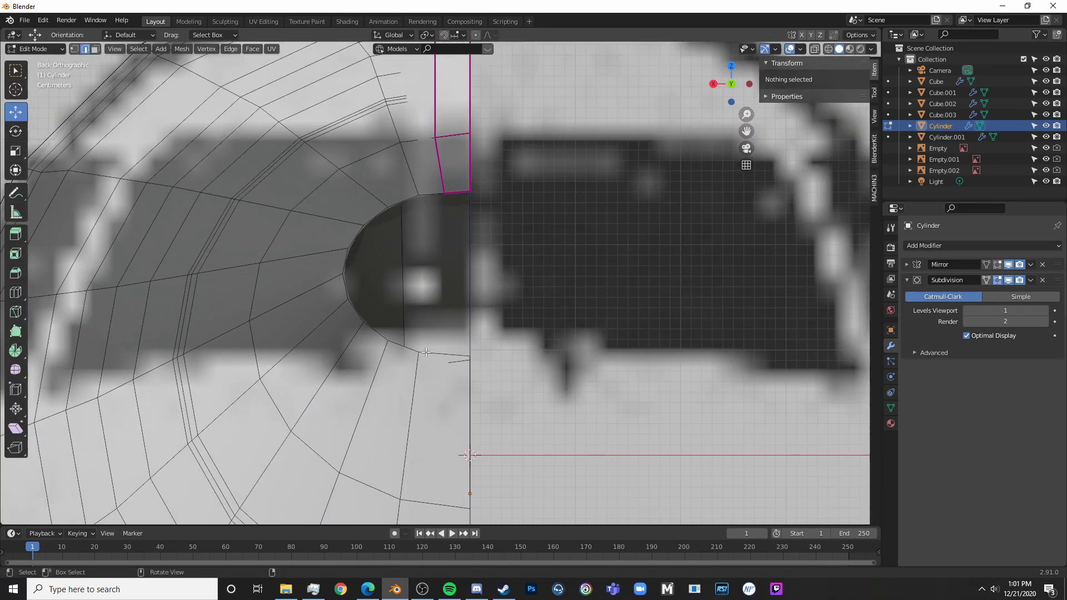
- Try to fill face strips across the tail opening between its upper and lower rim edges, starting at the centre line
{"action": "left_click", "coordinate": [427, 352]}
{"action": "left_click", "coordinate": [450, 195], "text": "shift"}
{"action": "key", "text": "f"}
{"action": "key", "text": "alt+a"}
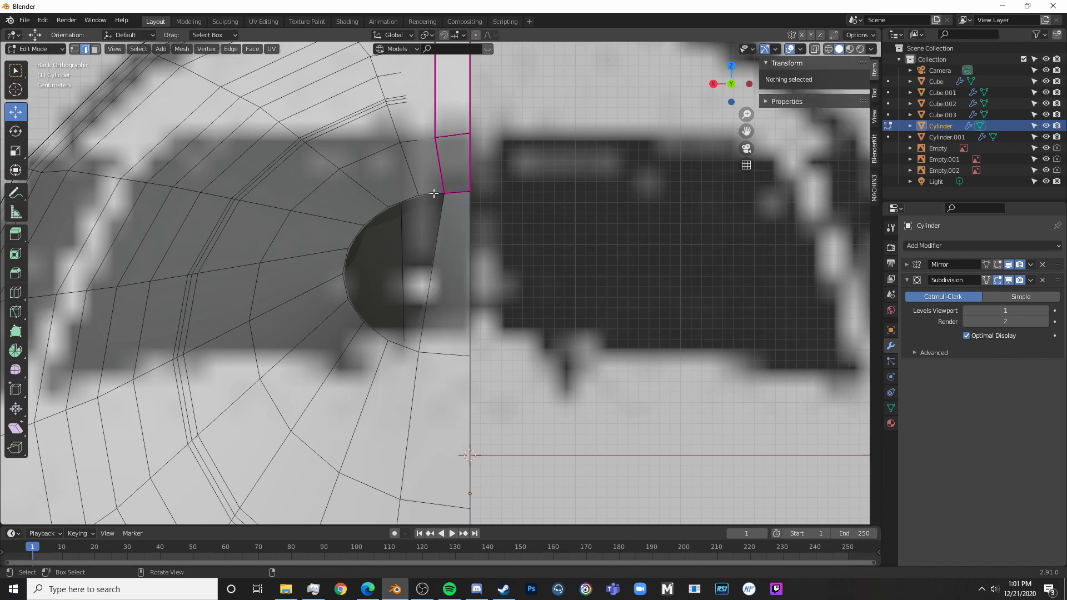
{"action": "left_click", "coordinate": [432, 194]}
{"action": "left_click", "coordinate": [404, 345], "text": "shift"}
{"action": "key", "text": "f"}
- Undo the face fills in the tail opening and clear the edge selection
{"action": "key", "text": "ctrl+z"}
{"action": "key", "text": "ctrl+z"}
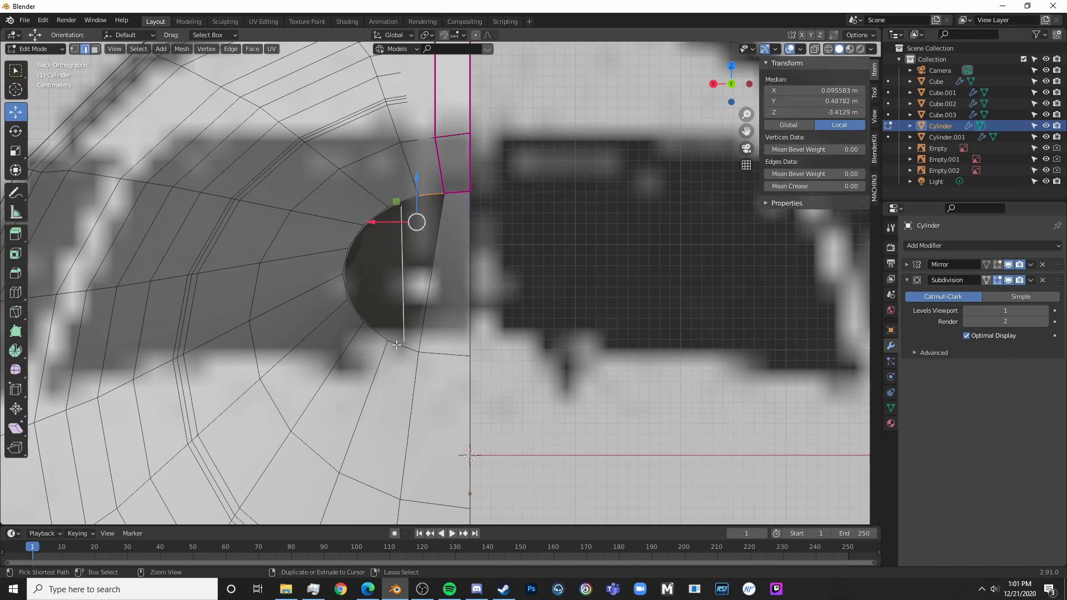
{"action": "key", "text": "alt+a"}
{"action": "key", "text": "ctrl+z"}
{"action": "key", "text": "ctrl+z"}
{"action": "key", "text": "ctrl+z"}
{"action": "key", "text": "ctrl+z"}
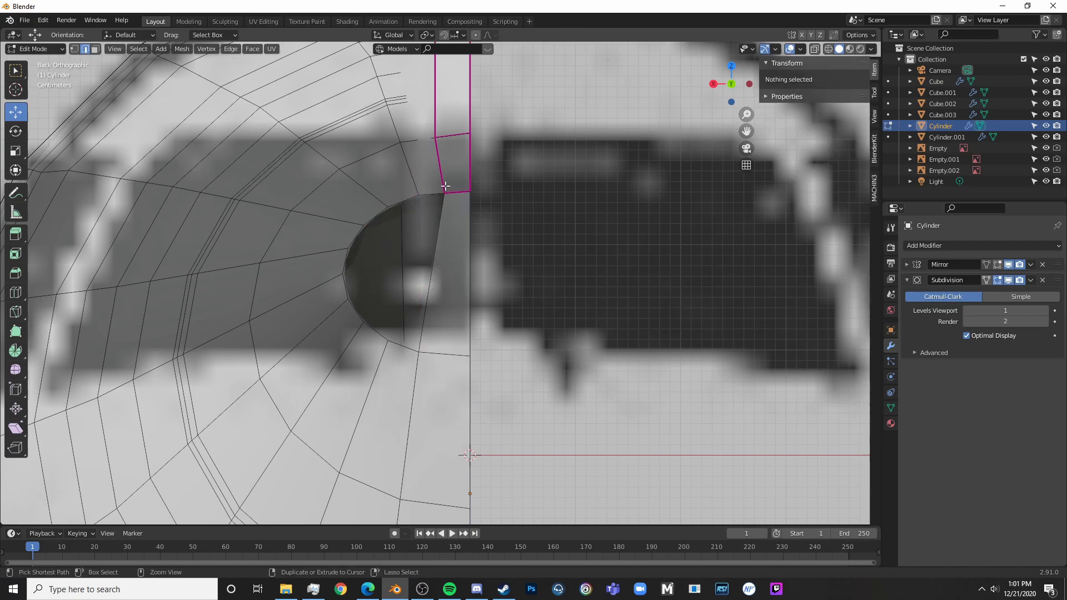
{"action": "key", "text": "alt+a"}
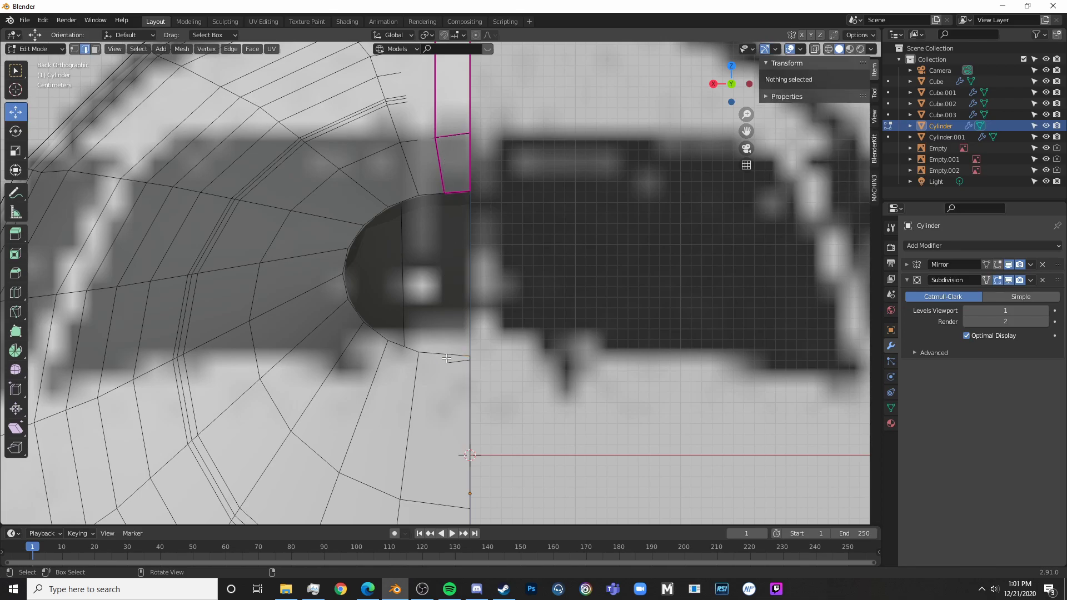
- Try to insert a centred edge loop through the underside faces beside the centerline at the fuselage's tail opening
{"action": "key", "text": "ctrl+r"}
{"action": "left_click", "coordinate": [437, 354]}
{"action": "right_click", "coordinate": [437, 353]}
{"action": "scroll", "coordinate": [448, 337], "scroll_direction": "down", "scroll_amount": 5}
{"action": "scroll", "coordinate": [449, 337], "scroll_direction": "down", "scroll_amount": 8}
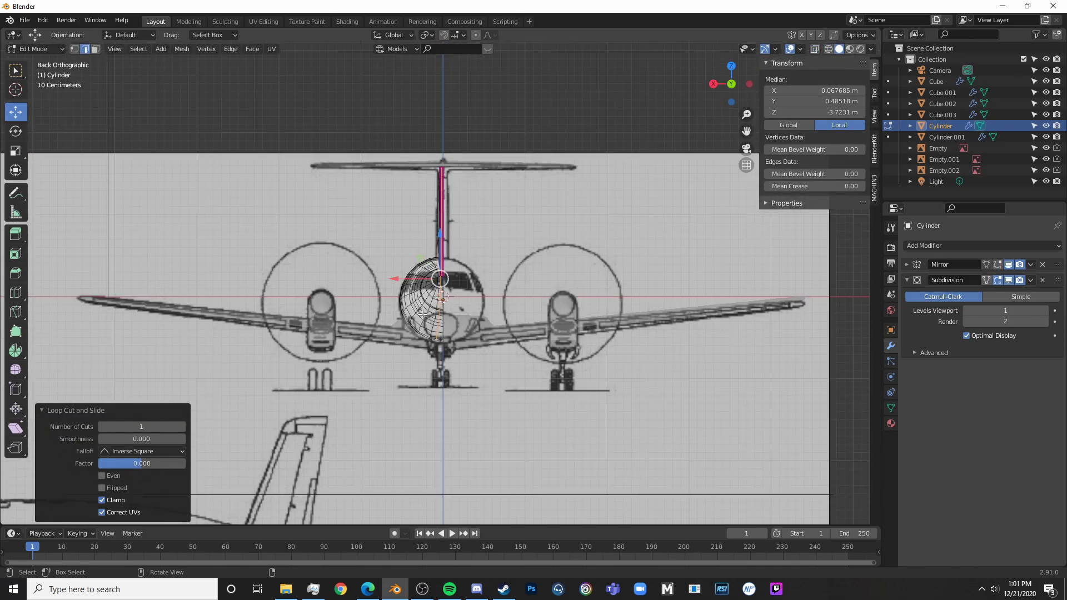
- Delete the narrow face beside the centerline at the front tip of the fuselage nose
{"action": "mouse_move", "coordinate": [448, 337]}
{"action": "middle_mouse_down"}
{"action": "mouse_move", "coordinate": [478, 367]}
{"action": "mouse_move", "coordinate": [539, 385]}
{"action": "mouse_move", "coordinate": [619, 350]}
{"action": "mouse_move", "coordinate": [598, 281]}
{"action": "mouse_move", "coordinate": [634, 217]}
{"action": "middle_mouse_up"}
{"action": "left_click", "coordinate": [542, 383]}
{"action": "key", "text": "shift+z"}
{"action": "middle_click_drag", "start_coordinate": [410, 312], "coordinate": [437, 302]}
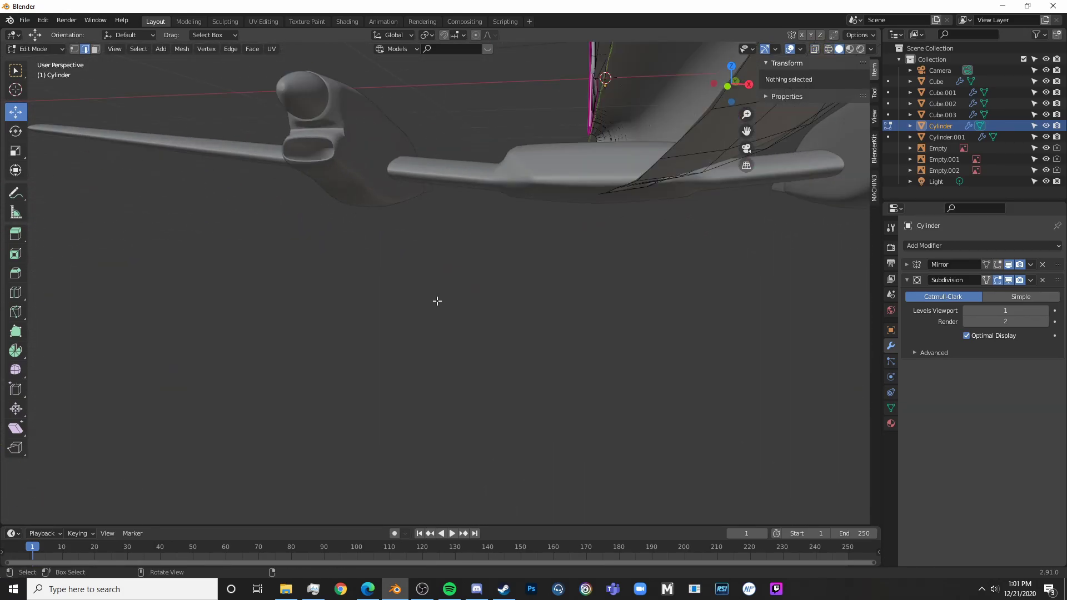
{"action": "middle_click_drag", "start_coordinate": [504, 280], "coordinate": [484, 311], "text": "shift"}
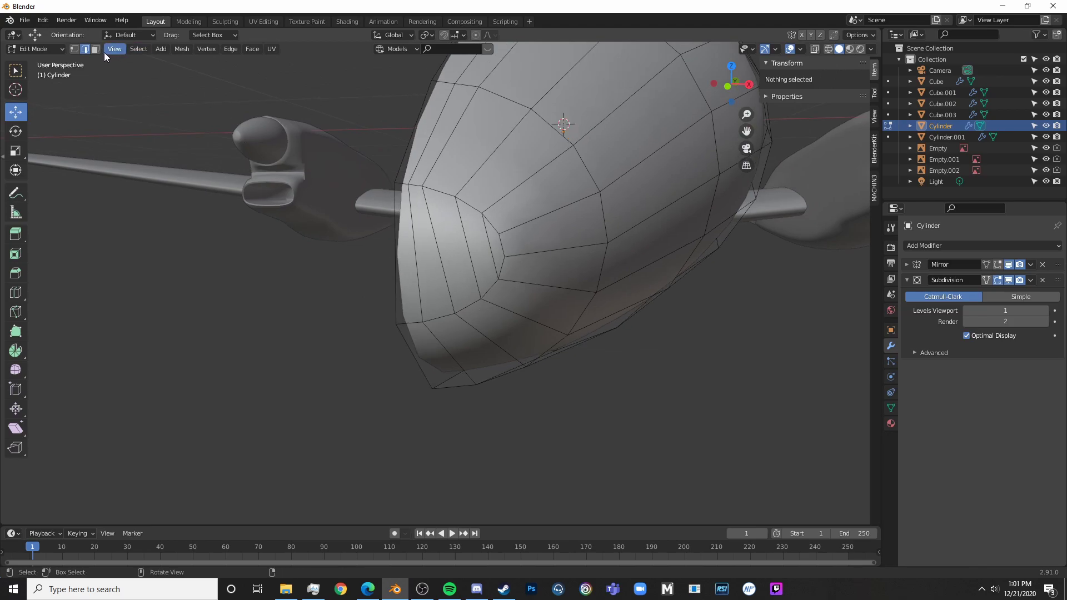
{"action": "left_click", "coordinate": [404, 299]}
{"action": "key", "text": "x"}
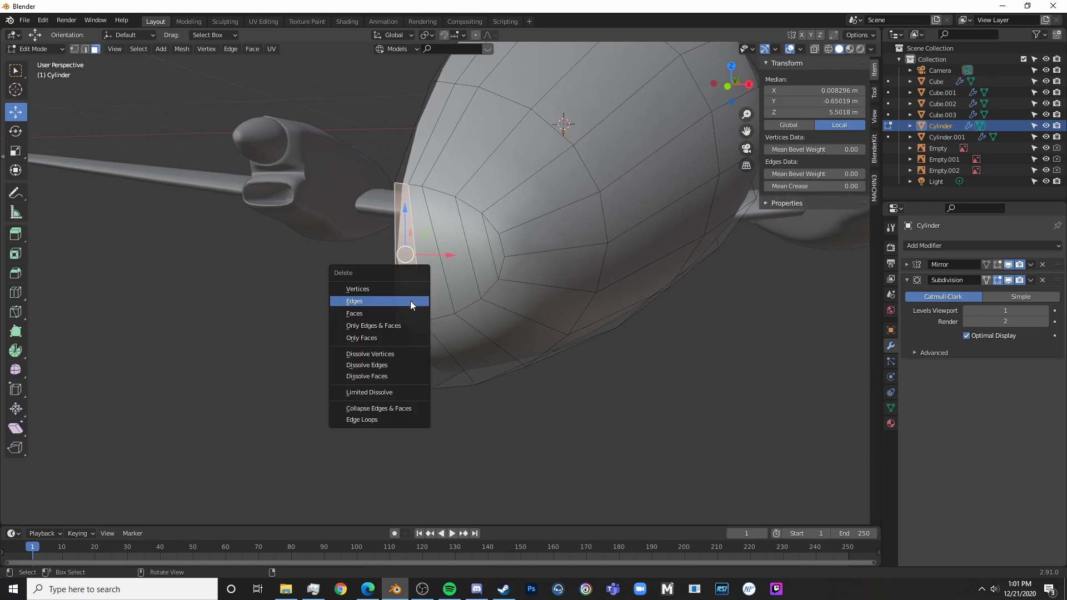
{"action": "left_click", "coordinate": [411, 312]}
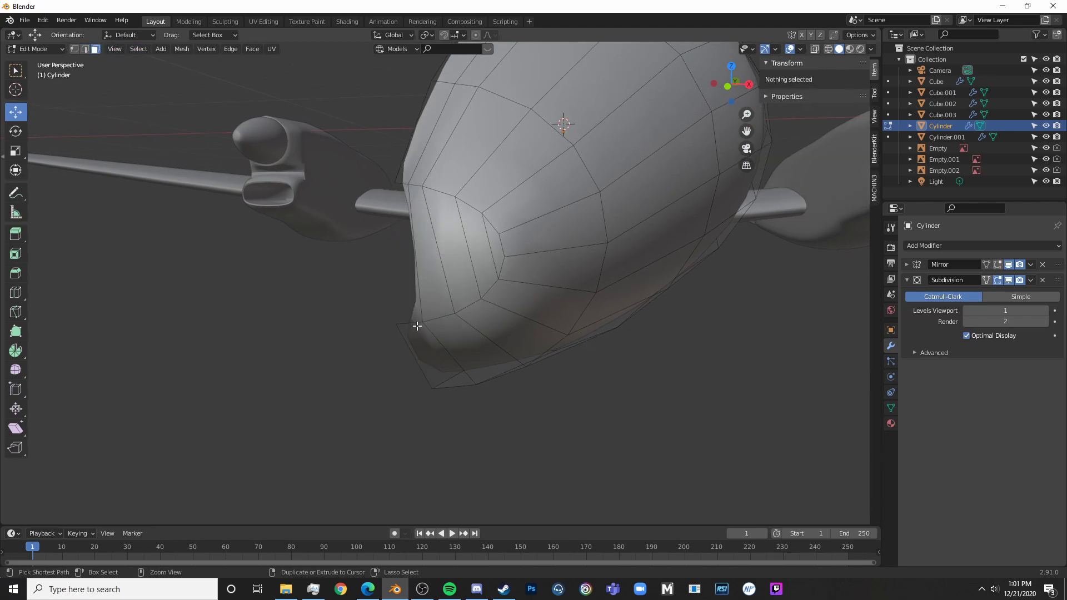
- Try to insert a centred edge loop through the nose's underside faces, and undo it
{"action": "key", "text": "ctrl+r"}
{"action": "left_click", "coordinate": [398, 291]}
{"action": "right_click", "coordinate": [398, 292]}
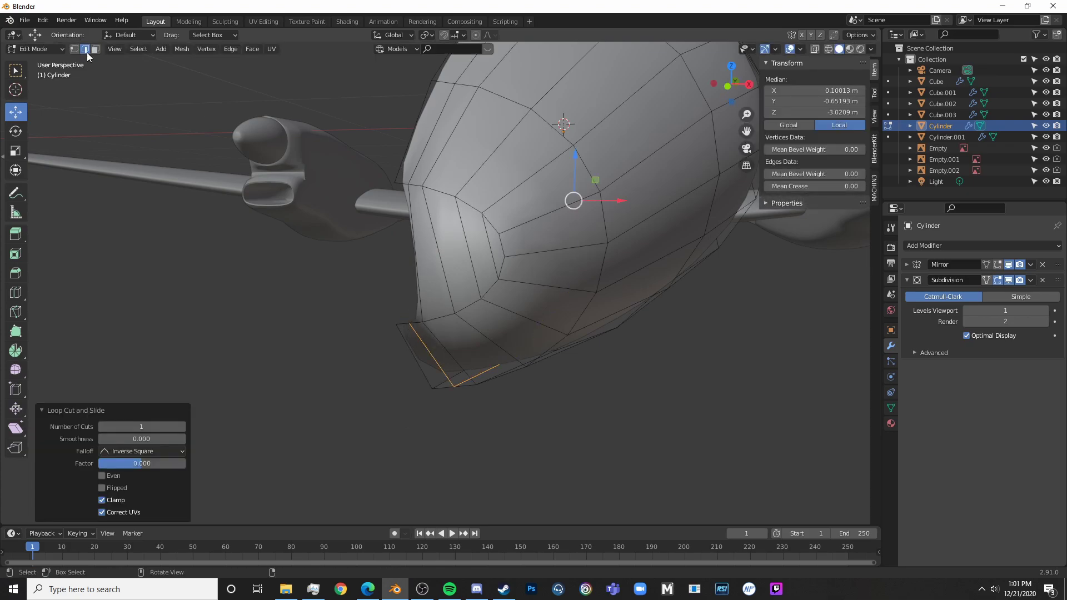
{"action": "key", "text": "ctrl+z"}
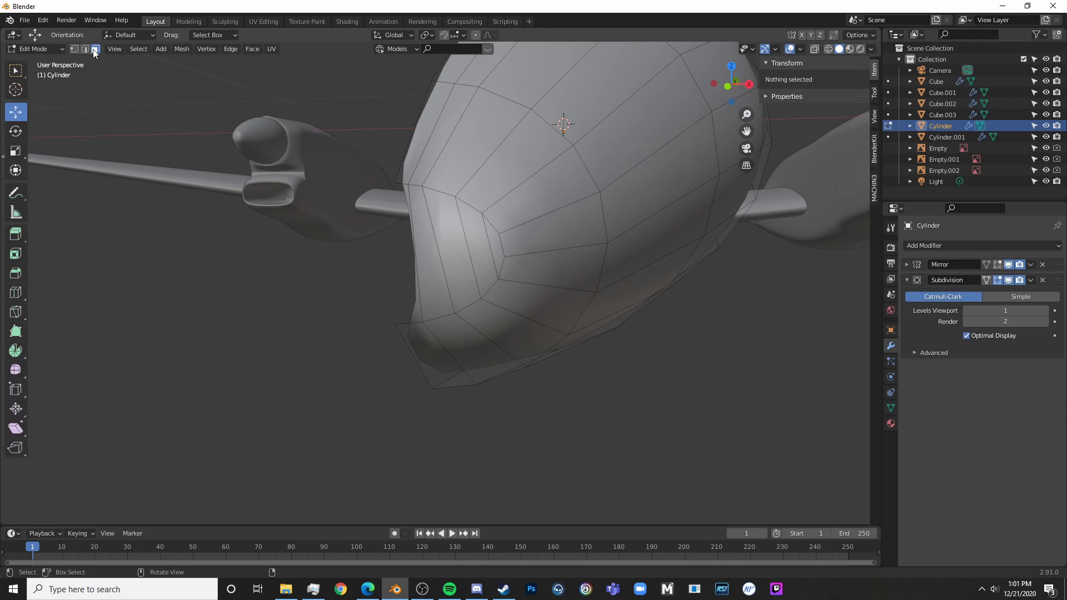
- Fill the gap at the nose tip with a face between its upper and lower edges beside the centerline
{"action": "left_click", "coordinate": [401, 182]}
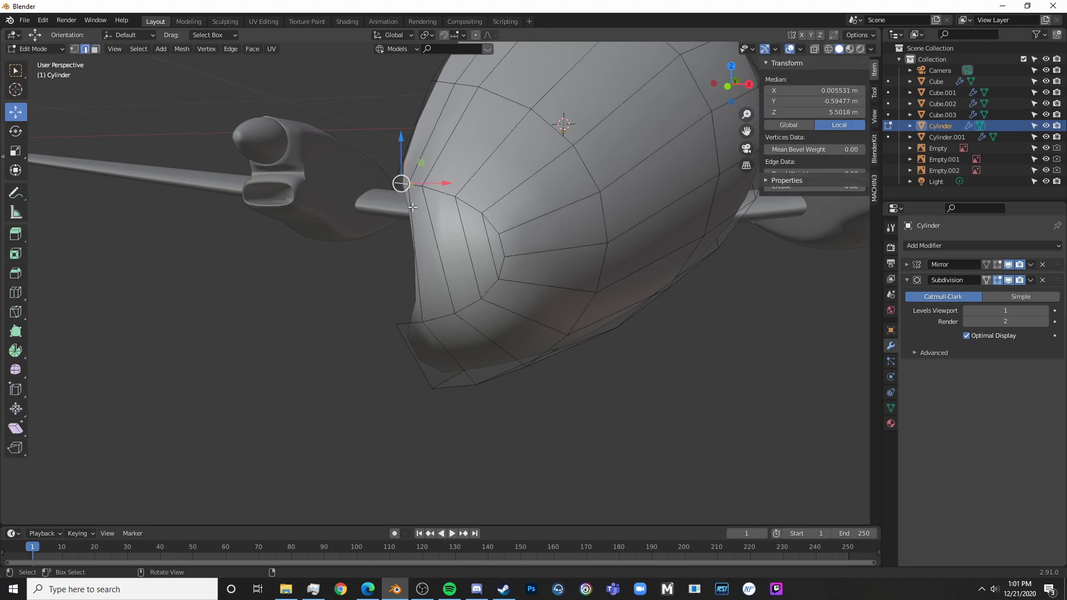
{"action": "left_click", "coordinate": [411, 323], "text": "shift"}
{"action": "key", "text": "f"}
{"action": "scroll", "coordinate": [511, 336], "scroll_direction": "down", "scroll_amount": 3}
{"action": "left_click", "coordinate": [511, 337]}
{"action": "scroll", "coordinate": [512, 336], "scroll_direction": "down", "scroll_amount": 4}
- Fill the two strips of the tail opening nearest the centerline with faces between its upper and lower rim edges
{"action": "key", "text": "Tab"}
{"action": "key", "text": "ctrl+KP_1"}
{"action": "scroll", "coordinate": [673, 265], "scroll_direction": "up", "scroll_amount": 6}
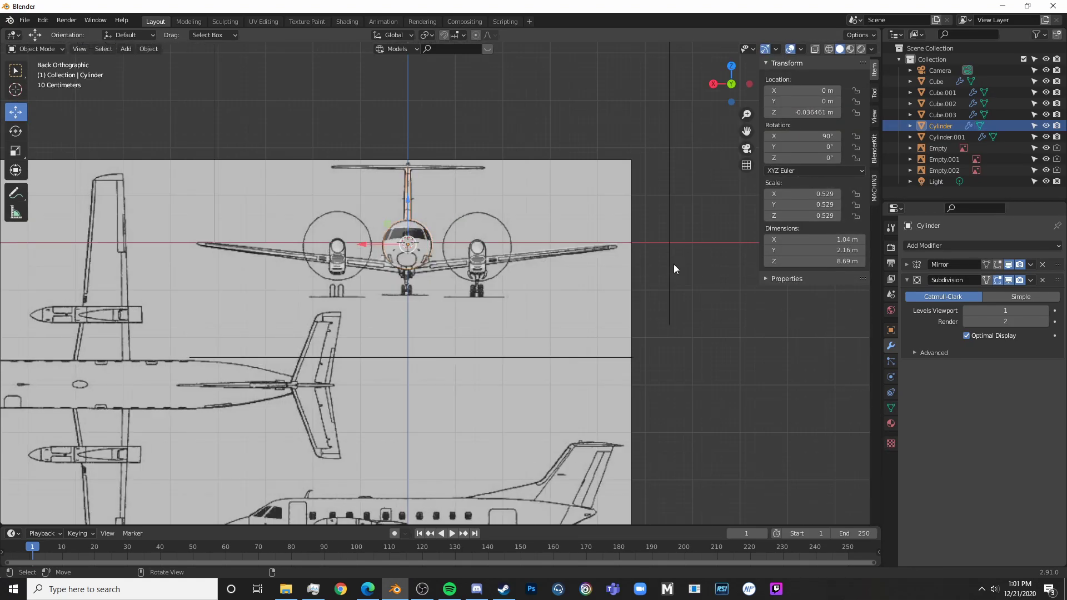
{"action": "key", "text": "Tab"}
{"action": "scroll", "coordinate": [516, 299], "scroll_direction": "up", "scroll_amount": 8}
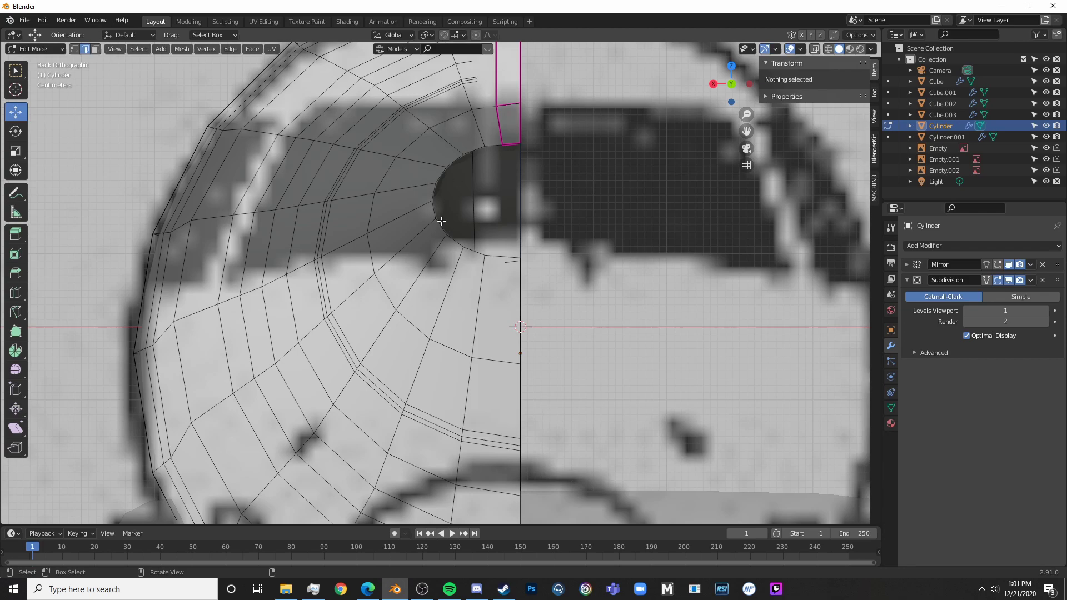
{"action": "middle_click_drag", "start_coordinate": [452, 223], "coordinate": [443, 320], "text": "shift"}
{"action": "scroll", "coordinate": [442, 320], "scroll_direction": "up", "scroll_amount": 5}
{"action": "left_click", "coordinate": [557, 458]}
{"action": "left_click", "coordinate": [586, 180], "text": "shift"}
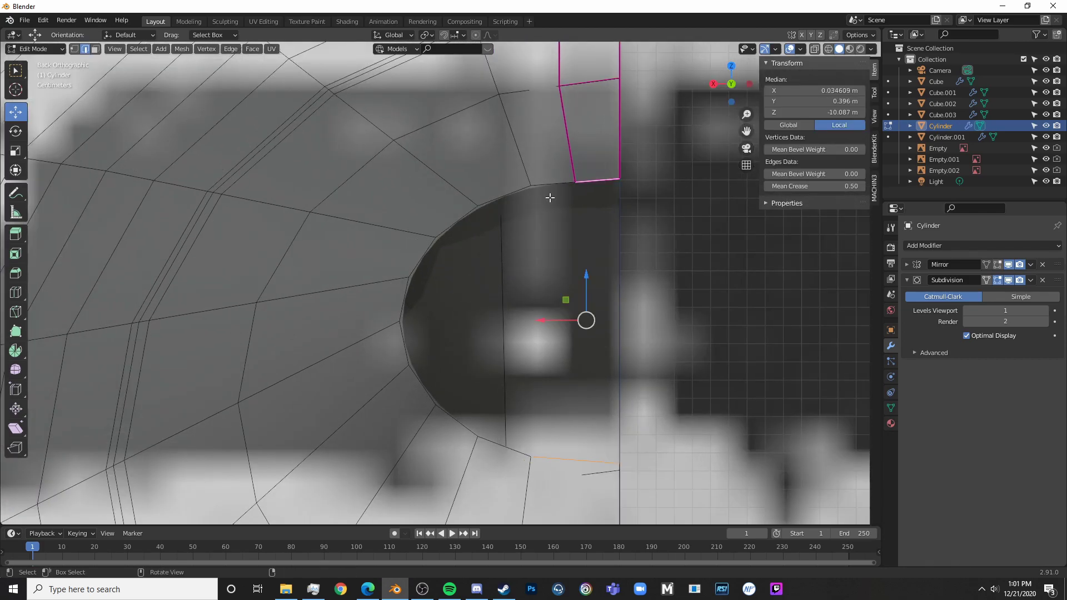
{"action": "key", "text": "f"}
{"action": "left_click", "coordinate": [550, 185]}
{"action": "left_click", "coordinate": [490, 441], "text": "shift"}
{"action": "key", "text": "f"}
- Close the remaining three strips of the tail opening with faces between opposing rim edges
{"action": "left_click", "coordinate": [462, 429]}
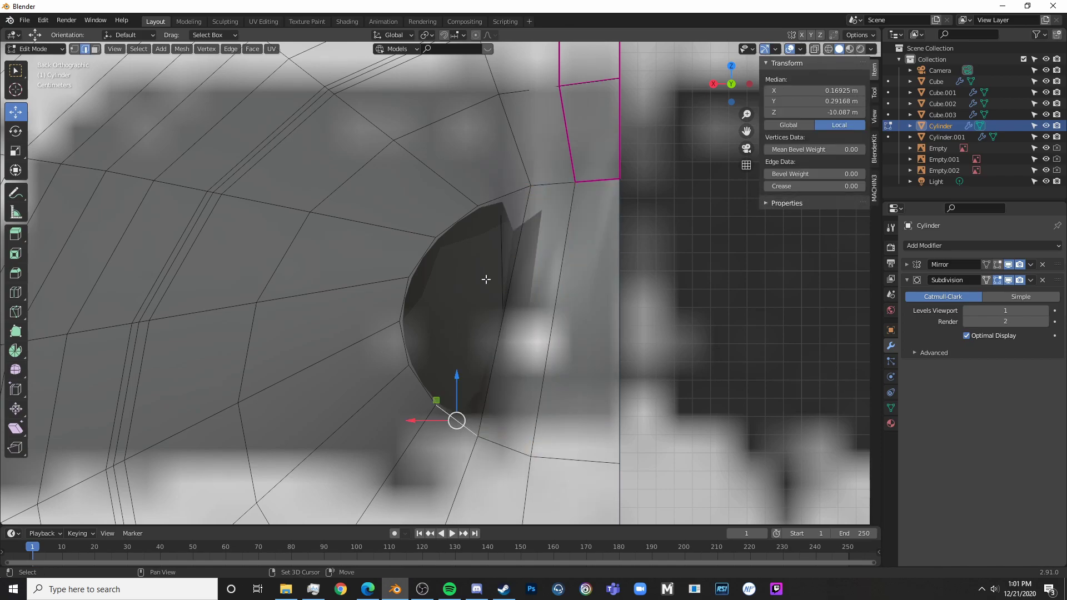
{"action": "left_click", "coordinate": [488, 203], "text": "shift"}
{"action": "key", "text": "f"}
{"action": "key", "text": "alt+a"}
{"action": "left_click", "coordinate": [448, 225]}
{"action": "left_click", "coordinate": [415, 381], "text": "shift"}
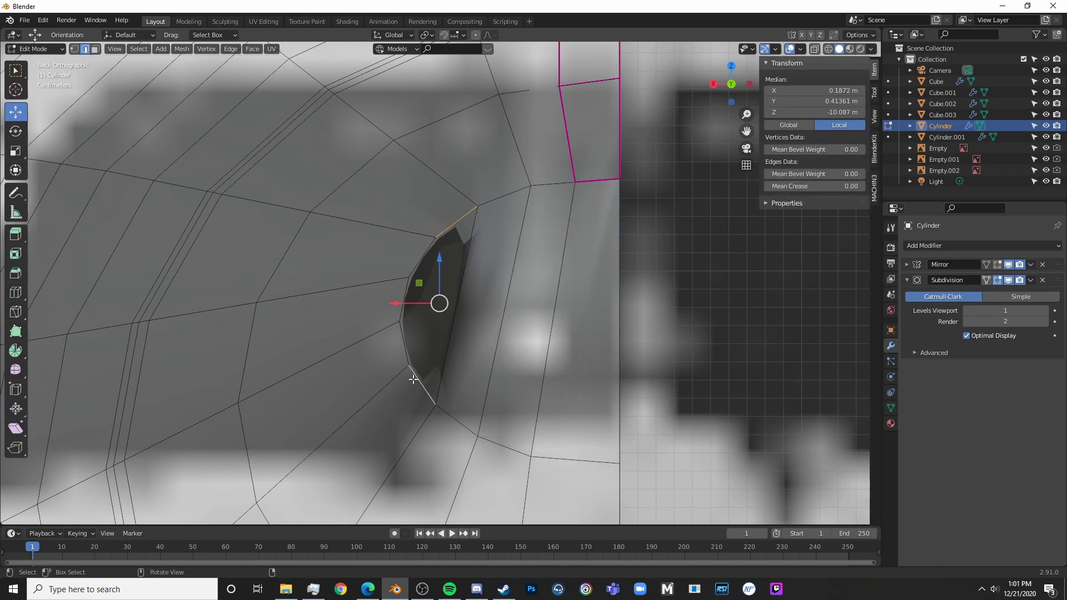
{"action": "key", "text": "f"}
{"action": "key", "text": "alt+a"}
{"action": "left_click", "coordinate": [404, 342]}
{"action": "left_click", "coordinate": [412, 261], "text": "shift"}
{"action": "key", "text": "f"}
{"action": "key", "text": "alt+a"}
- Insert an edge loop around the tail cone and slide it close to the end cap, checking the result in Object Mode
{"action": "scroll", "coordinate": [412, 260], "scroll_direction": "down", "scroll_amount": 8}
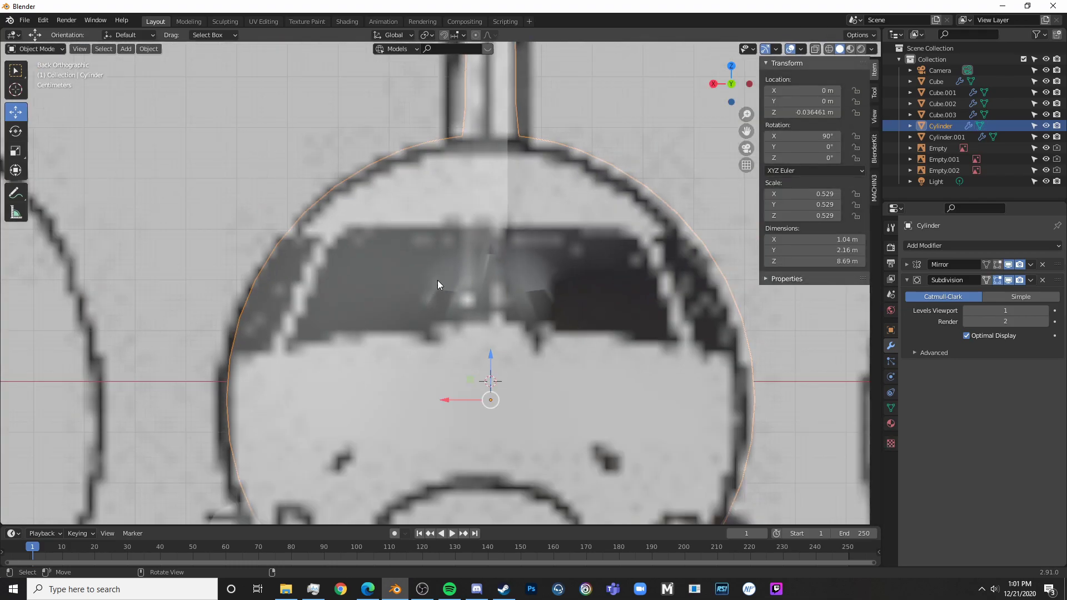
{"action": "middle_click_drag", "start_coordinate": [439, 286], "coordinate": [459, 357]}
{"action": "middle_click_drag", "start_coordinate": [738, 373], "coordinate": [478, 261], "text": "shift"}
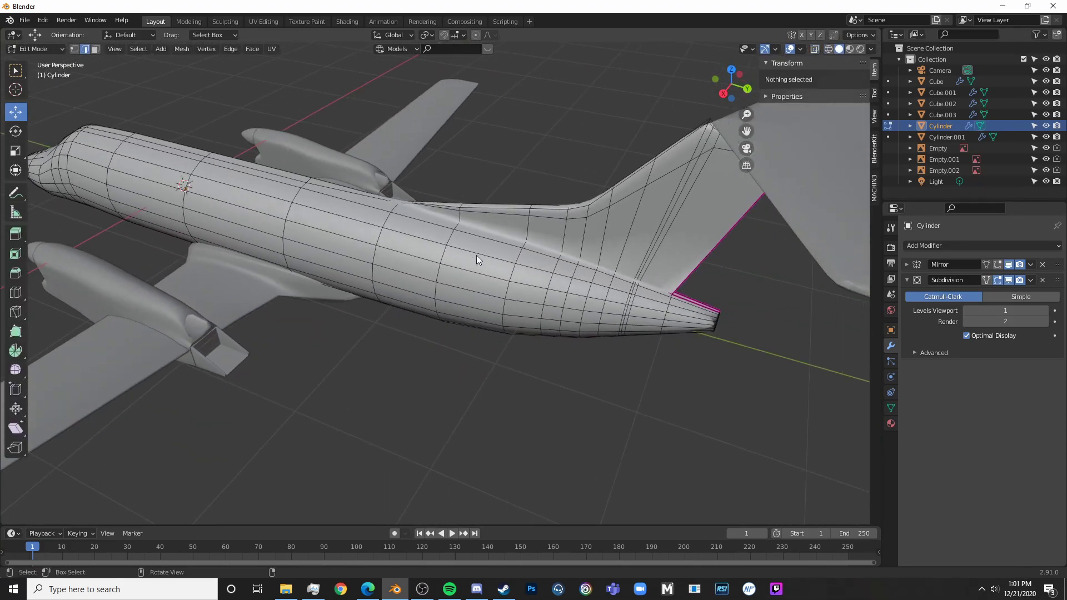
{"action": "key", "text": "Tab"}
{"action": "middle_click_drag", "start_coordinate": [661, 272], "coordinate": [428, 250], "text": "shift"}
{"action": "key", "text": "Tab"}
{"action": "middle_click_drag", "start_coordinate": [553, 298], "coordinate": [724, 355], "text": "shift"}
{"action": "scroll", "coordinate": [530, 305], "scroll_direction": "up", "scroll_amount": 8}
{"action": "key", "text": "ctrl+r"}
{"action": "left_click", "coordinate": [642, 236]}
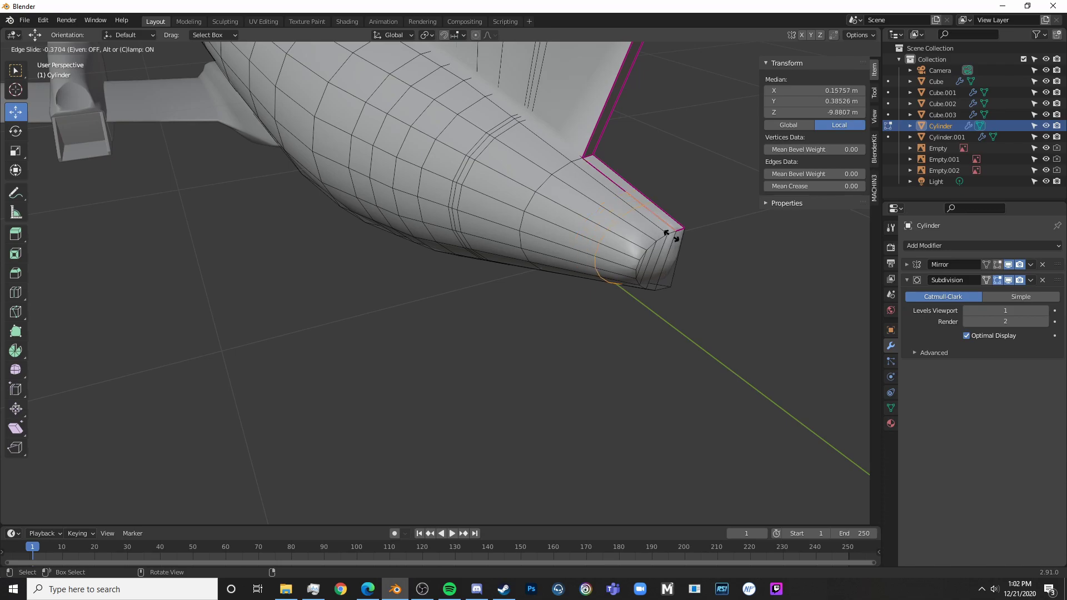
{"action": "left_click", "coordinate": [695, 238]}
{"action": "key", "text": "Tab"}
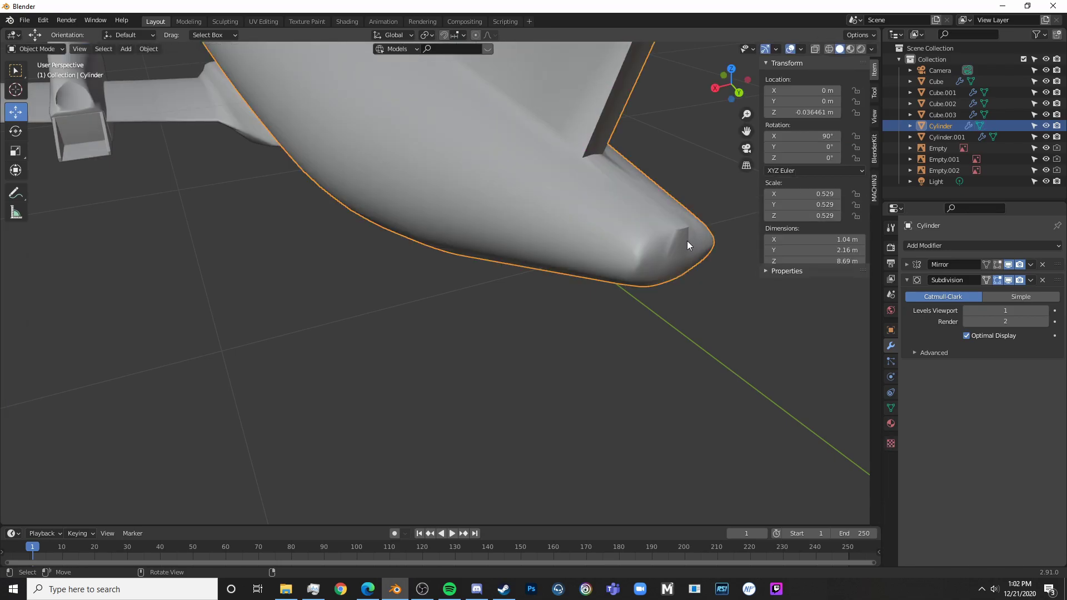
- Set the crease of the short edge at the top of the tail's end cap to 0
{"action": "scroll", "coordinate": [639, 253], "scroll_direction": "down", "scroll_amount": 3}
{"action": "key", "text": "Tab"}
{"action": "middle_click_drag", "start_coordinate": [596, 269], "coordinate": [136, 113]}
{"action": "key", "text": "Tab"}
{"action": "key", "text": "Tab"}
{"action": "left_click", "coordinate": [95, 49]}
{"action": "middle_click_drag", "start_coordinate": [550, 167], "coordinate": [506, 275]}
{"action": "left_click", "coordinate": [86, 51]}
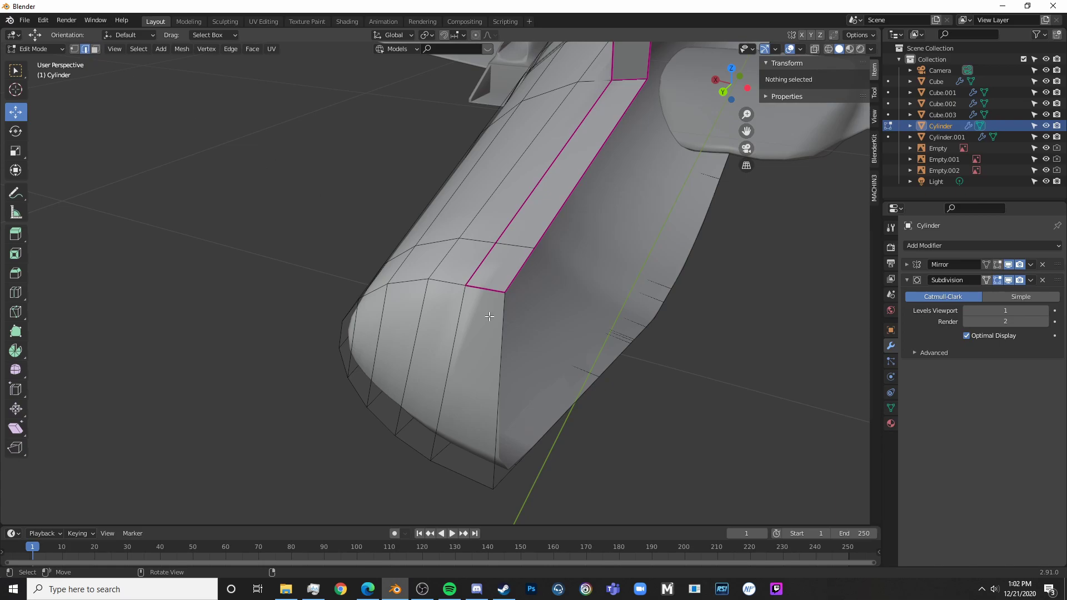
{"action": "left_click", "coordinate": [487, 290]}
{"action": "key", "text": "g"}
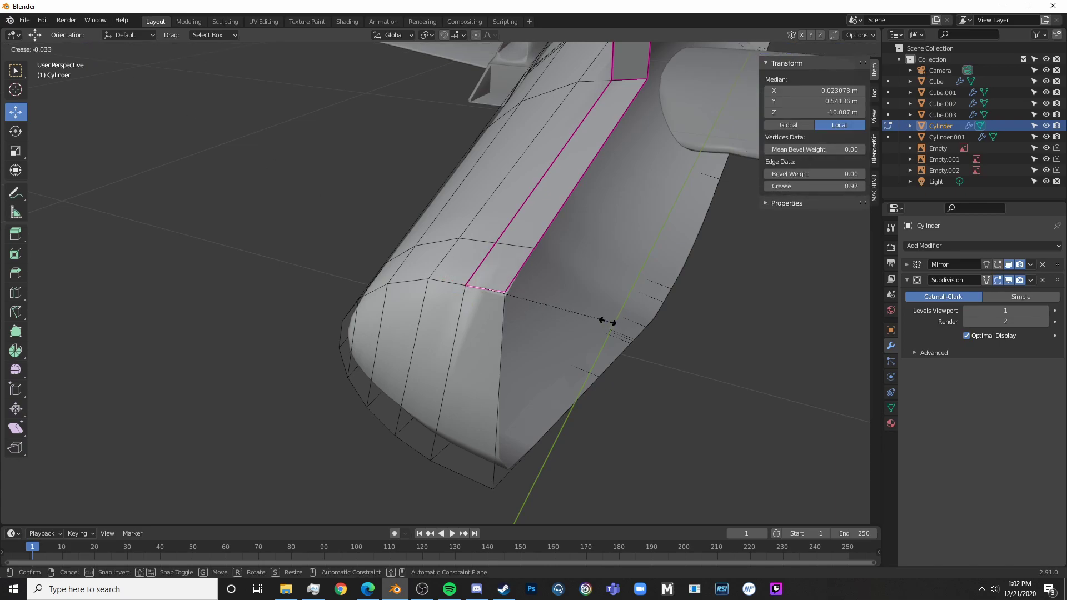
{"action": "left_click", "coordinate": [572, 310]}
{"action": "key", "text": "Tab"}
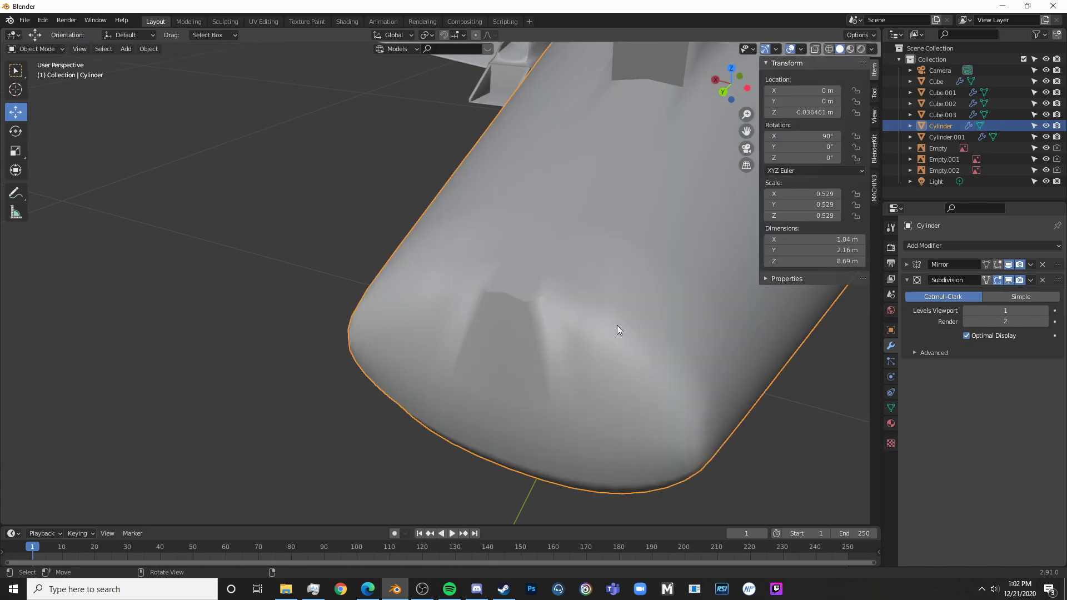
{"action": "key", "text": "Tab"}
{"action": "key", "text": "shift+e"}
{"action": "left_click", "coordinate": [612, 331]}
{"action": "key", "text": "Tab"}
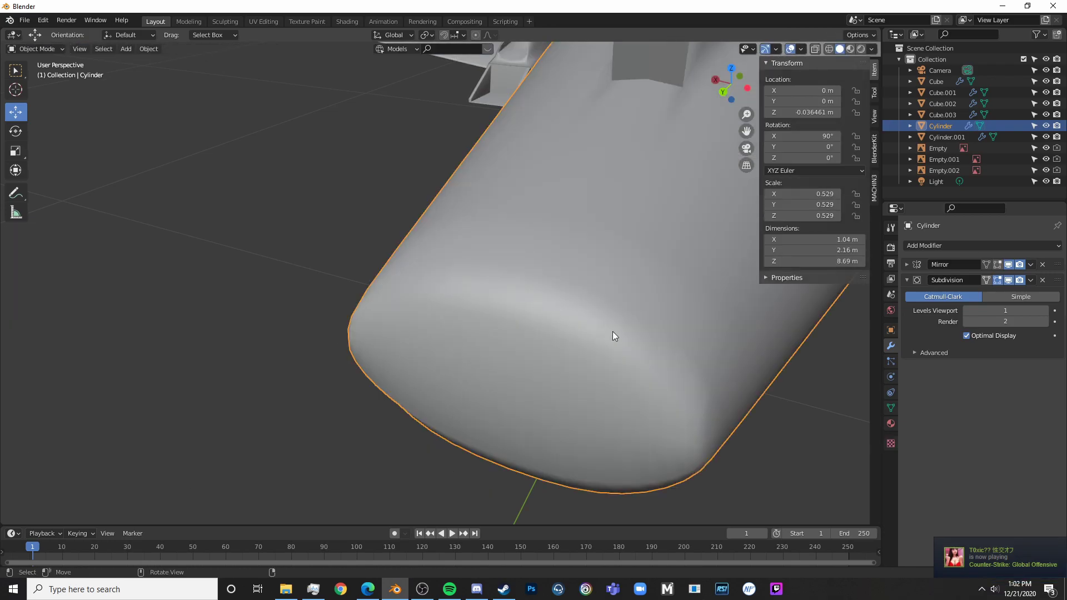
- Display the aircraft in wireframe against the side blueprint and enter Edit Mode on the fuselage around the cockpit windows
{"action": "scroll", "coordinate": [579, 329], "scroll_direction": "down", "scroll_amount": 6}
{"action": "middle_click_drag", "start_coordinate": [522, 306], "coordinate": [555, 238]}
{"action": "key", "text": "KP_3"}
{"action": "middle_click_drag", "start_coordinate": [406, 246], "coordinate": [369, 275]}
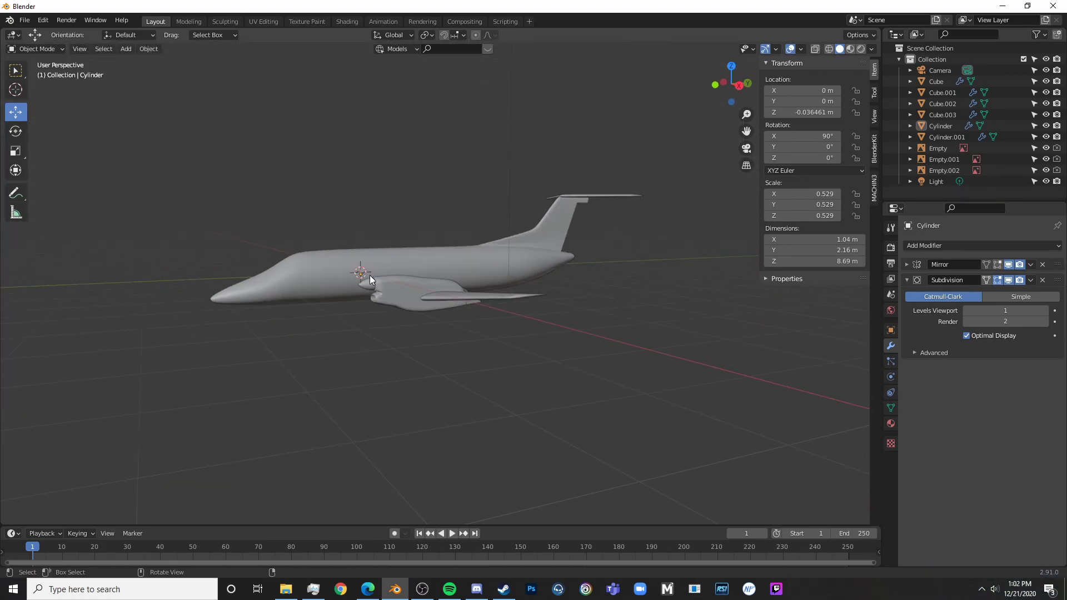
{"action": "key", "text": "KP_3"}
{"action": "scroll", "coordinate": [452, 269], "scroll_direction": "up", "scroll_amount": 5}
{"action": "middle_click_drag", "start_coordinate": [452, 271], "coordinate": [697, 334], "text": "shift"}
{"action": "key", "text": "shift+z"}
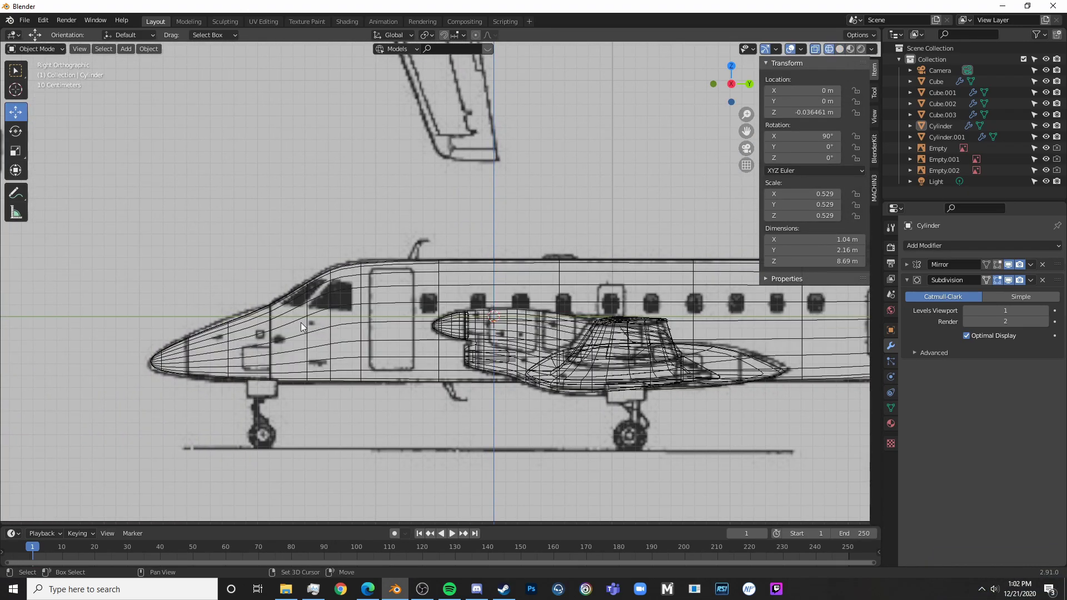
{"action": "middle_click_drag", "start_coordinate": [311, 315], "coordinate": [402, 304], "text": "shift"}
{"action": "left_click", "coordinate": [435, 305]}
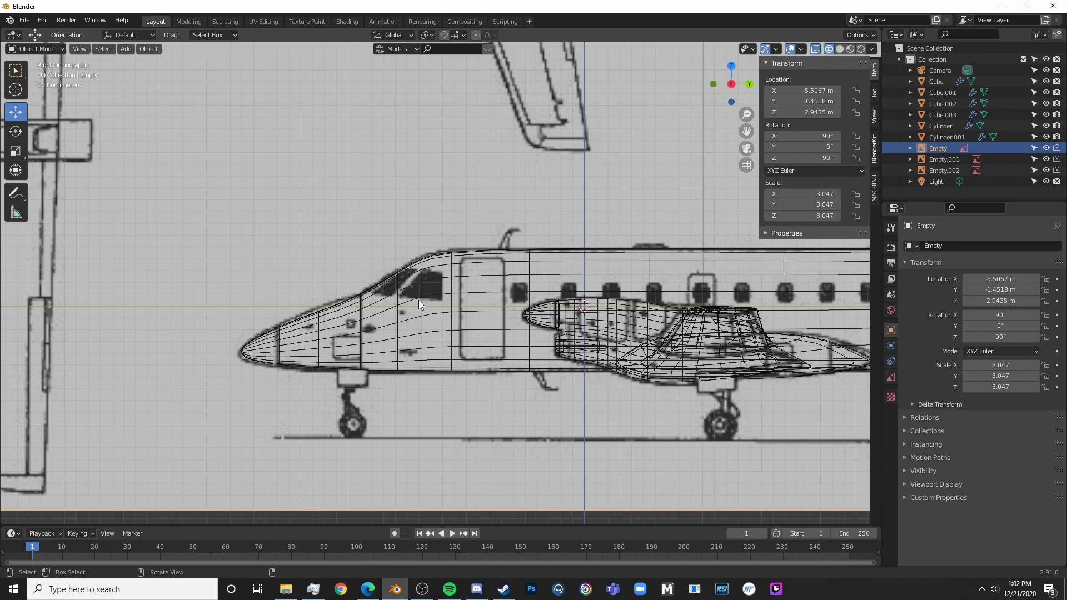
{"action": "left_click", "coordinate": [419, 300]}
{"action": "key", "text": "Tab"}
{"action": "scroll", "coordinate": [439, 312], "scroll_direction": "up", "scroll_amount": 3}
{"action": "middle_click_drag", "start_coordinate": [441, 339], "coordinate": [496, 325], "text": "shift"}
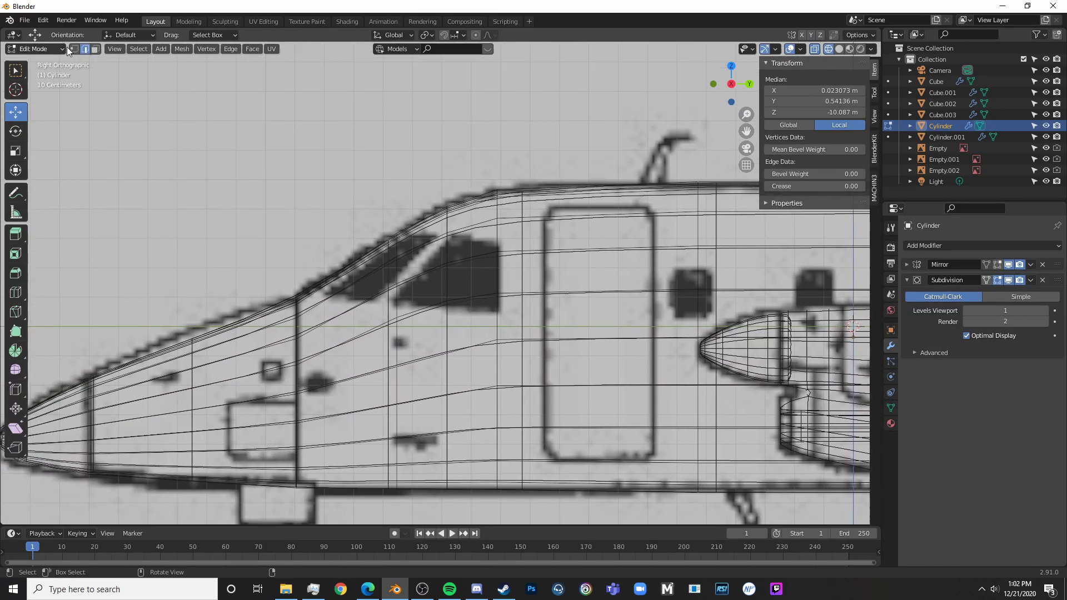
- Move the two fuselage vertices nearest the cockpit side window's lower front part onto the window's bottom outline
{"action": "scroll", "coordinate": [476, 321], "scroll_direction": "up", "scroll_amount": 5}
{"action": "key", "text": "a"}
{"action": "left_click", "coordinate": [456, 327]}
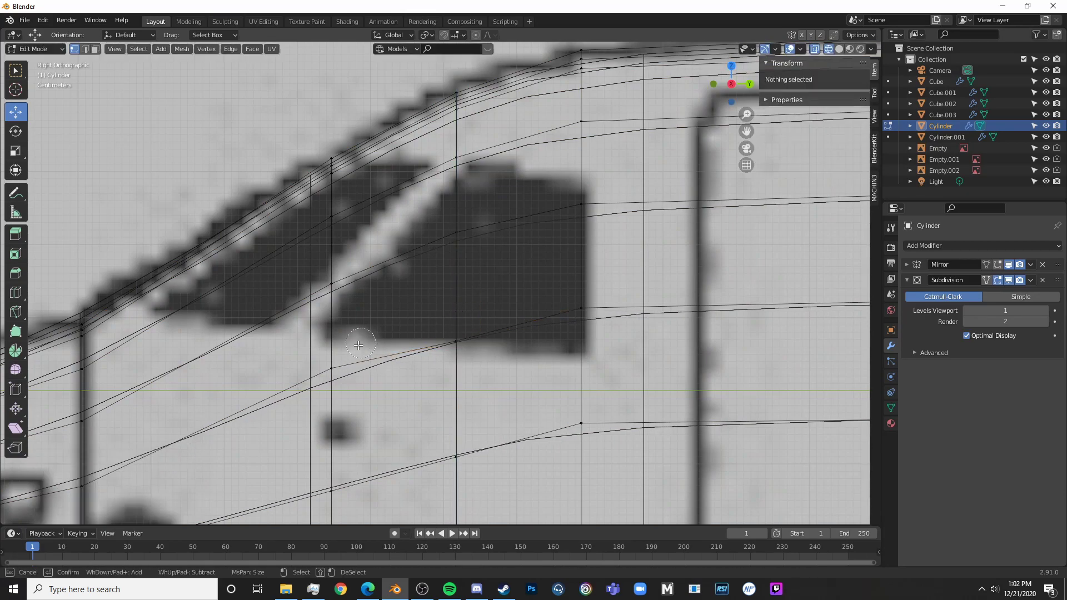
{"action": "left_click", "coordinate": [328, 346]}
{"action": "left_click_drag", "start_coordinate": [329, 347], "coordinate": [338, 294]}
{"action": "key", "text": "alt+a"}
- Try lowering the vertex at the cockpit side window's rear edge to its bottom corner, first by moving and again with Vertex Slide
{"action": "left_click", "coordinate": [577, 309]}
{"action": "left_click_drag", "start_coordinate": [583, 273], "coordinate": [583, 311]}
{"action": "key", "text": "ctrl+z"}
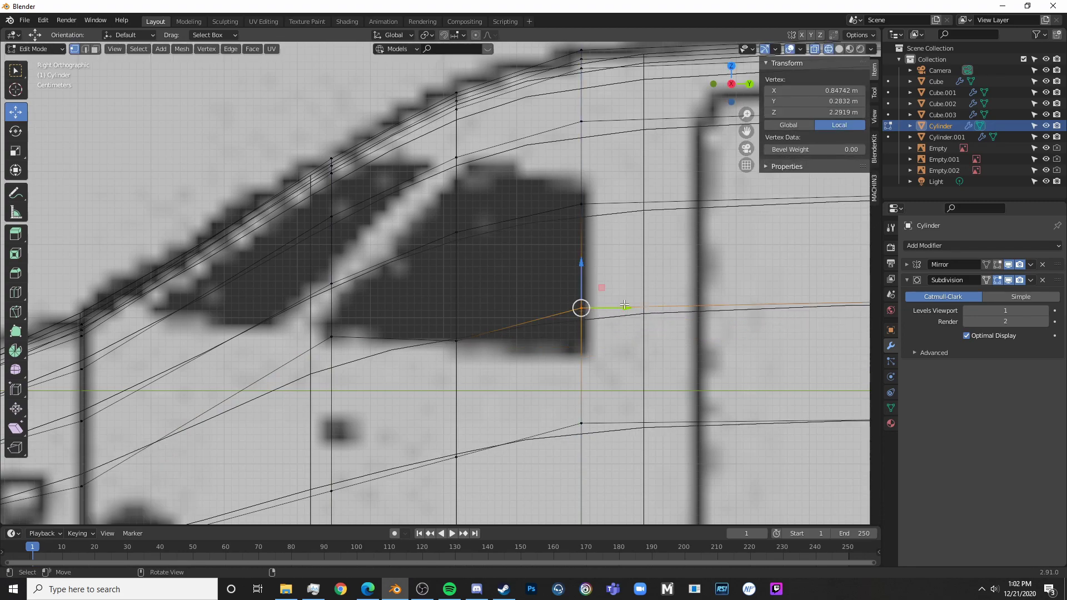
{"action": "key", "text": "shift+v"}
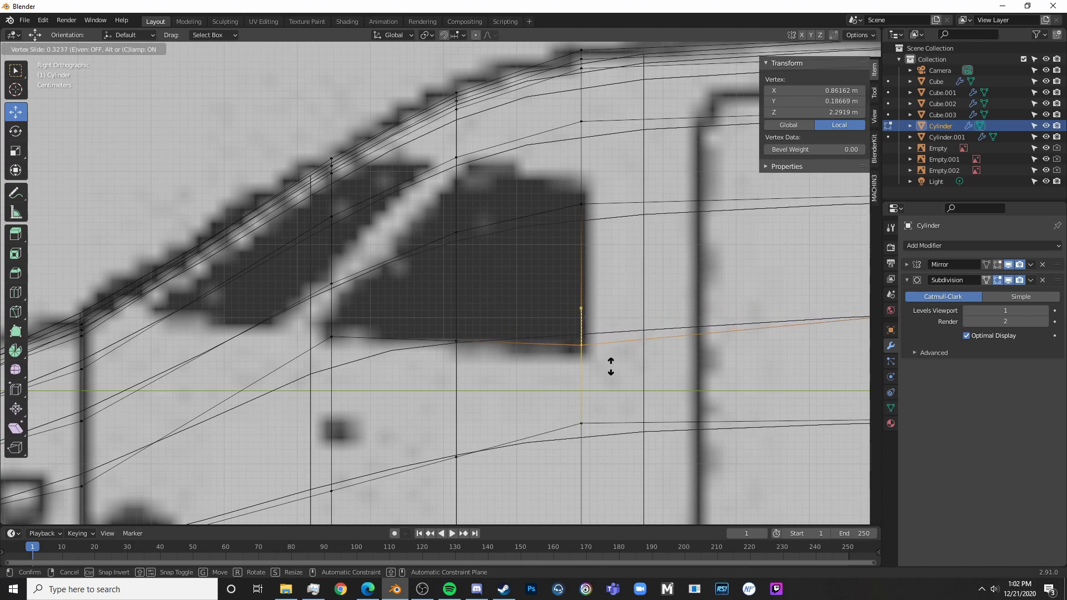
{"action": "left_click", "coordinate": [611, 368]}
{"action": "middle_click_drag", "start_coordinate": [611, 368], "coordinate": [678, 365]}
- Undo the vertex adjustments made along the cockpit side window's lower edge
{"action": "key", "text": "ctrl+z"}
{"action": "key", "text": "ctrl+z"}
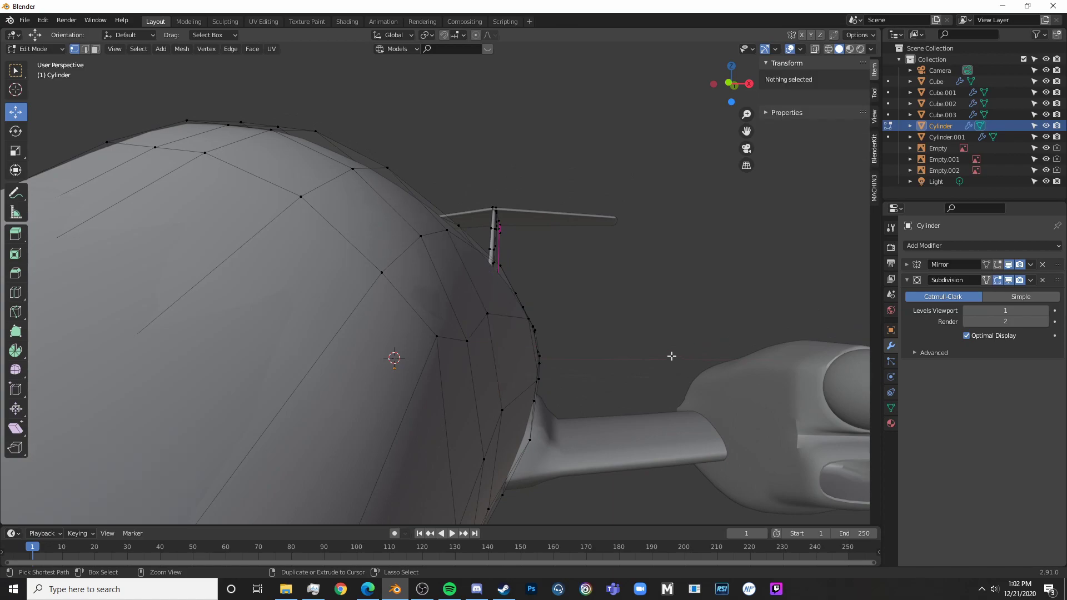
{"action": "key", "text": "ctrl+z"}
{"action": "key", "text": "ctrl+z"}
{"action": "key", "text": "ctrl+z"}
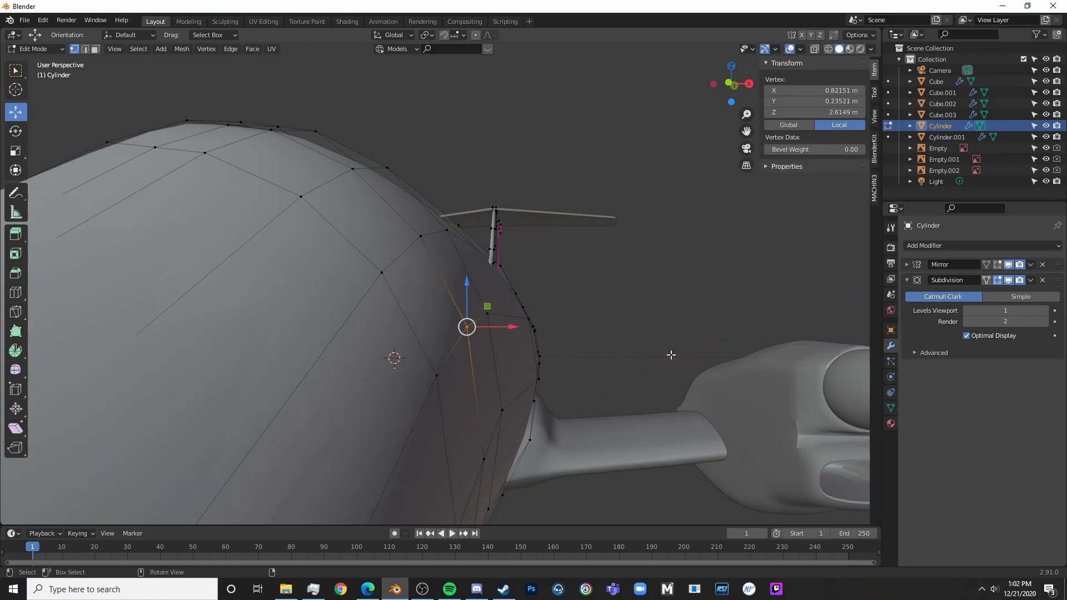
- Try sliding the vertex at the middle of the side window's lower edge in perspective view, and undo it
{"action": "key", "text": "KP_3"}
{"action": "middle_click_drag", "start_coordinate": [616, 309], "coordinate": [694, 323]}
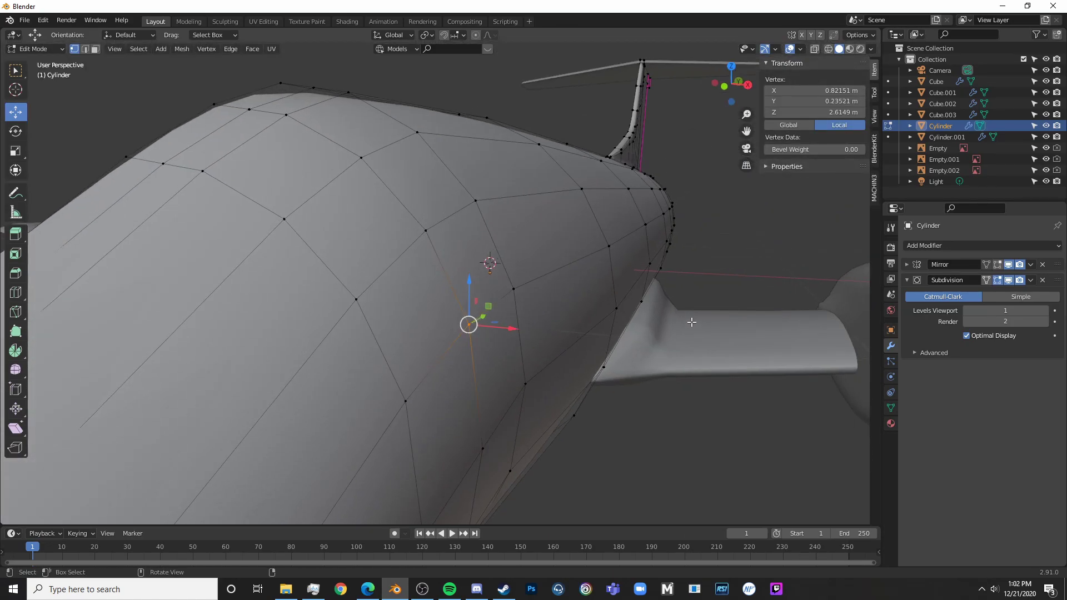
{"action": "key", "text": "shift+v"}
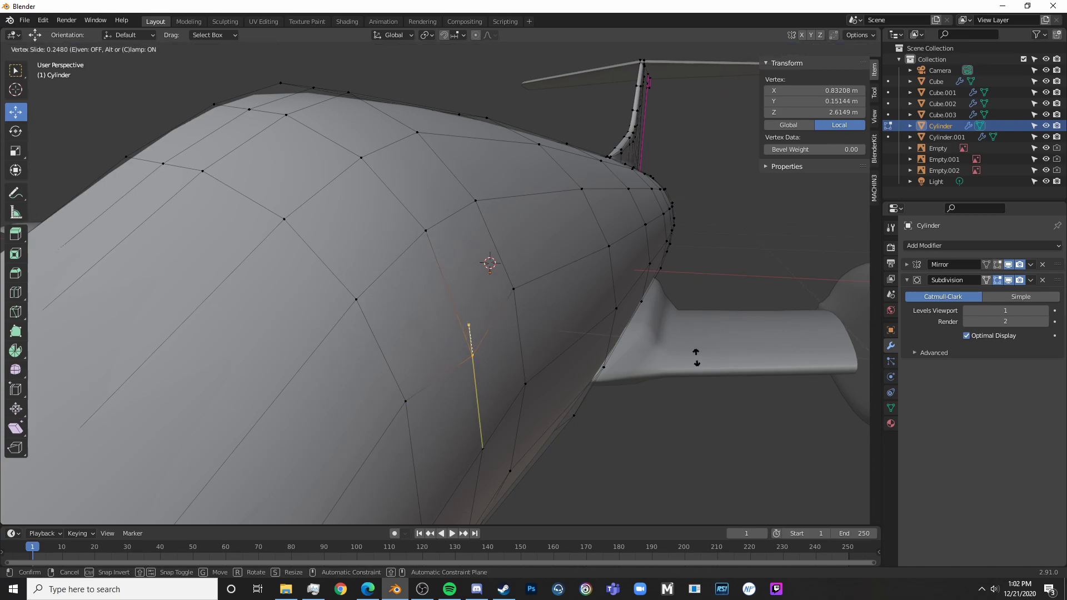
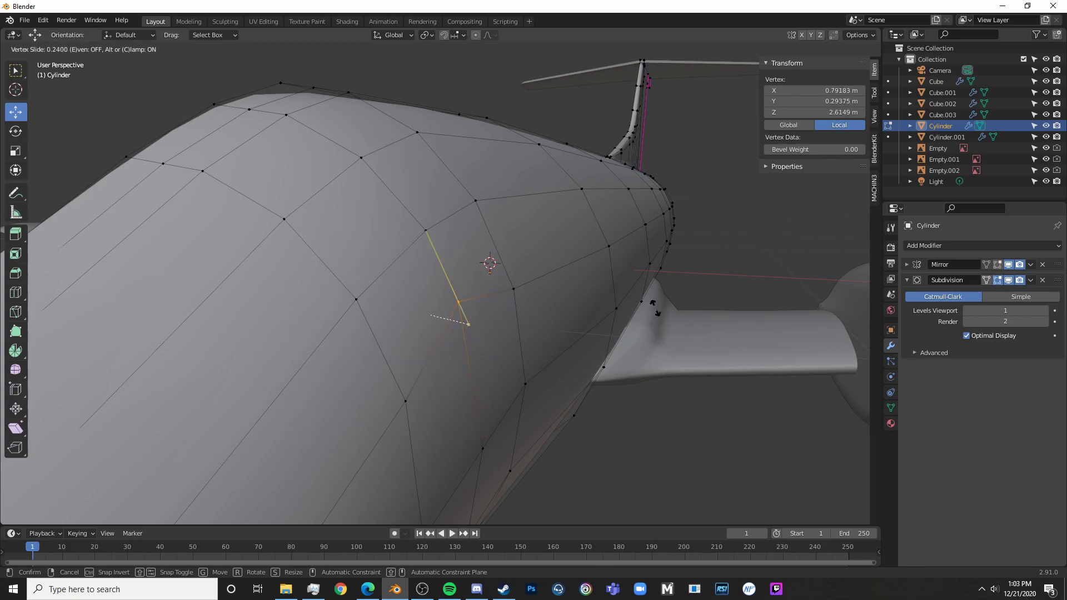
{"action": "left_click", "coordinate": [679, 287]}
{"action": "key", "text": "ctrl+z"}
- Slide the vertex midway along the cockpit side window's lower edge onto its bottom outline, in right view with the blueprint visible
{"action": "key", "text": "KP_3"}
{"action": "key", "text": "KP_Decimal"}
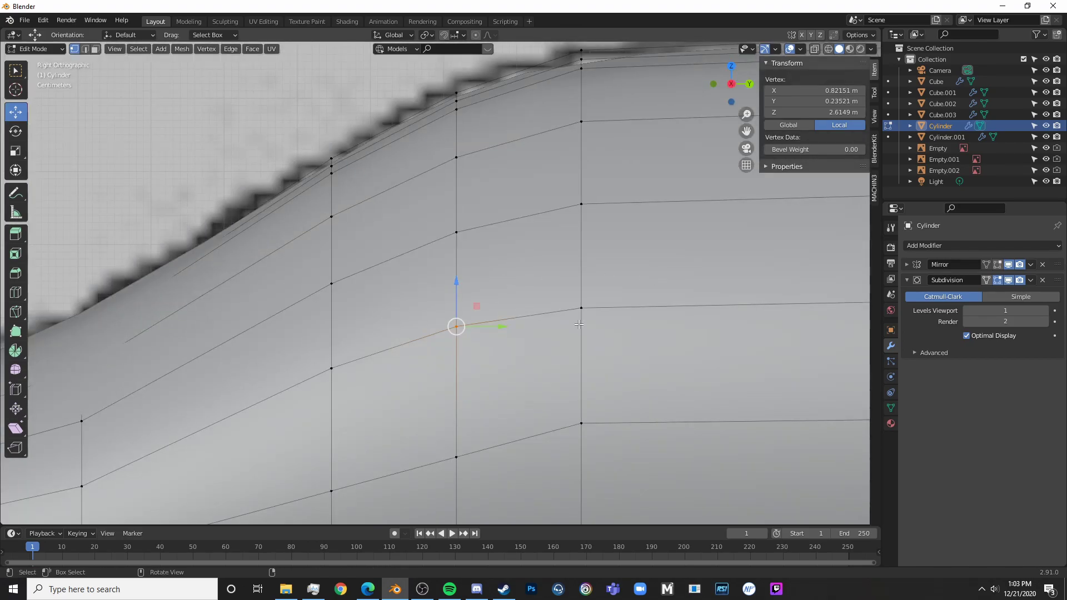
{"action": "key", "text": "alt+z"}
{"action": "key", "text": "g"}
{"action": "key", "text": "g"}
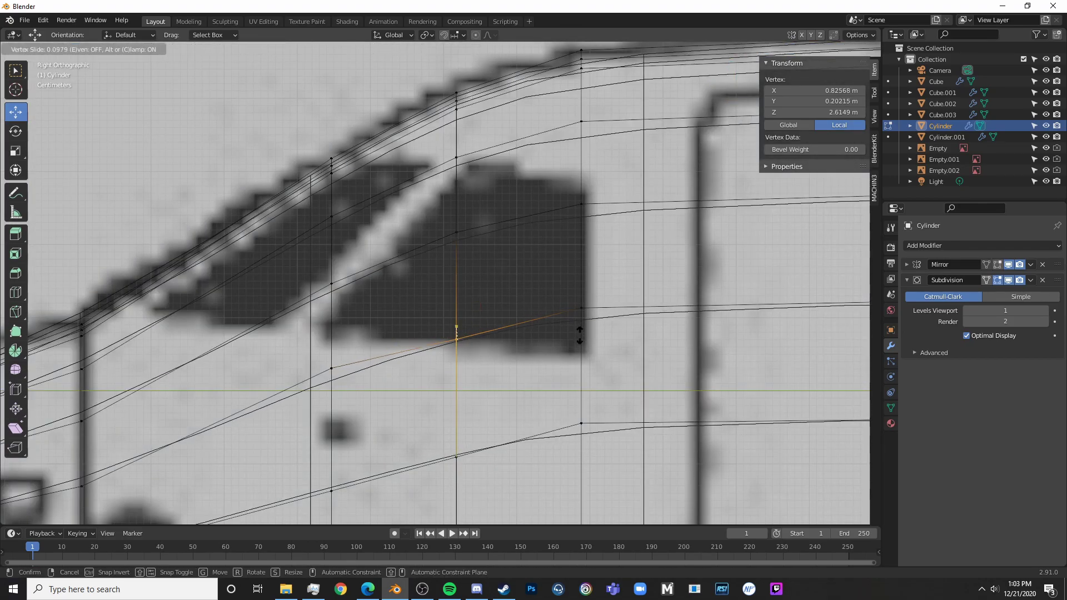
- Slide the fuselage vertex below the side window's front end up to the window's lower front corner
{"action": "left_click", "coordinate": [320, 365]}
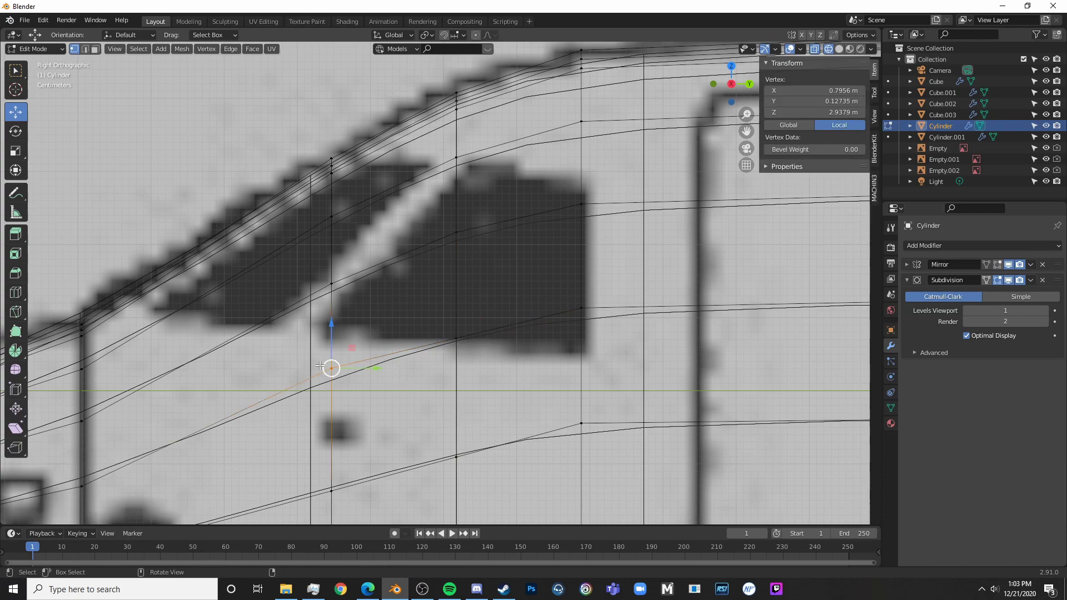
{"action": "key", "text": "g"}
{"action": "key", "text": "g"}
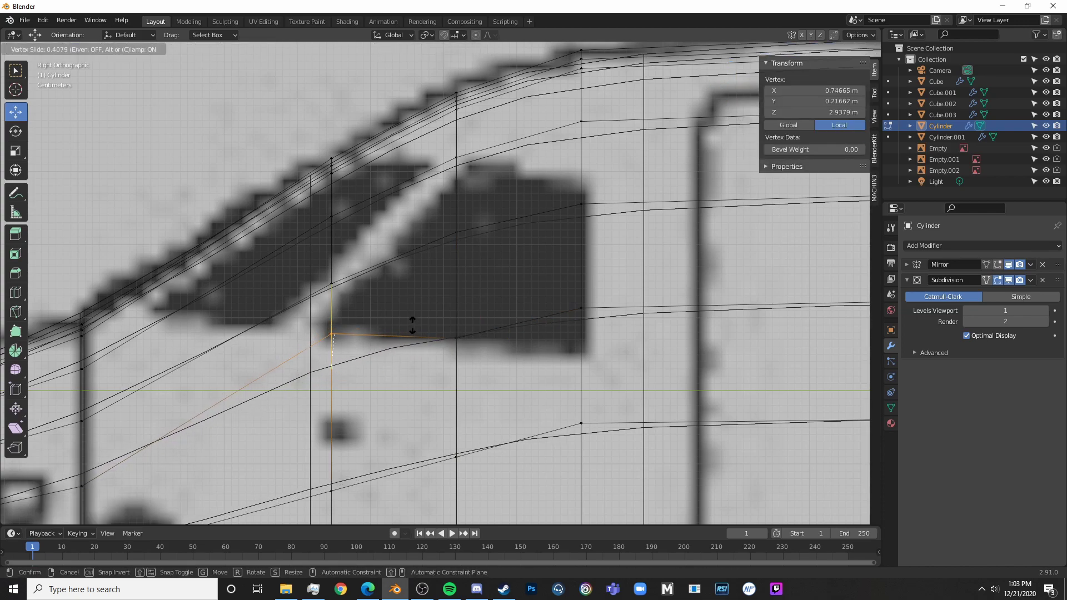
{"action": "left_click", "coordinate": [412, 328]}
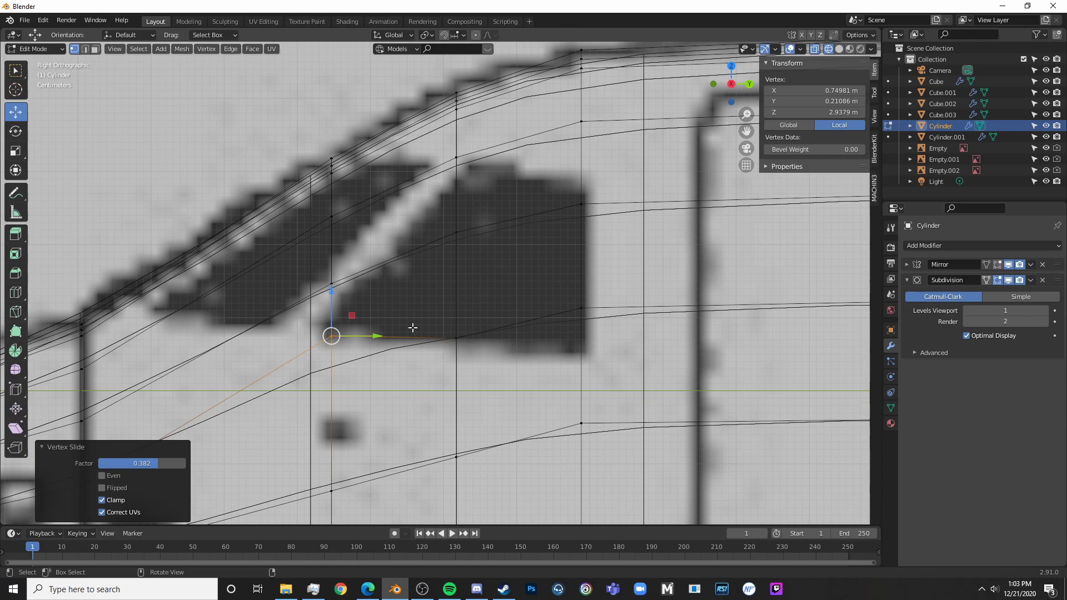
- Slide the vertex on the side window's rear edge down to the window's lower rear corner
{"action": "left_click", "coordinate": [637, 339]}
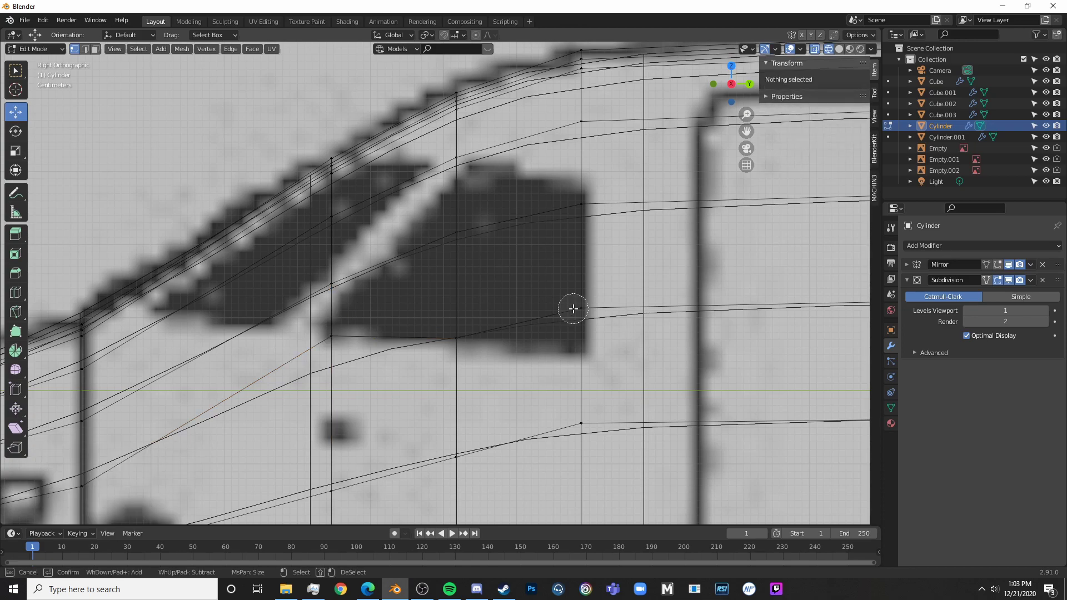
{"action": "left_click", "coordinate": [581, 307]}
{"action": "key", "text": "g"}
{"action": "key", "text": "g"}
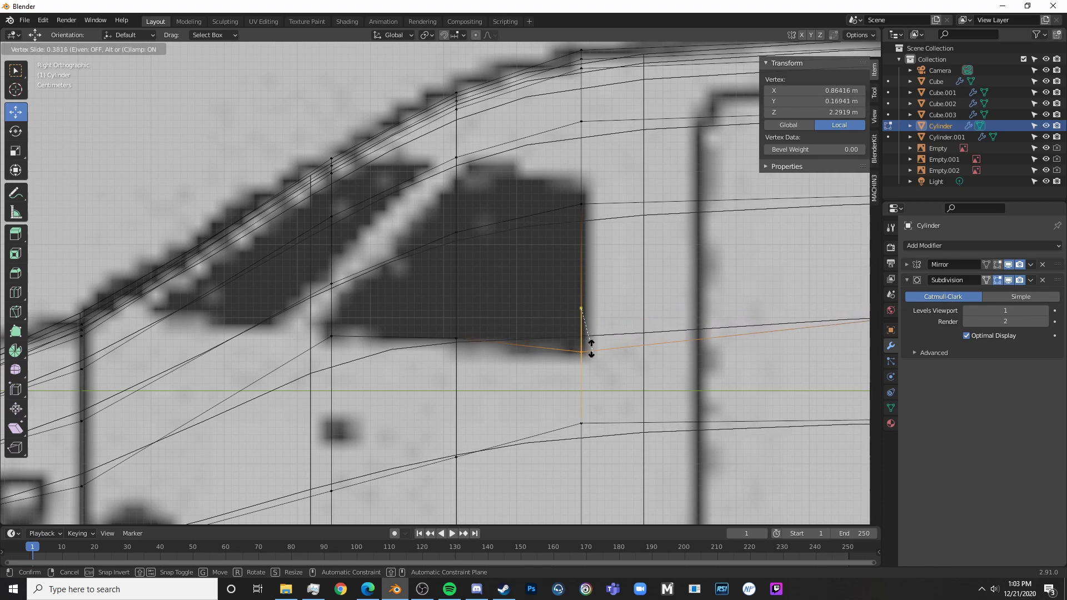
{"action": "left_click", "coordinate": [588, 351]}
{"action": "key", "text": "alt+a"}
{"action": "key", "text": "c"}
{"action": "left_click", "coordinate": [333, 336]}
{"action": "right_click", "coordinate": [333, 336]}
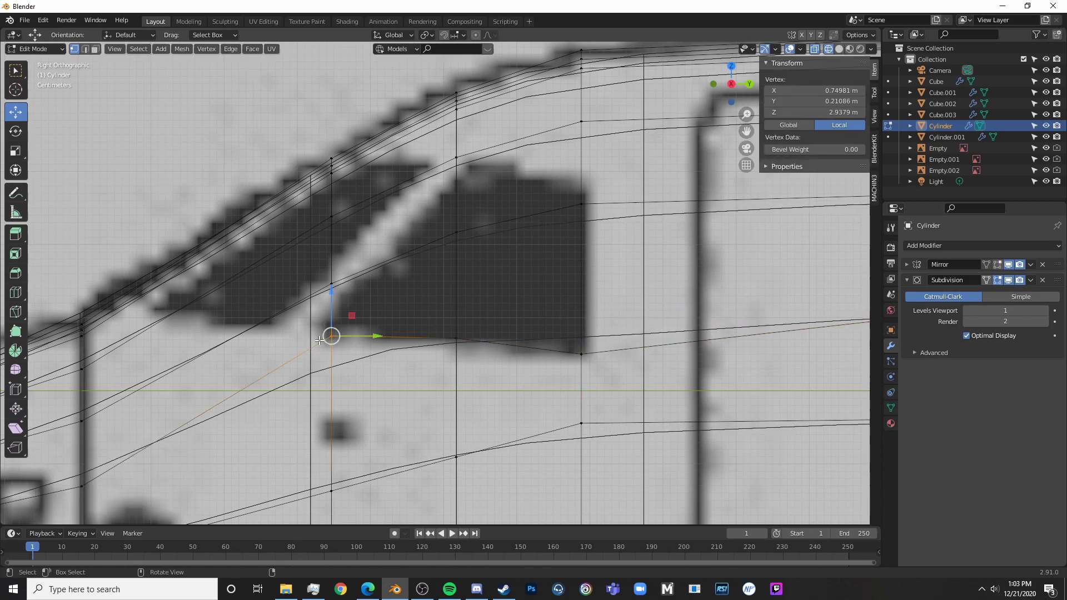
{"action": "middle_click_drag", "start_coordinate": [333, 336], "coordinate": [341, 392], "text": "shift"}
{"action": "key", "text": "alt+a"}
{"action": "left_click", "coordinate": [338, 342]}
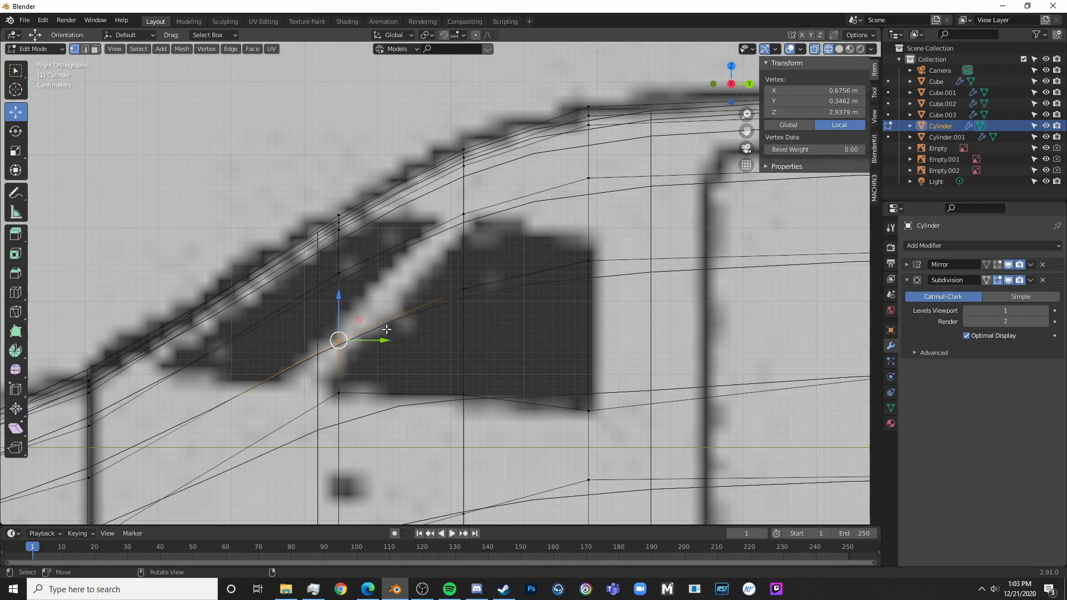
{"action": "middle_click_drag", "start_coordinate": [387, 330], "coordinate": [383, 262], "text": "shift"}
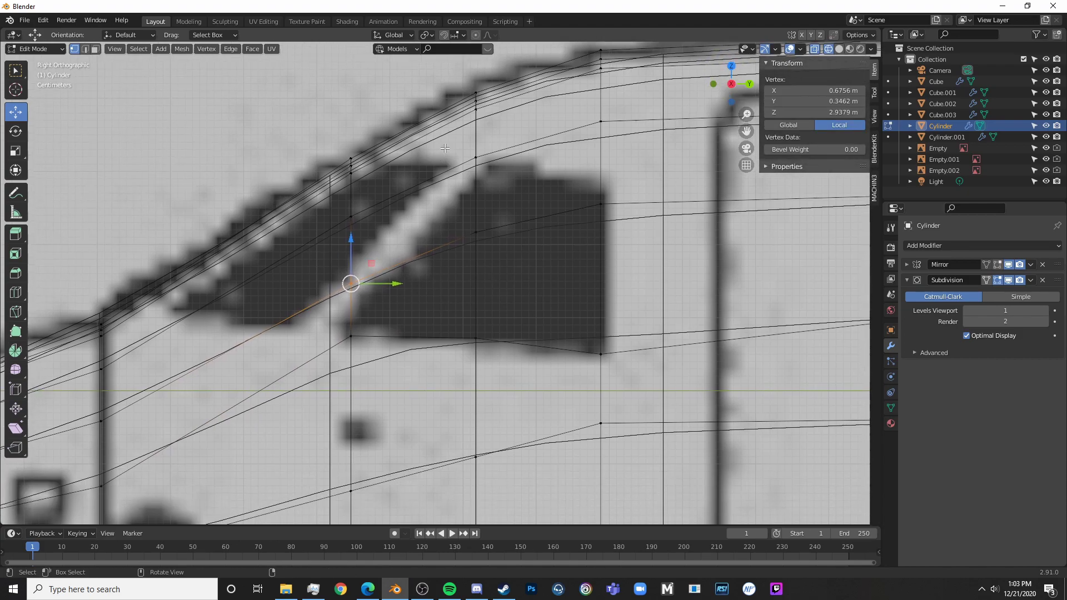
{"action": "key", "text": "ctrl+r"}
{"action": "right_click", "coordinate": [454, 129]}
{"action": "scroll", "coordinate": [488, 224], "scroll_direction": "down", "scroll_amount": 2}
{"action": "scroll", "coordinate": [488, 224], "scroll_direction": "up", "scroll_amount": 2}
{"action": "middle_click_drag", "start_coordinate": [502, 209], "coordinate": [454, 269], "text": "shift"}
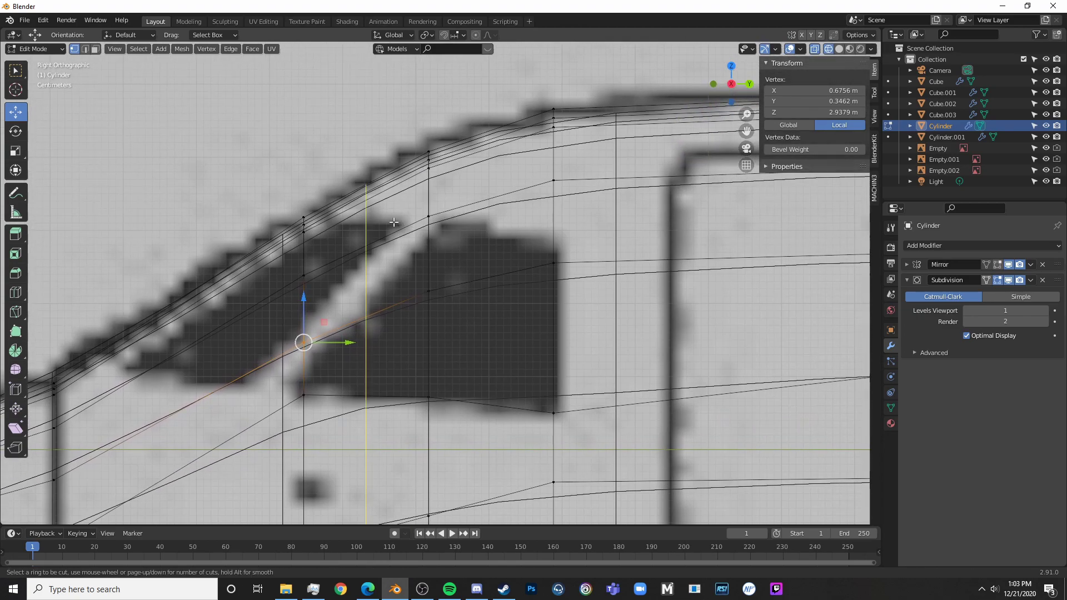
- Slide the vertex above the side window's lower front corner down its edge until it sits just above the corner vertex
{"action": "key", "text": "c"}
{"action": "left_click", "coordinate": [307, 308]}
{"action": "left_click", "coordinate": [303, 343]}
{"action": "right_click", "coordinate": [302, 344]}
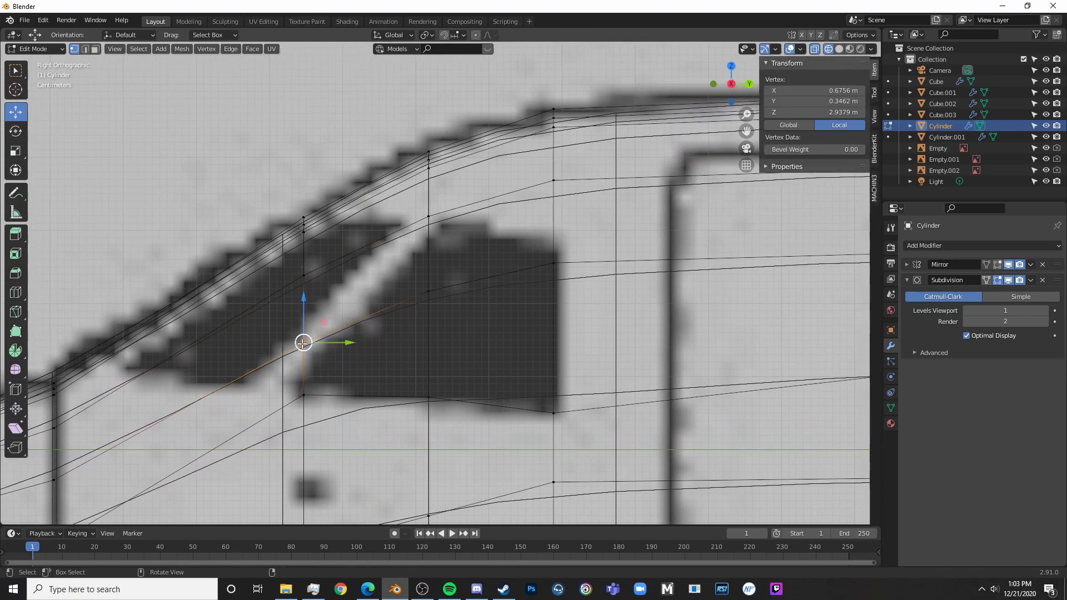
{"action": "key", "text": "shift+v"}
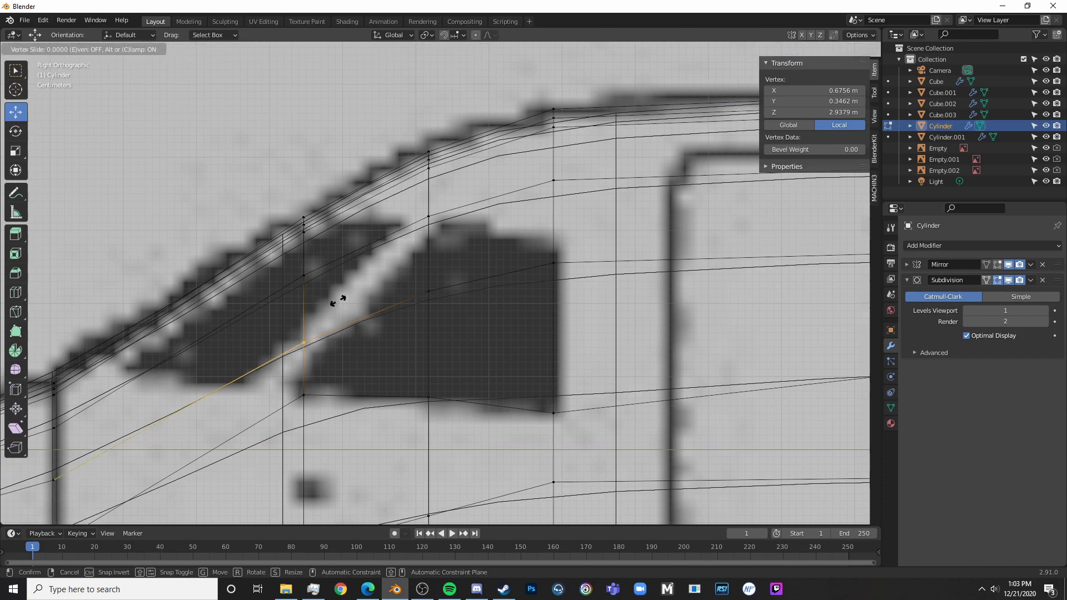
{"action": "left_click", "coordinate": [338, 345]}
- Slide the two vertices along the side window's upper edge up to its top front and top rear corners
{"action": "left_click", "coordinate": [429, 290]}
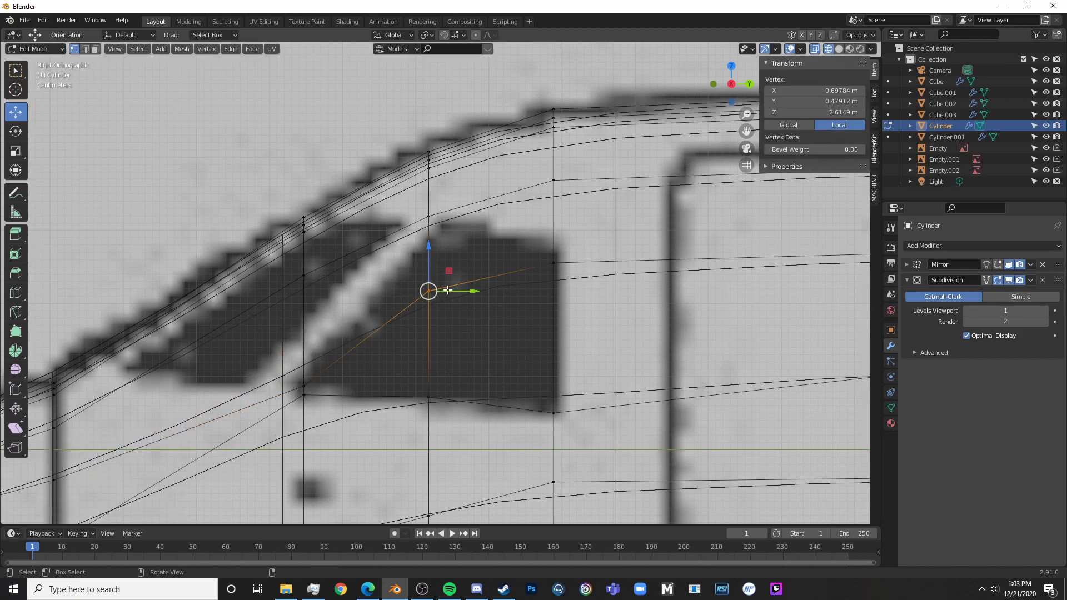
{"action": "key", "text": "shift+v"}
{"action": "left_click", "coordinate": [476, 238]}
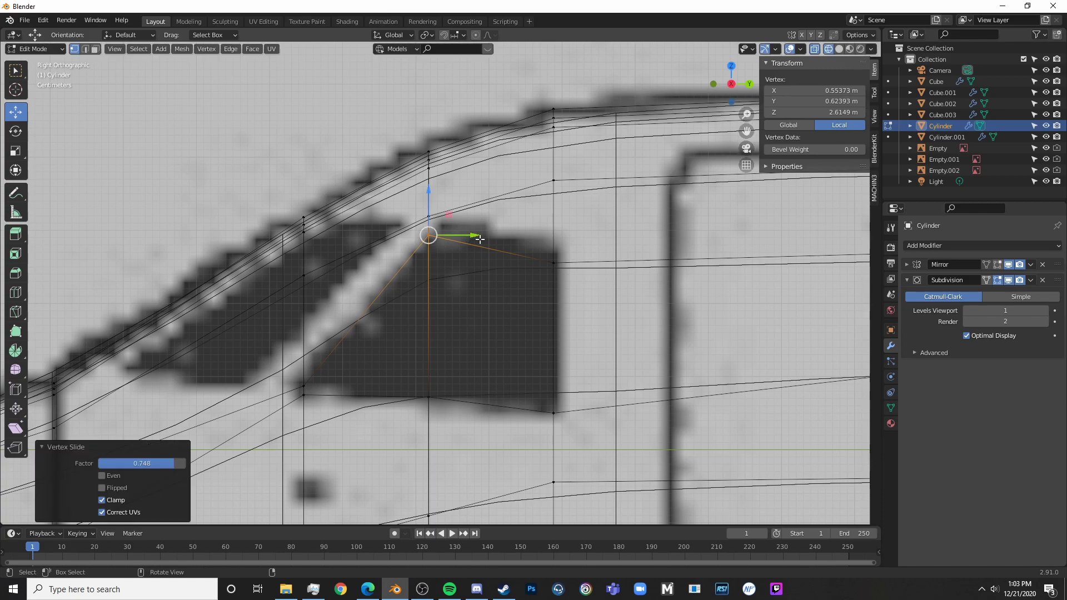
{"action": "left_click", "coordinate": [554, 263]}
{"action": "key", "text": "g"}
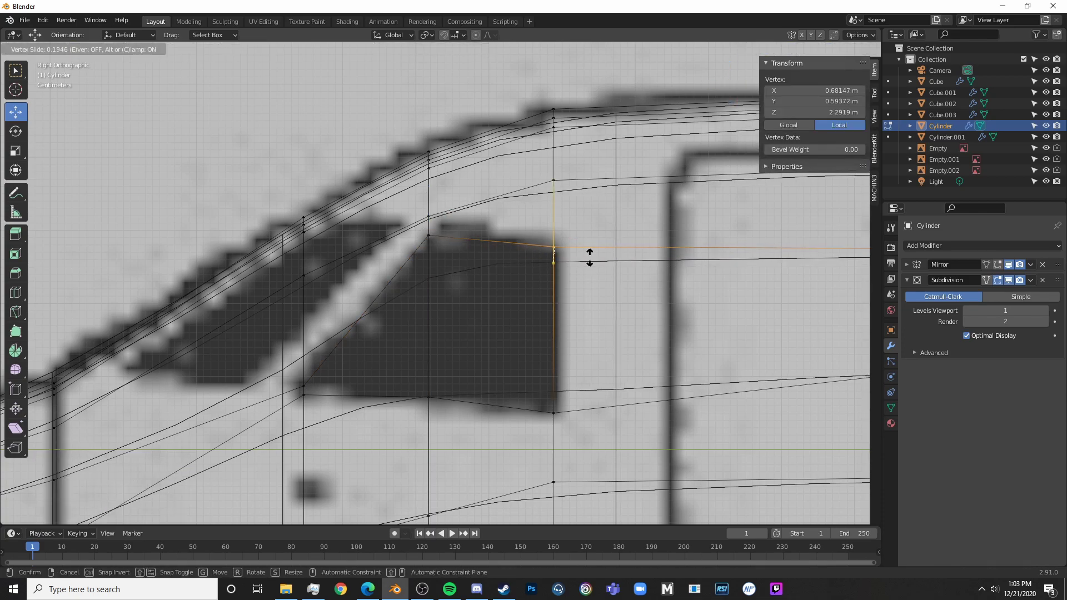
{"action": "left_click", "coordinate": [588, 255]}
{"action": "left_click", "coordinate": [580, 390]}
- Add a vertical loop cut through the side window, placed just behind its top front corner
{"action": "middle_click_drag", "start_coordinate": [424, 378], "coordinate": [478, 362], "text": "shift"}
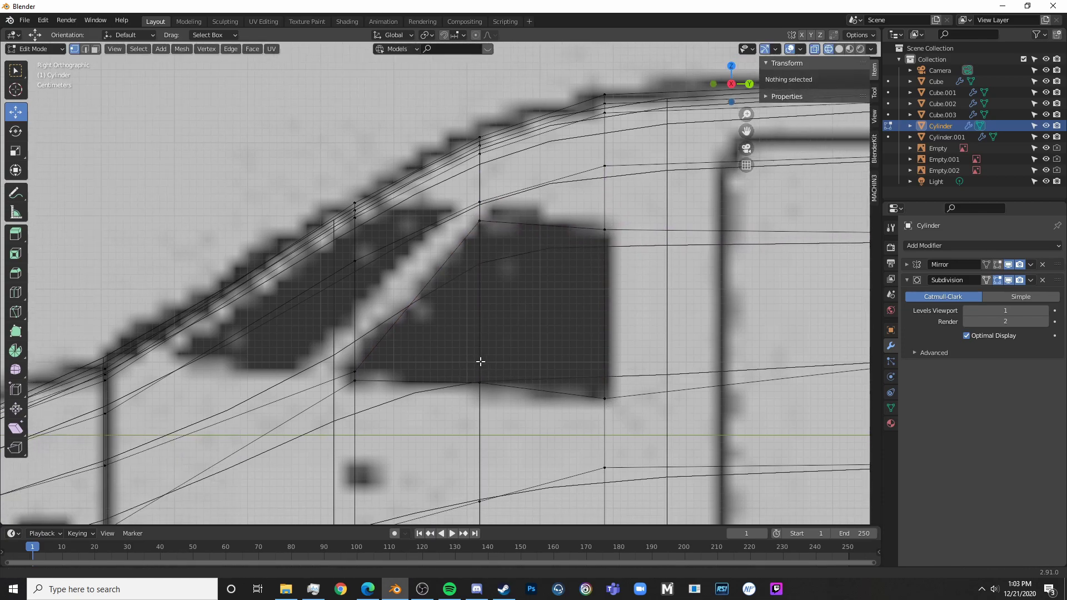
{"action": "middle_click_drag", "start_coordinate": [491, 277], "coordinate": [404, 319], "text": "shift"}
{"action": "key", "text": "ctrl+r"}
{"action": "left_click", "coordinate": [458, 257]}
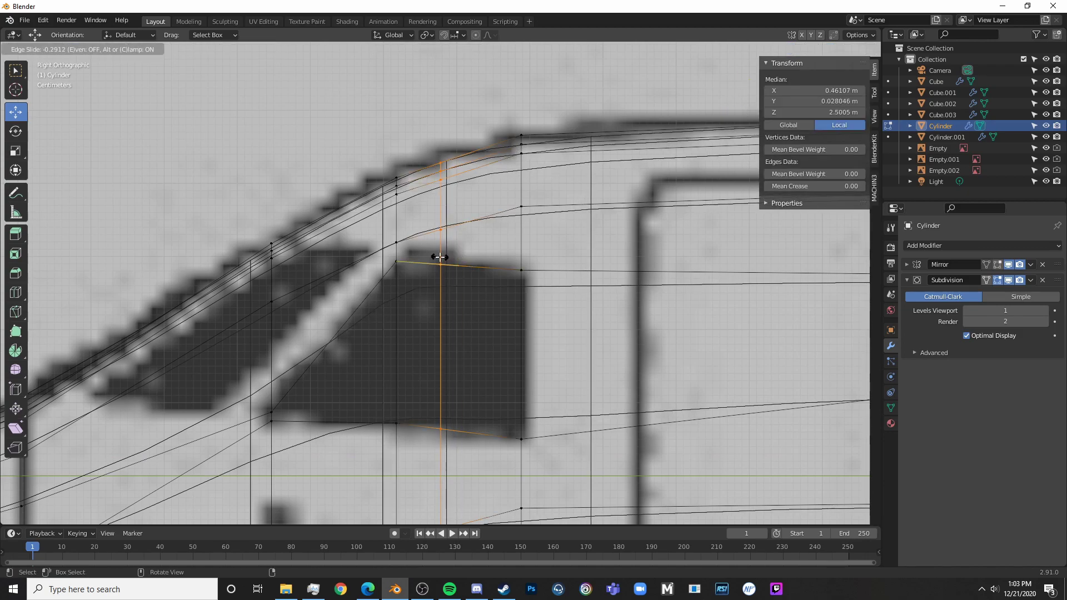
{"action": "left_click", "coordinate": [437, 257]}
- Slide the new loop's vertex at the side window's upper edge up onto the window's top outline
{"action": "left_click", "coordinate": [441, 264]}
{"action": "key", "text": "shift+v"}
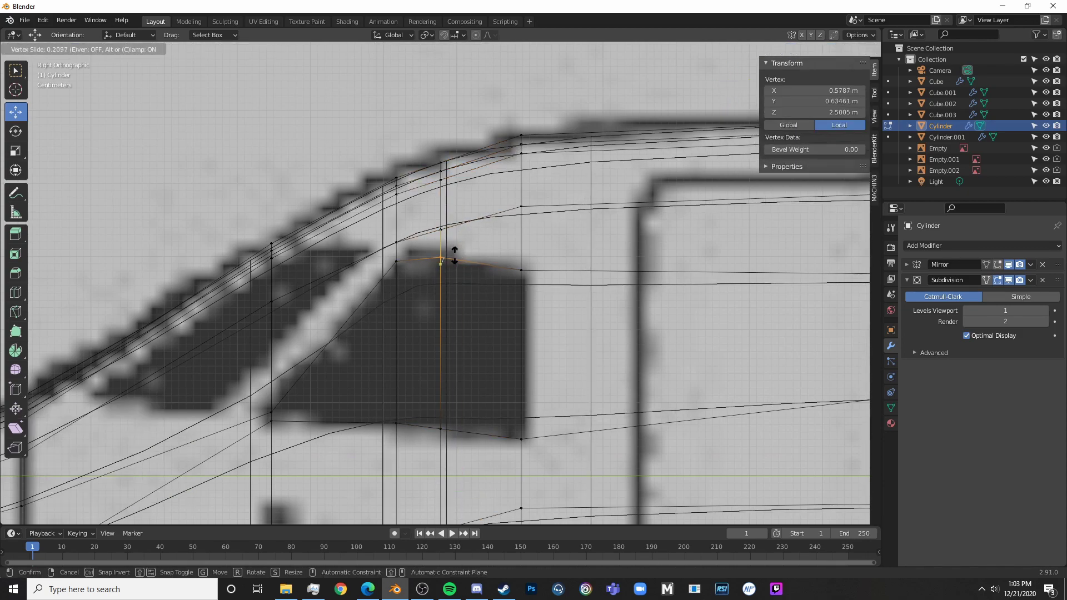
{"action": "left_click", "coordinate": [455, 249]}
{"action": "middle_click_drag", "start_coordinate": [454, 249], "coordinate": [574, 191], "text": "shift"}
{"action": "key", "text": "alt+a"}
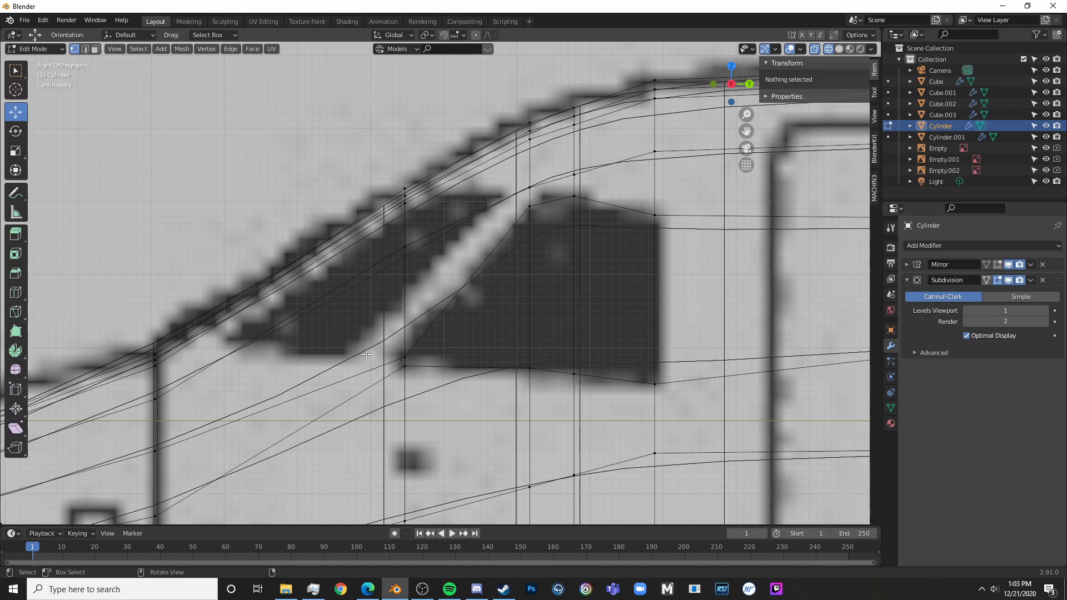
- Add a vertical loop cut around the fuselage at the front tip of the forward cockpit window
{"action": "key", "text": "ctrl+r"}
{"action": "middle_click_drag", "start_coordinate": [291, 350], "coordinate": [345, 326], "text": "shift"}
{"action": "left_click", "coordinate": [334, 333]}
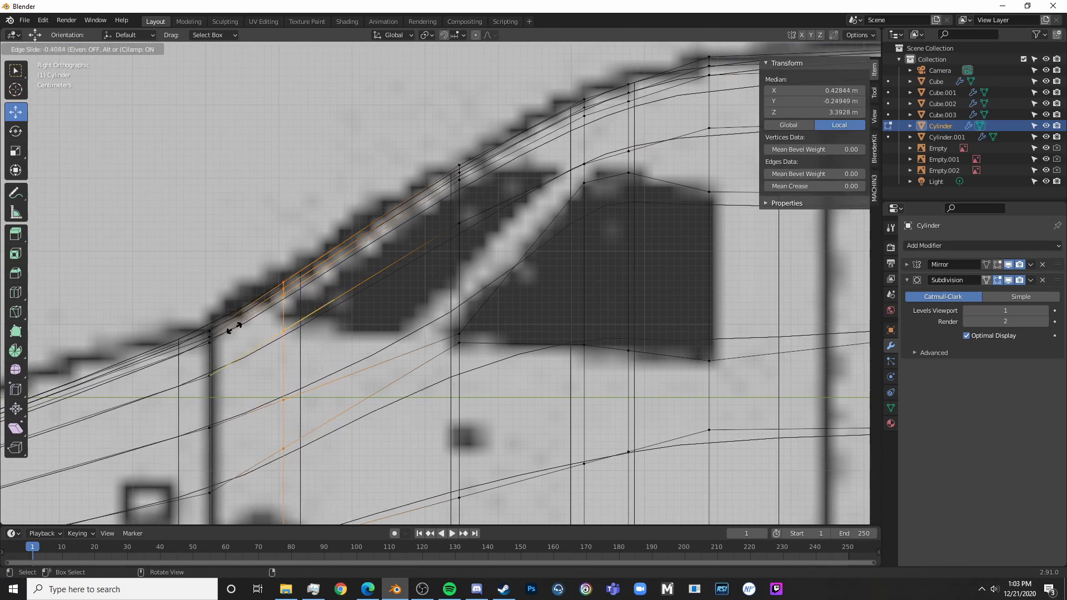
{"action": "left_click", "coordinate": [236, 327]}
{"action": "key", "text": "alt+a"}
- Try sliding the new loop's lower vertex back toward the forward window's lower rear corner, inspect it in perspective, and undo it
{"action": "key", "text": "c"}
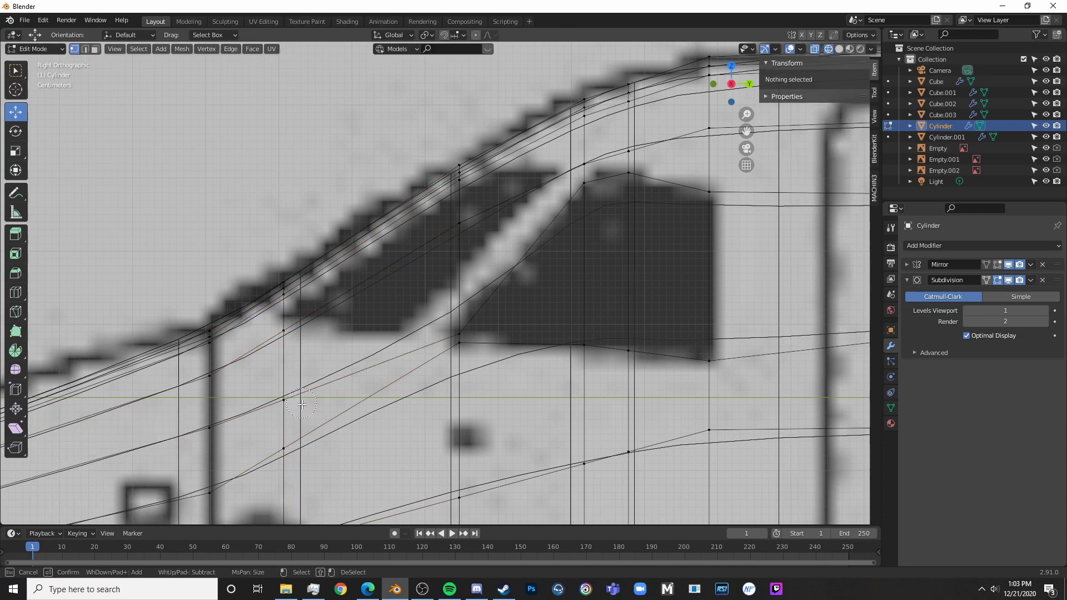
{"action": "left_click", "coordinate": [285, 408]}
{"action": "right_click", "coordinate": [351, 394]}
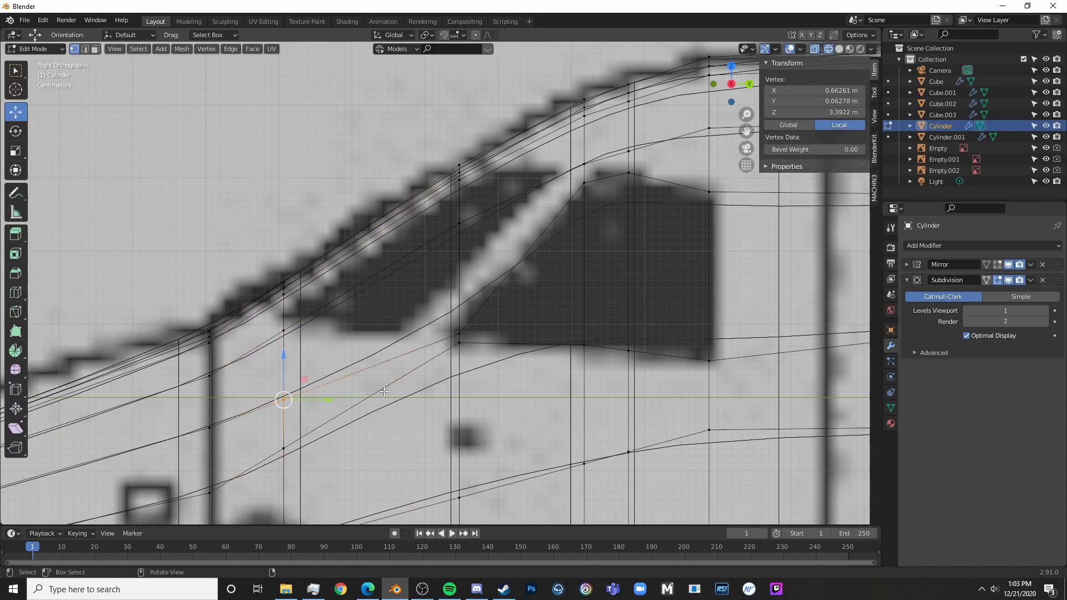
{"action": "key", "text": "shift+v"}
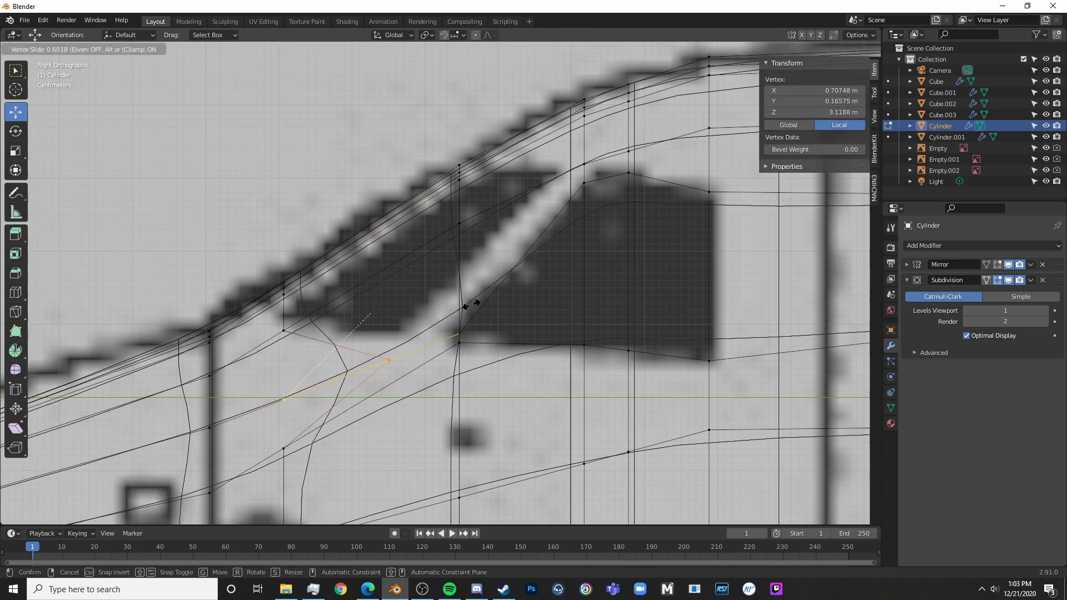
{"action": "left_click", "coordinate": [472, 304]}
{"action": "key", "text": "shift+v"}
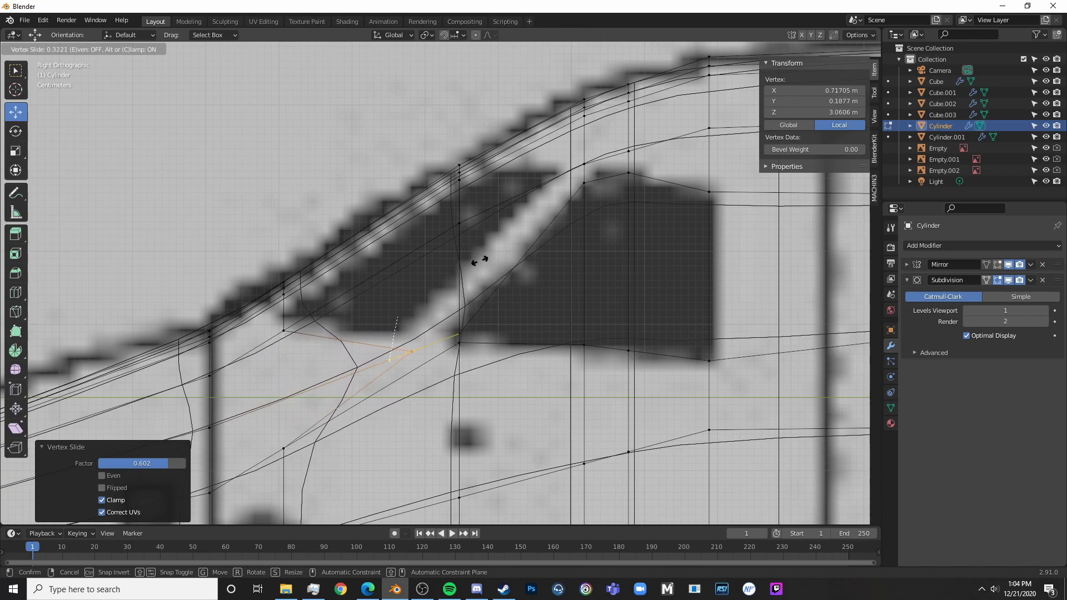
{"action": "left_click", "coordinate": [413, 328]}
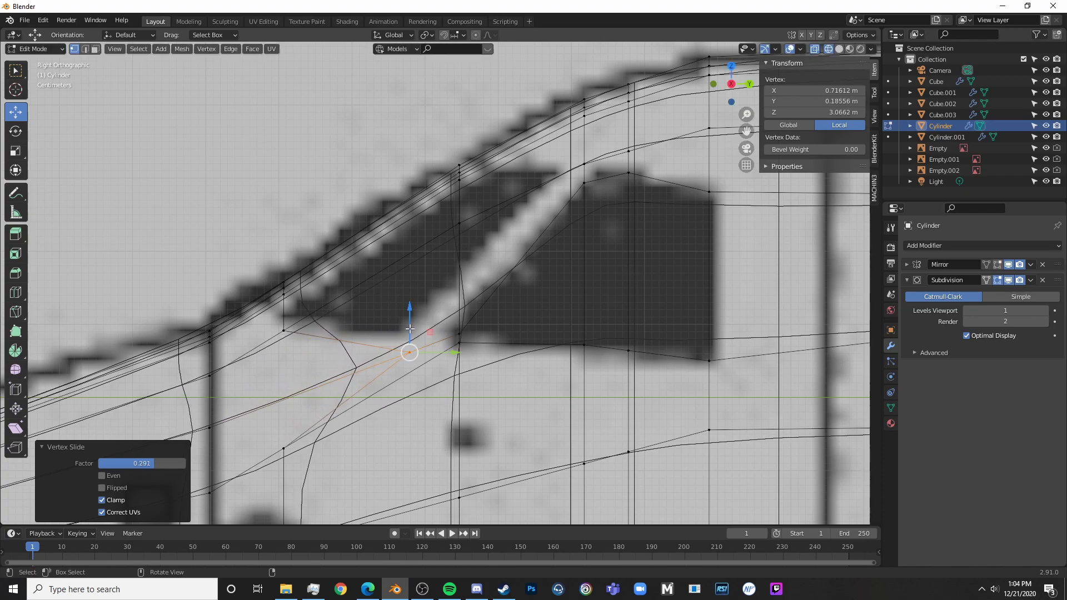
{"action": "key", "text": "shift+z"}
{"action": "middle_click_drag", "start_coordinate": [411, 330], "coordinate": [409, 344]}
{"action": "key", "text": "ctrl+z"}
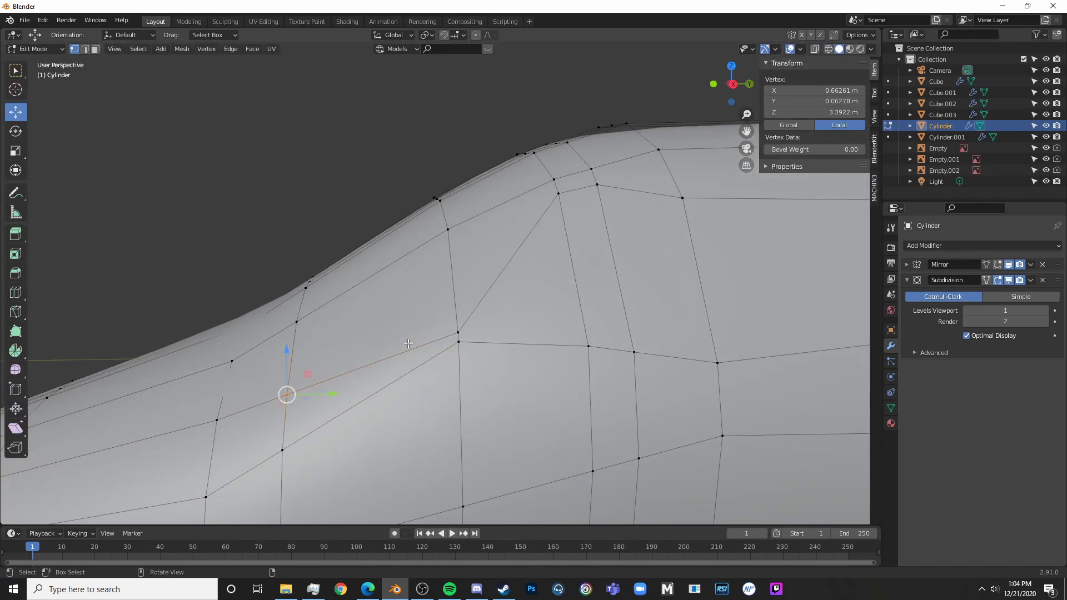
{"action": "key", "text": "Tab"}
{"action": "key", "text": "Tab"}
- Add a vertical loop cut in right view, aligned with the forward cockpit window's lower rear corner
{"action": "key", "text": "KP_3"}
{"action": "key", "text": "shift+z"}
{"action": "key", "text": "alt+a"}
{"action": "key", "text": "ctrl+r"}
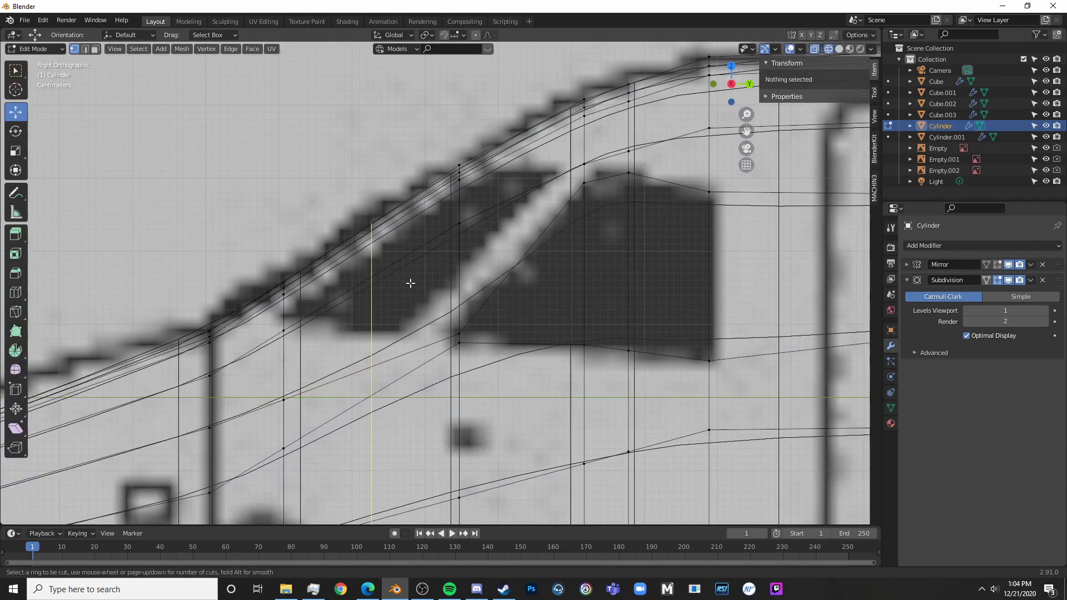
{"action": "left_click", "coordinate": [408, 233]}
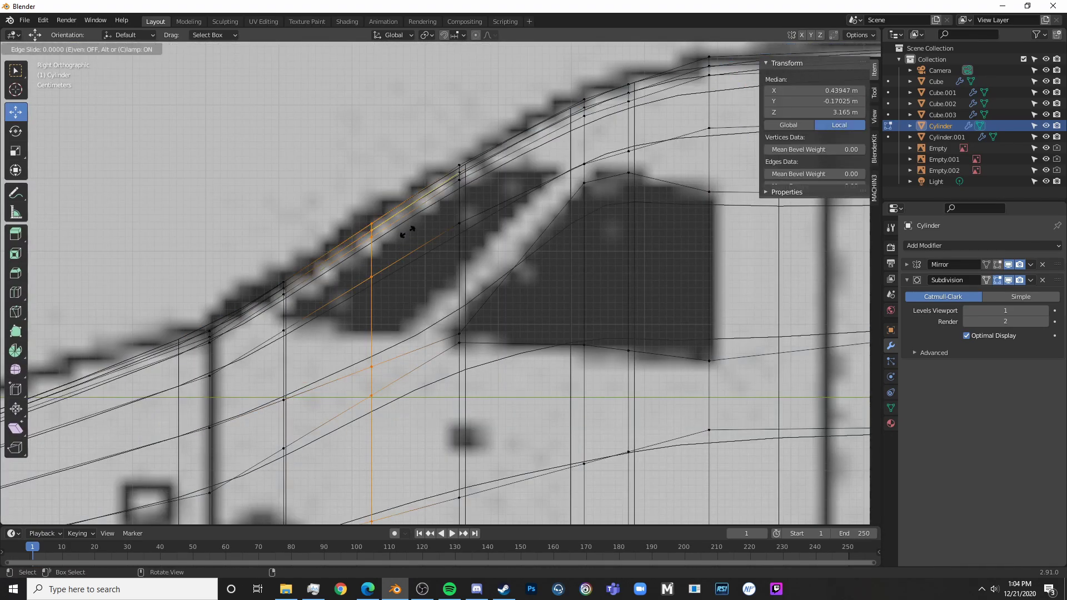
{"action": "left_click", "coordinate": [443, 232]}
- Add a centred lengthwise loop cut along the fuselage, running through the lower rear part of the forward cockpit window
{"action": "key", "text": "alt+a"}
{"action": "key", "text": "ctrl+r"}
{"action": "left_click", "coordinate": [405, 328]}
{"action": "right_click", "coordinate": [405, 327]}
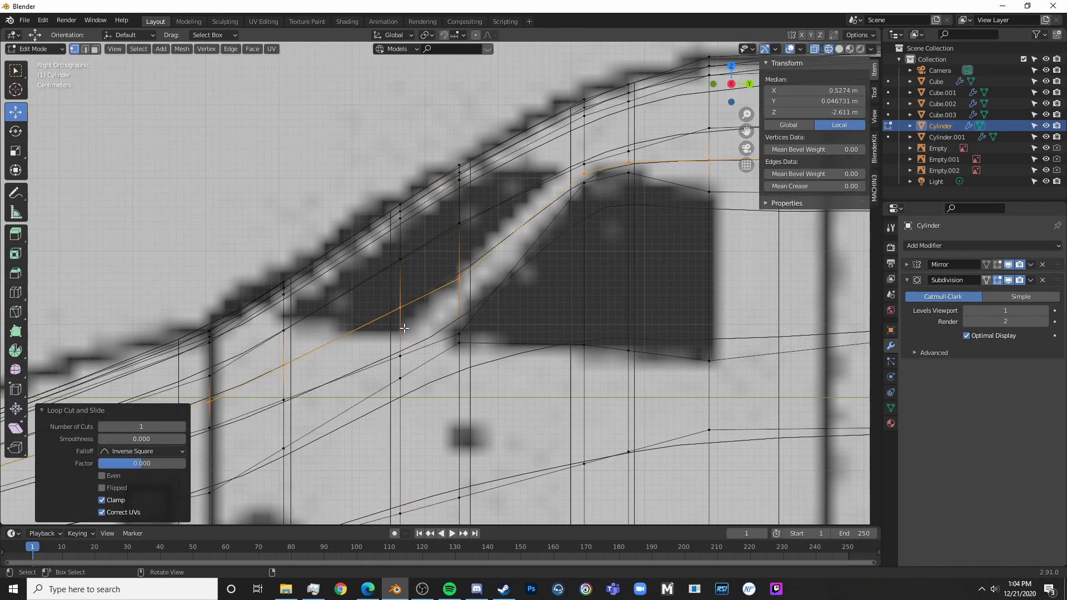
- Try sliding the vertex below the forward window's lower rear corner up onto that corner
{"action": "key", "text": "alt+a"}
{"action": "left_click", "coordinate": [398, 352]}
{"action": "key", "text": "g"}
{"action": "key", "text": "g"}
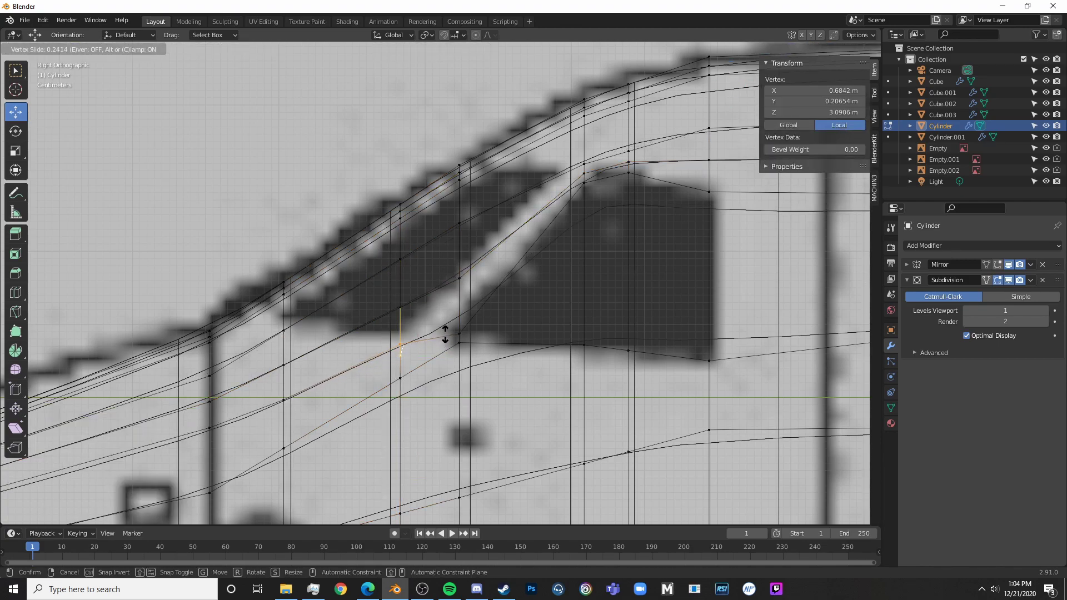
- Try sliding the lengthwise loop's vertex at the pillar between the two cockpit windows, and undo it
{"action": "left_click", "coordinate": [458, 279]}
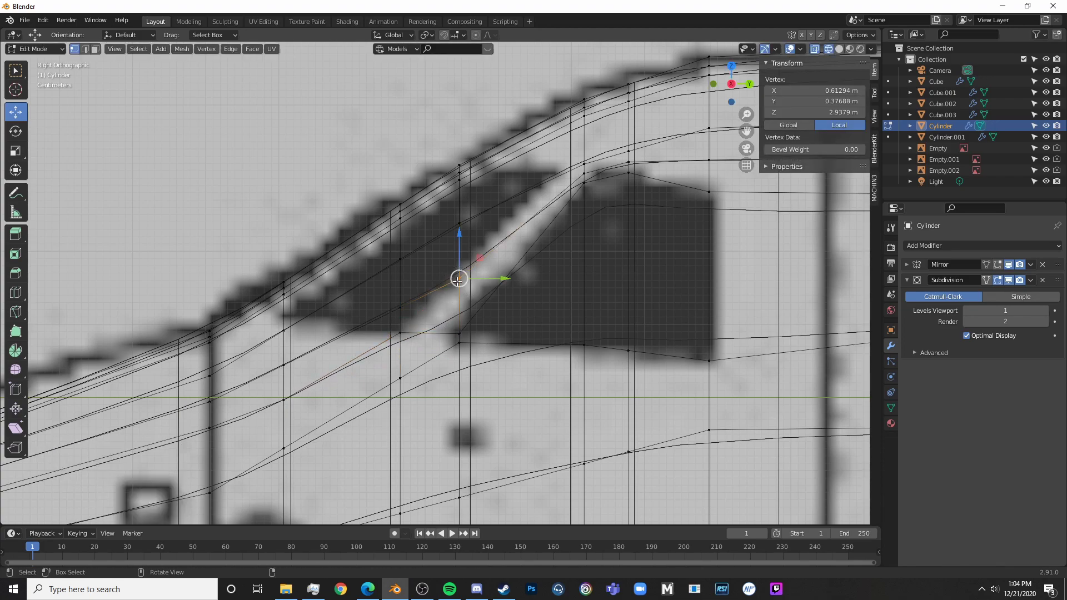
{"action": "key", "text": "shift+v"}
{"action": "left_click", "coordinate": [503, 275]}
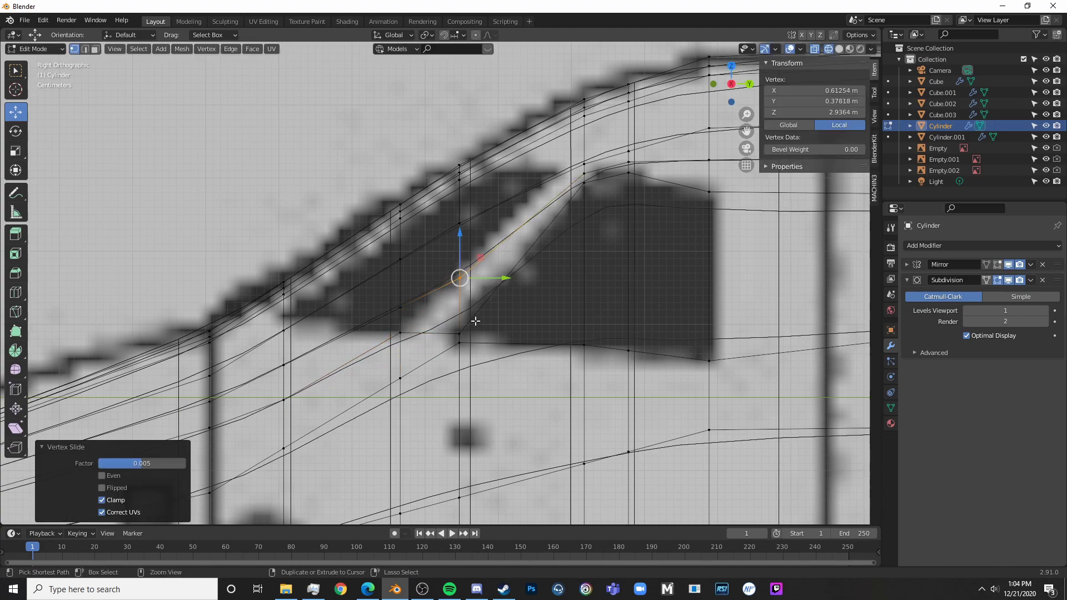
{"action": "key", "text": "ctrl+z"}
{"action": "key", "text": "alt+a"}
- Try sliding the vertex at the forward window's lower rear corner along its lengthwise edge
{"action": "left_click", "coordinate": [401, 332]}
{"action": "key", "text": "shift+v"}
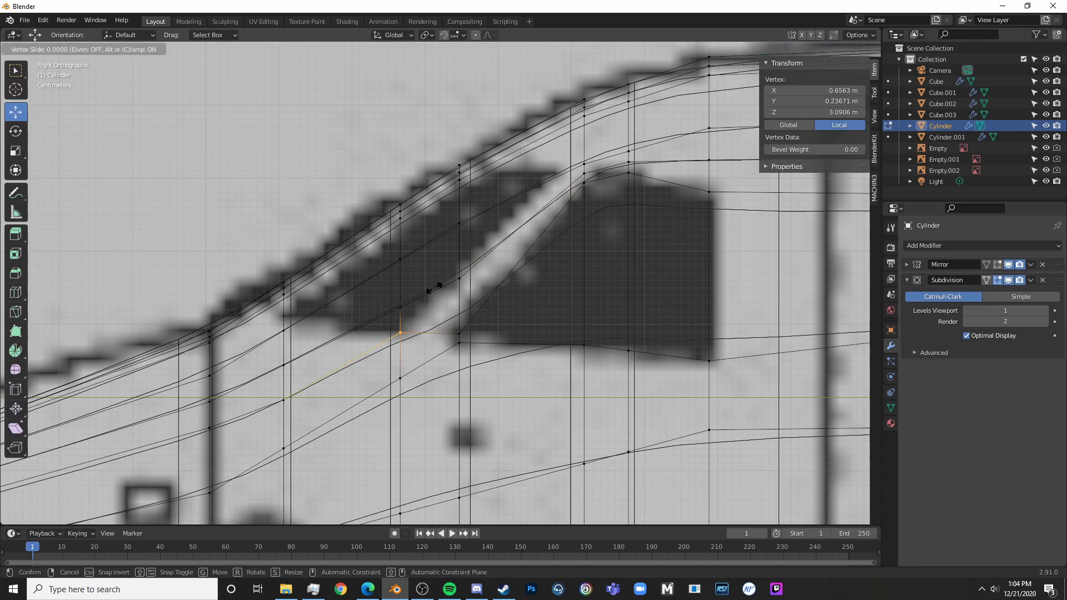
{"action": "left_click", "coordinate": [421, 325]}
{"action": "left_click", "coordinate": [421, 325]}
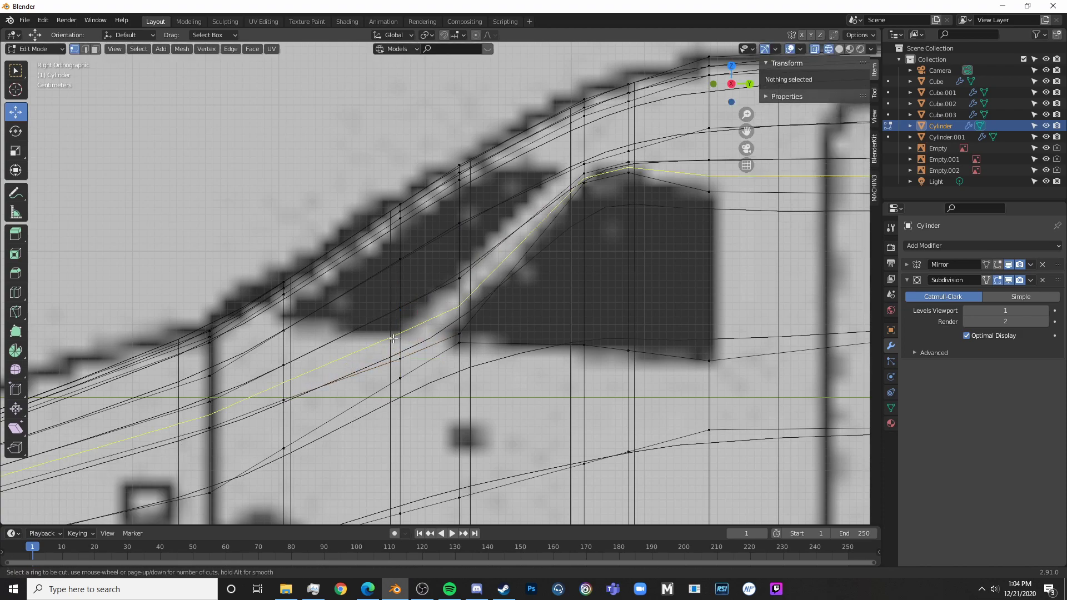
- Slide the vertices at the forward window's lower rear corner and on its slanted rear edge onto the window outline
{"action": "left_click", "coordinate": [401, 308]}
{"action": "key", "text": "shift+v"}
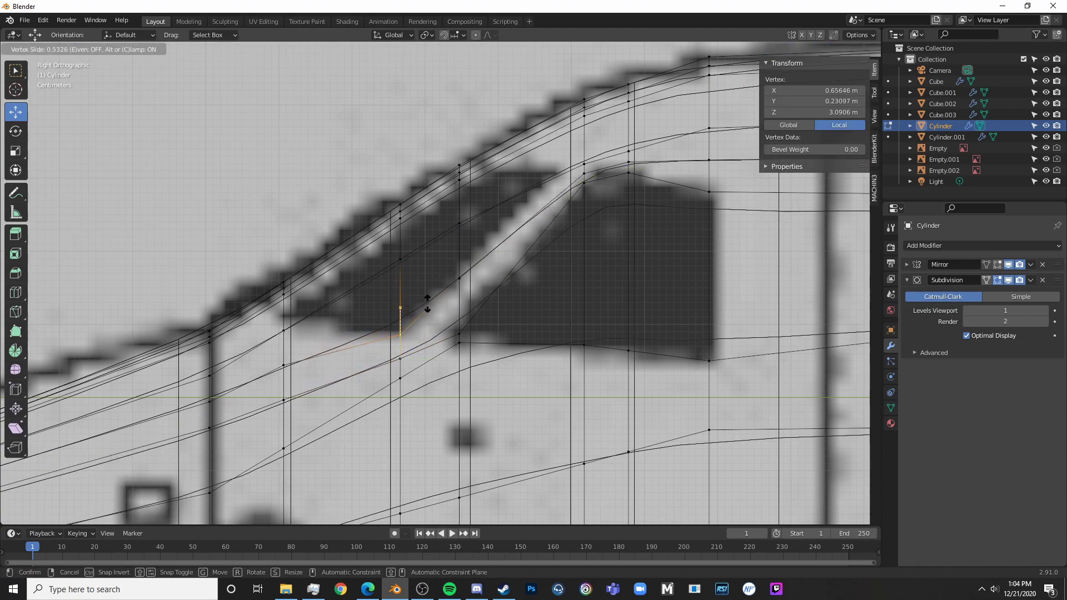
{"action": "left_click", "coordinate": [398, 326]}
{"action": "left_click", "coordinate": [459, 278]}
{"action": "key", "text": "g"}
{"action": "key", "text": "g"}
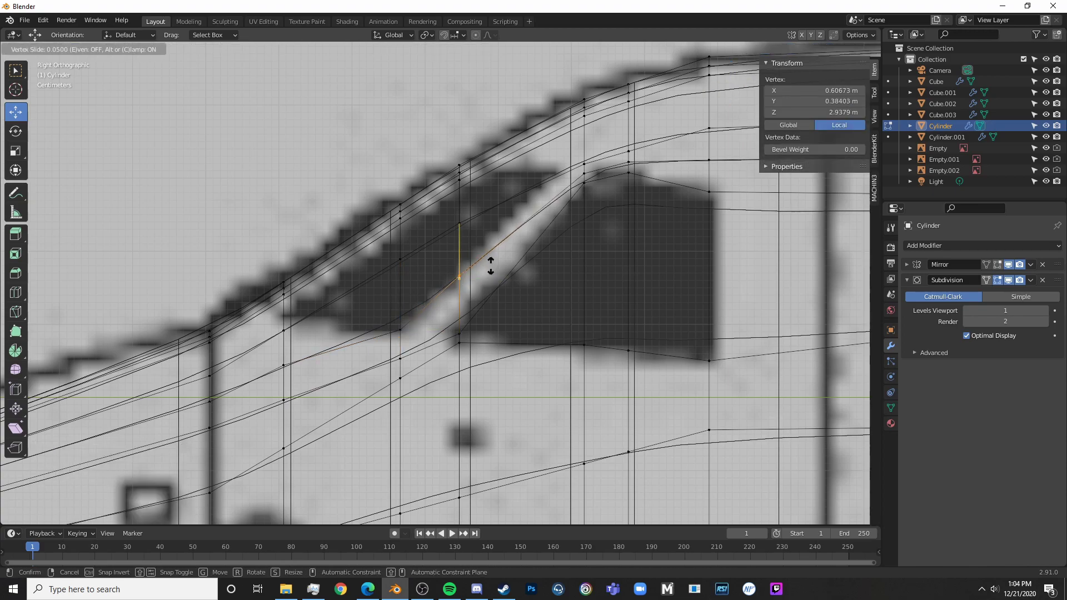
{"action": "left_click", "coordinate": [491, 265]}
{"action": "left_click", "coordinate": [564, 231]}
{"action": "scroll", "coordinate": [561, 192], "scroll_direction": "up", "scroll_amount": 4}
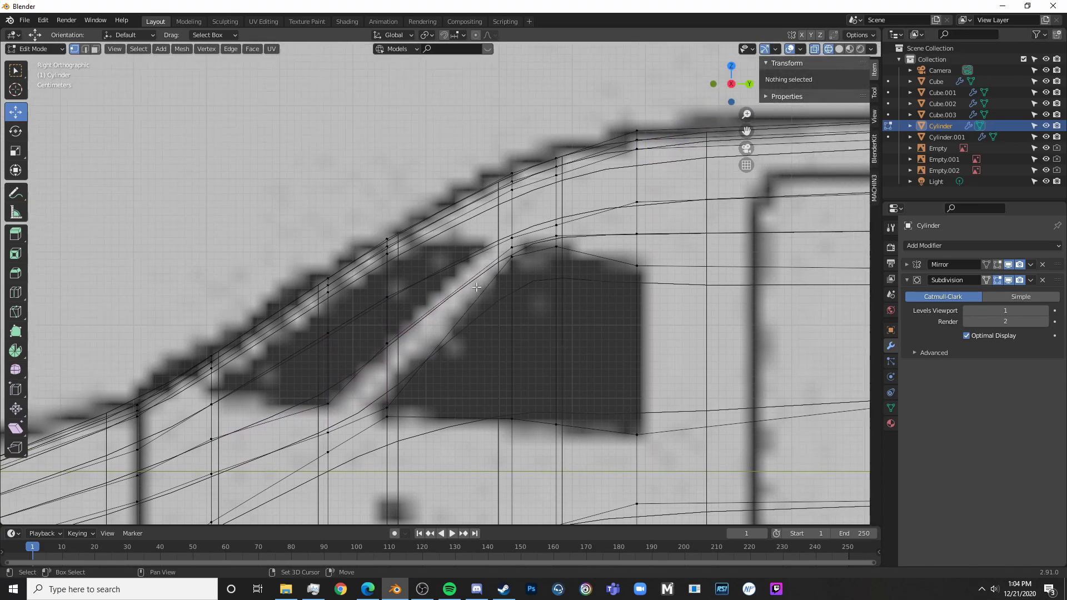
{"action": "left_click", "coordinate": [588, 198]}
{"action": "key", "text": "g"}
{"action": "key", "text": "g"}
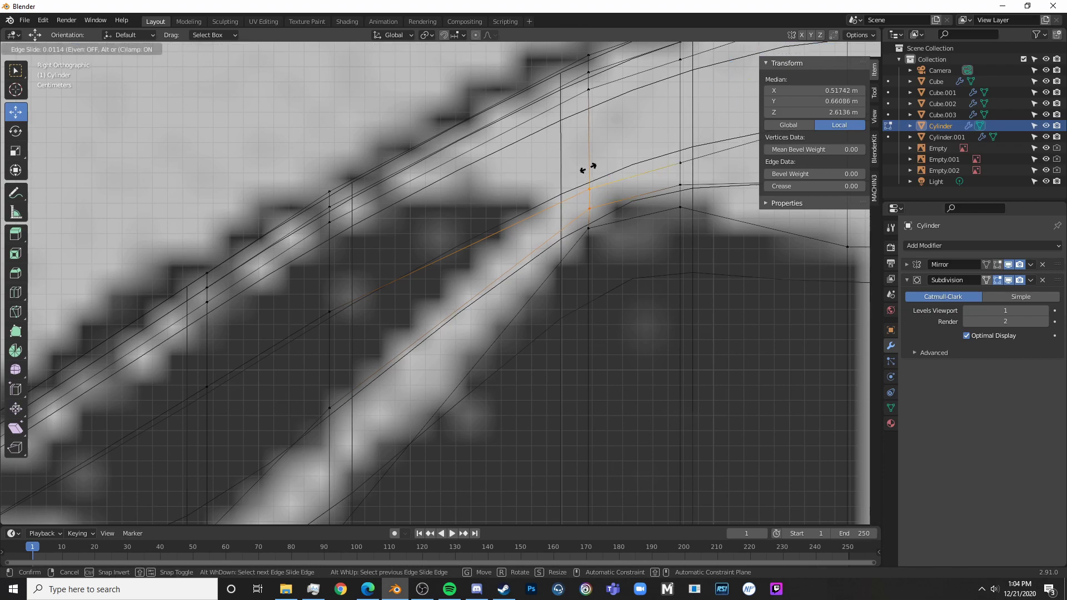
{"action": "left_click", "coordinate": [574, 135]}
- Slide the upper of the close-set vertices at the top of the window pillar upward, clear of both window outlines
{"action": "left_click", "coordinate": [576, 139]}
{"action": "key", "text": "c"}
{"action": "left_click", "coordinate": [587, 181]}
{"action": "key", "text": "Escape"}
{"action": "key", "text": "g"}
{"action": "key", "text": "g"}
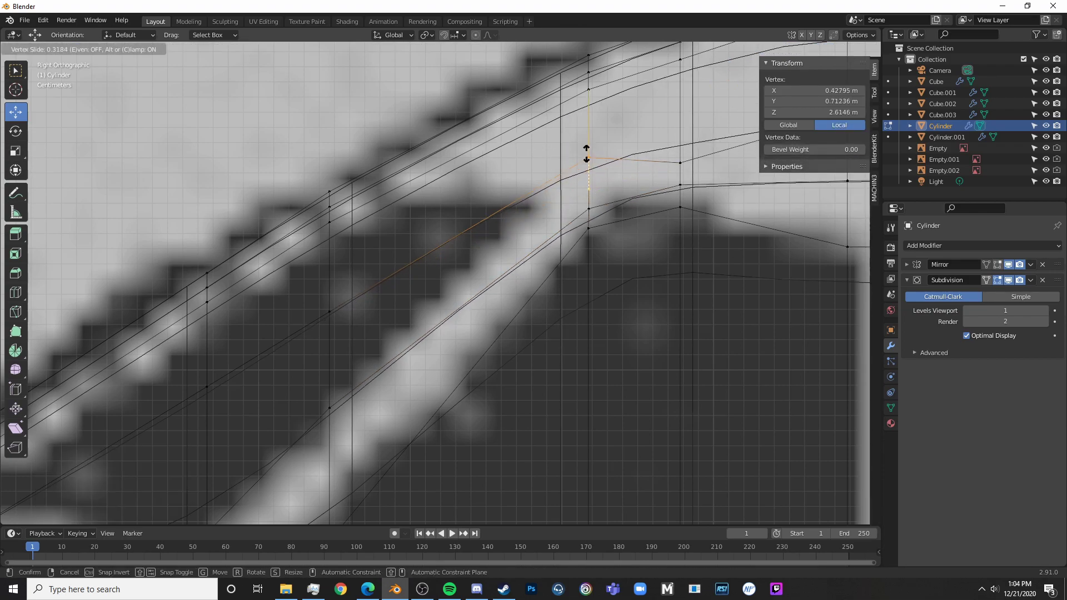
{"action": "left_click", "coordinate": [585, 138]}
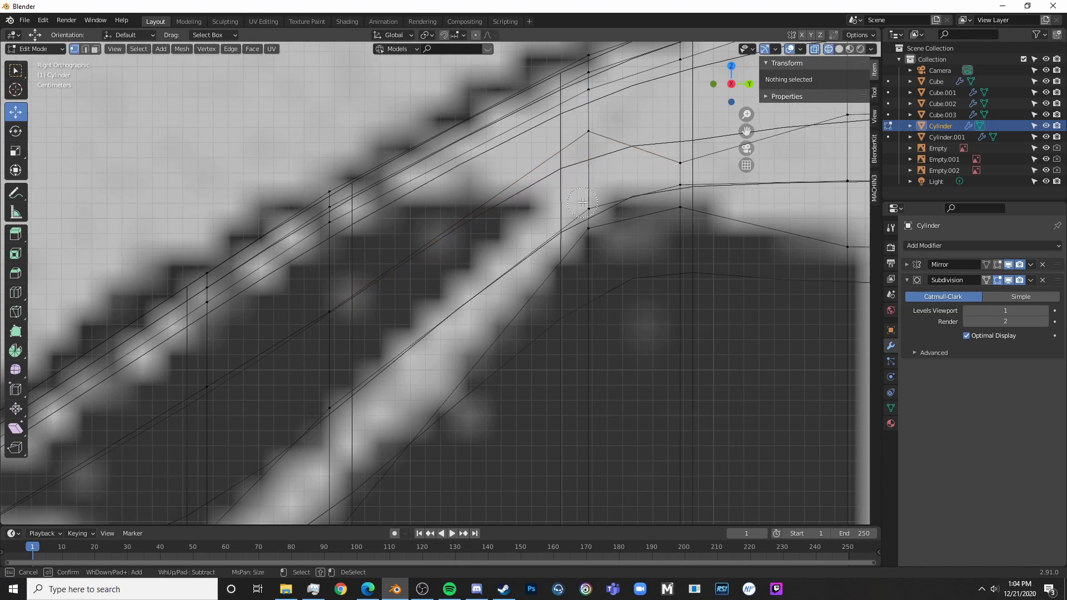
- Slide the middle vertex at the pillar's top upward to just beneath the raised vertex
{"action": "left_click", "coordinate": [591, 187]}
{"action": "key", "text": "g"}
{"action": "key", "text": "g"}
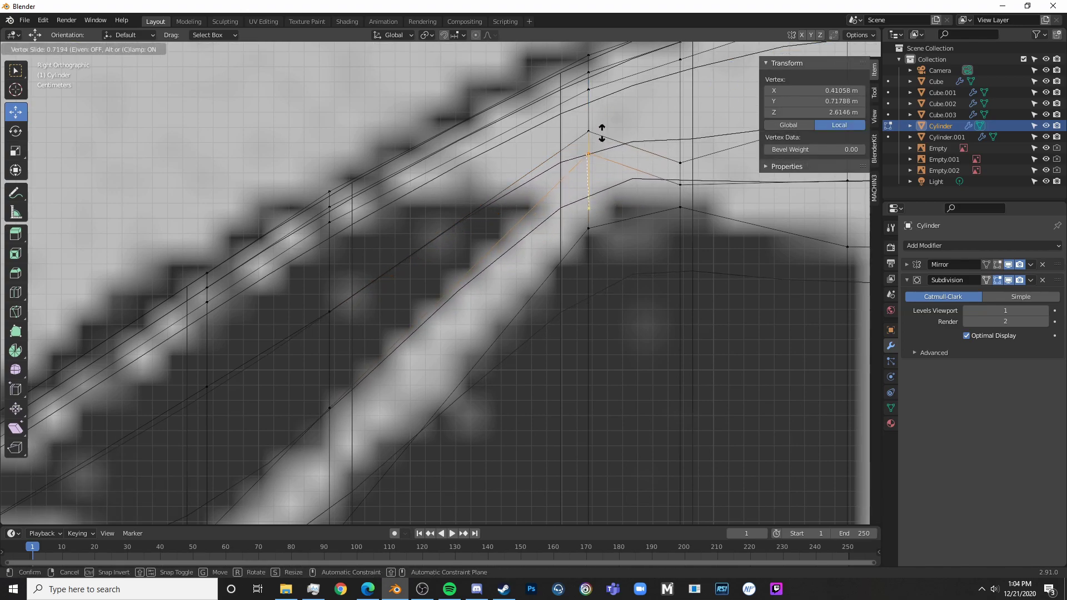
{"action": "left_click", "coordinate": [602, 131]}
- Examine the fuselage surface and edge flow around the cockpit windows in solid shading, outside and inside Edit Mode
{"action": "key", "text": "Tab"}
{"action": "key", "text": "shift+z"}
{"action": "scroll", "coordinate": [550, 217], "scroll_direction": "down", "scroll_amount": 5}
{"action": "scroll", "coordinate": [548, 221], "scroll_direction": "down", "scroll_amount": 10}
{"action": "middle_click_drag", "start_coordinate": [548, 220], "coordinate": [498, 257]}
{"action": "key", "text": "Tab"}
{"action": "scroll", "coordinate": [500, 353], "scroll_direction": "up", "scroll_amount": 4}
{"action": "middle_click_drag", "start_coordinate": [440, 357], "coordinate": [407, 355]}
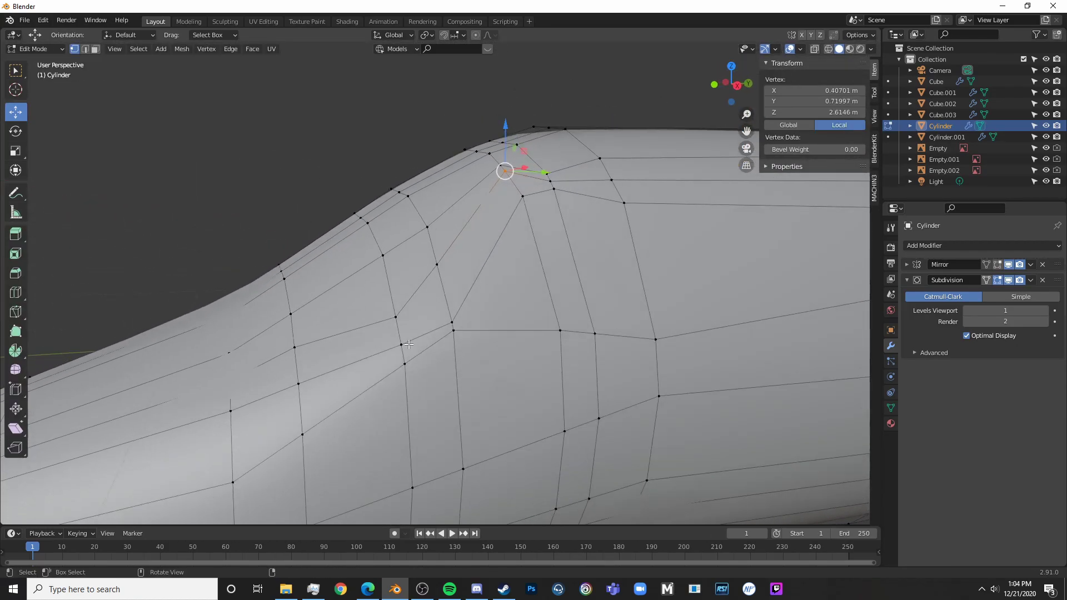
- Try to add a loop cut near the forward window's upper rear corner in the right side wireframe view
{"action": "key", "text": "KP_3"}
{"action": "key", "text": "shift+z"}
{"action": "mouse_move", "coordinate": [563, 294]}
{"action": "middle_mouse_down", "text": "shift"}
{"action": "mouse_move", "coordinate": [544, 316]}
{"action": "mouse_move", "coordinate": [557, 313]}
{"action": "middle_mouse_up", "text": "shift"}
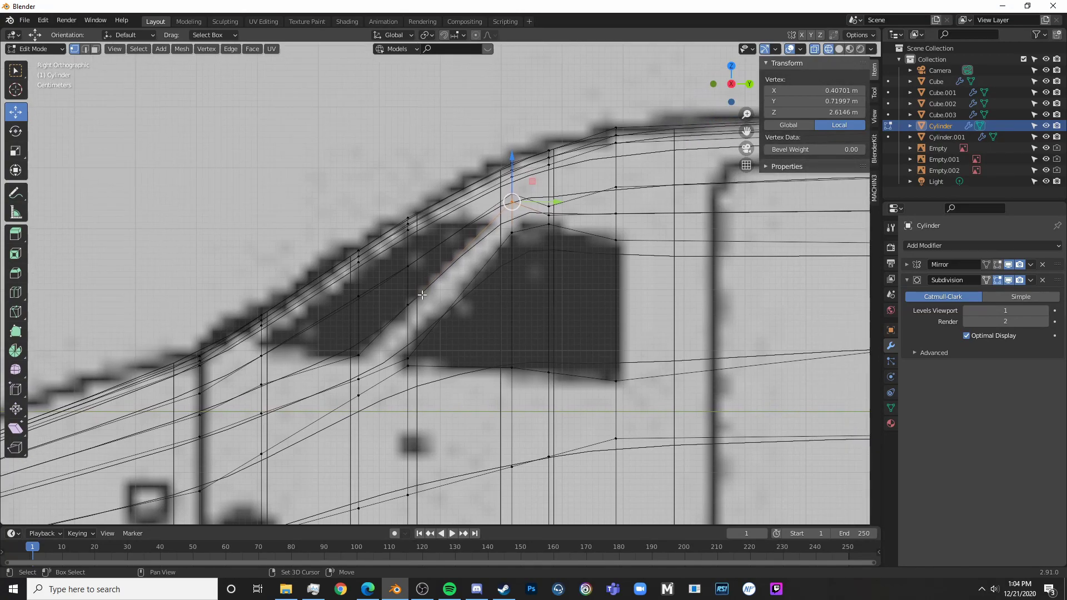
{"action": "middle_click_drag", "start_coordinate": [422, 295], "coordinate": [450, 344], "text": "shift"}
{"action": "scroll", "coordinate": [451, 344], "scroll_direction": "up", "scroll_amount": 5}
{"action": "left_click", "coordinate": [478, 326]}
{"action": "scroll", "coordinate": [473, 318], "scroll_direction": "down", "scroll_amount": 1}
{"action": "scroll", "coordinate": [463, 306], "scroll_direction": "up", "scroll_amount": 1}
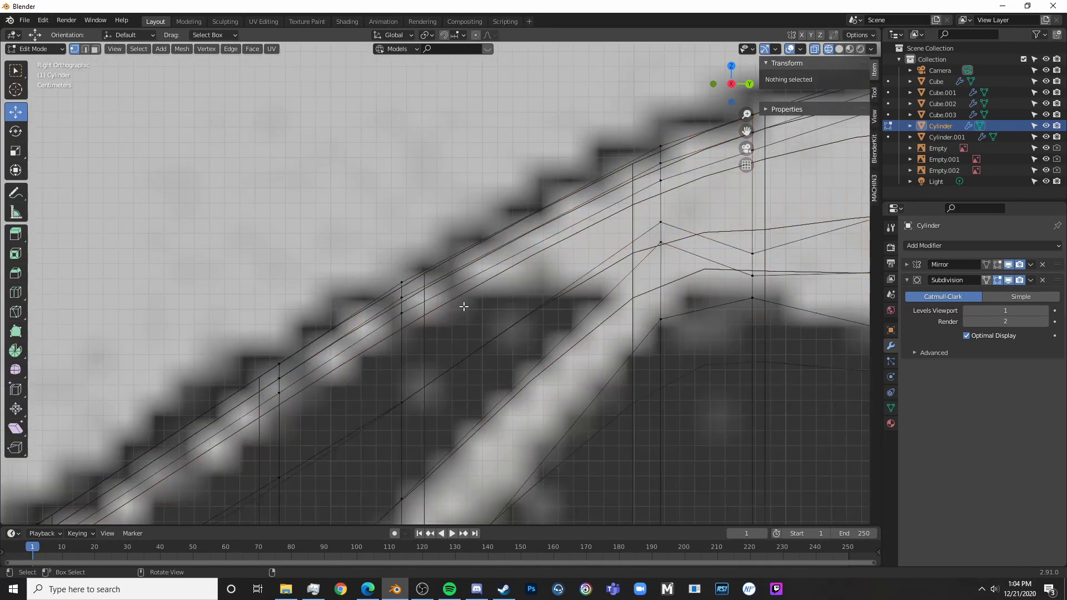
{"action": "key", "text": "ctrl+r"}
{"action": "right_click", "coordinate": [472, 289]}
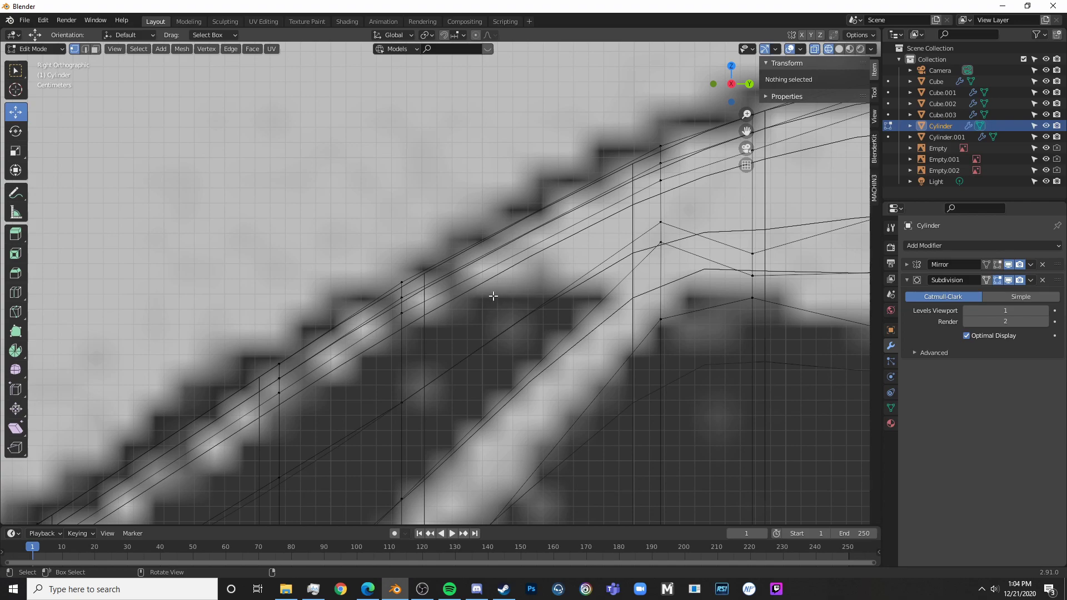
{"action": "scroll", "coordinate": [434, 326], "scroll_direction": "down", "scroll_amount": 5}
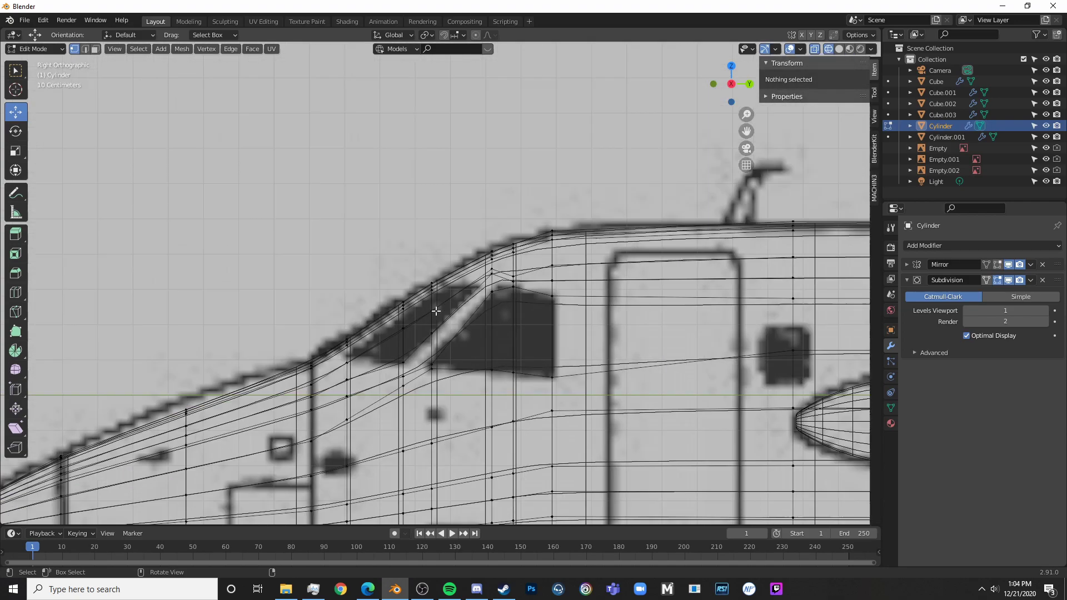
{"action": "scroll", "coordinate": [542, 342], "scroll_direction": "up", "scroll_amount": 6}
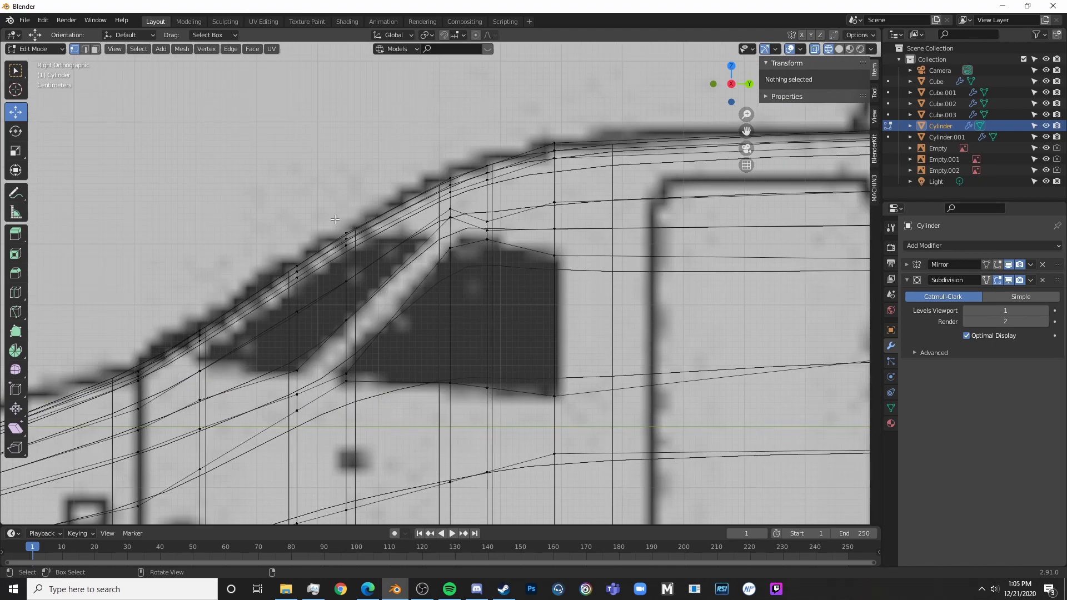
- Delete the faces inside the side cockpit window outline and check the opening in Object Mode
{"action": "left_click", "coordinate": [96, 49]}
{"action": "key", "text": "shift+z"}
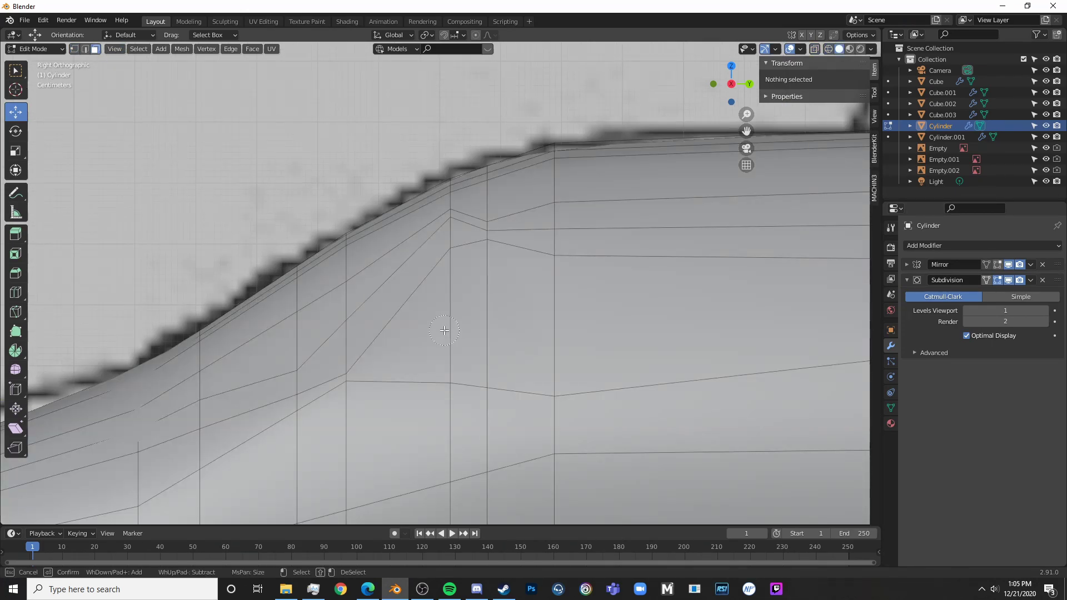
{"action": "left_click", "coordinate": [439, 328]}
{"action": "mouse_move", "coordinate": [439, 328]}
{"action": "middle_mouse_down"}
{"action": "mouse_move", "coordinate": [571, 388]}
{"action": "mouse_move", "coordinate": [618, 338]}
{"action": "mouse_move", "coordinate": [498, 323]}
{"action": "middle_mouse_up"}
{"action": "key", "text": "x"}
{"action": "left_click", "coordinate": [618, 338]}
{"action": "key", "text": "Tab"}
{"action": "scroll", "coordinate": [495, 322], "scroll_direction": "down", "scroll_amount": 5}
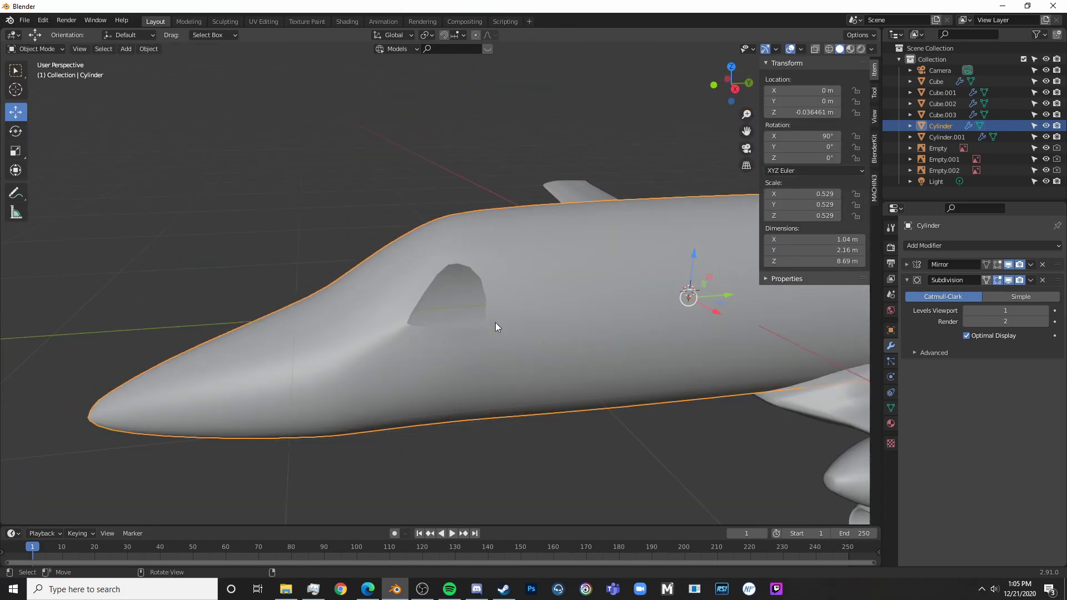
- Try creasing the boundary loop of the side window opening with a factor of 1.000, and undo it
{"action": "key", "text": "KP_3"}
{"action": "key", "text": "Tab"}
{"action": "scroll", "coordinate": [495, 323], "scroll_direction": "up", "scroll_amount": 6}
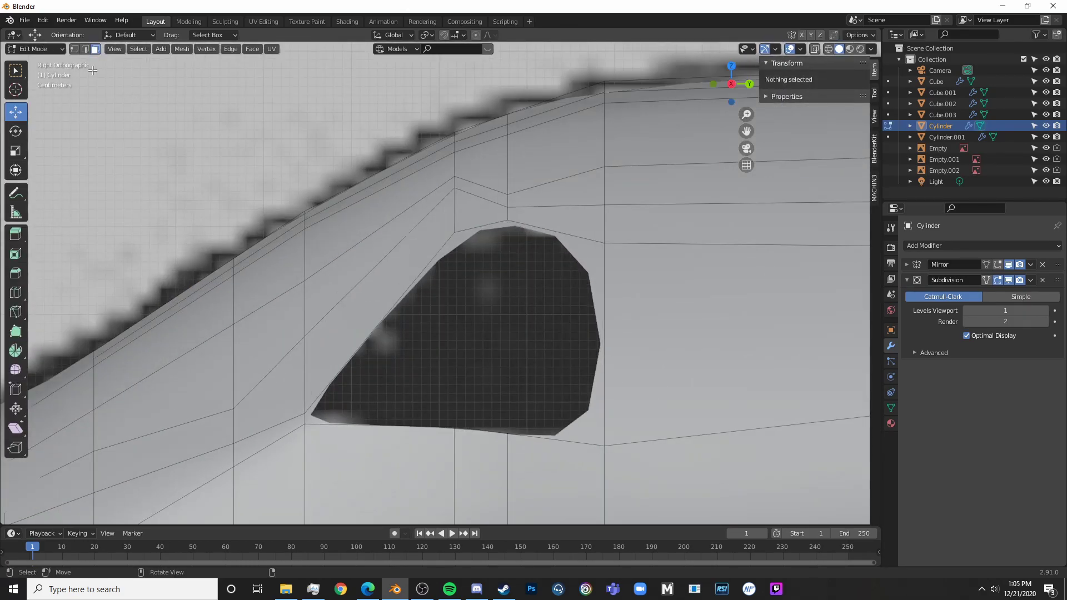
{"action": "left_click", "coordinate": [85, 49]}
{"action": "left_click", "coordinate": [490, 225], "text": "alt"}
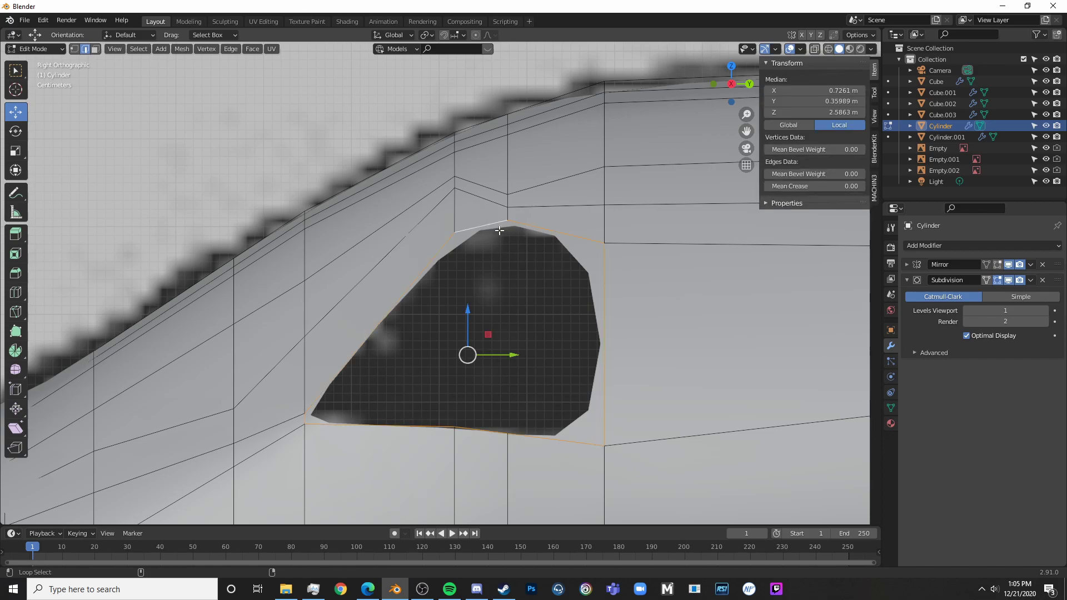
{"action": "key", "text": "shift+e"}
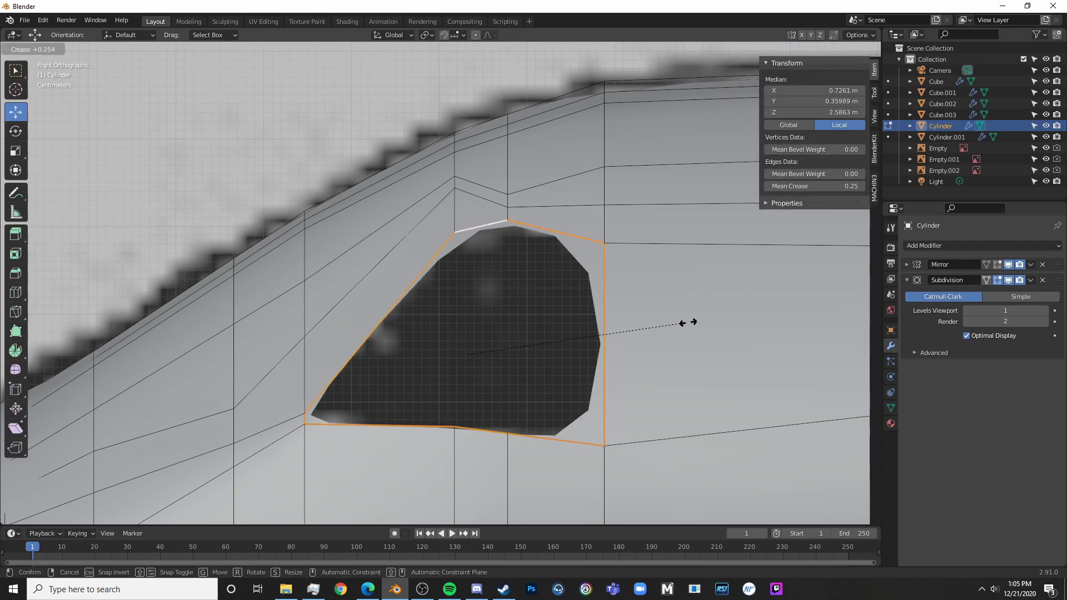
{"action": "left_click", "coordinate": [292, 315]}
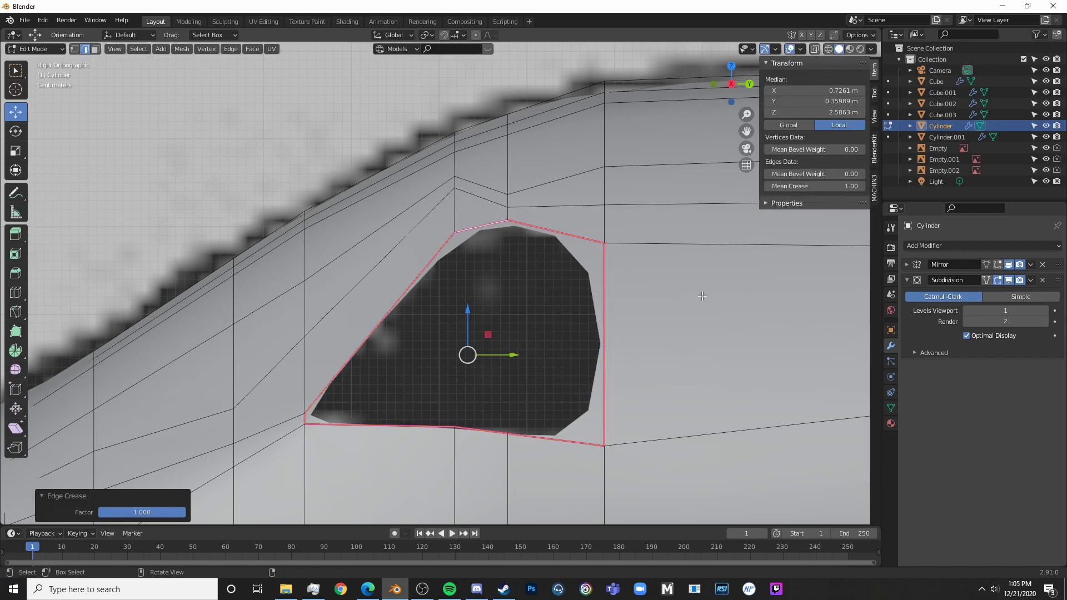
{"action": "key", "text": "ctrl+z"}
- Crease the side window opening's boundary together with the edges running off its corners and sides by 1.000
{"action": "middle_click_drag", "start_coordinate": [380, 354], "coordinate": [341, 307], "text": "shift"}
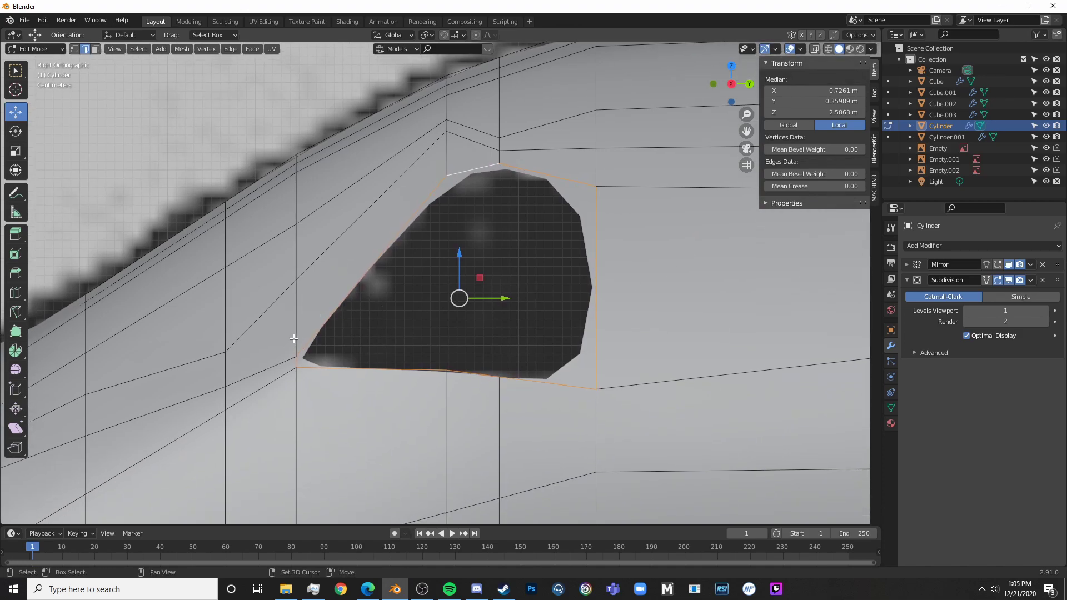
{"action": "left_click", "coordinate": [283, 367], "text": "shift"}
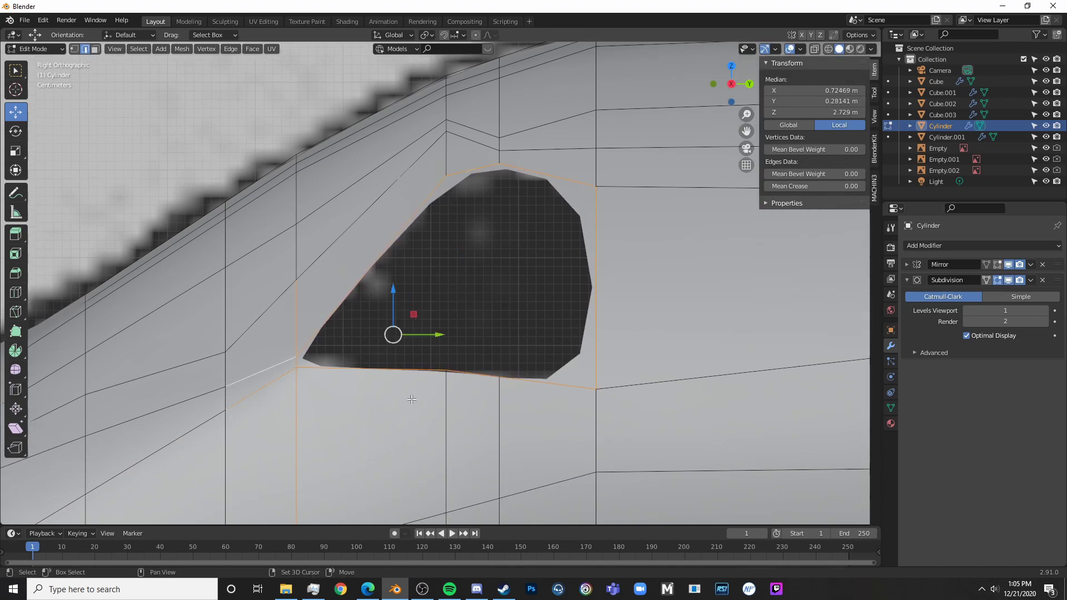
{"action": "left_click", "coordinate": [440, 405], "text": "shift"}
{"action": "left_click", "coordinate": [496, 412], "text": "shift"}
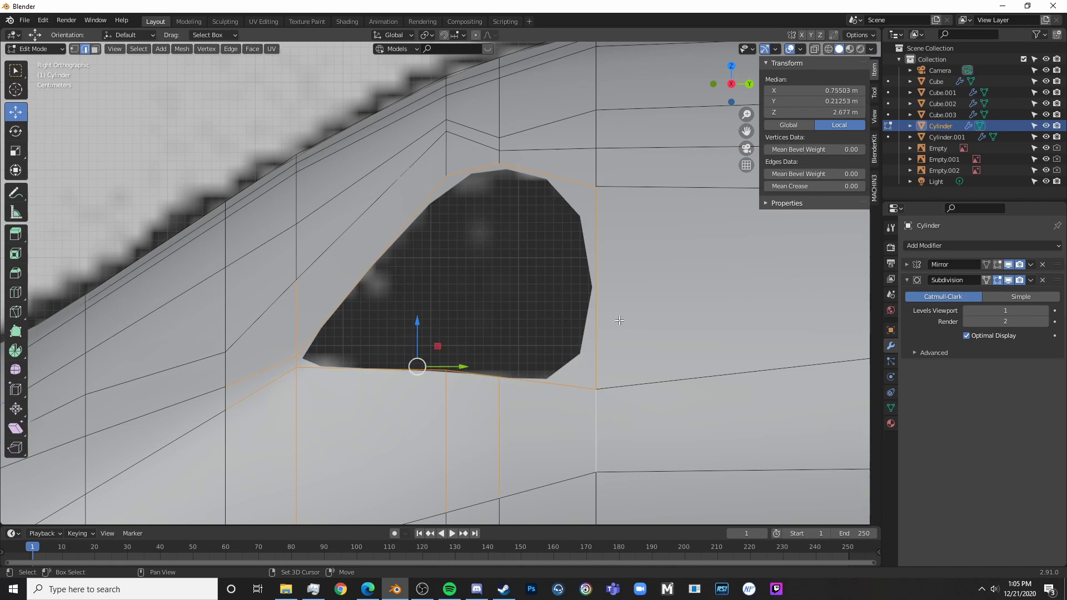
{"action": "left_click", "coordinate": [630, 185], "text": "shift"}
{"action": "left_click", "coordinate": [596, 168], "text": "shift"}
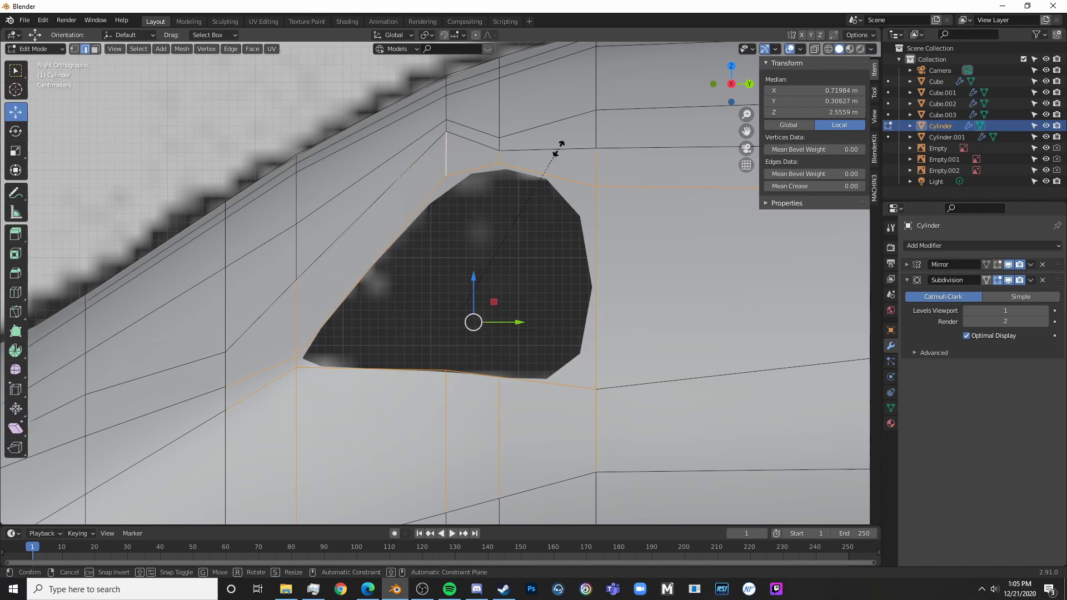
{"action": "key", "text": "shift+e"}
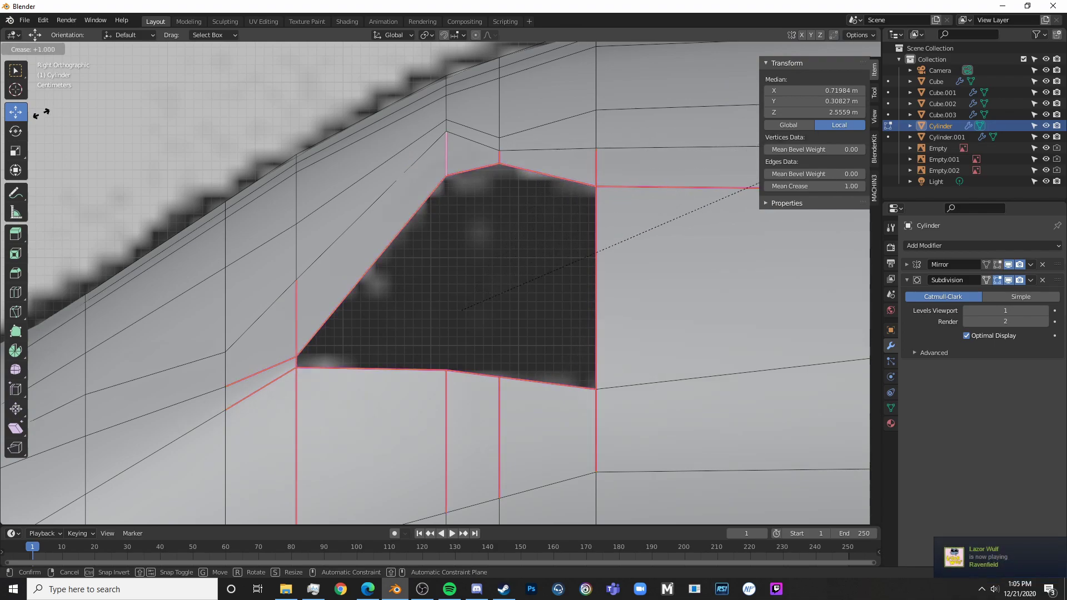
{"action": "left_click", "coordinate": [41, 112]}
- Undo the side window's creases and face deletion, and dissolve the raised vertex at the top of the window pillar
{"action": "key", "text": "Tab"}
{"action": "scroll", "coordinate": [489, 262], "scroll_direction": "down", "scroll_amount": 12}
{"action": "middle_click_drag", "start_coordinate": [529, 283], "coordinate": [512, 301]}
{"action": "key", "text": "Tab"}
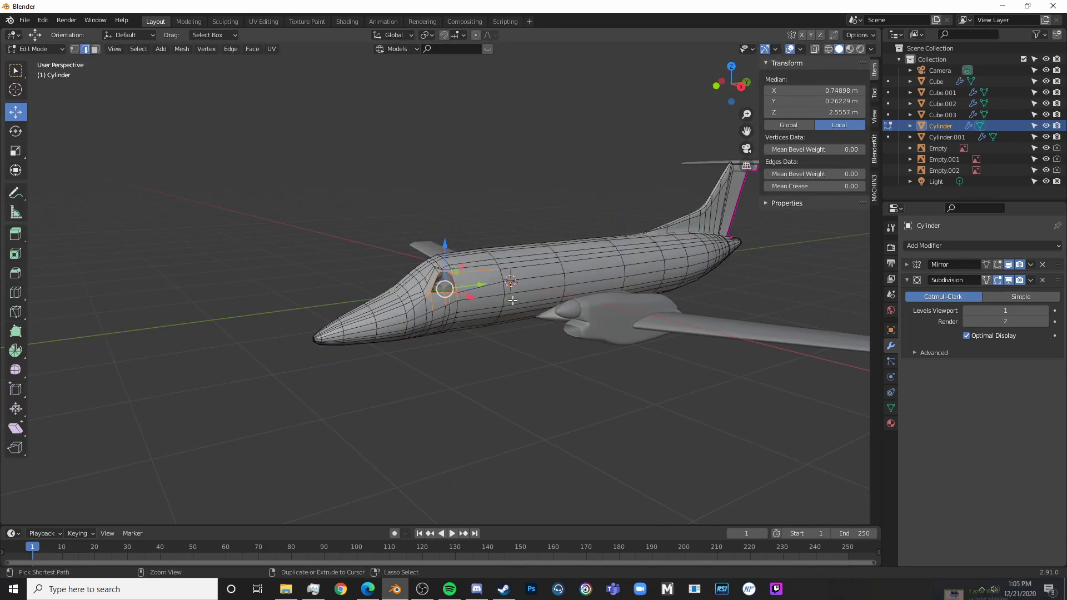
{"action": "key", "text": "1"}
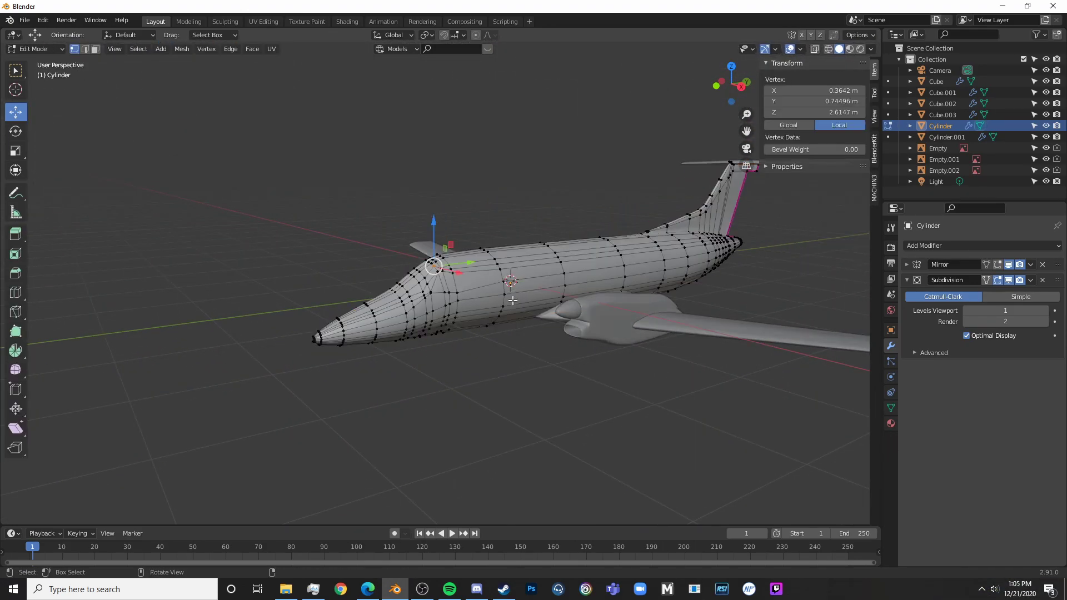
{"action": "key", "text": "KP_3"}
{"action": "scroll", "coordinate": [500, 317], "scroll_direction": "up", "scroll_amount": 5}
{"action": "key", "text": "ctrl+x"}
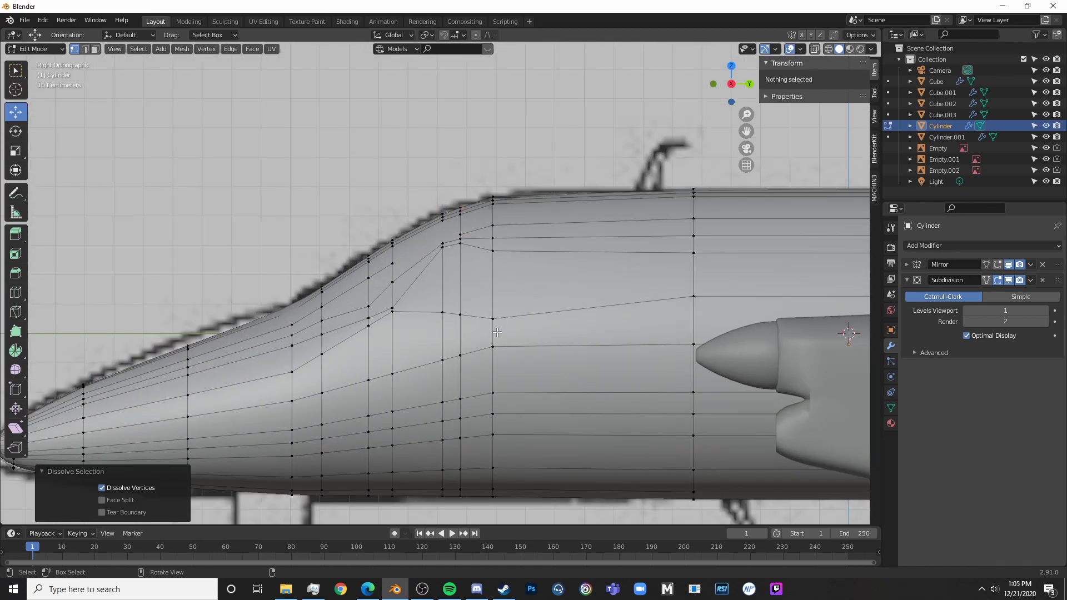
- Delete the large fuselage face at the forward window's upper rear part, beside the top of the pillar
{"action": "scroll", "coordinate": [497, 332], "scroll_direction": "up", "scroll_amount": 3}
{"action": "key", "text": "a"}
{"action": "key", "text": "alt+z"}
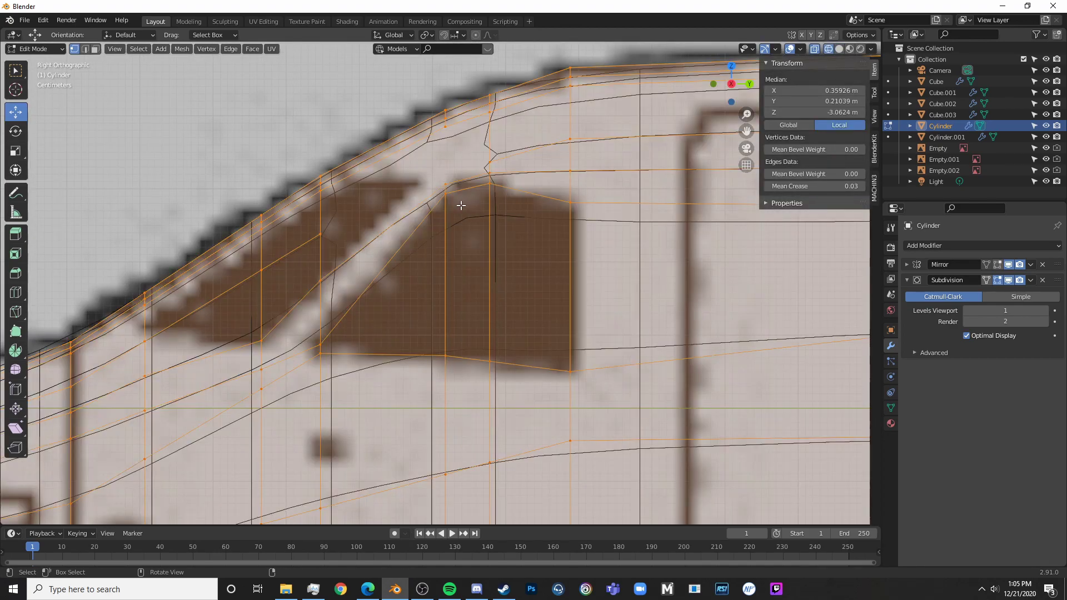
{"action": "key", "text": "alt+z"}
{"action": "scroll", "coordinate": [522, 241], "scroll_direction": "down", "scroll_amount": 5}
{"action": "middle_click_drag", "start_coordinate": [522, 240], "coordinate": [548, 288]}
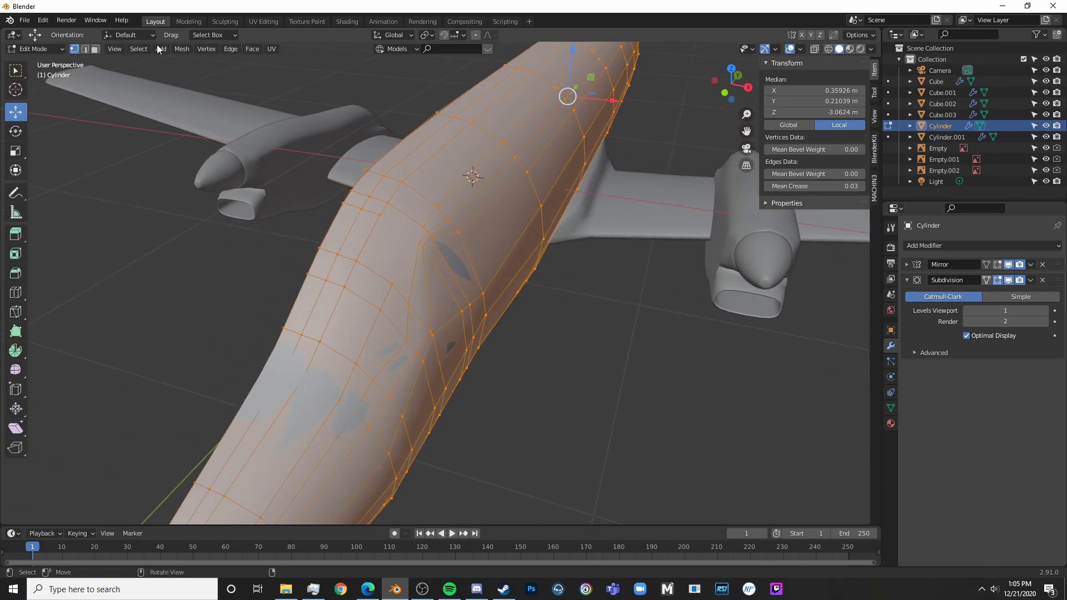
{"action": "left_click", "coordinate": [95, 49]}
{"action": "key", "text": "x"}
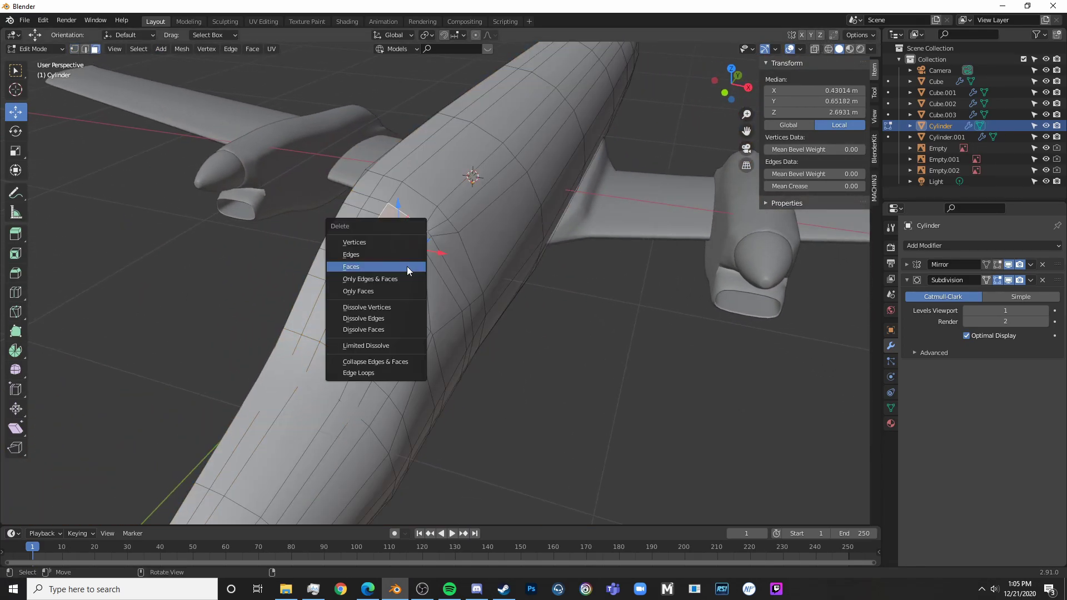
{"action": "left_click", "coordinate": [407, 266]}
{"action": "middle_click_drag", "start_coordinate": [407, 266], "coordinate": [97, 64]}
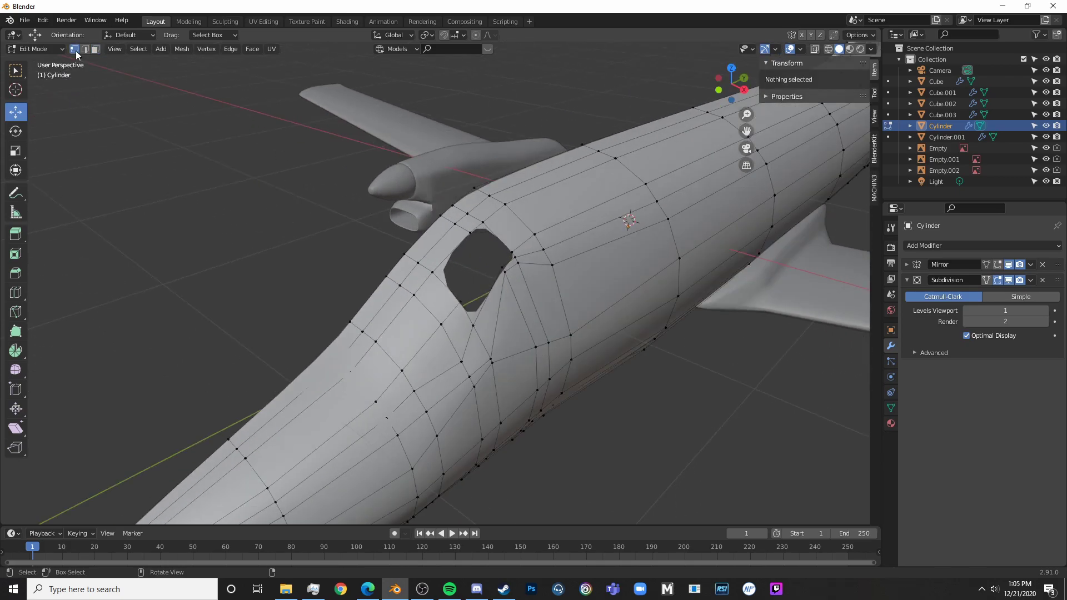
- Try joining the forward window opening's front vertex to its rear vertex with an edge in side view, and undo it
{"action": "scroll", "coordinate": [452, 228], "scroll_direction": "up", "scroll_amount": 3}
{"action": "key", "text": "KP_3"}
{"action": "key", "text": "shift+z"}
{"action": "middle_click_drag", "start_coordinate": [519, 249], "coordinate": [512, 269], "text": "shift"}
{"action": "scroll", "coordinate": [473, 204], "scroll_direction": "up", "scroll_amount": 3}
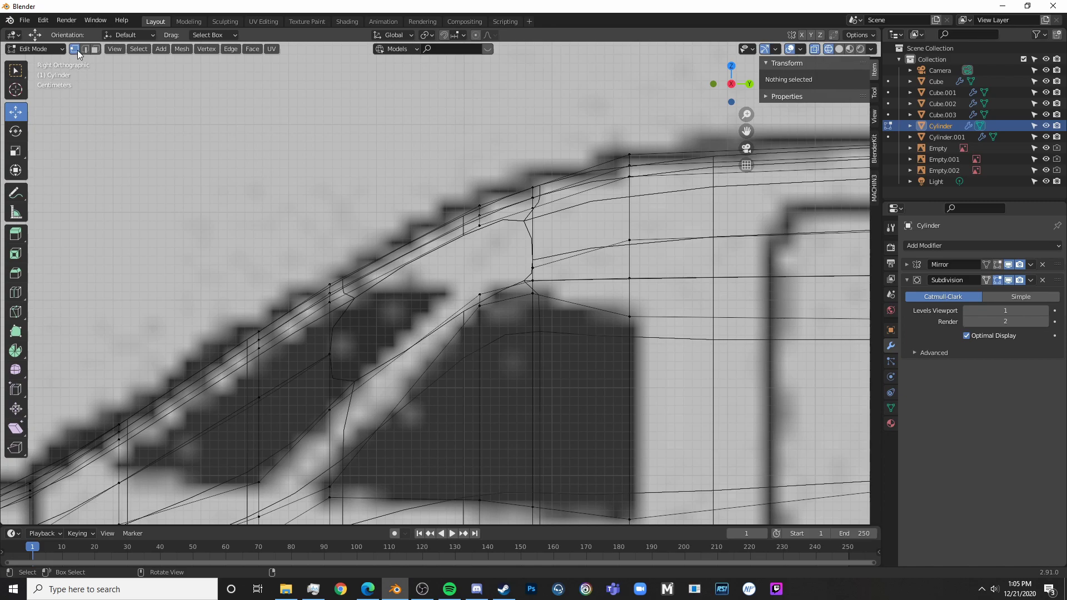
{"action": "key", "text": "shift+z"}
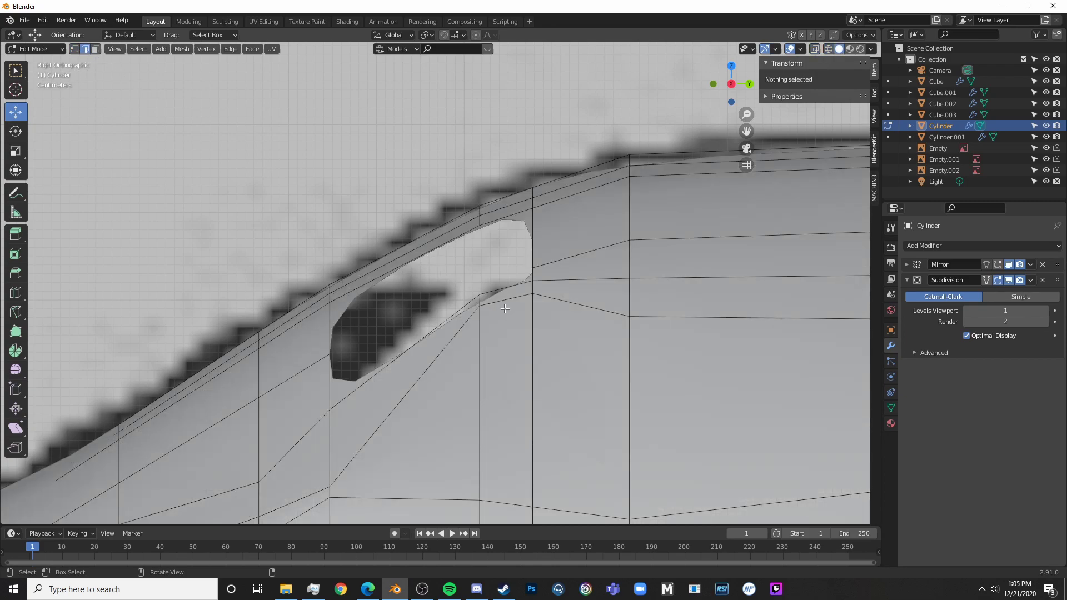
{"action": "left_click", "coordinate": [499, 288]}
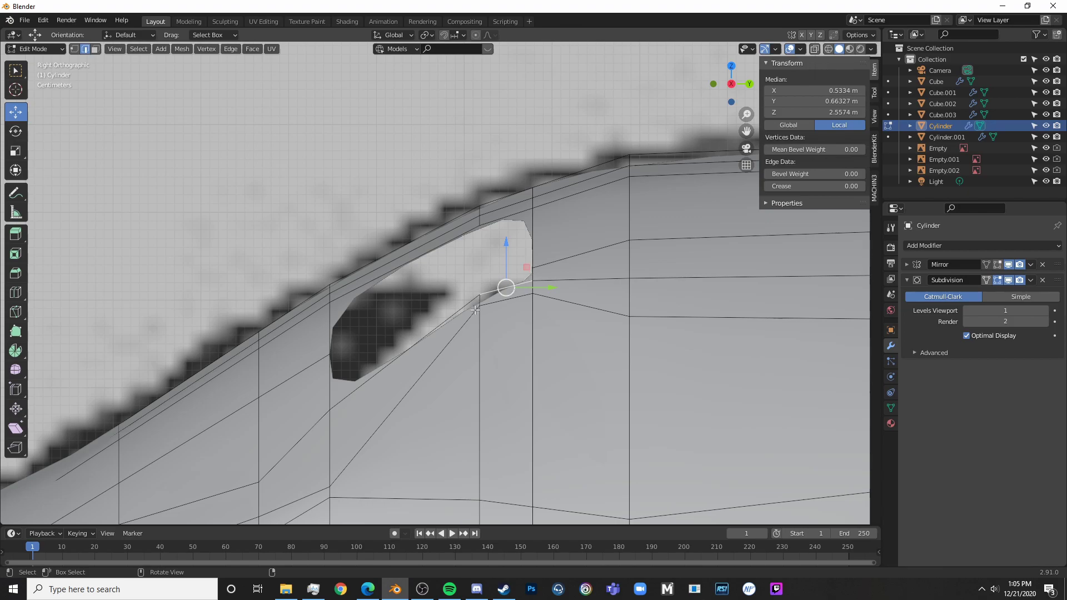
{"action": "left_click", "coordinate": [74, 49]}
{"action": "left_click", "coordinate": [479, 295]}
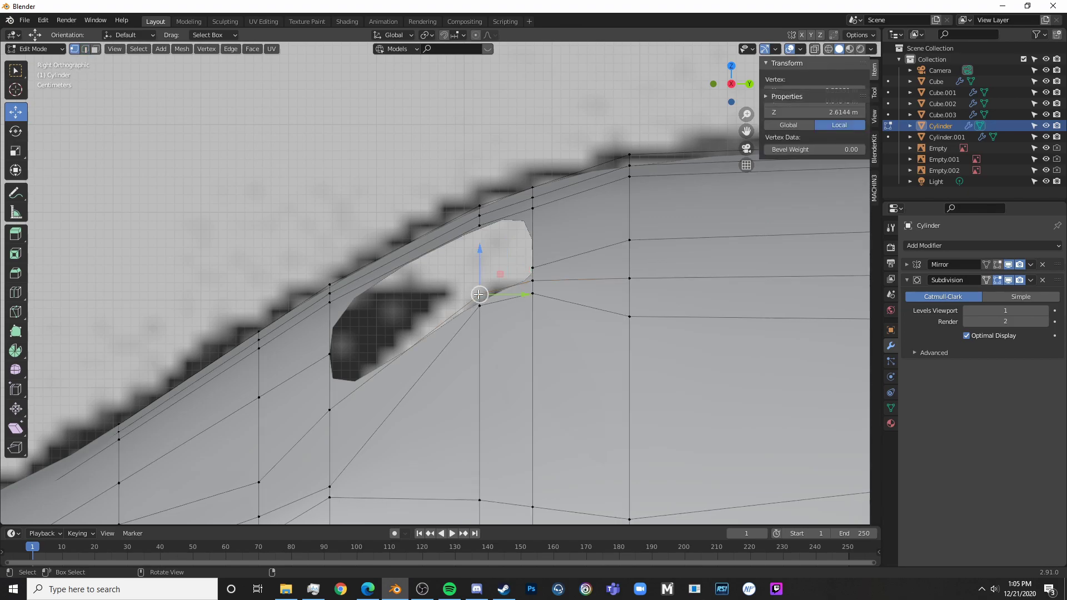
{"action": "left_click", "coordinate": [531, 268]}
{"action": "left_click", "coordinate": [331, 354], "text": "shift"}
{"action": "key", "text": "f"}
{"action": "left_click", "coordinate": [413, 335]}
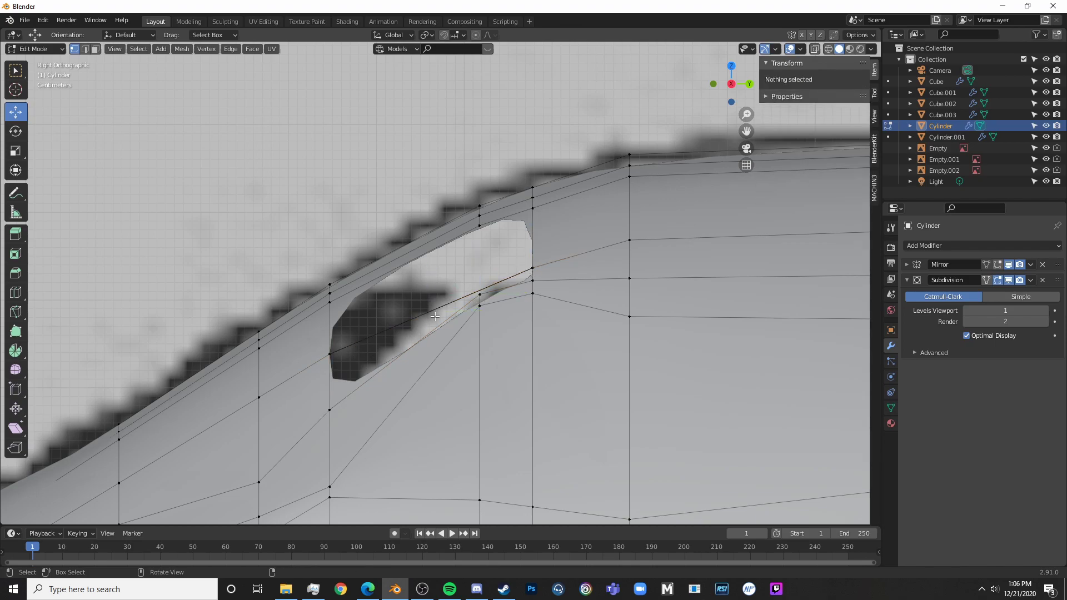
{"action": "key", "text": "ctrl+z"}
{"action": "key", "text": "ctrl+z"}
{"action": "key", "text": "alt+a"}
- Connect the front vertex of the forward window opening to its rear vertex with an edge across the gap
{"action": "scroll", "coordinate": [458, 299], "scroll_direction": "down", "scroll_amount": 7}
{"action": "scroll", "coordinate": [462, 306], "scroll_direction": "up", "scroll_amount": 5}
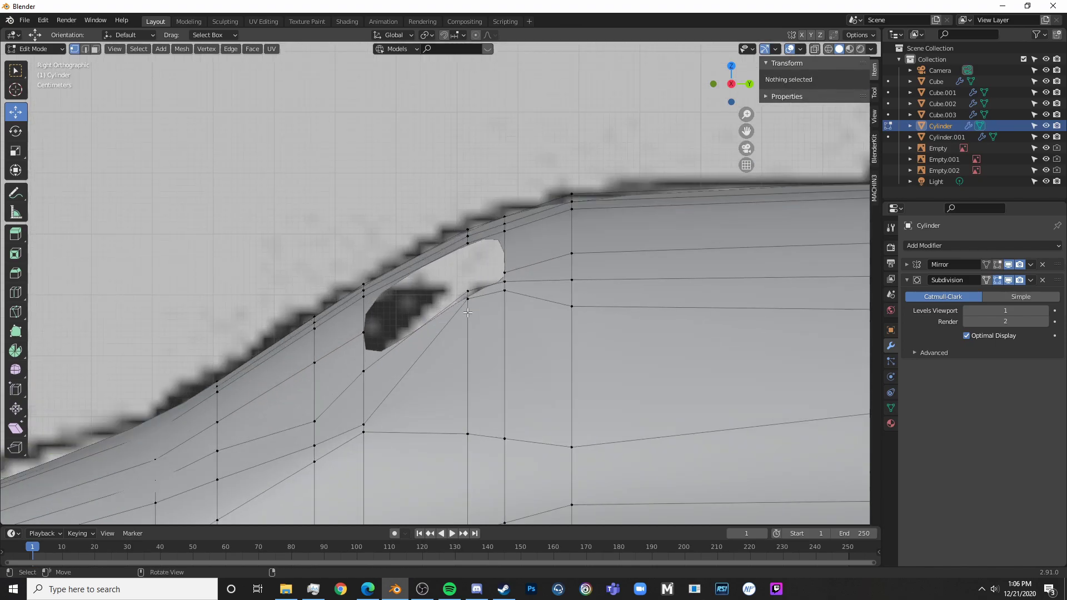
{"action": "scroll", "coordinate": [347, 345], "scroll_direction": "up", "scroll_amount": 2}
{"action": "left_click", "coordinate": [332, 352]}
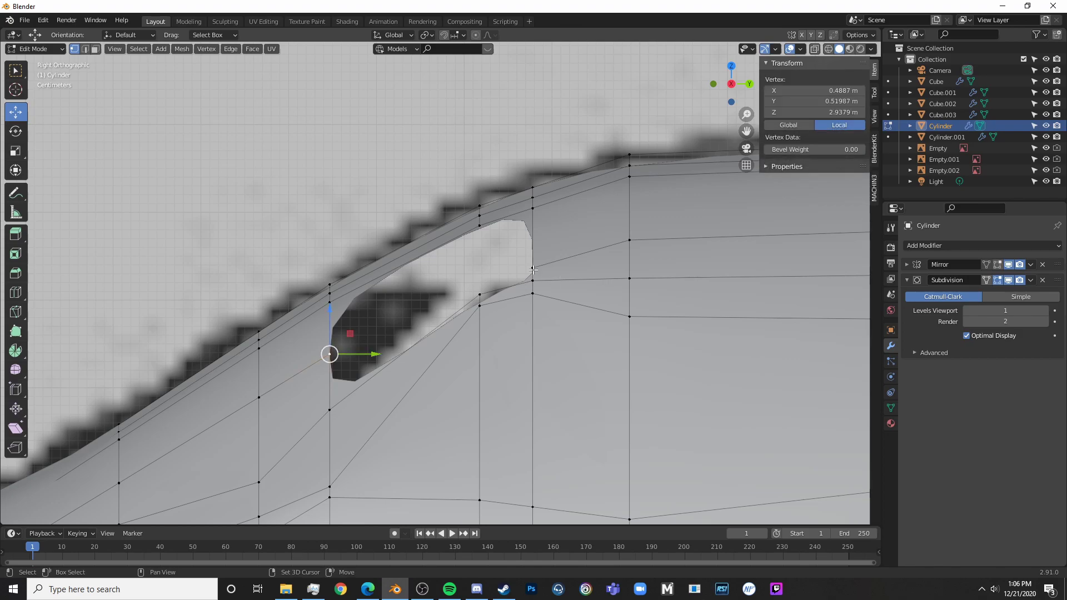
{"action": "key", "text": "f"}
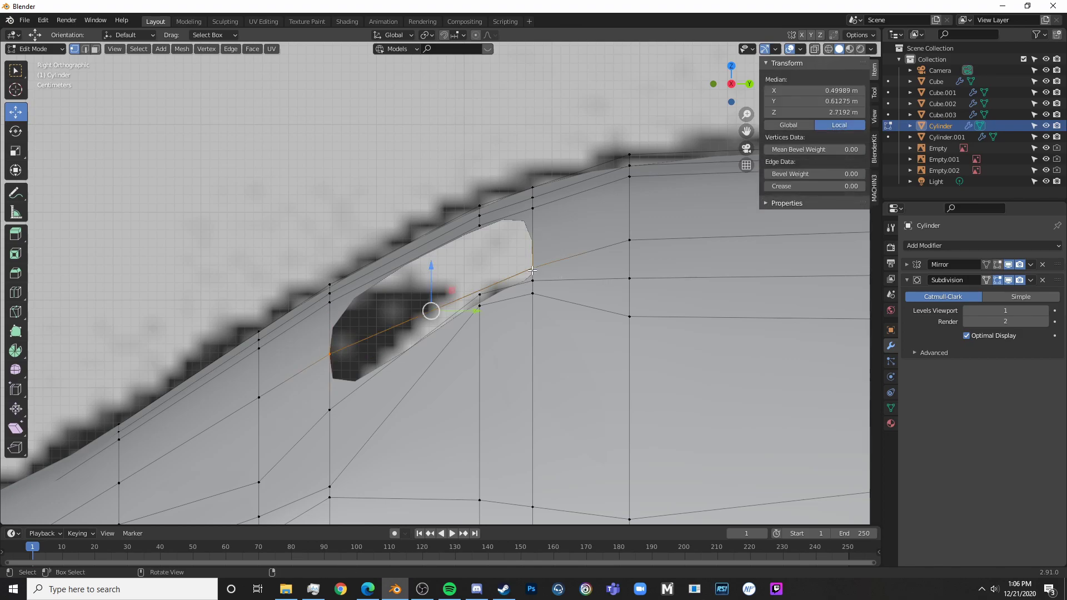
{"action": "key", "text": "alt+a"}
- Split the new edge with one loop cut and slide the added vertex rearward with a factor of 0.472
{"action": "key", "text": "ctrl+r"}
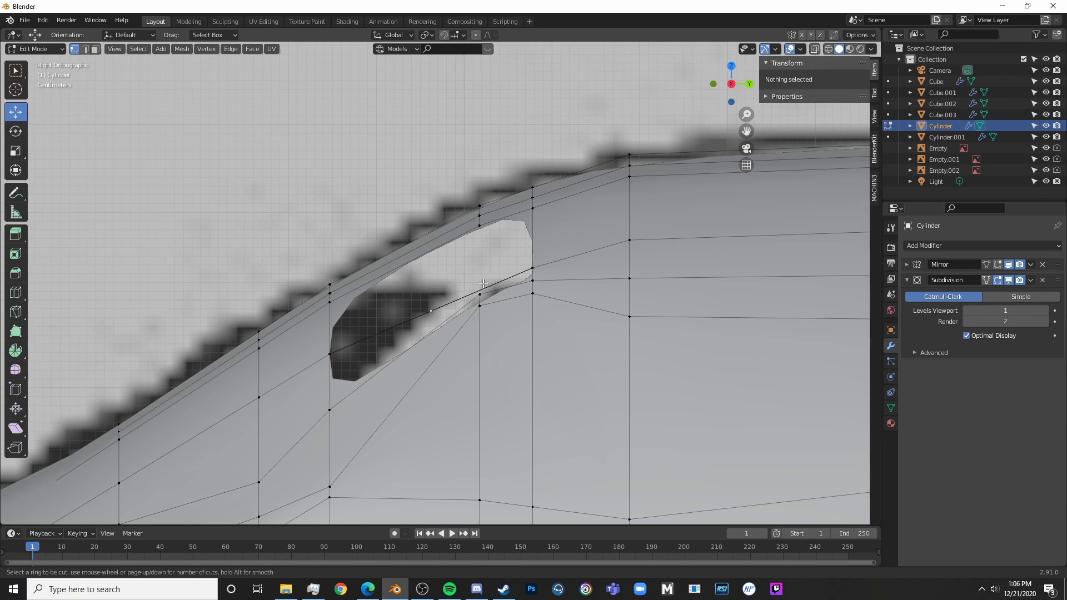
{"action": "left_click", "coordinate": [494, 279]}
{"action": "key", "text": "g"}
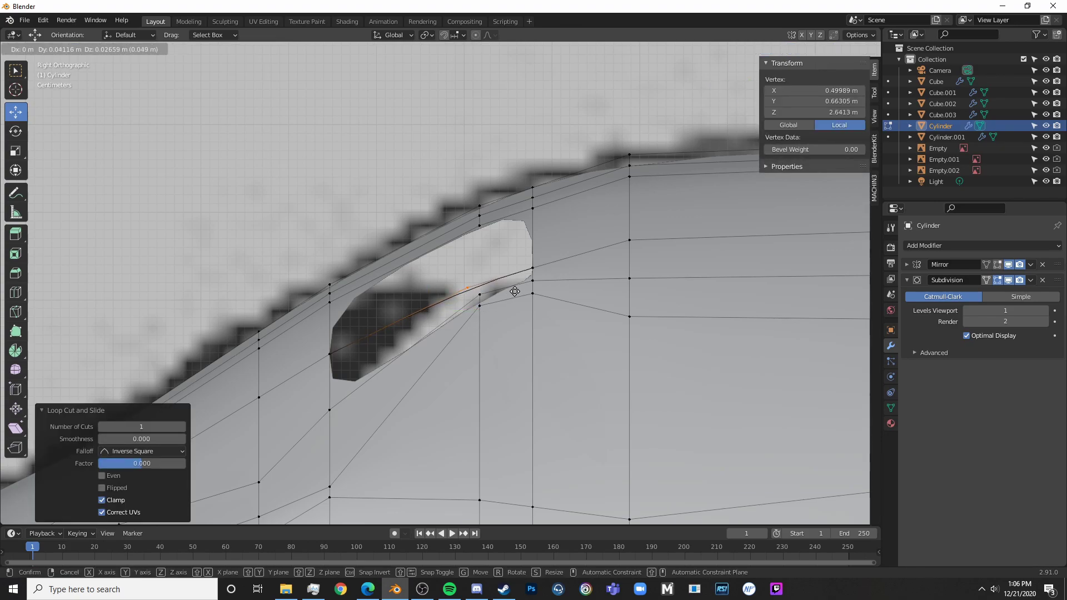
{"action": "left_click", "coordinate": [517, 291]}
{"action": "key", "text": "g"}
{"action": "key", "text": "g"}
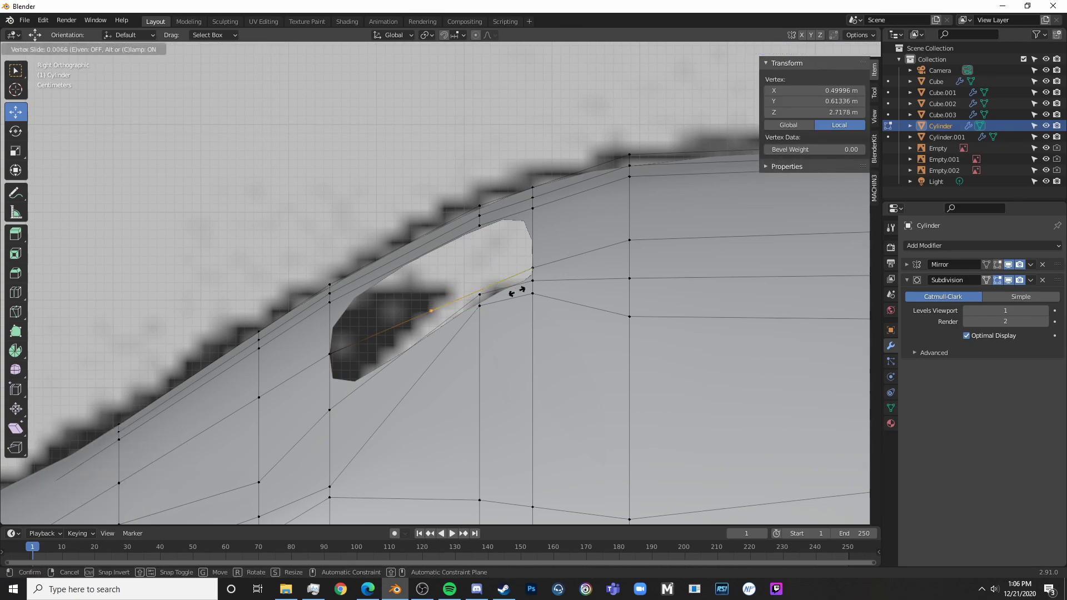
{"action": "left_click", "coordinate": [562, 266]}
{"action": "key", "text": "shift+z"}
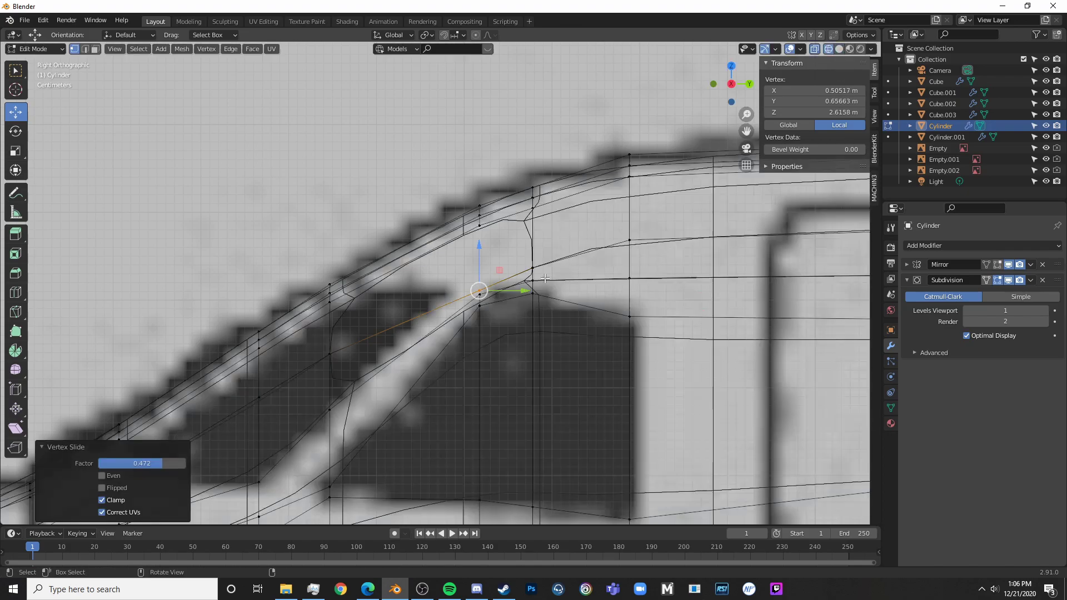
- Fill a face between the opening's upper edge and the rear edge beside the top of the pillar
{"action": "middle_click_drag", "start_coordinate": [561, 266], "coordinate": [527, 303]}
{"action": "key", "text": "shift+z"}
{"action": "key", "text": "Tab"}
{"action": "mouse_move", "coordinate": [659, 316]}
{"action": "middle_mouse_down"}
{"action": "mouse_move", "coordinate": [541, 240]}
{"action": "mouse_move", "coordinate": [556, 236]}
{"action": "middle_mouse_up"}
{"action": "key", "text": "Tab"}
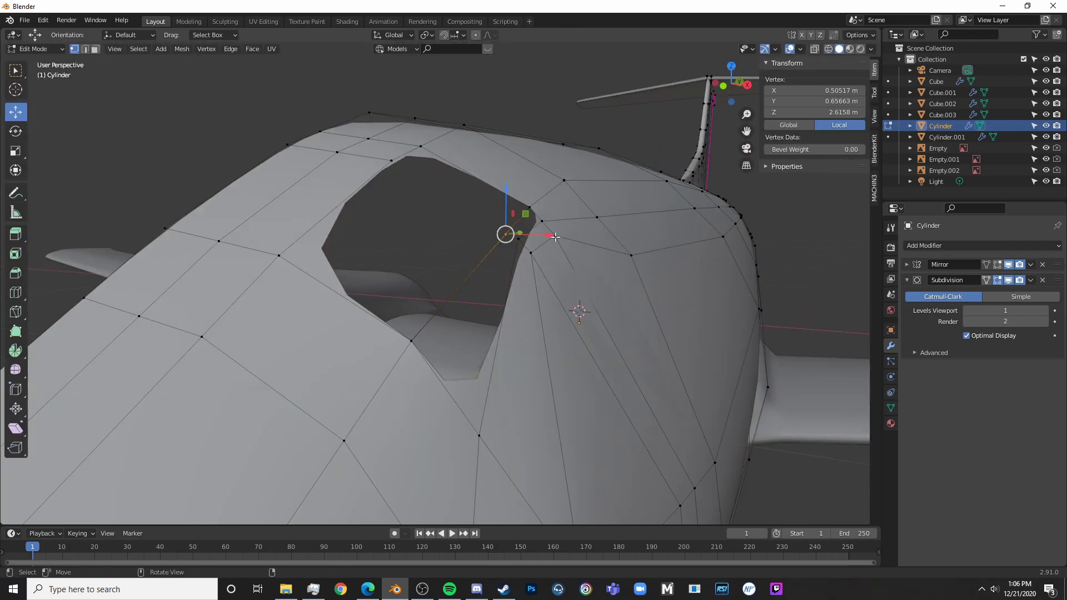
{"action": "left_click", "coordinate": [86, 49]}
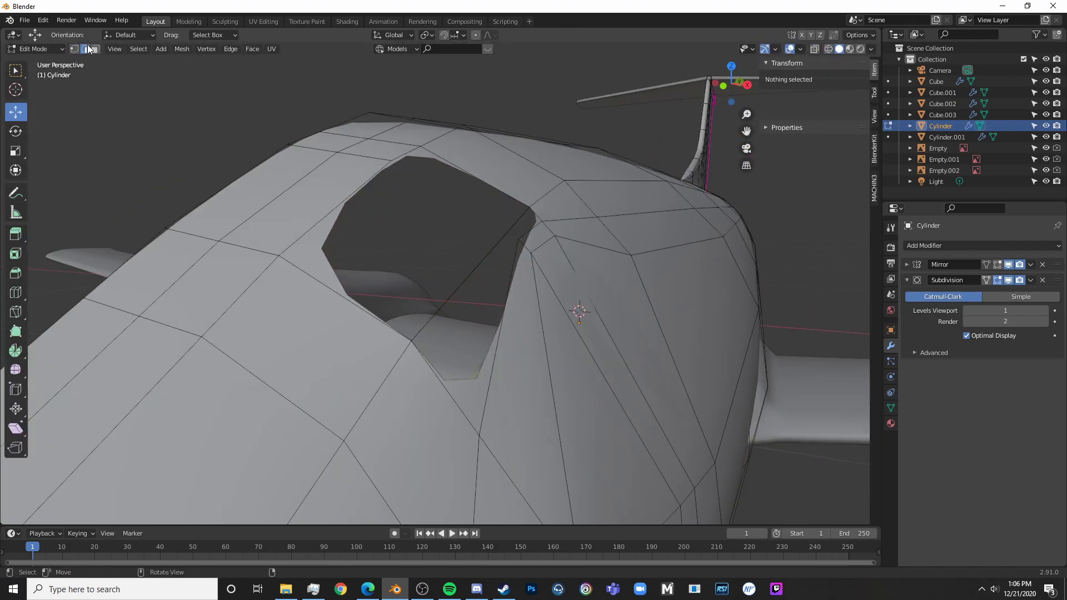
{"action": "left_click", "coordinate": [402, 154]}
{"action": "left_click", "coordinate": [515, 220], "text": "shift"}
{"action": "key", "text": "f"}
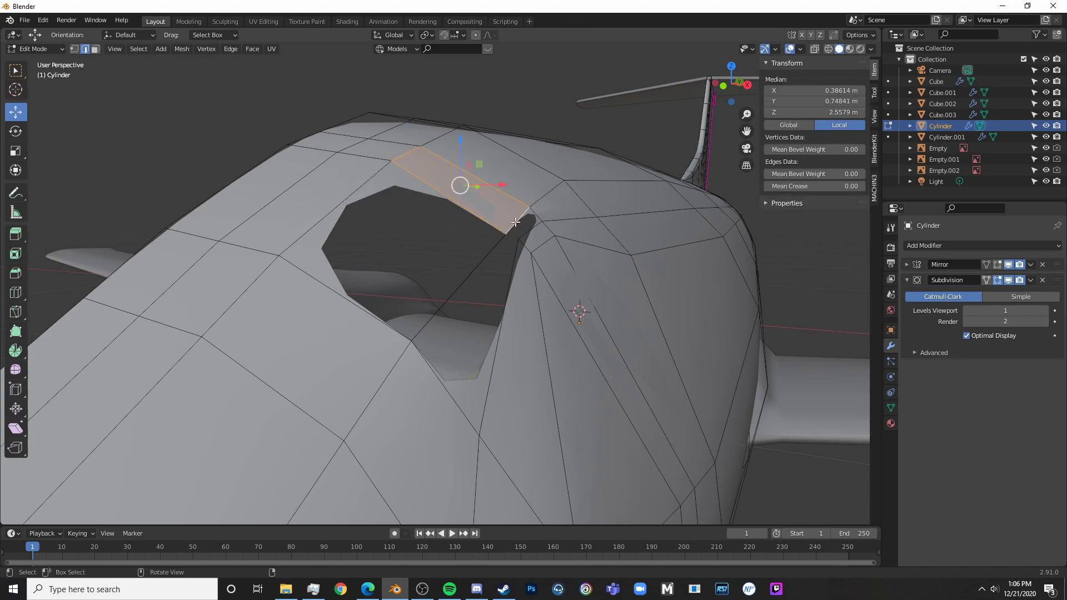
- Fill the small gap at the top of the pillar and the strip between the pillar and the dividing edge
{"action": "key", "text": "alt+a"}
{"action": "left_click", "coordinate": [518, 221]}
{"action": "key", "text": "f"}
{"action": "left_click", "coordinate": [528, 243]}
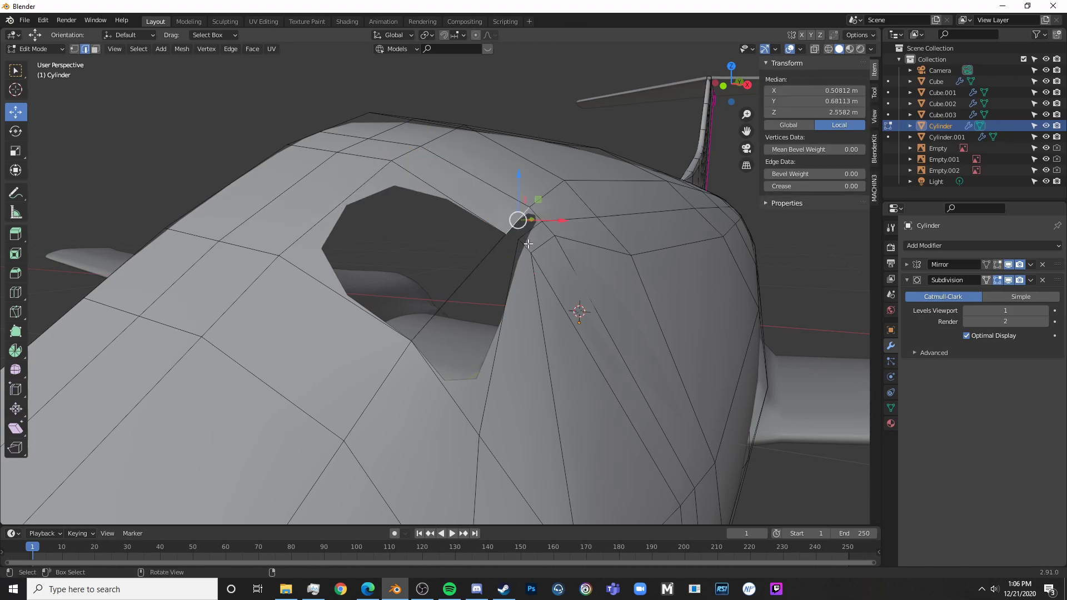
{"action": "left_click", "coordinate": [508, 283]}
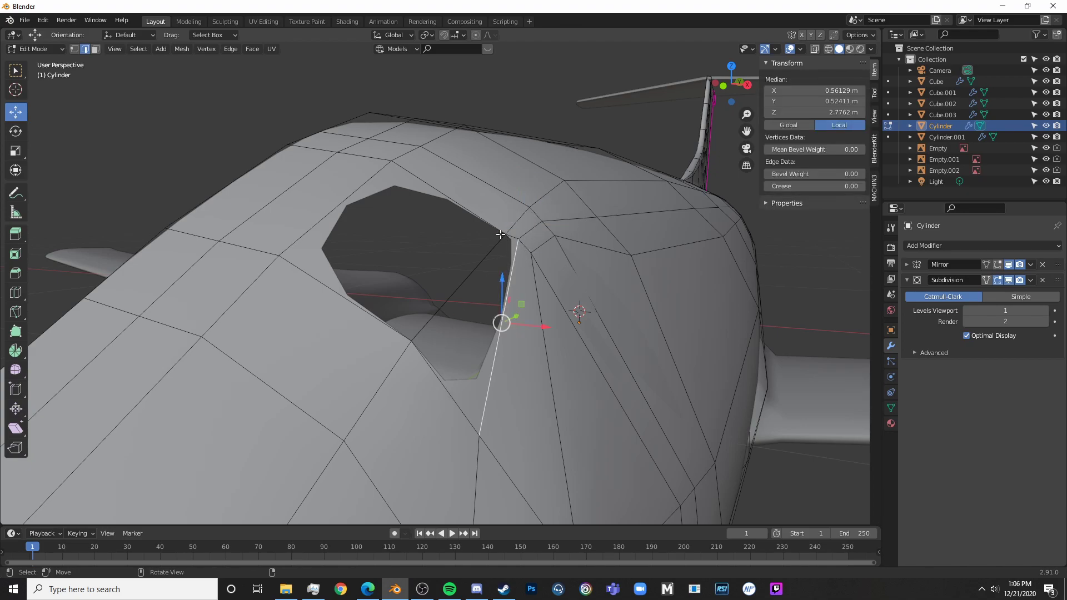
{"action": "left_click", "coordinate": [454, 296], "text": "shift"}
{"action": "key", "text": "f"}
{"action": "key", "text": "alt+a"}
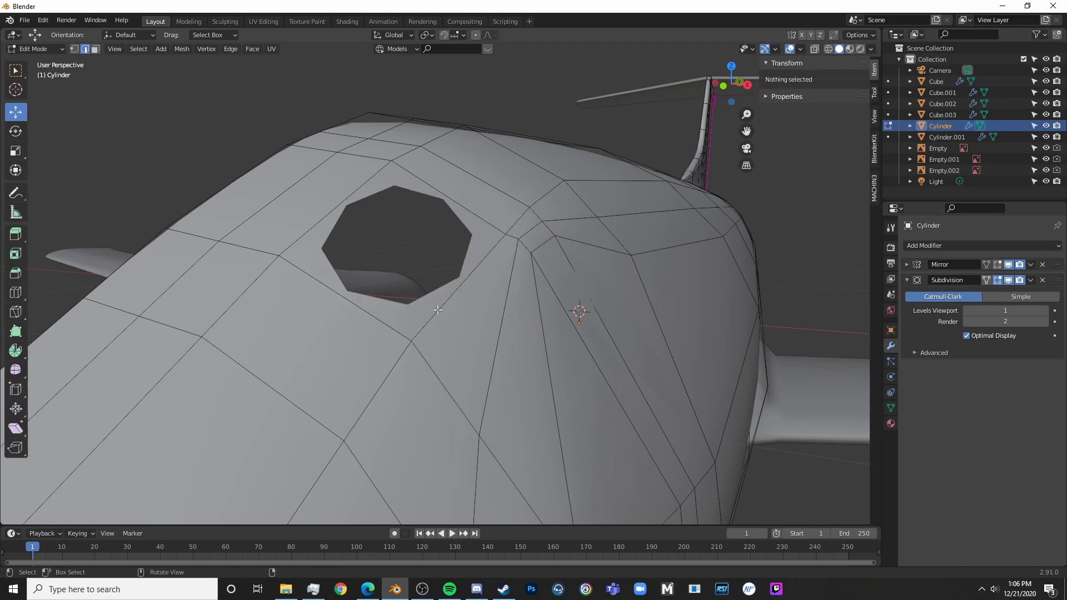
- Fill the remaining forward window opening with a face to close the fuselage, and leave mesh editing
{"action": "left_click", "coordinate": [442, 308]}
{"action": "left_click", "coordinate": [328, 213], "text": "shift"}
{"action": "key", "text": "f"}
{"action": "key", "text": "alt+a"}
{"action": "key", "text": "Tab"}
{"action": "scroll", "coordinate": [416, 287], "scroll_direction": "down", "scroll_amount": 8}
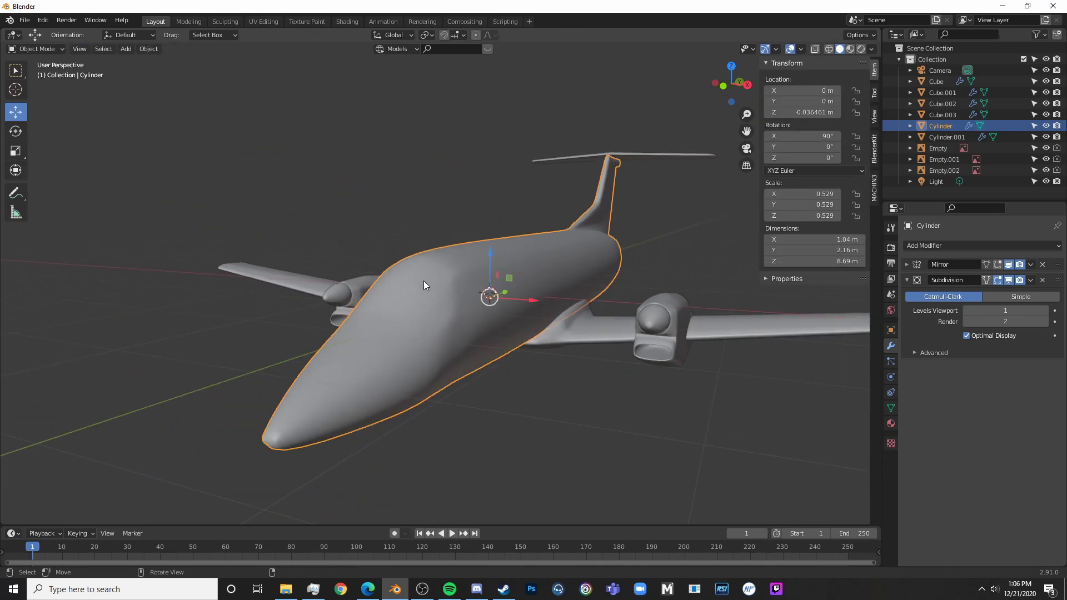
- Add a cube, scale it to 0.300, and place it over the cockpit in the side view
{"action": "middle_click_drag", "start_coordinate": [424, 281], "coordinate": [425, 314]}
{"action": "key", "text": "Tab"}
{"action": "key", "text": "KP_3"}
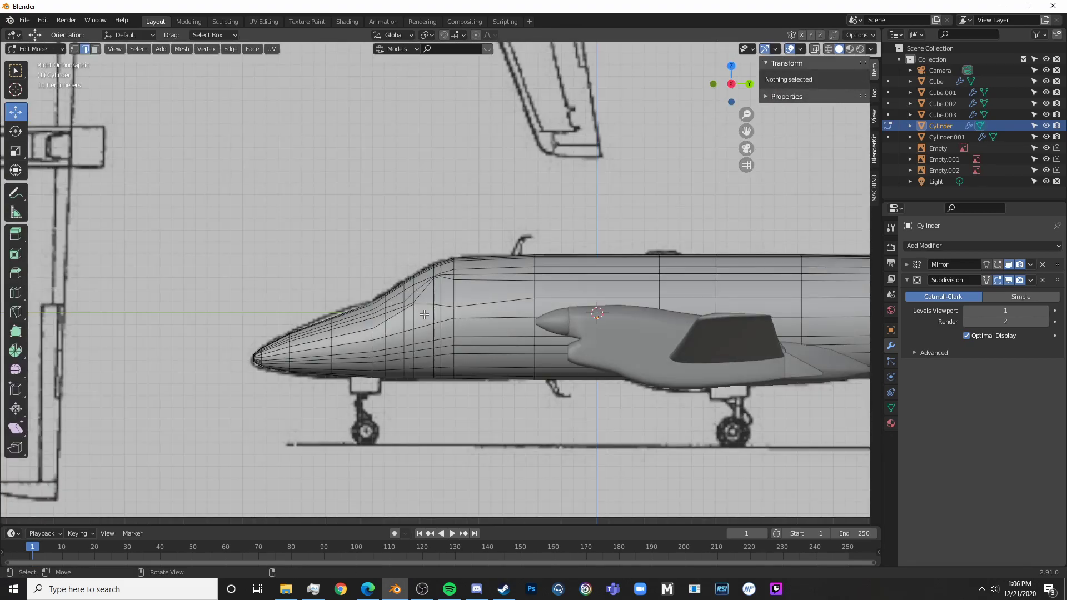
{"action": "scroll", "coordinate": [497, 275], "scroll_direction": "up", "scroll_amount": 3}
{"action": "key", "text": "Tab"}
{"action": "key", "text": "shift+a"}
{"action": "mouse_move", "coordinate": [477, 269]}
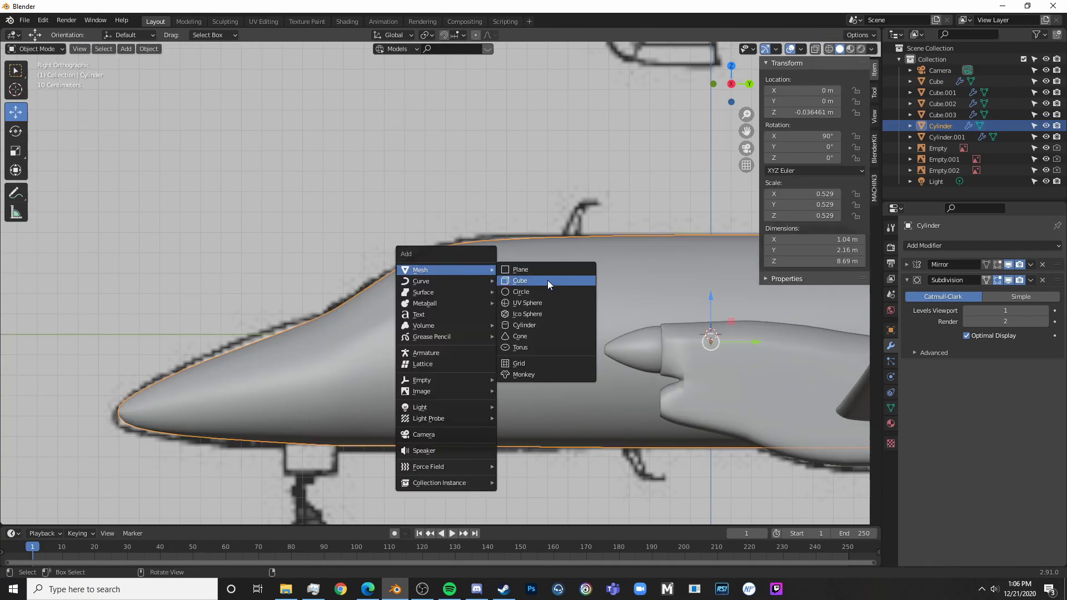
{"action": "left_click", "coordinate": [548, 279]}
{"action": "scroll", "coordinate": [548, 278], "scroll_direction": "down", "scroll_amount": 7}
{"action": "key", "text": "s"}
{"action": "left_click", "coordinate": [525, 292]}
{"action": "key", "text": "g"}
{"action": "left_click", "coordinate": [428, 293]}
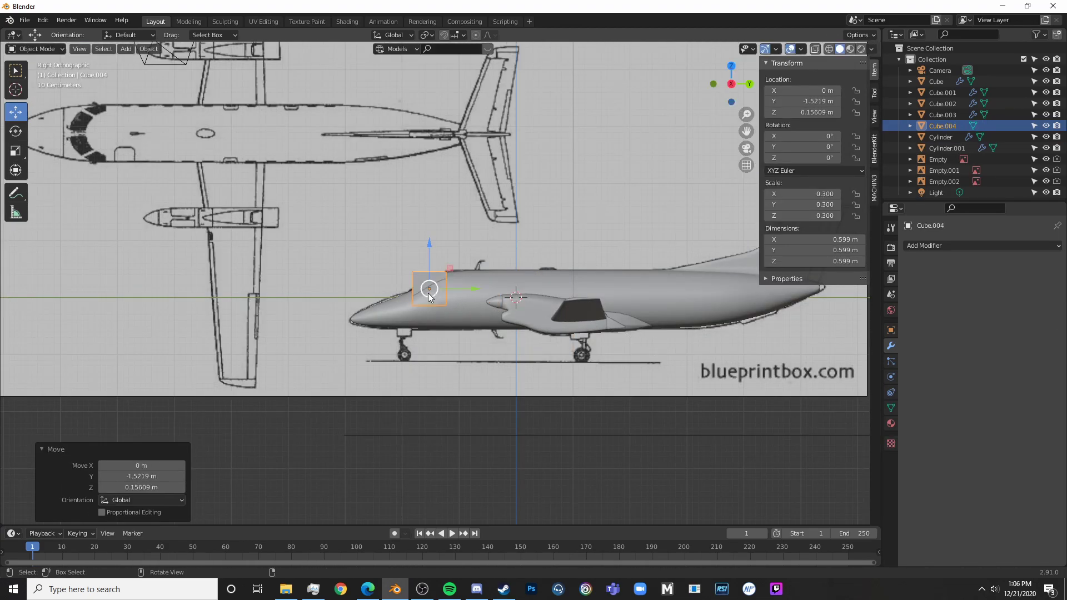
- Shrink the cube to a scale of about 0.073 and position it over the lower part of the cockpit side window
{"action": "scroll", "coordinate": [487, 336], "scroll_direction": "up", "scroll_amount": 7}
{"action": "key", "text": "shift+z"}
{"action": "scroll", "coordinate": [487, 336], "scroll_direction": "up", "scroll_amount": 3}
{"action": "key", "text": "s"}
{"action": "left_click", "coordinate": [396, 319]}
{"action": "key", "text": "g"}
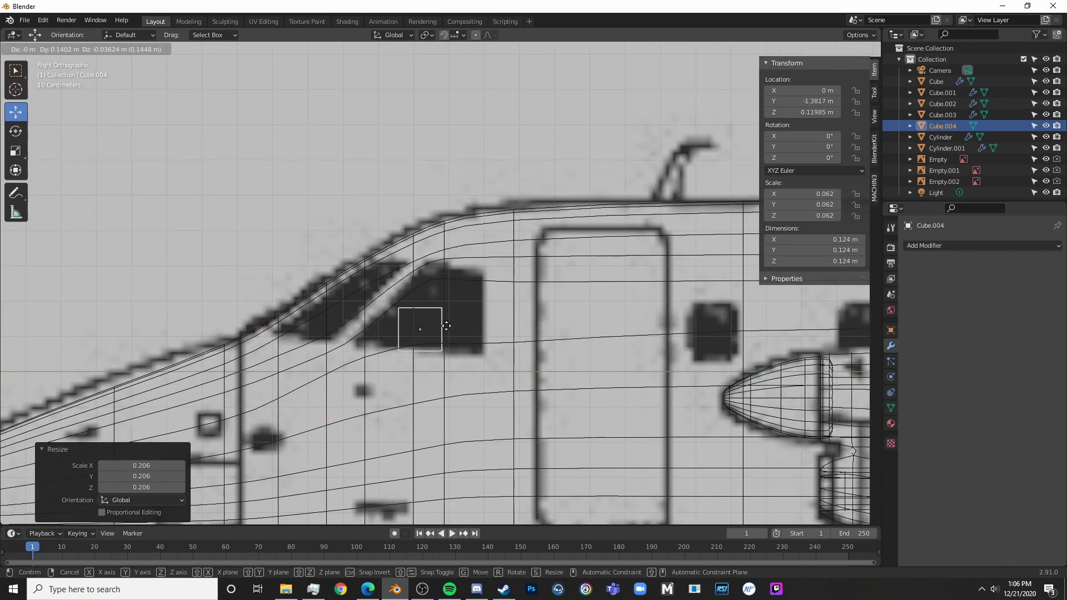
{"action": "left_click", "coordinate": [455, 328]}
{"action": "key", "text": "s"}
{"action": "left_click", "coordinate": [461, 321]}
- Move the cube's rear vertices back to the side window's rear edge on the blueprint
{"action": "key", "text": "Tab"}
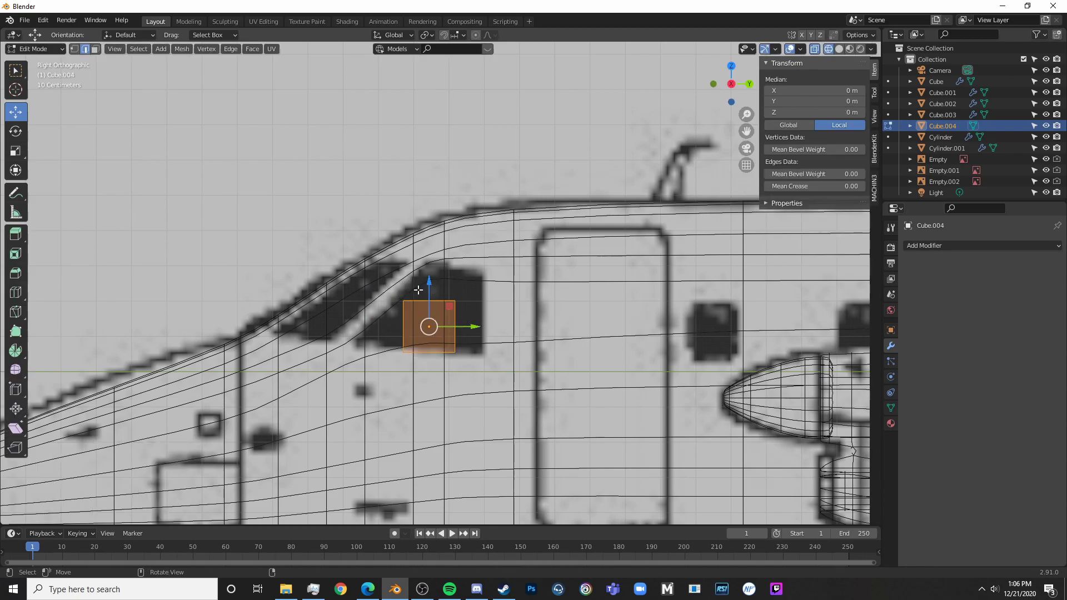
{"action": "key", "text": "alt+a"}
{"action": "left_click", "coordinate": [74, 49]}
{"action": "left_click_drag", "start_coordinate": [461, 274], "coordinate": [397, 309]}
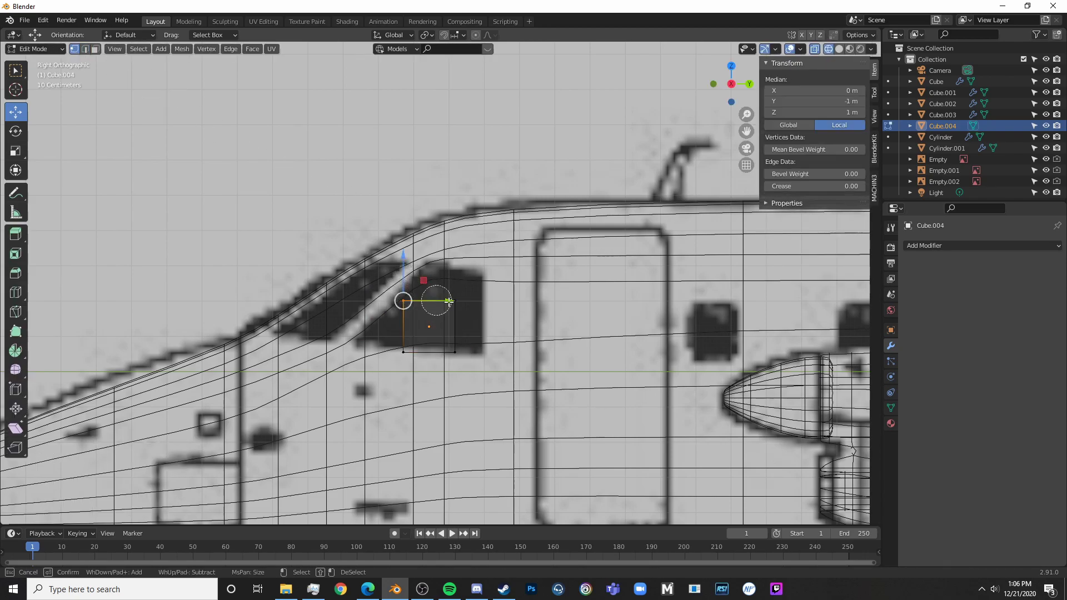
{"action": "left_click_drag", "start_coordinate": [481, 364], "coordinate": [442, 286]}
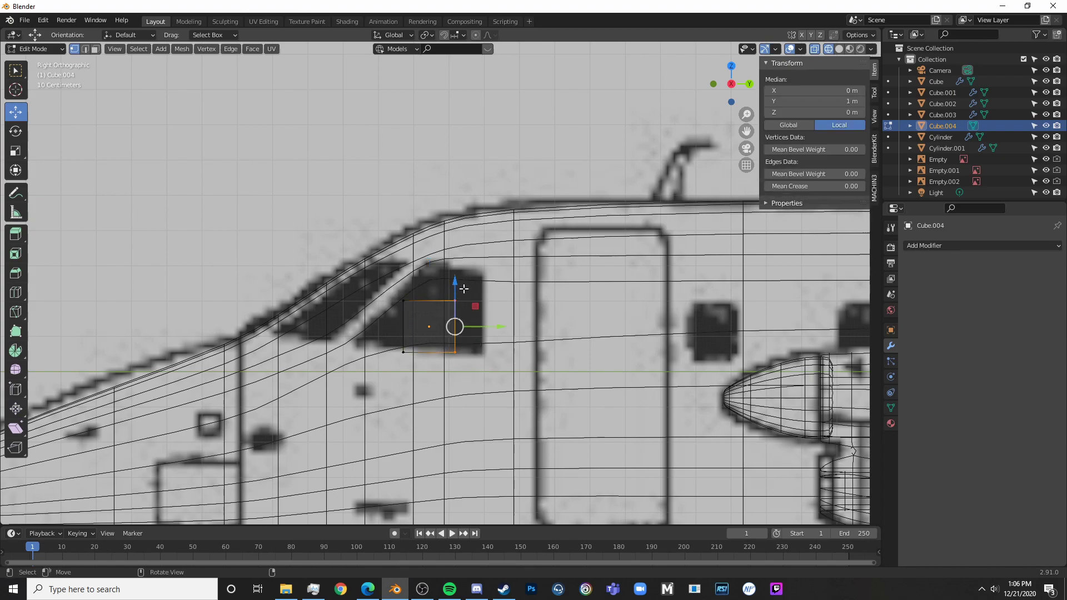
{"action": "key", "text": "g"}
{"action": "left_click_drag", "start_coordinate": [505, 330], "coordinate": [505, 330]}
- Raise the cube's upper vertices to near the side window's top edge
{"action": "left_click_drag", "start_coordinate": [492, 285], "coordinate": [398, 315]}
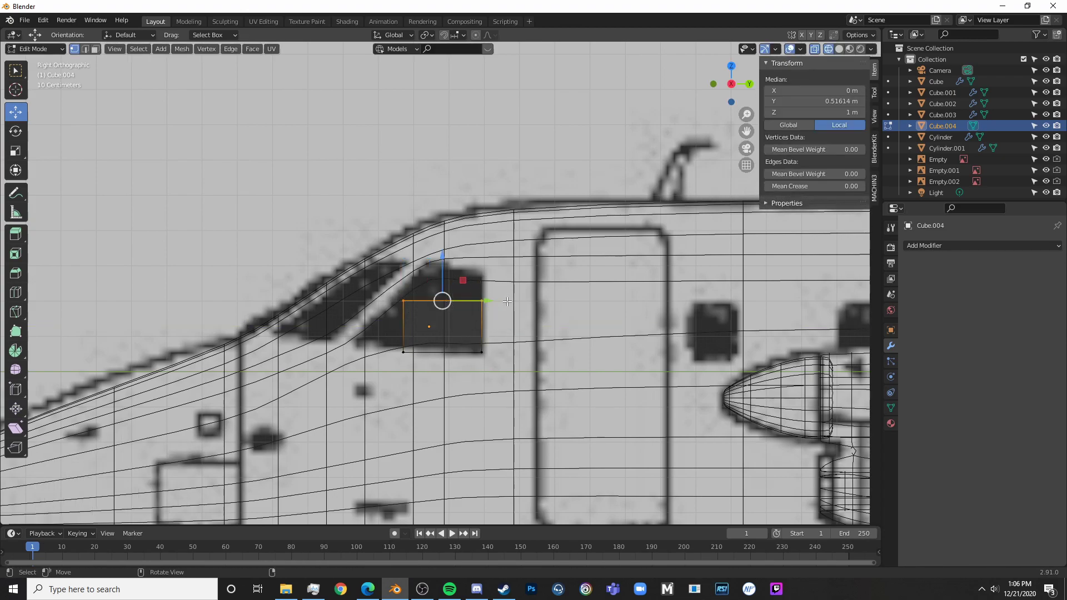
{"action": "left_click_drag", "start_coordinate": [450, 264], "coordinate": [450, 241]}
{"action": "left_click", "coordinate": [450, 240]}
{"action": "key", "text": "alt+a"}
- Move the block's upper front vertices to the side window's upper front corner
{"action": "key", "text": "c"}
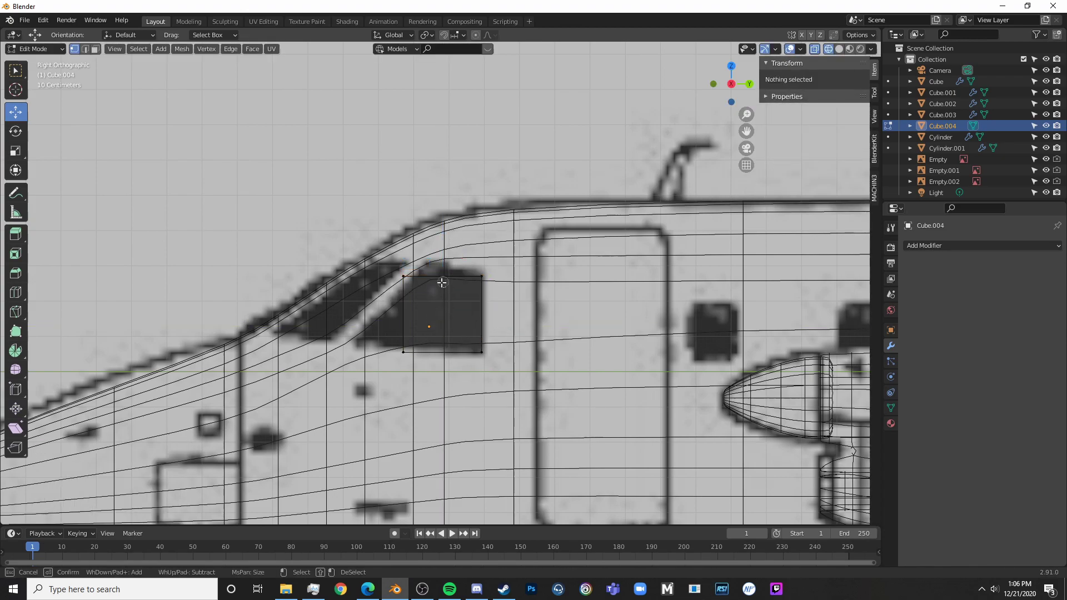
{"action": "left_click", "coordinate": [399, 271]}
{"action": "key", "text": "Escape"}
{"action": "scroll", "coordinate": [423, 278], "scroll_direction": "up", "scroll_amount": 4}
{"action": "key", "text": "g"}
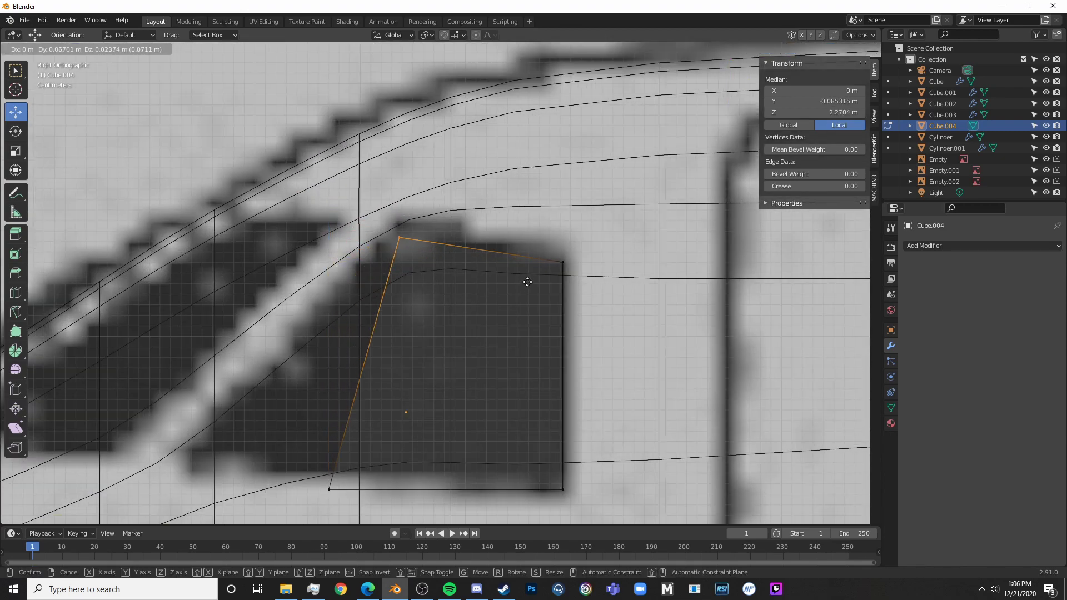
{"action": "left_click", "coordinate": [529, 271]}
- Move the block's lower front vertices forward to the side window's lower front corner
{"action": "key", "text": "alt+a"}
{"action": "key", "text": "c"}
{"action": "left_click", "coordinate": [331, 489]}
{"action": "key", "text": "Escape"}
{"action": "key", "text": "g"}
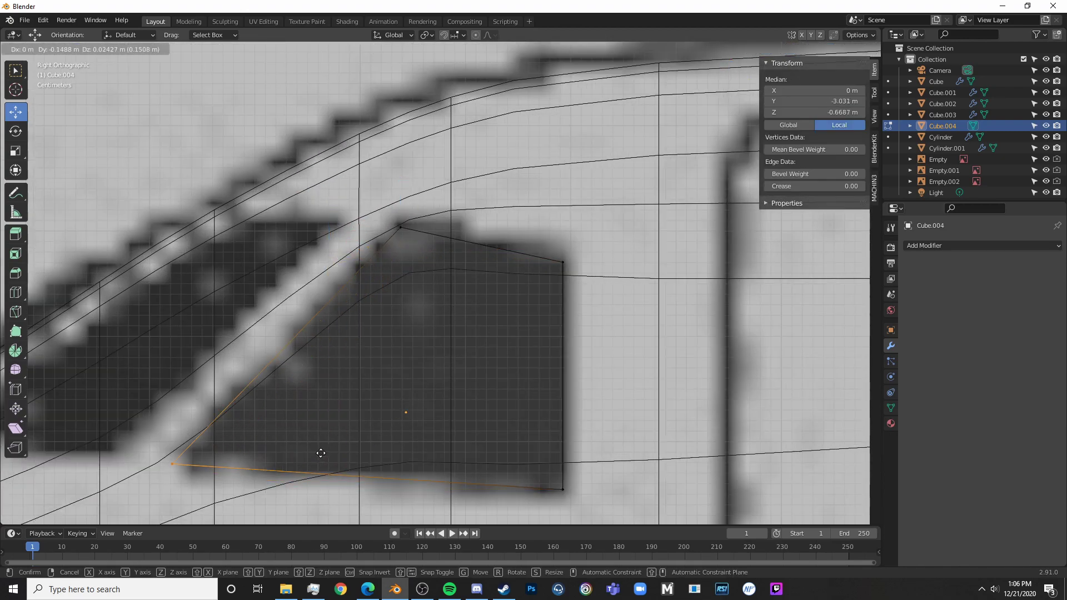
{"action": "left_click", "coordinate": [336, 457]}
- Add a horizontal loop cut around the window block and slide it down close to the bottom edge
{"action": "key", "text": "alt+a"}
{"action": "key", "text": "ctrl+r"}
{"action": "left_click", "coordinate": [213, 435]}
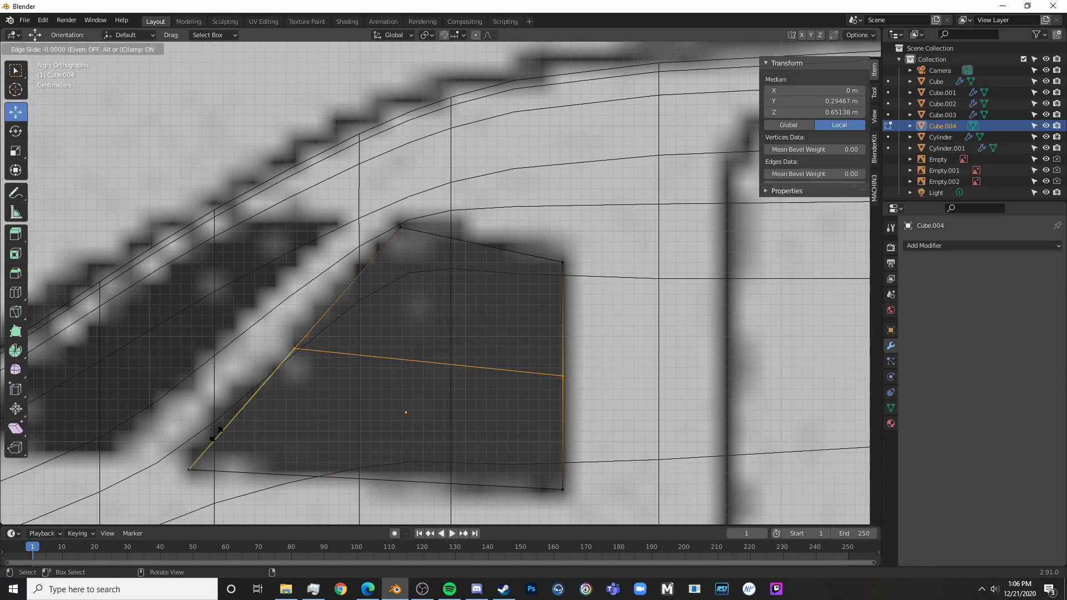
{"action": "left_click", "coordinate": [180, 111]}
{"action": "key", "text": "alt+a"}
- Move the loop cut's front vertices forward along Y until they sit directly above the lower front corner
{"action": "key", "text": "c"}
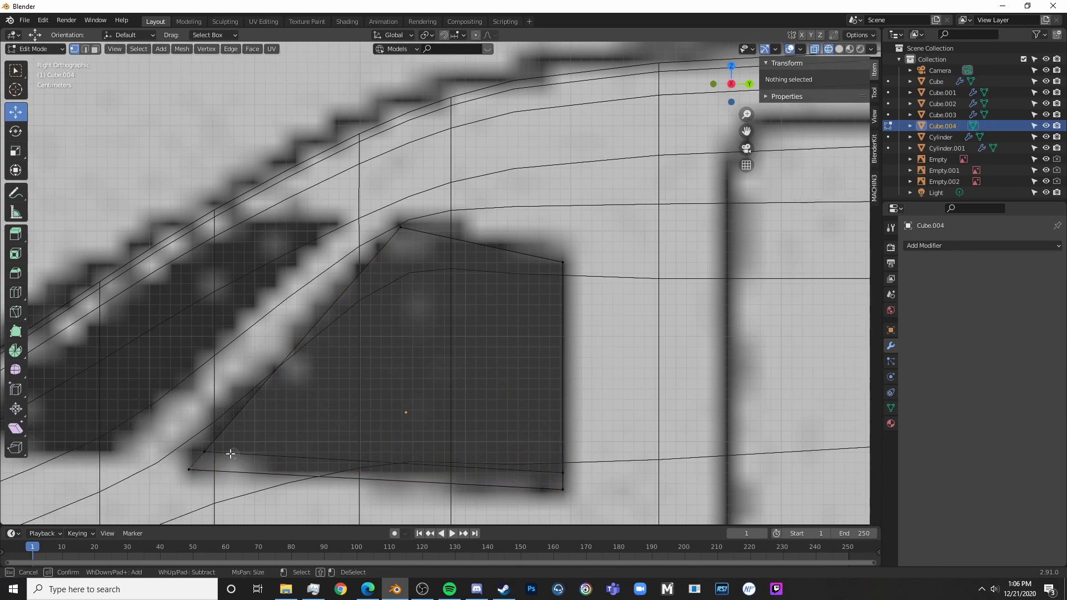
{"action": "left_click", "coordinate": [209, 450]}
{"action": "key", "text": "Escape"}
{"action": "left_click_drag", "start_coordinate": [238, 449], "coordinate": [228, 449]}
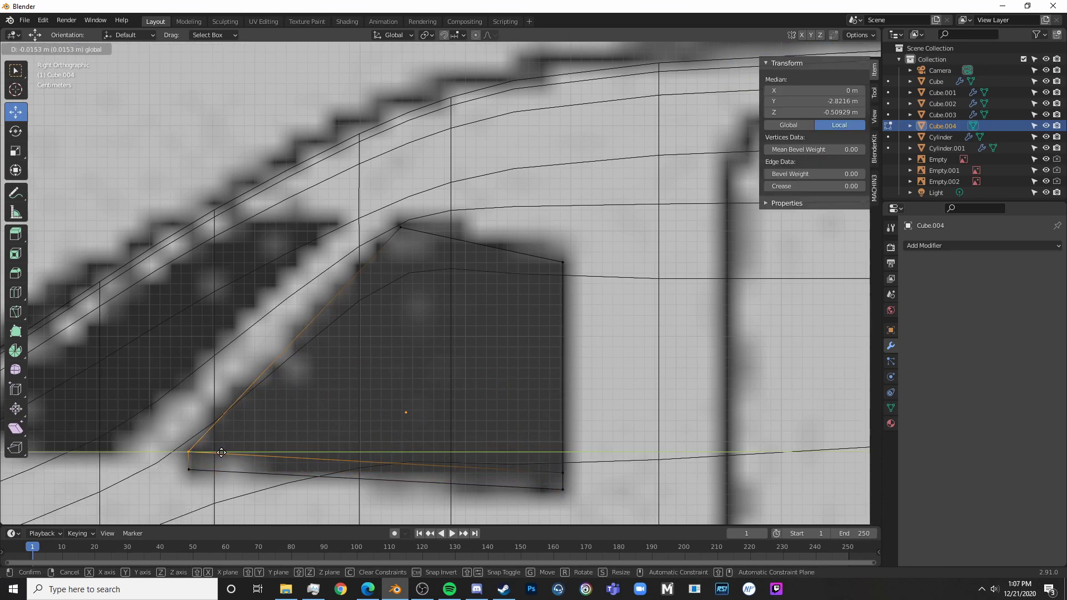
{"action": "left_click", "coordinate": [221, 452]}
- Add a vertical loop cut to the window block and slide it forward, close to the slanted front edge
{"action": "key", "text": "Tab"}
{"action": "scroll", "coordinate": [482, 295], "scroll_direction": "down", "scroll_amount": 4}
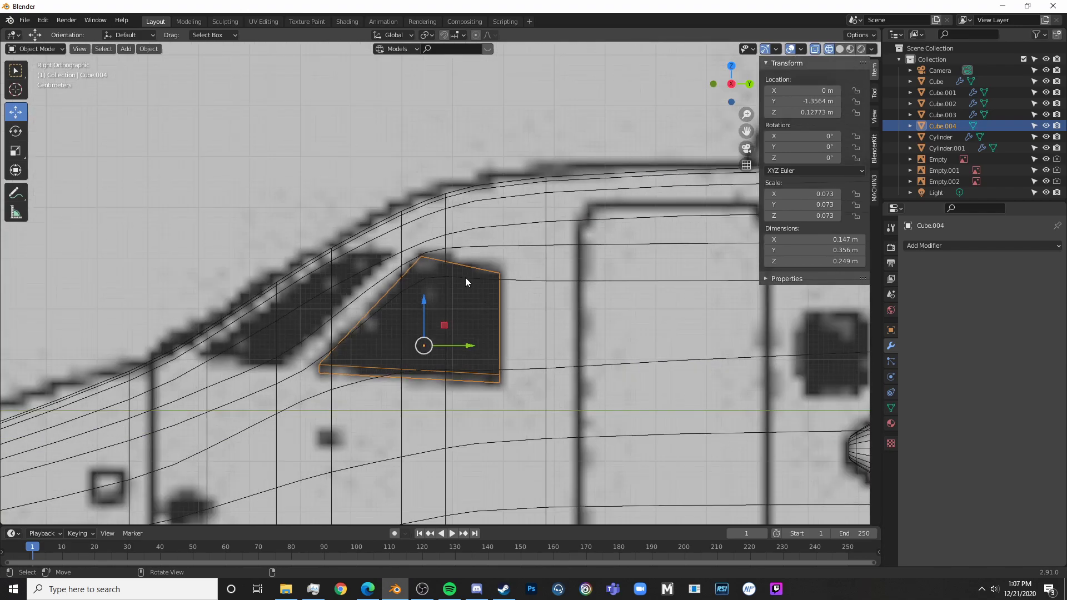
{"action": "scroll", "coordinate": [479, 257], "scroll_direction": "up", "scroll_amount": 5}
{"action": "key", "text": "Tab"}
{"action": "key", "text": "alt+a"}
{"action": "key", "text": "ctrl+r"}
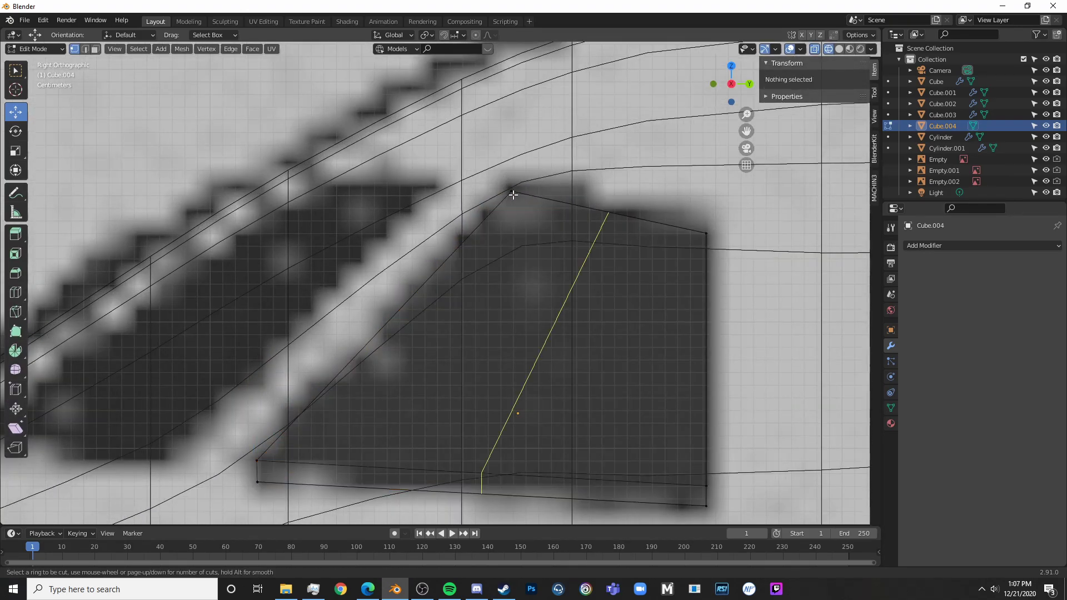
{"action": "left_click", "coordinate": [511, 194]}
{"action": "left_click", "coordinate": [441, 192]}
- Lower the block's upper front corner vertices slightly along Z to start rounding that corner
{"action": "key", "text": "alt+a"}
{"action": "key", "text": "c"}
{"action": "left_click", "coordinate": [511, 191]}
{"action": "right_click", "coordinate": [511, 190]}
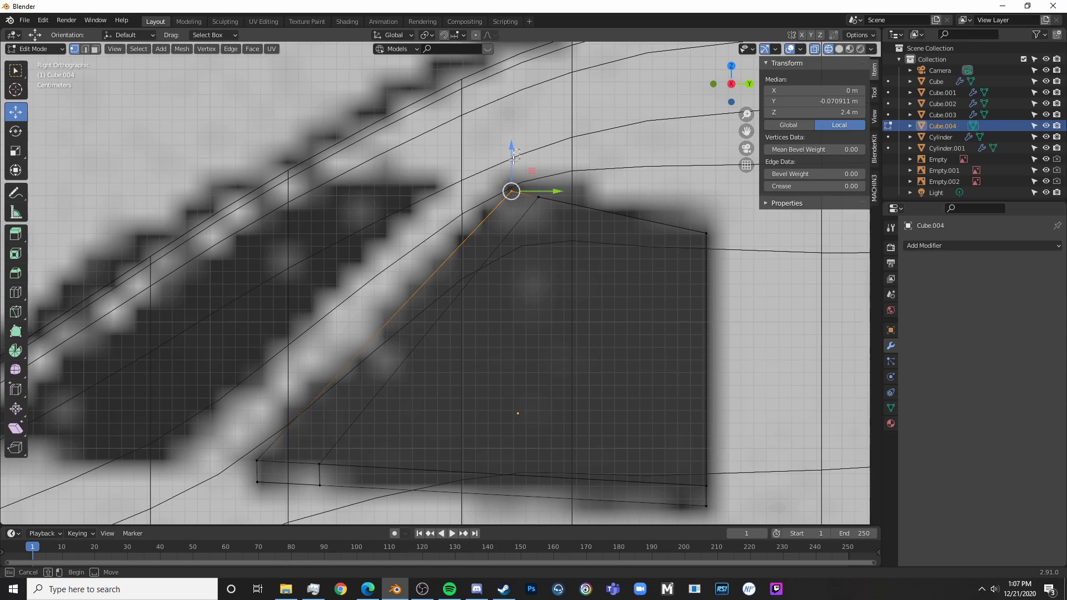
{"action": "key", "text": "alt+a"}
{"action": "key", "text": "c"}
{"action": "left_click", "coordinate": [511, 191]}
{"action": "right_click", "coordinate": [510, 185]}
{"action": "left_click_drag", "start_coordinate": [512, 151], "coordinate": [534, 162]}
- Add a second loop cut near the slanted front edge and raise the upper vertices of both cuts about 0.0035 m
{"action": "key", "text": "alt+a"}
{"action": "key", "text": "ctrl+r"}
{"action": "left_click", "coordinate": [533, 190]}
{"action": "left_click", "coordinate": [531, 189]}
{"action": "key", "text": "alt+a"}
{"action": "left_click", "coordinate": [524, 197]}
{"action": "left_click", "coordinate": [539, 197], "text": "shift"}
{"action": "middle_click_drag", "start_coordinate": [534, 162], "coordinate": [394, 107], "text": "shift"}
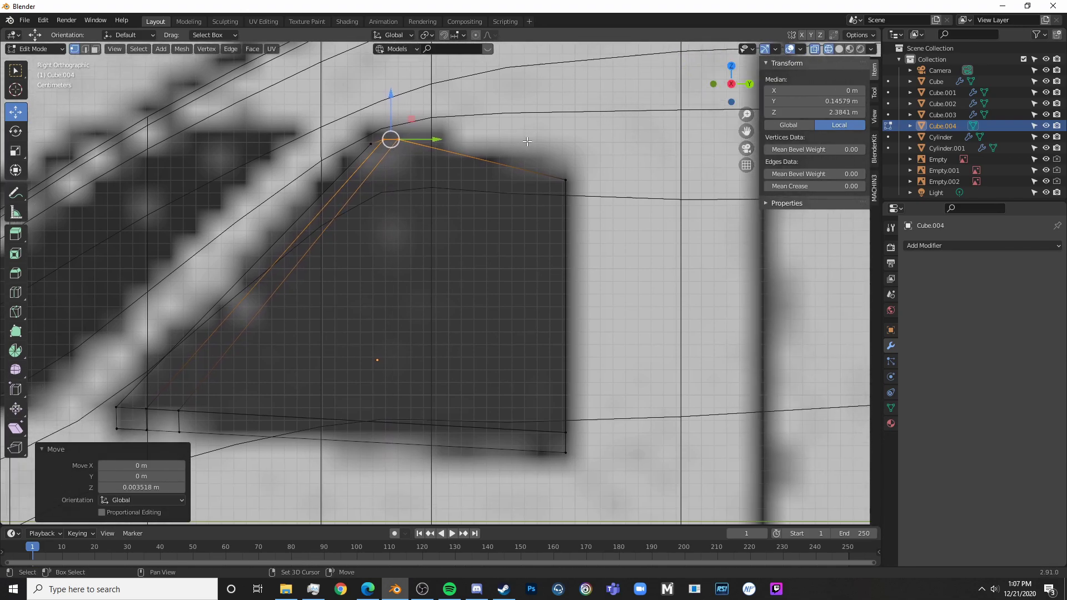
- Add a vertical loop cut close to the block's rear edge and try to lower the upper rear corner vertices
{"action": "scroll", "coordinate": [572, 167], "scroll_direction": "up", "scroll_amount": 1}
{"action": "key", "text": "alt+a"}
{"action": "key", "text": "ctrl+r"}
{"action": "left_click", "coordinate": [589, 163]}
{"action": "left_click", "coordinate": [661, 179]}
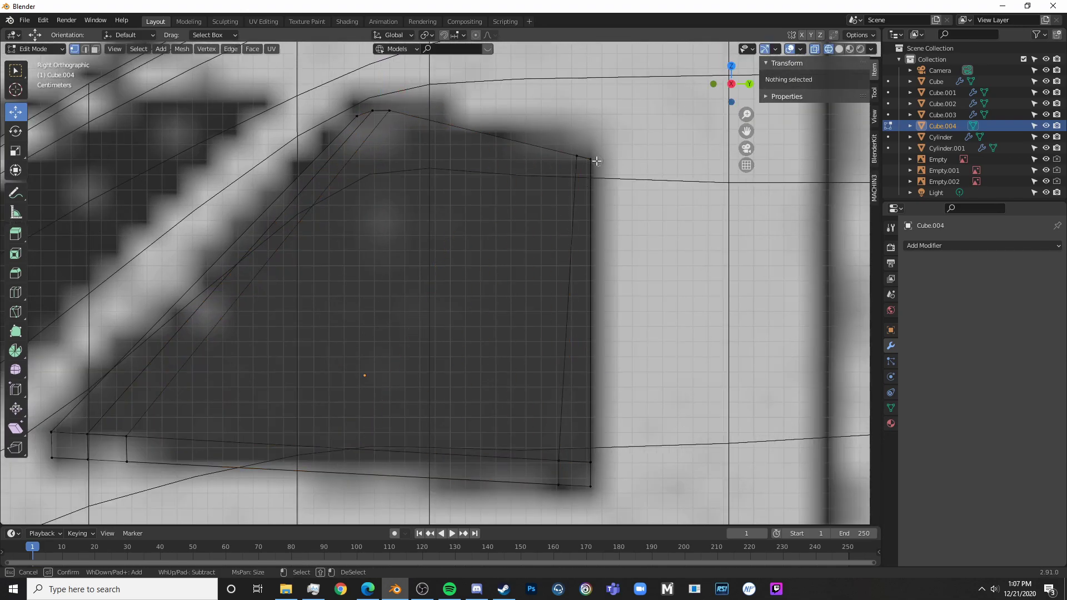
{"action": "left_click", "coordinate": [590, 159]}
{"action": "left_click_drag", "start_coordinate": [595, 134], "coordinate": [591, 137]}
{"action": "key", "text": "ctrl+z"}
- Scale the side window block along X to about 2.6 m wide so it passes through both sides of the fuselage
{"action": "key", "text": "Tab"}
{"action": "key", "text": "shift+z"}
{"action": "scroll", "coordinate": [538, 193], "scroll_direction": "down", "scroll_amount": 5}
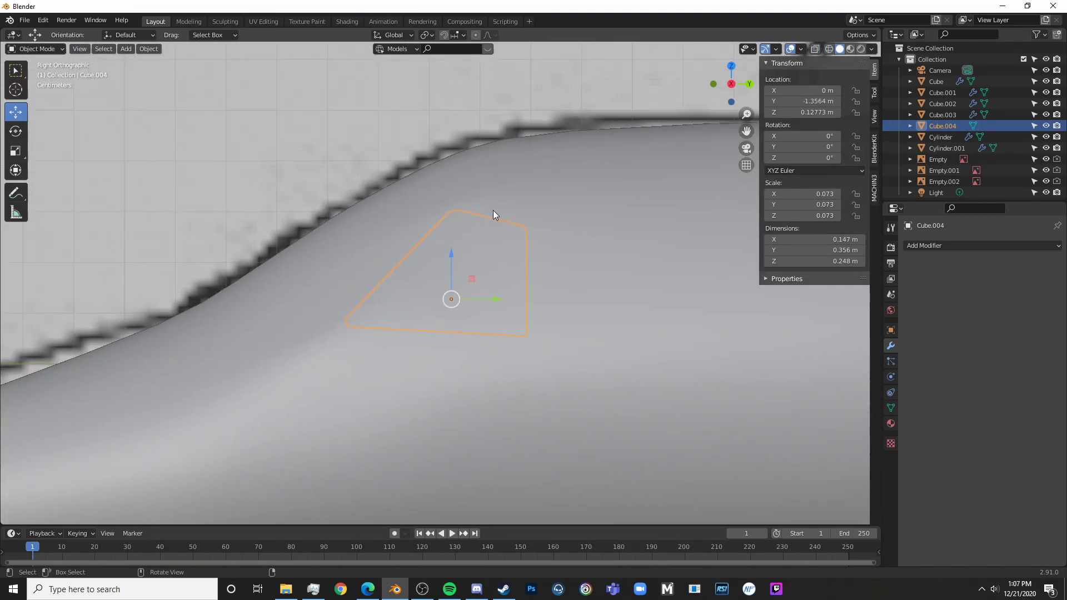
{"action": "mouse_move", "coordinate": [495, 216]}
{"action": "middle_mouse_down"}
{"action": "mouse_move", "coordinate": [477, 241]}
{"action": "mouse_move", "coordinate": [565, 281]}
{"action": "middle_mouse_up"}
{"action": "key", "text": "s"}
{"action": "key", "text": "x"}
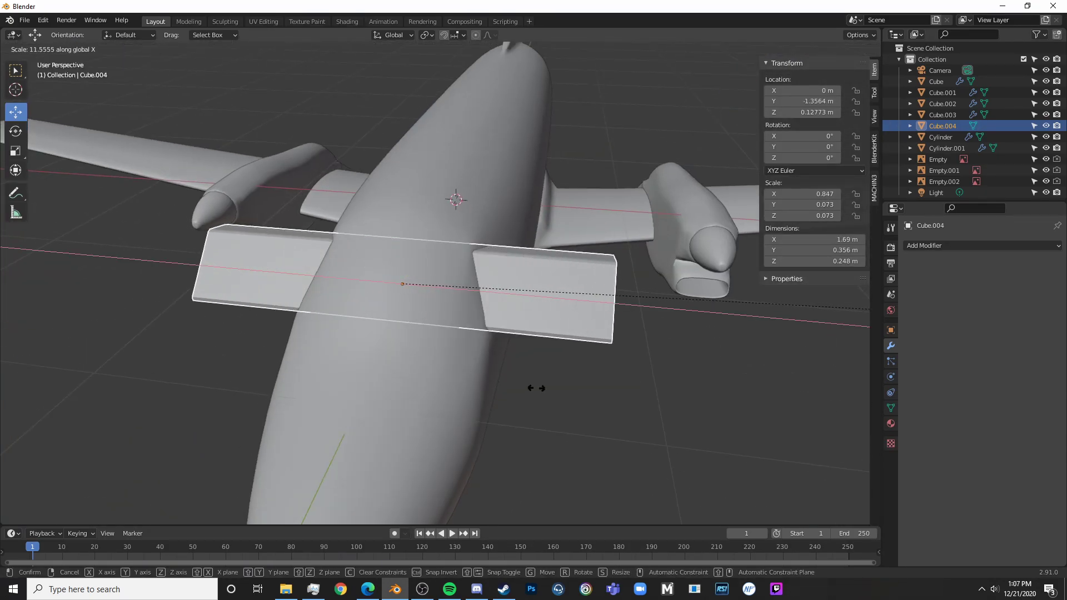
{"action": "left_click", "coordinate": [817, 335]}
{"action": "left_click", "coordinate": [817, 334]}
{"action": "middle_click_drag", "start_coordinate": [817, 335], "coordinate": [431, 377]}
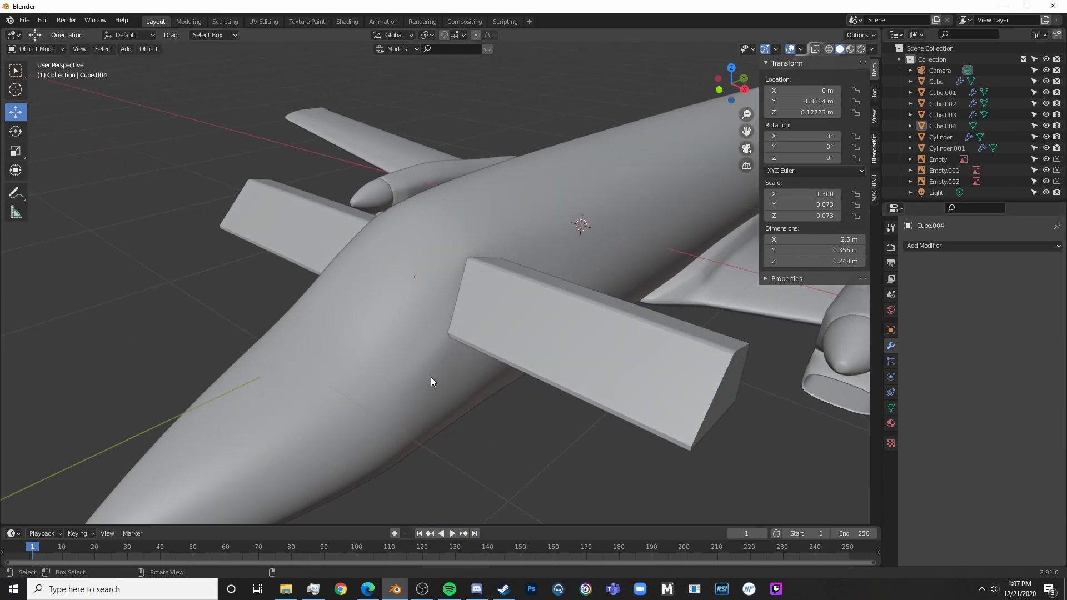
- Add a new 2 m cube at the origin as the start of the windshield block
{"action": "key", "text": "shift+z"}
{"action": "key", "text": "KP_3"}
{"action": "scroll", "coordinate": [462, 335], "scroll_direction": "up", "scroll_amount": 2, "text": "ctrl"}
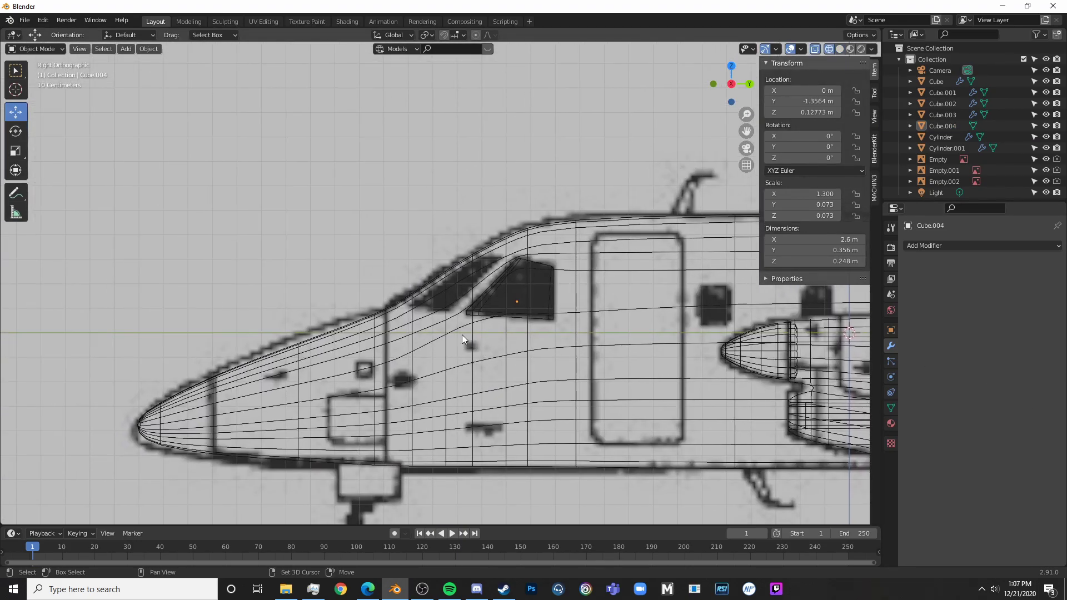
{"action": "key", "text": "shift+a"}
{"action": "mouse_move", "coordinate": [423, 265]}
{"action": "left_click", "coordinate": [485, 277]}
{"action": "scroll", "coordinate": [532, 329], "scroll_direction": "down", "scroll_amount": 5}
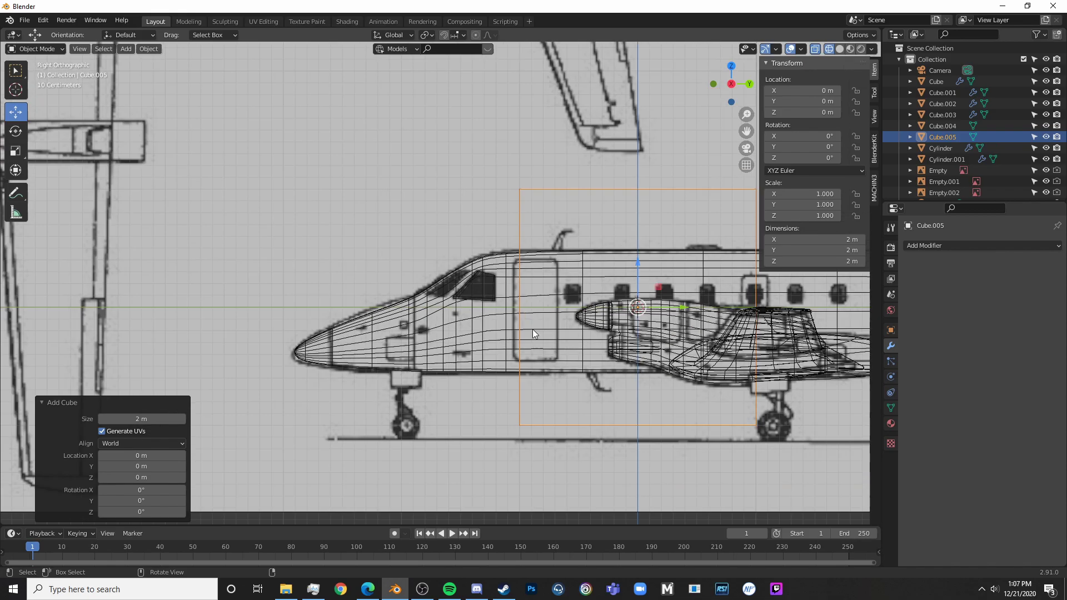
- Scale the new cube down to about 0.188 m and raise it about 0.213 m along Z to windshield height
{"action": "key", "text": "KP_1"}
{"action": "scroll", "coordinate": [539, 328], "scroll_direction": "up", "scroll_amount": 5}
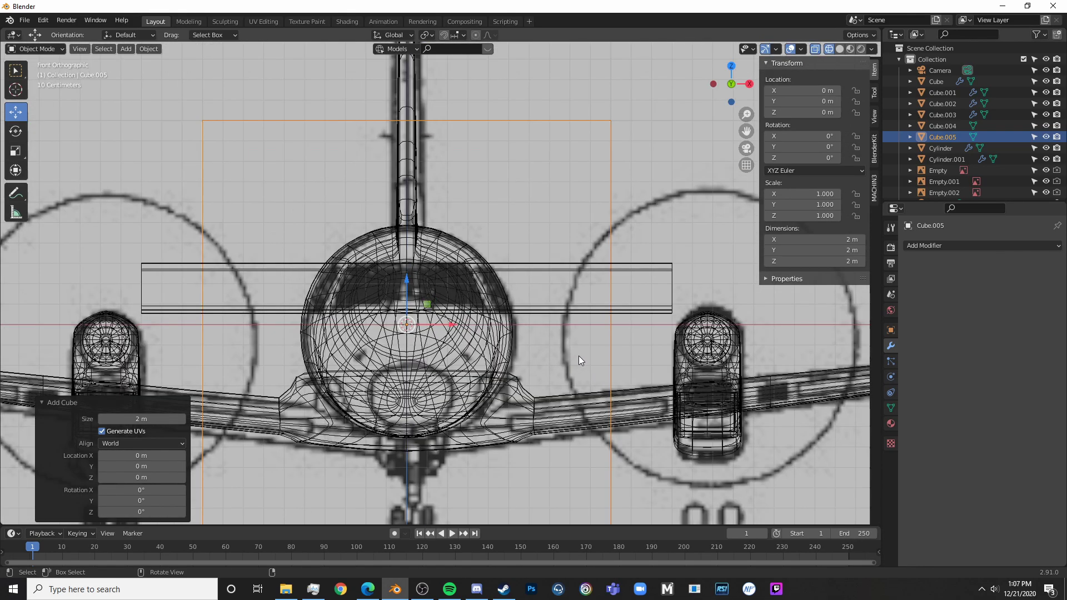
{"action": "key", "text": "s"}
{"action": "left_click", "coordinate": [422, 315]}
{"action": "scroll", "coordinate": [466, 334], "scroll_direction": "up", "scroll_amount": 6}
{"action": "key", "text": "s"}
{"action": "left_click", "coordinate": [449, 345]}
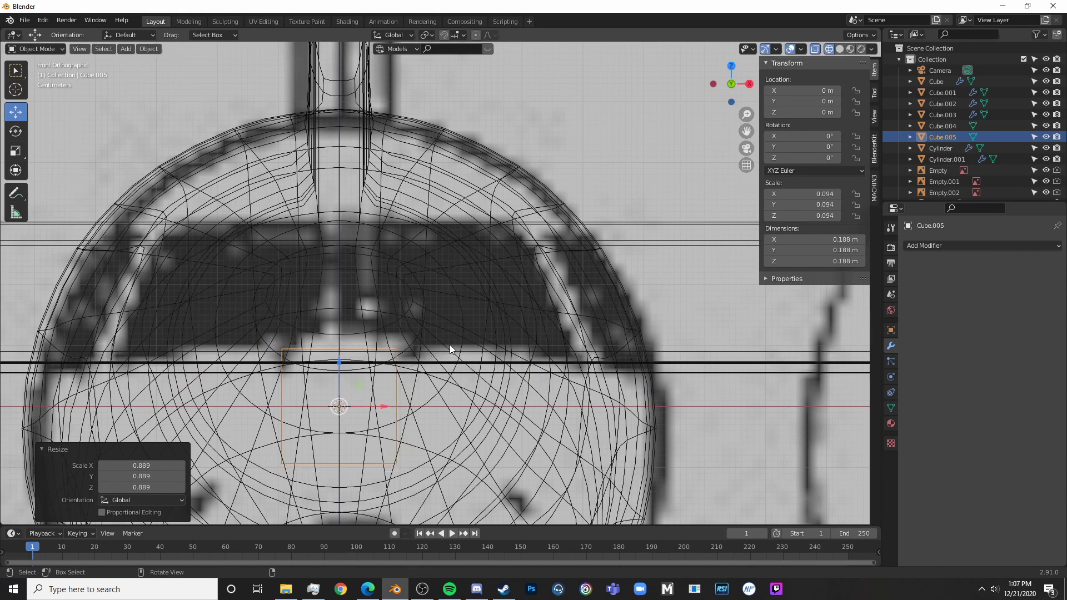
{"action": "left_click_drag", "start_coordinate": [334, 362], "coordinate": [336, 232]}
- Switch to the browser, find an Embraer 120 photo from a front angle among the image results, and examine its cockpit windows
{"action": "left_click", "coordinate": [368, 590]}
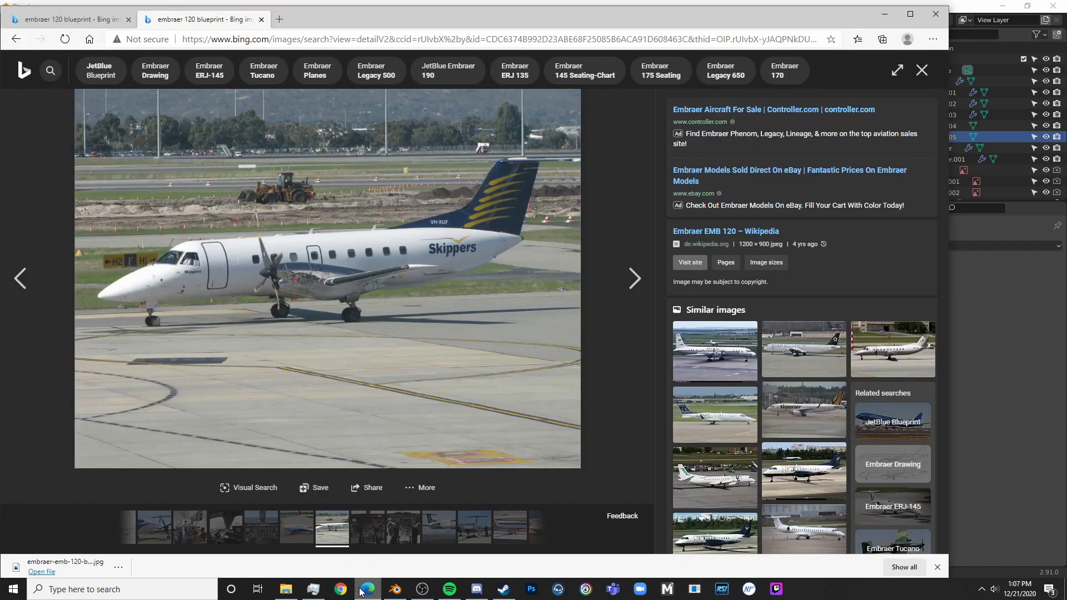
{"action": "left_click", "coordinate": [11, 43]}
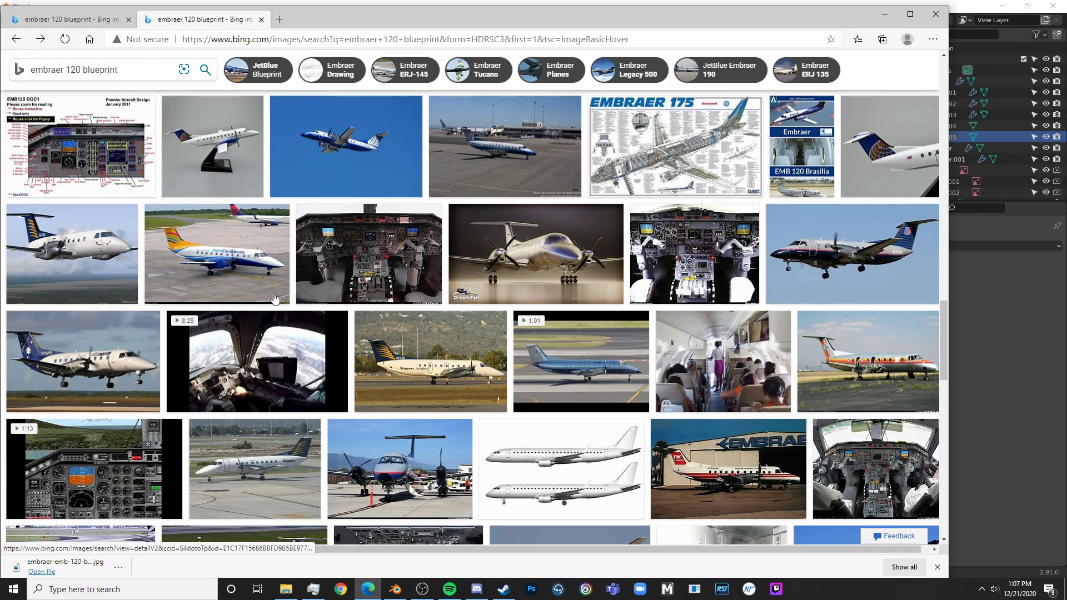
{"action": "scroll", "coordinate": [89, 259], "scroll_direction": "up", "scroll_amount": 8}
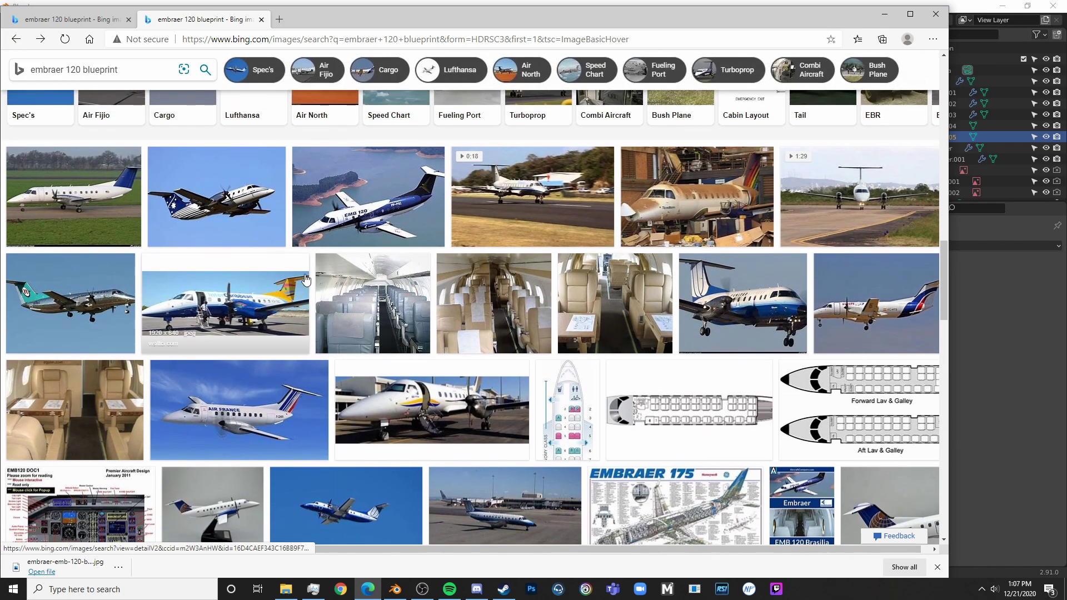
{"action": "scroll", "coordinate": [274, 250], "scroll_direction": "up", "scroll_amount": 8}
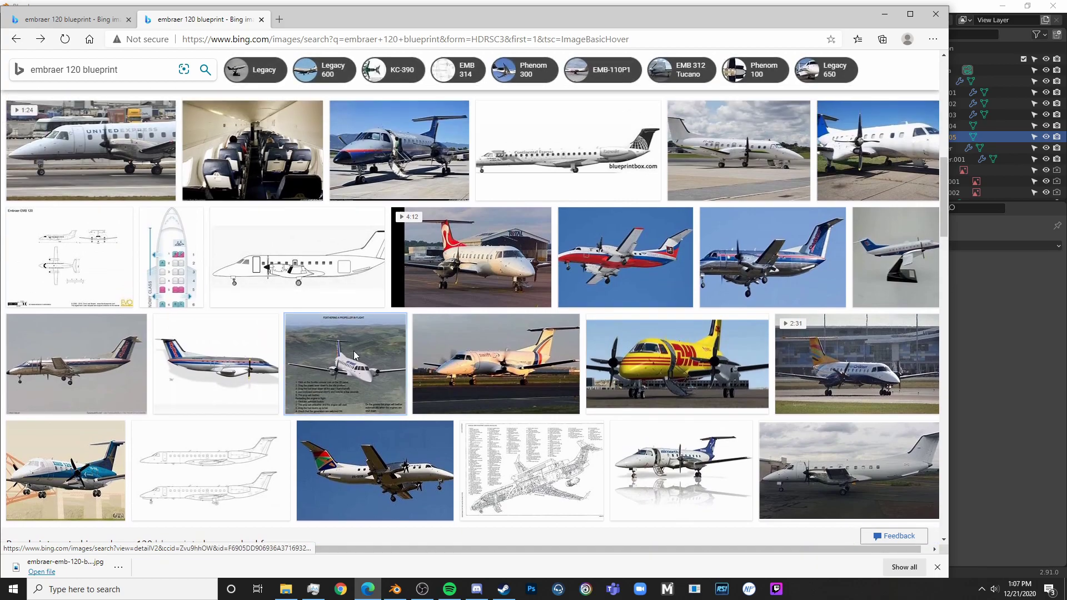
{"action": "left_click", "coordinate": [345, 356]}
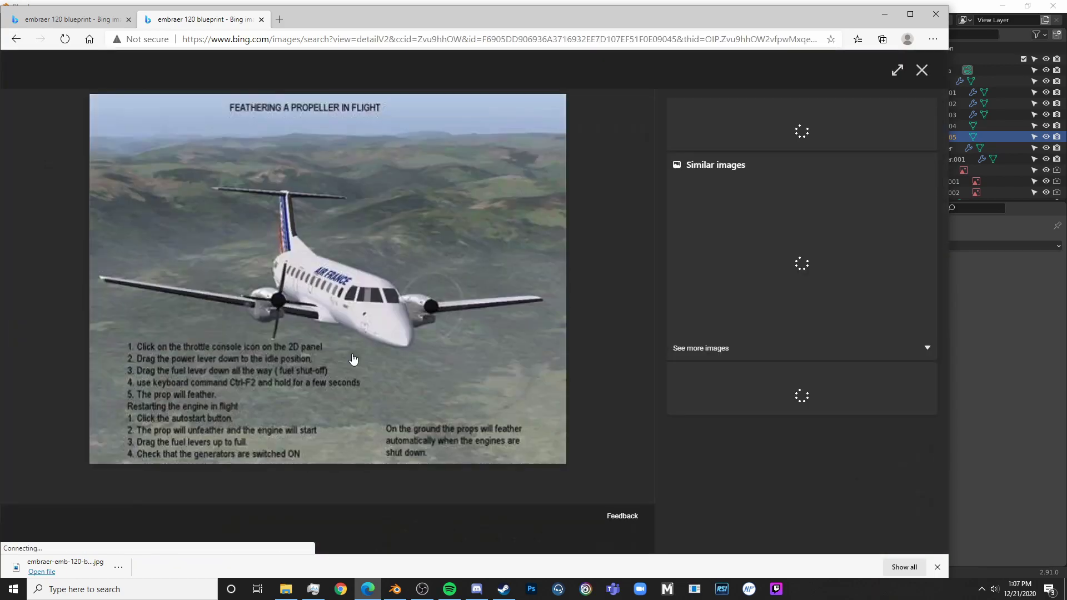
{"action": "left_click", "coordinate": [21, 46]}
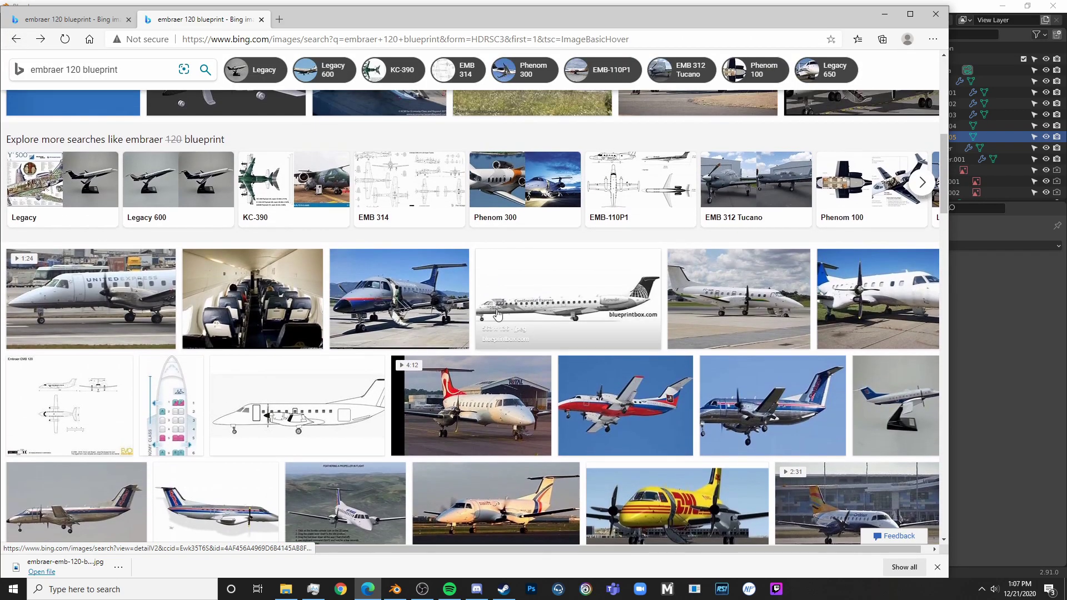
{"action": "left_click", "coordinate": [526, 410]}
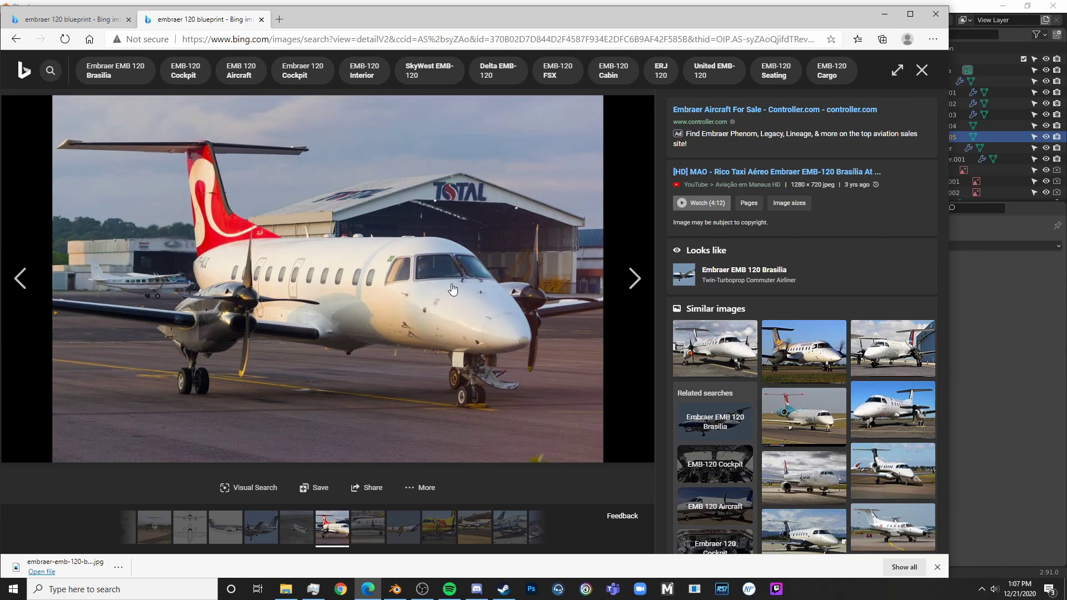
{"action": "left_click", "coordinate": [995, 440]}
- In Blender, move the cube about 0.184 m along X onto one half of the windshield in front view
{"action": "scroll", "coordinate": [458, 398], "scroll_direction": "up", "scroll_amount": 5}
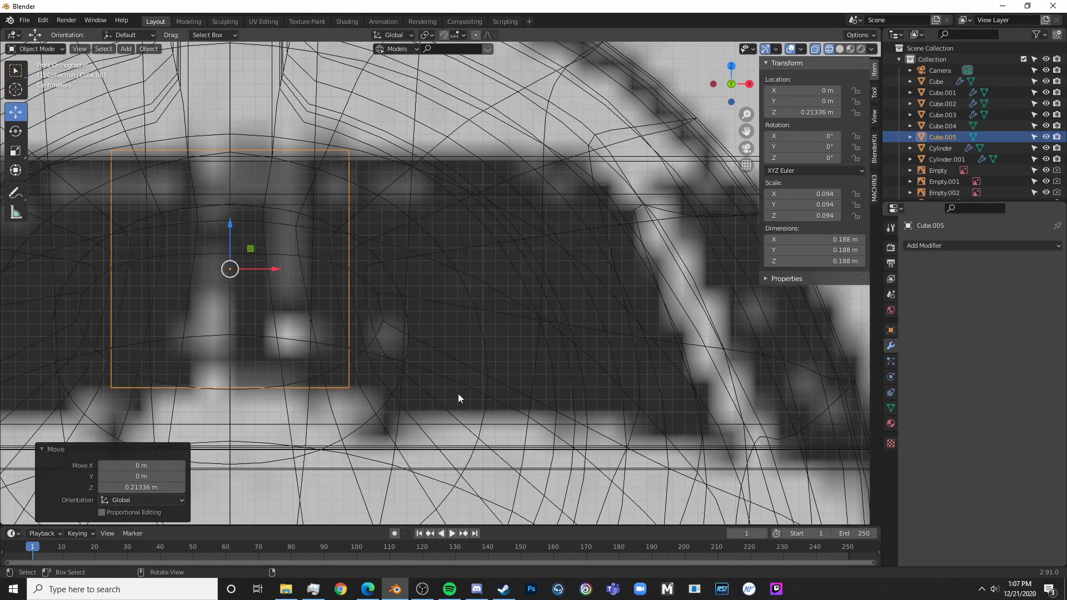
{"action": "scroll", "coordinate": [318, 298], "scroll_direction": "down", "scroll_amount": 5}
{"action": "key", "text": "g"}
{"action": "key", "text": "x"}
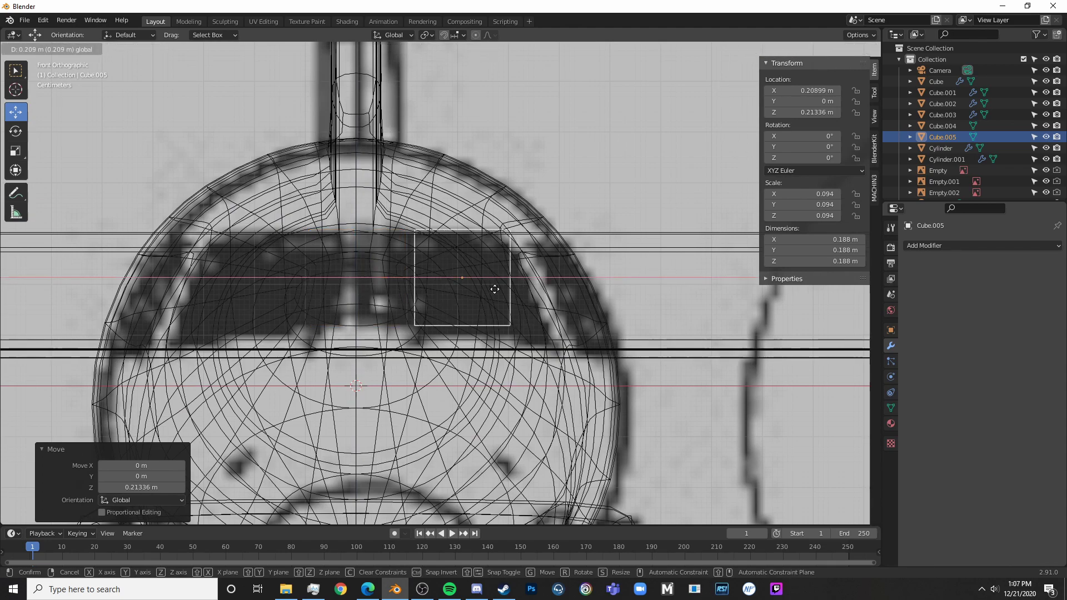
{"action": "left_click", "coordinate": [491, 291]}
- Select the cube's top vertices and lower them slightly along Z to the windshield's upper edge
{"action": "key", "text": "Tab"}
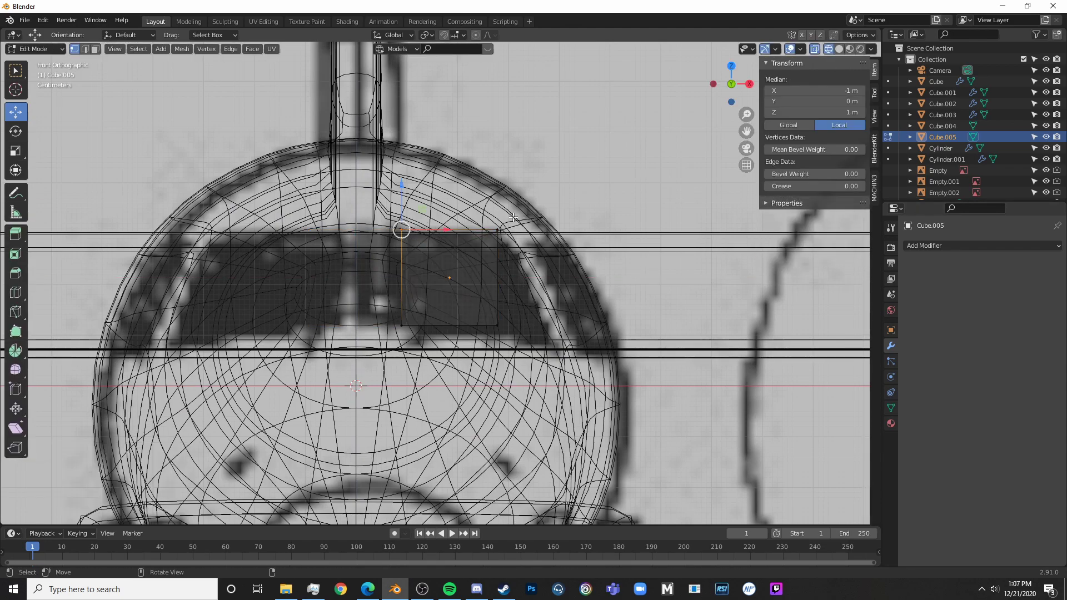
{"action": "left_click", "coordinate": [507, 220]}
{"action": "key", "text": "Return"}
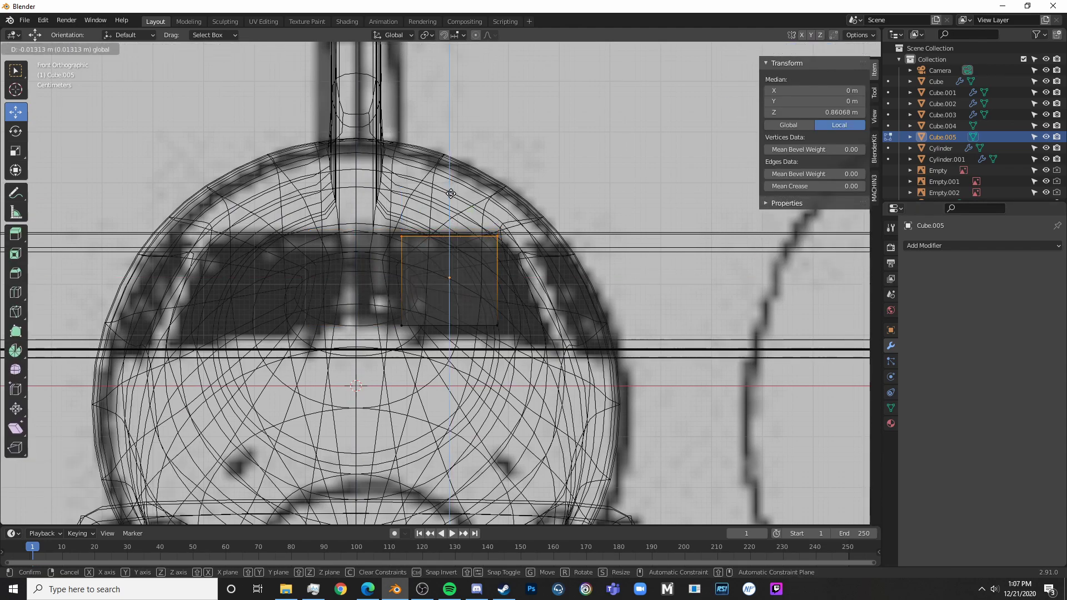
{"action": "key", "text": "alt+a"}
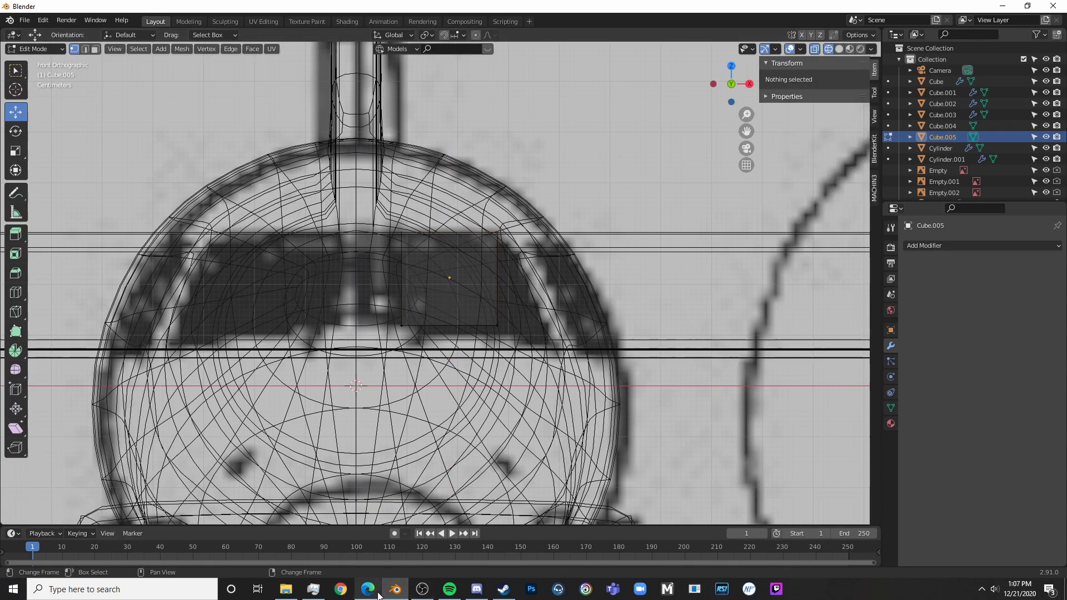
- Check the windshield shape in the browser's reference photo against the cube's lower outer corner in Blender
{"action": "left_click", "coordinate": [378, 595]}
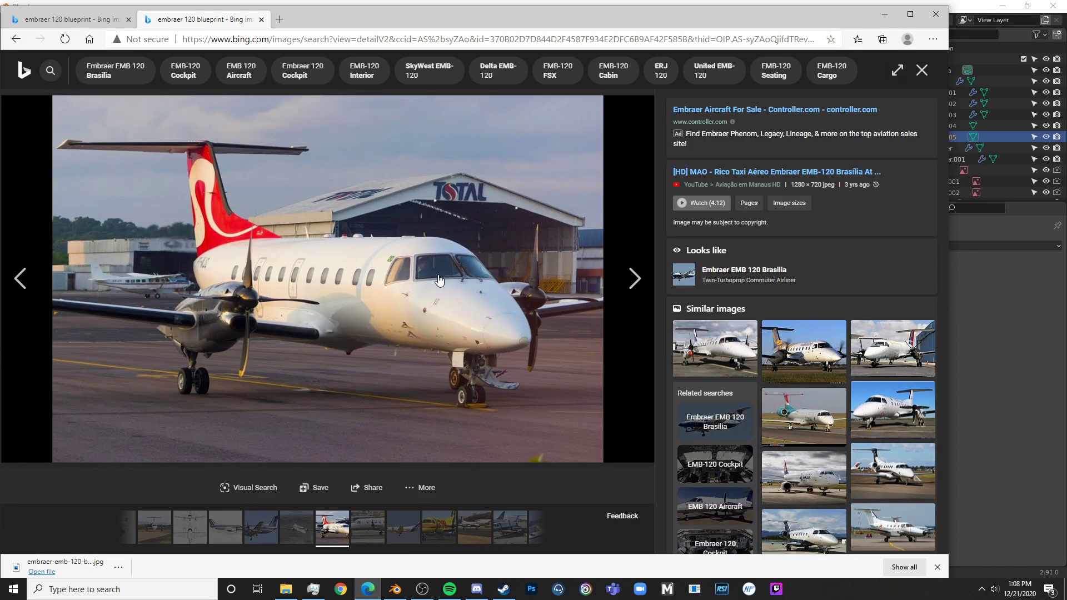
{"action": "left_click", "coordinate": [969, 458]}
{"action": "scroll", "coordinate": [547, 399], "scroll_direction": "up", "scroll_amount": 3}
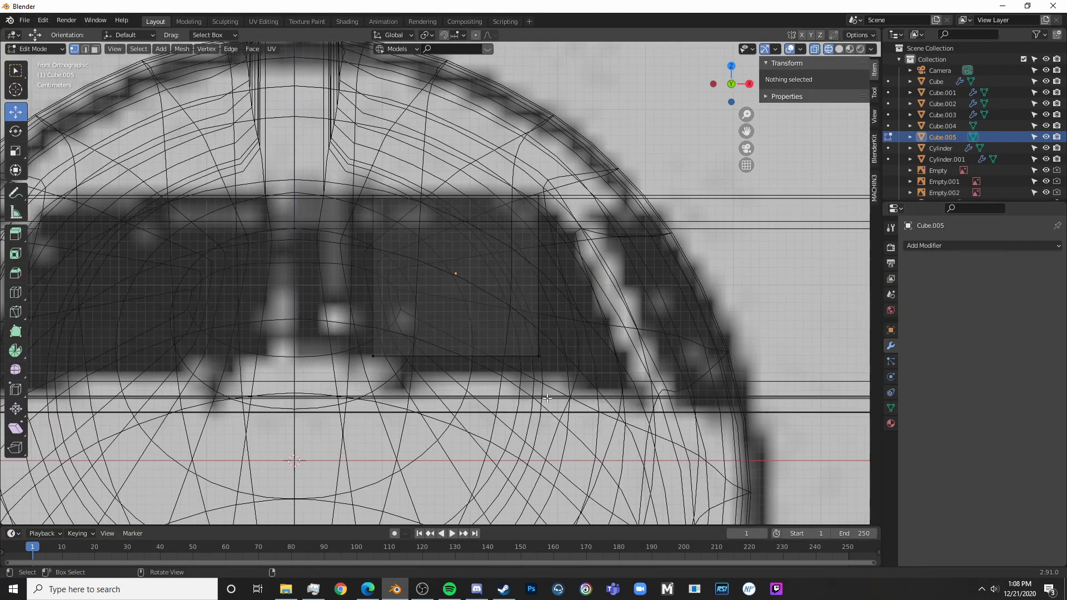
{"action": "key", "text": "Tab"}
{"action": "key", "text": "Tab"}
{"action": "left_click", "coordinate": [533, 359]}
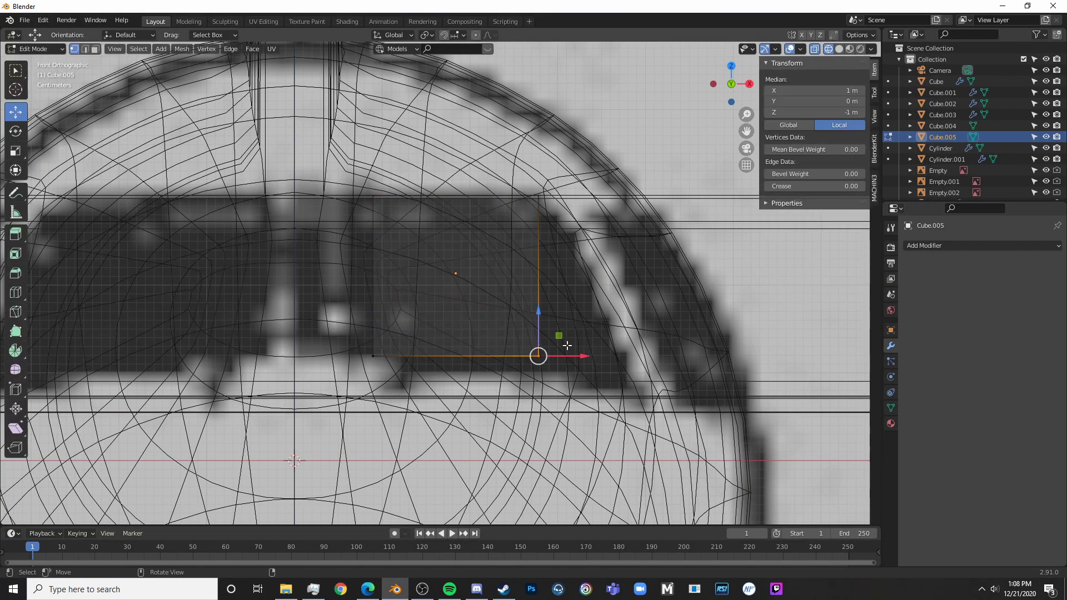
- Move the small cube forward along Y from the fuselage middle to the cockpit windshield
{"action": "scroll", "coordinate": [537, 312], "scroll_direction": "down", "scroll_amount": 6}
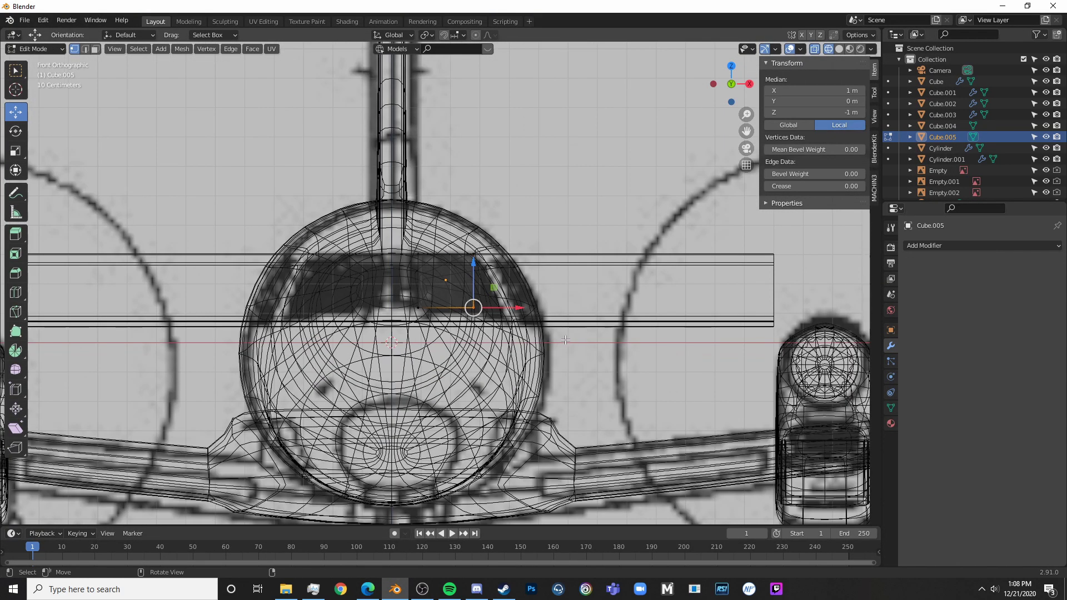
{"action": "key", "text": "shift+z"}
{"action": "key", "text": "Tab"}
{"action": "key", "text": "Tab"}
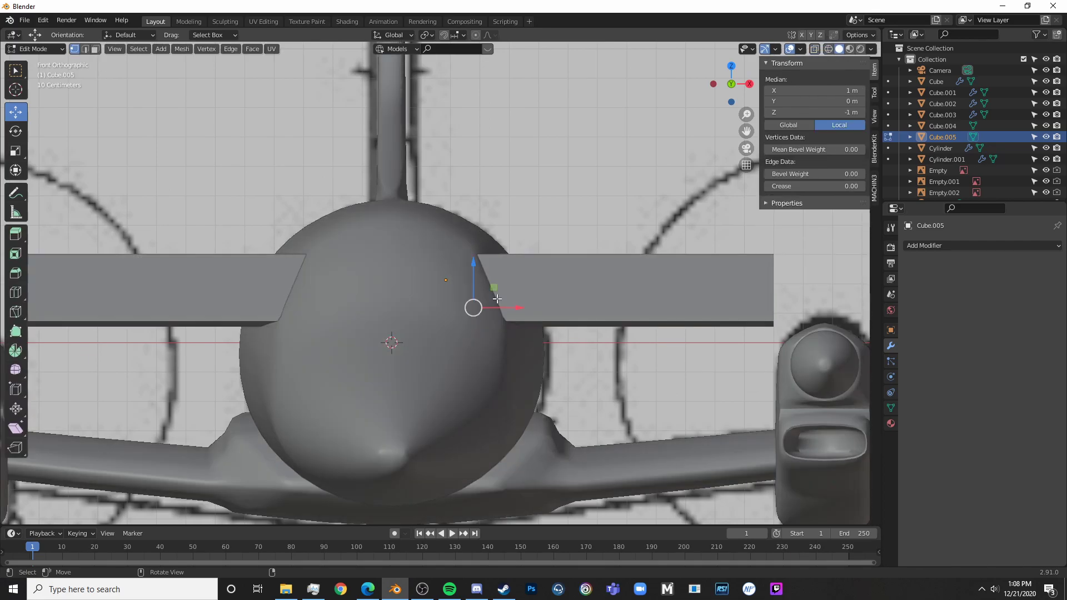
{"action": "key", "text": "Tab"}
{"action": "middle_click_drag", "start_coordinate": [497, 298], "coordinate": [409, 365]}
{"action": "scroll", "coordinate": [547, 293], "scroll_direction": "down", "scroll_amount": 5}
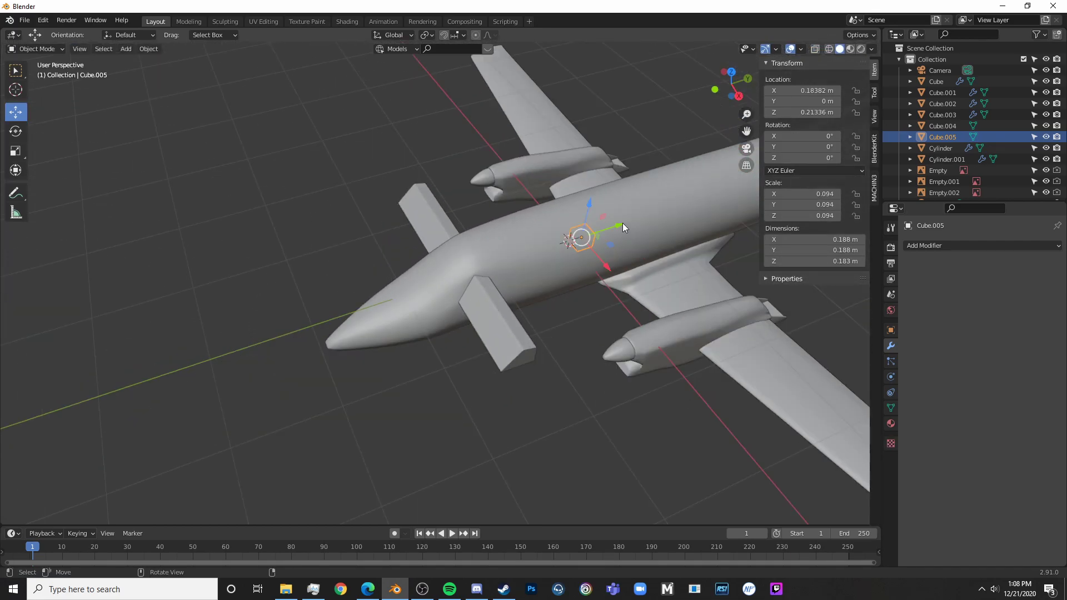
{"action": "left_click_drag", "start_coordinate": [623, 224], "coordinate": [484, 269]}
- Move the windshield block's bottom vertices forward along Y and slightly down to match the slanted windshield in side view
{"action": "key", "text": "KP_3"}
{"action": "key", "text": "shift+z"}
{"action": "key", "text": "Tab"}
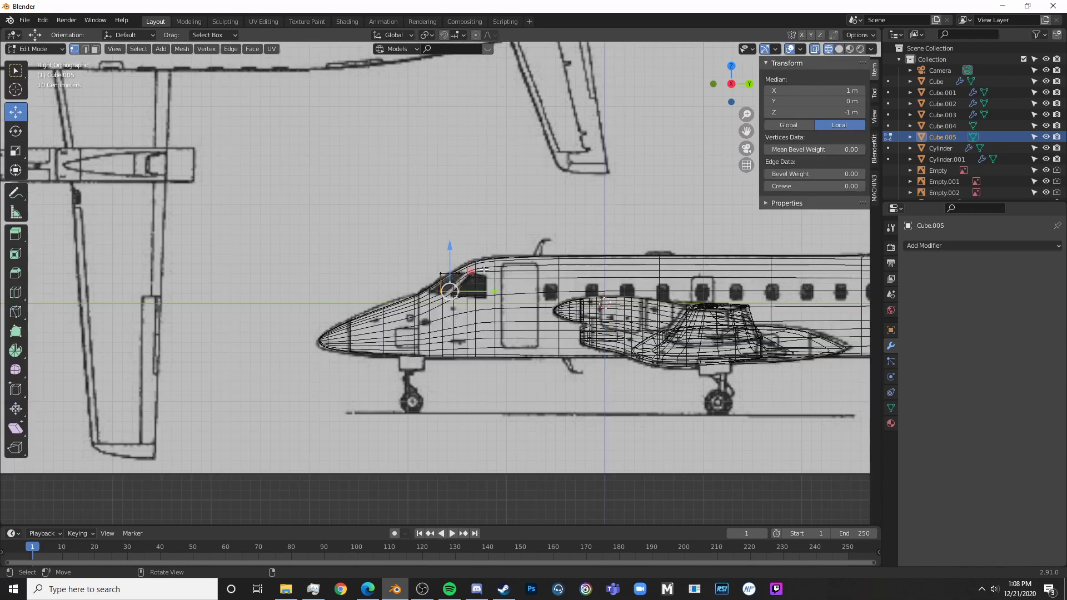
{"action": "scroll", "coordinate": [544, 339], "scroll_direction": "up", "scroll_amount": 6}
{"action": "scroll", "coordinate": [509, 314], "scroll_direction": "up", "scroll_amount": 3}
{"action": "key", "text": "alt+a"}
{"action": "key", "text": "c"}
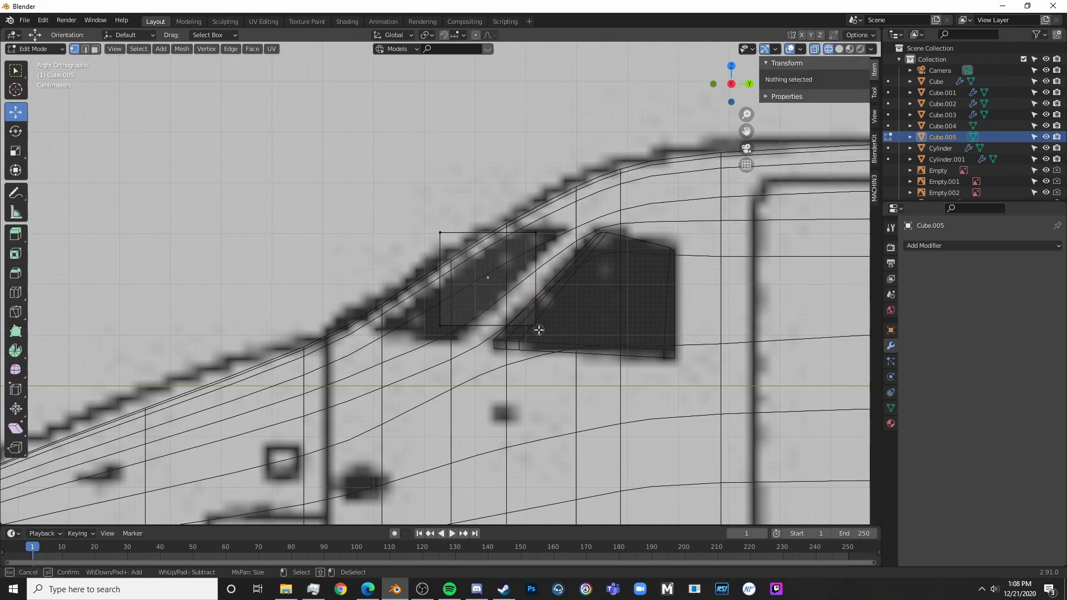
{"action": "left_click", "coordinate": [537, 327]}
{"action": "right_click", "coordinate": [424, 317]}
{"action": "key", "text": "c"}
{"action": "left_click", "coordinate": [443, 323]}
{"action": "right_click", "coordinate": [447, 327]}
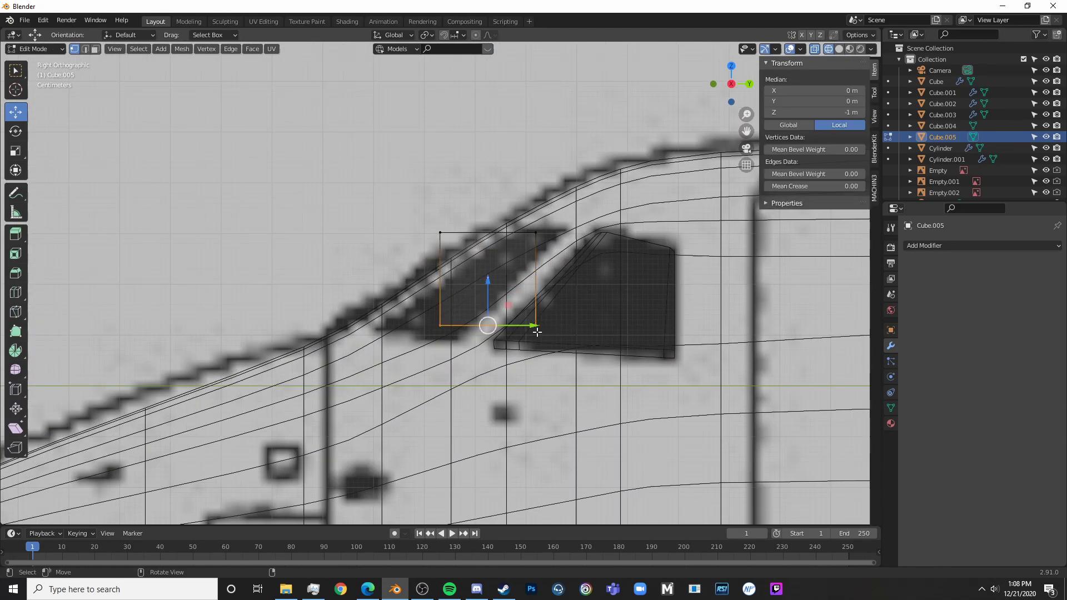
{"action": "left_click_drag", "start_coordinate": [533, 326], "coordinate": [462, 334]}
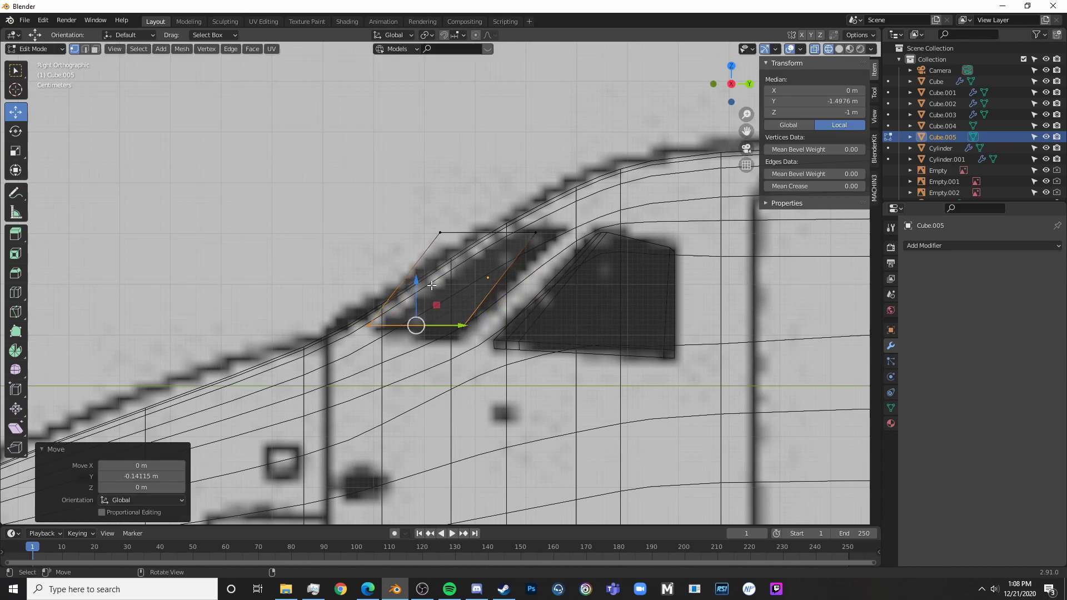
{"action": "left_click_drag", "start_coordinate": [420, 285], "coordinate": [420, 297]}
{"action": "left_click_drag", "start_coordinate": [461, 340], "coordinate": [452, 340]}
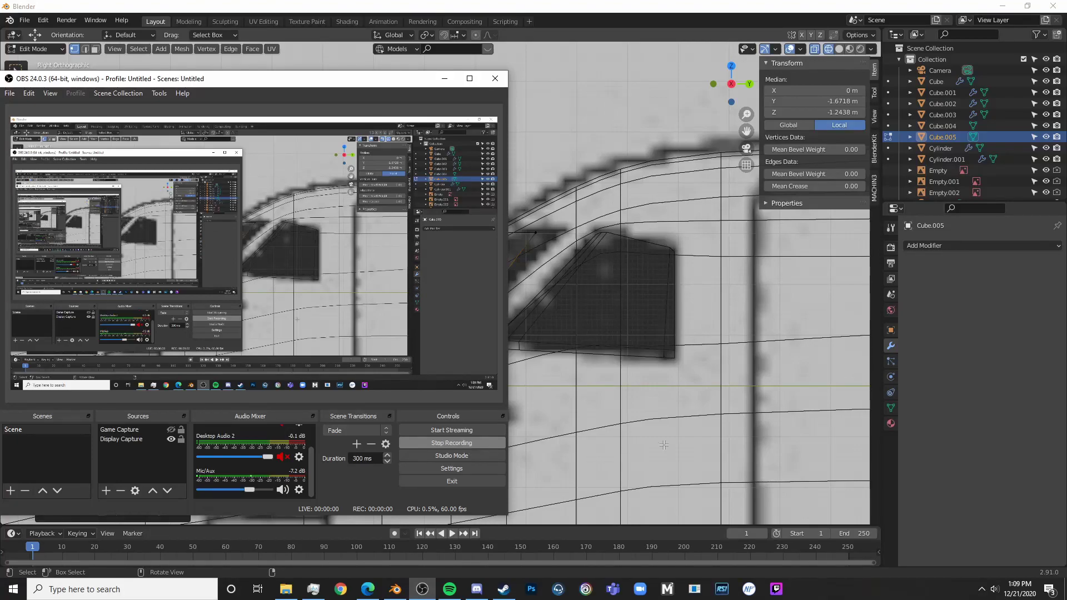
- Move the windshield block's upper rear vertices back about 0.054 m along Y to follow the blueprint window's slanted rear edge
{"action": "key", "text": "alt+Tab"}
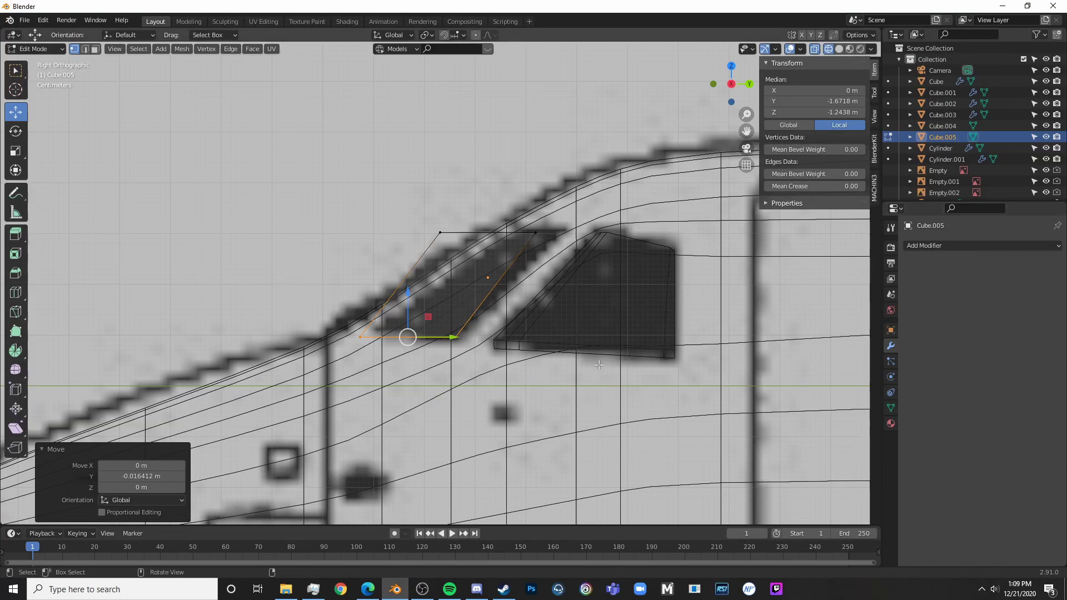
{"action": "scroll", "coordinate": [475, 335], "scroll_direction": "up", "scroll_amount": 4}
{"action": "left_click", "coordinate": [603, 250]}
{"action": "left_click_drag", "start_coordinate": [657, 199], "coordinate": [626, 166]}
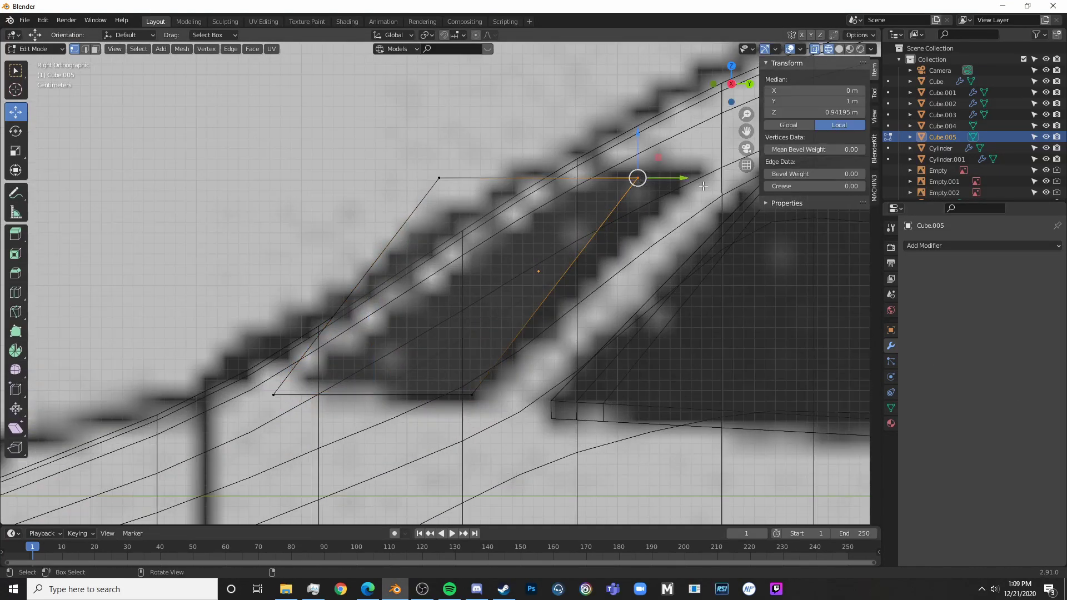
{"action": "key", "text": "g"}
{"action": "key", "text": "y"}
{"action": "left_click", "coordinate": [743, 164]}
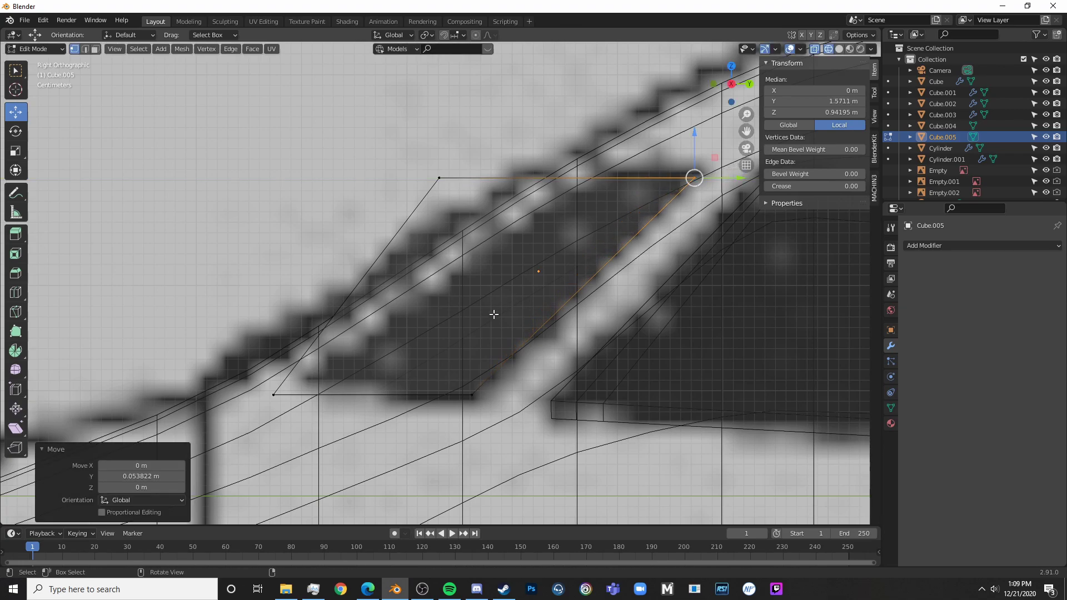
- Select the windshield block's front vertices and move them forward along Y until they stand clear of the fuselage nose
{"action": "scroll", "coordinate": [494, 315], "scroll_direction": "down", "scroll_amount": 4}
{"action": "left_click", "coordinate": [413, 377]}
{"action": "key", "text": "c"}
{"action": "left_click_drag", "start_coordinate": [359, 338], "coordinate": [442, 225]}
{"action": "right_click", "coordinate": [443, 221]}
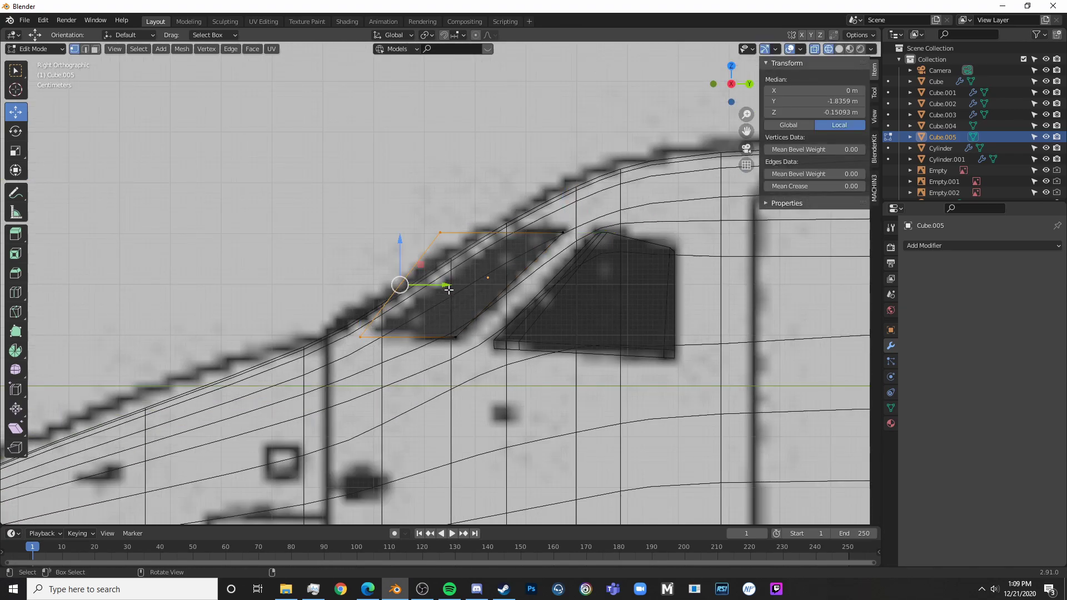
{"action": "left_click_drag", "start_coordinate": [448, 285], "coordinate": [336, 277]}
{"action": "key", "text": "Tab"}
{"action": "scroll", "coordinate": [499, 371], "scroll_direction": "down", "scroll_amount": 7}
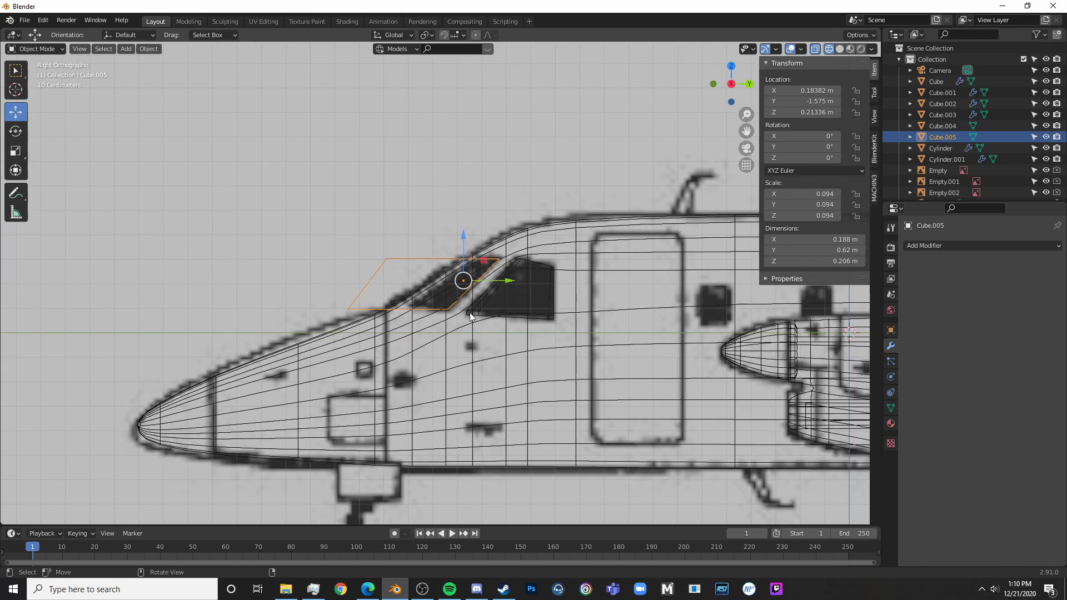
{"action": "scroll", "coordinate": [442, 342], "scroll_direction": "up", "scroll_amount": 8}
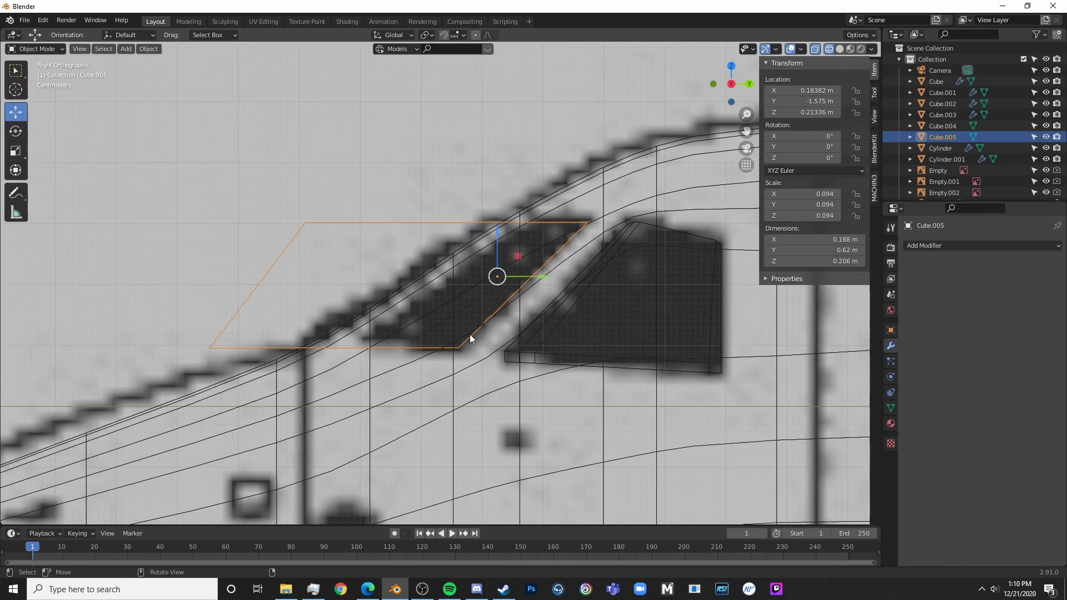
- In front view, move the windshield block's inner vertices along X toward the fuselage centreline
{"action": "key", "text": "Tab"}
{"action": "key", "text": "KP_1"}
{"action": "key", "text": "KP_Decimal"}
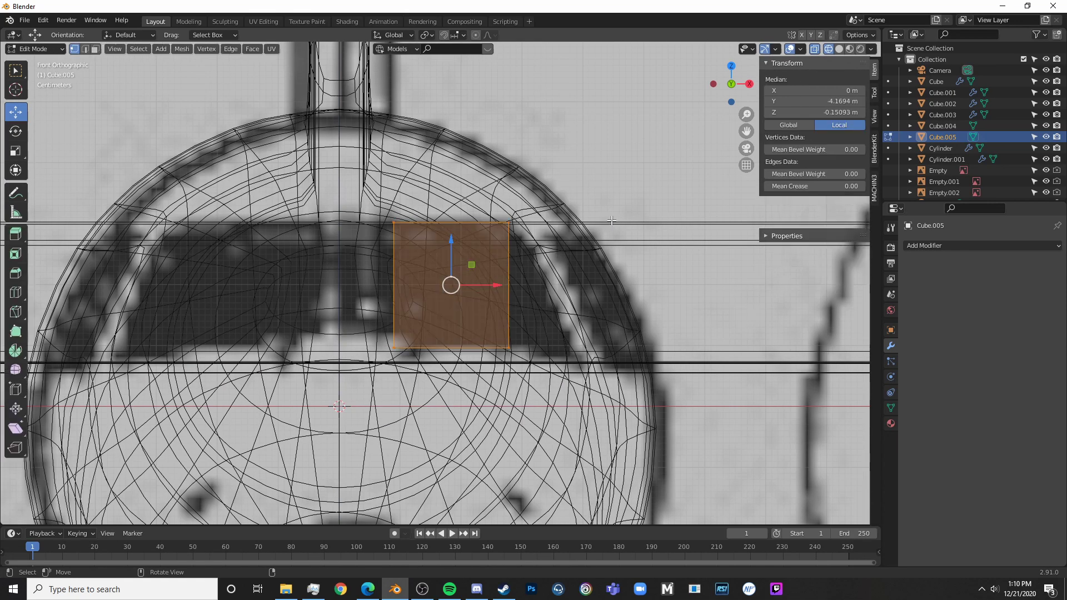
{"action": "key", "text": "alt+a"}
{"action": "key", "text": "c"}
{"action": "left_click", "coordinate": [351, 411]}
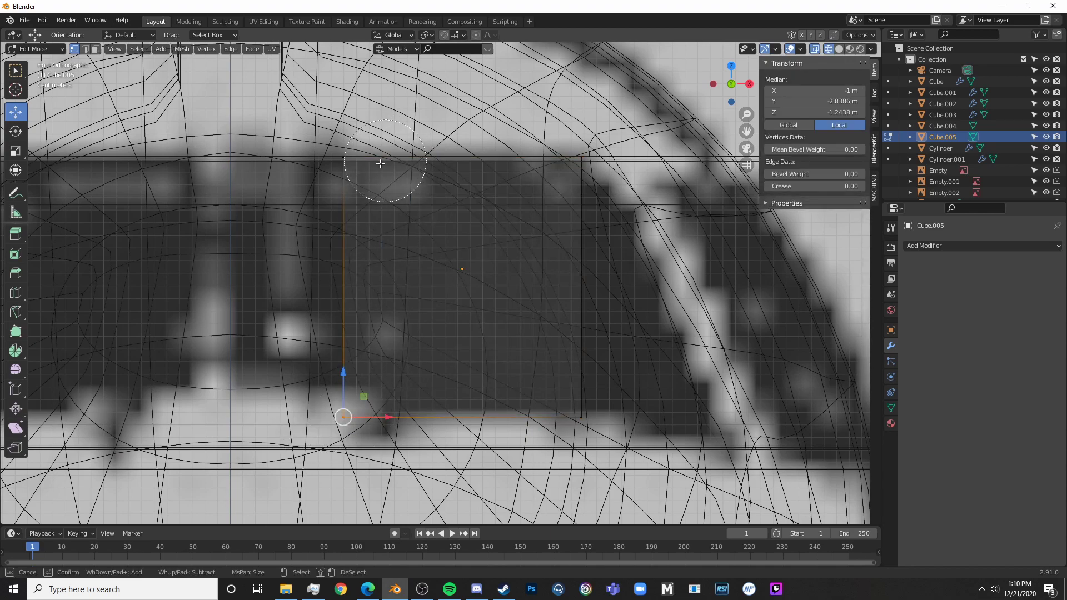
{"action": "left_click", "coordinate": [367, 167]}
{"action": "right_click", "coordinate": [369, 201]}
{"action": "left_click_drag", "start_coordinate": [386, 284], "coordinate": [336, 288]}
- Move the block's lower outer vertices about 0.102 m outward along X, and adjust them along Z to the windshield's lower corner
{"action": "key", "text": "alt+a"}
{"action": "key", "text": "c"}
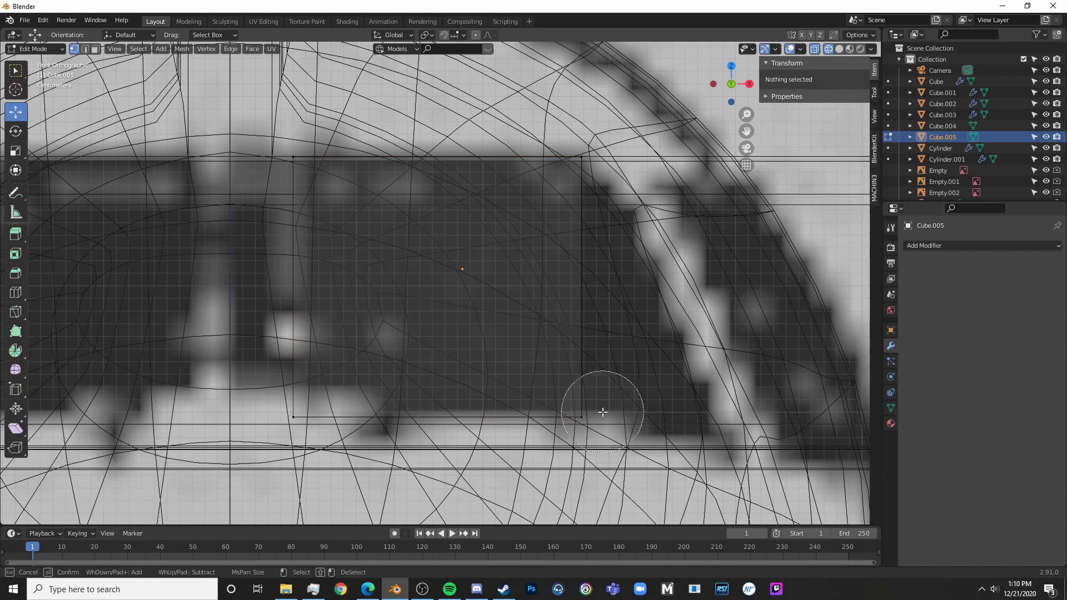
{"action": "left_click", "coordinate": [600, 413]}
{"action": "left_click", "coordinate": [572, 170]}
{"action": "right_click", "coordinate": [557, 184]}
{"action": "left_click", "coordinate": [581, 416]}
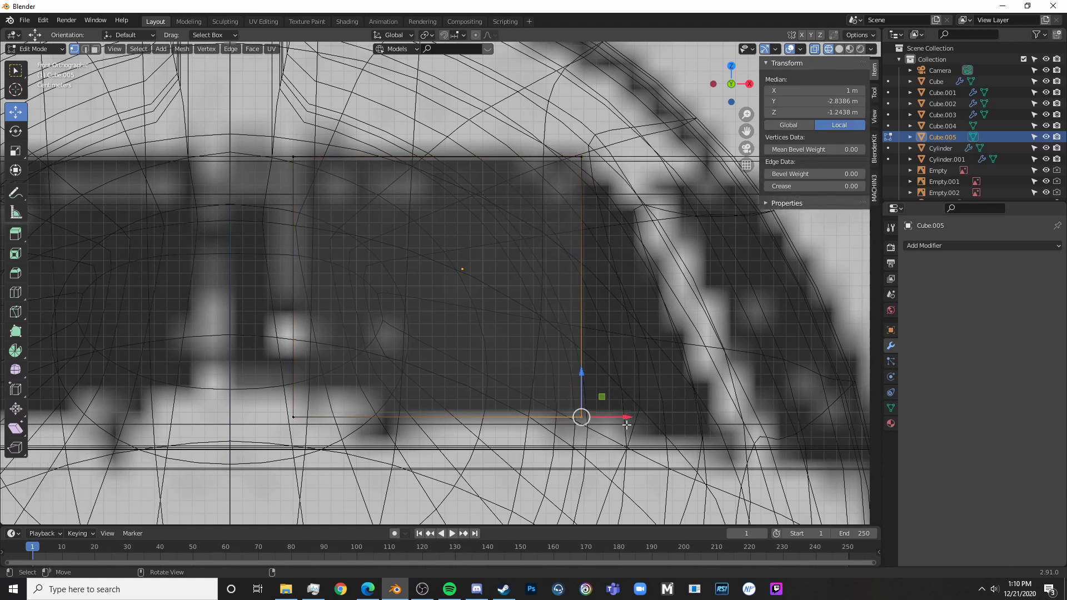
{"action": "key", "text": "g"}
{"action": "left_click", "coordinate": [756, 440]}
{"action": "key", "text": "g"}
{"action": "key", "text": "z"}
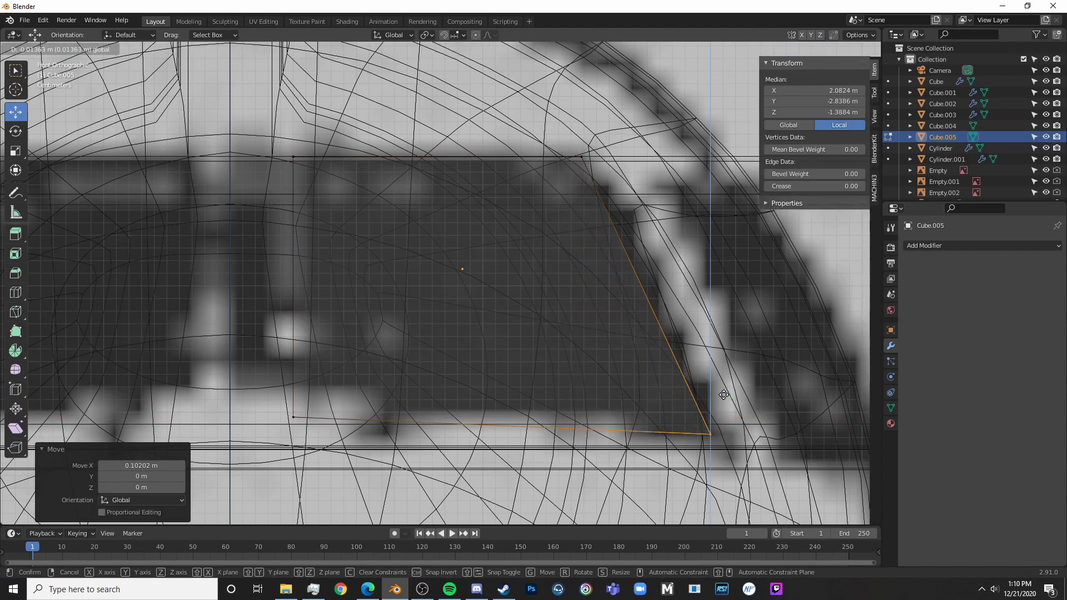
{"action": "left_click", "coordinate": [728, 392]}
- Pull the lower outer vertices about 0.015 m inward along X to leave a gap beside the side window block
{"action": "key", "text": "Tab"}
{"action": "scroll", "coordinate": [683, 424], "scroll_direction": "down", "scroll_amount": 7}
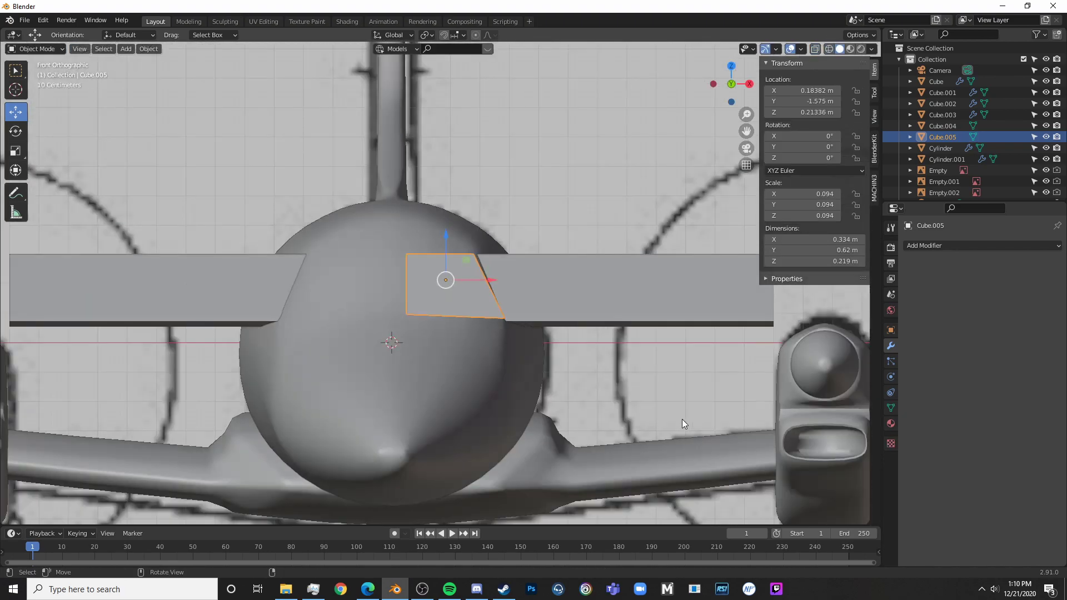
{"action": "key", "text": "Tab"}
{"action": "key", "text": "g"}
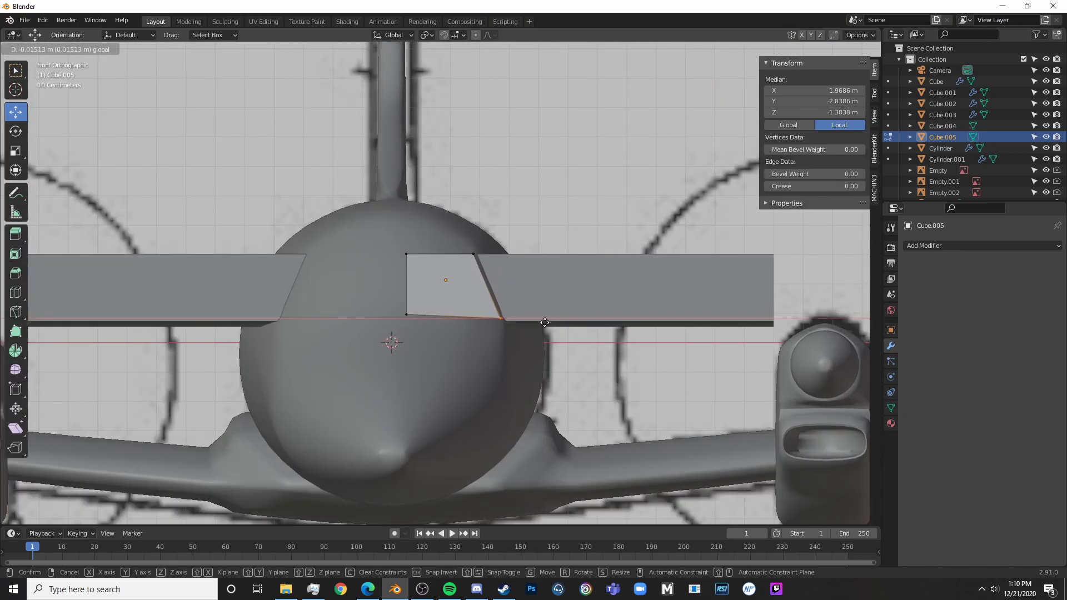
{"action": "left_click", "coordinate": [544, 323]}
{"action": "key", "text": "Tab"}
{"action": "middle_click_drag", "start_coordinate": [505, 333], "coordinate": [539, 333], "text": "shift"}
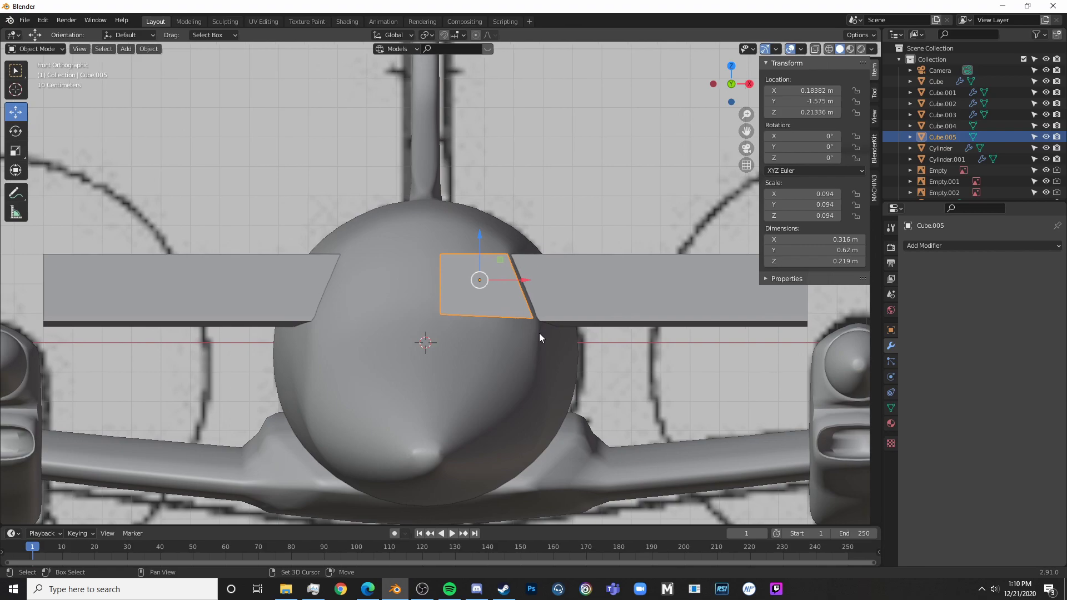
- Add a Mirror modifier on the X axis to the windshield block with the fuselage Cylinder as mirror object
{"action": "left_click", "coordinate": [956, 246]}
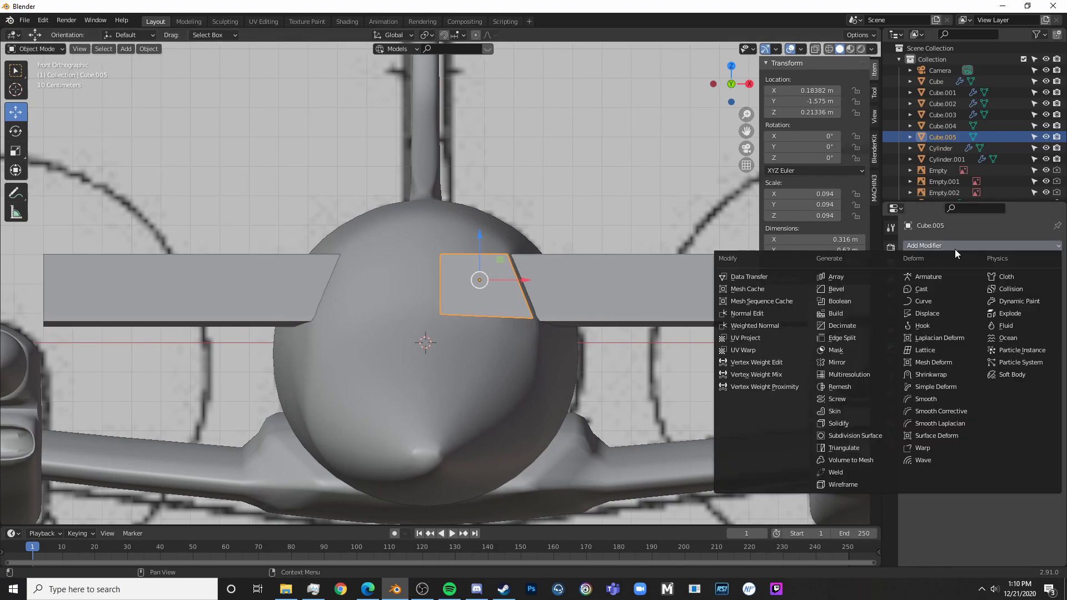
{"action": "left_click", "coordinate": [837, 362]}
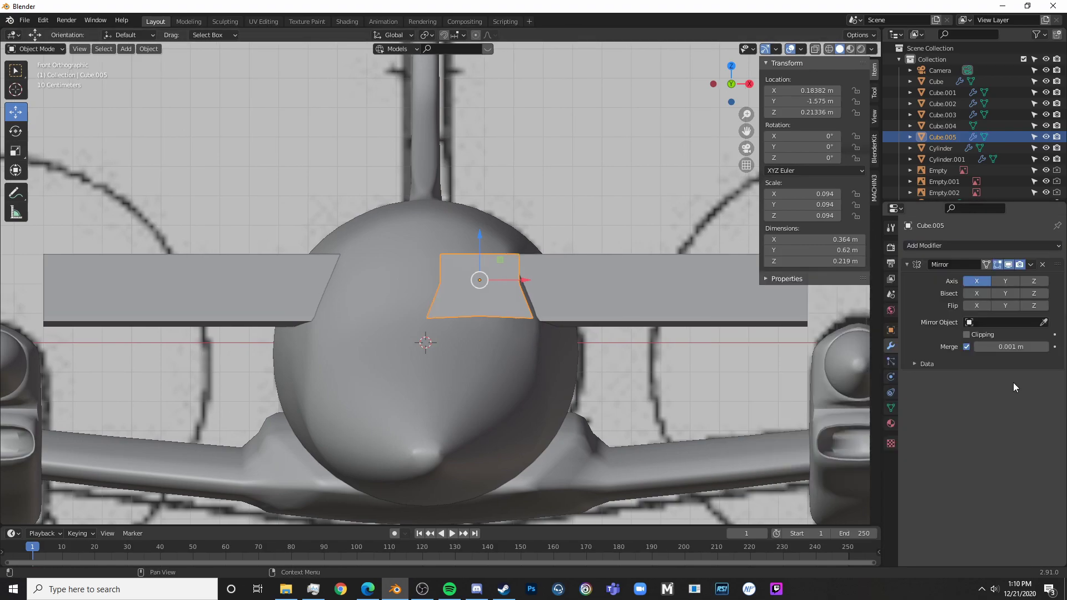
{"action": "left_click", "coordinate": [1041, 321]}
{"action": "left_click", "coordinate": [1044, 559]}
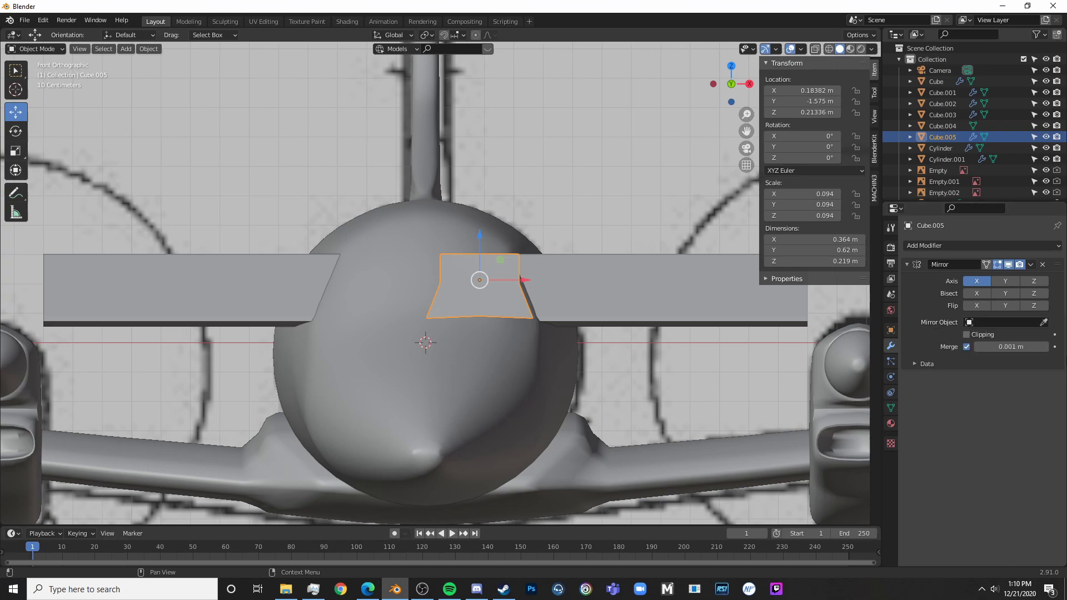
{"action": "left_click", "coordinate": [452, 387]}
{"action": "scroll", "coordinate": [532, 409], "scroll_direction": "up", "scroll_amount": 4}
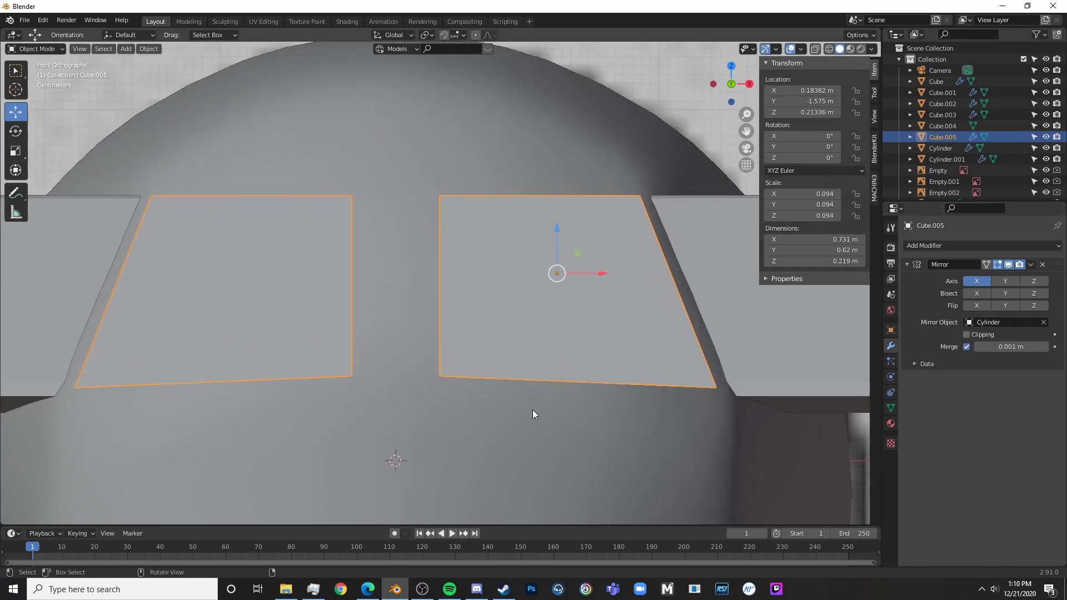
- Move the windshield block's inner vertices along X closer to the centreline to narrow the gap between the two panes
{"action": "scroll", "coordinate": [503, 355], "scroll_direction": "down", "scroll_amount": 4}
{"action": "key", "text": "Tab"}
{"action": "scroll", "coordinate": [469, 315], "scroll_direction": "up", "scroll_amount": 4}
{"action": "key", "text": "shift+z"}
{"action": "key", "text": "a"}
{"action": "key", "text": "a"}
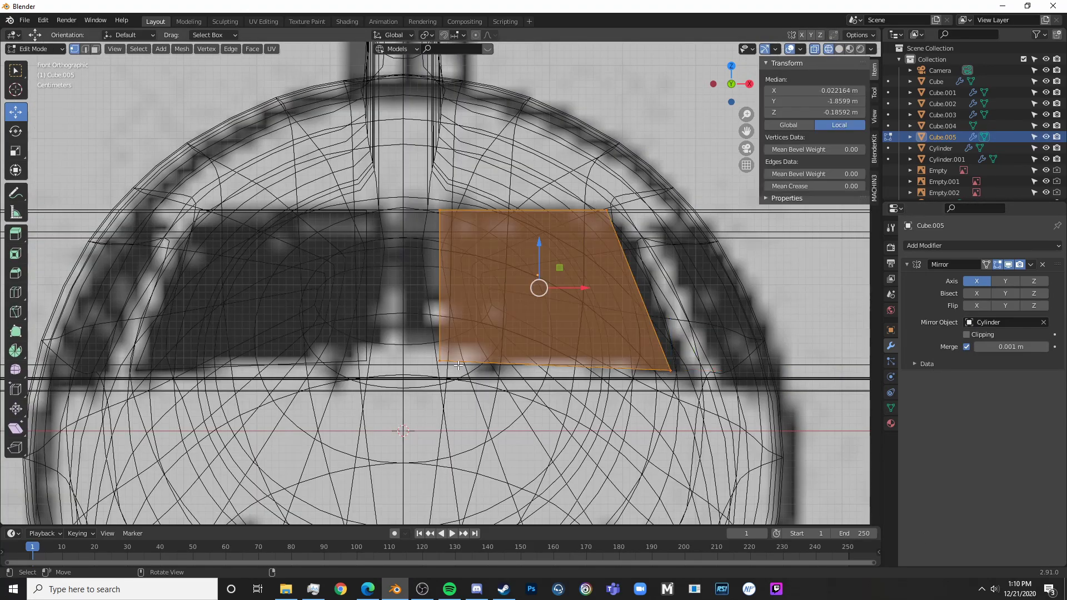
{"action": "key", "text": "a"}
{"action": "key", "text": "c"}
{"action": "left_click_drag", "start_coordinate": [467, 291], "coordinate": [481, 231]}
{"action": "key", "text": "Escape"}
{"action": "key", "text": "shift+z"}
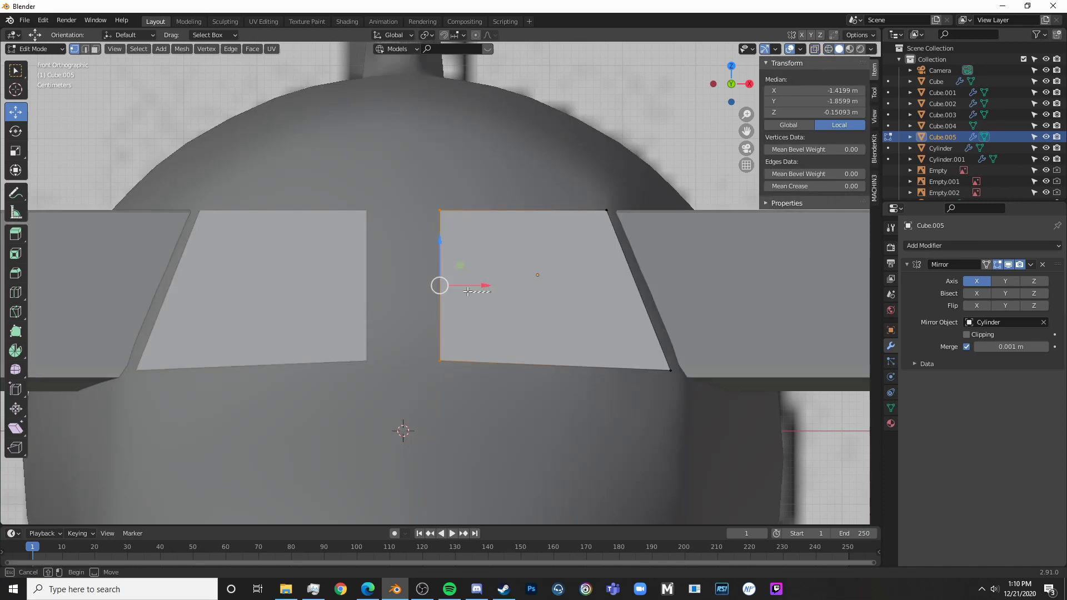
{"action": "left_click_drag", "start_coordinate": [468, 291], "coordinate": [459, 289]}
{"action": "key", "text": "ctrl+z"}
{"action": "key", "text": "Tab"}
- Check the windshield panes' shape in the browser's aircraft reference photo, and return to Blender
{"action": "scroll", "coordinate": [461, 291], "scroll_direction": "down", "scroll_amount": 6}
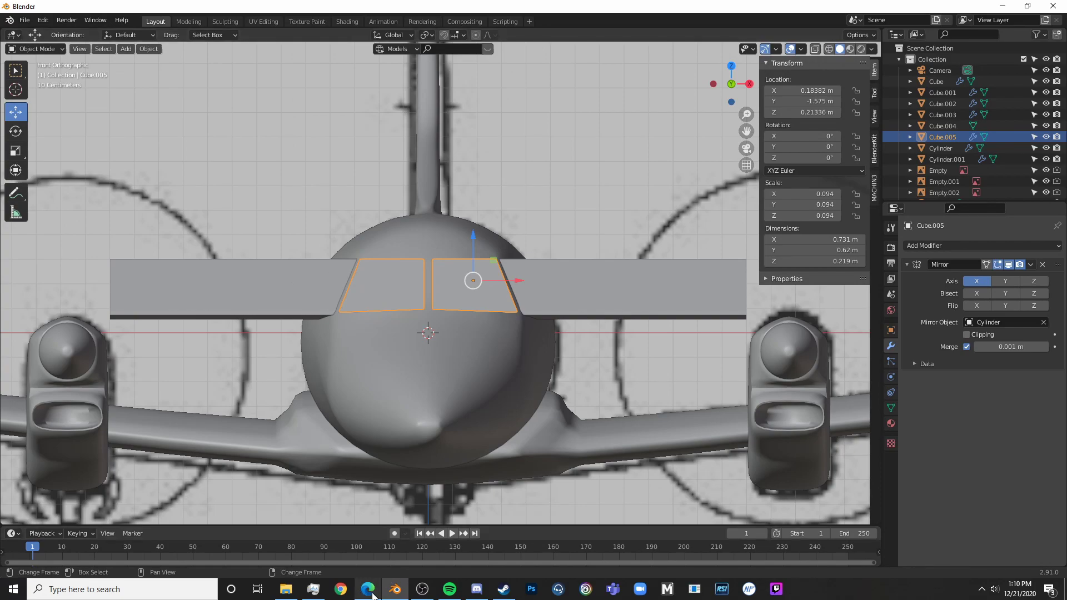
{"action": "left_click", "coordinate": [368, 590]}
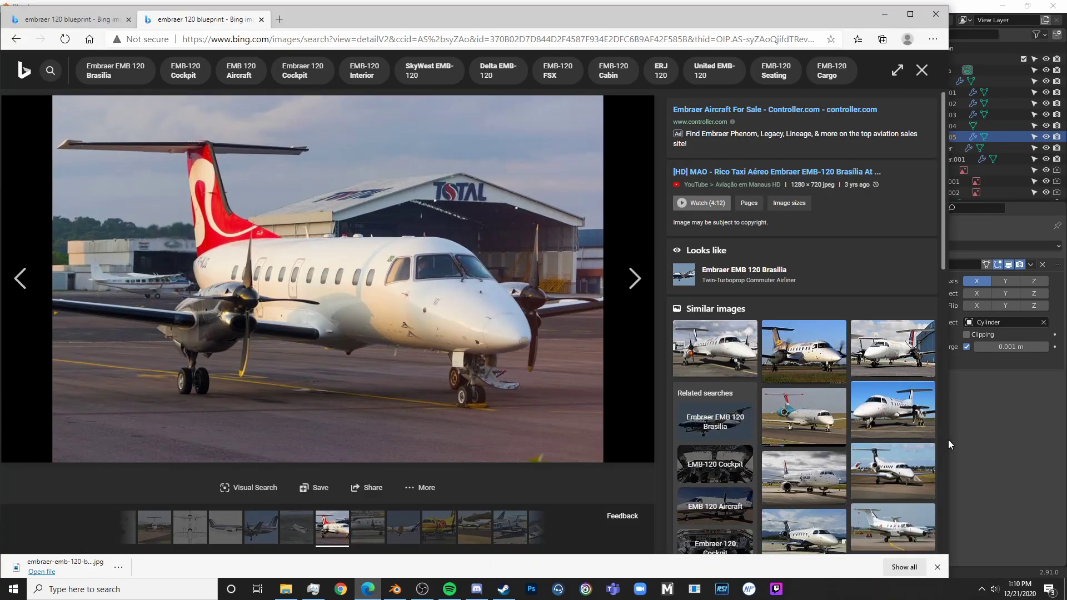
{"action": "left_click", "coordinate": [1006, 485]}
- Add a centred vertical loop cut through the windshield block in wireframe front view
{"action": "scroll", "coordinate": [583, 331], "scroll_direction": "up", "scroll_amount": 6}
{"action": "key", "text": "Tab"}
{"action": "middle_click_drag", "start_coordinate": [584, 330], "coordinate": [548, 312], "text": "shift"}
{"action": "key", "text": "shift+z"}
{"action": "left_click", "coordinate": [496, 374]}
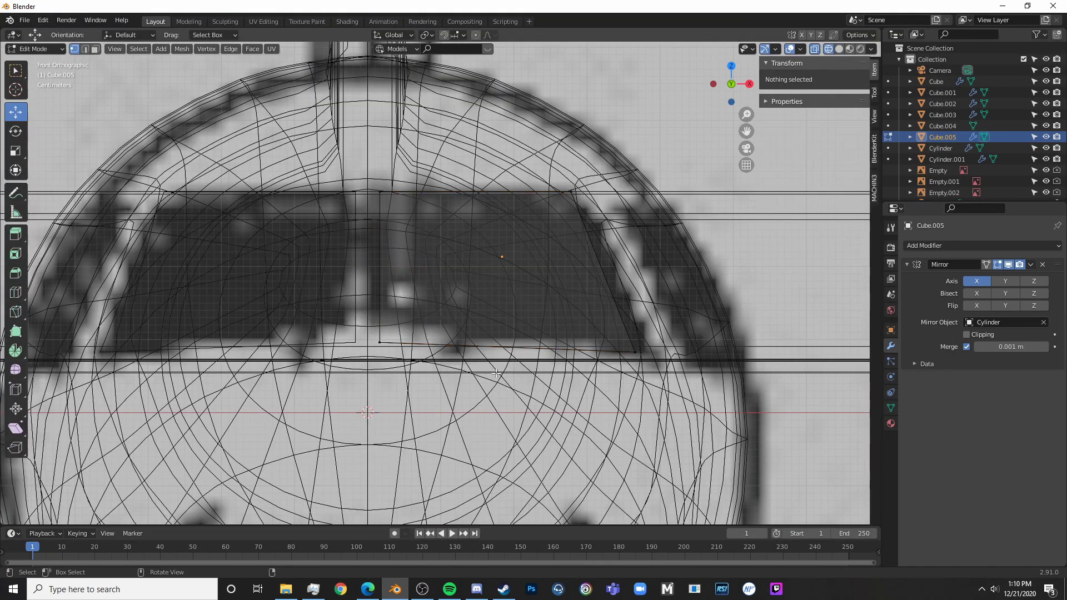
{"action": "key", "text": "ctrl+r"}
{"action": "left_click", "coordinate": [503, 352]}
{"action": "right_click", "coordinate": [503, 352]}
- Raise the loop cut's bottom vertices slightly along Z to bend the windshield's lower edge
{"action": "key", "text": "alt+a"}
{"action": "key", "text": "c"}
{"action": "left_click", "coordinate": [504, 350]}
{"action": "right_click", "coordinate": [505, 349]}
{"action": "left_click_drag", "start_coordinate": [508, 308], "coordinate": [512, 300]}
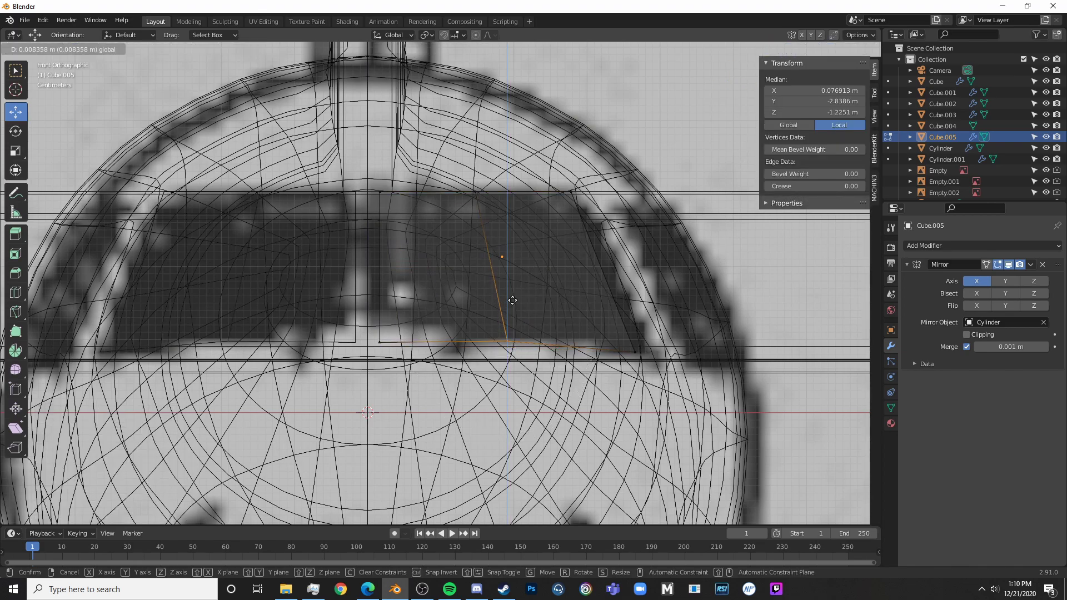
{"action": "left_click", "coordinate": [481, 197]}
{"action": "key", "text": "Tab"}
{"action": "key", "text": "shift+z"}
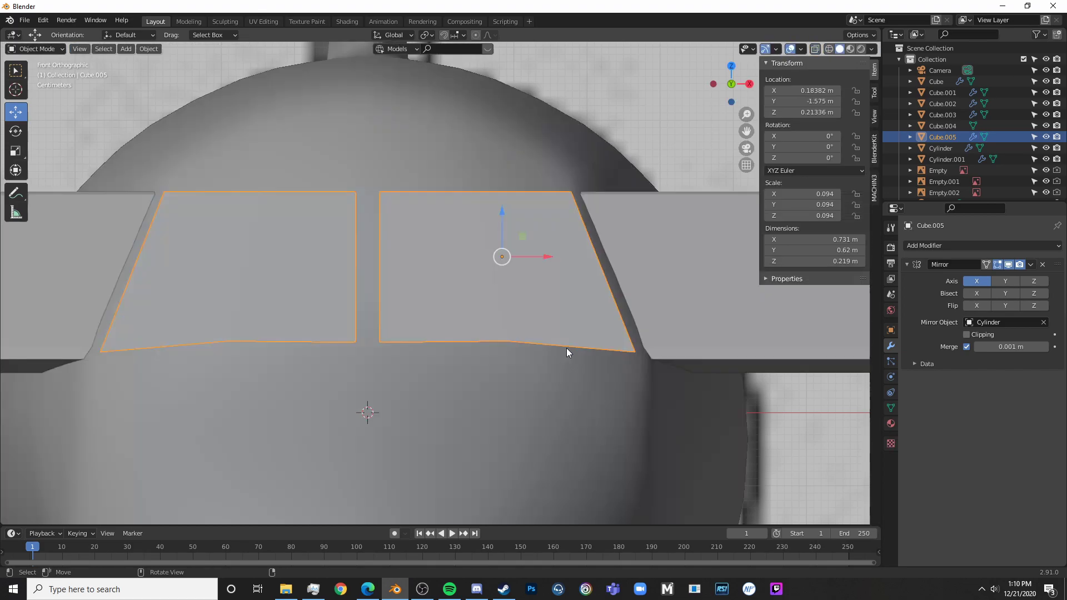
- Bevel all edges of the windshield block with 4 segments and a width of about 0.06 m
{"action": "middle_click_drag", "start_coordinate": [567, 352], "coordinate": [532, 337], "text": "shift"}
{"action": "key", "text": "Tab"}
{"action": "key", "text": "a"}
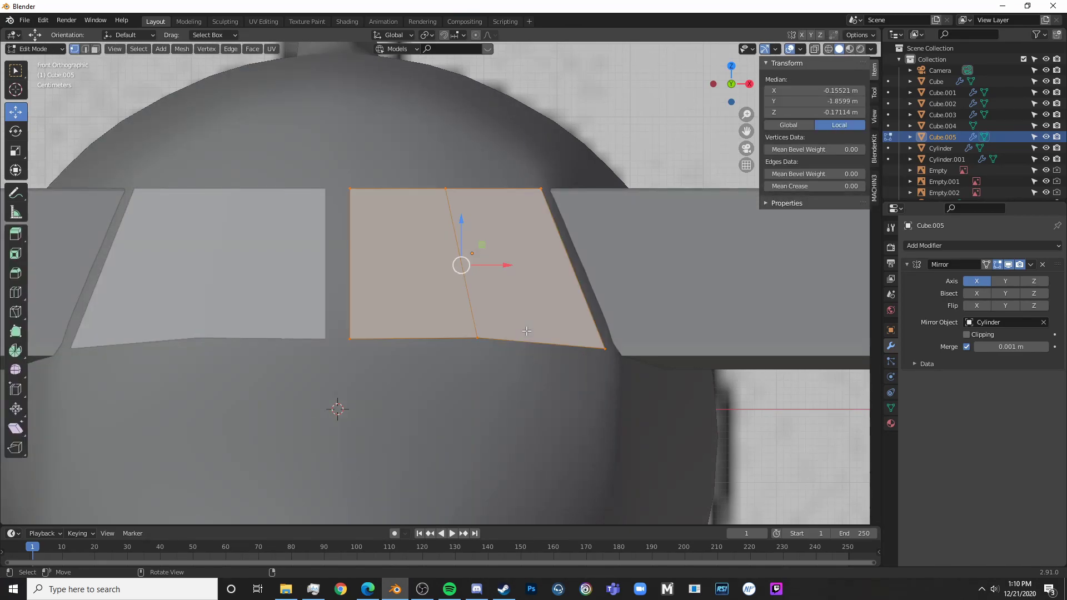
{"action": "key", "text": "ctrl+b"}
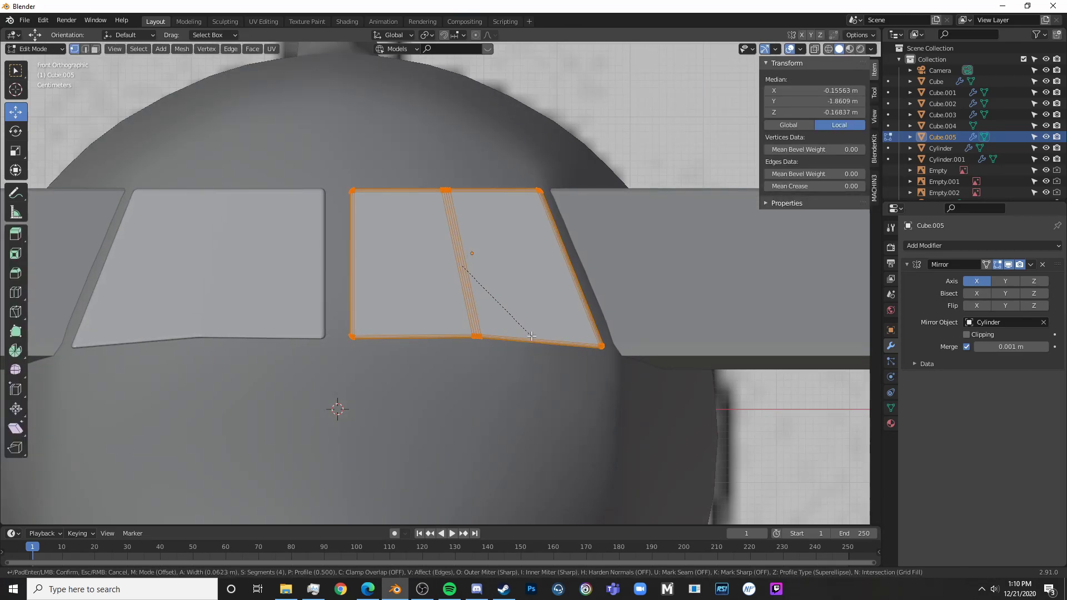
{"action": "left_click", "coordinate": [532, 336]}
{"action": "key", "text": "Tab"}
{"action": "scroll", "coordinate": [532, 342], "scroll_direction": "down", "scroll_amount": 6}
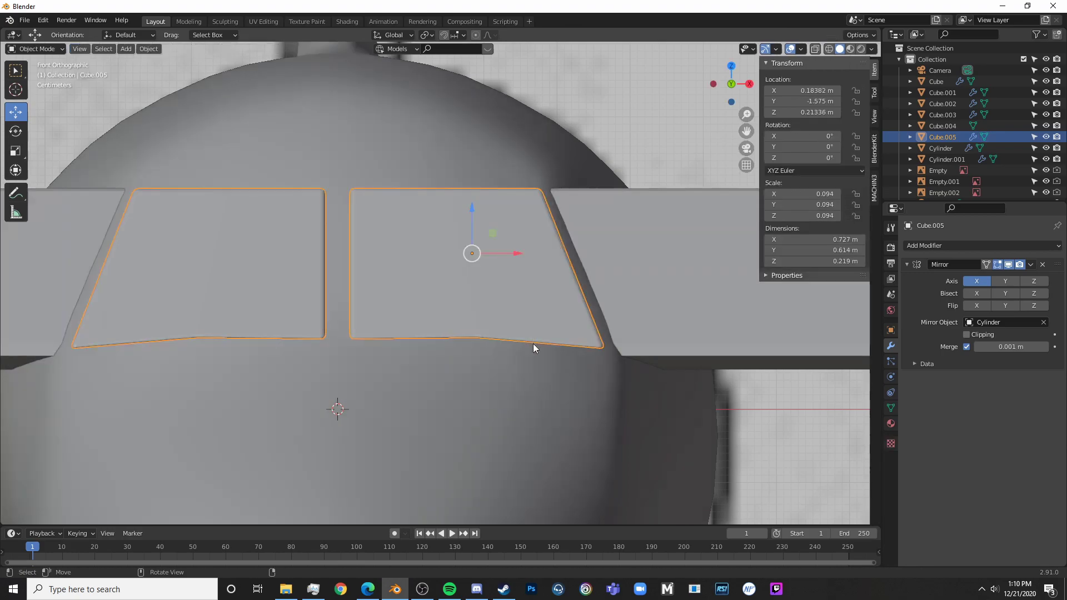
- Lower the bevelled middle vertices on the windshield's bottom edge by about 0.002 m along Z
{"action": "key", "text": "Tab"}
{"action": "scroll", "coordinate": [505, 342], "scroll_direction": "up", "scroll_amount": 6}
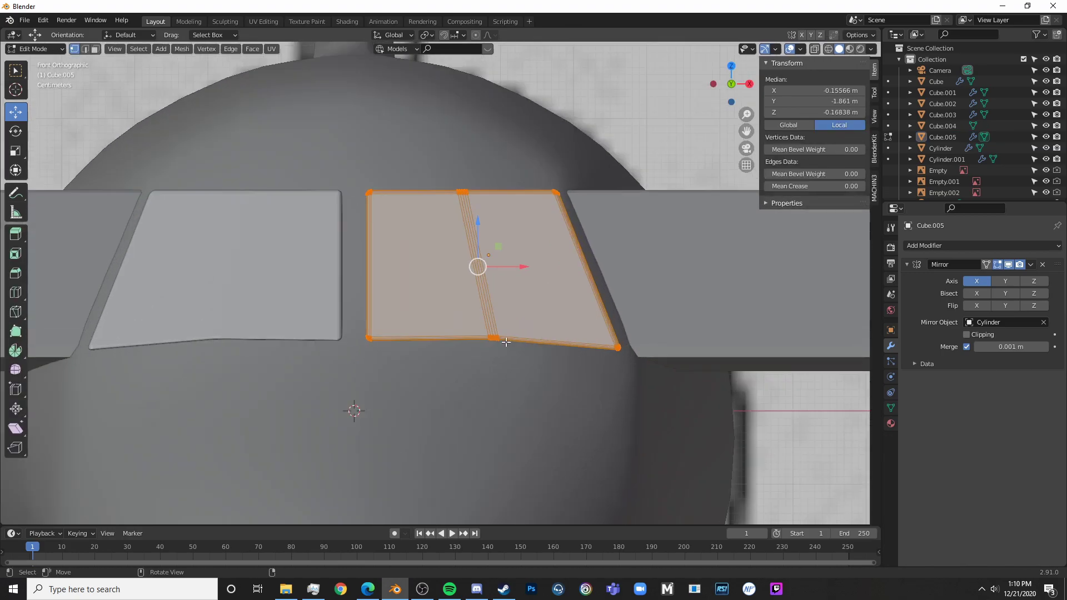
{"action": "key", "text": "alt+z"}
{"action": "left_click", "coordinate": [493, 337]}
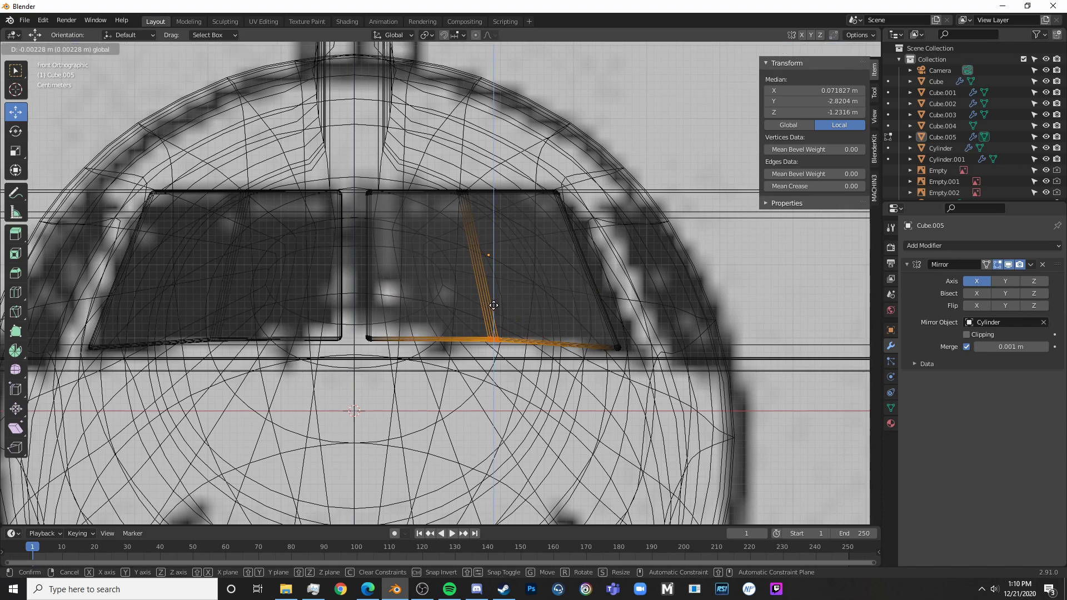
{"action": "key", "text": "Tab"}
{"action": "key", "text": "alt+z"}
{"action": "scroll", "coordinate": [525, 350], "scroll_direction": "down", "scroll_amount": 5}
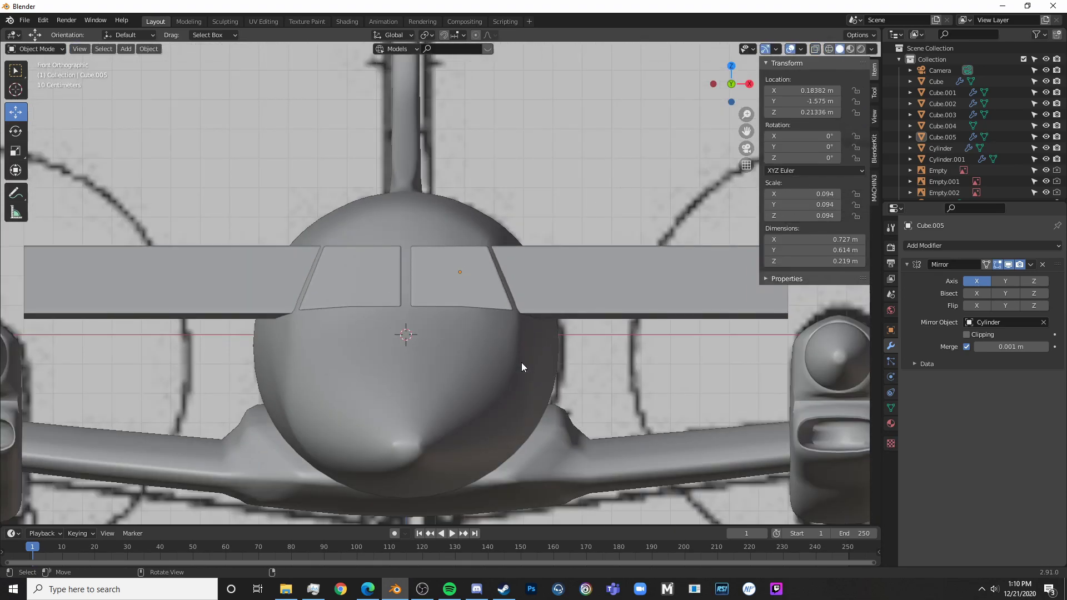
- Select the windshield block's rear vertices in wireframe and extend them backward and down into the fuselage
{"action": "middle_click_drag", "start_coordinate": [521, 362], "coordinate": [386, 421]}
{"action": "key", "text": "shift+z"}
{"action": "middle_click_drag", "start_coordinate": [389, 344], "coordinate": [421, 369]}
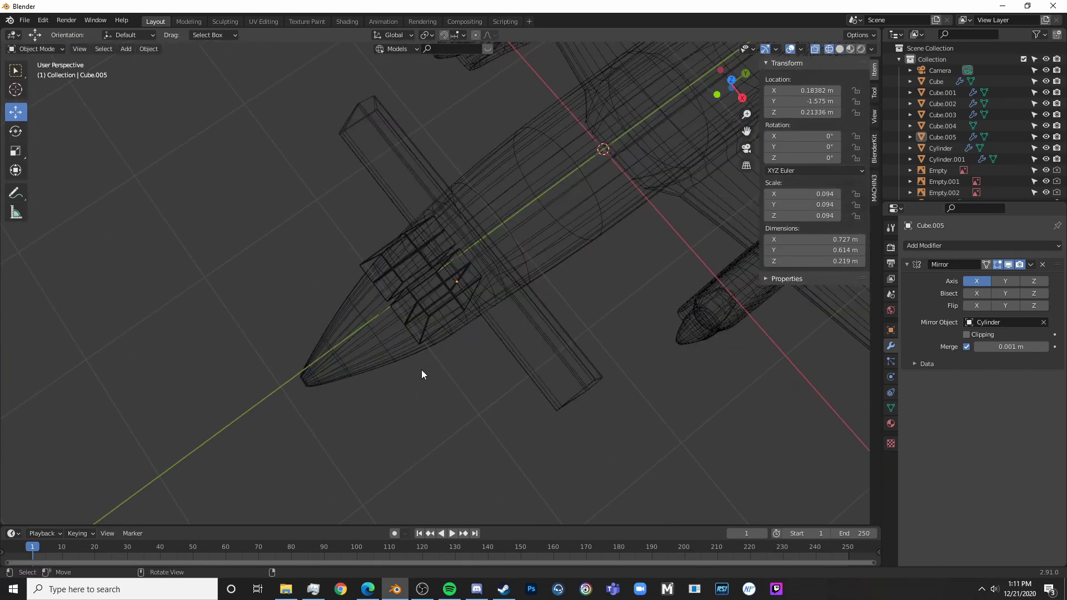
{"action": "key", "text": "Tab"}
{"action": "middle_click_drag", "start_coordinate": [465, 303], "coordinate": [417, 278]}
{"action": "key", "text": "alt+a"}
{"action": "key", "text": "c"}
{"action": "left_click_drag", "start_coordinate": [486, 326], "coordinate": [491, 342]}
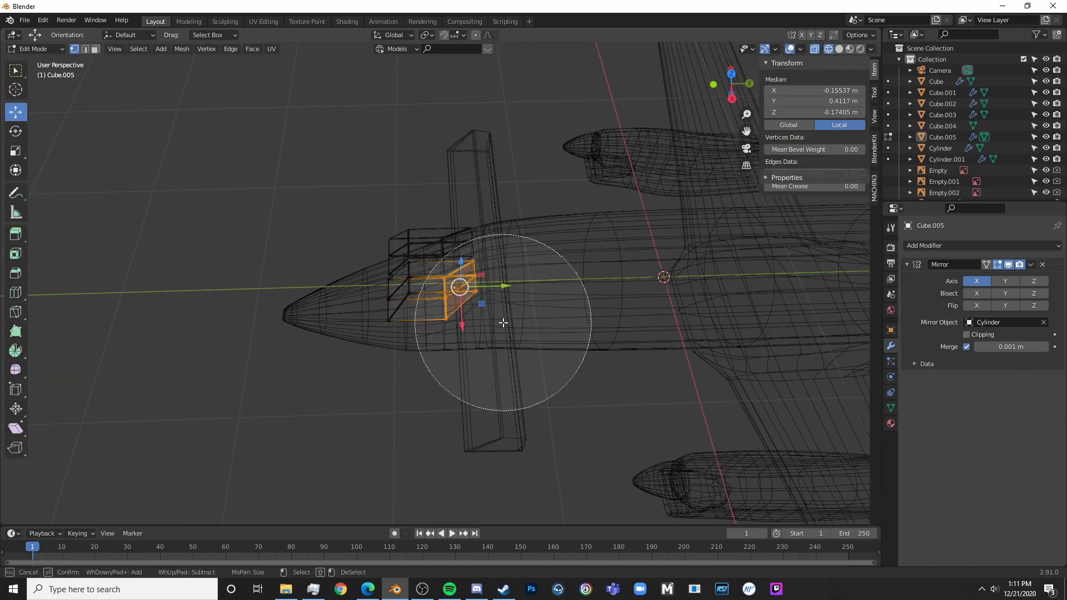
{"action": "middle_click_drag", "start_coordinate": [512, 309], "coordinate": [507, 281]}
{"action": "right_click", "coordinate": [509, 283]}
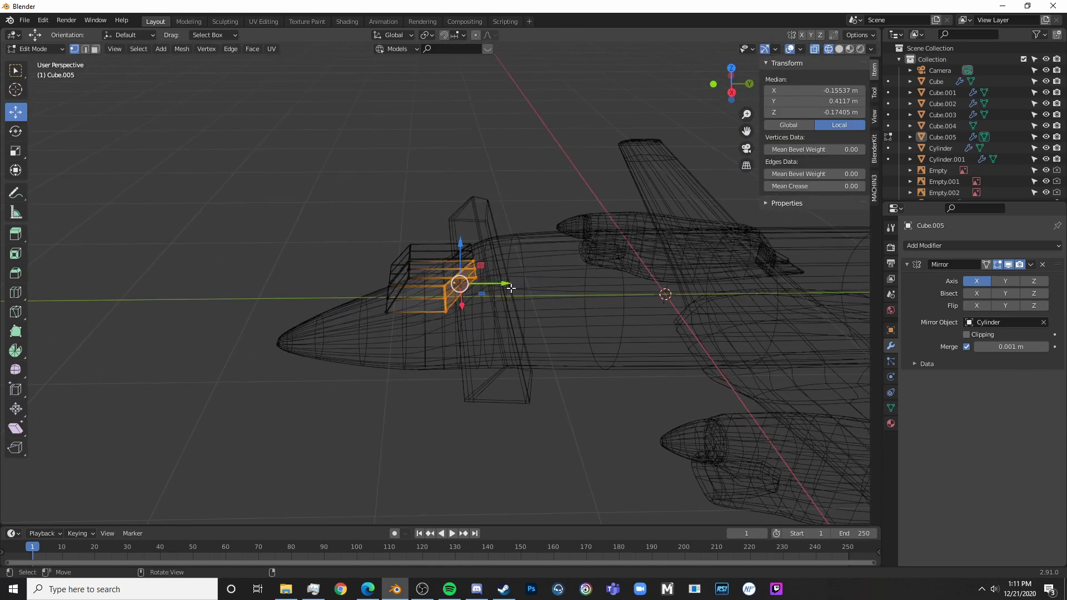
{"action": "key", "text": "Tab"}
{"action": "key", "text": "alt+z"}
{"action": "key", "text": "KP_3"}
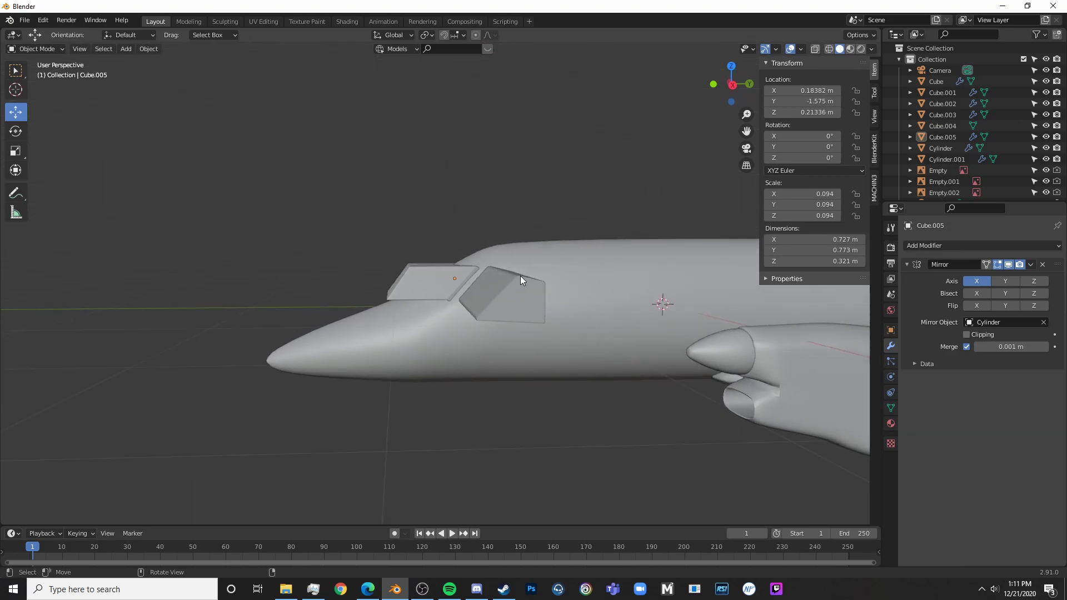
- Undo the backward and downward extension of the windshield block's rear vertices
{"action": "key", "text": "Tab"}
{"action": "key", "text": "alt+z"}
{"action": "key", "text": "KP_Decimal"}
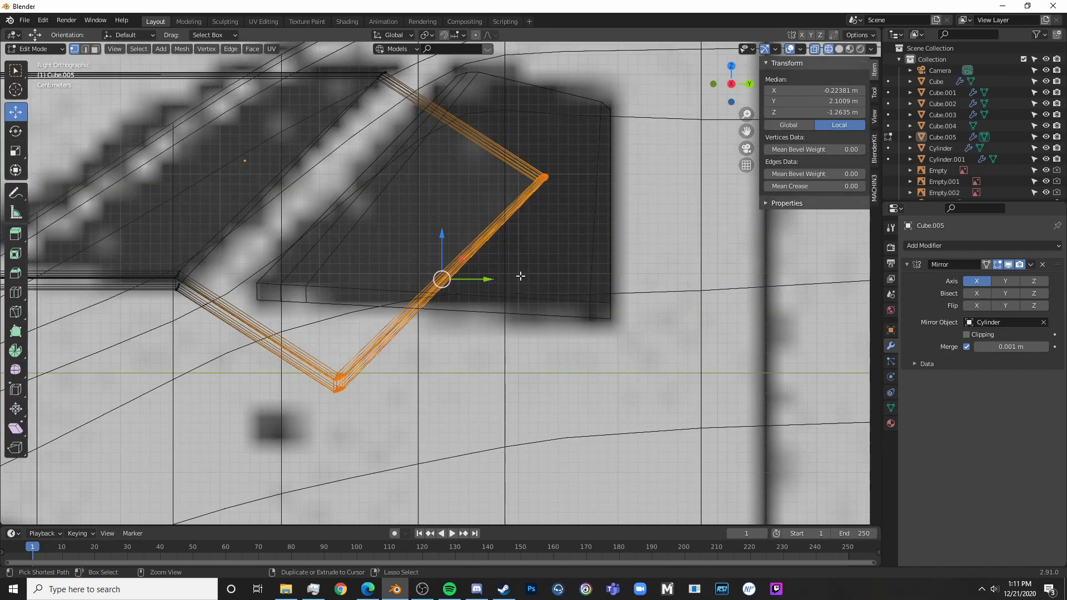
{"action": "key", "text": "ctrl+z"}
{"action": "key", "text": "ctrl+z"}
{"action": "key", "text": "ctrl+z"}
{"action": "scroll", "coordinate": [519, 277], "scroll_direction": "down", "scroll_amount": 5}
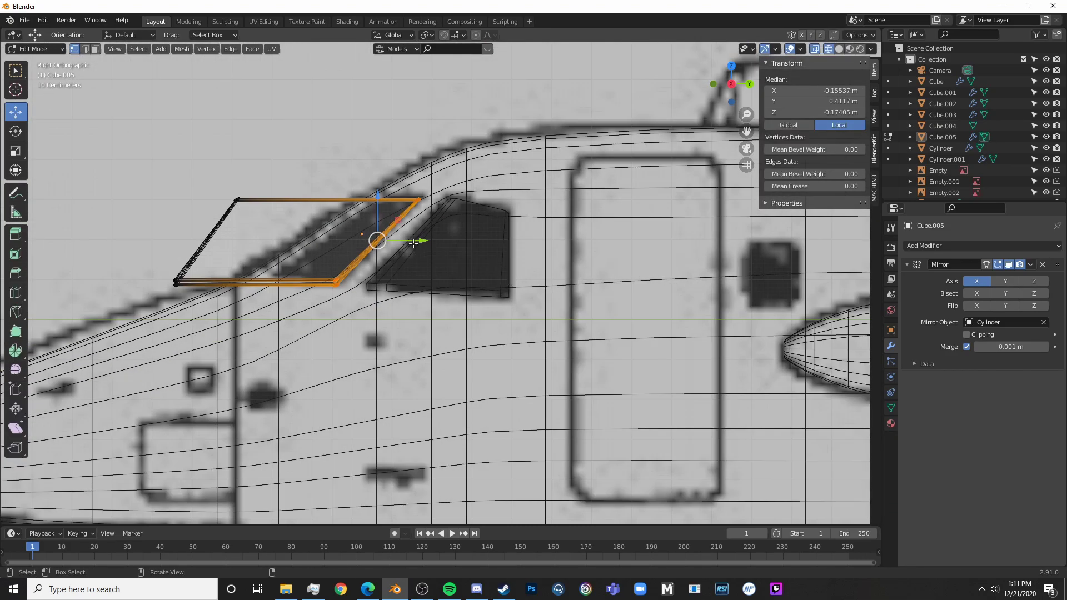
- Try to shift the windshield block's rear vertices inward along X in the front view
{"action": "left_click_drag", "start_coordinate": [413, 243], "coordinate": [419, 243]}
{"action": "key", "text": "Tab"}
{"action": "mouse_move", "coordinate": [419, 243]}
{"action": "middle_mouse_down"}
{"action": "mouse_move", "coordinate": [426, 284]}
{"action": "mouse_move", "coordinate": [267, 288]}
{"action": "mouse_move", "coordinate": [293, 281]}
{"action": "mouse_move", "coordinate": [278, 234]}
{"action": "mouse_move", "coordinate": [465, 318]}
{"action": "mouse_move", "coordinate": [415, 250]}
{"action": "mouse_move", "coordinate": [435, 234]}
{"action": "mouse_move", "coordinate": [343, 309]}
{"action": "mouse_move", "coordinate": [412, 352]}
{"action": "mouse_move", "coordinate": [408, 319]}
{"action": "middle_mouse_up"}
{"action": "key", "text": "shift+z"}
{"action": "key", "text": "Tab"}
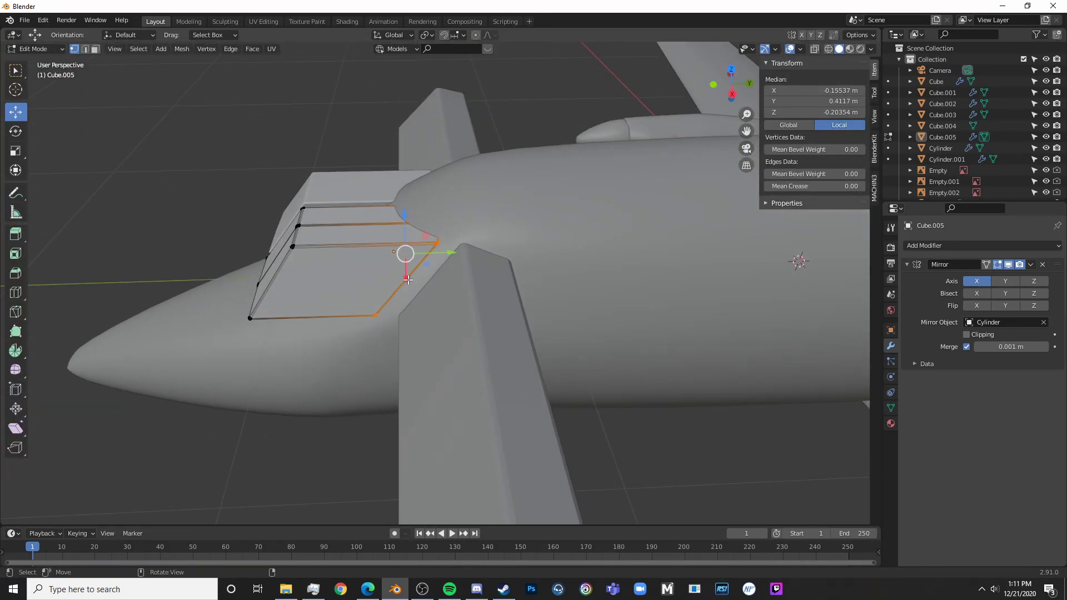
{"action": "key", "text": "KP_1"}
{"action": "key", "text": "alt+z"}
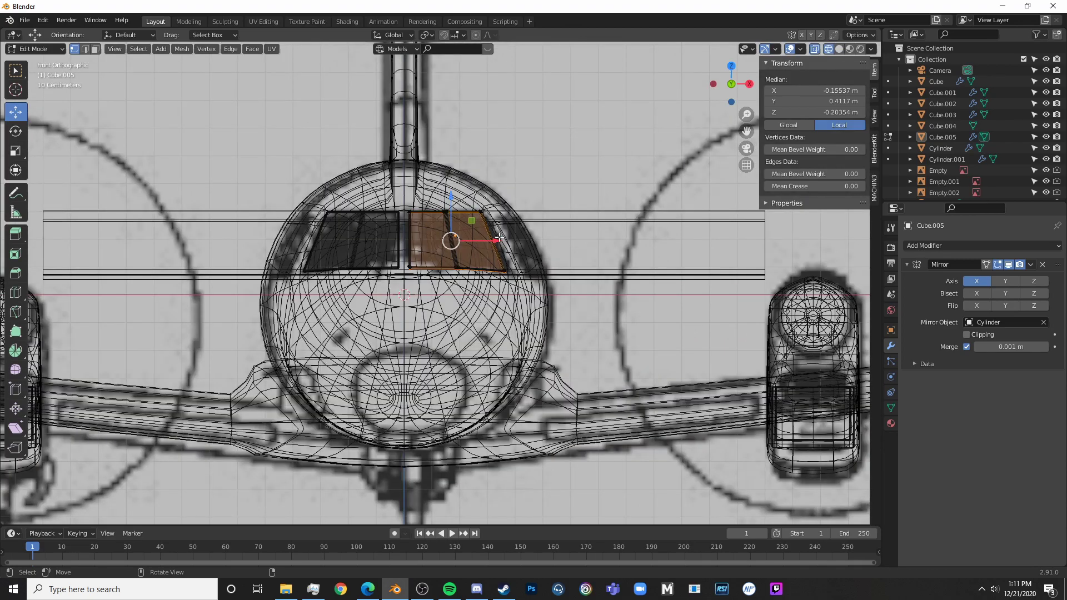
{"action": "left_click_drag", "start_coordinate": [500, 239], "coordinate": [491, 240]}
{"action": "key", "text": "ctrl+z"}
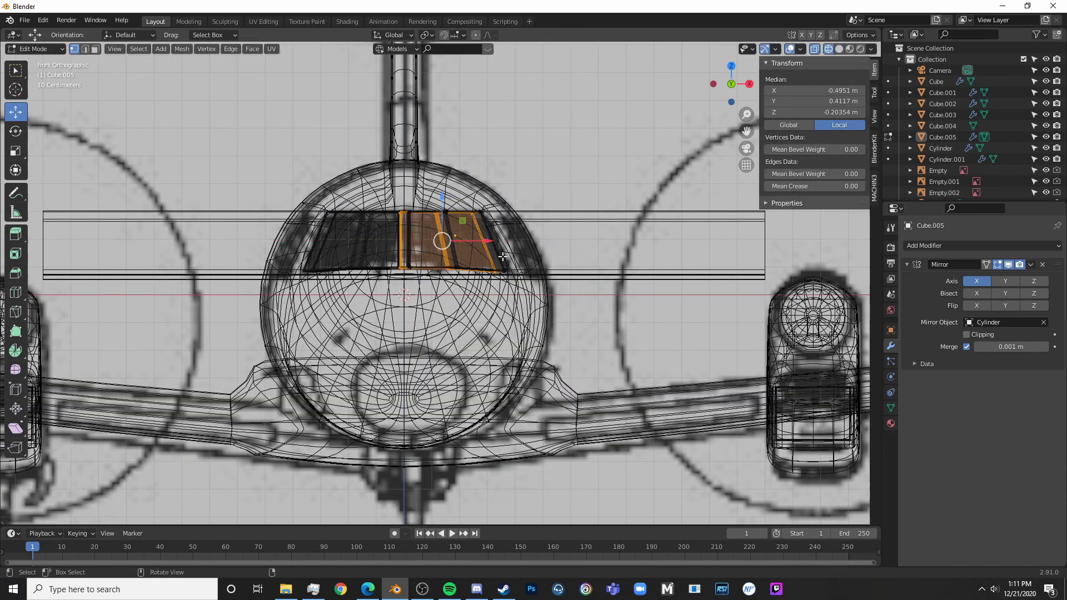
- Move the windshield block's rear vertices backward about 0.114 m along Y, then leave Edit Mode with everything deselected
{"action": "key", "text": "alt+z"}
{"action": "key", "text": "KP_3"}
{"action": "key", "text": "alt+z"}
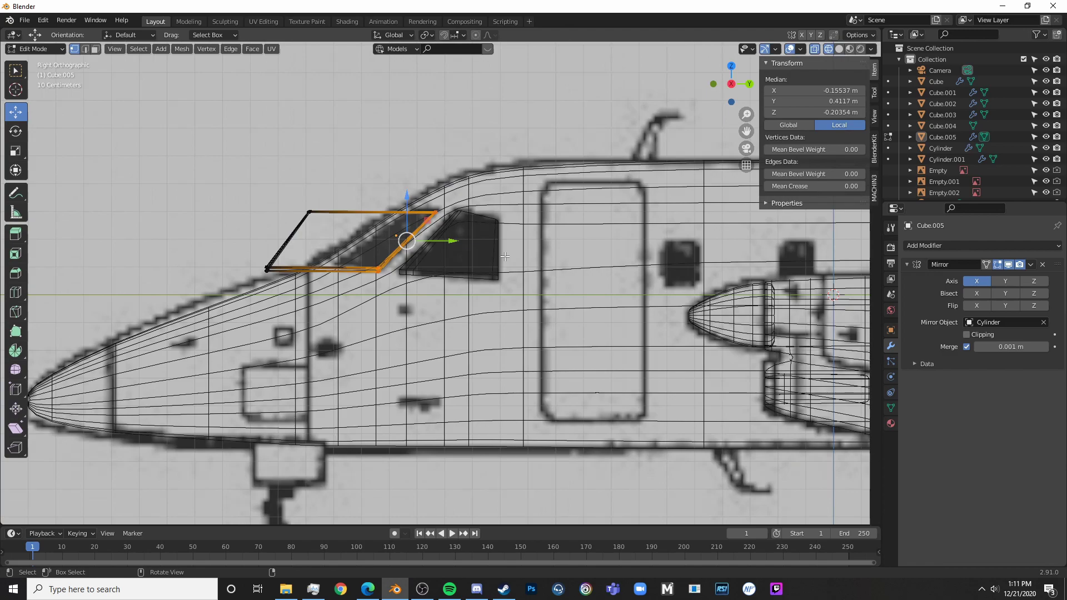
{"action": "key", "text": "g"}
{"action": "left_click", "coordinate": [463, 242]}
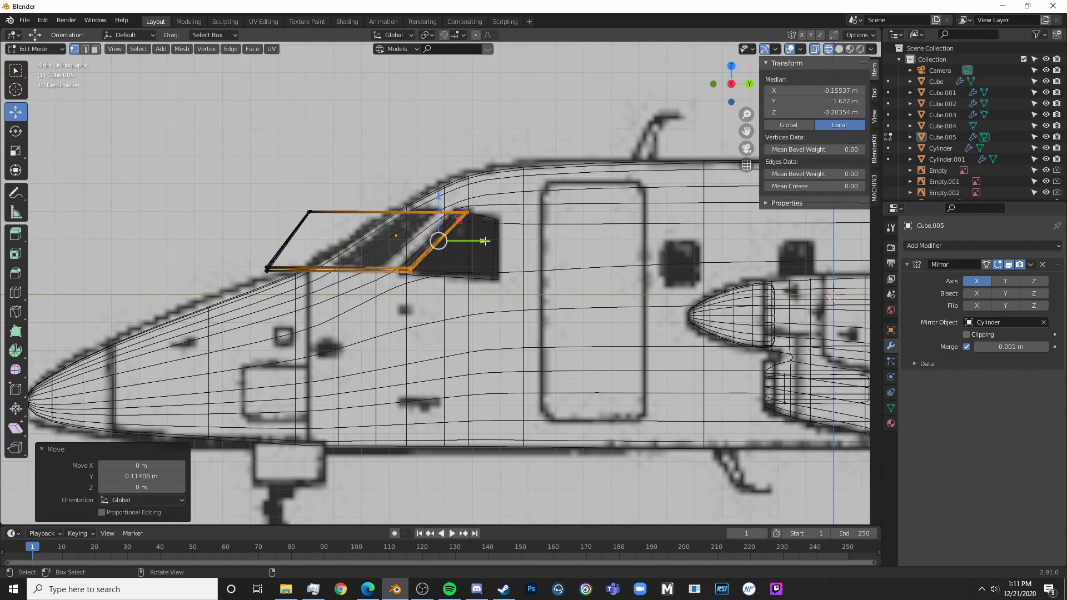
{"action": "key", "text": "alt+z"}
{"action": "mouse_move", "coordinate": [462, 242]}
{"action": "middle_mouse_down"}
{"action": "mouse_move", "coordinate": [468, 281]}
{"action": "mouse_move", "coordinate": [502, 309]}
{"action": "mouse_move", "coordinate": [493, 345]}
{"action": "middle_mouse_up"}
{"action": "key", "text": "alt+z"}
{"action": "key", "text": "shift+z"}
{"action": "key", "text": "Tab"}
{"action": "key", "text": "a"}
{"action": "key", "text": "alt+a"}
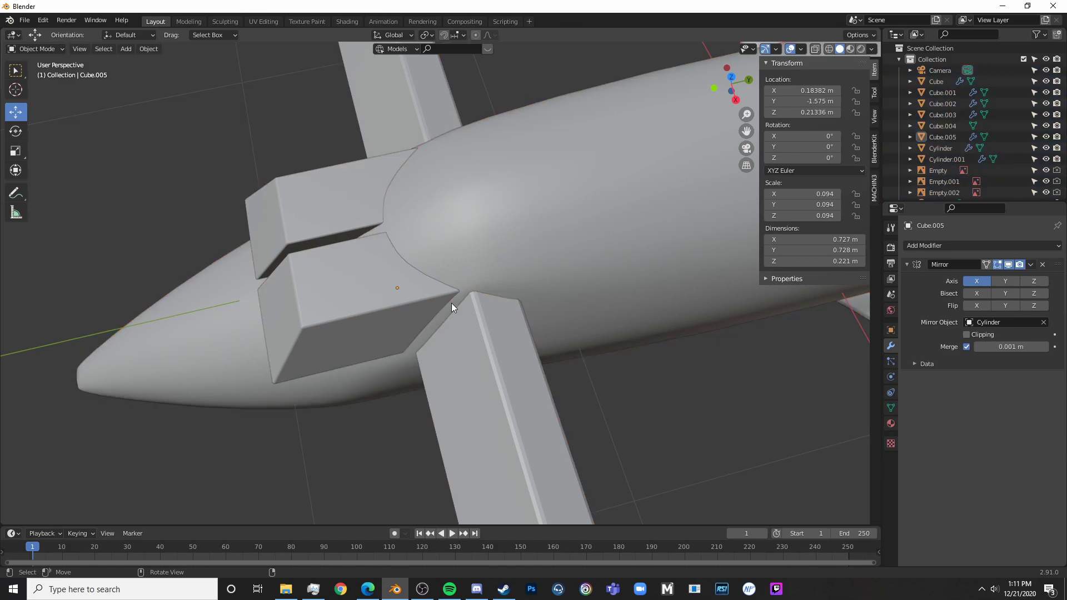
- Select the fuselage and paste a duplicate of it in place
{"action": "left_click", "coordinate": [599, 249]}
{"action": "scroll", "coordinate": [599, 249], "scroll_direction": "down", "scroll_amount": 10}
{"action": "middle_click_drag", "start_coordinate": [606, 259], "coordinate": [581, 254]}
{"action": "key", "text": "KP_3"}
{"action": "scroll", "coordinate": [581, 254], "scroll_direction": "up", "scroll_amount": 3}
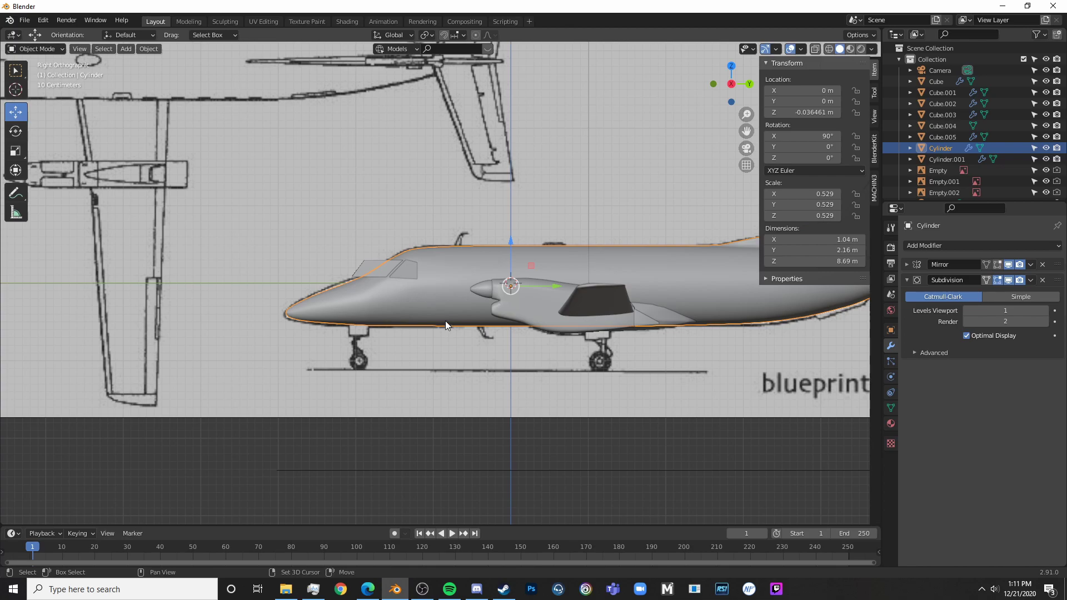
{"action": "middle_click_drag", "start_coordinate": [446, 321], "coordinate": [398, 326], "text": "shift"}
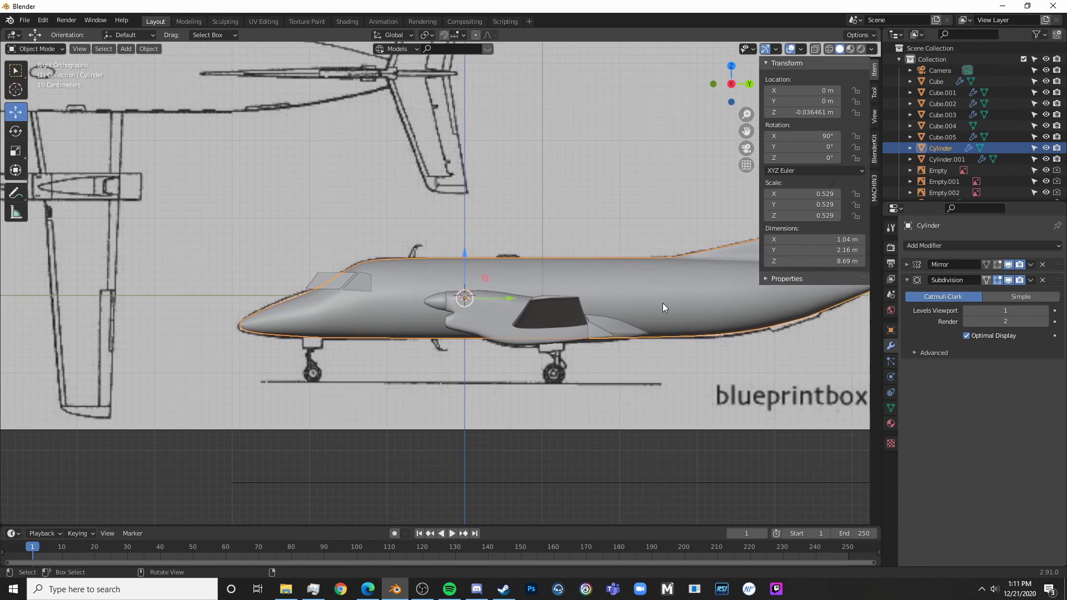
{"action": "middle_click_drag", "start_coordinate": [371, 309], "coordinate": [273, 325], "text": "shift"}
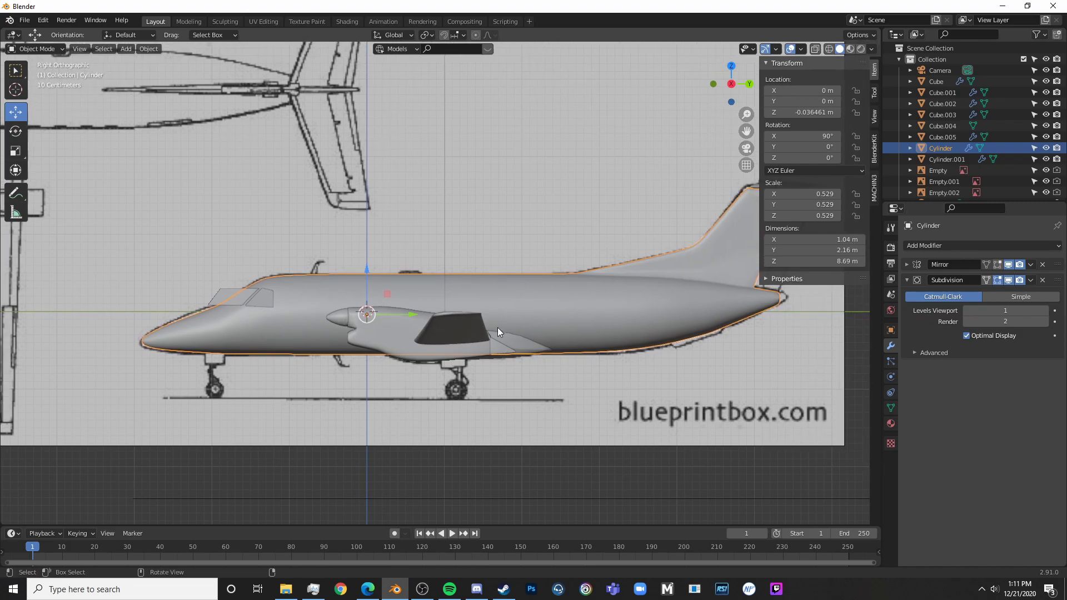
{"action": "key", "text": "ctrl+v"}
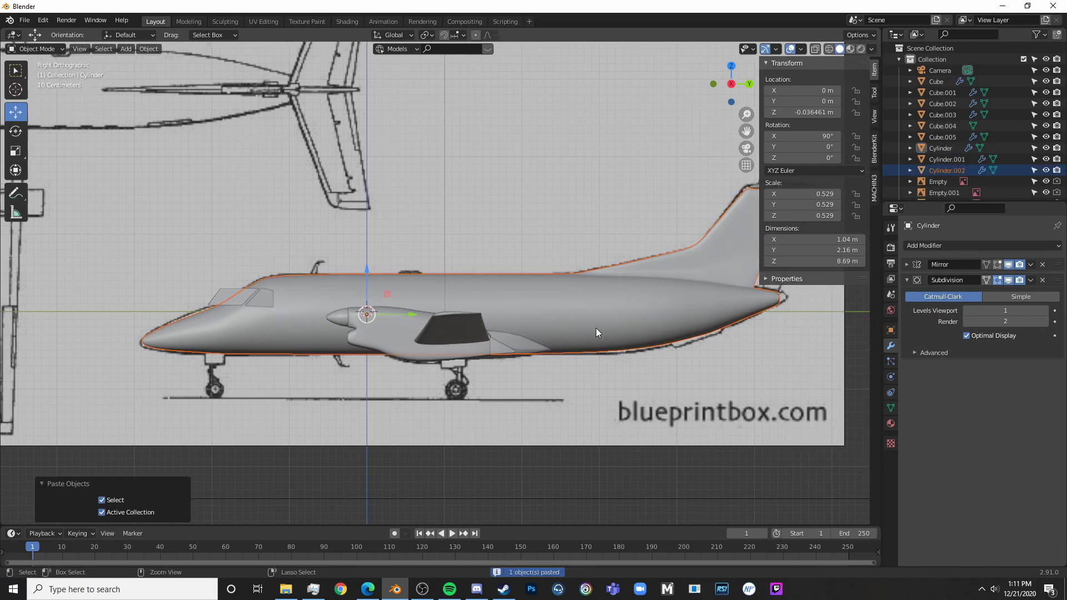
- Circle-select the nose vertices of the duplicated fuselage in the wireframe side view and delete them
{"action": "key", "text": "Tab"}
{"action": "middle_click_drag", "start_coordinate": [613, 331], "coordinate": [544, 333]}
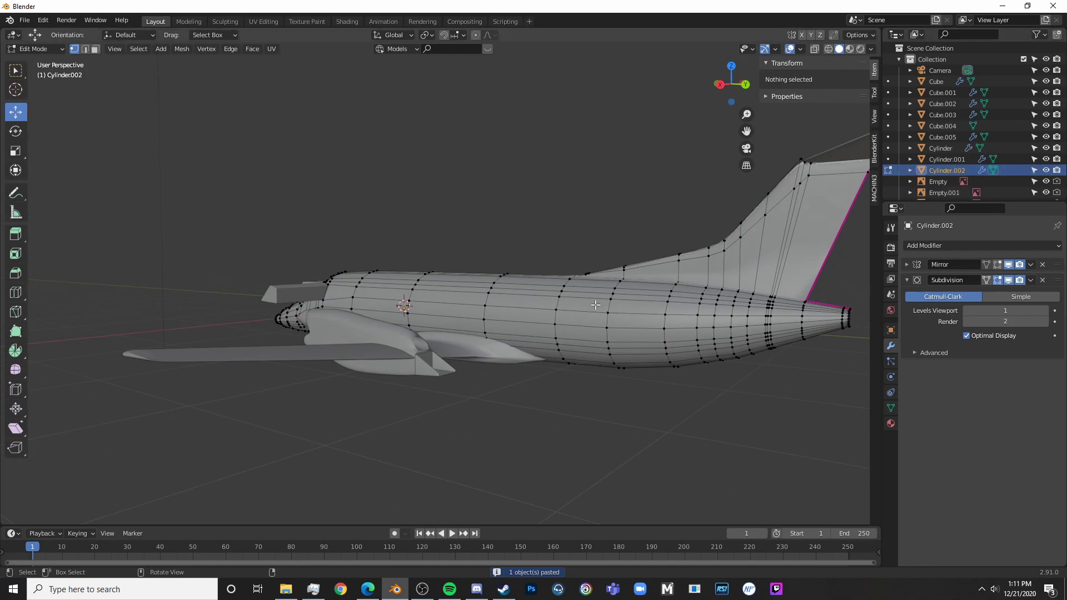
{"action": "key", "text": "KP_3"}
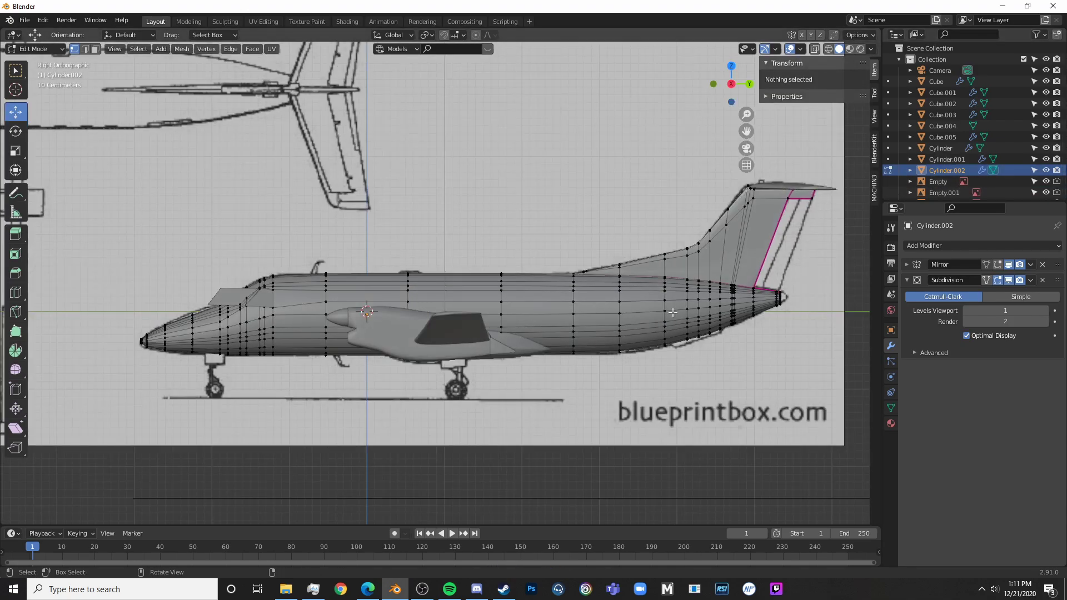
{"action": "key", "text": "Tab"}
{"action": "key", "text": "Tab"}
{"action": "key", "text": "shift+z"}
{"action": "middle_click_drag", "start_coordinate": [259, 337], "coordinate": [301, 315], "text": "shift"}
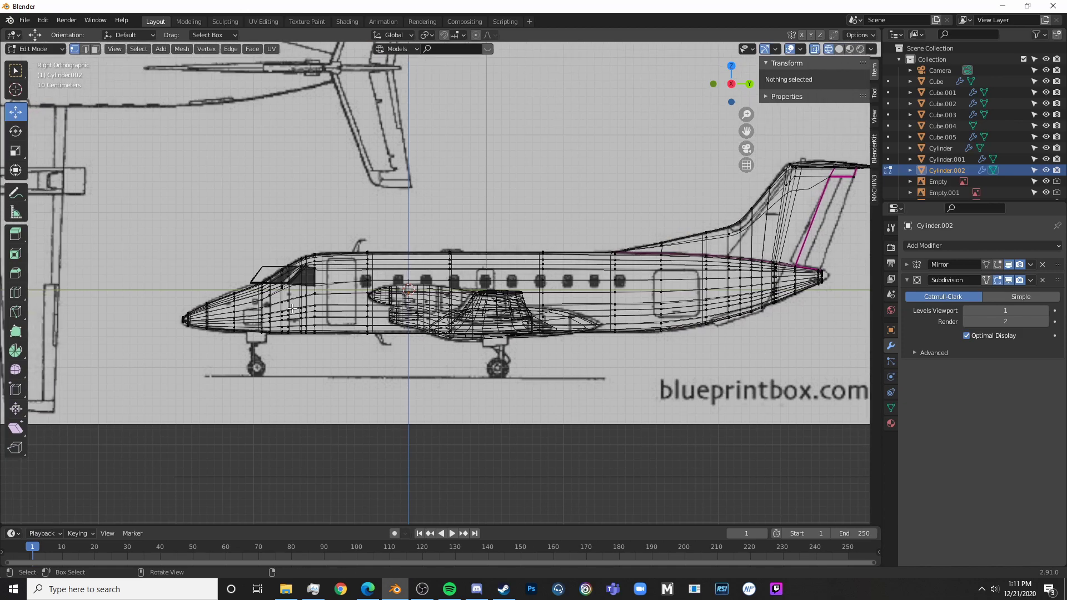
{"action": "key", "text": "c"}
{"action": "left_click_drag", "start_coordinate": [66, 285], "coordinate": [94, 289]}
{"action": "right_click", "coordinate": [95, 289]}
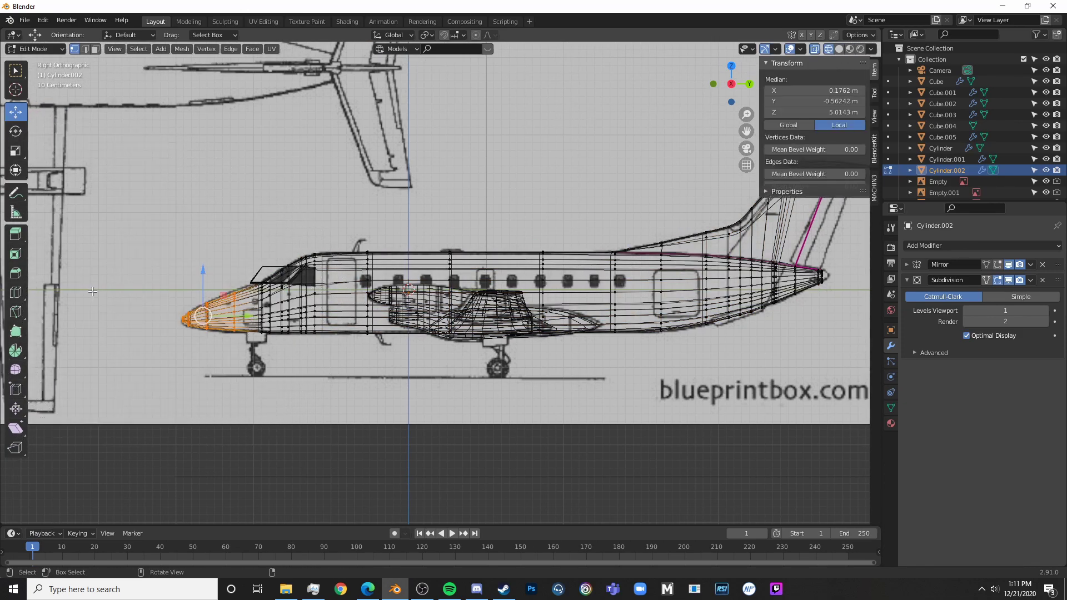
{"action": "key", "text": "x"}
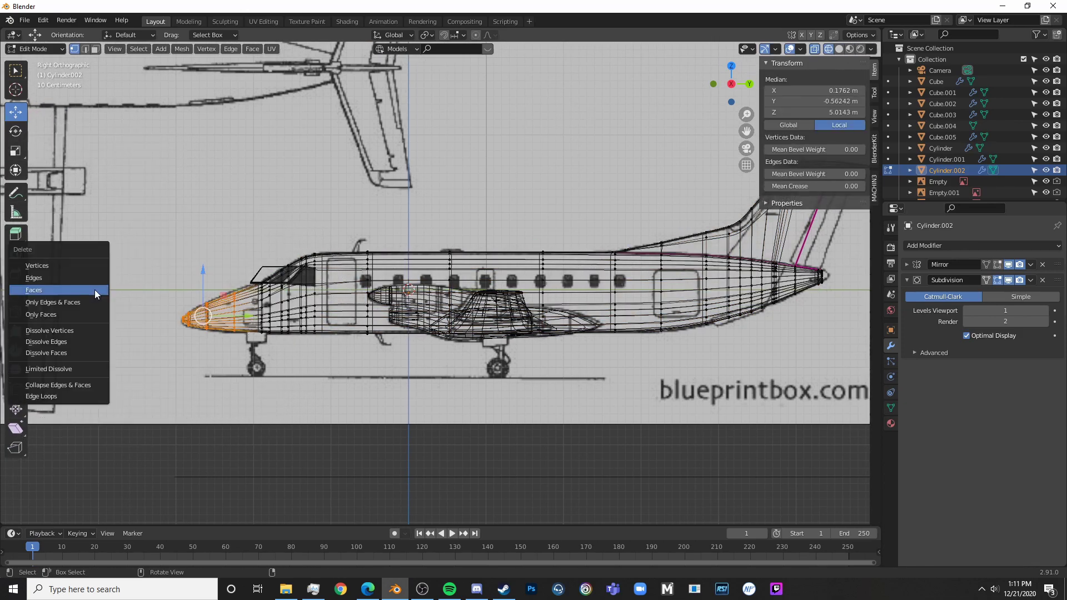
{"action": "left_click", "coordinate": [83, 263]}
- Circle-select the tail fin's upper and leading-edge vertices on the fuselage copy and delete them
{"action": "middle_click_drag", "start_coordinate": [674, 285], "coordinate": [379, 278], "text": "shift"}
{"action": "key", "text": "c"}
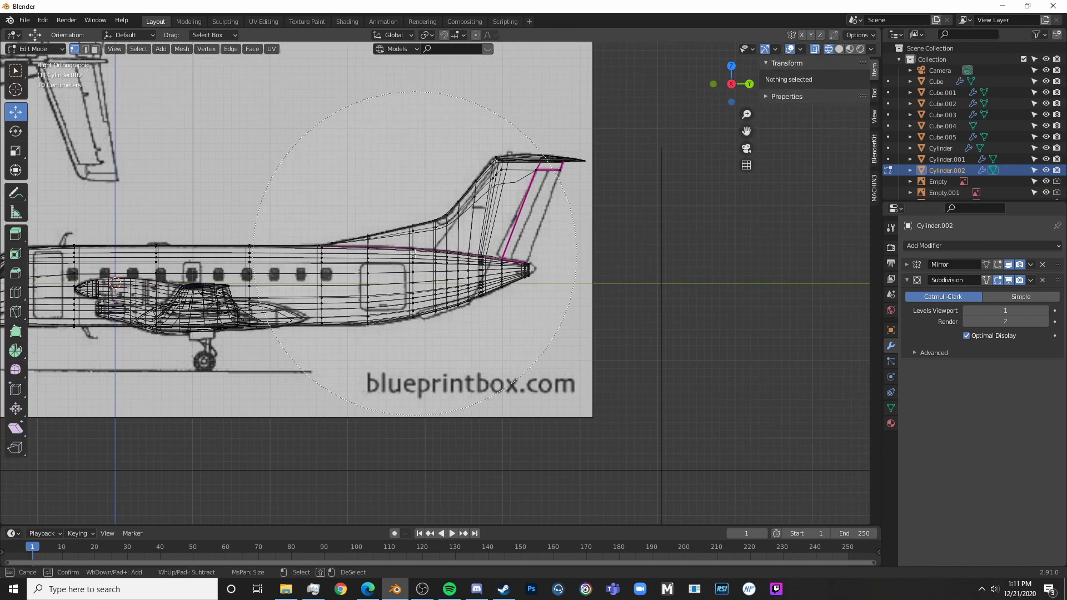
{"action": "scroll", "coordinate": [425, 165], "scroll_direction": "up", "scroll_amount": 3}
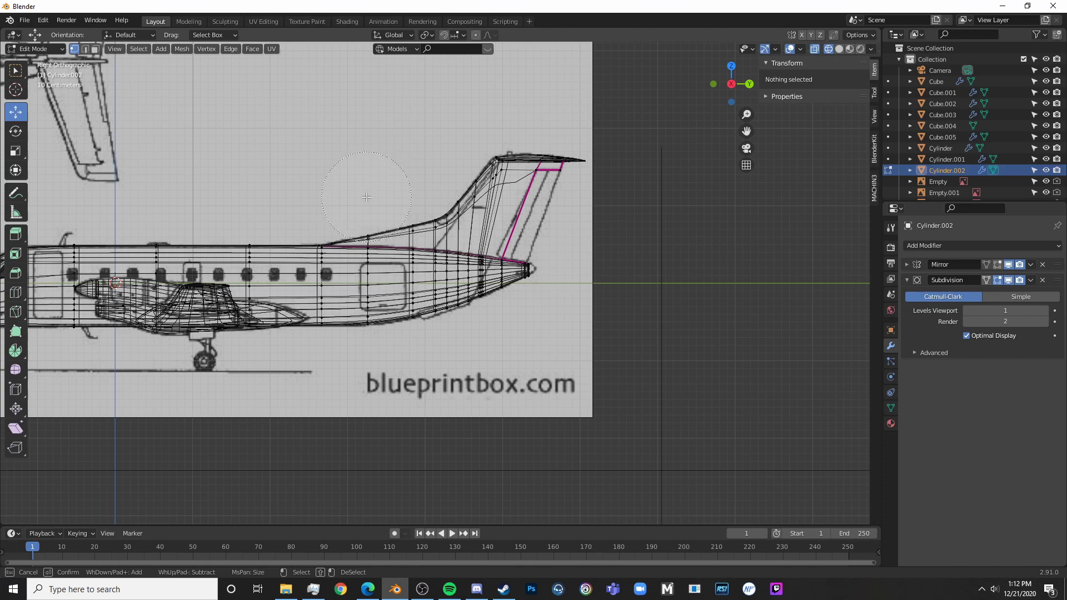
{"action": "left_click_drag", "start_coordinate": [366, 196], "coordinate": [510, 160]}
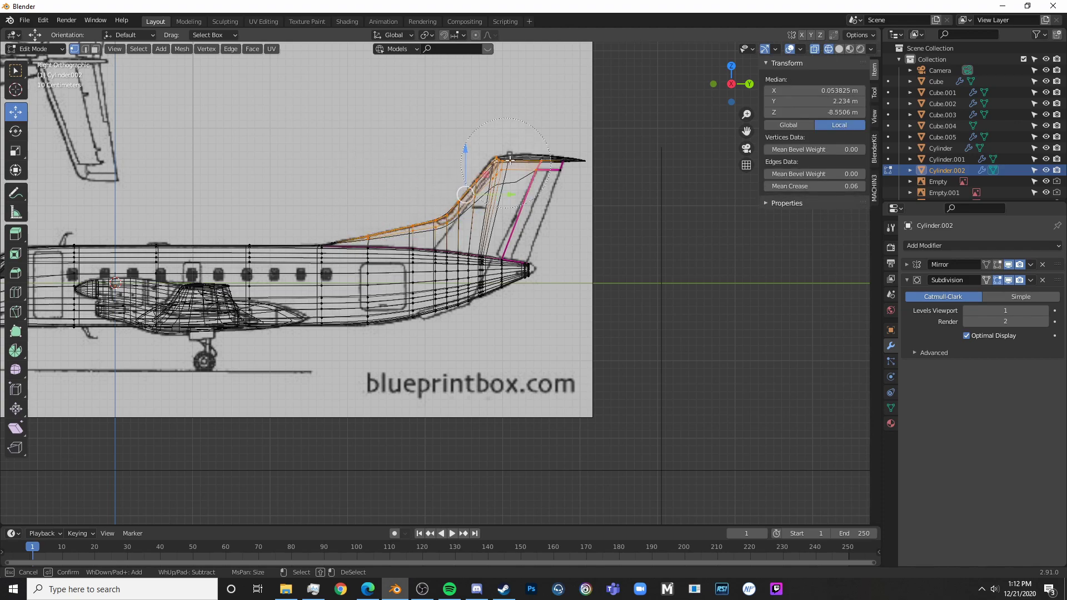
{"action": "key", "text": "x"}
{"action": "left_click", "coordinate": [599, 145]}
- Delete the leftover vertices at the front root of the tail fin on the fuselage copy
{"action": "scroll", "coordinate": [283, 241], "scroll_direction": "up", "scroll_amount": 7}
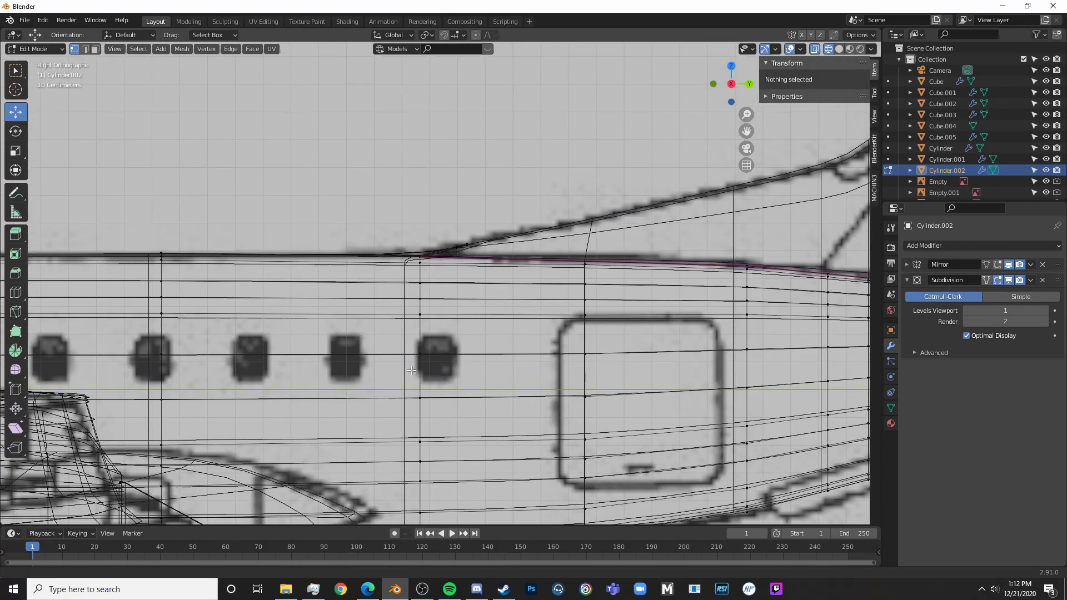
{"action": "middle_click_drag", "start_coordinate": [411, 370], "coordinate": [412, 382], "text": "shift"}
{"action": "scroll", "coordinate": [441, 268], "scroll_direction": "up", "scroll_amount": 7}
{"action": "key", "text": "c"}
{"action": "left_click", "coordinate": [527, 190]}
{"action": "right_click", "coordinate": [524, 183]}
{"action": "key", "text": "x"}
{"action": "left_click", "coordinate": [523, 170]}
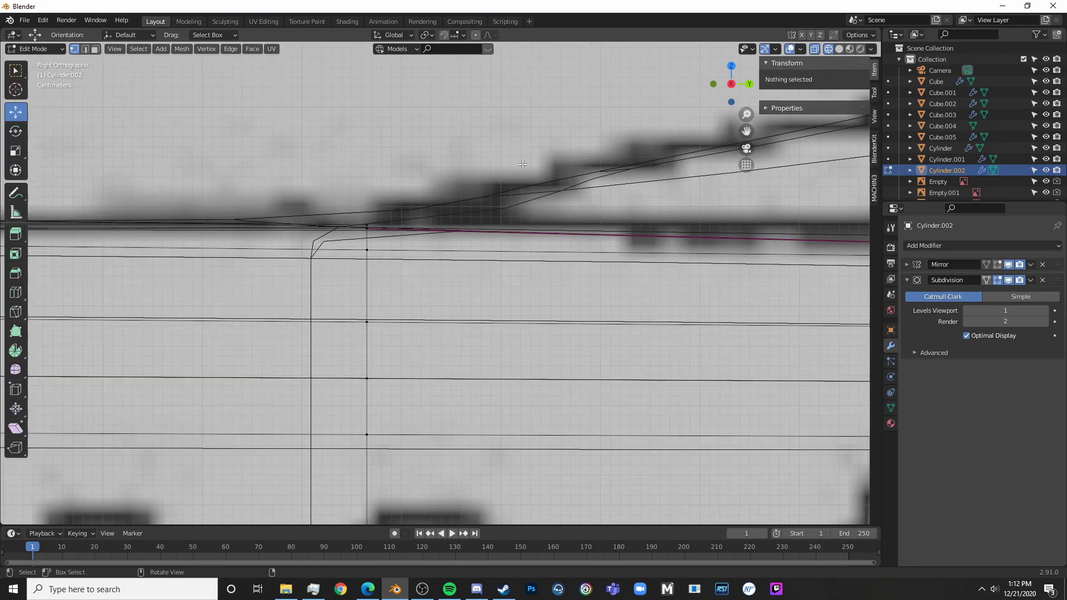
- Examine the fuselage copy's tail cone and the base of the fin in wireframe and solid shading from several angles
{"action": "key", "text": "Tab"}
{"action": "scroll", "coordinate": [594, 198], "scroll_direction": "down", "scroll_amount": 13}
{"action": "middle_click_drag", "start_coordinate": [626, 233], "coordinate": [408, 207], "text": "shift"}
{"action": "key", "text": "Tab"}
{"action": "scroll", "coordinate": [462, 276], "scroll_direction": "up", "scroll_amount": 7}
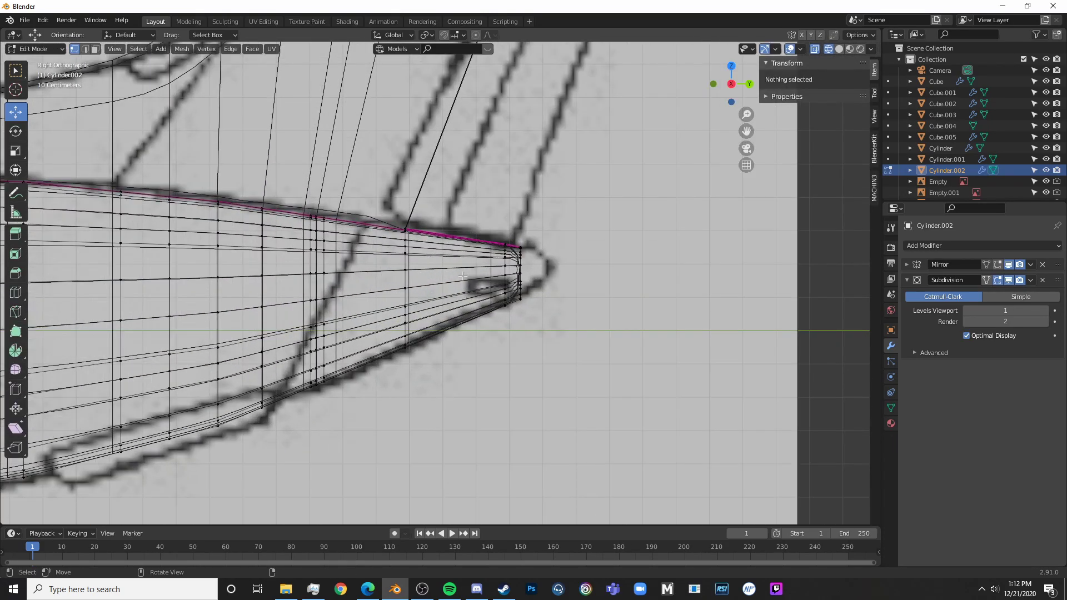
{"action": "key", "text": "Tab"}
{"action": "scroll", "coordinate": [409, 237], "scroll_direction": "up", "scroll_amount": 6}
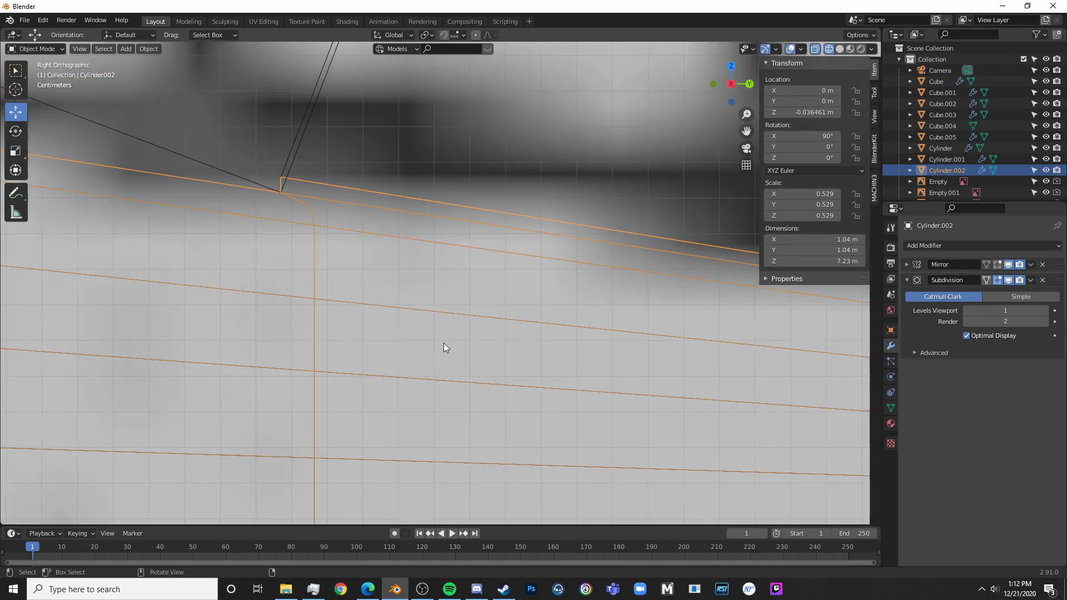
{"action": "key", "text": "Tab"}
{"action": "key", "text": "shift+z"}
{"action": "key", "text": "shift+z"}
{"action": "key", "text": "Tab"}
{"action": "scroll", "coordinate": [319, 209], "scroll_direction": "down", "scroll_amount": 8}
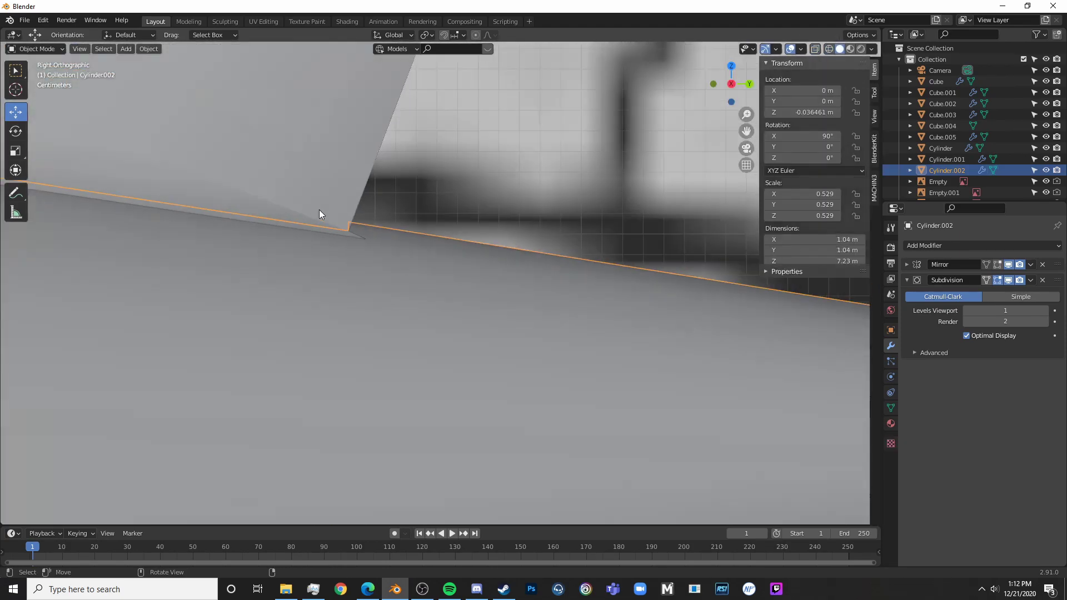
{"action": "middle_click_drag", "start_coordinate": [398, 237], "coordinate": [203, 280]}
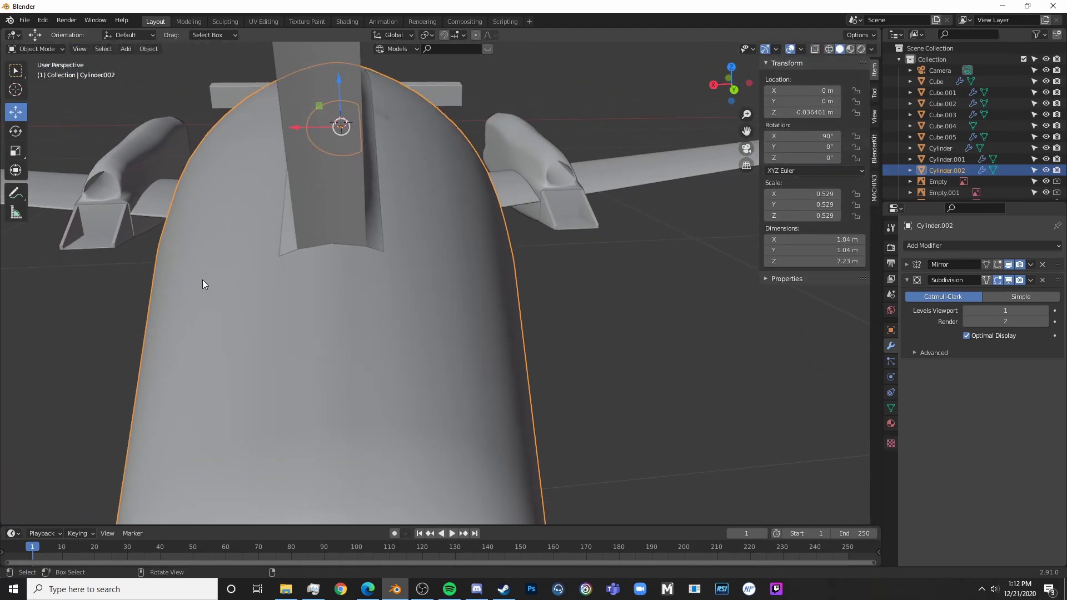
{"action": "key", "text": "shift+z"}
{"action": "key", "text": "shift+z"}
{"action": "key", "text": "Tab"}
{"action": "scroll", "coordinate": [343, 279], "scroll_direction": "down", "scroll_amount": 4}
{"action": "middle_click_drag", "start_coordinate": [338, 288], "coordinate": [422, 328]}
{"action": "scroll", "coordinate": [422, 328], "scroll_direction": "up", "scroll_amount": 3}
{"action": "key", "text": "Tab"}
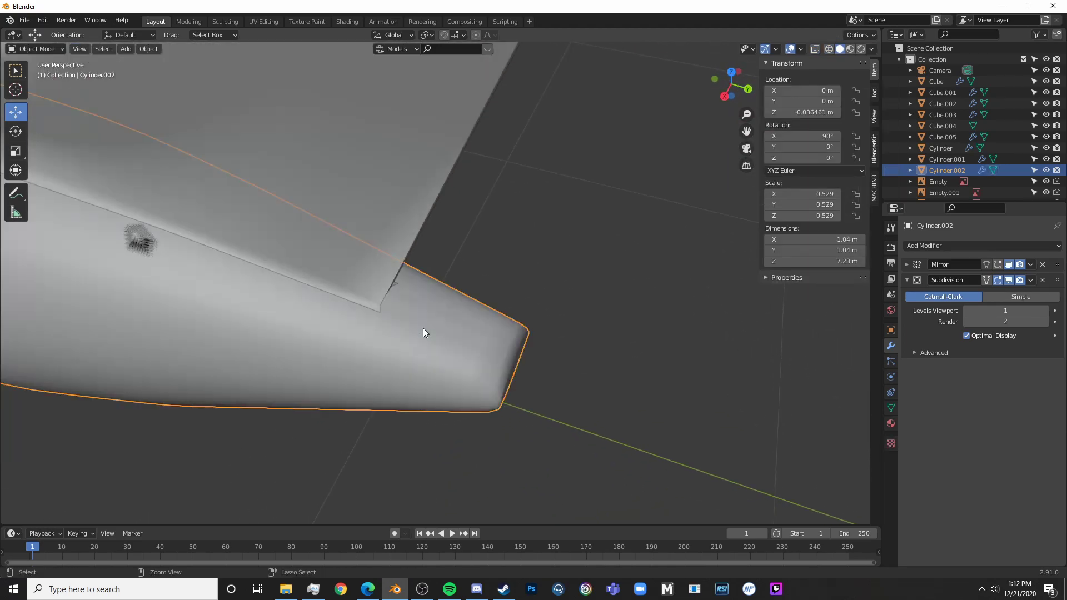
{"action": "key", "text": "Tab"}
{"action": "key", "text": "Tab"}
{"action": "key", "text": "Tab"}
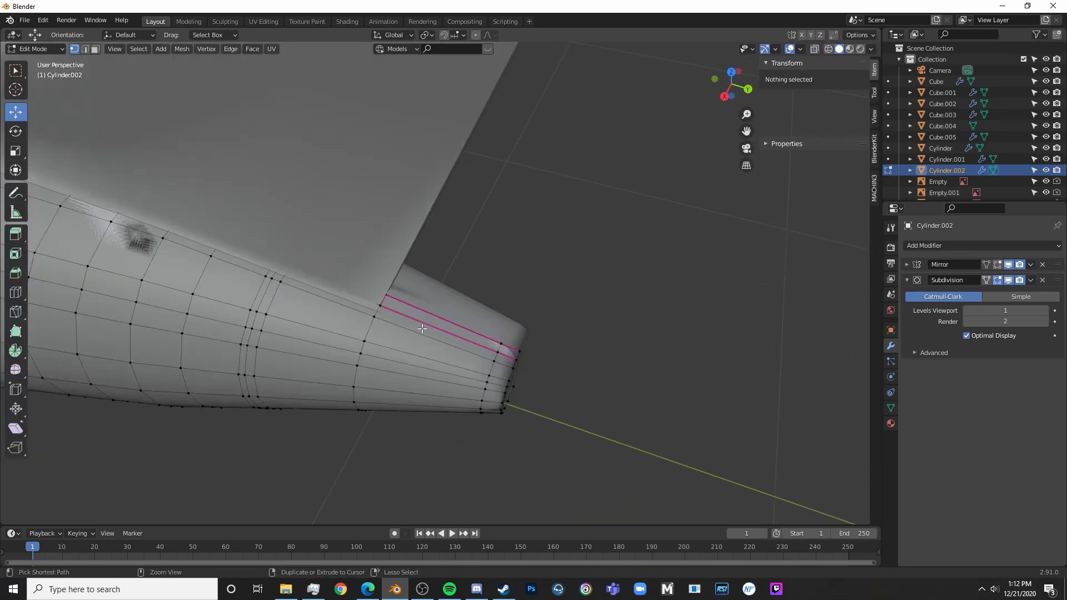
- Undo the tail fin deletion on the fuselage copy
{"action": "key", "text": "shift+z"}
{"action": "key", "text": "Tab"}
{"action": "middle_click_drag", "start_coordinate": [416, 312], "coordinate": [407, 242]}
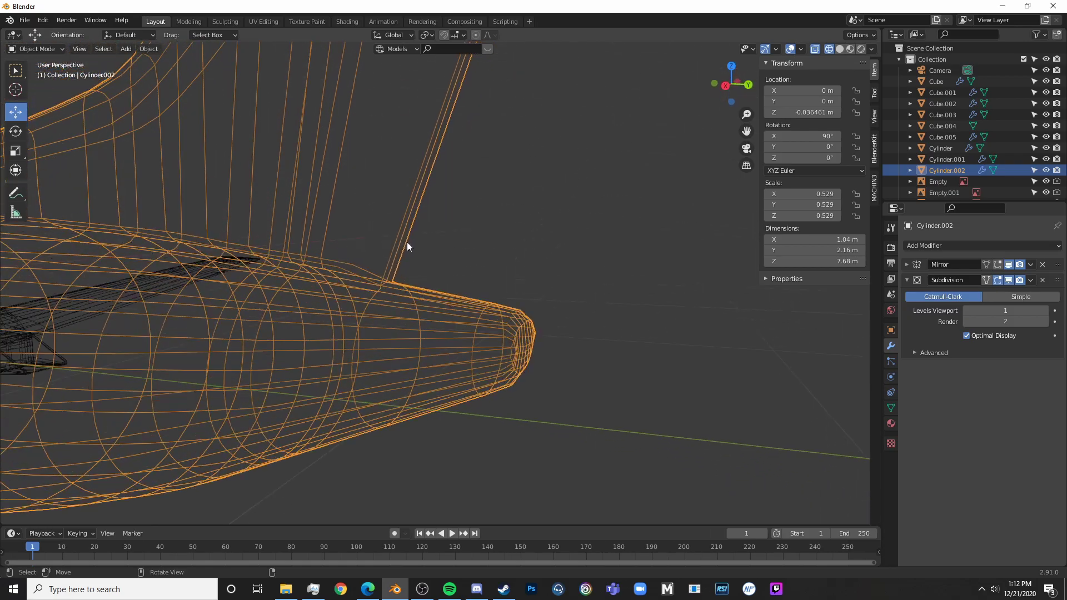
{"action": "key", "text": "Tab"}
{"action": "key", "text": "shift+z"}
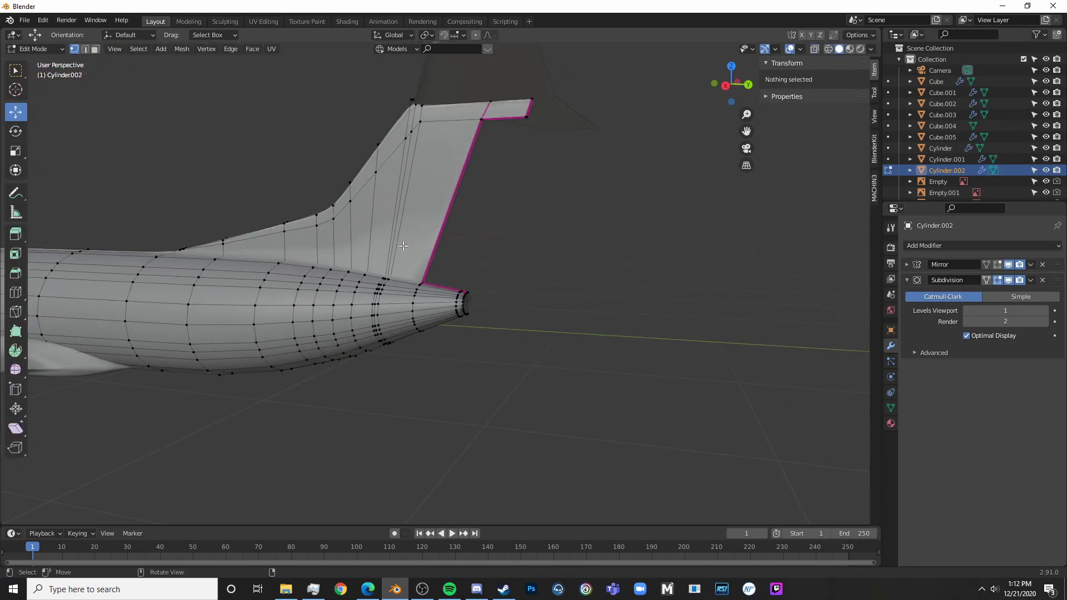
- Select the fin vertices above the fuselage copy's tail in the wireframe side view and delete them, then return to solid Object Mode
{"action": "key", "text": "KP_3"}
{"action": "key", "text": "shift+z"}
{"action": "scroll", "coordinate": [334, 278], "scroll_direction": "up", "scroll_amount": 5}
{"action": "key", "text": "c"}
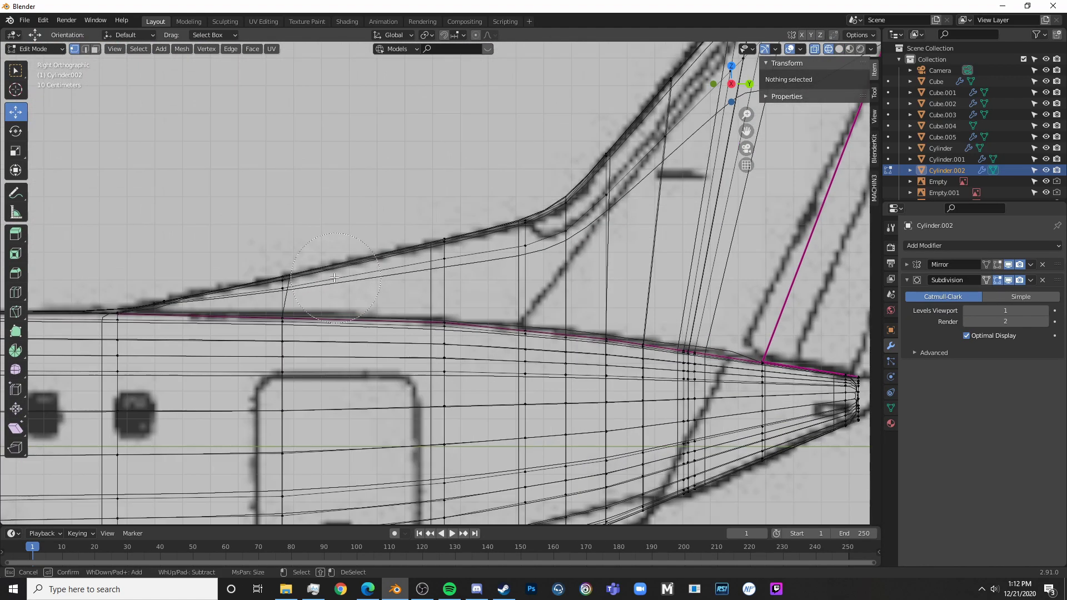
{"action": "mouse_move", "coordinate": [177, 267]}
{"action": "left_mouse_down"}
{"action": "mouse_move", "coordinate": [440, 223]}
{"action": "mouse_move", "coordinate": [528, 241]}
{"action": "left_mouse_up"}
{"action": "key", "text": "Escape"}
{"action": "scroll", "coordinate": [440, 224], "scroll_direction": "down", "scroll_amount": 6}
{"action": "scroll", "coordinate": [441, 223], "scroll_direction": "down", "scroll_amount": 2}
{"action": "key", "text": "c"}
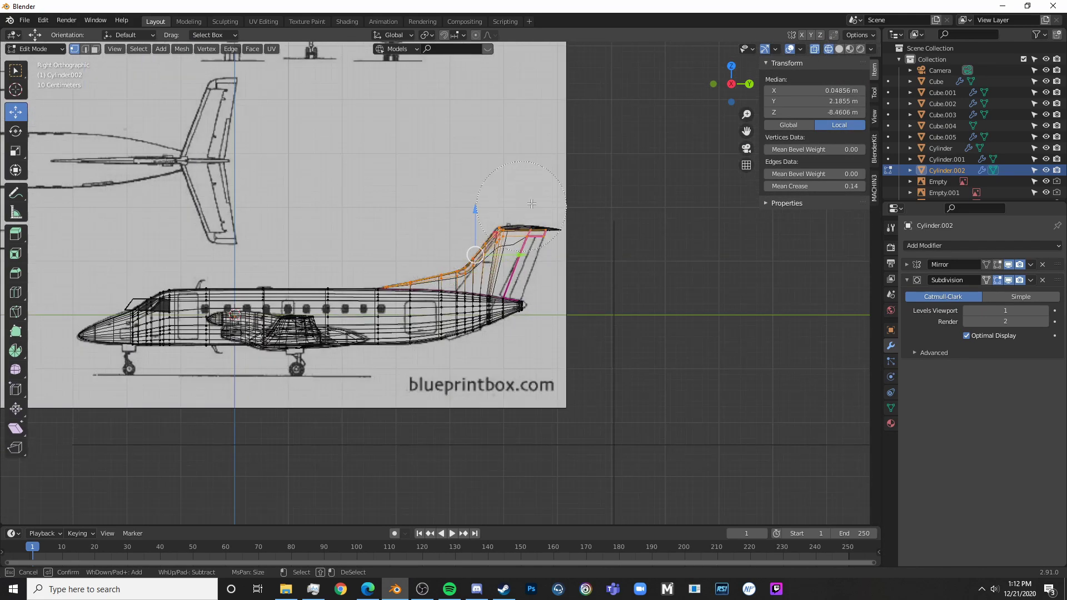
{"action": "key", "text": "Escape"}
{"action": "key", "text": "x"}
{"action": "left_click", "coordinate": [616, 201]}
{"action": "key", "text": "Tab"}
{"action": "key", "text": "shift+z"}
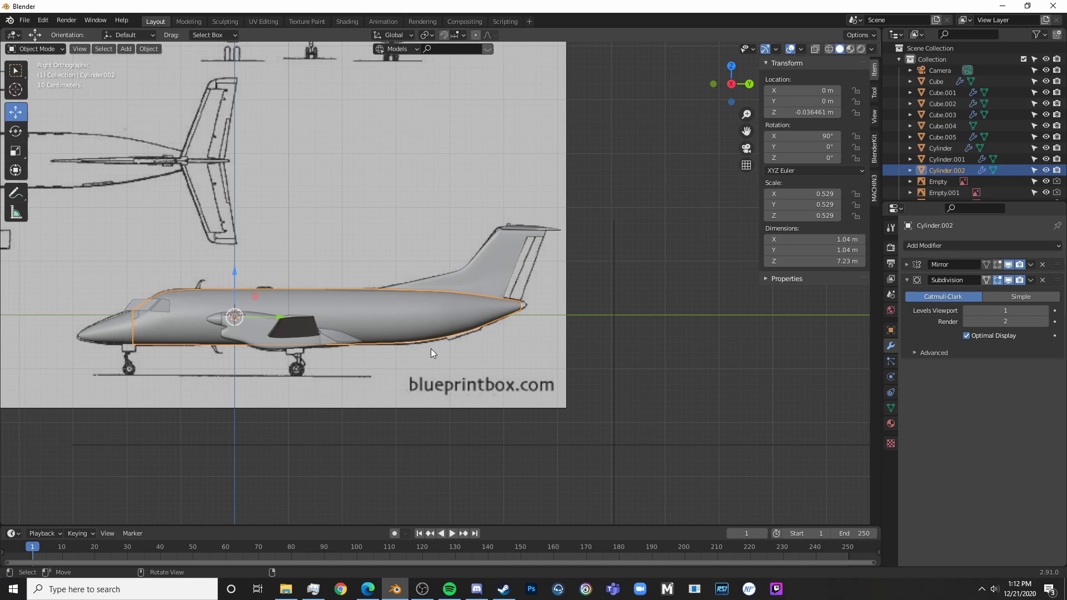
- Isolate the fuselage copy in local view and open its mesh for editing
{"action": "key", "text": "KP_Divide"}
{"action": "scroll", "coordinate": [641, 248], "scroll_direction": "up", "scroll_amount": 5}
{"action": "middle_click_drag", "start_coordinate": [641, 248], "coordinate": [618, 317]}
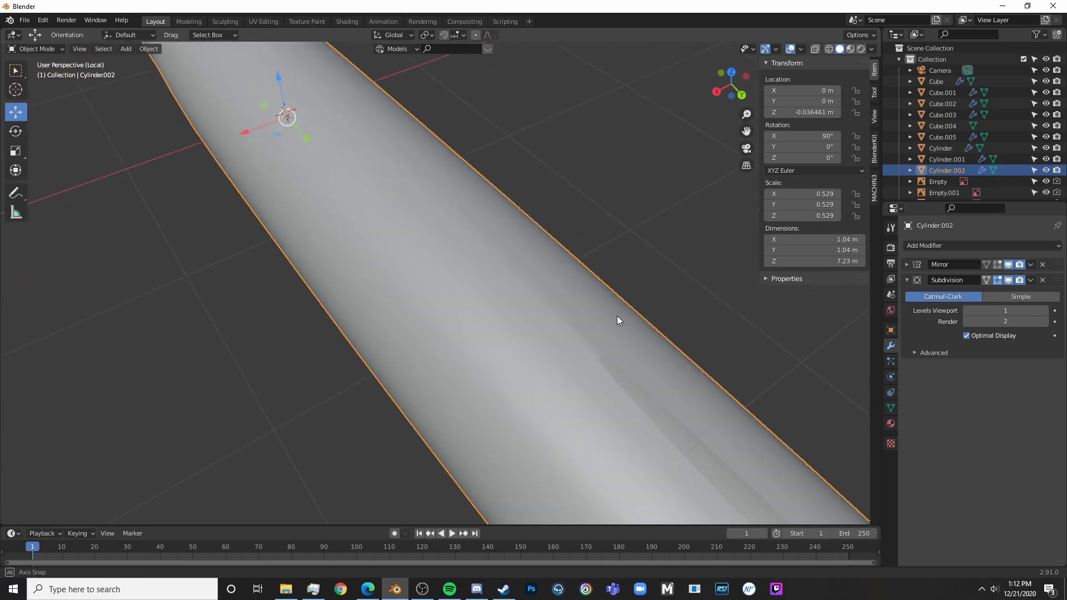
{"action": "key", "text": "Tab"}
{"action": "scroll", "coordinate": [526, 203], "scroll_direction": "up", "scroll_amount": 4}
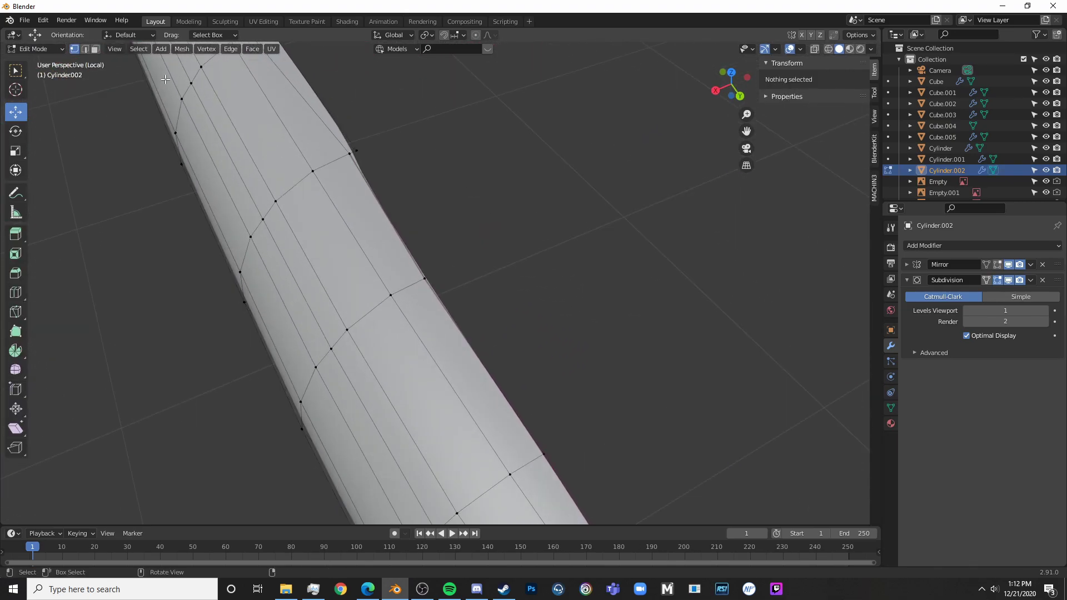
- Try adding loop cuts to the loose centreline edge above the fuselage copy's tail
{"action": "left_click", "coordinate": [357, 150]}
{"action": "middle_click_drag", "start_coordinate": [611, 312], "coordinate": [510, 95], "text": "shift"}
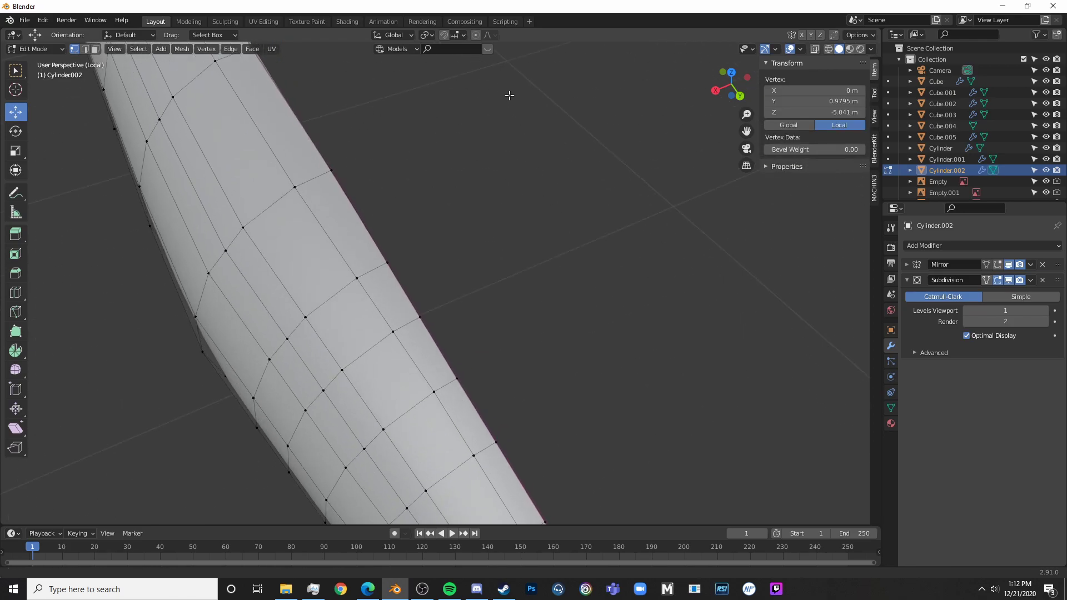
{"action": "middle_click_drag", "start_coordinate": [575, 356], "coordinate": [526, 302], "text": "shift"}
{"action": "key", "text": "alt+a"}
{"action": "key", "text": "ctrl+r"}
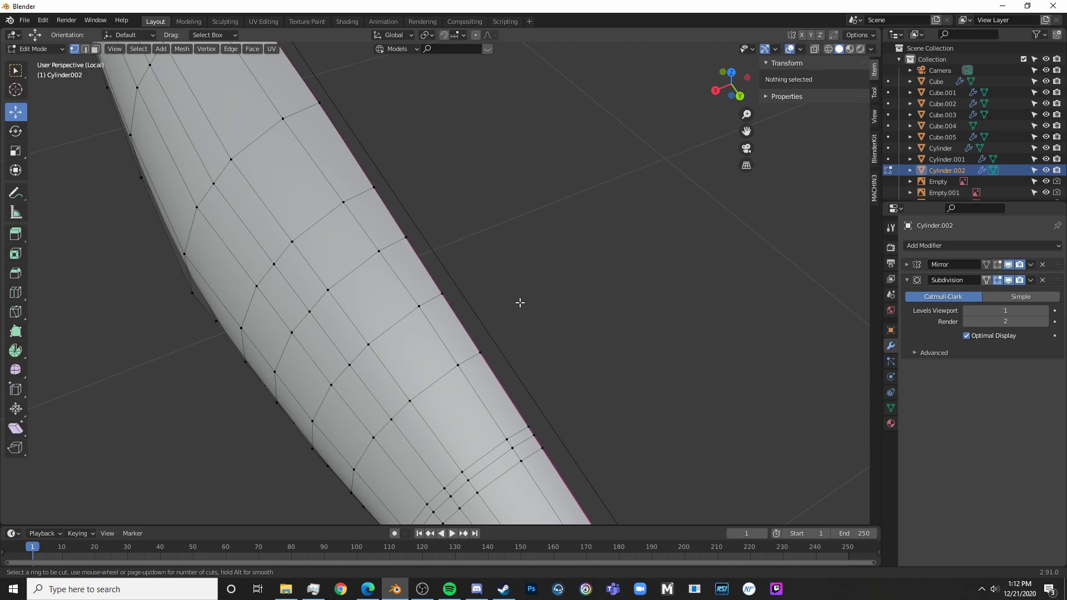
{"action": "left_click", "coordinate": [468, 279]}
{"action": "right_click", "coordinate": [467, 280]}
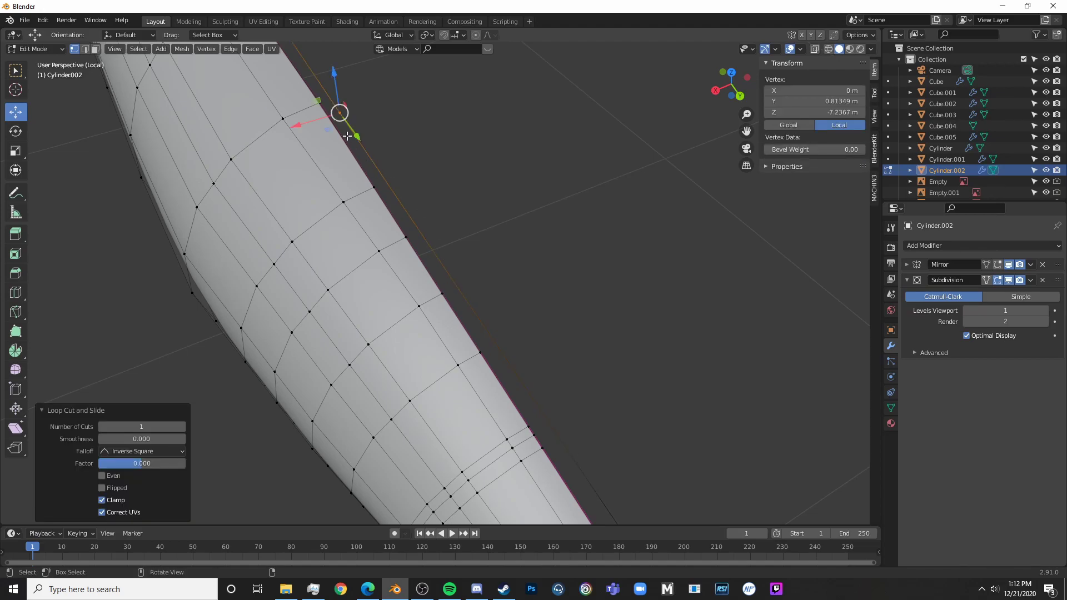
{"action": "middle_click_drag", "start_coordinate": [356, 135], "coordinate": [786, 260]}
{"action": "middle_click_drag", "start_coordinate": [583, 219], "coordinate": [482, 374], "text": "shift"}
{"action": "scroll", "coordinate": [492, 399], "scroll_direction": "up", "scroll_amount": 5}
{"action": "key", "text": "ctrl+r"}
{"action": "left_click", "coordinate": [469, 321]}
{"action": "right_click", "coordinate": [469, 322]}
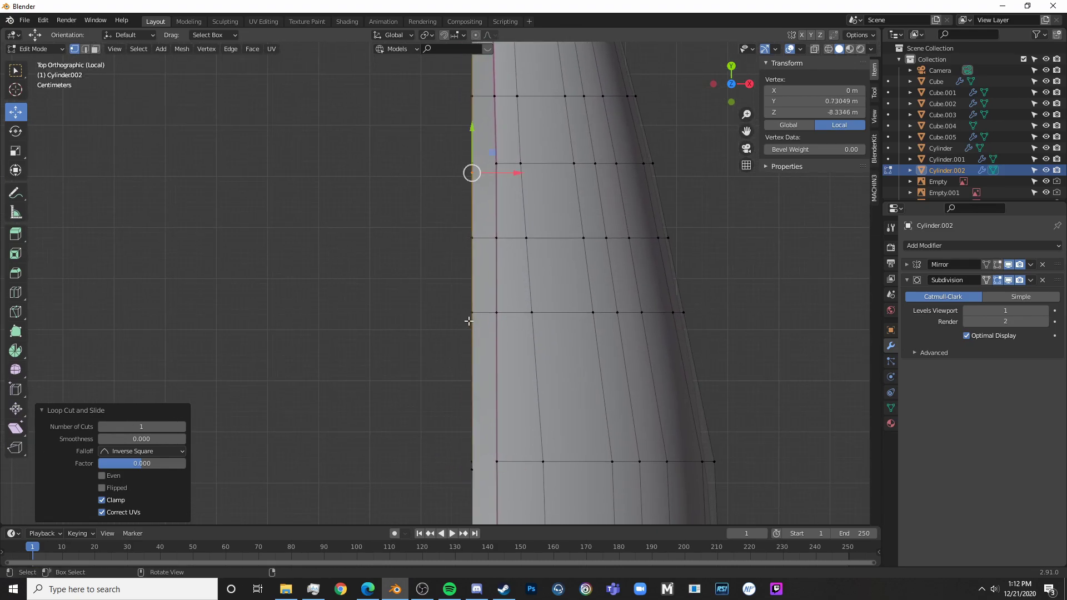
- Try sliding the cut vertex along the loose centreline edge and adding another cut
{"action": "left_click_drag", "start_coordinate": [481, 132], "coordinate": [470, 143]}
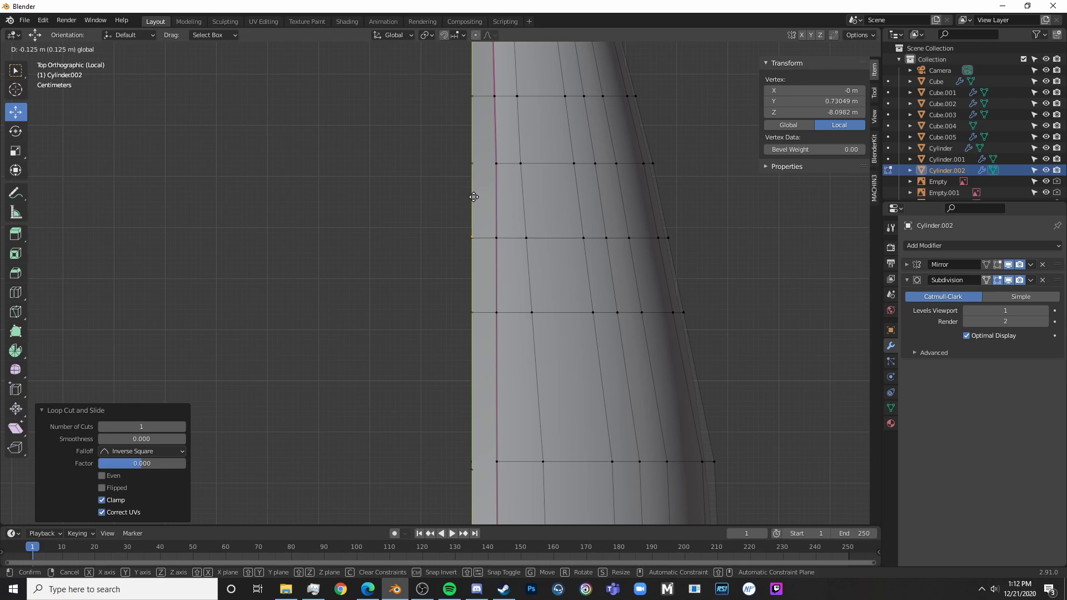
{"action": "key", "text": "Escape"}
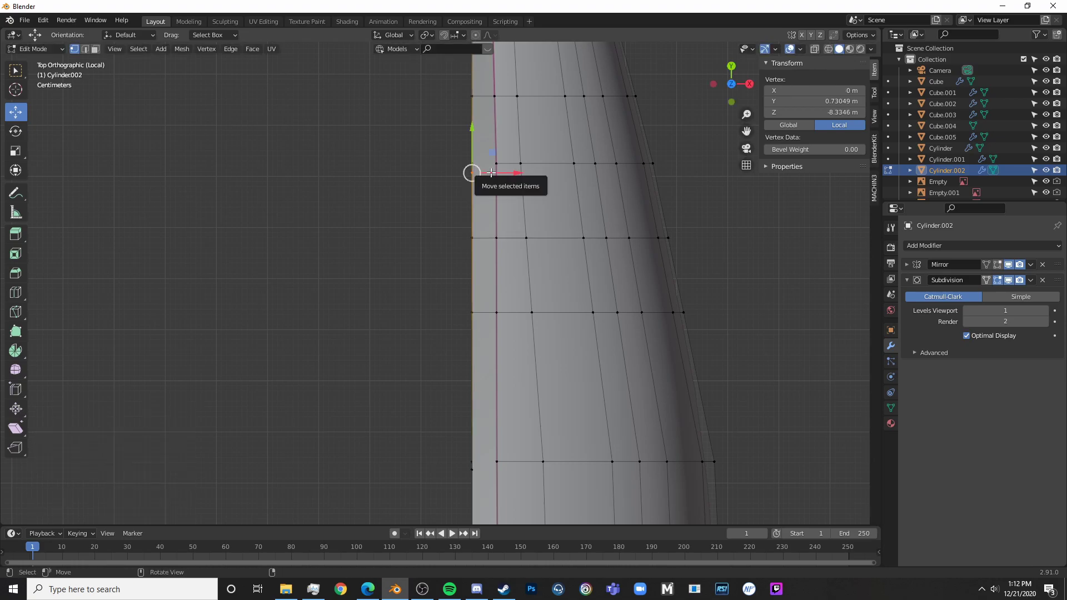
{"action": "key", "text": "shift+v"}
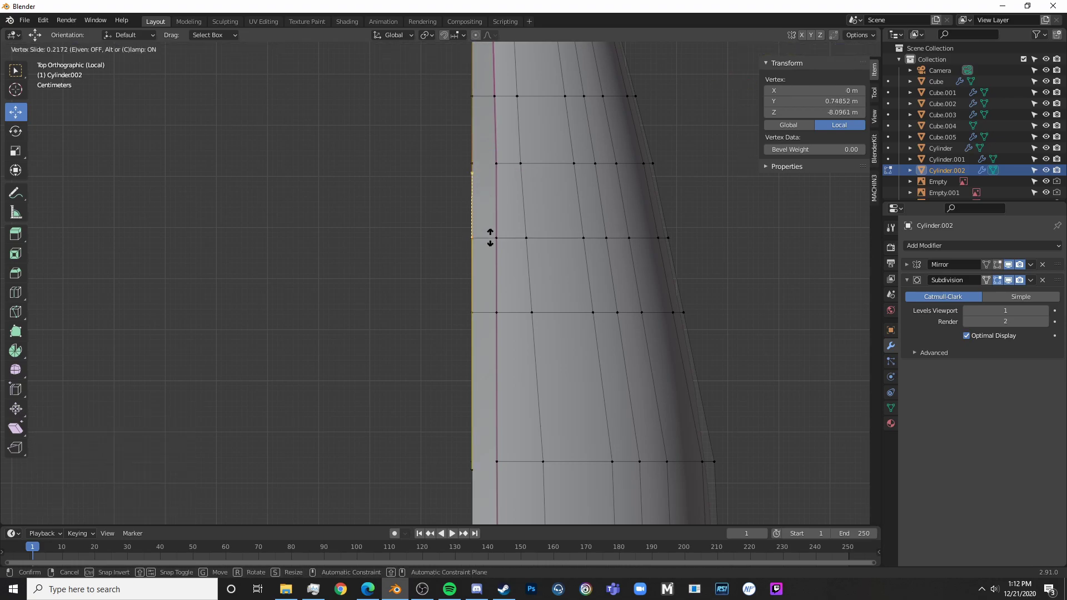
{"action": "left_click", "coordinate": [474, 238]}
{"action": "key", "text": "alt+a"}
{"action": "key", "text": "ctrl+r"}
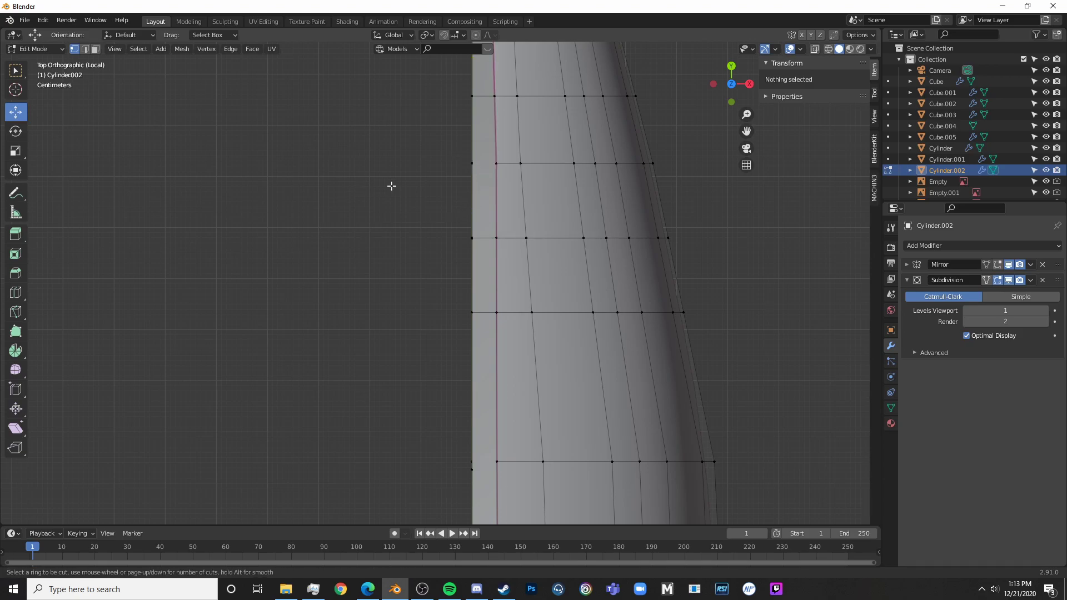
{"action": "scroll", "coordinate": [448, 248], "scroll_direction": "down", "scroll_amount": 5}
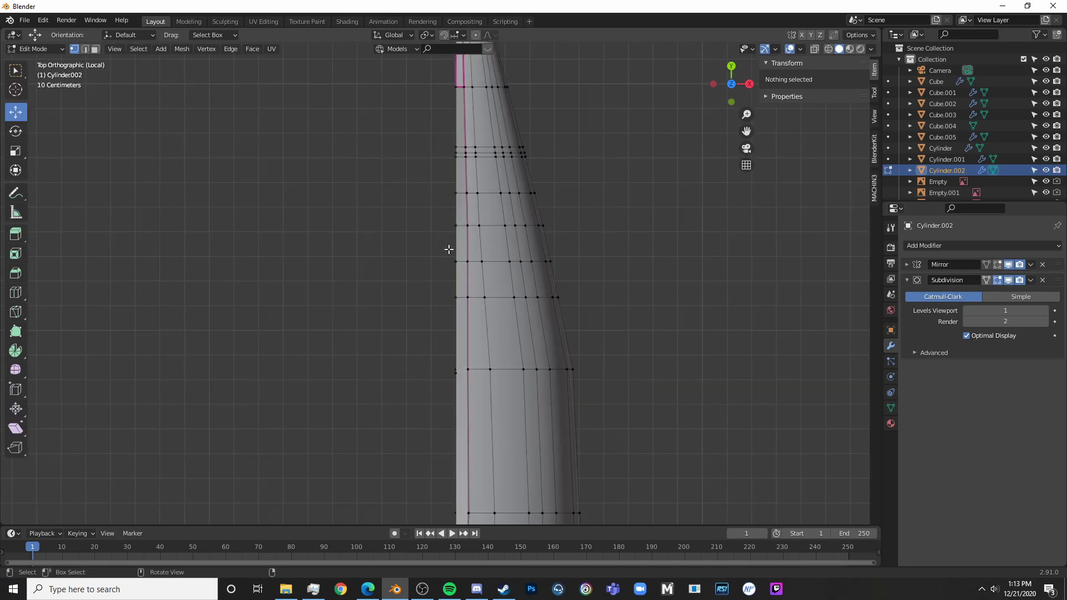
{"action": "left_click", "coordinate": [441, 292]}
{"action": "key", "text": "shift+z"}
{"action": "key", "text": "shift+z"}
{"action": "mouse_move", "coordinate": [493, 324]}
{"action": "middle_mouse_down"}
{"action": "mouse_move", "coordinate": [512, 256]}
{"action": "mouse_move", "coordinate": [526, 357]}
{"action": "middle_mouse_up"}
{"action": "middle_click_drag", "start_coordinate": [540, 305], "coordinate": [524, 257]}
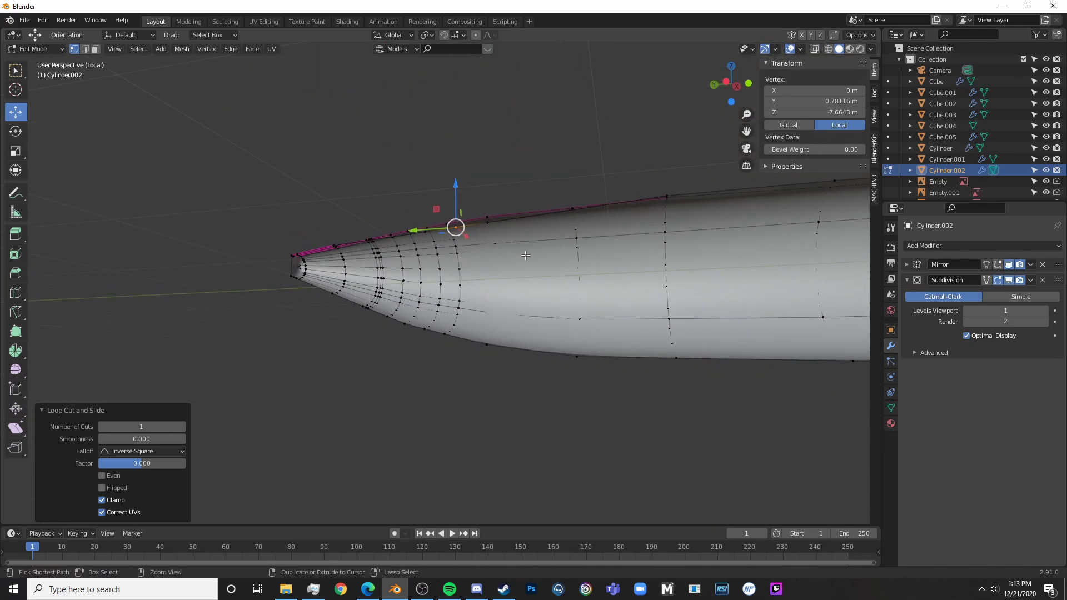
- Undo the loop cuts and the vertex slide on the loose centreline edge
{"action": "key", "text": "ctrl+z"}
{"action": "key", "text": "ctrl+z"}
{"action": "key", "text": "ctrl+z"}
{"action": "key", "text": "ctrl+z"}
{"action": "key", "text": "ctrl+z"}
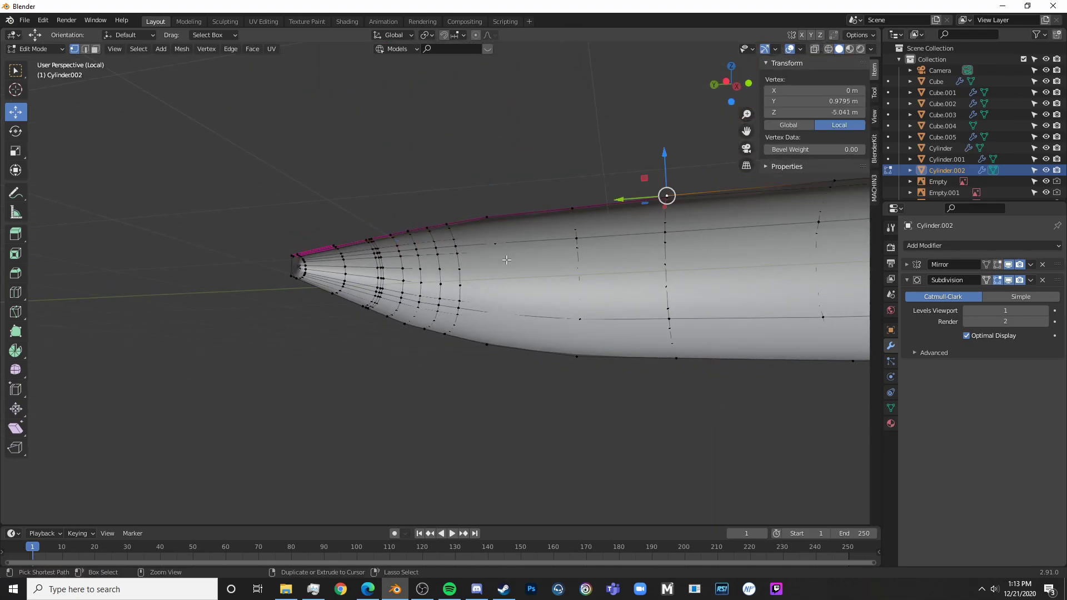
{"action": "key", "text": "ctrl+z"}
- Select the open edges along the gap above the fuselage copy's tail, extrude them along X, and set their median X to 0 m
{"action": "middle_click_drag", "start_coordinate": [506, 259], "coordinate": [605, 333]}
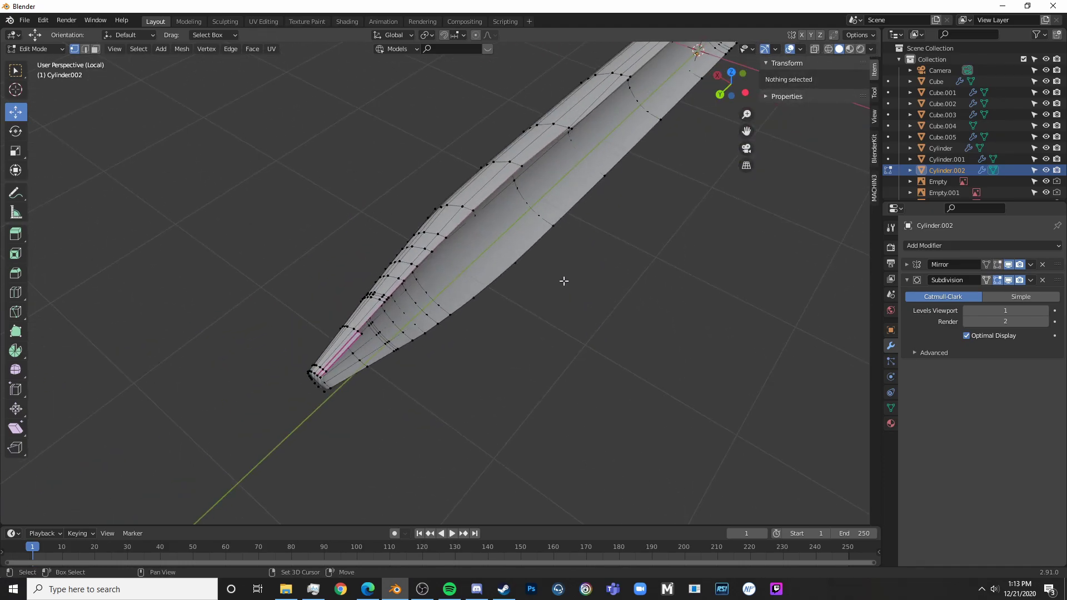
{"action": "middle_click_drag", "start_coordinate": [563, 282], "coordinate": [541, 334], "text": "shift"}
{"action": "middle_click_drag", "start_coordinate": [528, 335], "coordinate": [552, 336]}
{"action": "scroll", "coordinate": [552, 335], "scroll_direction": "up", "scroll_amount": 4}
{"action": "left_click", "coordinate": [86, 49]}
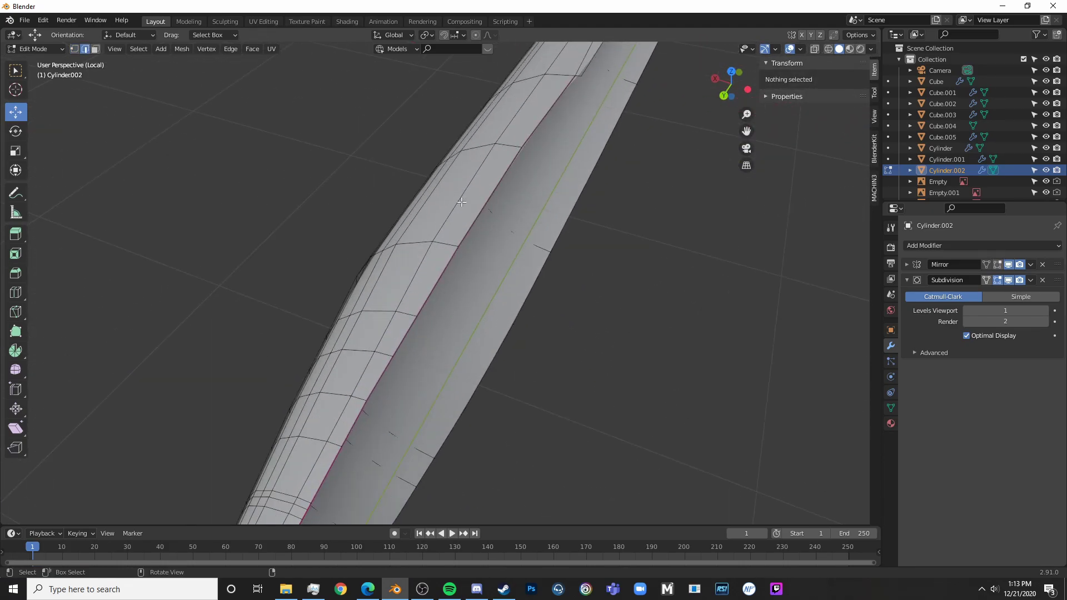
{"action": "left_click", "coordinate": [489, 202]}
{"action": "middle_click_drag", "start_coordinate": [489, 202], "coordinate": [489, 239]}
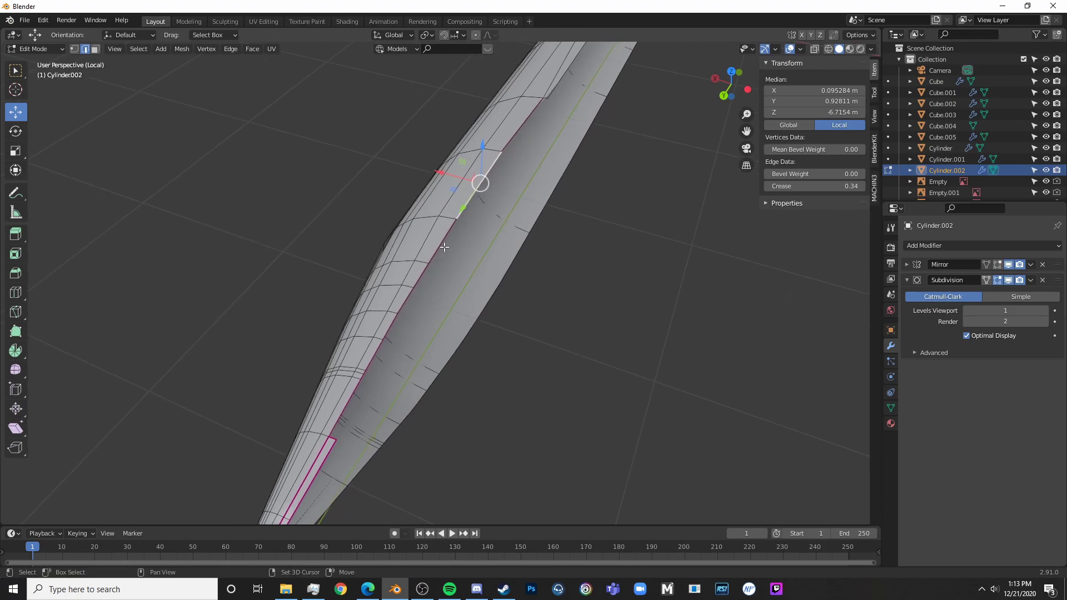
{"action": "left_click", "coordinate": [417, 277], "text": "shift"}
{"action": "key", "text": "alt+a"}
{"action": "left_click", "coordinate": [423, 270]}
{"action": "left_click", "coordinate": [436, 238], "text": "shift"}
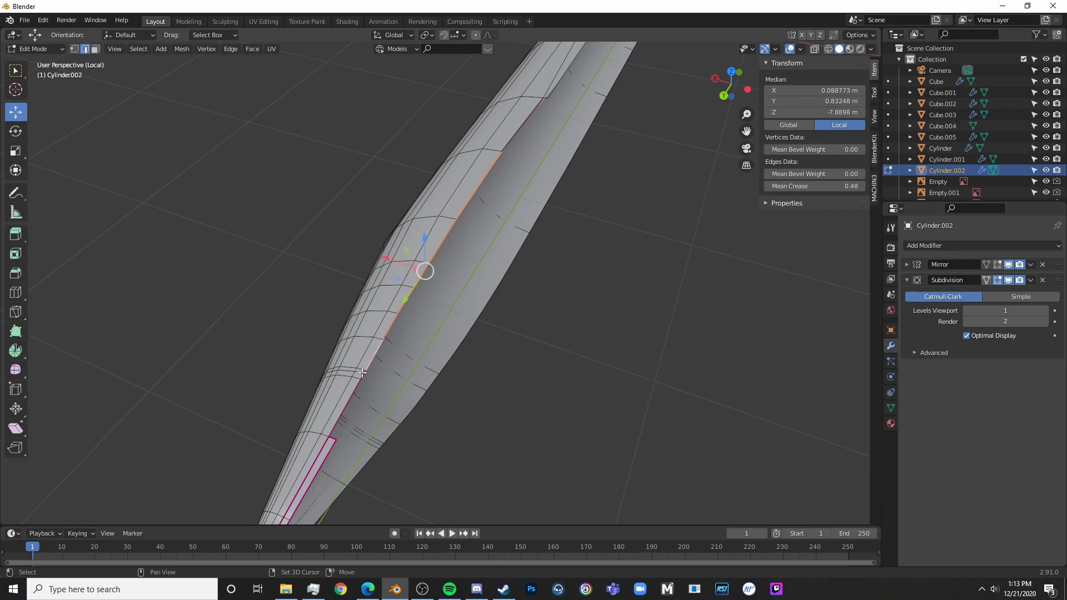
{"action": "middle_click_drag", "start_coordinate": [386, 405], "coordinate": [356, 410]}
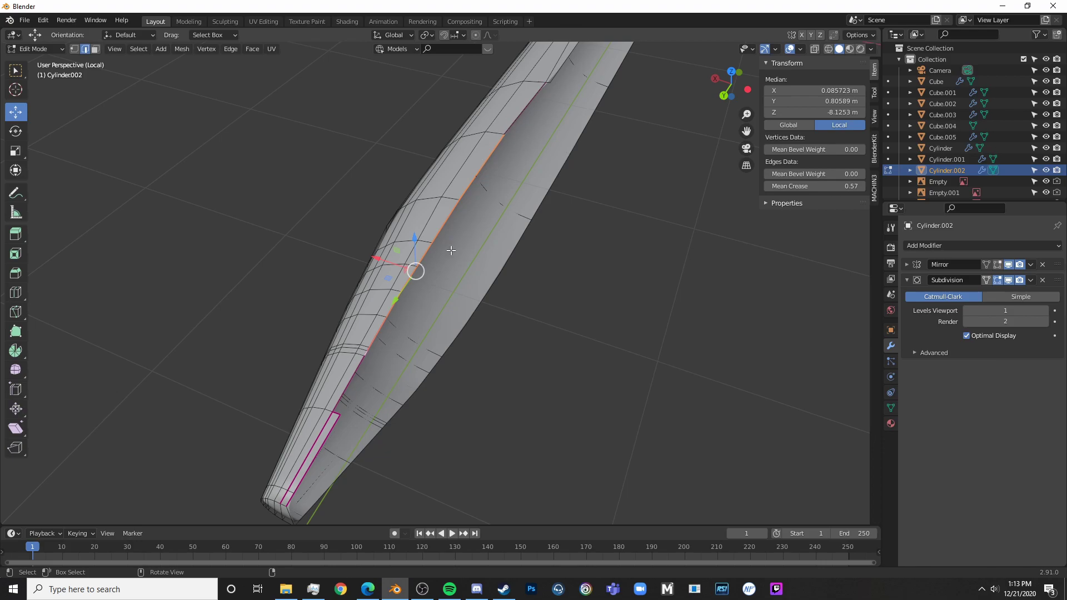
{"action": "key", "text": "g"}
{"action": "key", "text": "x"}
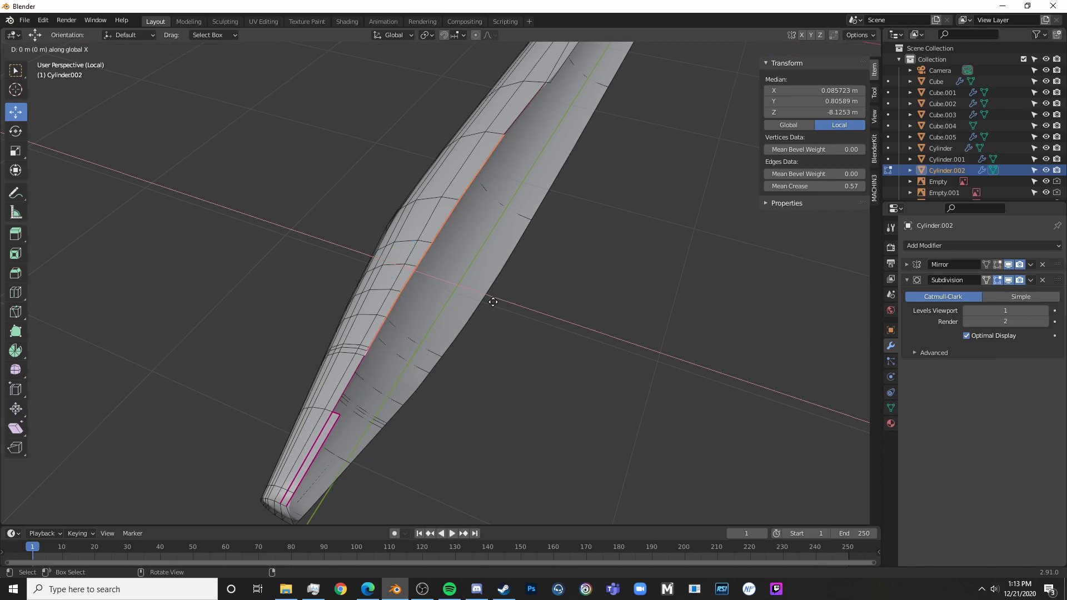
{"action": "left_click", "coordinate": [499, 302]}
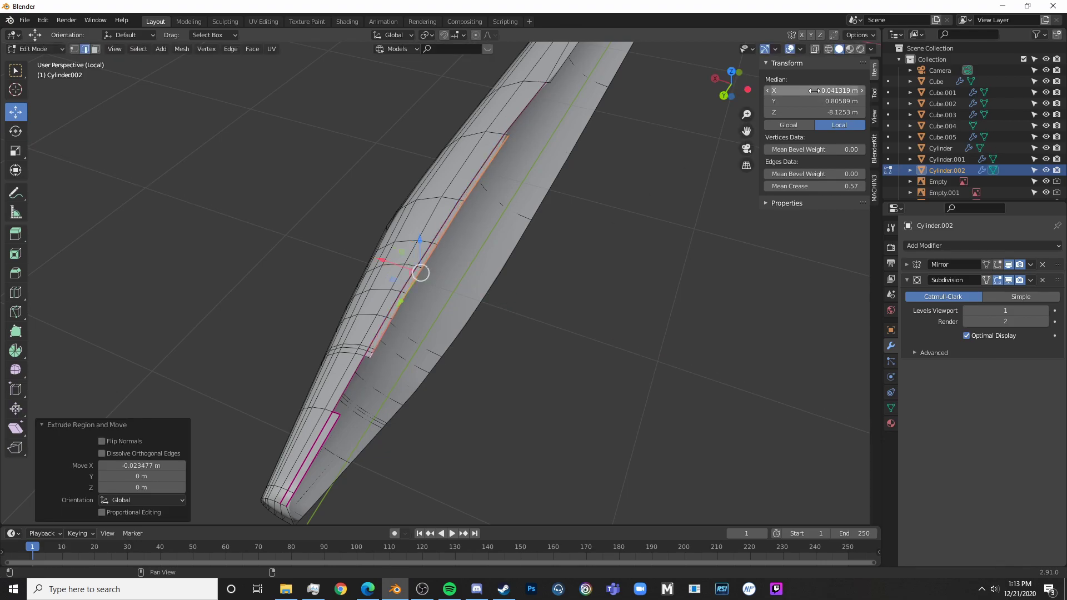
{"action": "double_click", "coordinate": [814, 91]}
{"action": "type", "text": "0"}
{"action": "key", "text": "Return"}
- Flatten the extruded tail edges by scaling them to 0 along X, then return to Object Mode
{"action": "key", "text": "Tab"}
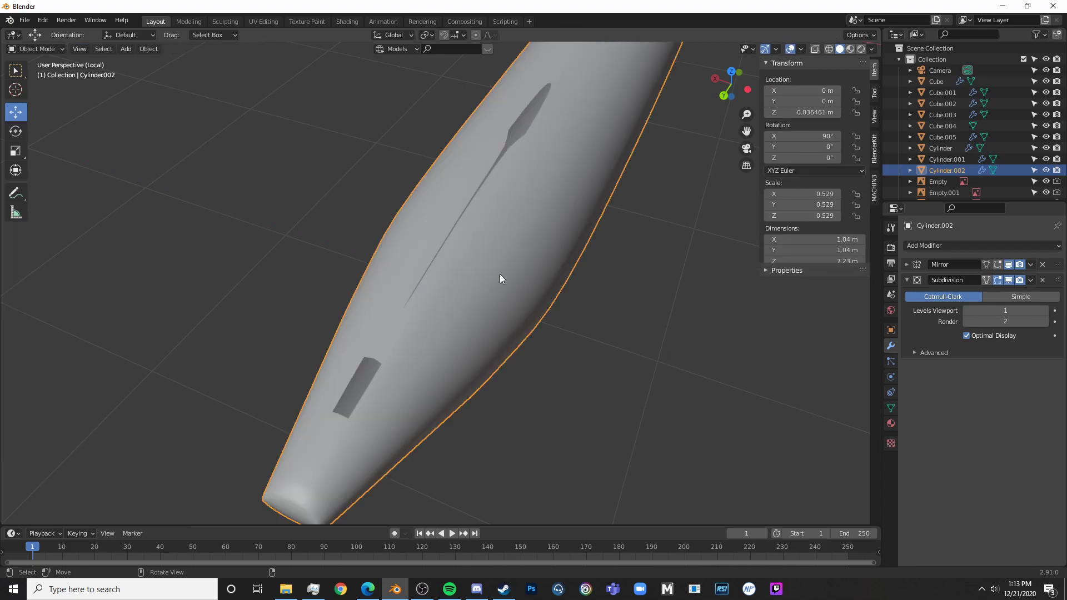
{"action": "middle_click_drag", "start_coordinate": [499, 275], "coordinate": [283, 284]}
{"action": "key", "text": "Tab"}
{"action": "middle_click_drag", "start_coordinate": [457, 328], "coordinate": [439, 317], "text": "shift"}
{"action": "key", "text": "s"}
{"action": "key", "text": "x"}
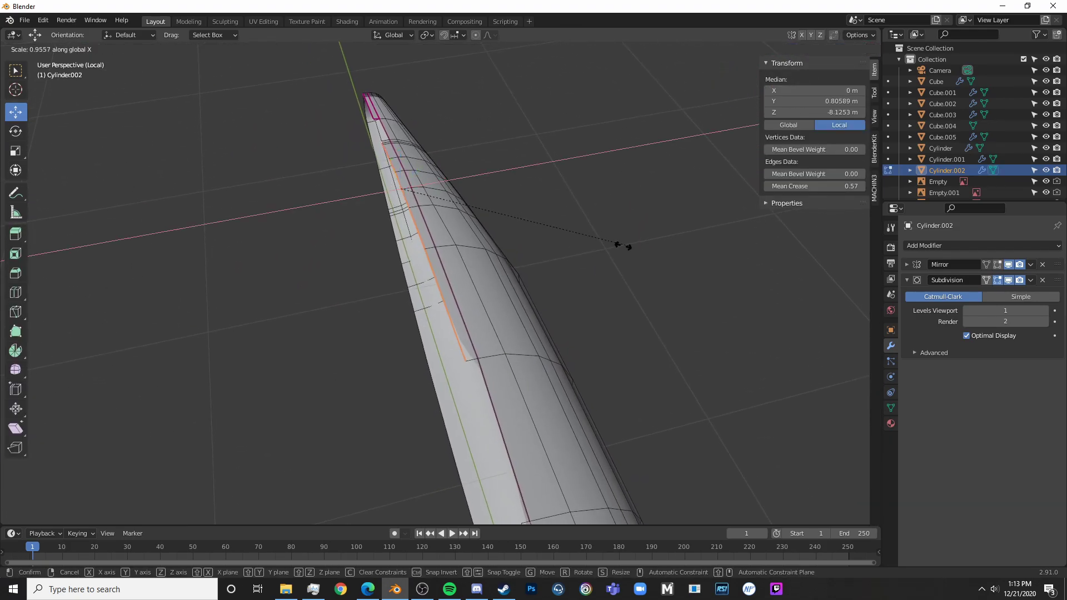
{"action": "key", "text": "0"}
{"action": "key", "text": "Return"}
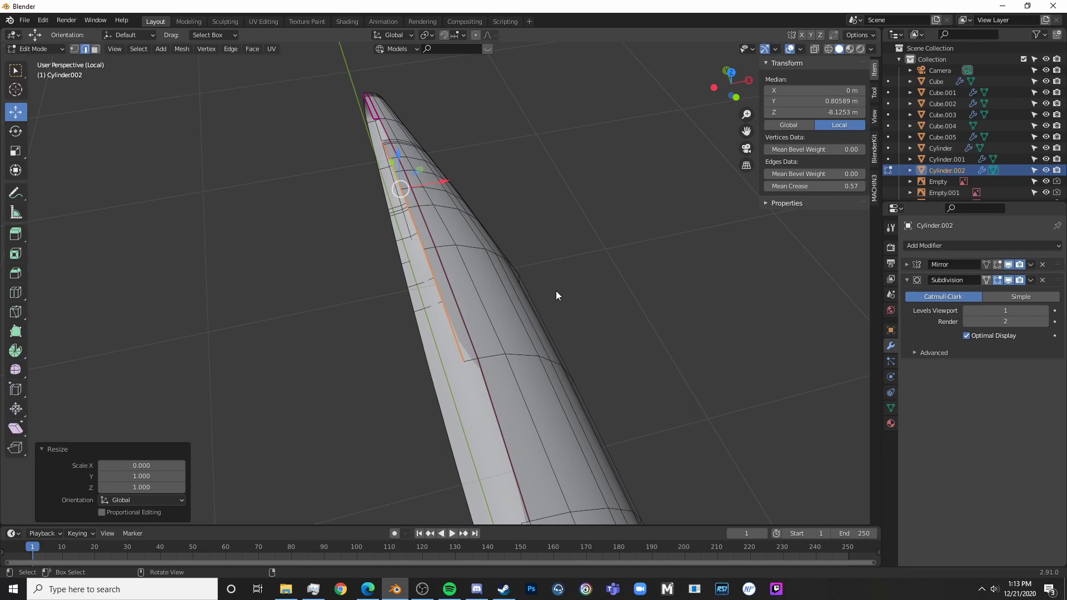
{"action": "key", "text": "Tab"}
- Raise the extruded centreline edges slightly in Edit Mode, then return to Object Mode to select the fuselage copy
{"action": "scroll", "coordinate": [509, 348], "scroll_direction": "down", "scroll_amount": 2}
{"action": "key", "text": "alt+a"}
{"action": "middle_click_drag", "start_coordinate": [454, 368], "coordinate": [682, 326]}
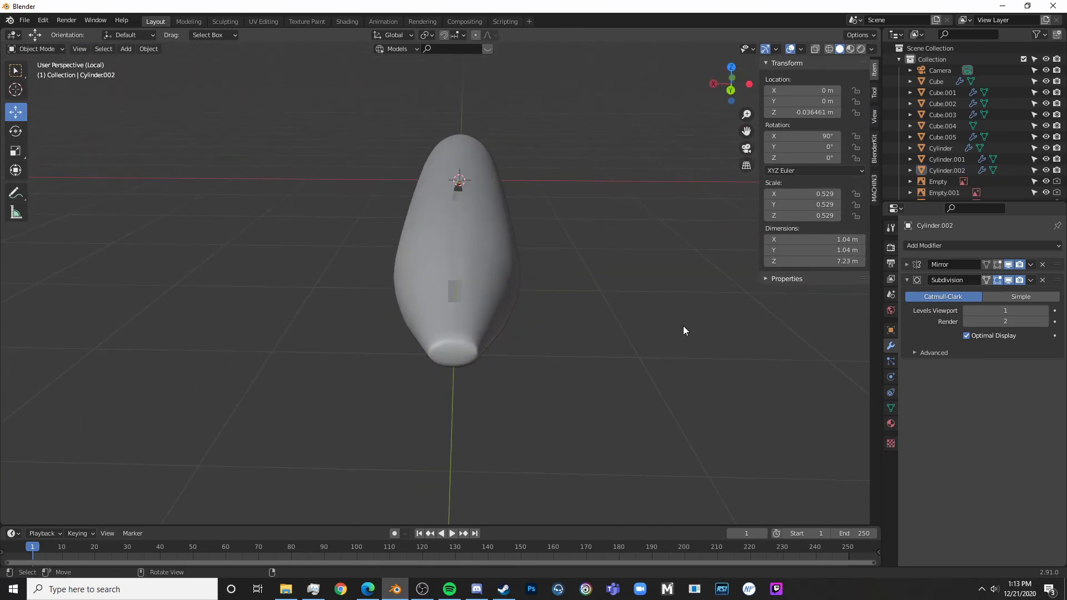
{"action": "key", "text": "Tab"}
{"action": "scroll", "coordinate": [585, 200], "scroll_direction": "up", "scroll_amount": 4}
{"action": "left_click_drag", "start_coordinate": [507, 111], "coordinate": [505, 106]}
{"action": "key", "text": "Tab"}
{"action": "scroll", "coordinate": [593, 183], "scroll_direction": "down", "scroll_amount": 8}
{"action": "left_click", "coordinate": [509, 248]}
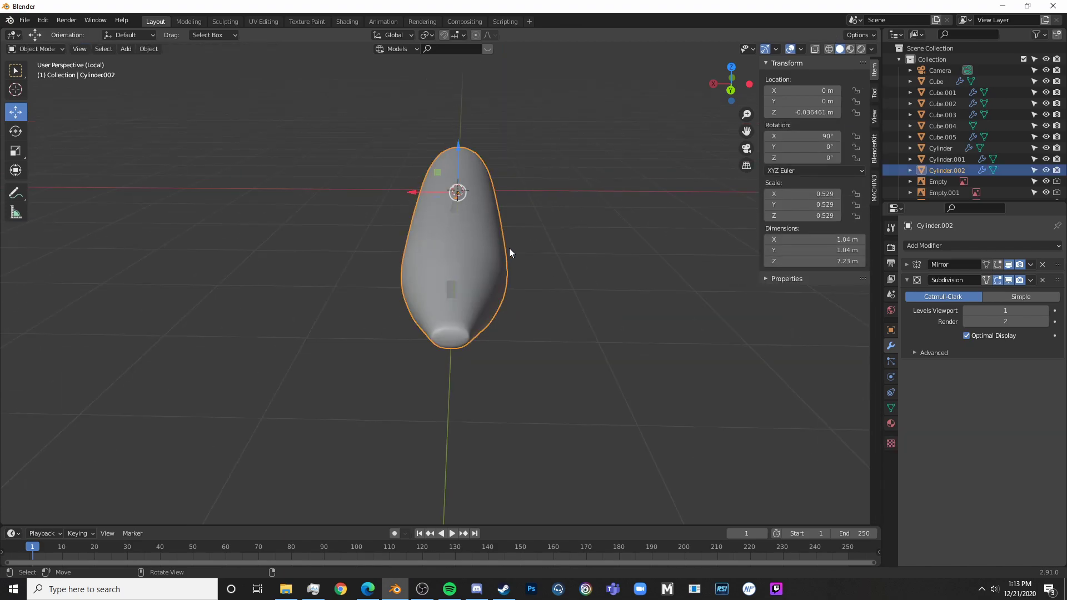
- Bridge the gap near the tail tip with a face between the extruded strip's rear edge and the opposite tail edge
{"action": "middle_click_drag", "start_coordinate": [509, 248], "coordinate": [646, 311]}
{"action": "key", "text": "alt+a"}
{"action": "key", "text": "Tab"}
{"action": "key", "text": "KP_Decimal"}
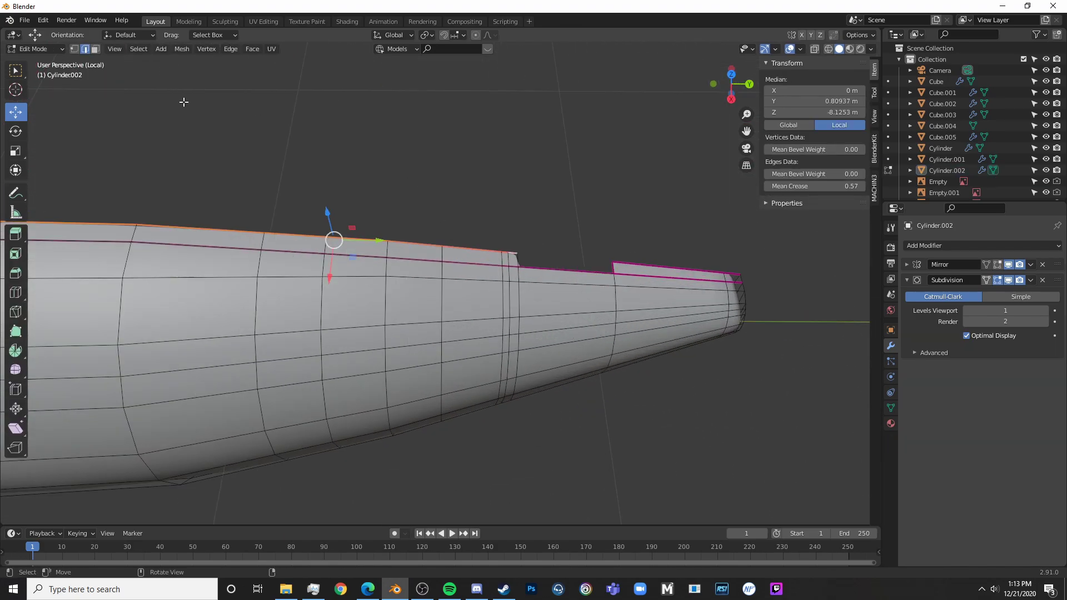
{"action": "key", "text": "alt+a"}
{"action": "left_click", "coordinate": [518, 259]}
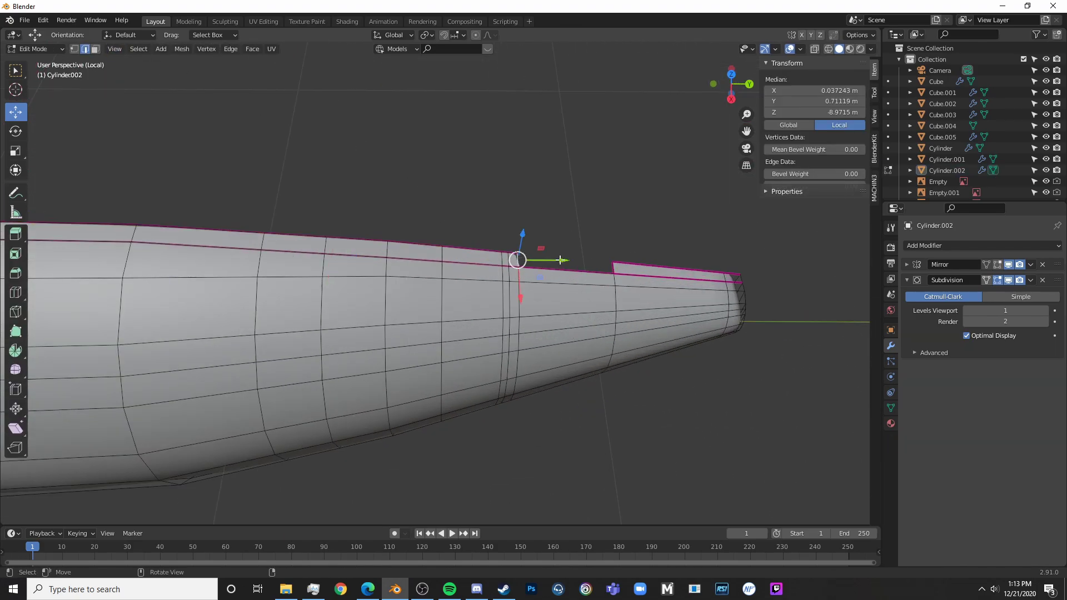
{"action": "left_click", "coordinate": [613, 268], "text": "shift"}
{"action": "key", "text": "f"}
{"action": "key", "text": "alt+a"}
- Fill the remaining gap ahead of the extruded strip with a face and return to Object Mode
{"action": "scroll", "coordinate": [612, 268], "scroll_direction": "down", "scroll_amount": 4}
{"action": "middle_click_drag", "start_coordinate": [90, 257], "coordinate": [398, 278], "text": "shift"}
{"action": "scroll", "coordinate": [398, 279], "scroll_direction": "up", "scroll_amount": 5}
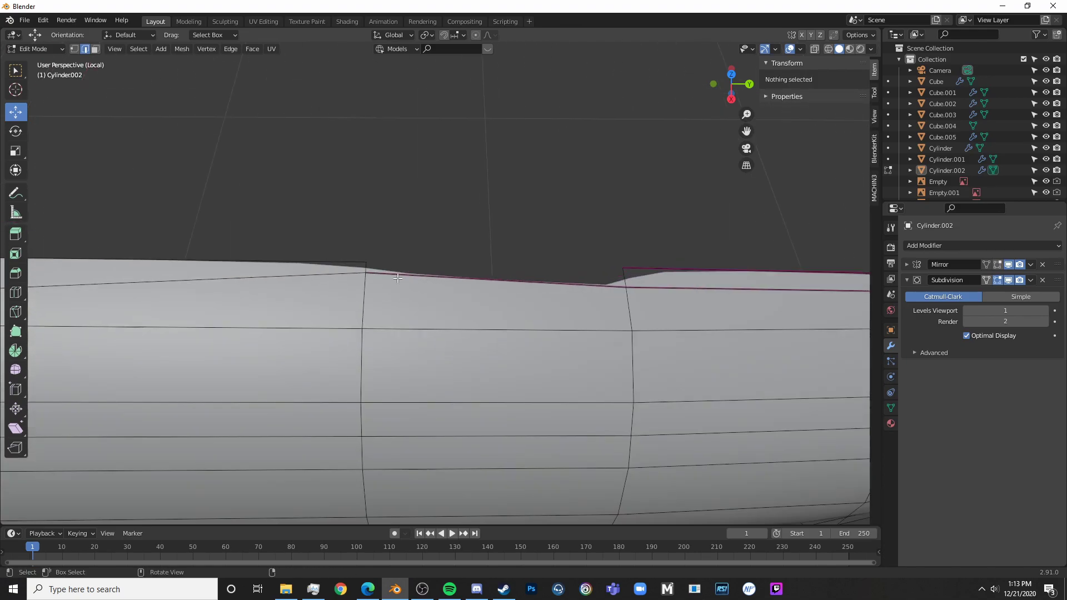
{"action": "left_click", "coordinate": [363, 270]}
{"action": "scroll", "coordinate": [627, 281], "scroll_direction": "down", "scroll_amount": 3}
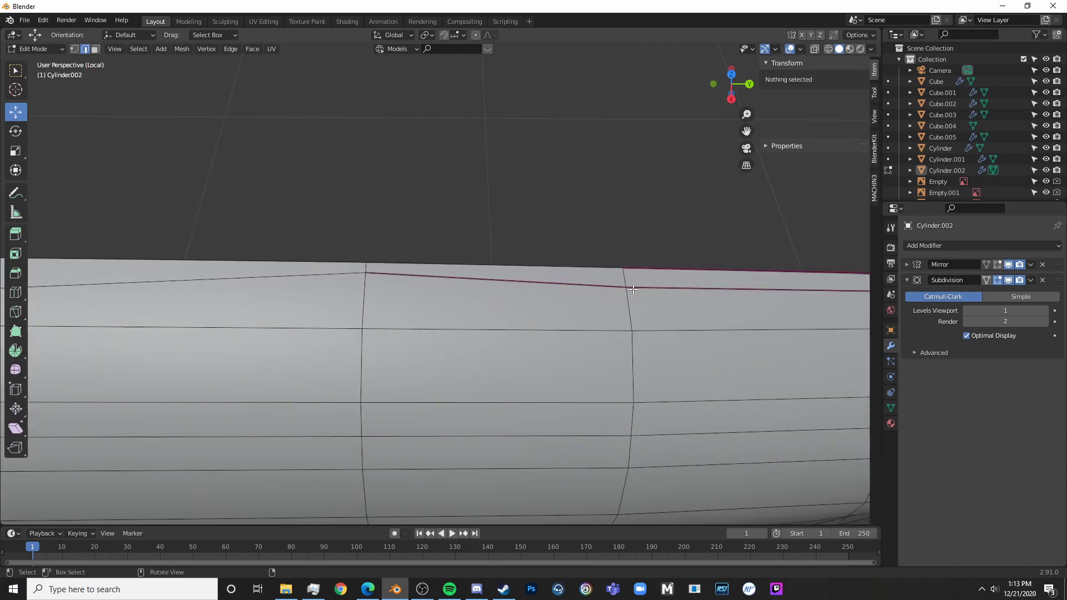
{"action": "key", "text": "Tab"}
- Fill the two strips nearest the centreline across the fuselage copy's open front end, joining opposite upper and lower rim edges
{"action": "scroll", "coordinate": [642, 355], "scroll_direction": "down", "scroll_amount": 5}
{"action": "mouse_move", "coordinate": [630, 342]}
{"action": "middle_mouse_down"}
{"action": "mouse_move", "coordinate": [529, 361]}
{"action": "mouse_move", "coordinate": [507, 281]}
{"action": "mouse_move", "coordinate": [406, 283]}
{"action": "mouse_move", "coordinate": [498, 295]}
{"action": "mouse_move", "coordinate": [500, 281]}
{"action": "mouse_move", "coordinate": [479, 279]}
{"action": "middle_mouse_up"}
{"action": "key", "text": "KP_3"}
{"action": "key", "text": "shift+z"}
{"action": "key", "text": "shift+z"}
{"action": "scroll", "coordinate": [504, 276], "scroll_direction": "up", "scroll_amount": 4}
{"action": "key", "text": "Tab"}
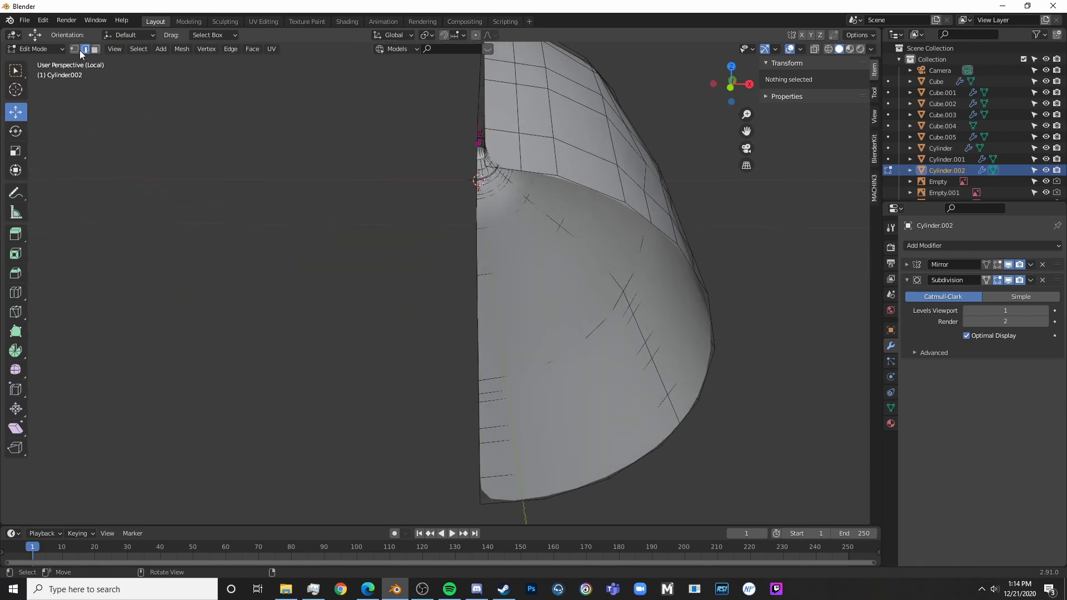
{"action": "left_click", "coordinate": [499, 168]}
{"action": "left_click", "coordinate": [503, 509], "text": "shift"}
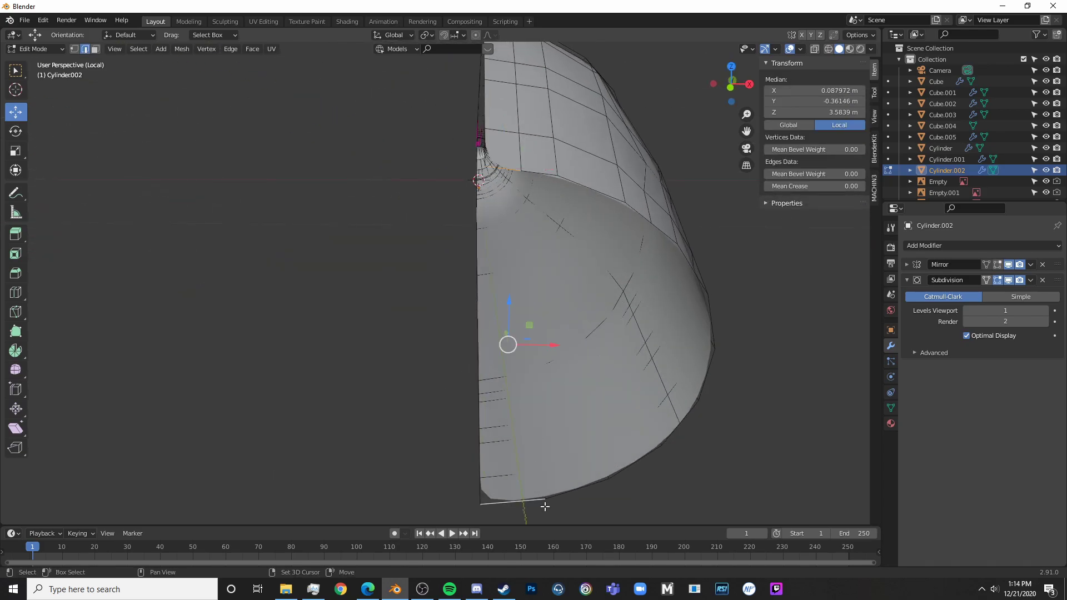
{"action": "key", "text": "f"}
{"action": "left_click", "coordinate": [571, 479]}
{"action": "left_click", "coordinate": [542, 173], "text": "shift"}
{"action": "key", "text": "f"}
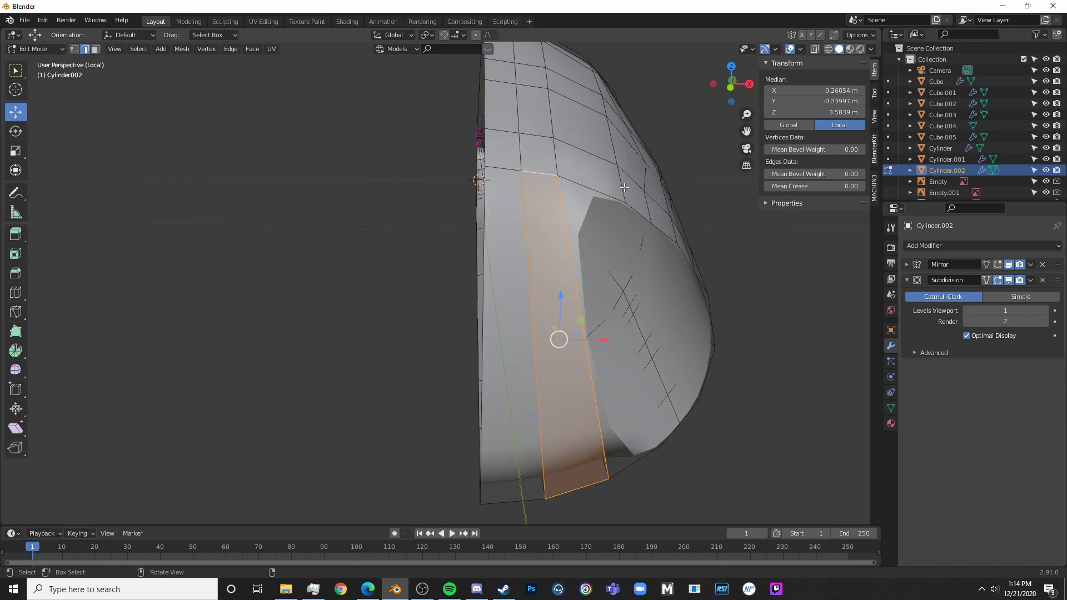
- Close the rest of the open front end with faces between opposite rim edges out to the side, then return to Object Mode
{"action": "key", "text": "alt+a"}
{"action": "left_click", "coordinate": [593, 189]}
{"action": "left_click", "coordinate": [647, 462], "text": "shift"}
{"action": "key", "text": "f"}
{"action": "left_click", "coordinate": [678, 435]}
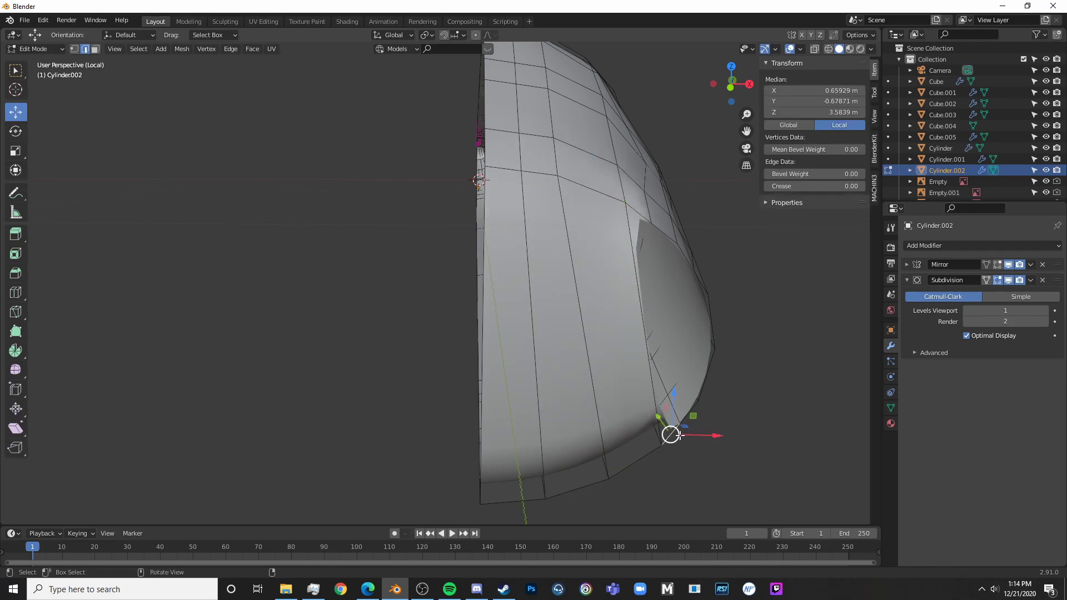
{"action": "left_click", "coordinate": [642, 222]}
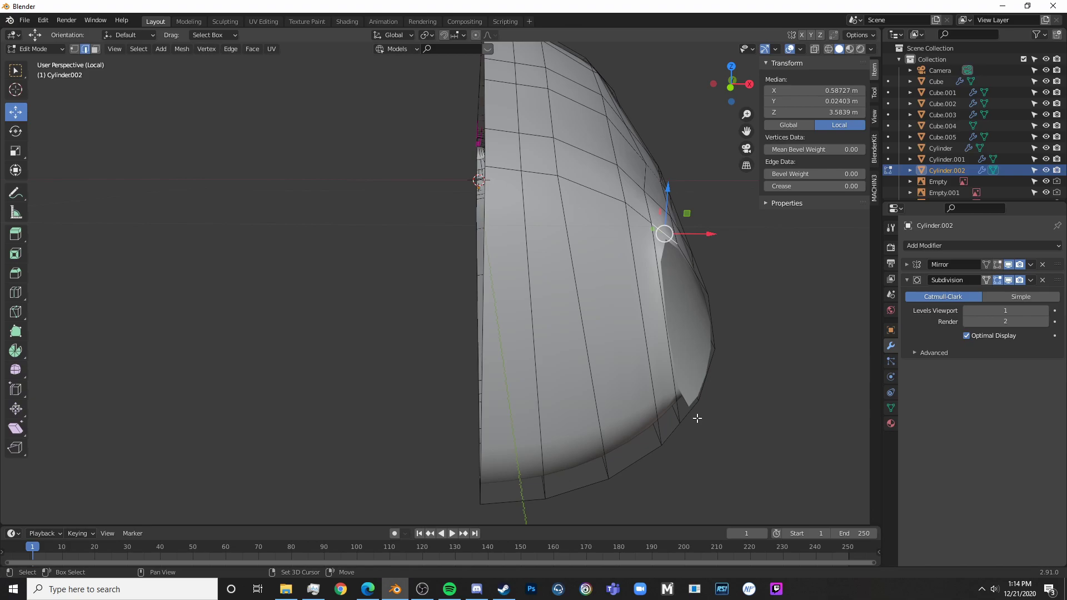
{"action": "left_click", "coordinate": [695, 416], "text": "shift"}
{"action": "key", "text": "f"}
{"action": "key", "text": "alt+a"}
{"action": "left_click", "coordinate": [709, 377]}
{"action": "left_click", "coordinate": [689, 267], "text": "shift"}
{"action": "key", "text": "f"}
{"action": "key", "text": "alt+a"}
{"action": "key", "text": "Tab"}
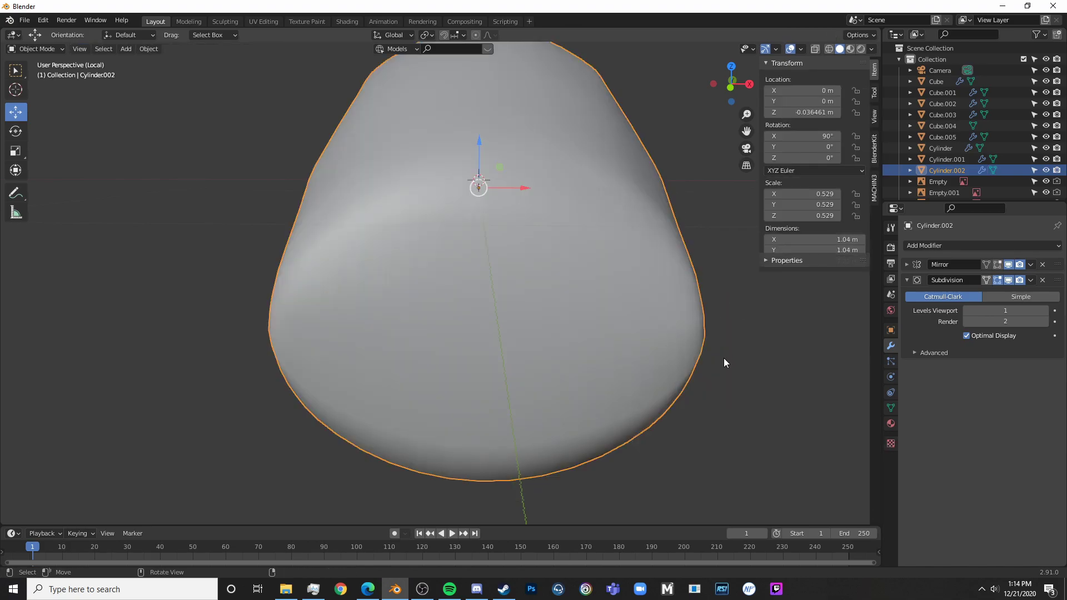
- Leave local view and show the whole aircraft in wireframe over the blueprint in the right side view
{"action": "scroll", "coordinate": [723, 358], "scroll_direction": "down", "scroll_amount": 6}
{"action": "key", "text": "KP_3"}
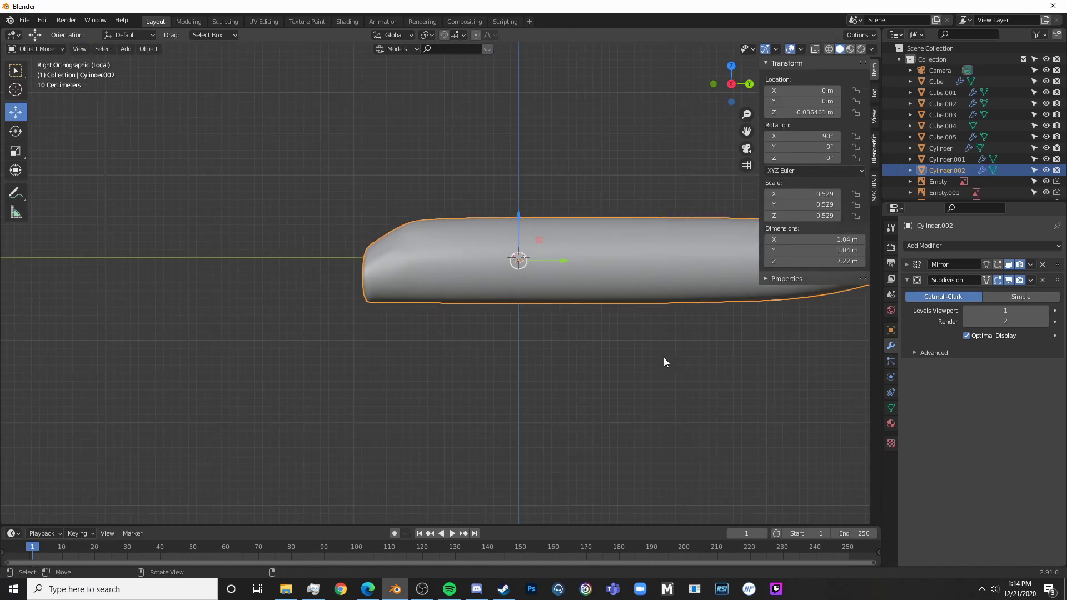
{"action": "key", "text": "KP_Divide"}
{"action": "scroll", "coordinate": [549, 292], "scroll_direction": "up", "scroll_amount": 4}
{"action": "key", "text": "shift+z"}
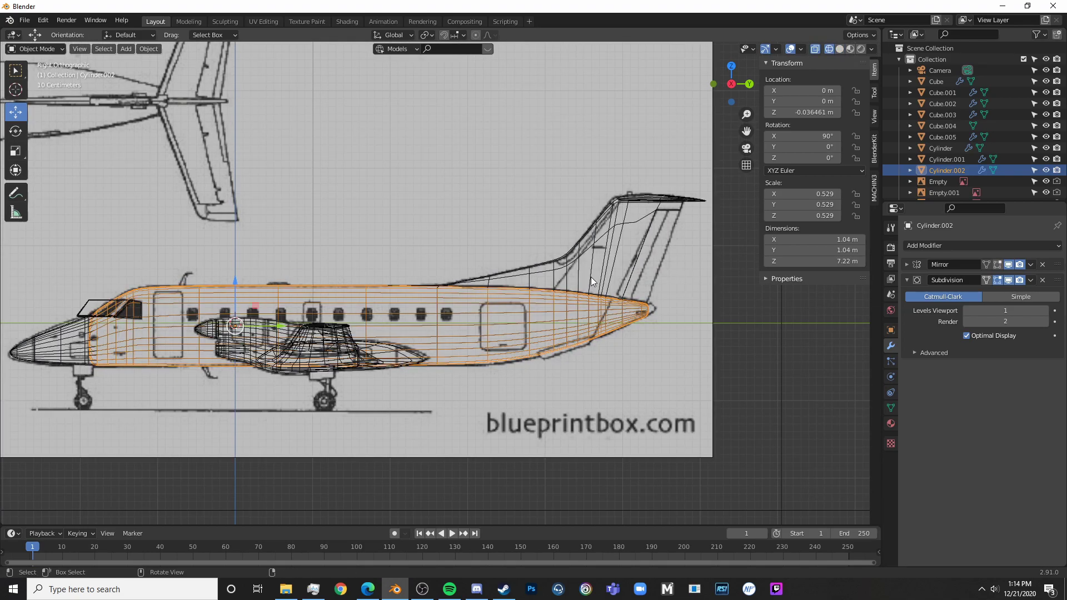
{"action": "key", "text": "s"}
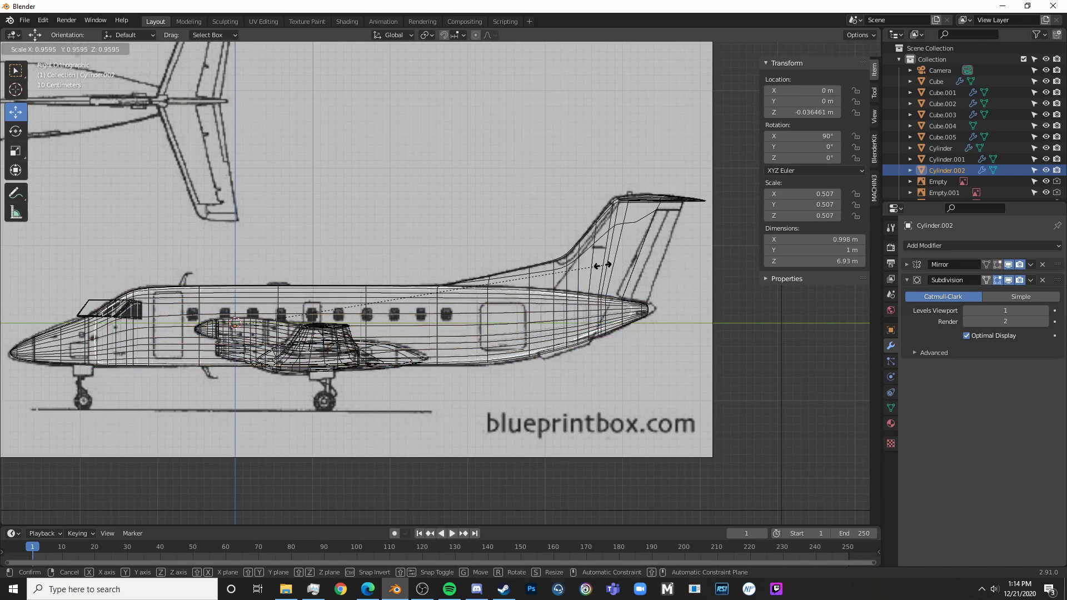
{"action": "left_click", "coordinate": [603, 265]}
{"action": "middle_click_drag", "start_coordinate": [552, 267], "coordinate": [582, 257], "text": "shift"}
{"action": "key", "text": "ctrl+z"}
- Scale the closed fuselage copy uniformly by 0.992, and shrink its cross-section alone by 0.963, excluding its local lengthwise axis
{"action": "key", "text": "s"}
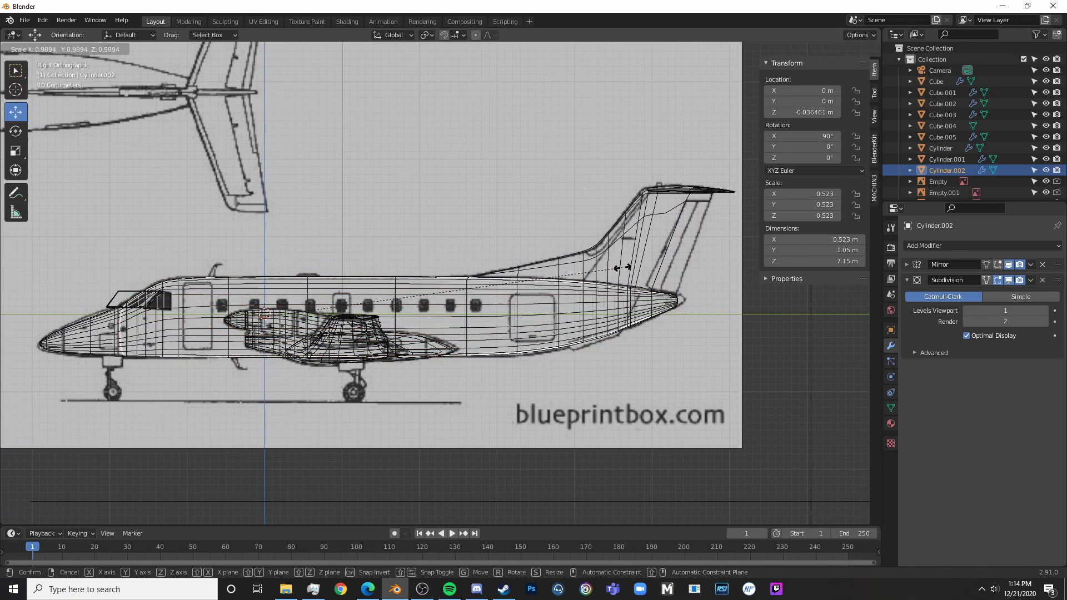
{"action": "left_click", "coordinate": [622, 266]}
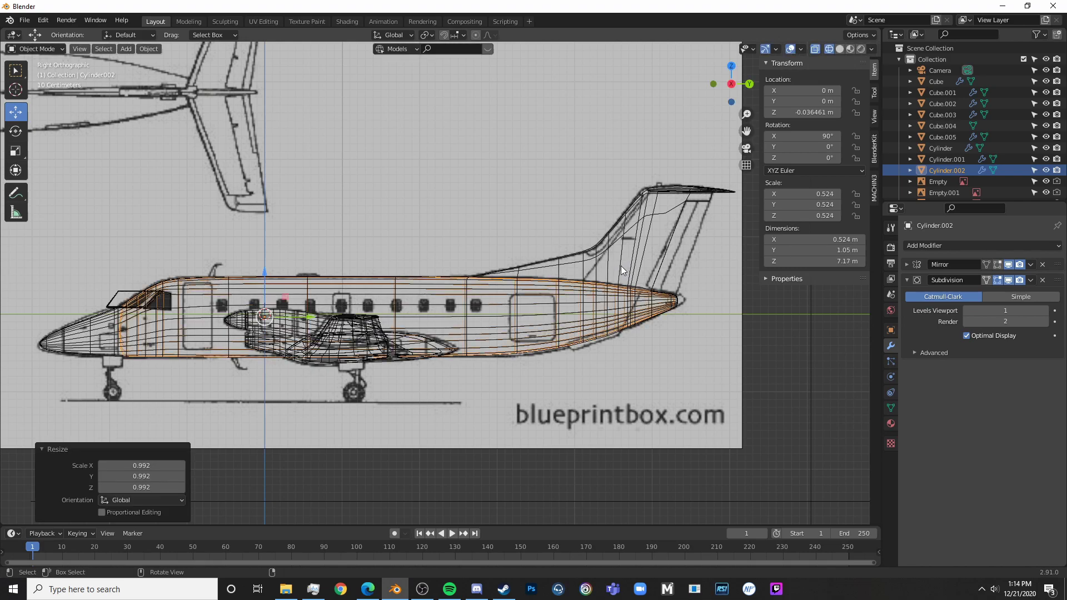
{"action": "key", "text": "KP_1"}
{"action": "key", "text": "s"}
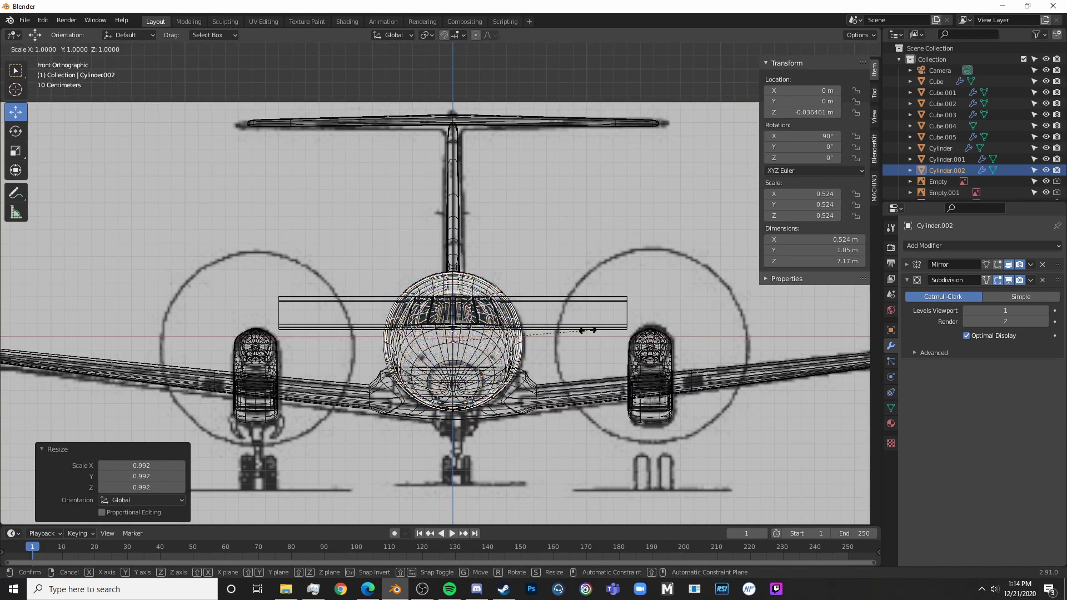
{"action": "key", "text": "z"}
{"action": "key", "text": "z"}
{"action": "key", "text": "z"}
{"action": "key", "text": "shift+z"}
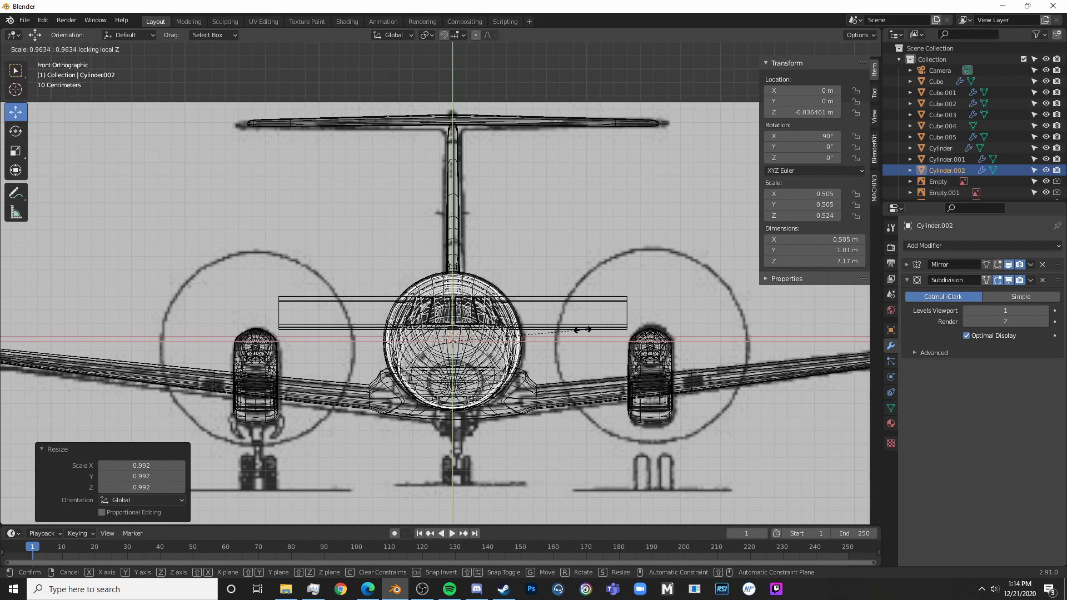
{"action": "left_click", "coordinate": [571, 344]}
{"action": "key", "text": "shift+z"}
{"action": "middle_click_drag", "start_coordinate": [571, 344], "coordinate": [555, 364]}
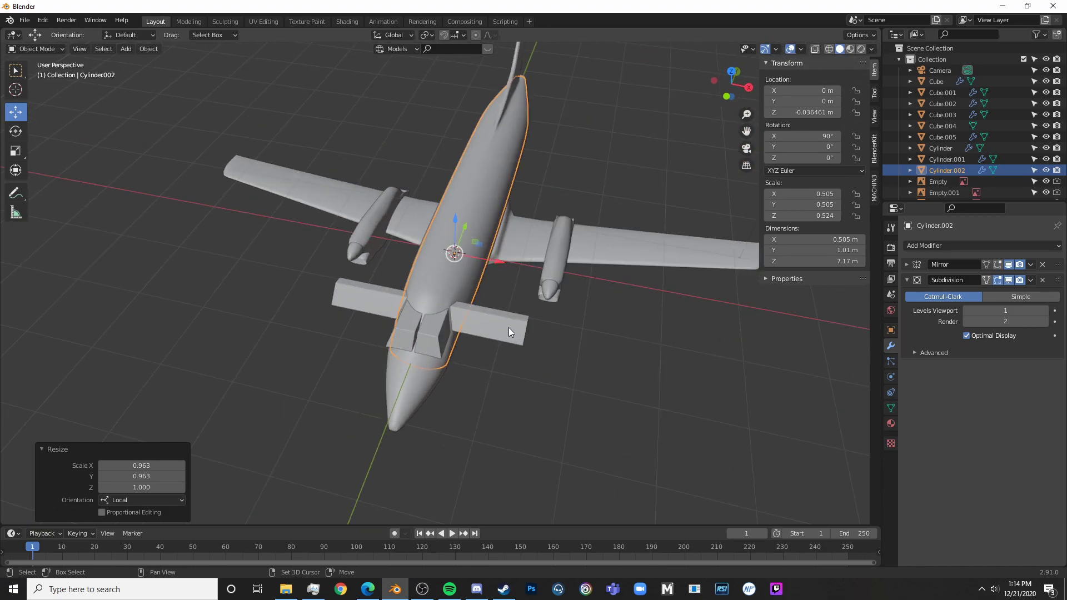
- Apply the Mirror modifier on the angled front windscreen blocks and check the cutter shapes in wireframe
{"action": "left_click", "coordinate": [436, 336]}
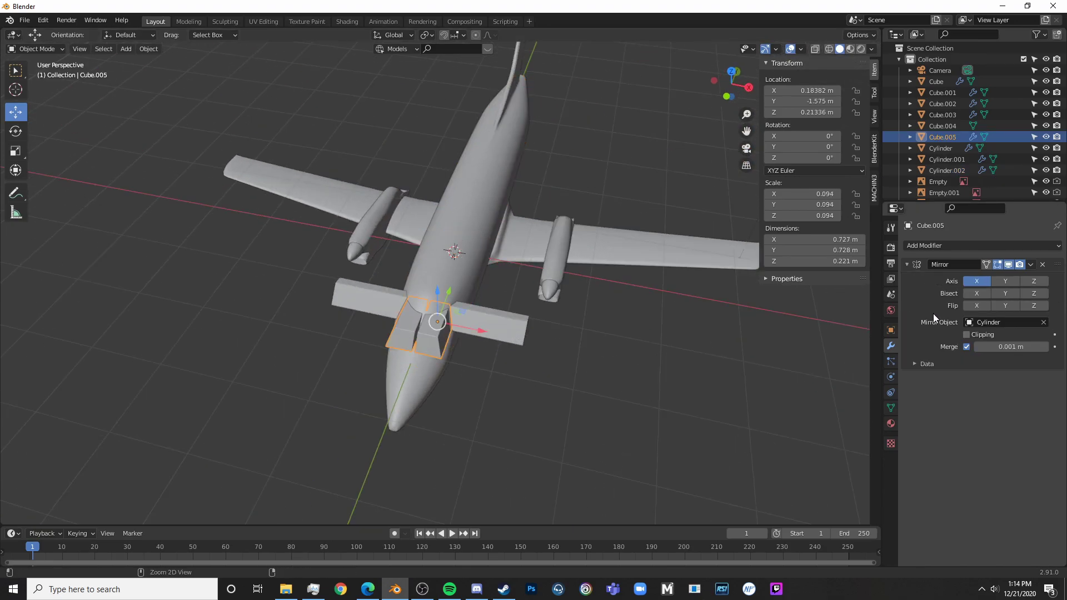
{"action": "key", "text": "ctrl+a"}
{"action": "key", "text": "shift+z"}
{"action": "middle_click_drag", "start_coordinate": [475, 277], "coordinate": [497, 295]}
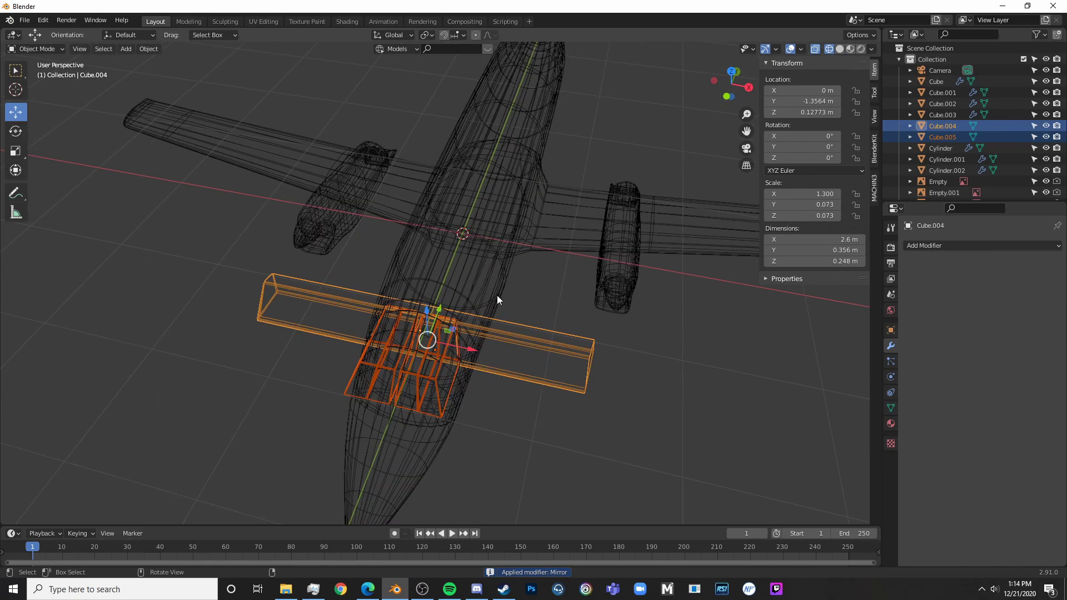
- Try to join the fuselage copy, side window block and windscreen blocks into one object, and undo the join
{"action": "left_click", "coordinate": [497, 295]}
{"action": "key", "text": "shift+z"}
{"action": "mouse_move", "coordinate": [525, 342]}
{"action": "middle_mouse_down"}
{"action": "mouse_move", "coordinate": [469, 255]}
{"action": "mouse_move", "coordinate": [511, 291]}
{"action": "mouse_move", "coordinate": [432, 378]}
{"action": "middle_mouse_up"}
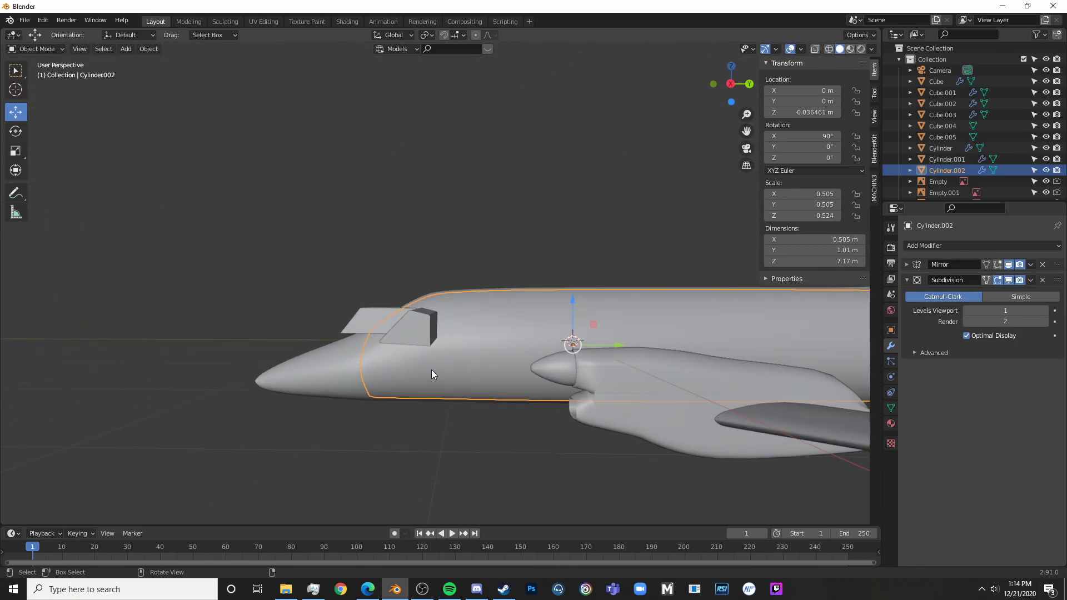
{"action": "key", "text": "KP_3"}
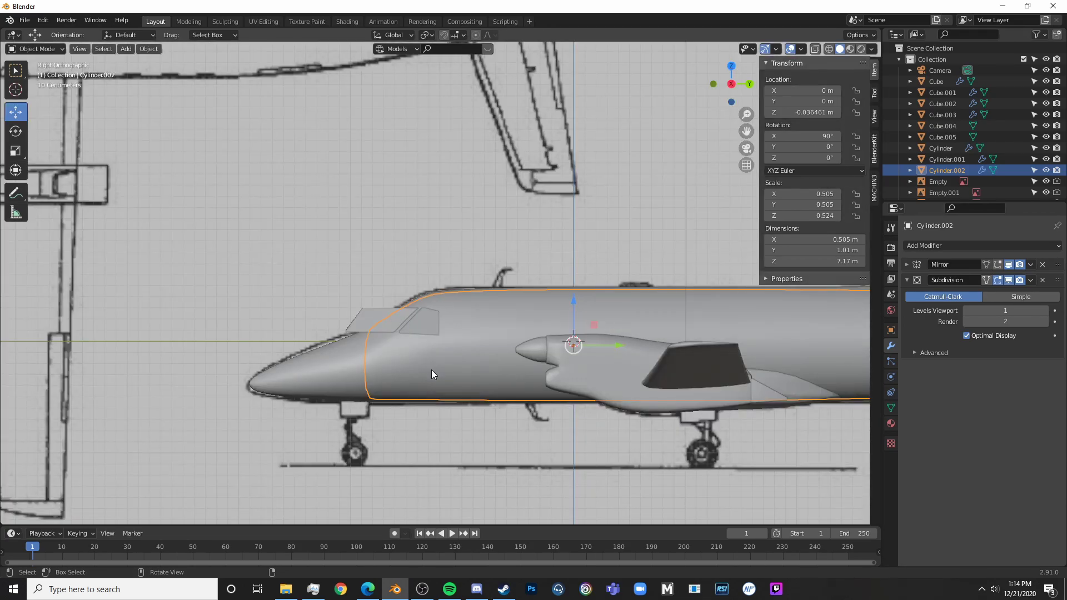
{"action": "middle_click_drag", "start_coordinate": [384, 332], "coordinate": [458, 362]}
{"action": "left_click", "coordinate": [395, 349], "text": "shift"}
{"action": "left_click", "coordinate": [503, 405], "text": "shift"}
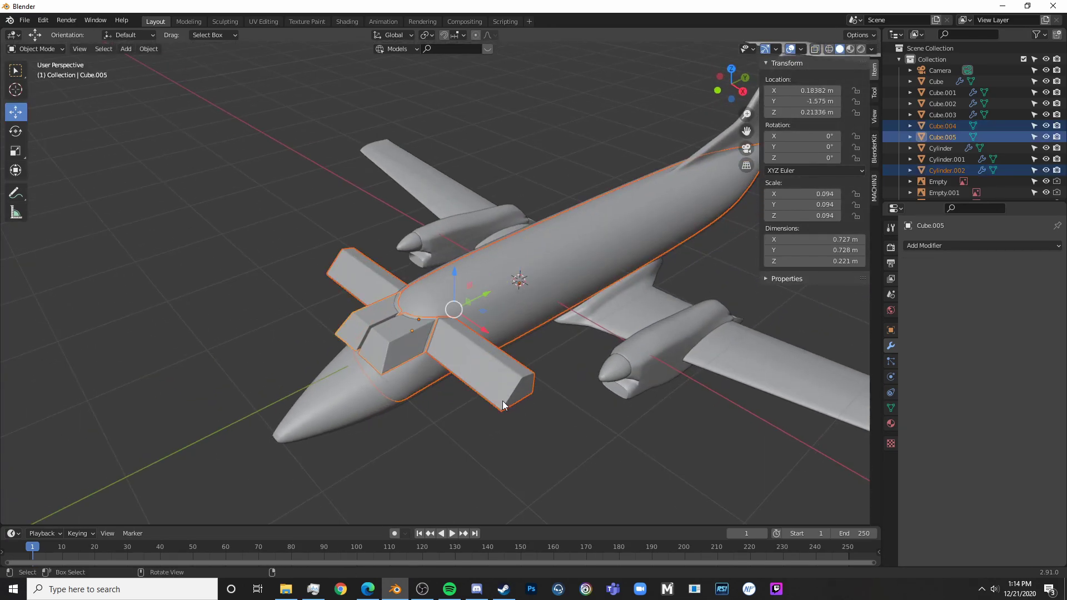
{"action": "key", "text": "ctrl+j"}
{"action": "middle_click_drag", "start_coordinate": [506, 394], "coordinate": [614, 475]}
{"action": "key", "text": "ctrl+z"}
- Select only the closed fuselage copy in wireframe and apply its Mirror modifier
{"action": "middle_click_drag", "start_coordinate": [602, 427], "coordinate": [481, 341]}
{"action": "key", "text": "shift+z"}
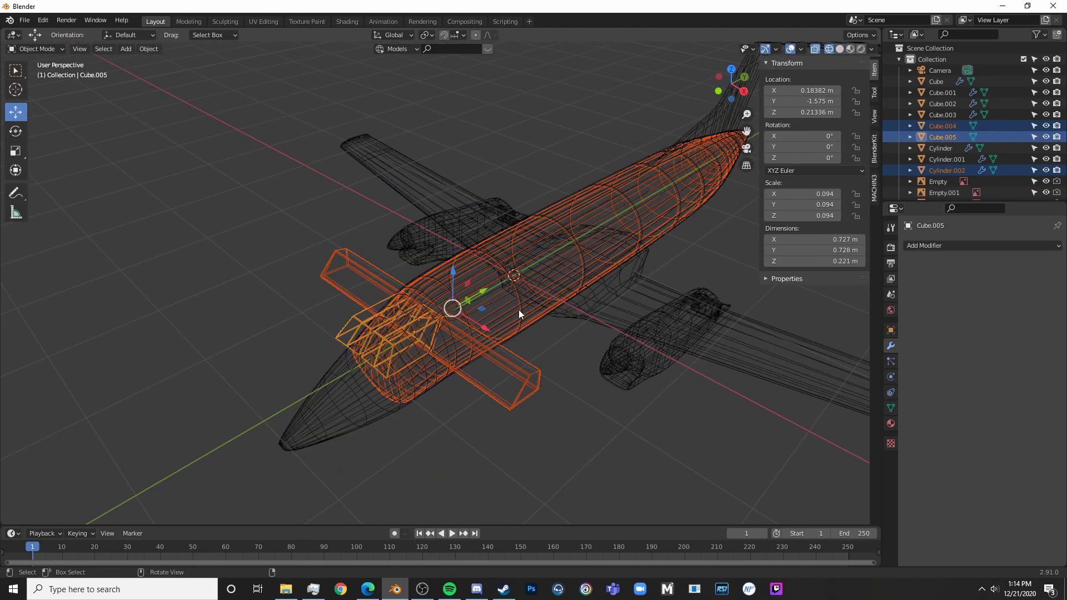
{"action": "left_click", "coordinate": [519, 310]}
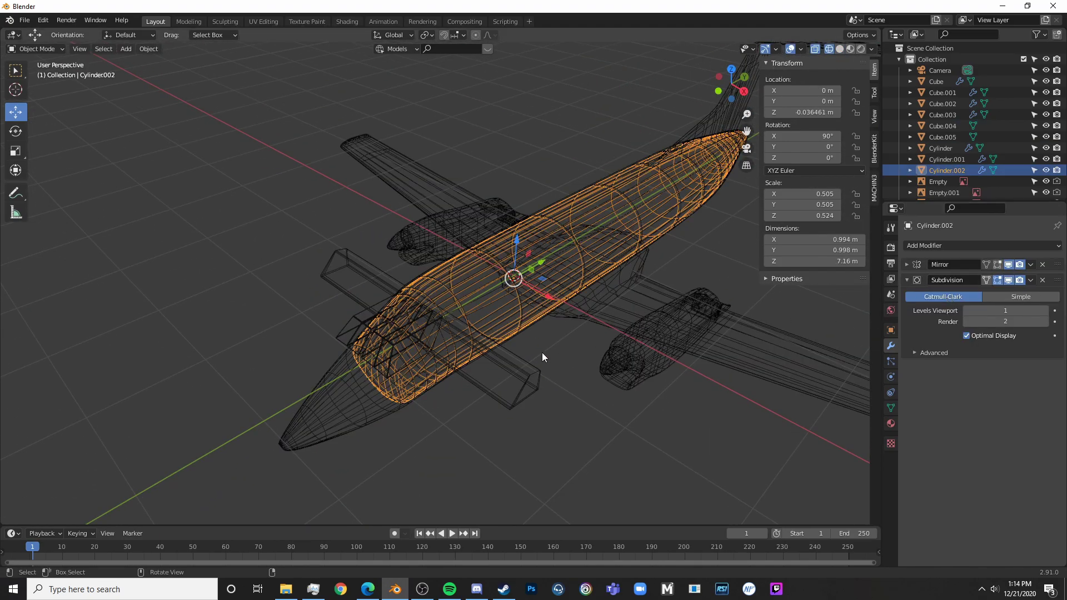
{"action": "middle_click_drag", "start_coordinate": [512, 338], "coordinate": [611, 311]}
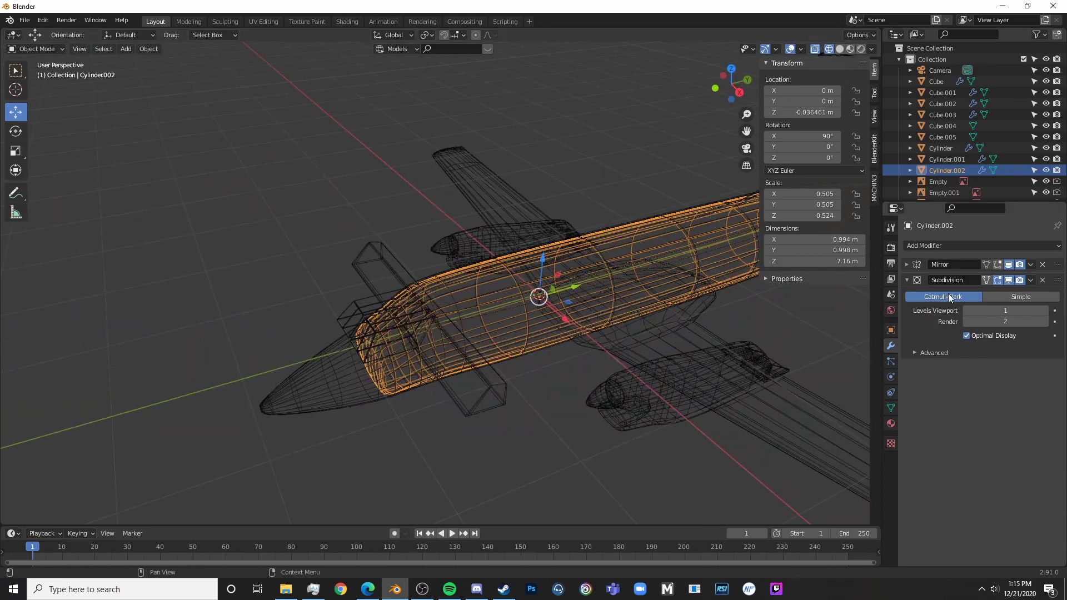
{"action": "key", "text": "ctrl+a"}
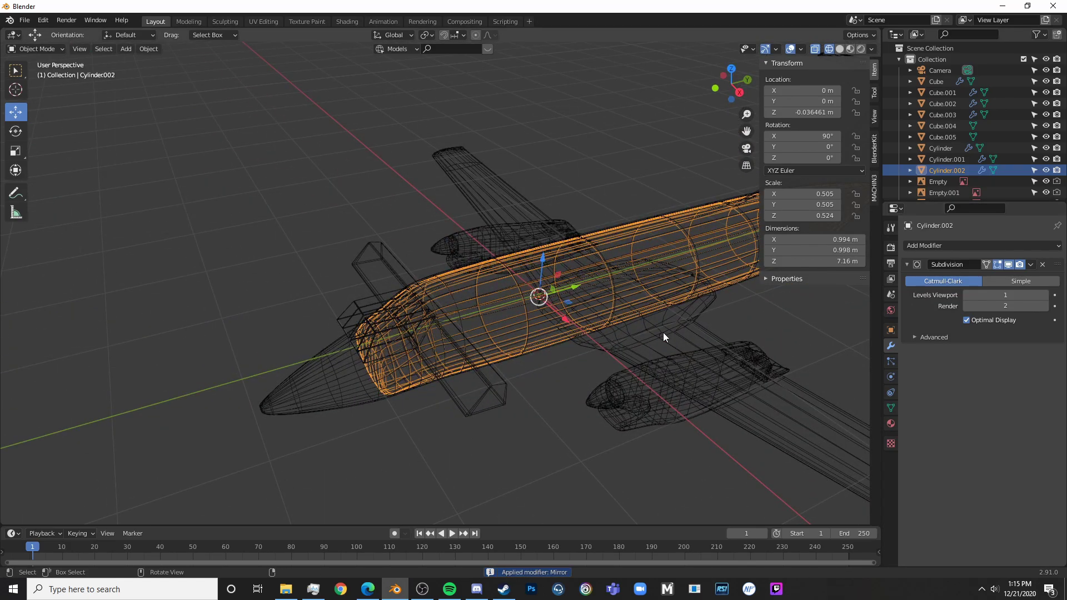
- Join the fuselage copy and the side window block into the windscreen block object
{"action": "key", "text": "shift+z"}
{"action": "middle_click_drag", "start_coordinate": [578, 356], "coordinate": [487, 373]}
{"action": "left_click", "coordinate": [487, 373], "text": "shift"}
{"action": "left_click", "coordinate": [402, 344], "text": "shift"}
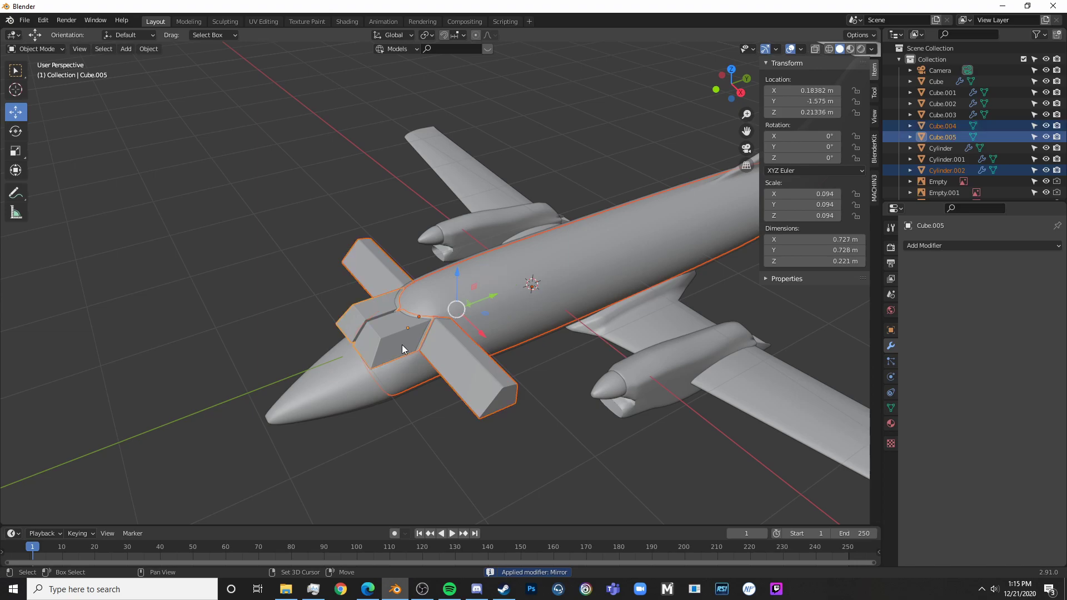
{"action": "middle_click_drag", "start_coordinate": [402, 345], "coordinate": [451, 281]}
{"action": "key", "text": "ctrl+j"}
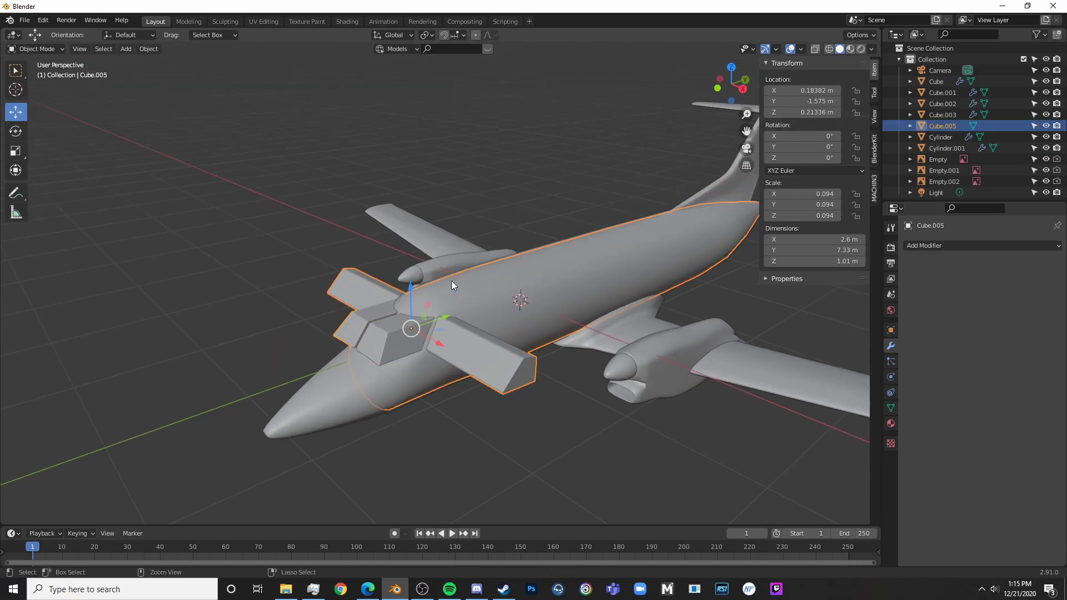
{"action": "middle_click_drag", "start_coordinate": [535, 305], "coordinate": [497, 332]}
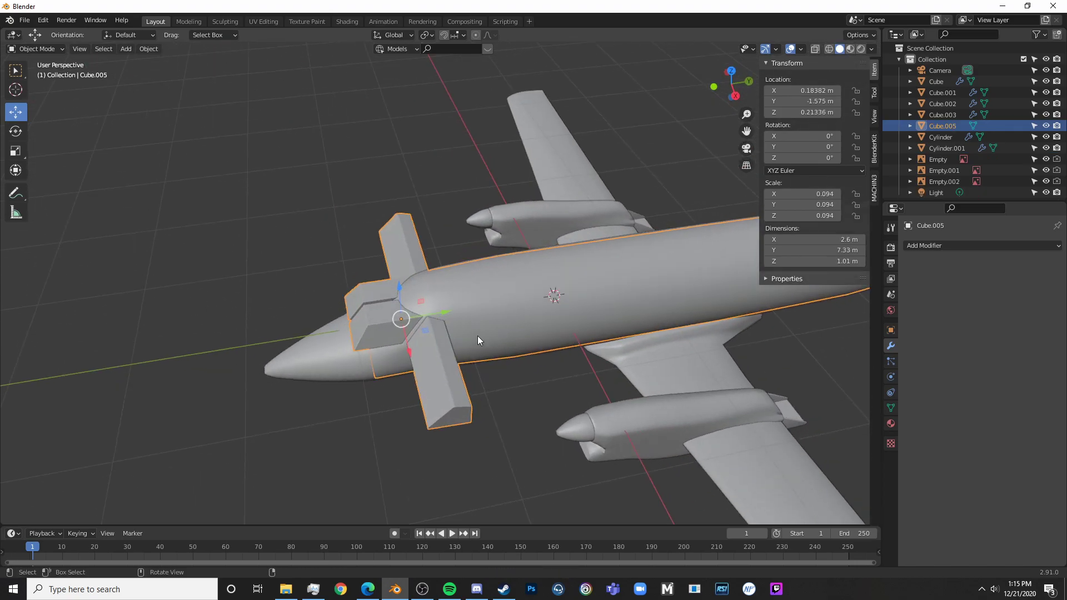
- Add a Difference Boolean modifier to the main fuselage with the joined object Cube.005 as cutter, and hide the cutter
{"action": "left_click", "coordinate": [1012, 245]}
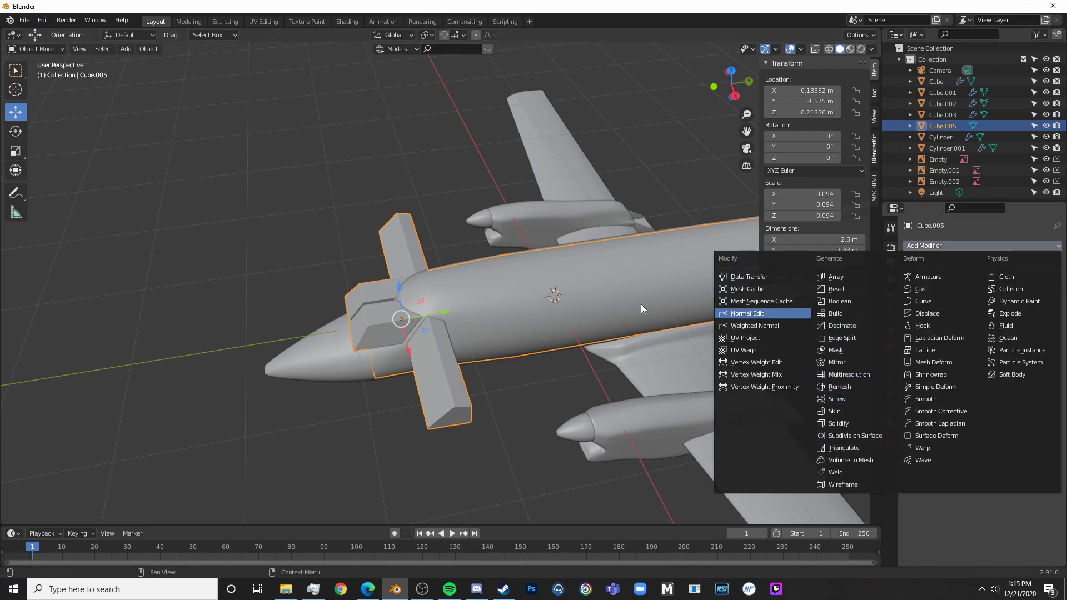
{"action": "left_click", "coordinate": [584, 292]}
{"action": "left_click", "coordinate": [936, 245]}
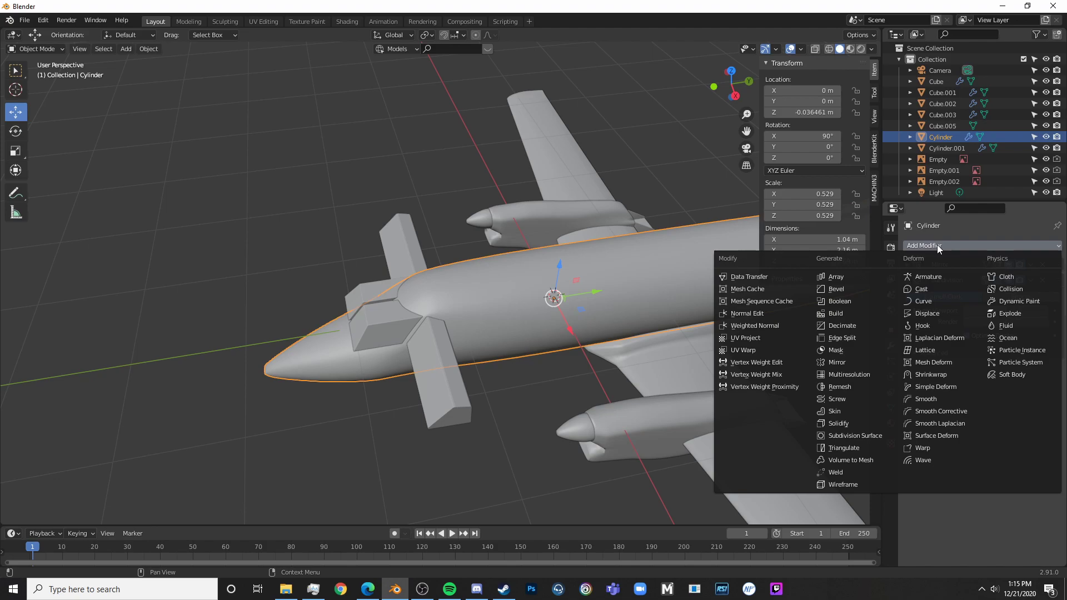
{"action": "left_click", "coordinate": [850, 299]}
{"action": "left_click", "coordinate": [1040, 412]}
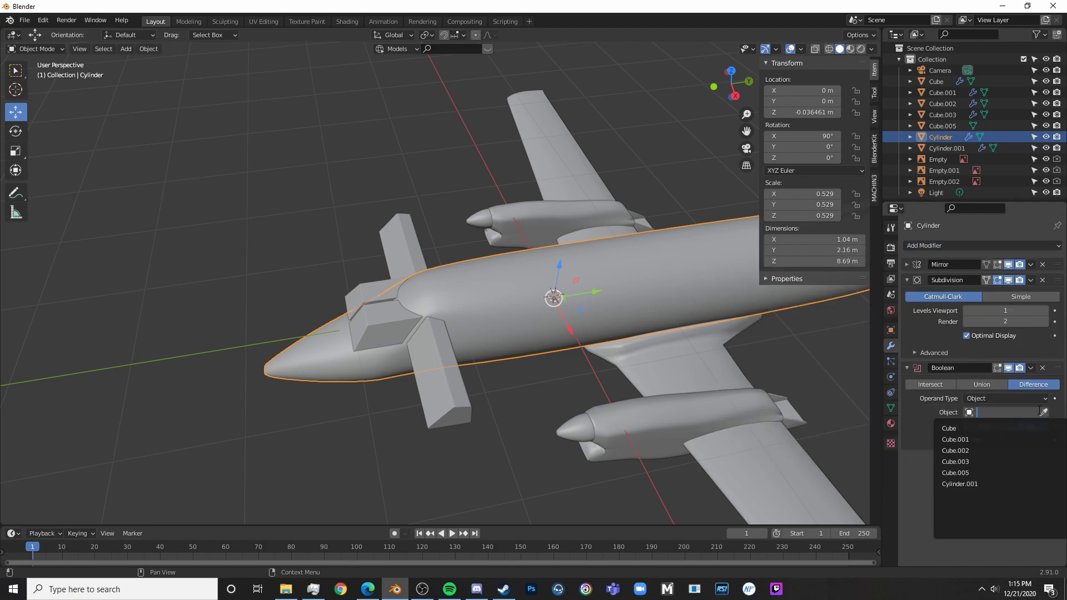
{"action": "left_click", "coordinate": [923, 524]}
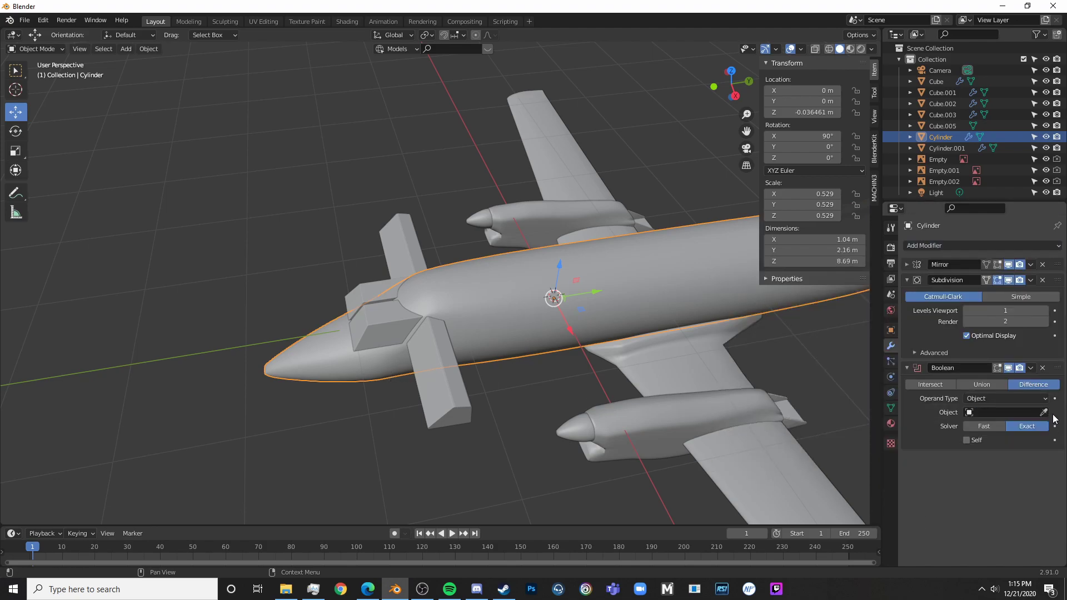
{"action": "left_click", "coordinate": [1042, 414]}
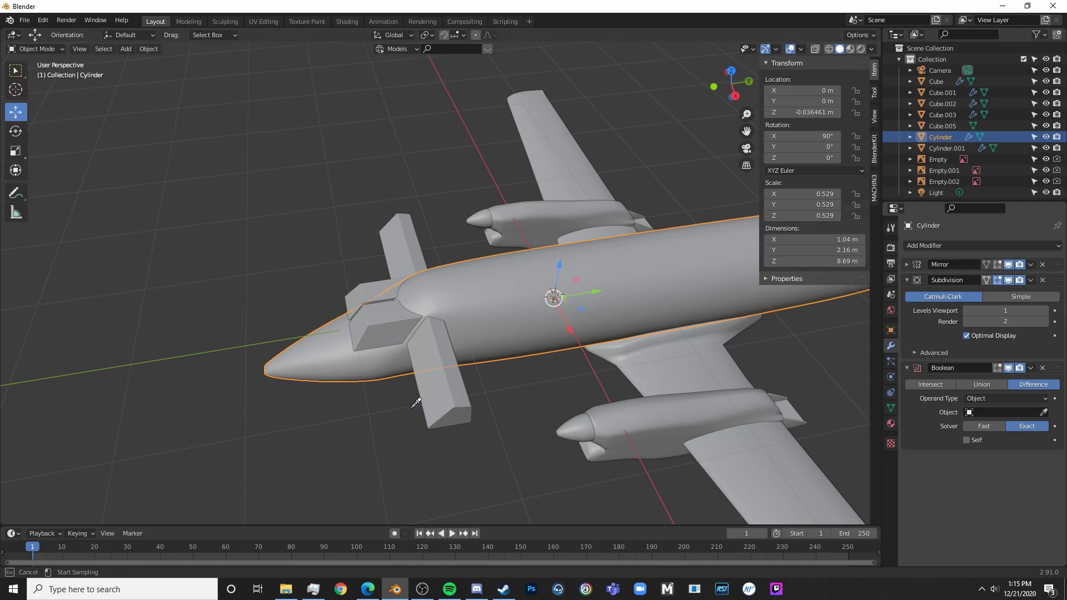
{"action": "left_click", "coordinate": [451, 392]}
{"action": "left_click", "coordinate": [451, 393]}
{"action": "key", "text": "h"}
- Examine the Boolean cuts in the cockpit area up close, from inside and from ahead of the nose
{"action": "middle_click_drag", "start_coordinate": [499, 405], "coordinate": [506, 354]}
{"action": "scroll", "coordinate": [507, 354], "scroll_direction": "up", "scroll_amount": 6}
{"action": "left_click", "coordinate": [440, 425]}
{"action": "middle_click_drag", "start_coordinate": [440, 426], "coordinate": [478, 324], "text": "shift"}
{"action": "key", "text": "shift+z"}
{"action": "key", "text": "shift+z"}
{"action": "mouse_move", "coordinate": [583, 322]}
{"action": "middle_mouse_down"}
{"action": "mouse_move", "coordinate": [396, 309]}
{"action": "mouse_move", "coordinate": [495, 317]}
{"action": "mouse_move", "coordinate": [473, 319]}
{"action": "mouse_move", "coordinate": [472, 347]}
{"action": "mouse_move", "coordinate": [483, 345]}
{"action": "middle_mouse_up"}
{"action": "key", "text": "shift+z"}
{"action": "key", "text": "shift+z"}
{"action": "key", "text": "Tab"}
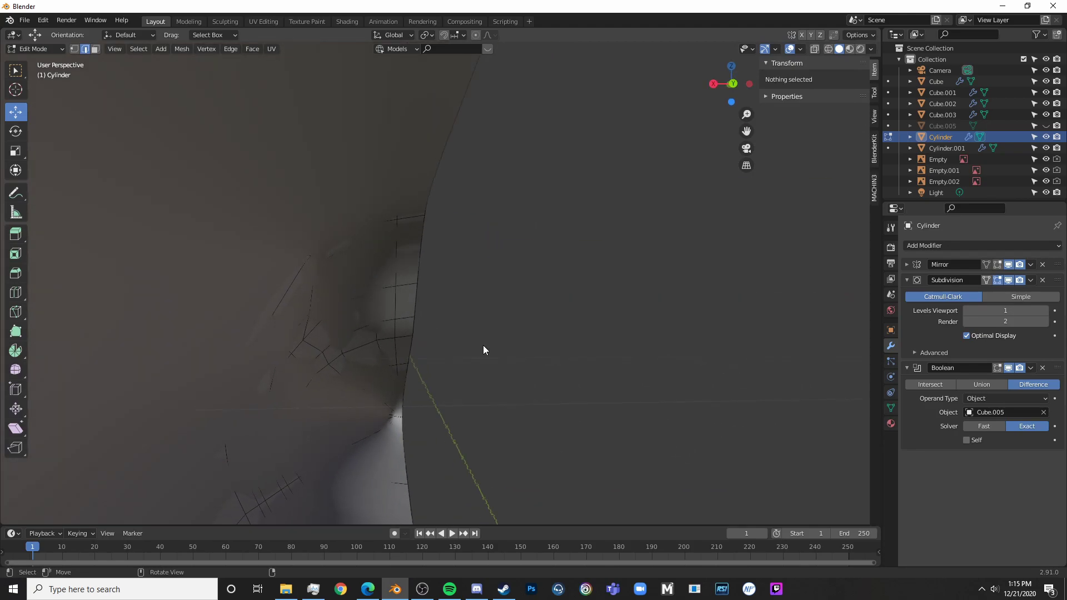
{"action": "key", "text": "Tab"}
{"action": "middle_click_drag", "start_coordinate": [442, 312], "coordinate": [625, 346]}
{"action": "scroll", "coordinate": [475, 310], "scroll_direction": "down", "scroll_amount": 10}
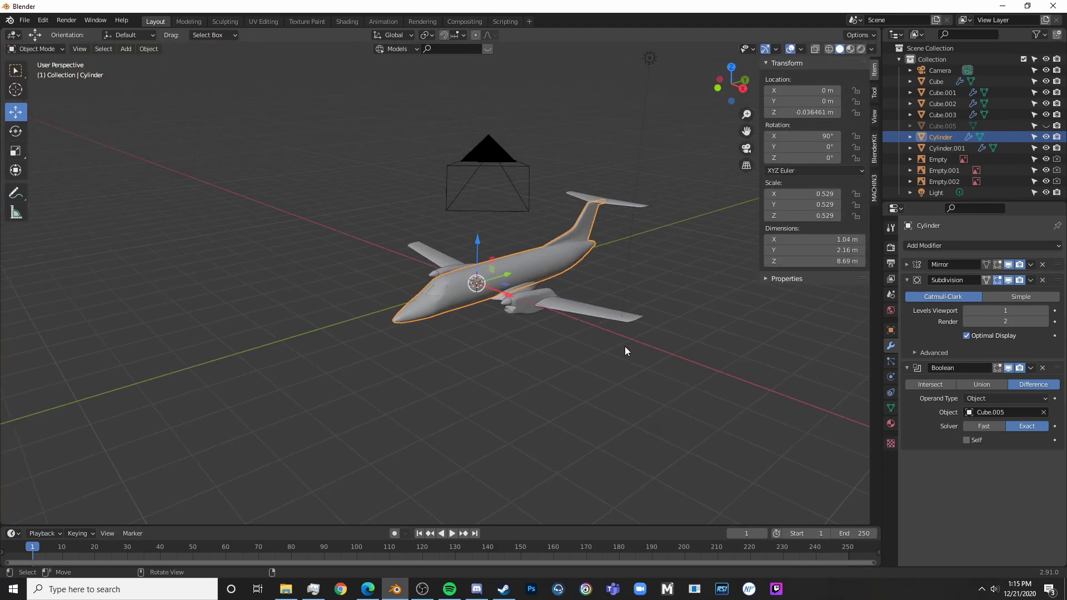
{"action": "scroll", "coordinate": [546, 339], "scroll_direction": "up", "scroll_amount": 5}
{"action": "middle_click_drag", "start_coordinate": [546, 342], "coordinate": [413, 286]}
{"action": "middle_click_drag", "start_coordinate": [467, 264], "coordinate": [497, 267]}
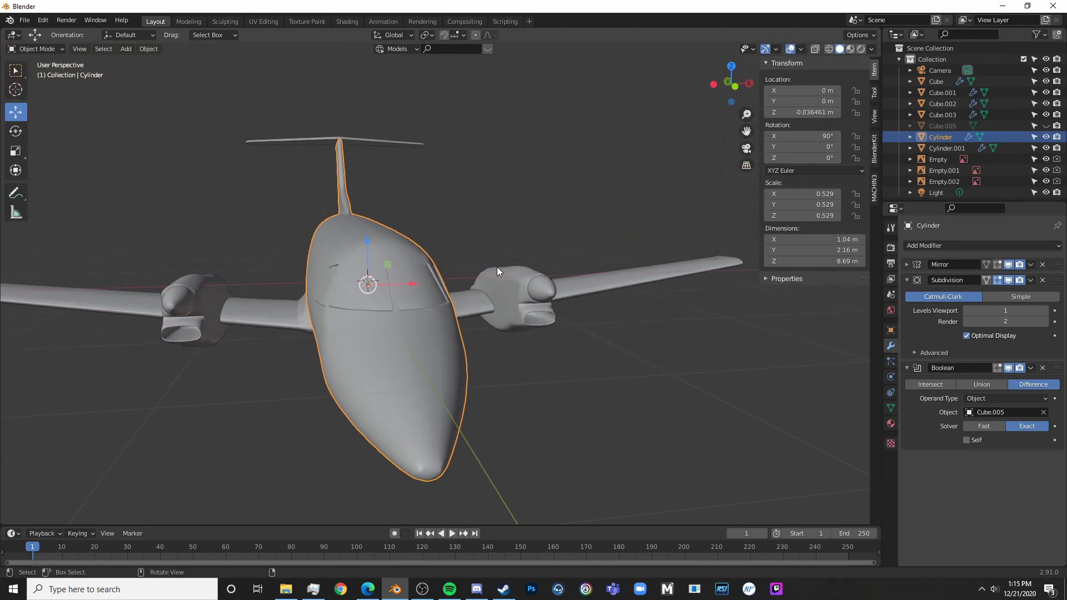
{"action": "left_click", "coordinate": [408, 290]}
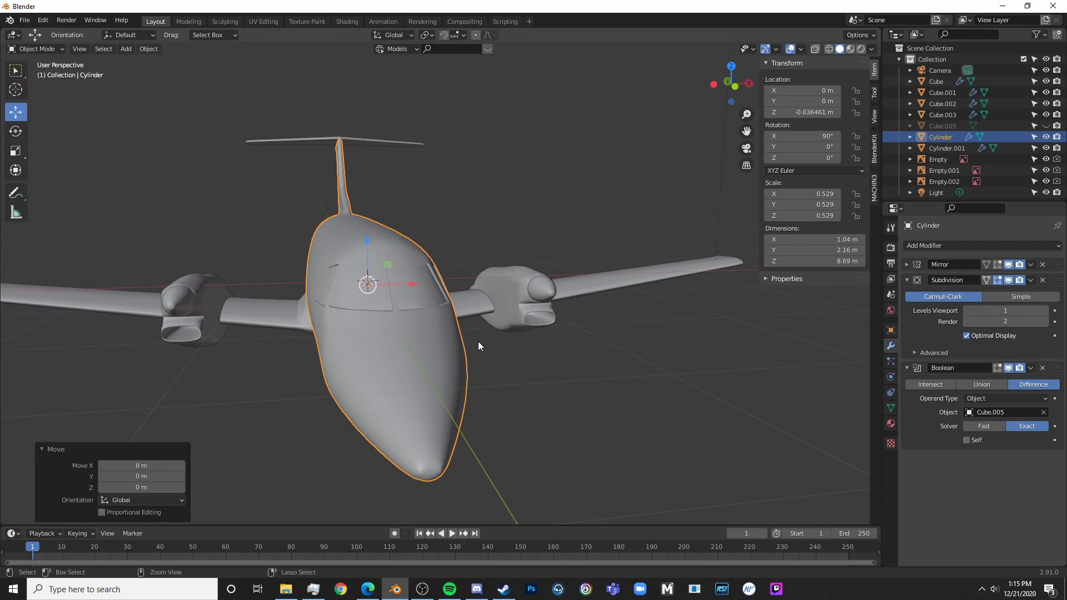
- Move the fuselage's Boolean modifier to first place in the stack, ahead of Mirror and Subdivision
{"action": "left_click", "coordinate": [1029, 368]}
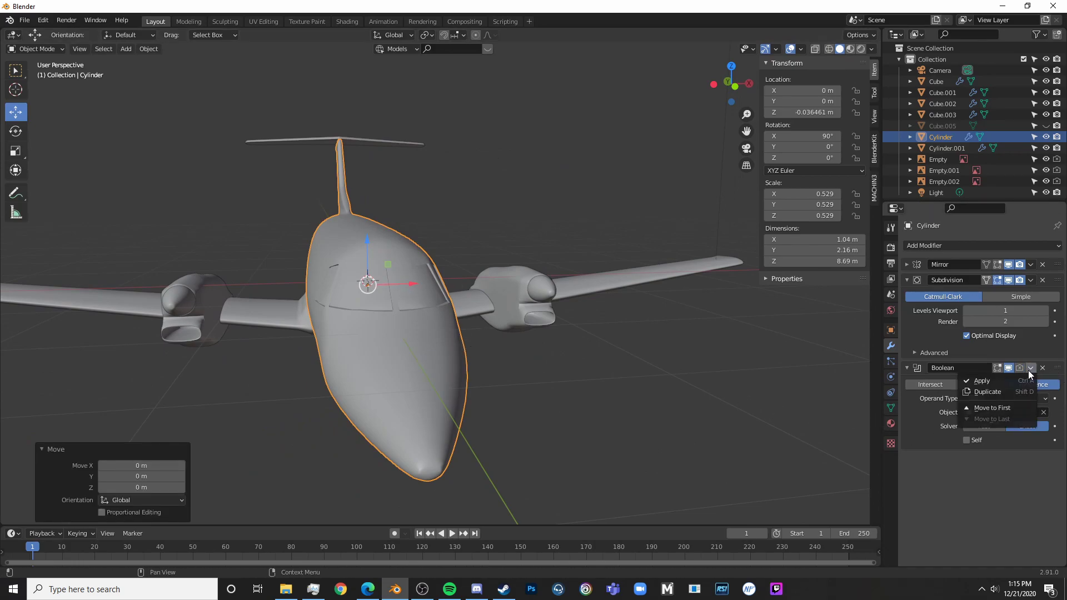
{"action": "left_click", "coordinate": [1022, 368]}
{"action": "left_click", "coordinate": [1019, 369]}
{"action": "left_click", "coordinate": [1031, 368]}
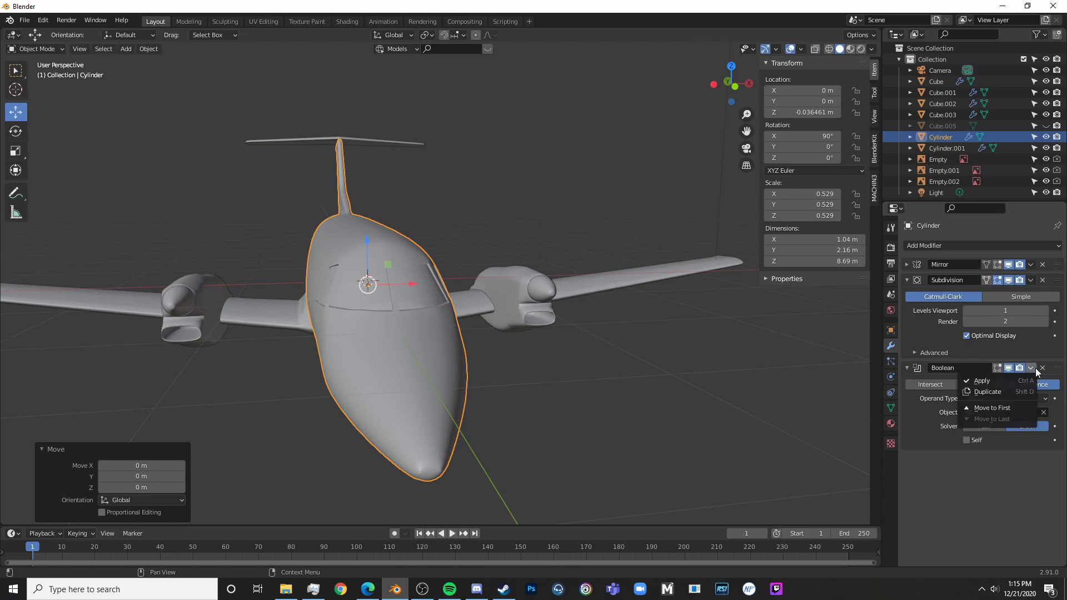
{"action": "left_click", "coordinate": [1016, 407]}
{"action": "middle_click_drag", "start_coordinate": [551, 356], "coordinate": [608, 348]}
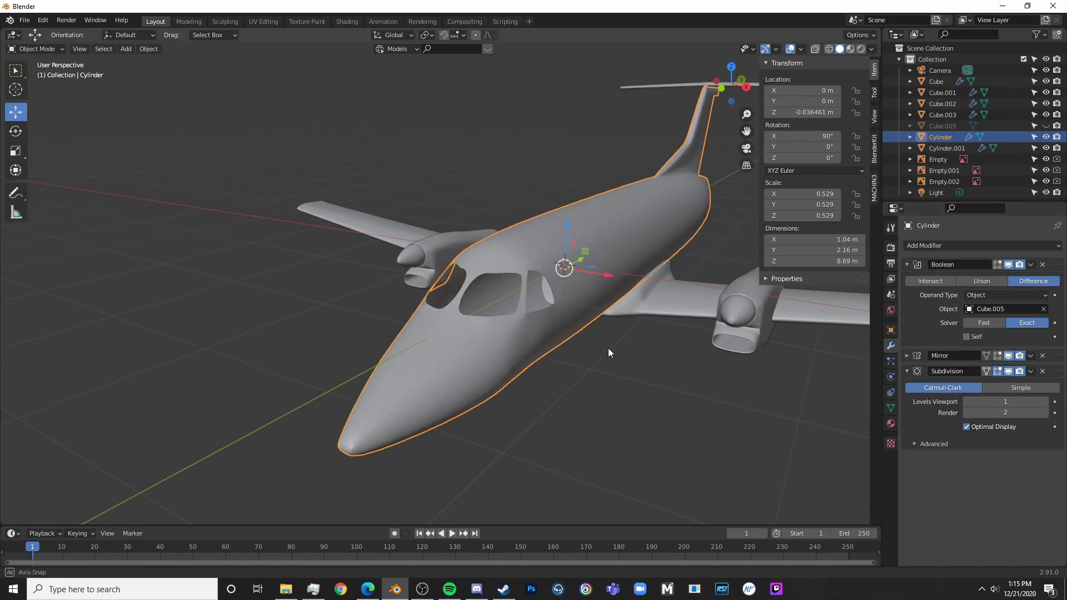
- Inspect the cockpit window openings in perspective and in the front view against the blueprint
{"action": "middle_click_drag", "start_coordinate": [748, 362], "coordinate": [712, 342]}
{"action": "scroll", "coordinate": [455, 301], "scroll_direction": "up", "scroll_amount": 5}
{"action": "middle_click_drag", "start_coordinate": [466, 318], "coordinate": [575, 304]}
{"action": "key", "text": "Tab"}
{"action": "key", "text": "Tab"}
{"action": "scroll", "coordinate": [375, 313], "scroll_direction": "down", "scroll_amount": 4}
{"action": "key", "text": "alt+a"}
{"action": "scroll", "coordinate": [542, 317], "scroll_direction": "down", "scroll_amount": 6}
{"action": "key", "text": "KP_7"}
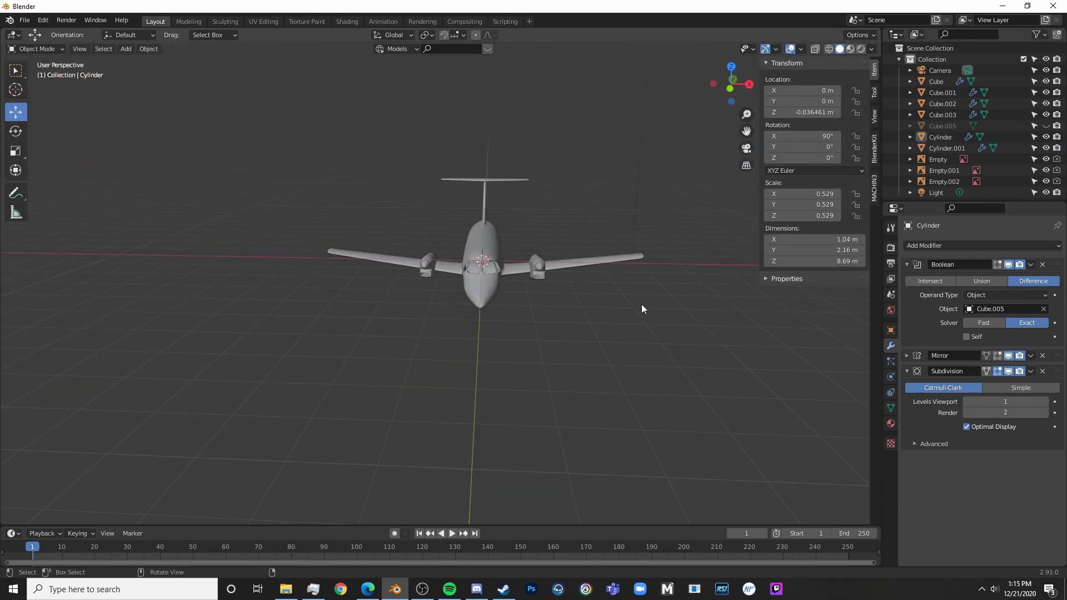
{"action": "key", "text": "KP_3"}
{"action": "key", "text": "KP_1"}
{"action": "scroll", "coordinate": [648, 271], "scroll_direction": "up", "scroll_amount": 5}
{"action": "middle_click_drag", "start_coordinate": [648, 271], "coordinate": [412, 315], "text": "shift"}
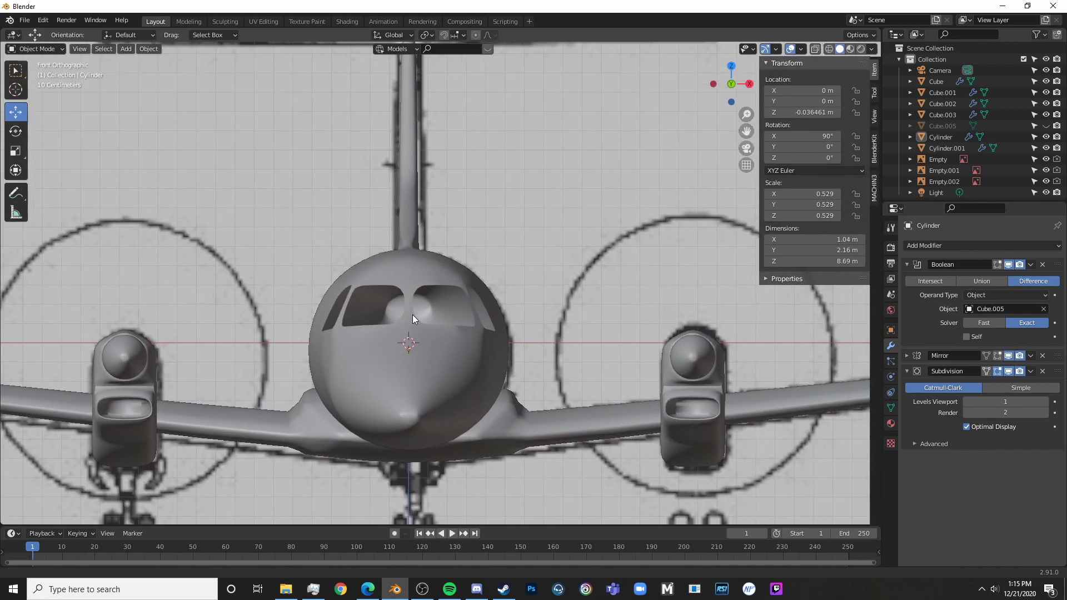
{"action": "scroll", "coordinate": [412, 315], "scroll_direction": "up", "scroll_amount": 5}
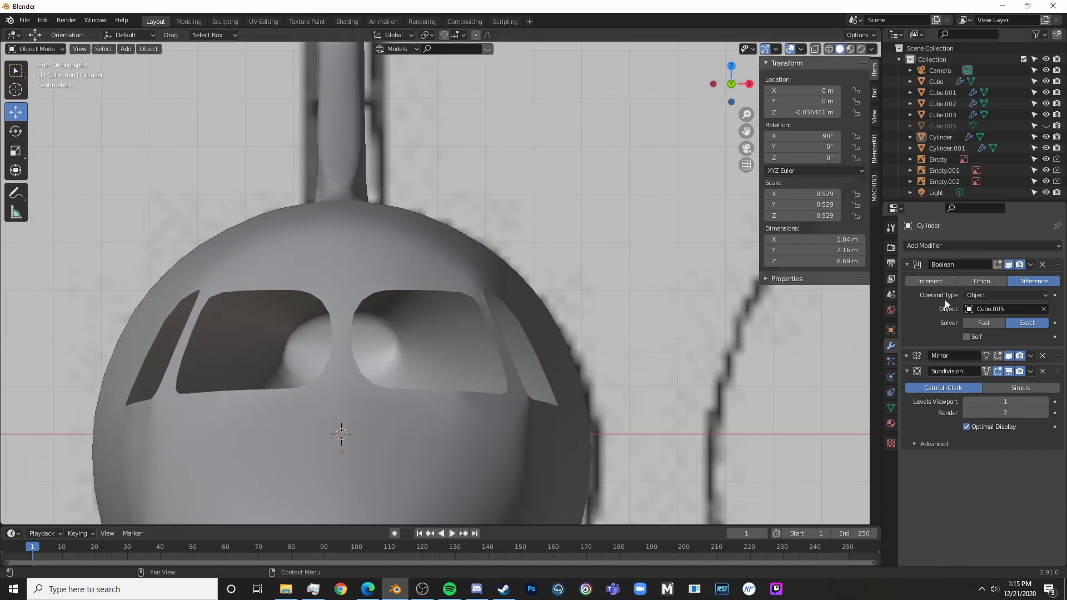
- Apply the fuselage's Boolean modifier and select the edge loop around the front windscreen opening in Edit Mode
{"action": "key", "text": "ctrl+a"}
{"action": "key", "text": "Tab"}
{"action": "scroll", "coordinate": [573, 270], "scroll_direction": "up", "scroll_amount": 6}
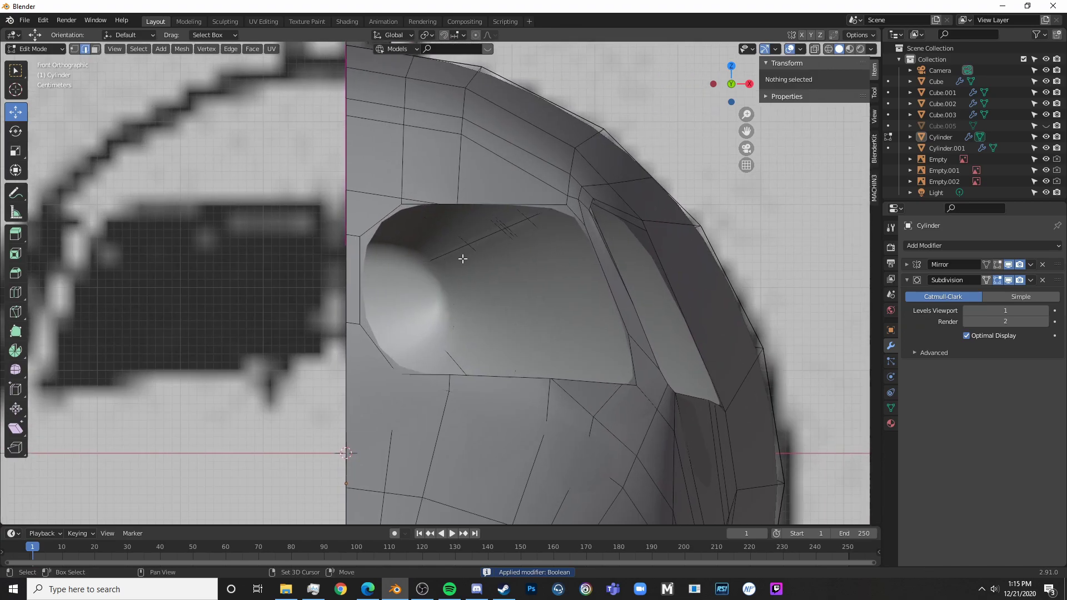
{"action": "left_click", "coordinate": [375, 223], "text": "alt"}
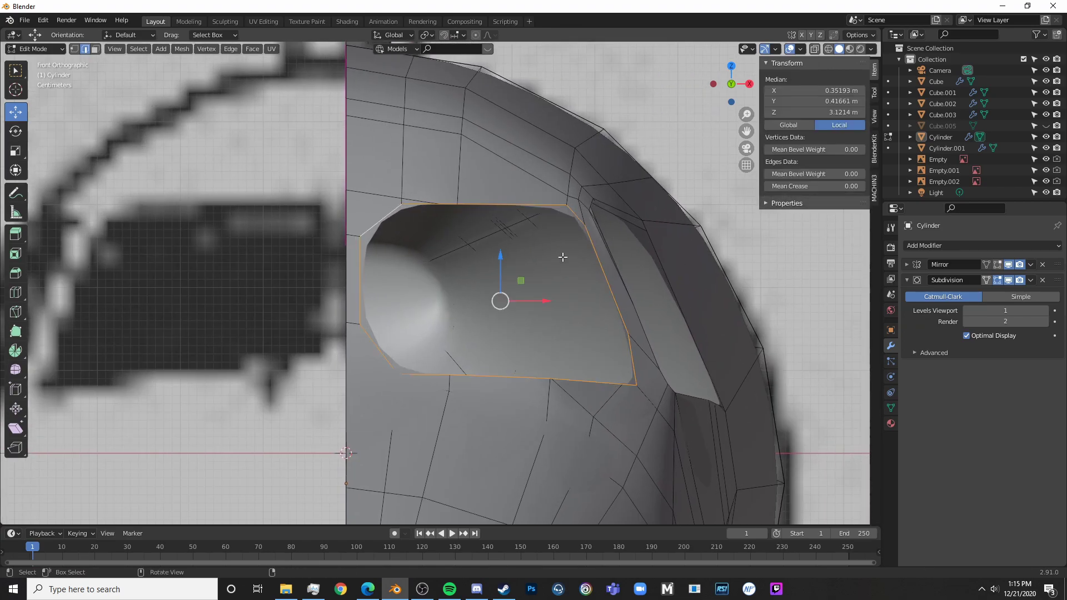
{"action": "key", "text": "shift+e"}
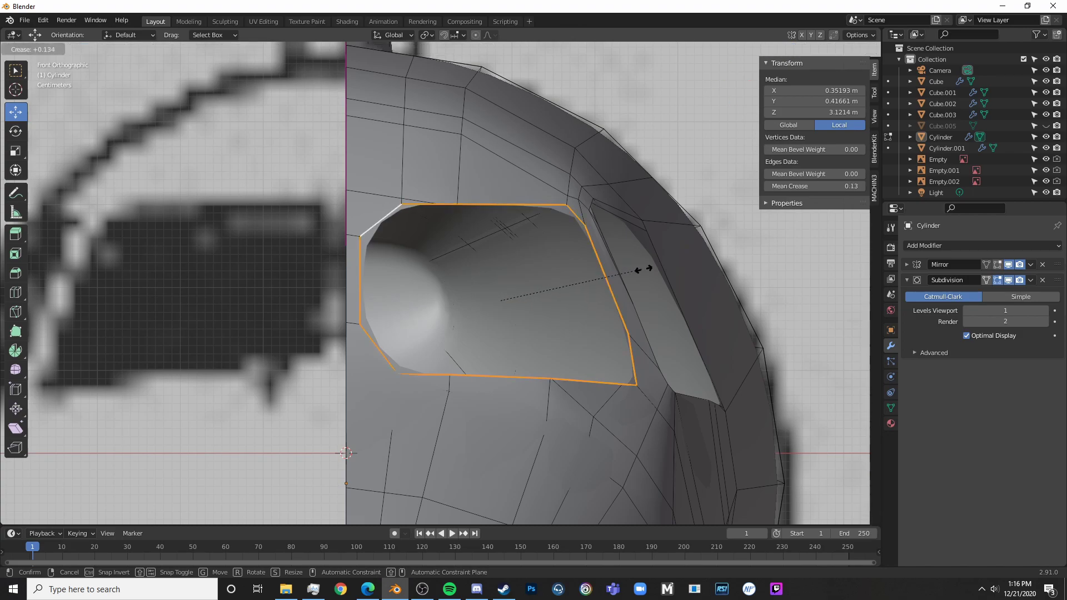
{"action": "left_click", "coordinate": [602, 271]}
{"action": "key", "text": "ctrl+z"}
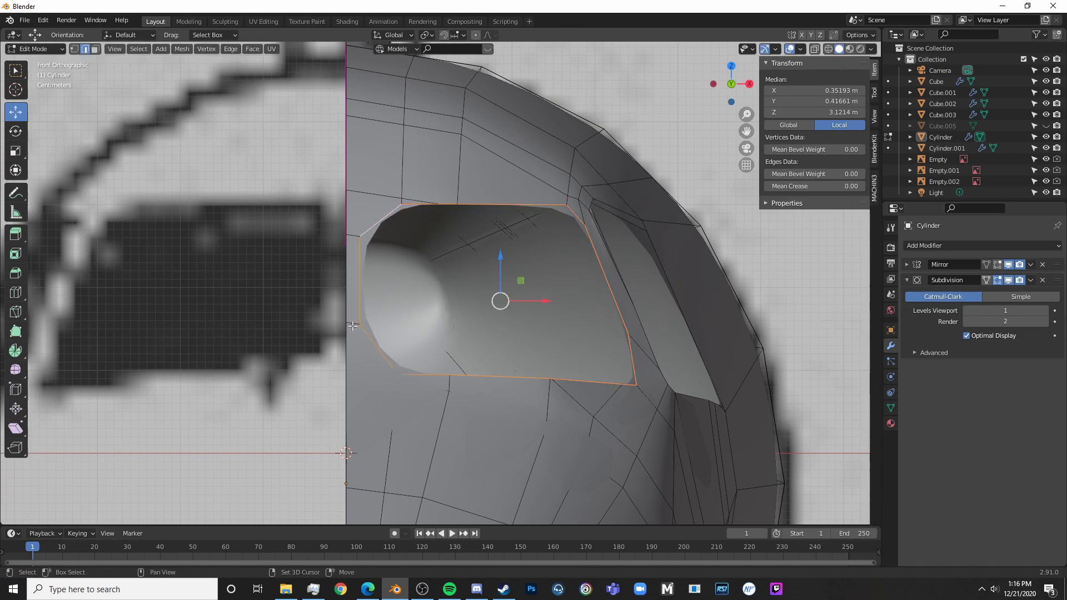
- Add the short edges branching off the inner and upper sides of the front windscreen opening to the loop selection
{"action": "left_click", "coordinate": [352, 325], "text": "shift"}
{"action": "left_click", "coordinate": [352, 238], "text": "shift"}
{"action": "left_click", "coordinate": [404, 199], "text": "shift"}
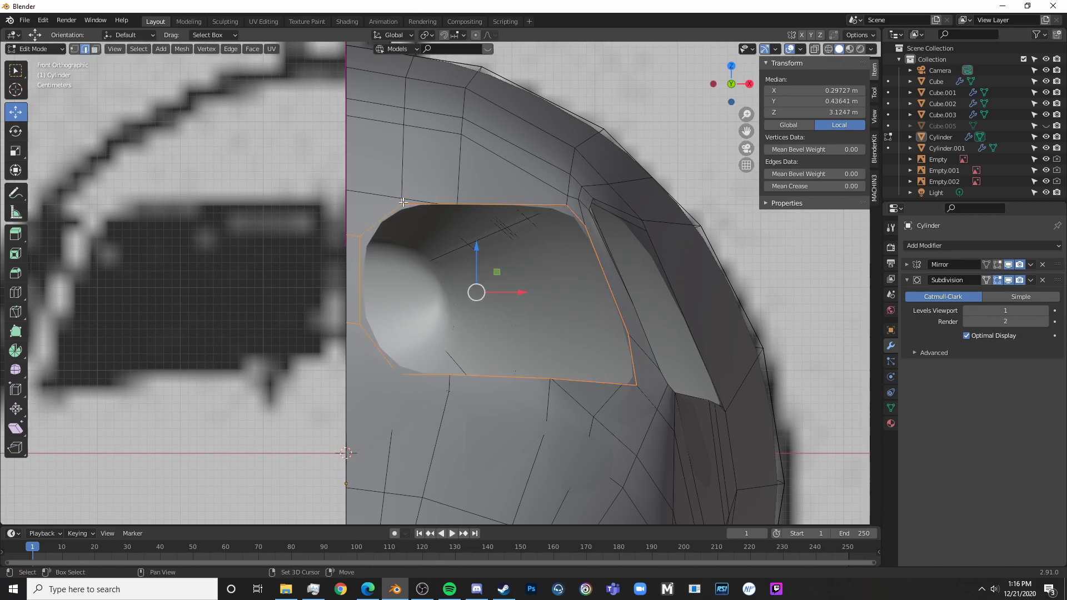
{"action": "left_click", "coordinate": [458, 198], "text": "shift"}
{"action": "left_click", "coordinate": [566, 206], "text": "shift"}
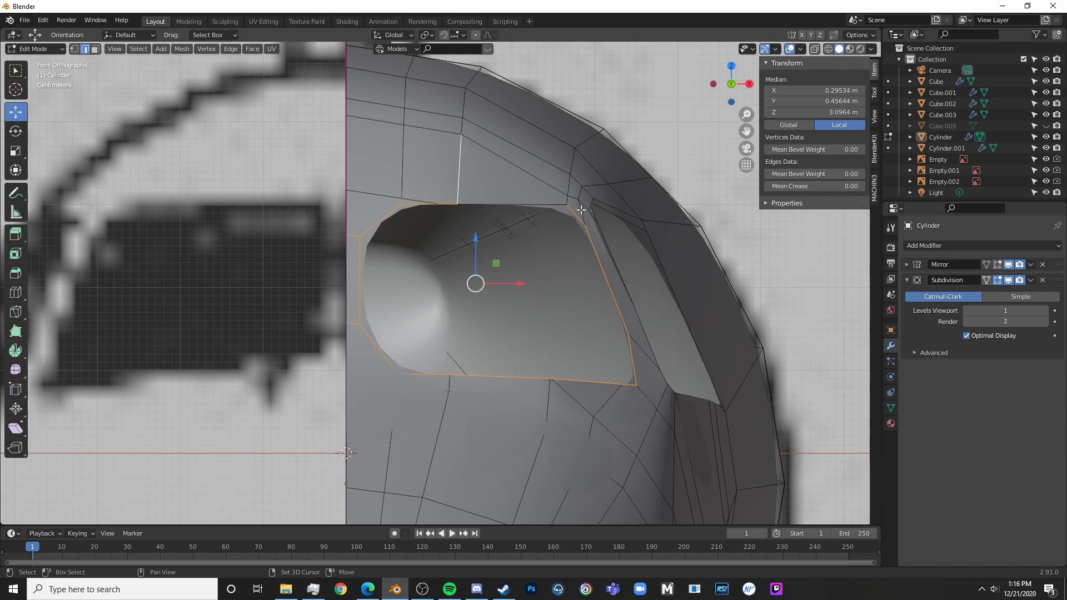
{"action": "left_click", "coordinate": [581, 209], "text": "shift"}
{"action": "left_click", "coordinate": [567, 201], "text": "shift"}
{"action": "left_click", "coordinate": [553, 203], "text": "shift"}
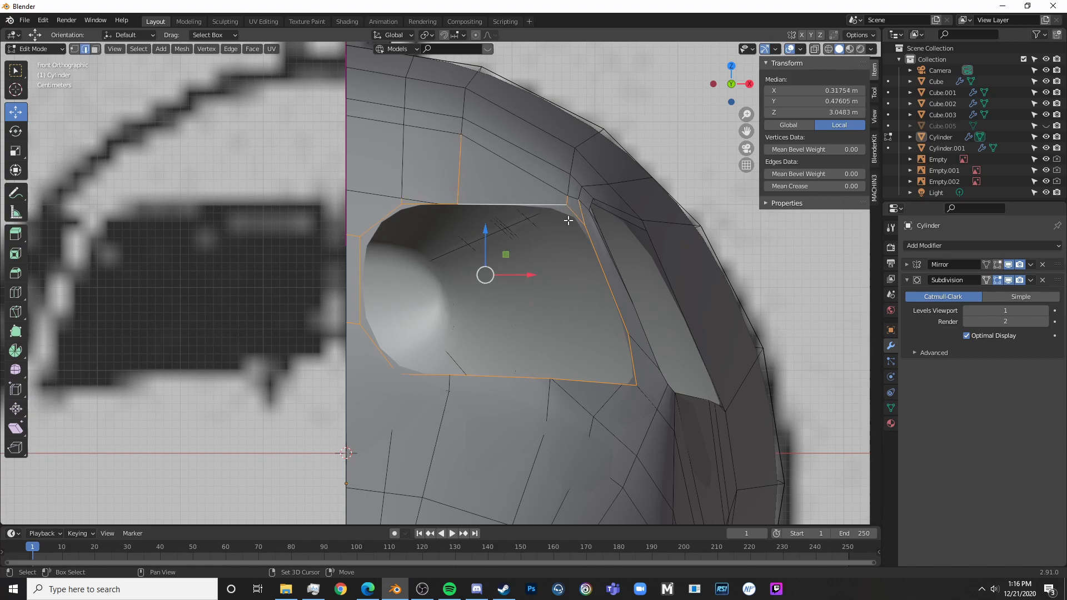
- Add the edges branching off the outer corner and lower side of the windscreen opening to the selection, checking them in wireframe
{"action": "left_click", "coordinate": [645, 359], "text": "shift"}
{"action": "left_click", "coordinate": [640, 397], "text": "shift"}
{"action": "left_click", "coordinate": [609, 399], "text": "shift"}
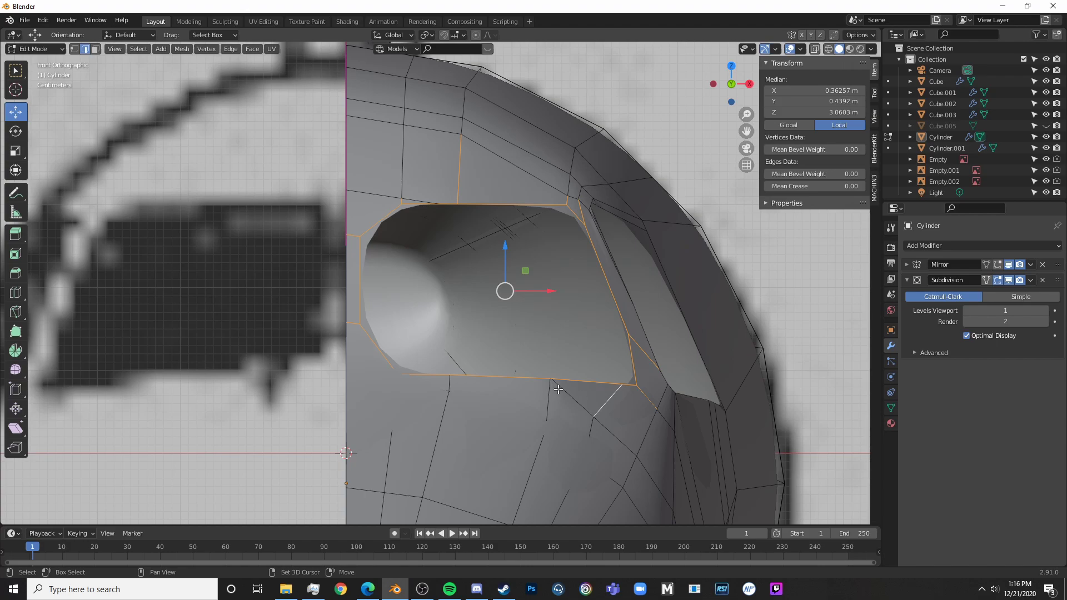
{"action": "left_click", "coordinate": [558, 389], "text": "shift"}
{"action": "left_click", "coordinate": [546, 395], "text": "shift"}
{"action": "left_click", "coordinate": [444, 387], "text": "shift"}
{"action": "key", "text": "shift+z"}
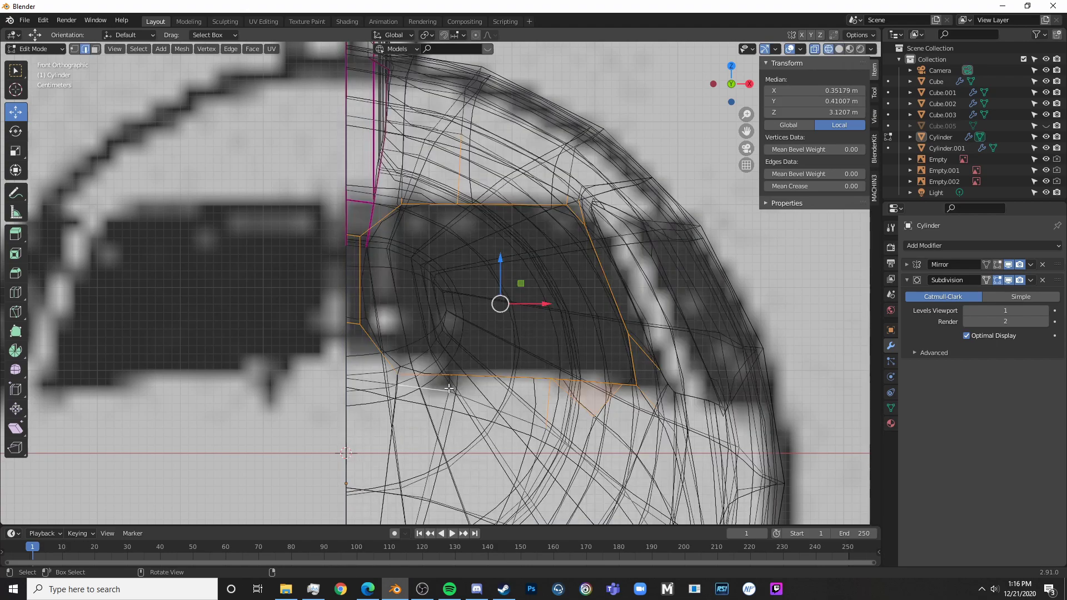
{"action": "key", "text": "ctrl+z"}
{"action": "left_click", "coordinate": [449, 384], "text": "shift"}
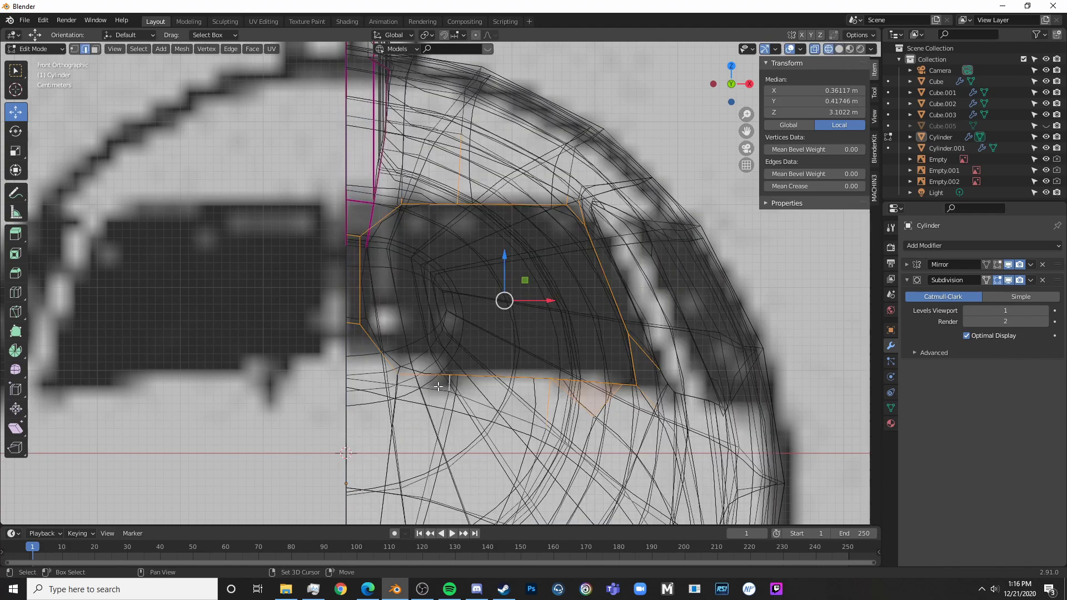
{"action": "key", "text": "alt+z"}
{"action": "left_click", "coordinate": [398, 380], "text": "shift"}
{"action": "key", "text": "alt+z"}
{"action": "key", "text": "alt+z"}
- Crease the selected windscreen edges to about 0.54 and inspect the openings in Object Mode from the front and side
{"action": "key", "text": "s"}
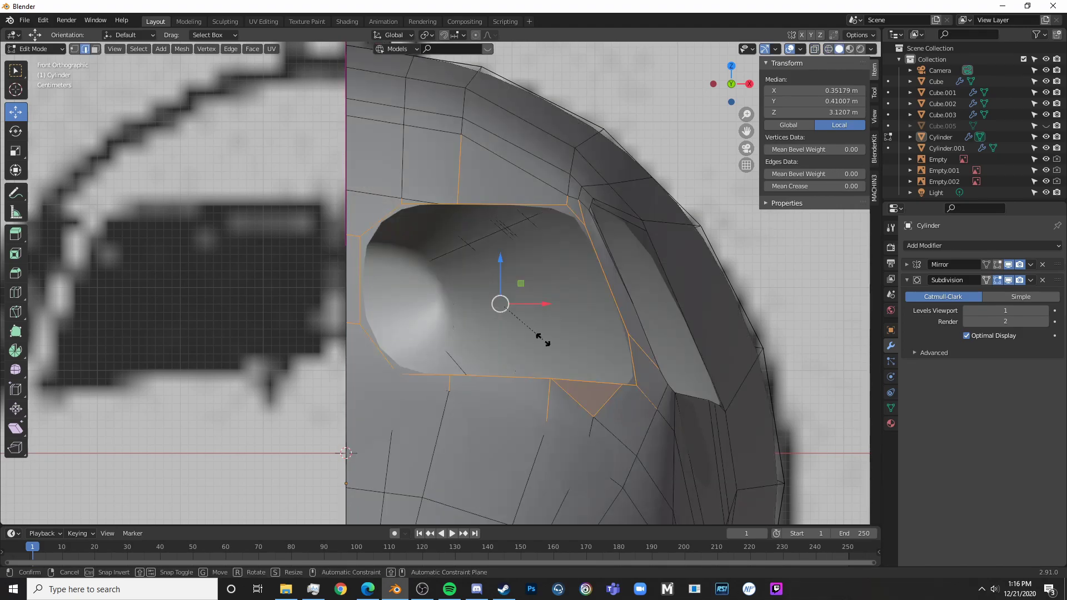
{"action": "left_click", "coordinate": [572, 349]}
{"action": "key", "text": "Tab"}
{"action": "scroll", "coordinate": [574, 328], "scroll_direction": "down", "scroll_amount": 5}
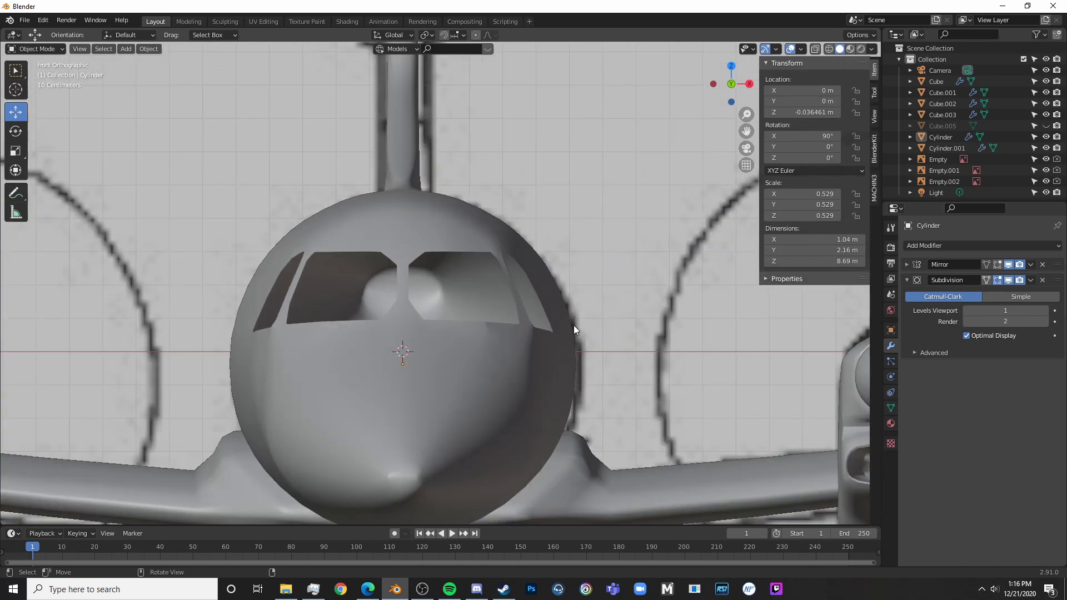
{"action": "middle_click_drag", "start_coordinate": [574, 327], "coordinate": [390, 325]}
{"action": "scroll", "coordinate": [390, 326], "scroll_direction": "up", "scroll_amount": 5}
- Return to Edit Mode, clear the selection and select the edge loop around the side cockpit window opening
{"action": "key", "text": "Tab"}
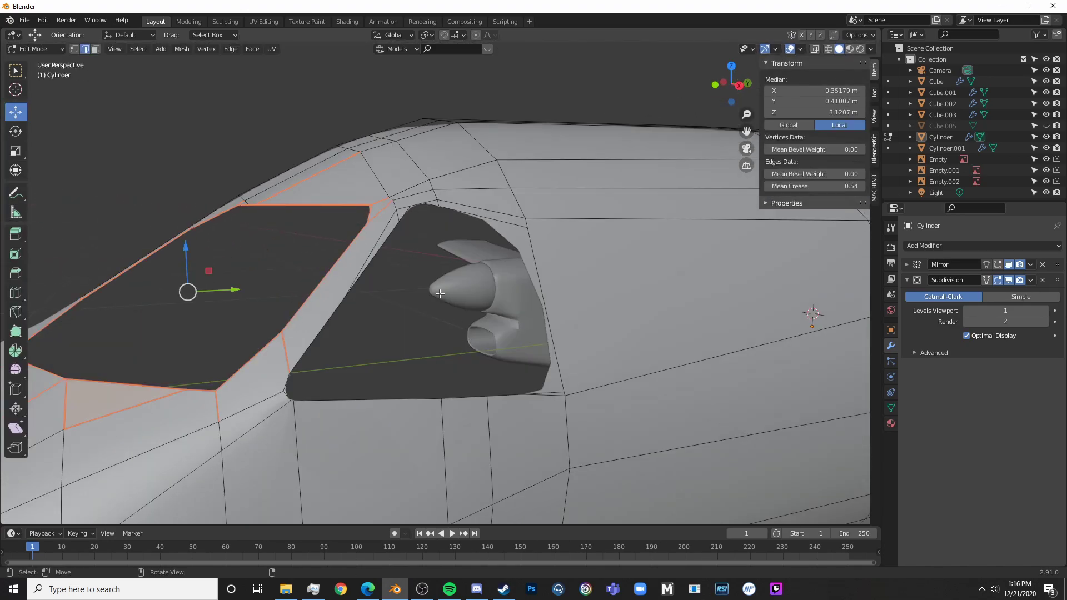
{"action": "key", "text": "a"}
{"action": "key", "text": "alt+a"}
{"action": "left_click", "coordinate": [309, 349]}
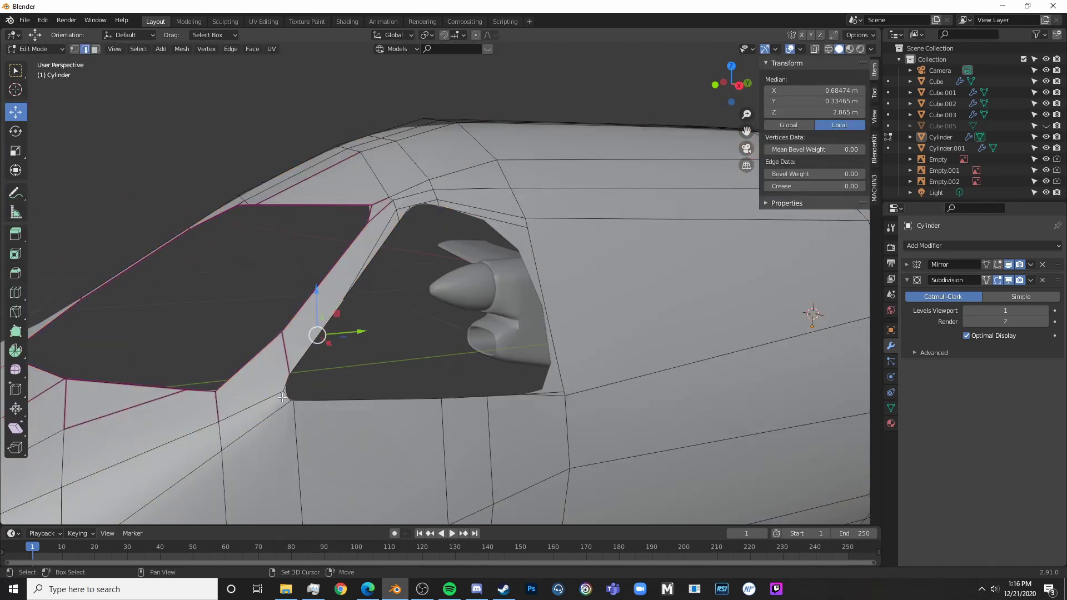
{"action": "left_click", "coordinate": [285, 387], "text": "shift"}
{"action": "left_click", "coordinate": [291, 398], "text": "shift"}
{"action": "left_click", "coordinate": [291, 401], "text": "shift"}
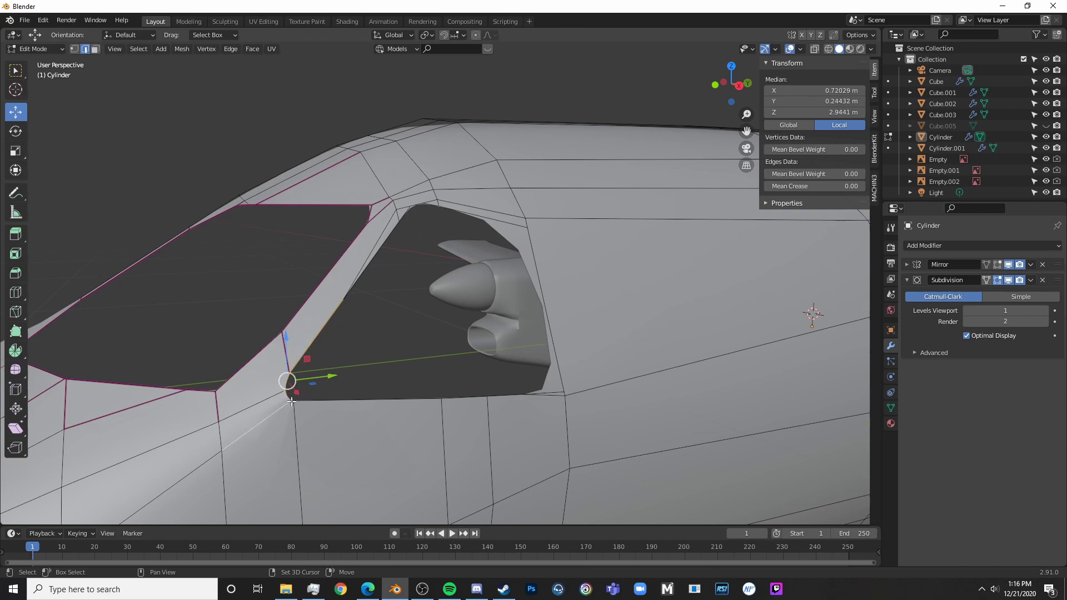
{"action": "left_click", "coordinate": [280, 400], "text": "alt"}
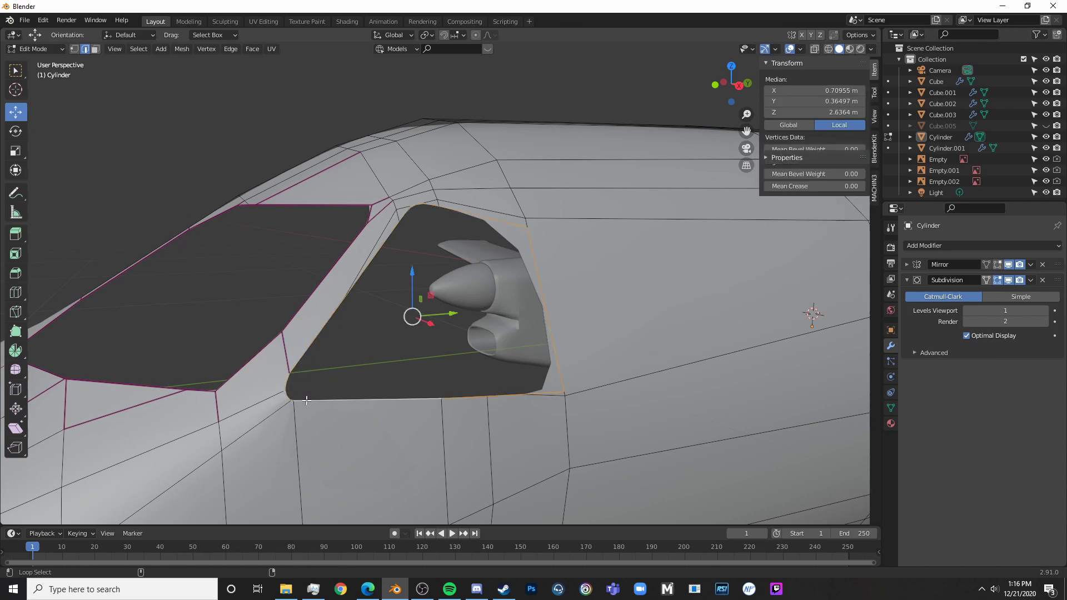
- Extend the side window loop selection with the edges branching off its lower side and its rear and upper corners
{"action": "left_click", "coordinate": [274, 403], "text": "shift"}
{"action": "left_click", "coordinate": [295, 409], "text": "shift"}
{"action": "left_click", "coordinate": [443, 419], "text": "shift"}
{"action": "left_click", "coordinate": [489, 422], "text": "shift"}
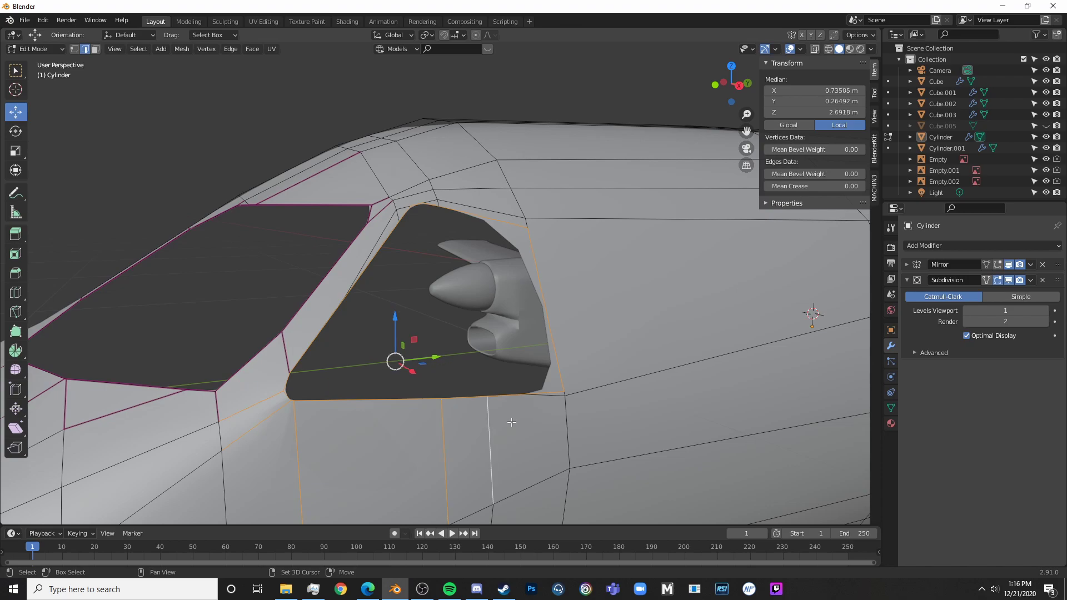
{"action": "left_click", "coordinate": [567, 410], "text": "shift"}
{"action": "left_click", "coordinate": [567, 407], "text": "shift"}
{"action": "left_click", "coordinate": [564, 396], "text": "shift"}
{"action": "left_click", "coordinate": [557, 396], "text": "shift"}
{"action": "left_click", "coordinate": [517, 221], "text": "shift"}
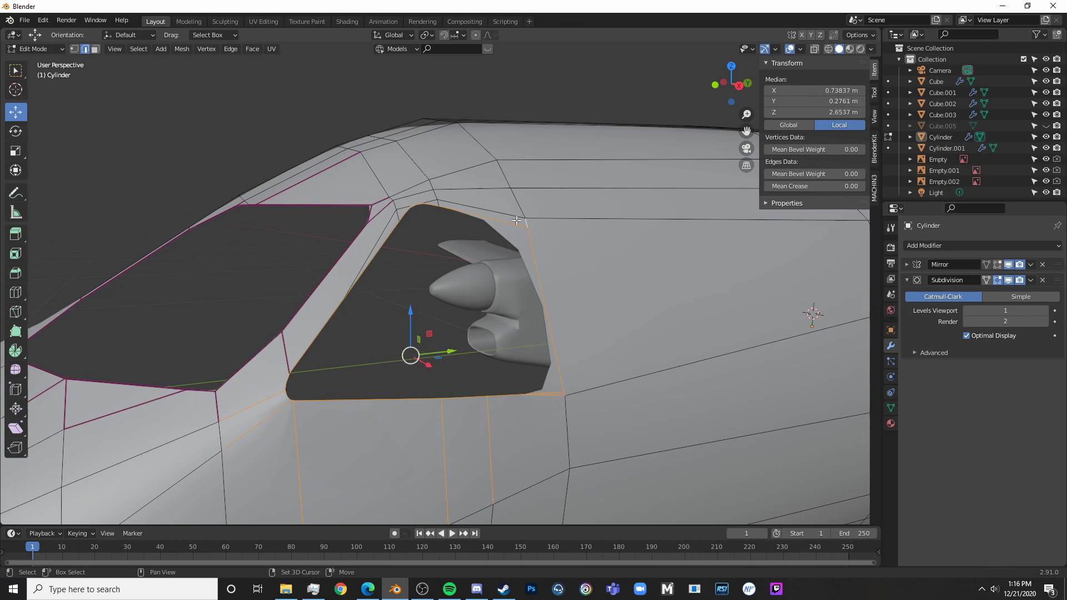
{"action": "left_click", "coordinate": [439, 202], "text": "shift"}
{"action": "left_click", "coordinate": [394, 219], "text": "shift"}
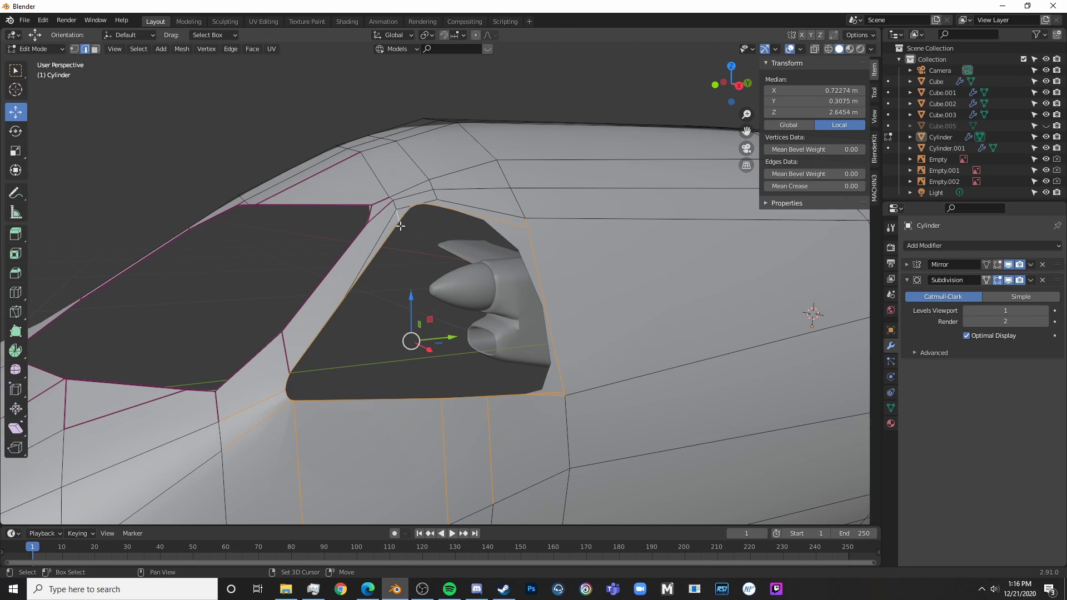
- Crease the selected side window edges and compare the cockpit windows with the blueprint in the right orthographic view
{"action": "key", "text": "shift+e"}
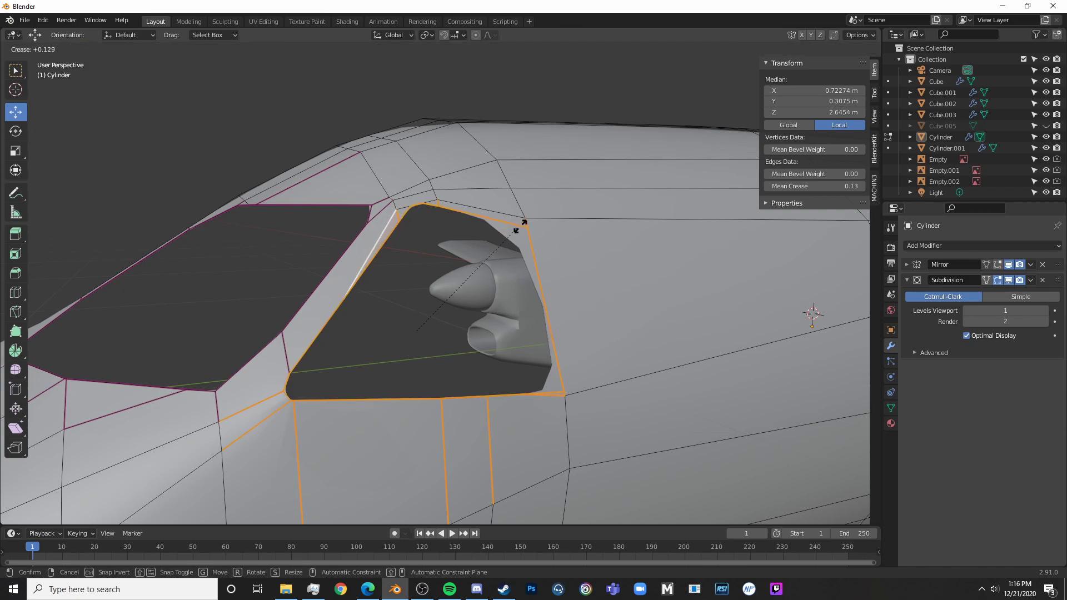
{"action": "left_click", "coordinate": [563, 210]}
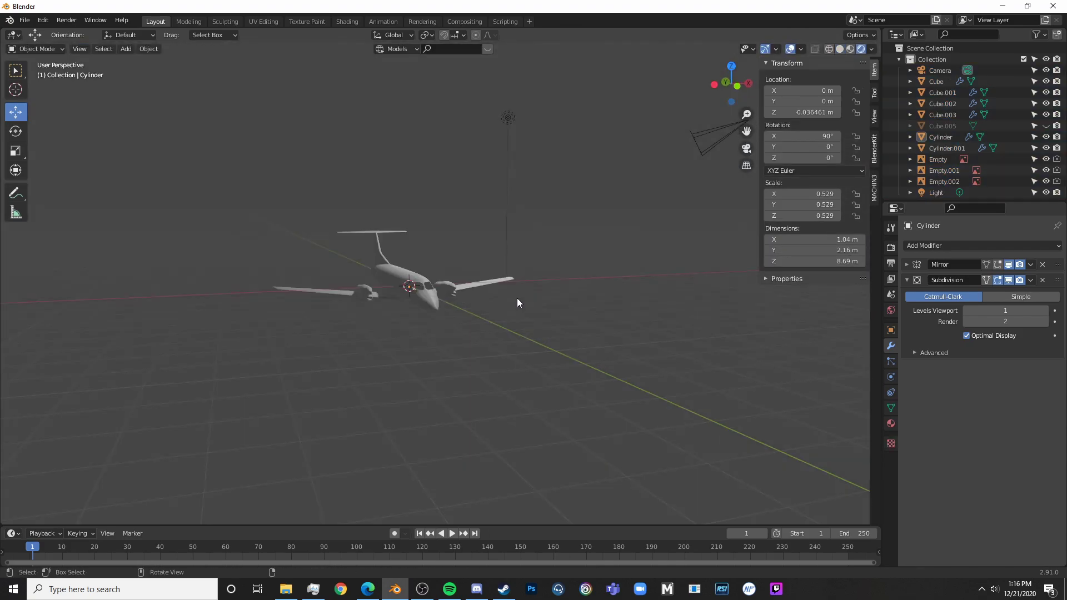
{"action": "key", "text": "KP_3"}
{"action": "scroll", "coordinate": [451, 314], "scroll_direction": "up", "scroll_amount": 8}
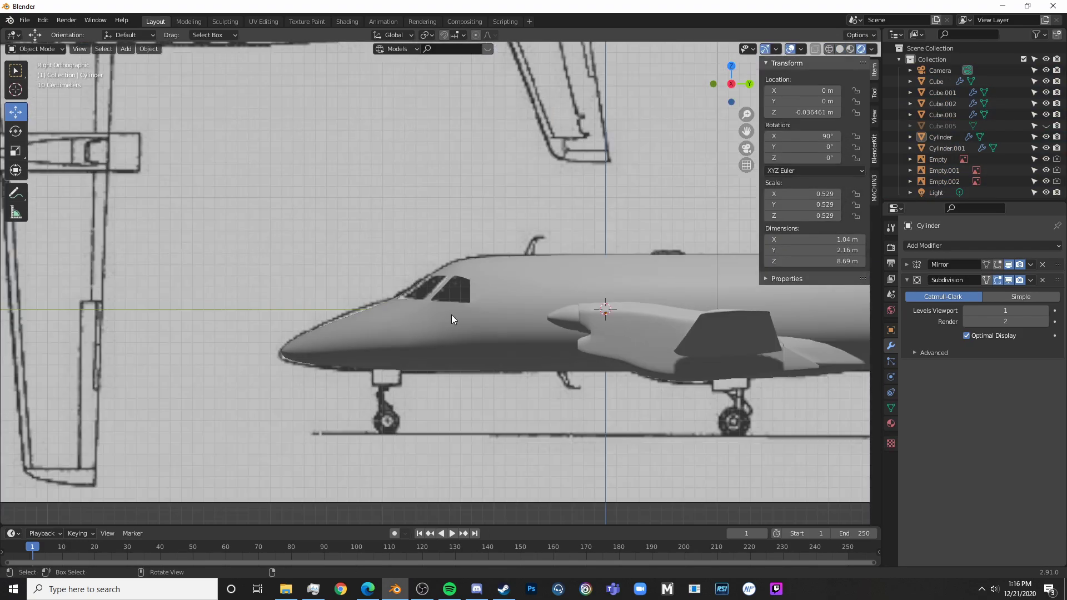